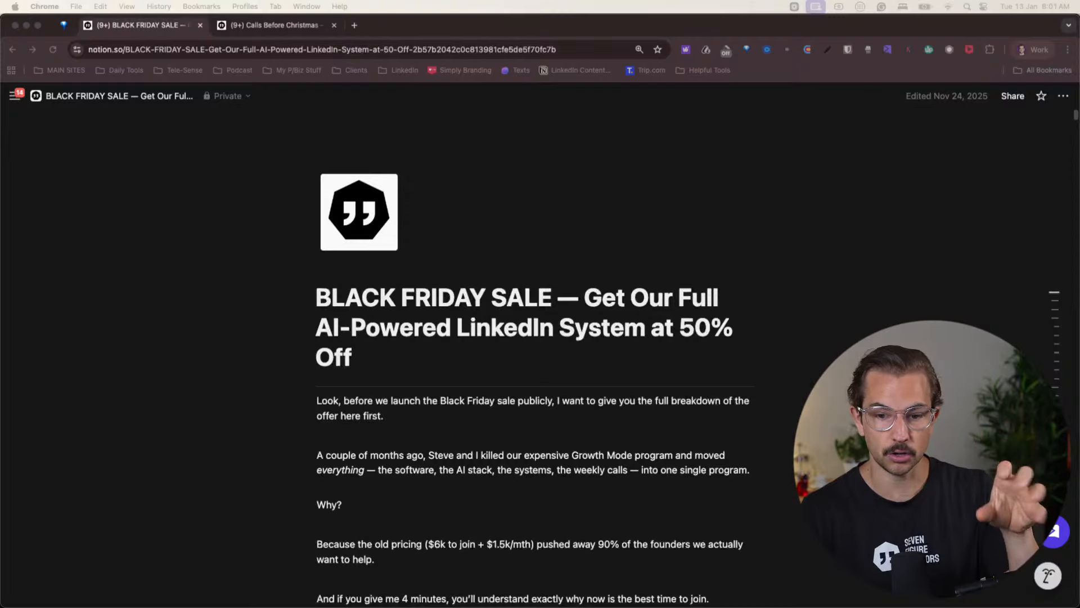
- Review the Black Friday sale page from its introduction through the weekly plan, pricing options and joining requirements
scroll(534, 349, down, 10)
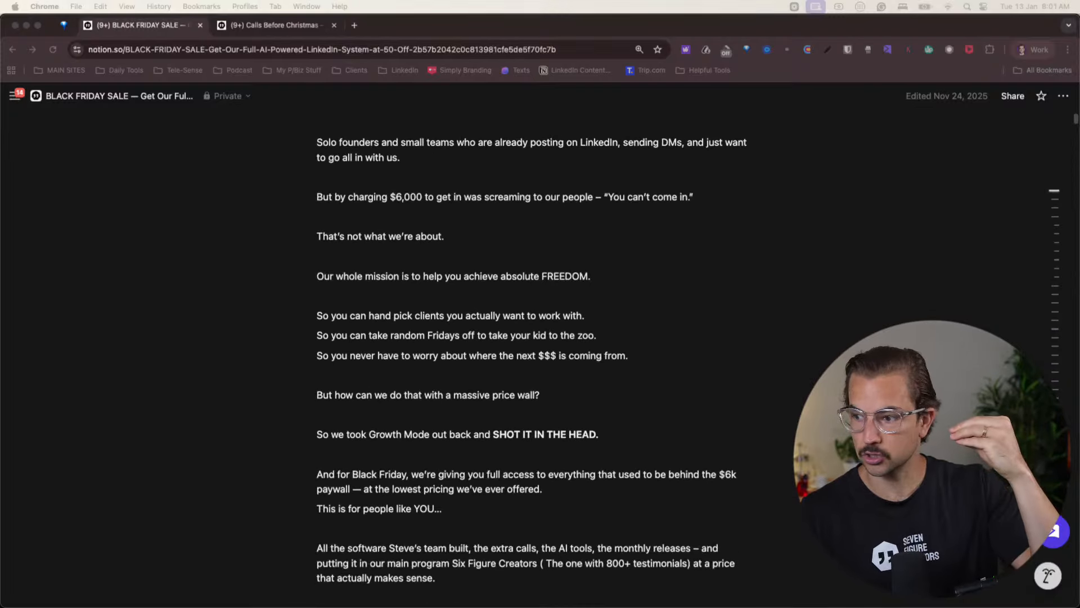
scroll(528, 349, down, 4)
scroll(529, 349, down, 20)
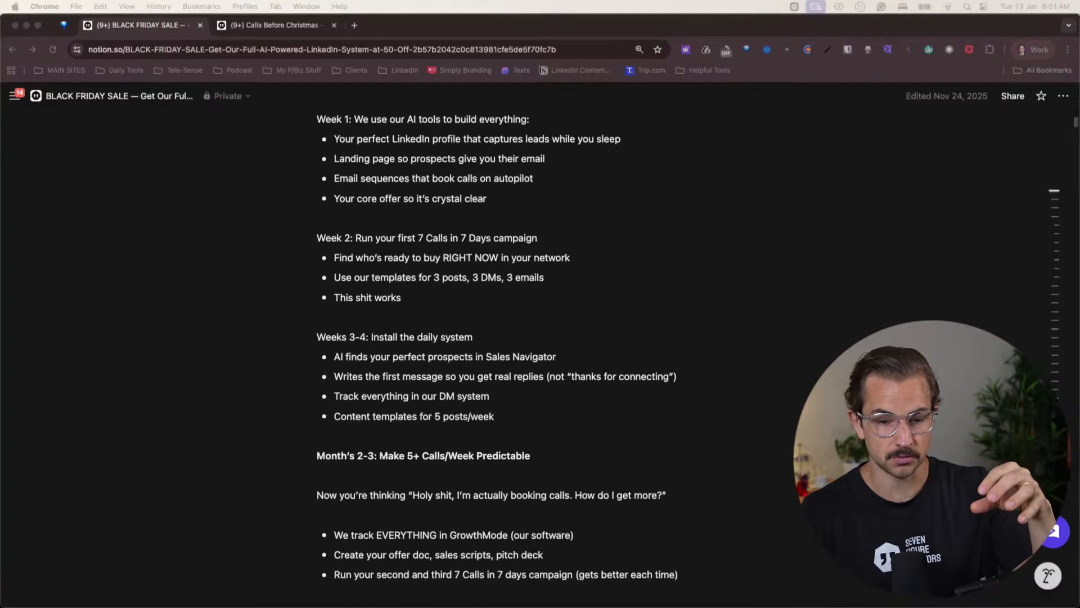
scroll(529, 349, down, 10)
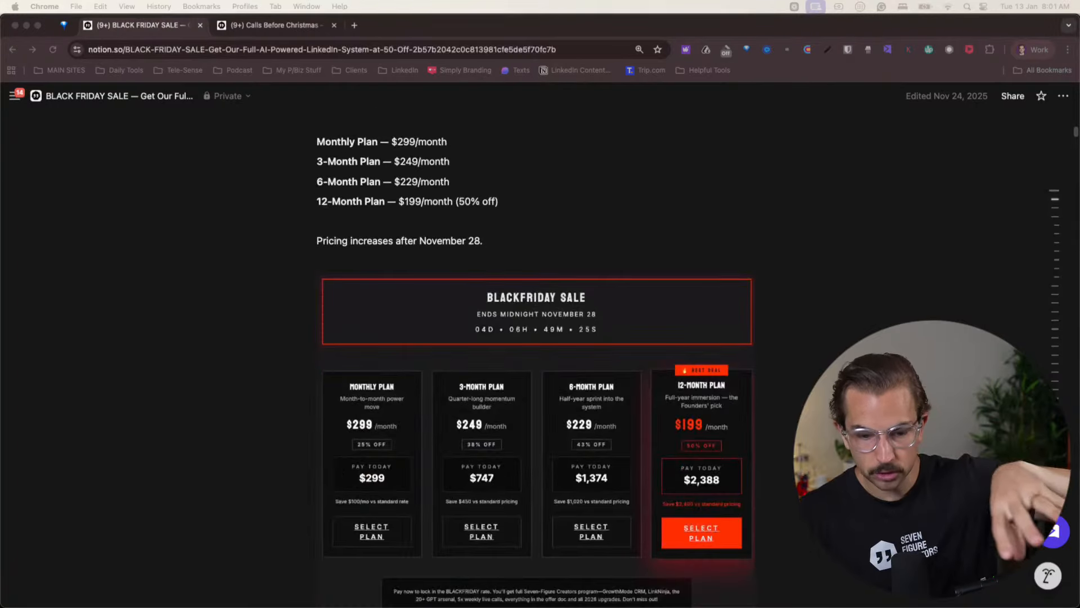
scroll(529, 349, down, 20)
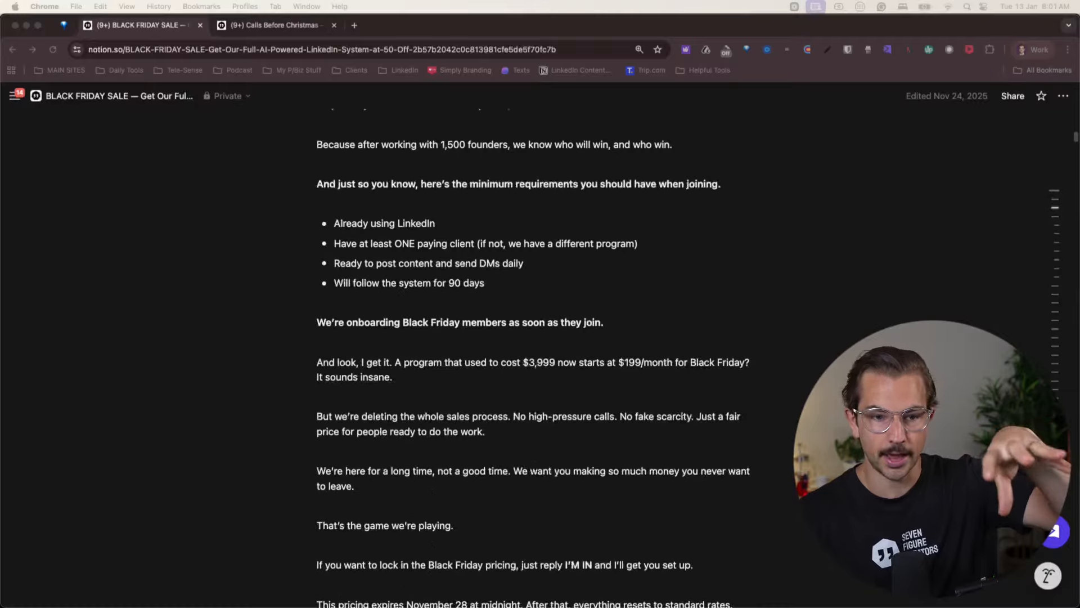
scroll(529, 349, up, 20)
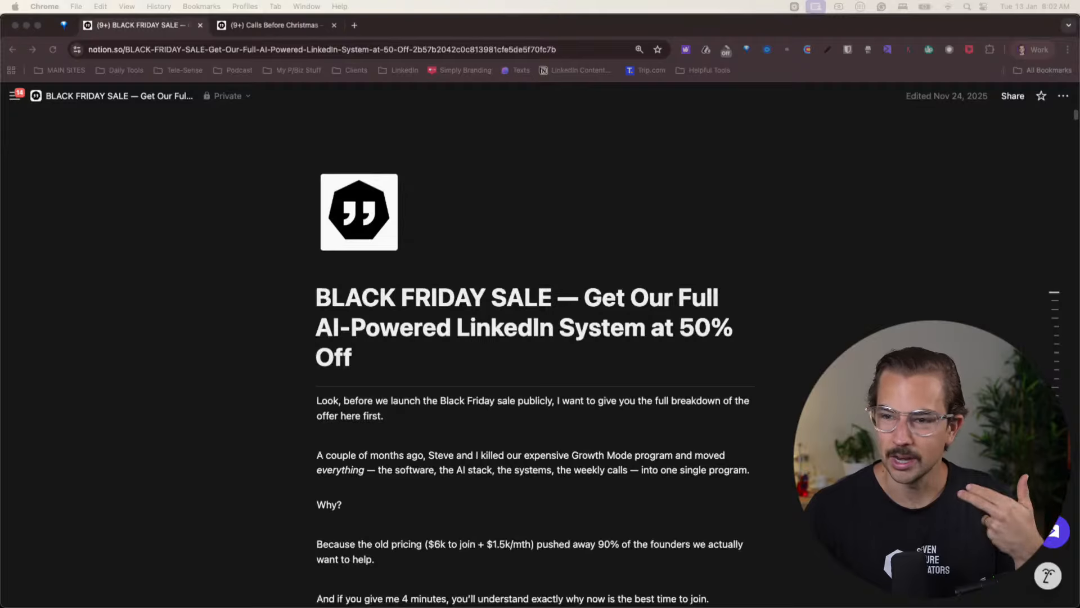
- Switch to the browser profile with LinkedIn open and look over the LinkedIn profile page
click(1024, 52)
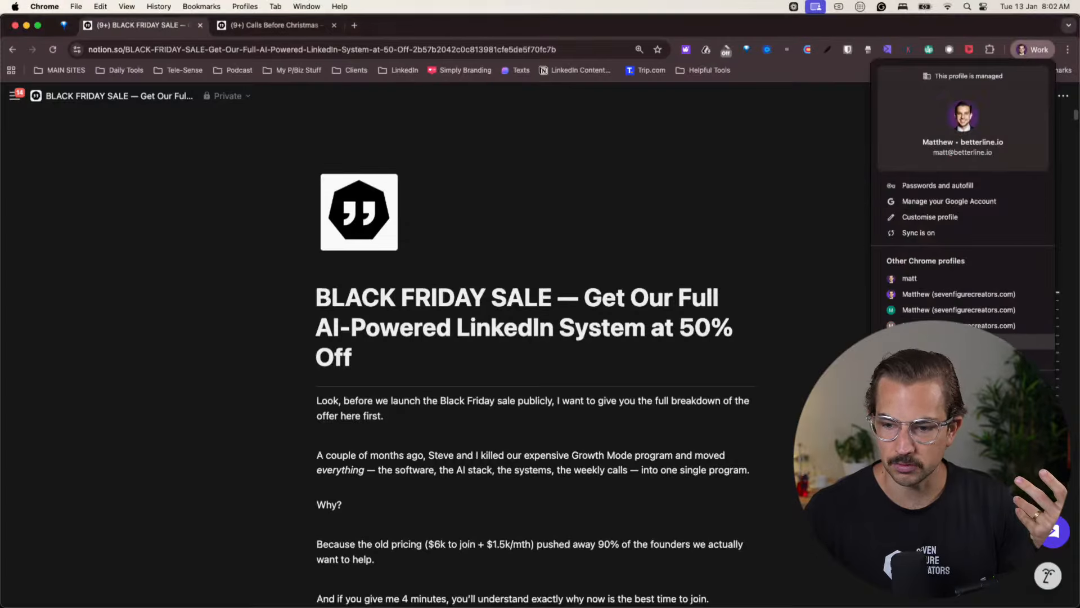
click(940, 342)
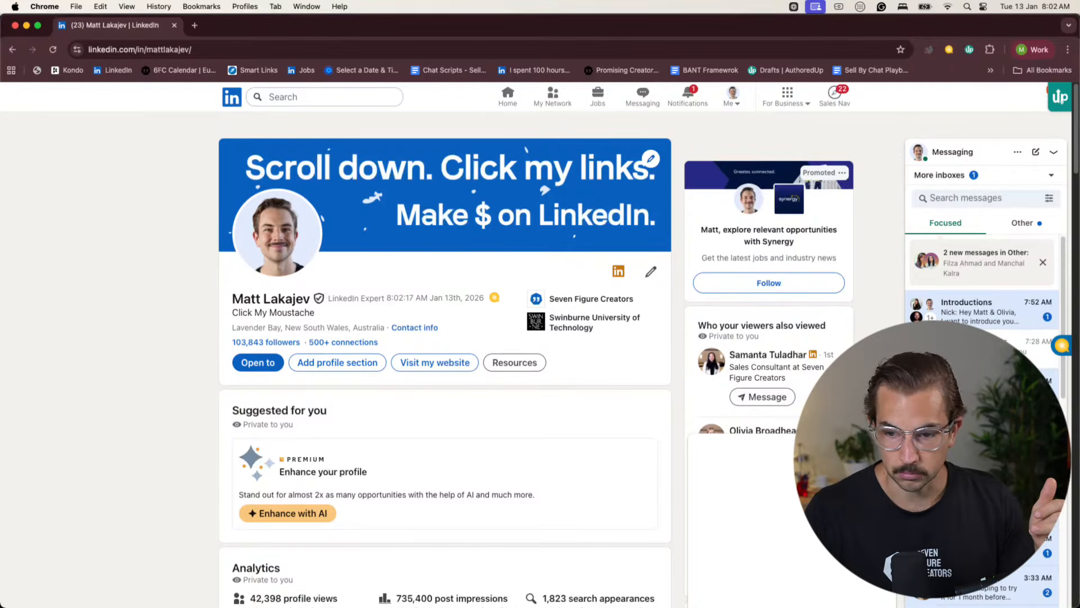
scroll(444, 360, down, 4)
scroll(444, 360, up, 4)
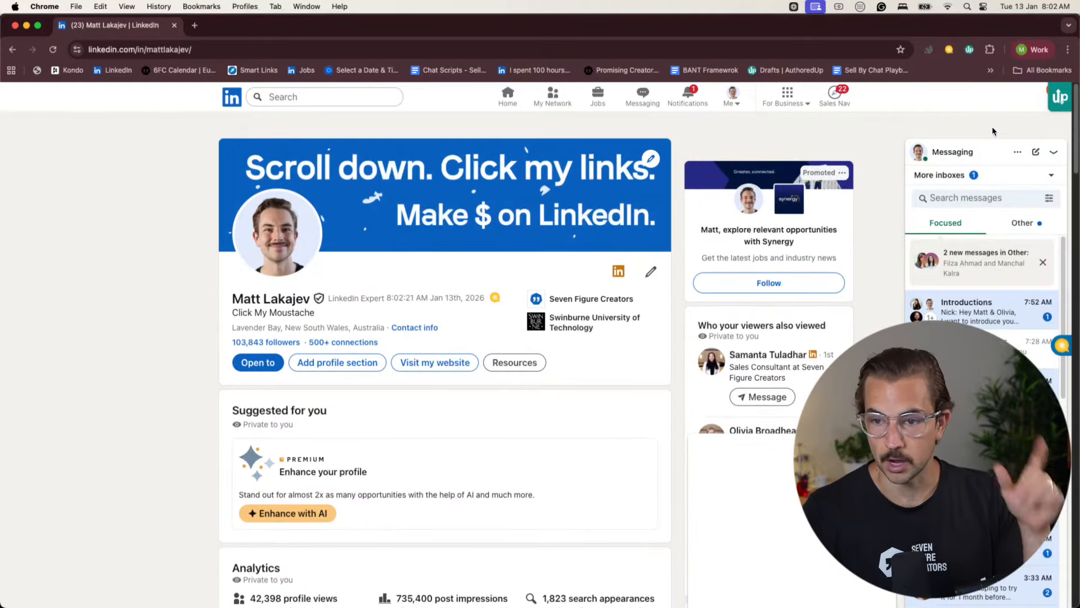
- Switch to the browser profile with ChatGPT open, load otter.ai in a new tab and dismiss its 2026 prediction promotion
click(1032, 50)
click(959, 311)
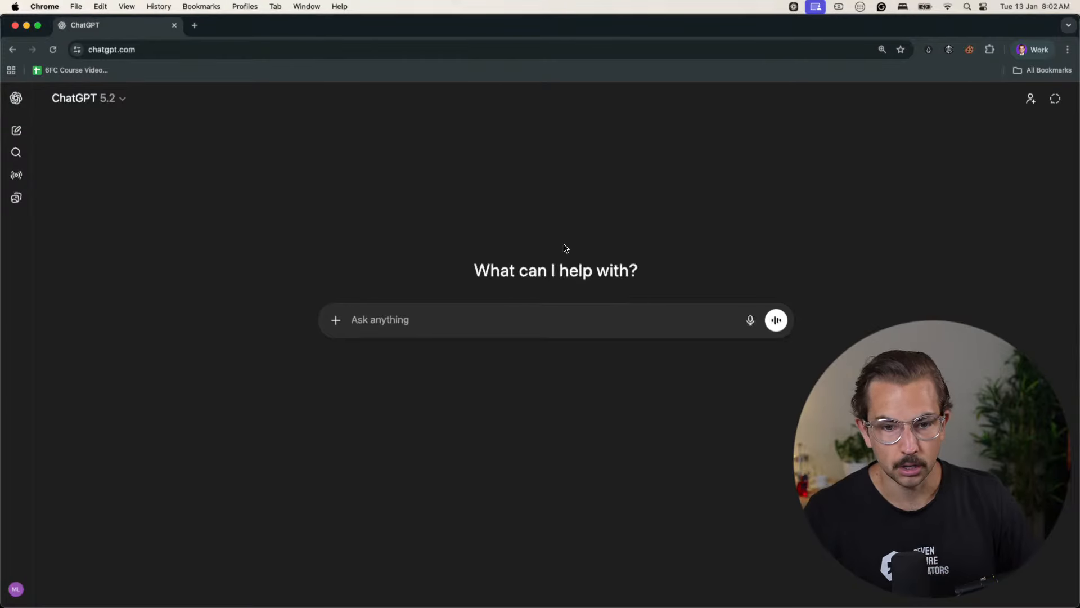
click(195, 25)
text(otter.ai)
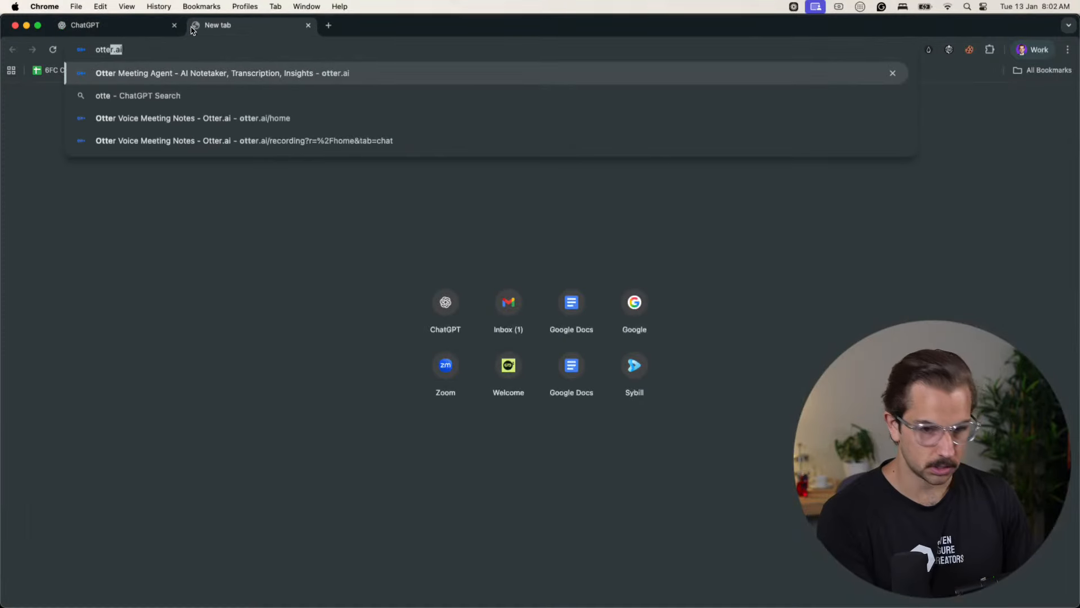
key(Return)
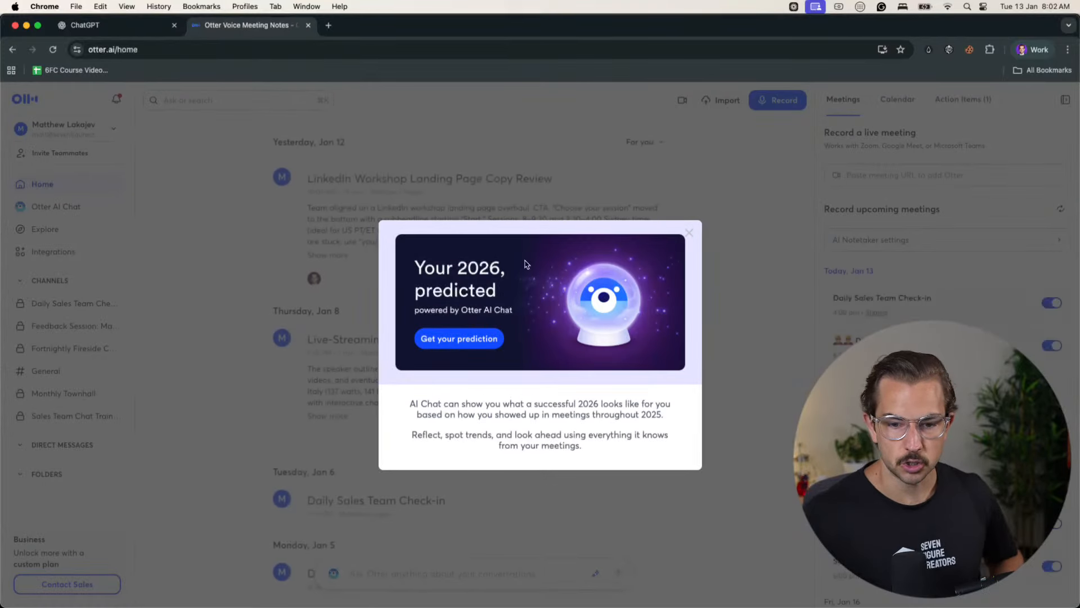
click(690, 233)
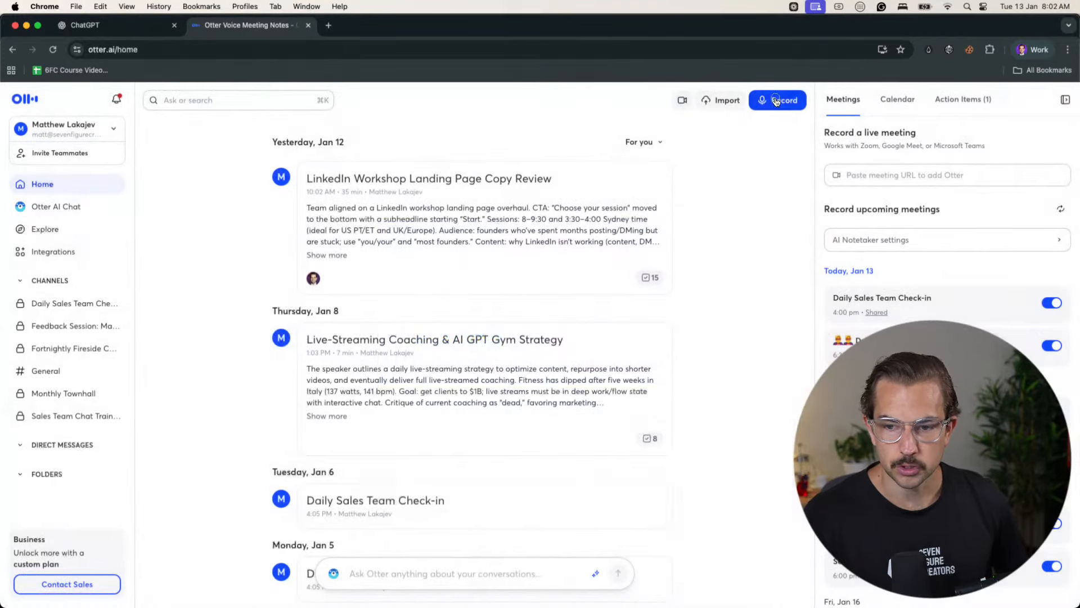
- Start a new Otter recording and pause it
click(776, 101)
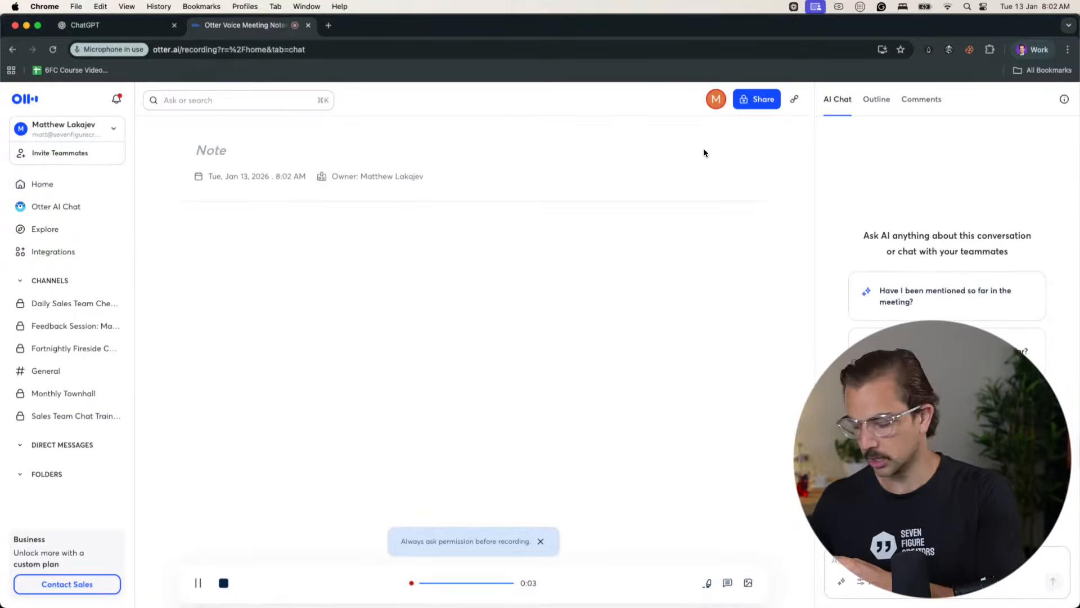
click(199, 583)
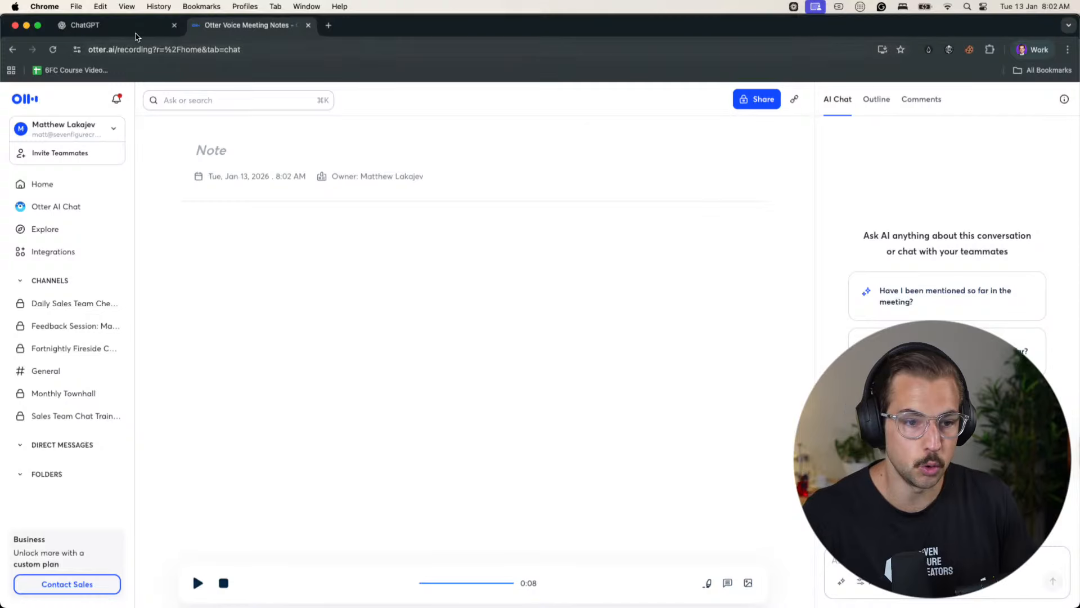
- Switch to the browser profile with the Black Friday sale page and return to the one with the Otter recording
click(1024, 52)
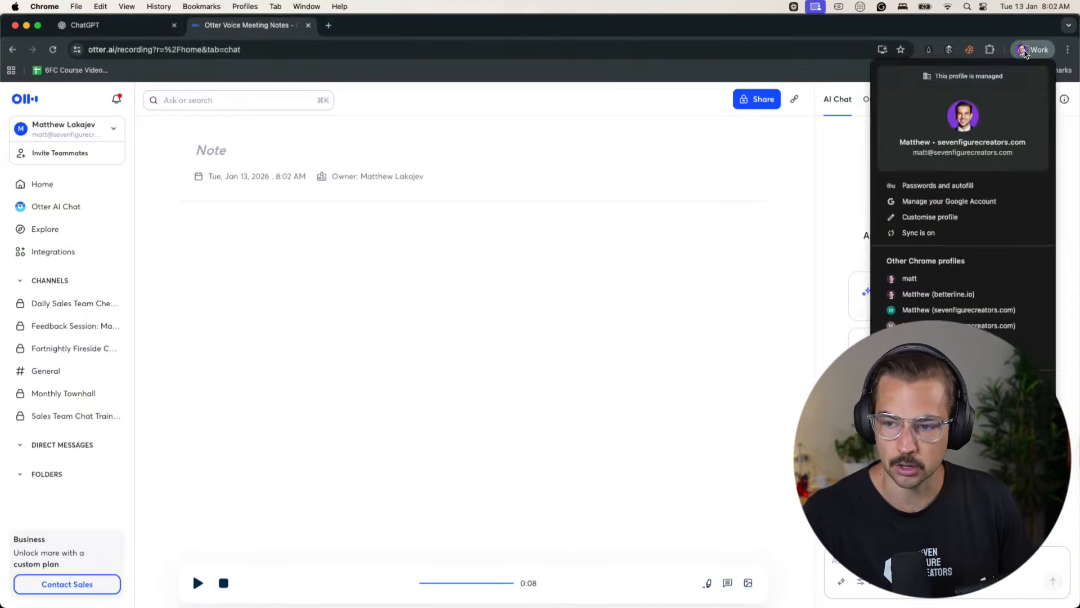
click(968, 310)
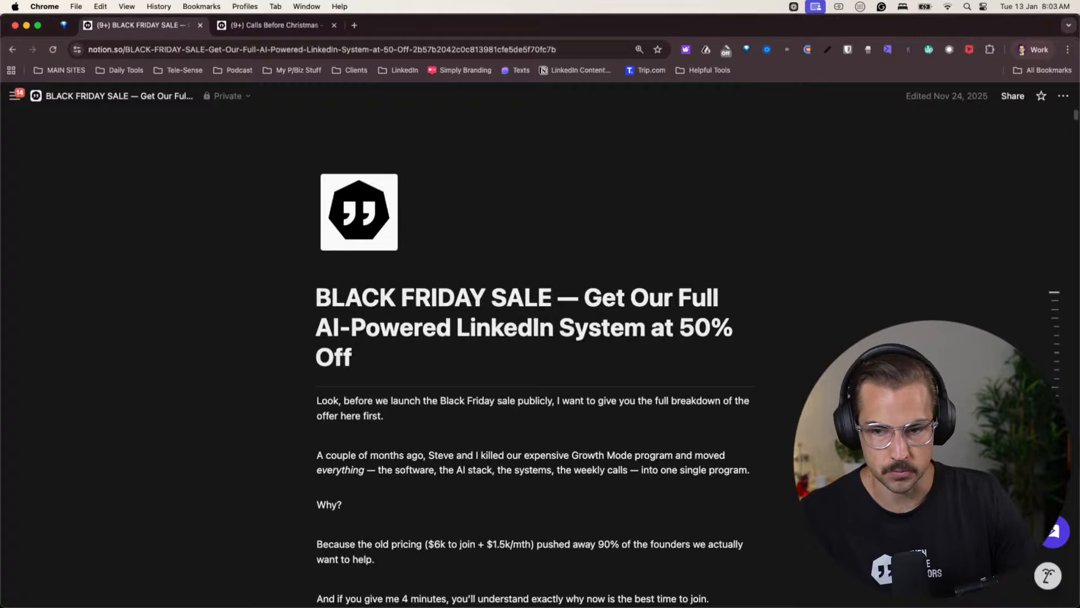
click(1022, 51)
click(956, 294)
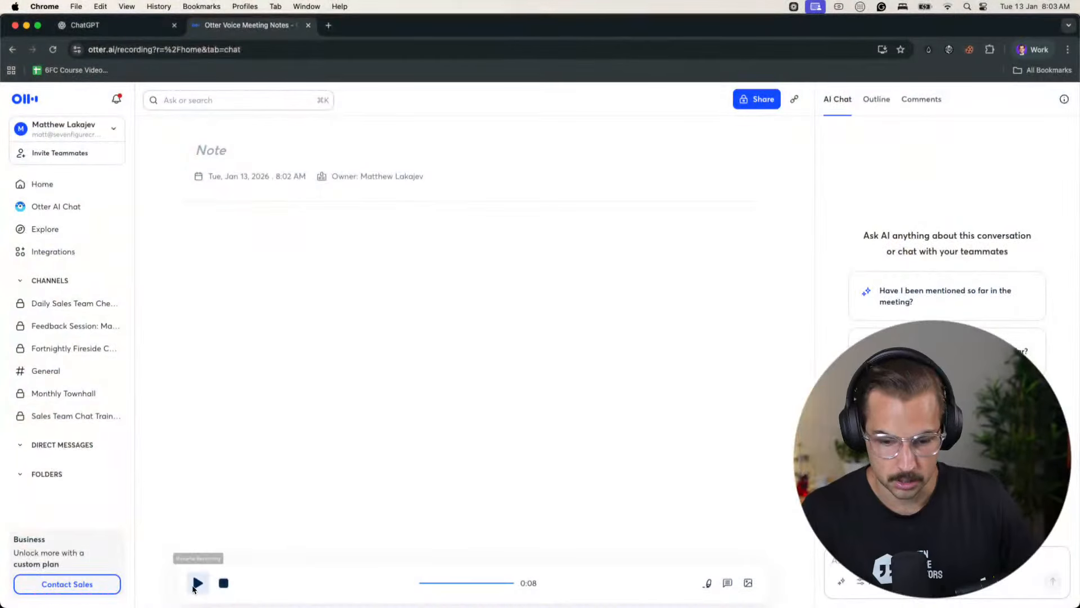
- Try to resume the paused Otter recording and check the site's microphone permission
click(198, 583)
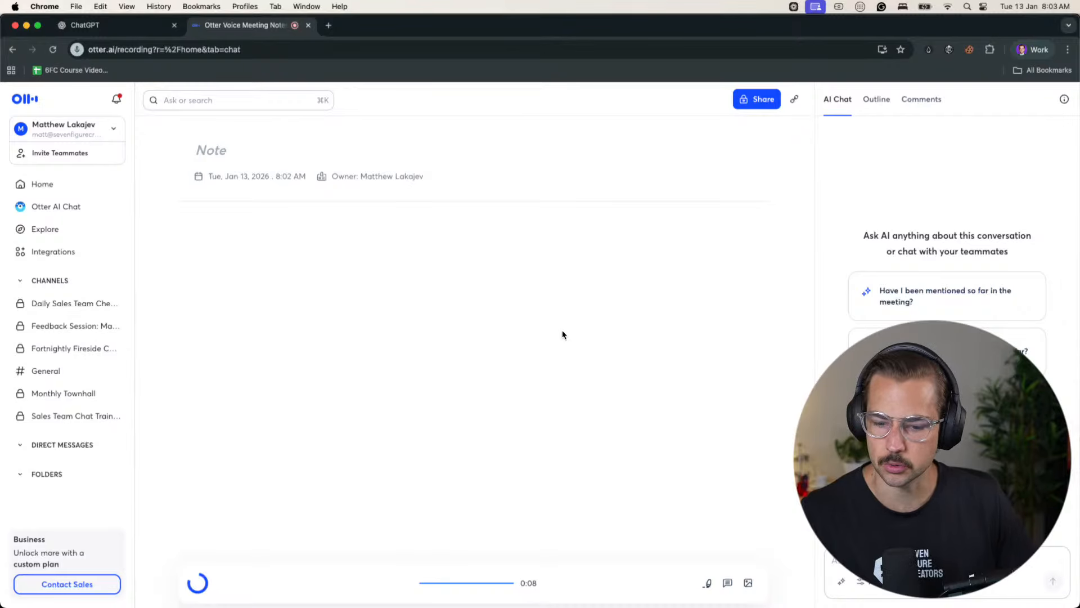
click(78, 50)
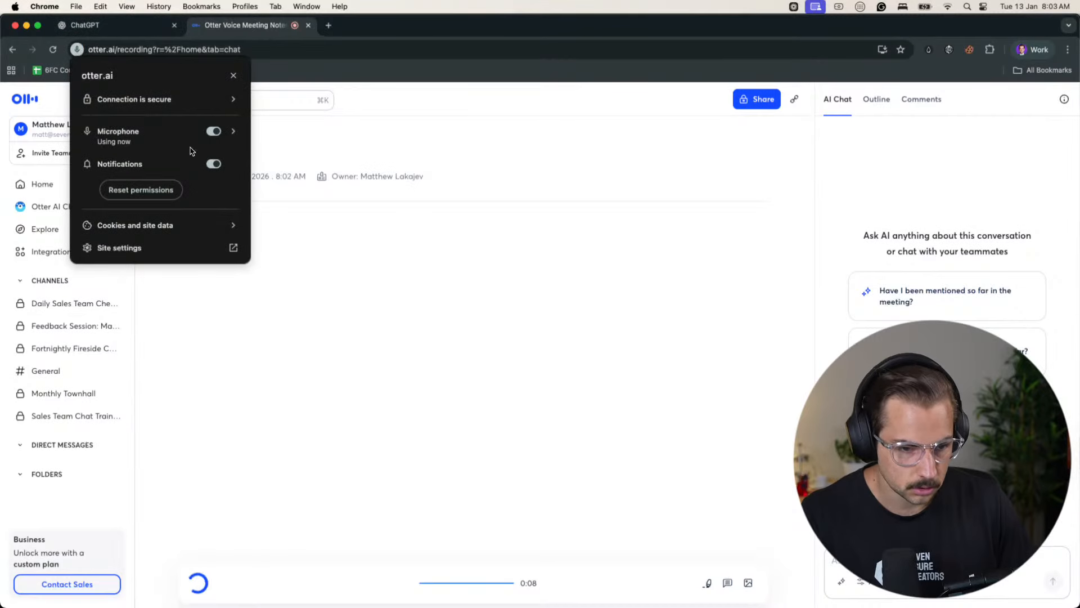
click(546, 400)
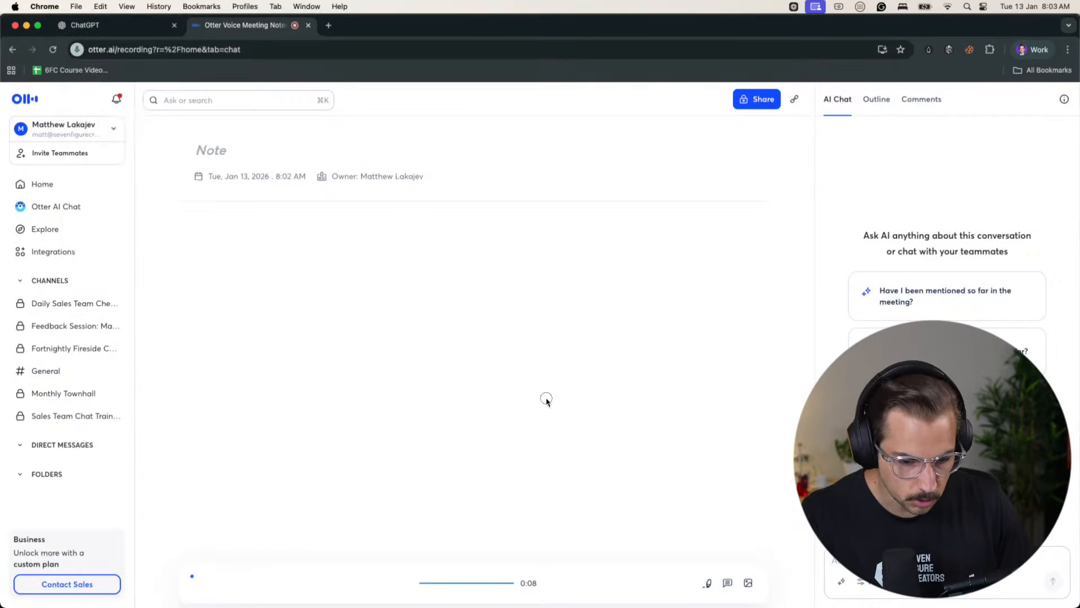
- Reload the stuck recording page and navigate back to Otter's home page
click(52, 49)
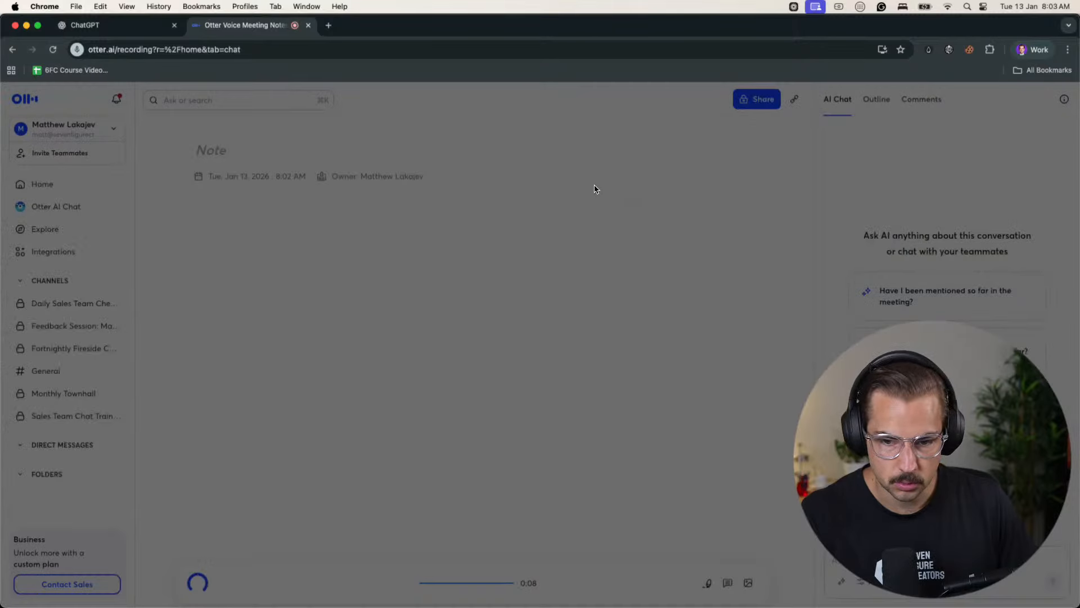
click(579, 178)
click(290, 49)
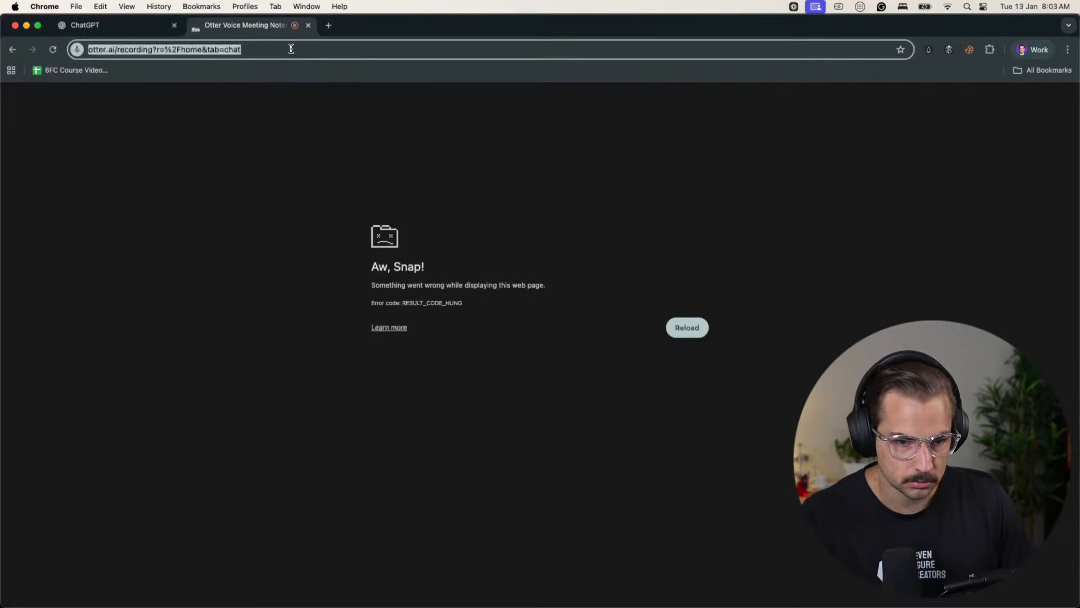
text(otter)
key(Return)
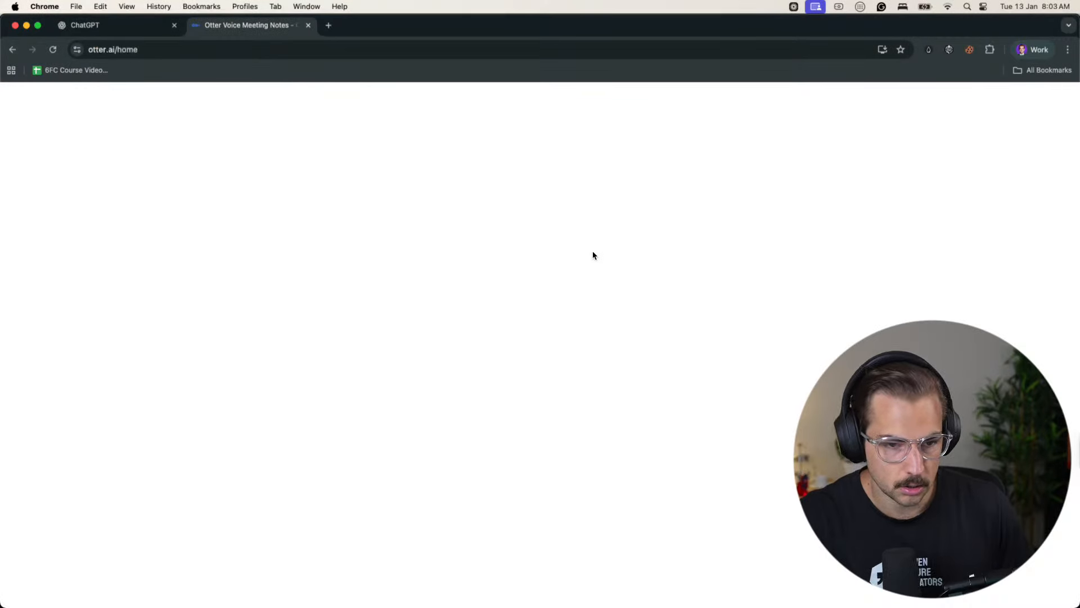
- Check the ChatGPT tab, return to the Otter tab and load otter.ai again
click(96, 25)
click(236, 23)
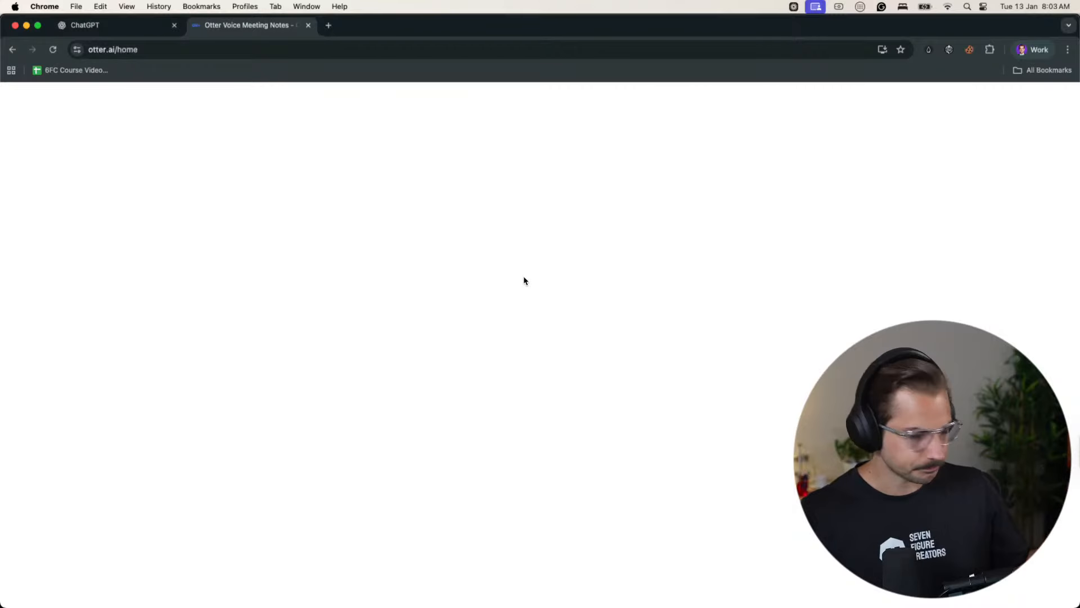
click(130, 52)
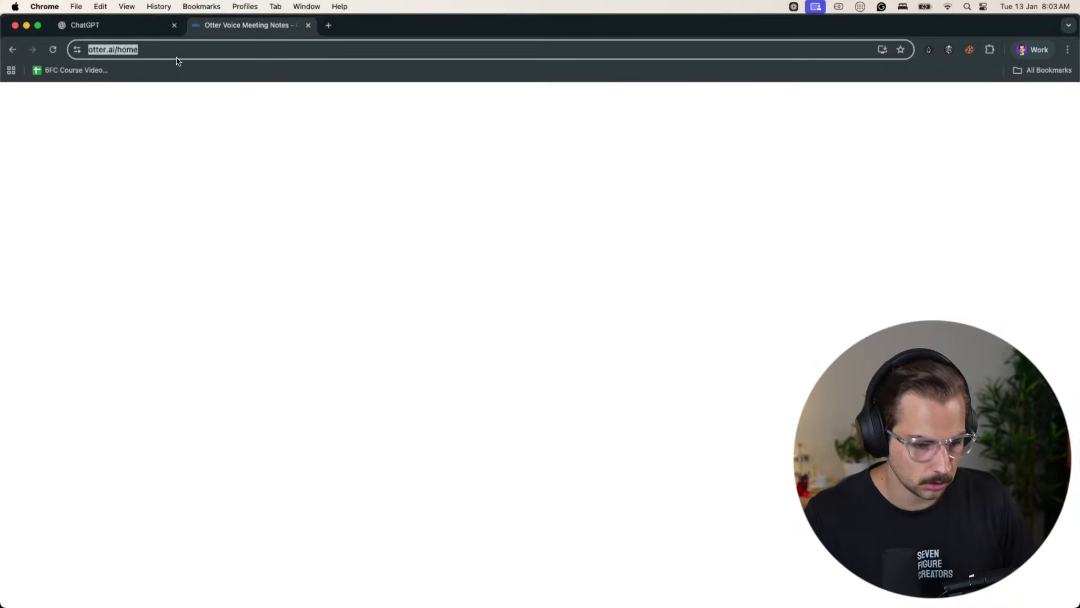
text(otter.ai)
key(Return)
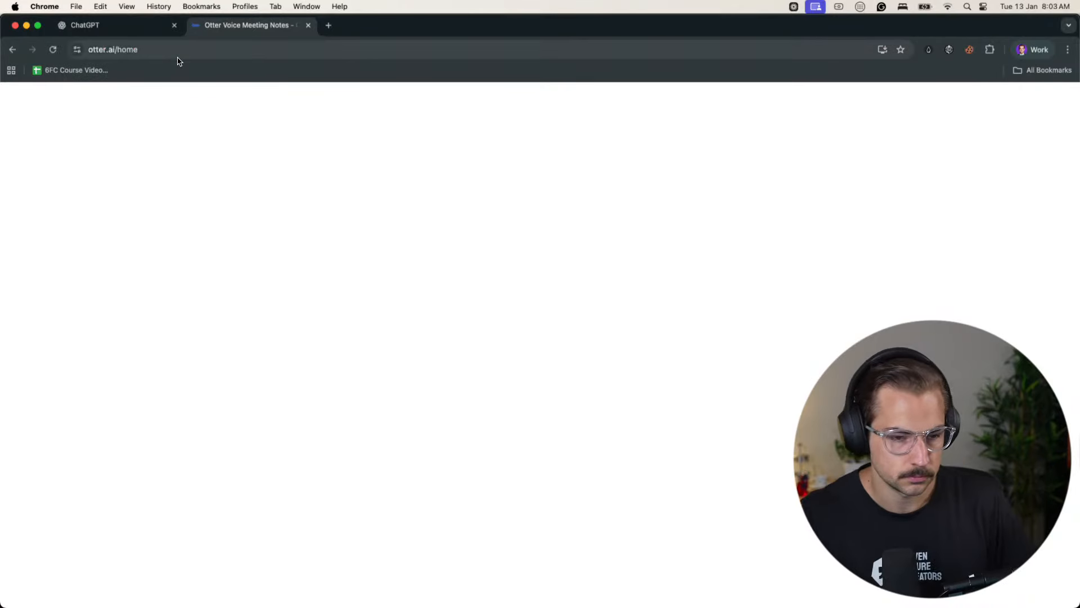
- Look at the opening of the Black Friday sale page in the other browser profile and return to the Otter tab
click(98, 25)
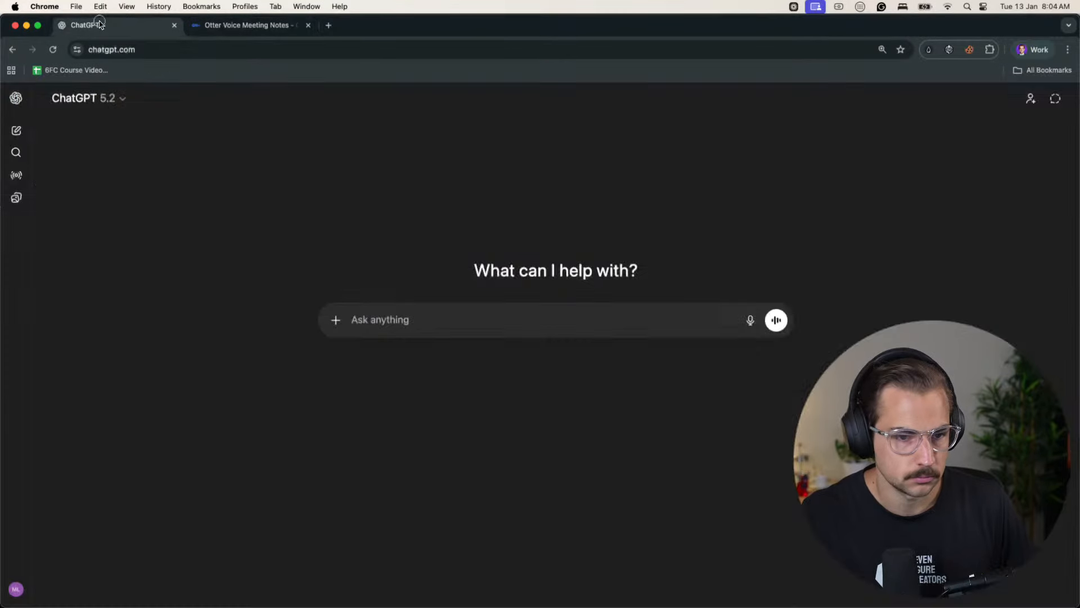
click(1021, 56)
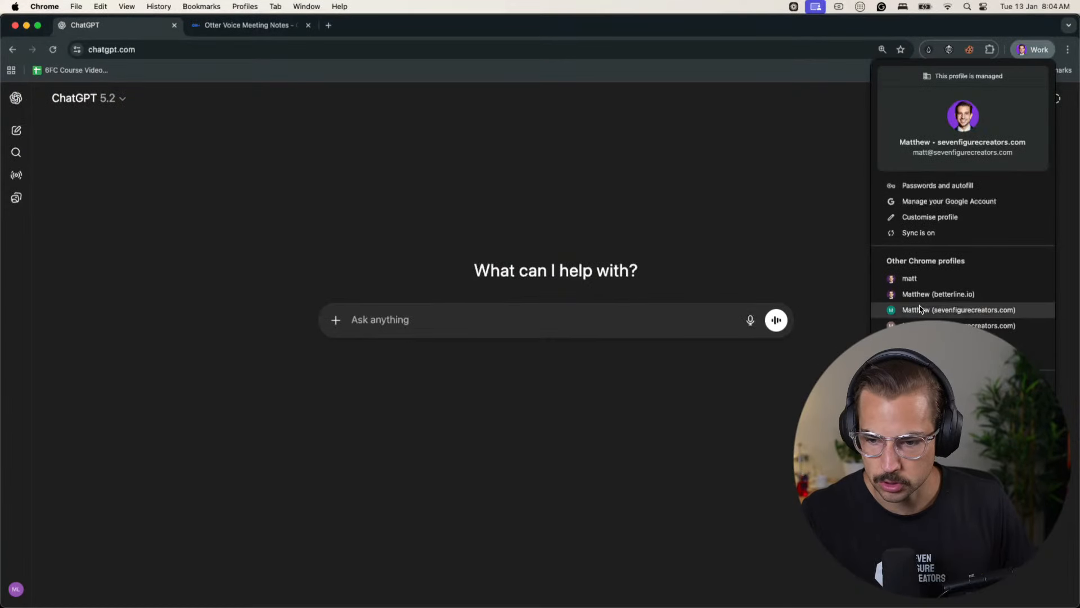
click(979, 310)
scroll(558, 326, down, 5)
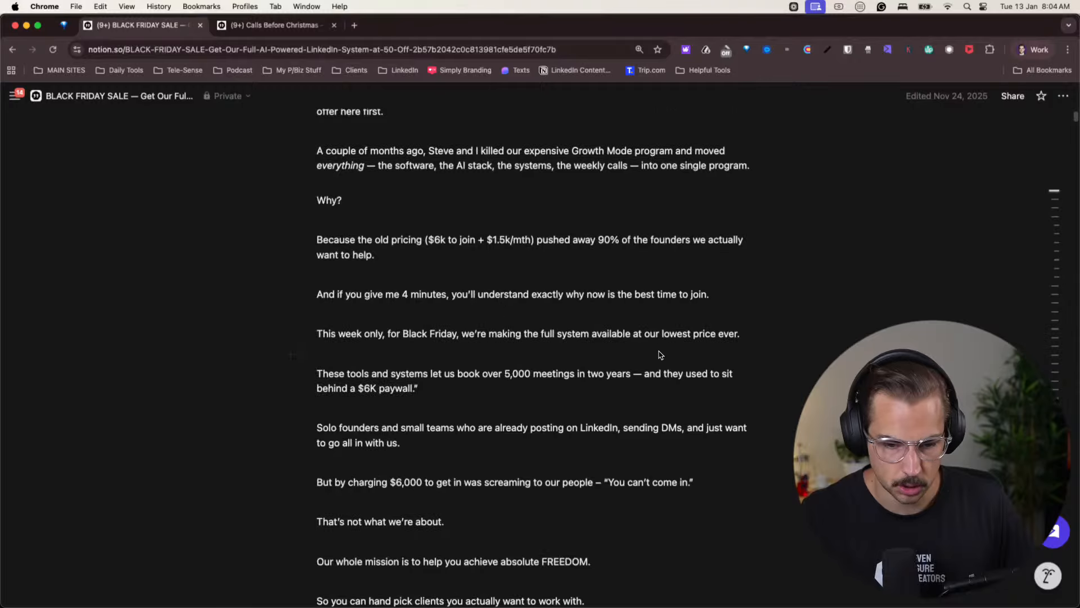
click(1023, 51)
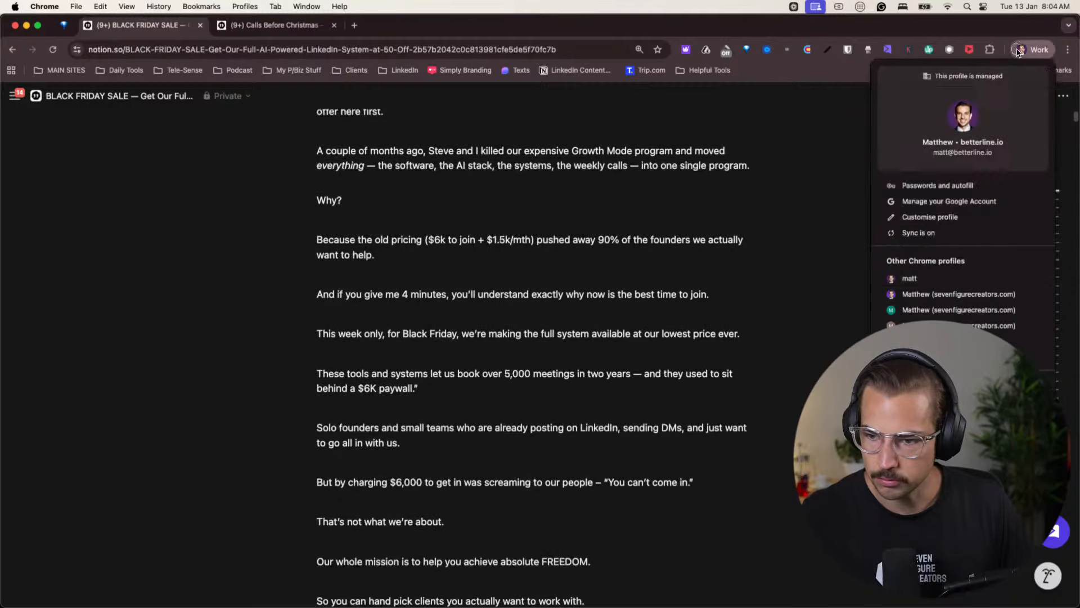
click(957, 311)
click(275, 26)
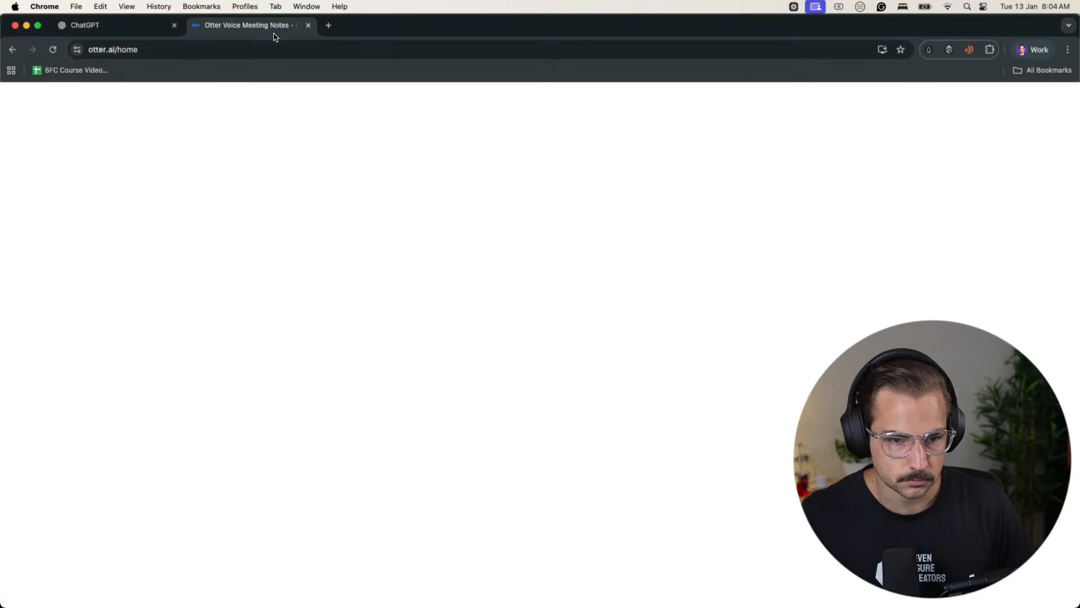
- Try to open Otter's recording page in a new tab, and close that tab
click(328, 30)
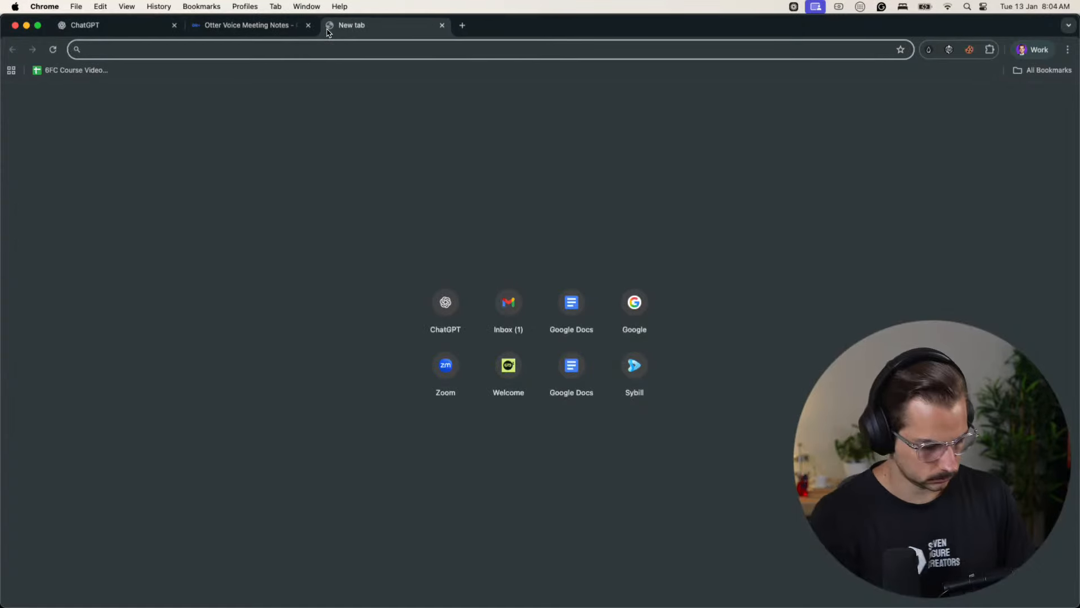
text(otter)
key(Down)
key(Down)
key(Down)
key(Return)
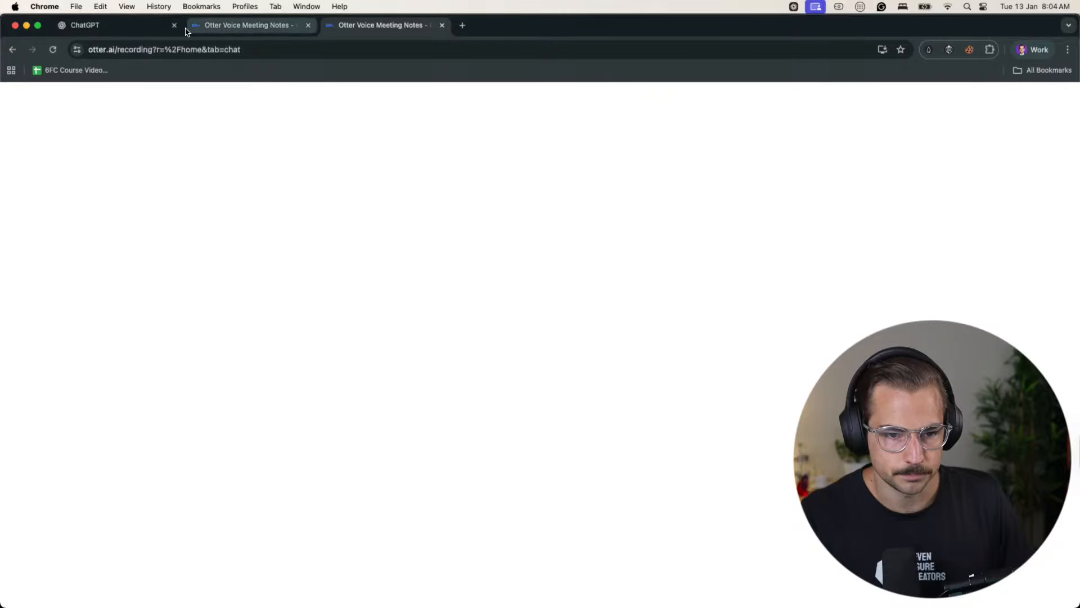
key(super+w)
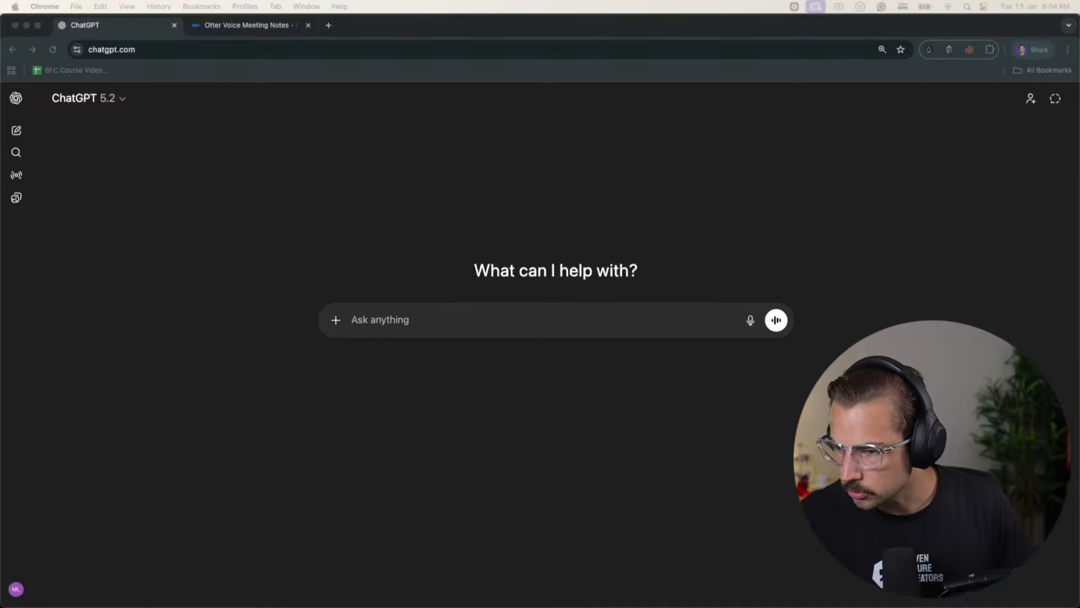
- Return to the tab with Otter's home page
click(224, 36)
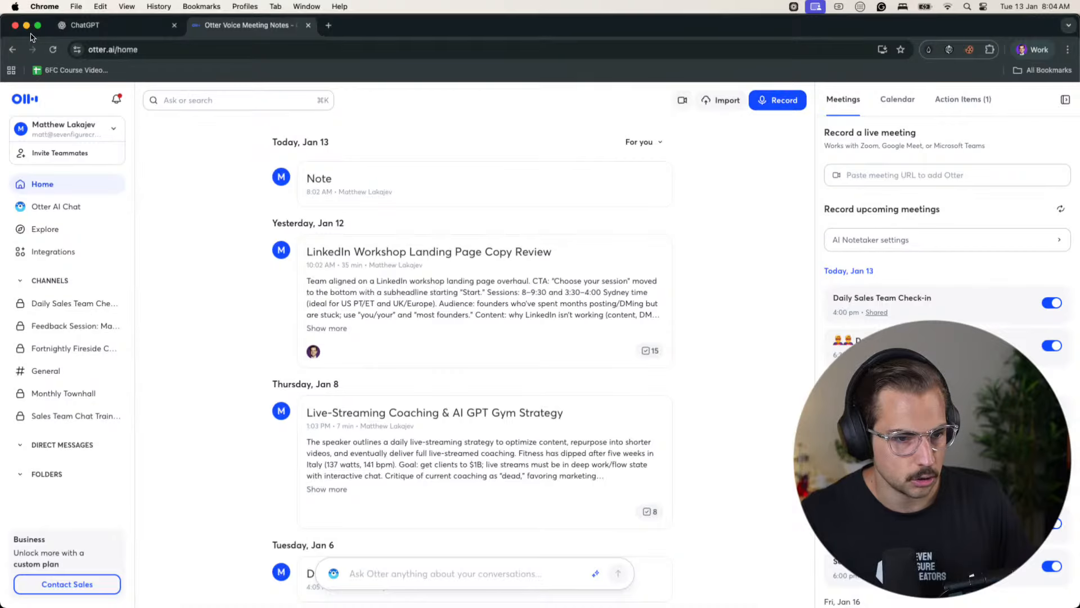
- Close the current browser window, reopen the first-listed sevenfigurecreators.com profile and load ChatGPT
click(15, 26)
click(1032, 49)
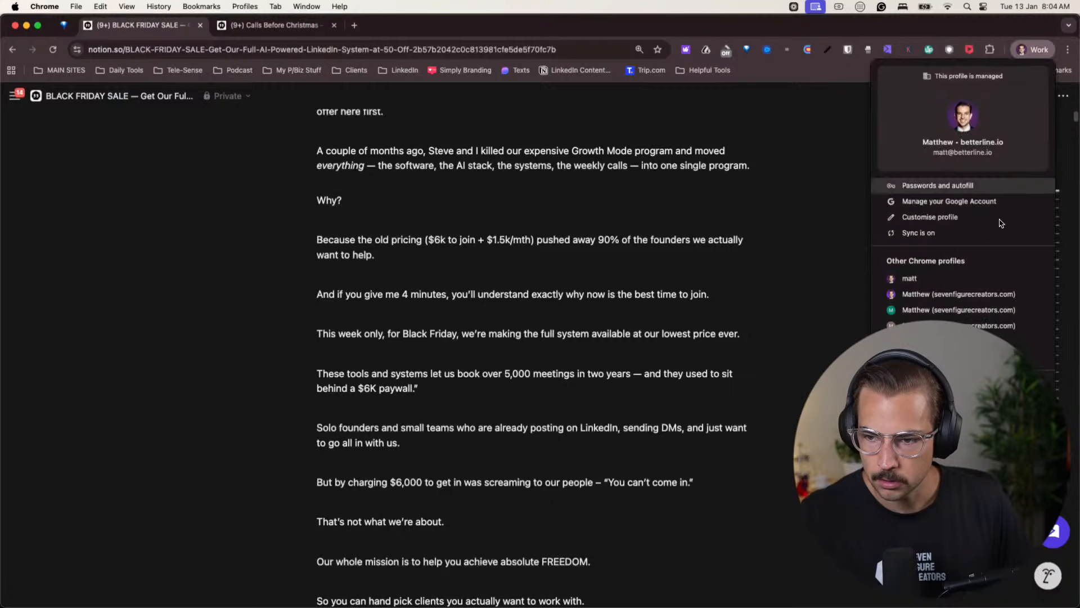
click(929, 294)
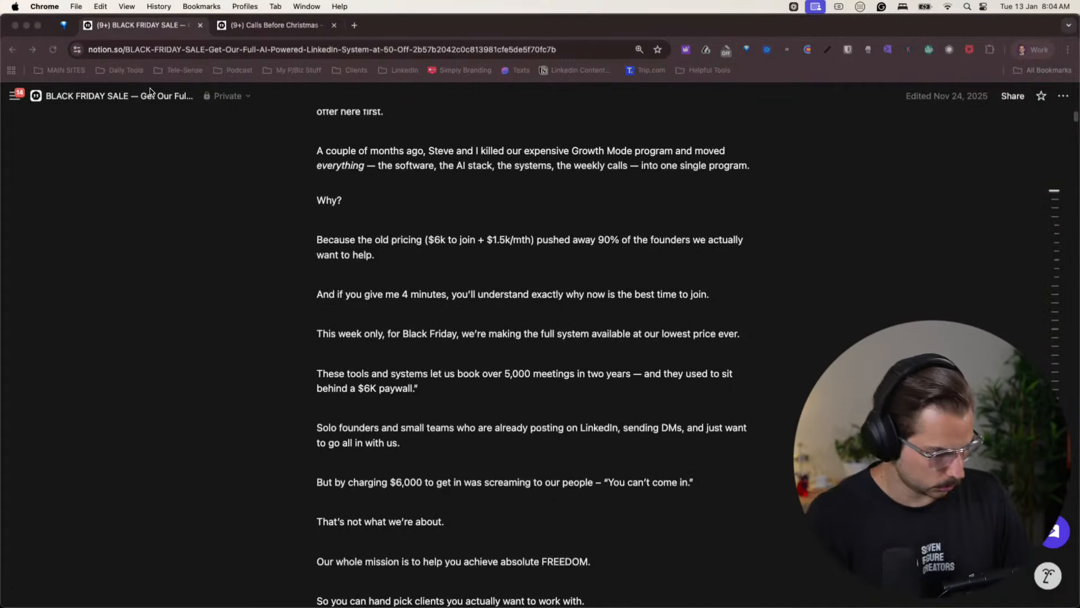
text(chat)
key(Return)
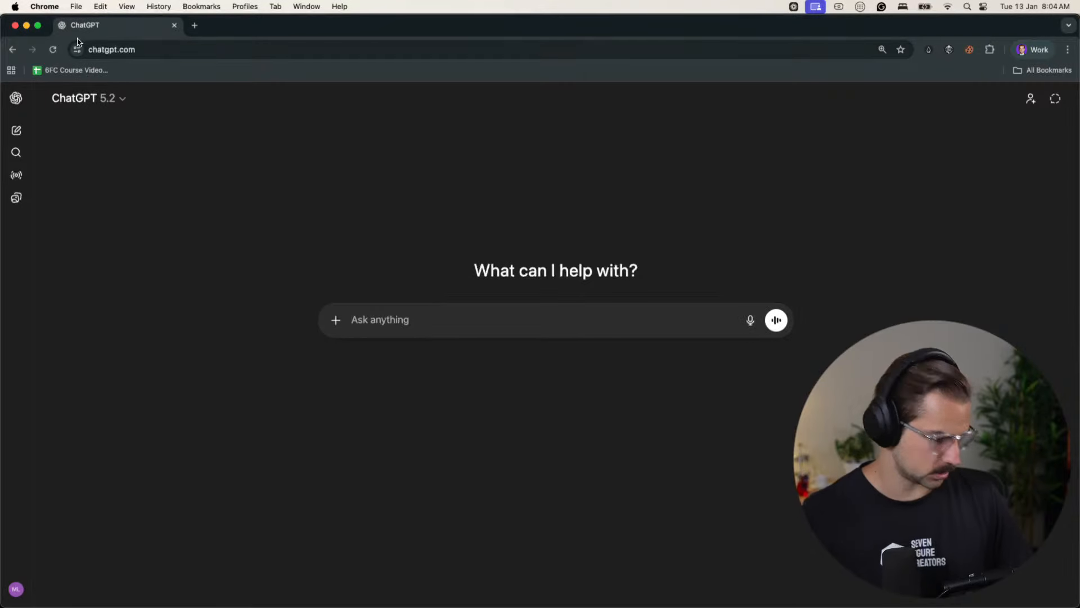
- Load Otter's home page from otter.ai in a new tab
click(194, 26)
text(o)
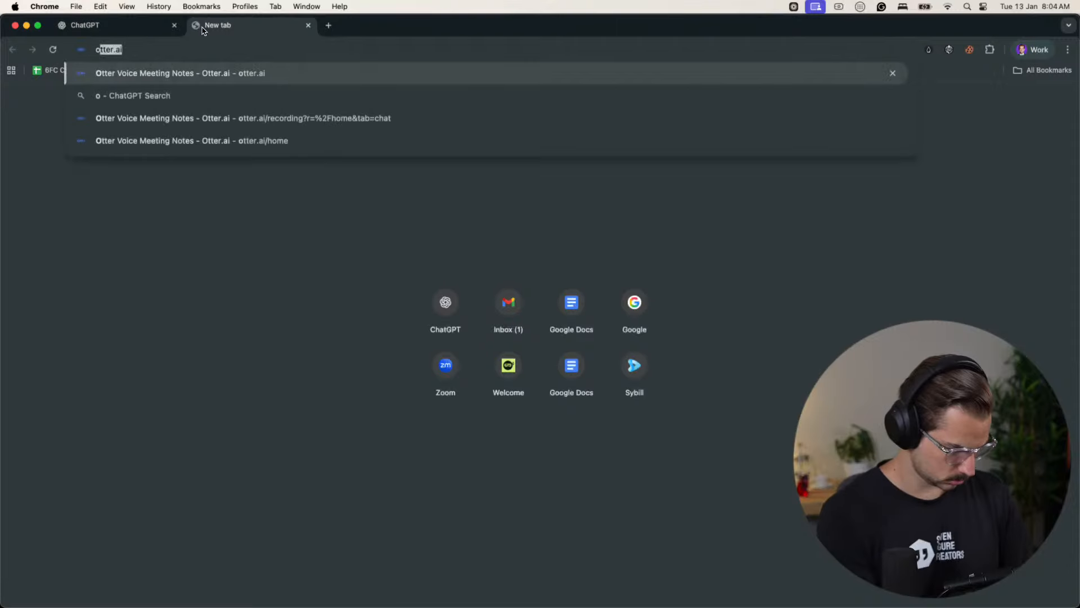
text(tter)
key(Return)
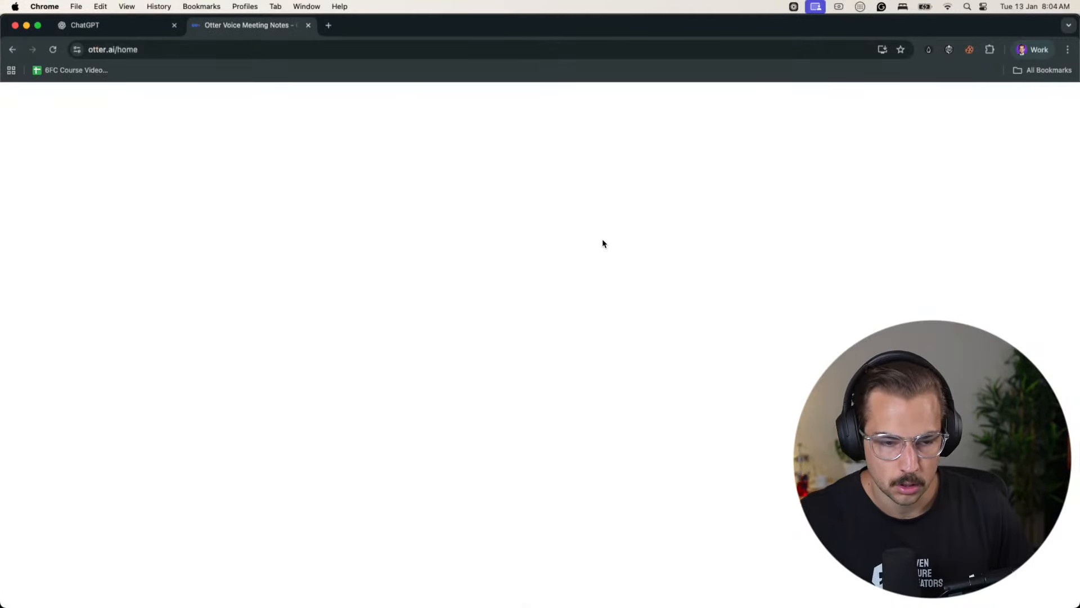
- Close the ChatGPT tab and load ChatGPT again in a new tab beside Otter
click(84, 25)
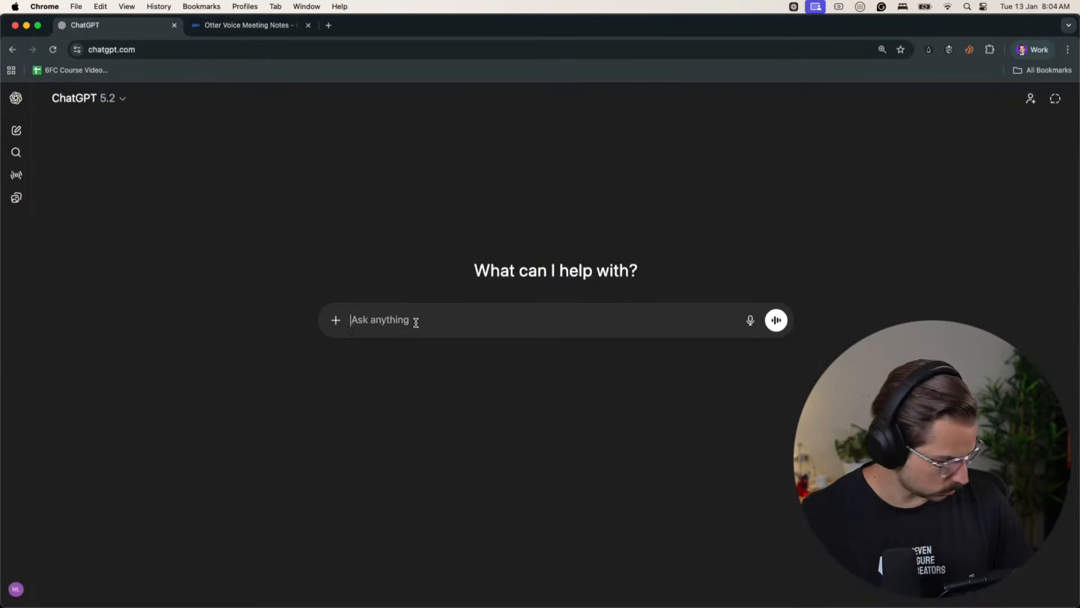
key(super+w)
click(195, 26)
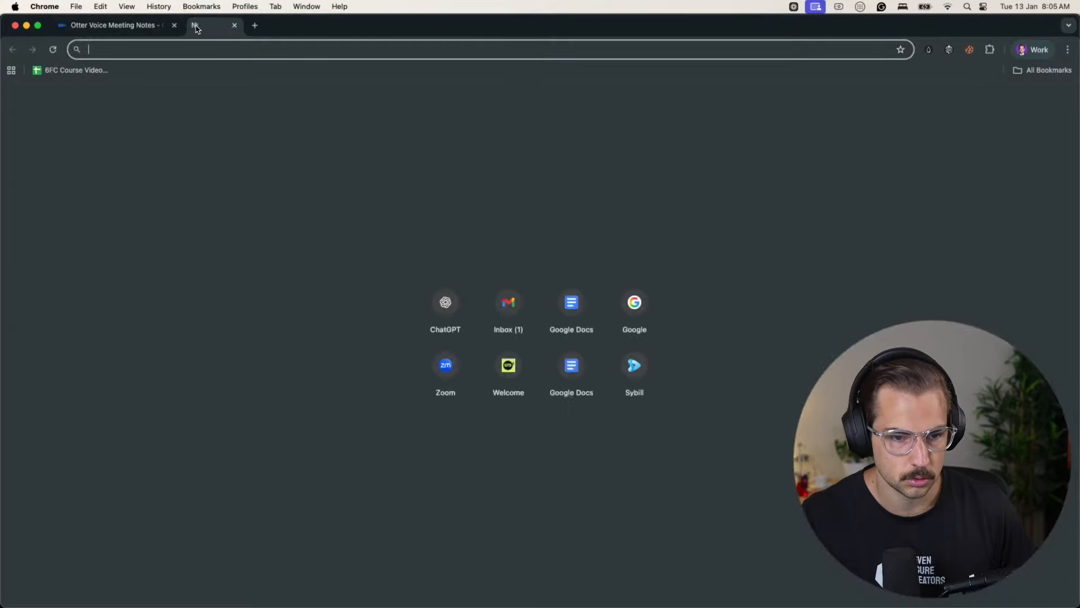
text(chat)
key(Return)
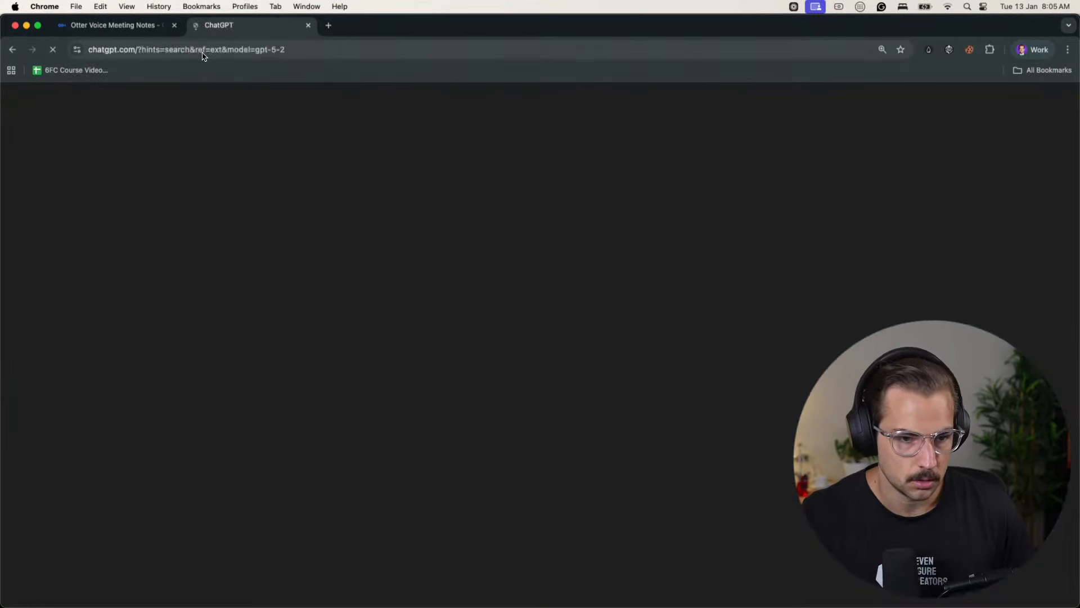
- Start a new ChatGPT chat and enter the test text "Okay, is the transcription working now? Yes, it is."
click(202, 52)
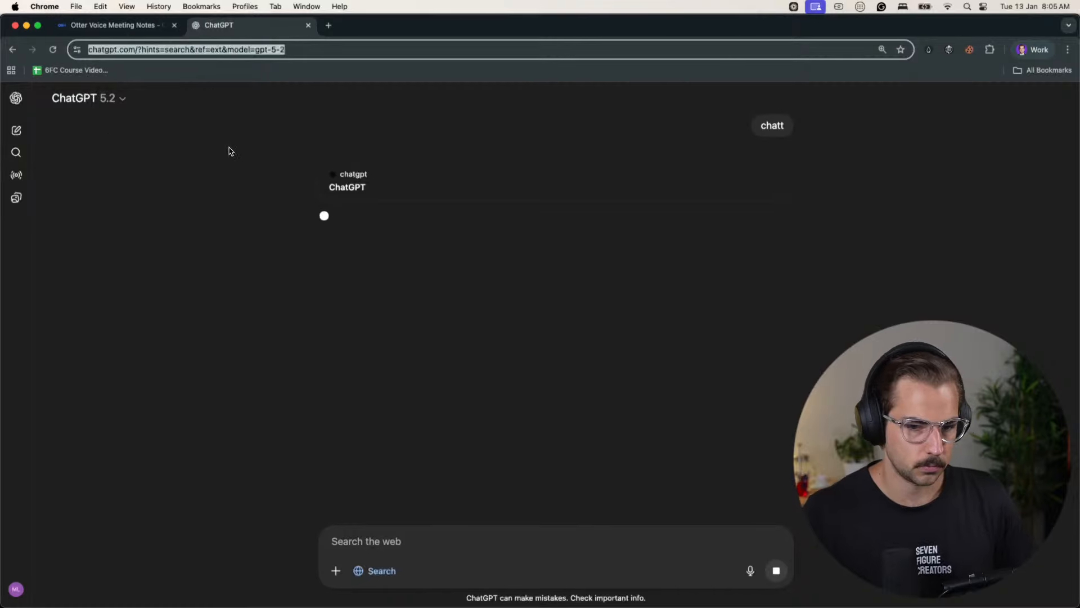
click(17, 130)
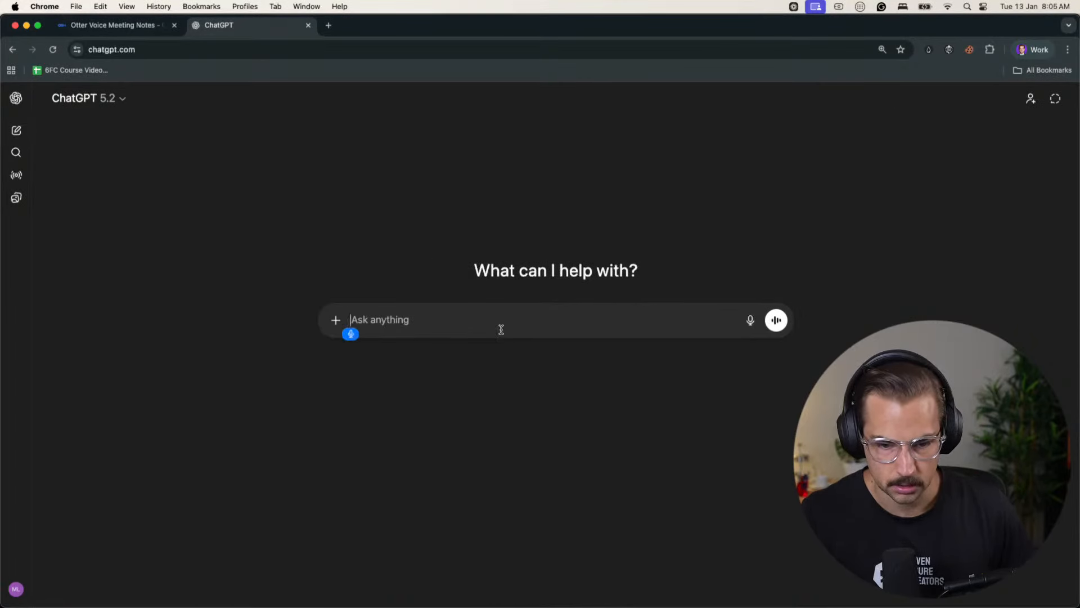
text(Okay, is the transfer)
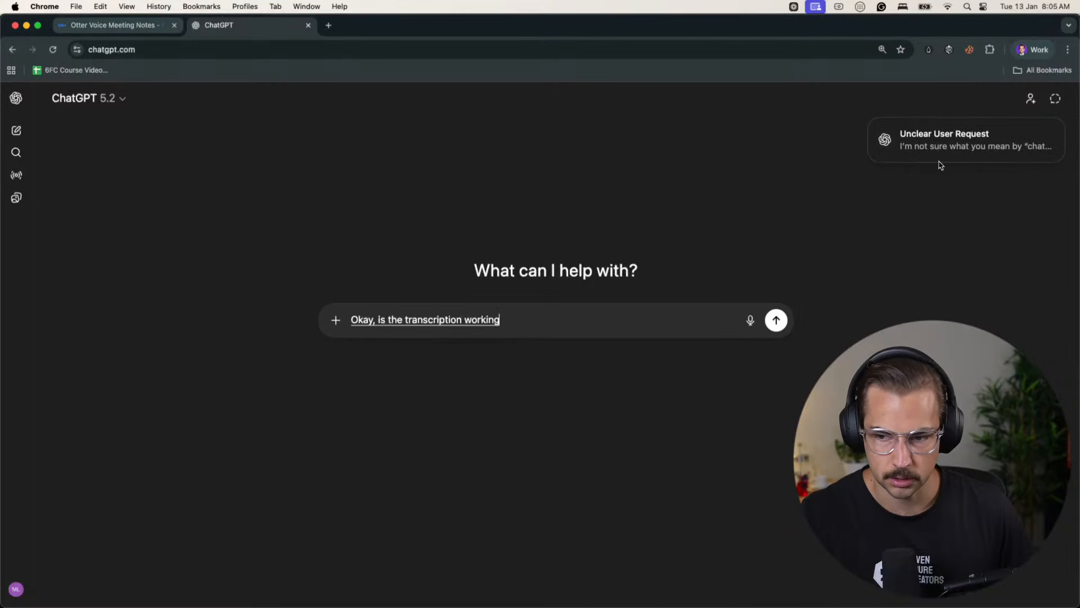
text( now? Yes, it is.)
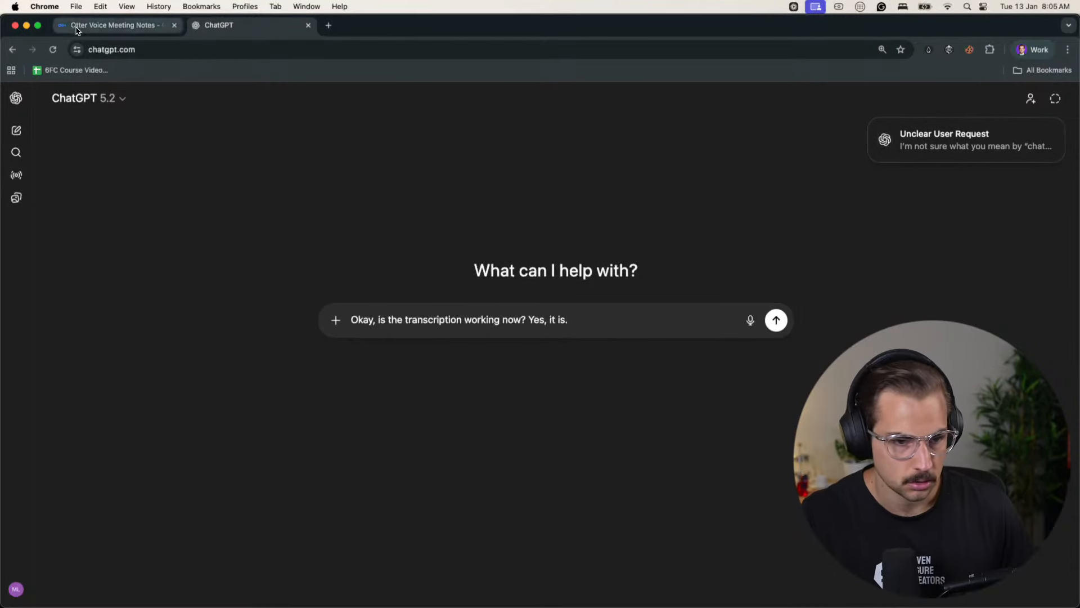
- Start a new recording in Otter and clear the test text from the ChatGPT prompt
click(107, 25)
click(759, 107)
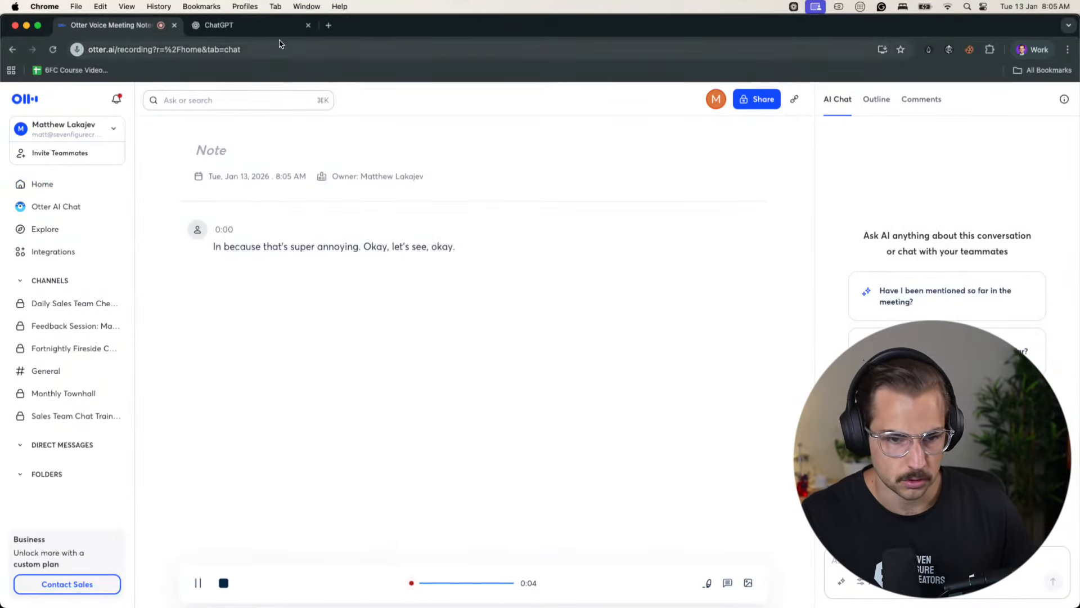
click(225, 26)
triple_click(553, 324)
key(BackSpace)
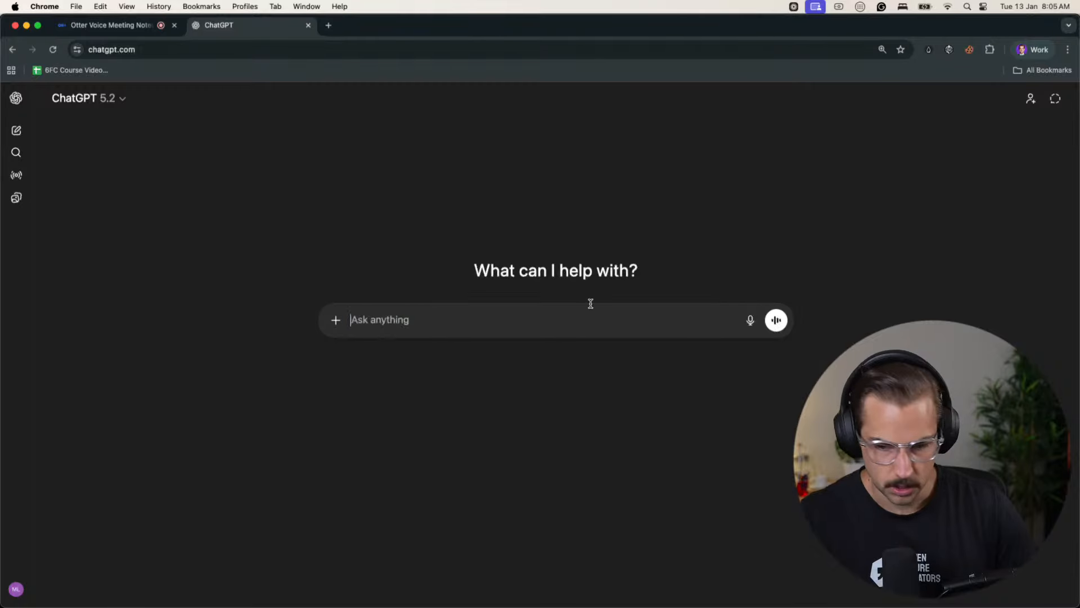
- Look at the top of the Black Friday sale page in the betterline.io profile and return to the sevenfigurecreators.com profile
click(1023, 52)
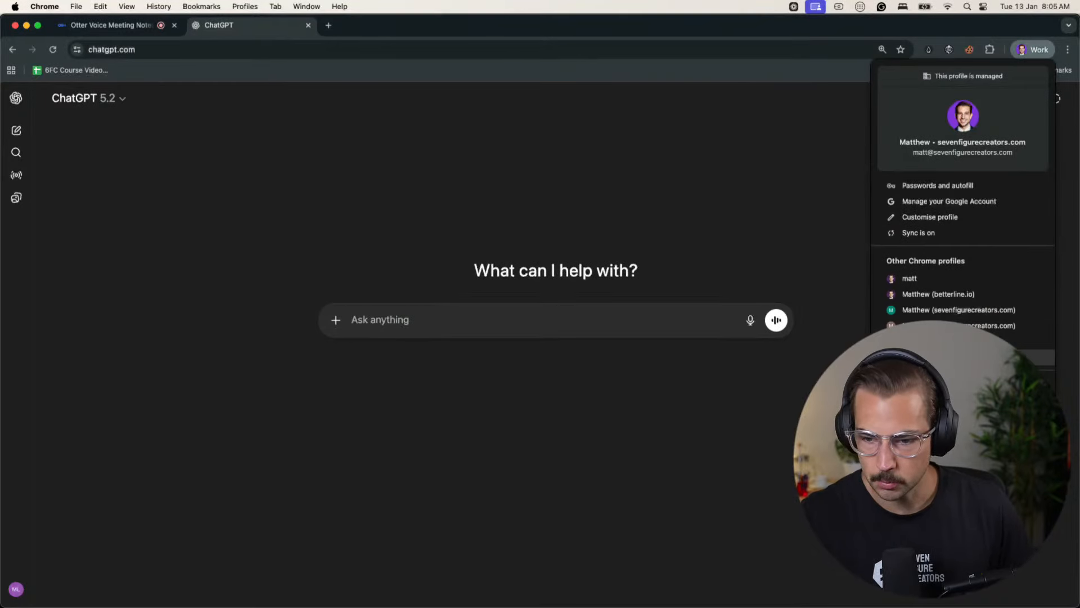
click(931, 303)
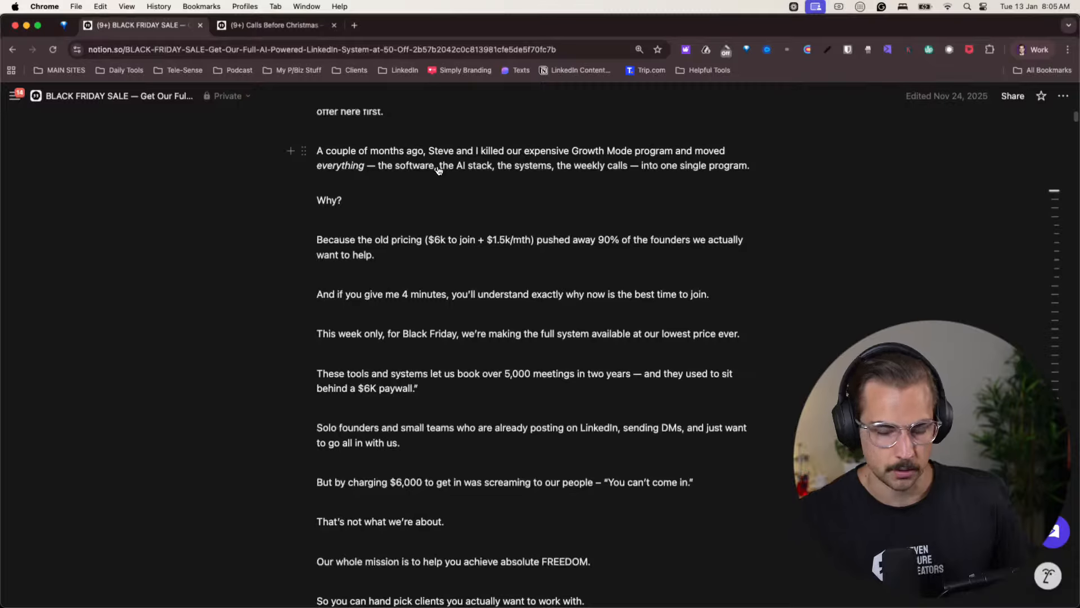
scroll(433, 298, up, 5)
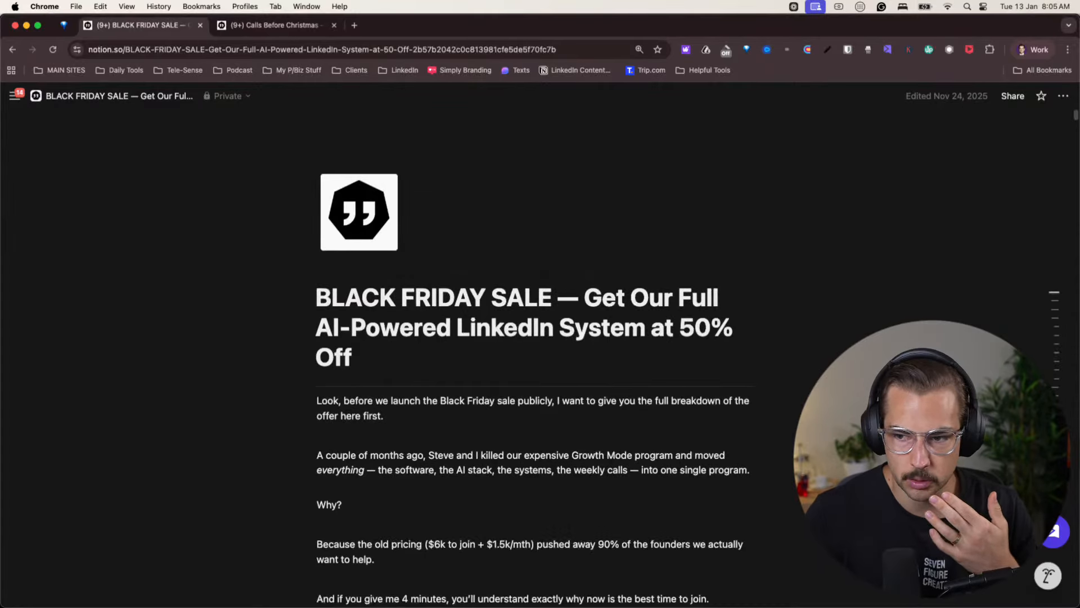
click(1033, 50)
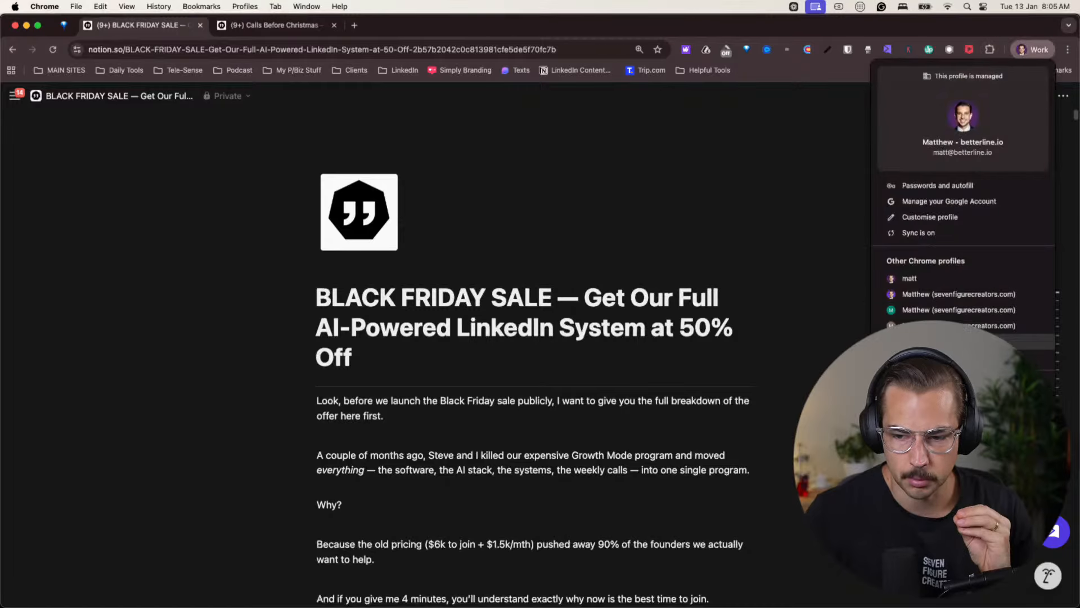
click(948, 294)
- Open sevenfigurecreators.com/linkedin-workshop/ in a new tab
click(328, 25)
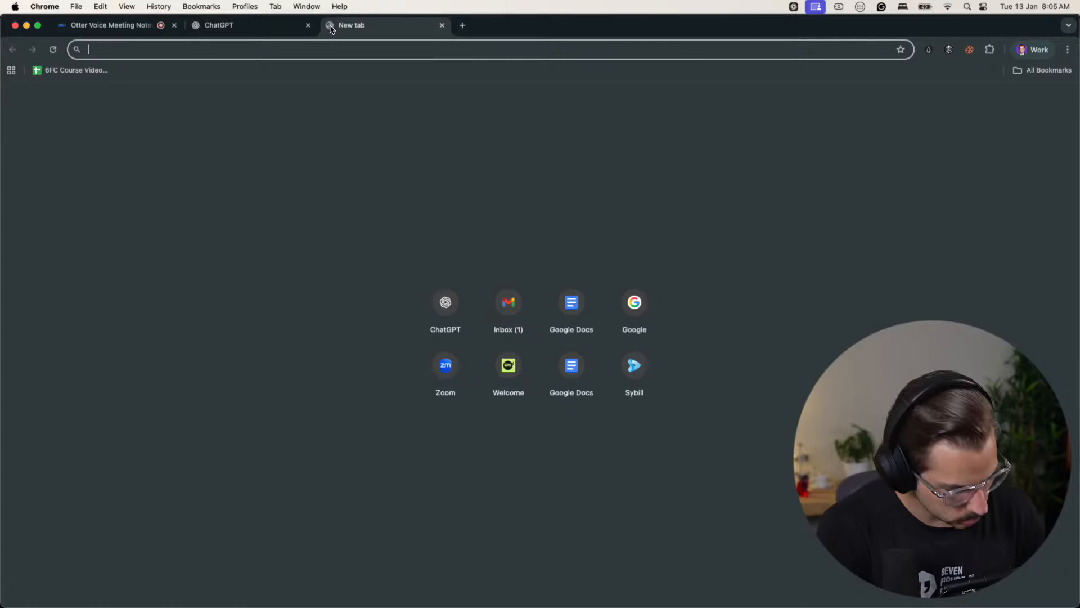
text(sevenfigurecreators.com)
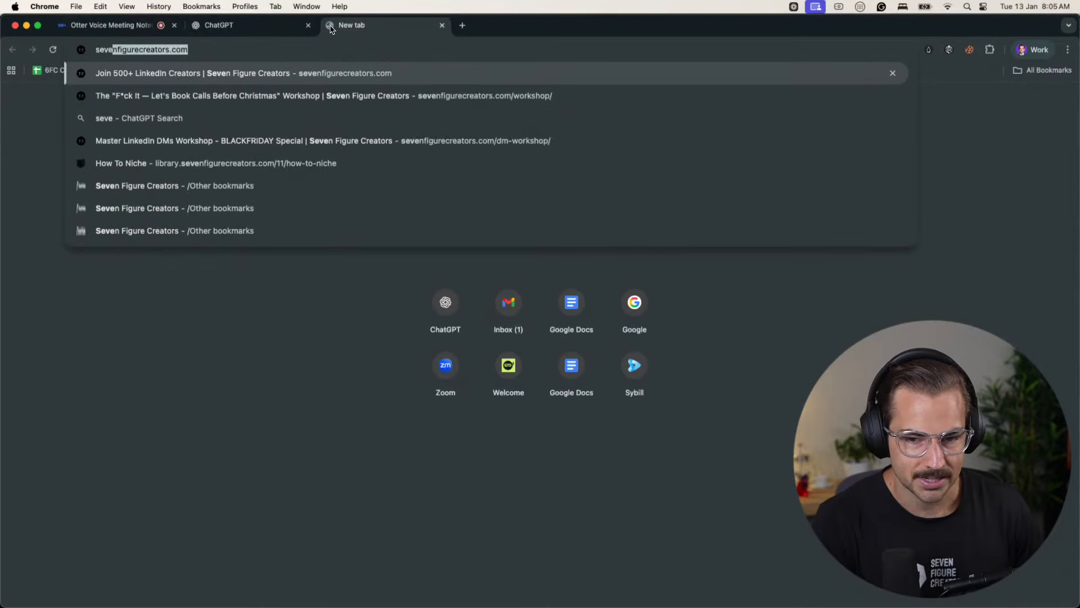
key(Down)
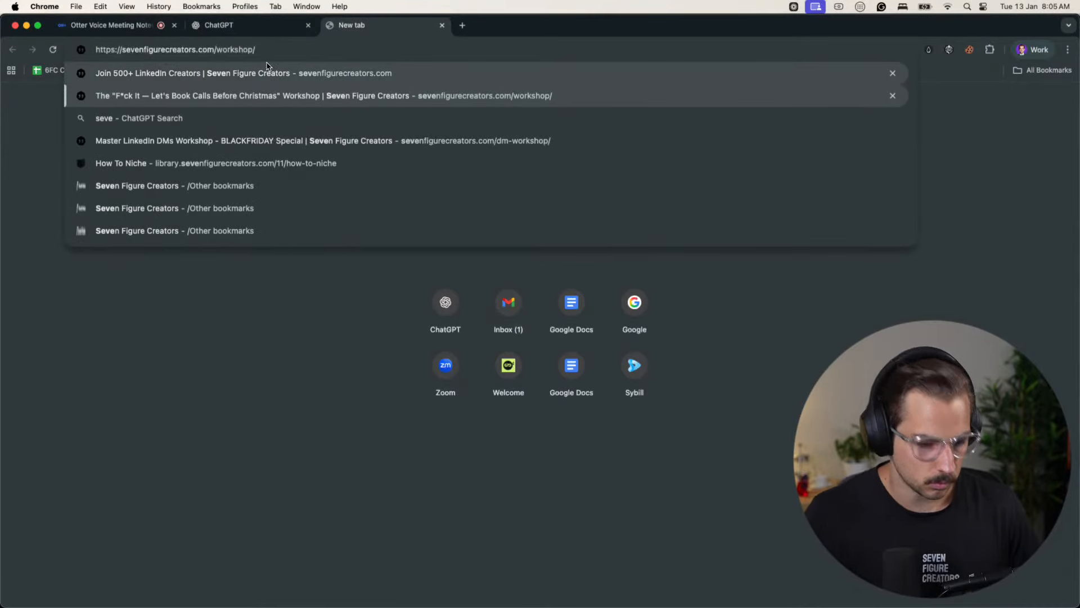
key(Left)
key(Left)
key(Left)
key(Left)
key(Left)
key(Left)
key(Left)
key(Left)
key(Left)
text(linkedin-)
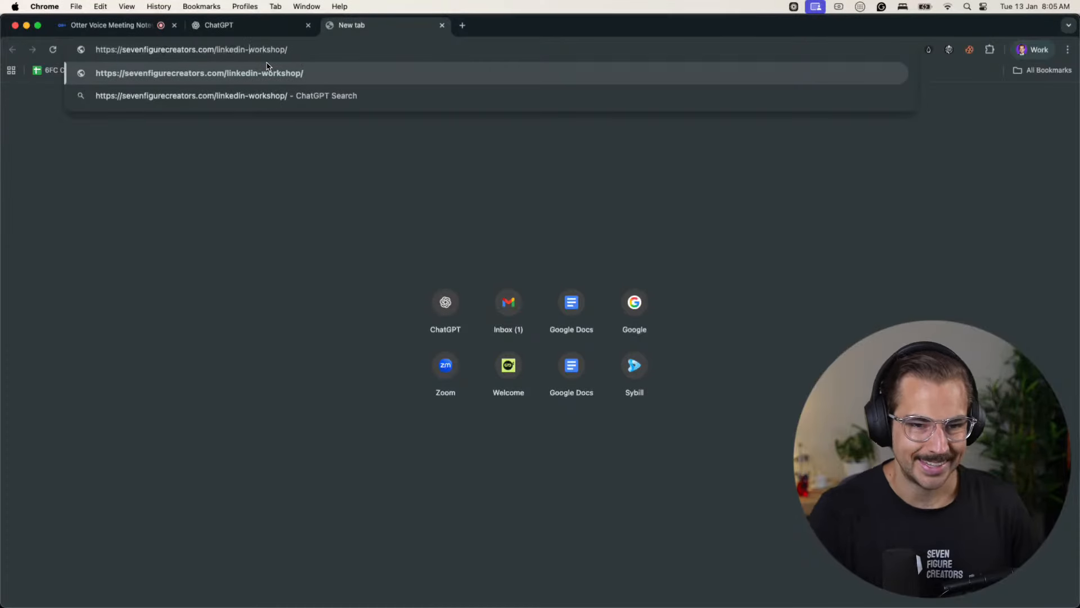
key(Return)
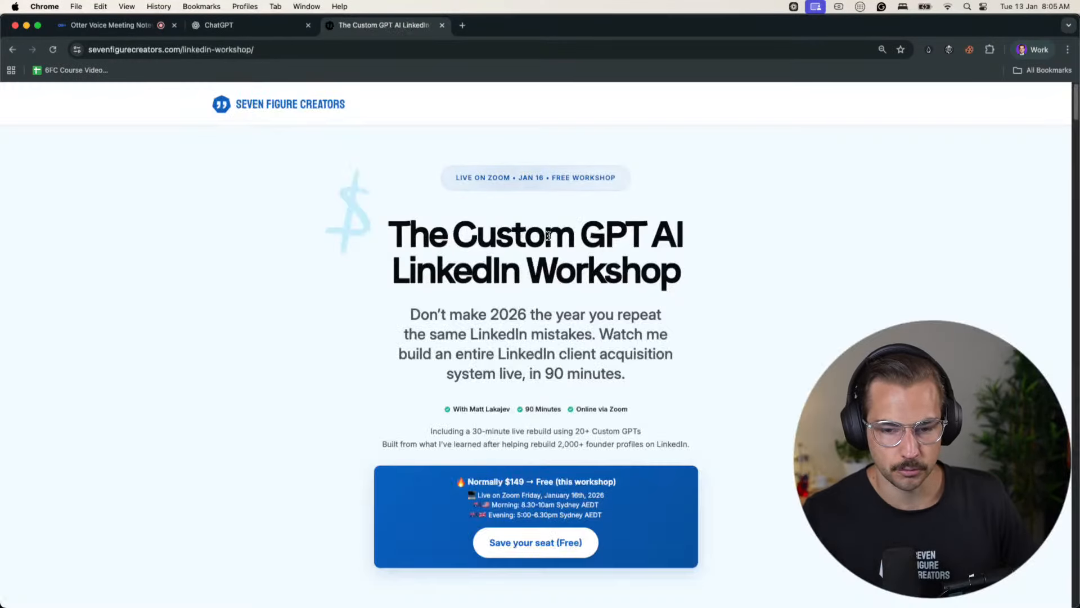
- Examine the LinkedIn workshop landing page's sales copy, agenda and reality-check section, and return to its heading
scroll(549, 241, down, 15)
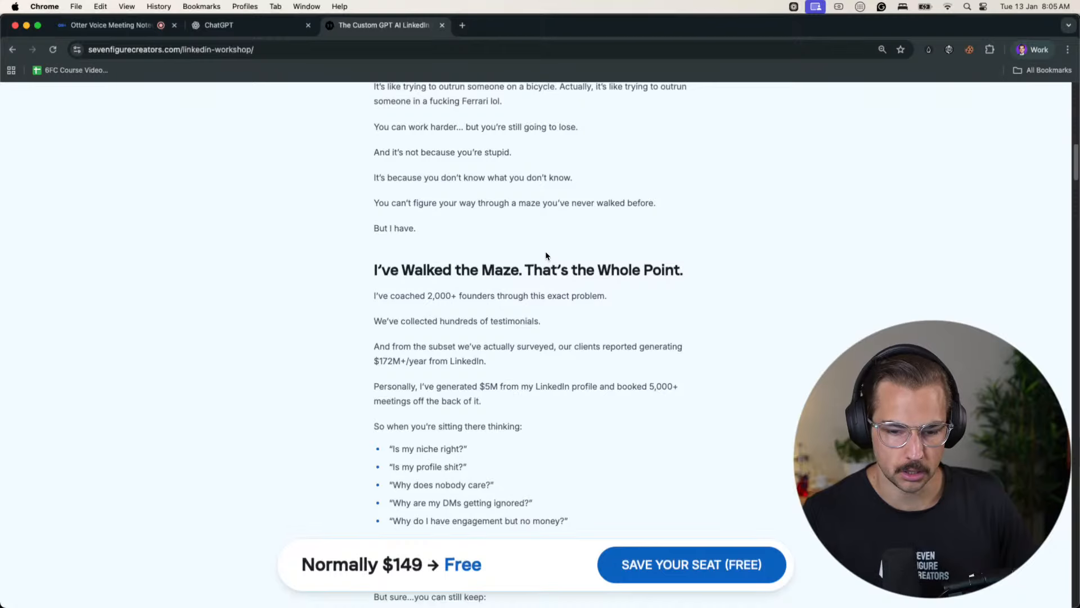
scroll(545, 255, down, 15)
scroll(560, 260, down, 10)
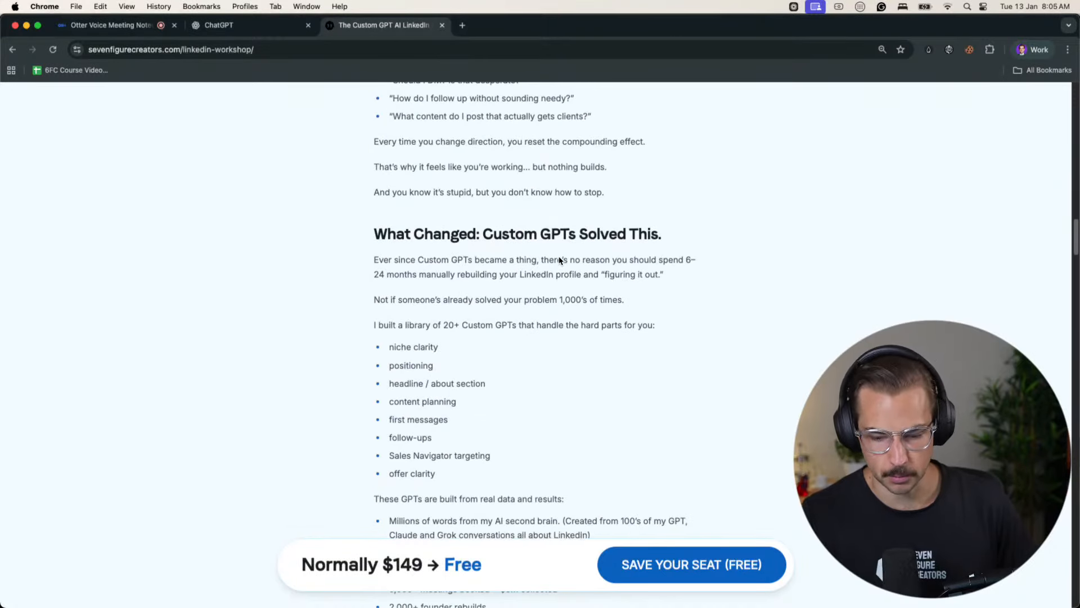
scroll(560, 260, down, 5)
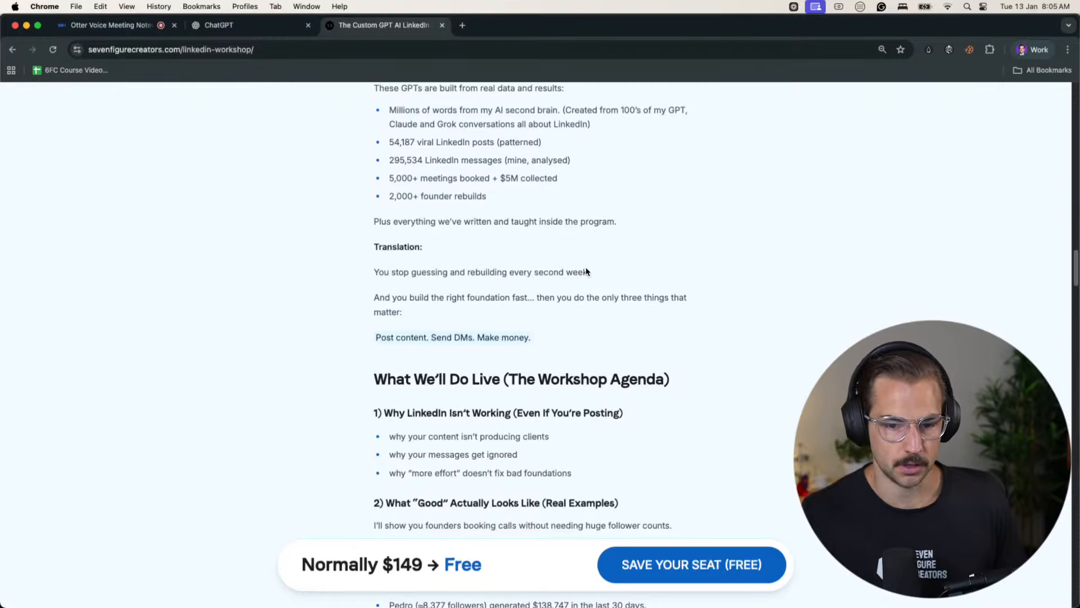
scroll(728, 248, down, 20)
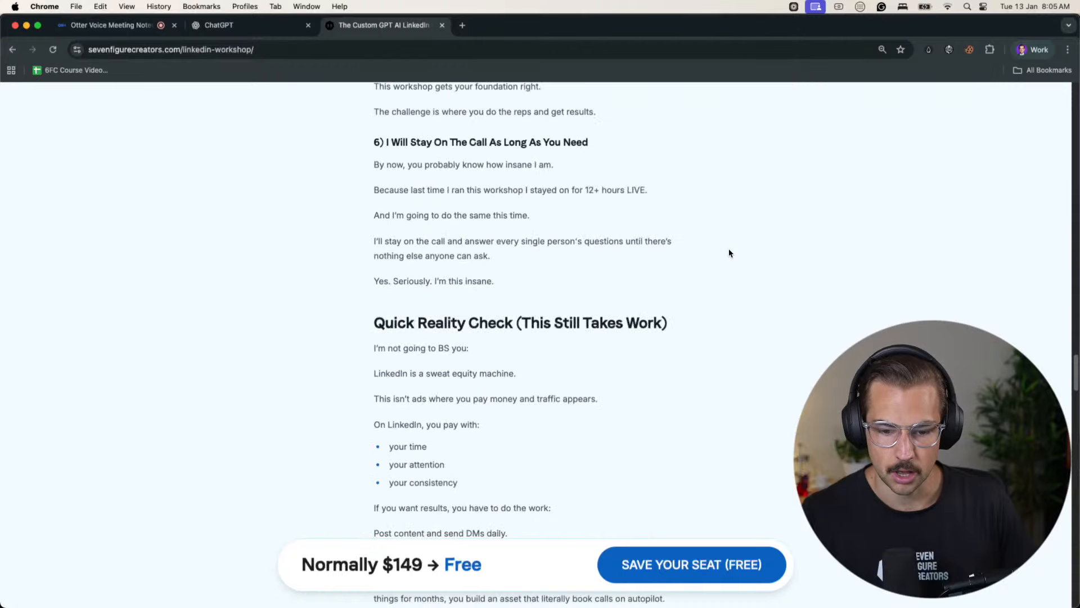
scroll(728, 253, down, 10)
scroll(728, 253, up, 20)
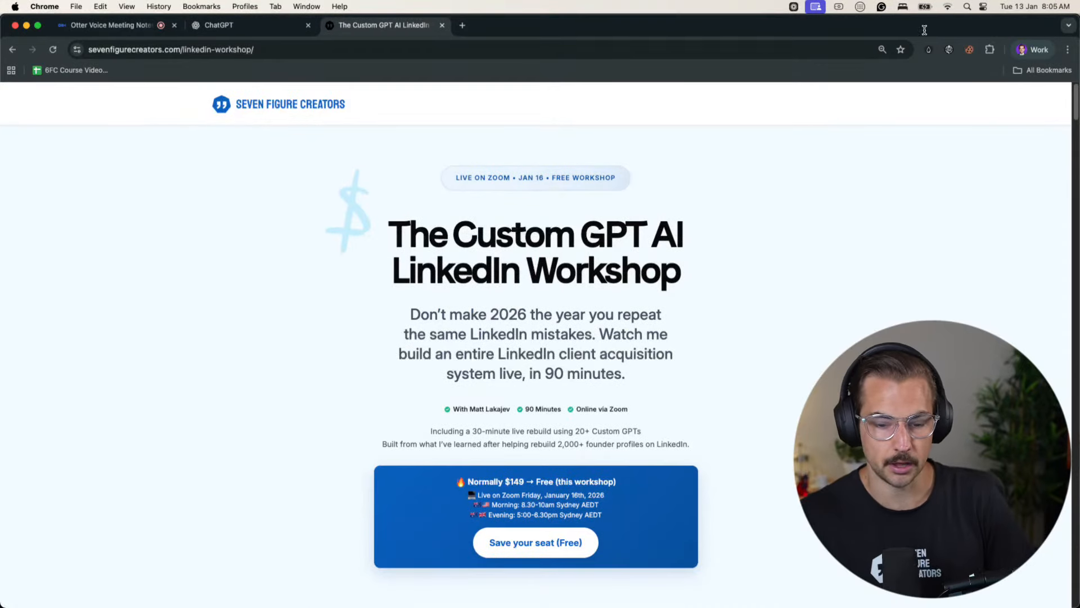
- Review the Black Friday sale page in the betterline.io profile, covering its opening pitch, access list, pricing and joining requirements
click(1025, 50)
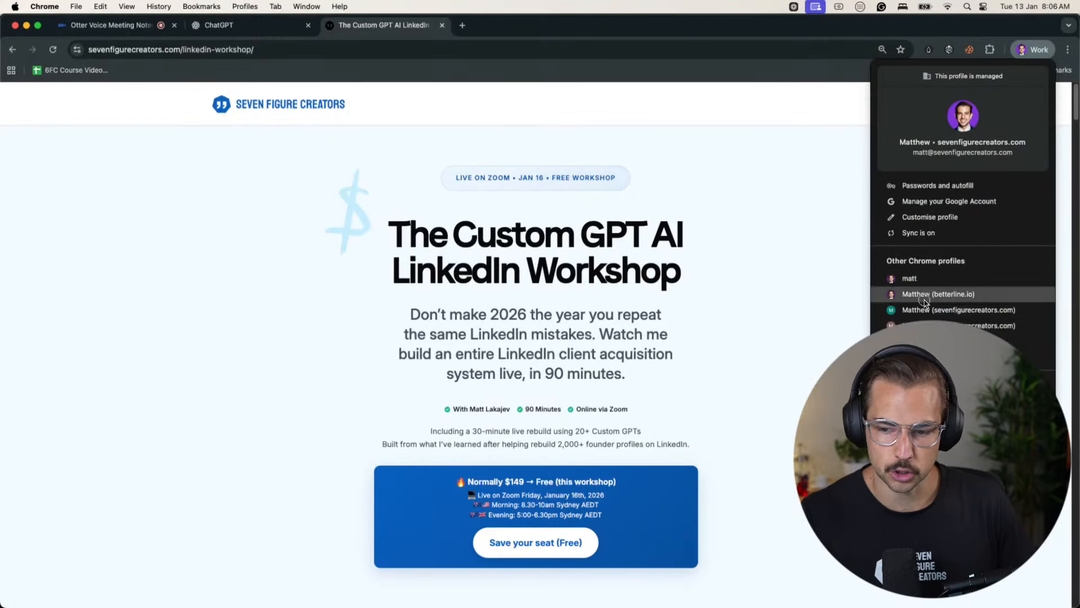
click(938, 294)
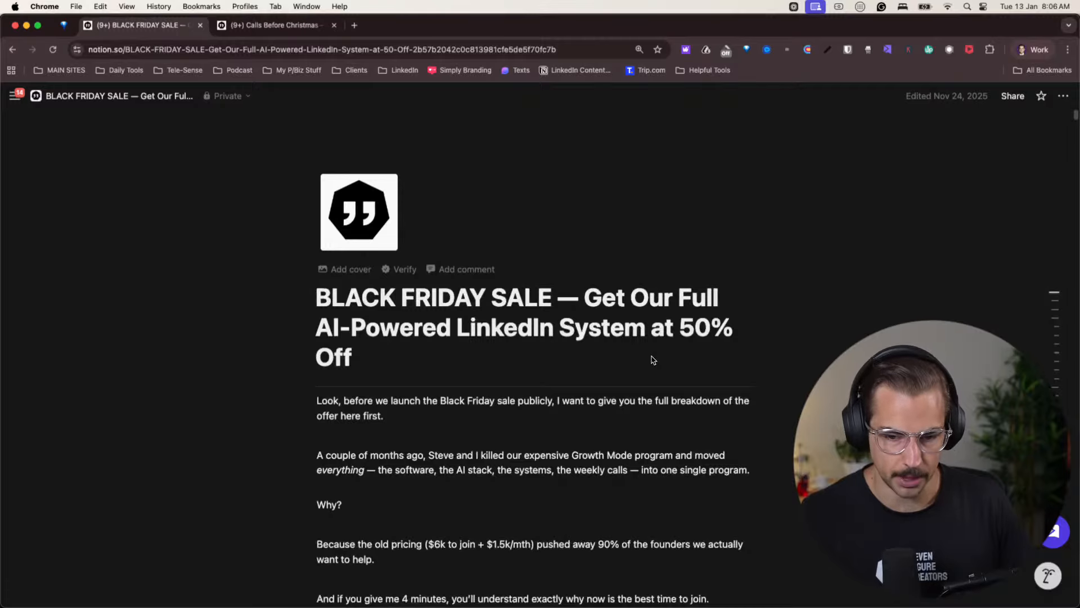
scroll(653, 360, down, 5)
scroll(653, 360, up, 2)
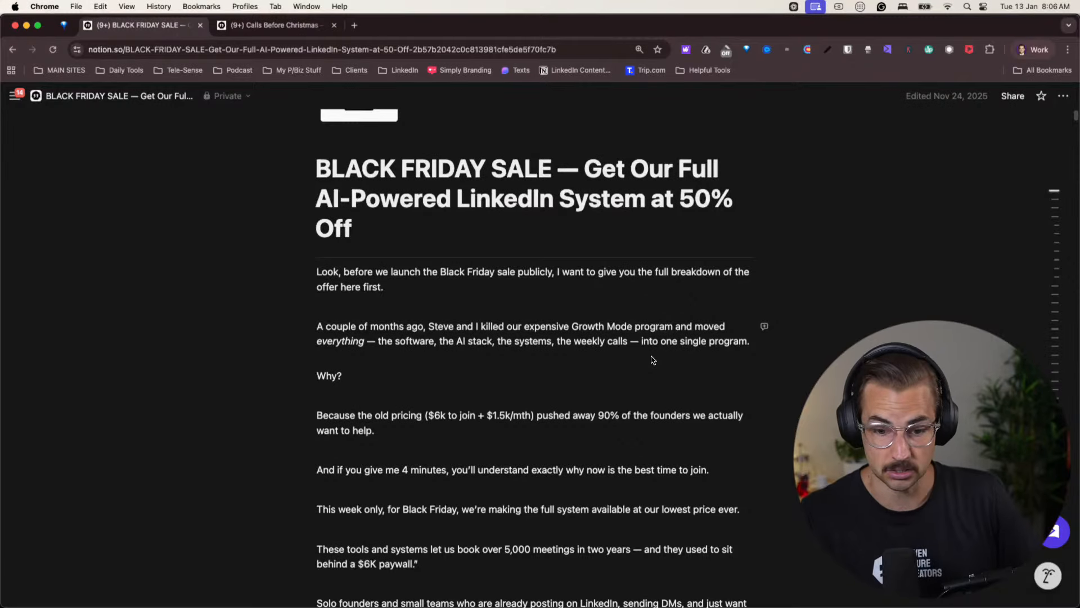
scroll(650, 358, down, 5)
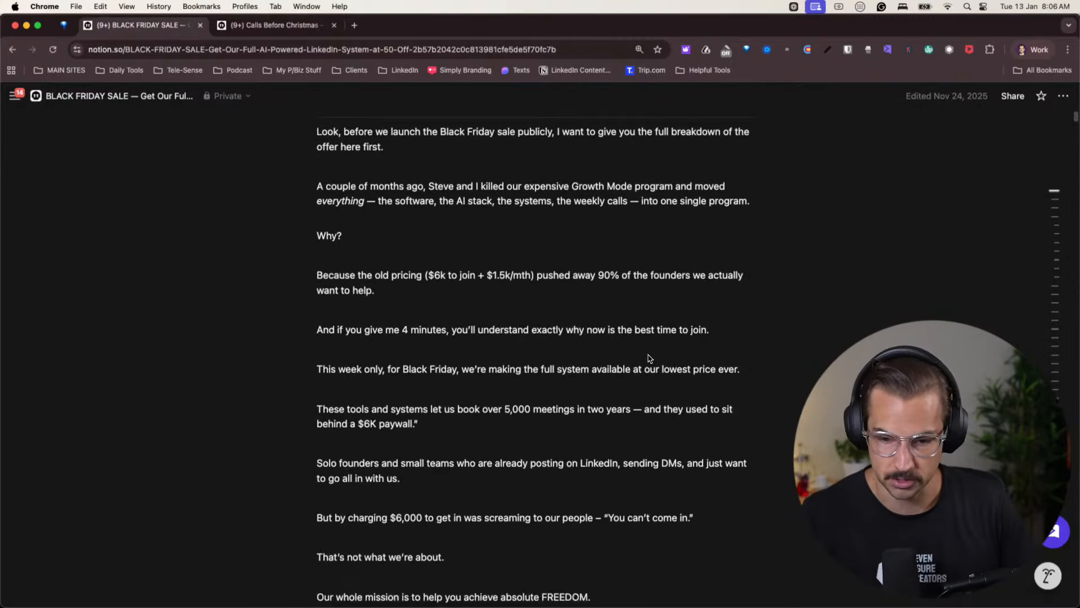
scroll(650, 358, down, 8)
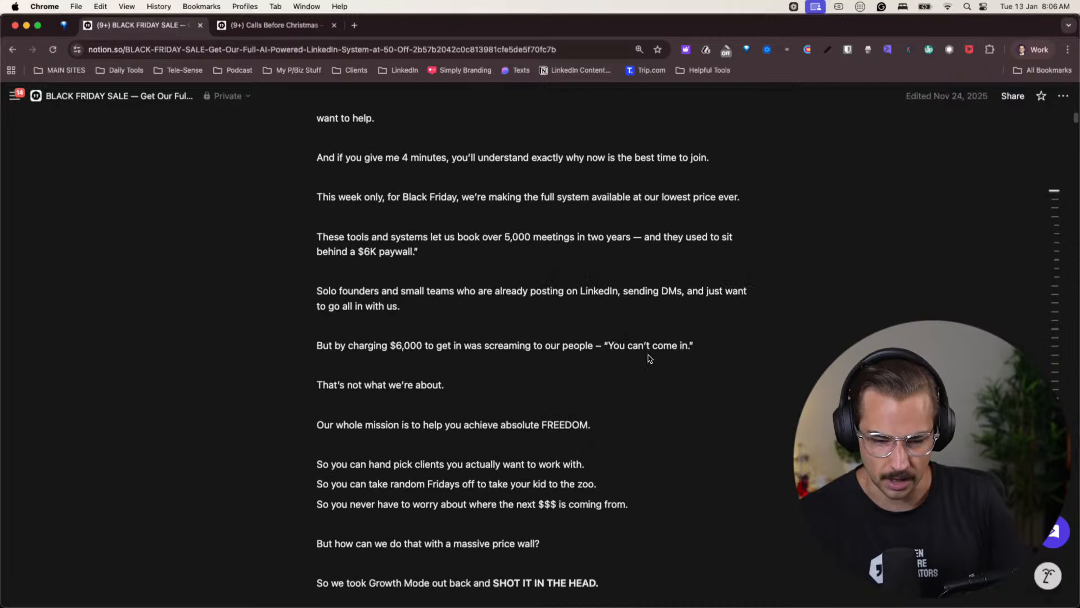
scroll(379, 361, down, 2)
scroll(380, 362, down, 20)
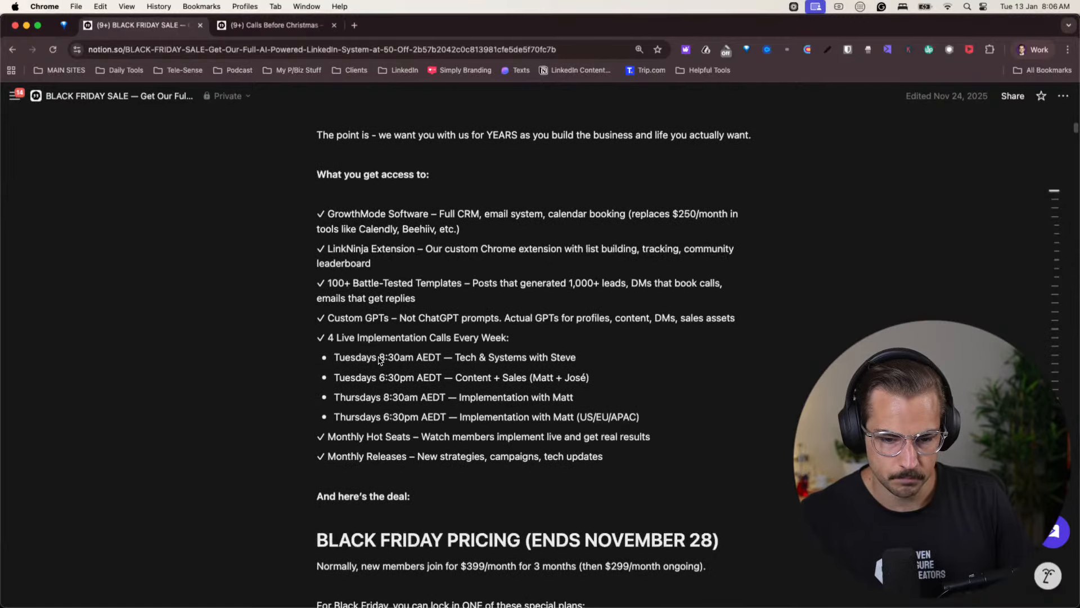
scroll(544, 366, down, 17)
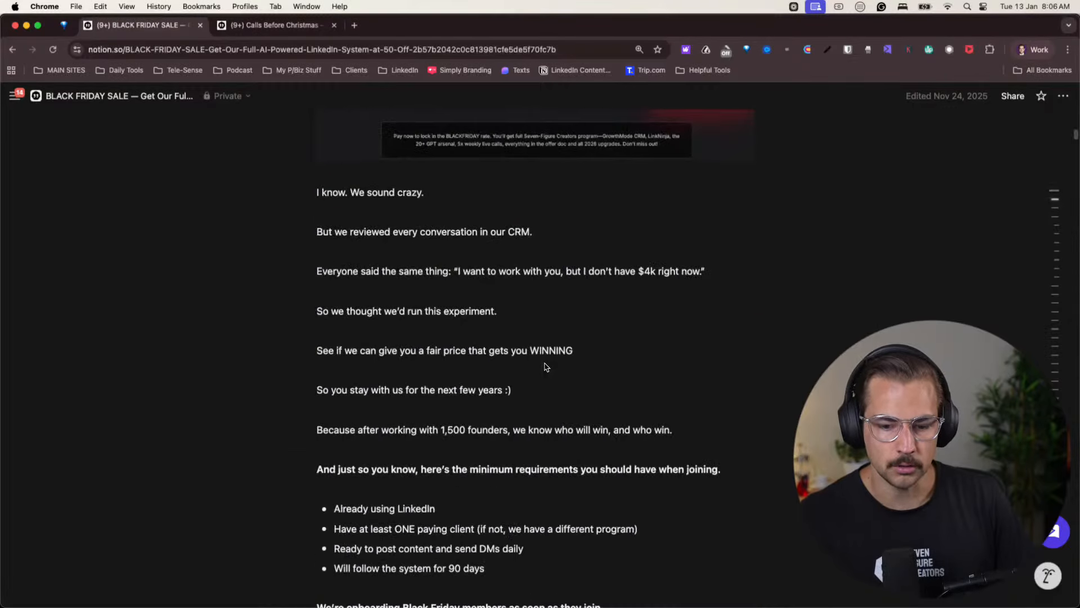
- Select the Black Friday sale letter from its title through the closing PS
scroll(545, 366, down, 10)
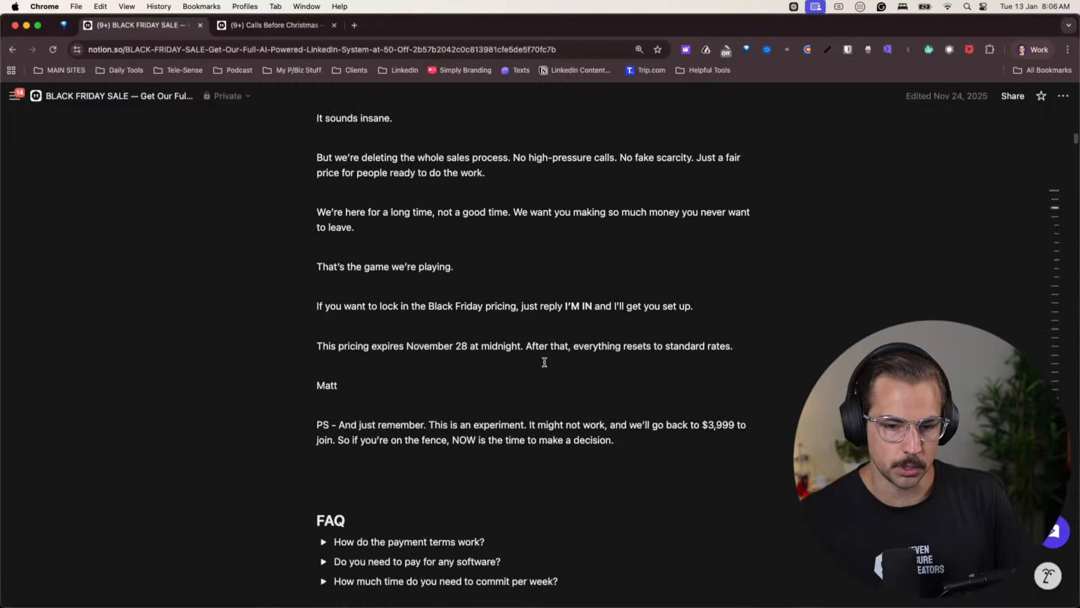
scroll(544, 361, up, 20)
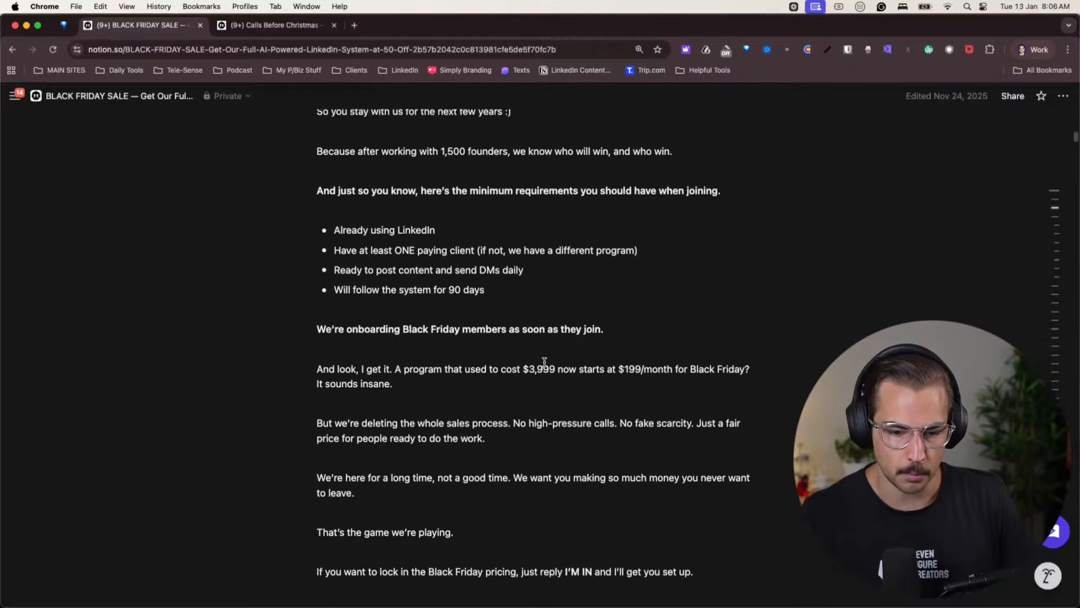
scroll(545, 362, down, 1)
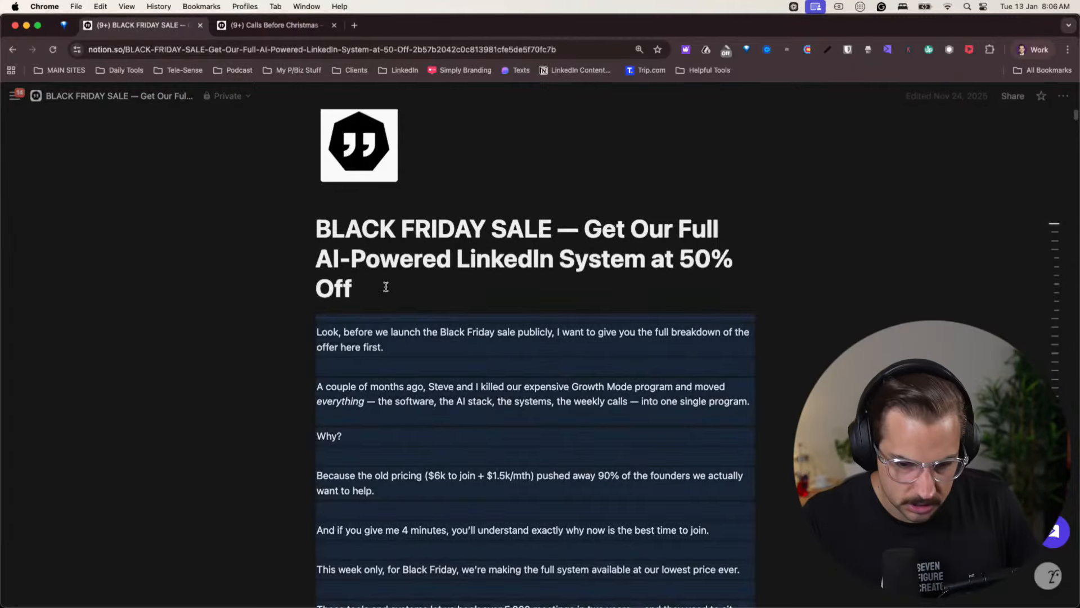
drag(313, 229, 476, 428)
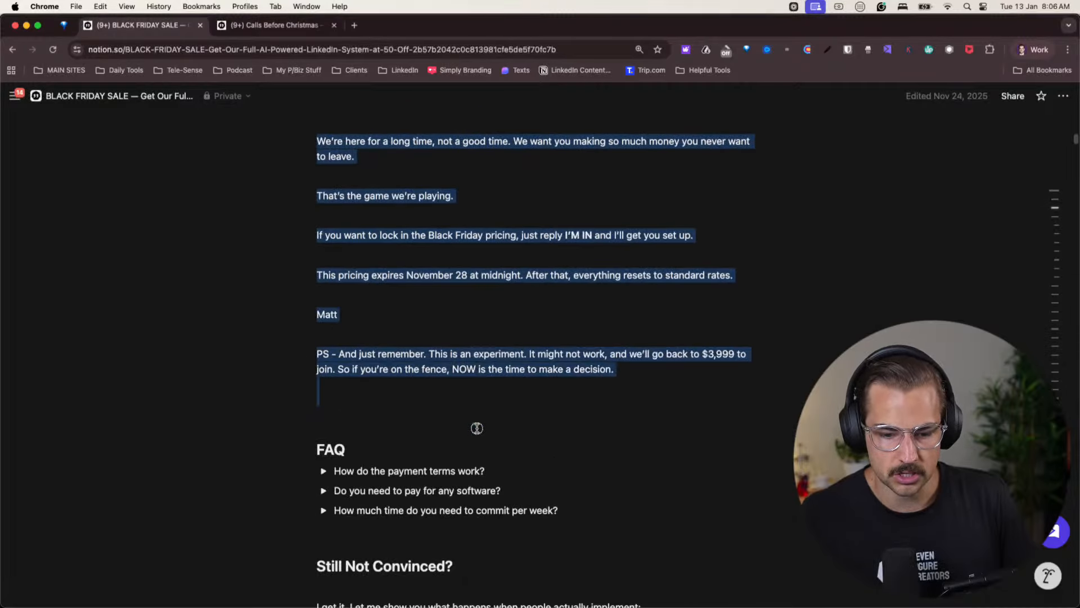
- From the Calls Before Christmas page's private page list, open the Book 5+ Qualified Sales Calls and Six-Figure Creators October pages in new tabs
click(270, 25)
scroll(537, 351, down, 10)
scroll(538, 352, down, 15)
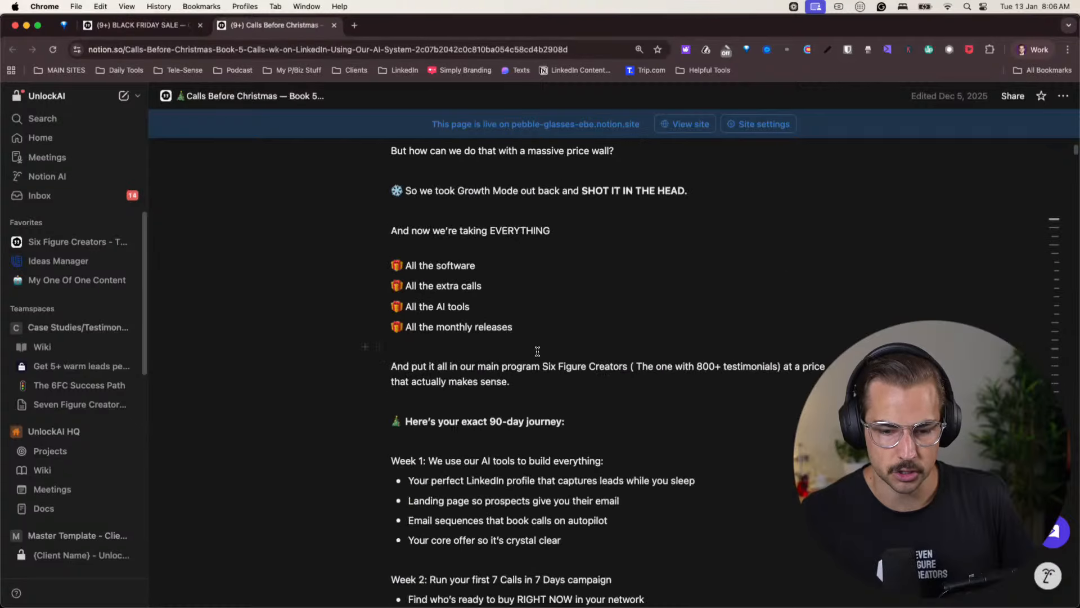
scroll(537, 352, up, 6)
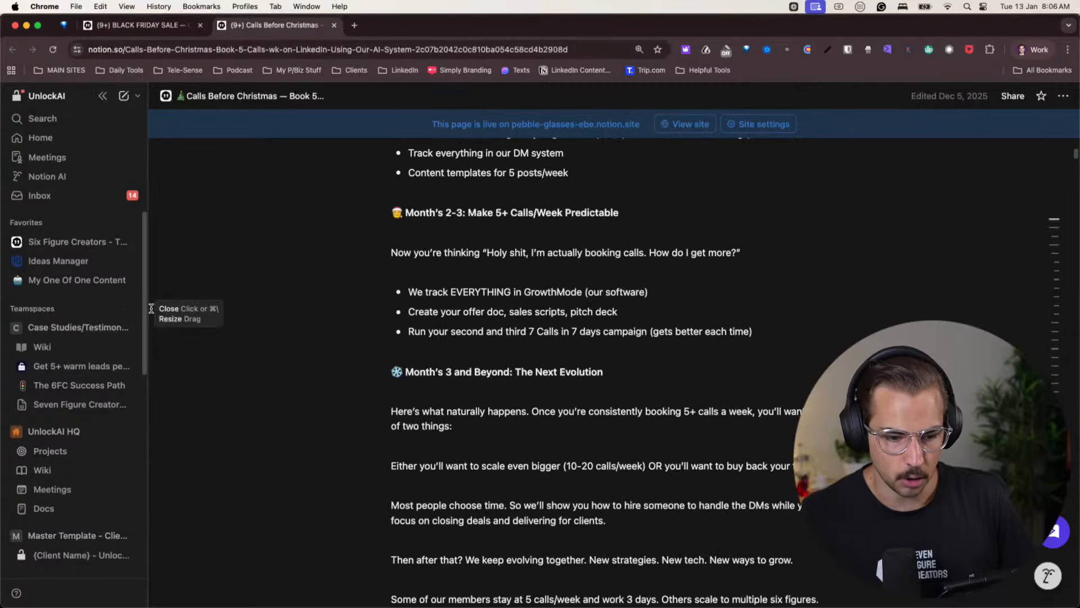
scroll(68, 354, down, 5)
click(58, 406)
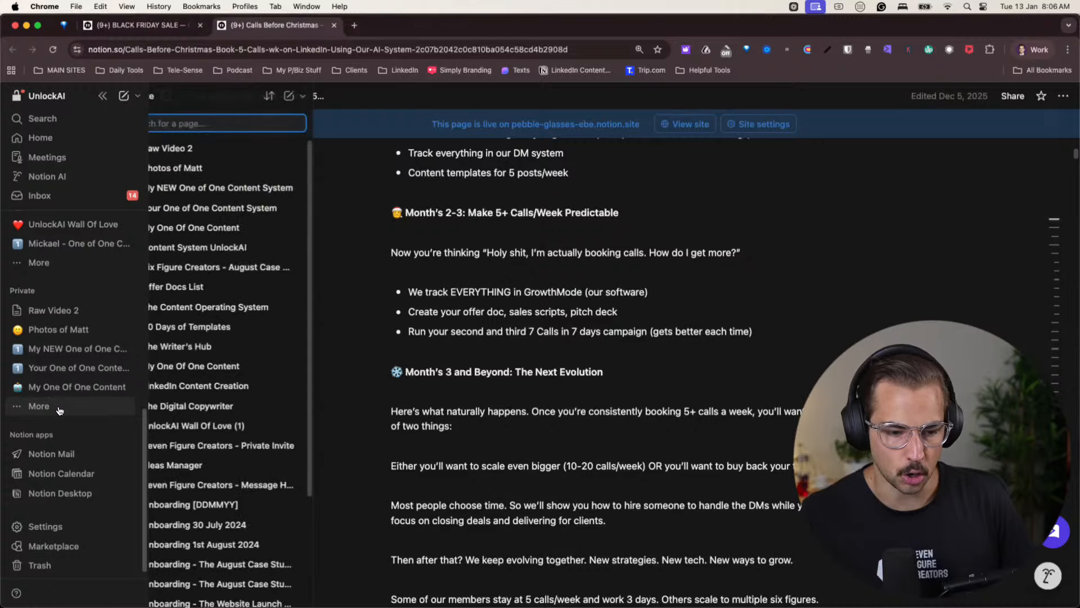
scroll(223, 428, down, 10)
scroll(224, 428, down, 15)
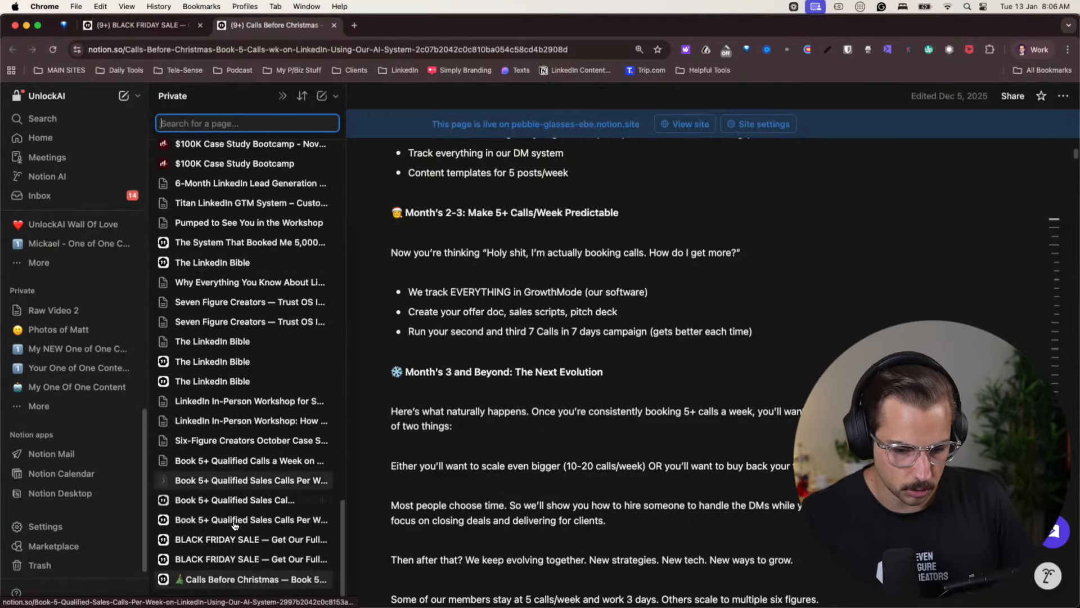
super+click(237, 503)
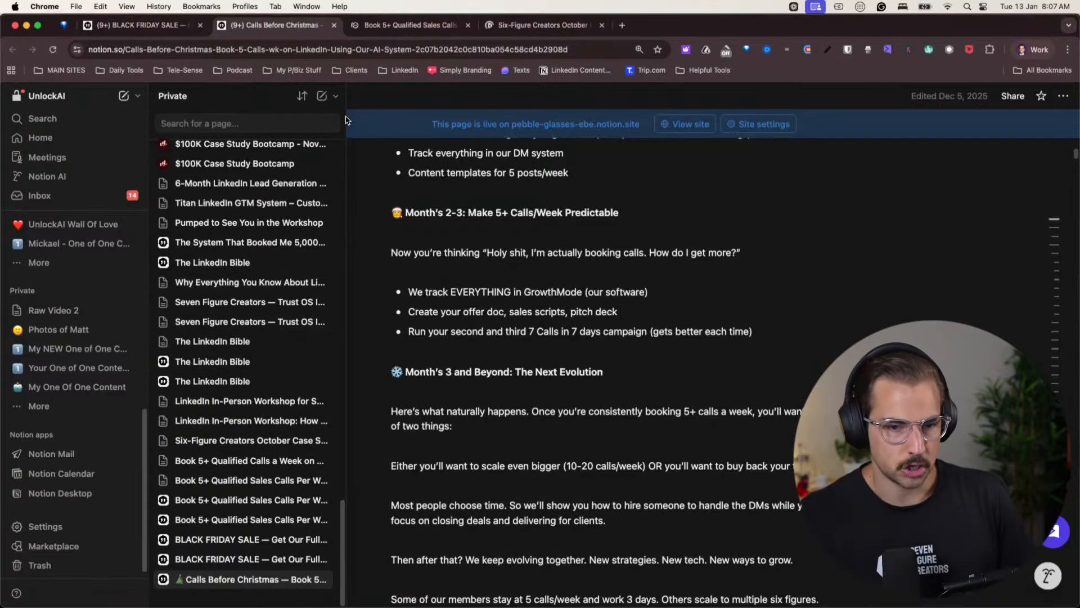
- Check the two newly opened offer pages and return to the Black Friday sale page
click(409, 24)
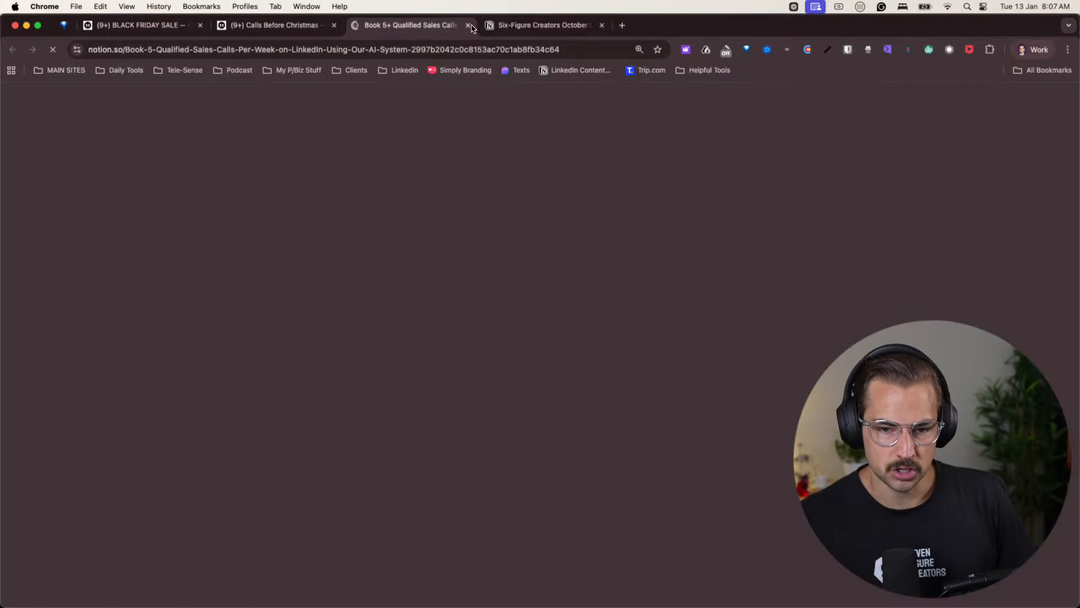
click(528, 25)
click(144, 29)
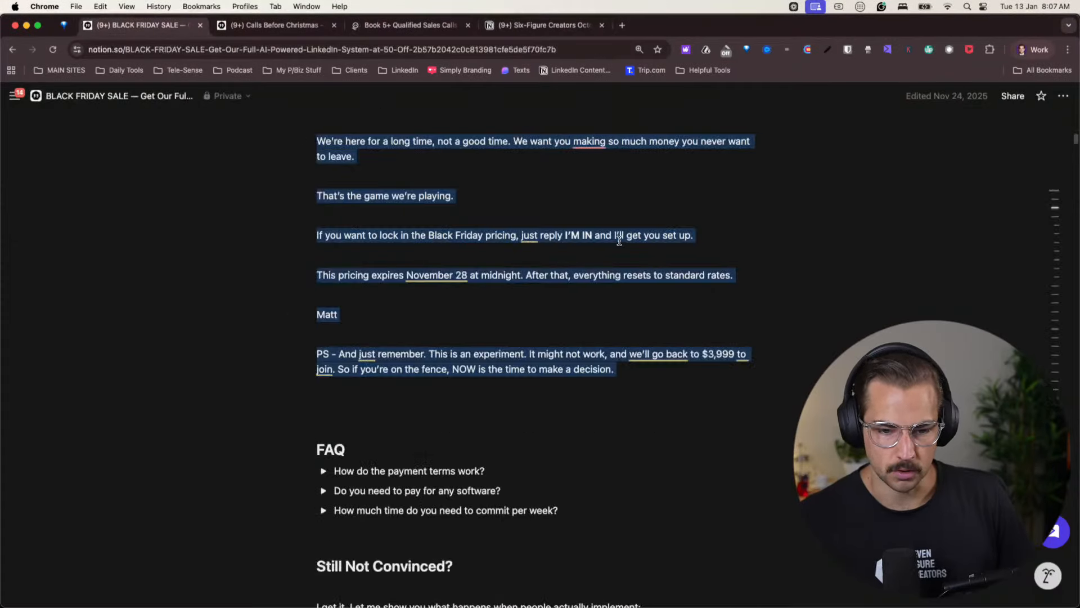
- Switch to the sevenfigurecreators.com browser profile and pause the Otter voice recording
click(1033, 50)
click(956, 293)
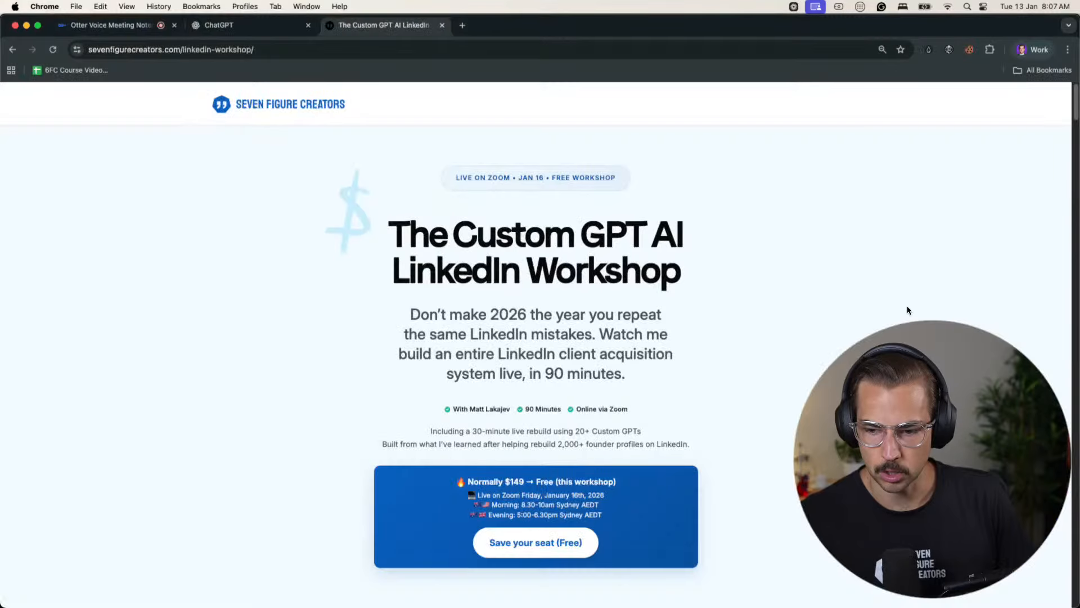
key(super+1)
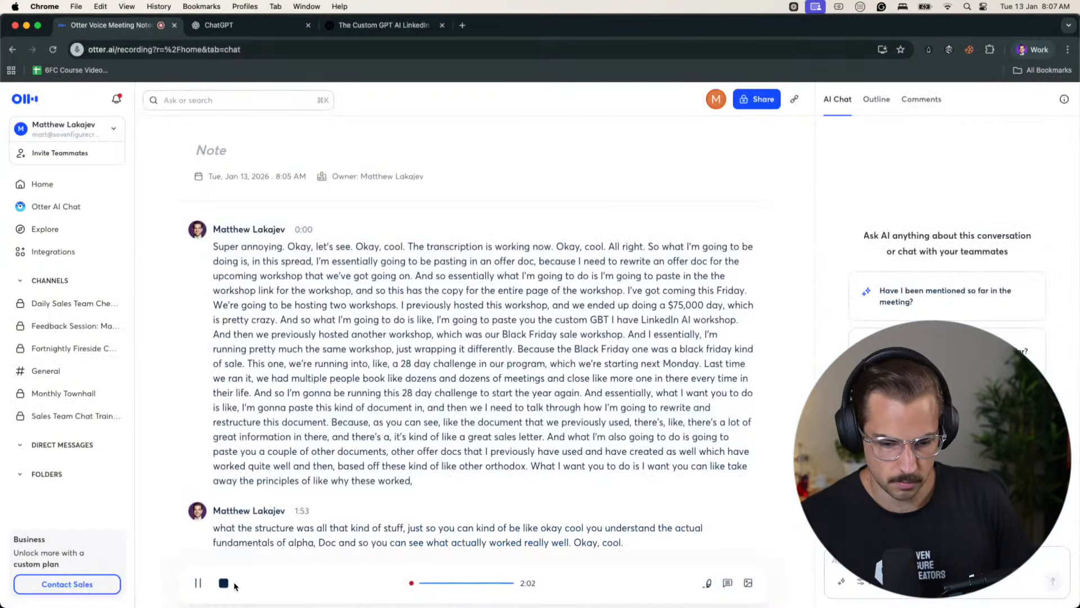
click(197, 582)
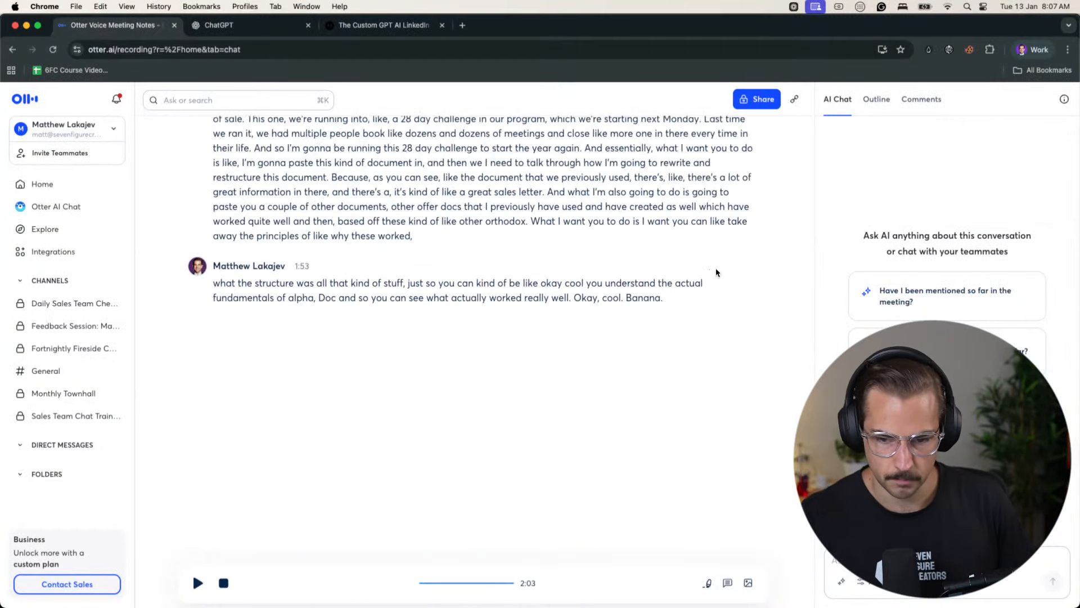
- Copy the full Otter transcript into a ChatGPT message, add "That ok?" on a new line at the end, and send it
scroll(716, 273, up, 2)
drag(666, 387, 227, 262)
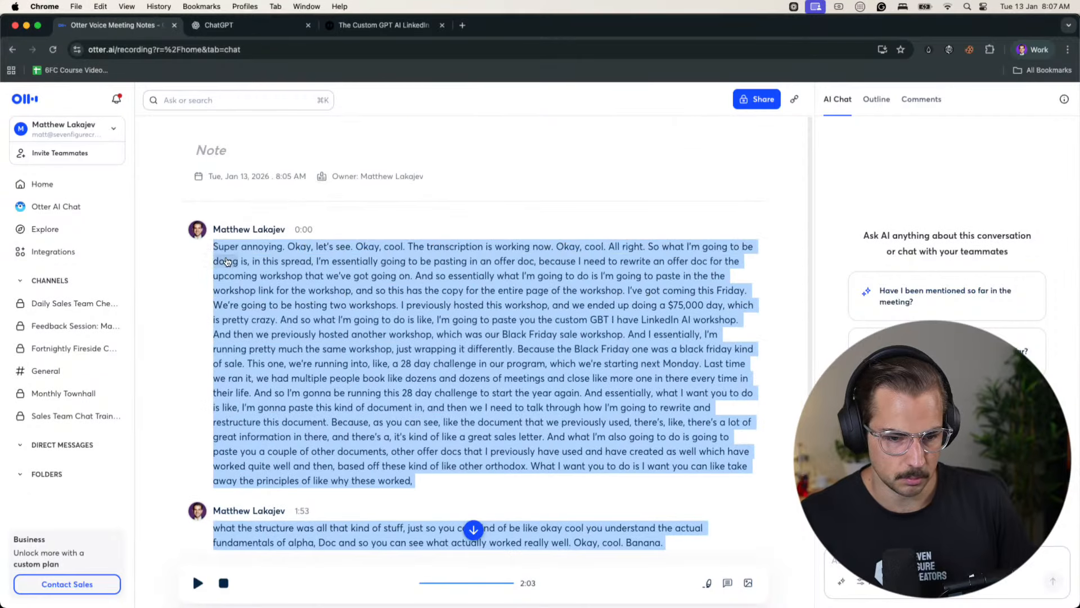
key(super+2)
key(super+v)
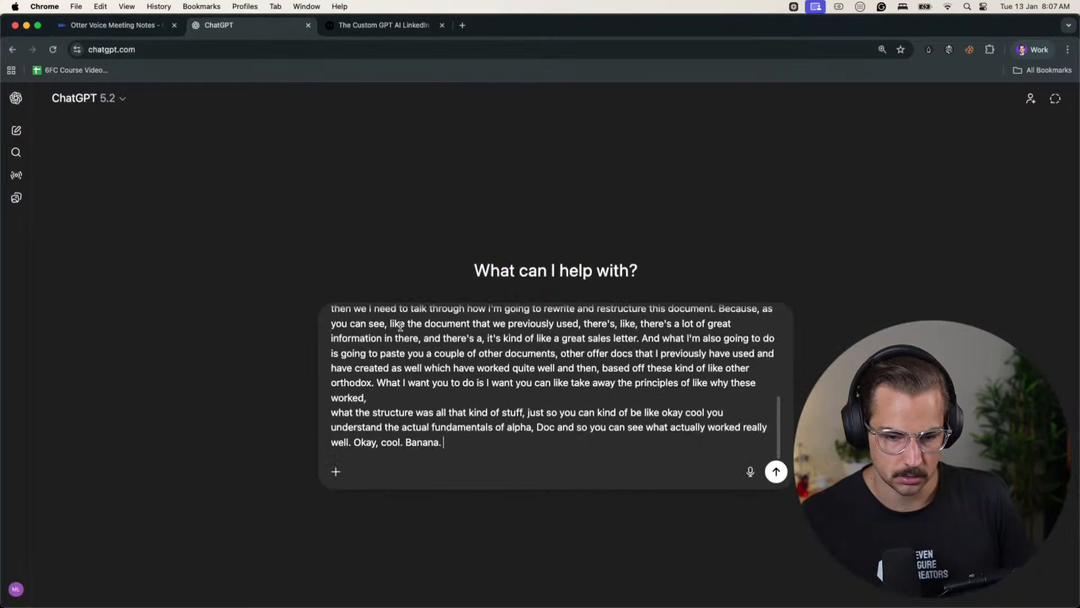
key(shift+Return)
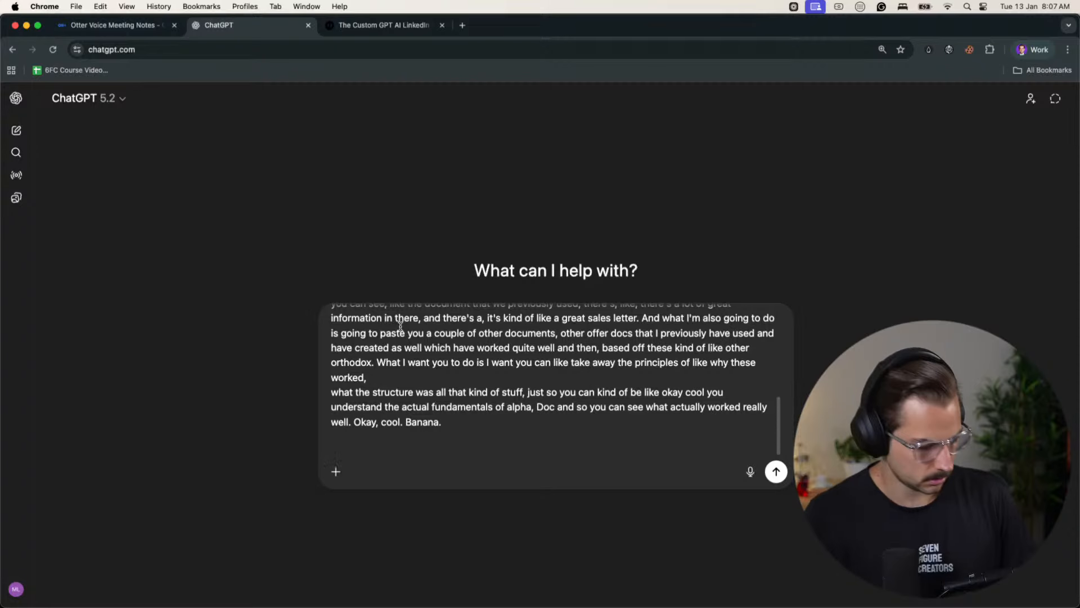
text(That ok?)
key(Return)
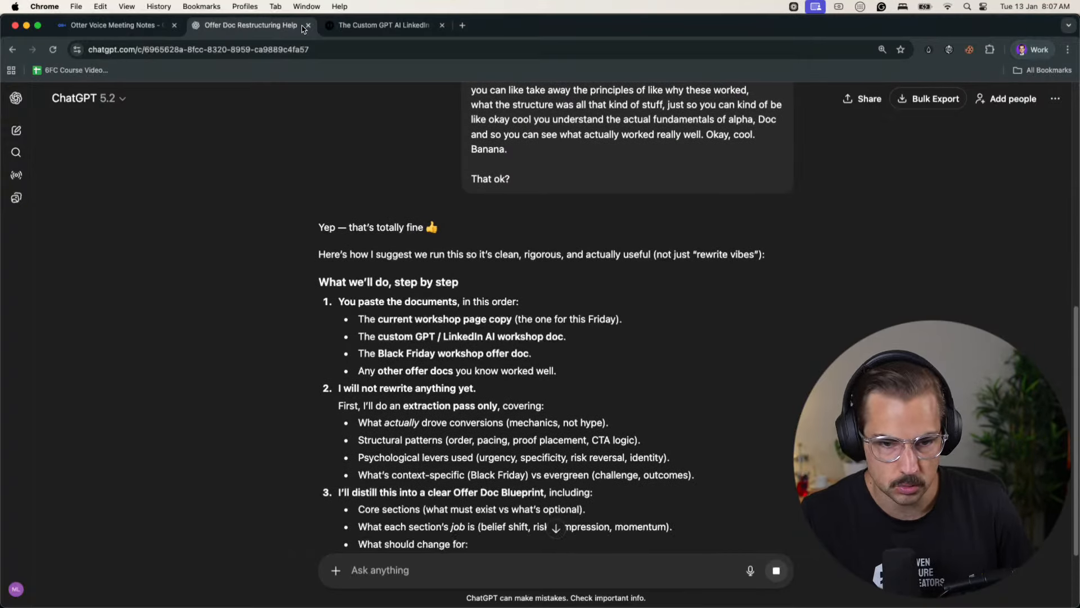
- Copy the entire LinkedIn workshop landing page text and return to the ChatGPT conversation
click(340, 26)
key(super+a)
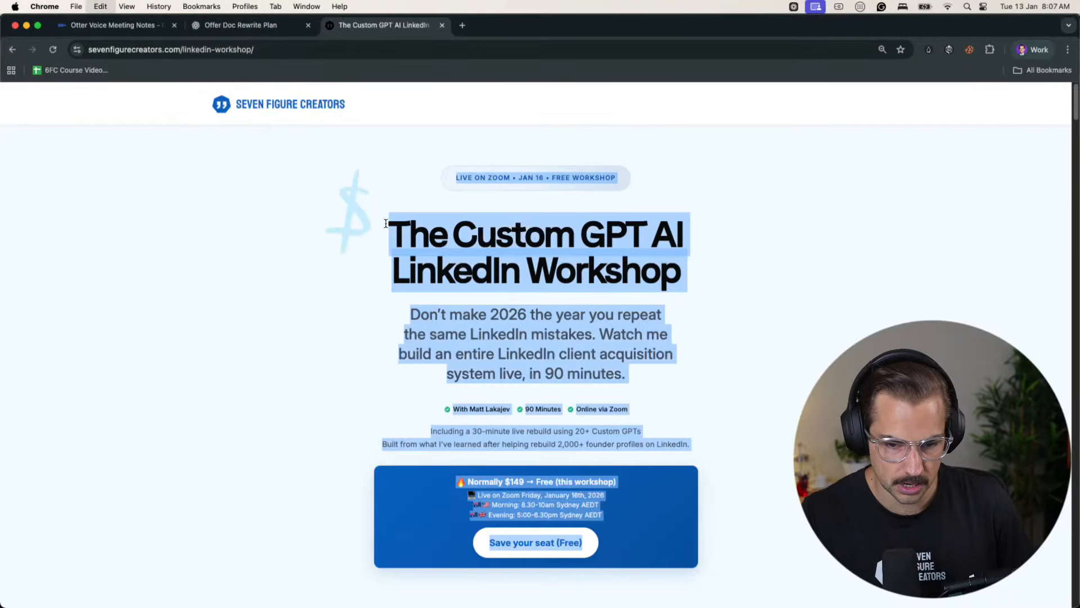
click(213, 23)
- Dictate "This is the landing page to invite people to the workshop. So just read this and understand it, please." and send it with the page text
click(750, 571)
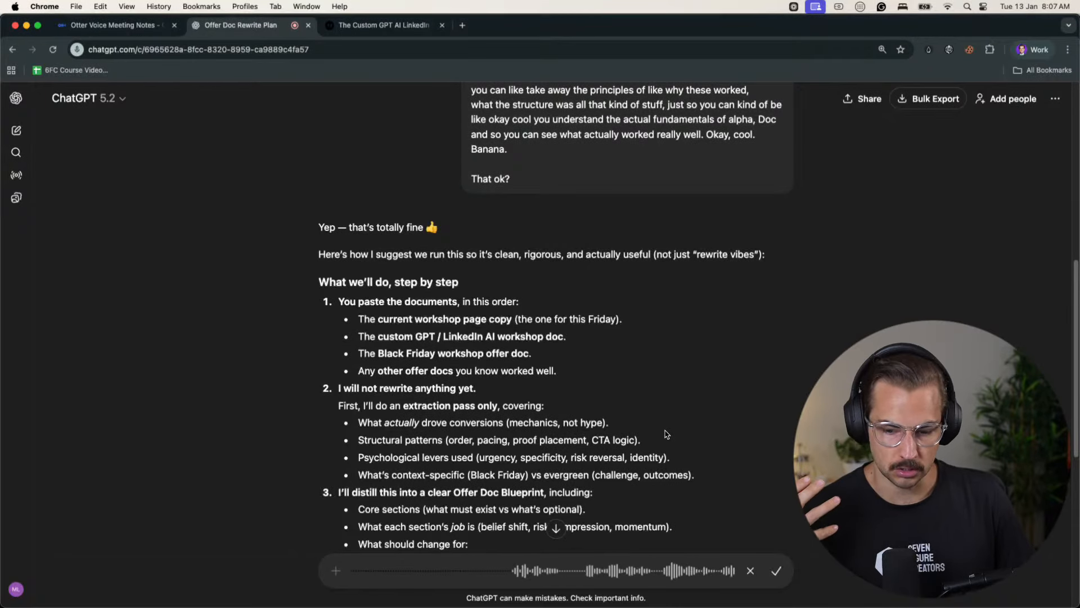
scroll(754, 526, down, 5)
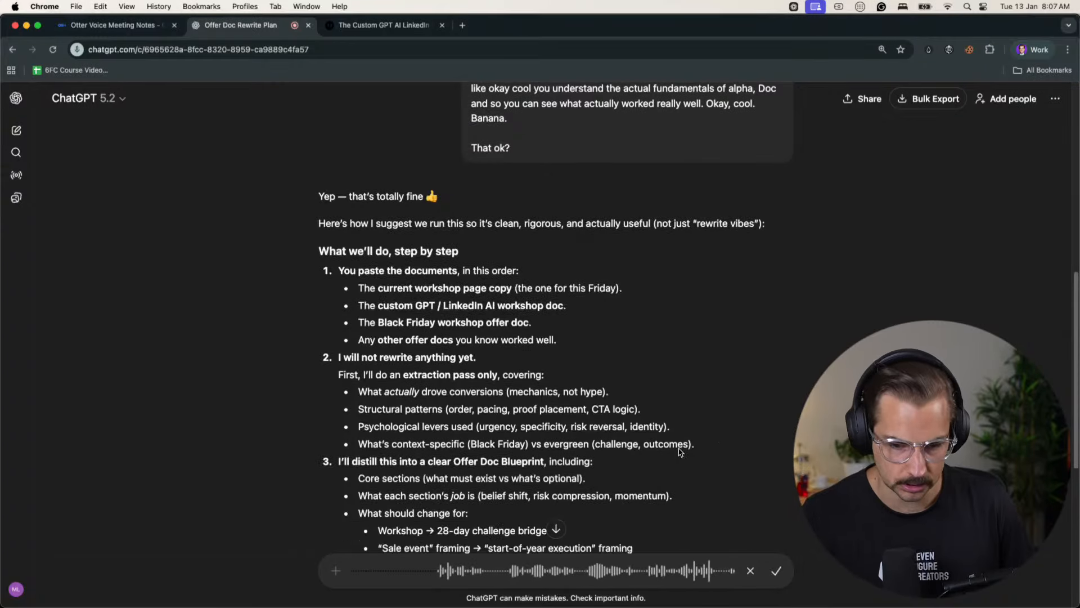
click(779, 575)
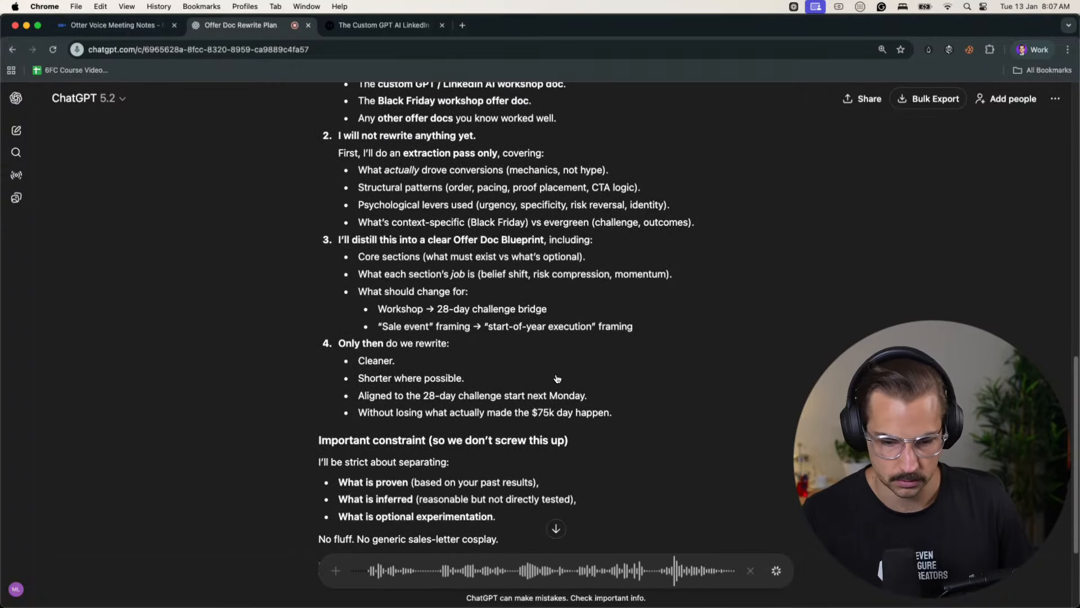
scroll(534, 363, down, 3)
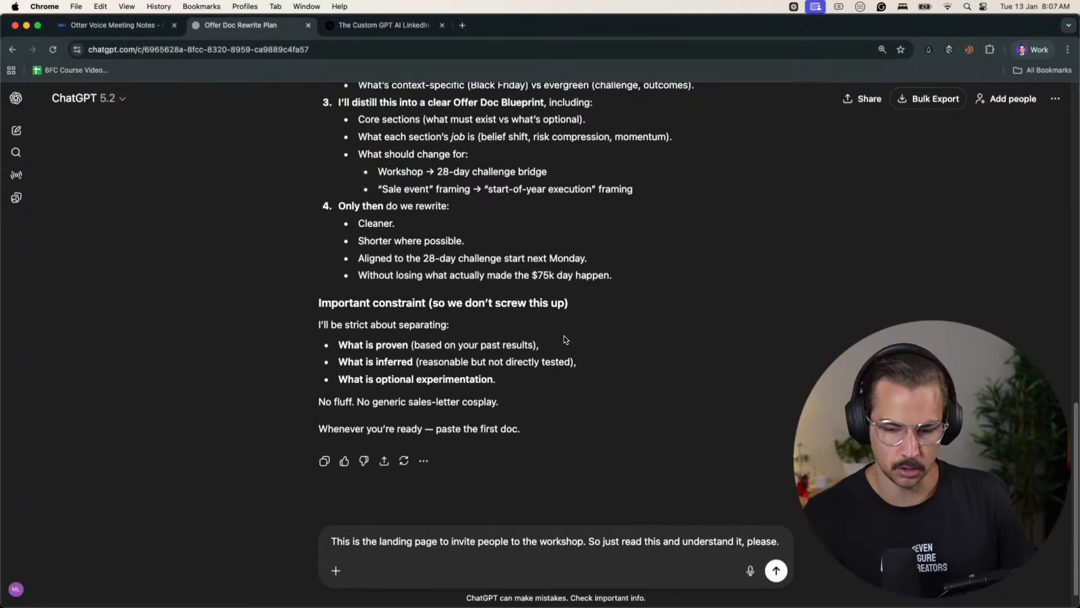
key(Return)
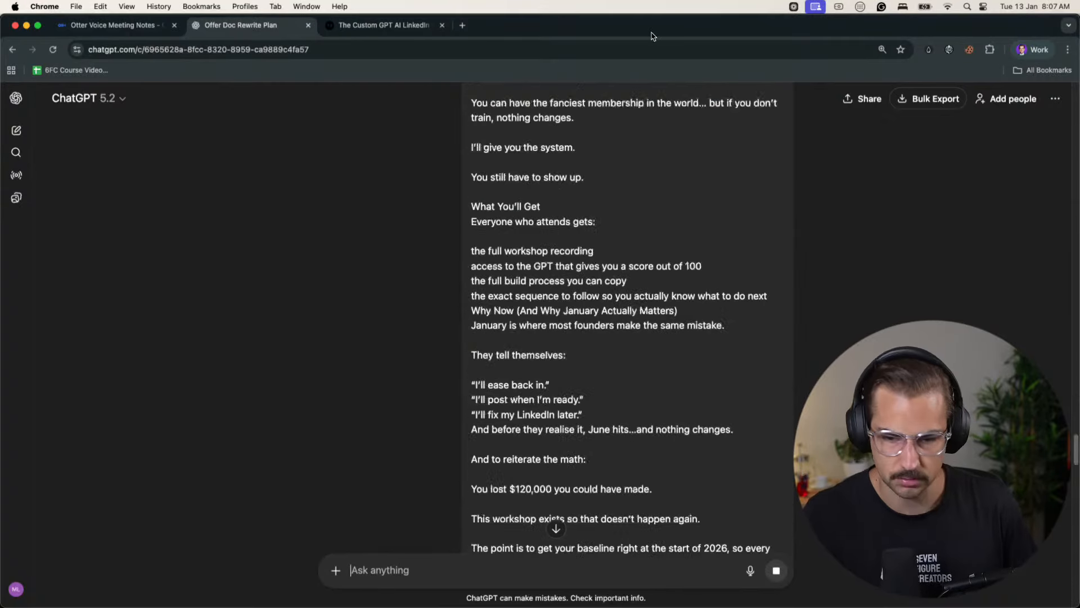
- Switch to the betterline.io profile and select the Black Friday sale letter from the closing PS up to its title
click(1033, 49)
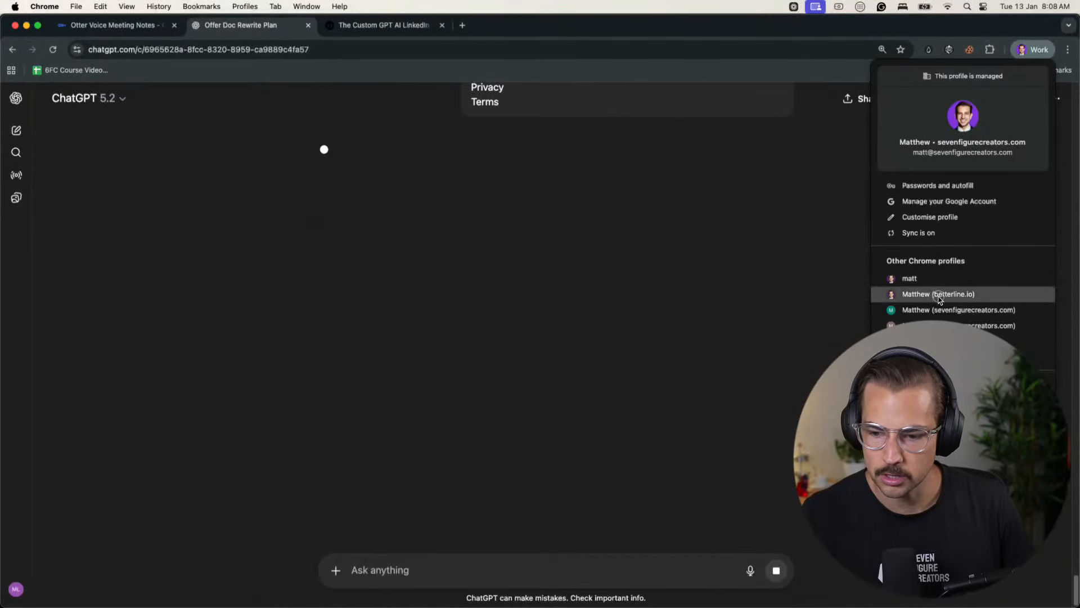
click(952, 294)
scroll(605, 373, down, 7)
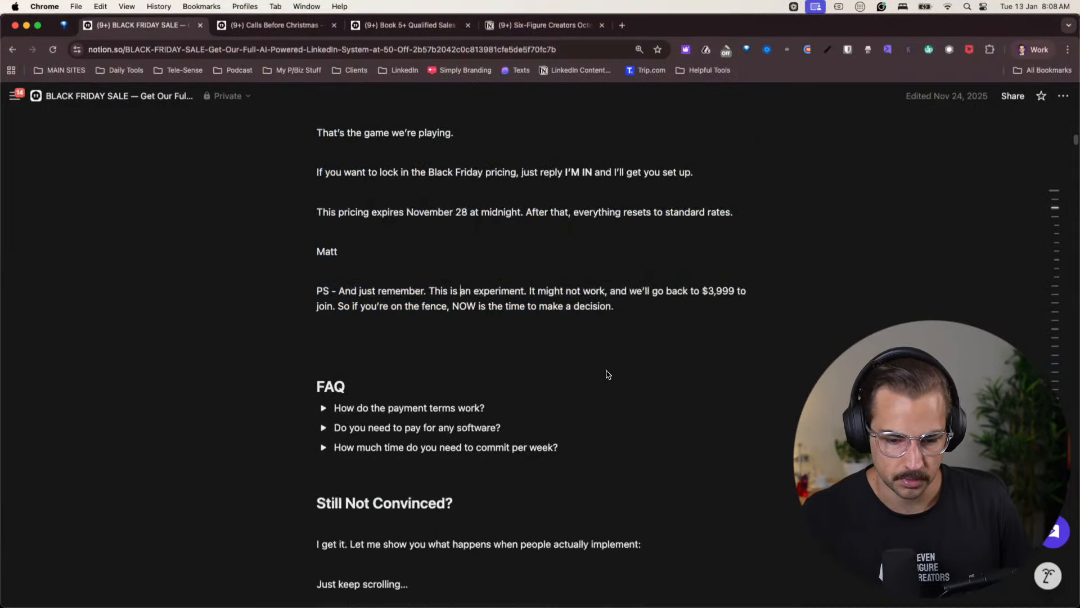
scroll(346, 268, up, 4)
drag(410, 289, 310, 296)
scroll(343, 270, up, 15)
- Return to the ChatGPT conversation in the sevenfigurecreators.com profile and start dictating a message
click(1033, 50)
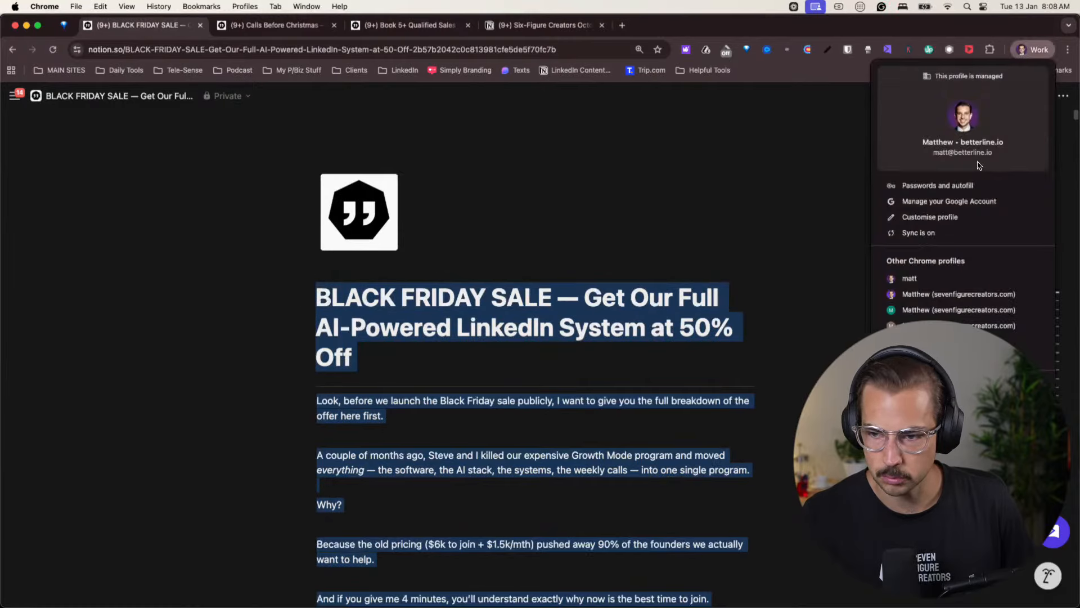
click(927, 299)
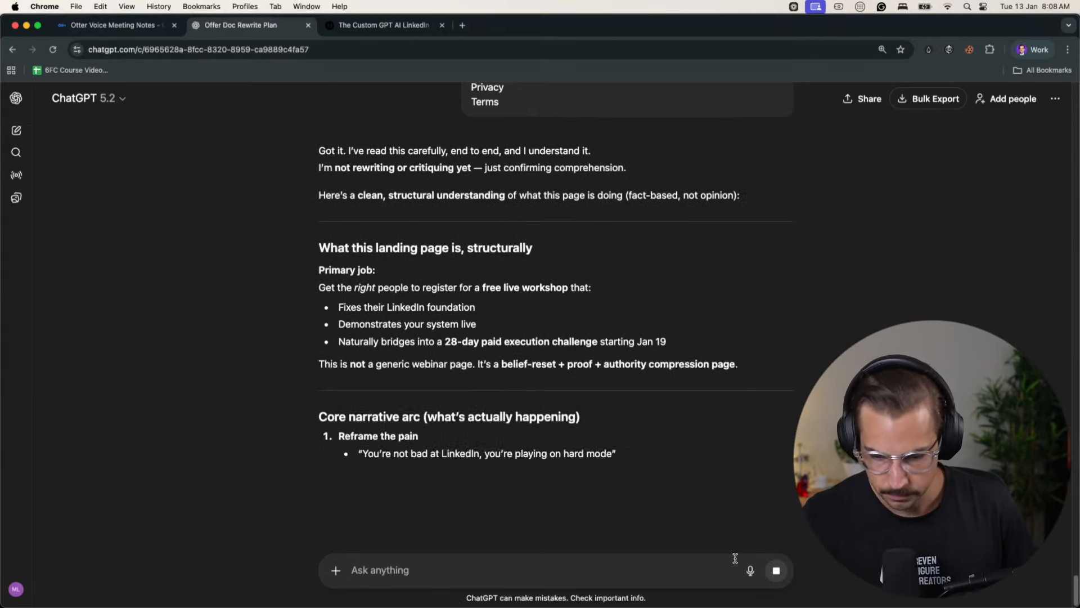
click(750, 570)
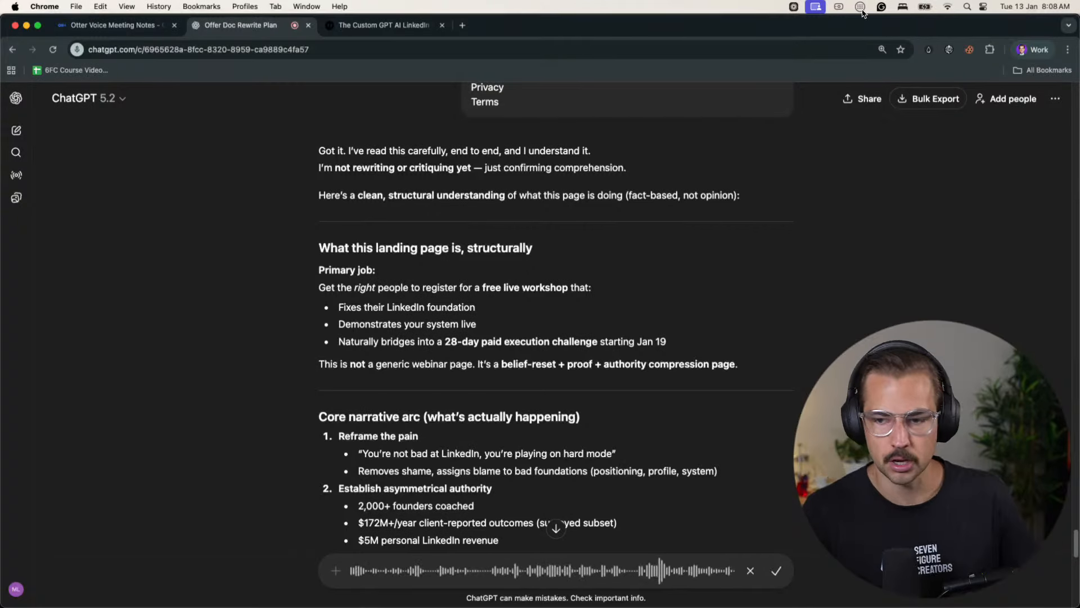
- With dictation running, look through the Calls Before Christmas, Book 5+ Qualified Sales Calls and Six-Figure Creators October pages in the betterline.io profile
click(1033, 50)
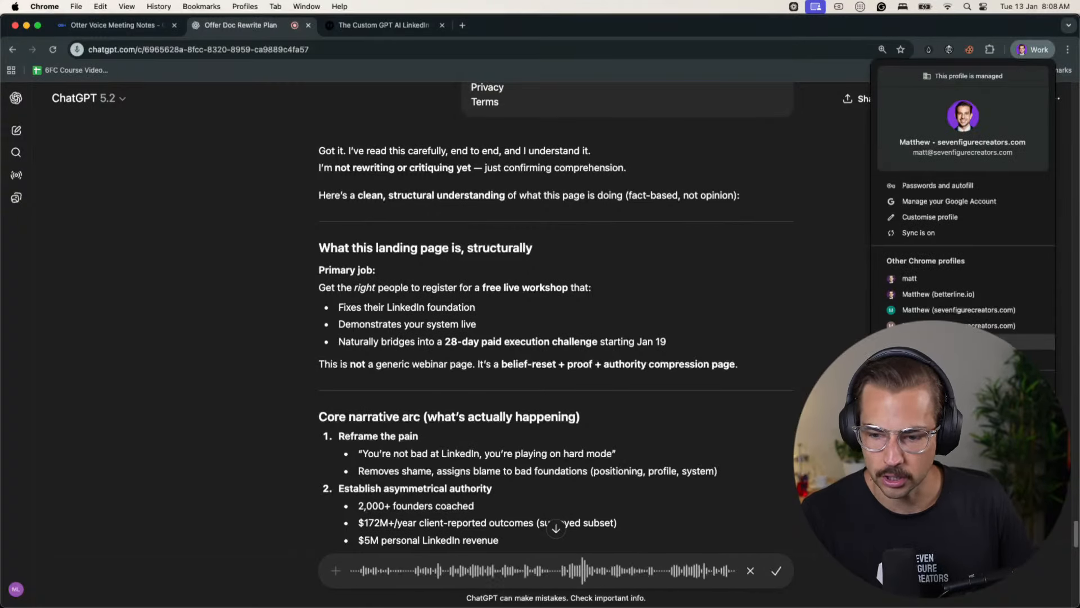
click(917, 295)
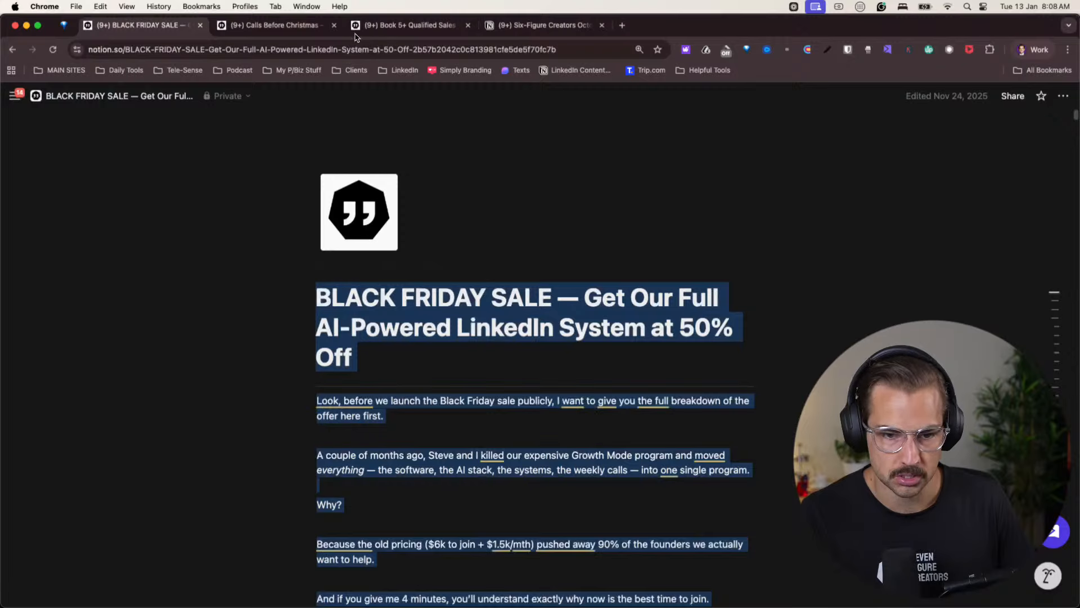
click(299, 26)
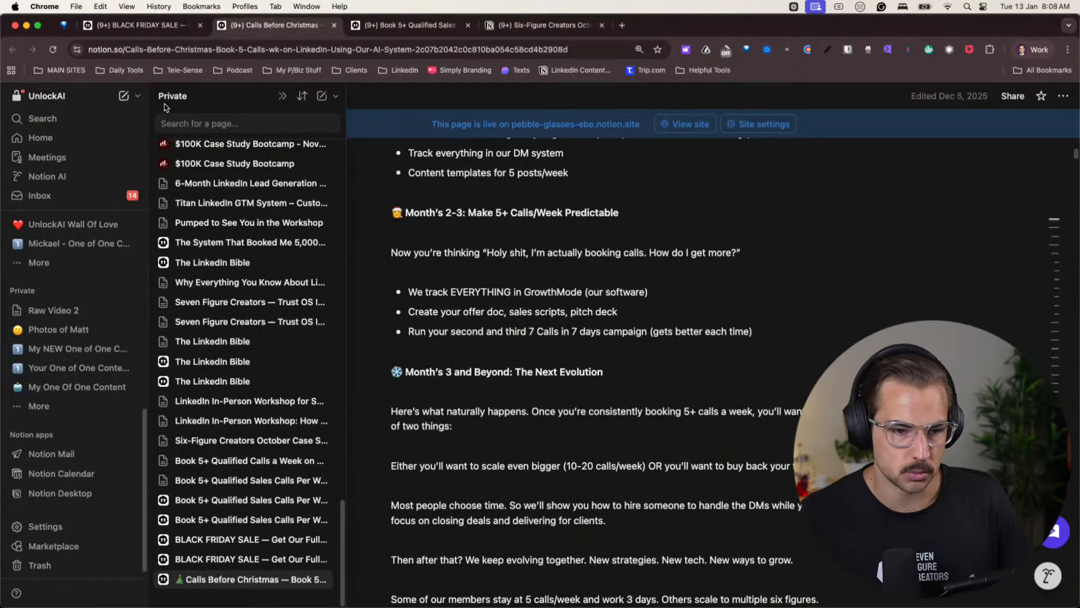
click(415, 27)
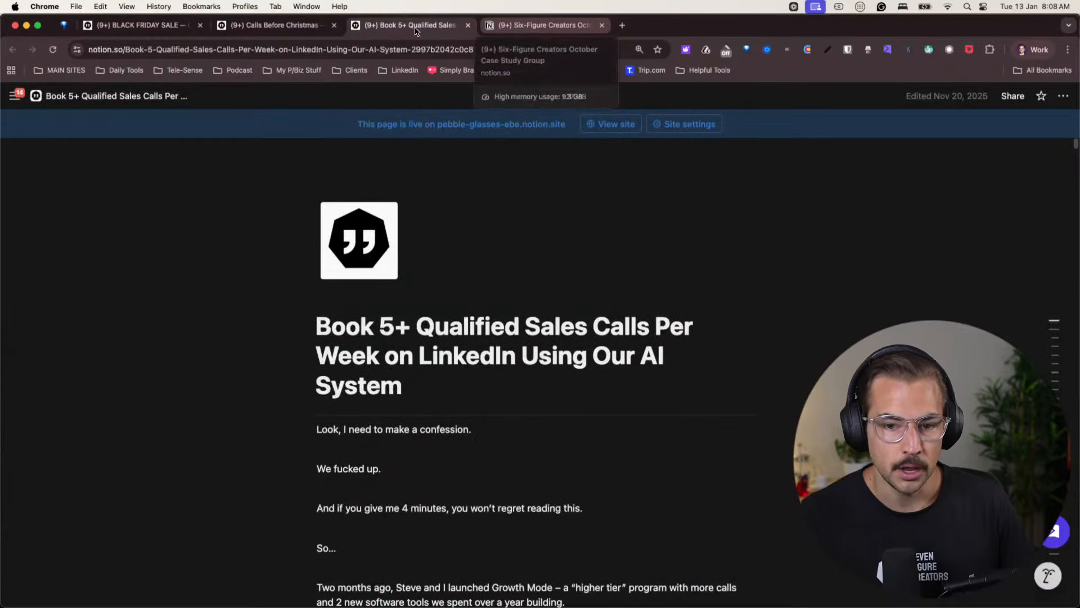
key(super+1)
click(378, 28)
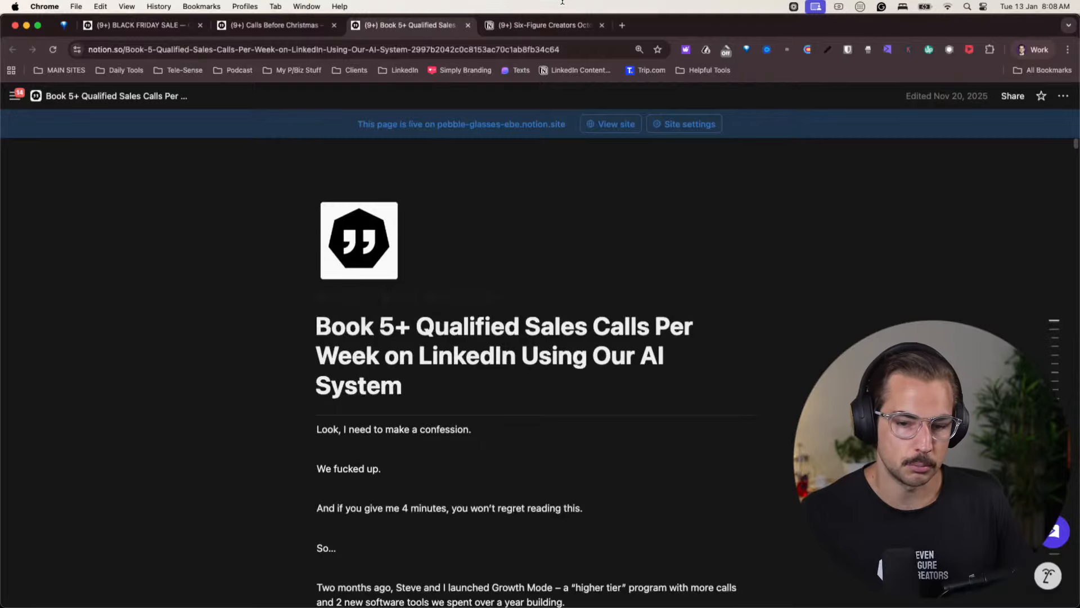
click(527, 27)
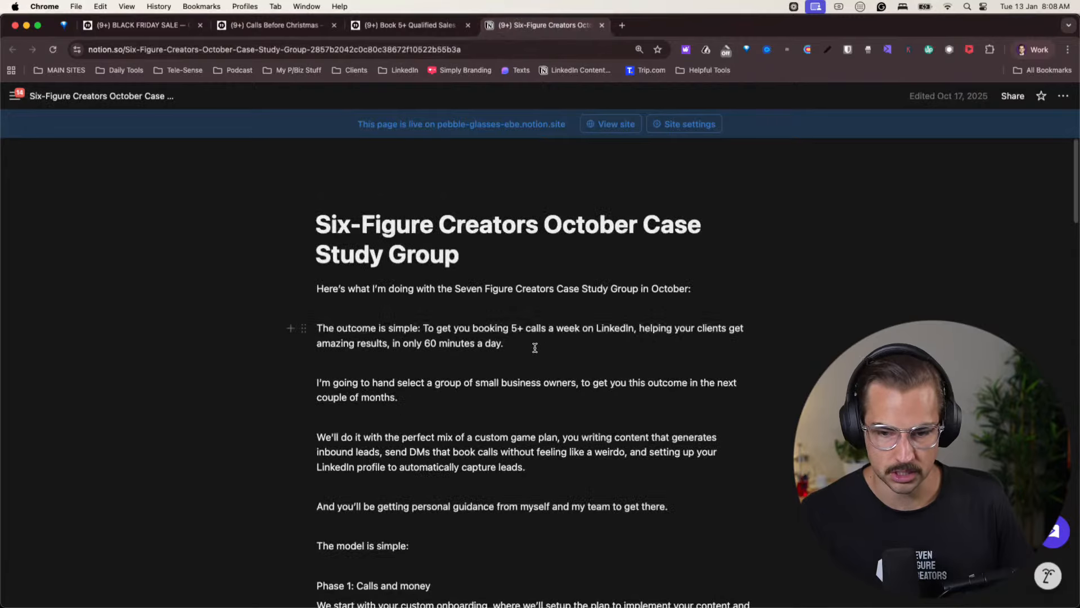
- With dictation still running, skim the rest of the Six-Figure Creators October page and the Book 5+ Qualified Sales Calls page
scroll(534, 348, down, 20)
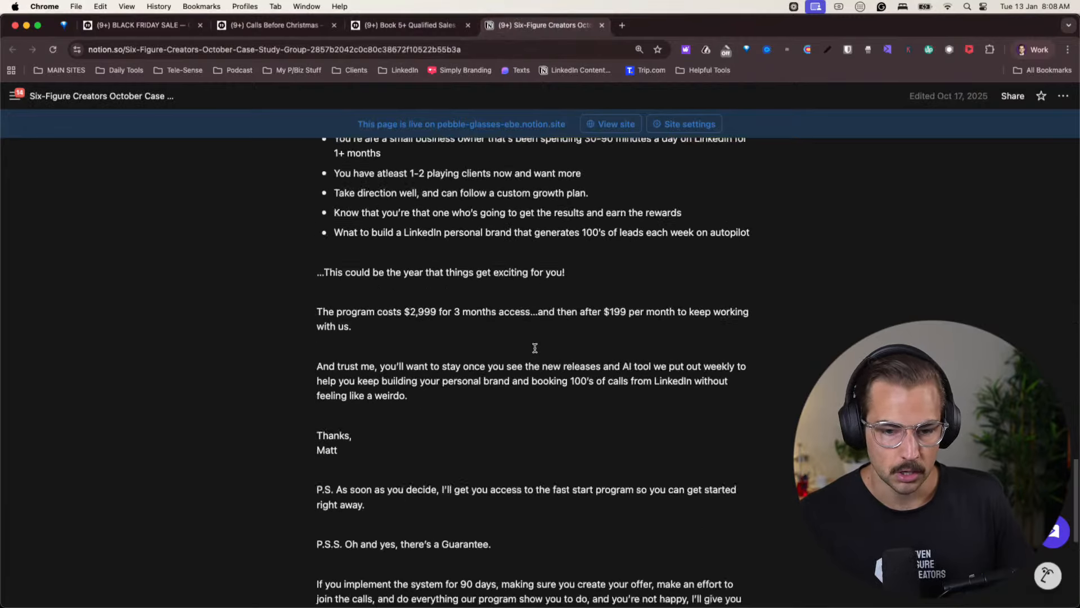
scroll(535, 348, up, 20)
click(409, 25)
scroll(512, 377, down, 10)
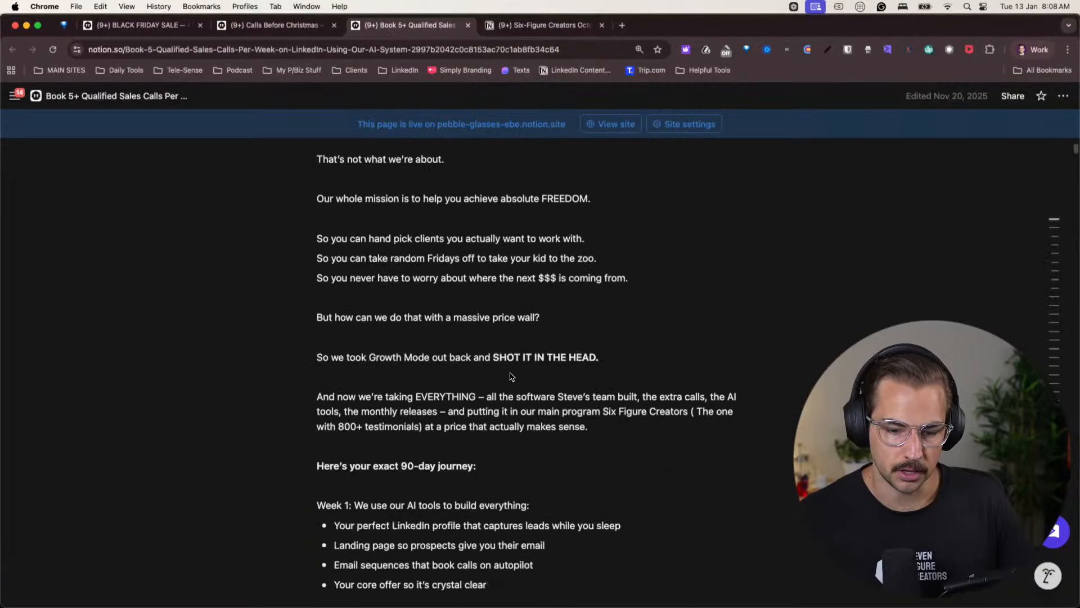
scroll(512, 377, down, 20)
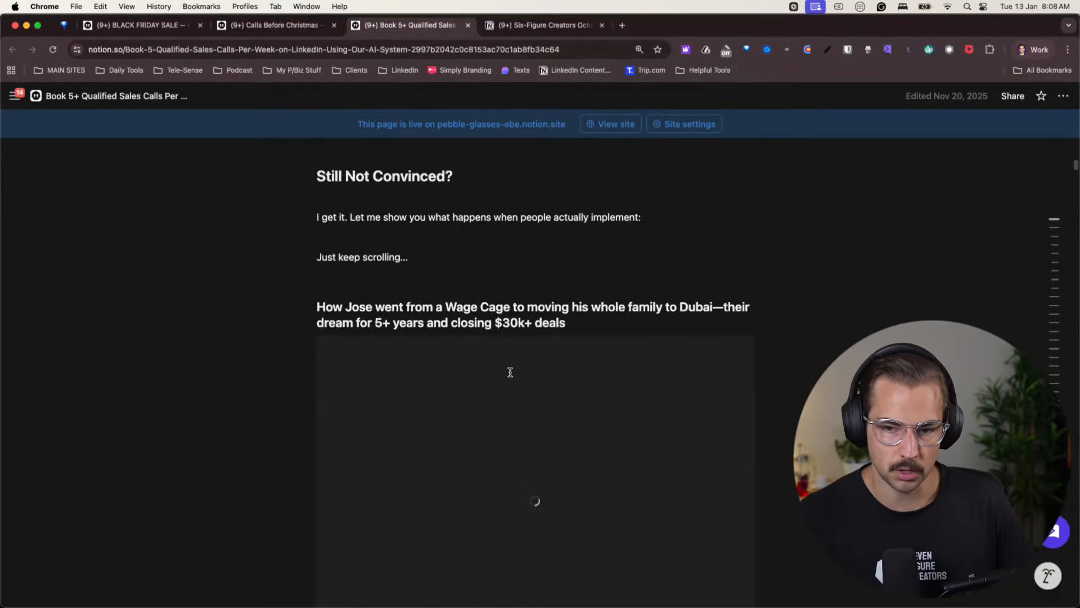
scroll(510, 372, up, 20)
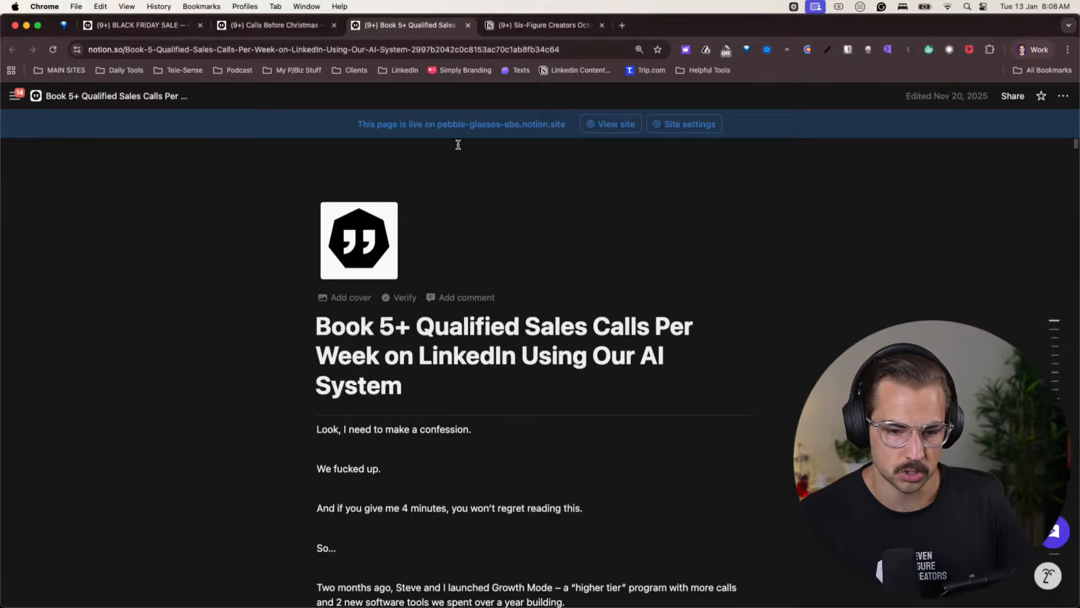
- On the Black Friday sale page, select and copy the letter from its title down to "Just keep scrolling..."
click(136, 31)
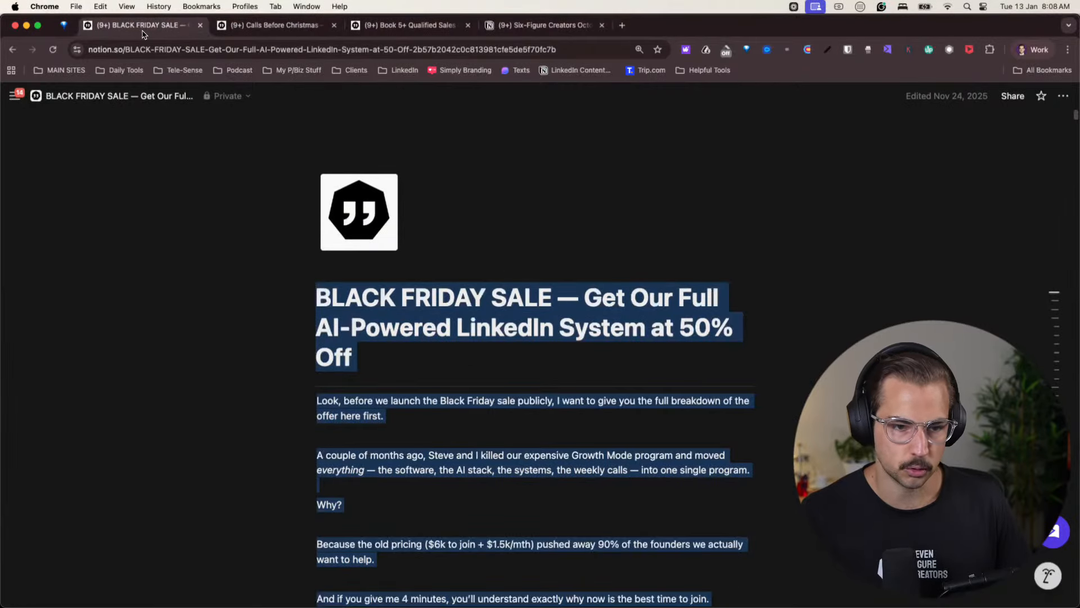
click(1030, 52)
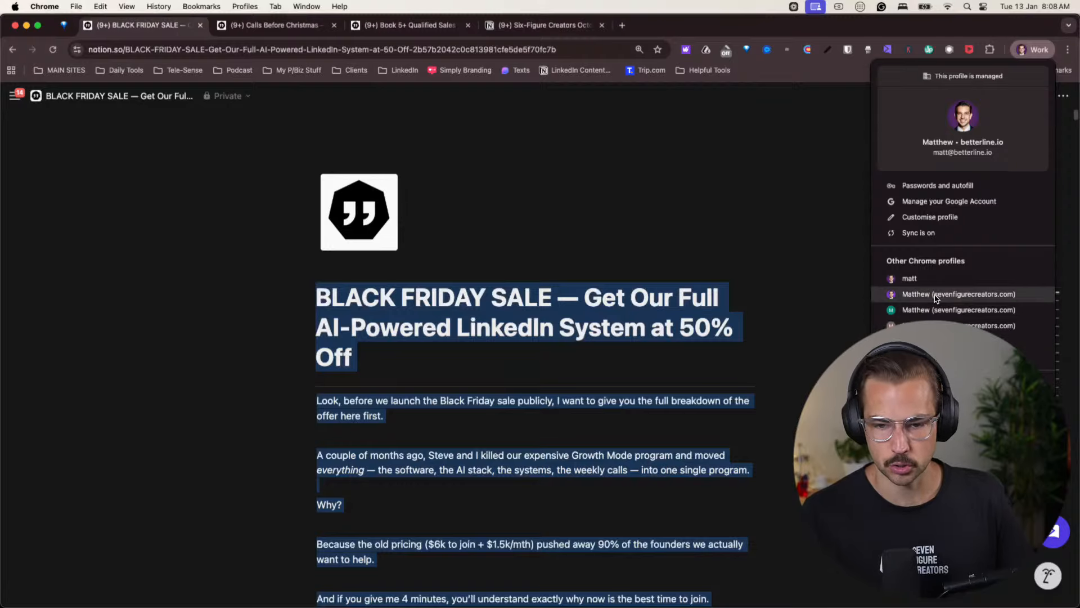
click(340, 304)
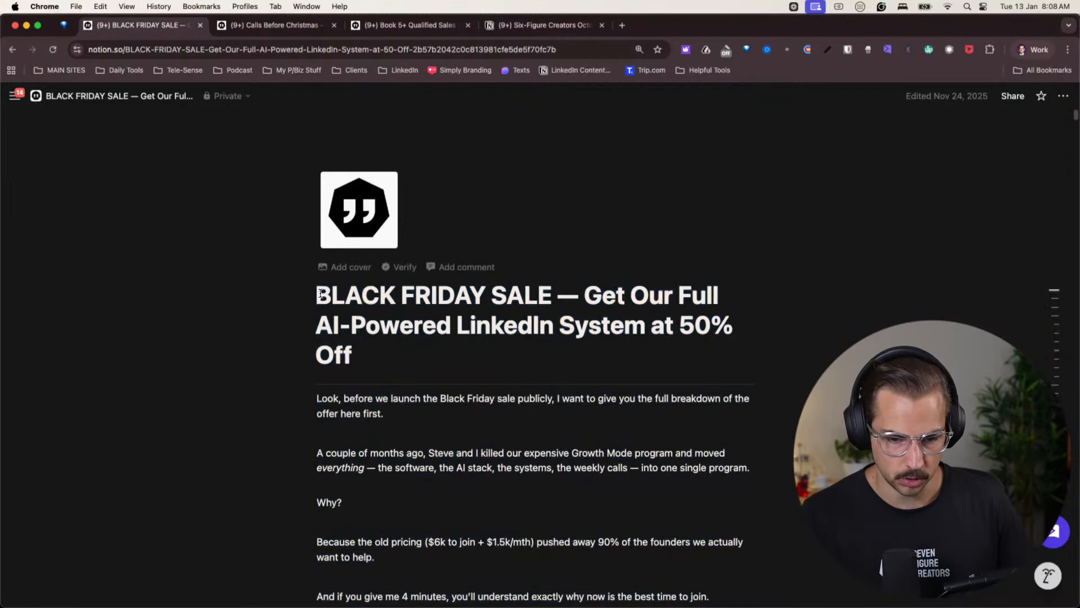
drag(321, 294, 430, 304)
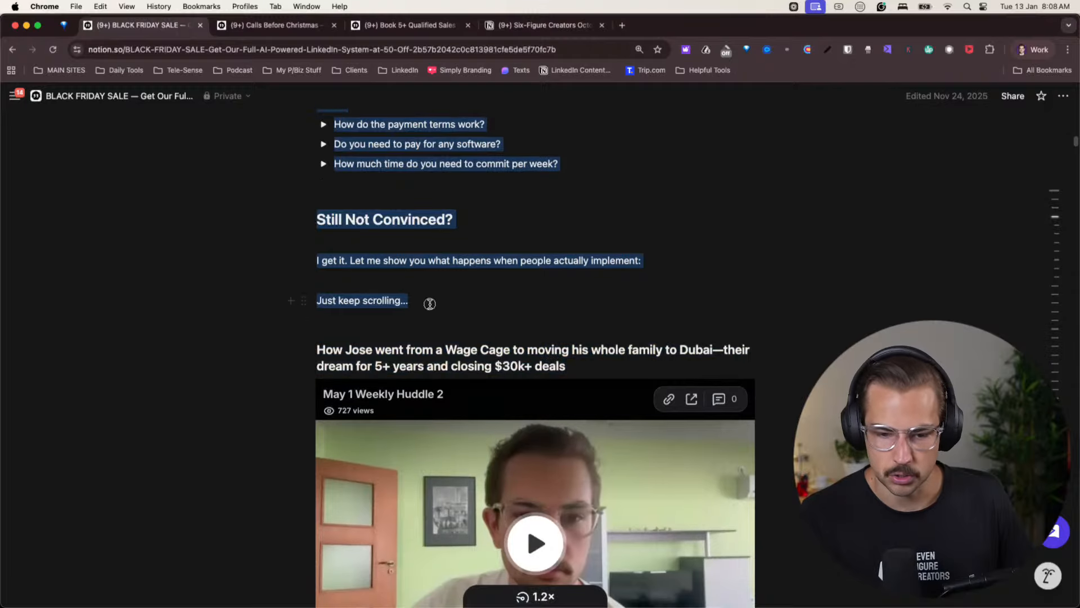
- Return to the ChatGPT conversation in the sevenfigurecreators.com profile, finish the dictation and paste the Black Friday letter below the transcribed text
click(1025, 53)
click(915, 295)
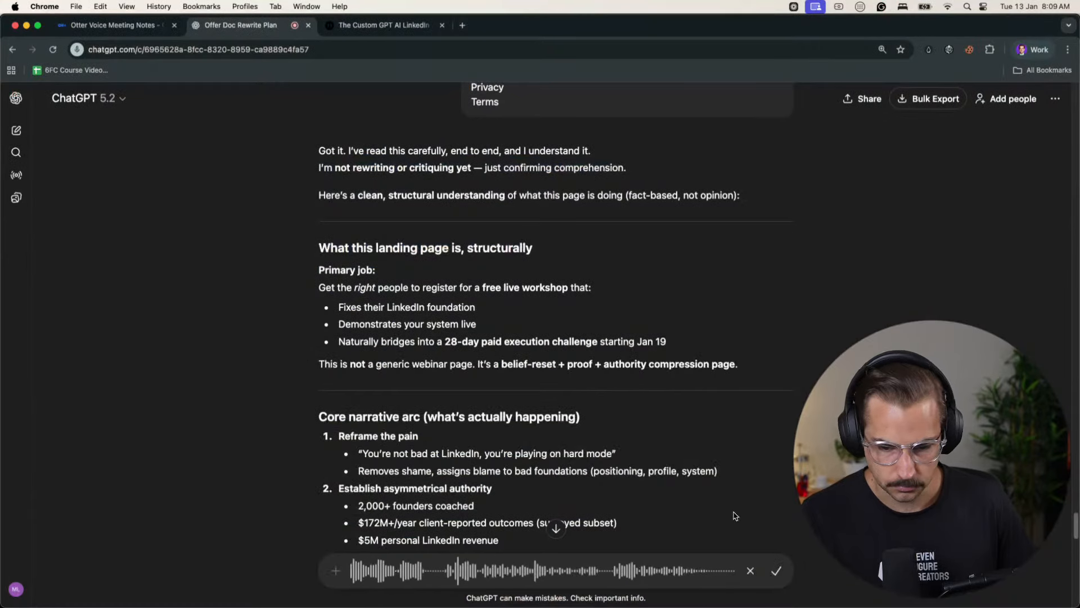
click(777, 571)
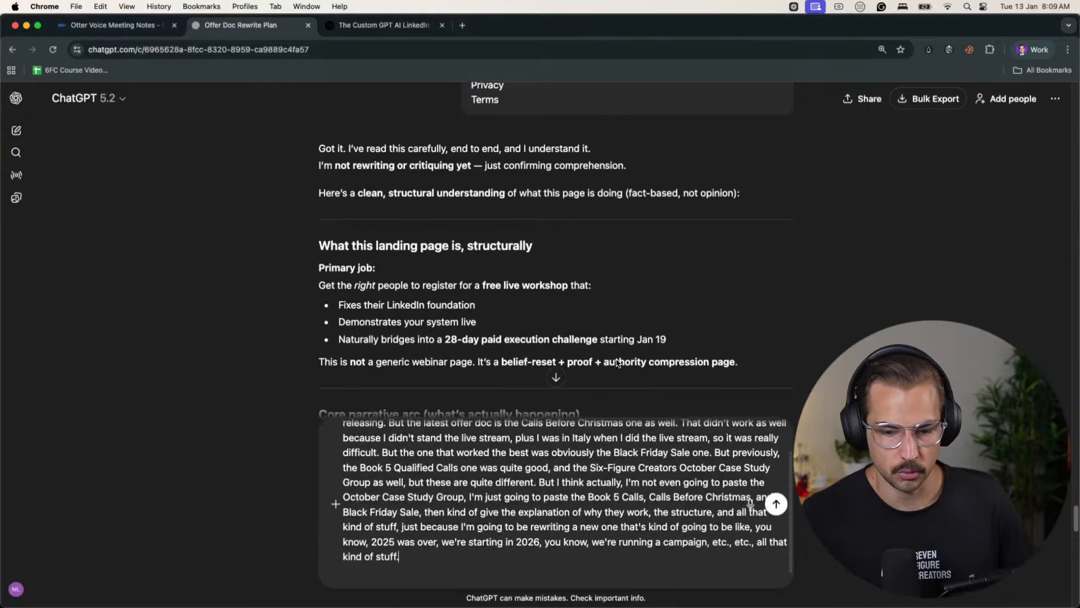
key(shift+Return)
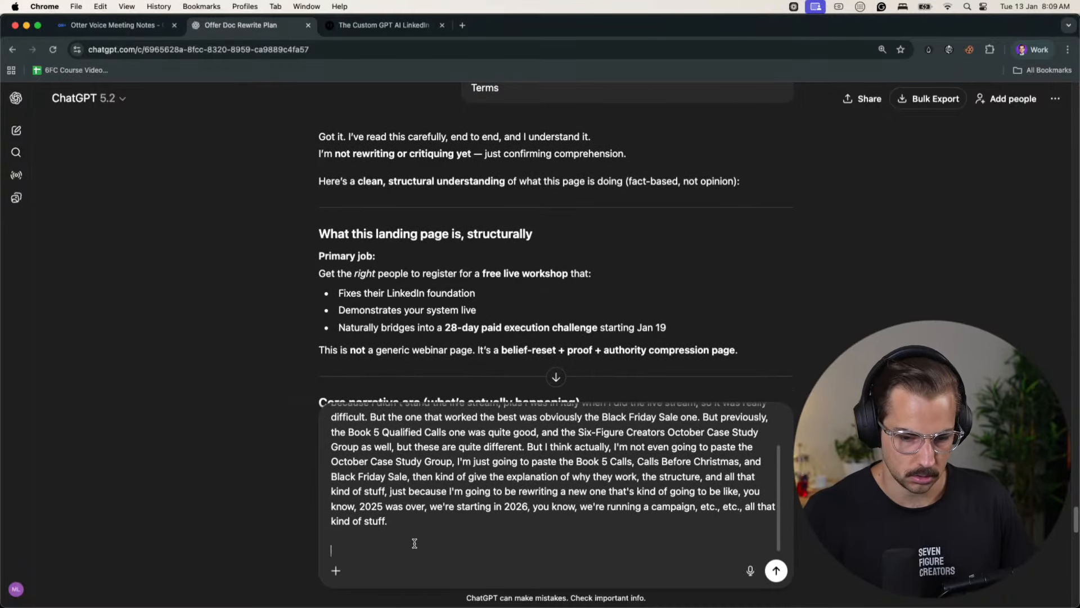
key(super+v)
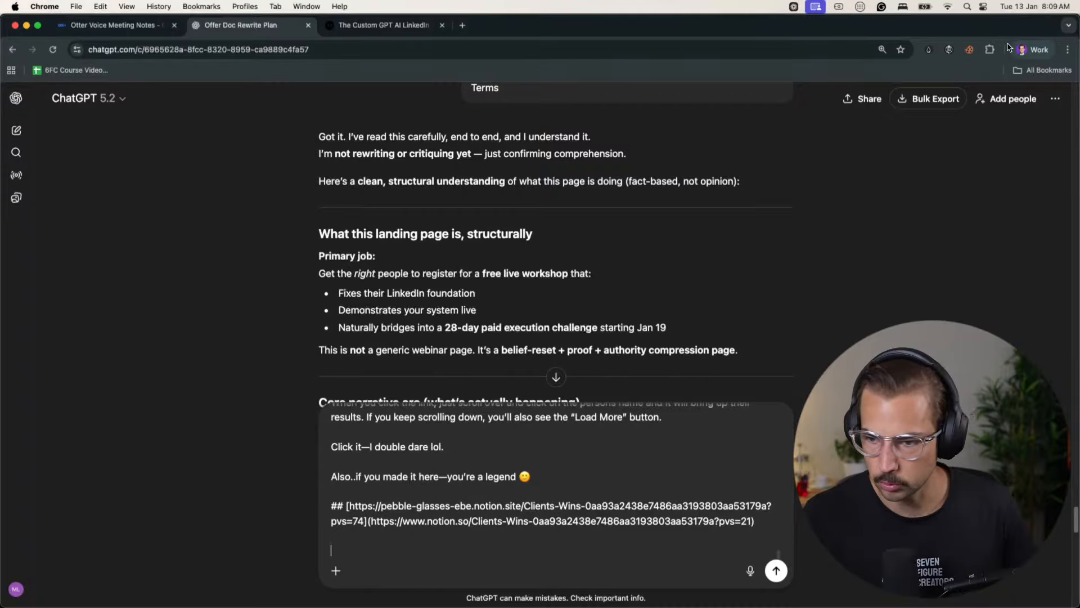
- In the betterline.io profile, select and copy the Calls Before Christmas letter from its title down to "Just keep scrolling..."
click(1031, 49)
click(990, 310)
click(283, 28)
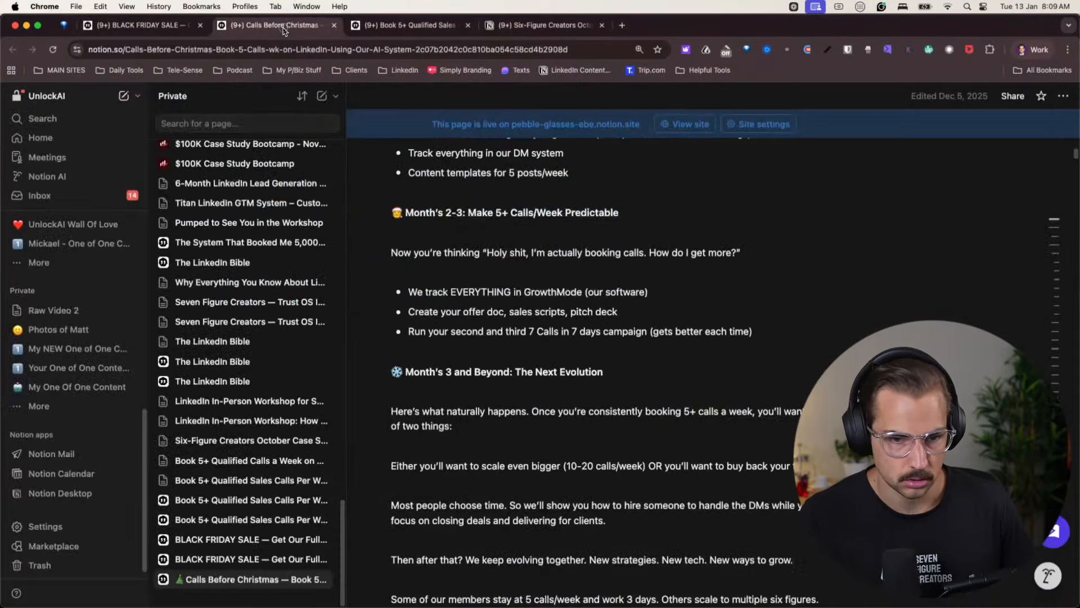
click(506, 328)
key(super+a)
scroll(454, 285, up, 20)
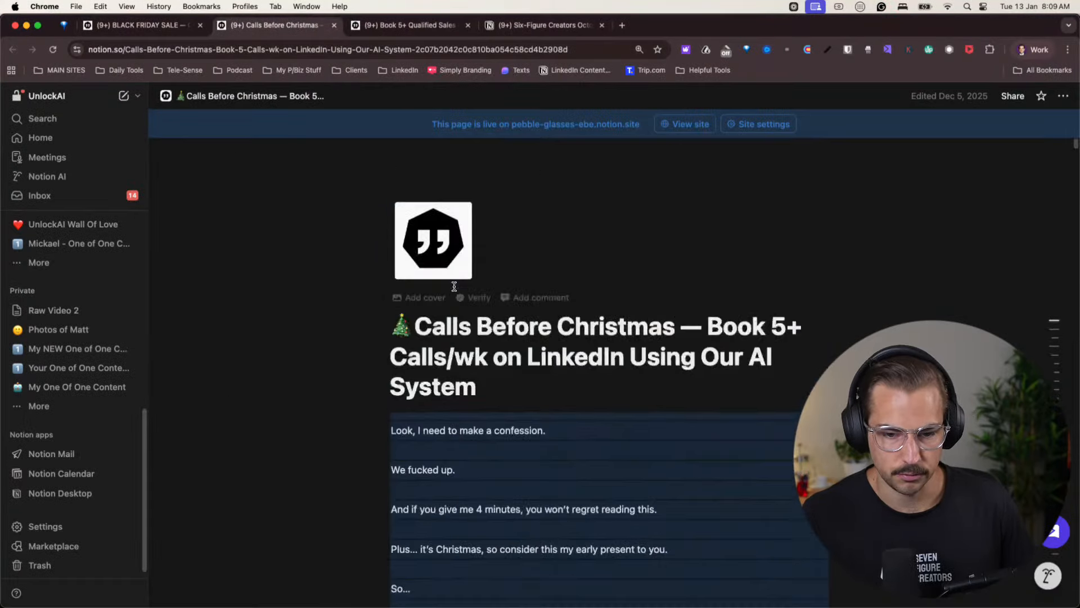
drag(426, 332, 549, 335)
scroll(490, 451, down, 20)
scroll(491, 378, down, 20)
scroll(490, 373, down, 7)
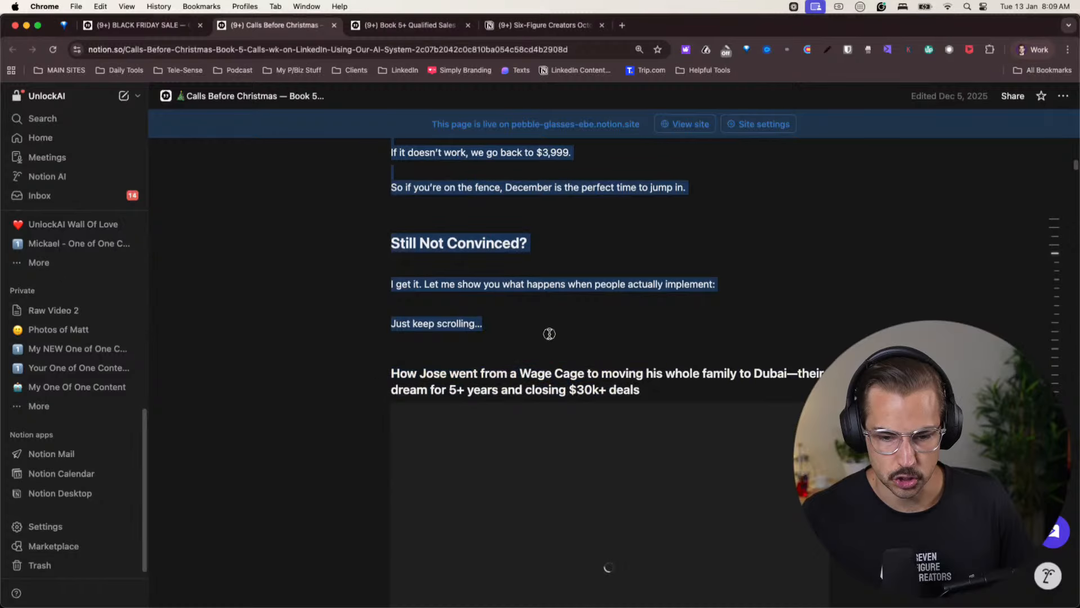
- Add the Calls Before Christmas text to the unsent ChatGPT message, and switch to the Book 5+ Qualified Sales Calls page in the betterline.io profile
click(1034, 50)
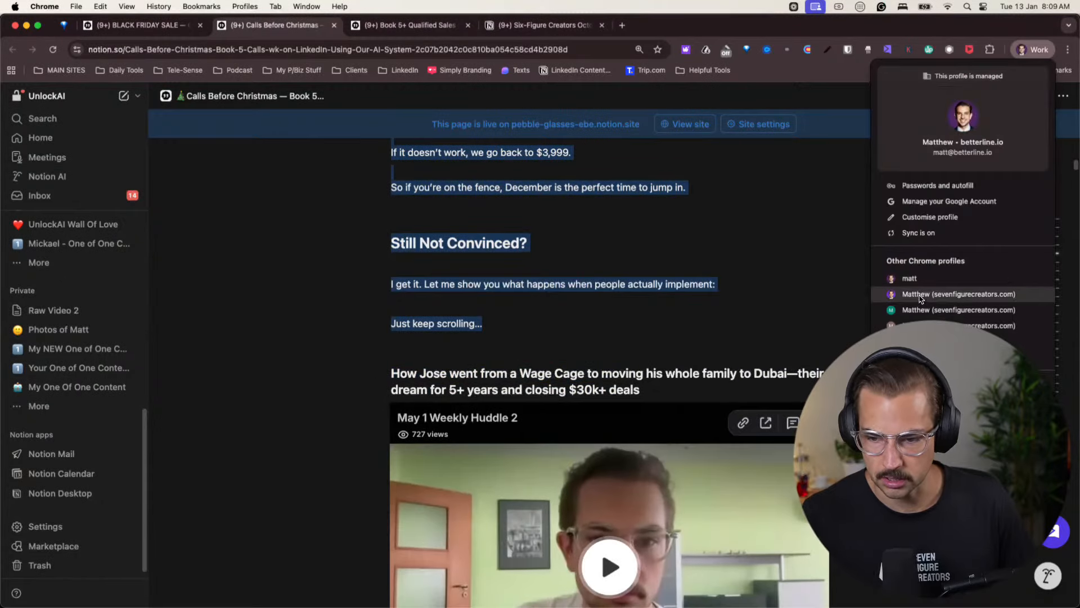
click(922, 296)
scroll(481, 550, down, 2)
scroll(481, 551, up, 2)
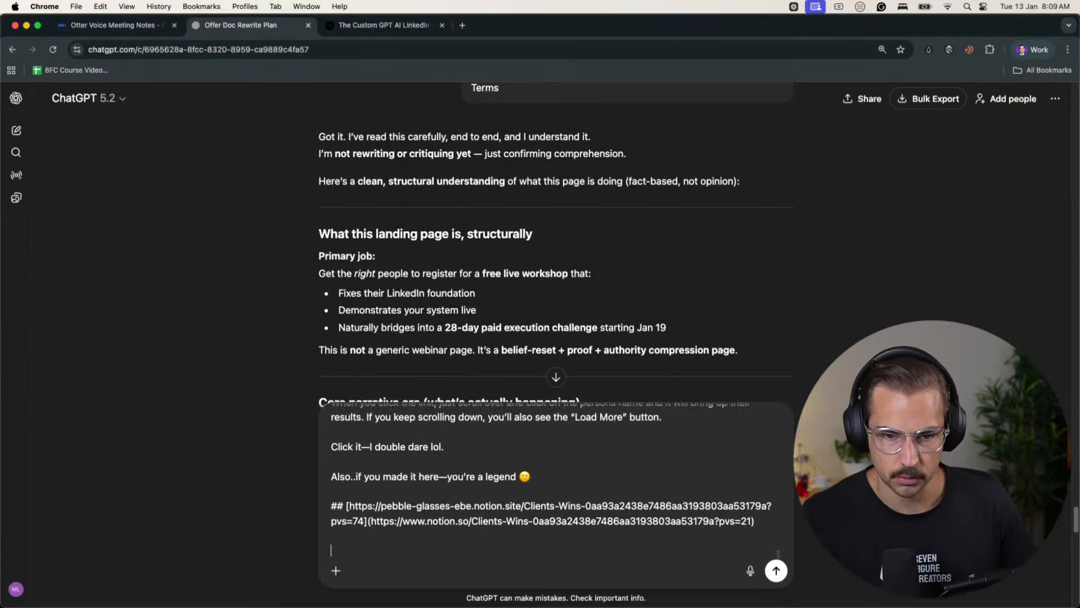
click(1023, 54)
click(922, 310)
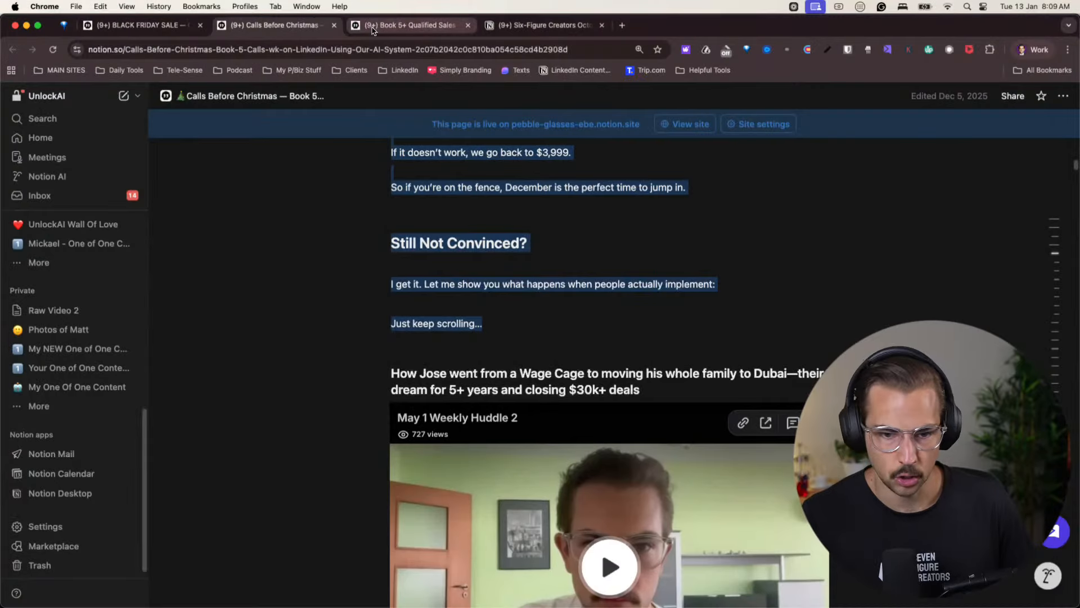
drag(316, 325, 563, 433)
scroll(415, 418, down, 20)
scroll(564, 433, down, 20)
scroll(563, 432, down, 4)
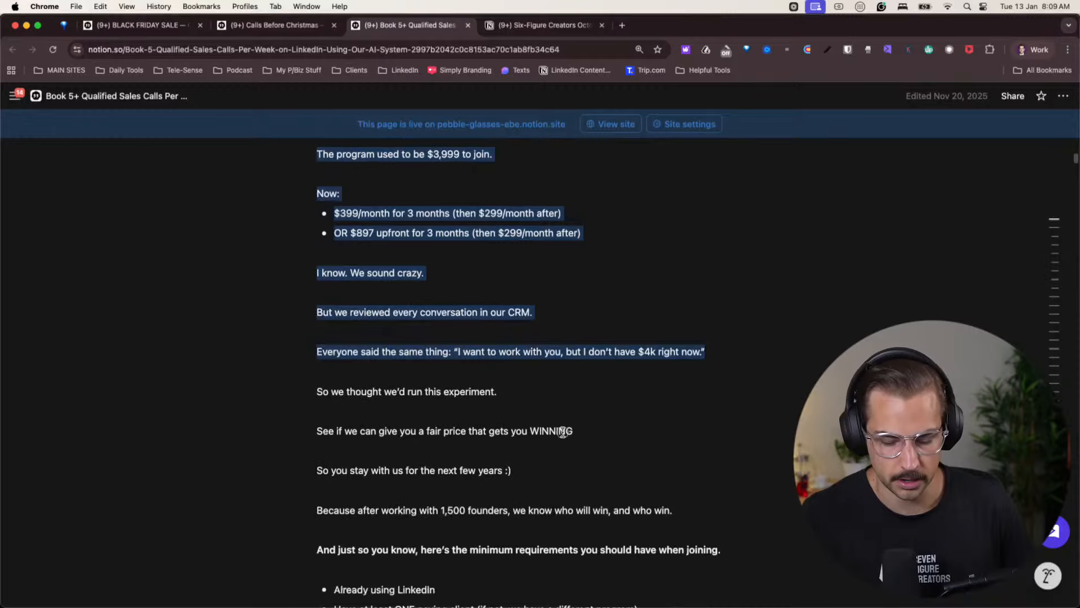
click(564, 431)
- Copy the Book 5+ Qualified Sales Calls letter from its title down to "Just keep scrolling..."
scroll(540, 405, up, 20)
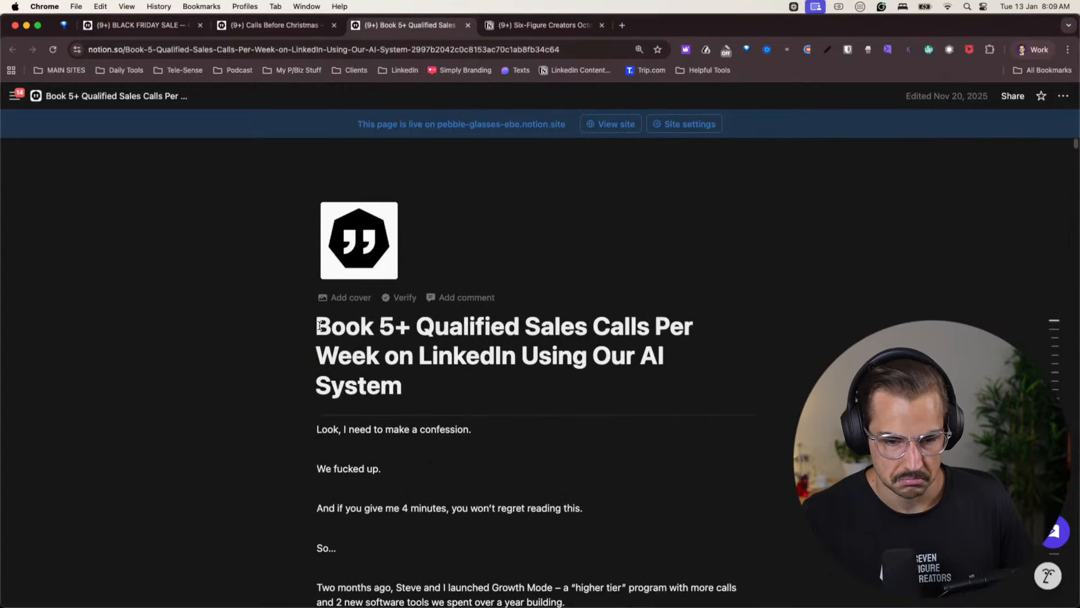
scroll(585, 329, down, 20)
drag(319, 325, 455, 319)
scroll(603, 425, down, 15)
scroll(603, 428, down, 5)
key(super+c)
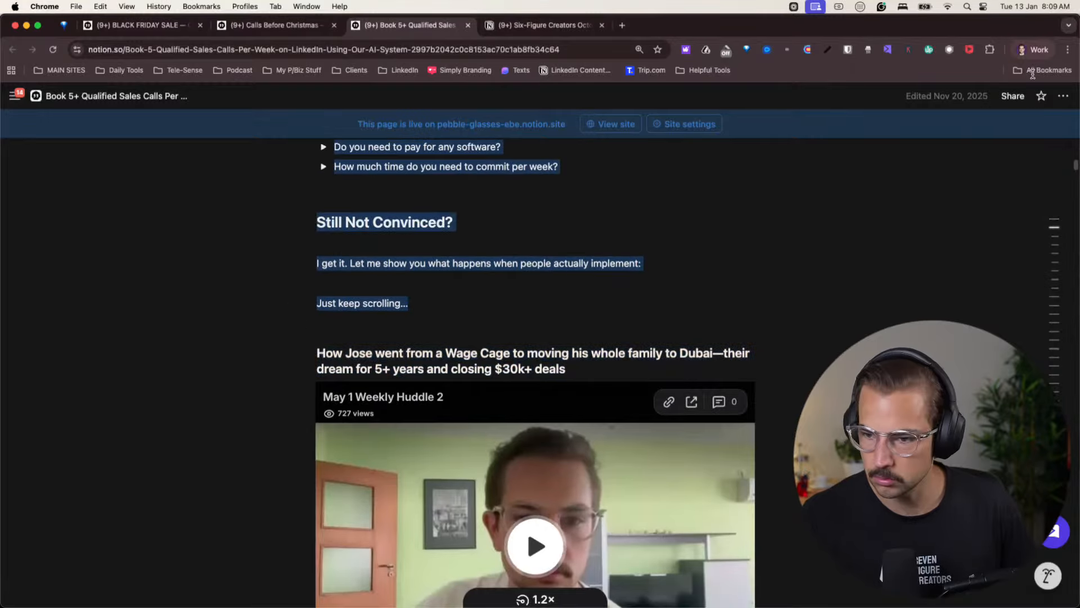
- Return to the ChatGPT conversation, paste the Book 5+ Qualified Sales Calls text into the message and send it
click(1034, 49)
click(979, 311)
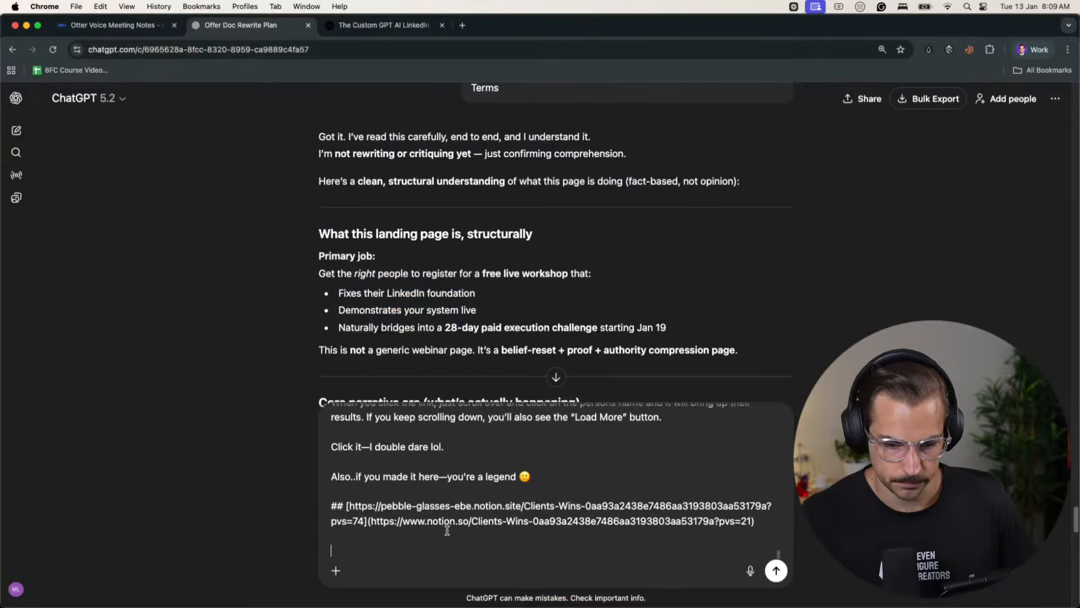
key(super+v)
key(Return)
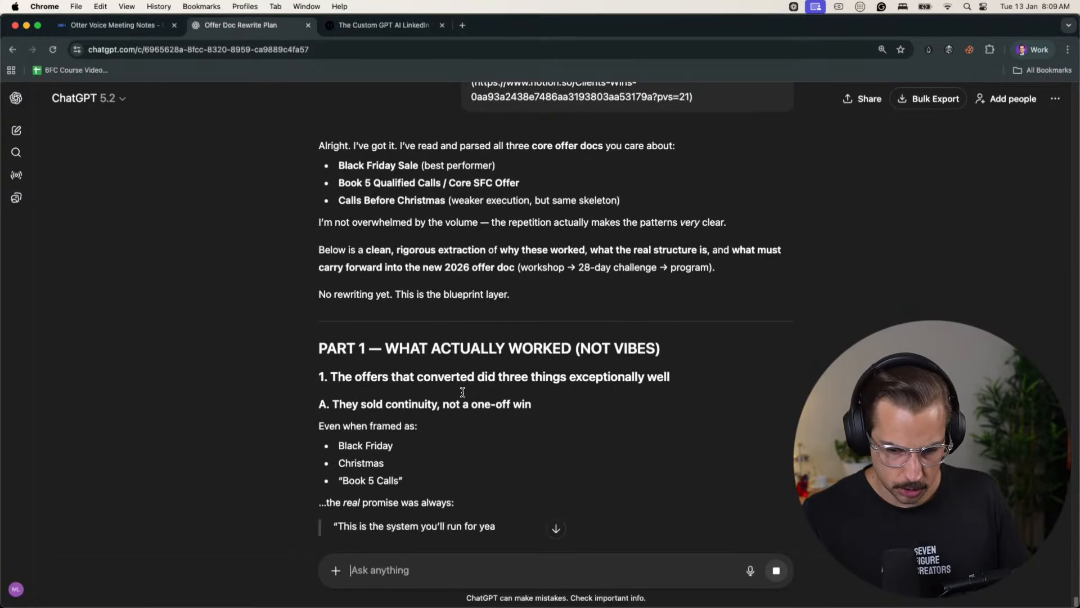
- Read point A of Part 1 in ChatGPT's reply, on selling continuity and the reasons behind it
scroll(618, 388, down, 3)
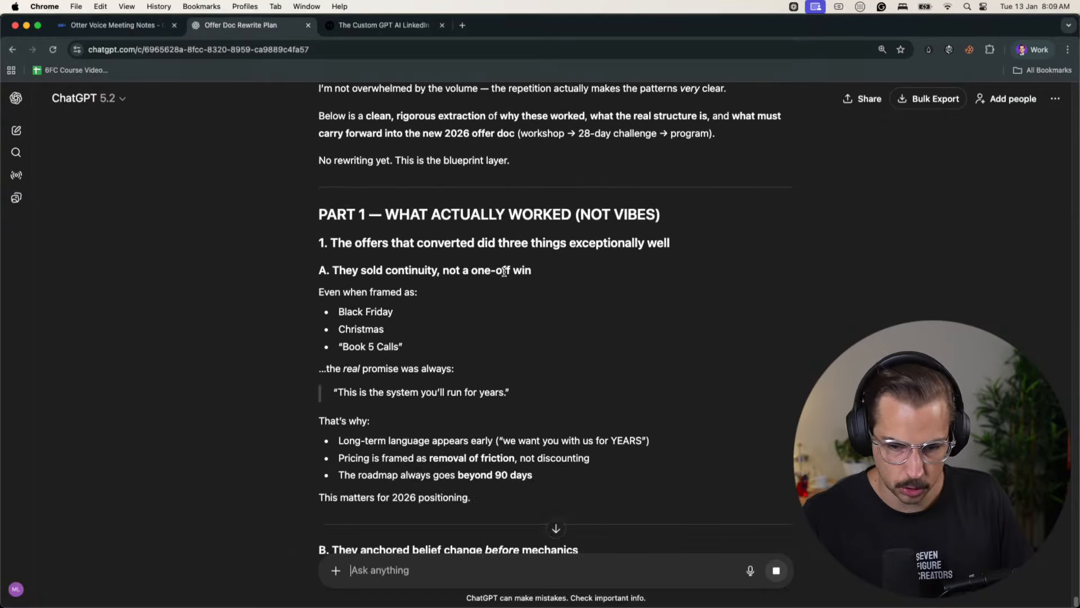
drag(342, 294, 405, 293)
click(391, 295)
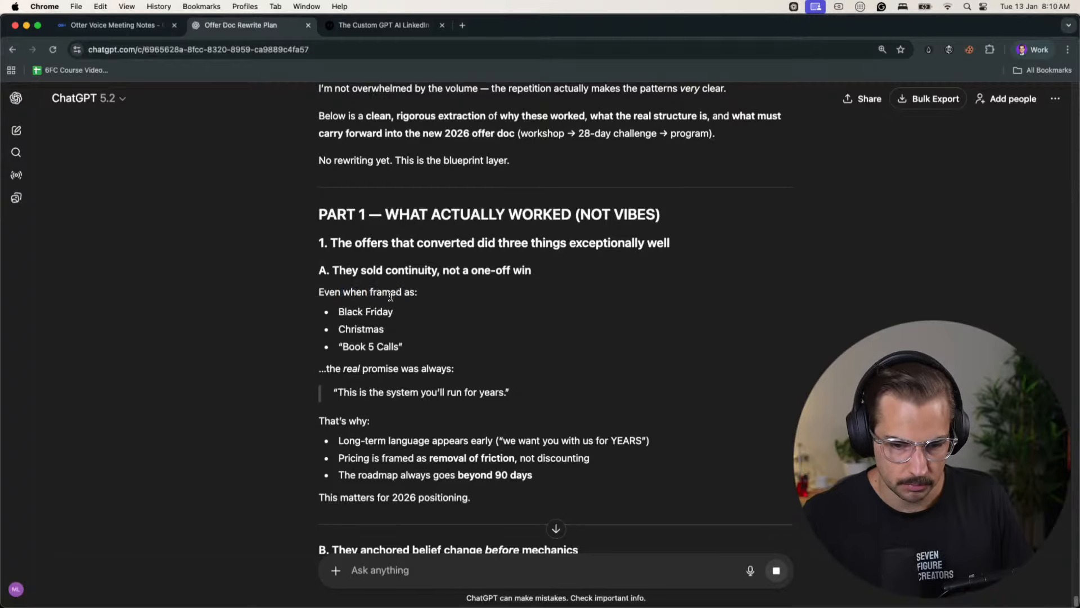
drag(351, 371, 451, 370)
click(380, 394)
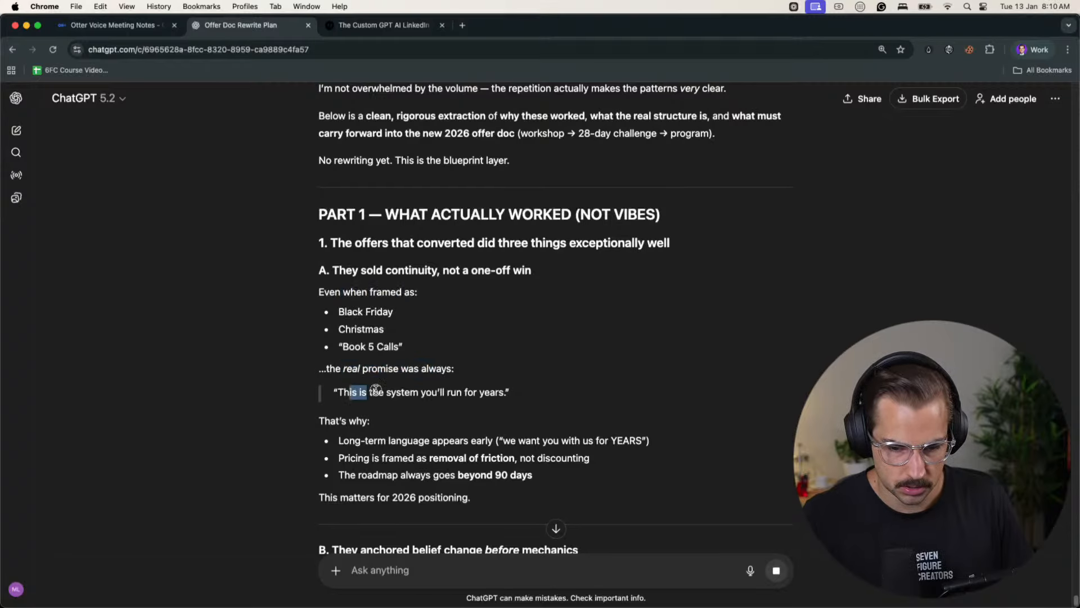
drag(376, 389, 507, 390)
click(507, 390)
scroll(509, 394, down, 3)
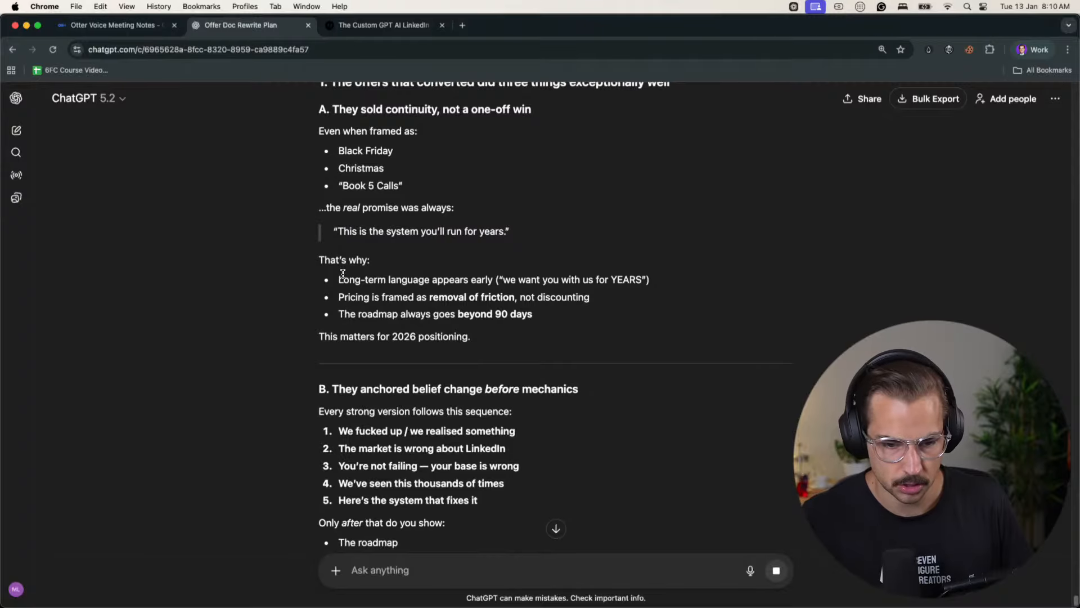
drag(343, 274, 540, 279)
click(540, 279)
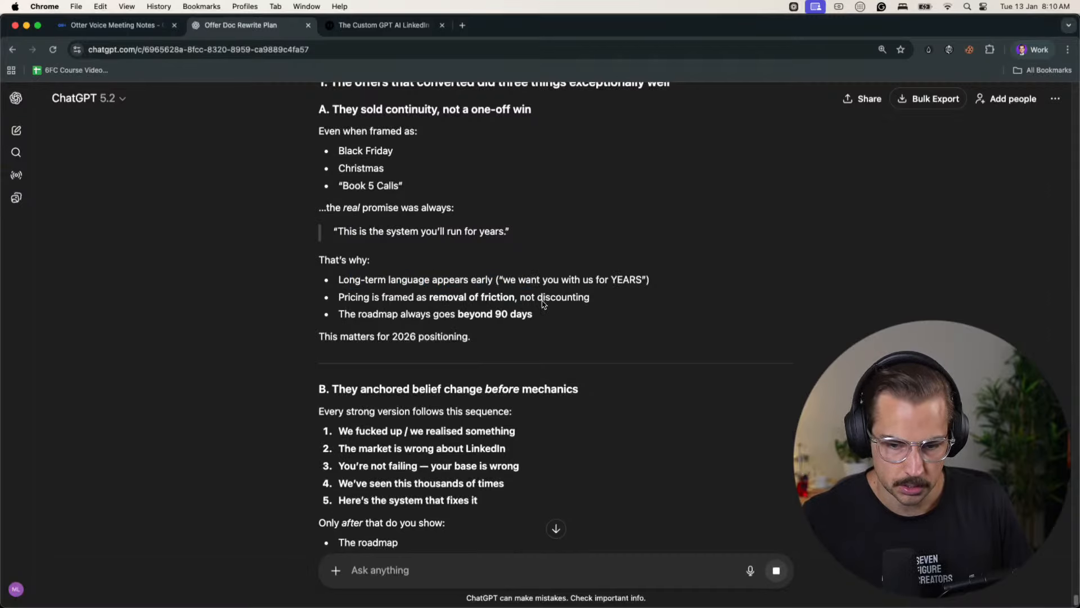
- Read points B and C of the reply, on the belief-change sequence and the use of proof
scroll(544, 305, down, 3)
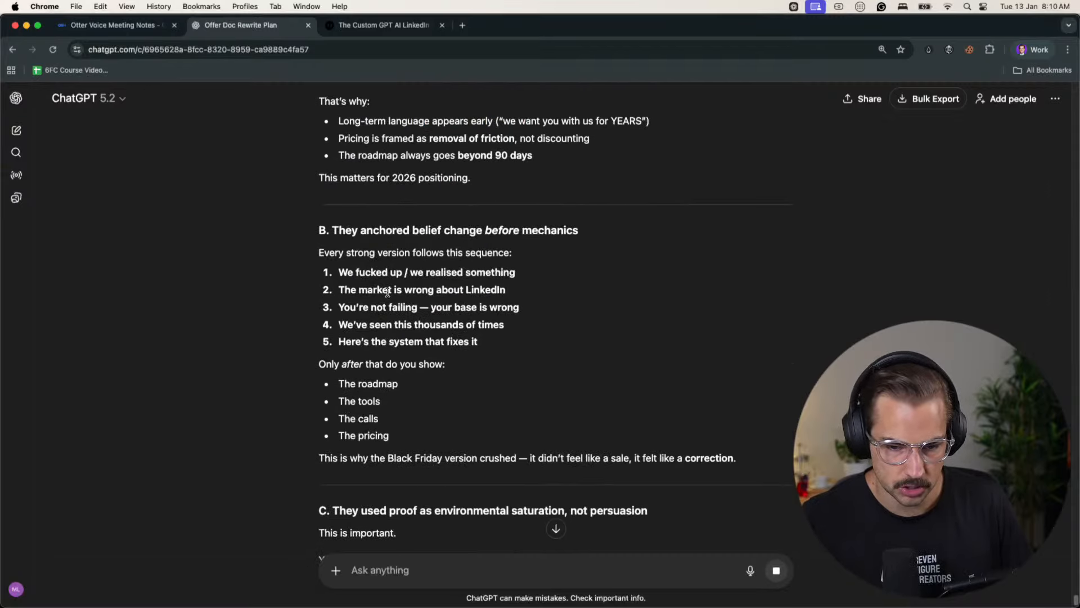
drag(345, 270, 508, 273)
click(508, 273)
scroll(408, 366, down, 6)
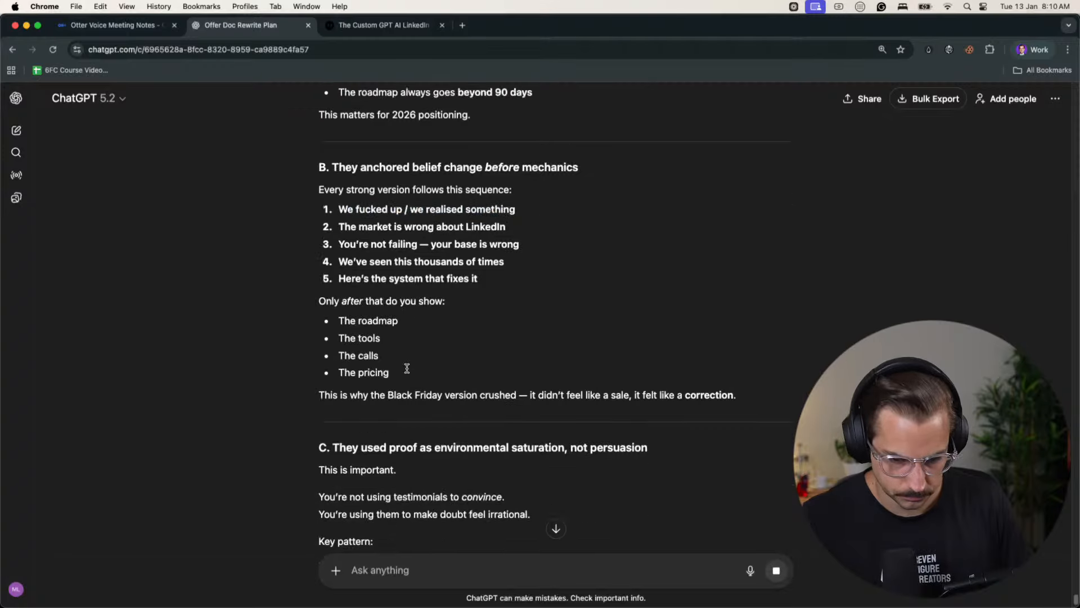
drag(348, 204, 618, 200)
click(618, 199)
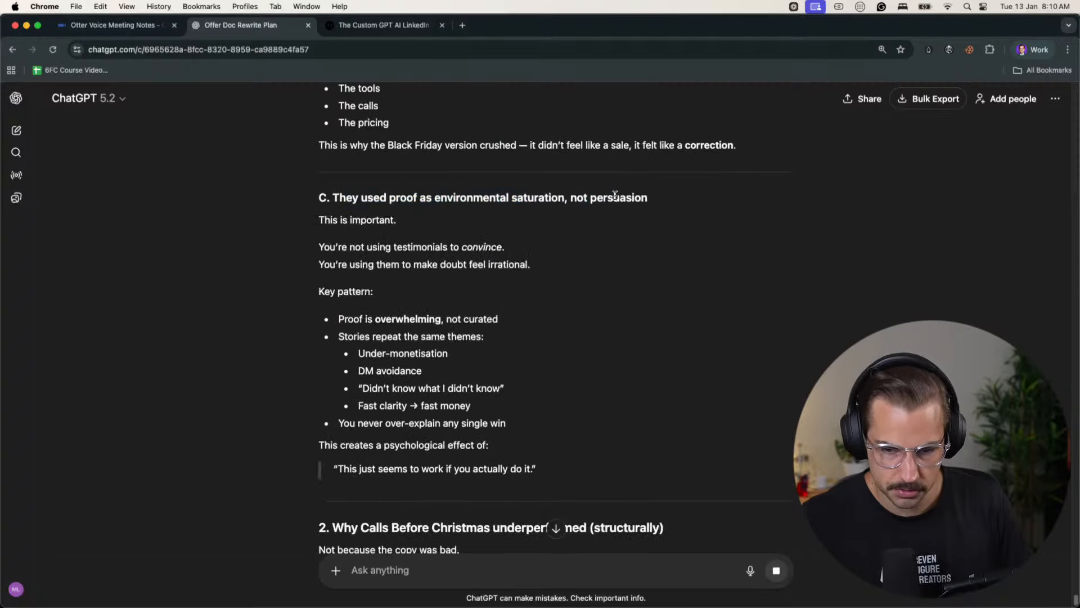
- Examine why Calls Before Christmas underperformed and the first sections of Part 2 on the real offer doc structure
scroll(456, 299, down, 1)
scroll(456, 300, down, 6)
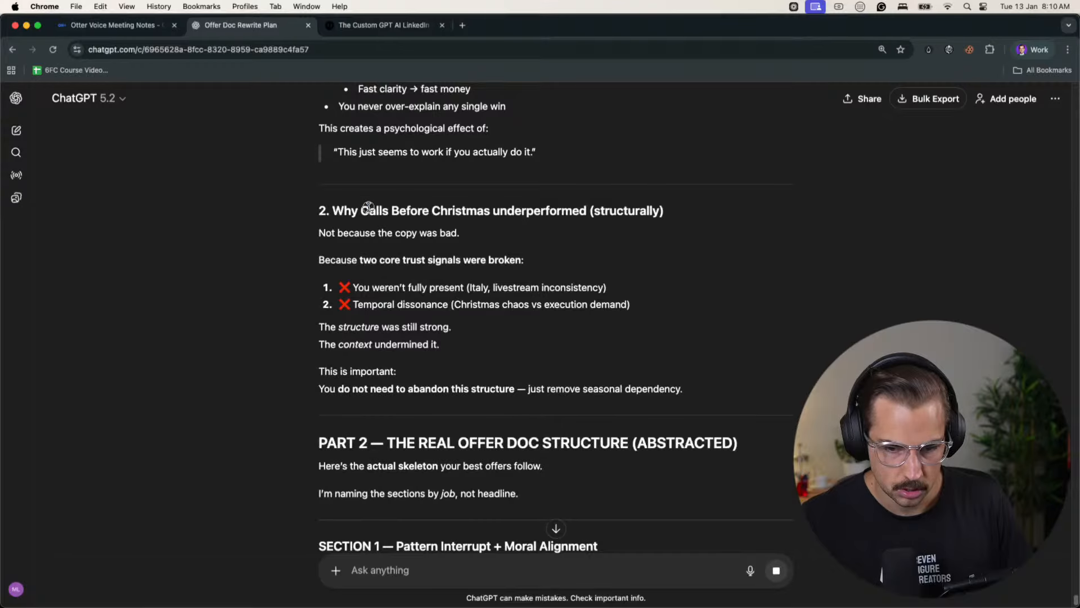
drag(368, 207, 631, 209)
click(631, 209)
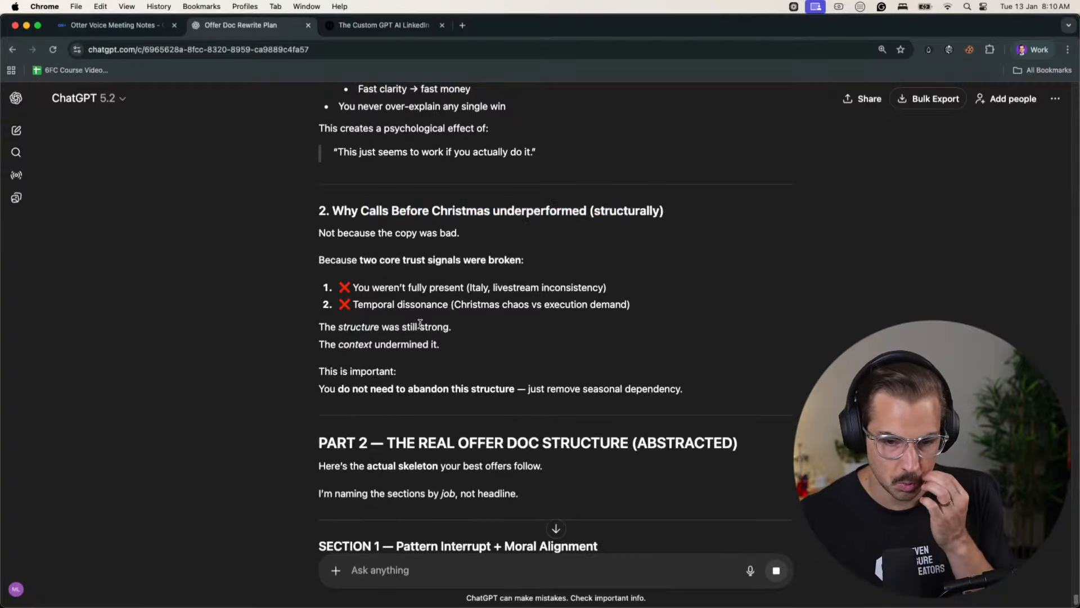
drag(487, 309, 583, 309)
click(583, 309)
scroll(583, 308, down, 5)
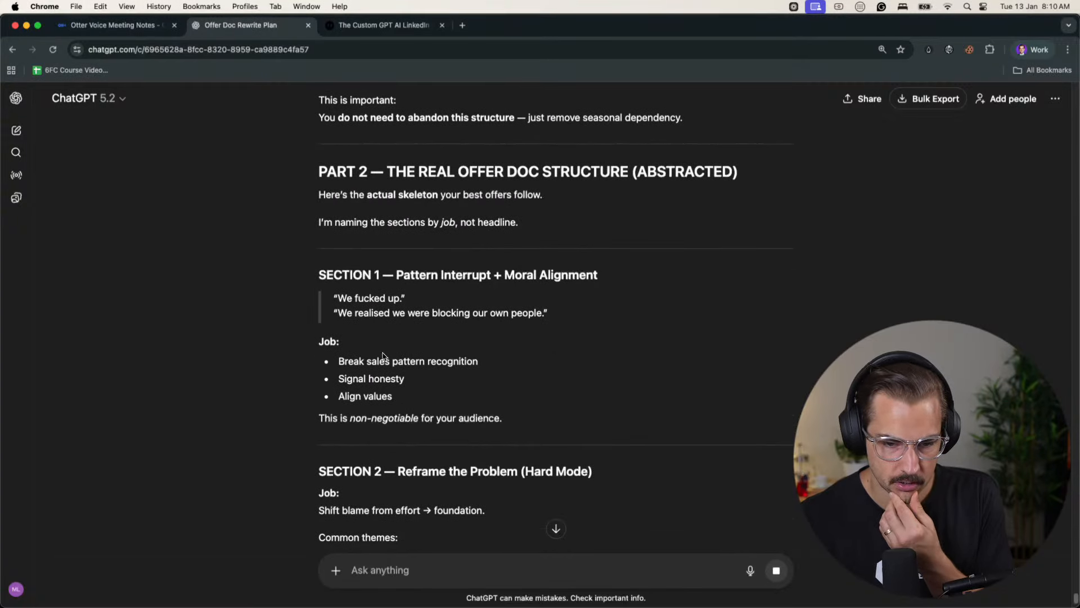
scroll(465, 342, down, 5)
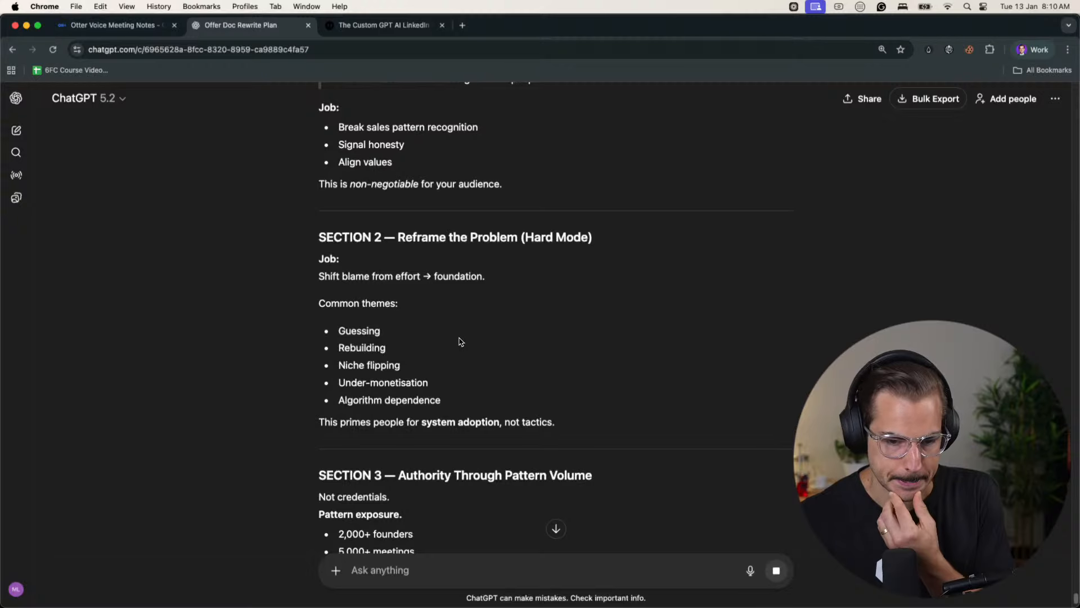
- Read Sections 3 to 9 of Part 2 on the offer doc structure and the start of Part 3 in ChatGPT's reply
scroll(450, 303, down, 4)
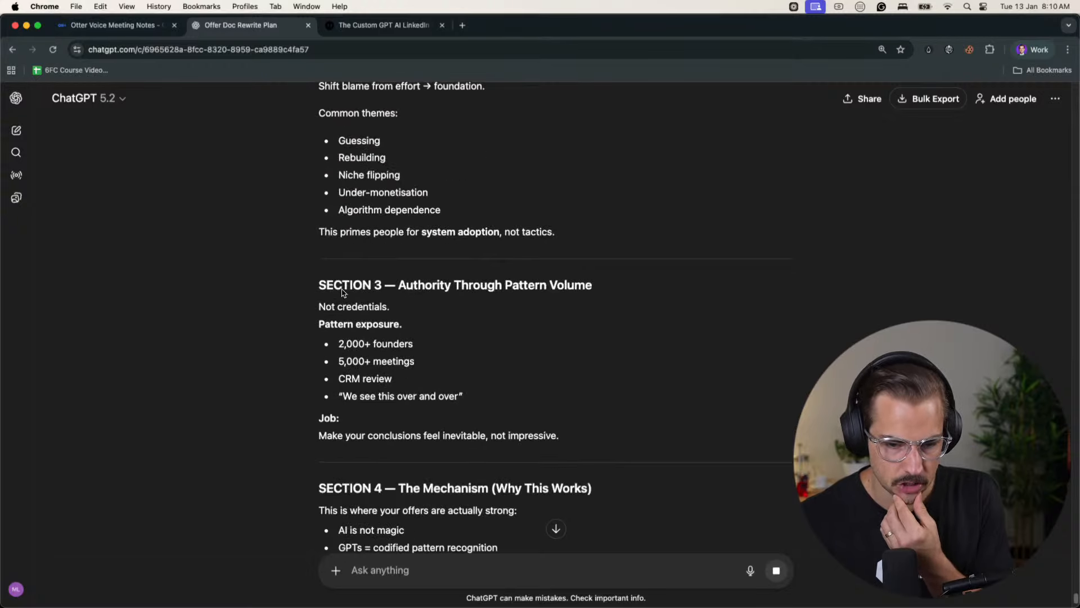
drag(342, 287, 588, 286)
click(574, 286)
scroll(394, 315, down, 10)
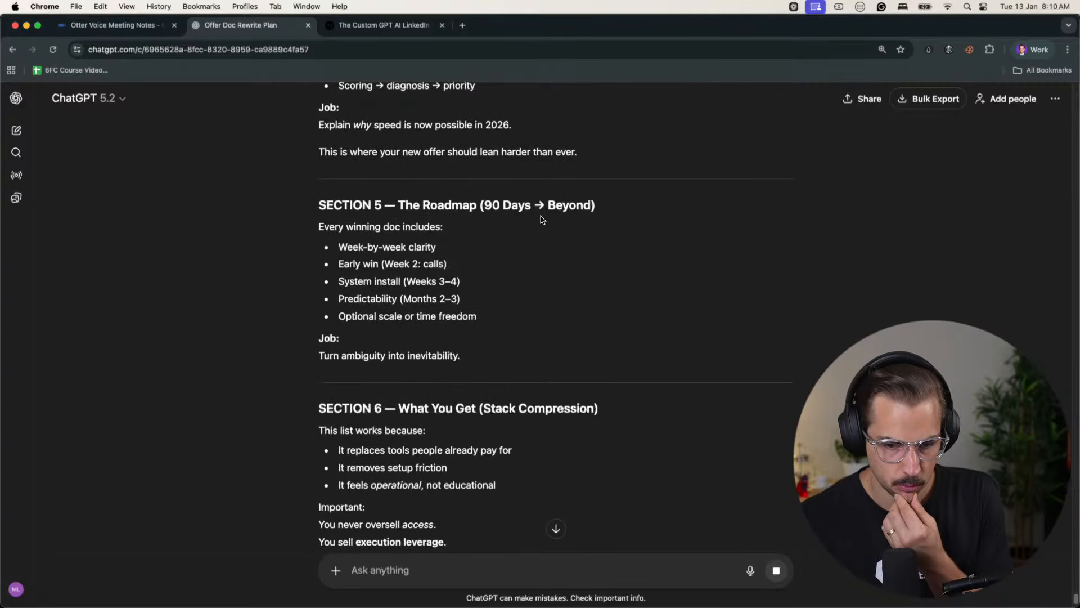
scroll(434, 249, down, 4)
scroll(450, 321, down, 15)
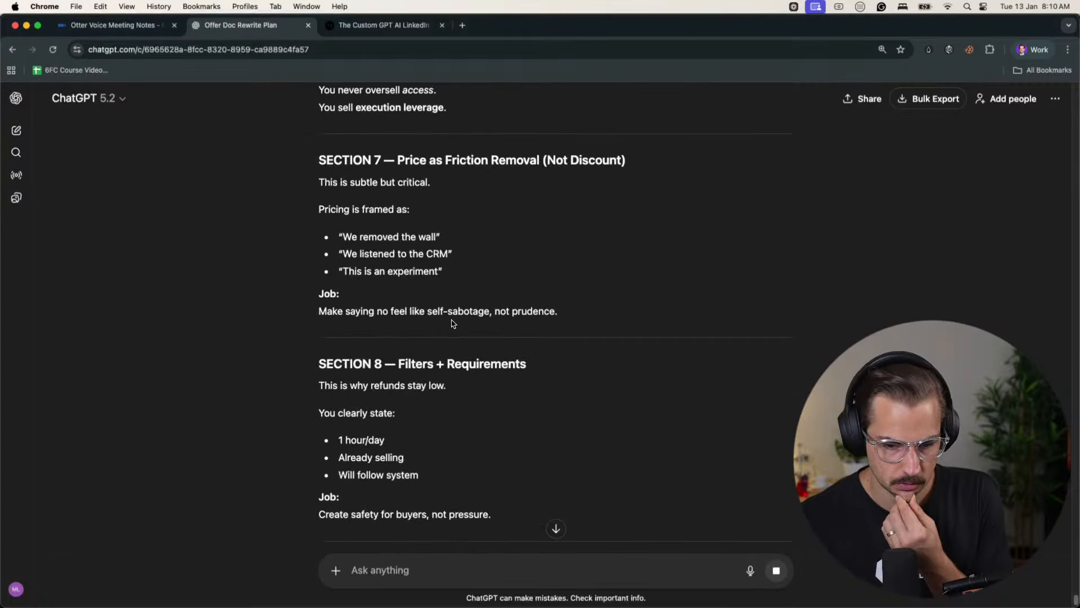
scroll(479, 392, down, 1)
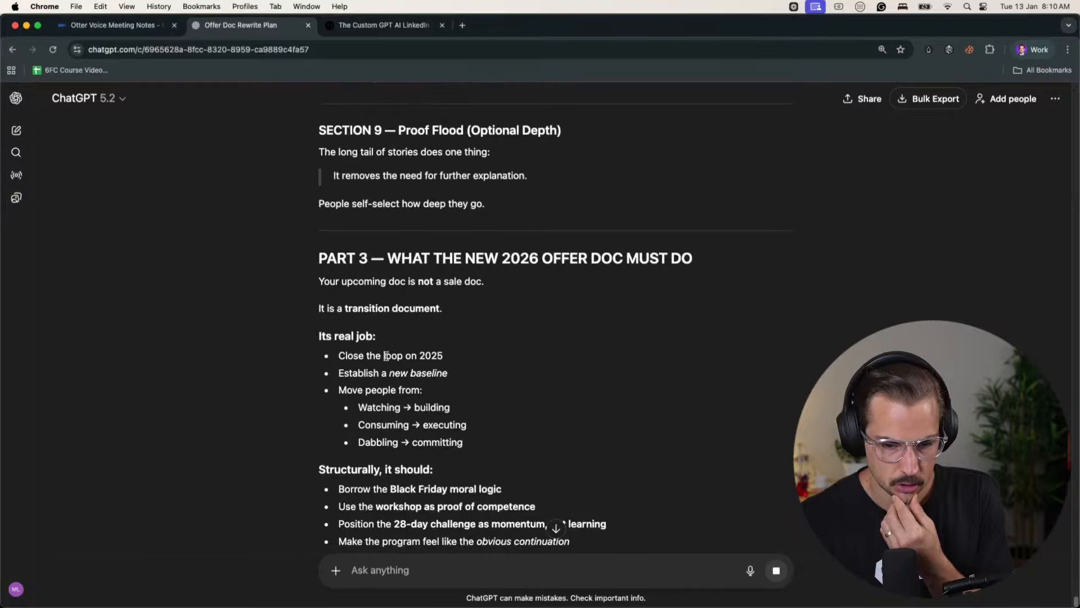
click(750, 570)
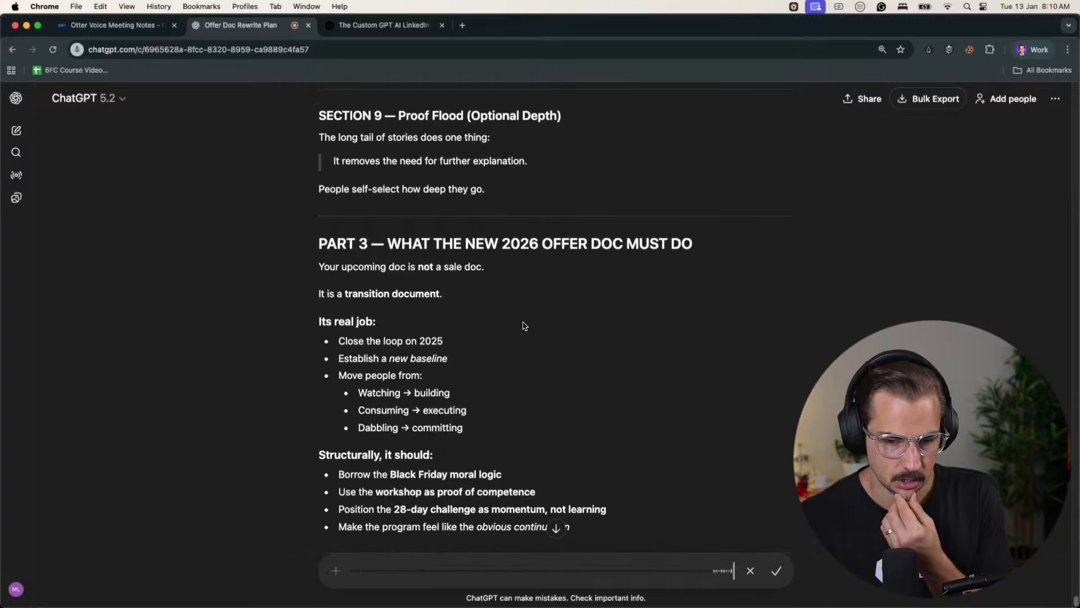
scroll(752, 574, down, 3)
click(752, 573)
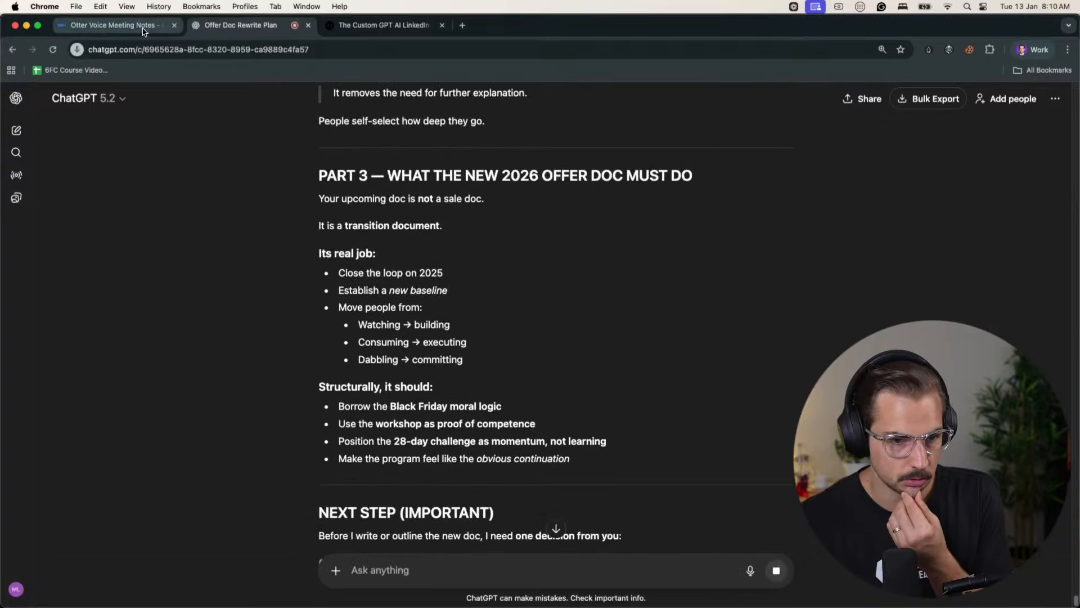
- Resume the paused voice recording in Otter and return to the Offer Doc Rewrite Plan conversation in ChatGPT
click(109, 25)
scroll(371, 467, down, 5)
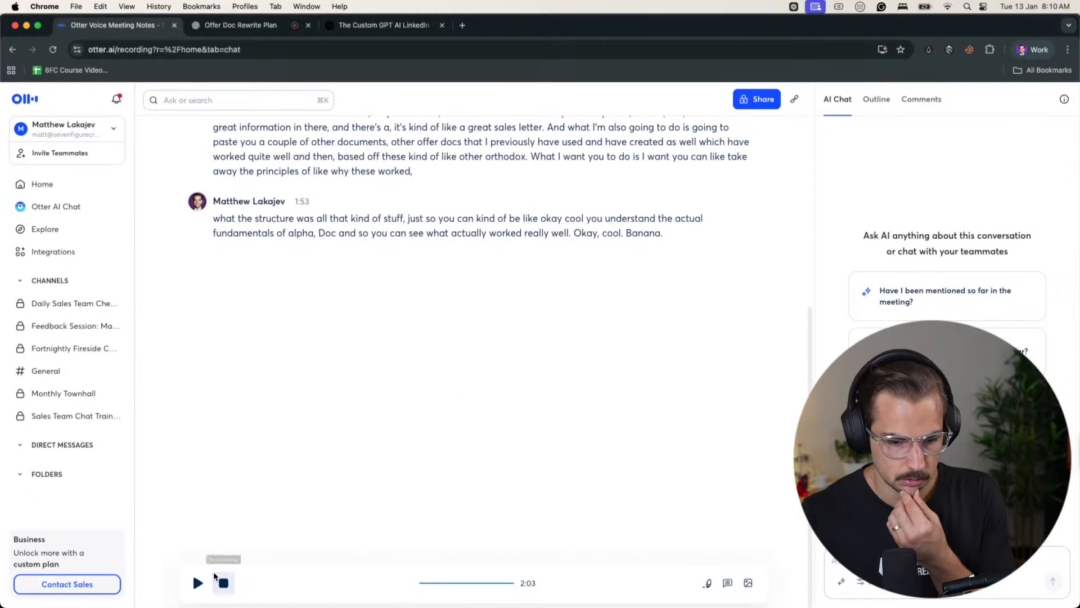
click(197, 583)
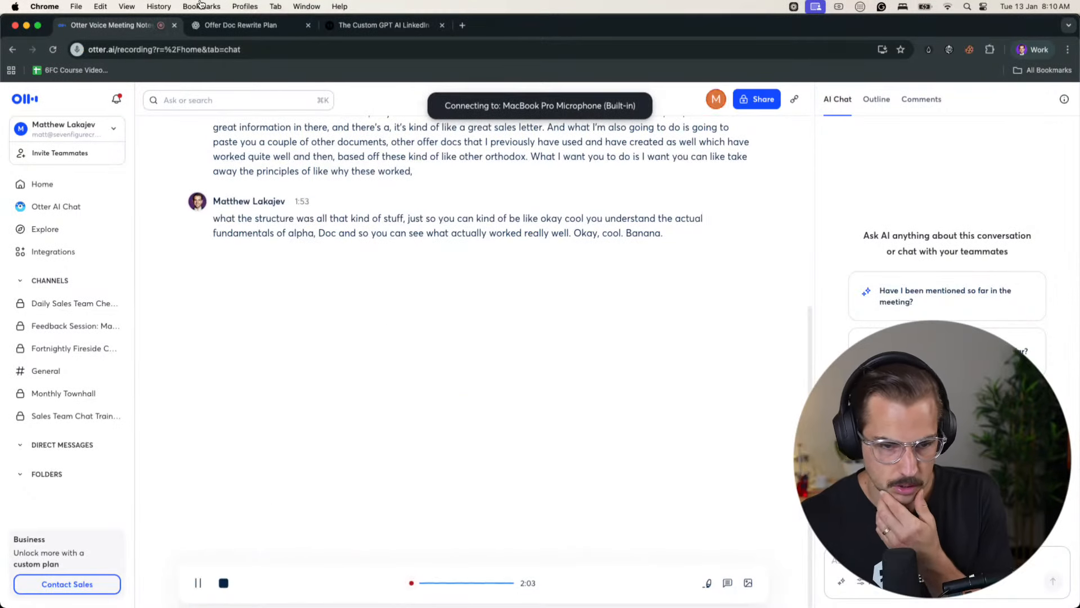
click(228, 25)
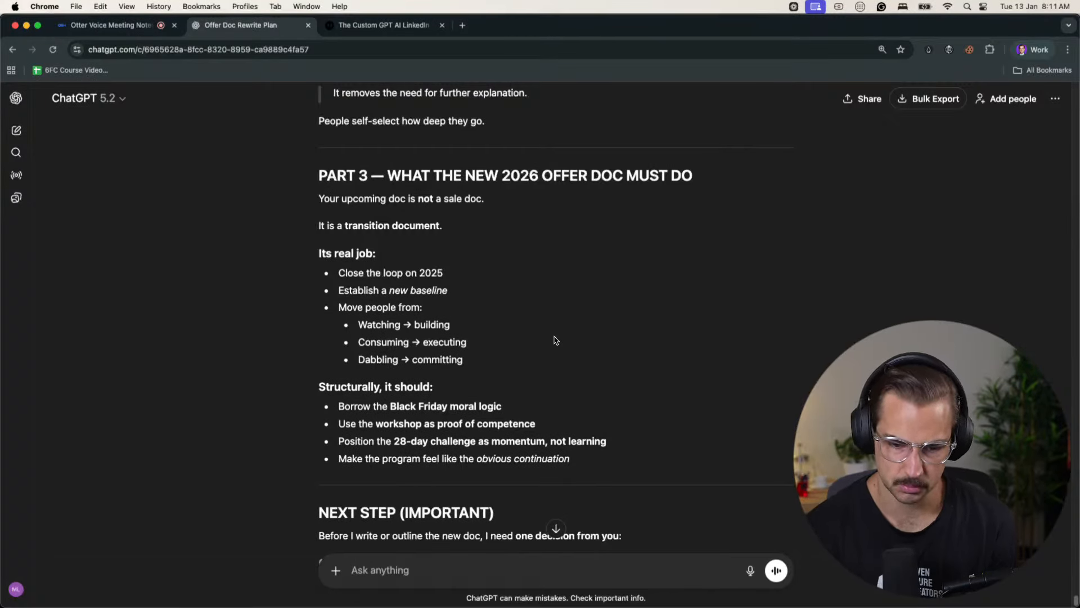
- Switch to the browser profile with the Notion docs and look through the Book 5+ Qualified Sales Calls testimonials and 90-day journey
click(1029, 49)
click(956, 311)
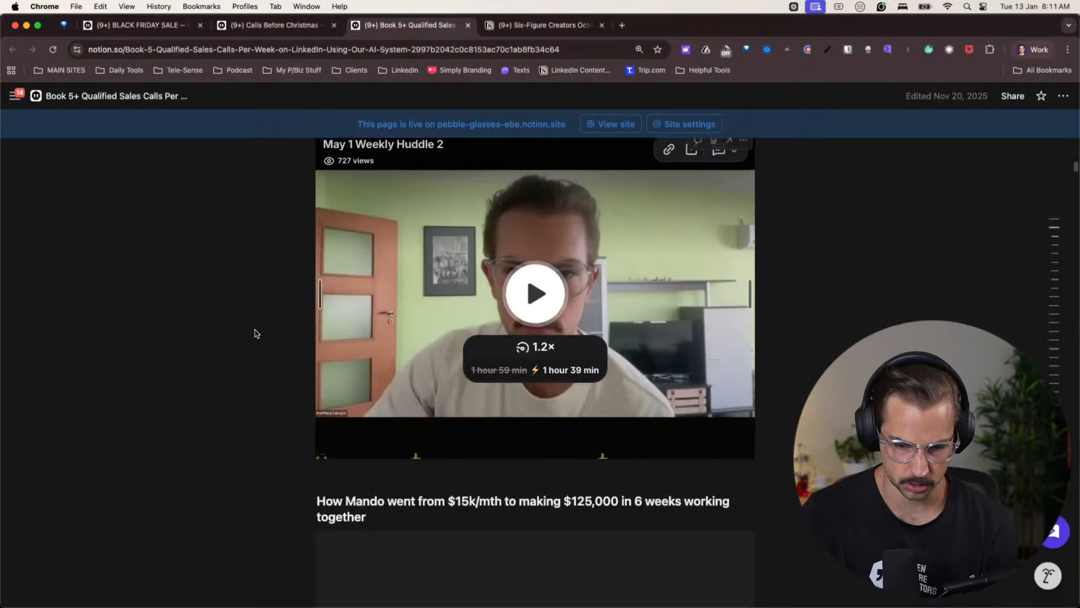
scroll(225, 310, down, 10)
scroll(226, 311, up, 10)
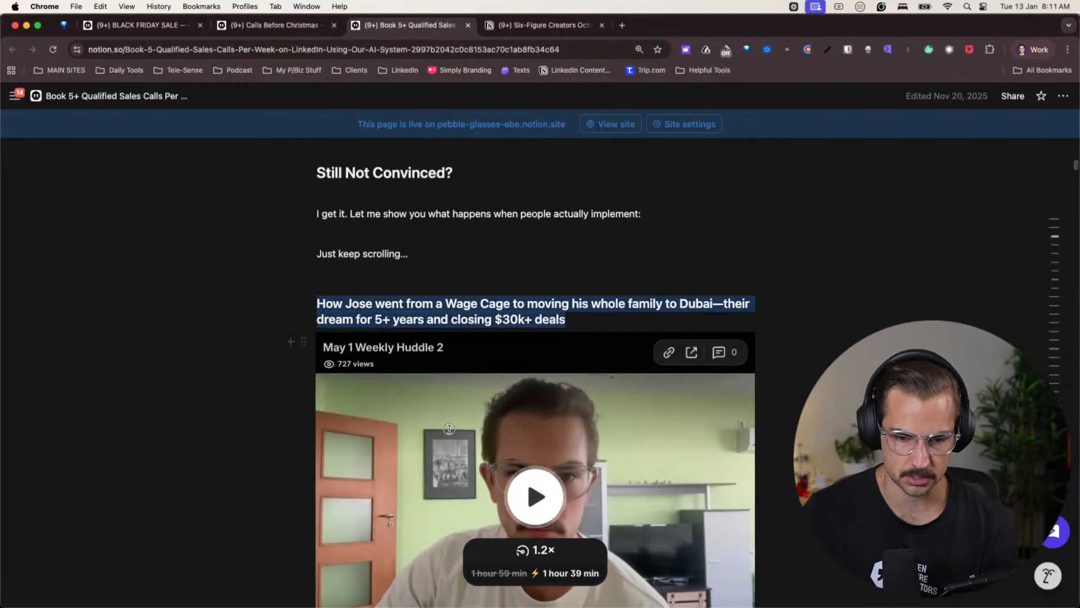
scroll(566, 420, down, 15)
scroll(573, 423, down, 20)
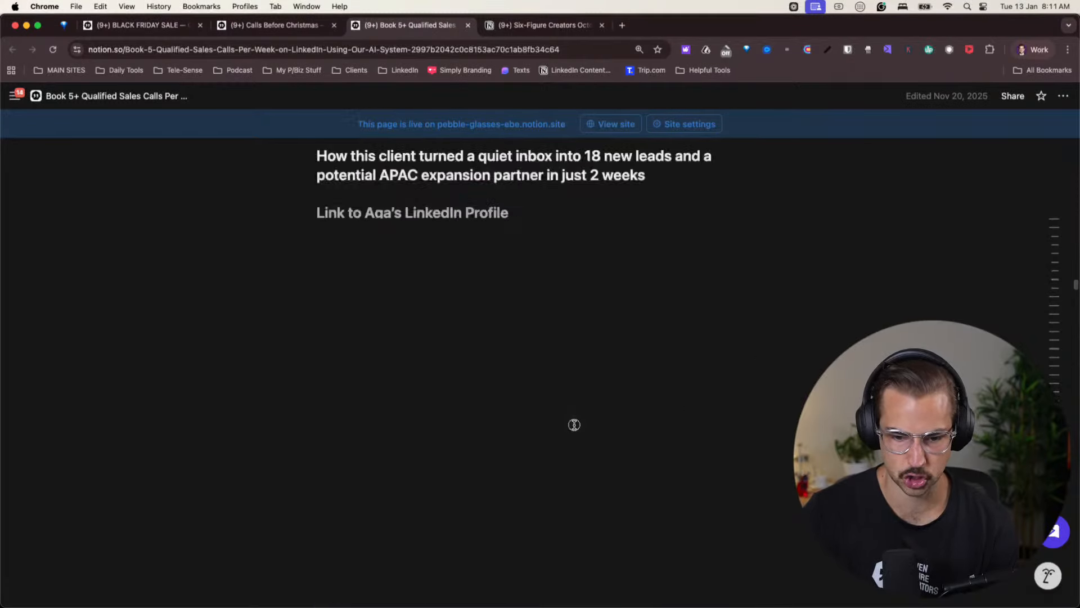
scroll(573, 425, up, 20)
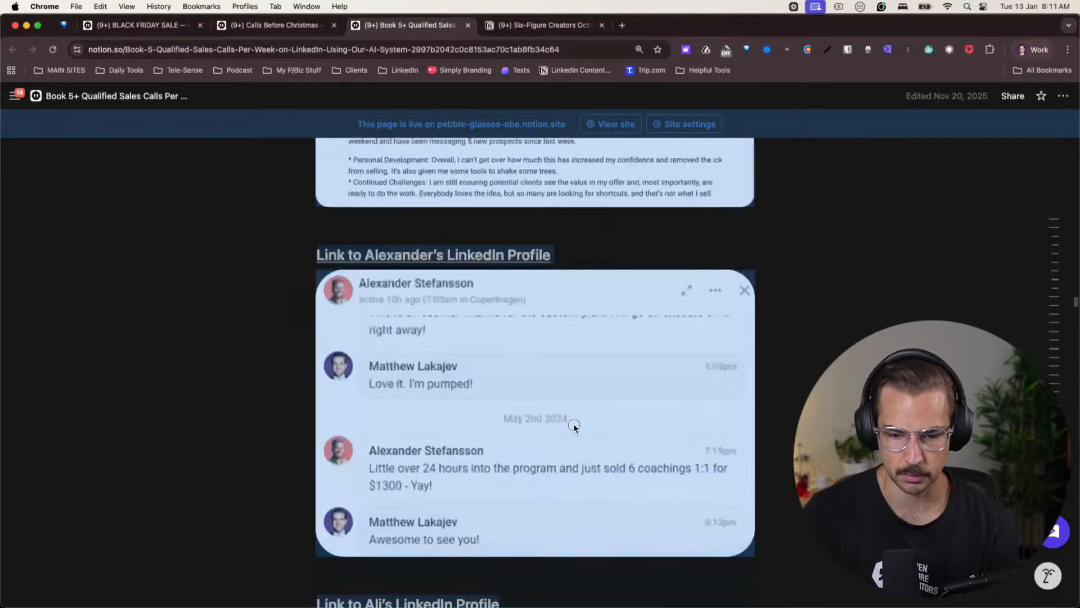
scroll(571, 424, up, 20)
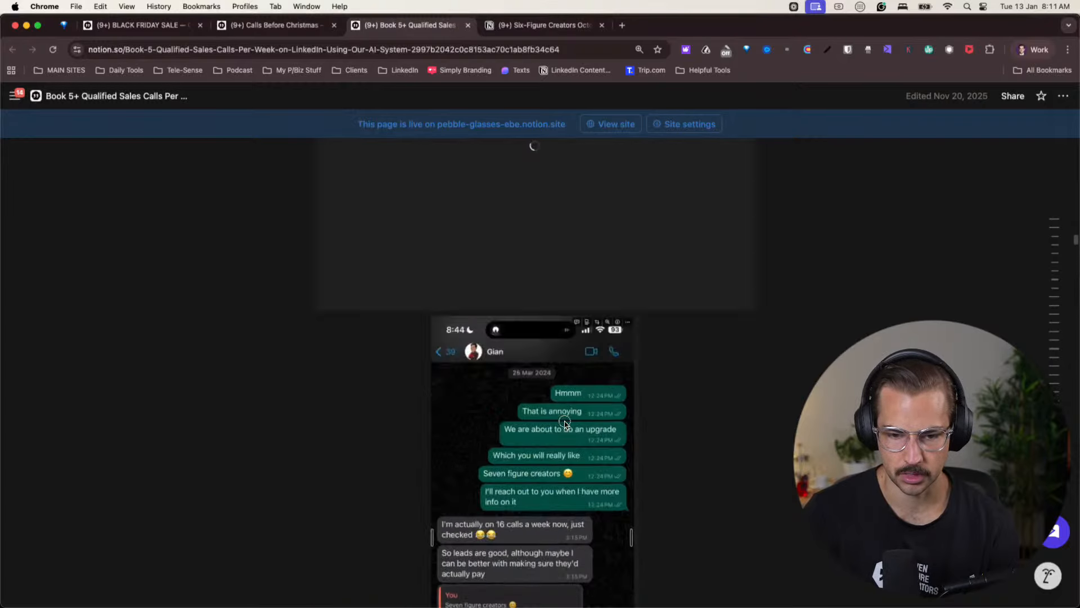
scroll(564, 422, up, 20)
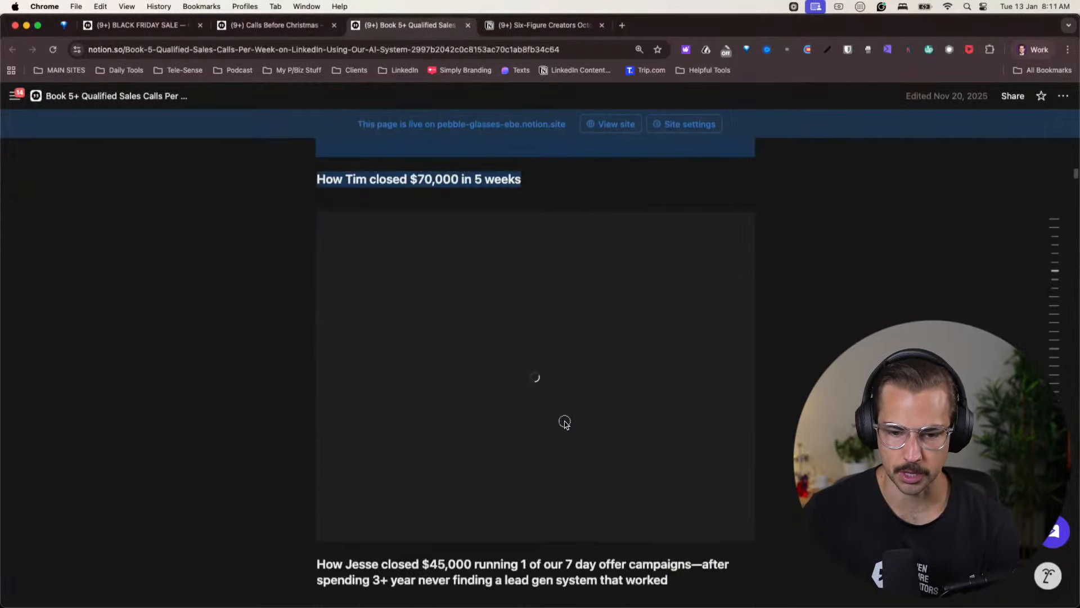
click(394, 358)
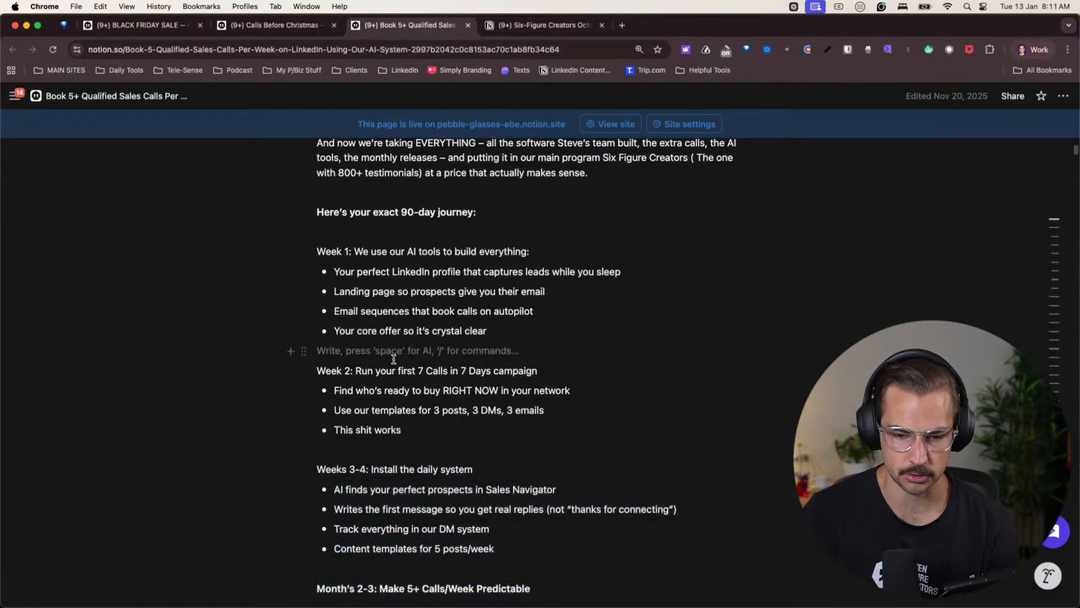
scroll(394, 360, down, 5)
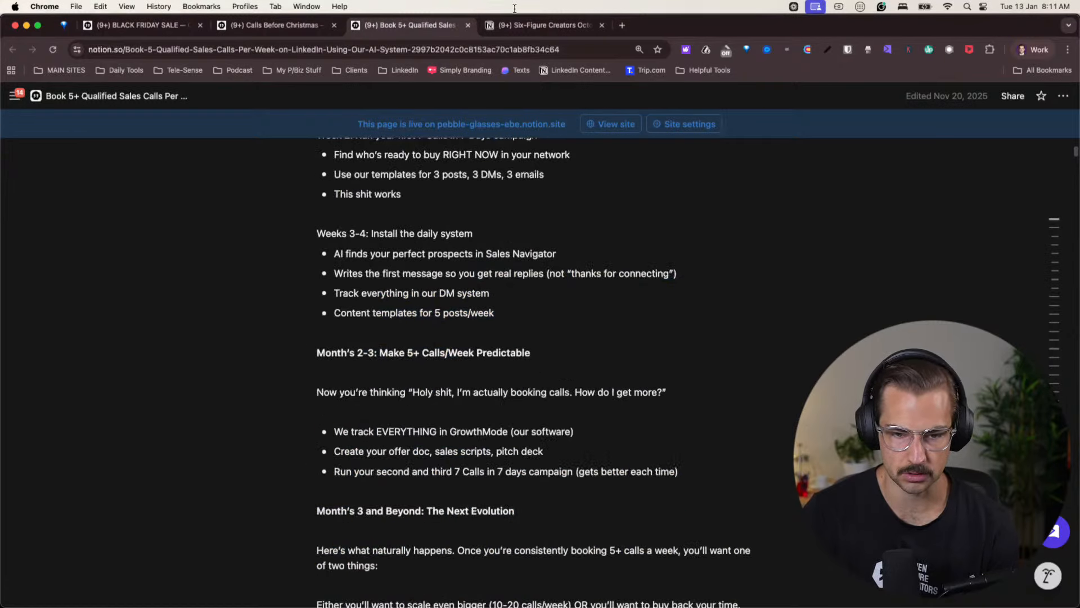
- Return to the ChatGPT conversation in the Work profile and read the structural points of Part 3 and the Next Step question
click(1046, 51)
click(914, 297)
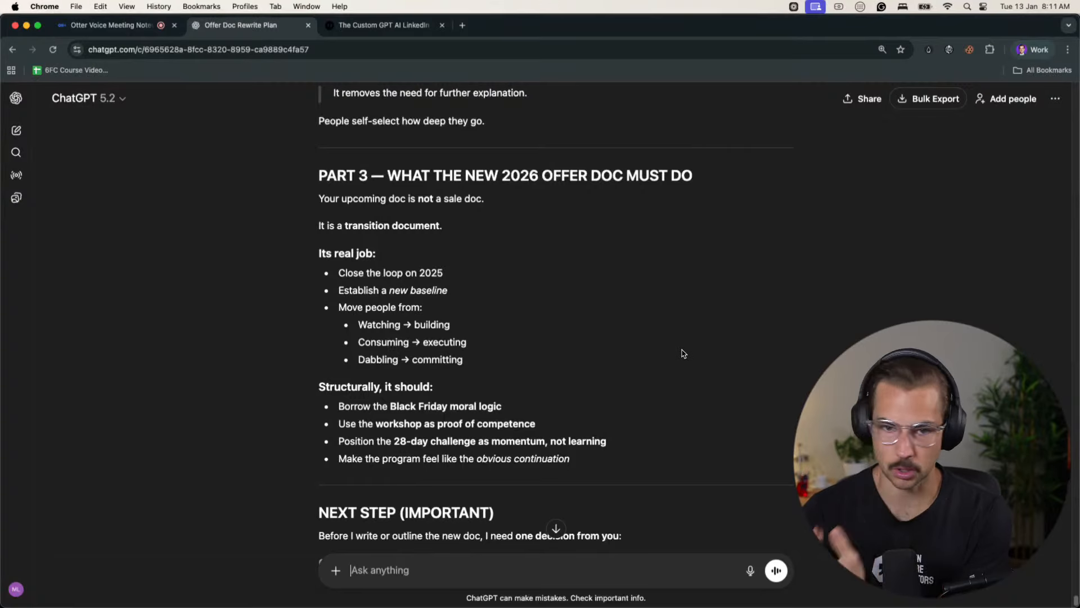
scroll(692, 344, down, 5)
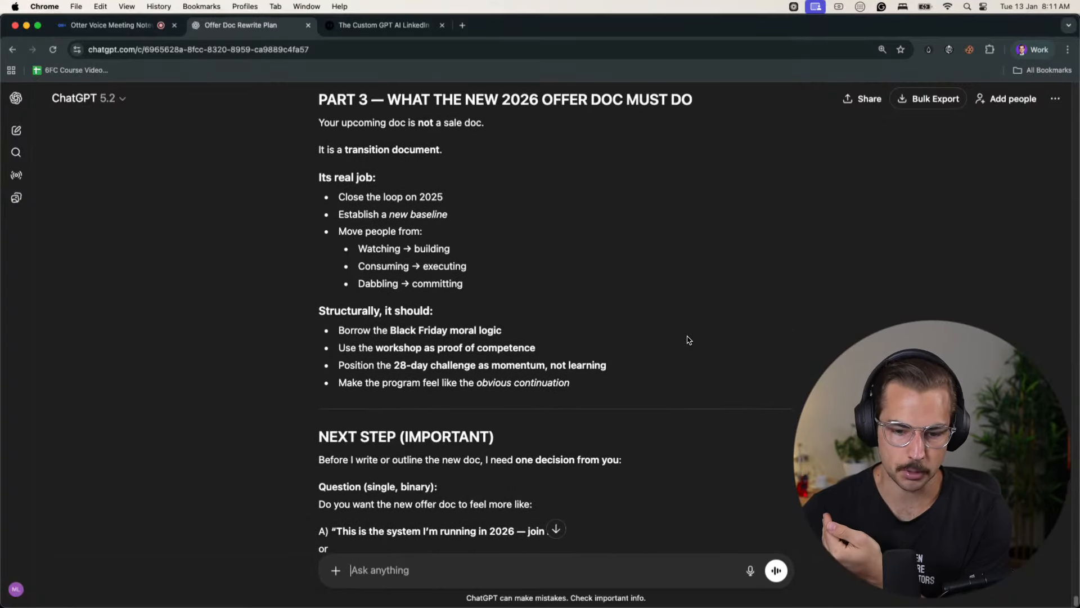
scroll(688, 339, down, 2)
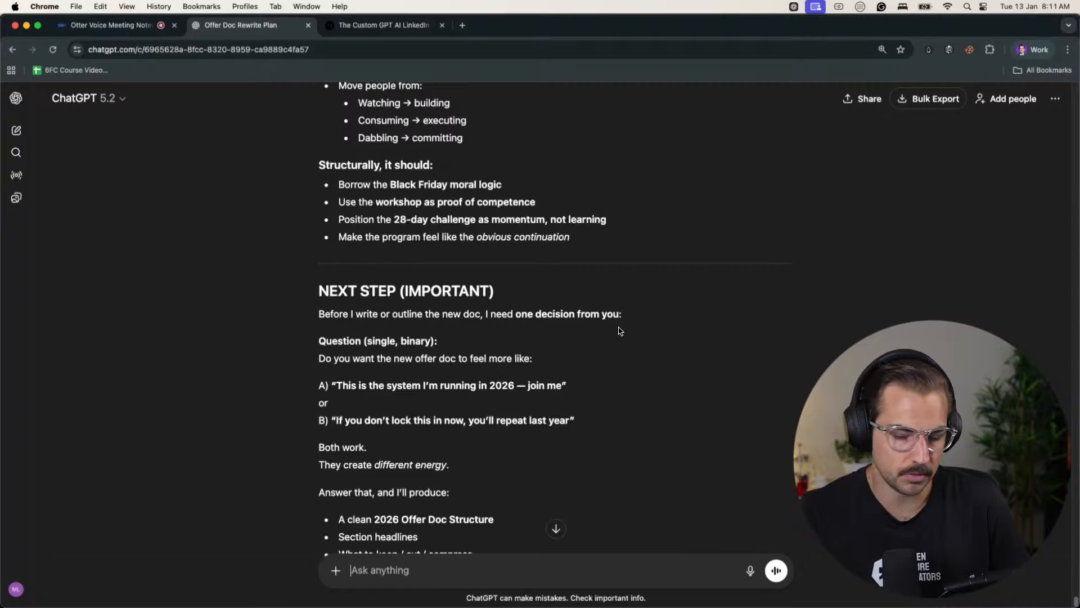
- Open Google Docs in a new tab and open the recent document "Vision + What I'm Keen To Do"
click(462, 25)
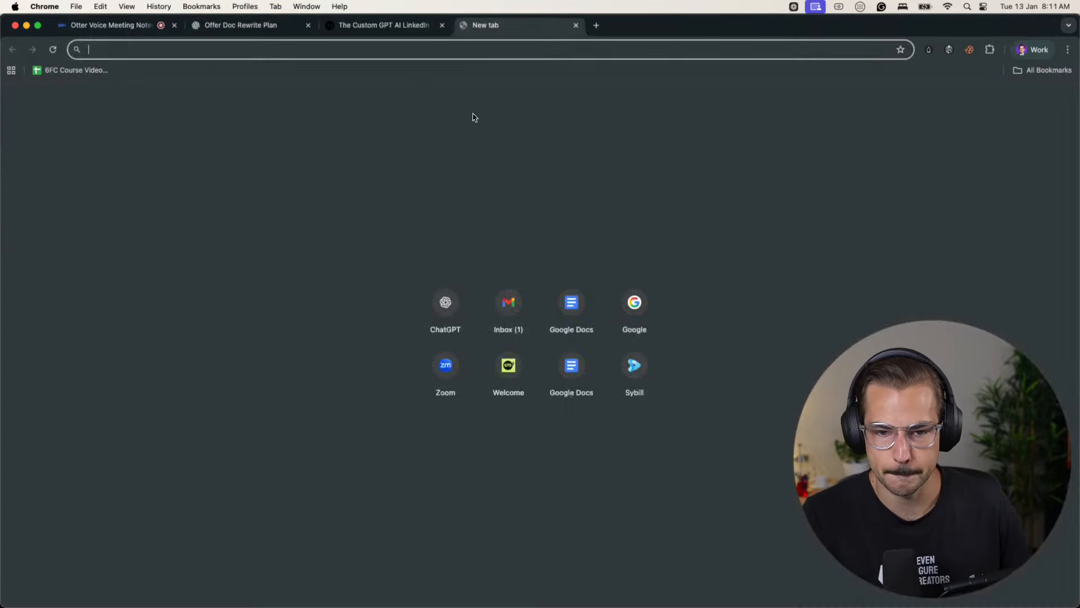
text(docs)
key(Return)
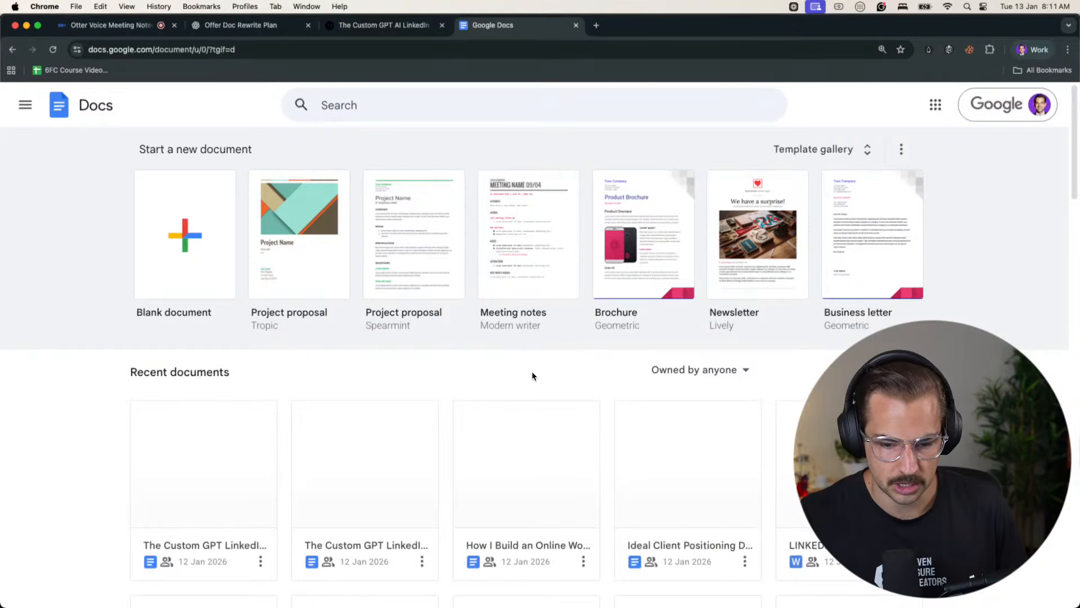
scroll(532, 375, down, 5)
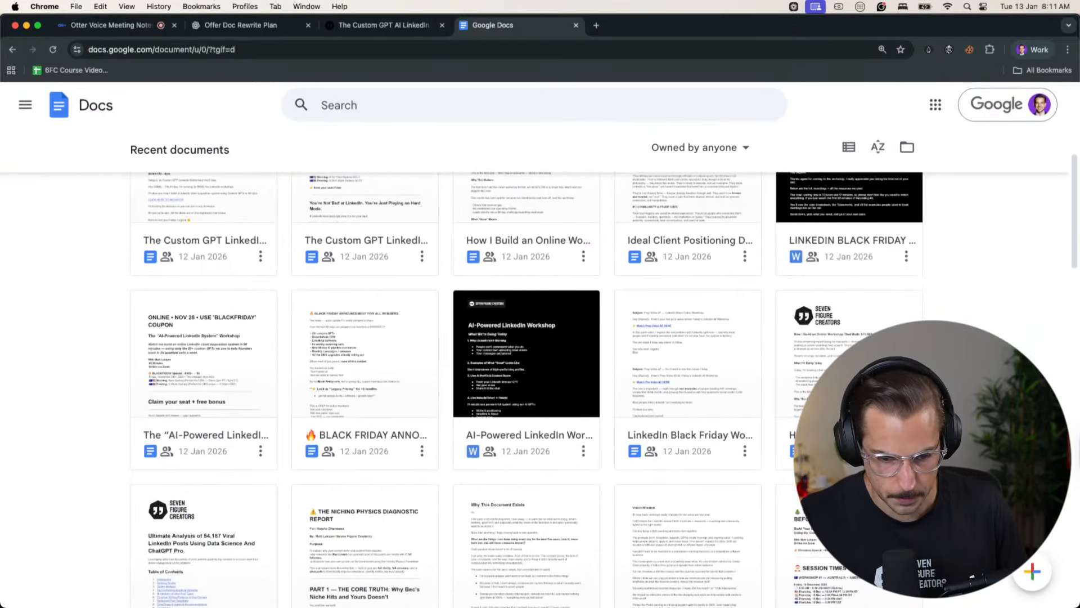
scroll(527, 376, down, 5)
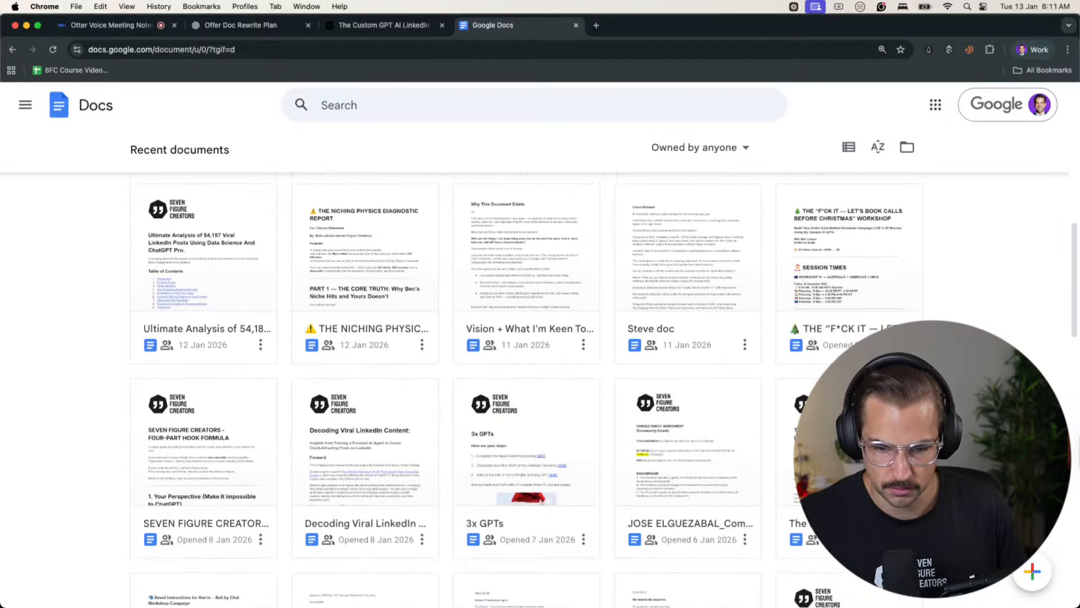
click(544, 350)
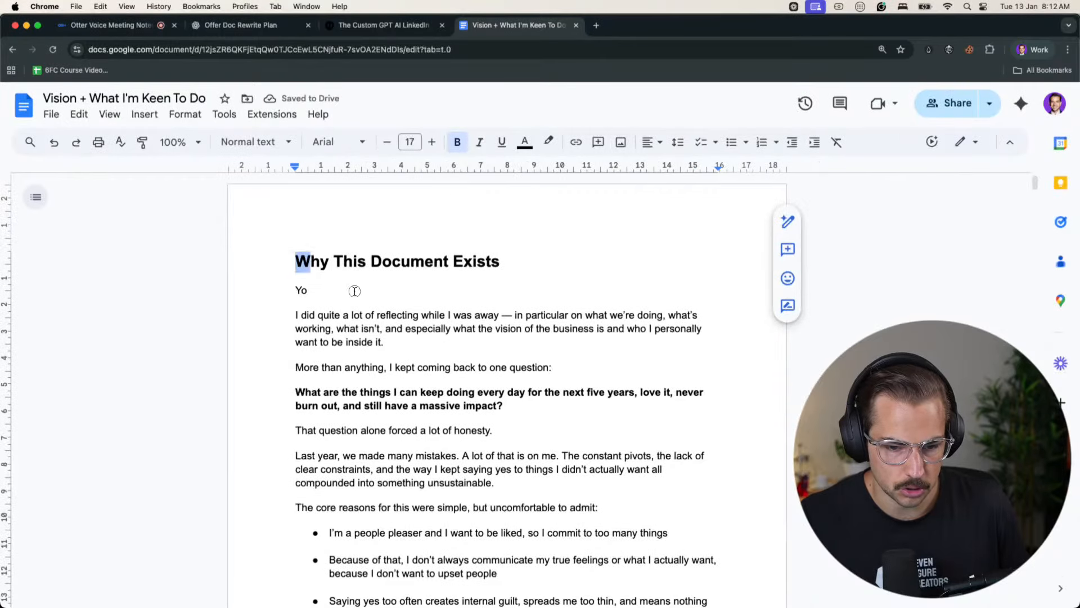
- Copy the whole Vision document, check the Otter transcript, and paste the text into the ChatGPT message with blank lines after it
scroll(426, 340, down, 20)
shift+click(641, 342)
scroll(640, 341, up, 2)
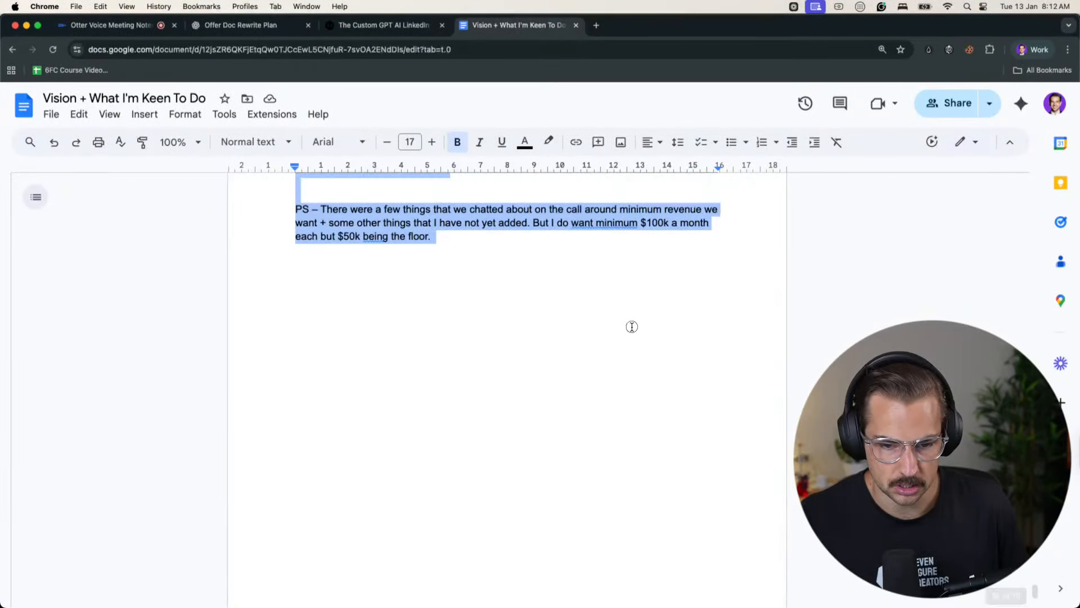
click(120, 26)
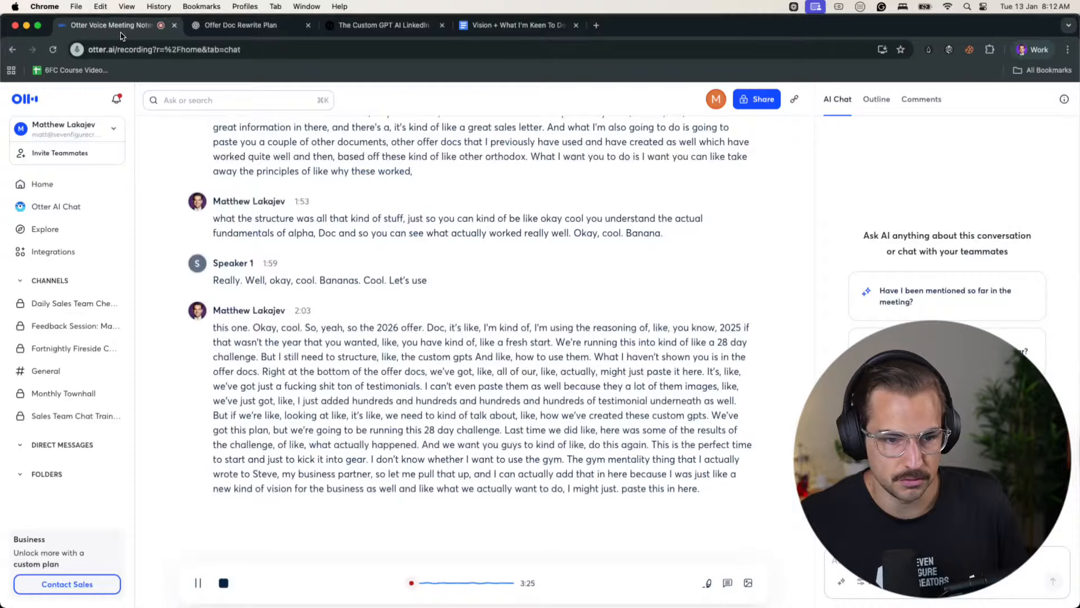
click(198, 28)
key(super+v)
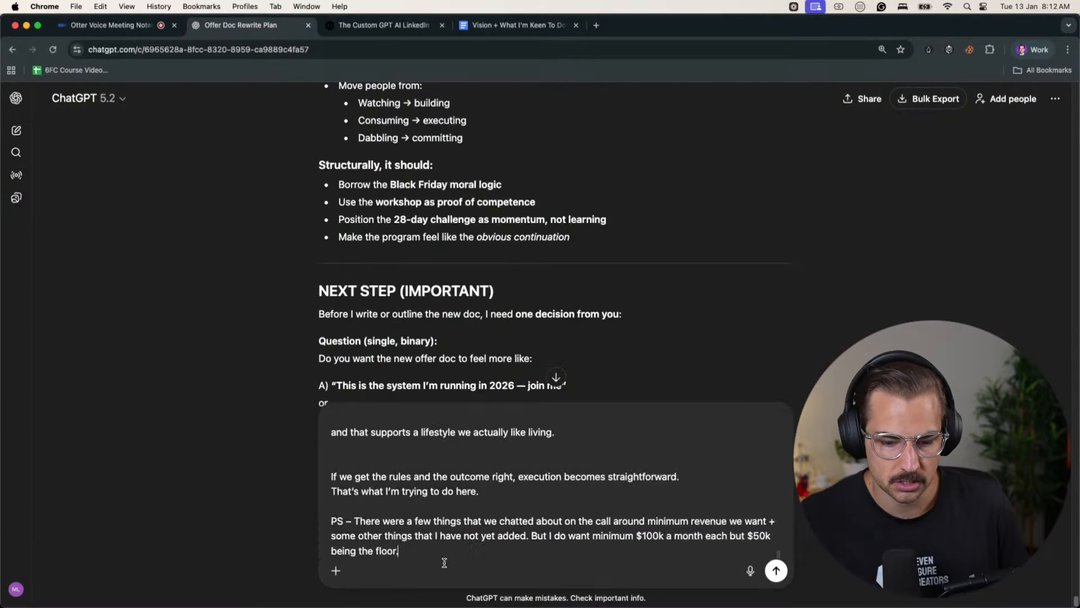
key(shift+Return)
key(shift+Return)
key(shift+Return)
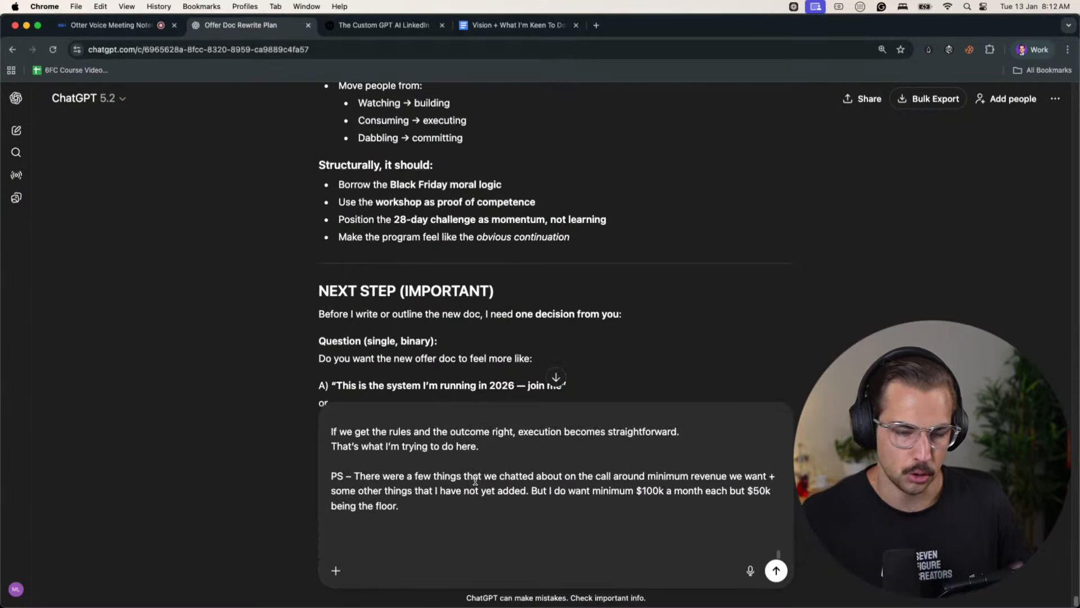
- Read the end of ChatGPT's Next Step section, switch to the Notion profile and review the Black Friday Sale doc's opening
scroll(488, 291, down, 4)
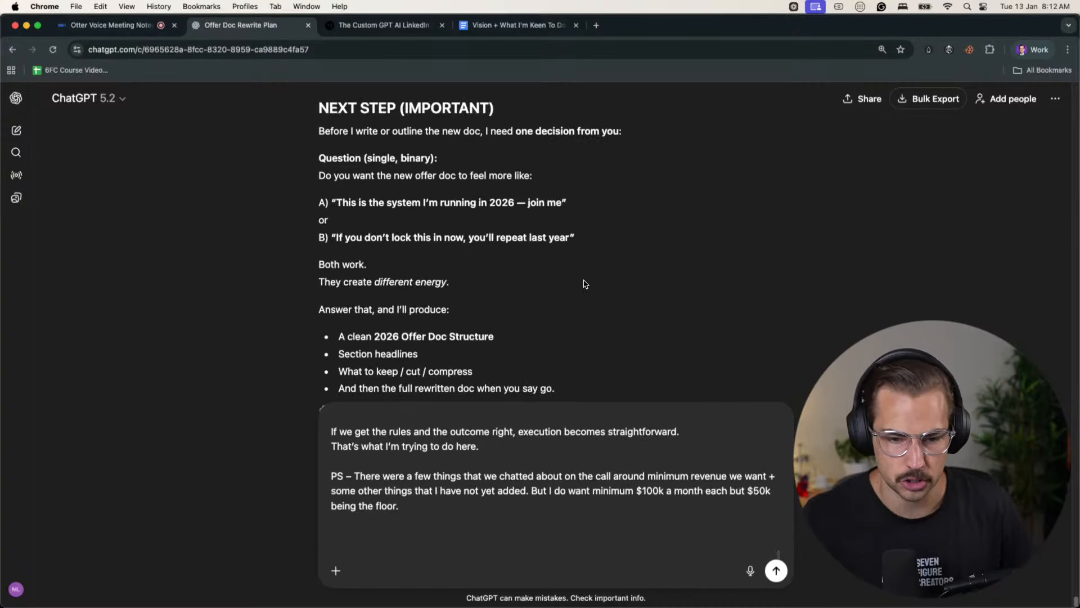
scroll(585, 283, down, 2)
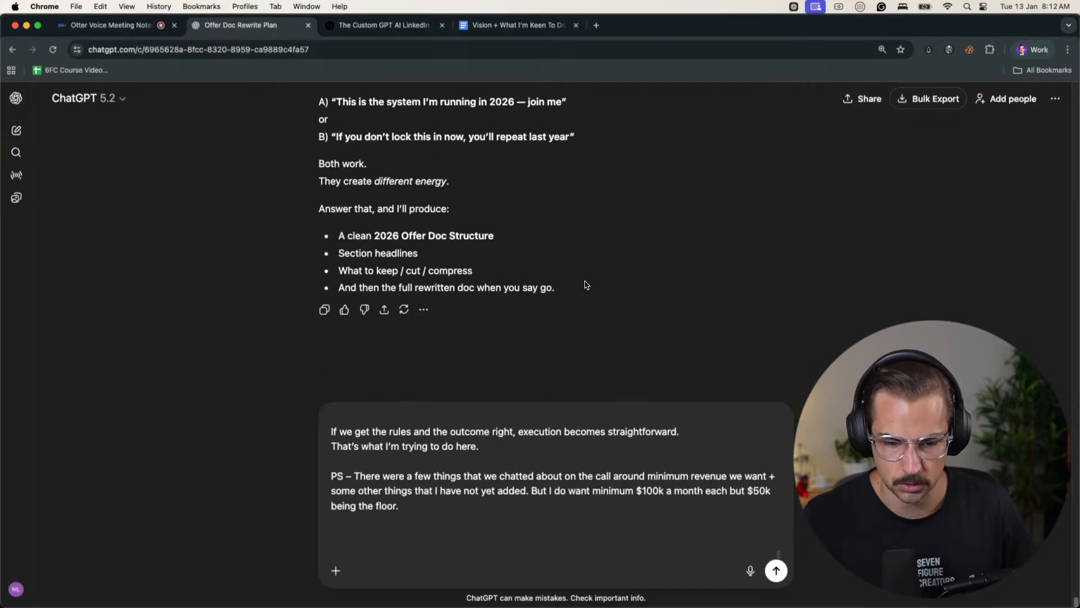
click(1017, 49)
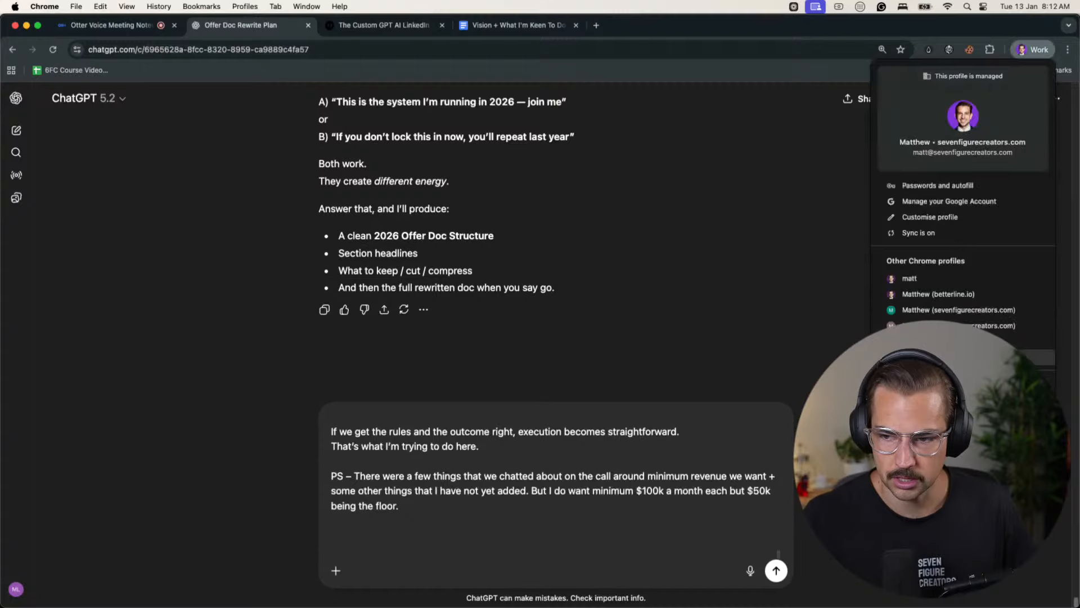
click(995, 290)
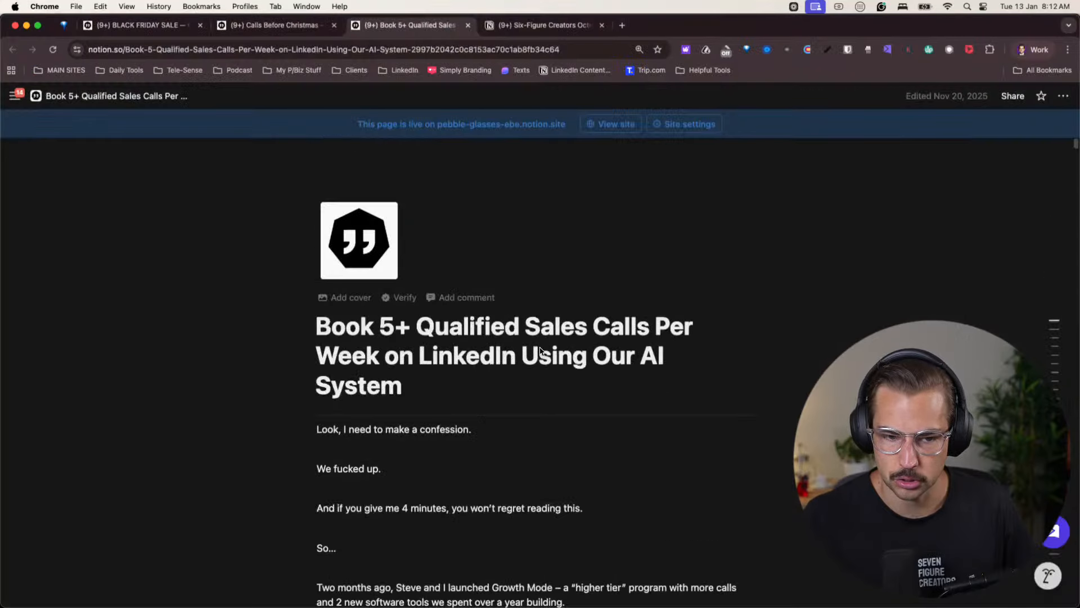
click(178, 25)
scroll(546, 284, up, 15)
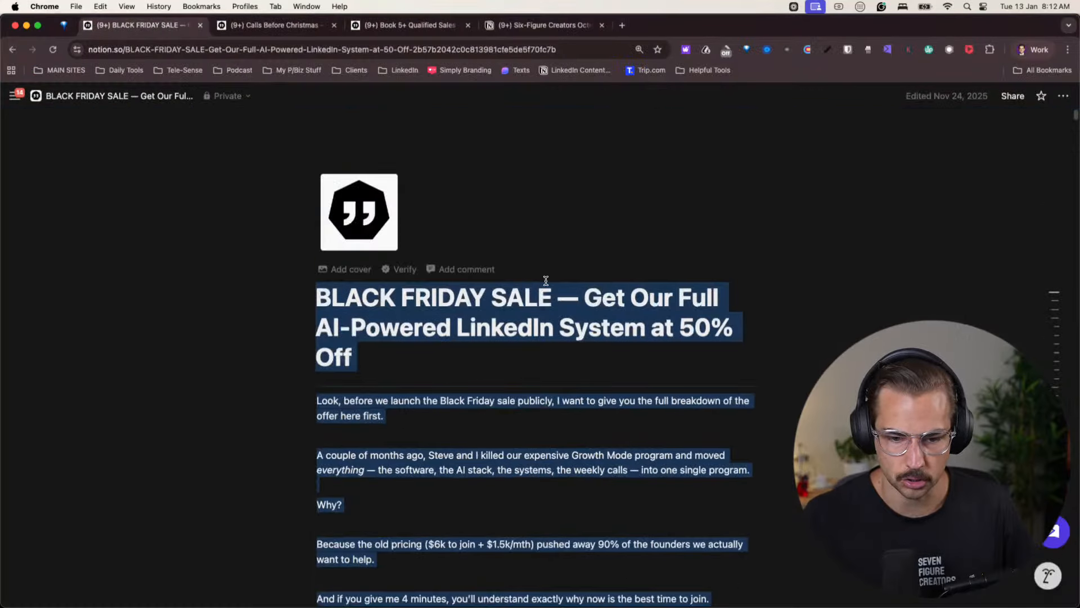
click(488, 400)
scroll(656, 425, down, 5)
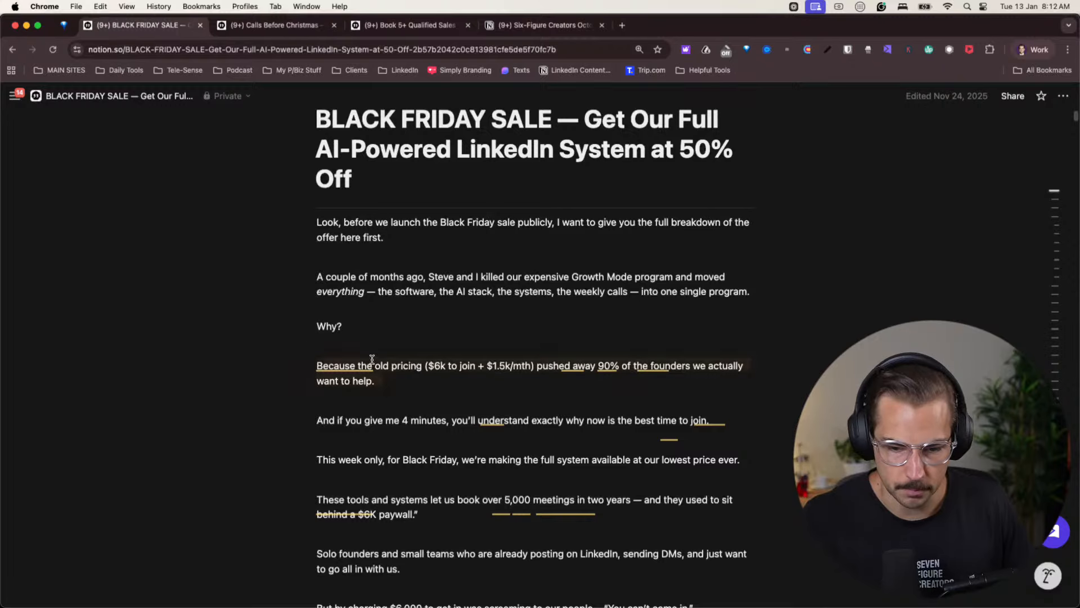
drag(373, 365, 596, 366)
click(596, 365)
scroll(602, 366, down, 2)
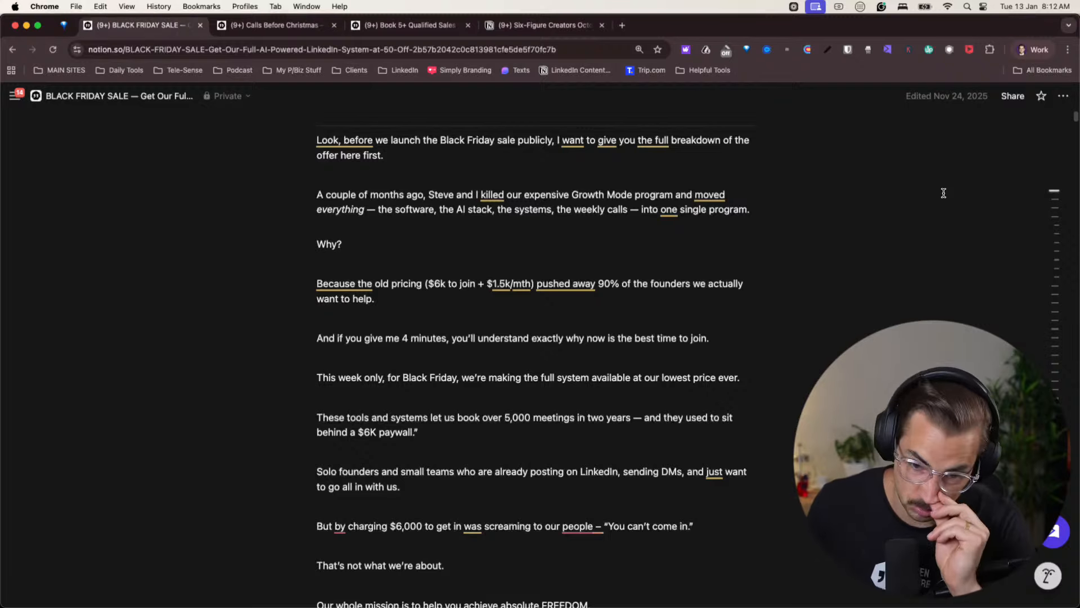
- Return to the Work profile, open LinkNinja in a new tab and capture a screenshot of its activity Leaderboard
click(1048, 50)
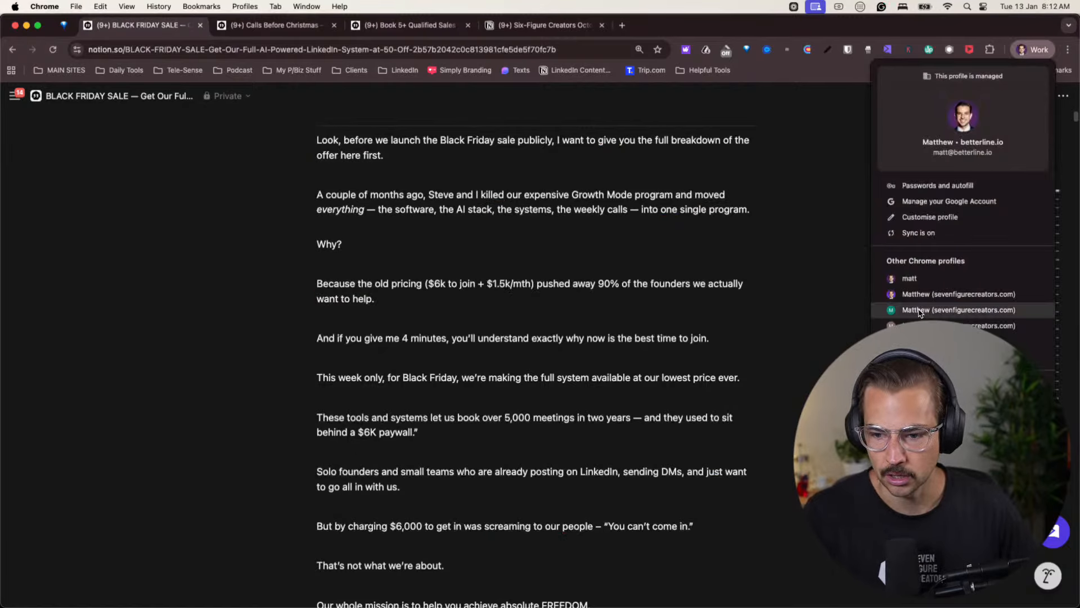
click(956, 294)
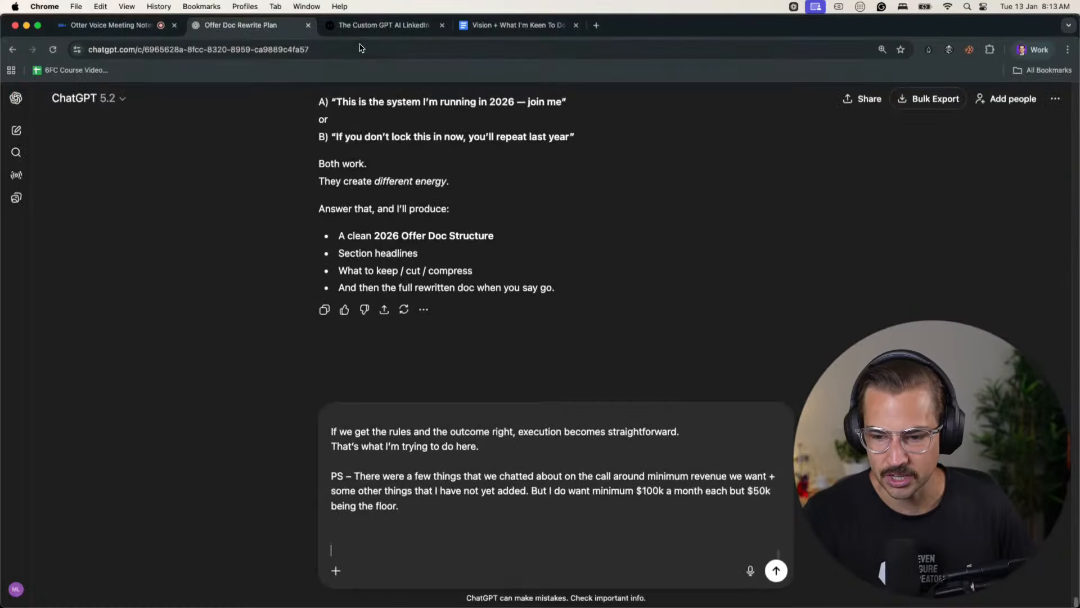
click(597, 26)
text(linkninja.co/leaderboard)
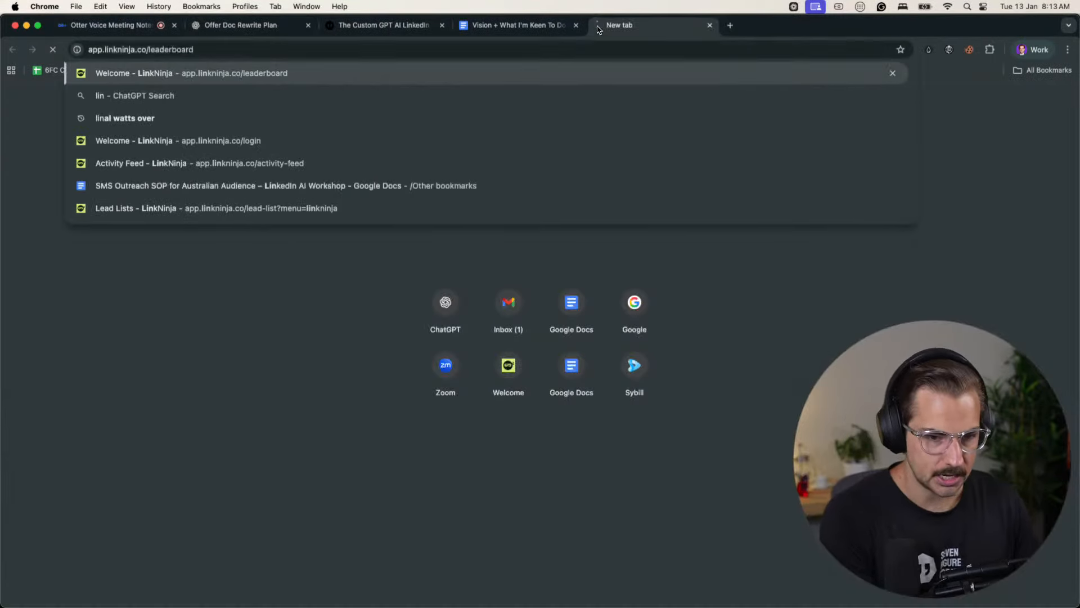
key(Return)
click(562, 362)
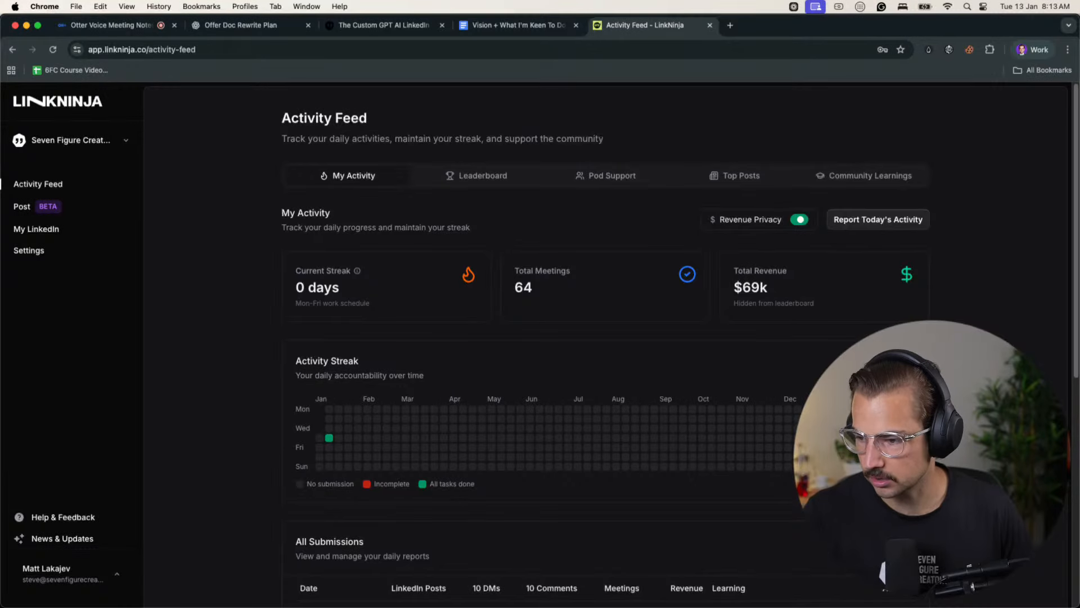
click(481, 177)
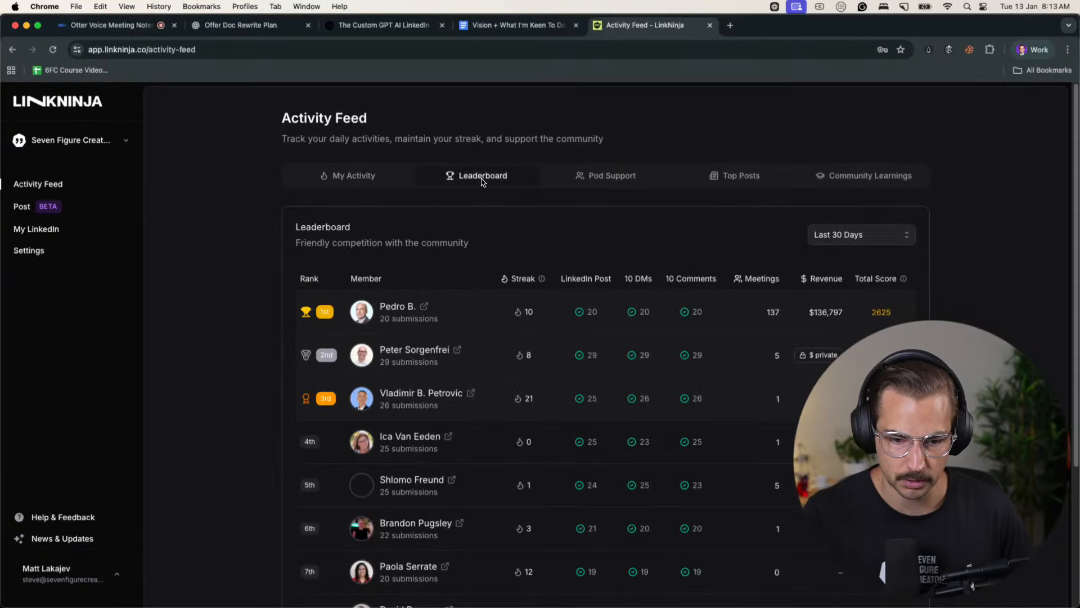
key(super+shift+4)
drag(248, 121, 944, 593)
- Attach the Leaderboard screenshot to the unsent ChatGPT message in the Offer Doc Rewrite Plan conversation and add a blank line after its text
click(137, 28)
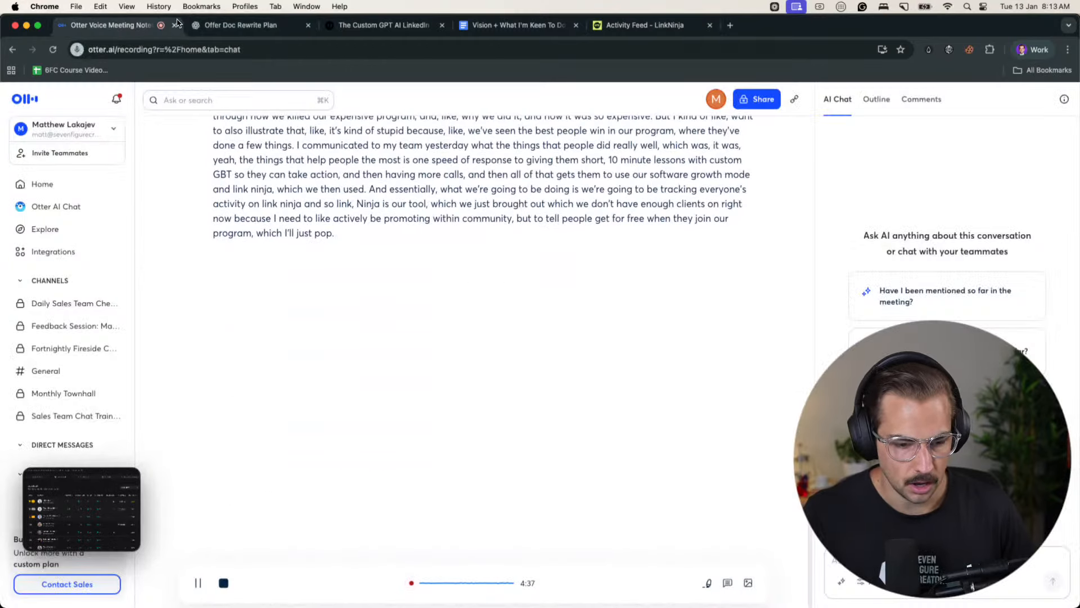
click(217, 29)
drag(82, 509, 554, 515)
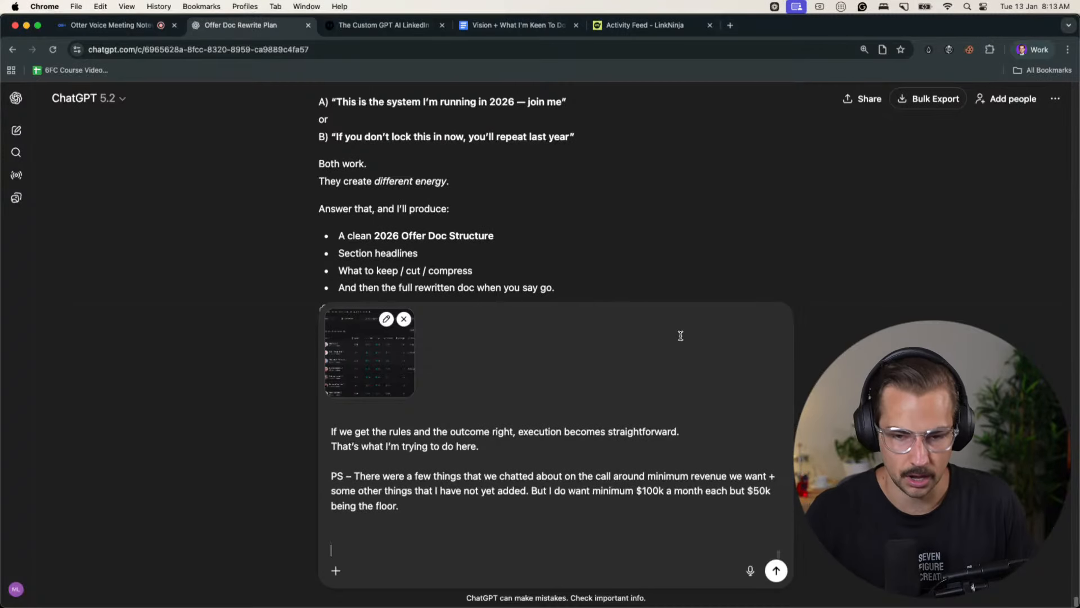
scroll(630, 230, down, 3)
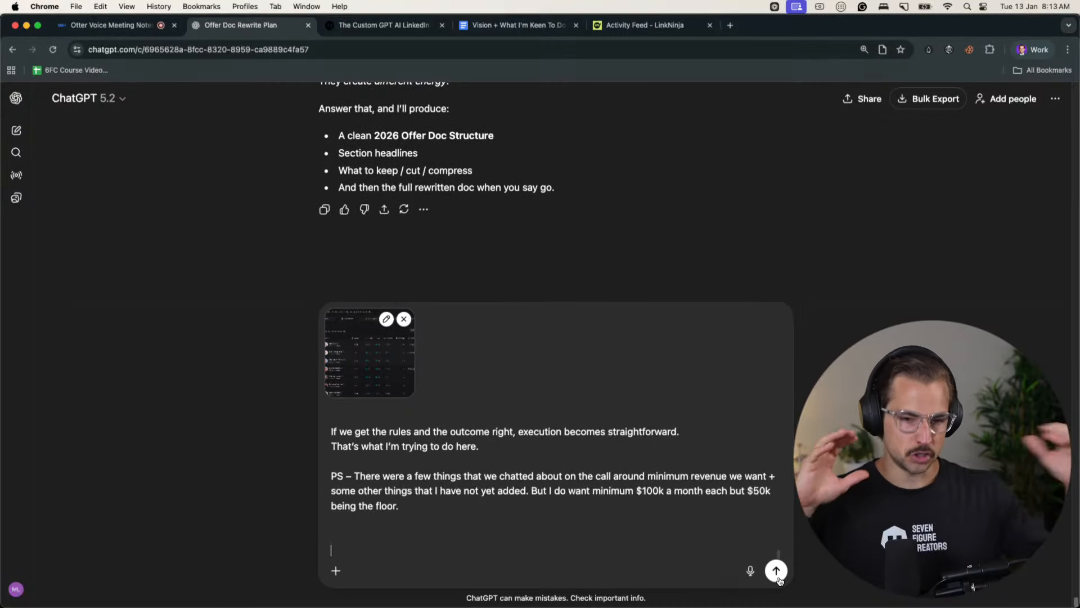
click(1031, 50)
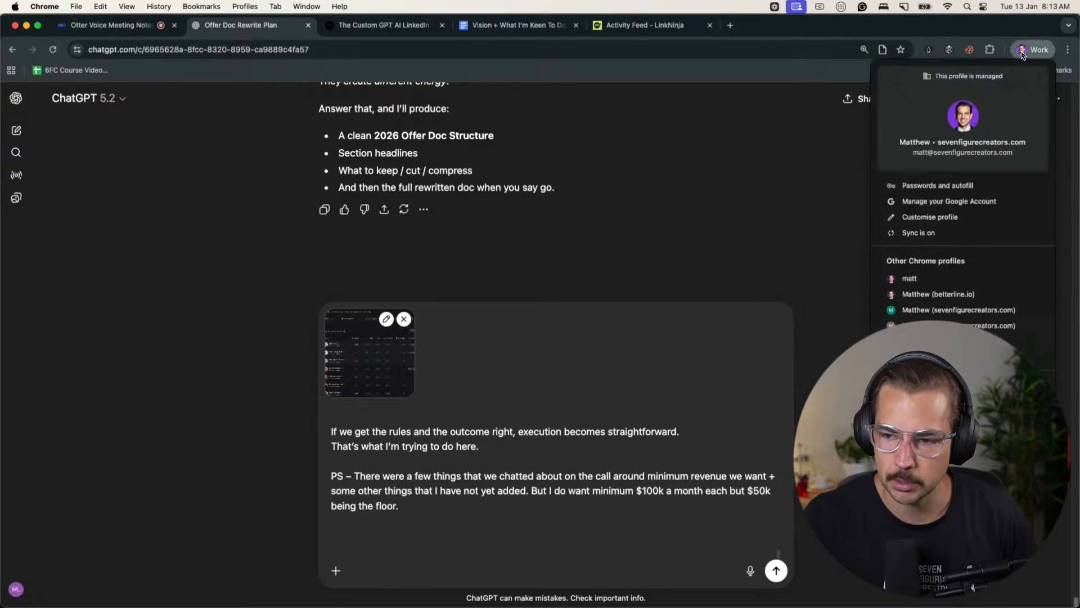
click(565, 496)
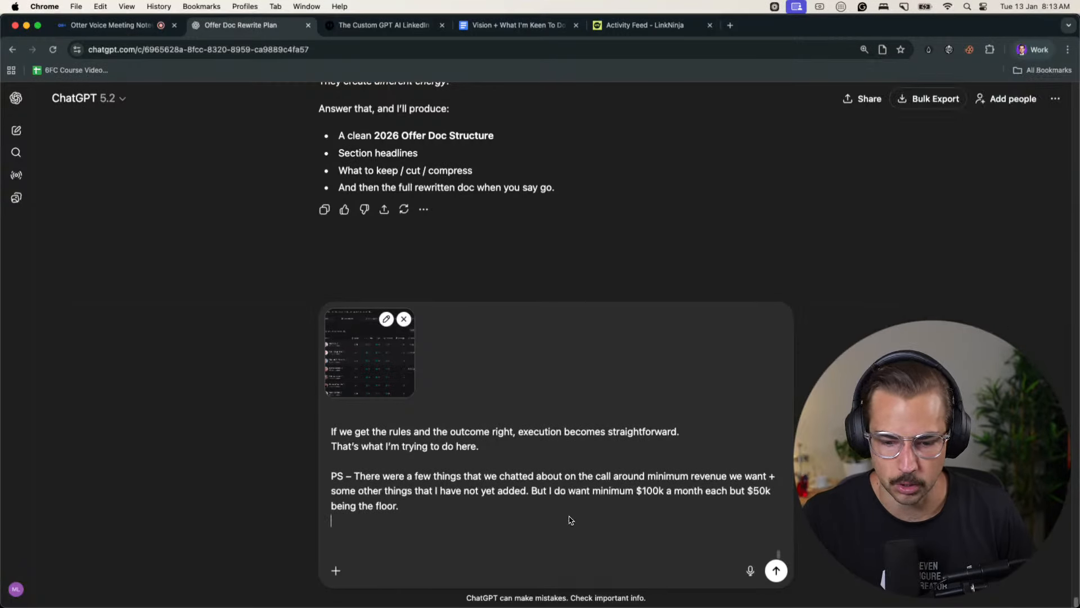
key(shift+Return)
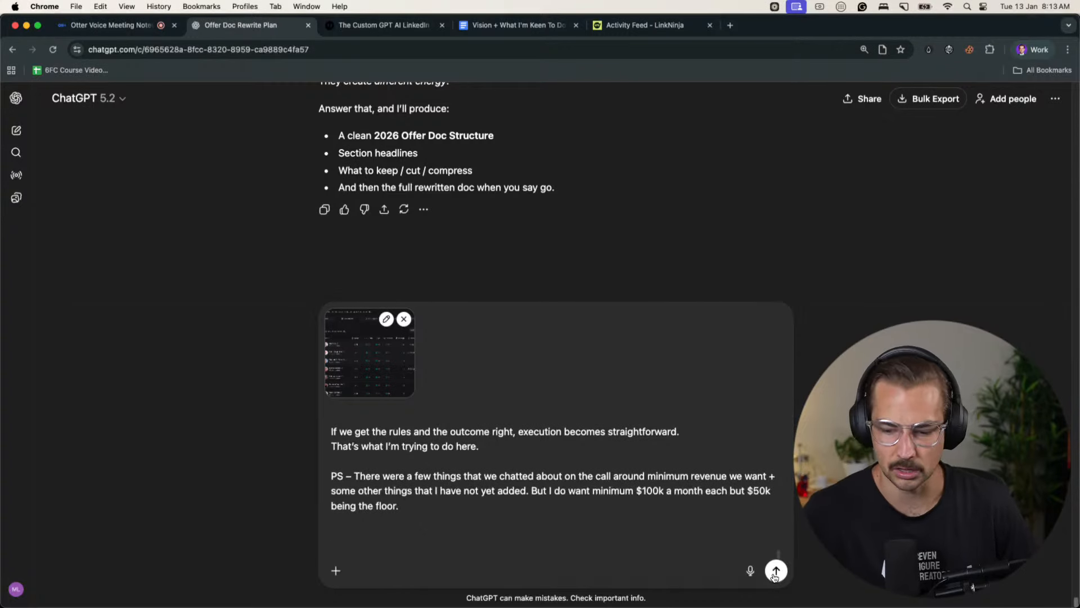
- Pause the Otter recording and copy the dictated transcript from the 1:59 entry through to its end
key(super+1)
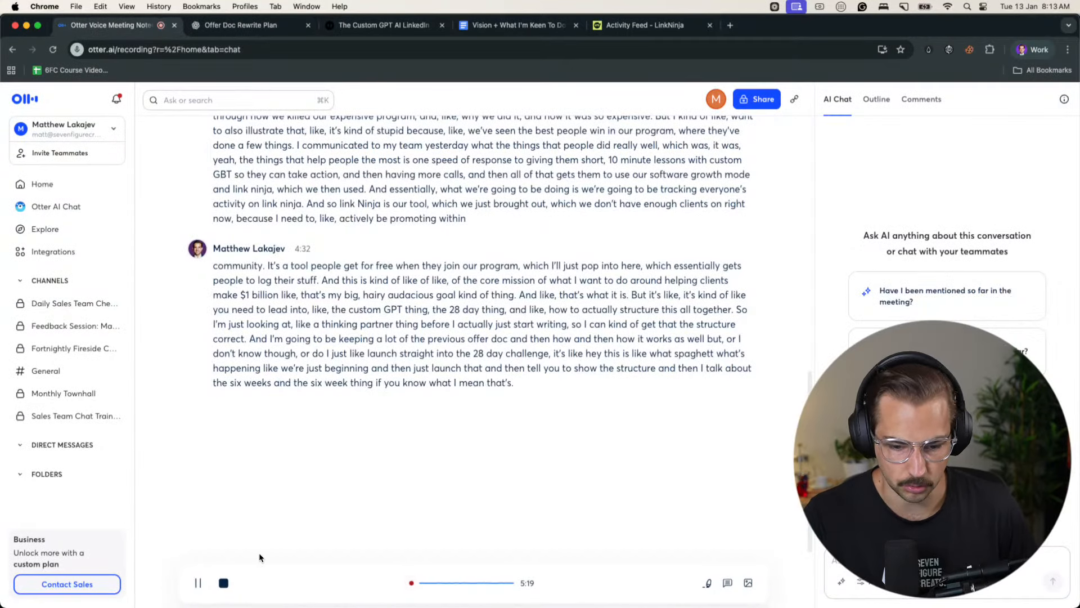
click(198, 582)
drag(643, 382, 219, 310)
key(super+c)
key(super+c)
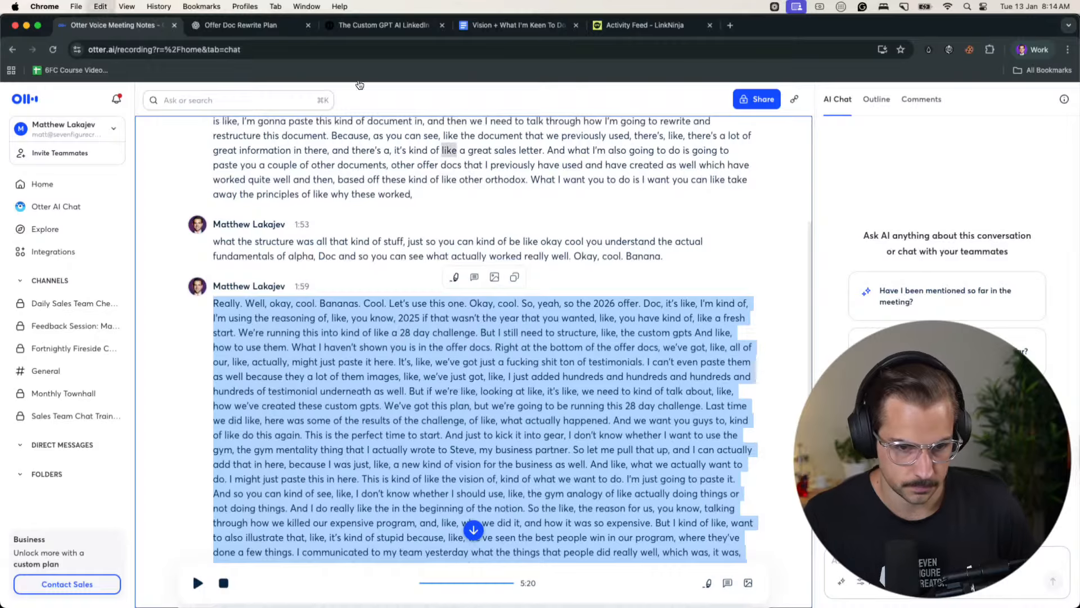
- Paste the dictated transcript after the Vision text in the ChatGPT message and send it
click(281, 27)
key(super+v)
key(Return)
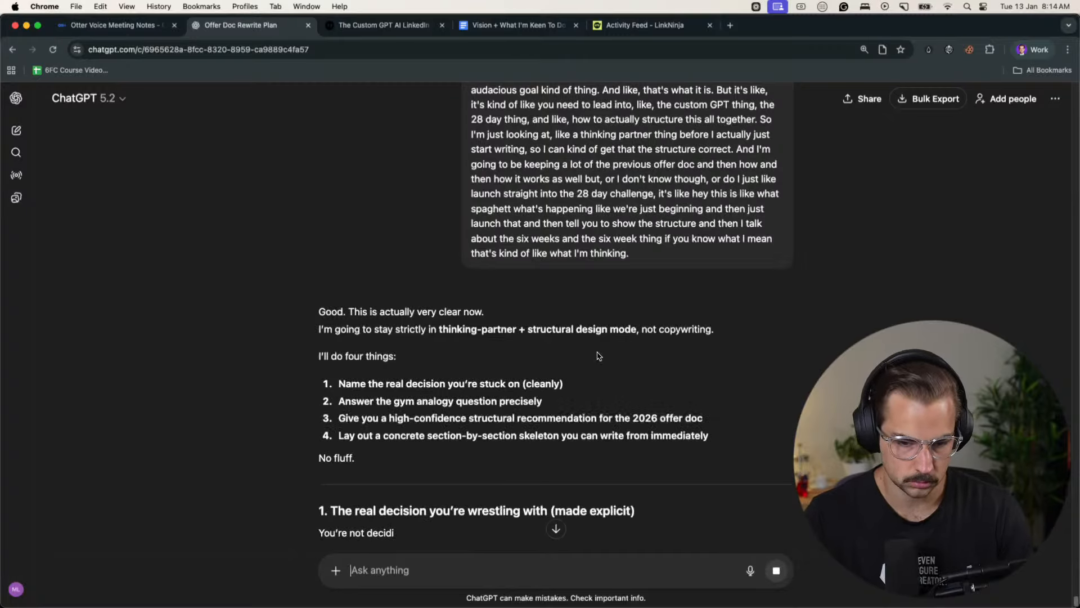
- Read section 1 of ChatGPT's reply, comparing the Event → Challenge → Program and Gym Membership options
scroll(562, 343, down, 3)
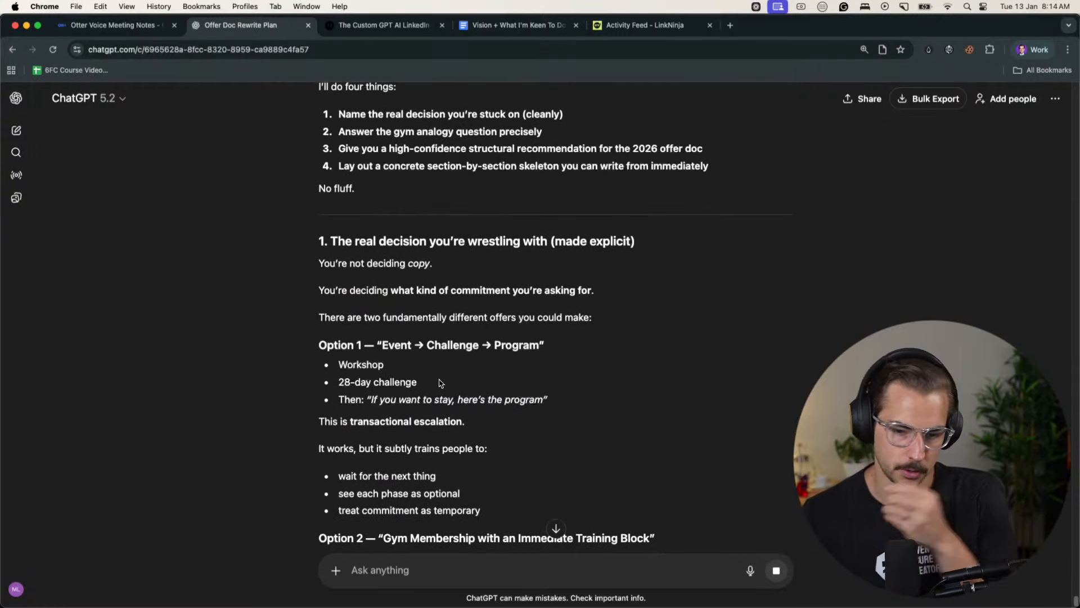
scroll(538, 419, down, 1)
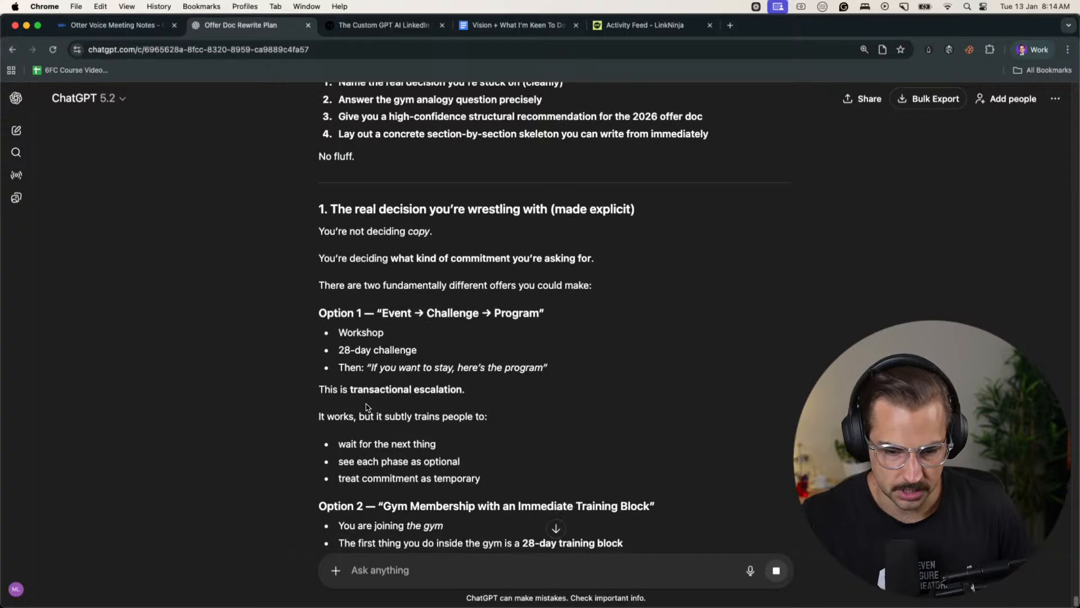
drag(323, 388, 463, 388)
scroll(448, 389, down, 2)
scroll(447, 389, down, 1)
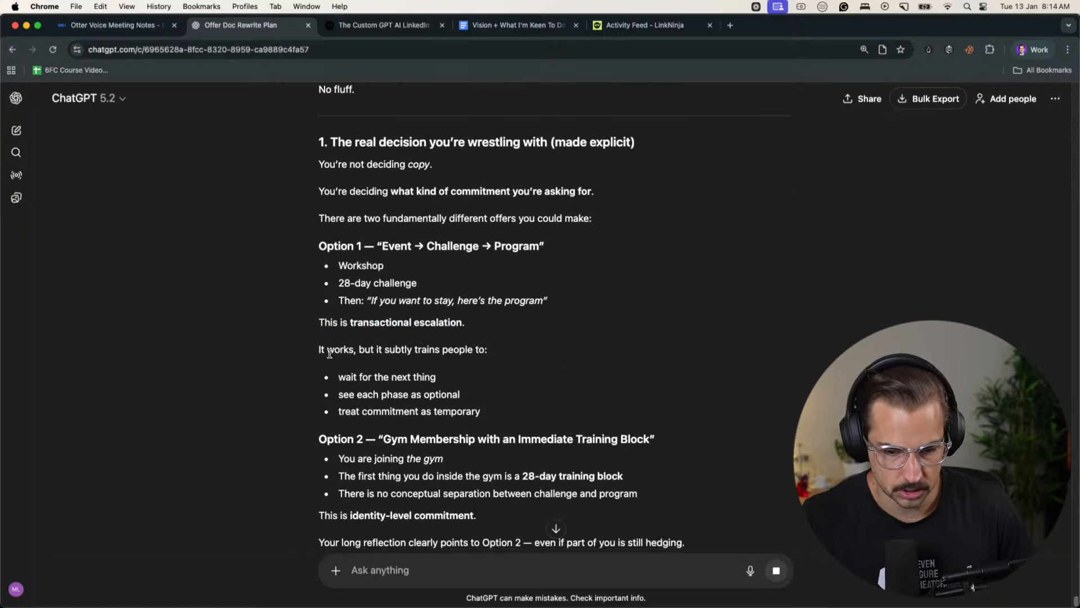
drag(318, 350, 464, 351)
click(462, 352)
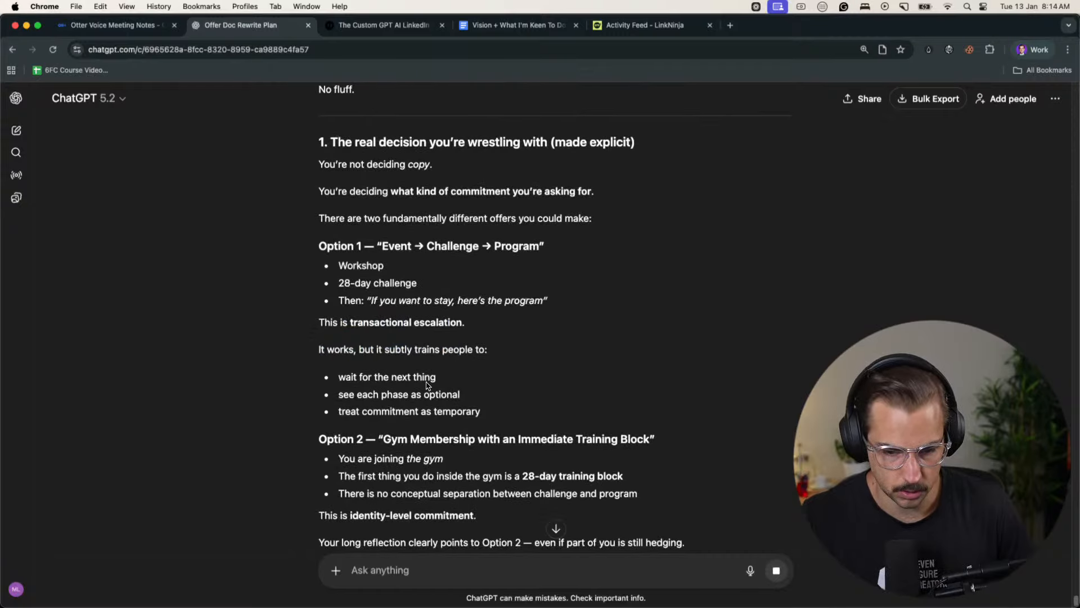
scroll(383, 392, down, 3)
drag(410, 366, 619, 368)
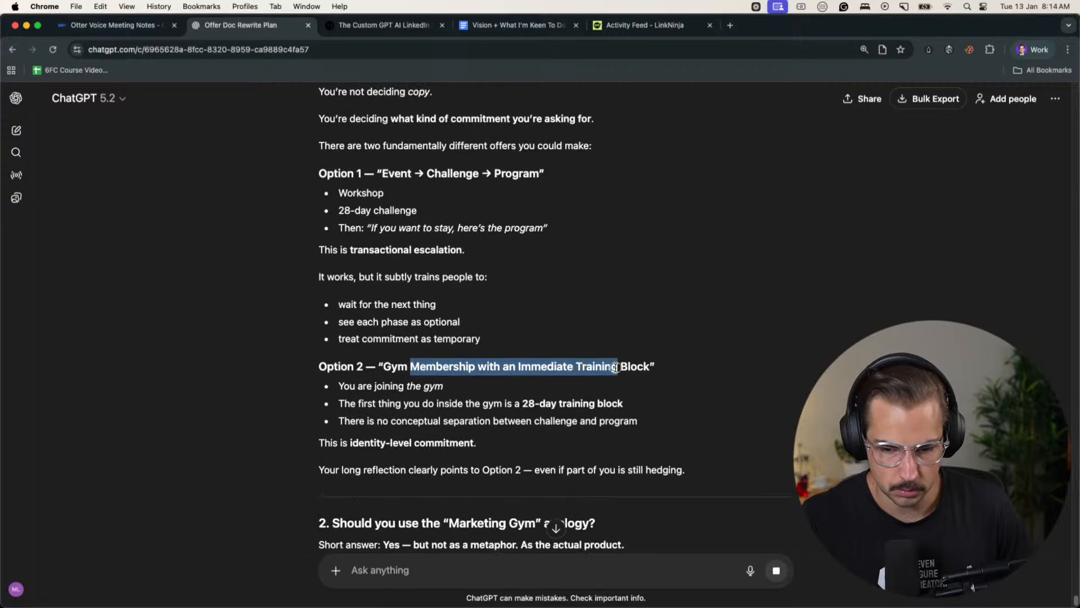
click(618, 368)
drag(350, 387, 594, 404)
click(574, 404)
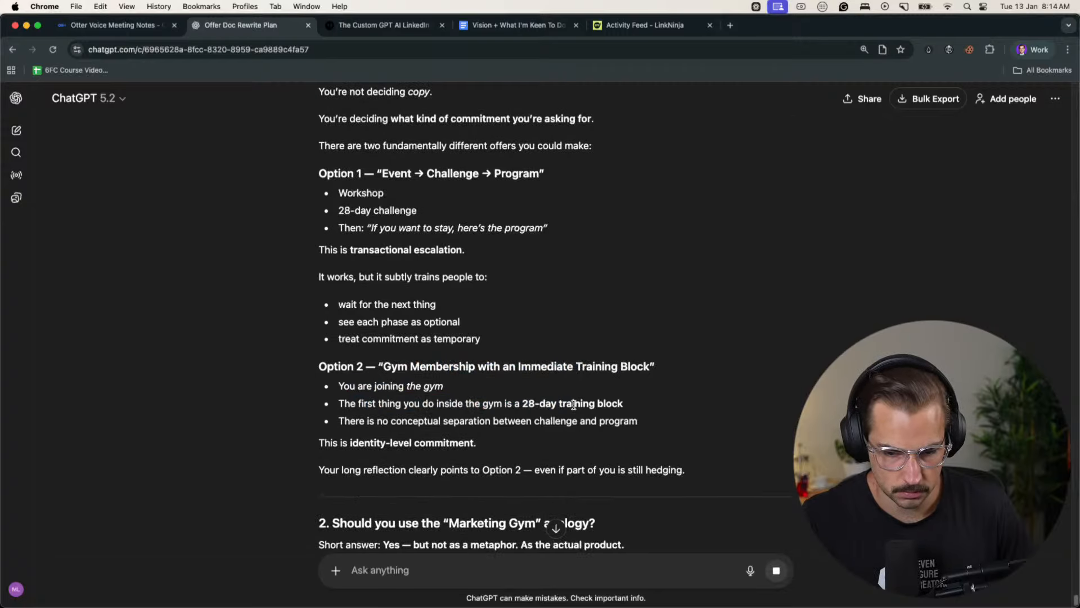
drag(325, 442, 453, 443)
click(447, 443)
scroll(418, 431, down, 3)
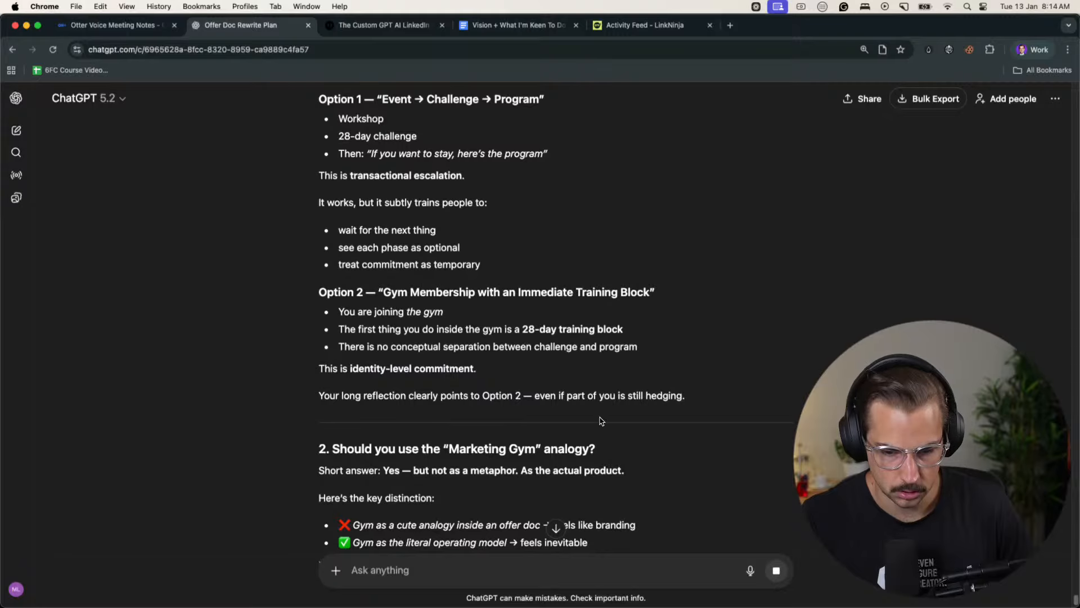
- Read section 2 on the "Marketing Gym" analogy and reach section 3 on framing the 2026 offer
scroll(591, 421, down, 5)
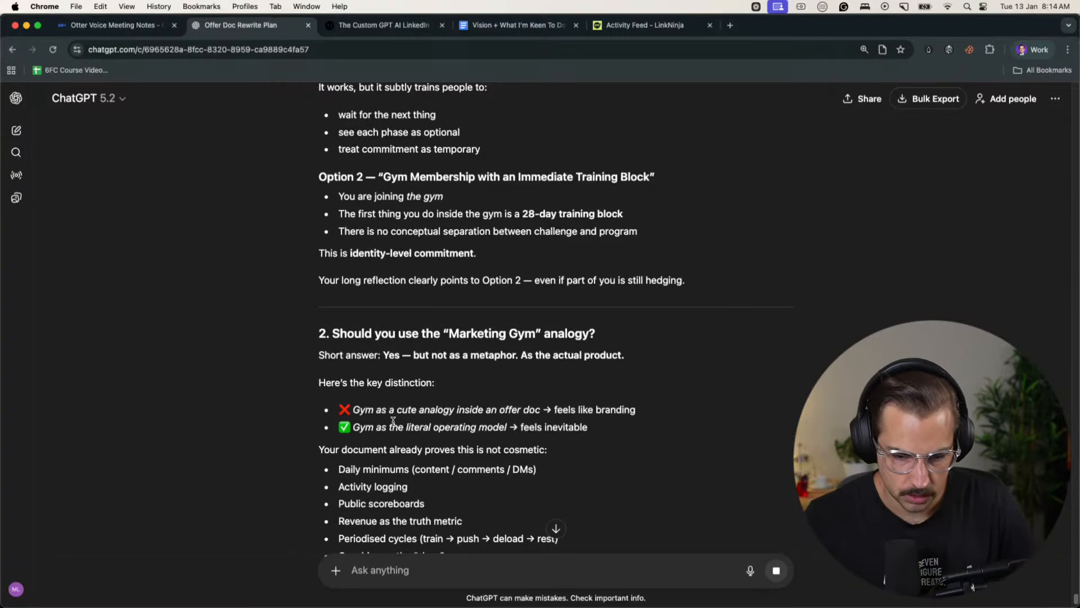
scroll(458, 432, down, 3)
scroll(482, 378, down, 3)
drag(452, 307, 520, 304)
click(446, 313)
drag(374, 322, 531, 322)
click(521, 323)
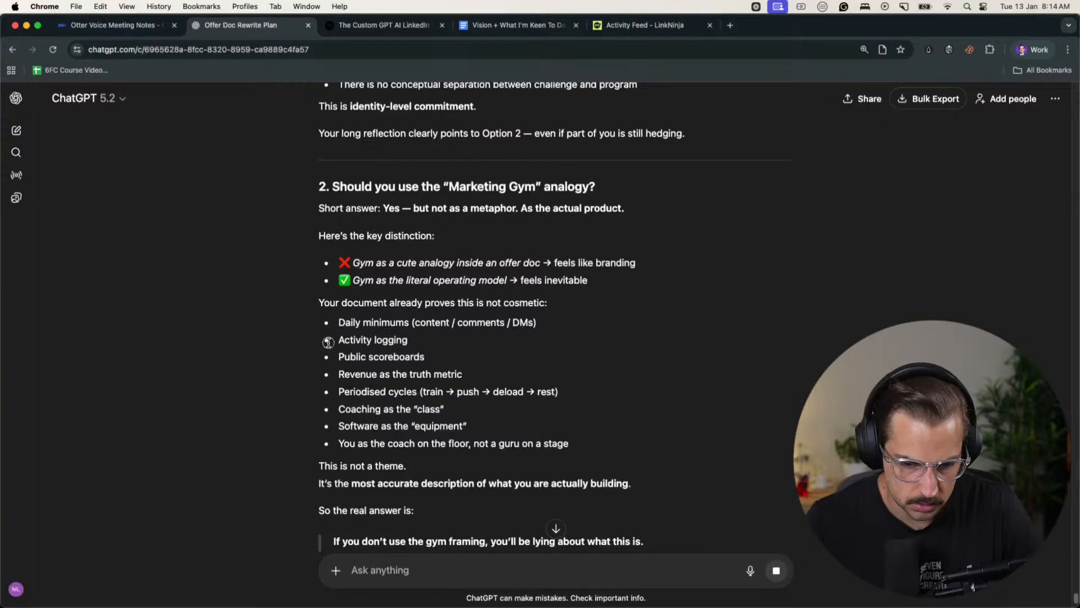
scroll(333, 372, down, 3)
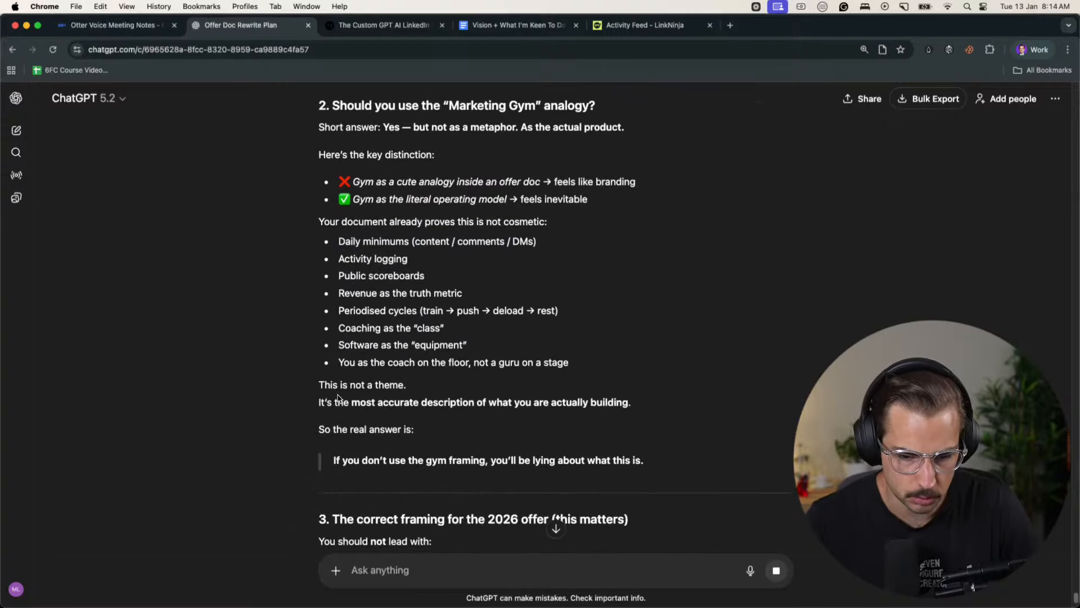
drag(347, 402, 618, 401)
click(618, 402)
scroll(556, 413, down, 1)
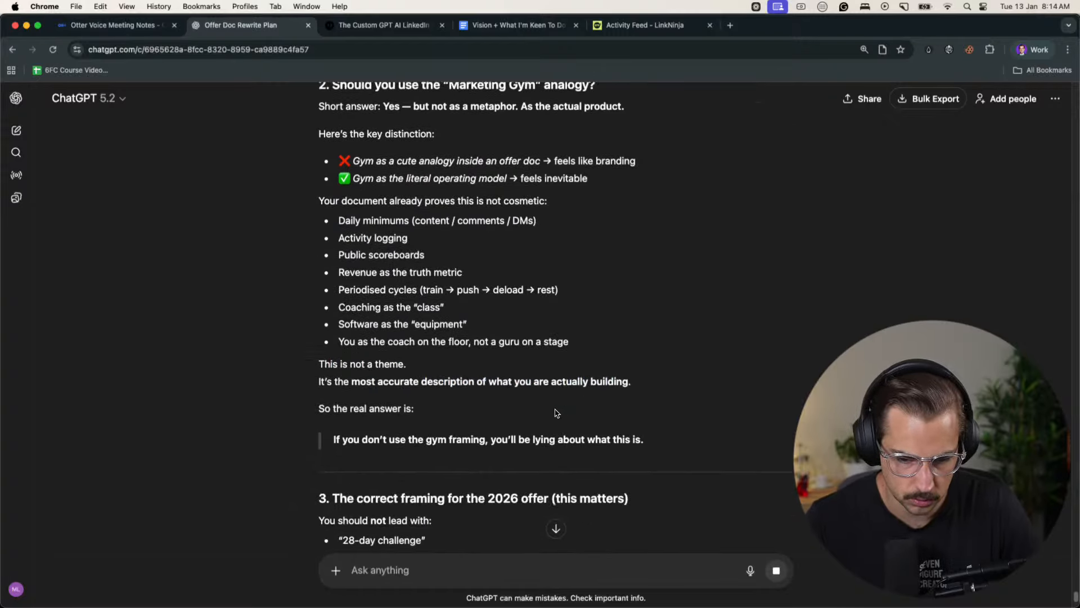
scroll(556, 414, down, 4)
drag(335, 343, 643, 342)
click(643, 342)
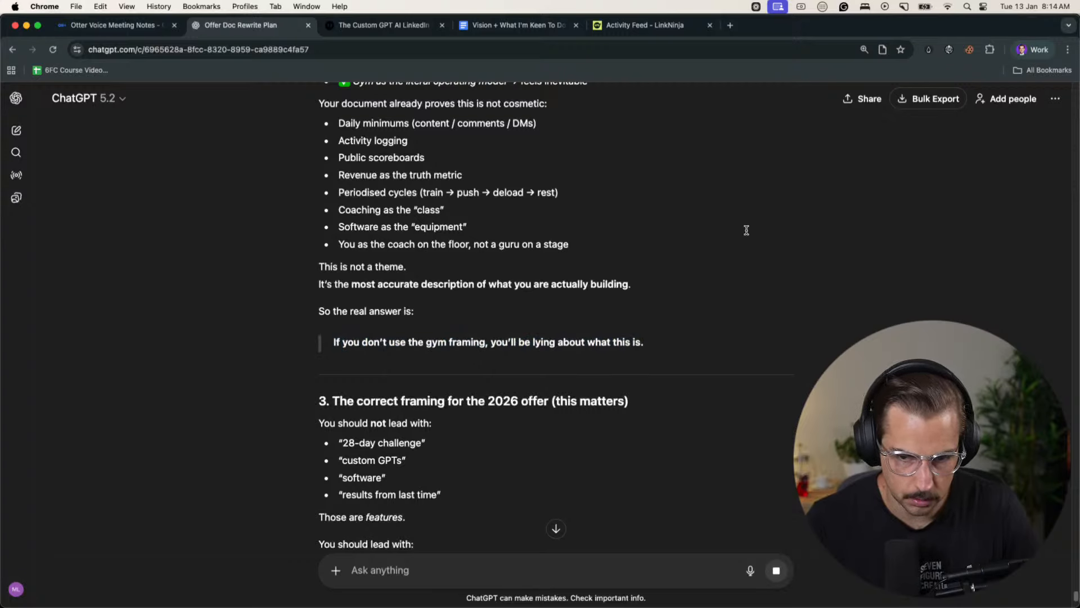
- Switch to the Otter voice recording and resume it at the end of the existing transcript
click(1021, 50)
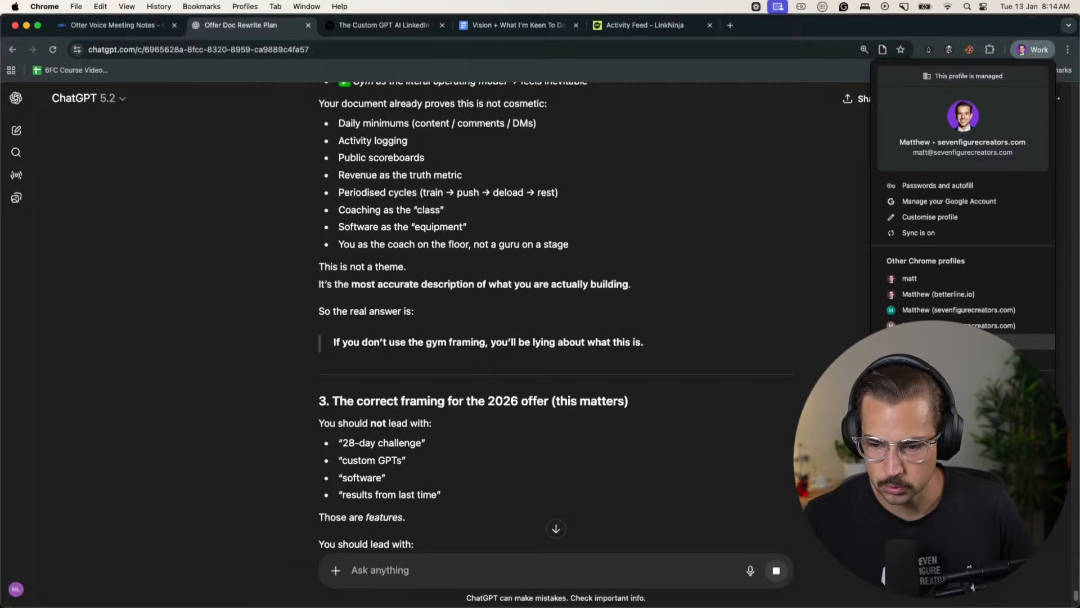
click(112, 25)
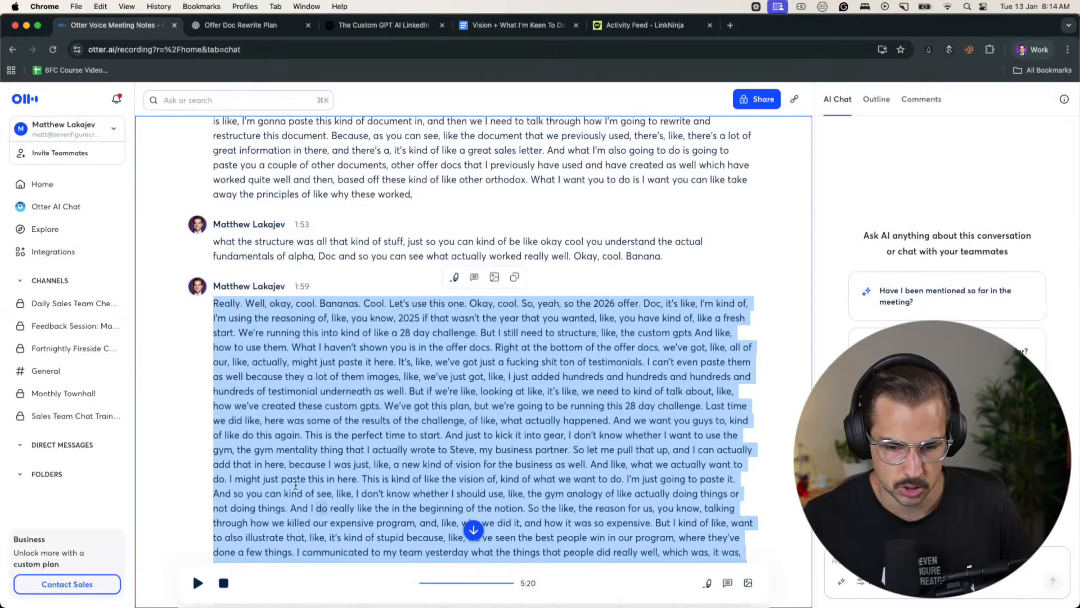
scroll(243, 459, down, 5)
click(243, 459)
click(198, 583)
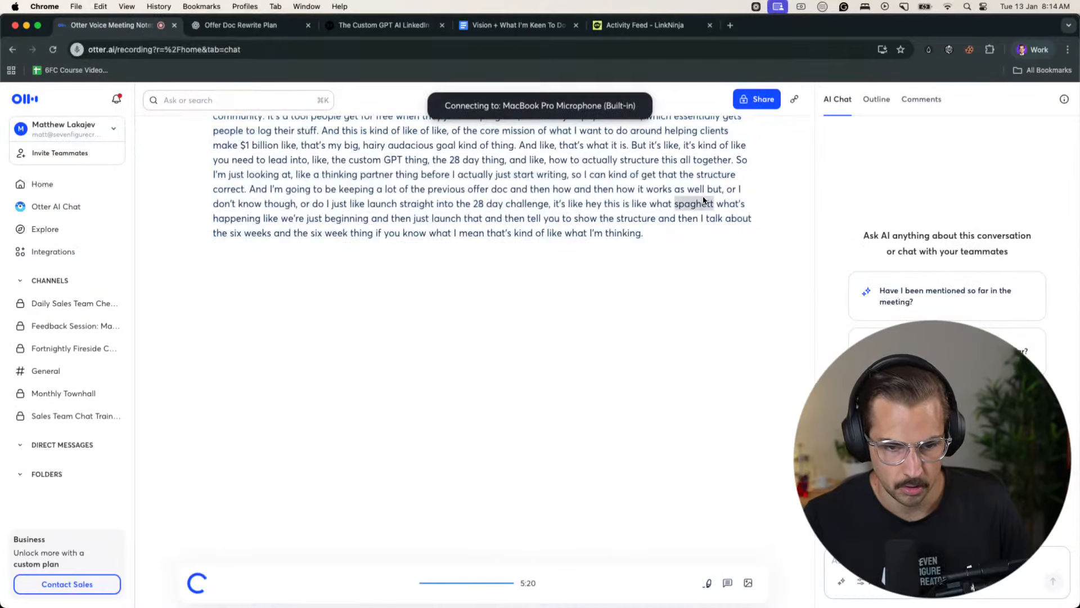
- Switch to the other Chrome work profile and open the Six Figure Creators community on Skool in a new tab
click(1021, 55)
click(981, 341)
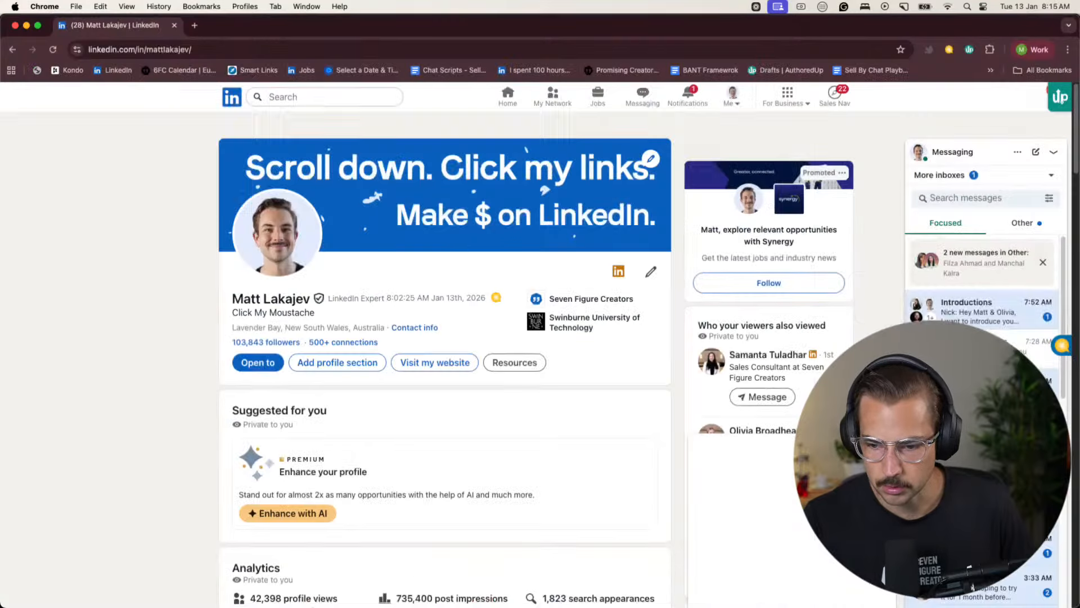
key(super+t)
text(skool)
key(Return)
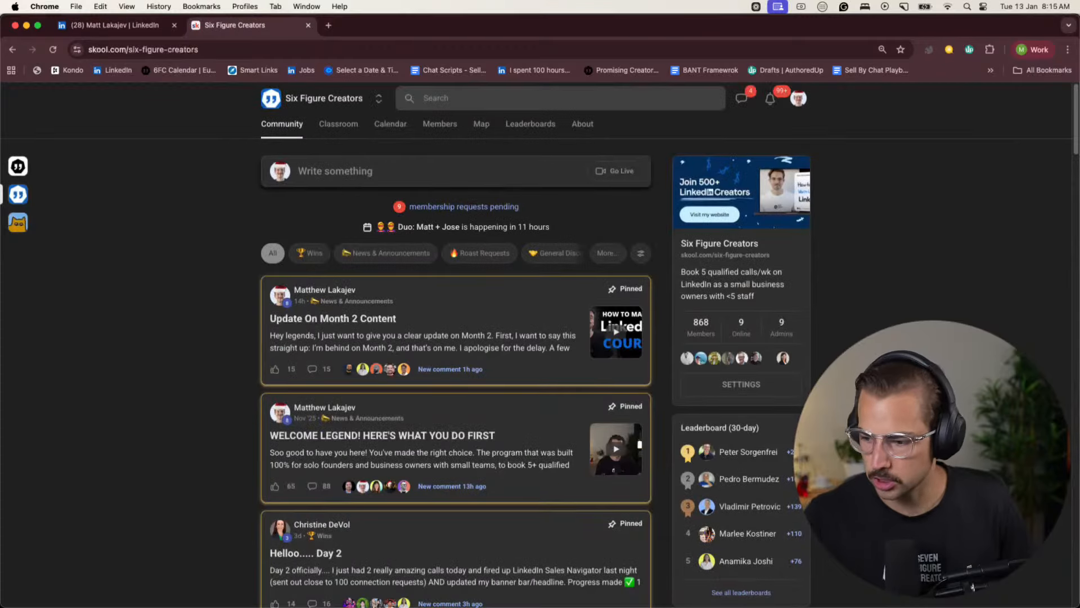
key(super+Tab)
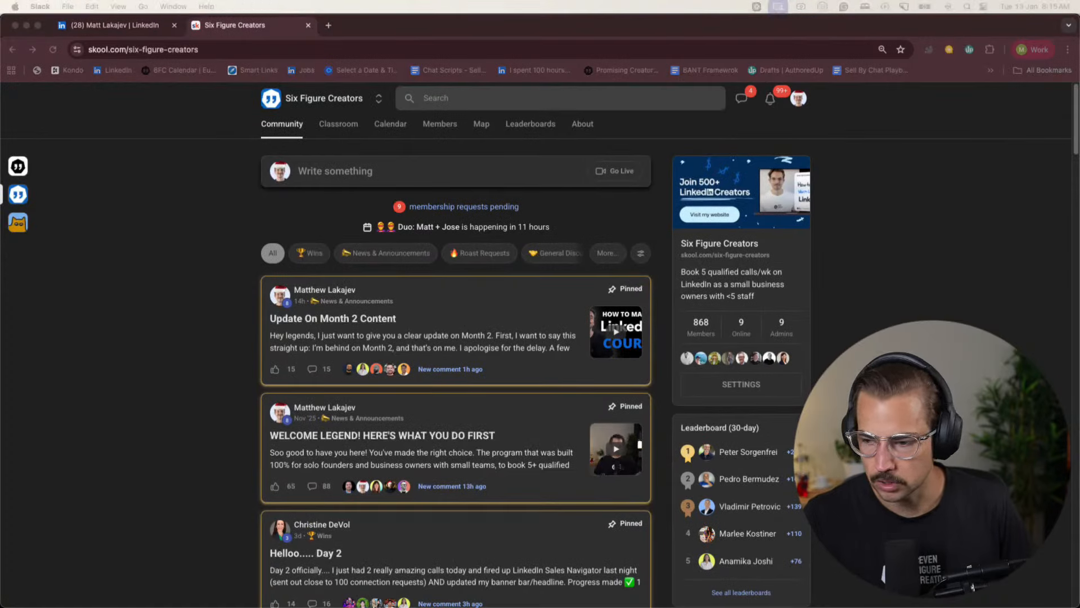
click(308, 215)
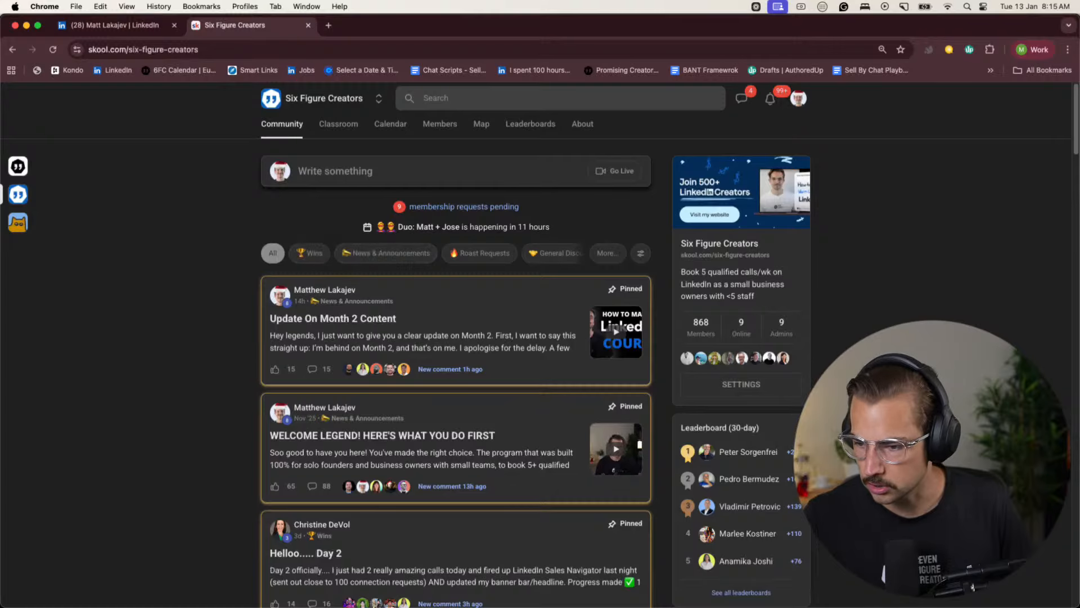
key(super+Tab)
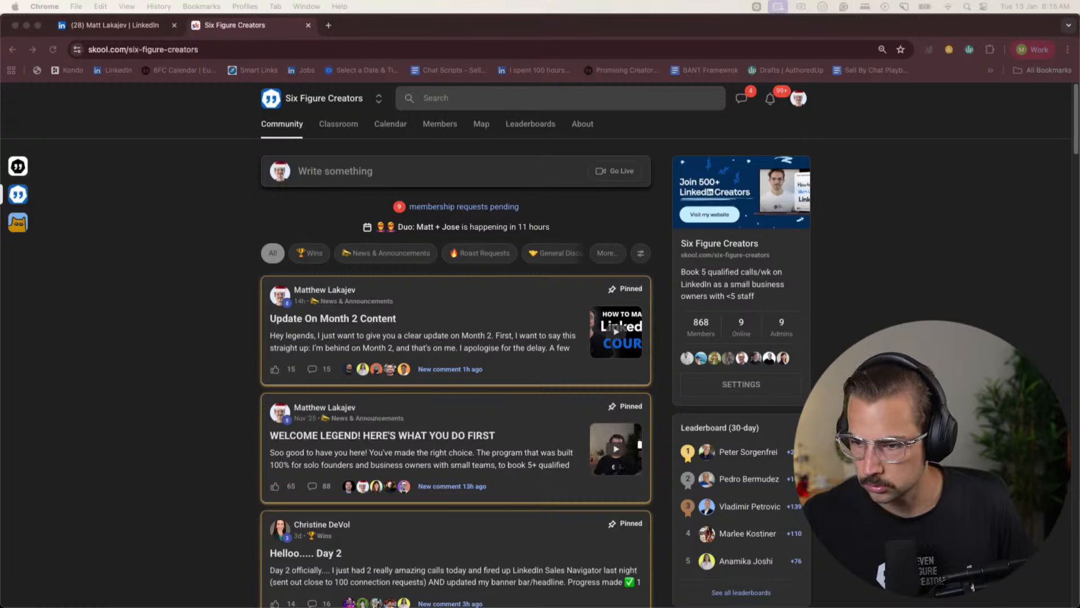
click(523, 312)
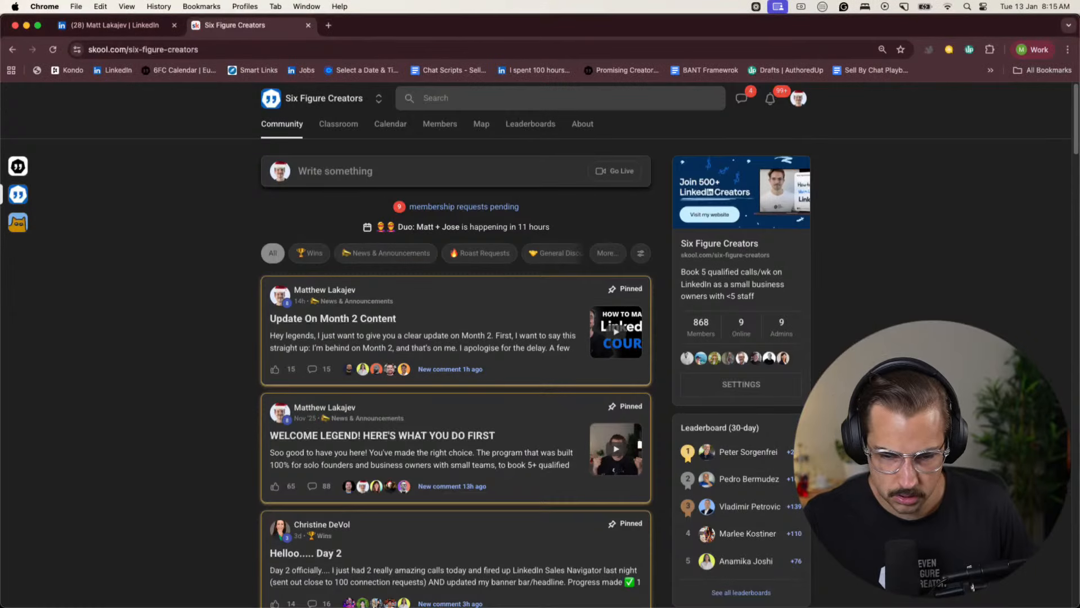
- Filter the community feed to News & Announcements and look back through the older posts for the 4-week challenge
click(371, 256)
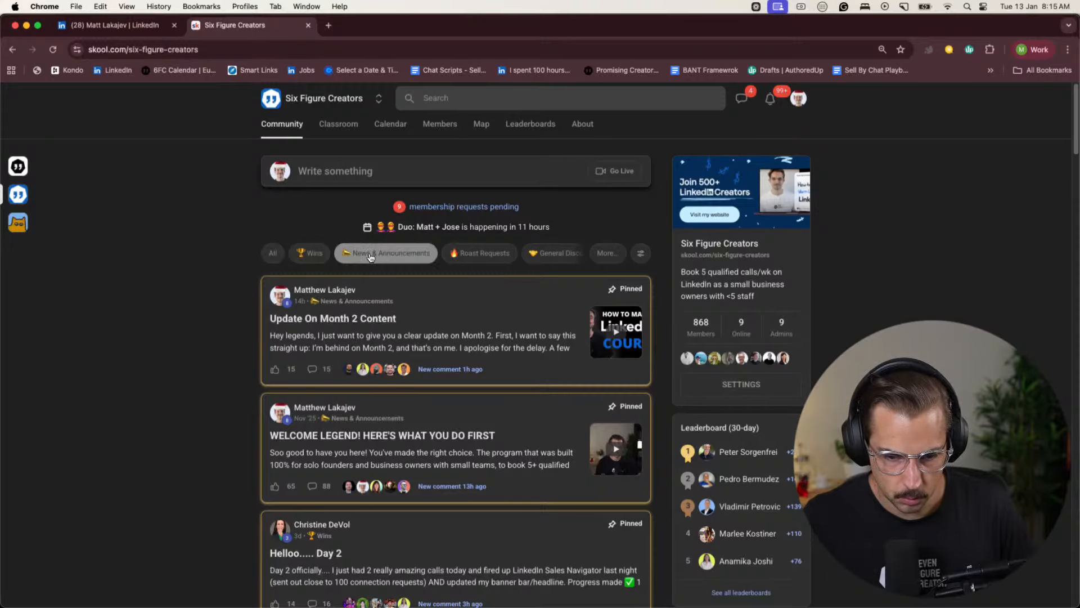
scroll(193, 342, down, 3)
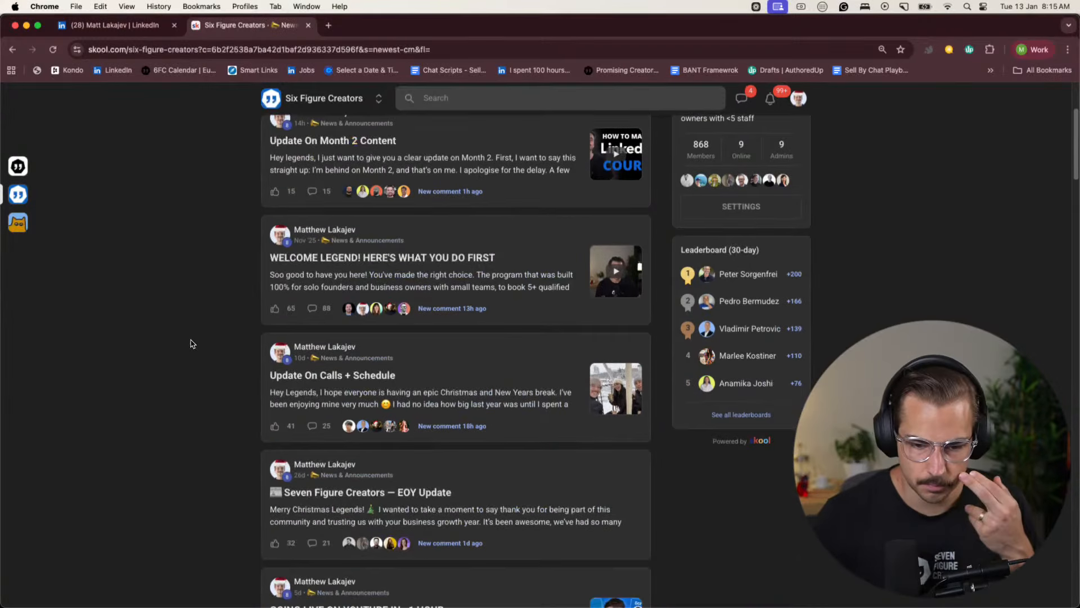
scroll(203, 342, down, 15)
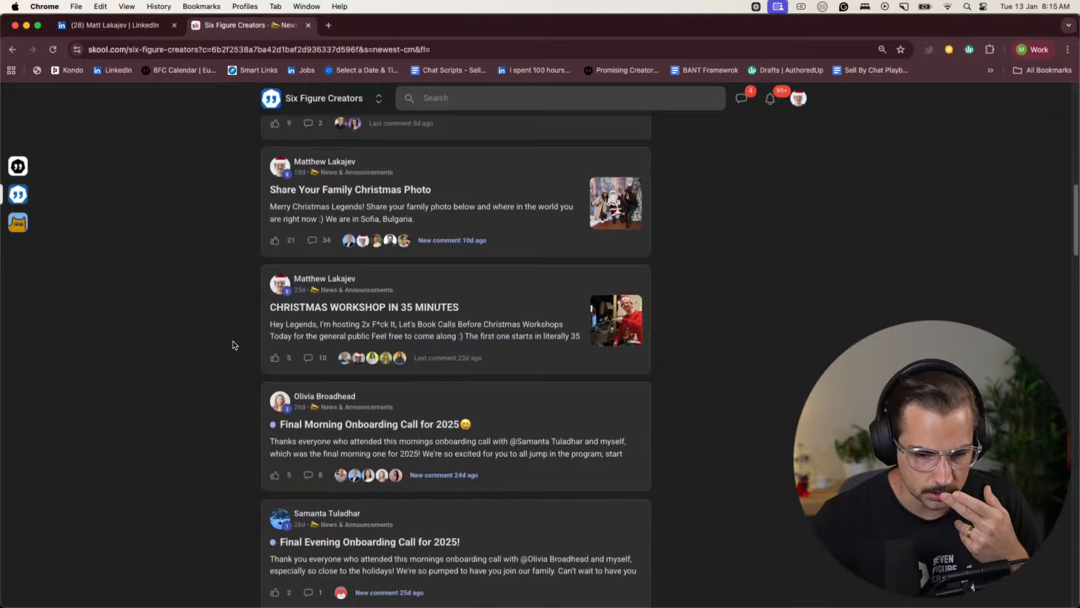
scroll(235, 345, down, 2)
scroll(234, 345, down, 5)
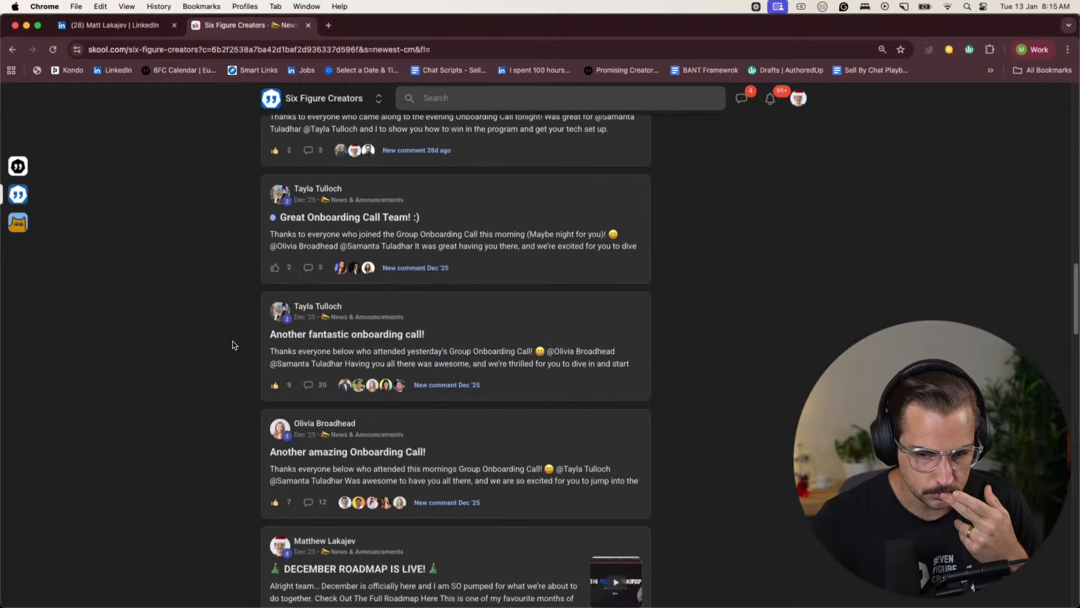
scroll(235, 344, down, 4)
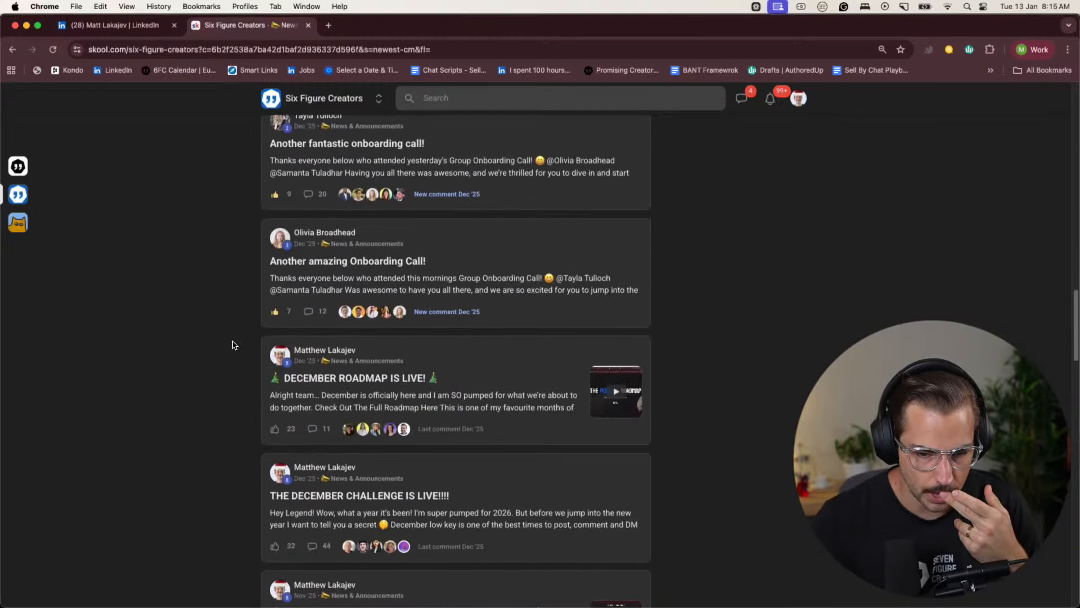
scroll(235, 345, down, 7)
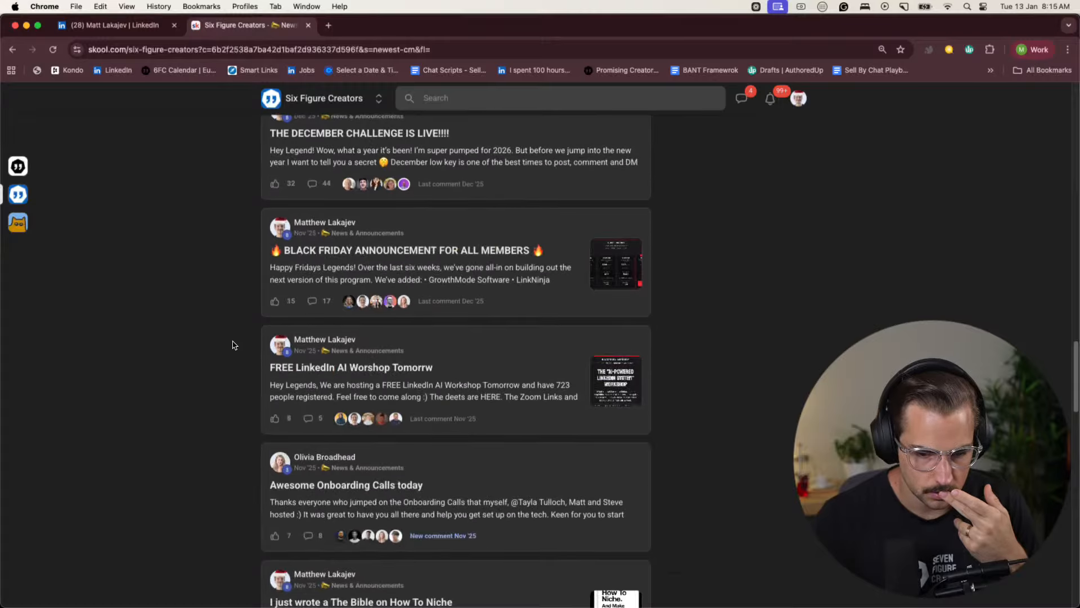
scroll(234, 345, down, 9)
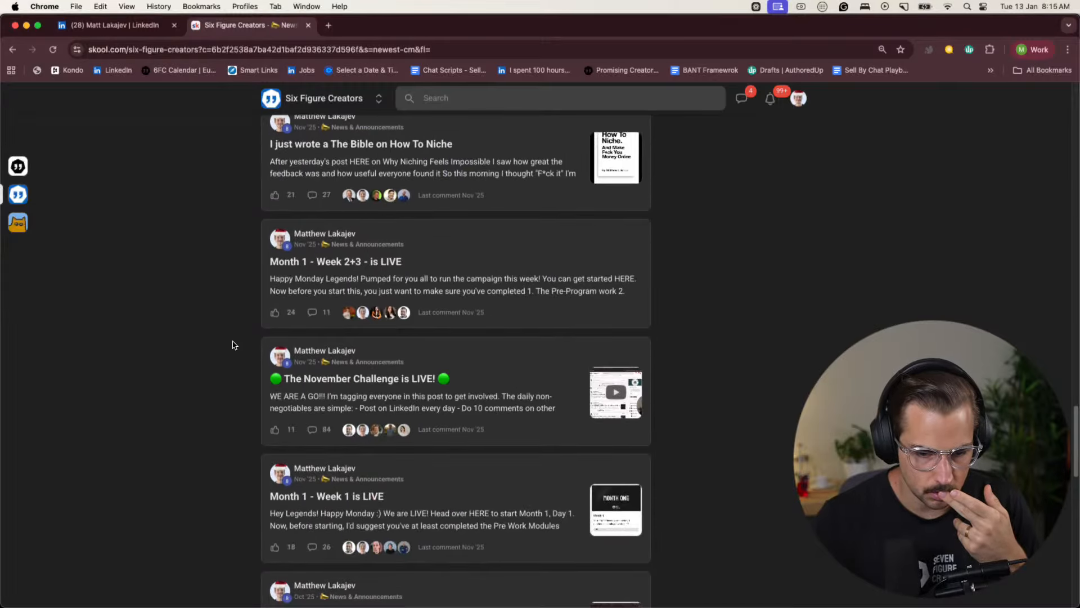
scroll(235, 345, down, 2)
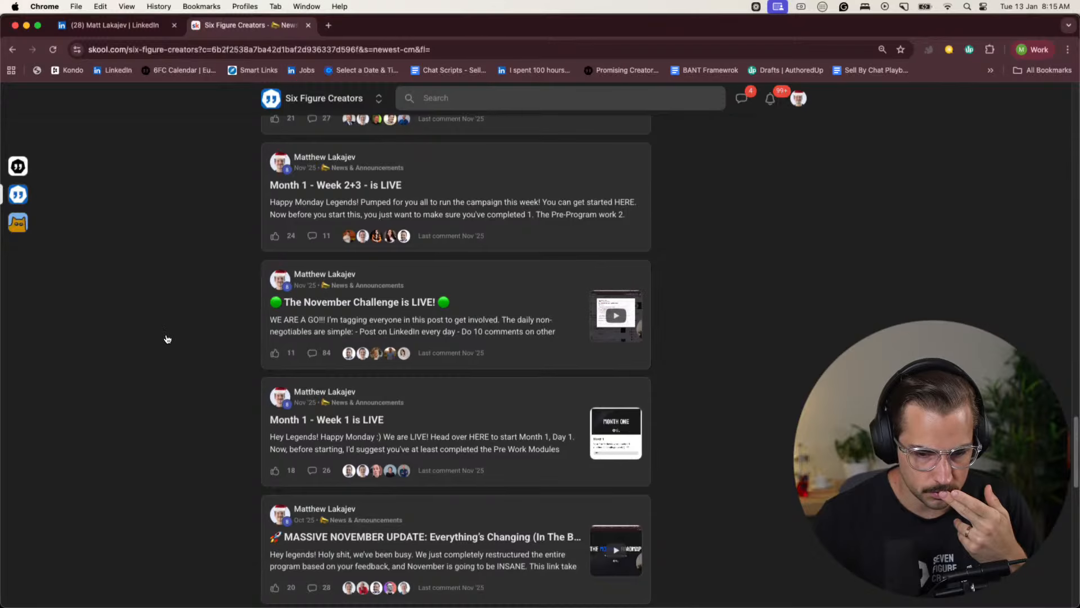
scroll(188, 336, down, 4)
scroll(187, 336, down, 4)
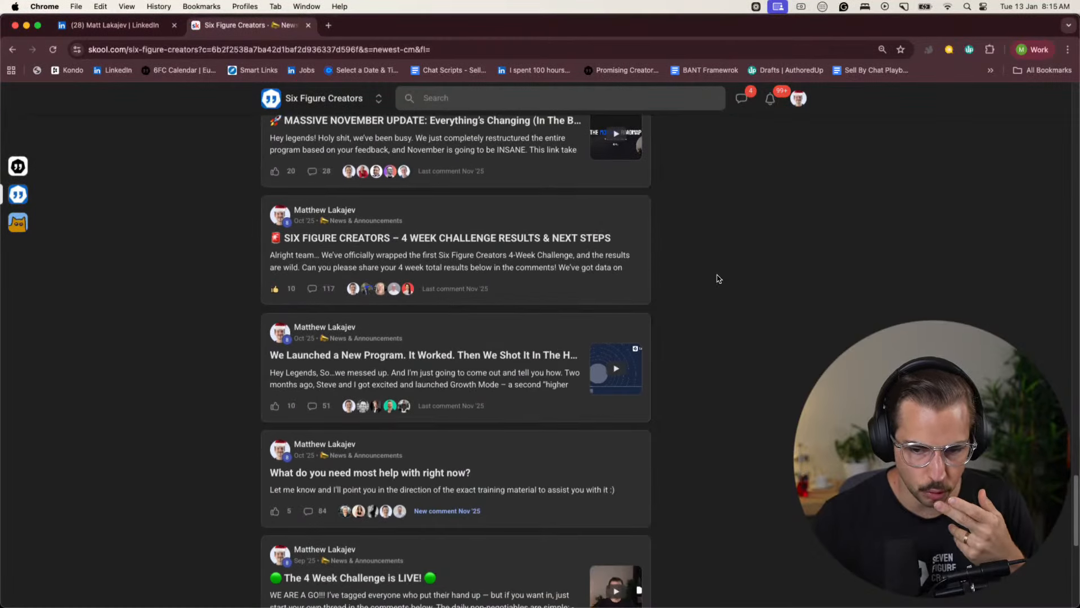
scroll(634, 288, down, 5)
- Read the full "The 4 Week Challenge is LIVE!" post and its final result comments, expanding a member's four-week summary, and close the post
click(450, 382)
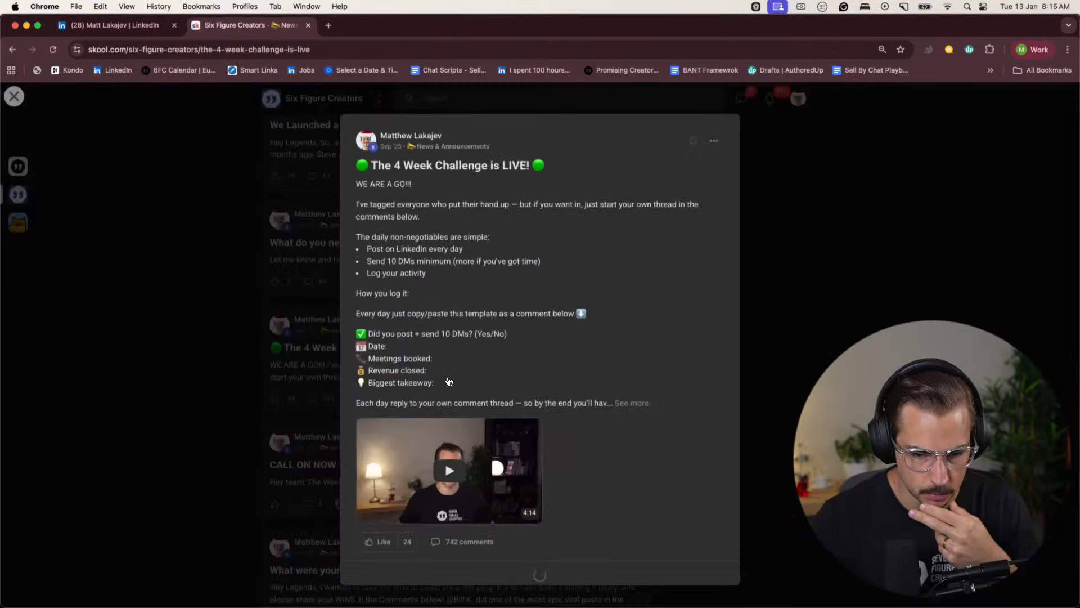
click(632, 403)
scroll(621, 402, down, 10)
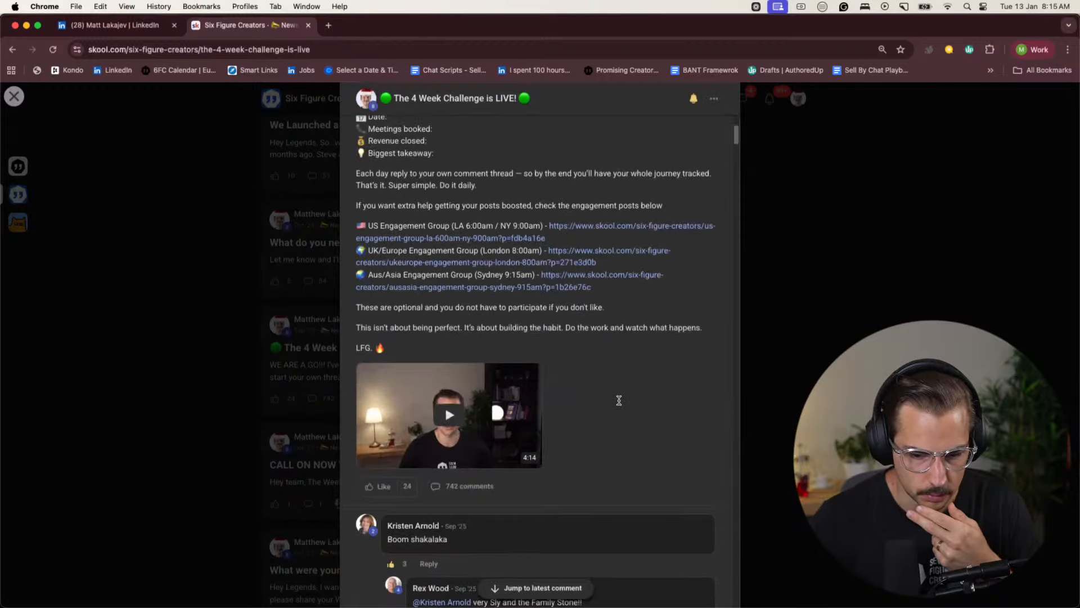
scroll(619, 403, up, 4)
scroll(468, 364, down, 20)
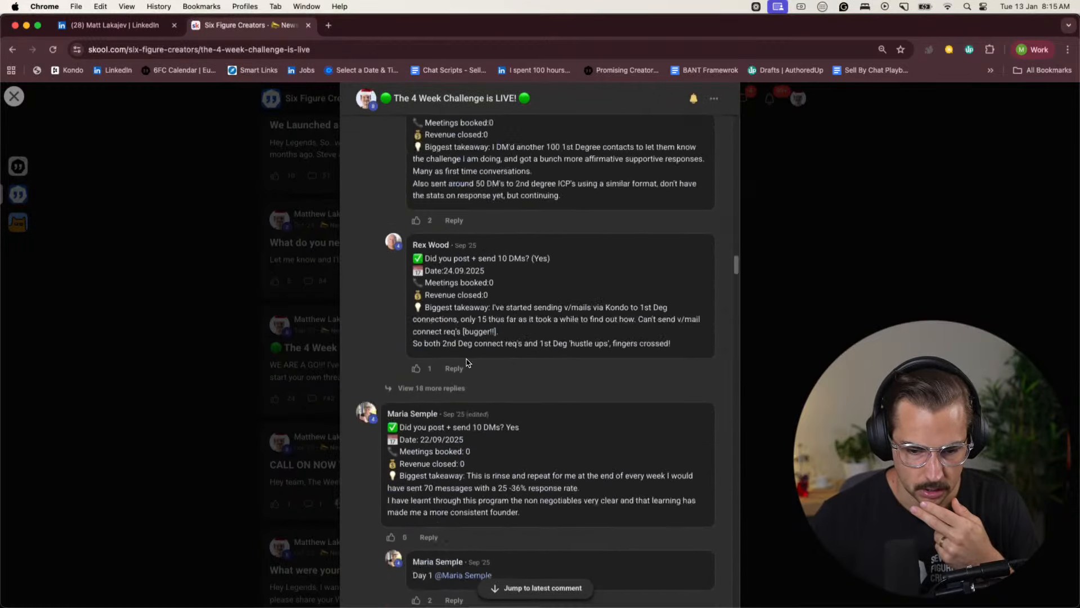
scroll(471, 369, down, 15)
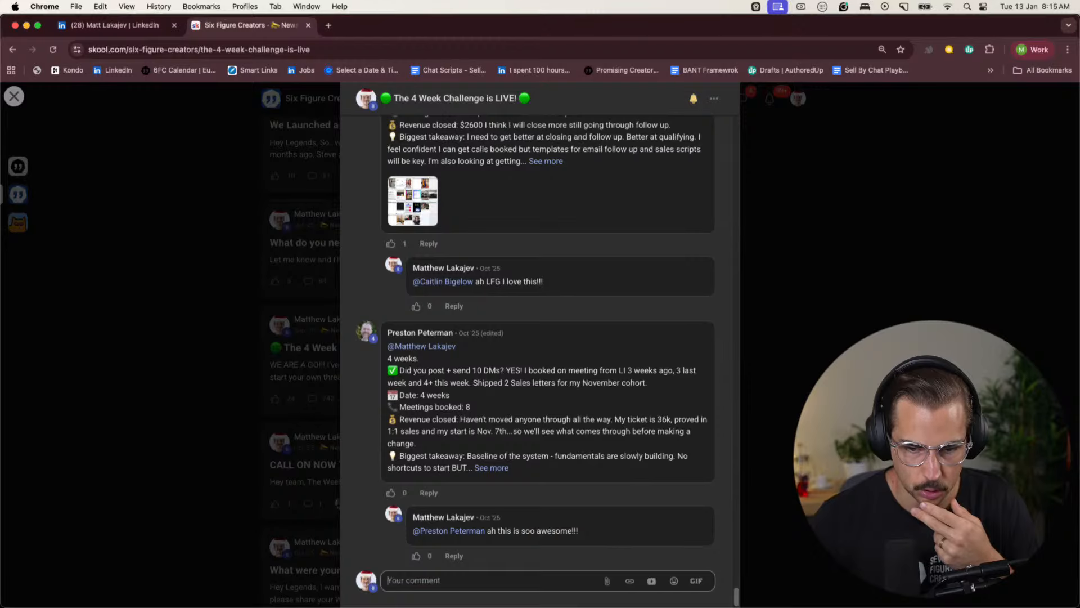
scroll(645, 395, up, 2)
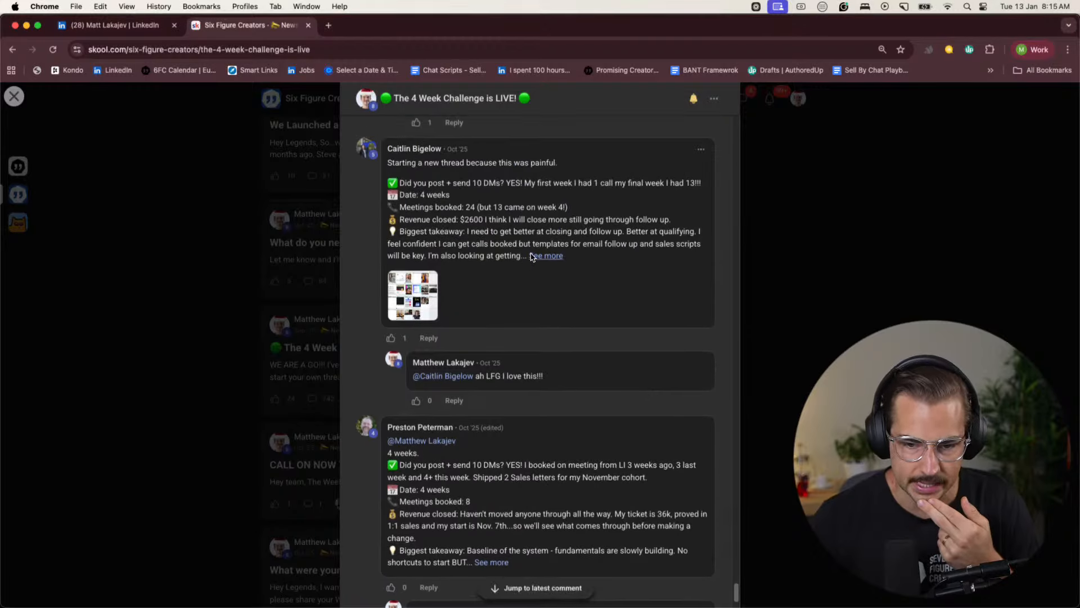
click(533, 257)
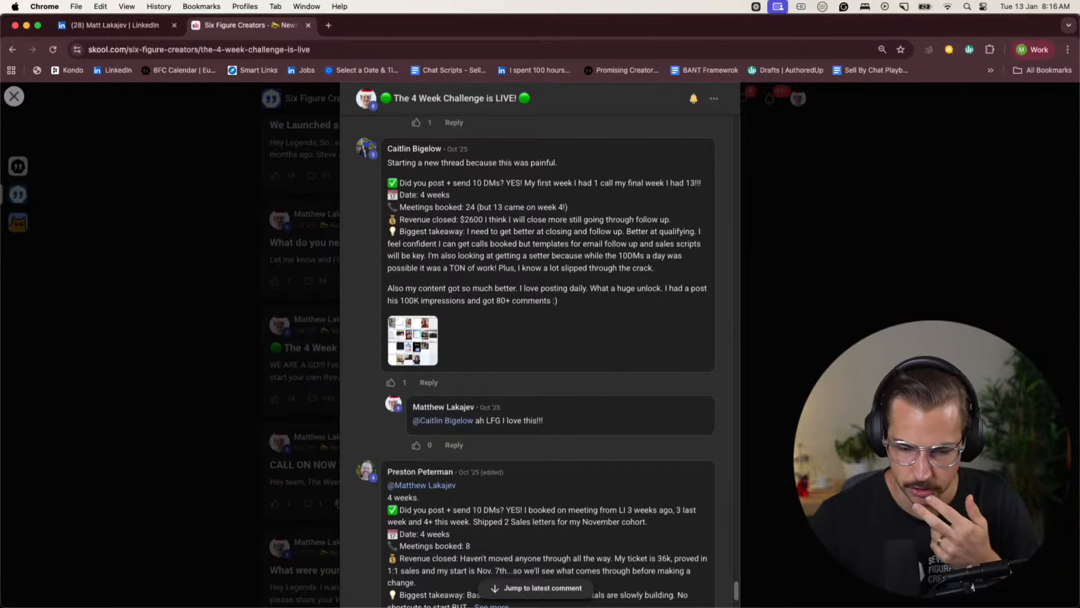
key(Escape)
- Read the full "4 Week Challenge Results & Next Steps" post, covering the winners' results, the private call details and the comments, and close it
scroll(252, 374, up, 5)
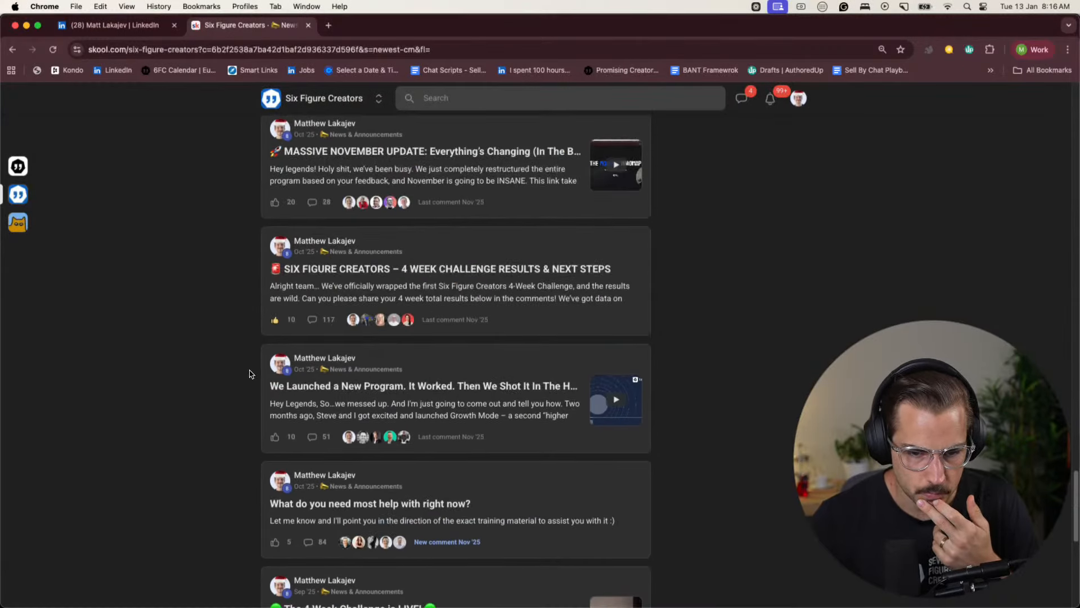
click(362, 285)
click(504, 360)
scroll(506, 282, down, 3)
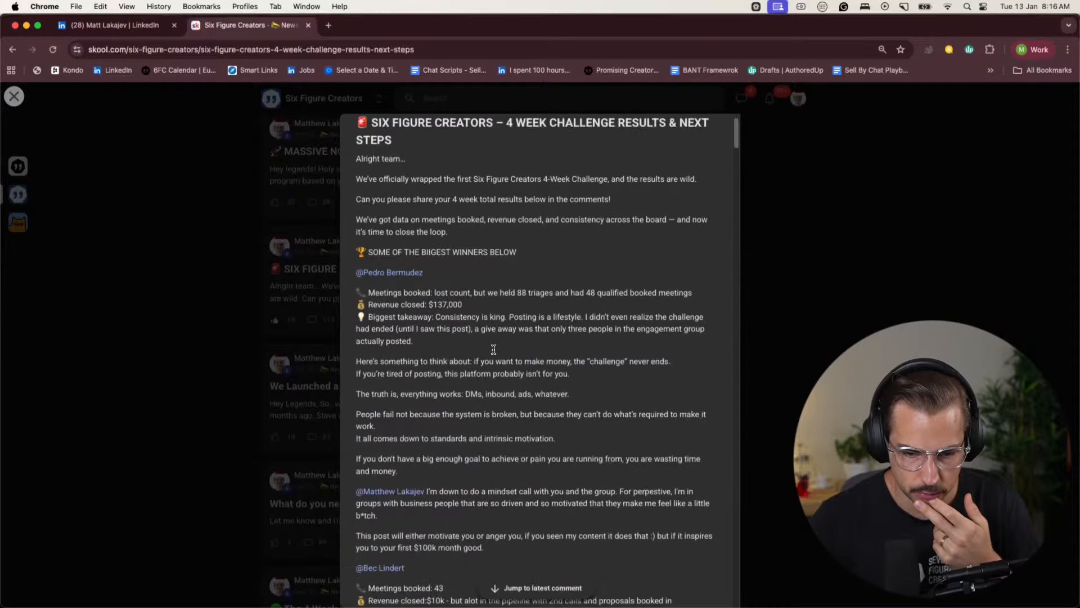
scroll(508, 229, down, 3)
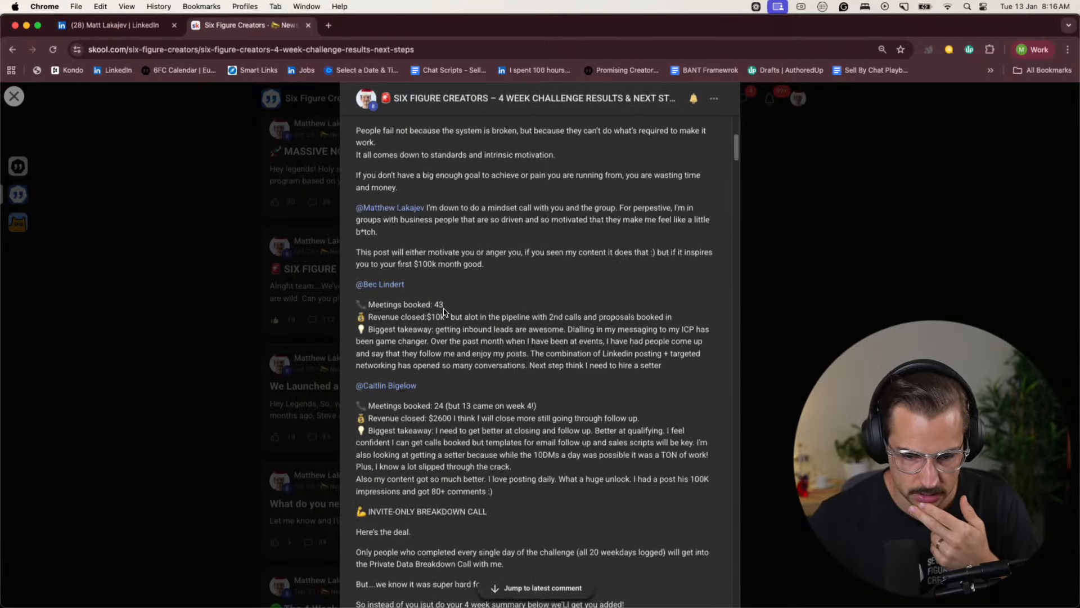
scroll(433, 330, down, 4)
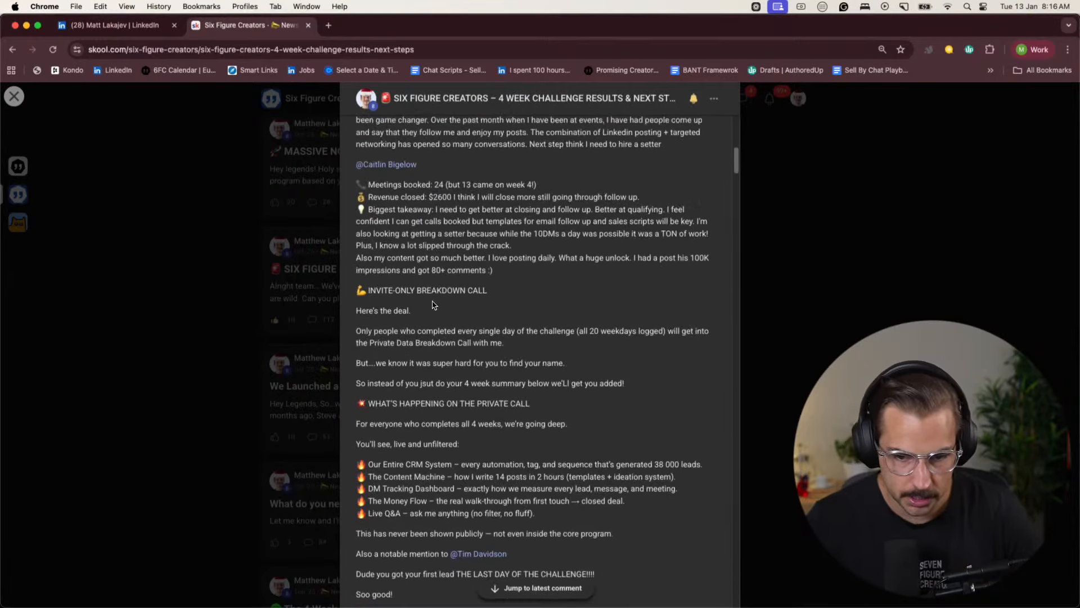
scroll(497, 200, down, 2)
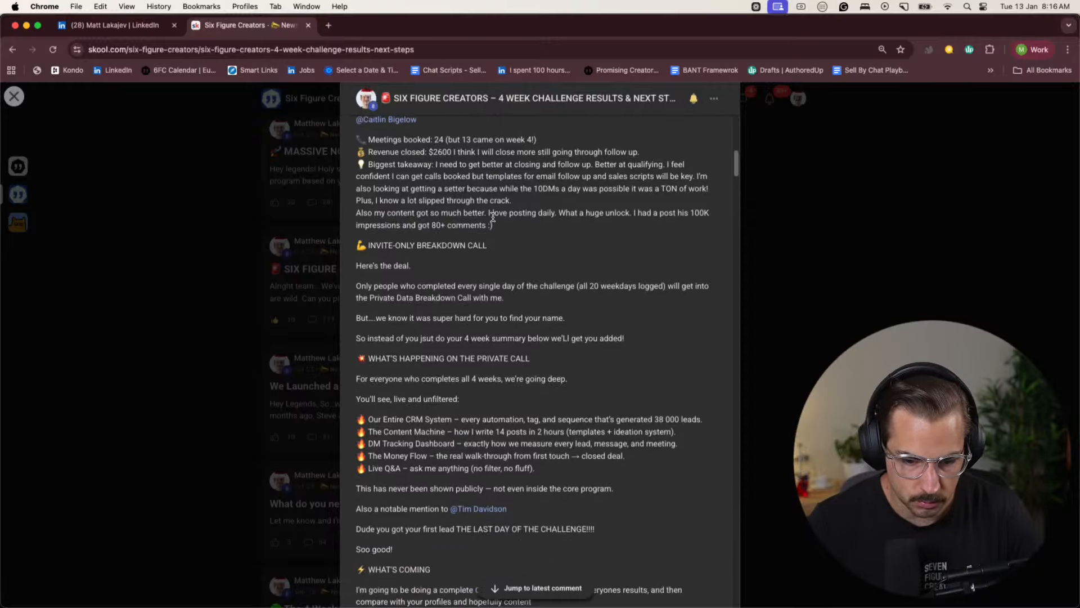
scroll(488, 220, up, 1)
scroll(479, 234, down, 10)
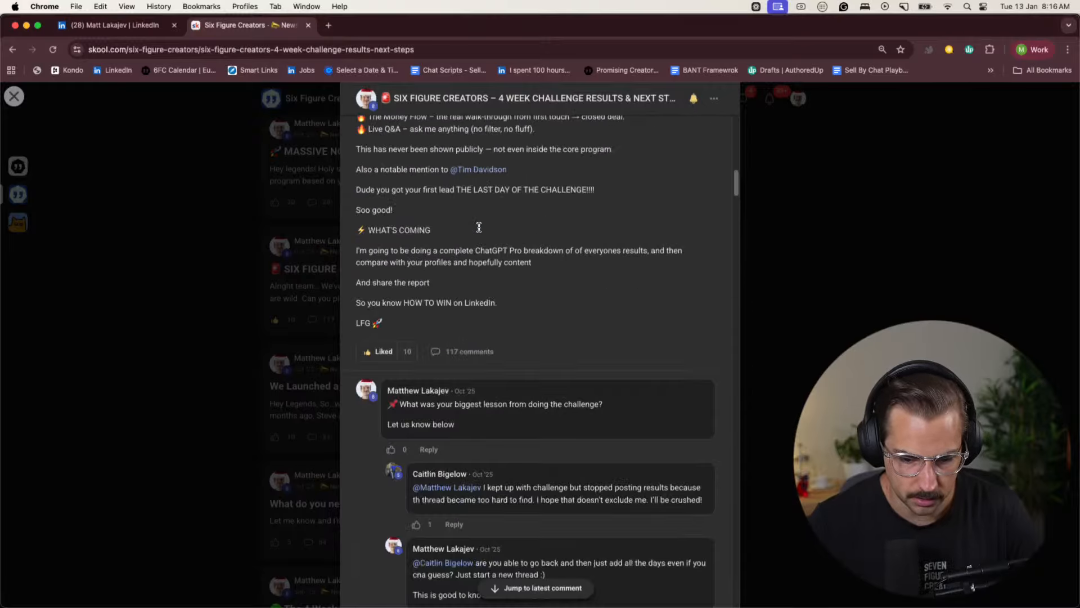
scroll(479, 234, down, 20)
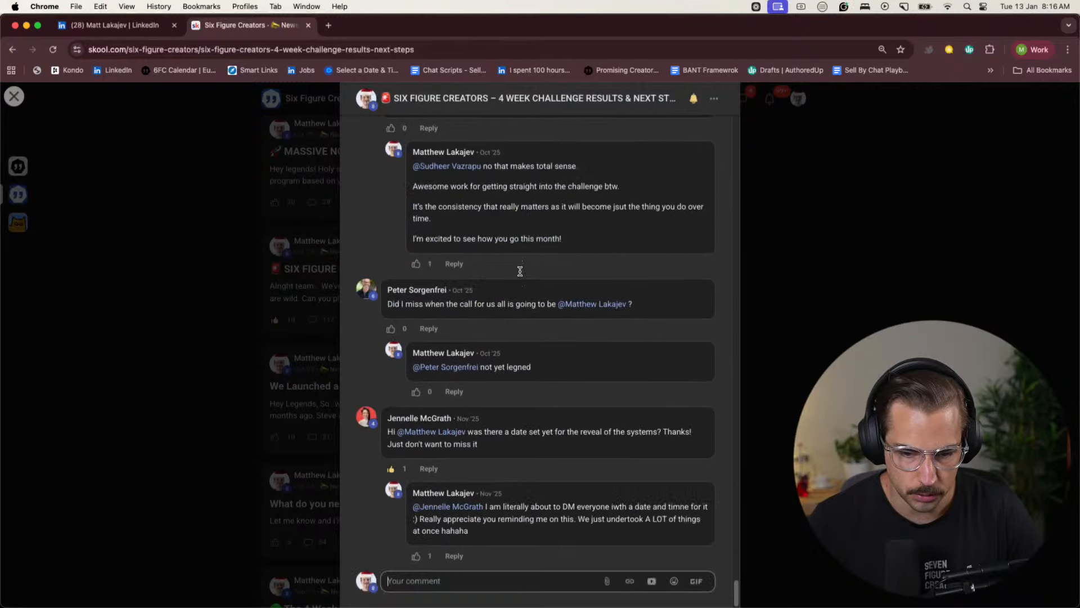
click(906, 306)
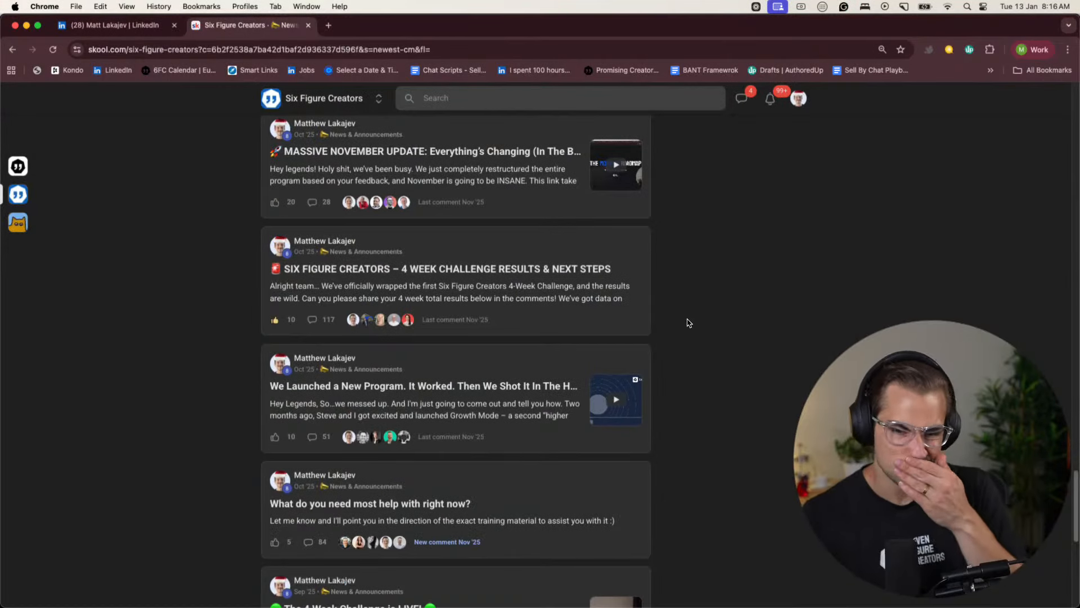
- Reopen the "4 Week Challenge Results & Next Steps" post and take area screenshots of its opening text and winners section
click(600, 294)
key(super+shift+4)
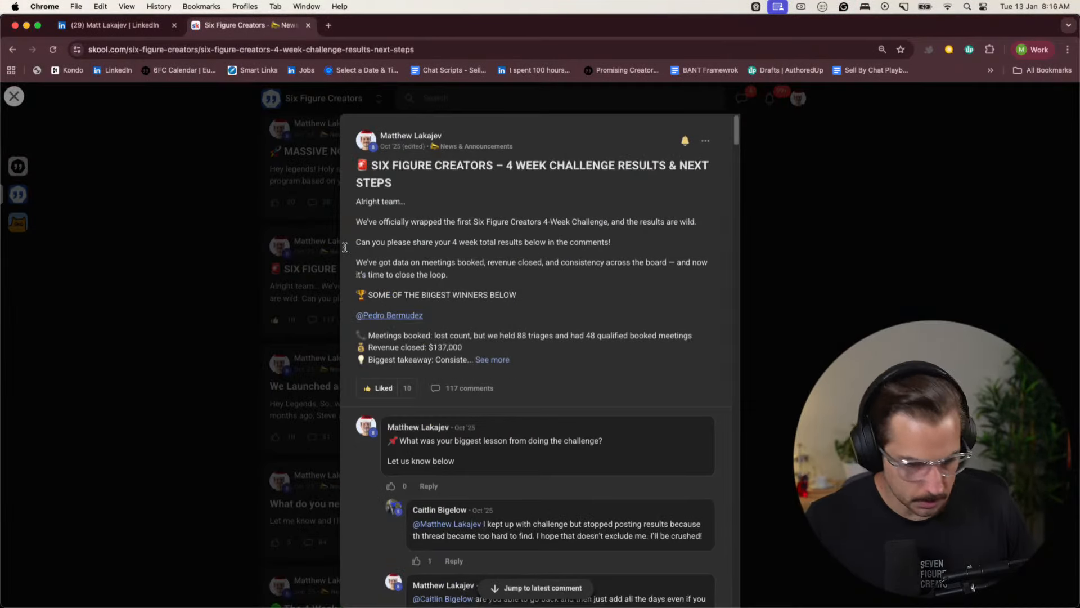
drag(339, 108, 533, 323)
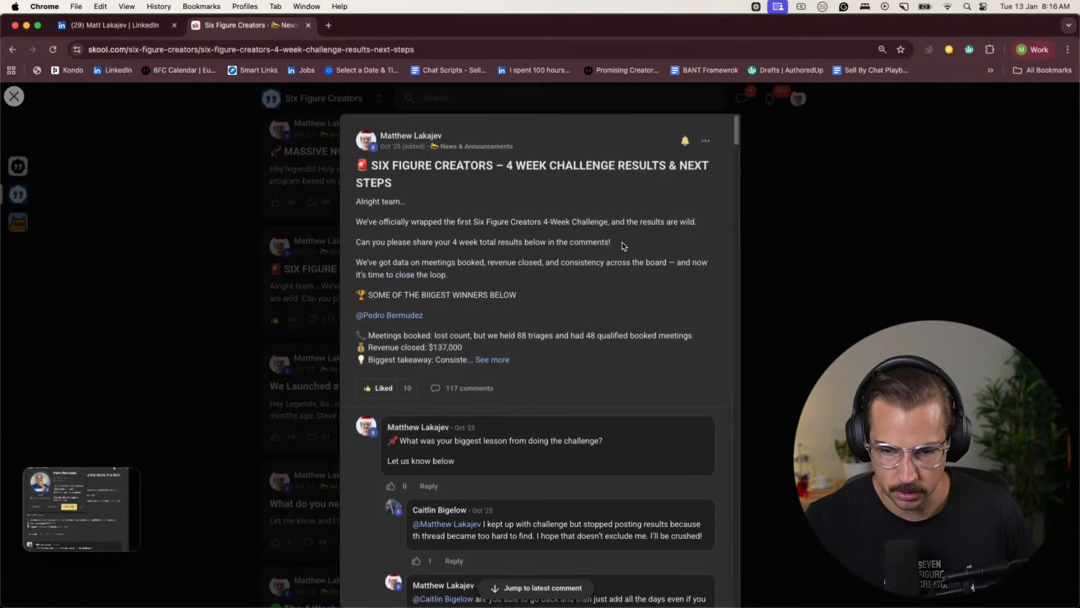
drag(341, 113, 835, 507)
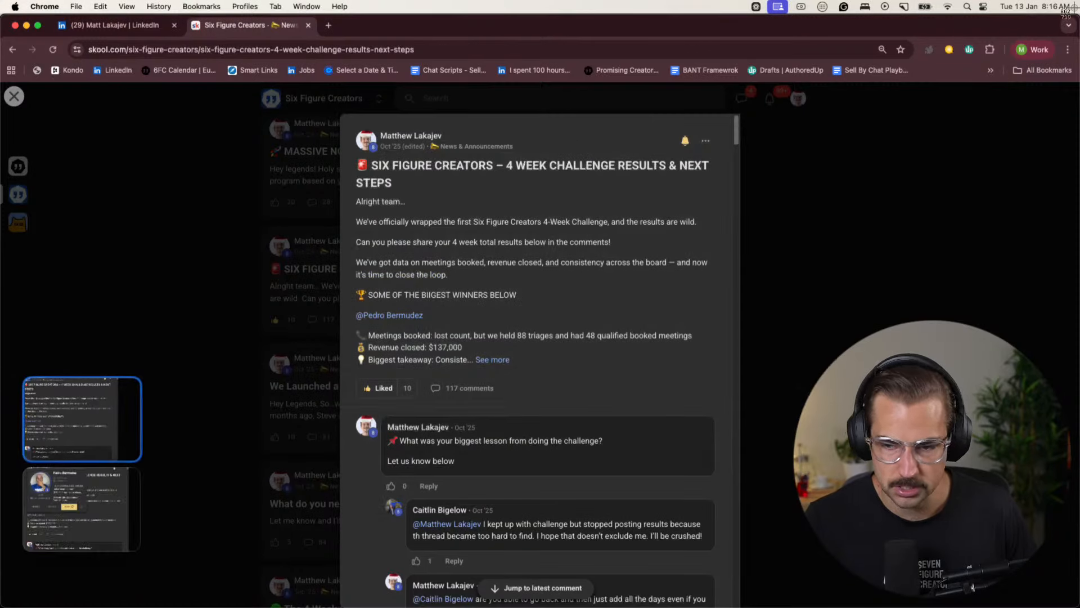
- Switch to the Chrome profile with the Offer Doc Rewrite Plan chat in ChatGPT and attach the challenge results post screenshot to the prompt
click(1033, 49)
click(950, 310)
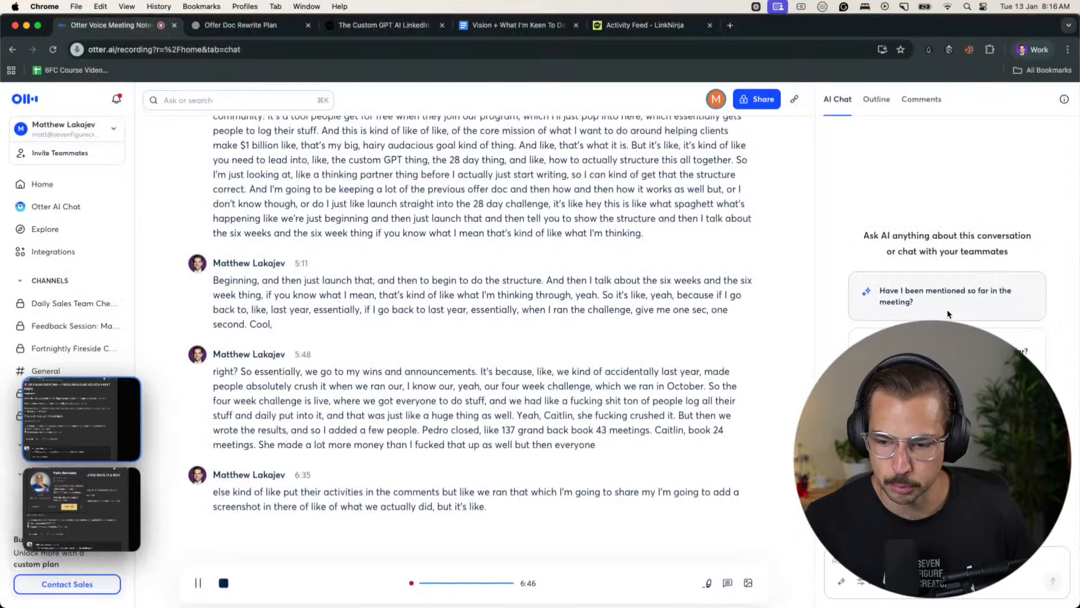
click(242, 26)
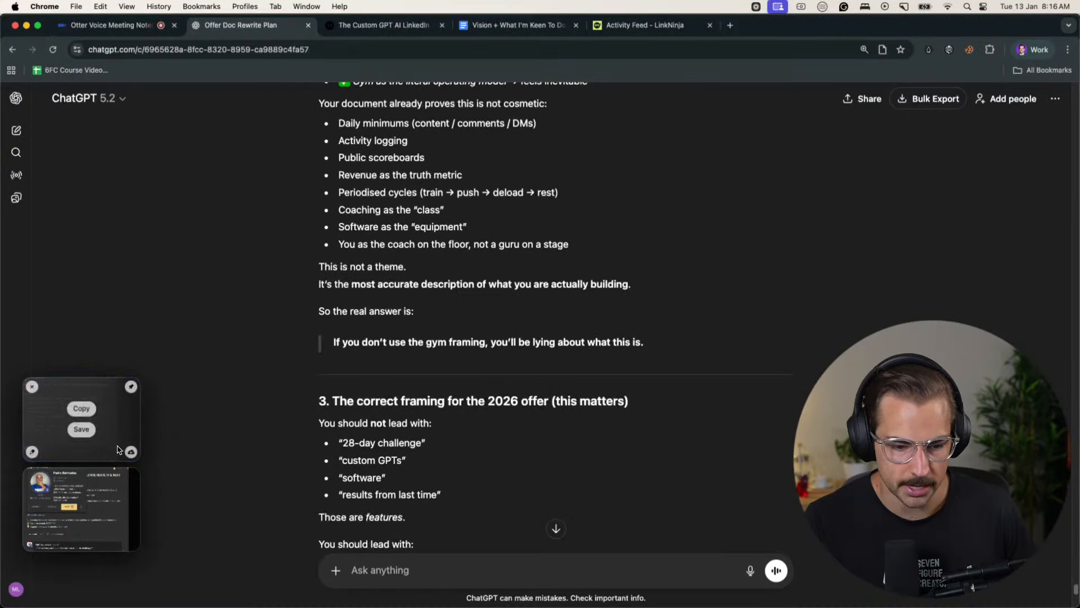
drag(81, 419, 531, 456)
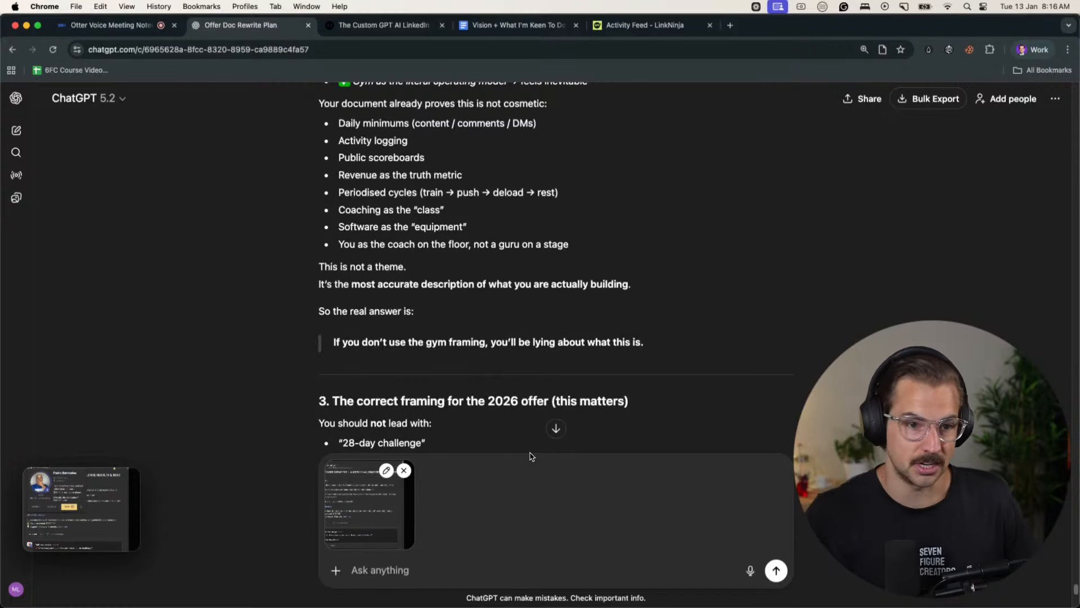
- Read the ChatGPT answer's section on the correct framing for the 2026 offer, including the role of the 28-day challenge
scroll(553, 429, down, 4)
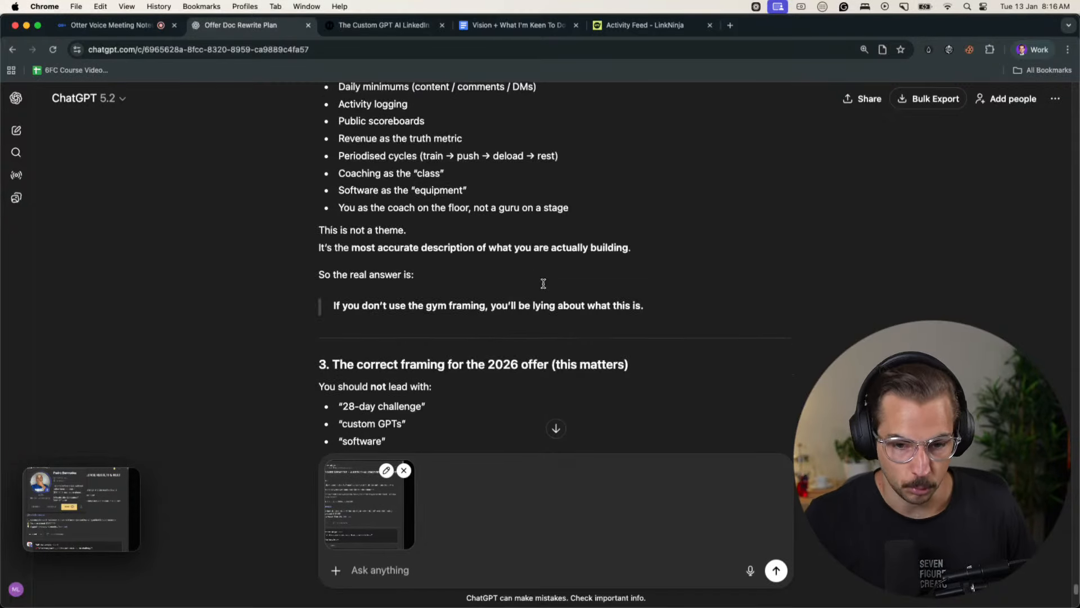
click(1033, 49)
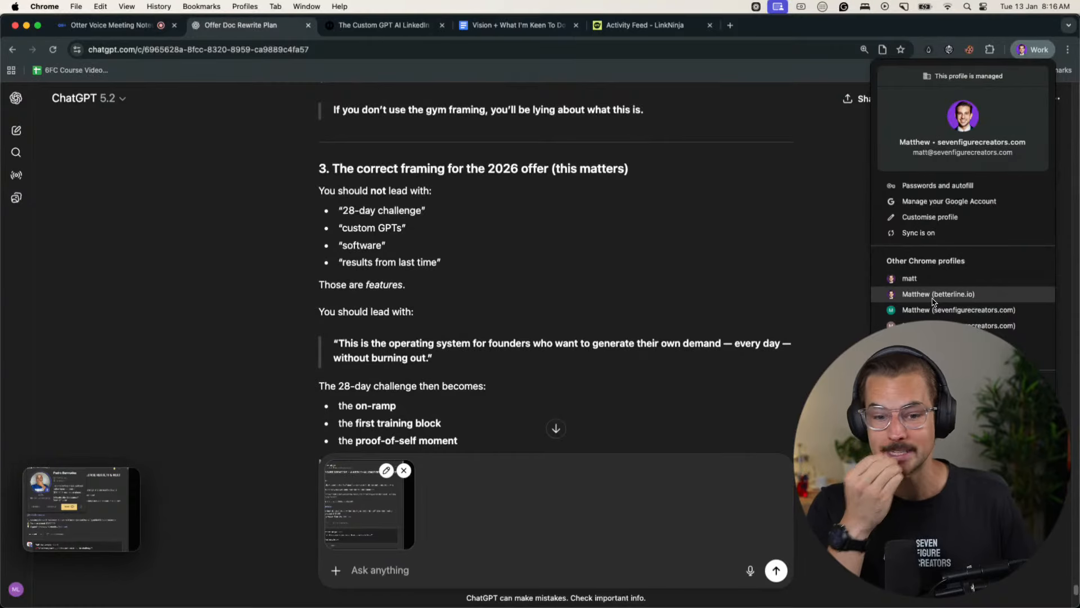
click(411, 314)
scroll(411, 314, down, 5)
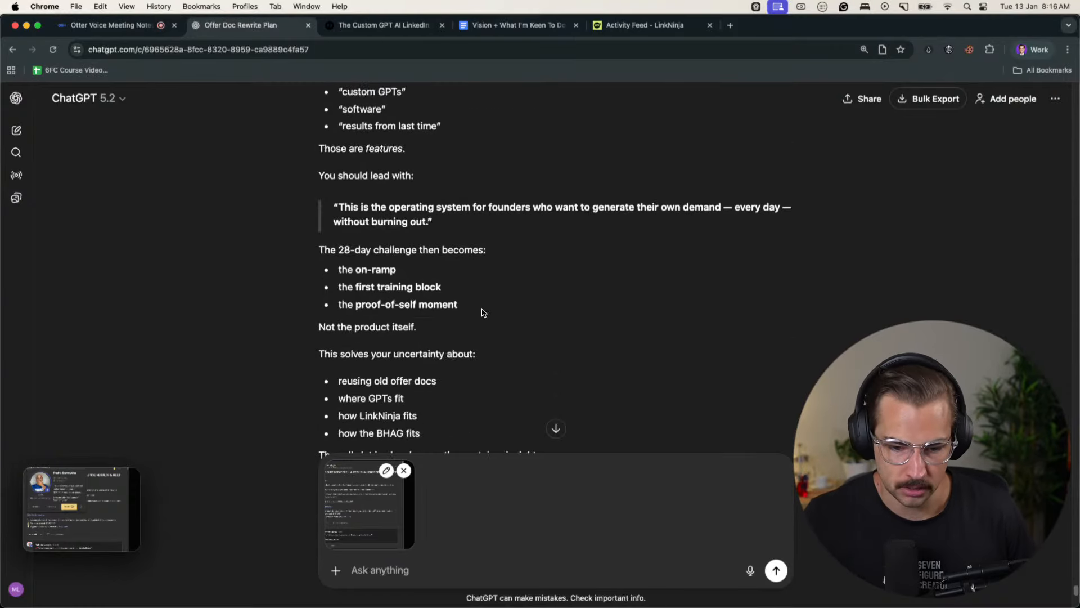
- Switch to the Chrome profile with the Notion offer docs and reread the opening of the BLACK FRIDAY SALE page
click(1034, 49)
click(932, 306)
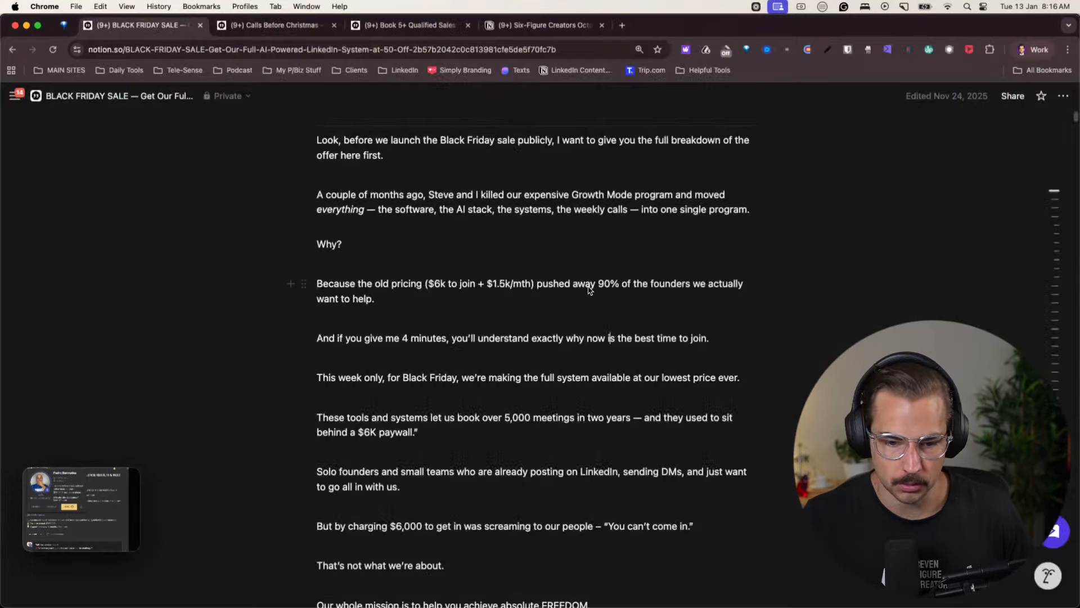
scroll(589, 289, up, 4)
scroll(511, 410, down, 5)
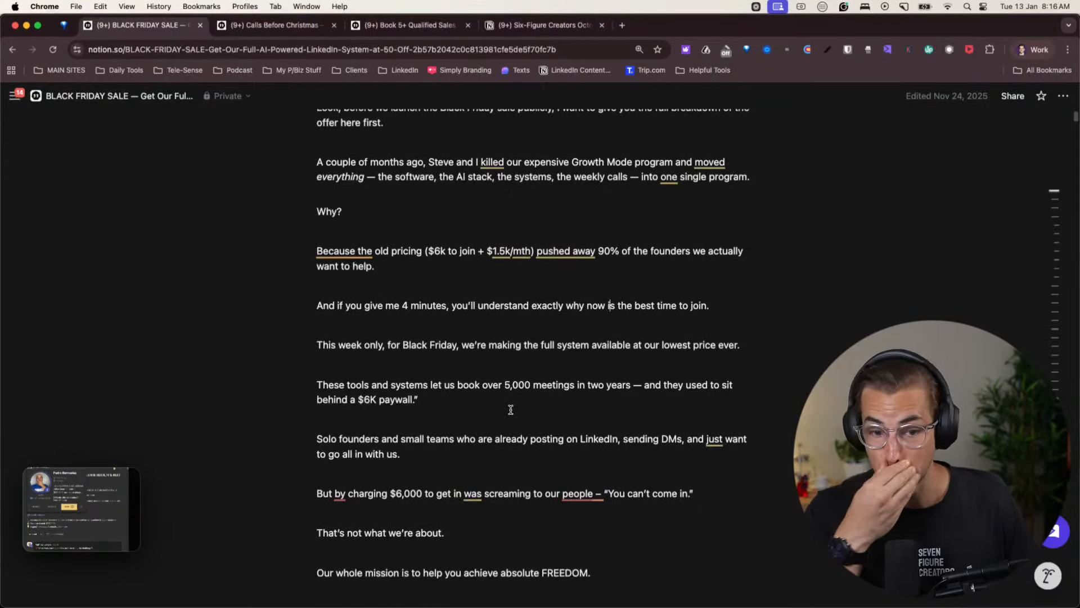
scroll(510, 409, up, 3)
drag(456, 302, 675, 298)
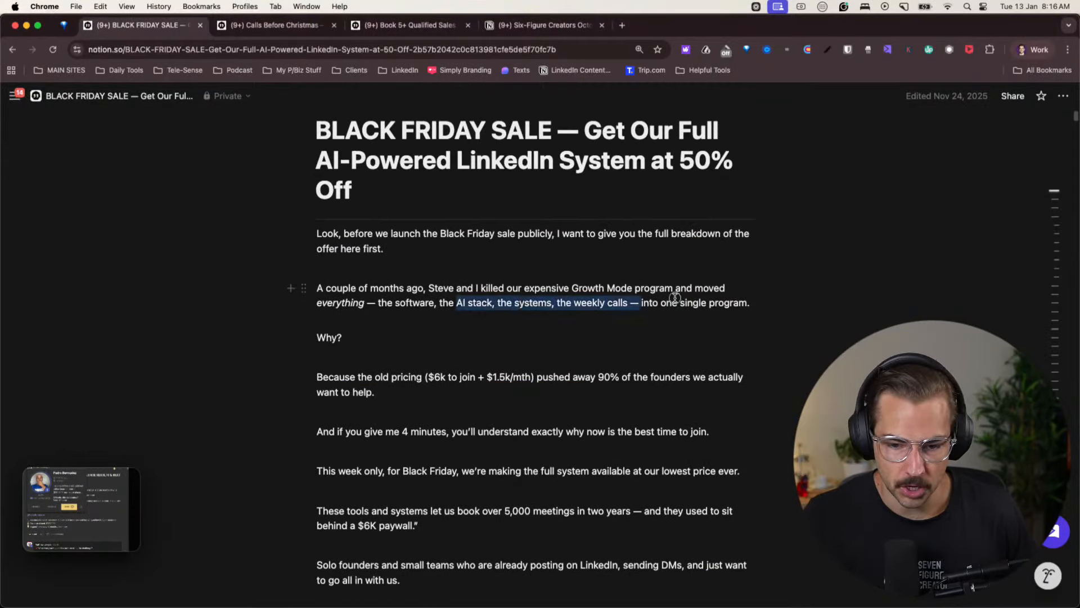
click(723, 301)
- Open the Calls Before Christmas offer doc and read its opening confession and the 4-minute hook
click(269, 29)
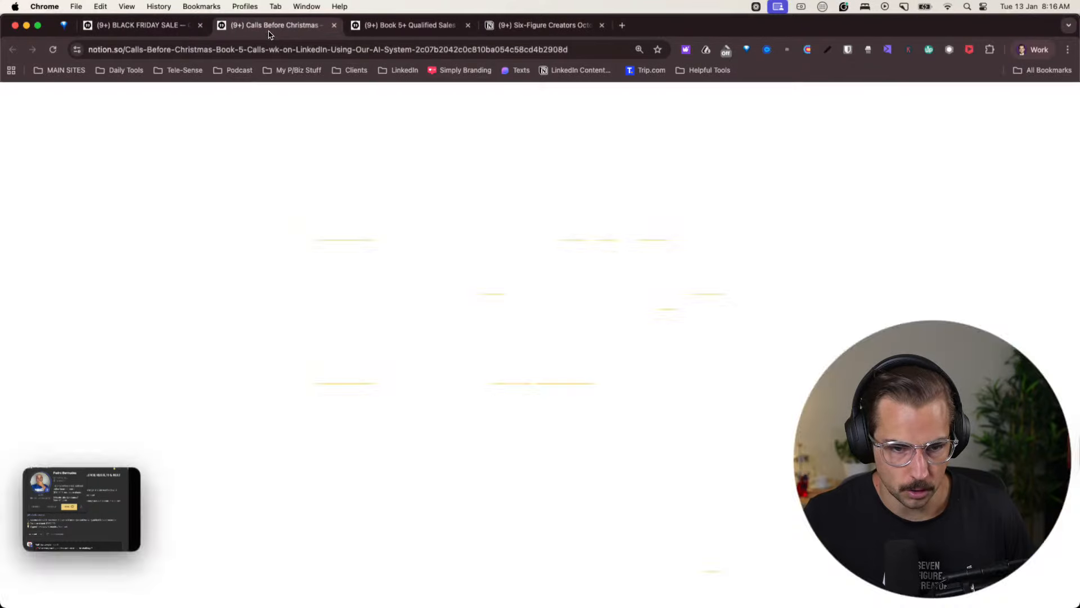
scroll(457, 329, up, 20)
click(448, 528)
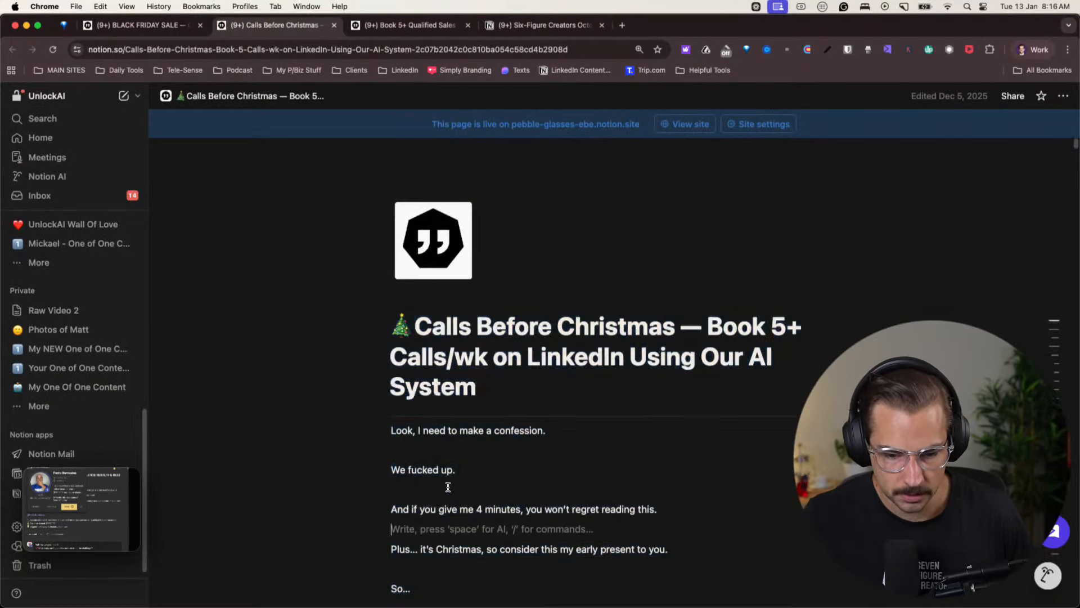
scroll(444, 472, down, 3)
drag(405, 370, 646, 366)
scroll(506, 372, down, 1)
click(483, 372)
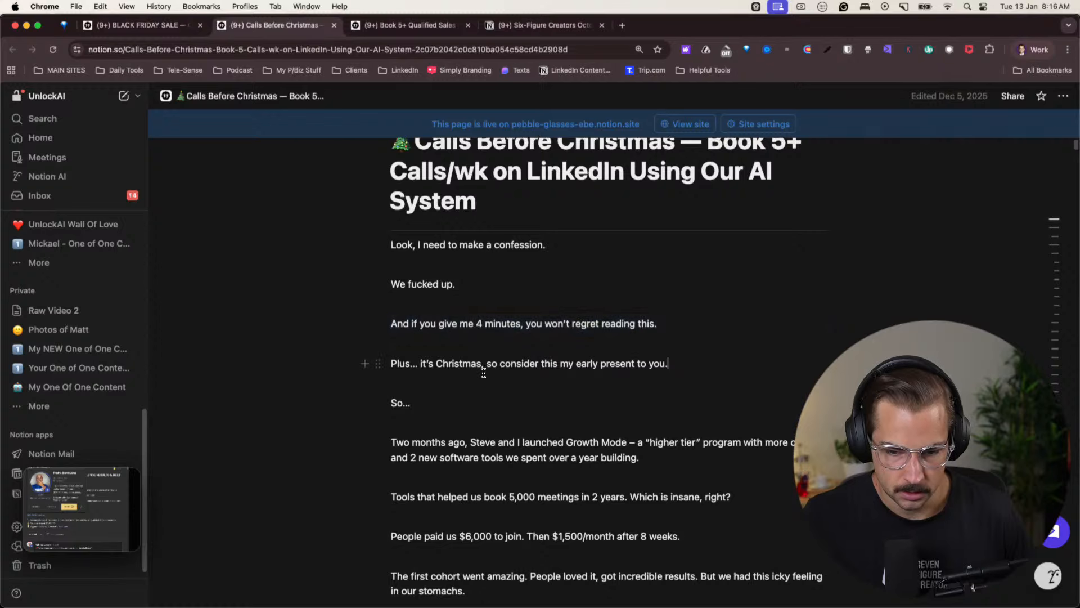
scroll(483, 372, down, 2)
drag(434, 363, 634, 364)
click(633, 364)
- Read on through the Calls Before Christmas story, from the Growth Mode launch to its shutdown and everything moving into the main program
scroll(633, 364, down, 1)
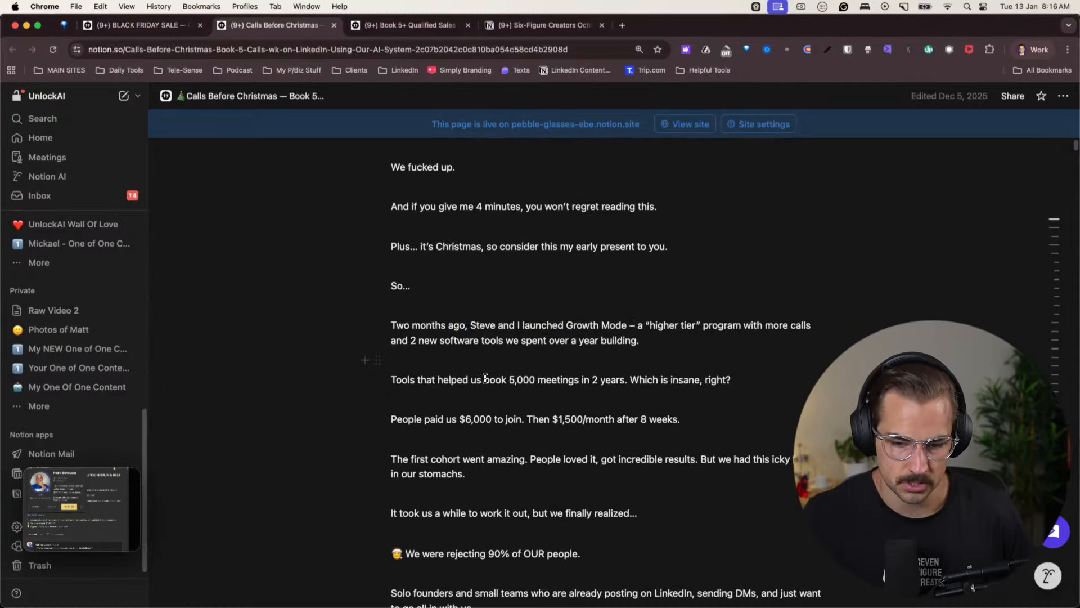
scroll(652, 420, down, 3)
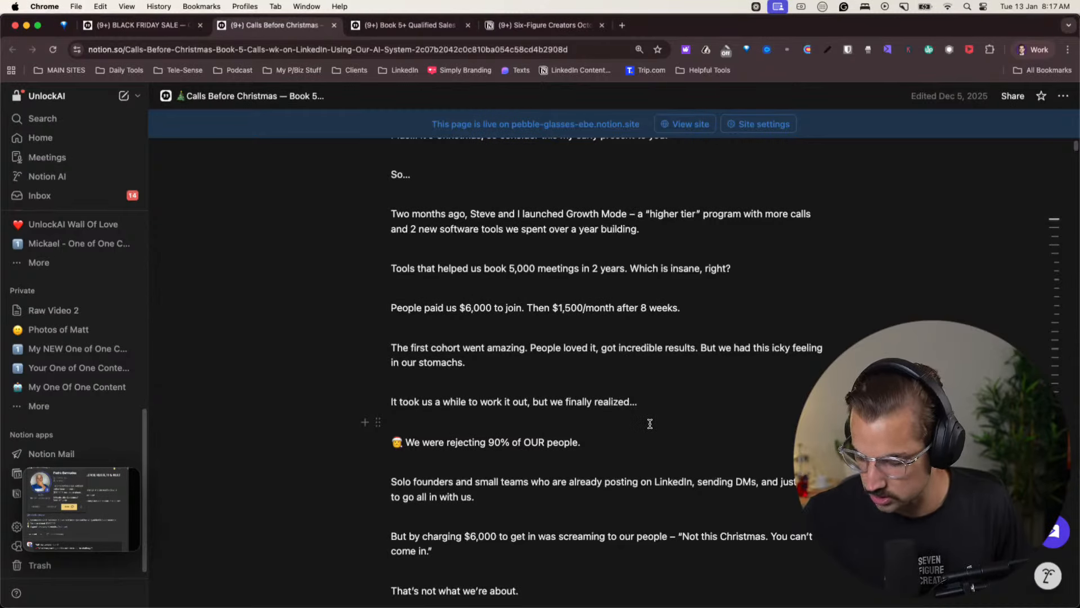
scroll(649, 424, down, 4)
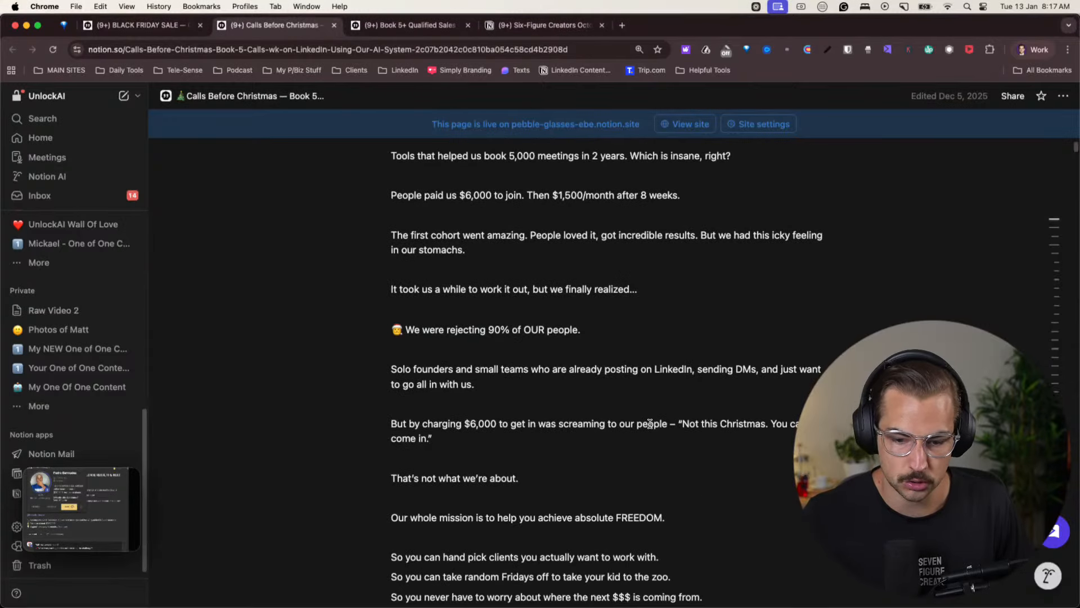
scroll(650, 423, down, 12)
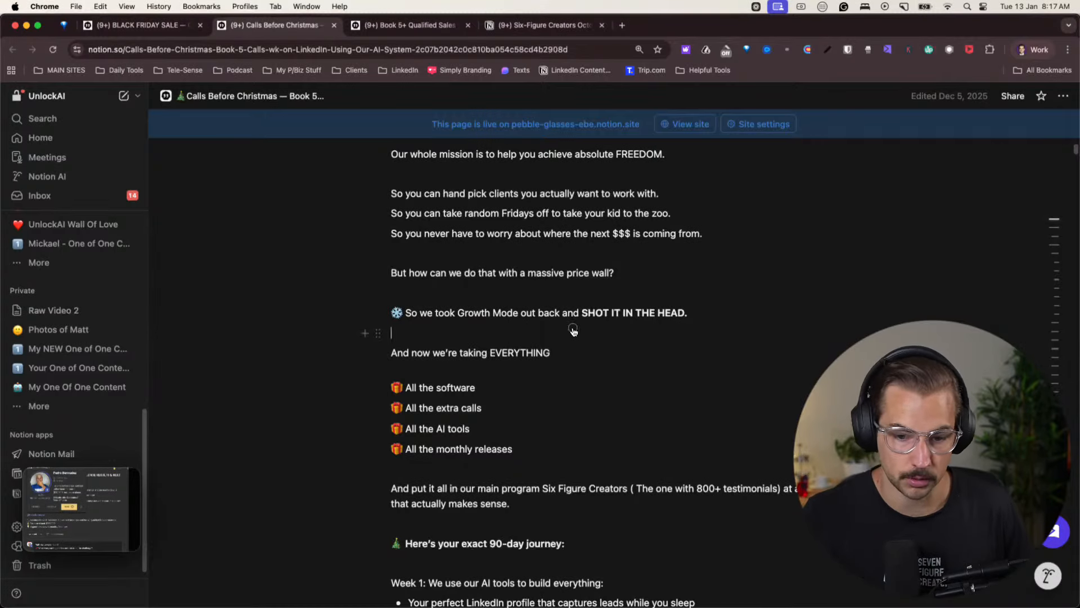
click(510, 313)
drag(563, 312, 637, 312)
click(638, 313)
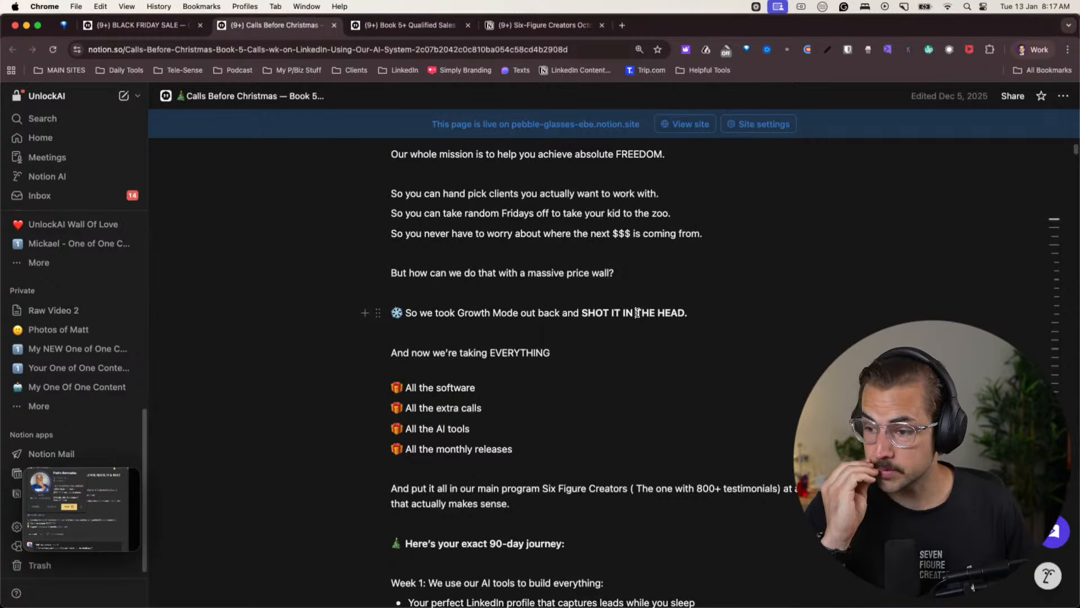
- Return to the Offer Doc Rewrite Plan chat in the other Chrome profile and read Section 1 of the recommended 2026 offer doc structure
click(1025, 52)
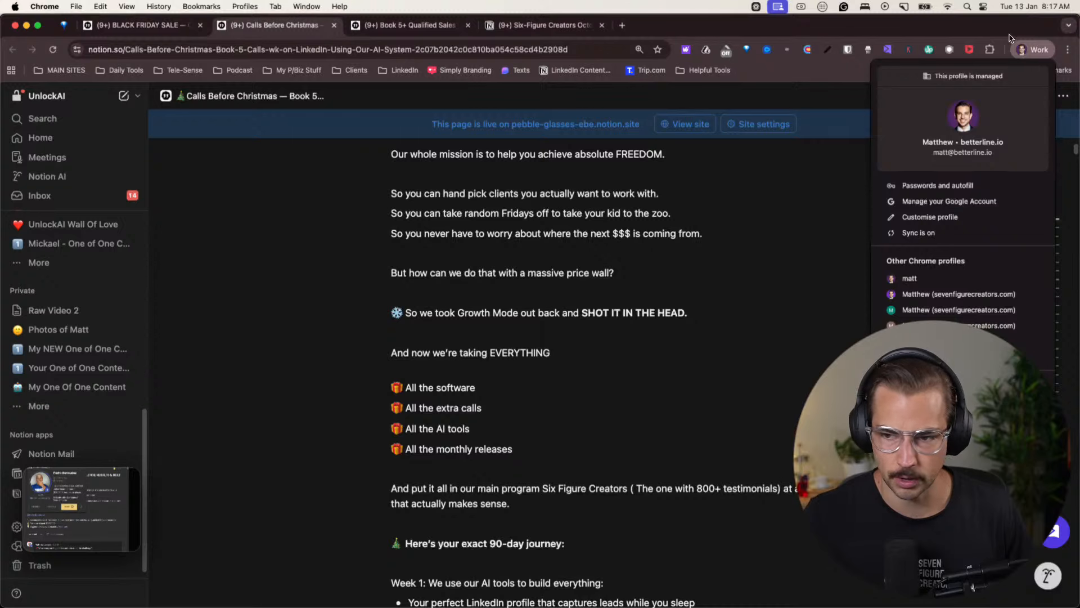
click(1022, 52)
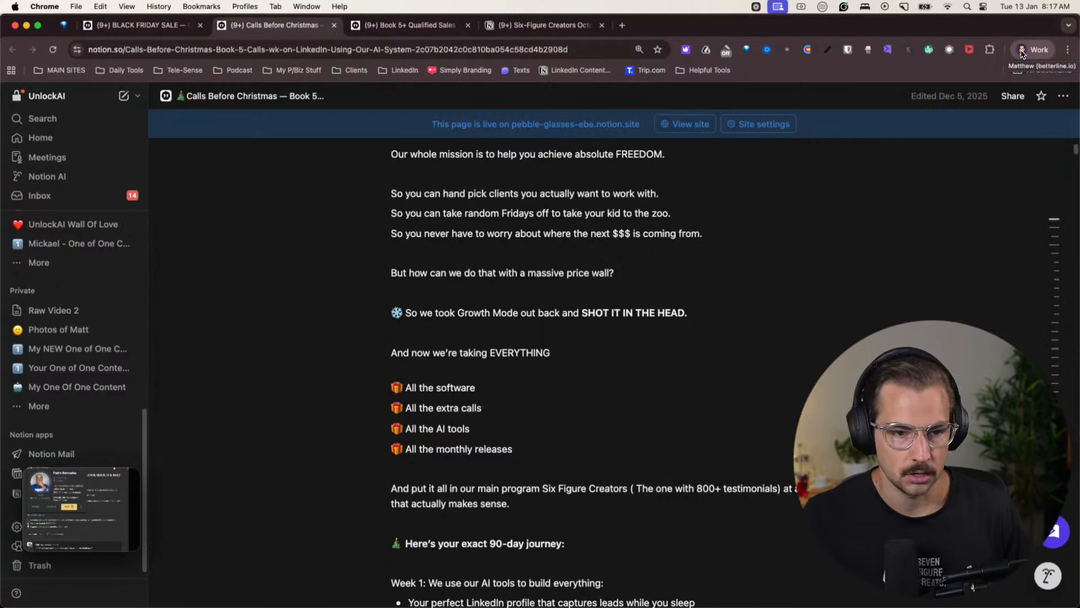
click(1022, 52)
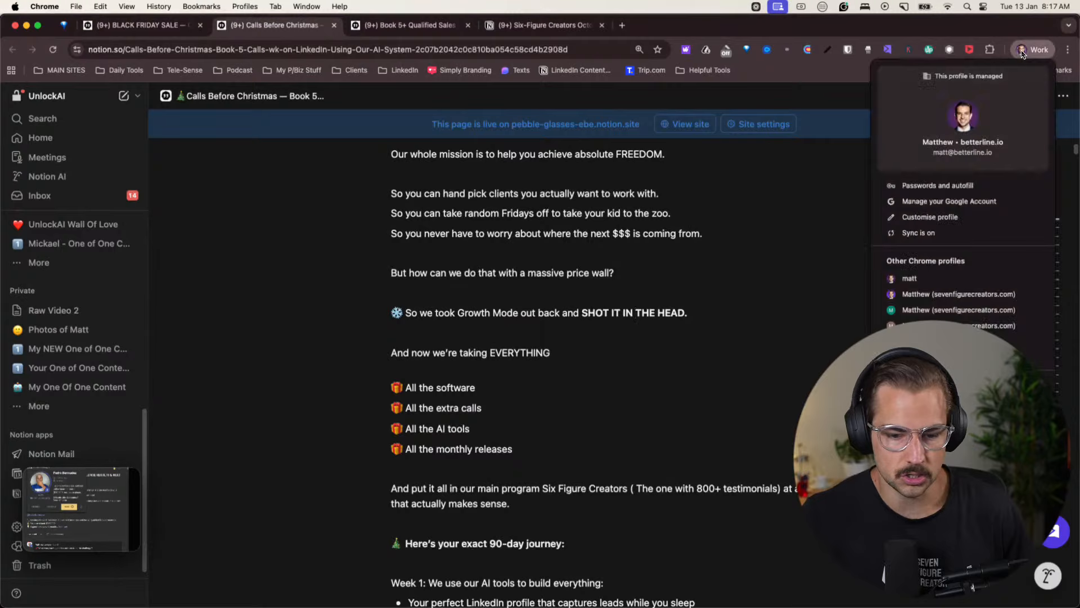
click(934, 294)
scroll(481, 356, down, 5)
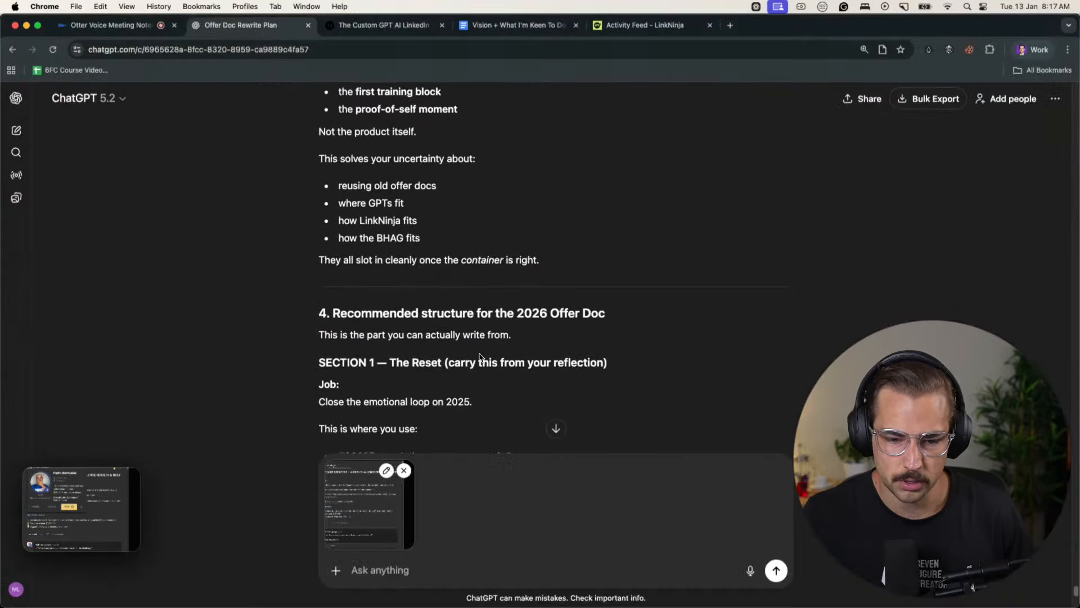
scroll(508, 312, down, 3)
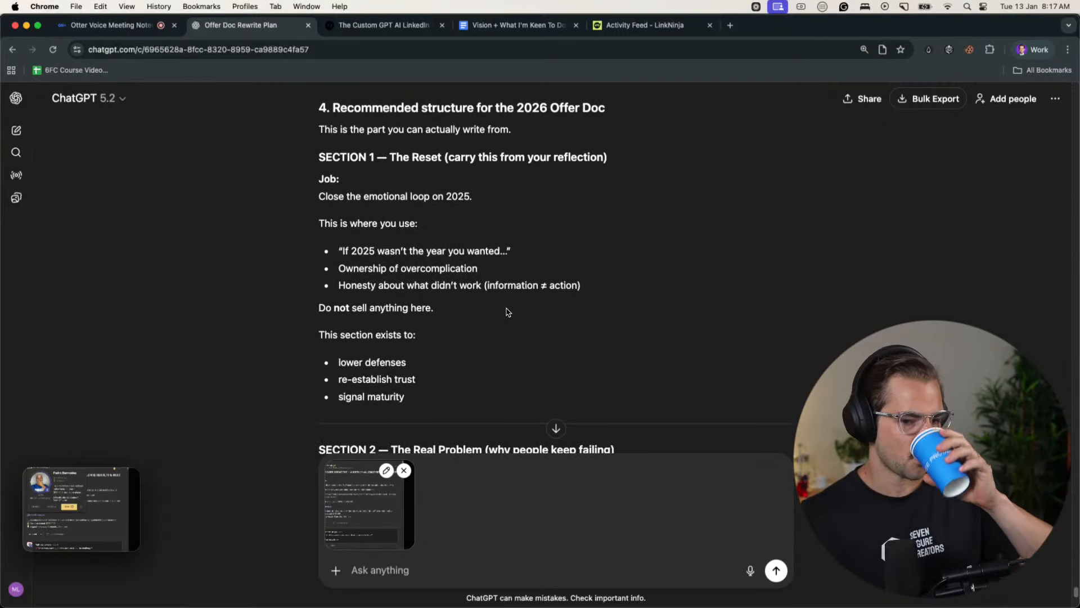
scroll(508, 313, down, 1)
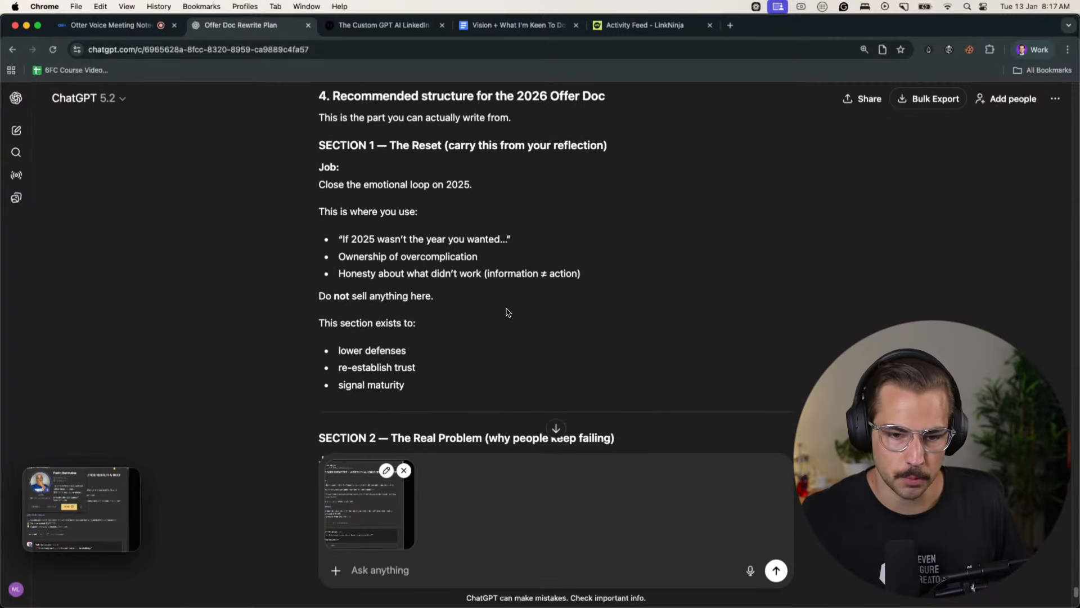
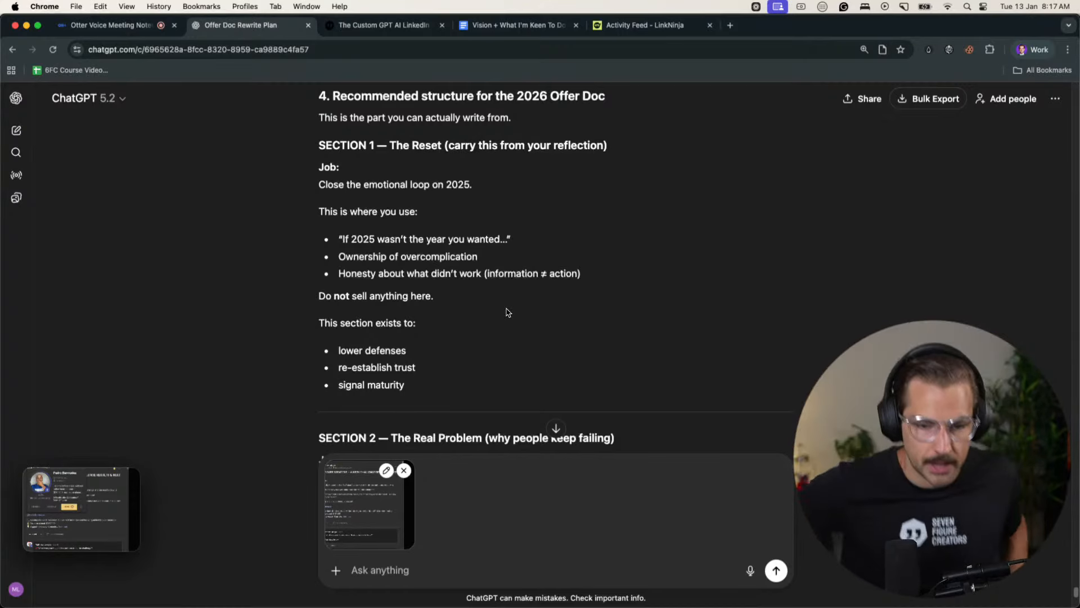
- Read Sections 2 to 6 of the recommended 2026 offer doc structure, from The Real Problem to The Custom GPTs
scroll(502, 309, down, 5)
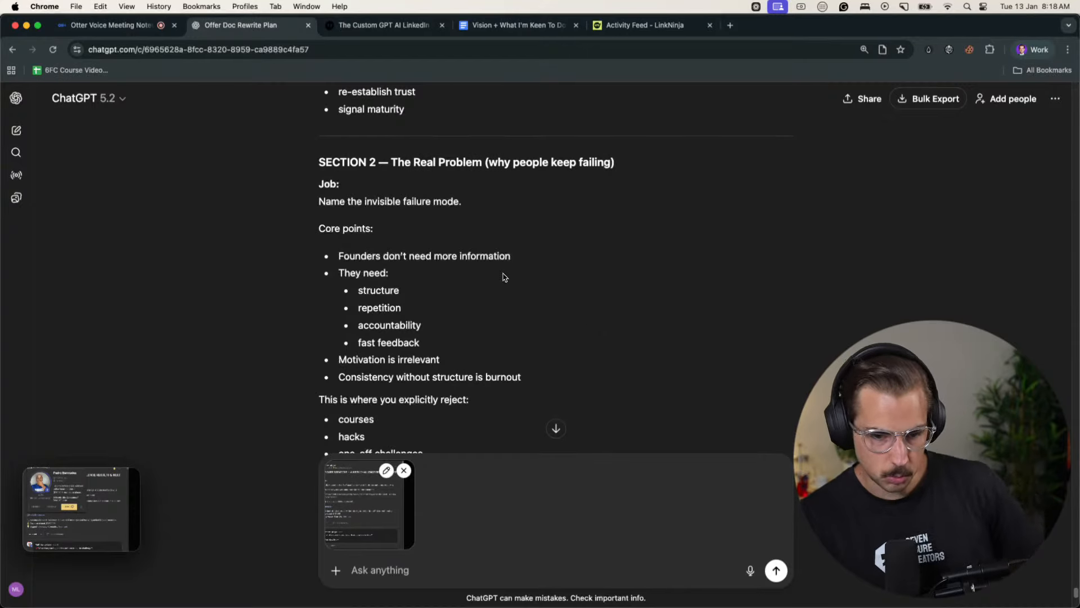
scroll(416, 299, down, 2)
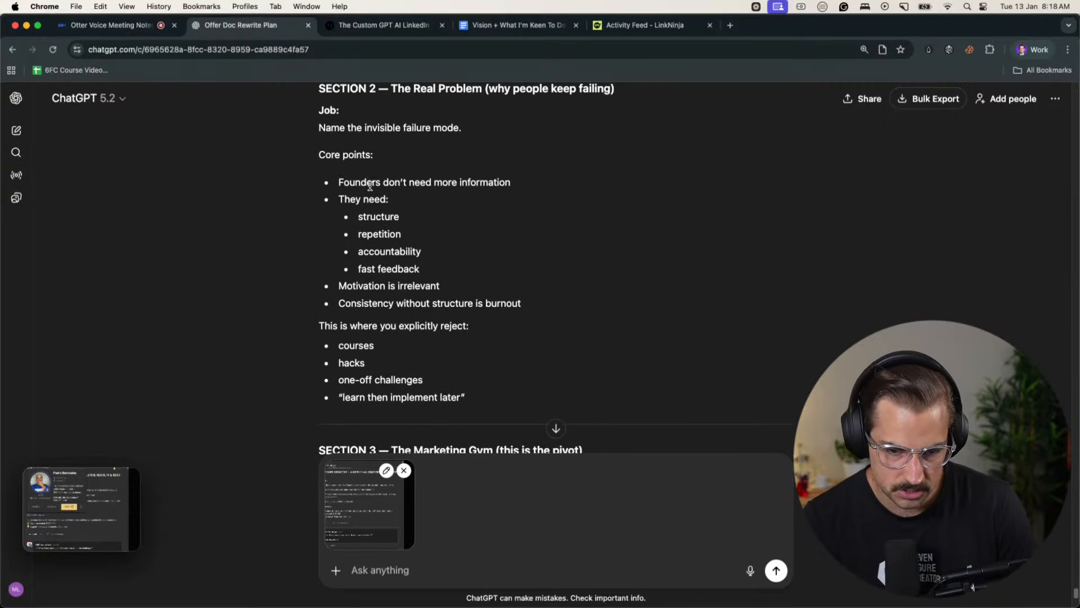
scroll(416, 273, down, 6)
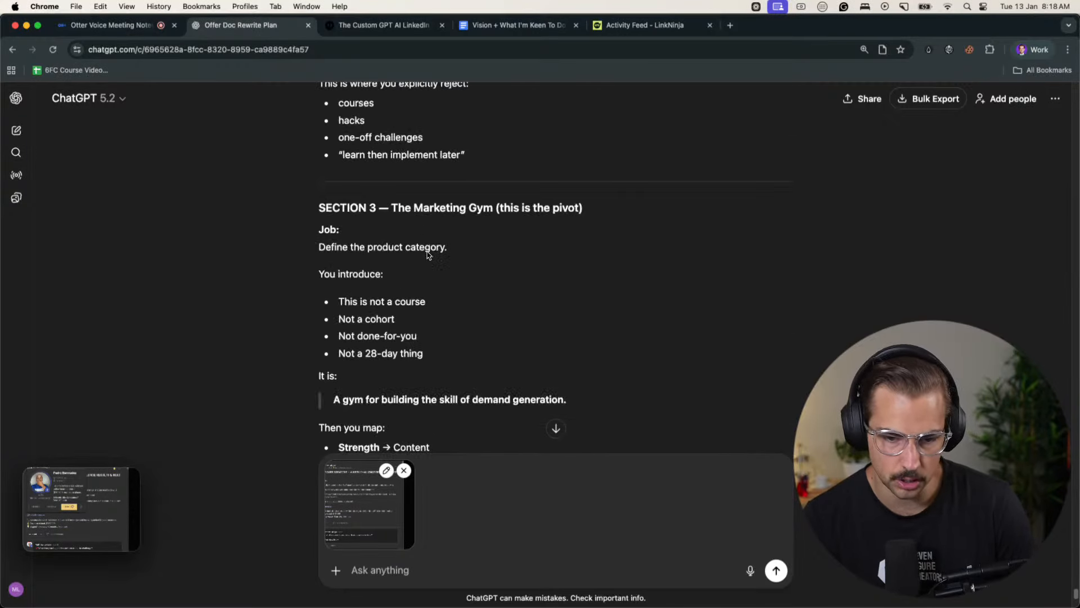
scroll(522, 221, down, 10)
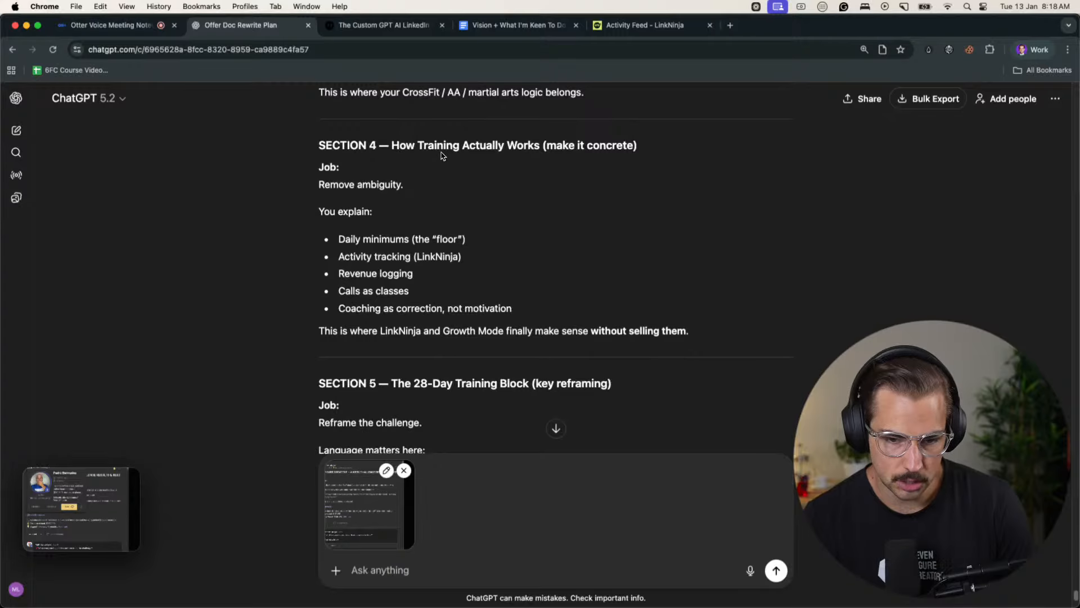
scroll(595, 149, down, 7)
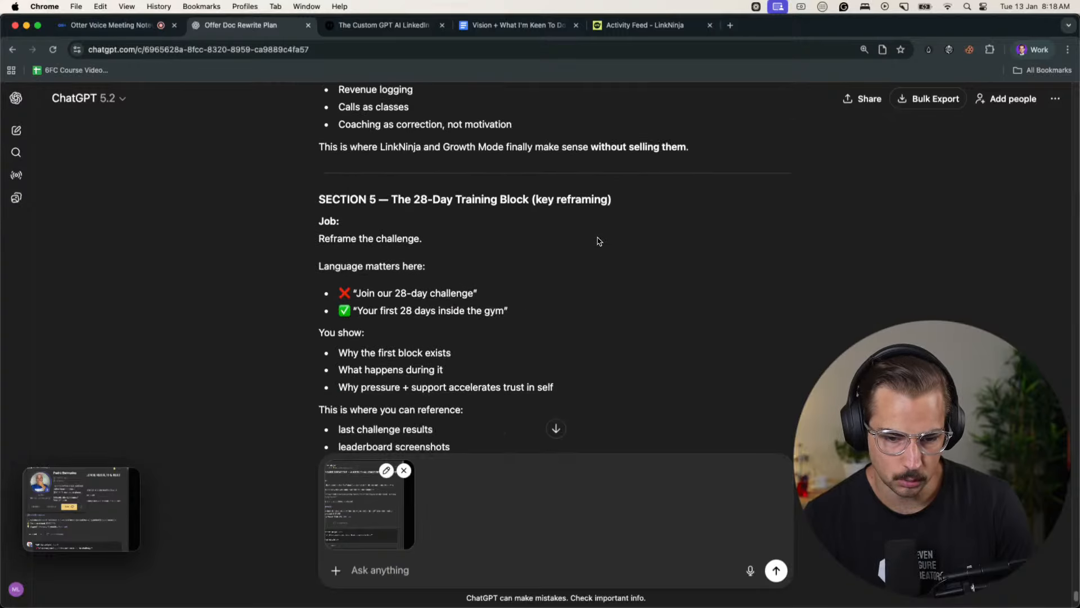
scroll(433, 255, down, 8)
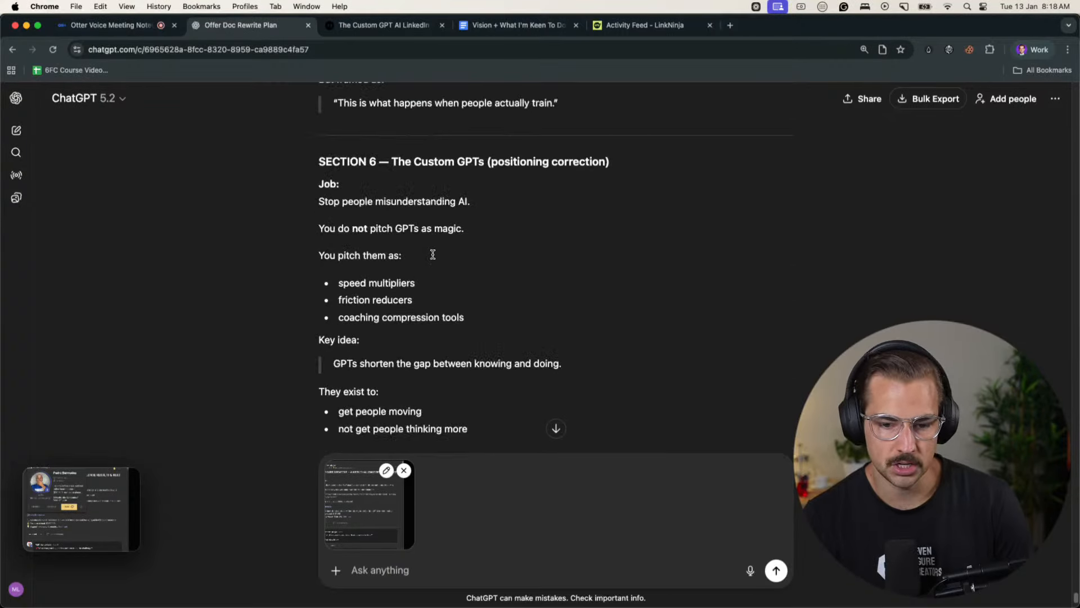
click(647, 25)
click(256, 28)
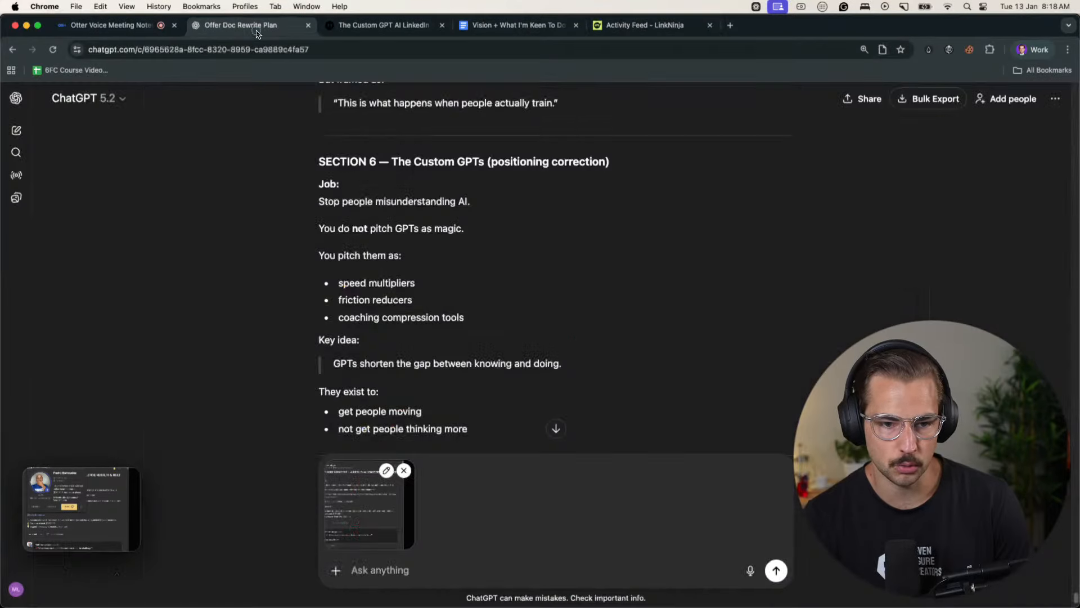
- Read Sections 7 to 9 of the recommended structure, the key insight and the suggested next steps closing the reply
scroll(405, 318, down, 8)
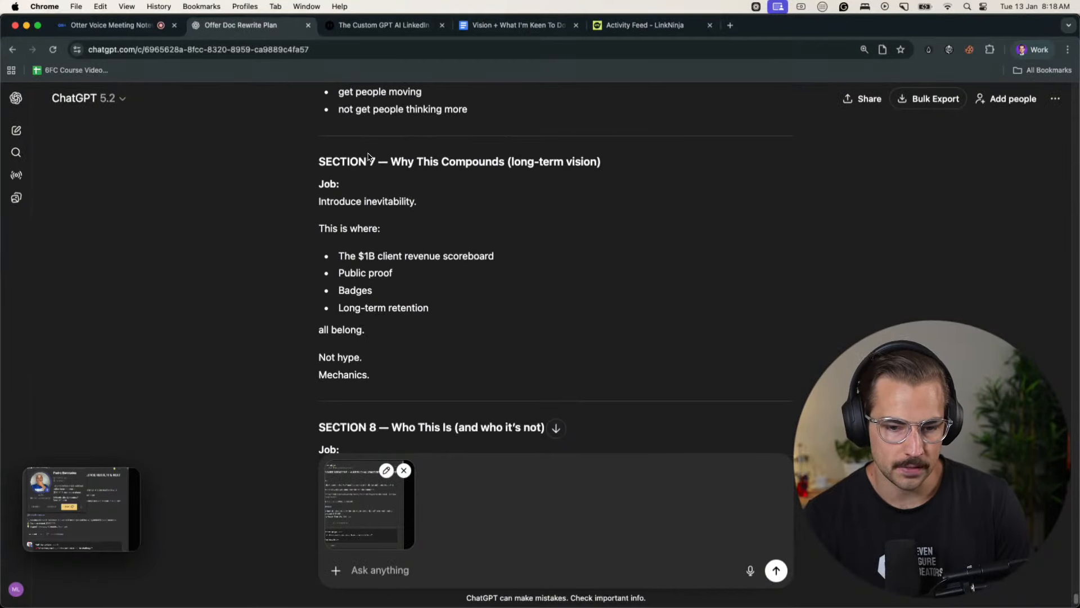
drag(325, 164, 579, 161)
drag(592, 164, 353, 164)
click(353, 165)
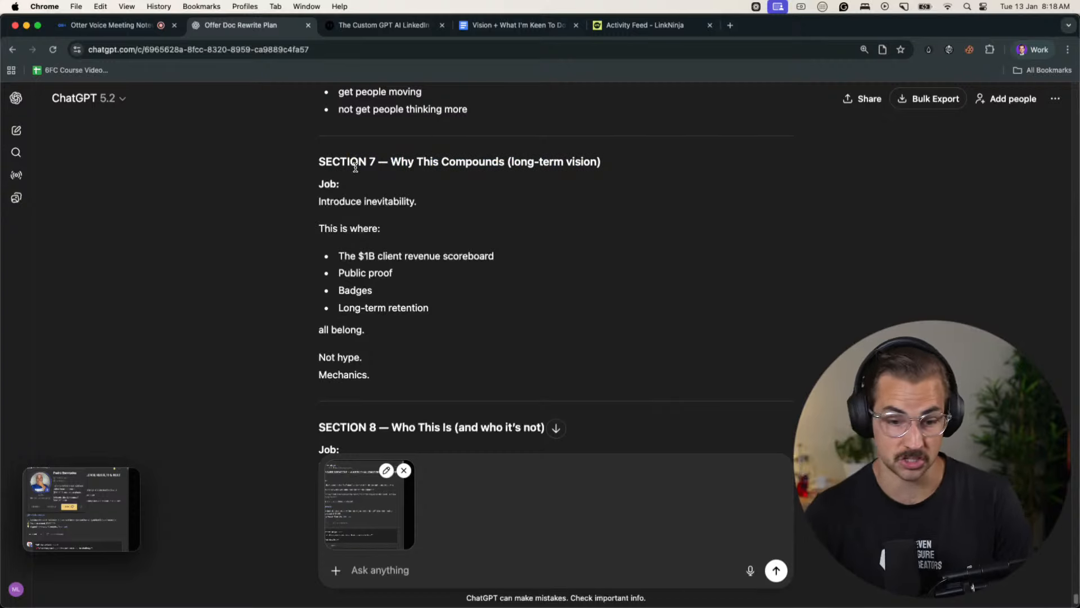
scroll(433, 225, down, 5)
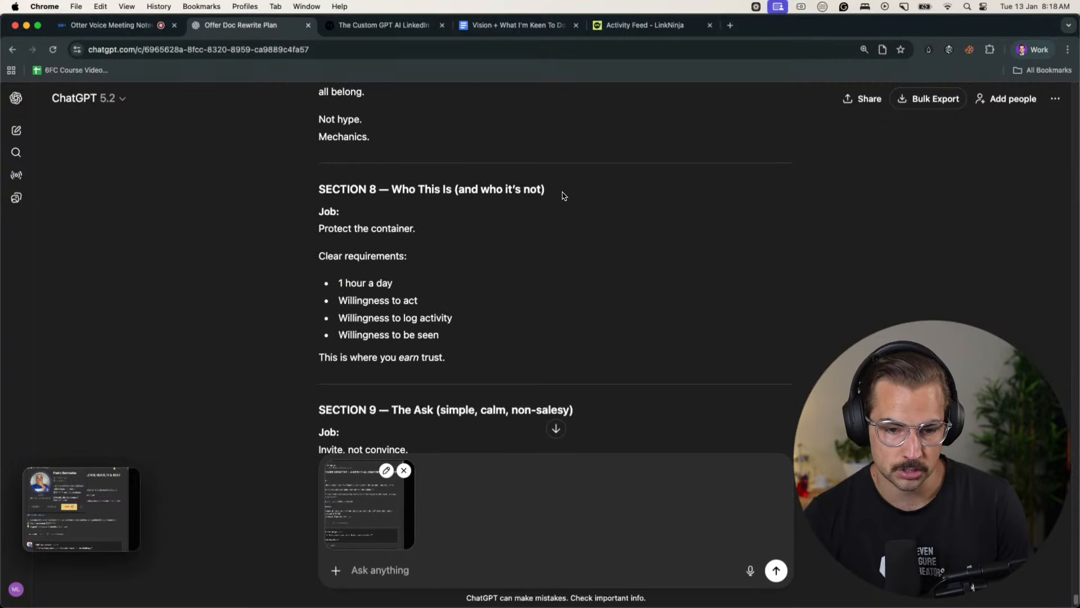
scroll(563, 202, down, 8)
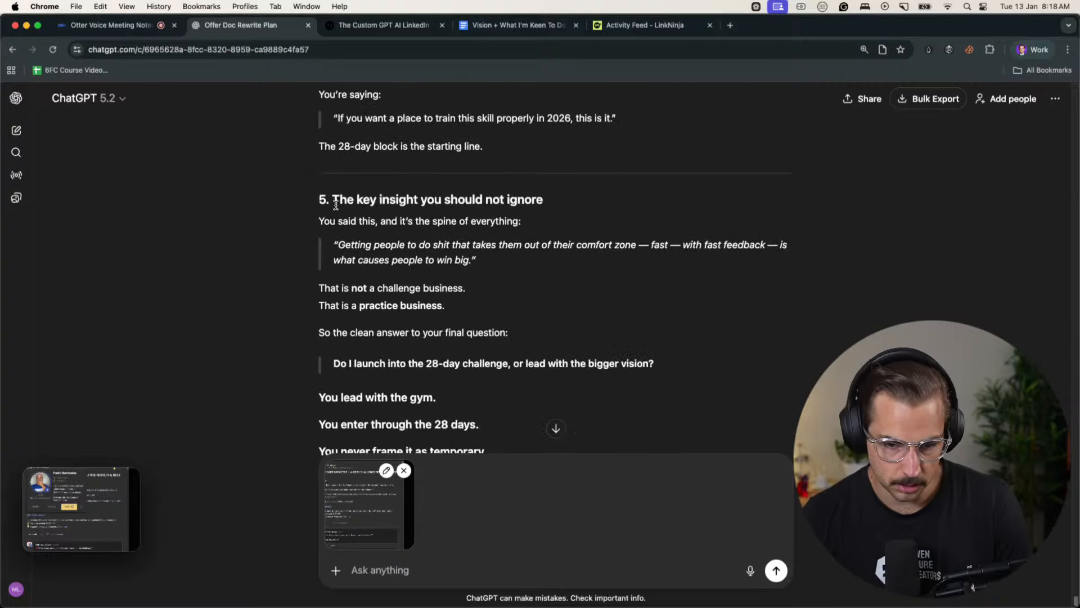
scroll(439, 273, down, 4)
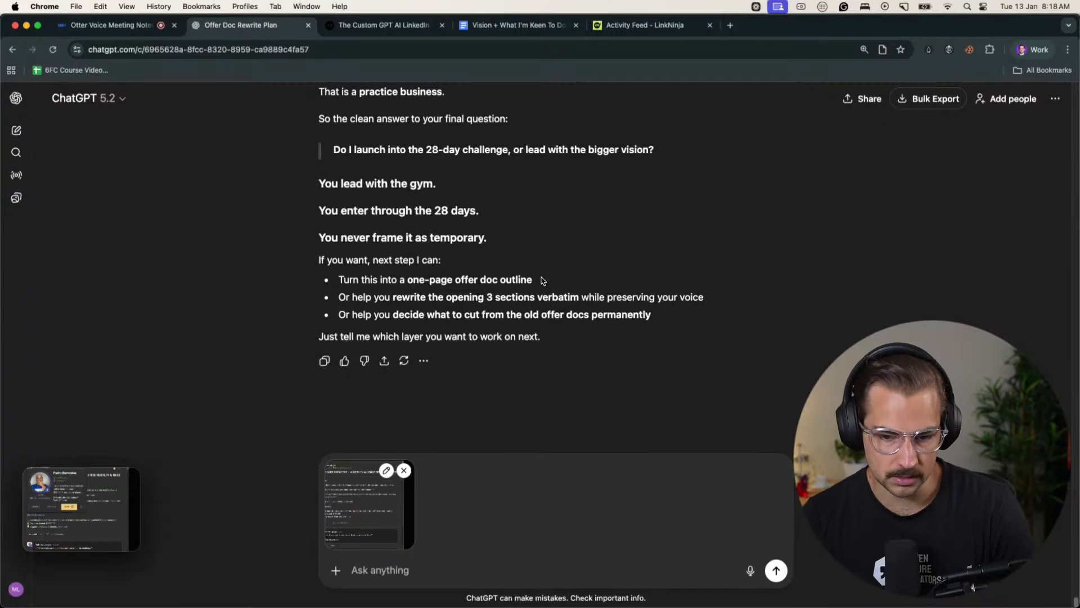
- Pause the Otter voice recording and copy its transcript from the 5:11 segment through to the end
click(129, 26)
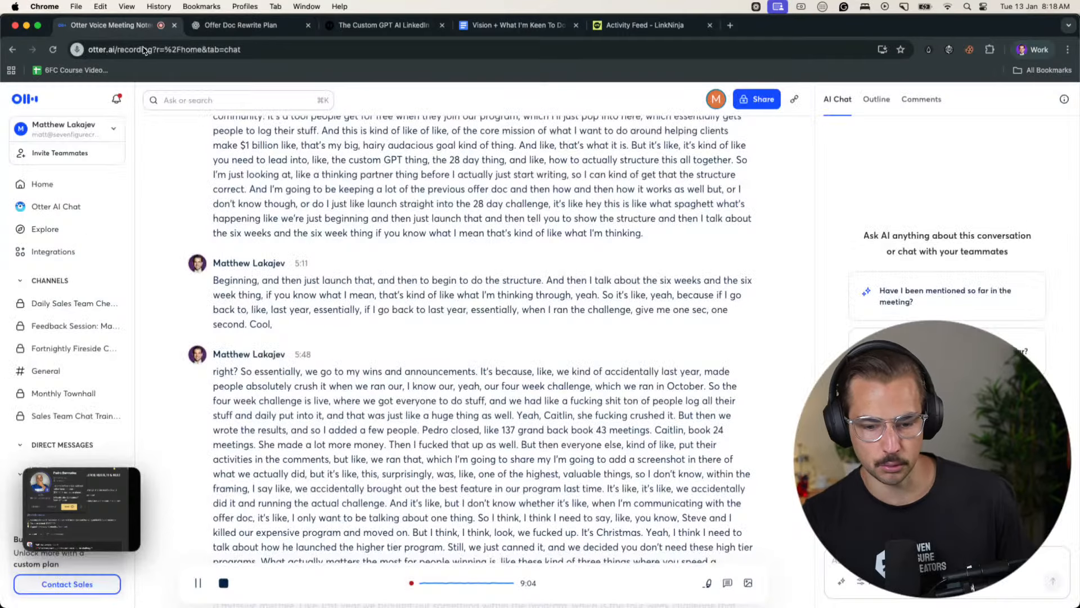
scroll(427, 337, down, 5)
mouse_move(200, 573)
scroll(212, 441, down, 4)
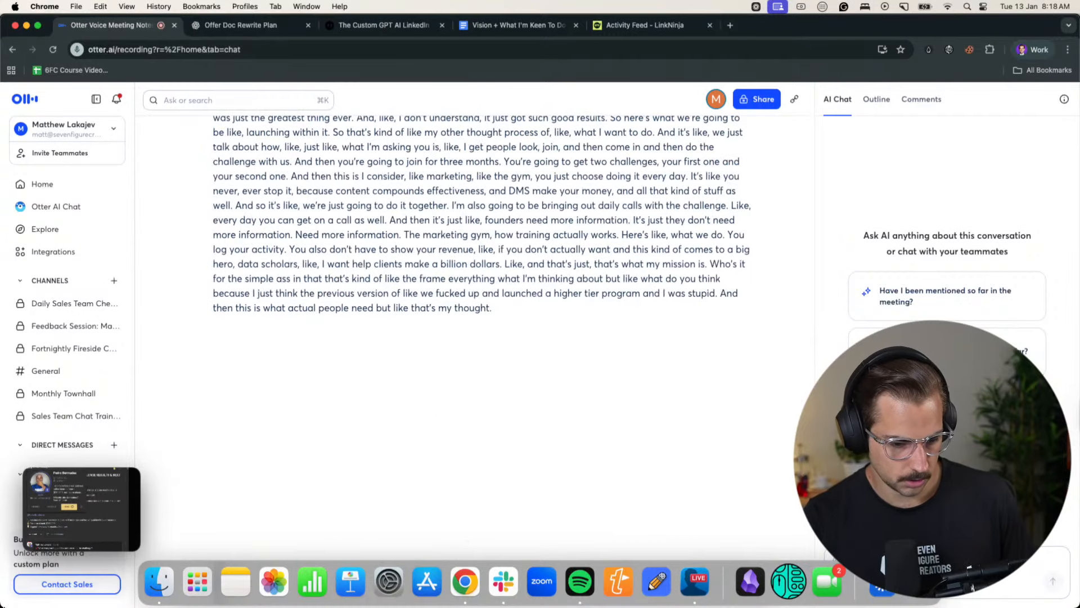
drag(2, 605, 1, 557)
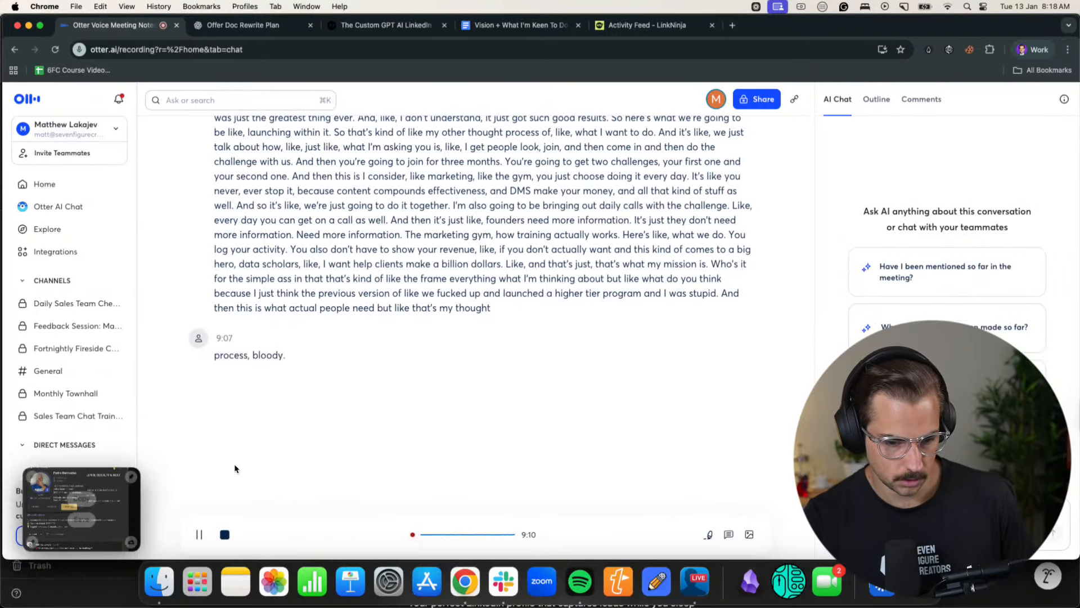
click(199, 535)
drag(300, 382, 212, 327)
key(super+c)
scroll(210, 323, down, 13)
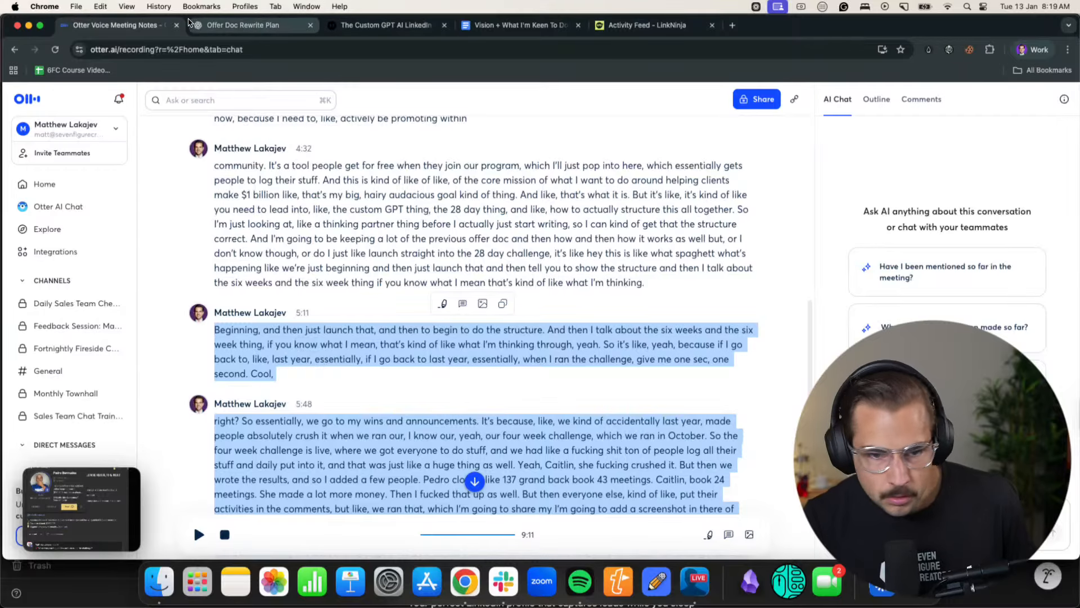
- Paste the copied transcript into the Offer Doc Rewrite Plan chat and send it together with the attached screenshot
click(194, 25)
key(super+v)
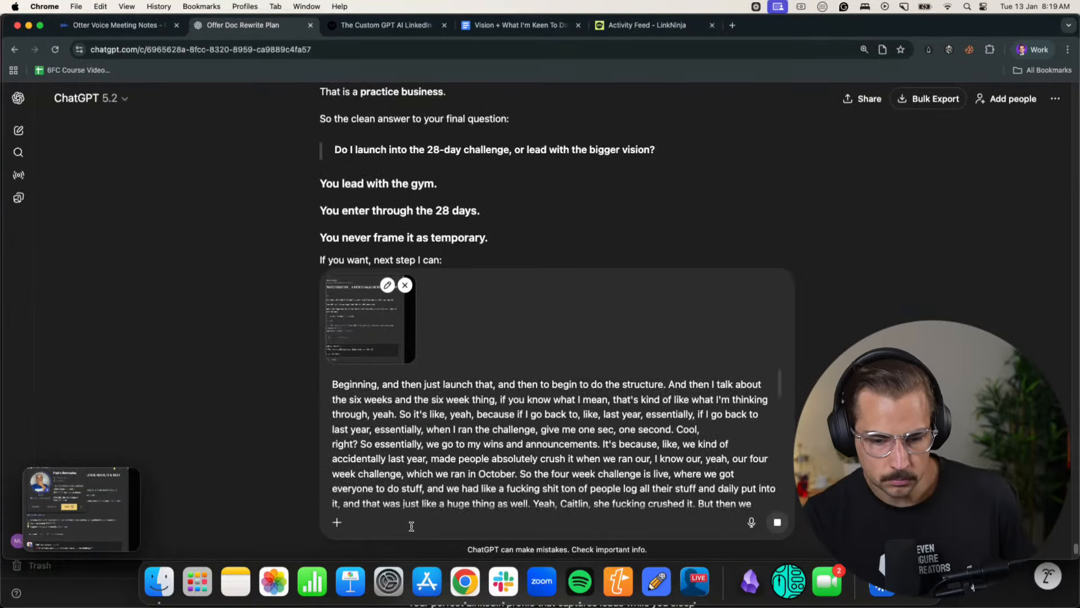
key(Return)
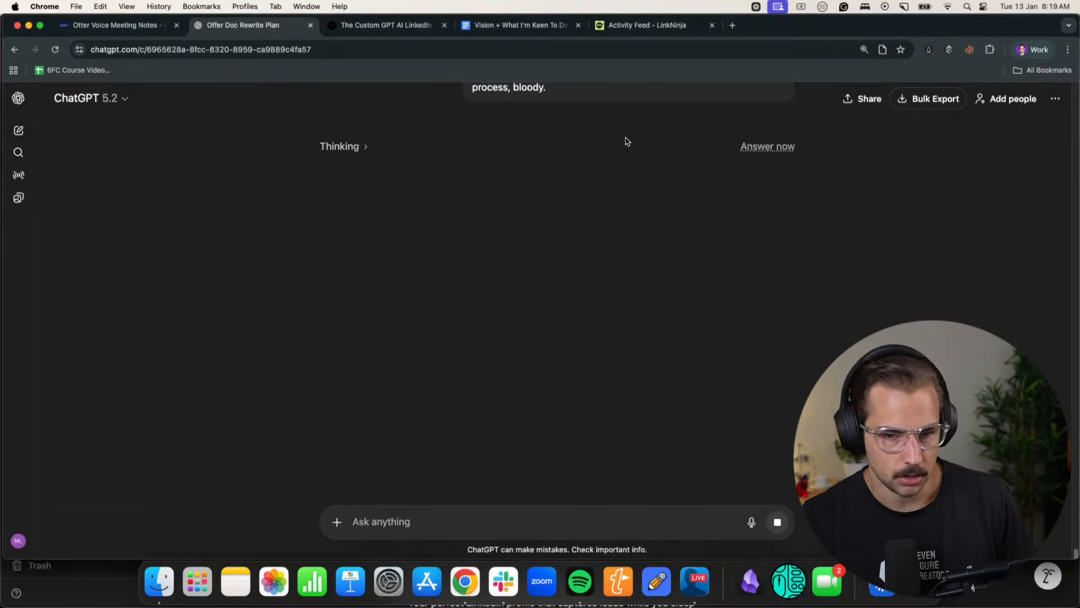
- Switch to the Chrome profile with the Calls Before Christmas offer doc and read its 90-day journey, from Week 1 to Month 3 and beyond
click(1021, 51)
click(991, 292)
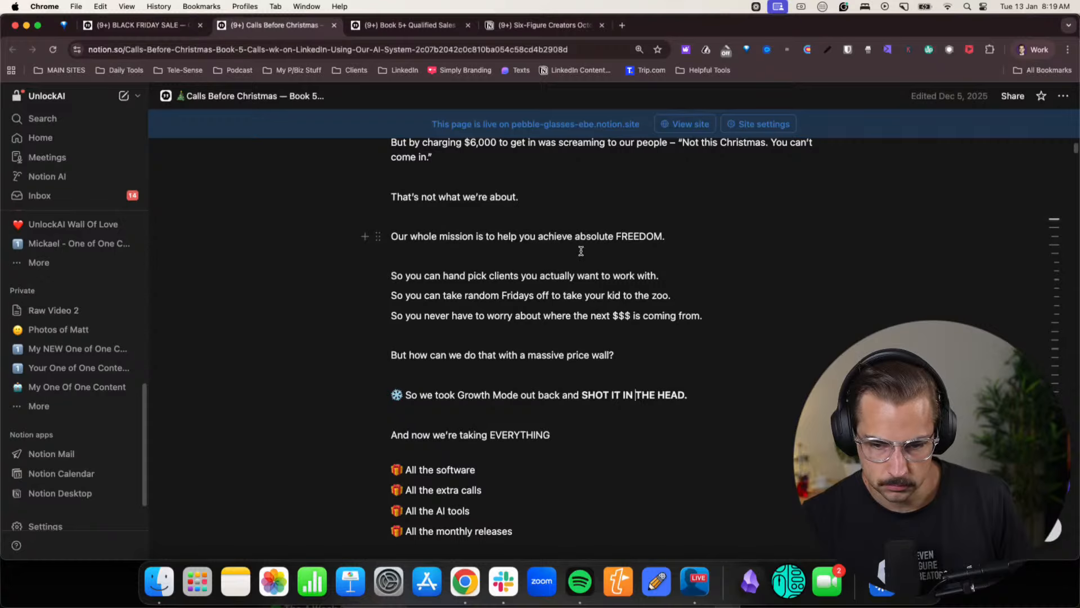
scroll(540, 270, down, 6)
drag(437, 290, 555, 294)
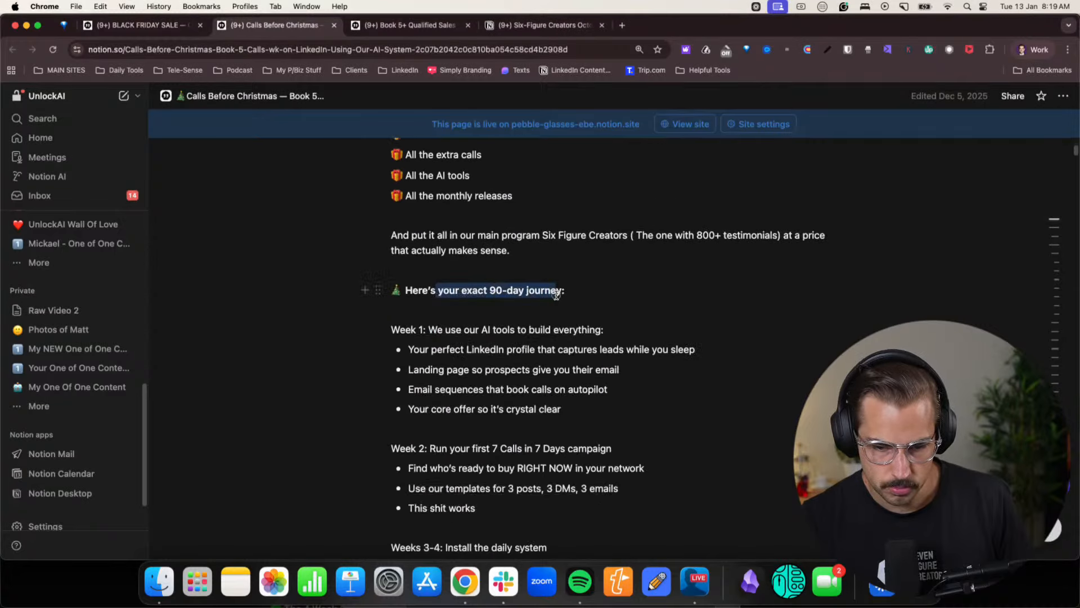
click(555, 295)
scroll(491, 298, down, 4)
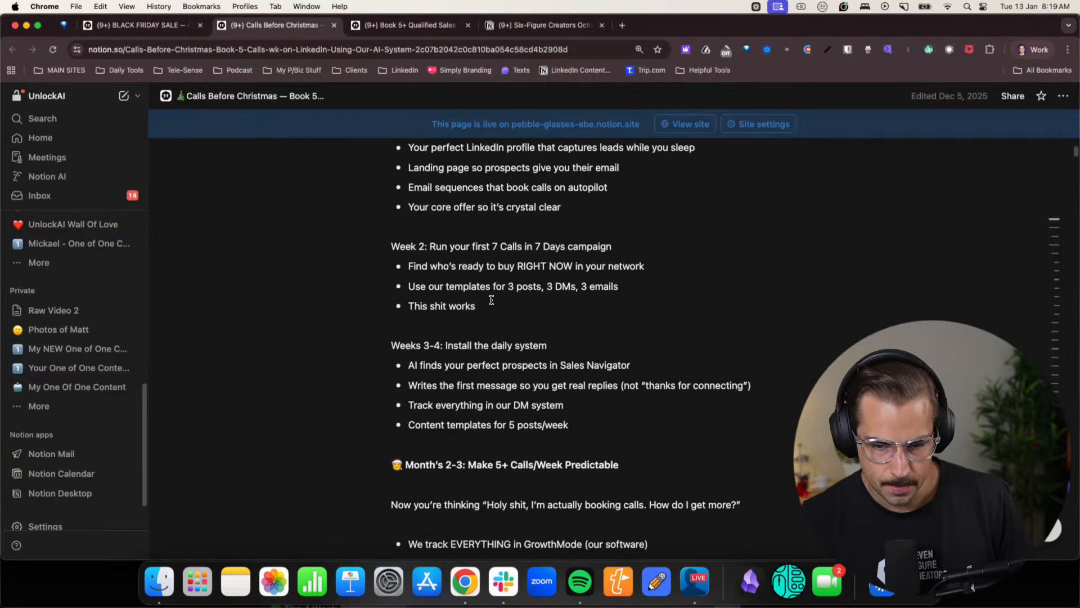
scroll(491, 300, down, 3)
drag(430, 293, 613, 293)
click(611, 294)
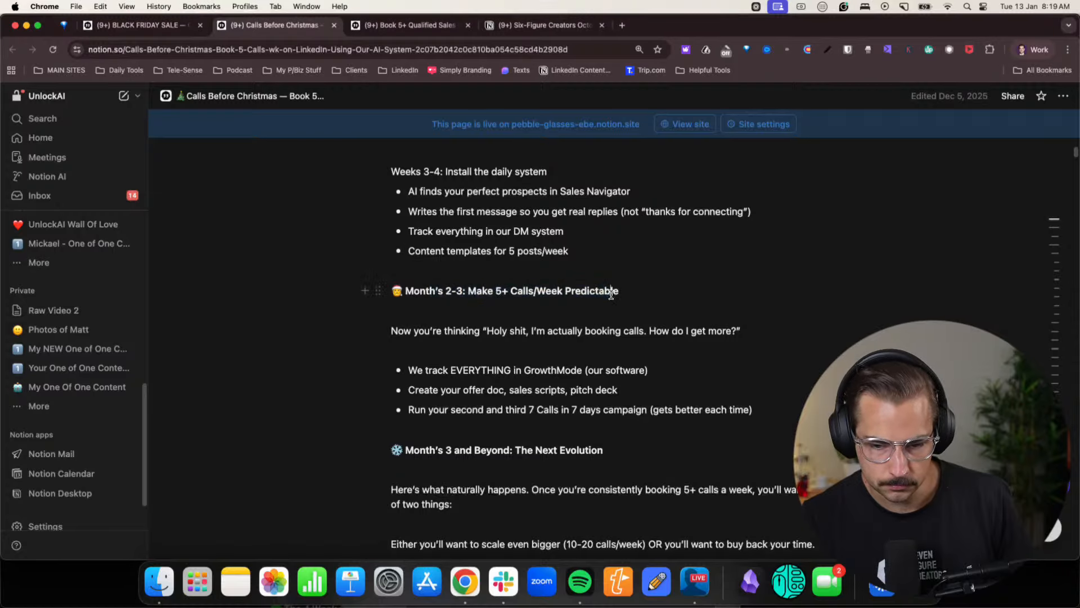
scroll(611, 294, down, 2)
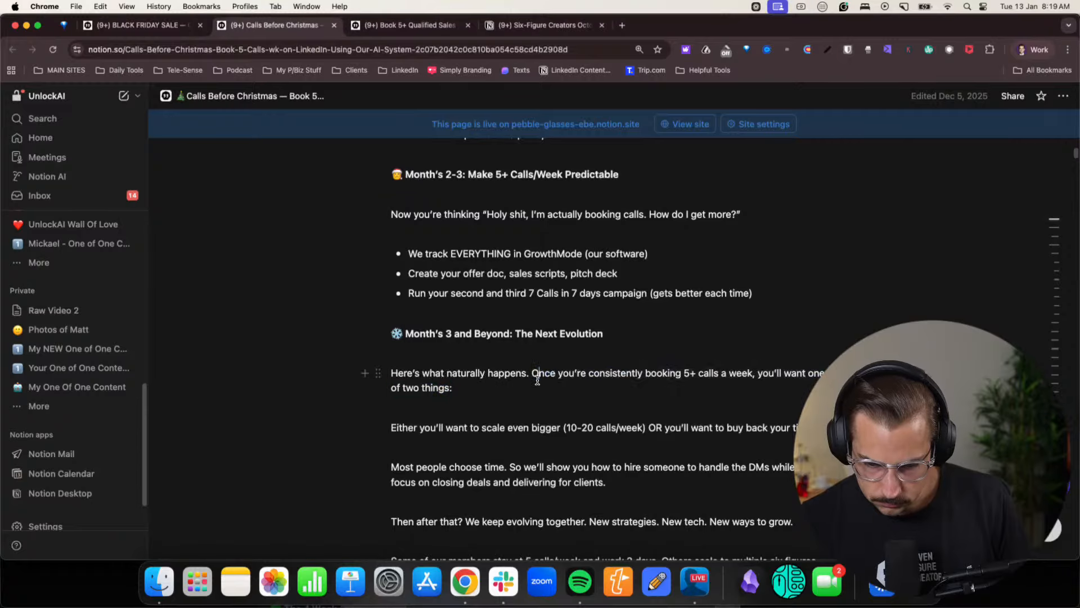
- Read the offer doc's access list, Christmas Deal pricing and December 19th start, and look back over its opening story
scroll(484, 380, down, 5)
scroll(537, 381, down, 4)
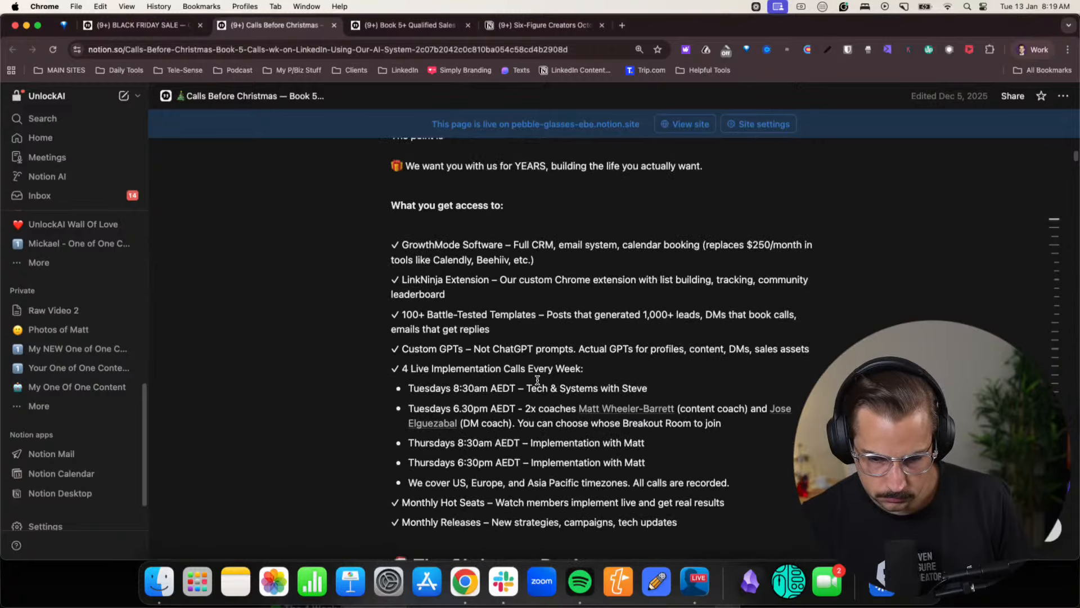
scroll(537, 380, down, 1)
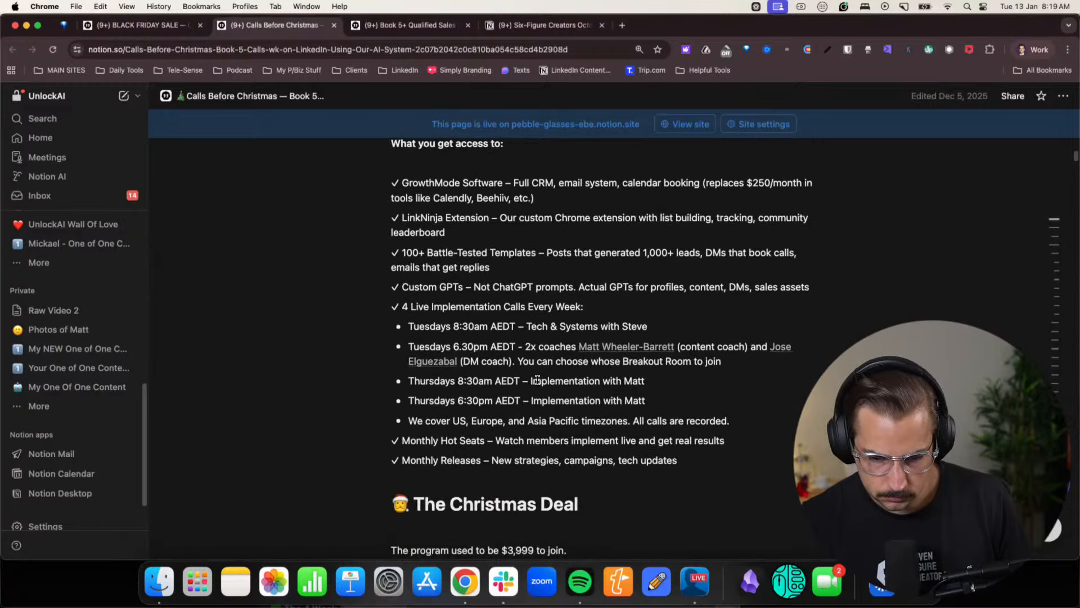
scroll(537, 380, down, 4)
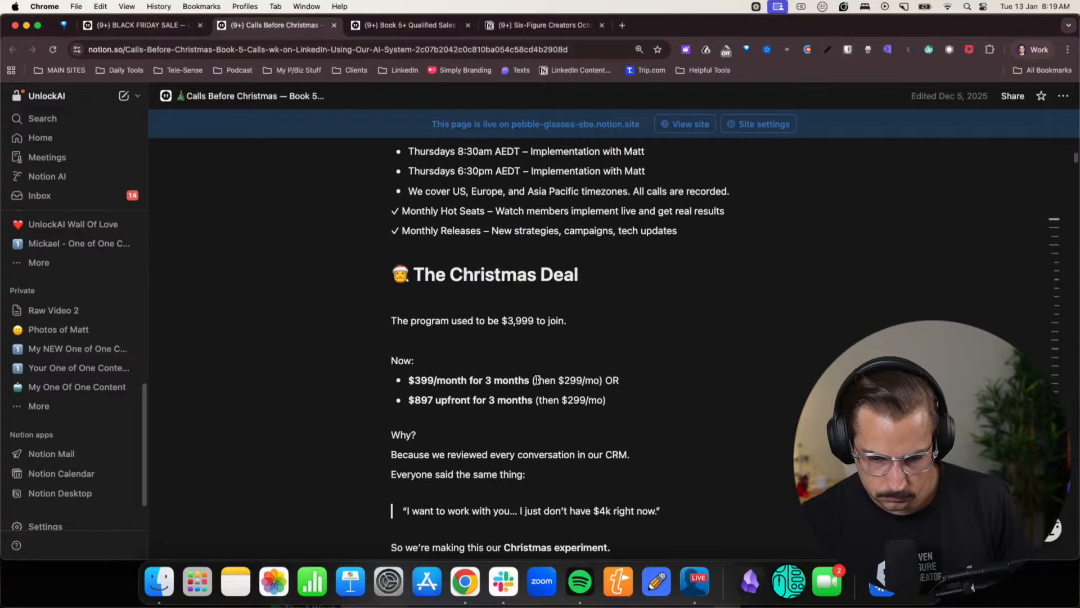
scroll(537, 381, down, 2)
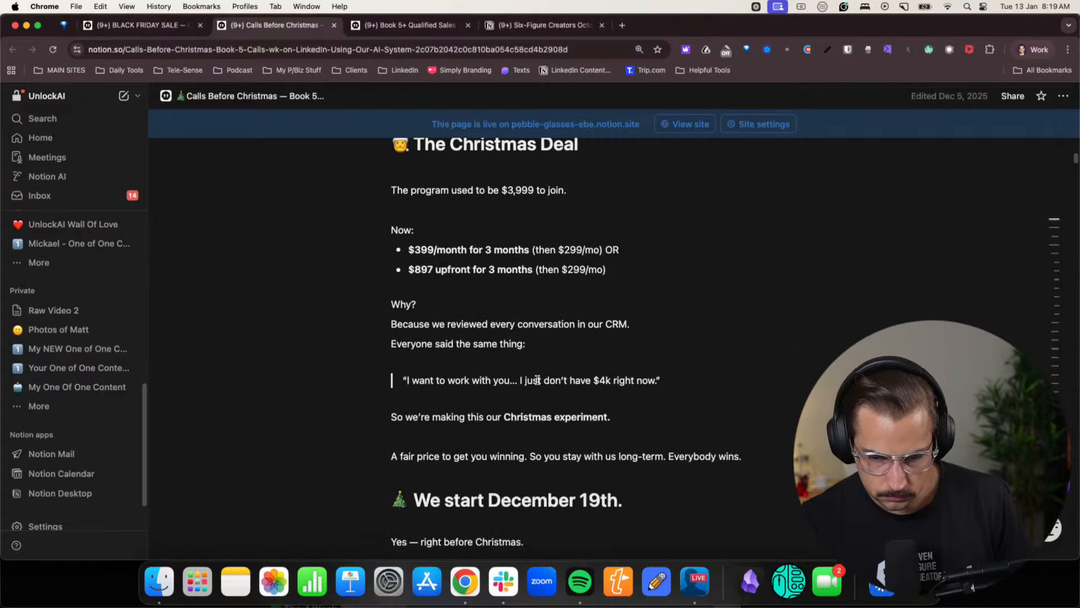
scroll(538, 380, down, 2)
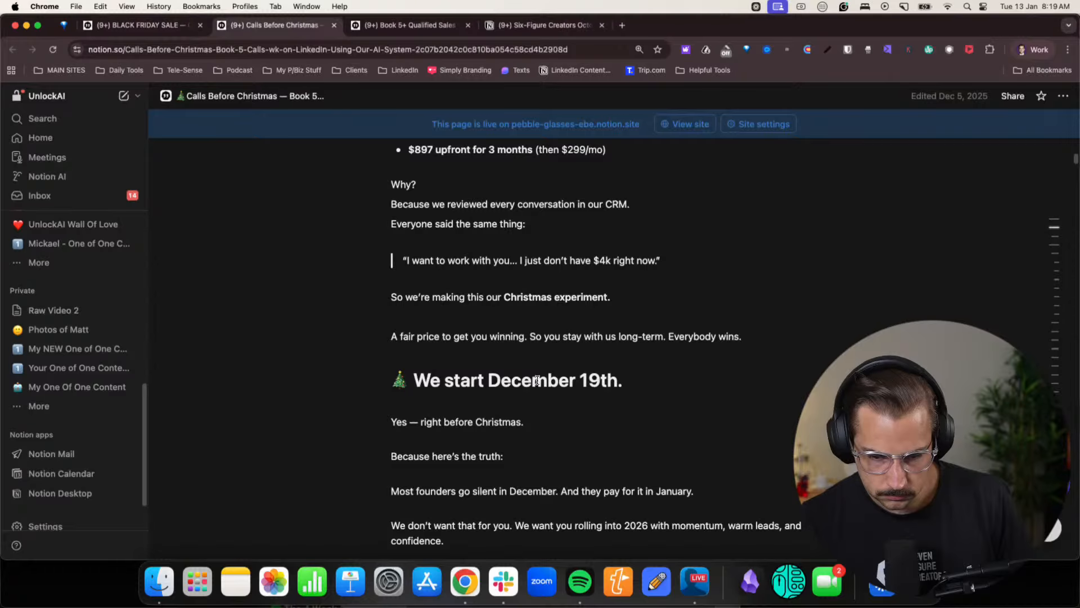
scroll(537, 380, down, 3)
scroll(559, 338, up, 15)
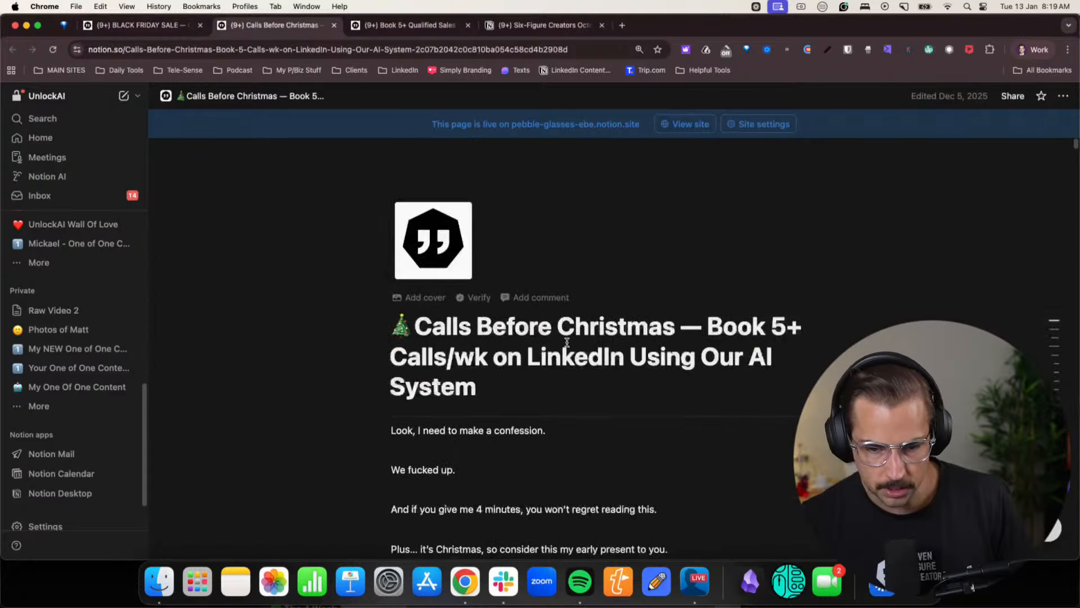
scroll(567, 343, down, 8)
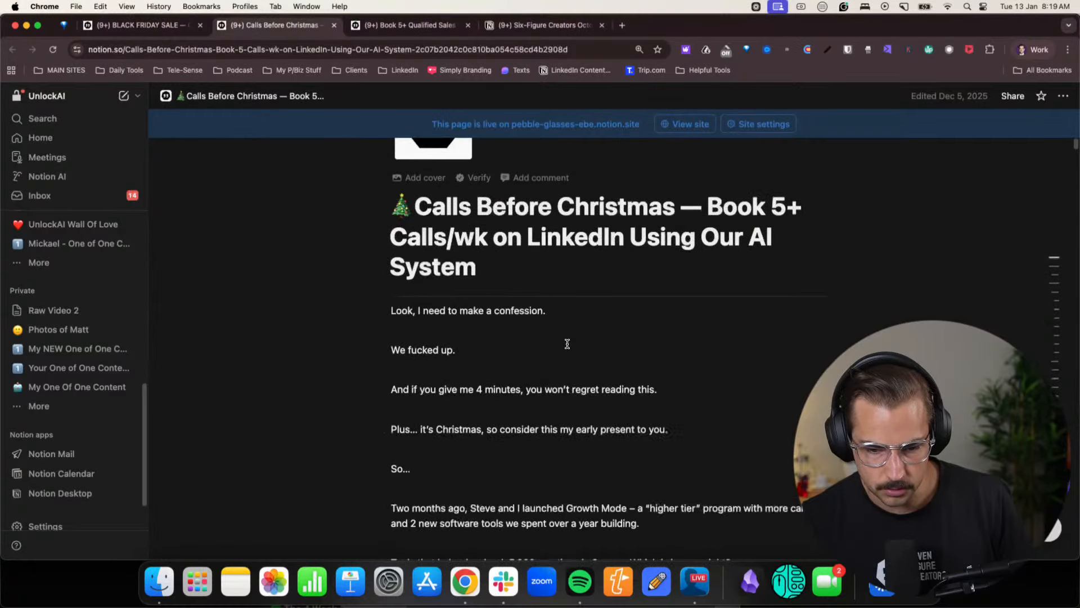
- Return to the Offer Doc Rewrite Plan chat and read the new reply's proof points on the 4-week challenge and LinkNinja leaderboard
click(1033, 49)
click(962, 302)
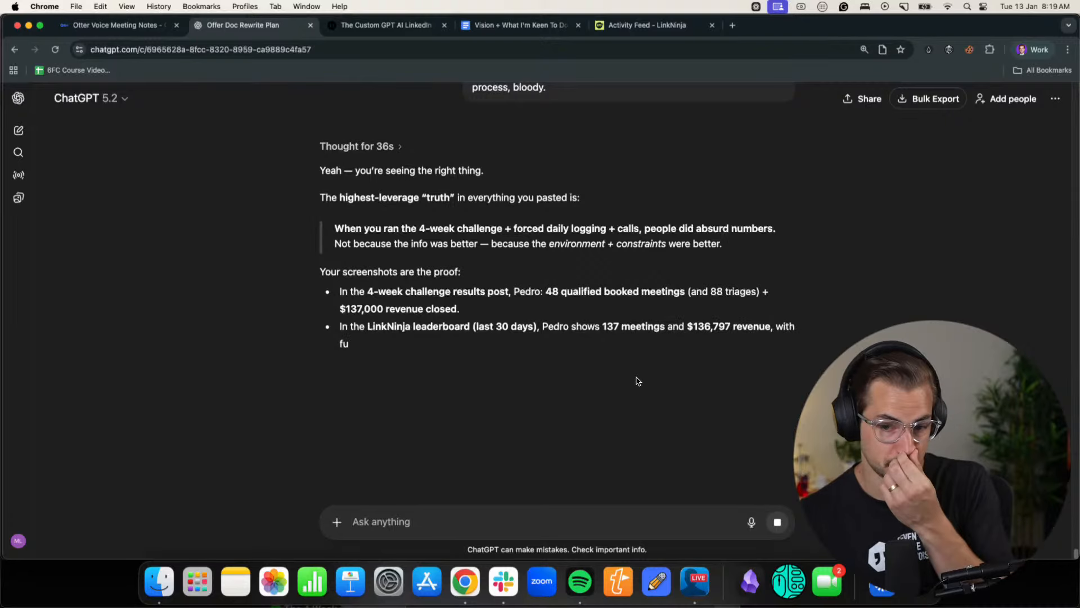
drag(380, 328, 733, 329)
click(563, 330)
click(682, 332)
scroll(492, 340, down, 2)
drag(336, 312, 520, 316)
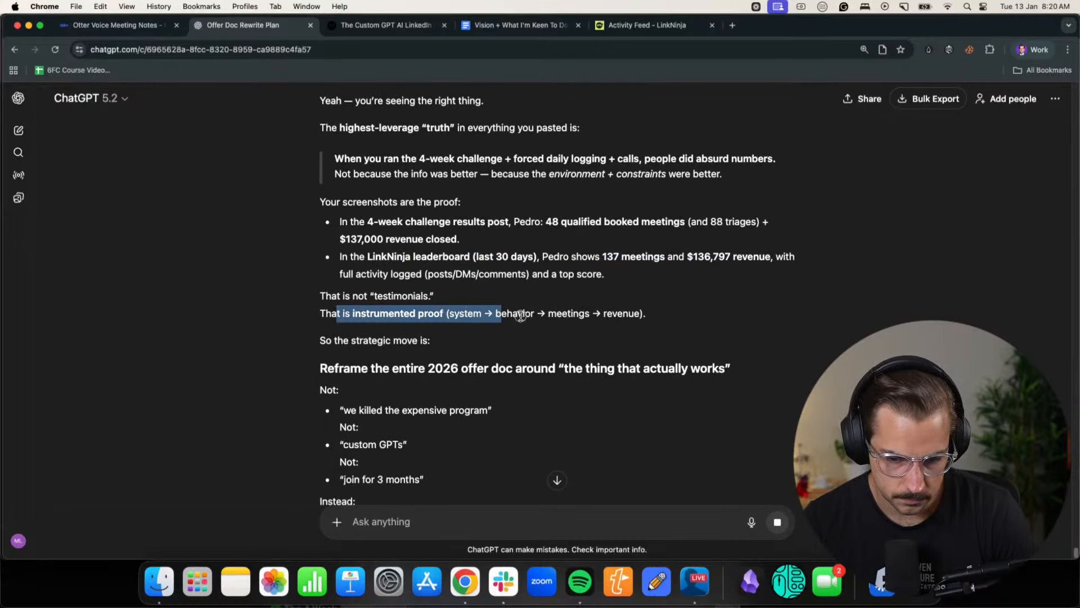
click(519, 317)
- Read the reply's advice on reframing the entire 2026 offer doc around "the thing that actually works"
scroll(478, 344, down, 2)
scroll(477, 344, down, 2)
drag(372, 236, 693, 237)
click(680, 236)
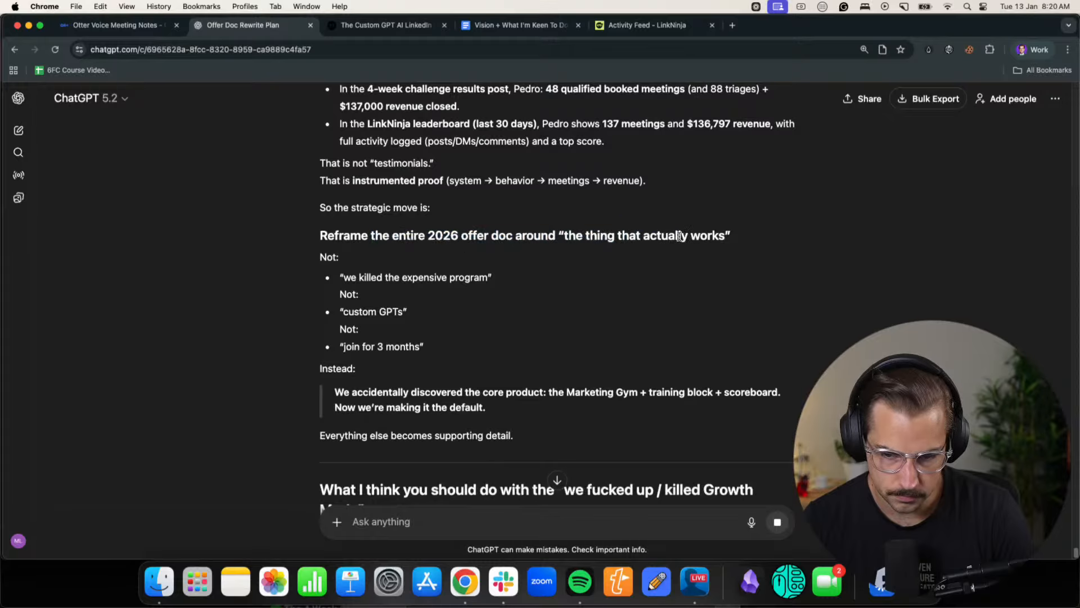
drag(353, 277, 479, 277)
click(478, 278)
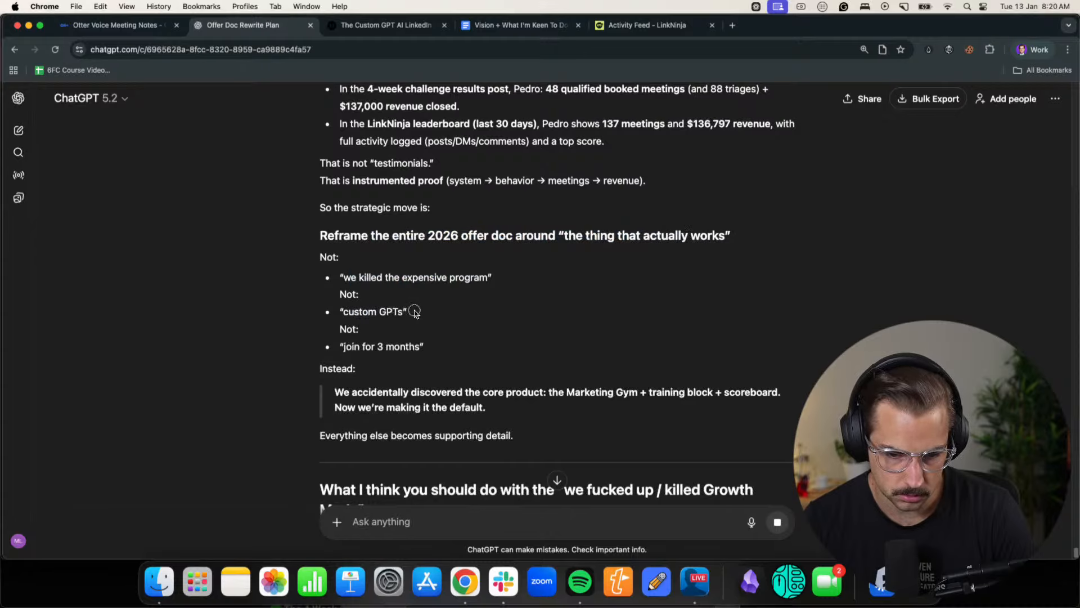
drag(335, 392, 562, 392)
click(562, 392)
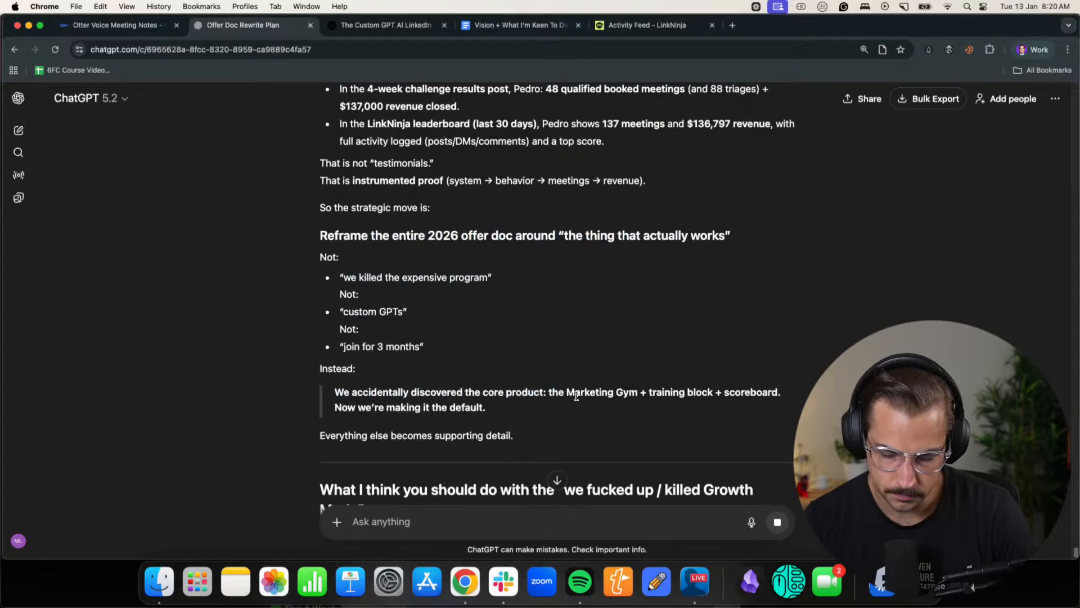
- Read the reply's core-product statement on the Marketing Gym, training block and scoreboard, and the heading on the killed Growth Mode story
drag(695, 392, 762, 392)
click(762, 392)
drag(336, 407, 469, 407)
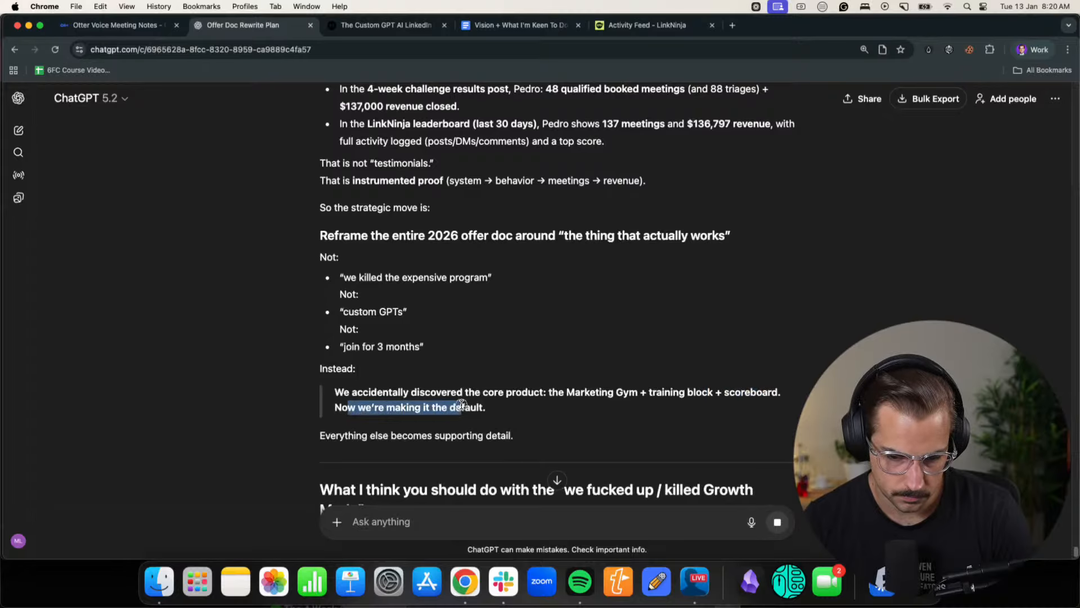
click(469, 407)
scroll(407, 390, down, 4)
drag(321, 373, 729, 373)
click(729, 373)
scroll(564, 378, down, 2)
scroll(565, 379, down, 3)
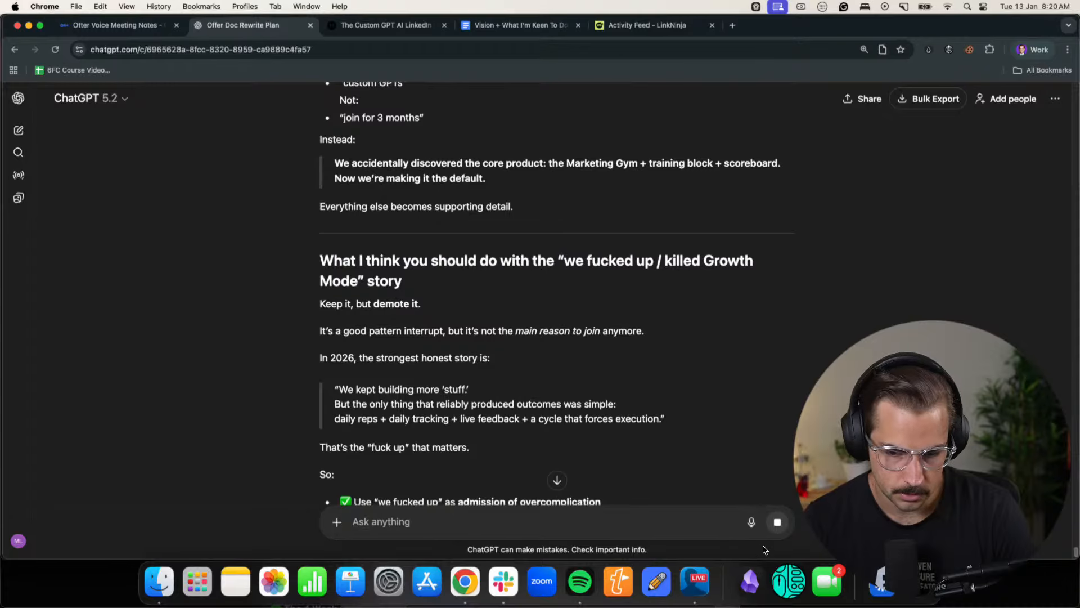
- Resume the paused Otter recording and return to the Offer Doc Rewrite Plan chat to read the advice on demoting the Growth Mode story
click(751, 521)
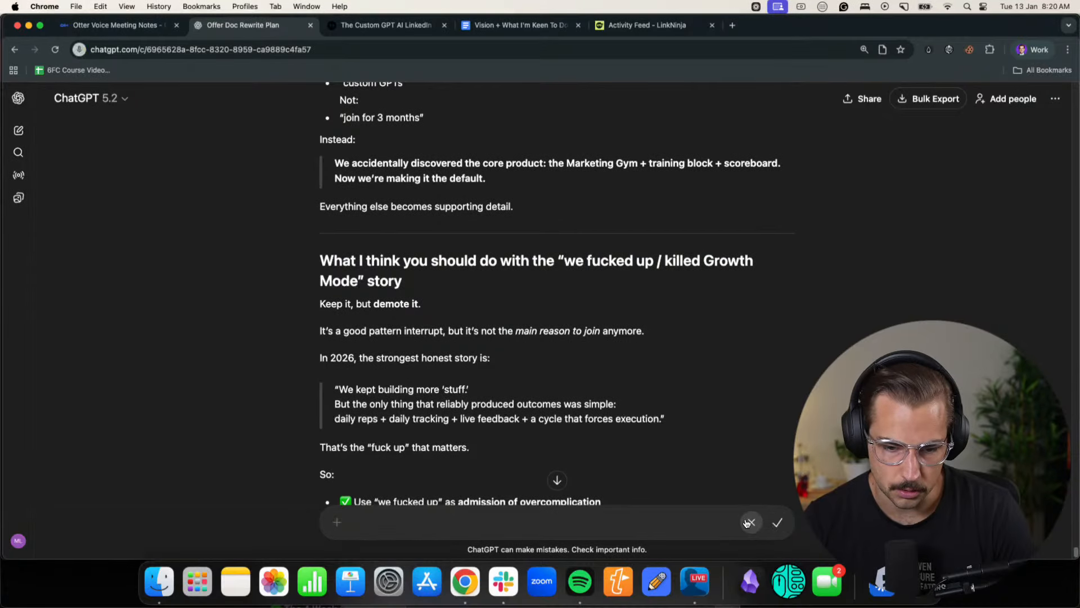
click(126, 25)
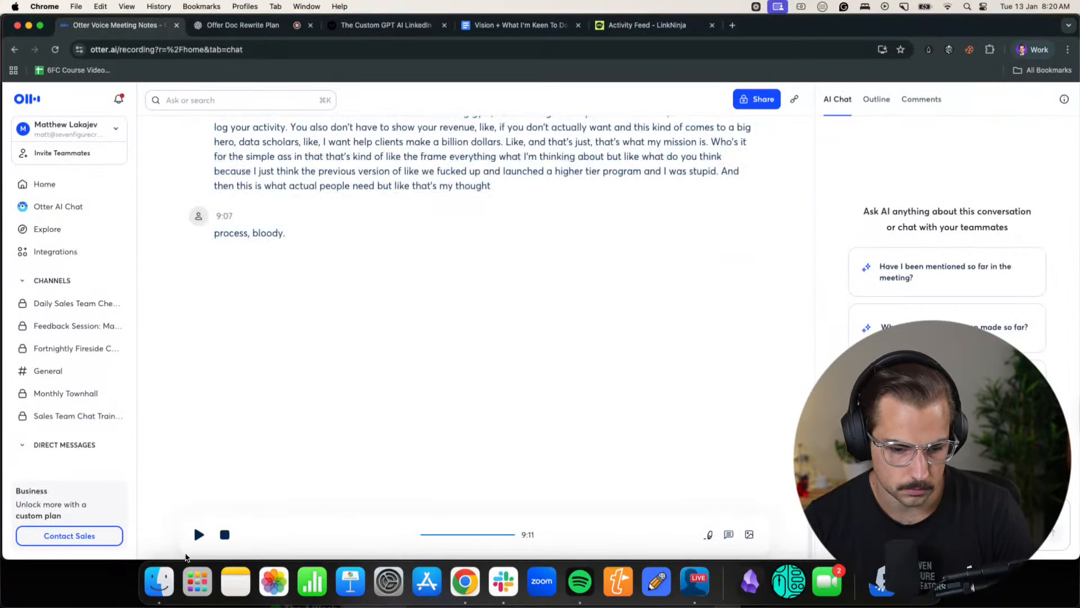
click(199, 535)
click(242, 26)
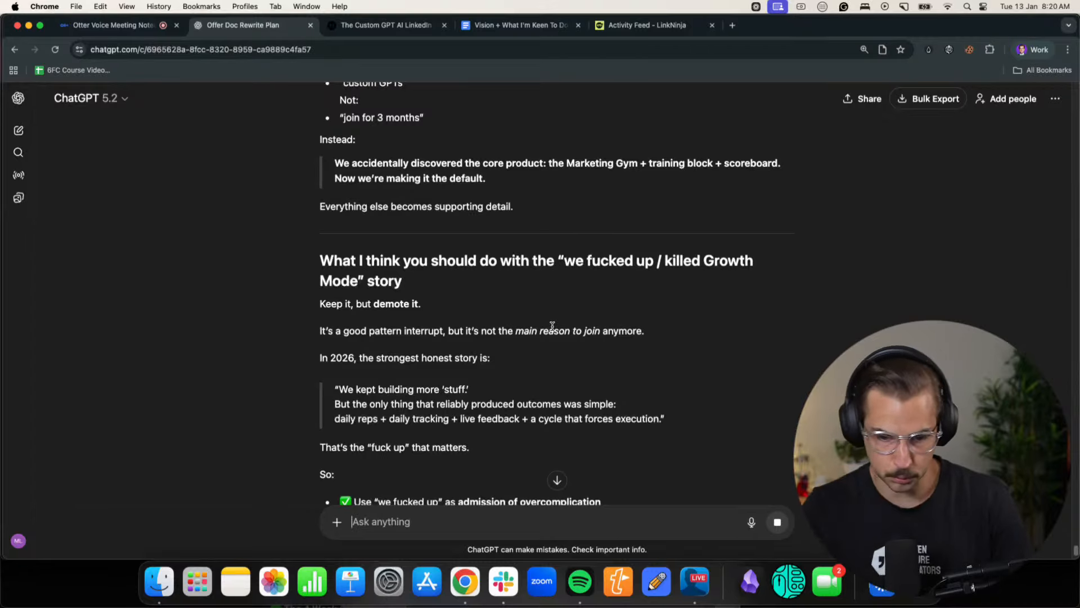
scroll(545, 335, down, 1)
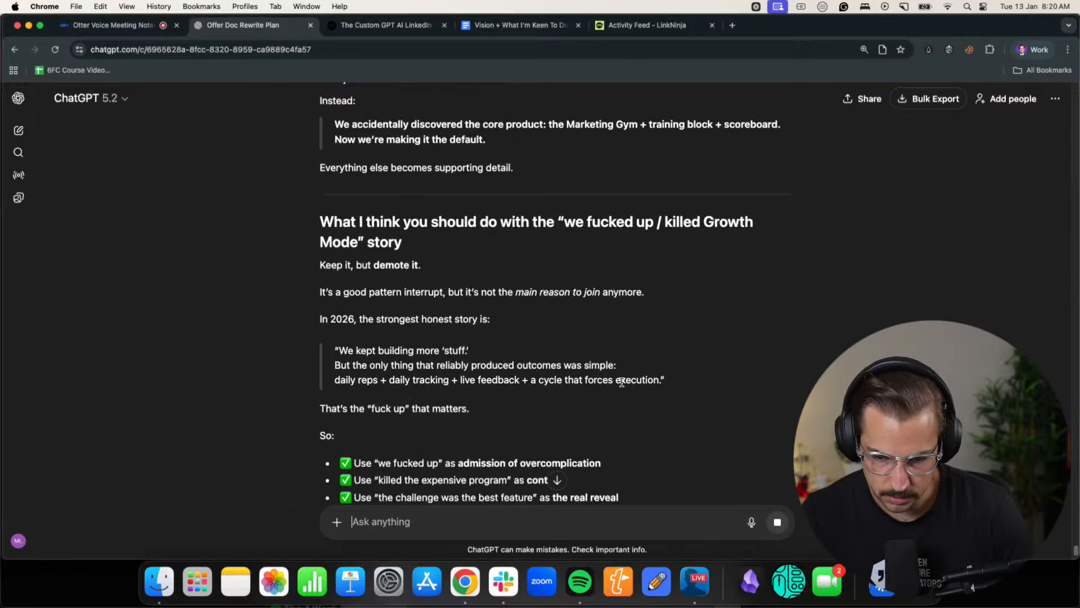
scroll(635, 382, down, 1)
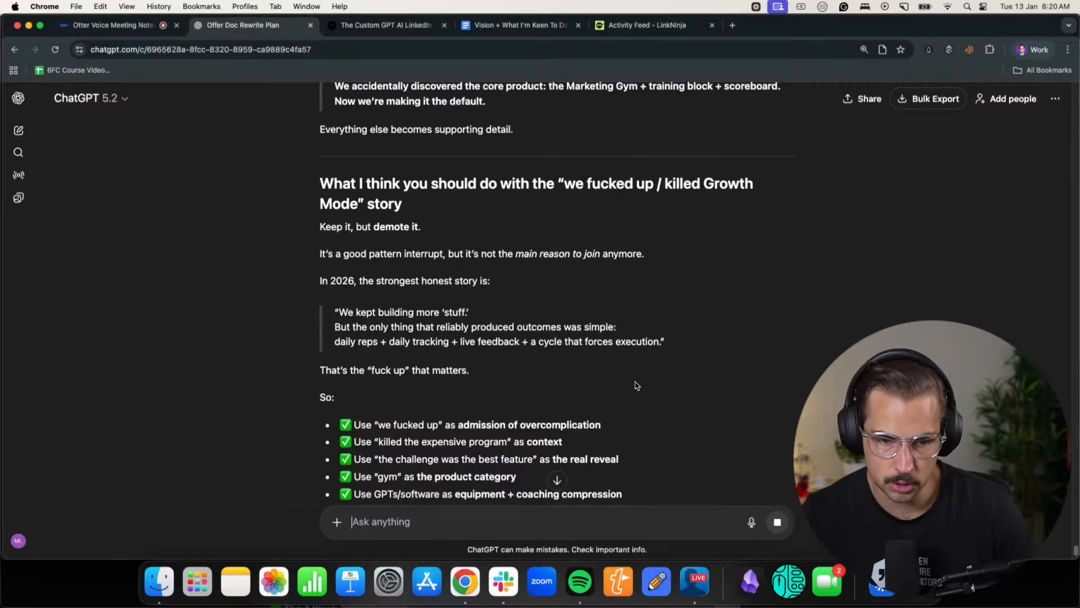
- Switch to the Chrome profile with the Six Figure Creators community, close the challenge results post and look through the Classroom's monthly courses
click(1033, 49)
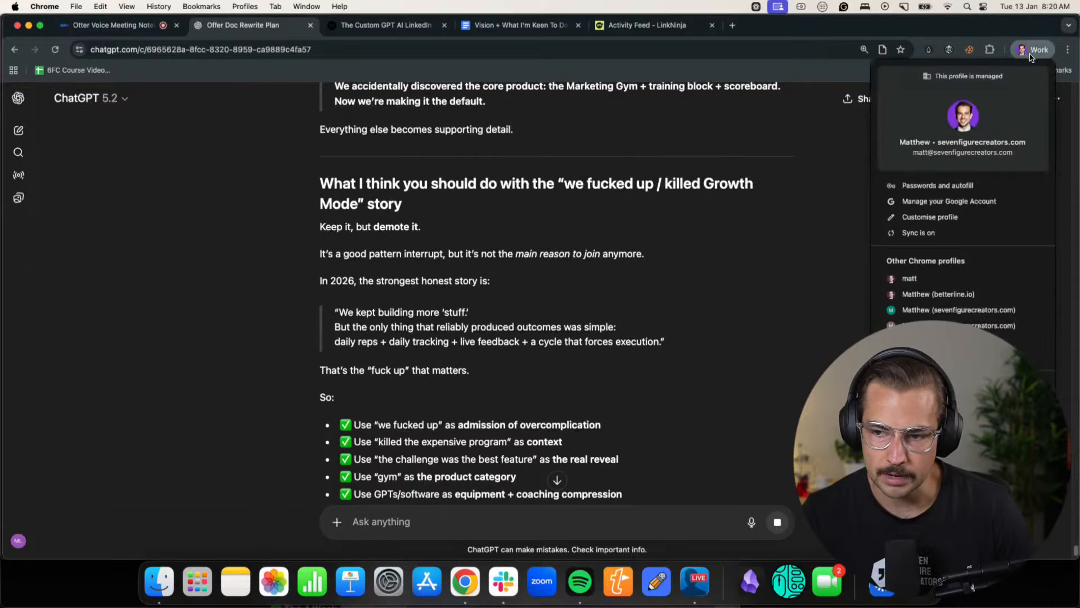
click(956, 306)
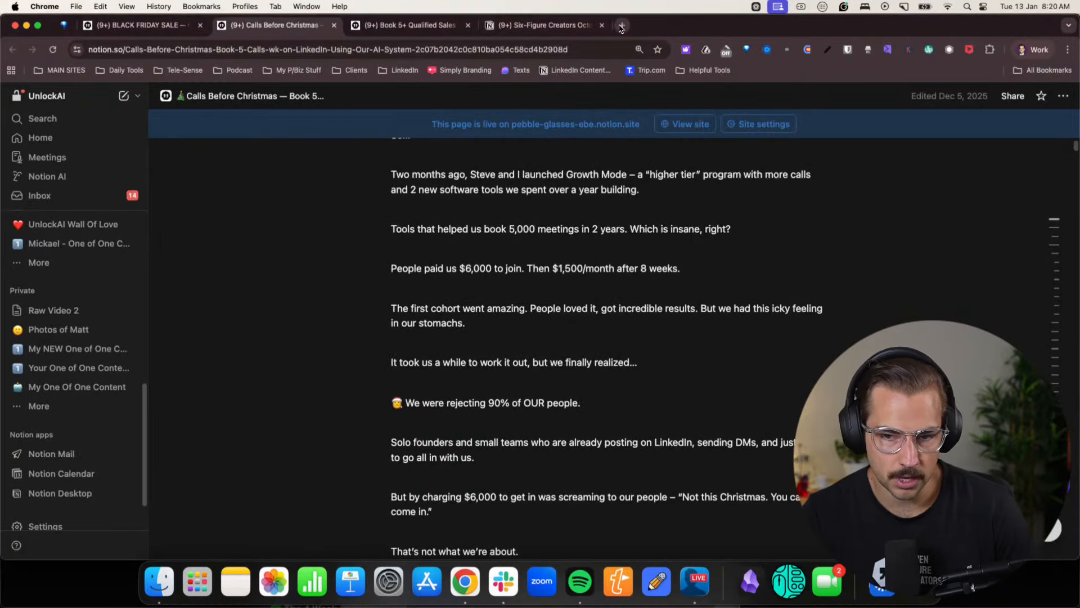
click(1033, 49)
click(973, 341)
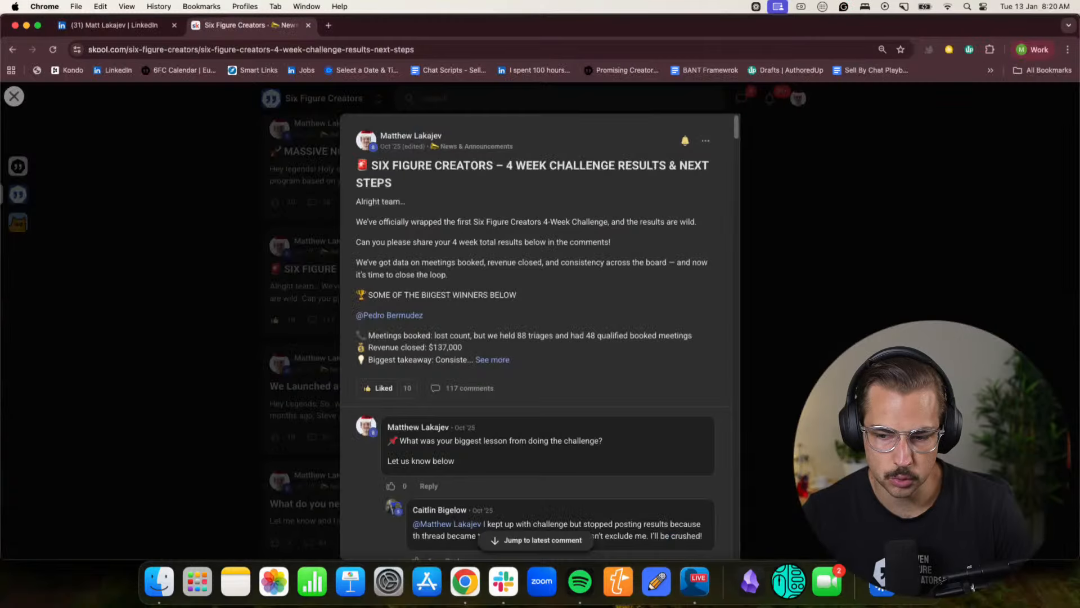
click(212, 277)
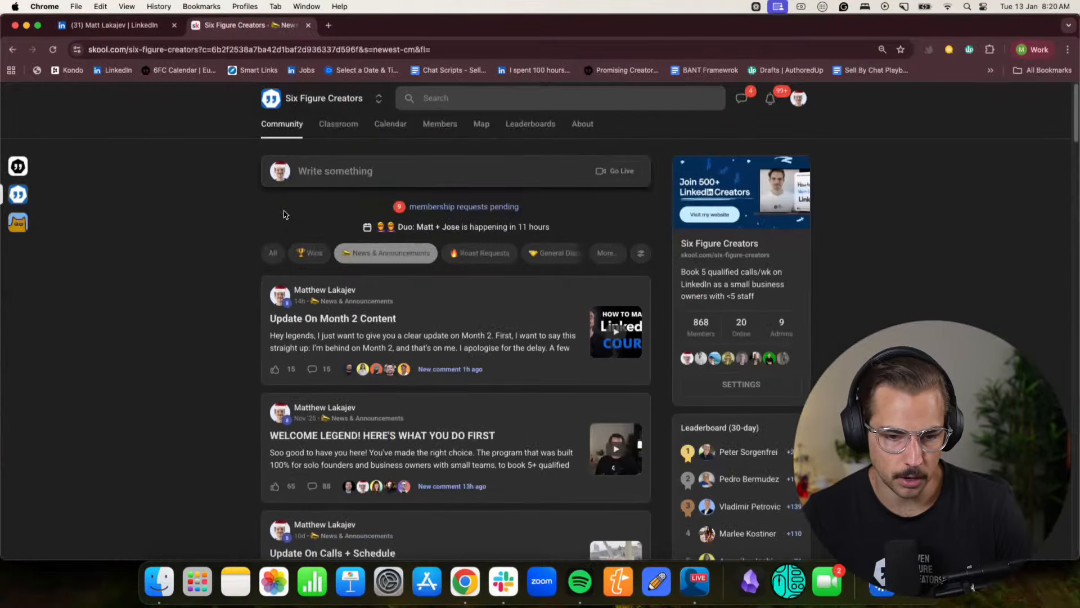
scroll(352, 432, down, 4)
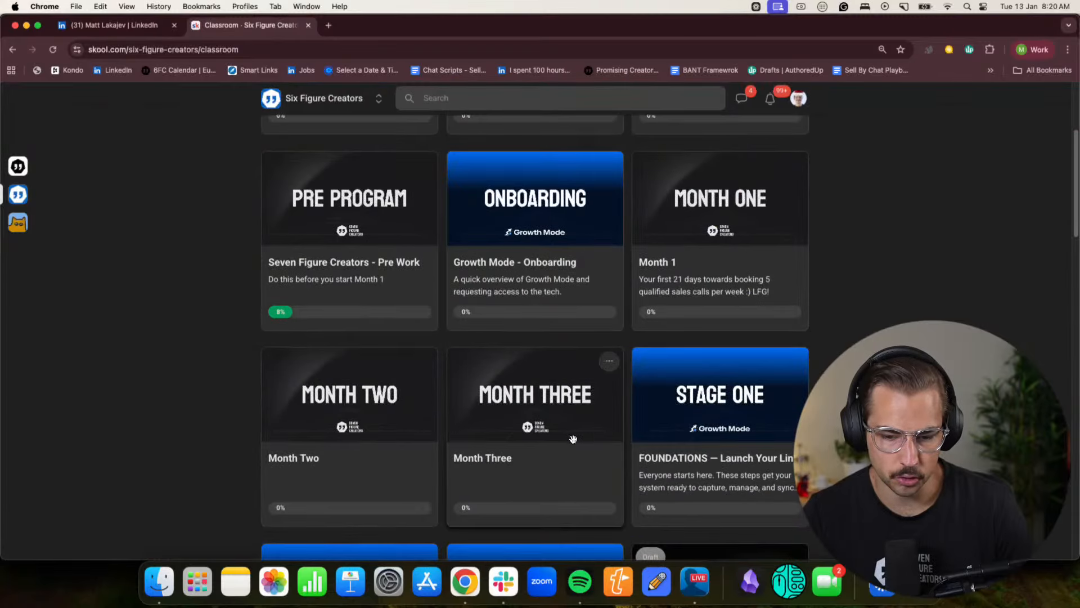
scroll(569, 436, up, 4)
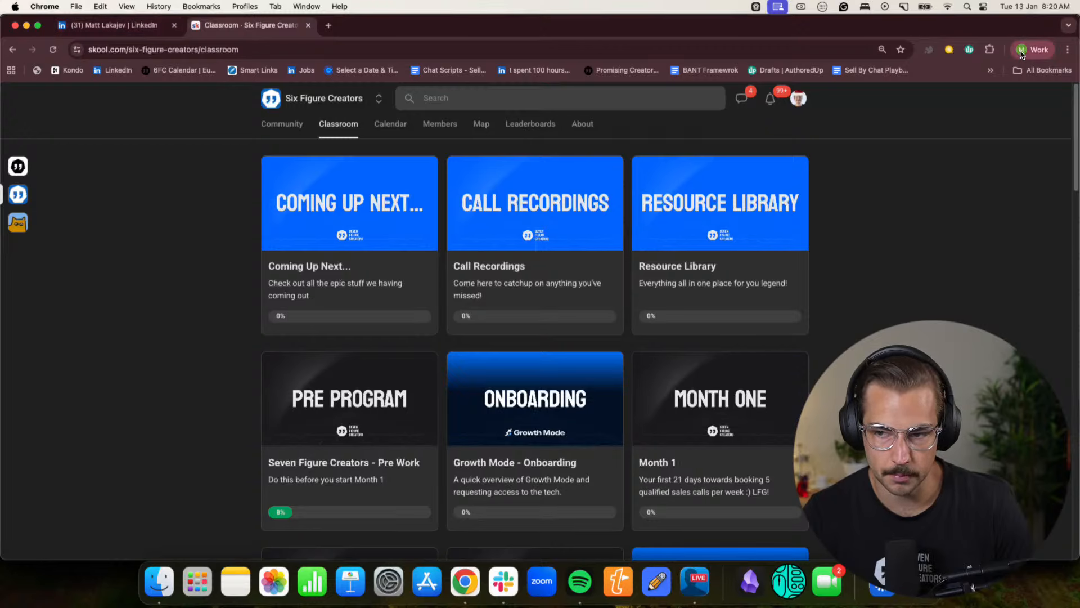
- Check the LinkedIn notifications and the live event "How I write an Offer Doc that's made me $5,000,000", and return to the home feed
click(112, 25)
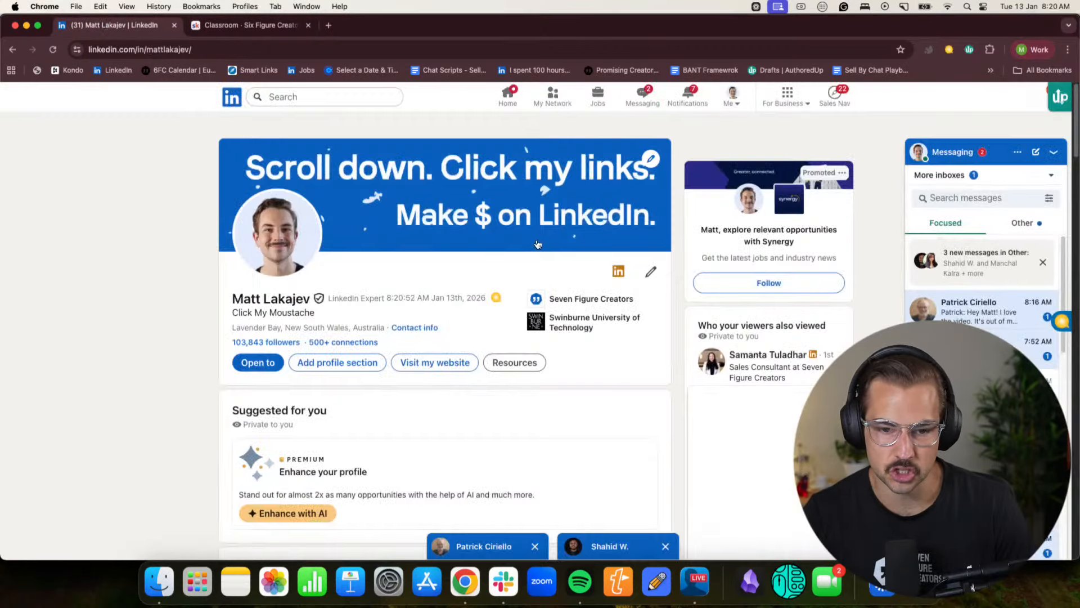
click(679, 101)
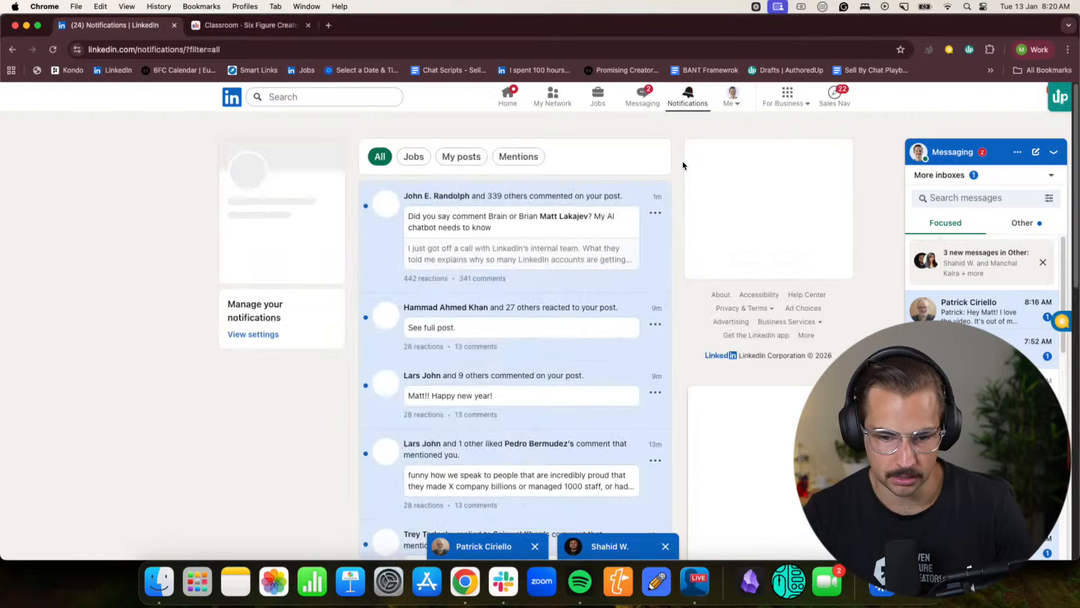
click(507, 97)
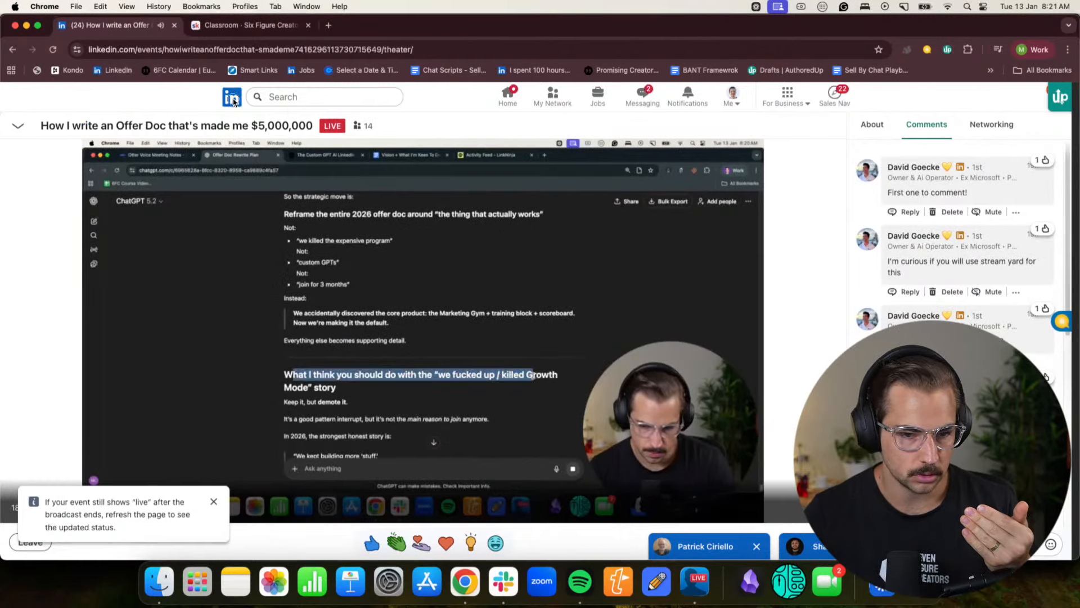
click(507, 97)
- Glance at the Calls Before Christmas offer doc's opening story and return to the Chrome profile with the Offer Doc Rewrite Plan chat
click(1071, 52)
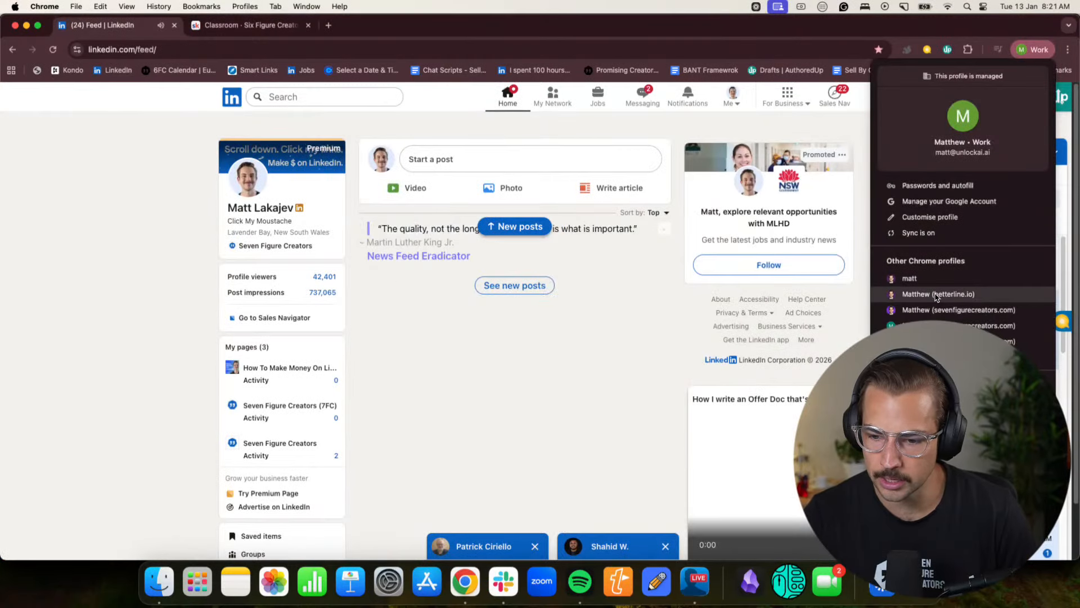
click(937, 301)
scroll(599, 331, down, 2)
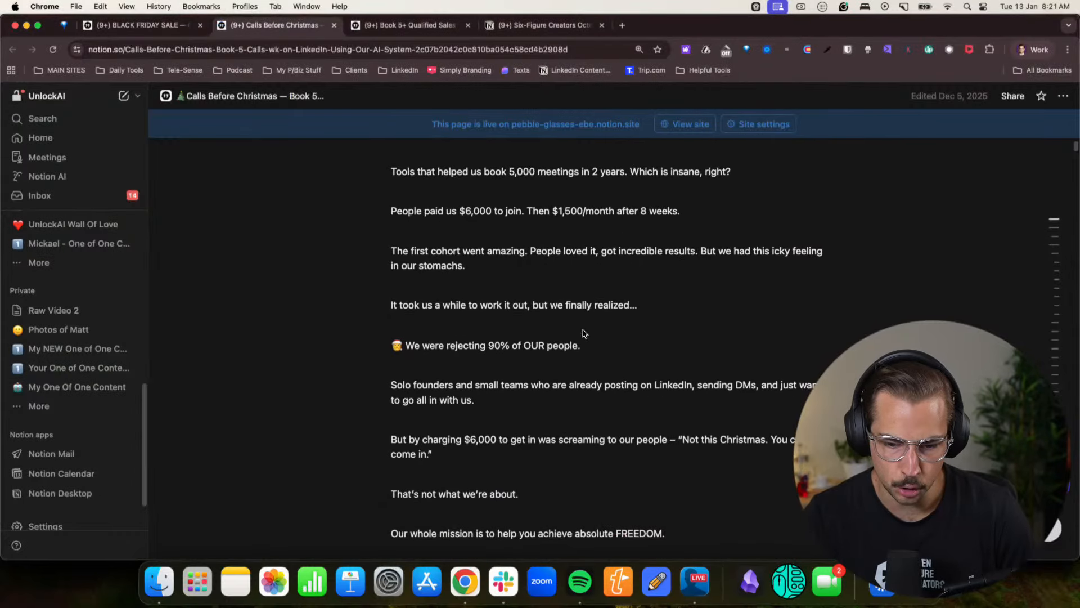
click(1019, 52)
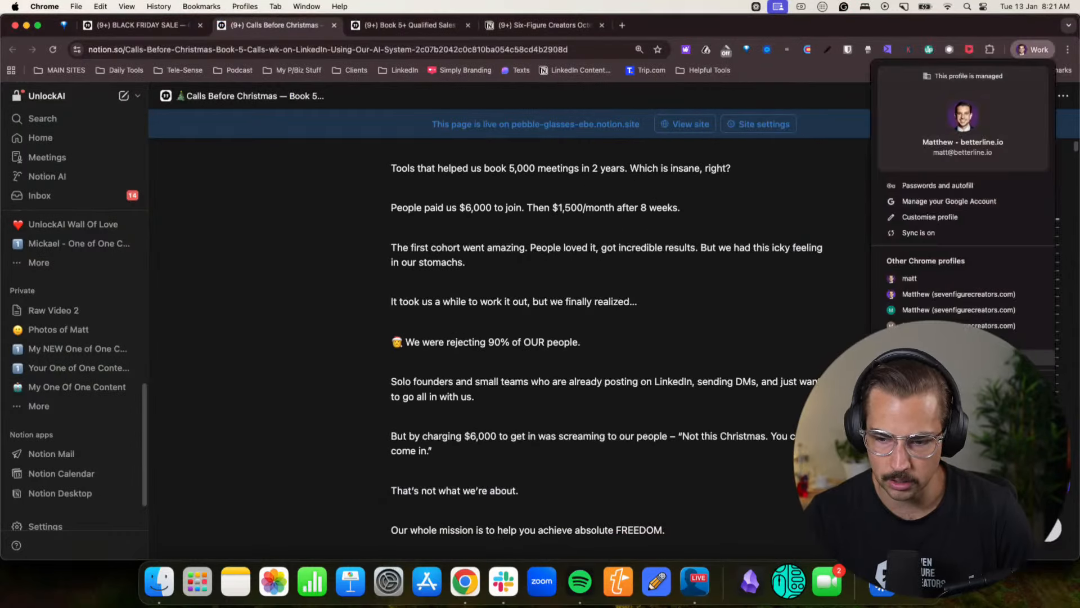
click(934, 295)
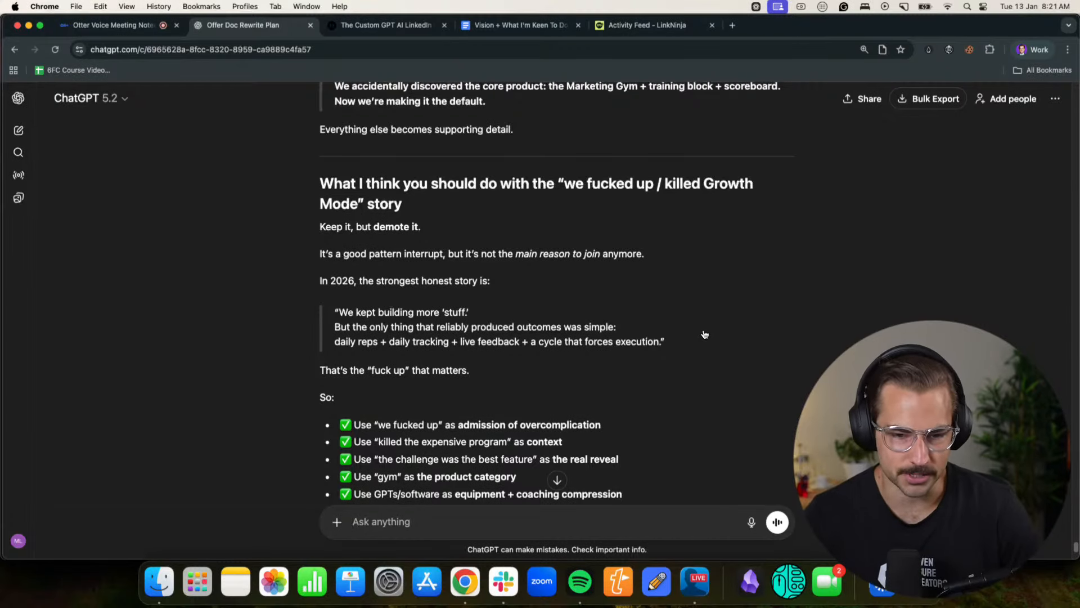
scroll(704, 334, down, 1)
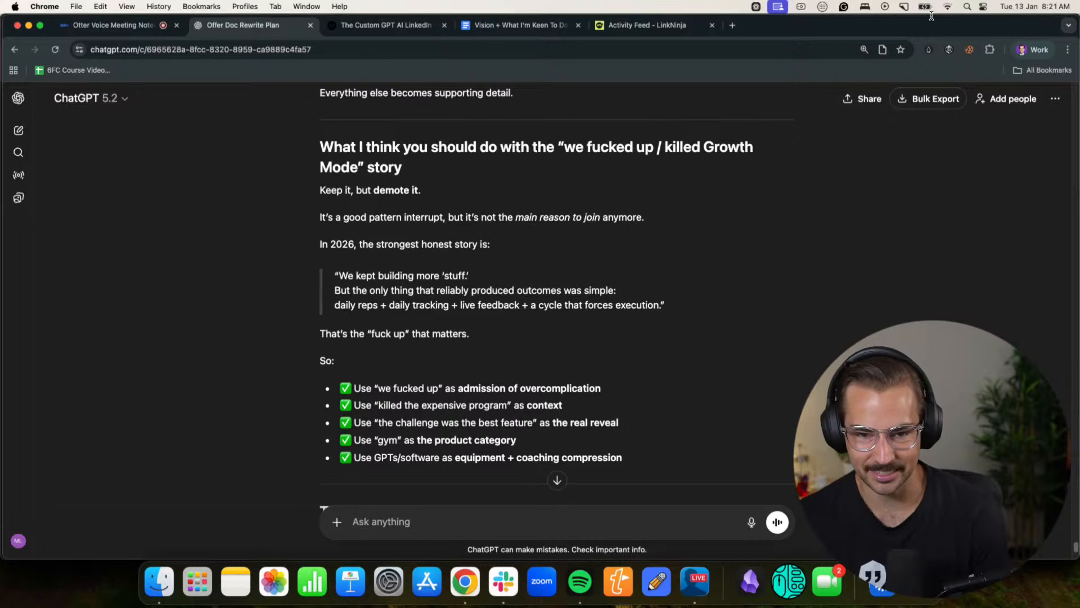
- Check the LinkedIn feed in the other Chrome profile and return to the ChatGPT conversation
click(1032, 50)
click(1018, 341)
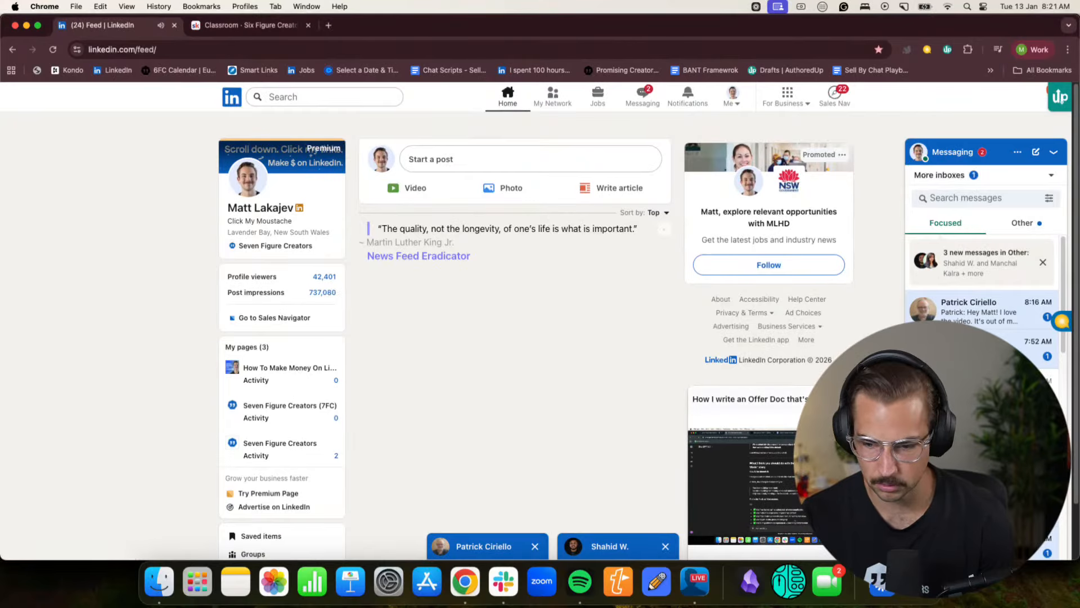
click(1033, 49)
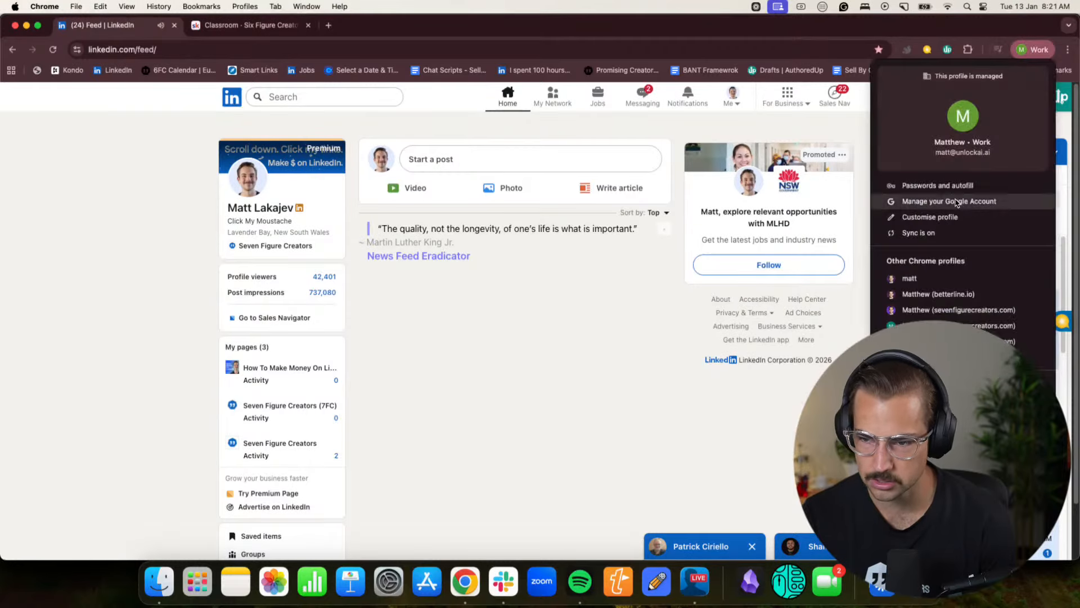
click(990, 311)
- Read the reply's suggested uses for the "we fucked up" story and "The clean 2026 framing (one thing only)" section
scroll(614, 338, down, 2)
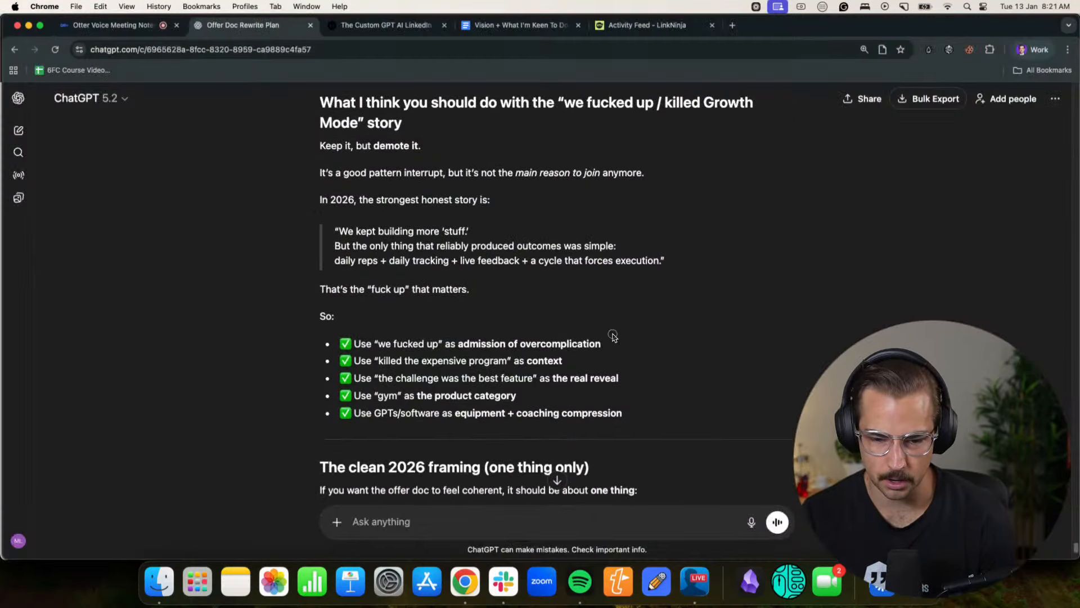
scroll(421, 326, down, 8)
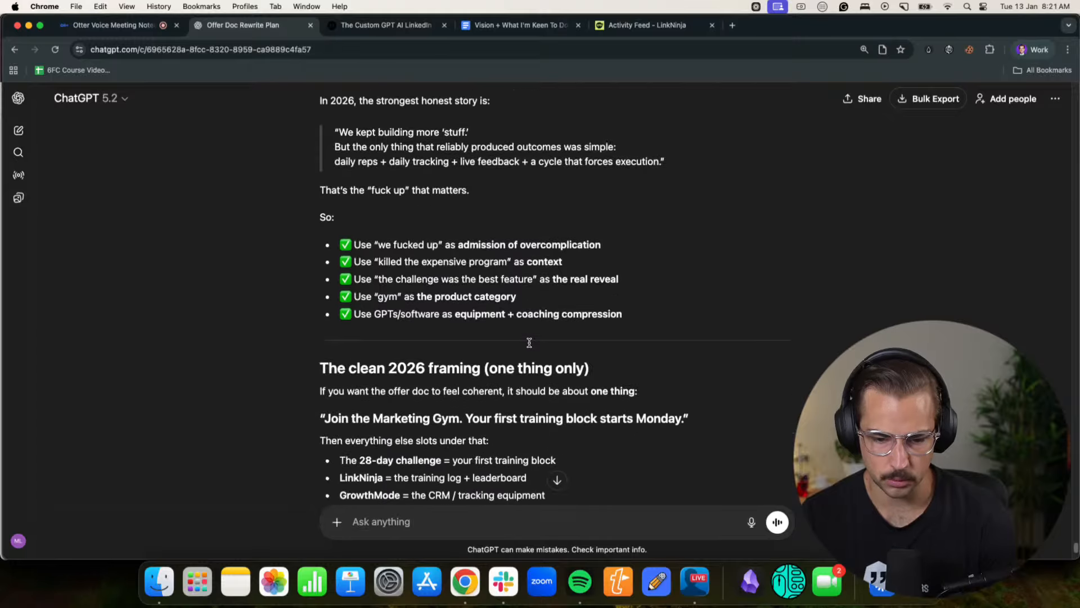
drag(352, 292, 642, 291)
click(633, 291)
click(644, 294)
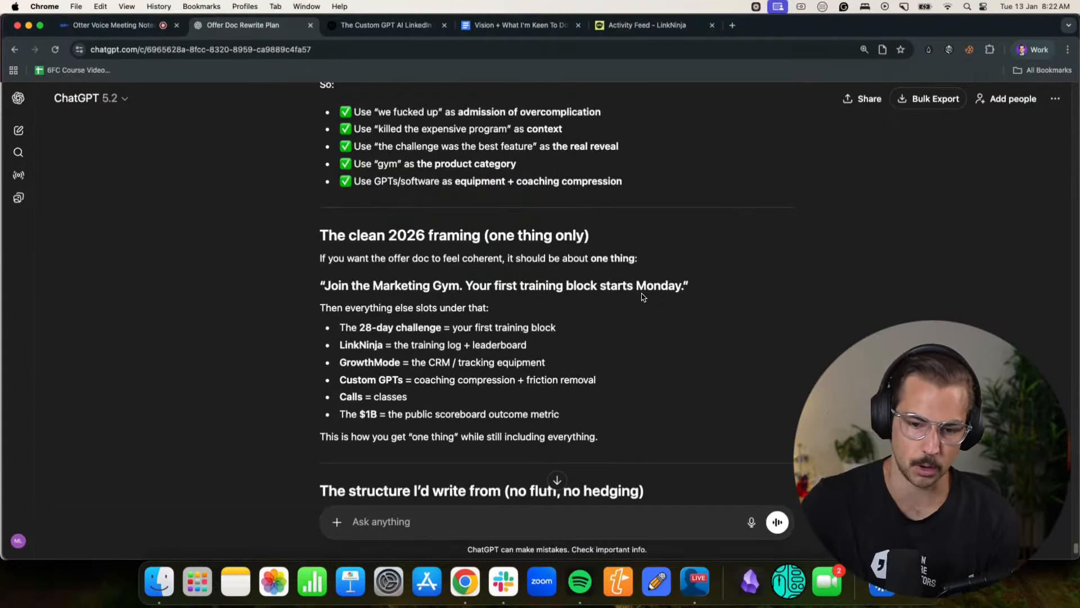
click(1027, 54)
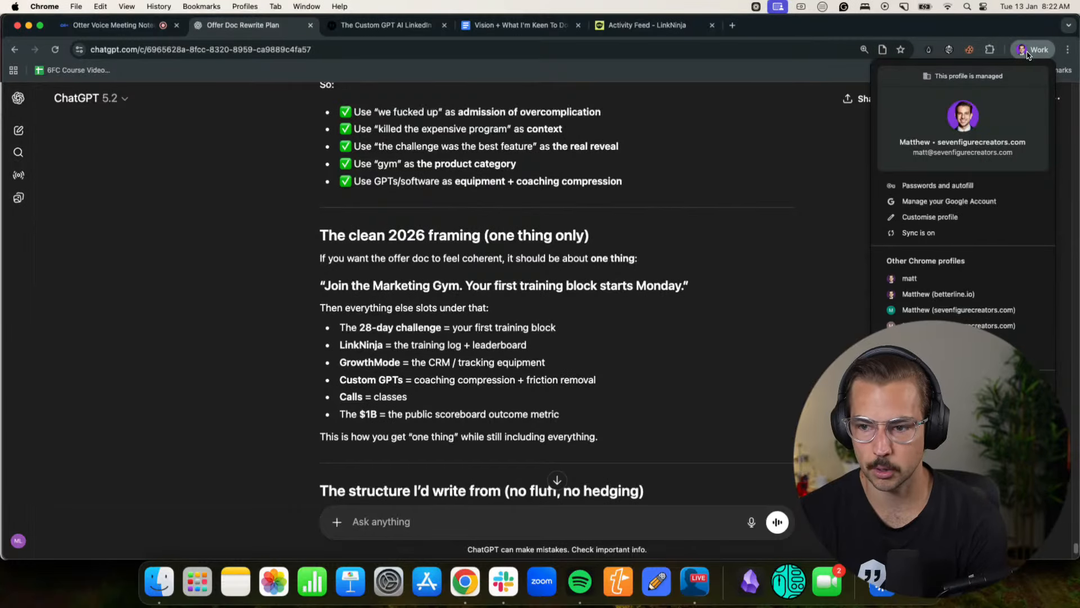
click(593, 388)
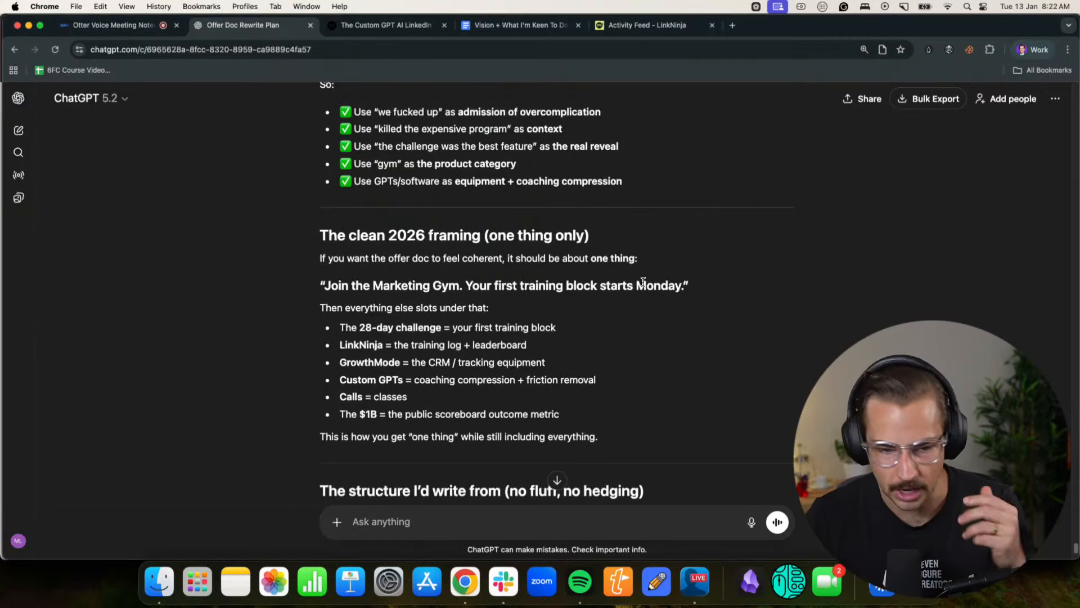
- Read how the 28-day challenge, LinkNinja, GrowthMode, Custom GPTs and calls fit under the Marketing Gym framing
scroll(685, 332, down, 1)
scroll(685, 332, down, 2)
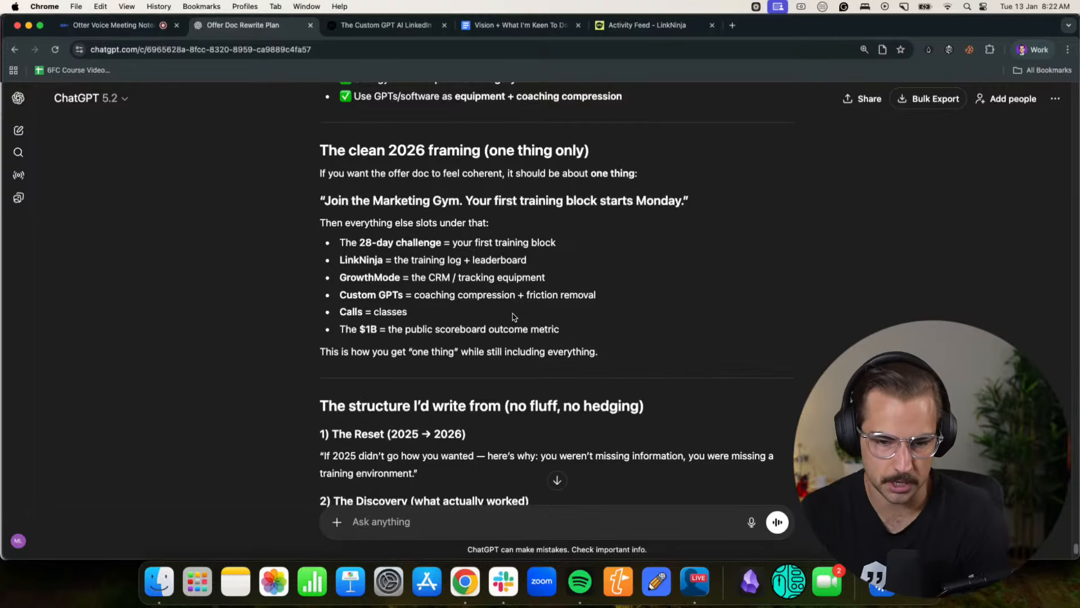
drag(405, 295, 596, 302)
click(599, 305)
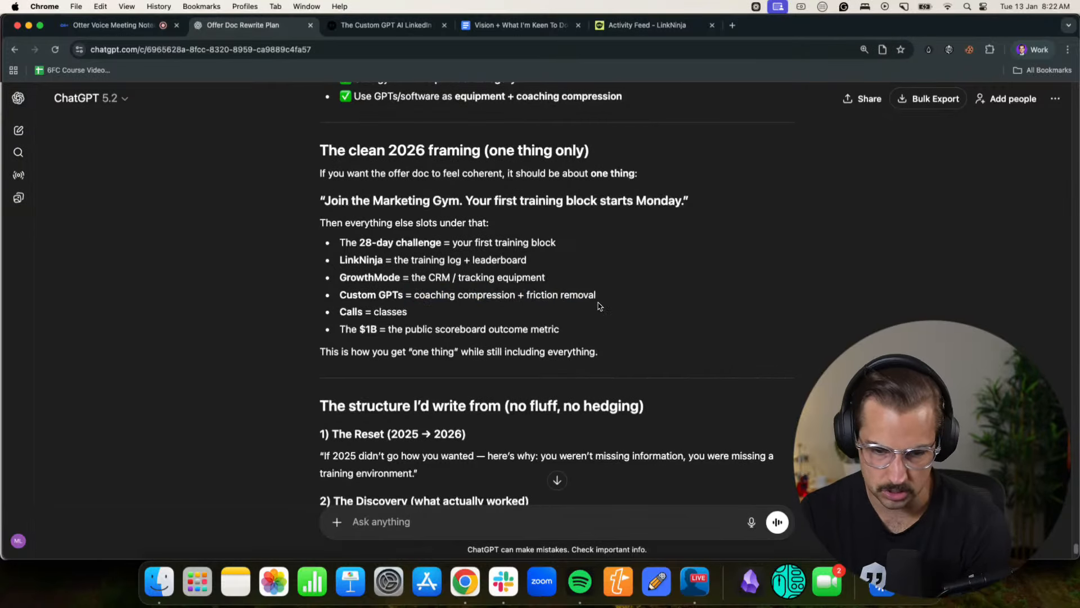
- Read "The Reset" and "The Discovery" sections of the reply's proposed offer doc structure, including where to place the proof
scroll(599, 306, down, 3)
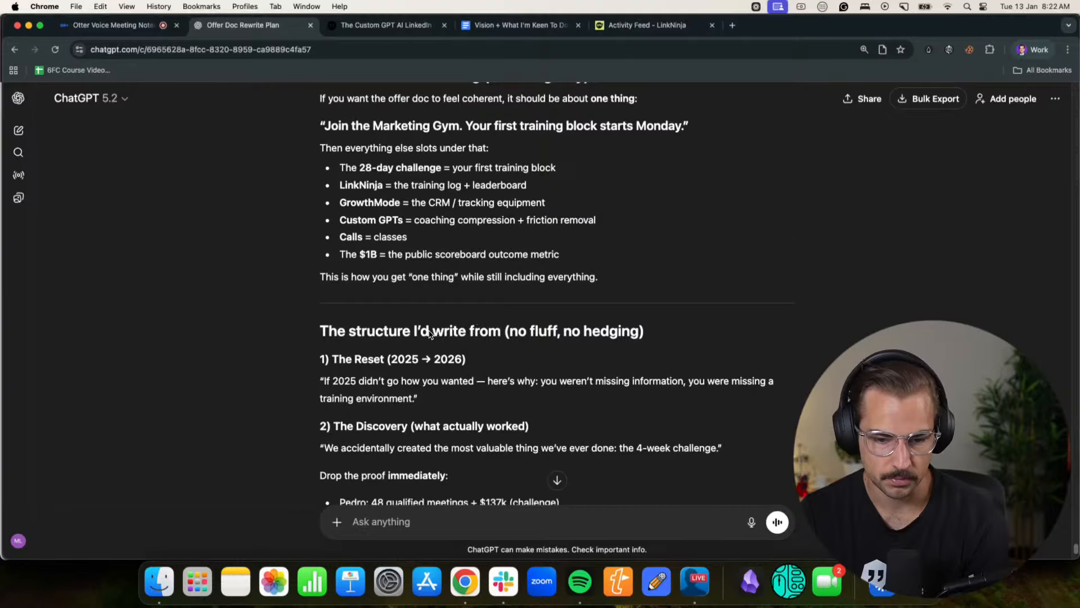
scroll(433, 332, down, 5)
drag(351, 258, 771, 253)
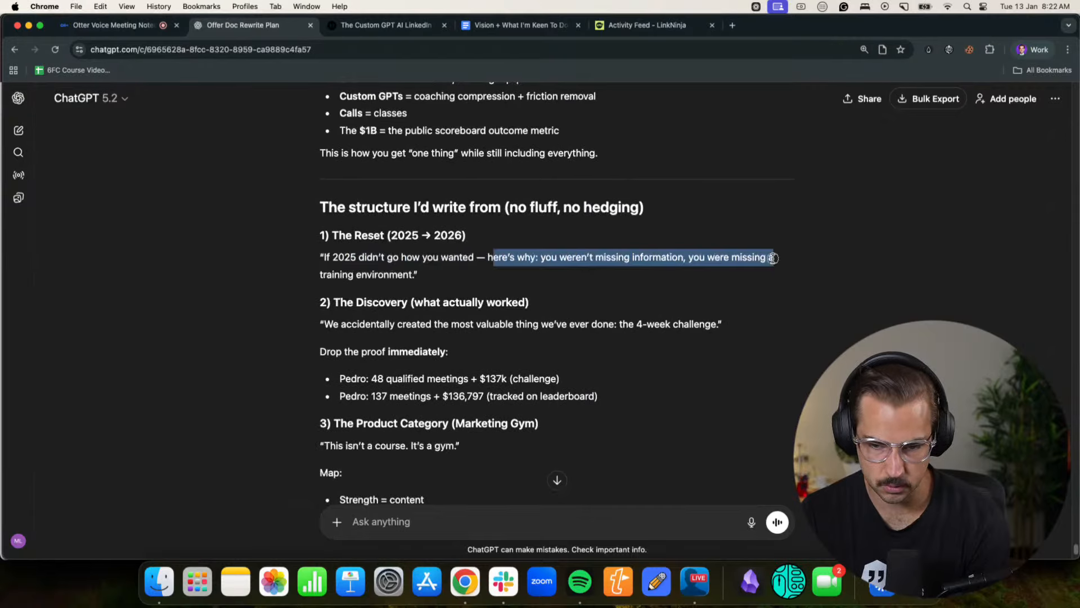
click(507, 321)
scroll(360, 295, down, 2)
drag(346, 280, 707, 282)
click(606, 281)
click(708, 281)
drag(345, 306, 430, 306)
click(425, 306)
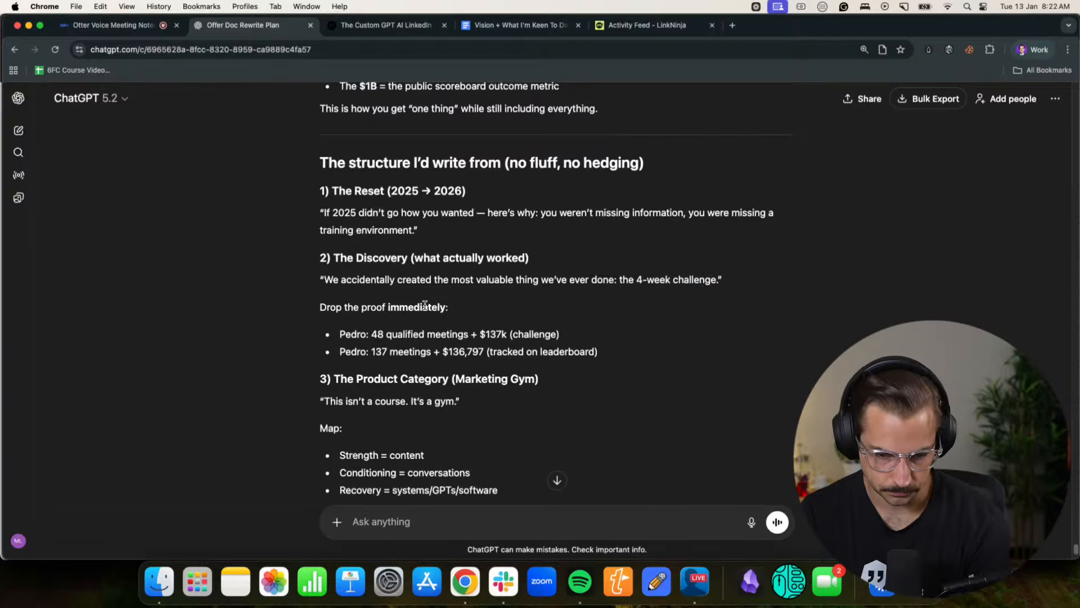
- Read the proposed structure's "The Product Category (Marketing Gym)" and "The Daily Practice (the floor)" sections
scroll(425, 307, down, 1)
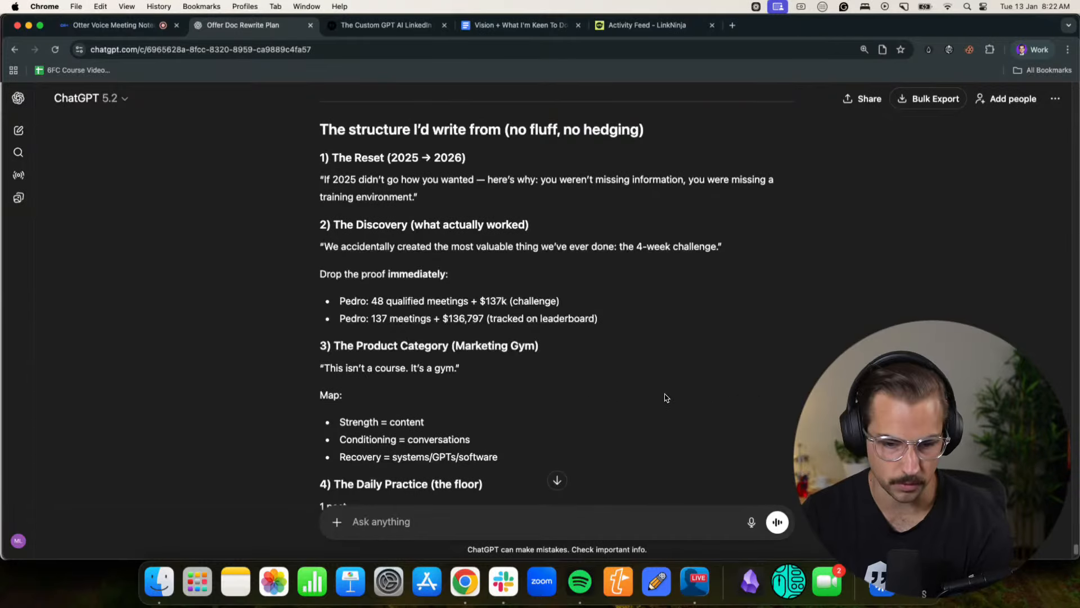
scroll(667, 395, down, 2)
scroll(655, 388, down, 2)
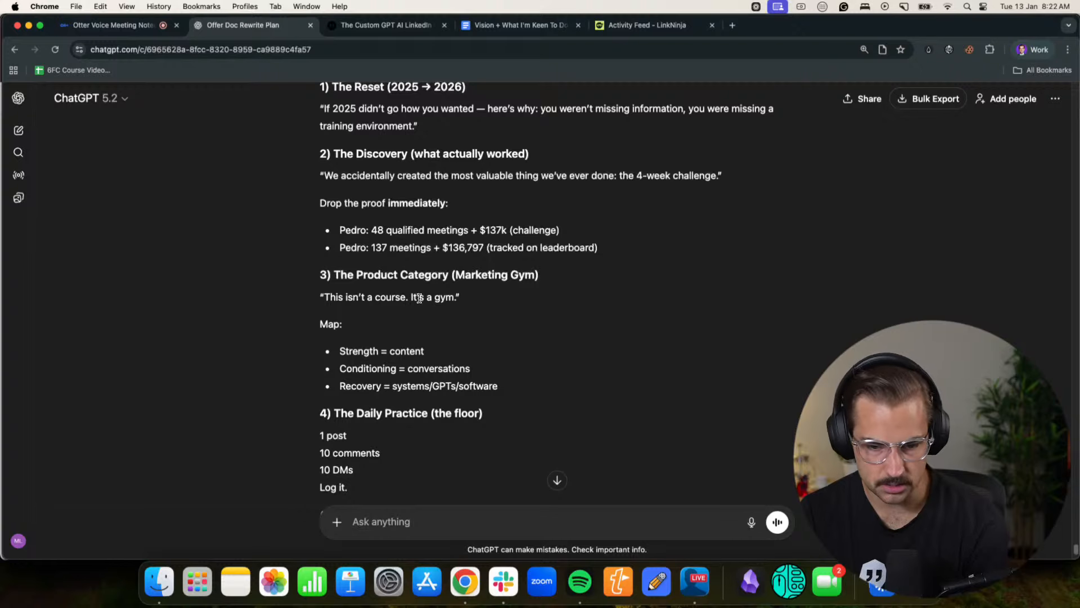
- Read the proposed structure's remaining sections, from "The Daily Practice (the floor)" and "The 28-Day Training Block" through "The Ask"
scroll(476, 308, down, 4)
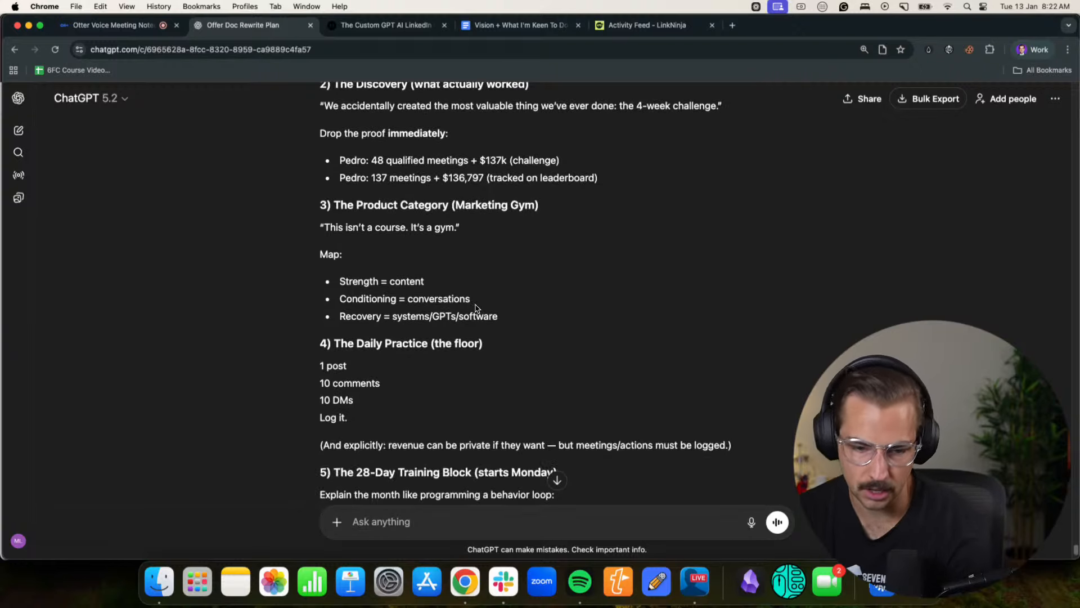
scroll(476, 308, down, 15)
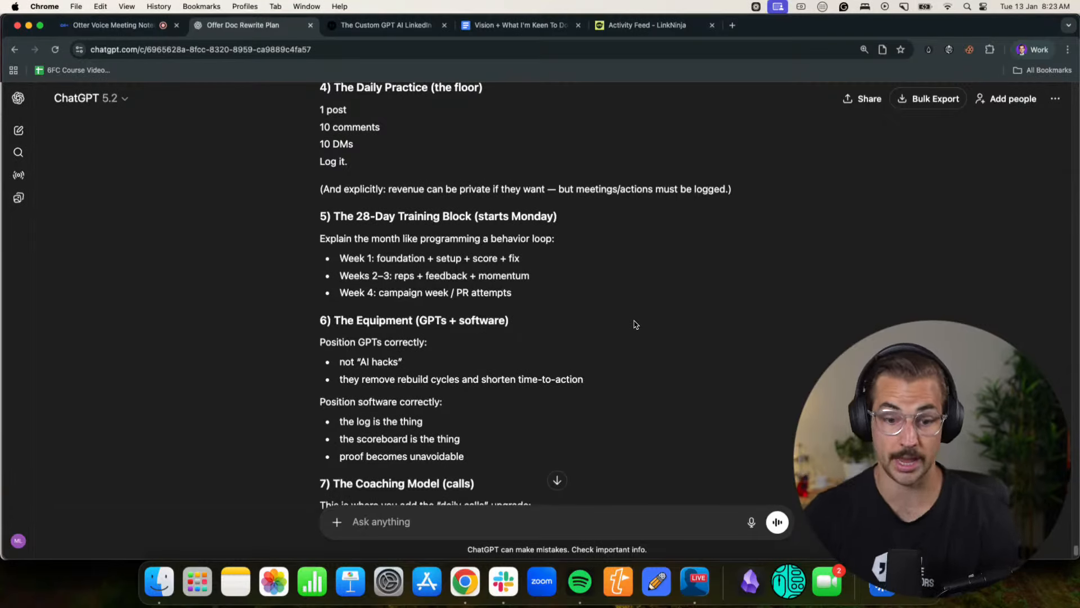
scroll(605, 301, down, 5)
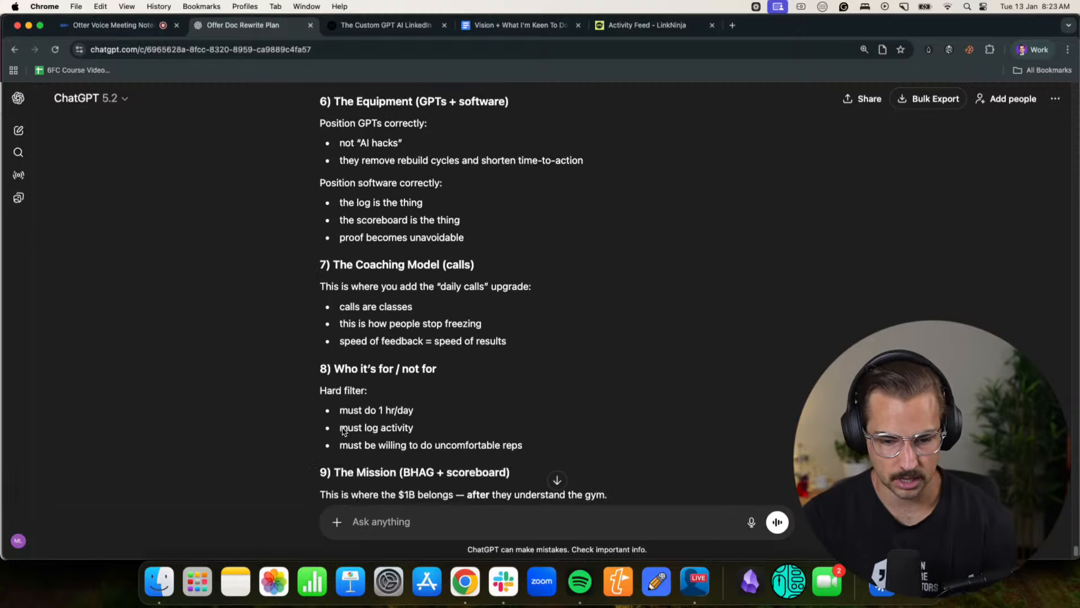
scroll(555, 253, down, 2)
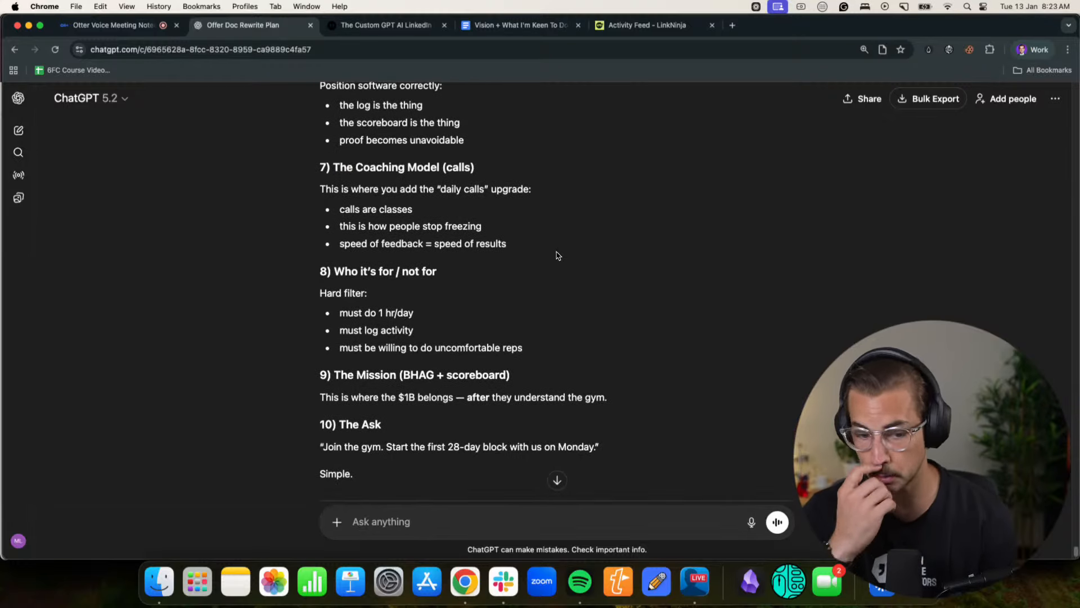
scroll(558, 259, down, 3)
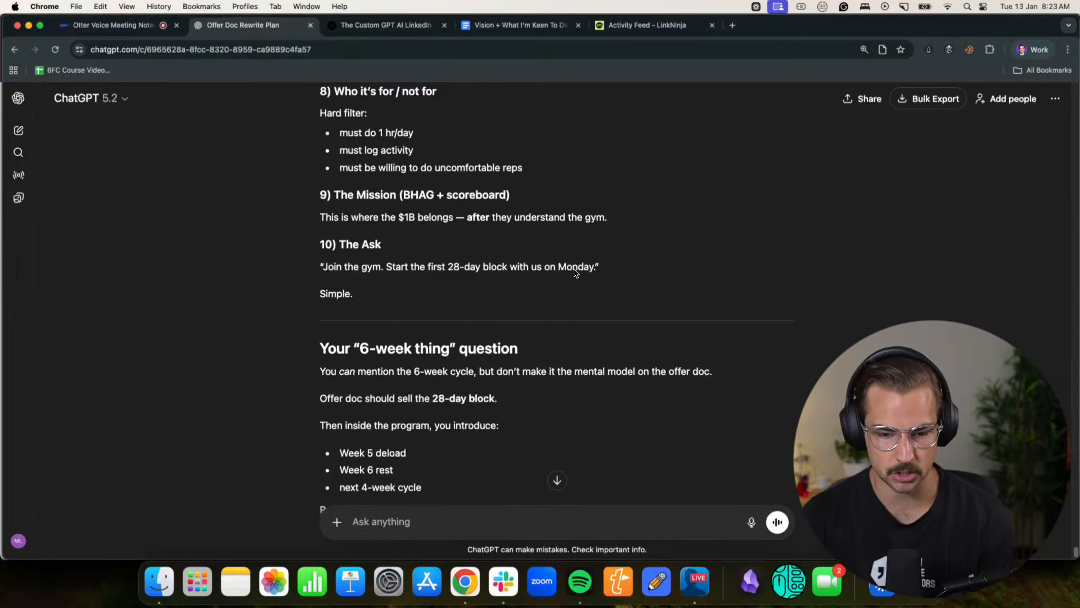
scroll(590, 282, down, 1)
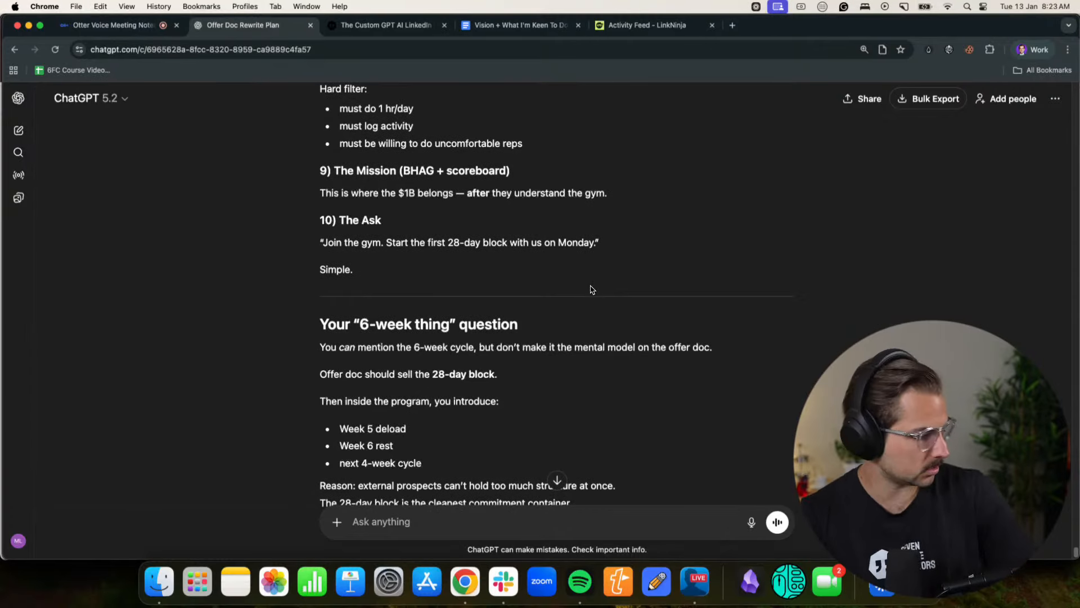
- Read the reply's answers to the "6-week thing" and "what do I reframe it around?" questions
scroll(528, 324, down, 1)
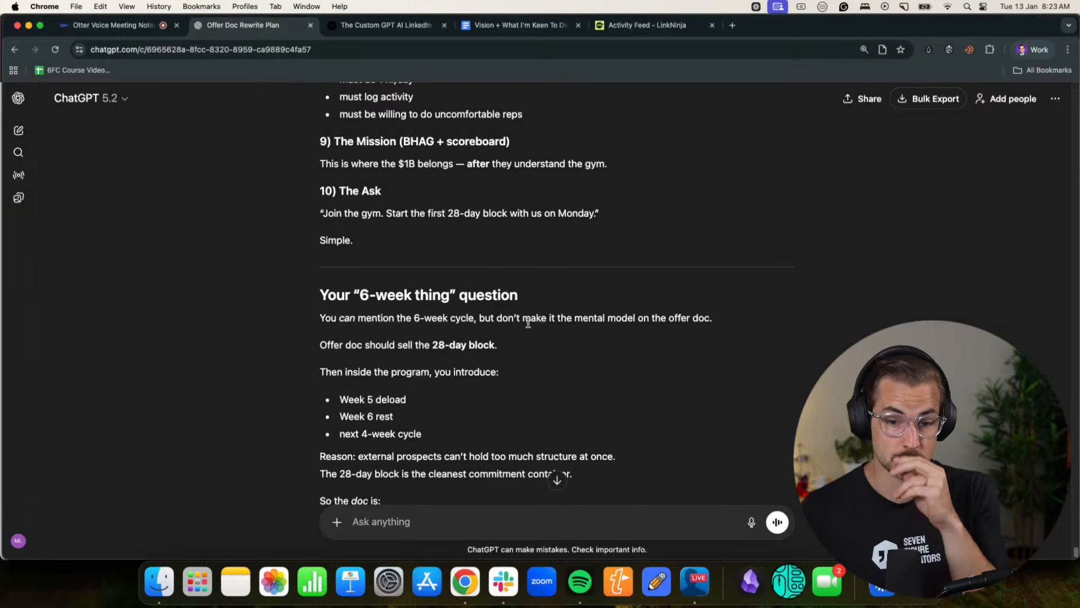
scroll(571, 333, down, 4)
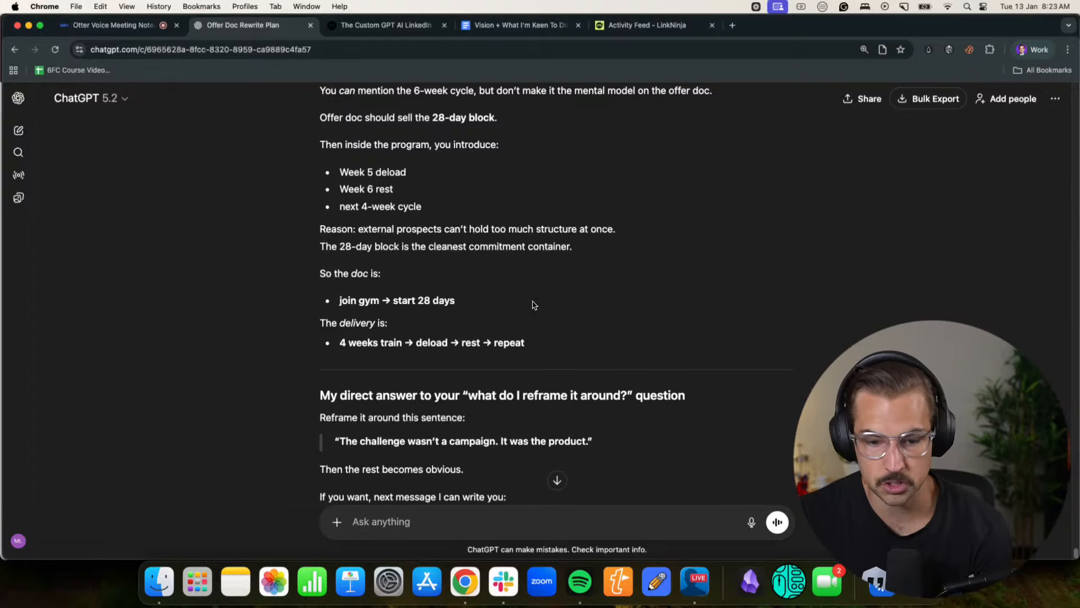
scroll(534, 305, down, 3)
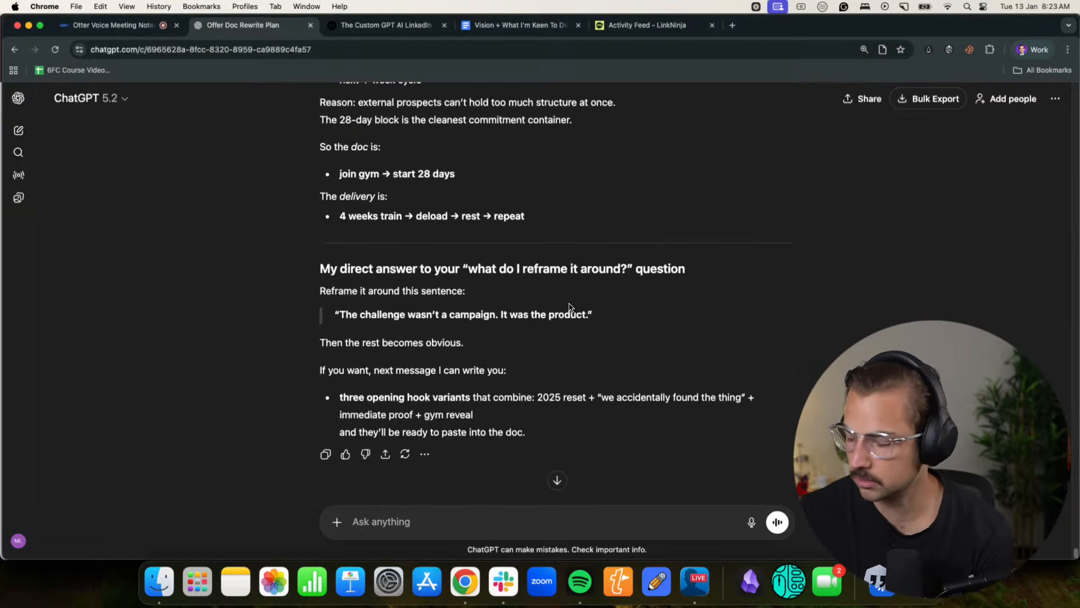
scroll(570, 307, down, 1)
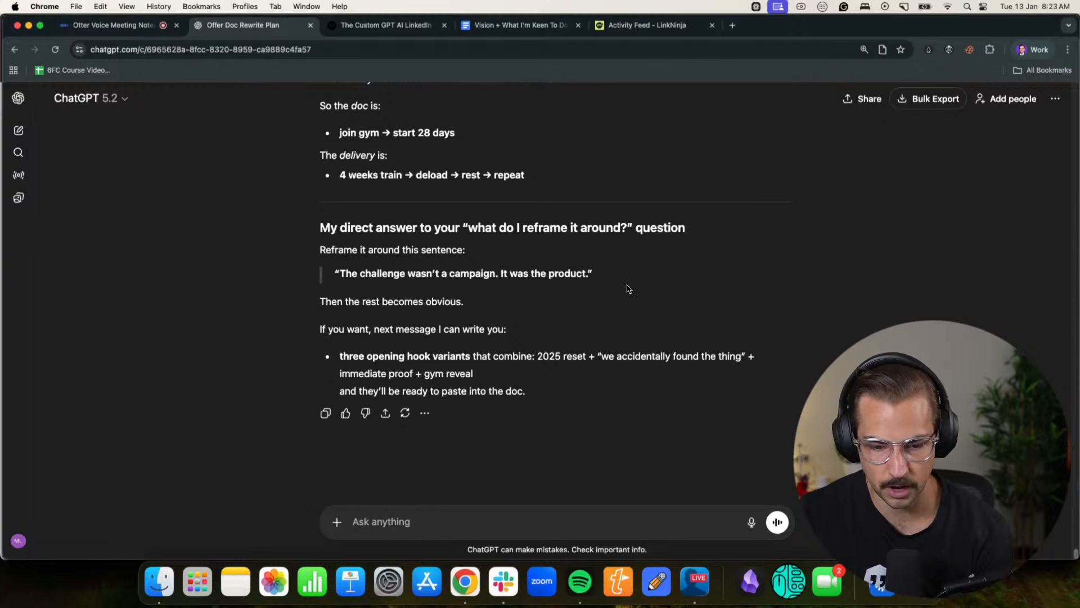
scroll(627, 290, up, 5)
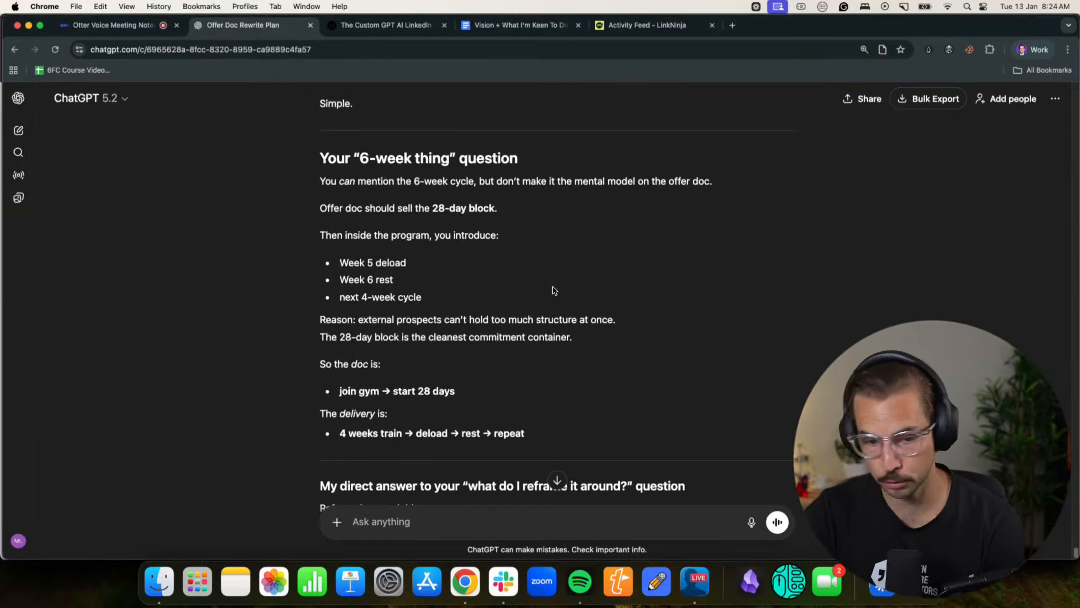
scroll(552, 290, down, 5)
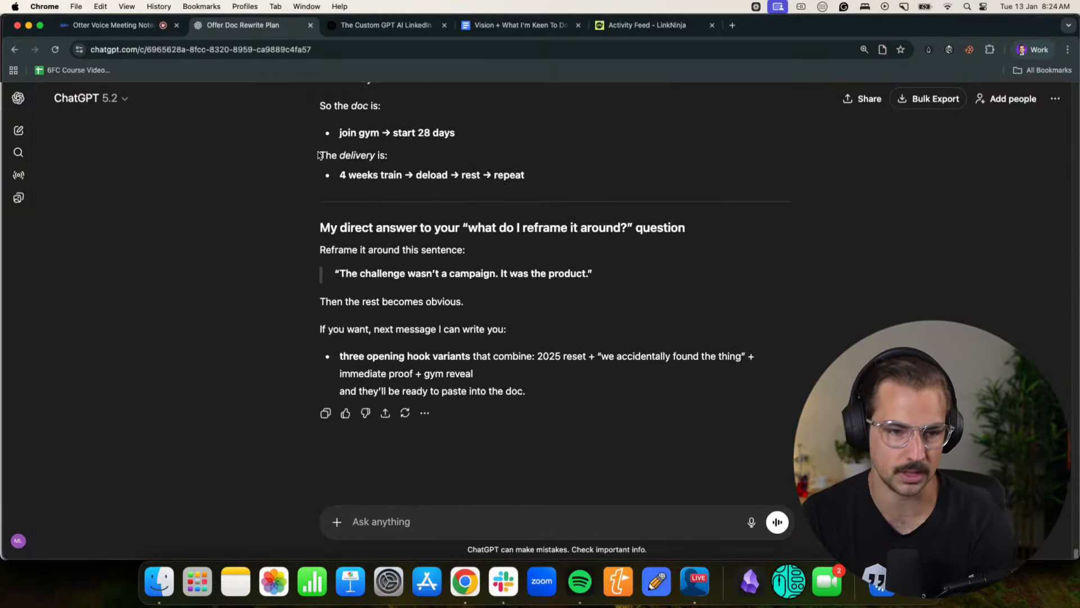
- Pause the Otter recording, copy the dictated response starting at 9:12, and send it to the ChatGPT offer doc chat
click(135, 33)
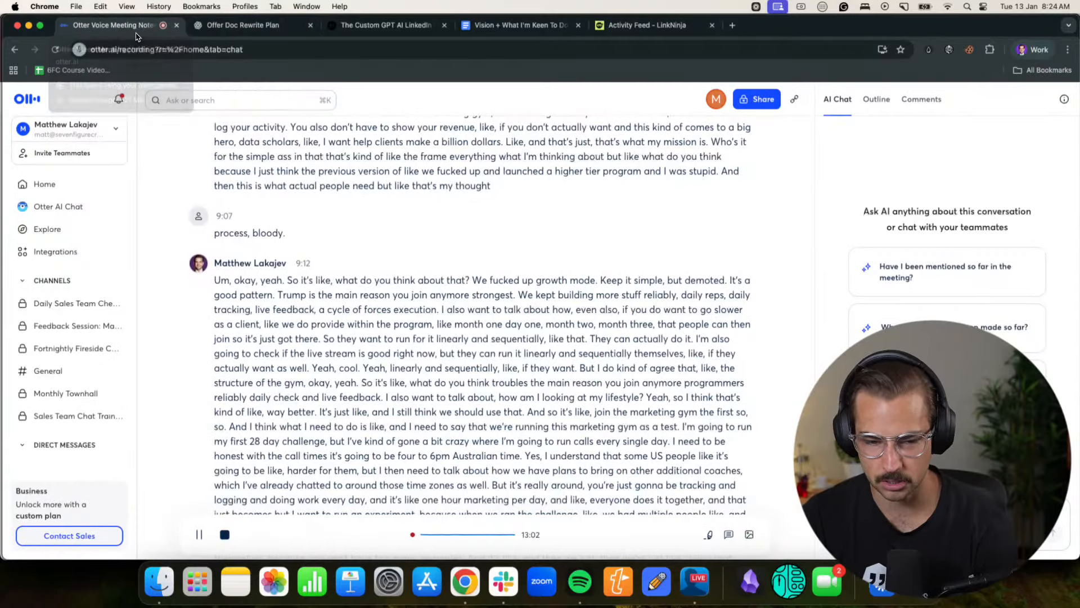
scroll(373, 427, down, 20)
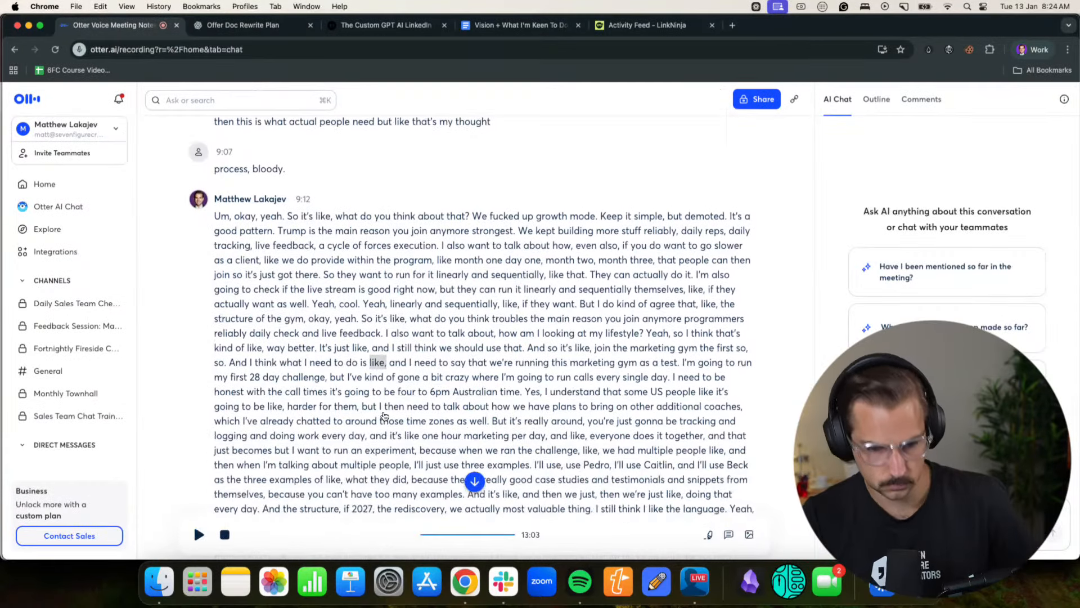
drag(591, 392, 214, 374)
click(229, 24)
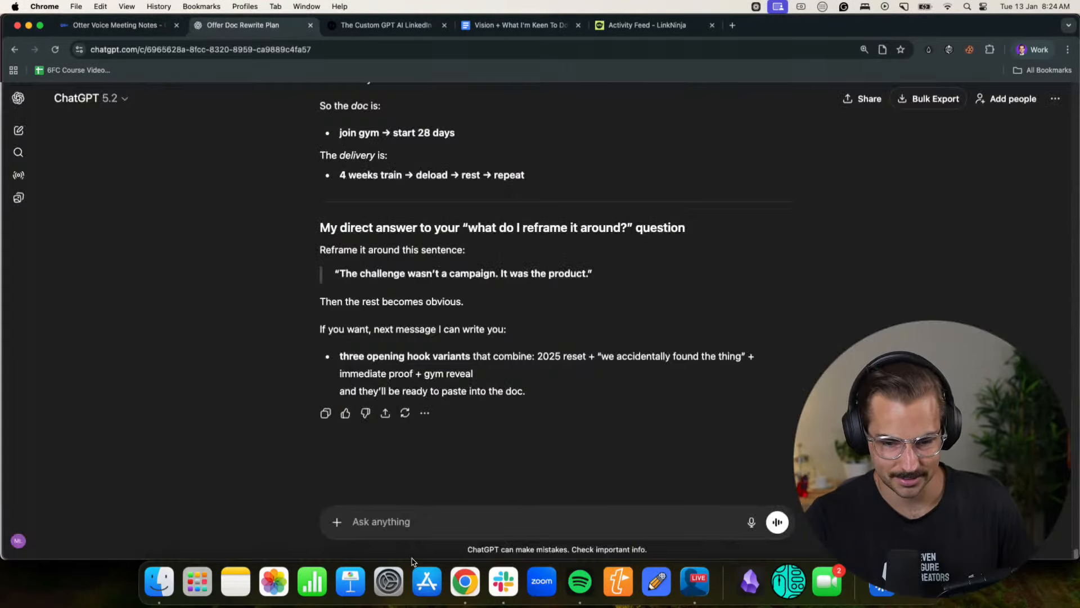
click(412, 534)
key(cmd+v)
key(Return)
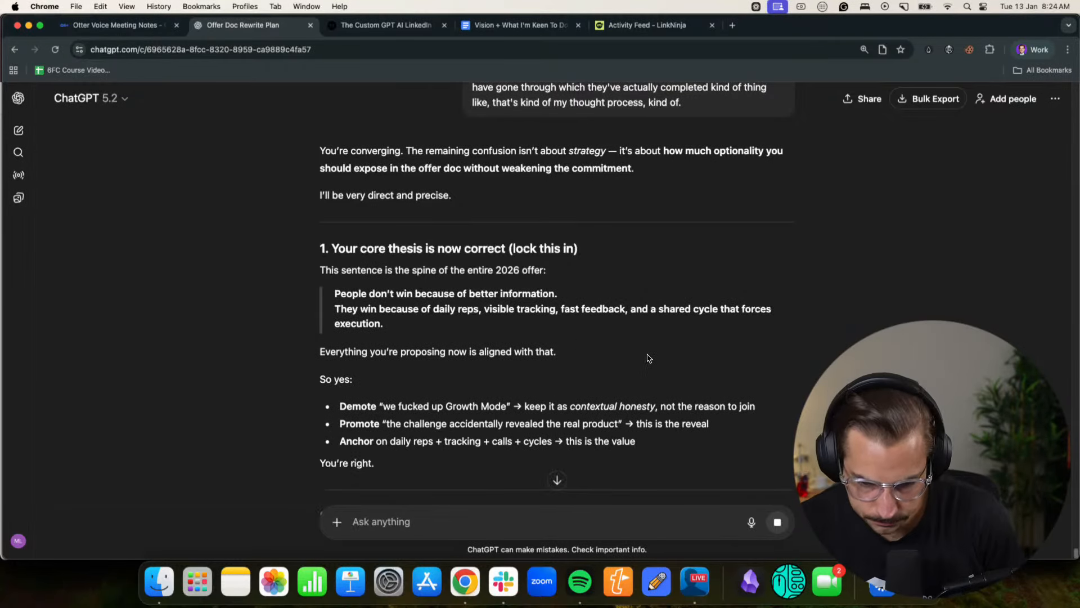
- Resume the paused Otter recording at the end of the transcript and return to the ChatGPT offer doc chat
scroll(557, 338, down, 2)
click(118, 24)
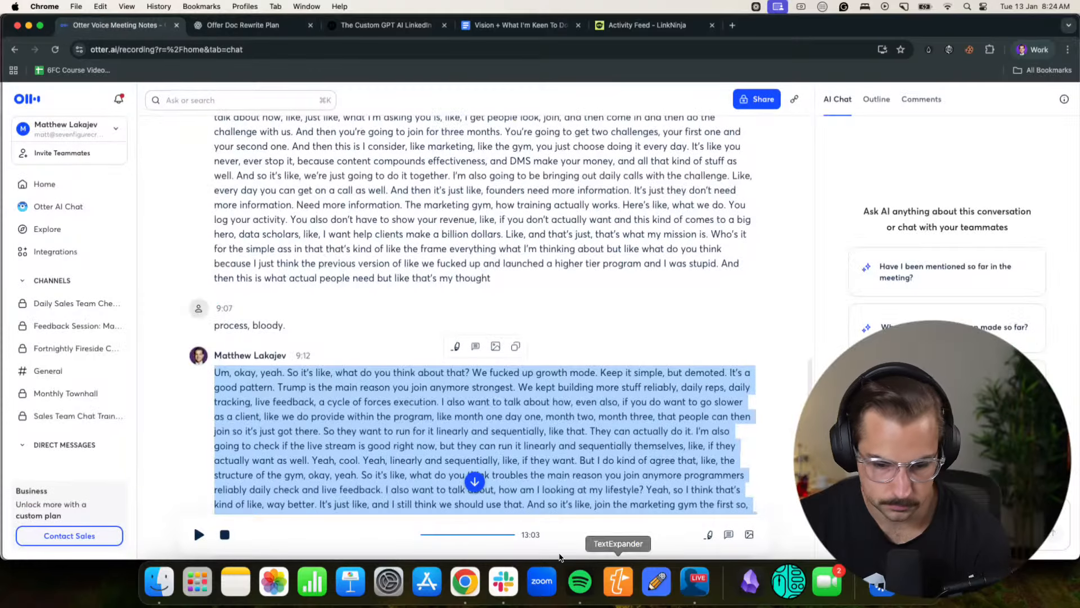
scroll(329, 450, down, 5)
click(322, 453)
scroll(647, 304, up, 3)
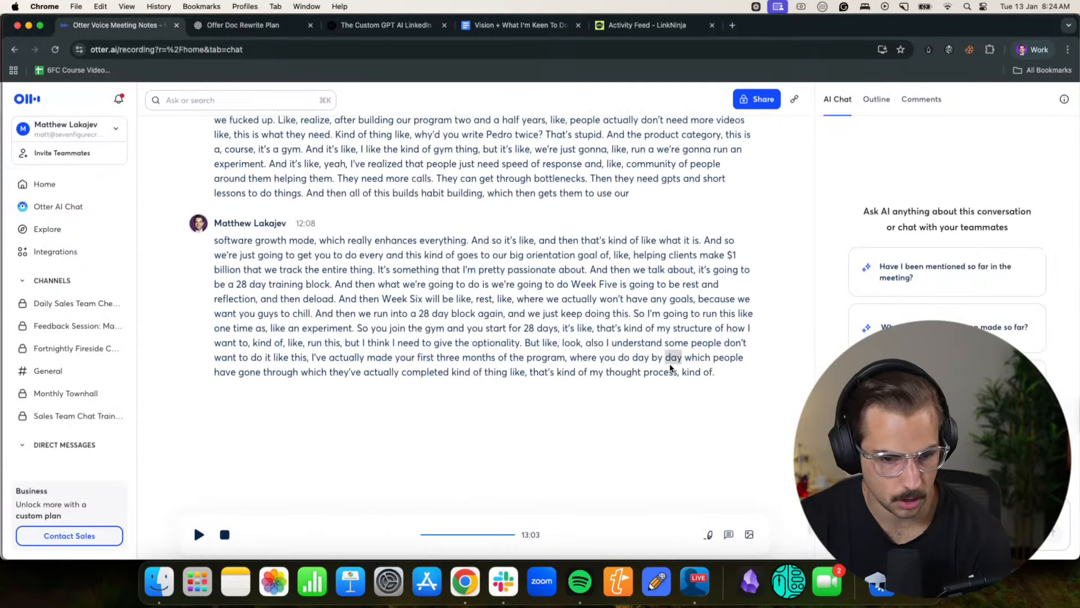
click(199, 535)
click(266, 25)
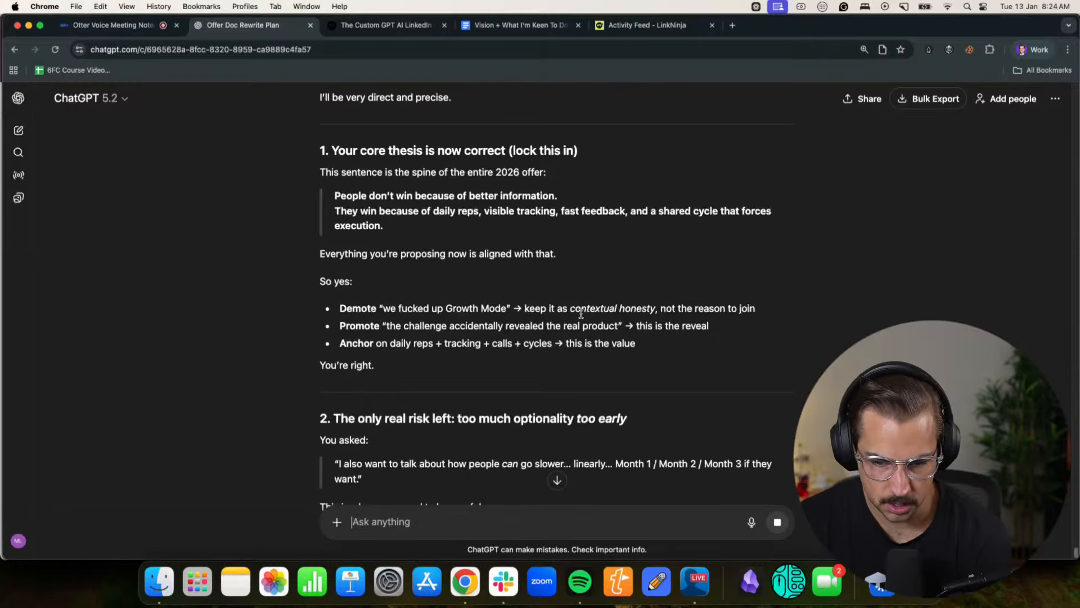
- Read the new reply's "Your core thesis is now correct" section, including what to demote, promote and anchor on
drag(345, 247, 565, 261)
click(530, 244)
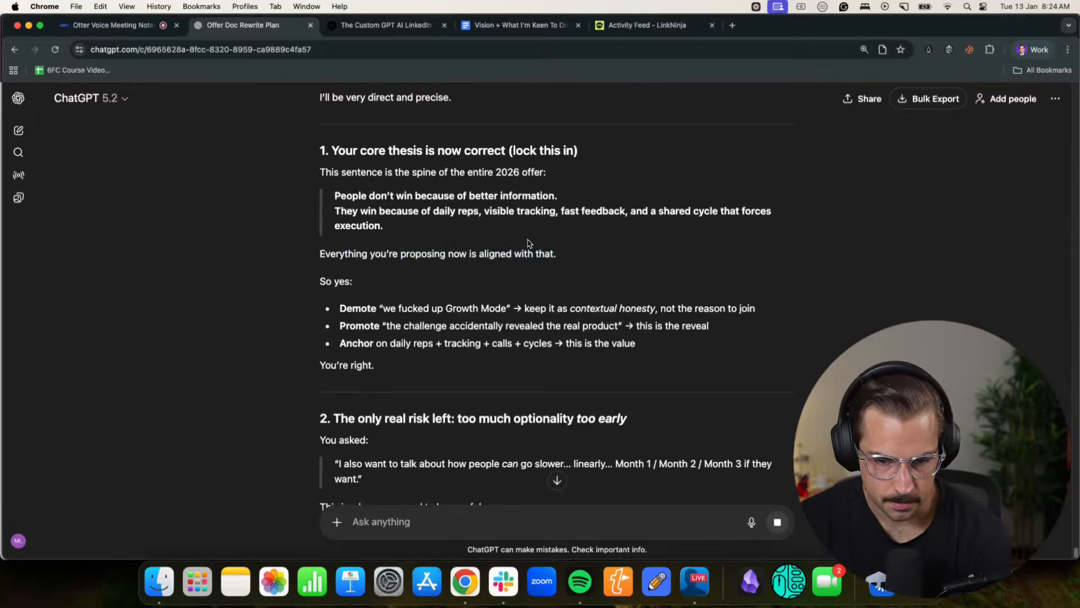
drag(376, 200, 513, 199)
click(526, 202)
scroll(526, 202, down, 1)
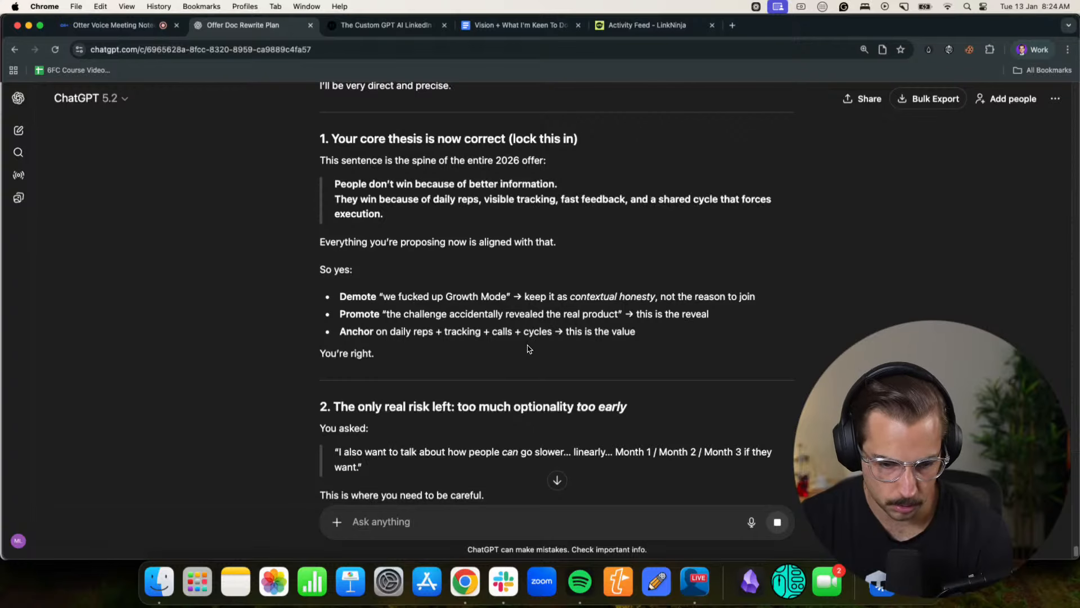
- Read the section on too much optionality too early and its rule about securing commitment first
scroll(438, 360, down, 3)
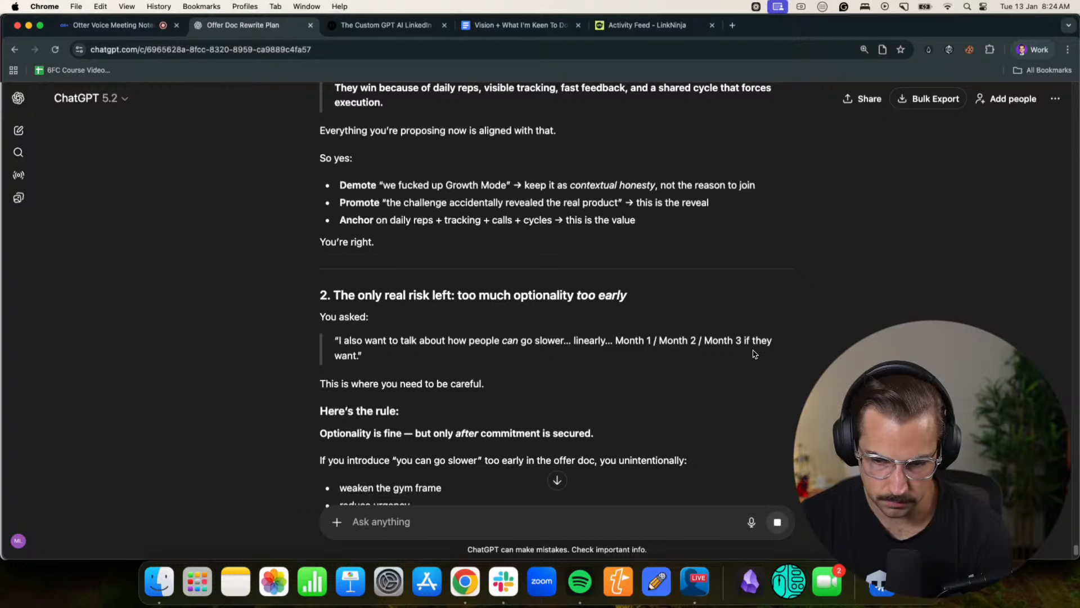
scroll(394, 377, down, 2)
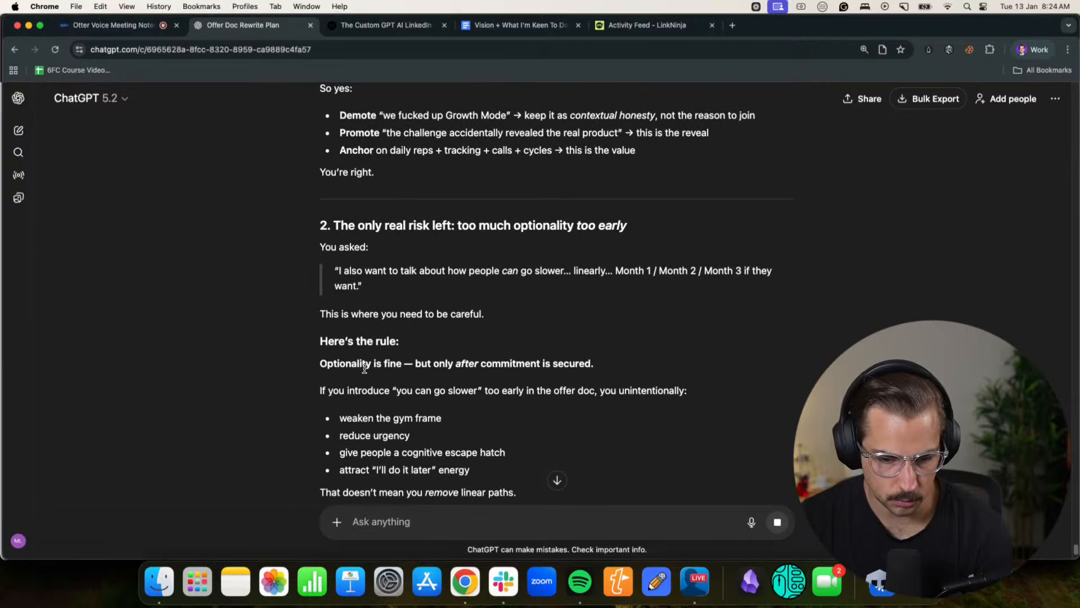
scroll(546, 363, down, 2)
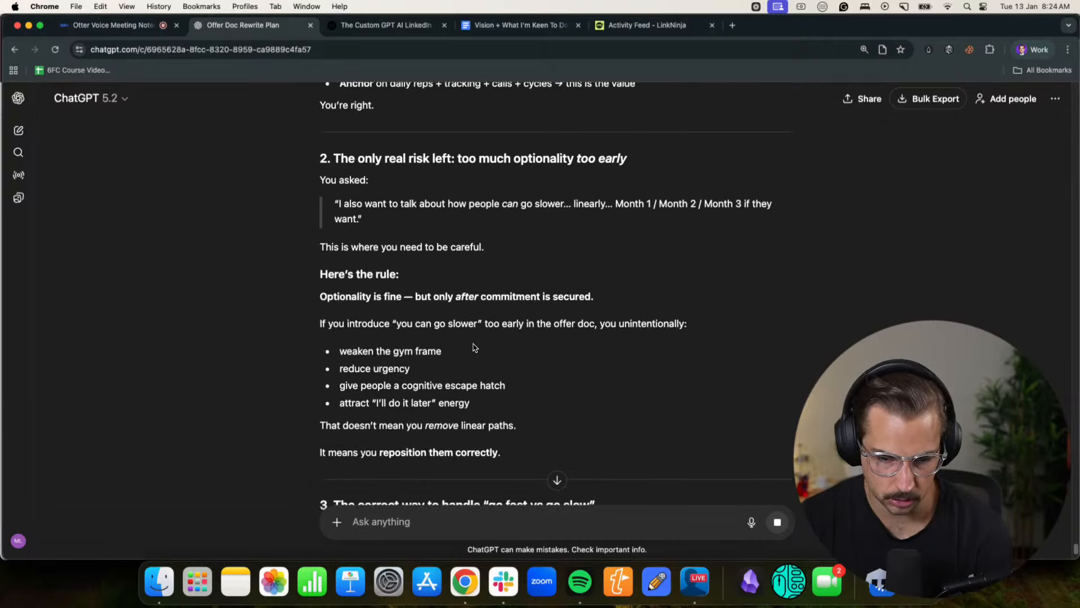
scroll(619, 326, down, 3)
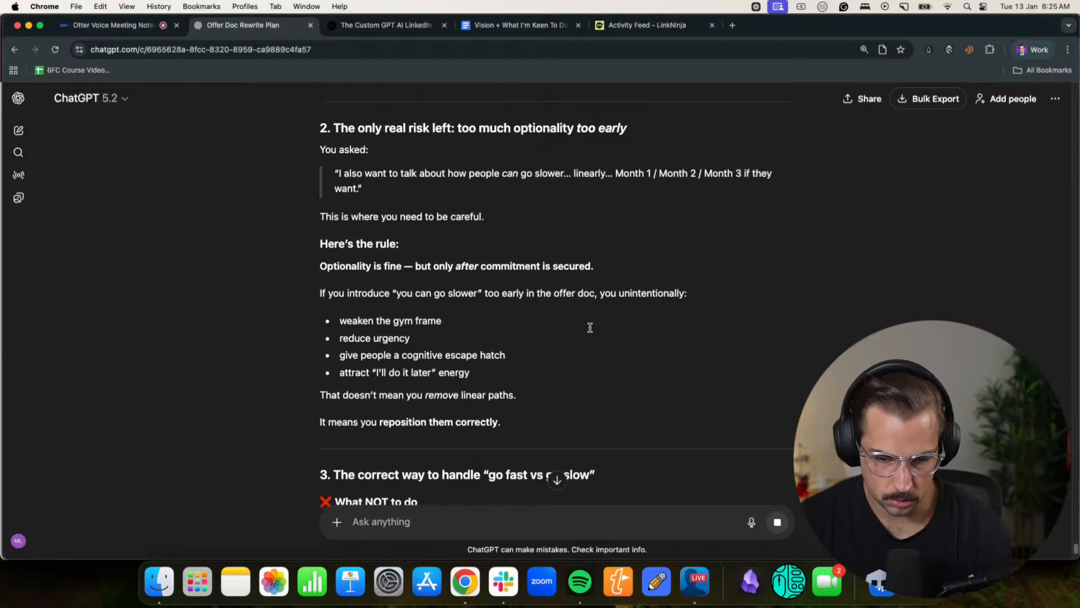
- Read the "go fast vs go slow" section's "What NOT to do" and "What TO do instead" advice
scroll(338, 298, down, 3)
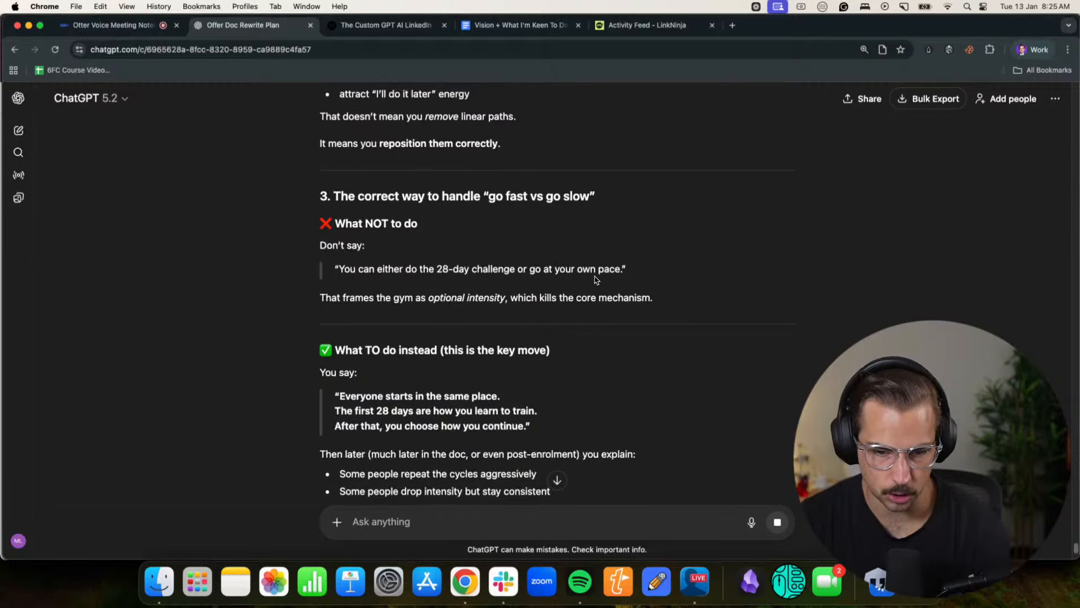
drag(342, 293, 604, 299)
click(605, 299)
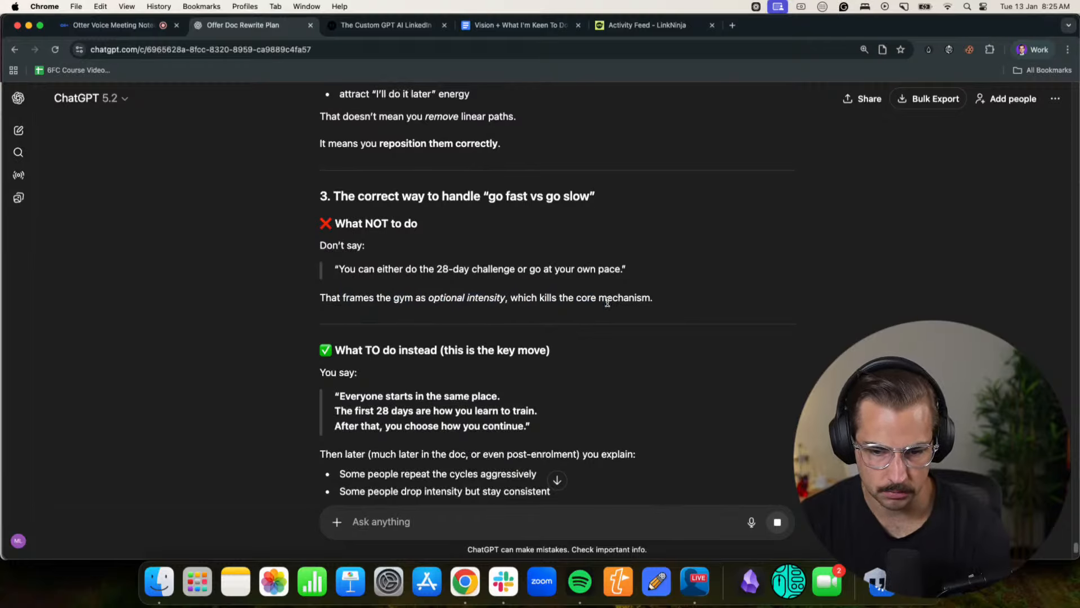
scroll(602, 304, down, 4)
drag(349, 212, 533, 219)
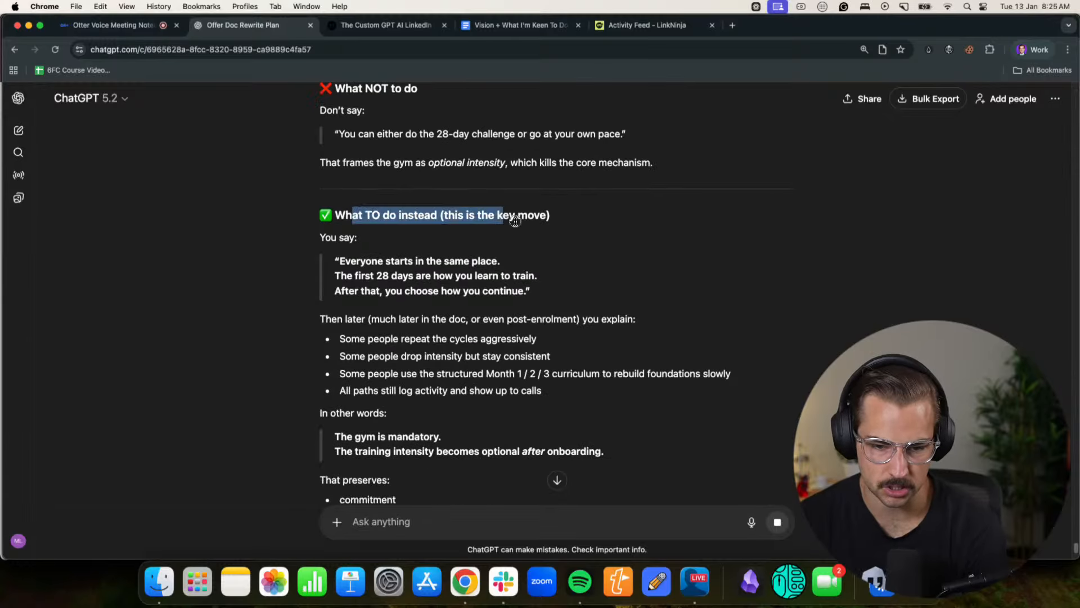
click(534, 221)
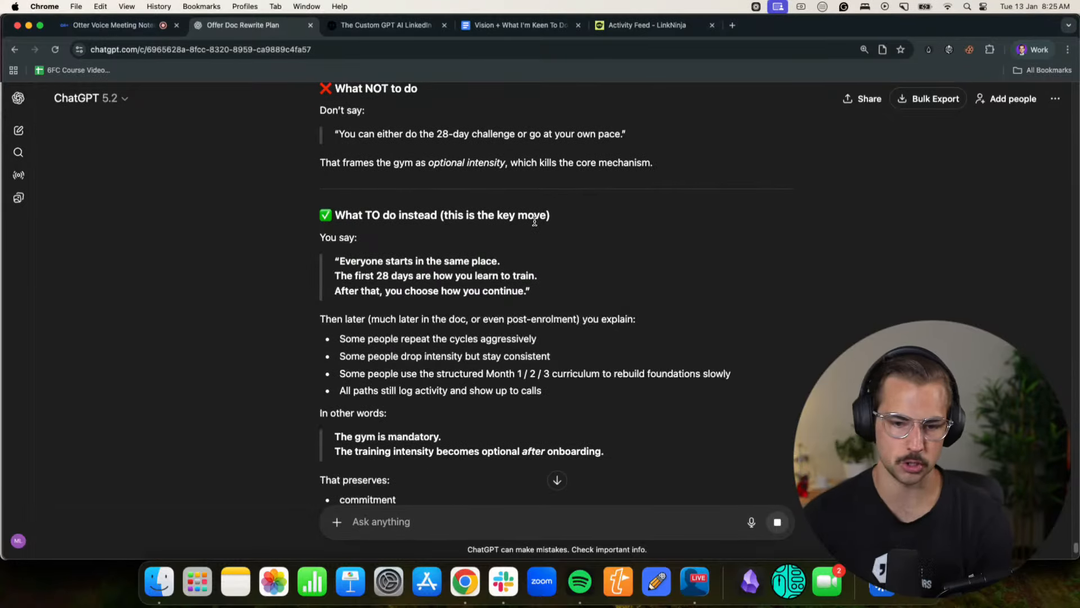
- Read how to explain the post-onboarding paths and the "gym is mandatory" rule with optional training intensity
scroll(534, 221, down, 3)
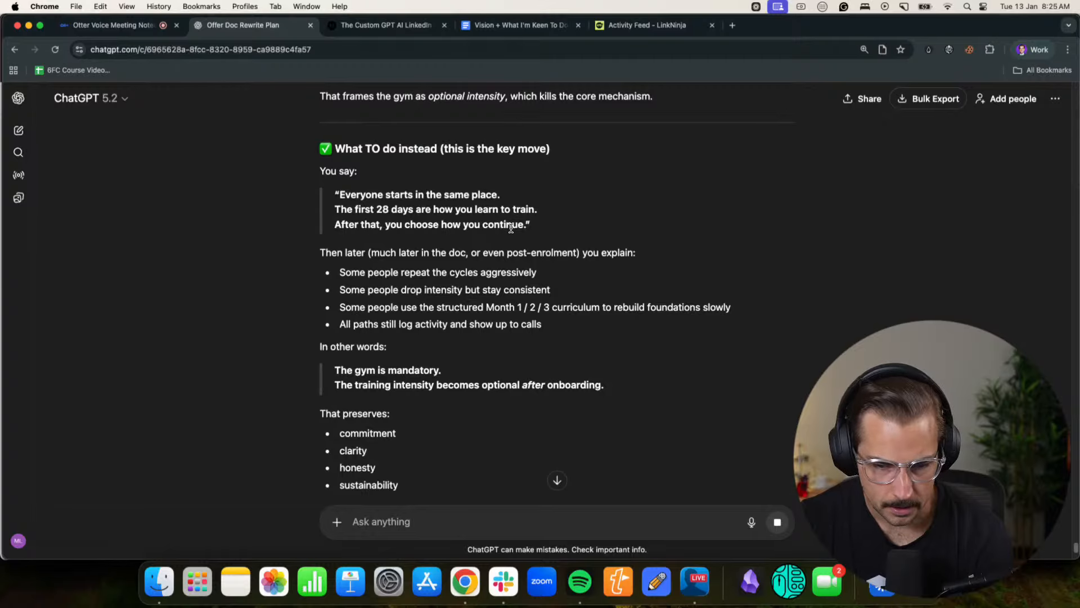
scroll(511, 227, down, 3)
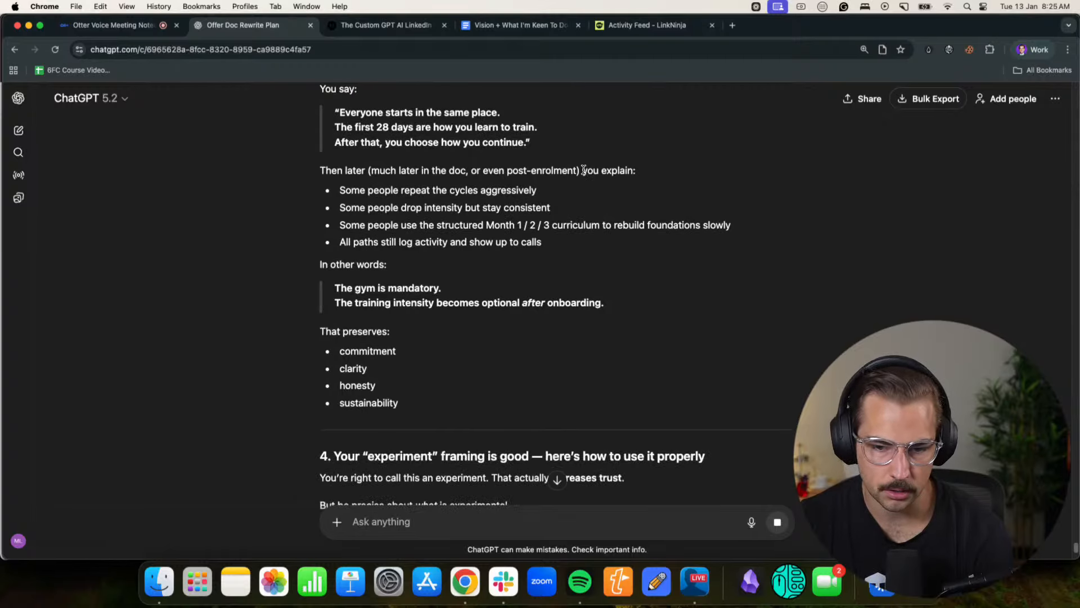
scroll(379, 228, down, 3)
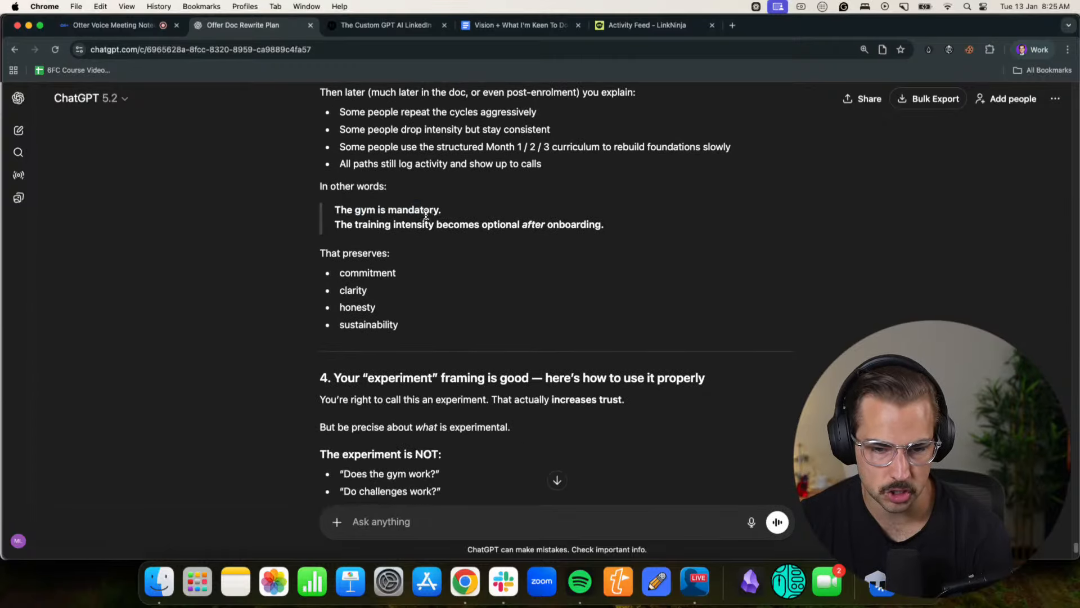
drag(335, 225, 583, 233)
click(585, 236)
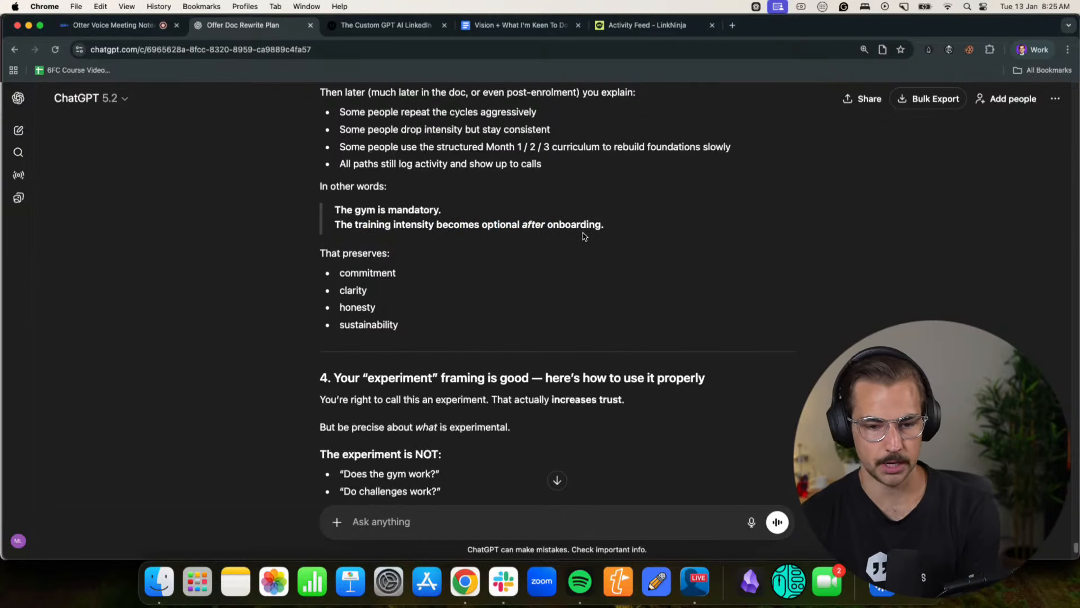
- Read the reply's sections on how to use the "experiment" framing, call-time and timezone honesty, and the choice of case studies
scroll(589, 236, down, 4)
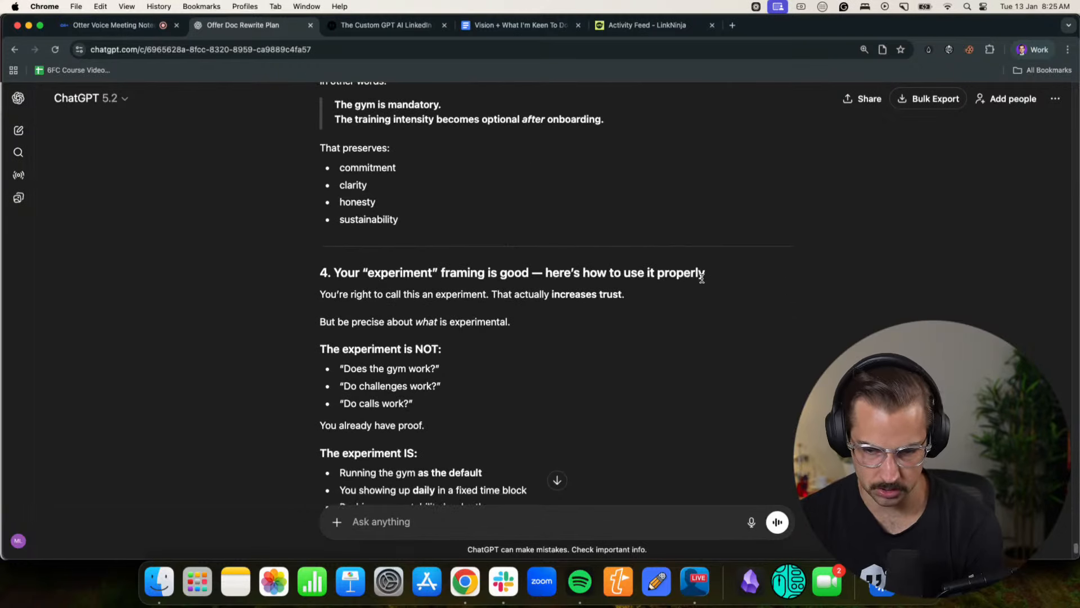
scroll(361, 294, down, 3)
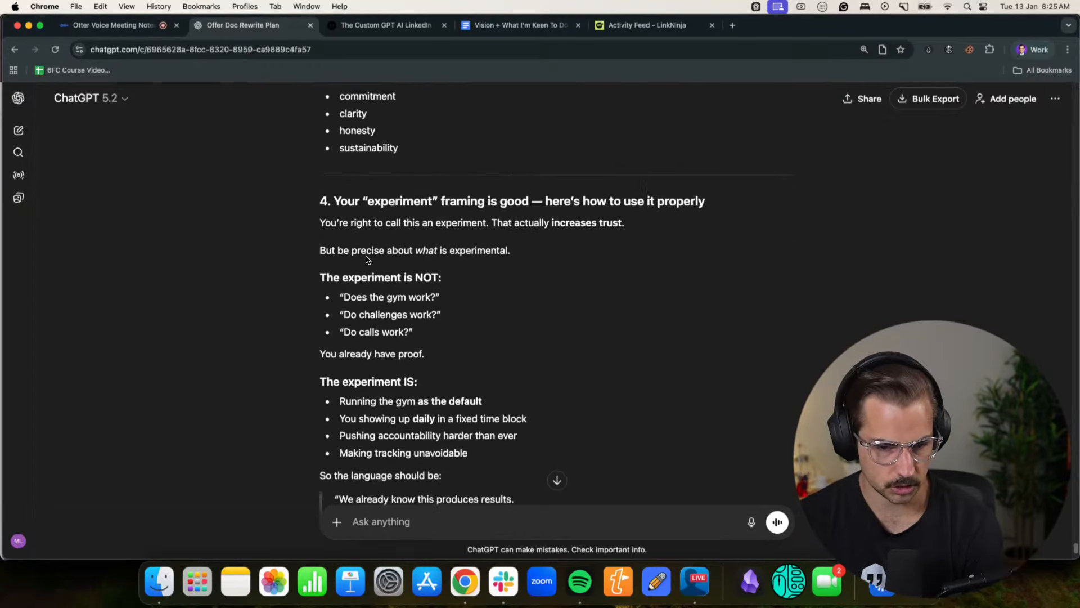
scroll(342, 302, down, 3)
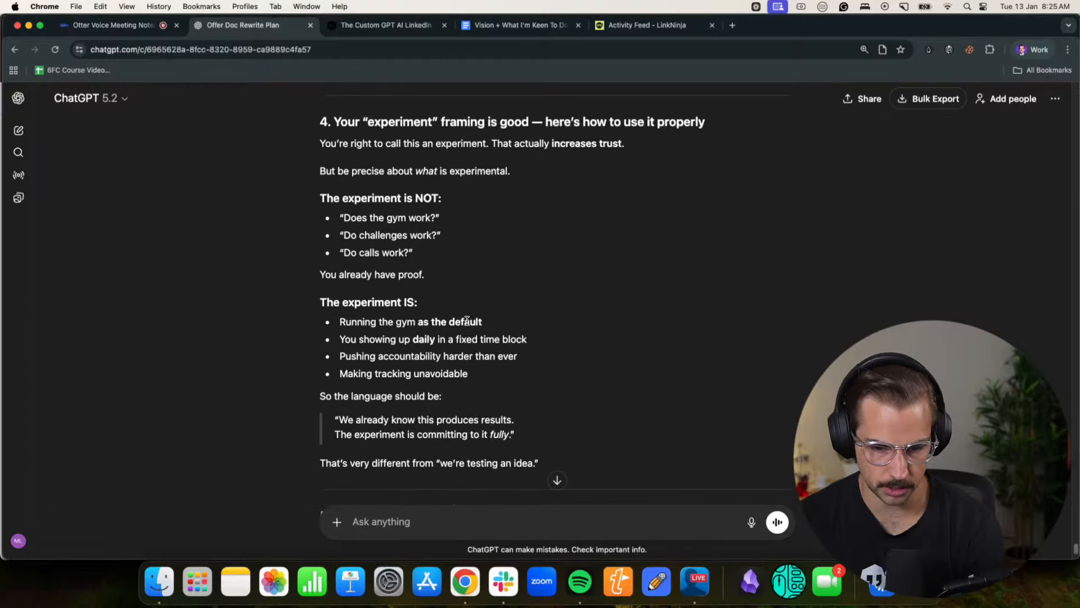
scroll(467, 320, down, 9)
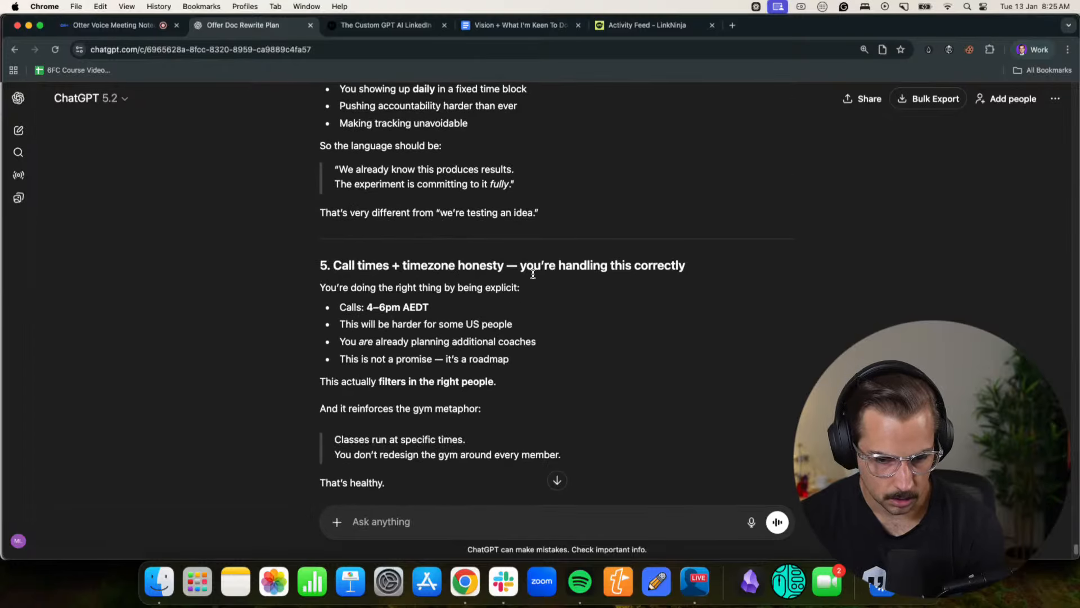
scroll(580, 271, down, 4)
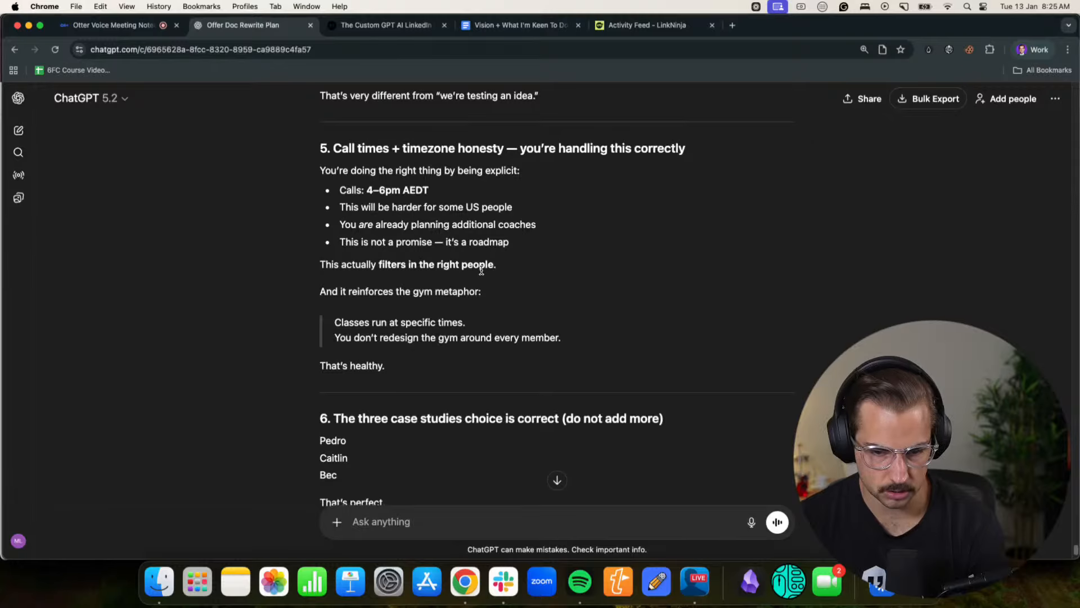
scroll(481, 271, down, 4)
scroll(564, 316, down, 14)
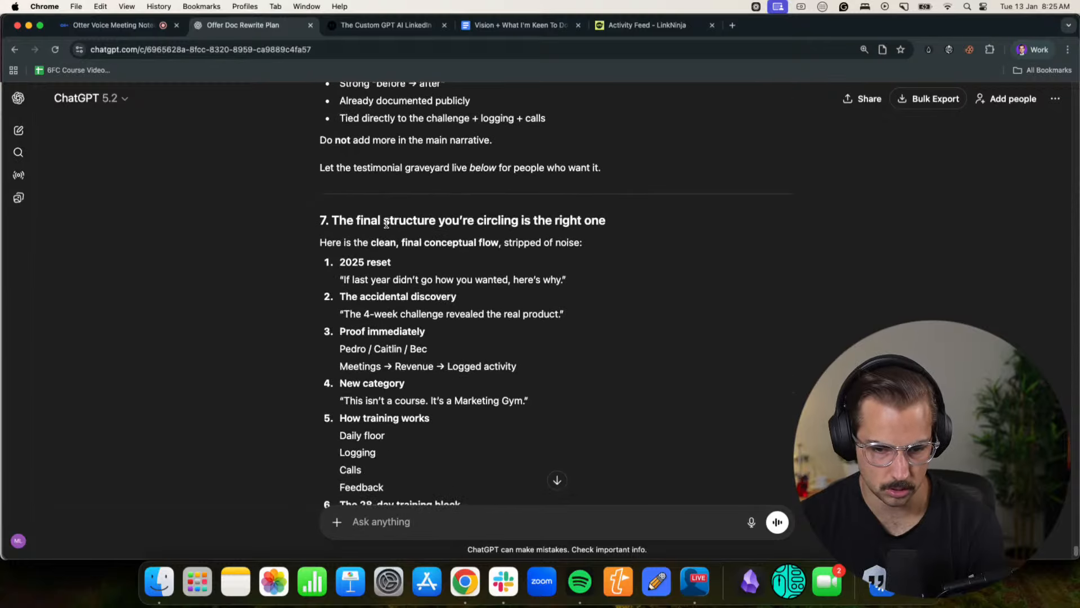
- Read section 7's final conceptual flow for the offer doc, from the 2025 reset through to the optional paths
drag(356, 221, 603, 228)
click(601, 228)
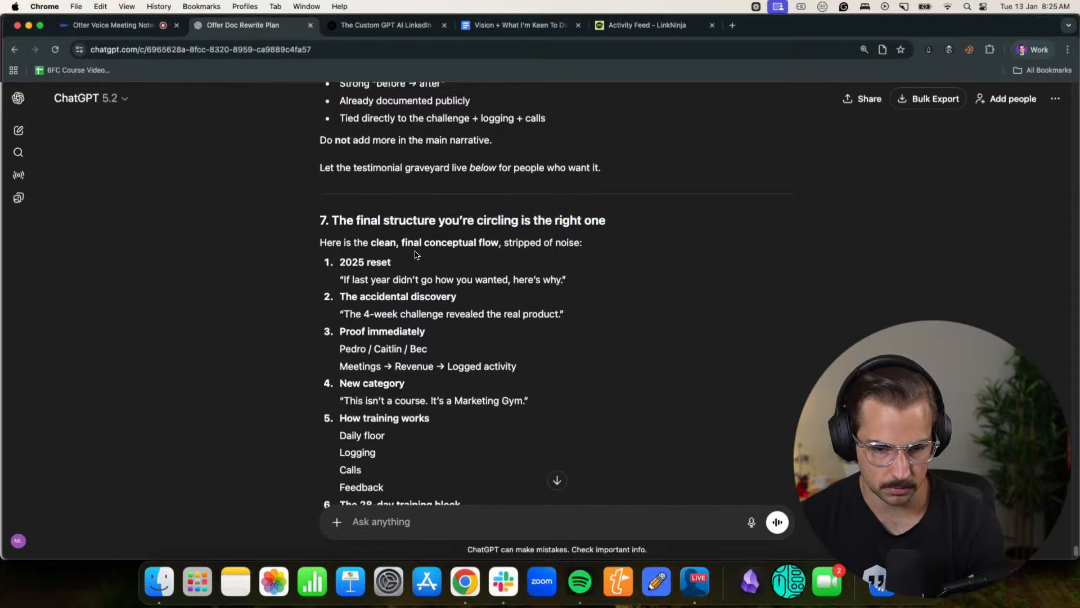
scroll(533, 255, down, 3)
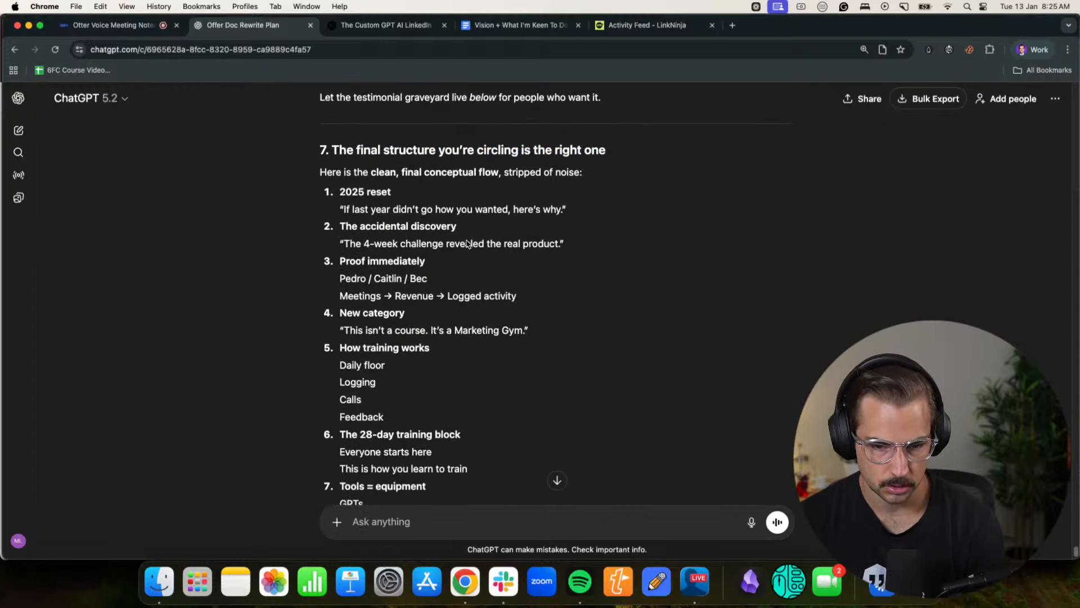
scroll(539, 255, down, 15)
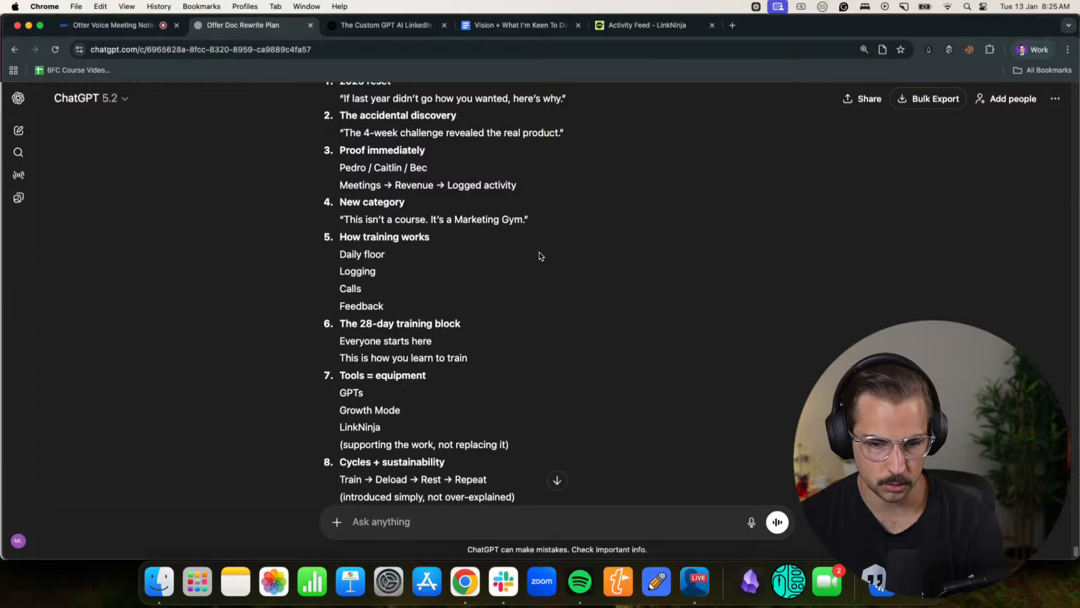
scroll(539, 256, down, 6)
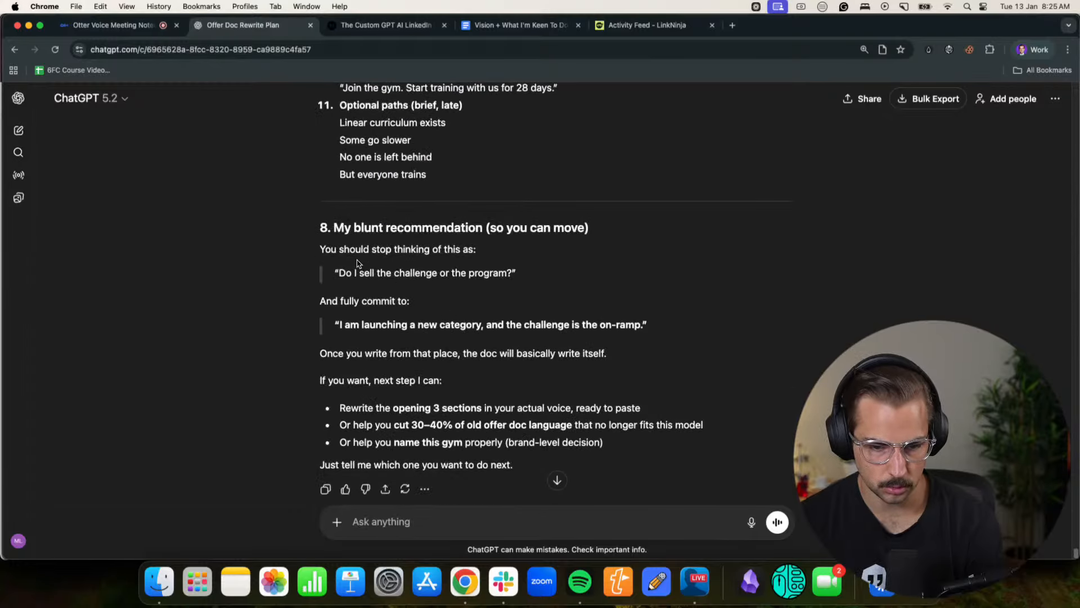
- Read section 8's blunt recommendation on what to stop thinking and commit to, plus the proposed next steps
drag(332, 249, 491, 247)
click(432, 266)
drag(346, 272, 513, 272)
click(430, 302)
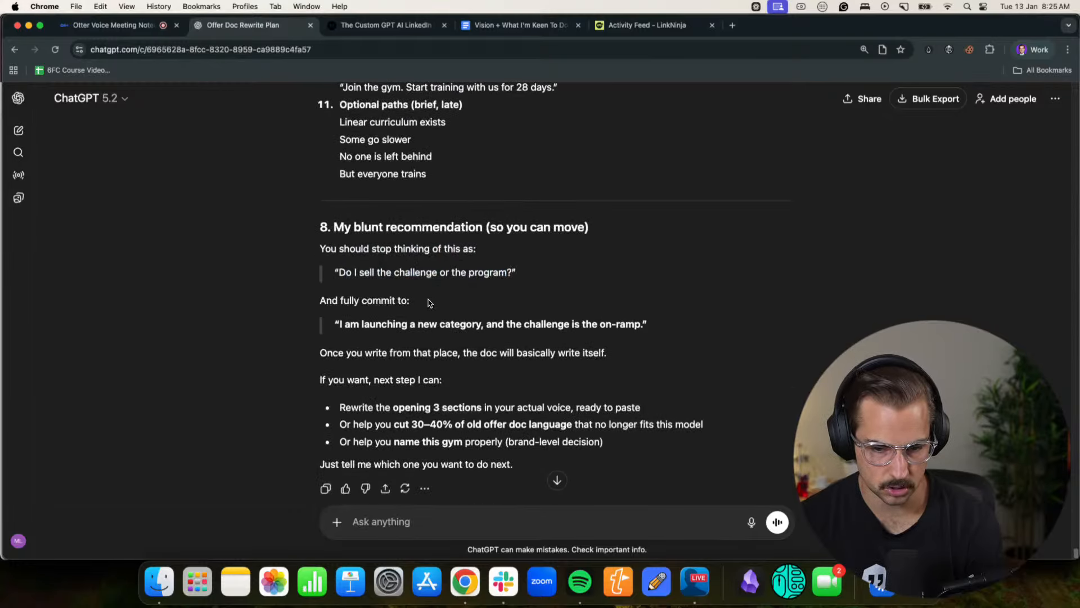
scroll(428, 302, down, 2)
drag(440, 270, 625, 271)
click(622, 271)
scroll(613, 281, down, 1)
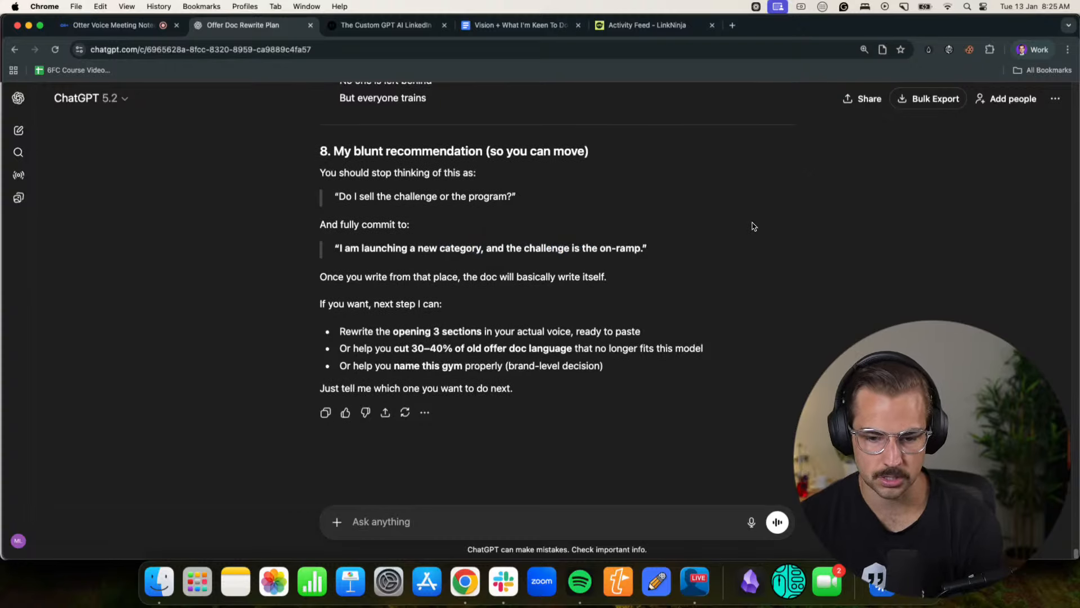
- Switch to the betterline.io Chrome profile and skim the BLACK FRIDAY SALE offer doc in Notion down to its FAQ
click(1024, 49)
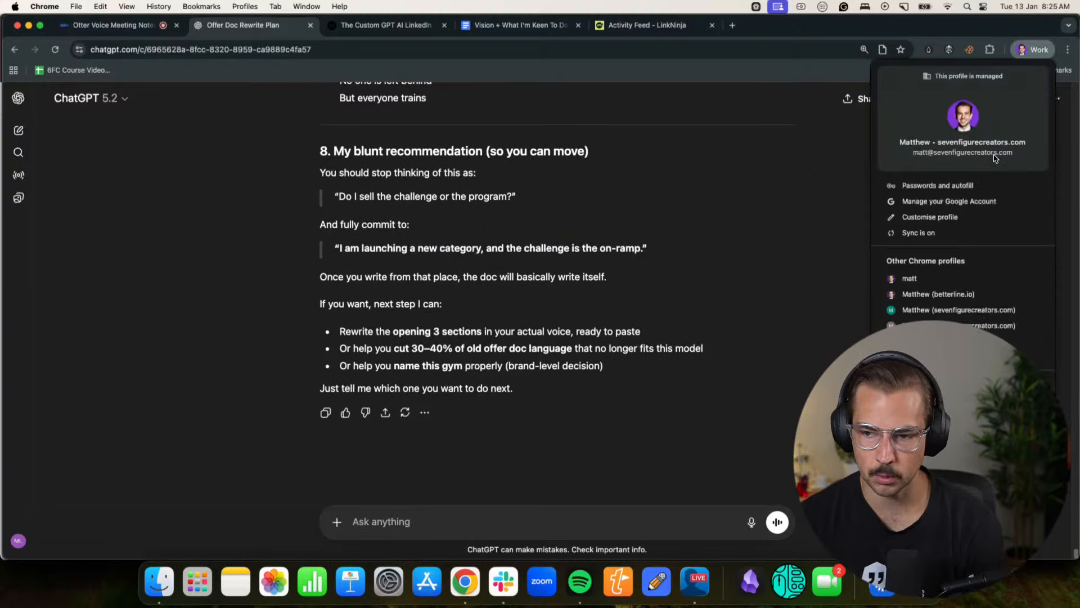
click(931, 294)
scroll(620, 291, up, 8)
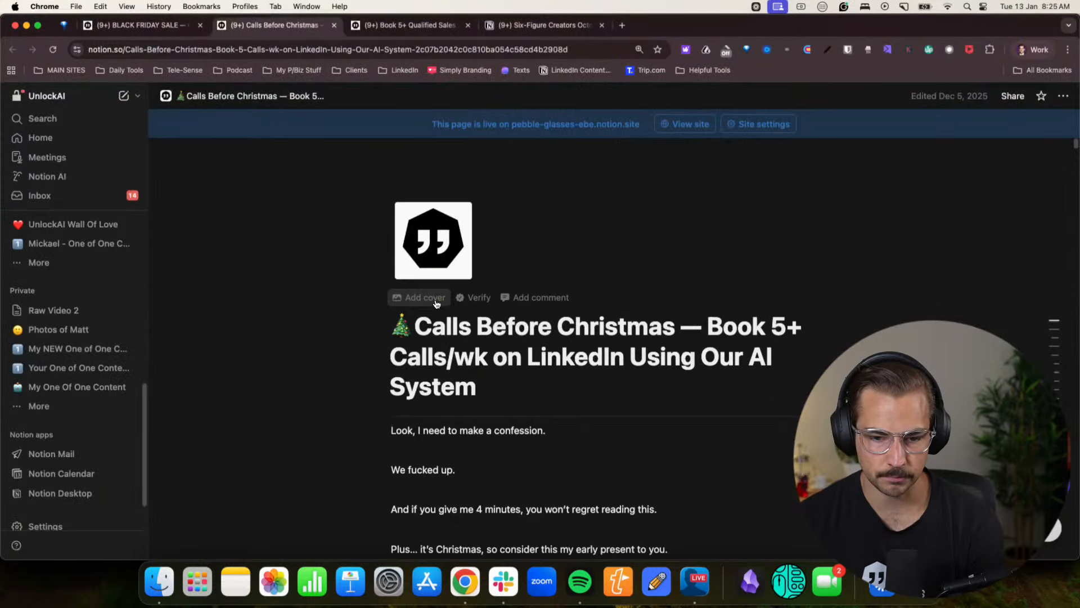
click(141, 24)
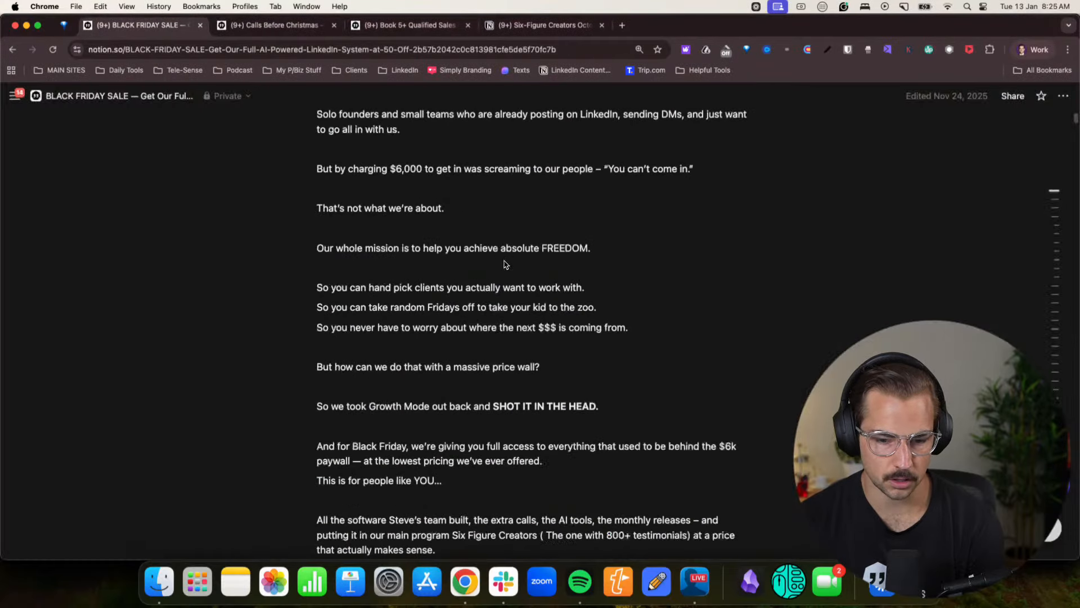
scroll(505, 264, down, 15)
scroll(504, 264, up, 10)
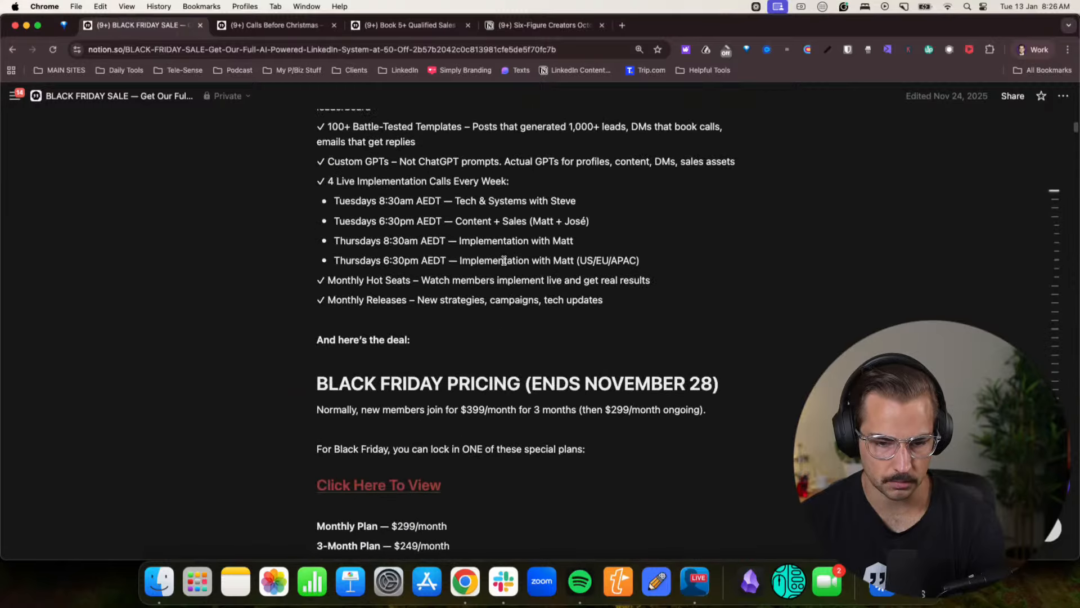
scroll(504, 261, up, 2)
scroll(504, 263, down, 10)
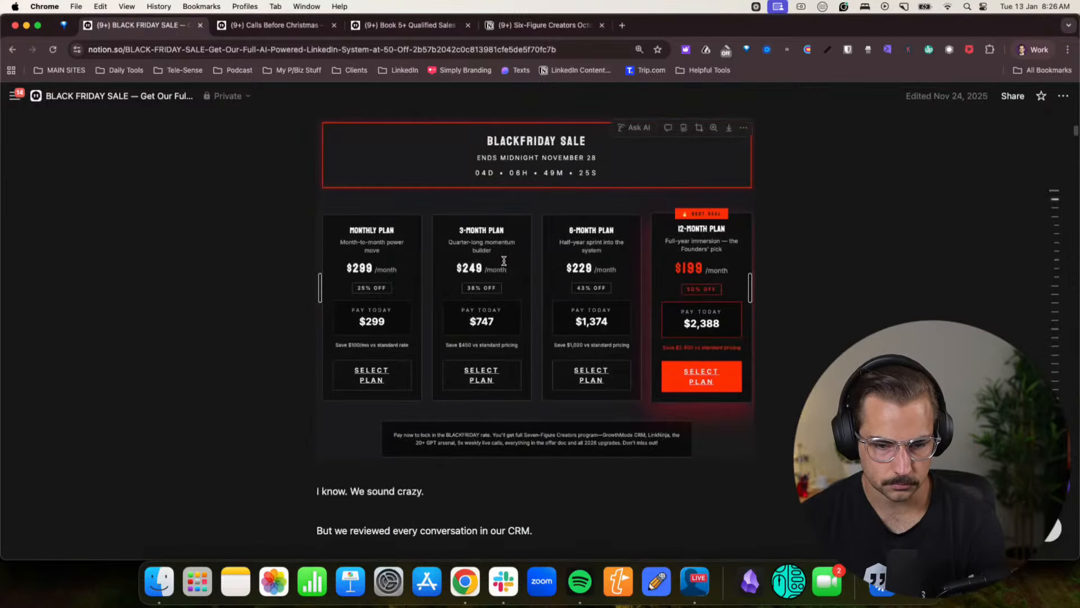
scroll(505, 264, down, 20)
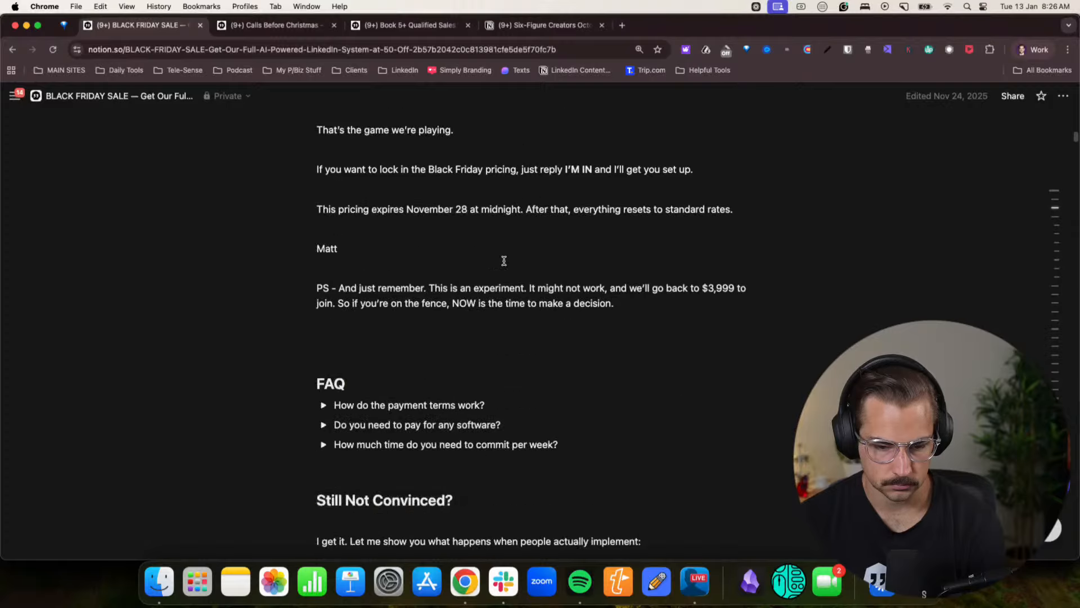
- Skim the Calls Before Christmas offer doc, from its opening story through the weekly plan and inclusions to the closing PS
key(ctrl+Tab)
scroll(448, 318, down, 15)
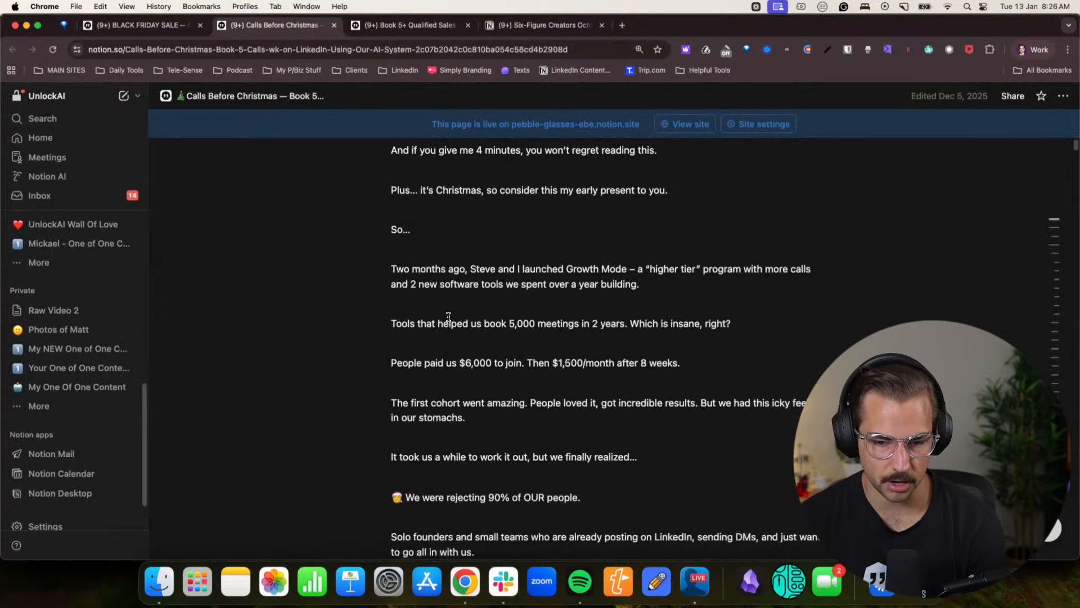
scroll(448, 317, down, 12)
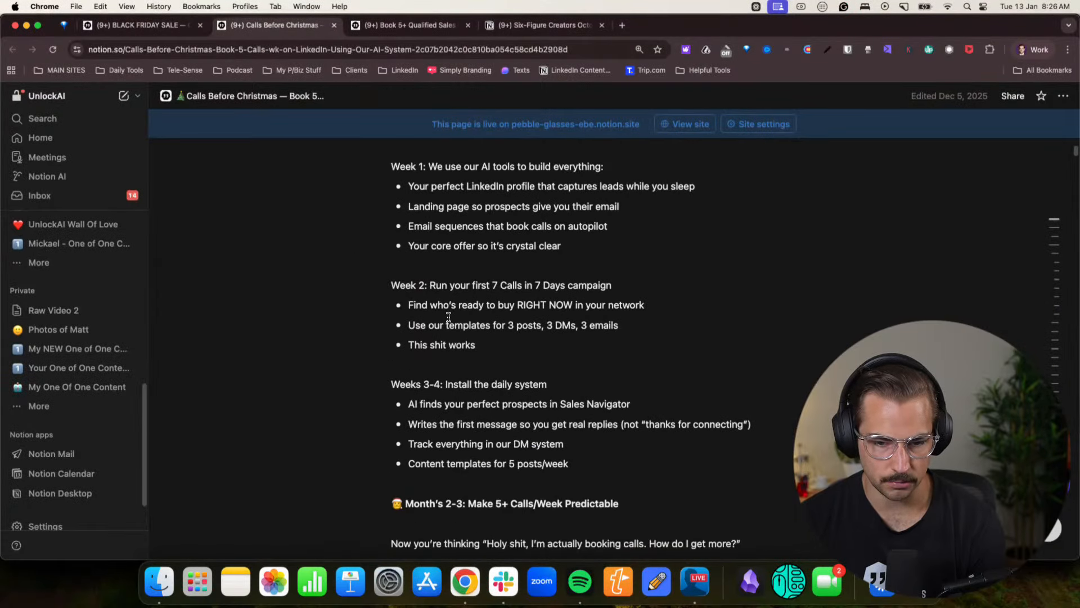
scroll(449, 317, down, 10)
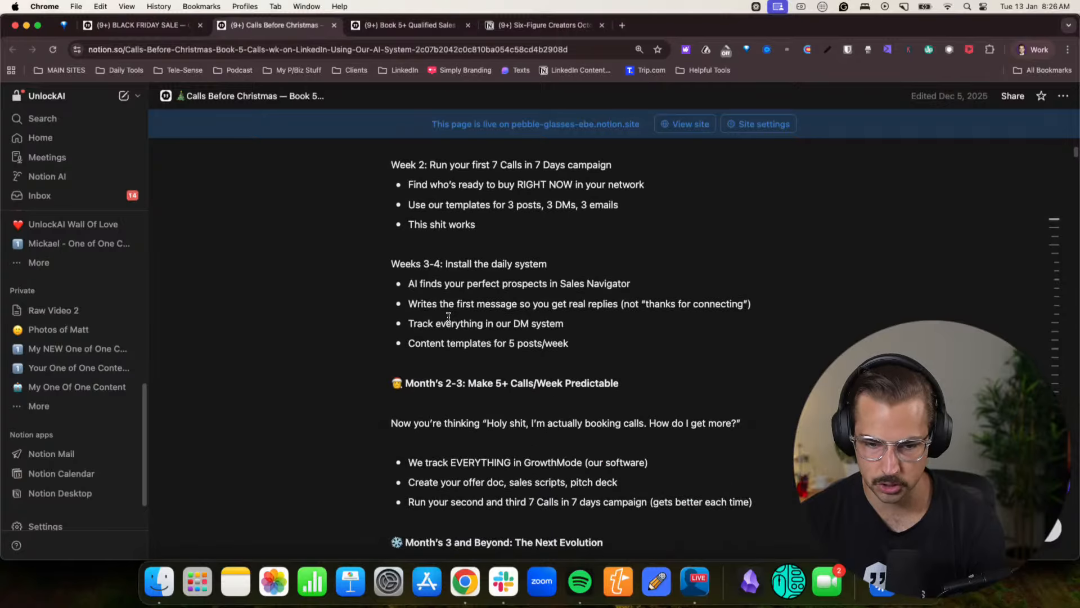
scroll(449, 317, down, 15)
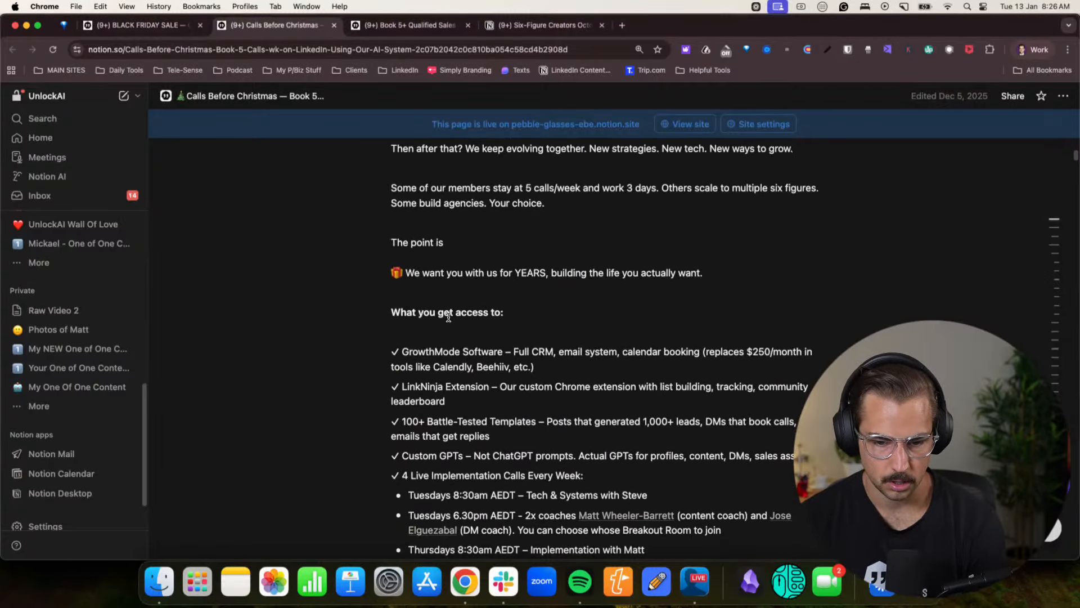
scroll(448, 316, down, 15)
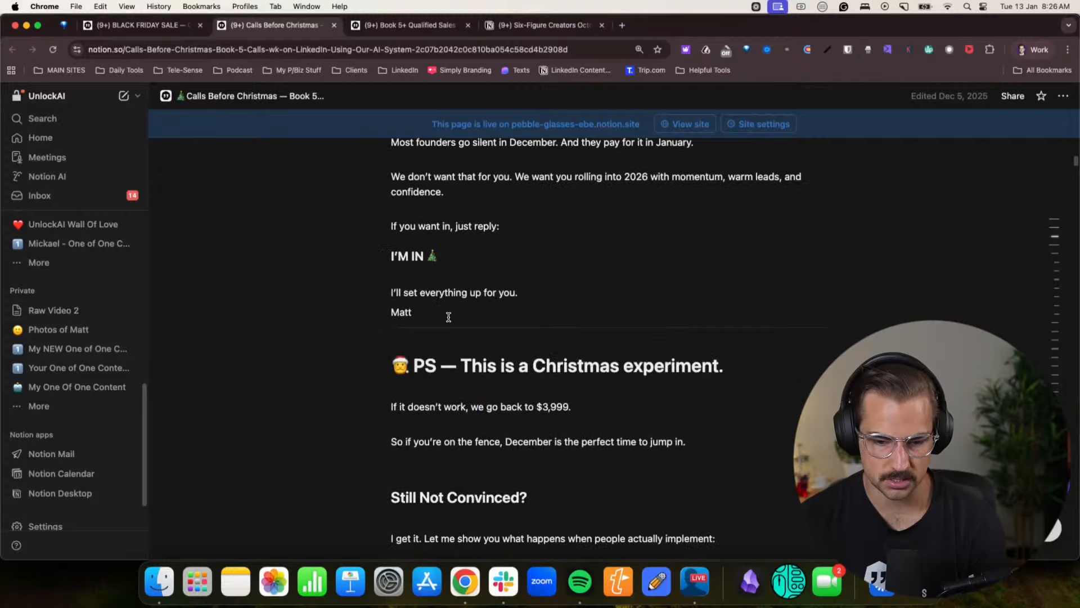
- Copy the Calls Before Christmas offer doc from its title down and paste it into the ChatGPT message in the sevenfigurecreators.com profile
drag(532, 333, 382, 335)
scroll(373, 306, up, 20)
scroll(374, 304, up, 20)
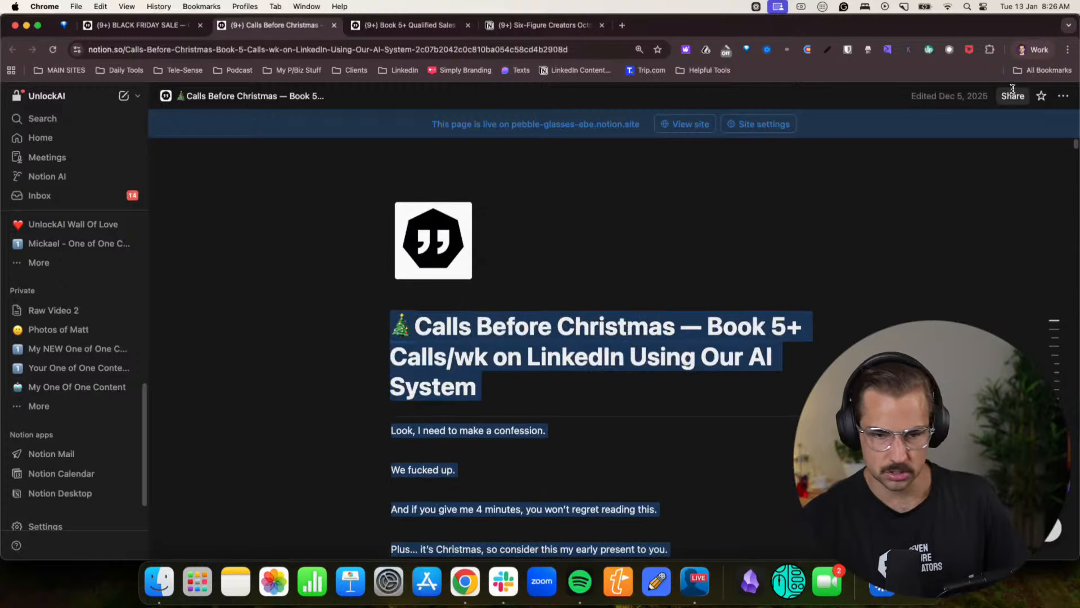
click(1028, 50)
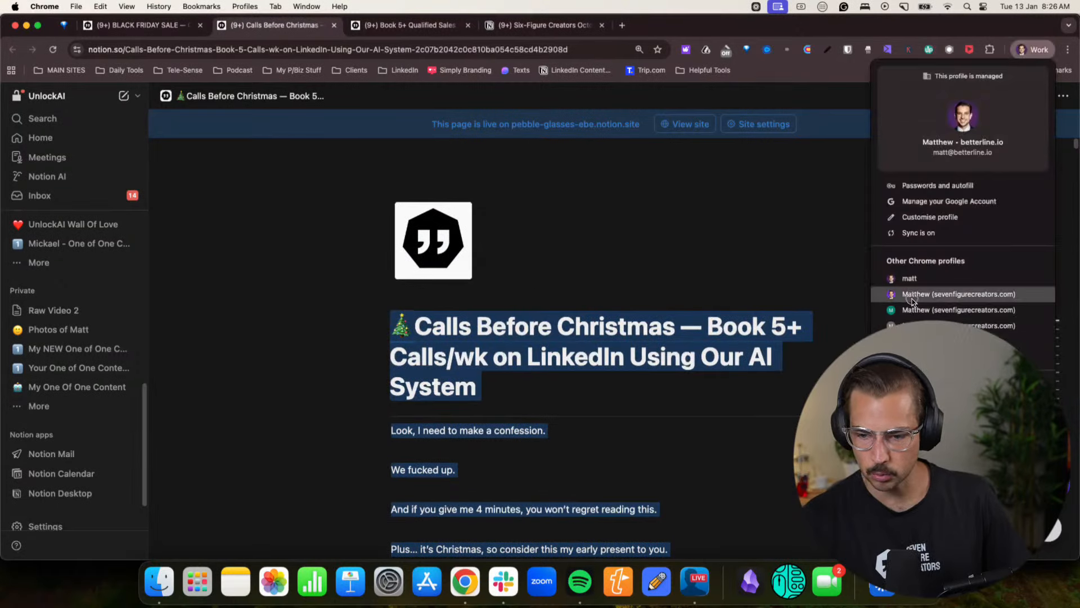
click(965, 499)
key(super+v)
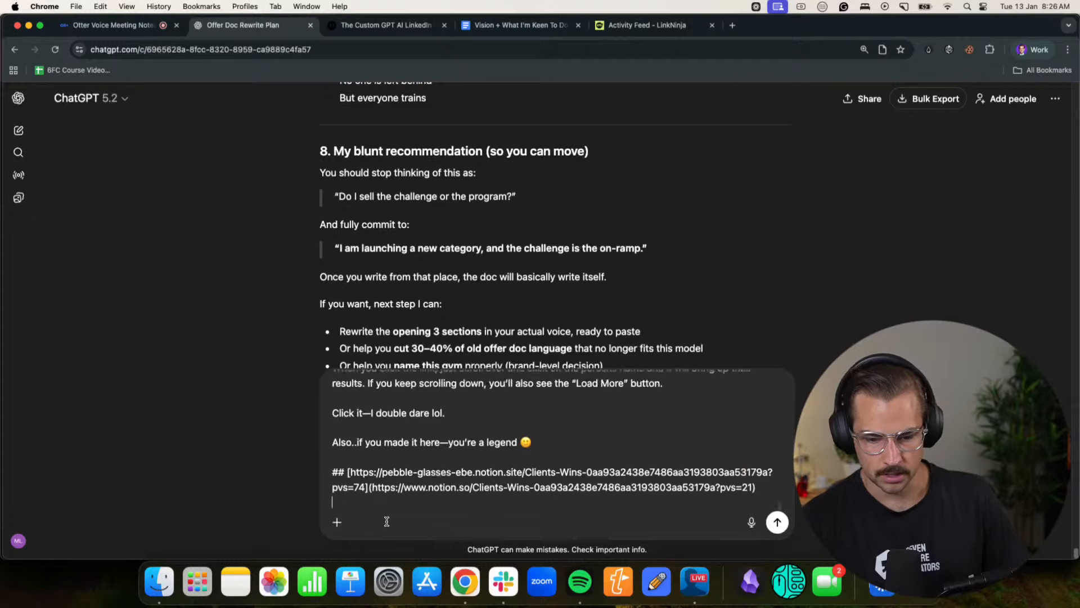
- Copy the BLACK FRIDAY SALE offer doc from the betterline.io profile and add it below the Christmas doc in the ChatGPT message
click(1023, 51)
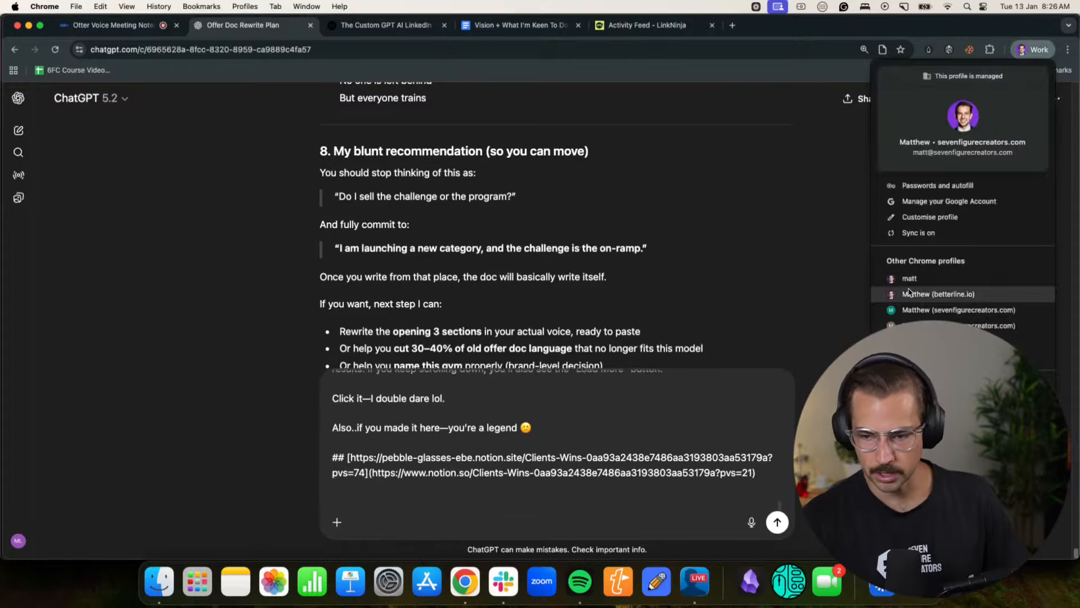
click(910, 297)
click(138, 30)
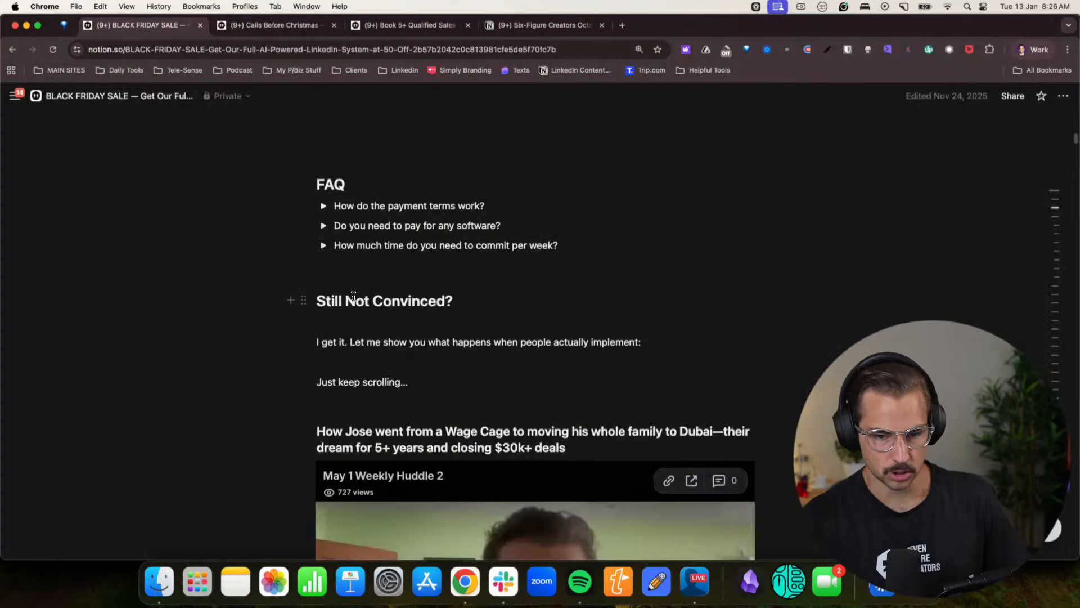
scroll(458, 420, up, 5)
drag(633, 448, 316, 297)
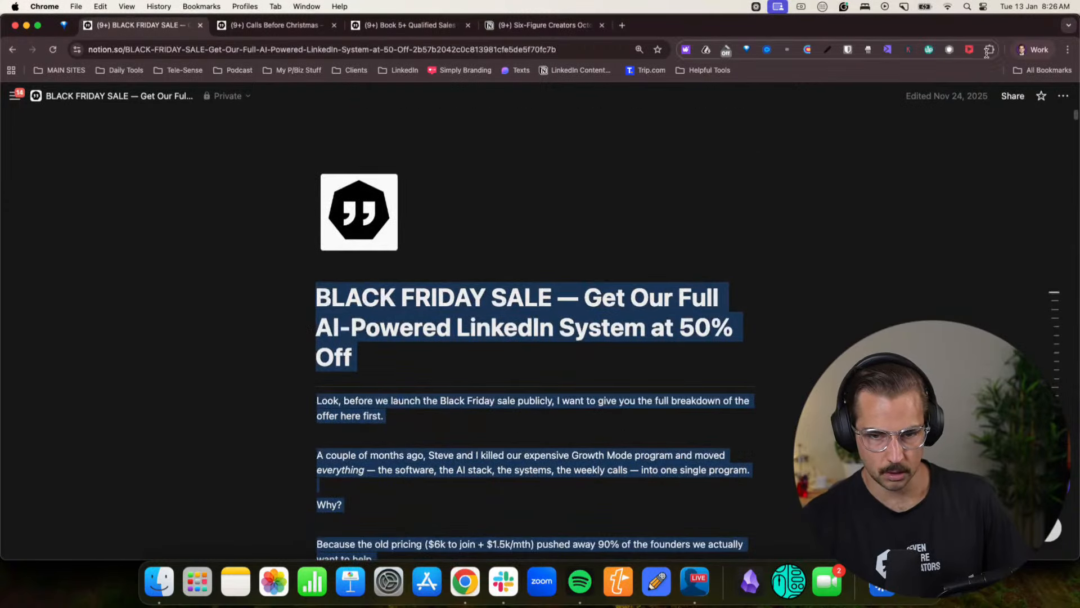
click(1033, 50)
click(922, 294)
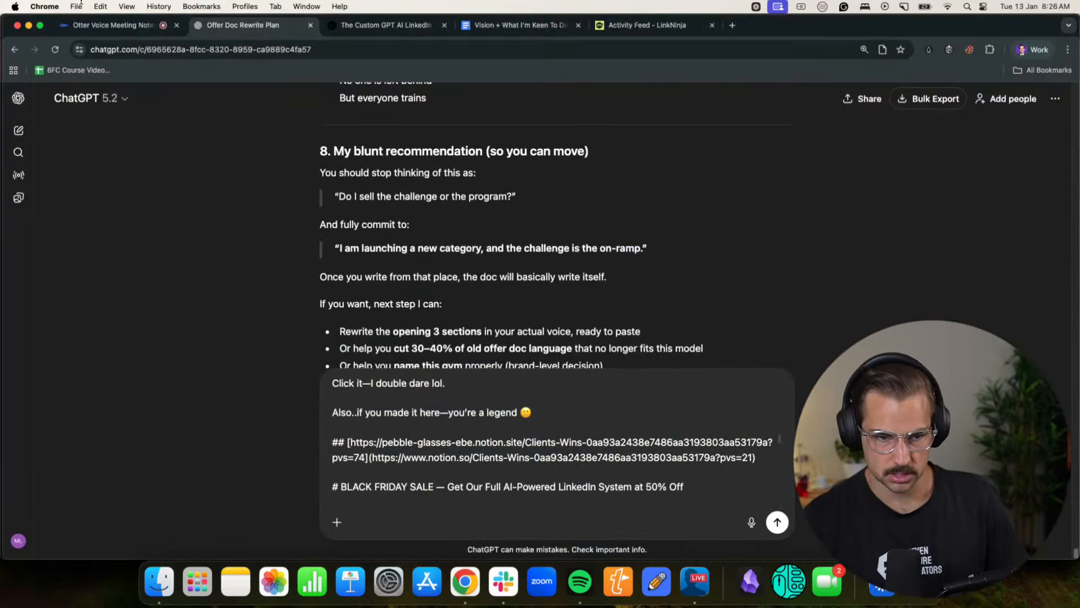
- Return to the live Otter recording and dictate a request for the offer doc's structure, flow and subsections based on buying psychology
click(87, 23)
scroll(315, 382, up, 5)
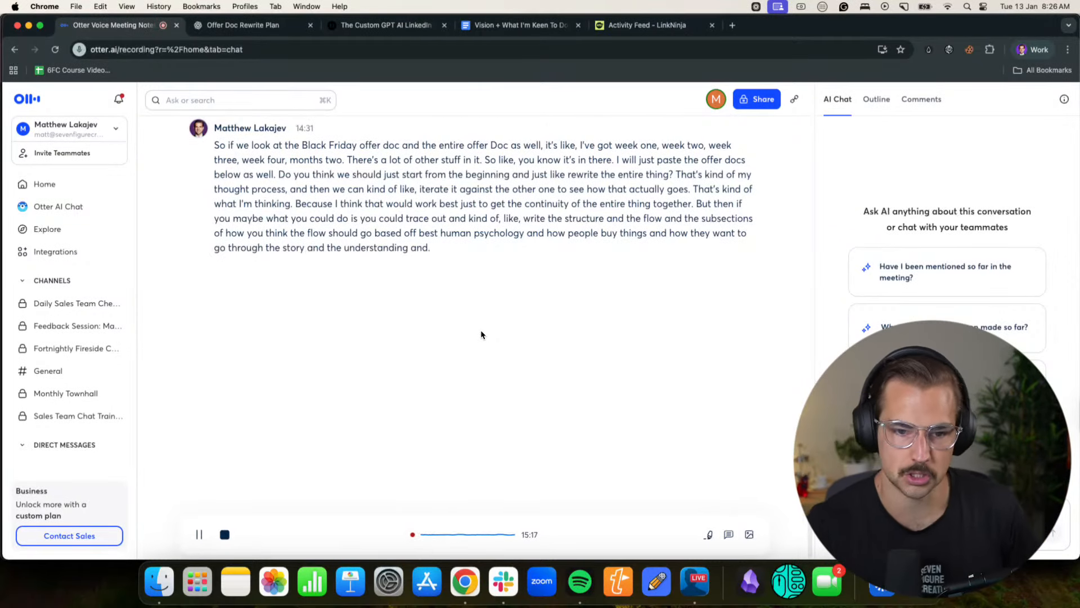
- Open the Ideal Client Positioning Document in a new tab and copy its entire contents
click(731, 25)
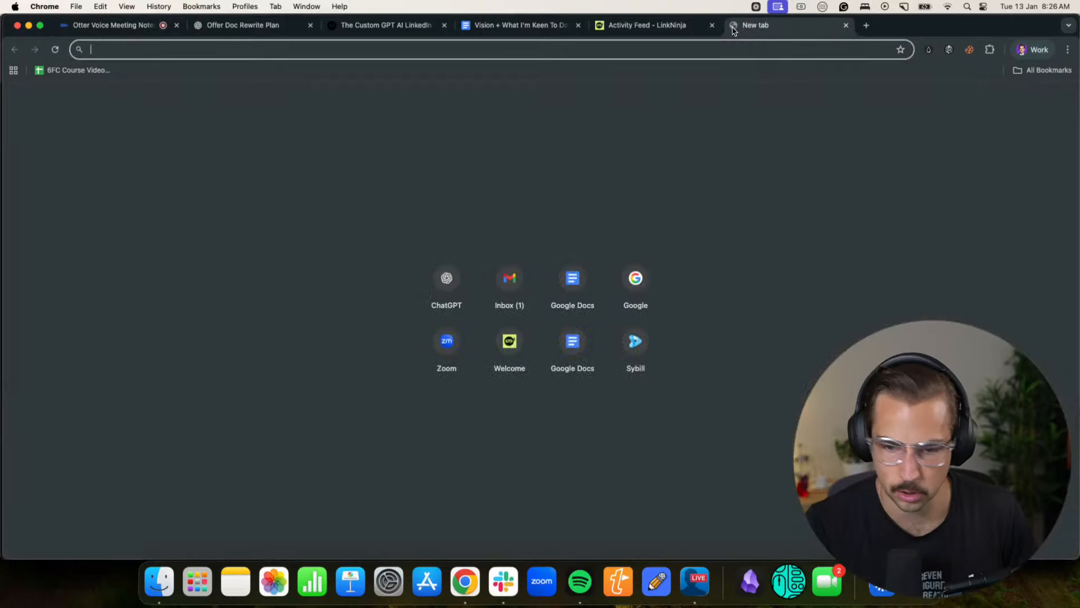
text(ideal)
key(Return)
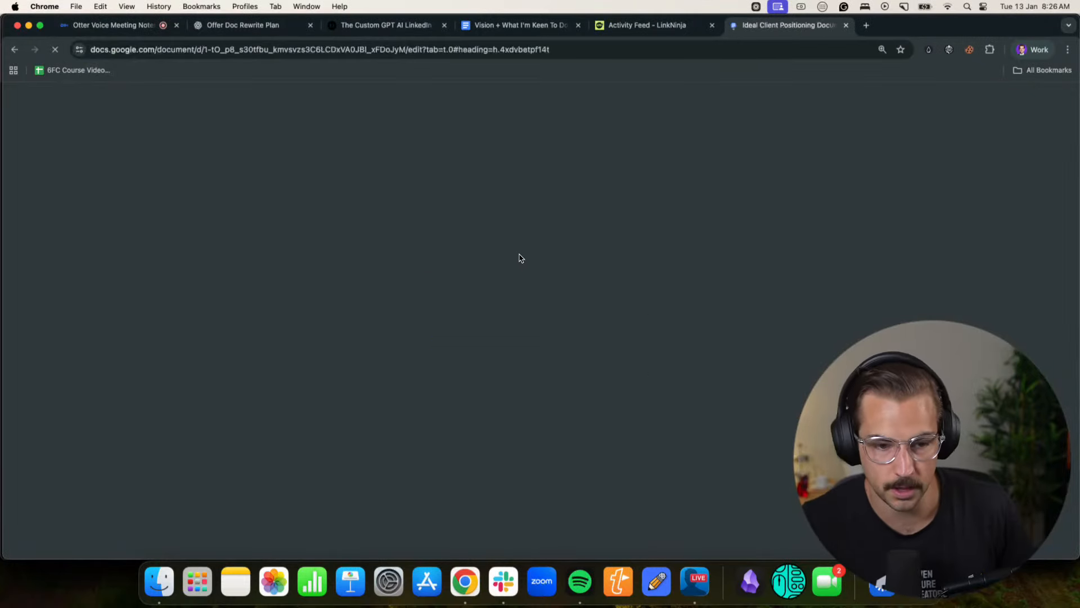
key(super+a)
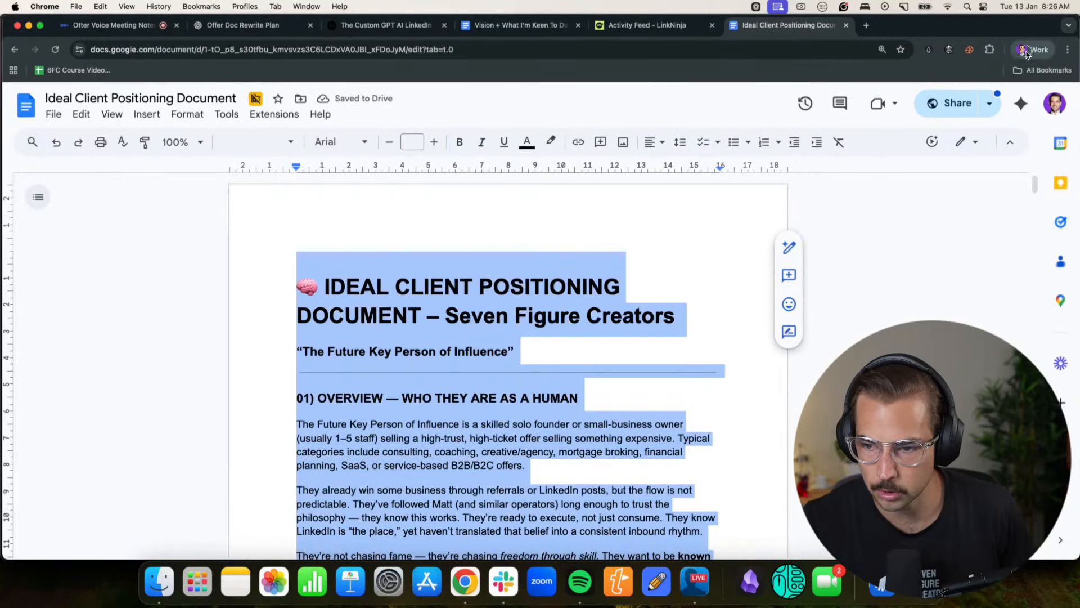
click(1025, 51)
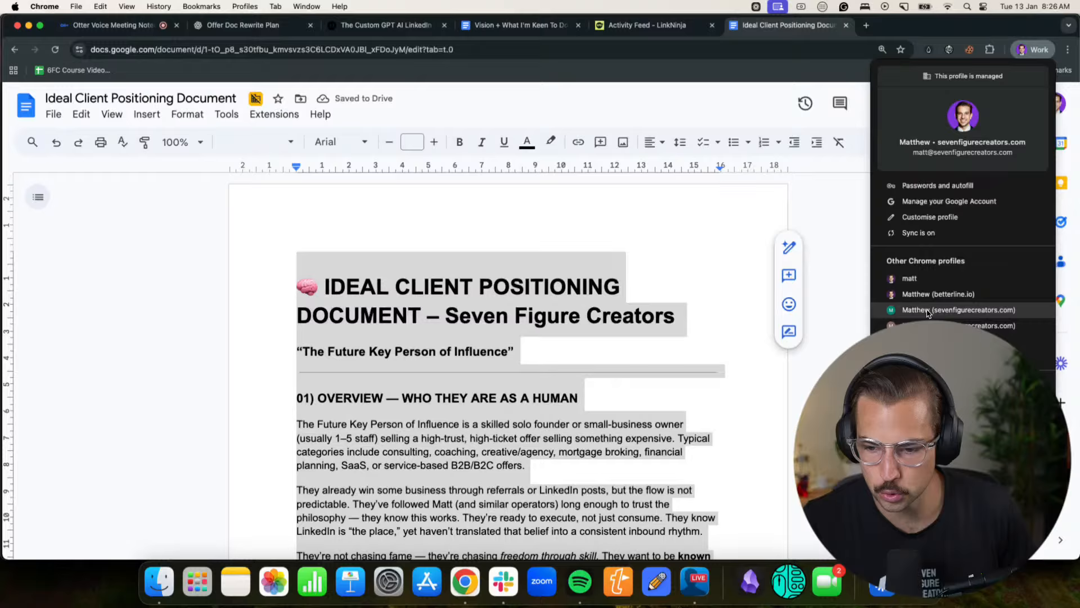
- Paste the ideal client document below the offer docs at the end of the unsent ChatGPT message
click(225, 28)
scroll(687, 487, down, 20)
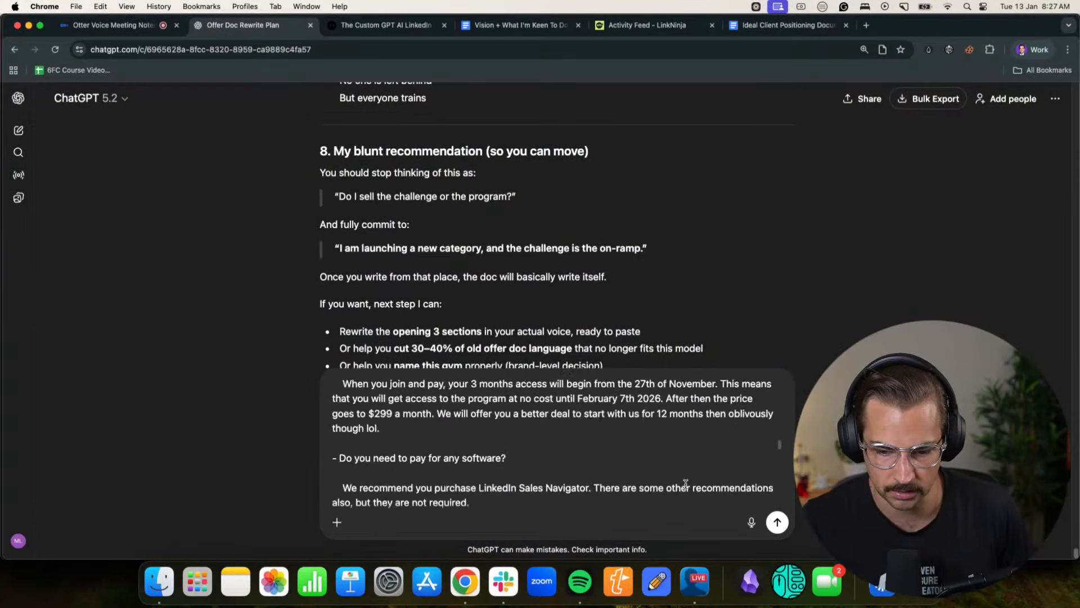
scroll(641, 485, down, 15)
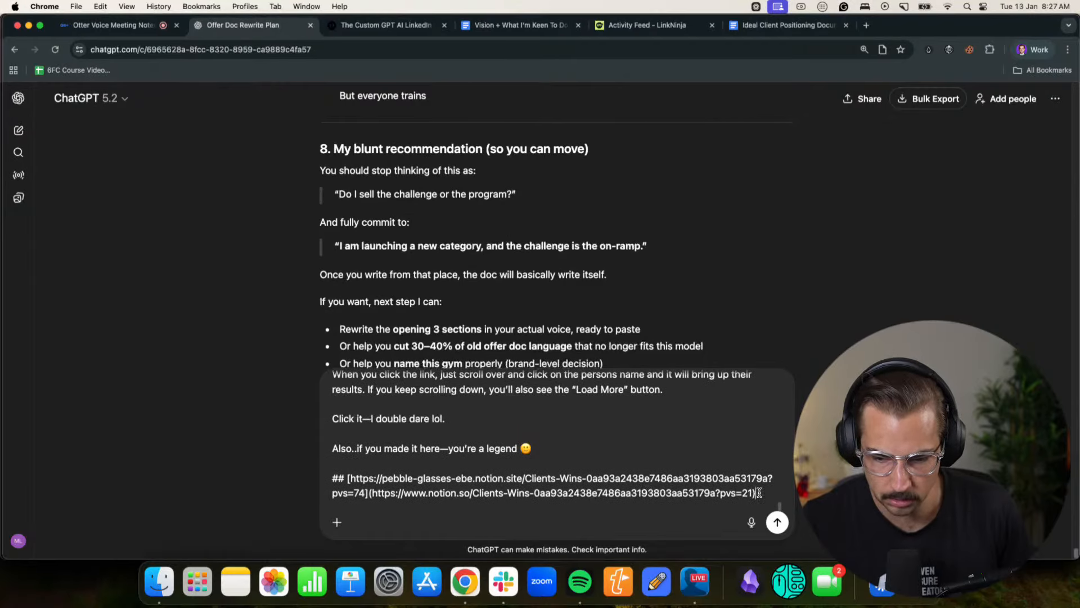
key(shift+Return)
key(shift+Return)
key(super+v)
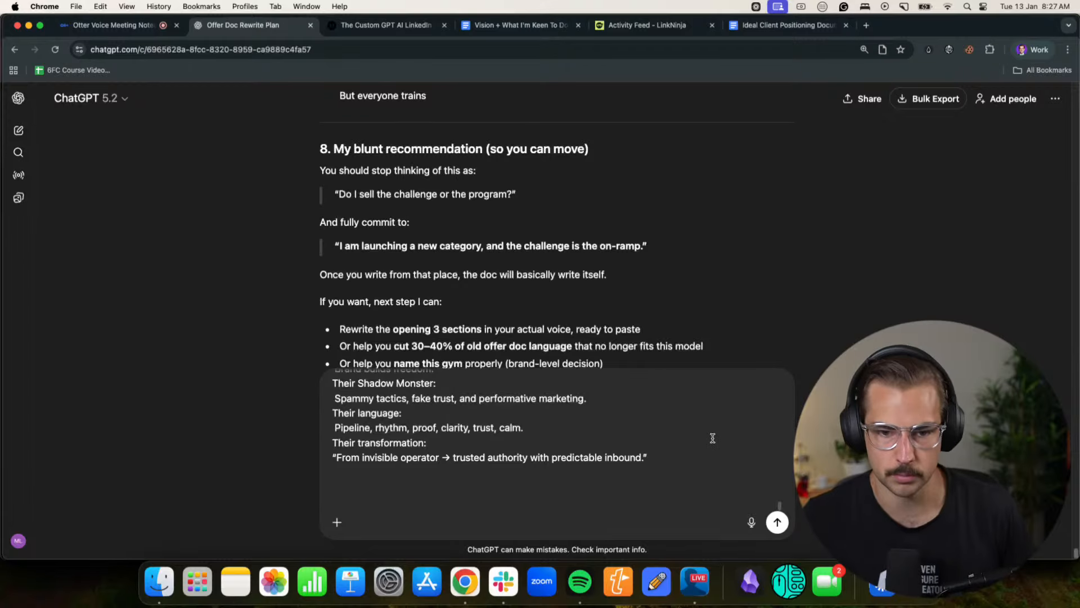
click(865, 27)
text(how)
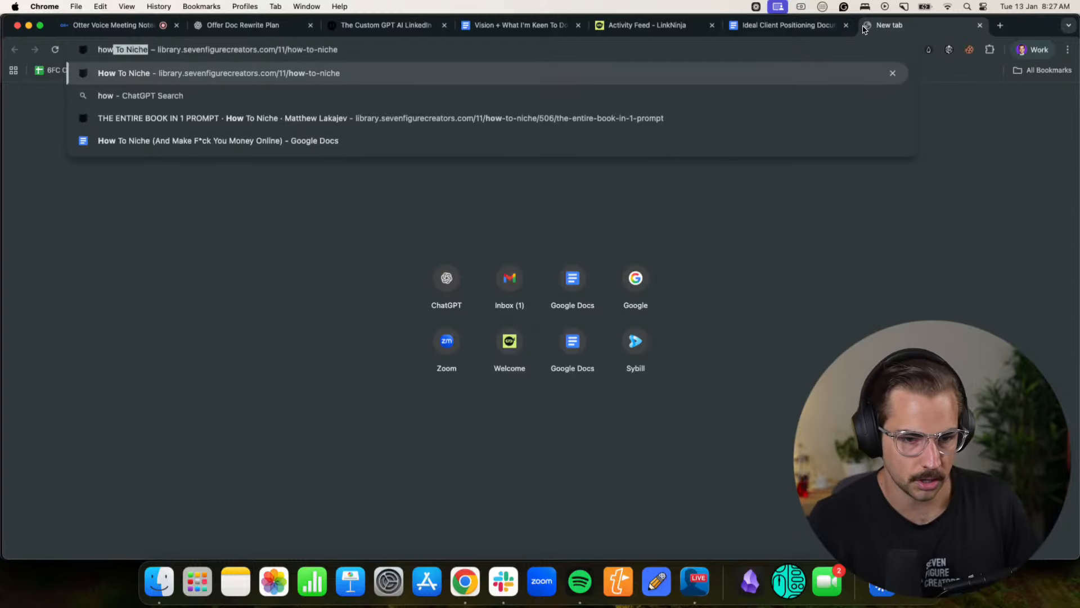
key(Escape)
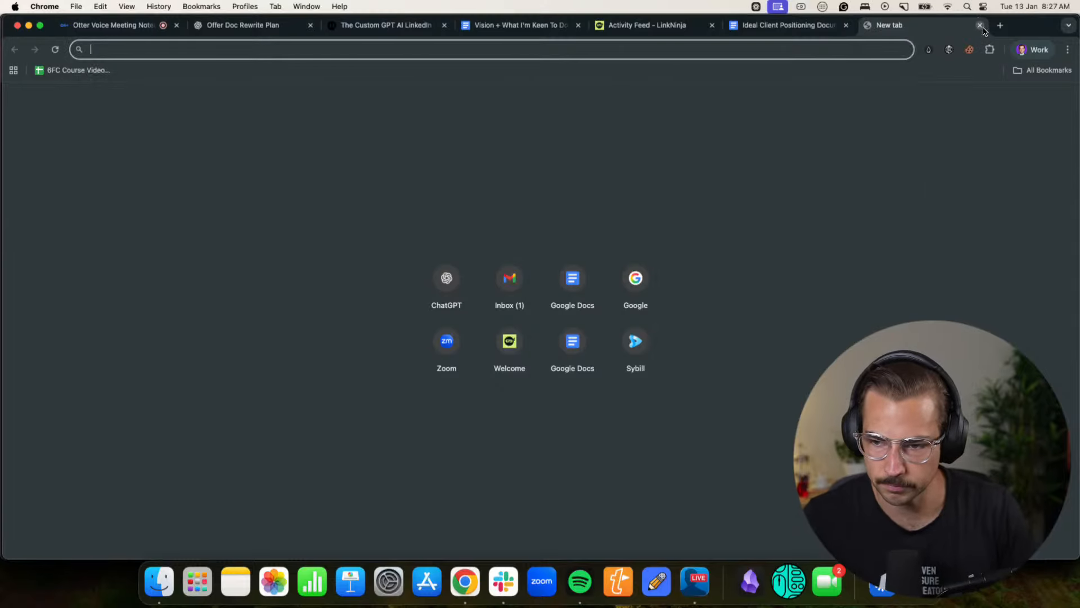
key(super+w)
- Return to the Otter recording, finish dictating the ideal client context and the question about templating or pre-writing the doc, and pause recording
click(88, 25)
scroll(454, 352, up, 5)
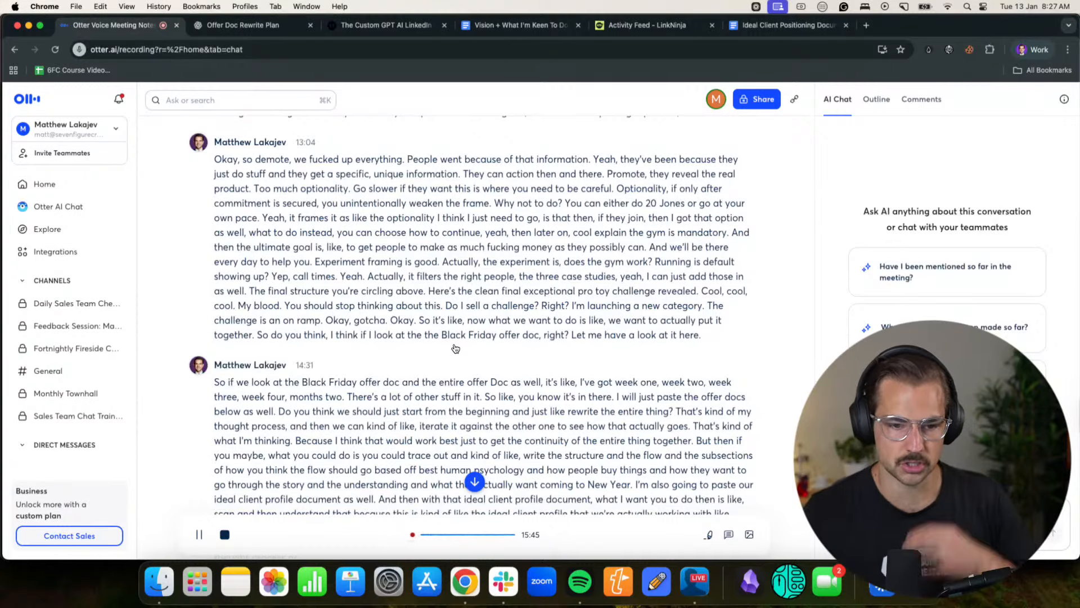
scroll(452, 345, up, 1)
scroll(454, 345, up, 2)
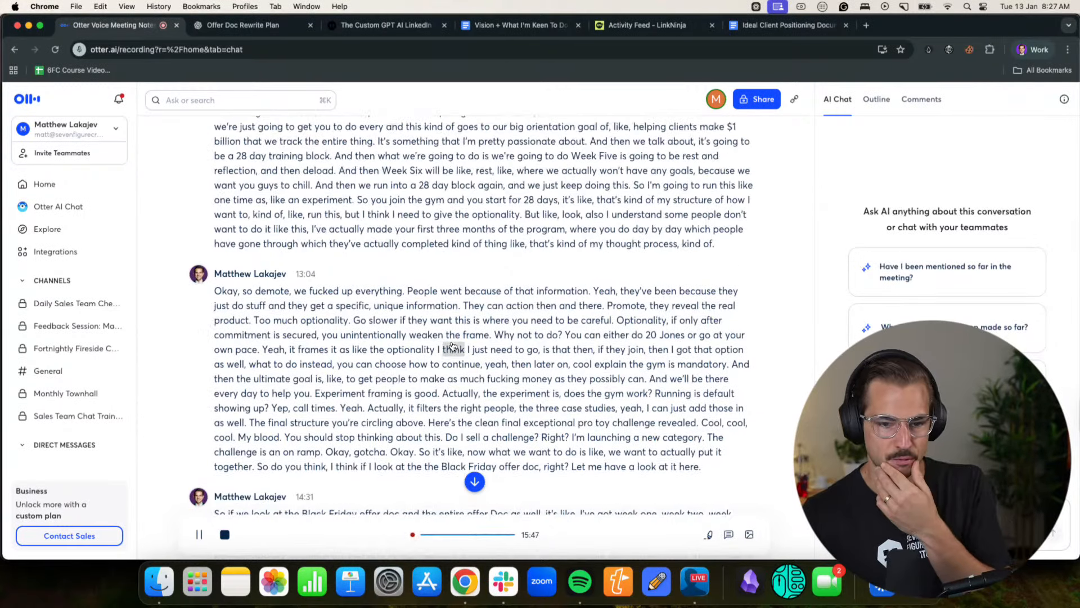
scroll(457, 347, down, 7)
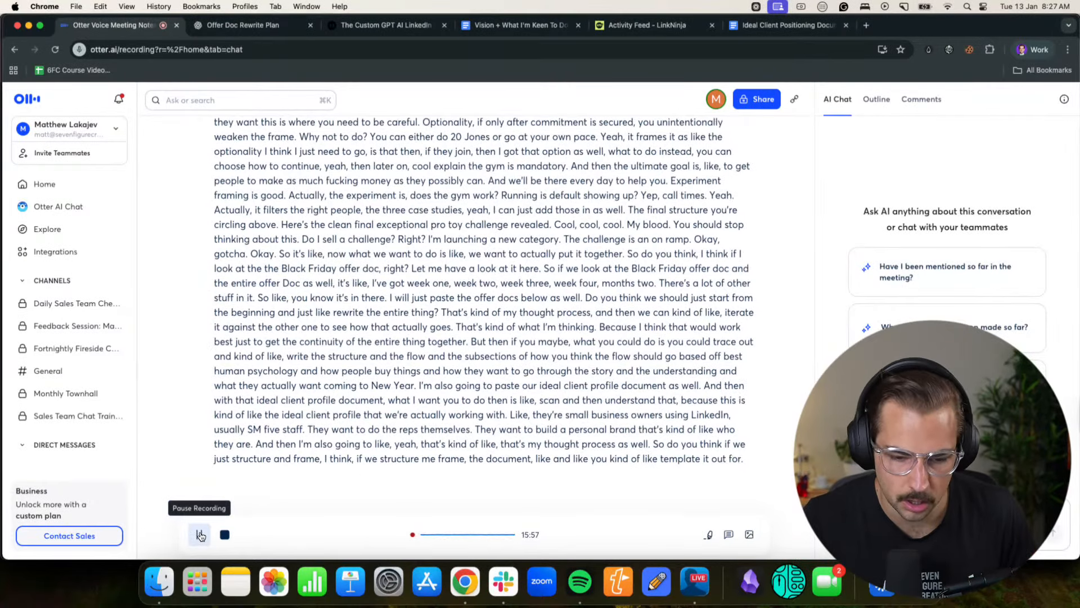
scroll(454, 360, up, 4)
scroll(455, 360, down, 3)
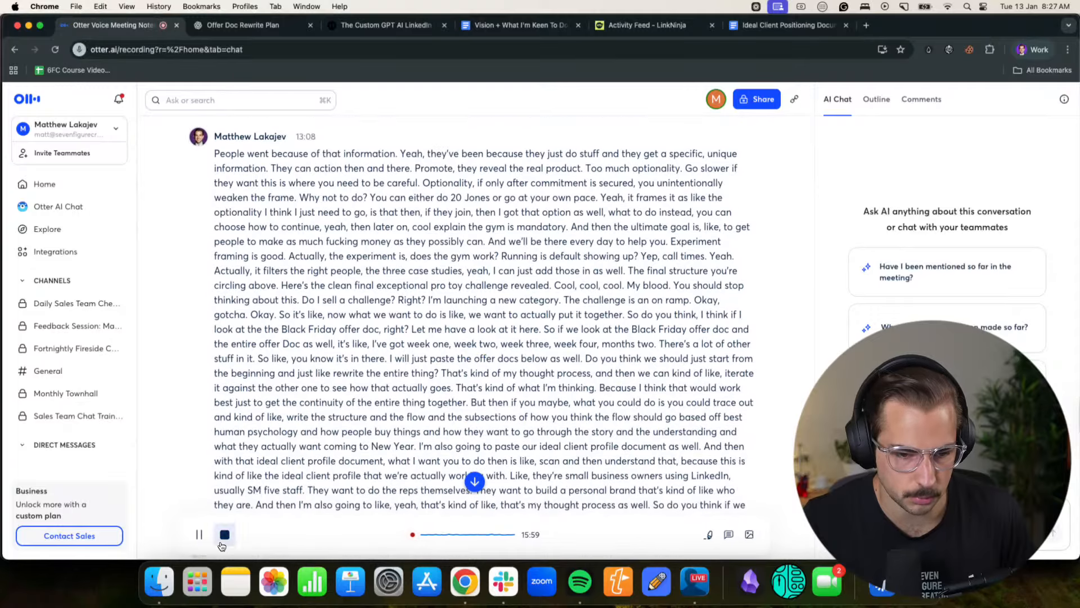
click(199, 534)
- Copy the newly dictated brief from the Otter transcript, paste it at the end of the ChatGPT message and send it
scroll(265, 399, up, 2)
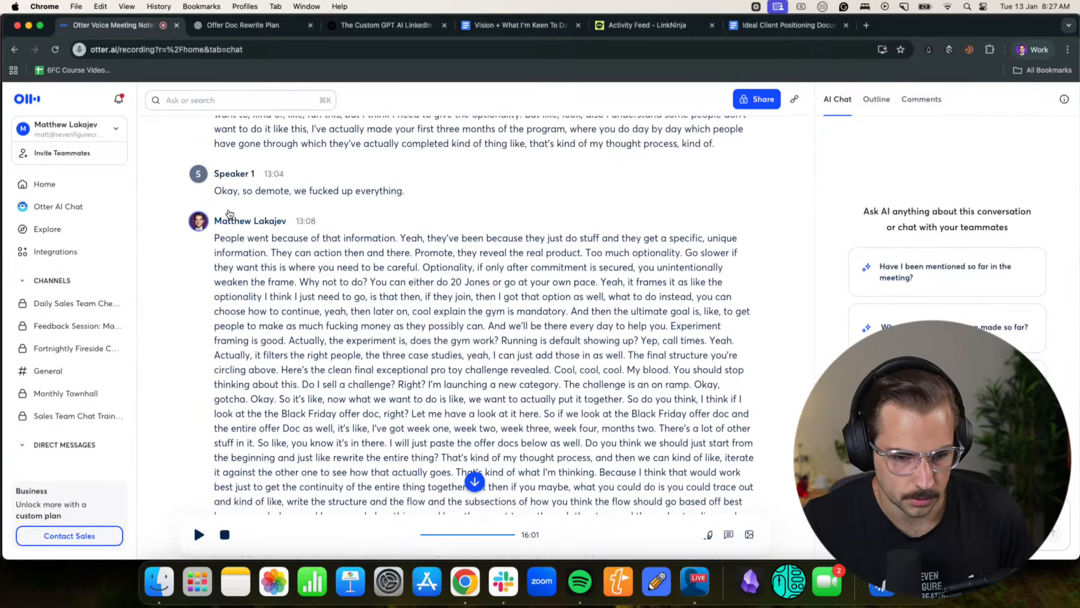
drag(213, 236, 253, 448)
click(206, 23)
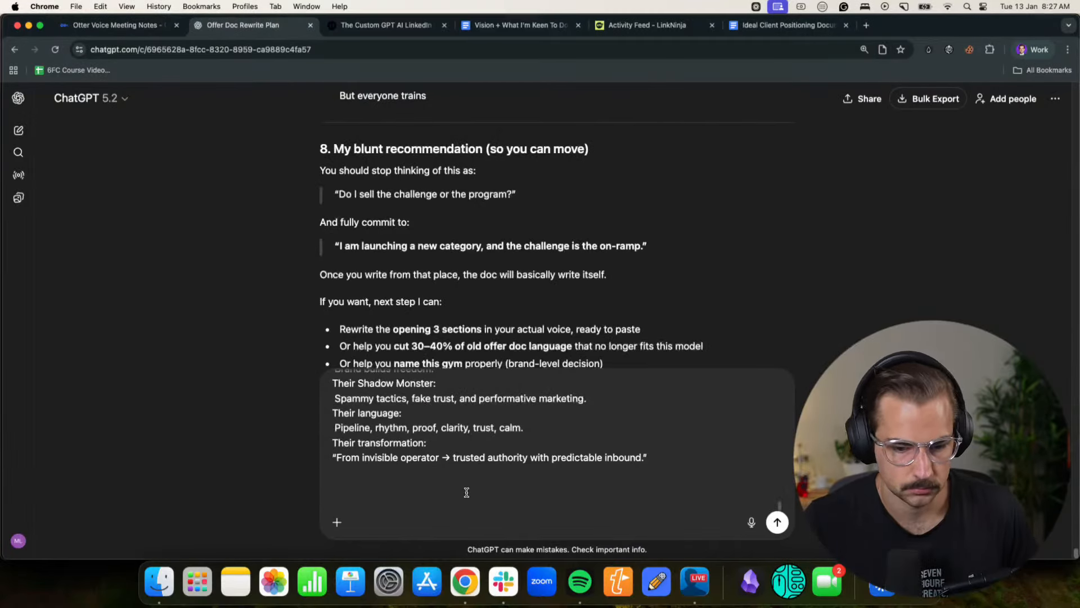
key(super+v)
key(Return)
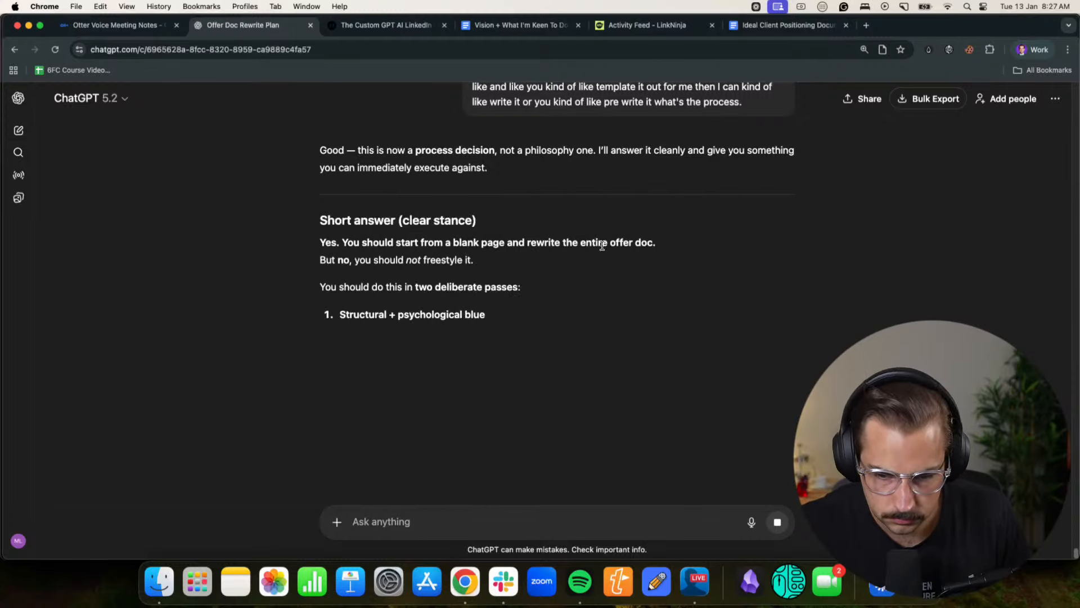
- Read ChatGPT's short answer on starting from a blank page and working in two deliberate passes
drag(399, 221, 437, 222)
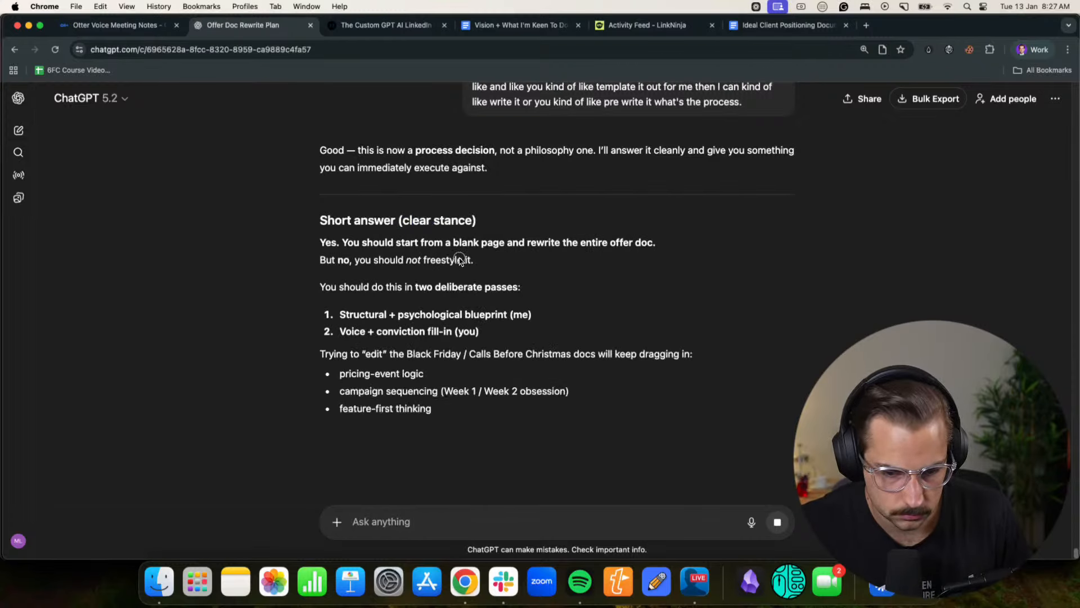
drag(359, 314, 532, 311)
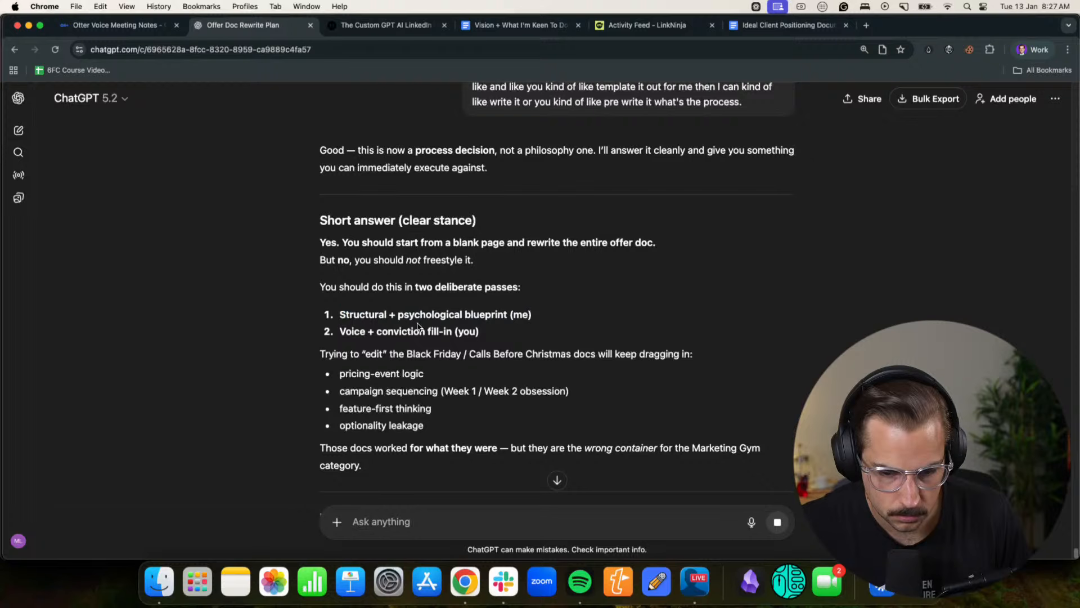
scroll(417, 328, down, 1)
drag(343, 317, 675, 319)
click(673, 321)
scroll(454, 333, down, 1)
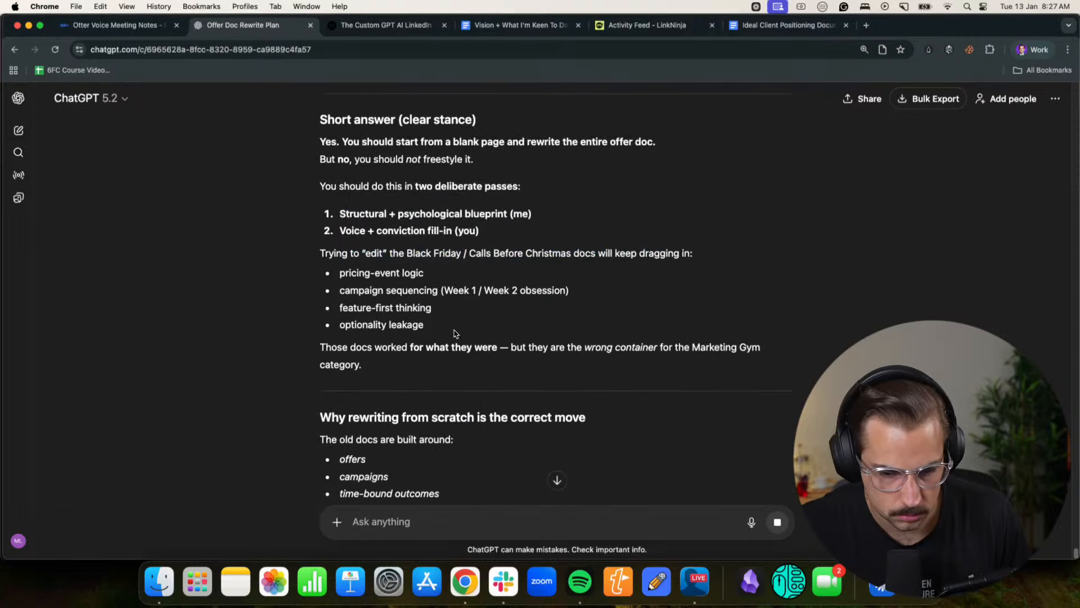
scroll(455, 334, down, 2)
drag(340, 319, 584, 317)
click(562, 319)
- Read why ChatGPT recommends rewriting from scratch, comparing what the old docs and the 2026 offer are built around
scroll(427, 287, down, 2)
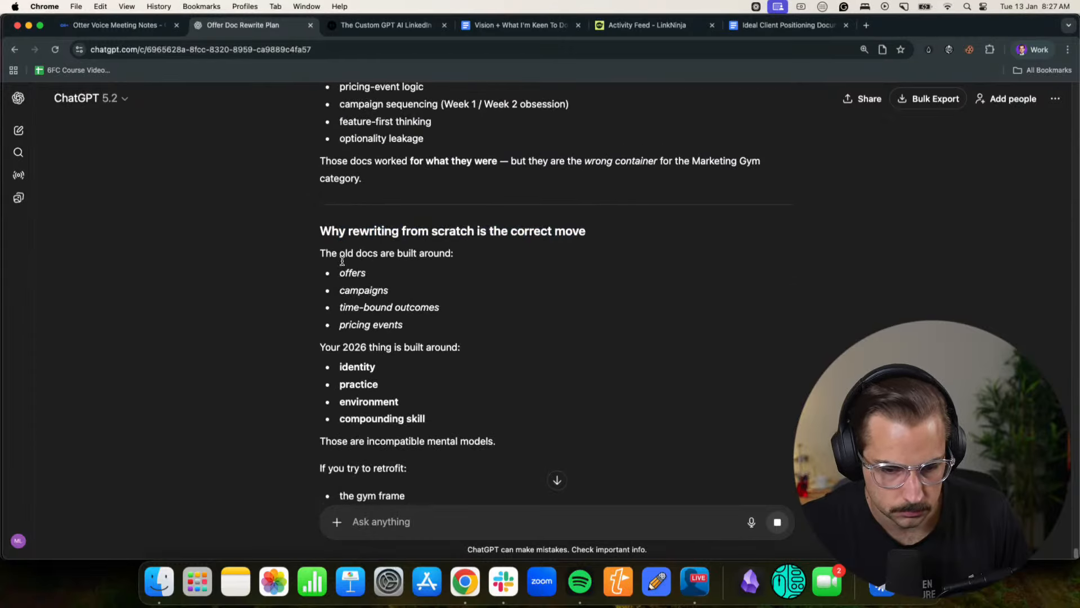
drag(342, 261, 453, 258)
click(444, 265)
scroll(444, 265, down, 4)
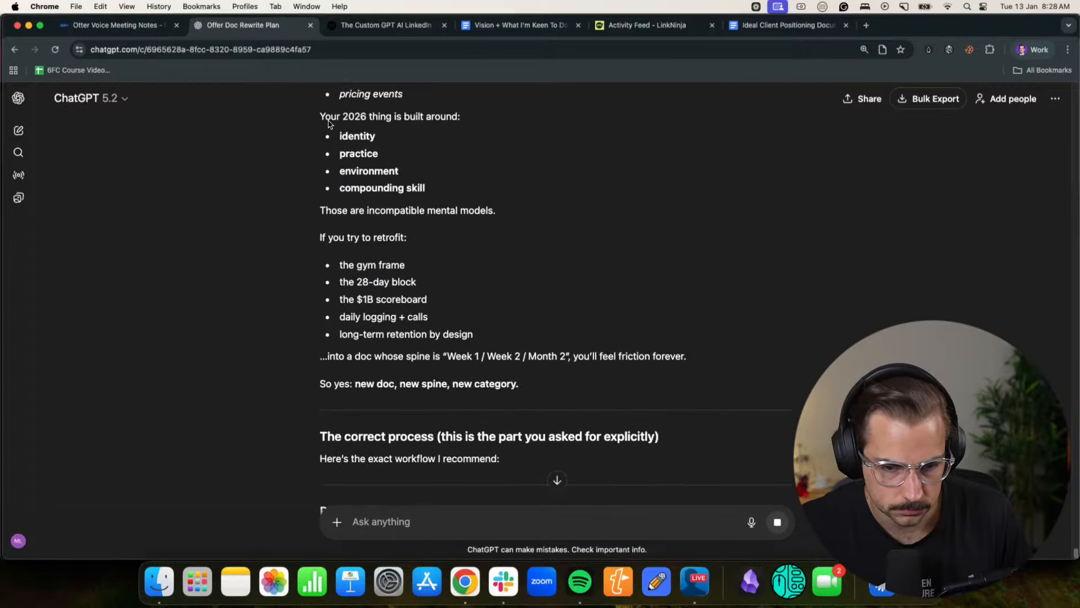
drag(328, 124, 460, 118)
click(360, 139)
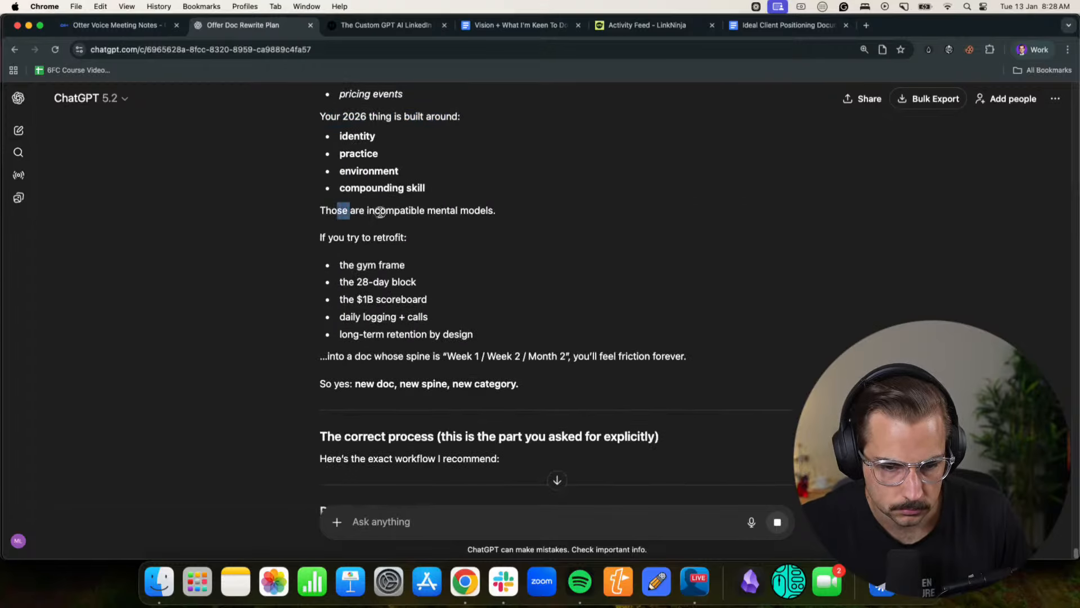
drag(381, 212, 495, 211)
click(488, 220)
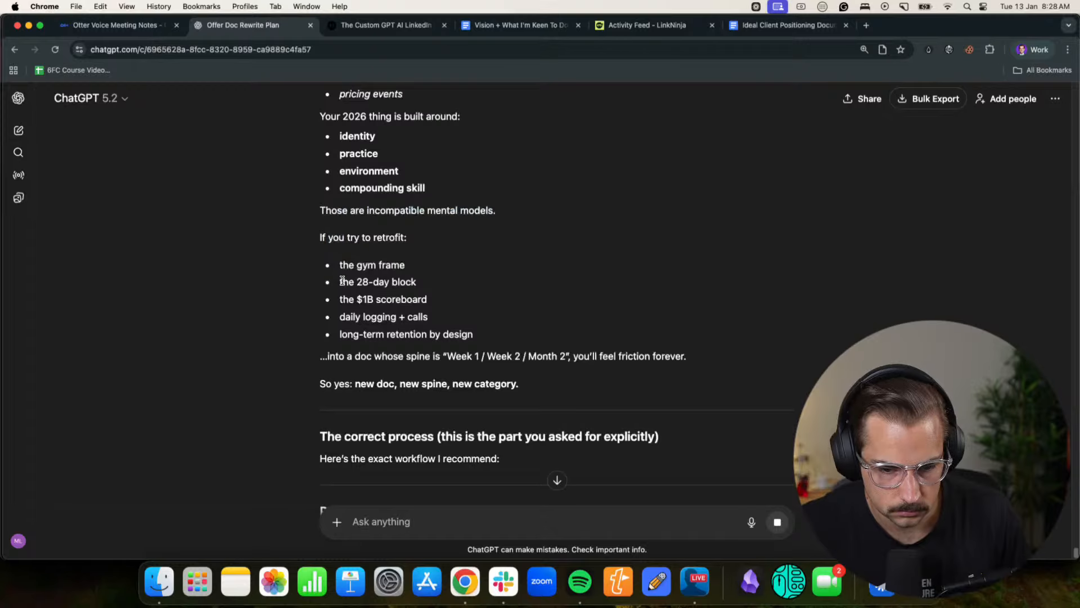
- Read the recommended workflow, from the Phase 1 skeleton through the Phase 2 writing options to how the final doc should feel
scroll(371, 332, down, 5)
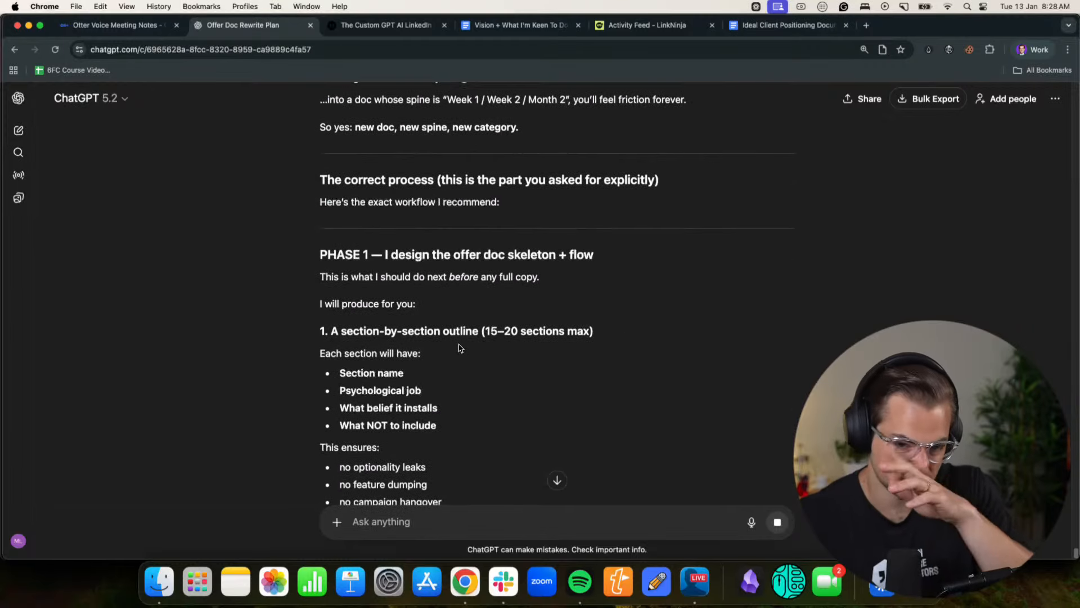
scroll(445, 290, down, 3)
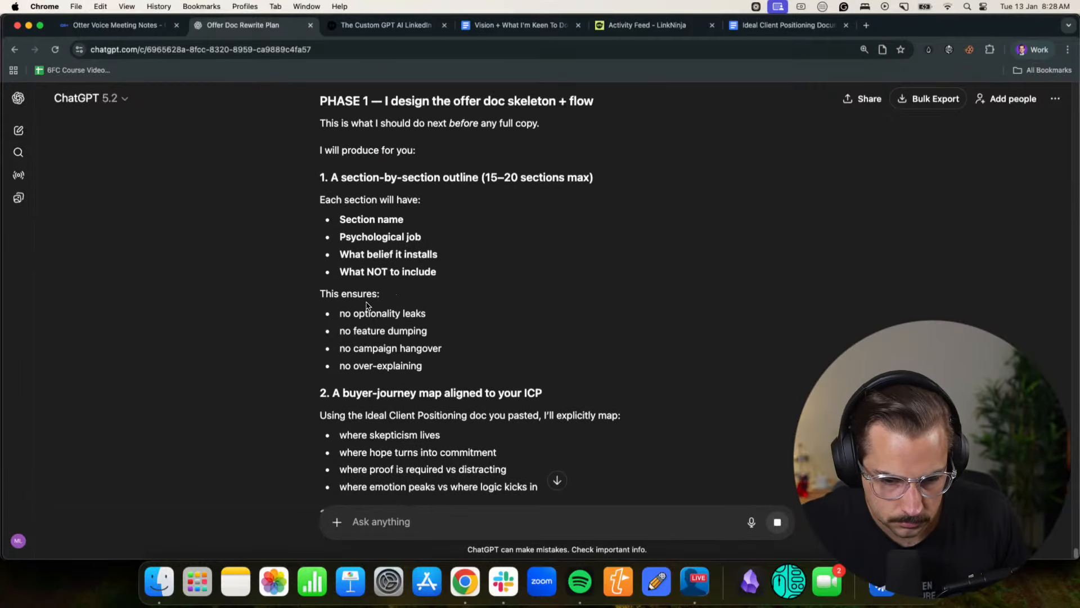
scroll(360, 292, down, 2)
scroll(394, 270, down, 2)
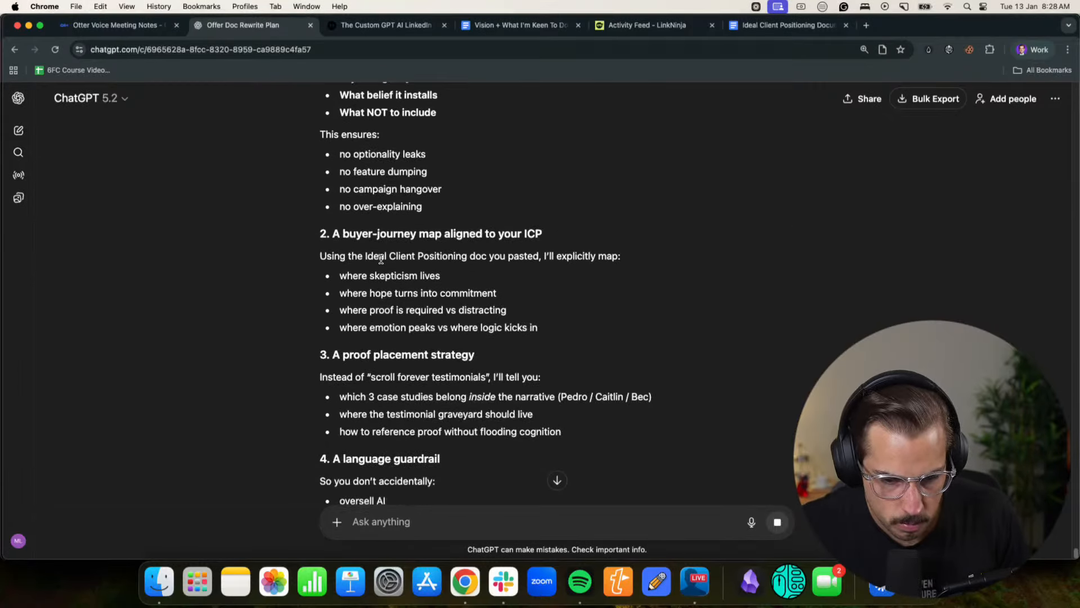
scroll(482, 319, down, 5)
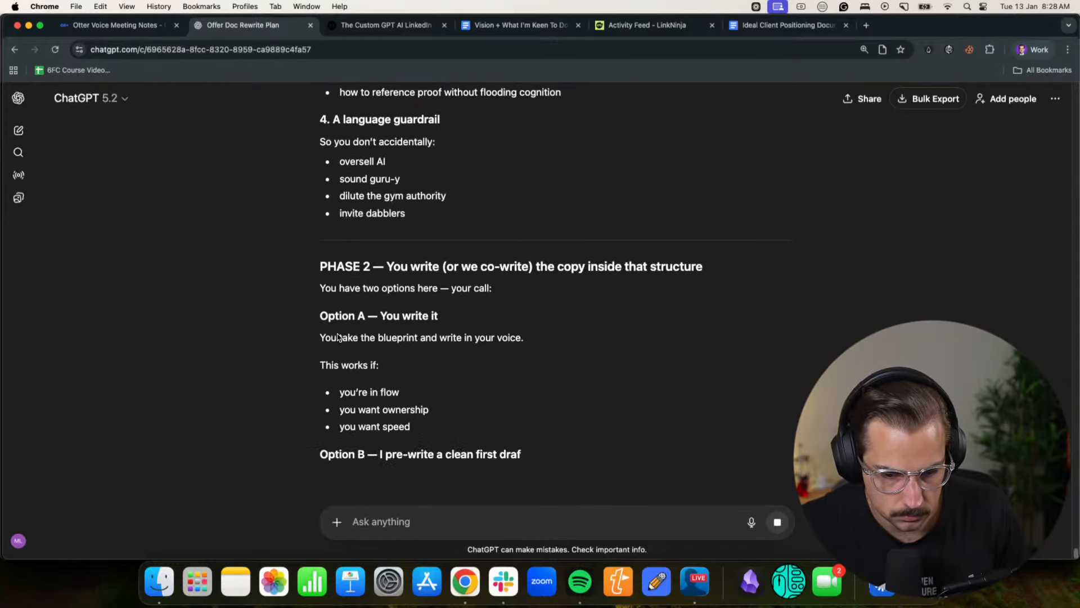
drag(339, 335, 500, 338)
click(492, 339)
scroll(465, 342, down, 3)
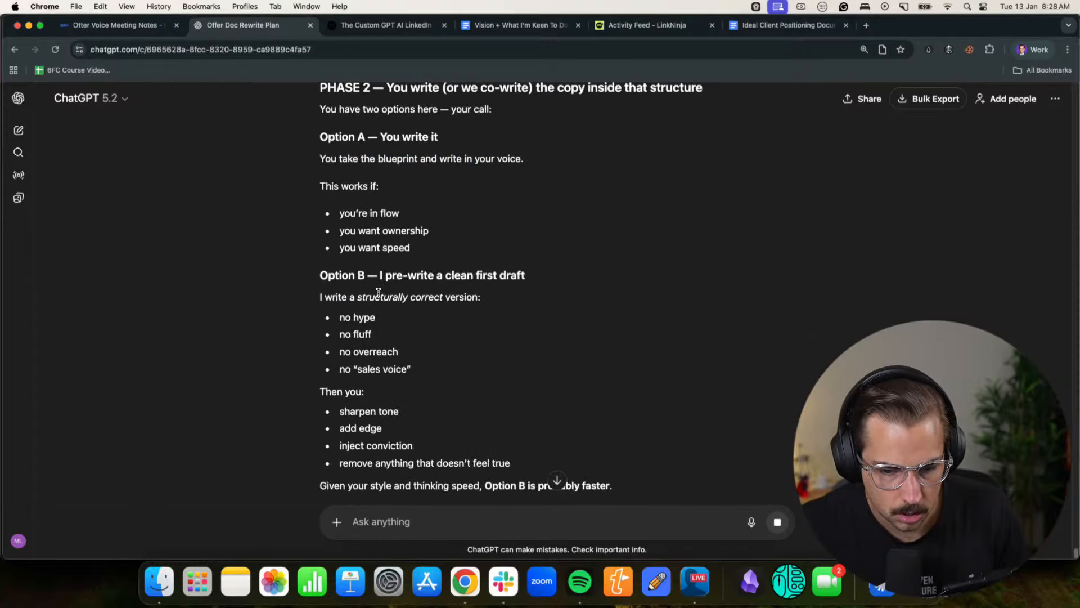
scroll(338, 338, down, 5)
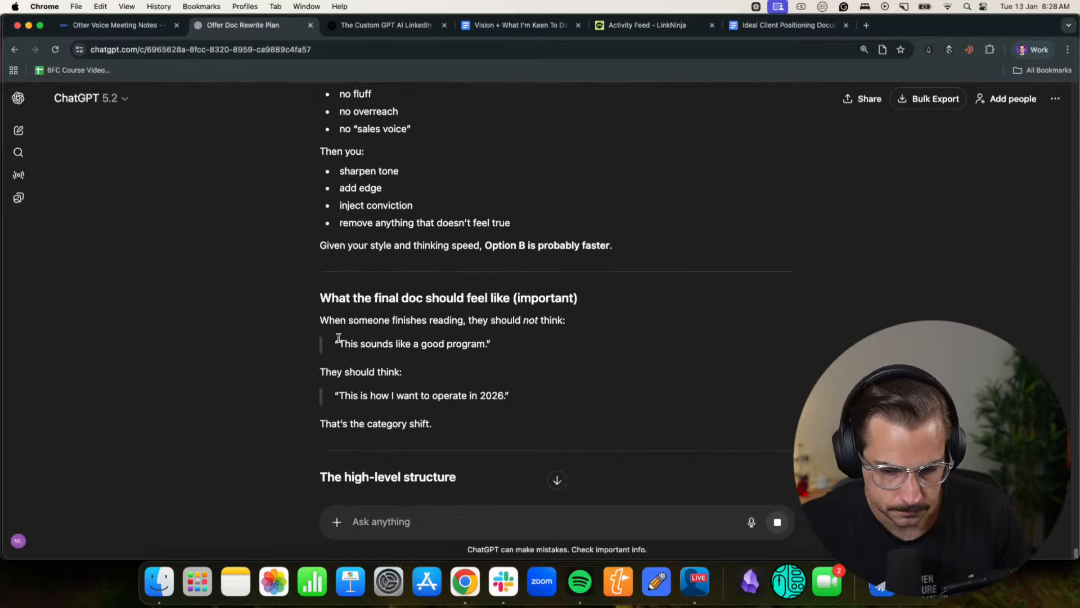
drag(340, 328, 537, 329)
click(527, 333)
scroll(508, 338, down, 2)
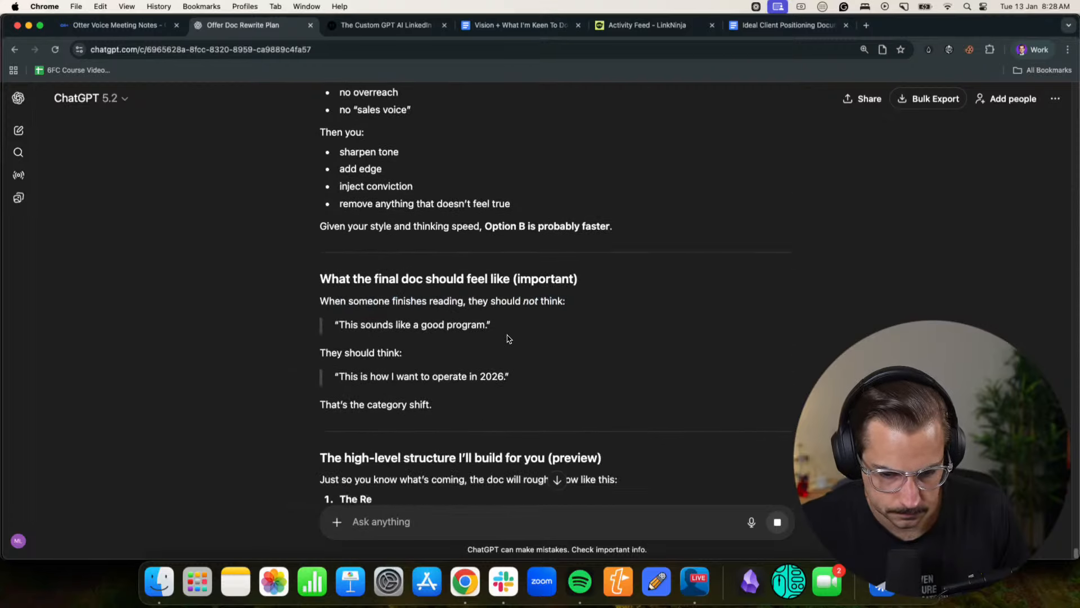
- Dictate and send a reply asking ChatGPT to attempt writing the offer doc first
click(751, 522)
scroll(651, 398, down, 1)
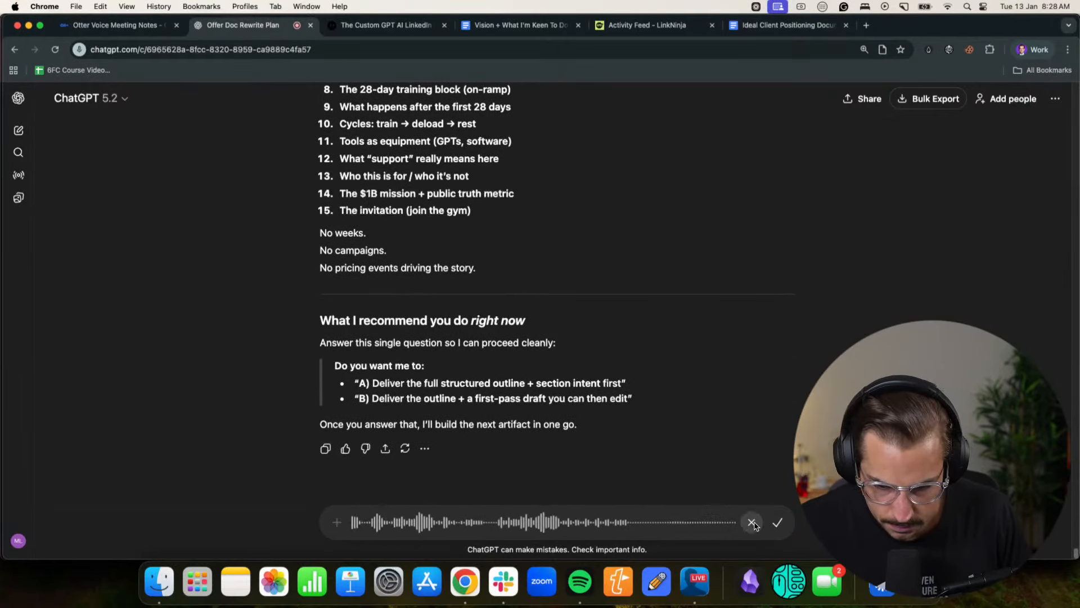
click(772, 516)
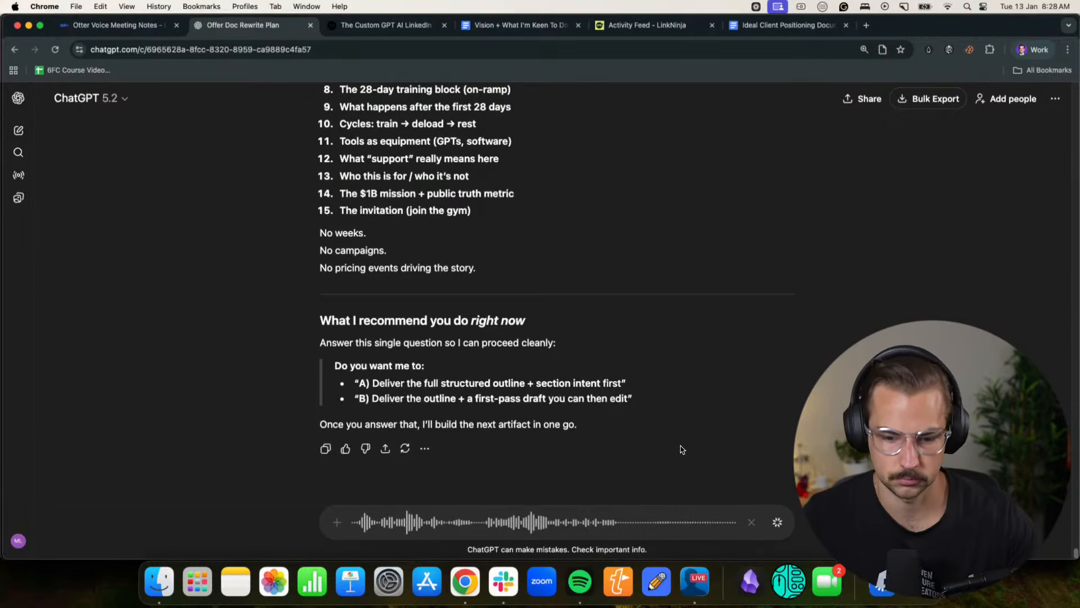
click(777, 525)
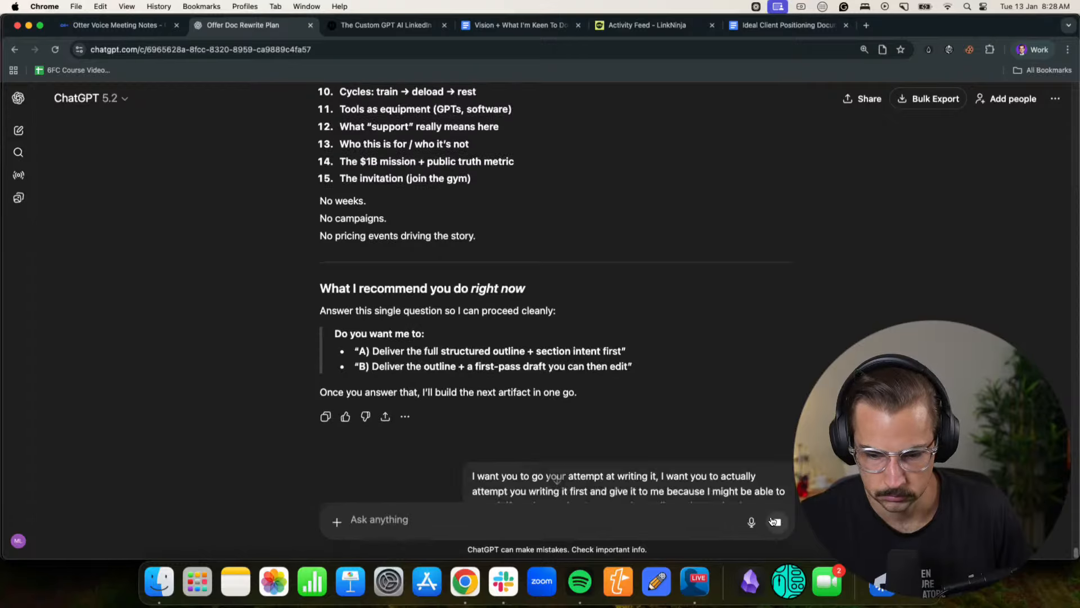
right_click(503, 590)
click(504, 541)
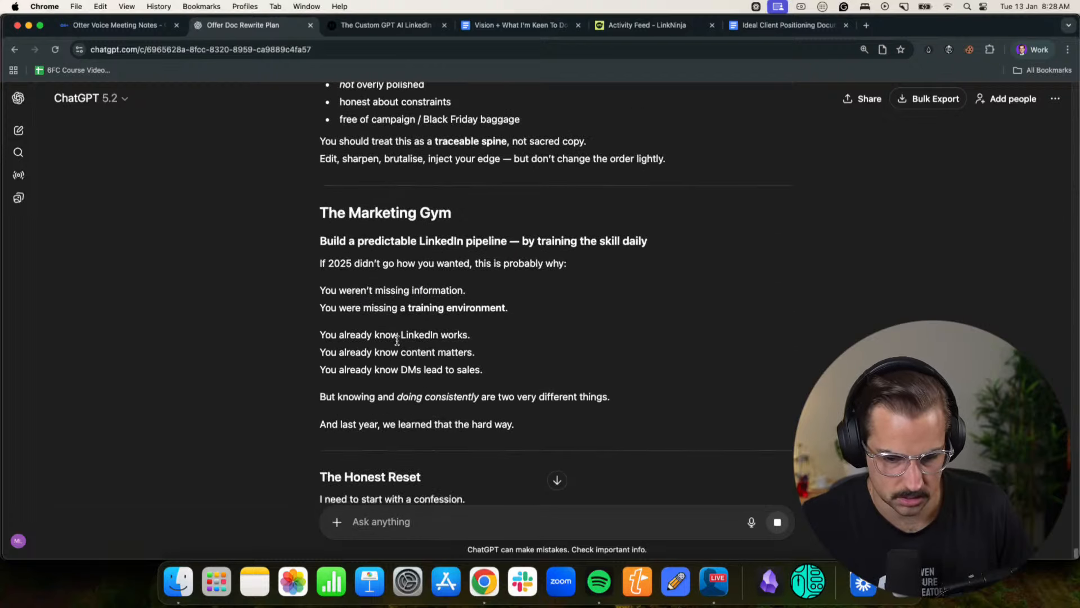
- Read the draft's opening, The Honest Reset and What Actually Works (And What Doesn't) sections
drag(336, 382, 453, 381)
click(452, 384)
scroll(450, 385, down, 2)
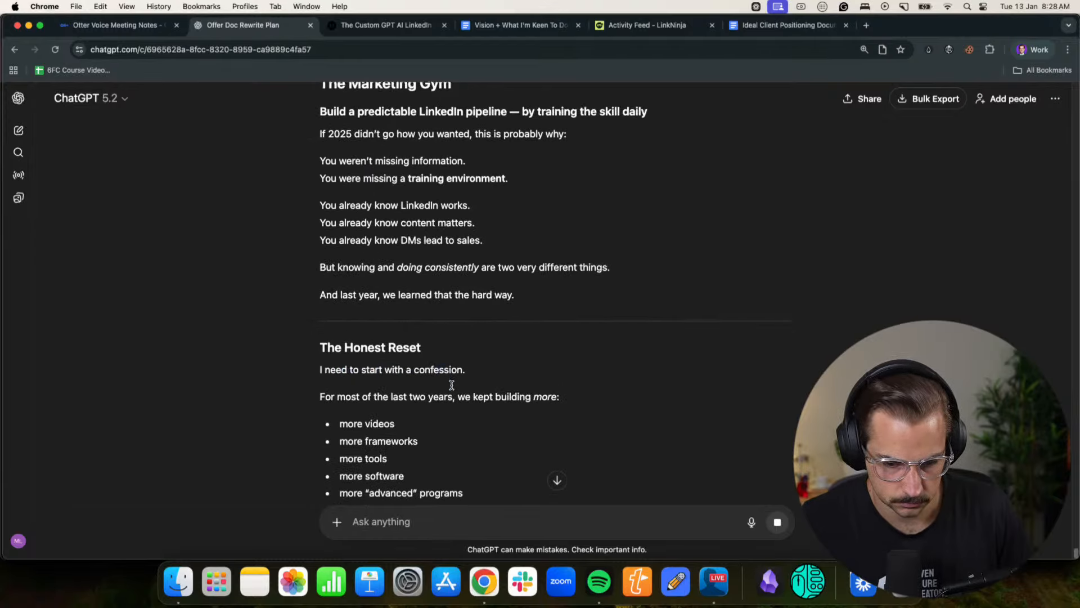
scroll(451, 385, down, 2)
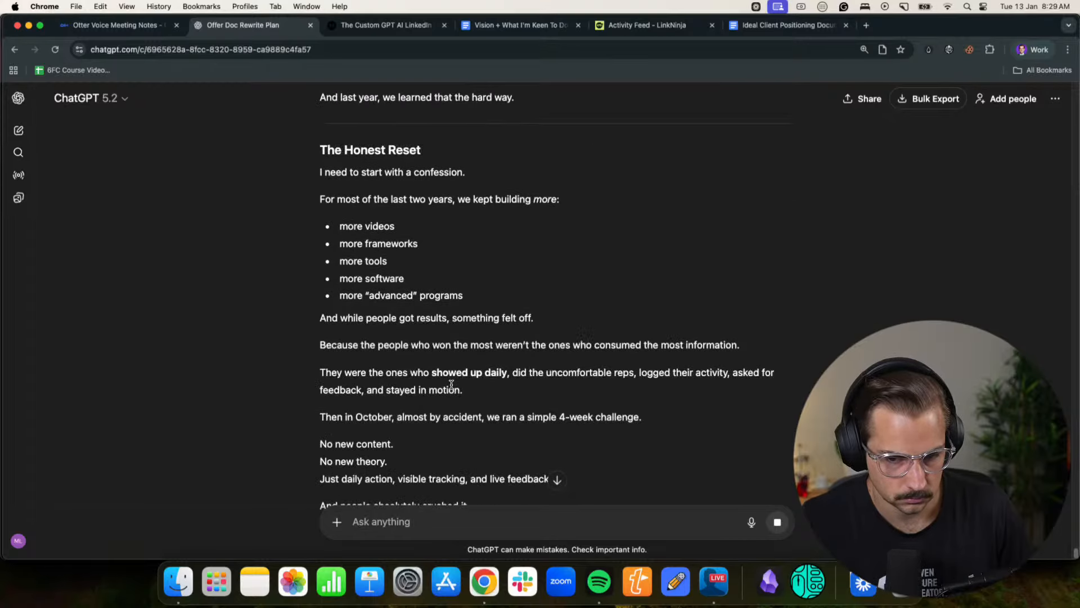
scroll(451, 384, down, 2)
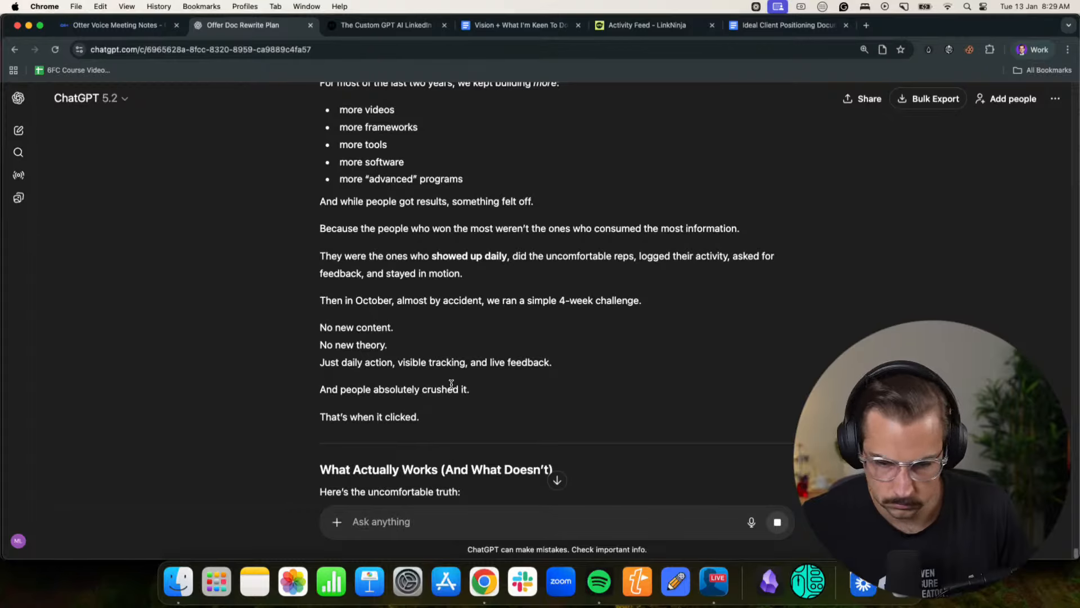
drag(399, 300, 623, 301)
click(521, 311)
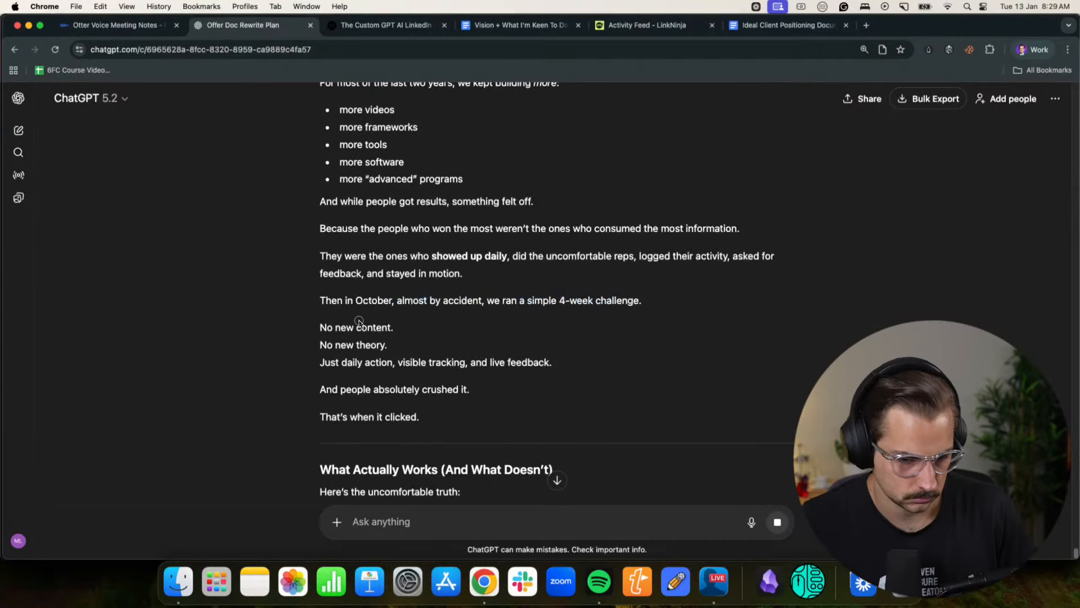
scroll(360, 315, down, 5)
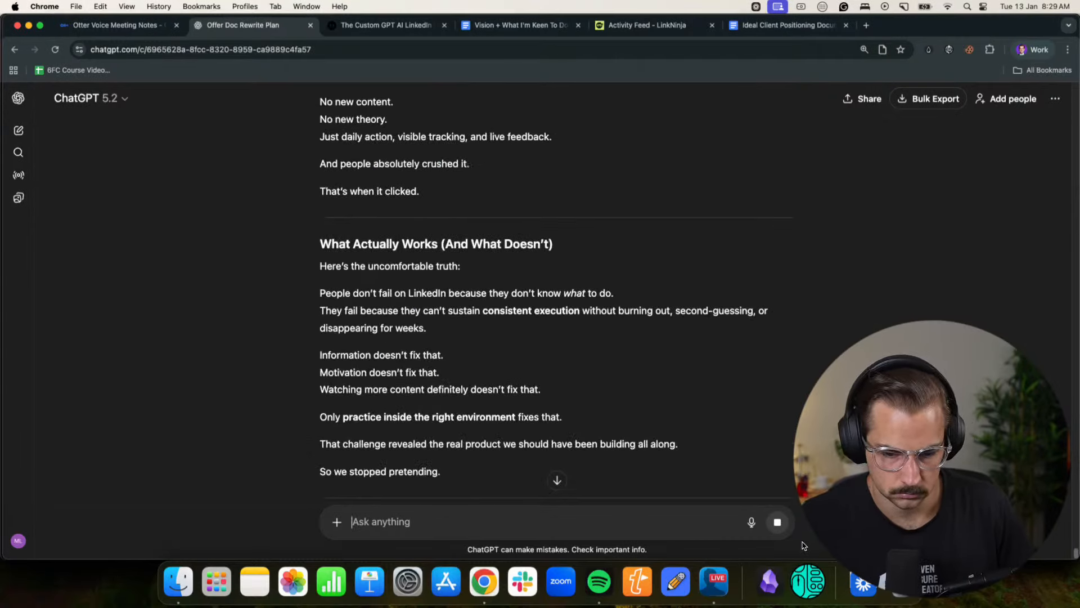
- Start dictating feedback on the draft while reviewing its sections from The Honest Reset through How Coaching Actually Works Here
click(752, 523)
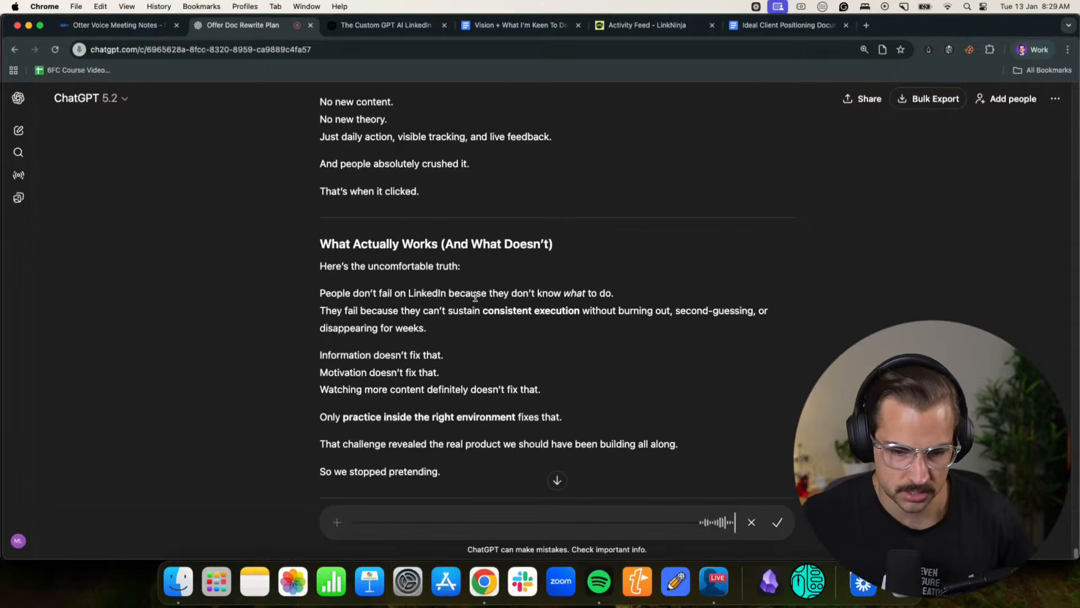
scroll(476, 296, up, 5)
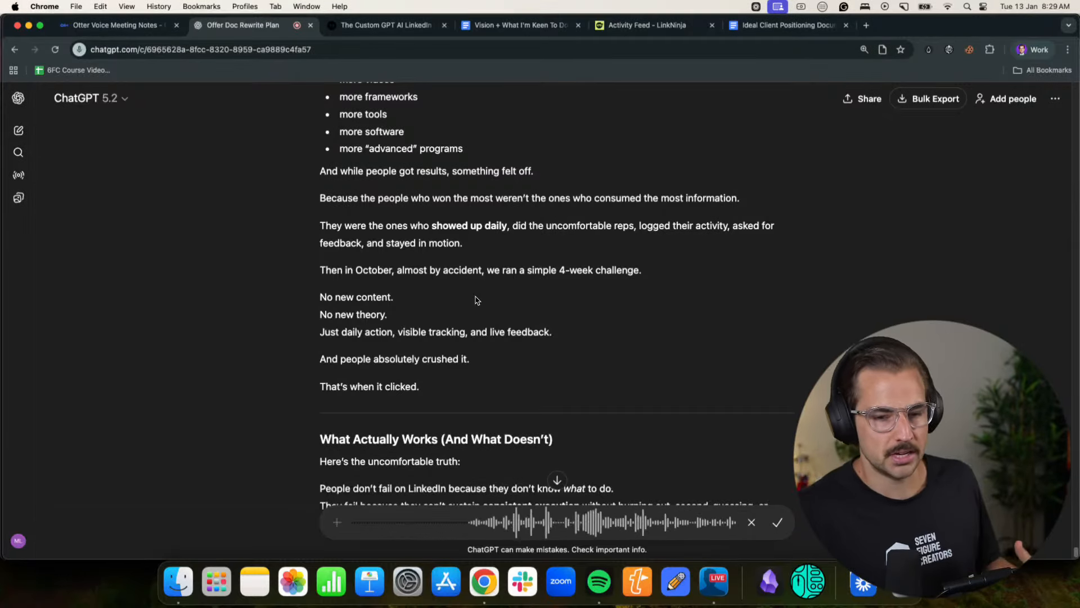
scroll(571, 313, down, 15)
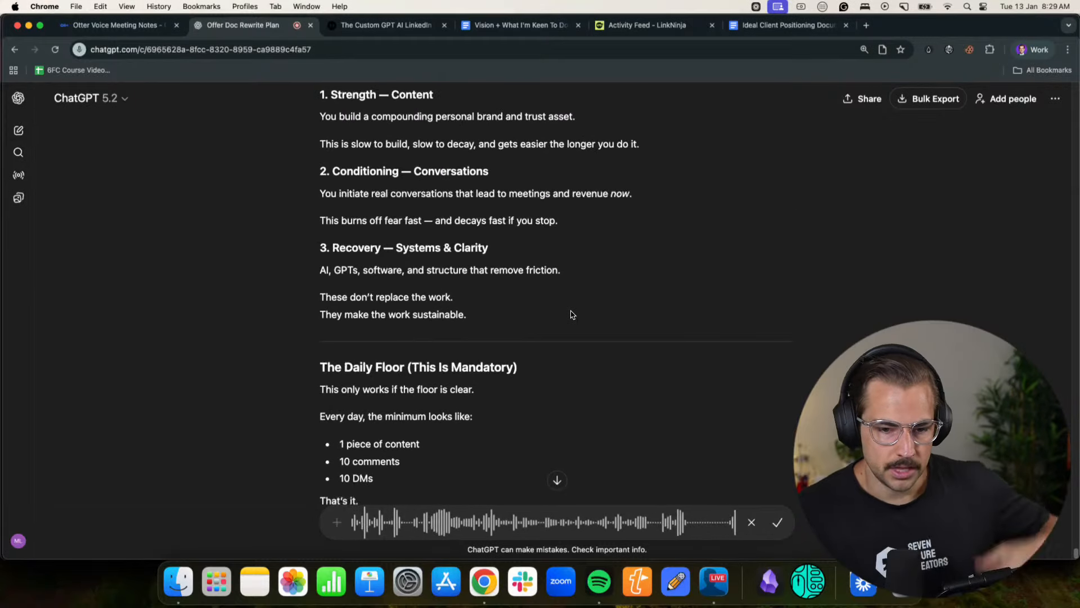
scroll(573, 314, up, 3)
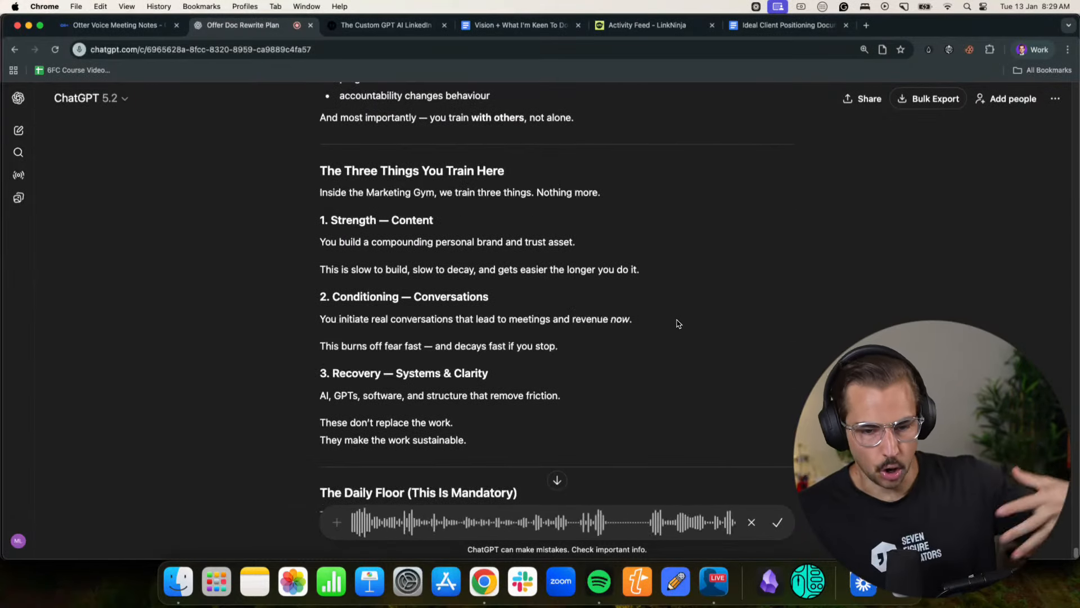
scroll(674, 323, down, 6)
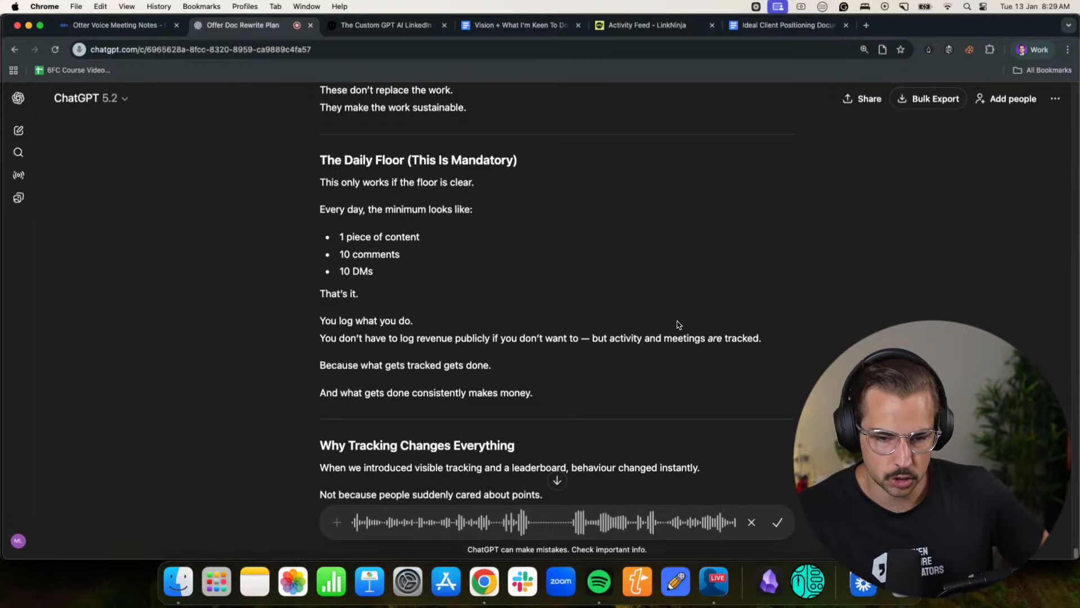
scroll(678, 325, down, 4)
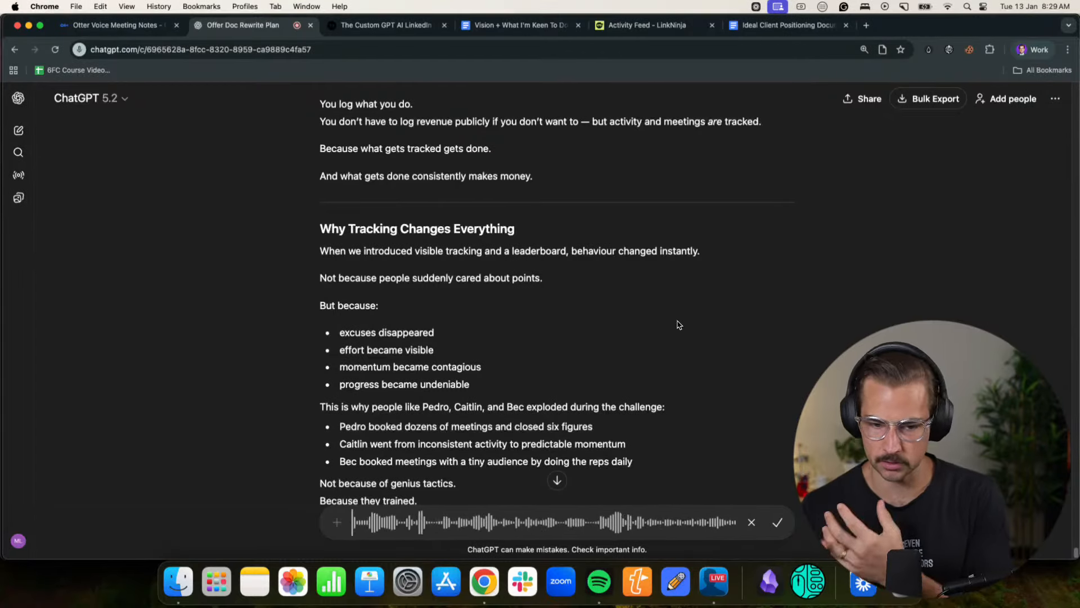
scroll(681, 328, down, 1)
scroll(681, 328, down, 10)
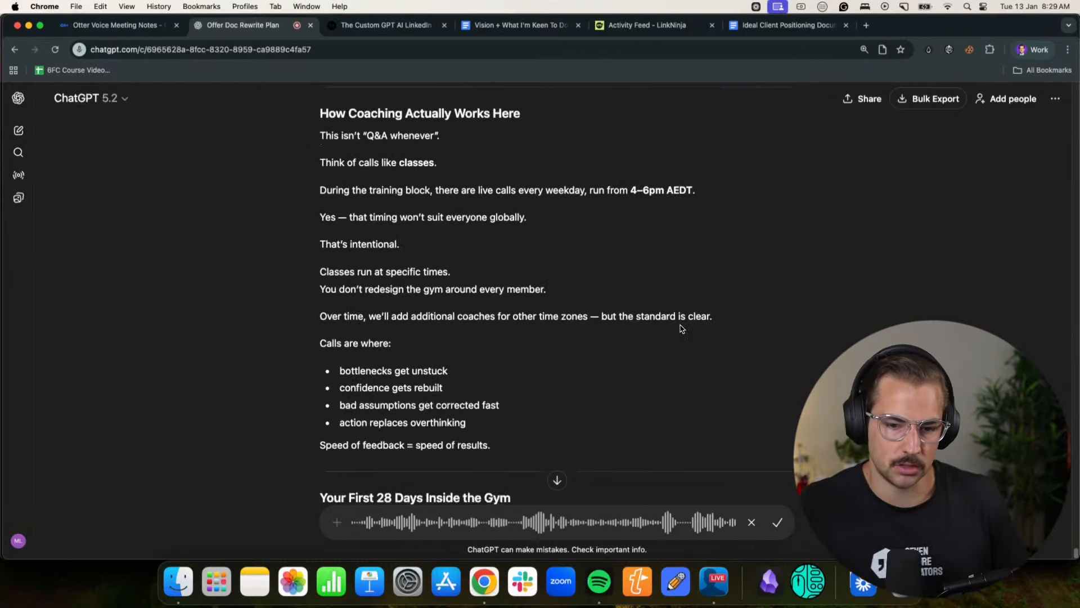
- Continue dictating feedback while reviewing the first 28 days, the after-first-block options, the training cycles and the tools sections
scroll(680, 328, down, 7)
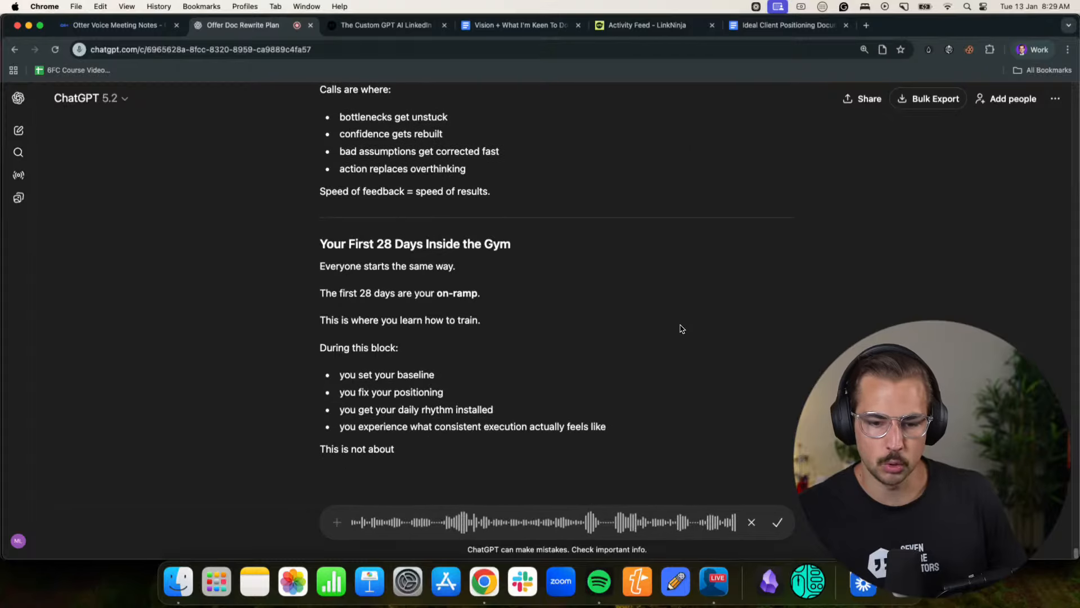
scroll(681, 328, down, 4)
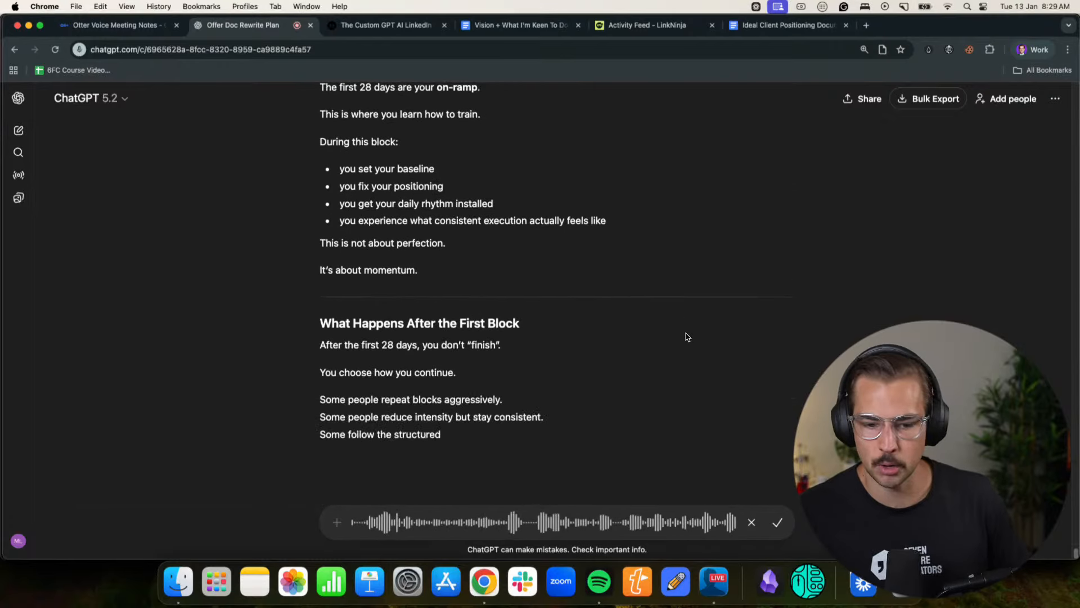
scroll(687, 338, up, 15)
scroll(688, 348, up, 20)
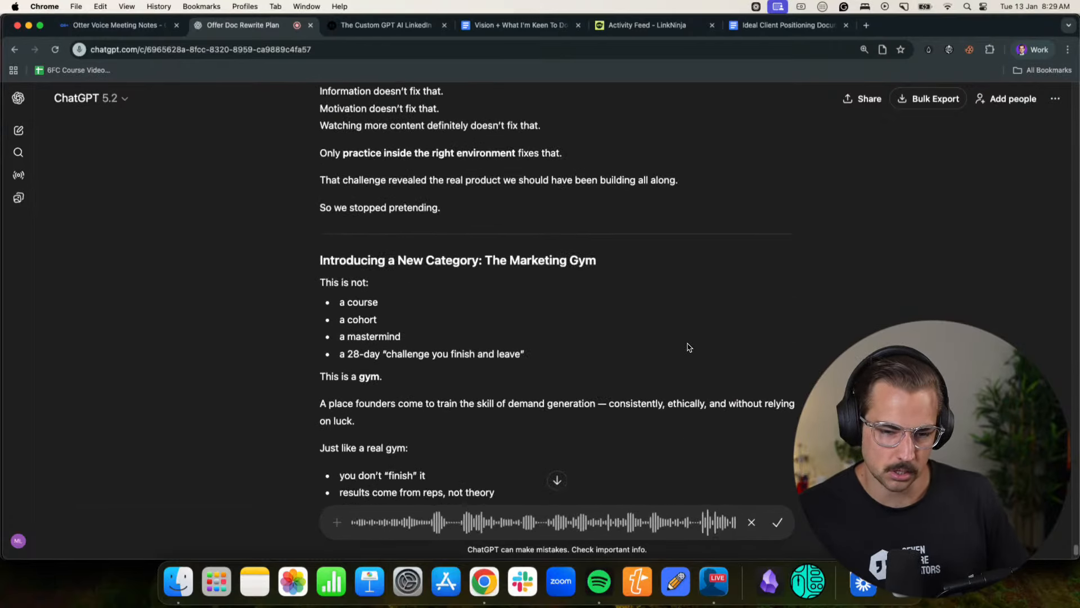
scroll(687, 349, down, 20)
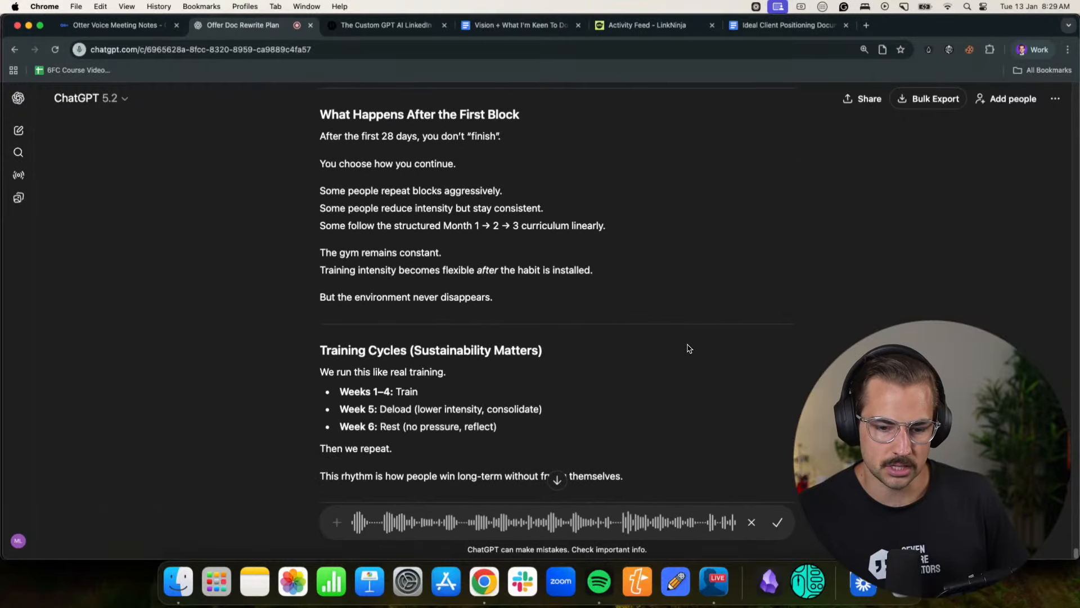
scroll(689, 349, down, 5)
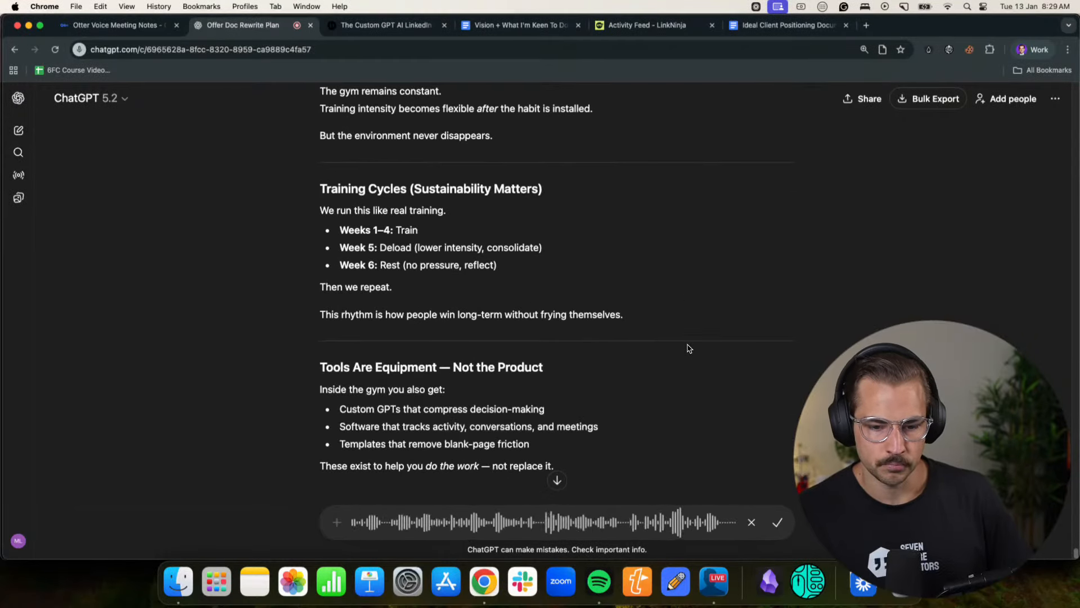
scroll(689, 348, down, 3)
scroll(689, 348, down, 3)
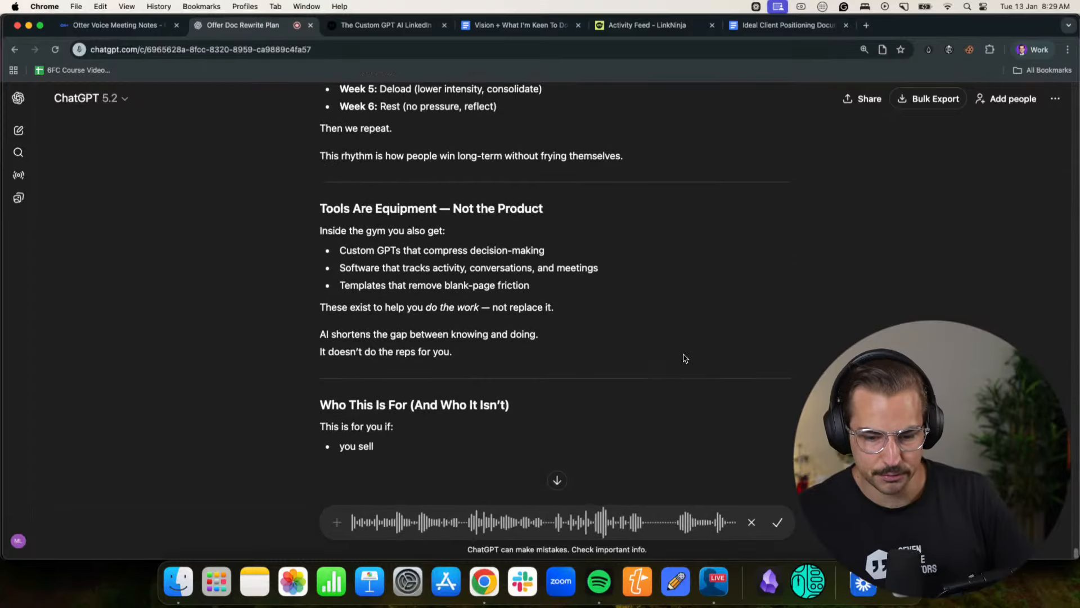
- Dictate that nobody identifies with "high-trust, high-ticket service" while reviewing the Who This Is For, Bigger Mission and Invitation sections
click(1025, 55)
click(606, 368)
scroll(607, 365, down, 10)
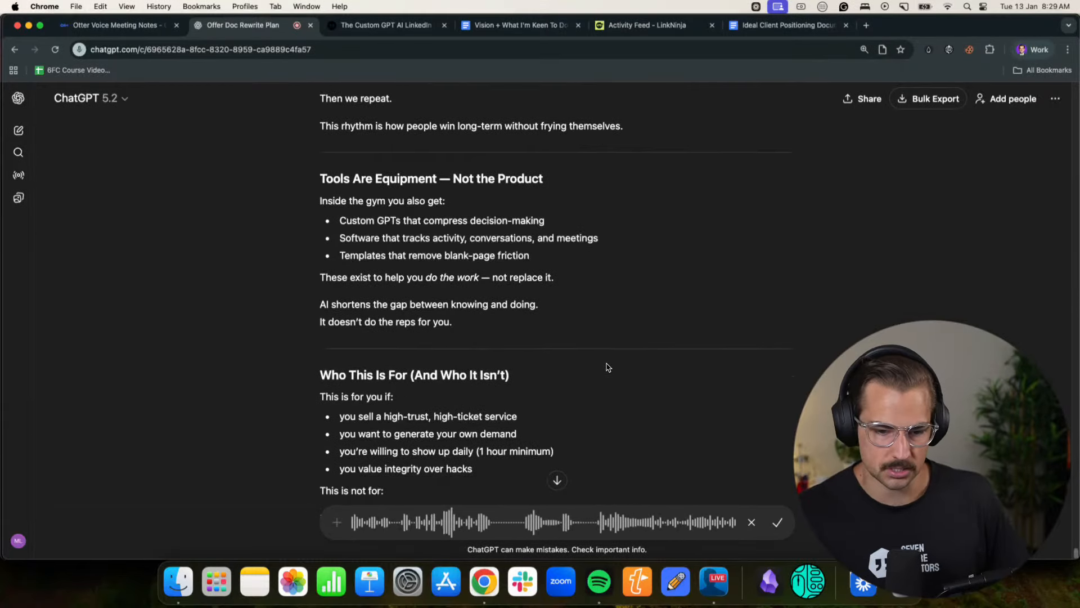
scroll(562, 281, up, 3)
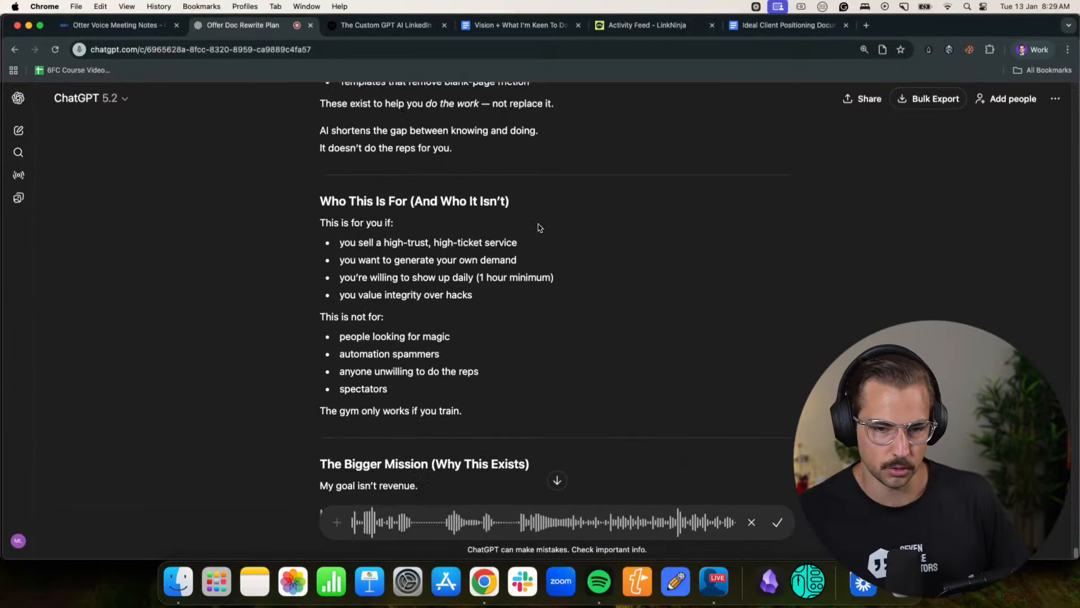
drag(367, 251, 495, 252)
click(489, 251)
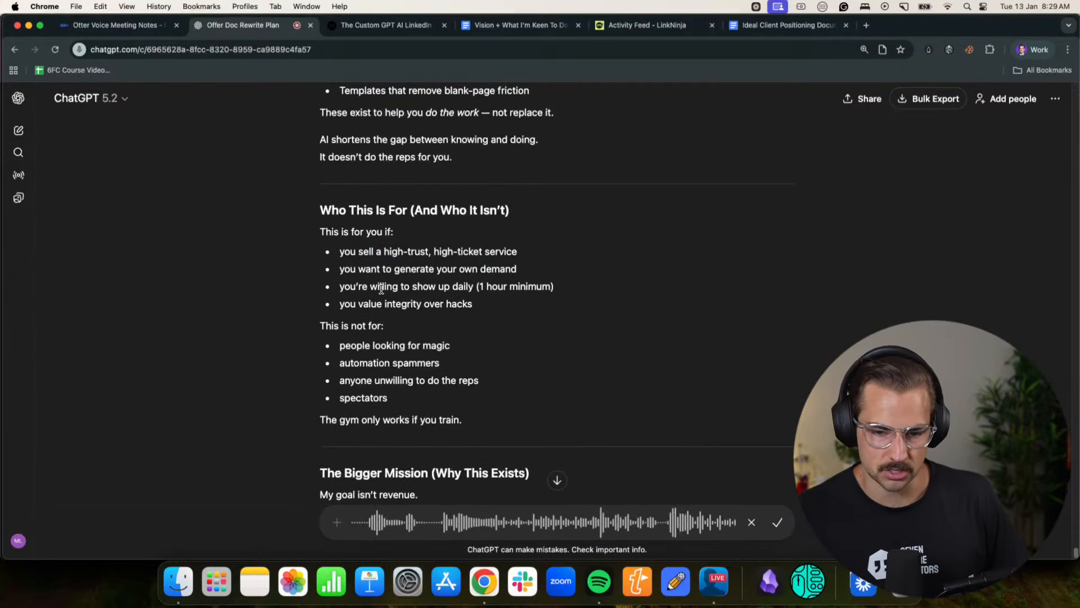
scroll(578, 292, down, 7)
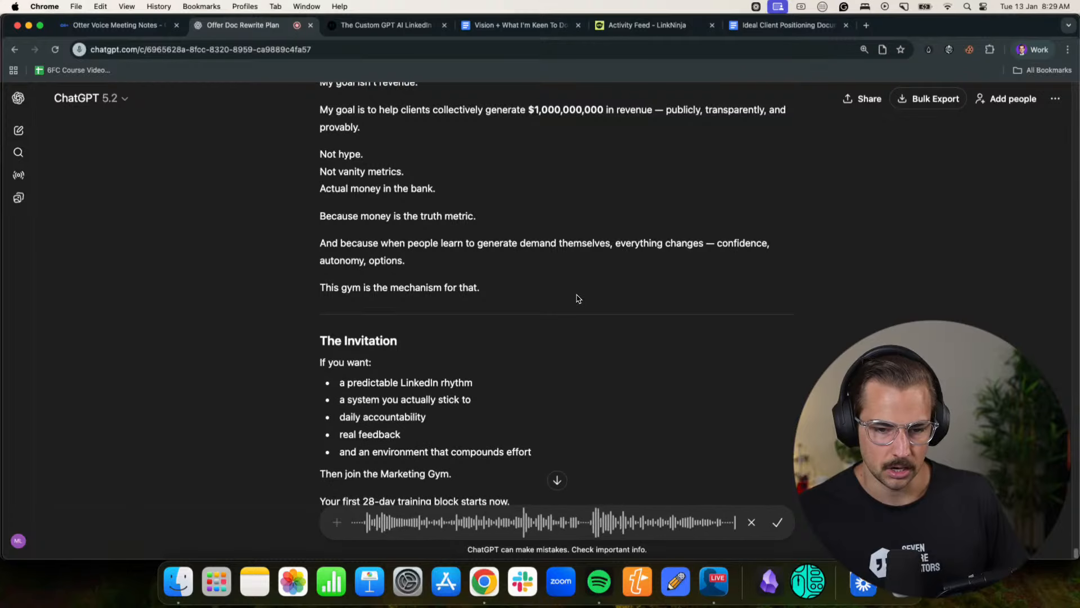
scroll(579, 304, up, 2)
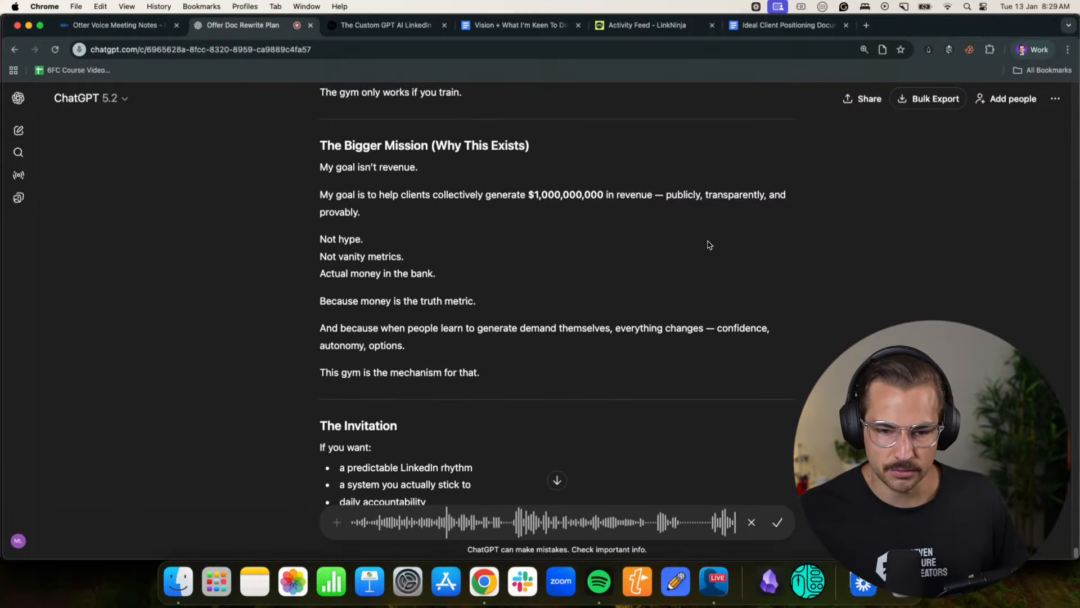
- Open the How To Niche book in a new tab, copy the full text of THE ENTIRE BOOK IN 1 PROMPT, and return to the ChatGPT conversation
click(868, 26)
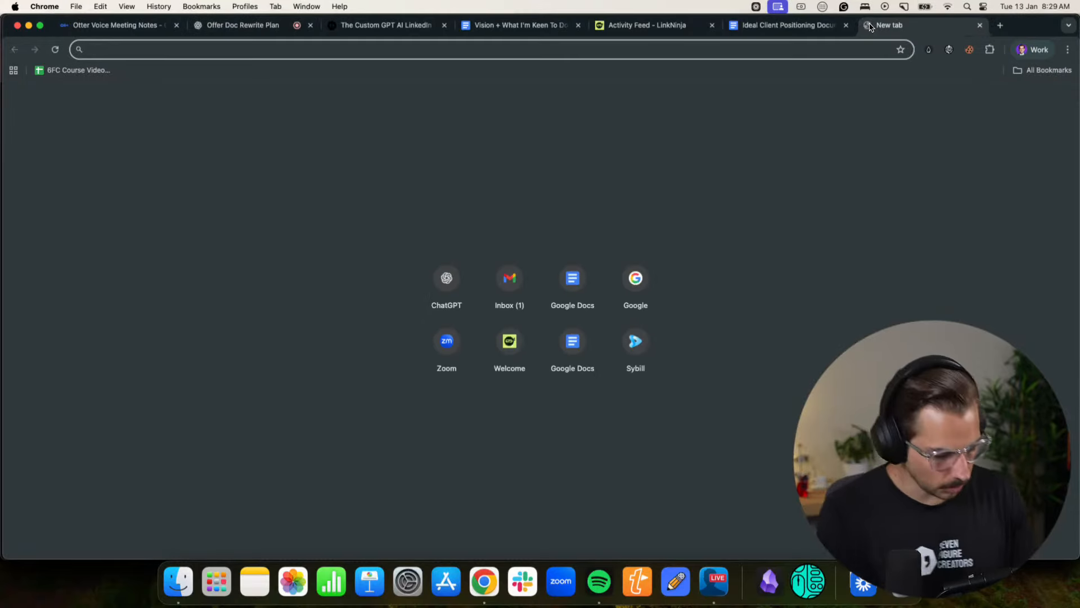
text(how-to-niche)
key(Return)
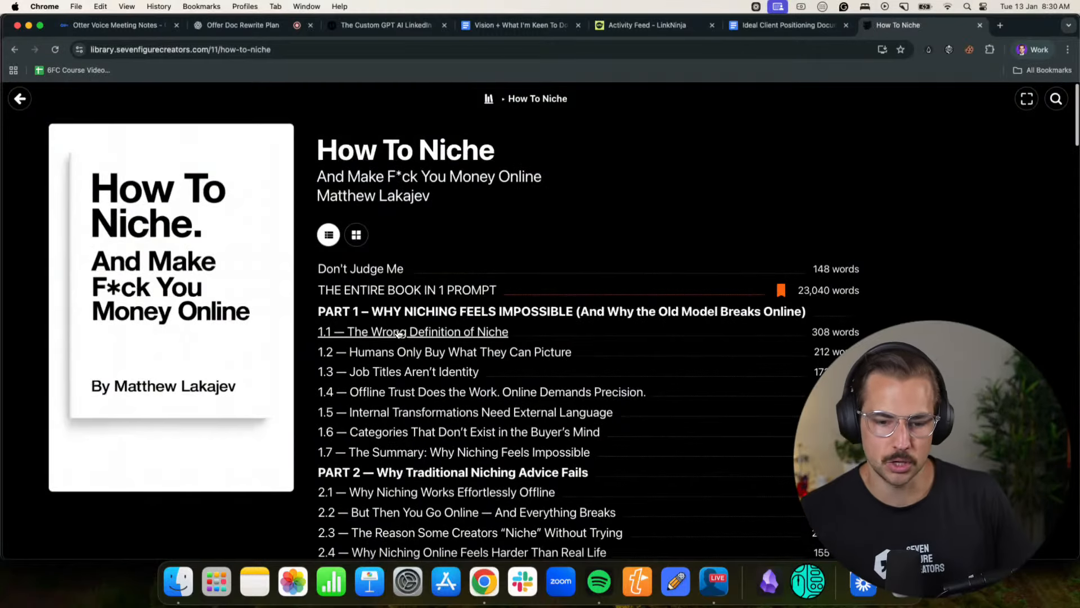
click(440, 289)
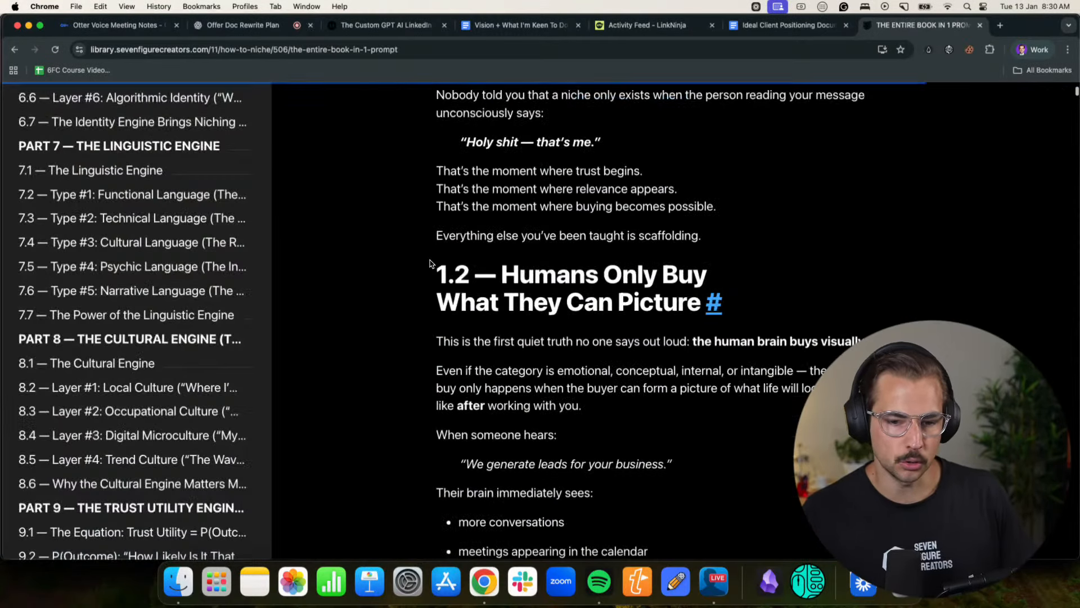
key(super+a)
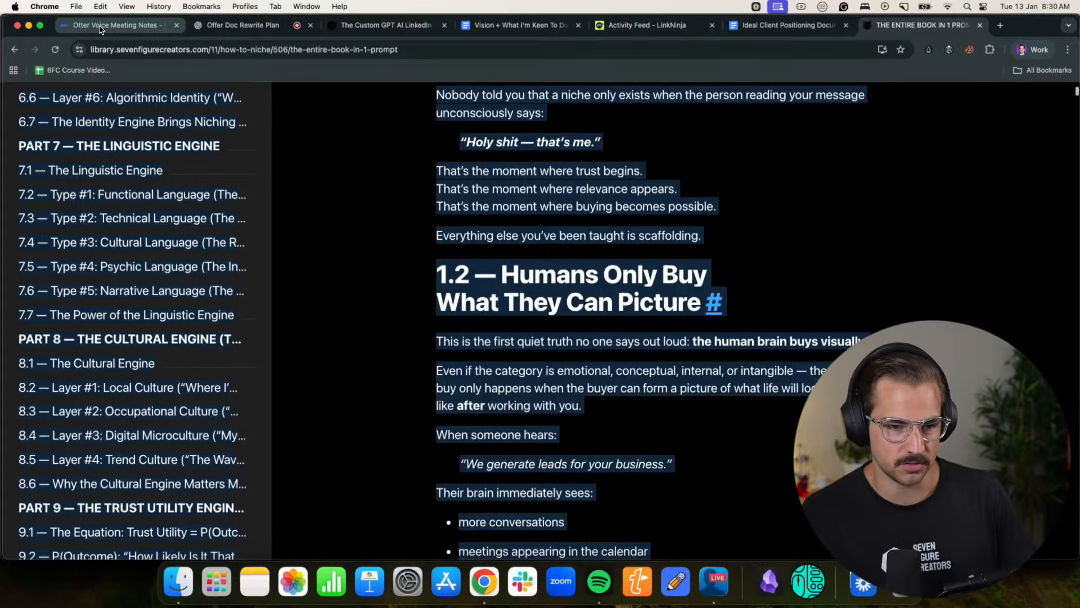
scroll(539, 310, up, 15)
click(238, 31)
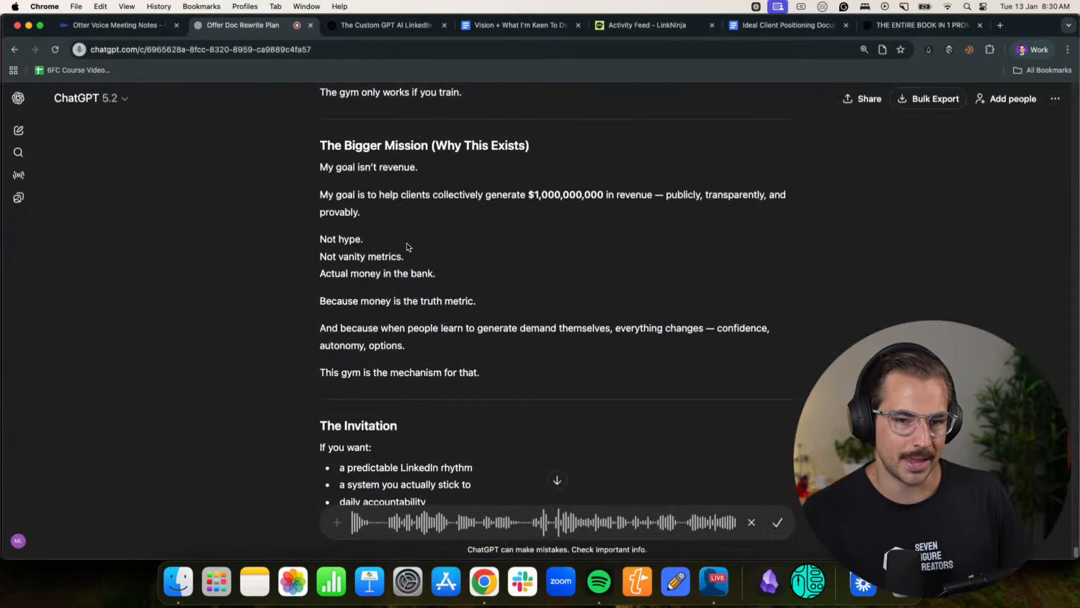
- Finish the dictated request for the doc's structure and emotional flow, paste the How To Niche text below it, and send the message
scroll(500, 325, down, 10)
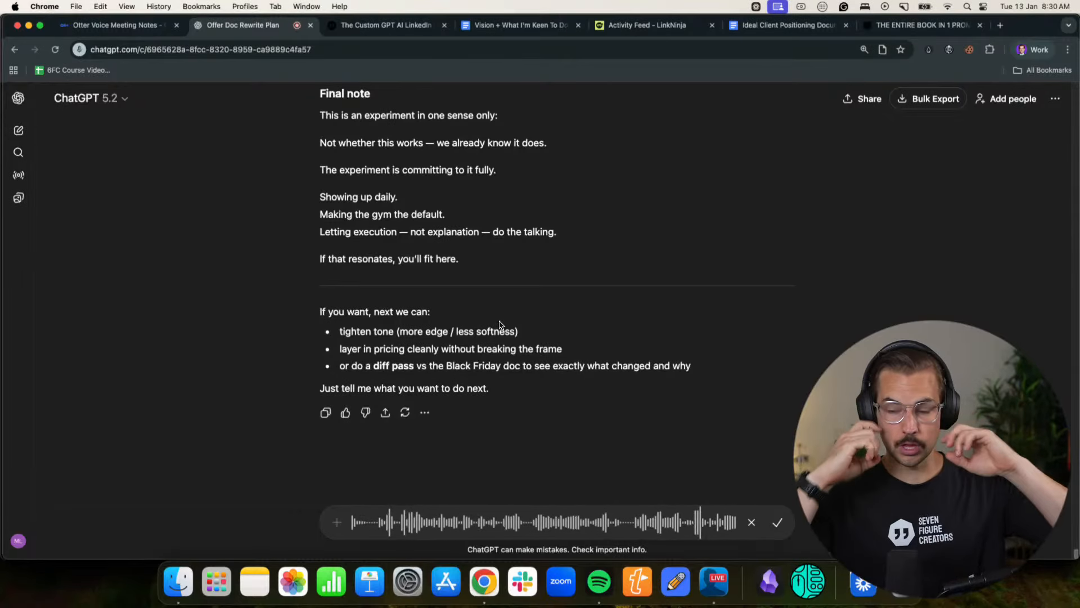
click(778, 525)
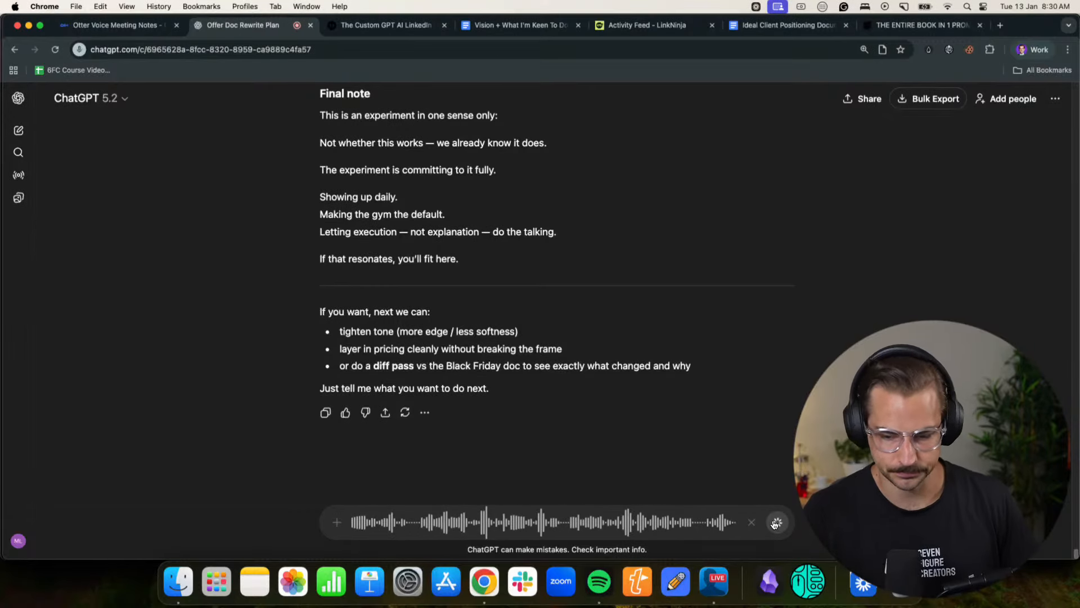
scroll(648, 403, up, 2)
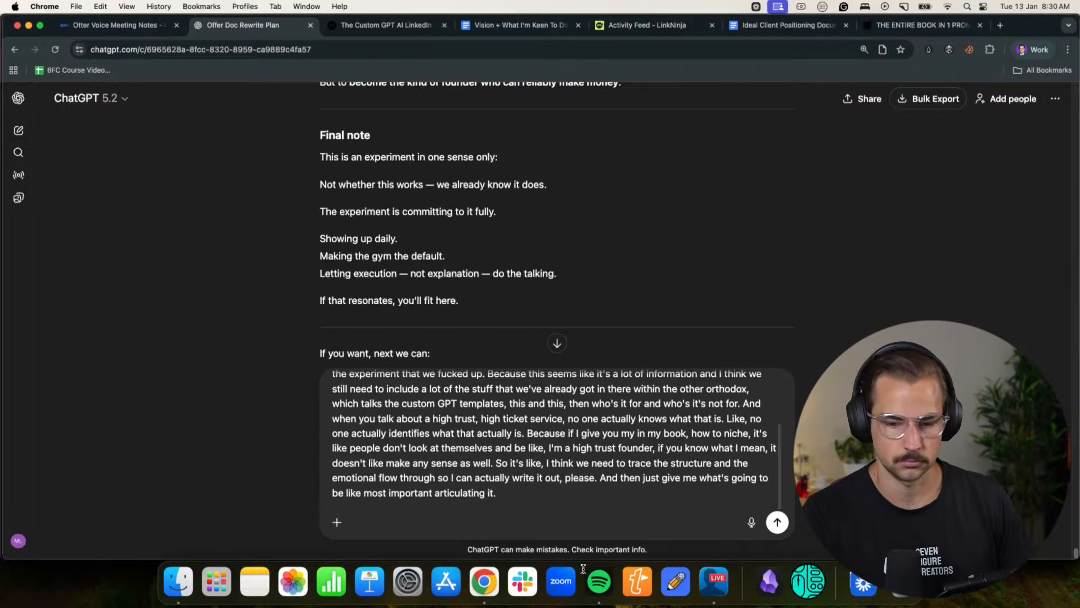
key(shift+Return)
key(shift+Return)
key(super+v)
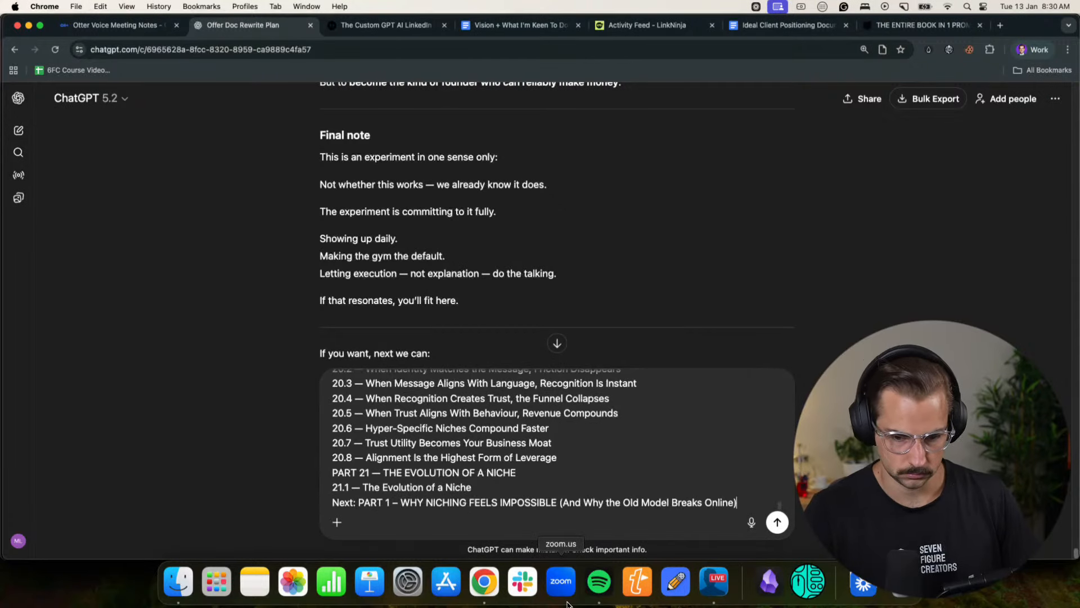
key(Return)
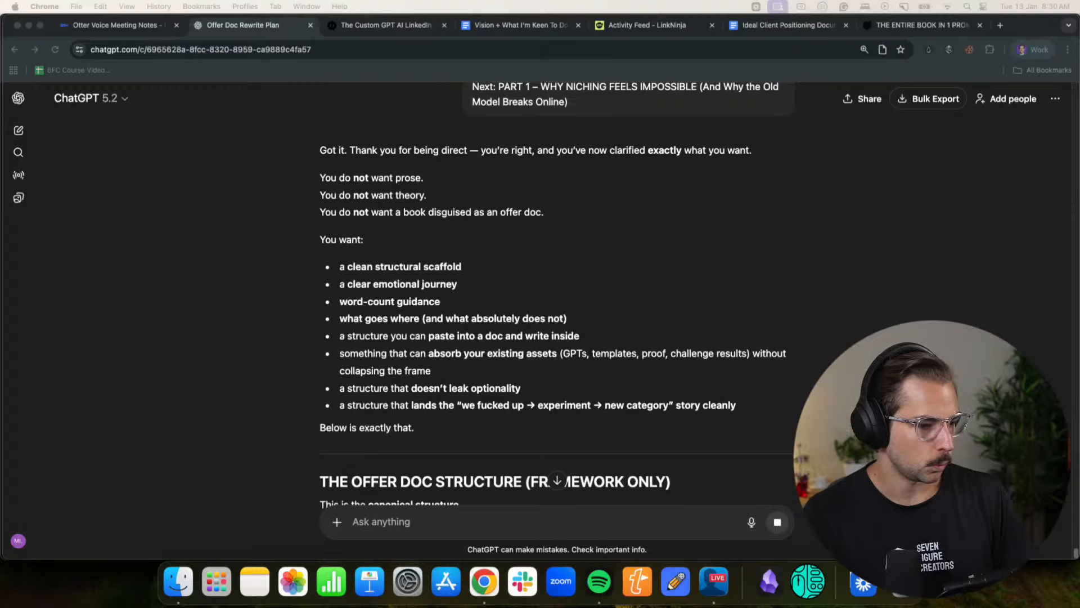
- Read the opening of ChatGPT's framework-only offer doc structure and Section 1, the opening reset
scroll(444, 309, down, 5)
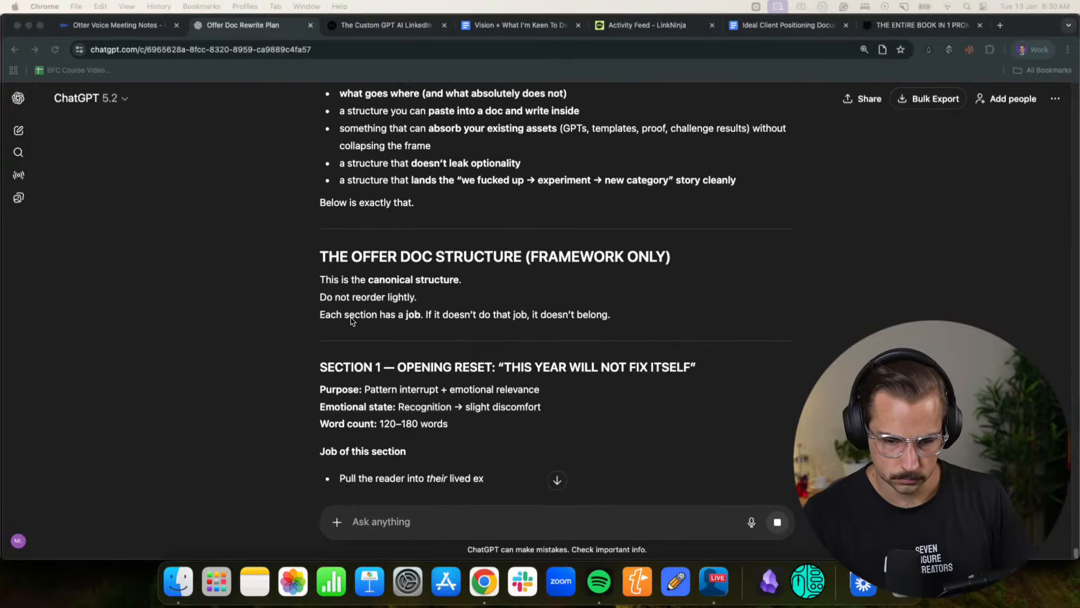
click(564, 304)
scroll(384, 340, down, 1)
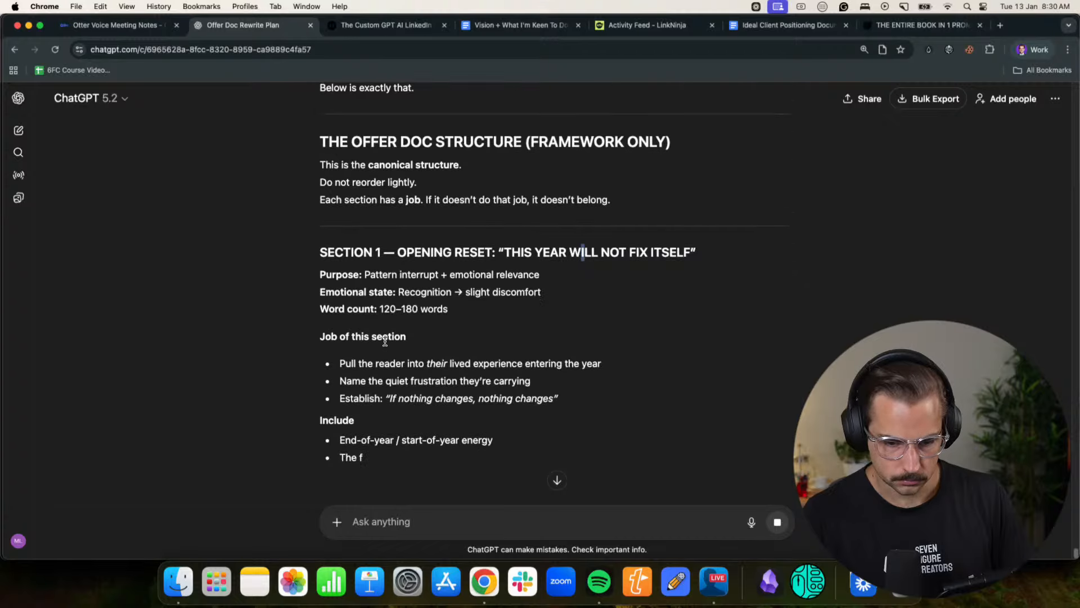
drag(361, 350, 577, 350)
click(540, 349)
drag(342, 265, 515, 264)
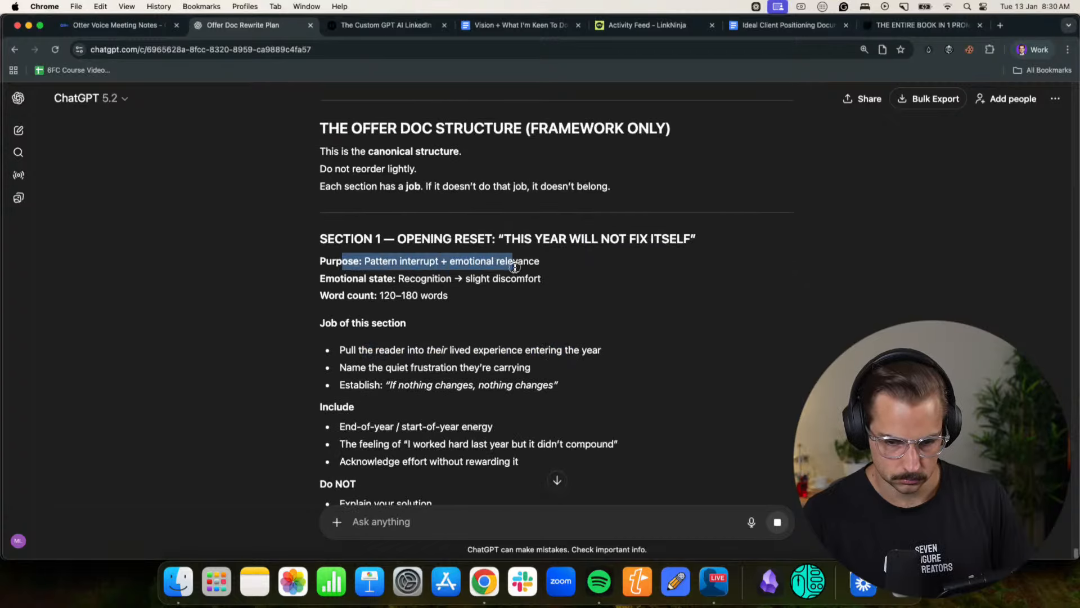
click(515, 265)
scroll(459, 304, down, 1)
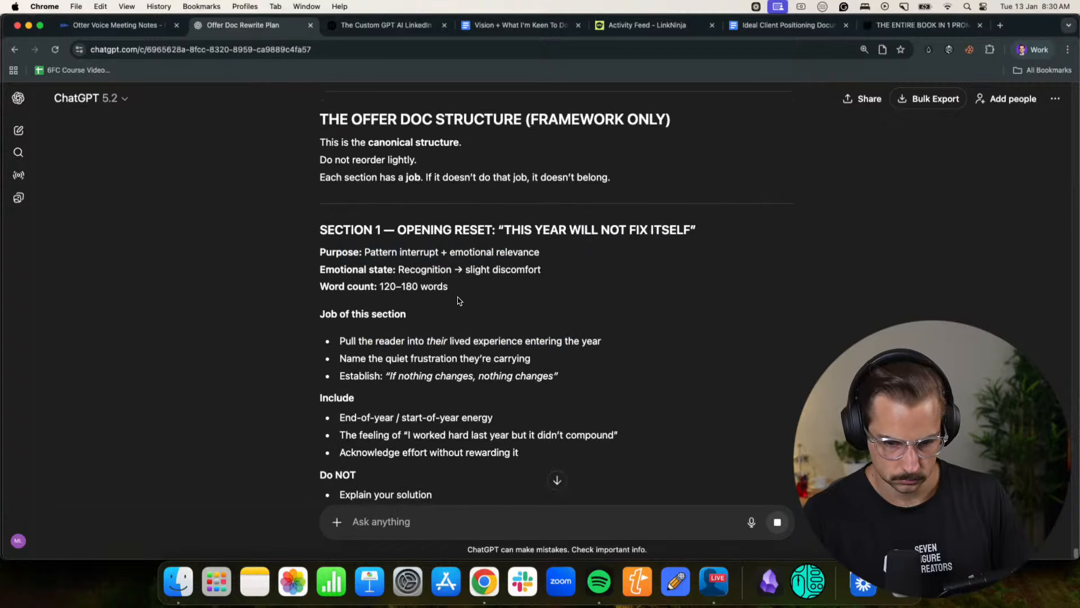
scroll(381, 288, down, 3)
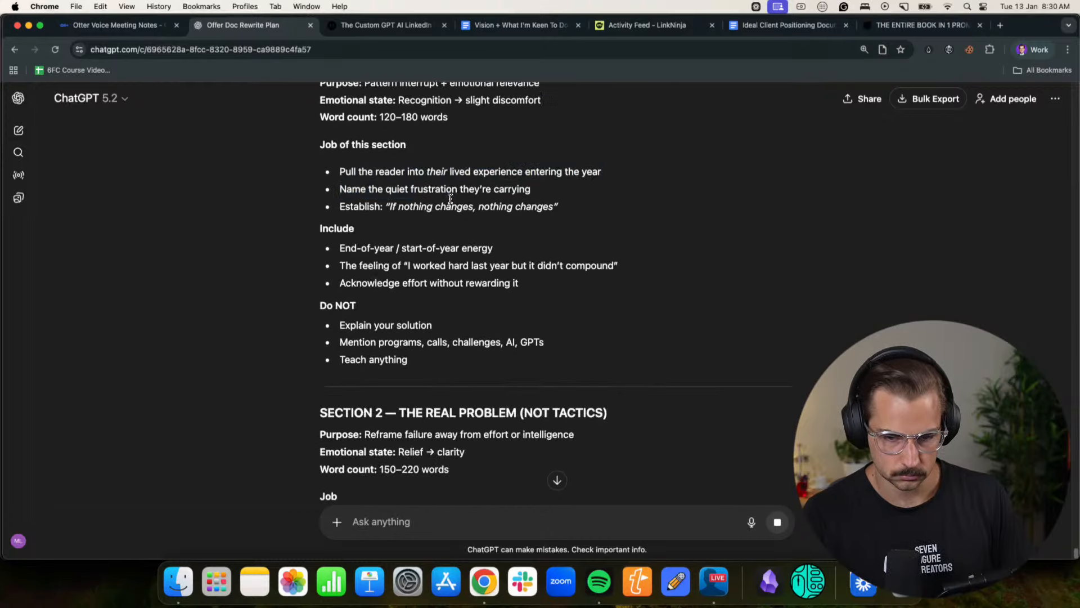
scroll(450, 201, down, 3)
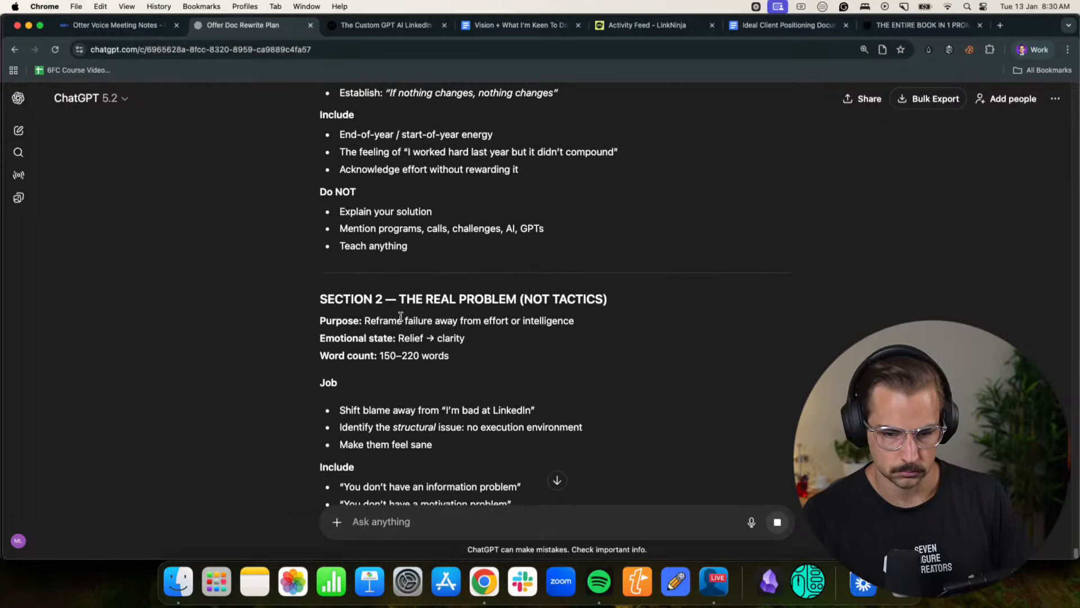
- Examine Section 2 on the real problem and the Section 3 confession, and recheck Section 1
drag(344, 302, 545, 322)
click(555, 301)
click(360, 309)
click(544, 327)
scroll(495, 335, down, 5)
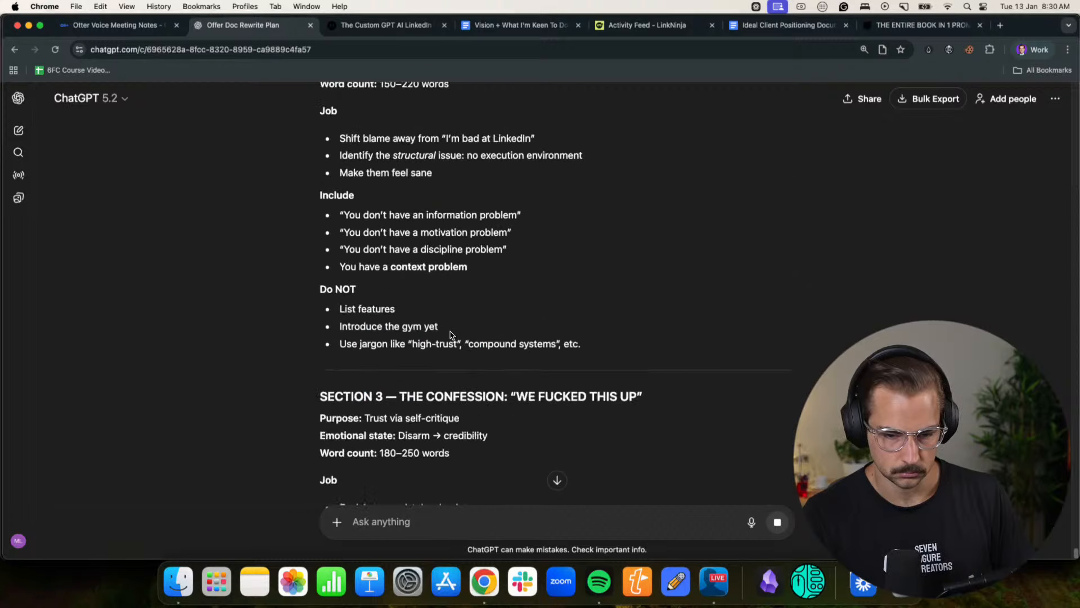
scroll(450, 335, down, 2)
drag(451, 289, 613, 289)
click(605, 289)
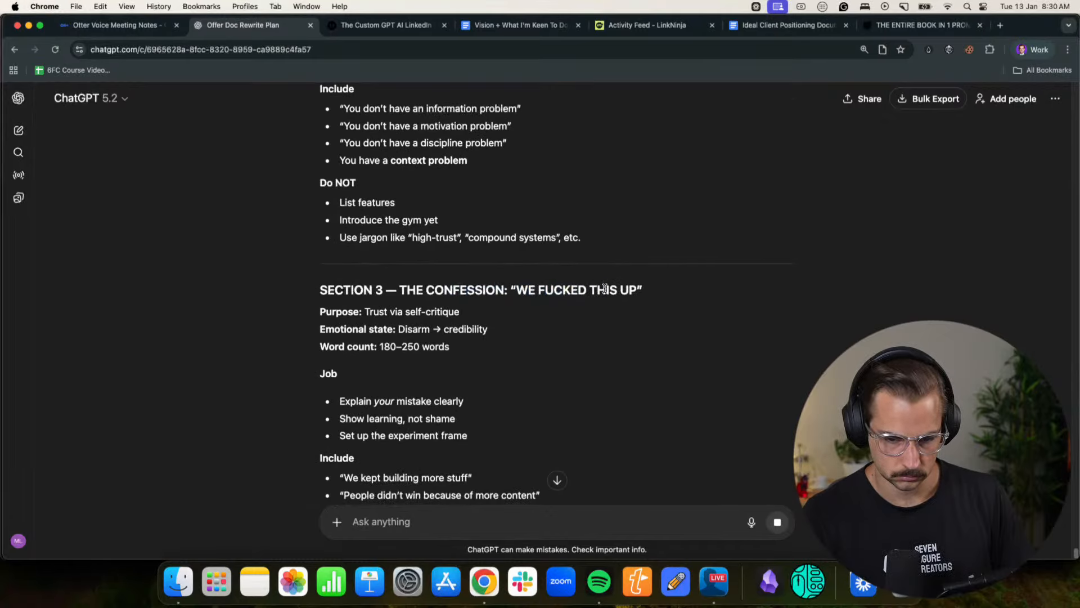
scroll(605, 289, up, 4)
scroll(602, 291, up, 10)
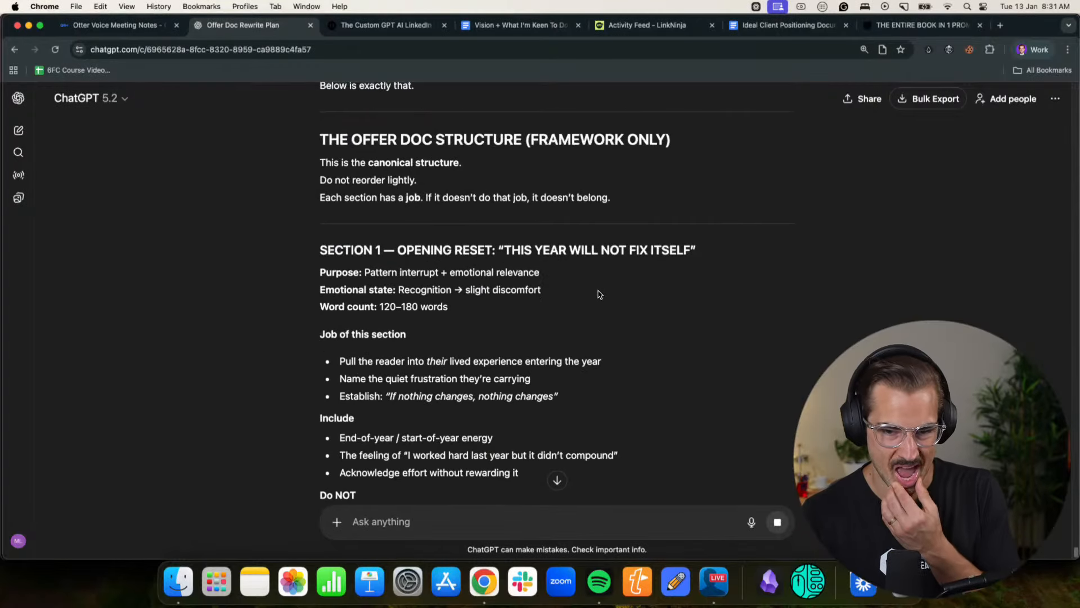
scroll(442, 306, down, 12)
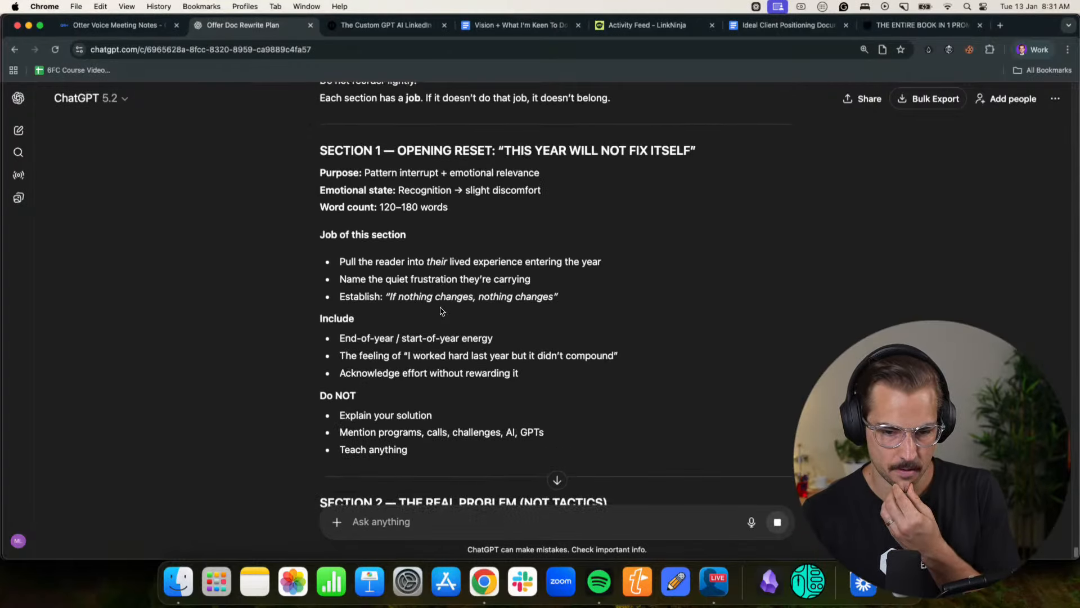
- Start dictating a reply to ChatGPT while reviewing Section 1, the opening reset
click(750, 522)
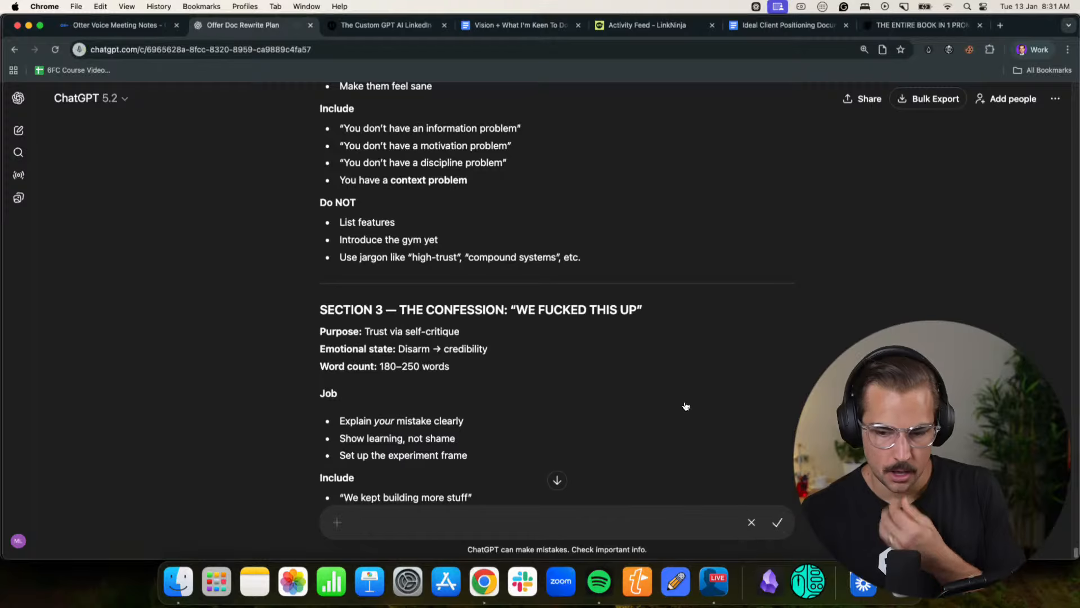
scroll(689, 405, up, 3)
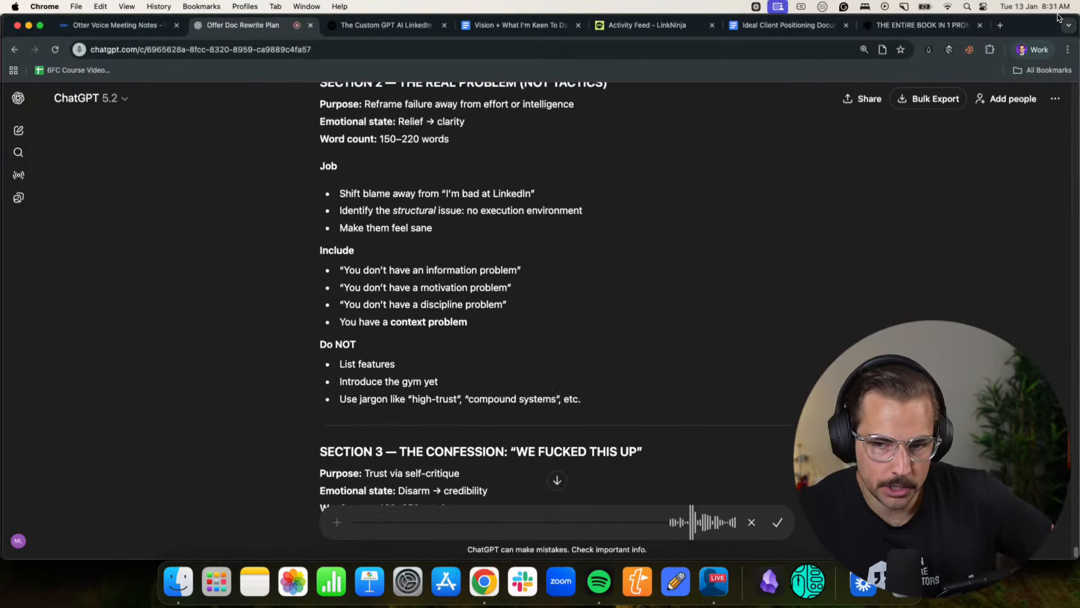
scroll(701, 303, up, 5)
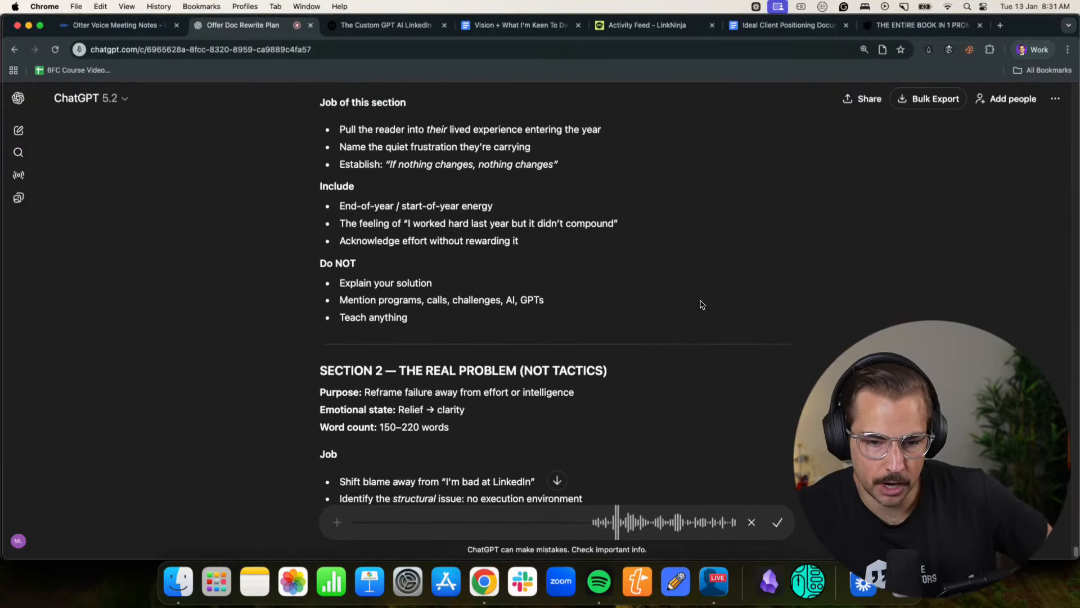
scroll(701, 305, up, 2)
scroll(701, 304, down, 1)
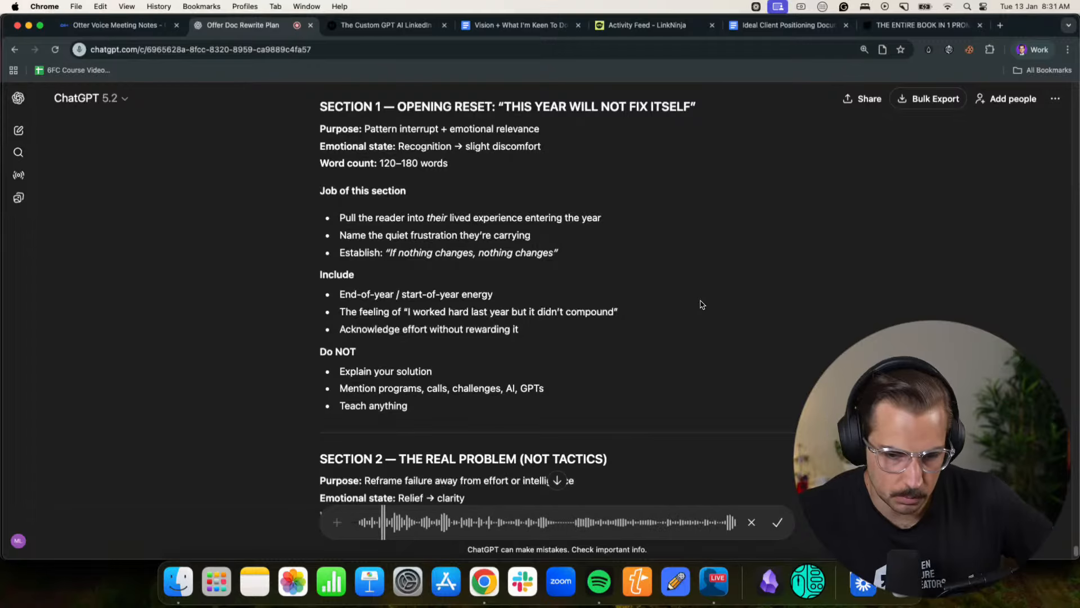
- Continue the dictated reply while reviewing Section 2, The Real Problem, and Section 3, The Confession
scroll(702, 303, down, 4)
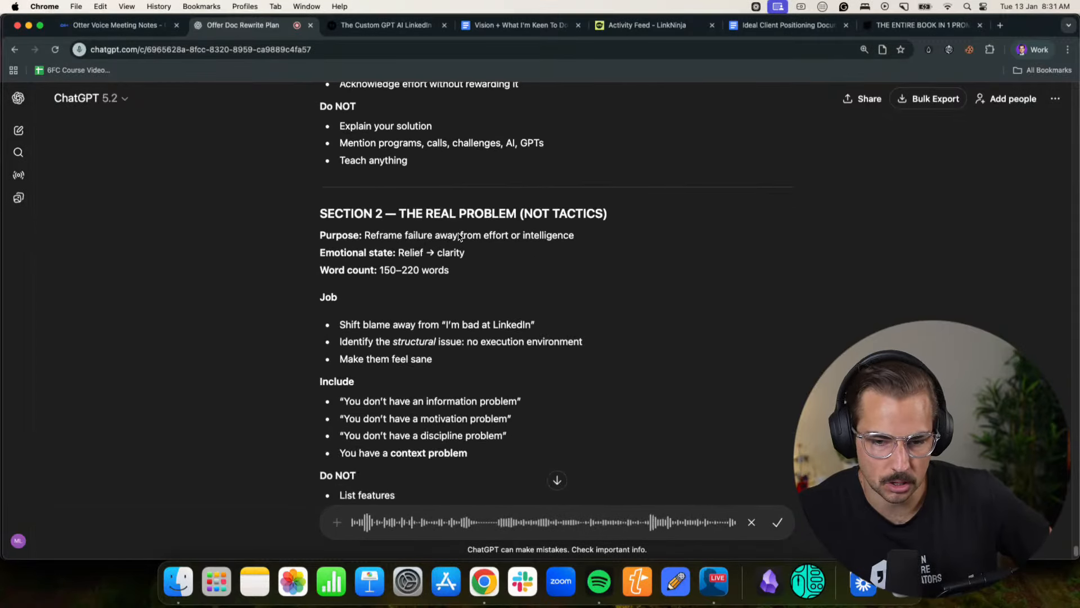
scroll(536, 224, down, 1)
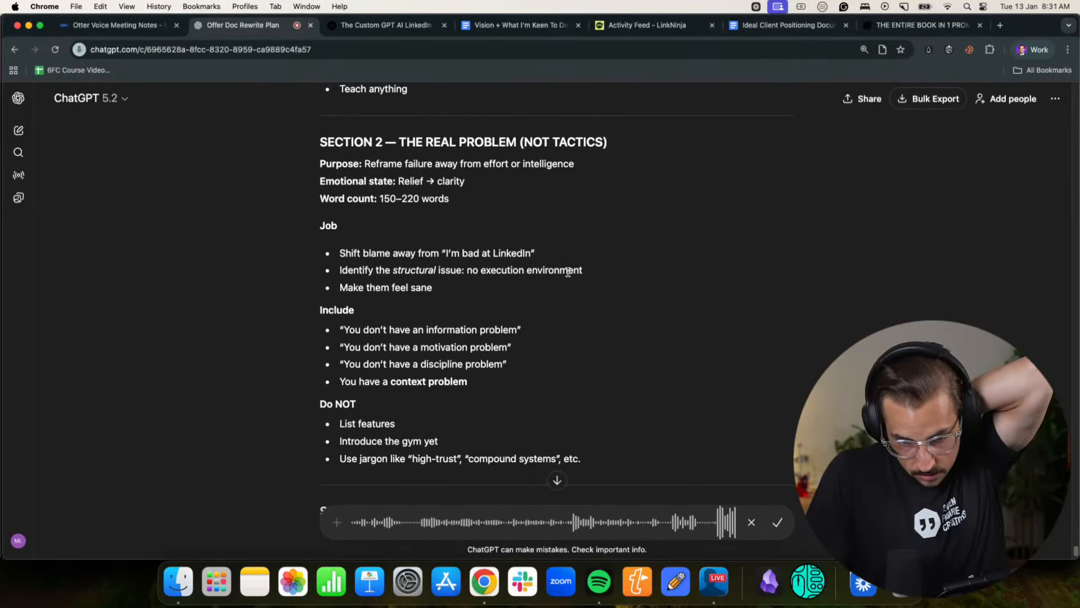
scroll(568, 272, down, 1)
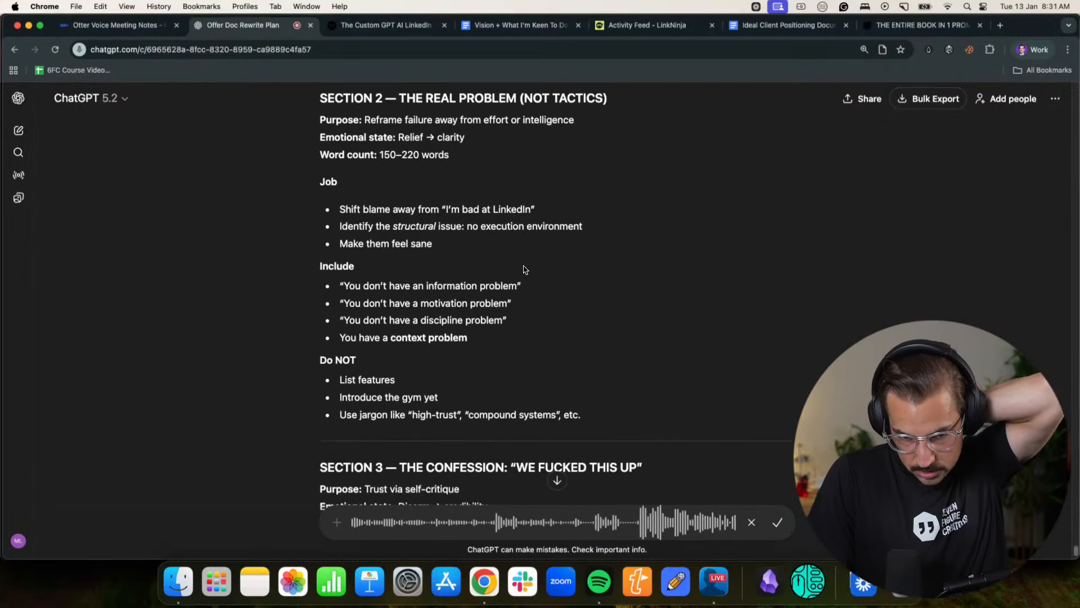
scroll(523, 268, up, 3)
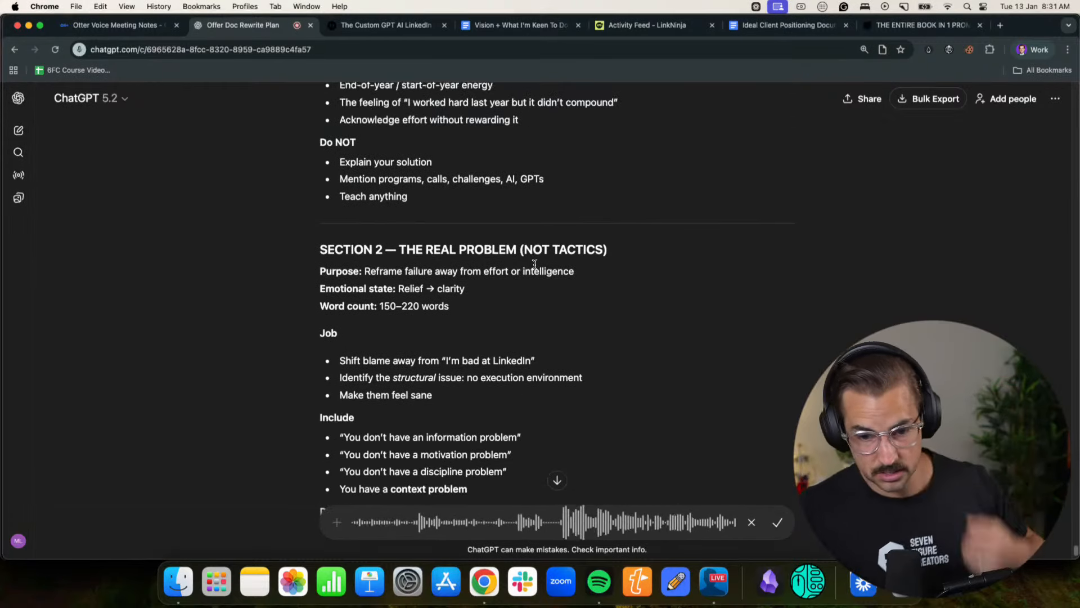
scroll(535, 268, down, 10)
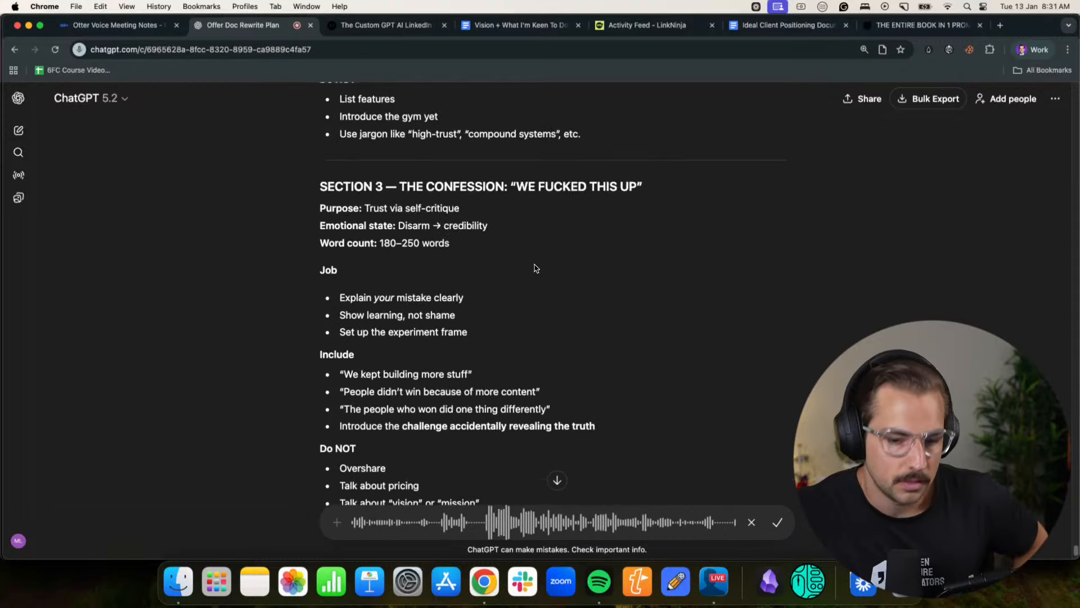
- Keep dictating the reply while reviewing the accidental discovery, category shift and What You Actually Train Here sections
scroll(535, 268, down, 2)
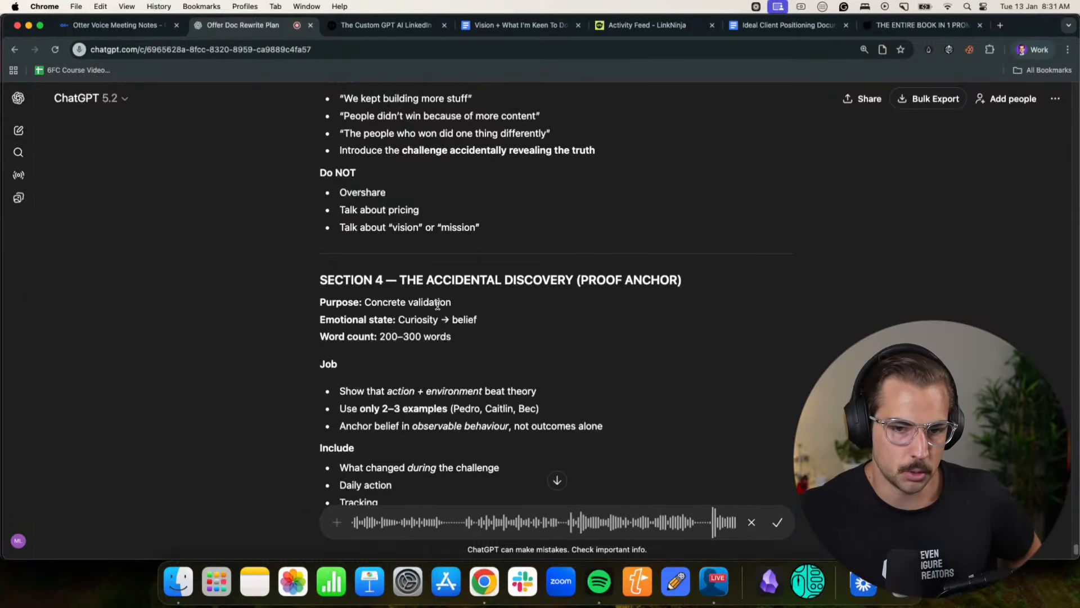
scroll(559, 303, down, 5)
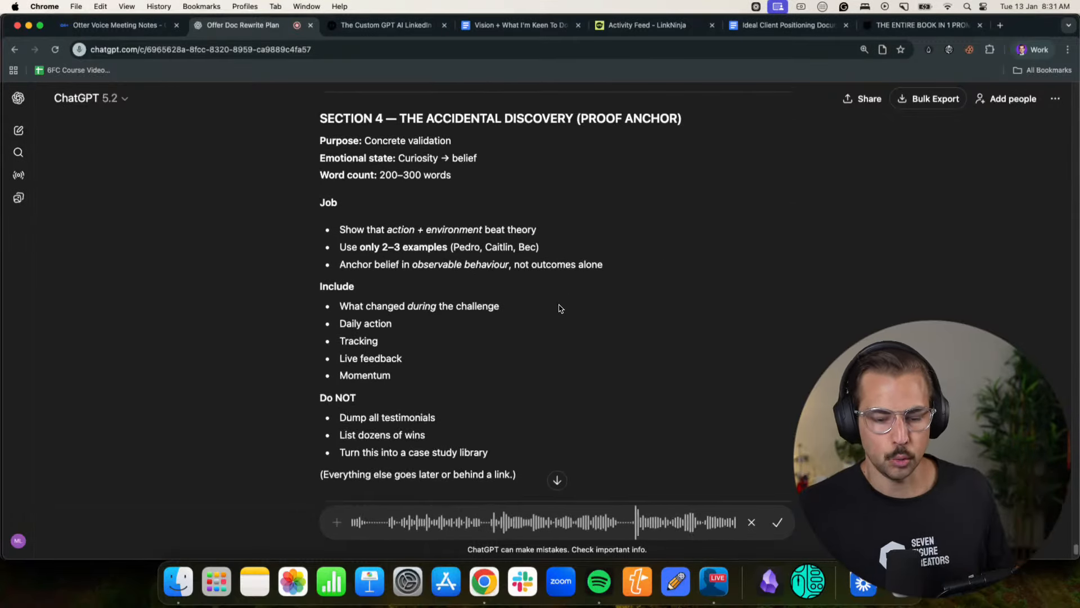
scroll(559, 308, down, 4)
scroll(568, 301, down, 5)
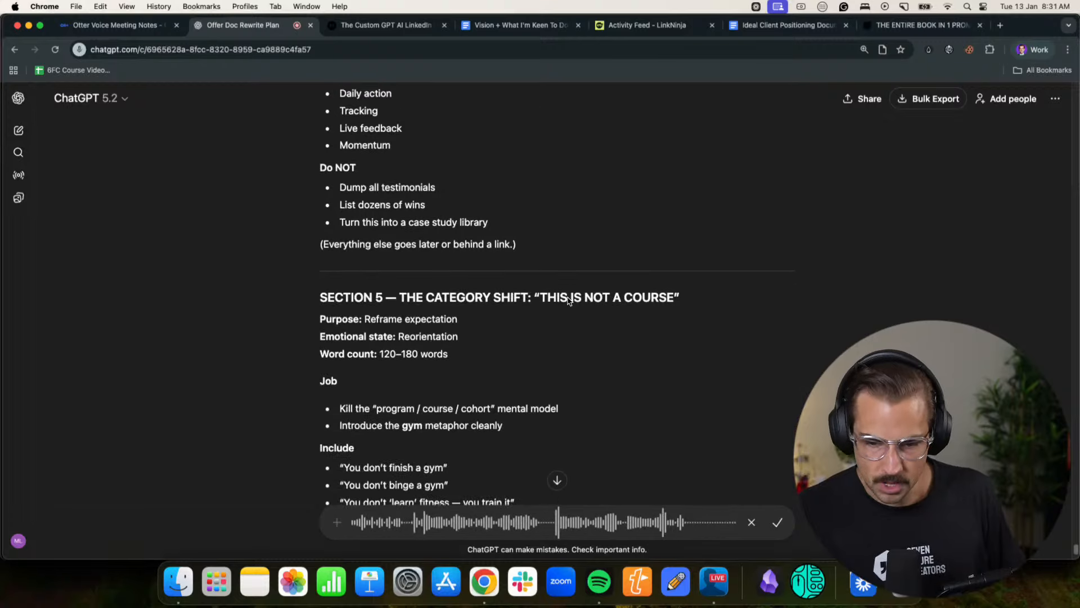
scroll(619, 313, down, 4)
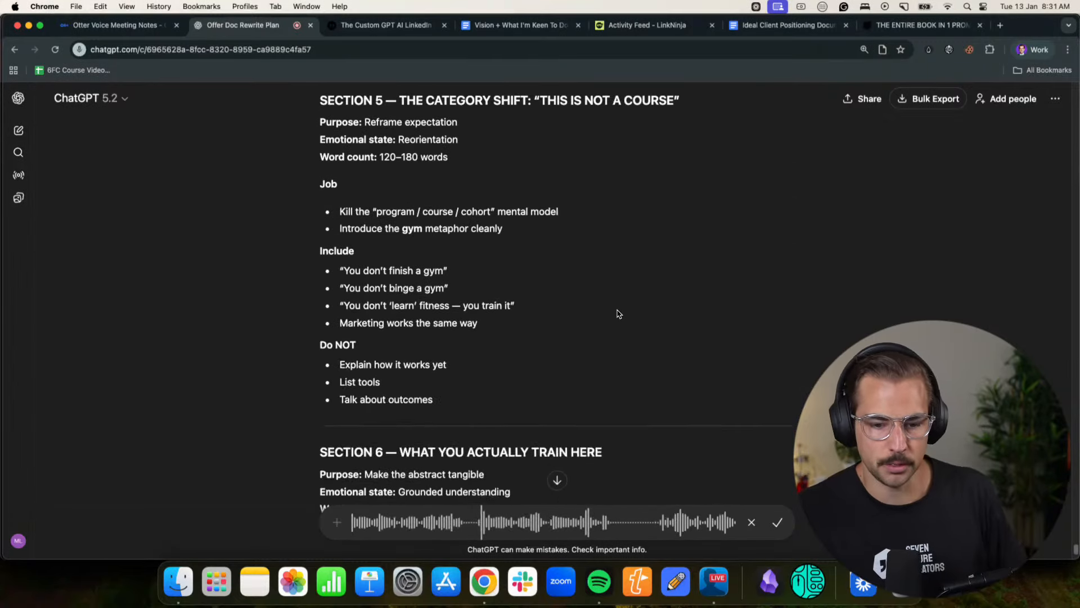
scroll(621, 307, down, 8)
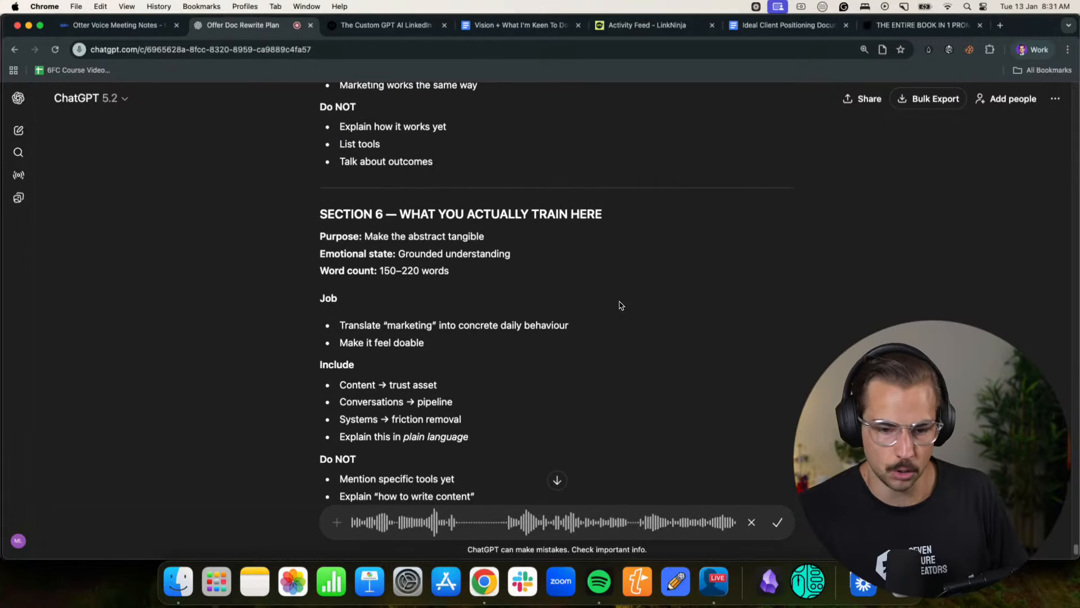
scroll(620, 305, down, 1)
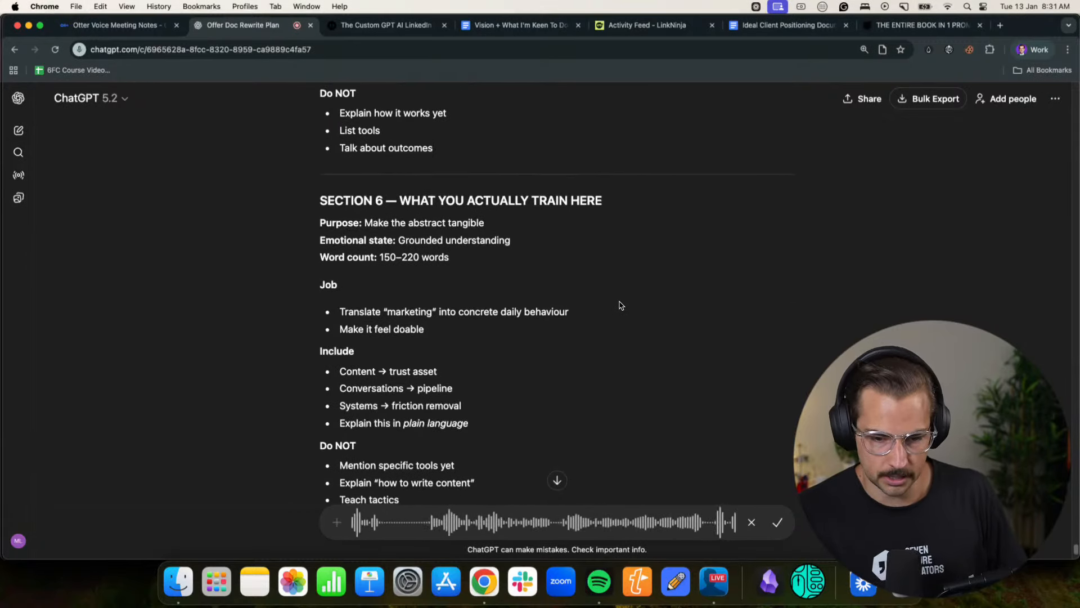
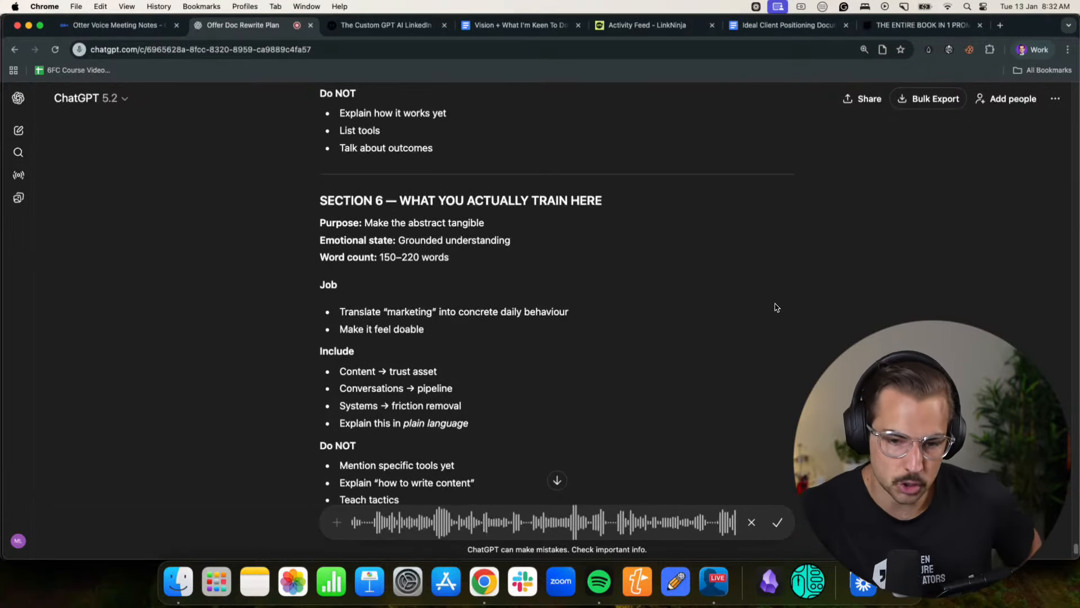
- Keep dictating the reply while reviewing Section 7, The Daily Floor, and Section 8 on tracking and live feedback
scroll(782, 307, down, 5)
scroll(794, 310, down, 3)
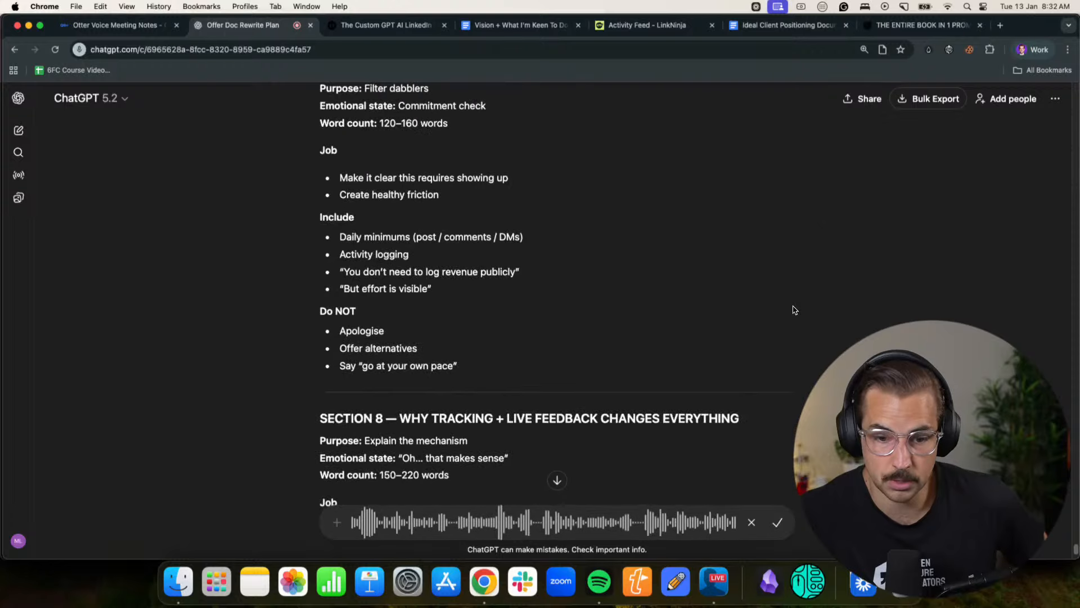
scroll(808, 315, up, 1)
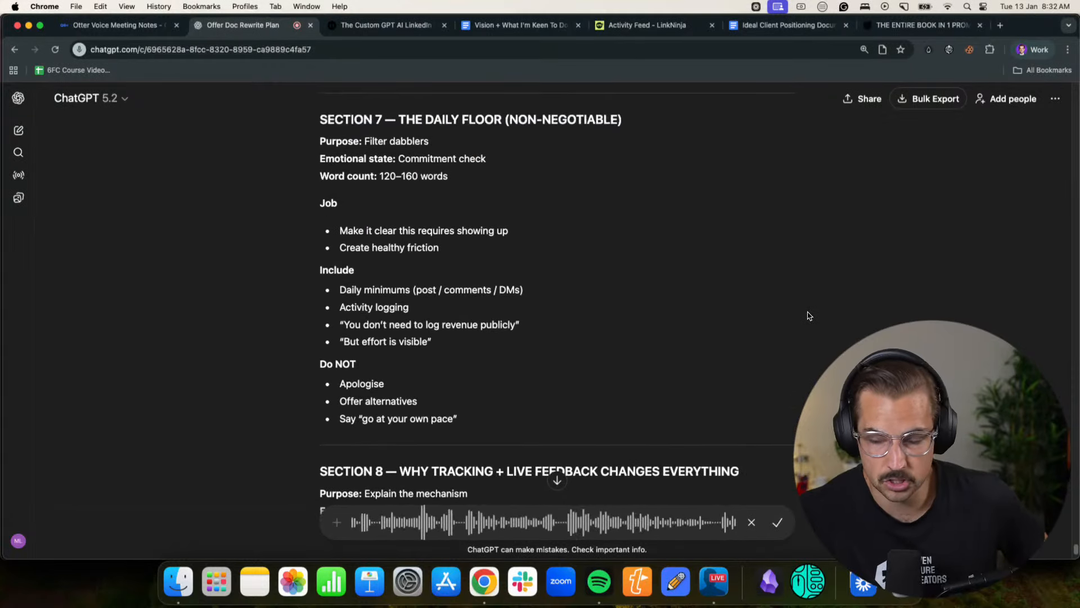
scroll(809, 316, down, 1)
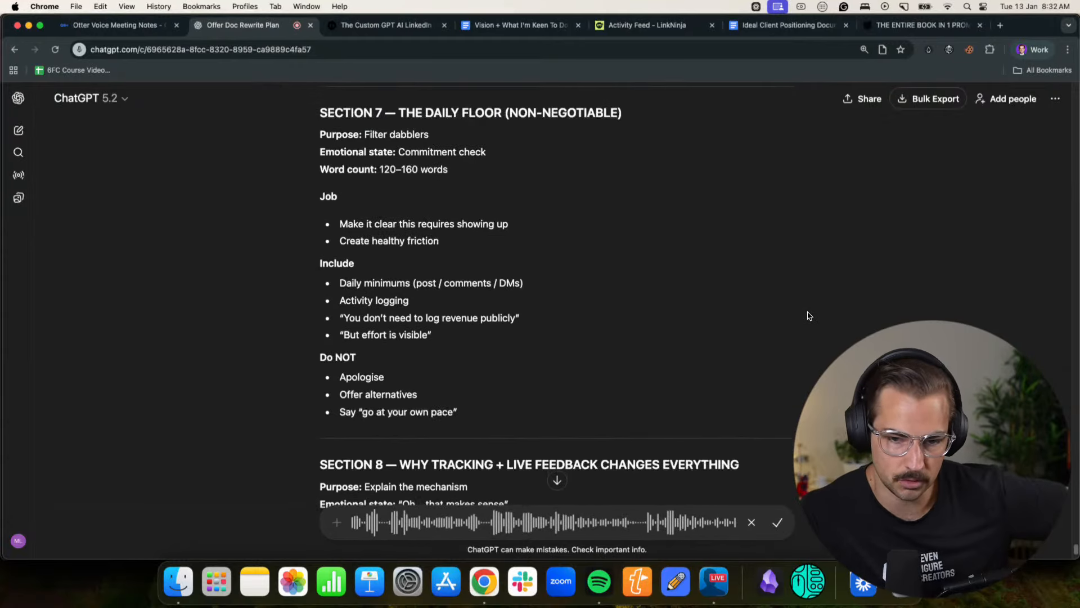
scroll(619, 246, down, 1)
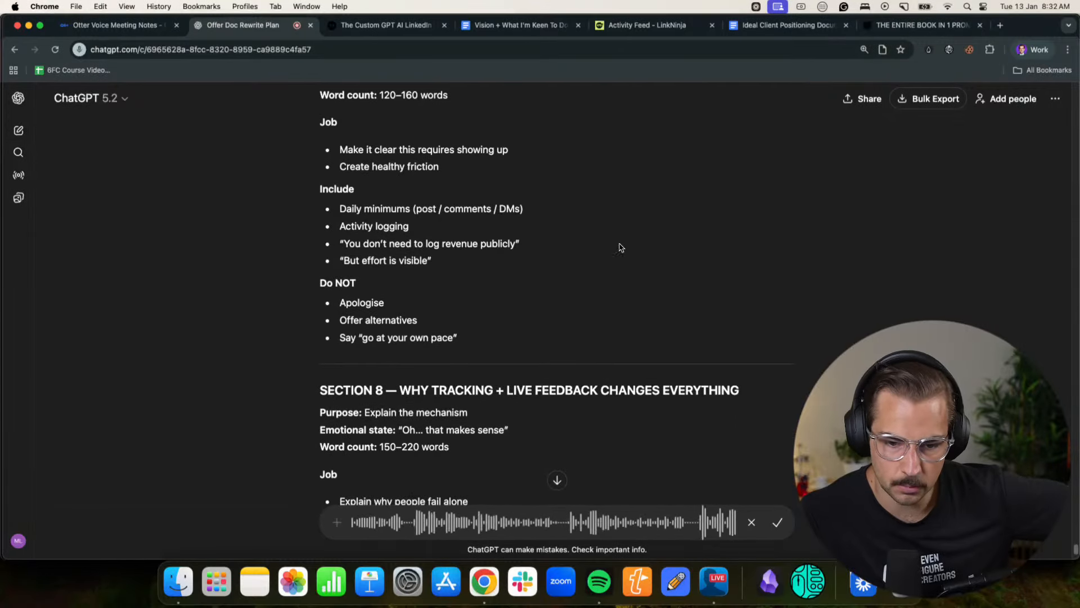
scroll(842, 278, down, 2)
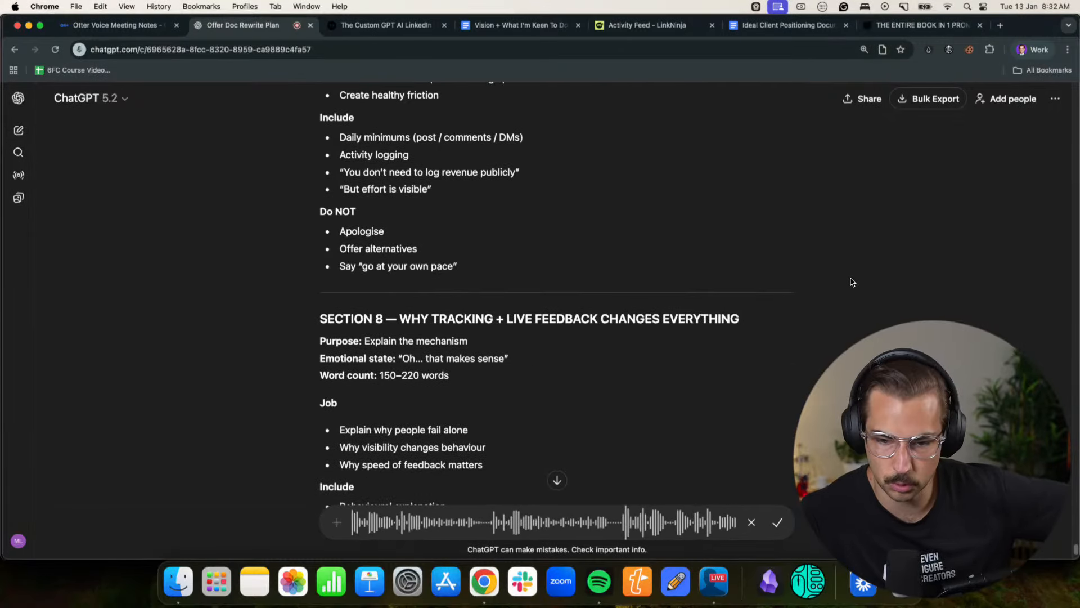
- Continue dictating while reviewing Section 9 on the 28-day block, Section 10, What Happens After, and Section 11 on calls
scroll(716, 265, down, 8)
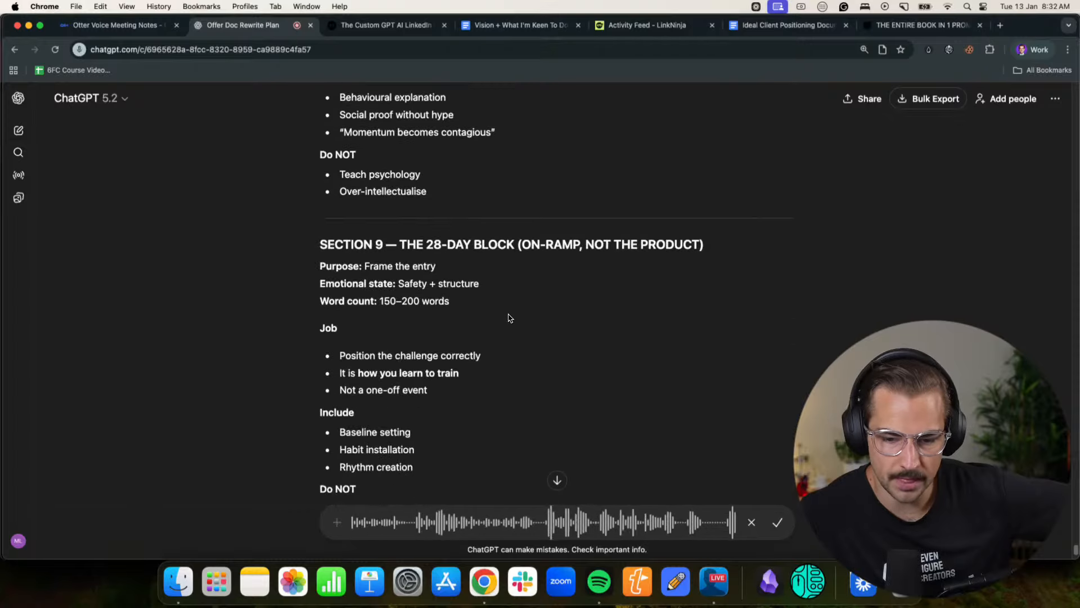
scroll(716, 275, down, 6)
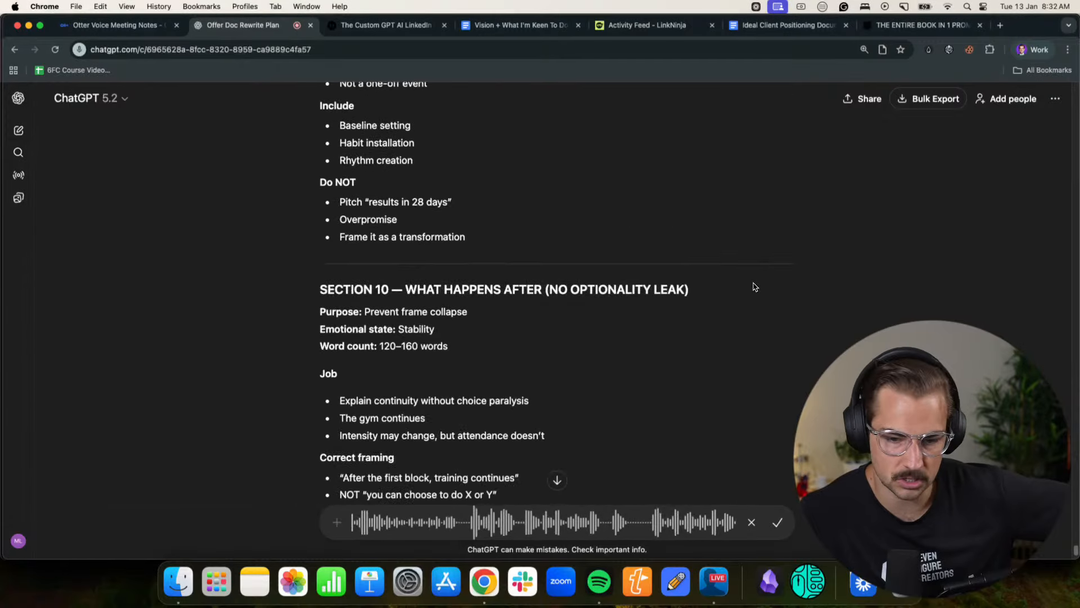
scroll(754, 286, down, 4)
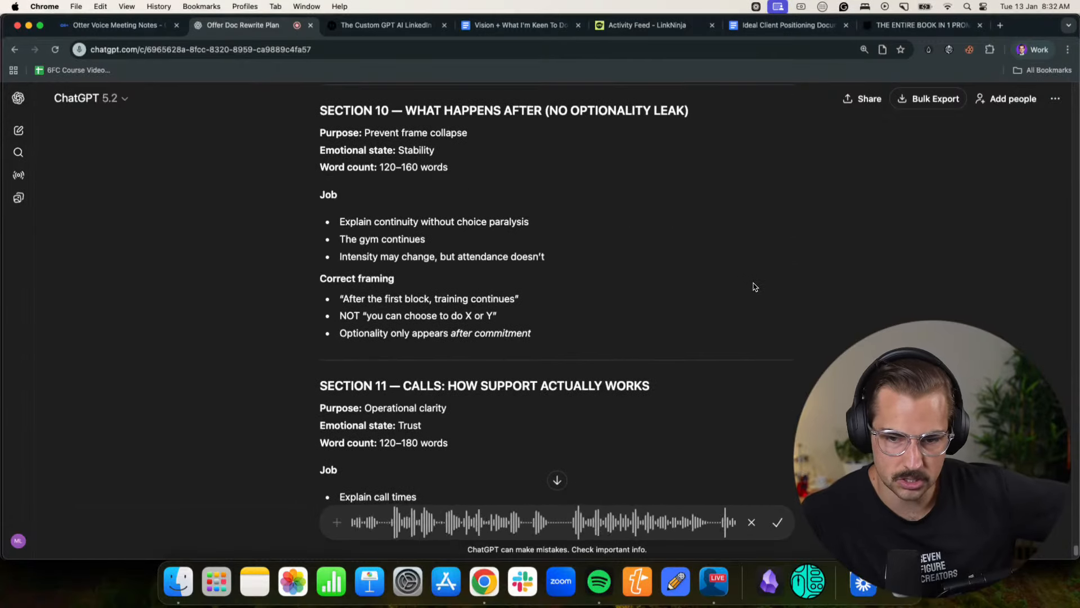
scroll(754, 286, down, 2)
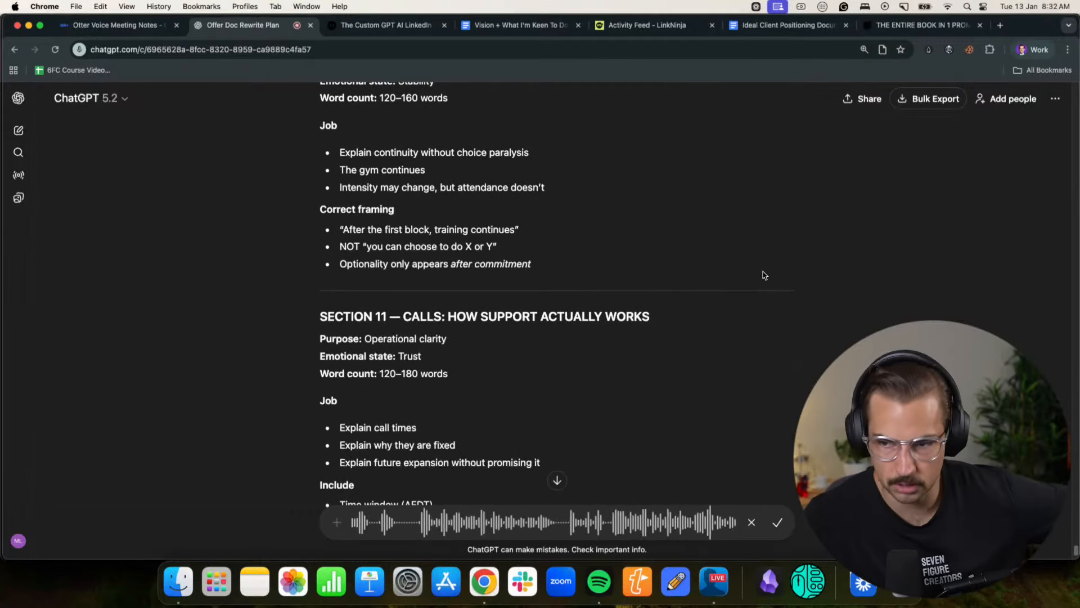
scroll(765, 275, down, 6)
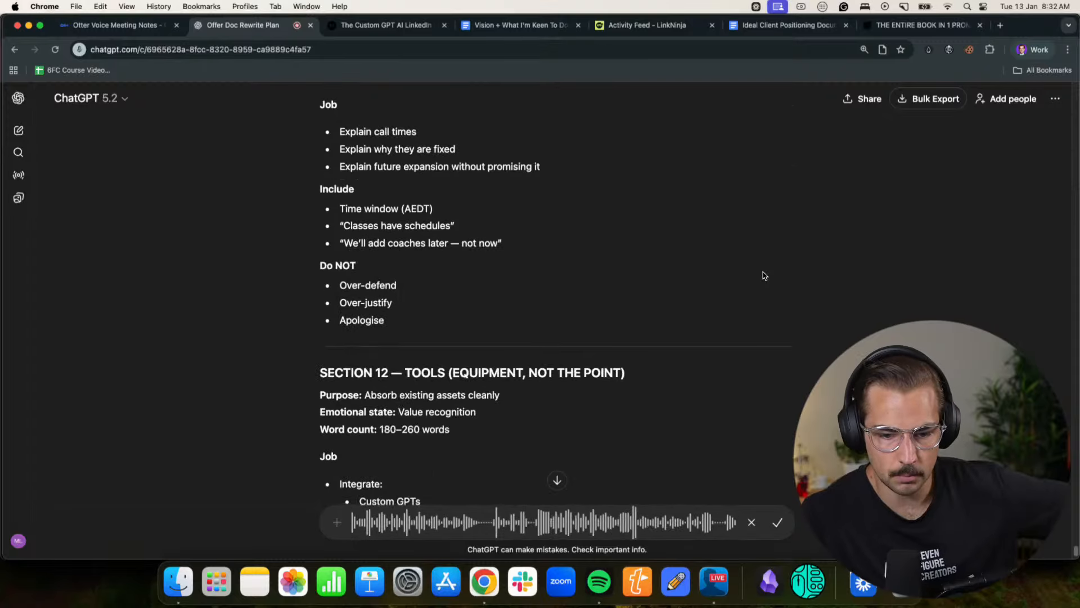
- Carry on the dictated reply while reviewing Section 12 on tools and Sections 13 and 14 on who this is and is not for
scroll(764, 275, down, 7)
scroll(764, 275, up, 3)
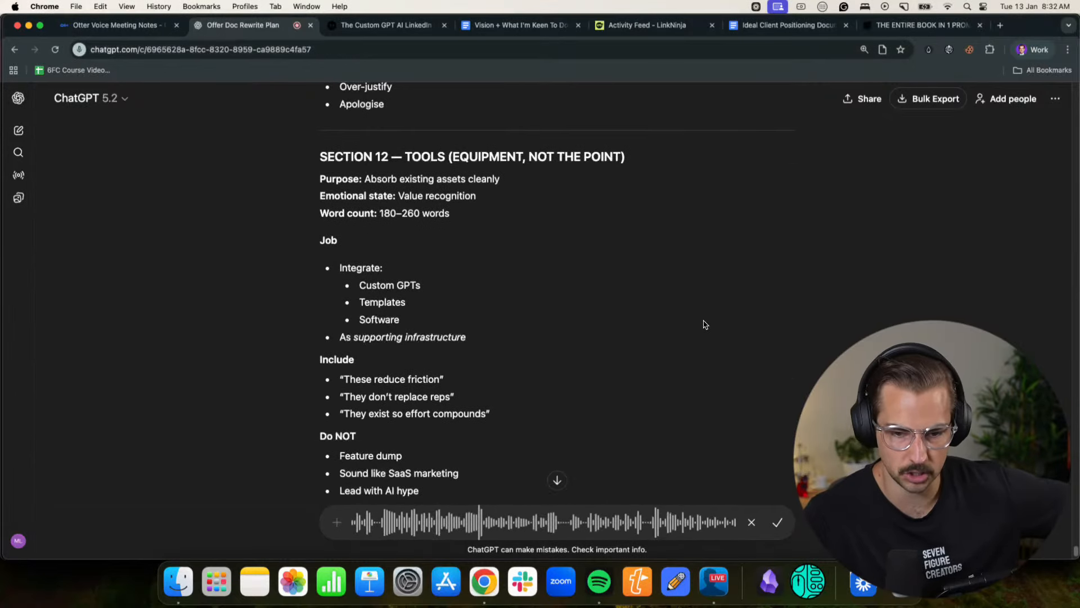
scroll(704, 324, down, 6)
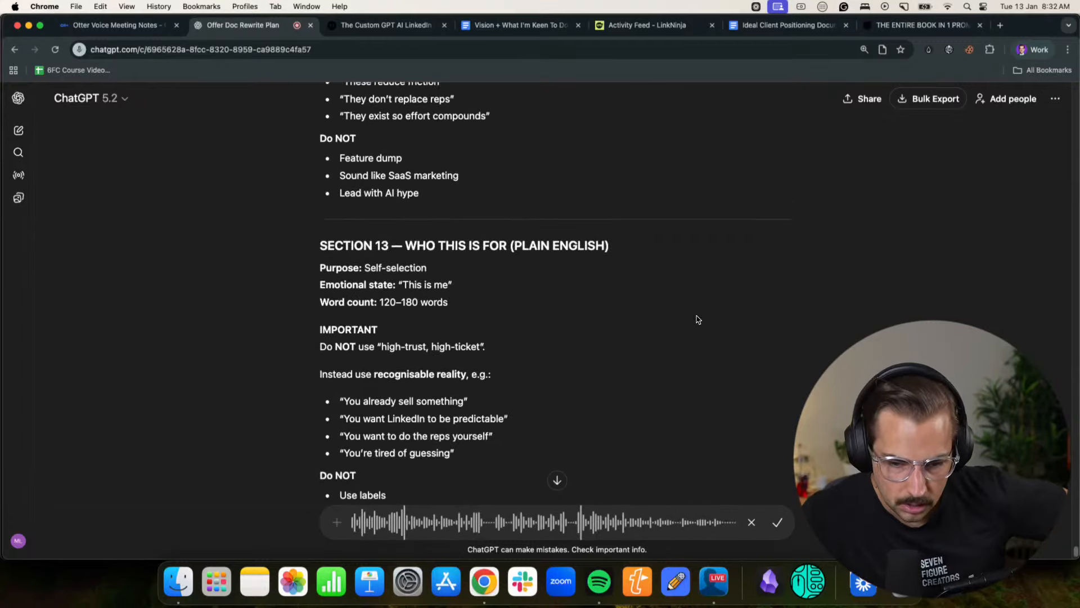
scroll(416, 250, down, 2)
scroll(388, 366, down, 4)
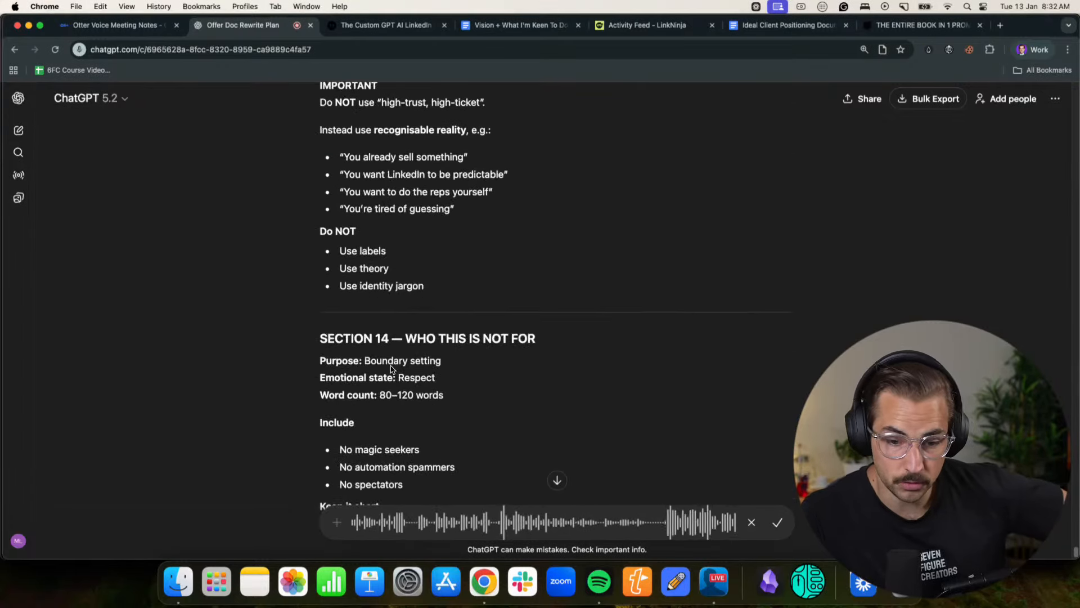
scroll(700, 354, down, 3)
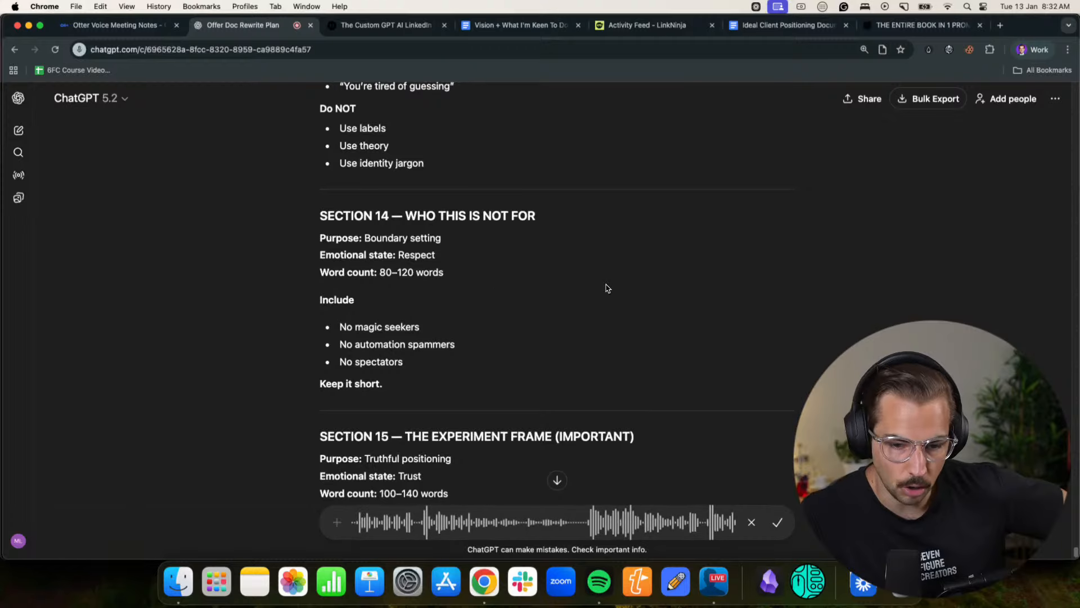
- Dictate the remaining feedback while reviewing the experiment frame, bigger scoreboard and invitation sections, plus the Emotional Flow Summary
scroll(606, 288, down, 5)
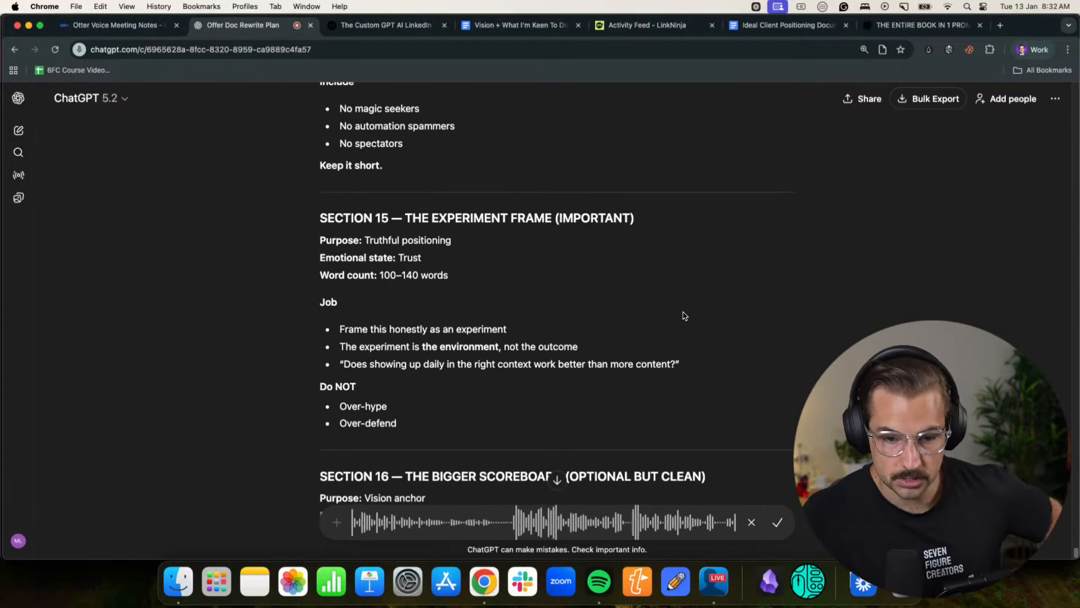
scroll(683, 315, down, 4)
scroll(682, 317, down, 2)
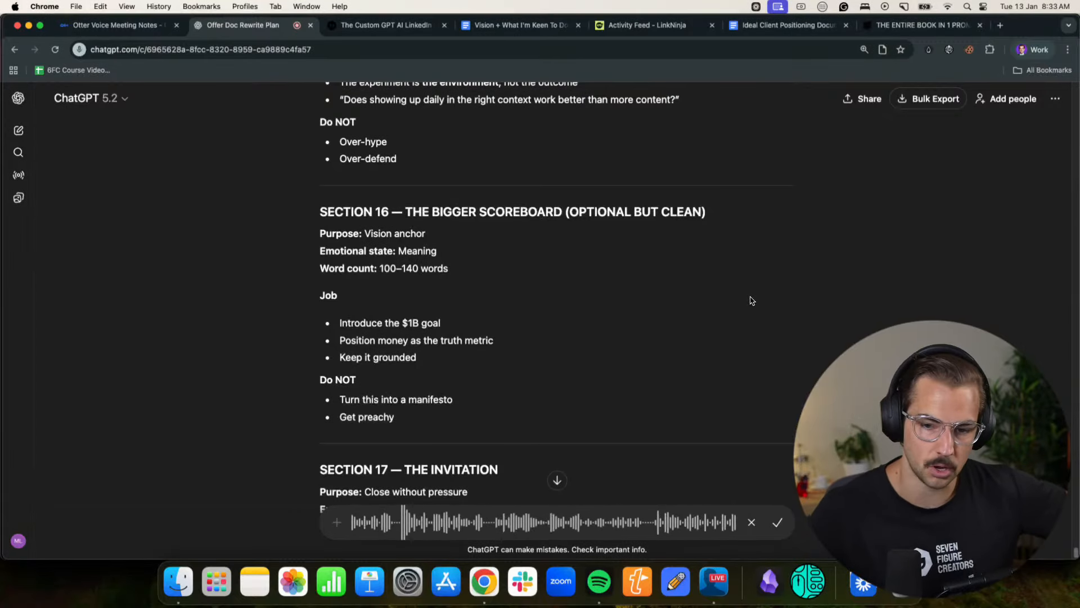
scroll(751, 301, down, 3)
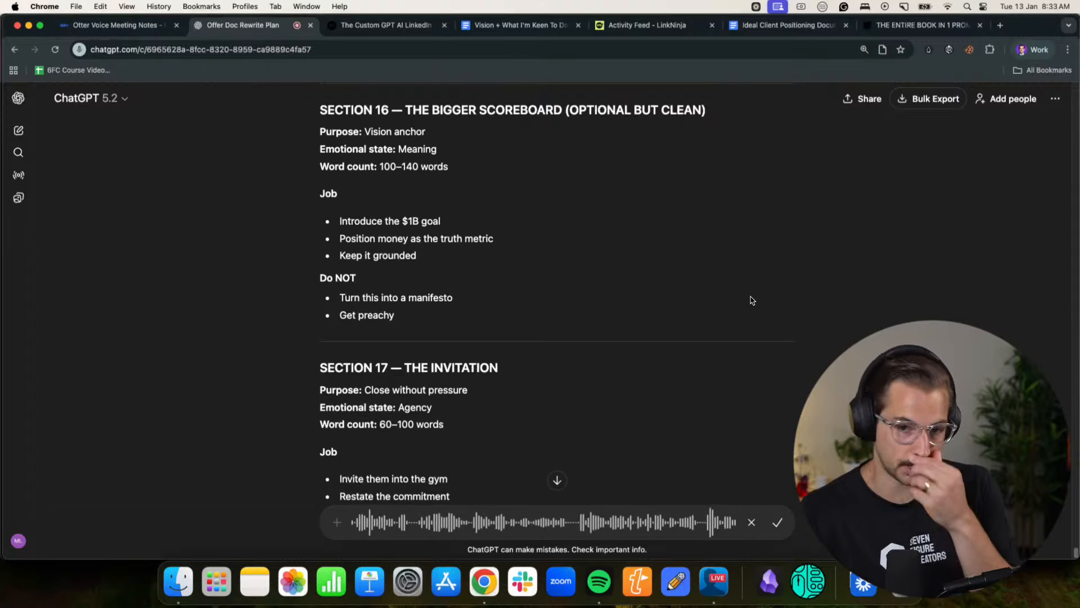
scroll(753, 298, down, 5)
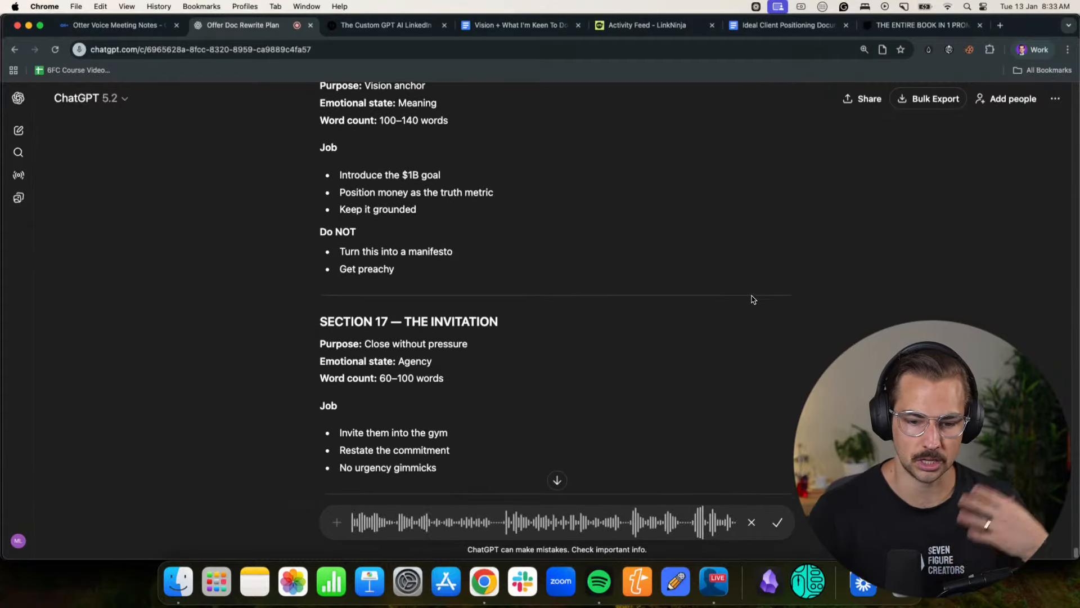
scroll(753, 299, down, 4)
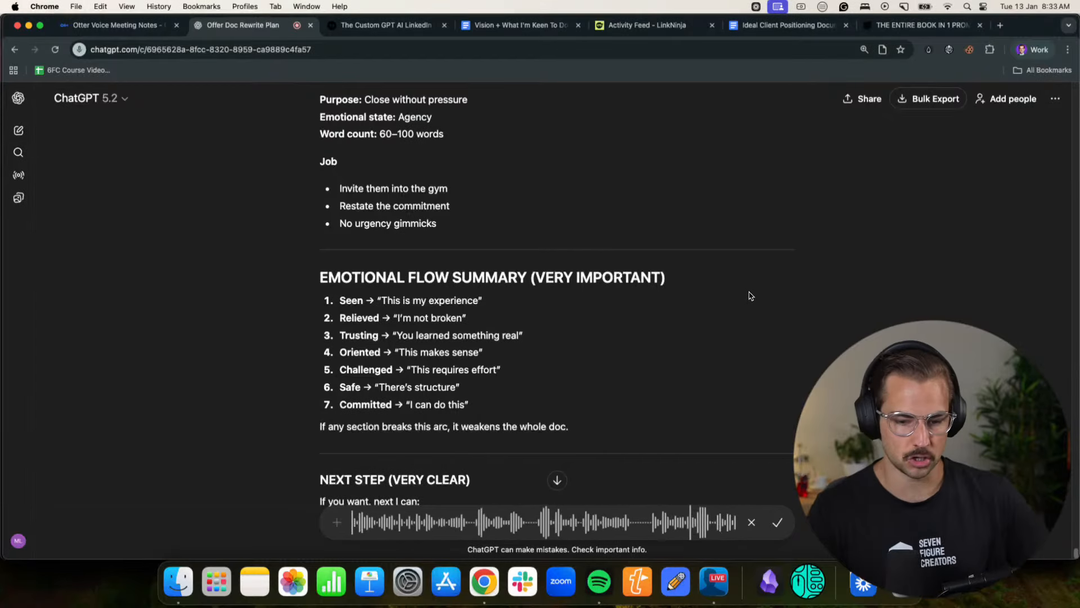
scroll(750, 296, down, 4)
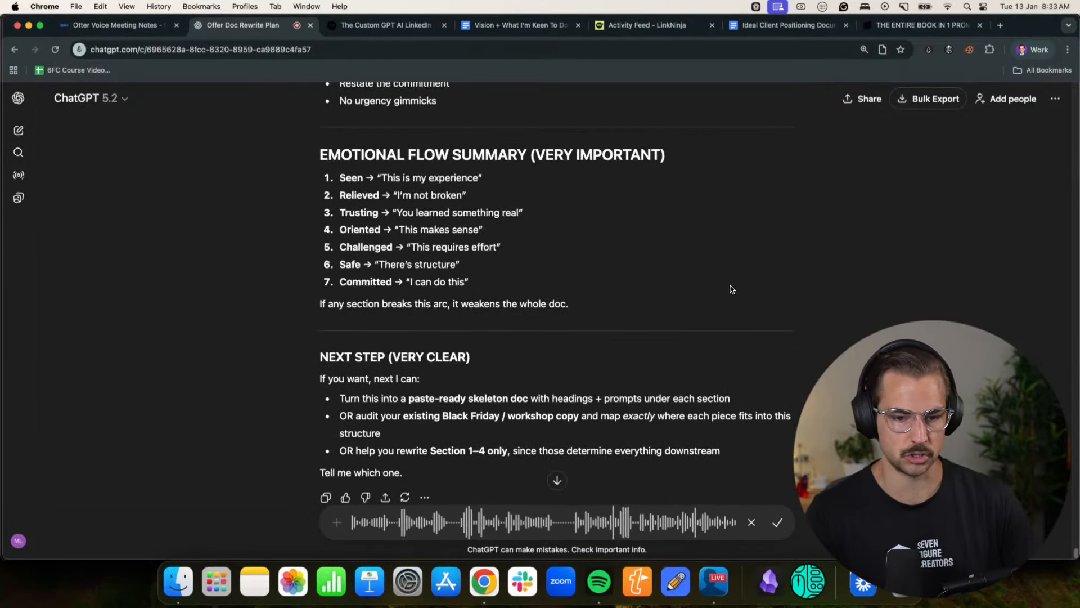
- Finish the dictation and send ChatGPT the feedback asking it to reformat and restructure the outline so it can be followed along
click(777, 522)
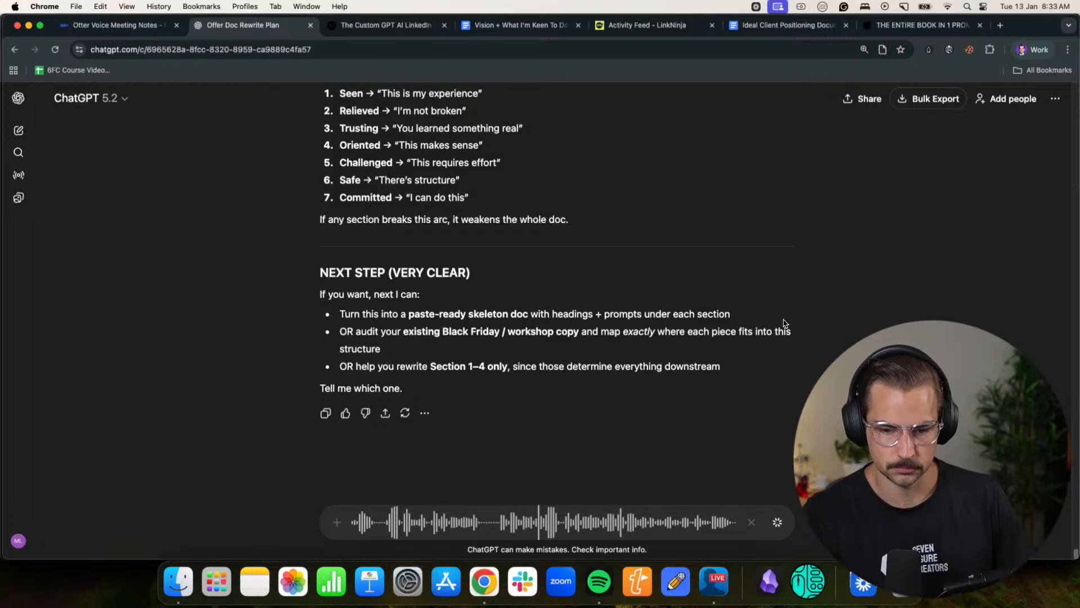
scroll(785, 323, up, 8)
scroll(785, 323, down, 8)
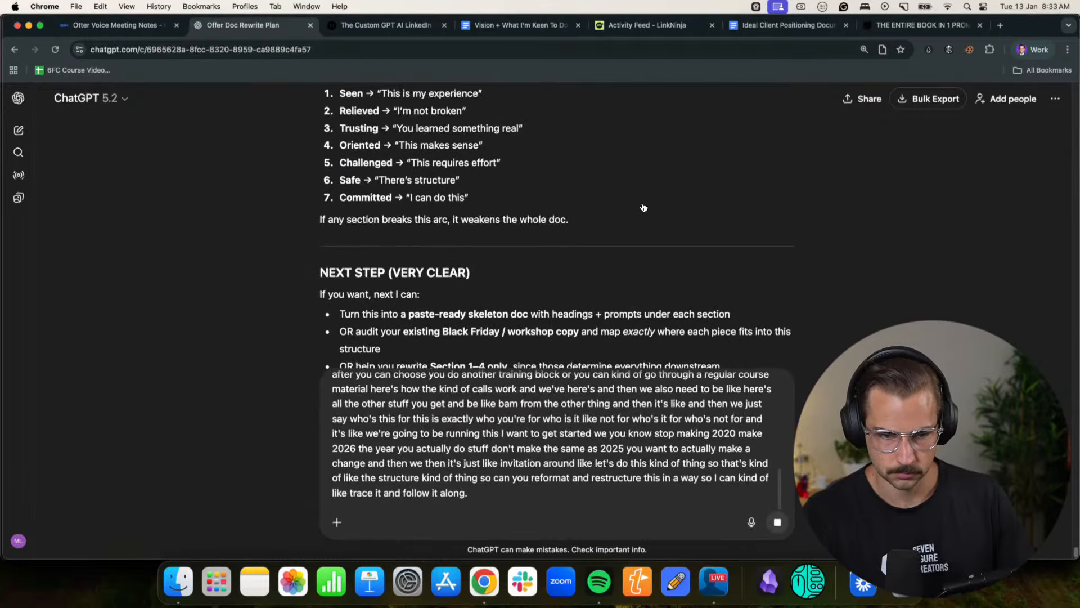
key(Return)
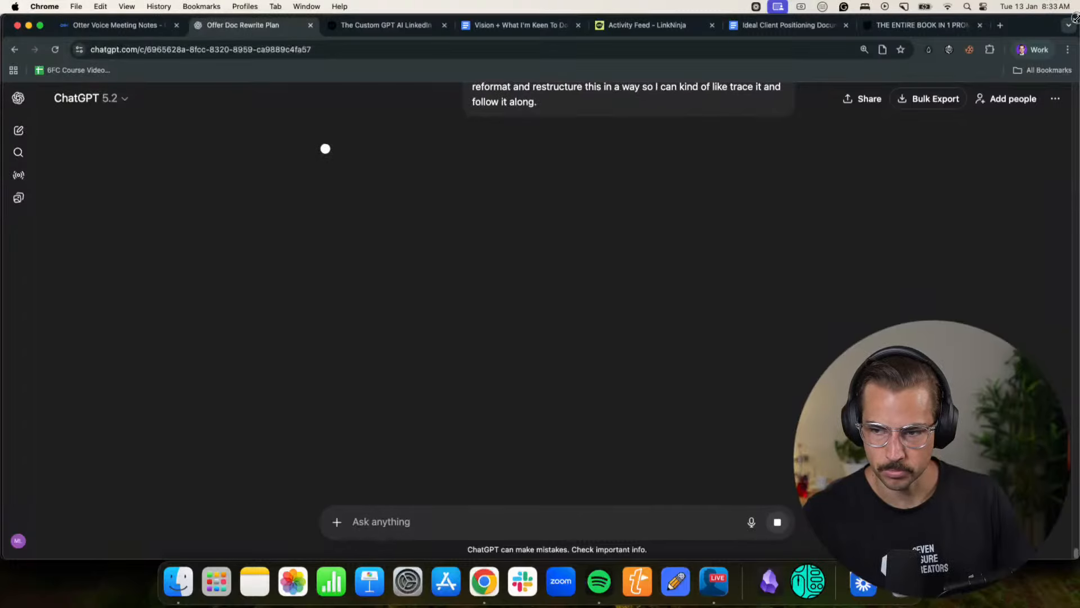
drag(1074, 17, 610, 10)
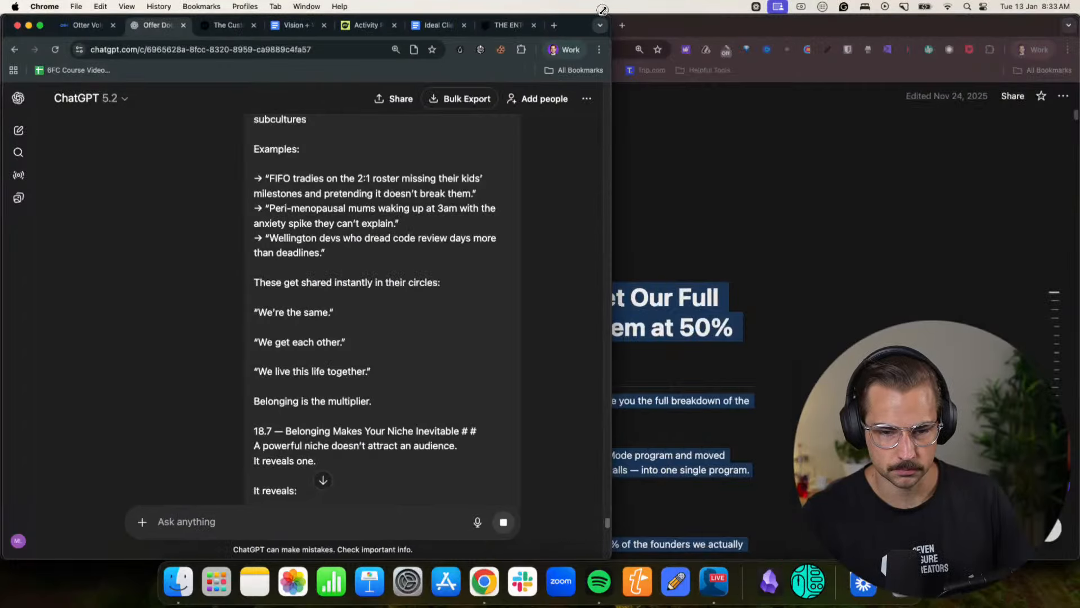
click(669, 26)
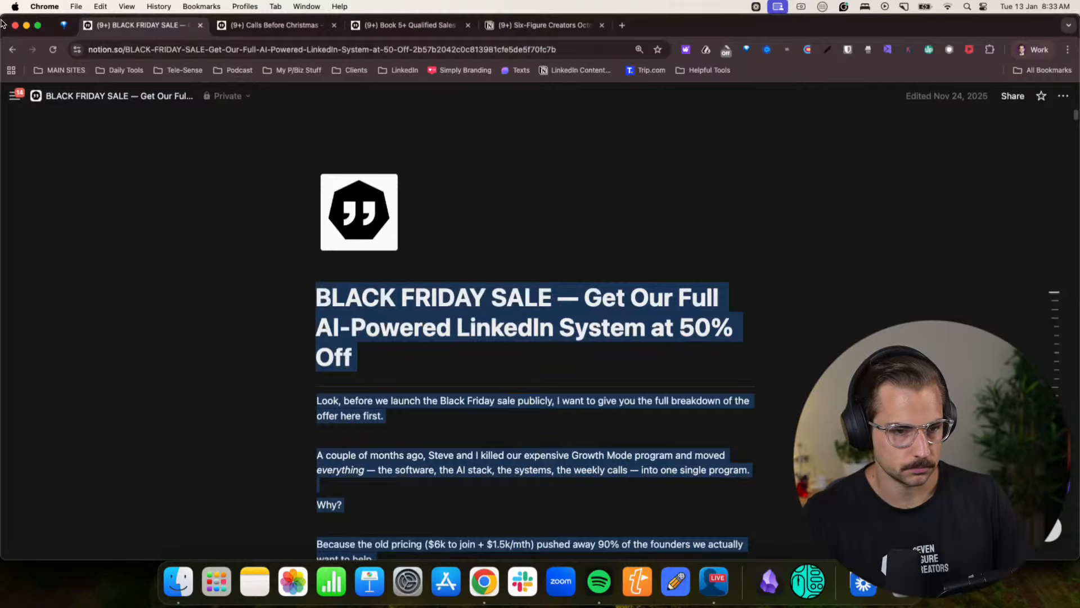
mouse_move(1, 23)
mouse_down()
mouse_move(605, 18)
mouse_move(2, 5)
mouse_up()
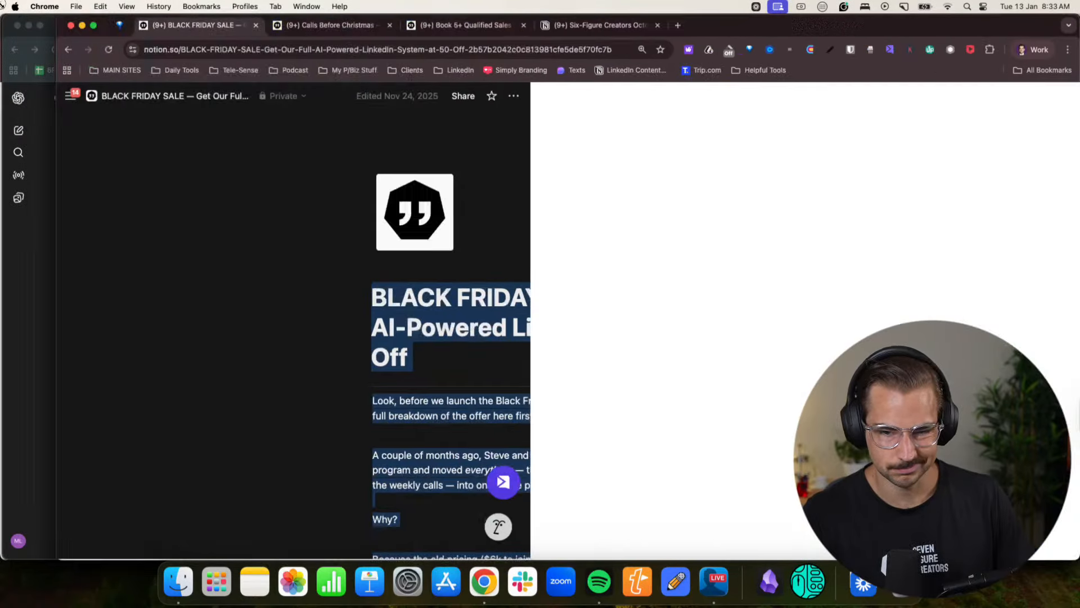
key(ctrl+Up)
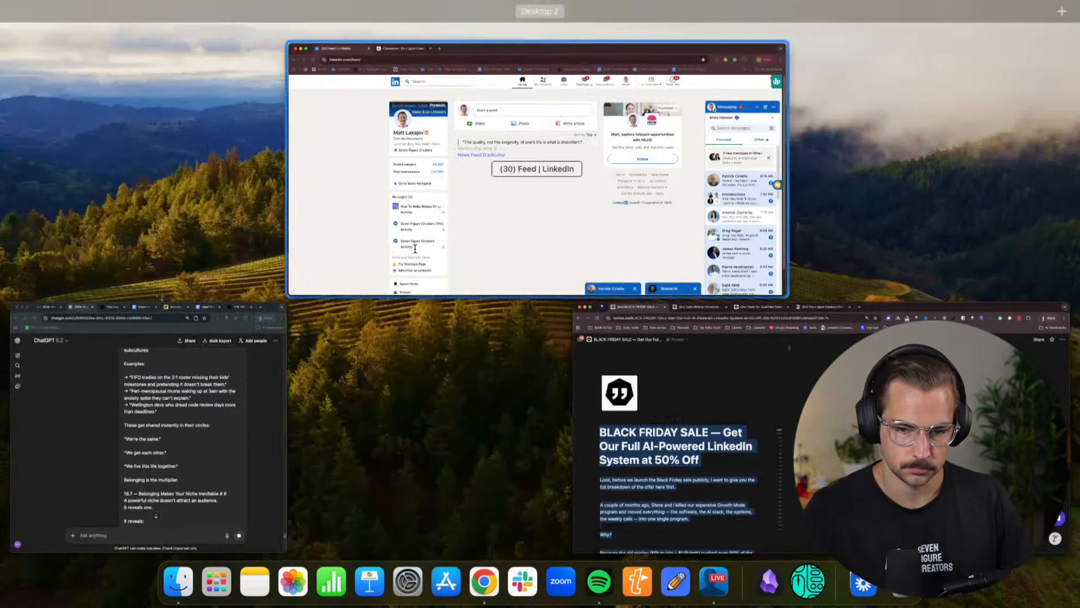
click(242, 360)
double_click(564, 24)
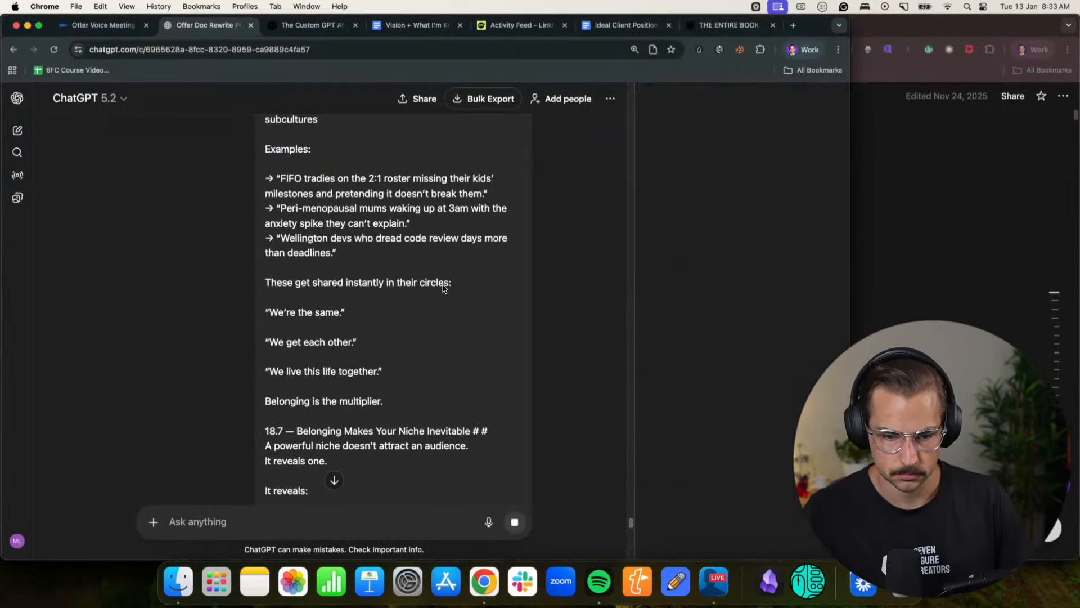
- Dictate a reply asking for a version that can be pasted and written over, with fewer words and bullet points, while reviewing the new structure
scroll(453, 301, down, 15)
scroll(444, 313, down, 6)
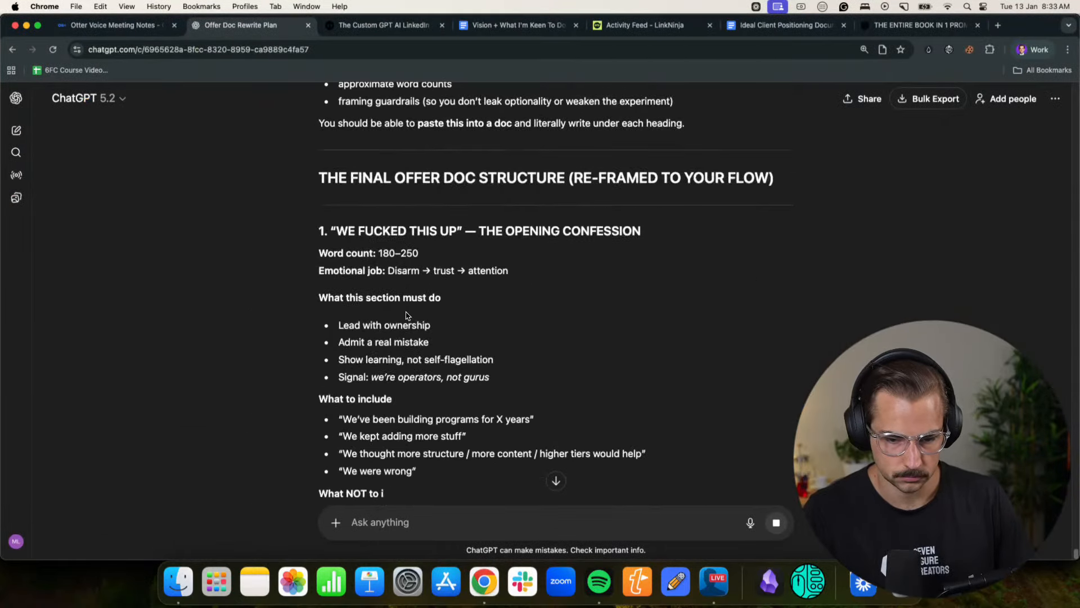
scroll(475, 246, down, 3)
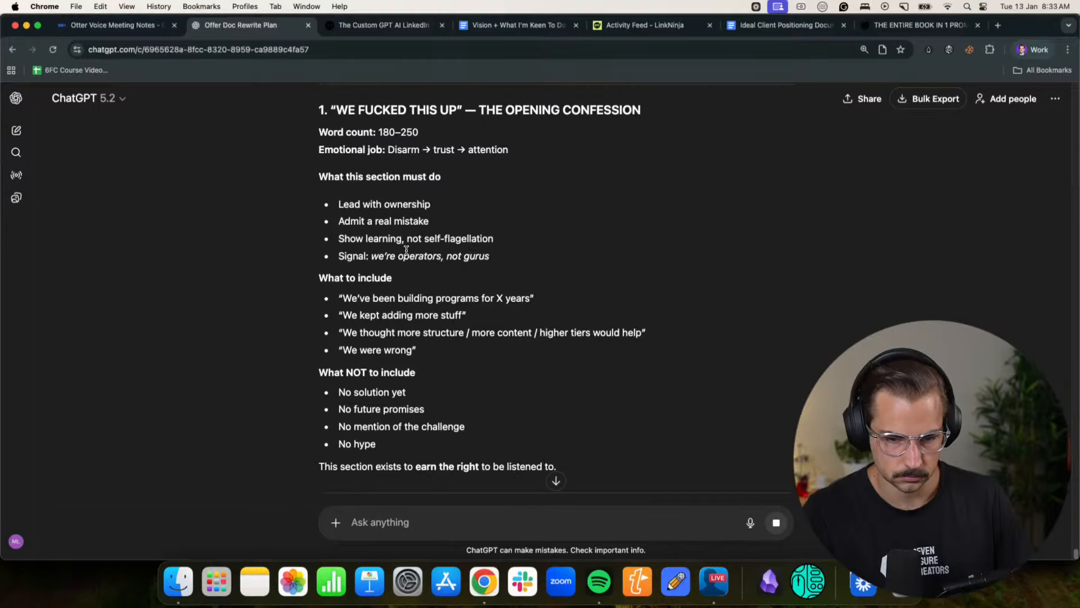
scroll(403, 255, down, 5)
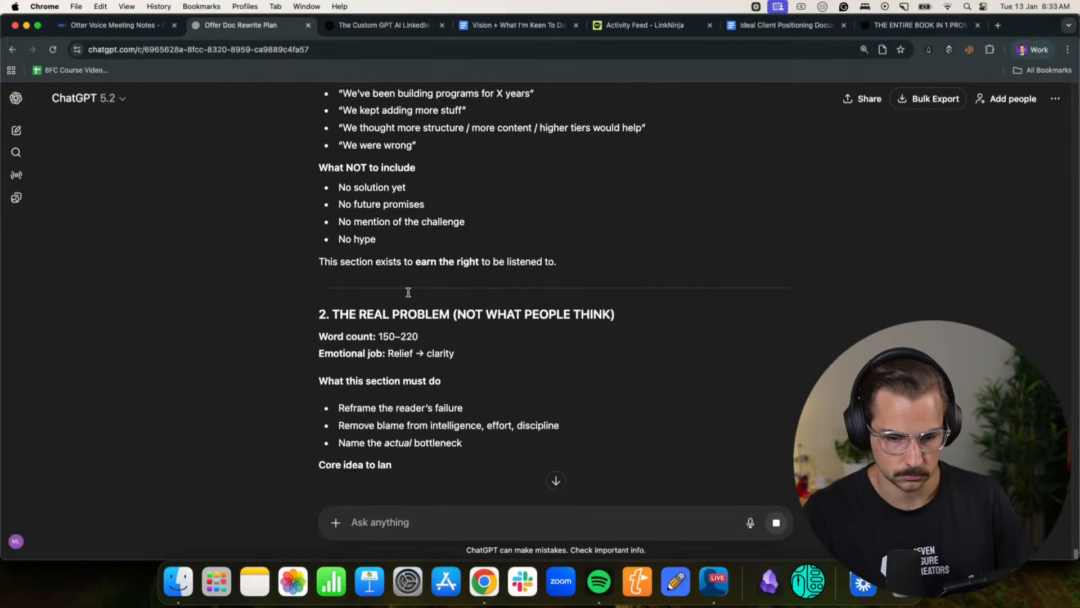
click(750, 522)
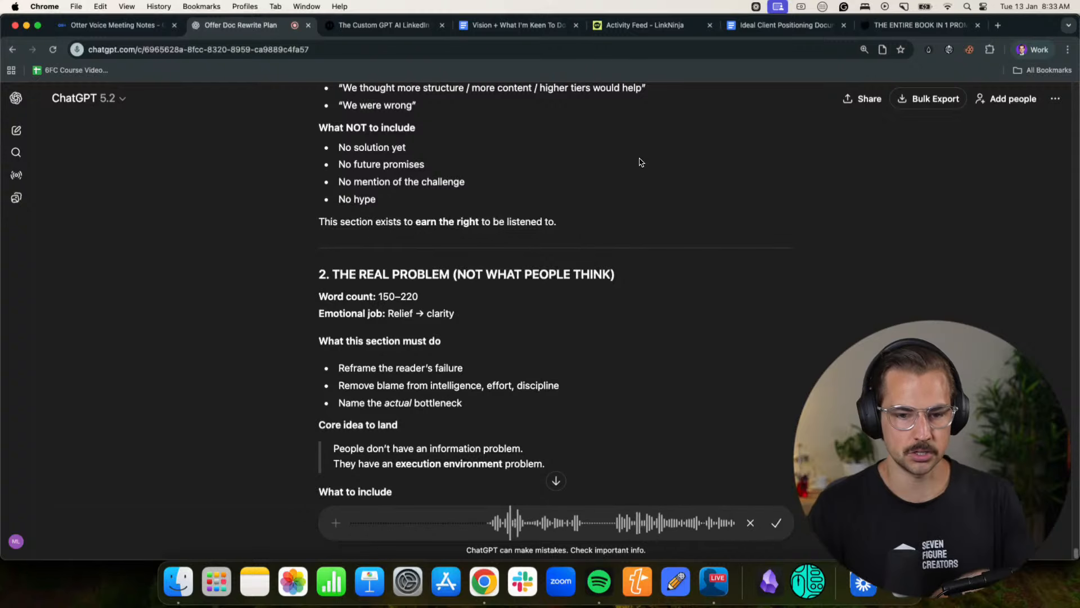
scroll(608, 246, up, 3)
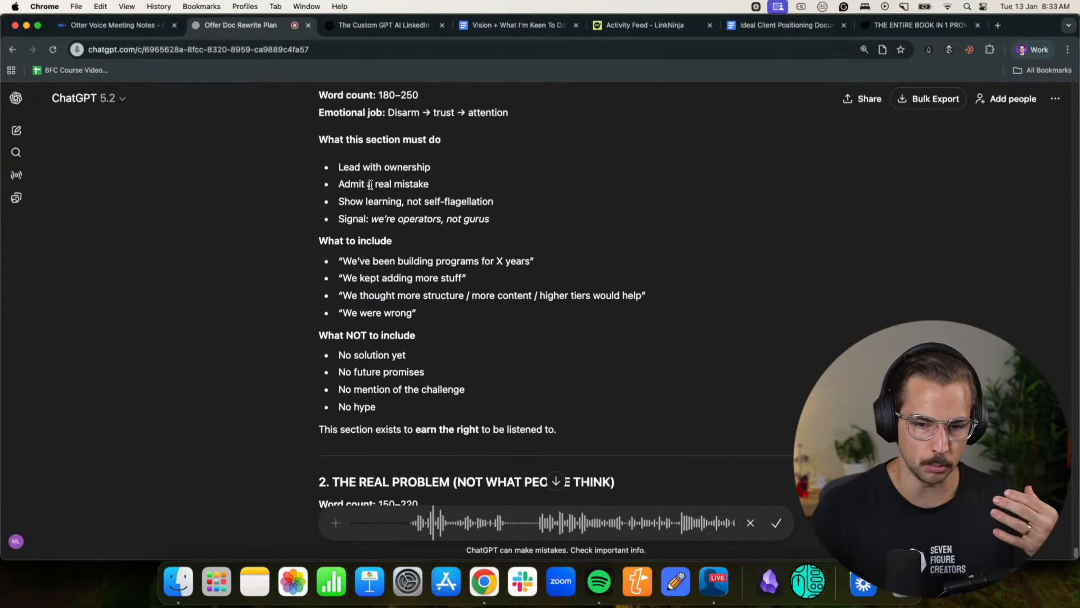
scroll(543, 238, down, 3)
scroll(544, 238, down, 10)
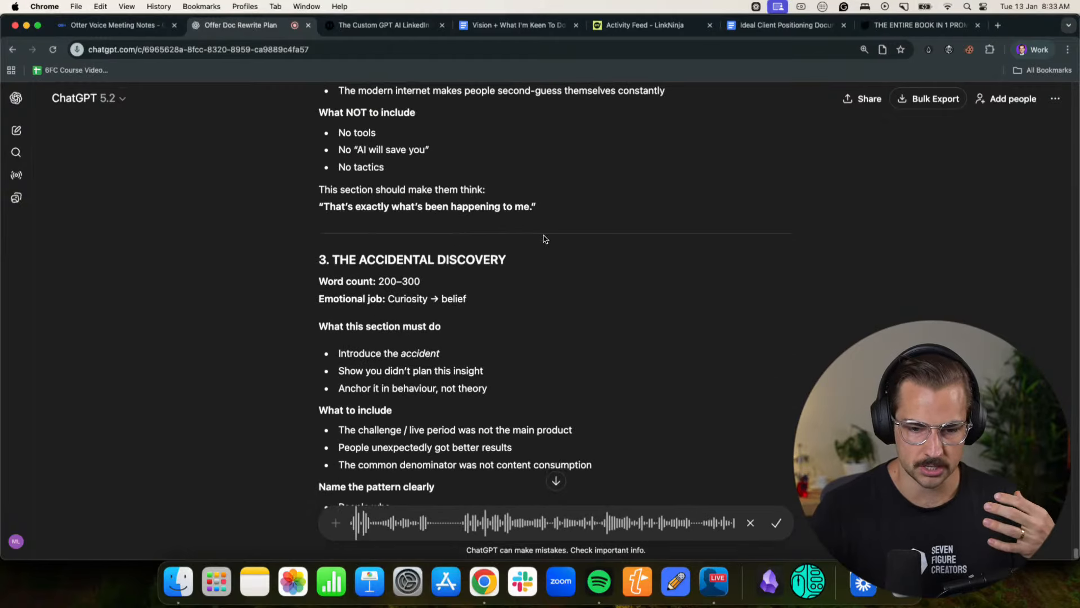
scroll(543, 238, down, 4)
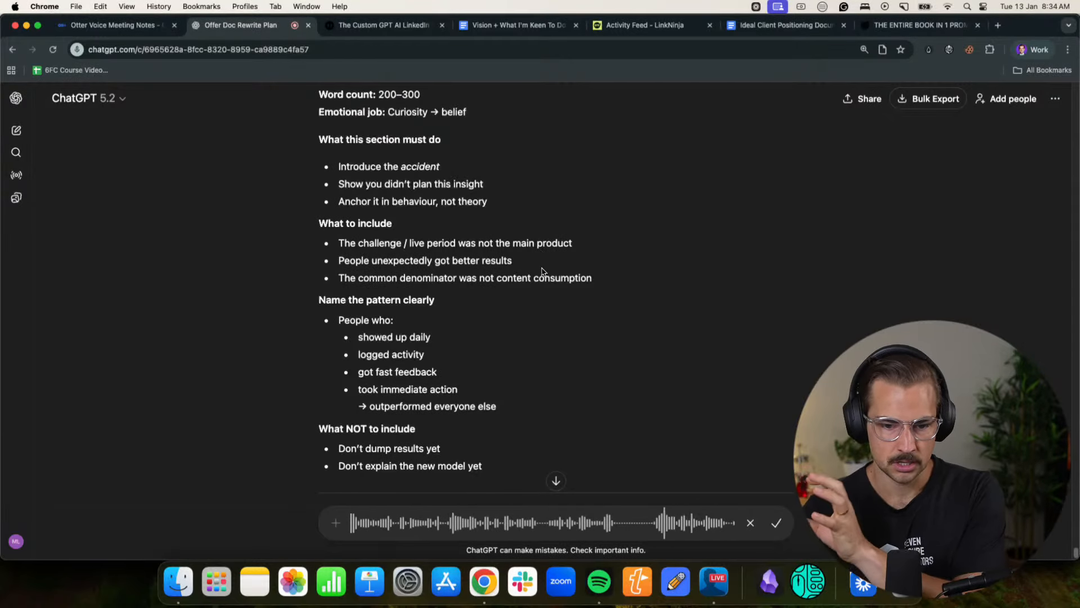
scroll(607, 303, down, 15)
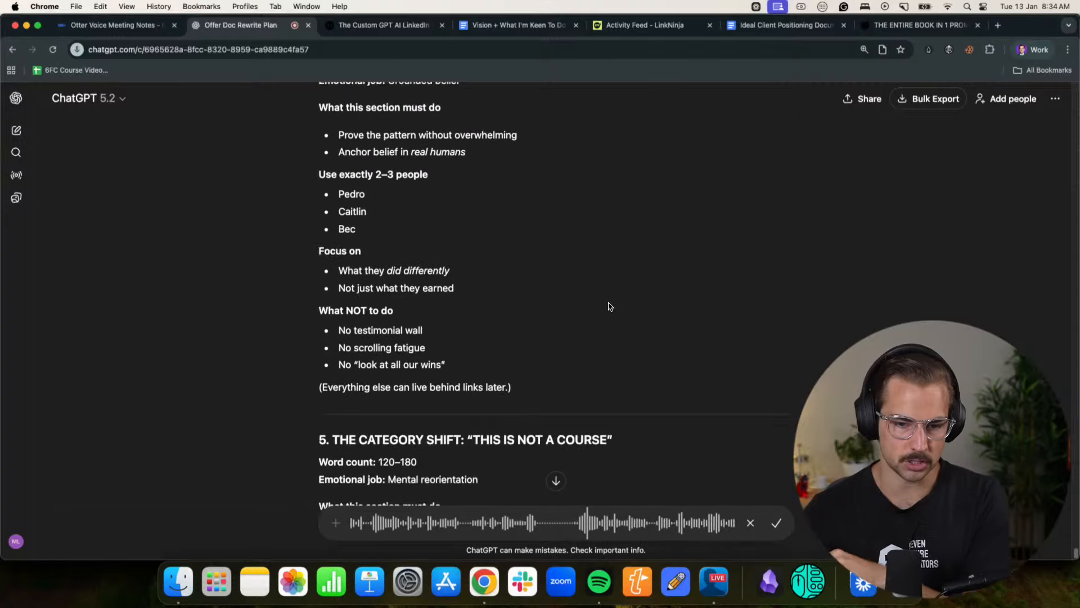
click(777, 523)
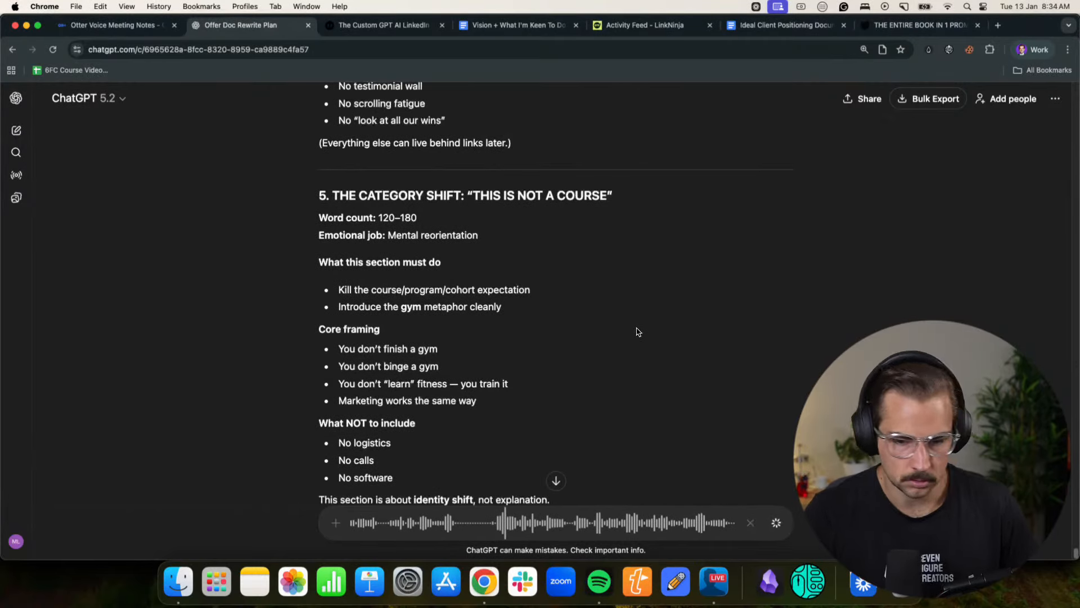
- Read through the restructured outline from Section 5 on the category shift to Section 16, The Invitation, and the How To Use This notes
scroll(638, 332, down, 3)
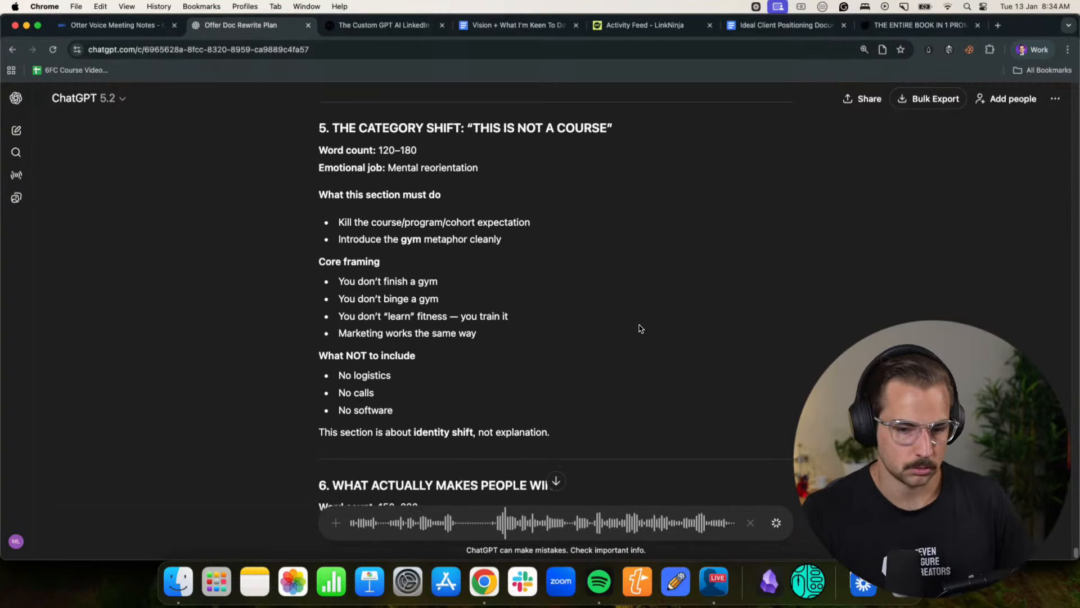
scroll(639, 328, down, 3)
scroll(639, 328, down, 4)
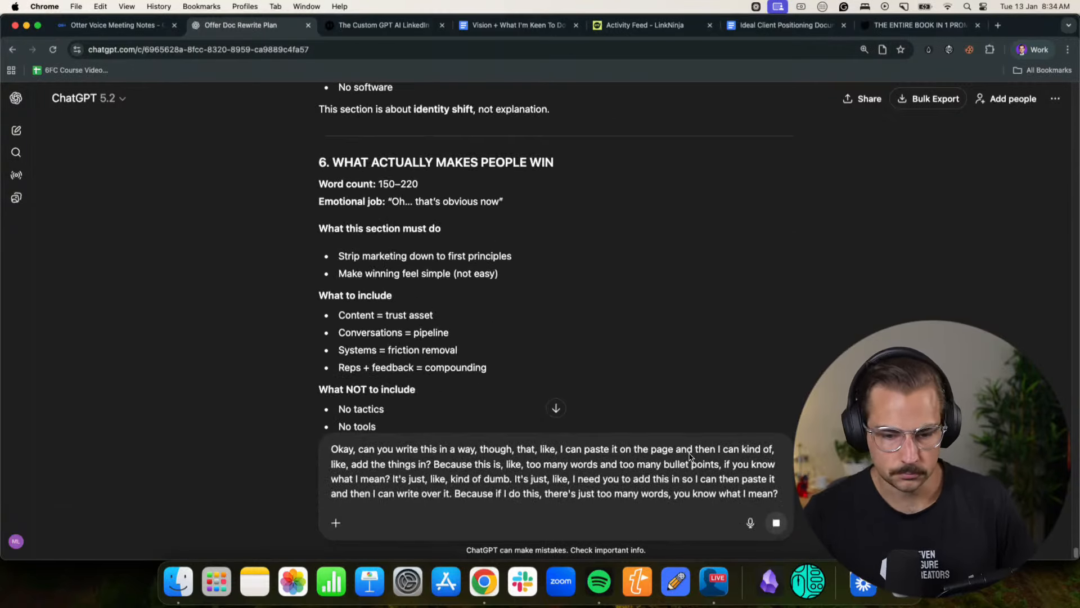
scroll(563, 325, down, 10)
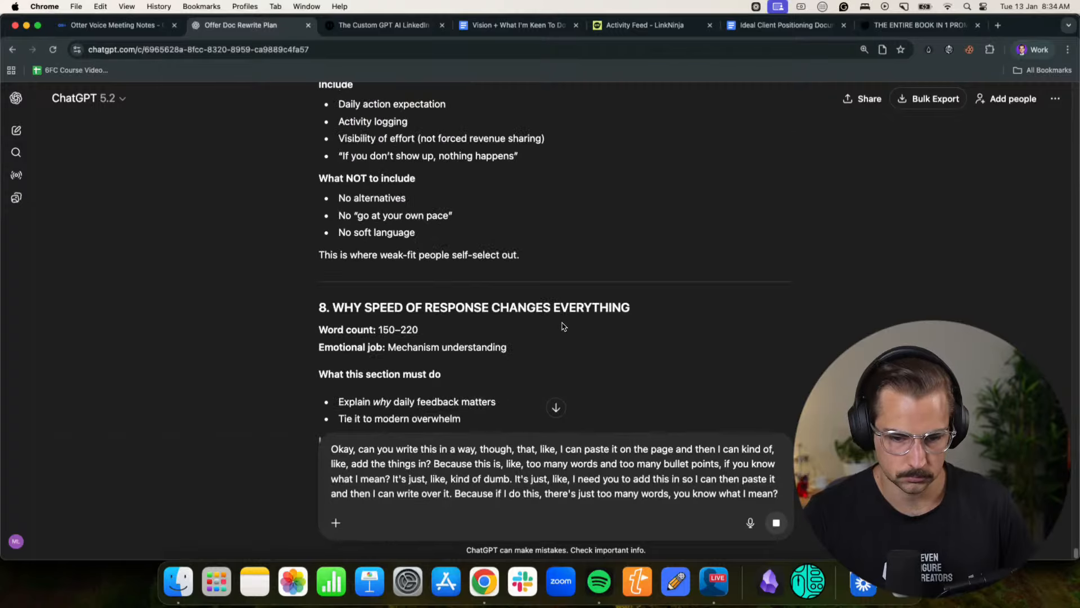
scroll(562, 326, down, 8)
scroll(562, 326, up, 8)
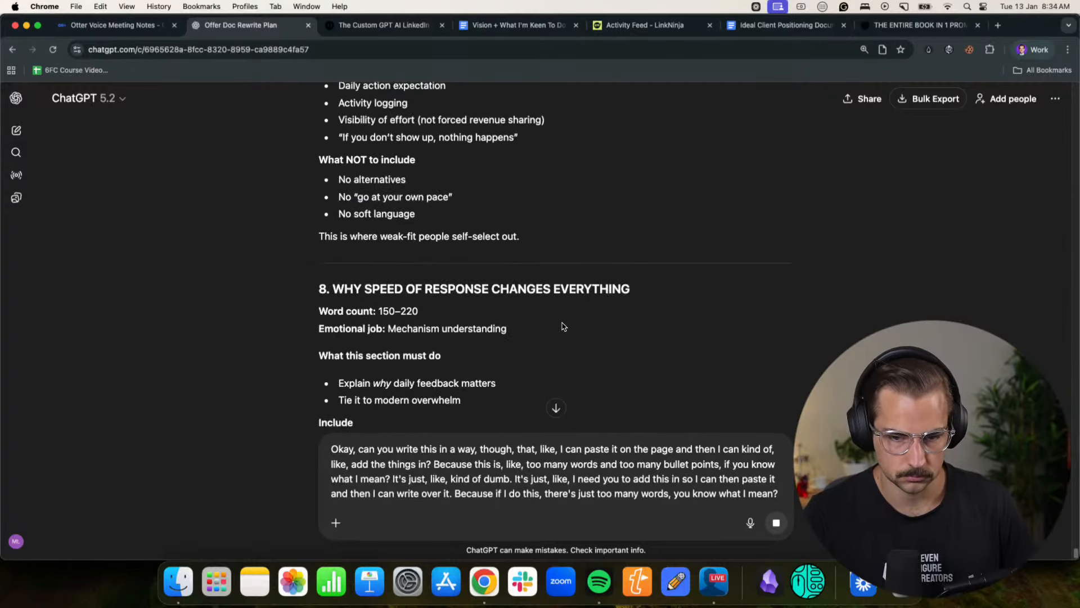
scroll(563, 326, down, 15)
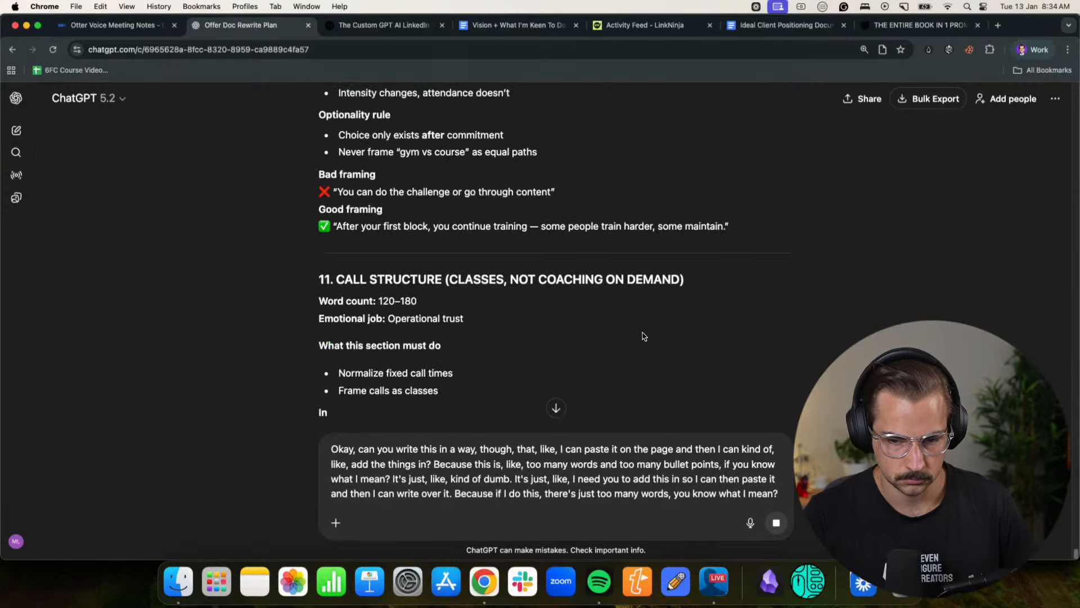
scroll(644, 336, down, 8)
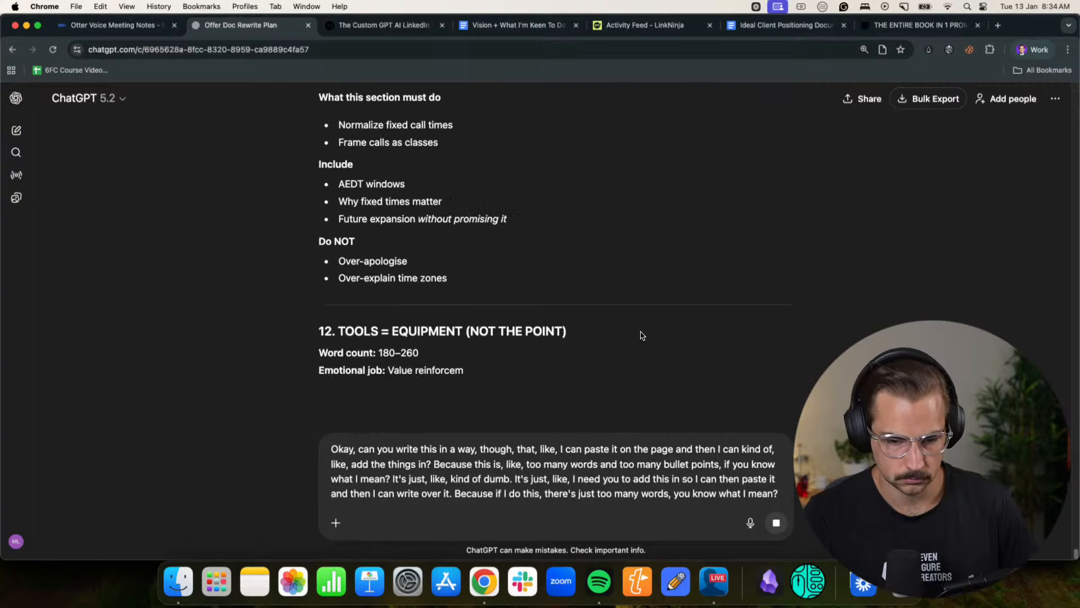
scroll(642, 336, down, 1)
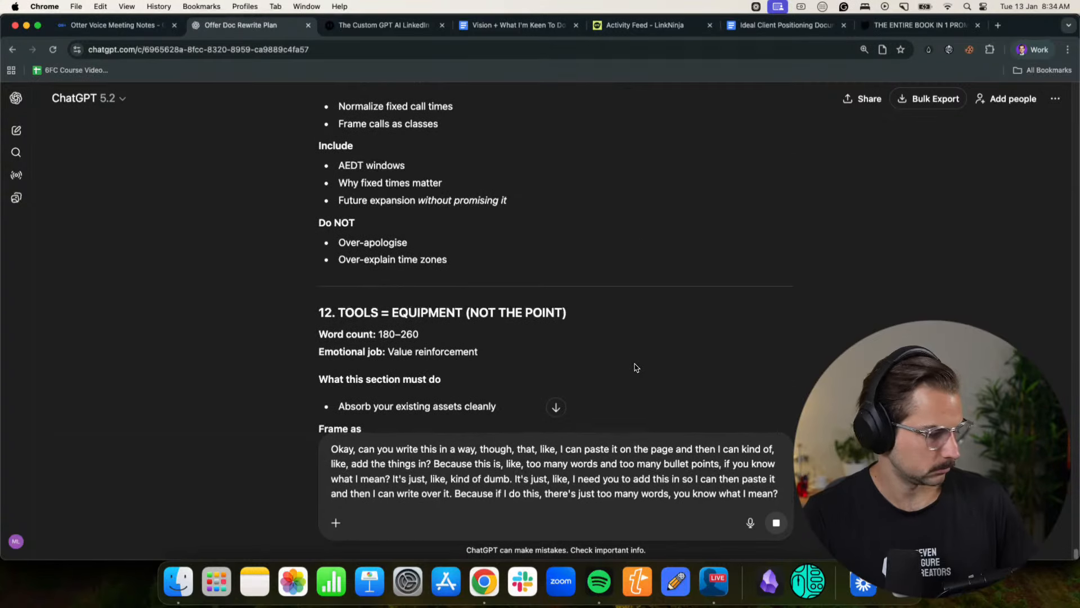
scroll(636, 367, down, 9)
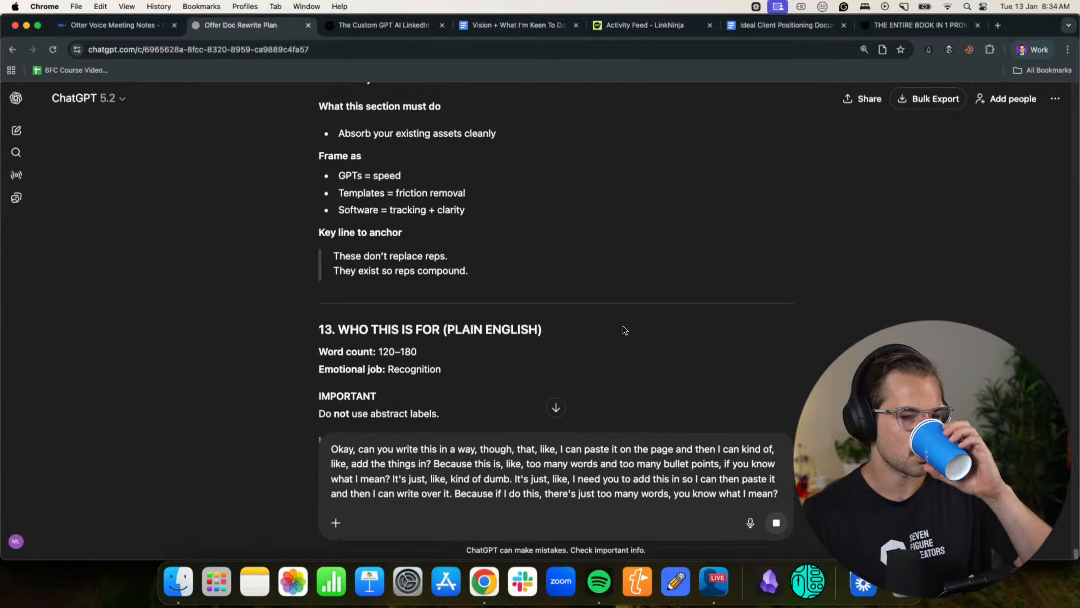
scroll(628, 349, down, 7)
scroll(623, 329, down, 5)
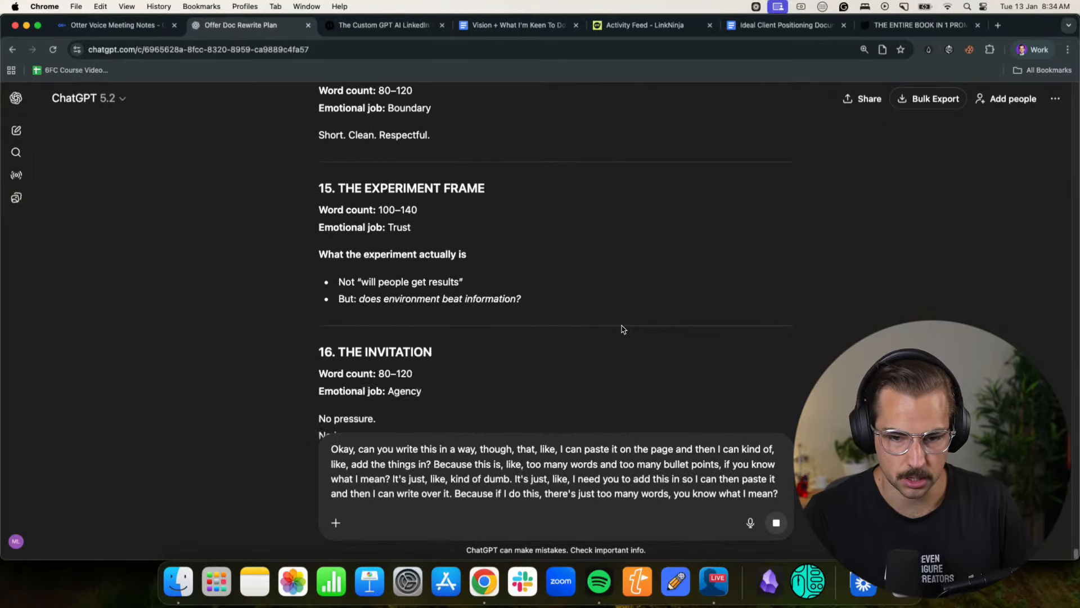
scroll(641, 331, down, 5)
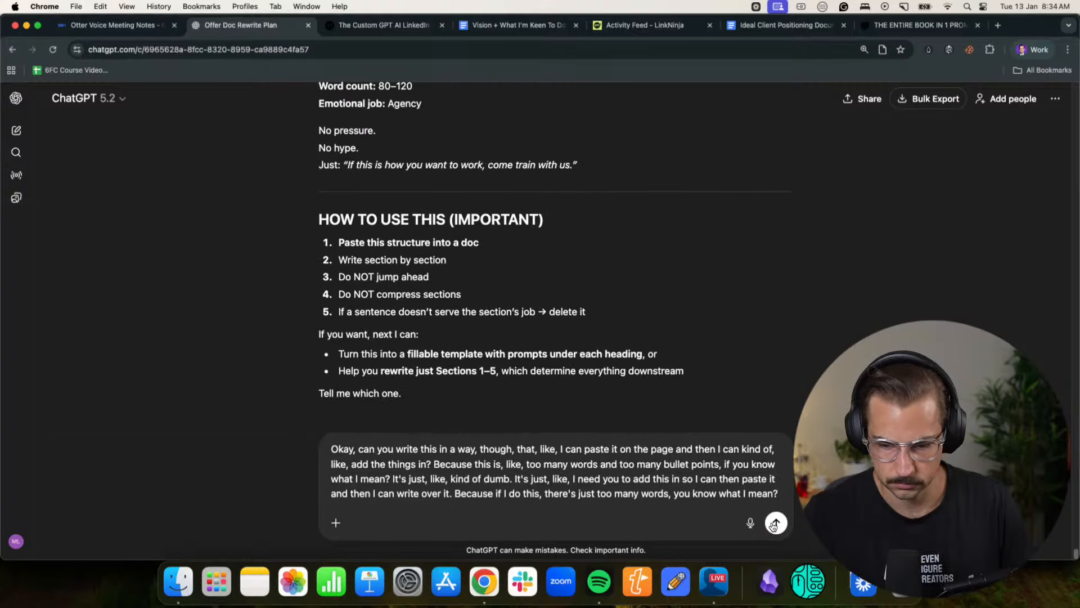
- Send ChatGPT the request for a paste-ready version and review the opening sections of its new draft
key(Return)
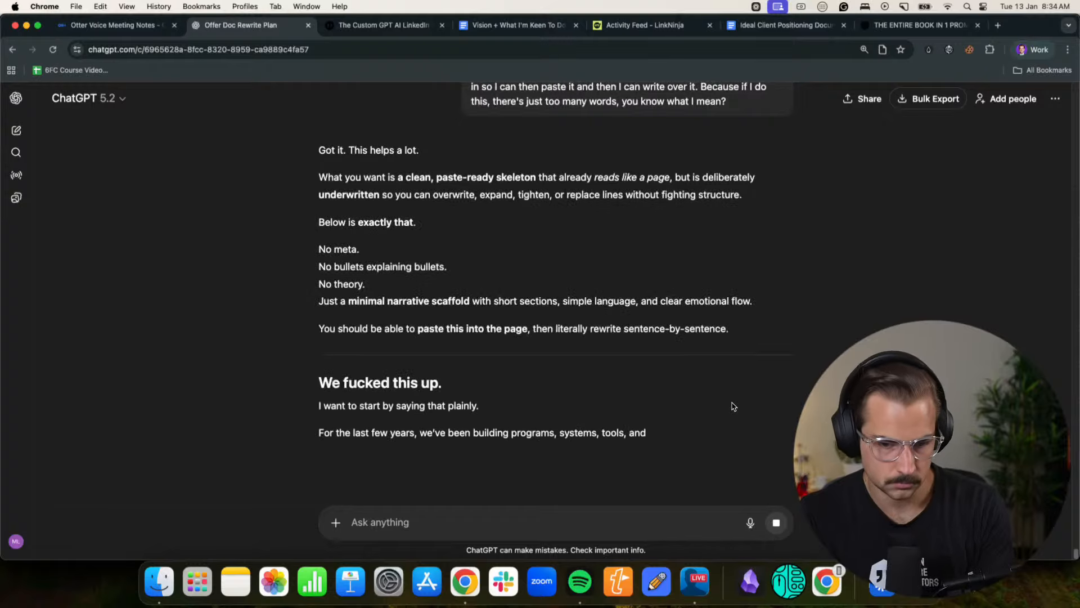
scroll(363, 318, down, 3)
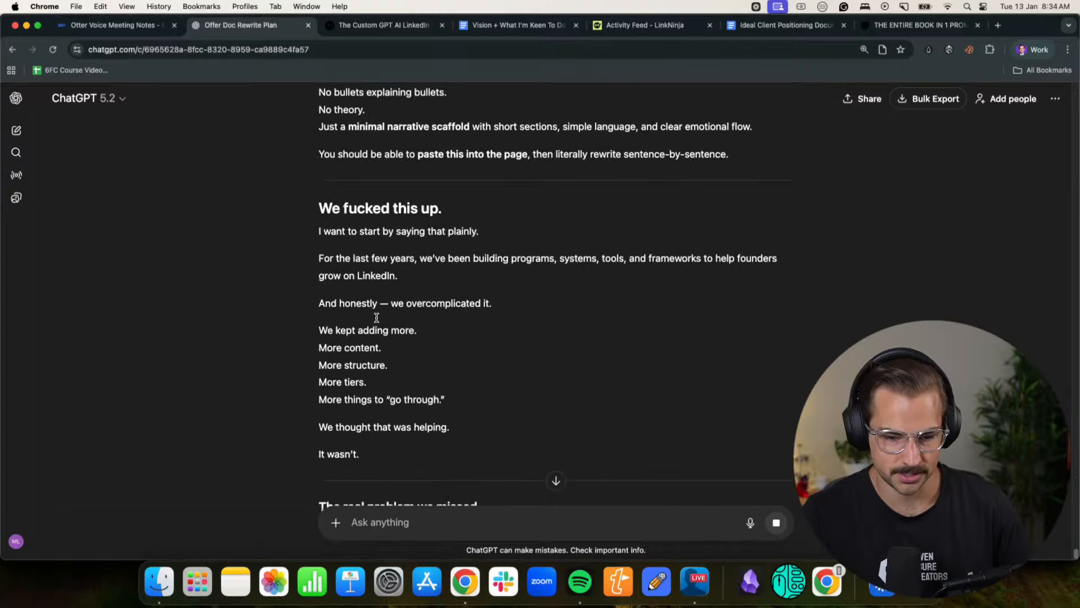
scroll(514, 433, down, 3)
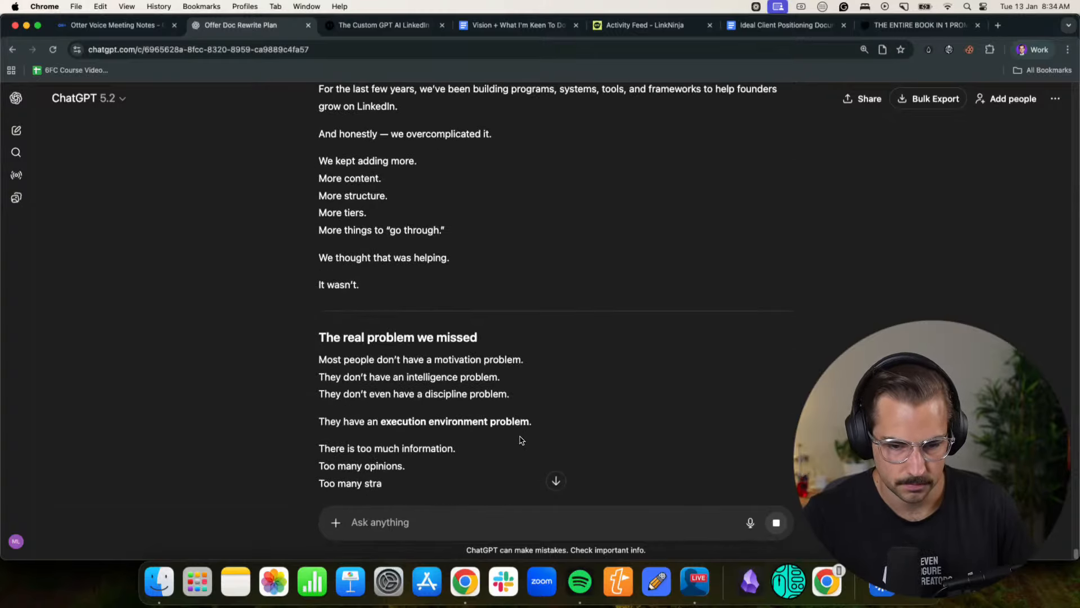
- Dictate a reply rejecting the fully written document as AI-sounding, while reviewing the draft from the opening confession to the 28-day training block
click(750, 522)
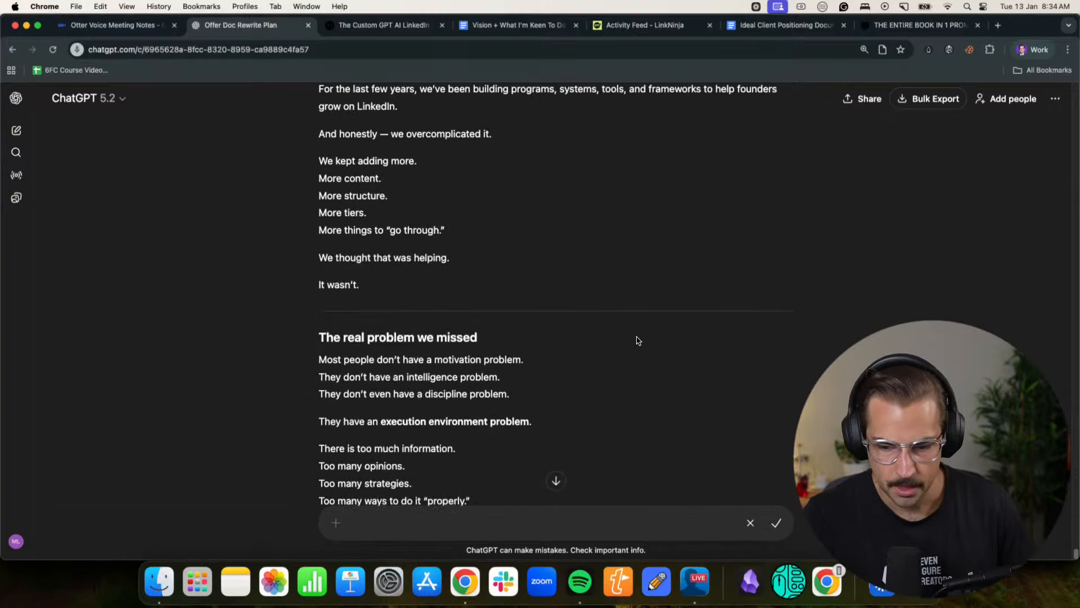
scroll(546, 230, up, 2)
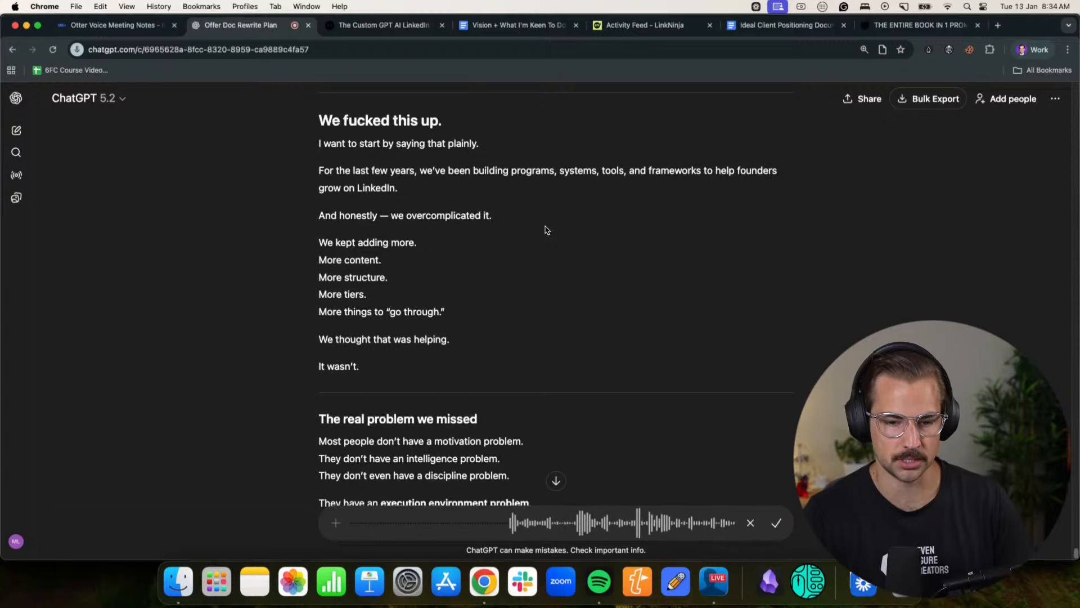
scroll(545, 229, down, 10)
scroll(545, 229, down, 15)
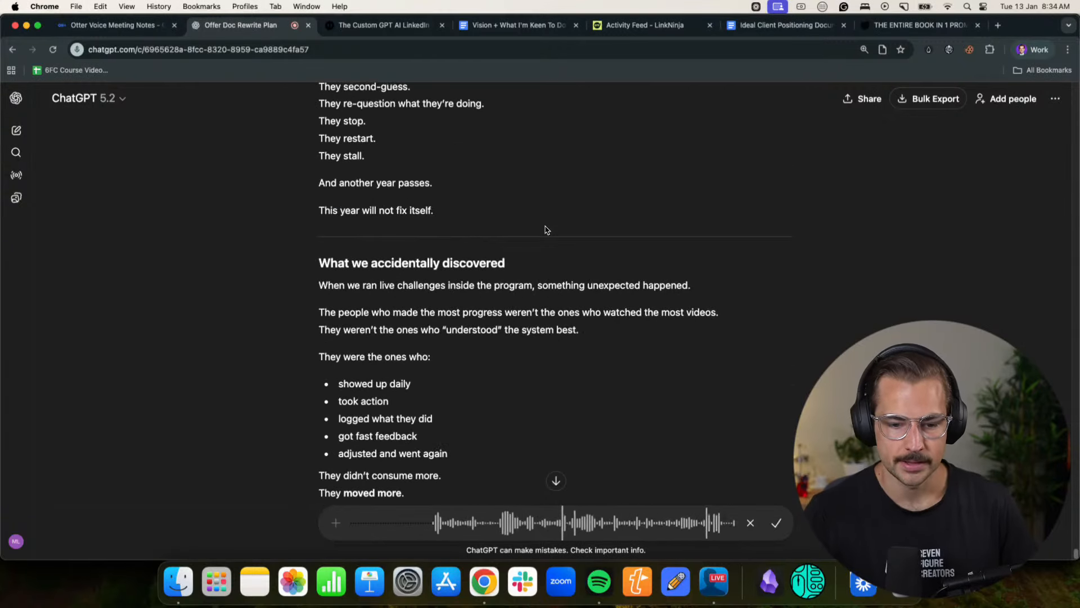
scroll(545, 230, down, 2)
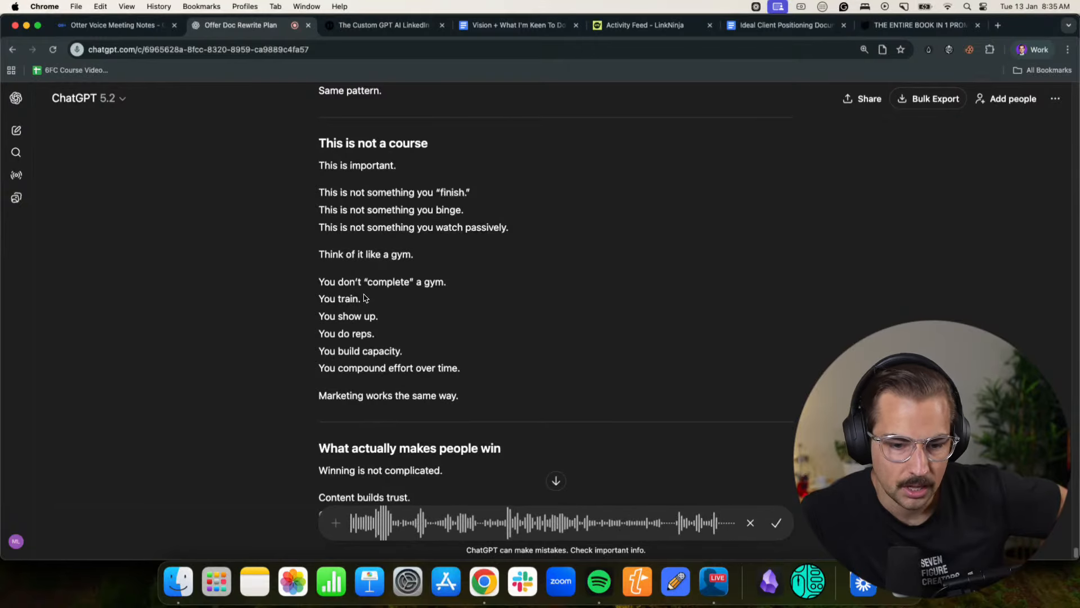
scroll(695, 301, down, 6)
scroll(680, 307, down, 13)
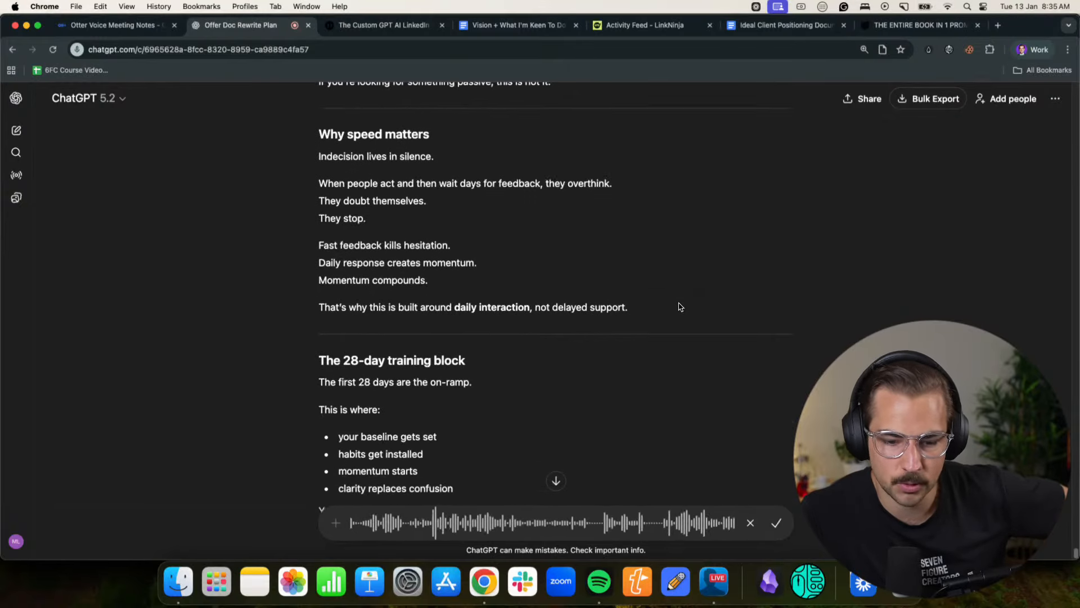
- Finish the dictated reply, asking for a short, pasteable skeleton with enough context to fill in each section by hand without clogging the page
scroll(680, 307, down, 10)
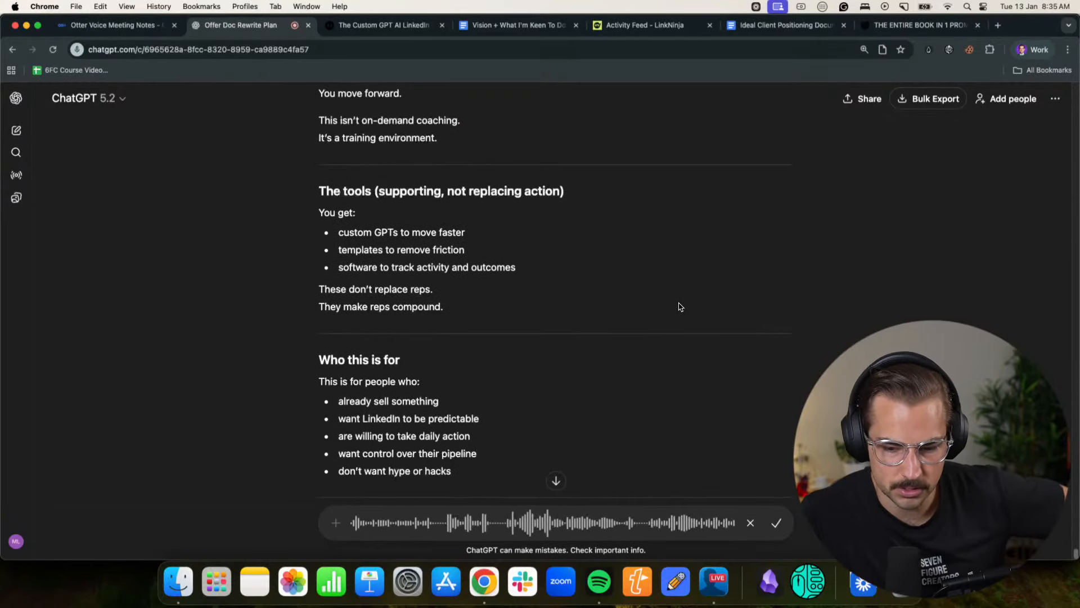
scroll(680, 307, down, 5)
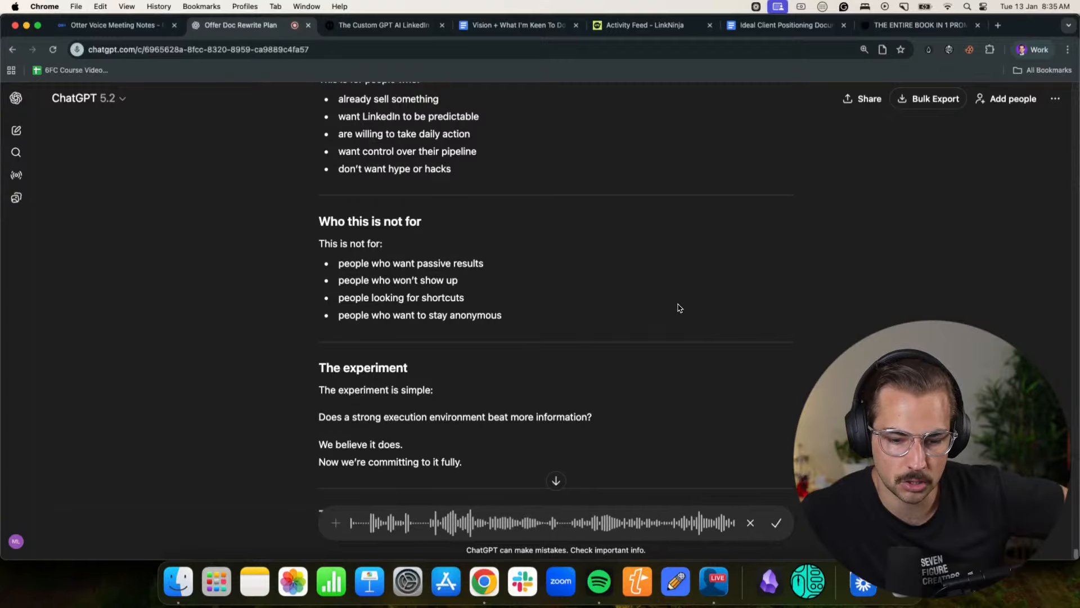
scroll(680, 307, up, 3)
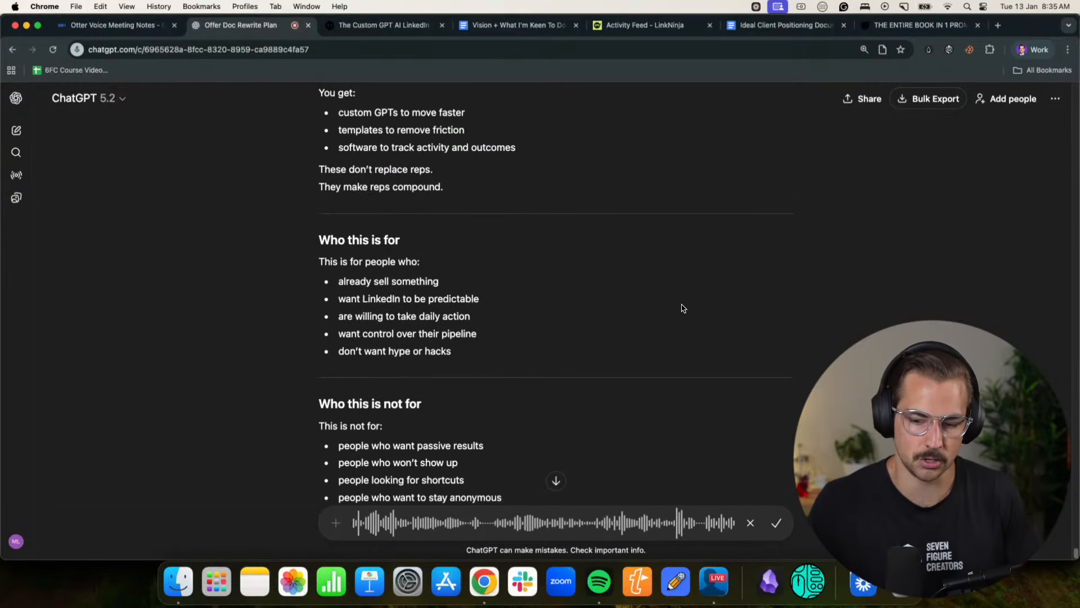
scroll(682, 307, down, 10)
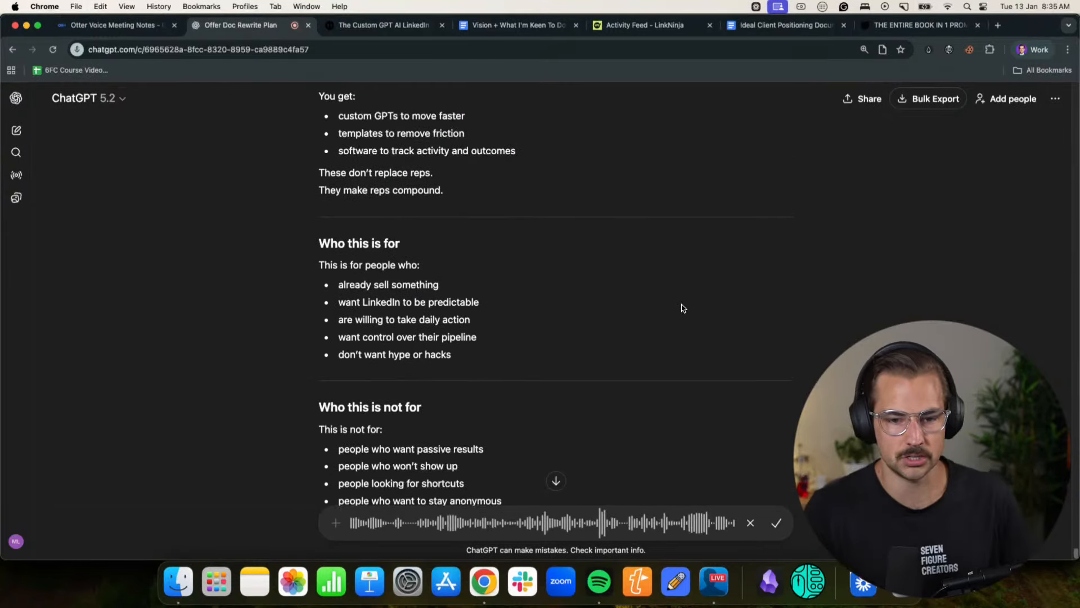
scroll(683, 308, up, 10)
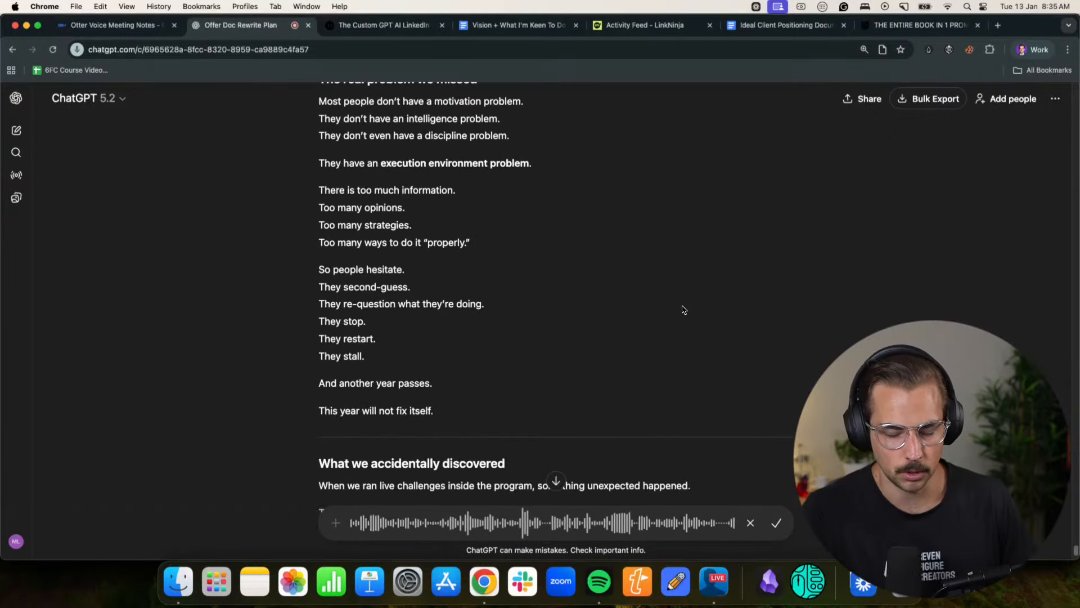
click(777, 524)
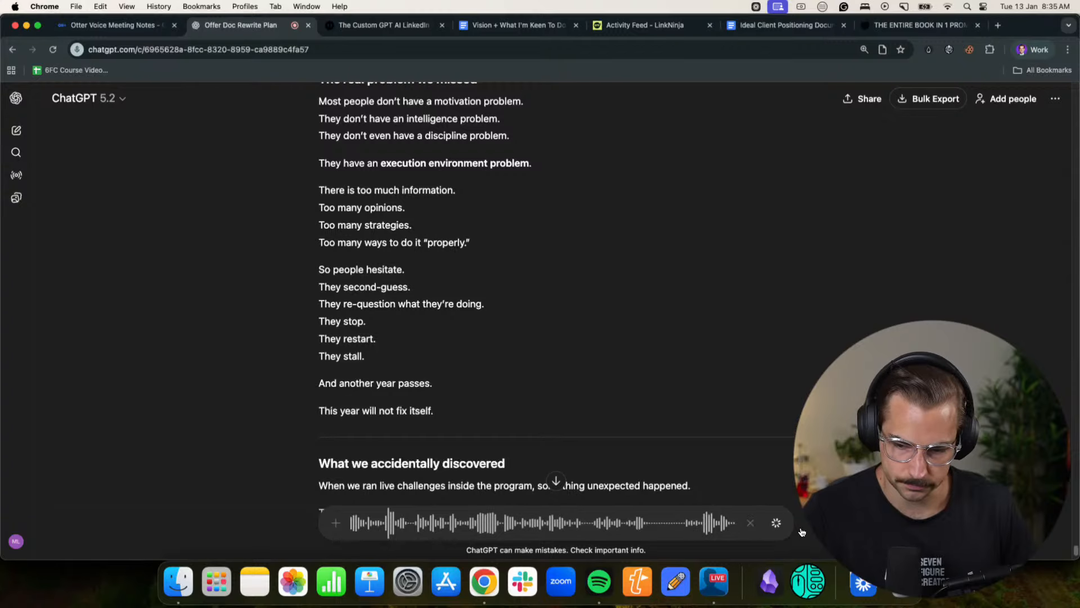
scroll(568, 297, down, 8)
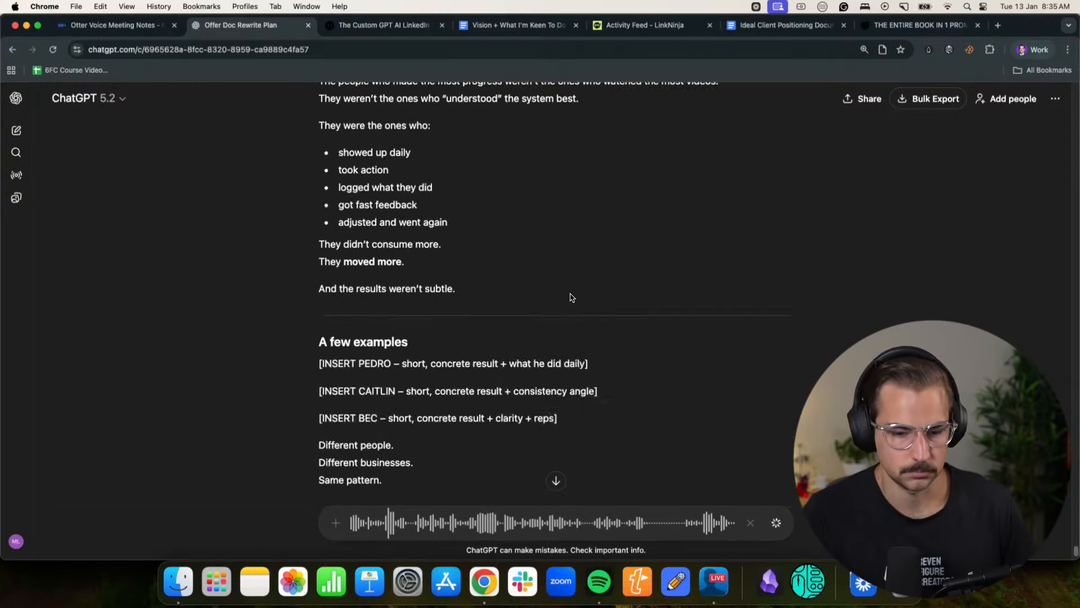
scroll(435, 315, down, 5)
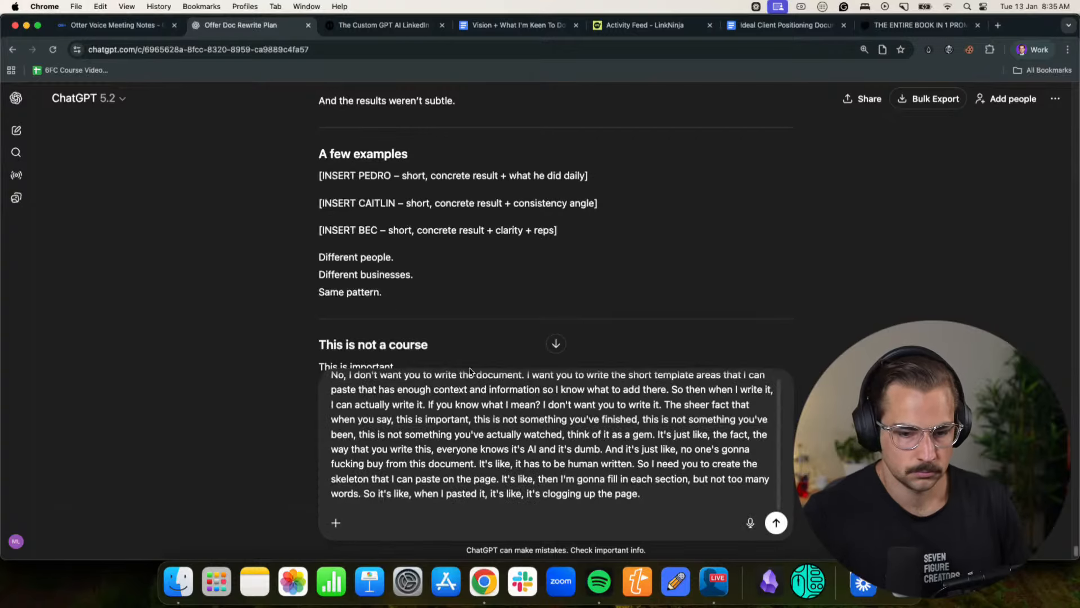
- Send ChatGPT the dictated reply and copy its page skeleton from the HEADLINE section through THE INVITATION
click(772, 524)
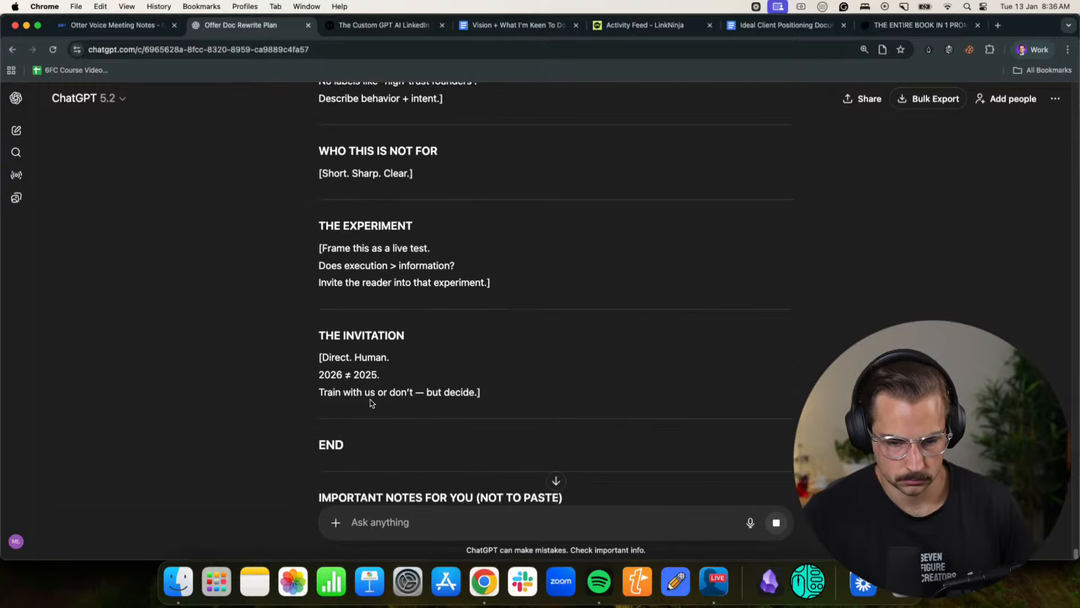
scroll(398, 369, up, 4)
drag(382, 365, 312, 336)
key(super+c)
scroll(304, 329, up, 15)
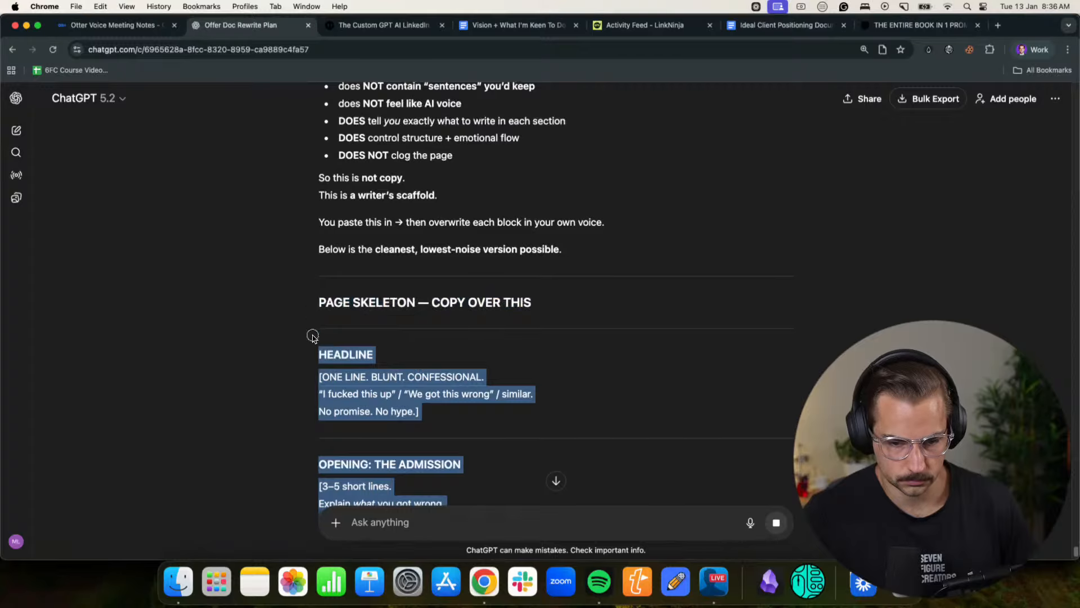
- Switch to the other Chrome profile, where the Notion offer pages are open
click(1020, 54)
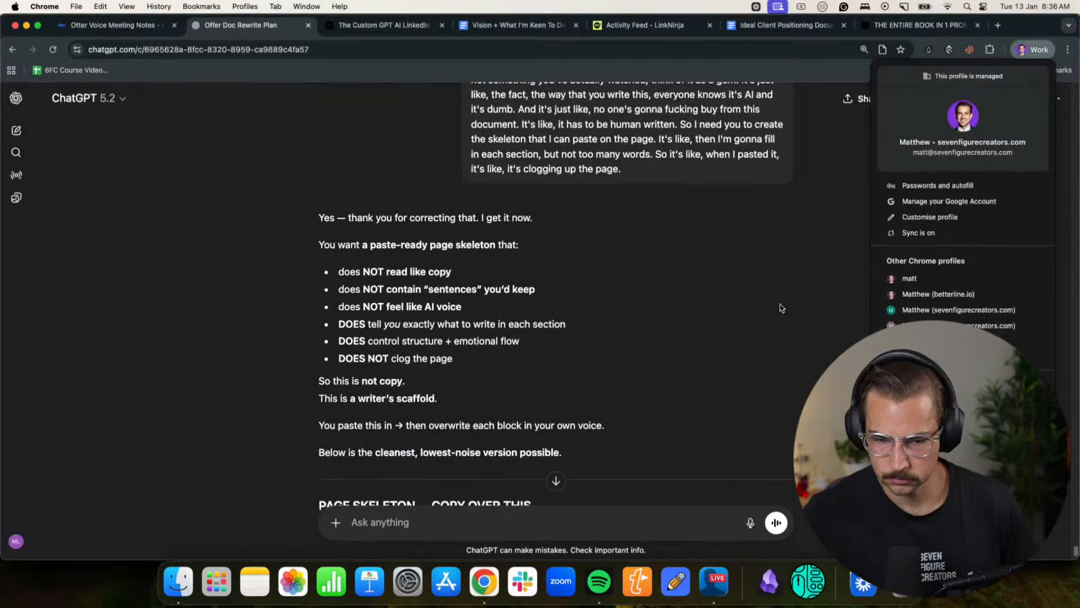
scroll(554, 309, down, 15)
scroll(549, 309, up, 2)
click(962, 295)
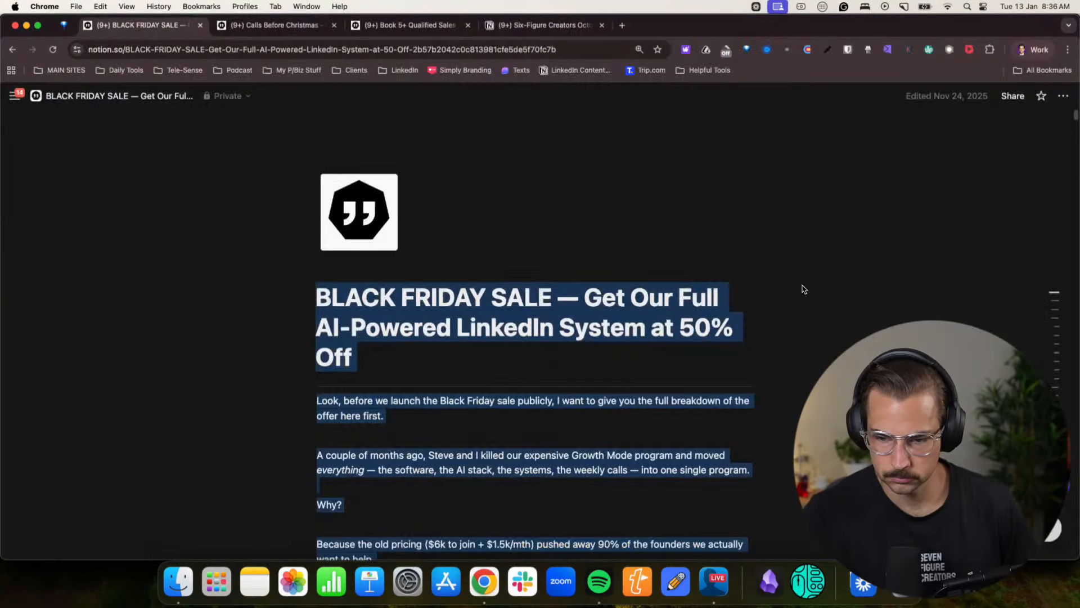
- Create a new Notion page, paste the copied skeleton into its body and collapse the sidebar
click(185, 140)
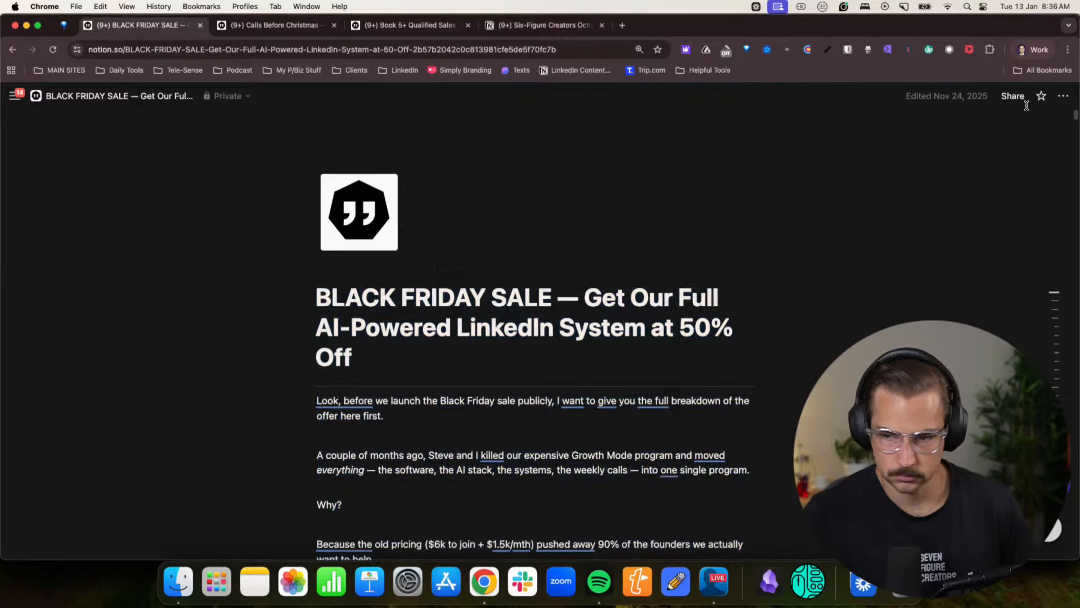
click(16, 97)
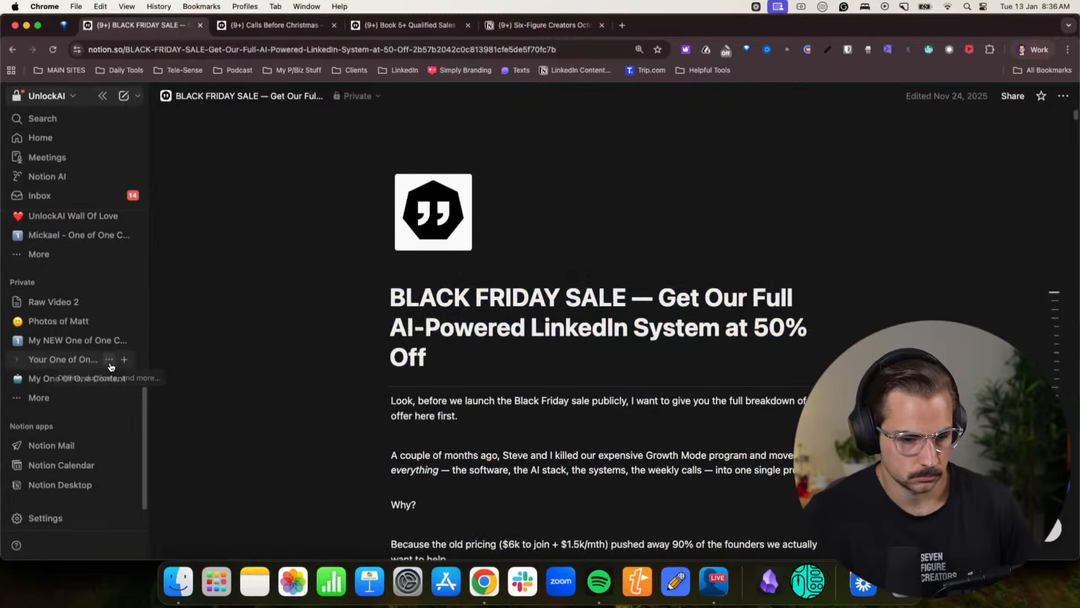
click(123, 96)
click(471, 260)
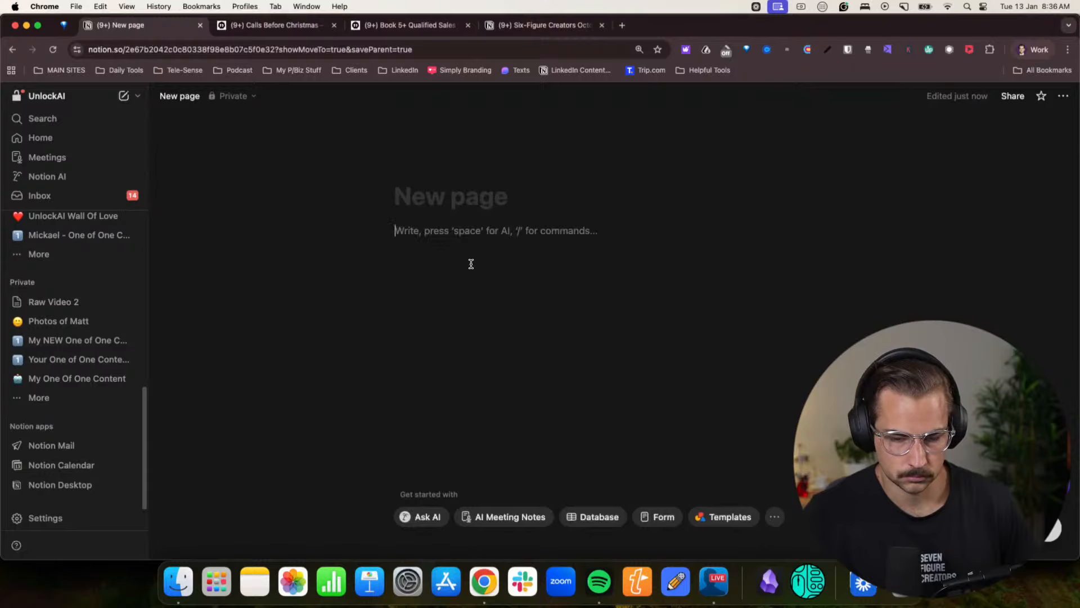
key(super+v)
click(225, 229)
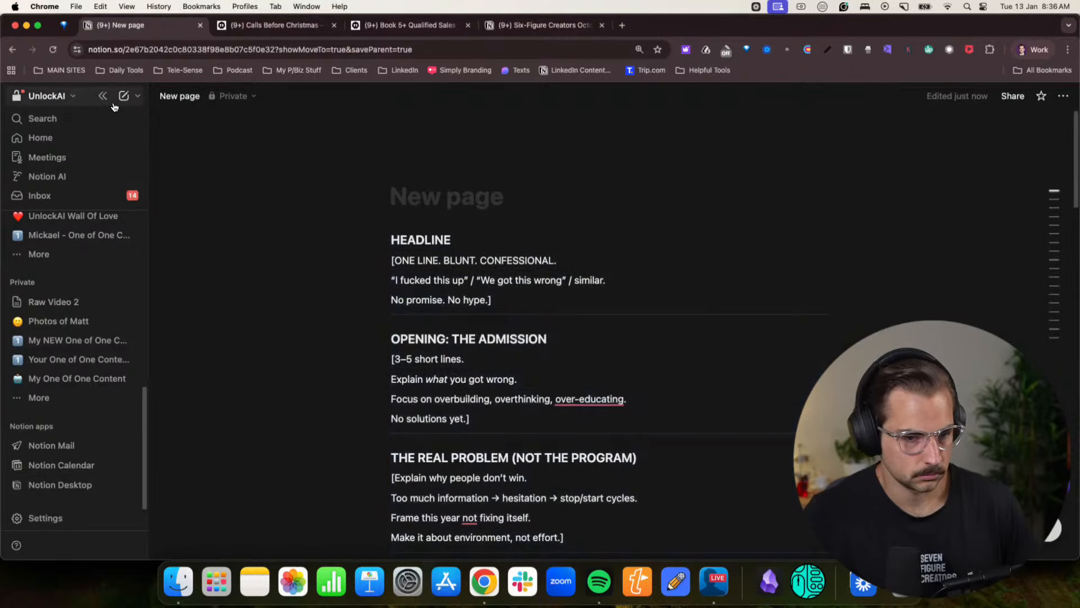
click(106, 96)
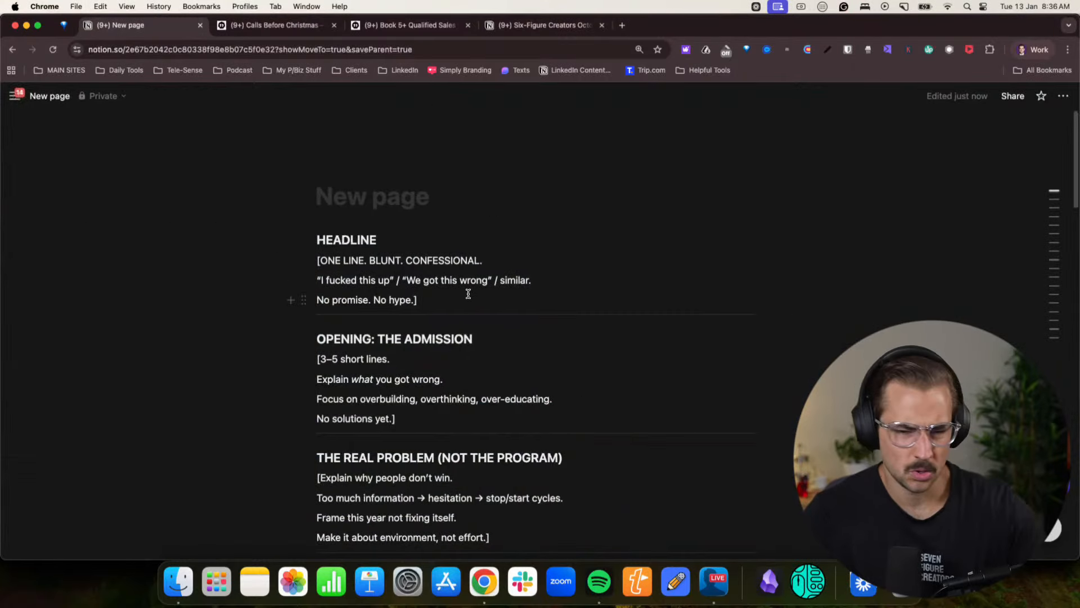
- Copy the three opening lines, from "Look, I need to make a confession.", out of the Calls Before Christmas page and paste them beneath the HEADLINE prompts
click(365, 220)
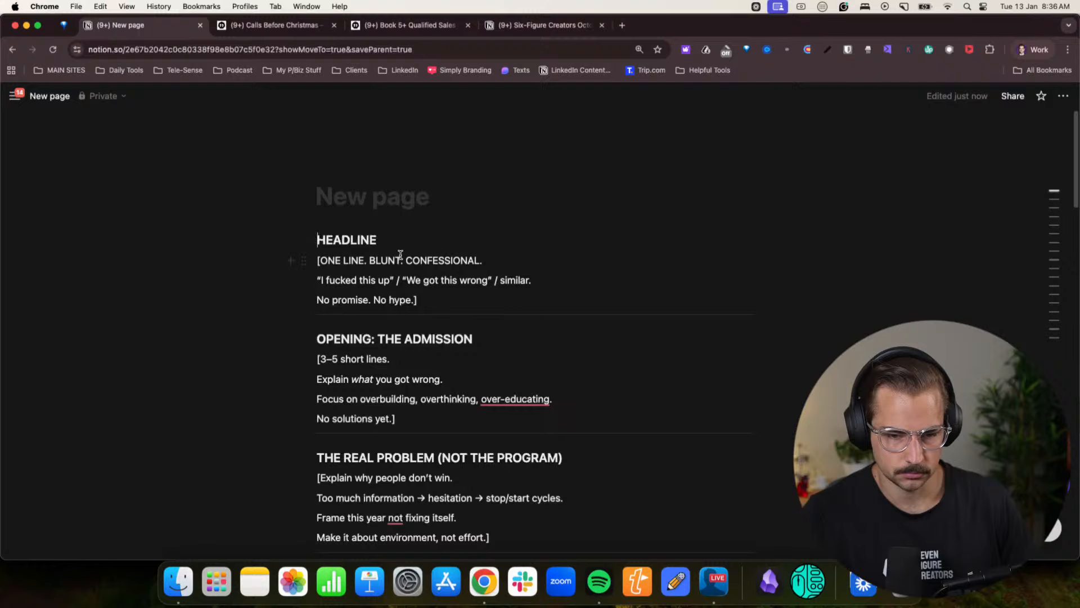
click(448, 302)
key(Return)
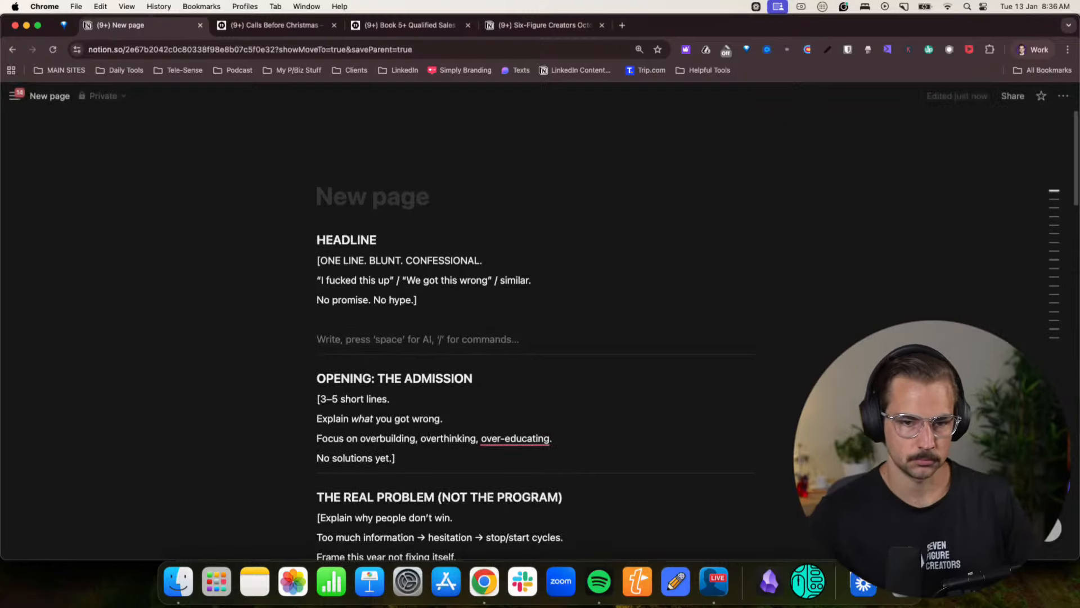
click(316, 32)
click(337, 335)
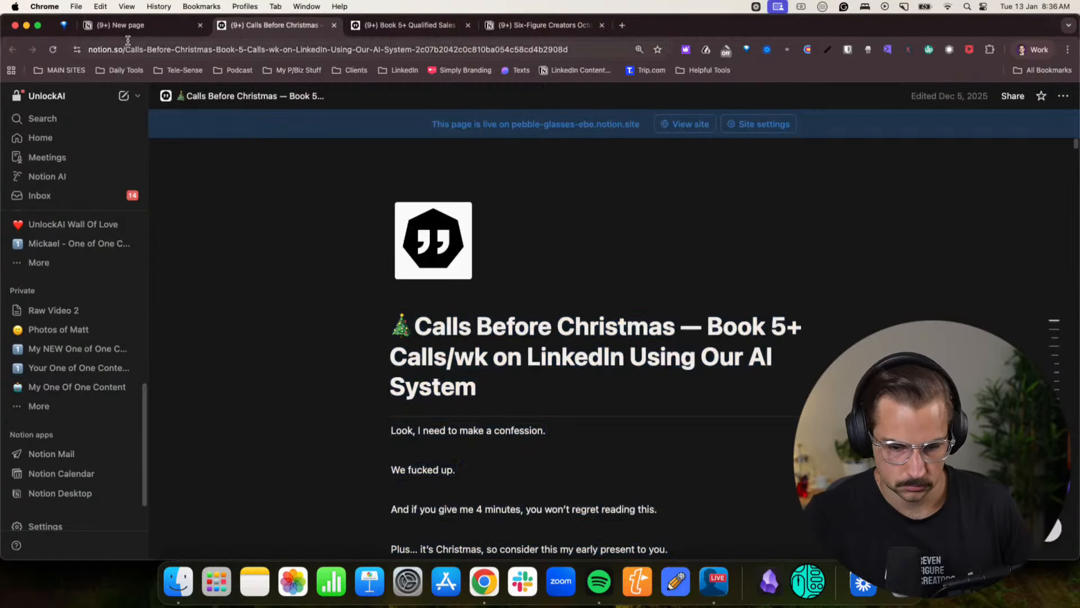
click(467, 471)
key(Return)
scroll(470, 478, down, 1)
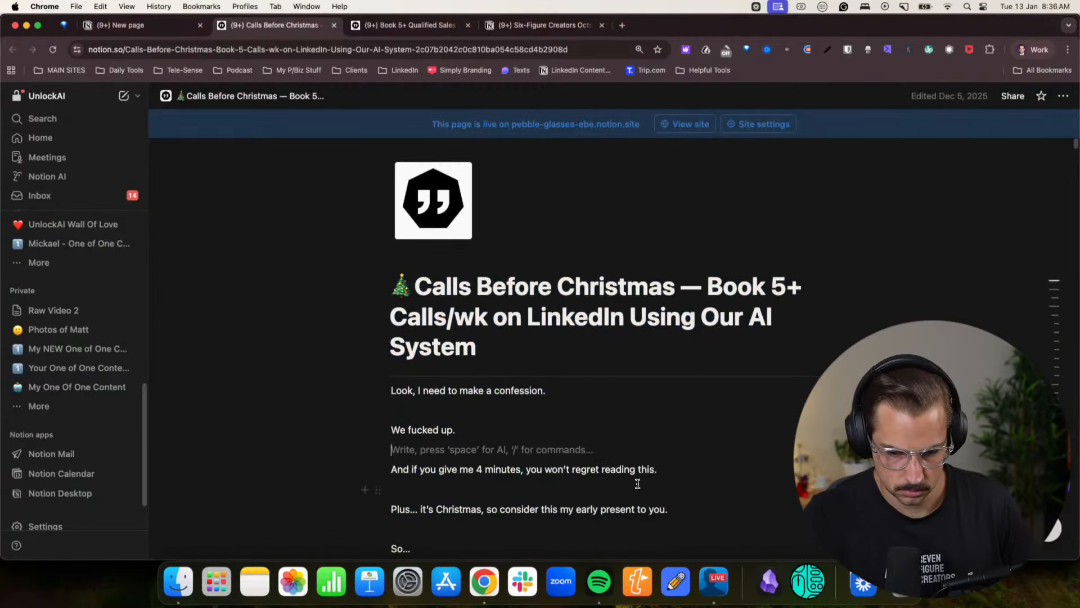
drag(657, 472, 388, 388)
key(super+c)
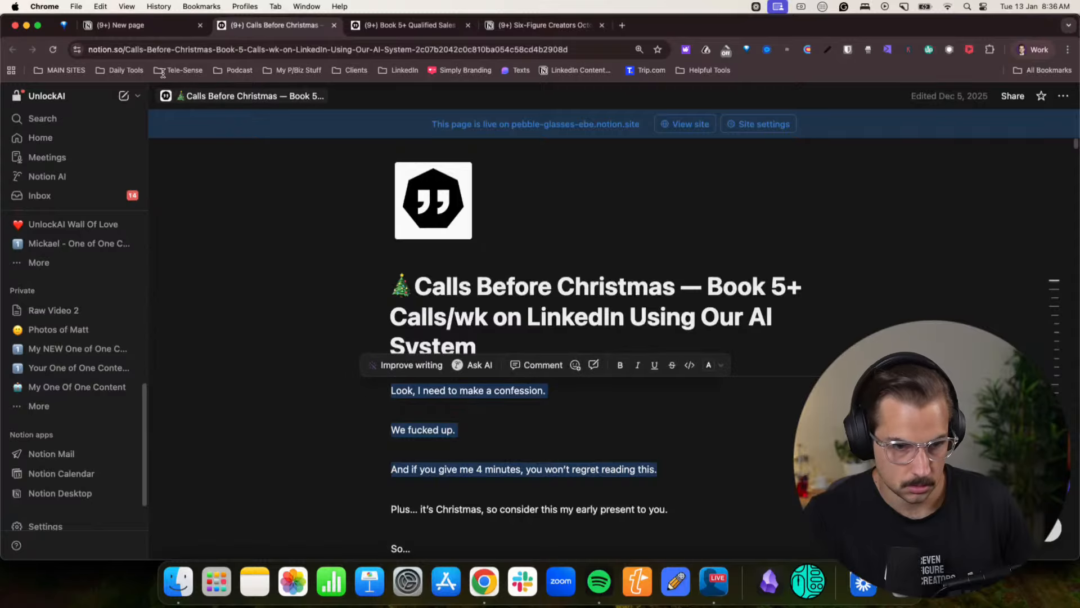
click(151, 32)
key(super+v)
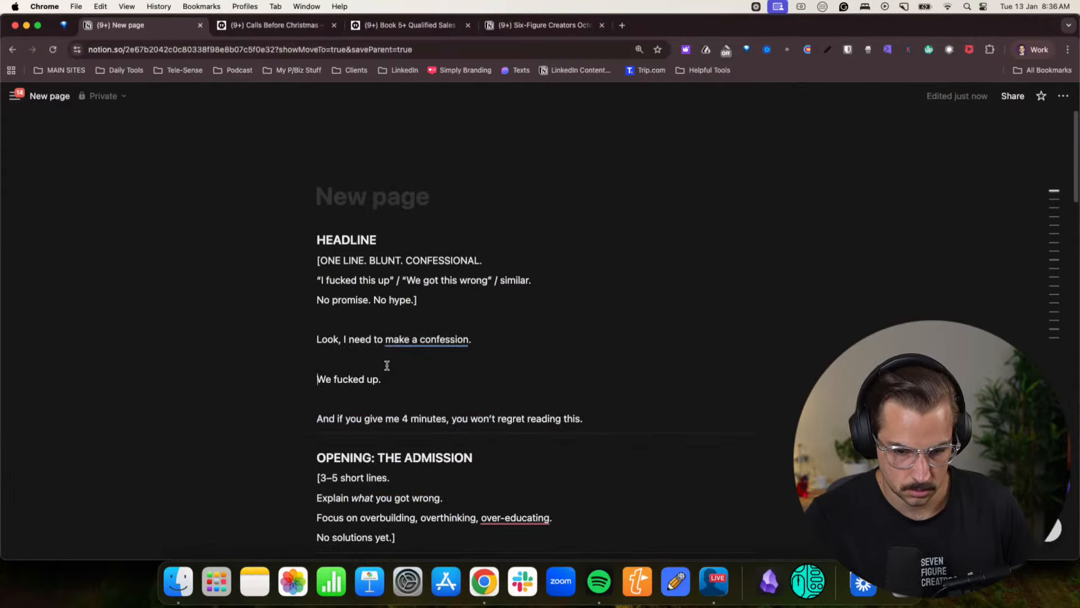
- Start a new line below "And if you give me 4 minutes, you won't regret reading this."
scroll(417, 345, down, 2)
click(492, 314)
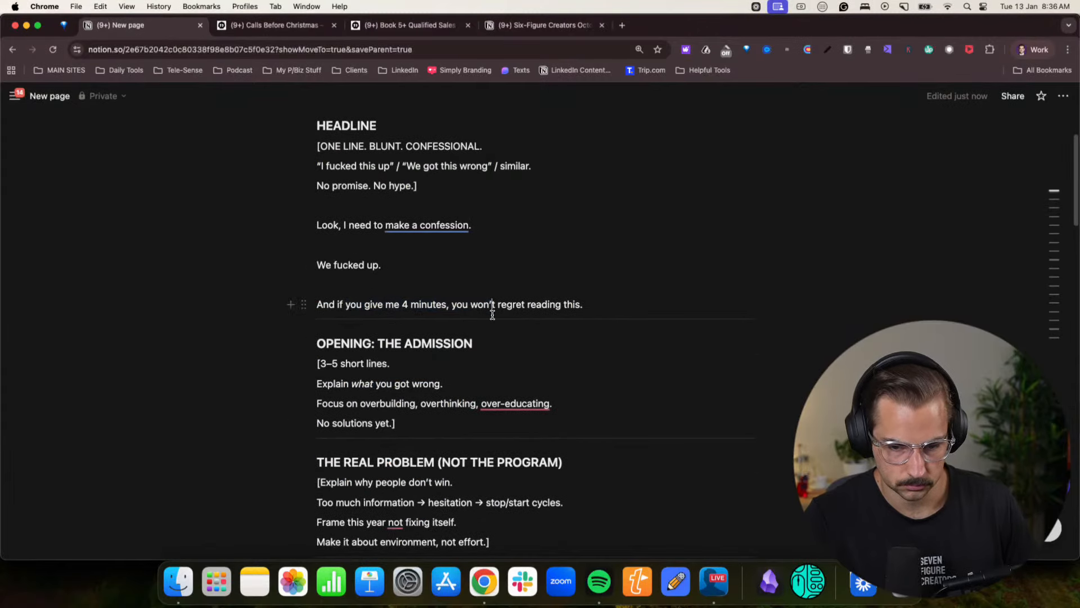
drag(603, 308, 339, 306)
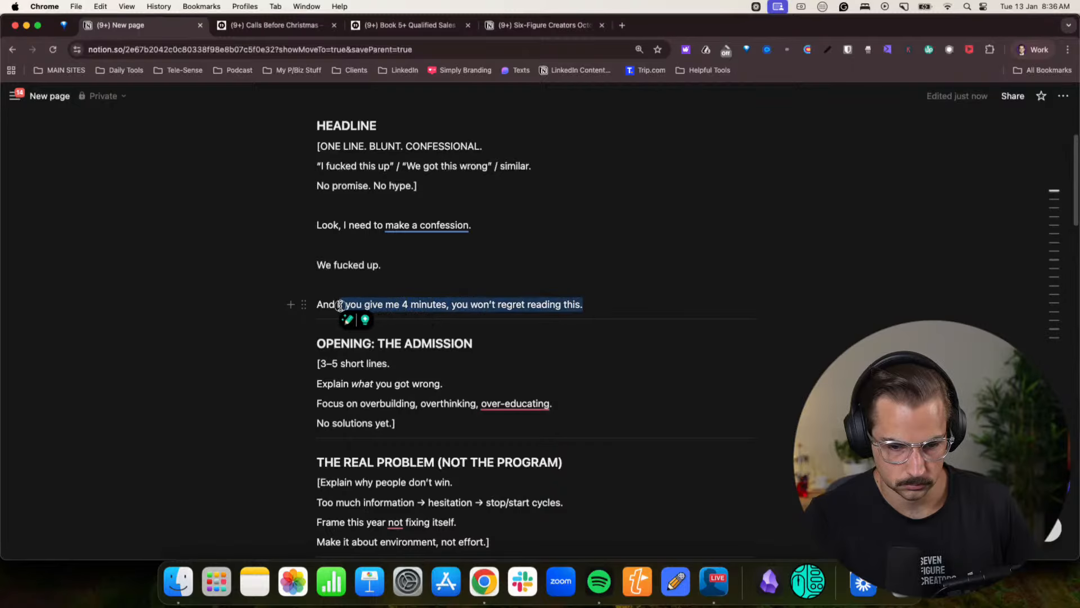
click(339, 306)
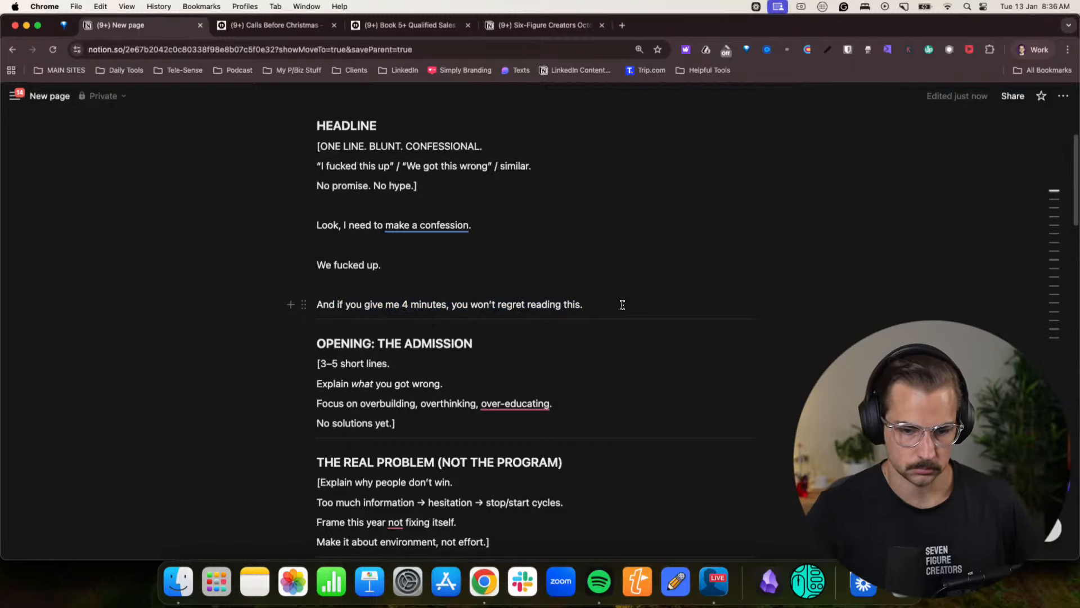
key(Return)
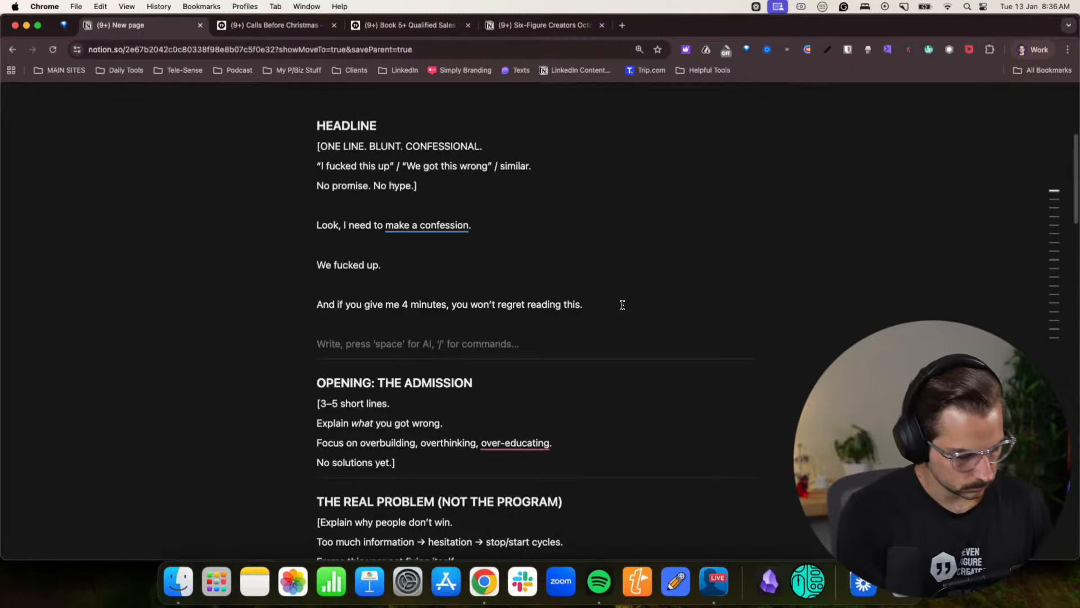
text(So fdor)
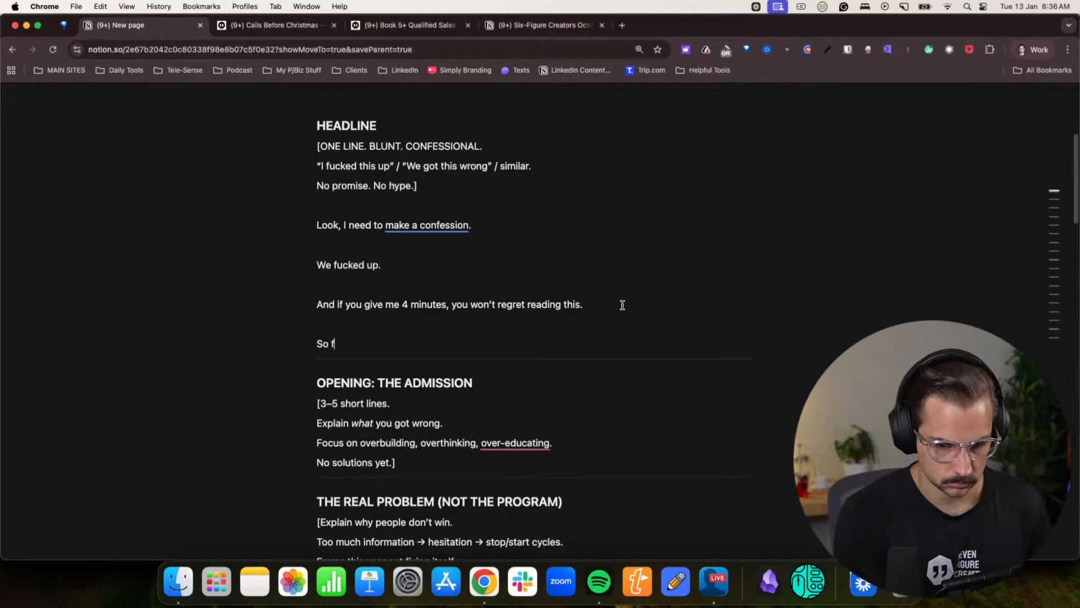
key(BackSpace)
key(BackSpace)
key(BackSpace)
key(BackSpace)
text(I'v)
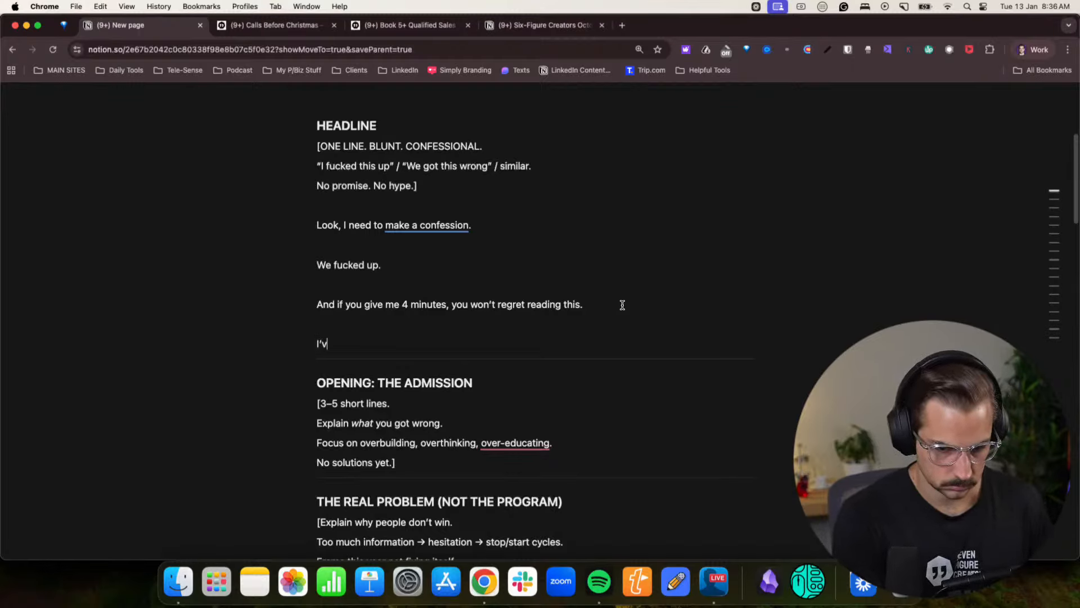
key(BackSpace)
key(BackSpace)
- Write the line "We've been building this program since August 2023, and I'm proud to say" below the pasted opening
text(We)
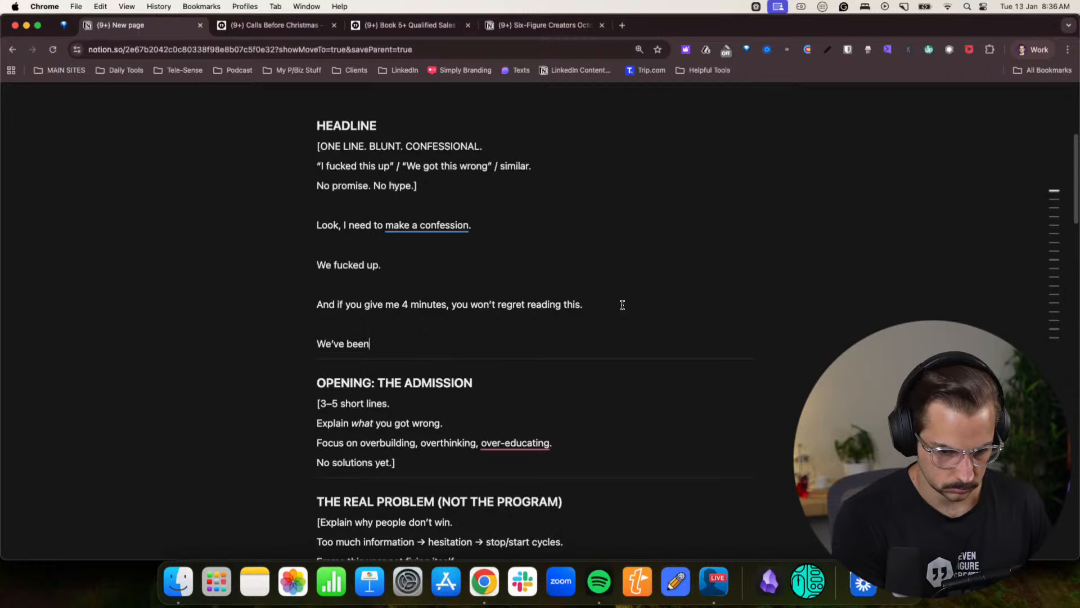
text('ve been building this )
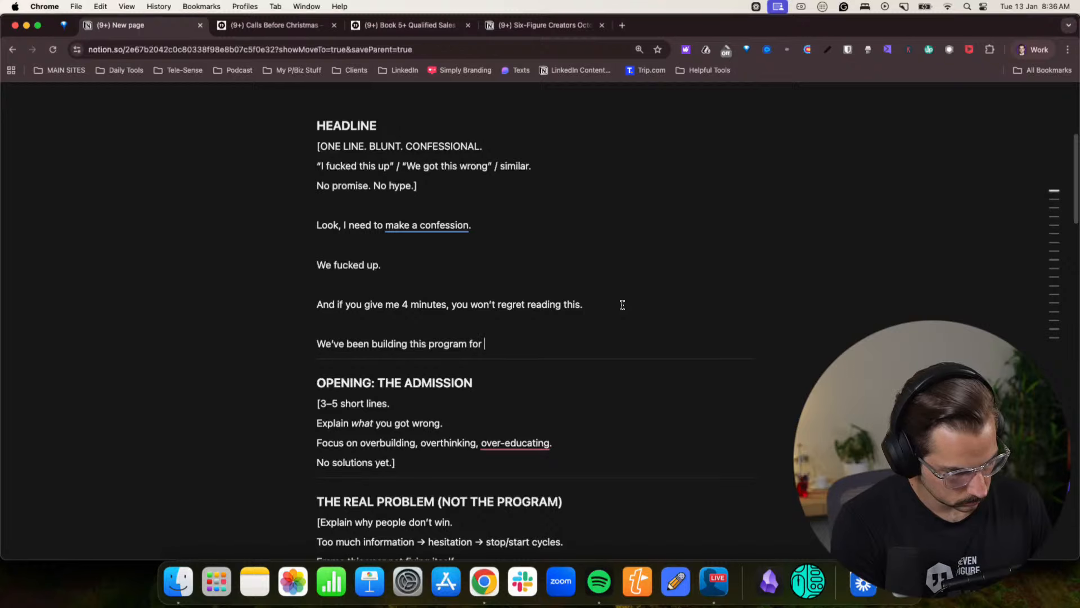
text(program sinc)
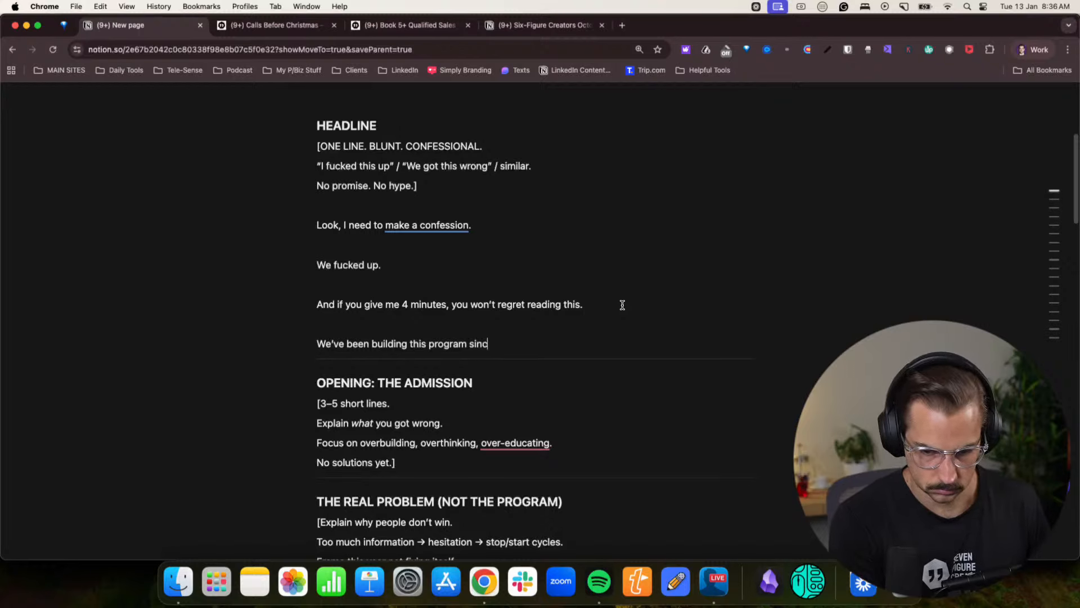
text(e Ausg)
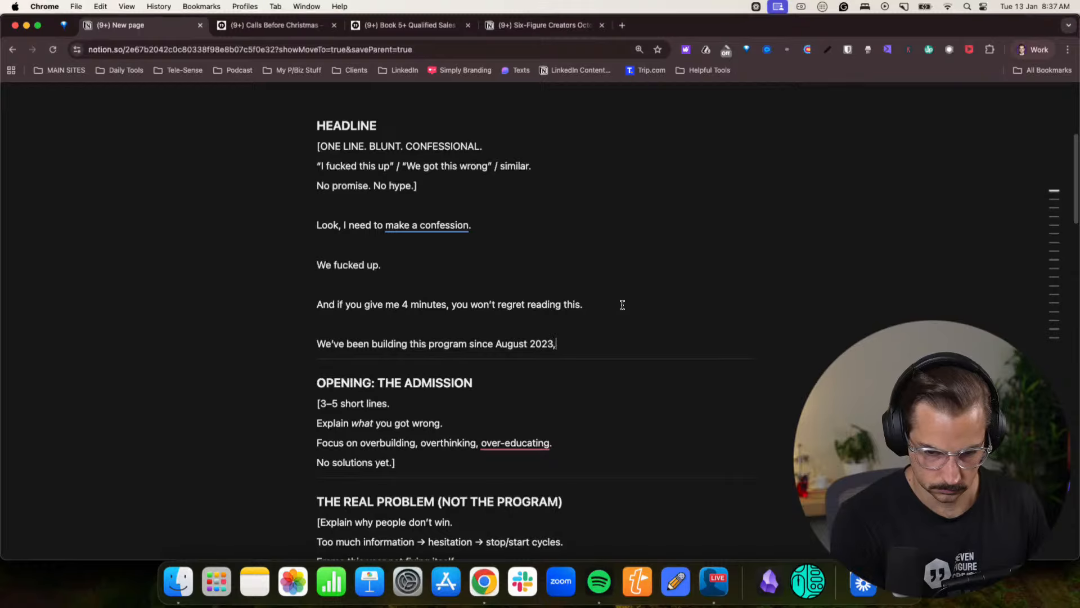
text(and I'm)
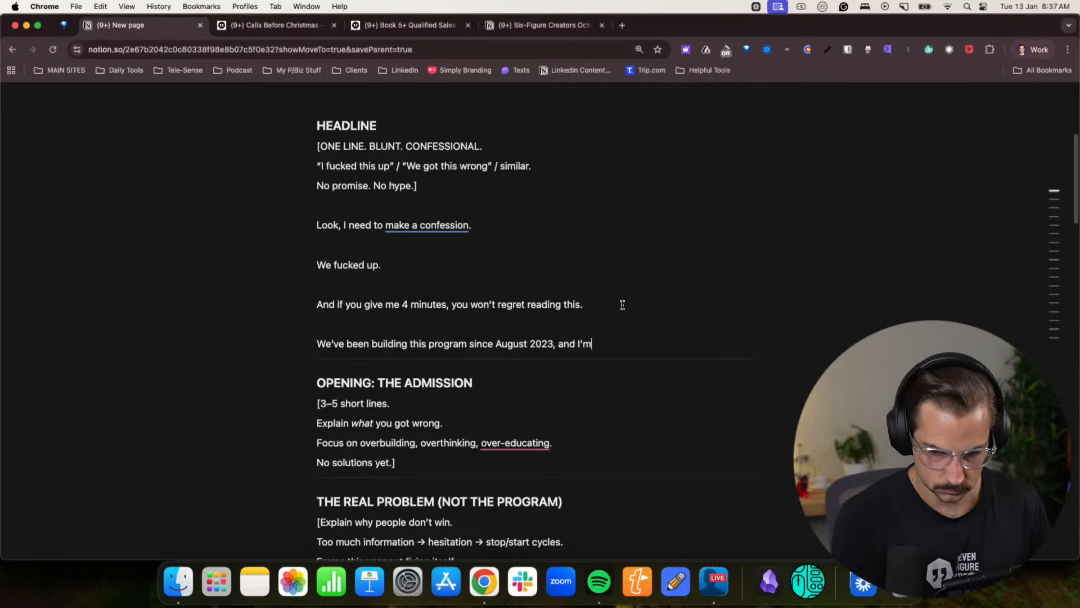
text( pro)
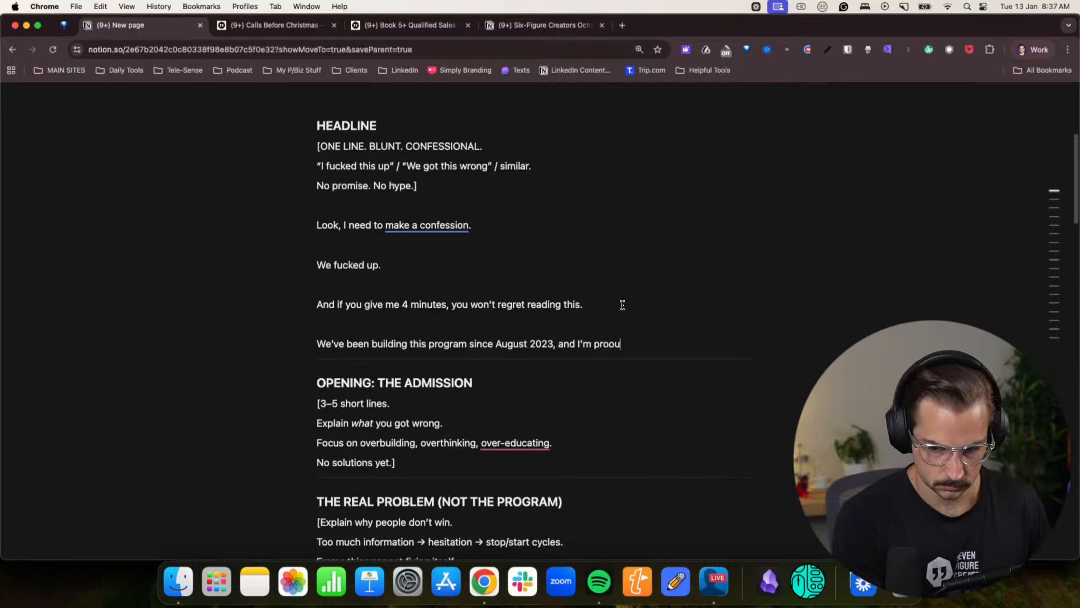
text(ud to say)
- Add the separate line "We've helped 100's of founders build their dream lives with LinkedIn."
key(Return)
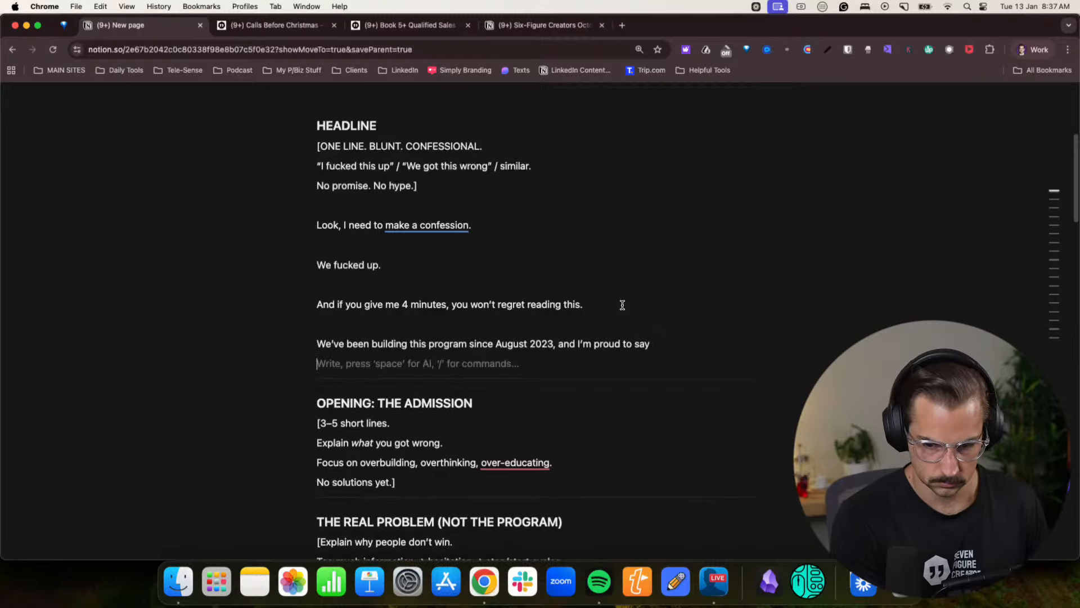
text(We')
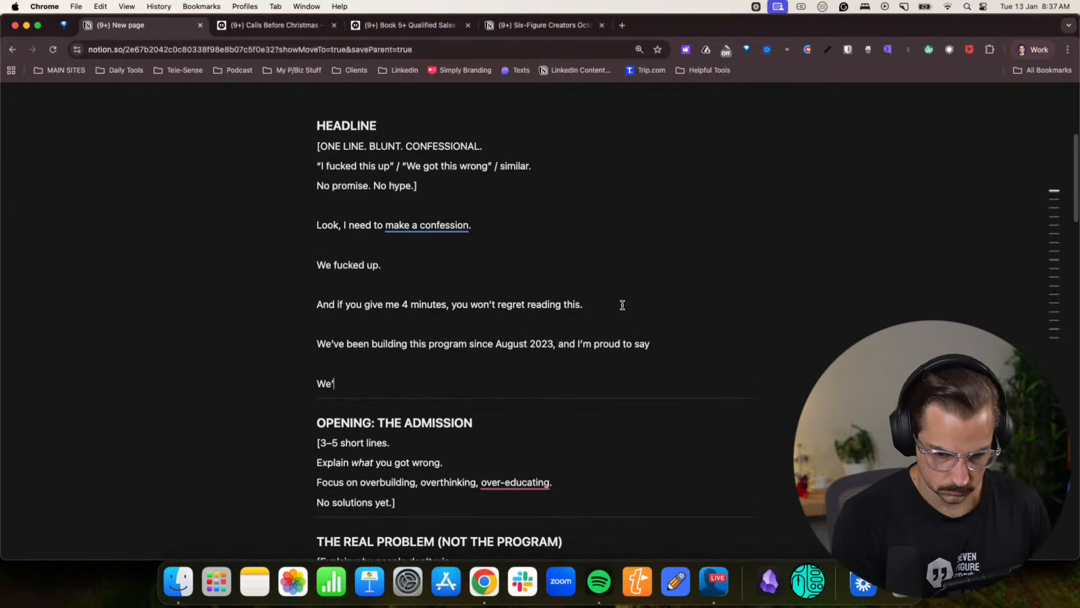
text(ve helped 1)
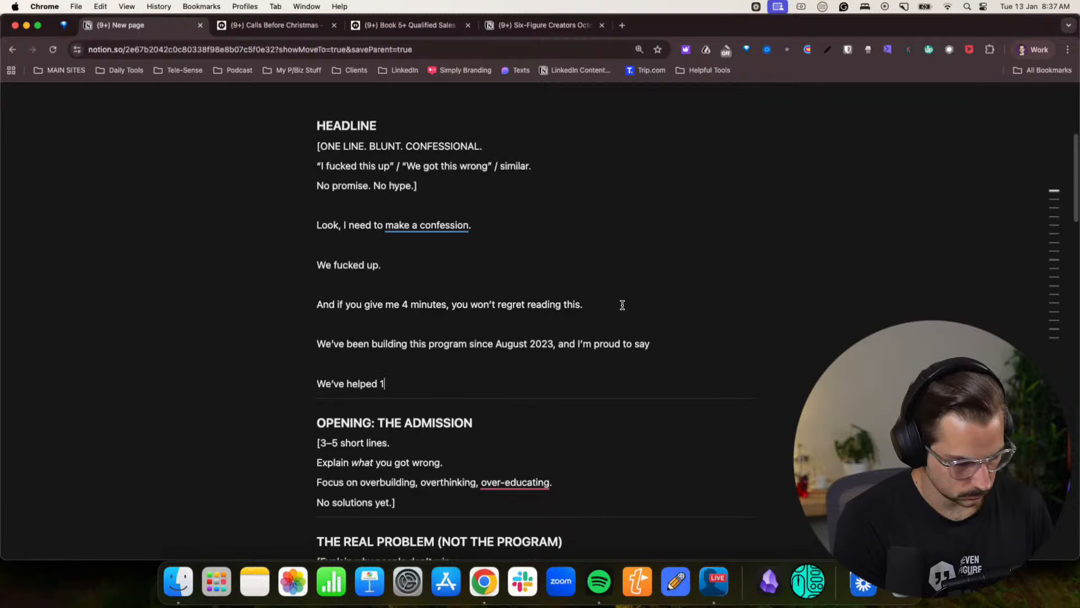
text(00's of founders build their dream lives with LinkedIn.)
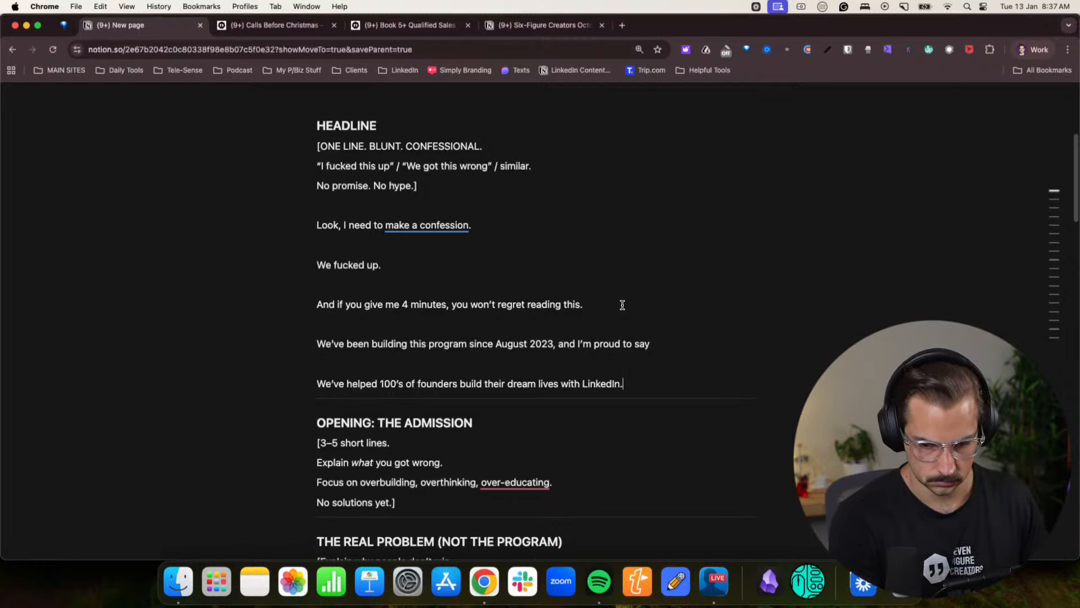
text(,)
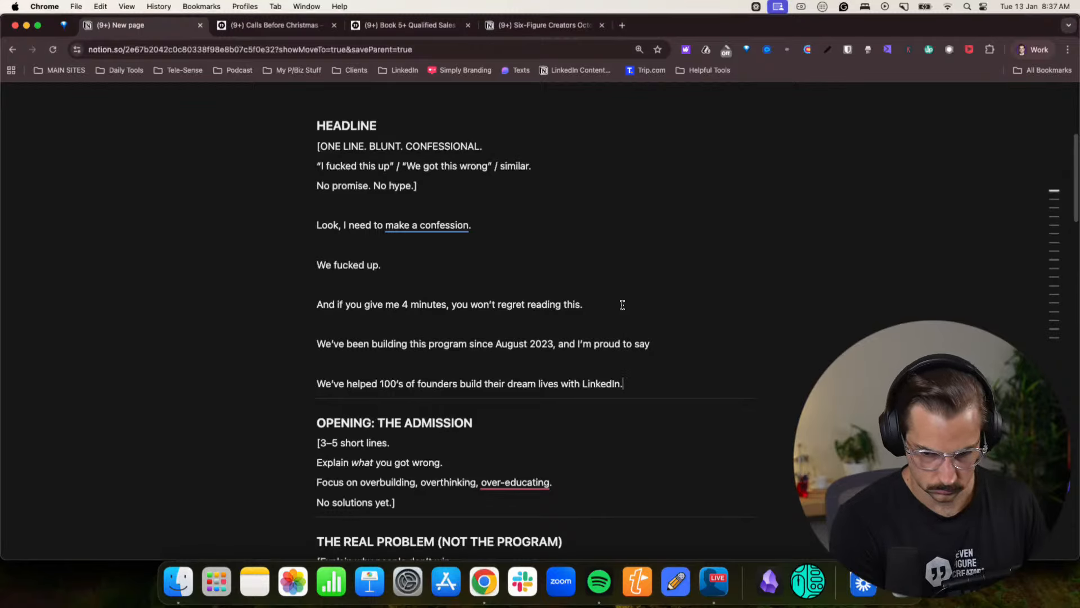
- Add a new line beneath the LinkedIn sentence reading "To be specific, the last time we surveyed our clients,"
text(T)
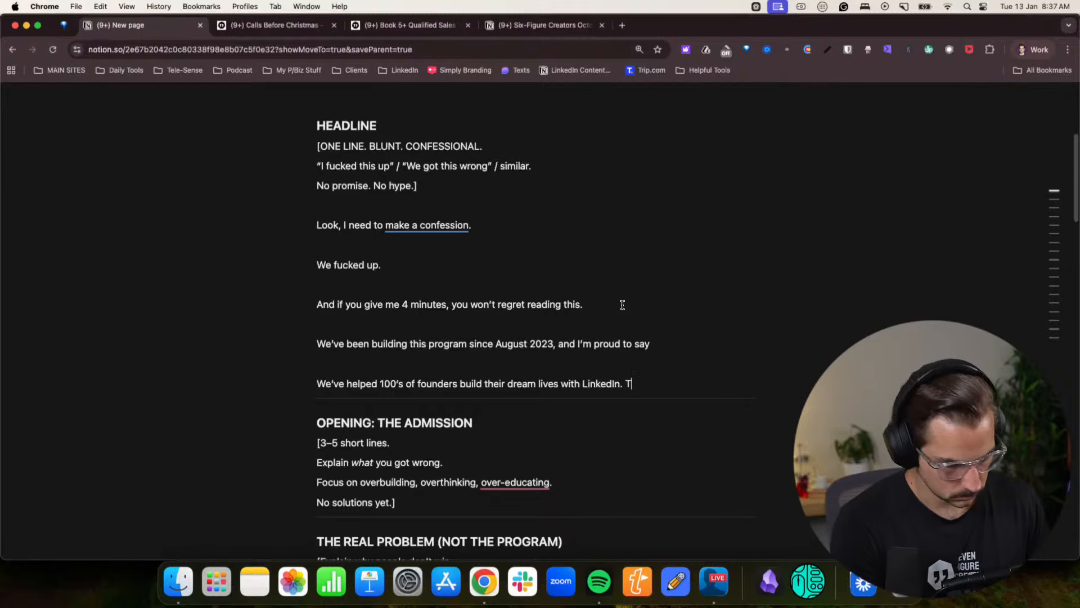
key(BackSpace)
key(Return)
text(To)
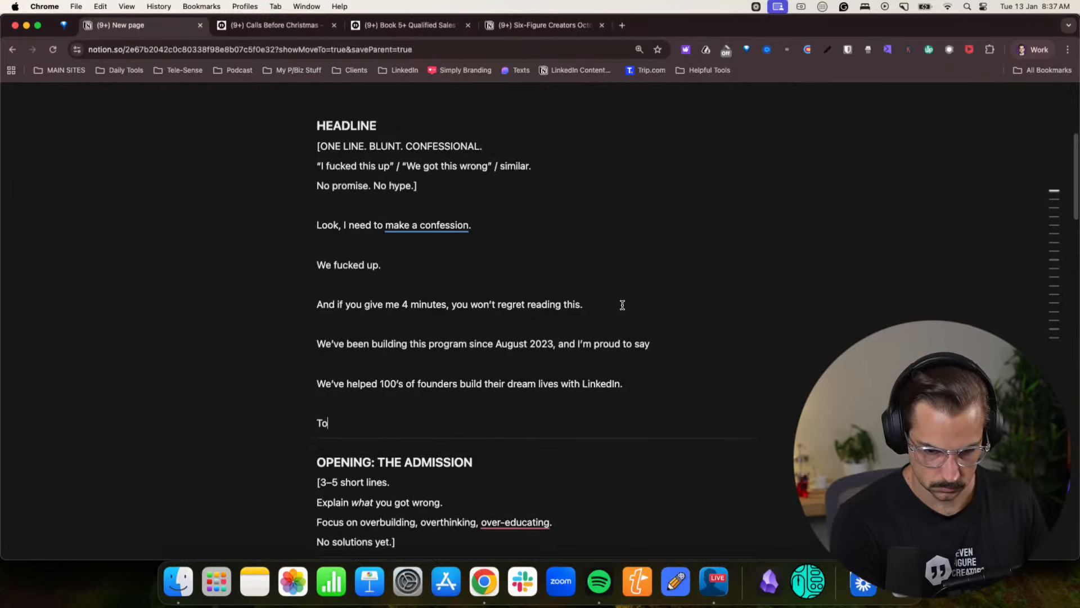
text( be specif)
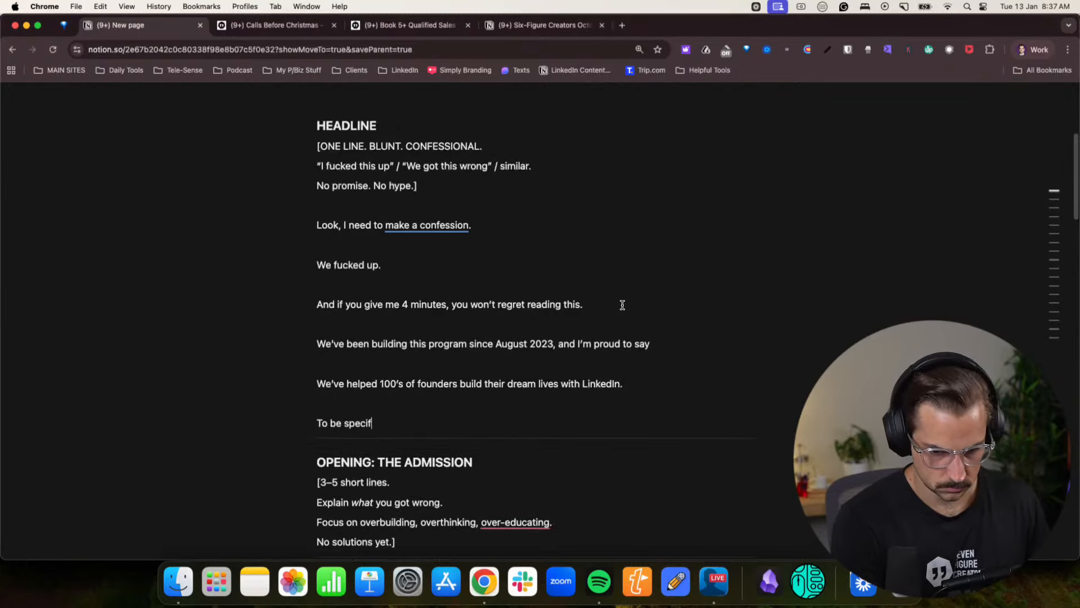
text(ic, the last time)
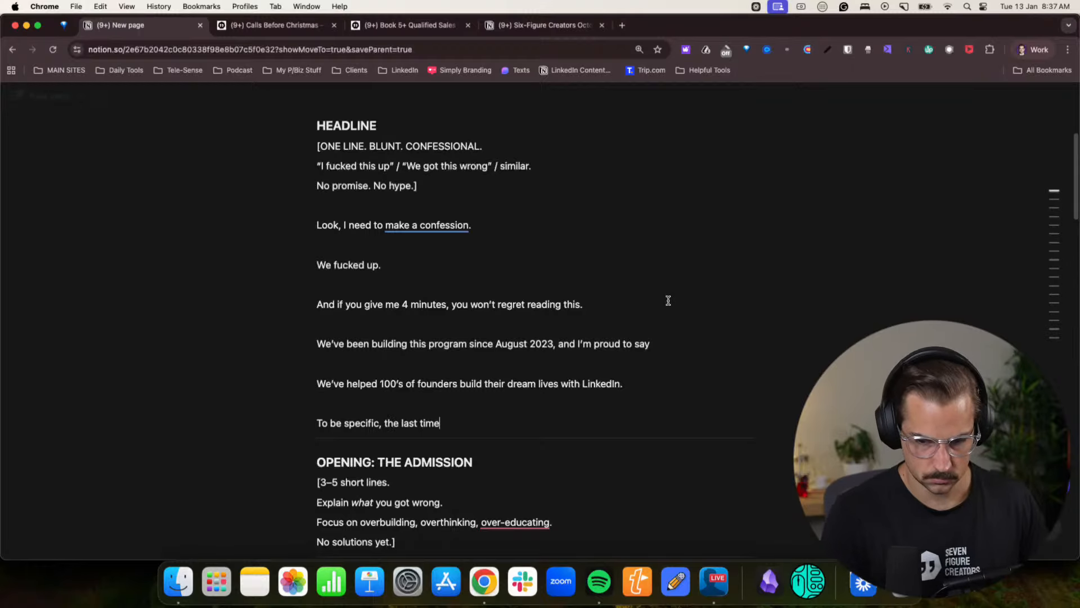
key(super+equal)
key(super+equal)
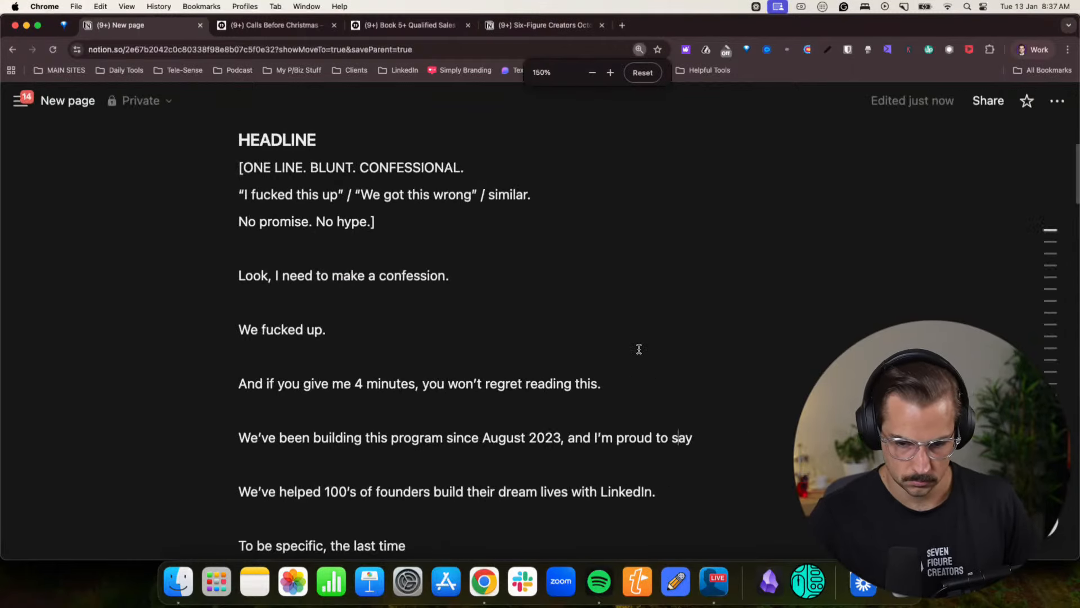
scroll(639, 362, down, 3)
click(434, 349)
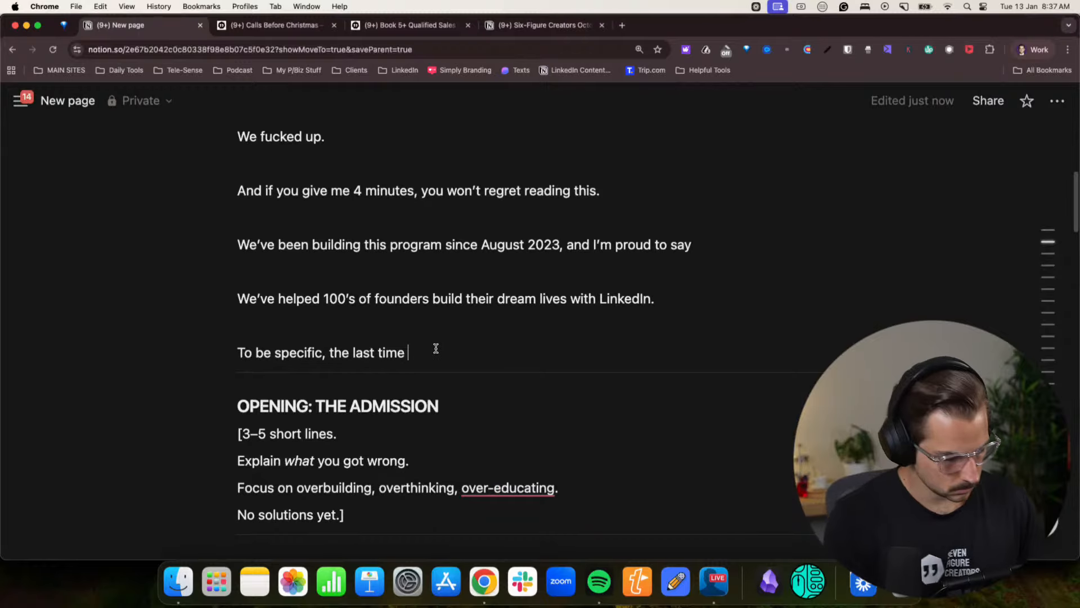
text(we surveyed )
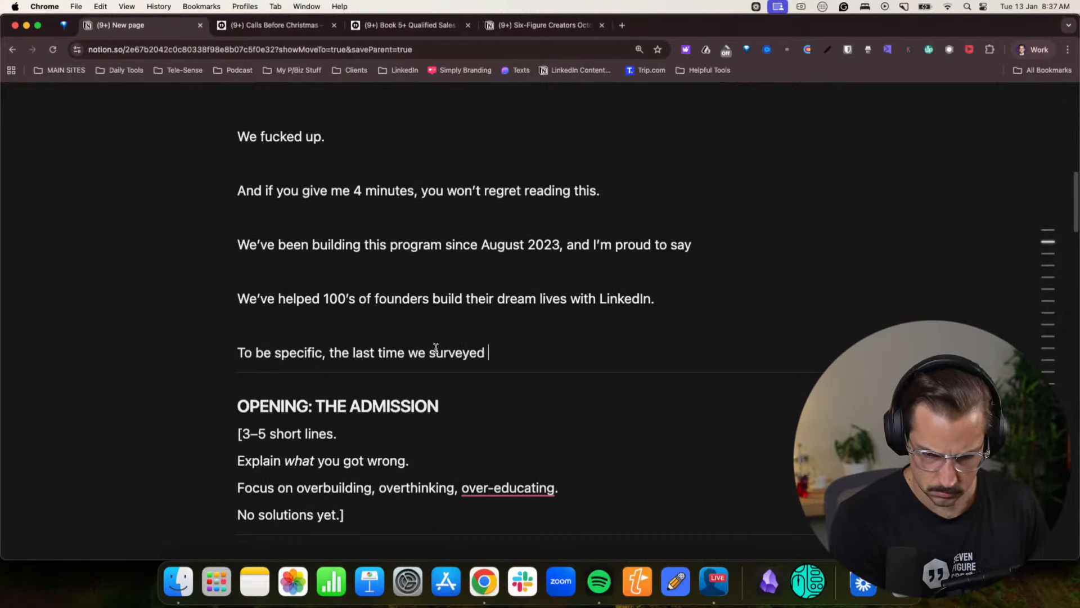
text(our clients, )
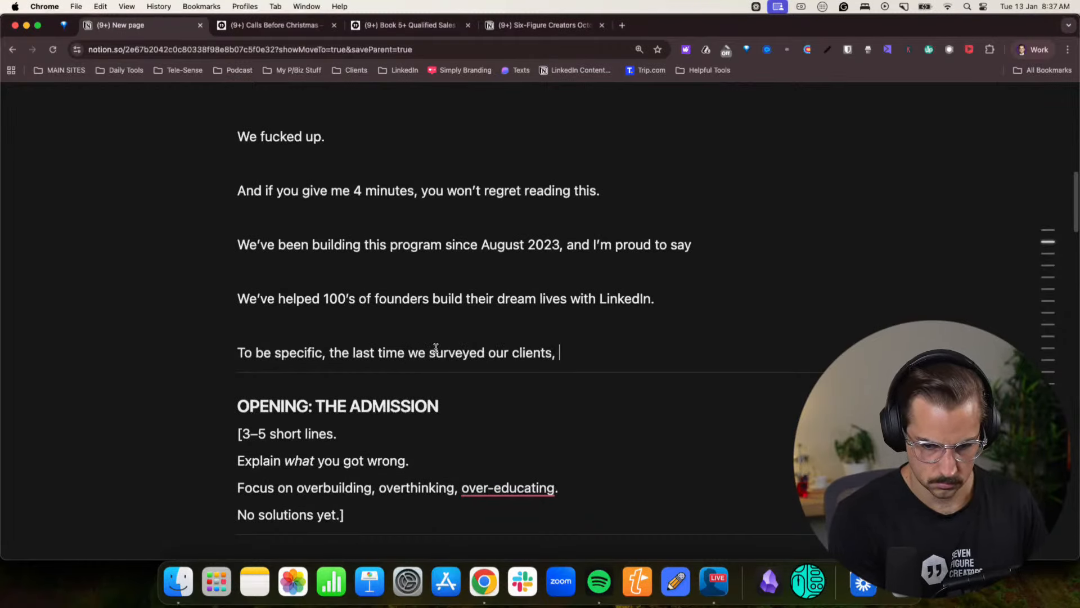
text(of the)
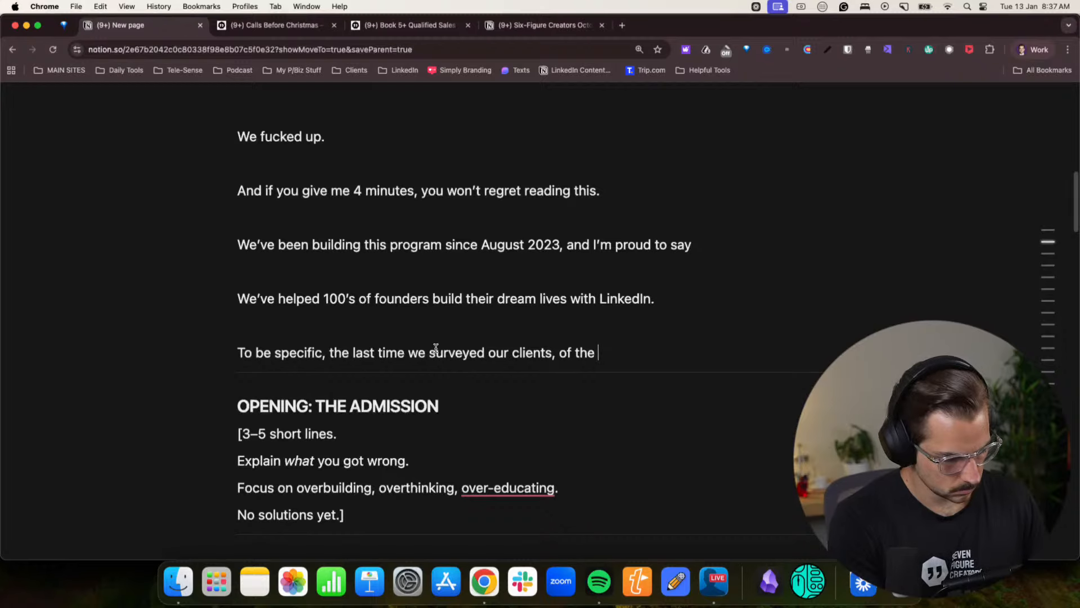
text( 1/3 of clients su)
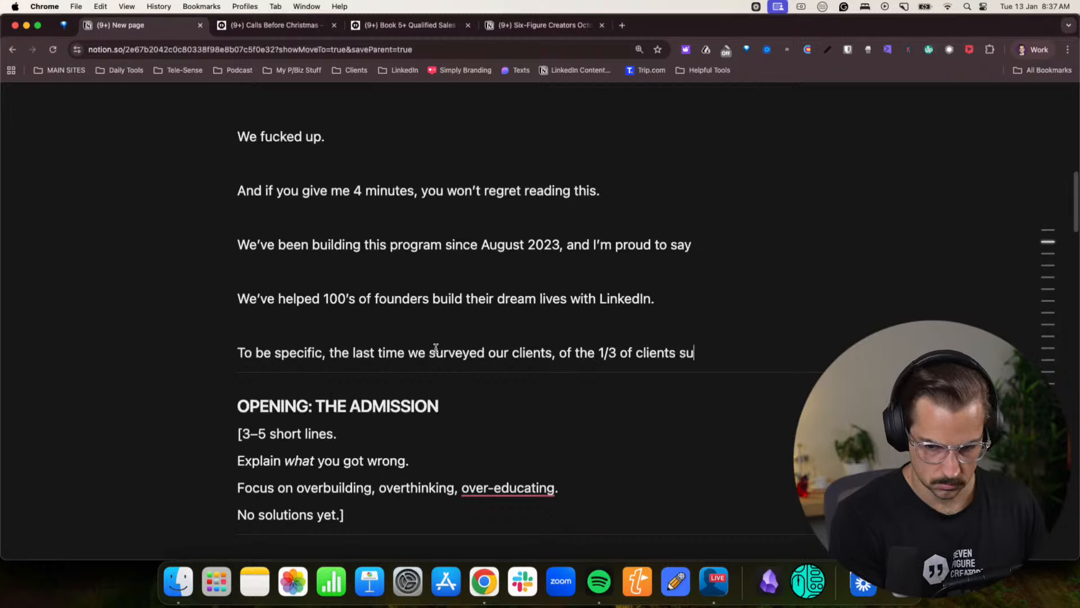
text(rveyed they )
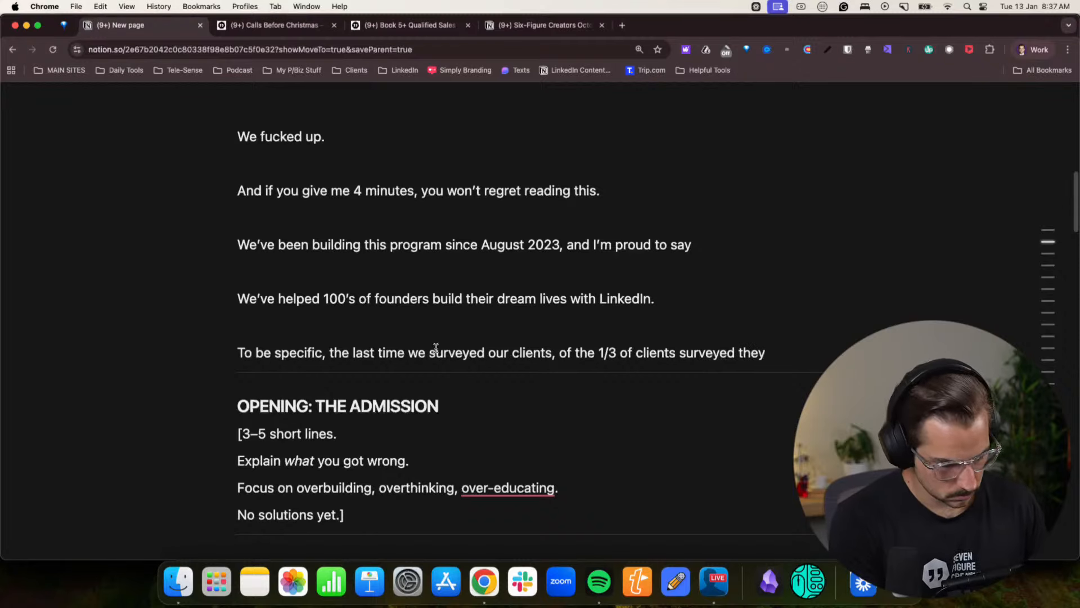
text(were doing $17)
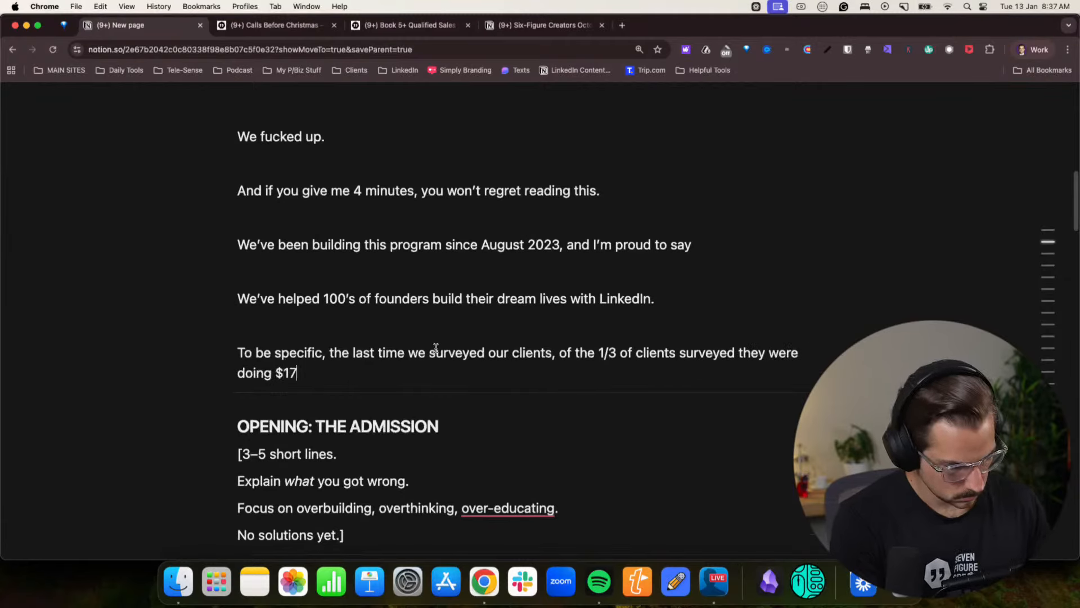
text(2M)
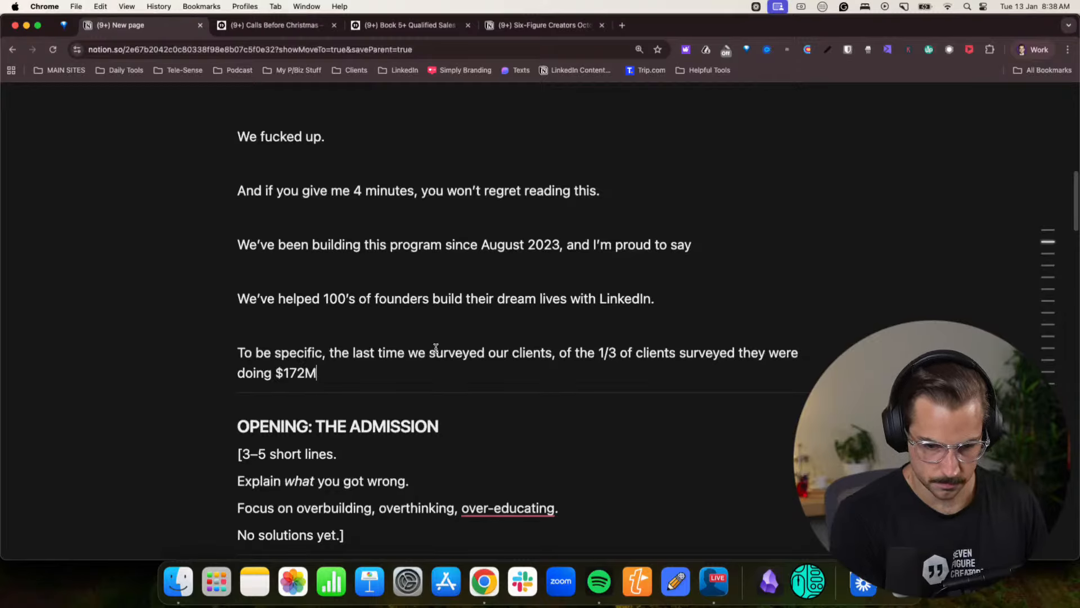
text(/yr.)
- Complete the survey sentence with "of the 1/3 of clients surveyed they were doing $172M/yr."
key(Return)
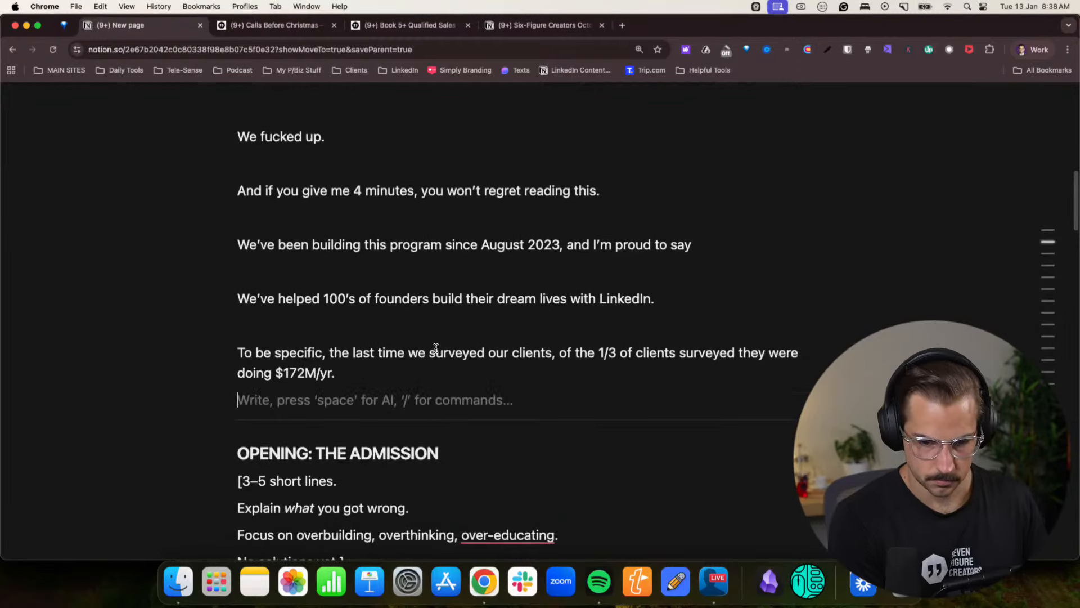
text(No)
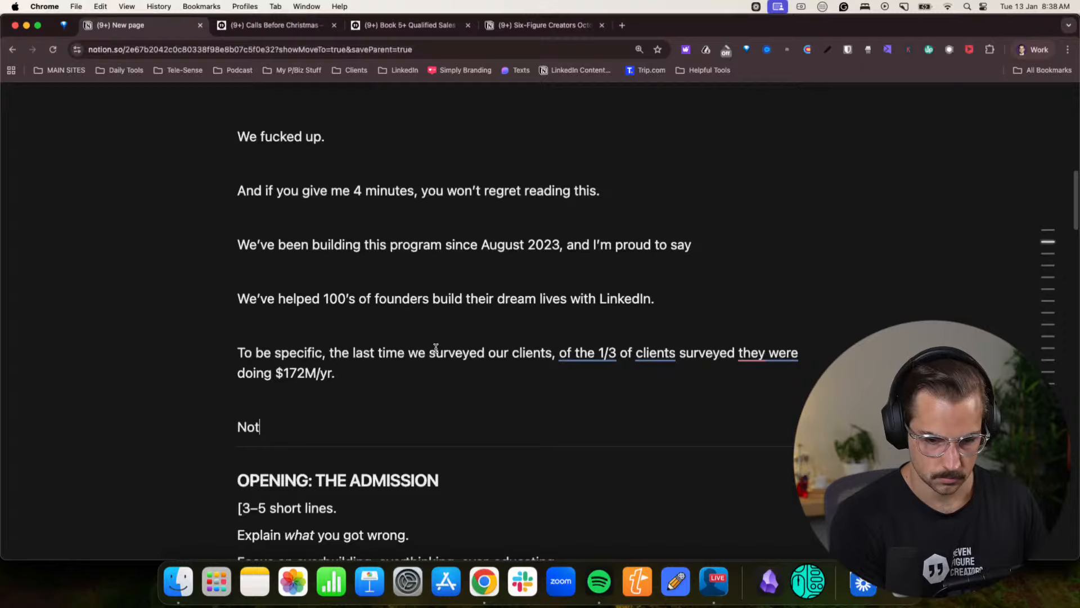
text(t)
key(BackSpace)
key(BackSpace)
key(BackSpace)
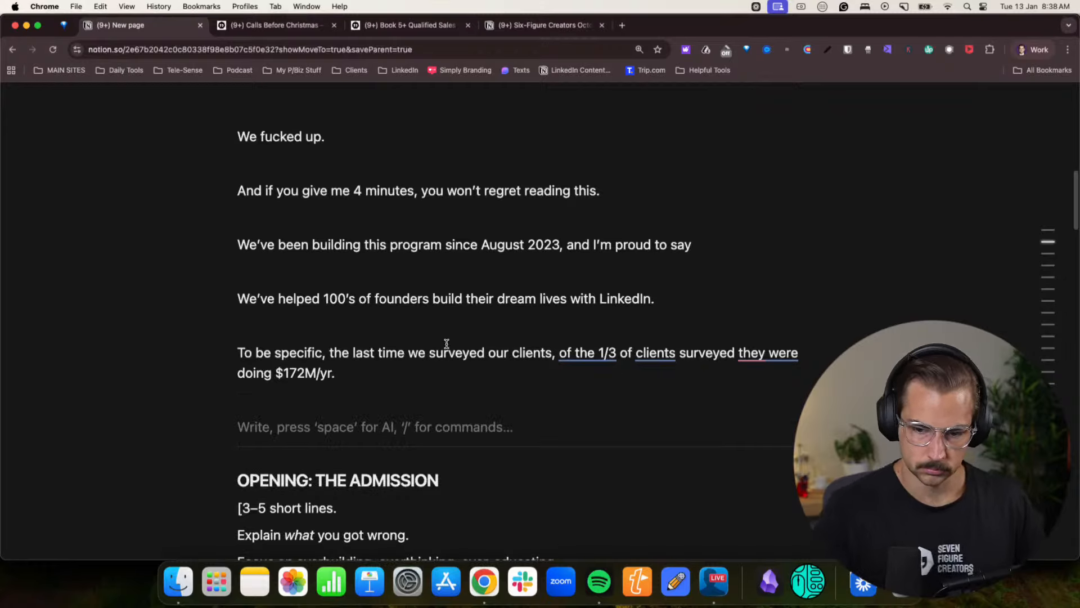
click(790, 355)
click(759, 412)
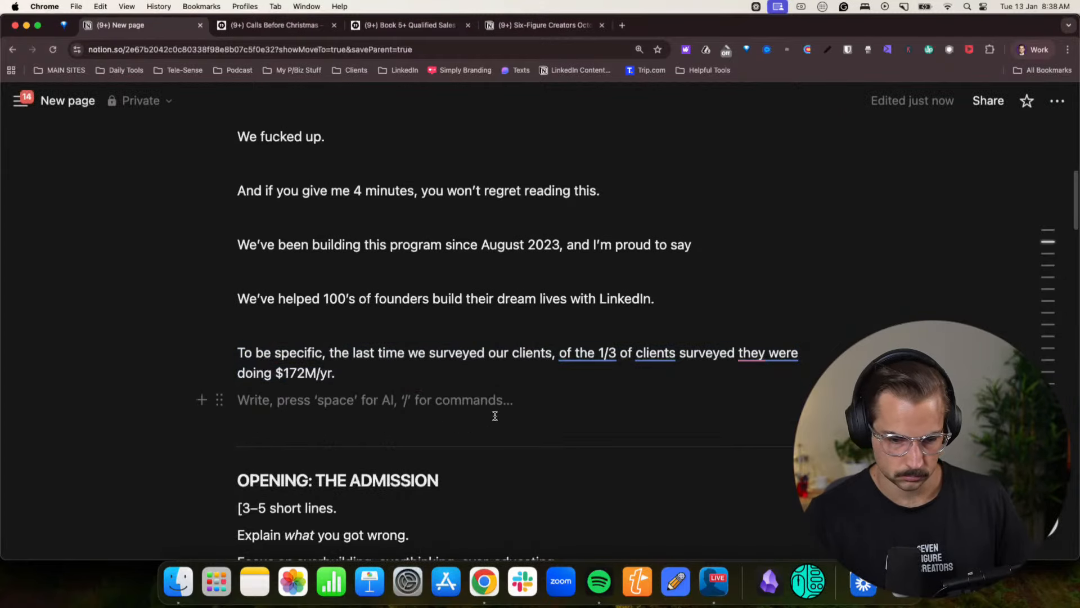
key(Return)
text(I'm)
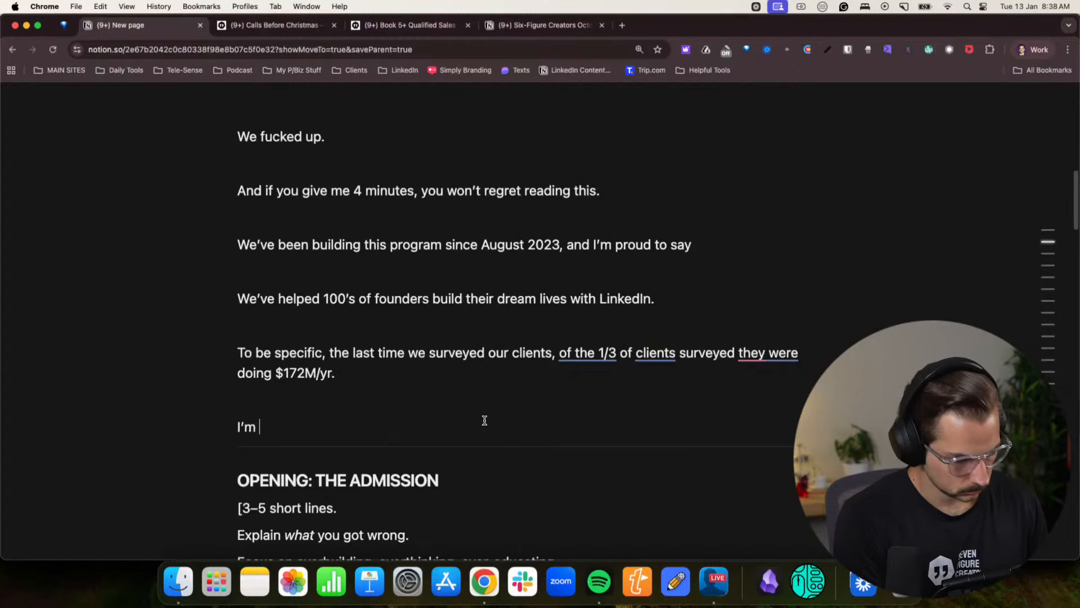
key(BackSpace)
key(BackSpace)
key(BackSpace)
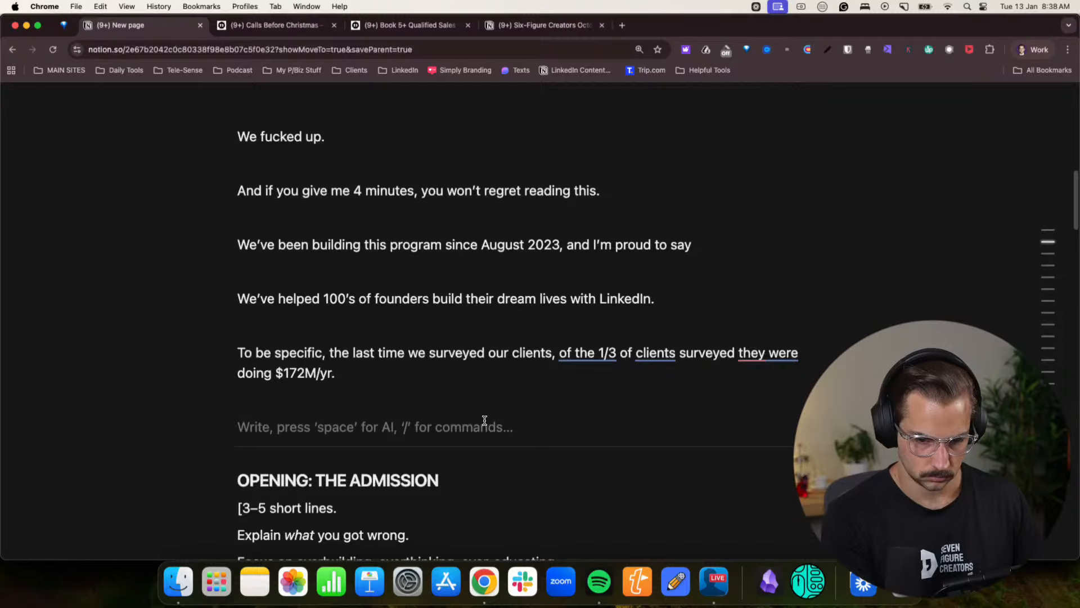
- Write the line "But we have a problem." below the survey sentence and start a new line under it
text(But we )
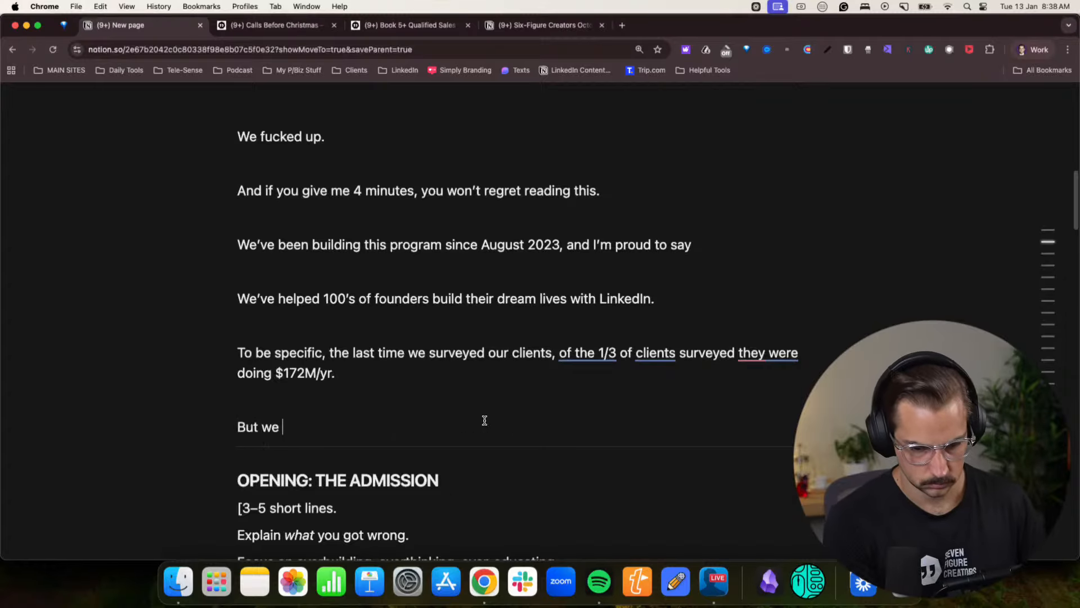
text(have a problem)
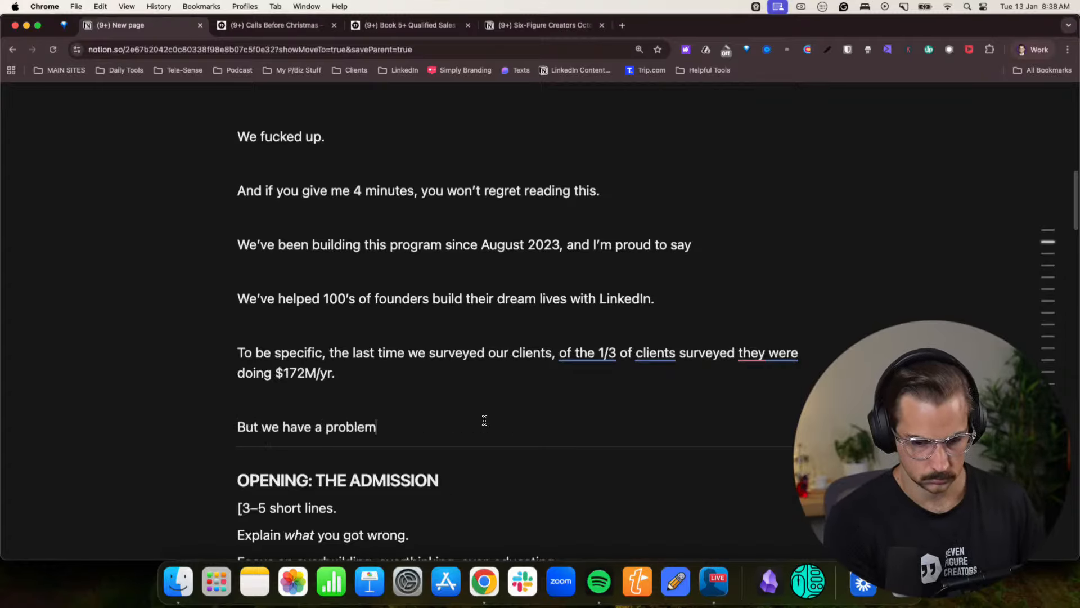
key(Return)
key(Return)
- Write the line "Over the 2.5 years, we built A LOT of “stuff”" above the OPENING: THE ADMISSION section
scroll(497, 420, down, 2)
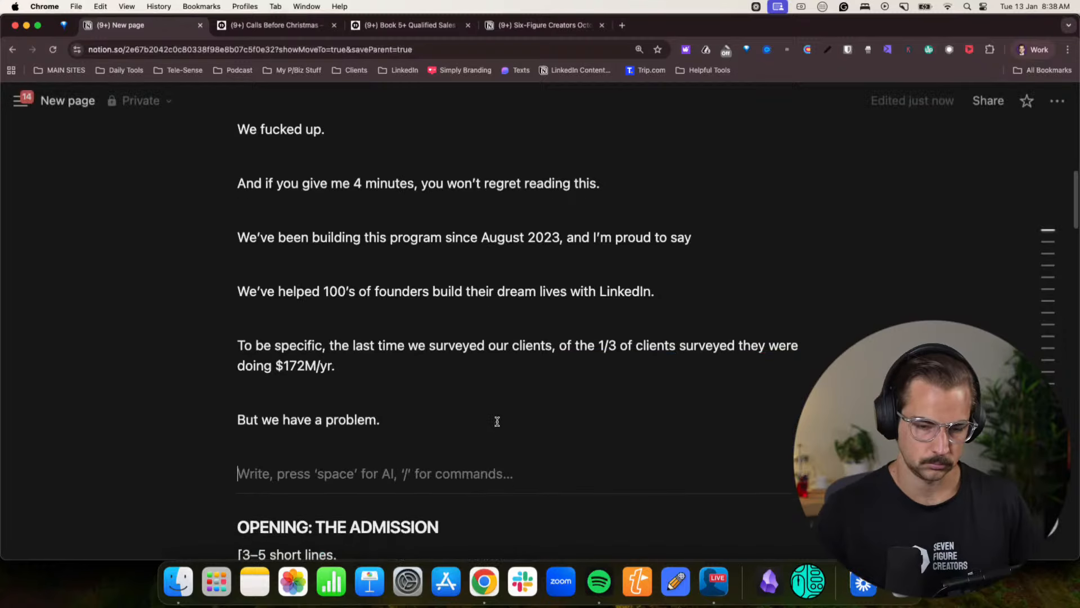
key(super+minus)
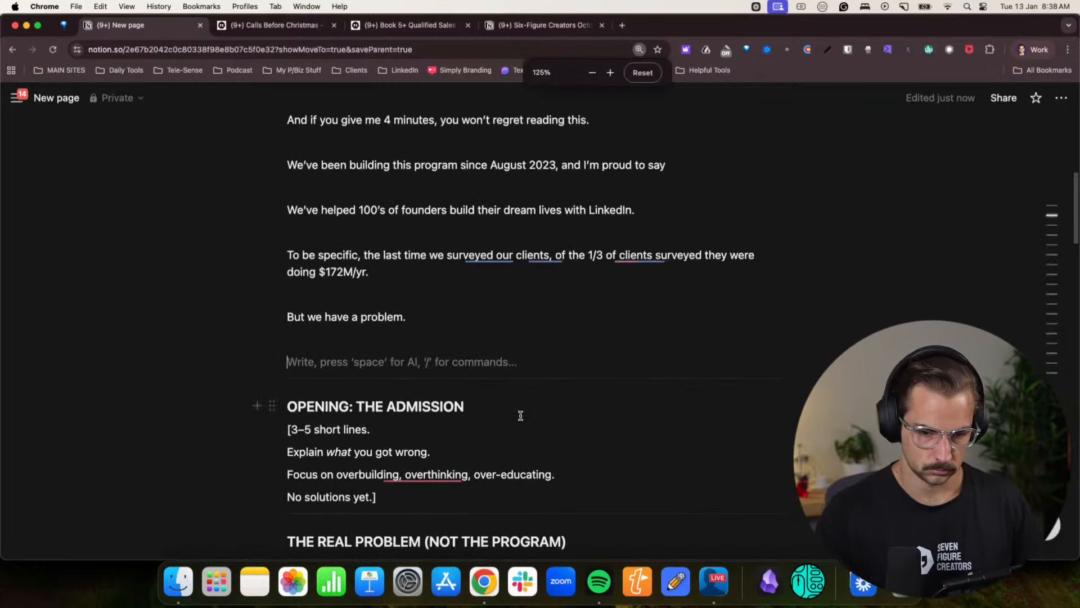
text(Obve)
key(BackSpace)
text(ver t)
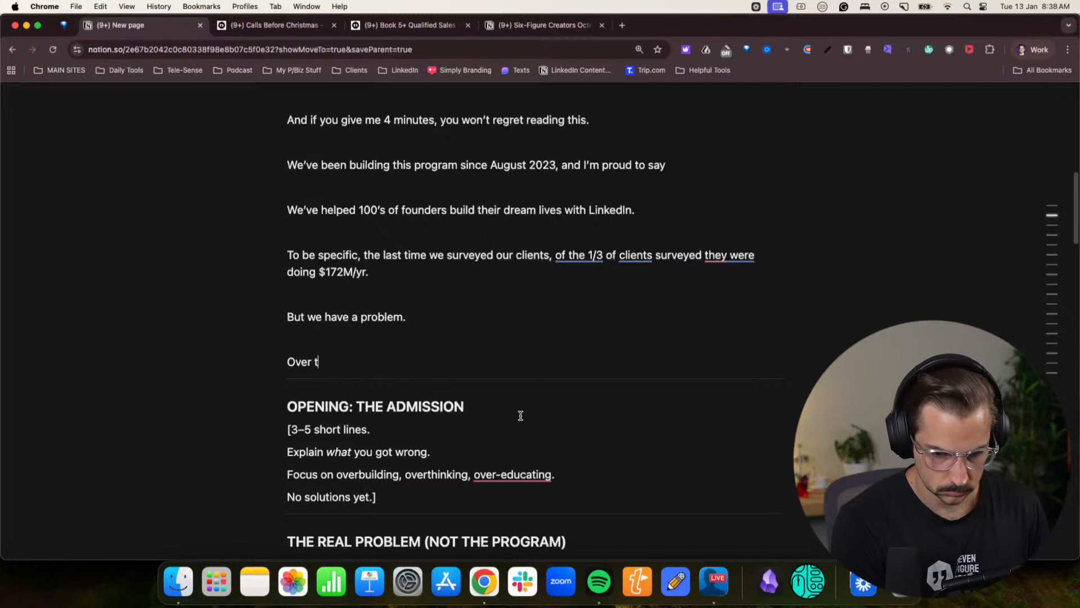
text(he 2.5 years)
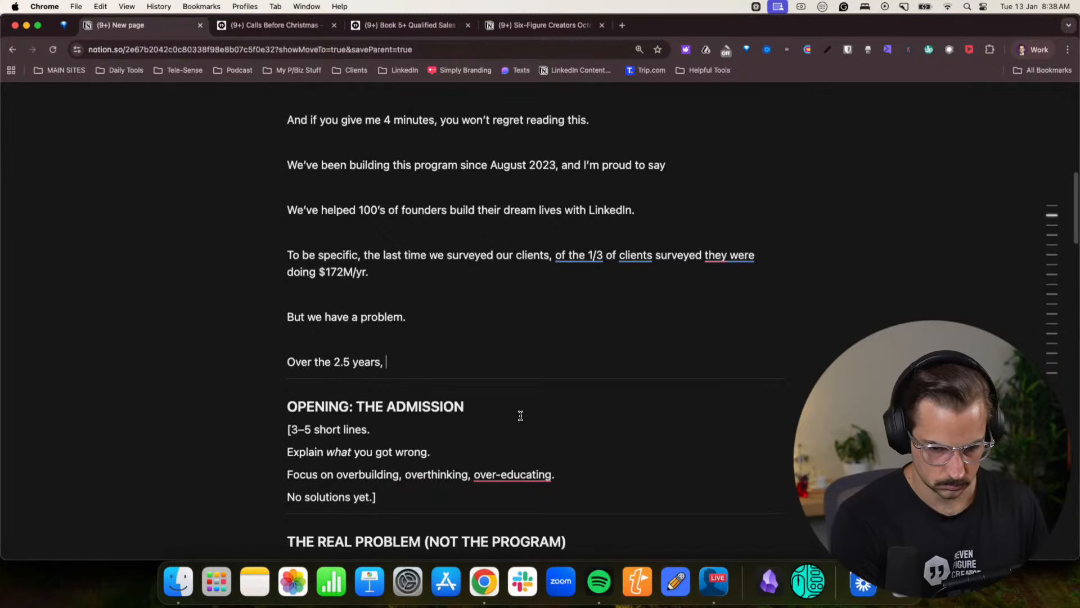
text(, we )
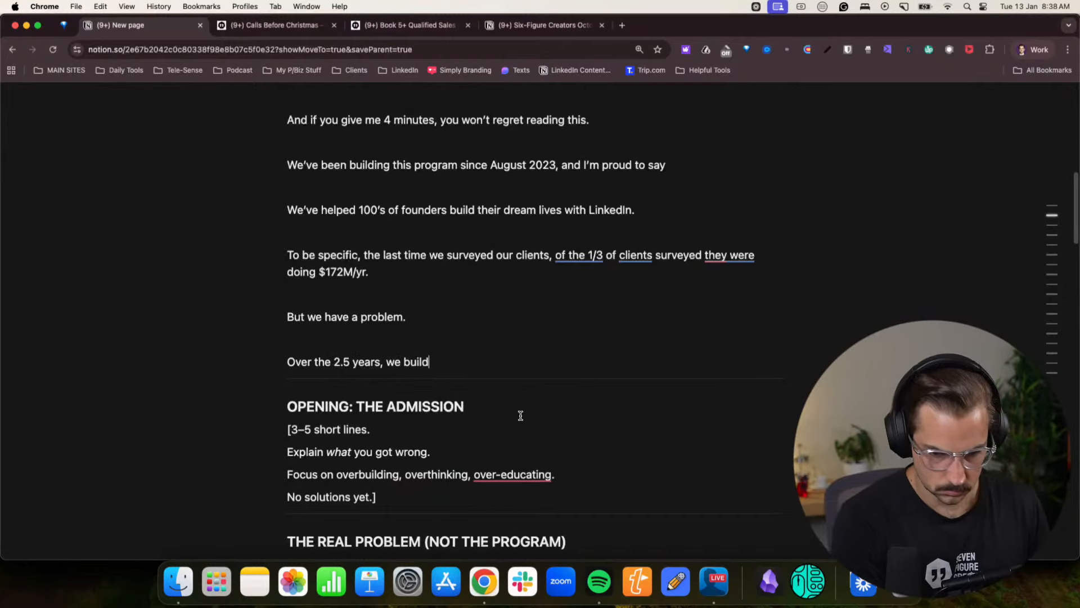
text(built A LOT of )
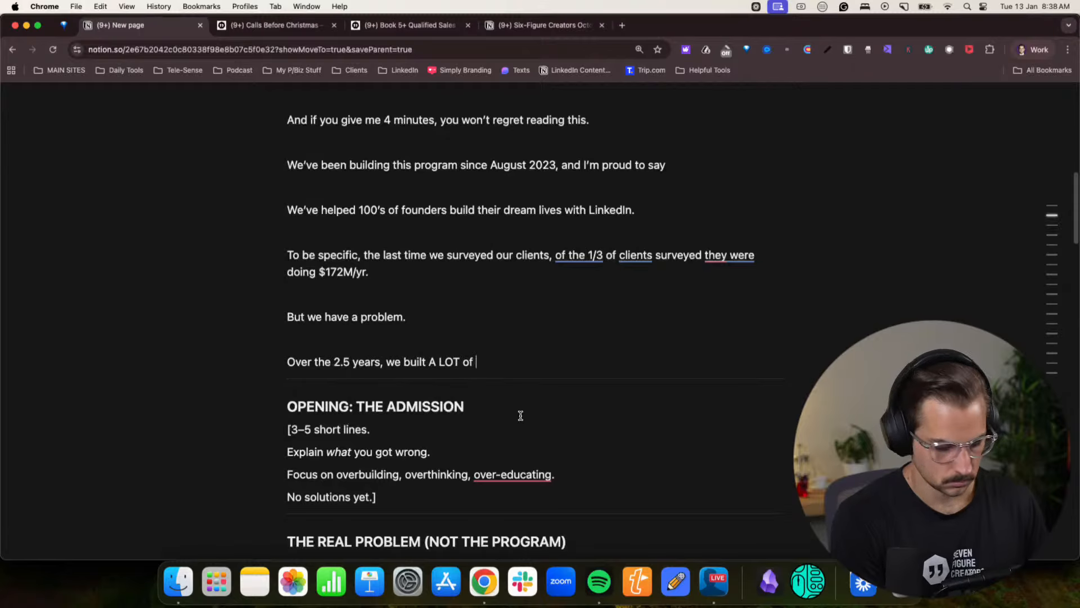
text("stuff")
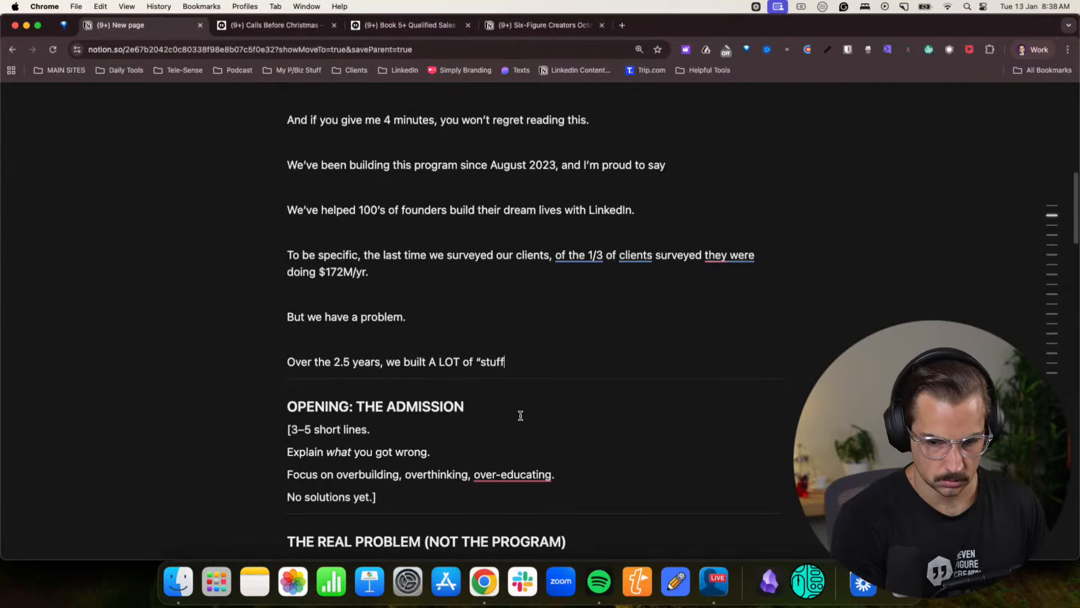
- Add the separate line "100's of hours of lessons, playbooks, resources and materials."
key(Return)
text(10)
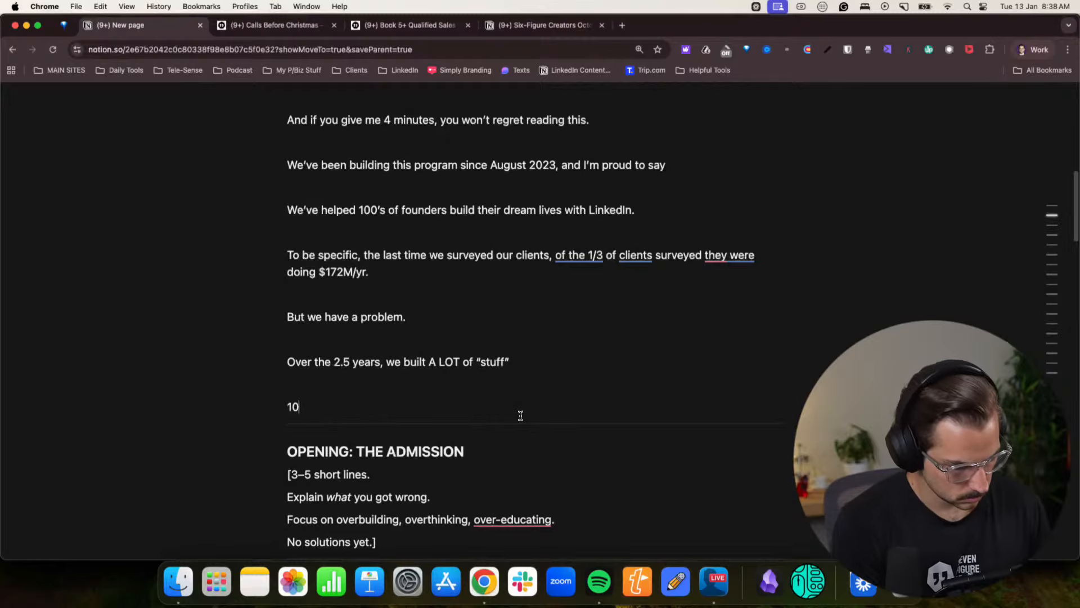
text(0's of hours)
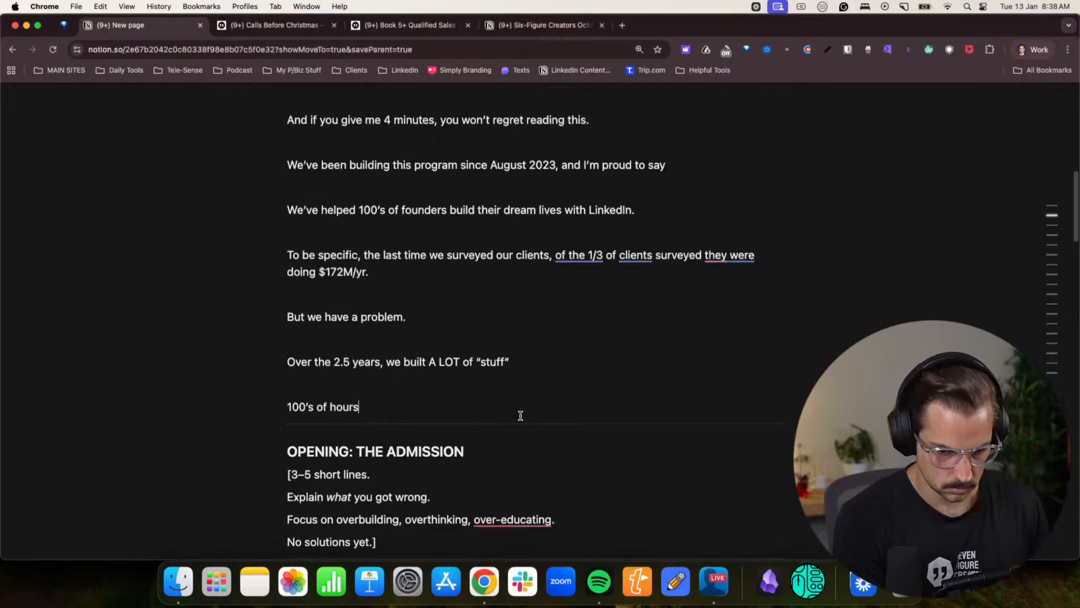
text( of lessons)
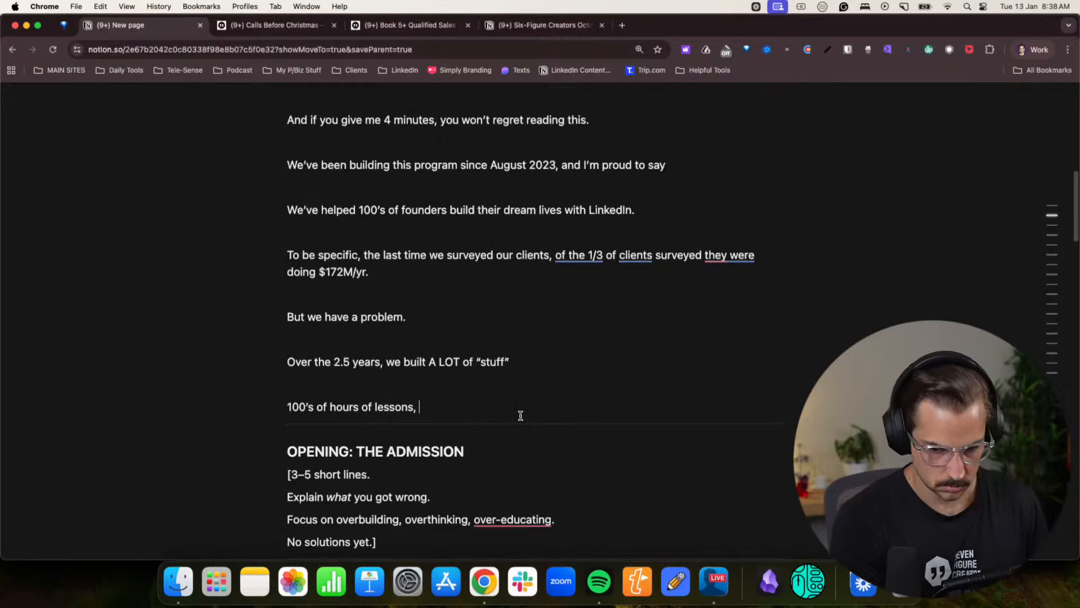
text(, playbooks,)
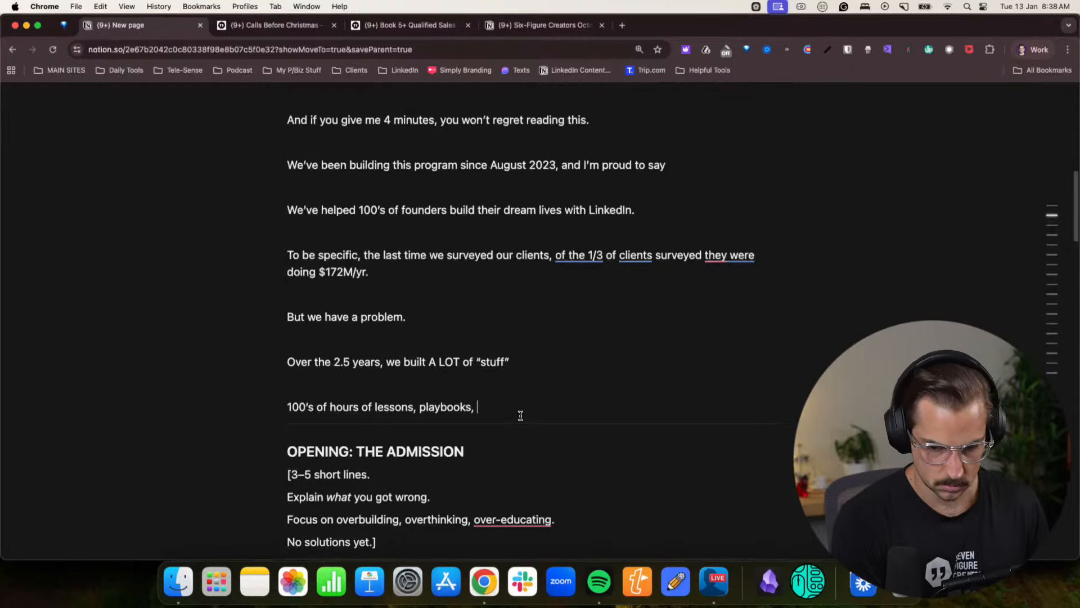
text( resources and m)
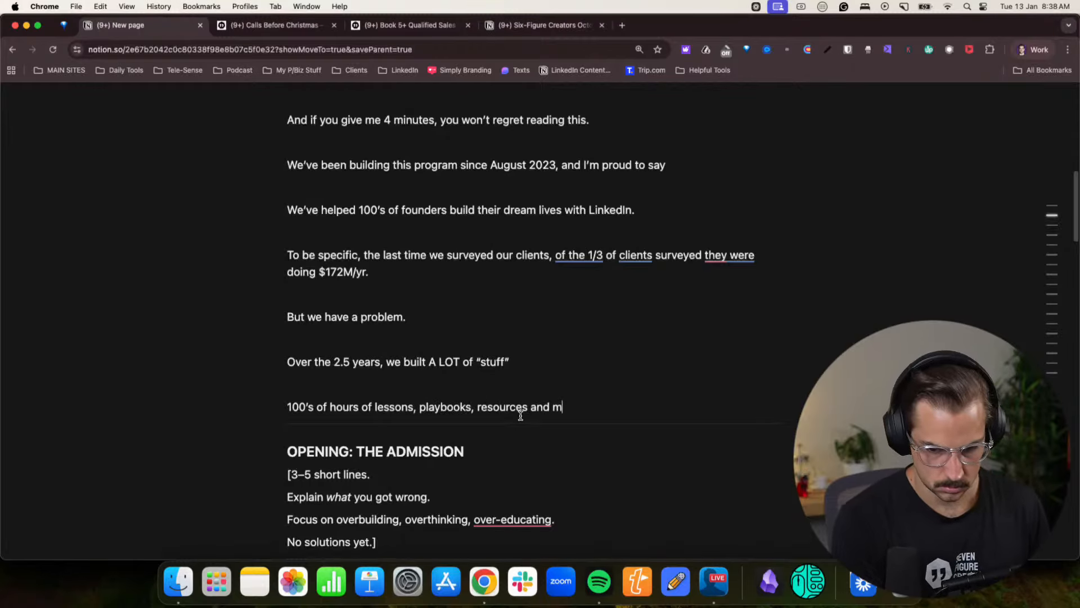
text(aterials.)
- Start a new line with "My Co-Founder", the co-founder's first name, and "and I thought — “"
key(Return)
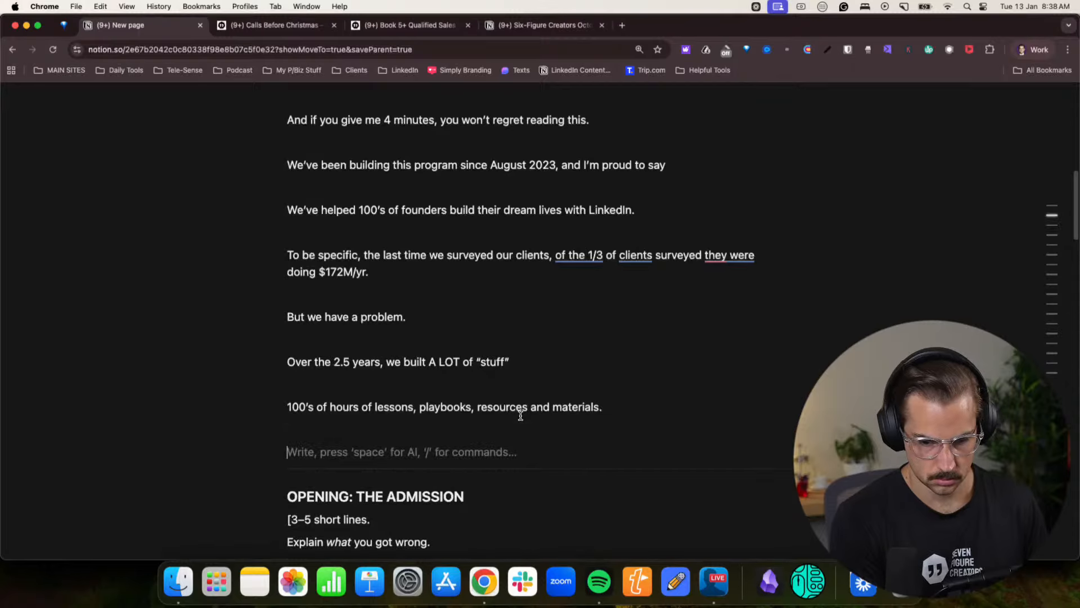
text(My )
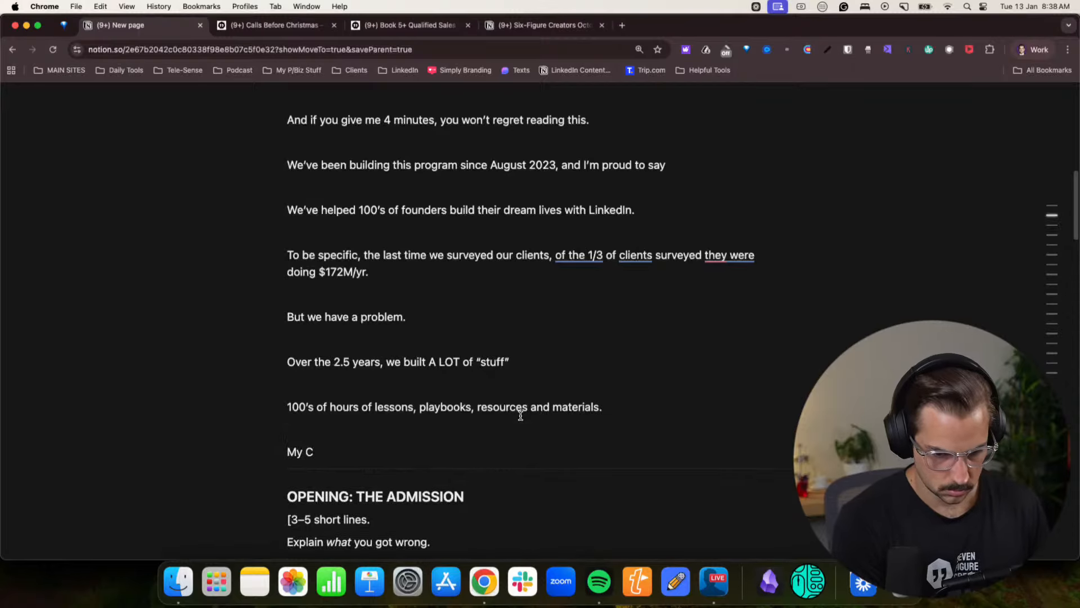
text(Co-Founder)
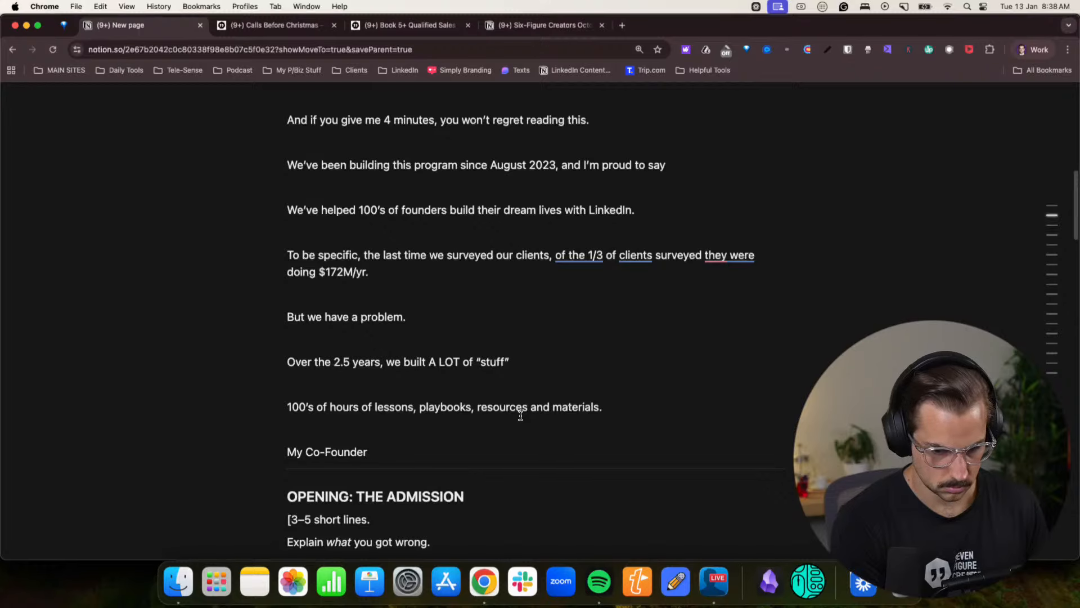
text( Steve and I)
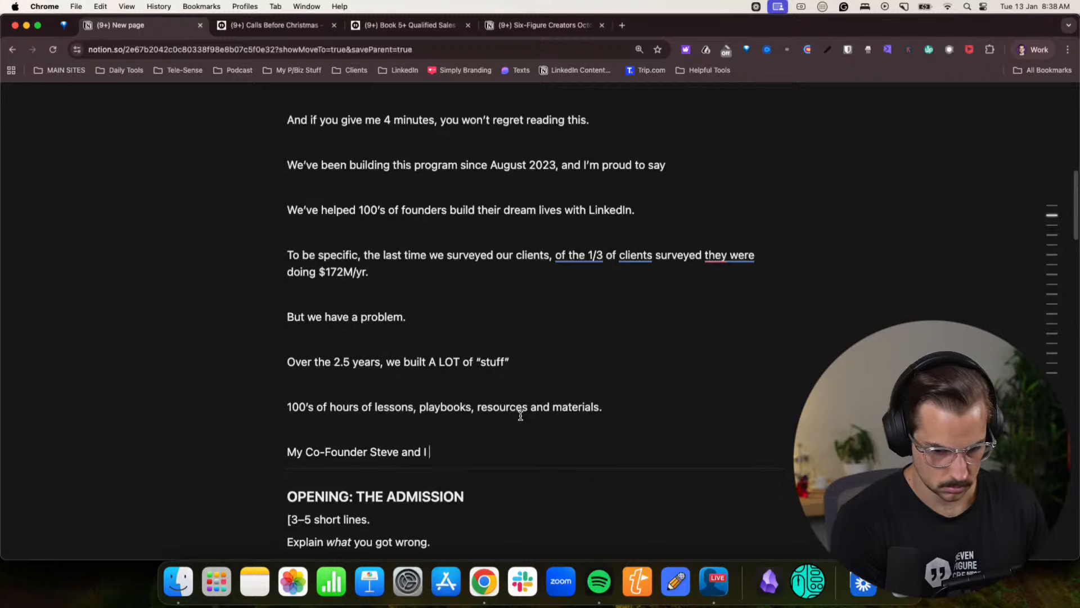
text( though)
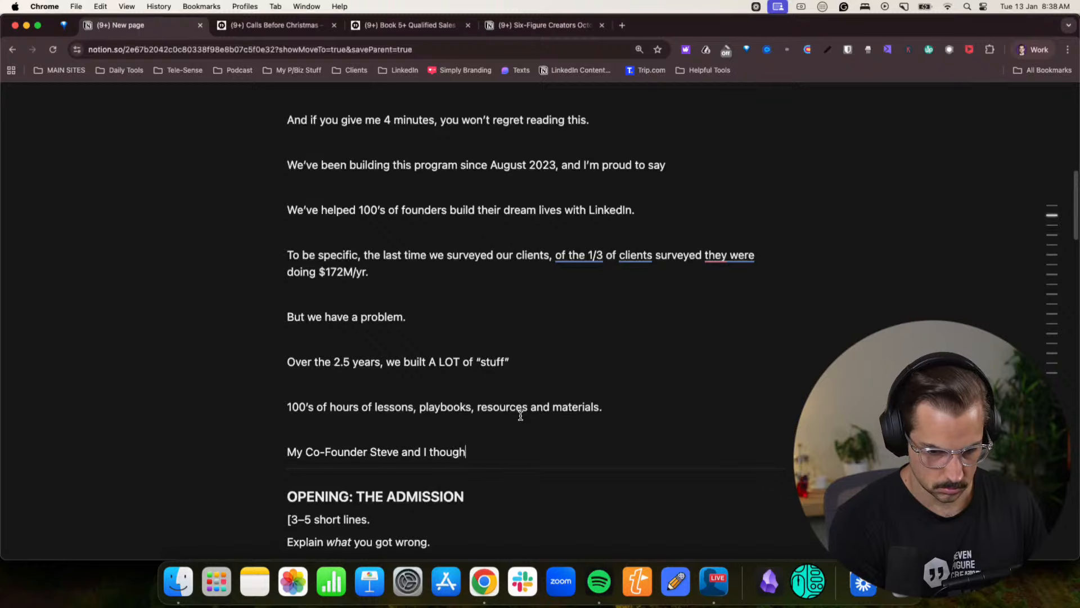
text(t — “)
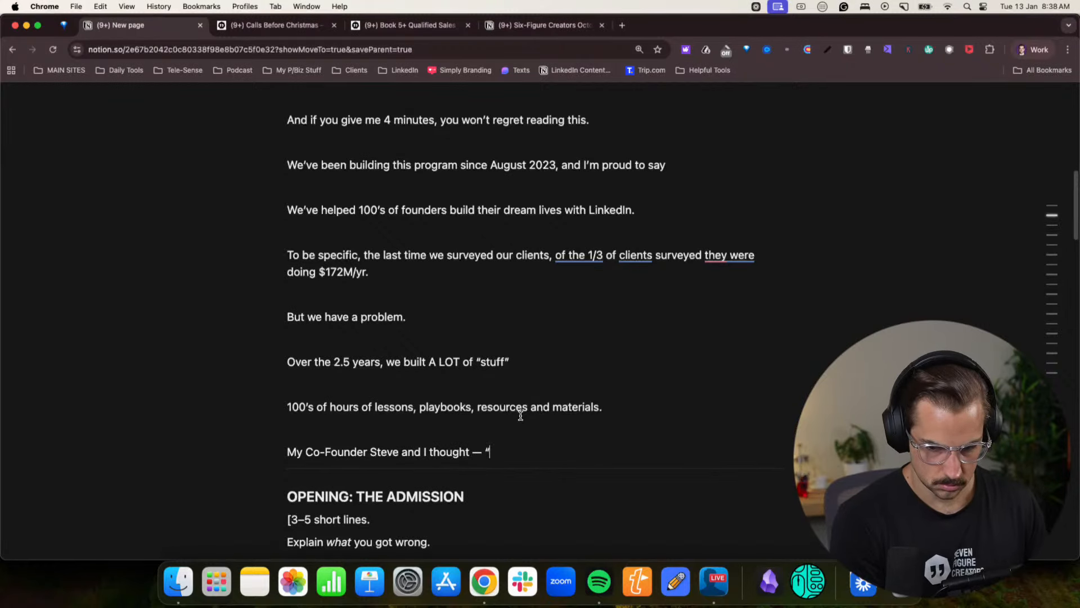
text(If we give pep)
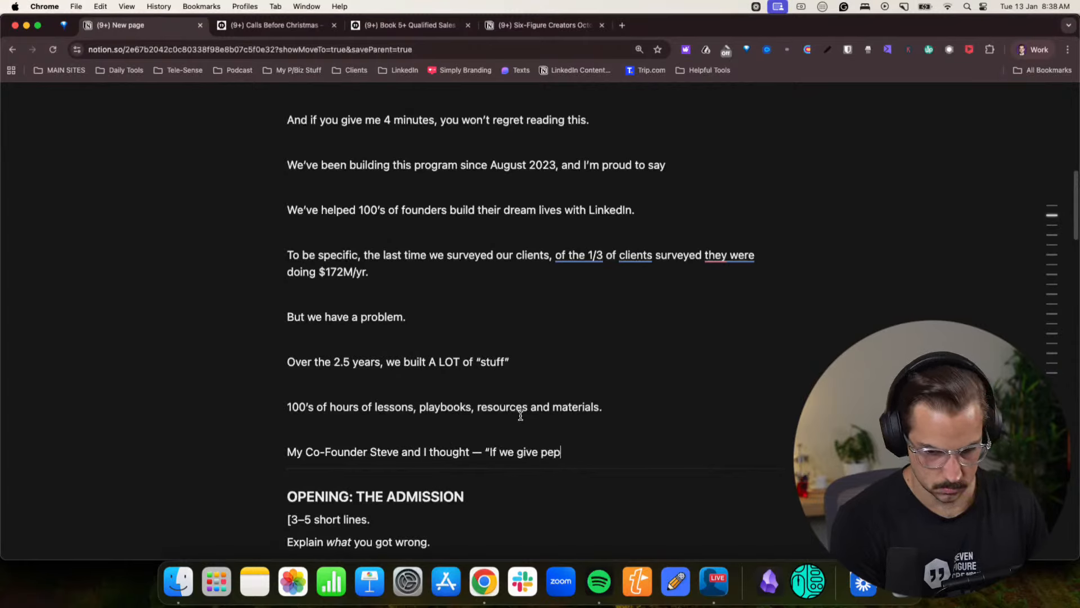
key(BackSpace)
text(ople more)
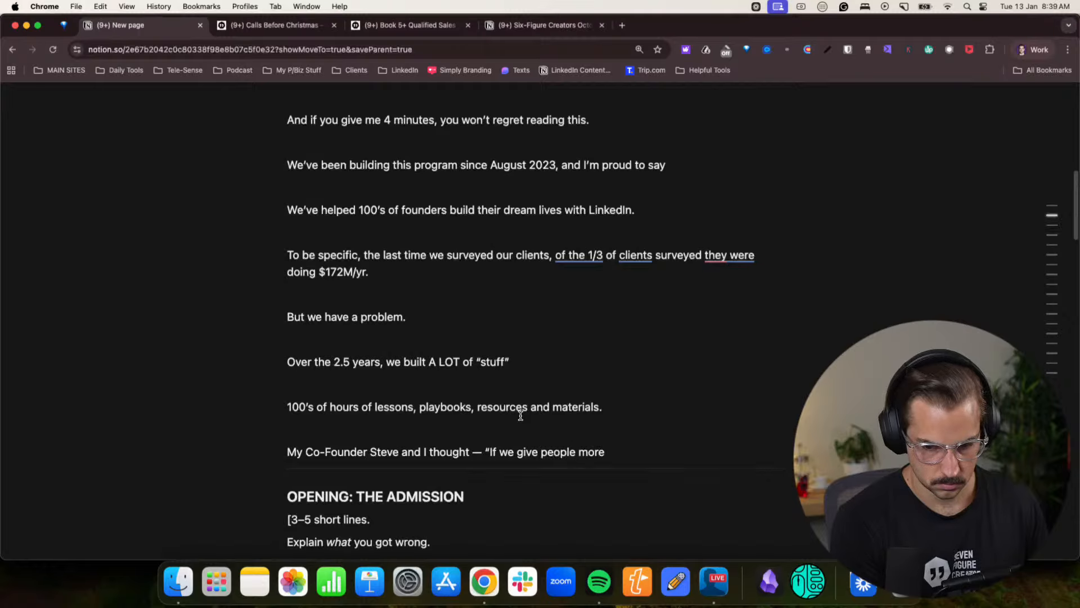
text( stuff, they)
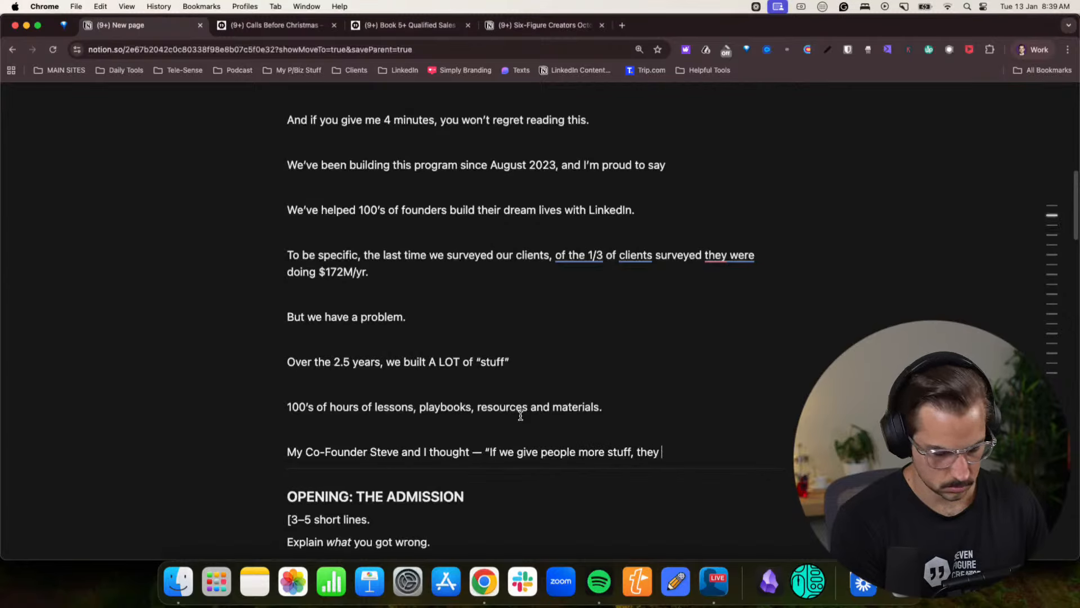
- Continue the quoted thought with "If we give people more stuff, it gives them options, so they"
key(BackSpace)
key(BackSpace)
key(BackSpace)
key(BackSpace)
key(BackSpace)
text(it gi)
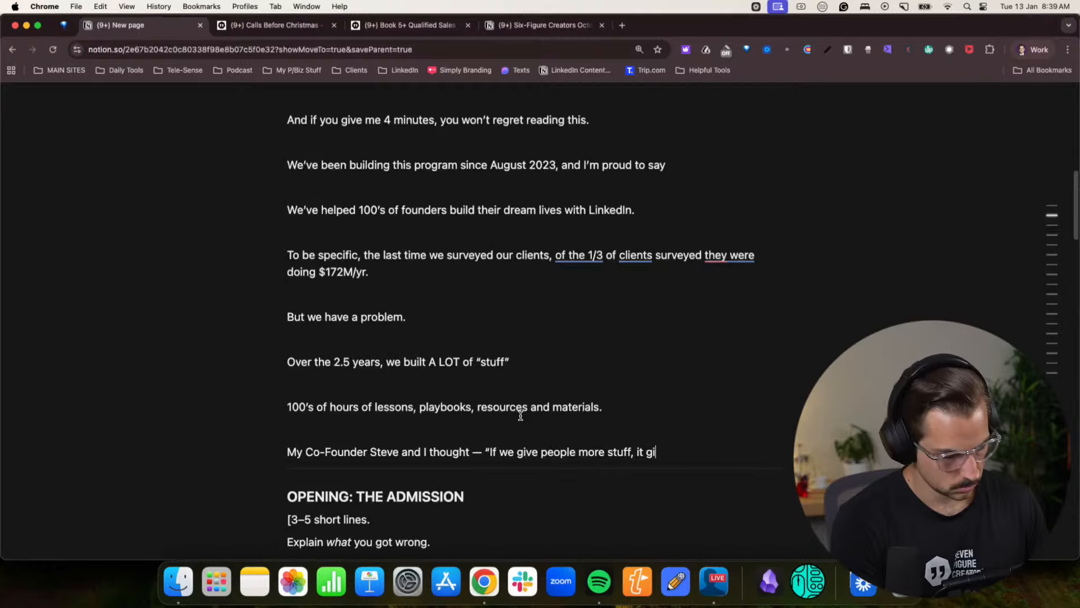
text(ves them iop)
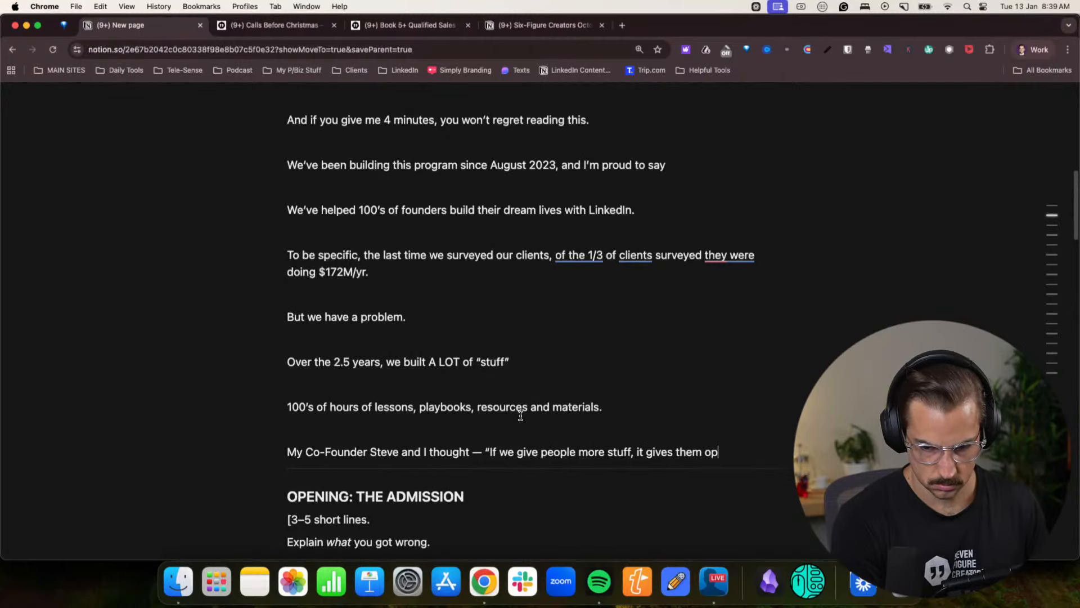
text(tions, so they can )
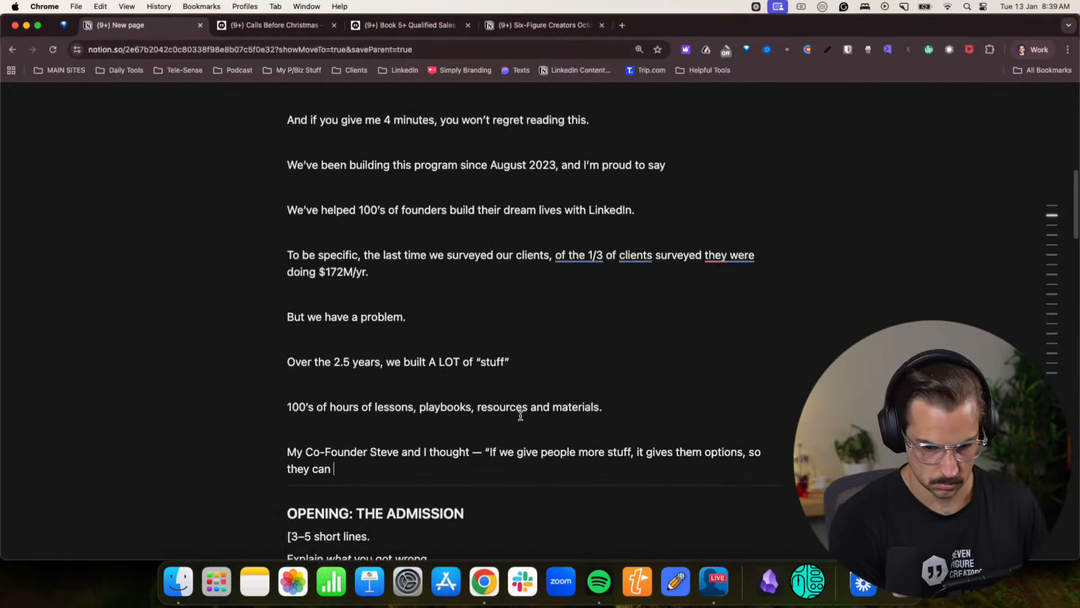
text(learn and do s)
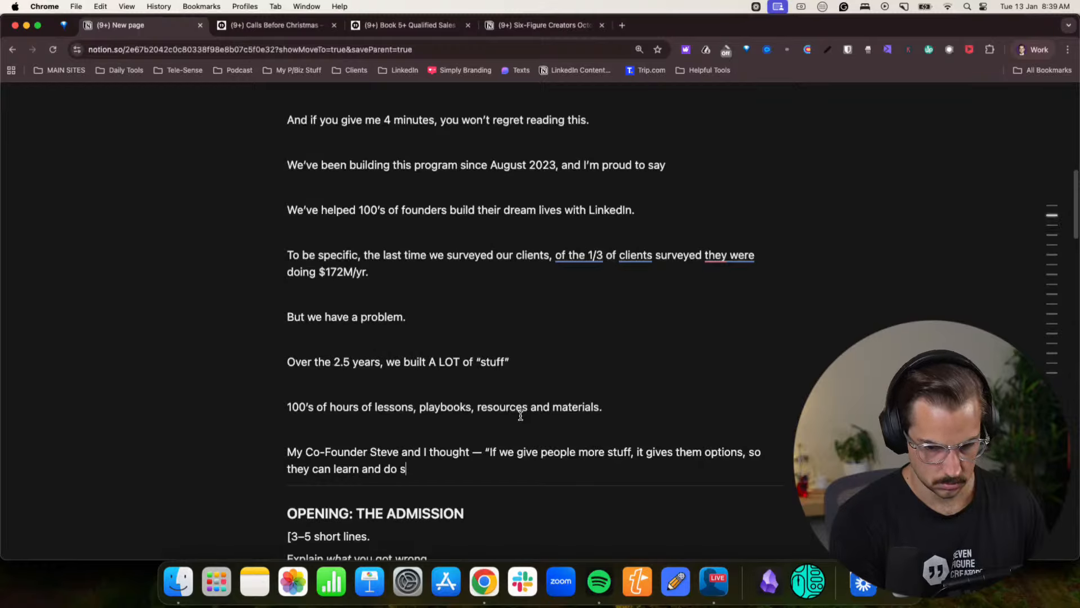
text(tuff they want they)
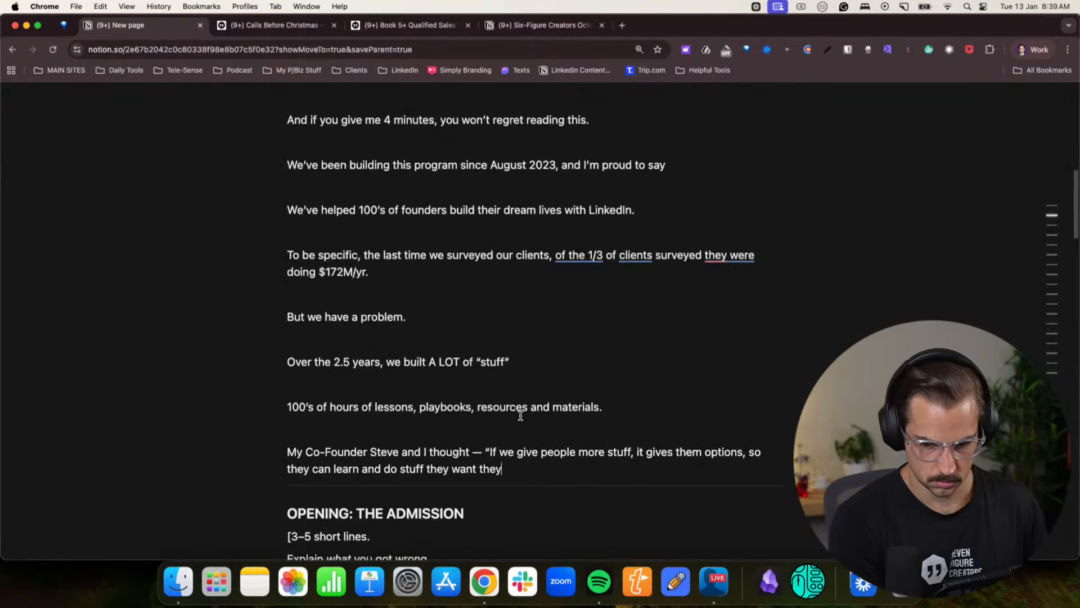
text( wa)
text(nt to")
- Add the separate line "In hindsight, this was fucking stupid lol." below the co-founder quote
key(Return)
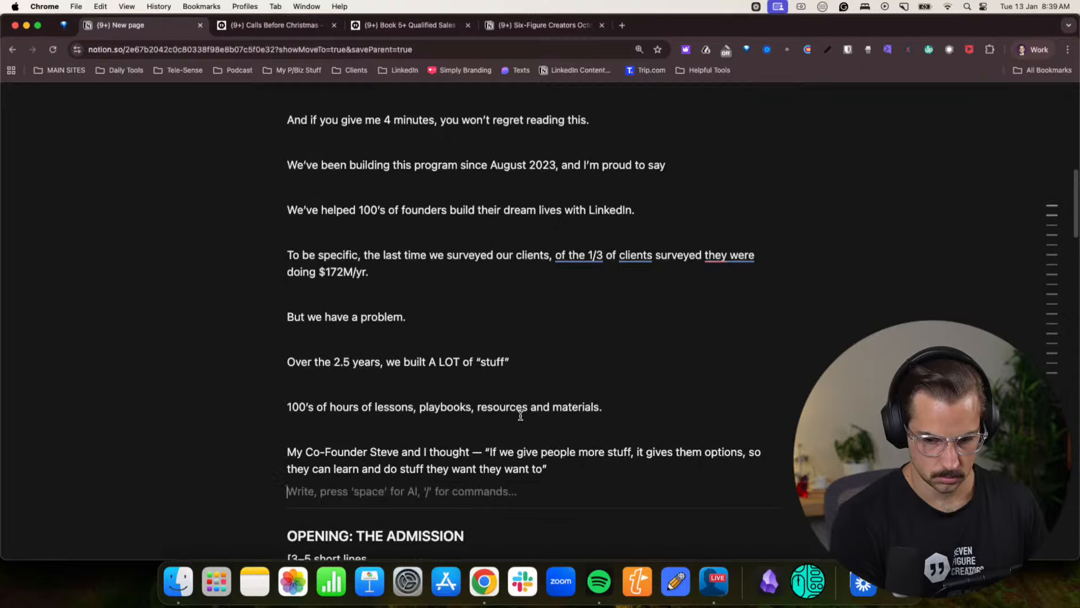
key(Return)
text(In)
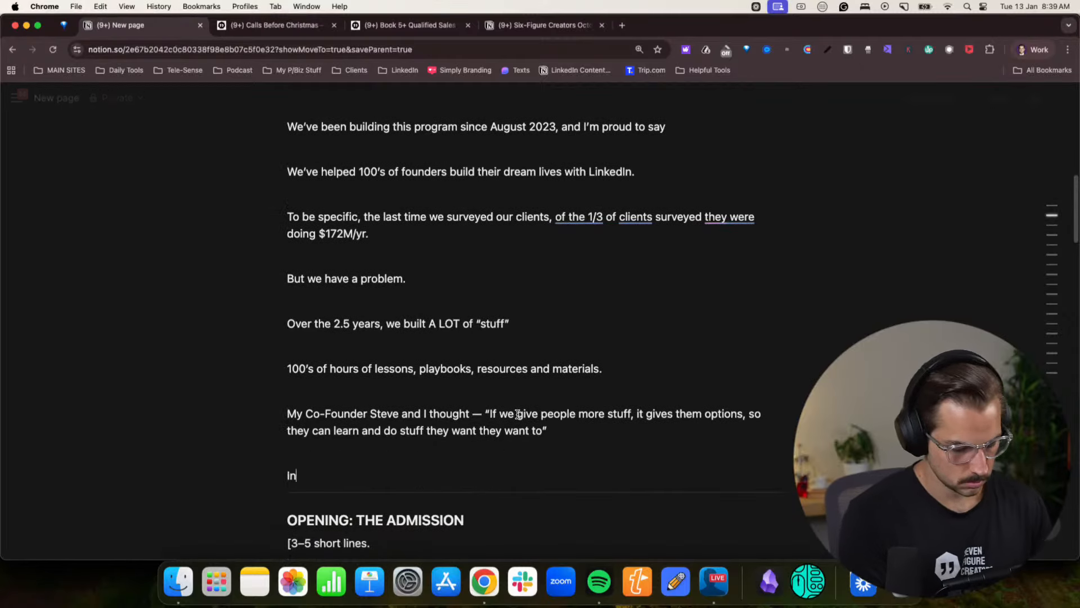
text( hindsig)
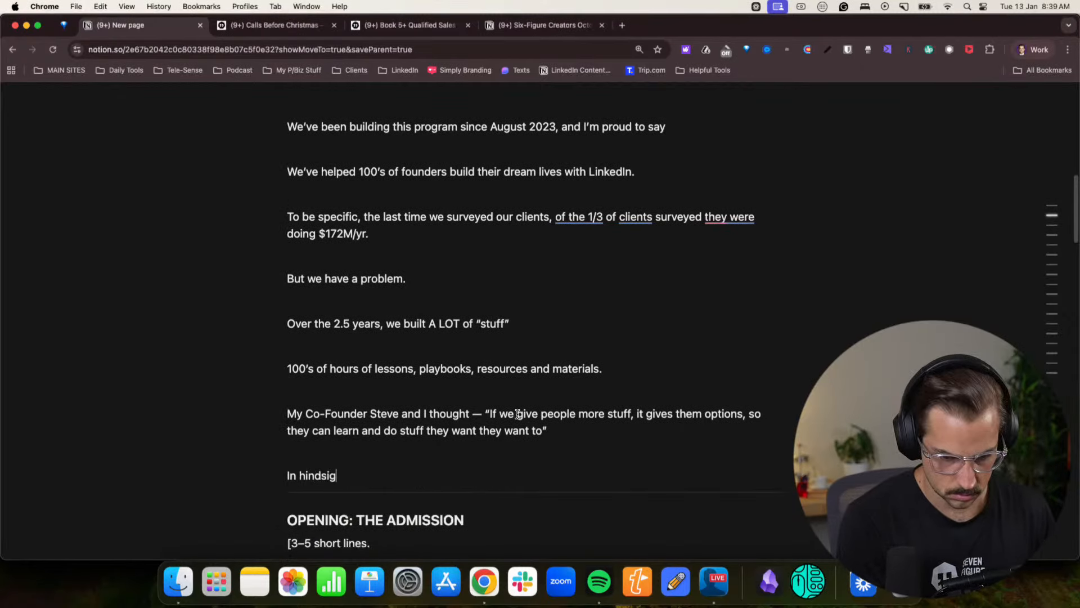
text(ht, this was fu)
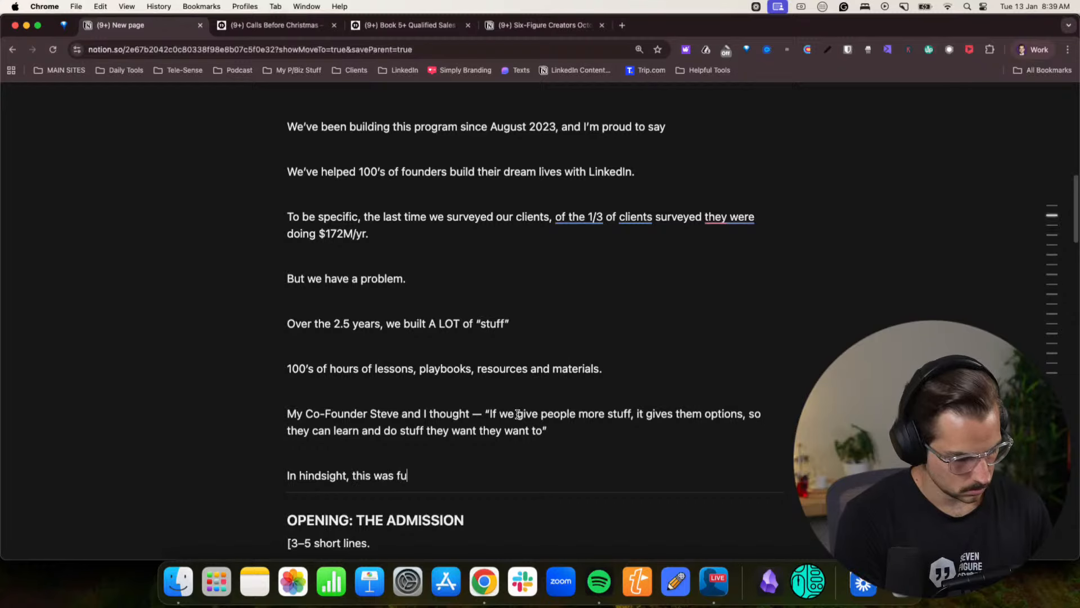
text(cking stupid lol.)
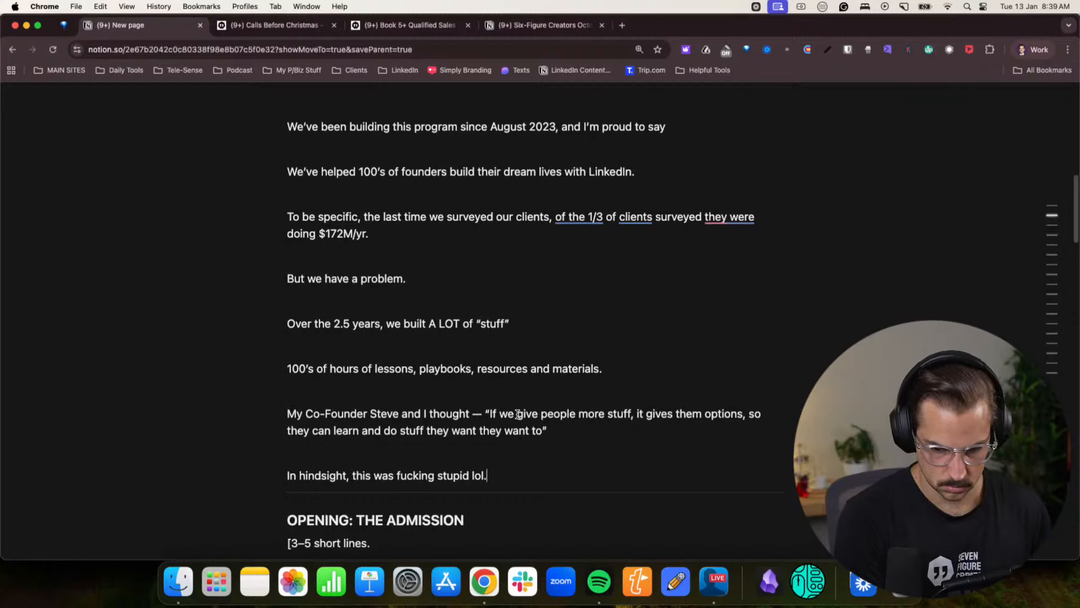
- Delete the "OPENING: THE ADMISSION" heading text and its four skeleton instruction lines
scroll(501, 382, down, 5)
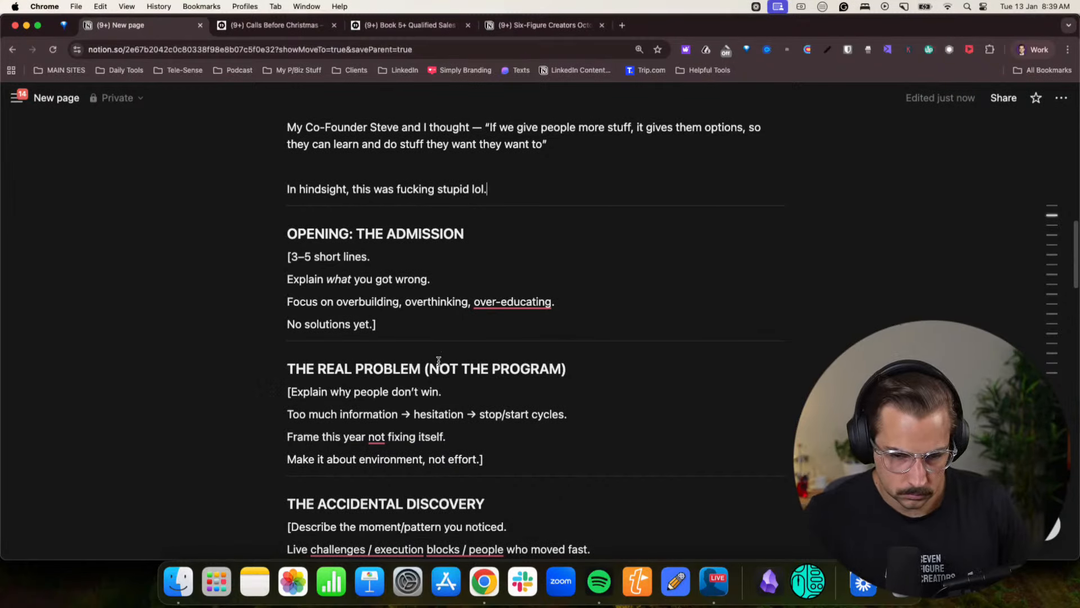
drag(400, 327, 262, 235)
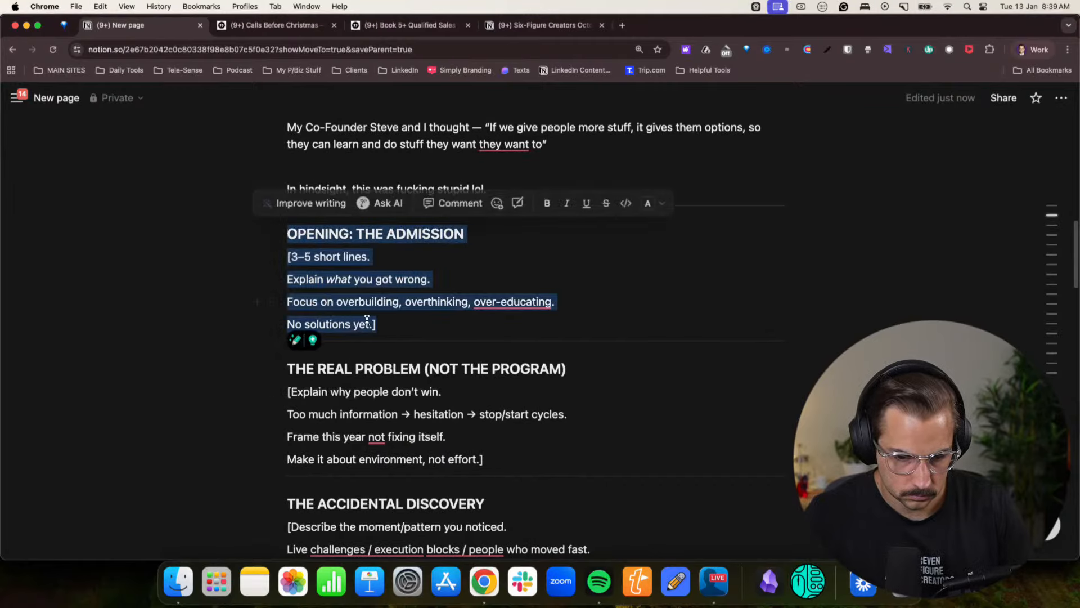
key(BackSpace)
- Start a new spaced line below the hindsight line with "You don’t learn"
scroll(430, 292, up, 1)
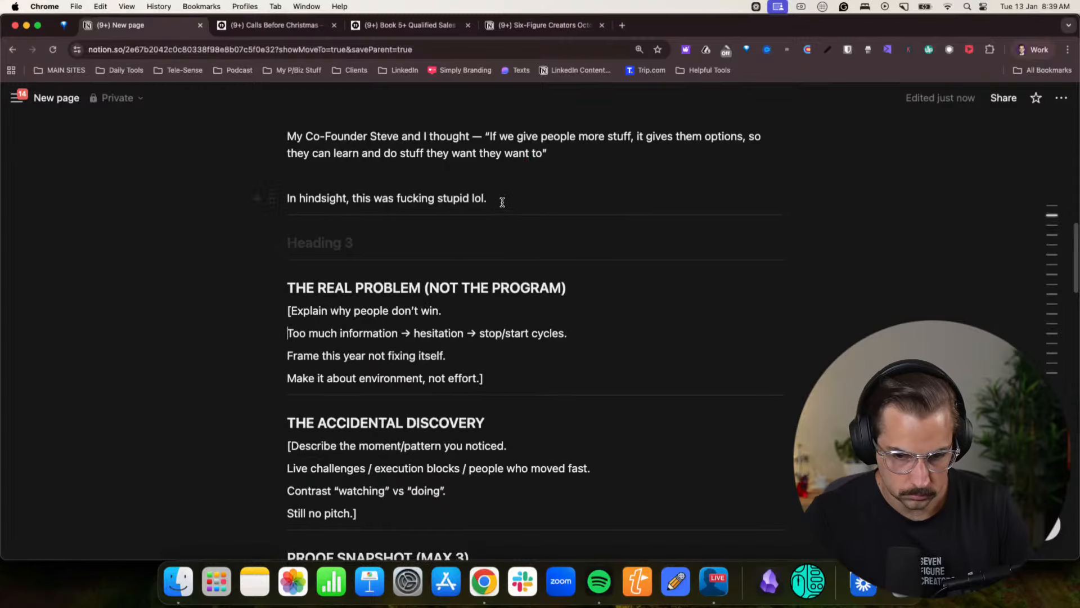
click(503, 201)
scroll(519, 245, up, 1)
key(Return)
key(Return)
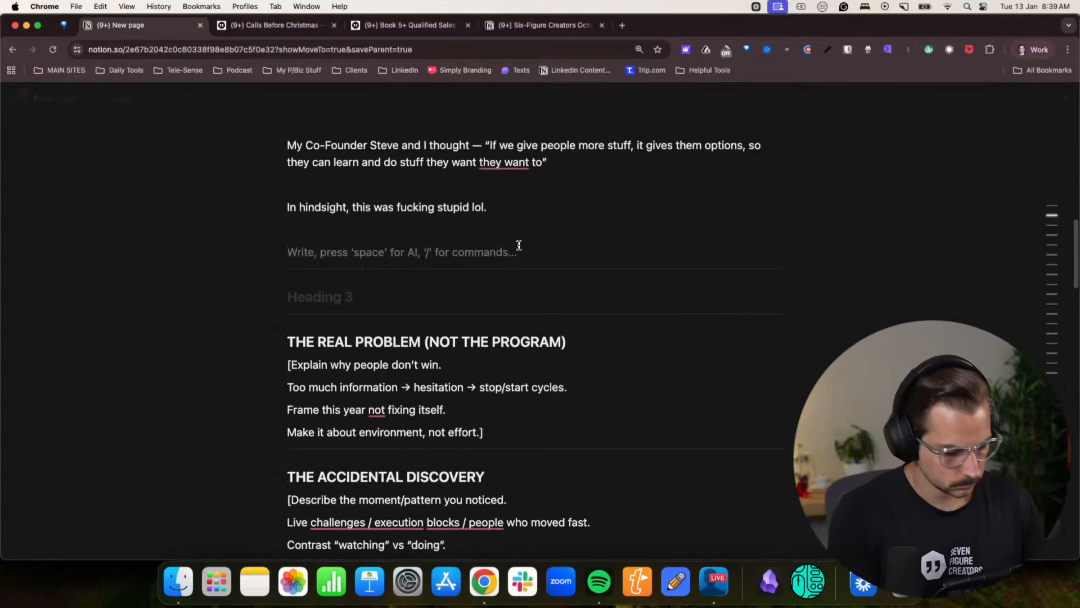
text(You don't )
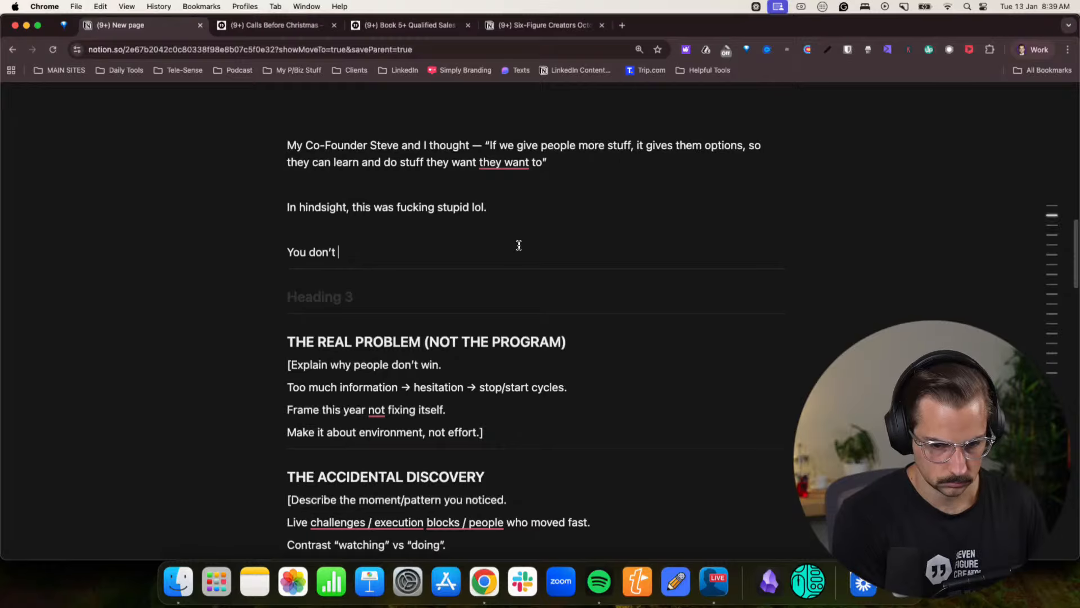
text(lerasn)
key(BackSpace)
key(BackSpace)
key(BackSpace)
key(BackSpace)
text(anred)
key(BackSpace)
key(BackSpace)
key(BackSpace)
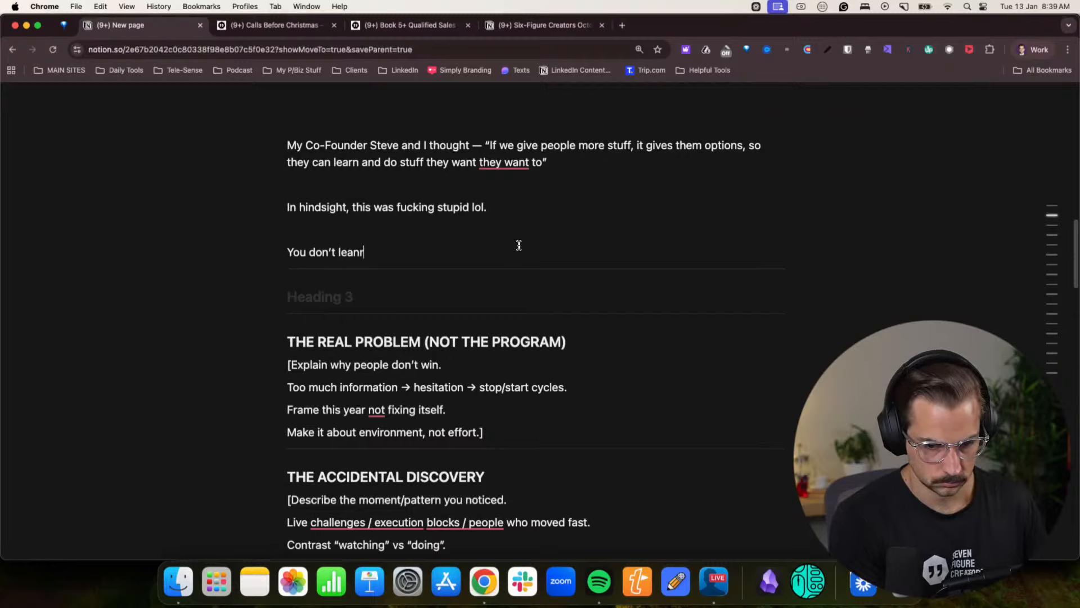
- Complete the sentence with "from consuming, you learn from doing stuff."
text(from )
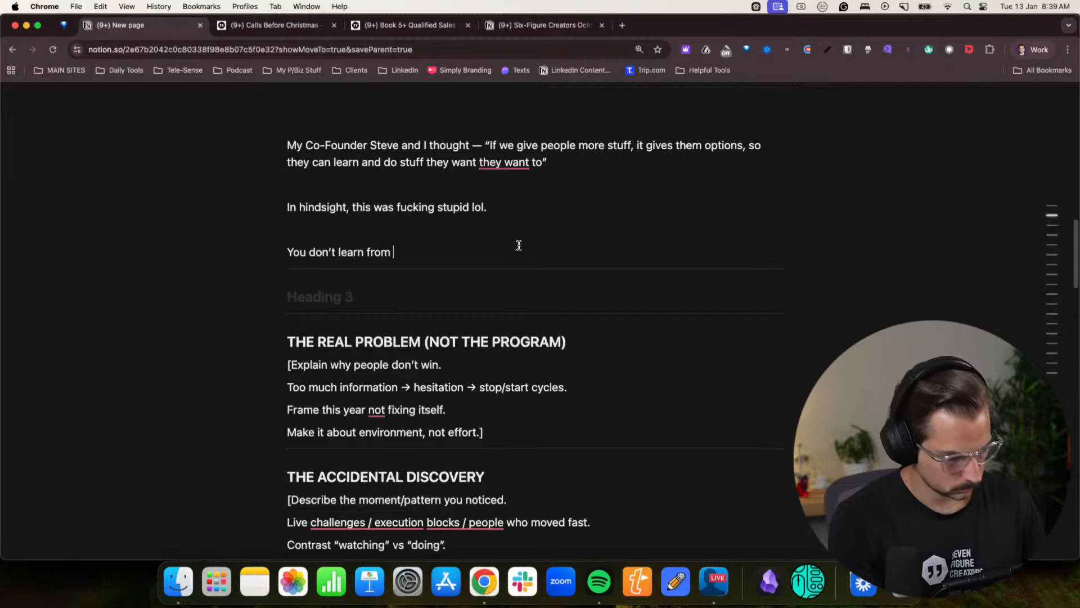
text(confuming,)
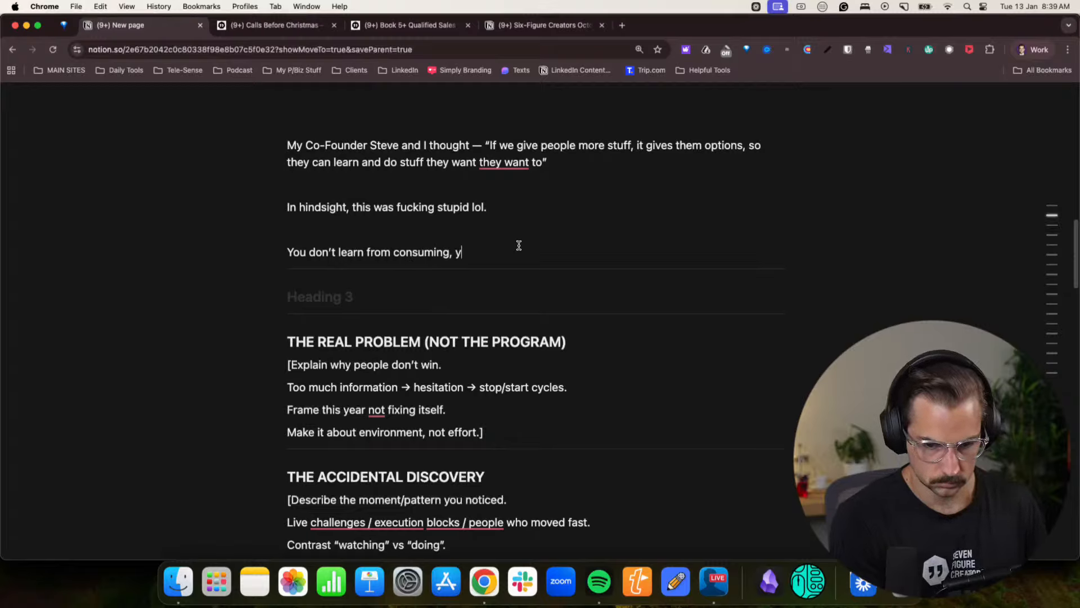
text( you learn from do)
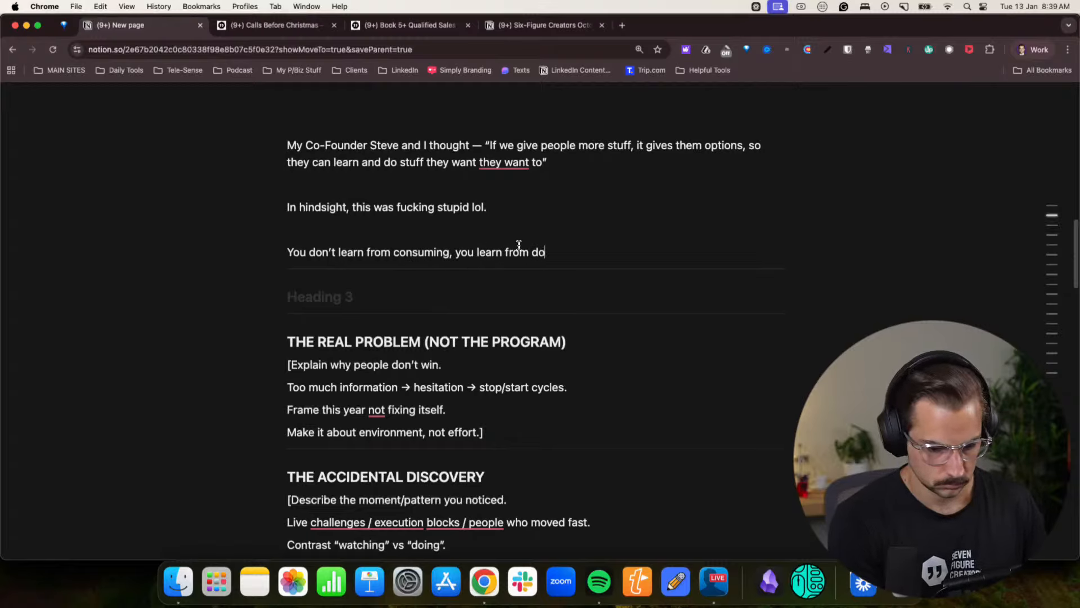
text(ing stuff.)
- Add the separate line "We accidentally caused procrastination with 100’s of founders." below the line about learning from doing stuff
key(Return)
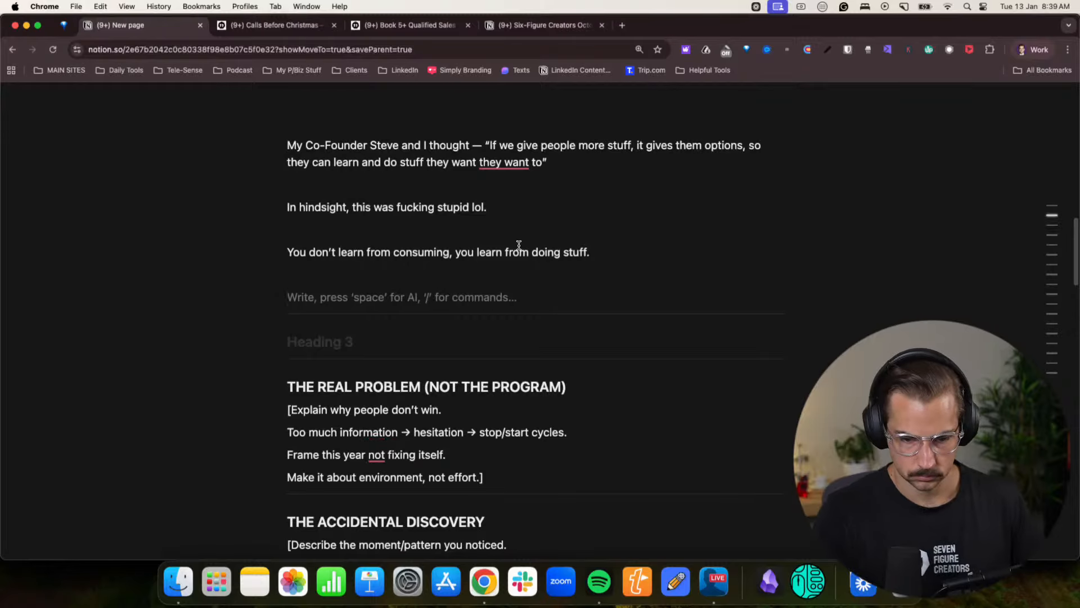
scroll(335, 362, down, 2)
scroll(568, 340, up, 10)
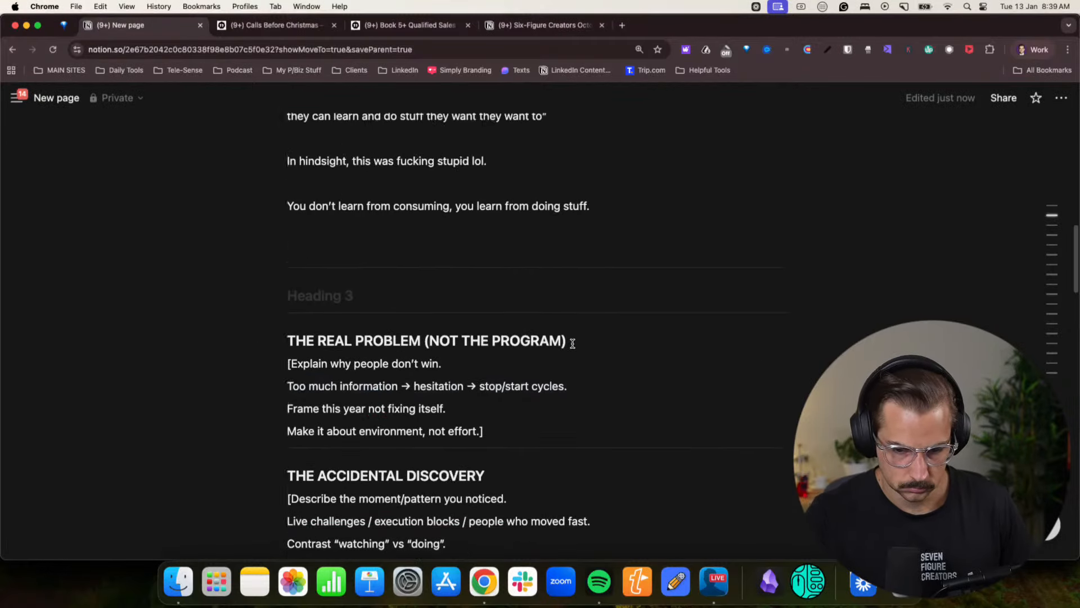
scroll(563, 347, down, 8)
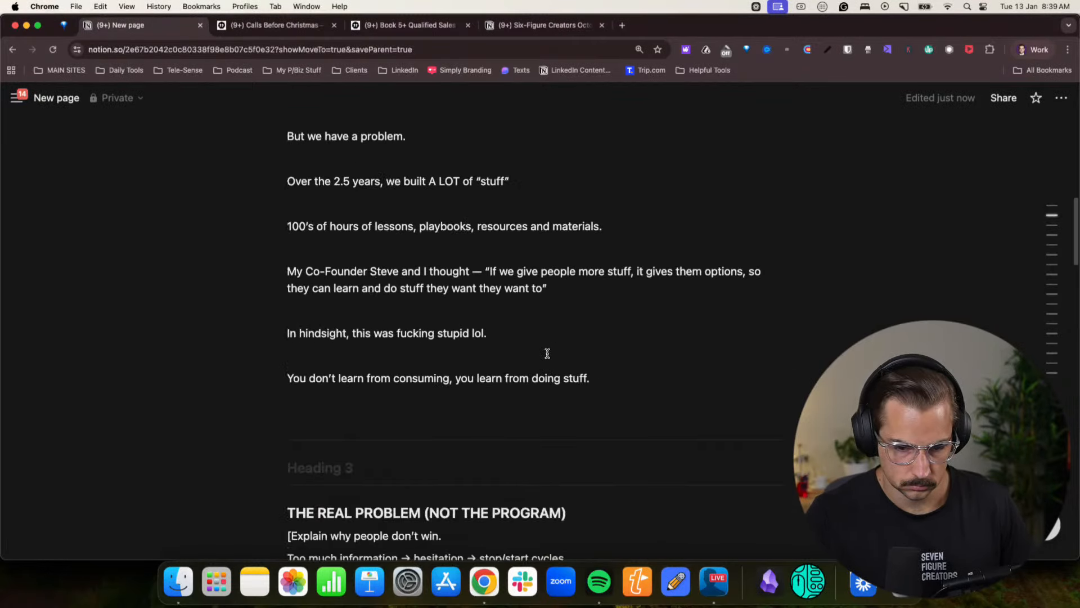
key(Return)
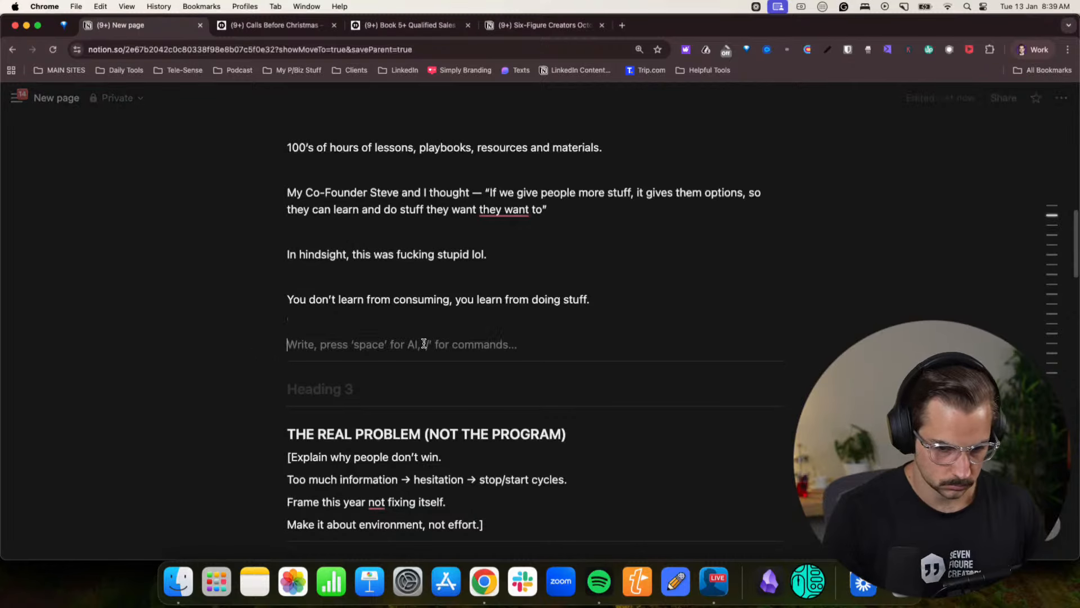
text(We accidentally caused pr)
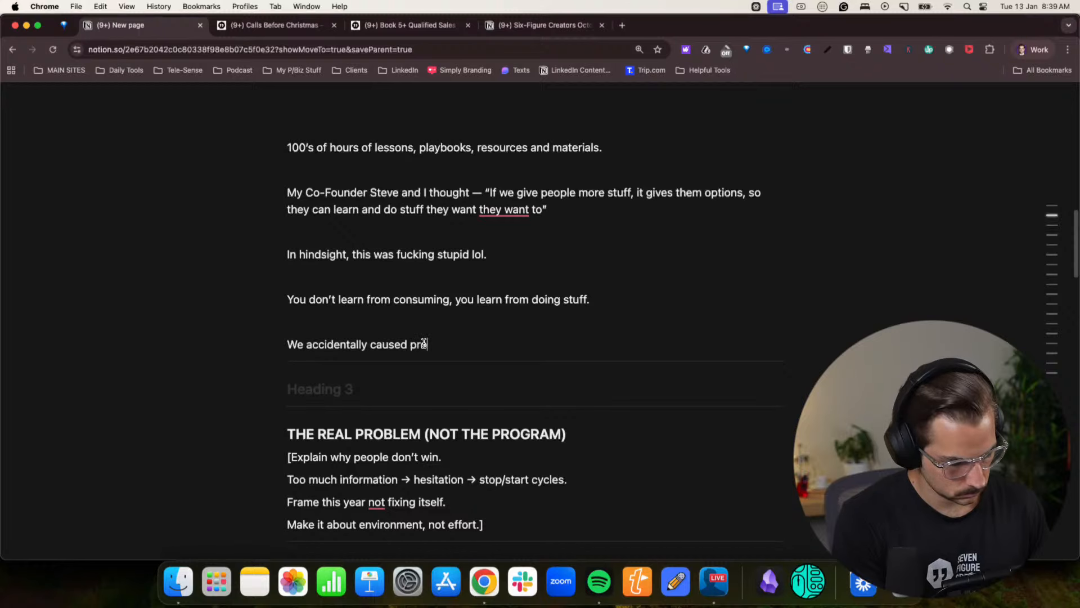
text(ocrastina)
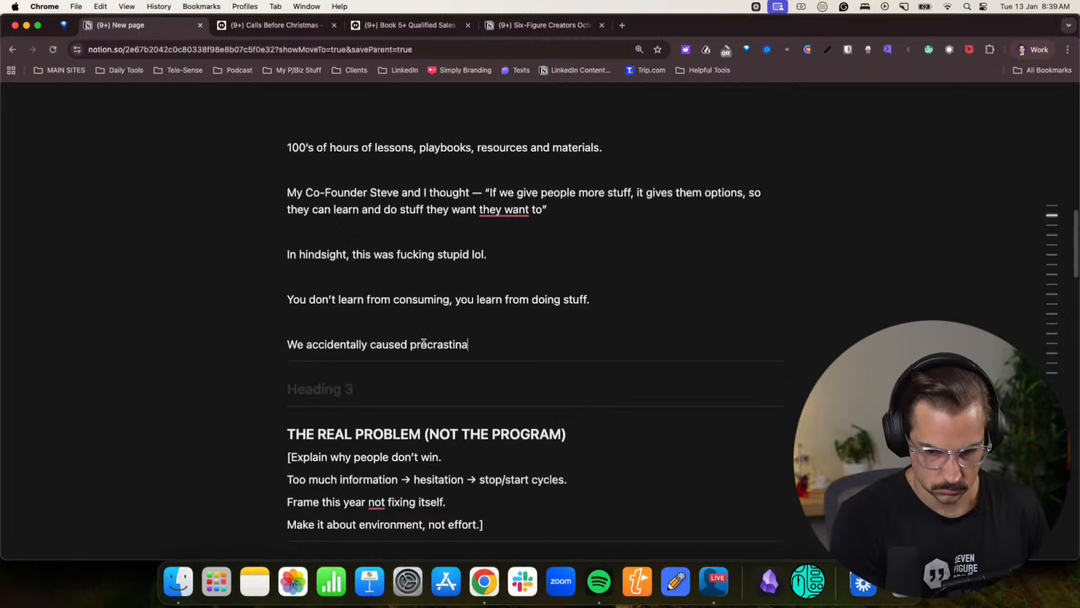
text(ition with )
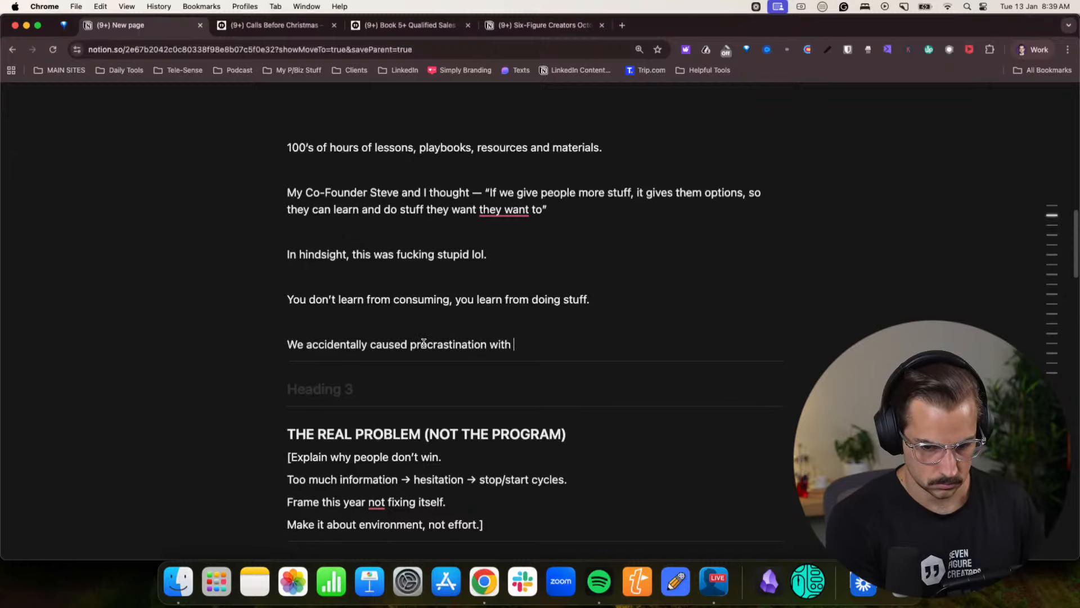
text(100's of )
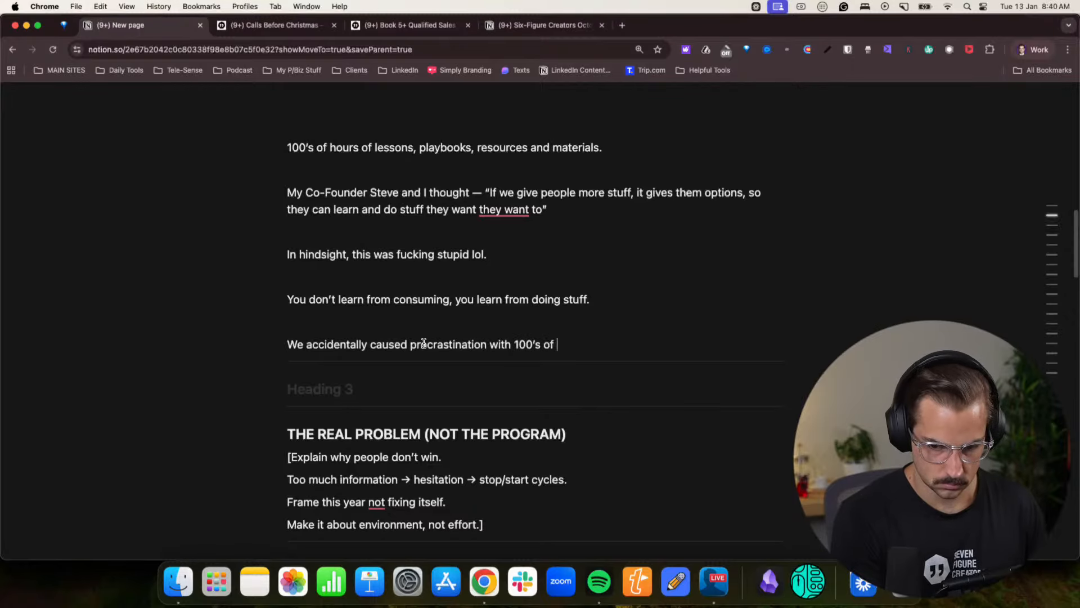
text(founders.)
- Add a new spaced line below the procrastination line reading "Until eventually, we accidentally solved it"
key(Return)
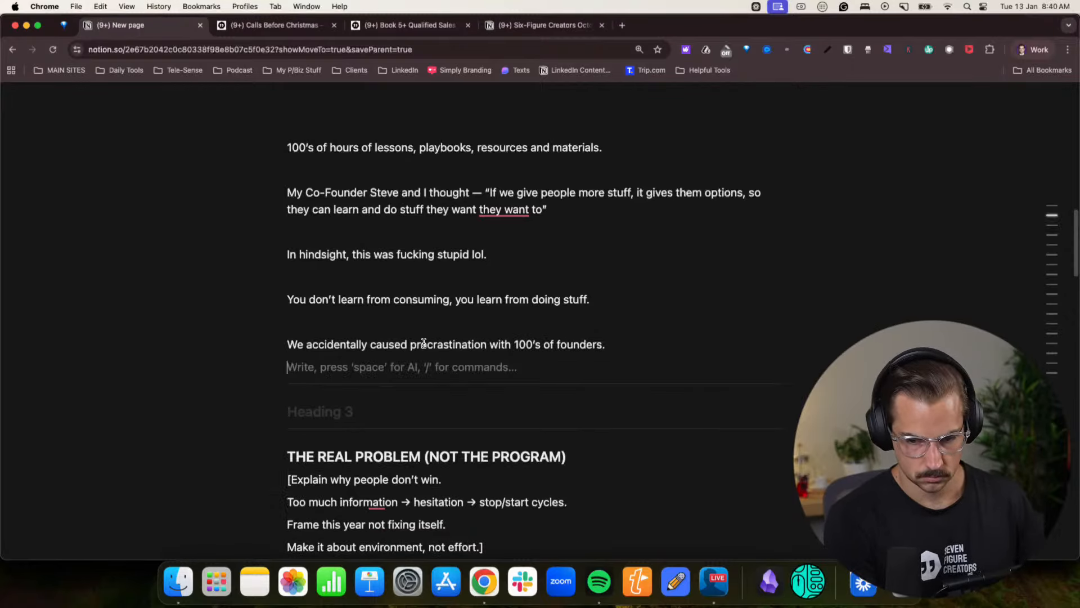
scroll(393, 337, down, 2)
click(350, 280)
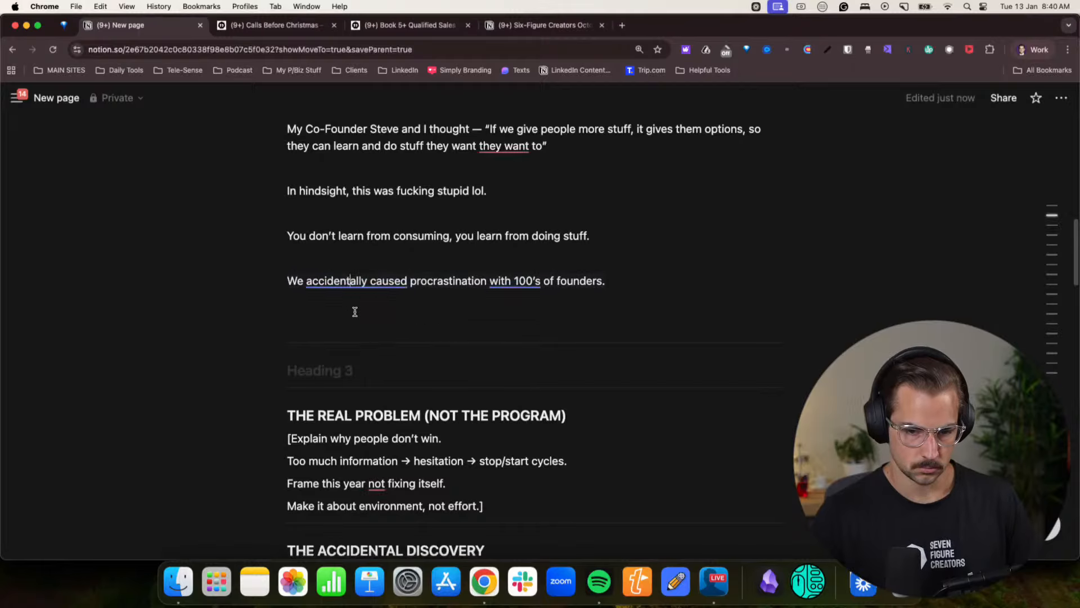
click(355, 312)
click(352, 319)
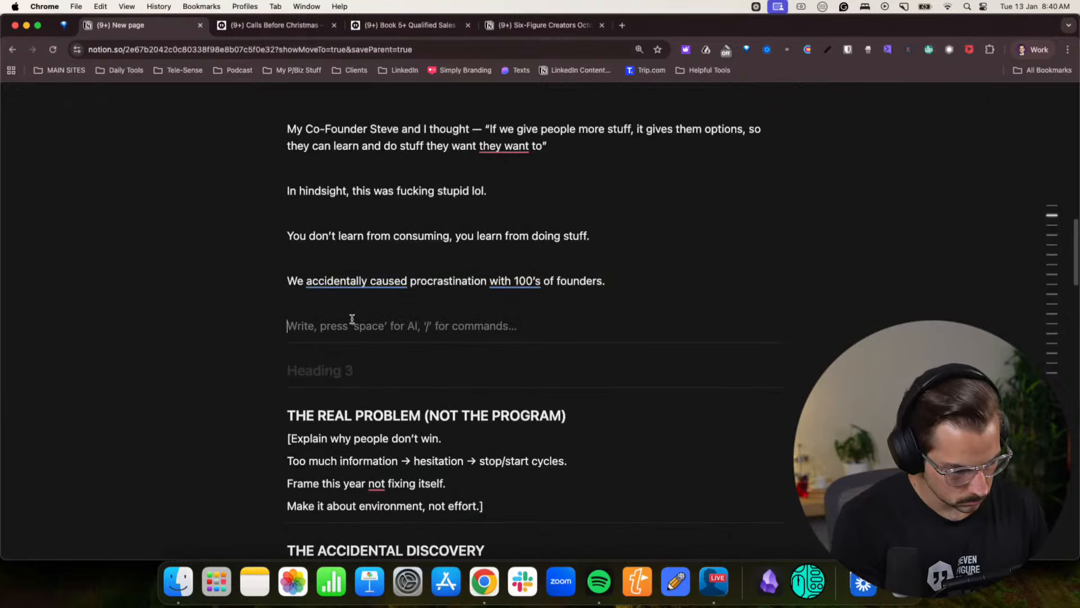
text(Until eventua)
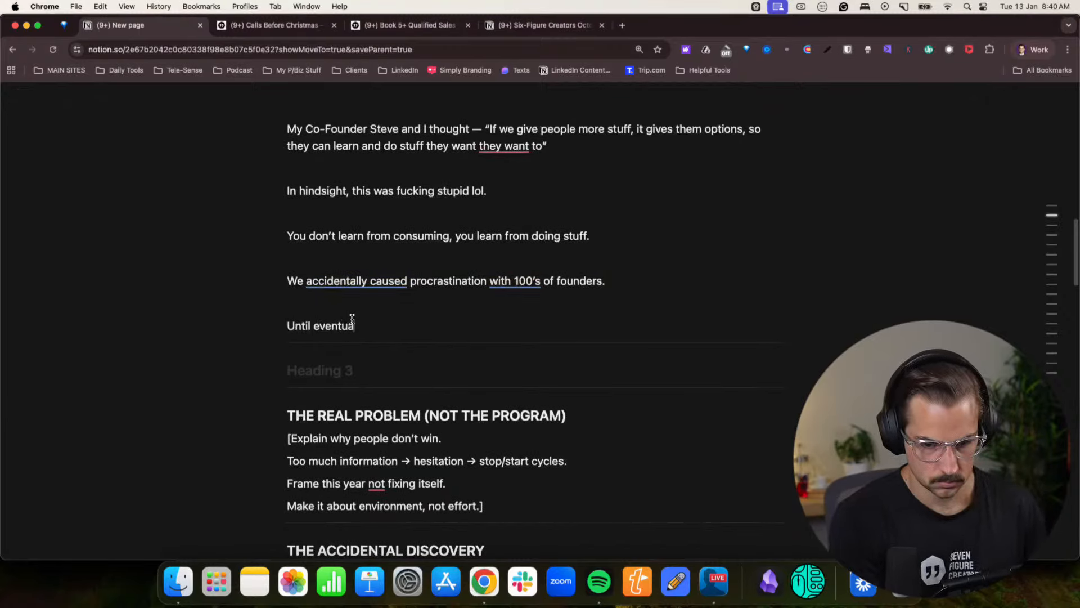
text(lly, )
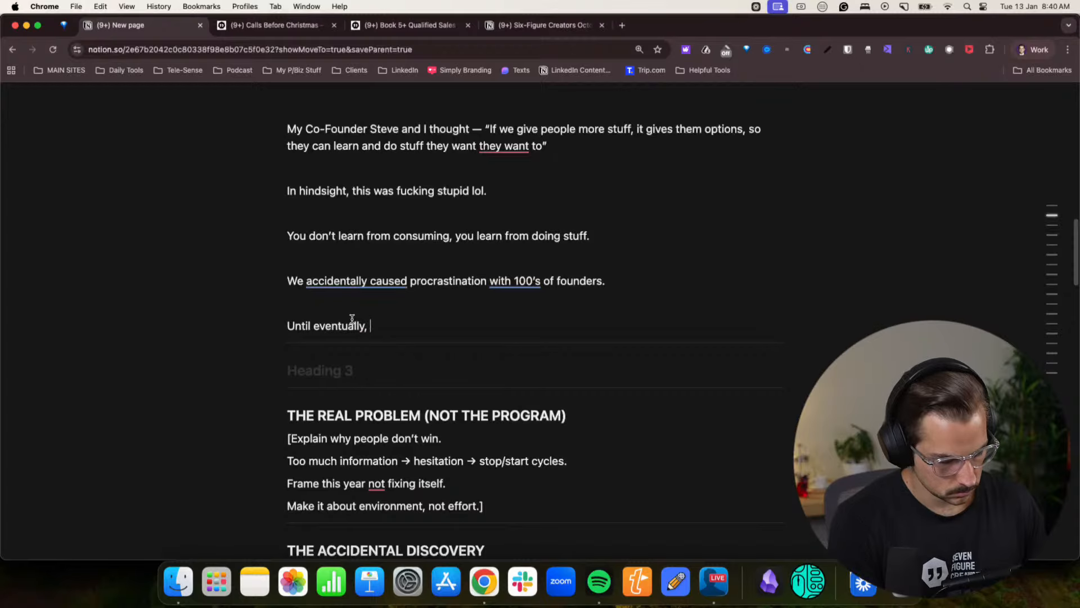
text(we accidentally sol;)
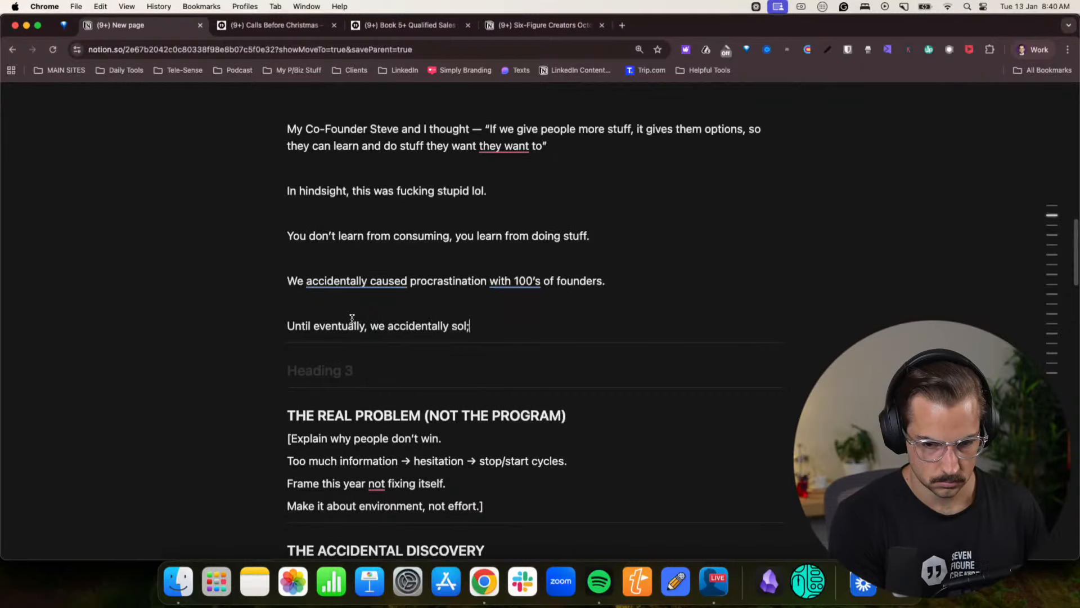
text(ved it)
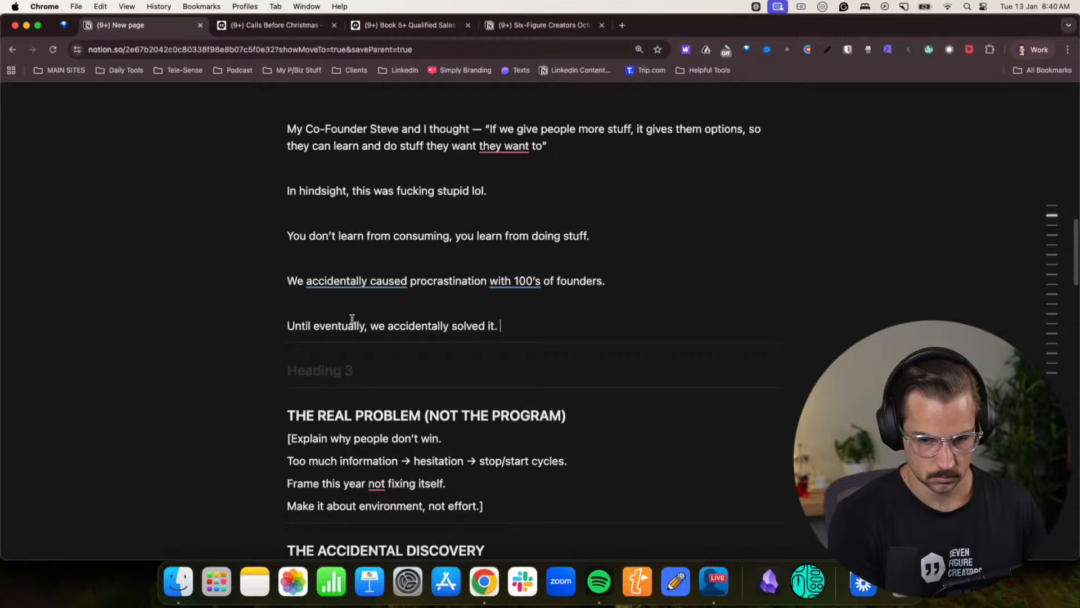
text(. And I didn't real)
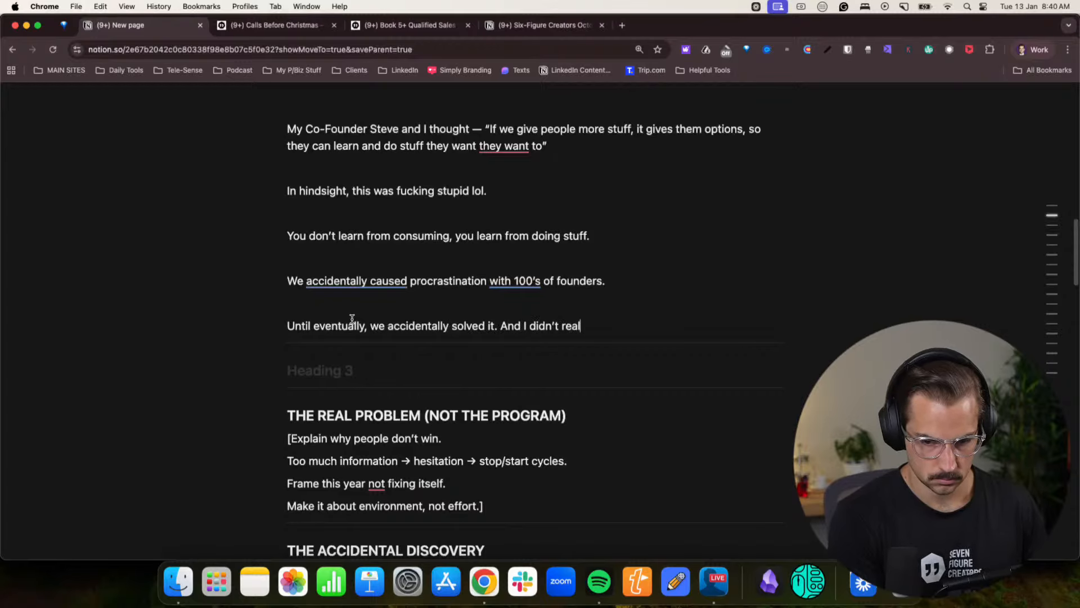
text(ise until)
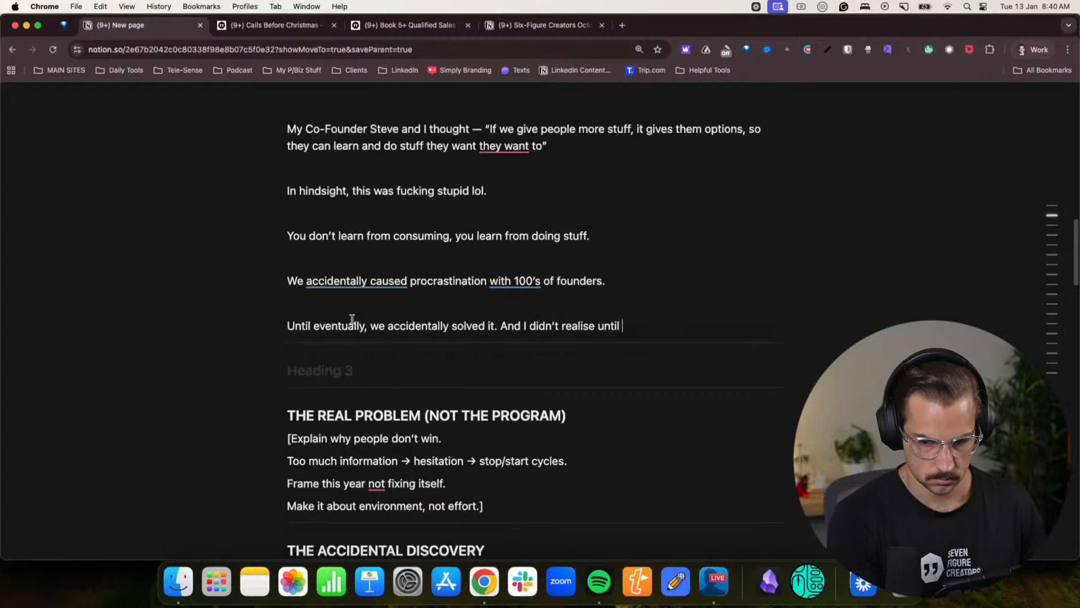
text( I t)
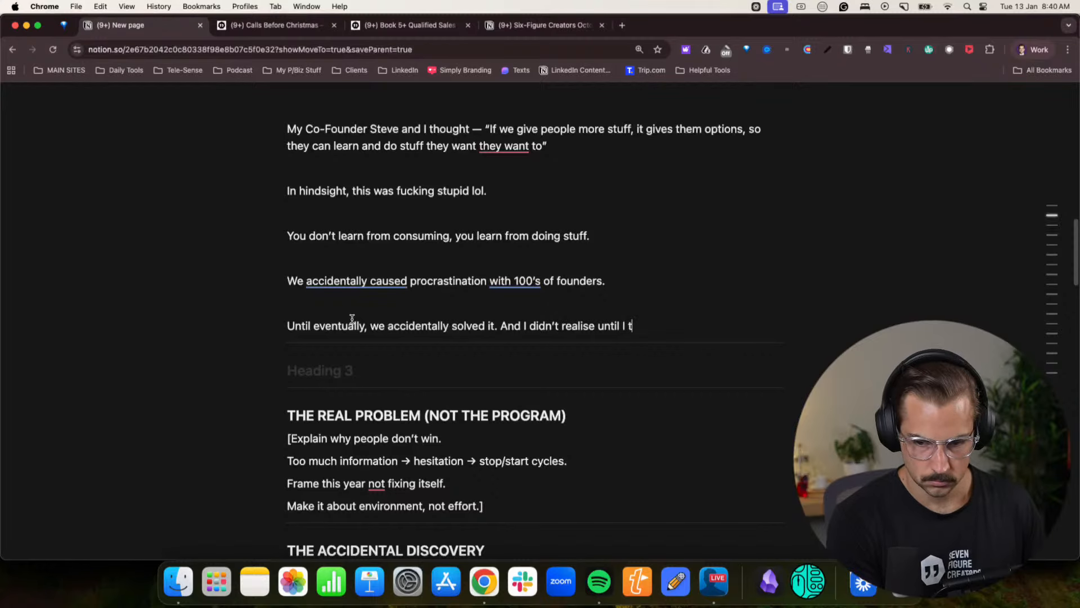
text(ook 3 weeks o)
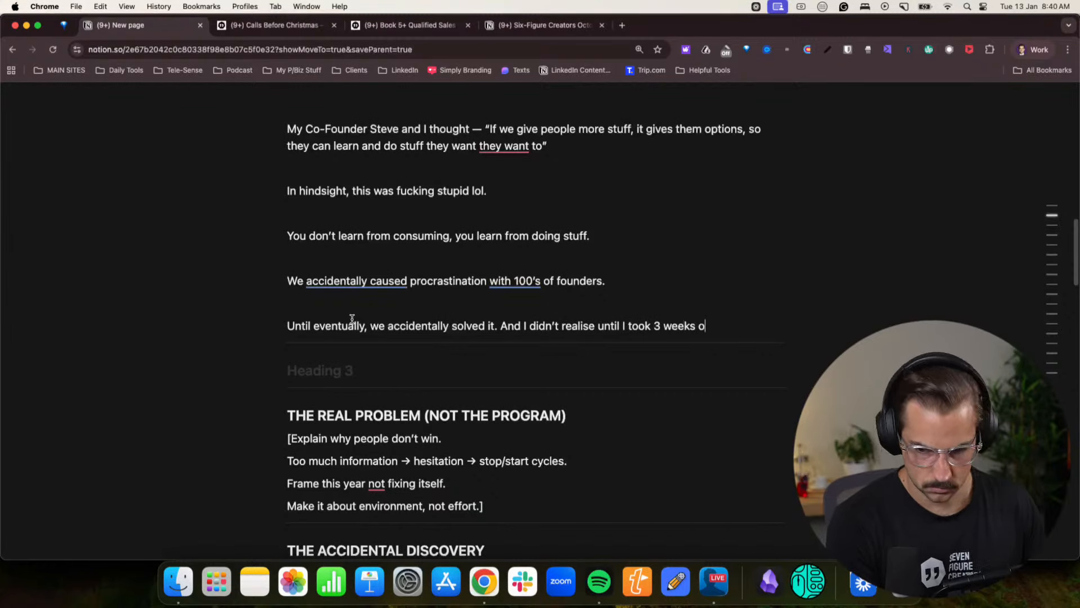
text(ff to tr)
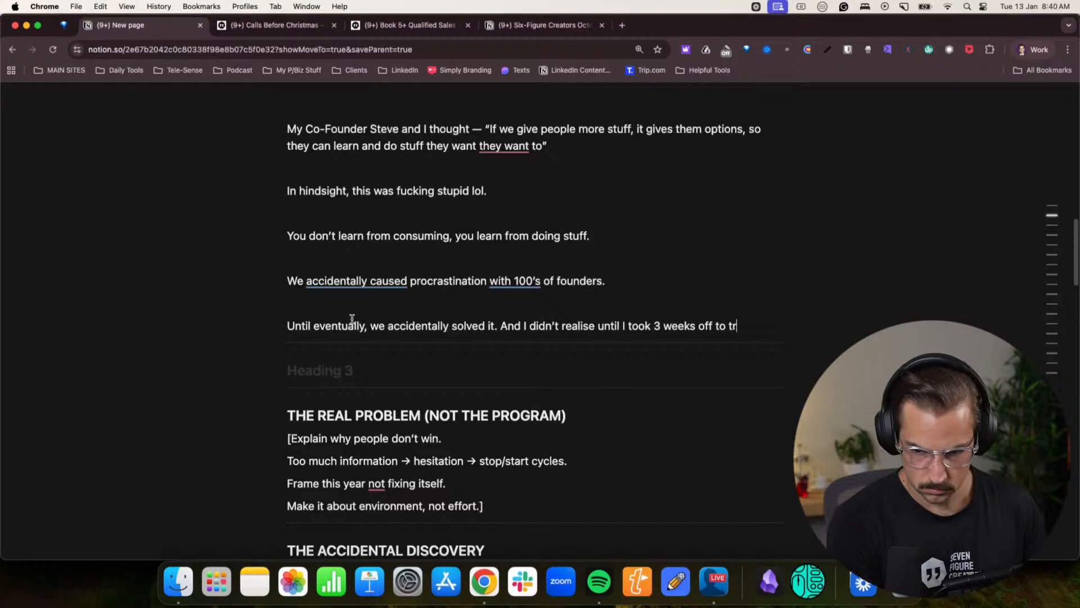
text(avel Italy )
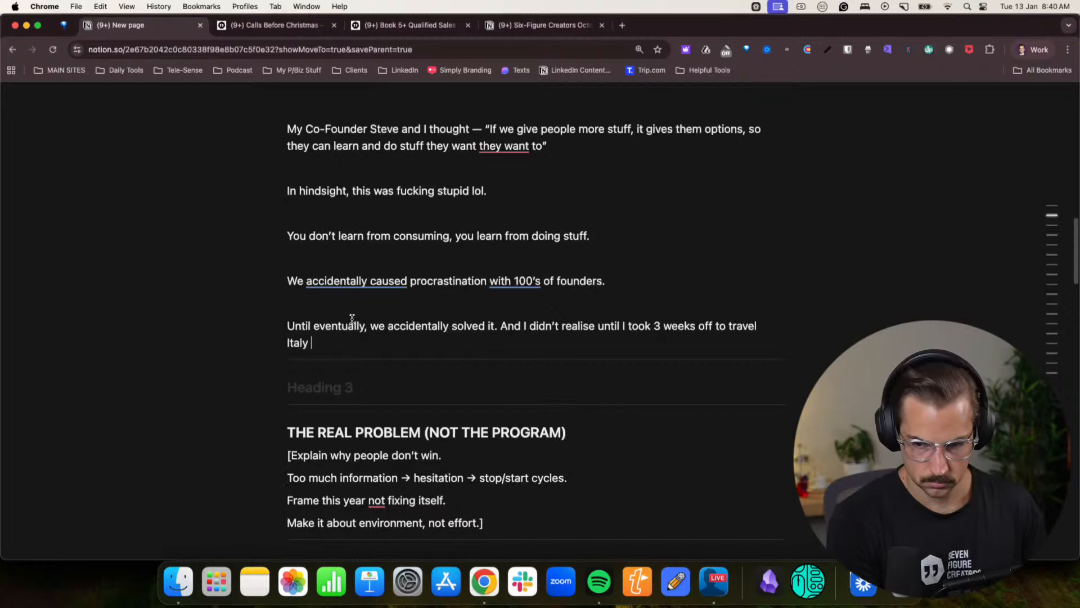
text(with my wifde)
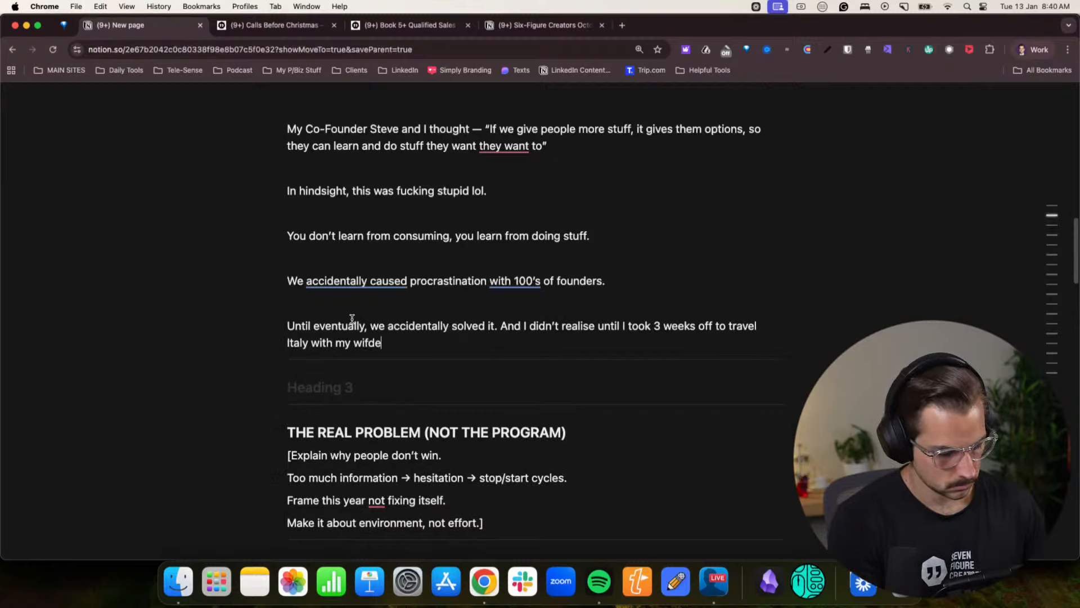
- Complete the travel sentence with "Italy with my wife, where I could finally Zoom out."
key(BackSpace)
key(BackSpace)
key(BackSpace)
text(e, where I co)
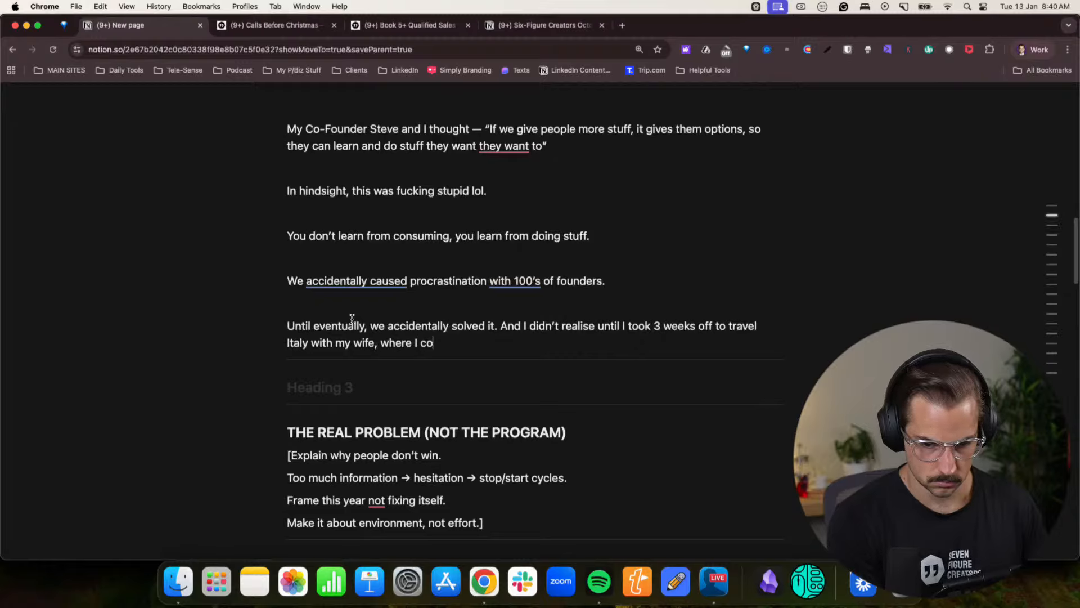
text(uld finally Zoom out.)
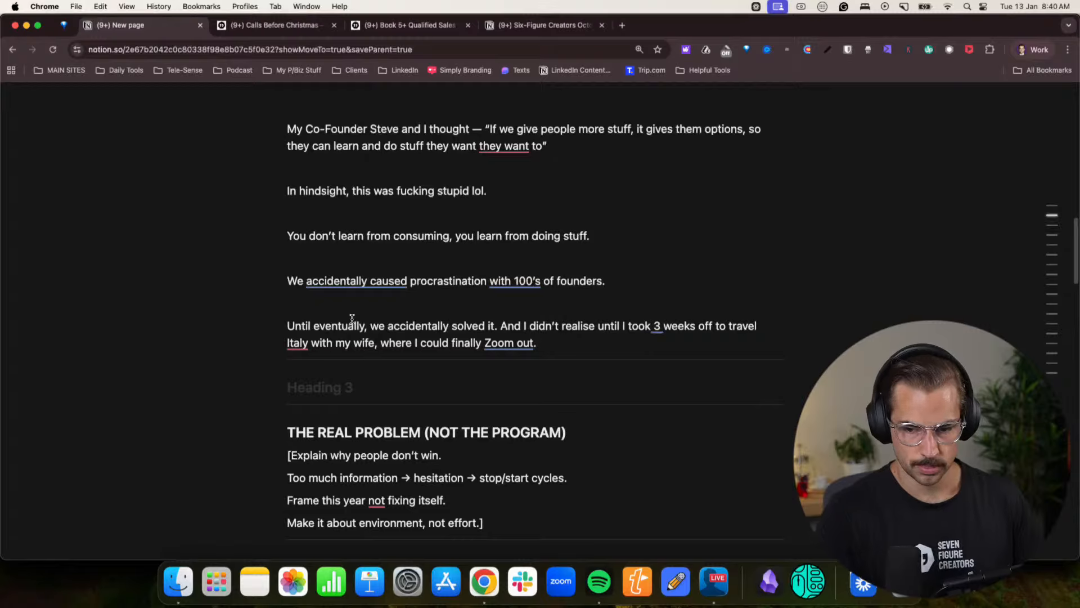
- Try adding ", and eat too much" after "Italy" in the travel sentence
mouse_move(322, 343)
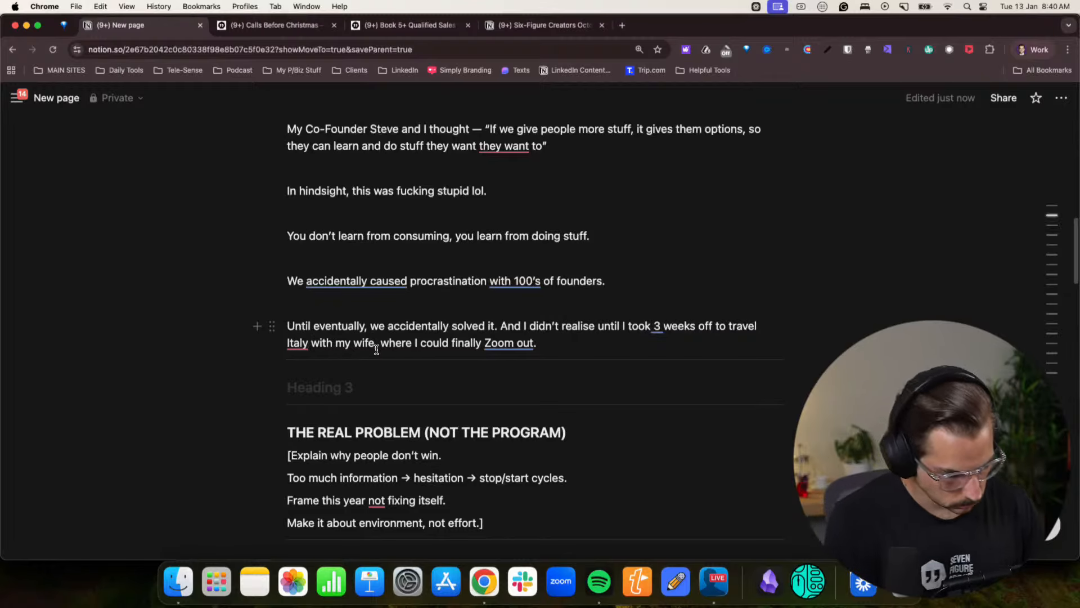
text(, anmd)
key(BackSpace)
key(BackSpace)
text(d eat too)
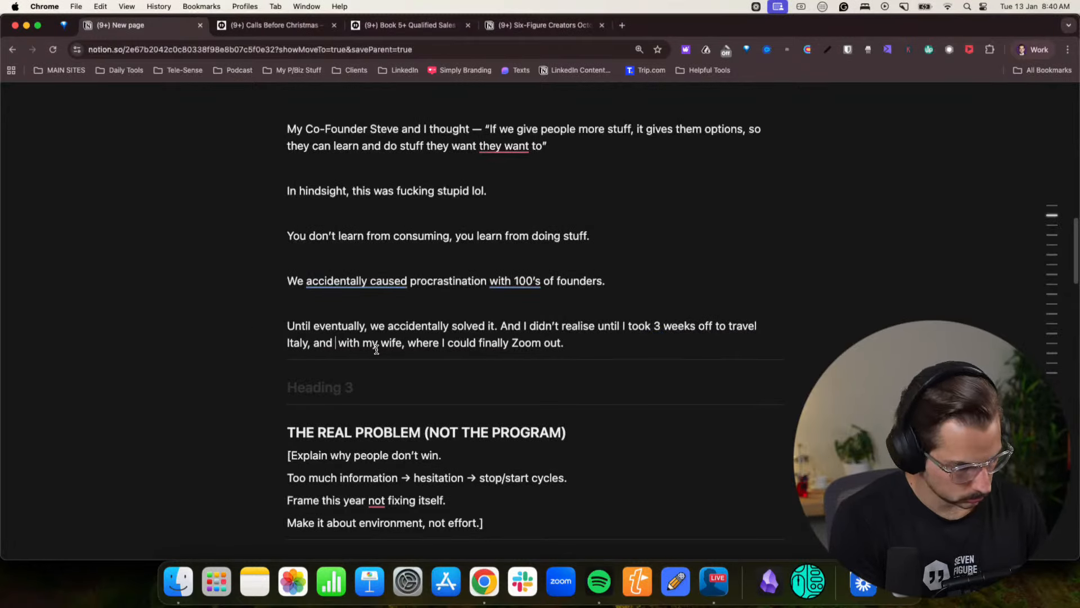
text( much pa)
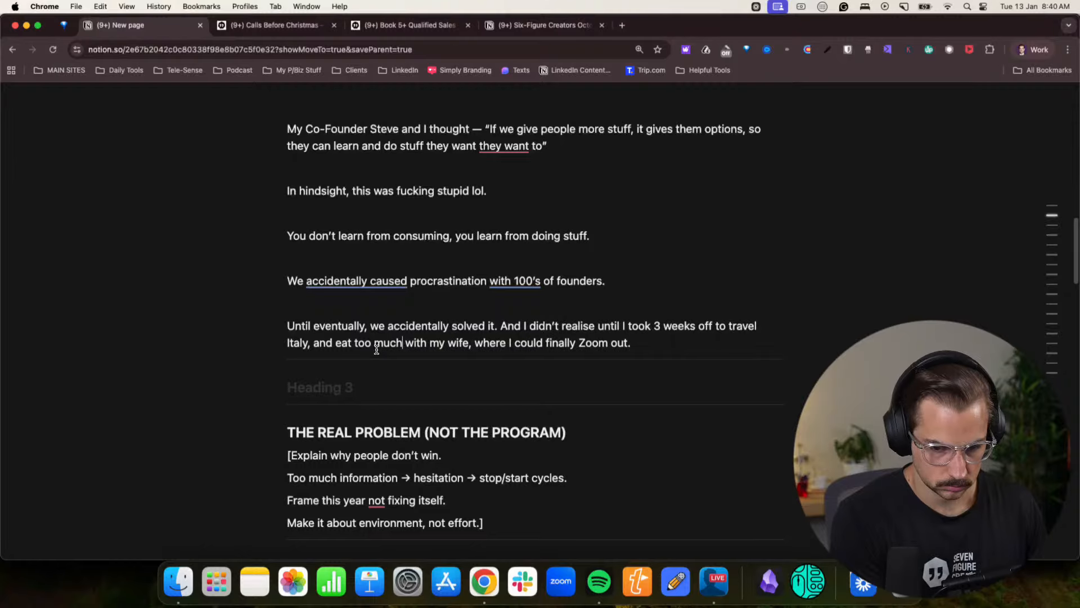
text(ta)
key(BackSpace)
key(BackSpace)
key(BackSpace)
key(BackSpace)
key(BackSpace)
key(BackSpace)
key(BackSpace)
key(BackSpace)
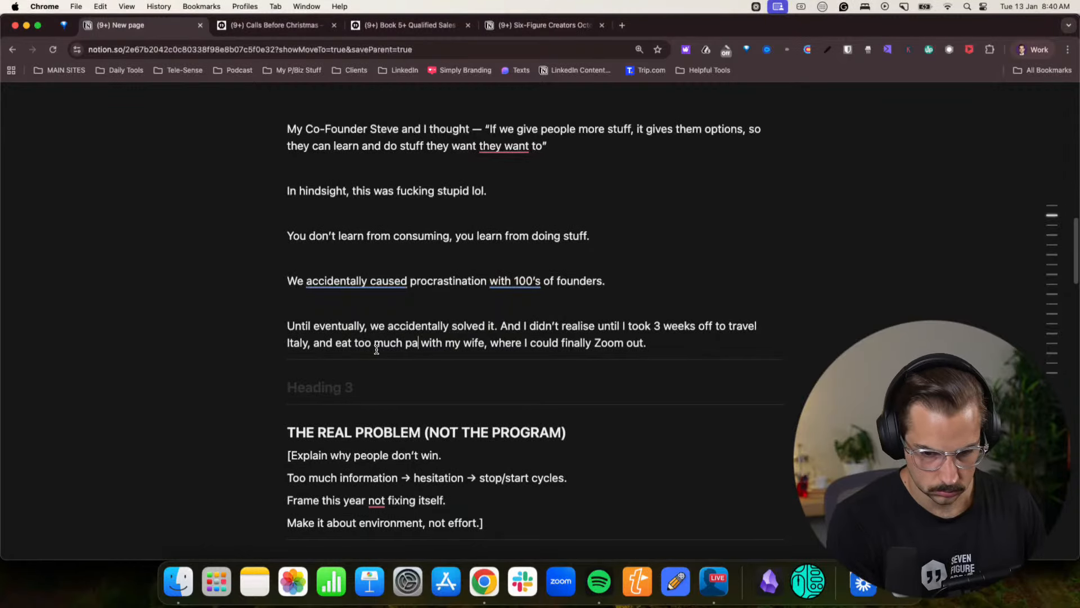
key(BackSpace)
key(BackSpace)
key(BackSpace)
key(BackSpace)
key(BackSpace)
key(BackSpace)
key(BackSpace)
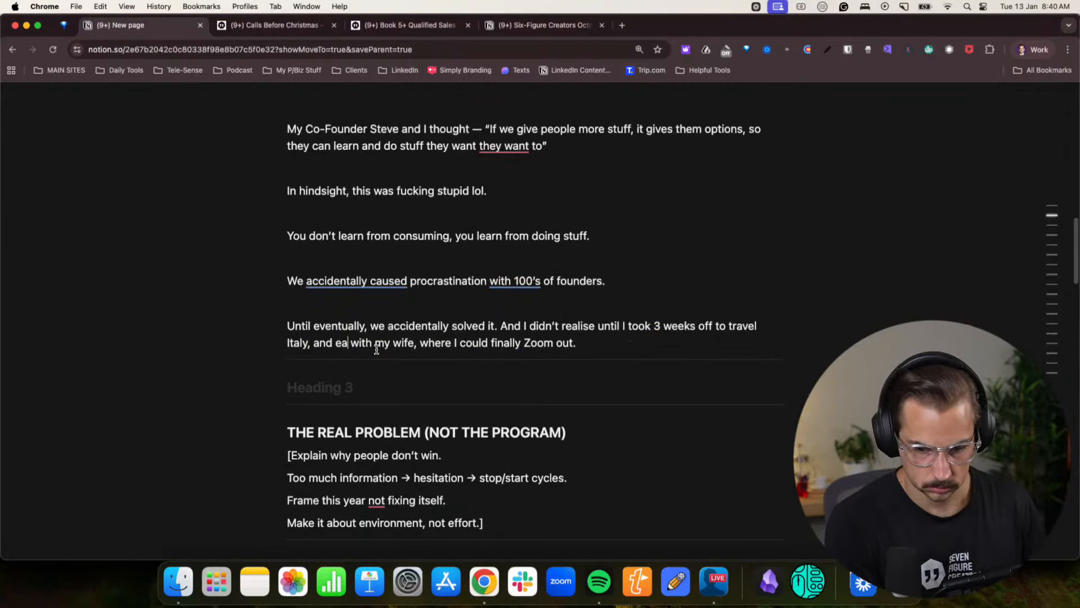
- Move the travel sentence onto its own spaced line and remove its leading "And" so it starts with "I didn’t realise"
click(501, 326)
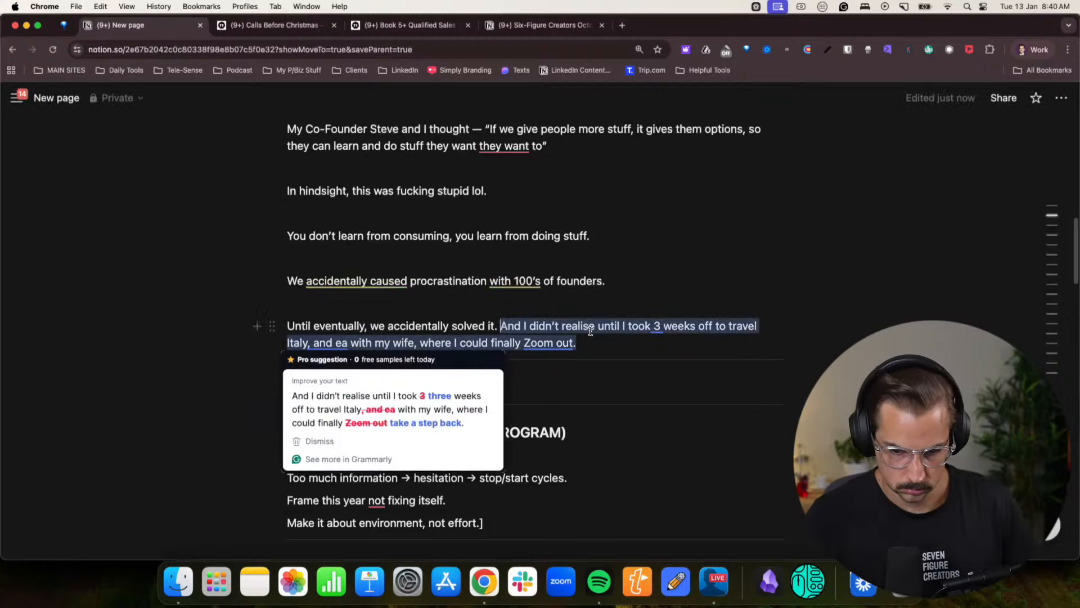
key(Return)
key(Return)
click(527, 332)
scroll(527, 332, down, 3)
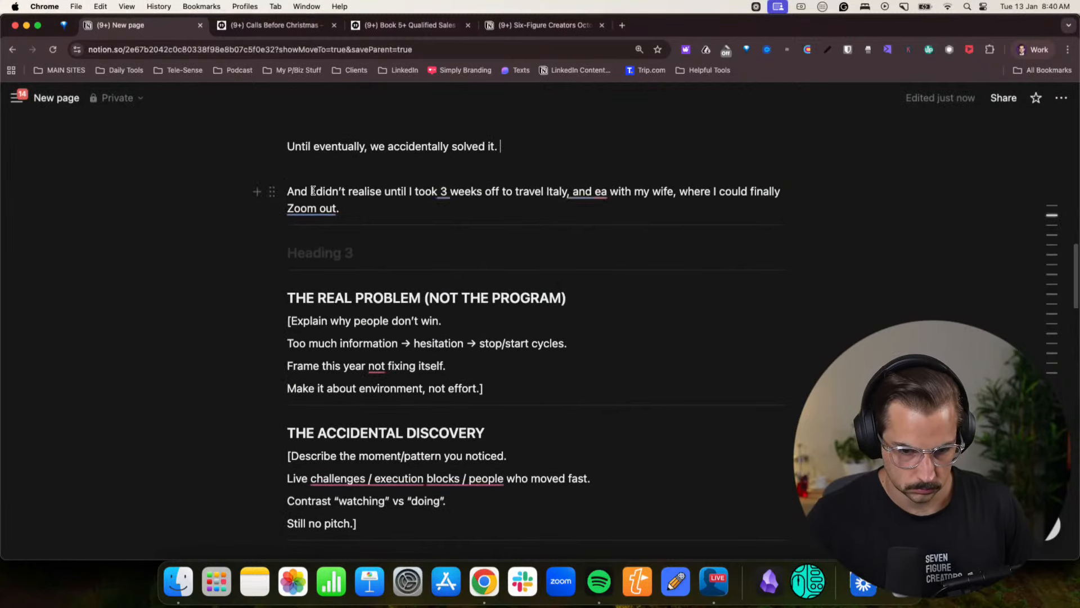
drag(311, 191, 296, 194)
key(BackSpace)
key(BackSpace)
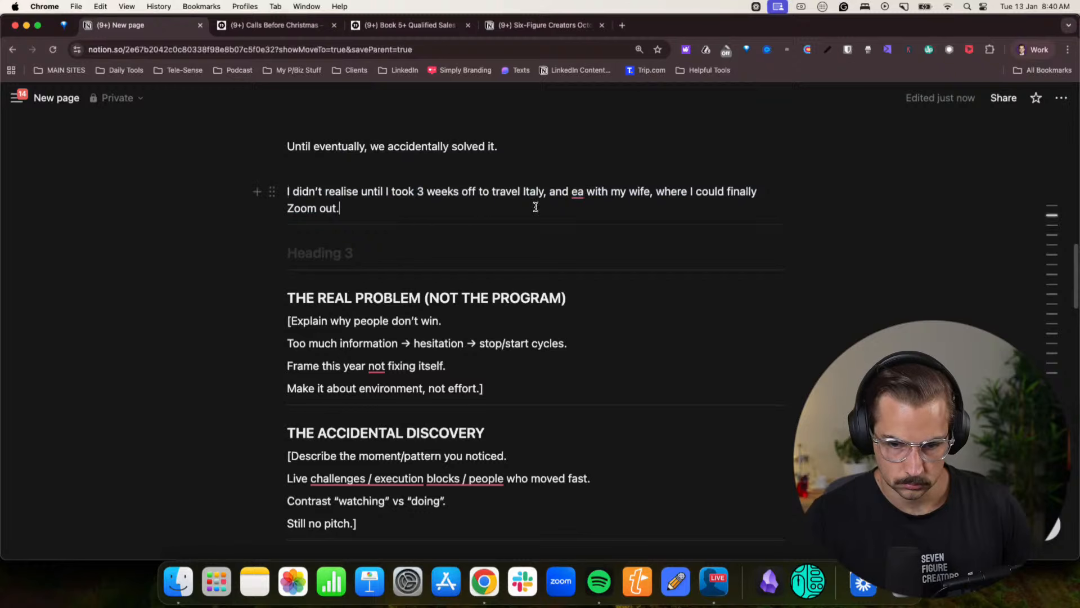
- Replace the "and ea with my wife," part of the travel sentence with "got fat from too much pasta, but"
mouse_move(581, 191)
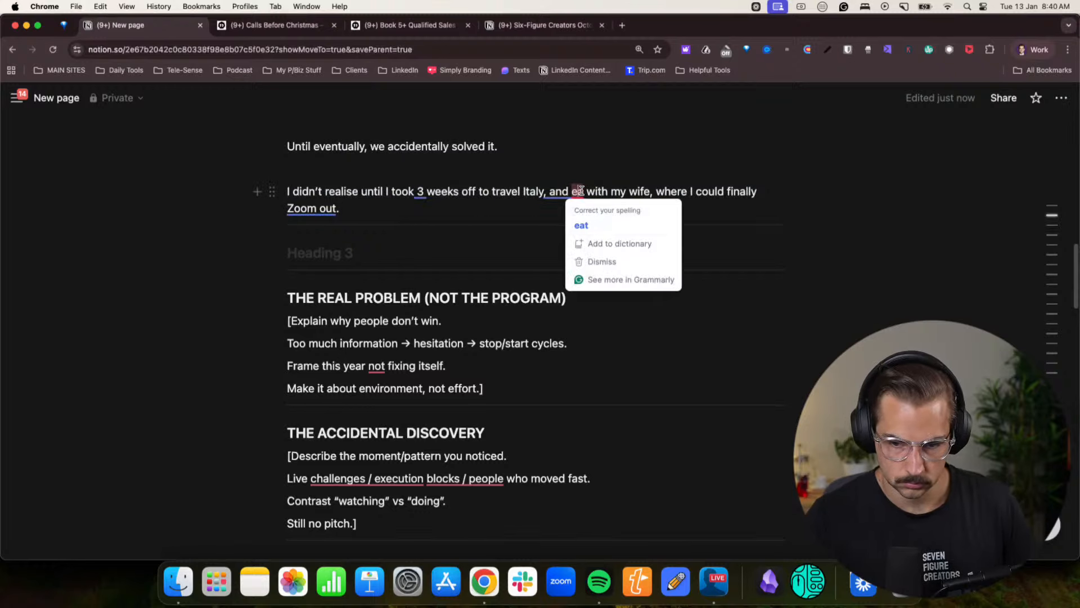
click(626, 208)
drag(549, 191, 655, 189)
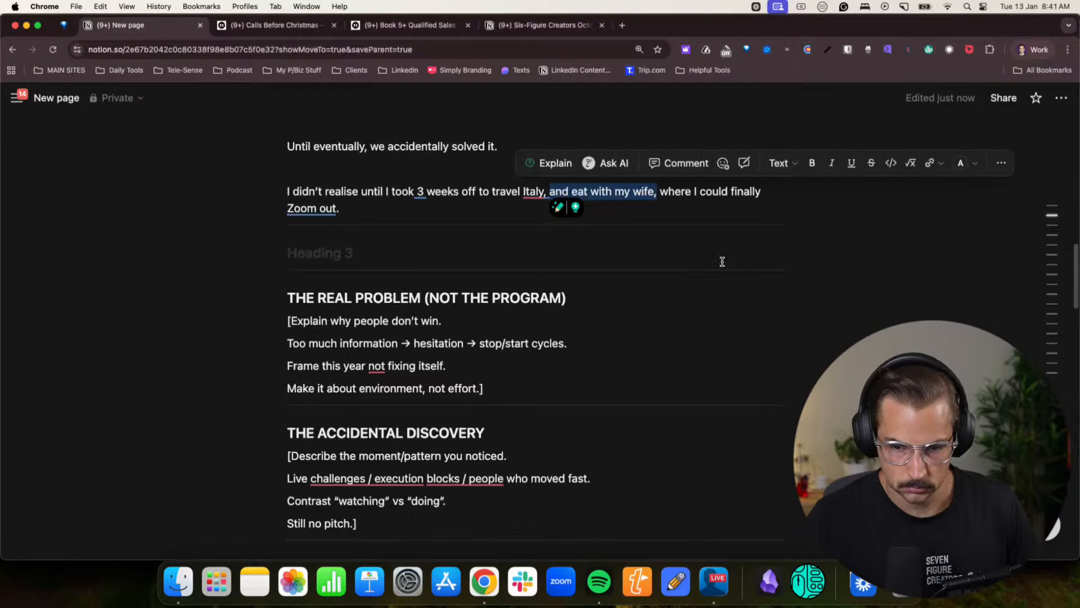
text(got )
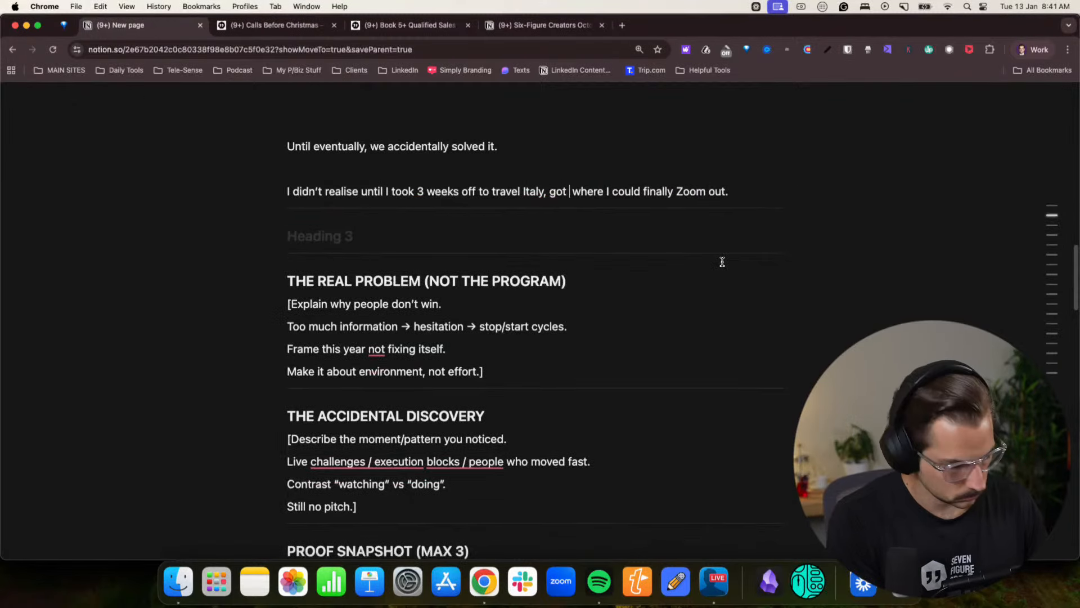
text(fat from )
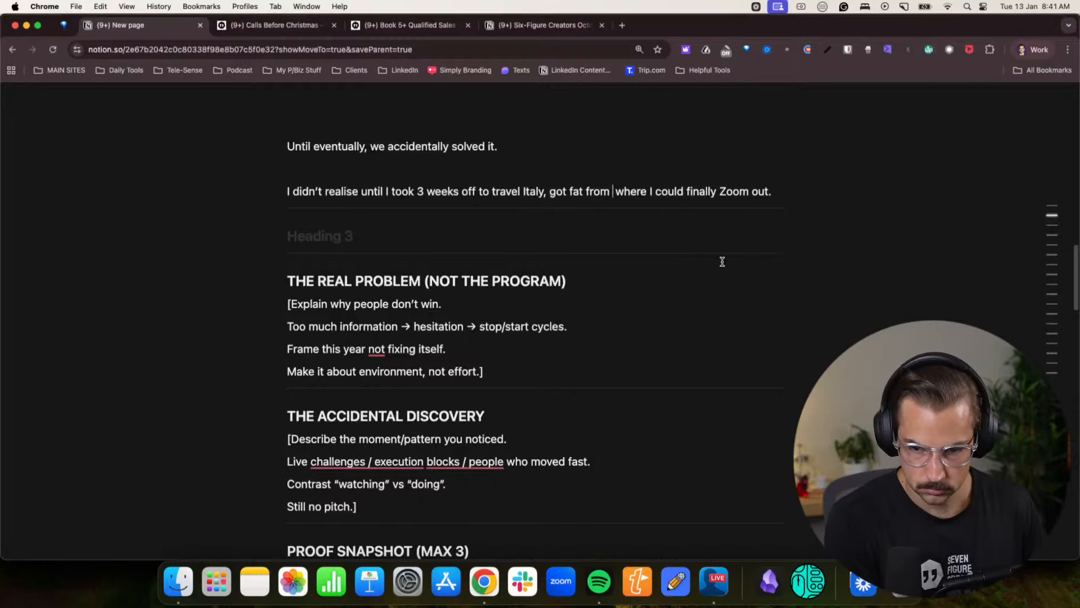
text(too much )
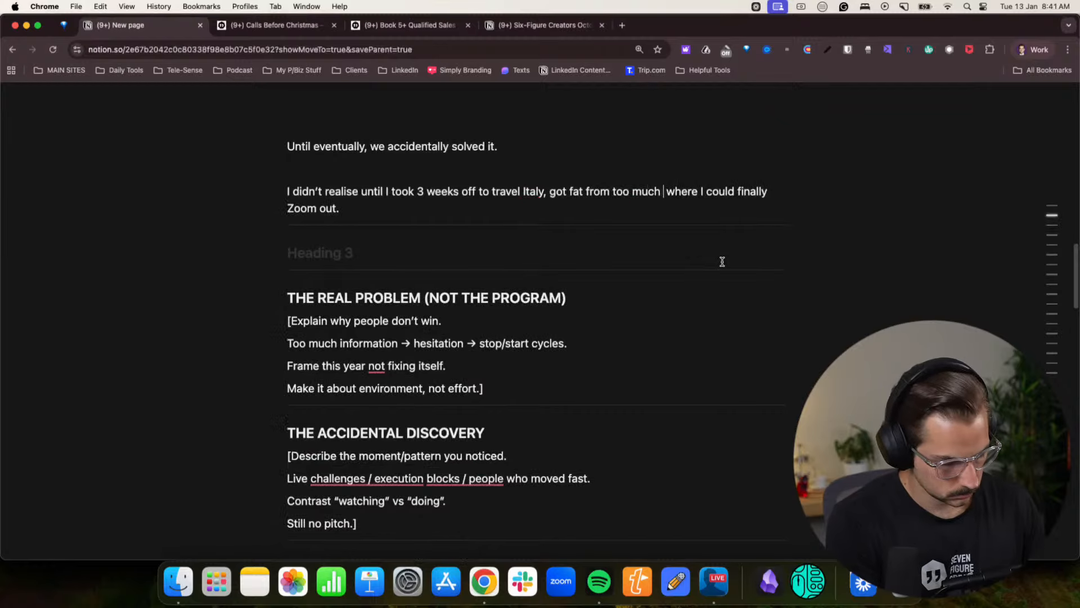
text(pasta, but)
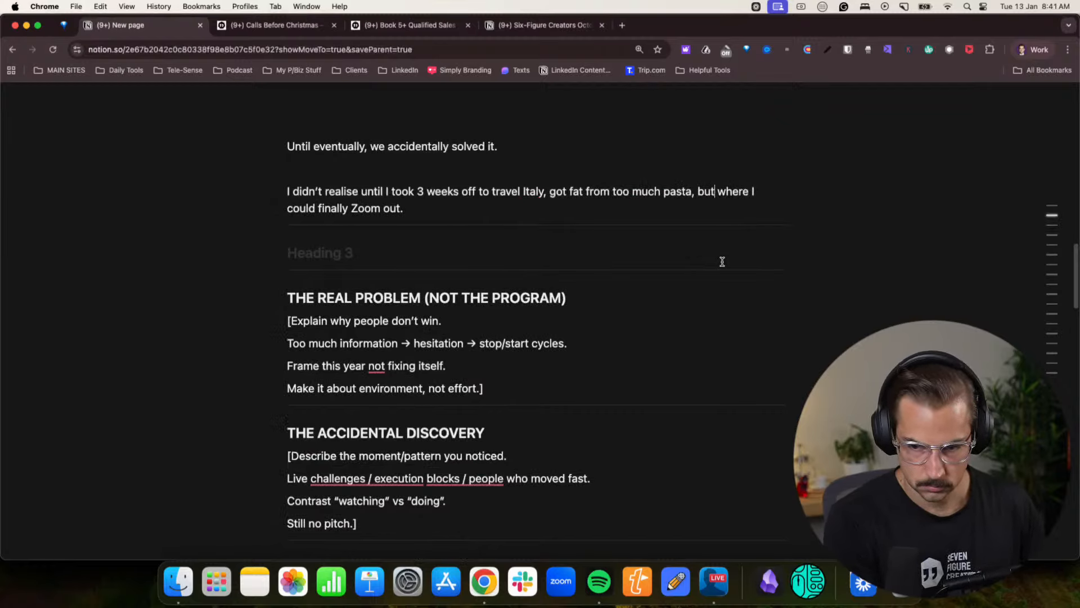
text( I could )
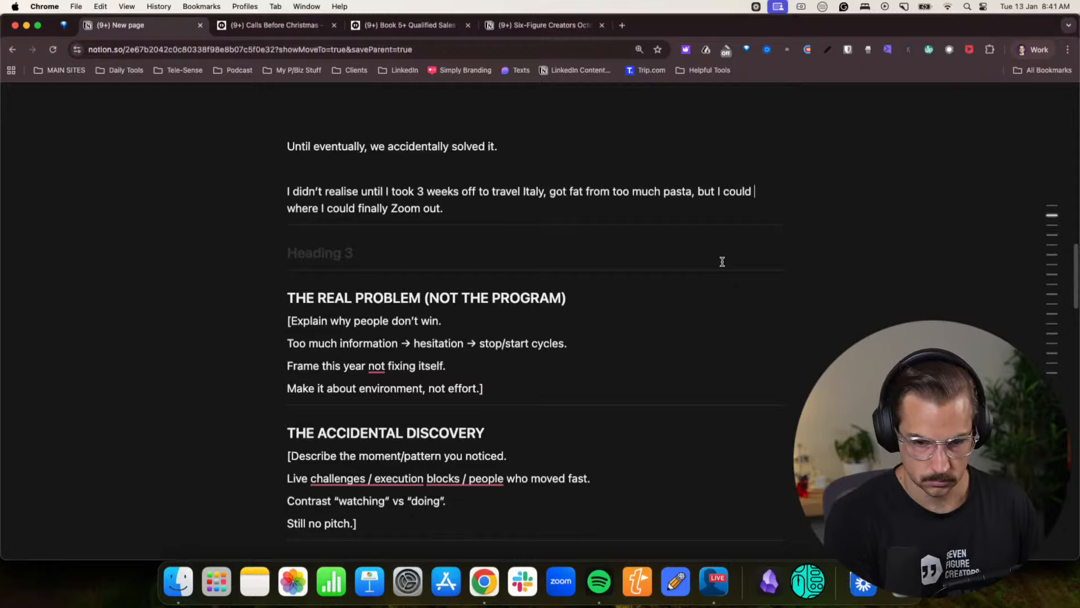
text(finally Zoom out)
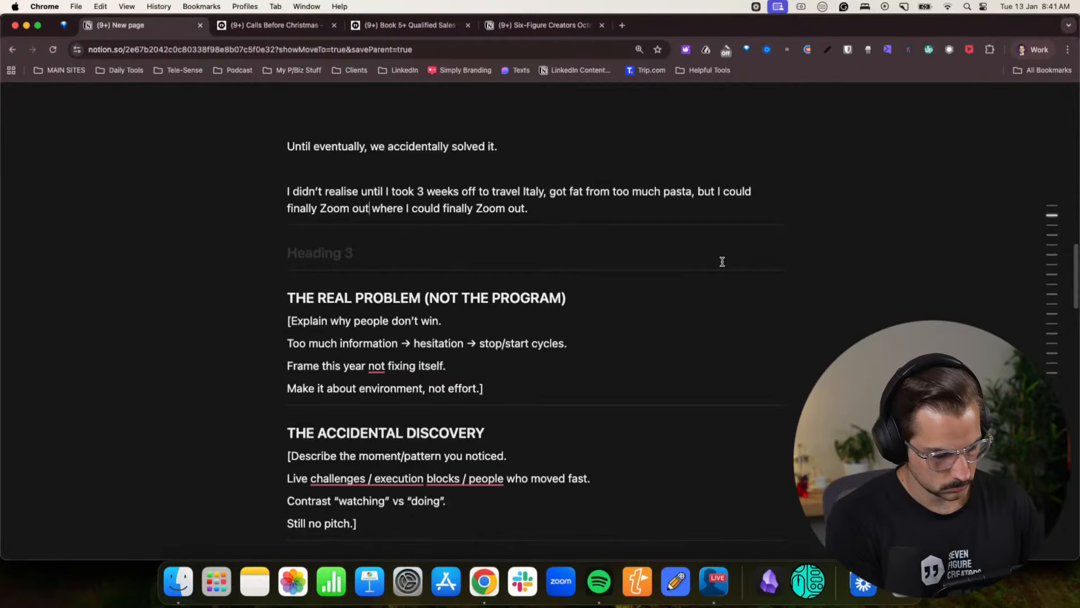
text( from the business.)
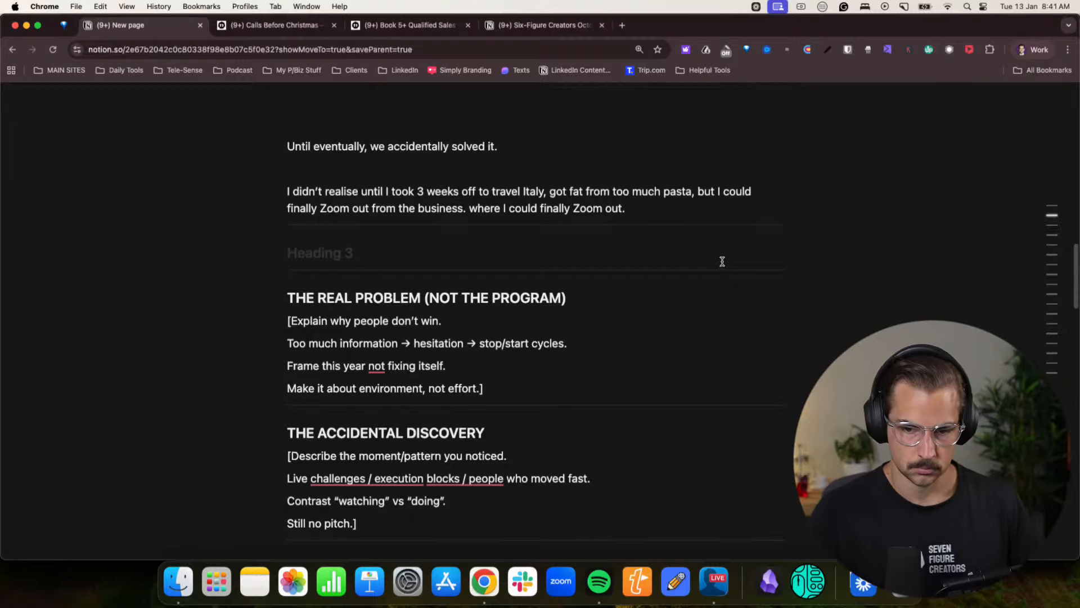
- Continue the travel sentence with "I could finally Zoom out from the business." and delete the leftover "where I could finally Zoom out."
drag(627, 210, 471, 211)
key(BackSpace)
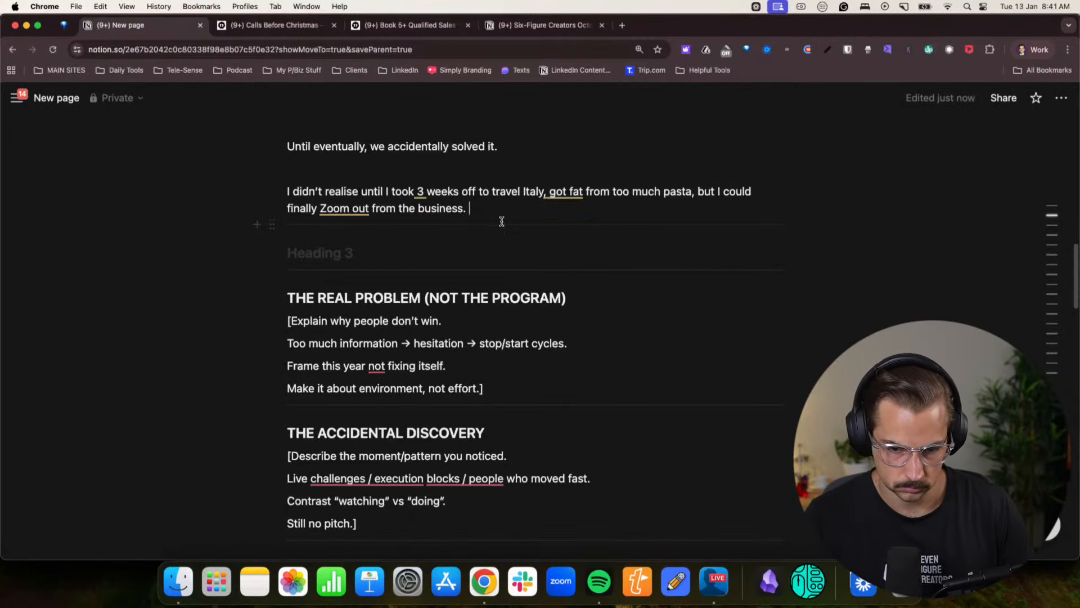
- Add a new paragraph below the travel sentence reading "I went on my usual morning walks by myself."
key(Return)
scroll(418, 233, up, 1)
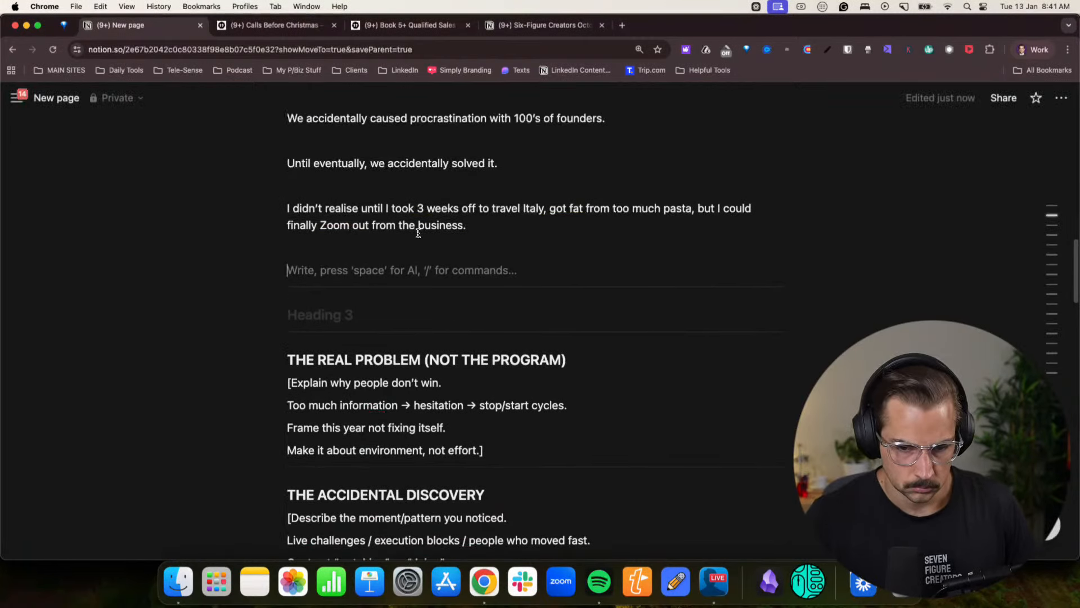
scroll(418, 233, up, 1)
scroll(622, 298, down, 1)
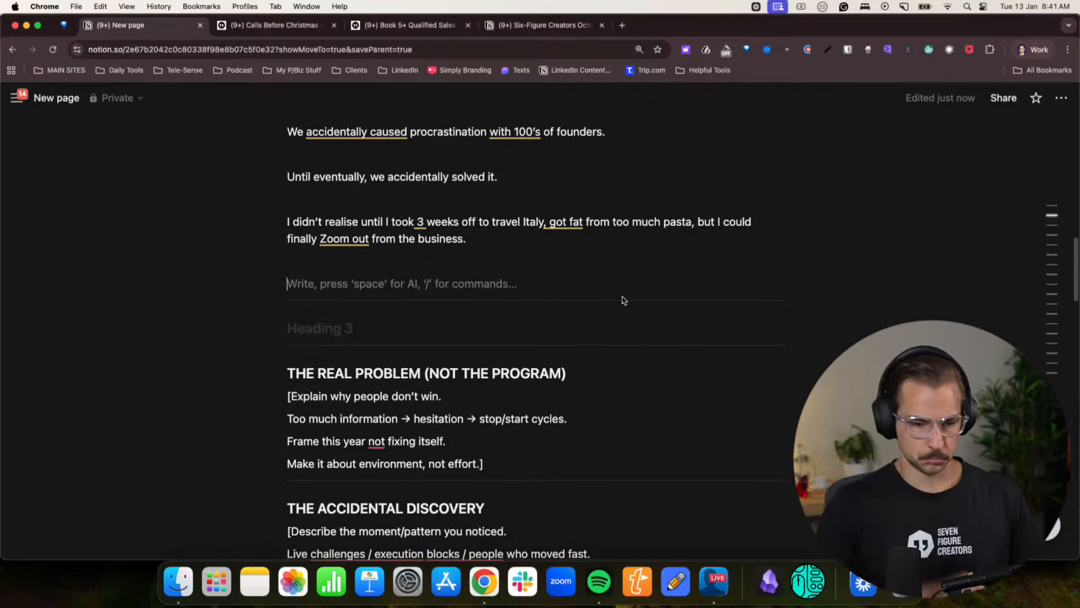
text(I )
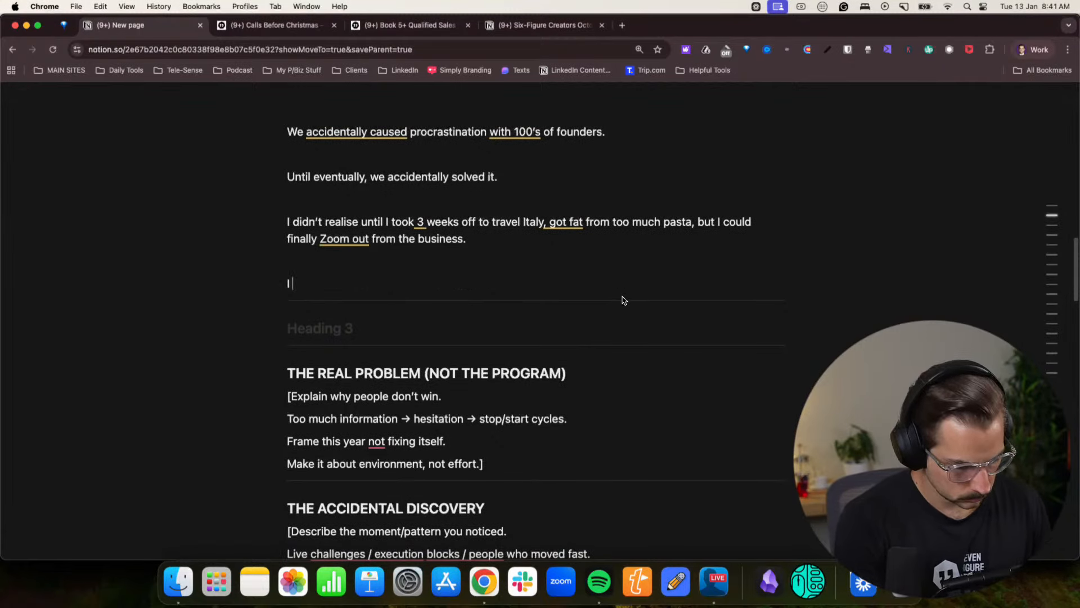
text(kep)
key(BackSpace)
key(BackSpace)
key(BackSpace)
key(BackSpace)
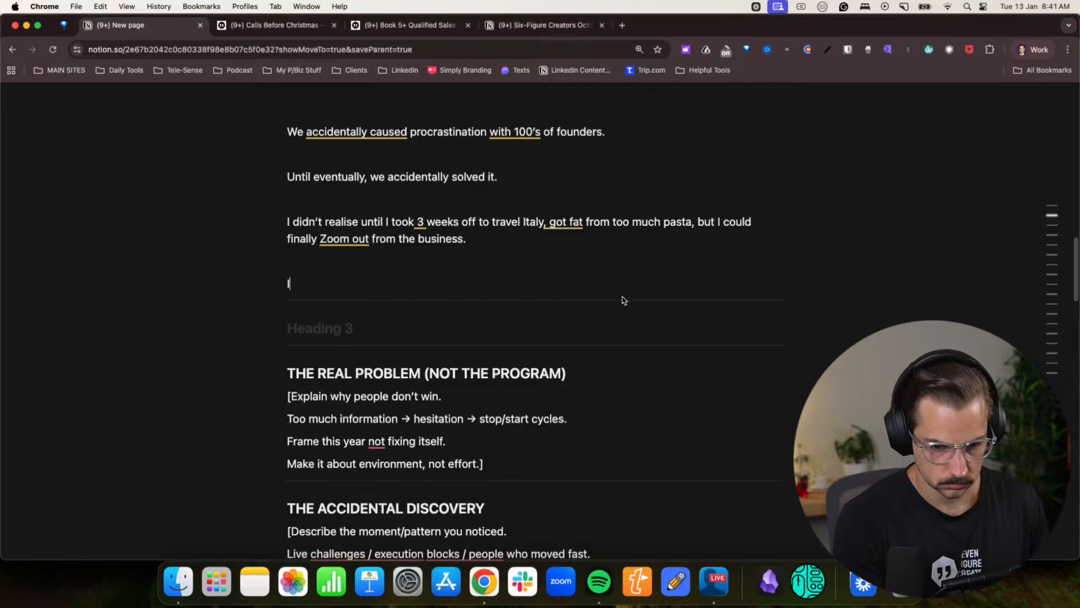
text(went on my )
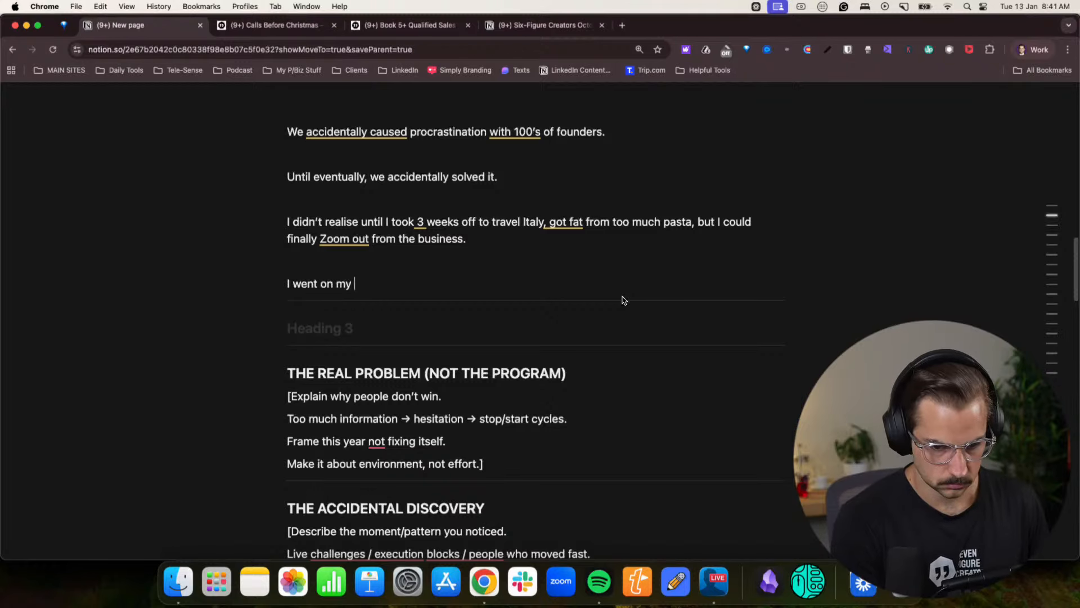
text(usual mo)
key(BackSpace)
key(BackSpace)
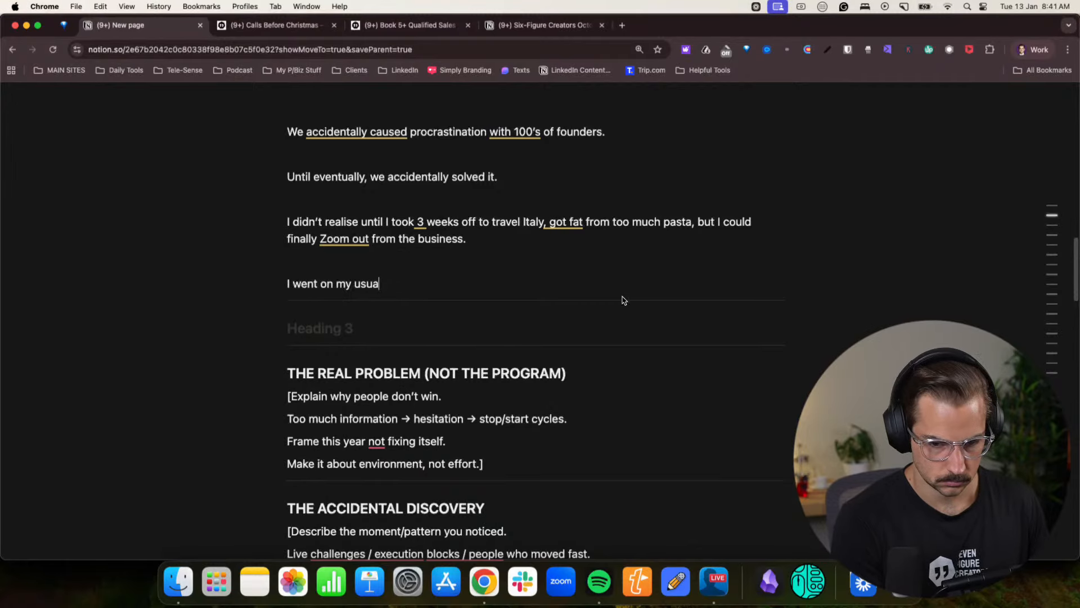
text(morning walks)
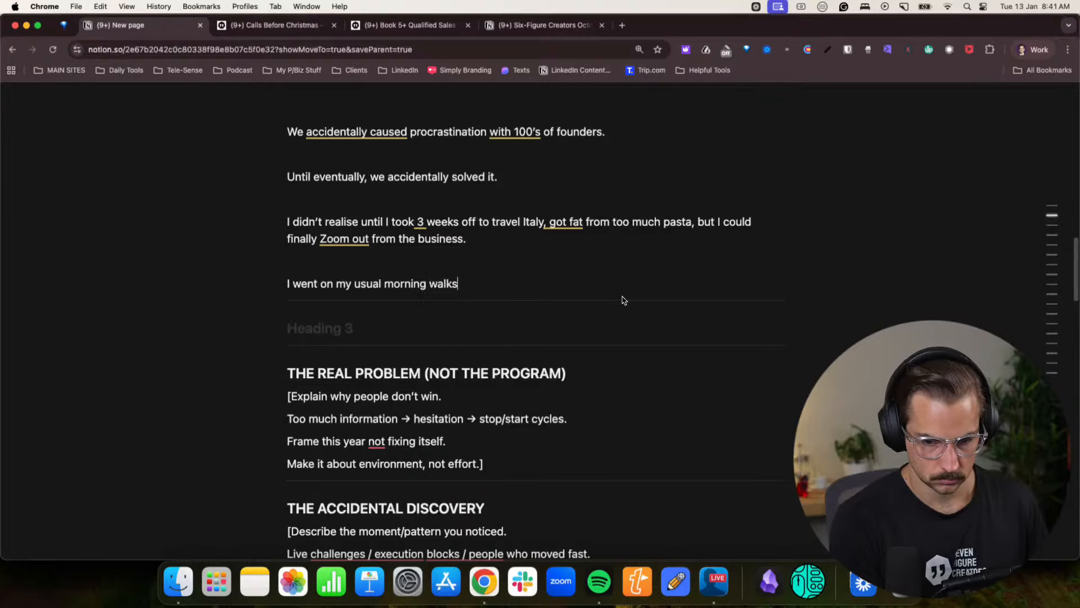
text( by myself.)
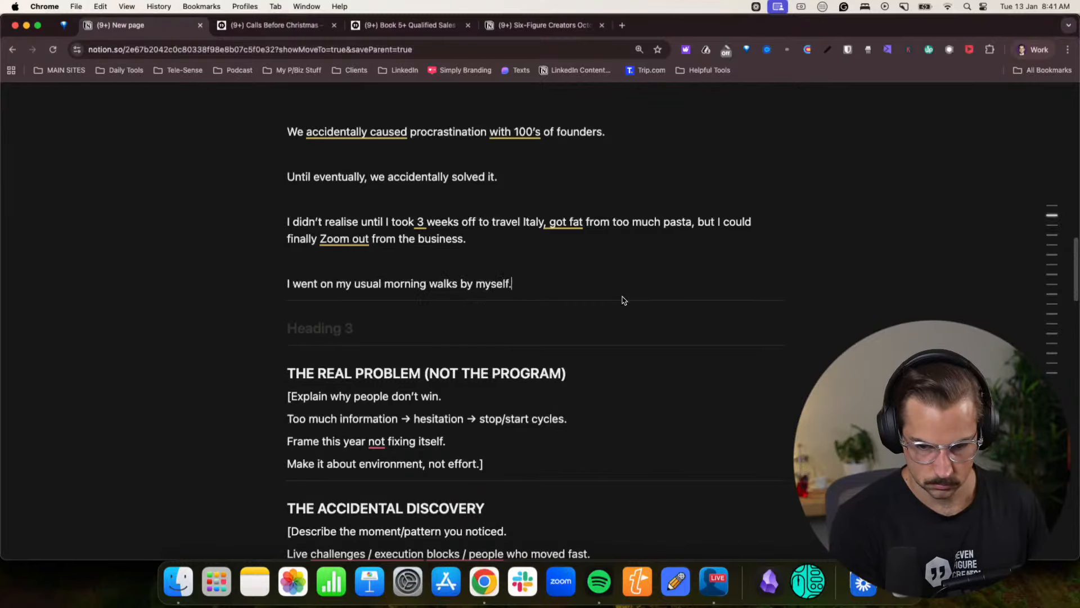
- Start a new paragraph with "And I kept going over and over in my head — “Why do some clients win big?"
key(Return)
text(And )
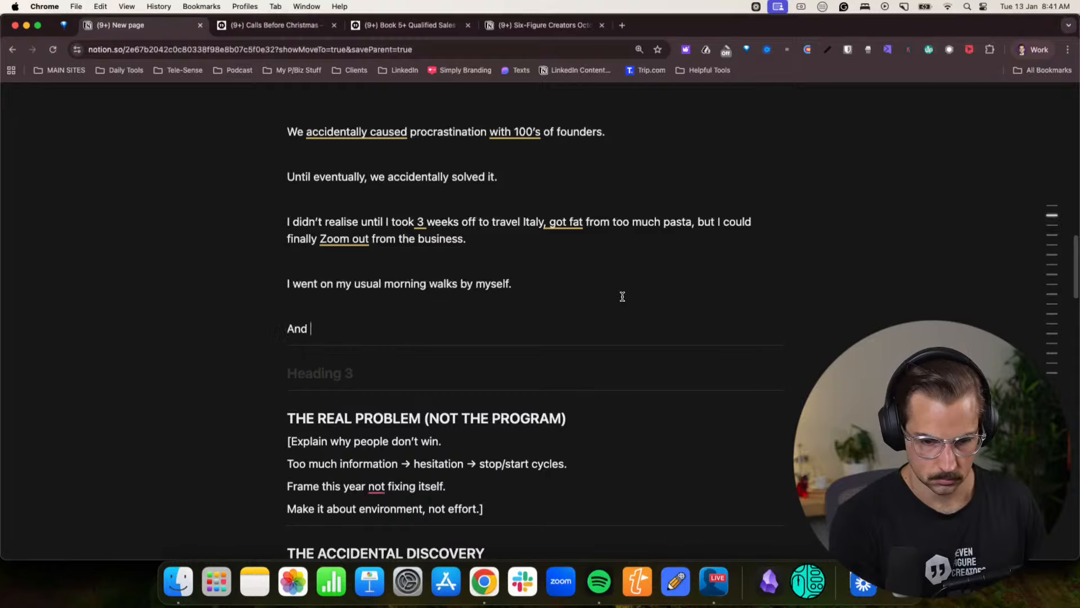
text(I kept )
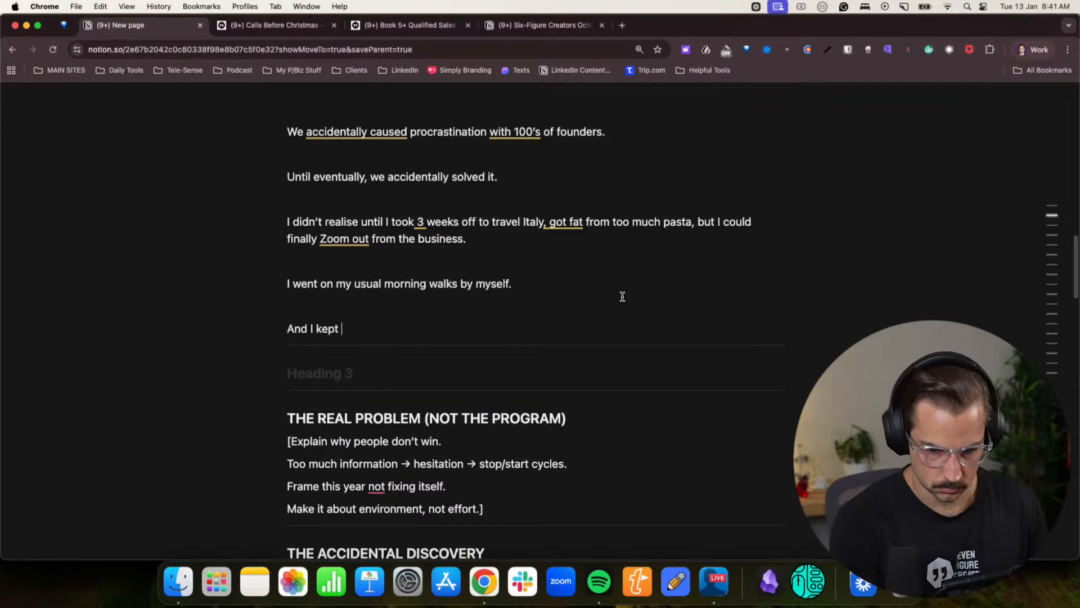
text(going over and ove)
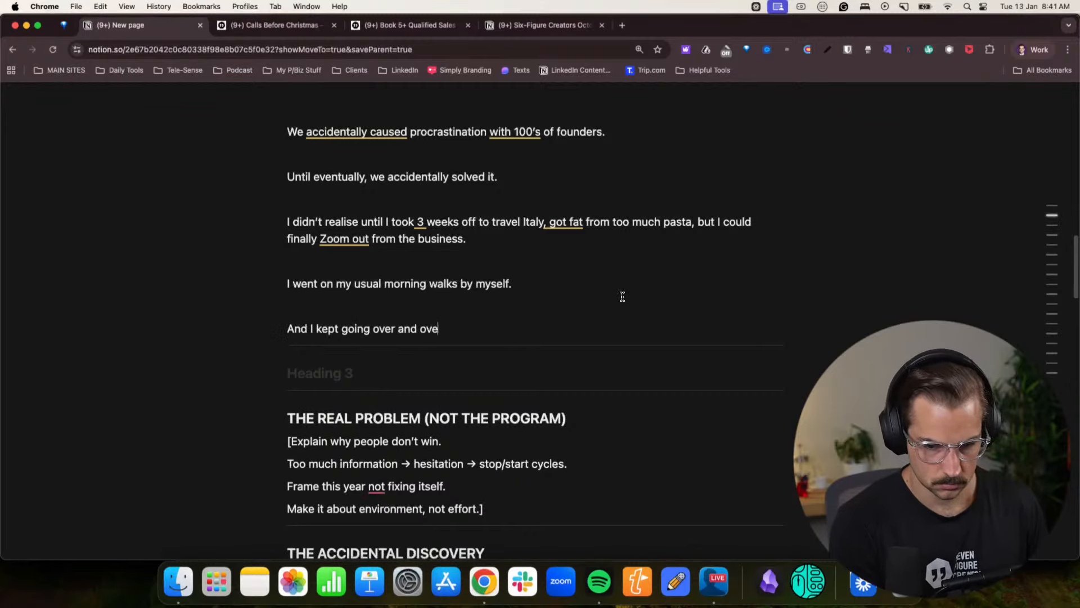
text(r in my head)
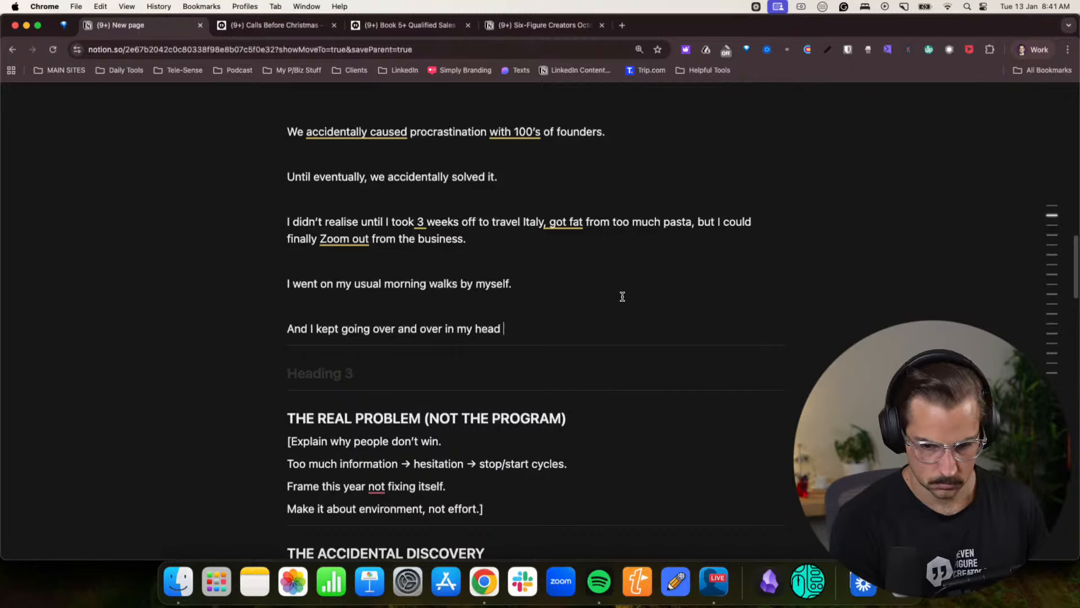
text( — “Why do)
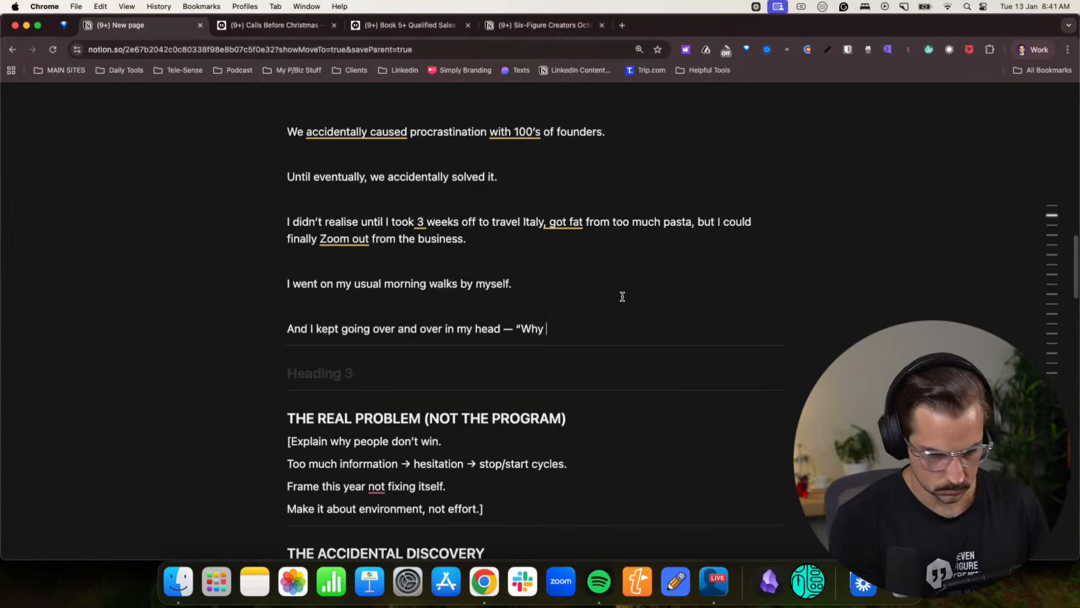
text(lients win big?)
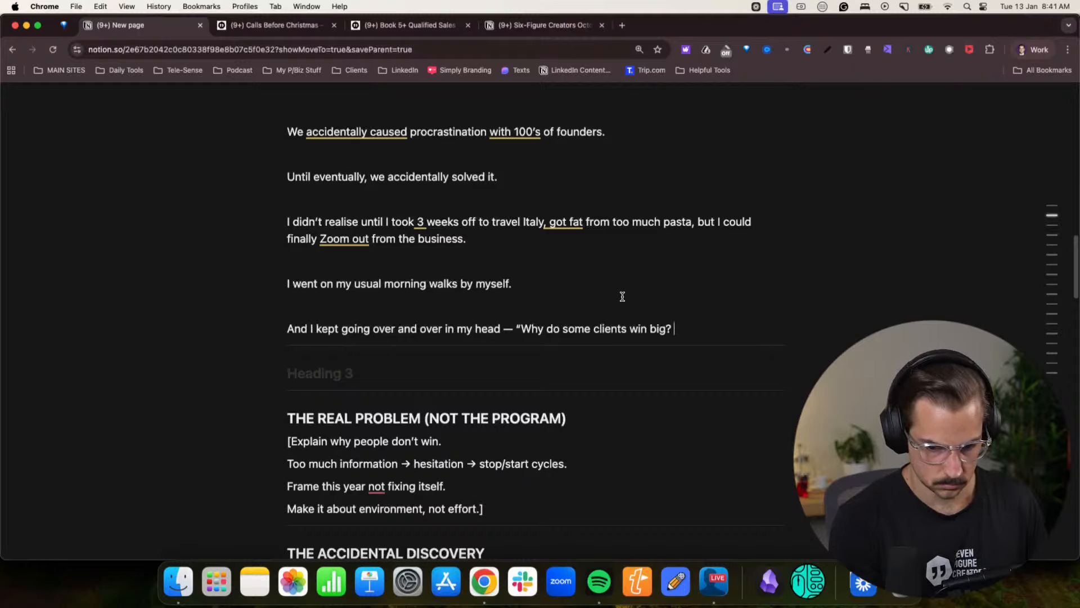
text( ANd why do some)
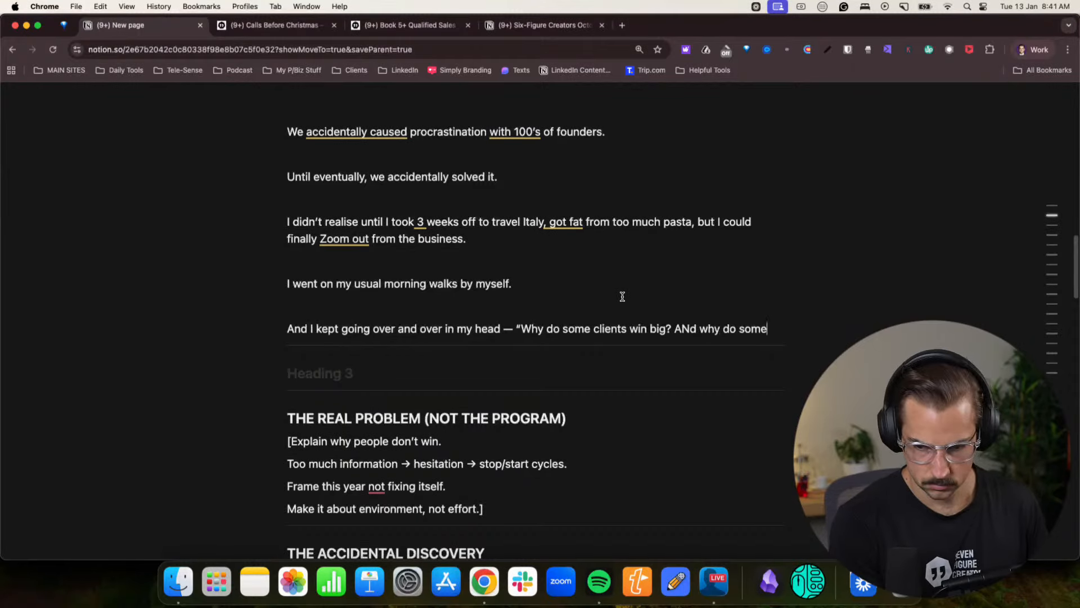
- Continue the quoted thought with the question "And why do some not?"
key(BackSpace)
key(BackSpace)
key(BackSpace)
key(BackSpace)
key(BackSpace)
key(BackSpace)
key(BackSpace)
key(BackSpace)
key(BackSpace)
key(BackSpace)
key(BackSpace)
key(BackSpace)
key(BackSpace)
key(BackSpace)
text(n)
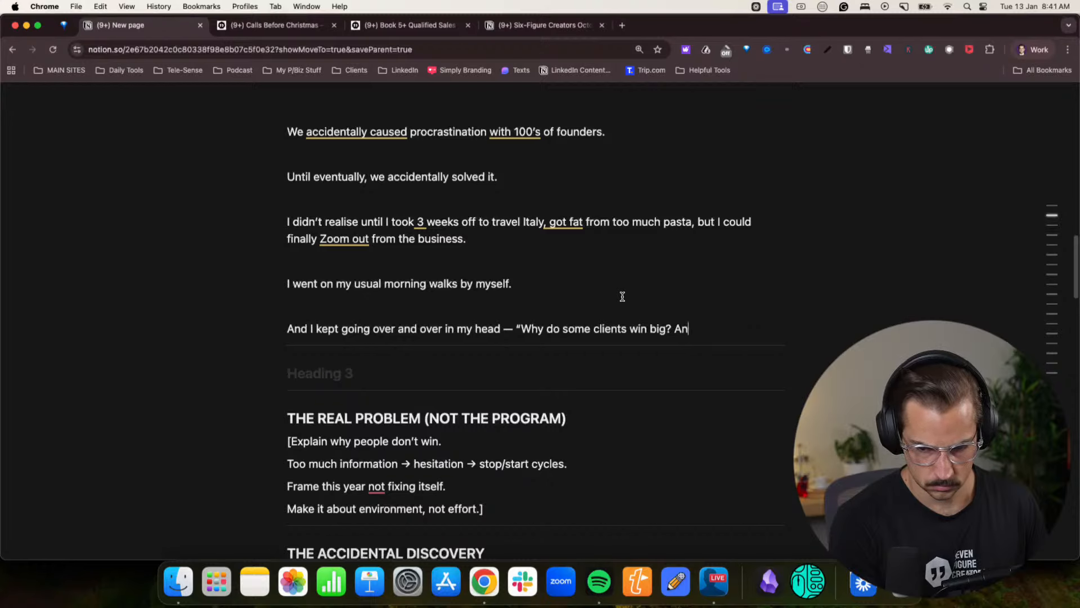
text(d why do some )
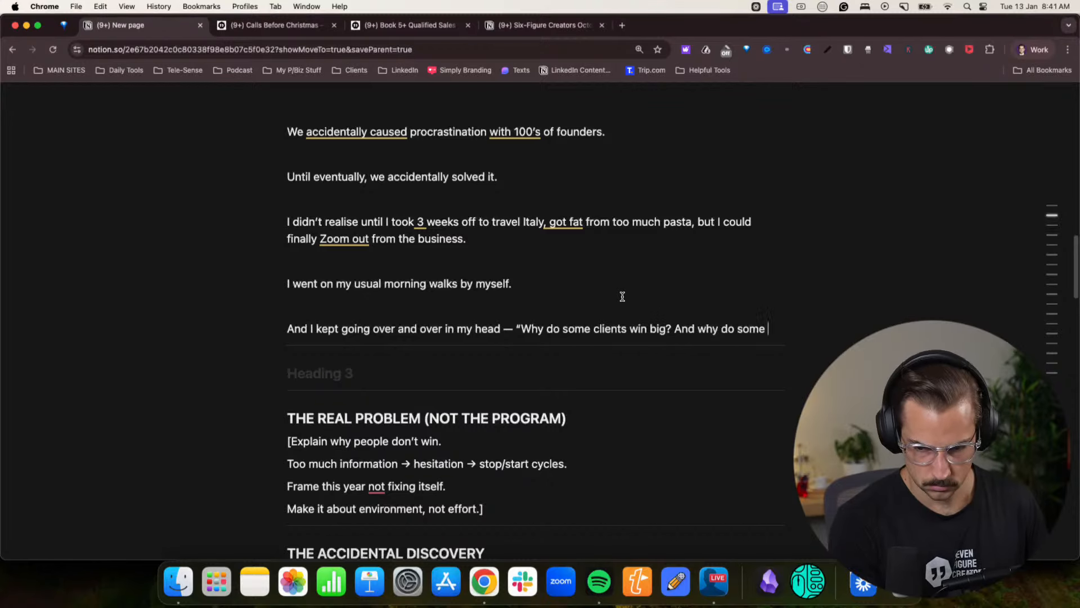
text(not? )
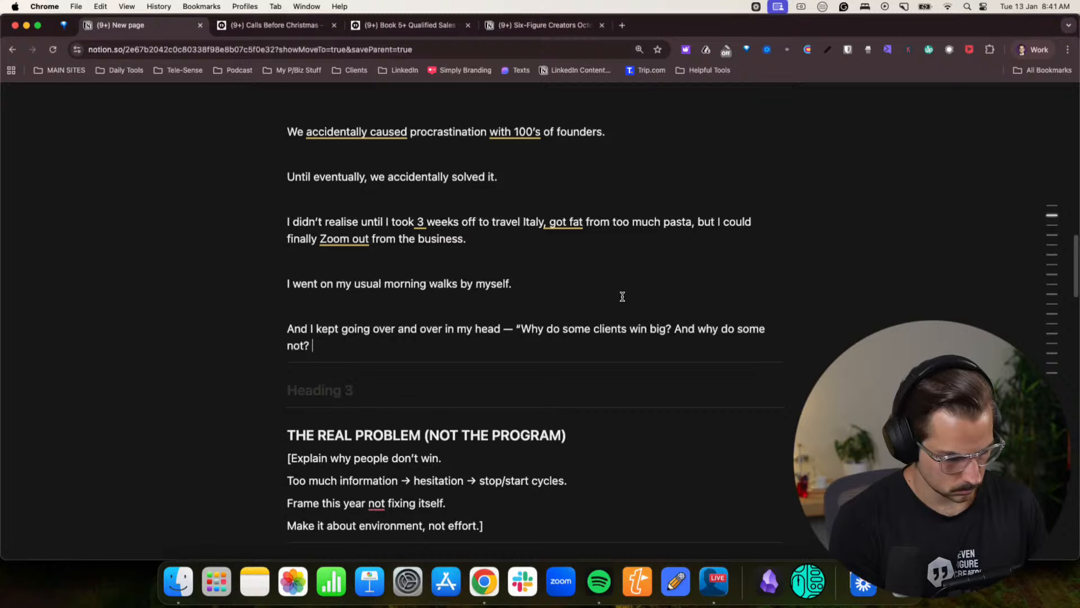
text(They are all t)
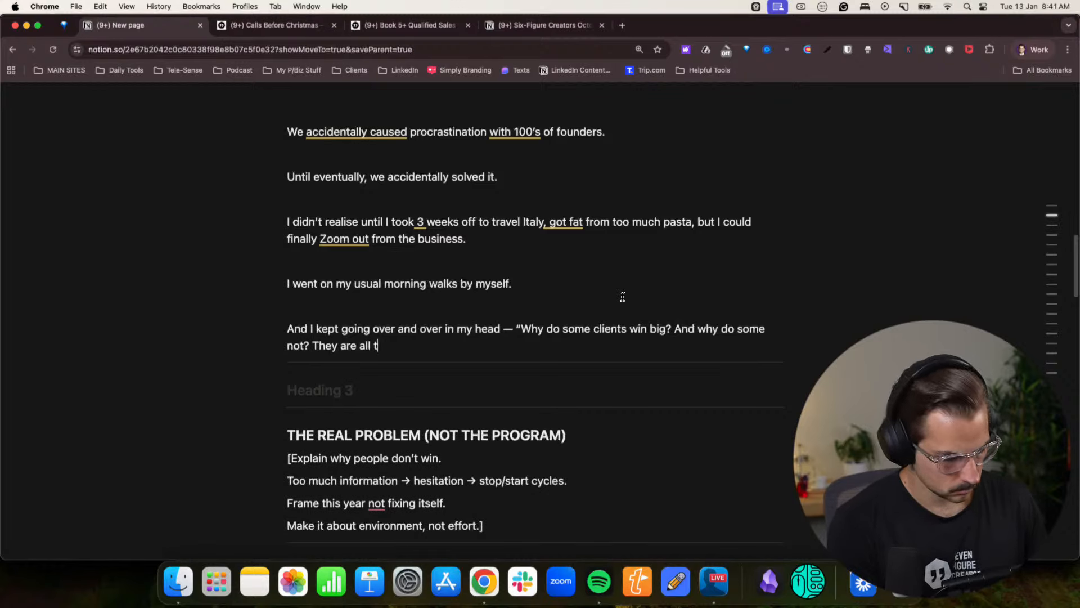
text(rying so hard?)
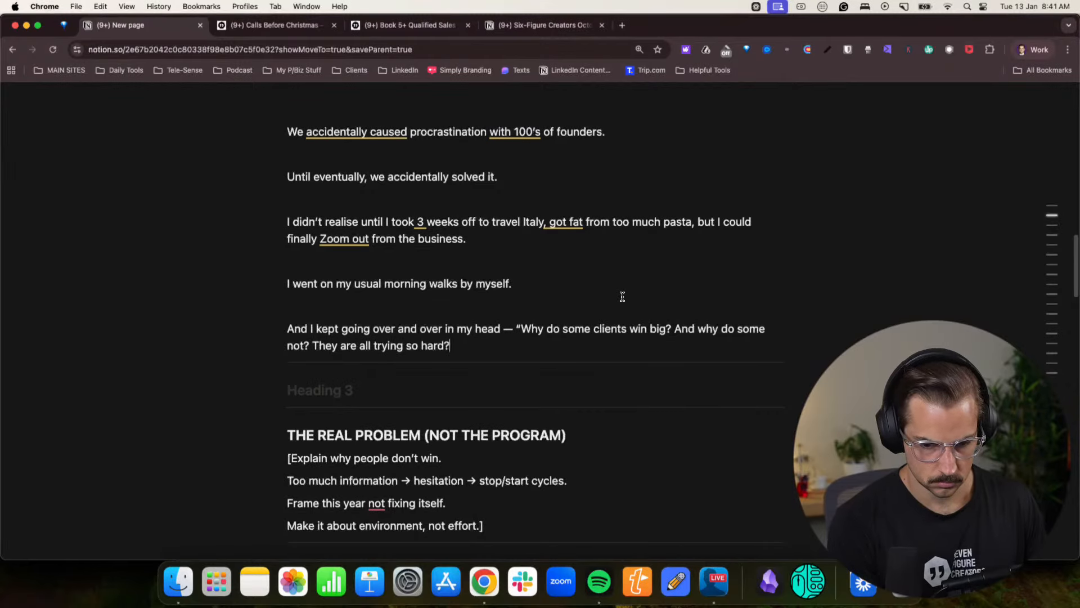
text( Why?”)
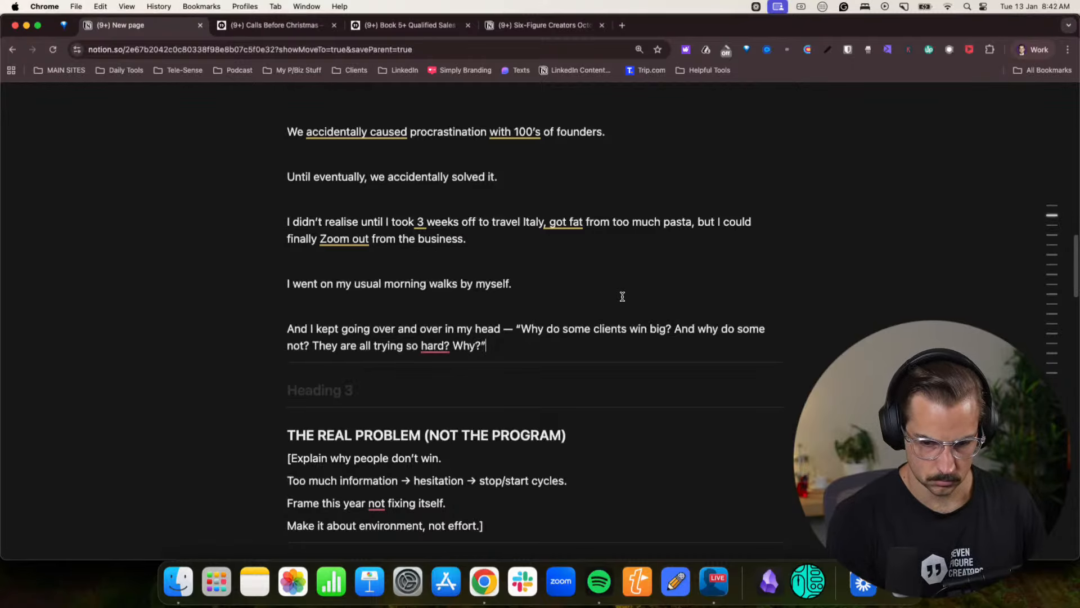
- Add a new paragraph below the quoted thought reading "Over and over I reflected on this."
key(Return)
scroll(618, 296, down, 1)
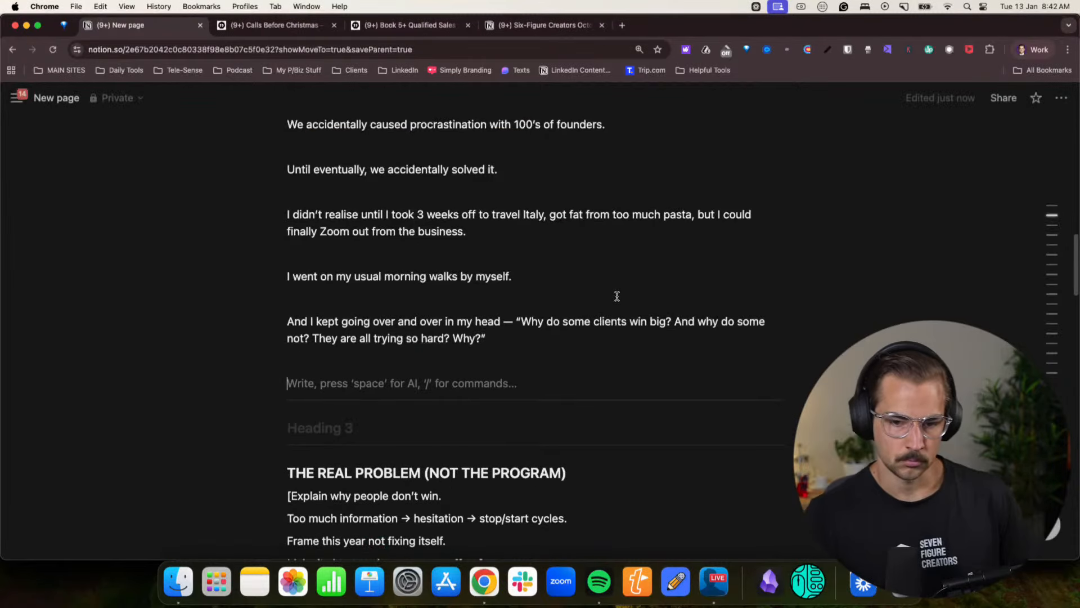
text(Ove)
key(BackSpace)
key(BackSpace)
key(BackSpace)
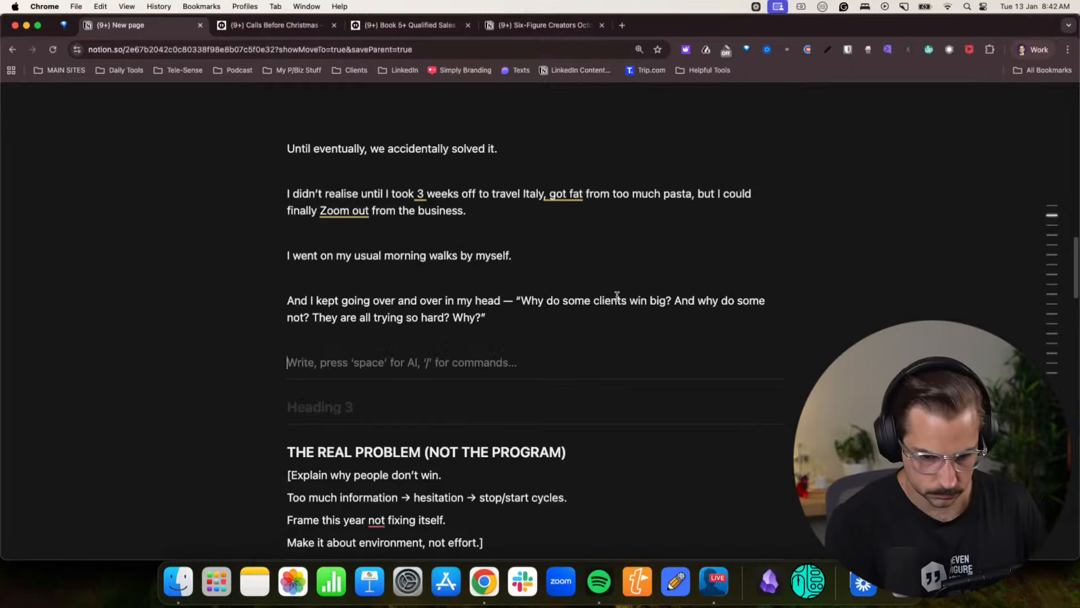
text(Over and over I)
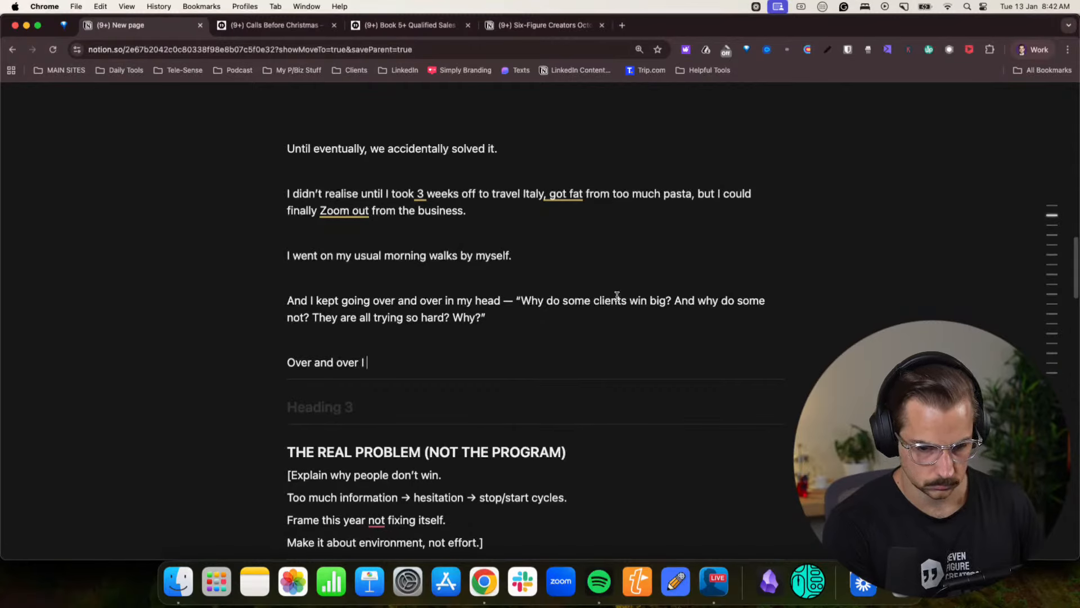
text( reflected on this.)
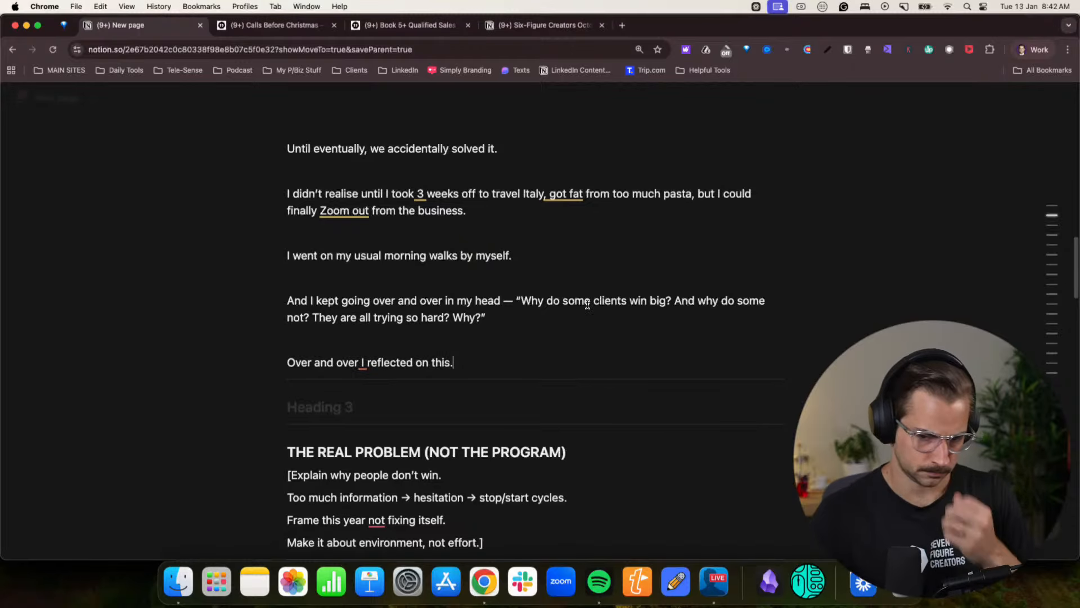
- Insert the missing comma in the last paragraph so it reads "Over and over, I reflected on this."
mouse_move(357, 364)
click(367, 396)
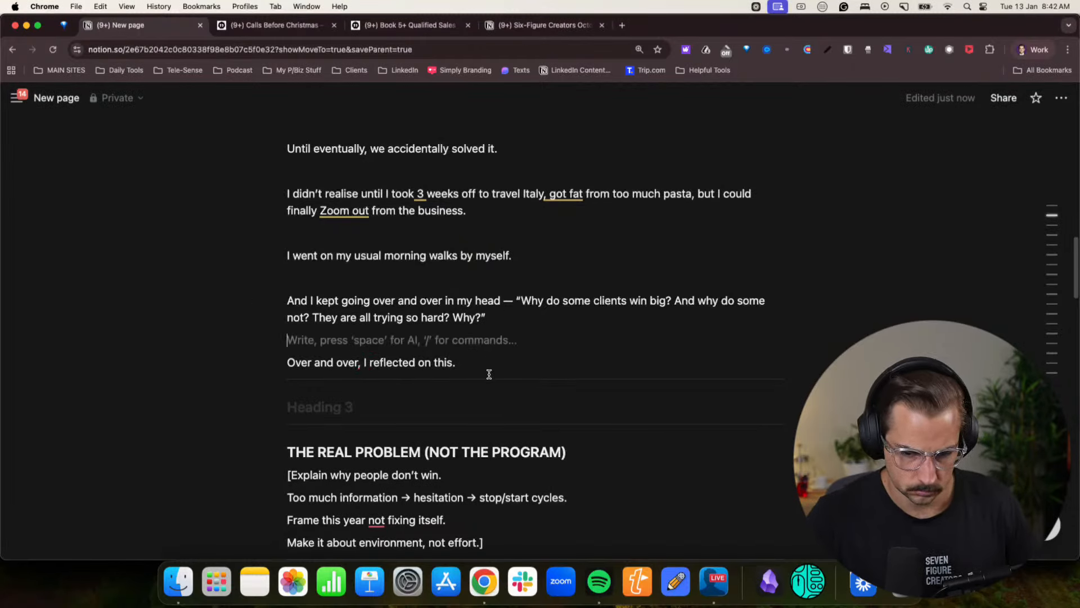
- Delete the bracketed placeholder notes under the HEADLINE heading near the start of the page
scroll(570, 360, up, 3)
scroll(571, 360, up, 10)
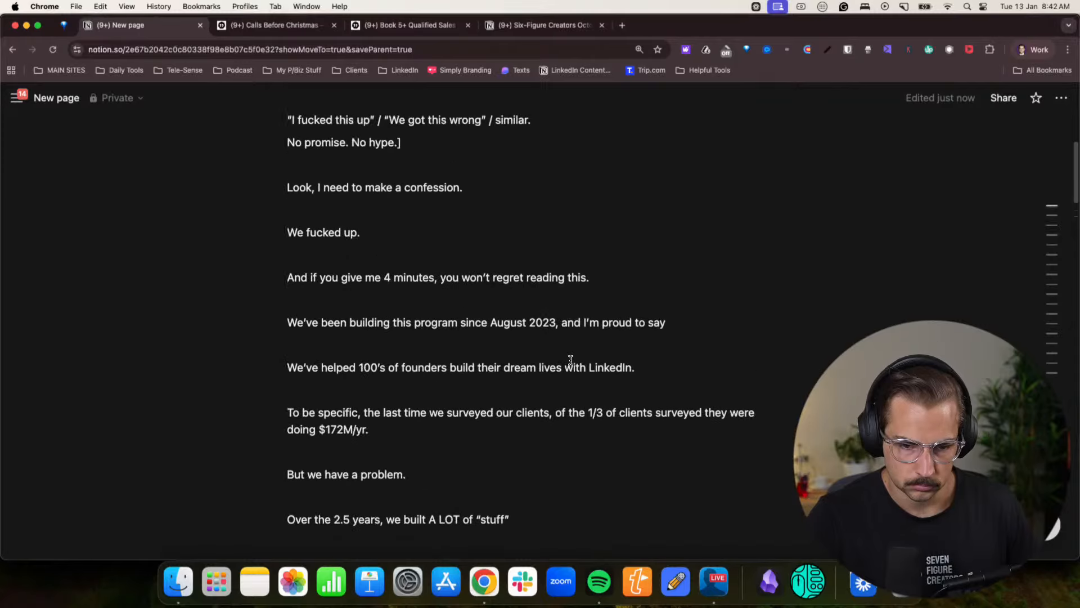
scroll(570, 360, down, 5)
scroll(534, 360, down, 2)
scroll(501, 360, up, 6)
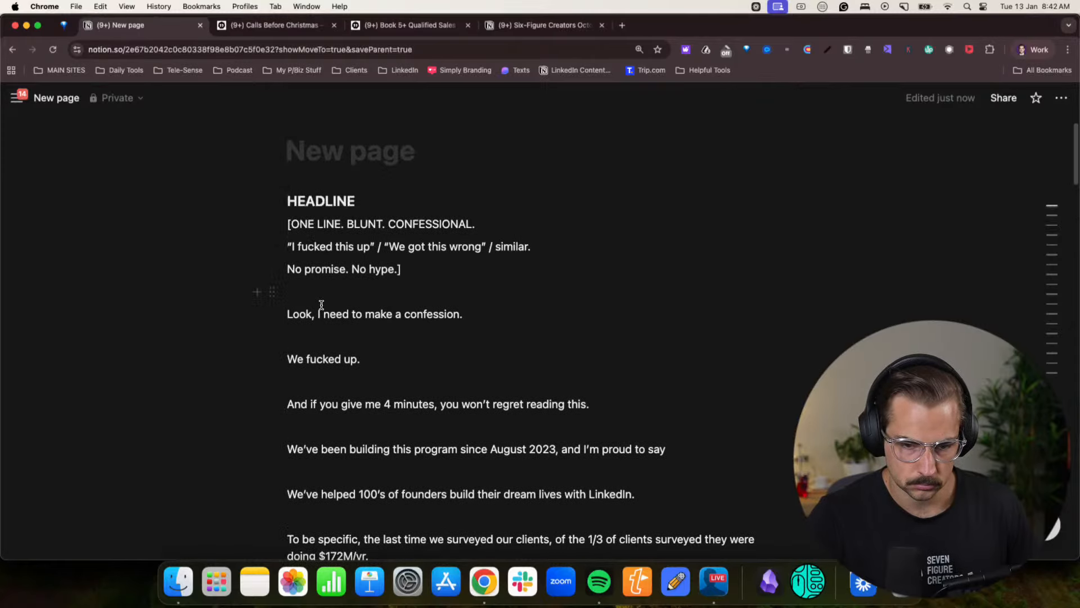
drag(283, 264, 282, 219)
key(BackSpace)
key(BackSpace)
key(BackSpace)
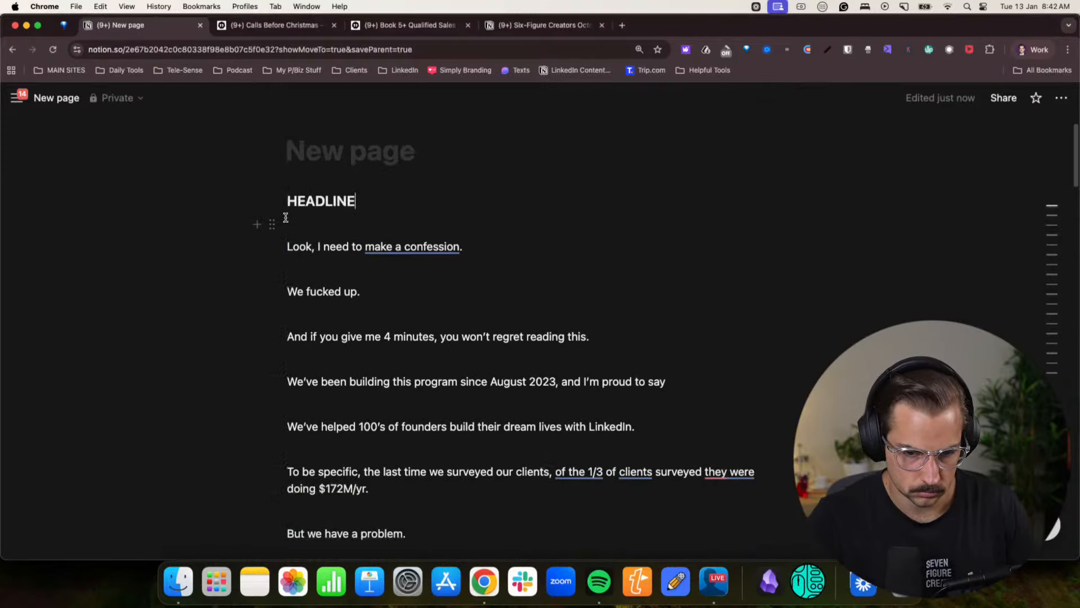
key(BackSpace)
key(BackSpace)
key(BackSpace)
key(BackSpace)
key(BackSpace)
key(BackSpace)
key(BackSpace)
- Below "Over and over, I reflected on this.", start a new paragraph with "Until one day, while walking past the Duomo"
scroll(451, 225, down, 15)
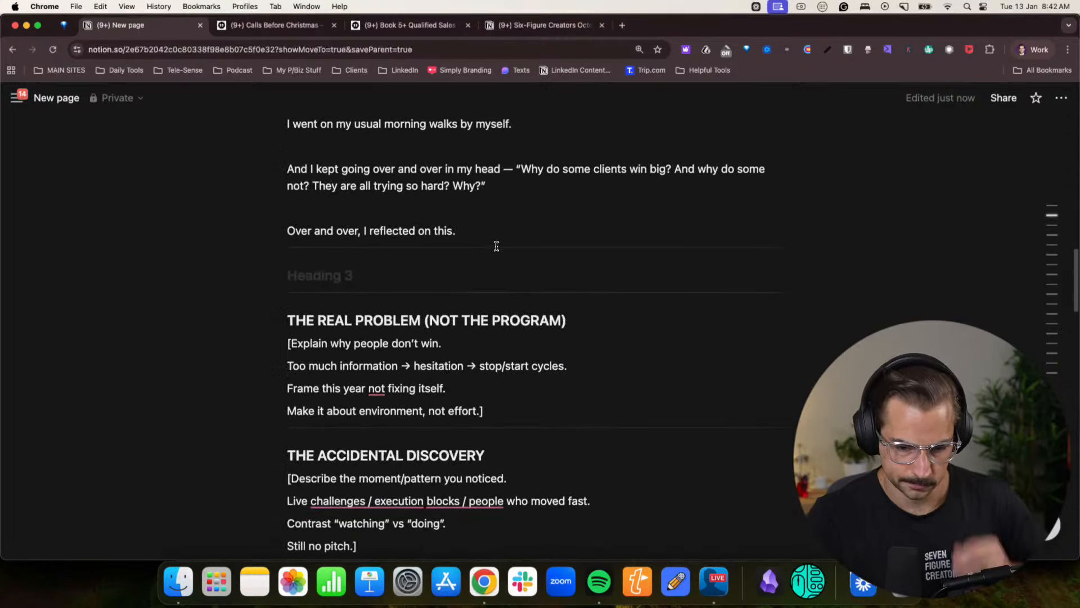
click(501, 251)
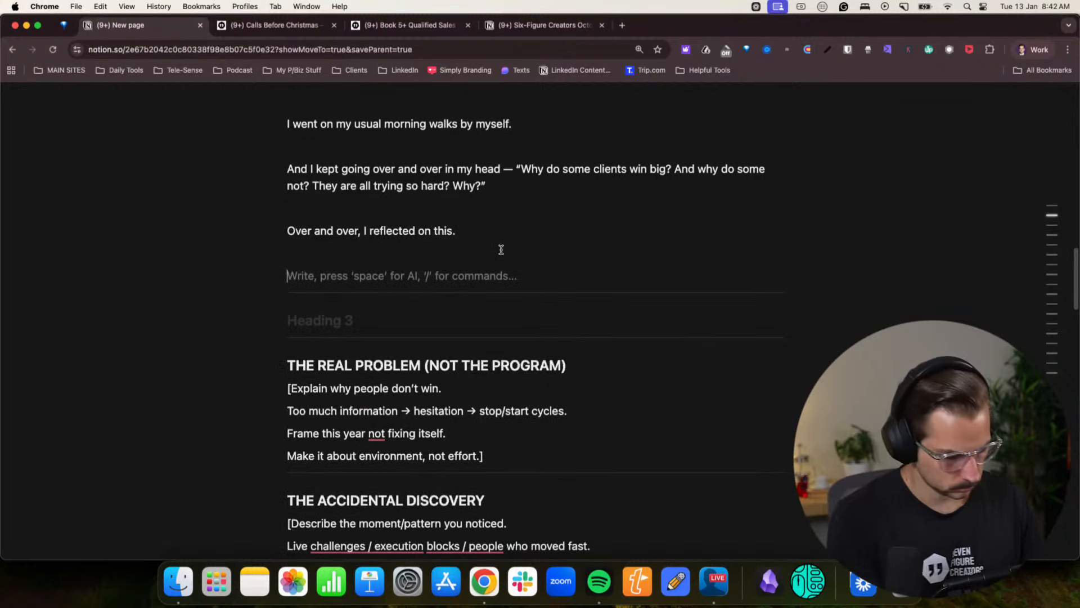
text(Until opne)
key(BackSpace)
key(BackSpace)
key(BackSpace)
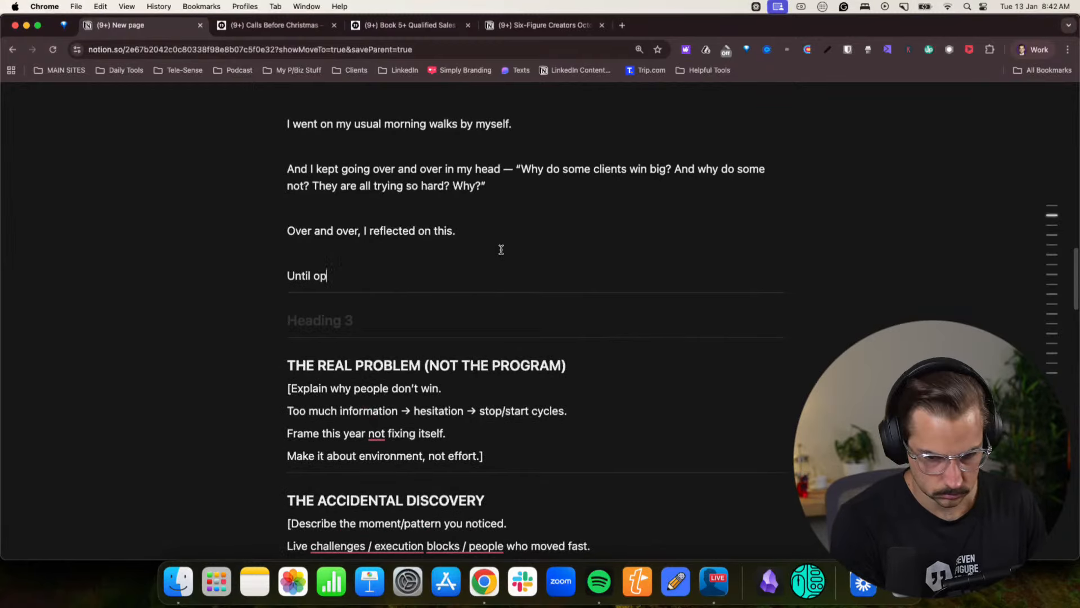
text(ne day,)
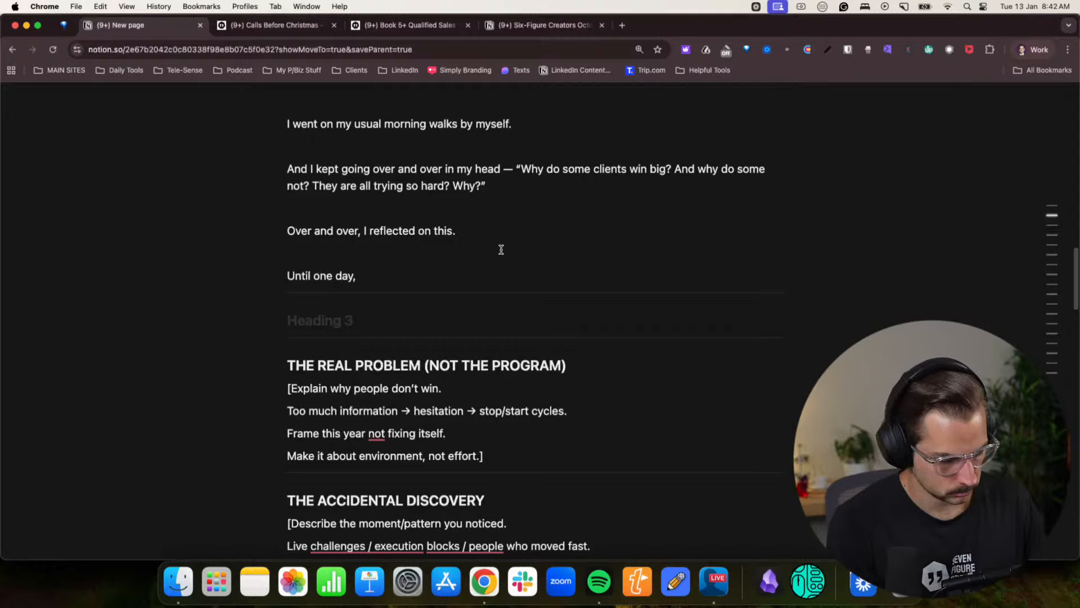
text( while )
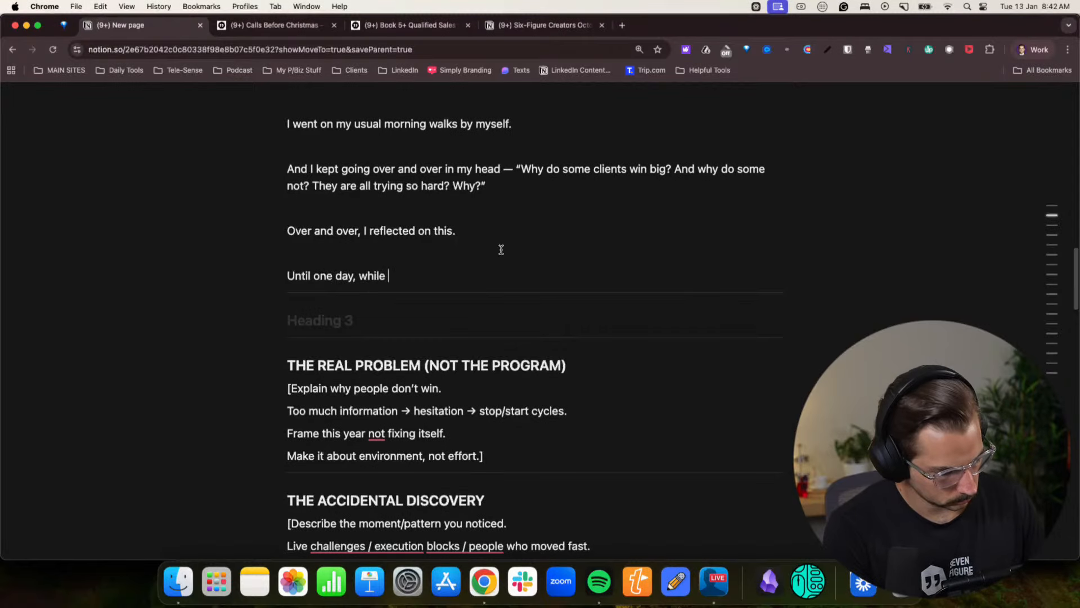
text(walking pa)
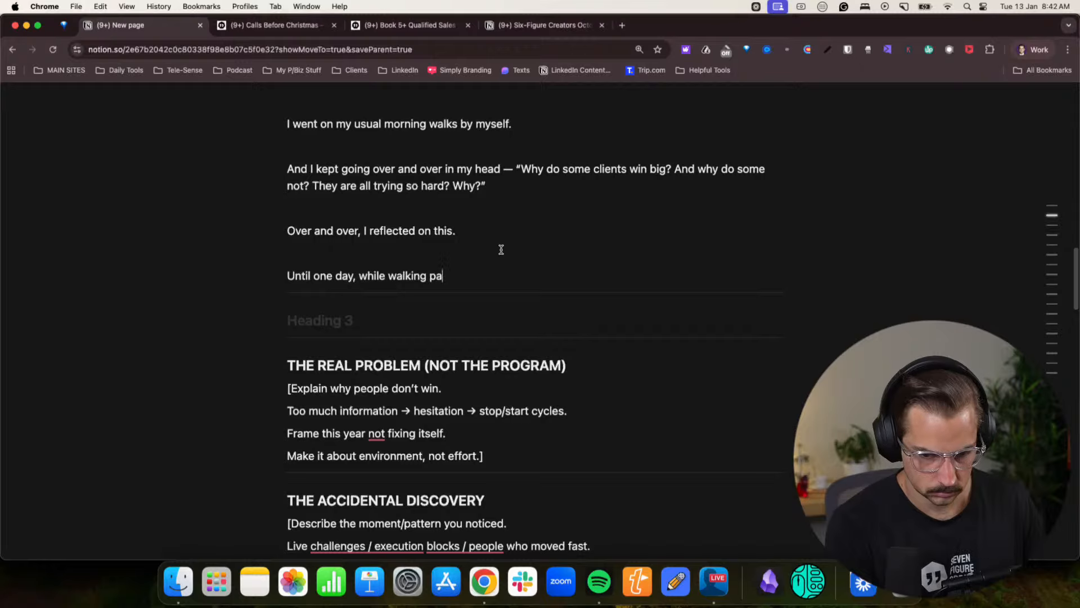
text(st the Du)
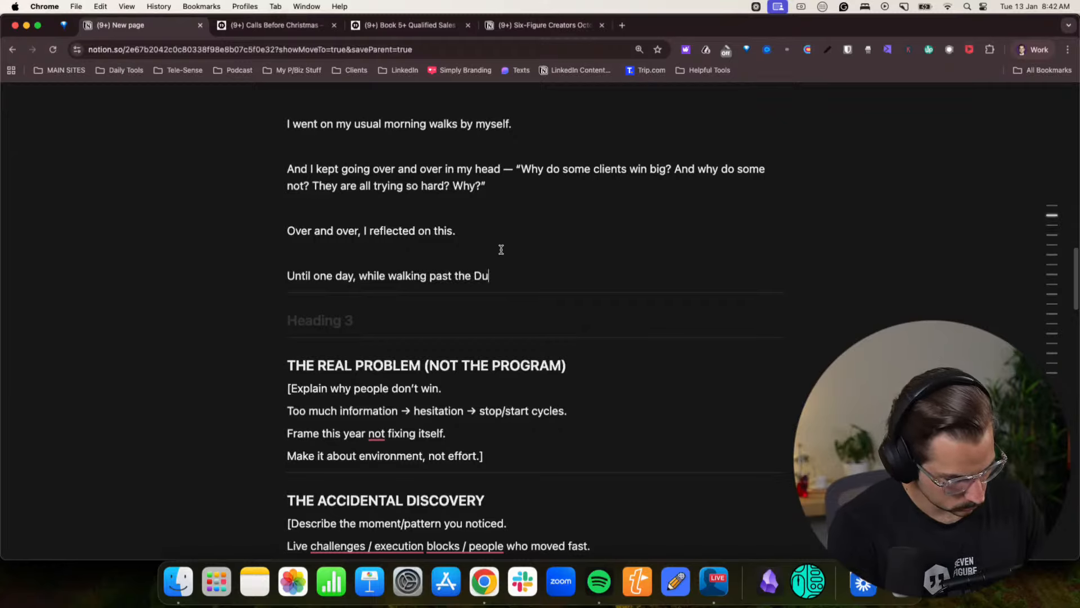
text(9omo)
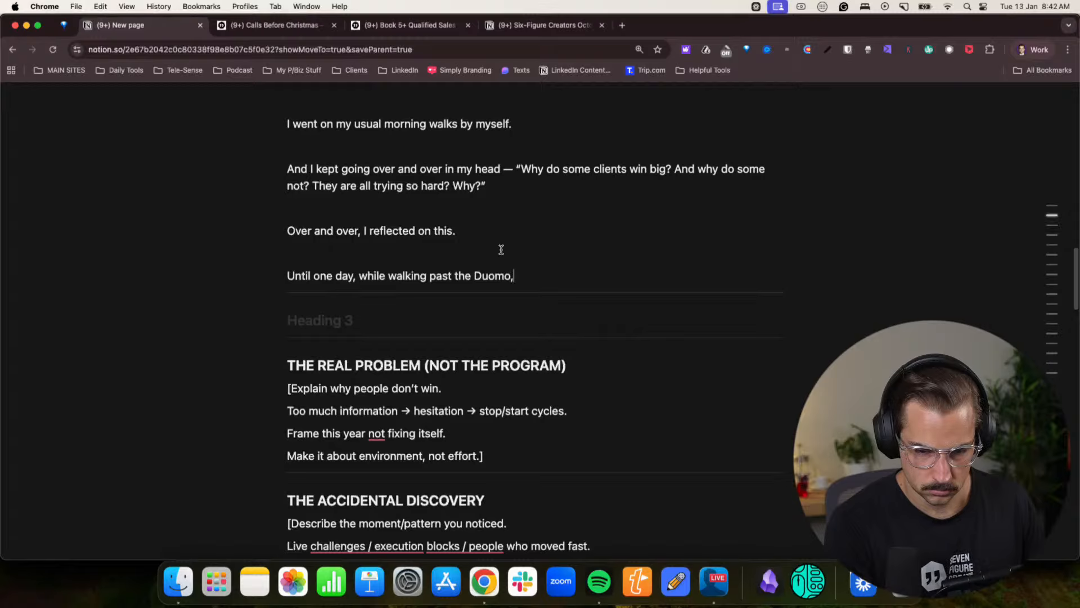
text(, )
text(having a god)
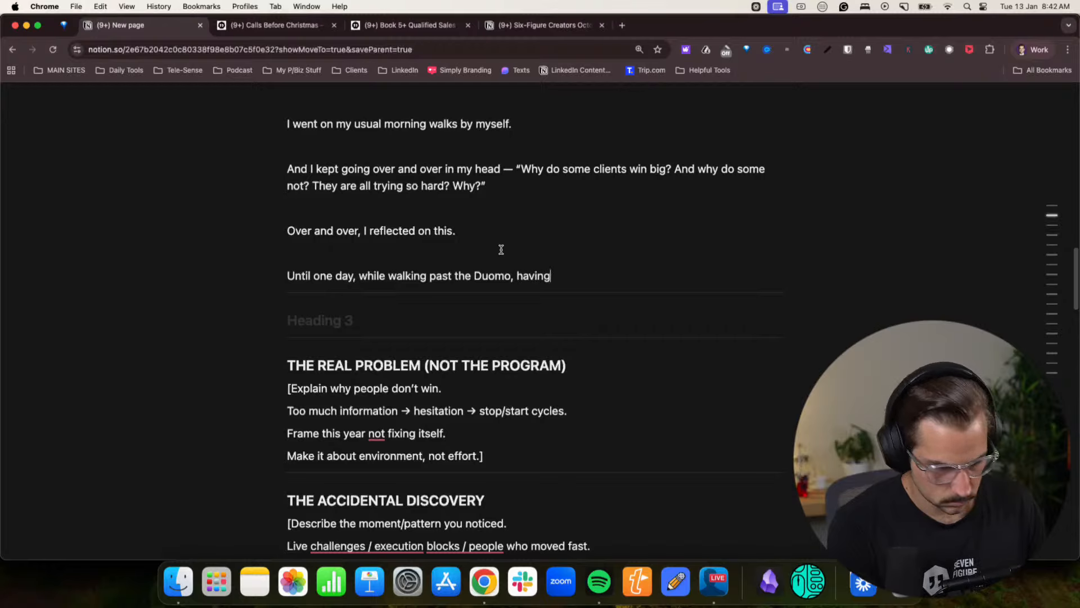
key(BackSpace)
key(BackSpace)
key(BackSpace)
key(BackSpace)
key(BackSpace)
key(BackSpace)
key(BackSpace)
key(BackSpace)
key(BackSpace)
key(BackSpace)
key(BackSpace)
key(BackSpace)
key(BackSpace)
key(BackSpace)
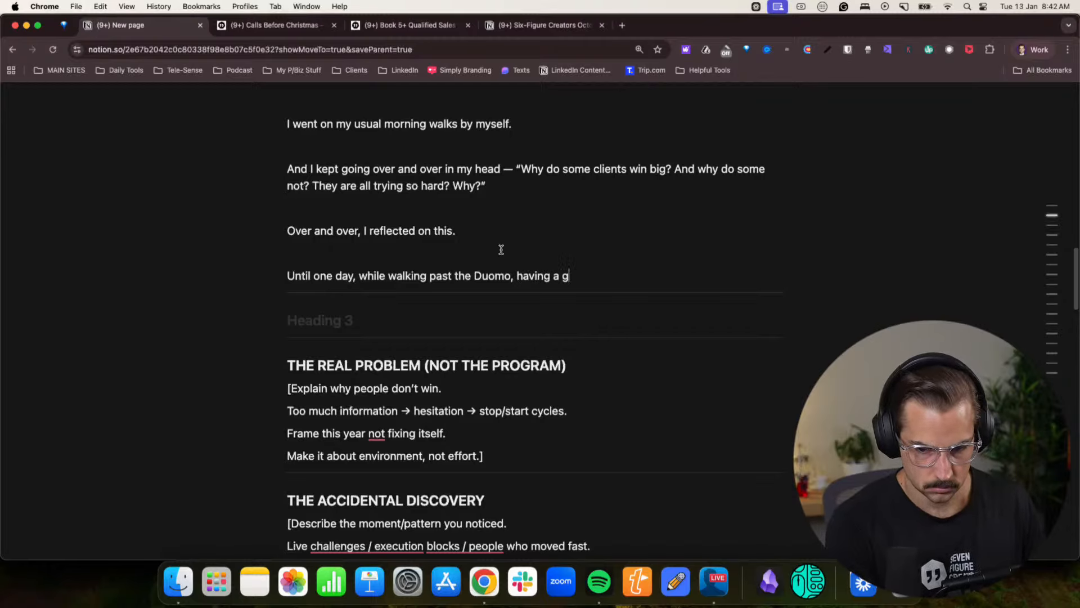
key(BackSpace)
- Continue the Duomo sentence with "in Florence, having a good ol chat with ChatGPT about how the"
text(in Fl)
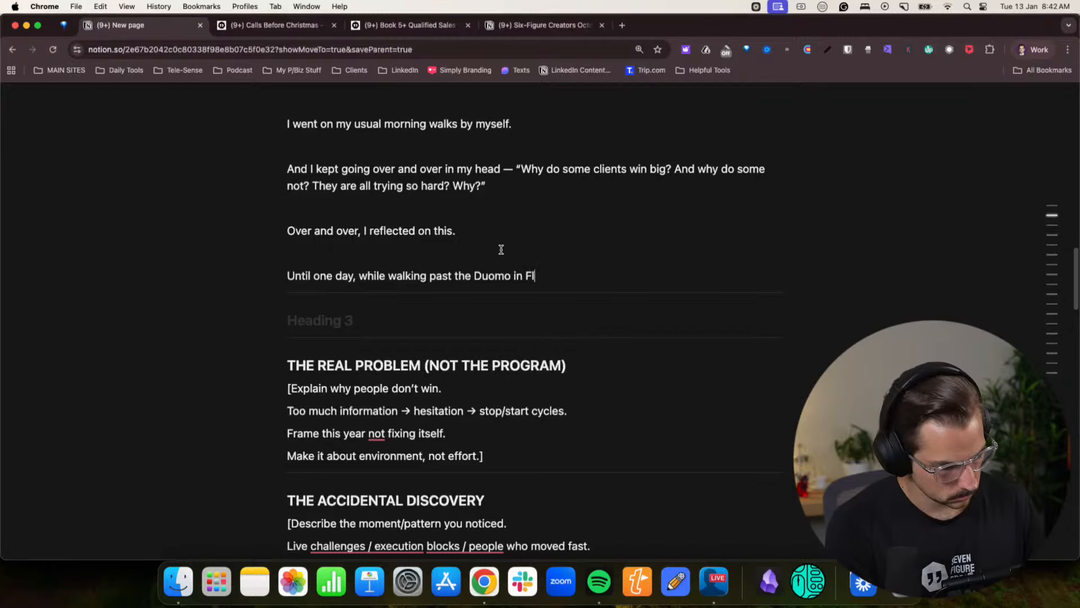
text(orence, having a go)
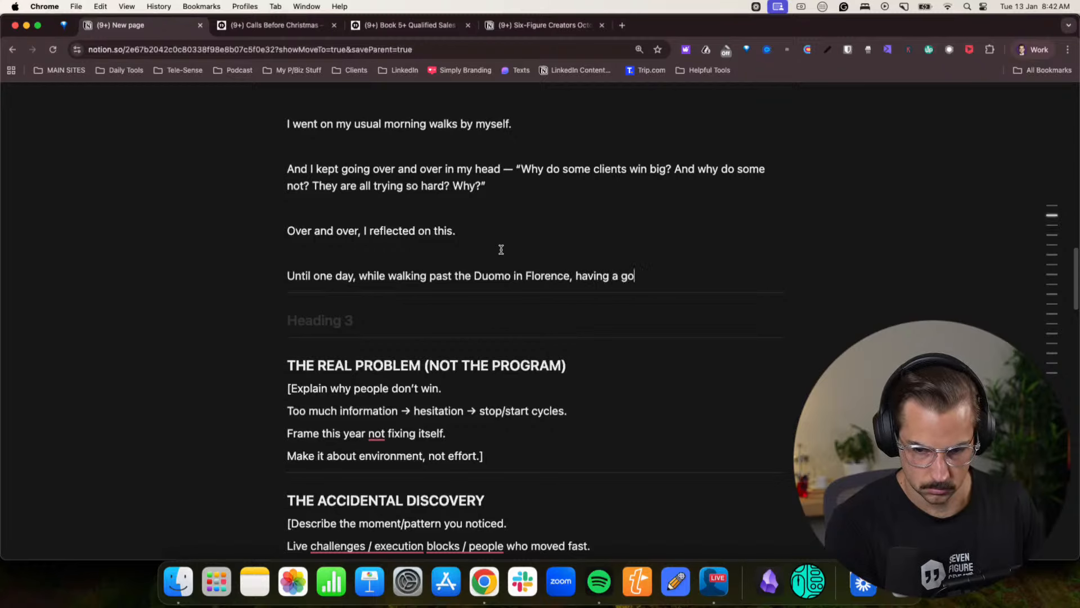
text(od ol chat with)
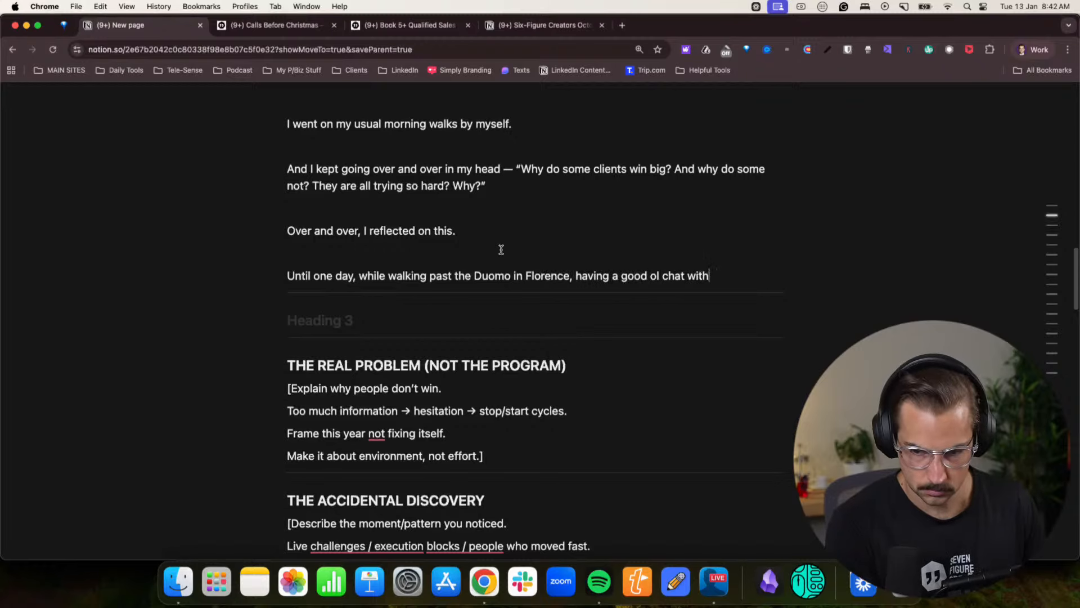
text( ChatGPT about)
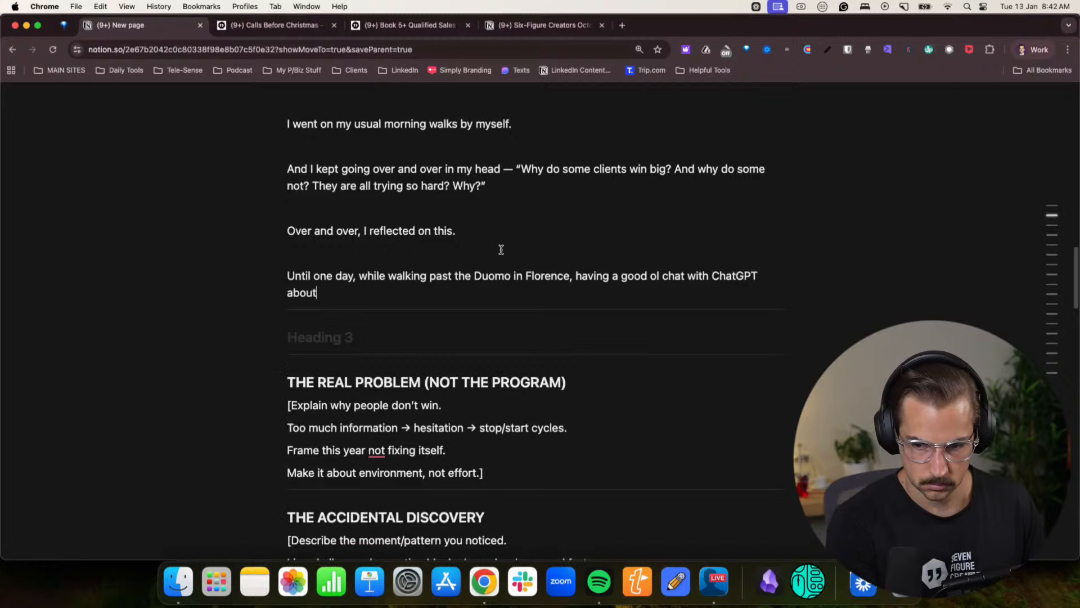
text( how trhe)
key(BackSpace)
key(BackSpace)
key(BackSpace)
text(he )
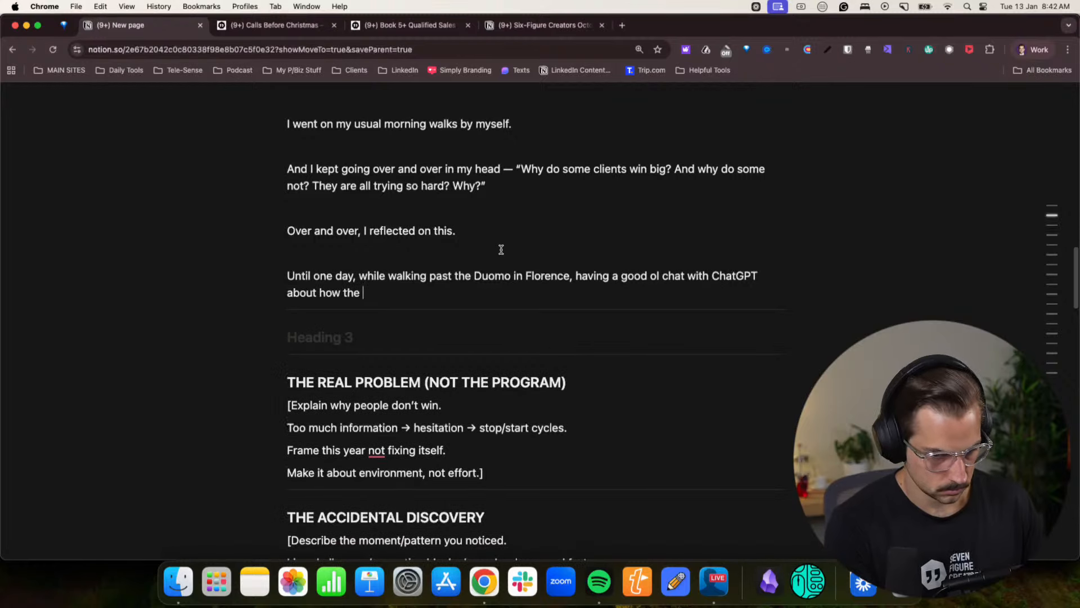
text(Renna)
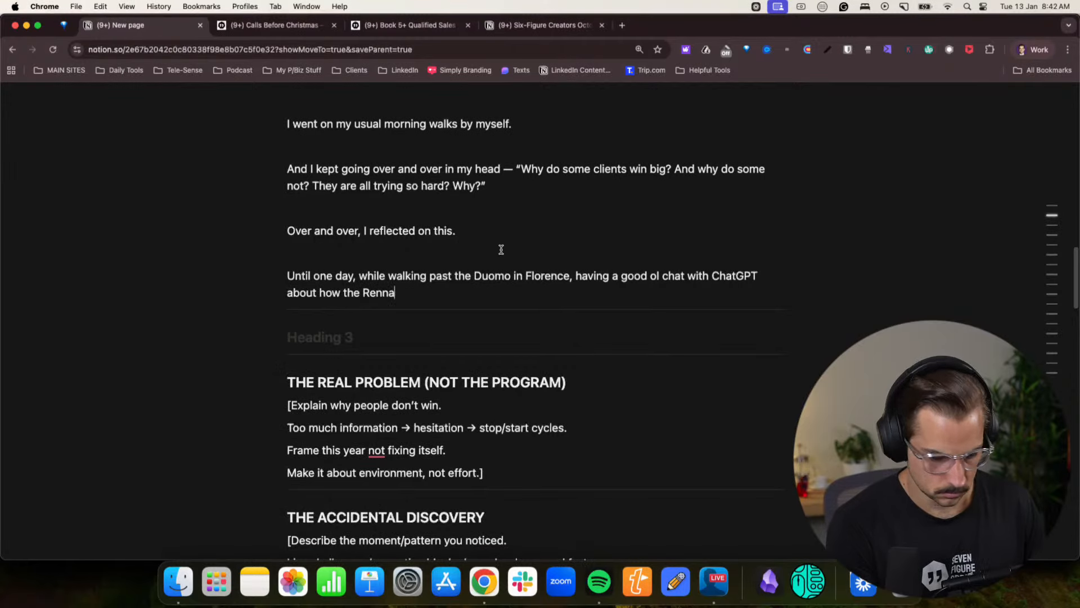
text(saine)
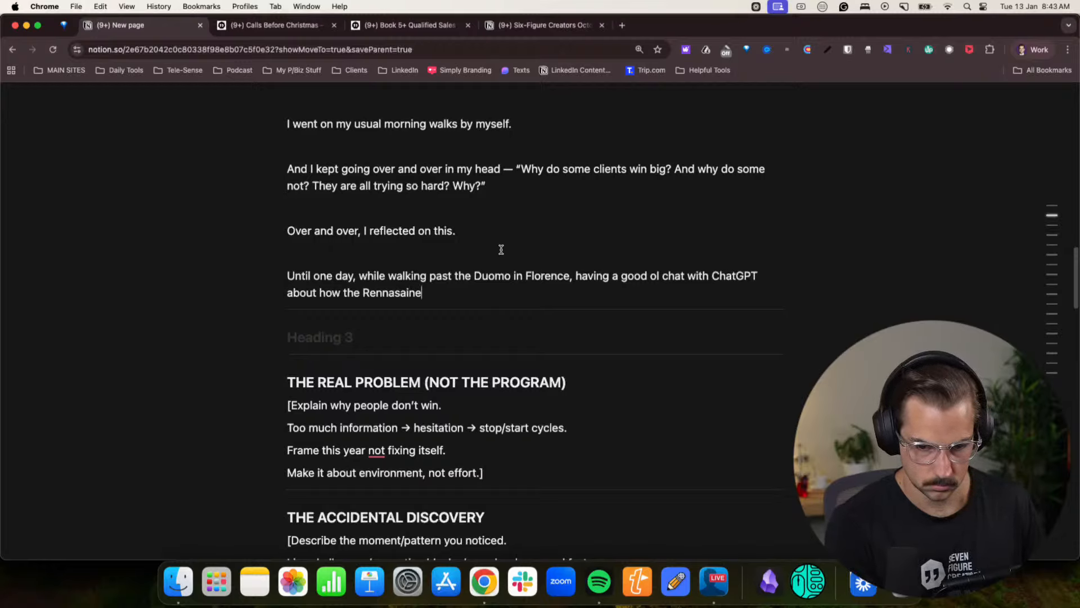
- Extend the ChatGPT clause with "Rennasaince started,"
key(BackSpace)
text(ce st)
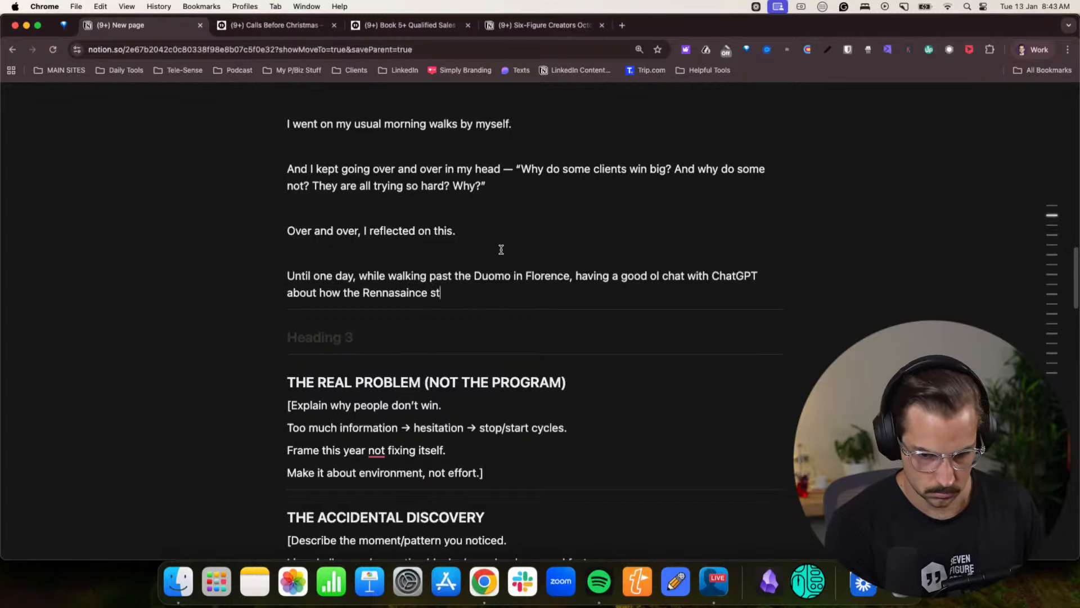
text(arted, )
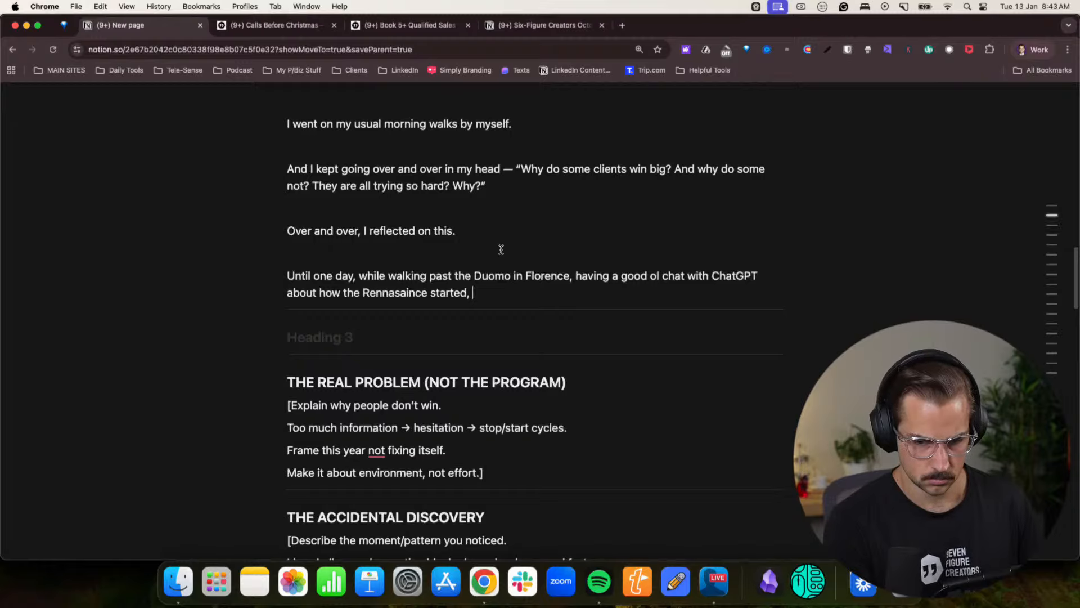
text(I )
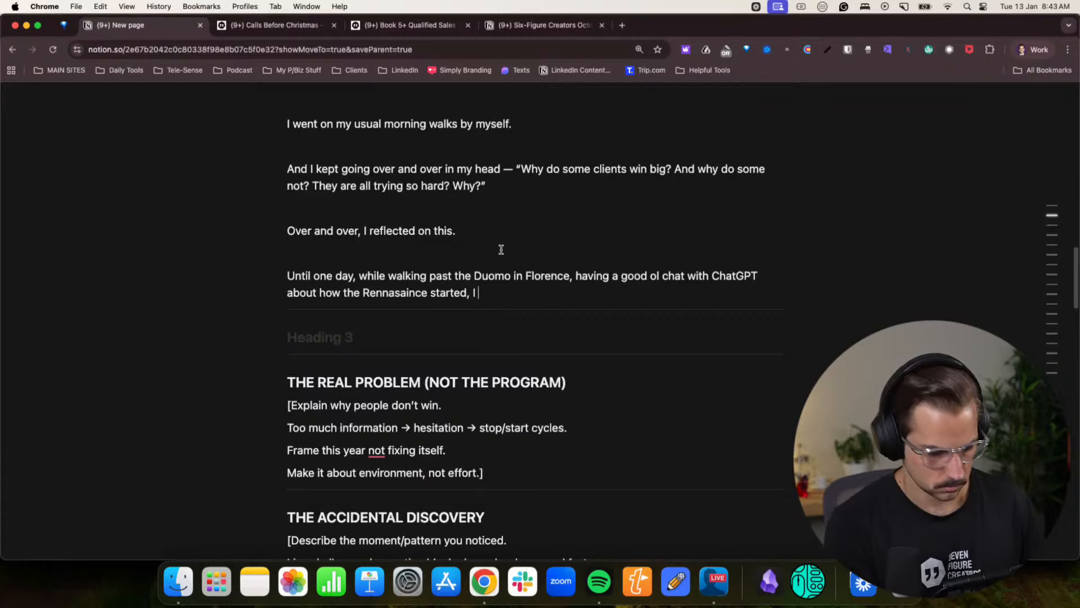
text(dfinally realised.)
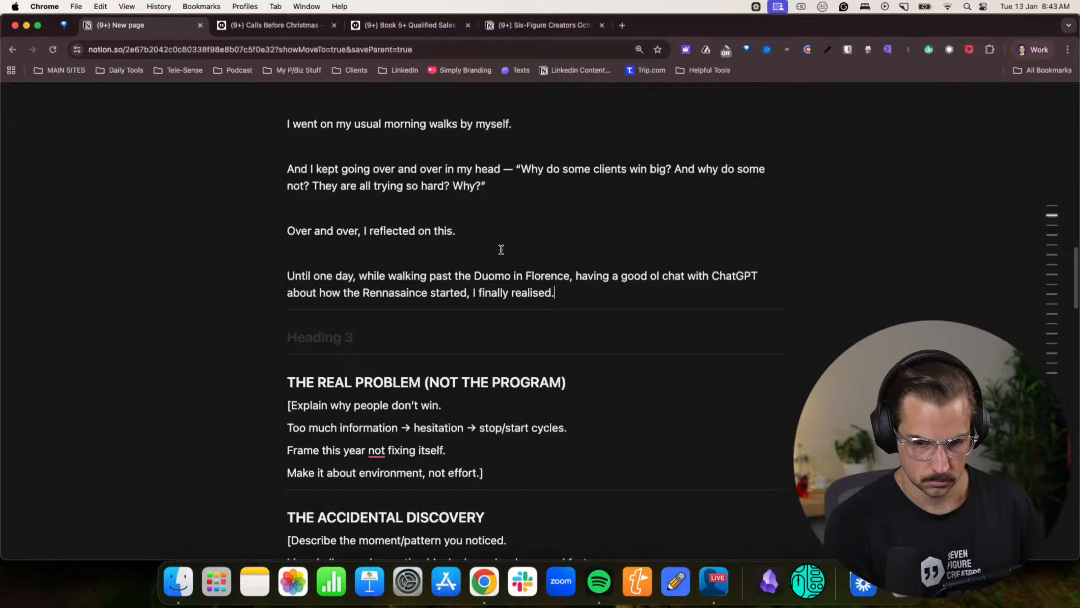
- End the Duomo sentence with "I finally realised." and correct the misspelled "Rennasaince" to "Renaissance"
key(Return)
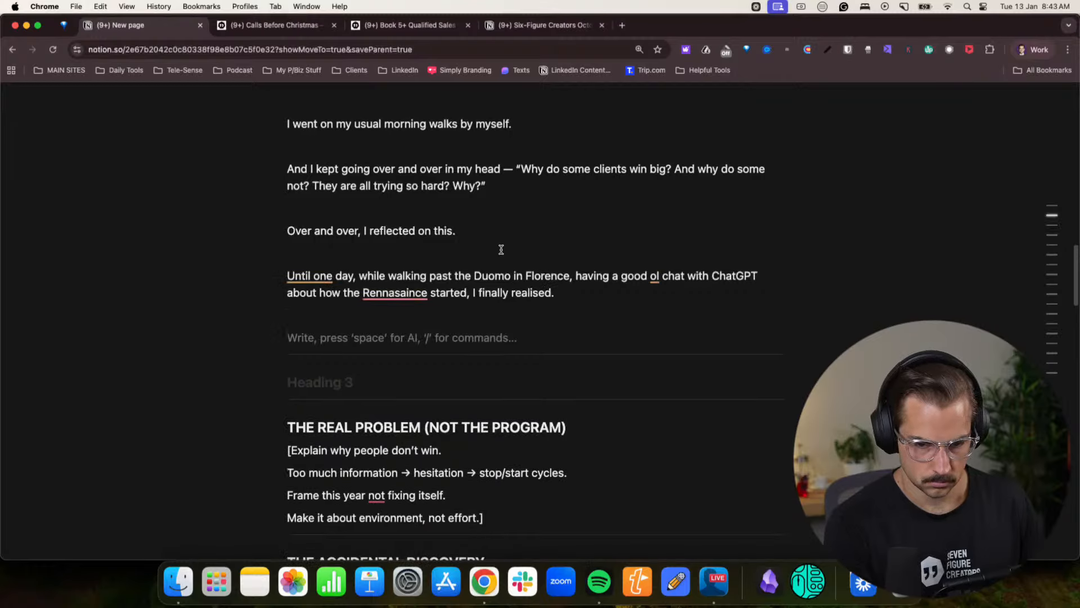
click(403, 293)
click(397, 325)
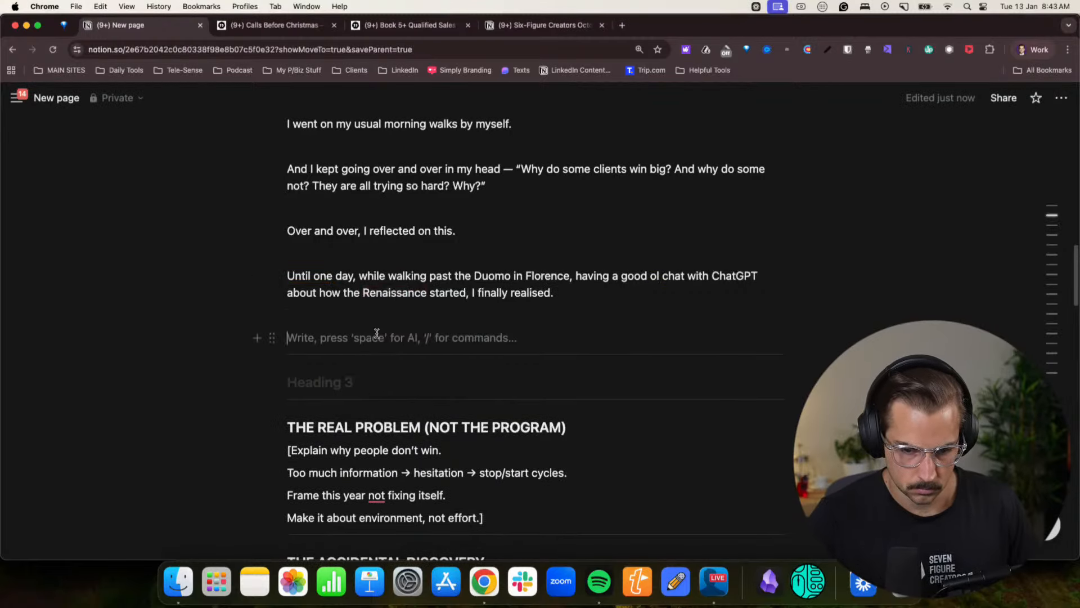
- Write "The Renaissance was caused by the Black Plague that" as the start of the following paragraph
text(The Re)
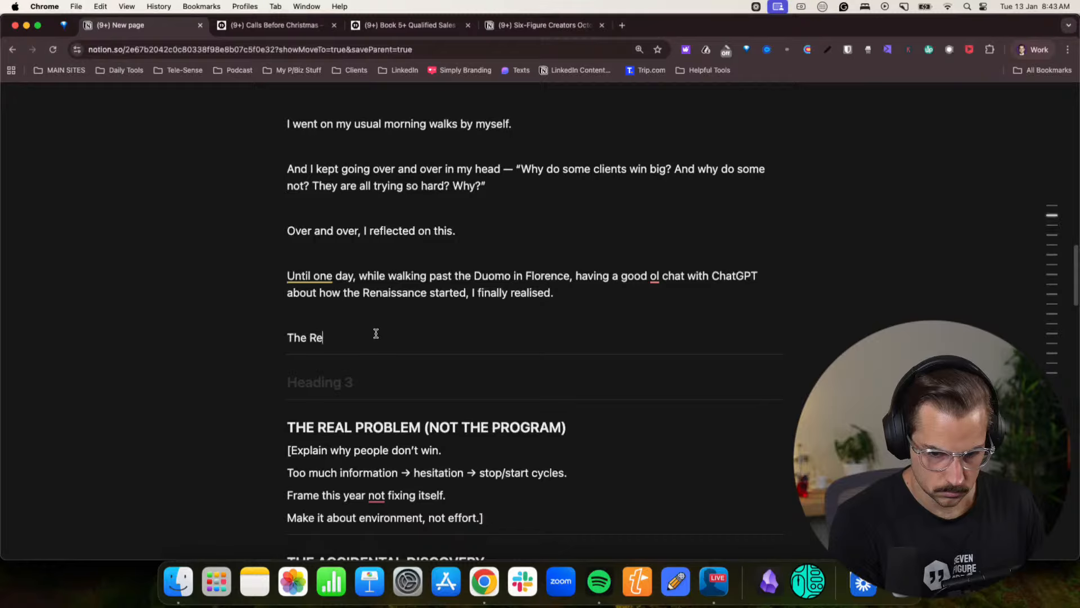
text(naissan)
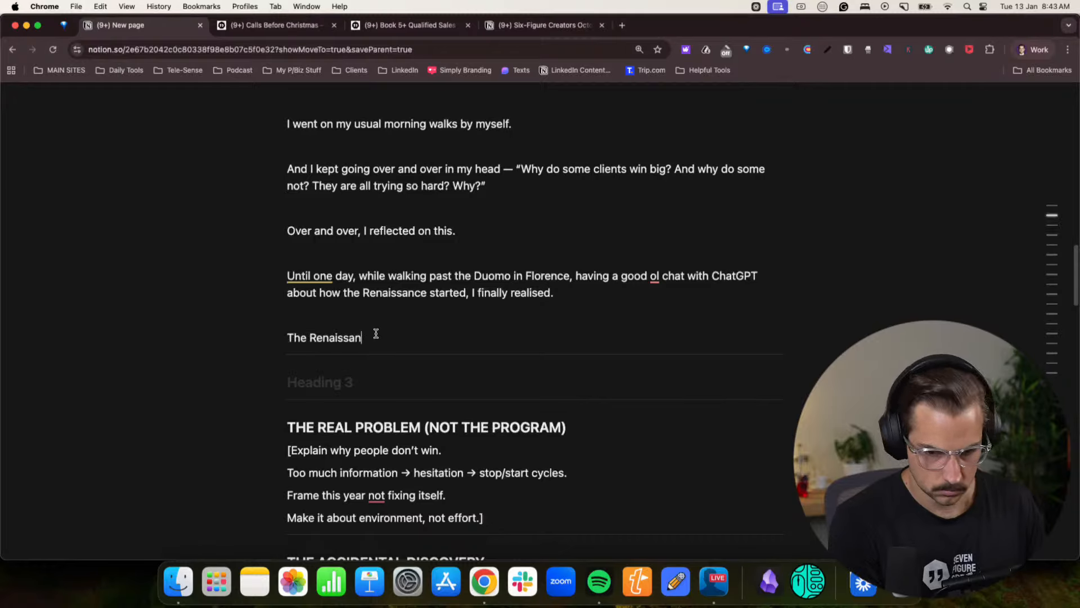
text(ce was caused by)
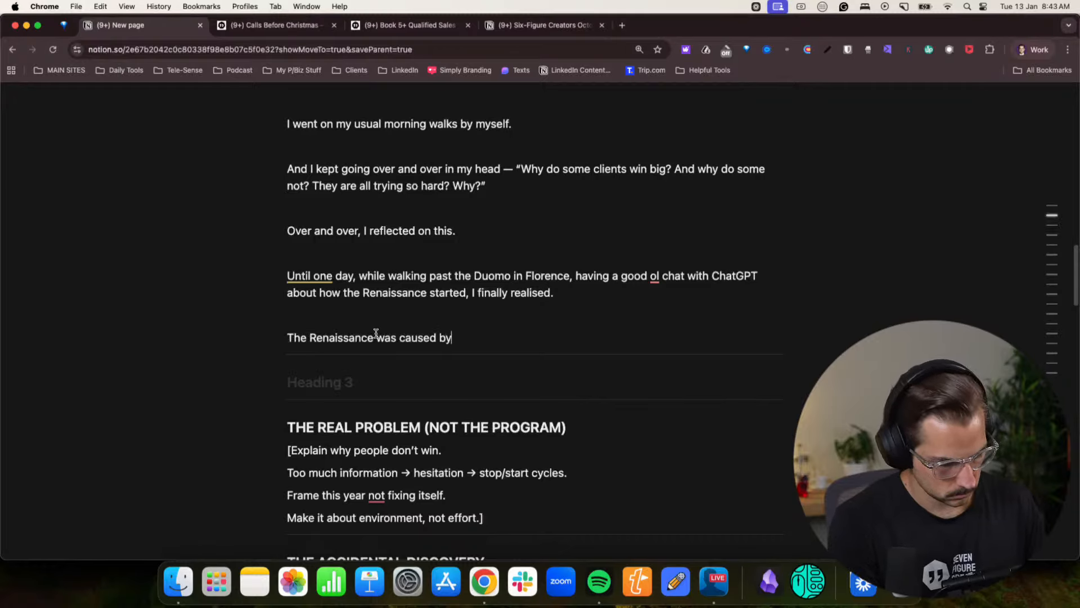
text( the Black )
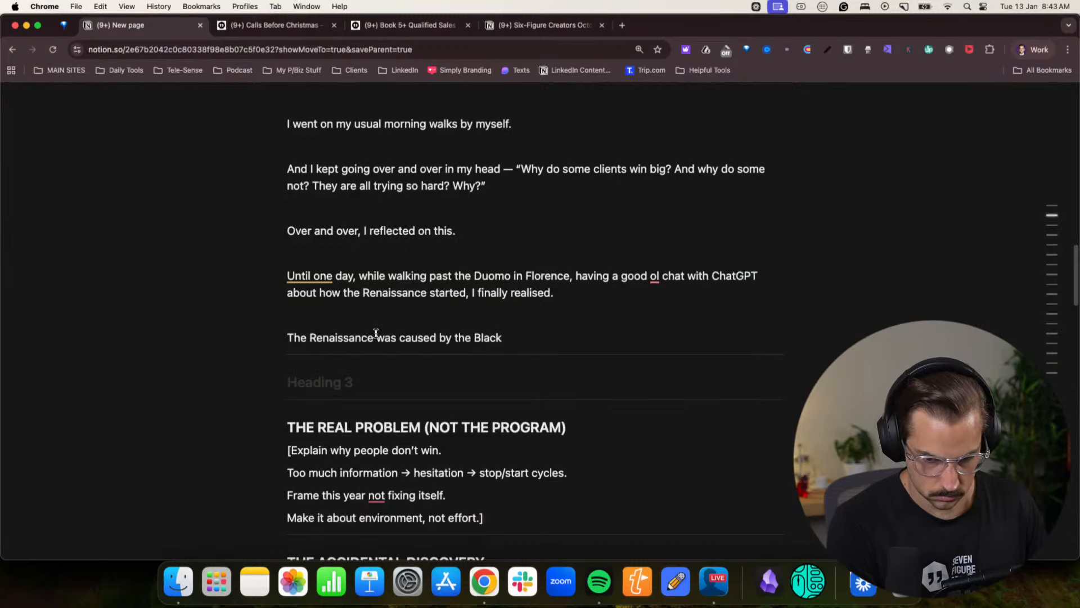
text(Pla)
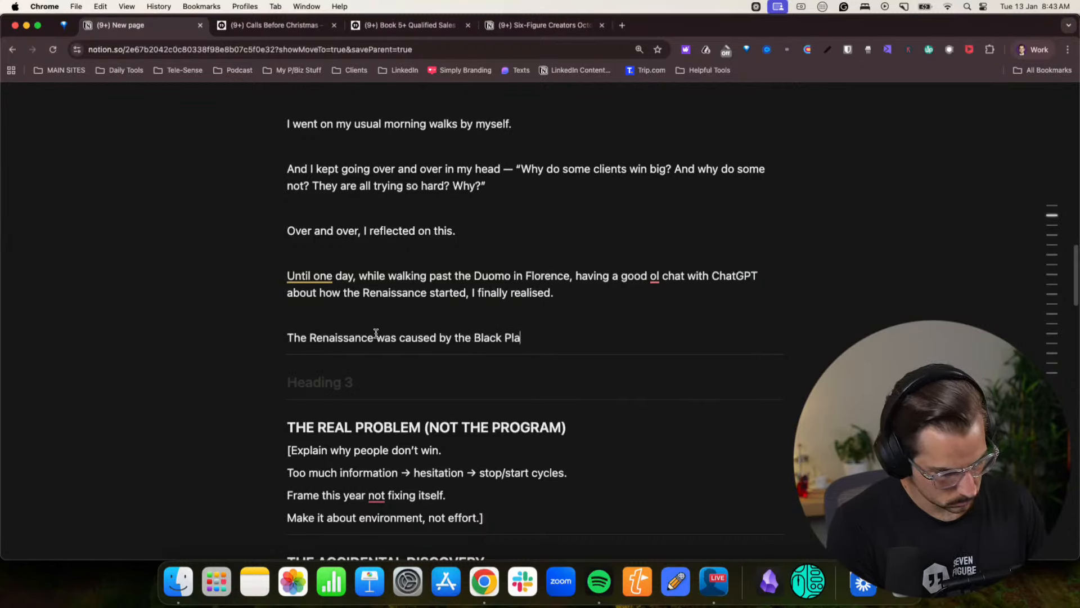
text(gue that wip)
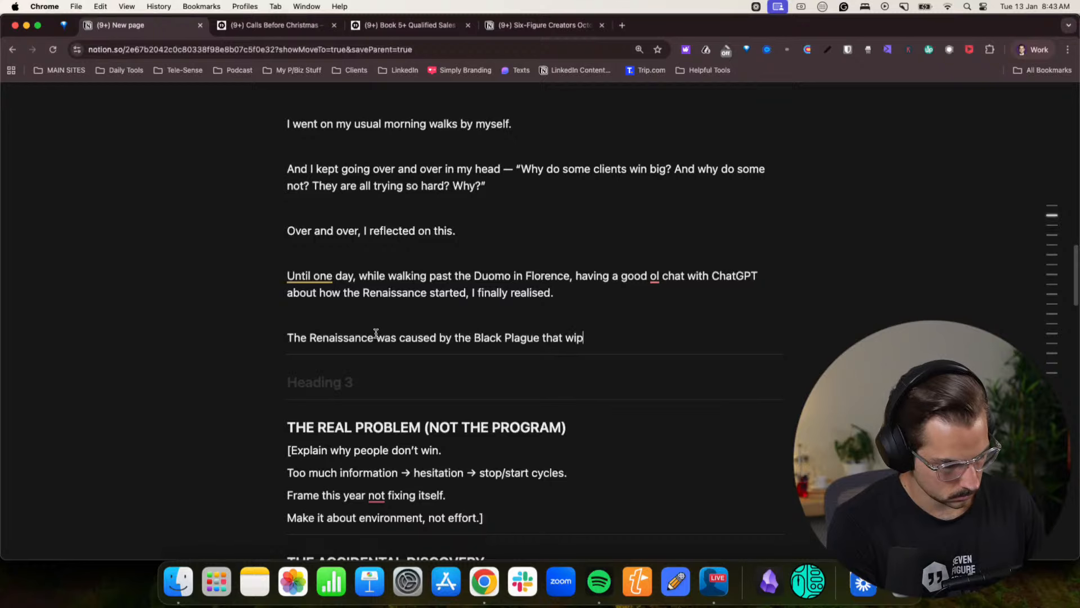
text(ed out 30-50% of Itali)
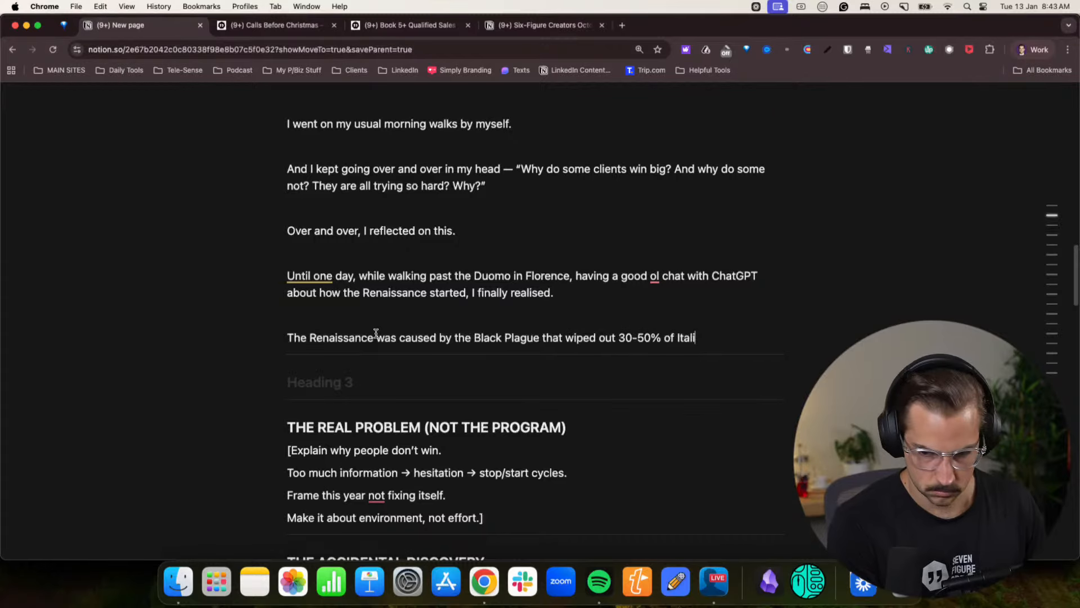
text(ans at the time)
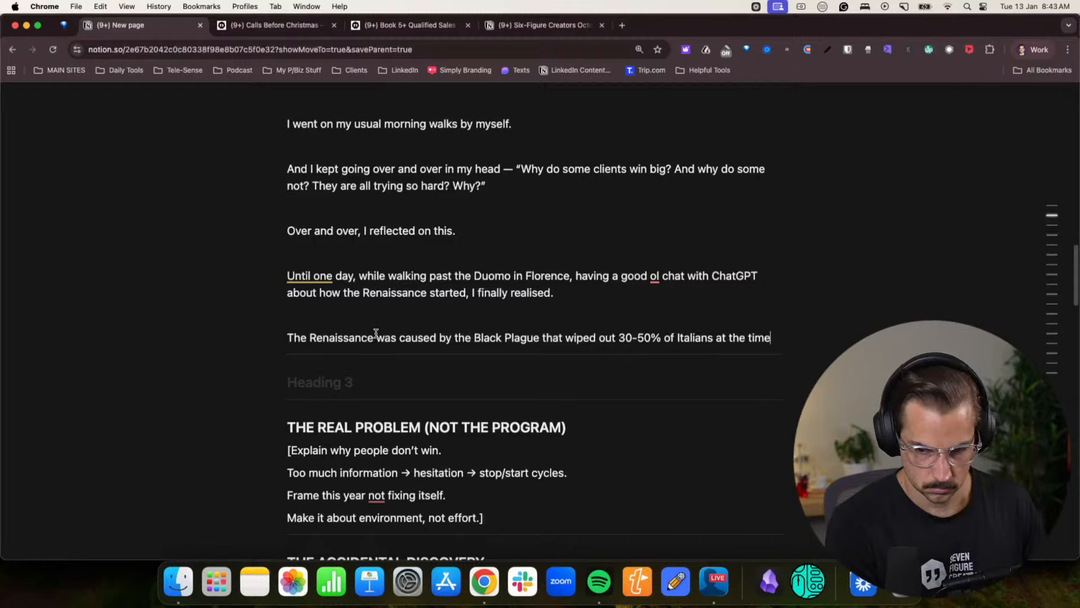
- Finish the Black Plague sentence with "wiped out 30-50% of Italians at the time."
key(Return)
key(BackSpace)
text(.)
- Start another paragraph below the Black Plague sentence, beginning with "This"
key(Return)
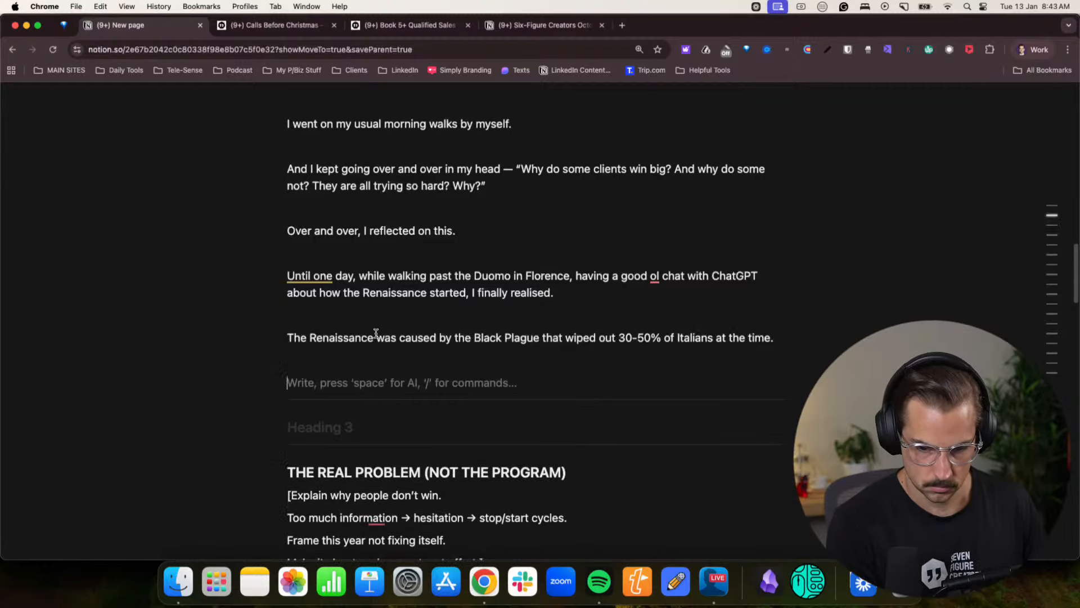
text(This crazy change caused human being to need to take a ction.)
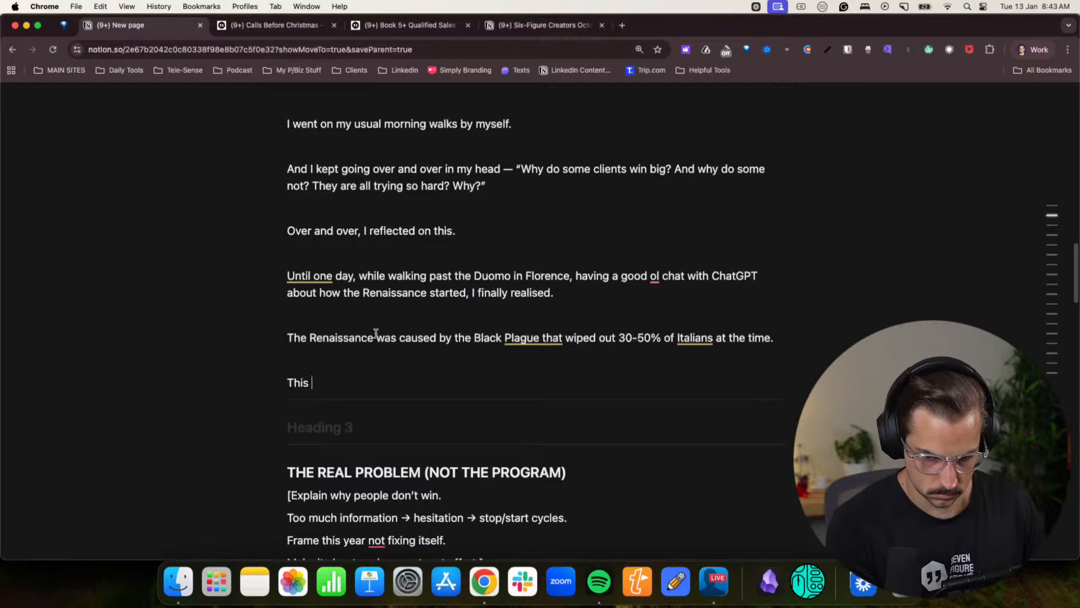
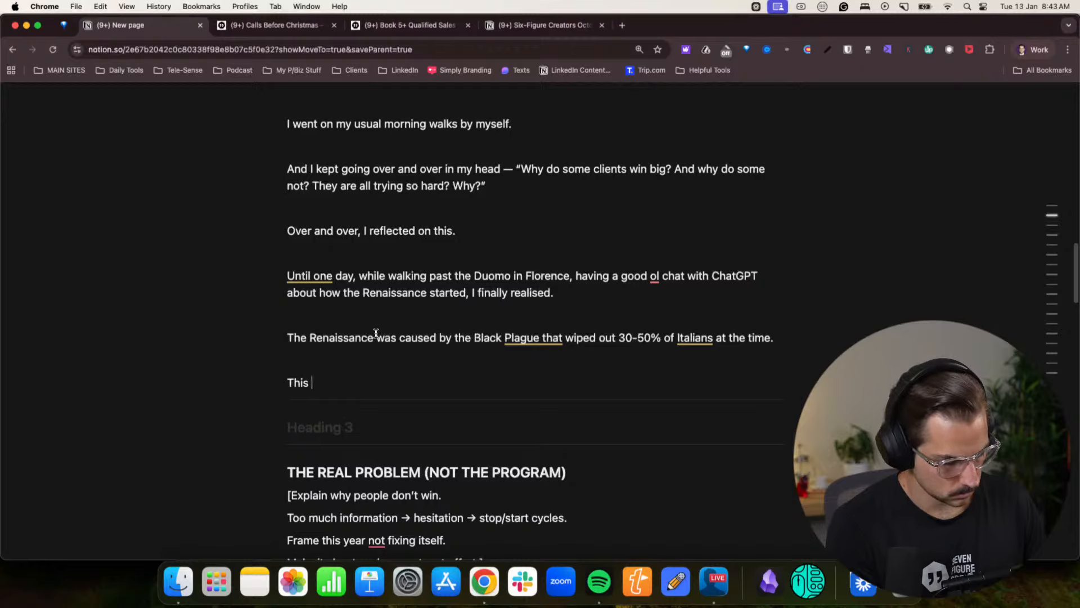
- Continue the paragraph after "This" with "crazy change caused human being to need to take aciton. To need"
text(crazy change,)
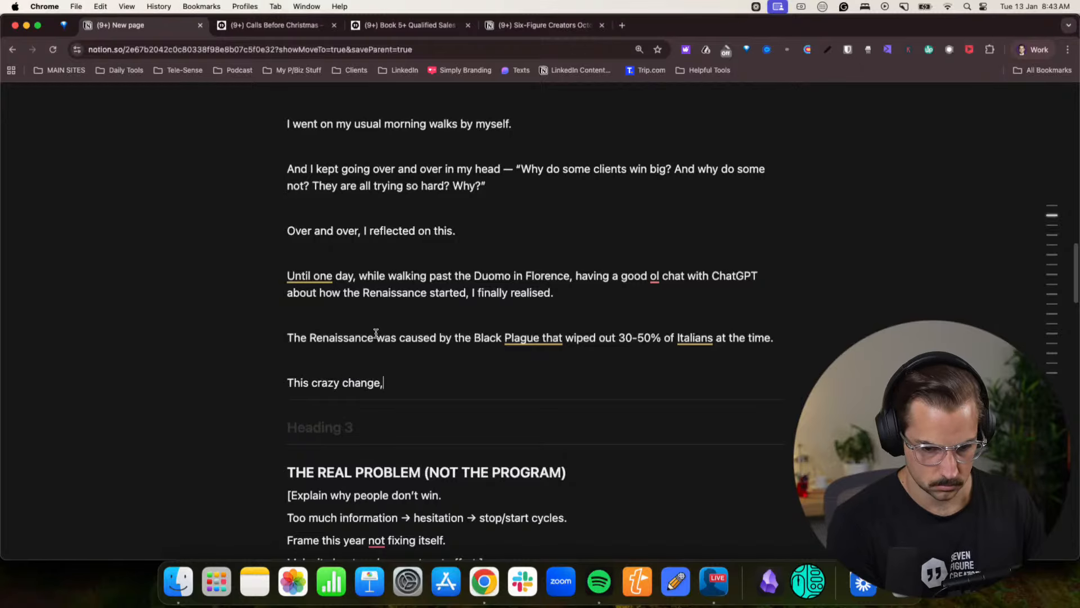
key(BackSpace)
text( caused )
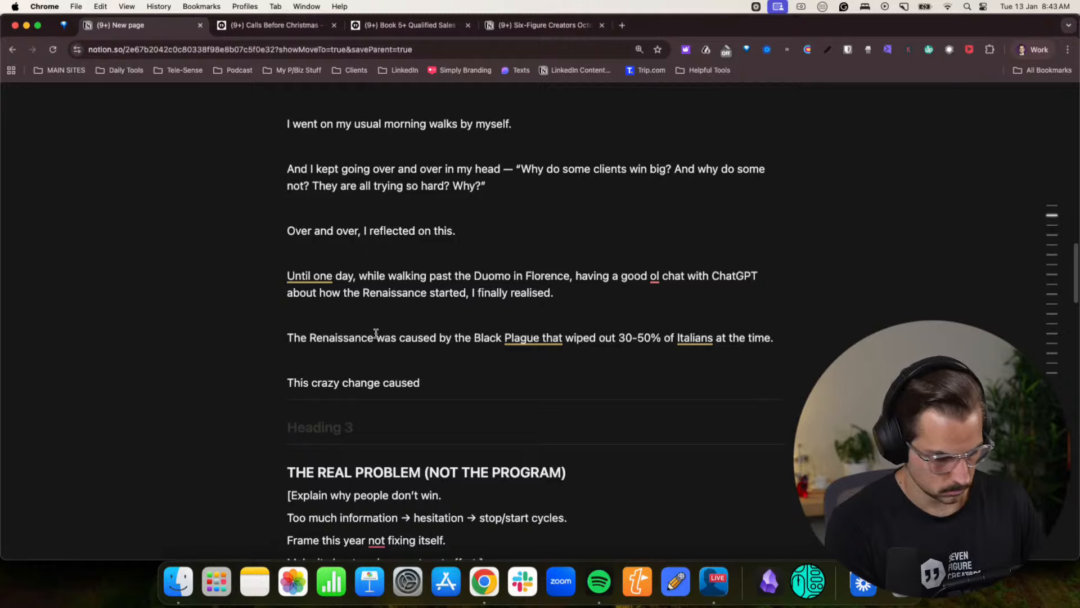
text(human being )
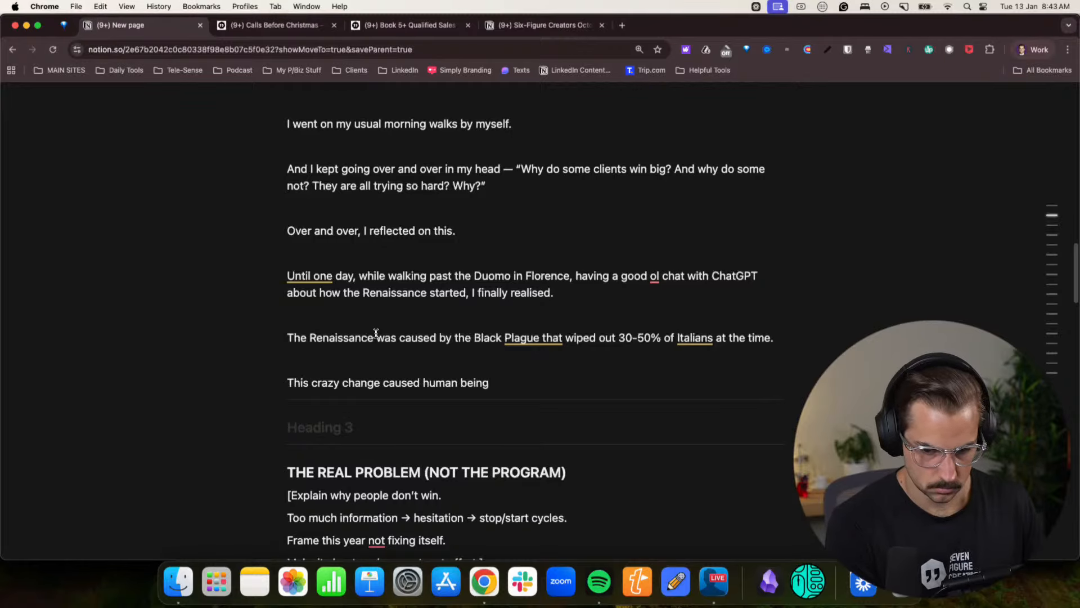
text(to need )
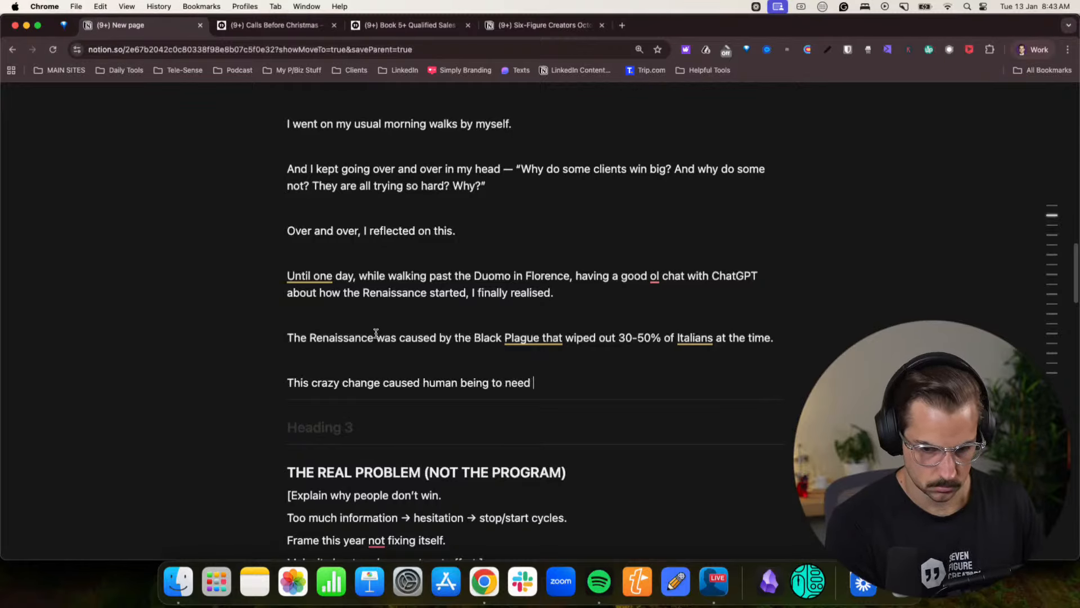
text(to take a ction)
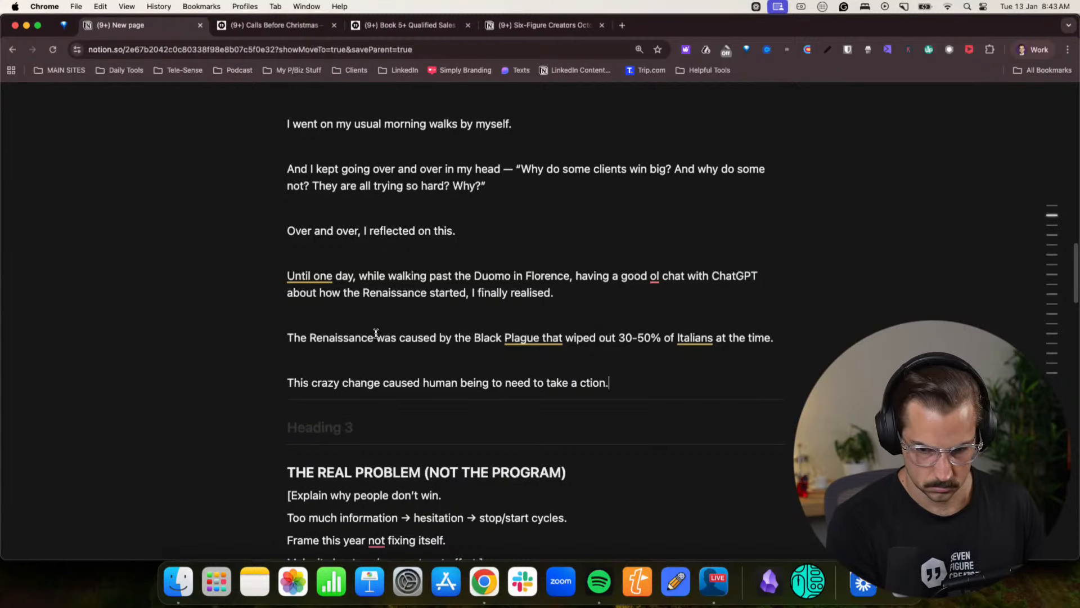
key(BackSpace)
key(BackSpace)
key(BackSpace)
key(BackSpace)
text(citon.)
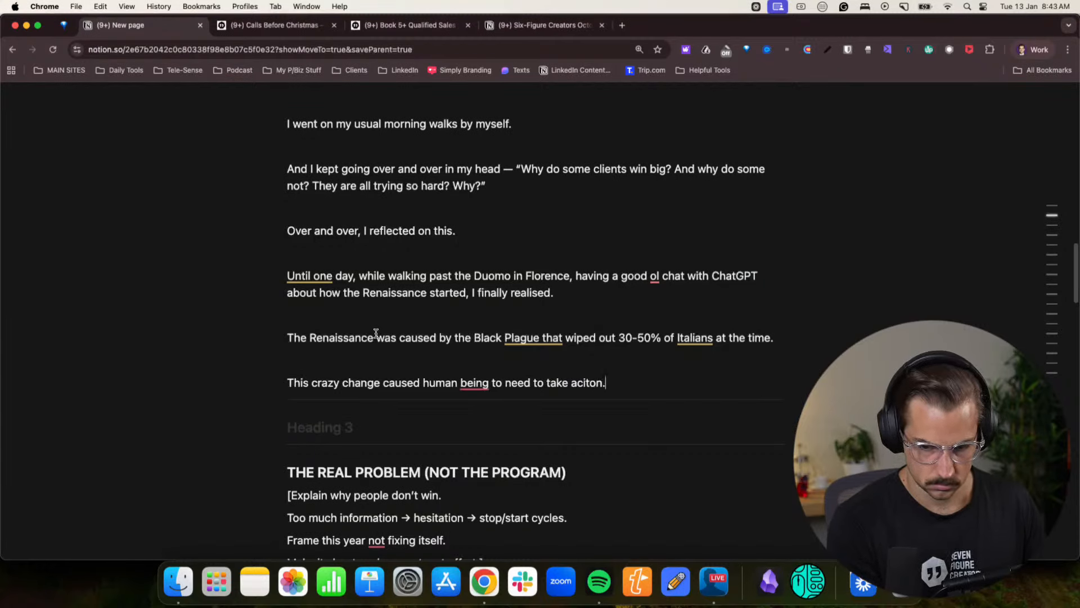
text( To need to ad)
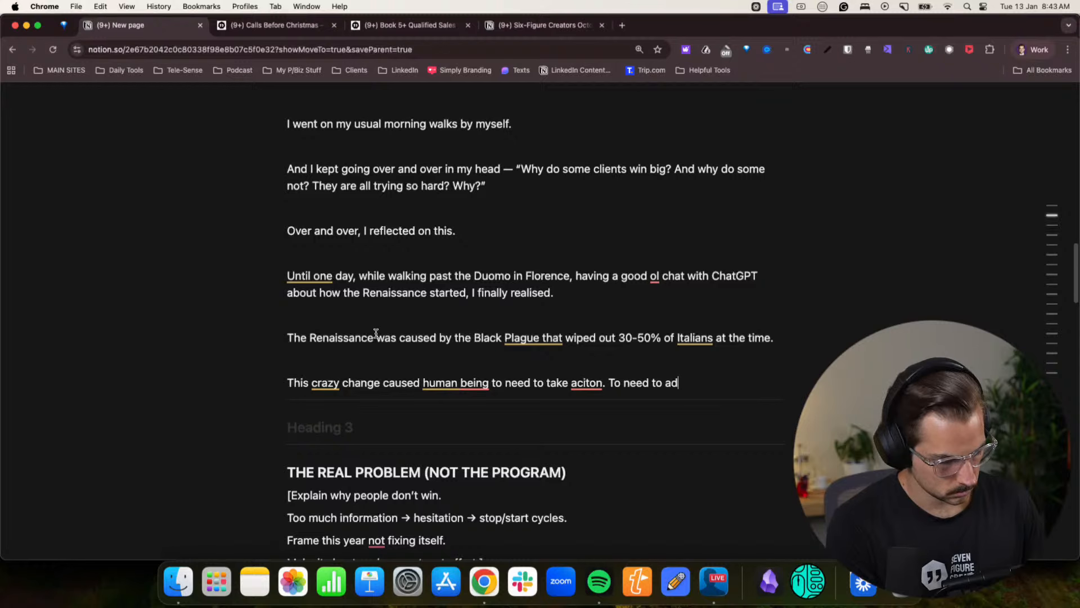
text(apt. Because if t)
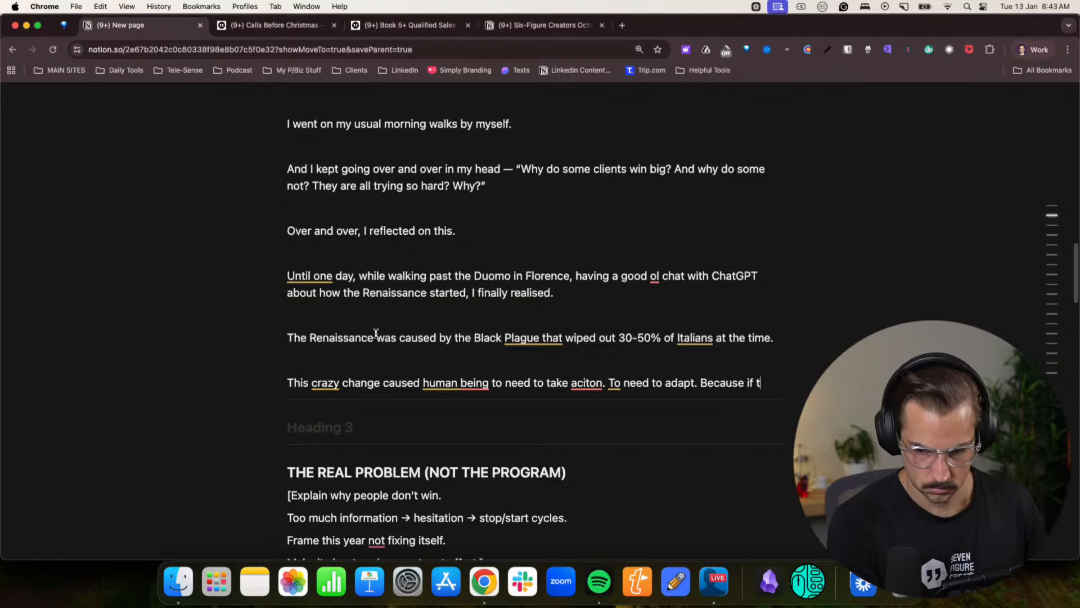
text(hey didn't, the)
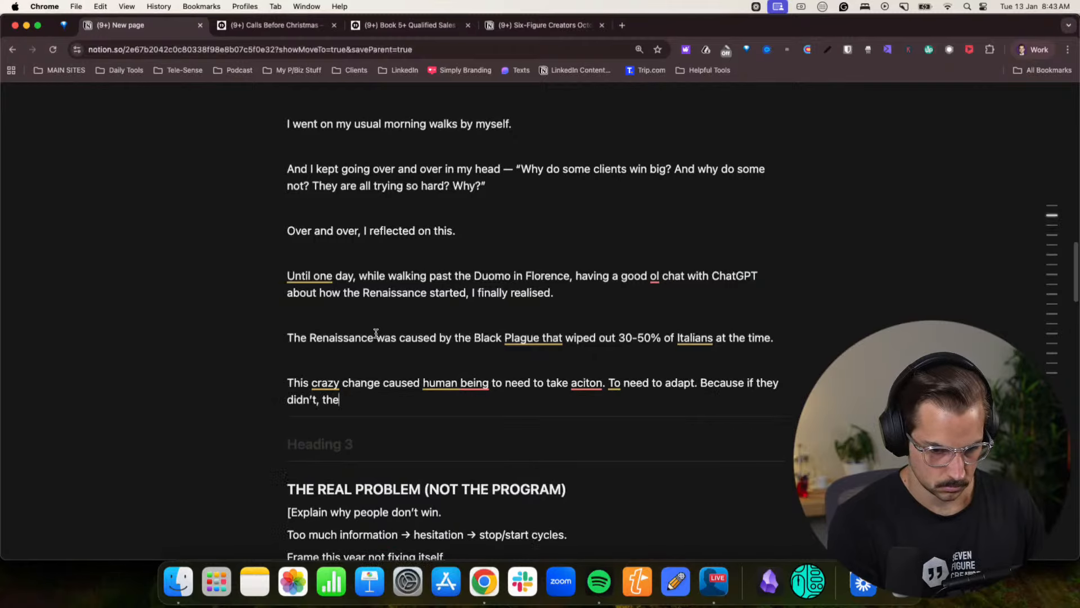
text(y'd literally )
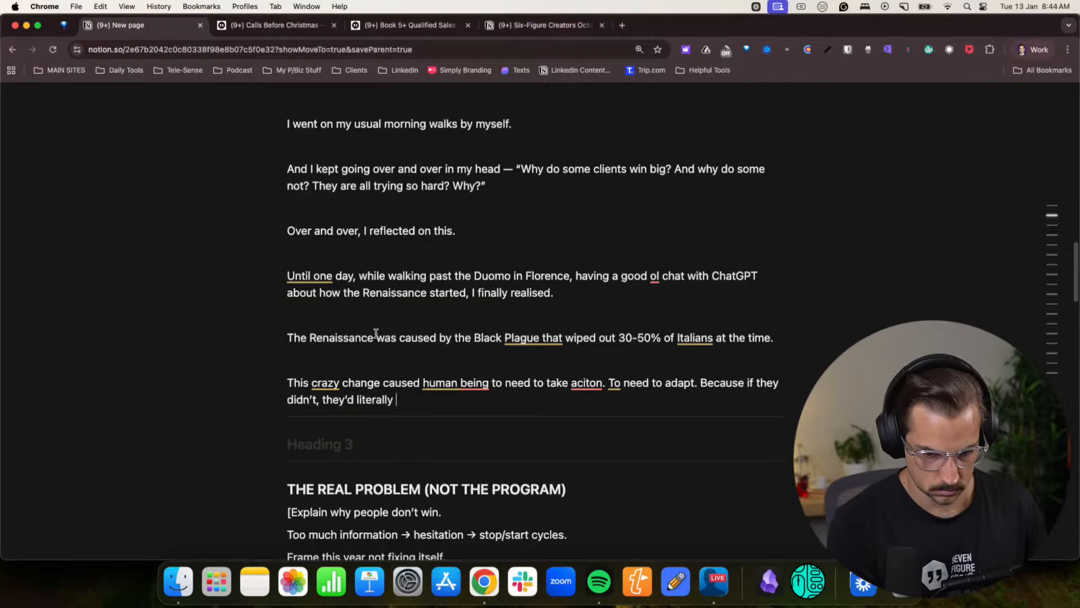
text(die.)
- Finish the paragraph with "to adapt. Because if they didn't, they'd literally die." and start a new paragraph below it
key(Return)
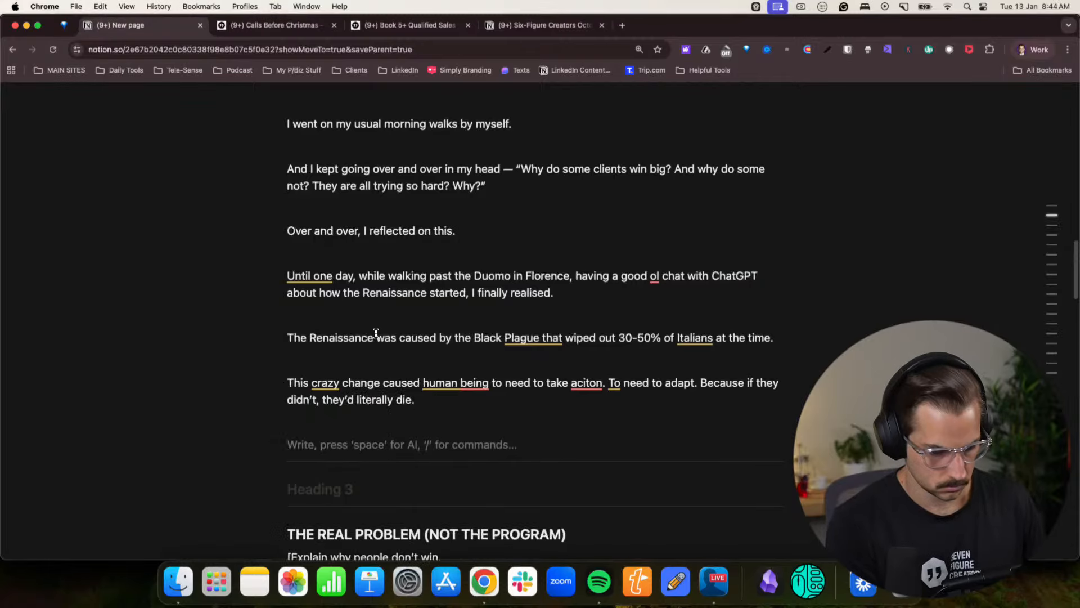
- Write "The entire Italian society changed" in the new paragraph
scroll(355, 324, down, 1)
scroll(355, 324, down, 5)
text(The enti)
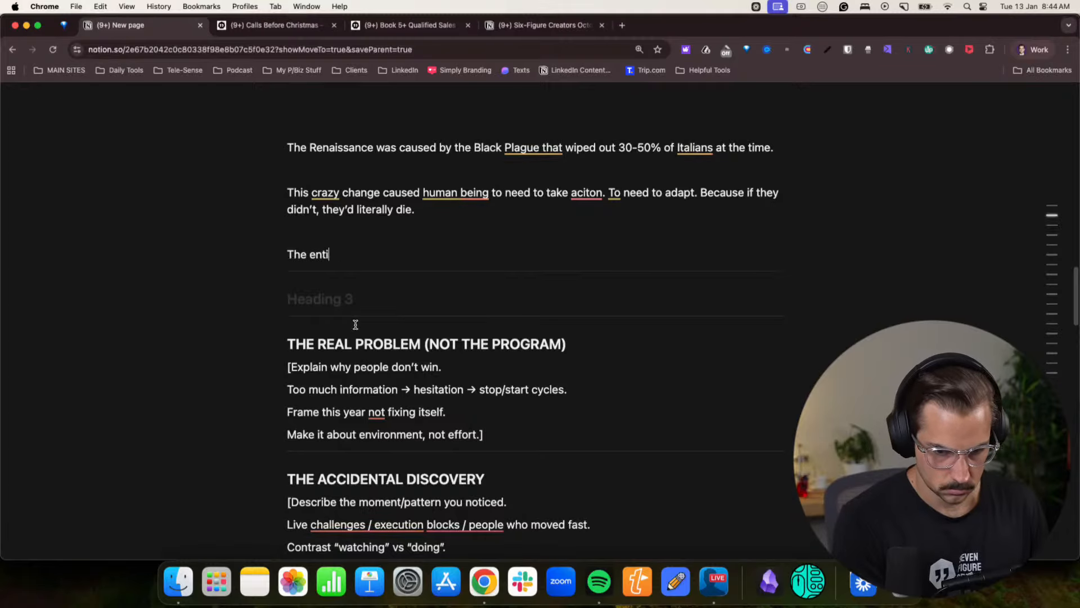
text(re Italian)
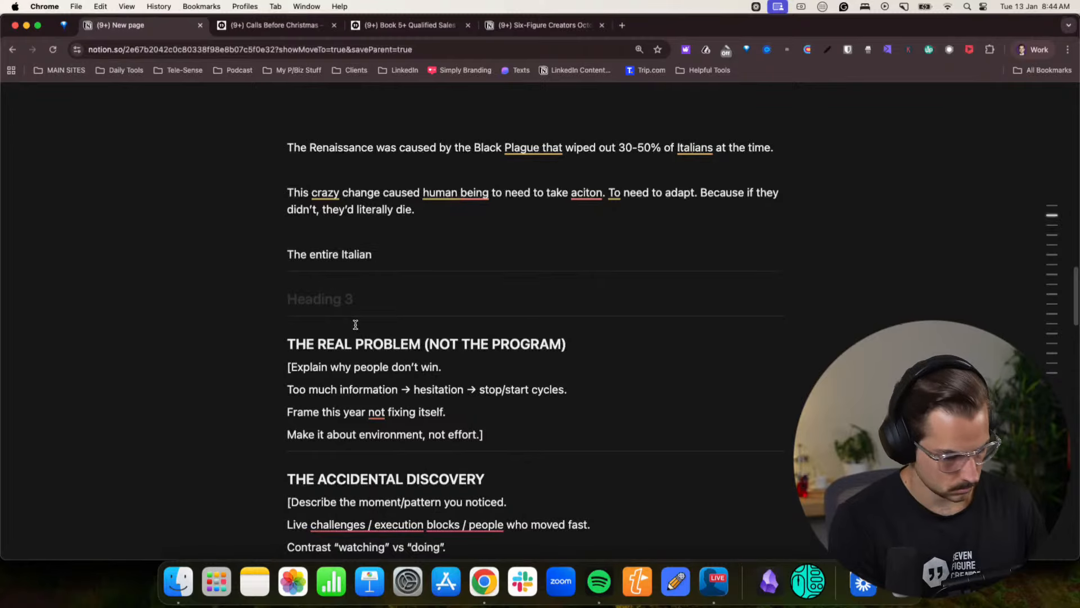
text( society )
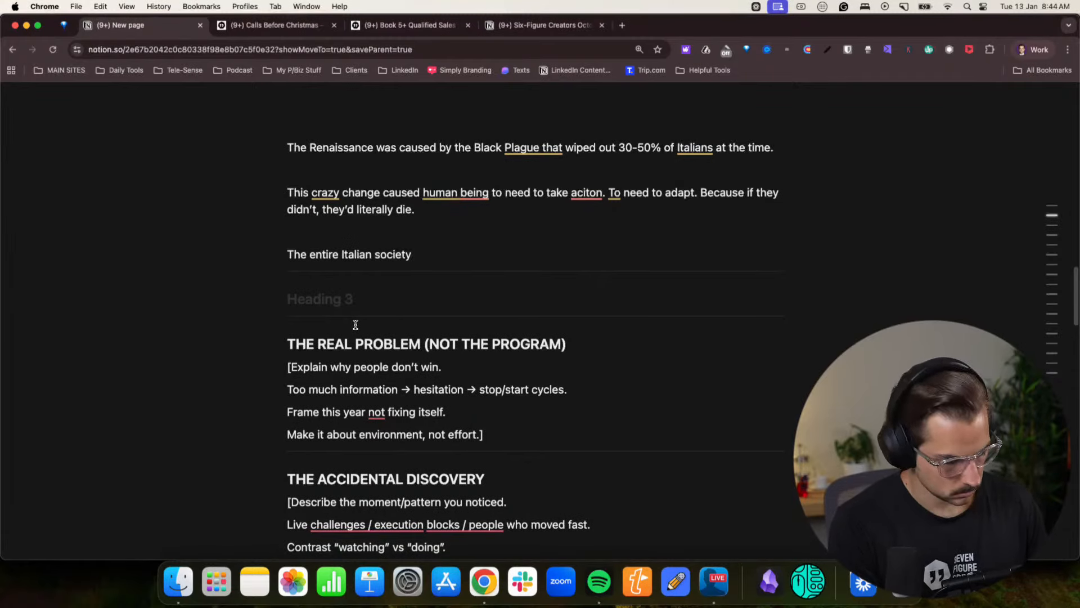
text(changed)
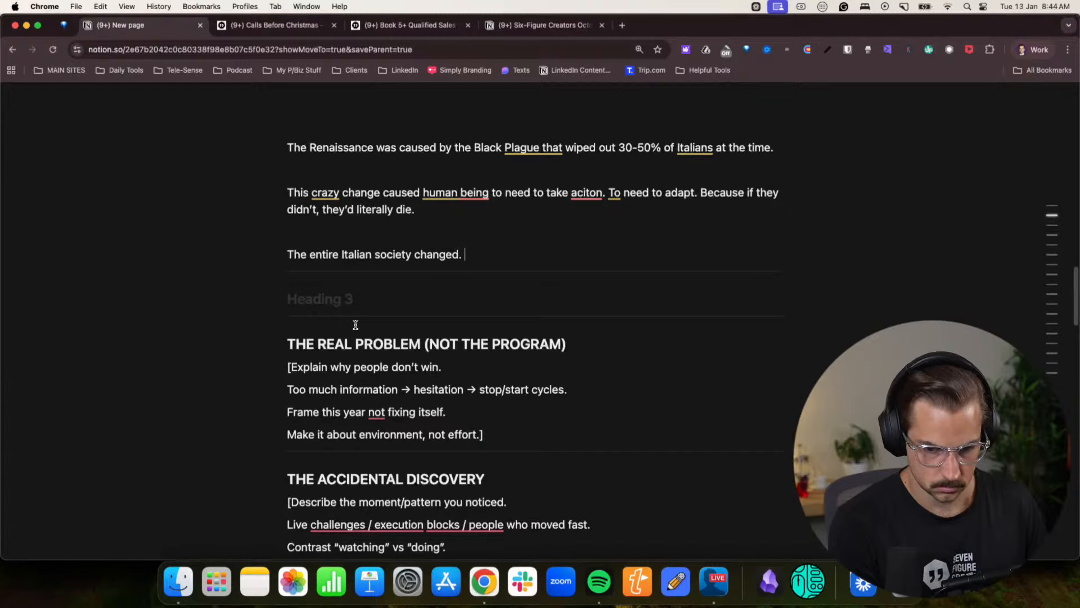
text(. N)
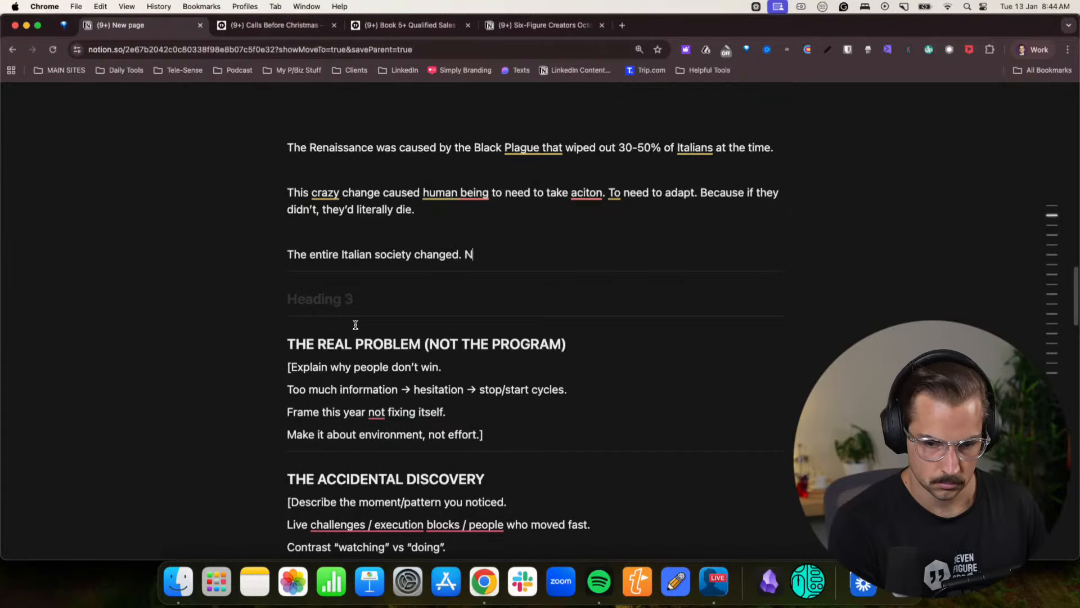
text(ot from “reading book”)
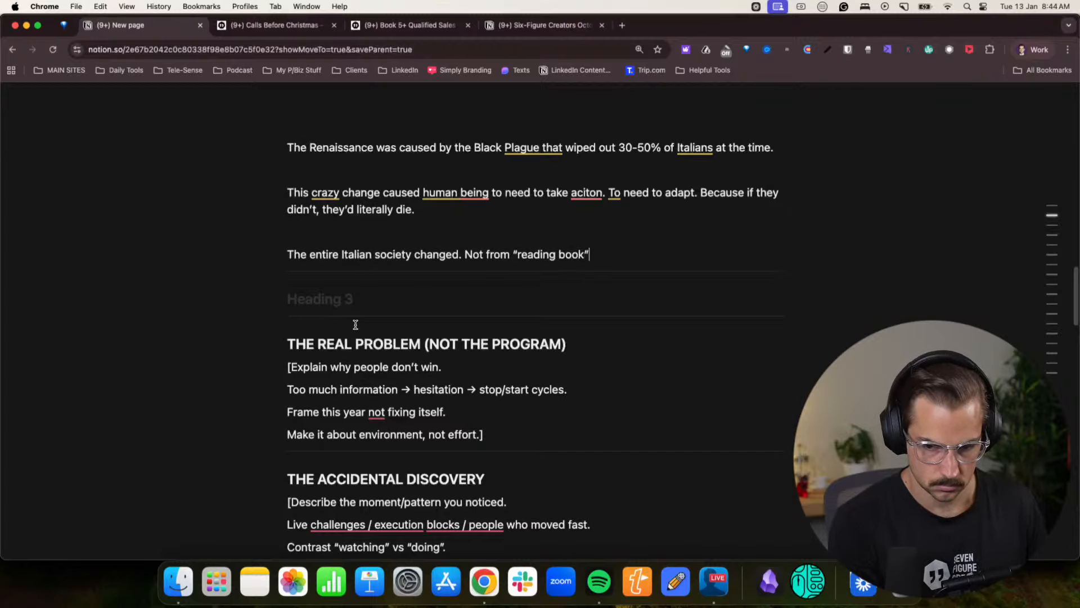
- Follow the Italian society sentence with "Not from “reading more books”."
key(BackSpace)
key(BackSpace)
key(BackSpace)
key(BackSpace)
key(BackSpace)
text(more )
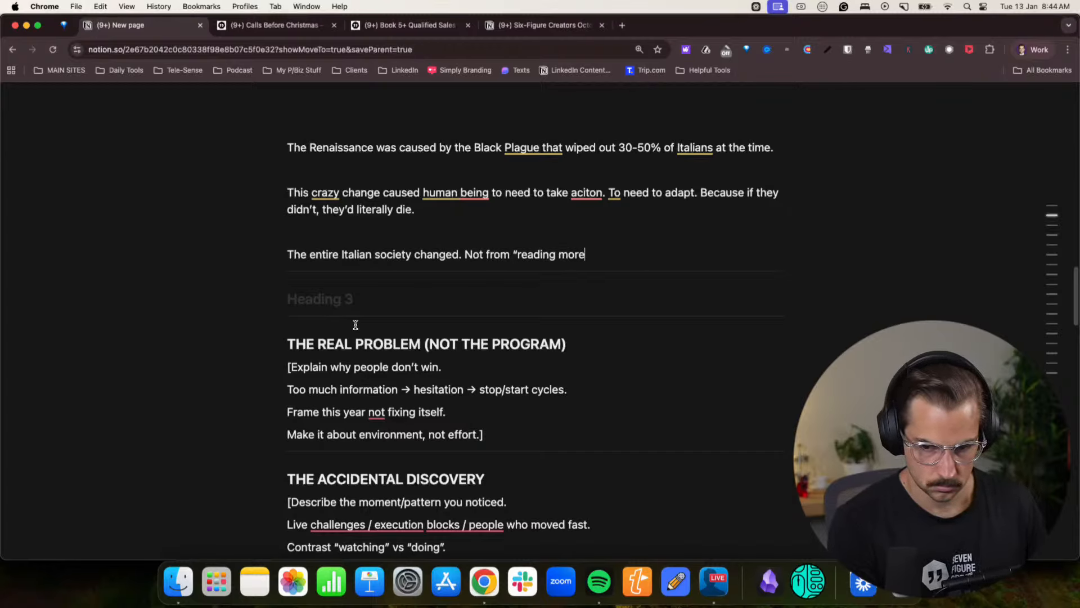
text(books”. Ac)
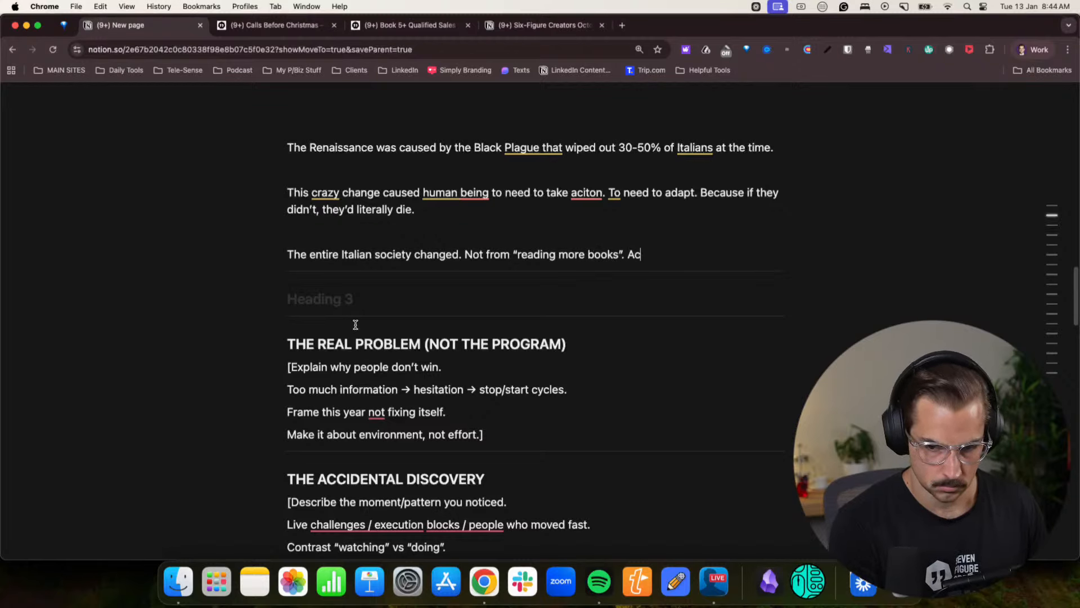
text(tually)
- Continue the Italian society paragraph with "Actually that couldn't have occured, the"
key(BackSpace)
key(BackSpace)
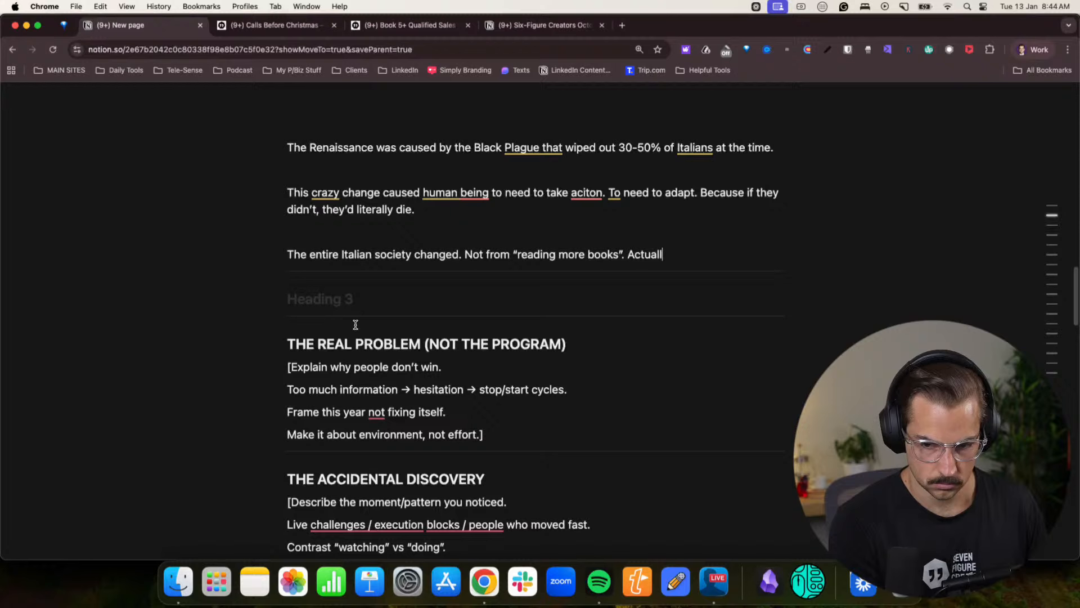
text(t)
key(BackSpace)
key(BackSpace)
text(y that coul)
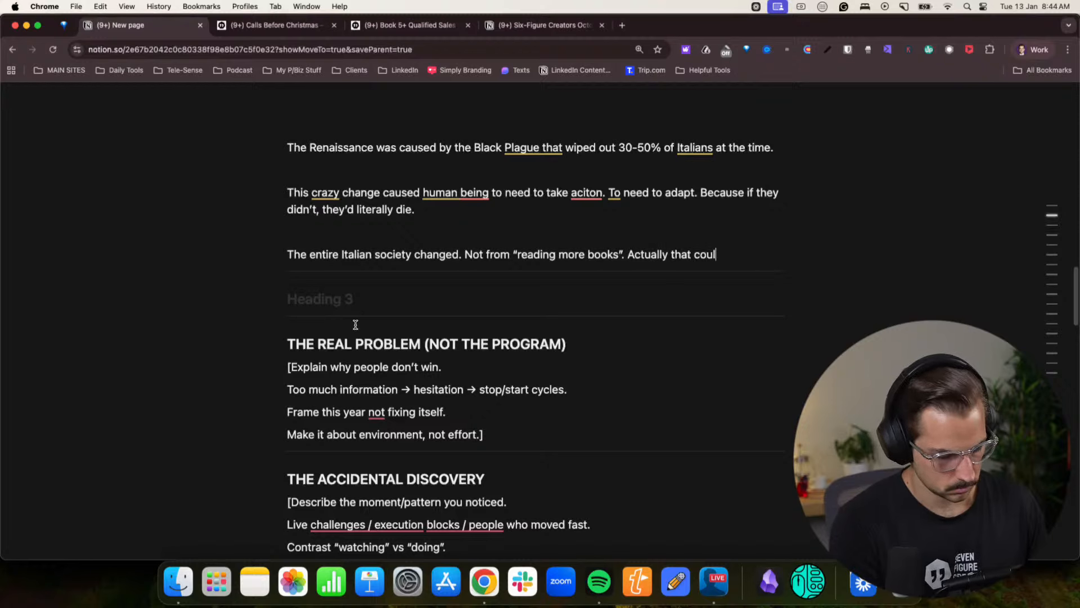
text(dn't have occure)
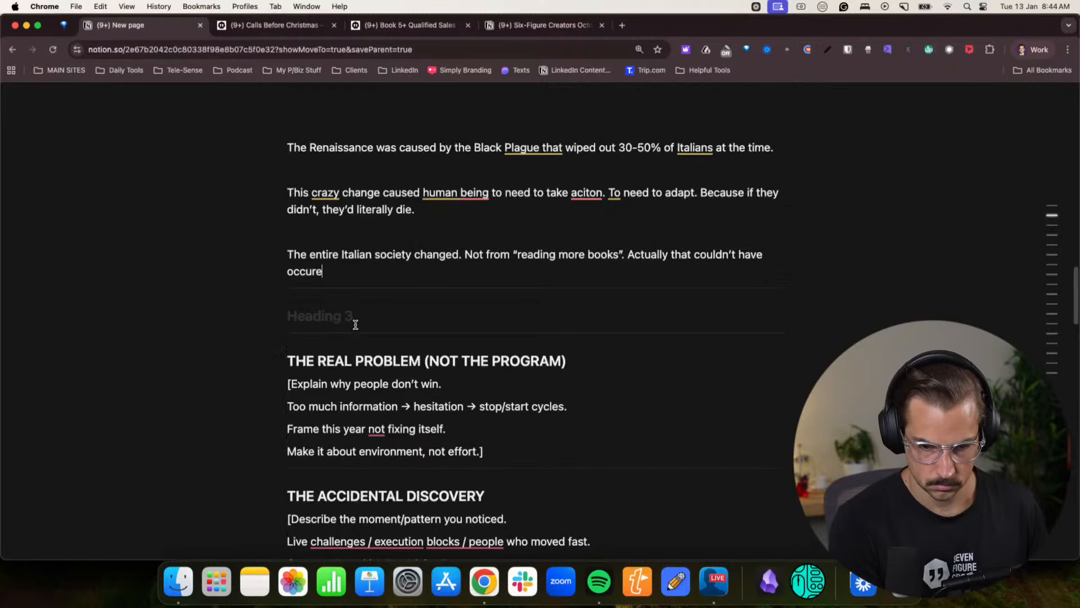
text(d, the Printing P)
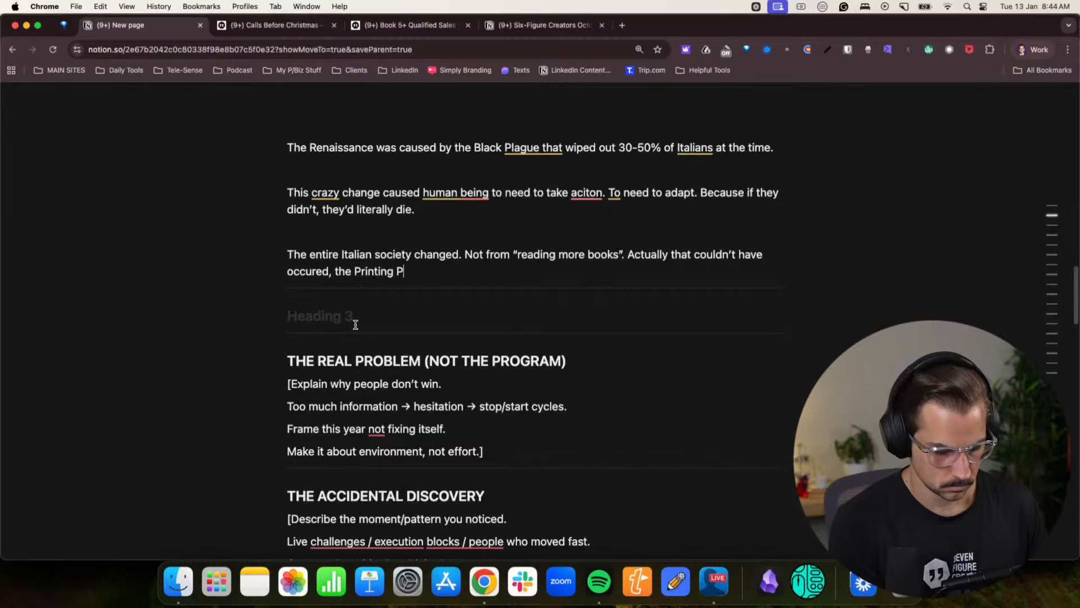
text(ress wasn't in)
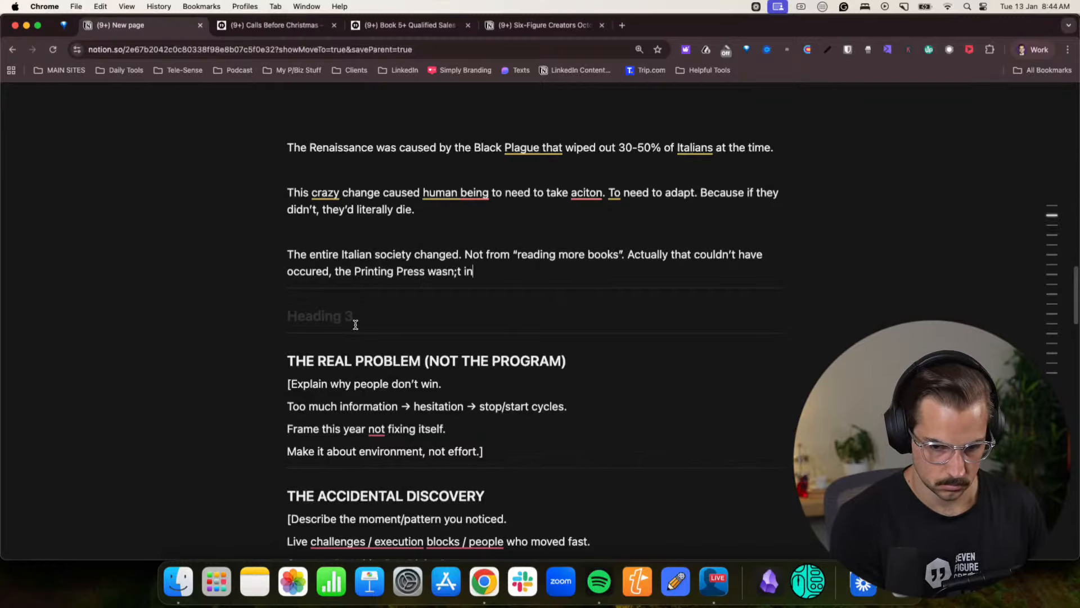
- Complete the sentence with "Printing Press was only just invented."
key(BackSpace)
key(BackSpace)
key(BackSpace)
key(BackSpace)
key(BackSpace)
text('t iun)
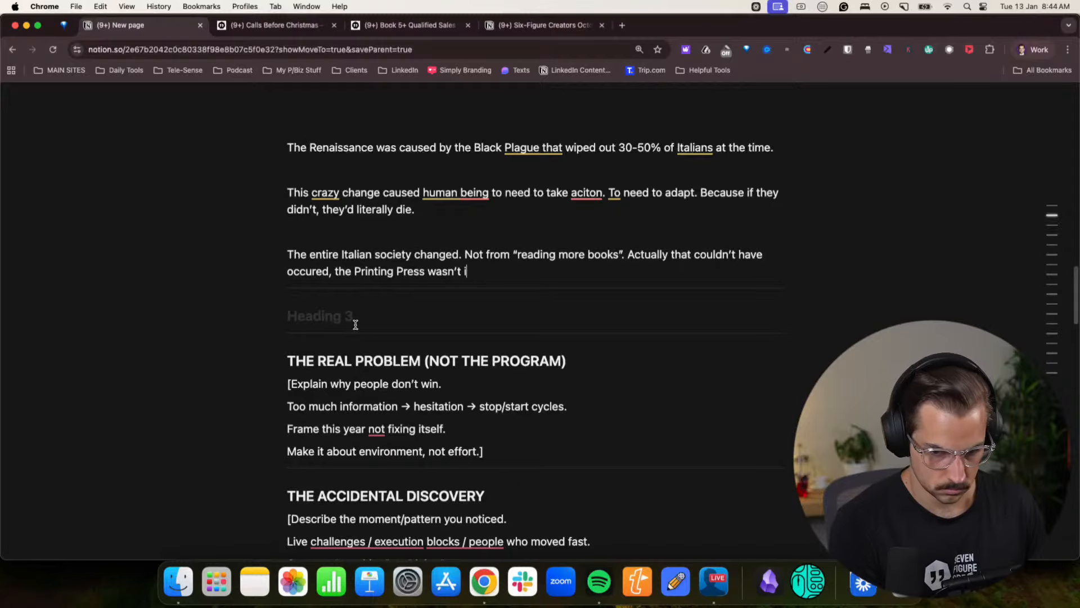
key(BackSpace)
key(BackSpace)
key(BackSpace)
key(BackSpace)
key(BackSpace)
key(BackSpace)
key(BackSpace)
key(BackSpace)
text(w)
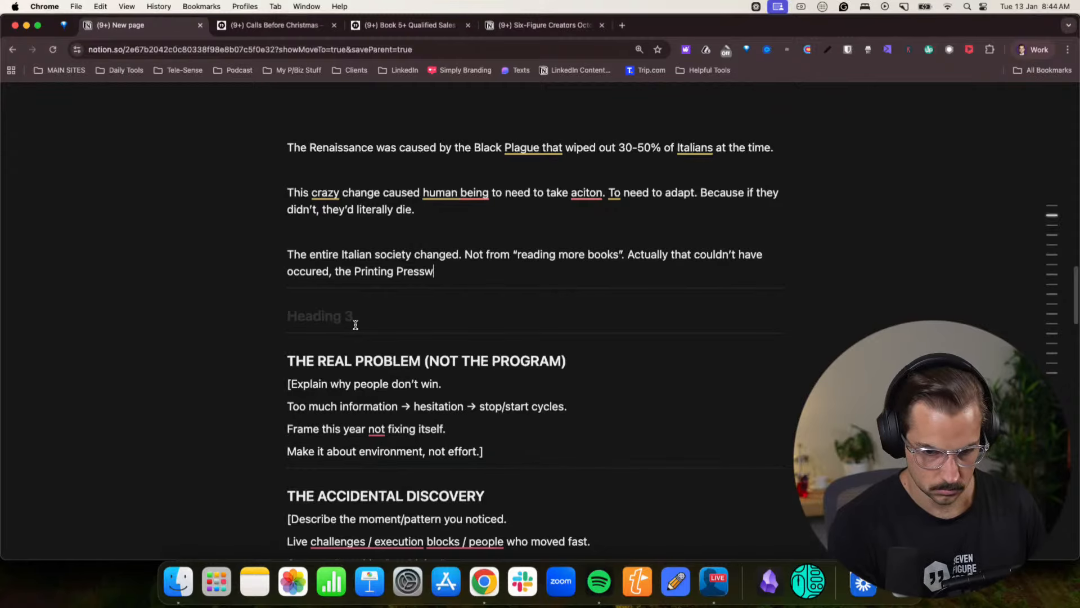
text(as only just in)
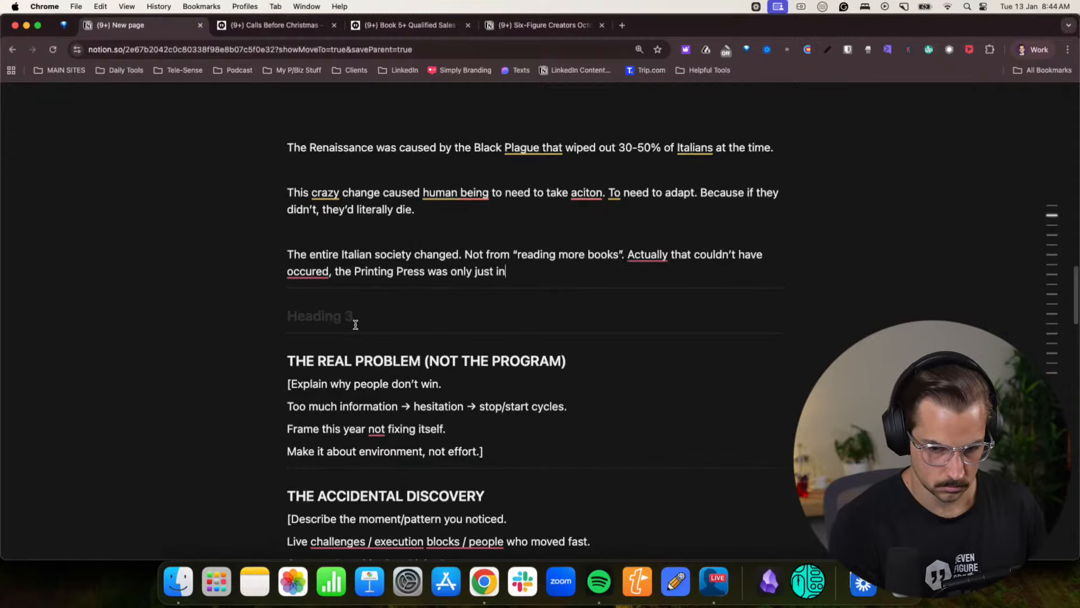
text(vented)
key(BackSpace)
key(BackSpace)
key(BackSpace)
text(nted.)
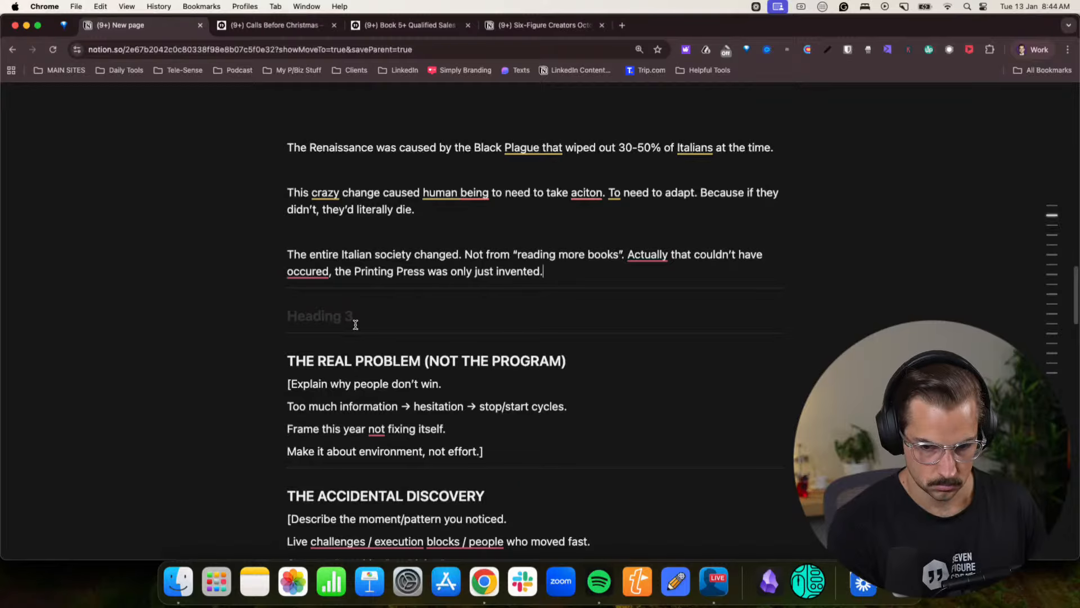
- Add a separate paragraph reading "They did it through MASSIVE ACTION."
key(Return)
text(They did it thr)
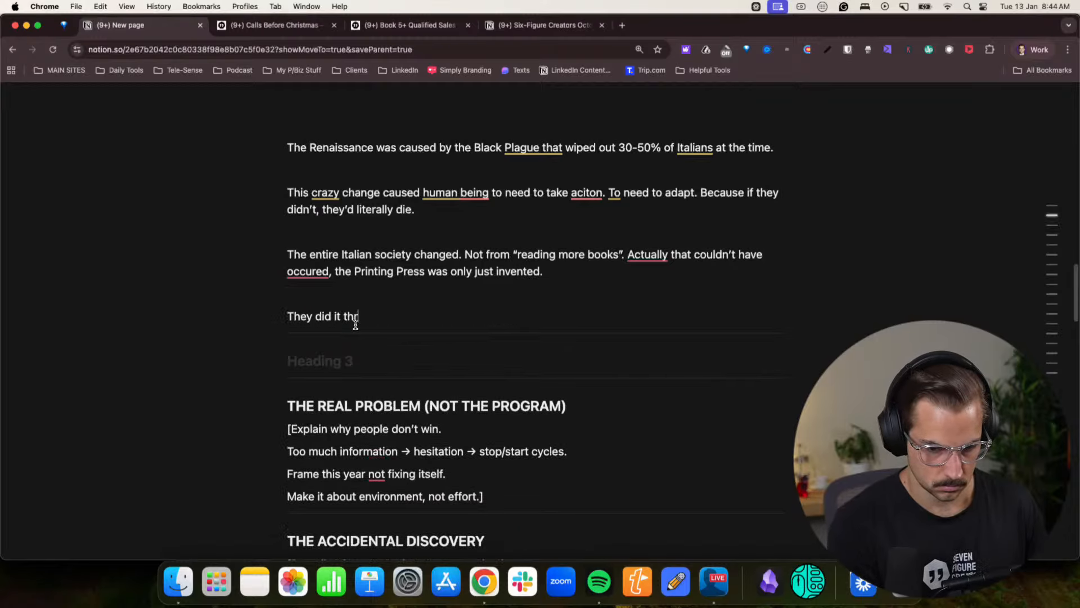
text(ough MASSIVE ACTION.)
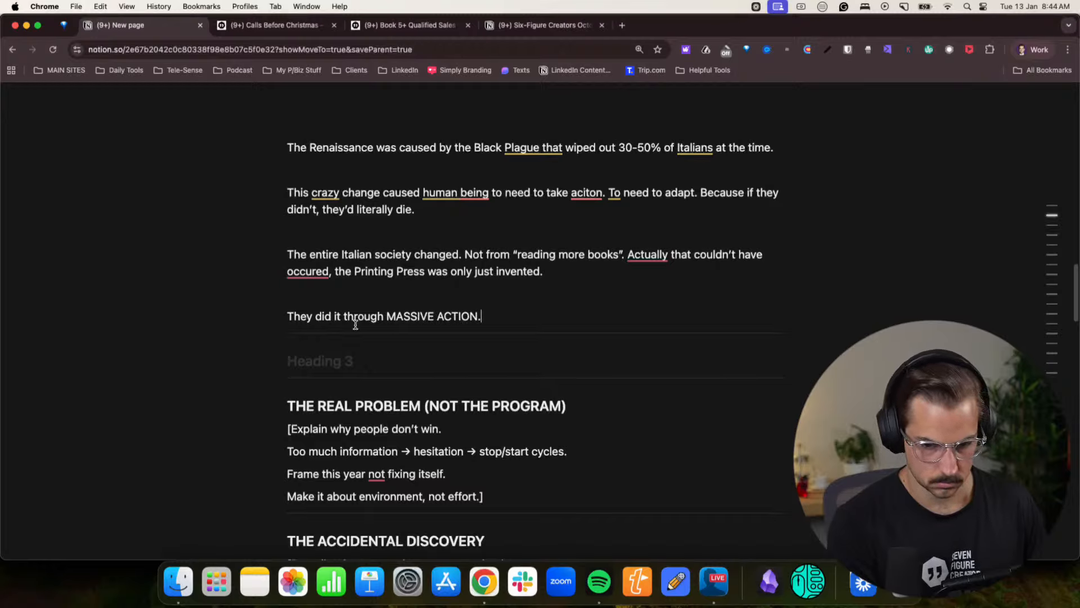
- Add a paragraph after the MASSIVE ACTION line reading "And what I realised, was that we “accidentally” already created the"
key(Return)
text(And W)
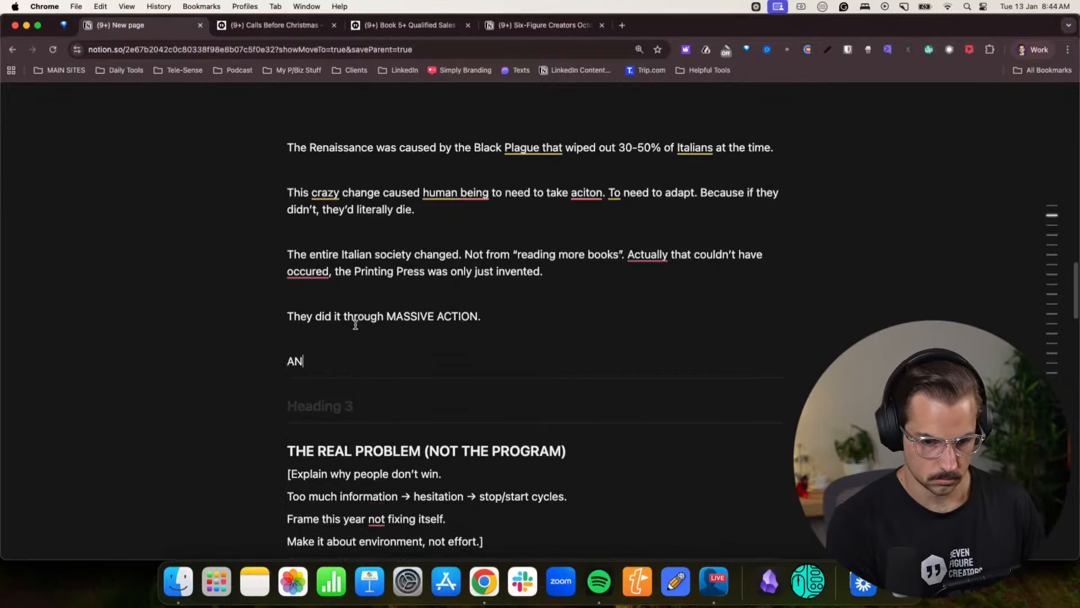
key(BackSpace)
key(BackSpace)
key(BackSpace)
key(BackSpace)
text(nd what I re)
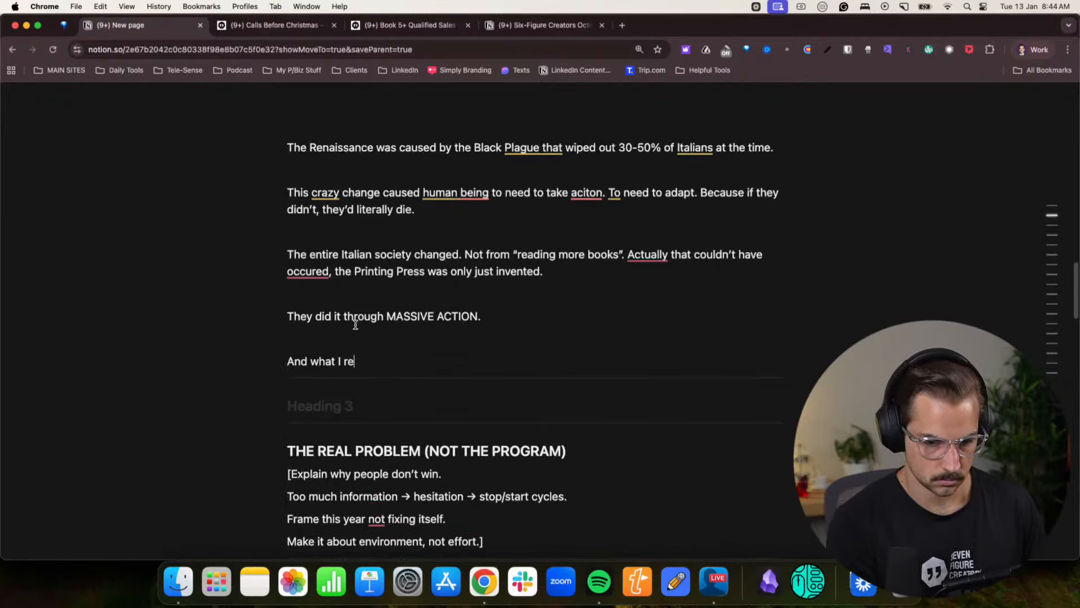
text(alised, was that we “)
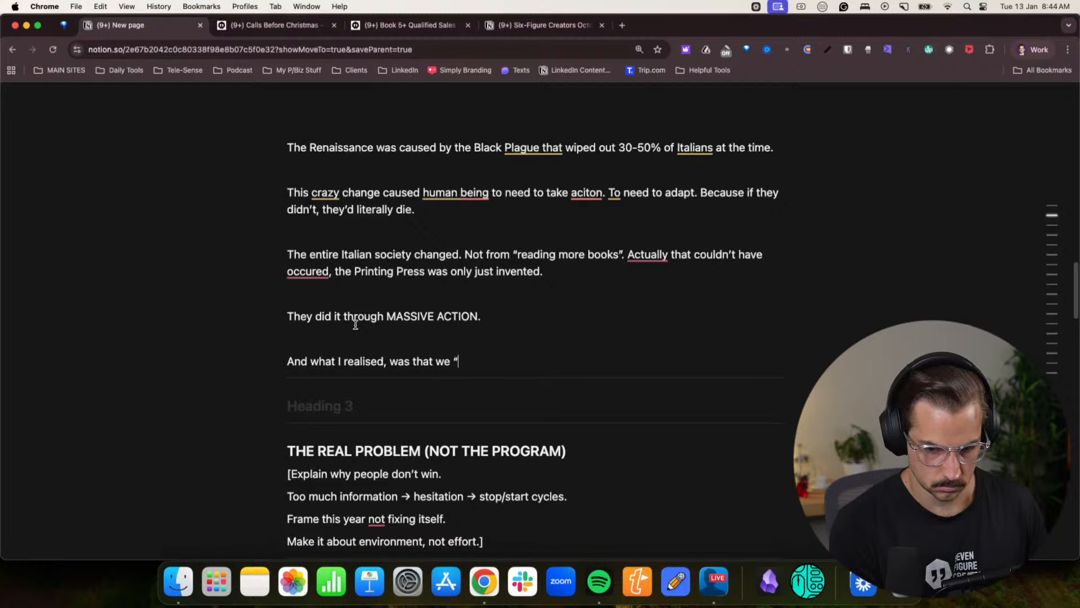
text(accidentally)
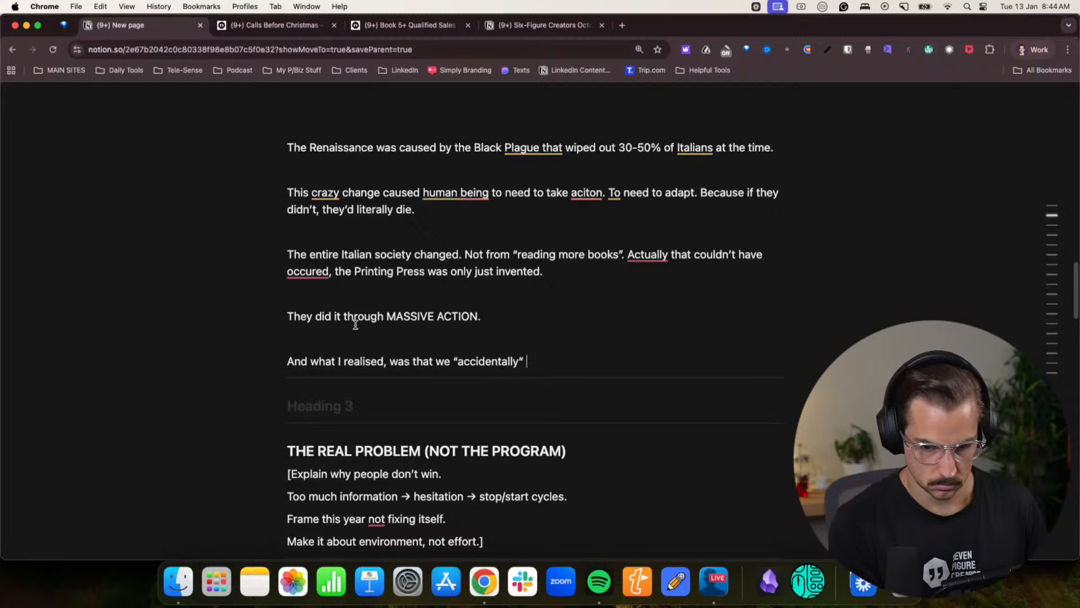
text(” already create)
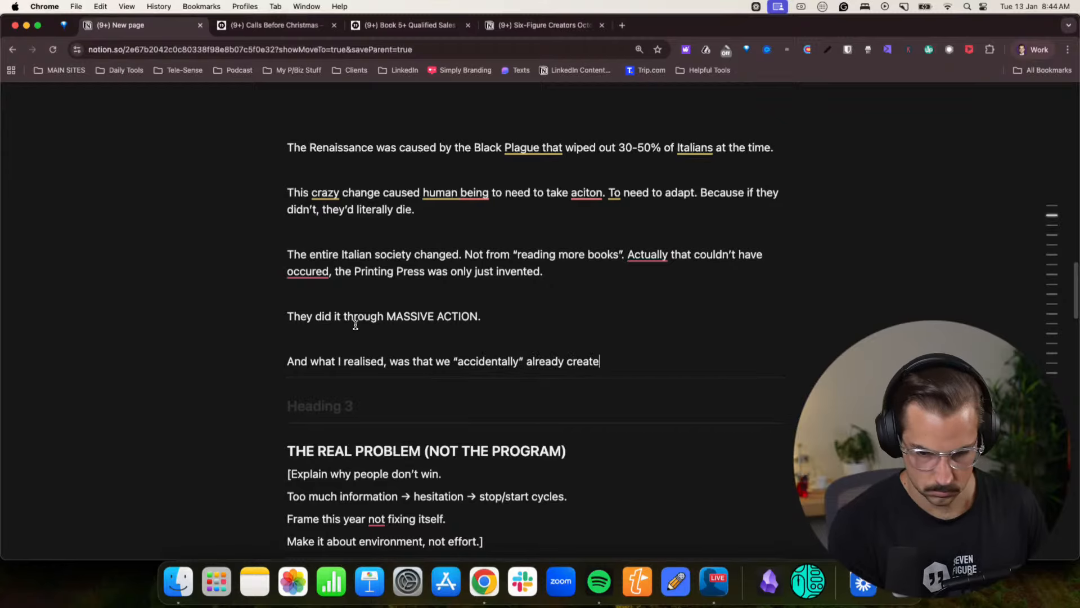
text(d the produc)
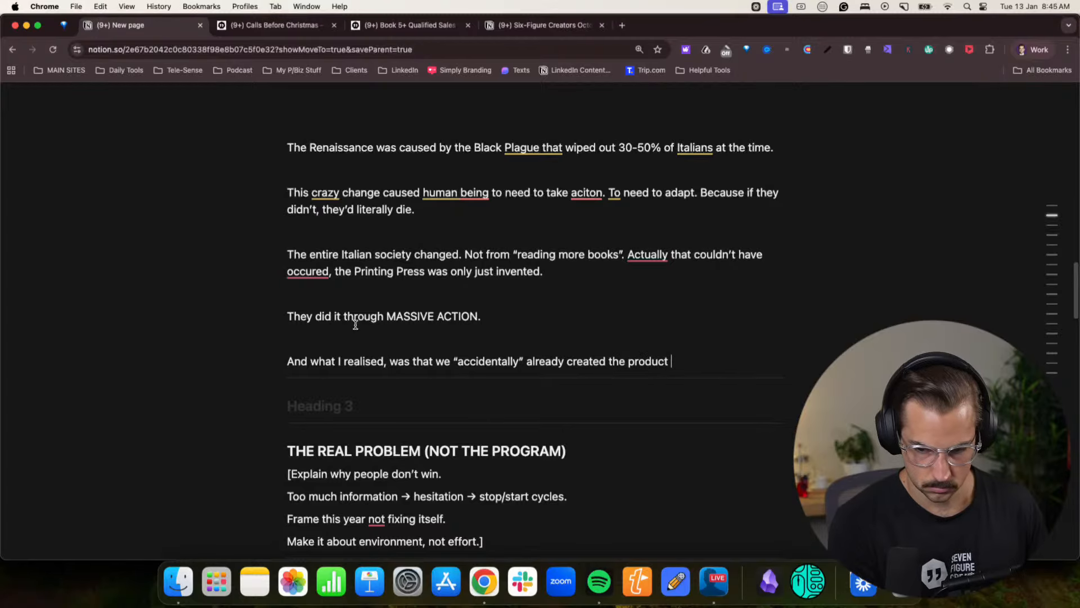
text(t)
- Continue the "And what I realised" sentence with "system founders needs to"
key(BackSpace)
key(BackSpace)
key(BackSpace)
key(BackSpace)
key(BackSpace)
key(BackSpace)
key(BackSpace)
key(BackSpace)
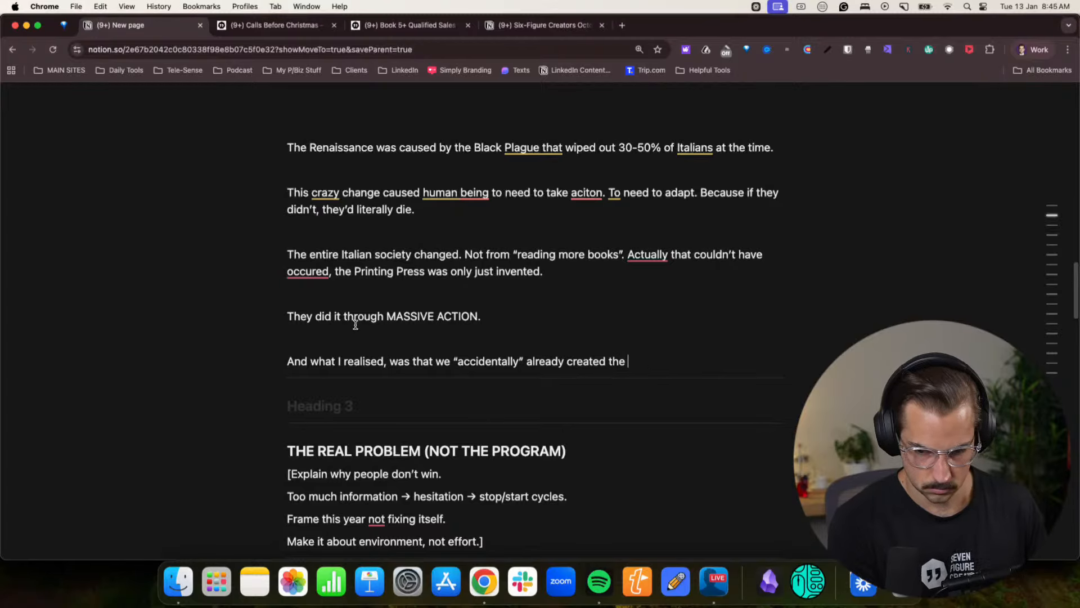
text(system)
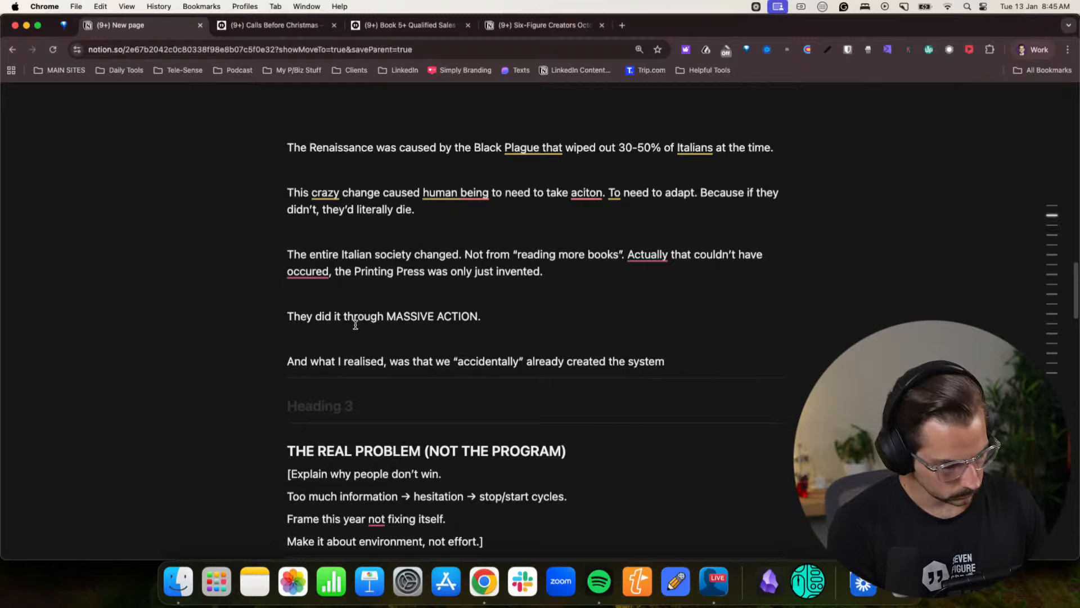
text(founders needs to)
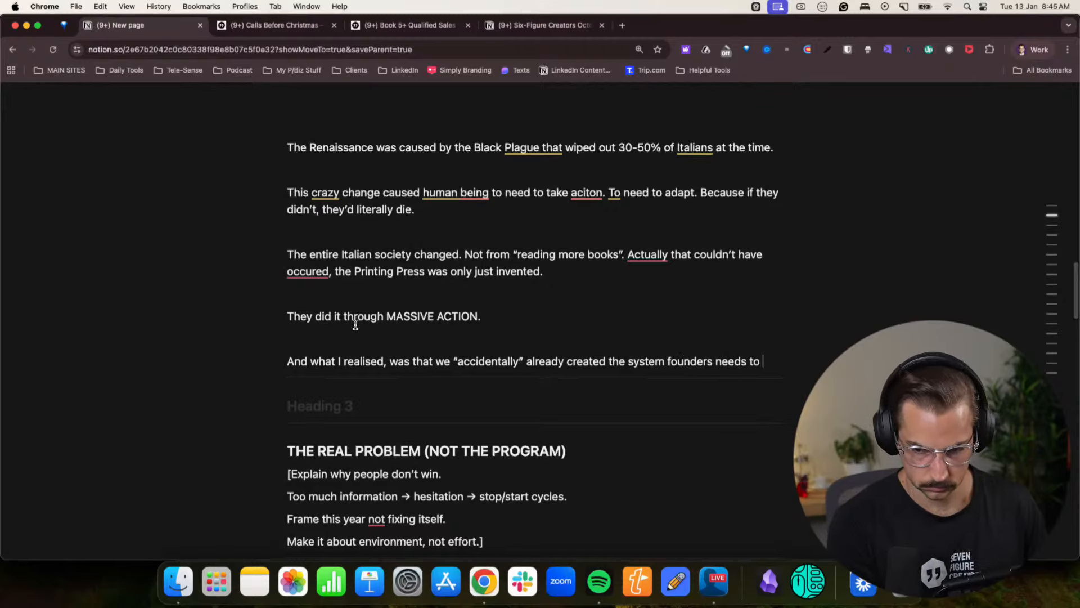
text( generate)
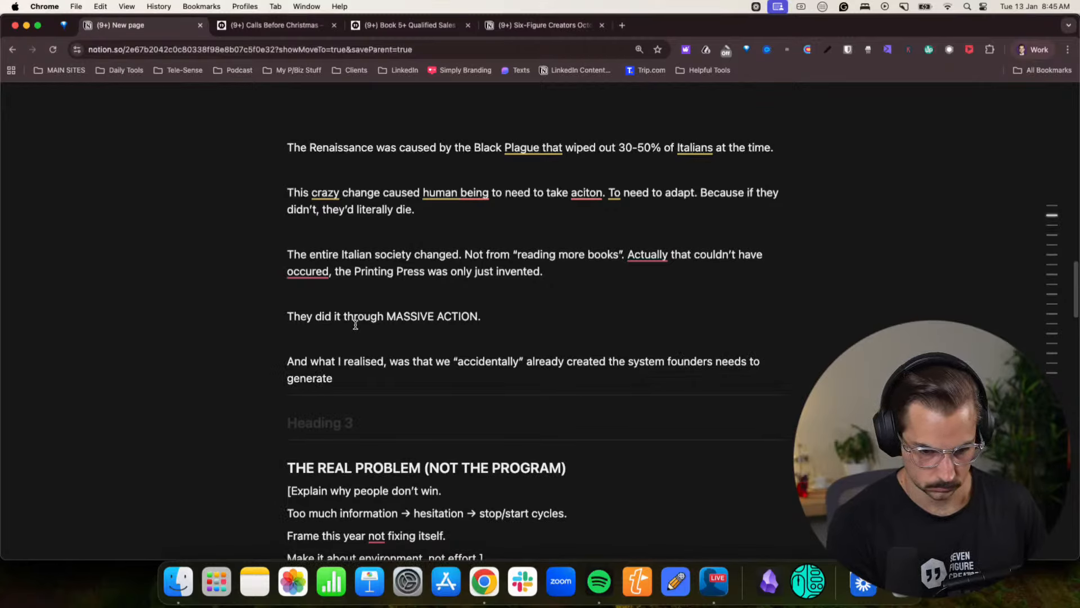
text( leads and m,ake)
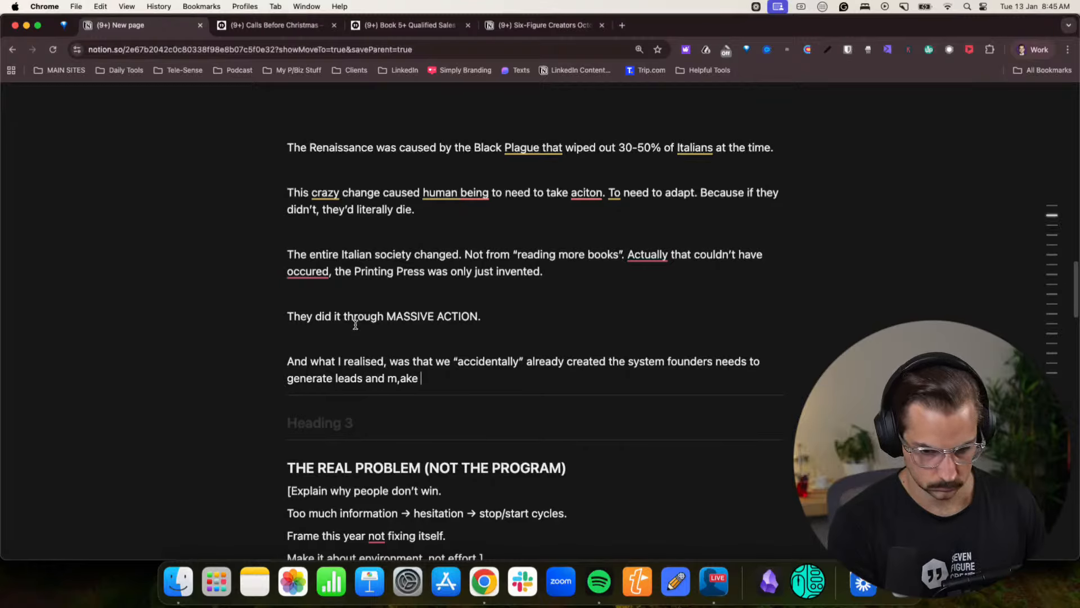
- Complete the sentence with "generate leads and make money on LinkedIn."
key(BackSpace)
key(BackSpace)
key(BackSpace)
key(BackSpace)
key(BackSpace)
text(ake money on )
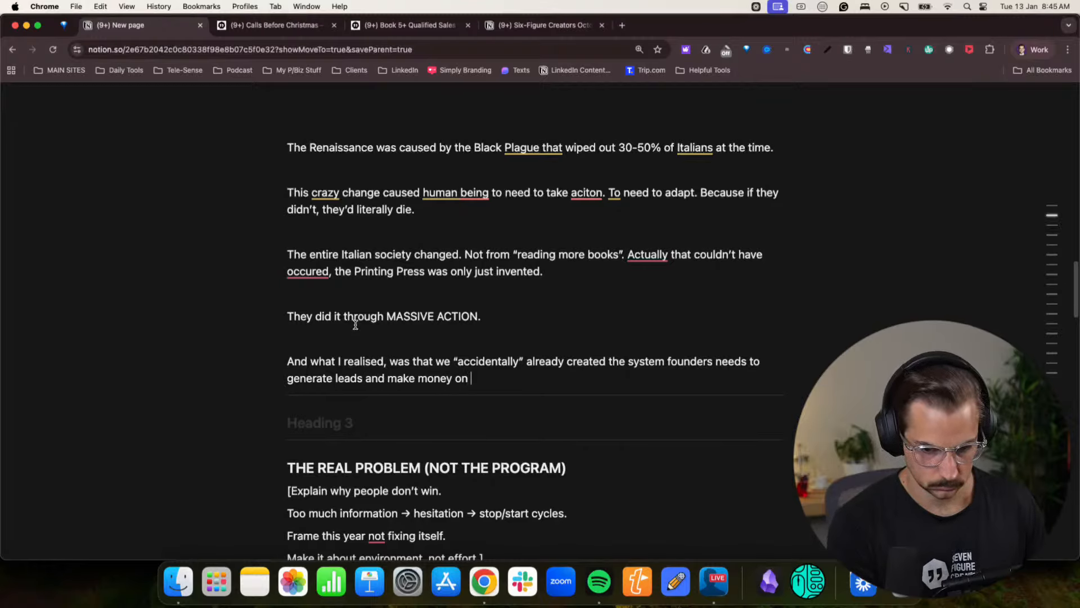
text(LinkedIn.)
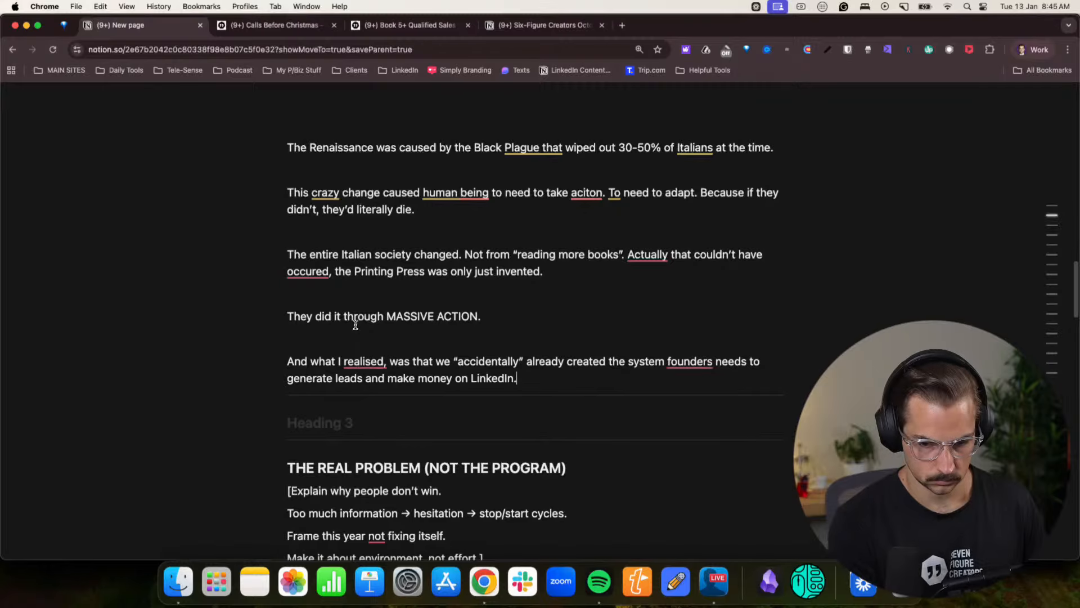
- Begin a separate paragraph with "We accidentally did it, when we launched out 4 weeks challenge in"
key(Return)
scroll(348, 326, down, 4)
text(We ac)
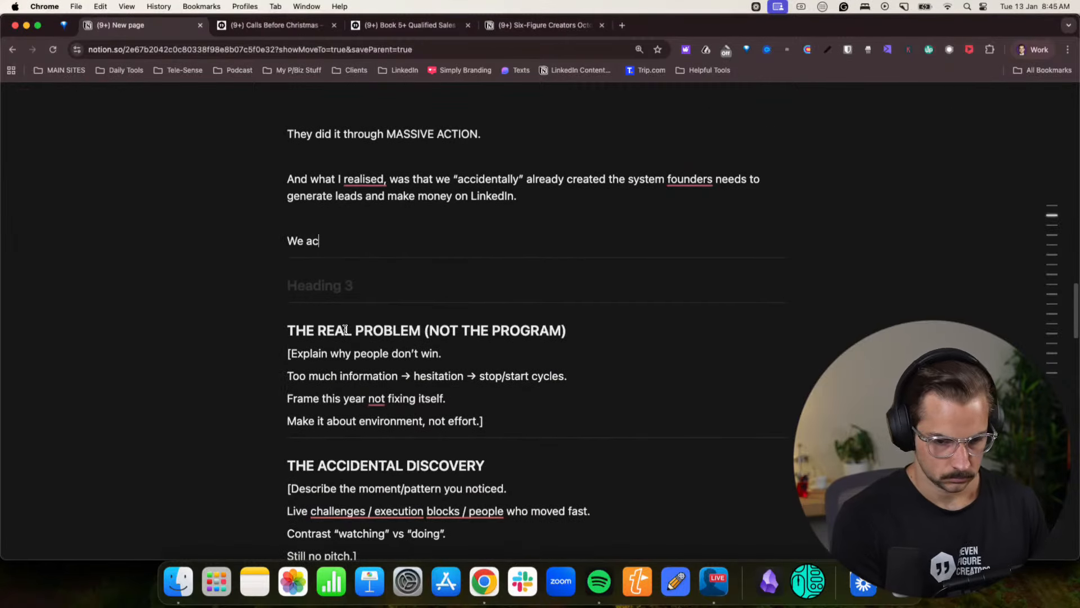
text(cidentally did it, when)
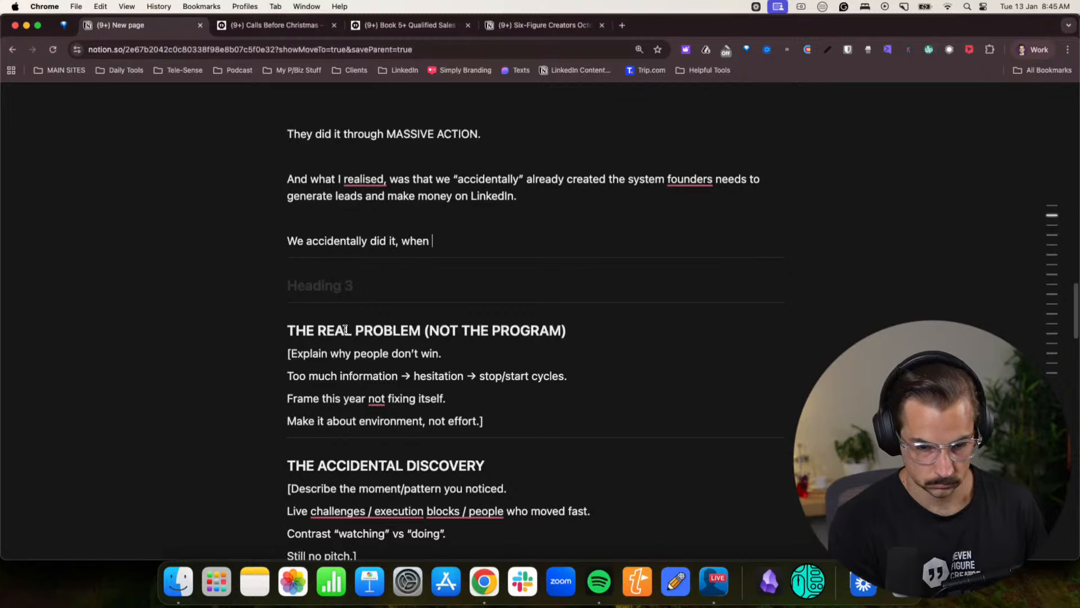
text( we launched out)
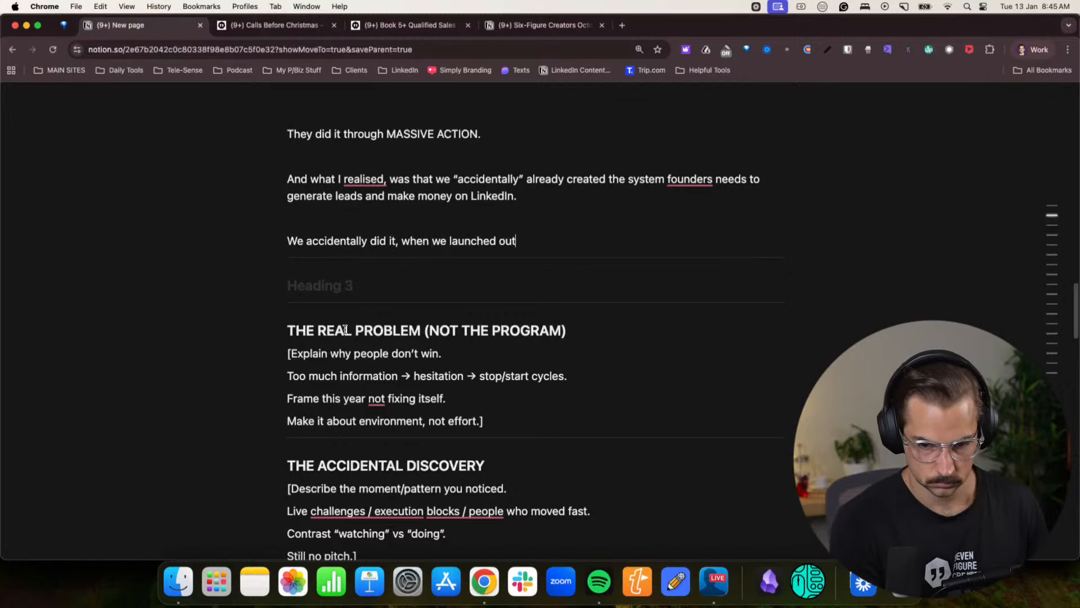
text( 4 weeks ch)
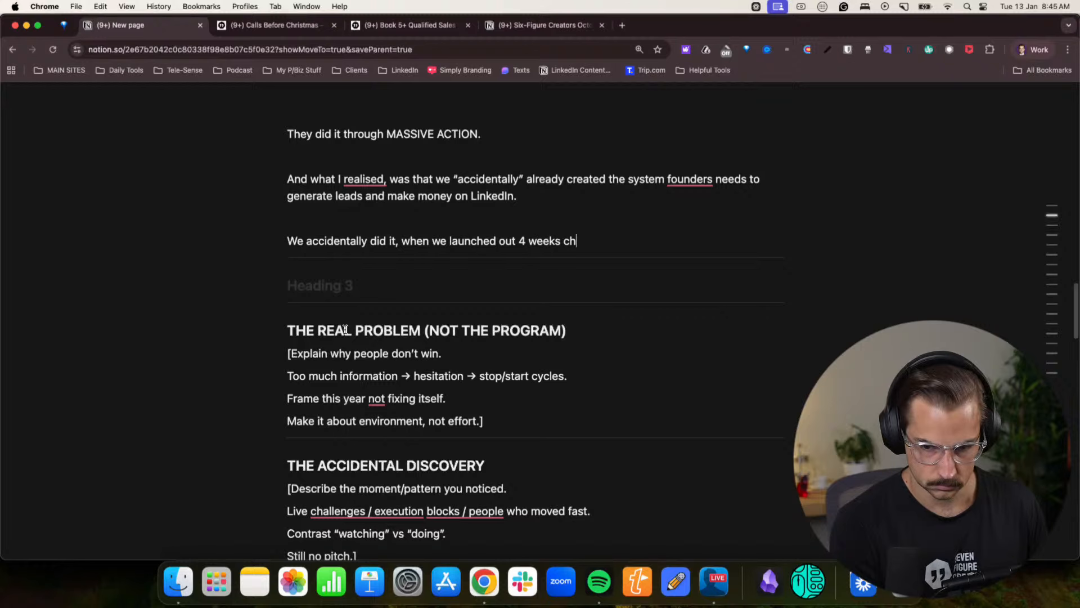
text(allenge in)
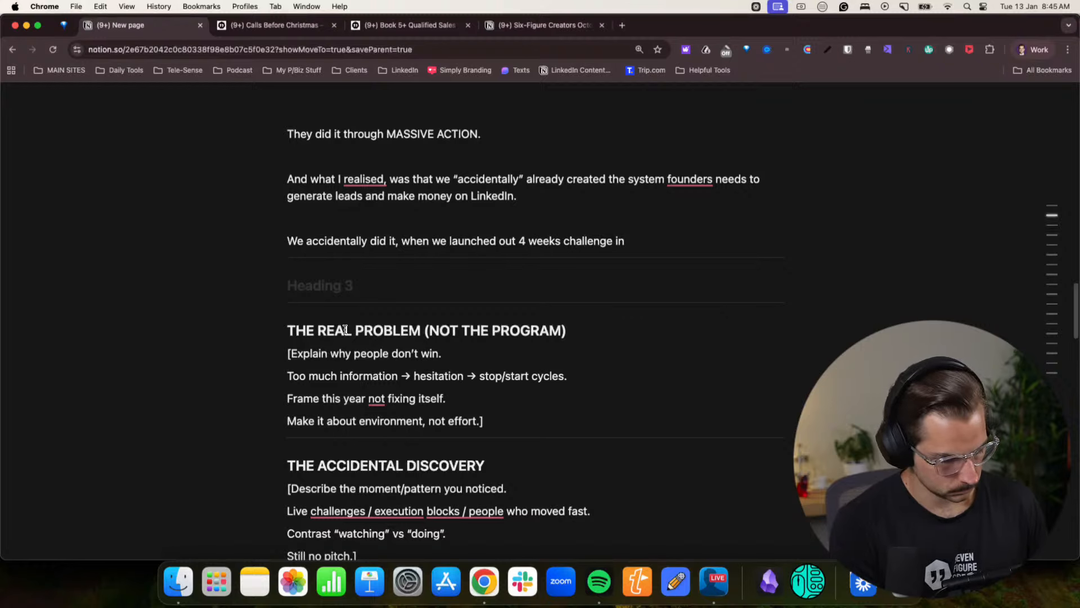
text( 2025.)
- Finish the challenge launch sentence with the date "October 2025."
key(BackSpace)
key(BackSpace)
key(BackSpace)
text(O)
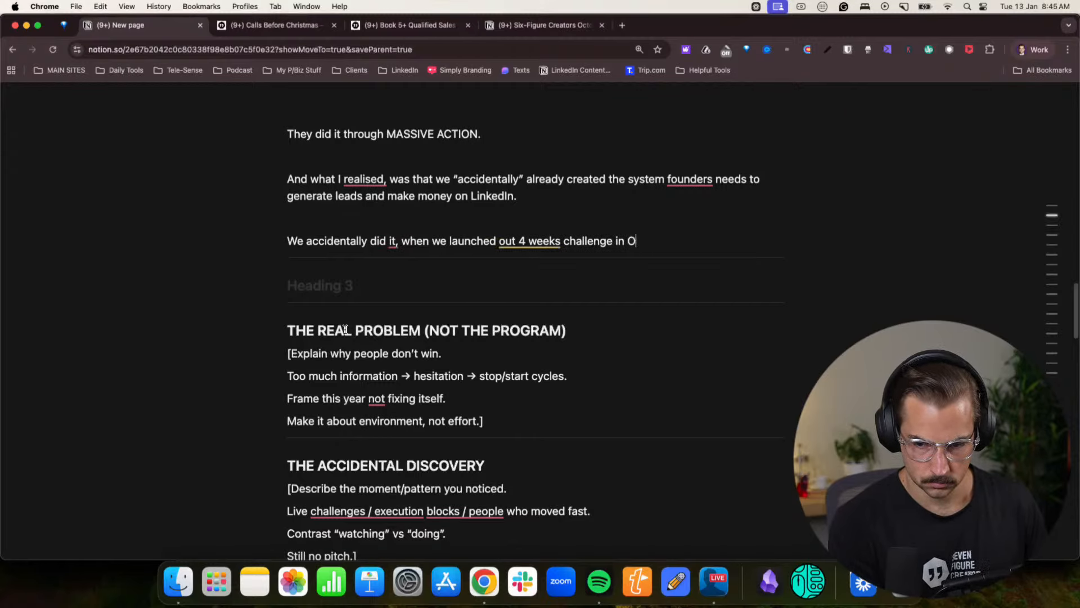
text(ctobver )
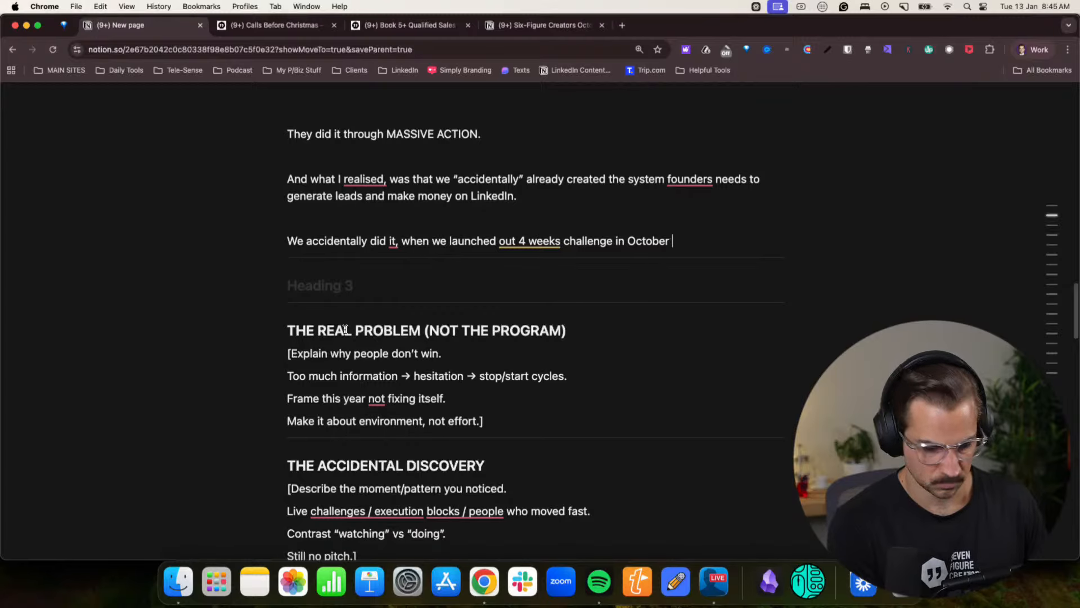
text(2025.)
- Add a line below the challenge sentence reading "I don’t know why I launched it, but I did."
key(Return)
text(I don't kn)
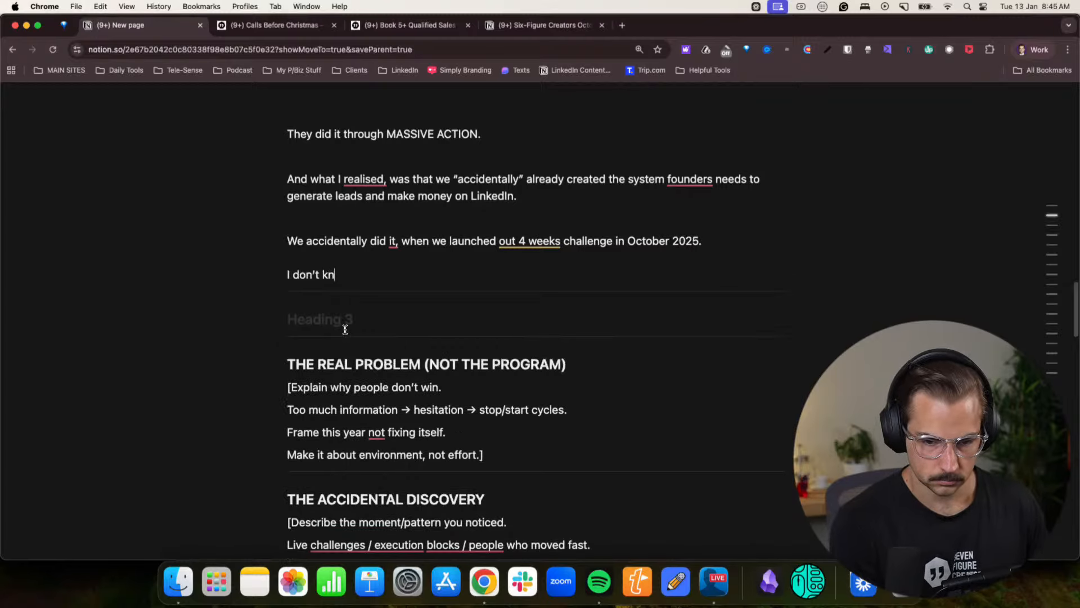
text(ow why I )
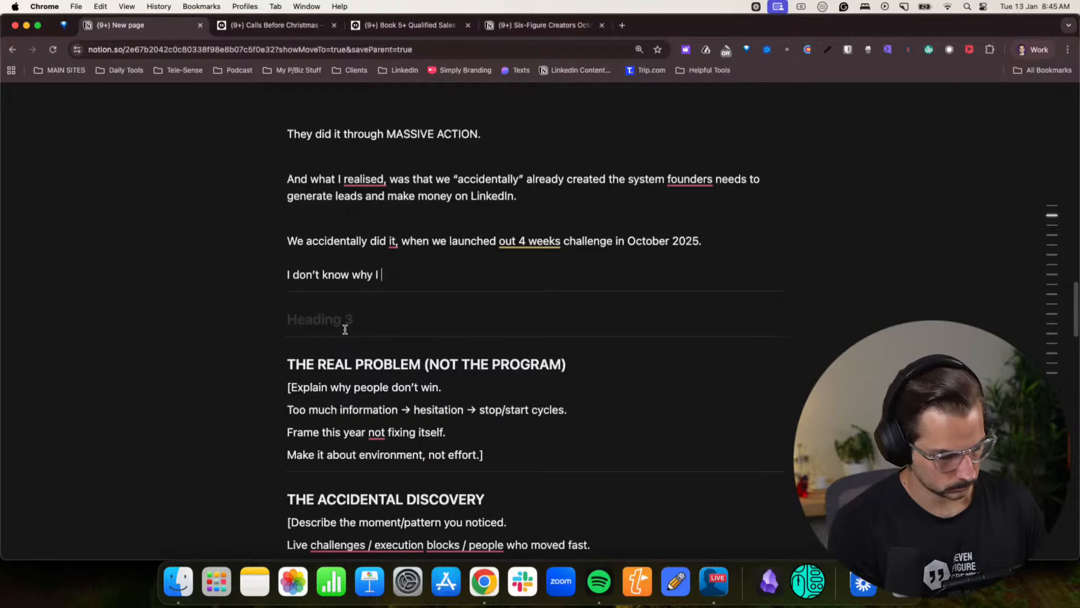
text(launched it, but)
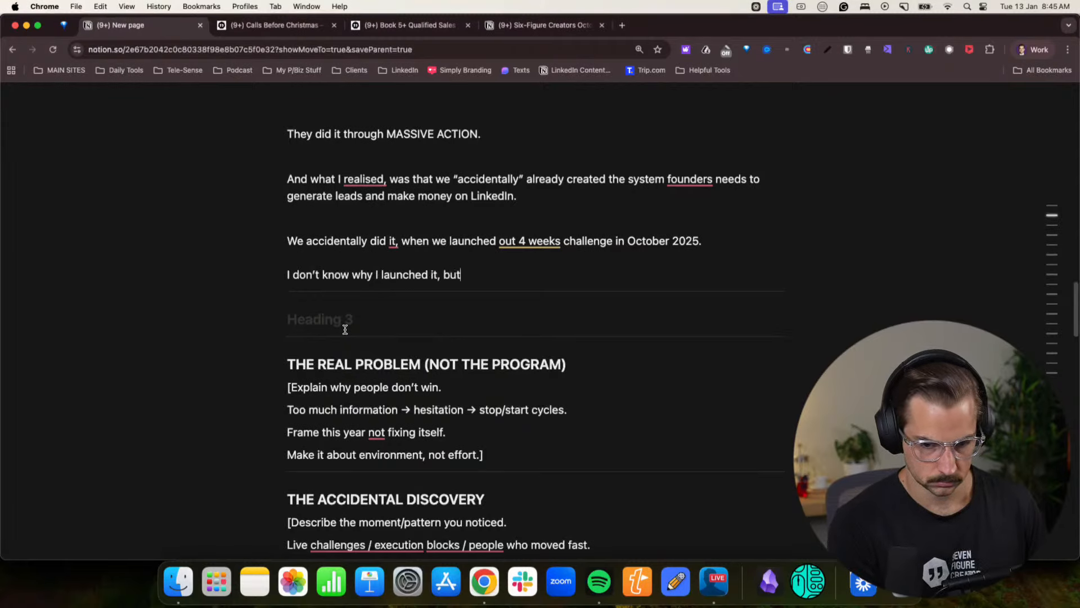
text( I did. ANd )
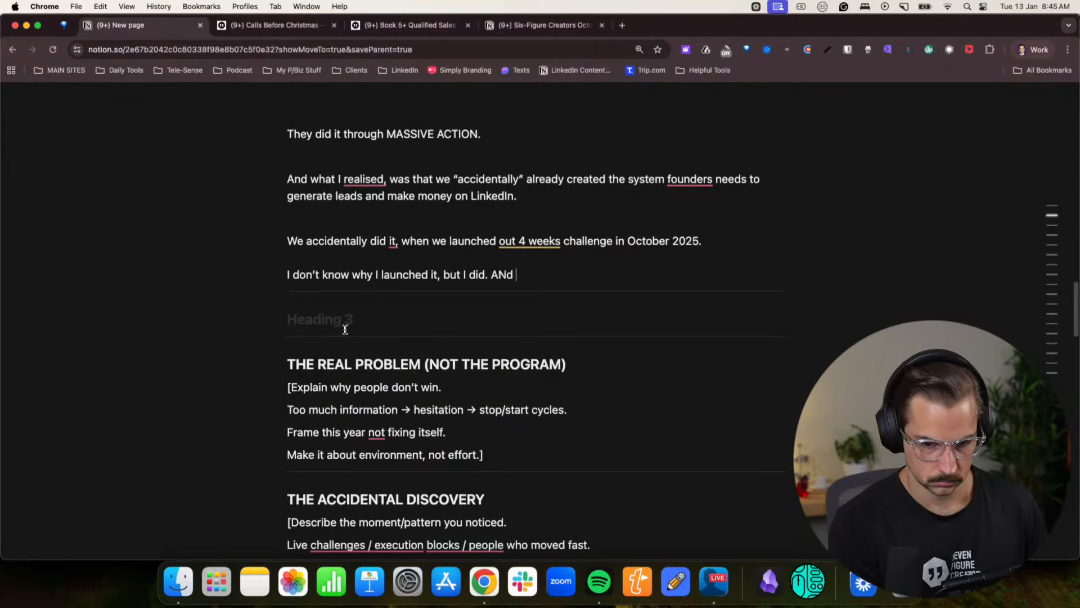
text(d)
- Follow the sentence about launching the challenge with "And it was wild."
key(BackSpace)
key(BackSpace)
text(jnd it)
key(BackSpace)
key(BackSpace)
key(BackSpace)
key(BackSpace)
text(d i)
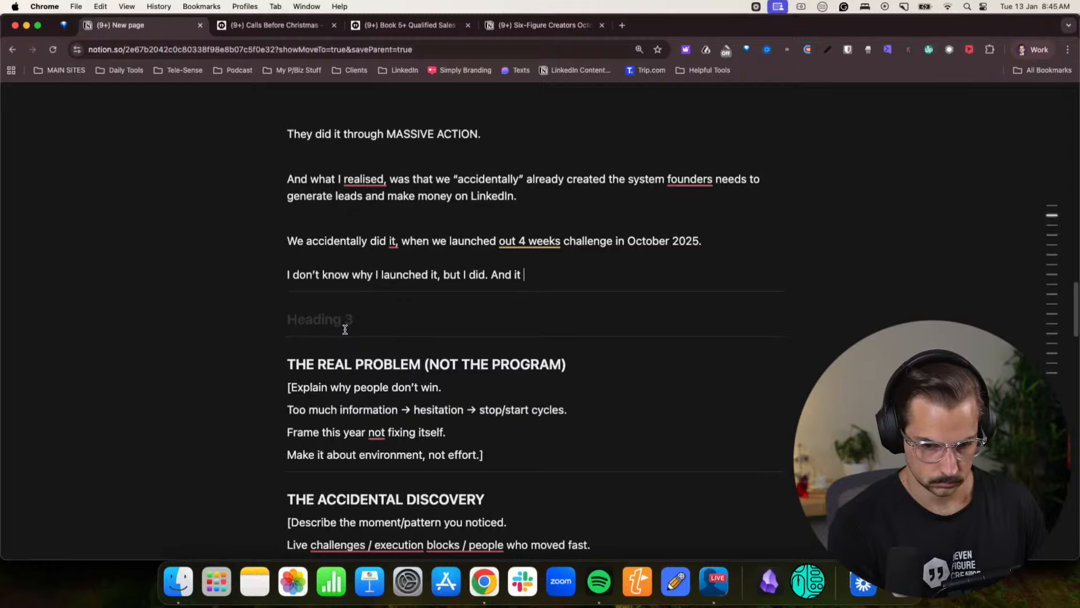
text(t was)
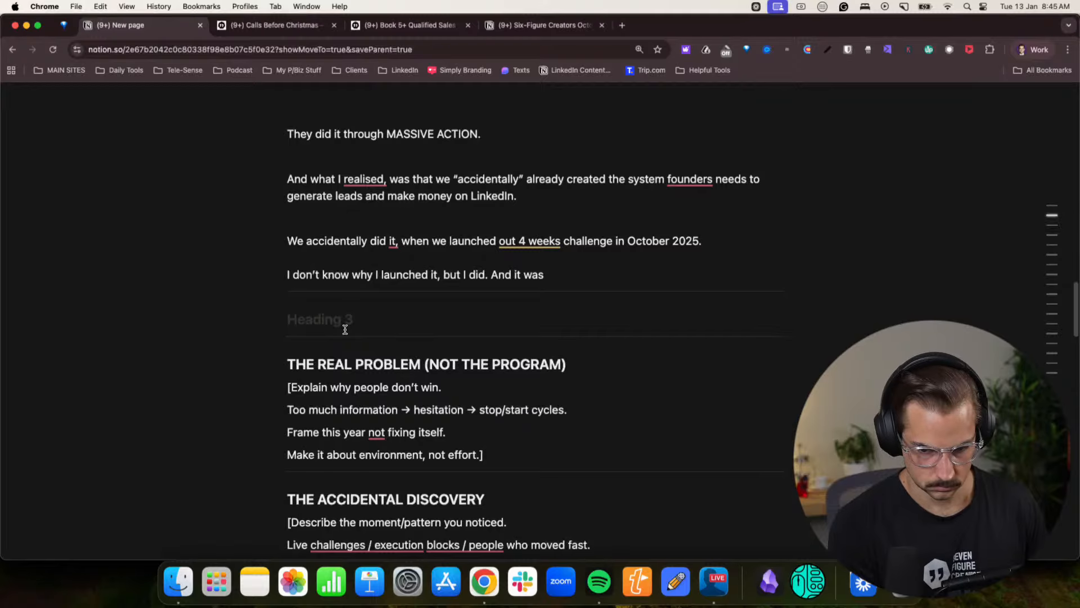
text( wild.)
- Start a new paragraph with the member's first name followed by ", with <7,000 at the time,"
key(Return)
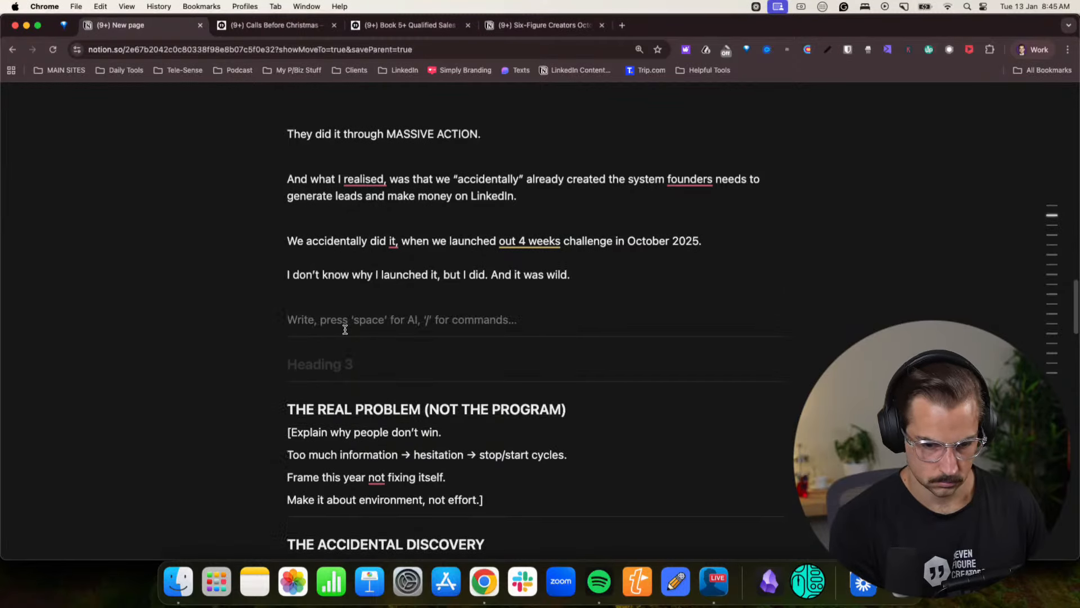
text(Pedro)
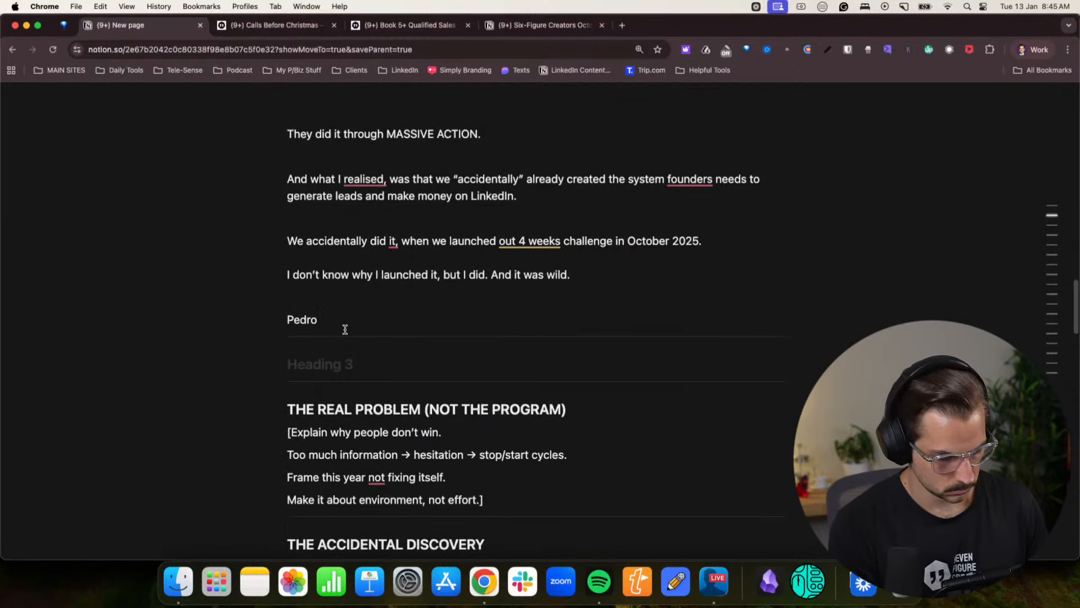
text(, with)
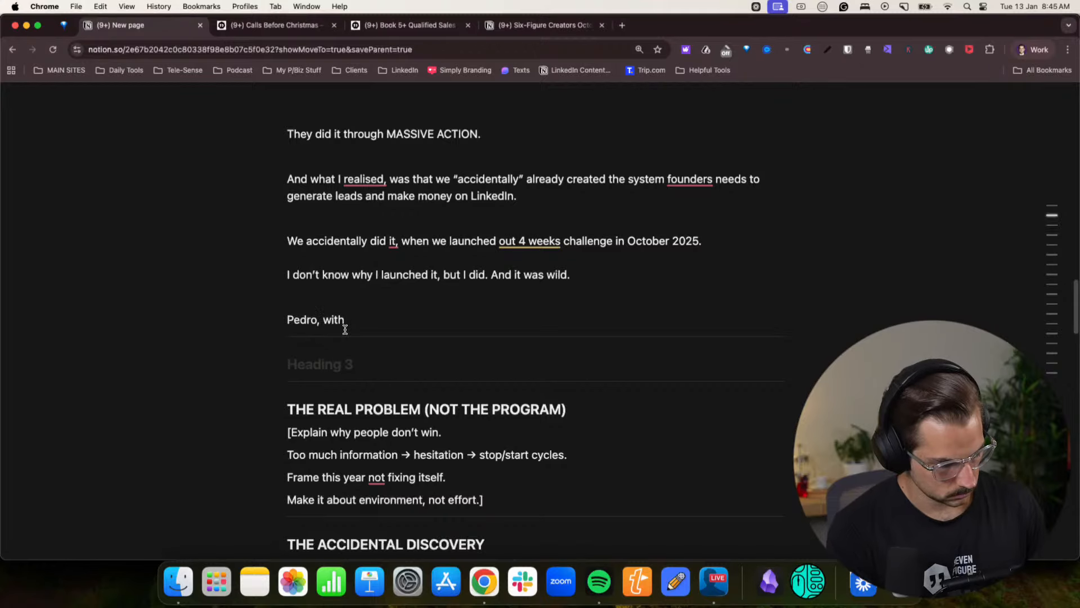
text( <)
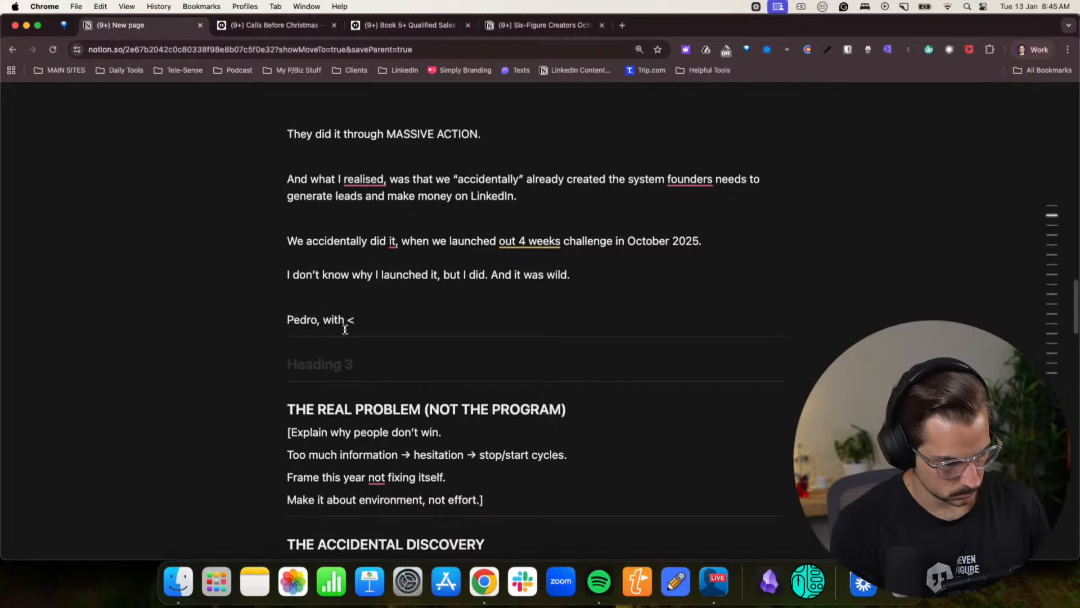
text(7,)
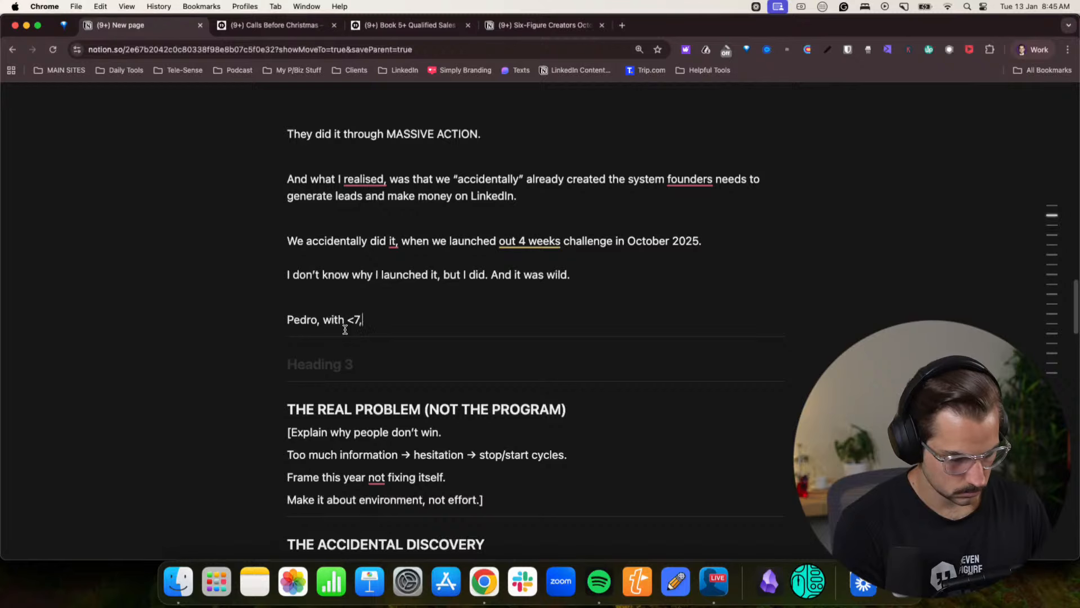
text(000 at the time,)
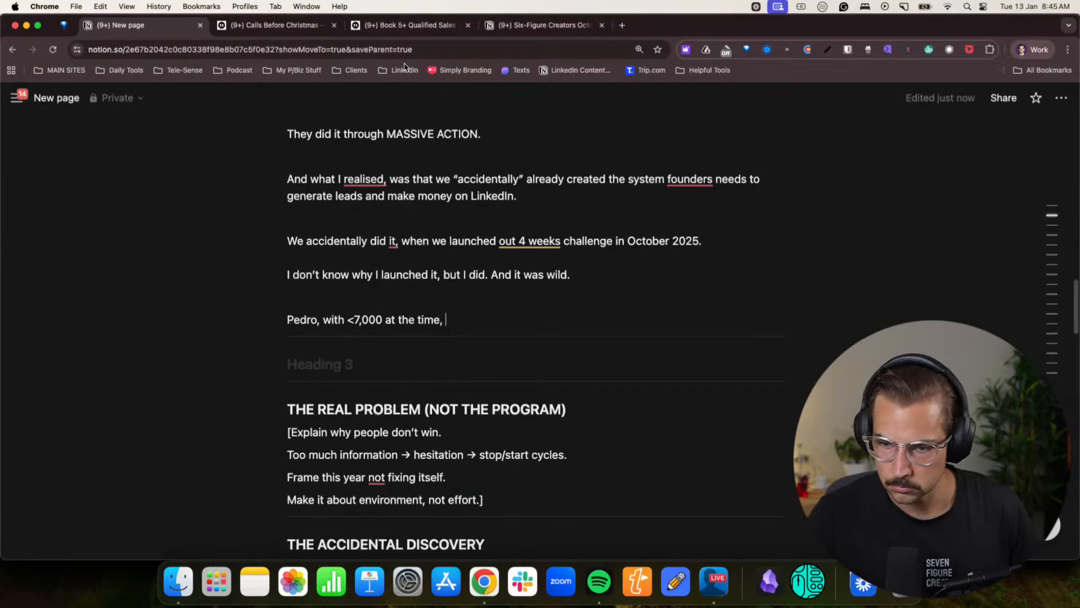
- Switch to the other Chrome profile's window and show the News & Announcements posts in the Six Figure Creators community on Skool
click(1034, 50)
click(968, 342)
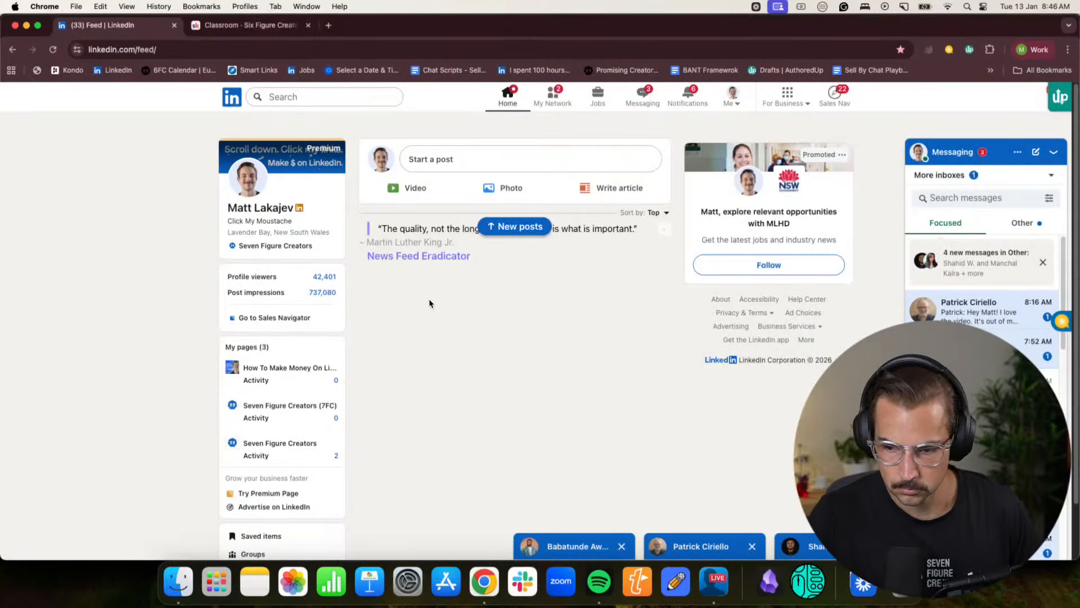
click(217, 25)
click(285, 125)
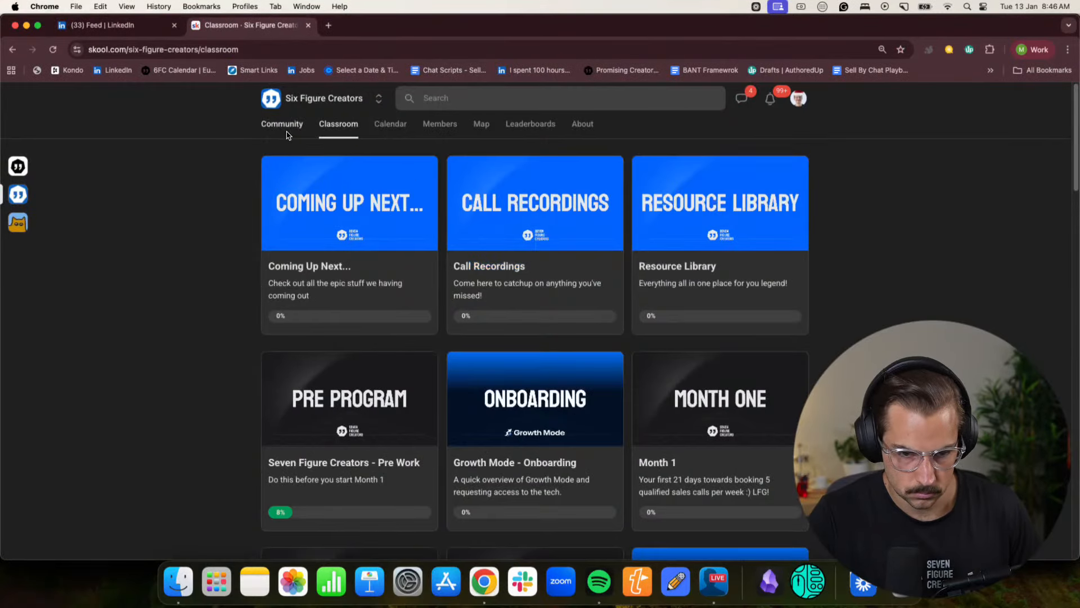
click(354, 258)
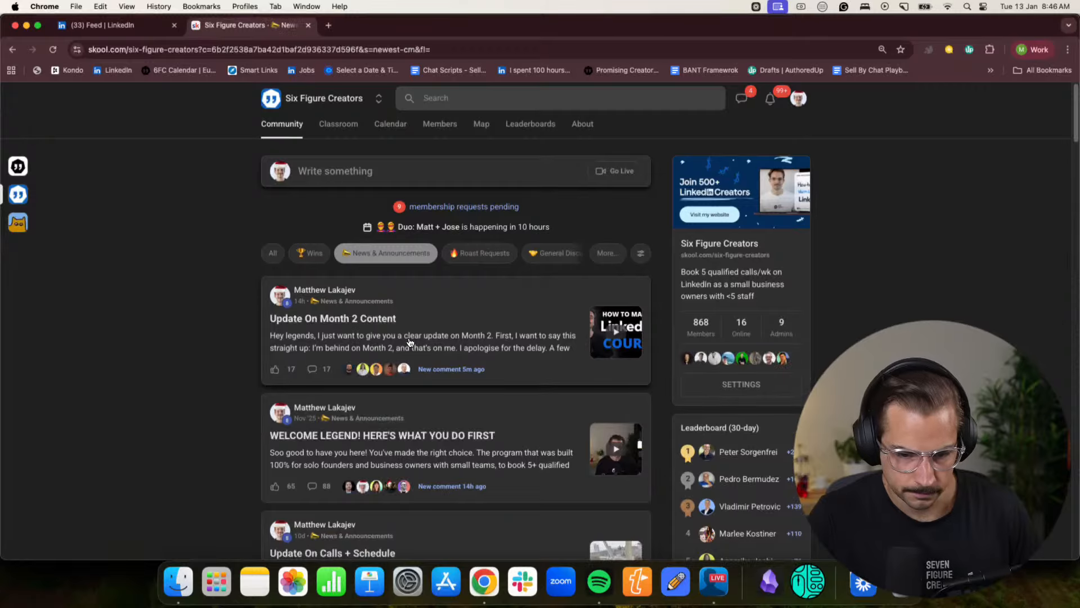
- Find the October 2025 "4 Week Challenge Results & Next Steps" announcement in the community feed and show its full text
scroll(358, 269, down, 1)
scroll(358, 270, down, 20)
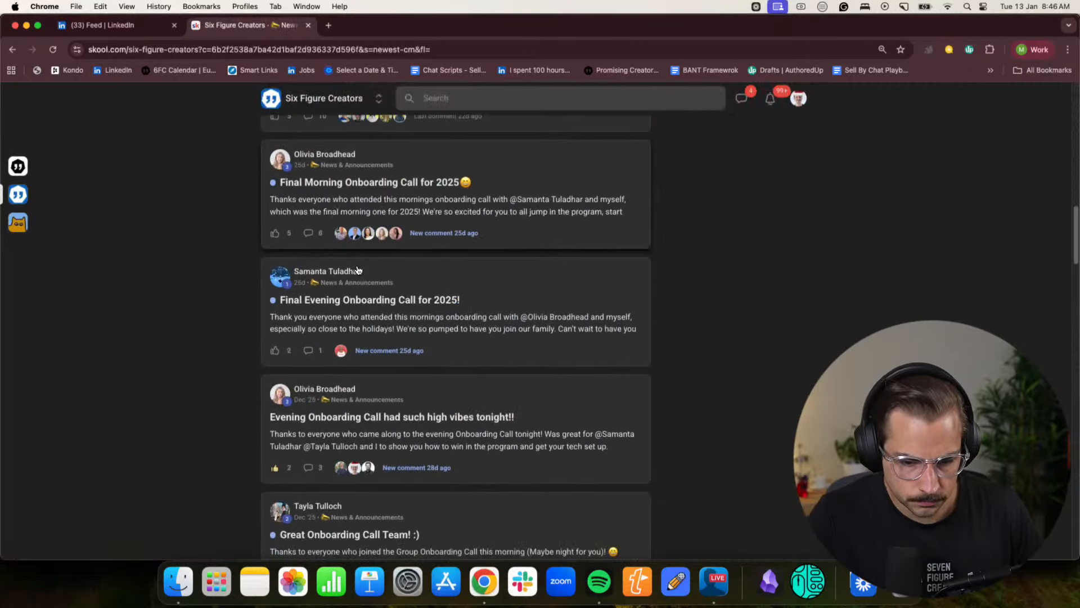
scroll(358, 270, down, 20)
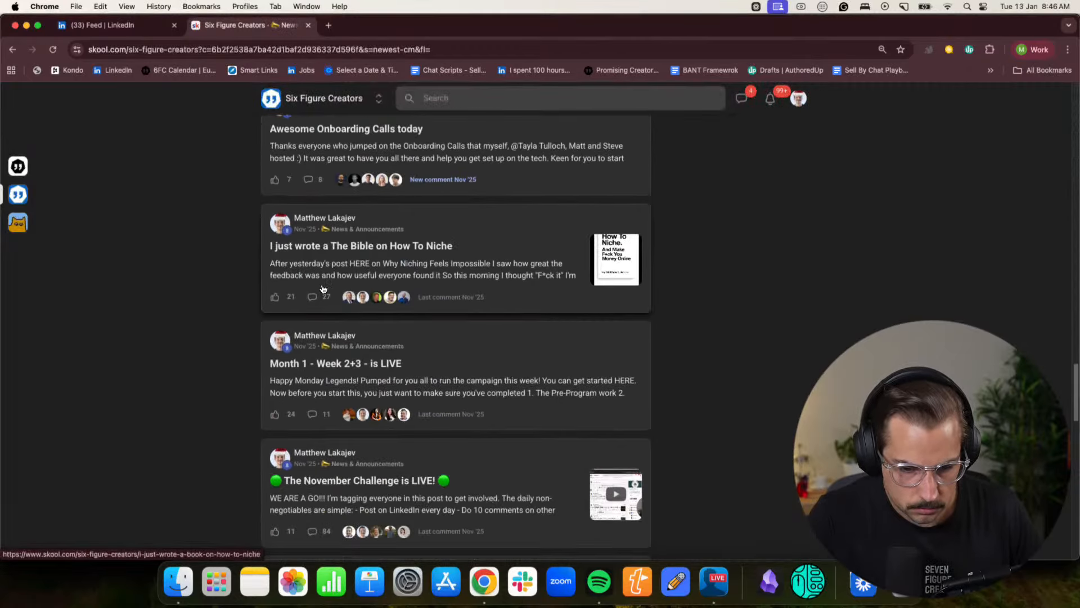
scroll(393, 378, down, 10)
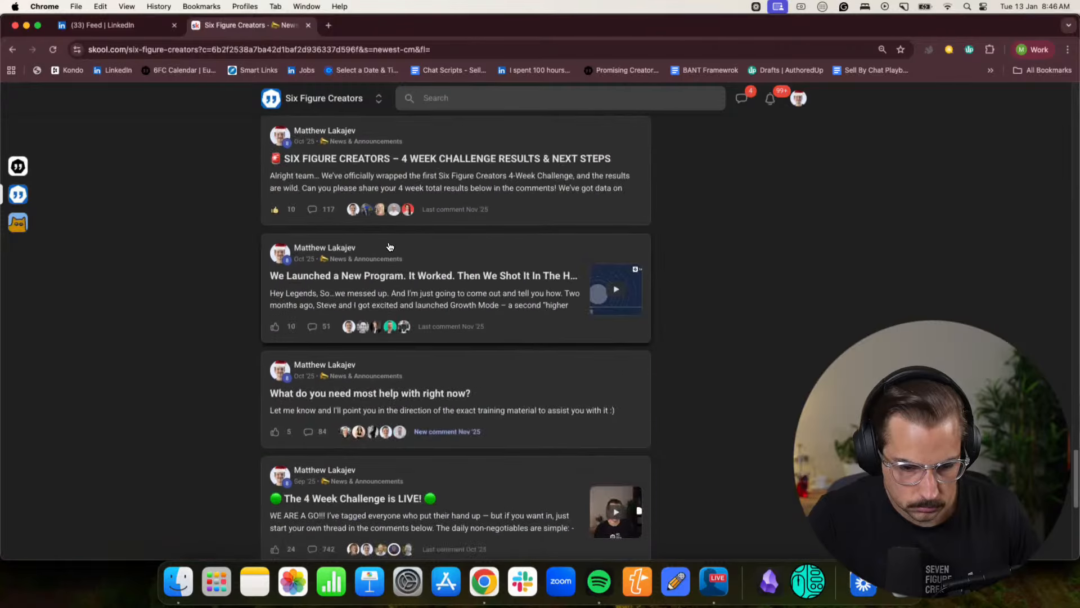
scroll(388, 253, up, 7)
scroll(573, 531, down, 2)
click(502, 486)
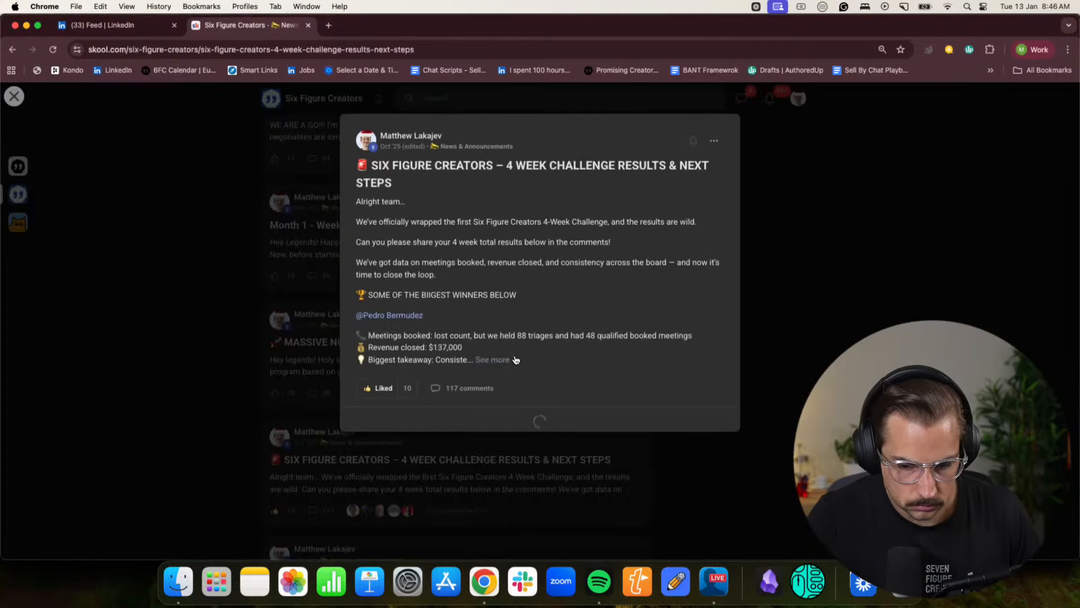
click(493, 359)
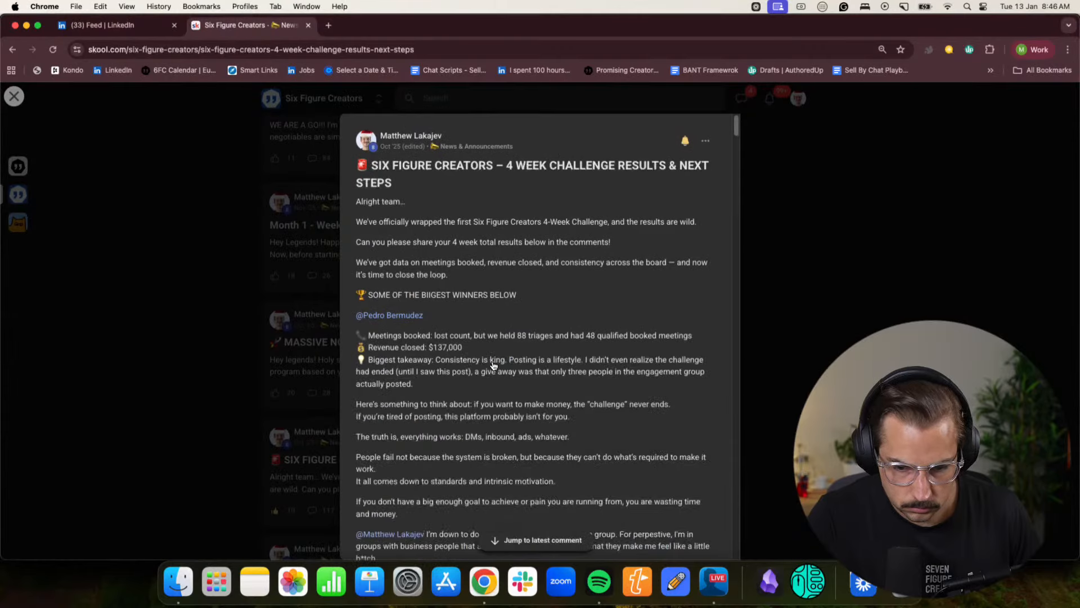
- Switch back to the Notion page's Chrome profile and finish the first member's sentence with "closed $137,000. His biggest month ever."
click(1017, 50)
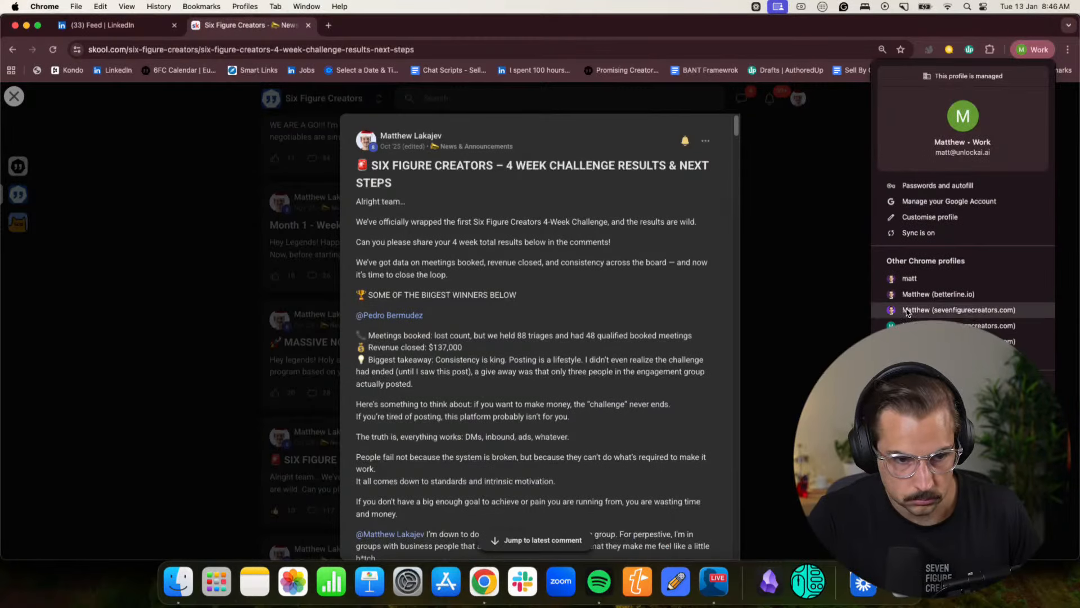
click(907, 311)
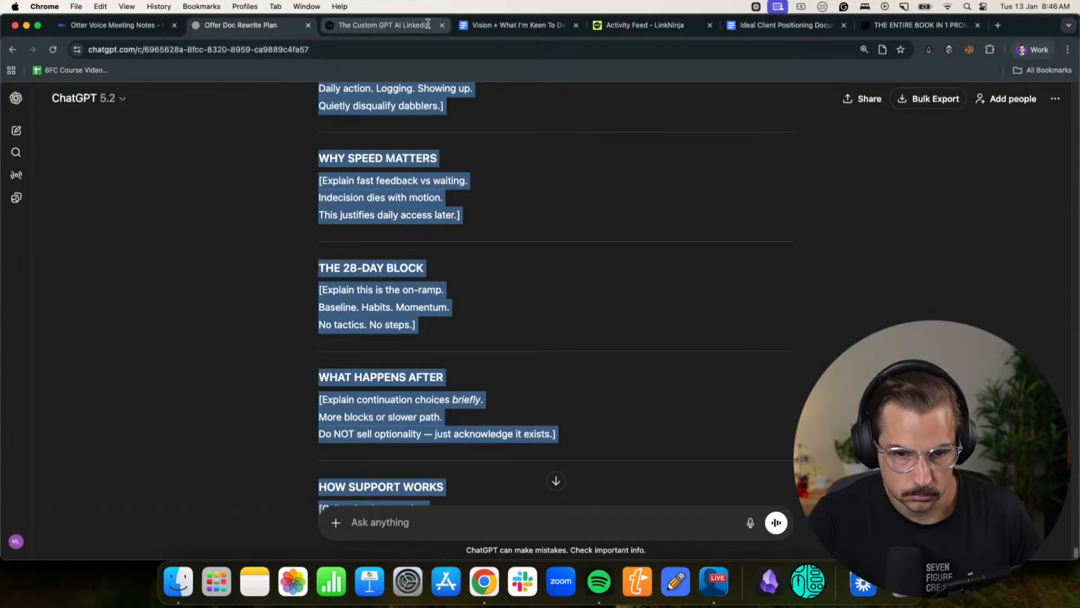
click(1029, 50)
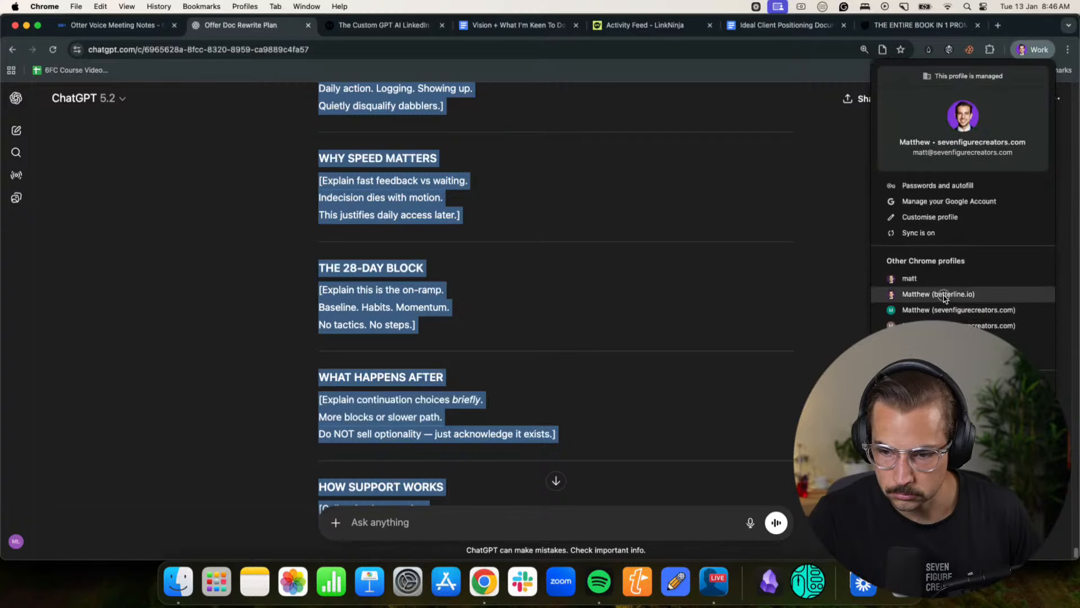
click(951, 325)
text(losed $1)
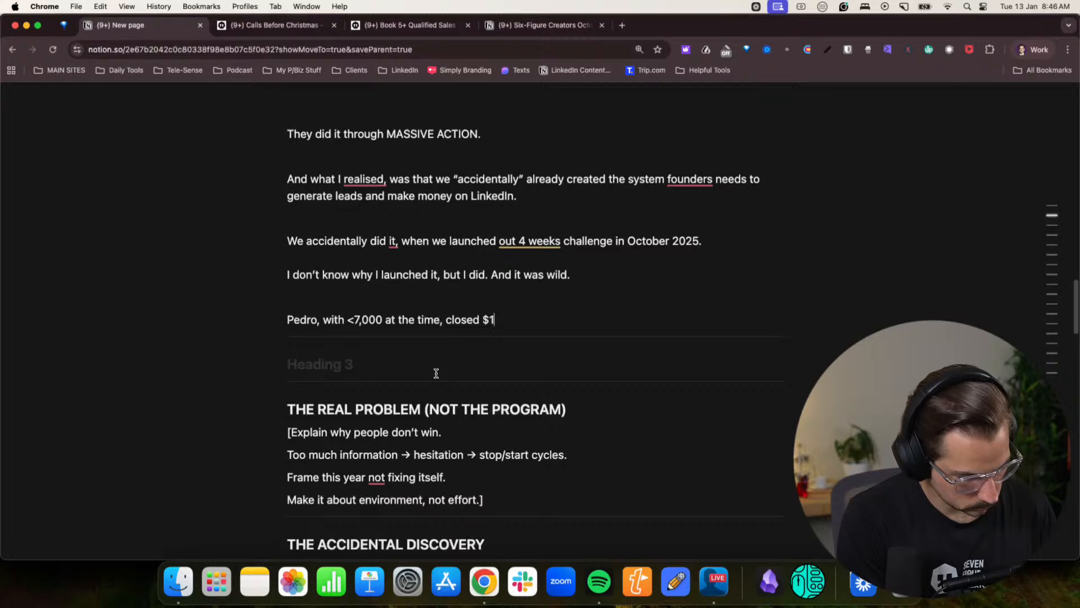
text(376,)
text(000. H)
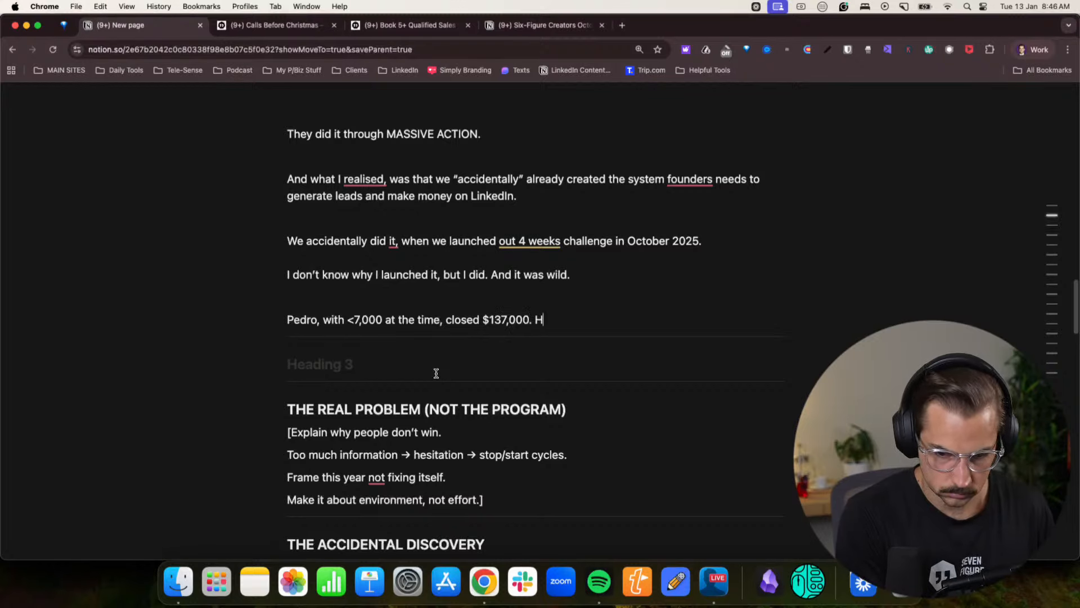
text(is biggest mony)
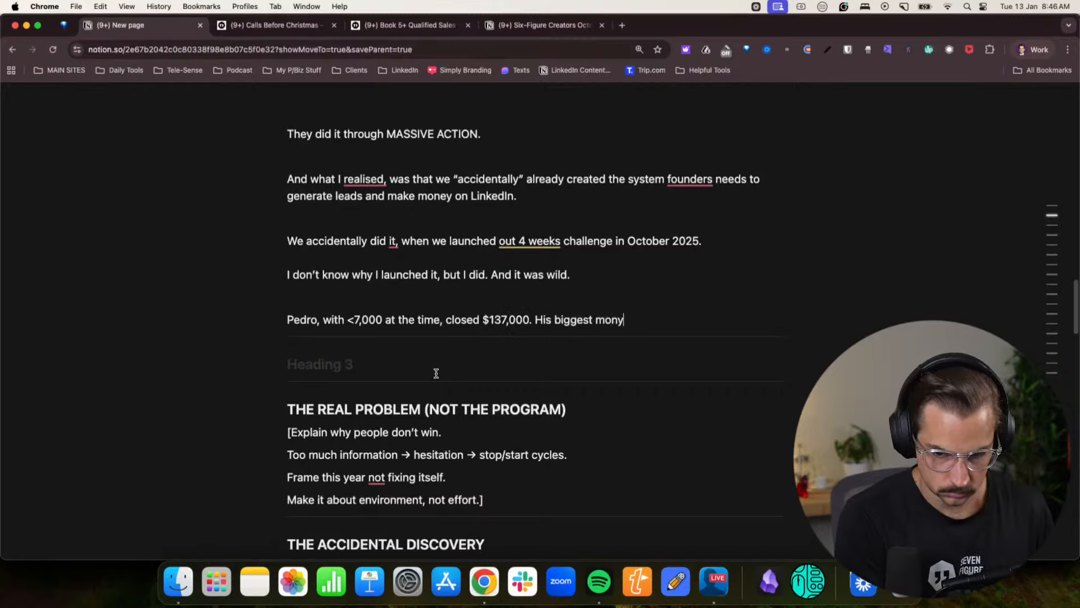
text(th ever.)
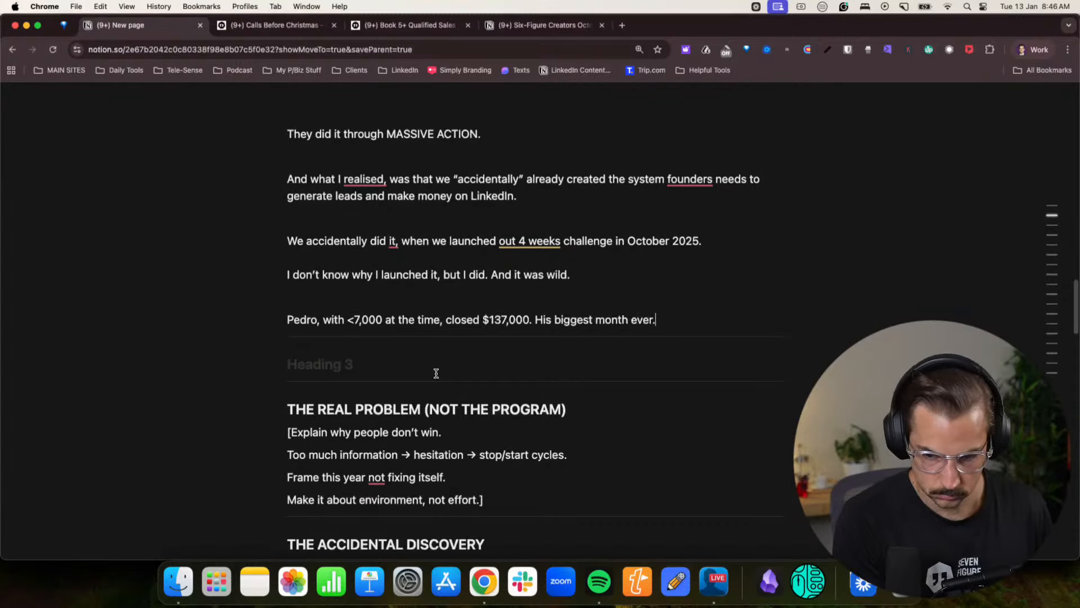
- Add a line with a second member's first name followed by ", who has 1,500 followers and sells to Australian farms, booked 42 meetings"
key(Return)
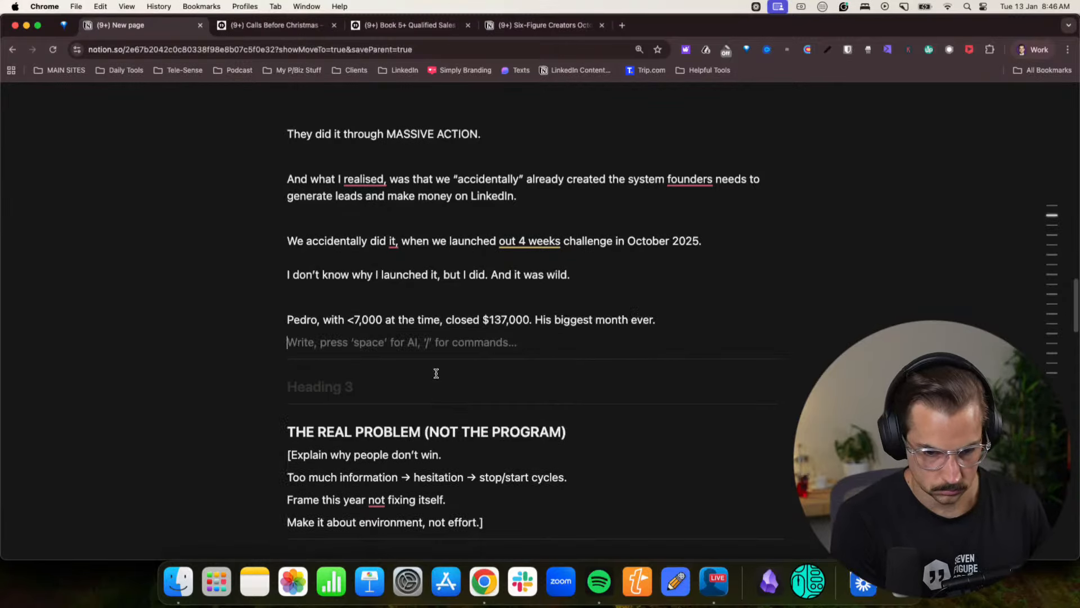
text(Bec,)
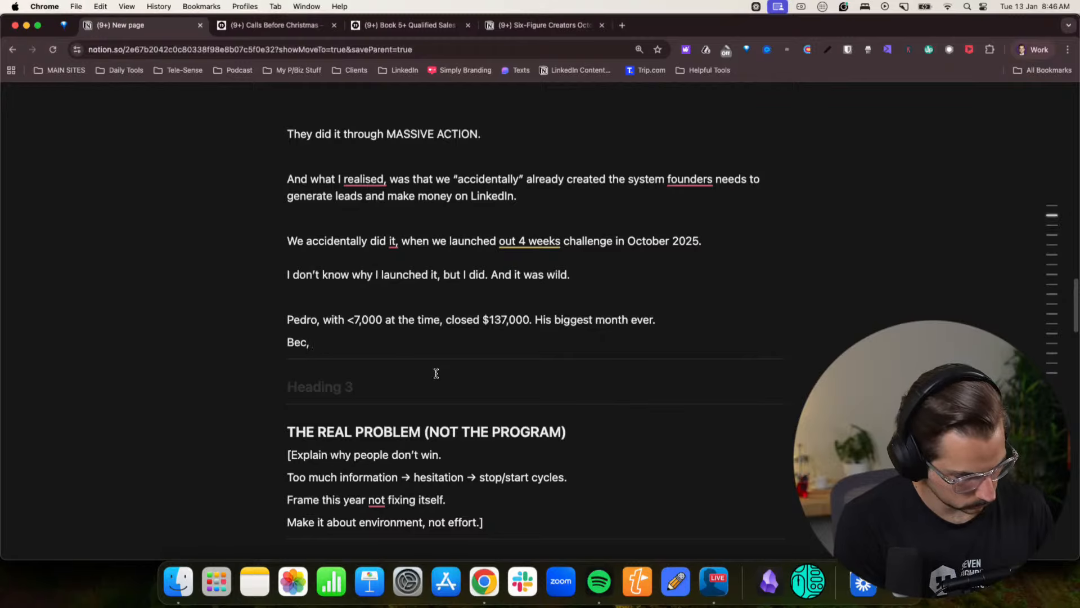
text( who has )
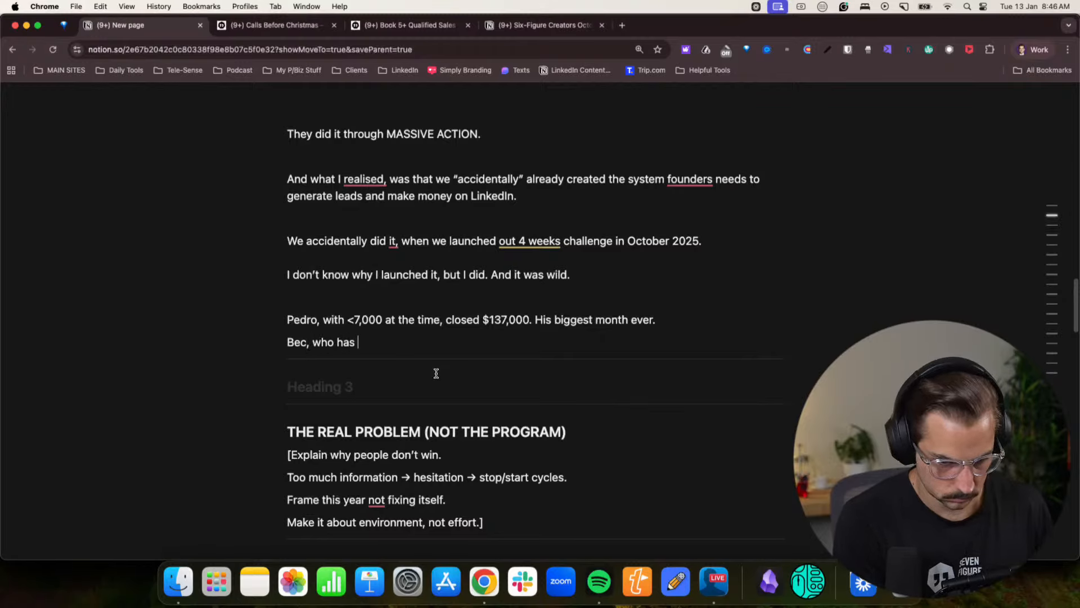
text(1,5000 f)
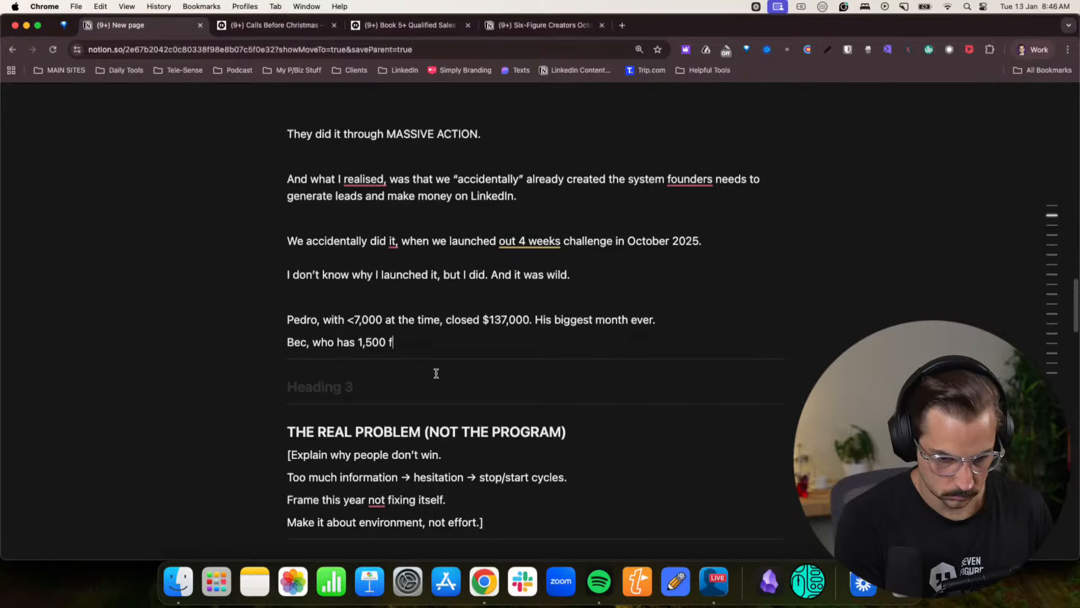
text(ollowers and sel)
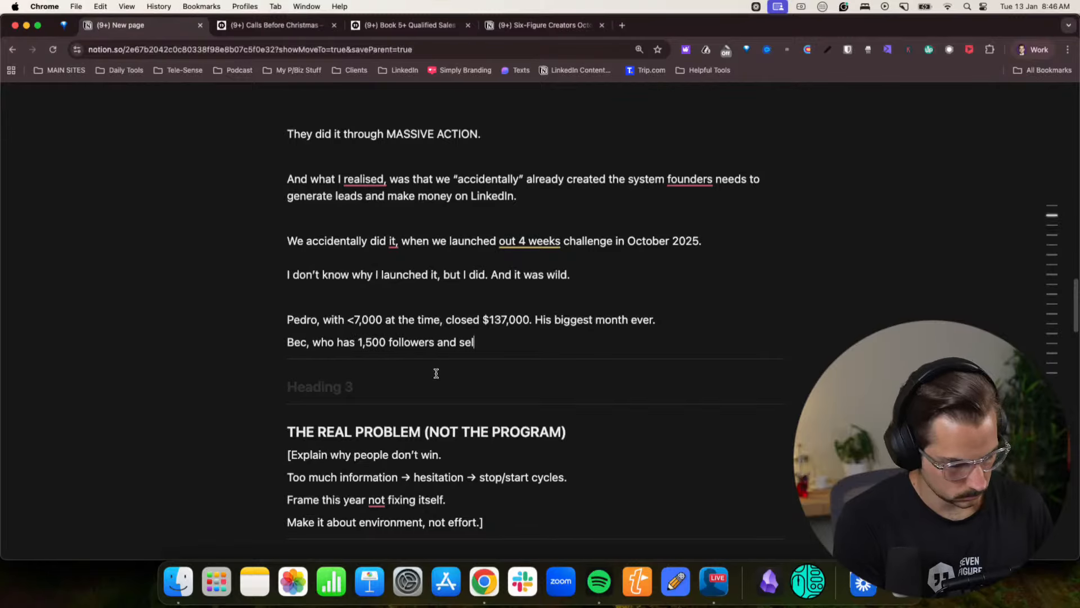
text(ls to Australi)
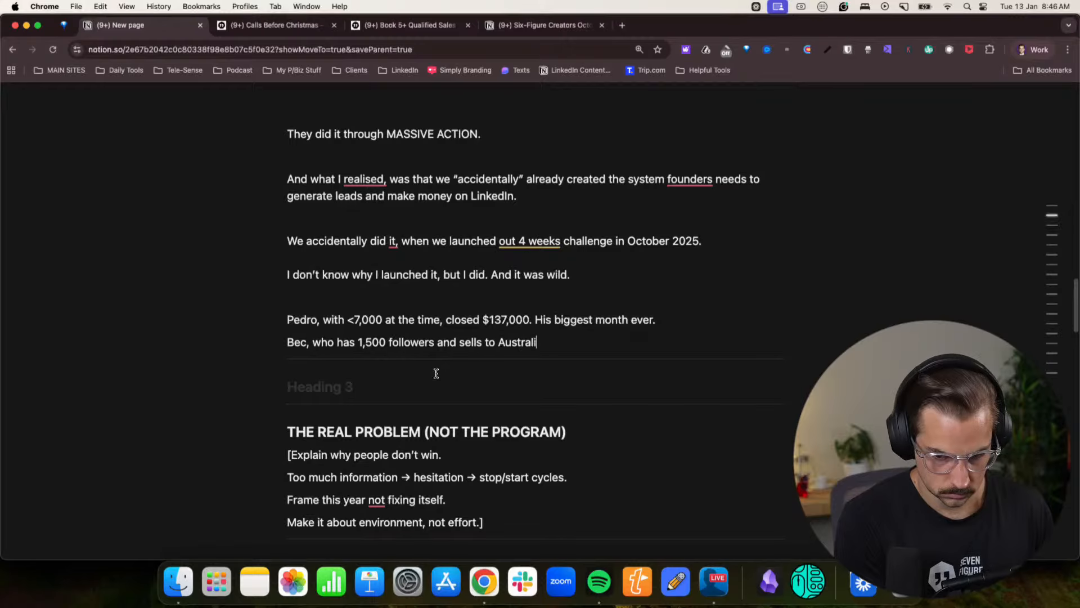
text(an far)
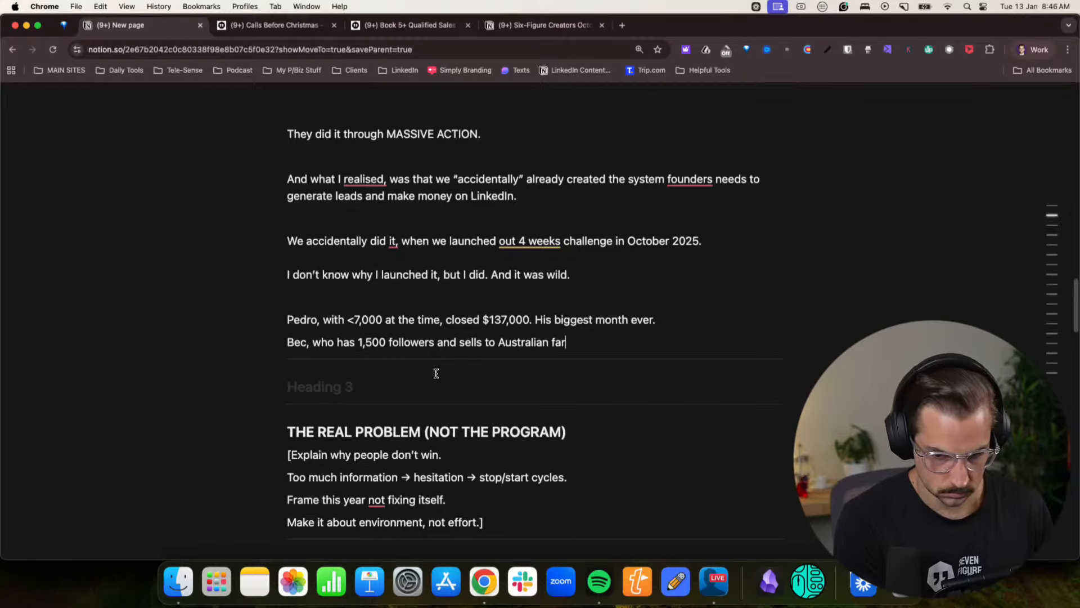
text(ms, )
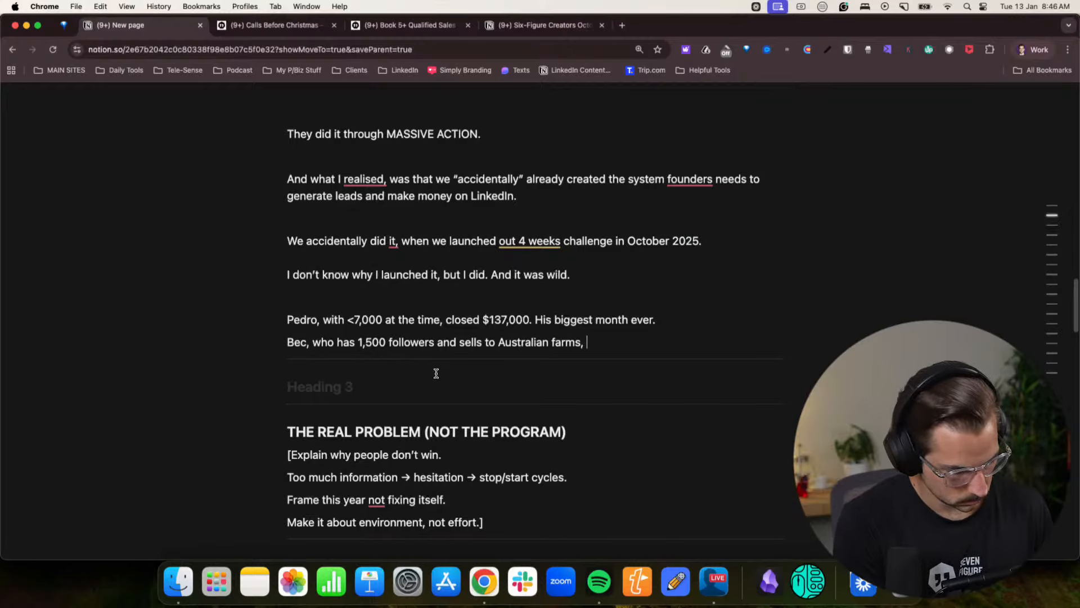
text(booked 42 meetin)
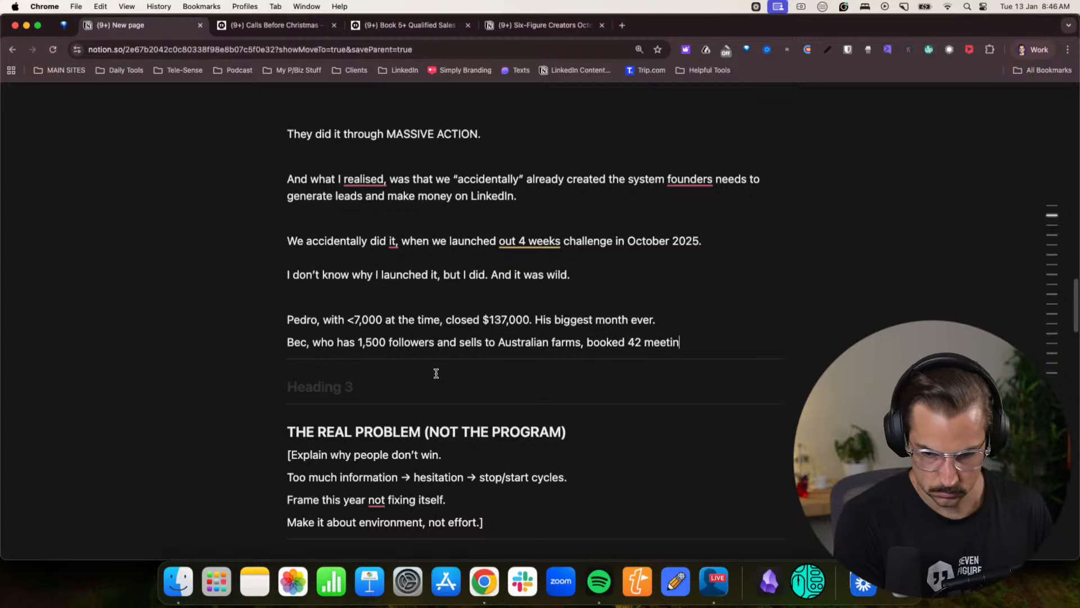
text(gs)
- Start a third line with another member's first name followed by ", who joined our program only 6 weeks earlier, ended up"
key(Return)
text(Cait)
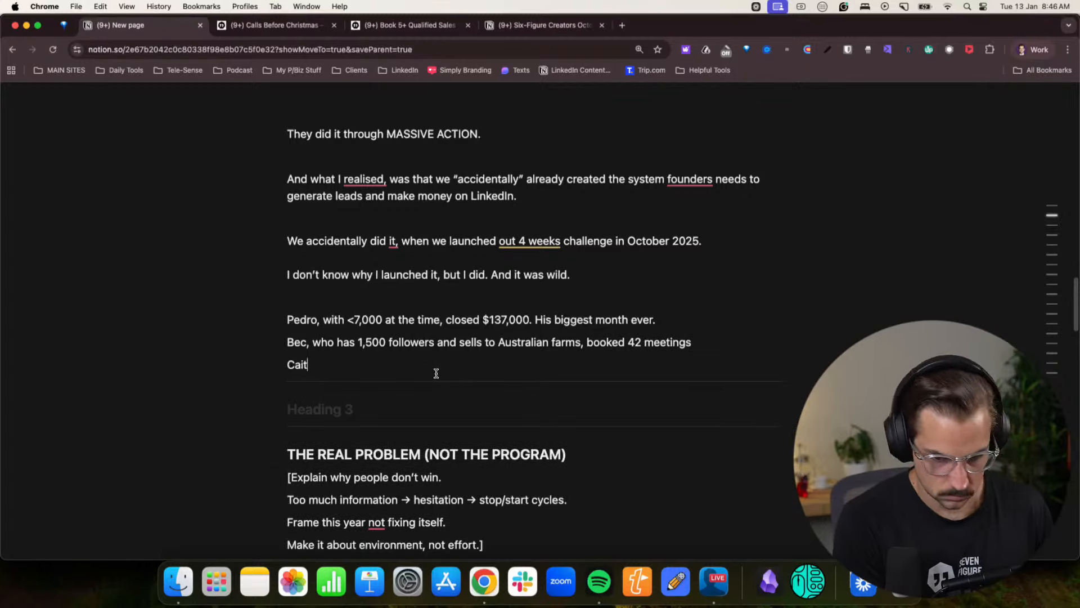
text(lyn, wh)
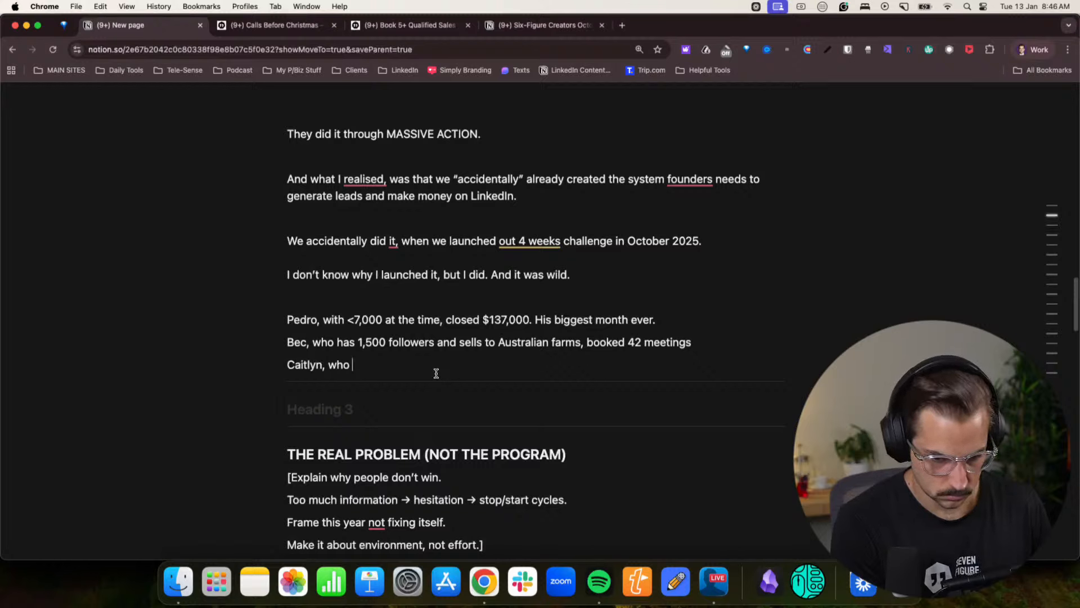
text(o )
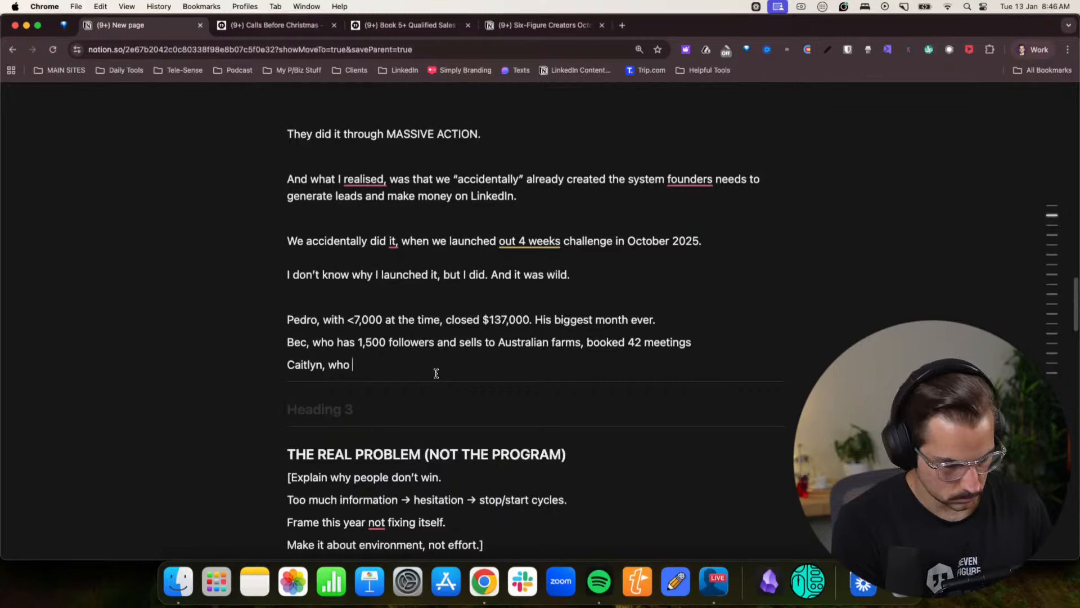
text(j)
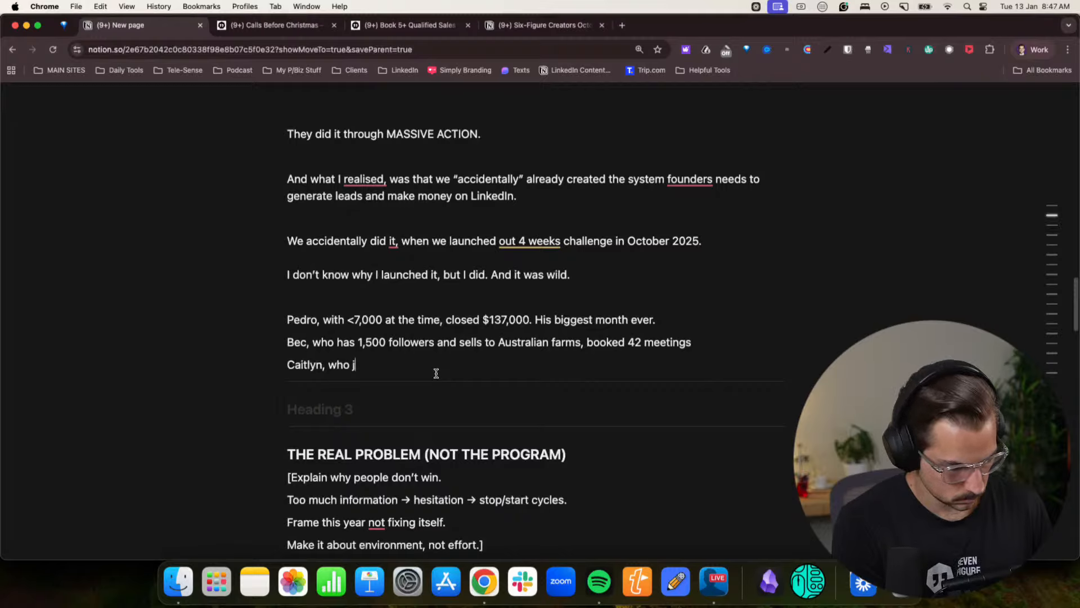
text(ustoined our program only)
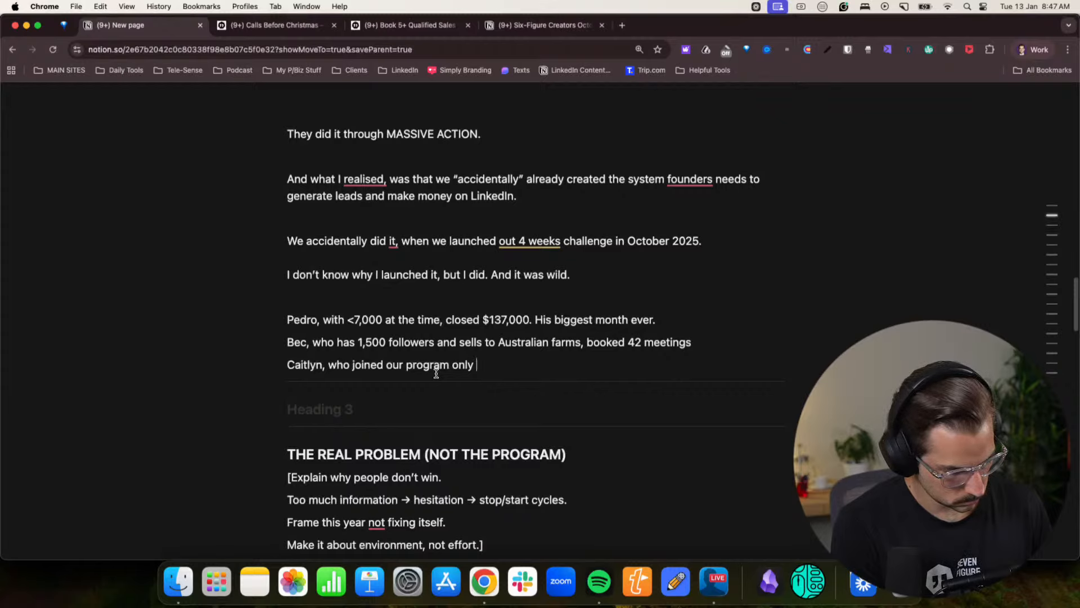
text(6 weeks e)
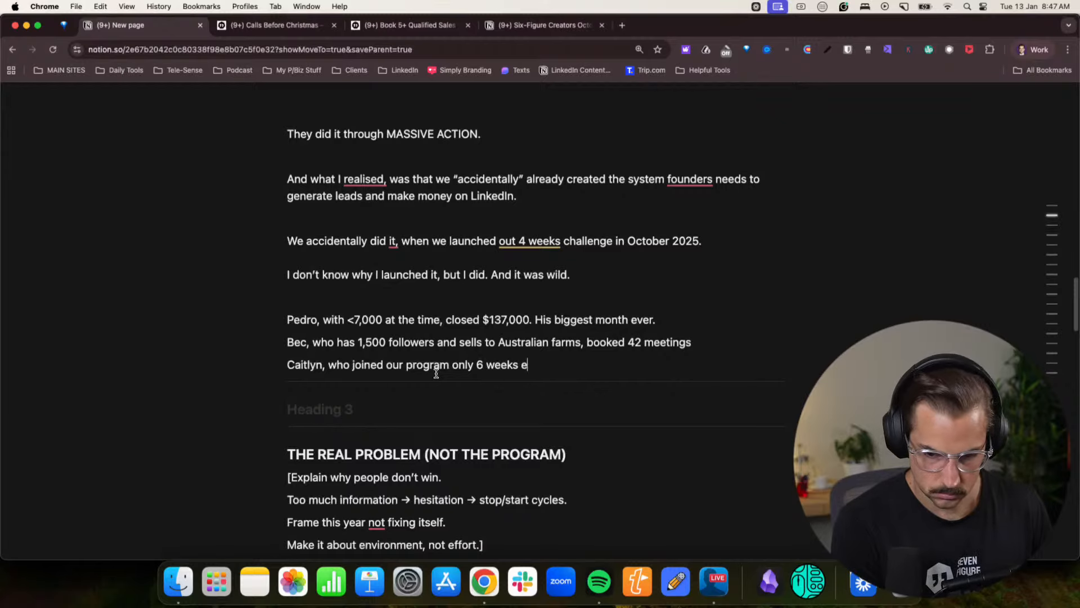
text(arlier, ended up)
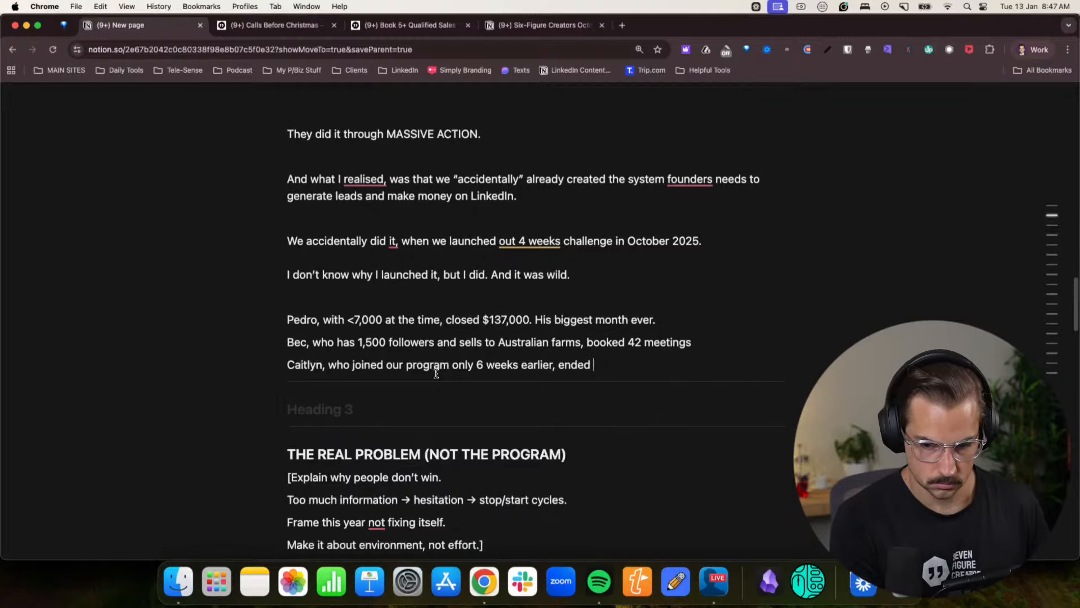
- Switch to the Skool window, close the challenge results post and search the community's members for the start of the third member's first name
click(1033, 50)
click(997, 327)
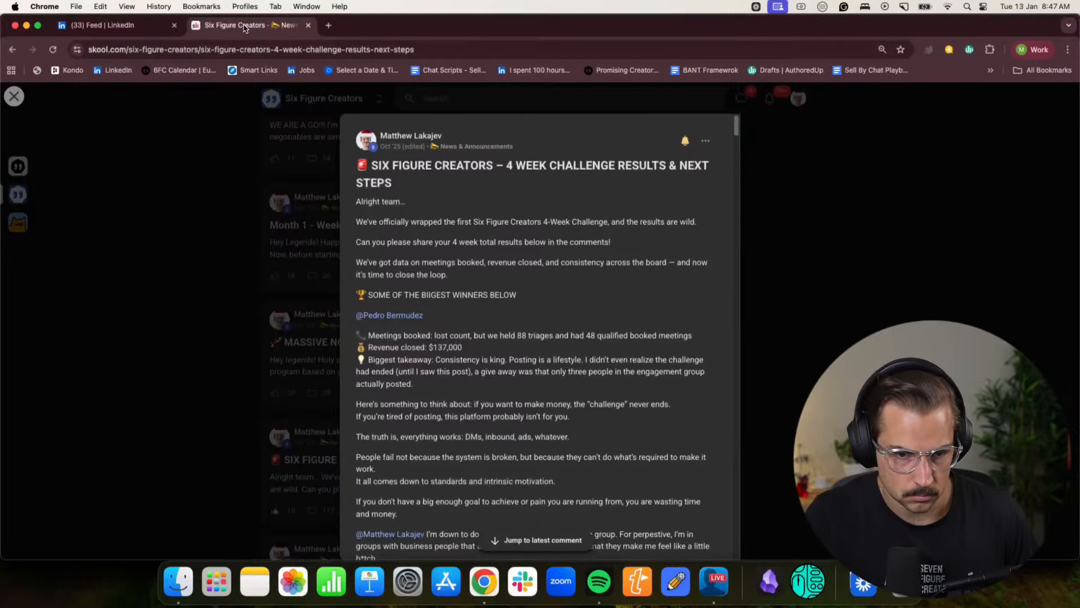
click(198, 225)
scroll(423, 147, up, 10)
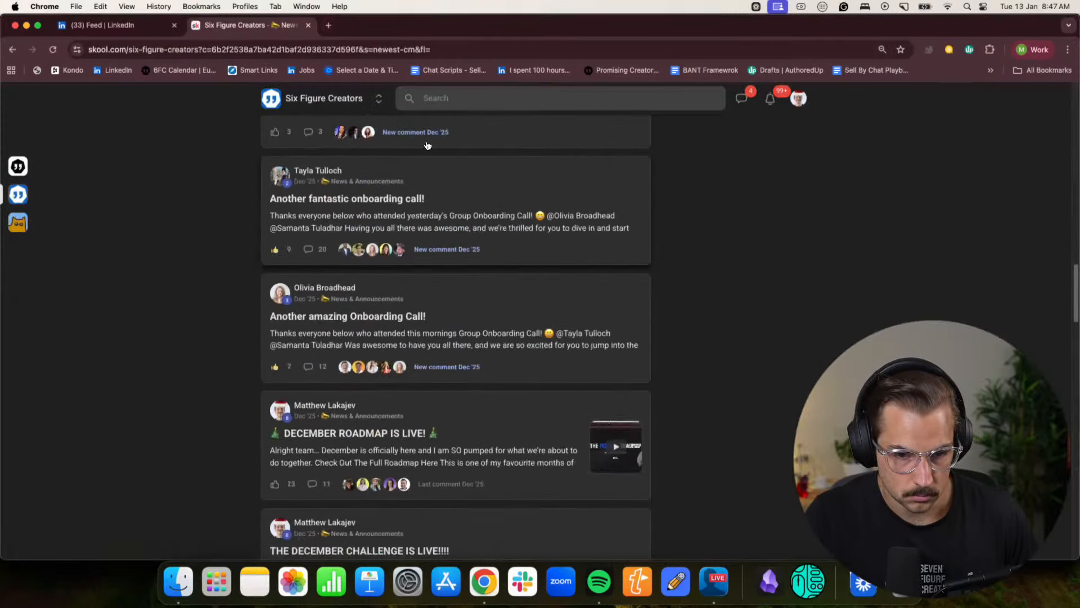
click(449, 94)
text(cait)
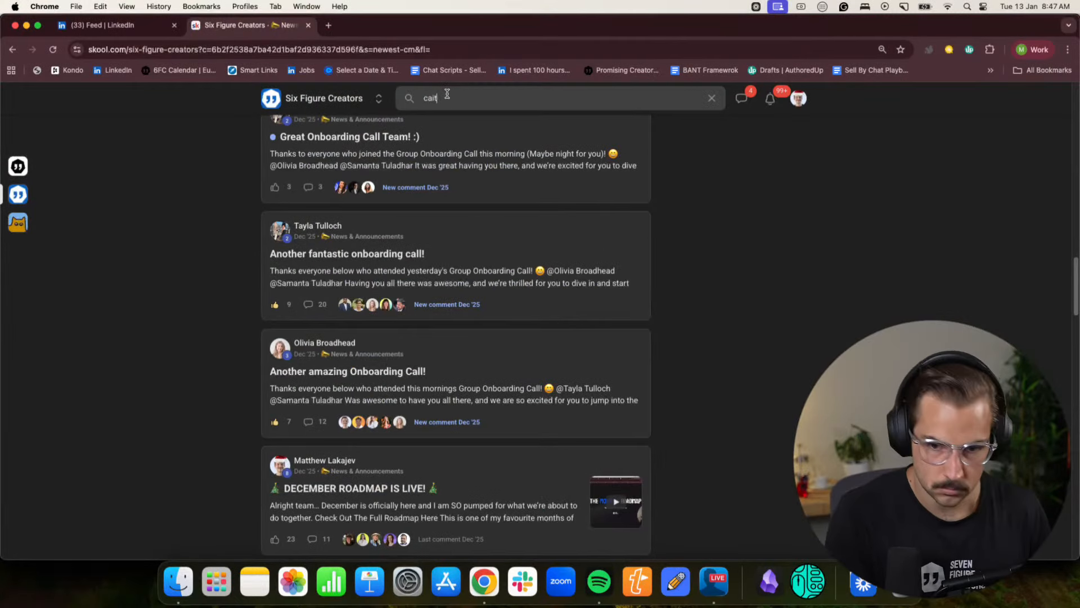
key(Return)
click(436, 131)
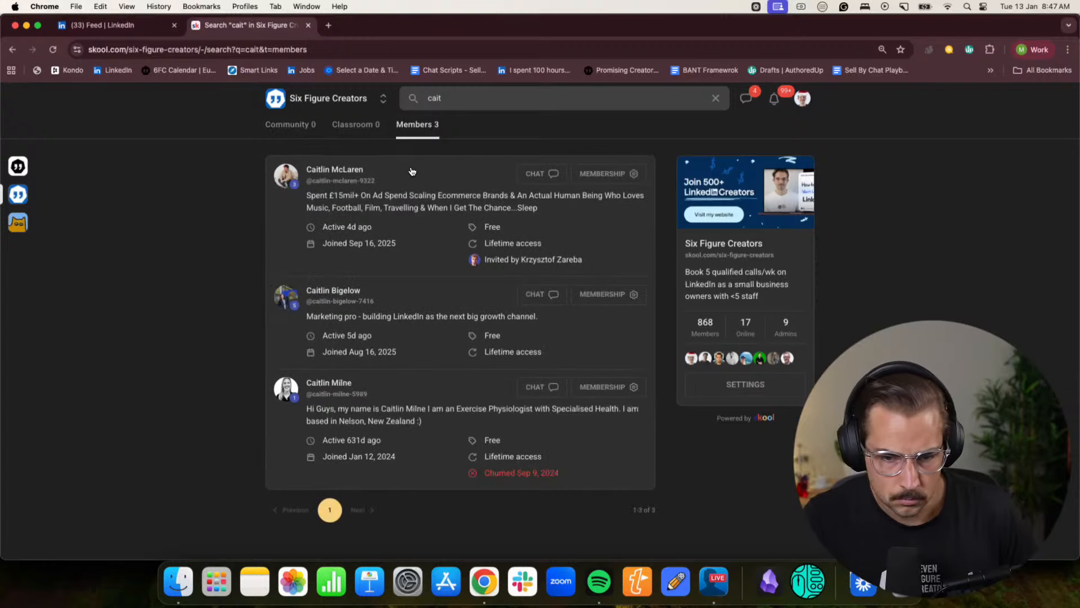
- Open the profile of the matching marketing member, filter the contributions to just posts, and open the "Literally the wildest 2 months" post
click(334, 290)
click(640, 354)
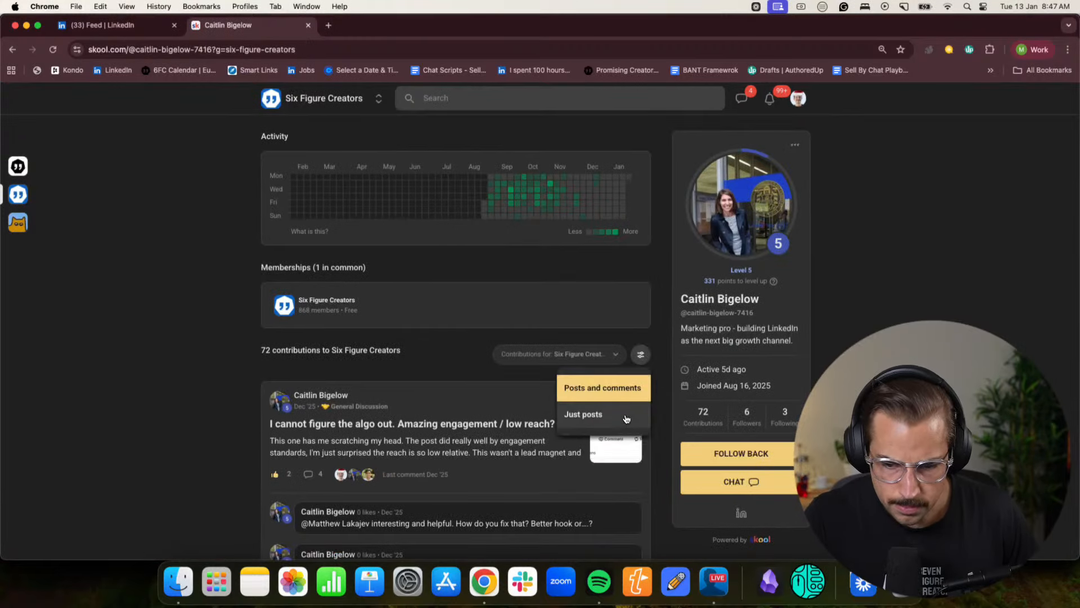
click(612, 414)
scroll(125, 362, down, 5)
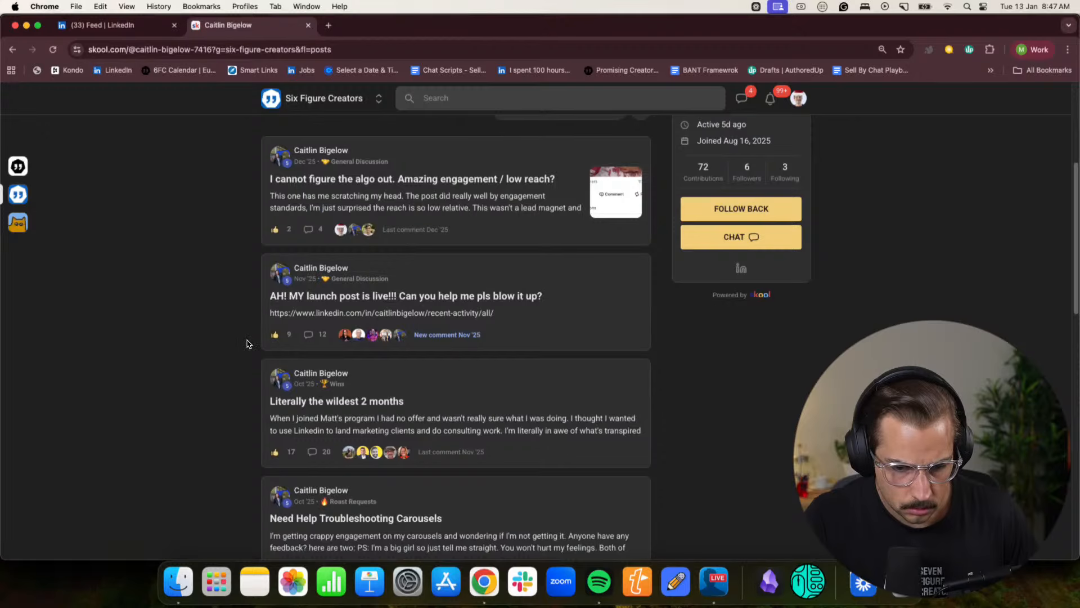
scroll(397, 331, down, 1)
click(397, 332)
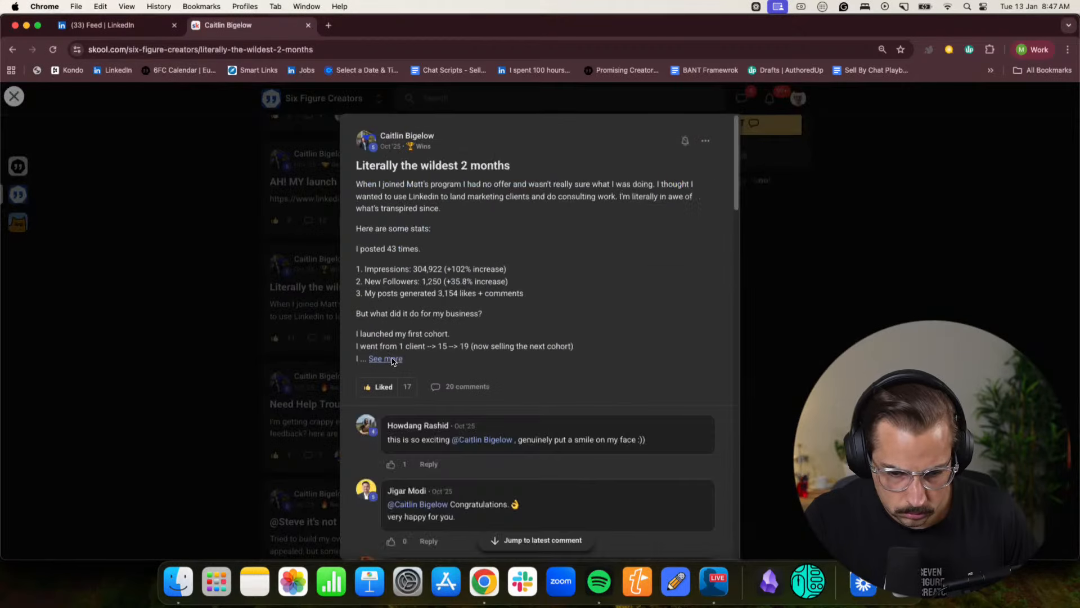
- Expand the full "Literally the wildest 2 months" post and read how many clients the member's first cohort brought in
click(393, 359)
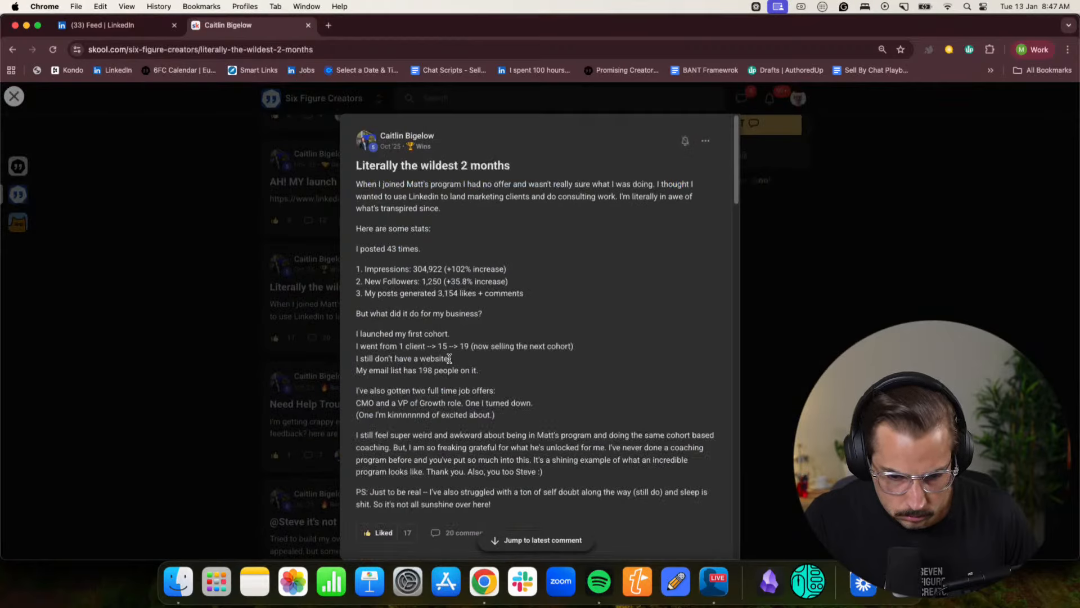
drag(388, 346, 515, 346)
click(509, 348)
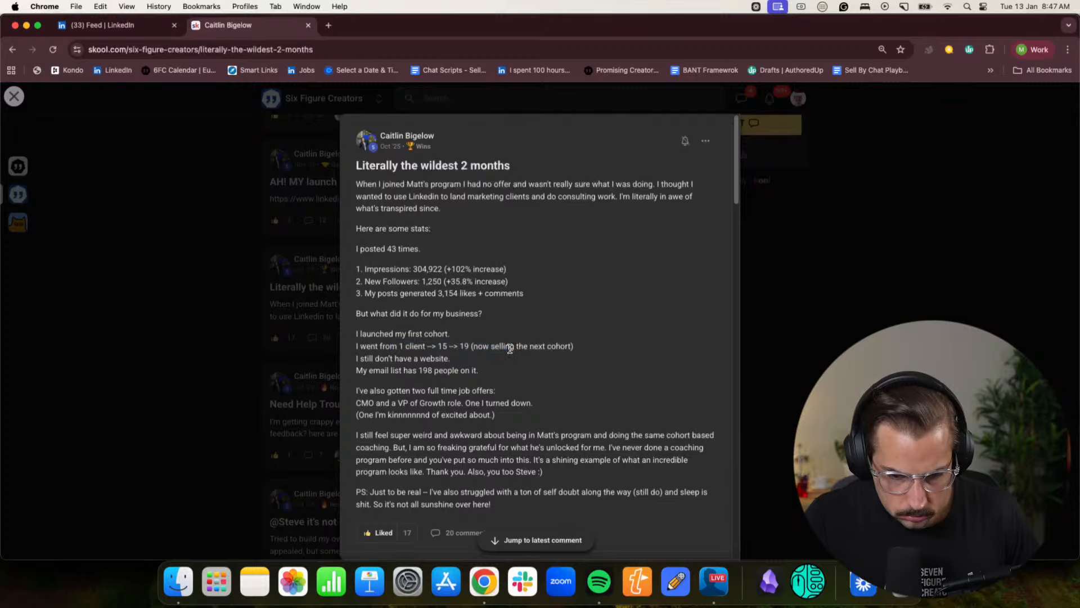
drag(423, 335, 503, 345)
click(500, 345)
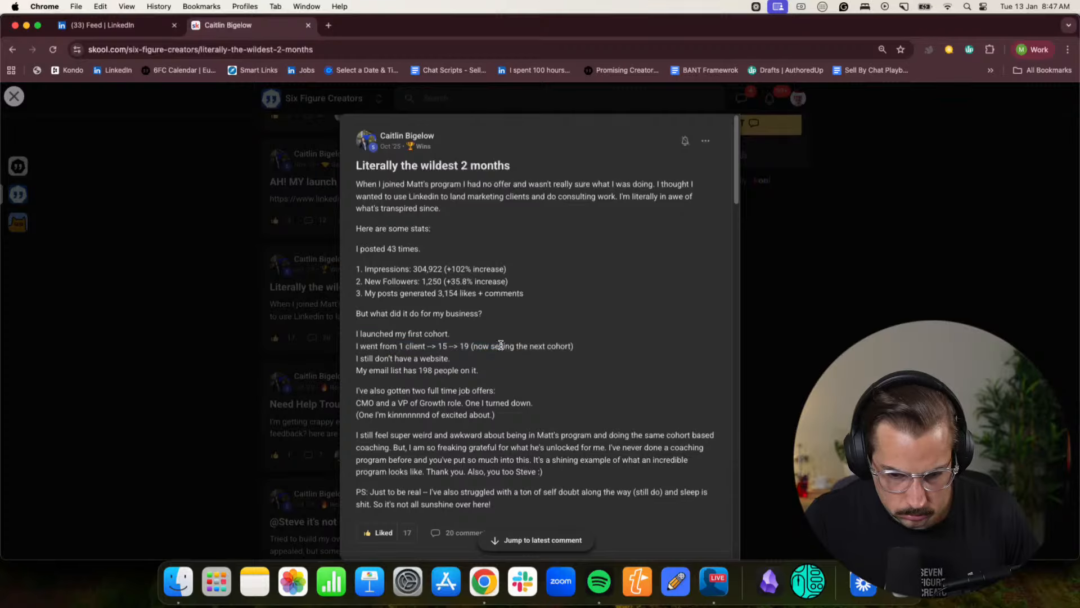
- Switch back to the Notion offer doc and finish the third member's line with "closing 19 deals."
click(1022, 49)
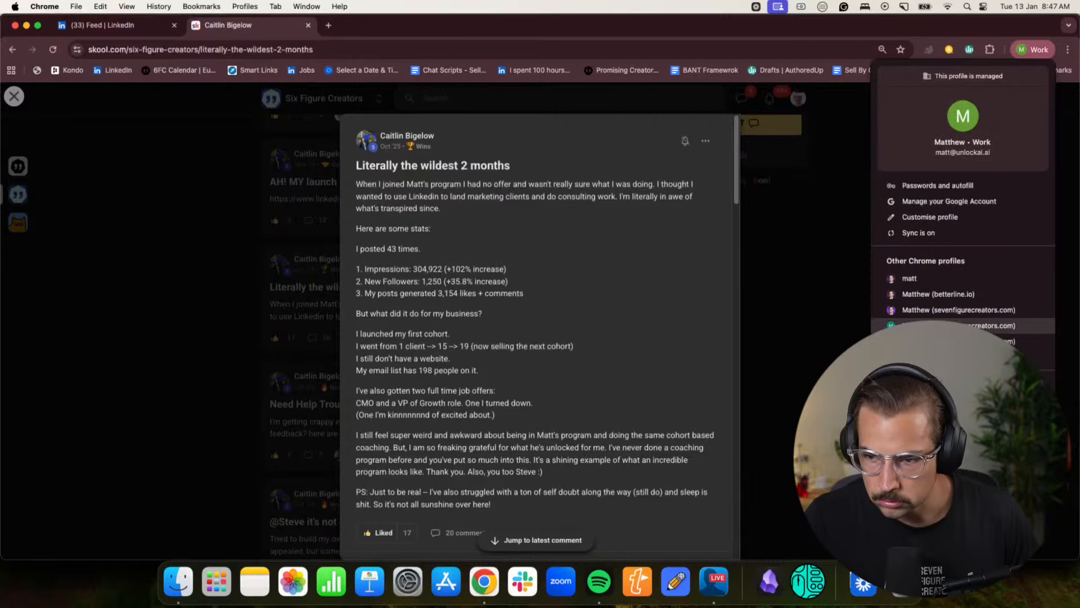
click(927, 310)
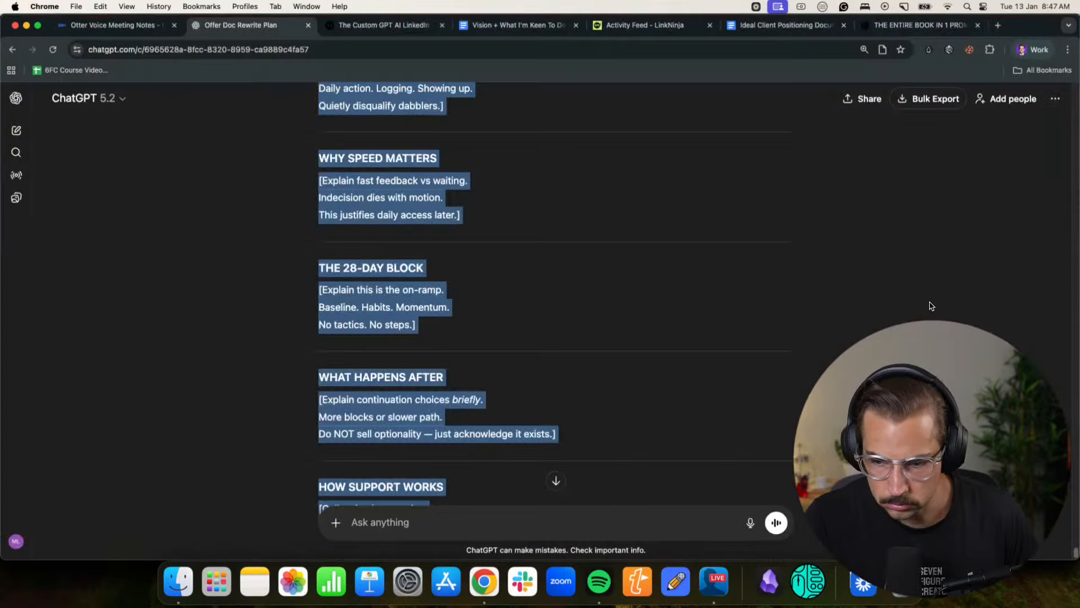
click(1030, 50)
click(950, 301)
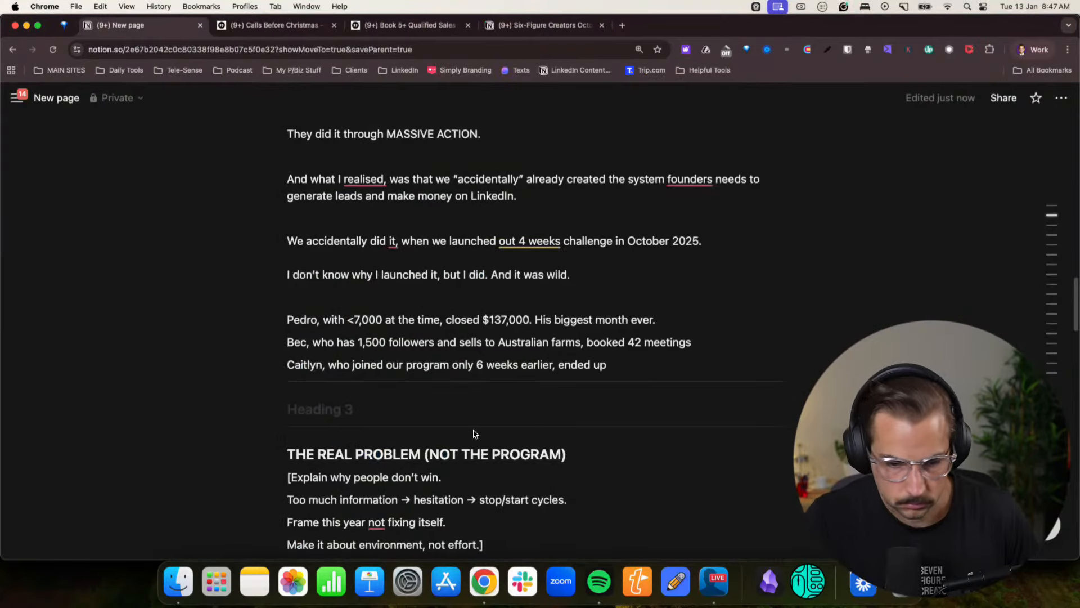
text(c)
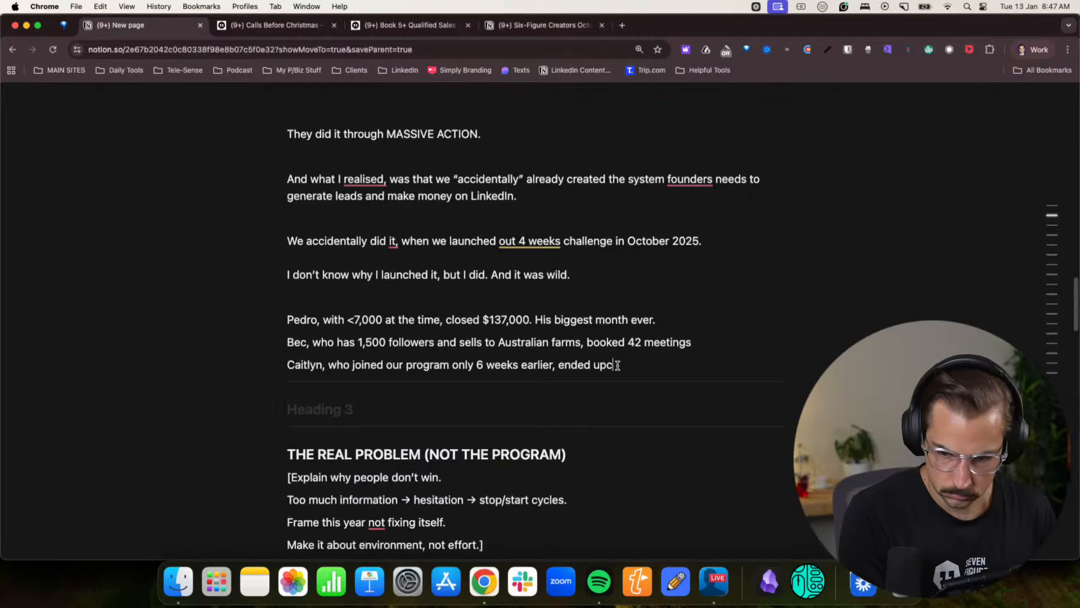
text(lsoing)
key(BackSpace)
key(BackSpace)
key(BackSpace)
key(BackSpace)
key(BackSpace)
key(BackSpace)
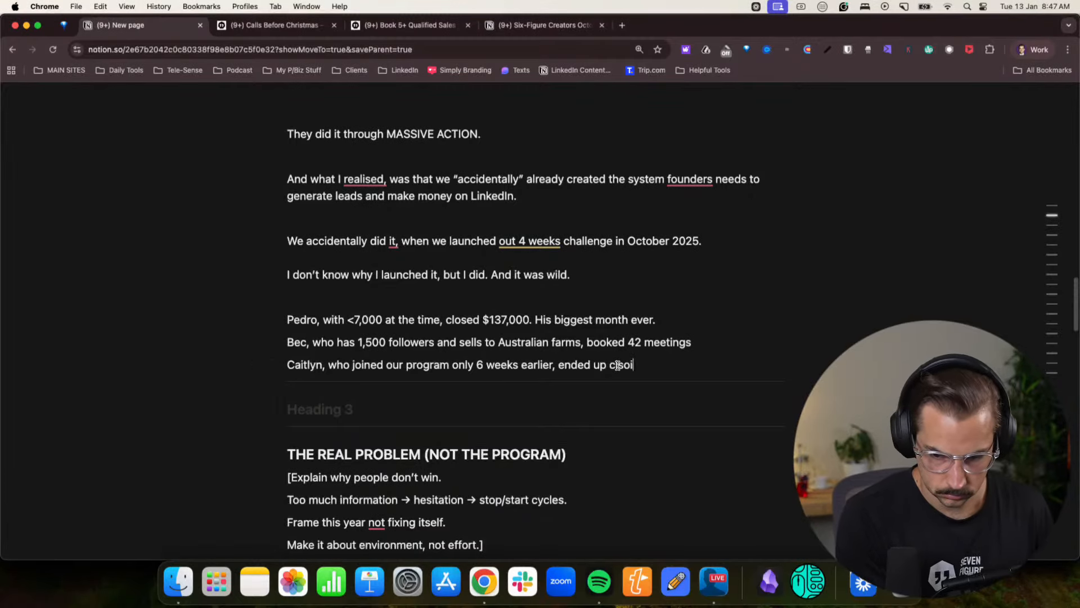
text(osing 19 deals.)
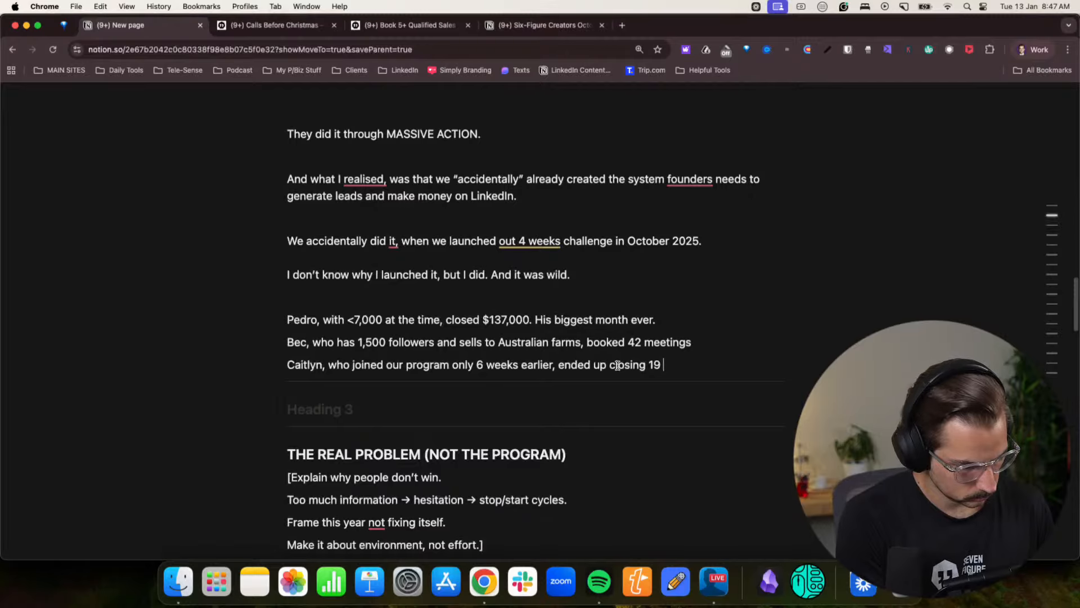
- Add a separate paragraph below the member results reading "Wild right? I accidentally created the product."
key(Return)
key(Return)
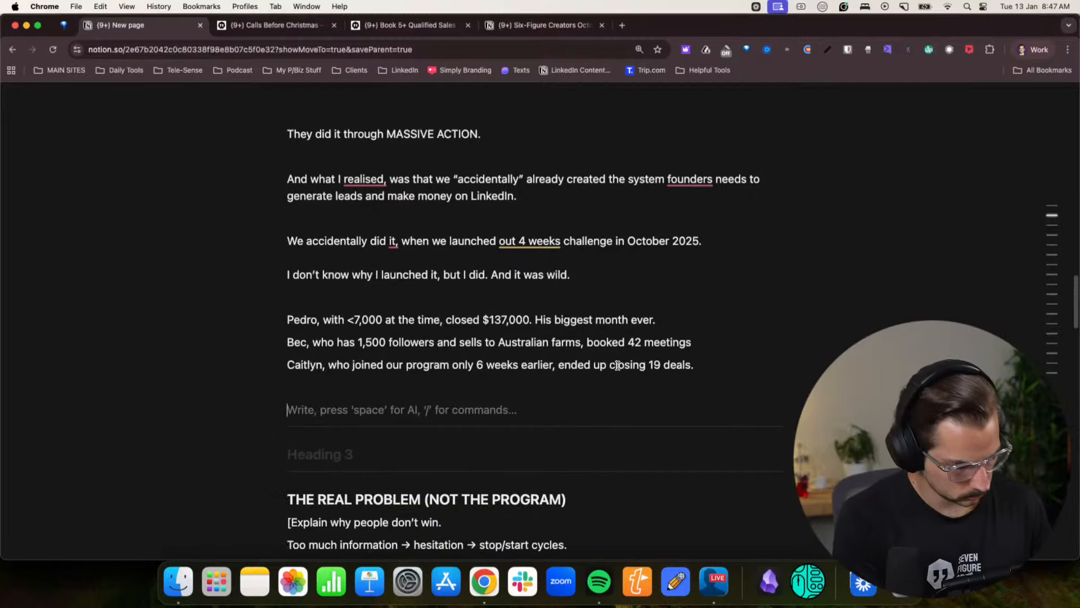
text(Wild right?)
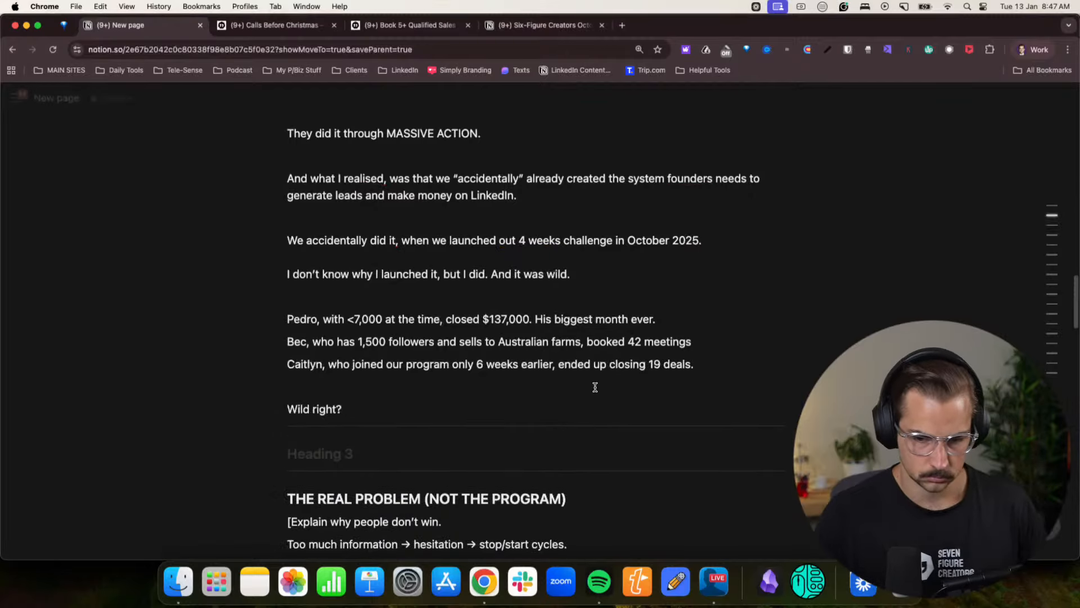
scroll(595, 388, down, 1)
text(I acci)
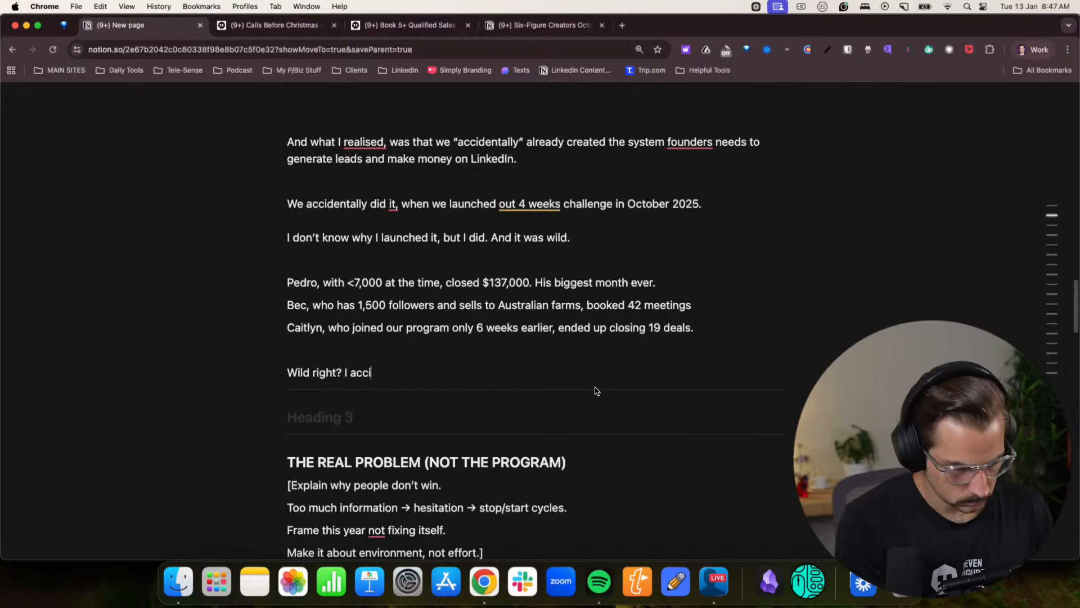
text(dentally created )
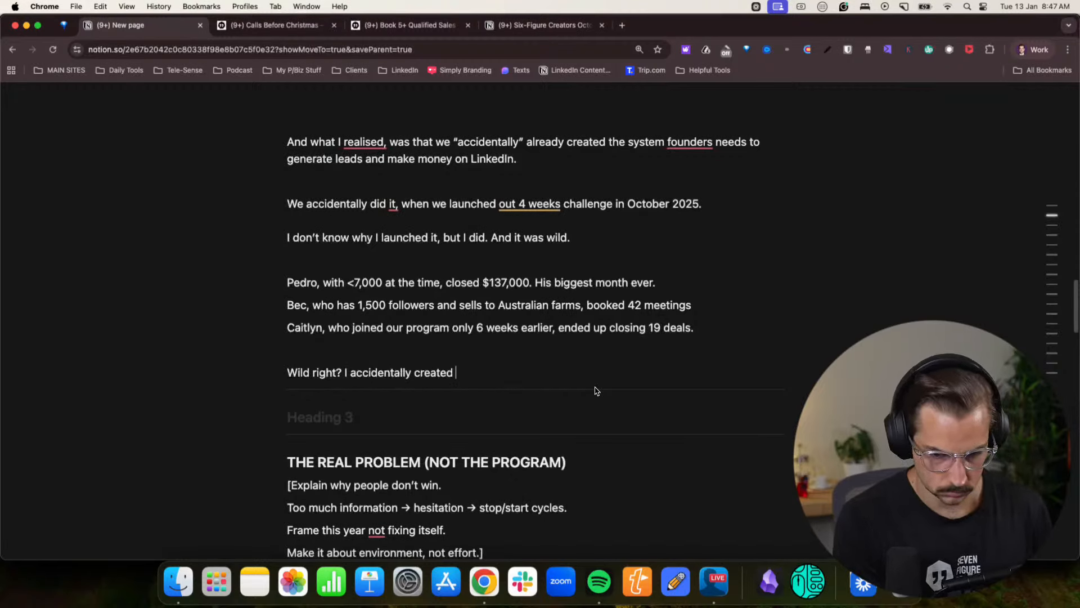
text(the )
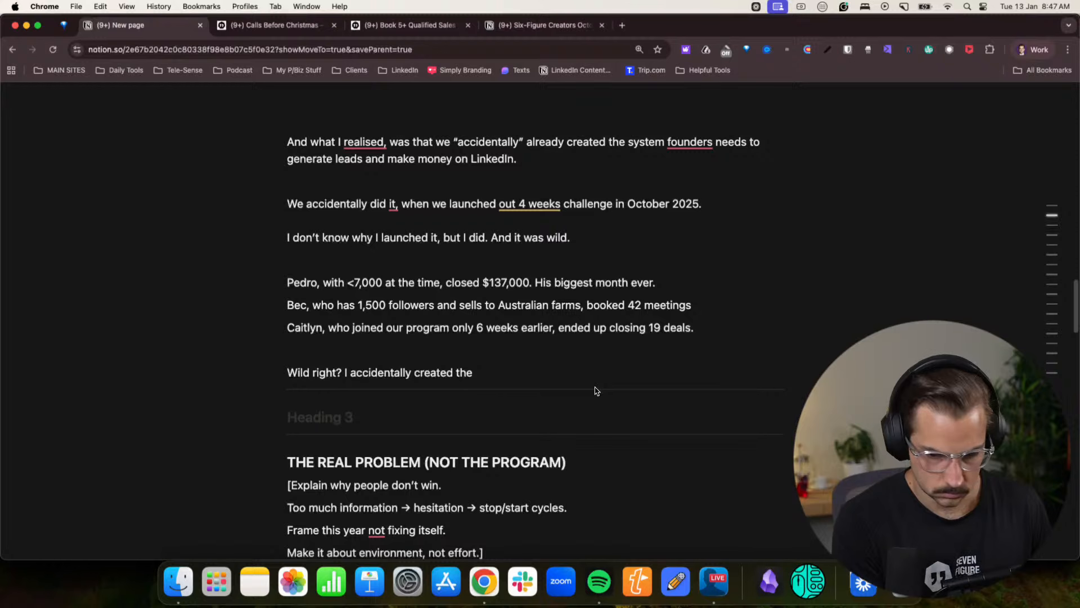
text(pro)
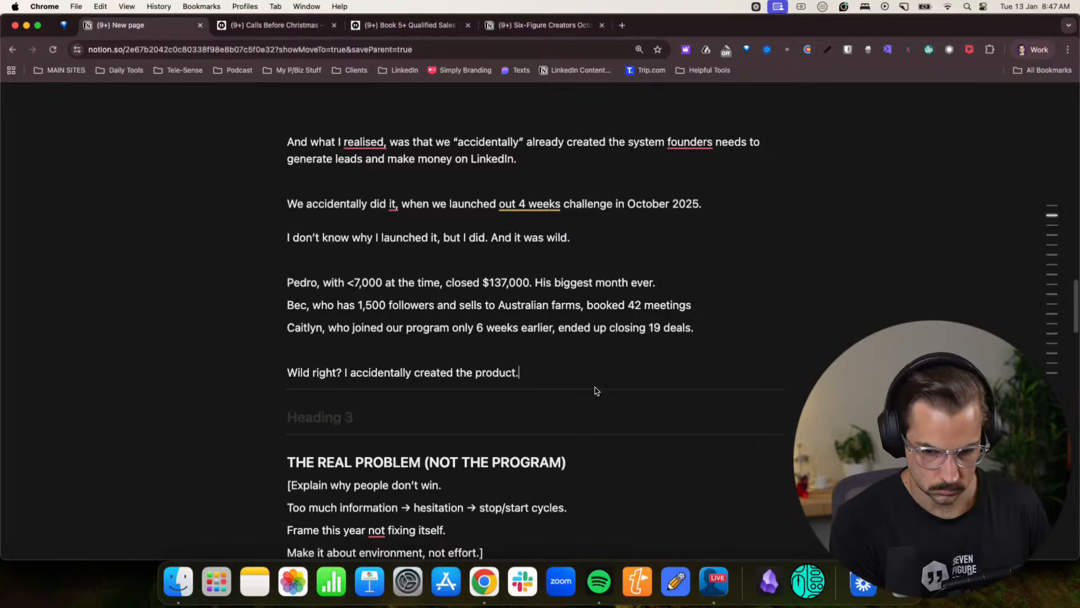
text(duct.)
- Check the outline sections below, and add the paragraph "Forcing people to take action, so they learn through doing" above the empty heading
key(Return)
scroll(590, 394, down, 1)
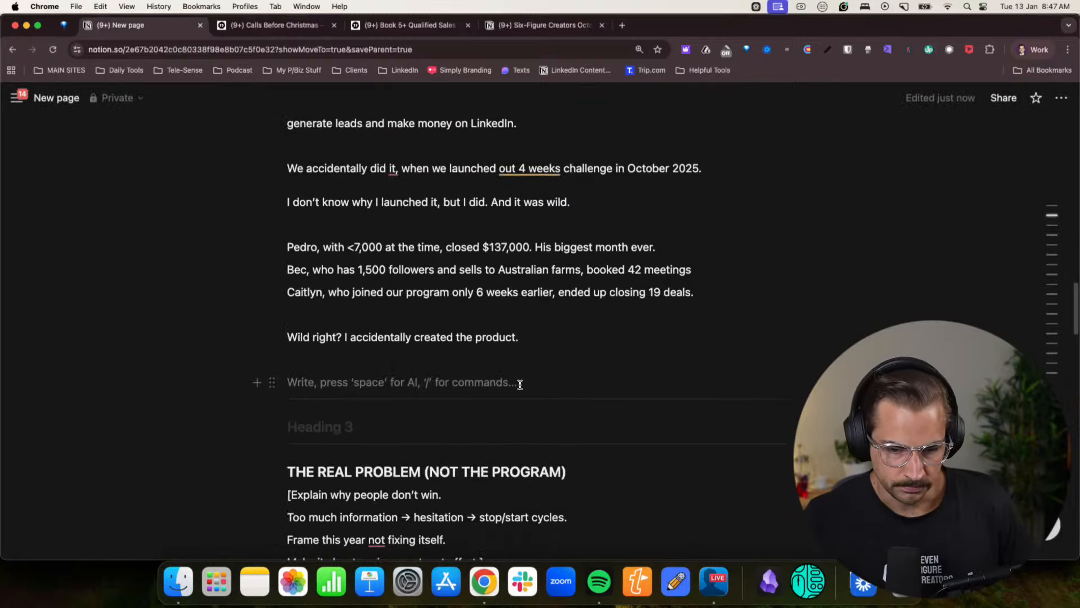
scroll(518, 385, up, 1)
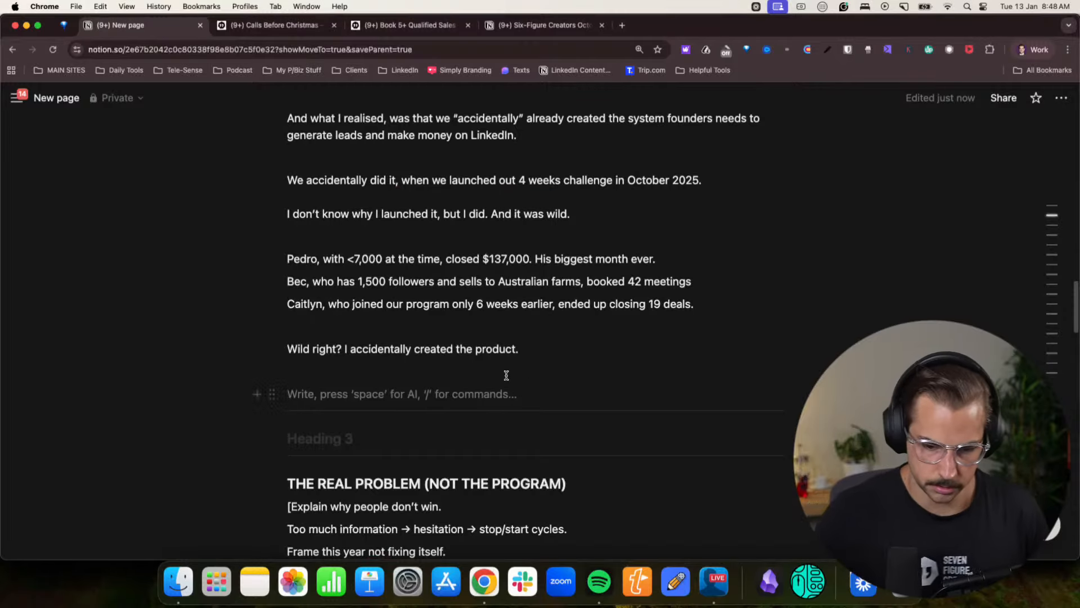
scroll(506, 375, down, 5)
scroll(345, 244, up, 2)
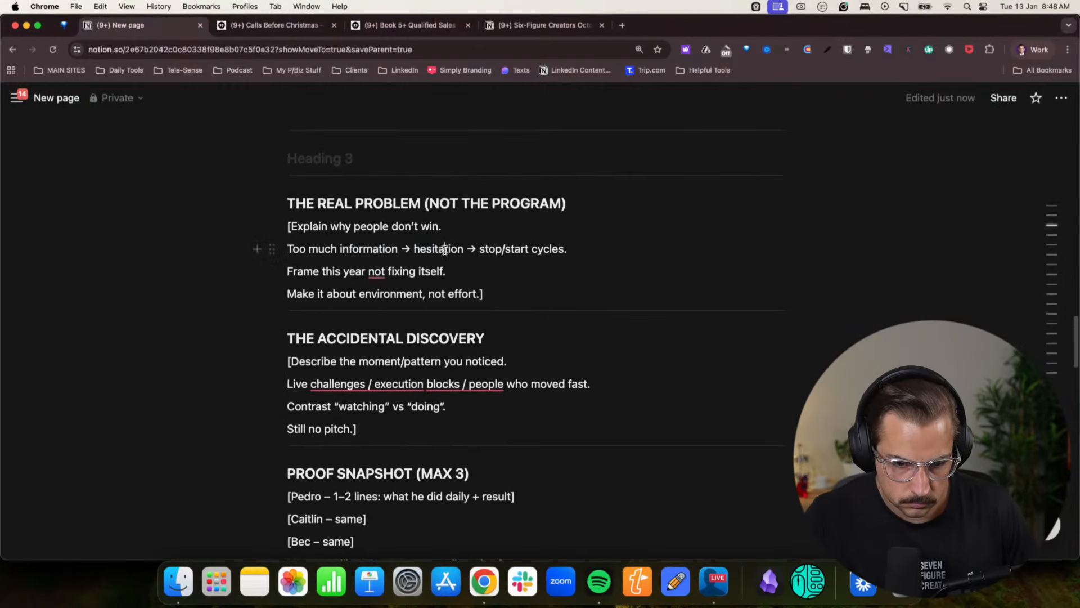
scroll(444, 249, down, 1)
scroll(442, 248, up, 4)
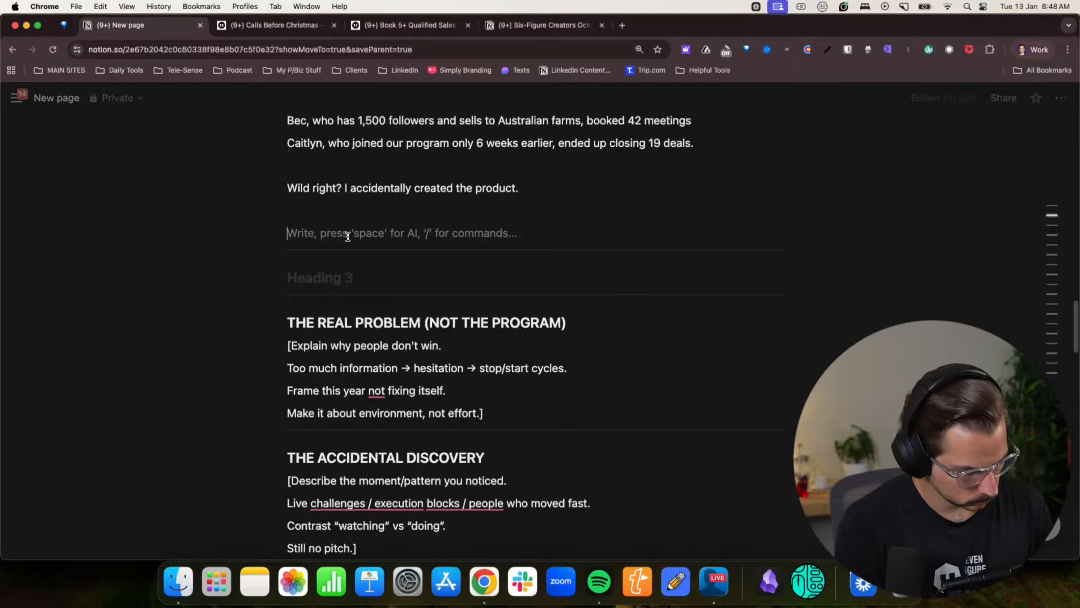
text(Forrocing)
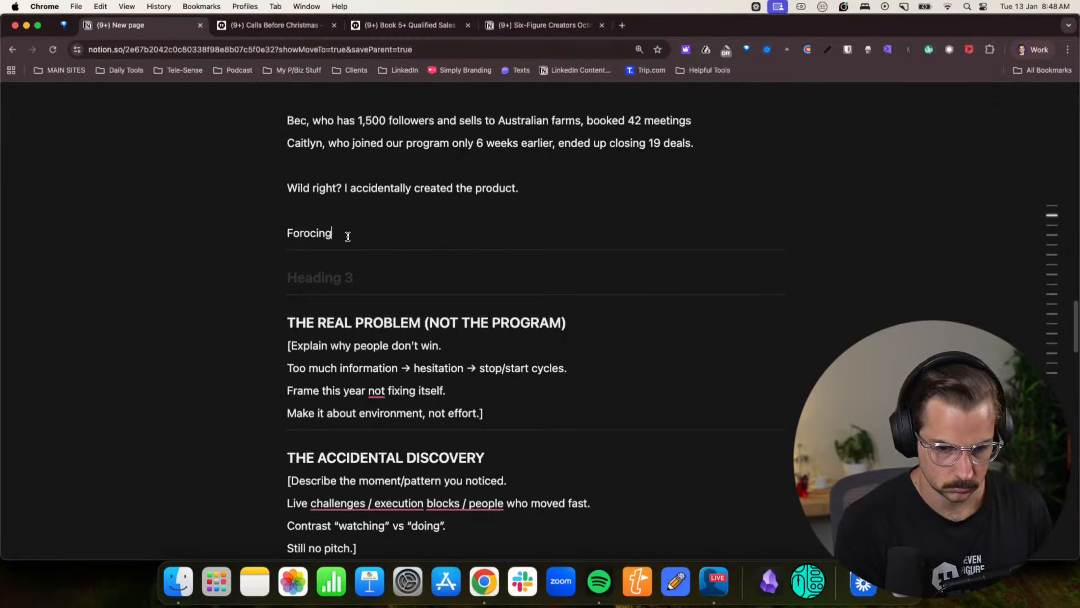
key(BackSpace)
key(BackSpace)
key(BackSpace)
key(BackSpace)
key(BackSpace)
text(cing people to )
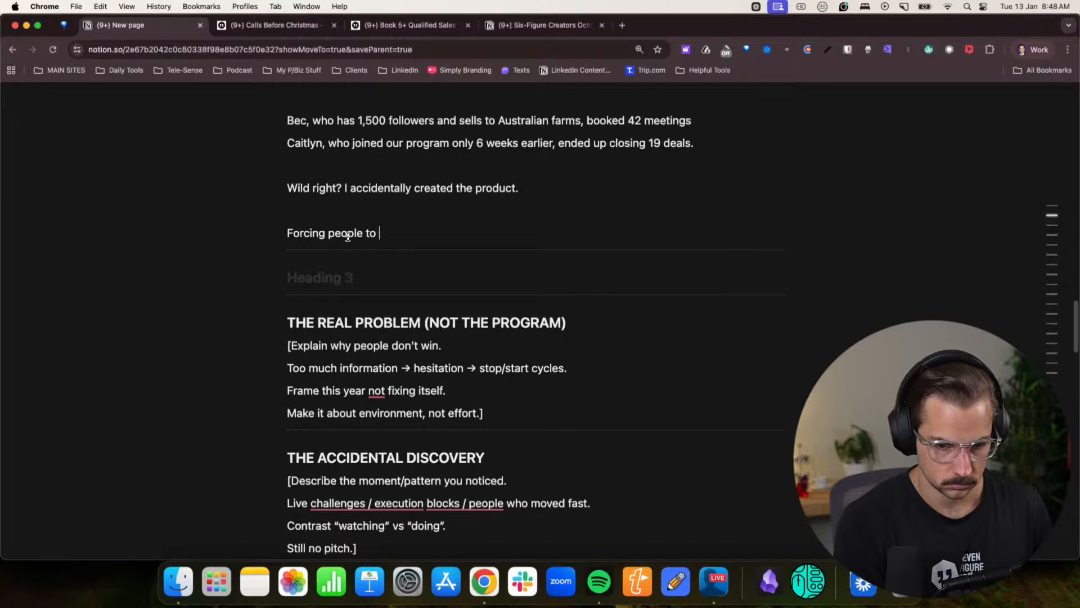
text(take action)
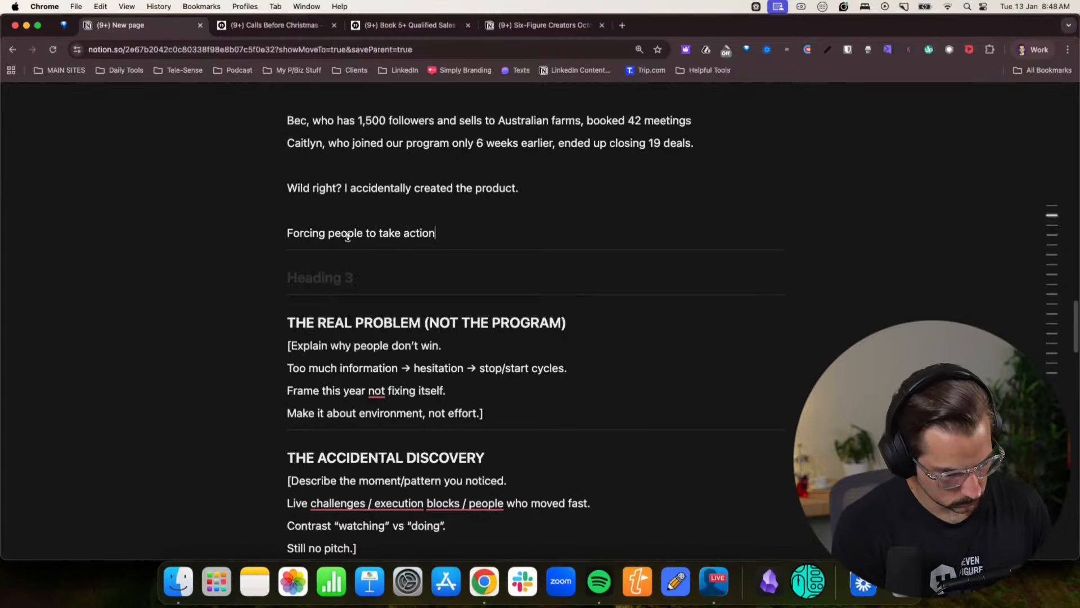
text(, so they )
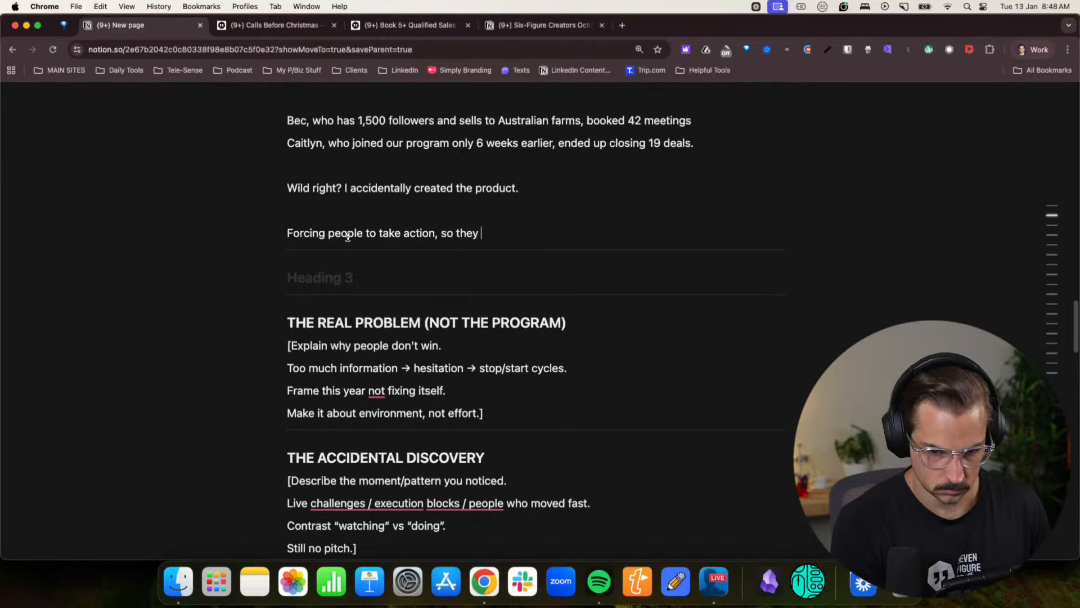
text(learn through doing.)
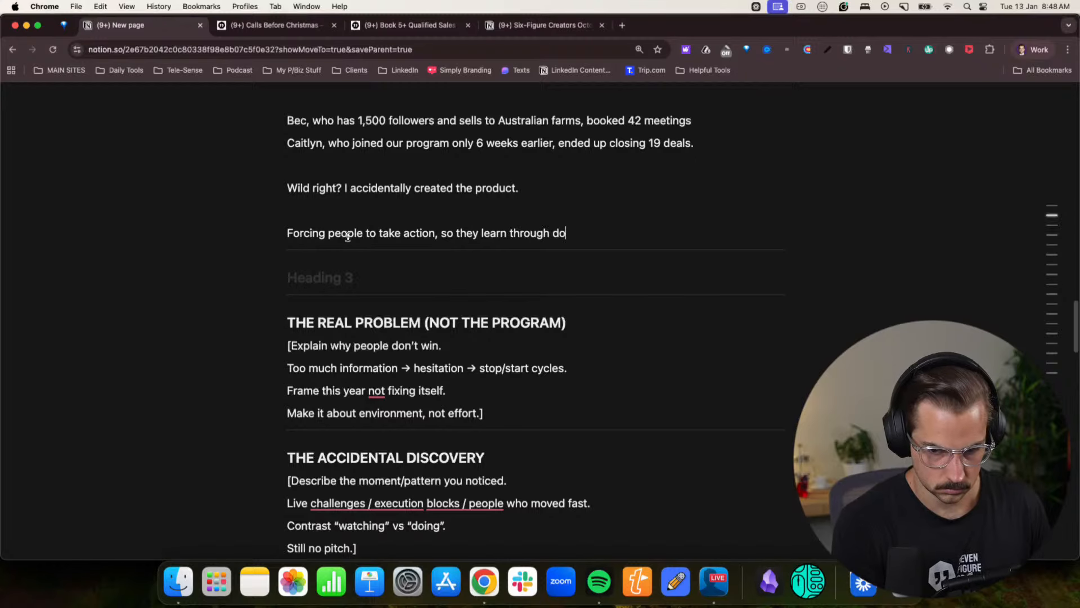
- Add the paragraph "While the rest of the world is consuming content, questioning their choices, then going back to Netflix and Uber Eats."
key(Return)
text(Which)
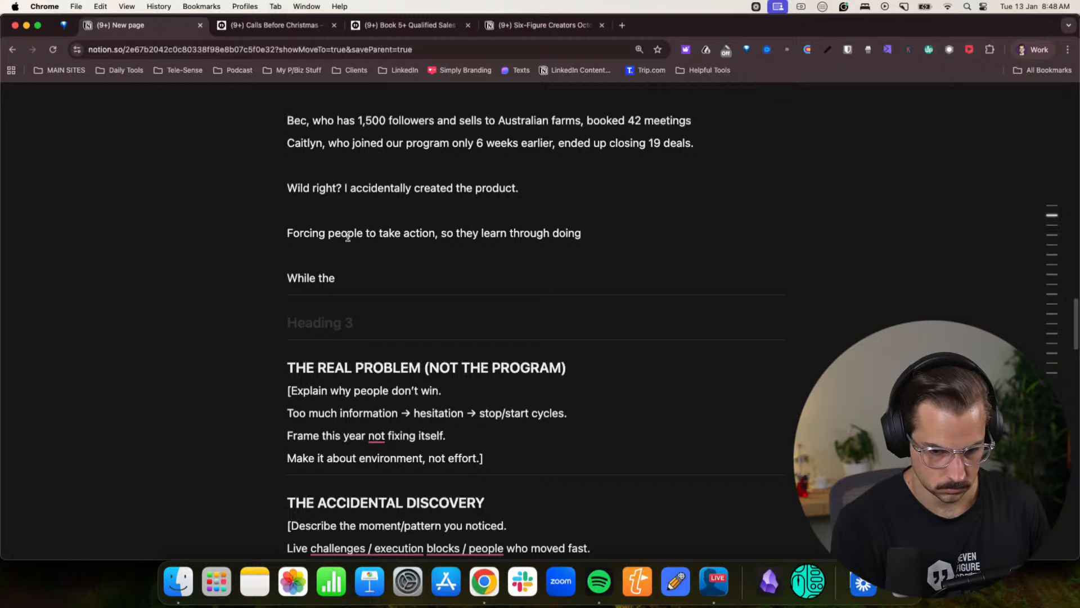
text(rest of the world )
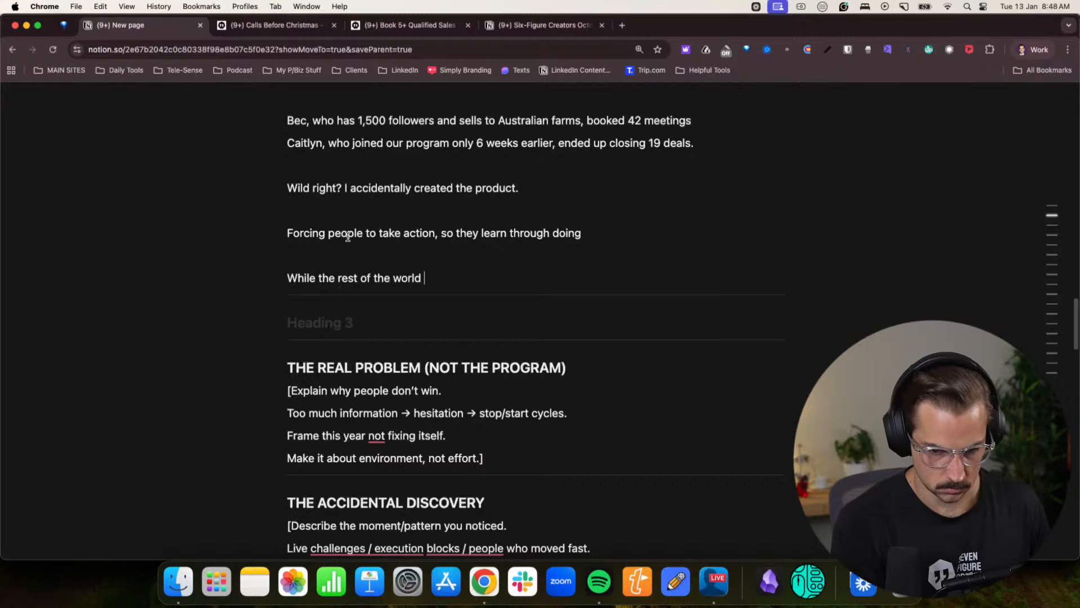
text(is consuming)
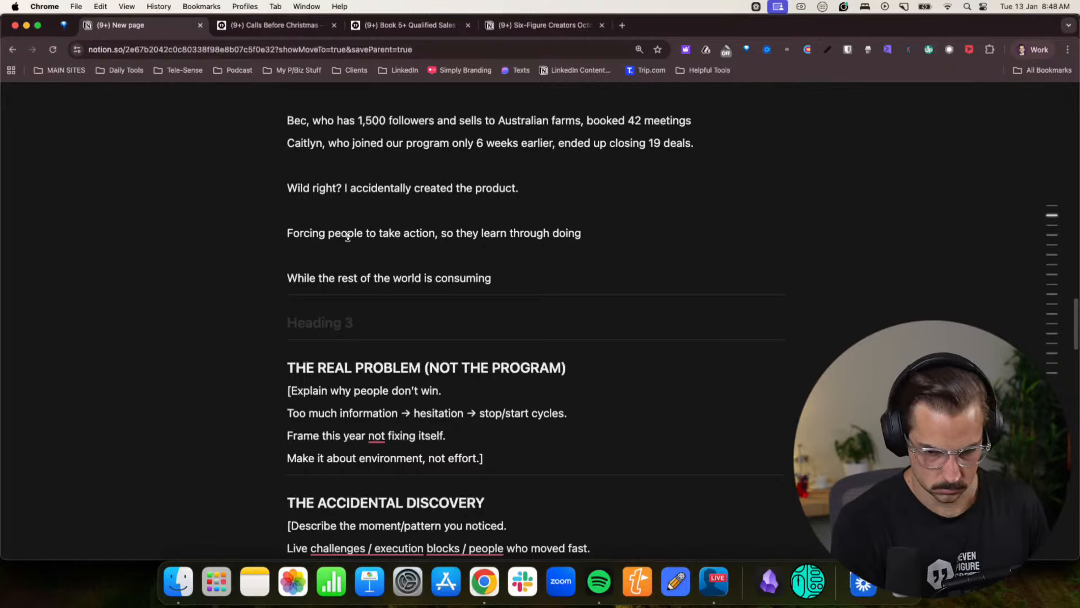
text( content,)
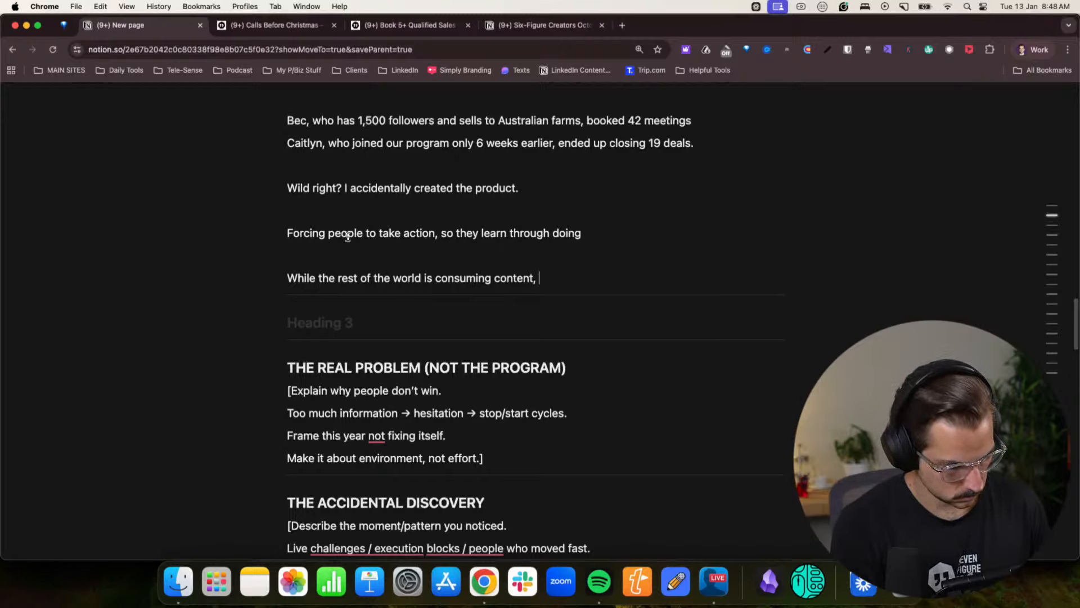
text( questioning )
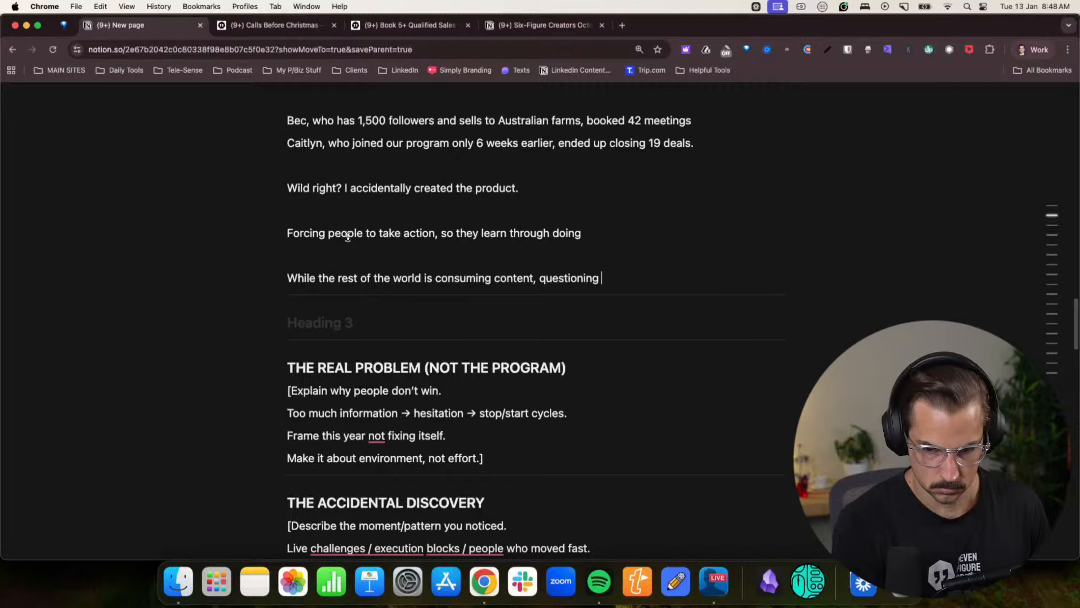
text(their choices, )
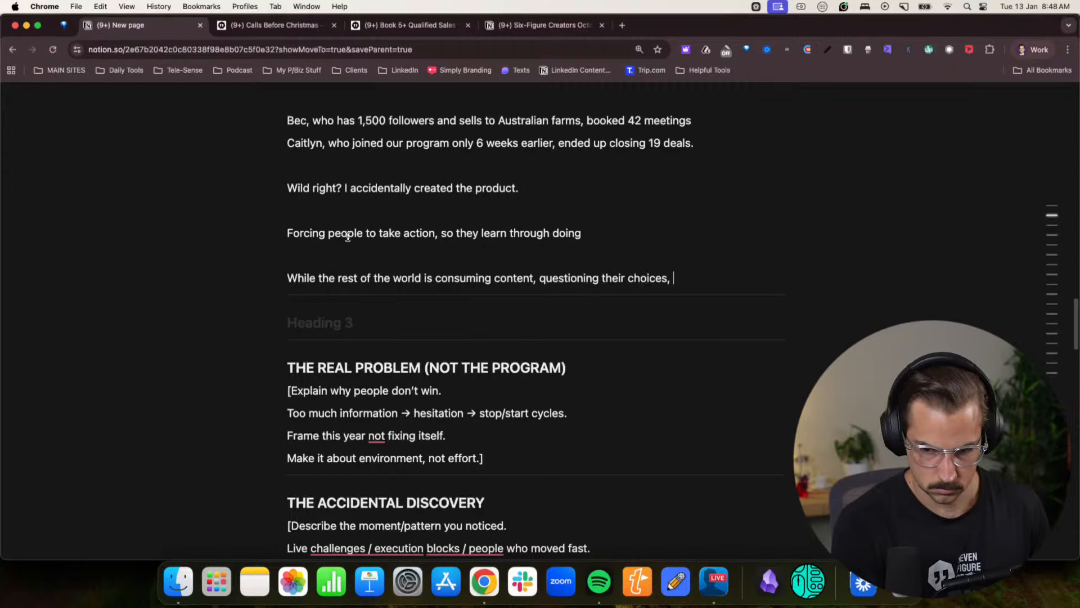
text(then ygo)
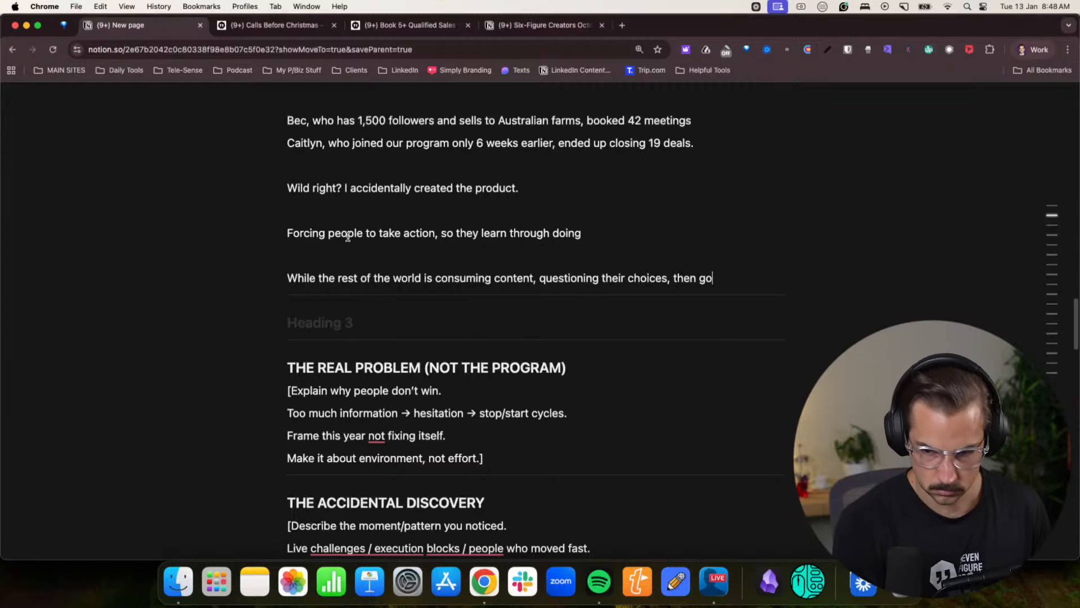
text(ing back to )
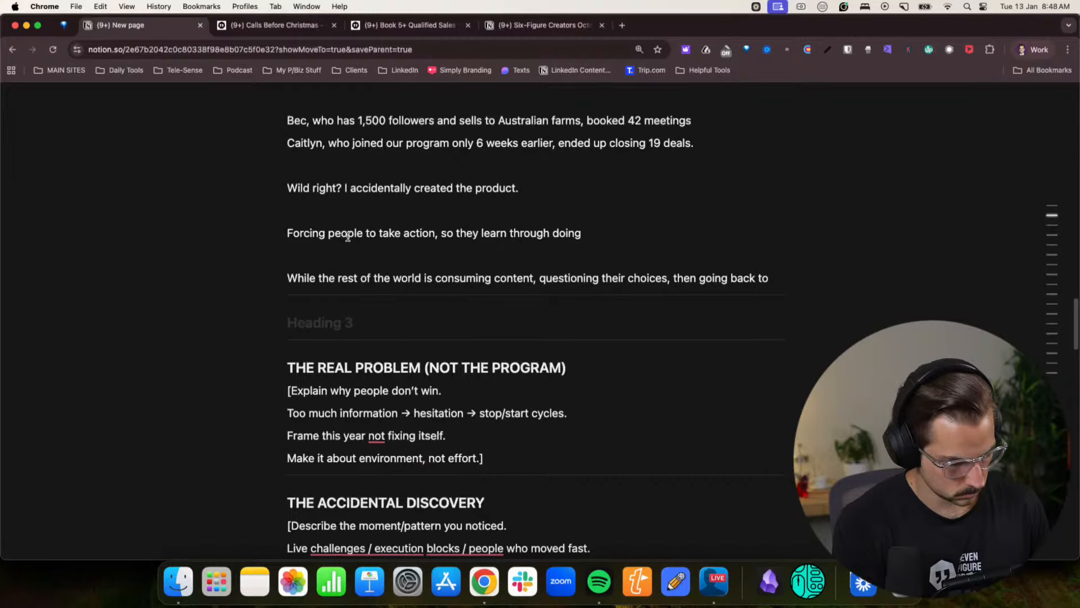
text(Netflix and )
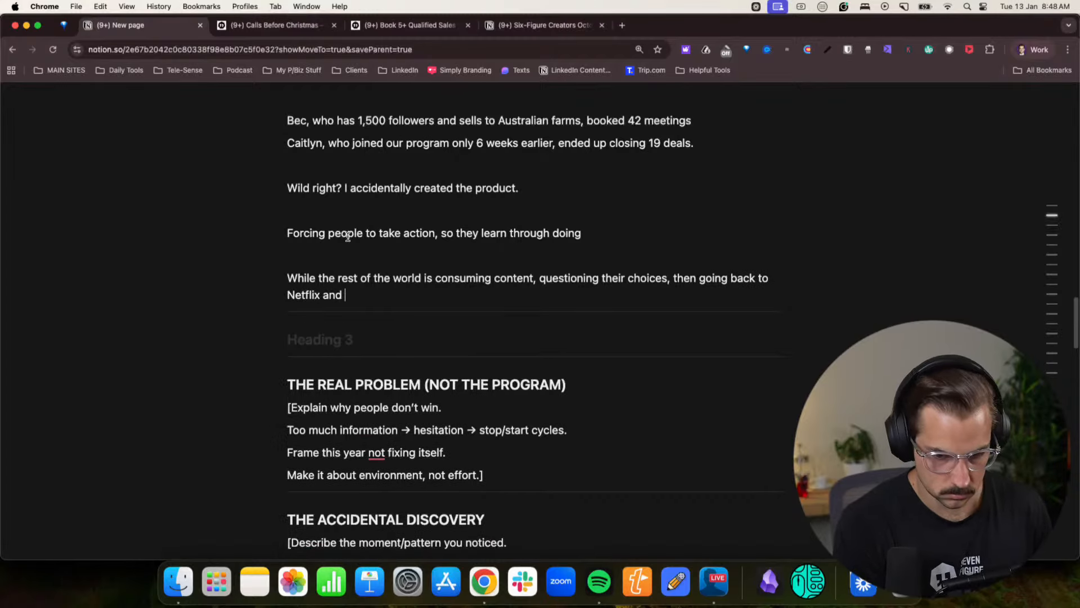
text(Uber Ea)
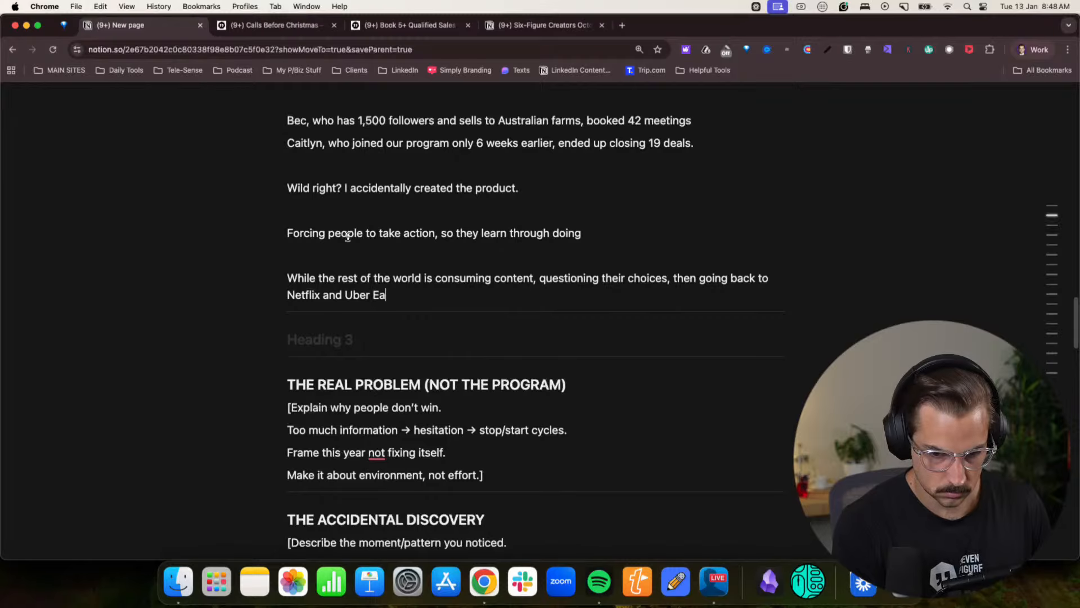
text(ts.)
- Add the paragraph "Our clients were getting their hands dirty." below the Netflix and Uber Eats paragraph
key(Return)
text(Our cl)
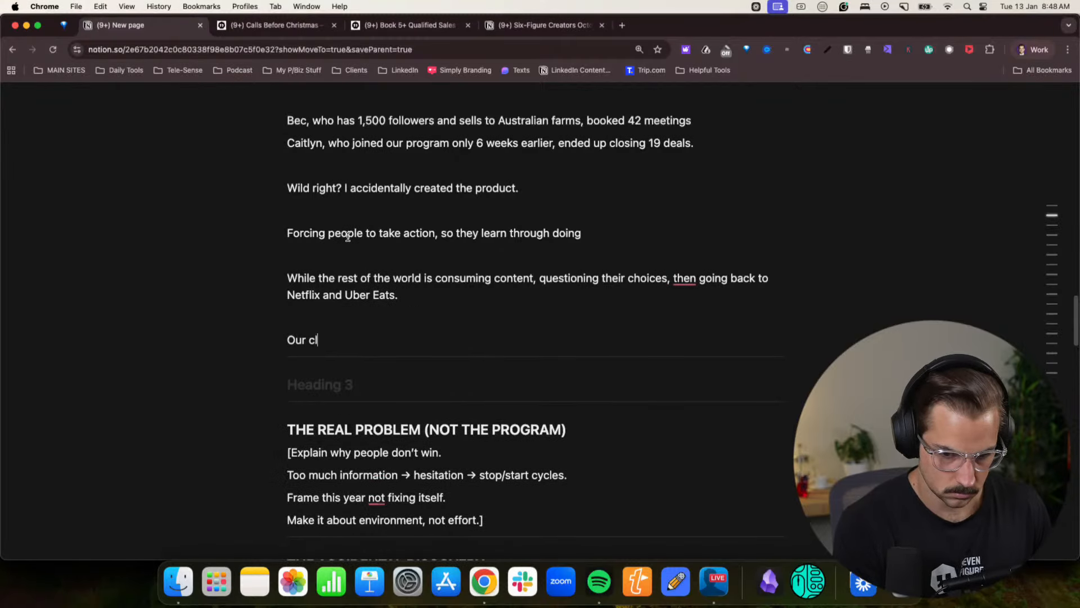
text(ients were getting t)
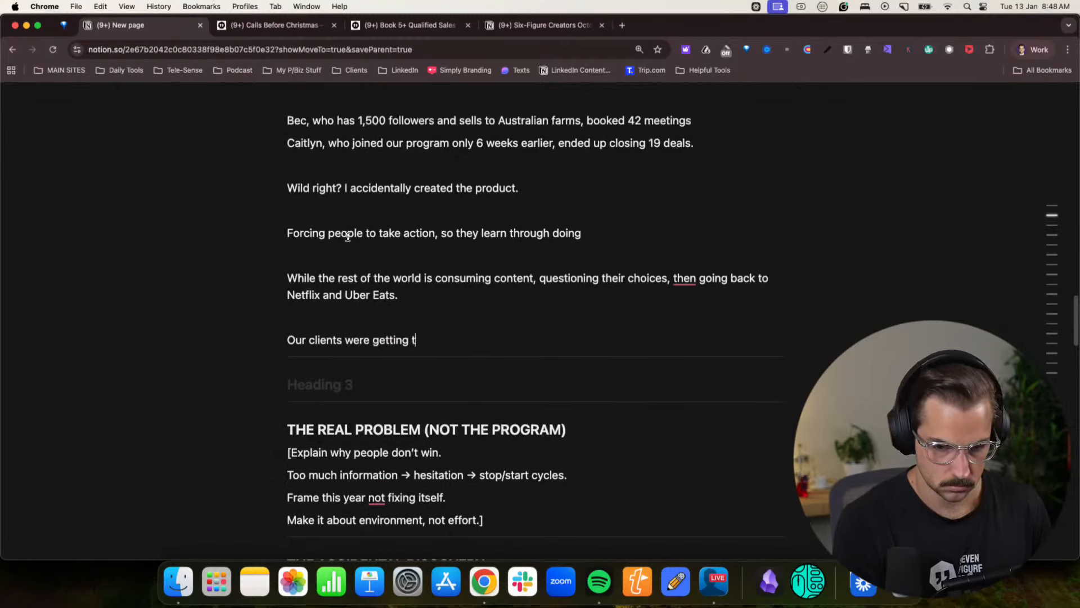
text(hiuer )
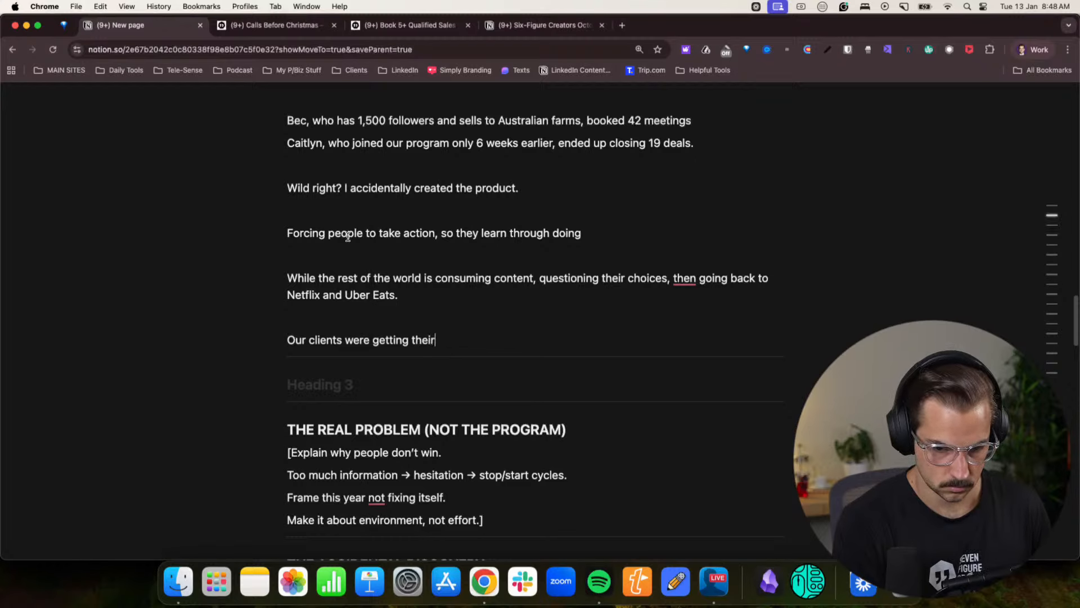
text(hands dire)
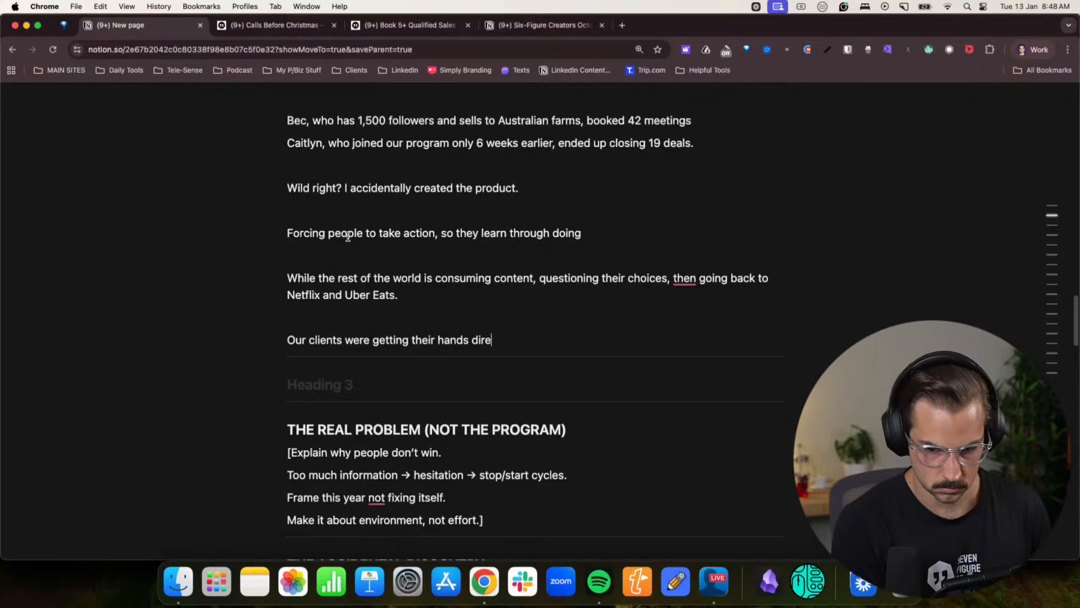
key(BackSpace)
text(ty.)
key(BackSpace)
key(BackSpace)
text(t.)
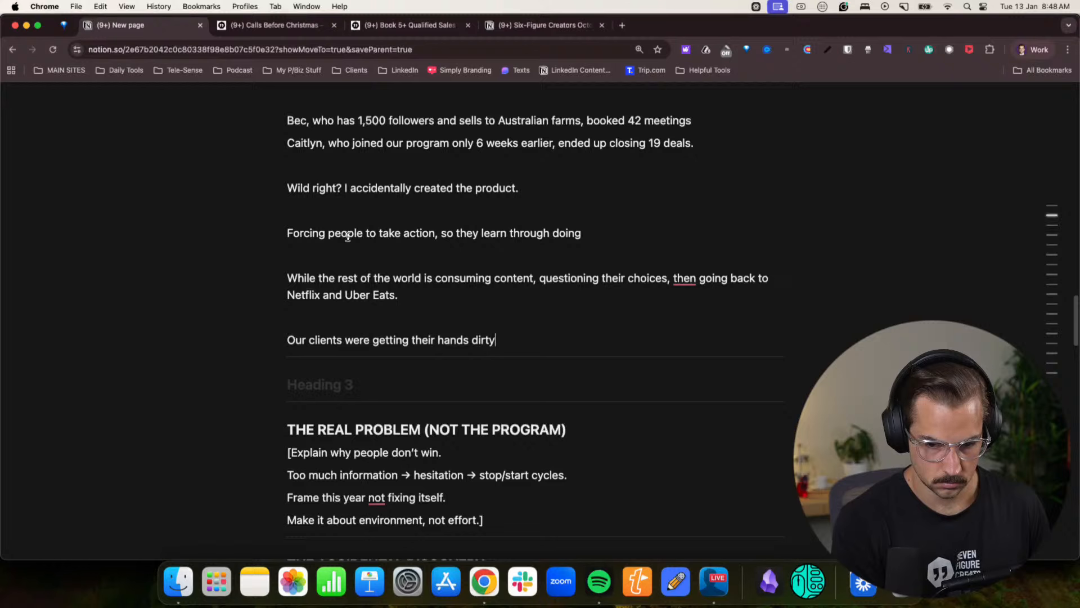
text(.)
- Start a new paragraph reading "And when I spent a couple of hours late last year, asking"
key(Return)
text(ANd what)
key(BackSpace)
key(BackSpace)
key(BackSpace)
key(BackSpace)
key(BackSpace)
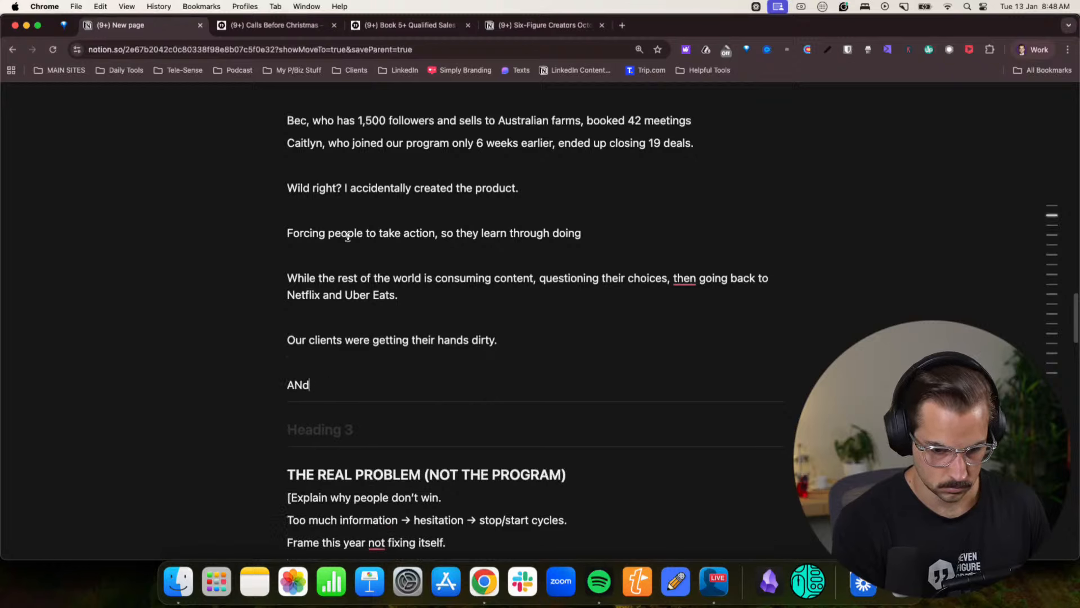
key(BackSpace)
key(BackSpace)
text(nd when)
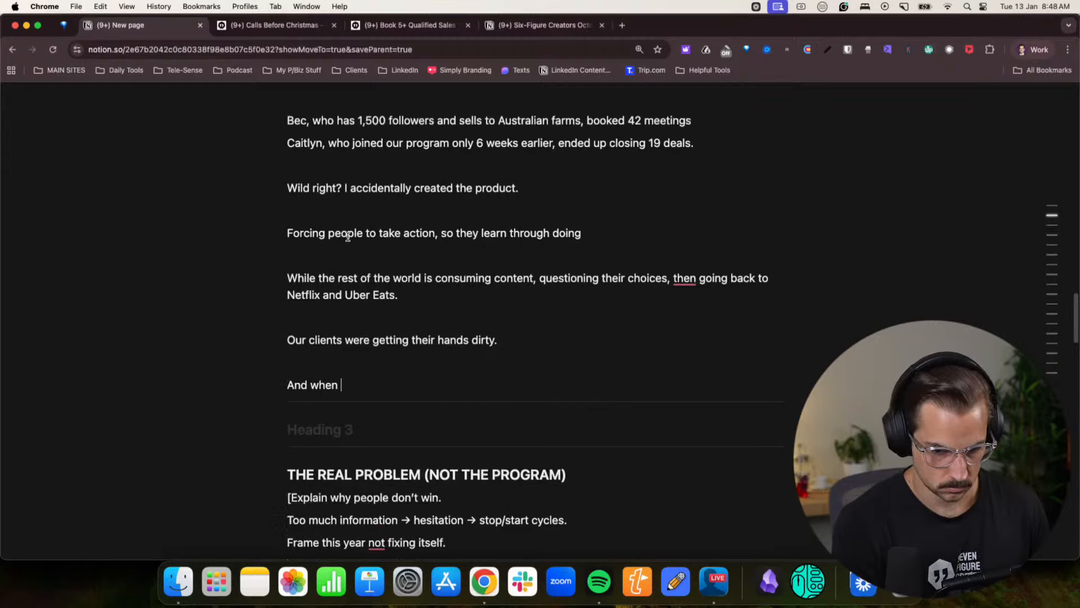
text(e I spent)
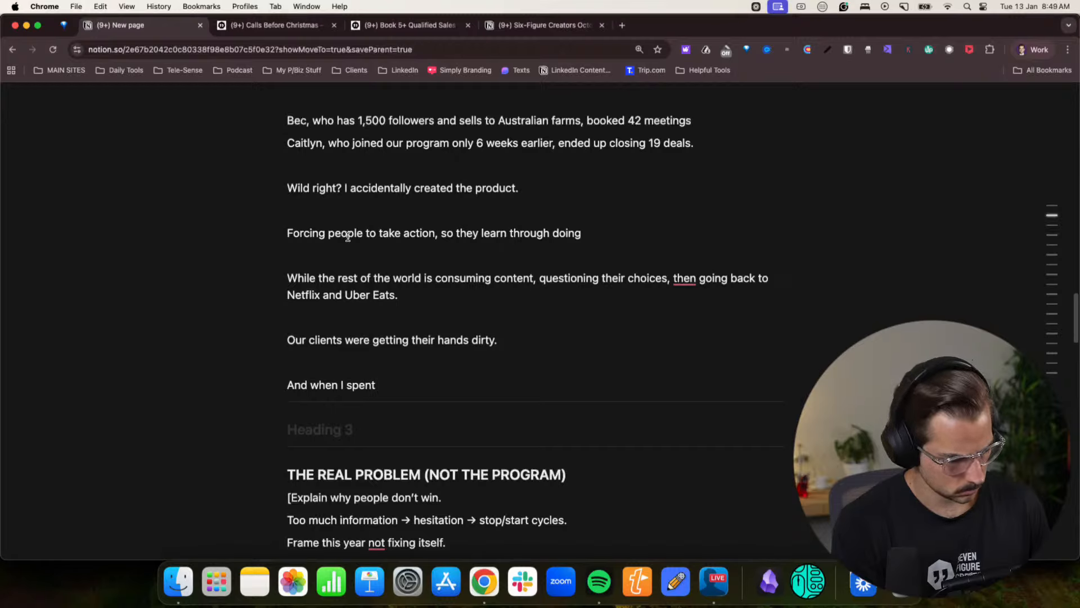
text( a couple of hour)
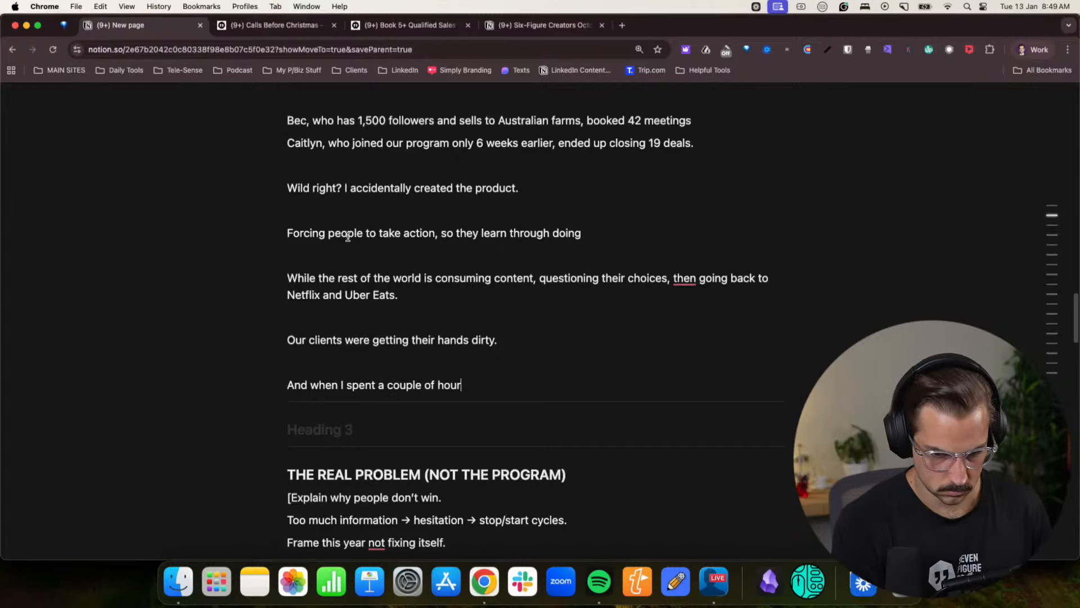
text(s las)
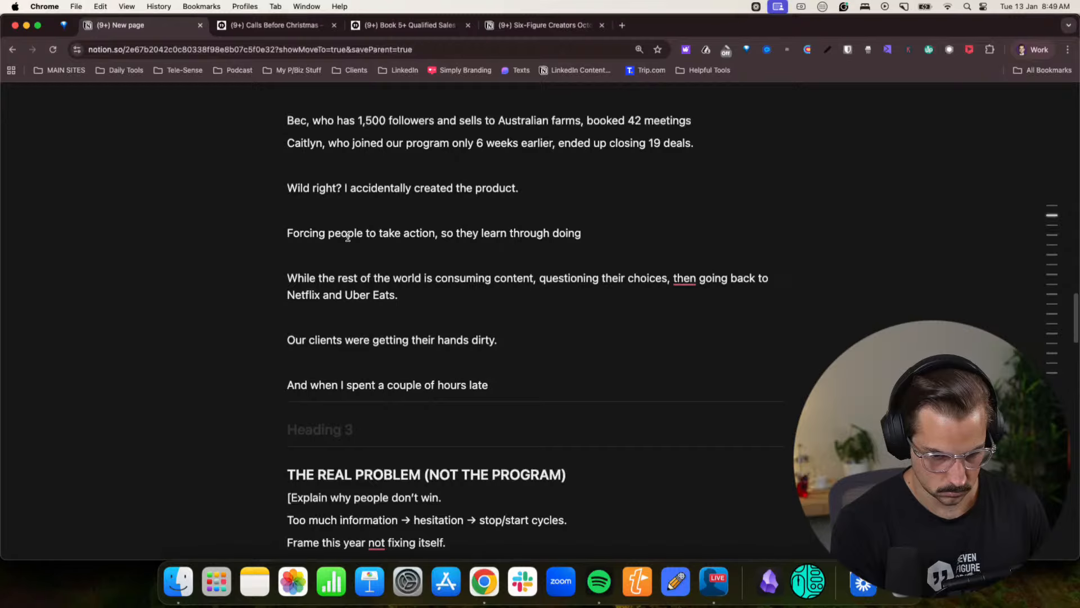
text(te last year)
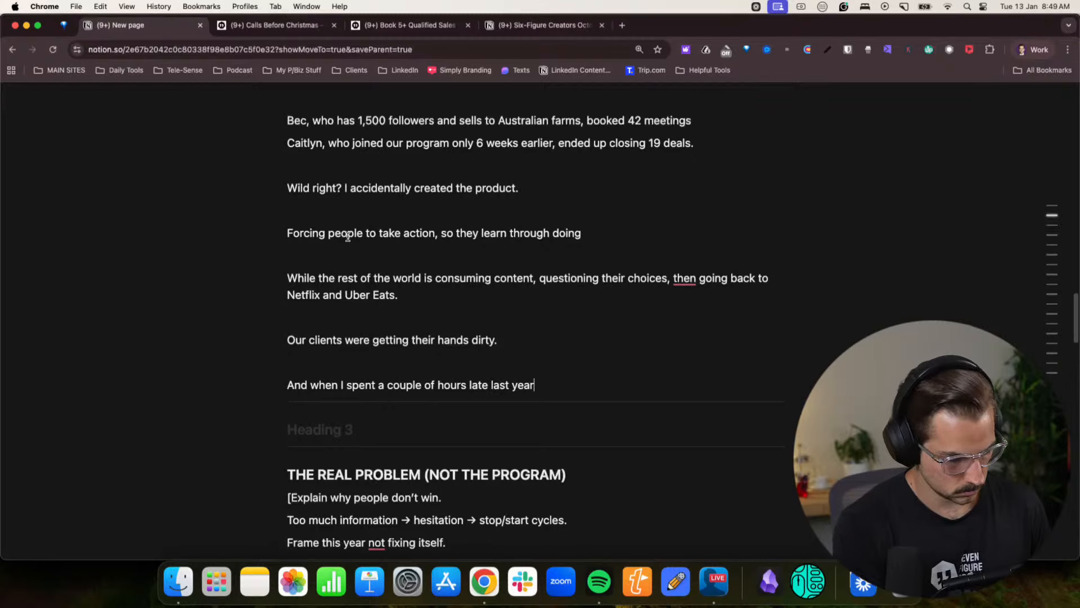
text(, asking a)
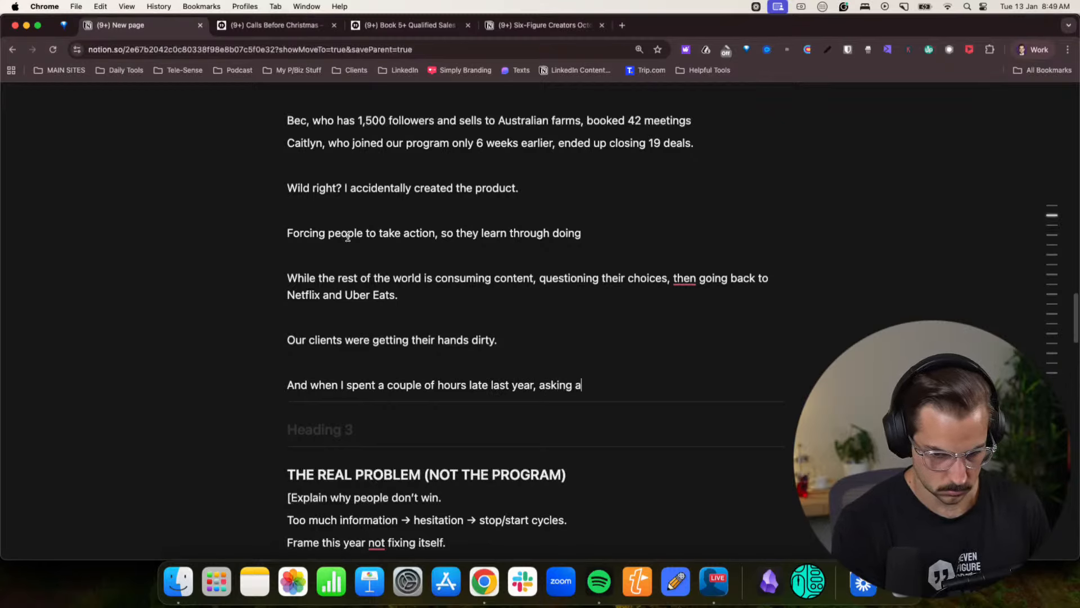
text(bout what clients)
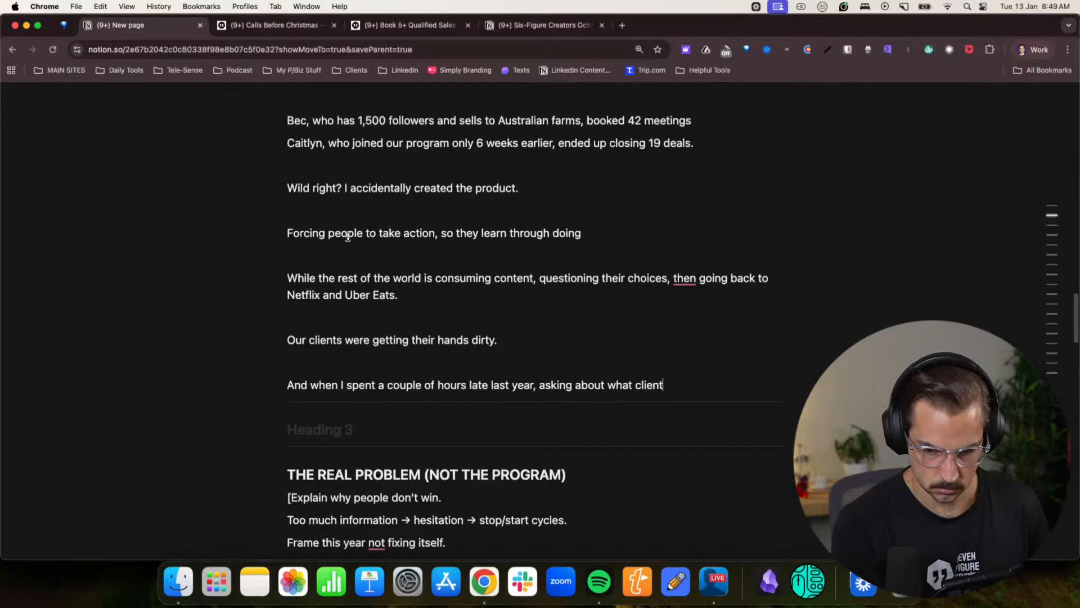
key(BackSpace)
key(BackSpace)
key(BackSpace)
key(BackSpace)
key(BackSpace)
key(BackSpace)
key(BackSpace)
key(BackSpace)
key(BackSpace)
key(BackSpace)
key(BackSpace)
key(BackSpace)
key(BackSpace)
key(BackSpace)
key(BackSpace)
key(BackSpace)
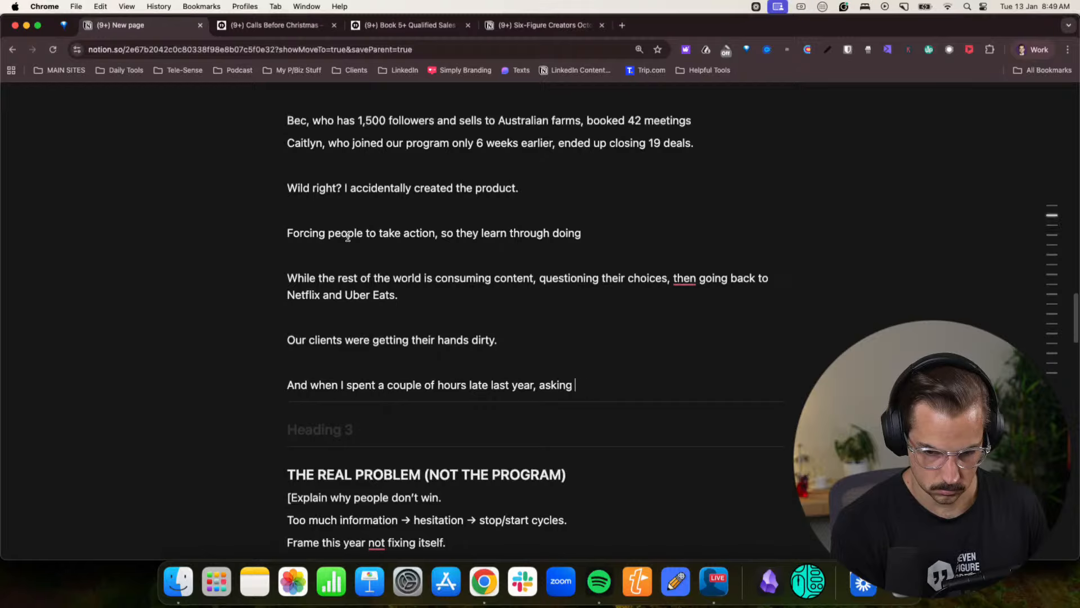
- Complete the paragraph with "what caused our clients to get the best results, the answer was always the same."
text(what caused our cl)
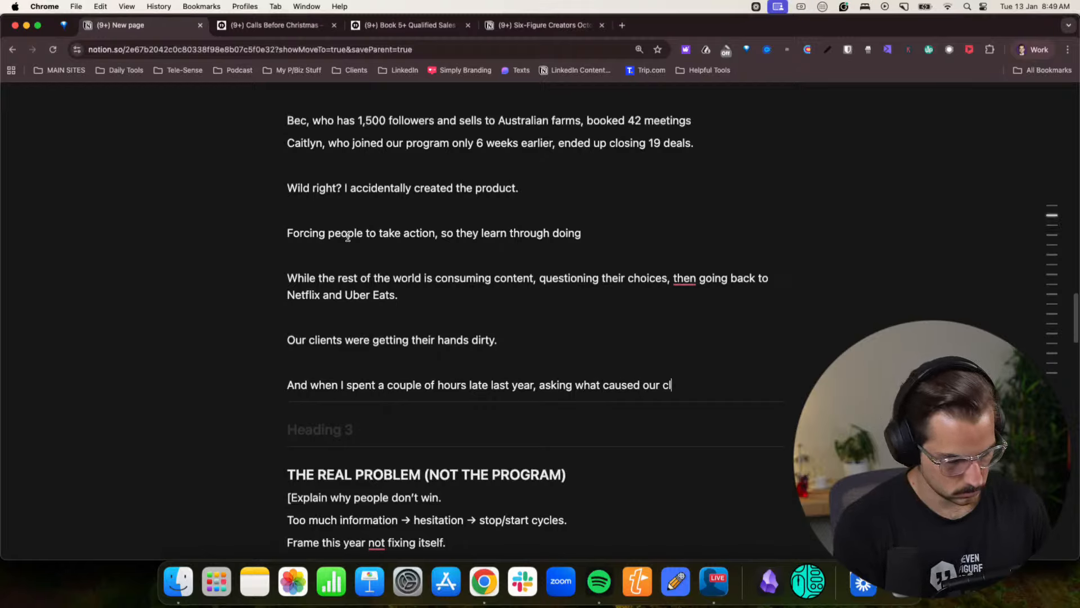
text(eints to)
key(BackSpace)
key(BackSpace)
key(BackSpace)
key(BackSpace)
key(BackSpace)
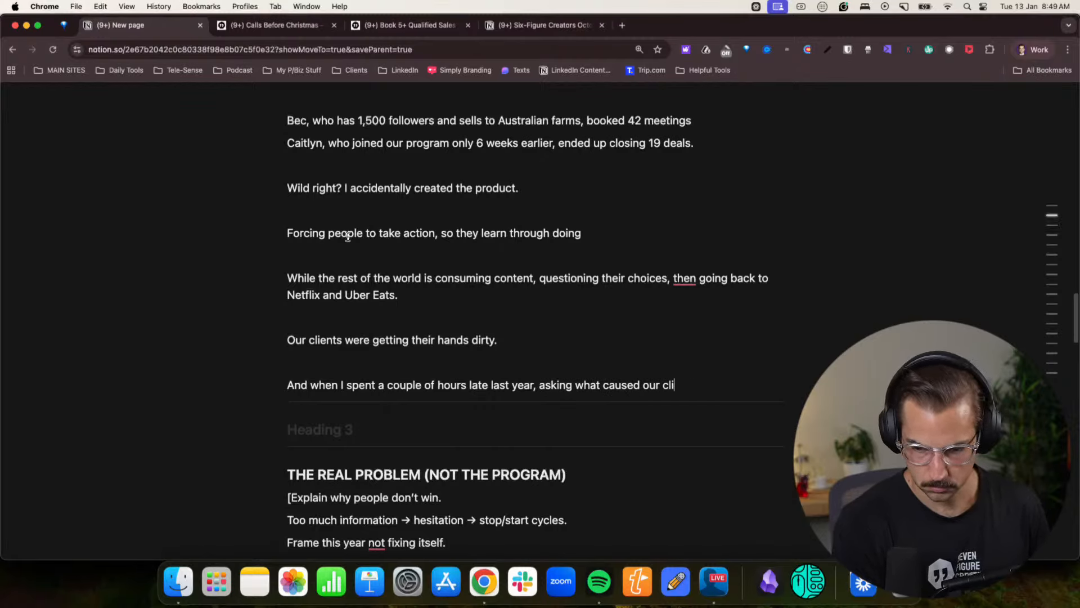
text(ents to get the b)
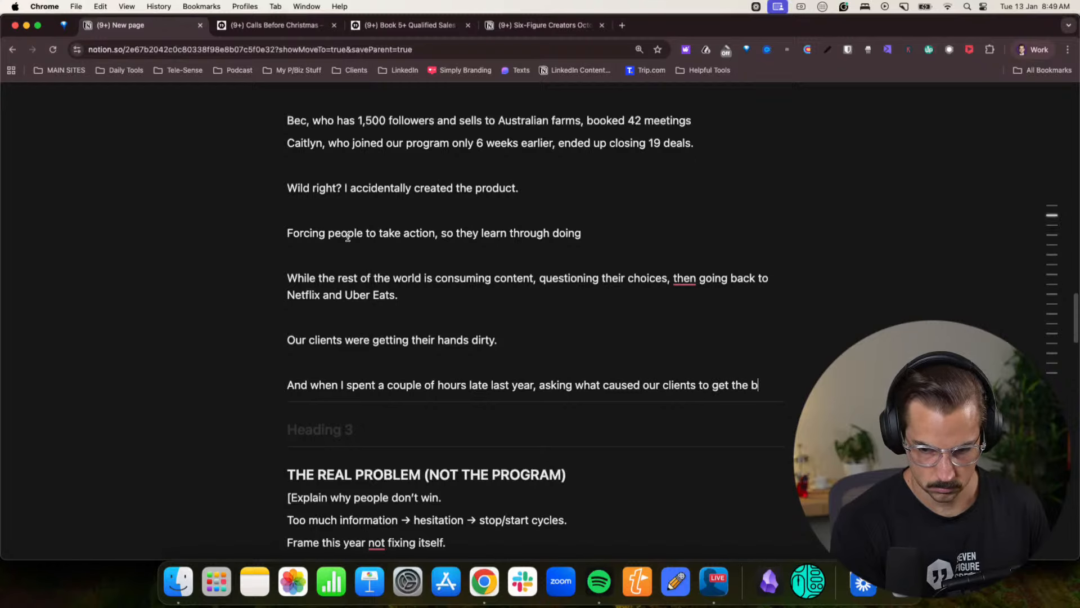
text(ast res)
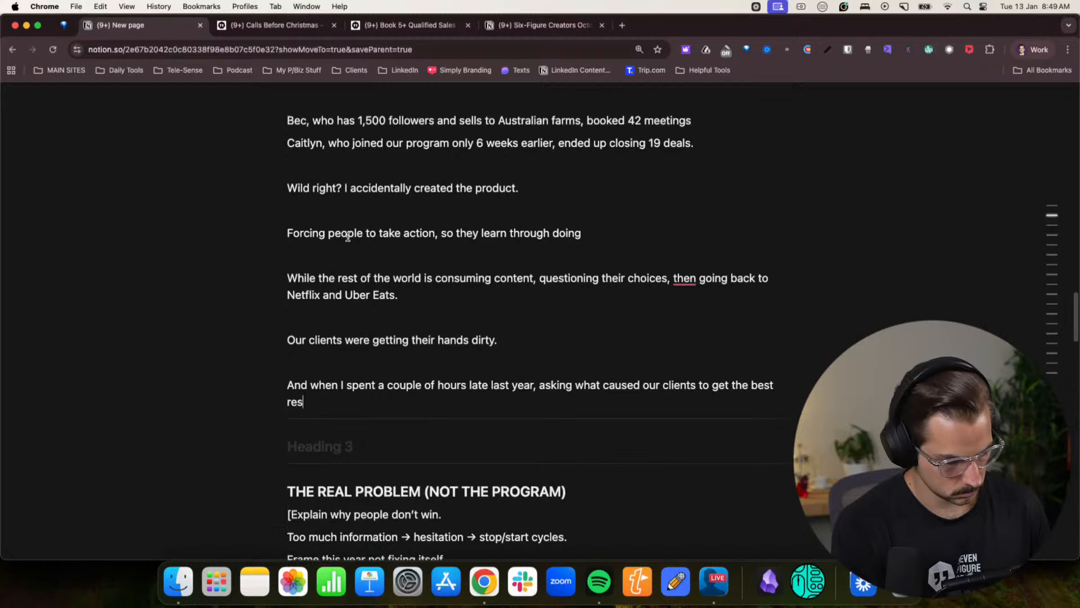
text(ults,)
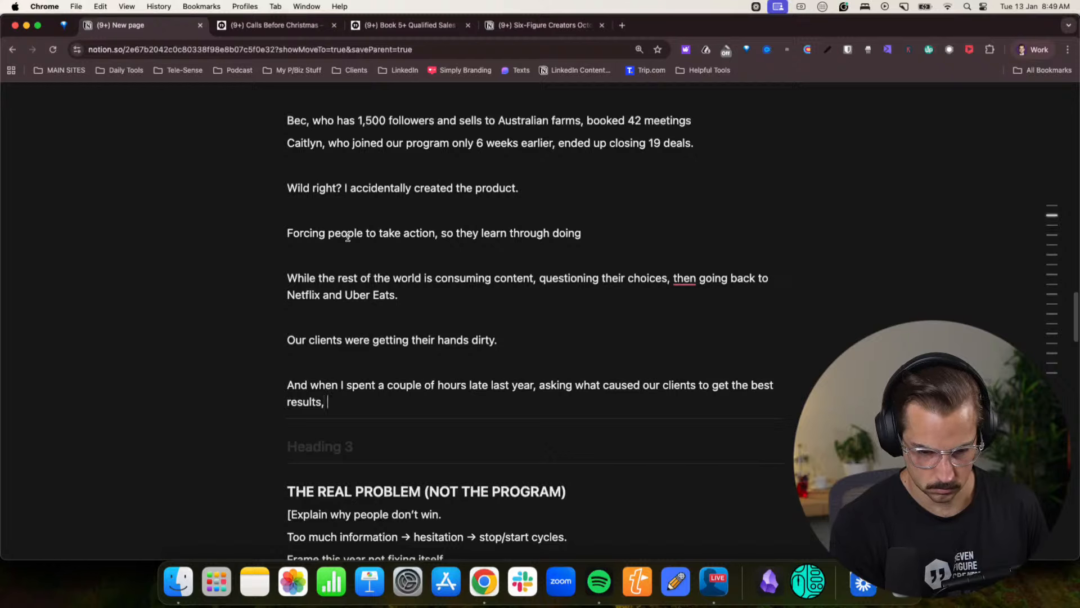
text( the answer)
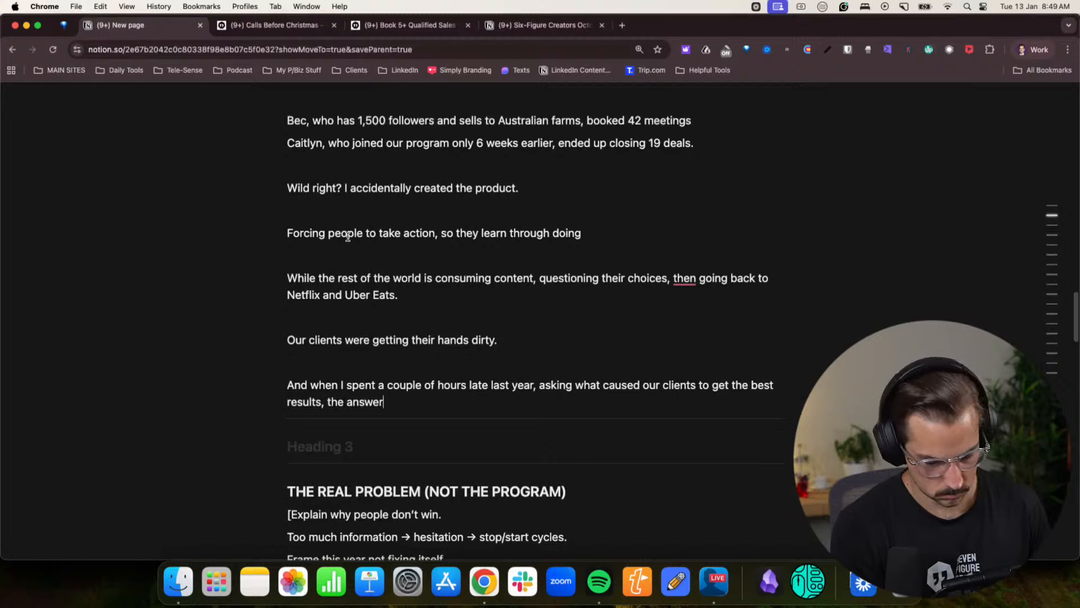
text( was always the same.)
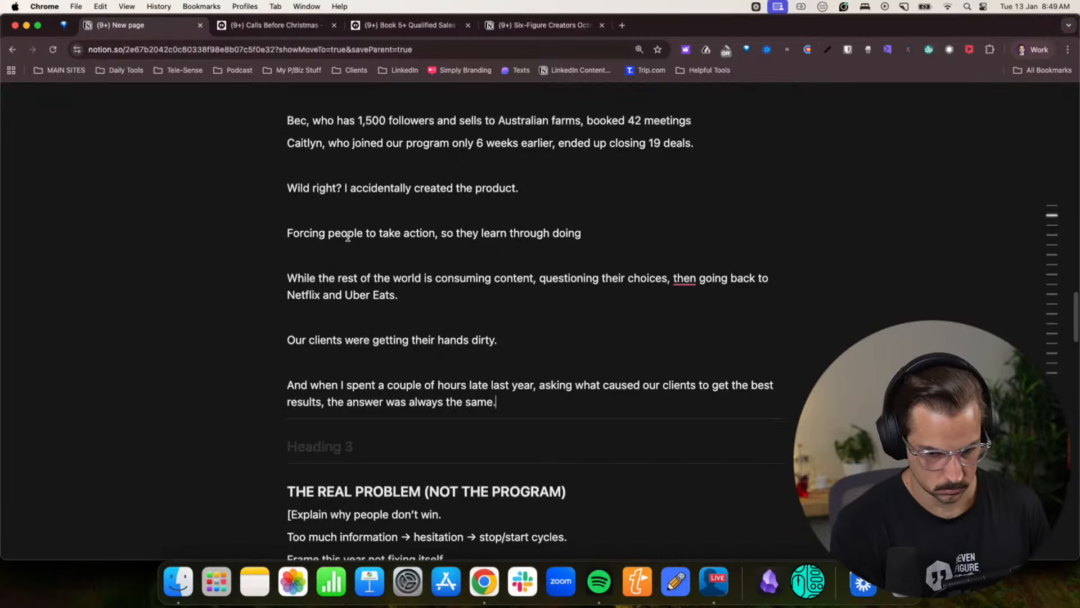
- Leave a blank line and open a client quote with "The 28 challenge helped me soo much."
key(Return)
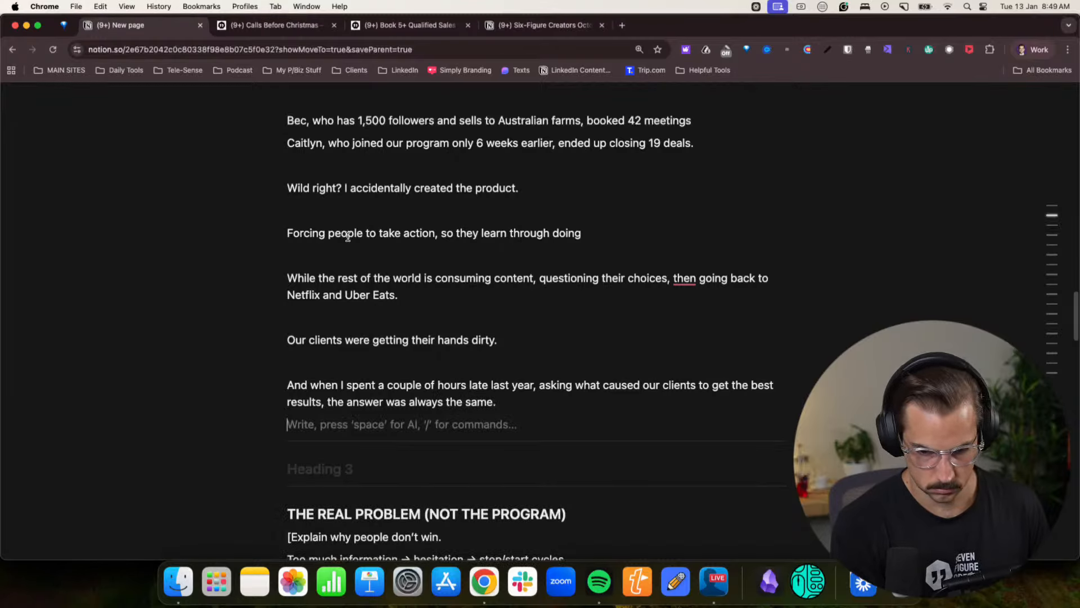
key(Return)
text(“)
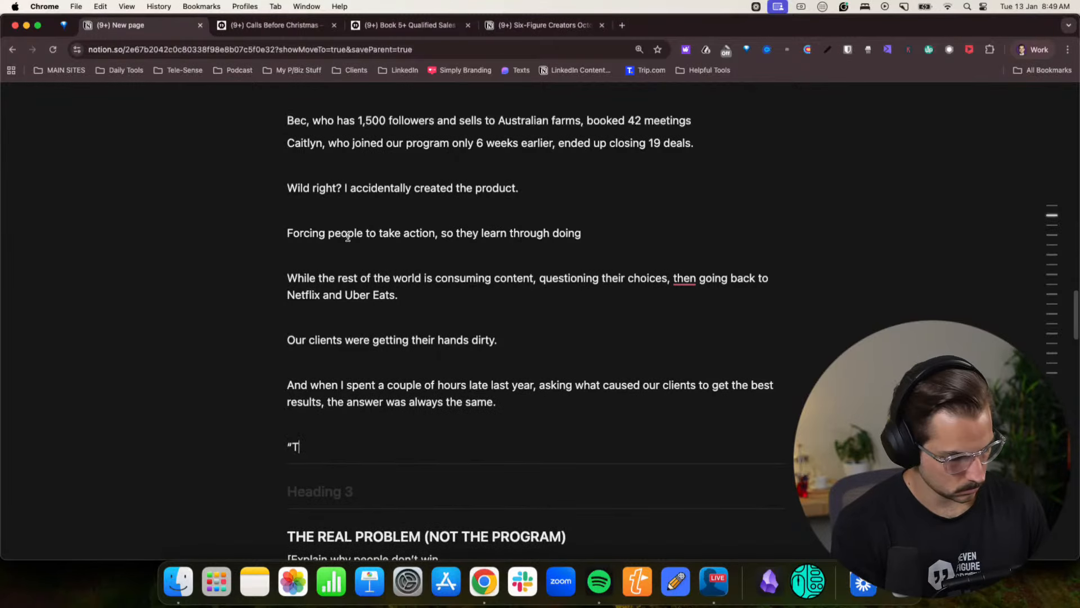
text(The 28 challe)
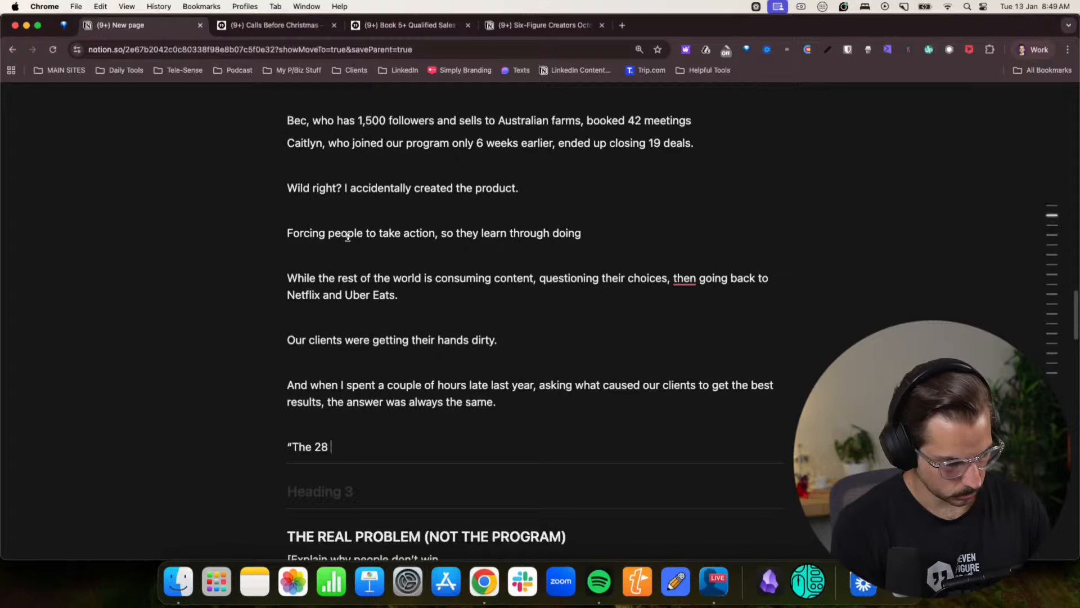
key(BackSpace)
text(legn)
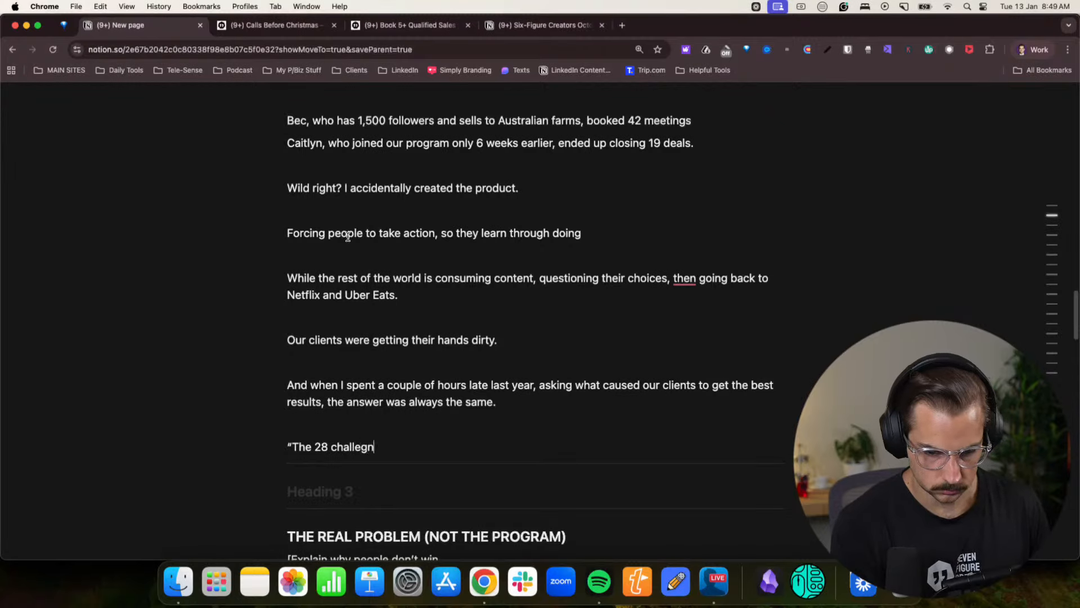
key(BackSpace)
text(nge)
key(BackSpace)
key(BackSpace)
key(BackSpace)
key(BackSpace)
text(nge he)
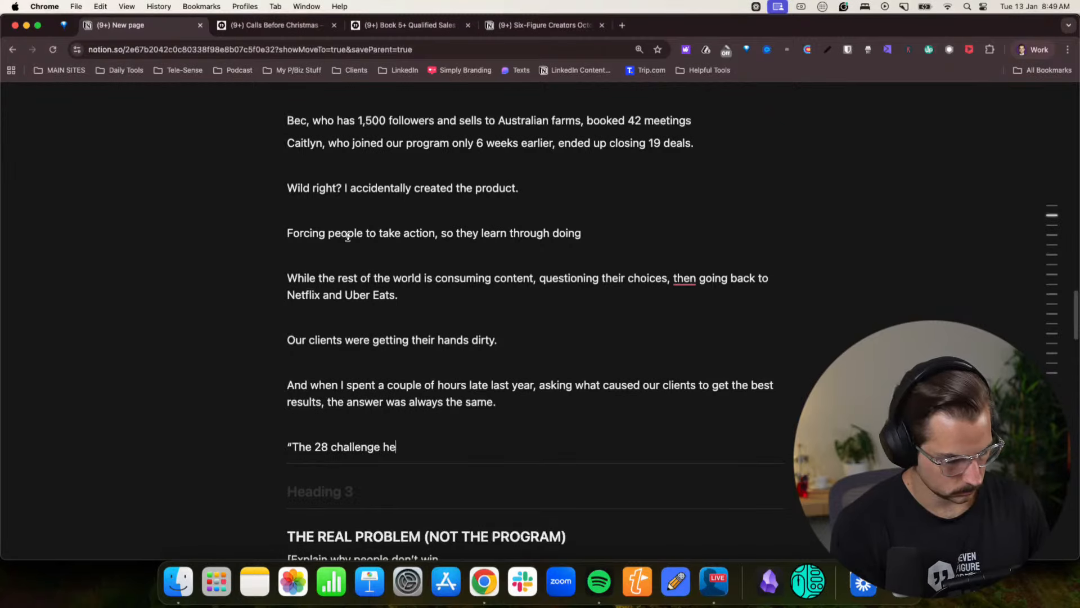
text(lped me soo )
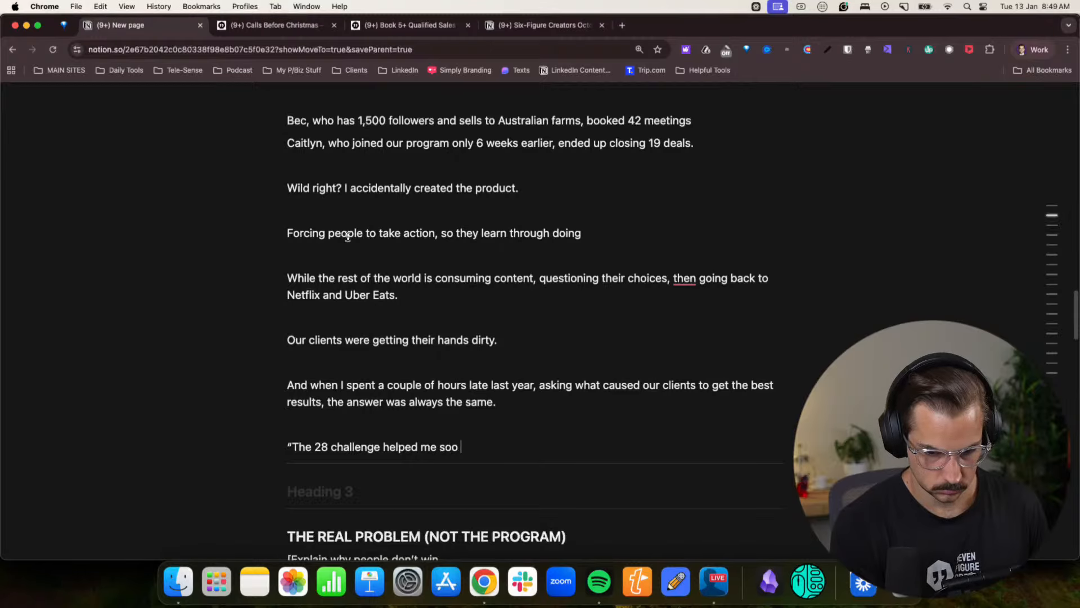
text(much. I loved it)
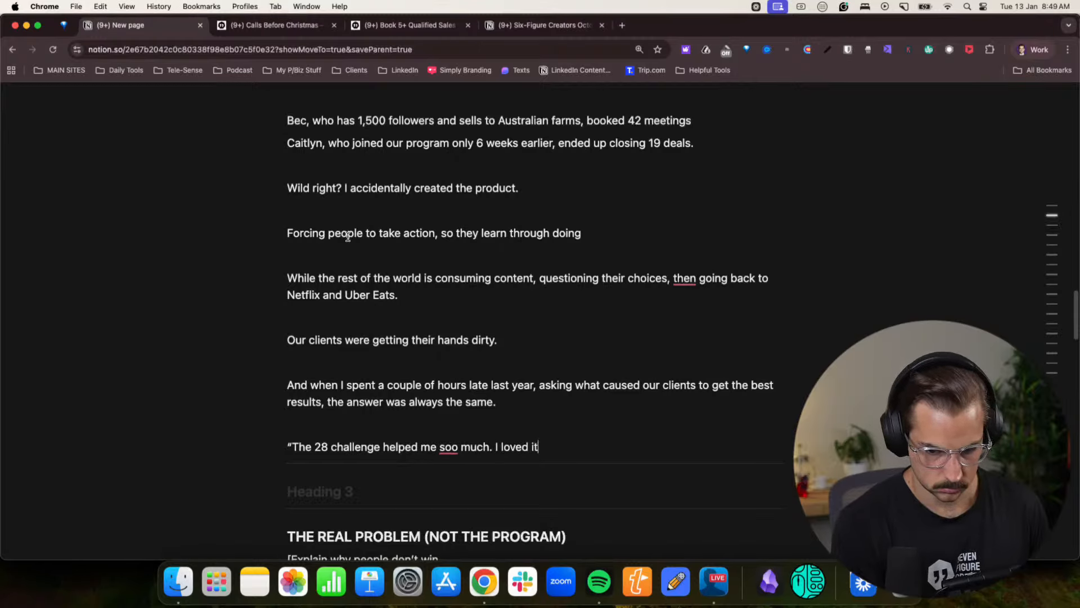
- Finish the client quote with "It was so hard, but I loved it." and a closing quotation mark
key(BackSpace)
key(BackSpace)
key(BackSpace)
key(BackSpace)
key(BackSpace)
key(BackSpace)
key(BackSpace)
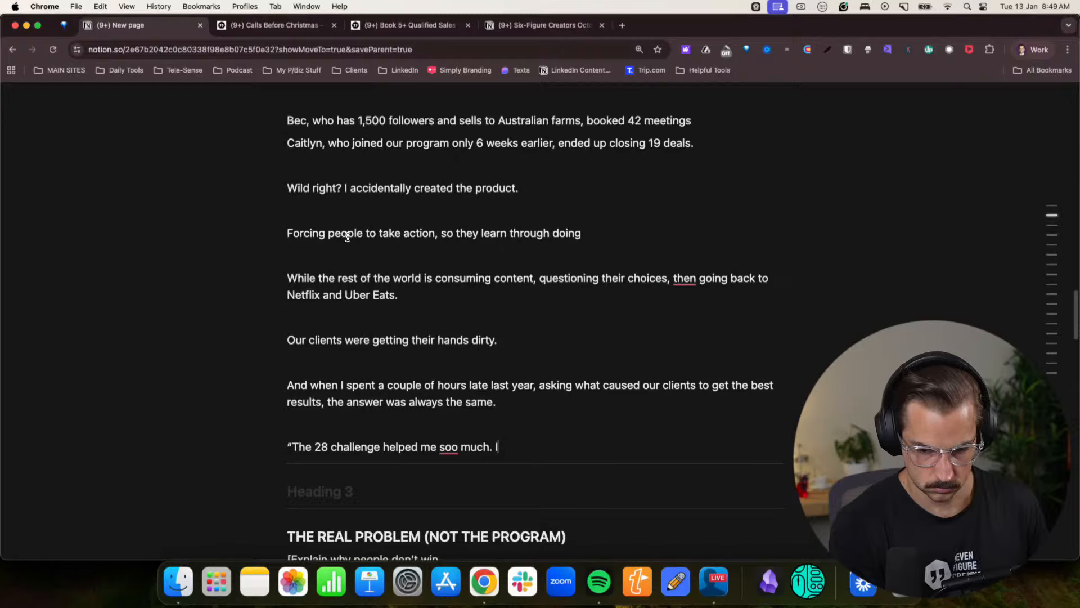
text(t was so )
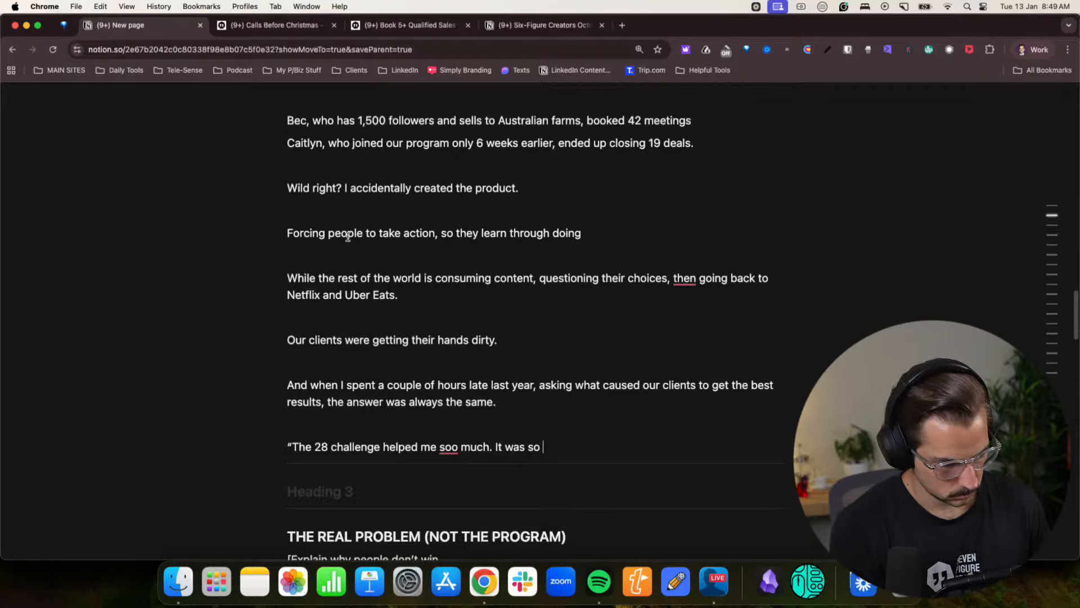
text(hard, bt I )
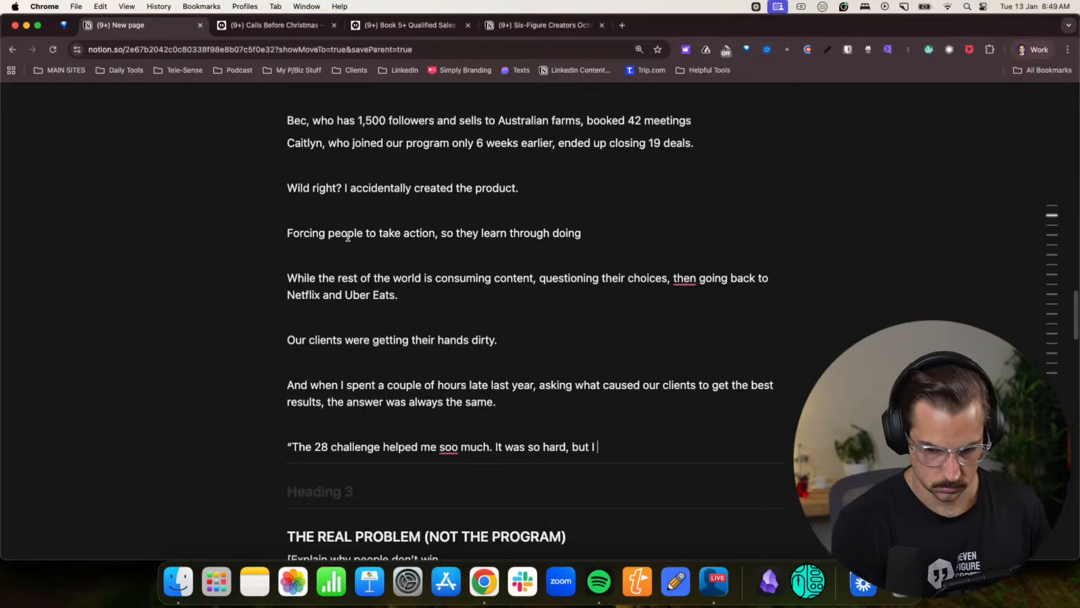
text(loved it.")
- Add a second client quote on a new line: “I got my first ever inbound lead in the challenge”
key(Return)
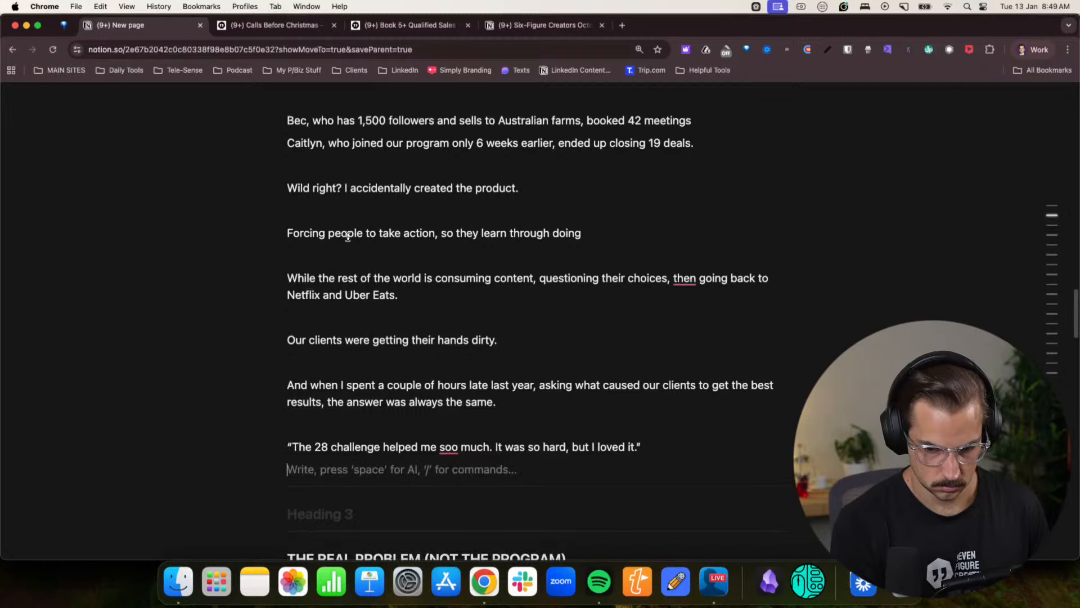
text(")
key(BackSpace)
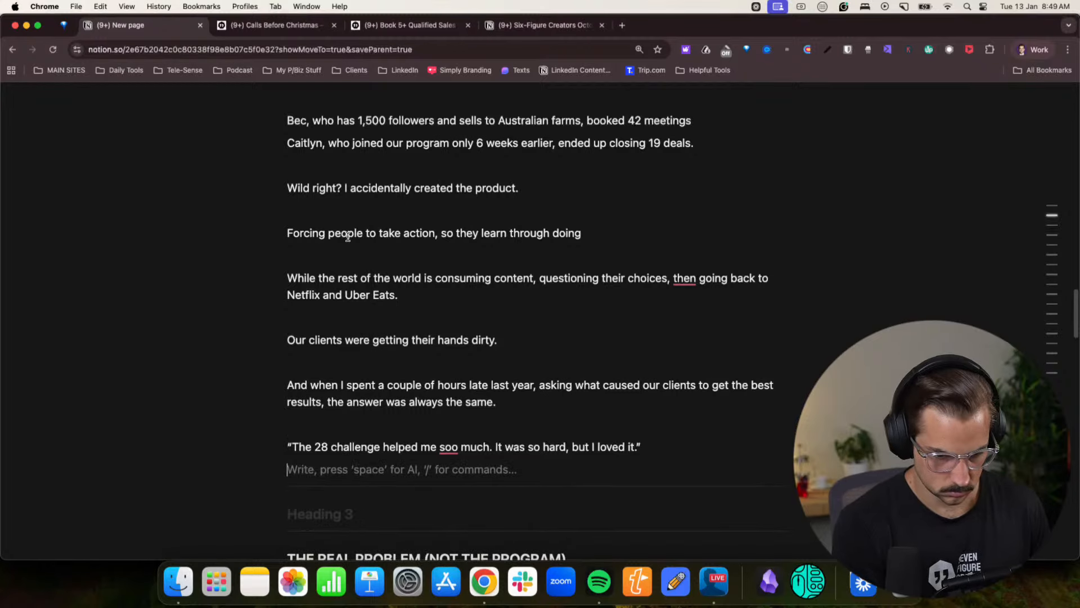
text(''I got m)
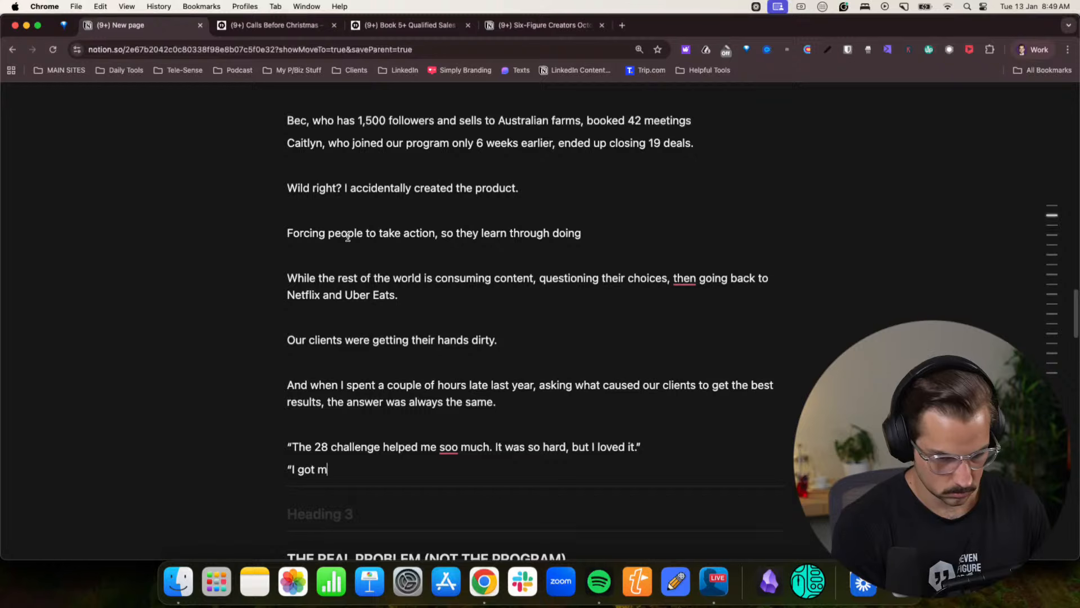
text(y first ever)
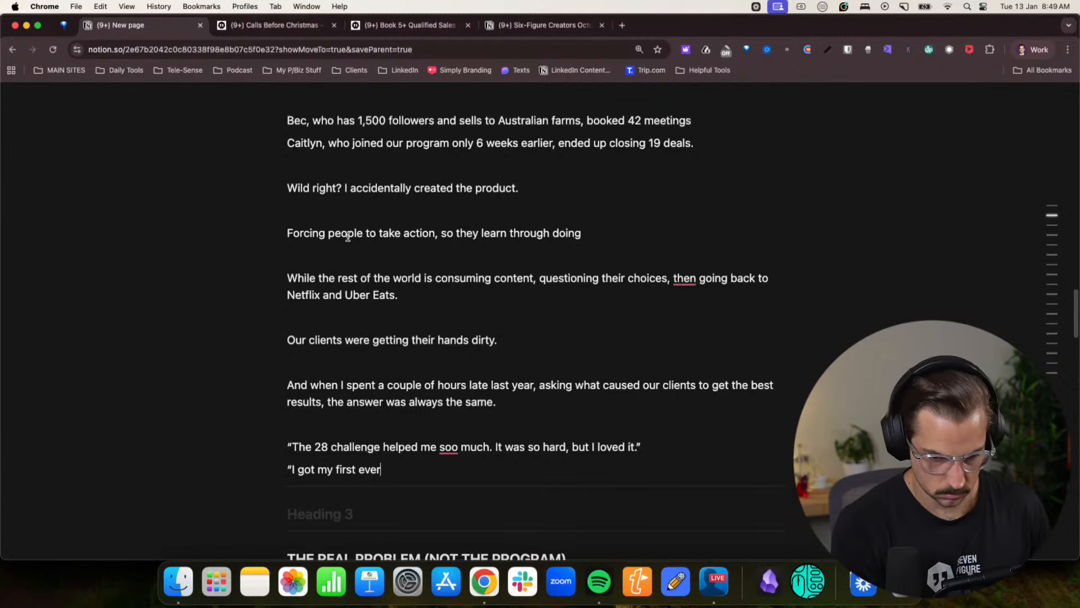
text( inbound leads )
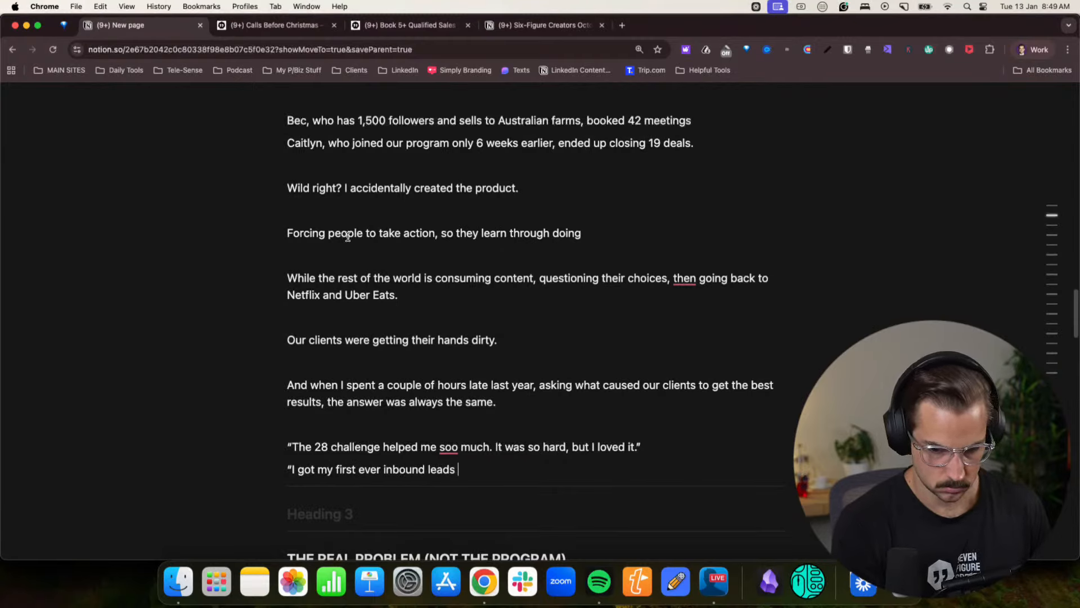
key(BackSpace)
key(BackSpace)
text( in the cl)
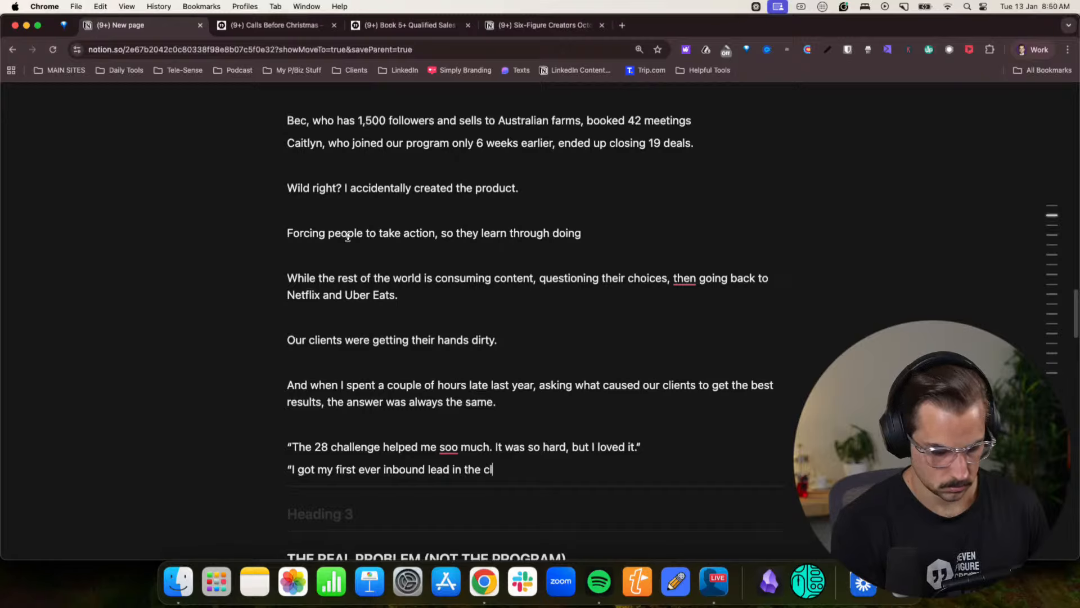
key(BackSpace)
text(hallenge”)
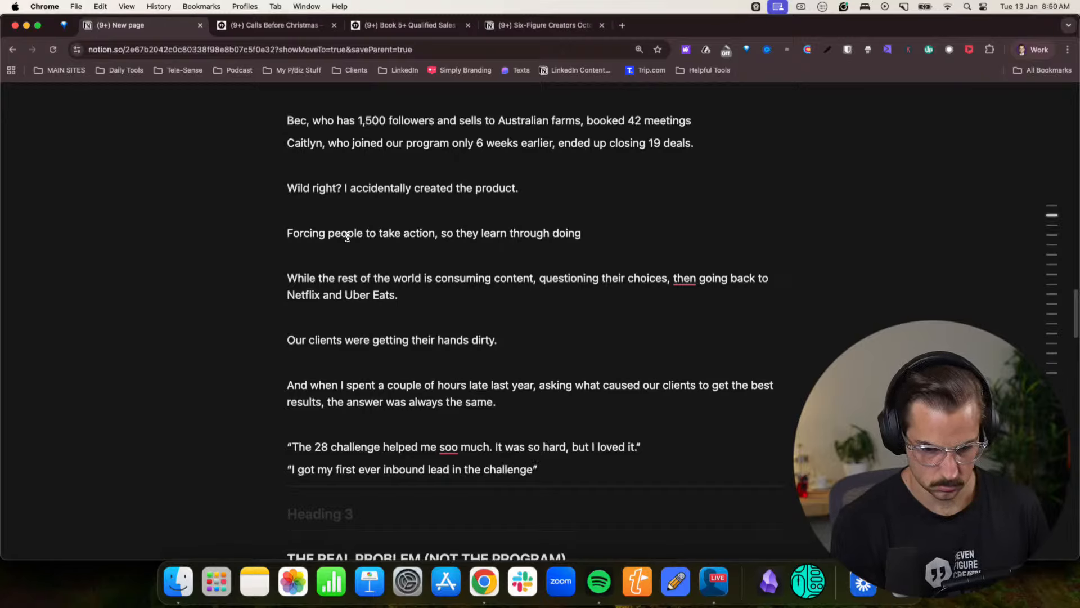
- Add a third client quote on a new line: “I literally booked 20 calls and it was wild”
key(Return)
text(“)
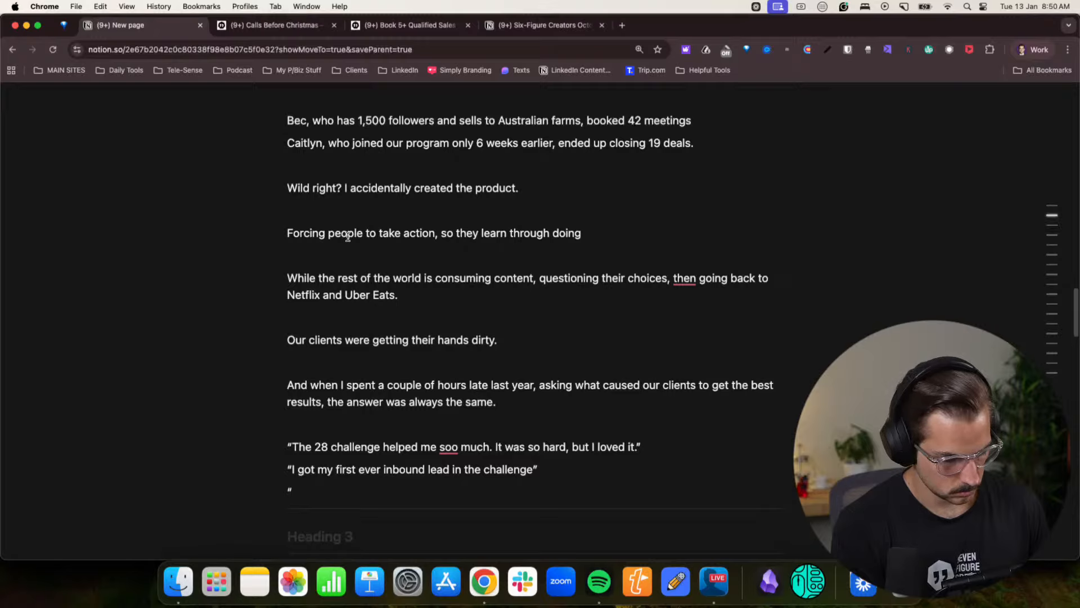
text(I li)
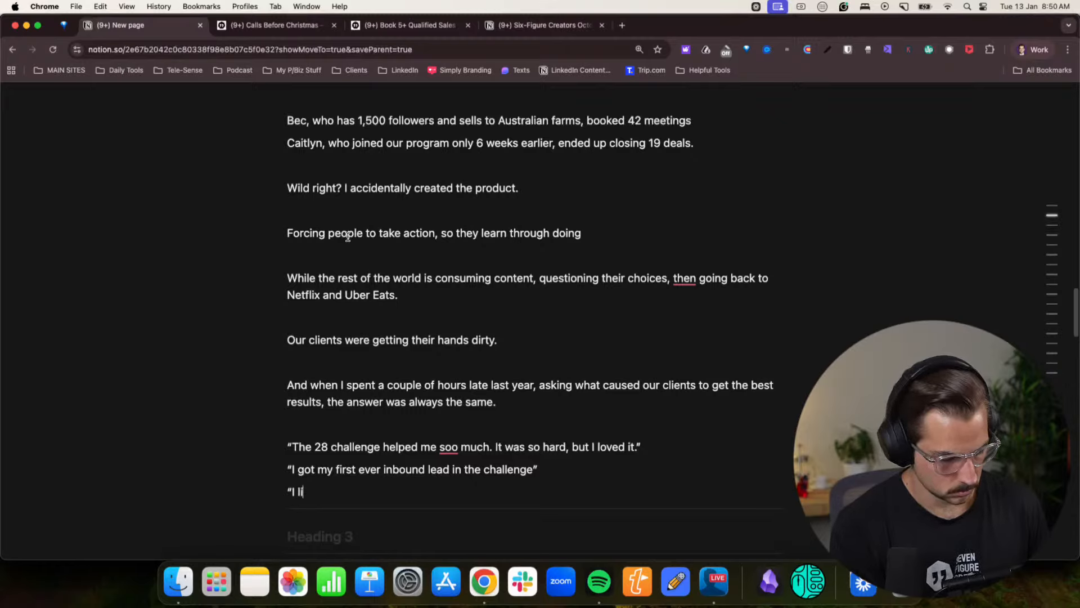
text(terally booked )
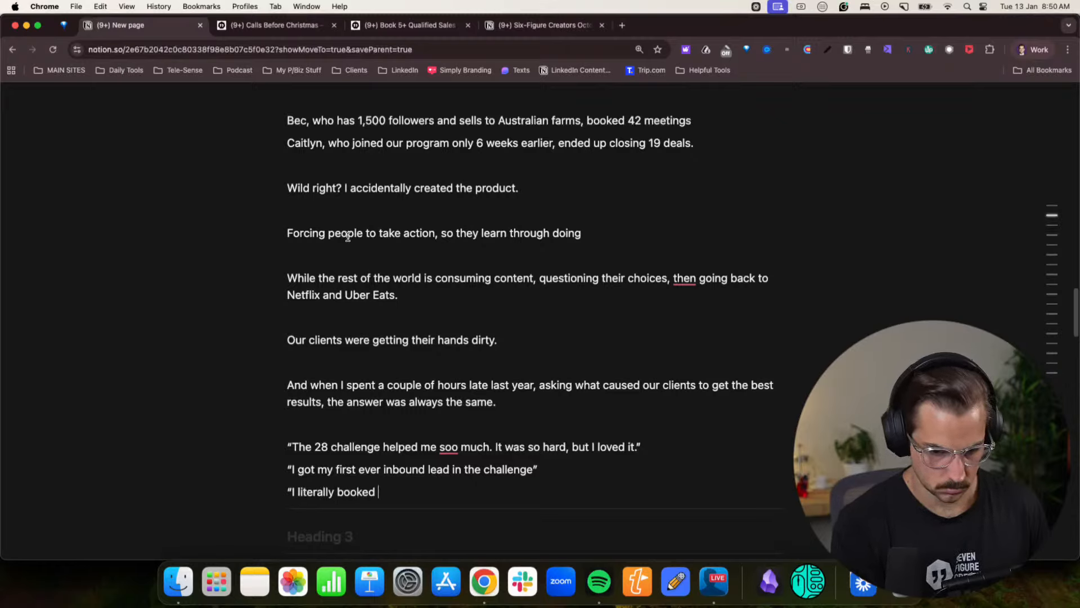
text(20 calls and)
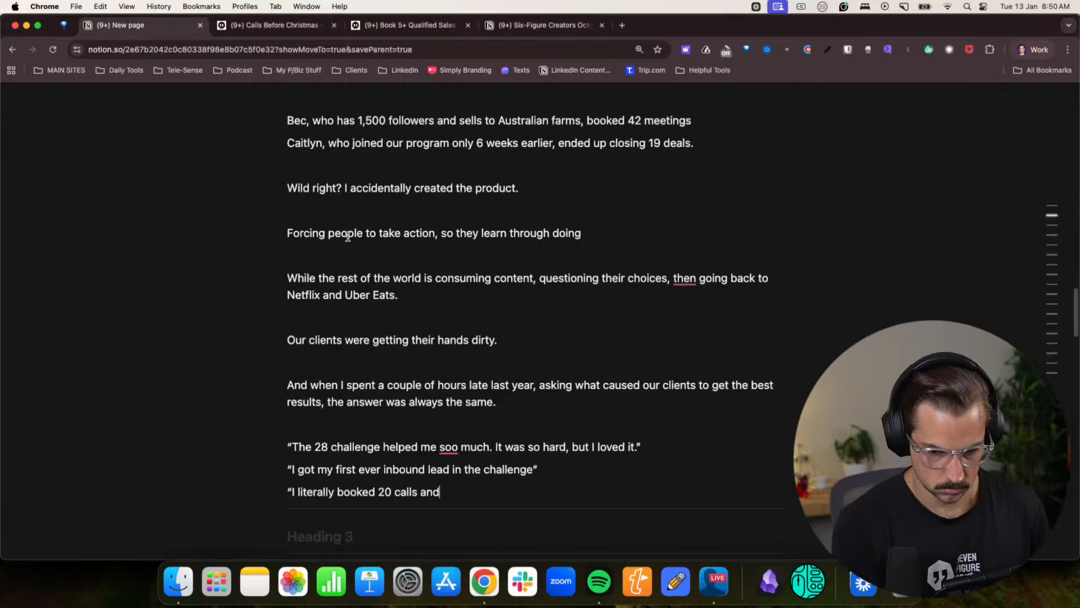
text( it was wild”)
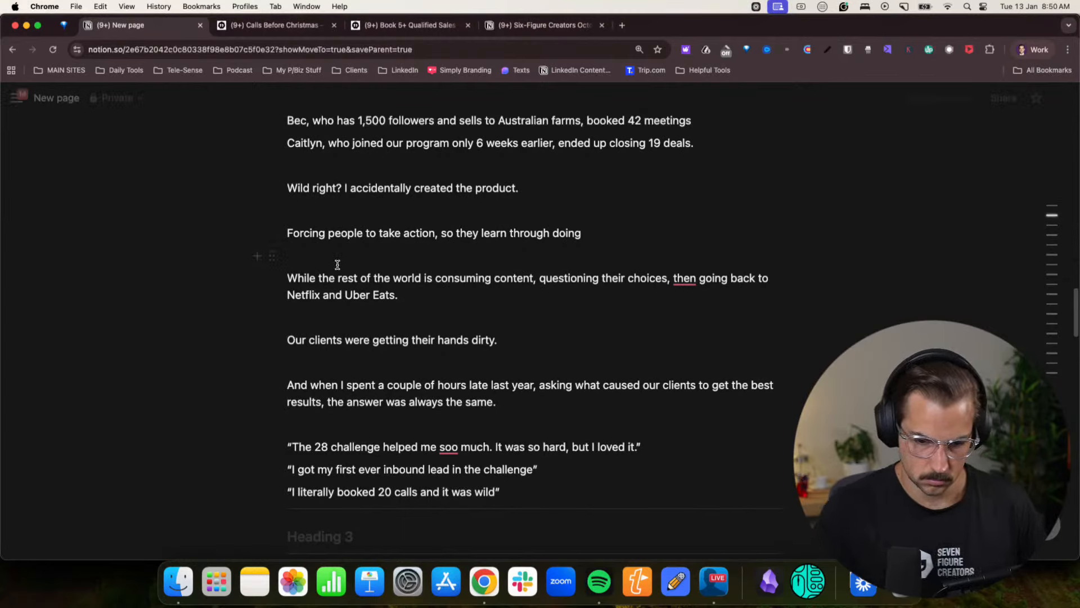
- Move the “I literally booked 20 calls and it was wild” quote to the start of the client quotes
scroll(335, 265, down, 3)
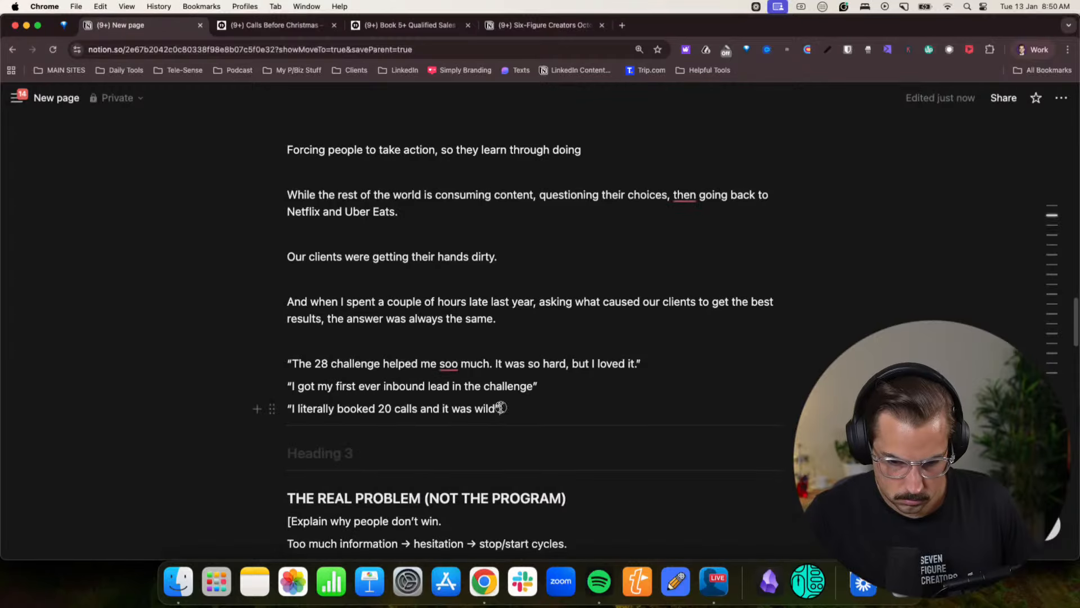
drag(501, 408, 287, 406)
key(cmd+x)
click(394, 341)
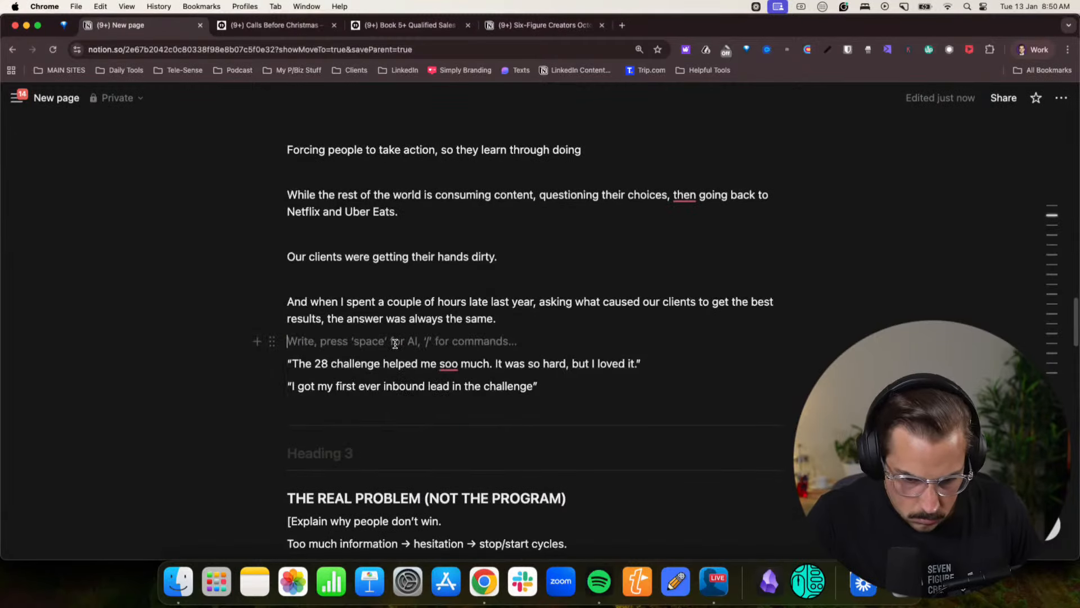
key(cmd+v)
- Move the “I got my first ever inbound lead” quote directly below the 20 calls quote
drag(559, 414, 286, 410)
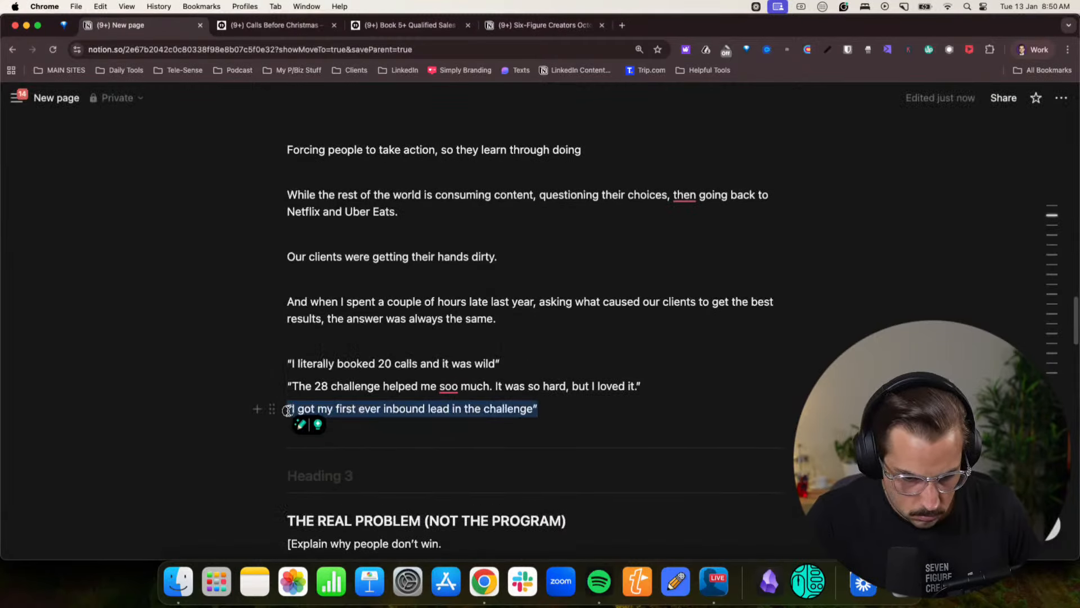
key(super+x)
click(509, 371)
key(Return)
key(super+v)
- Correct the spelling of “soo” to “so” in the 28 challenge quote
click(606, 430)
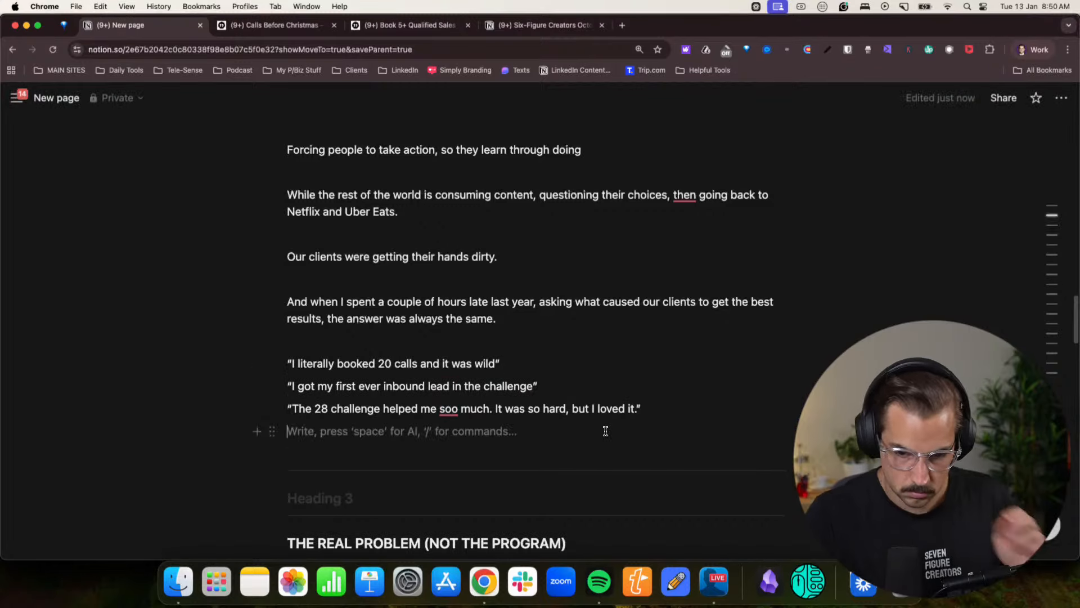
click(467, 408)
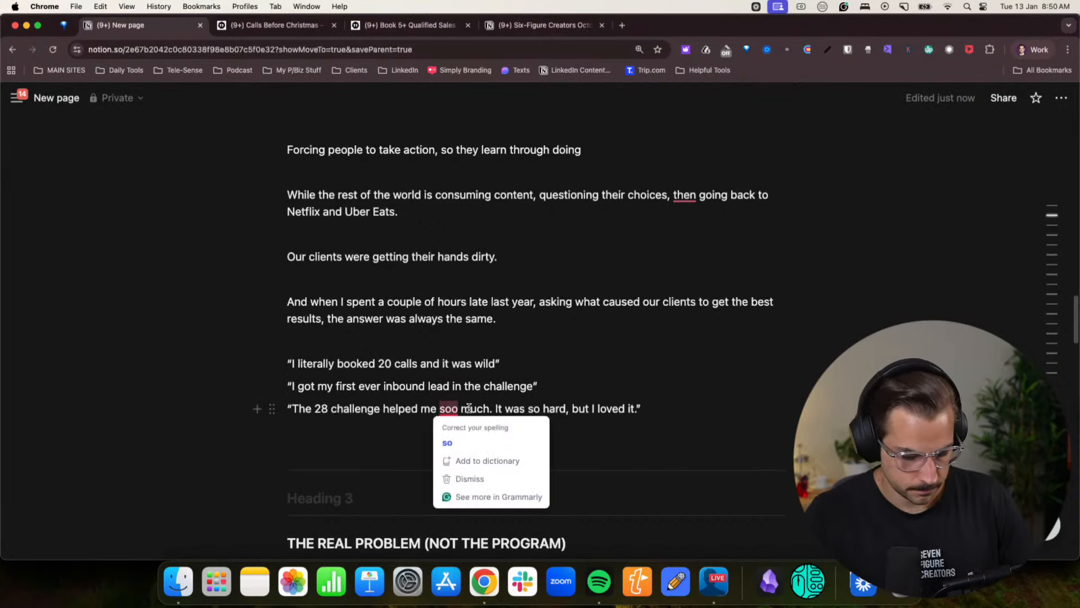
click(447, 443)
- Delete THE REAL PROBLEM (NOT THE PROGRAM) outline section, along with a surplus blank line and its leftover empty heading
scroll(388, 439, down, 5)
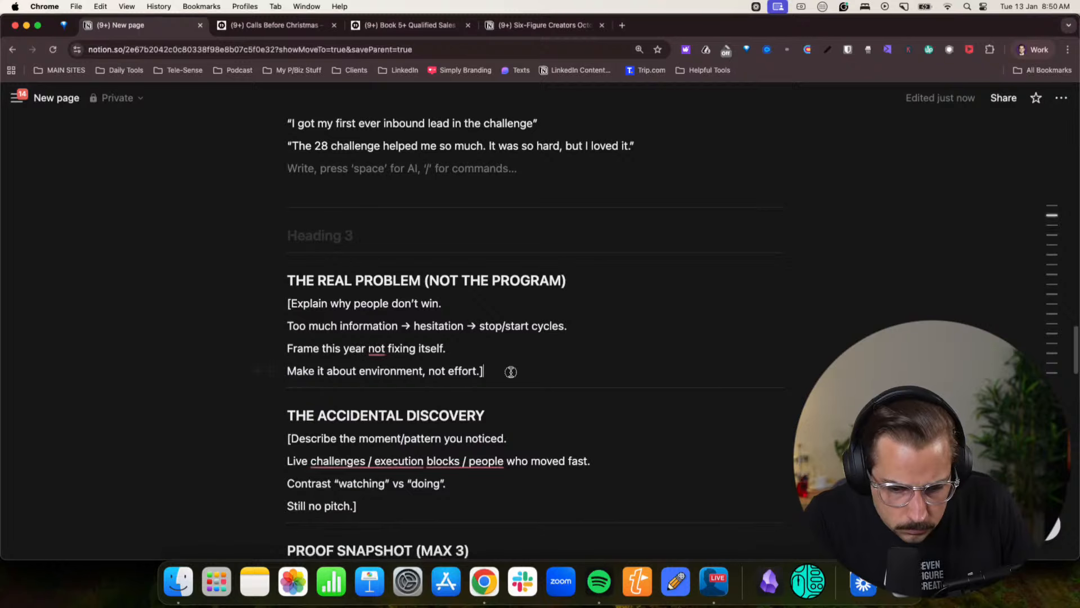
drag(510, 372, 251, 268)
key(BackSpace)
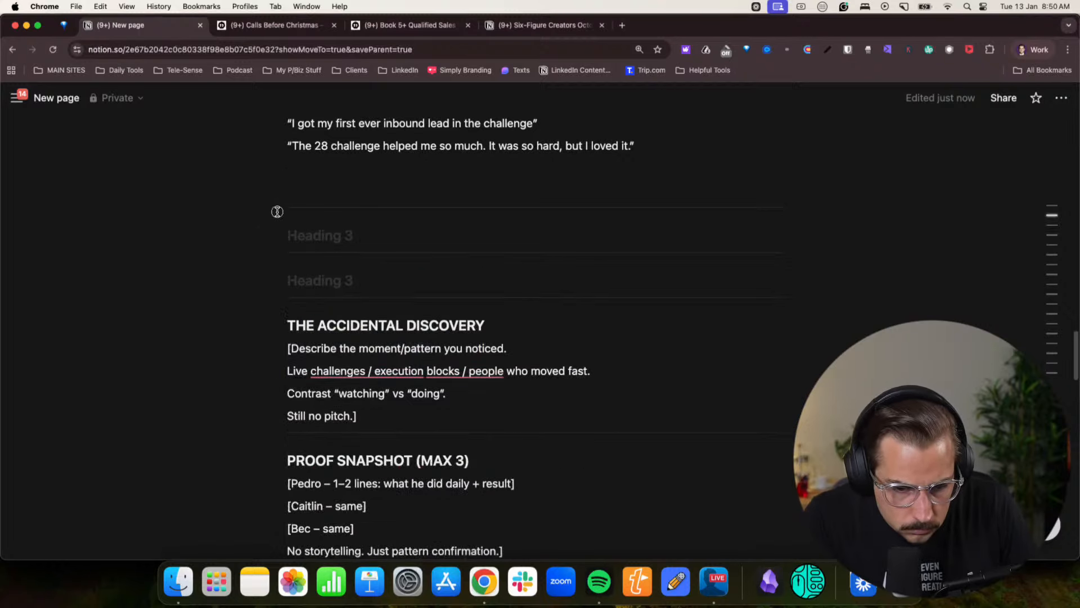
key(BackSpace)
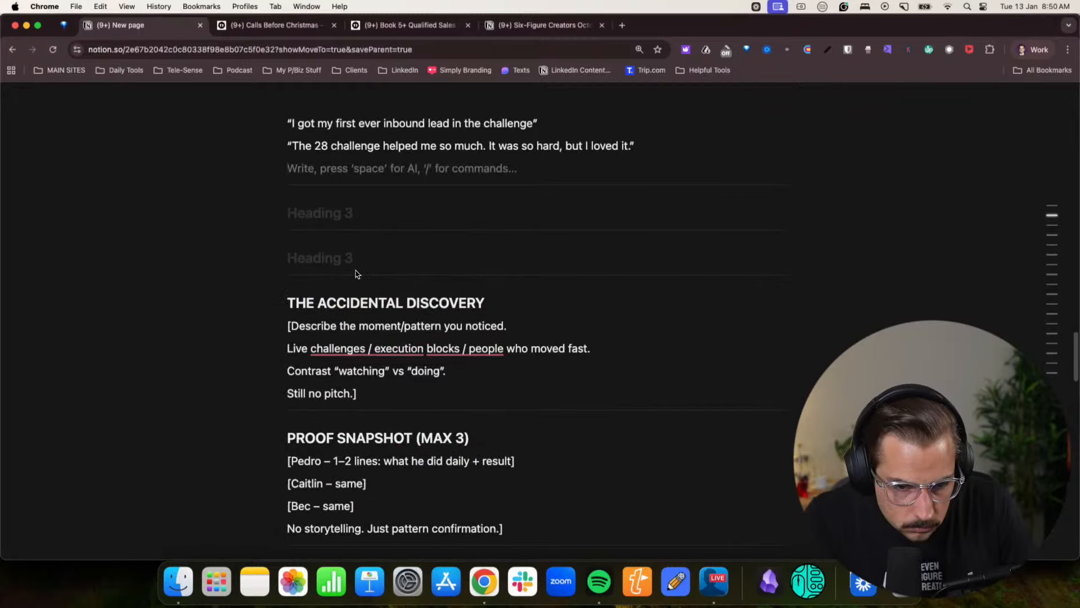
click(355, 274)
key(BackSpace)
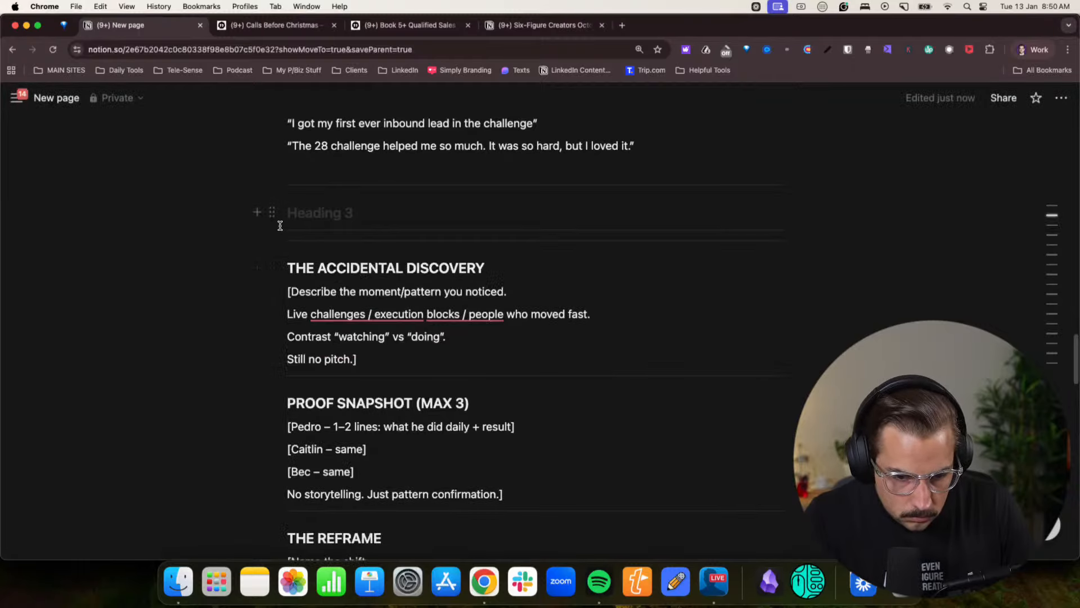
- Delete the text of THE ACCIDENTAL DISCOVERY and PROOF SNAPSHOT (MAX 3) outline sections
drag(316, 313, 503, 313)
drag(398, 361, 290, 267)
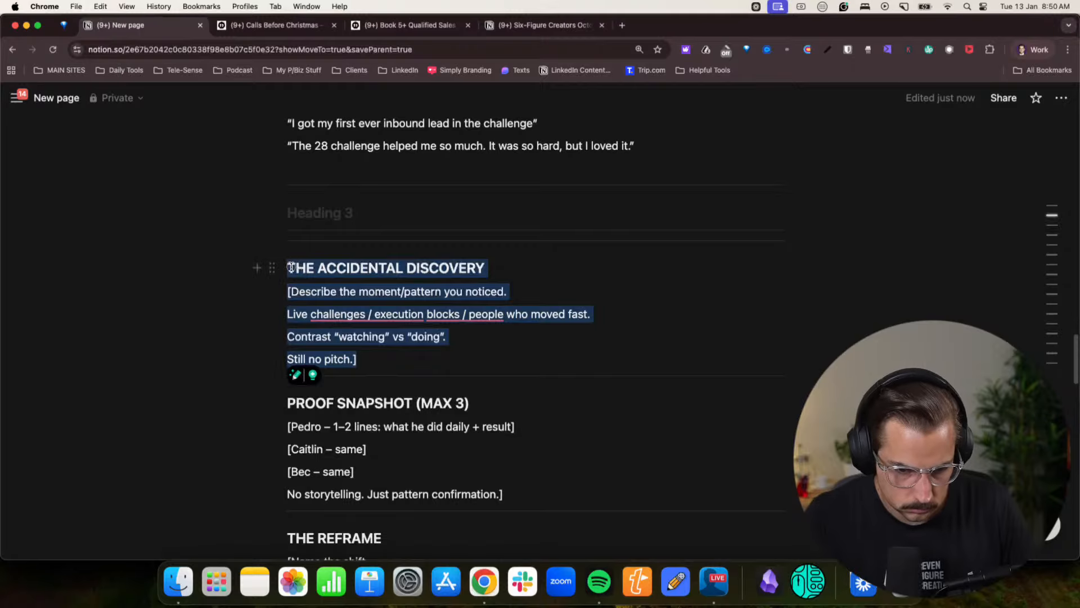
key(BackSpace)
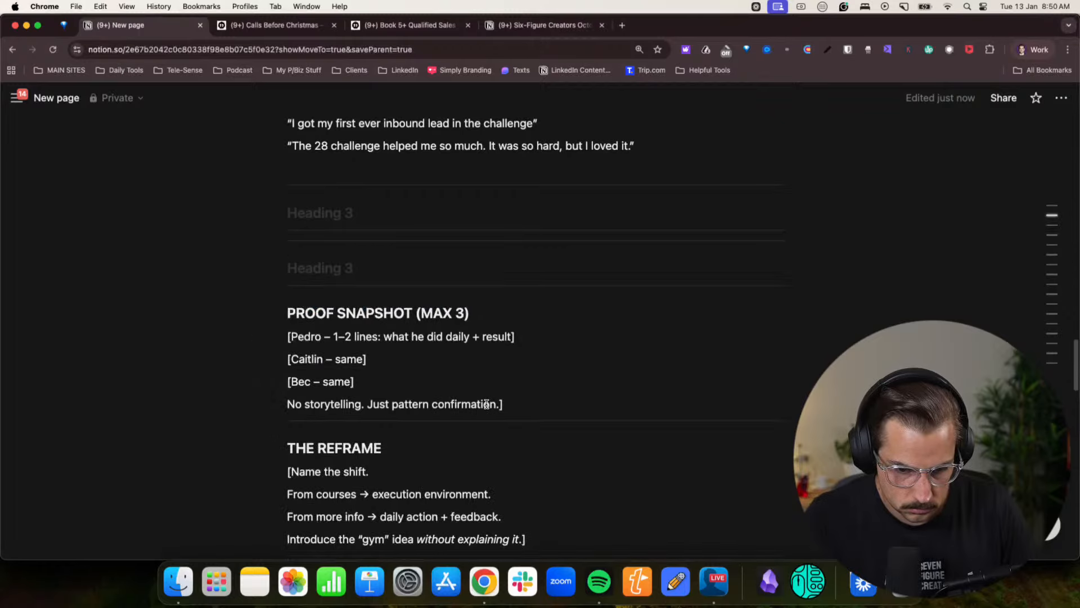
drag(530, 412, 284, 307)
key(BackSpace)
- Check THE REFRAME notes and insert a new empty line below the last client quote
scroll(445, 328, down, 1)
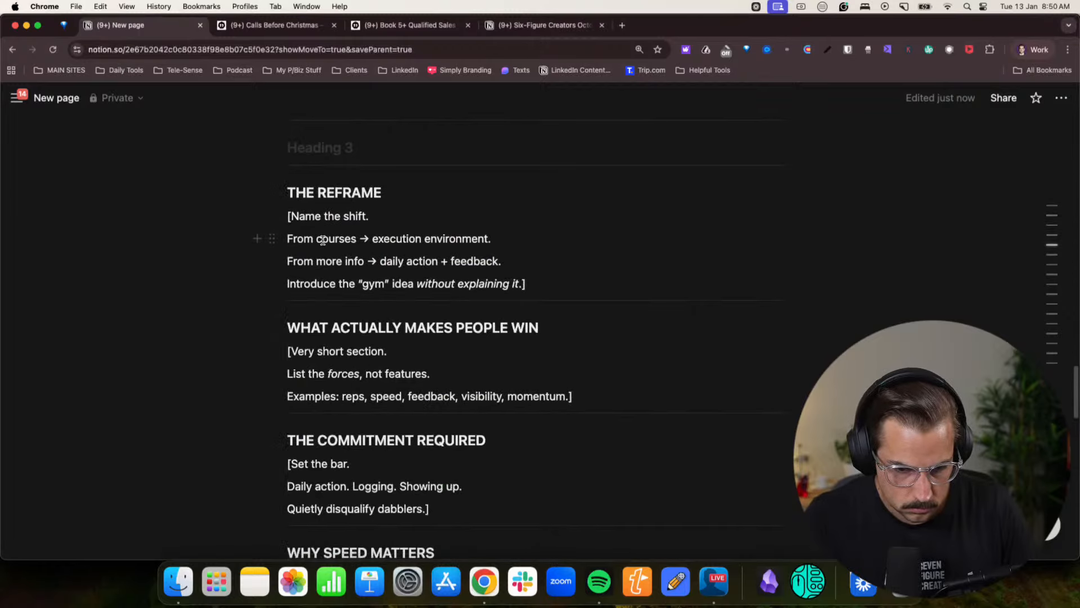
drag(323, 240, 459, 243)
click(460, 244)
scroll(461, 249, up, 5)
click(675, 258)
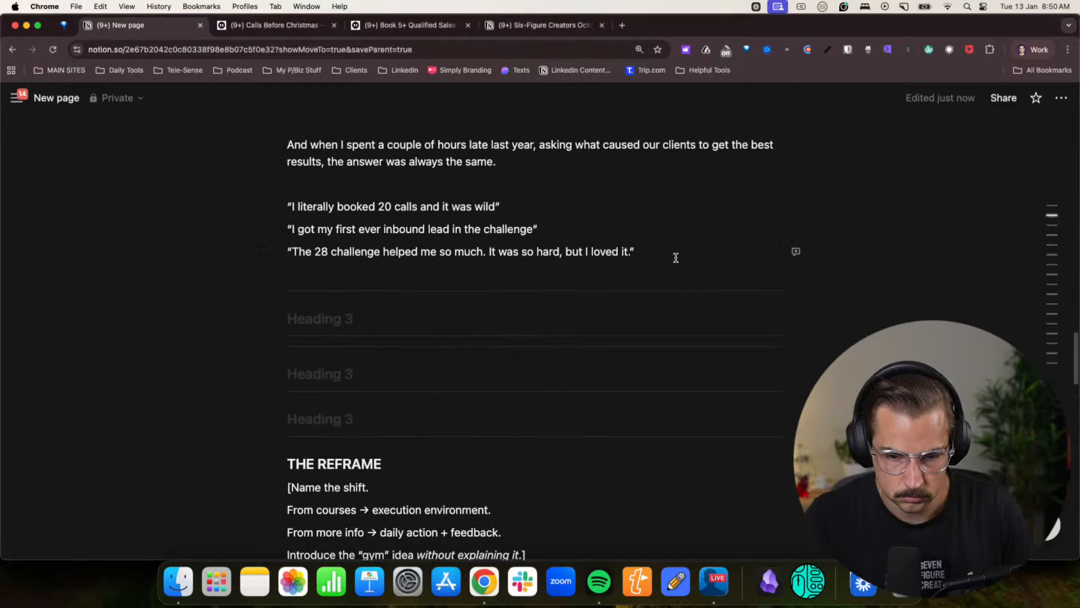
key(Return)
- Reread the draft above and write “People stopped procrastinating and started doing stuff.” as a paragraph below the client quotes
scroll(676, 258, up, 10)
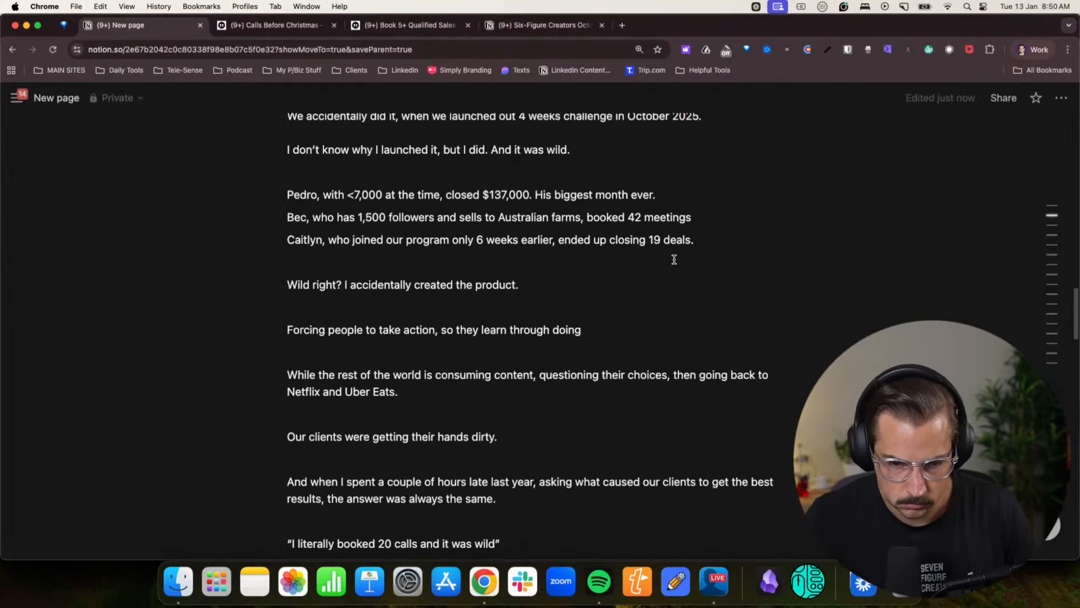
scroll(675, 264, up, 2)
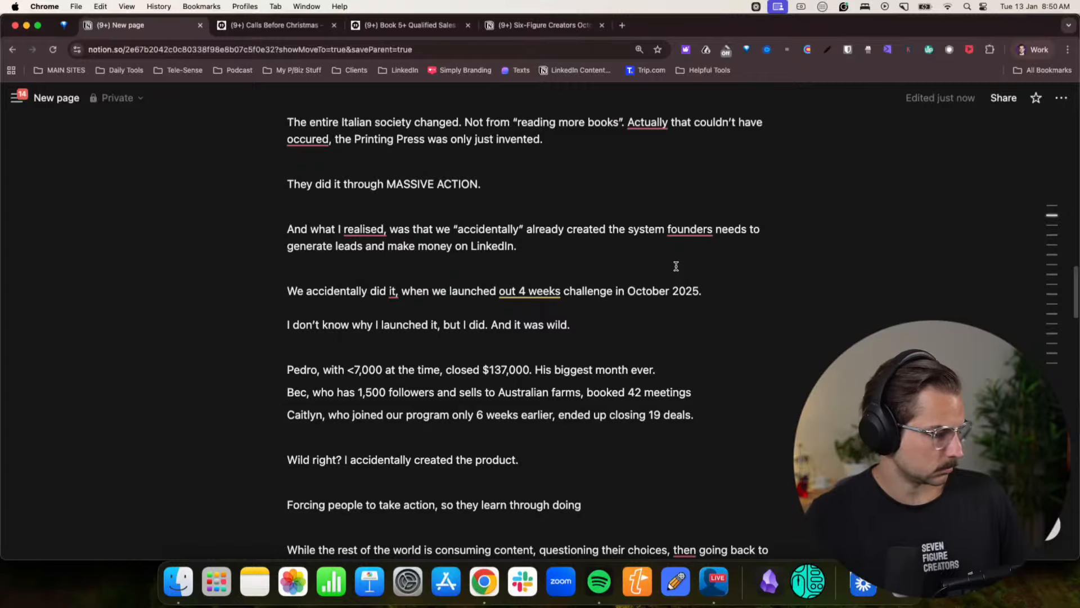
scroll(677, 268, down, 10)
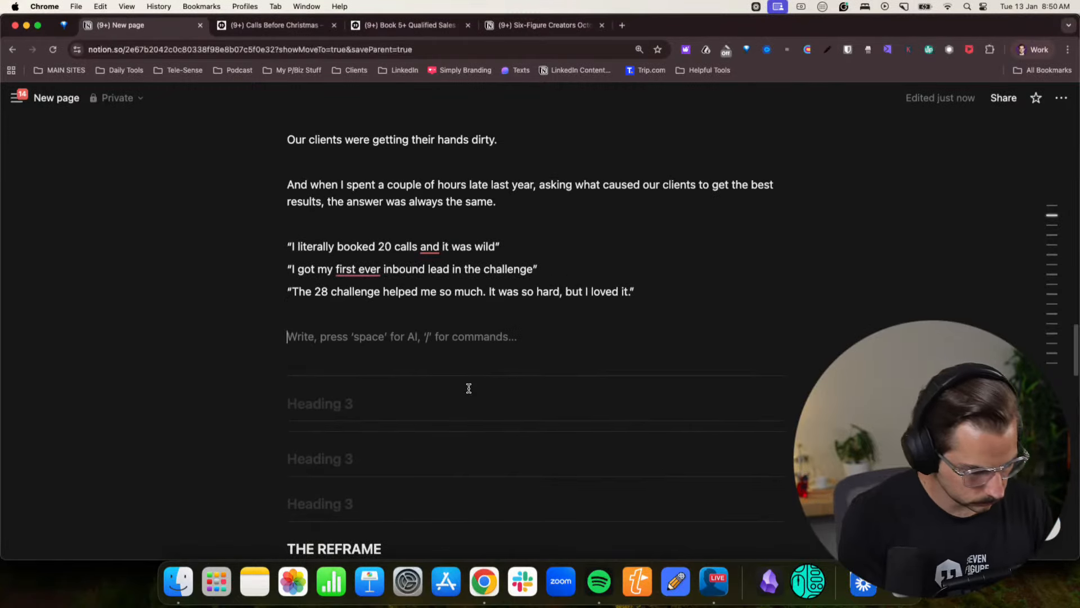
text(Pe)
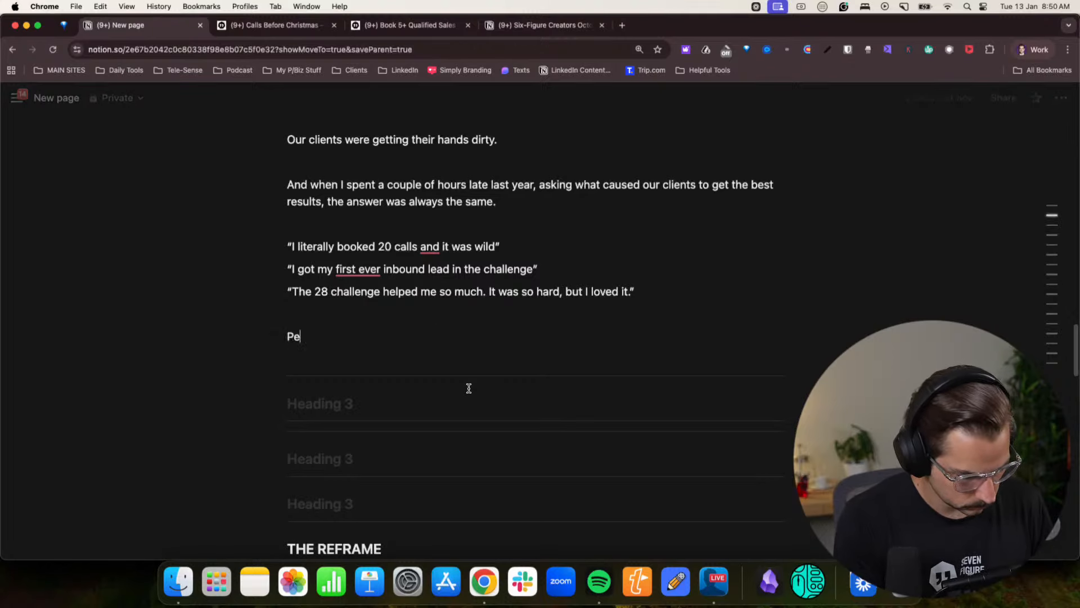
text(ople stopped )
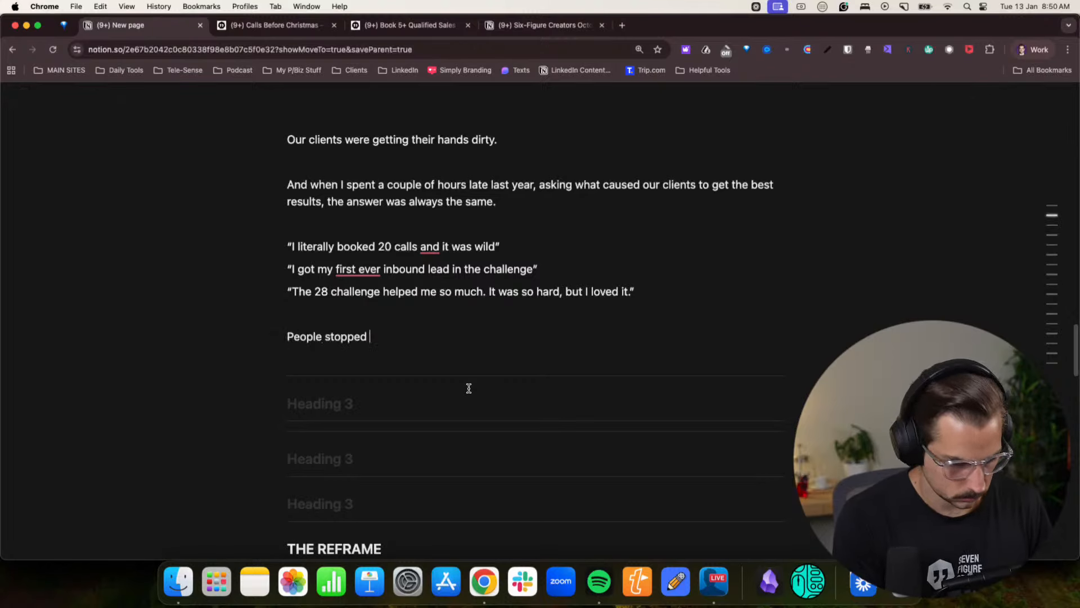
text(procrastinati)
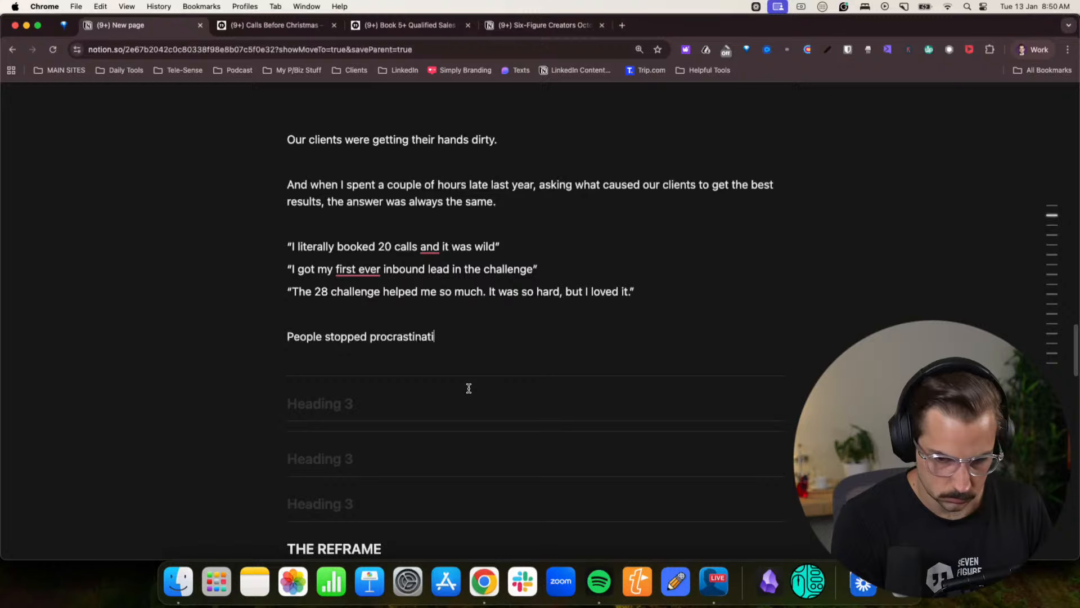
text(ng and starte)
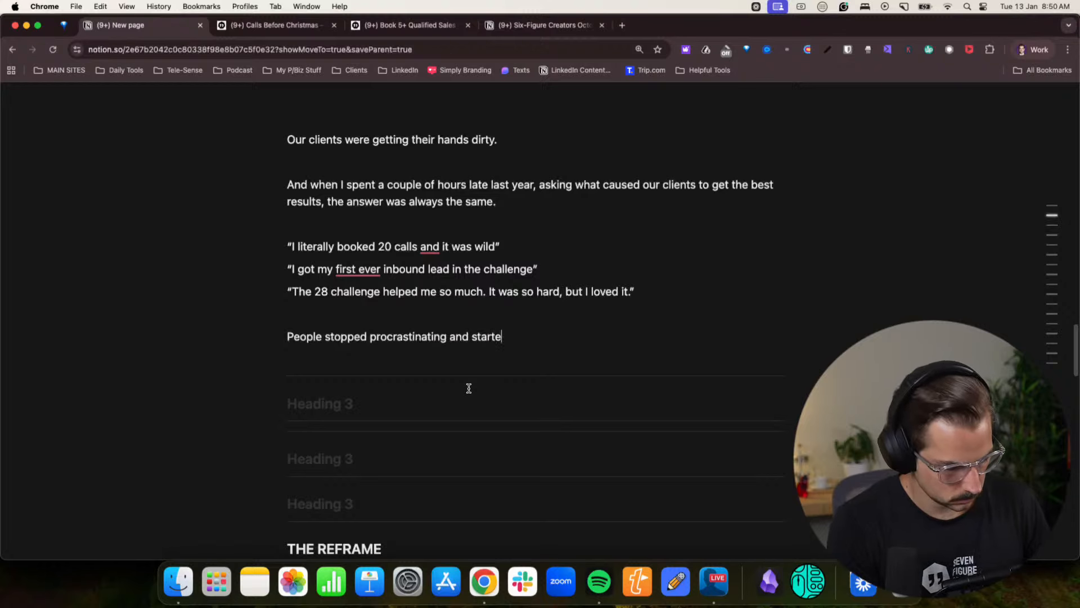
text(d doing stuff.)
key(Return)
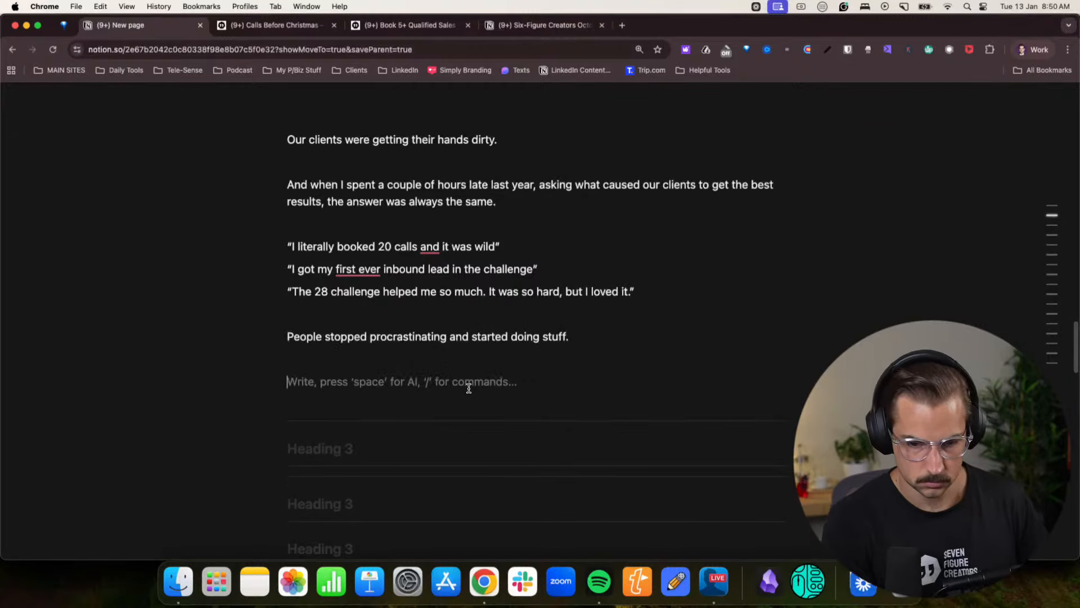
- Review the remaining outline notes from THE REFRAME through WHAT HAPPENS AFTER, and reread the draft from its opening to the last written line
scroll(470, 391, down, 5)
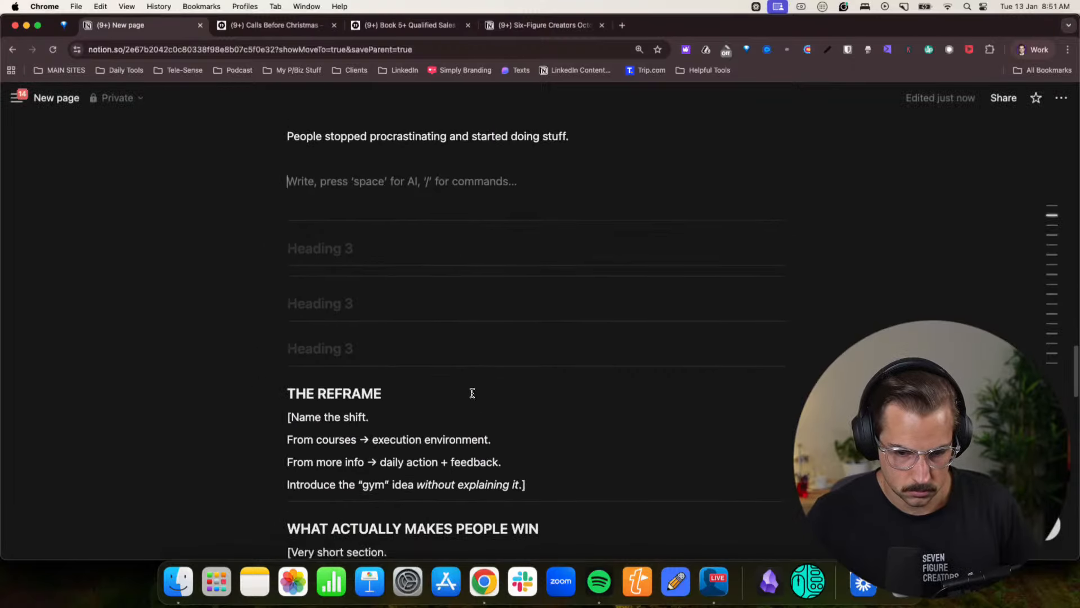
scroll(472, 392, down, 5)
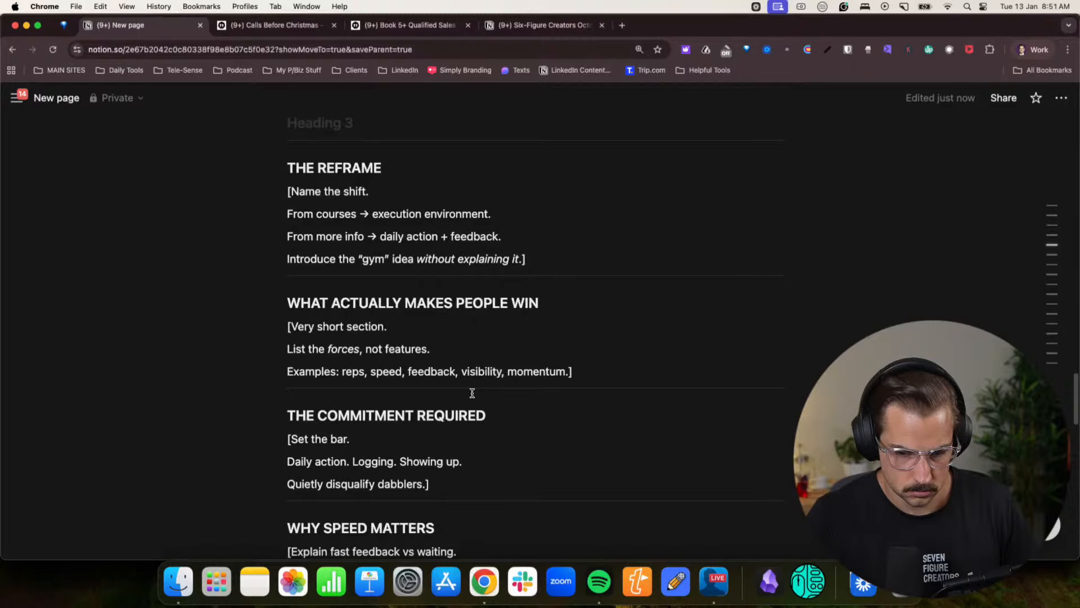
scroll(472, 393, down, 3)
scroll(472, 393, down, 11)
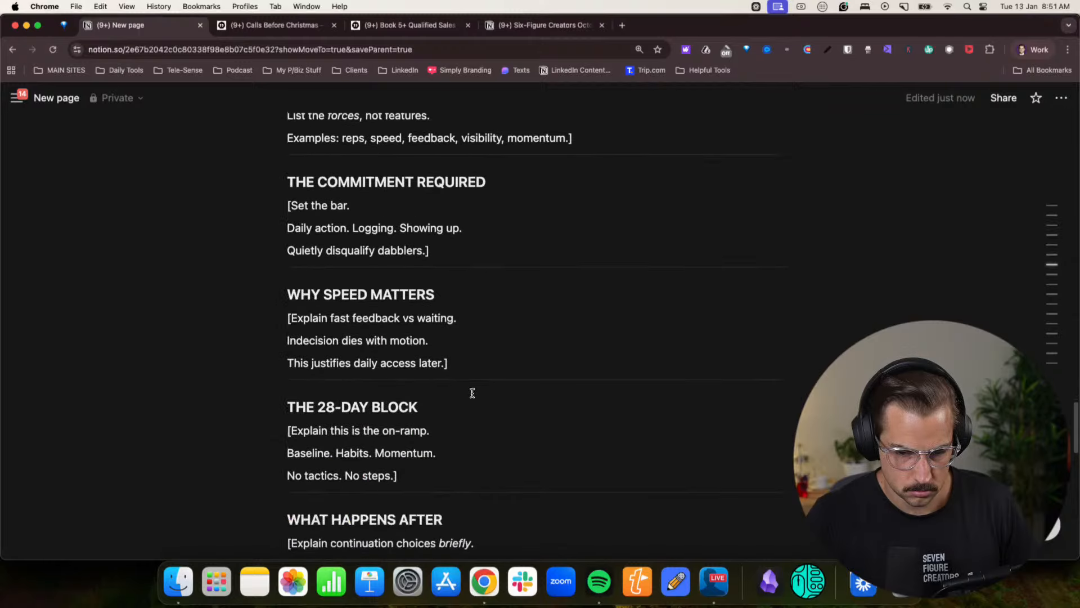
scroll(472, 393, up, 20)
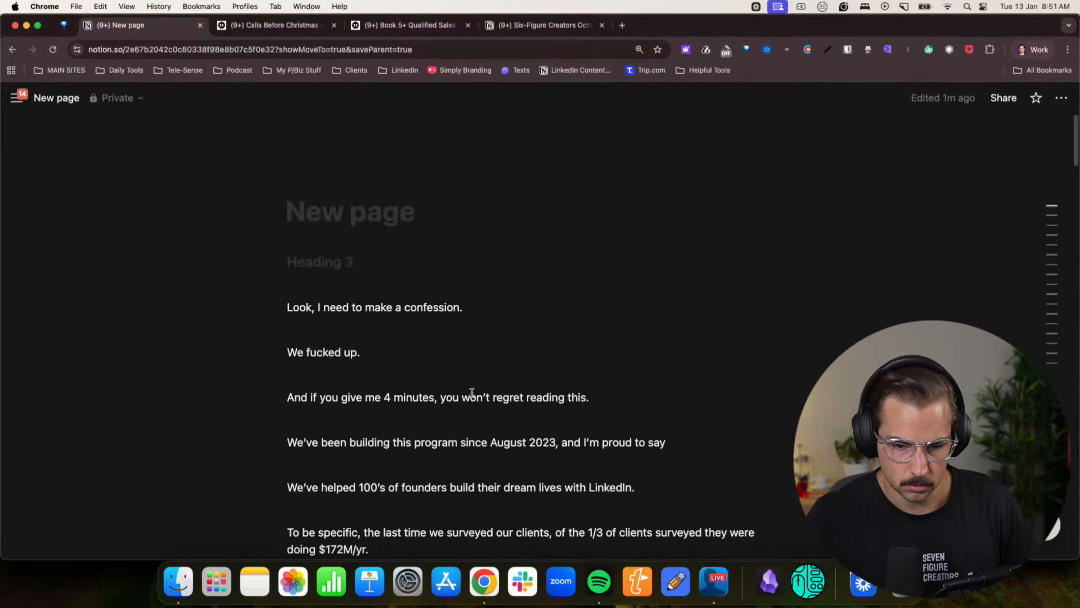
scroll(472, 392, down, 19)
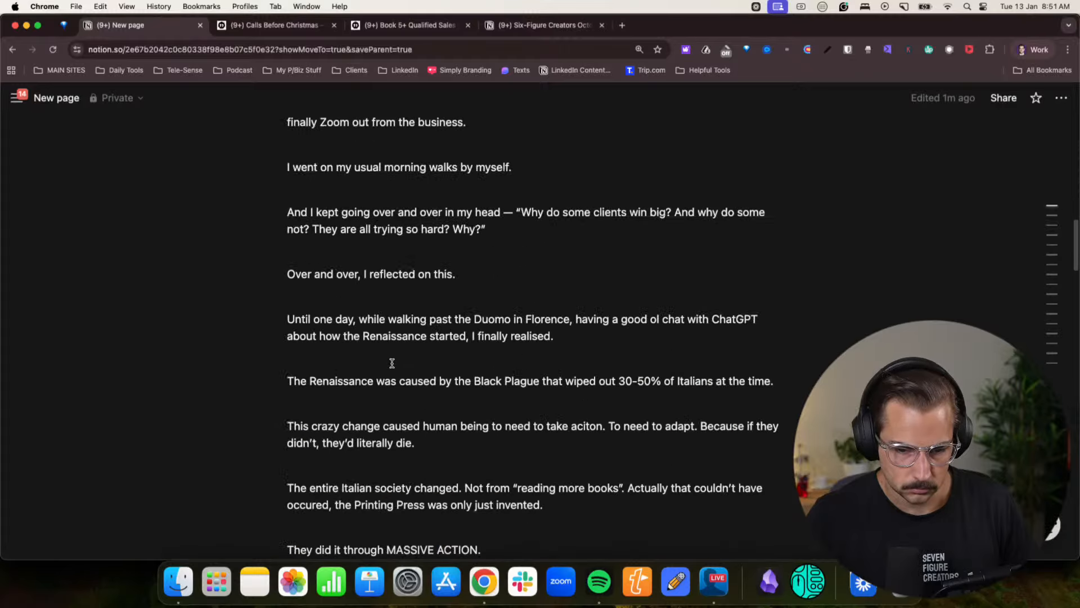
scroll(393, 363, down, 14)
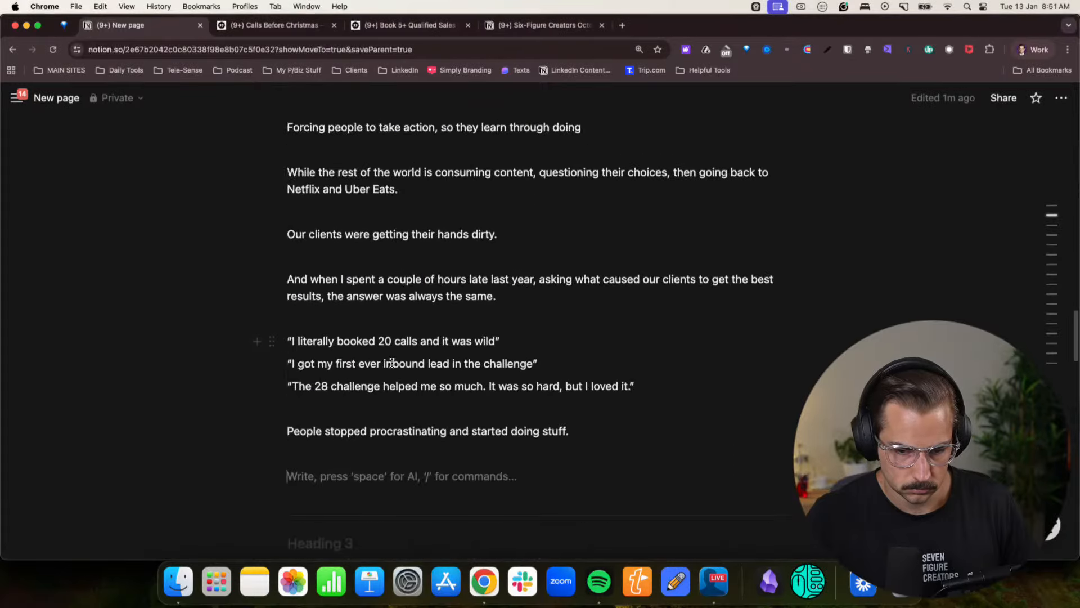
scroll(392, 362, down, 3)
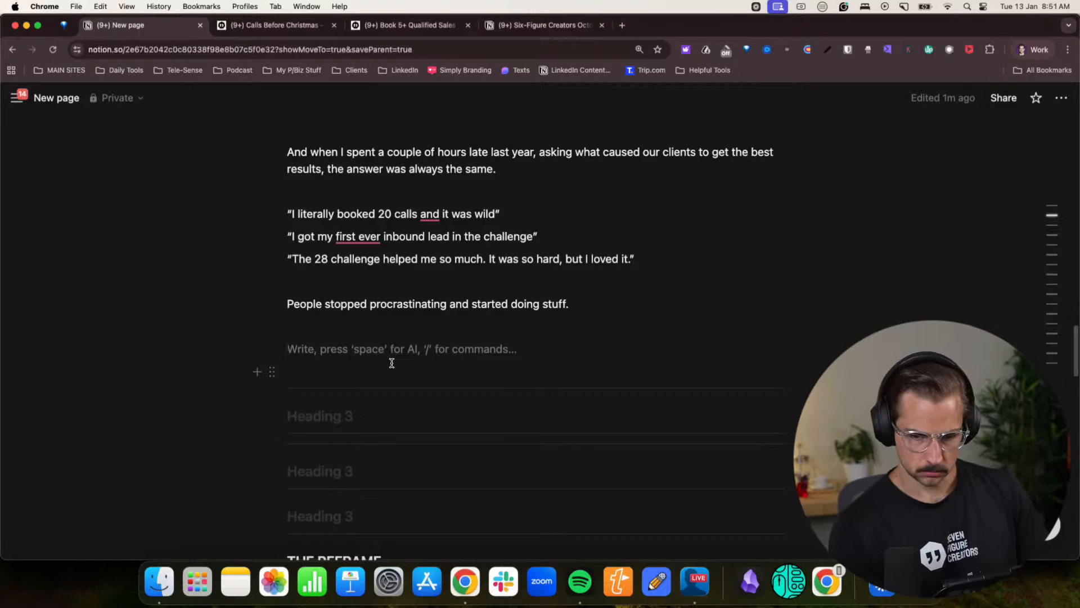
- Write “We’re not building a program” and, on the following line, “We’re building a gym. A Marketing Gym.” below the procrastinating paragraph
text(We)
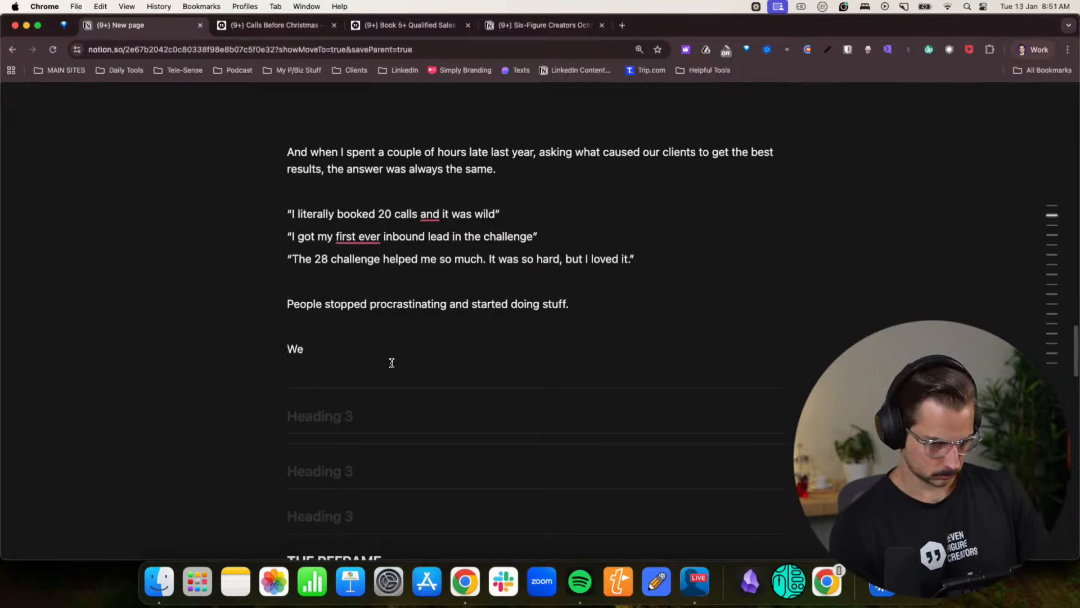
text('re not buildi)
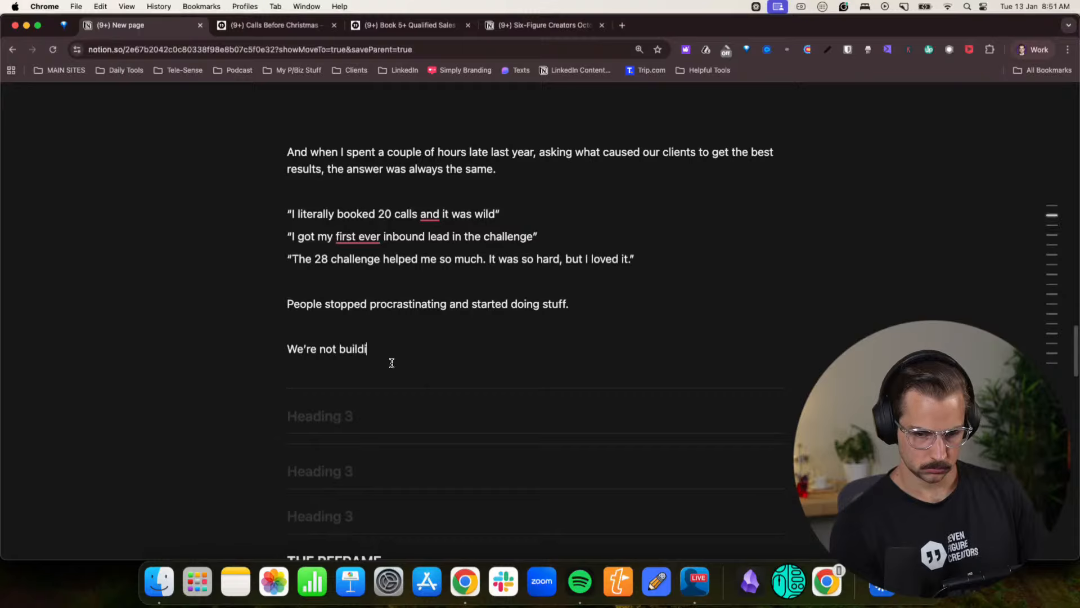
text(ng a program)
key(Return)
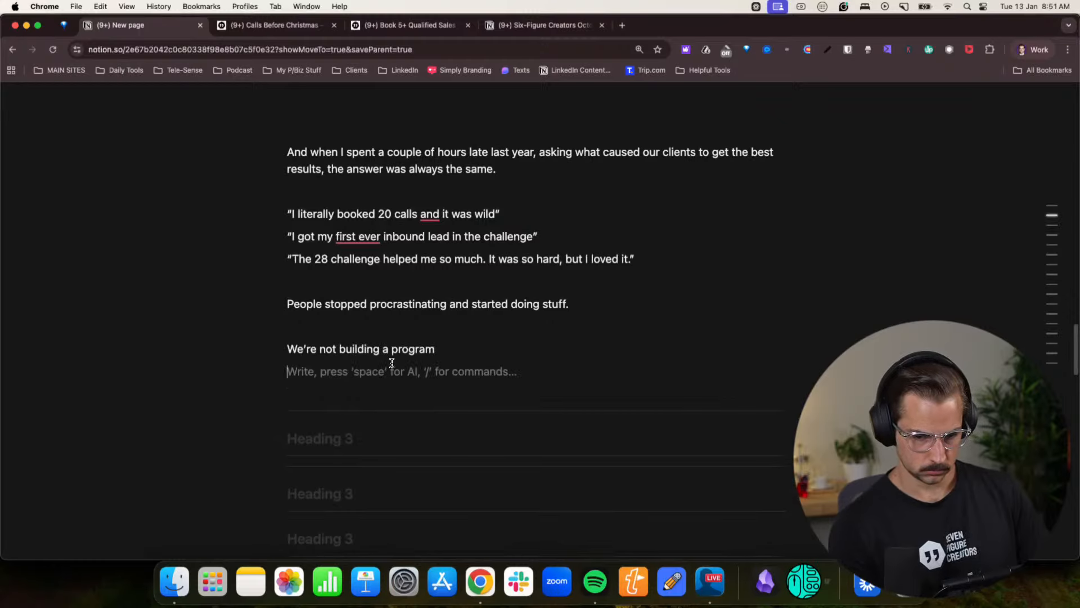
text(We're building )
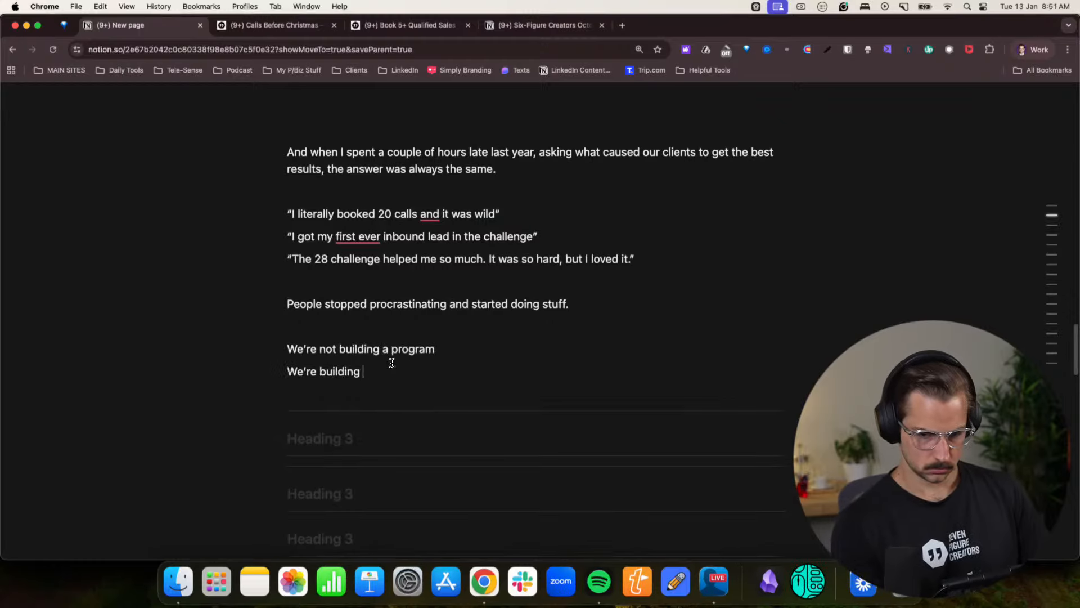
text(a gym)
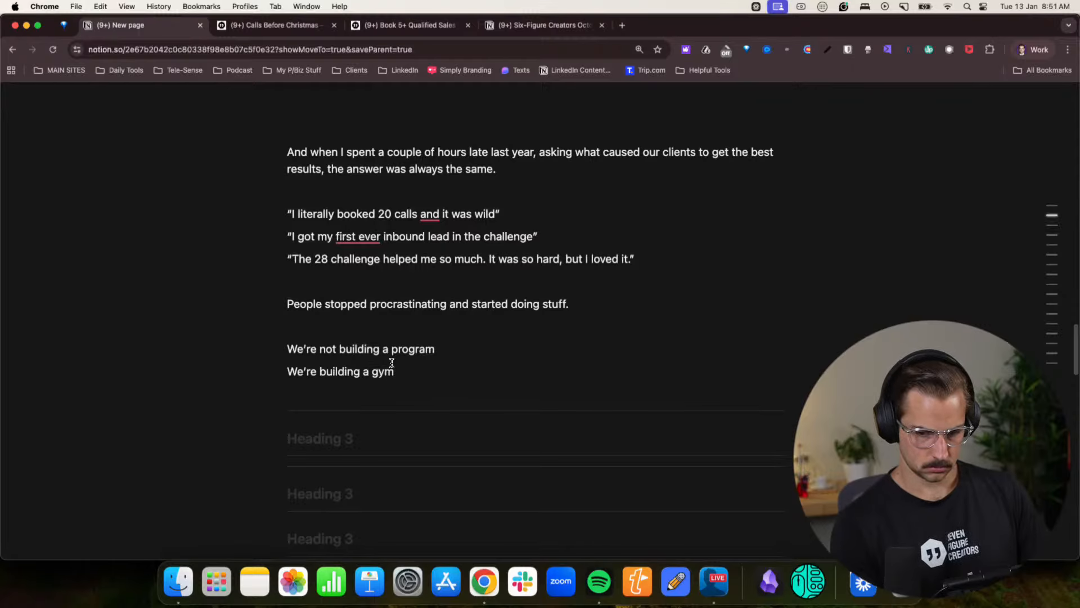
text(. A Marketing Gym.)
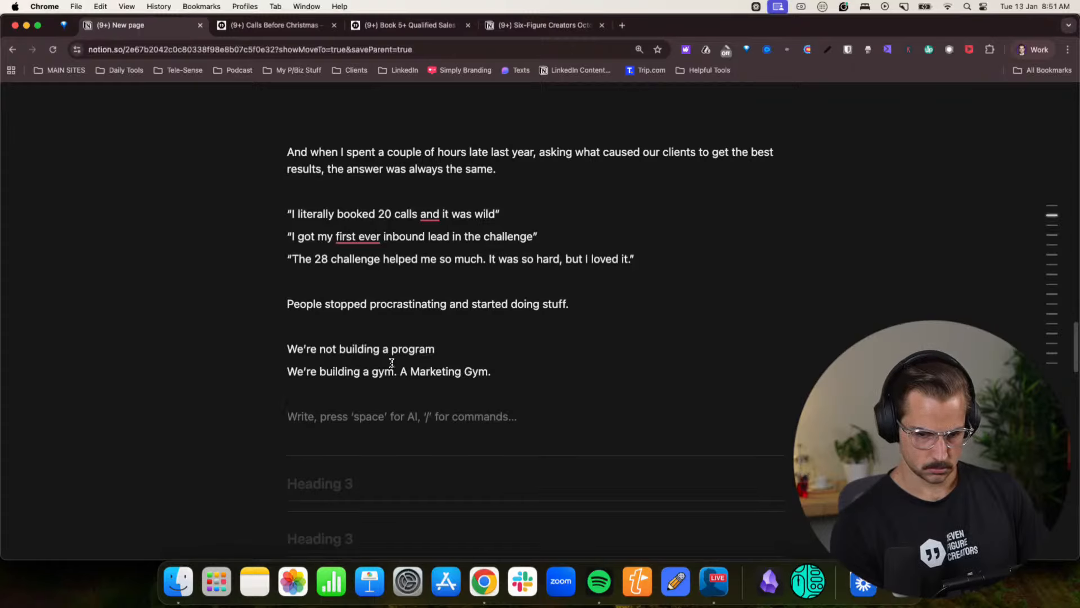
- Begin a paragraph below the Marketing Gym line with “Where Content is Strength Training —”
text(Where )
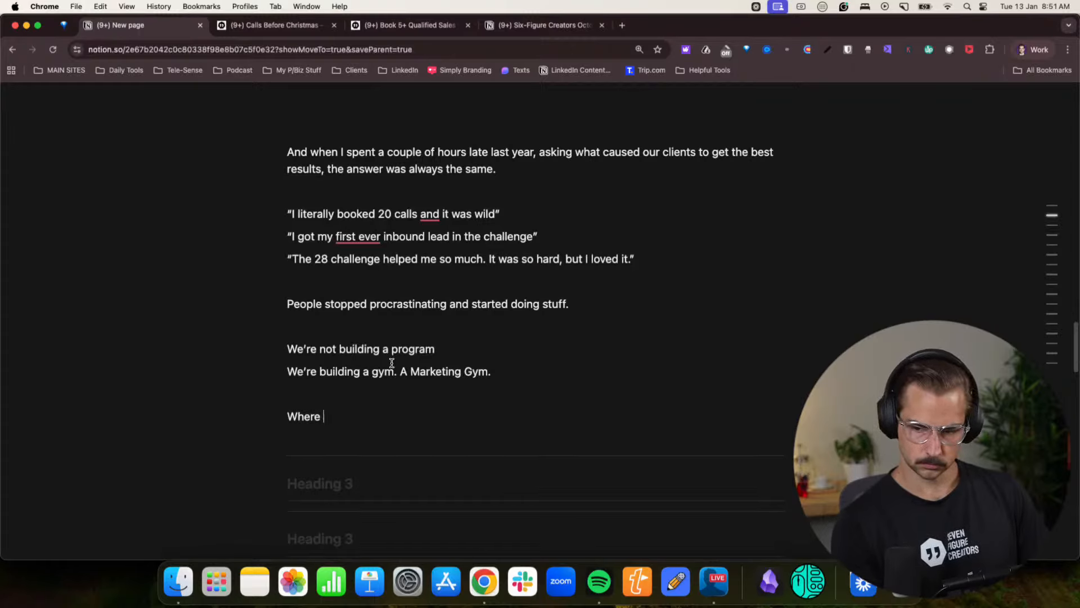
text(Contentn)
key(BackSpace)
key(BackSpace)
text(is )
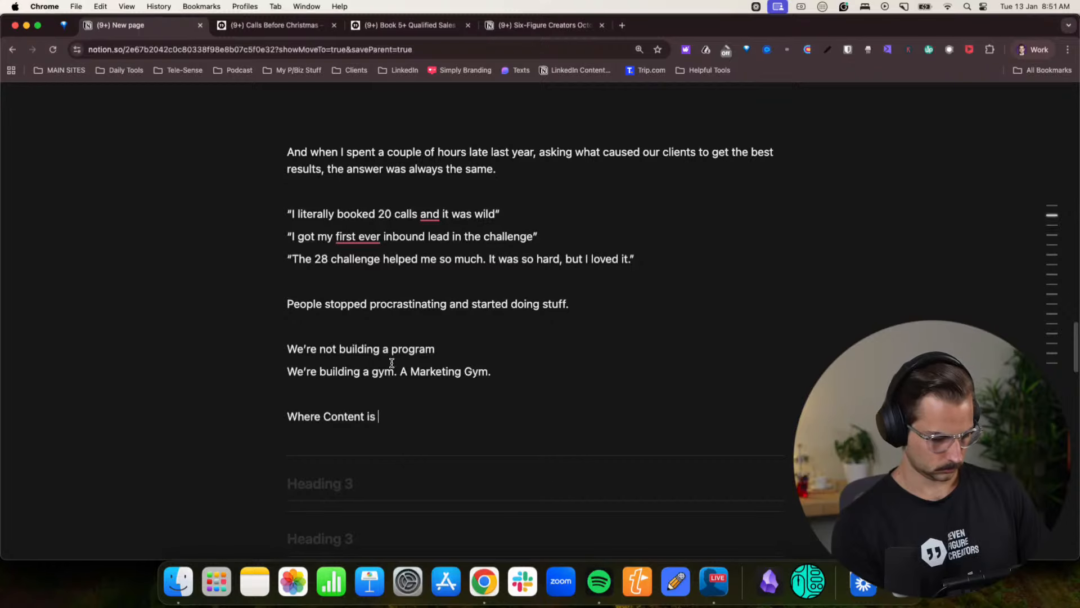
text(Strength )
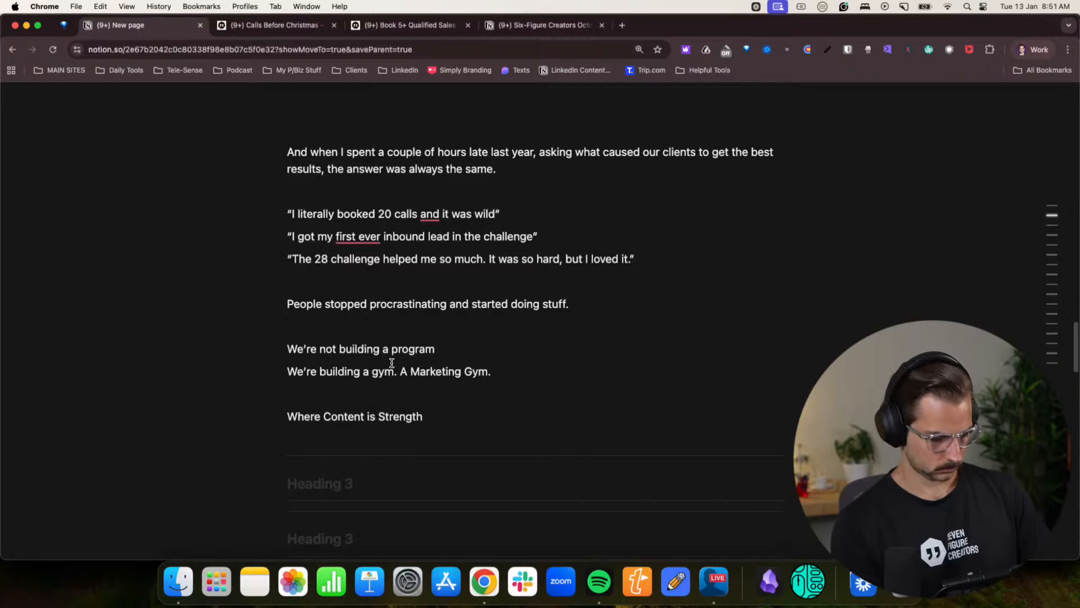
text(Traini)
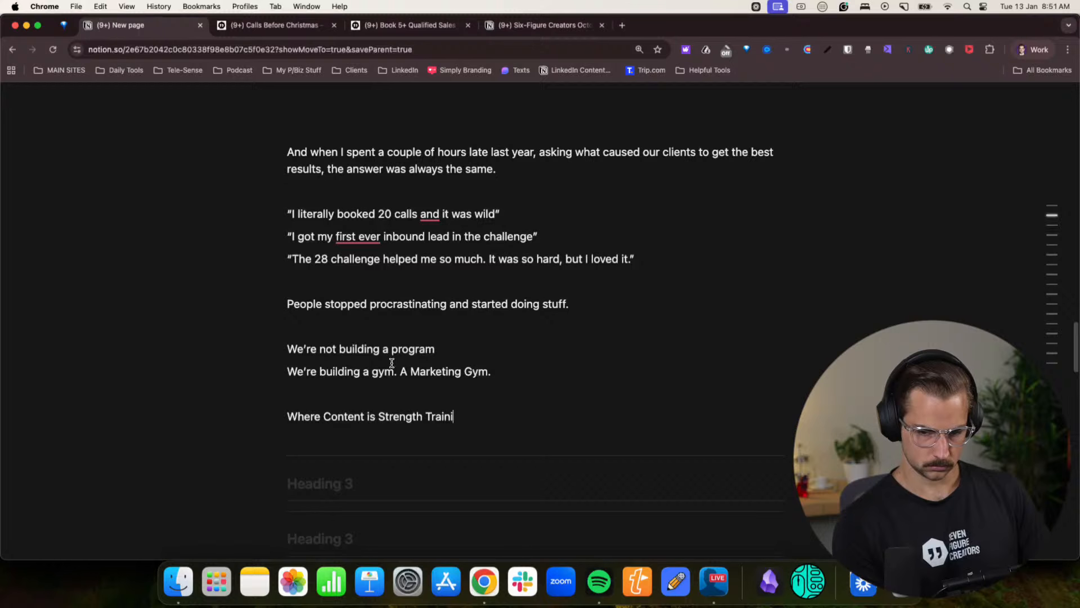
text(ng —)
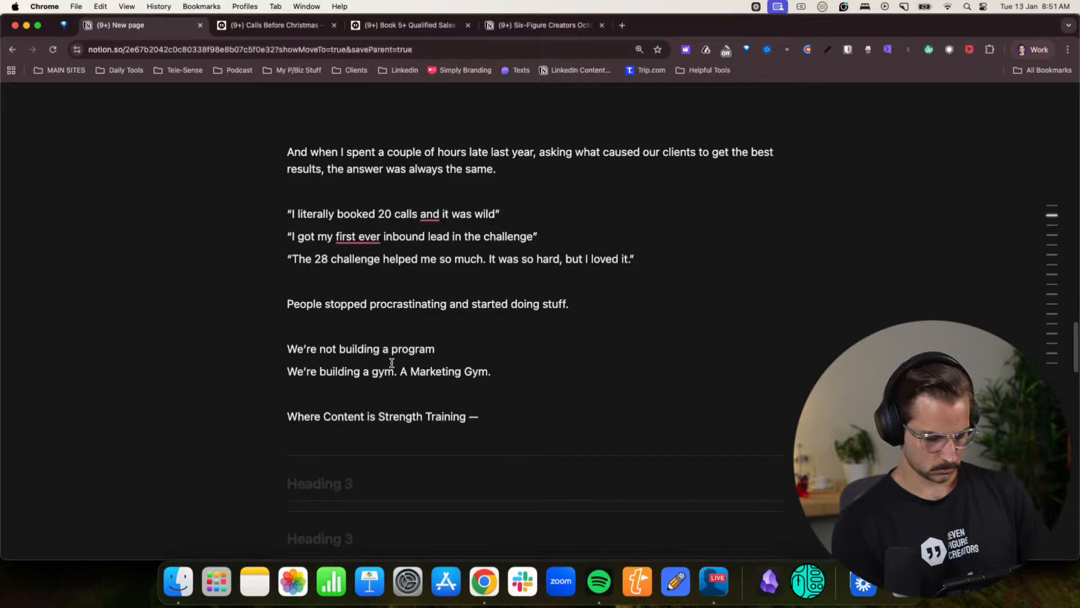
text( it takes a)
- Complete the Strength Training line with “it takes a long time to build but never leaves you”
key(BackSpace)
key(BackSpace)
text(e)
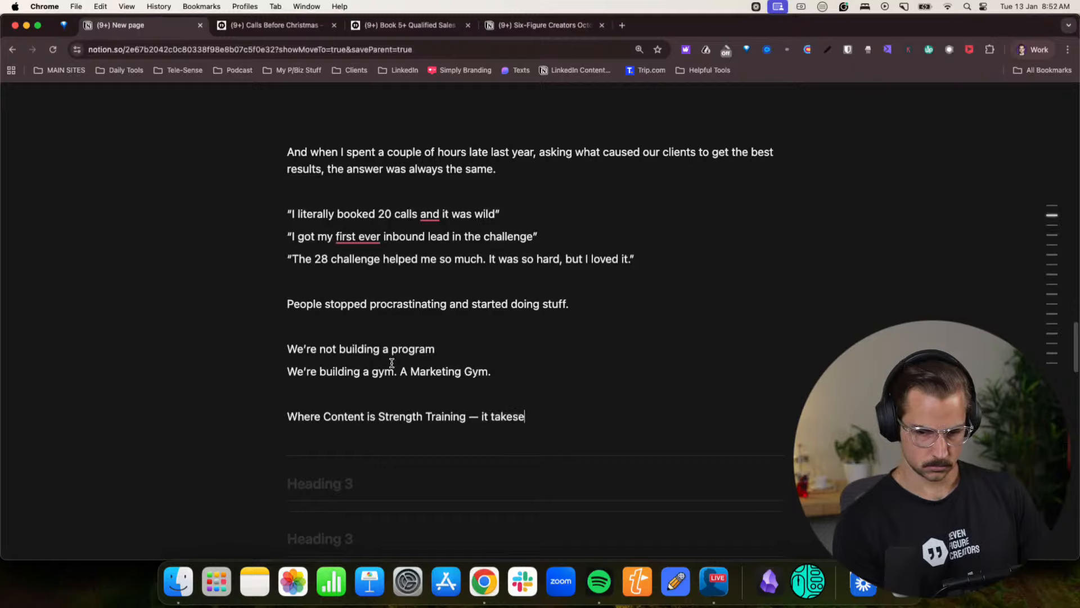
key(BackSpace)
text(a long time to )
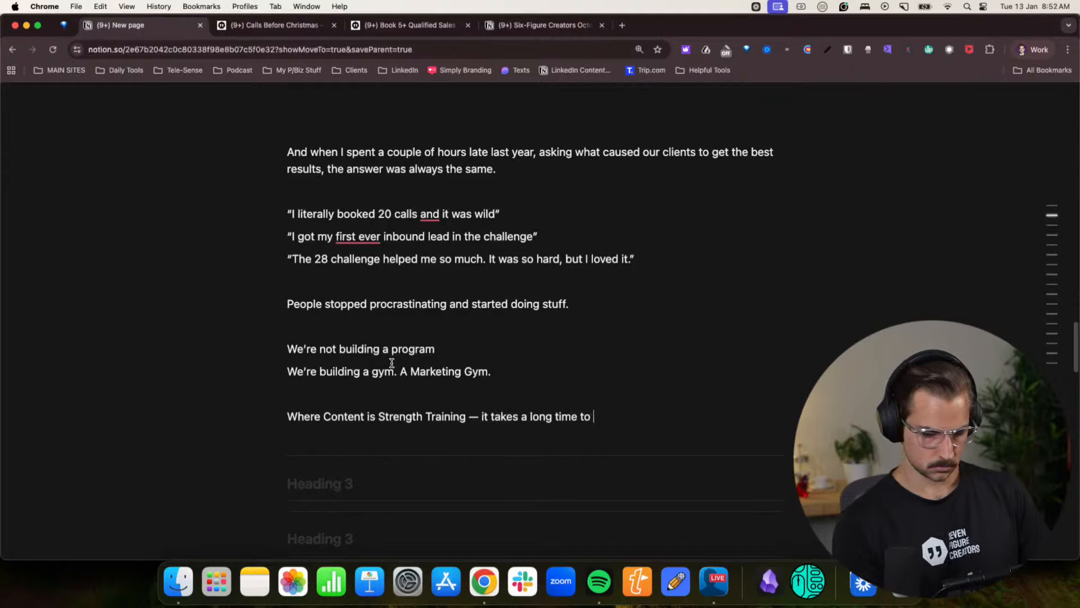
text(build but )
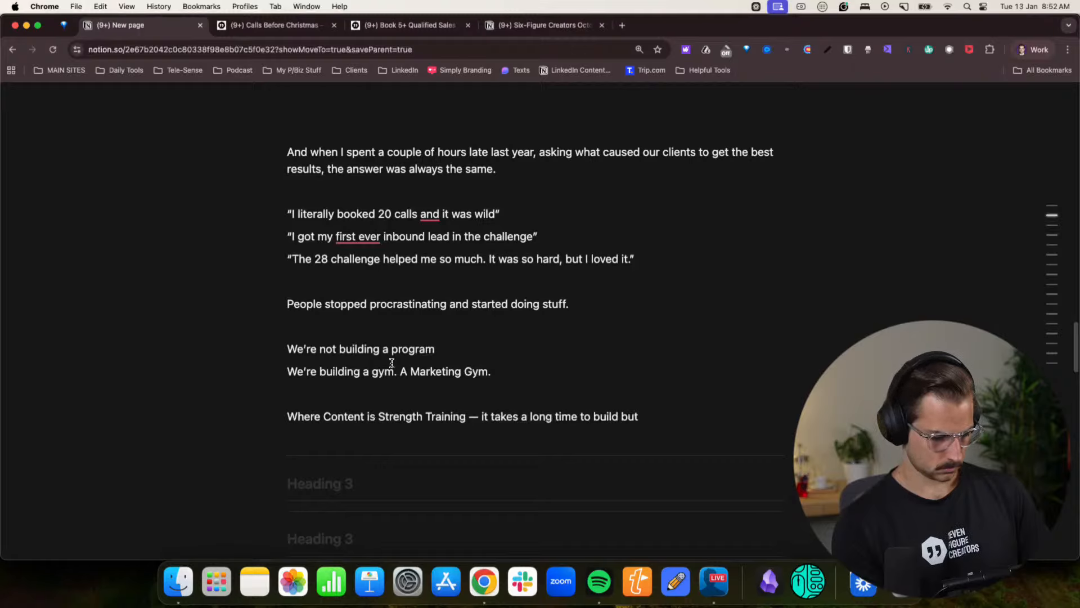
text(pays)
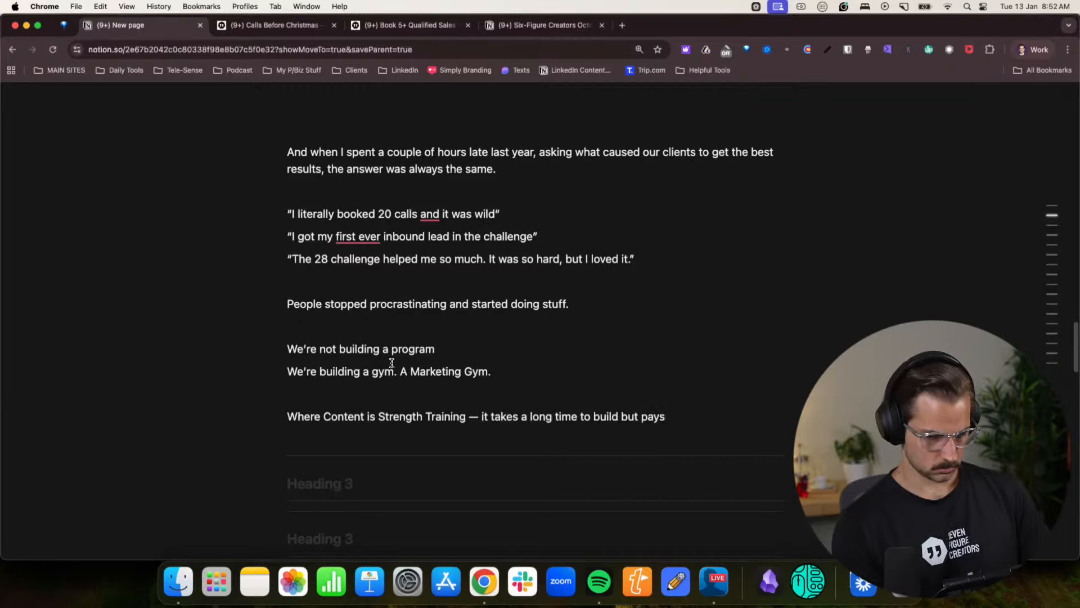
key(BackSpace)
key(BackSpace)
key(BackSpace)
key(BackSpace)
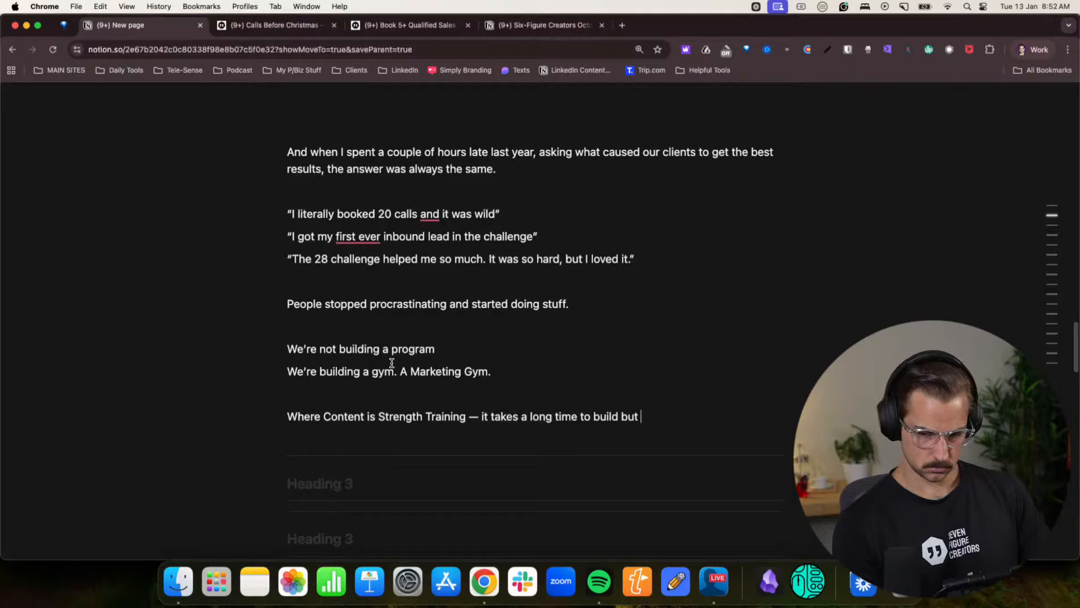
text(never leaves )
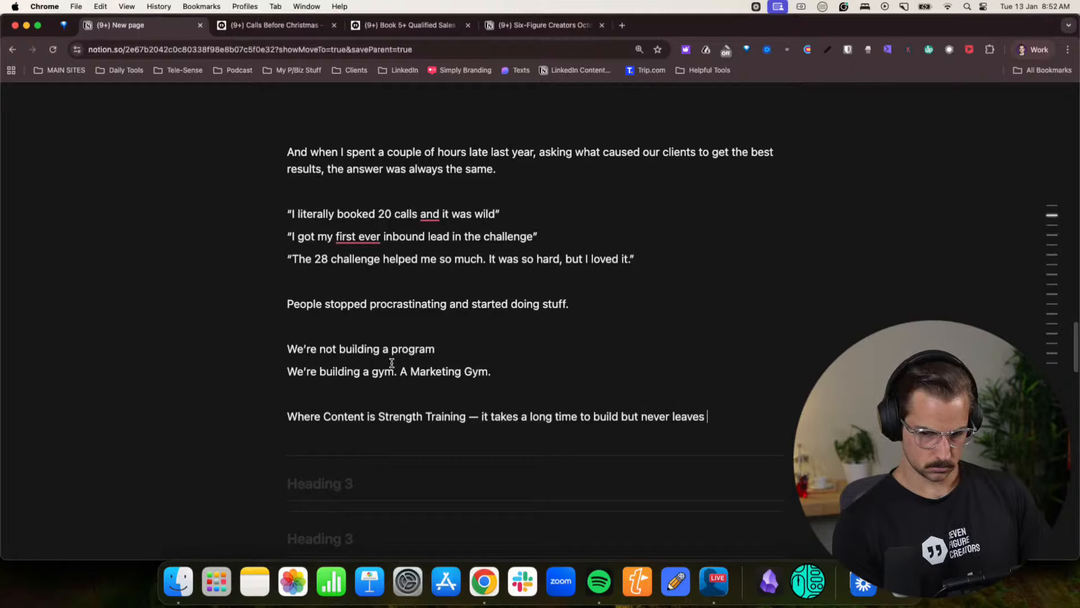
text(you)
- Add a line directly below the Strength Training one, starting with “Where DMs are Cardio —”
key(Return)
text(Where )
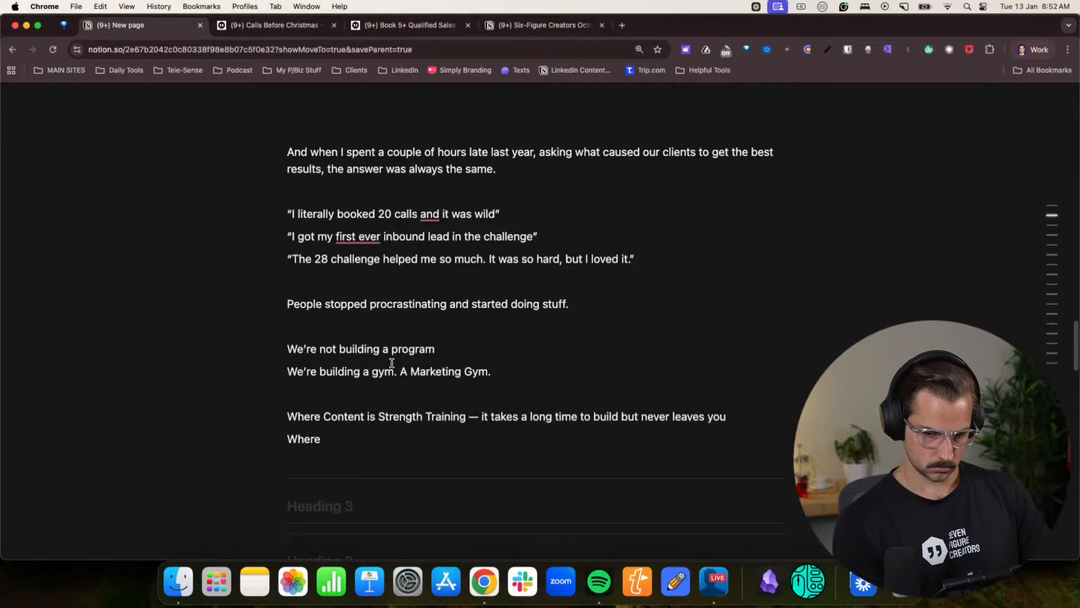
text(DMs )
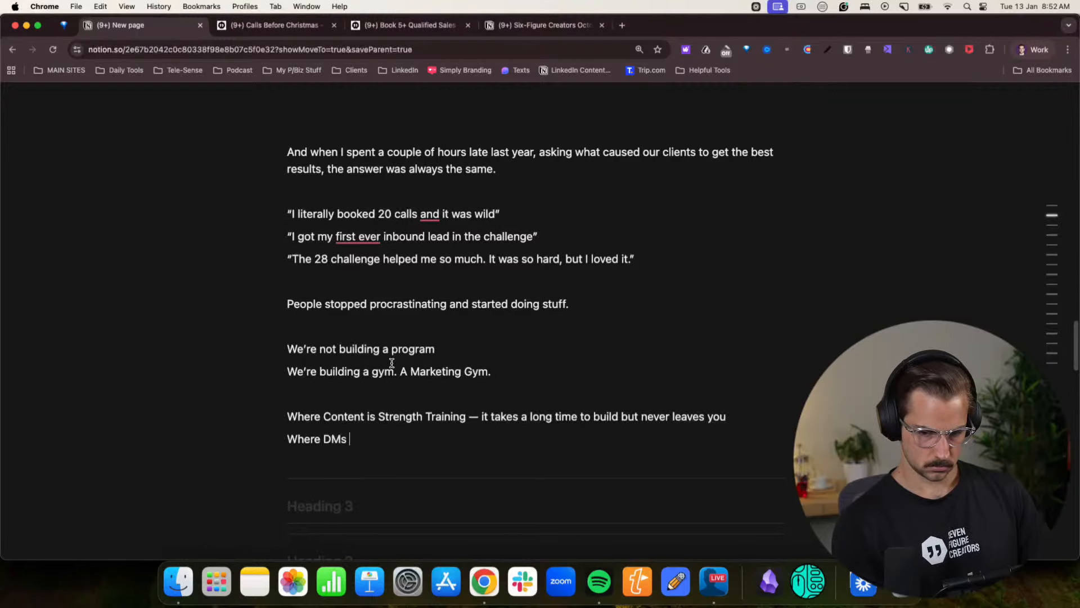
text(are )
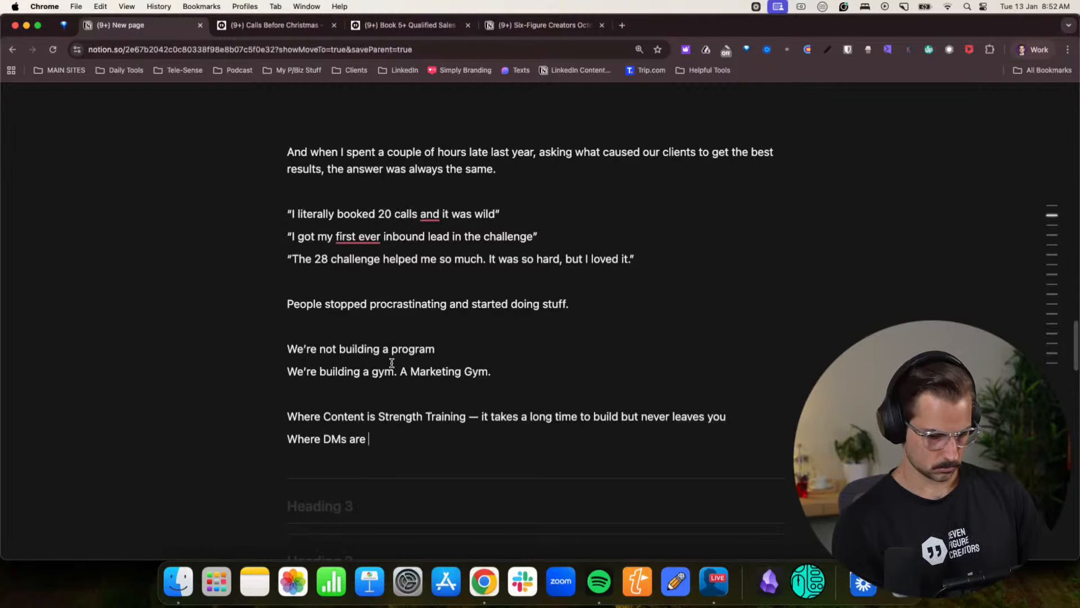
text(Condit)
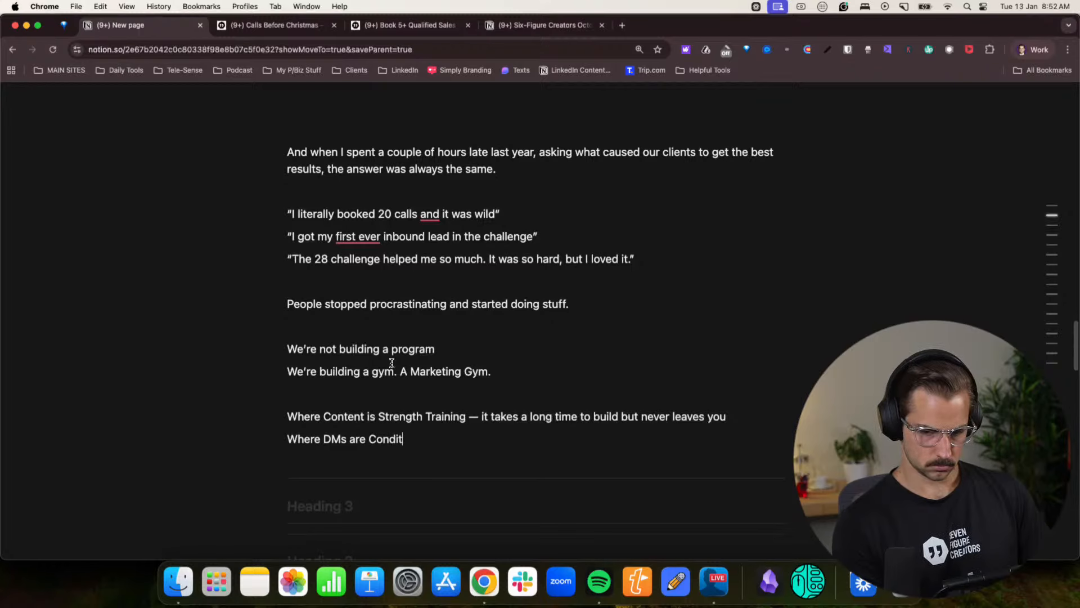
key(BackSpace)
key(BackSpace)
key(BackSpace)
key(BackSpace)
key(BackSpace)
key(BackSpace)
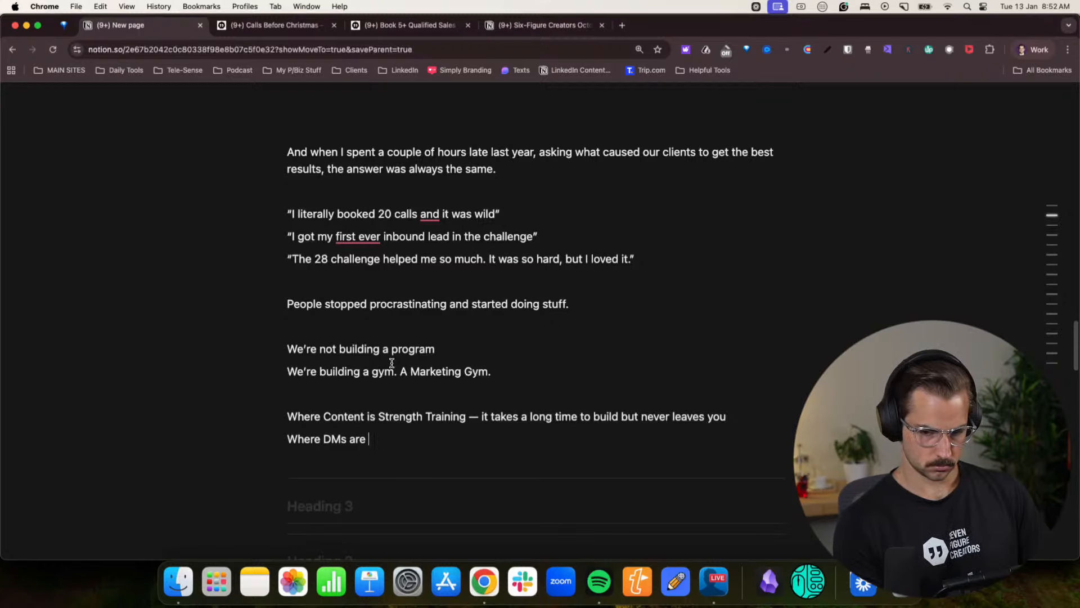
text(Cardio — )
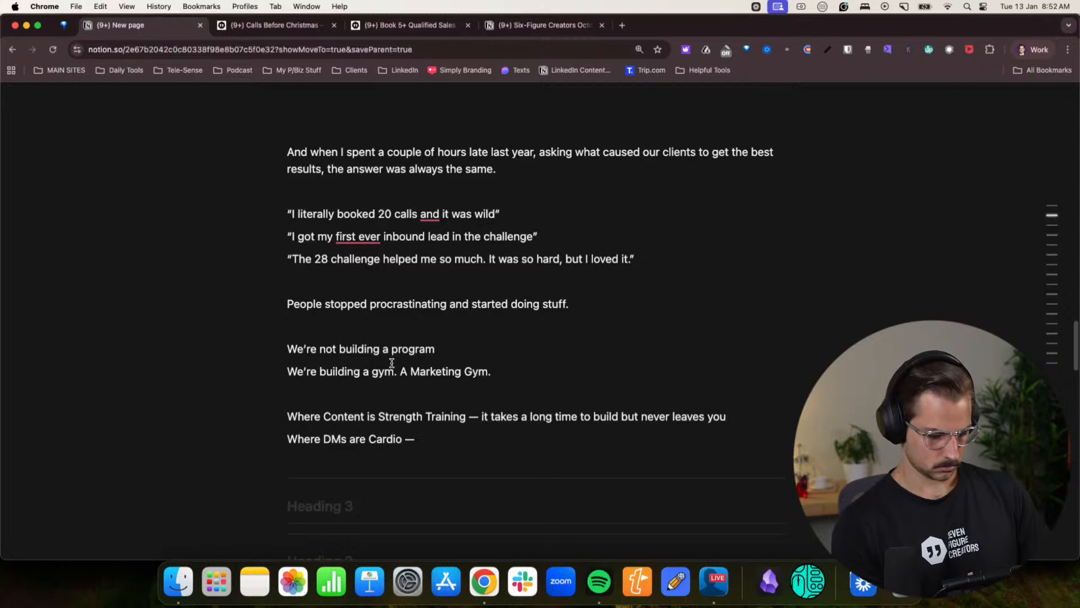
text(you ca)
key(BackSpace)
key(BackSpace)
key(BackSpace)
key(BackSpace)
key(BackSpace)
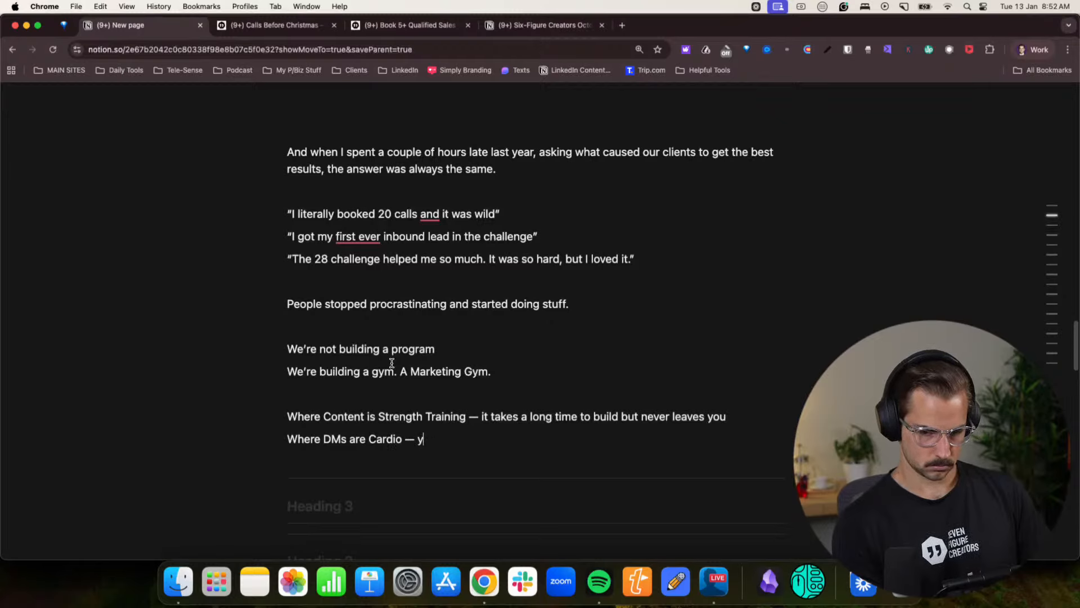
text(ou can make )
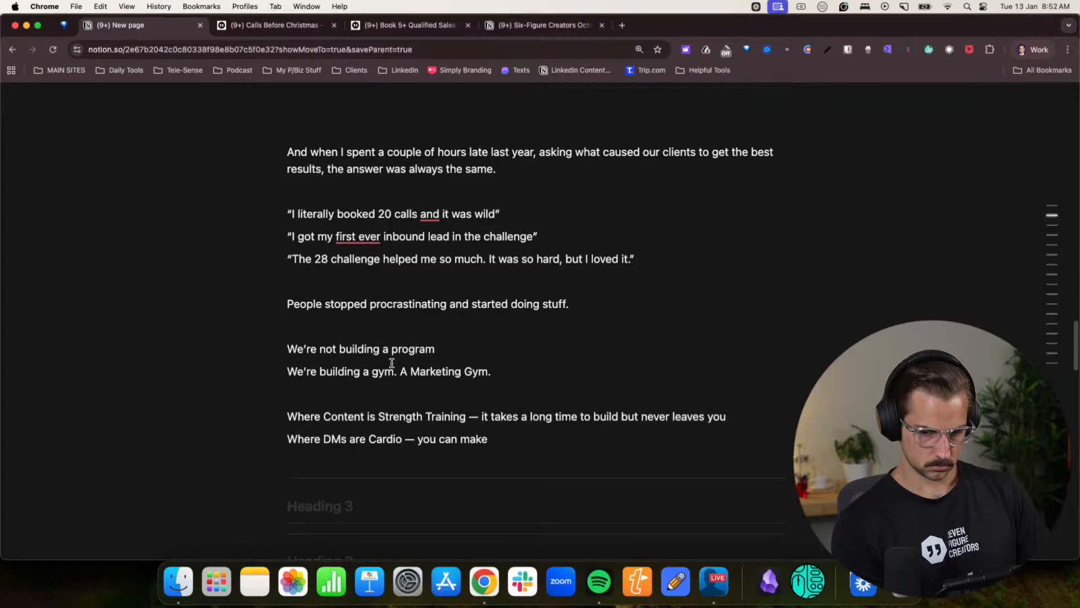
text(money)
key(BackSpace)
key(BackSpace)
key(BackSpace)
key(BackSpace)
key(BackSpace)
key(BackSpace)
key(BackSpace)
key(BackSpace)
key(BackSpace)
key(BackSpace)
key(BackSpace)
key(BackSpace)
key(BackSpace)
key(BackSpace)
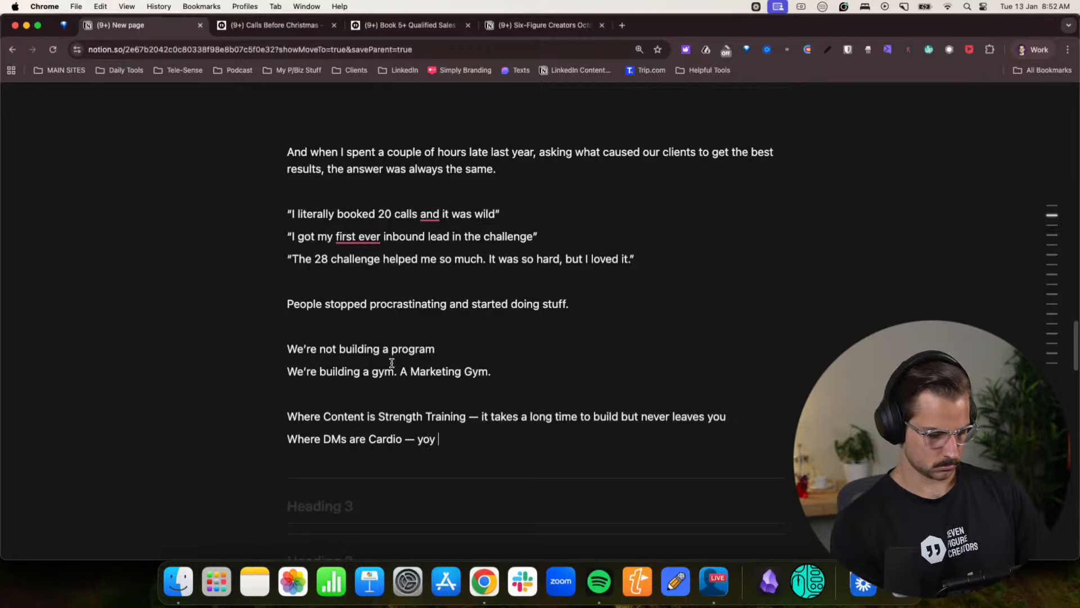
text(can go)
key(BackSpace)
key(BackSpace)
key(BackSpace)
key(BackSpace)
key(BackSpace)
key(BackSpace)
key(BackSpace)
key(BackSpace)
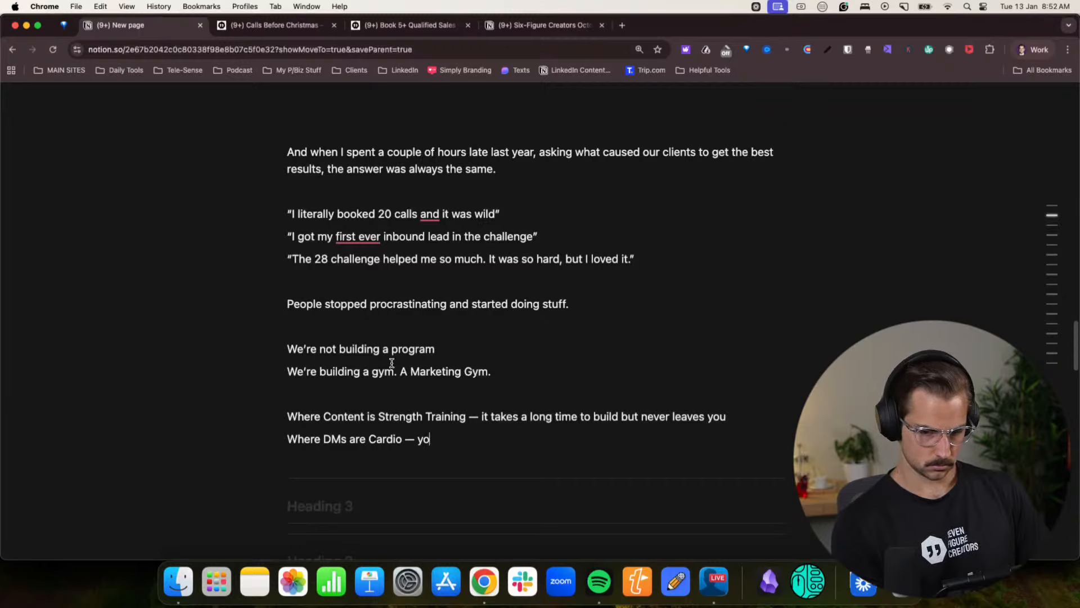
- Continue the “Where DMs are Cardio —” line with “you can get fit quickly”
text(u g)
key(BackSpace)
text(can get fit)
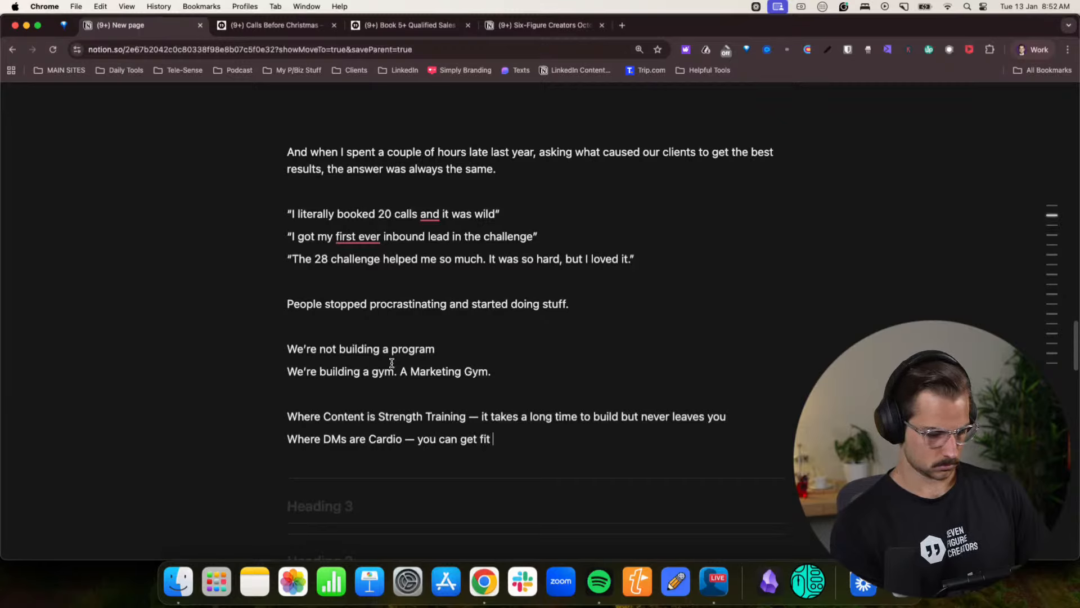
text( q)
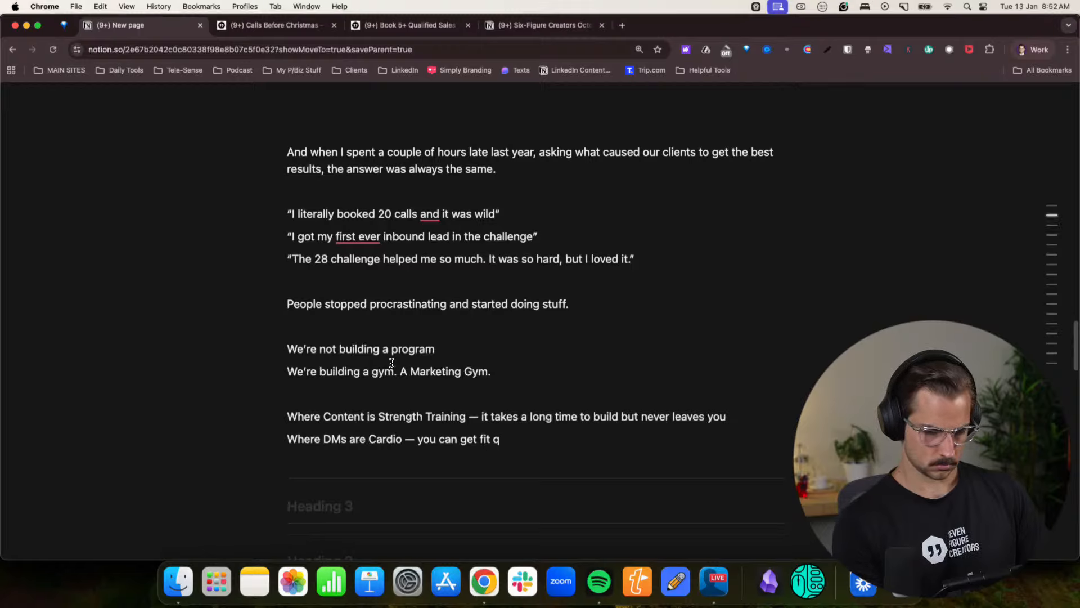
text(u)
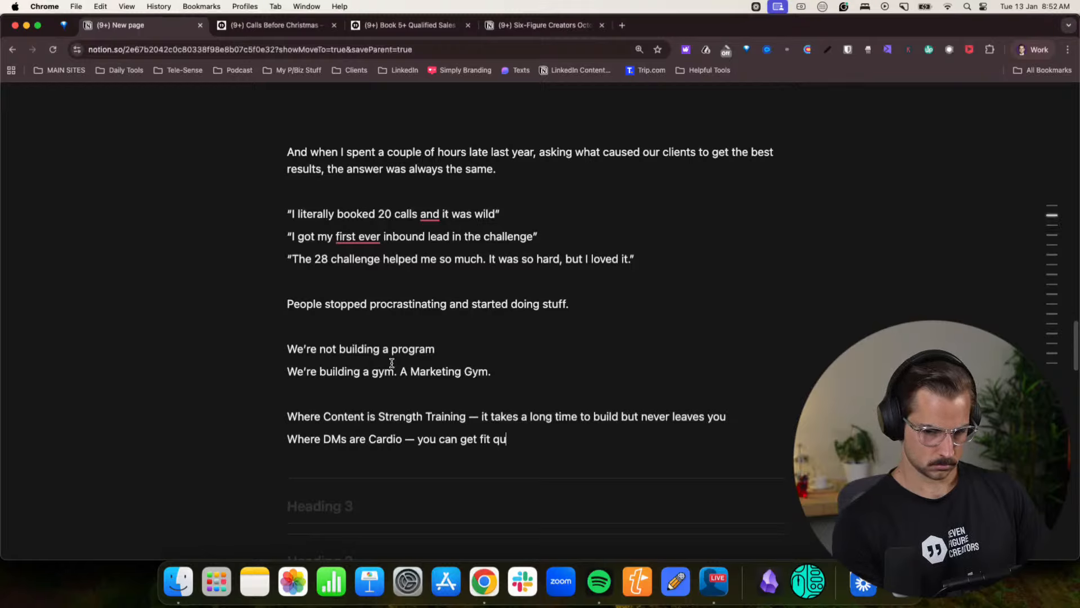
text(ickly)
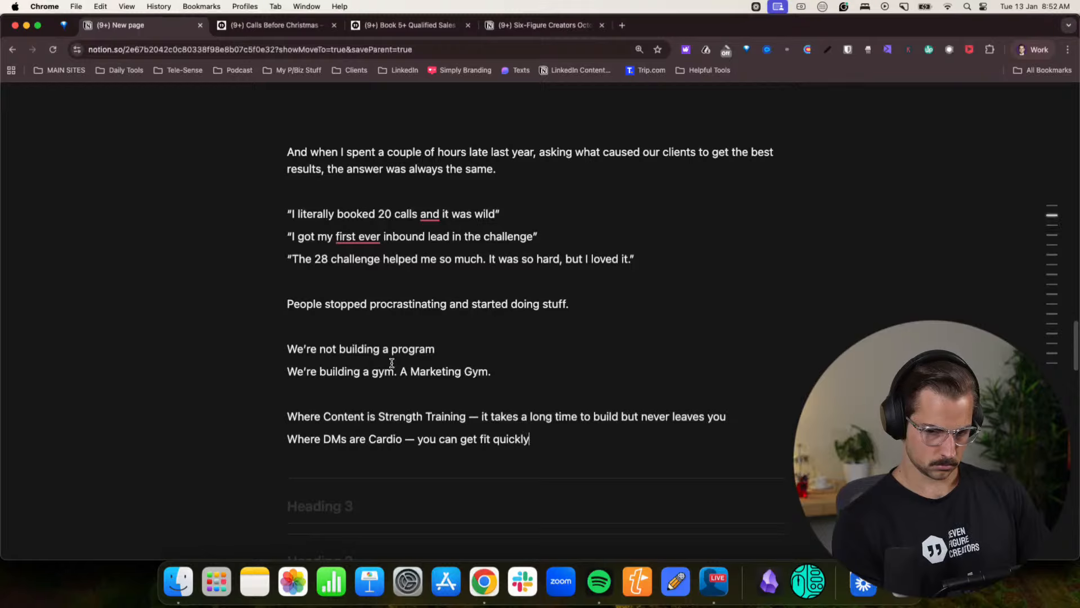
text(, but you cna also )
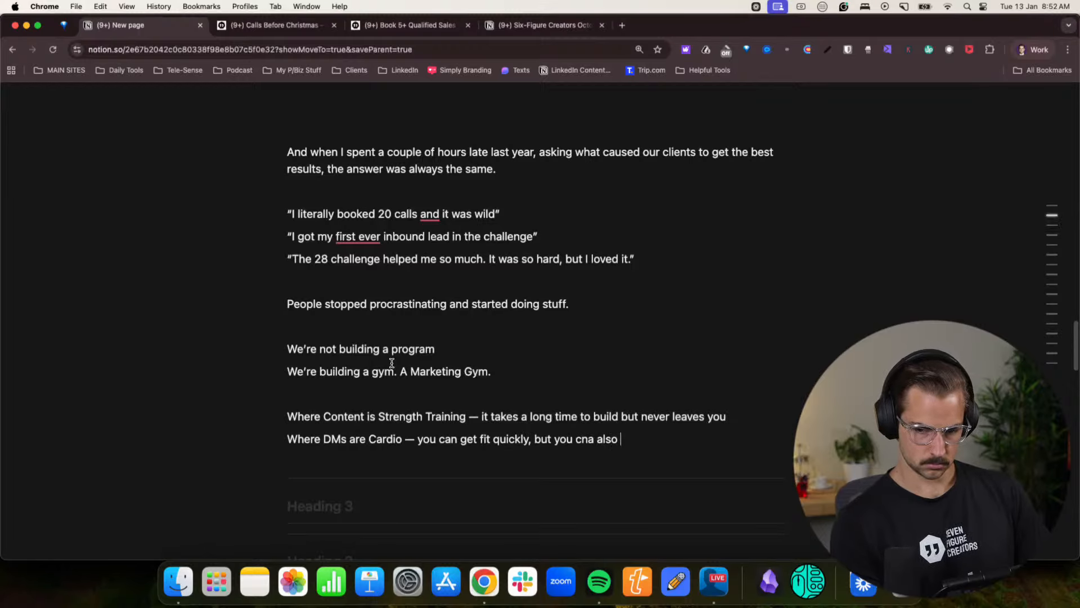
text(lose it quickl.y)
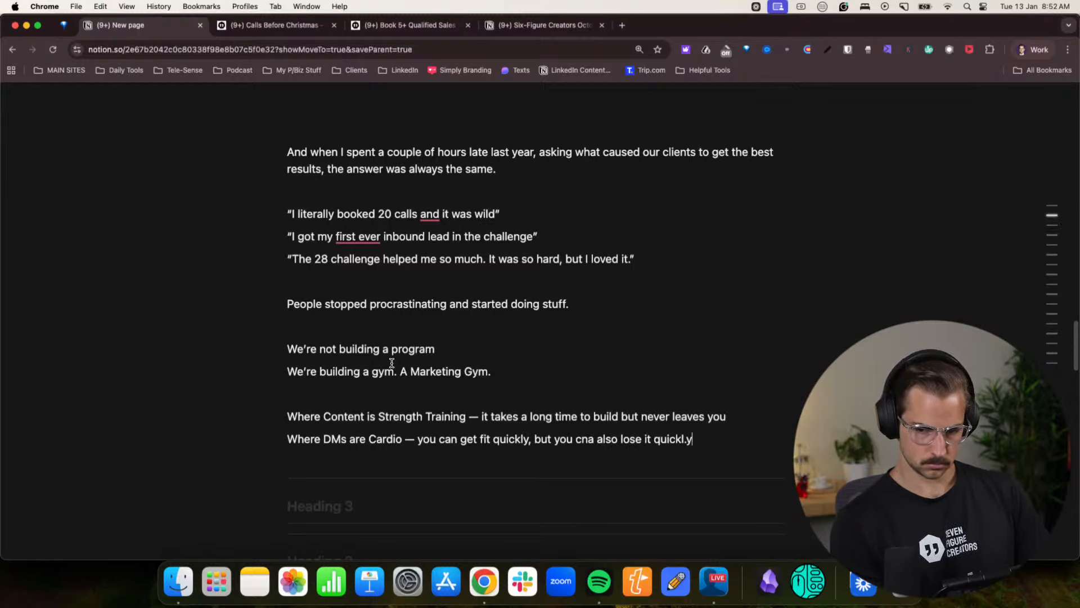
- Finish the Cardio line with “, but you cna also lose it quickly”
key(BackSpace)
key(BackSpace)
text(y)
- Add a line directly below the Cardio one, starting with “Where Everything is Recovery —”, correcting the spelling of “Recovery”
key(Return)
text(Where )
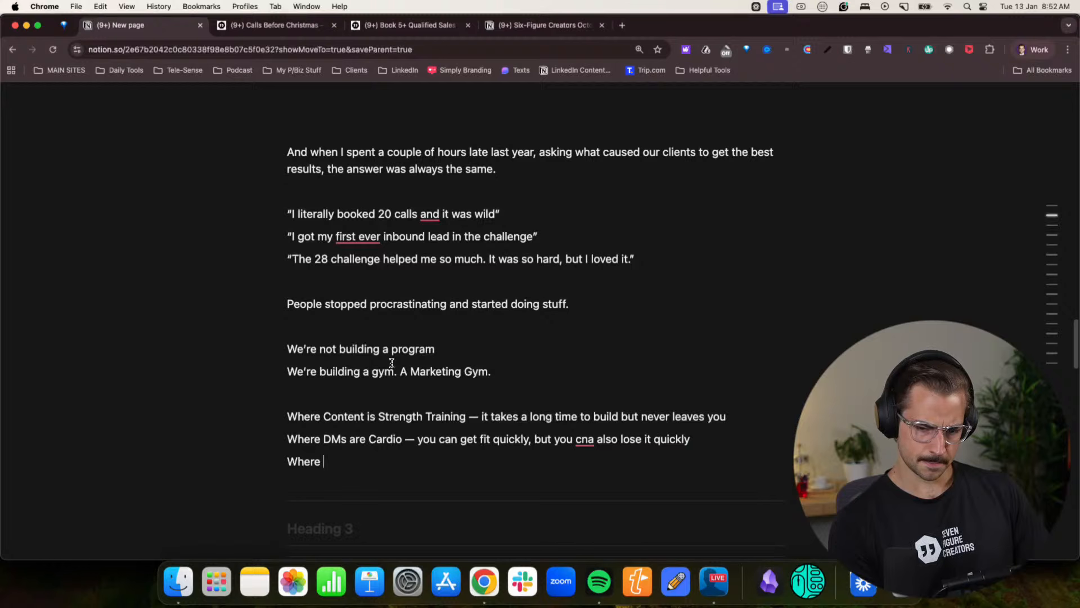
text(Everything i)
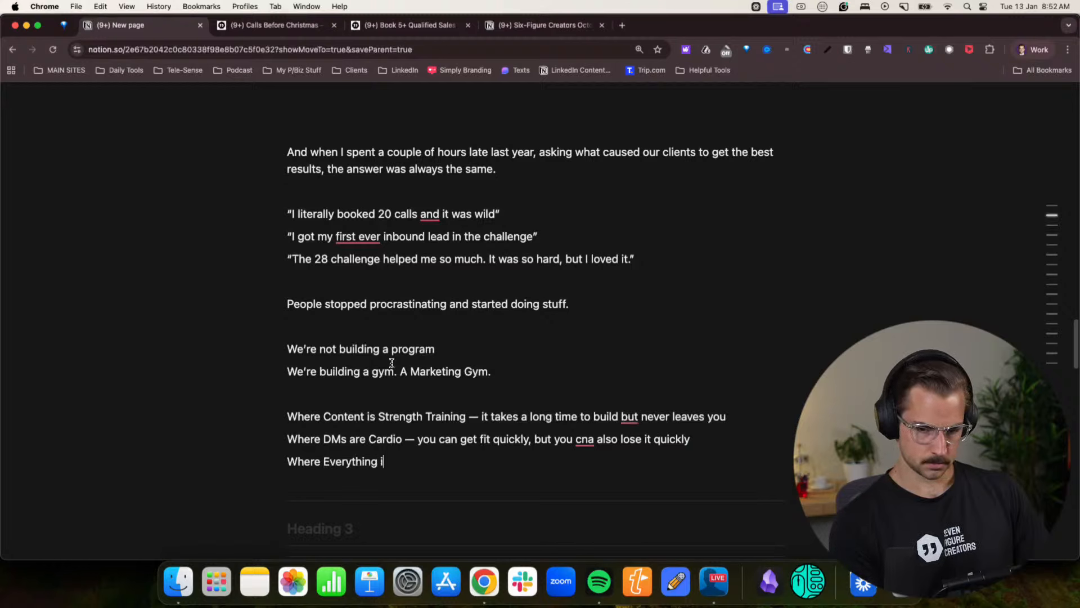
text(s Recorvery)
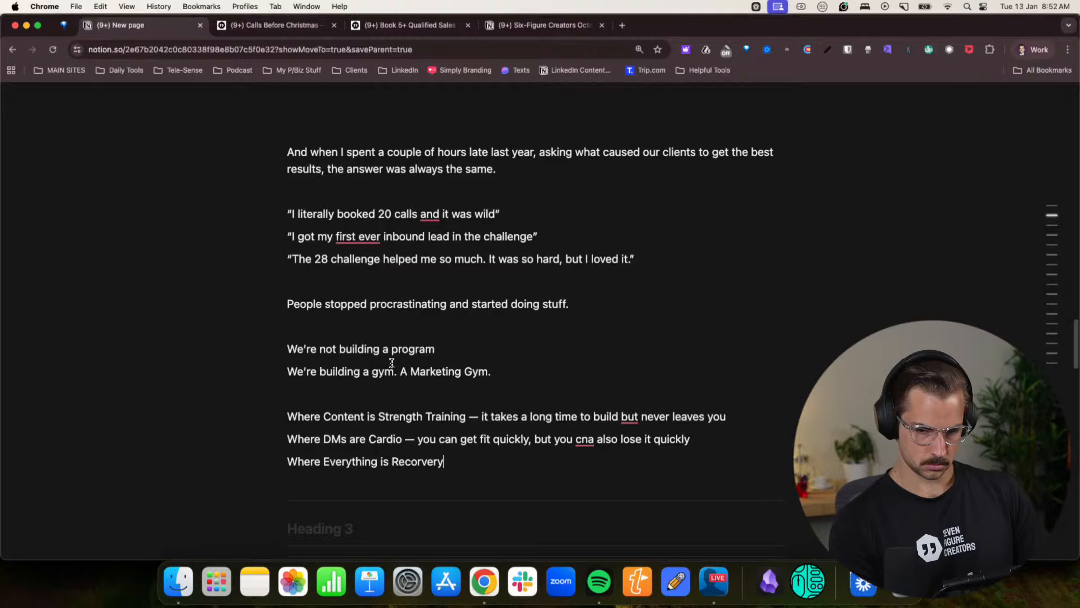
key(BackSpace)
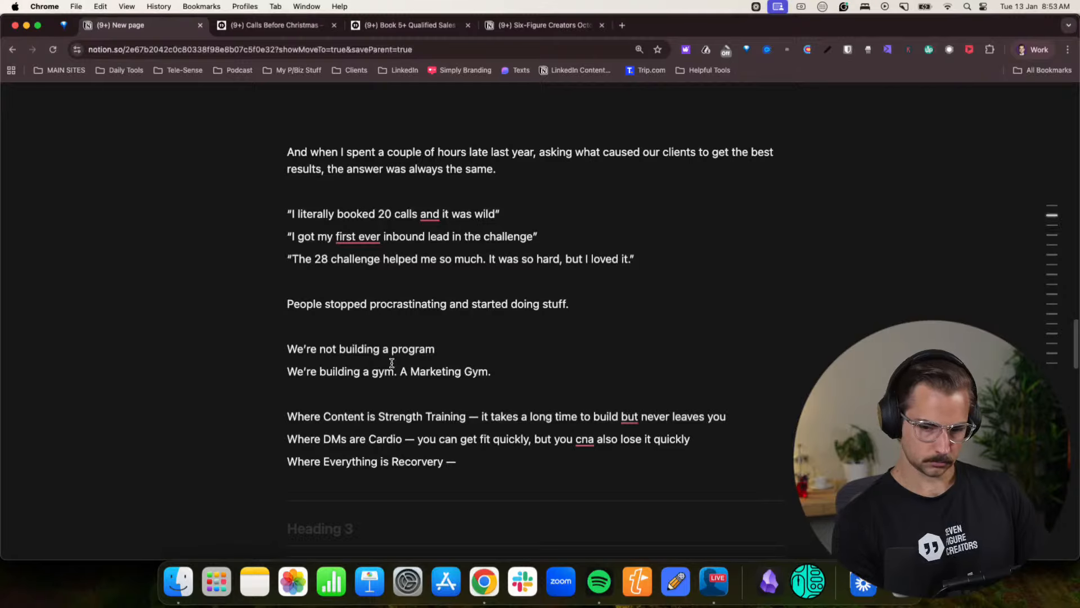
click(419, 462)
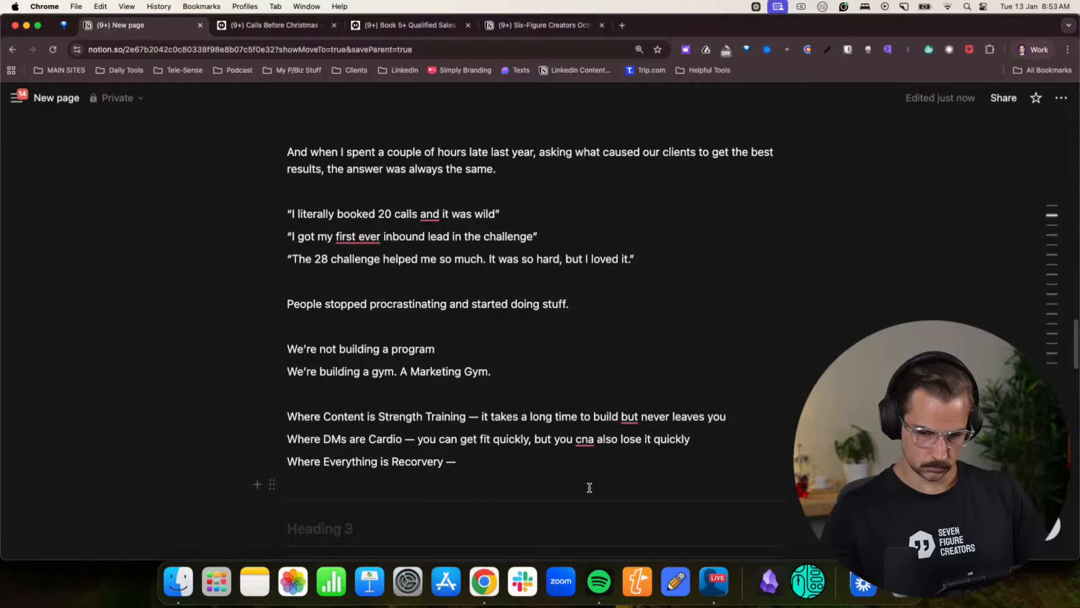
key(BackSpace)
click(508, 460)
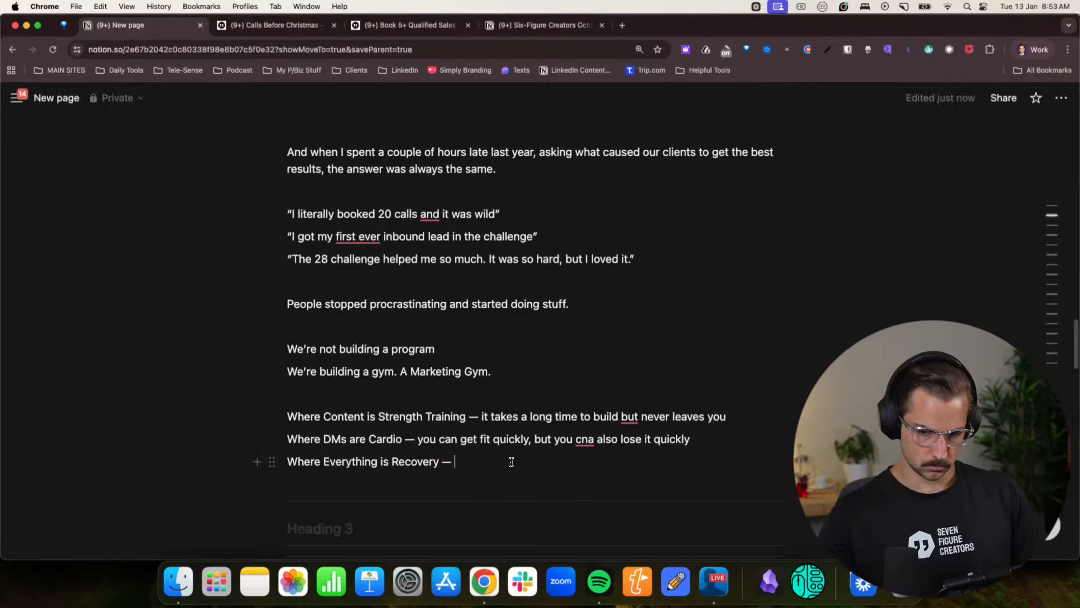
- Continue the Recovery line with “your offer is sleep,” after the dash
text(offer)
key(BackSpace)
key(BackSpace)
key(BackSpace)
key(BackSpace)
key(BackSpace)
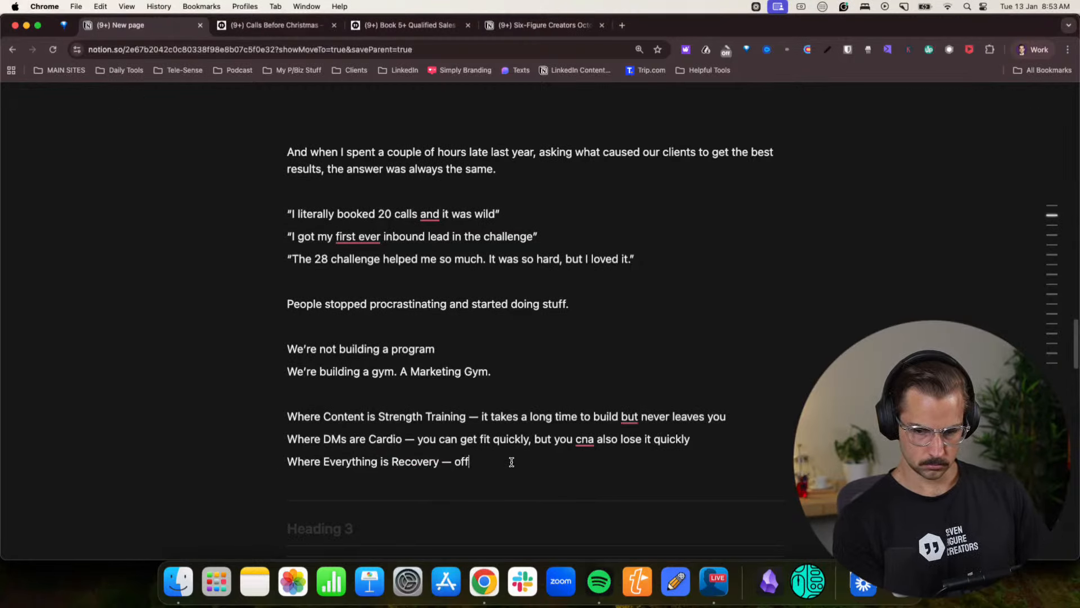
text(your offer is sleep, )
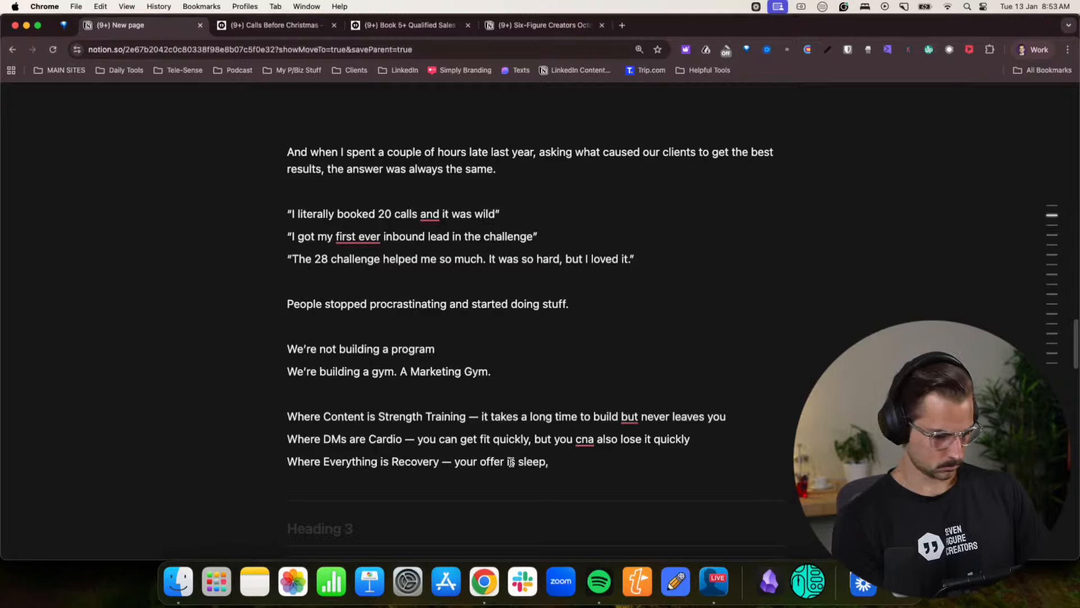
text(your s)
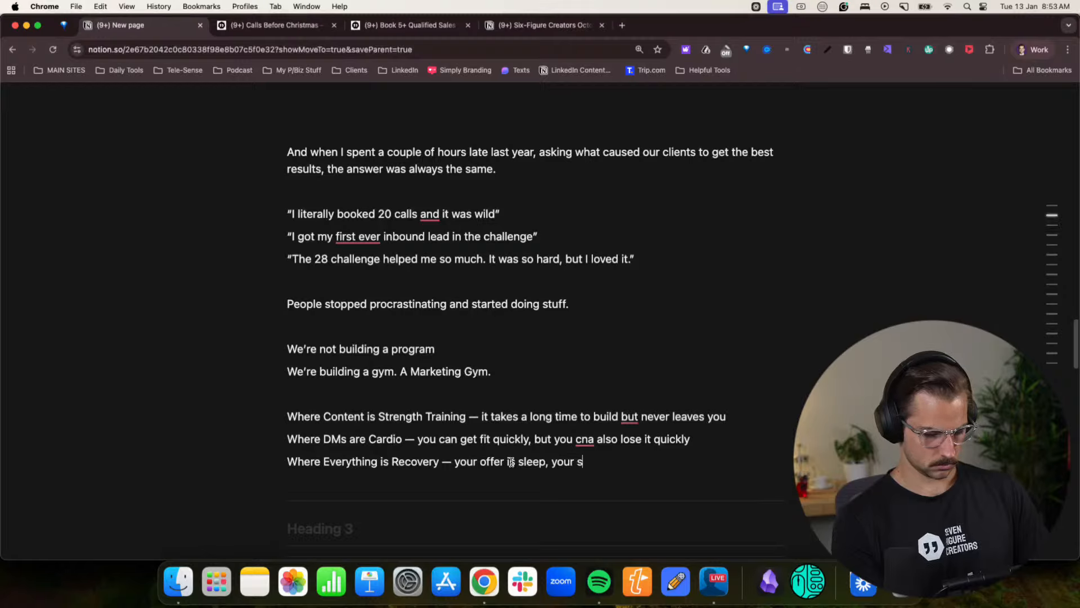
text(oftware is )
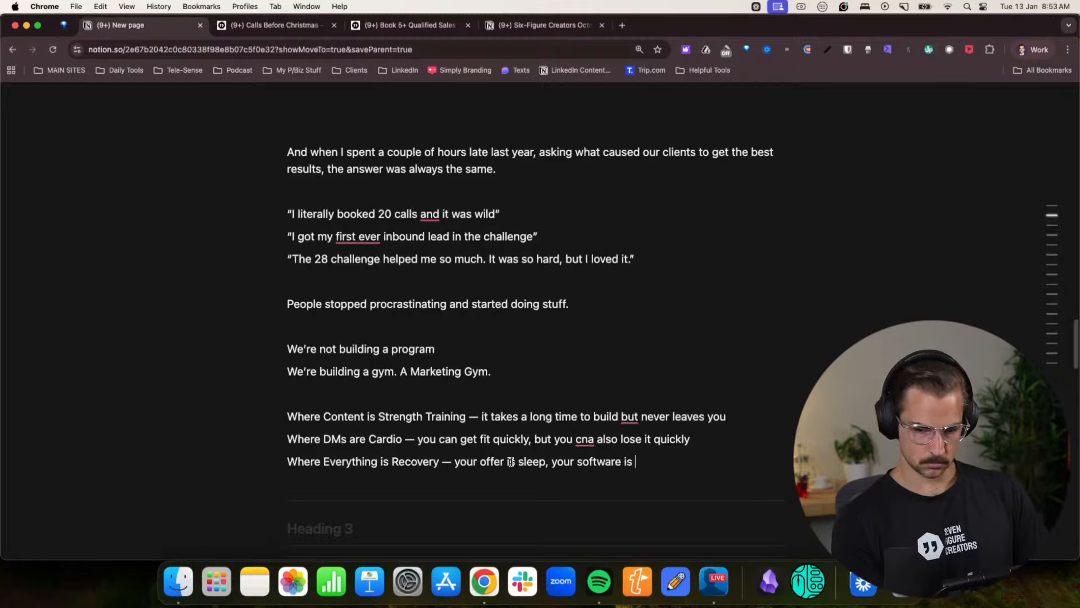
text(nutriti)
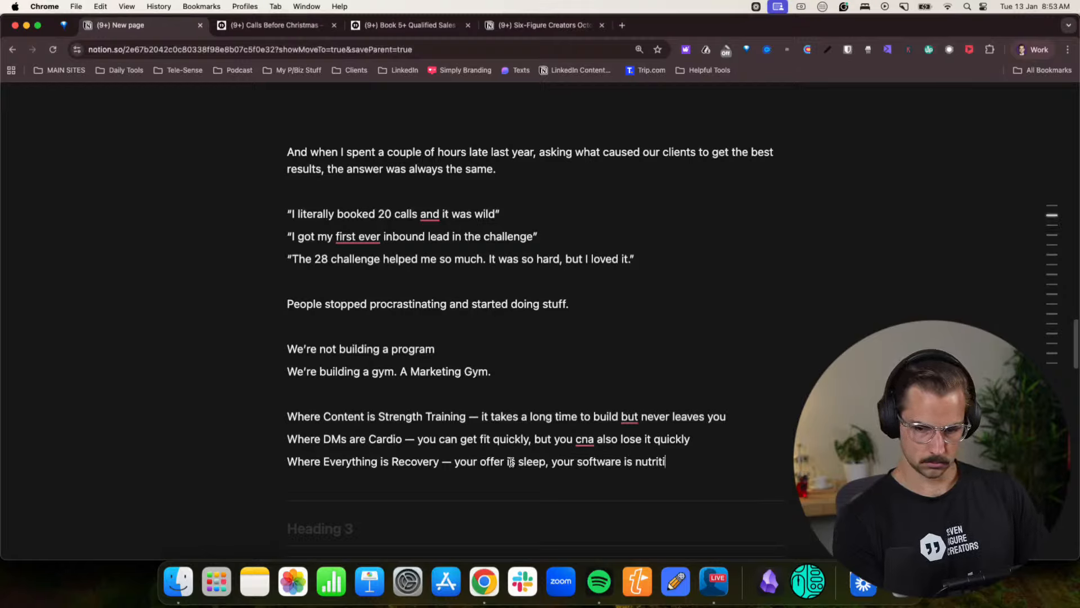
text(on, your)
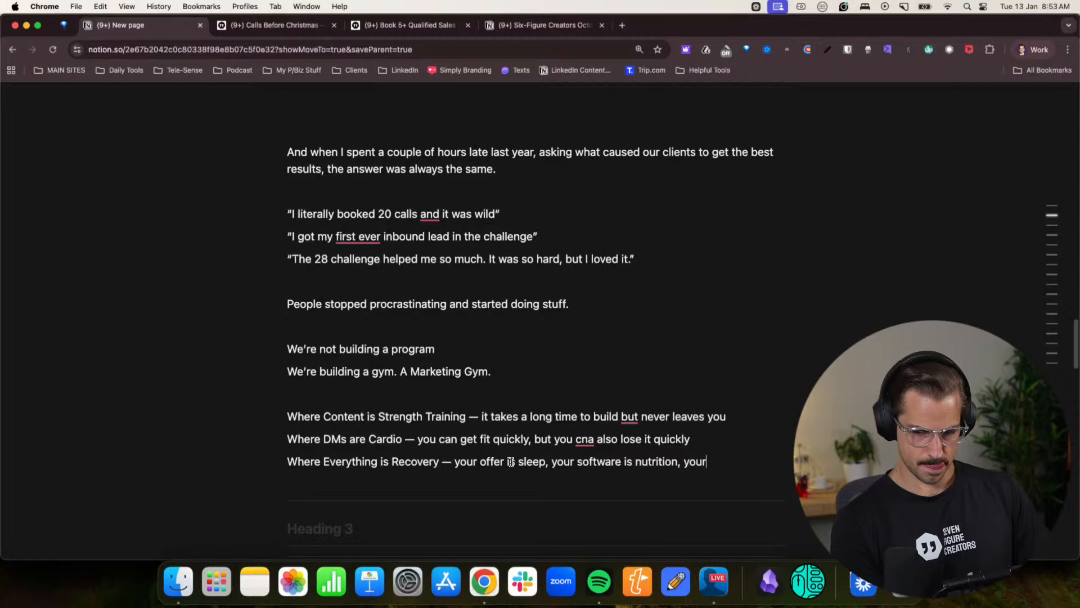
- Replace the comma and trailing “your” after “nutrition” in the Recovery line with “and you”
key(BackSpace)
key(BackSpace)
key(BackSpace)
key(BackSpace)
key(BackSpace)
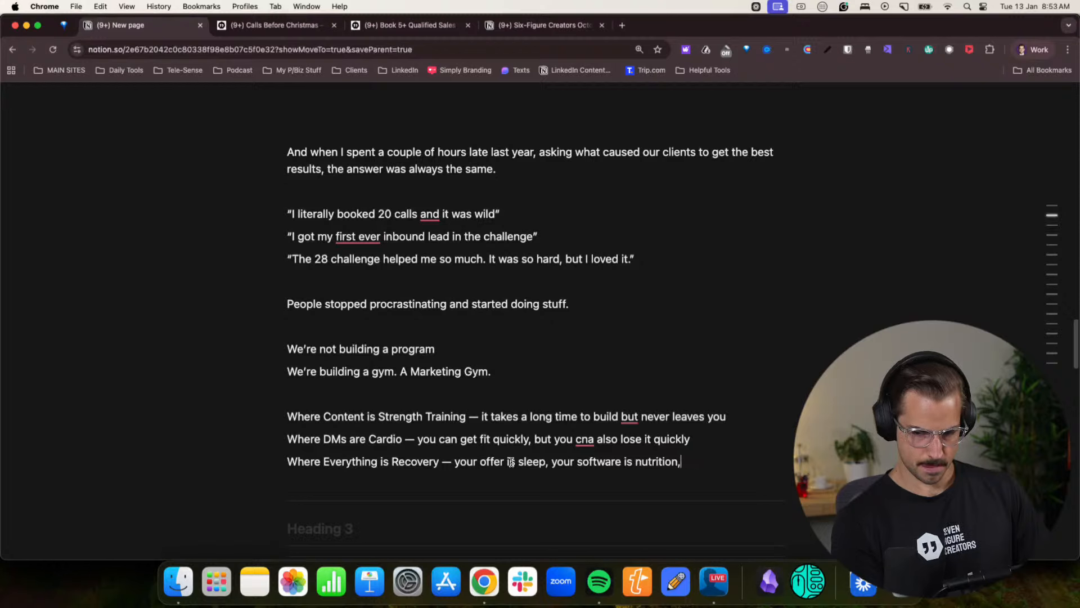
text(and)
text( yo)
key(BackSpace)
text(youre)
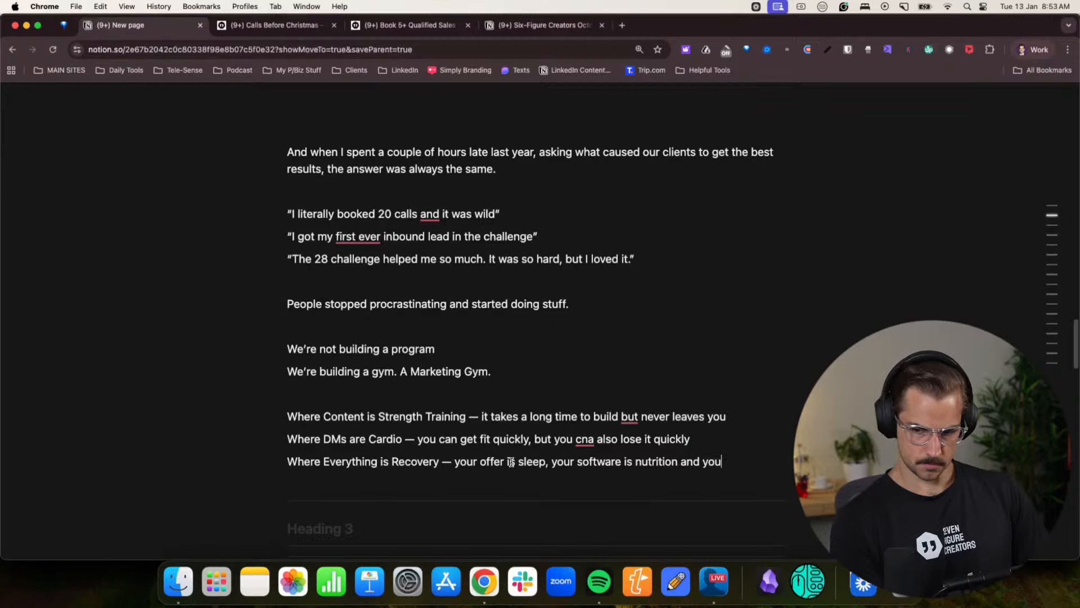
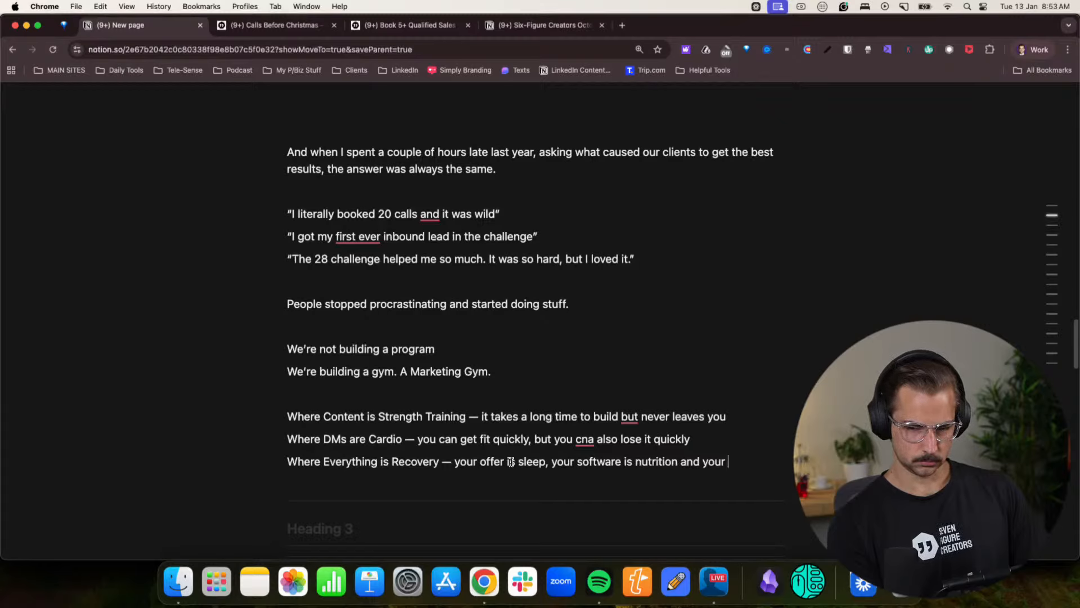
- Complete the "Where Everything is Recovery" line with "GPTs are caffiene pre workout." and start a new line below
text(GP)
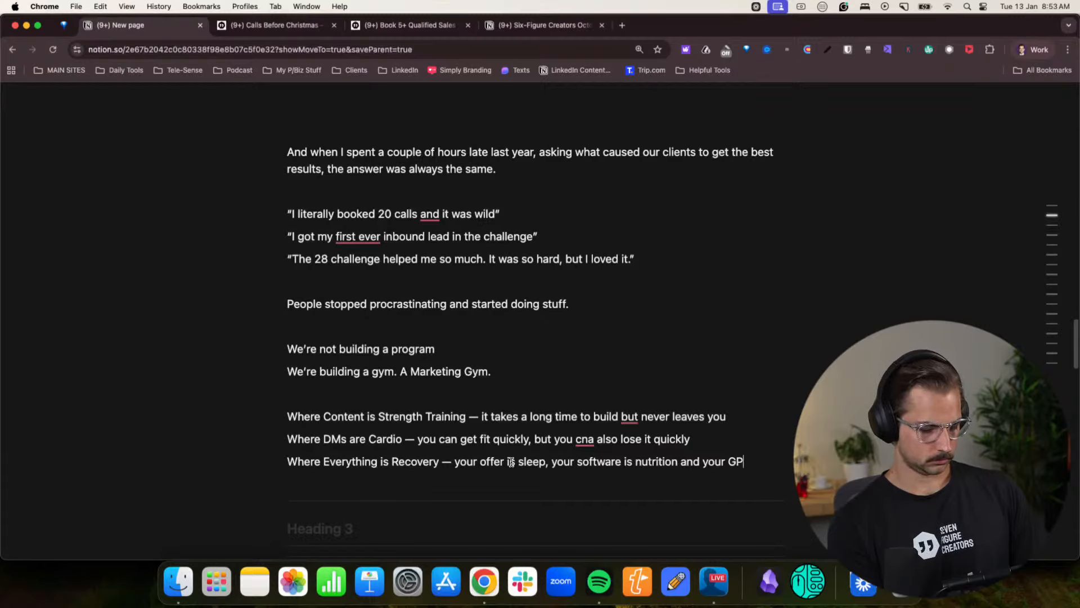
text(Ts are)
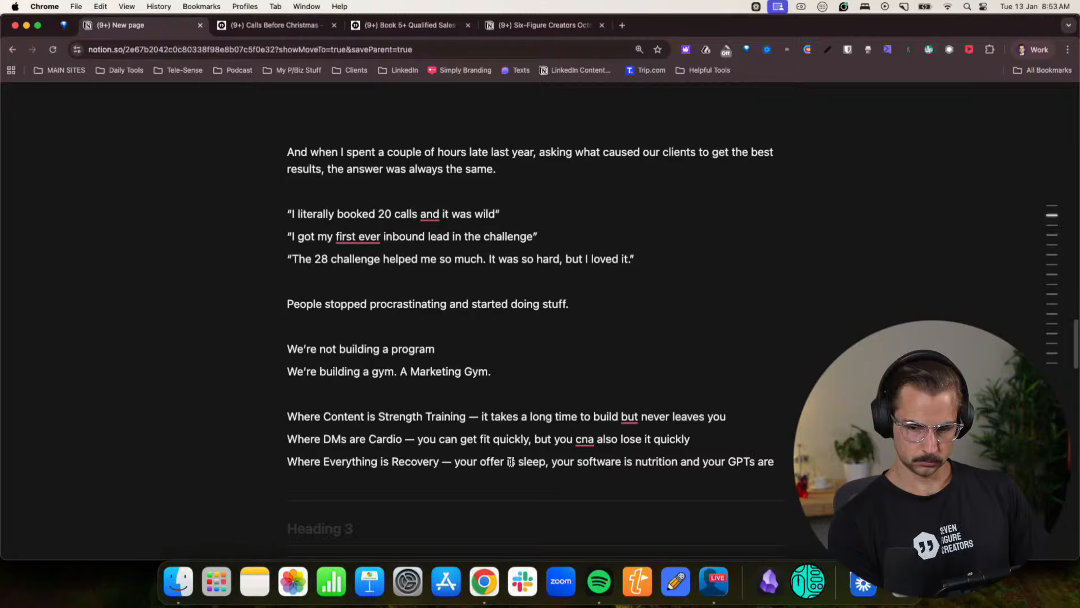
text( caffience)
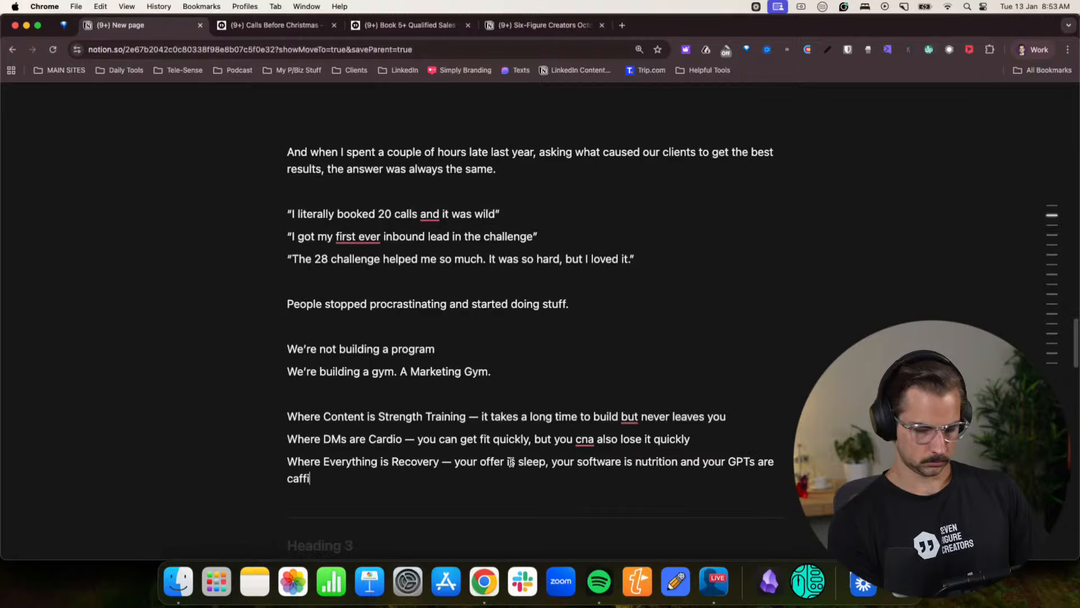
key(BackSpace)
key(BackSpace)
key(BackSpace)
text(nn)
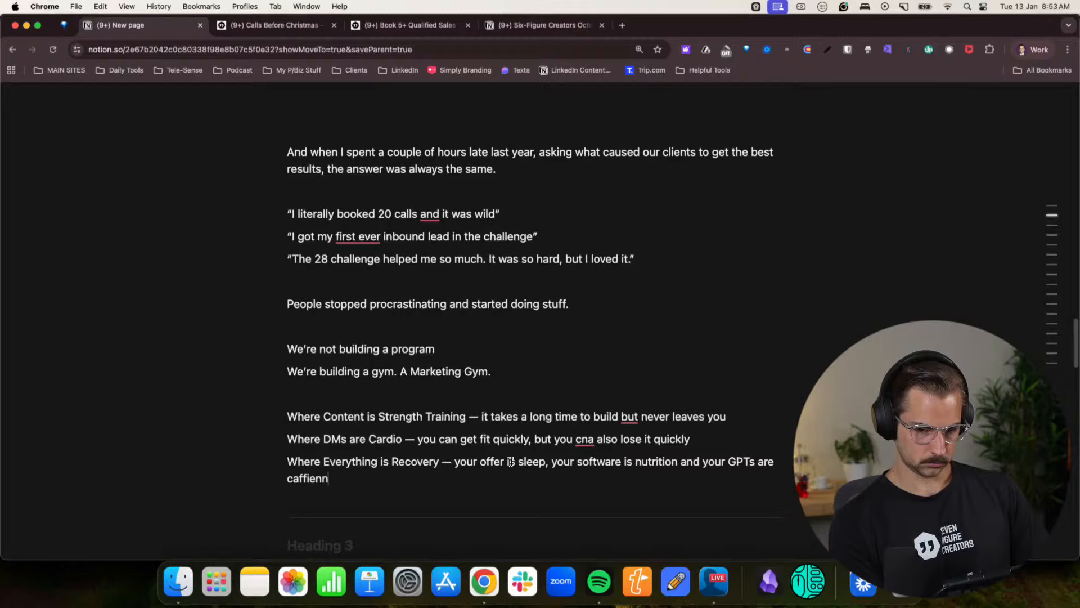
key(BackSpace)
text(e pre workshi)
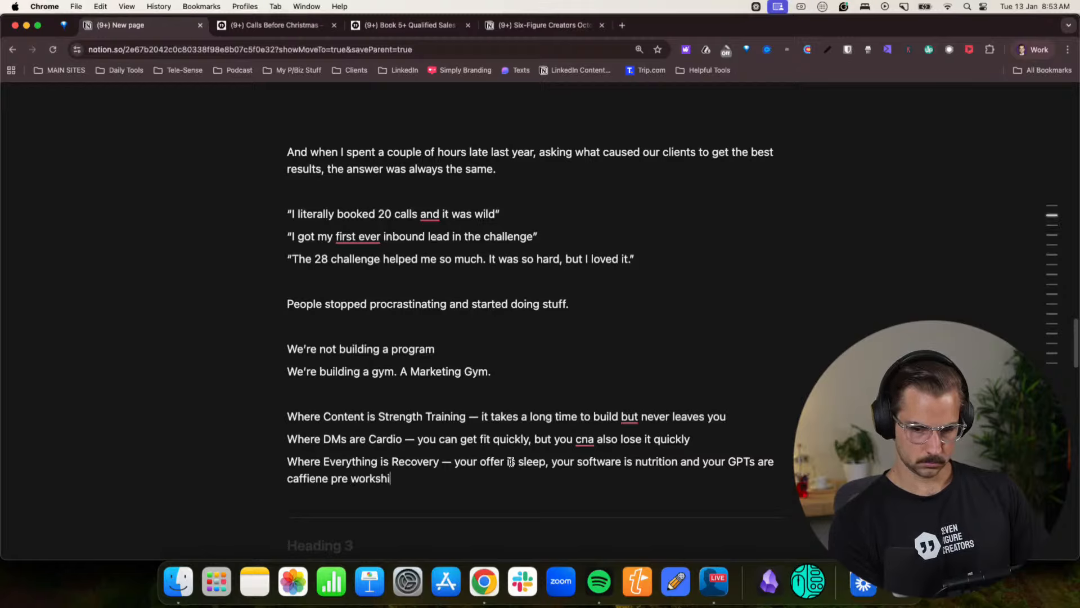
key(BackSpace)
key(BackSpace)
key(BackSpace)
key(BackSpace)
key(BackSpace)
text(out.)
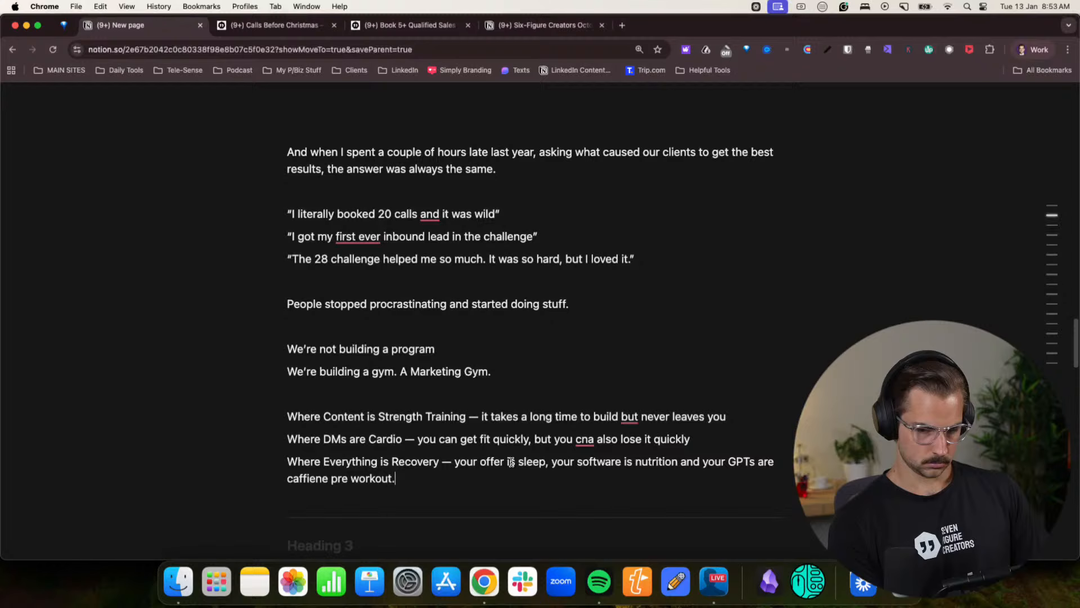
key(Return)
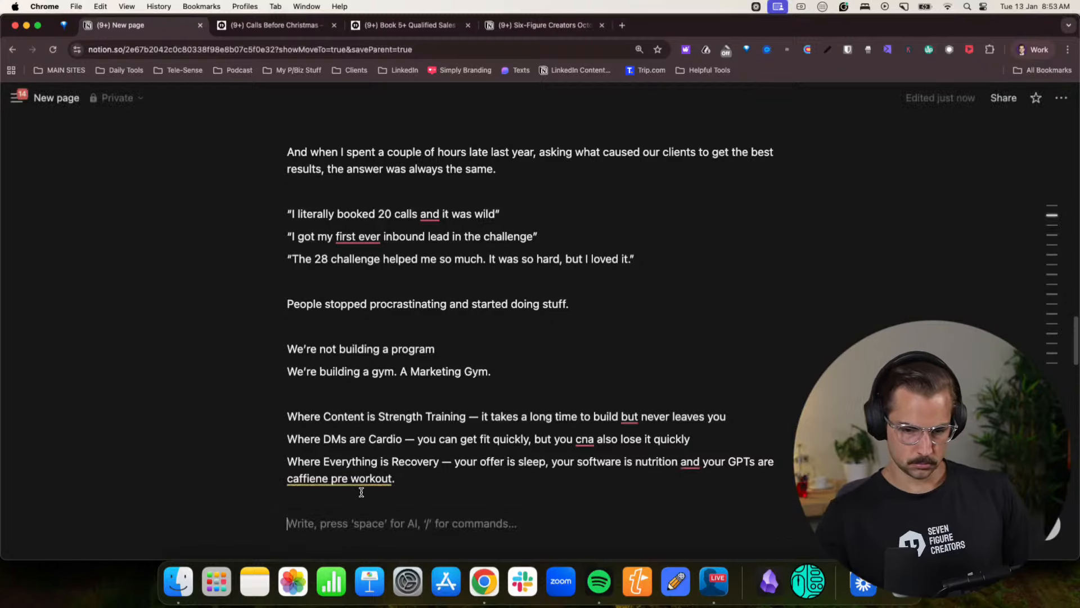
- Correct the misspelled "cna" to "can" in the "Where DMs are Cardio" line
click(351, 479)
click(522, 522)
scroll(590, 521, down, 2)
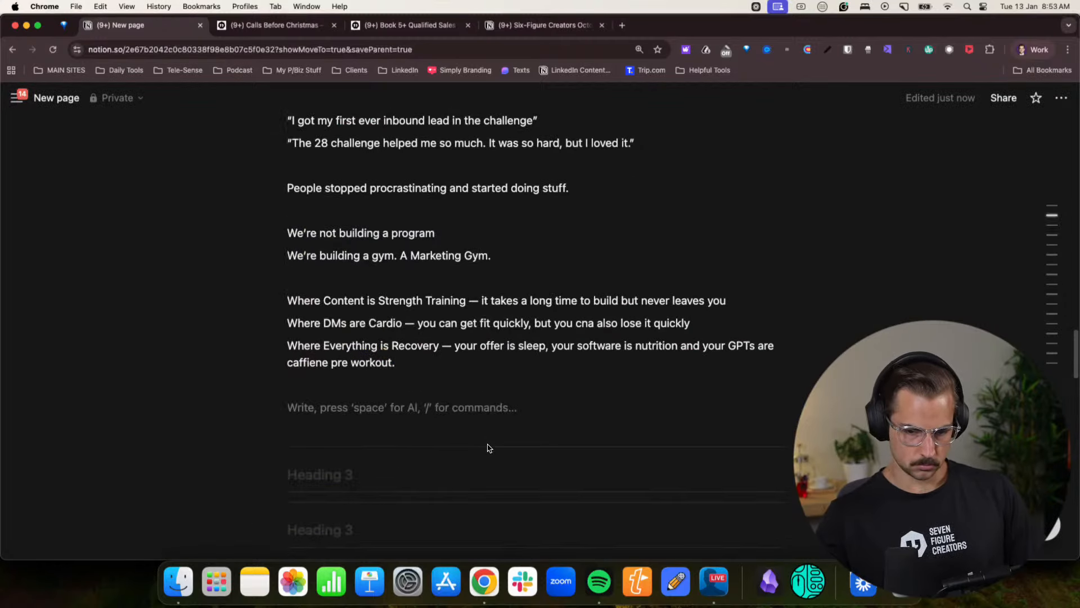
click(556, 300)
drag(697, 326, 318, 315)
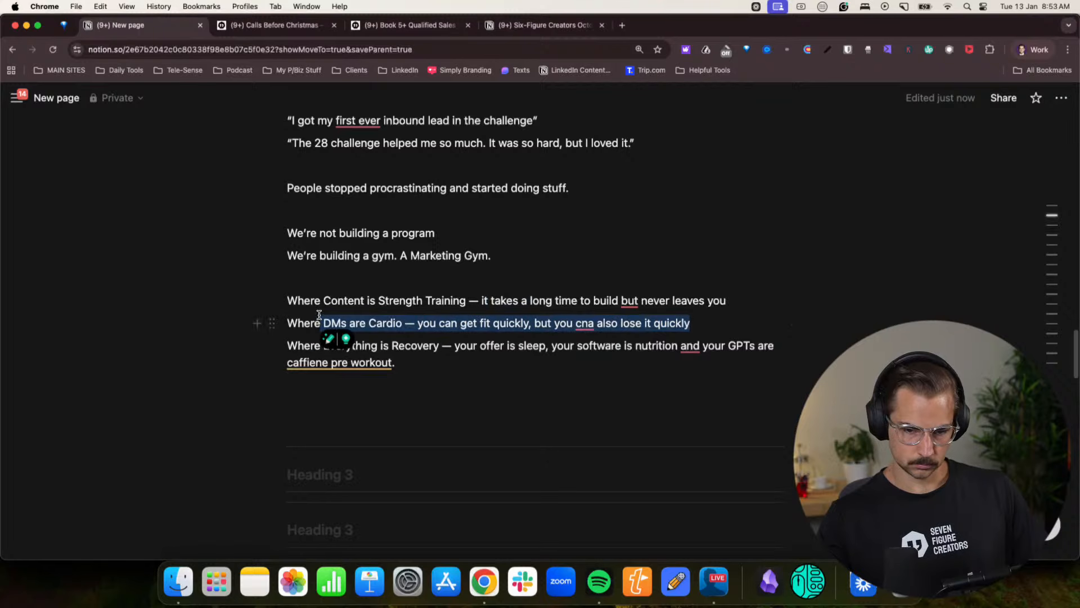
click(423, 320)
mouse_move(585, 323)
click(580, 354)
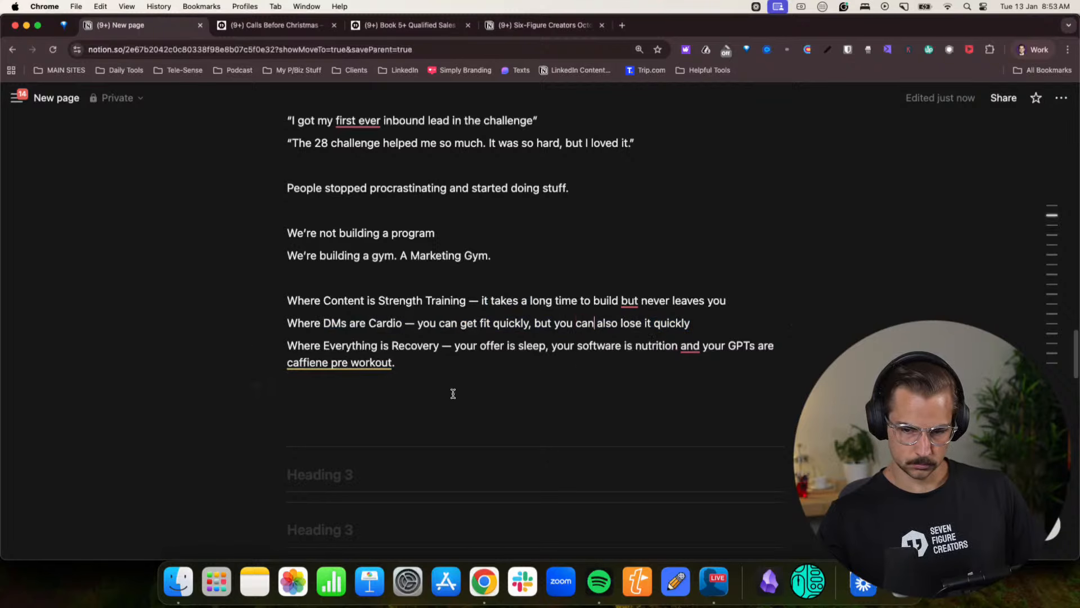
click(441, 397)
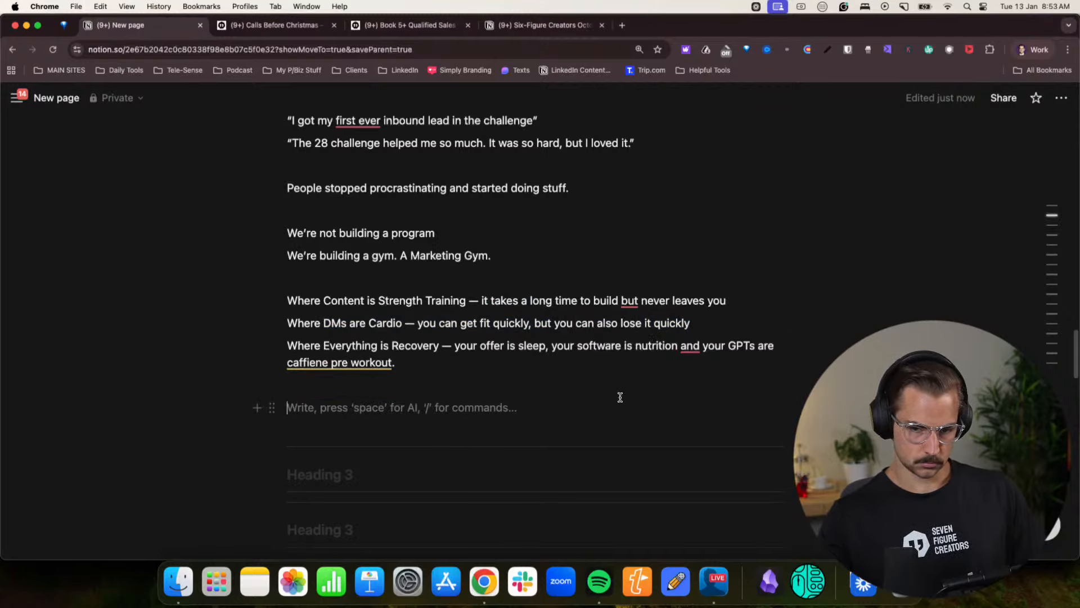
- Insert the missing comma after "build" in the "Where Content is Strength Training" line
scroll(630, 398, up, 3)
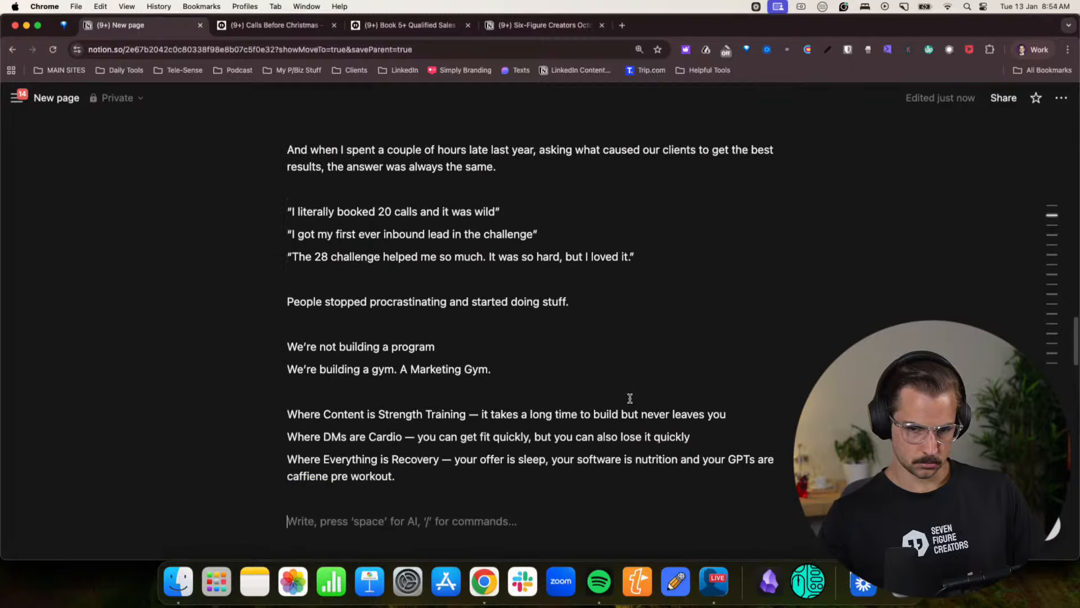
scroll(630, 398, down, 5)
mouse_move(325, 292)
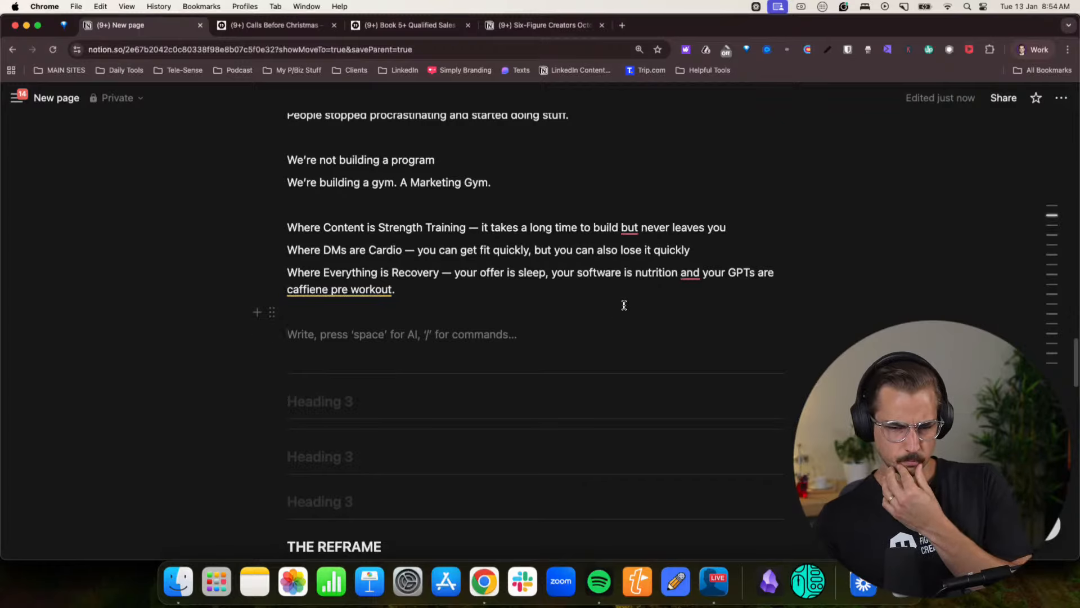
mouse_move(622, 224)
click(632, 261)
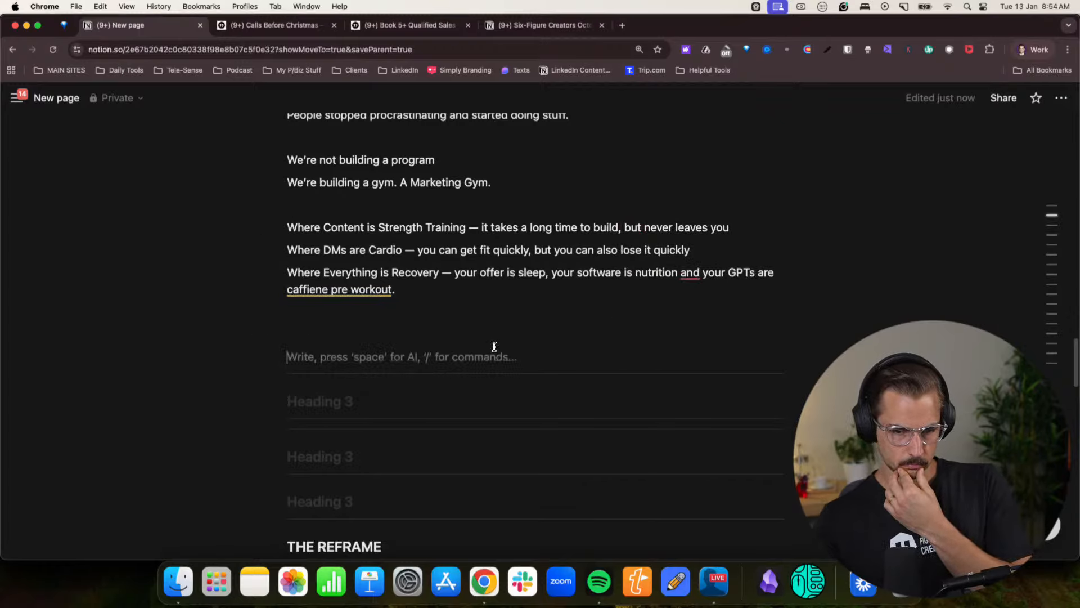
- Place the cursor on the empty line below the "Where Everything is Recovery" paragraph
scroll(471, 335, up, 3)
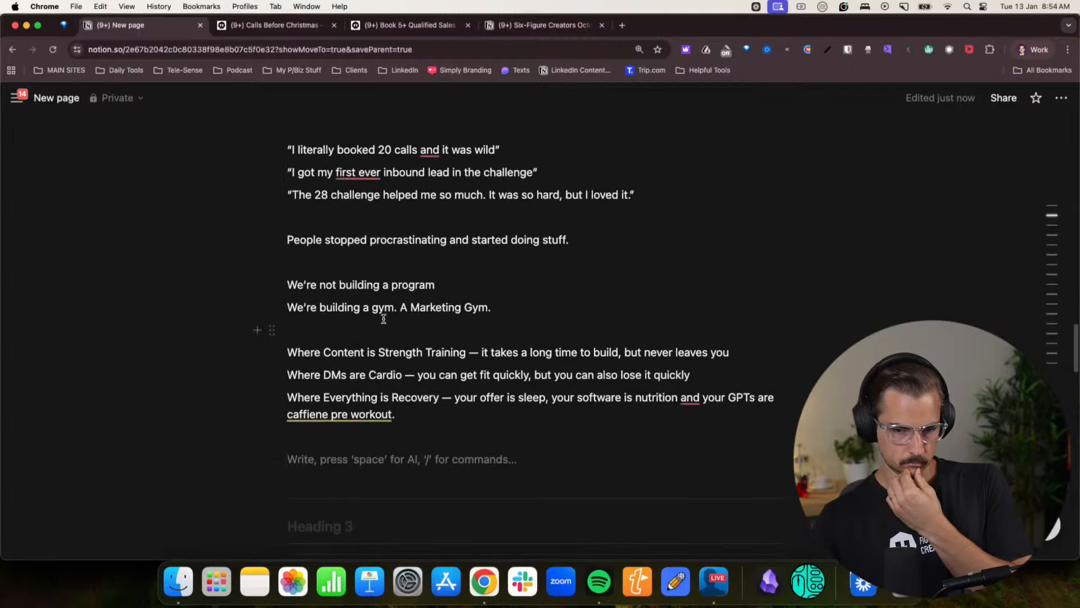
click(429, 292)
scroll(474, 305, down, 3)
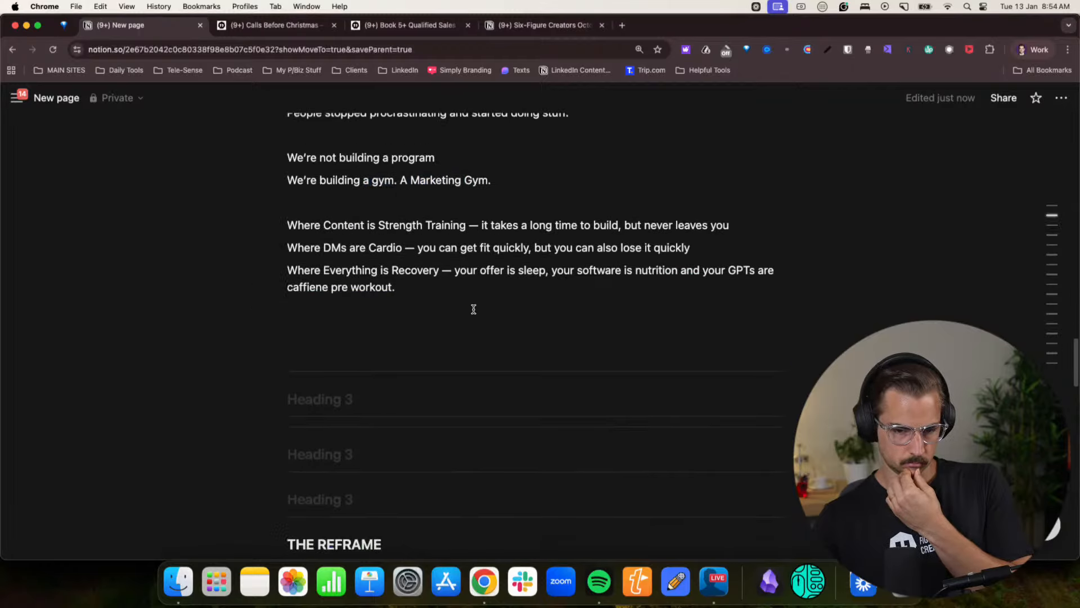
click(418, 316)
click(410, 327)
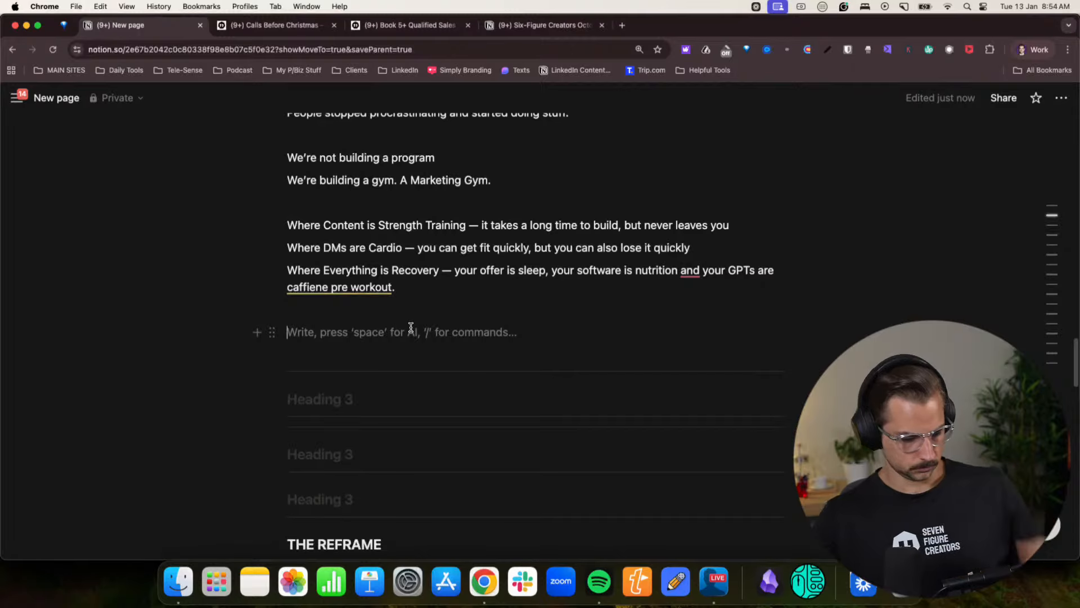
text(And howq do)
key(BackSpace)
key(BackSpace)
key(BackSpace)
key(BackSpace)
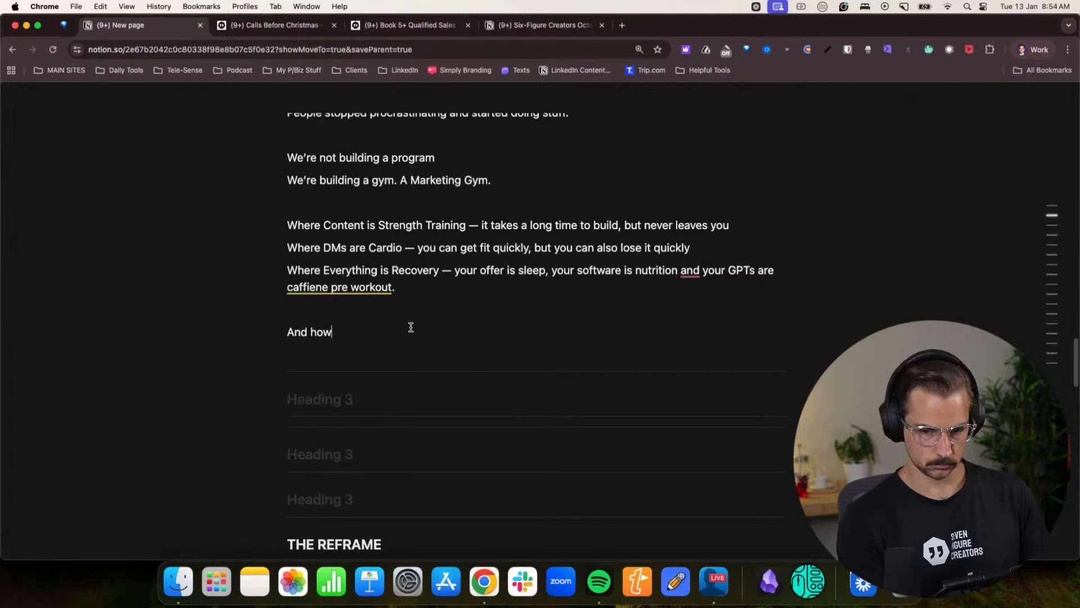
key(BackSpace)
key(BackSpace)
key(BackSpace)
key(BackSpace)
key(BackSpace)
key(BackSpace)
key(BackSpace)
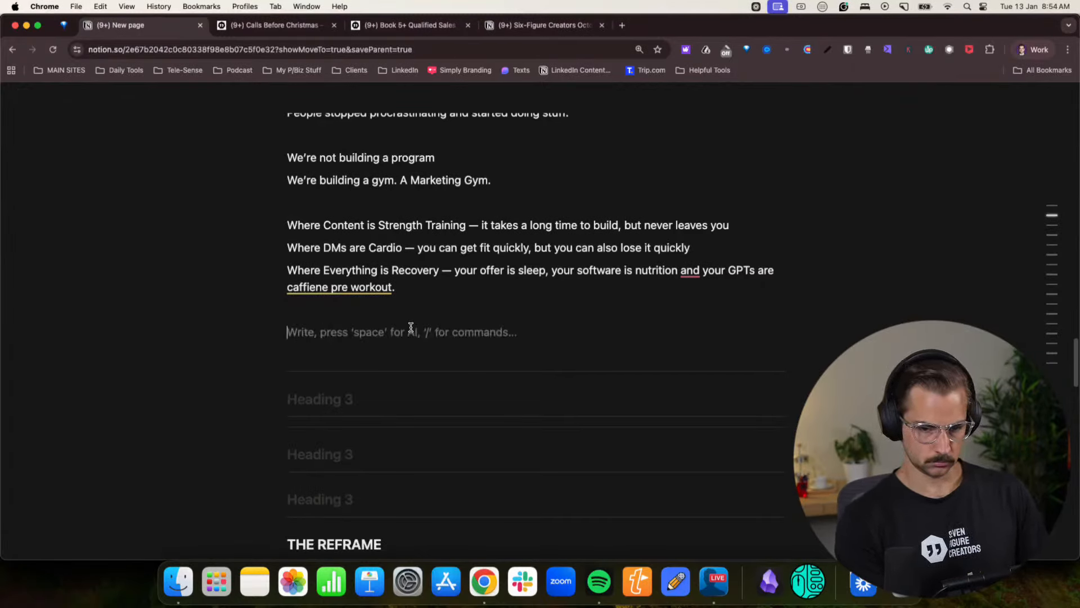
- Write "And what's the greatest gym movement that's ever existed in society." below the Recovery paragraph
text(And whaty')
key(BackSpace)
key(BackSpace)
text(s t)
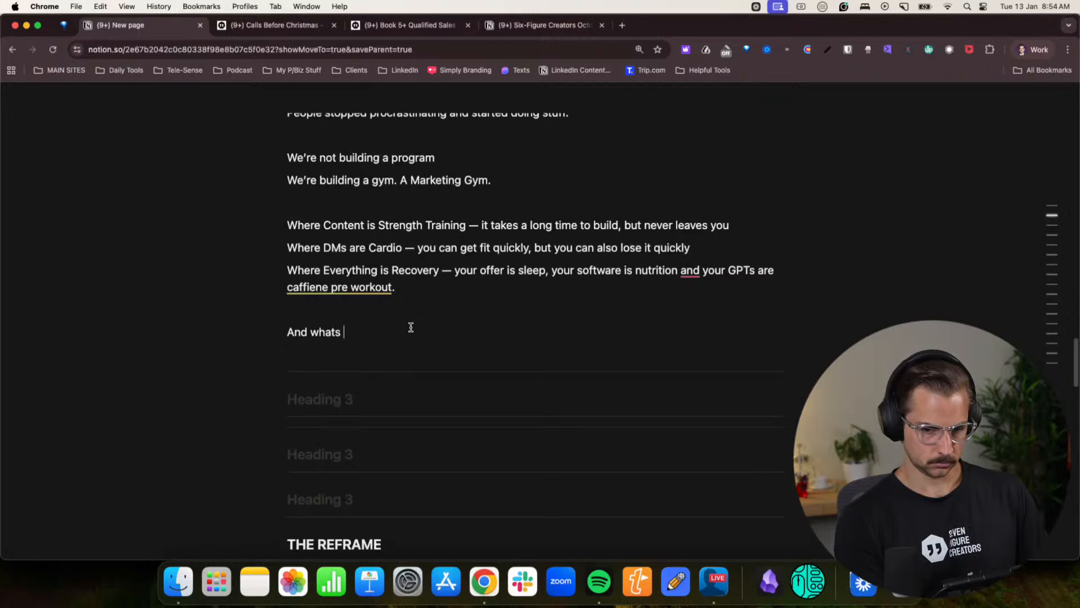
key(BackSpace)
key(BackSpace)
key(BackSpace)
text('s the )
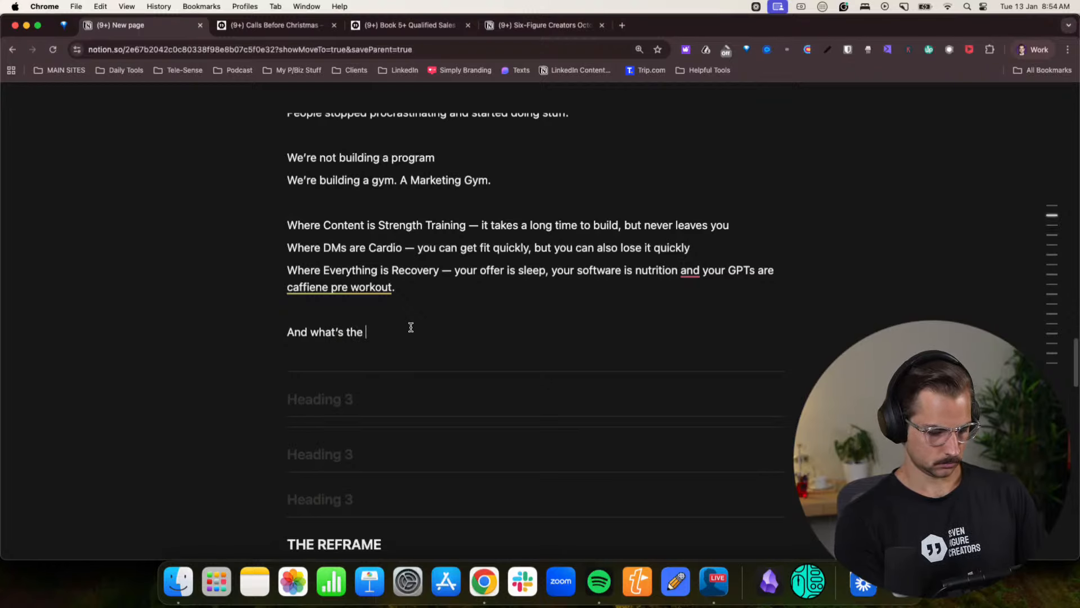
text(G)
key(BackSpace)
text(greatest)
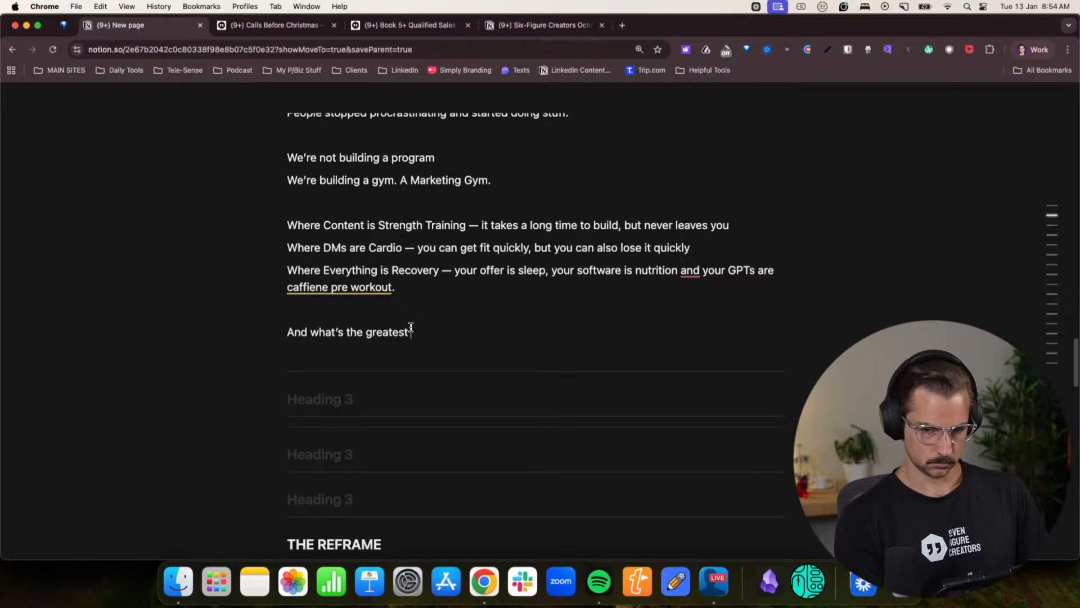
text( gym )
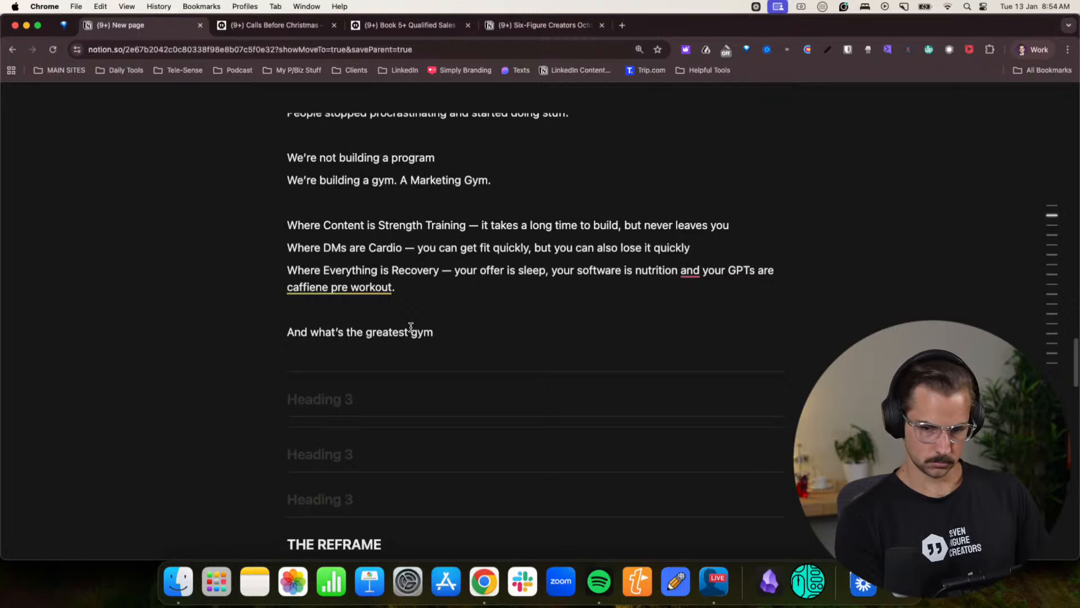
text(movement that')
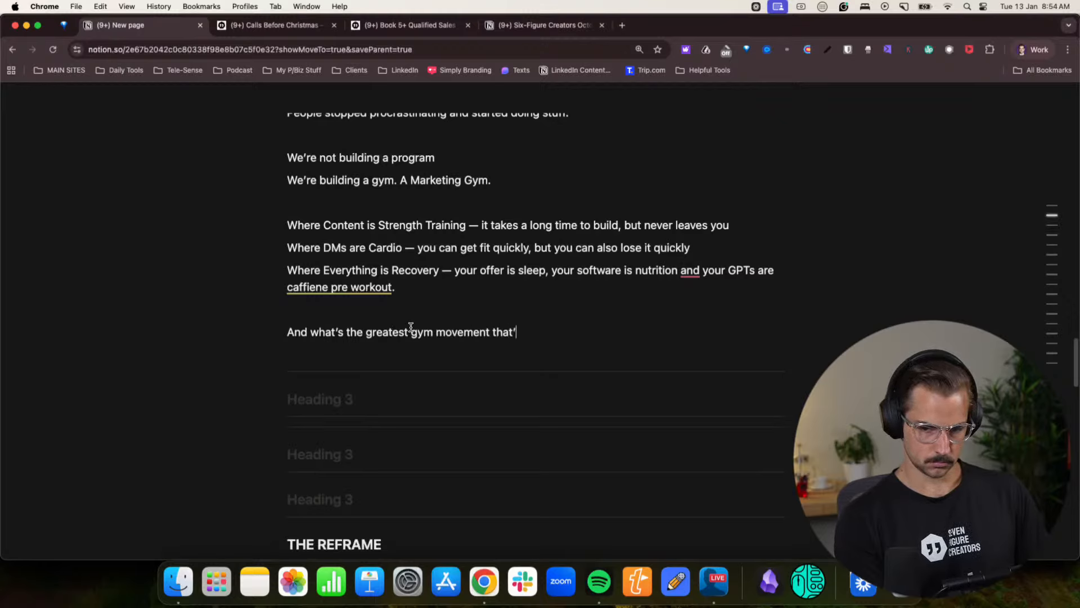
text(s ever)
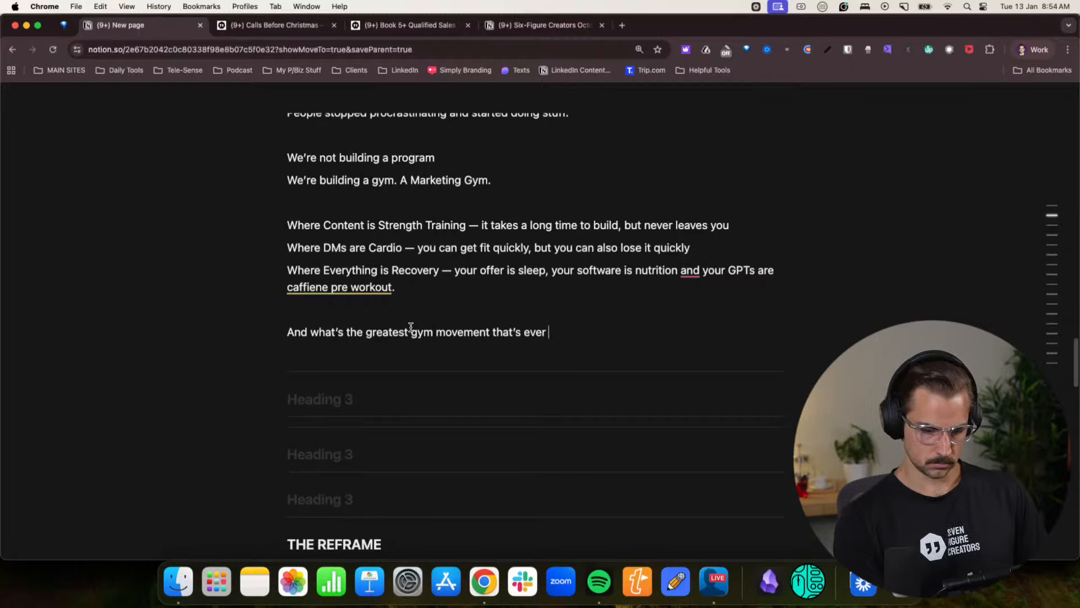
text( existed in s)
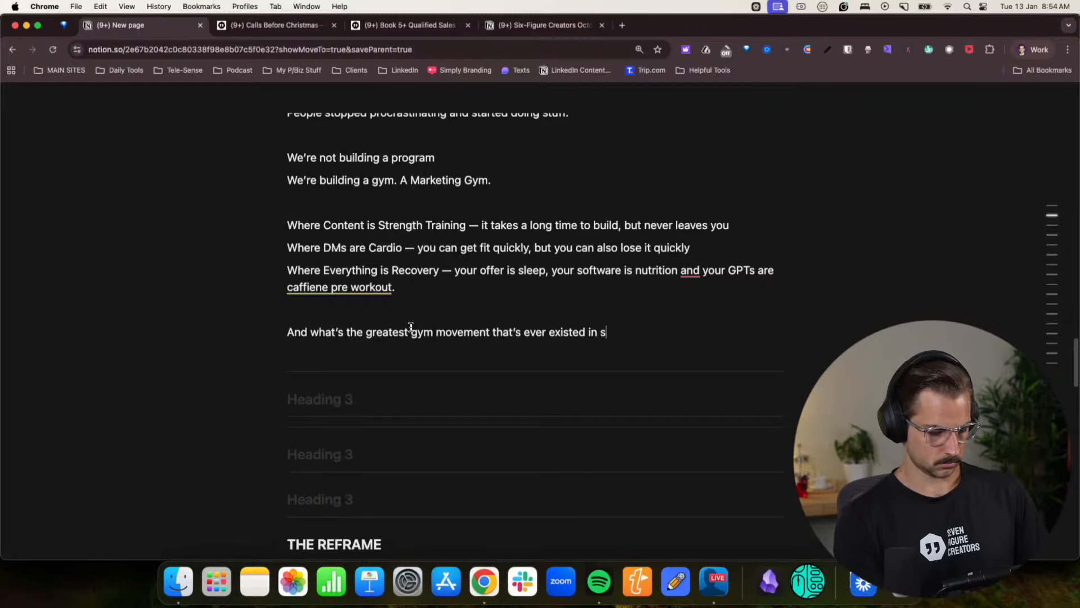
text(ociety.)
- Add "Crossfit." as its own paragraph, with blank lines separating it from the neighbouring text
key(Return)
key(Return)
text(Cr)
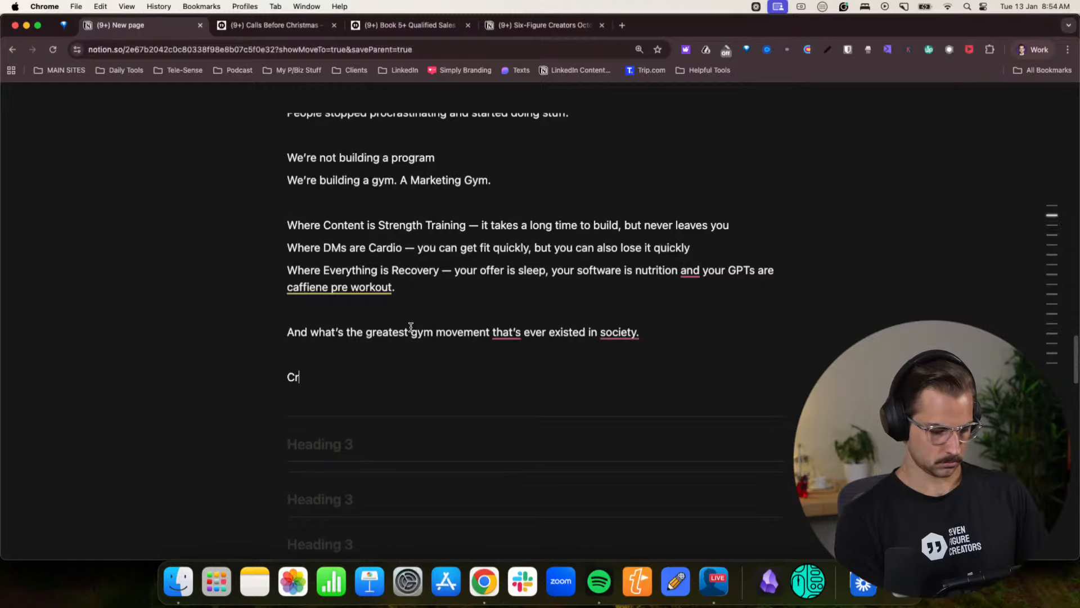
text(ossfit.)
key(Return)
key(Return)
- Write "Love it or hate it, the average retention of Crossfit was 5+ years." as a new paragraph below "Crossfit."
text(Love it)
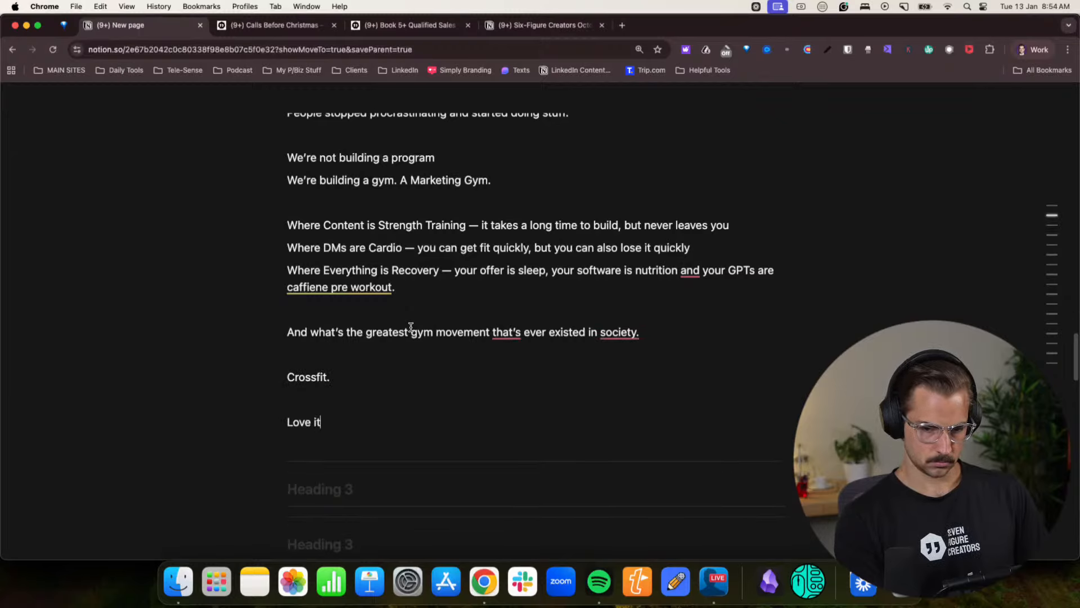
text( or hate it, )
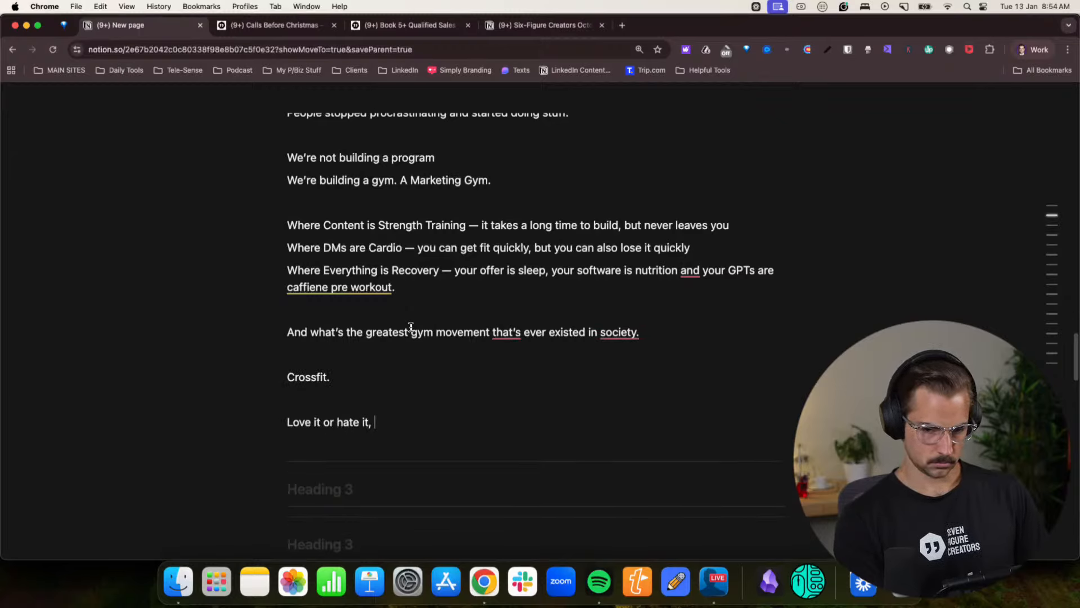
text(the average)
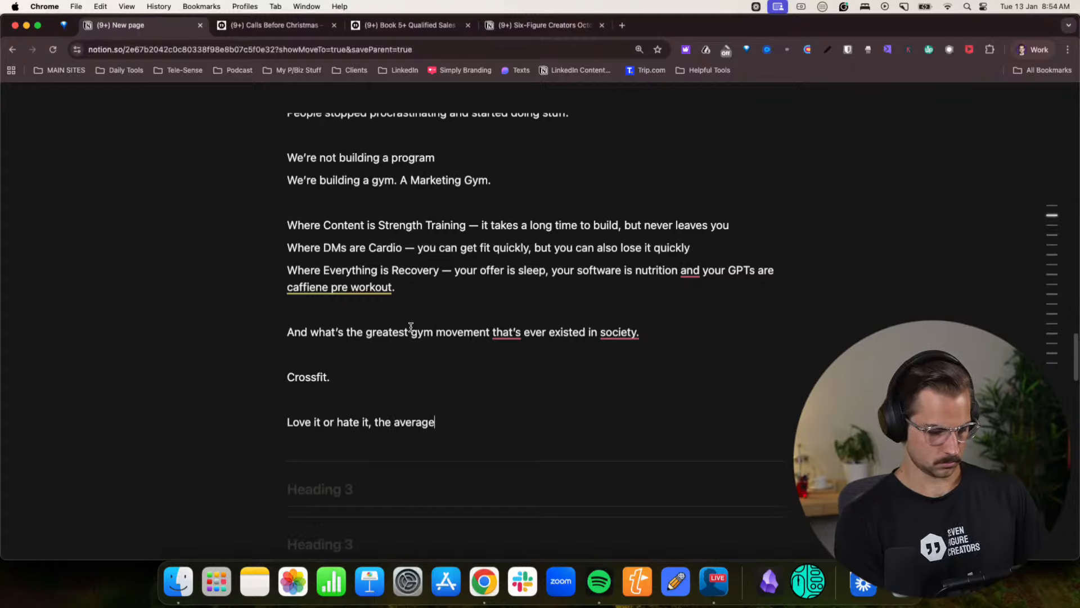
text( tetention )
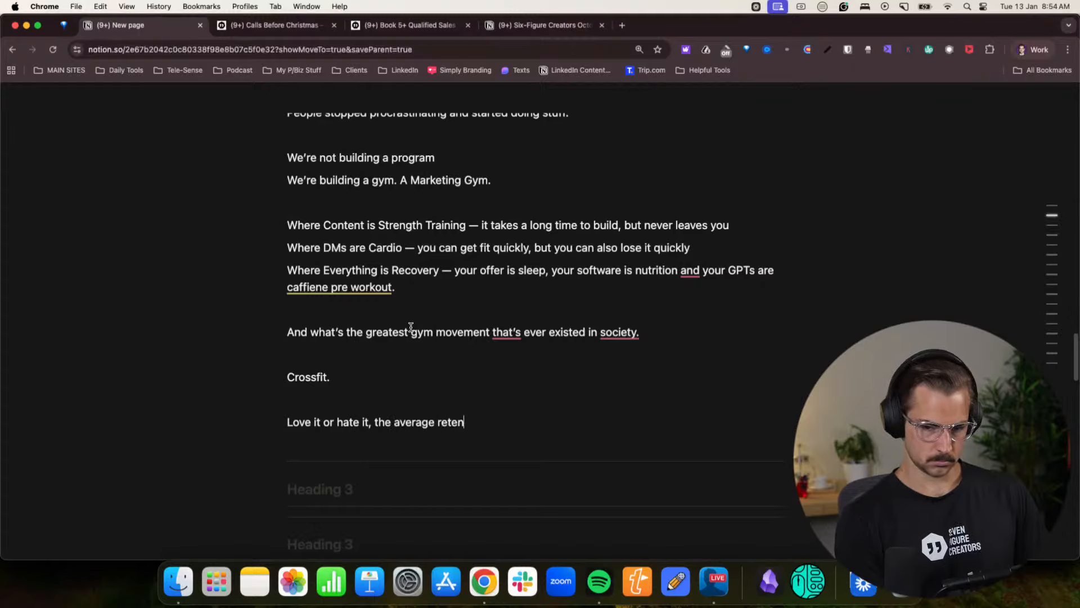
text(of Cros)
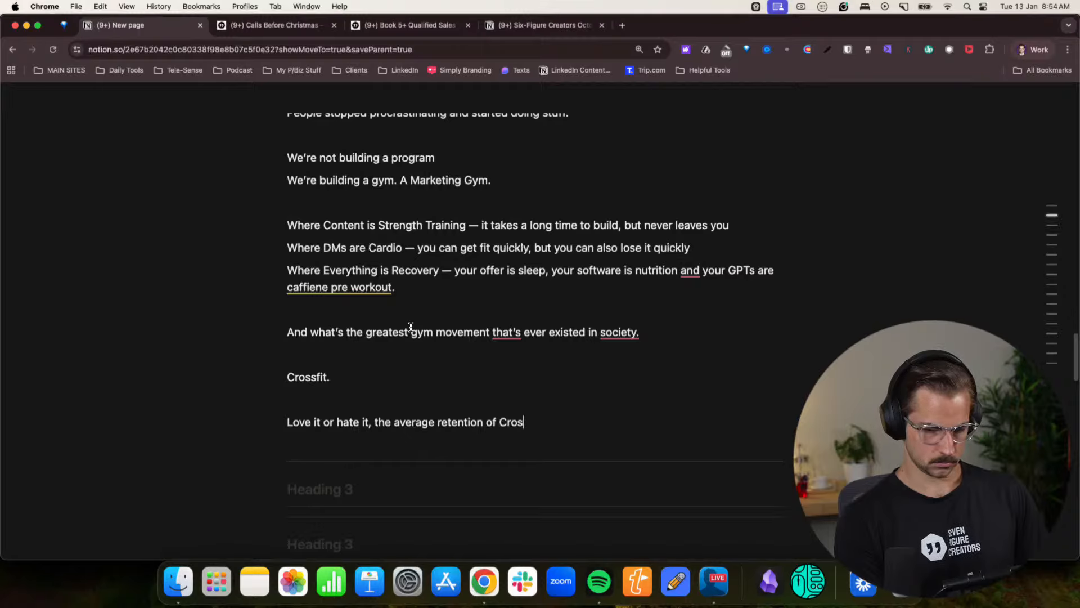
text(sfit was 5 yea)
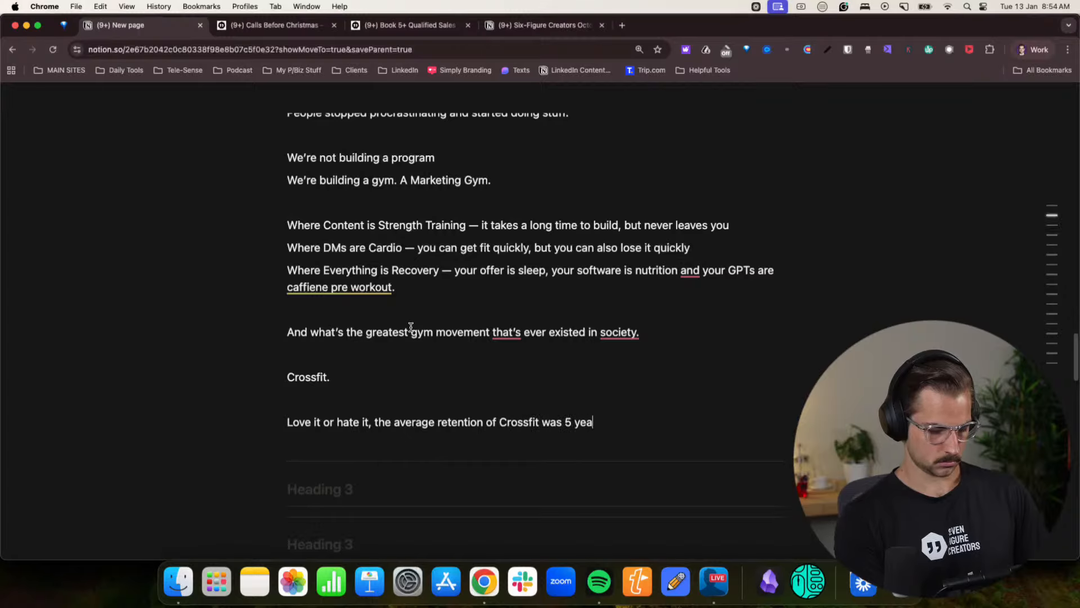
key(BackSpace)
key(BackSpace)
key(BackSpace)
key(BackSpace)
text(+ years.)
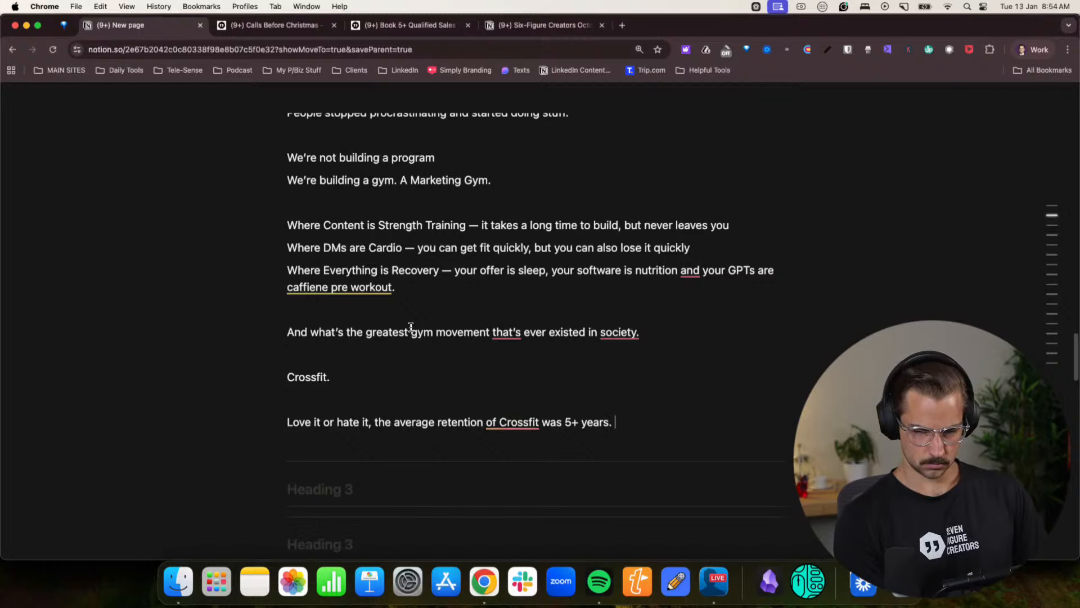
- Replace the retention sentence's ending period with ", for anyone that made it thorugh the first 2 months."
key(BackSpace)
key(BackSpace)
text(, for )
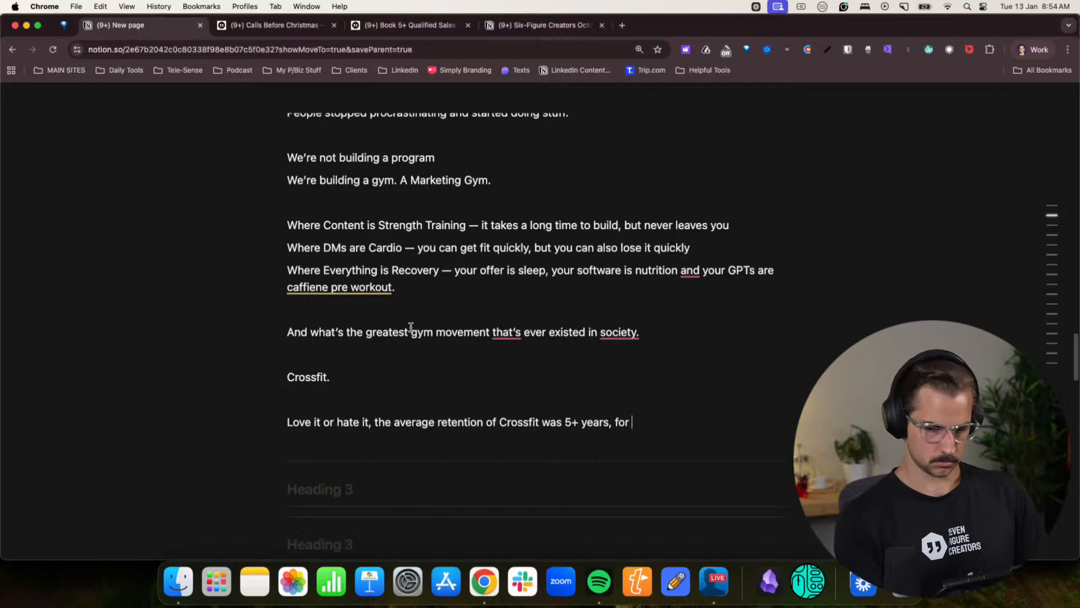
text(anyone that made )
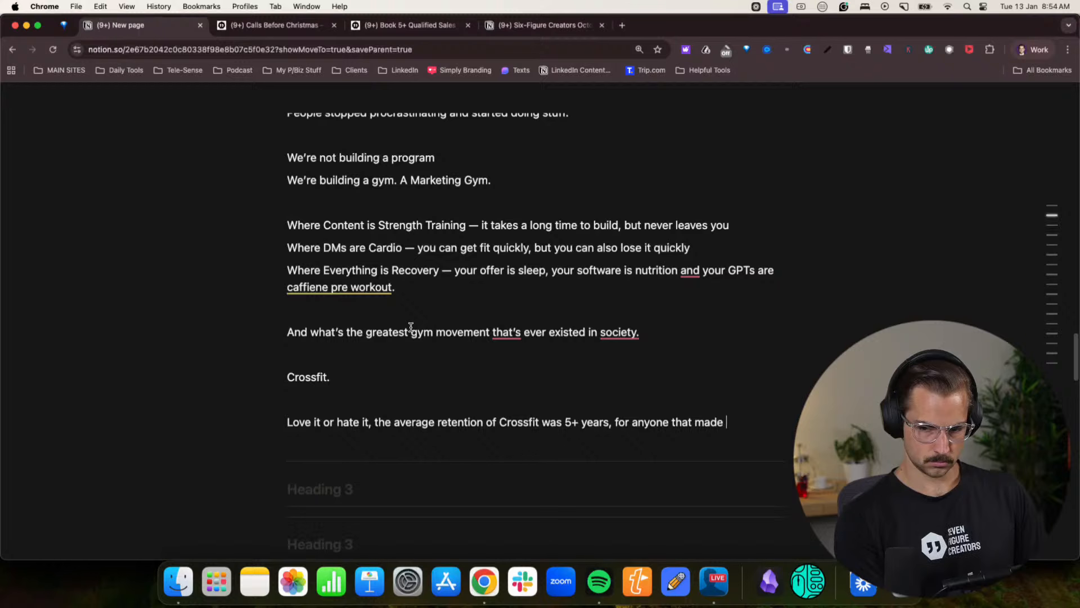
text(it thorough the fd)
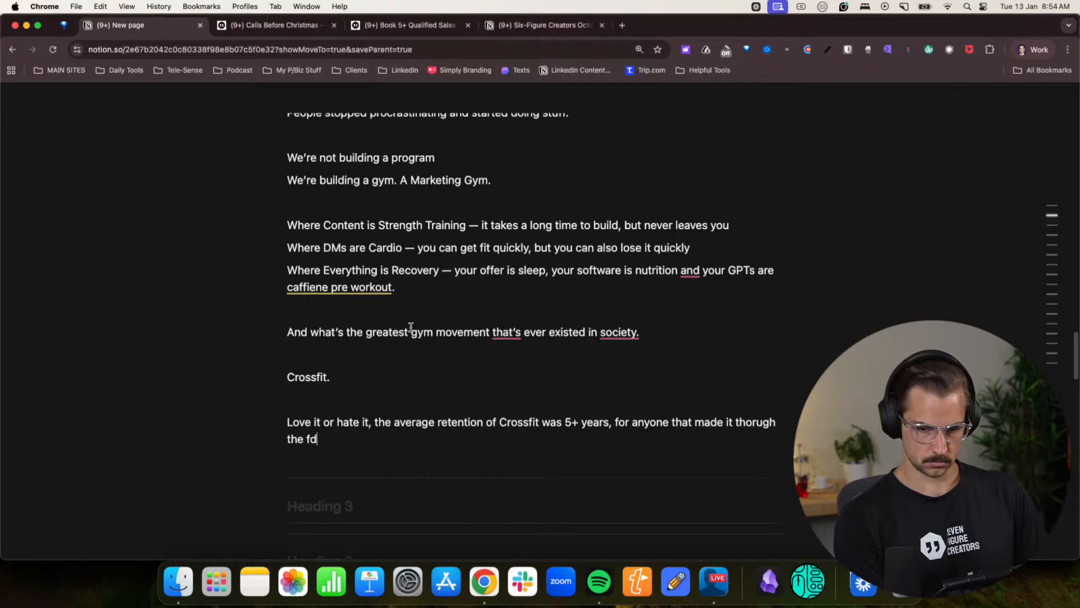
key(BackSpace)
key(BackSpace)
text(first 2 months.)
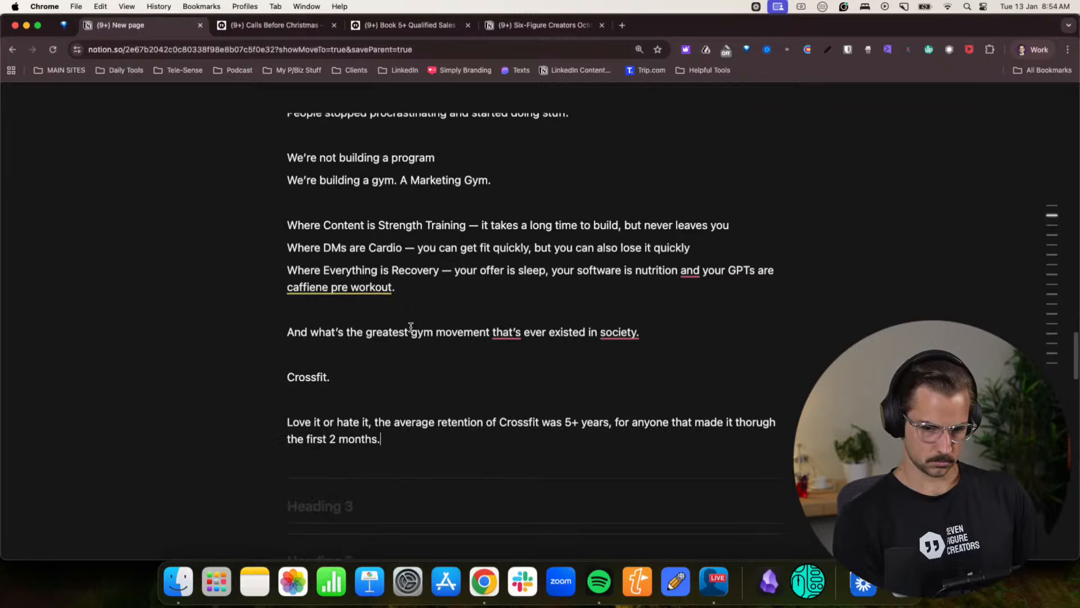
- Begin a new paragraph below the retention sentence, after a blank line, with "Just like Karate Dogo's, or Budhist templates"
key(Return)
text(Just )
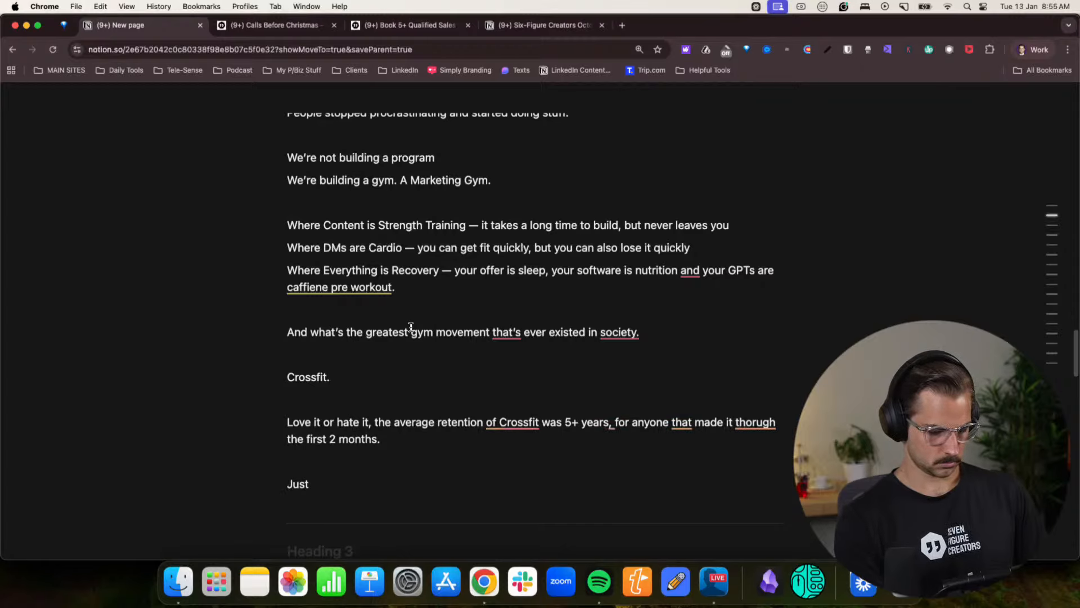
text(like)
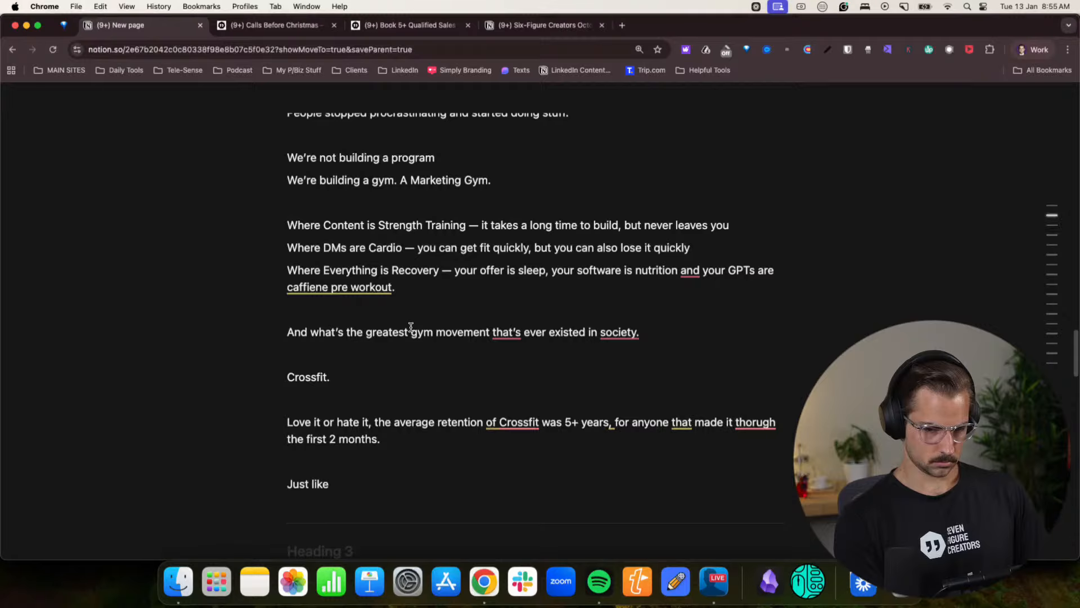
text(Karate D)
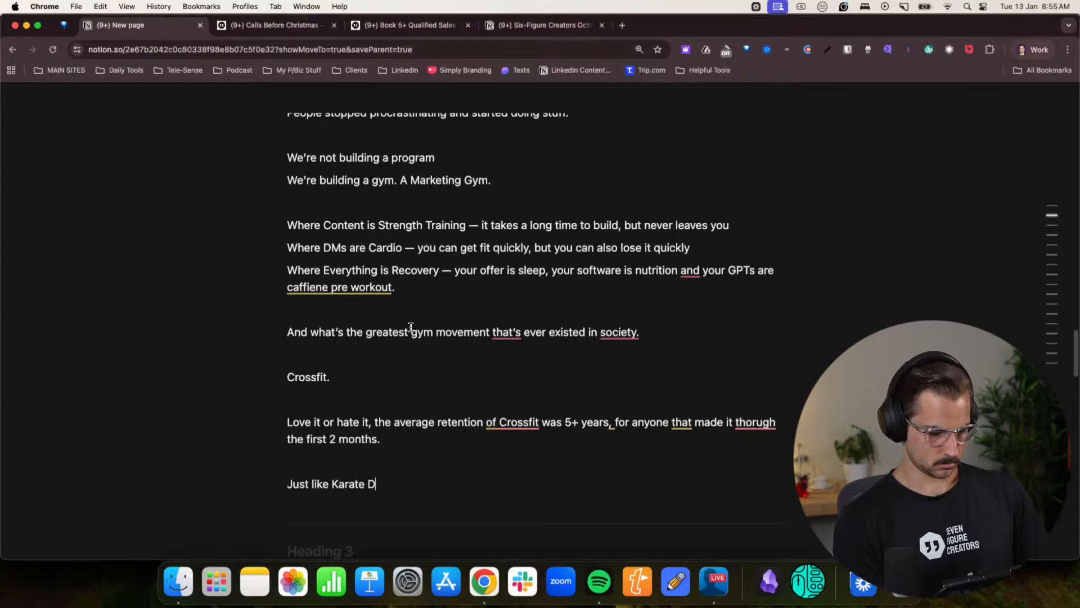
text(ogo's )
text( or)
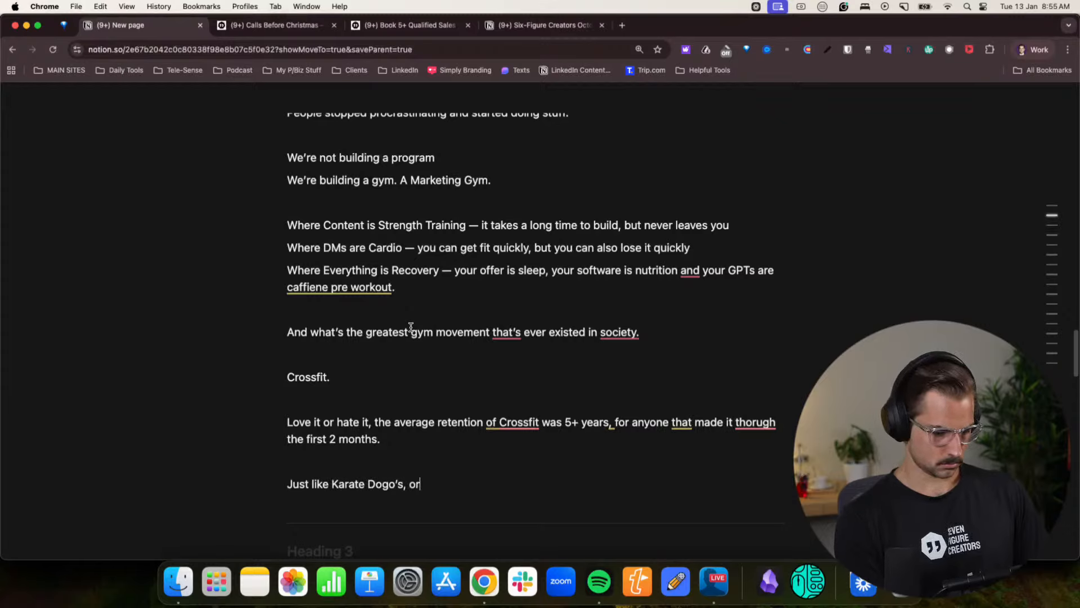
text( Budhist )
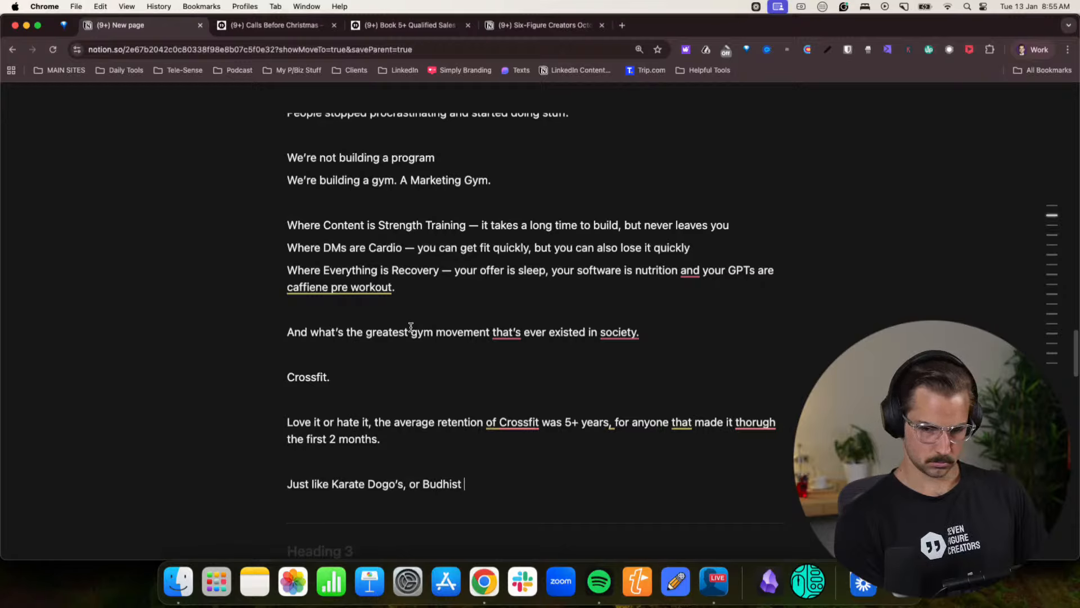
text(templates)
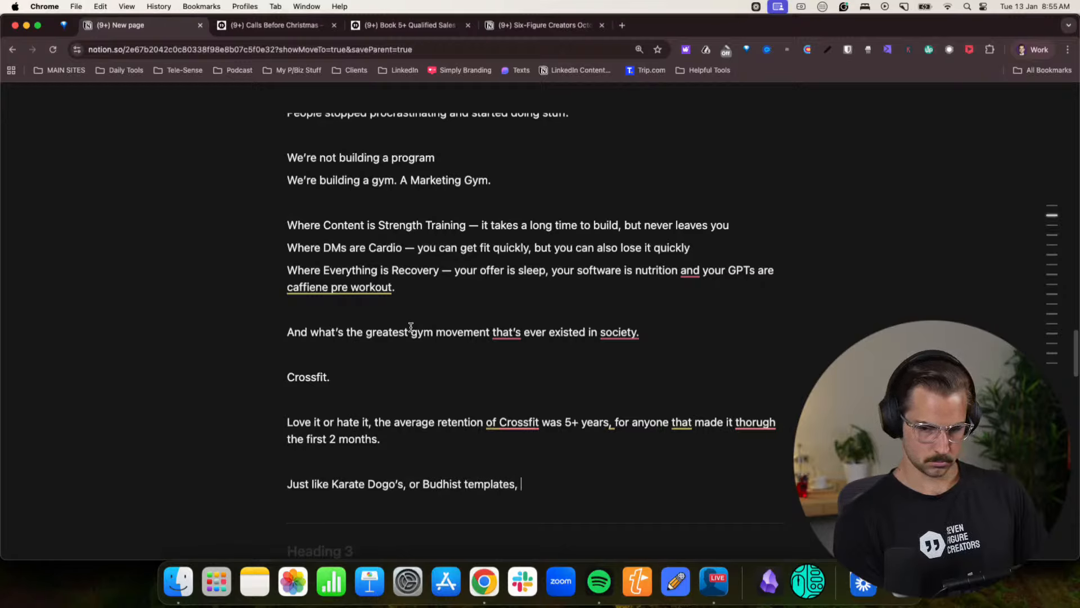
text(, or)
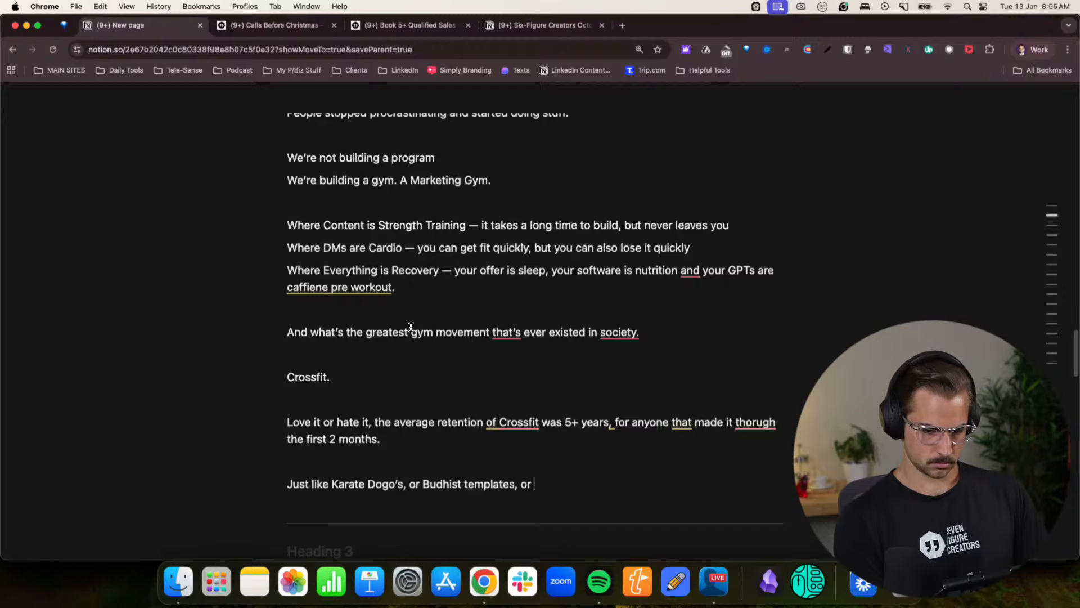
text( Chr)
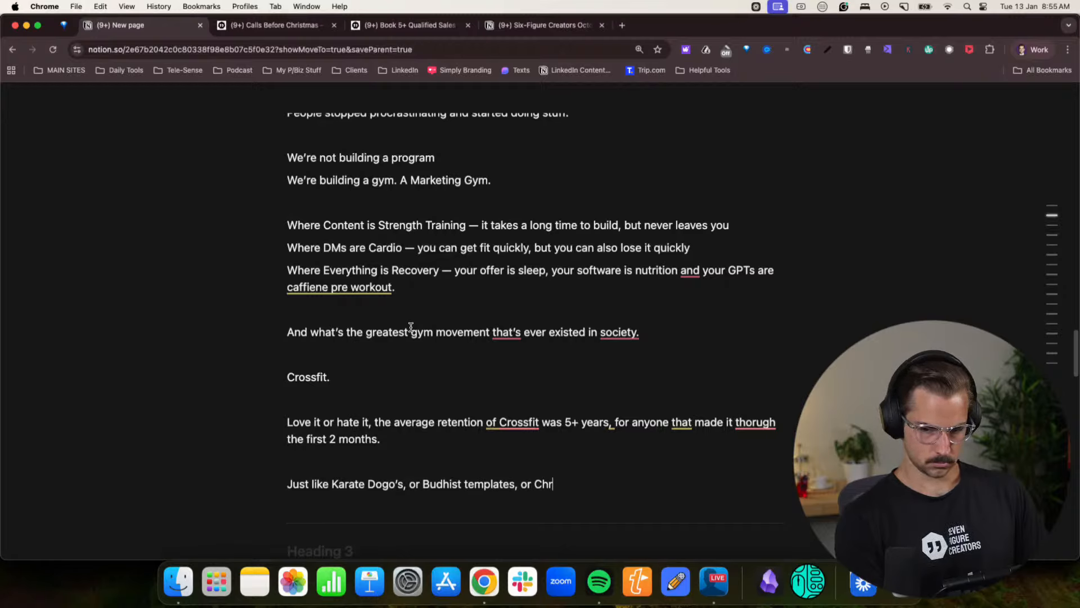
text(is)
- Complete the "Just like Karate Dogo's" line with ", or Christians doing daily prayer"
key(BackSpace)
key(BackSpace)
text(s)
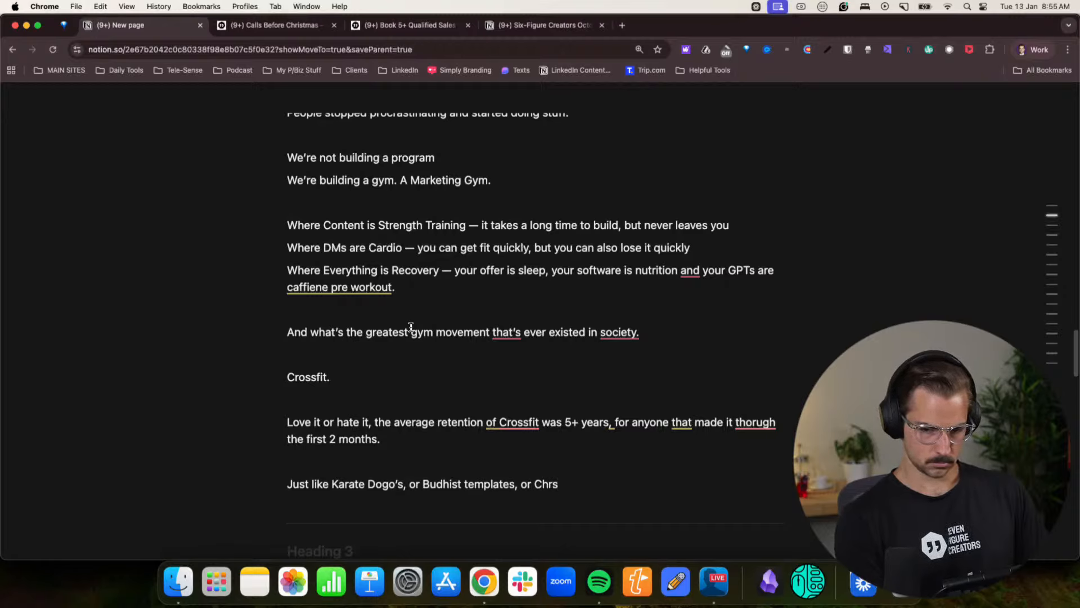
key(BackSpace)
text(istians )
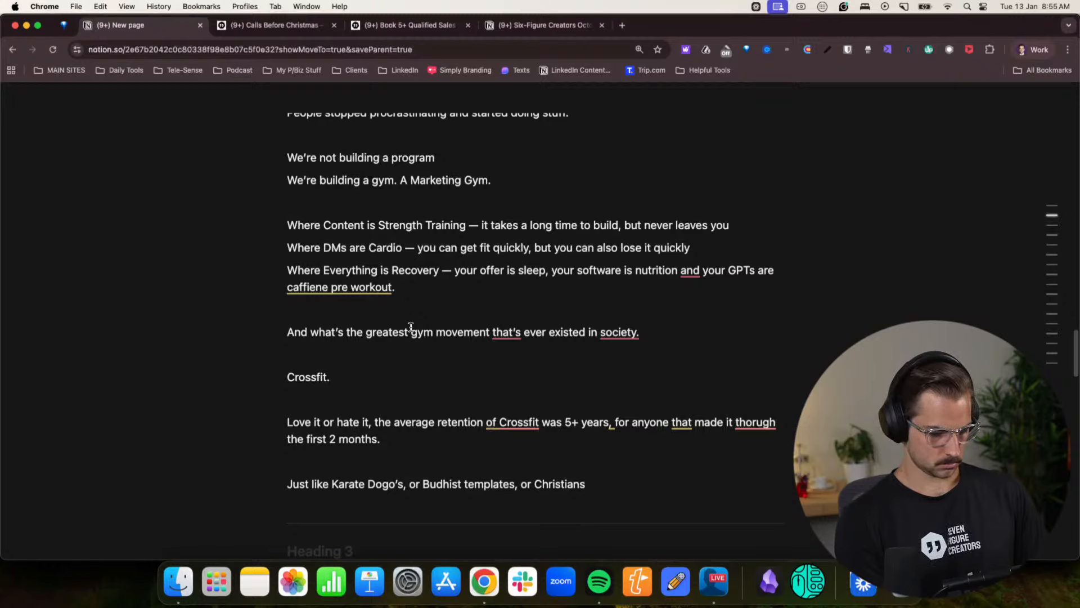
text(doing)
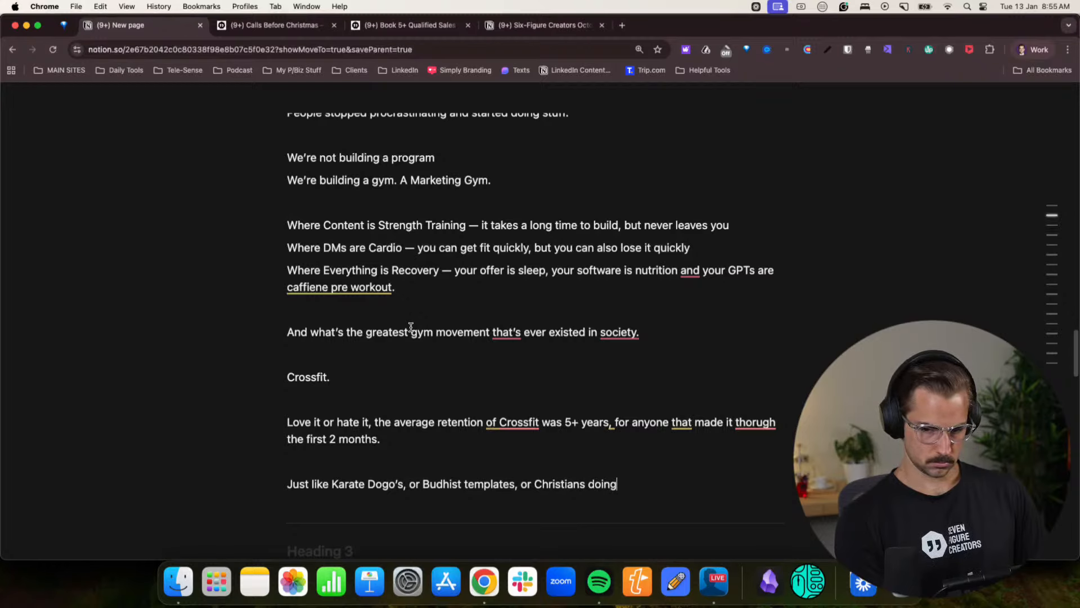
text( daily p)
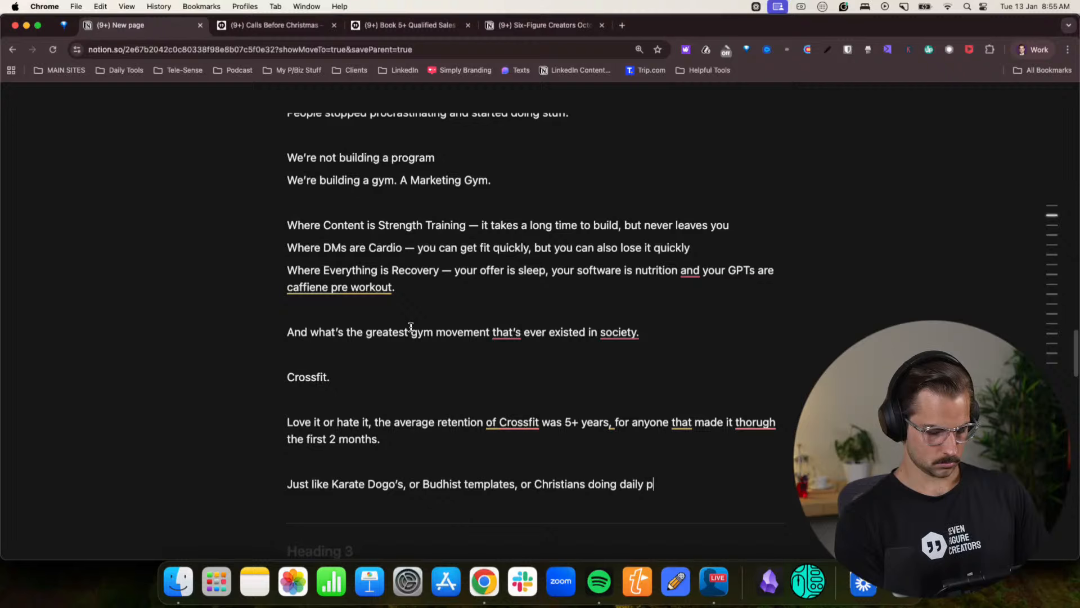
text(rayerr)
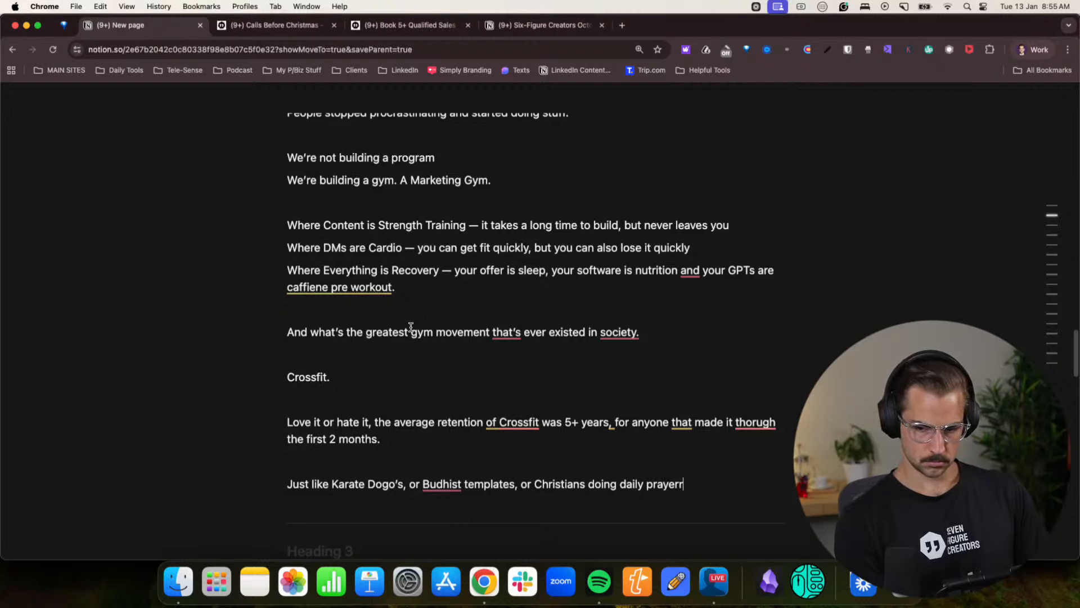
key(Return)
key(BackSpace)
key(BackSpace)
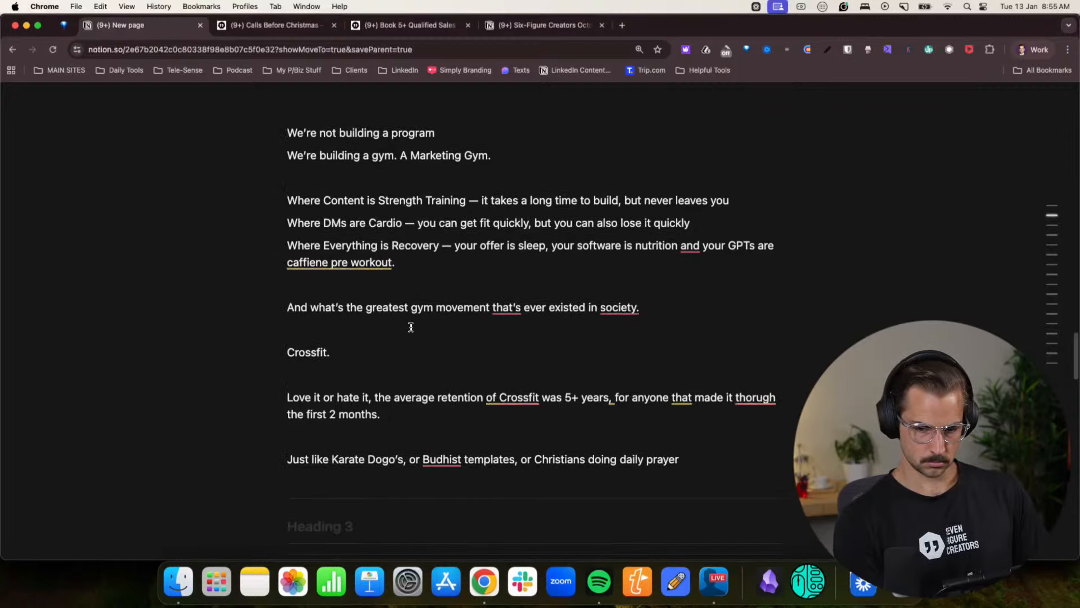
- Write "What actually matters to people getting results — is Daily Group Suffering With A Cause." below the daily prayer line, after a blank line
text(What actually m)
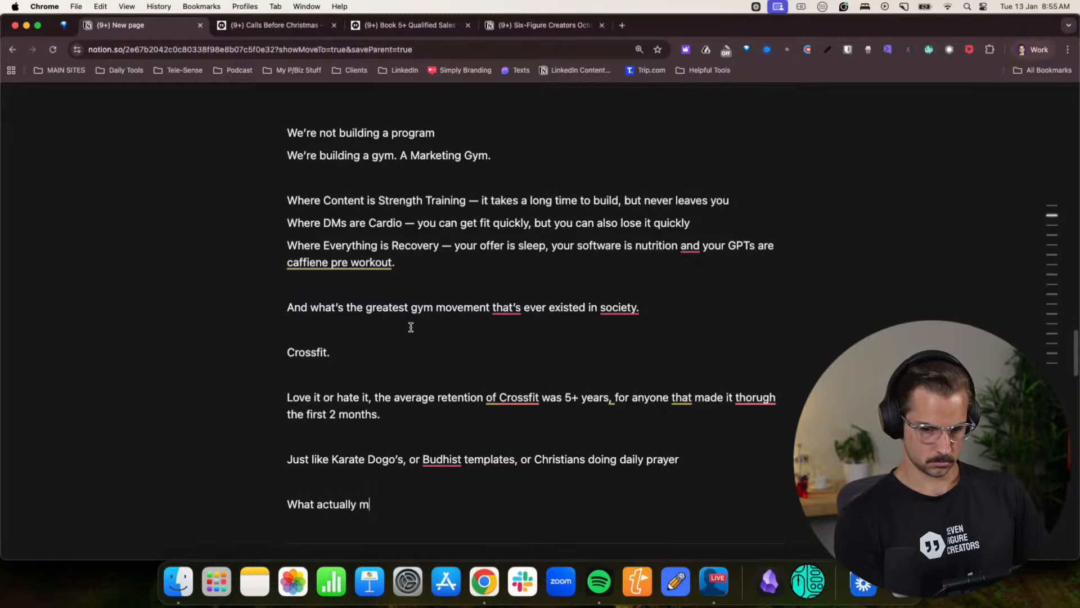
text(atters)
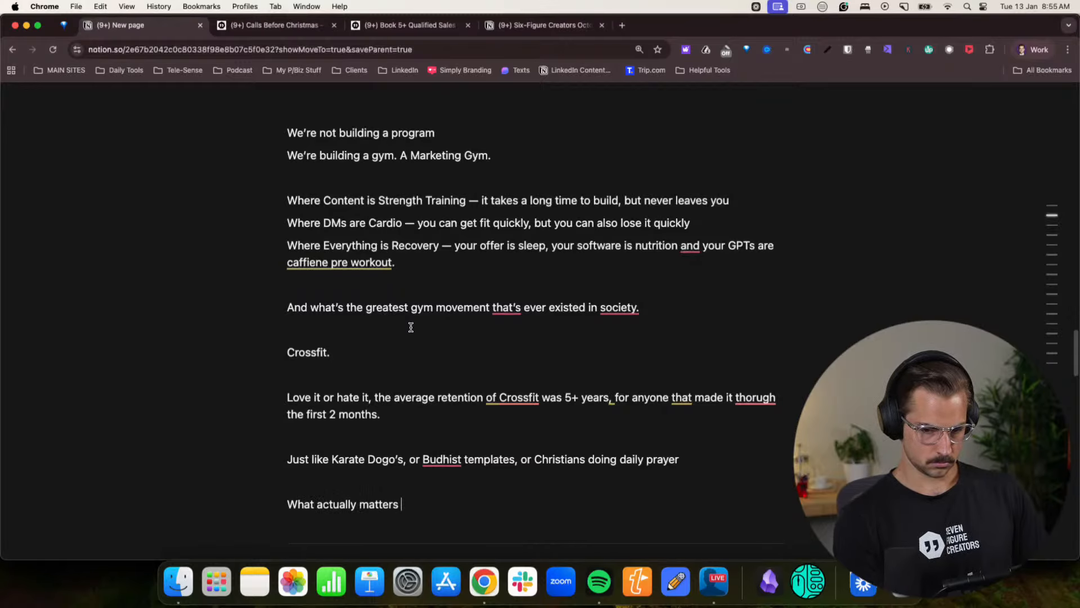
text( to people getting)
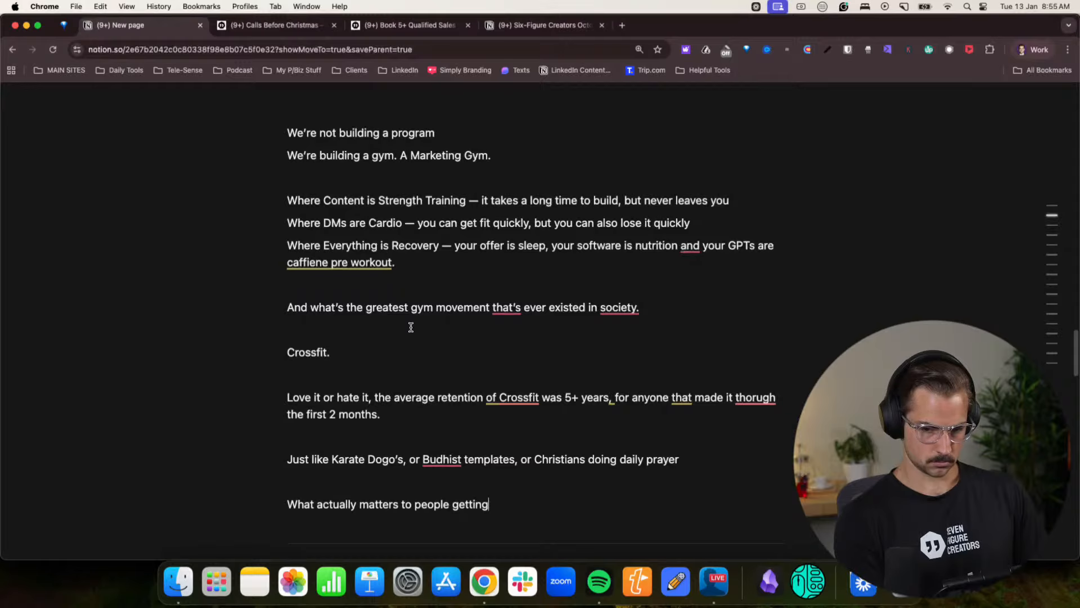
text( results )
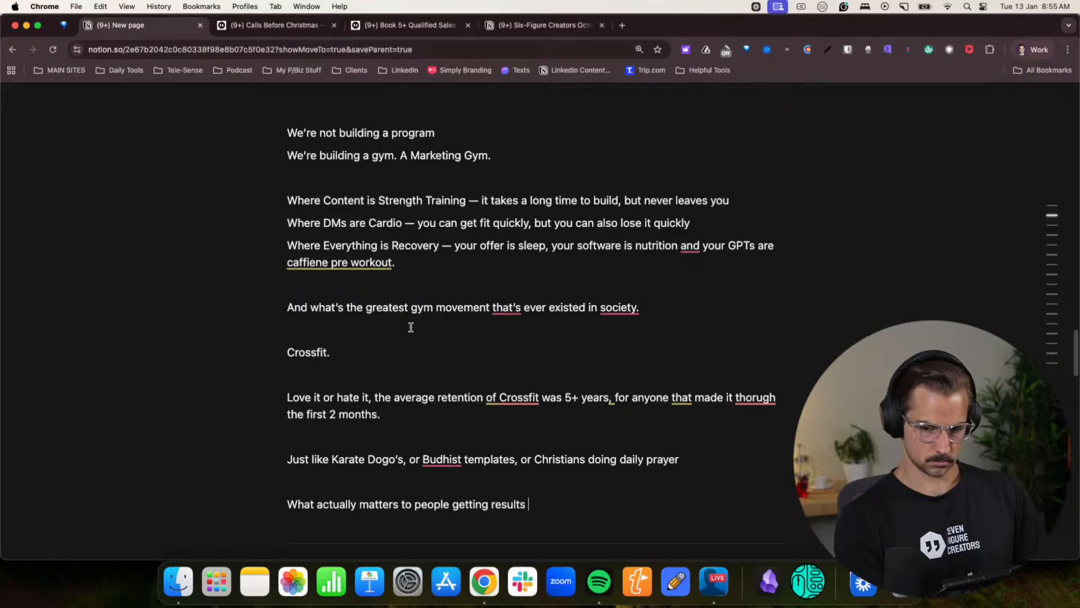
text(— is )
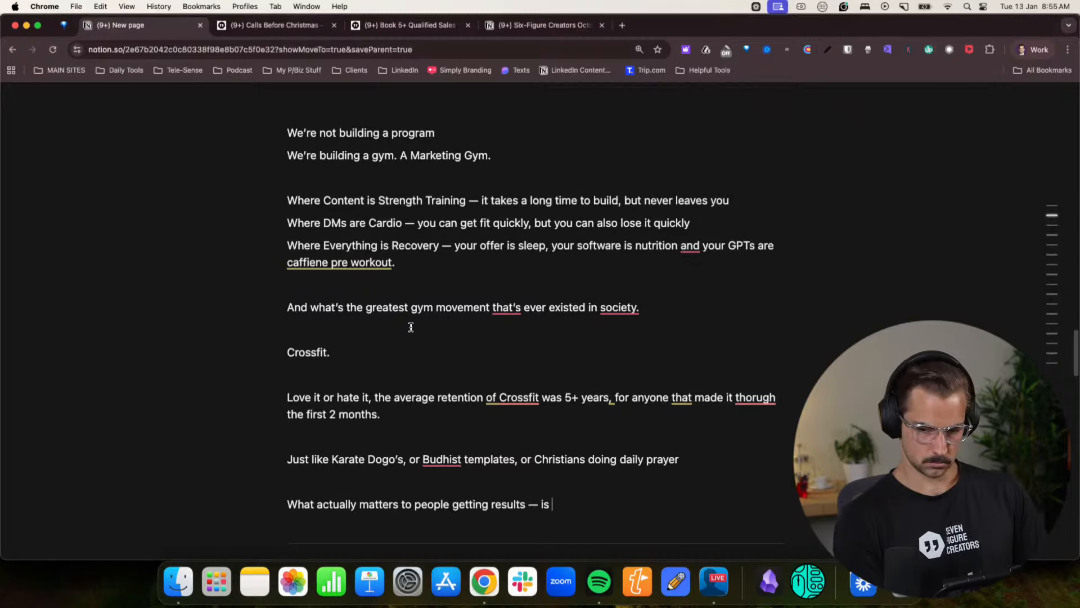
text(Daily)
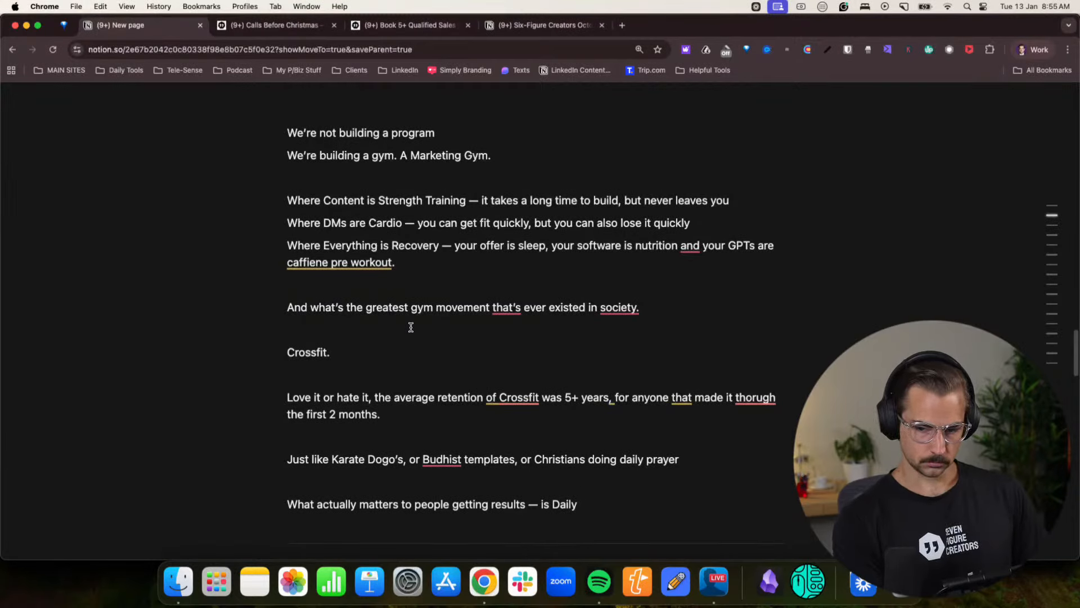
scroll(427, 270, down, 3)
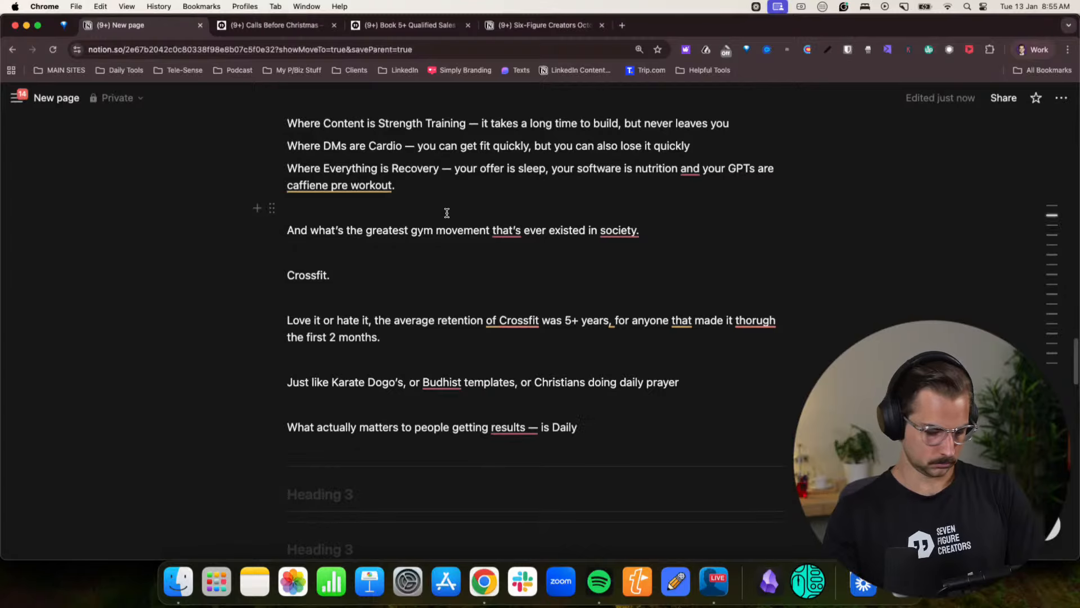
text(Group Su)
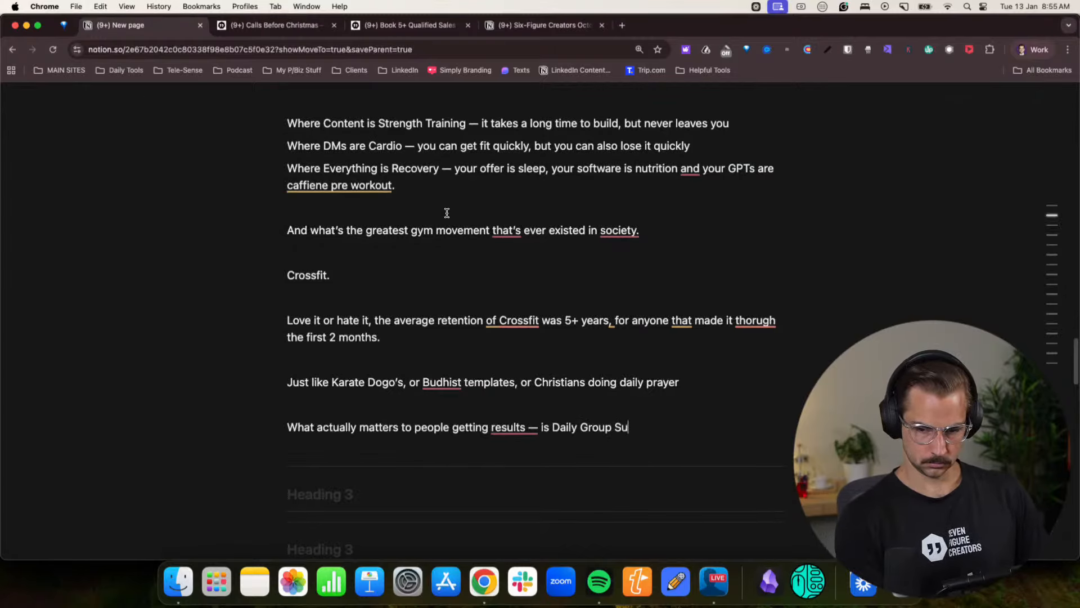
text(ffering )
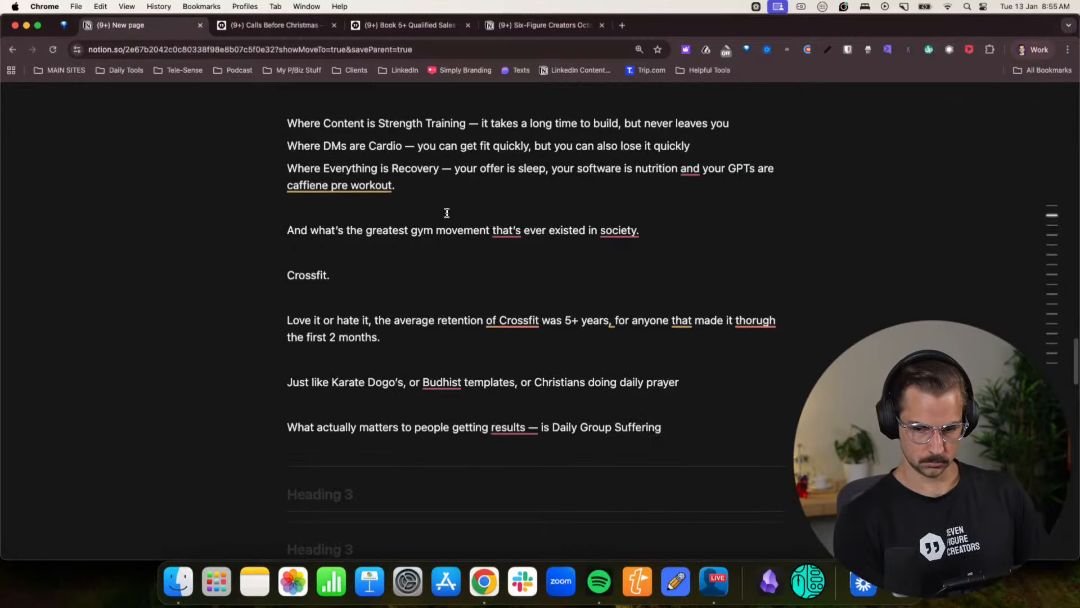
text(With A Cause.)
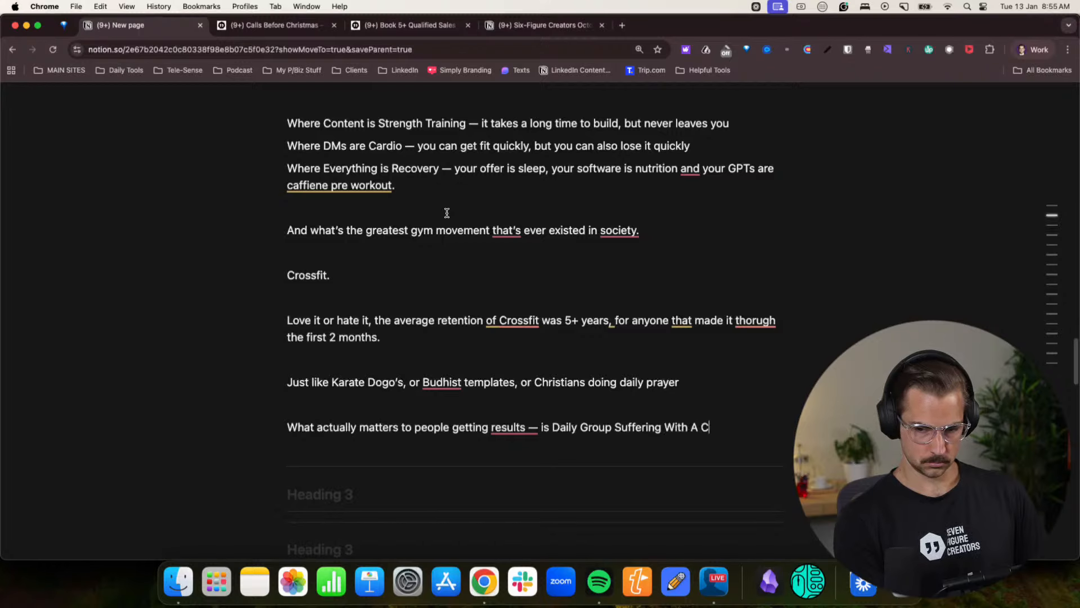
- Begin a new paragraph below the "Daily Group Suffering With A Cause." line, after a blank line, with "It was staring me in the face"
key(Return)
key(Return)
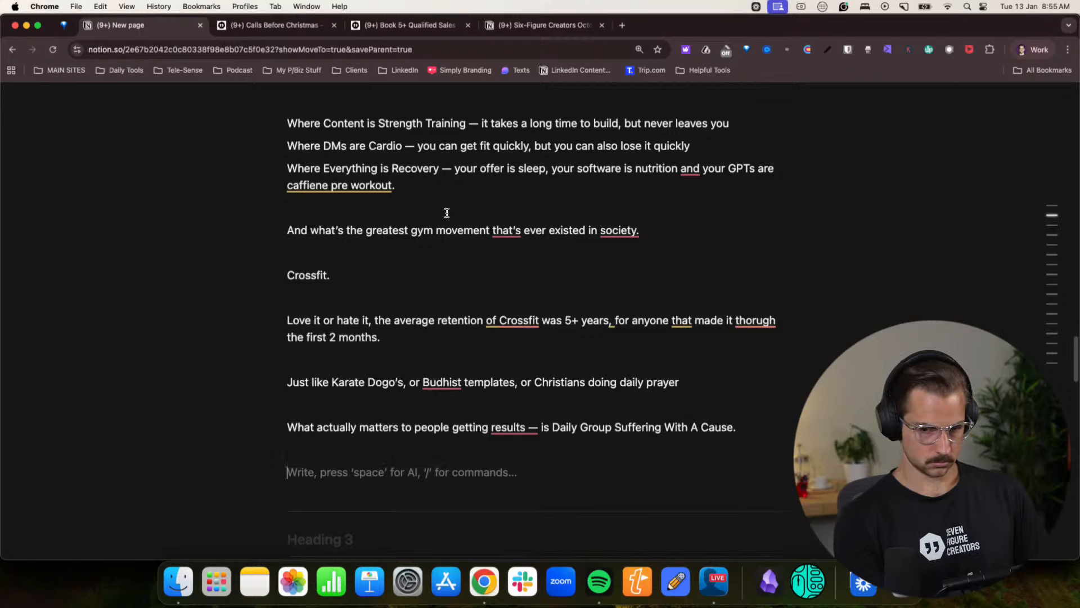
text(It was s)
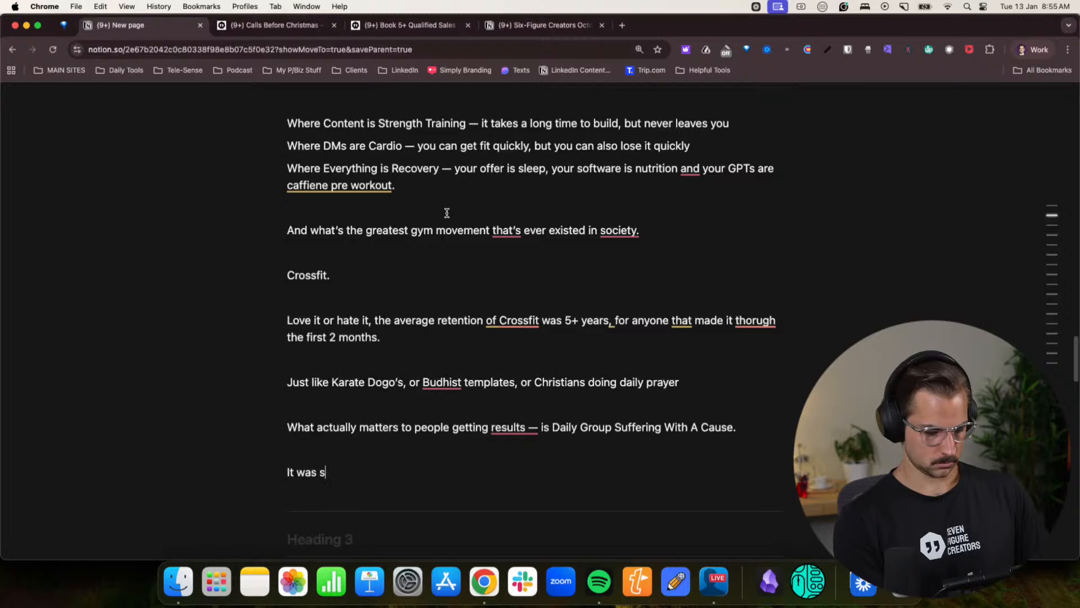
text(tart)
text(ng at)
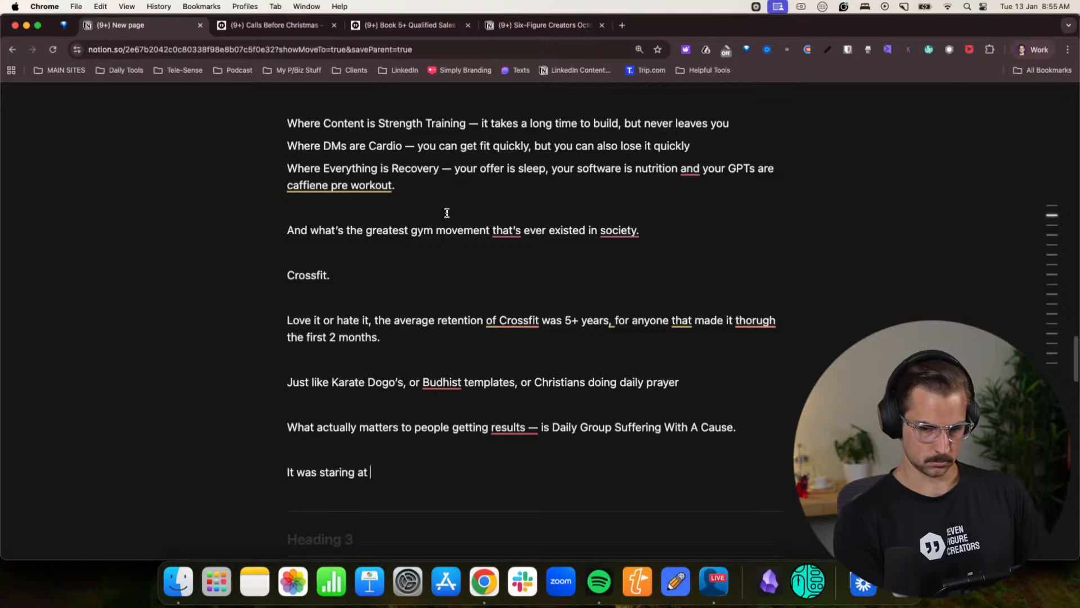
key(BackSpace)
key(BackSpace)
key(BackSpace)
text(at me)
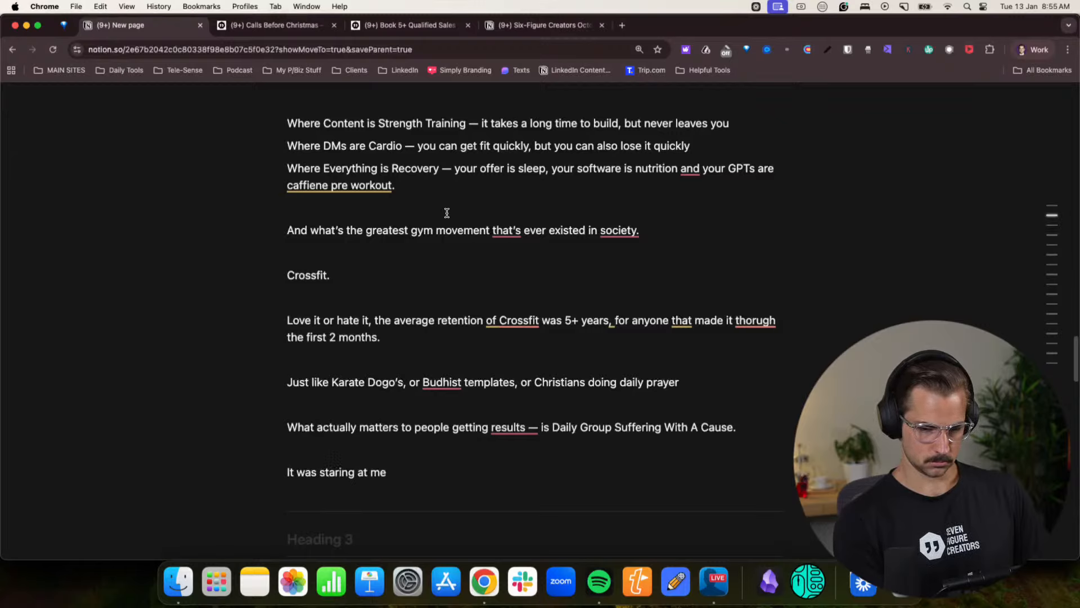
key(BackSpace)
key(BackSpace)
key(BackSpace)
key(BackSpace)
text(me in the )
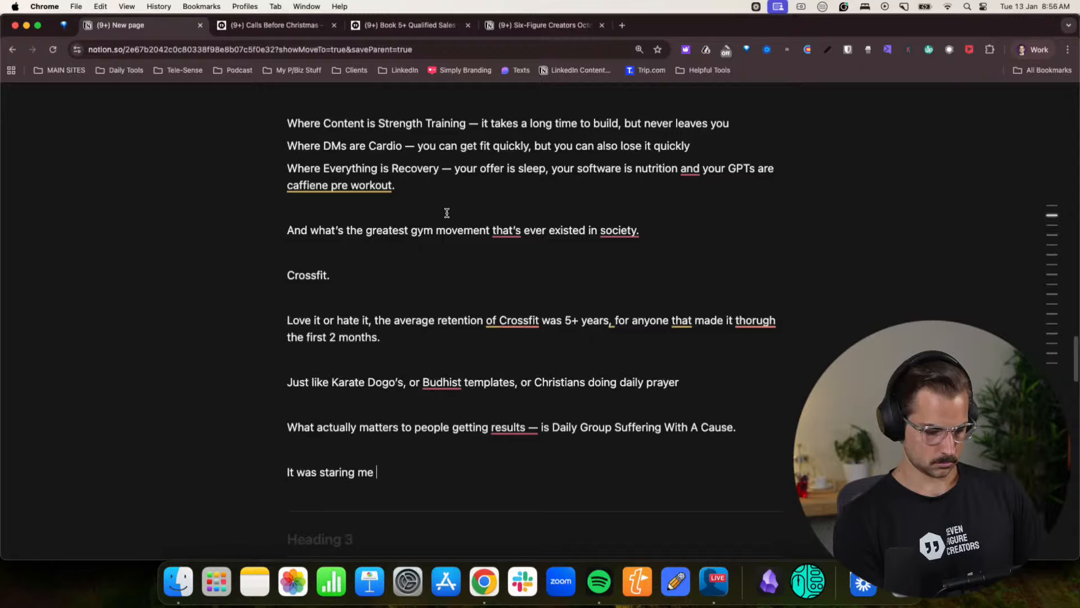
text(face )
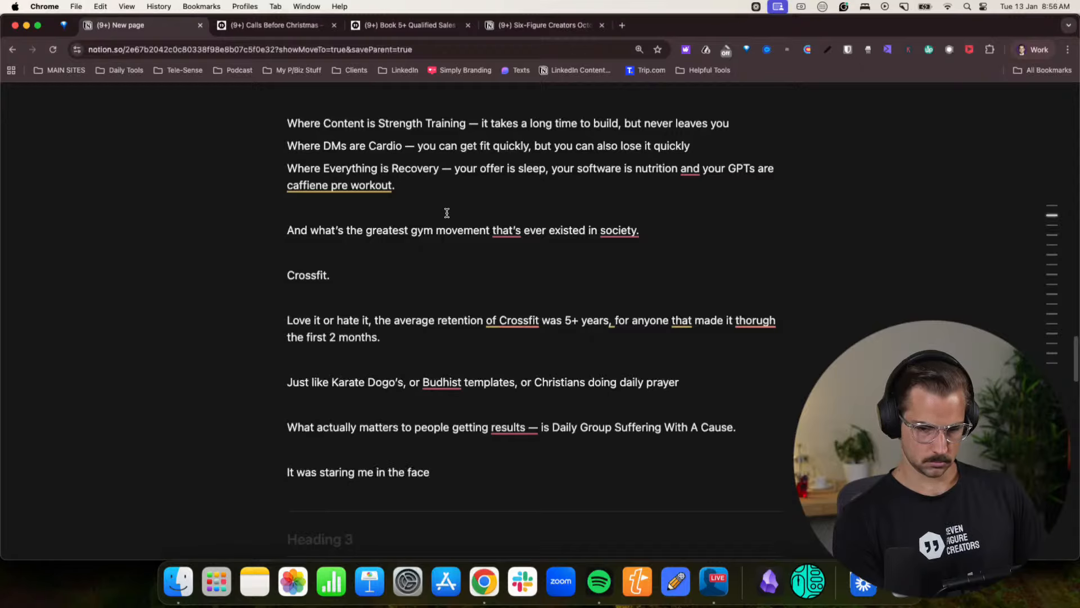
text(for)
- Complete the "It was staring me in the face" line with "since 2012, when I started Crossfit."
key(BackSpace)
key(BackSpace)
key(BackSpace)
key(BackSpace)
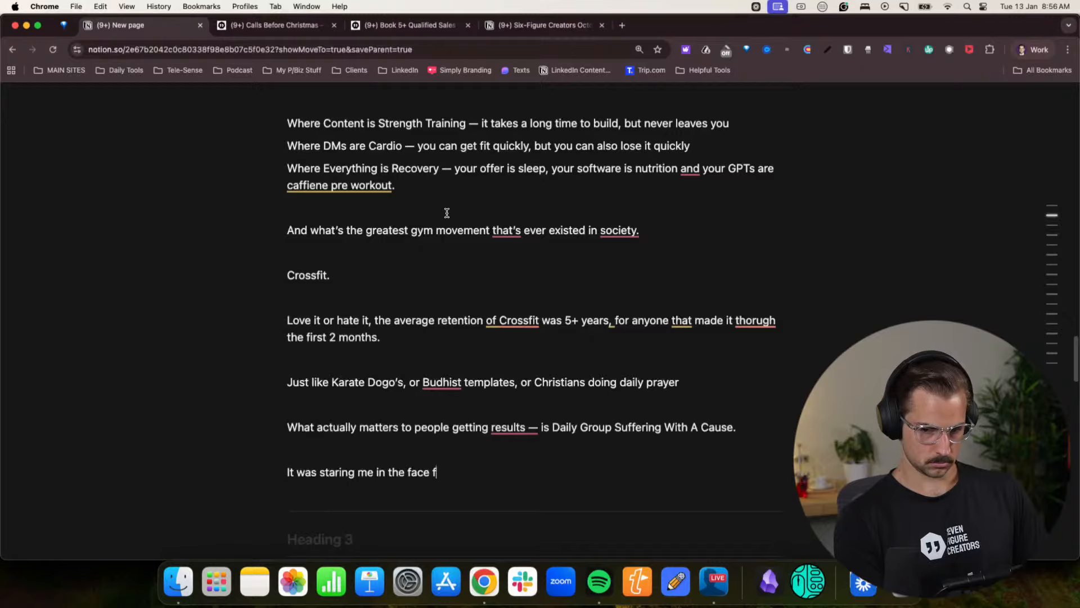
text(since 201)
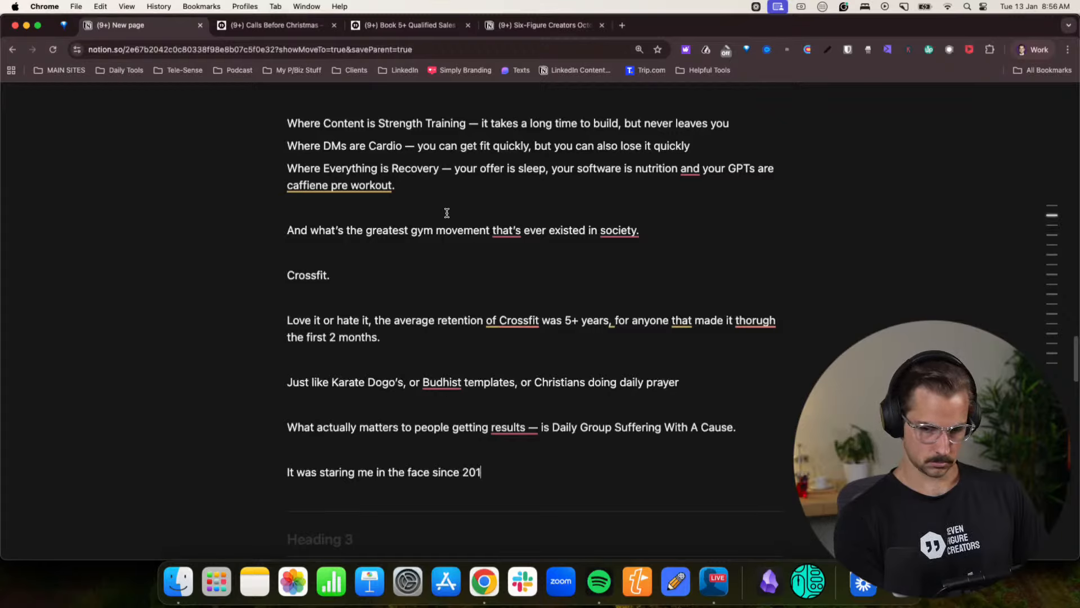
text(2, when I st)
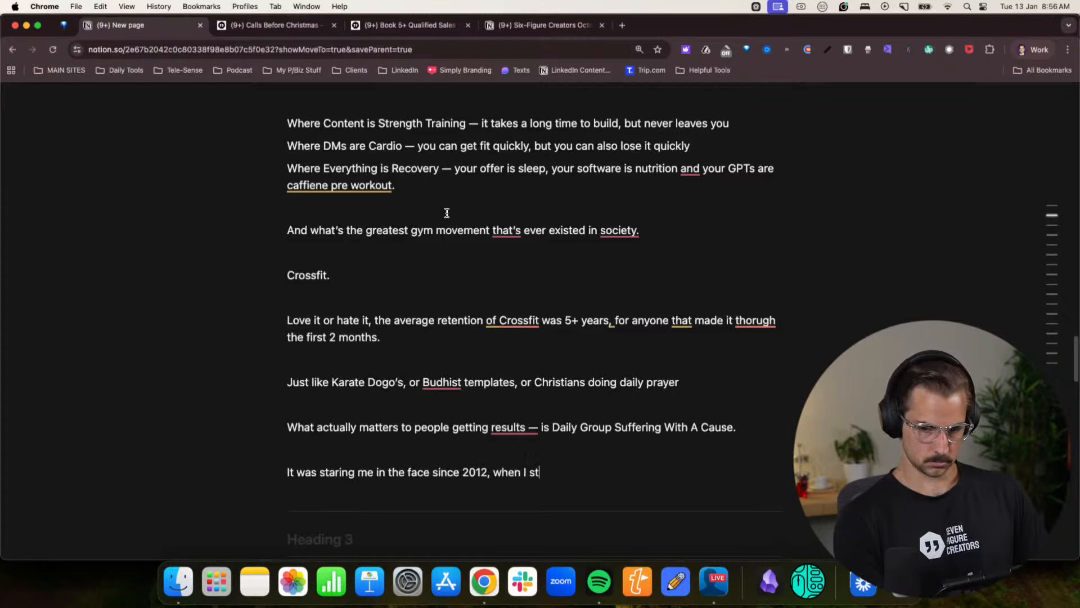
text(arted Crossfi)
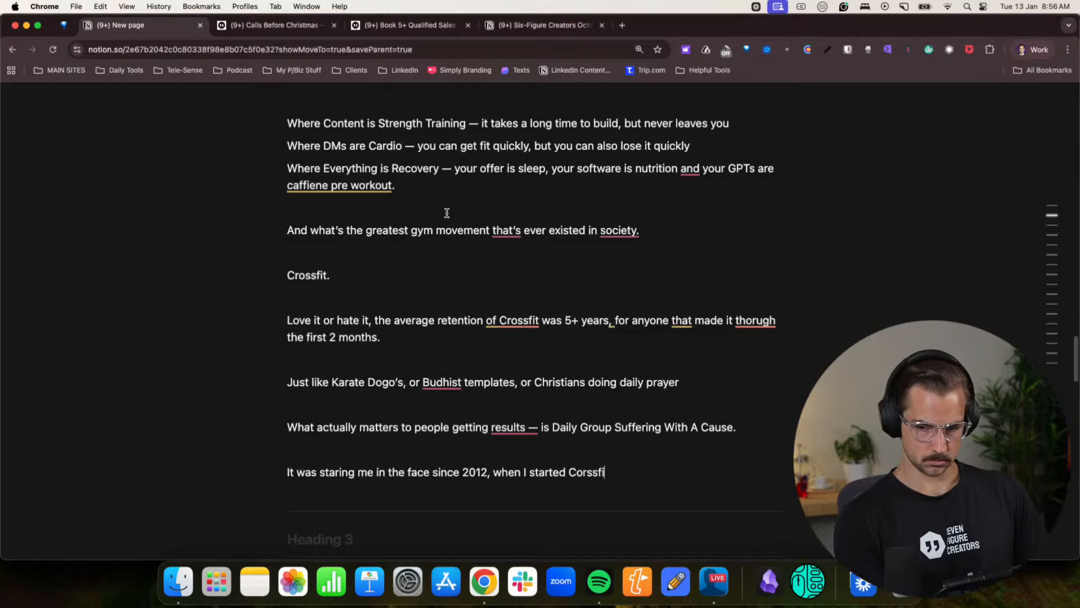
key(BackSpace)
key(BackSpace)
key(BackSpace)
key(BackSpace)
key(BackSpace)
key(BackSpace)
text(rted Crossfit.)
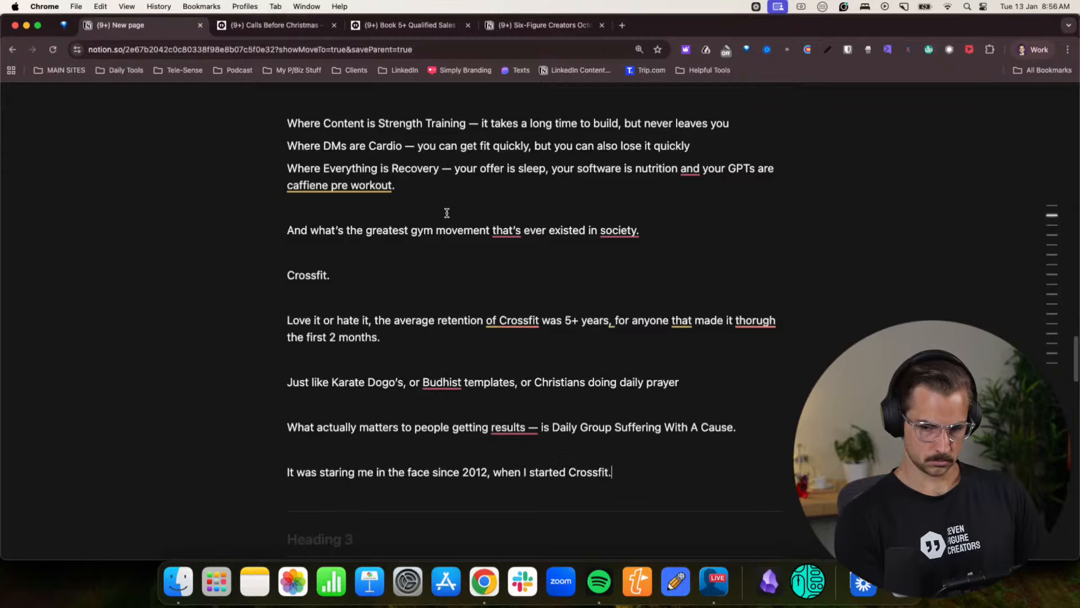
- Write "Crossfit saved me. It changed my life. It built me into who I am today." below the 2012 line, after a blank line
key(Return)
text(Cr)
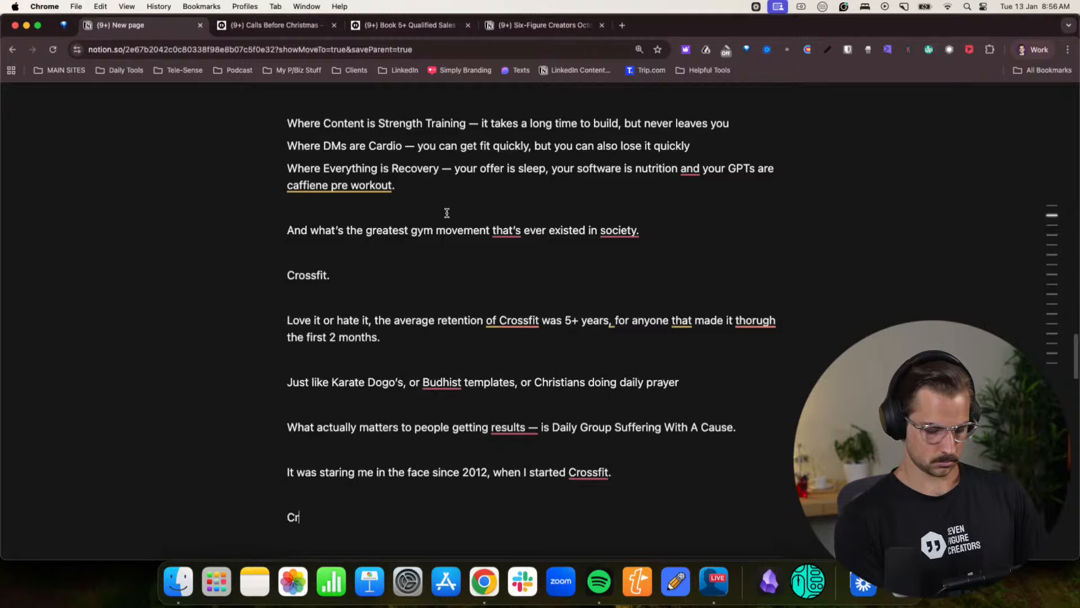
text(ossfit sa)
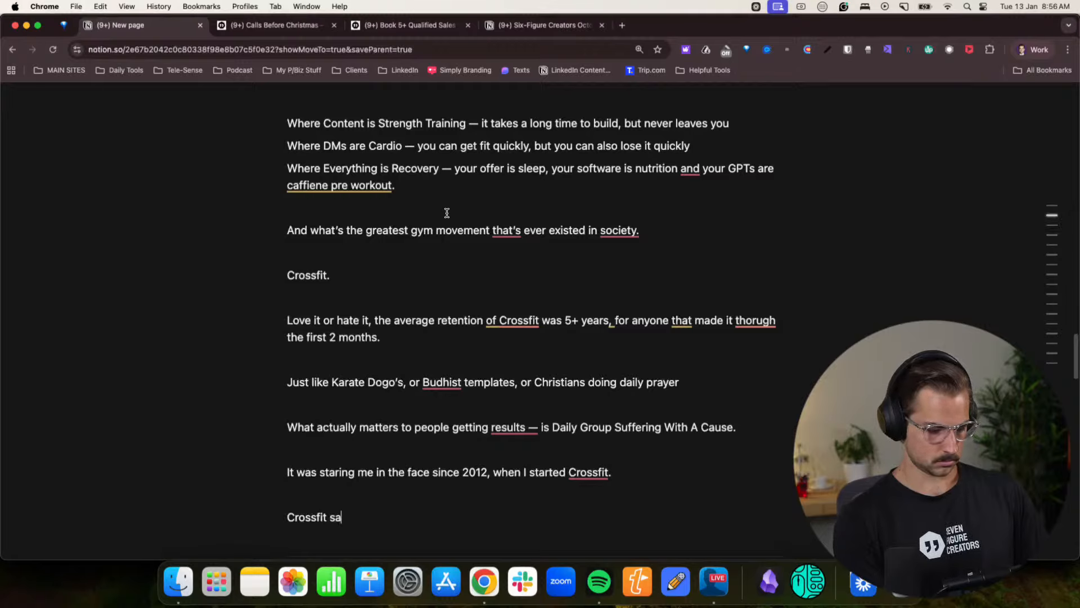
text(ved me. It changed)
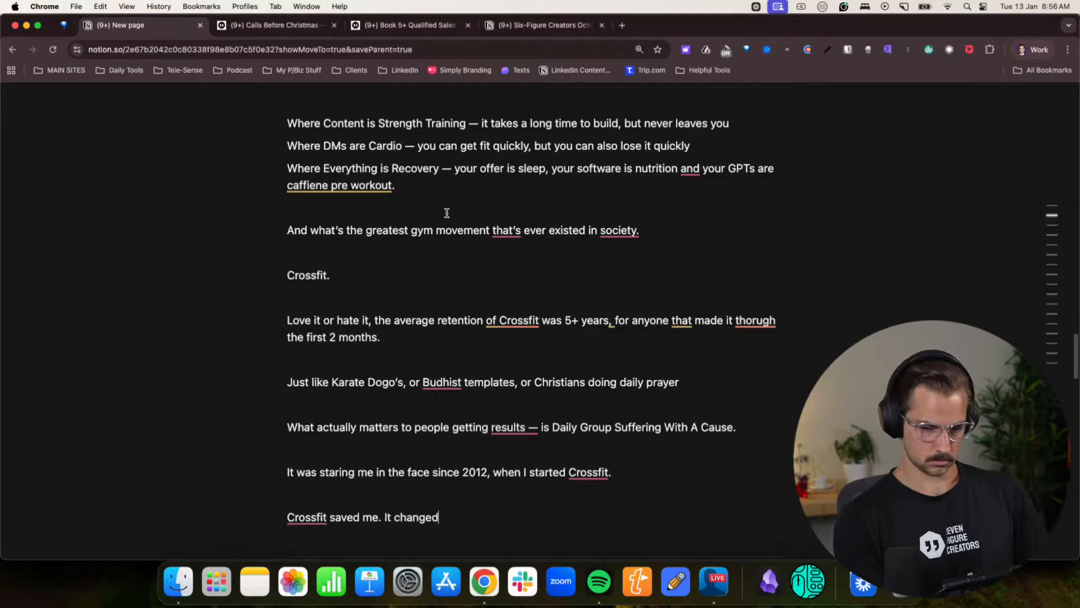
text( my life. I)
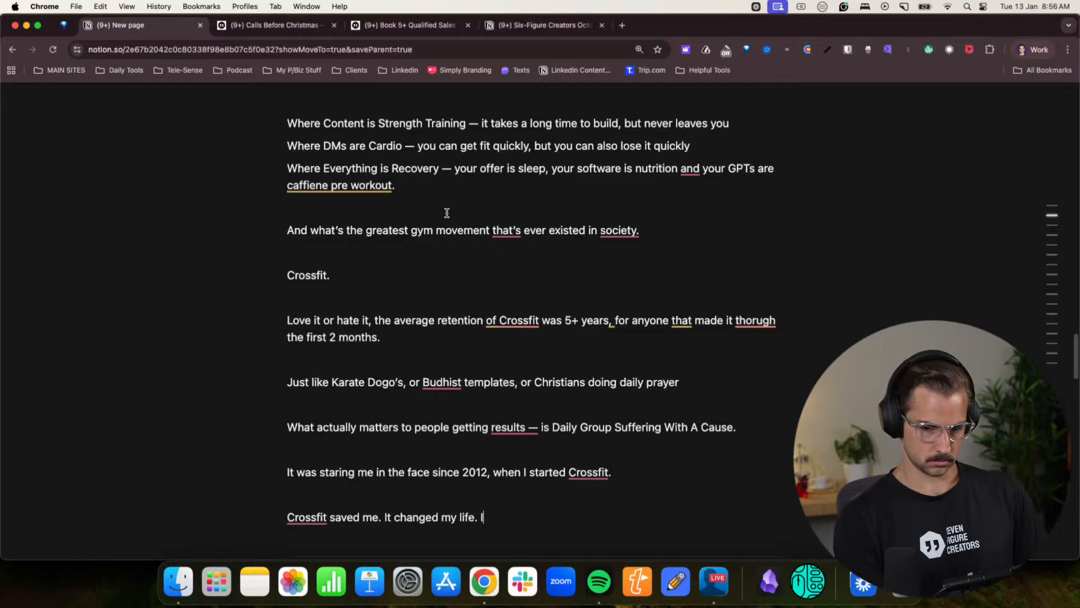
text(t built me )
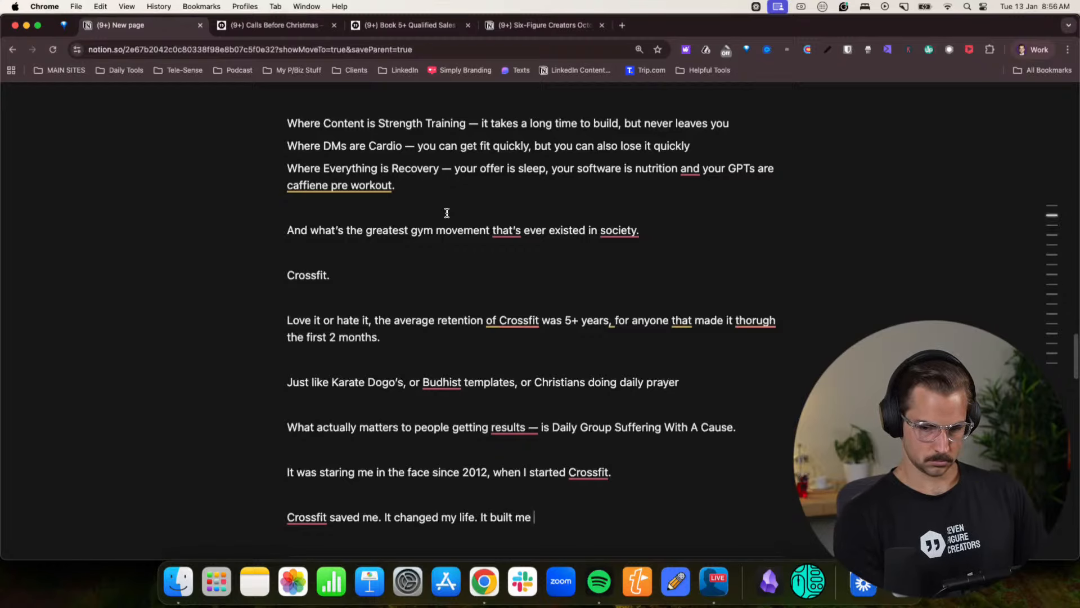
text(into who I am)
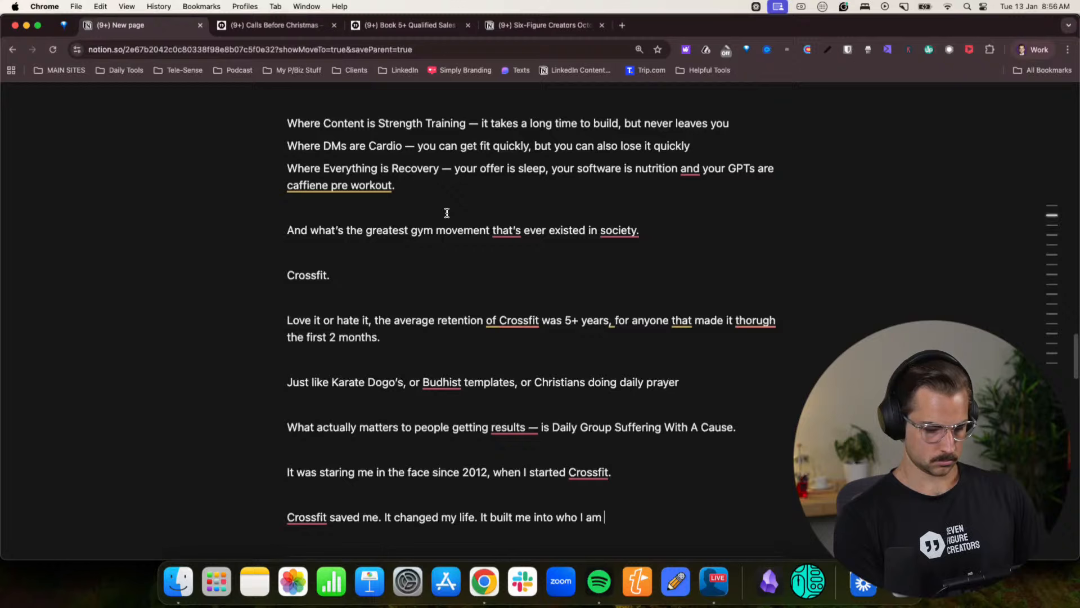
text( today.)
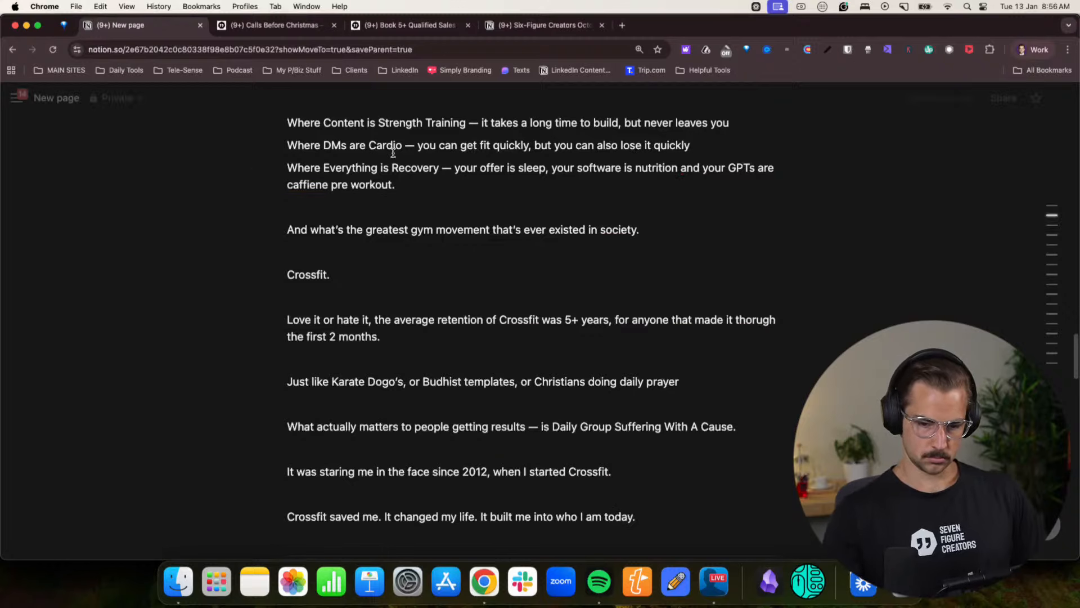
- Add the line "So why tf are people selling “programs” or “courses”" below the "Crossfit saved me" paragraph, after a blank line
scroll(424, 239, down, 5)
key(Return)
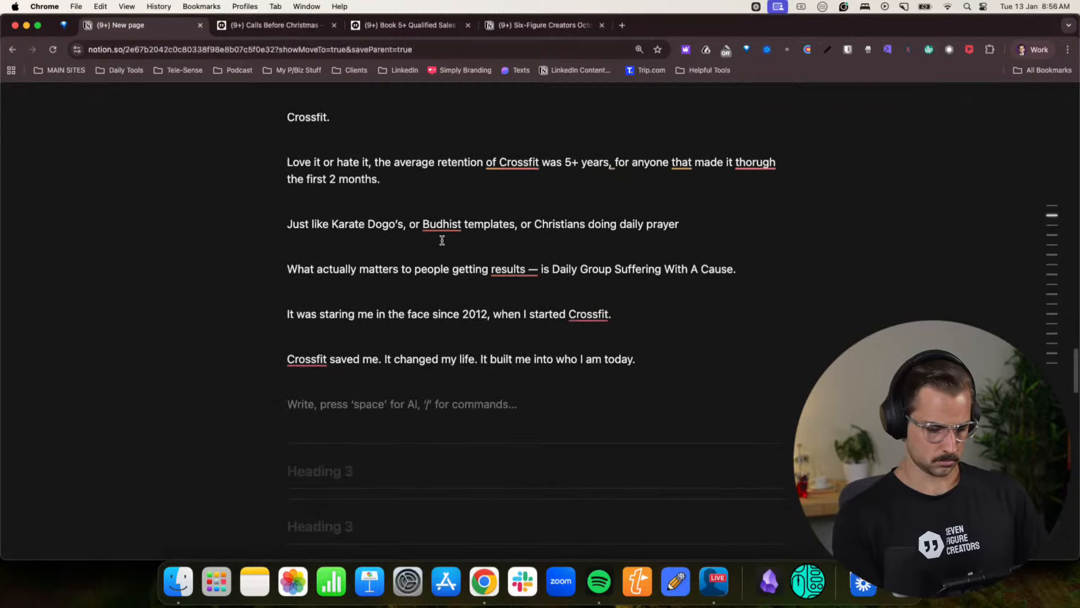
text(So why tf)
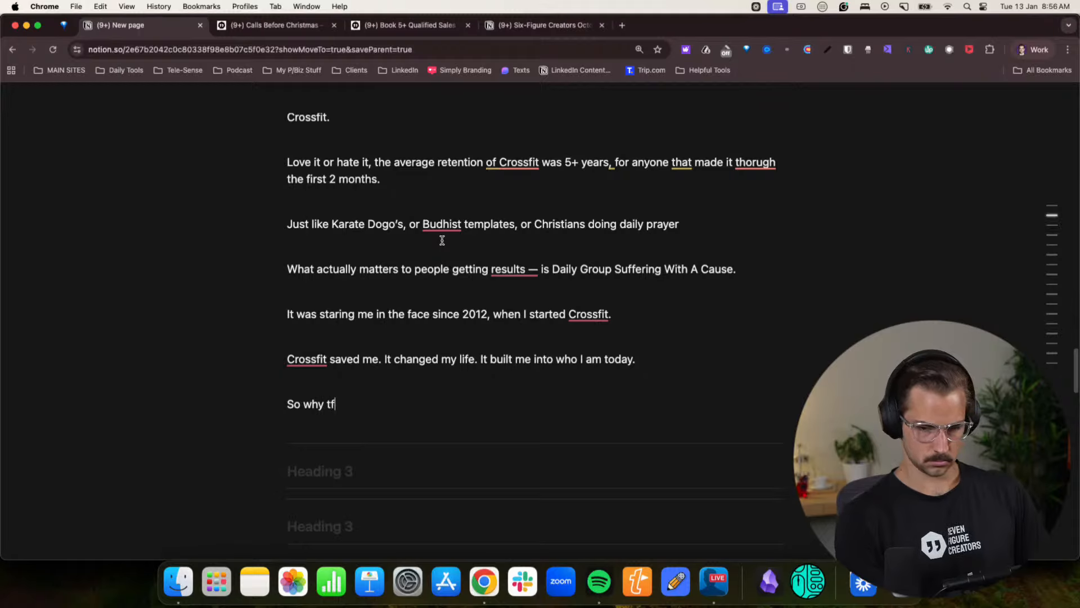
text( are peopl)
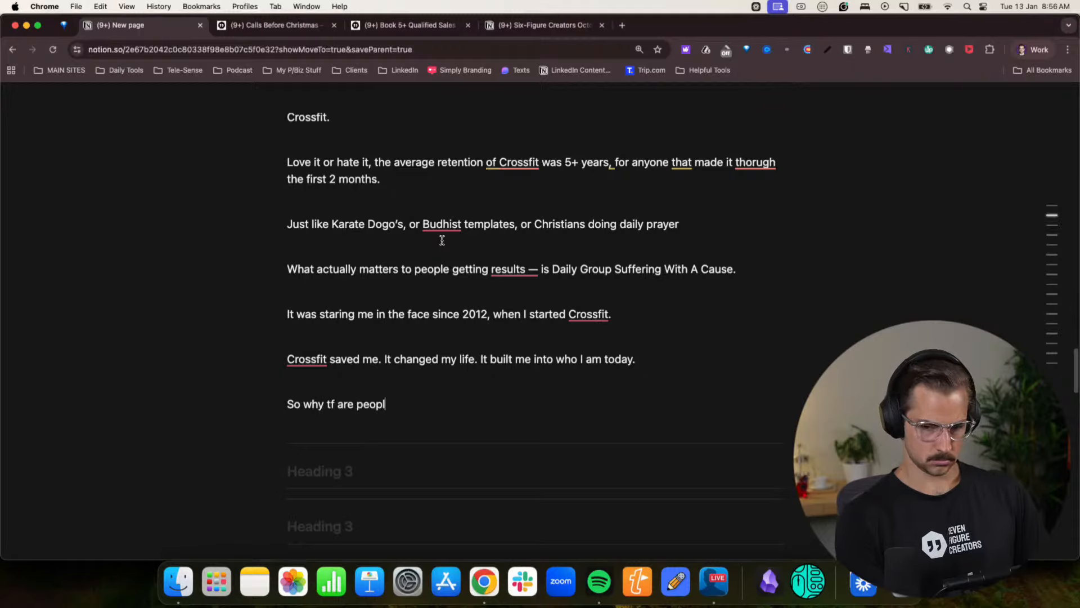
text(e selling “pro)
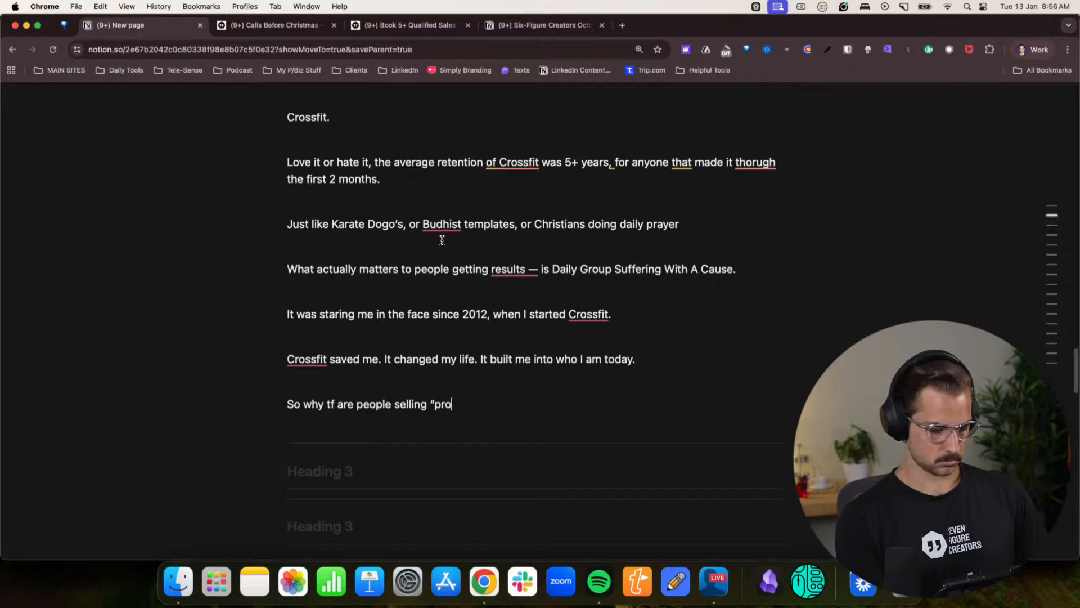
key(BackSpace)
key(BackSpace)
text(programs)
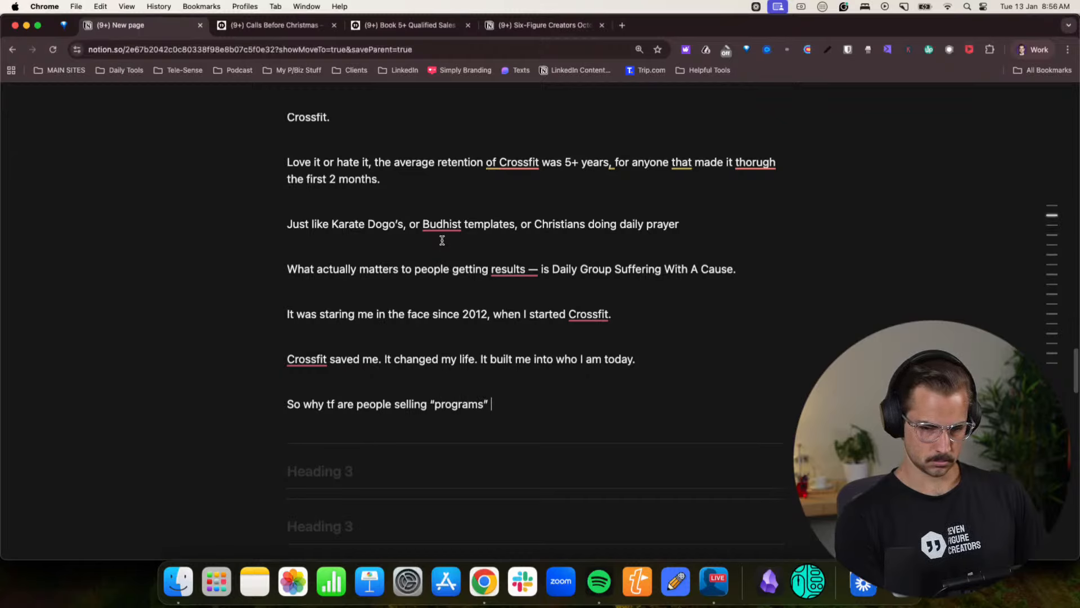
text(” )
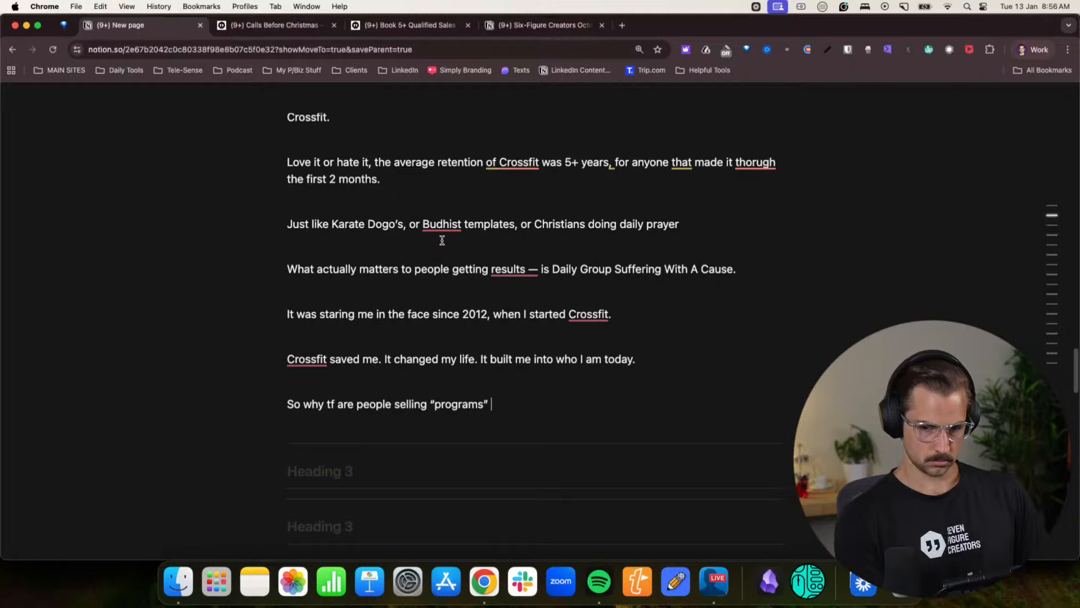
text(or “courses)
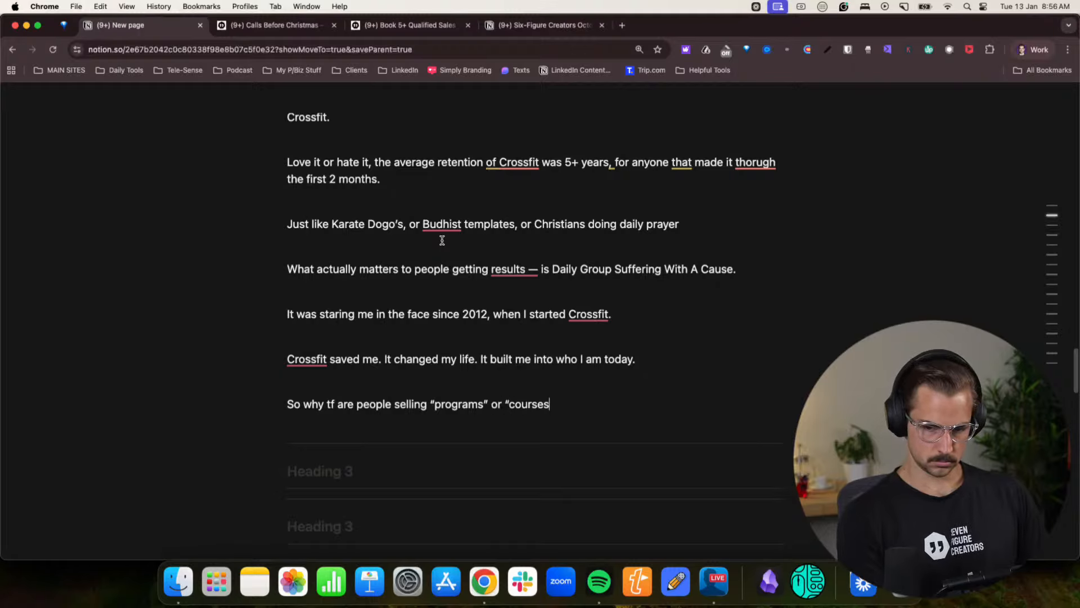
text(”)
- Write "0 people in the history of the world have gotten results following an “online fitness program”" below the programs and courses line, after a blank line
key(Return)
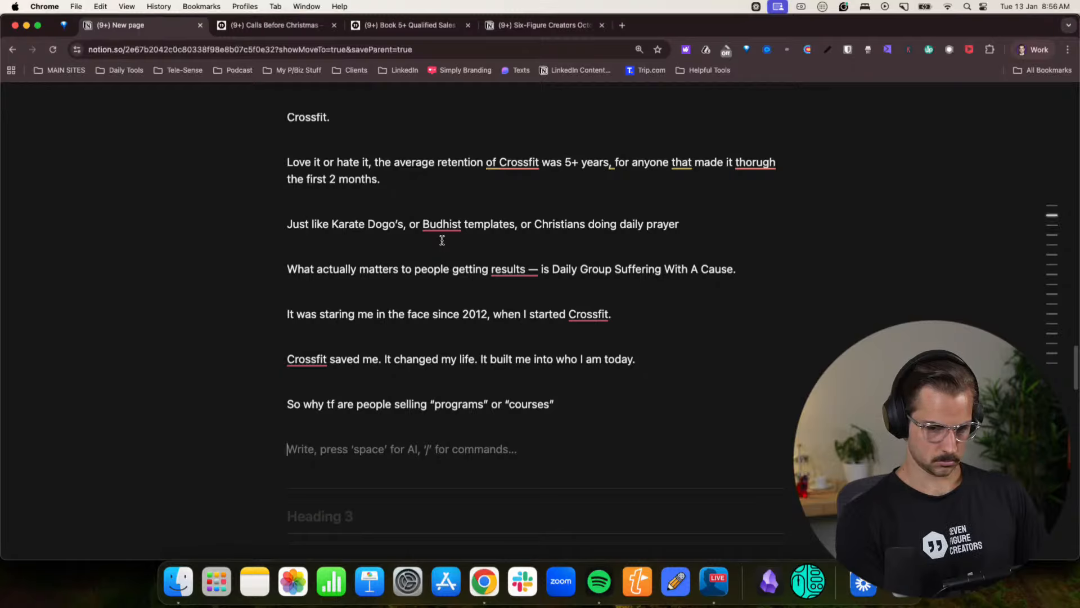
text(0 people in the fi)
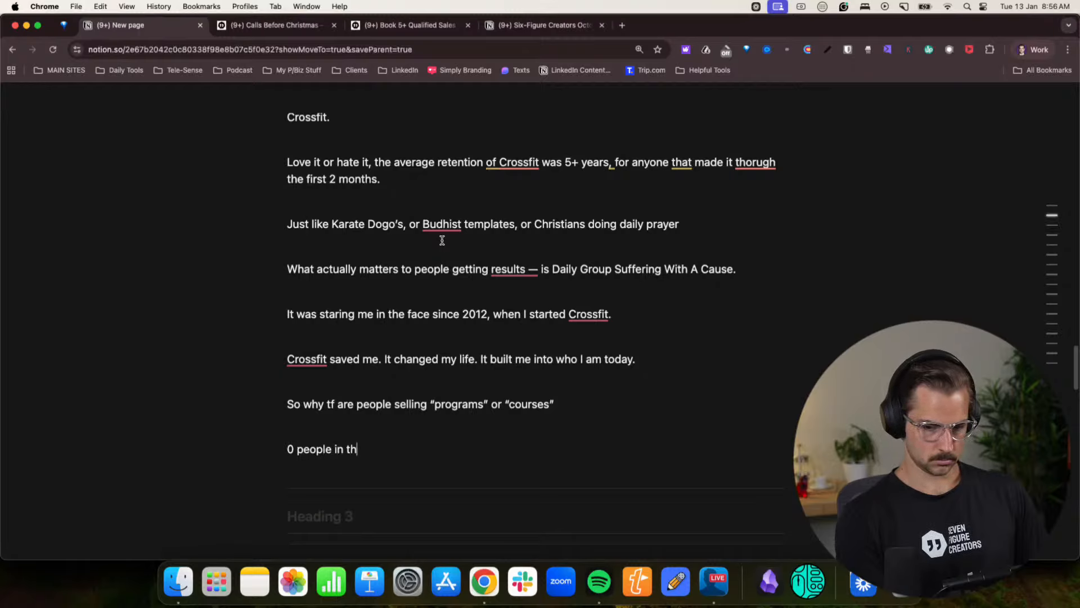
key(BackSpace)
key(BackSpace)
text(h)
text(isto)
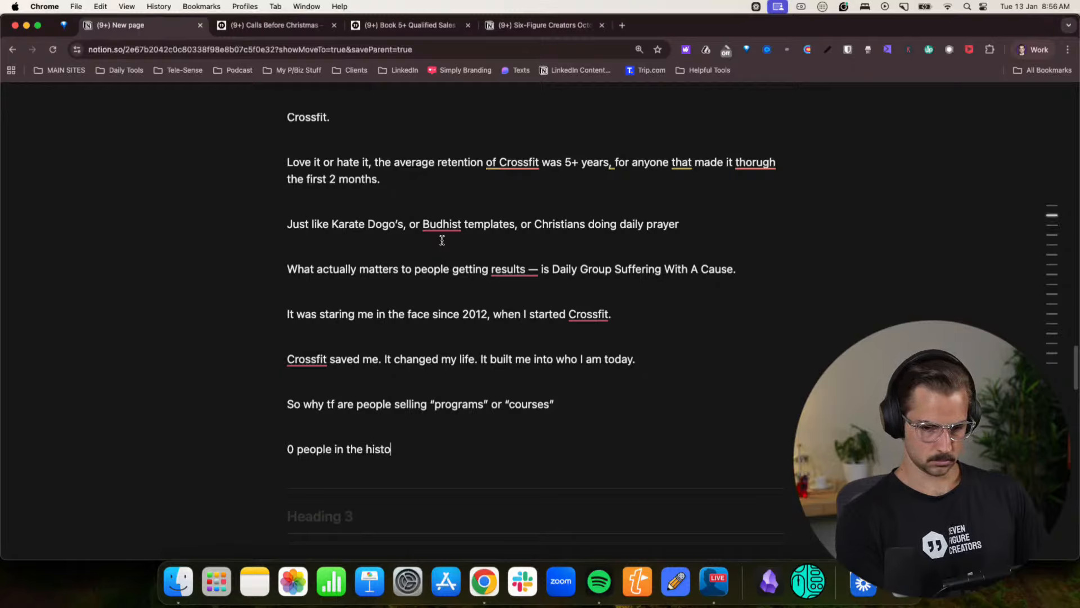
text(ry of the world have )
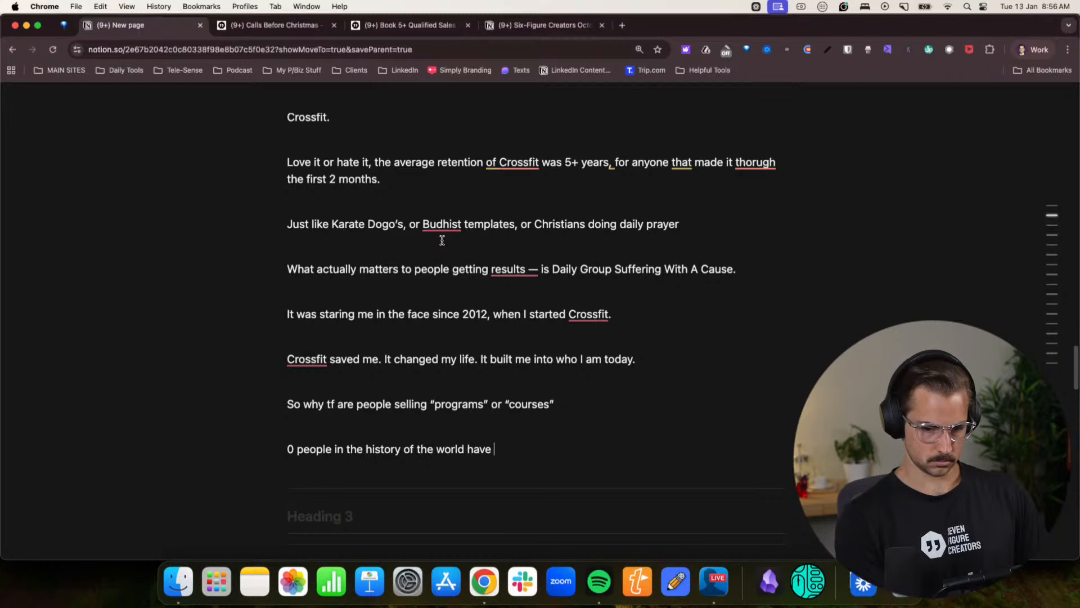
text(gotten results )
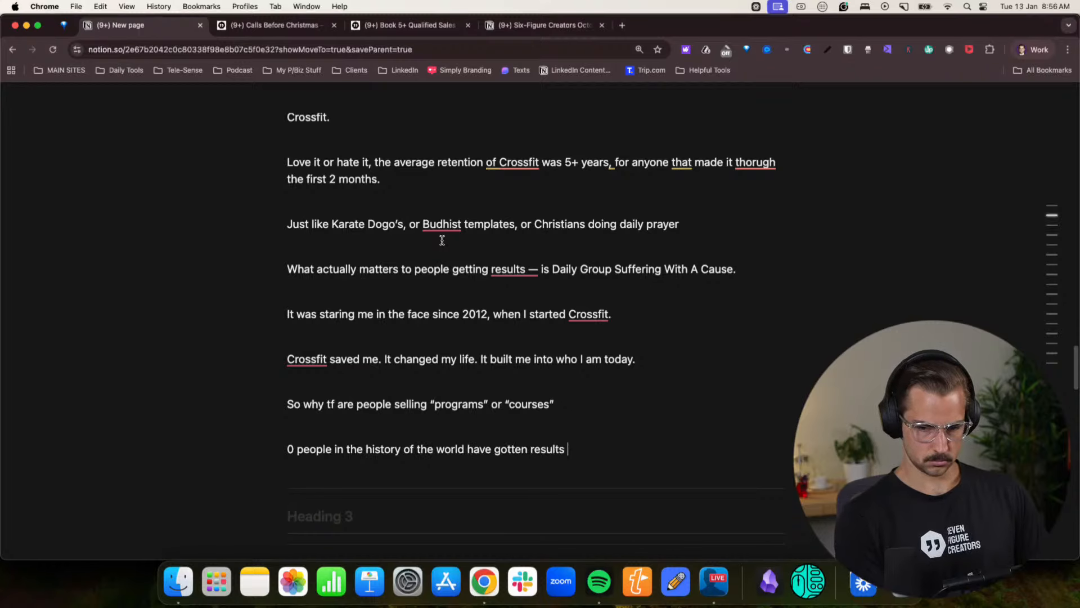
text(following an )
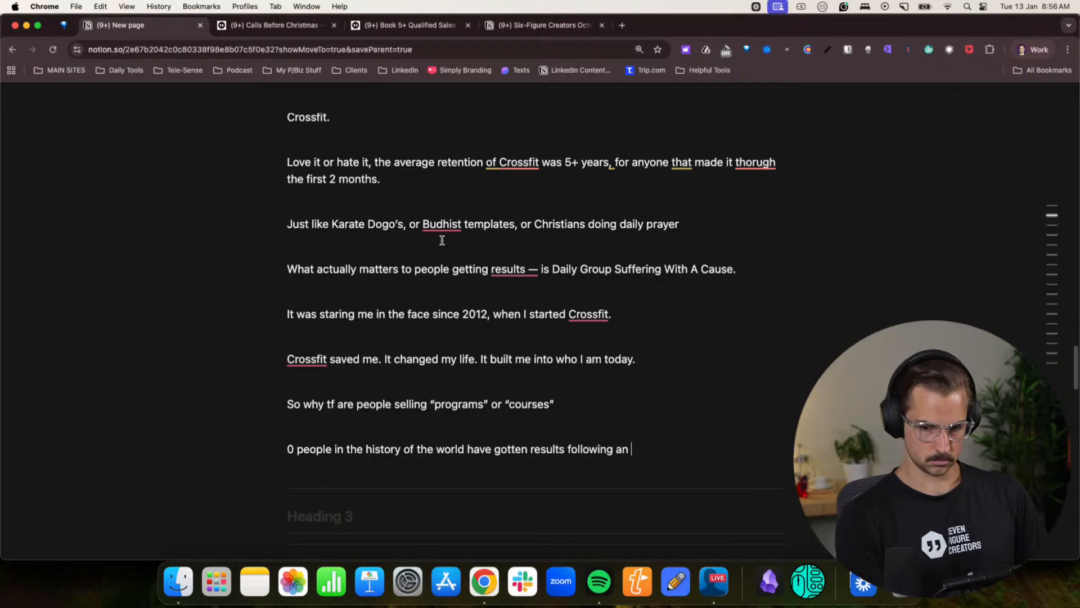
text("online fit)
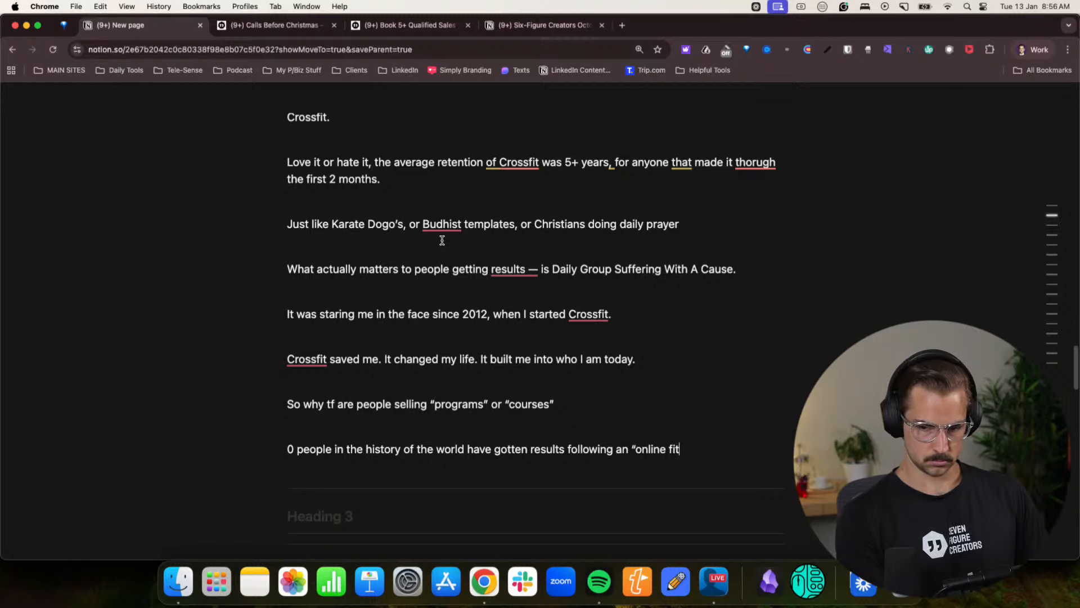
text(ness program")
- Add the line “Fitness only works if you actually do it.” below the online fitness program line
key(Return)
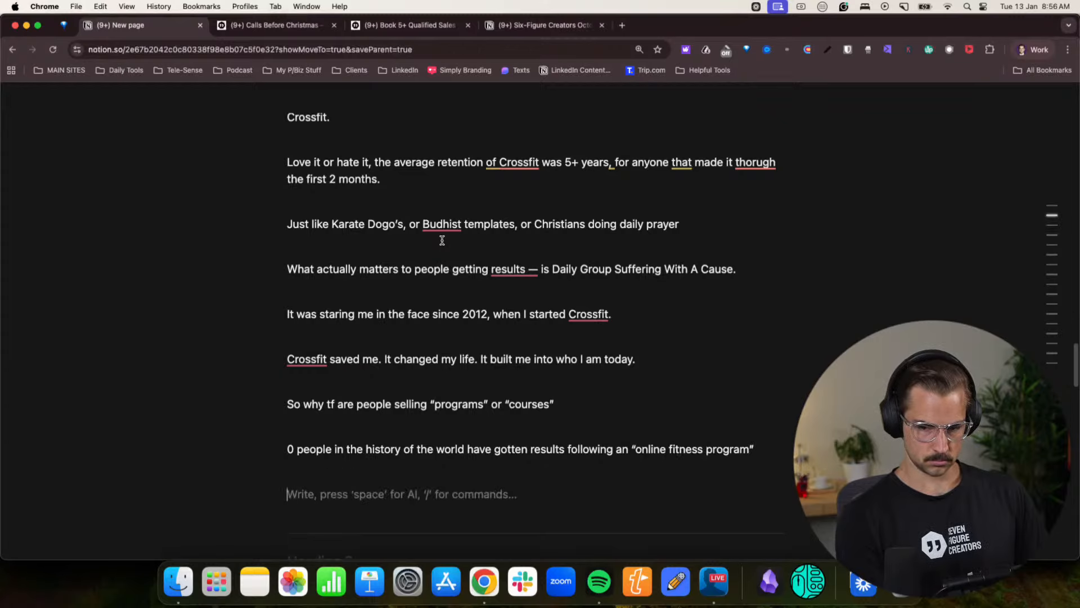
text(Fitness on)
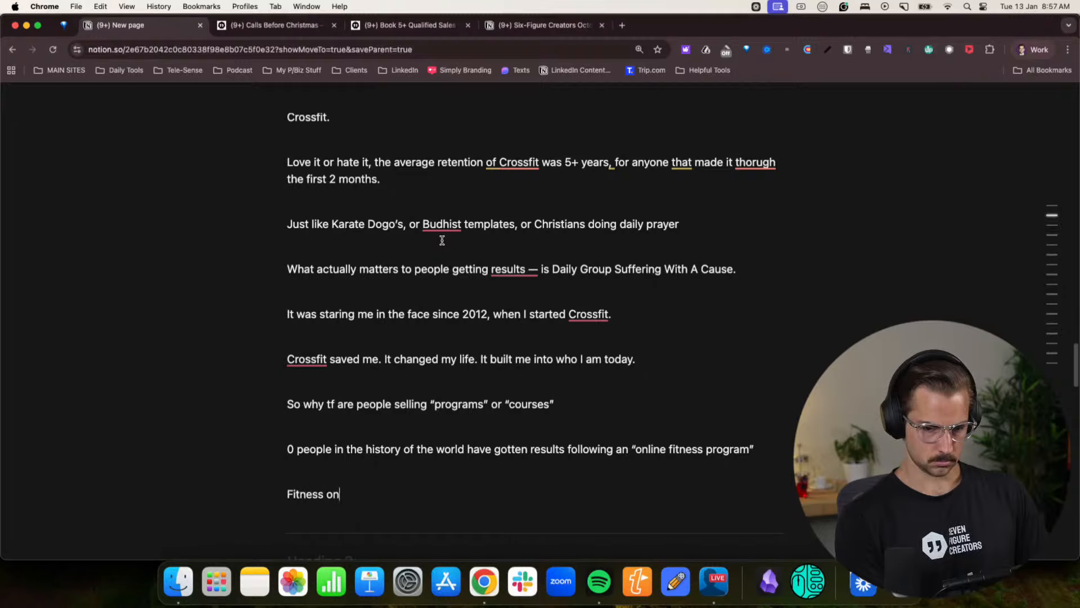
text(ly works if yo)
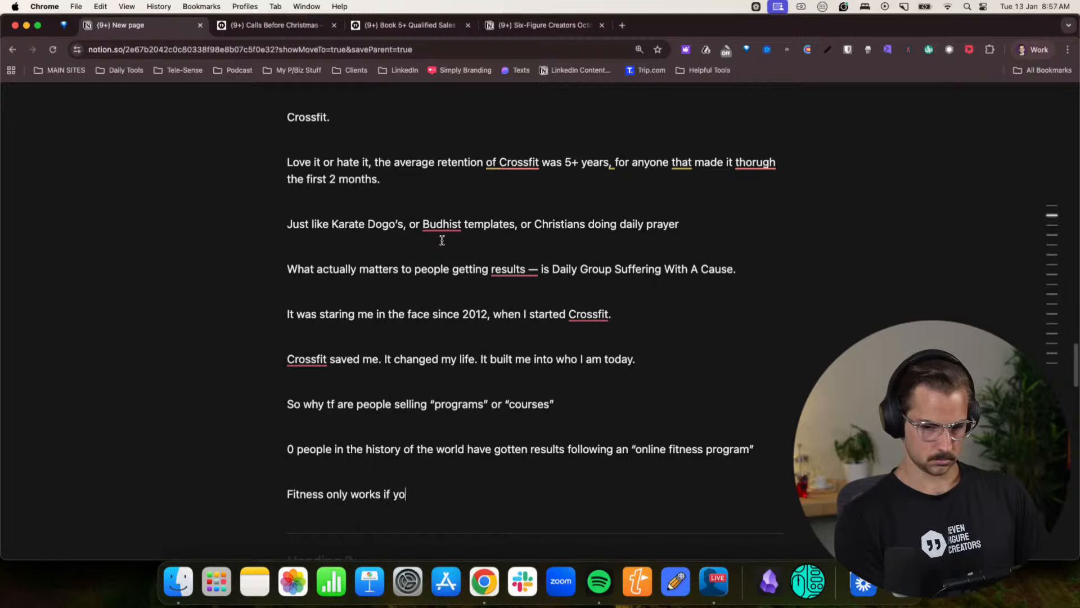
text(u actually )
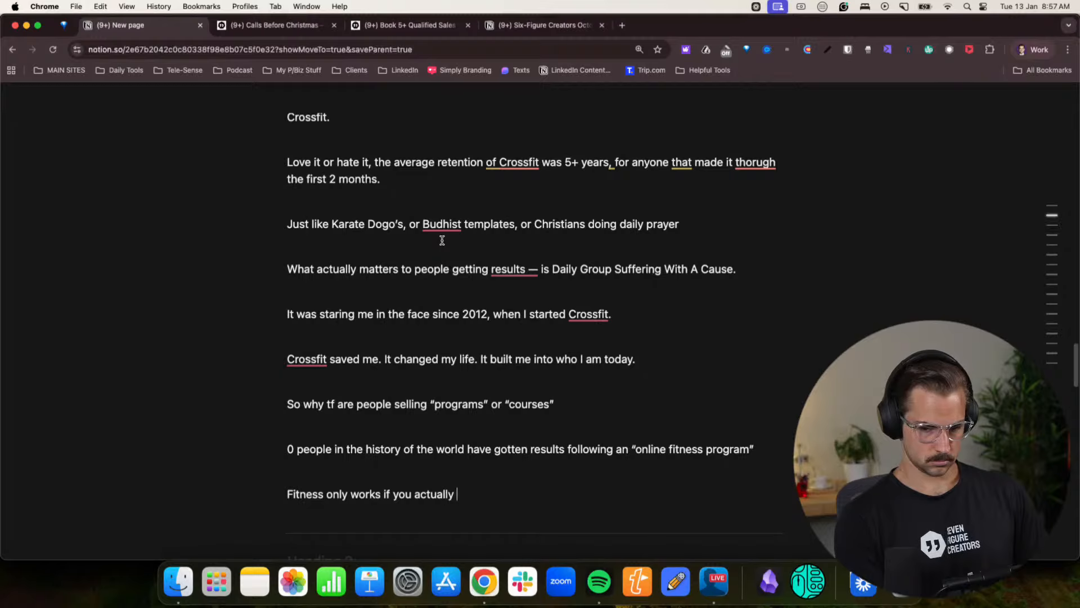
text(d)
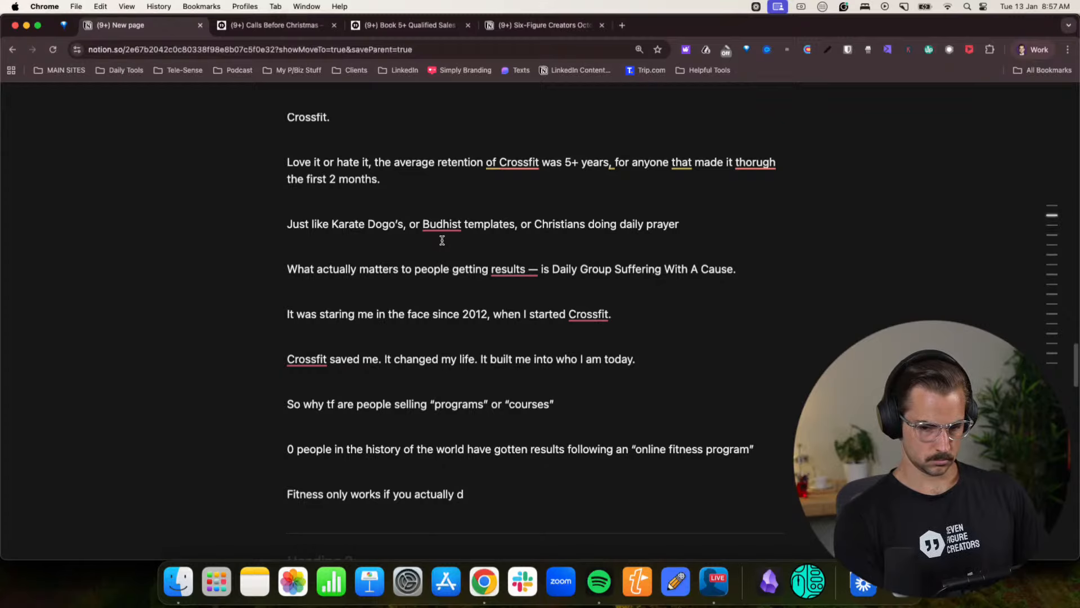
key(BackSpace)
text(do it.)
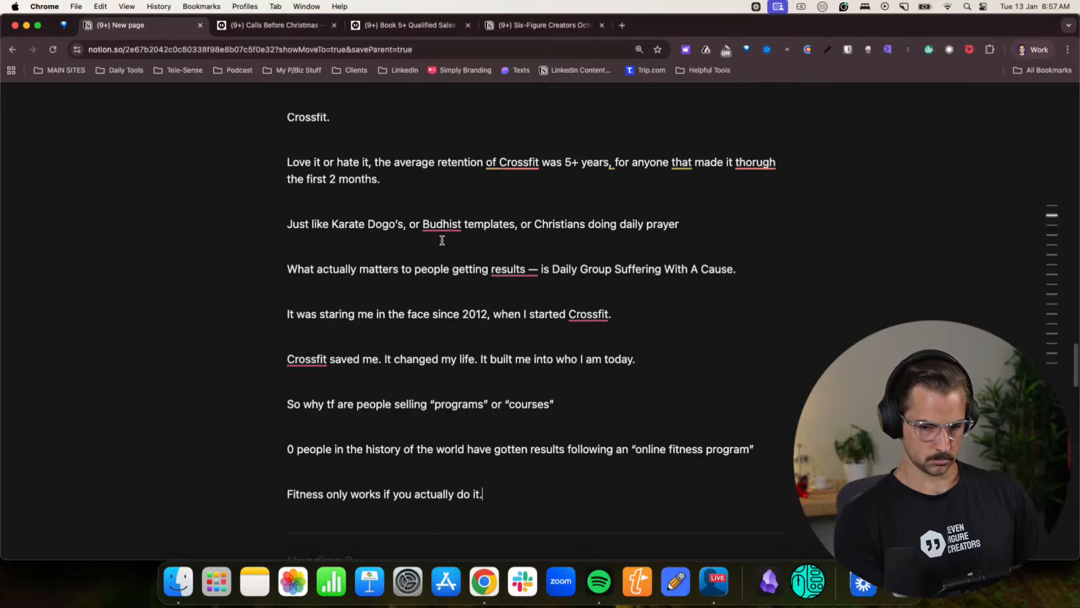
- Write the question “And how do you do it?” below the “Fitness only works” line, after a blank line
key(Return)
key(Return)
text(ANd how)
key(BackSpace)
key(BackSpace)
key(BackSpace)
key(BackSpace)
key(BackSpace)
key(BackSpace)
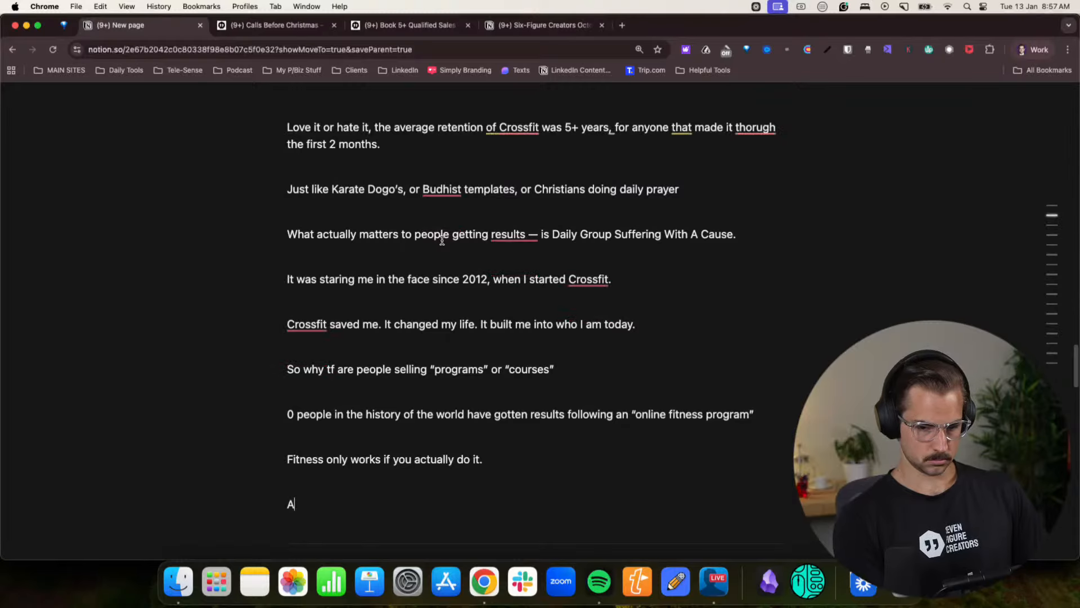
text(nd how do you)
key(BackSpace)
key(BackSpace)
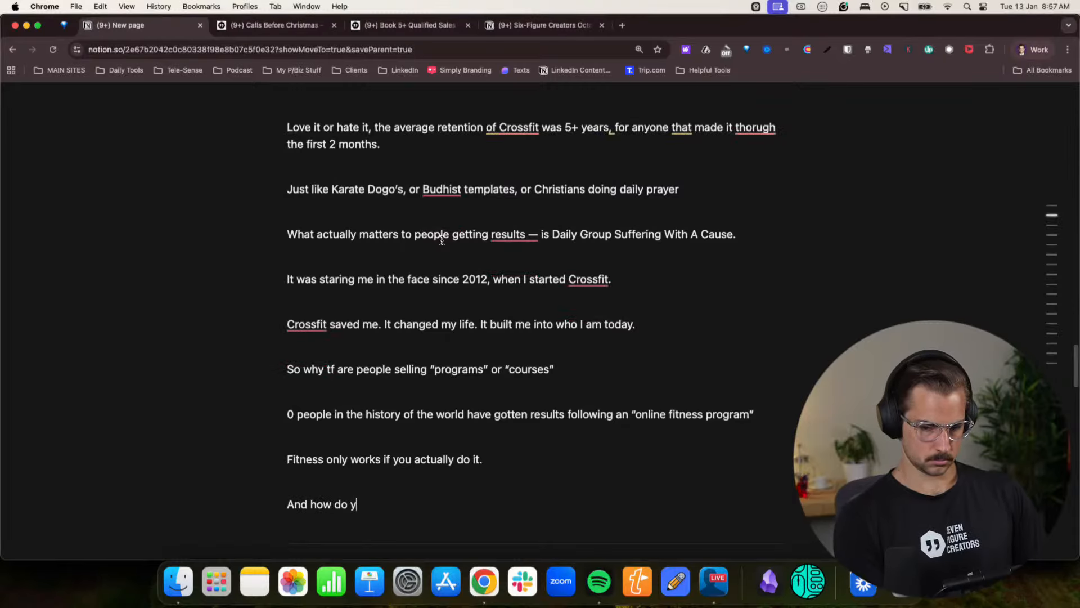
text(ou)
key(BackSpace)
key(BackSpace)
key(BackSpace)
key(BackSpace)
key(BackSpace)
key(BackSpace)
key(BackSpace)
key(BackSpace)
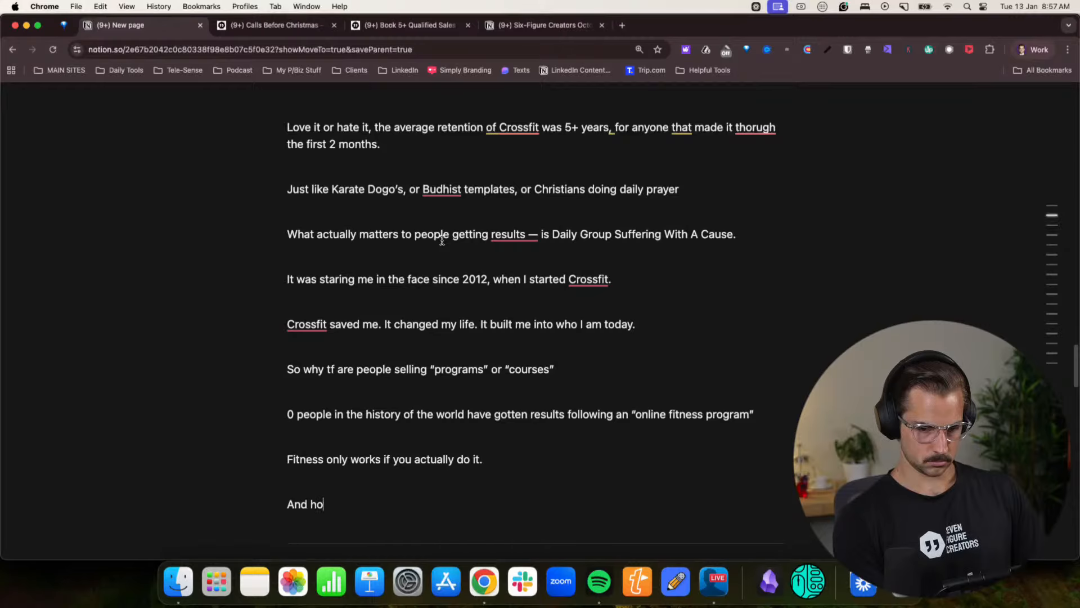
text(ow do you do it?)
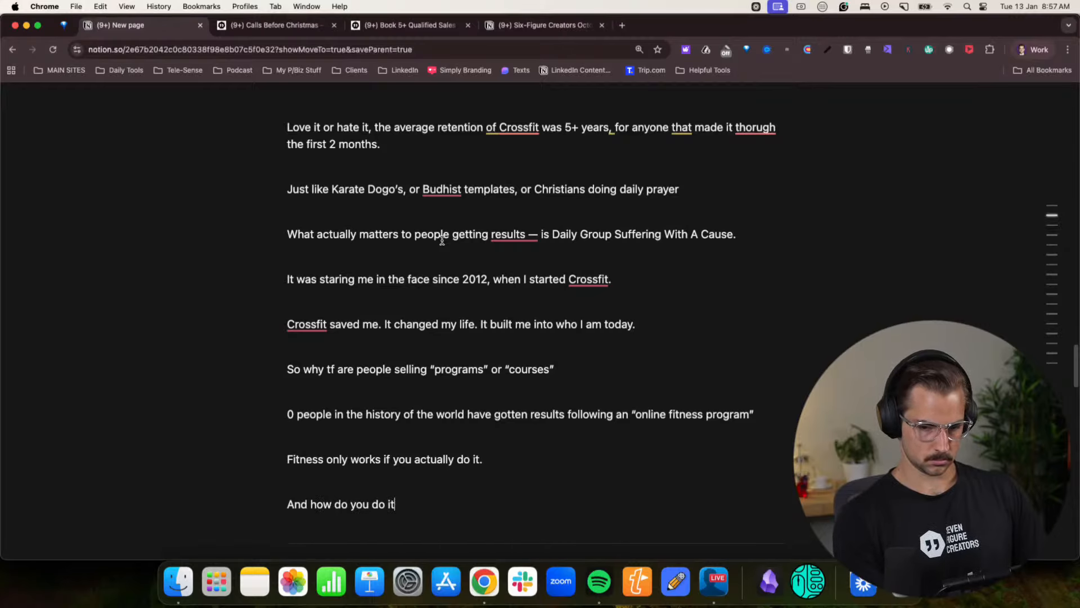
- Start a numbered list below the question with the item “You create an environment that allows people to show up daily”
key(Return)
text(1. )
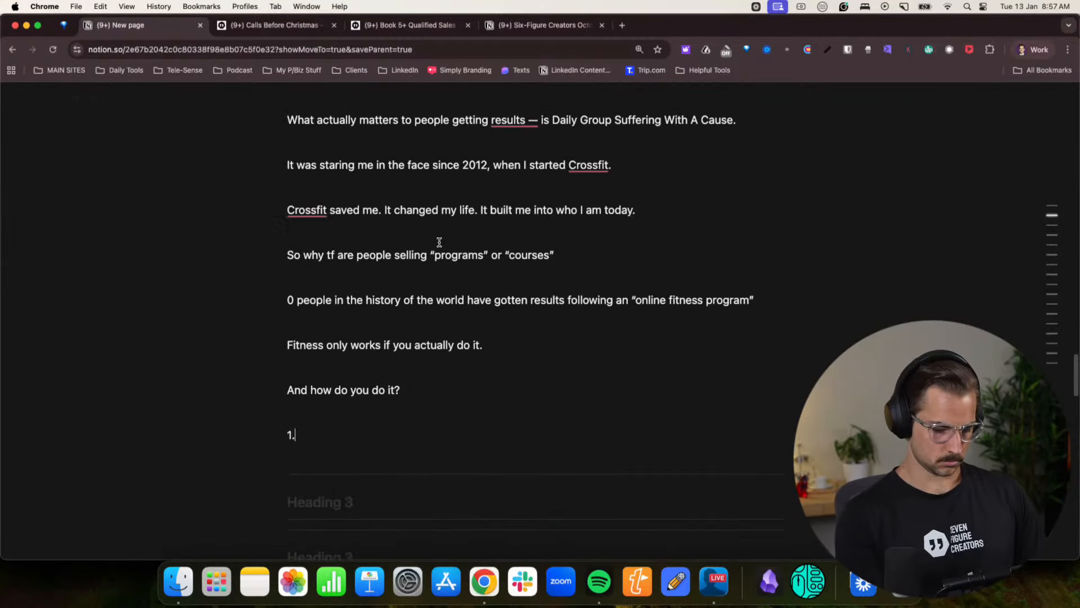
text(You crea)
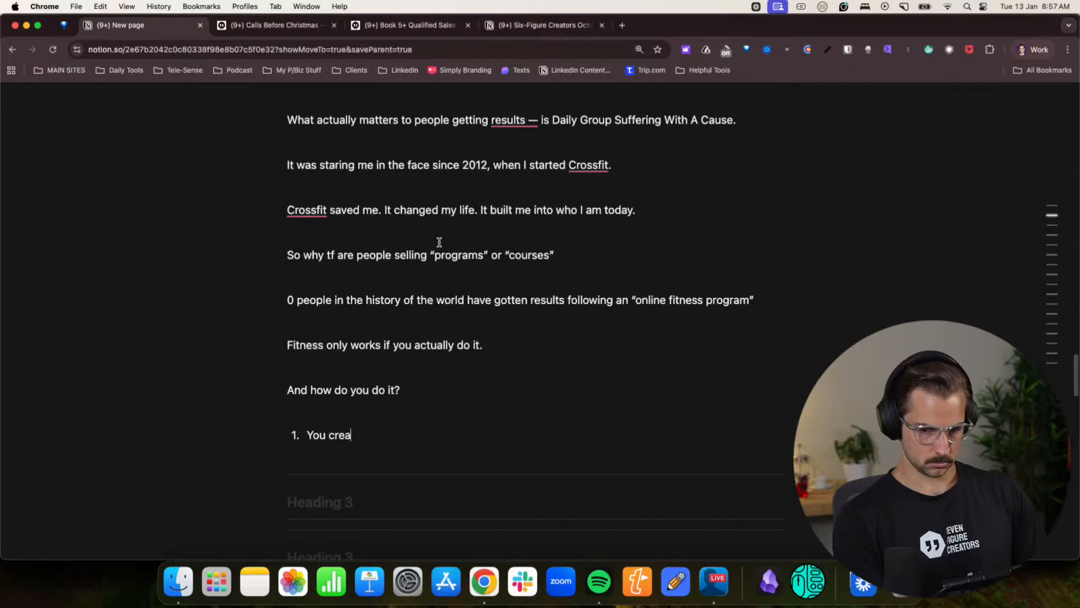
text(te an environm)
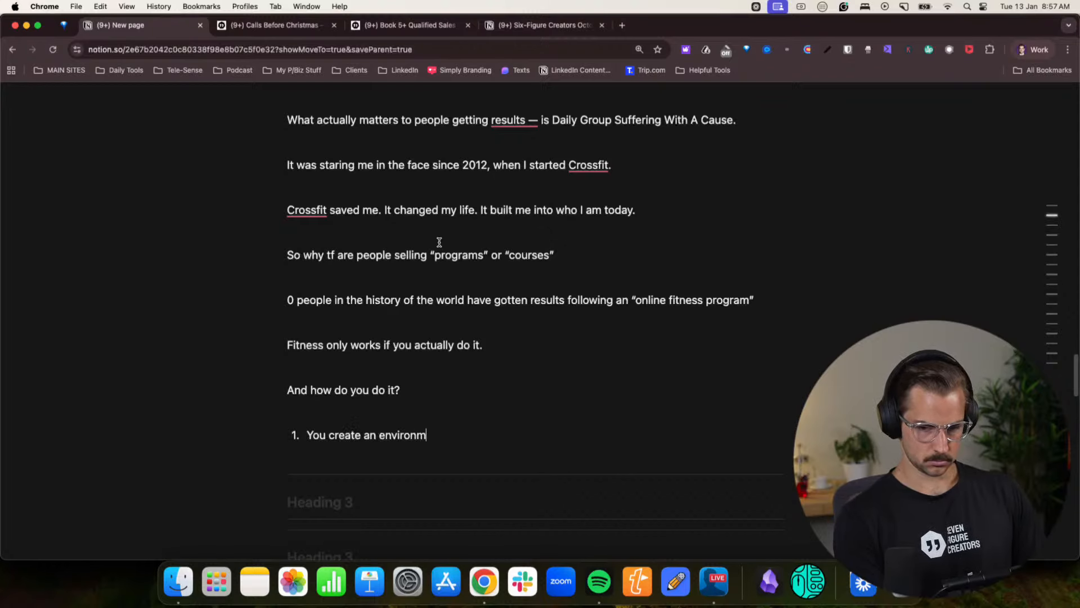
text(ent that allows )
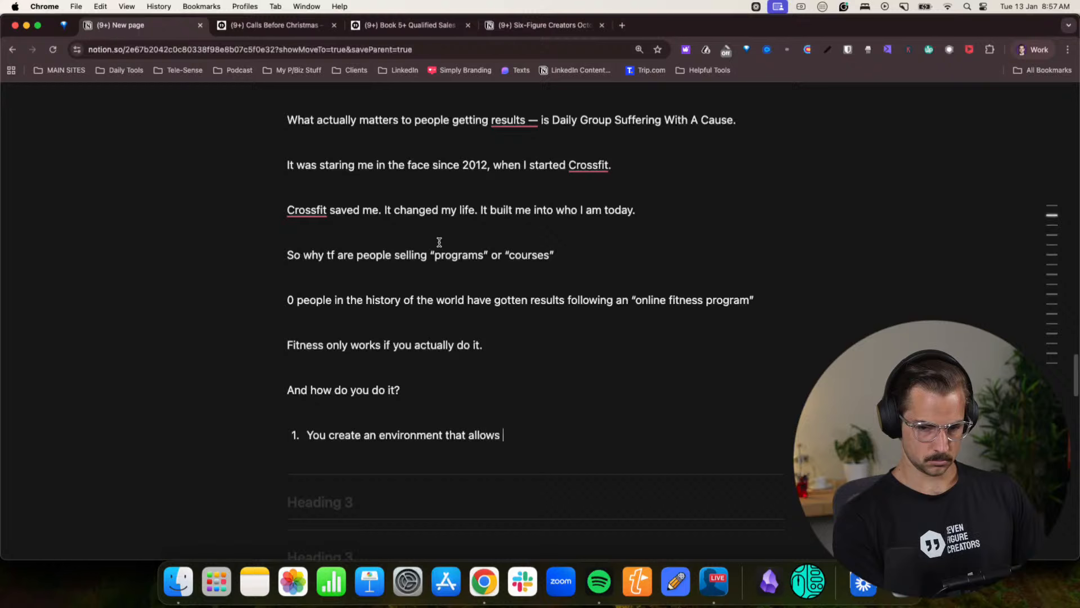
text(people to show up daily)
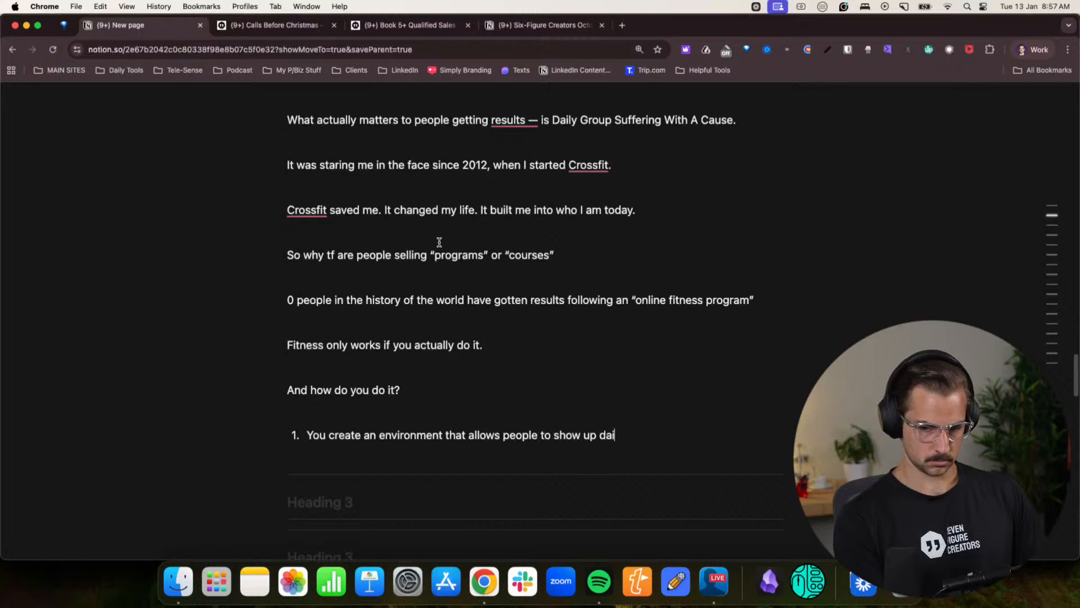
- Add a second numbered item reading “You do it with others you respect”
key(Return)
text(You do it with otehrs)
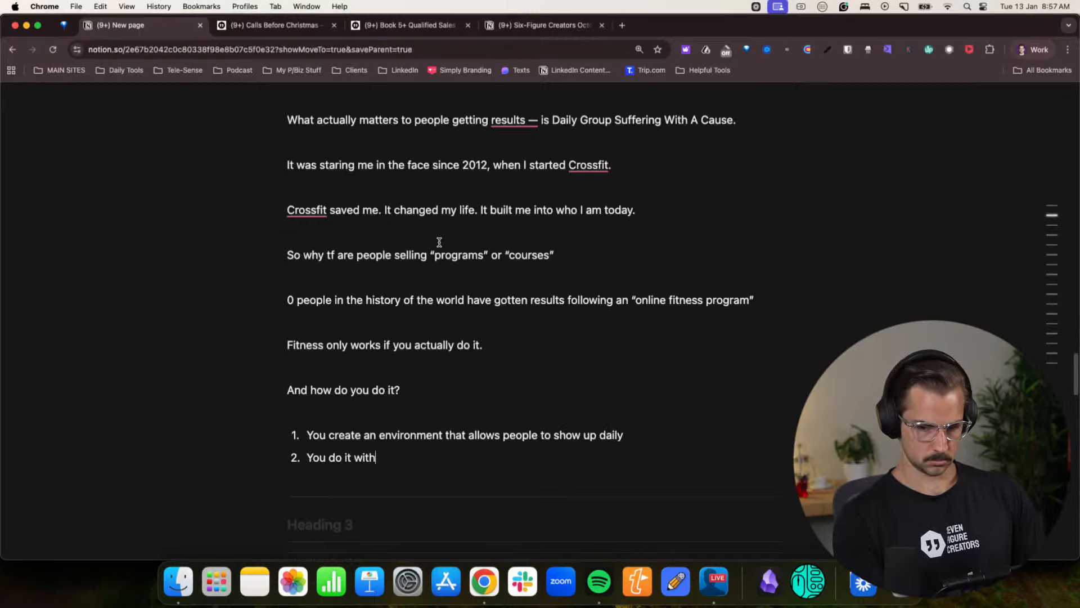
key(BackSpace)
key(BackSpace)
key(BackSpace)
key(BackSpace)
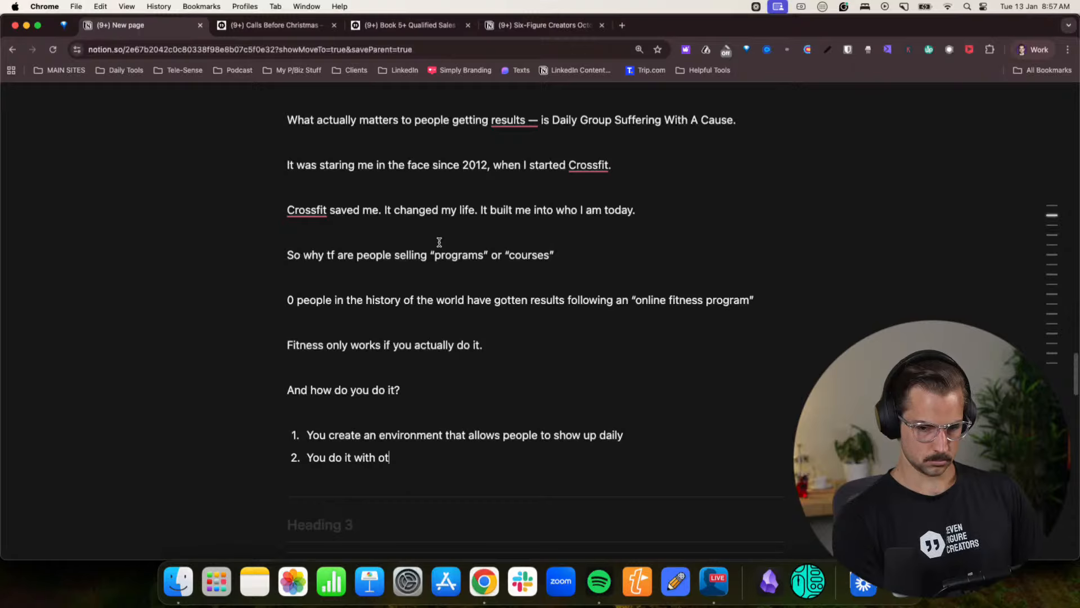
text(hers )
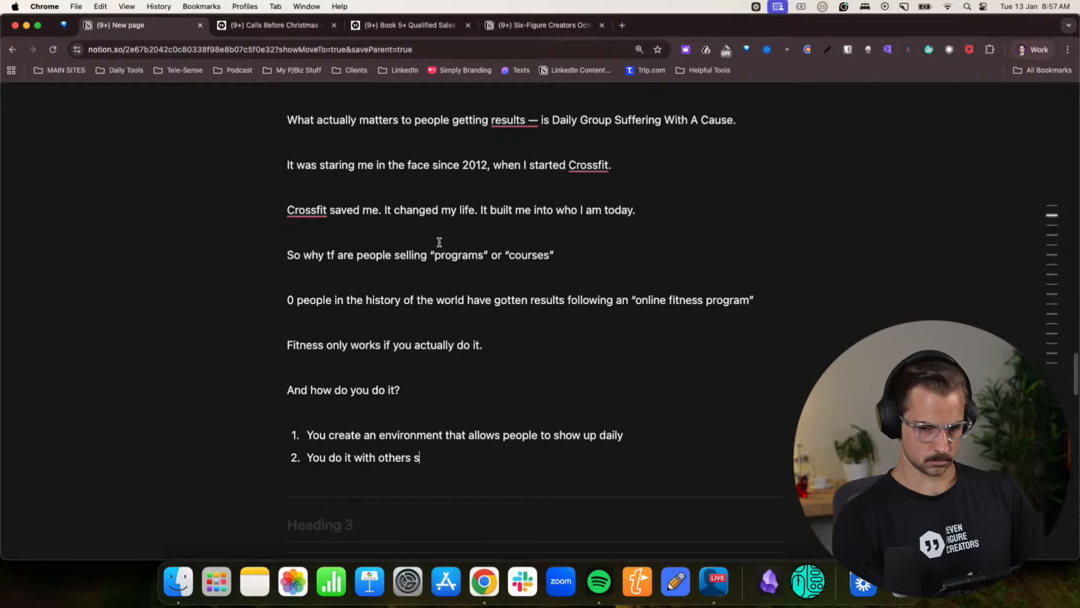
text( y)
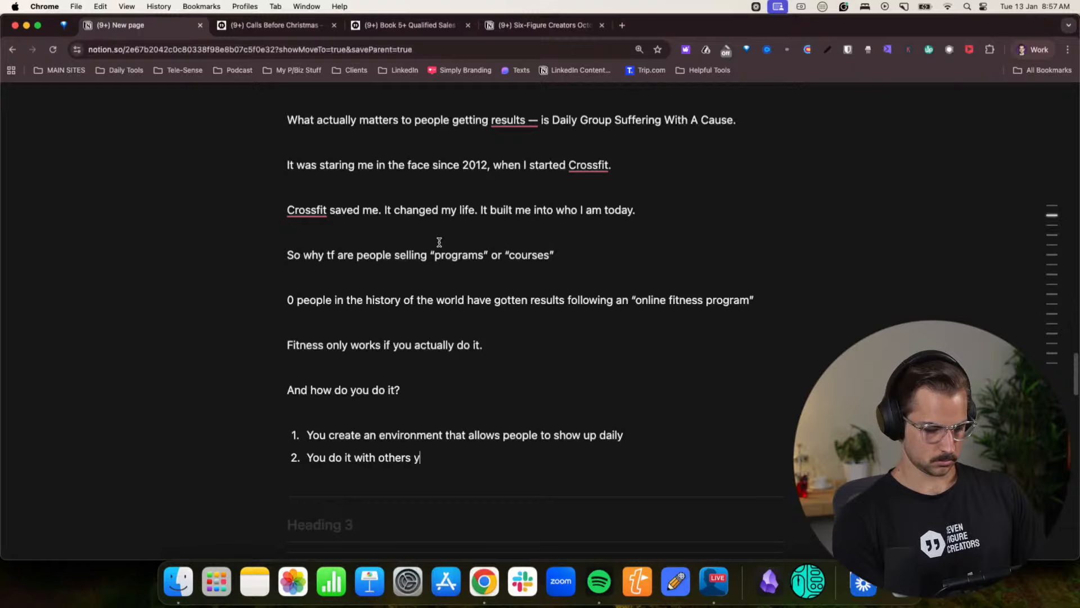
text(ou respect)
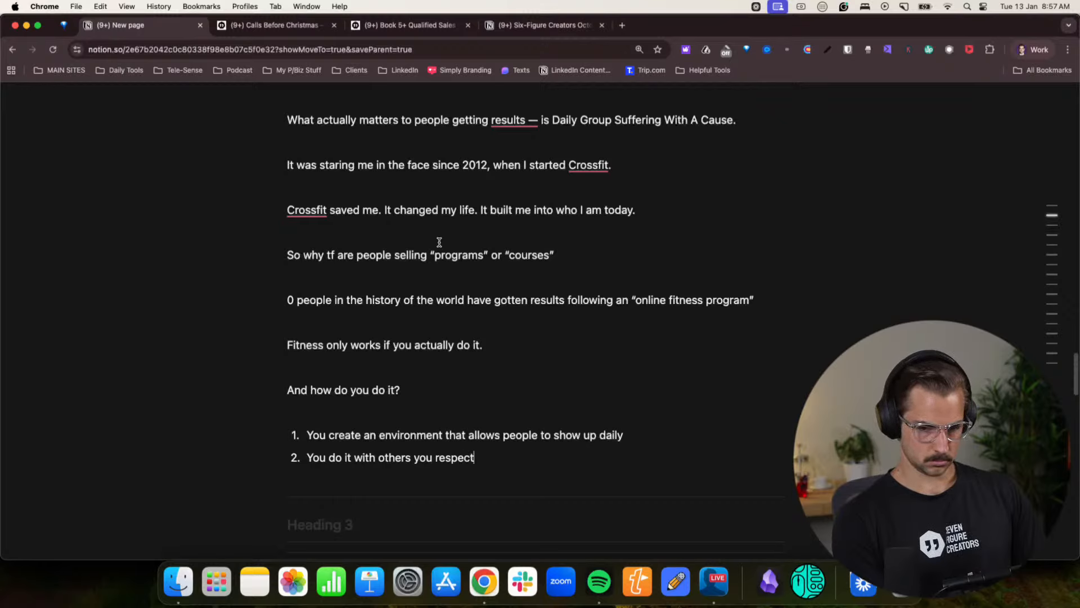
- Reword the second list item to “You actually enjoy what you’re doing because you do it with others”
drag(493, 457, 330, 457)
text(actually e)
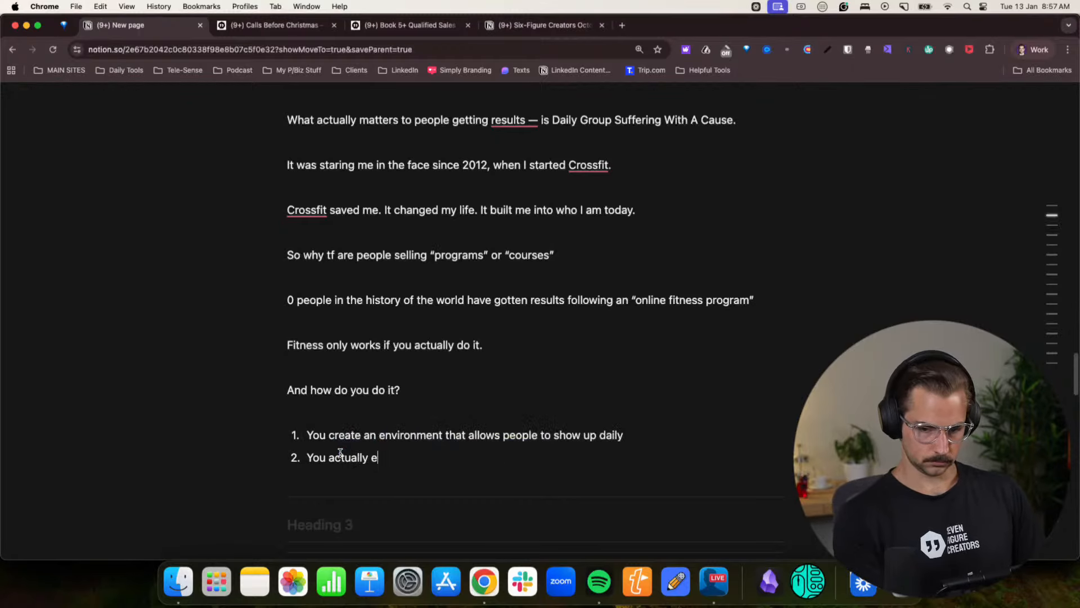
text(njoy what )
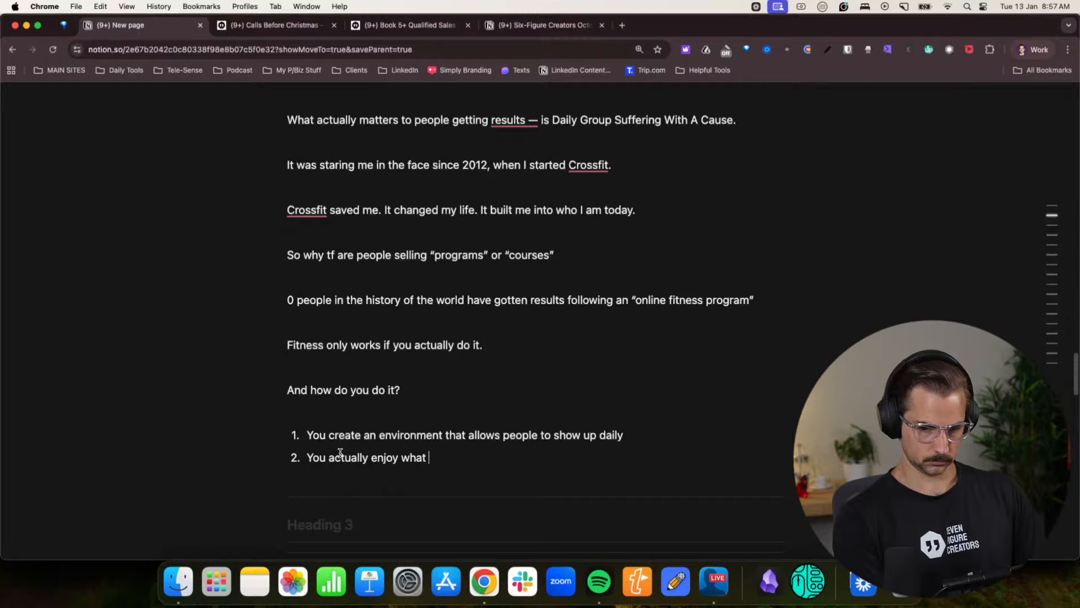
text(you're doing because you)
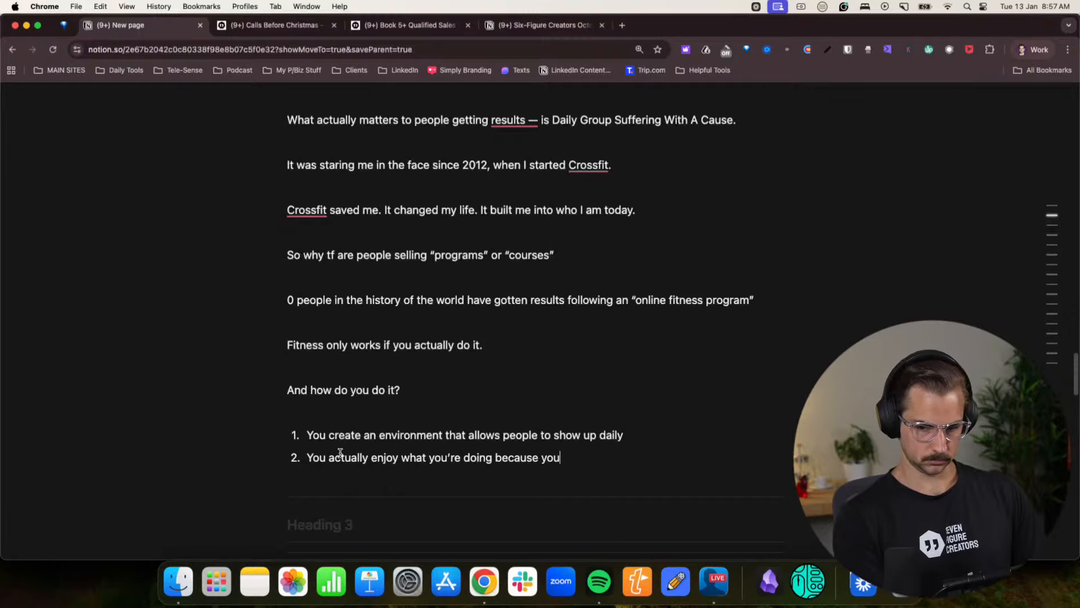
text( dfo)
key(BackSpace)
key(BackSpace)
key(BackSpace)
text(o it)
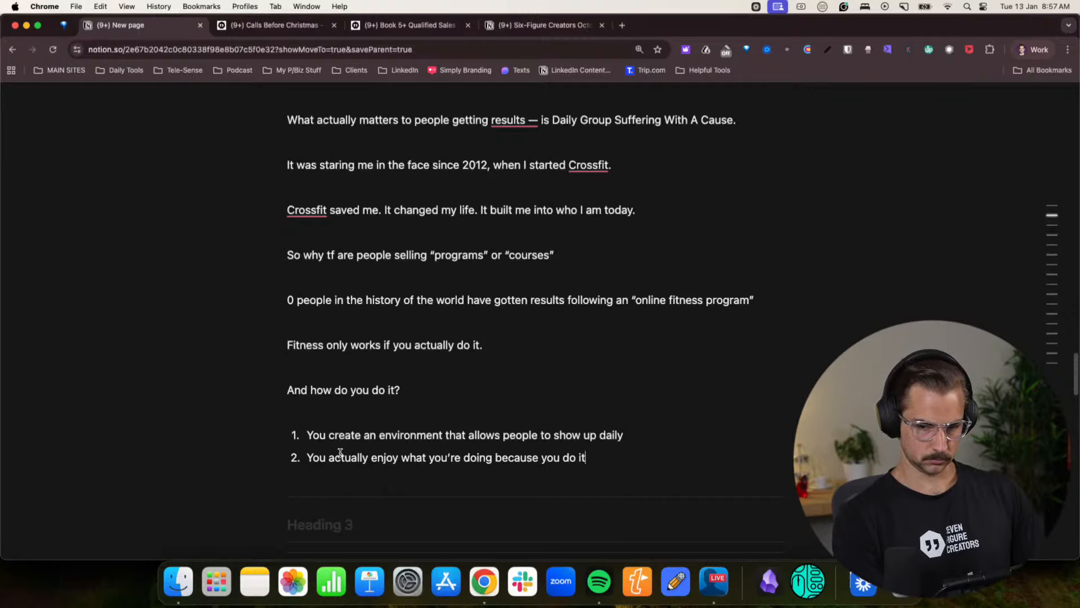
text( with others)
- Add a third numbered item reading “You get shown exaclty what to do everyday and coached on how to do it”
key(Return)
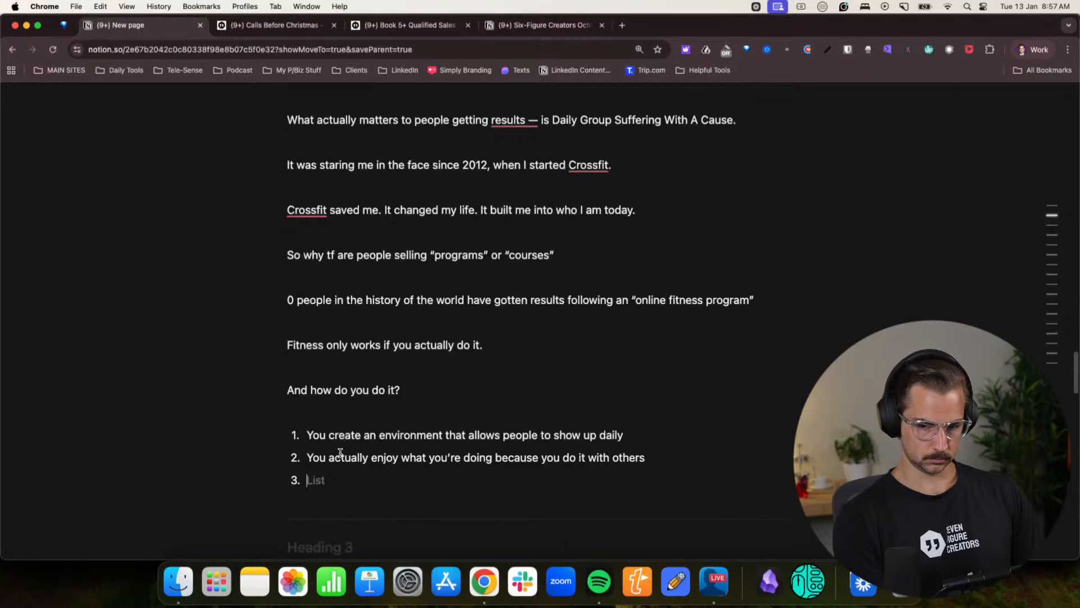
text(You get shown)
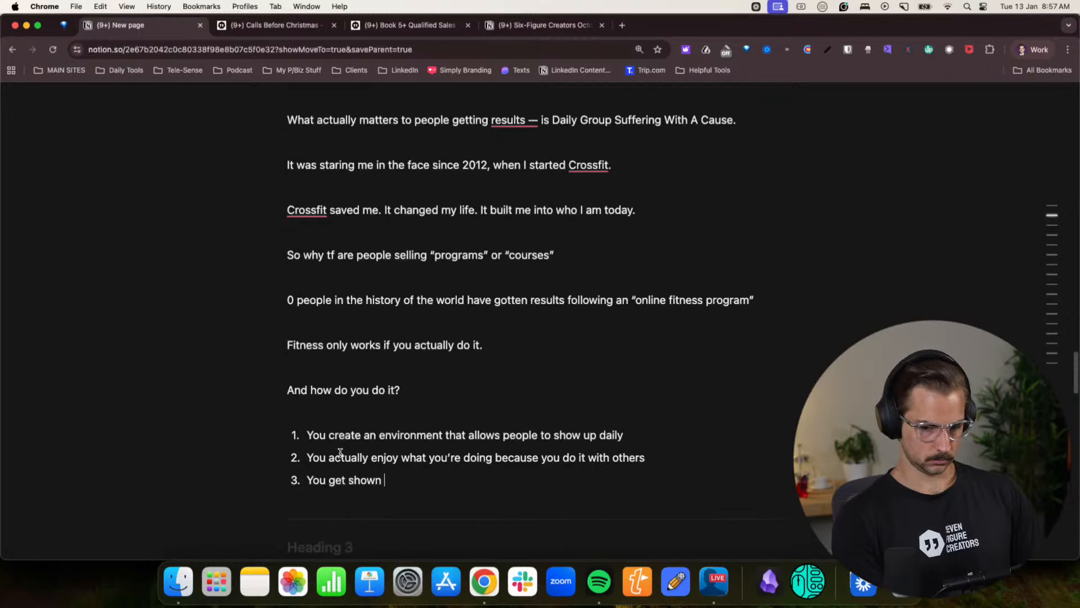
text( exaclty what to )
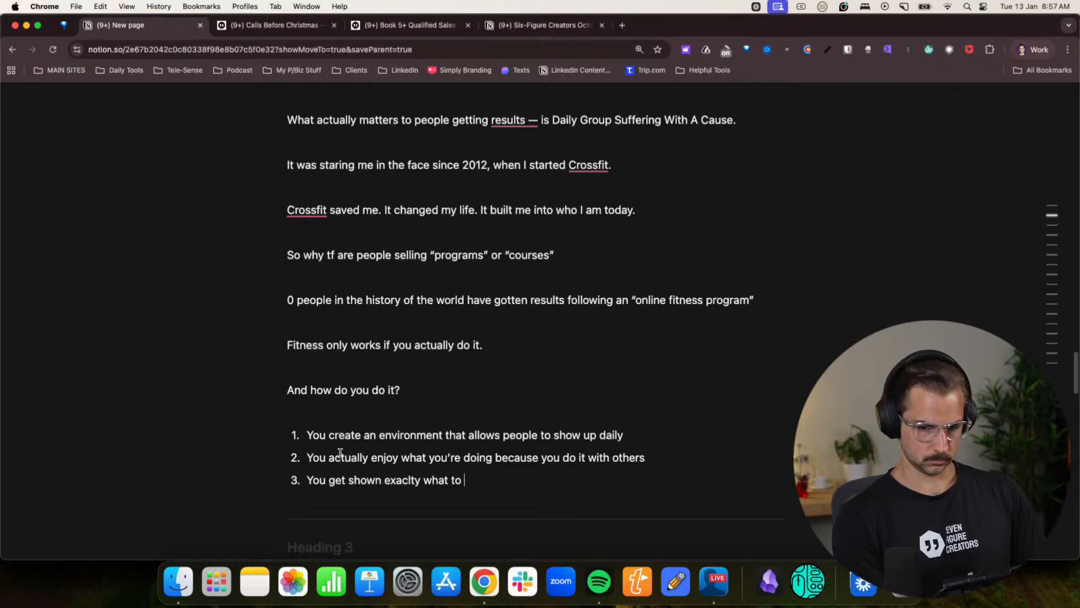
text(do everyday and)
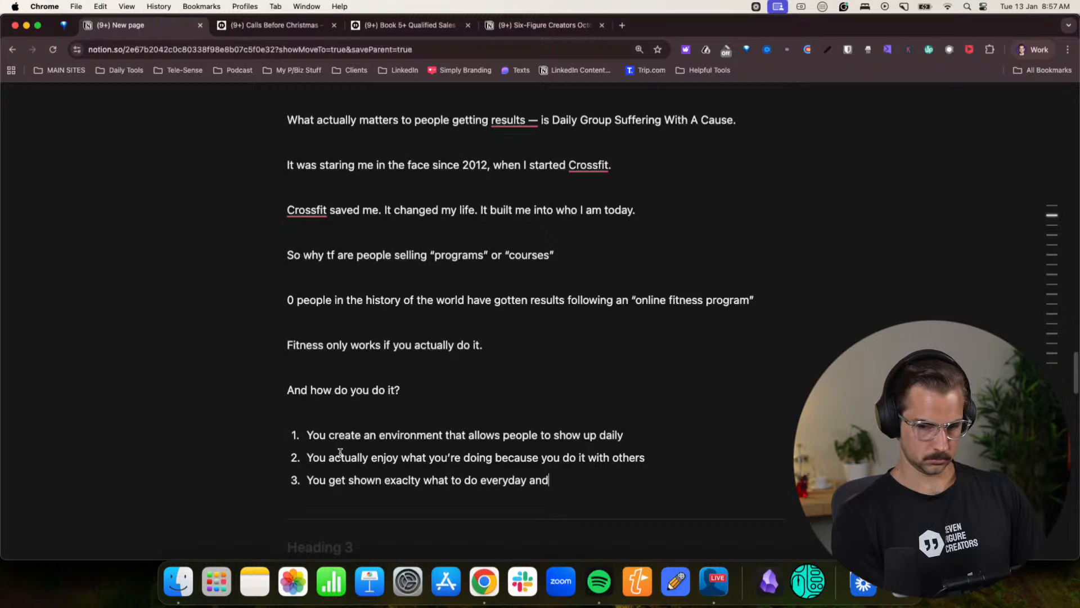
text( coached on how t)
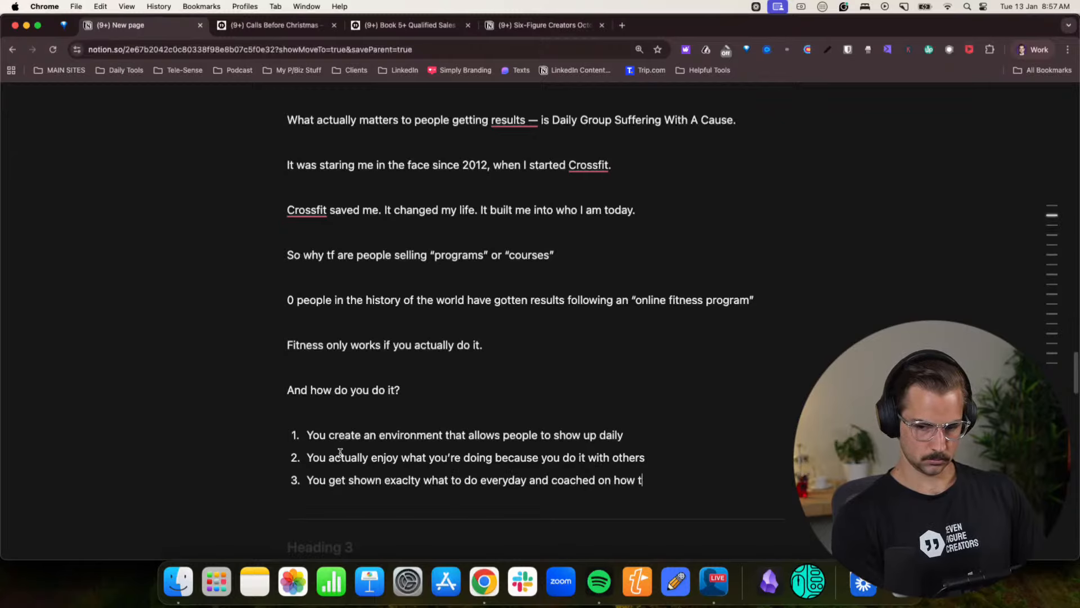
text(o do it)
- Add a fourth numbered item reading “You are encourgaed by others to live a life that helps you recover and train more”
key(Return)
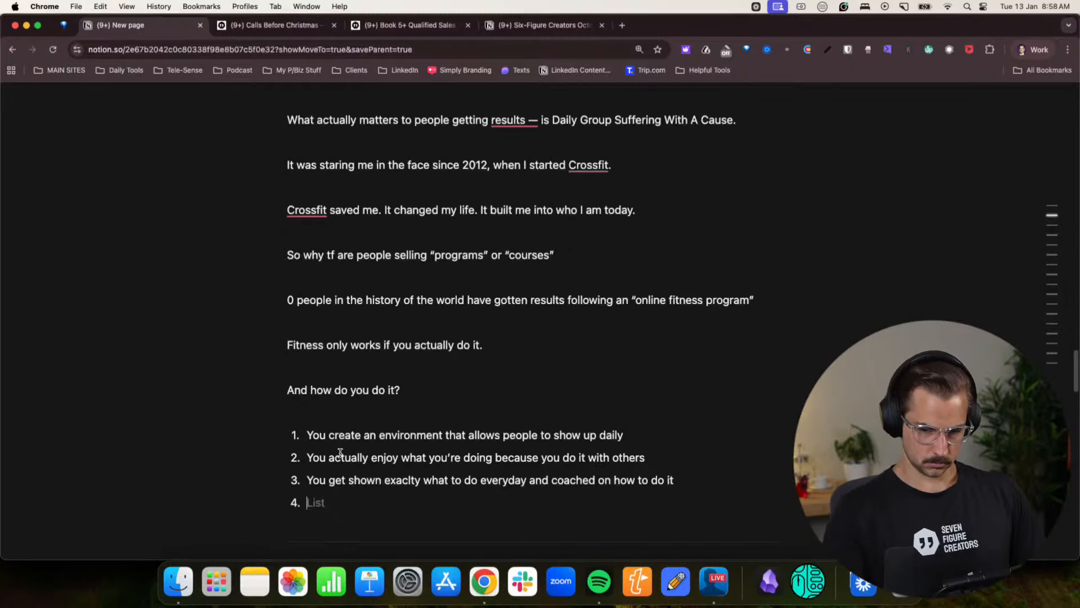
scroll(340, 452, down, 3)
drag(397, 284, 477, 287)
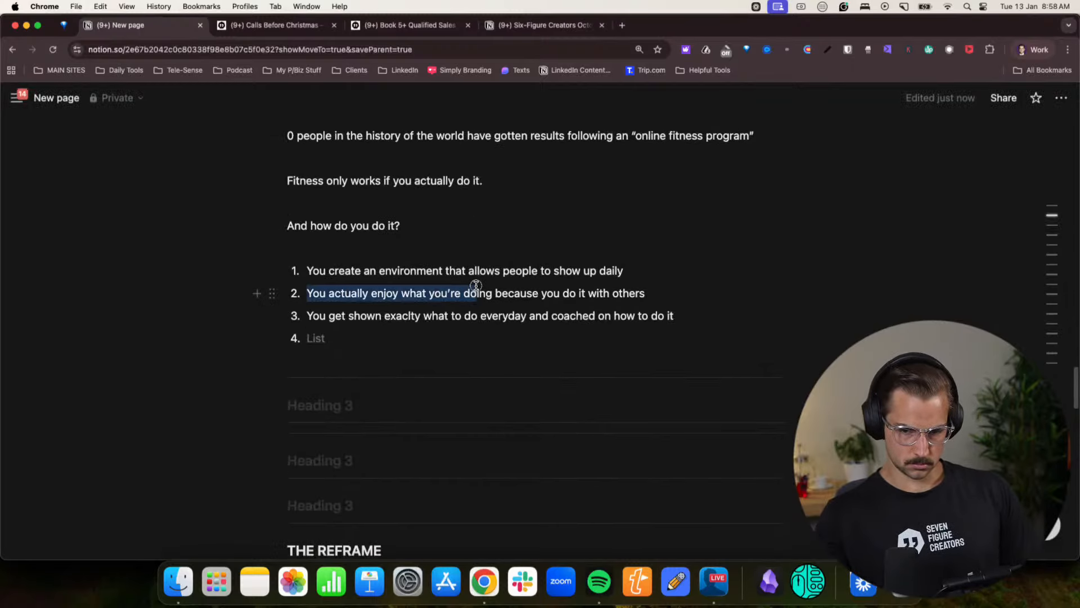
click(365, 331)
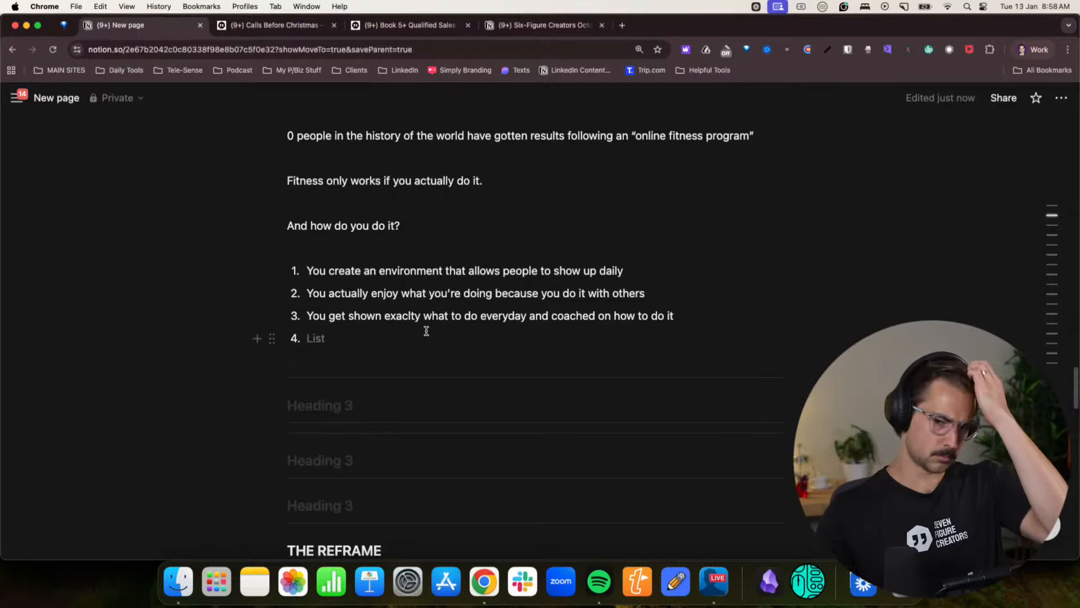
text(You )
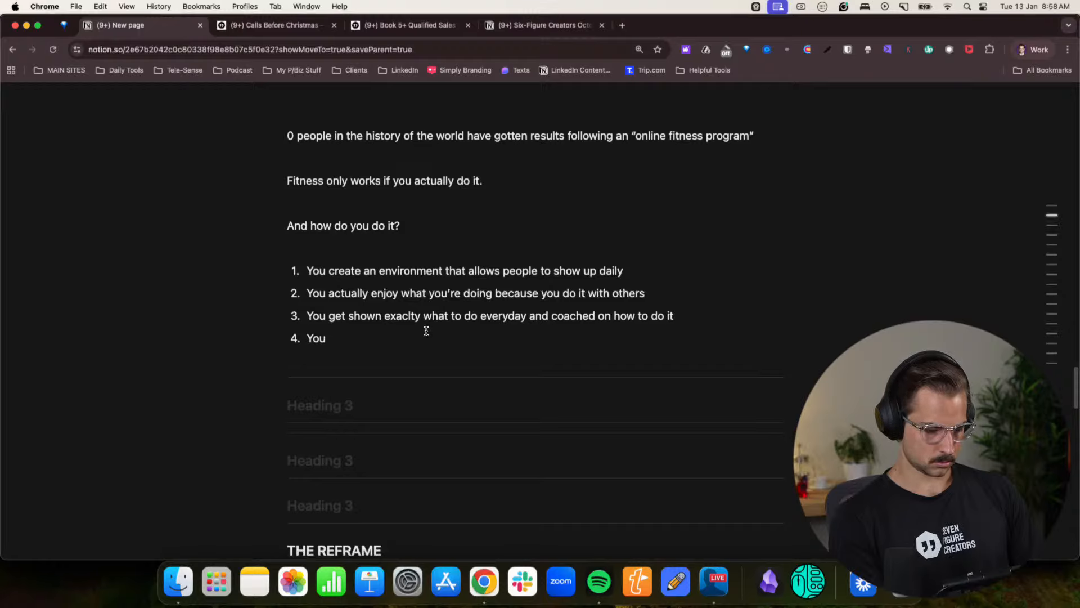
text(are encour)
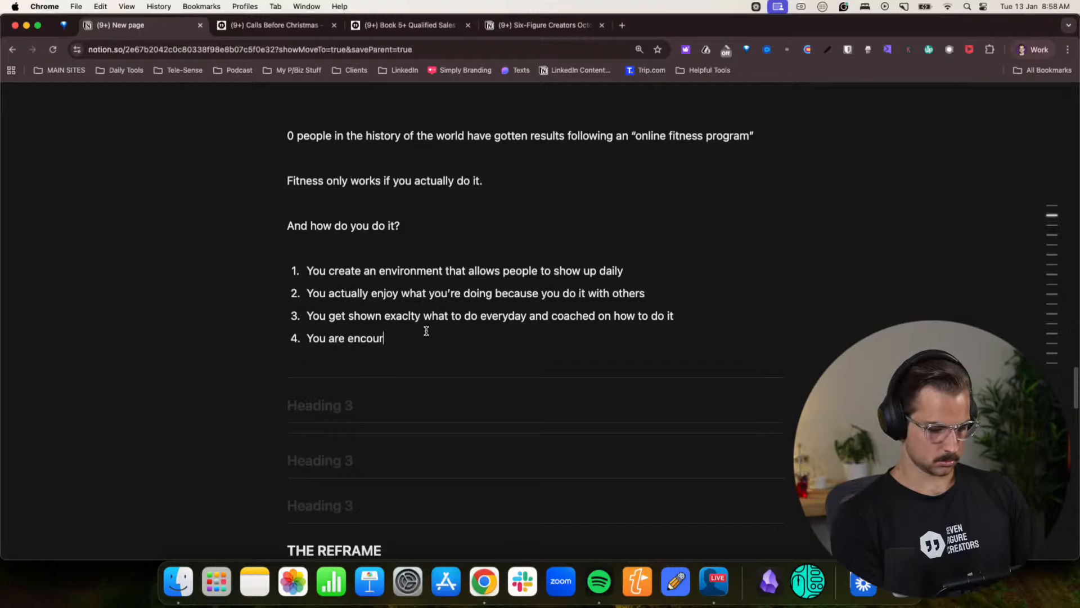
text(gaed by)
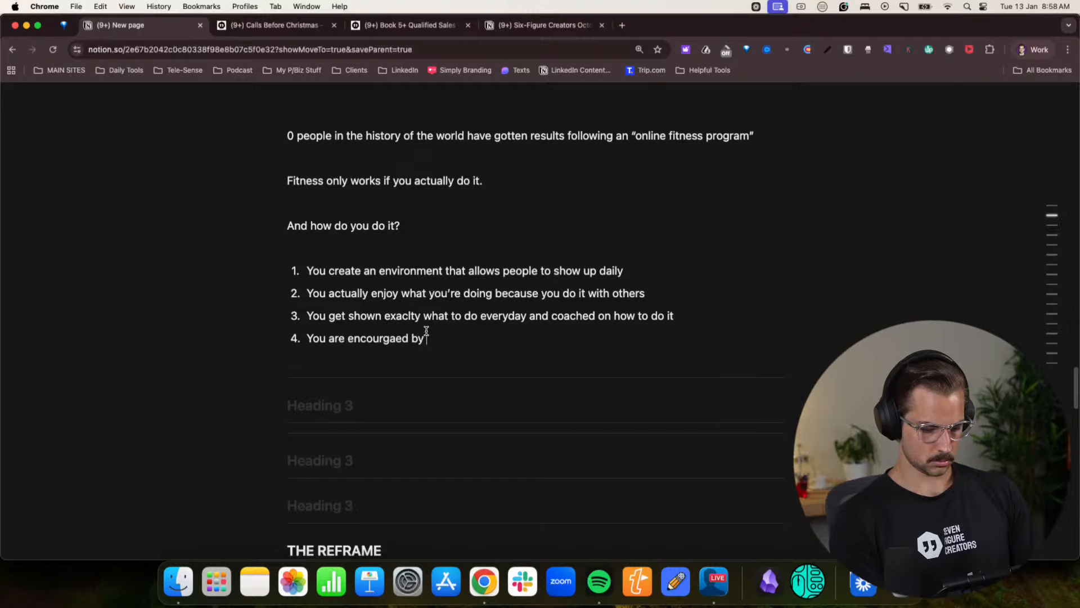
text( others to live)
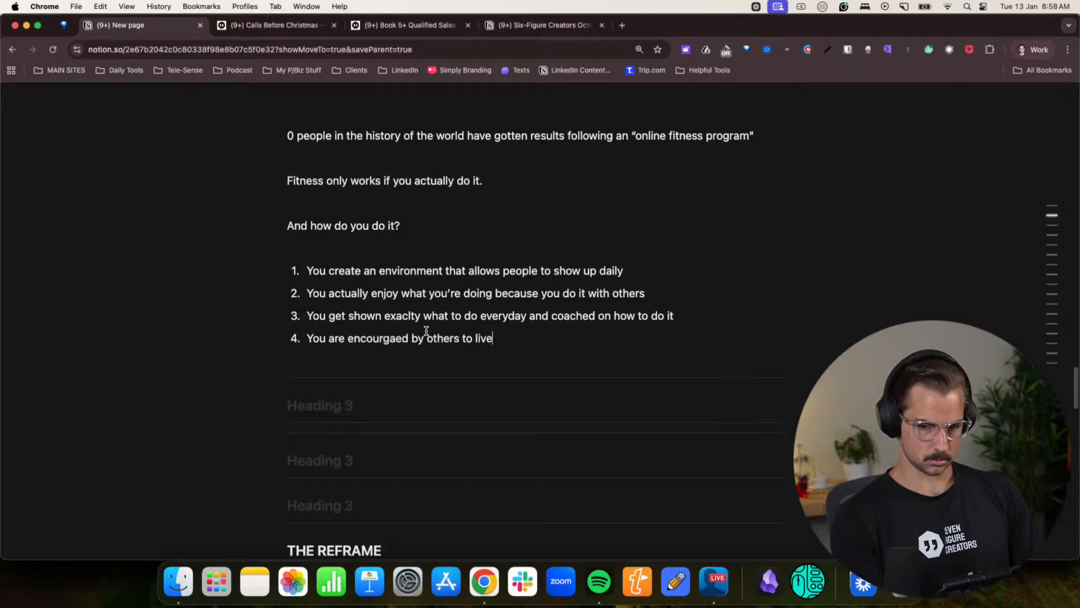
text( a life that helps tyo)
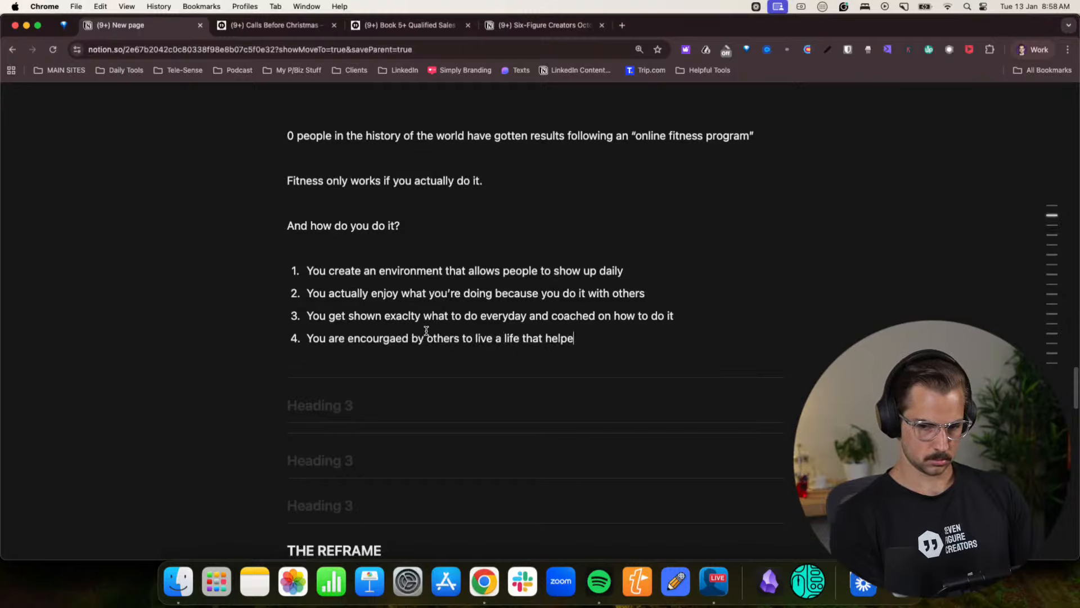
key(BackSpace)
key(BackSpace)
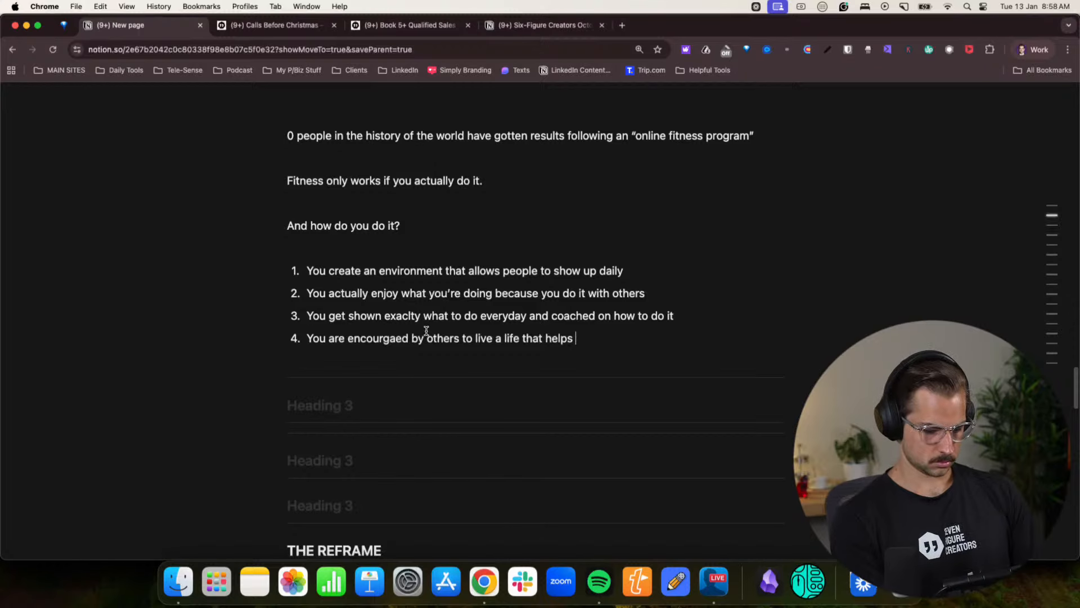
text(you recover and)
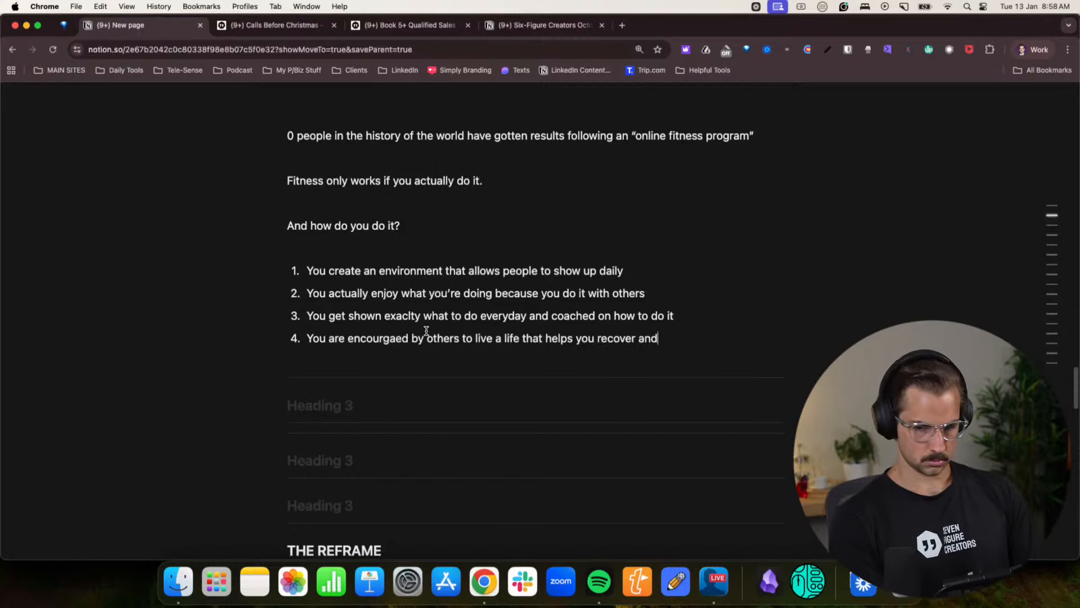
text( trea)
text(n more)
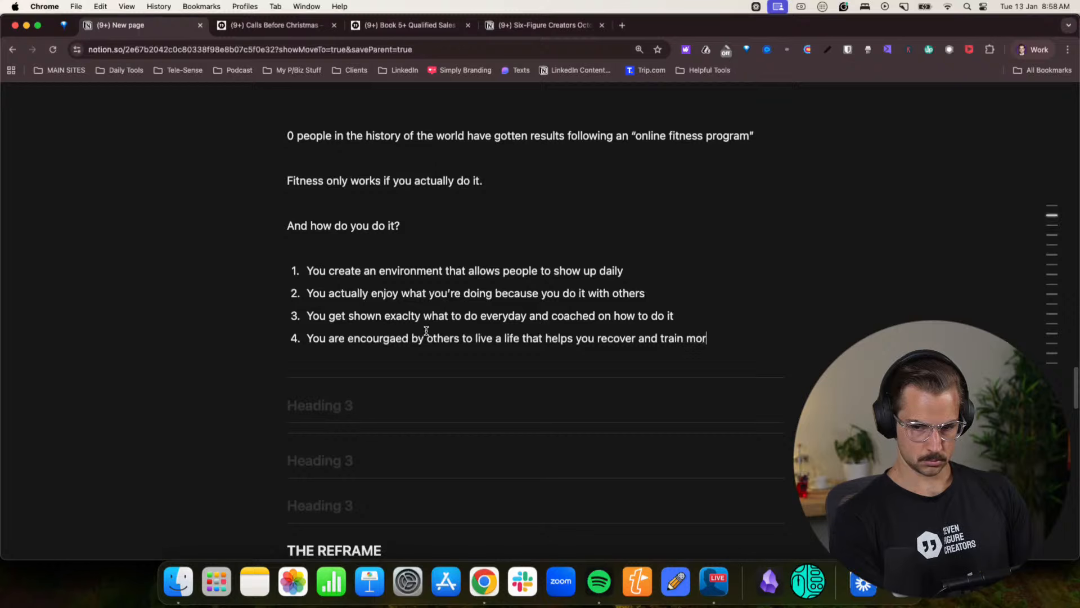
- Add a fifth numbered item reading “You are celebrated for your effort put in, not just the results that you acheive.”
key(Return)
text(Y)
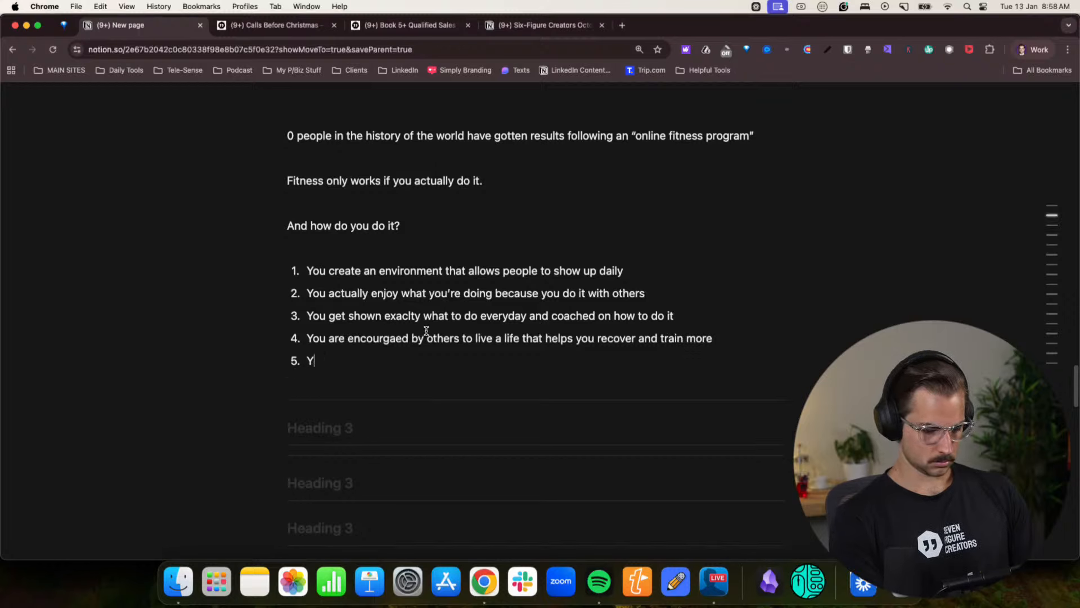
text(ou are celebrat)
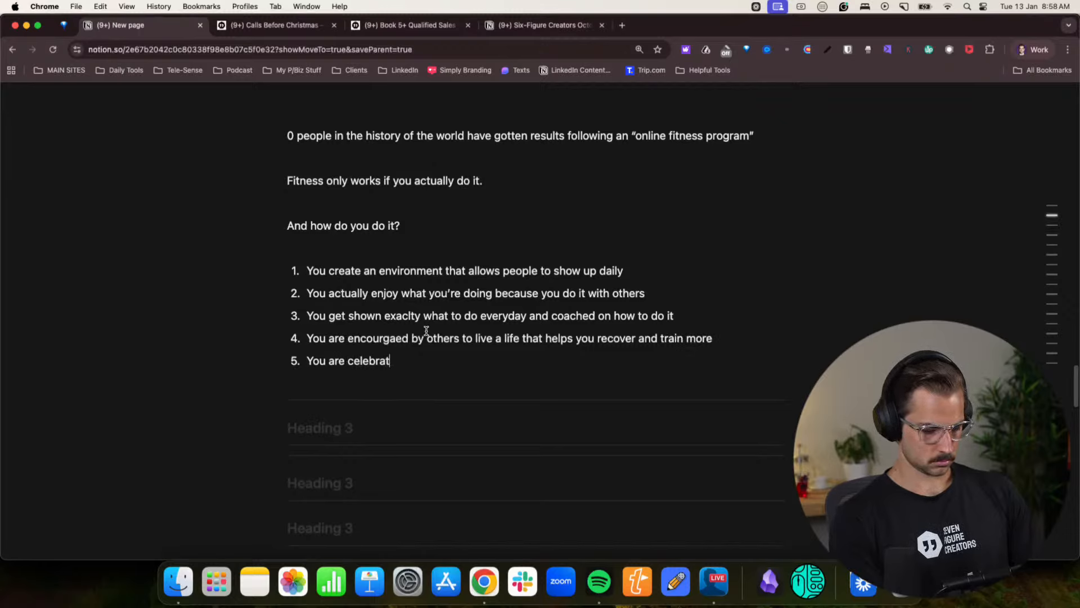
text(ed for your effort )
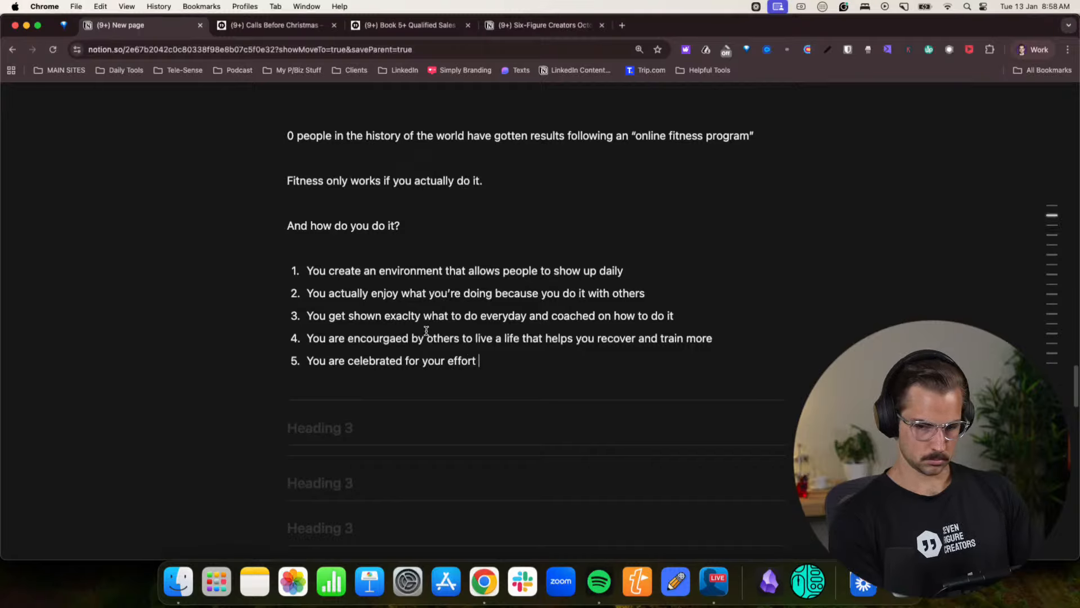
text(put in, not )
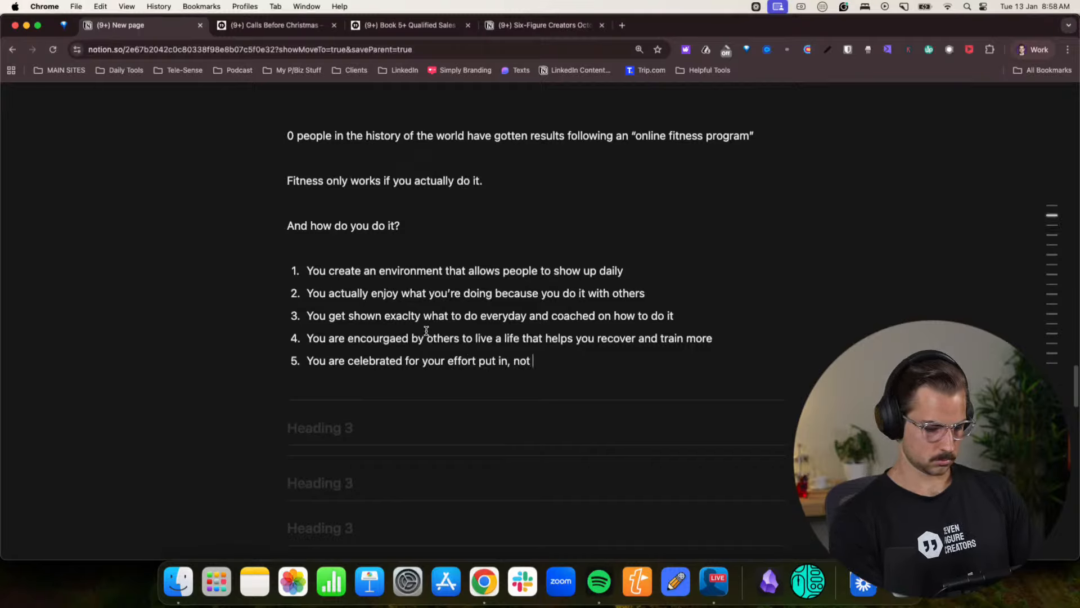
text(just the results that you acheive.)
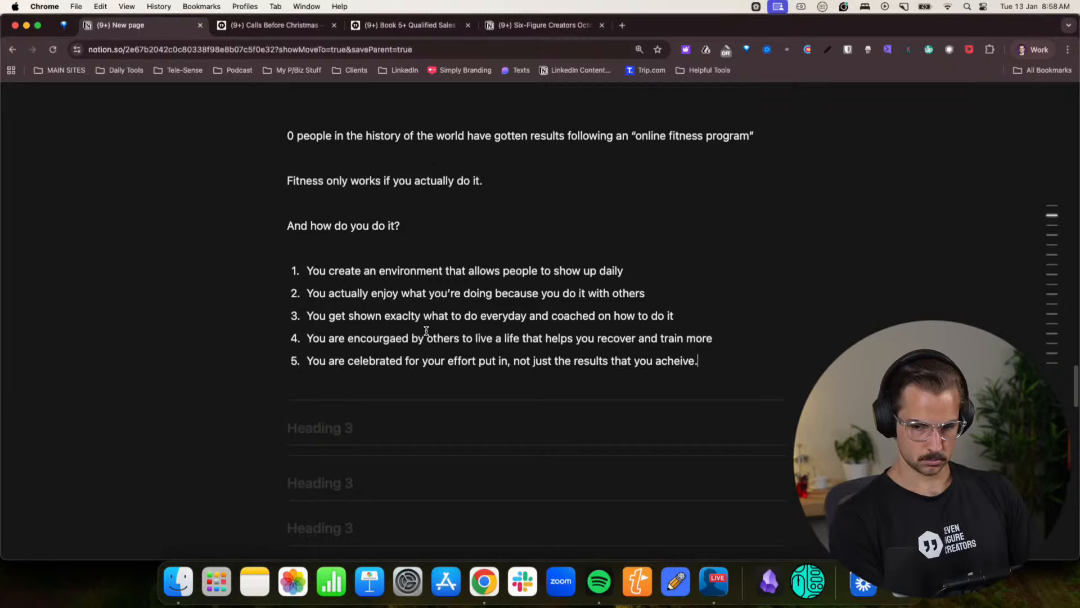
- End the numbered list and write “THIS is what small business owners needs.” as a new paragraph below it
key(Return)
key(Return)
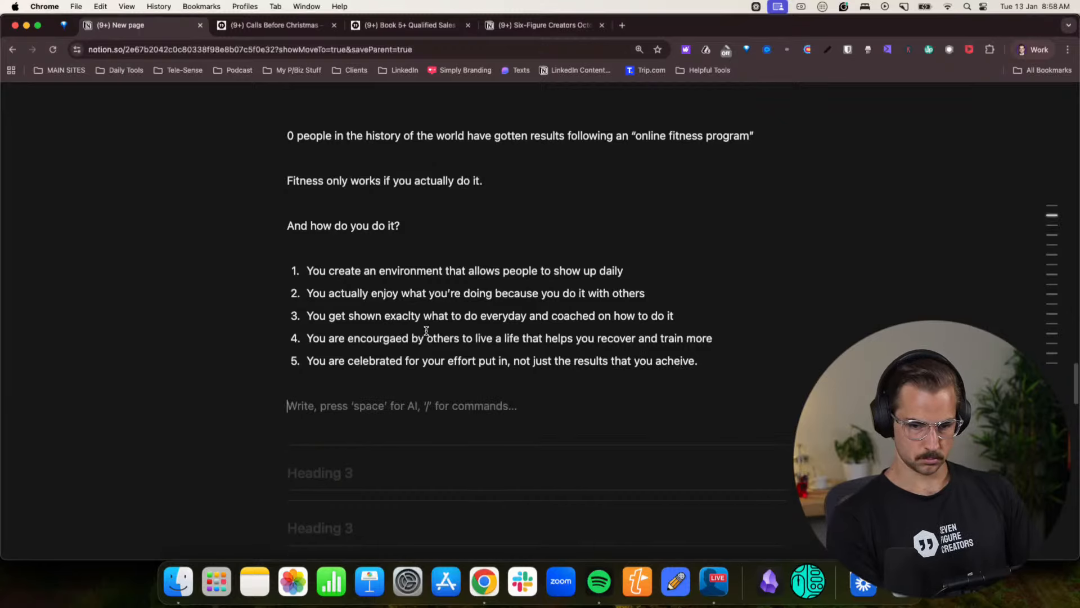
text(THIS)
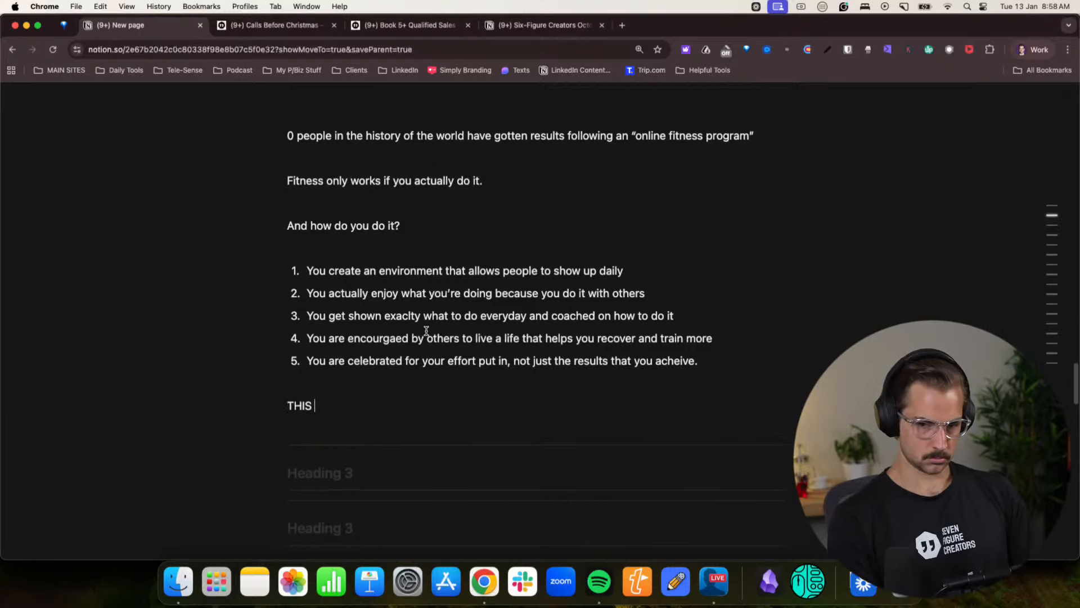
text( is wh)
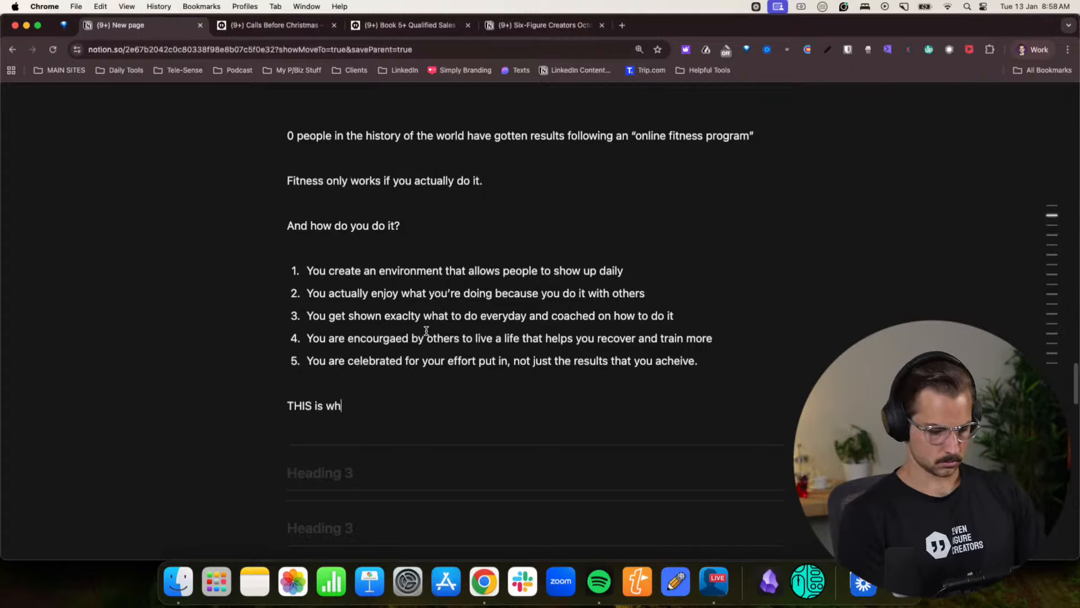
text(at small busi)
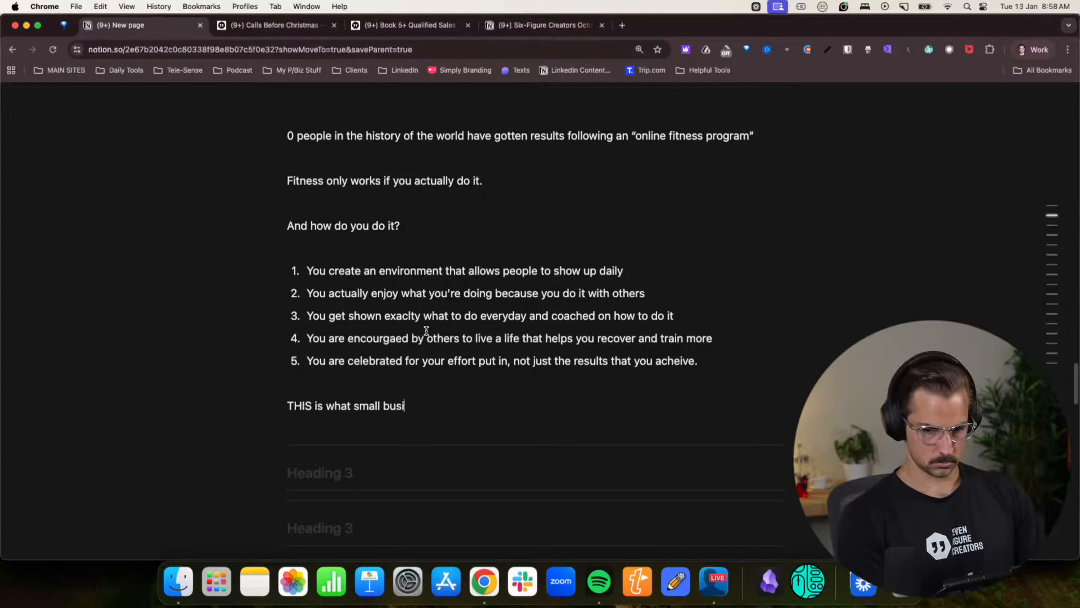
text(ness owners needs.)
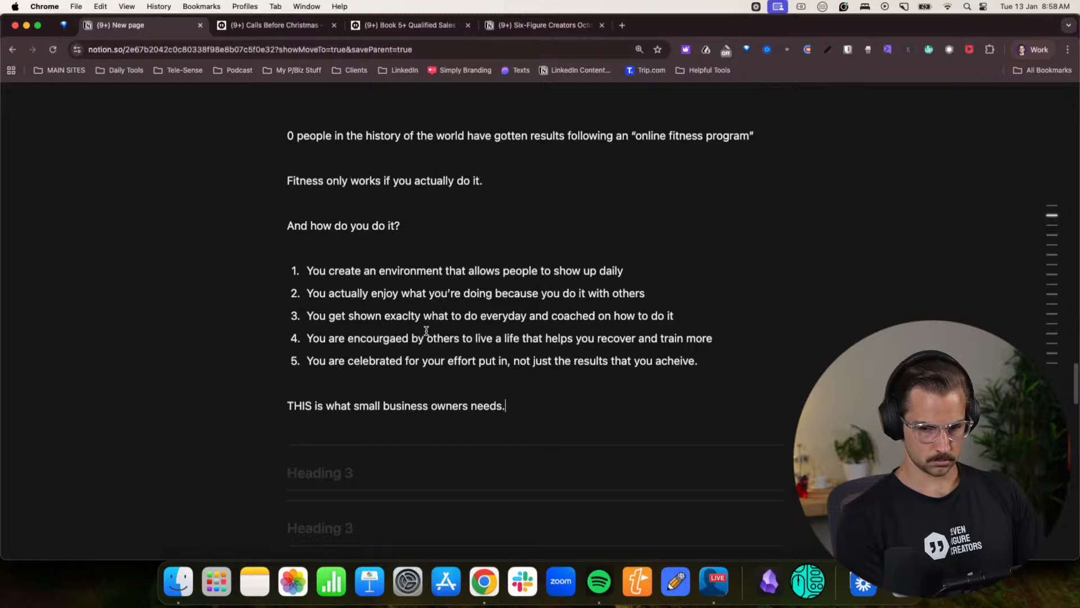
text( Not )
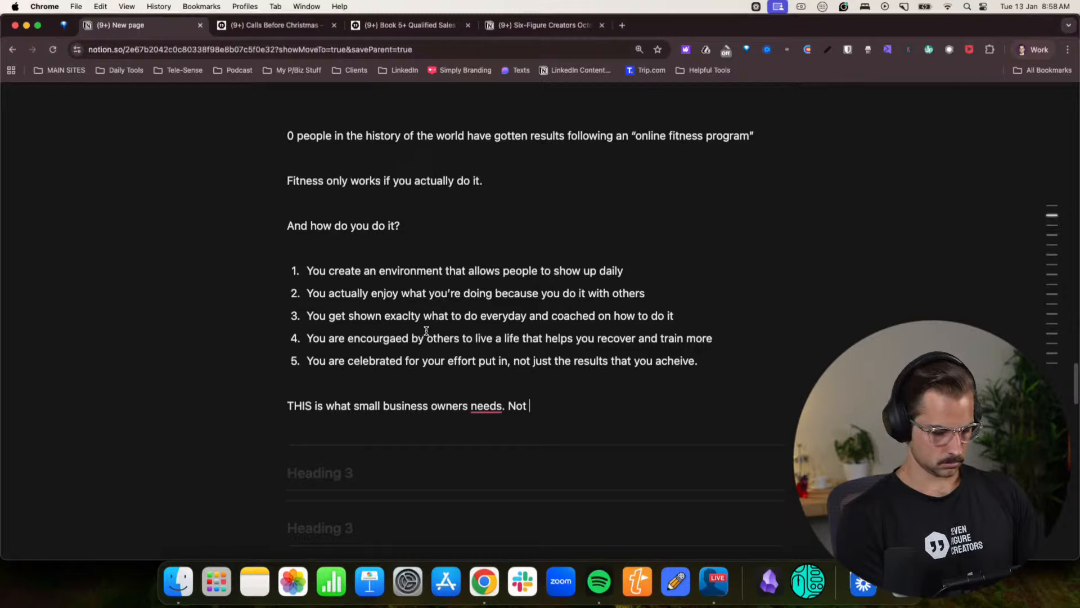
text(147 fucking!)
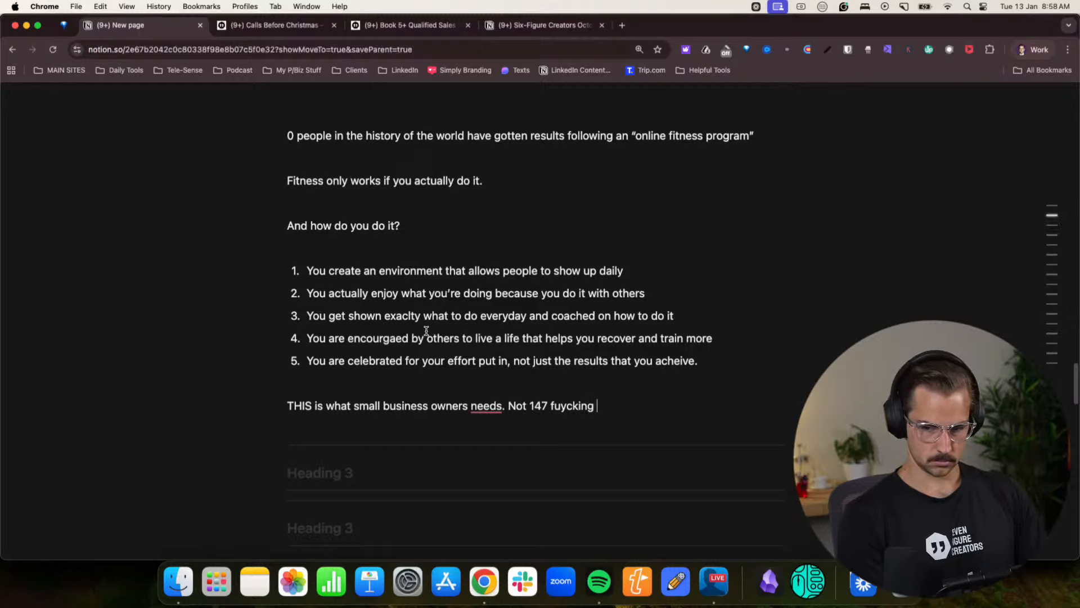
- Continue the small business owners paragraph with the sentence “Not 147 fucking videos.”
key(BackSpace)
key(BackSpace)
key(BackSpace)
key(BackSpace)
key(BackSpace)
key(BackSpace)
text(cking v)
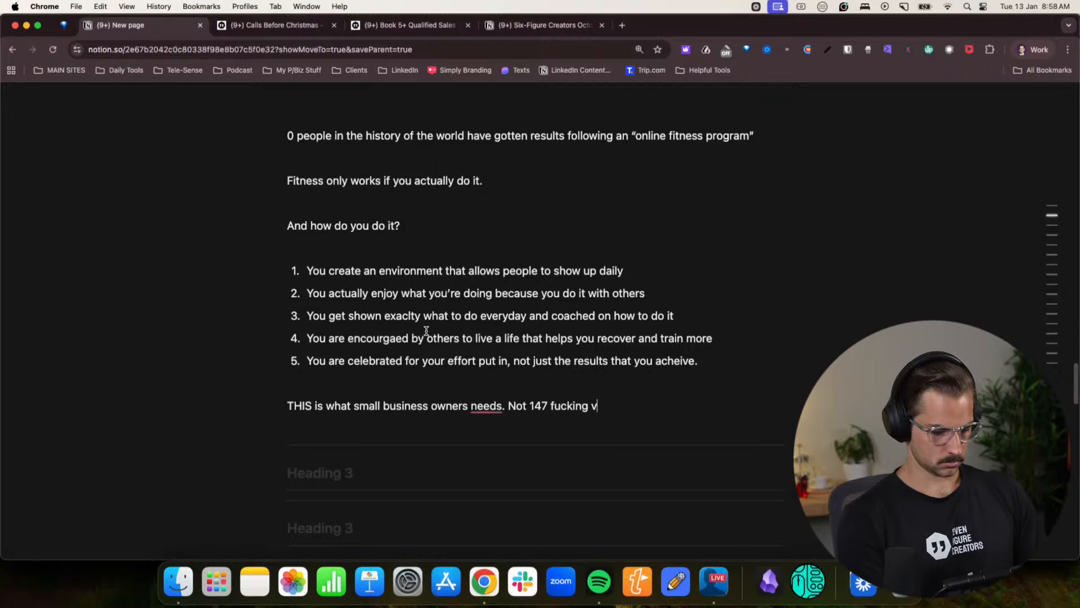
text(ideos.)
- Add a “They need” line below and start a numbered list under it with the item “Fast feedback”
key(Return)
text(They )
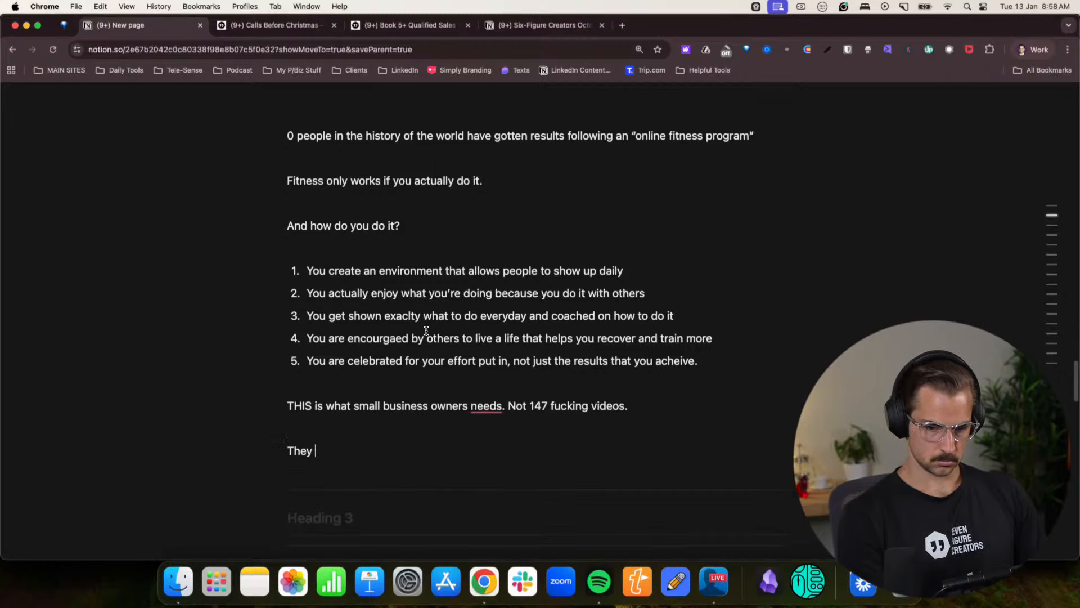
text(need)
key(Return)
text(1. Fas)
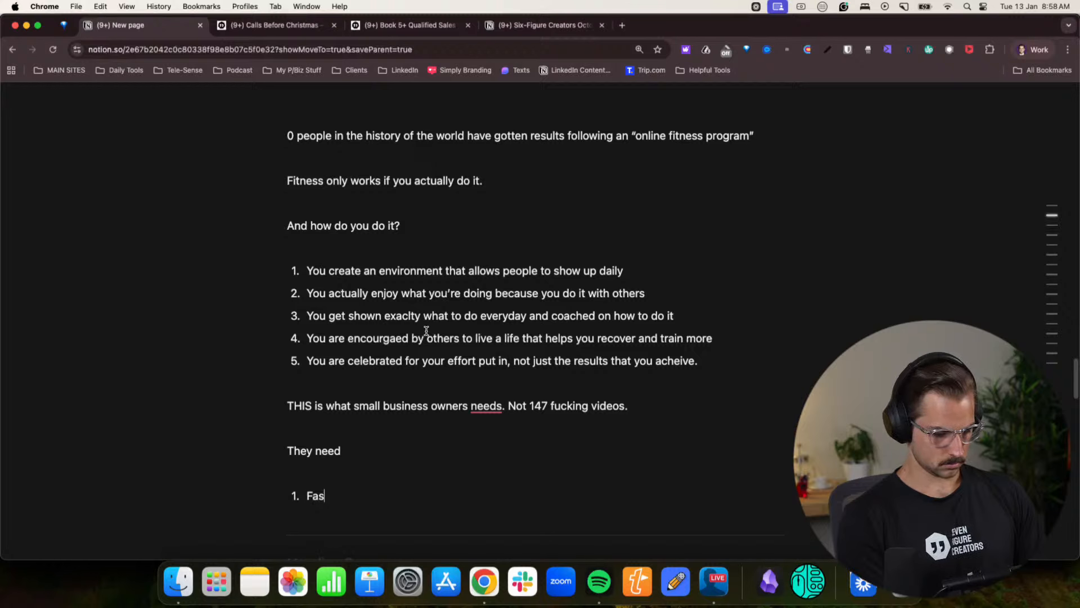
text(t feedback)
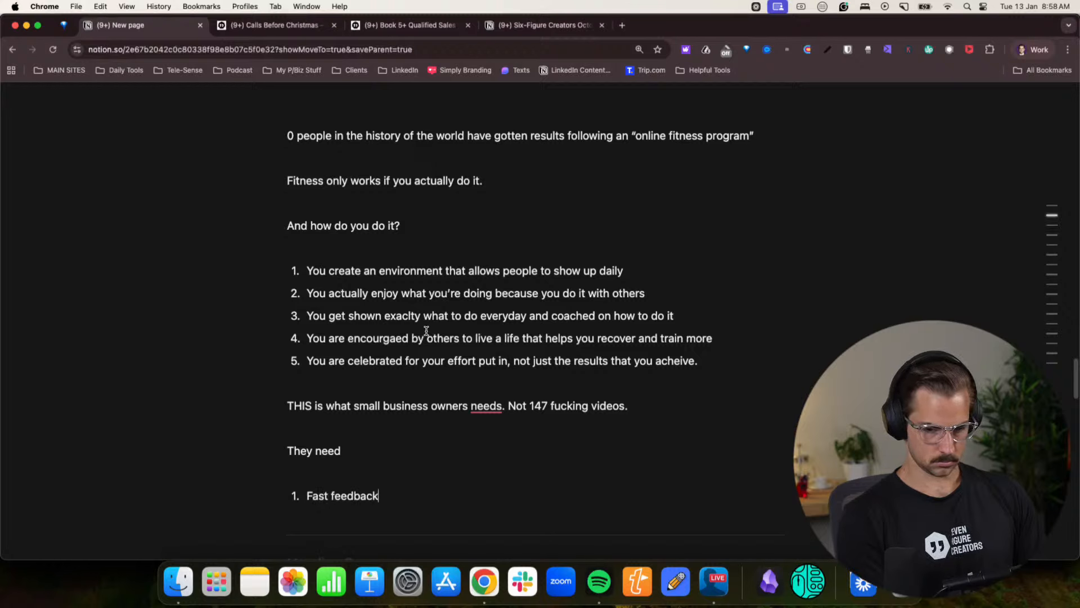
- Add a second item to the “They need” list reading “GPT and mini lessons”
key(Return)
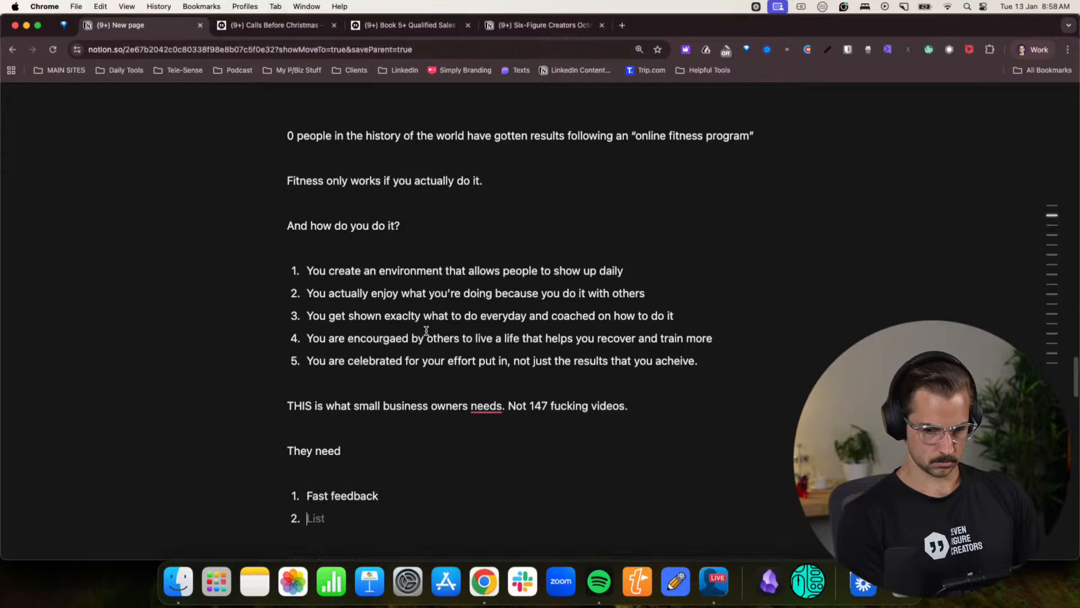
text(GPT)
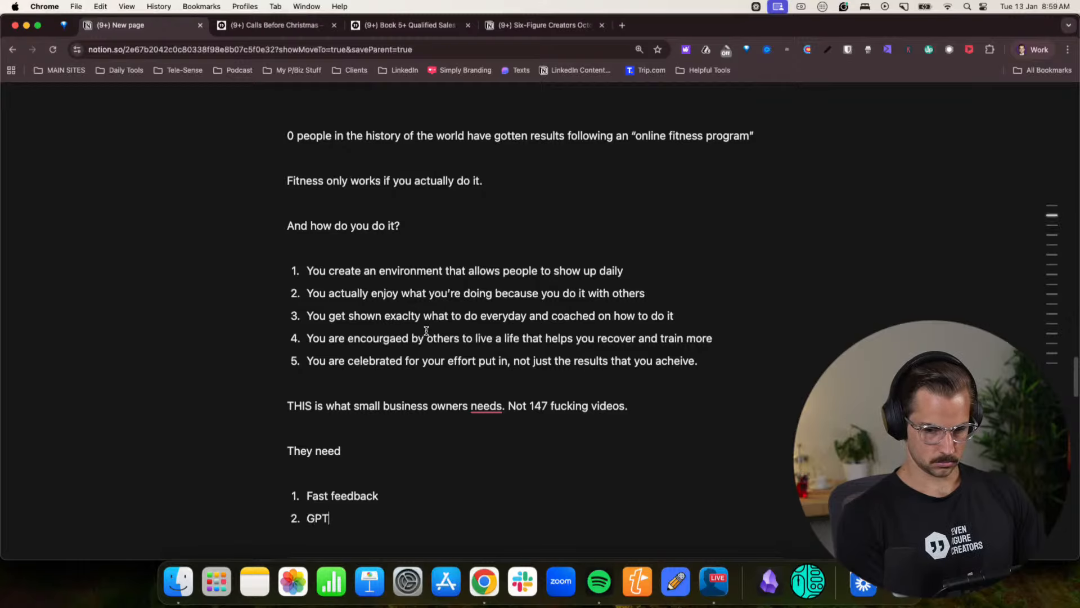
text( and mini lessons)
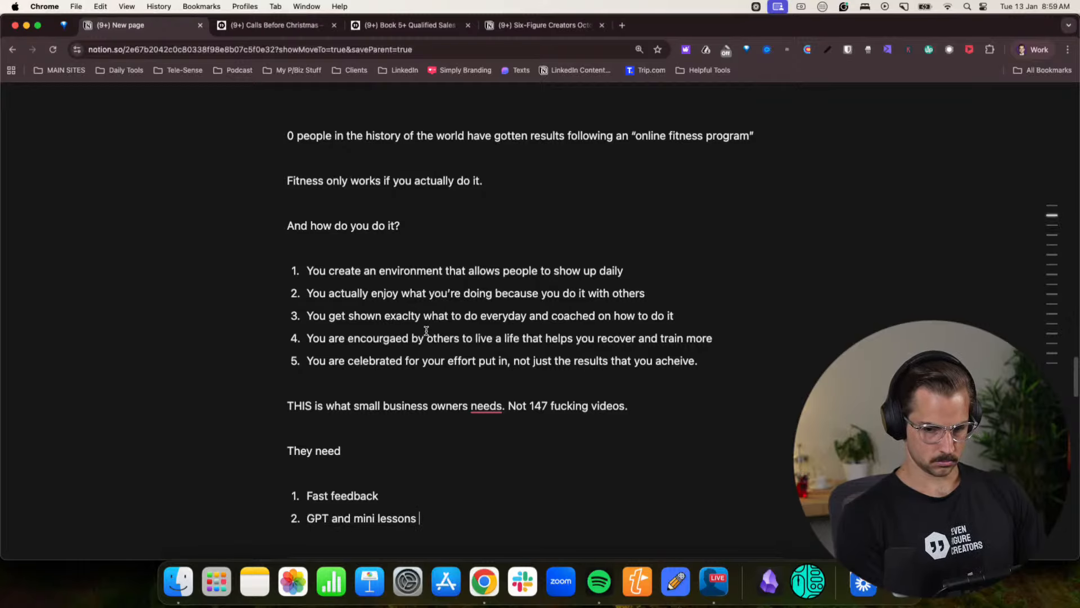
- Add a third item to the “They need” list reading “Daily calls”
key(Return)
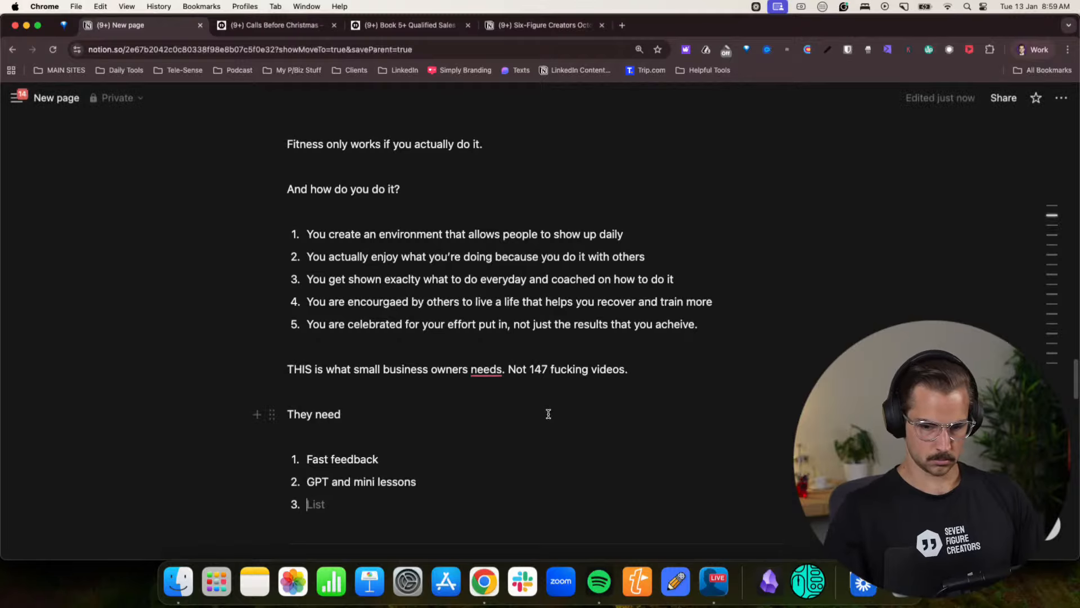
text(Daiuly calls)
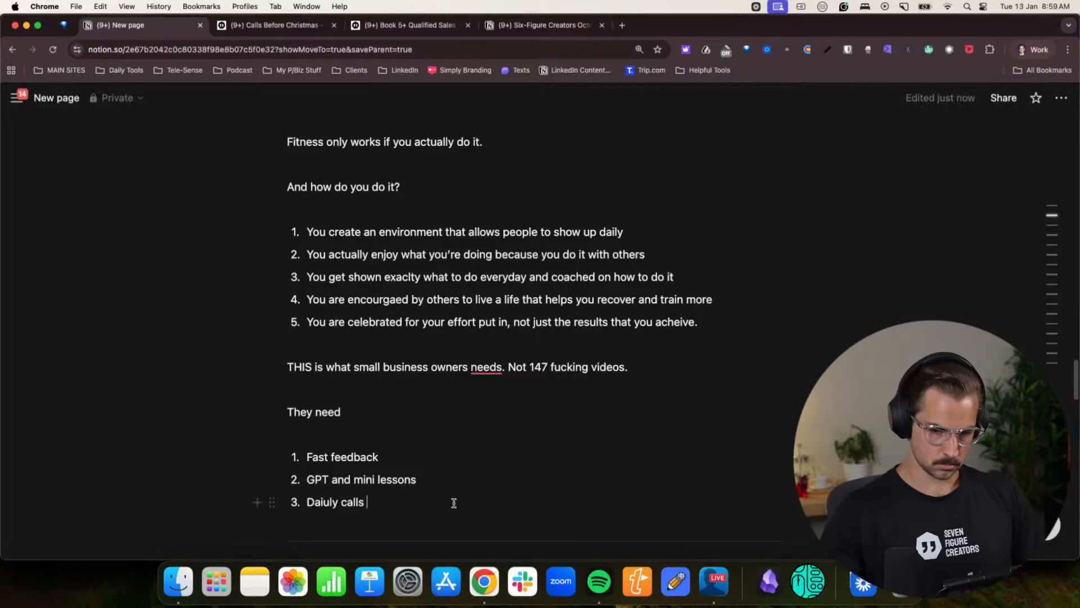
click(332, 505)
key(BackSpace)
click(379, 505)
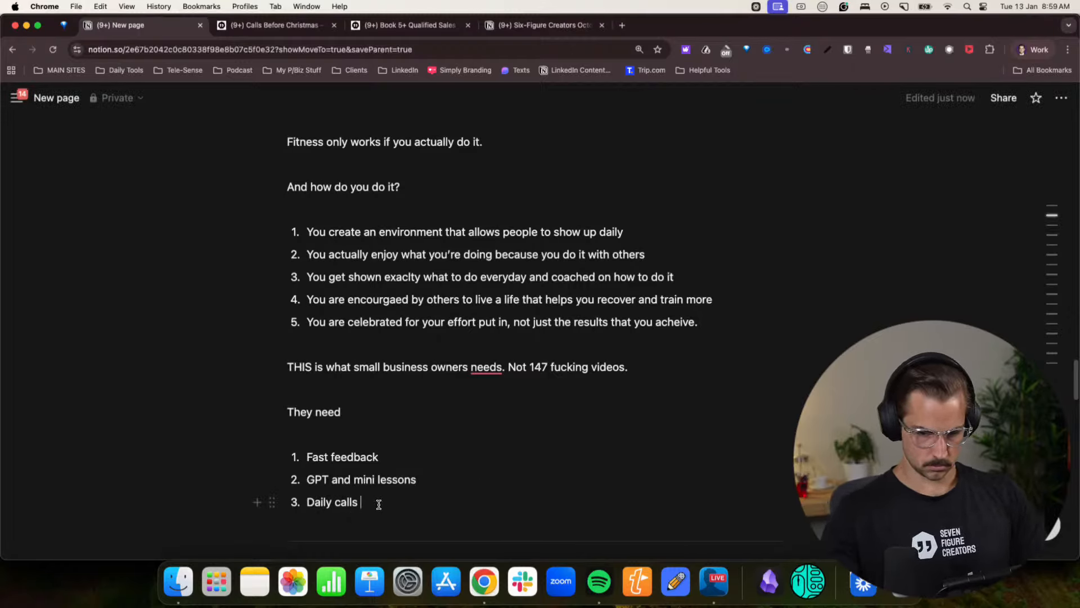
- Extend the third item with “to keep momentum.” and end the numbered list with an empty paragraph below it
text(to keep momm)
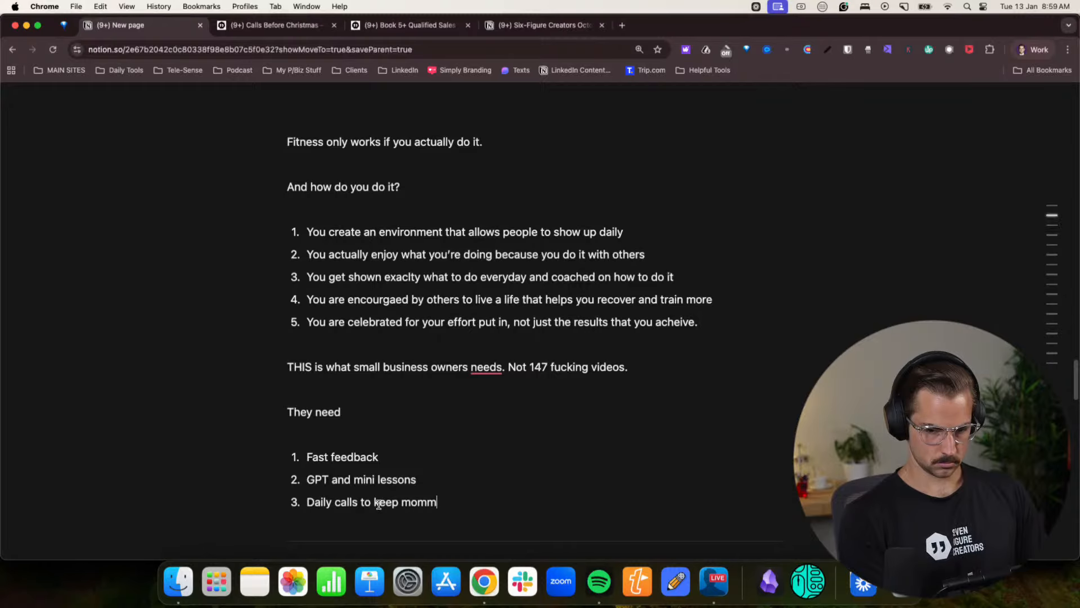
key(BackSpace)
text(enmtum)
key(BackSpace)
key(BackSpace)
key(BackSpace)
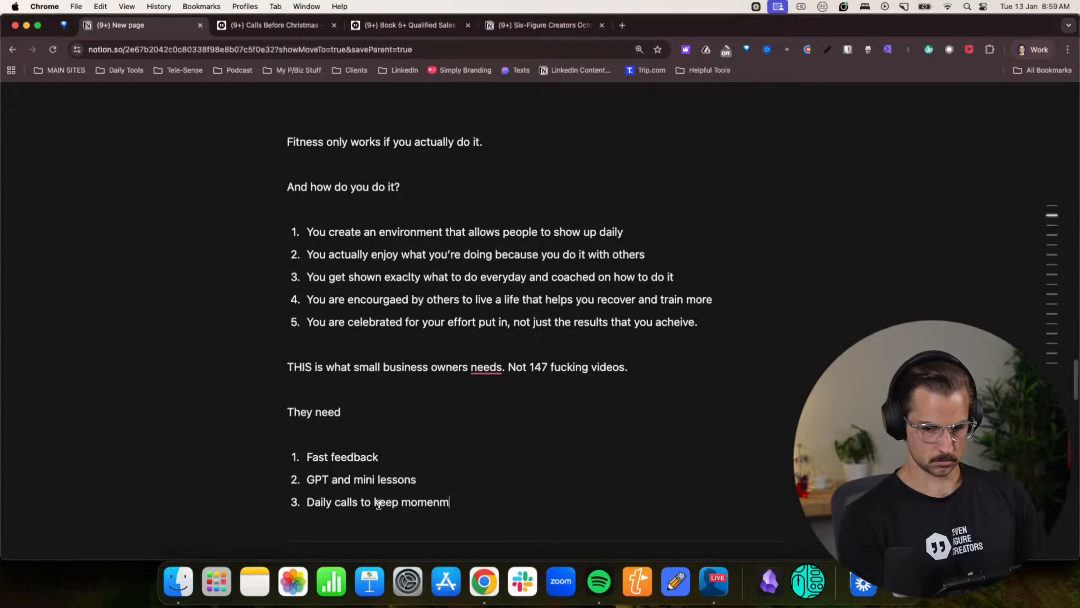
key(BackSpace)
text(tum.)
key(Return)
key(Return)
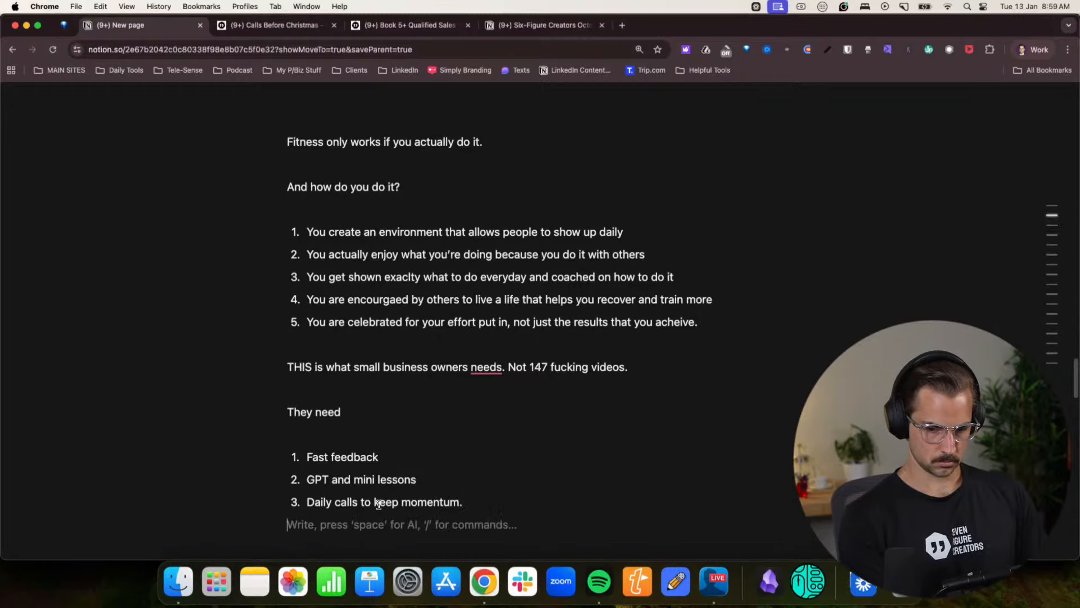
key(Return)
scroll(378, 507, down, 1)
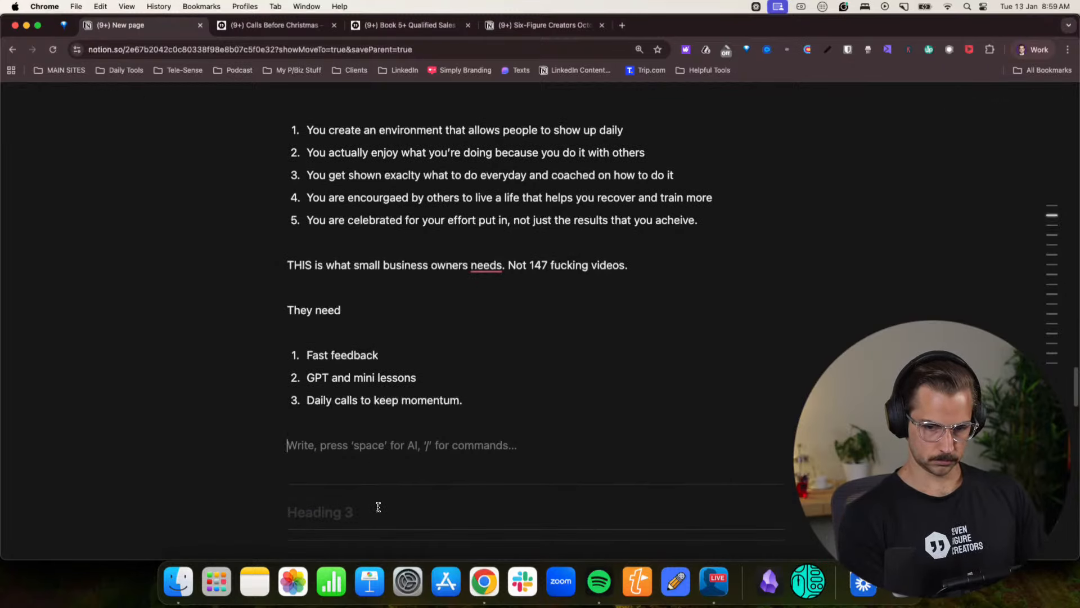
- Correct “needs” to “need” in the small business owners sentence and return to the empty paragraph below the list
click(485, 265)
click(491, 283)
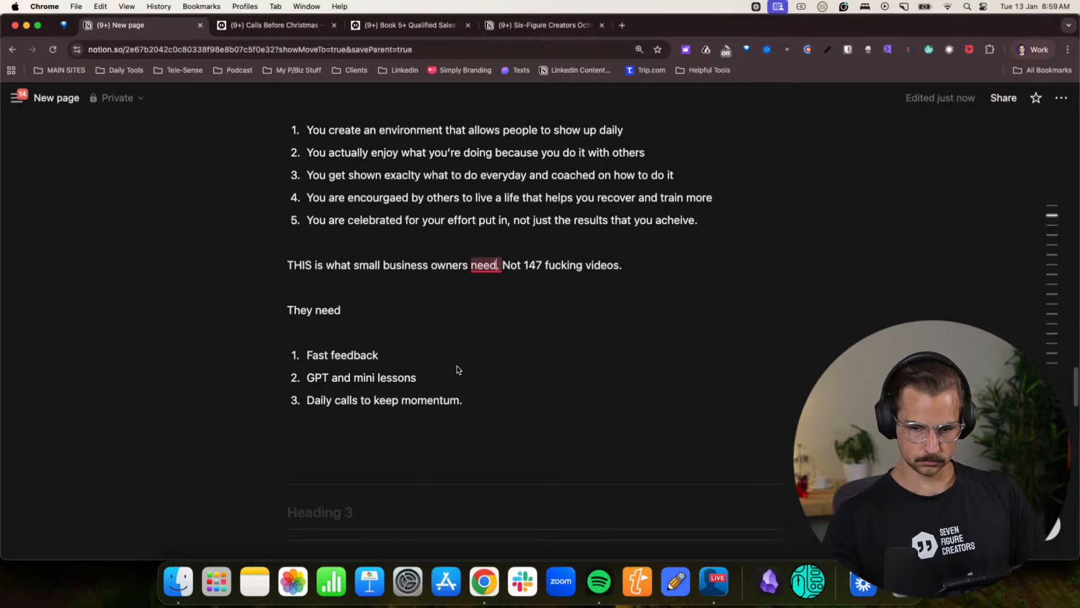
click(385, 442)
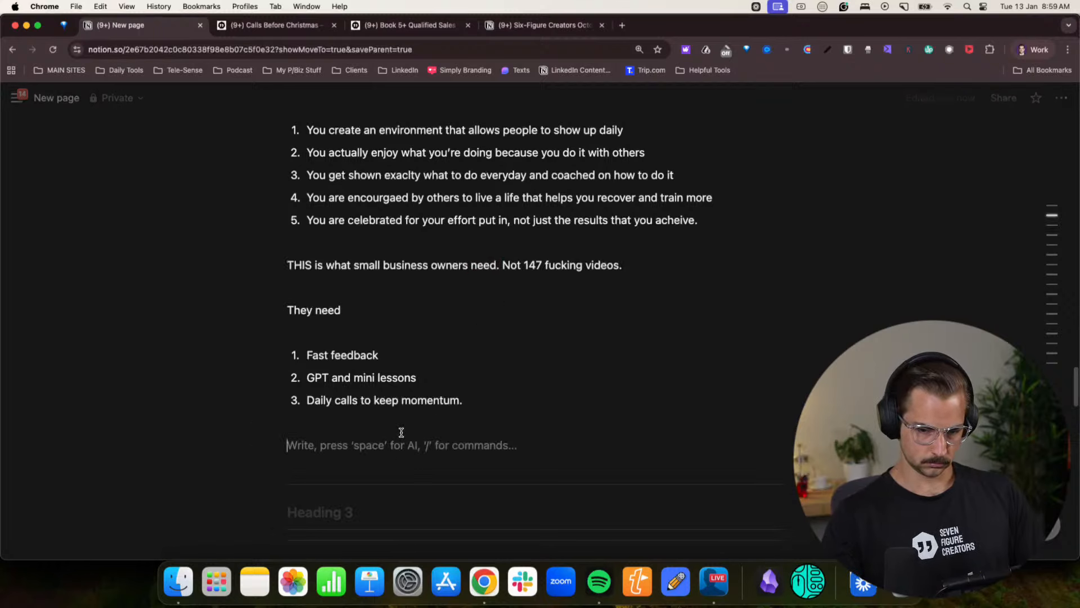
- Write “It’s so oblivious in hindsight.” in the paragraph below the “They need” list
scroll(401, 432, down, 1)
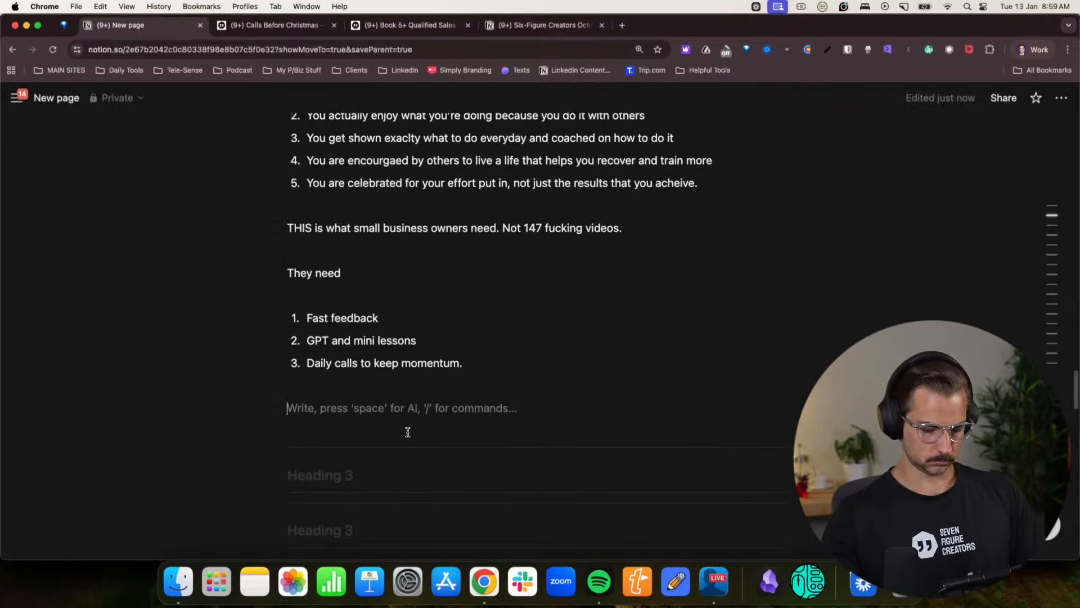
text(It's )
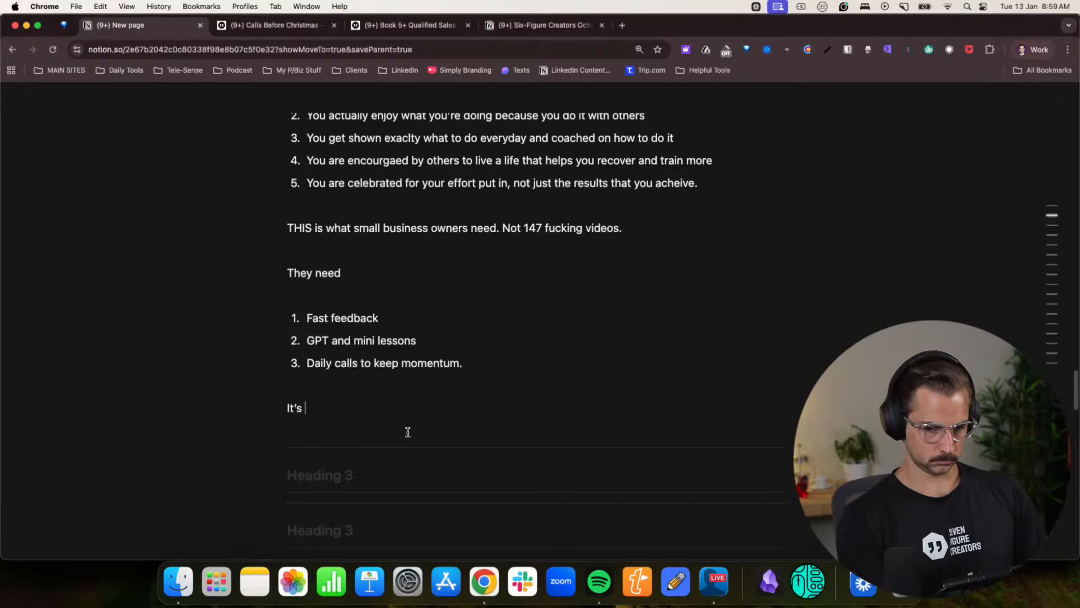
text(s so )
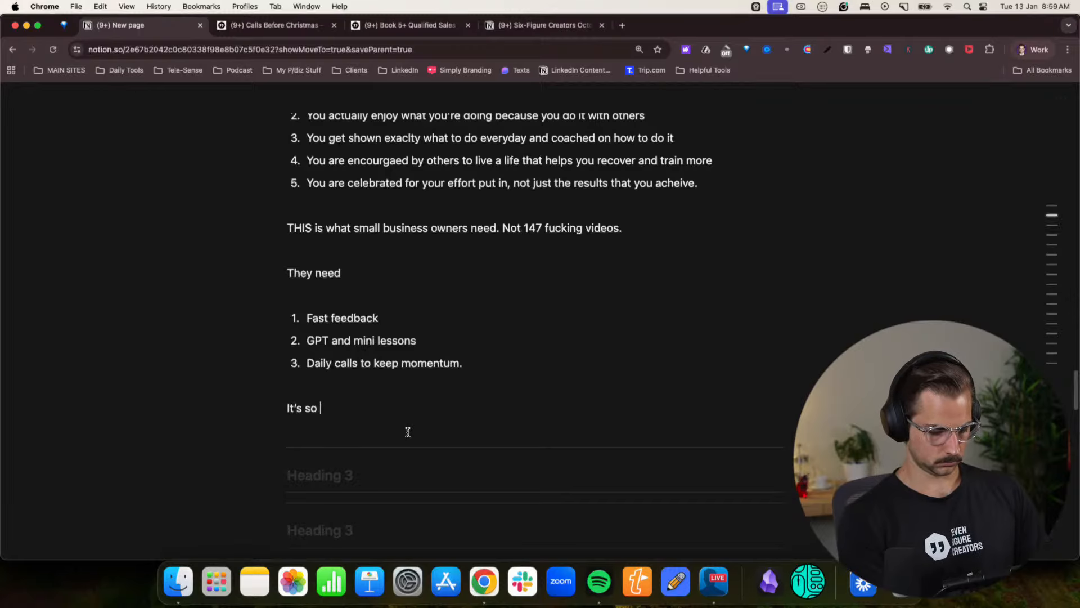
text(oblivious in)
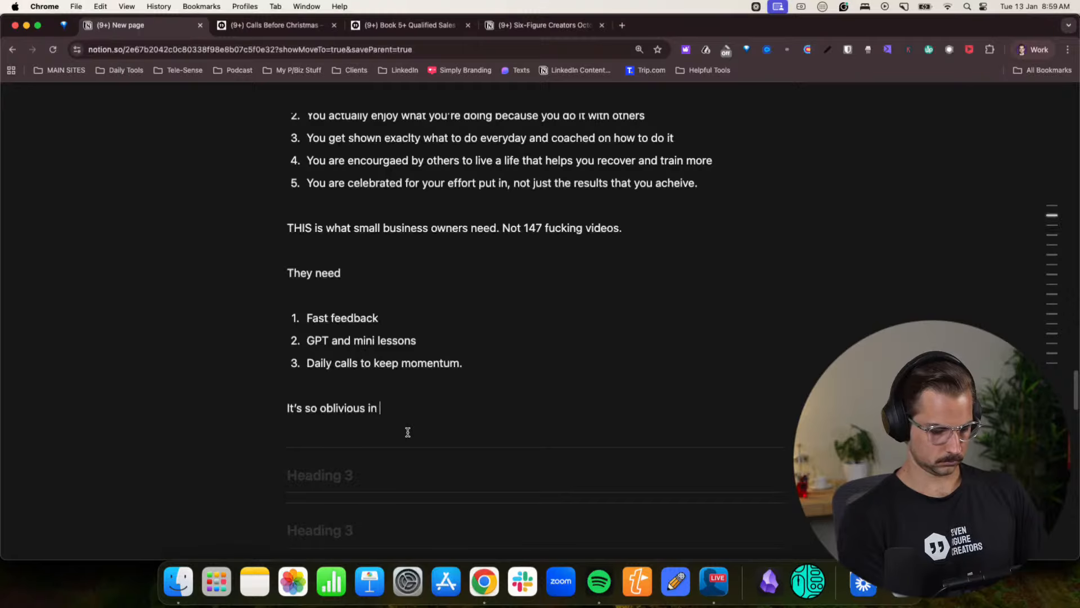
text( hindsight.)
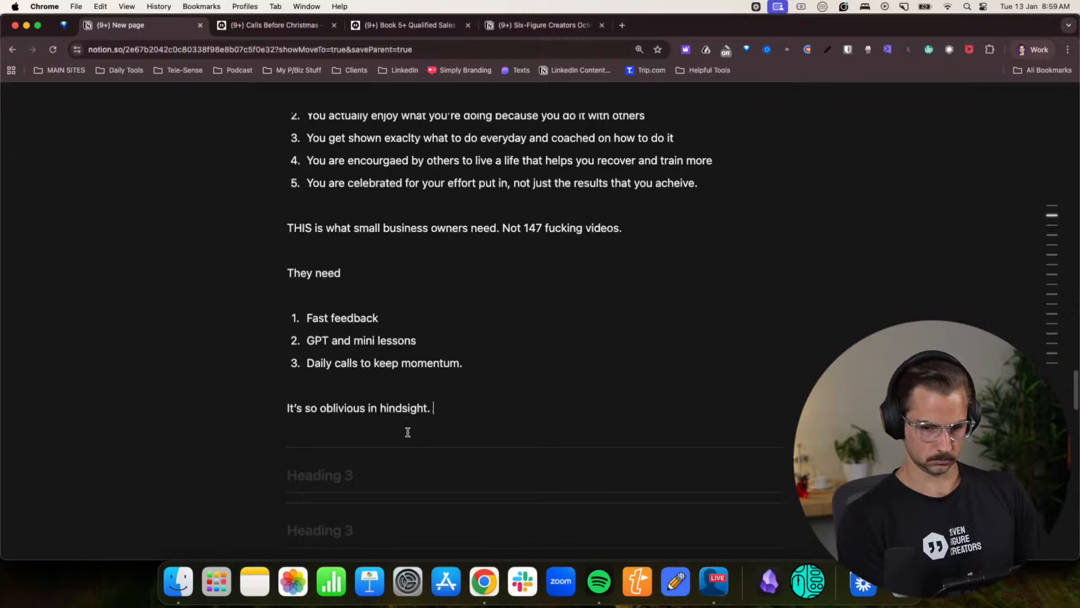
text( And)
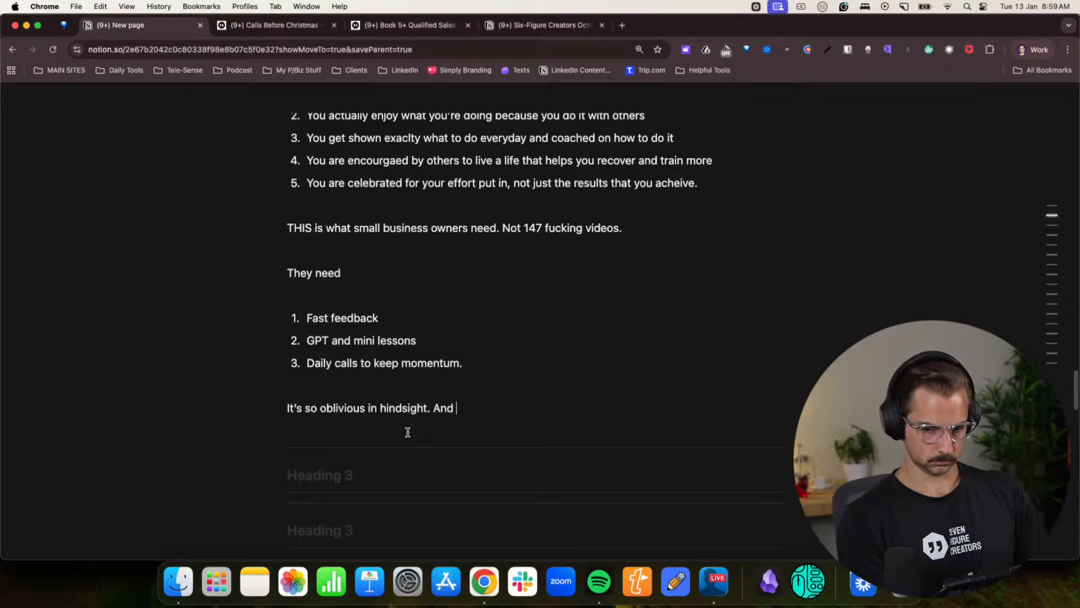
text( it's why Bud)
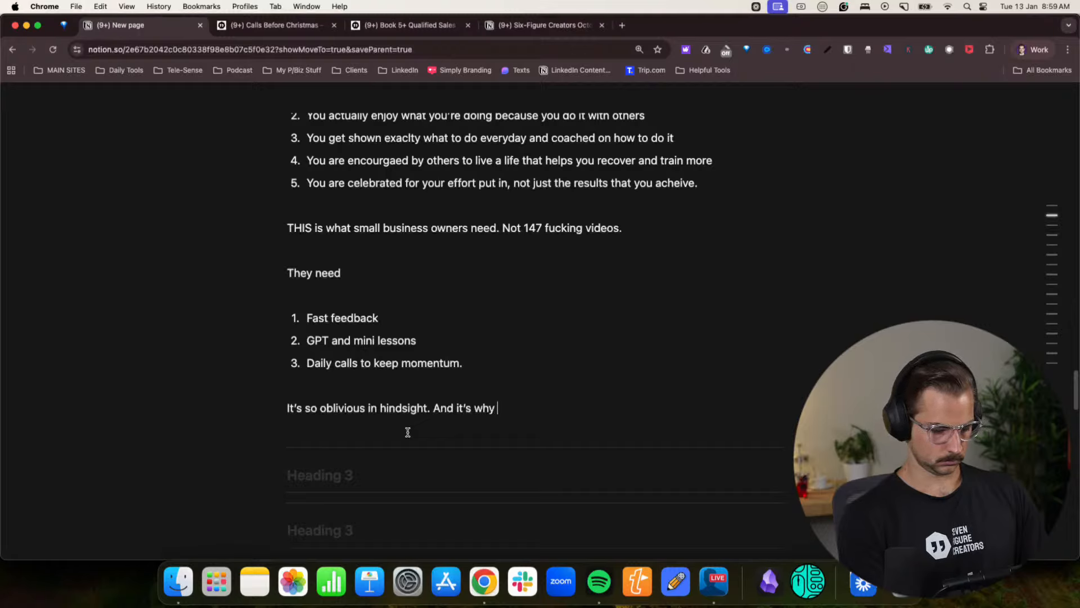
text(hism, )
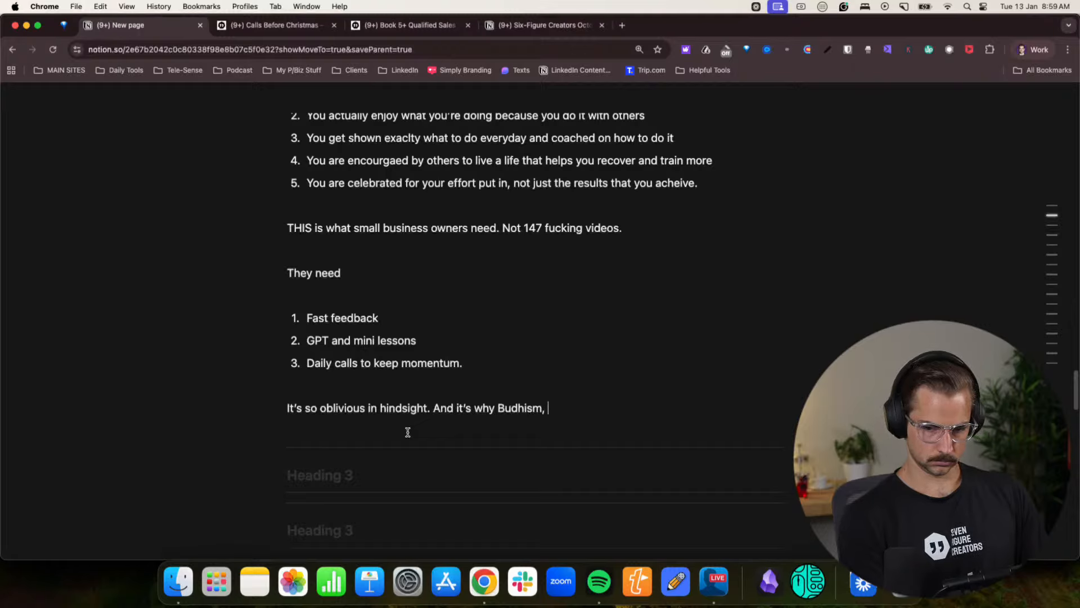
text(Christianity,)
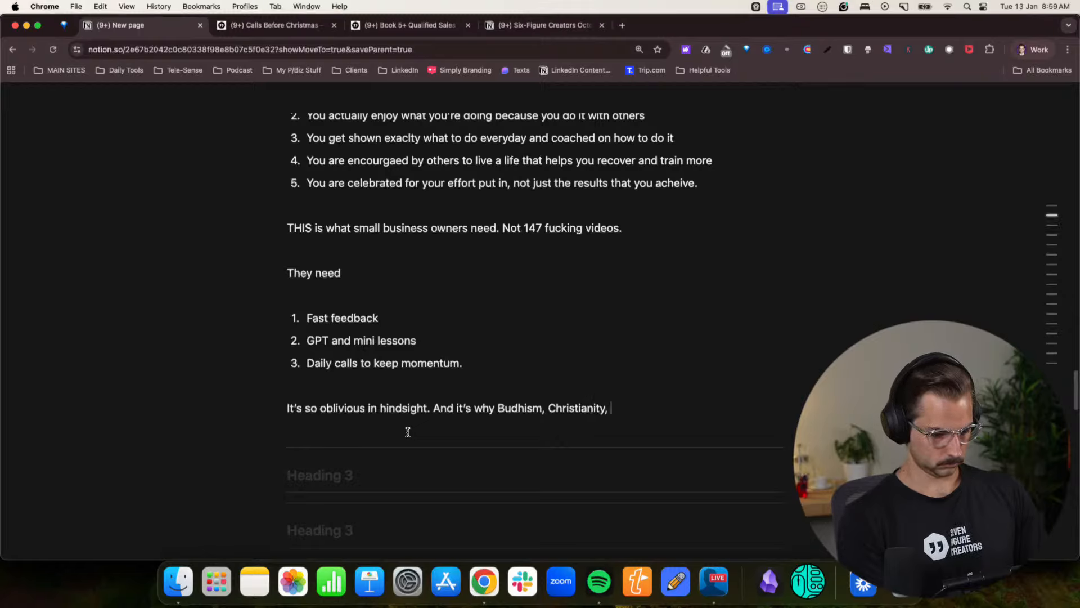
text( Kara)
- Continue the hindsight paragraph with “And it’s why Budhism, Christianity,”
key(BackSpace)
key(BackSpace)
key(BackSpace)
key(BackSpace)
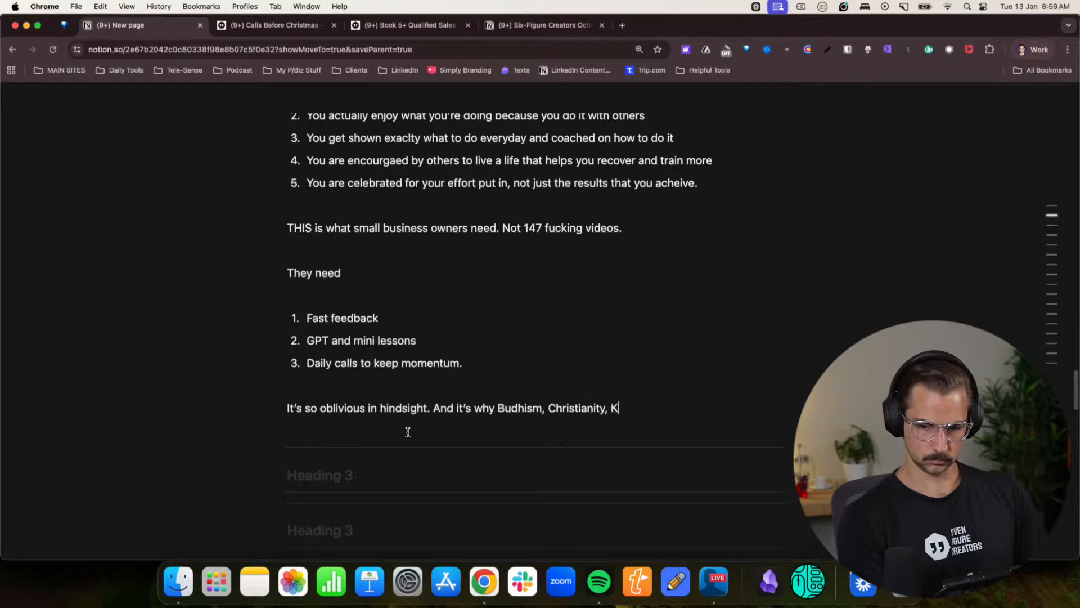
- Complete the sentence with “Martials Arts, AA and Crossfit all have “lifers””
text(Martials )
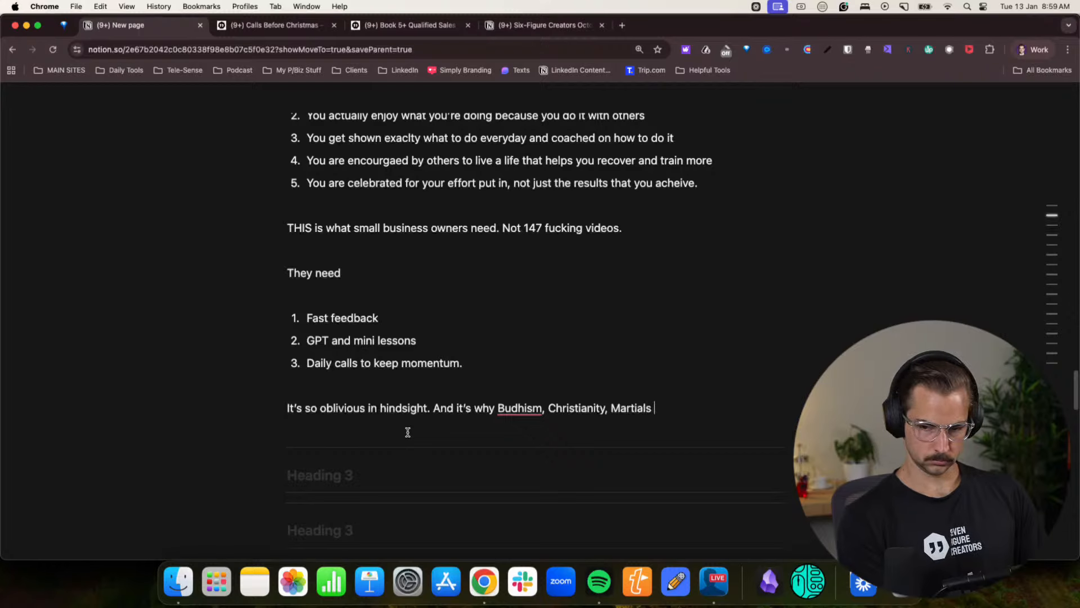
text(Arts)
key(BackSpace)
key(BackSpace)
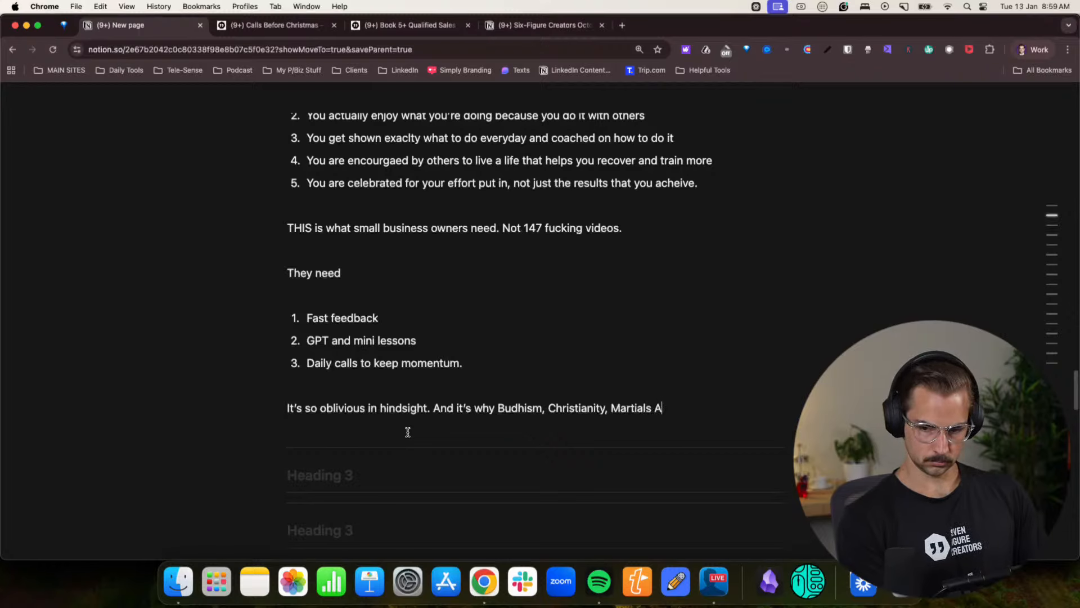
text(rts, AA and Cr)
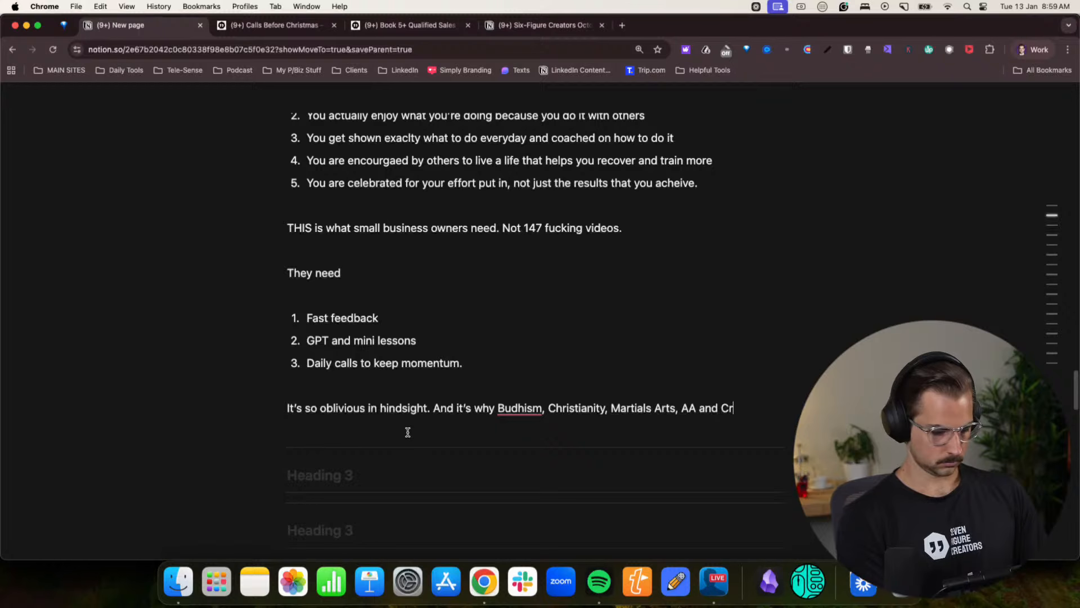
text(ossfit a)
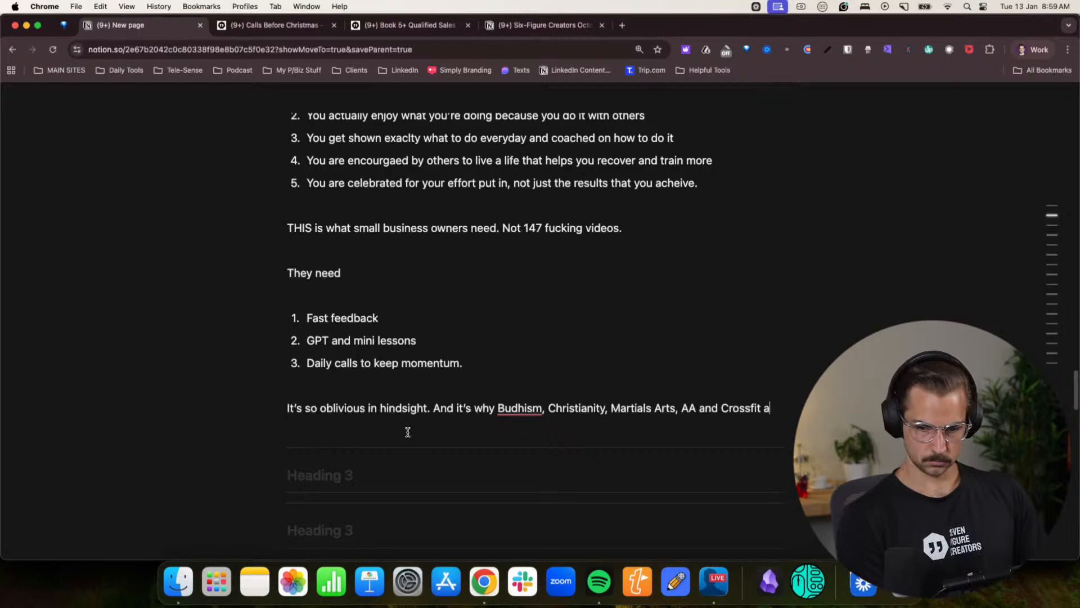
text(ll have “life)
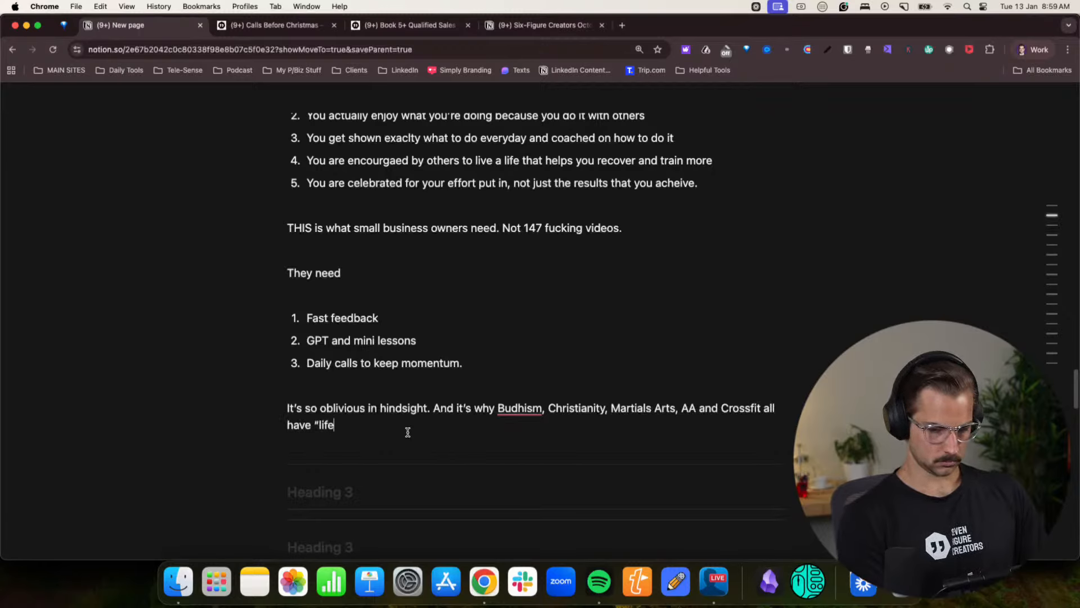
text(ers”)
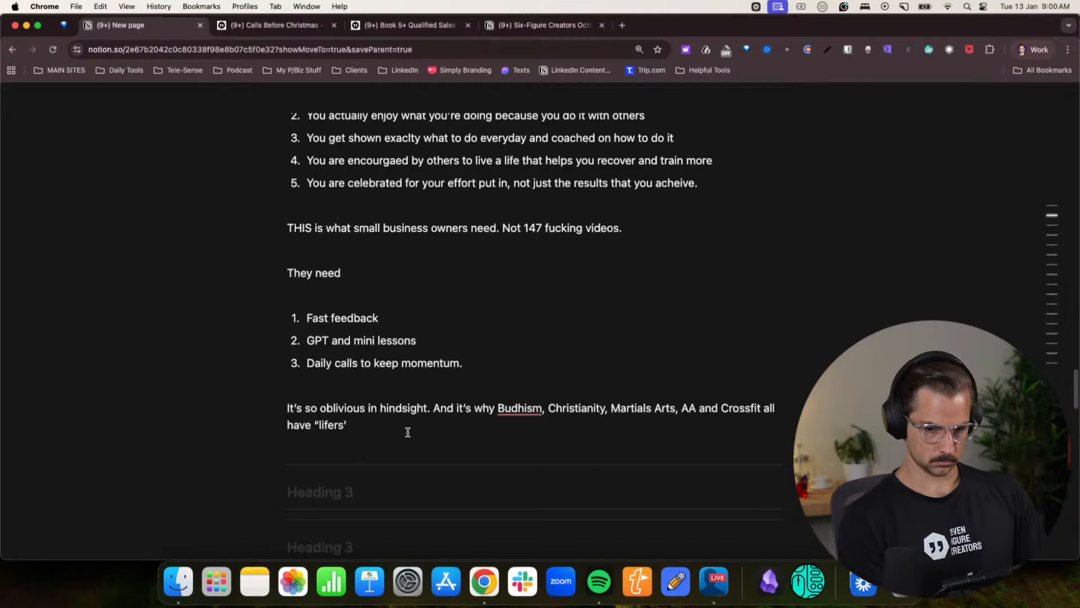
- Add a new paragraph reading “They enable human being to become the person they always wanted to be.”
key(Return)
text(They eng)
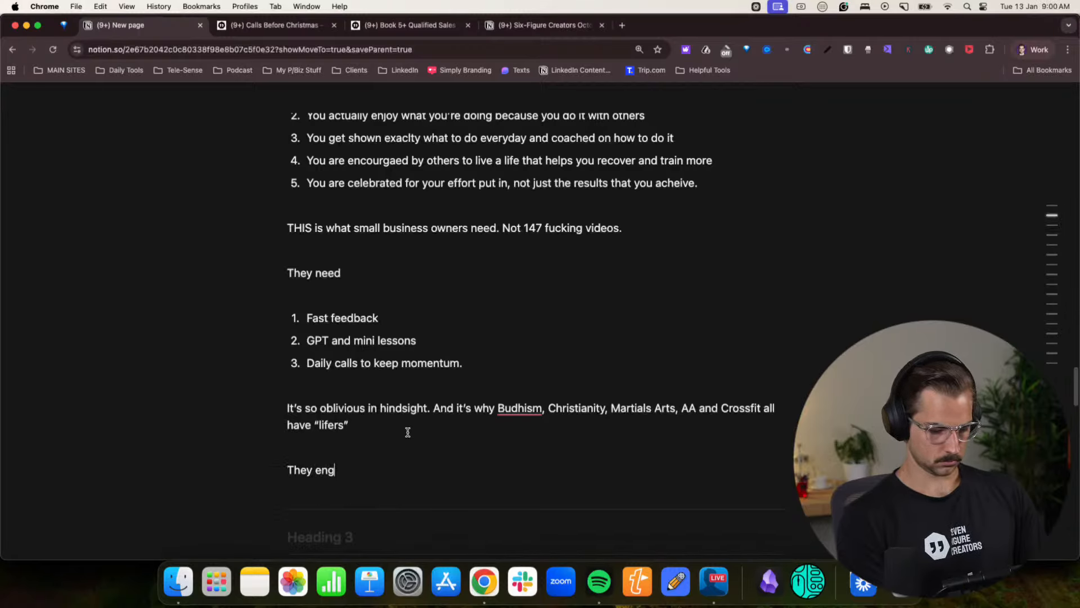
key(BackSpace)
text(ablehuman b)
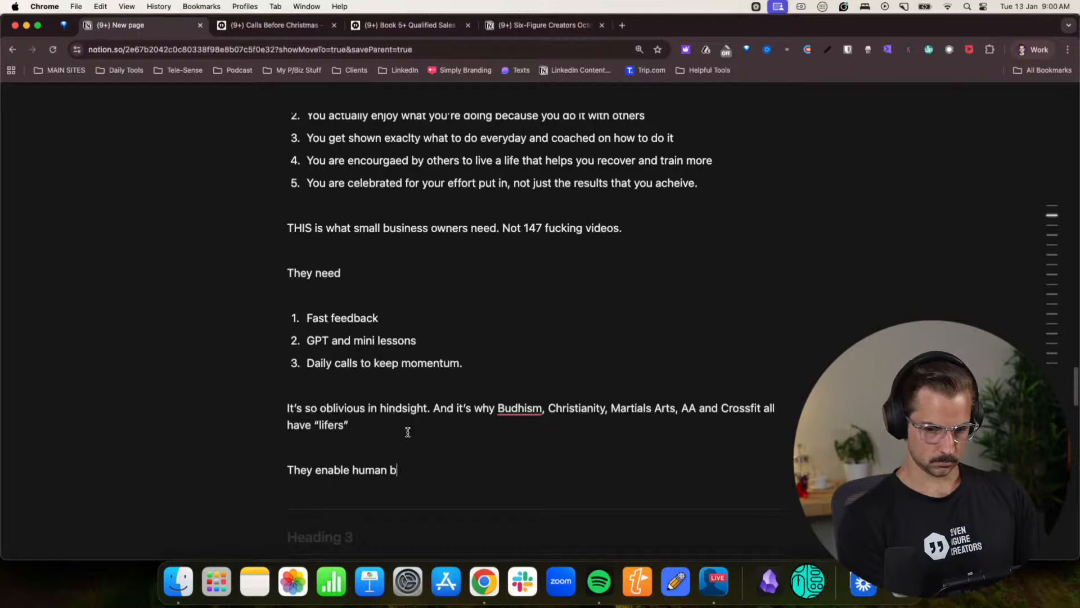
text(eing )
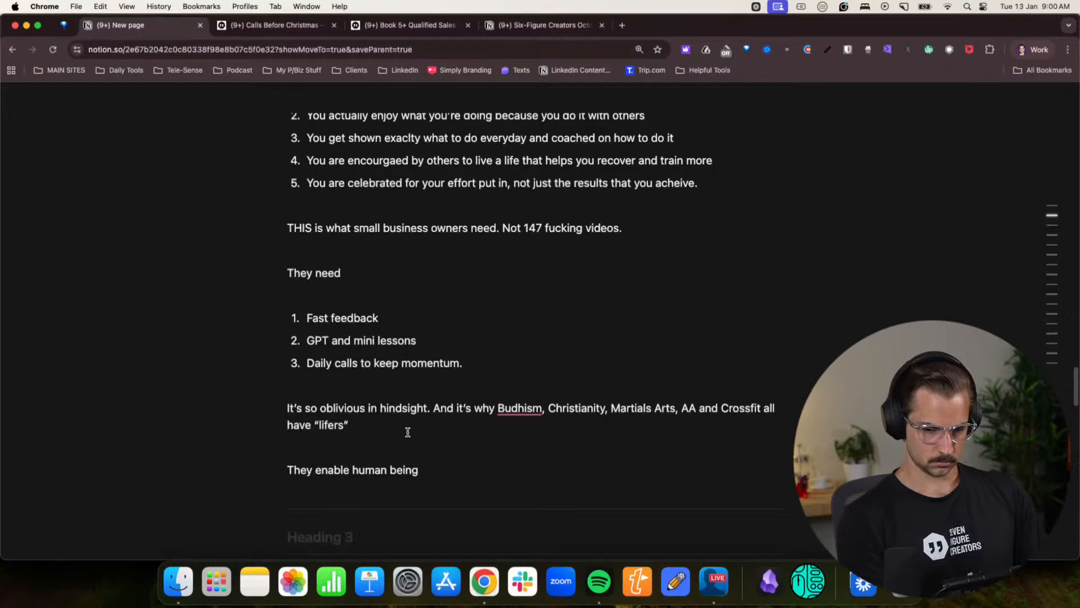
text(to become the person )
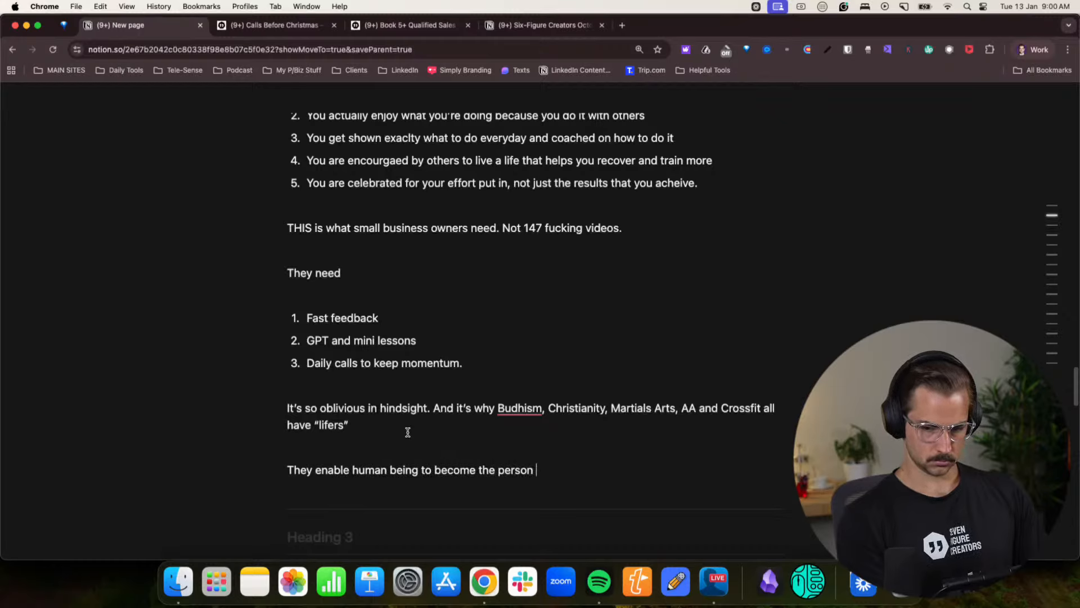
text(they always)
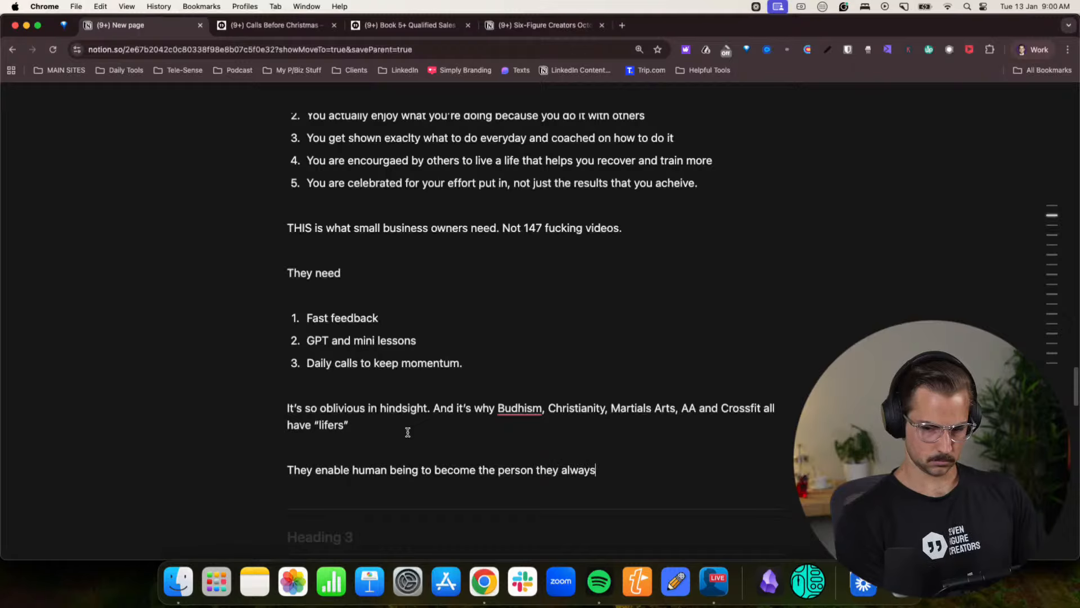
text( wanted to be)
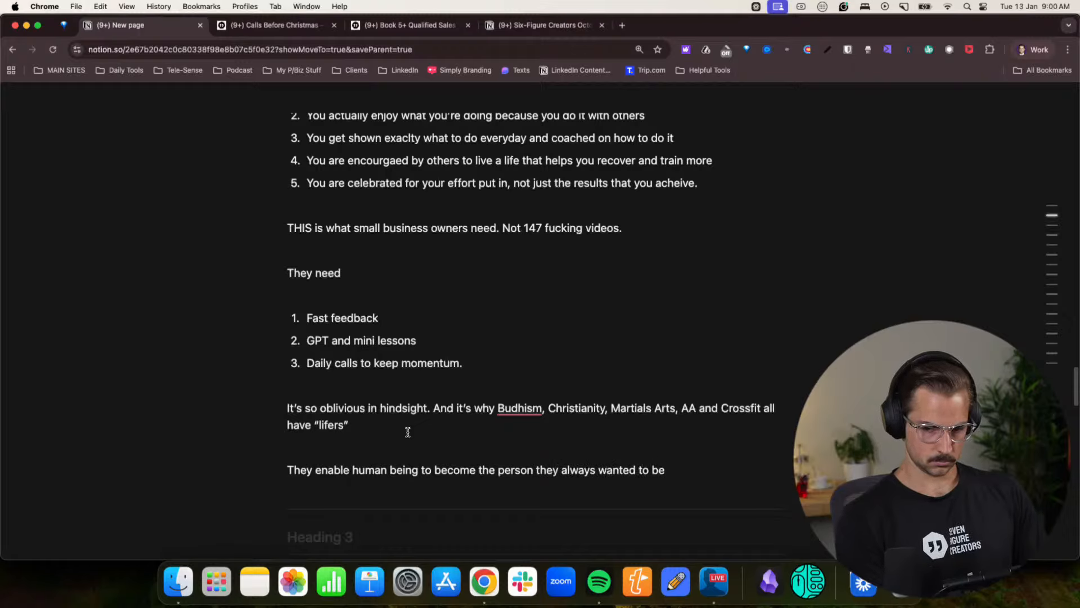
text(.)
- Add a new line reading “But they didn’t do it for they. They simply setup the environment to facilitate.”
key(Return)
text(But they di)
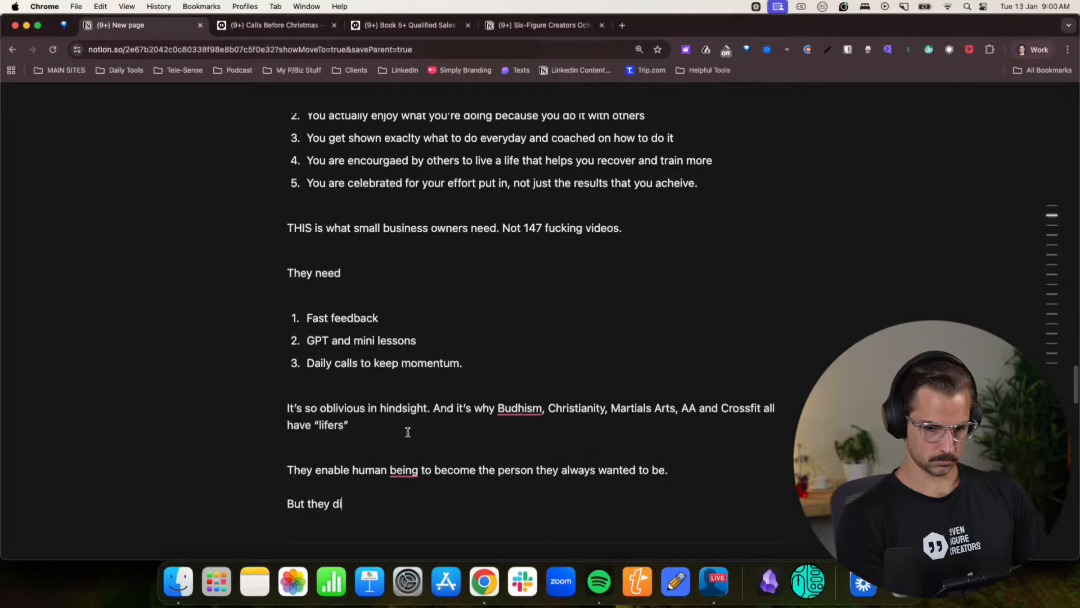
text(dn't do it for)
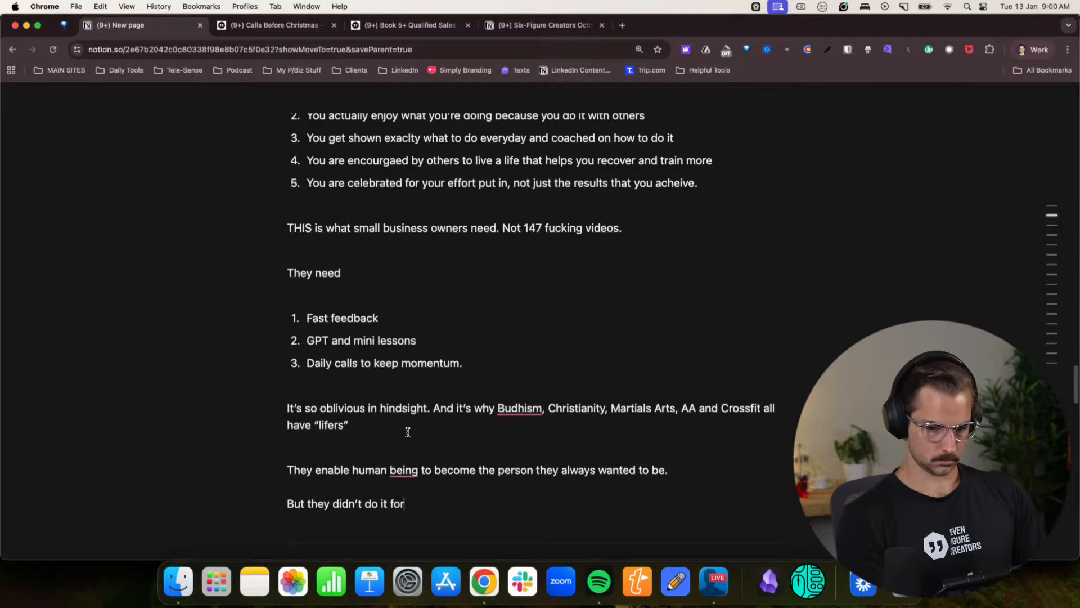
text( they. They s)
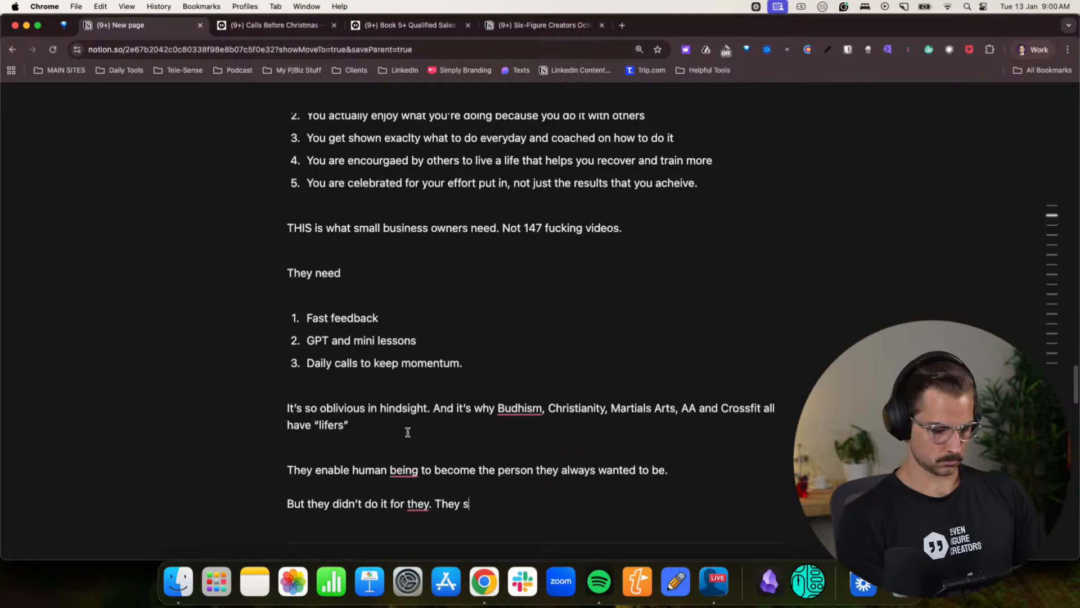
text(imply setup the en)
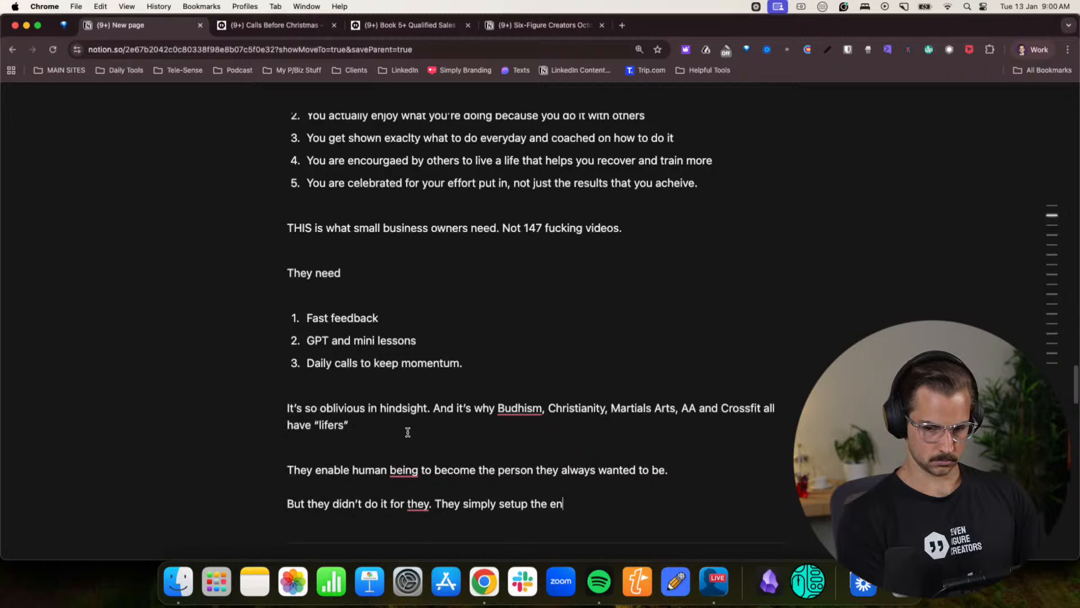
text(vironment to facili)
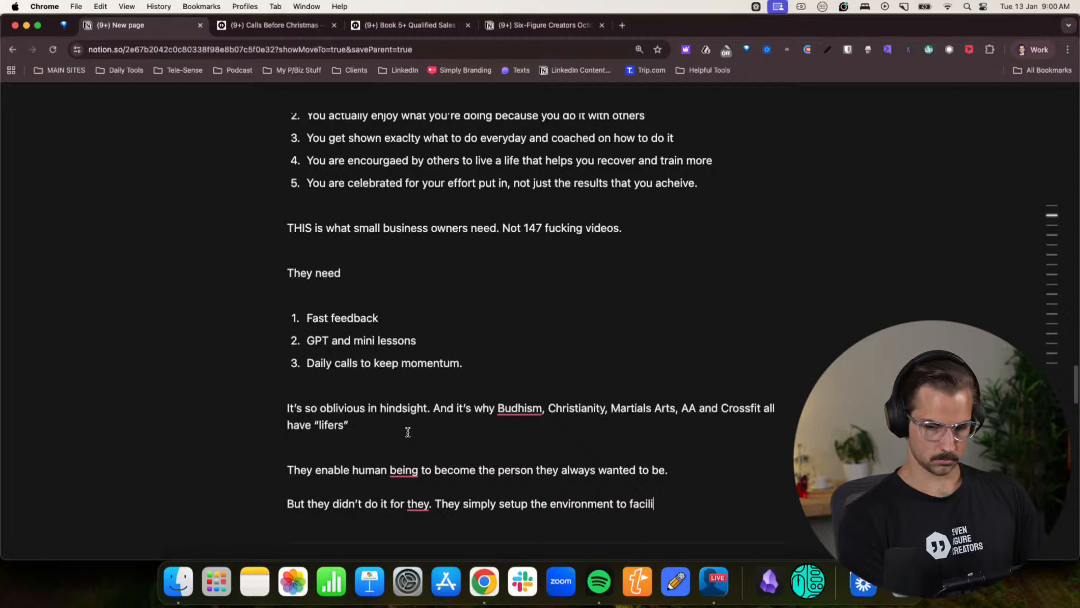
text(tate. The)
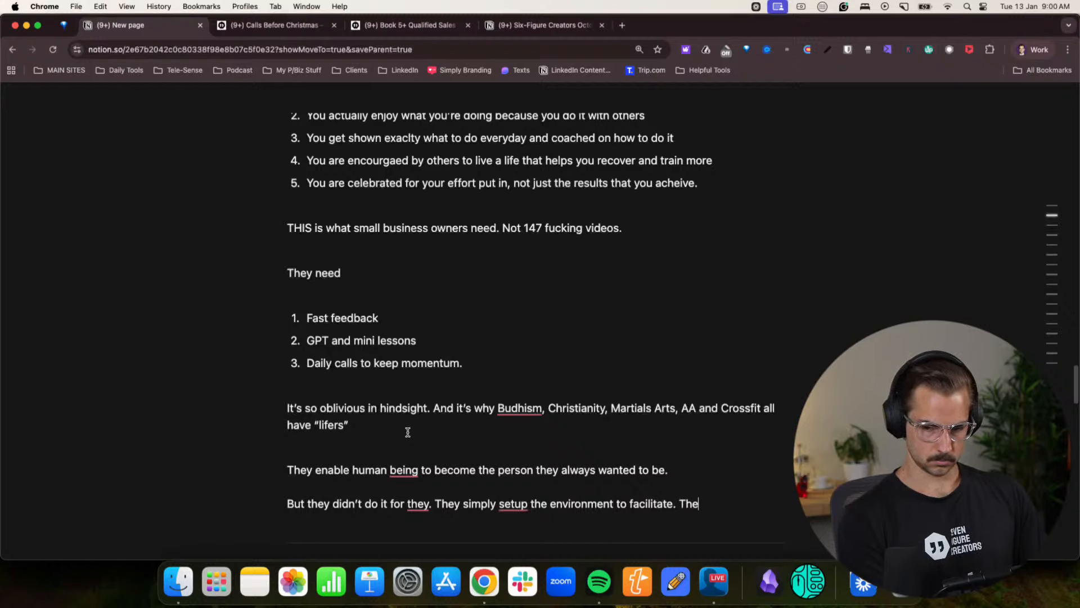
text(y human did)
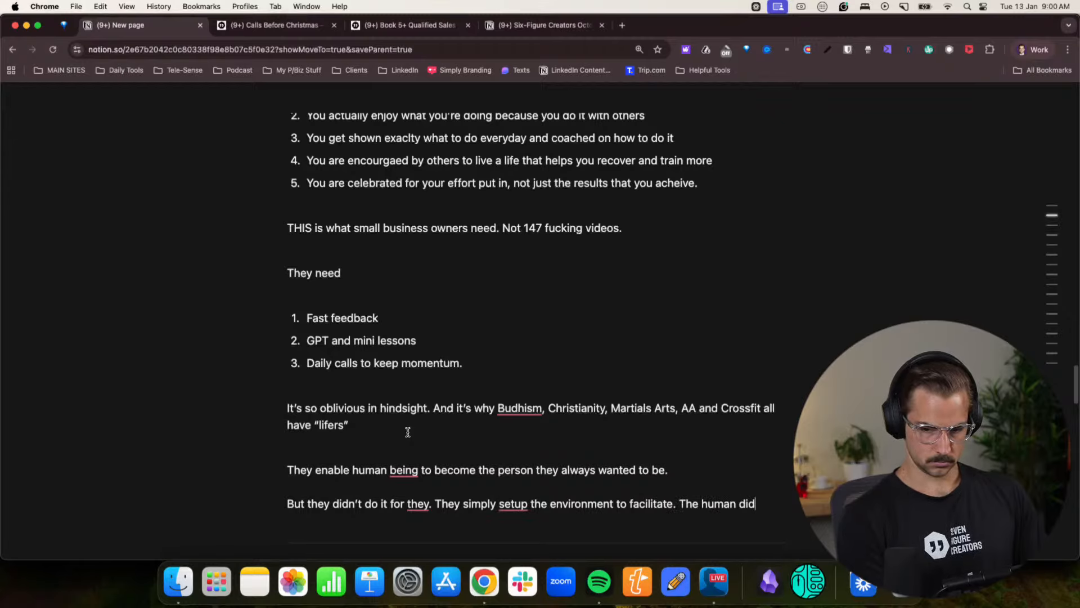
text( the wors)
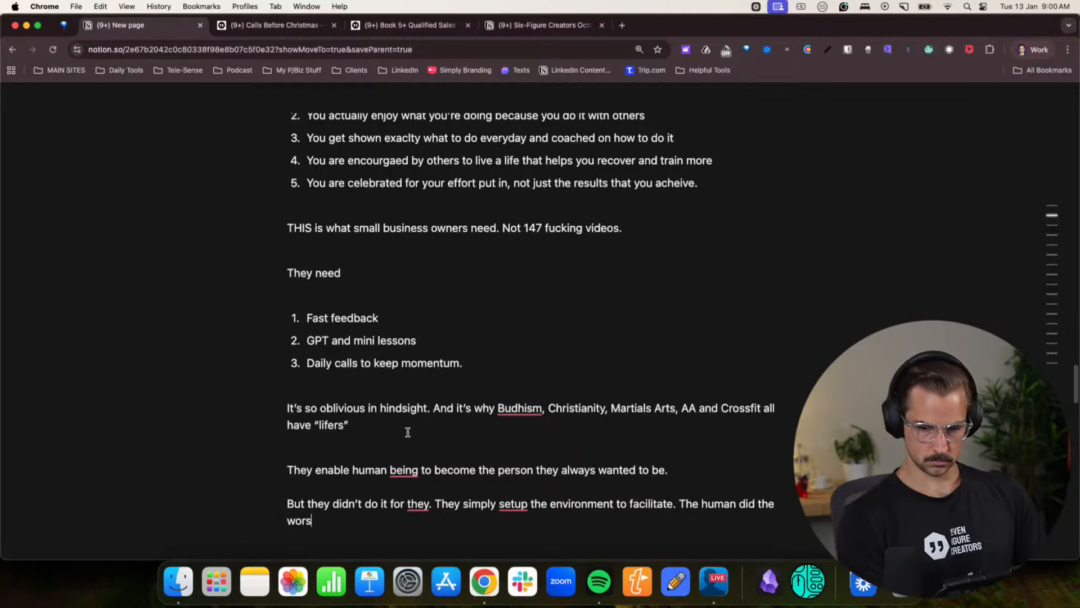
- Finish the environment paragraph with the sentence “The human did the work.”
key(BackSpace)
text(k.)
- Start a new paragraph with “And this built their self trust.”
key(Return)
key(Return)
text(And this )
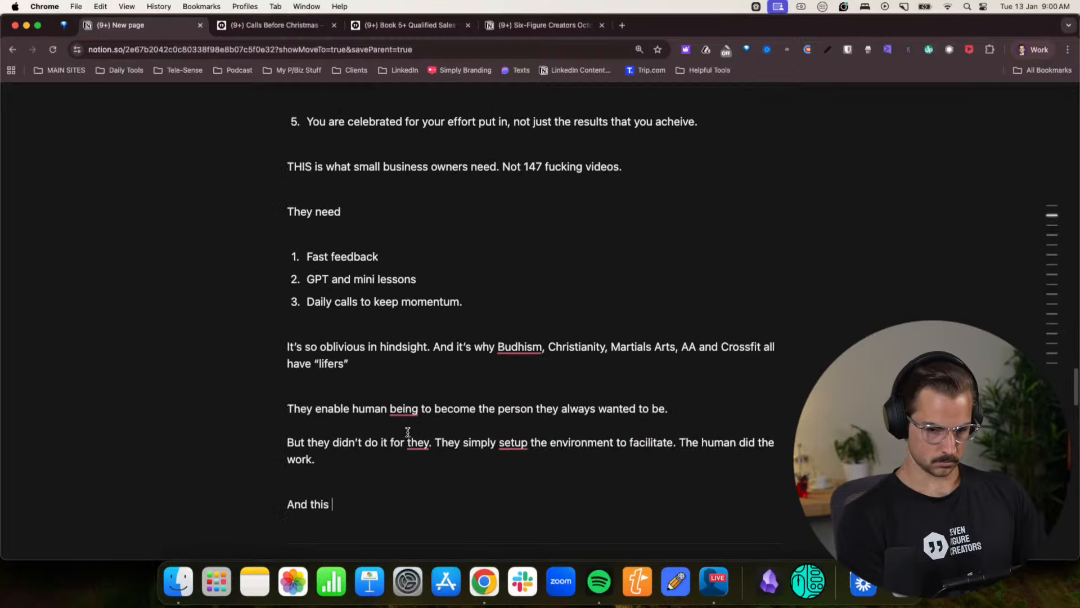
text(bub)
key(BackSpace)
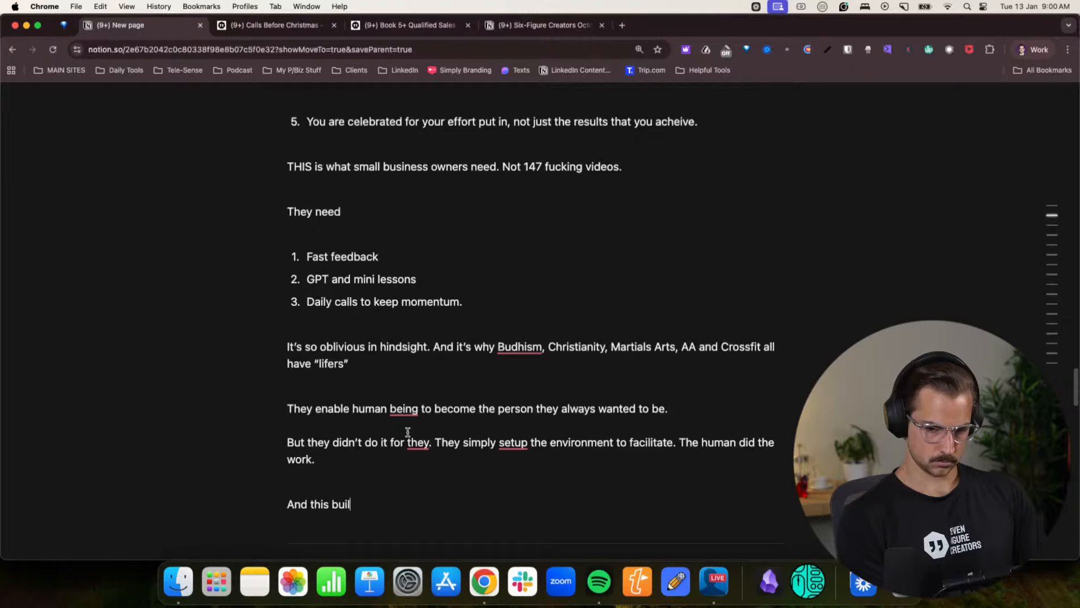
text(ilt th)
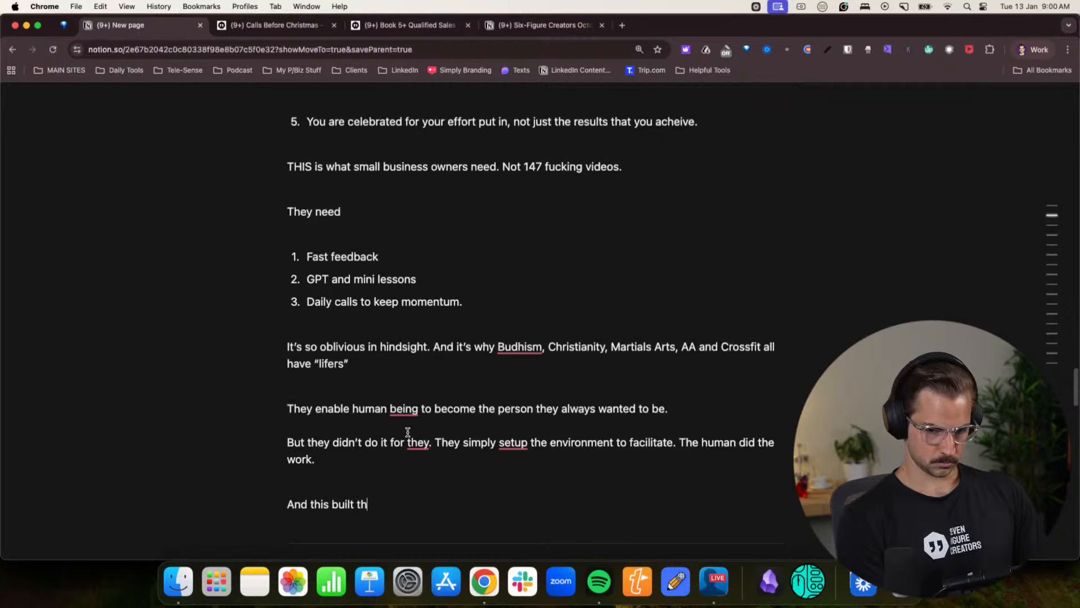
text(eir self t)
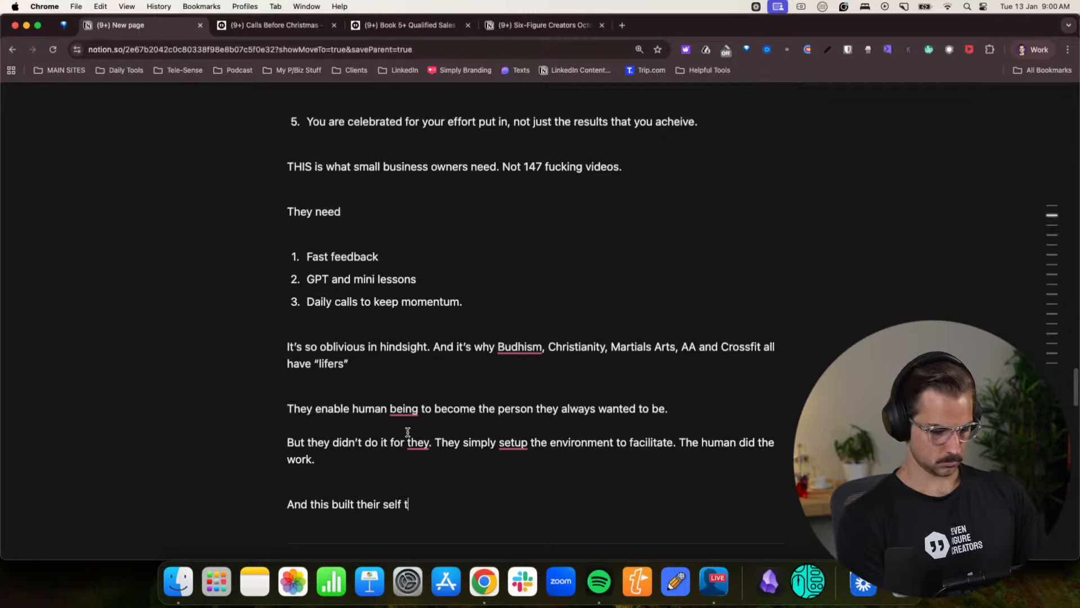
text(rust. Doing)
key(BackSpace)
key(BackSpace)
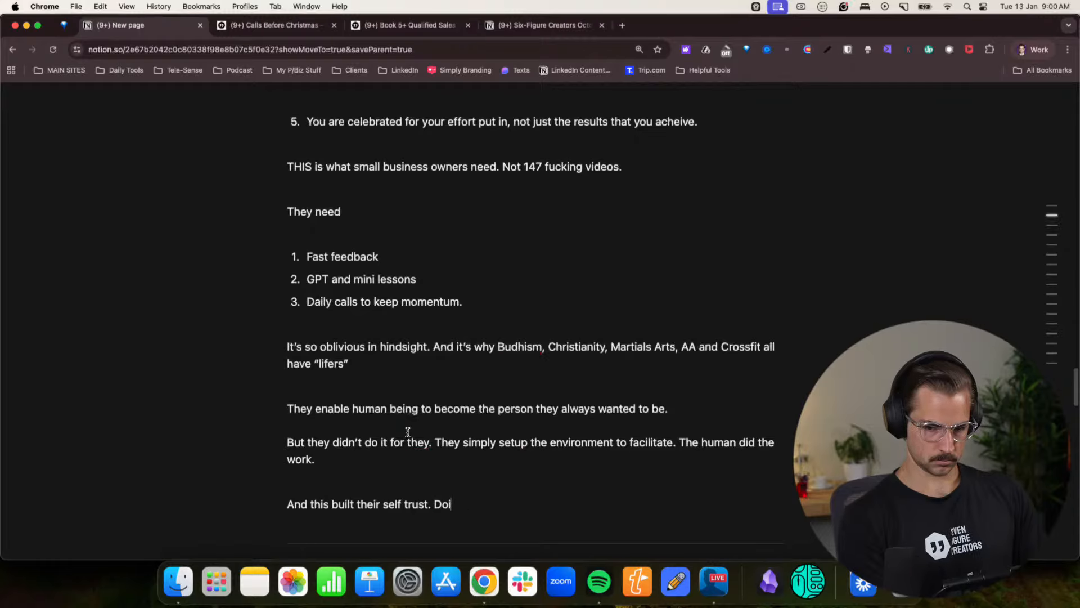
key(BackSpace)
key(BackSpace)
key(BackSpace)
- Continue the self trust paragraph with “Knowing they would do what they said they would.”
text(Knowin)
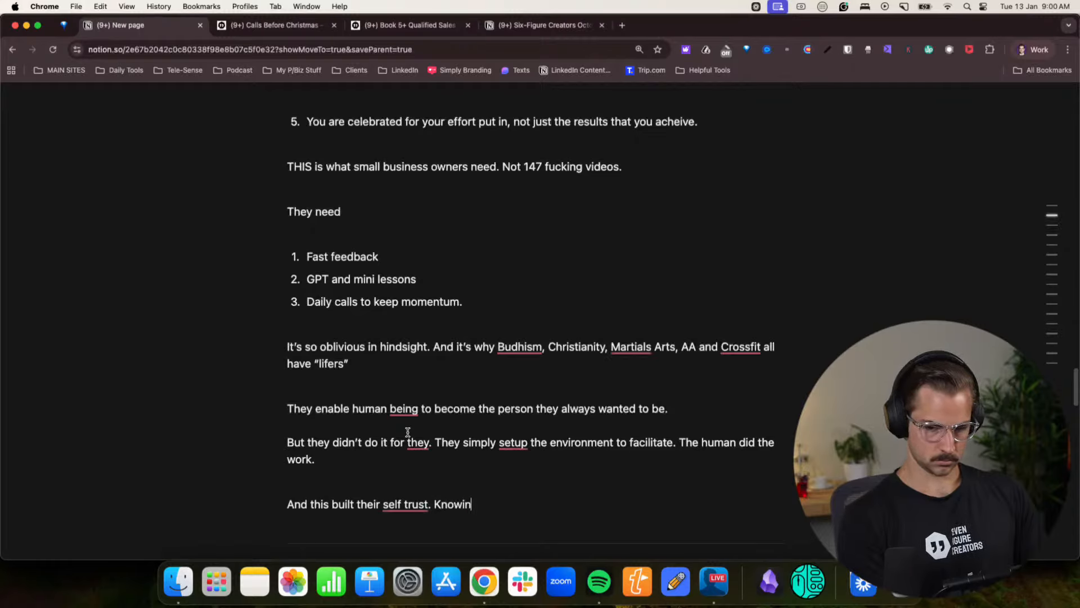
text(g they would do what they)
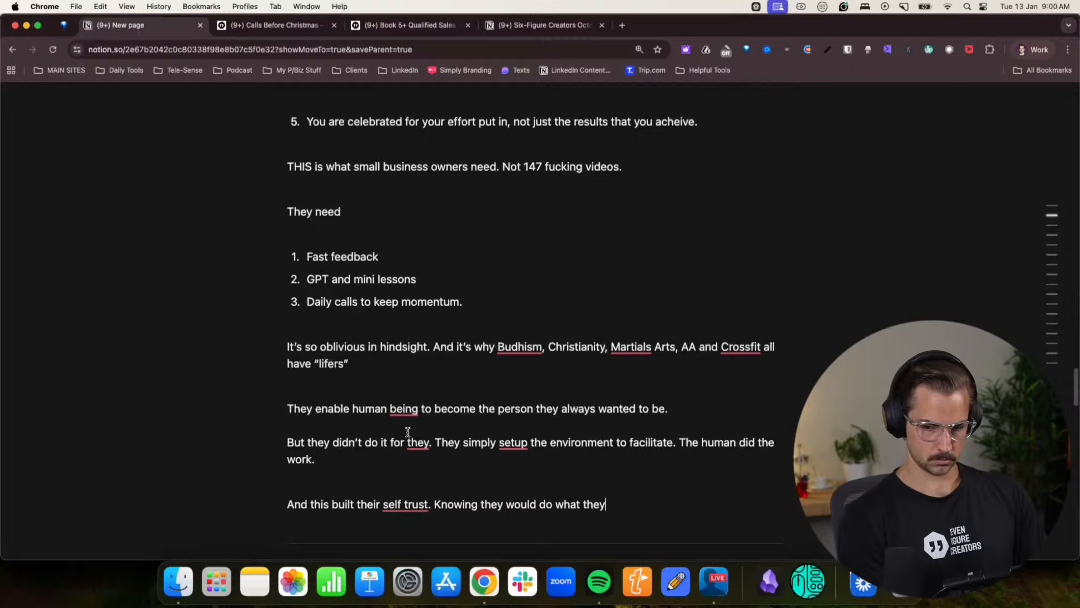
text( said they would)
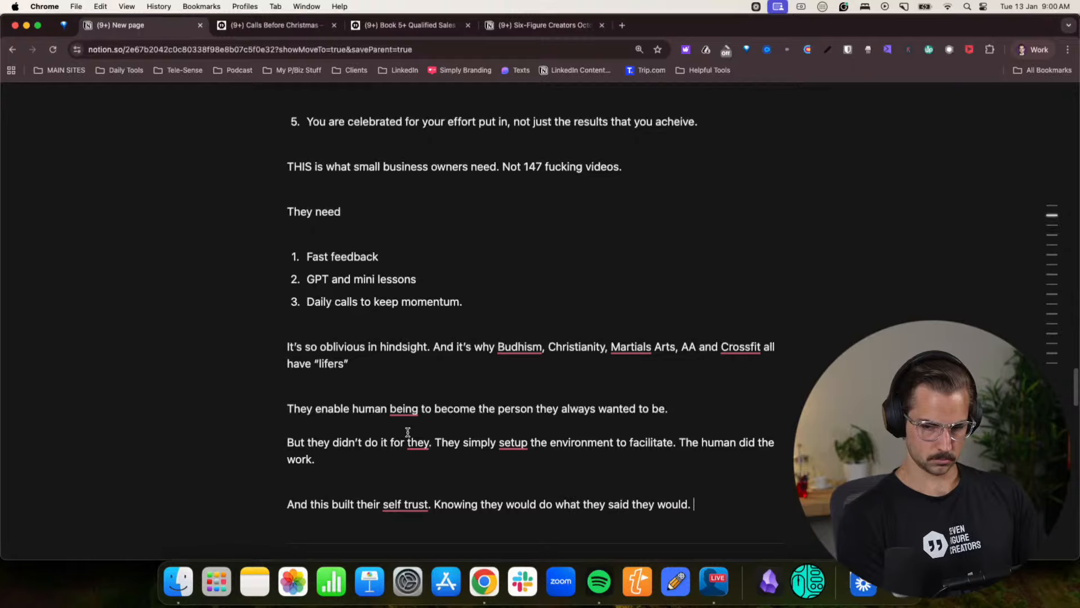
text(. Which)
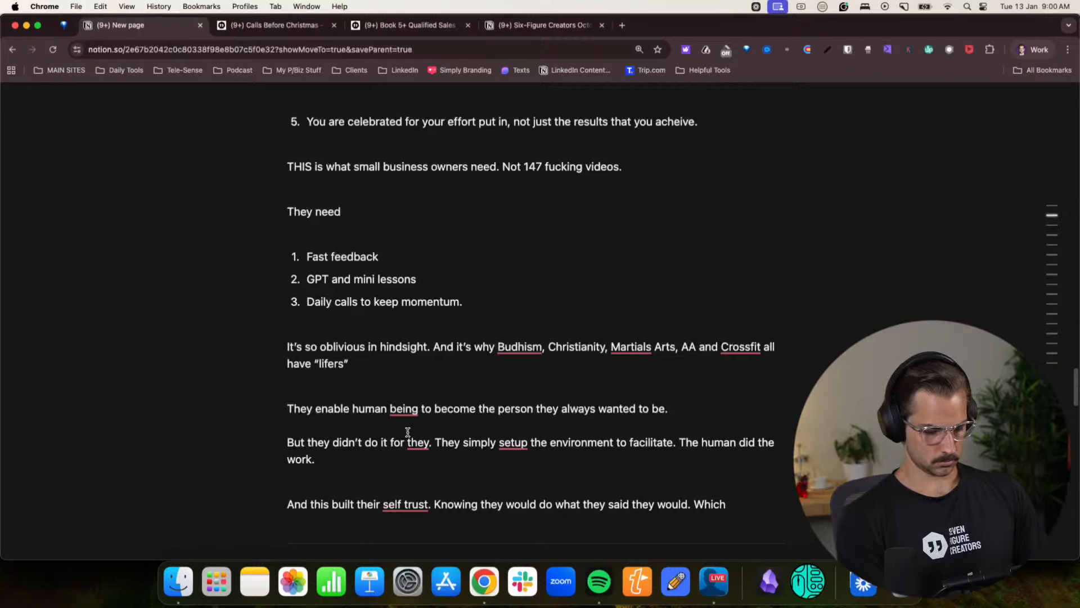
text( created)
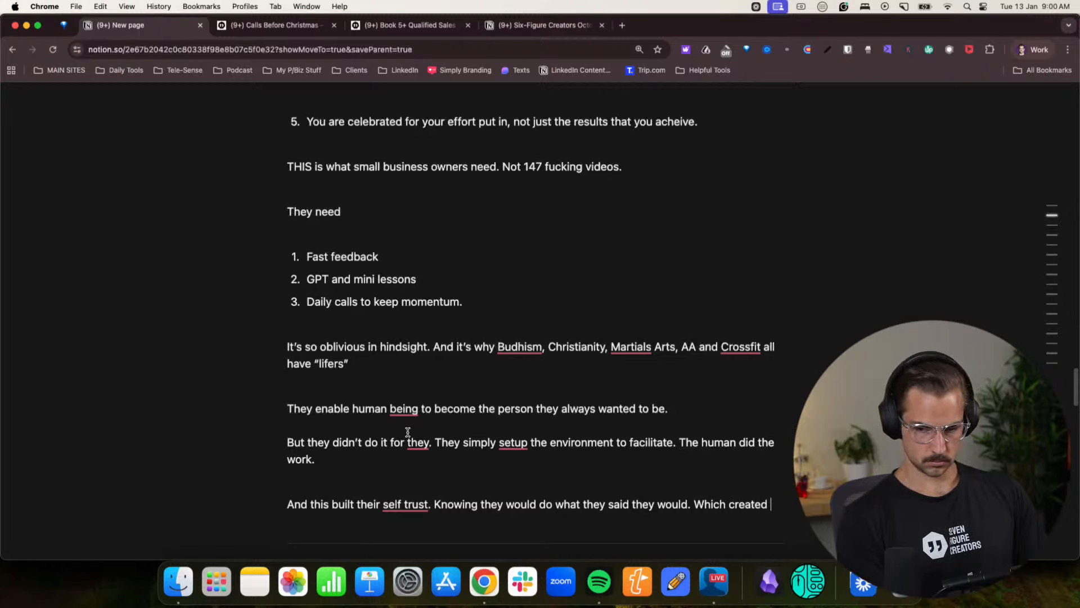
- End the self trust paragraph with “Which creates someone to being a human with high agency.”
key(BackSpace)
text(s someone to be)
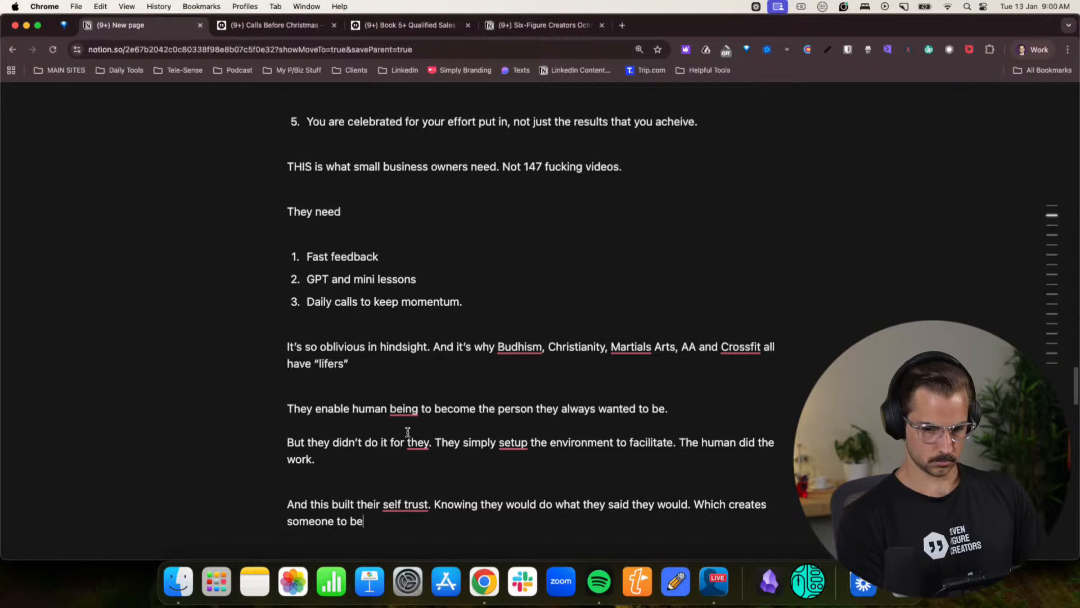
text(ing a human with)
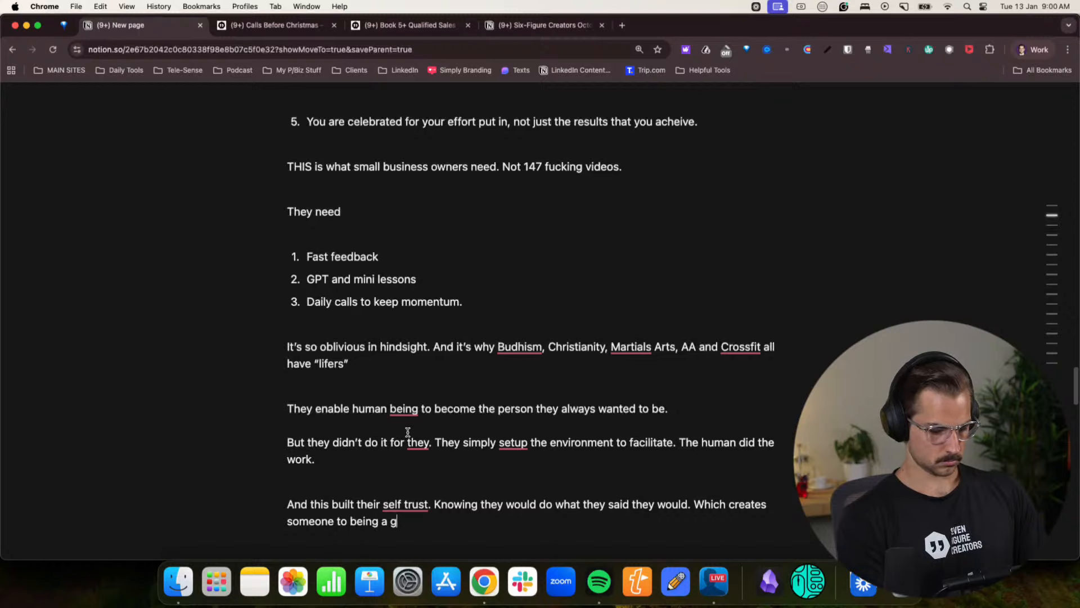
text( hi)
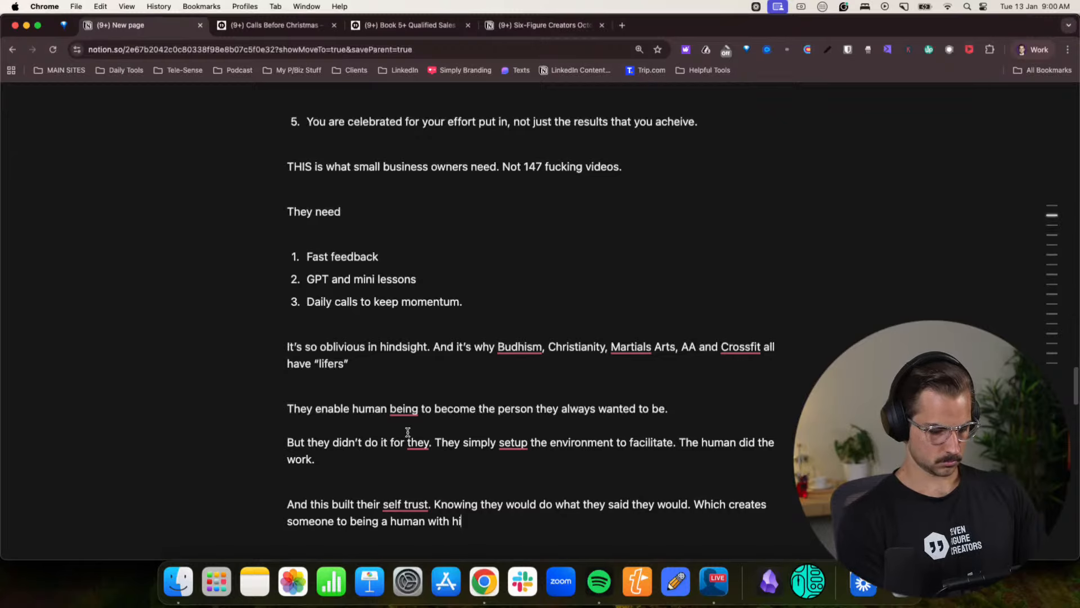
text(gh agencc)
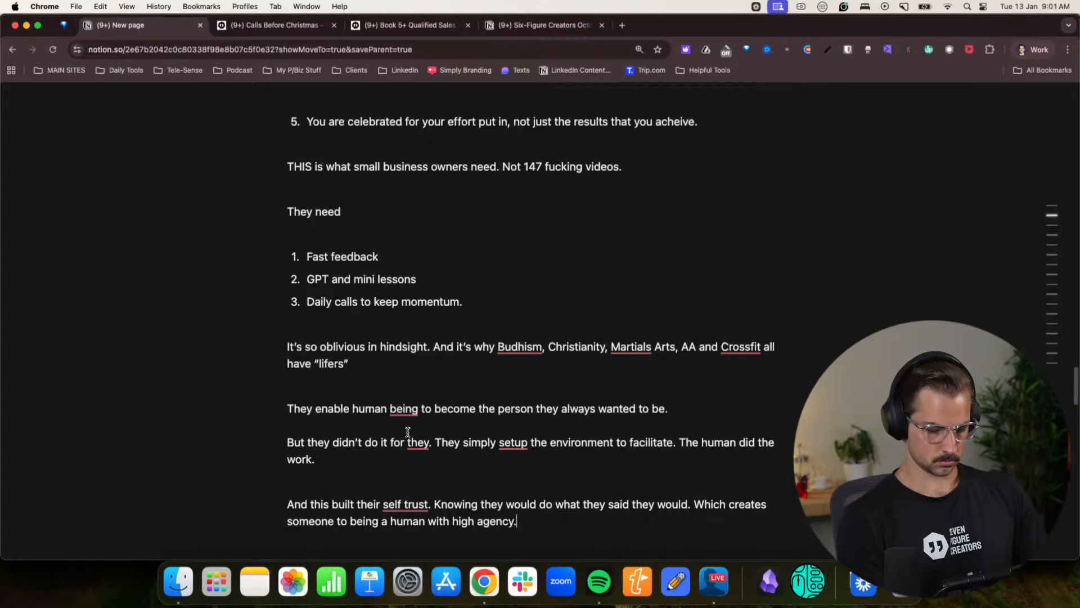
- Add a new paragraph reading “Someone who can fundamentally make their own decisions without outsourcing their identity.”
key(Return)
key(Return)
text(Someone who can )
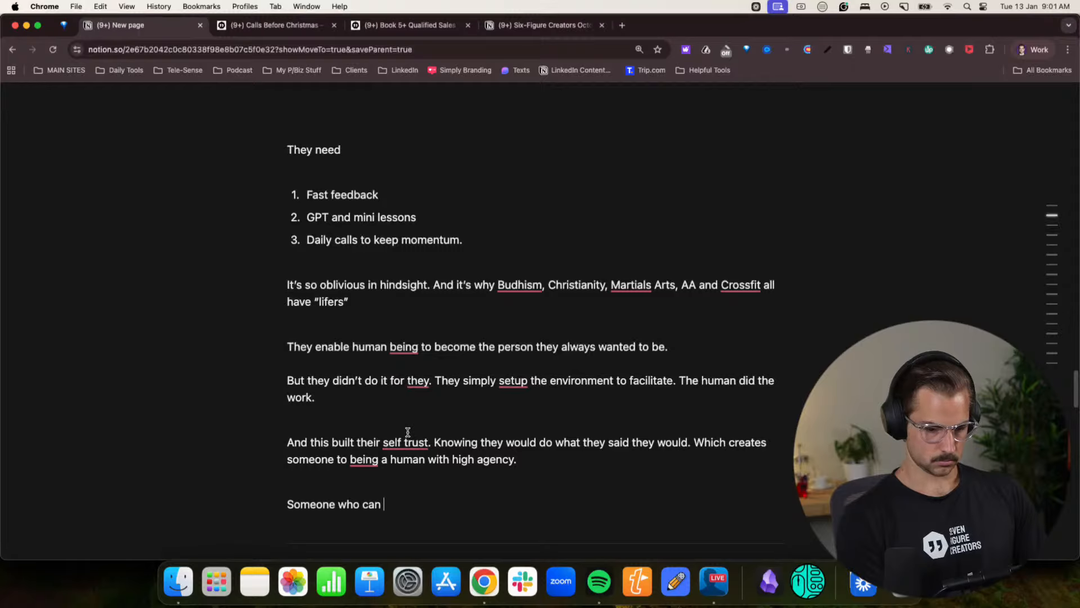
text(fundamentally make)
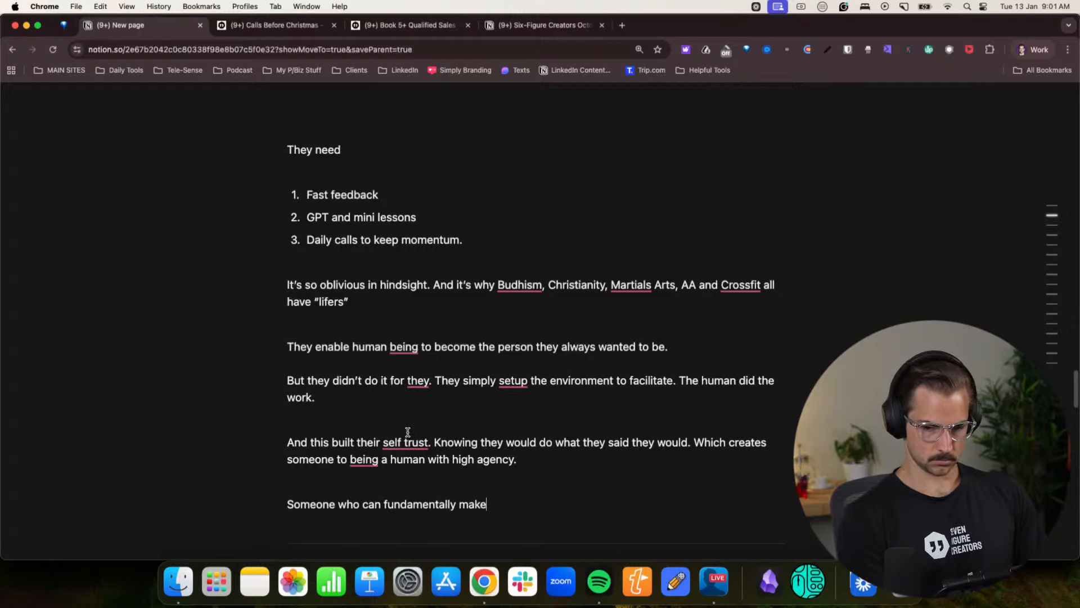
text( their own dec)
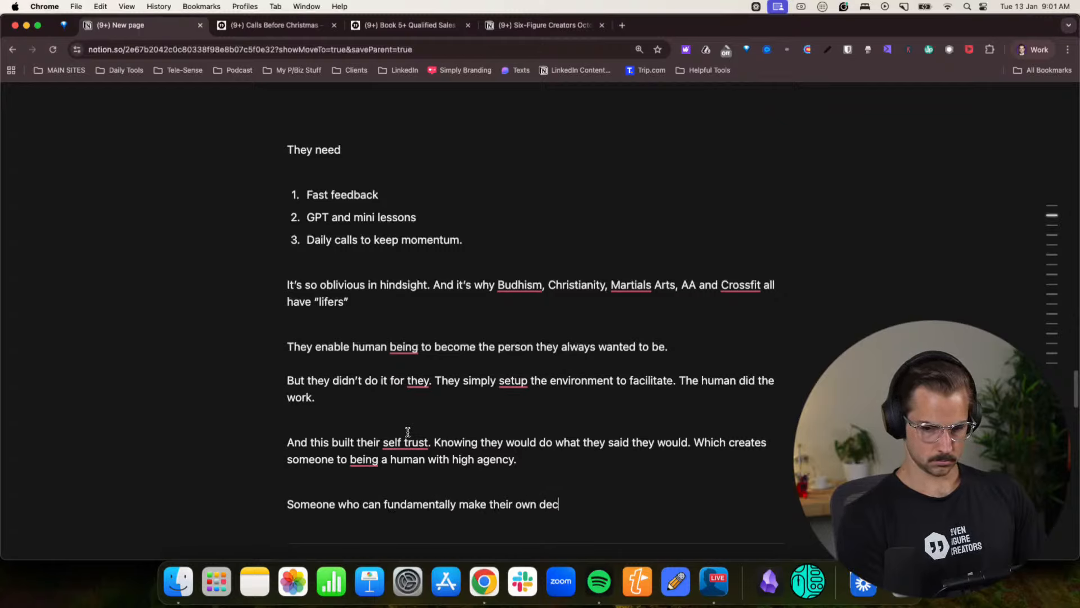
text(isions without )
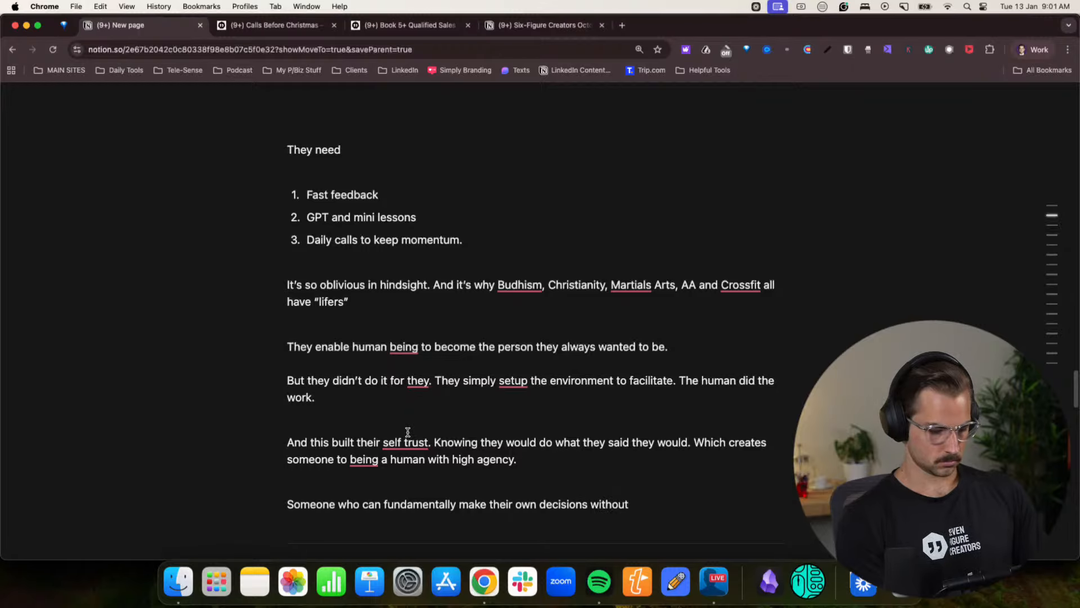
text(outsourcing their)
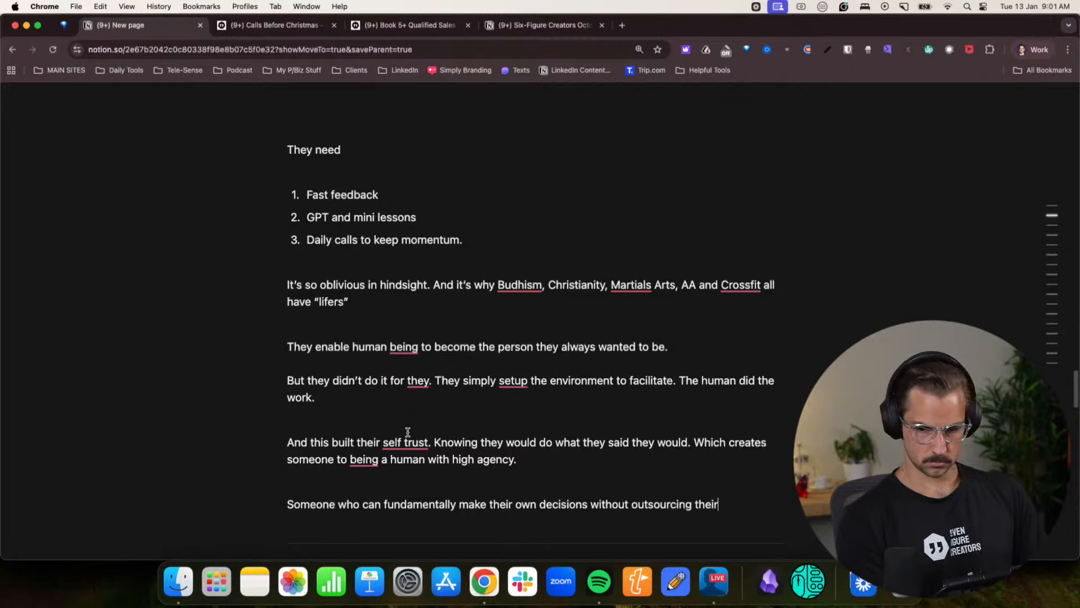
text( identity.)
- Start a new paragraph with “So yeah” below the sentence about making decisions without outsourcing identity
key(Return)
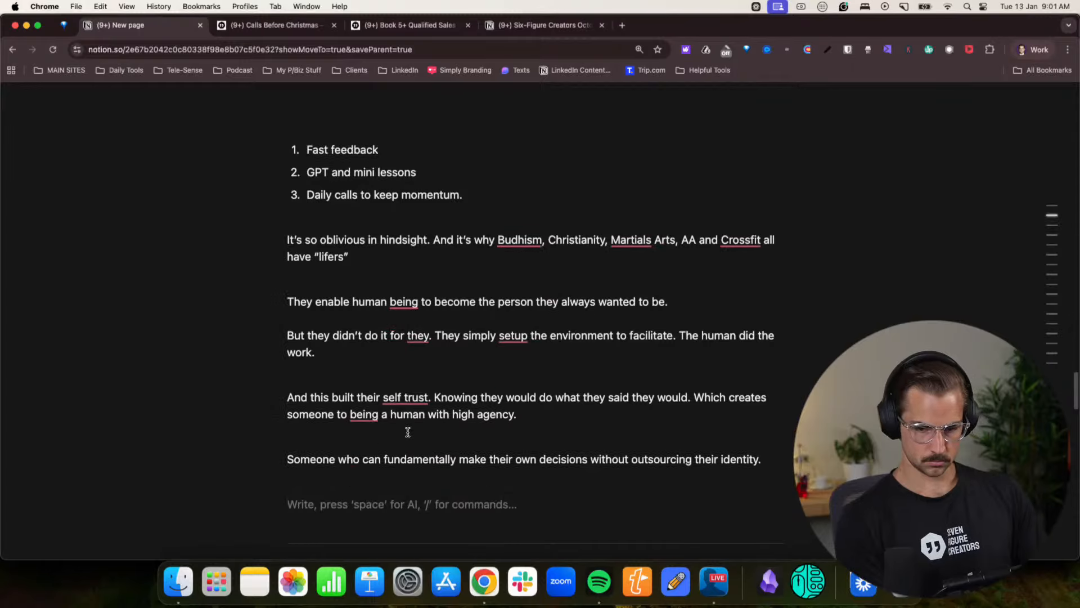
scroll(417, 358, down, 2)
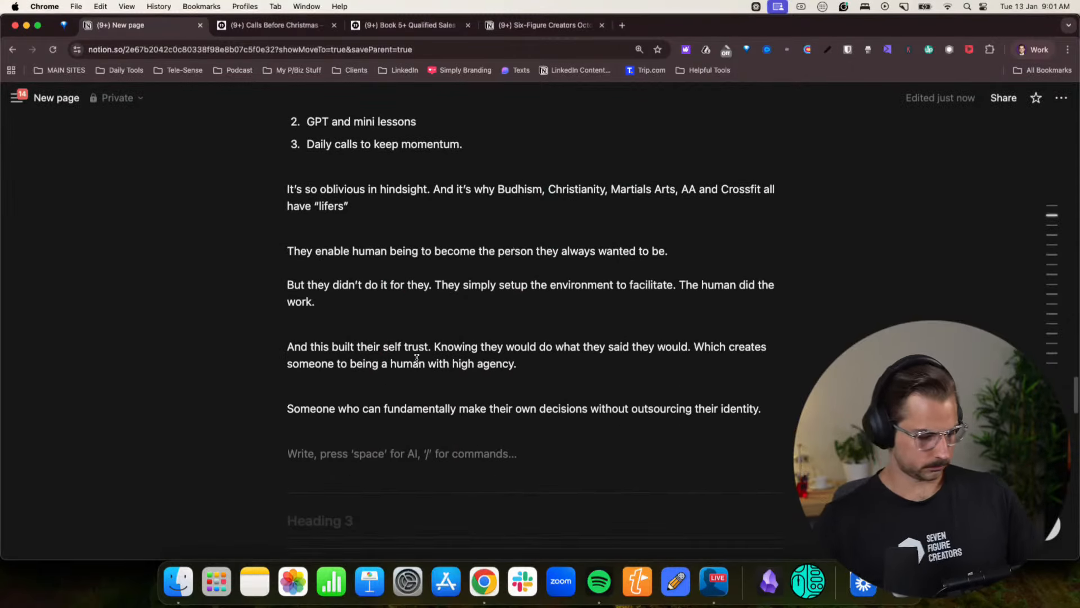
text(SO yeah.)
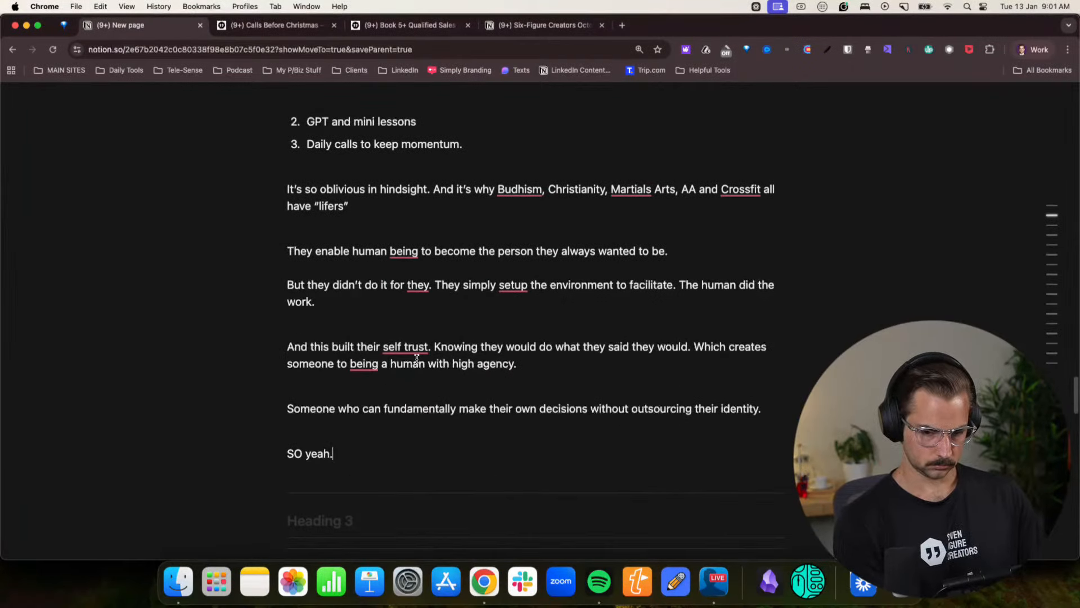
key(BackSpace)
key(BackSpace)
key(BackSpace)
key(BackSpace)
key(BackSpace)
key(BackSpace)
key(BackSpace)
text(o )
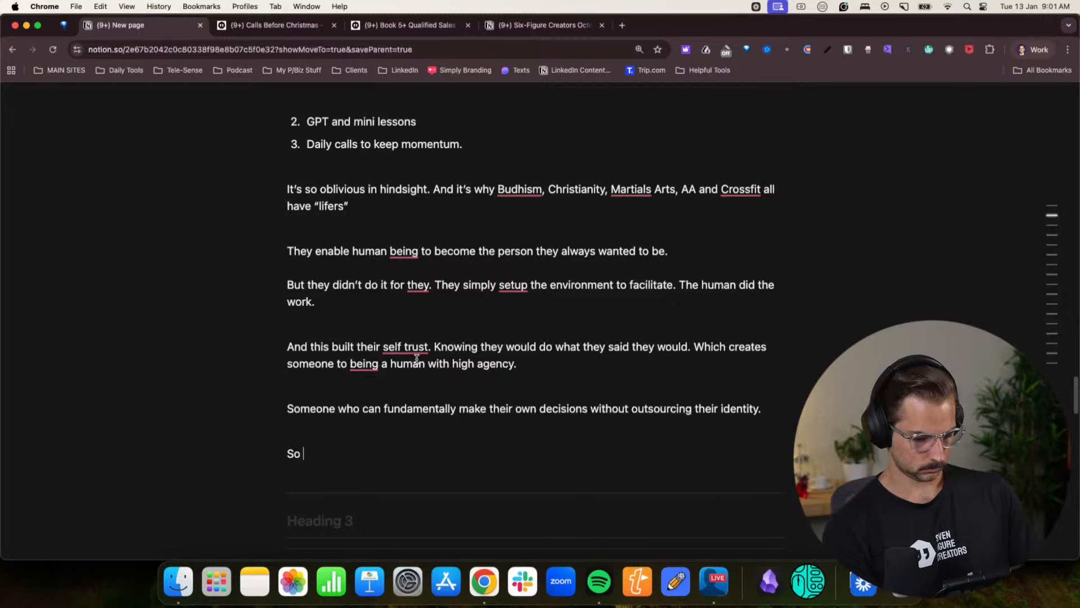
text(yeah)
key(BackSpace)
key(BackSpace)
key(BackSpace)
key(BackSpace)
text(u)
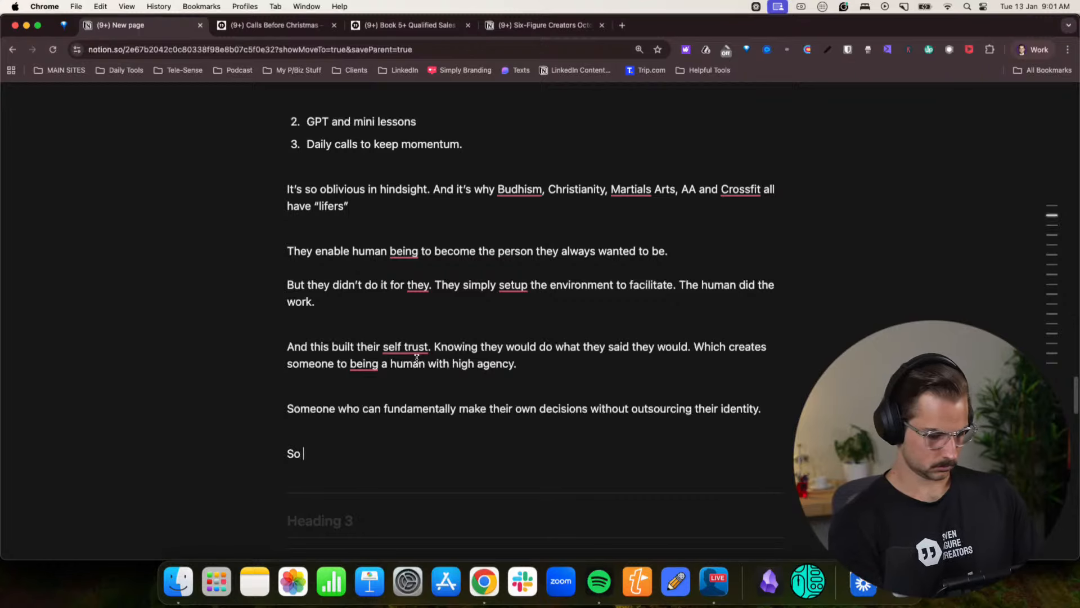
key(BackSpace)
text(yyeahg)
key(BackSpace)
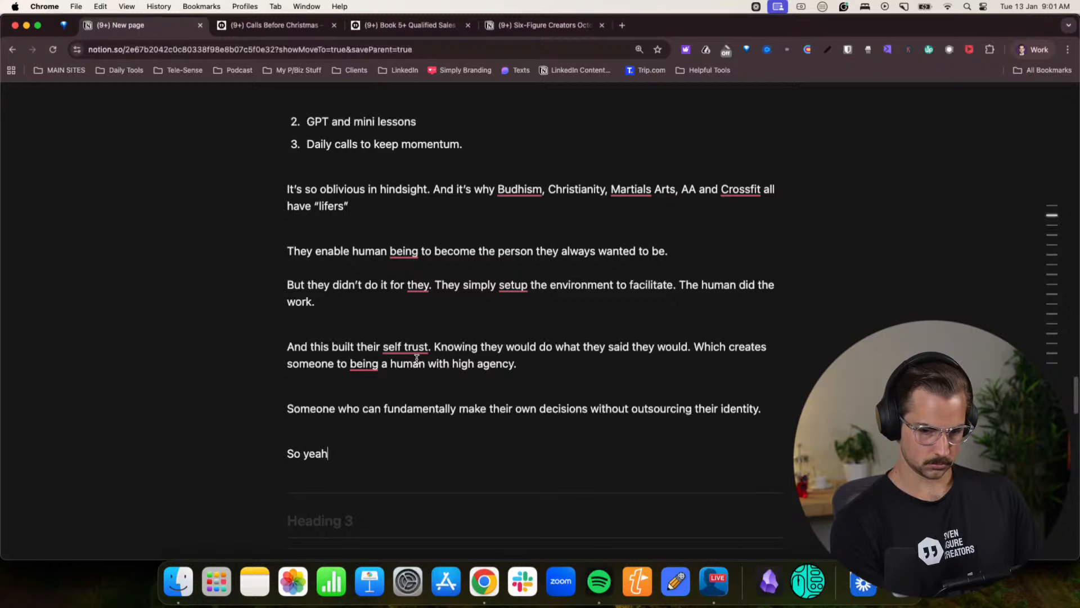
- Continue the “So yeah” paragraph with “I’m wafting a bit. But I am 100% that this is the future of marketing.”
text(. I'm wafting)
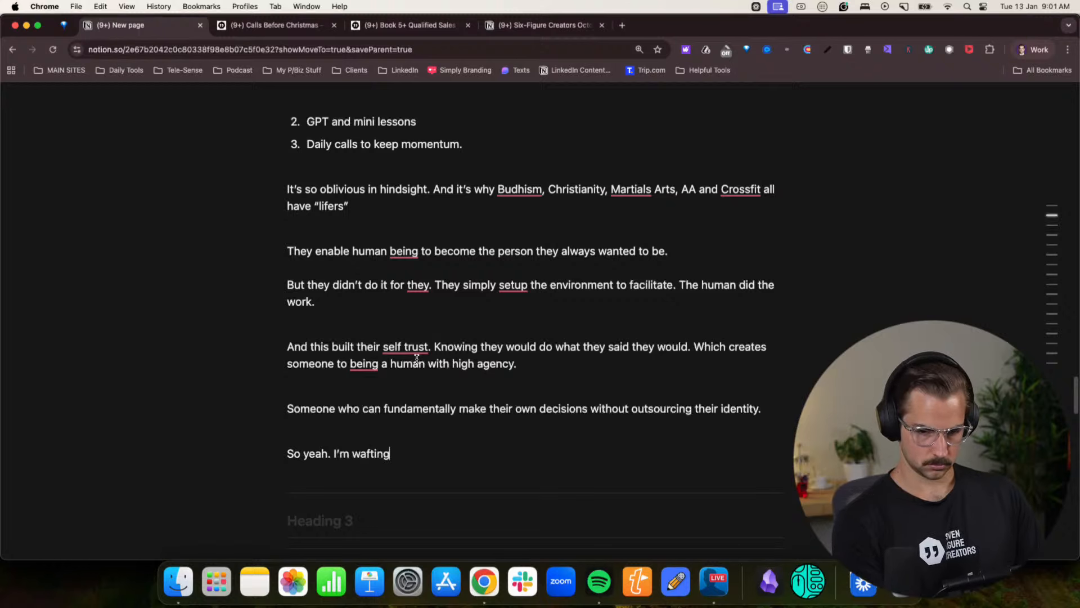
text( a bit. But )
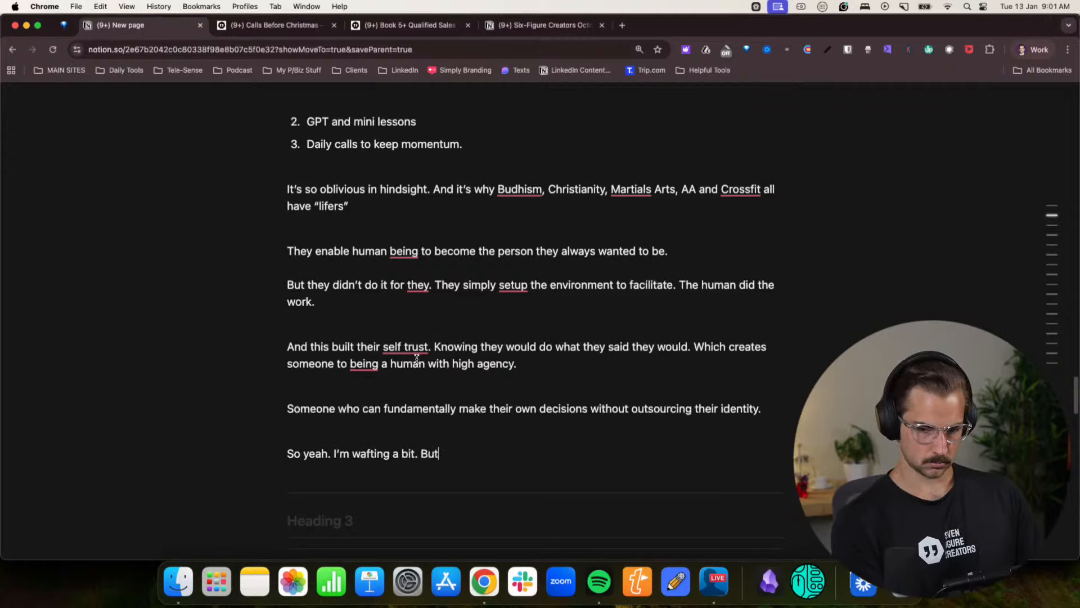
text(I am)
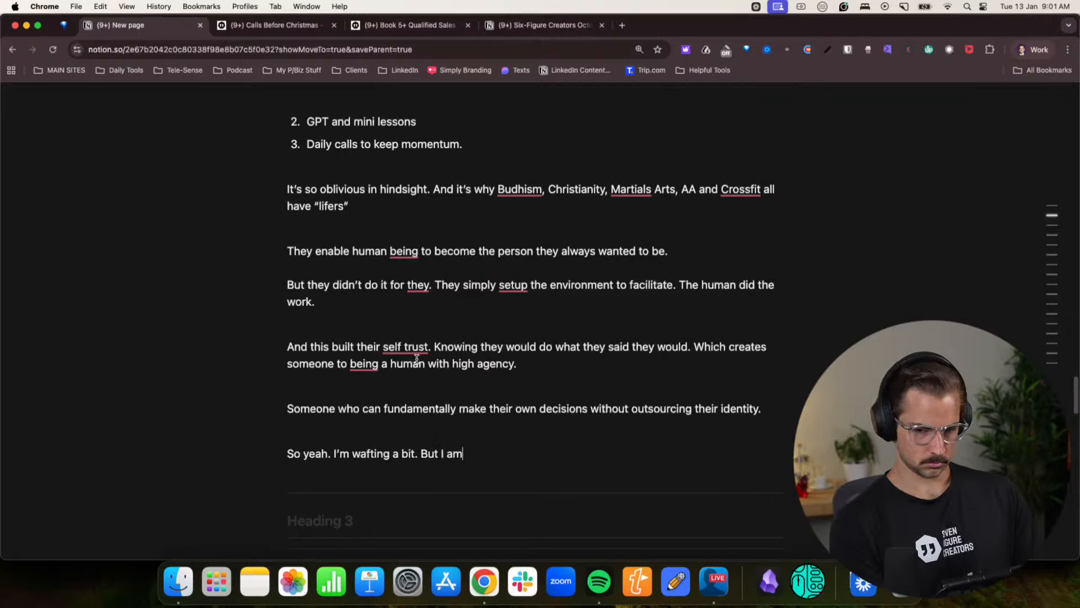
text( 100% that this )
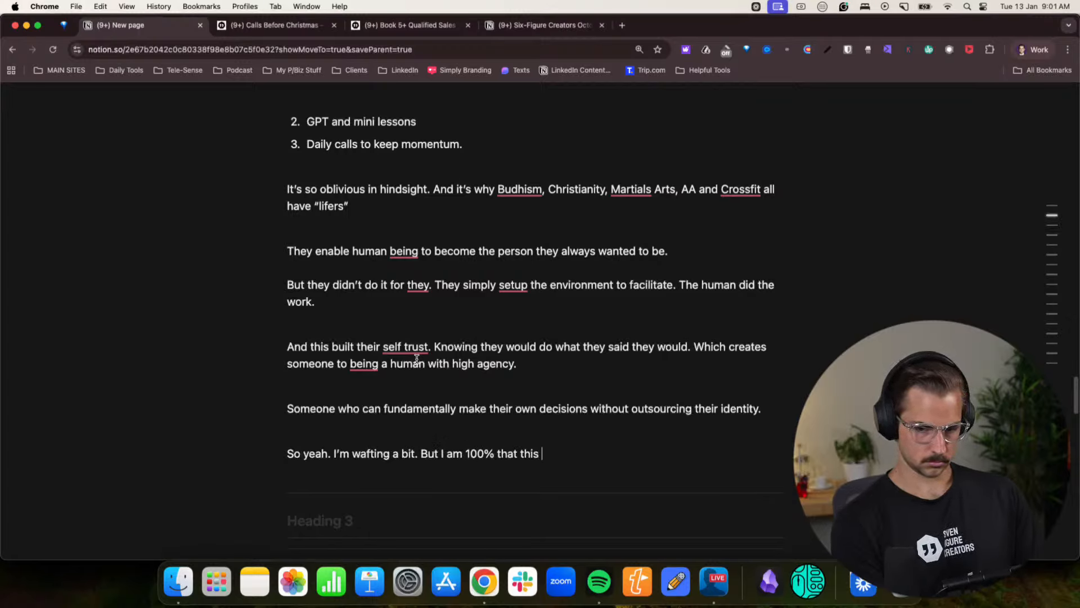
text(is the future of m)
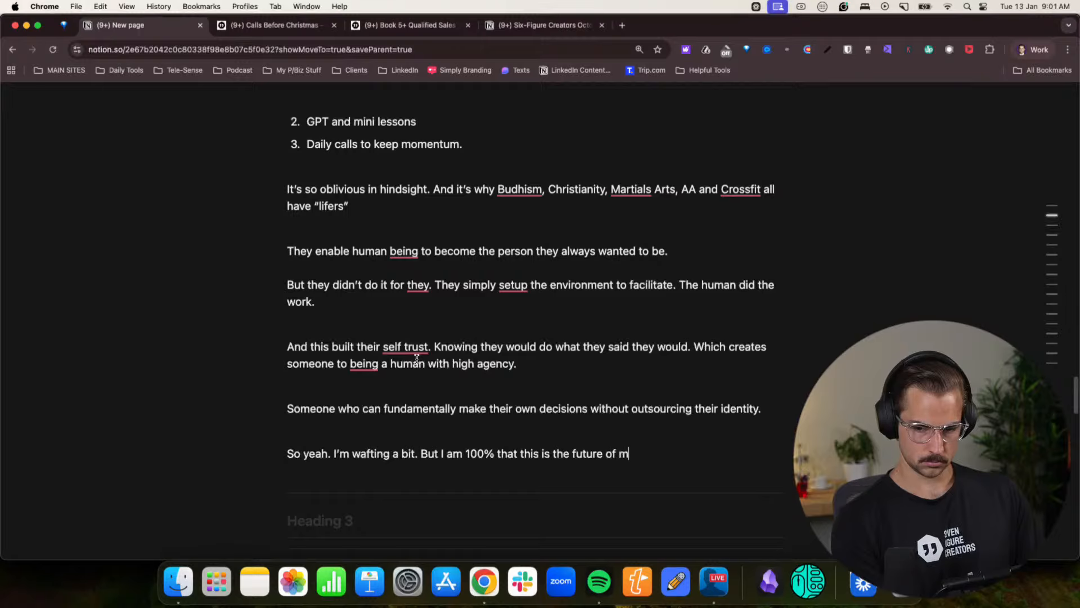
key(BackSpace)
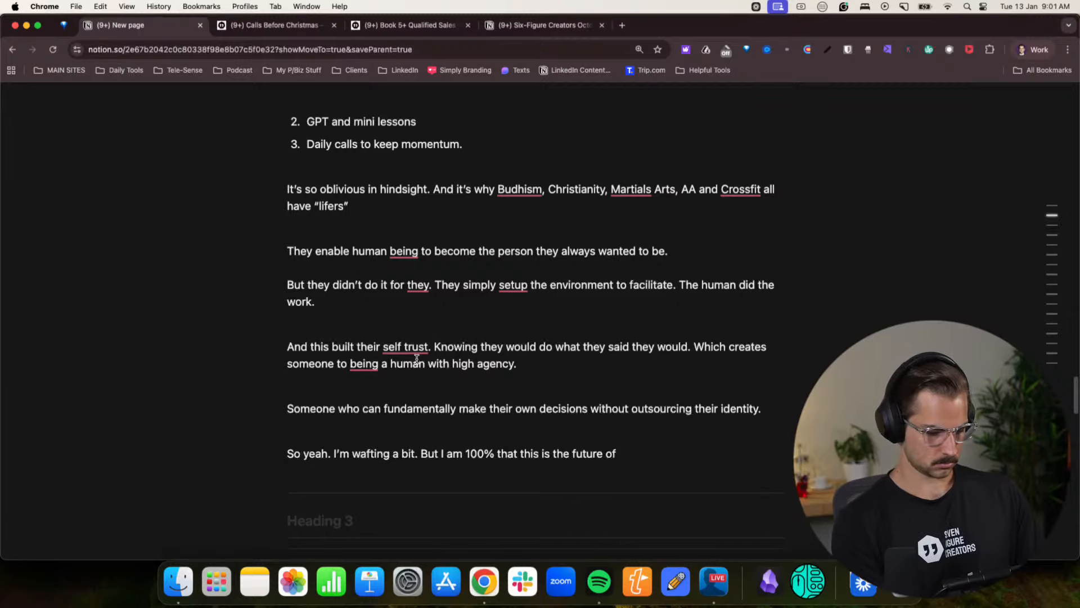
text(marketing.)
key(Return)
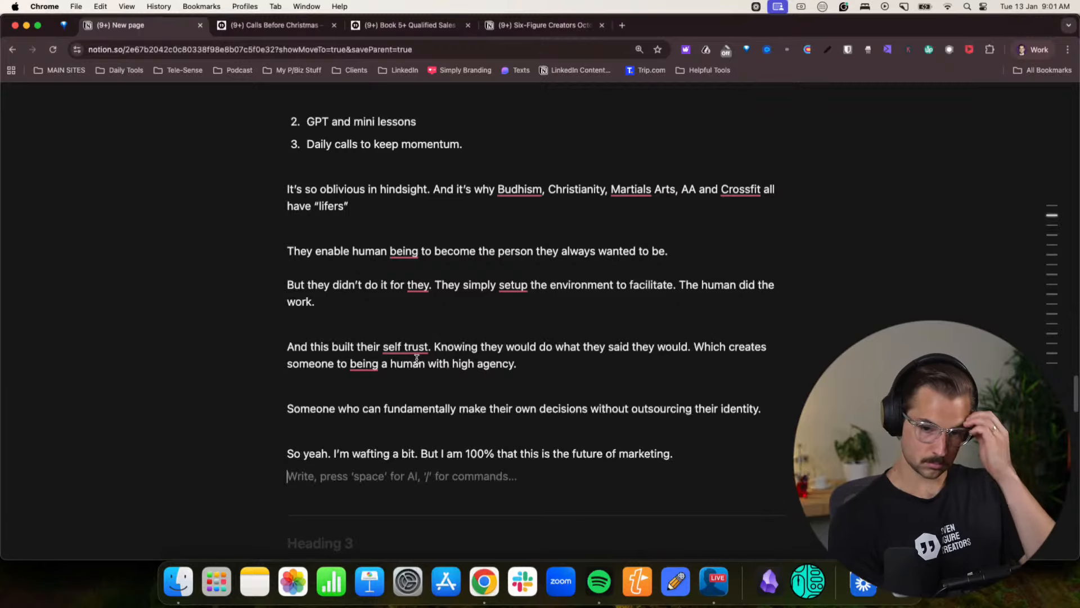
- Review the outline prompts from The Reframe to The 28-Day Block, and return to the blank paragraph below the future of marketing sentence
scroll(491, 272, down, 7)
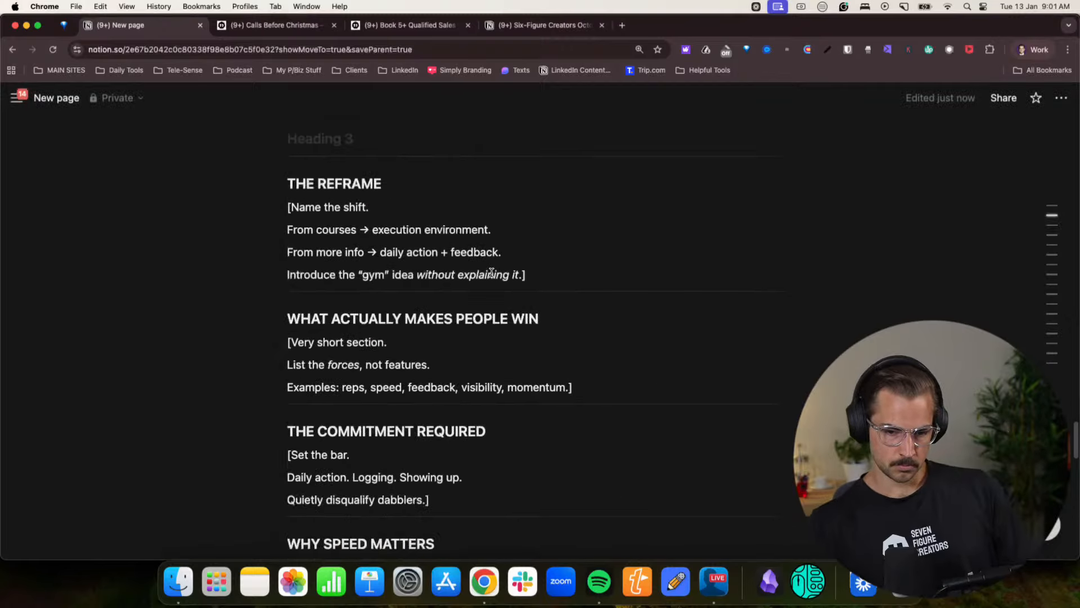
scroll(372, 348, down, 3)
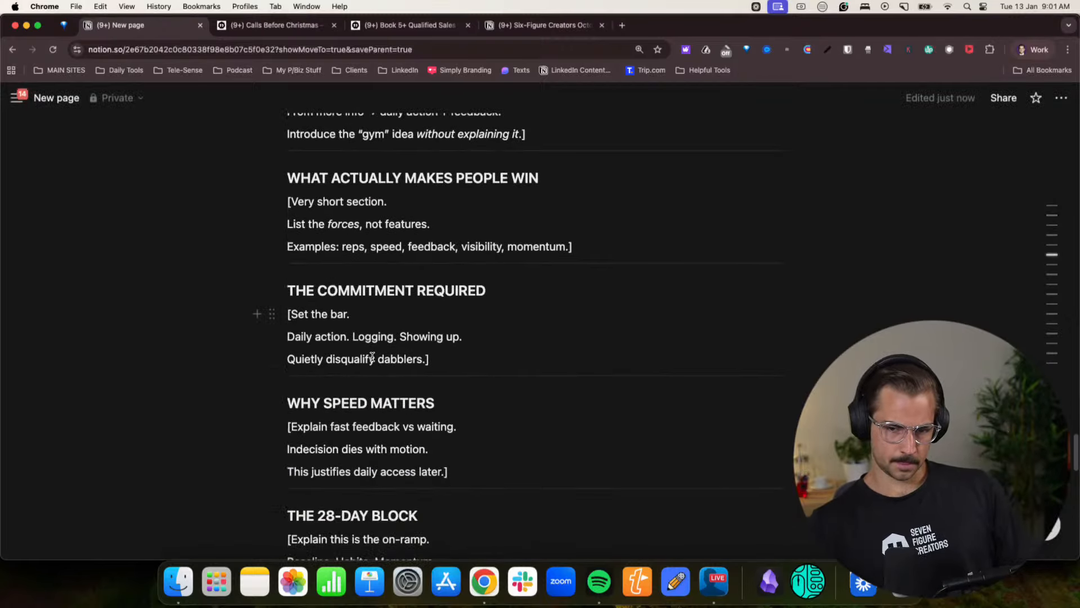
scroll(369, 346, up, 1)
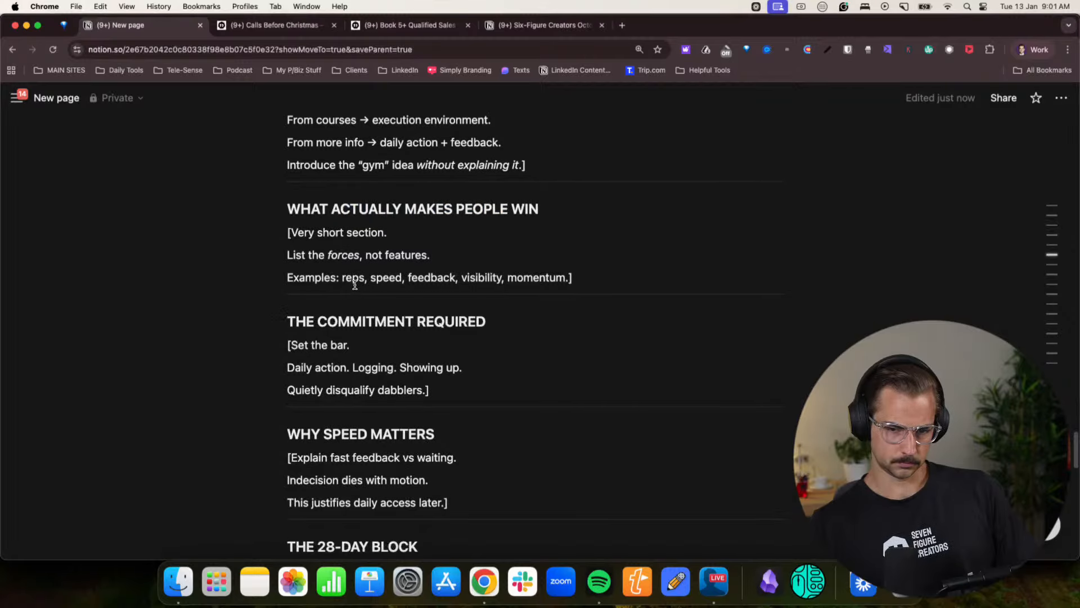
scroll(355, 284, up, 2)
scroll(355, 285, up, 15)
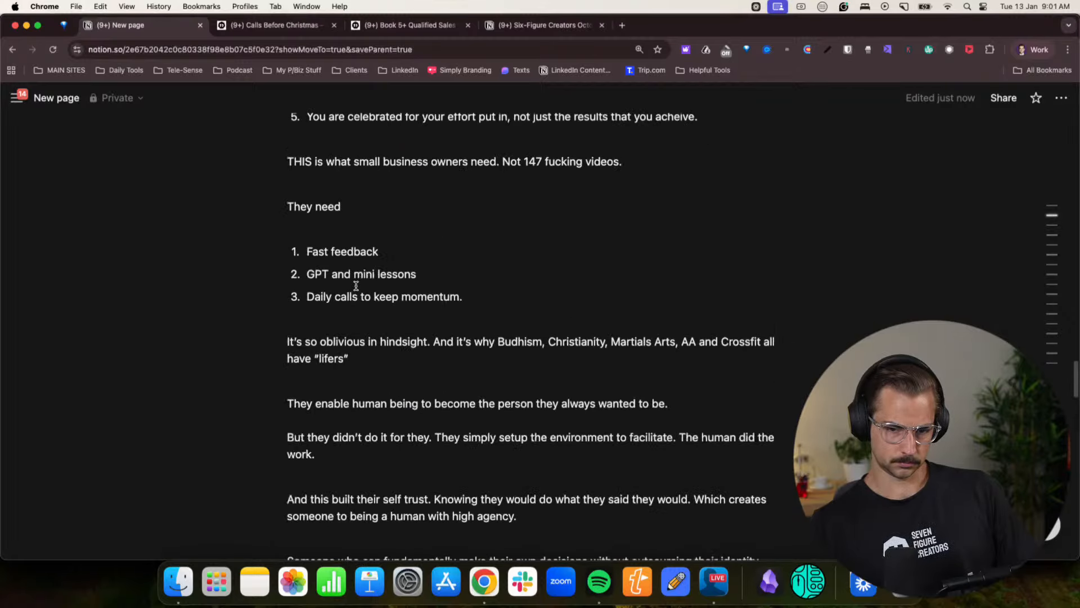
scroll(357, 284, down, 5)
scroll(357, 381, down, 2)
click(326, 328)
click(321, 355)
click(354, 345)
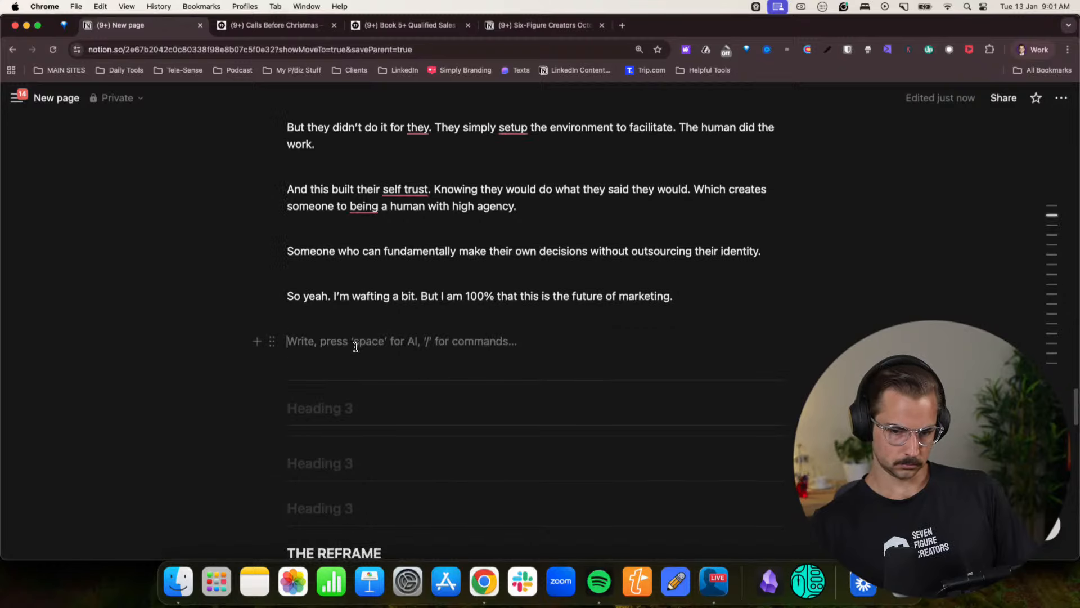
text(So)
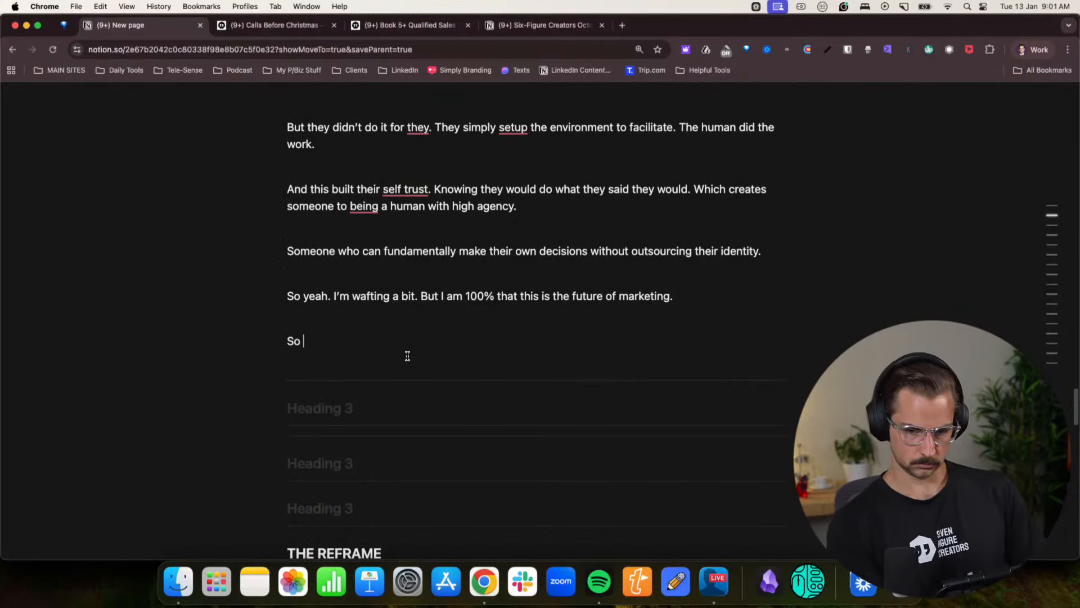
key(BackSpace)
key(BackSpace)
key(BackSpace)
text(Sh)
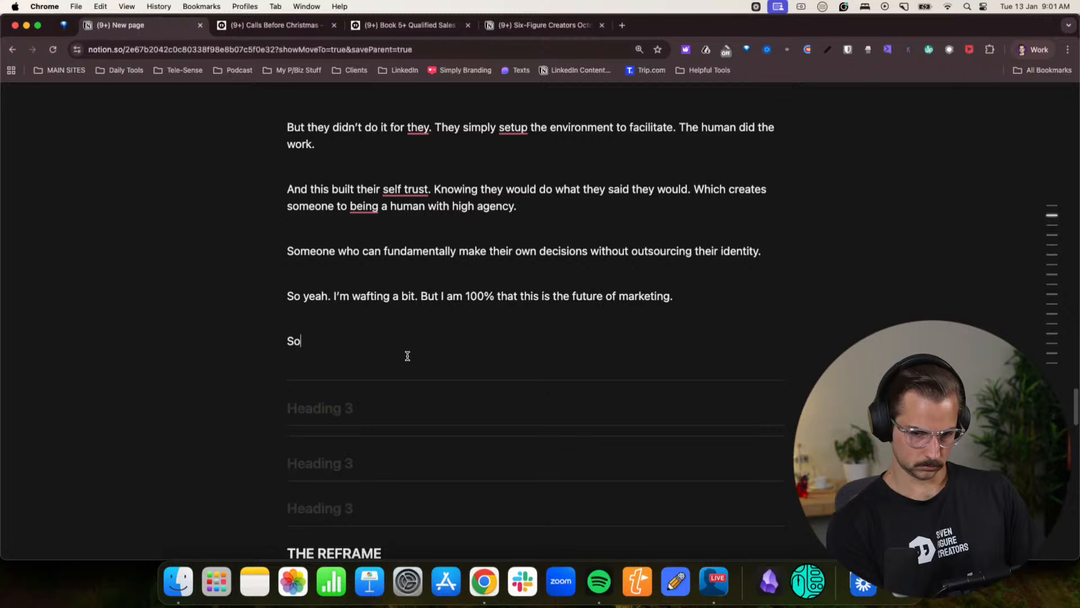
text(o)
key(BackSpace)
key(BackSpace)
scroll(405, 360, down, 8)
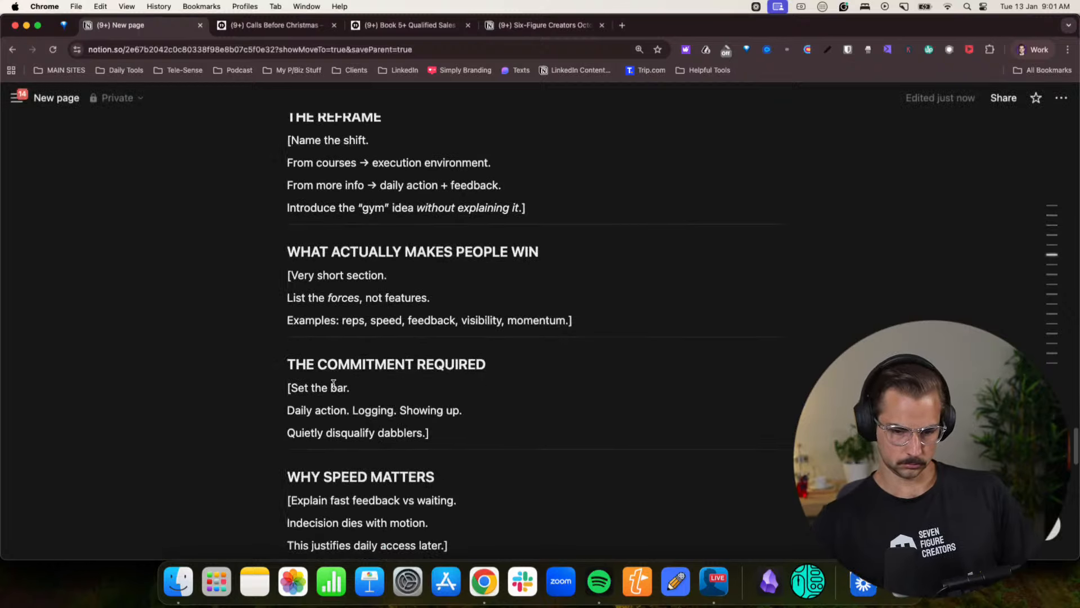
scroll(333, 383, down, 10)
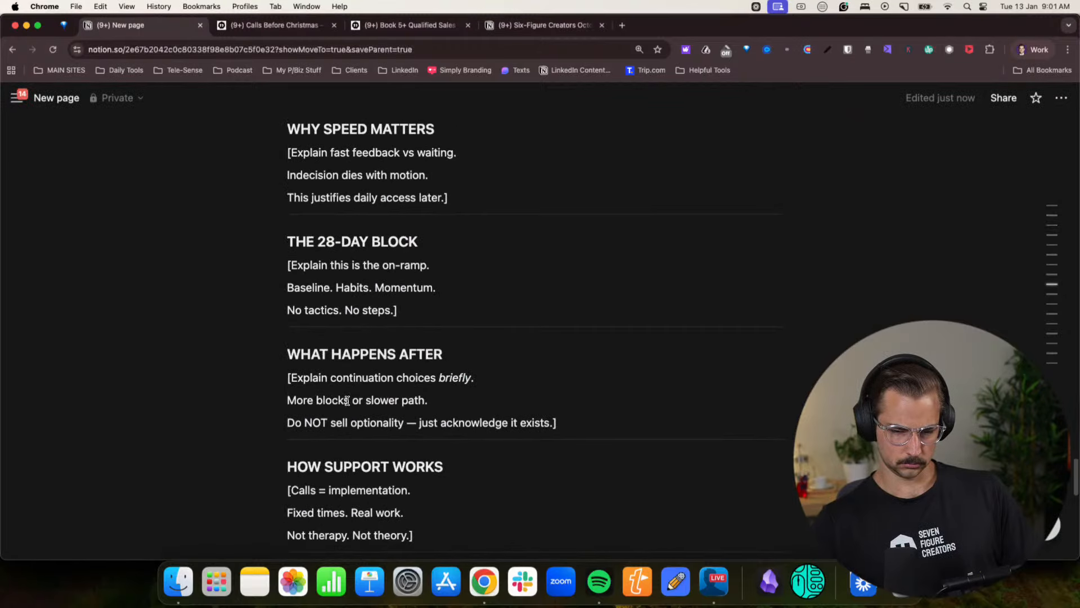
scroll(347, 400, down, 10)
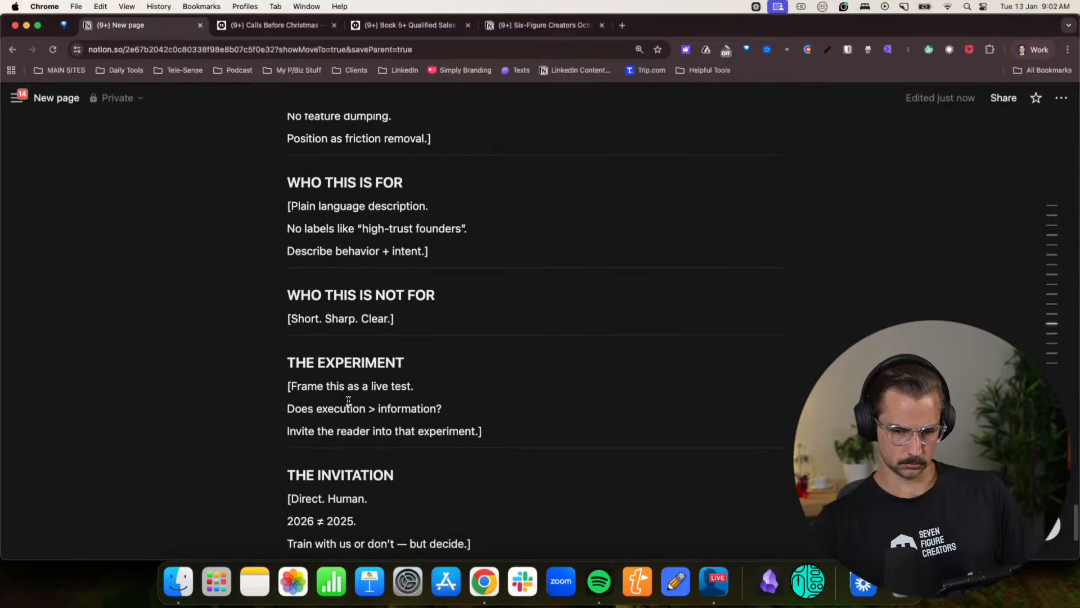
scroll(349, 400, up, 20)
scroll(371, 394, down, 3)
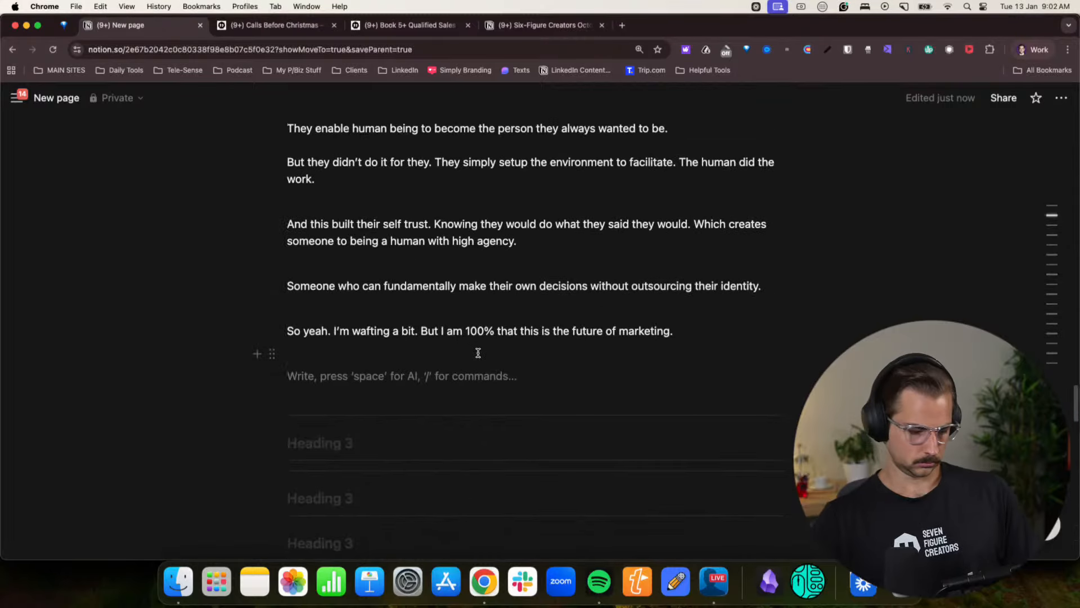
text(So what are)
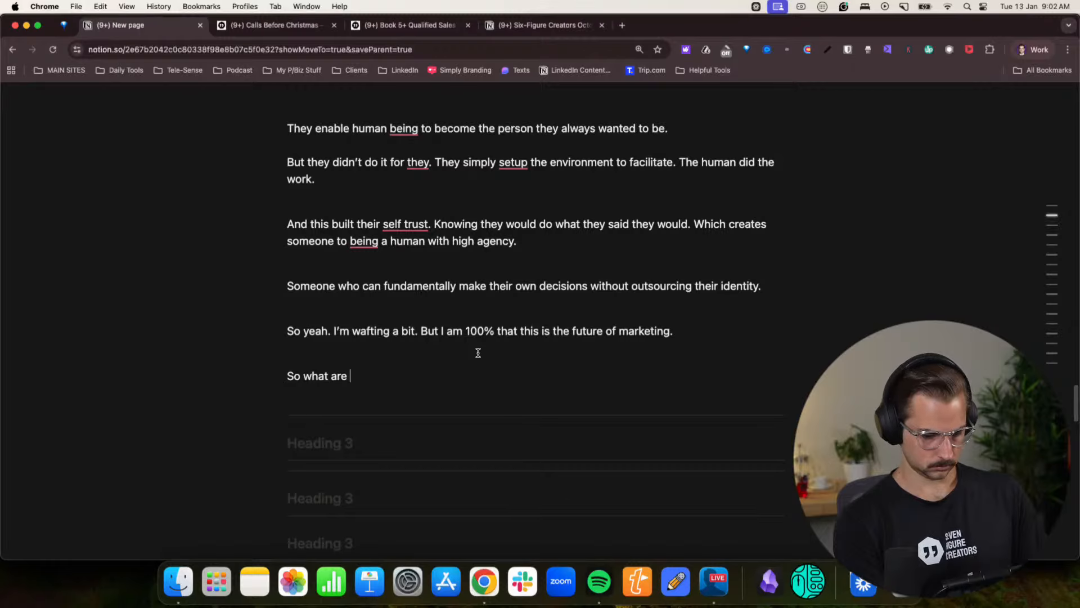
key(BackSpace)
key(BackSpace)
key(BackSpace)
key(BackSpace)
key(BackSpace)
key(BackSpace)
key(BackSpace)
key(BackSpace)
key(BackSpace)
key(BackSpace)
key(BackSpace)
key(BackSpace)
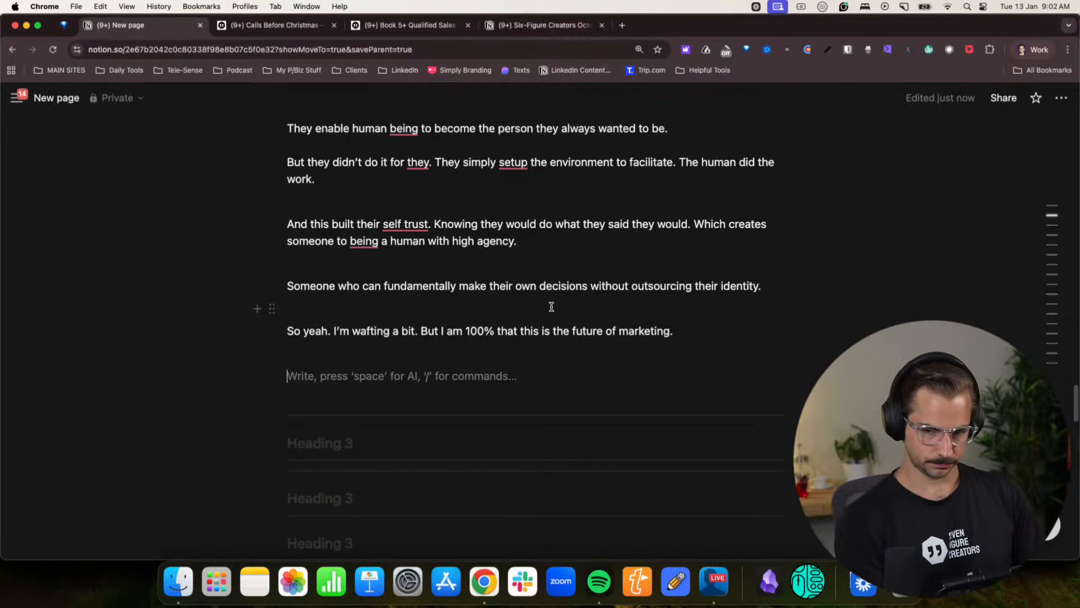
text(SO what are)
key(BackSpace)
key(BackSpace)
key(BackSpace)
key(BackSpace)
key(BackSpace)
key(BackSpace)
key(BackSpace)
key(BackSpace)
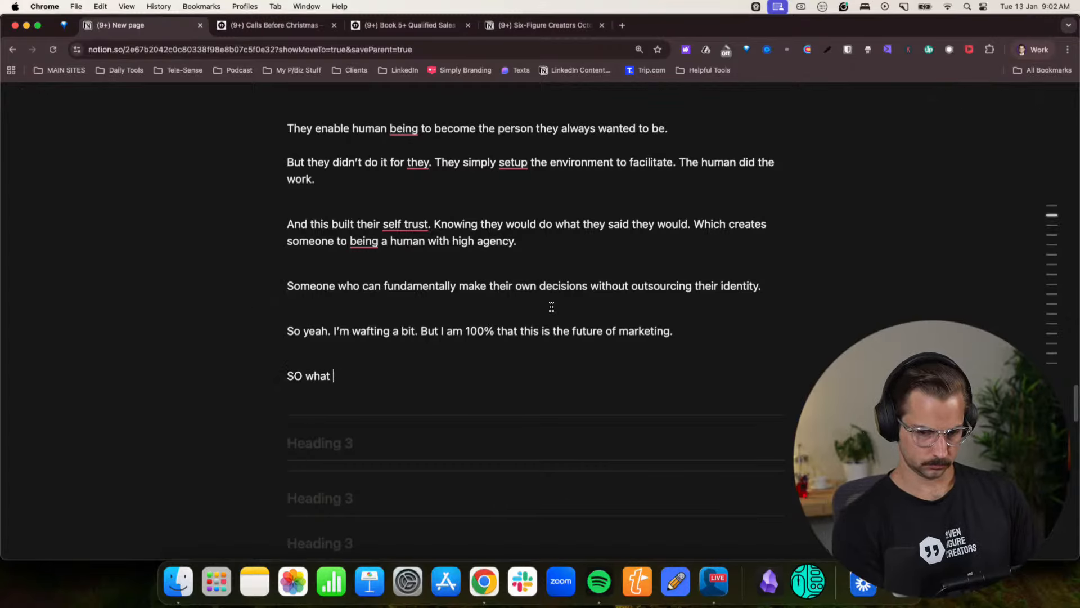
key(BackSpace)
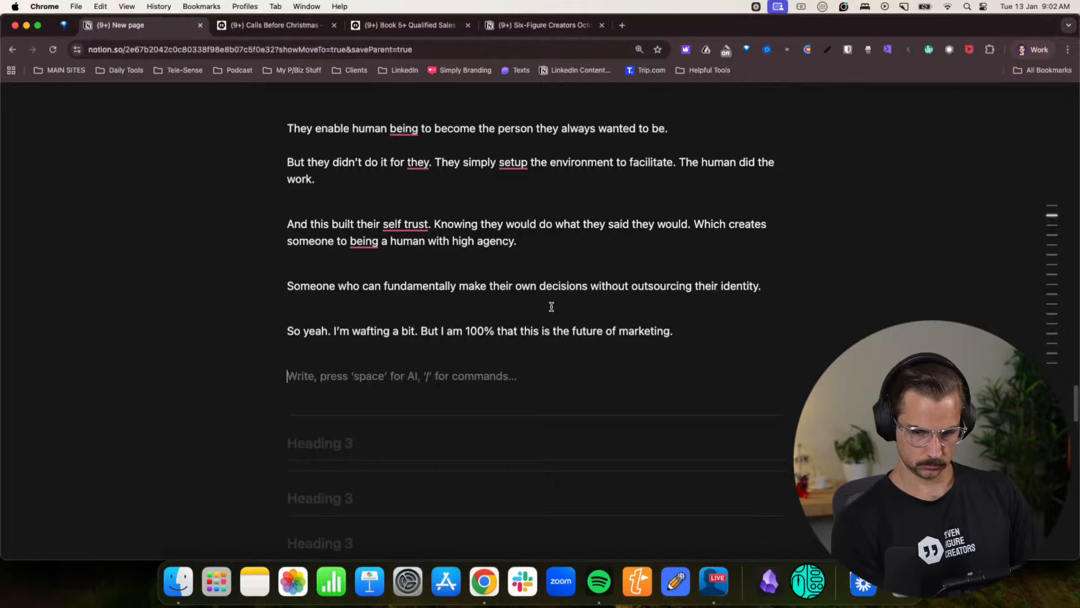
- Add a paragraph reading “So this is how I’m going to run the next 6 weeks. It’s going to be an experiement”
text(So this)
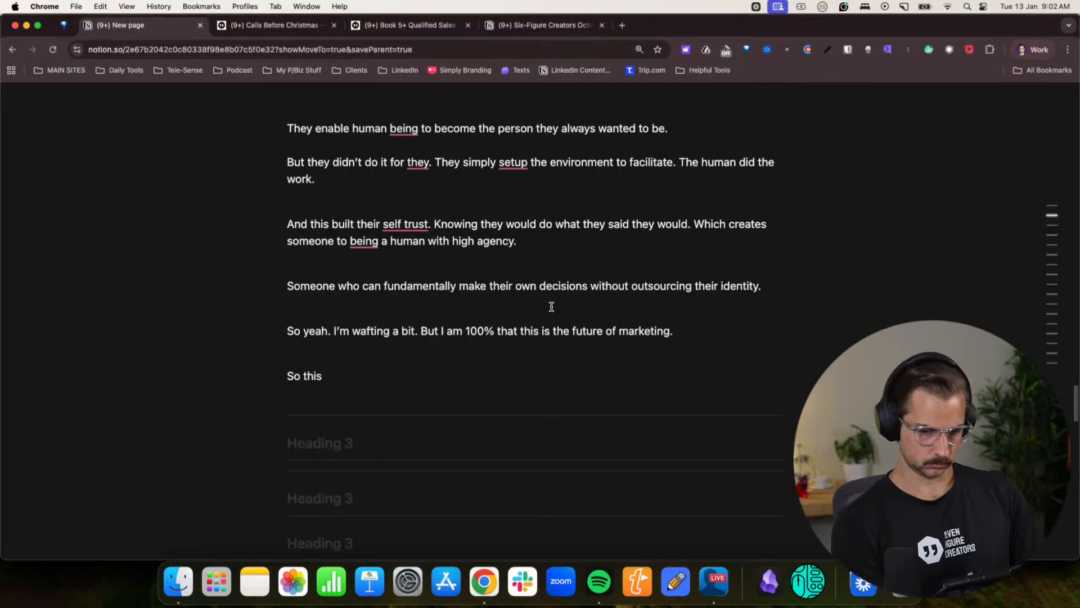
text( is how I'm )
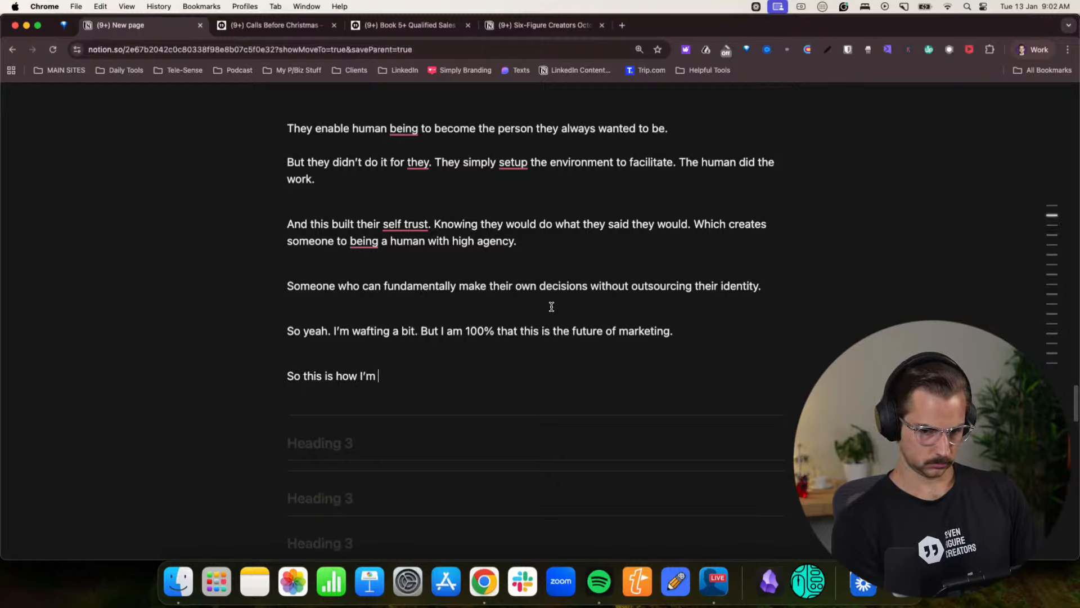
text(going to run the )
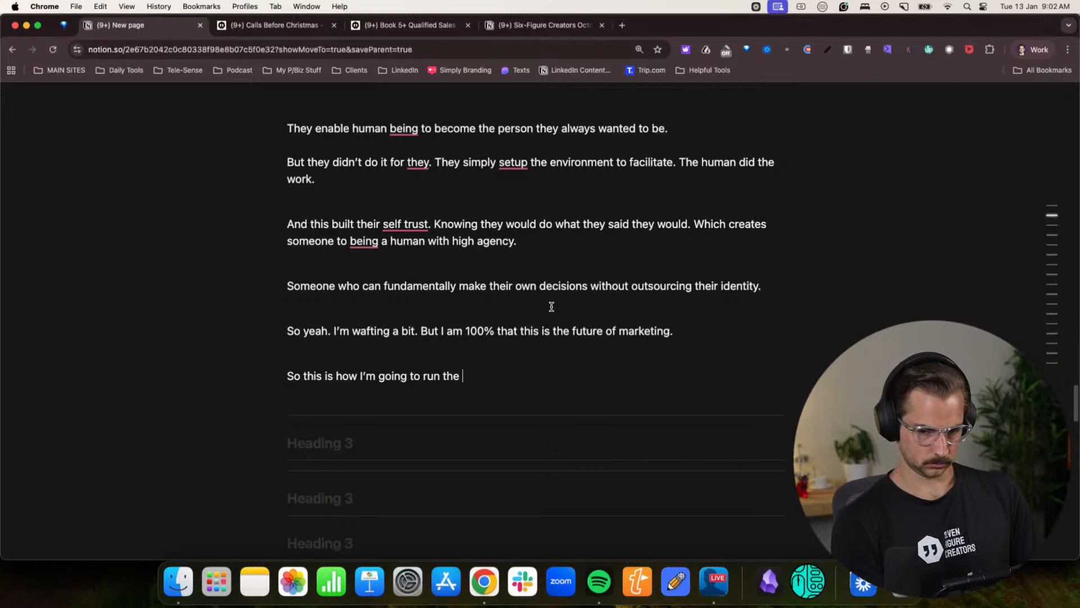
text(next 6 weeks. It)
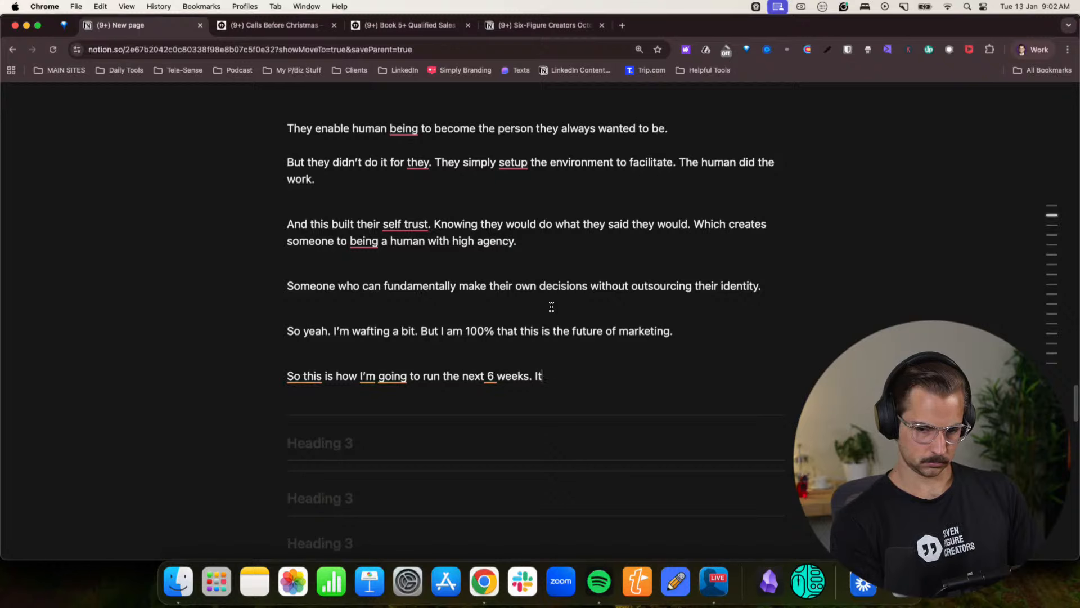
text('s going to be an)
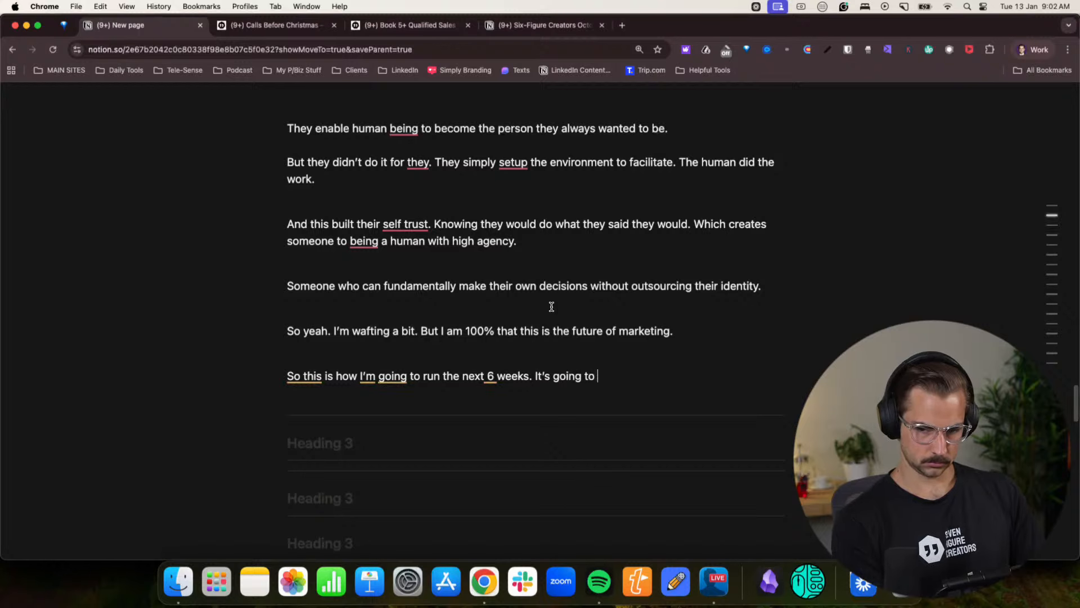
text( experiement)
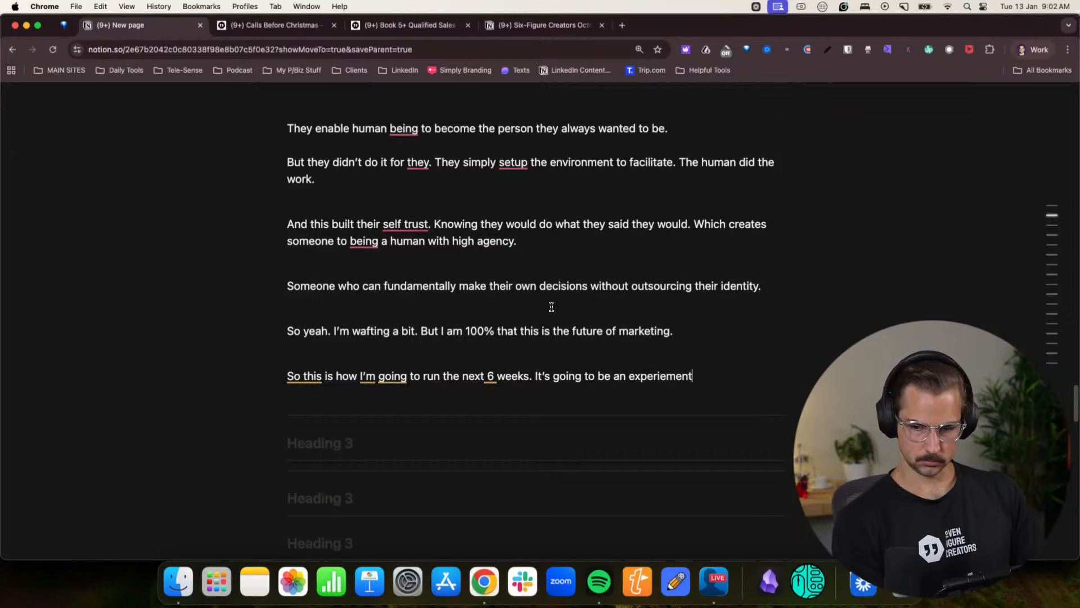
key(Return)
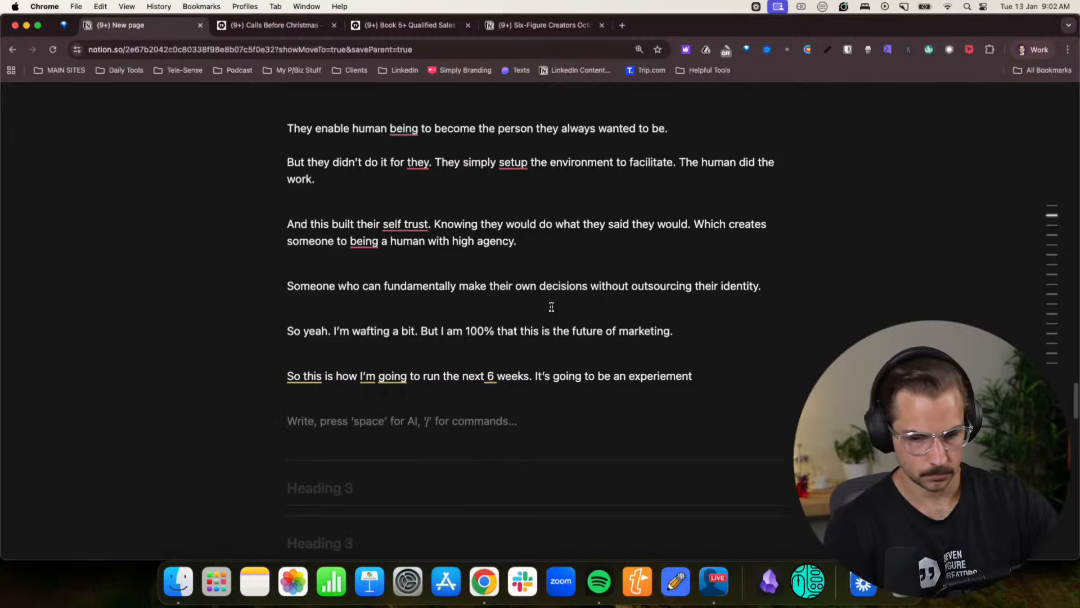
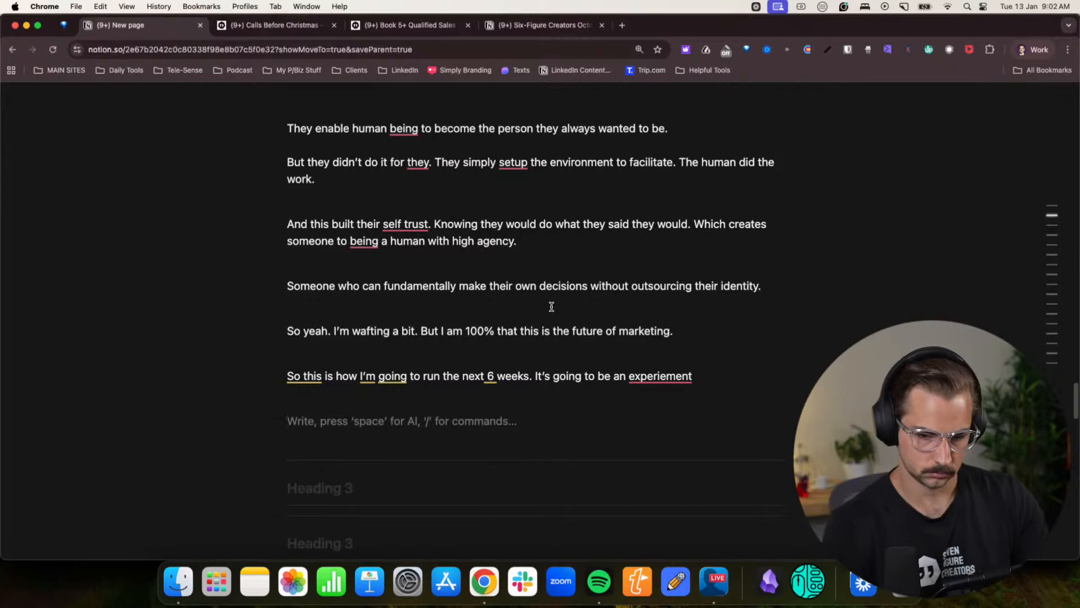
- Add a paragraph reading “On Monday the 19th of January, we’re starting our 28 day challenge” below the experiment sentence
text(On Monday the )
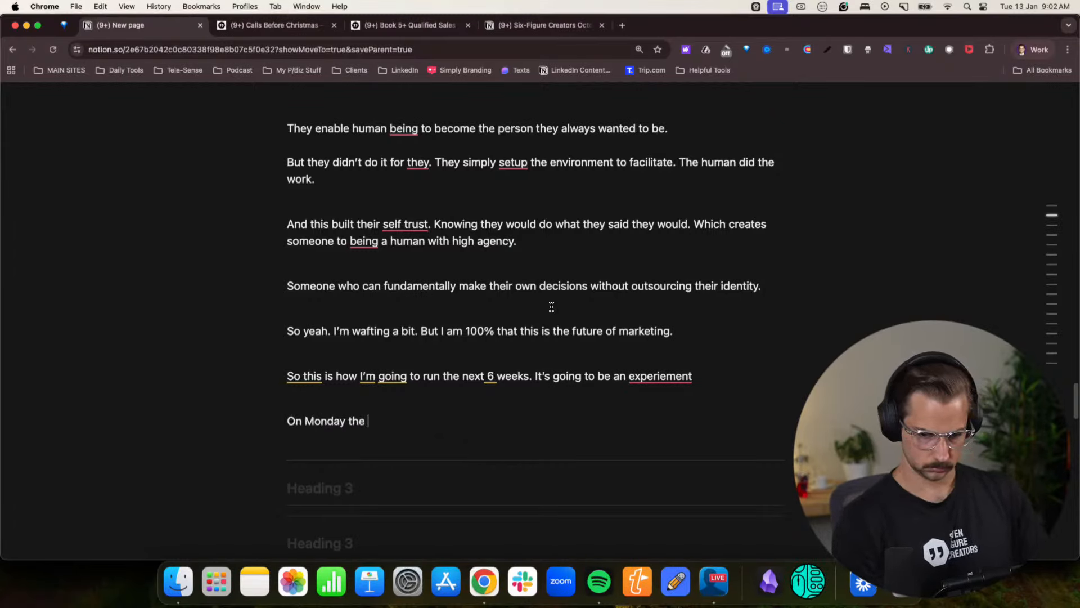
text(19th of Januar)
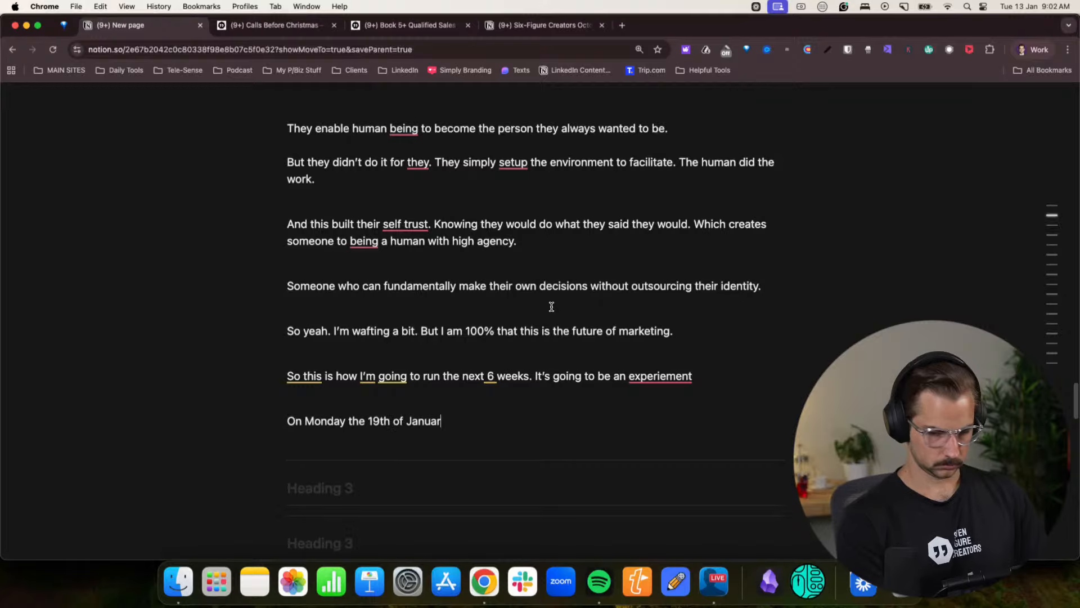
text(y, we're )
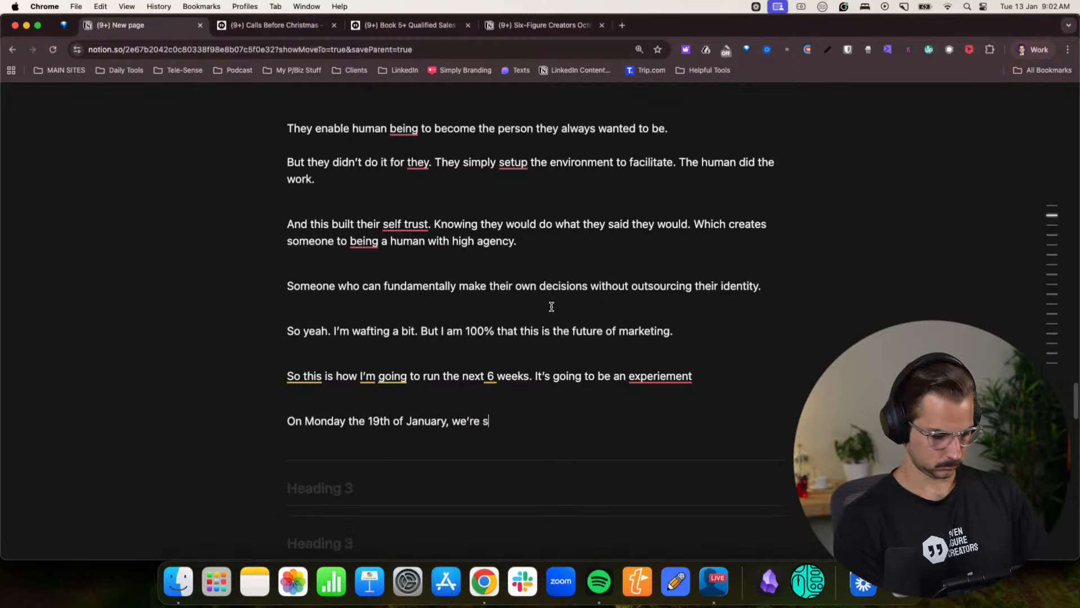
text(starting our)
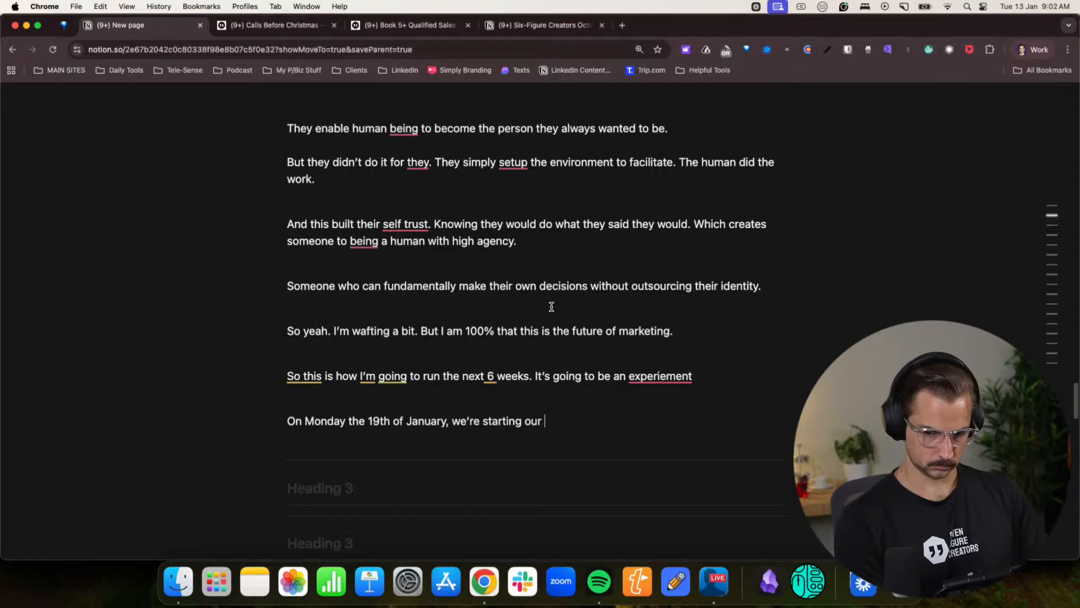
text( 28 day challe)
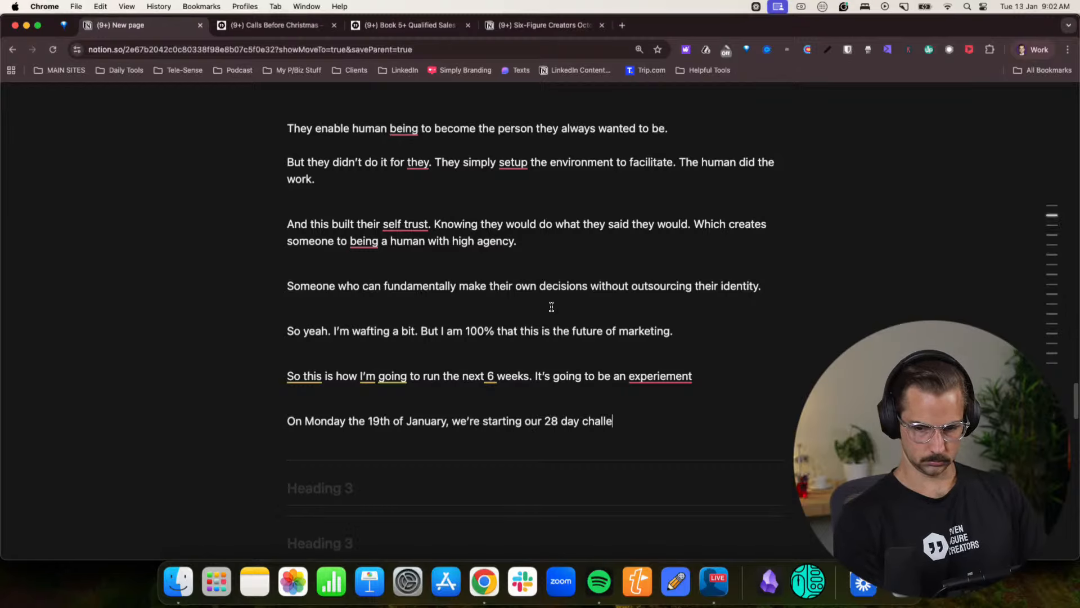
text(nge.)
key(BackSpace)
key(Return)
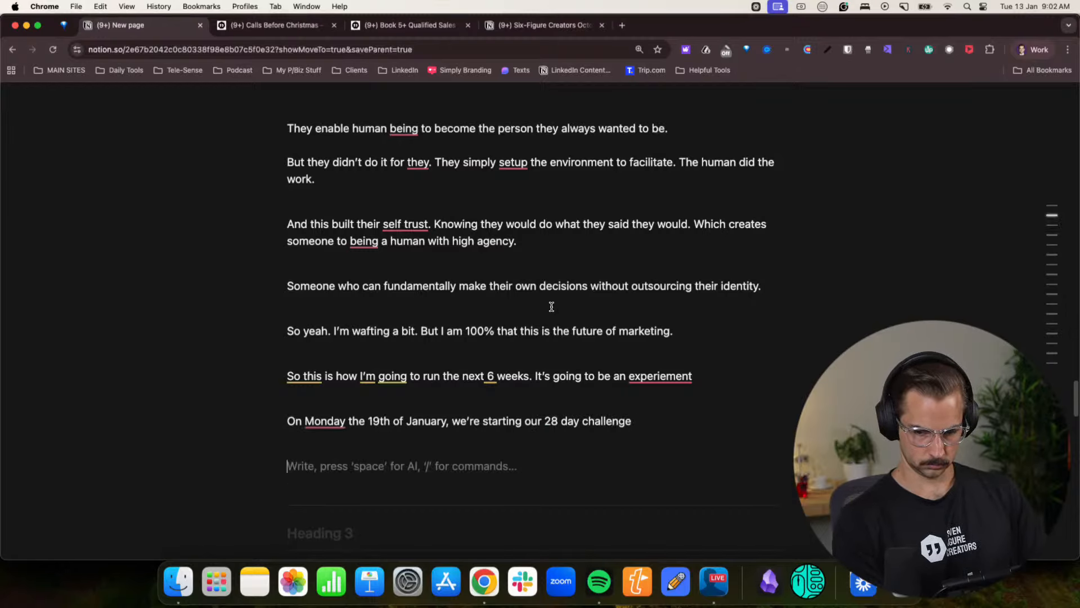
- Add a paragraph reading “And the goal is simple — make you as much money as humanly possible in the 28 days.”
text(ANd t)
key(BackSpace)
key(BackSpace)
key(BackSpace)
key(BackSpace)
text(nd )
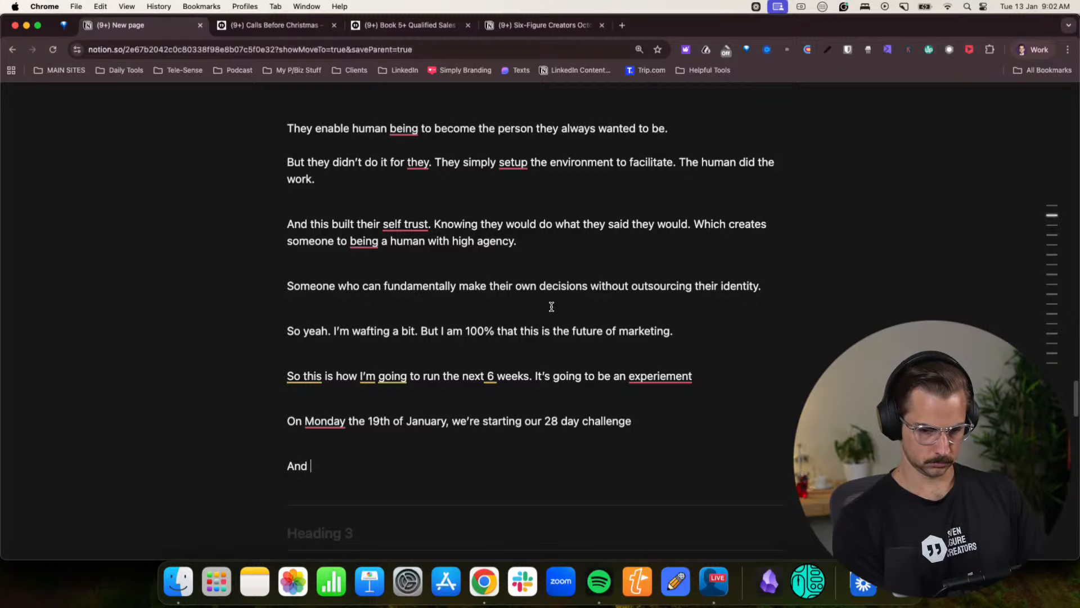
text(the goal is simple)
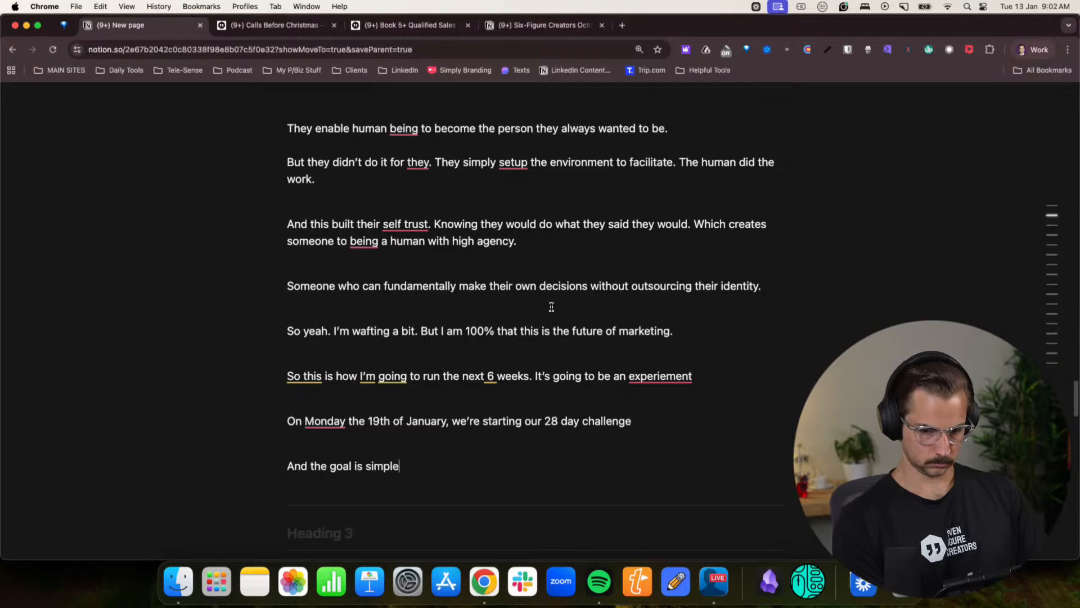
text( — ask you)
key(BackSpace)
key(BackSpace)
key(BackSpace)
key(BackSpace)
key(BackSpace)
key(BackSpace)
key(BackSpace)
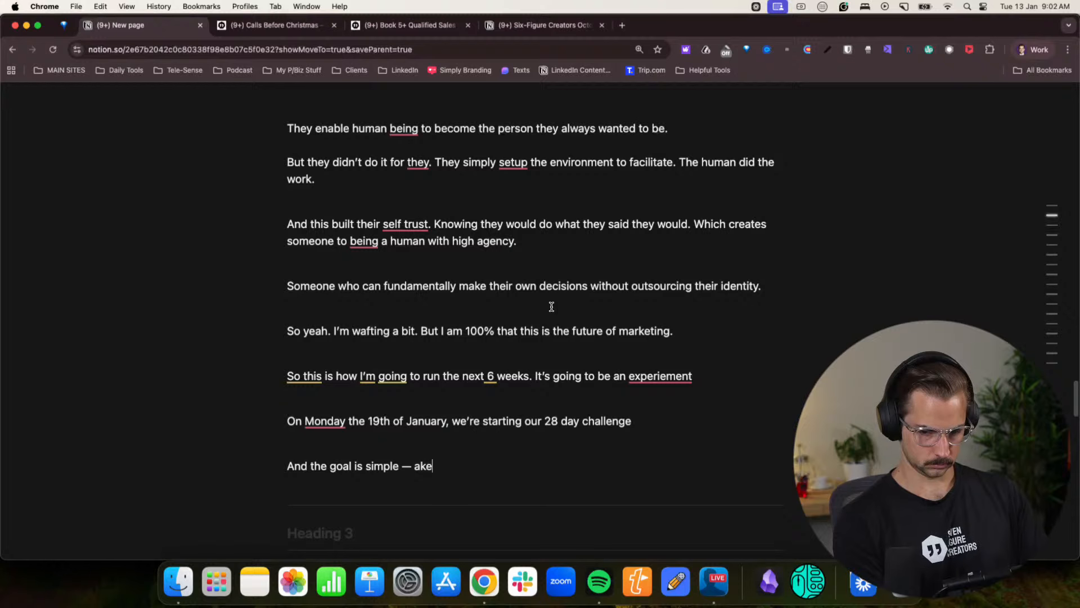
text(make you as )
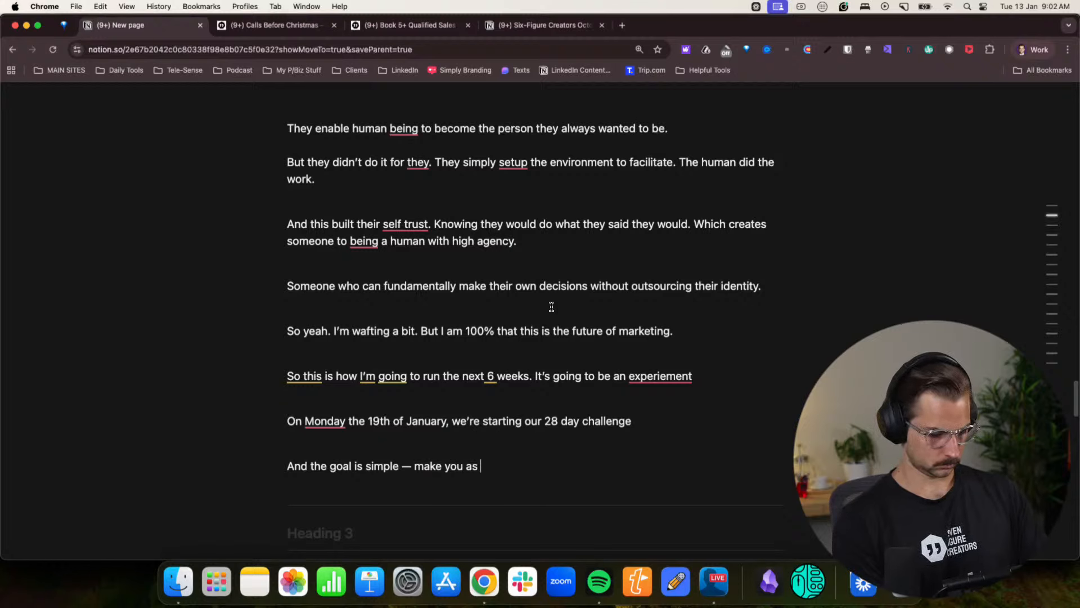
text(much money as )
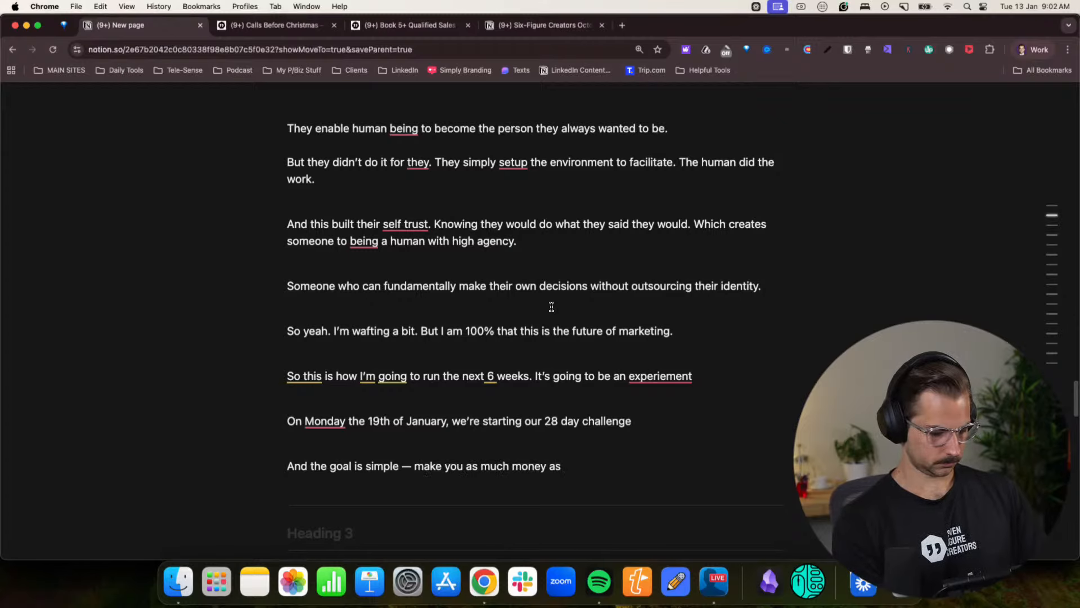
text(humanly possible )
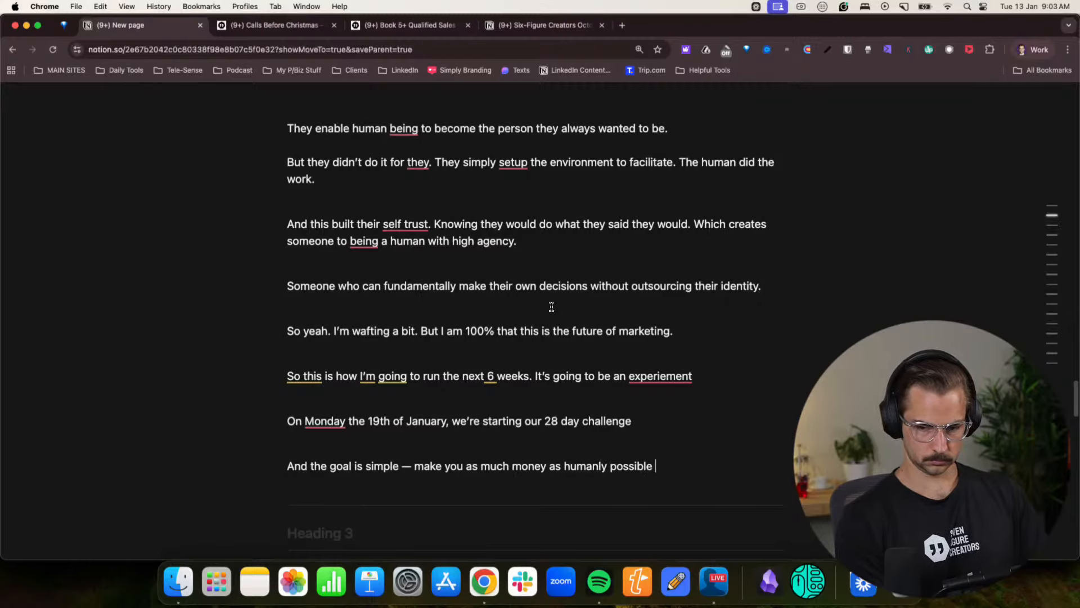
text(in the 28 a)
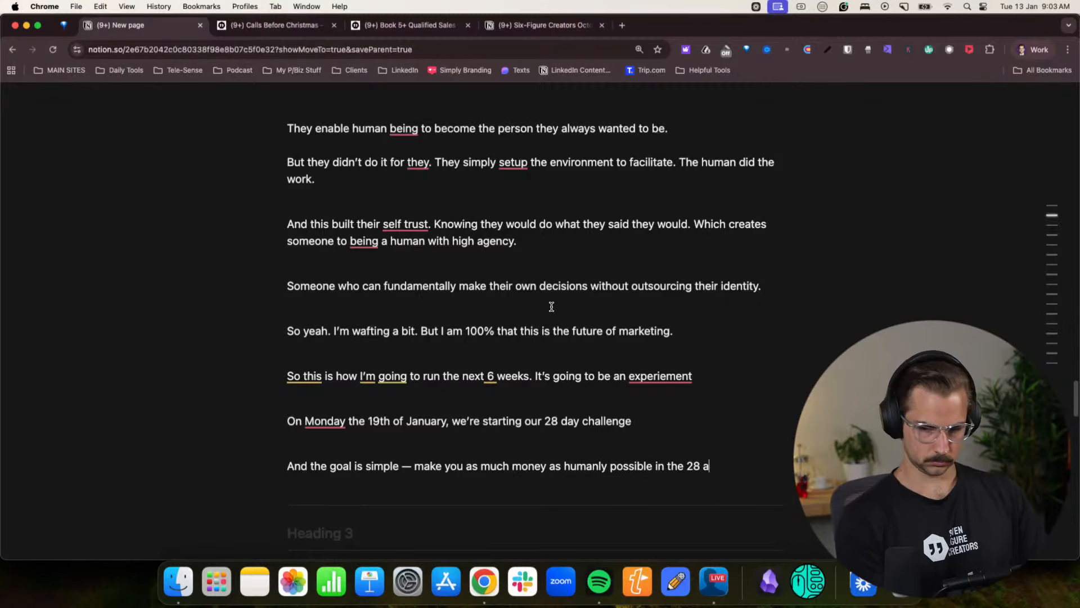
text(ays.)
key(Return)
- Add the line “Here’s how it will go down” and start a numbered list below it
scroll(546, 307, down, 3)
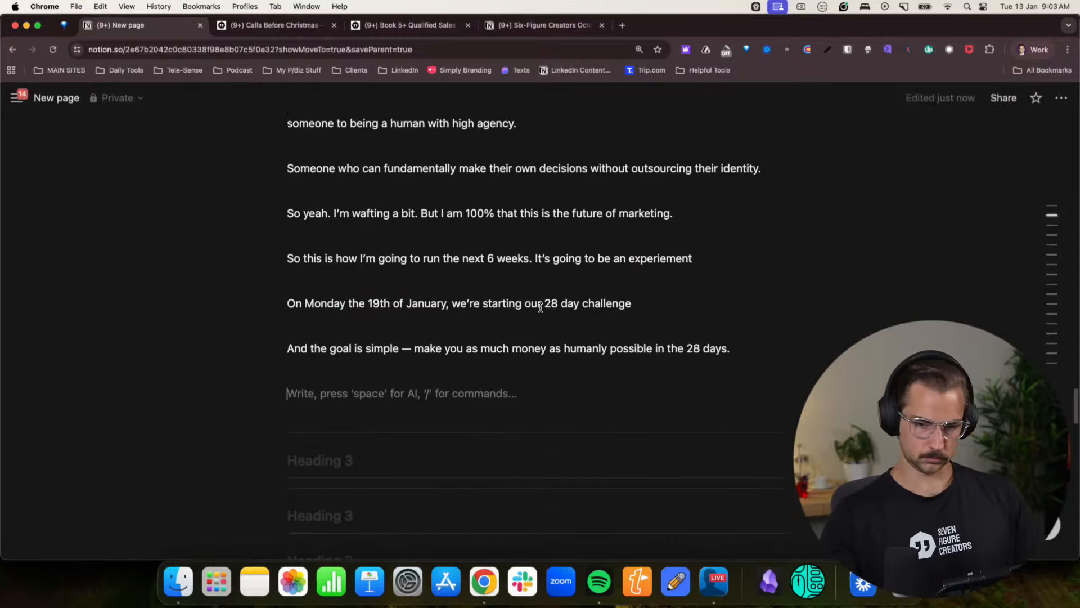
text(Here's h)
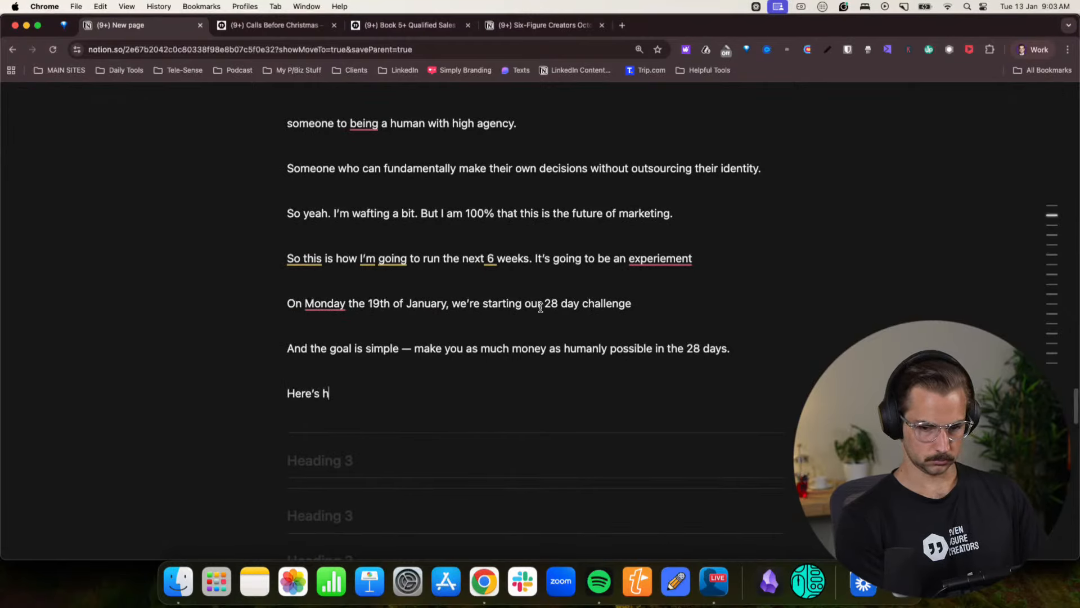
text(ow it will go down)
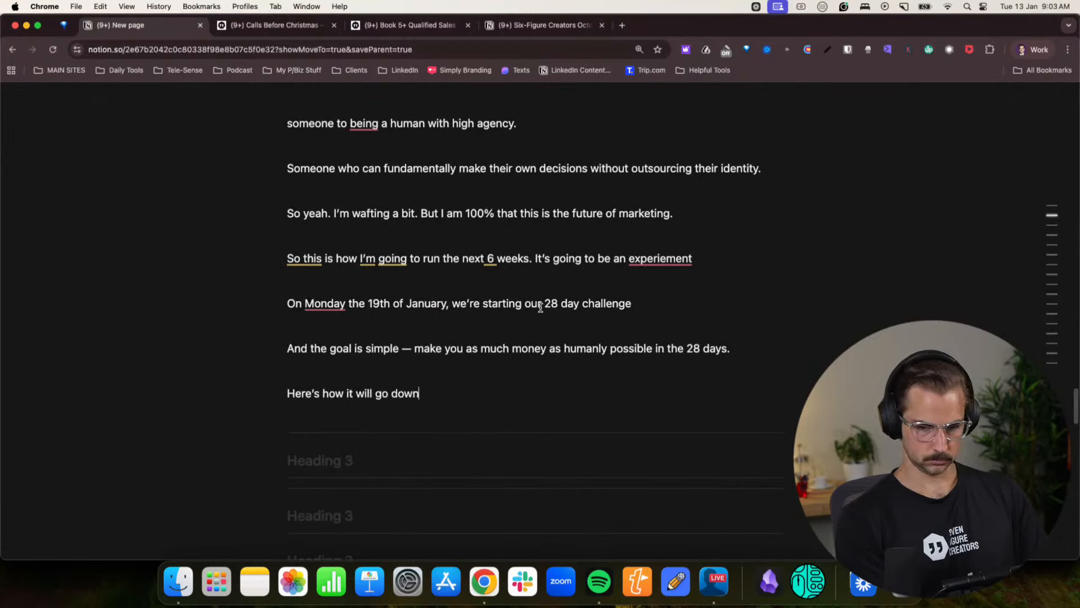
key(Return)
text(1. )
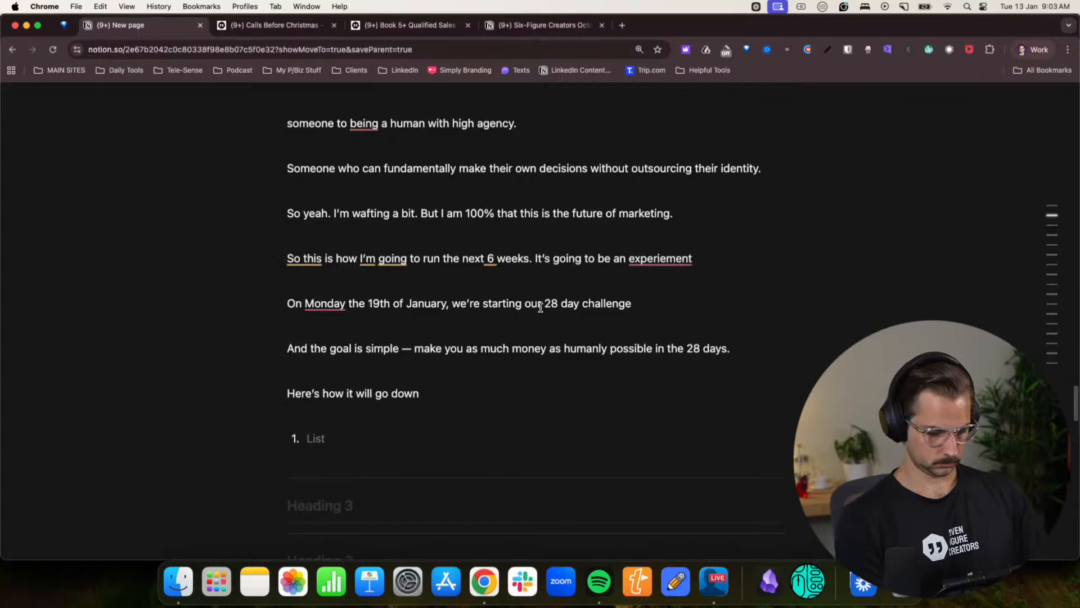
text(The)
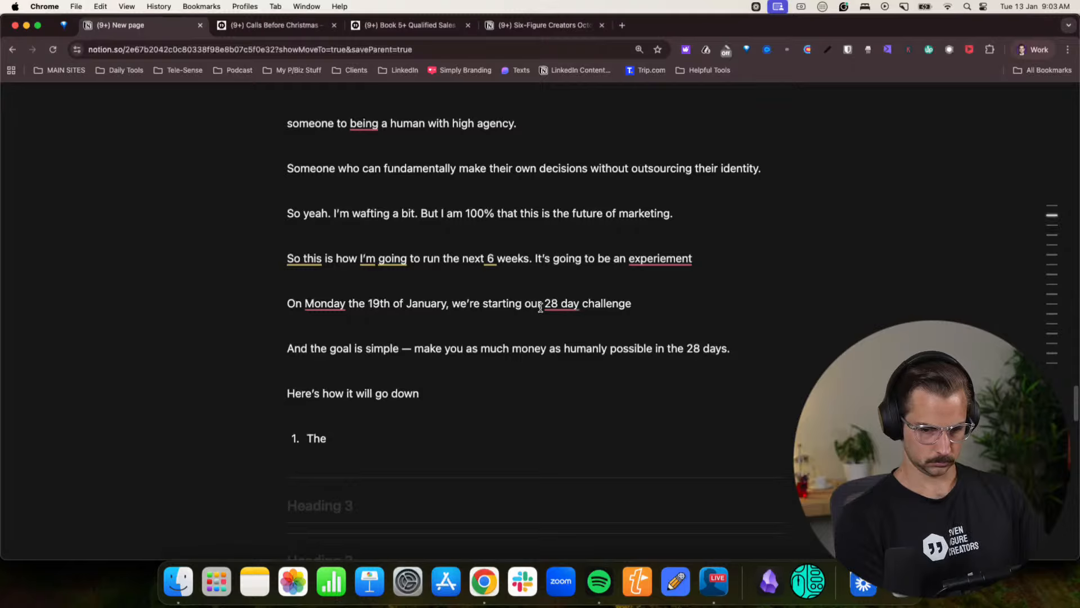
key(BackSpace)
key(BackSpace)
key(BackSpace)
key(BackSpace)
text(In fi)
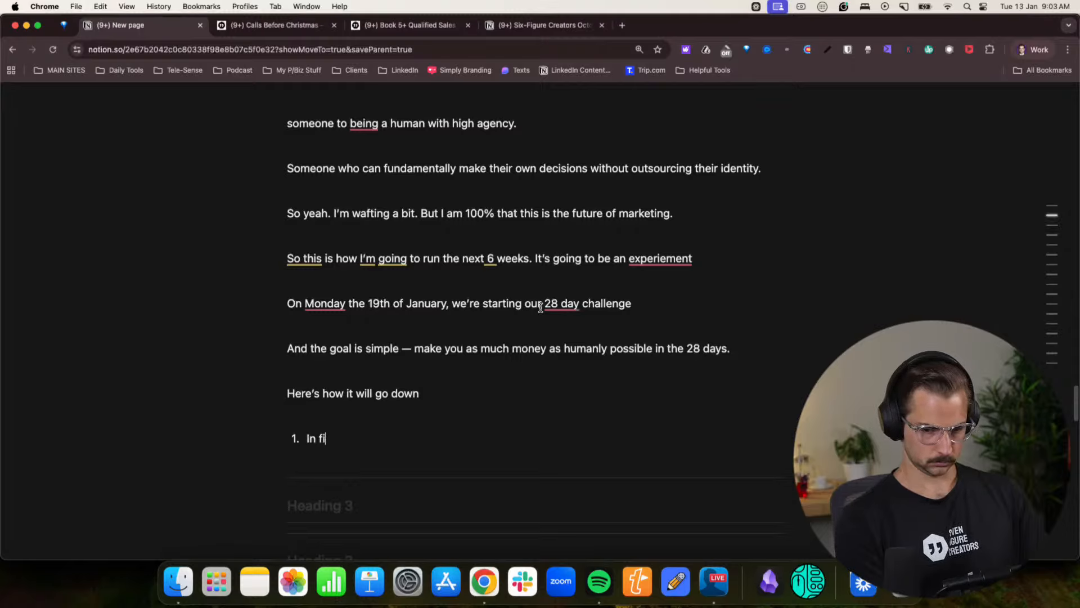
key(BackSpace)
key(BackSpace)
key(BackSpace)
key(BackSpace)
key(BackSpace)
- Write the first list item as “You’ll be marketing for a minimum of 1 hour a day.”
text(You'll be )
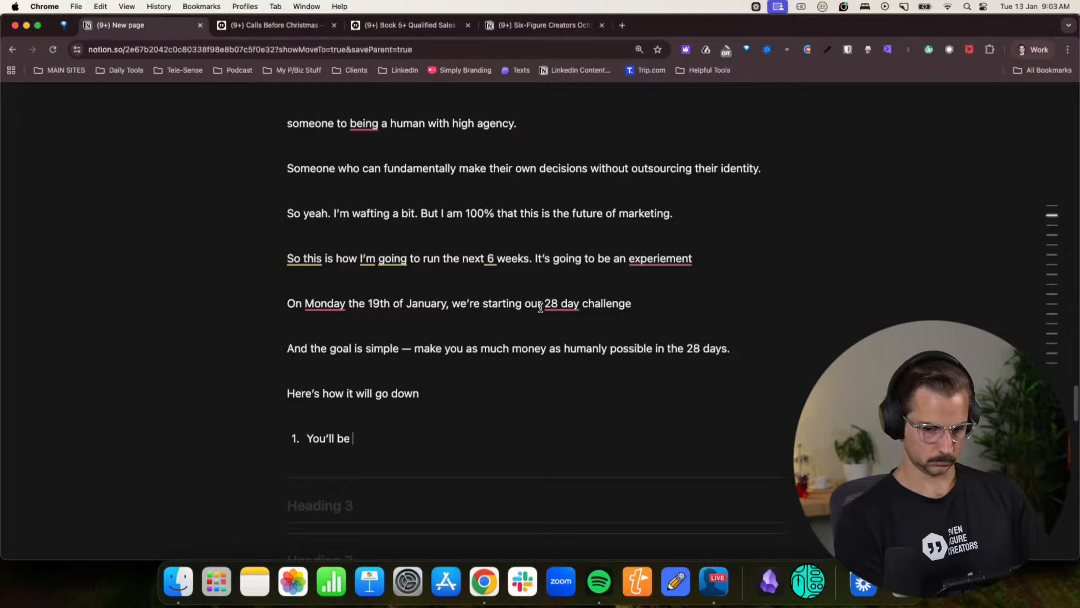
text(marketing for)
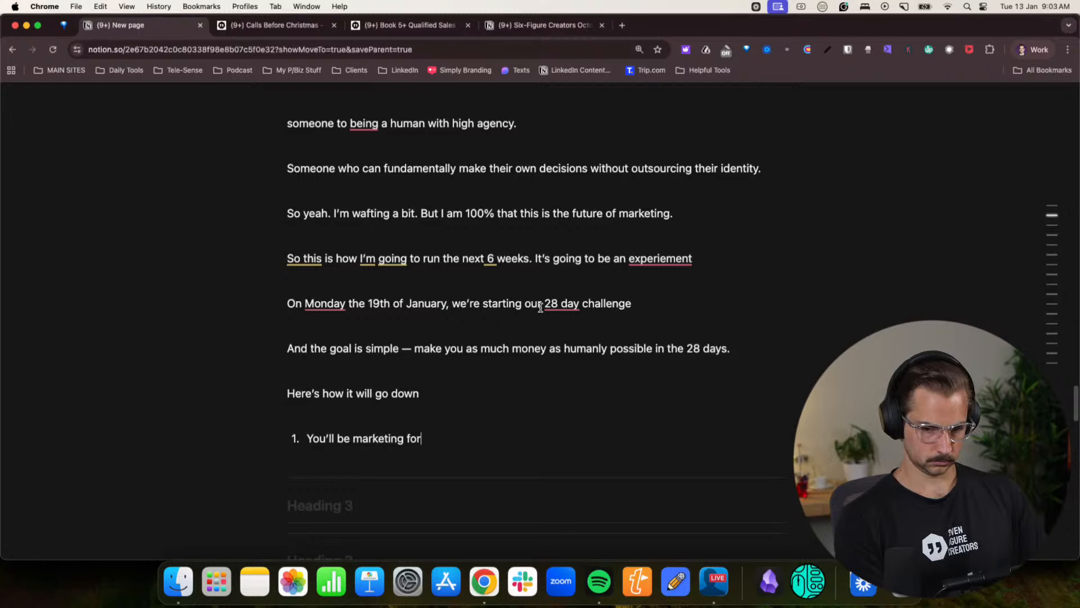
text( a minimum )
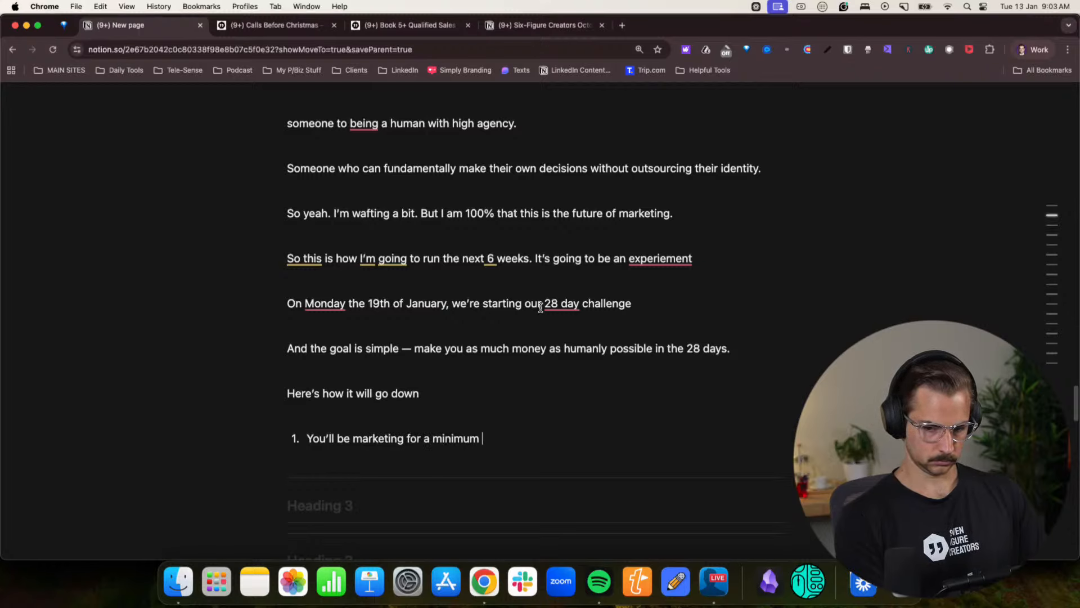
text(of 1 hour)
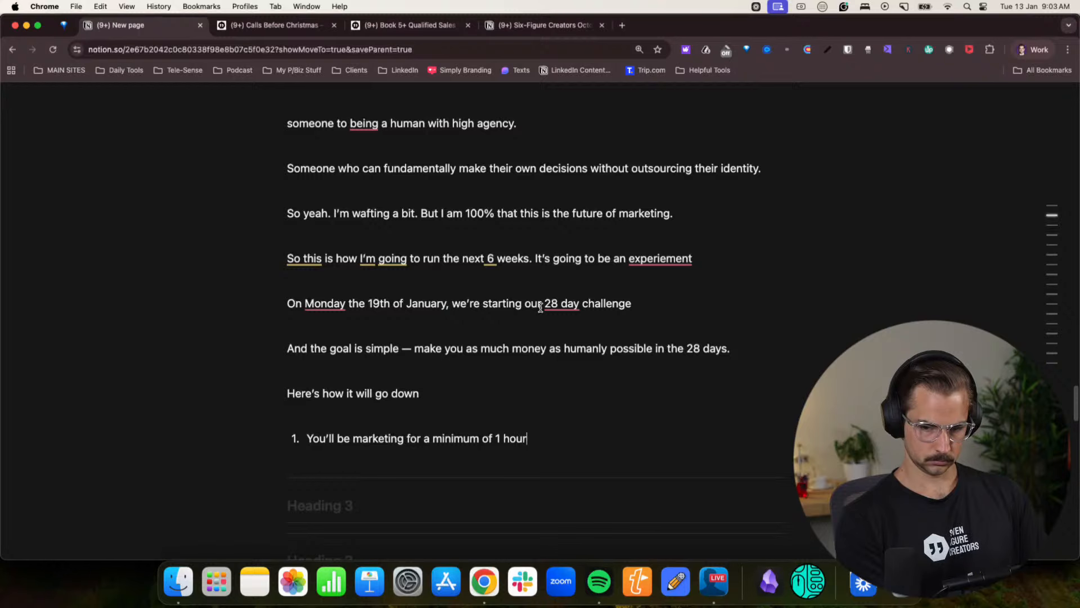
text( a day.)
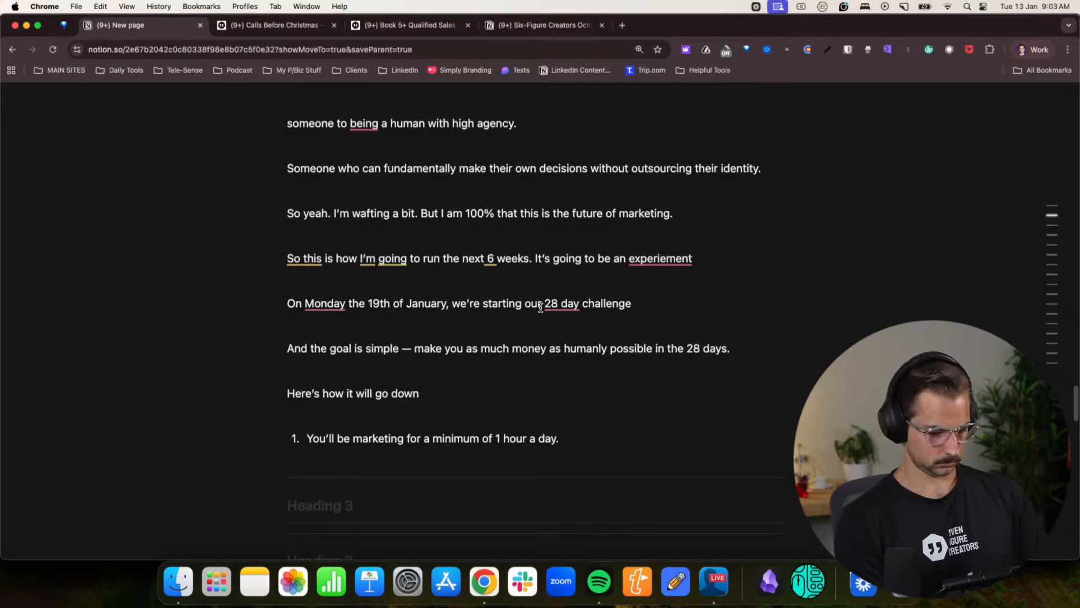
text( 1 post, 10 MD)
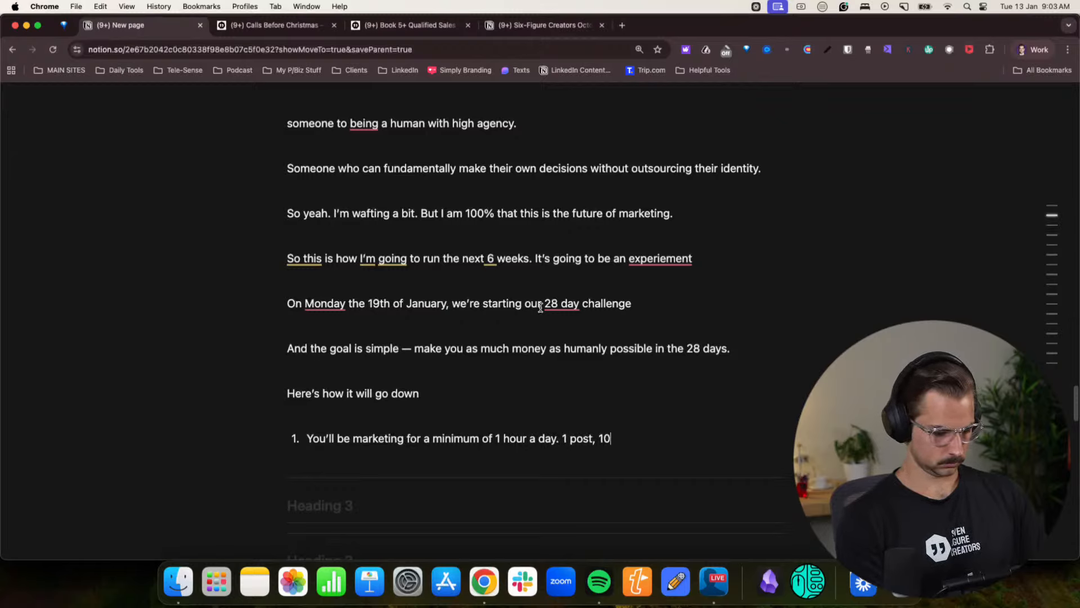
- Extend the first list item with “1 post, 10 DMs, 10 comments.” and leave a plain blank line below it
key(BackSpace)
key(BackSpace)
text(DMs)
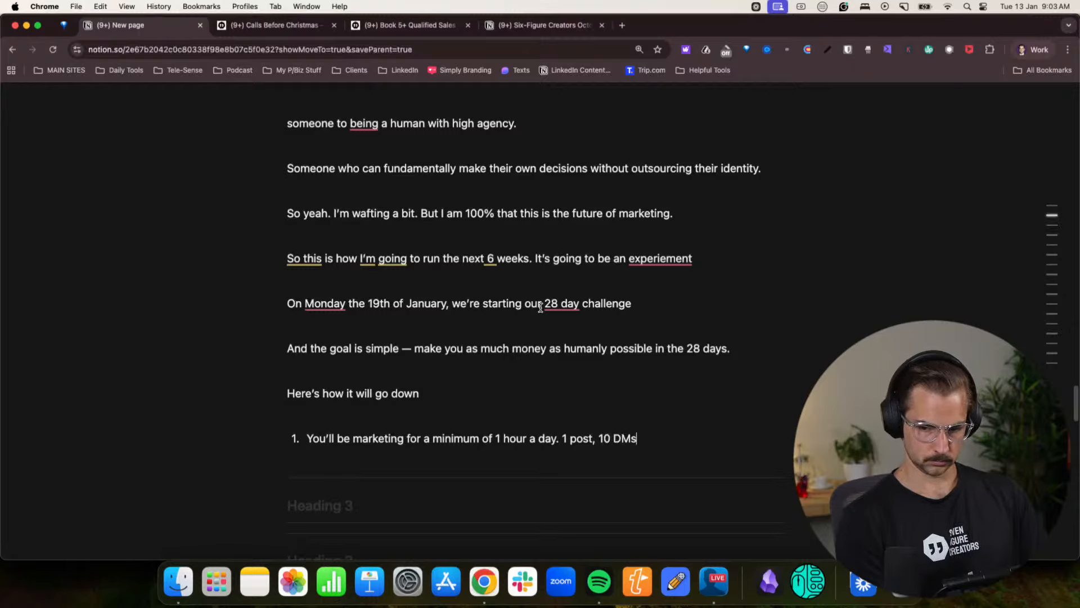
text(, 10 commewnts)
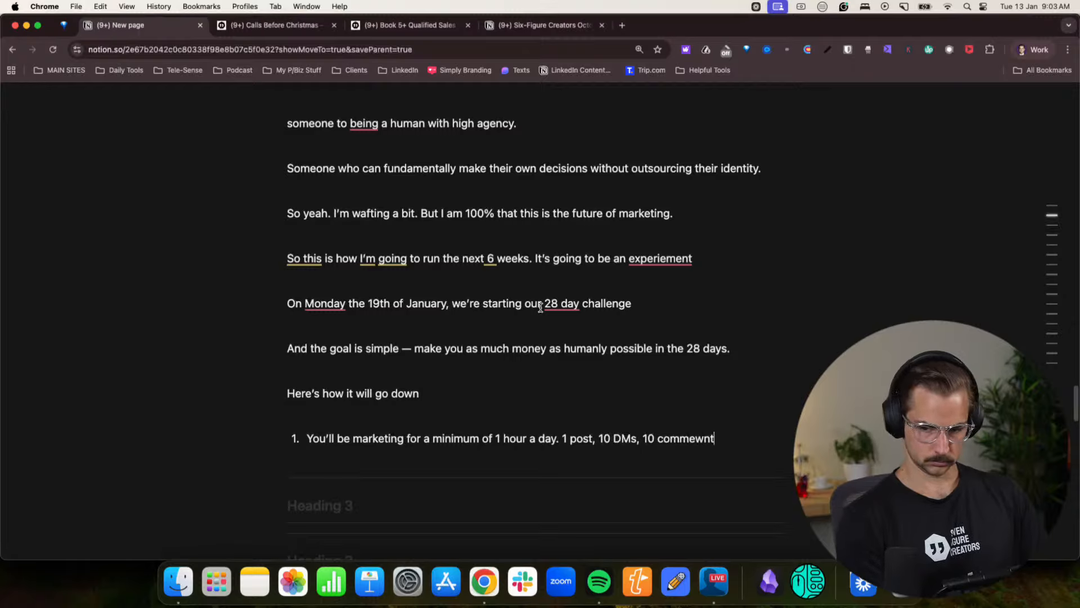
key(BackSpace)
key(BackSpace)
key(BackSpace)
key(BackSpace)
text(nts.)
key(Return)
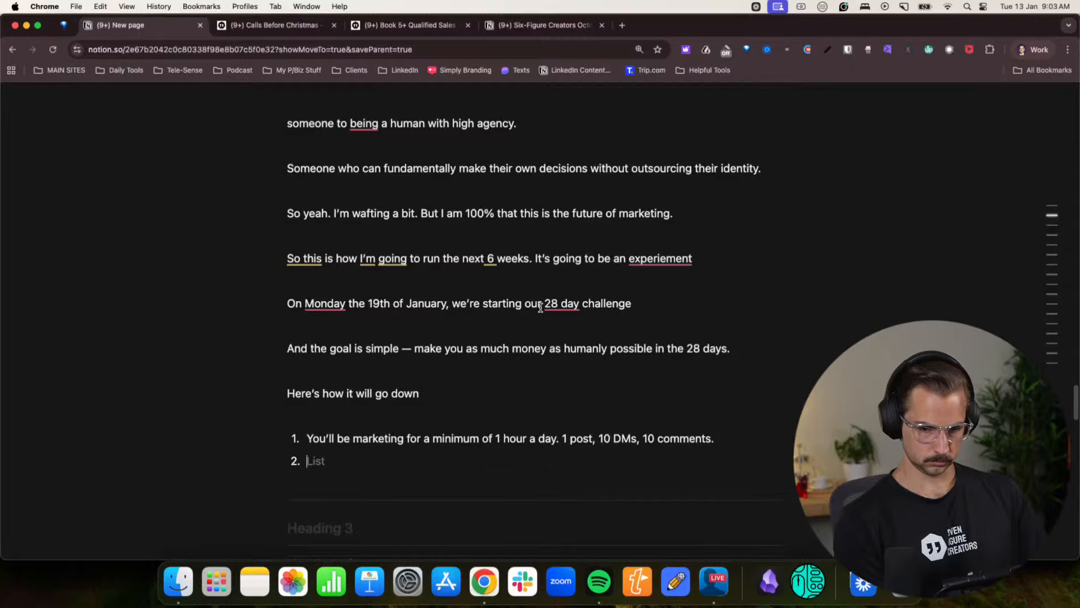
key(BackSpace)
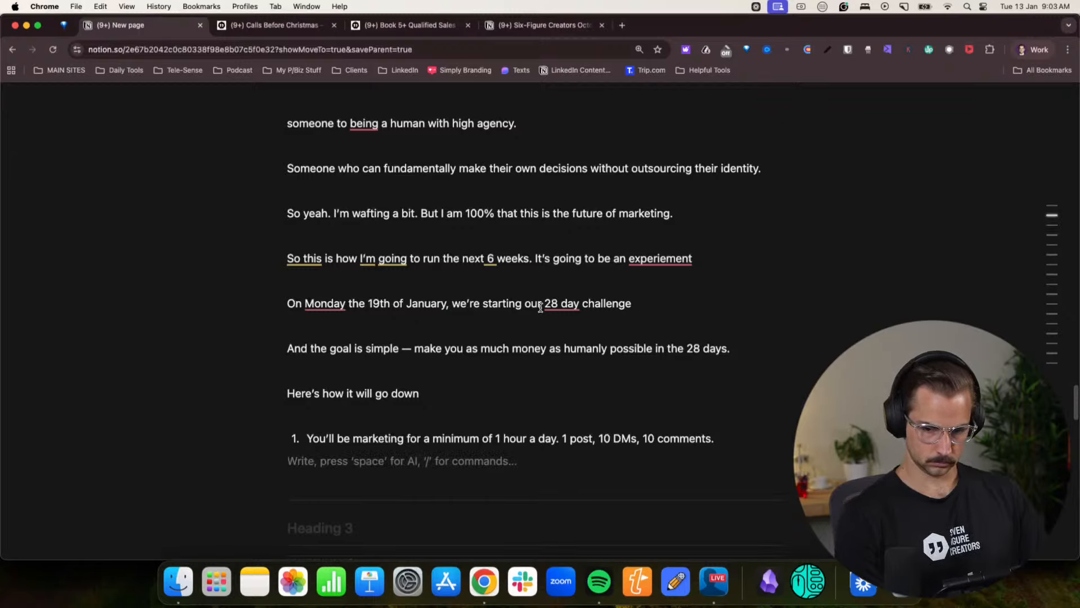
- Insert “Mon-Fri” after “1 hour a day” in the first list item
click(555, 438)
text(Mon-Fr)
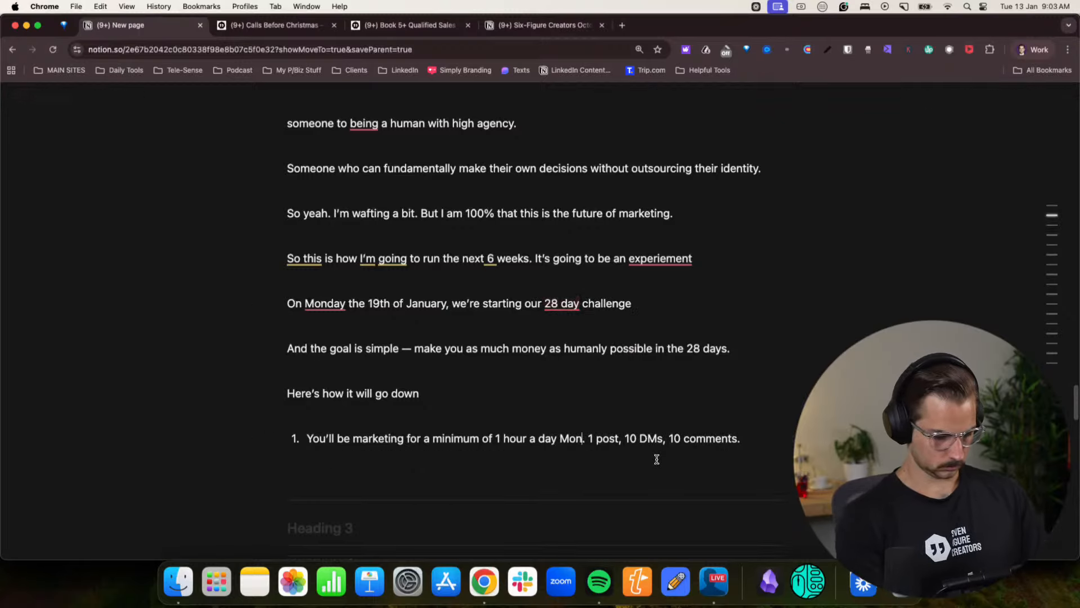
text(i.)
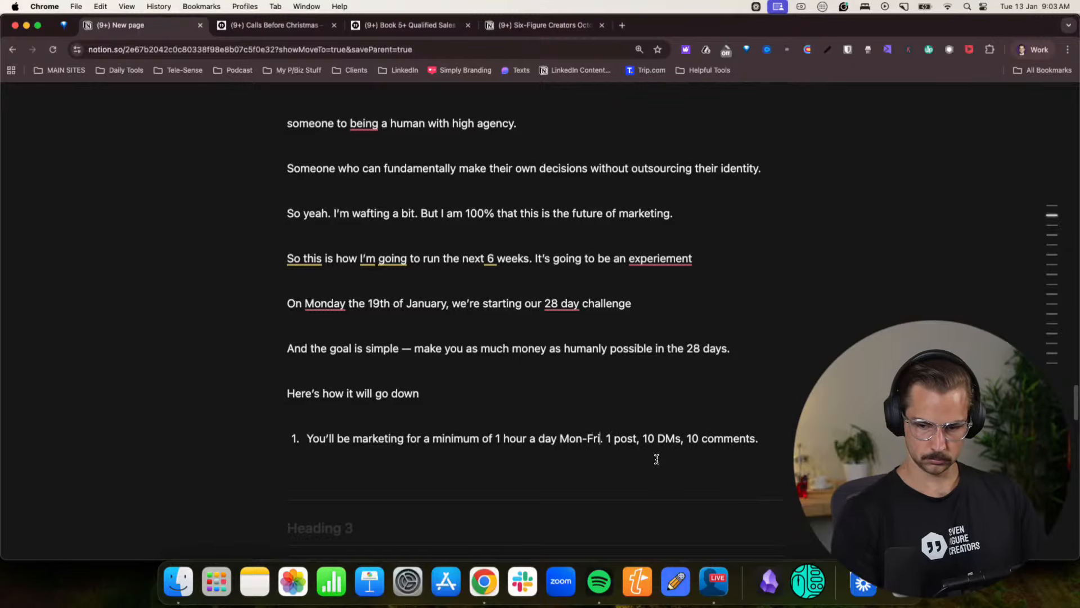
- Add a second list item reading “You’ll log how many meetings you booked + revenue collected in our software LinkNinja”
click(766, 437)
key(Return)
text(You'll)
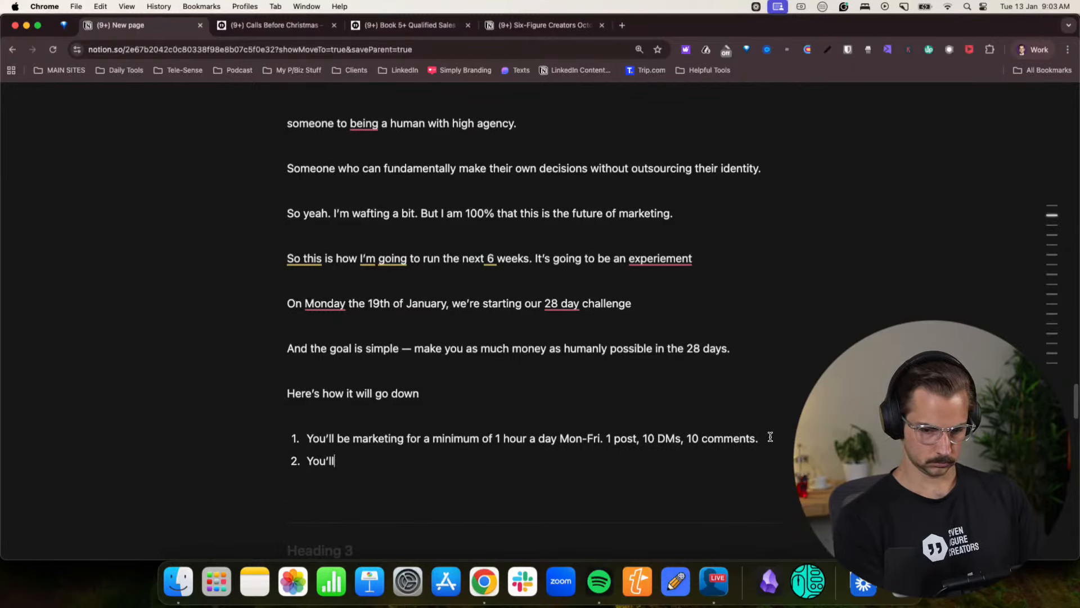
text( log h)
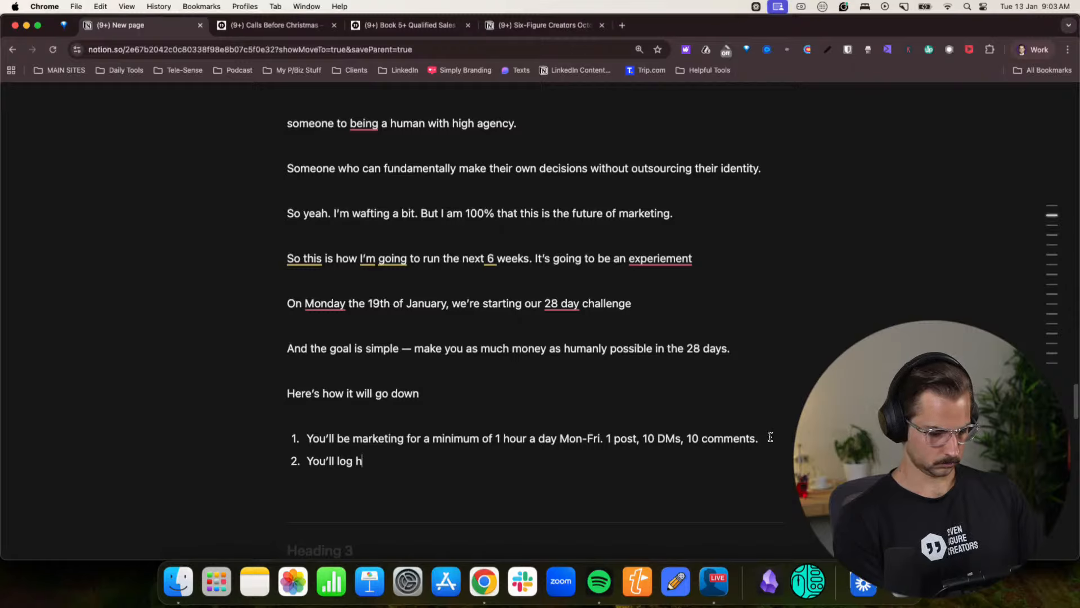
text(ow many meetings )
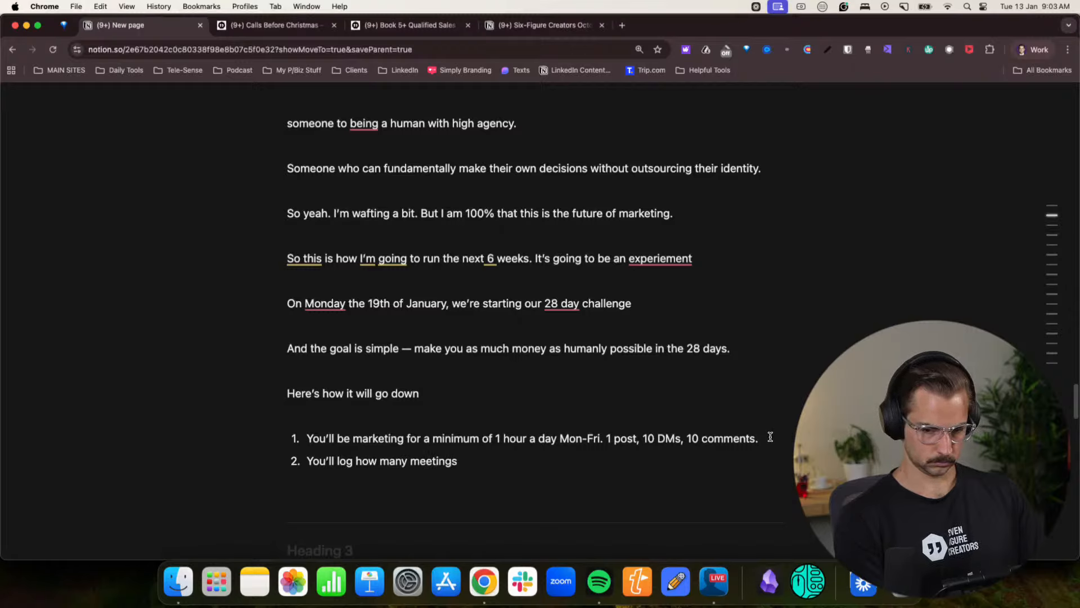
text(you booked)
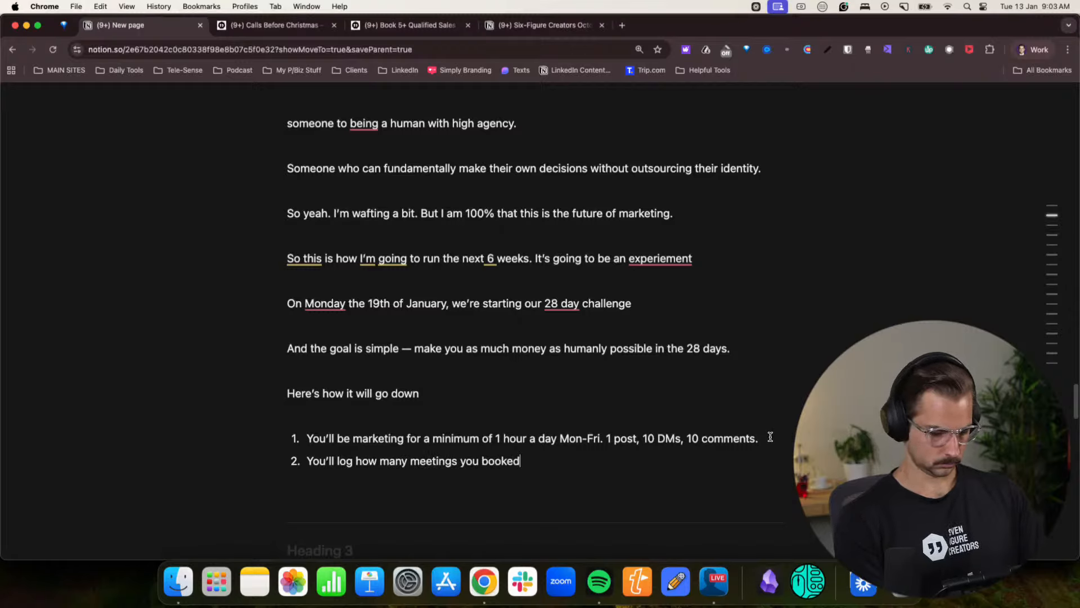
text(,  + revenue )
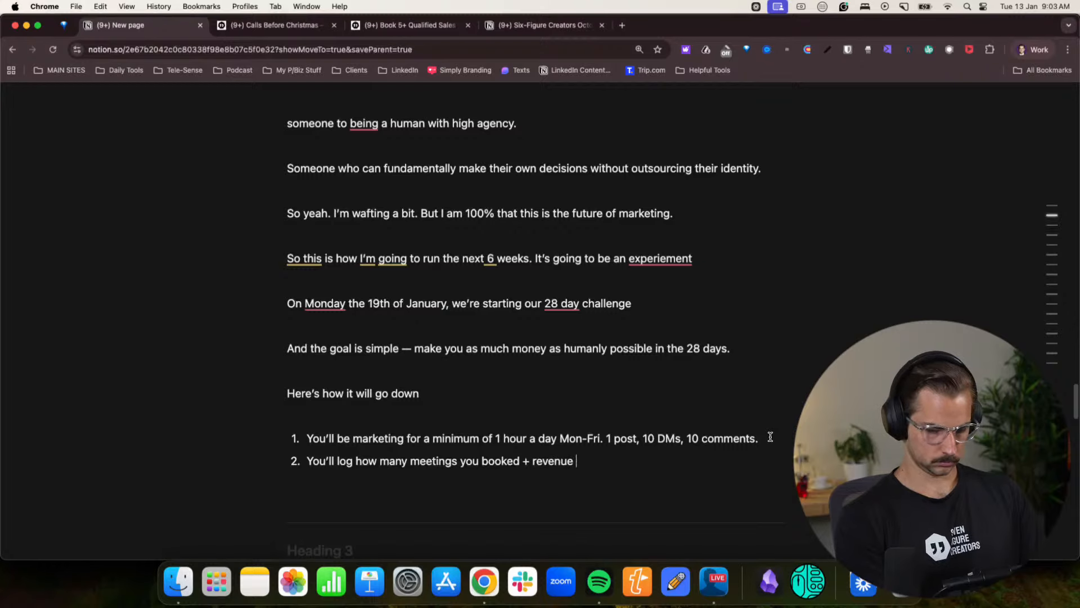
text(collected in our)
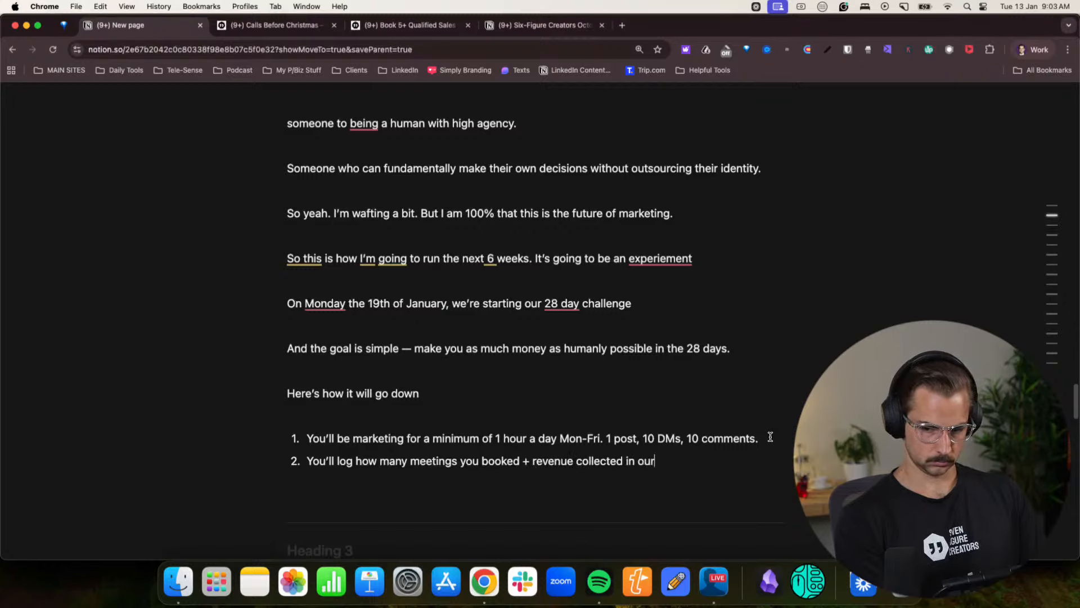
text( software LinkN)
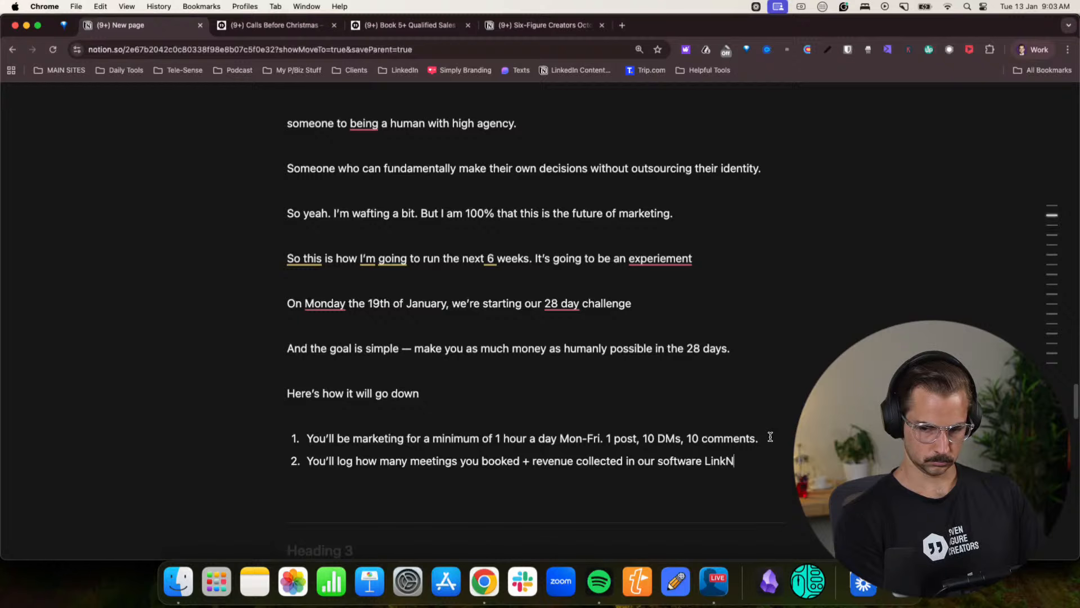
text(inja (you can make)
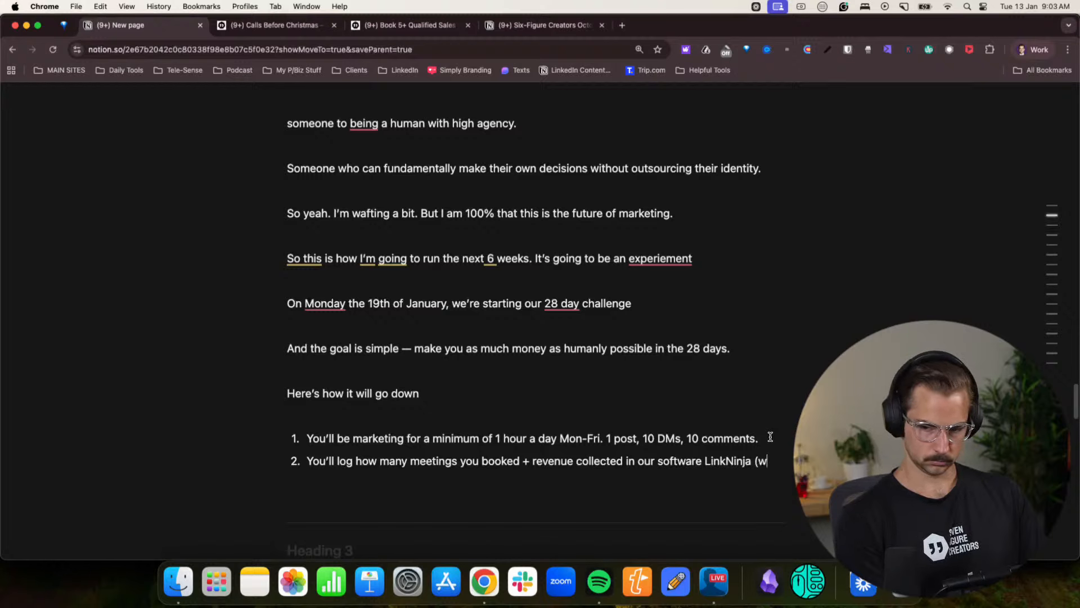
text( re)
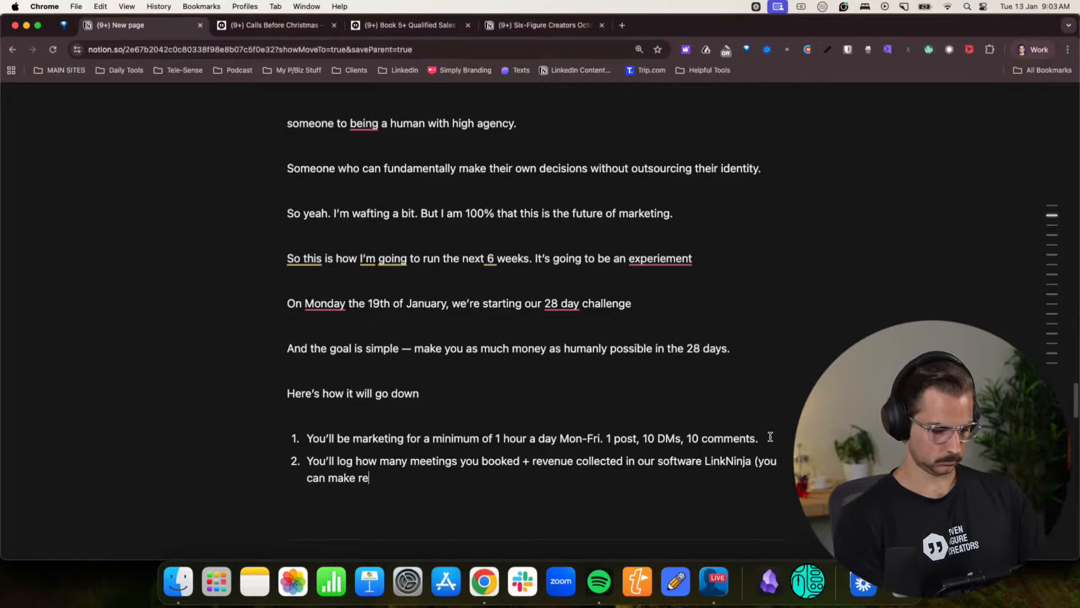
text(venue proviate ifg)
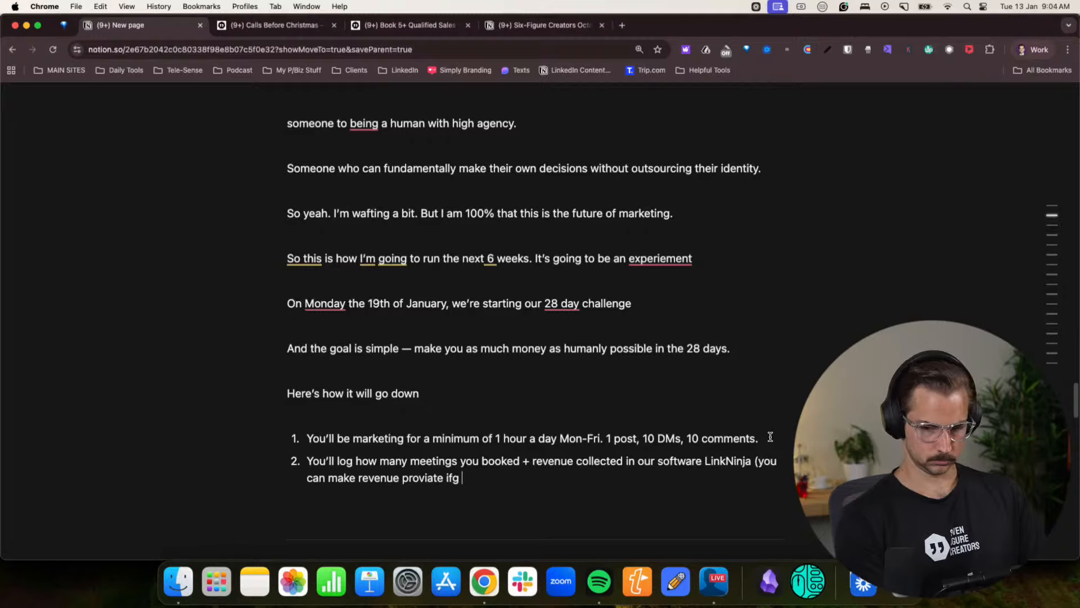
- Continue the second list item with the parenthetical “(you can make revenue private if you like”, leaving the bracket open
key(BackSpace)
text(you)
key(BackSpace)
key(BackSpace)
key(BackSpace)
key(BackSpace)
key(BackSpace)
key(BackSpace)
key(BackSpace)
key(BackSpace)
key(BackSpace)
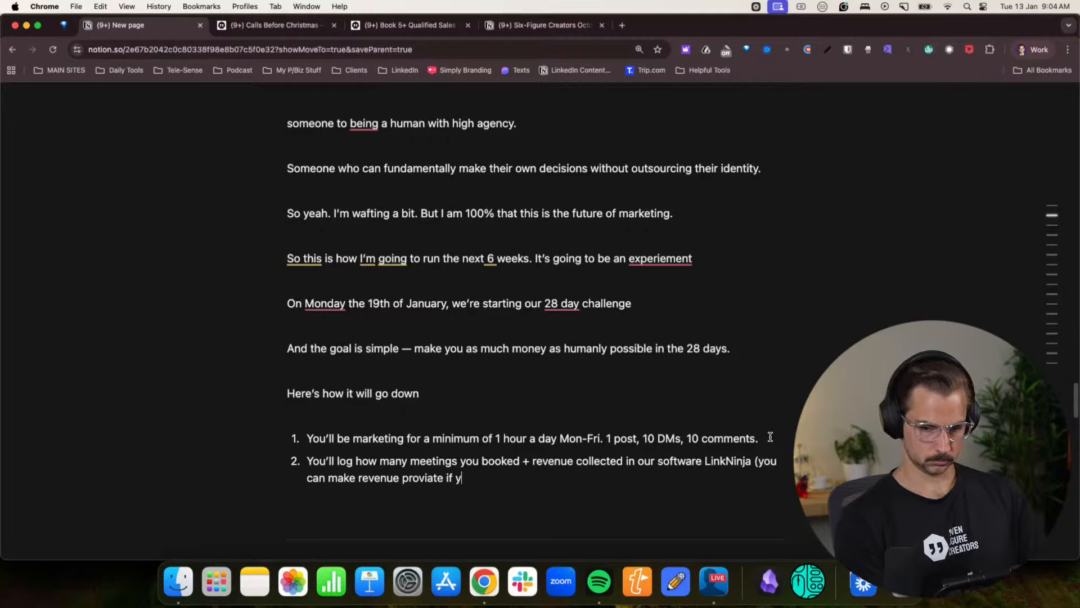
key(BackSpace)
key(BackSpace)
key(BackSpace)
key(BackSpace)
text(i)
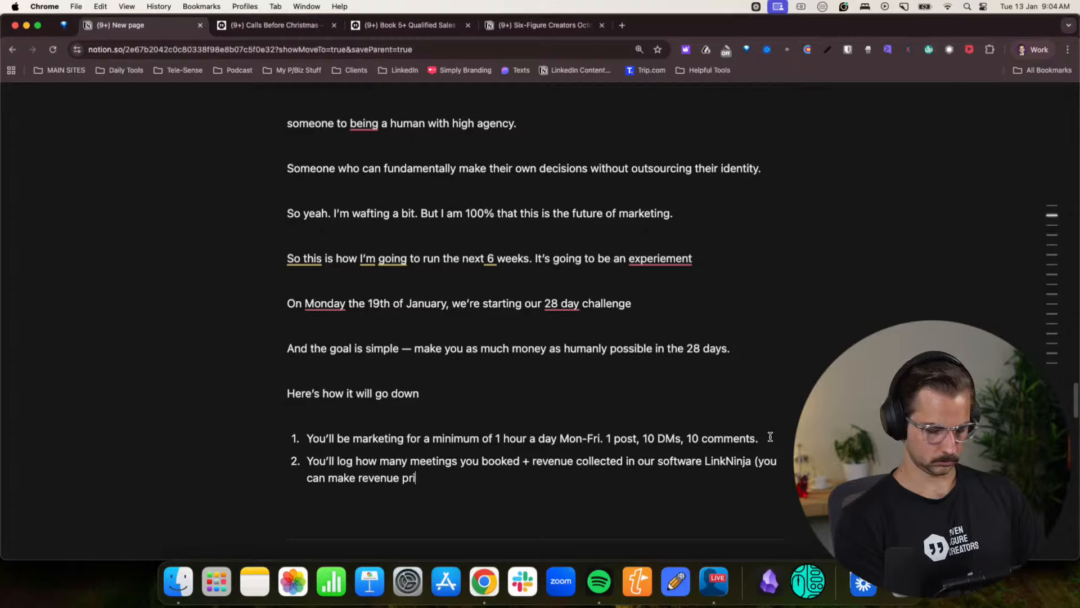
text(vate if you like)
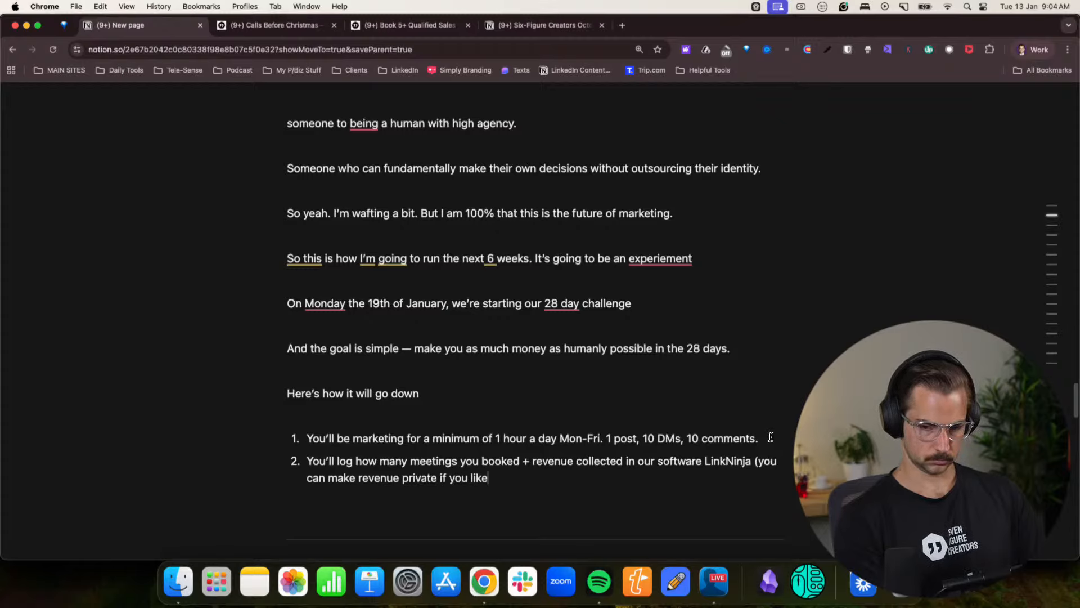
- End “Here’s how it will go down” with a period and add the line “In the first 4 weeks” below it
click(440, 395)
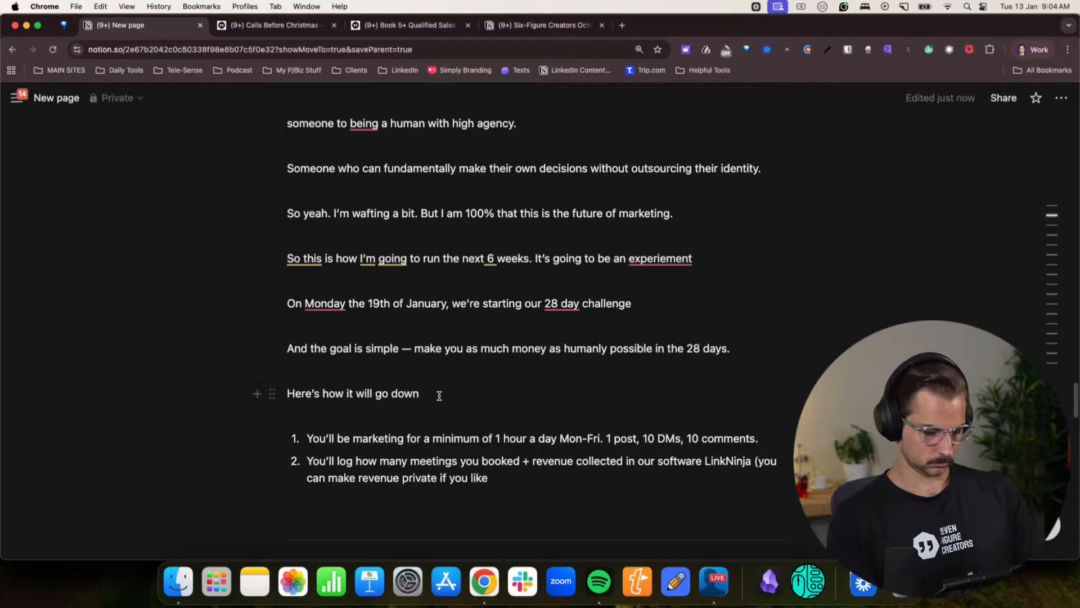
text(.)
key(Return)
text(In)
key(BackSpace)
key(BackSpace)
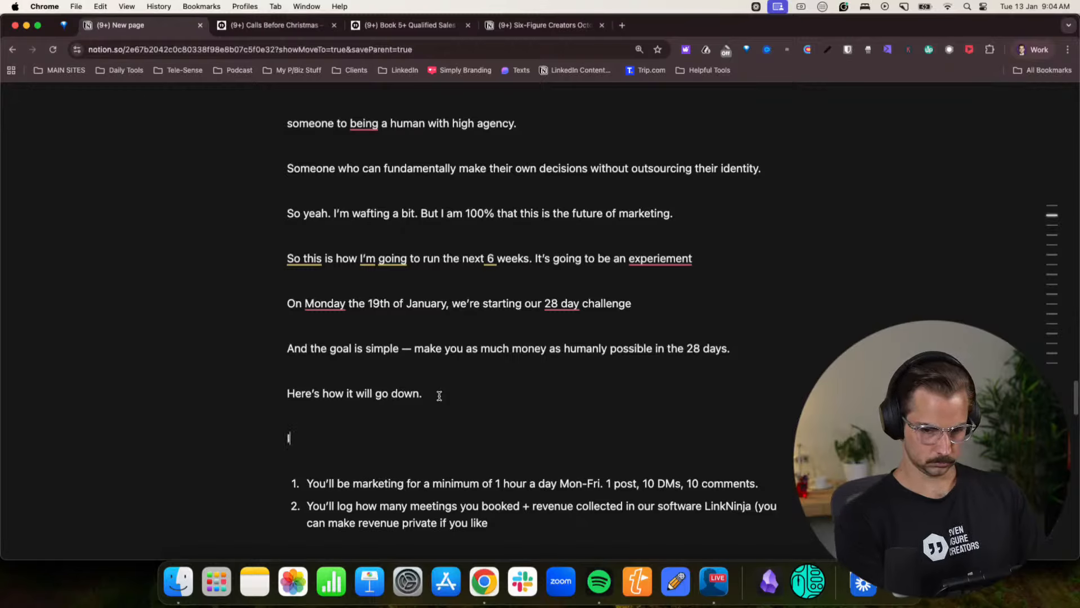
text(In the first 4 weeks)
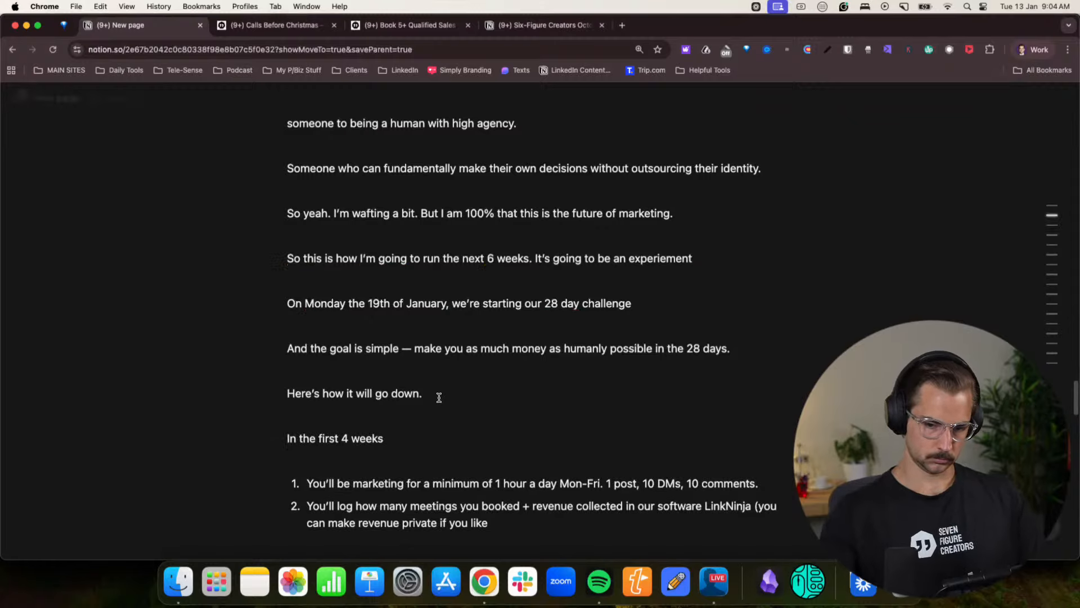
- Close the parenthesis at the end of the second list item and start a third item
scroll(533, 435, down, 3)
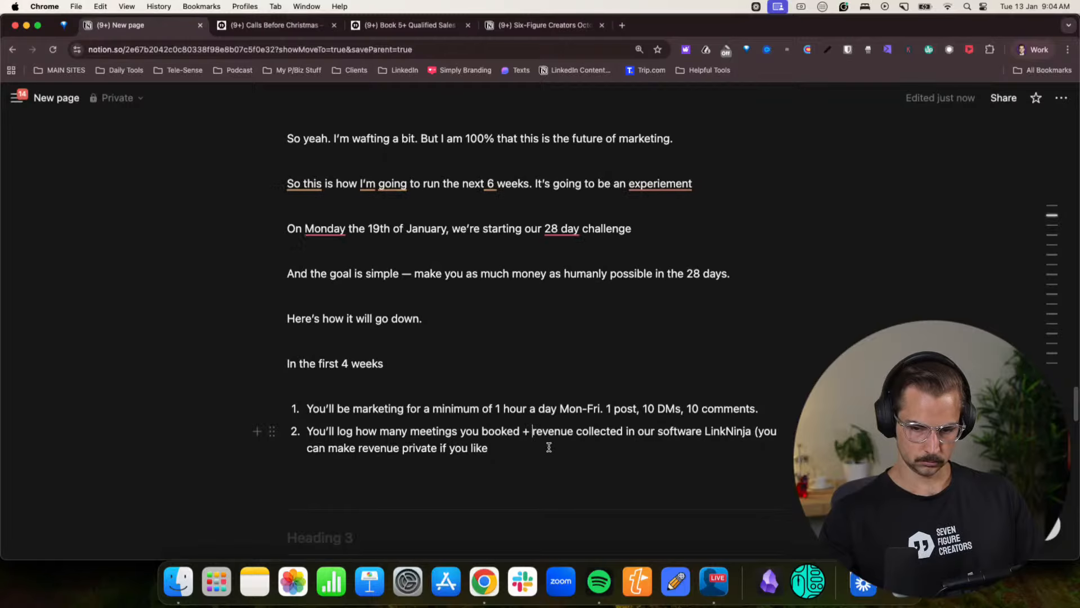
click(544, 442)
text())
key(Return)
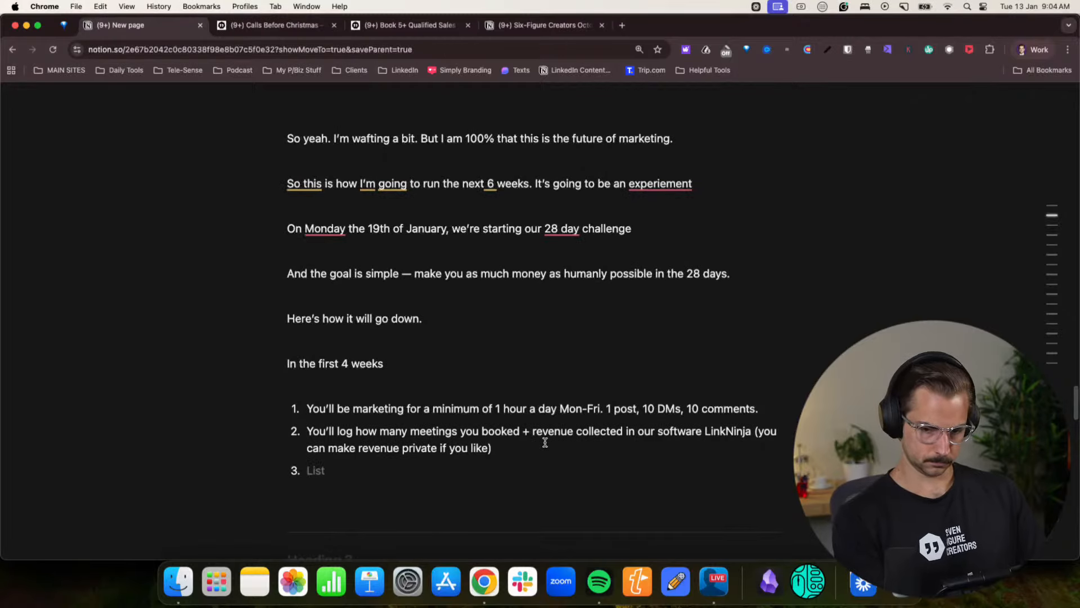
- Write the third item as “I’ll be running daily calls to help everyone keep momentum, where you can come and get support”
text(I'll be)
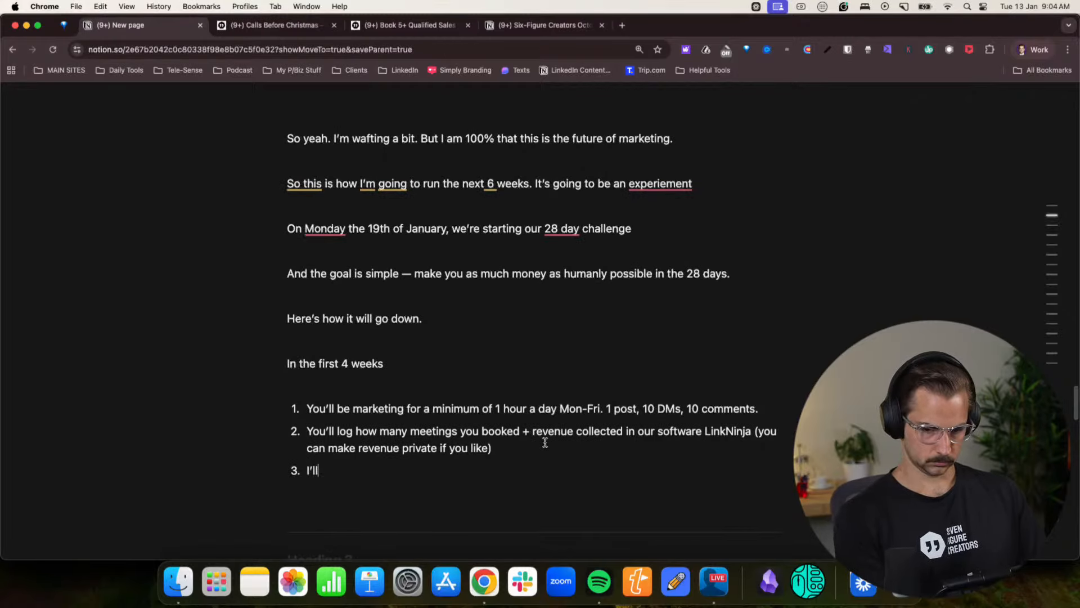
key(BackSpace)
key(BackSpace)
key(BackSpace)
text(be )
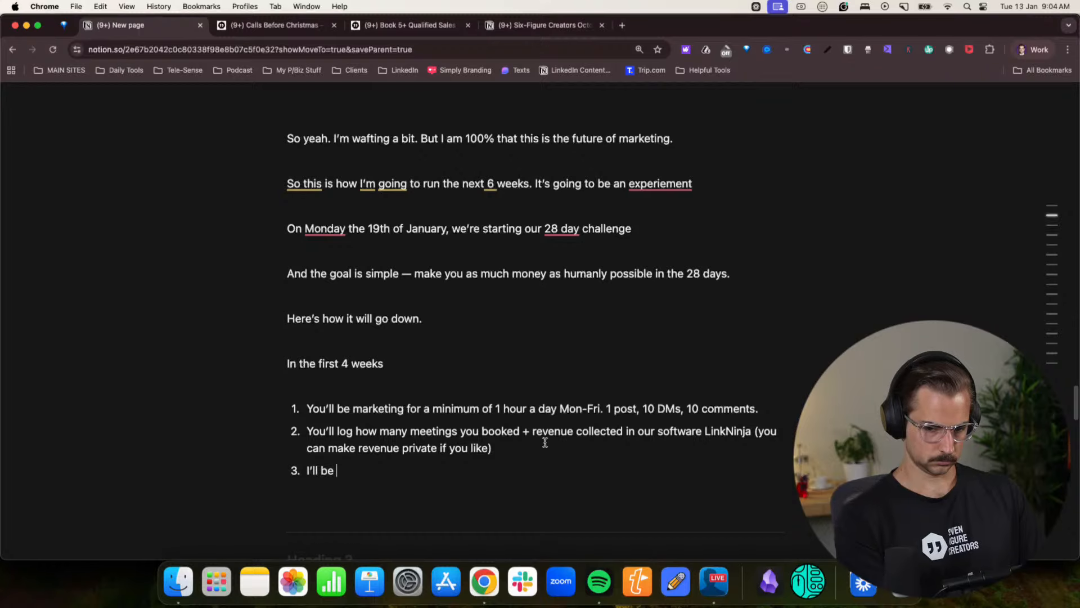
text(running daily calls)
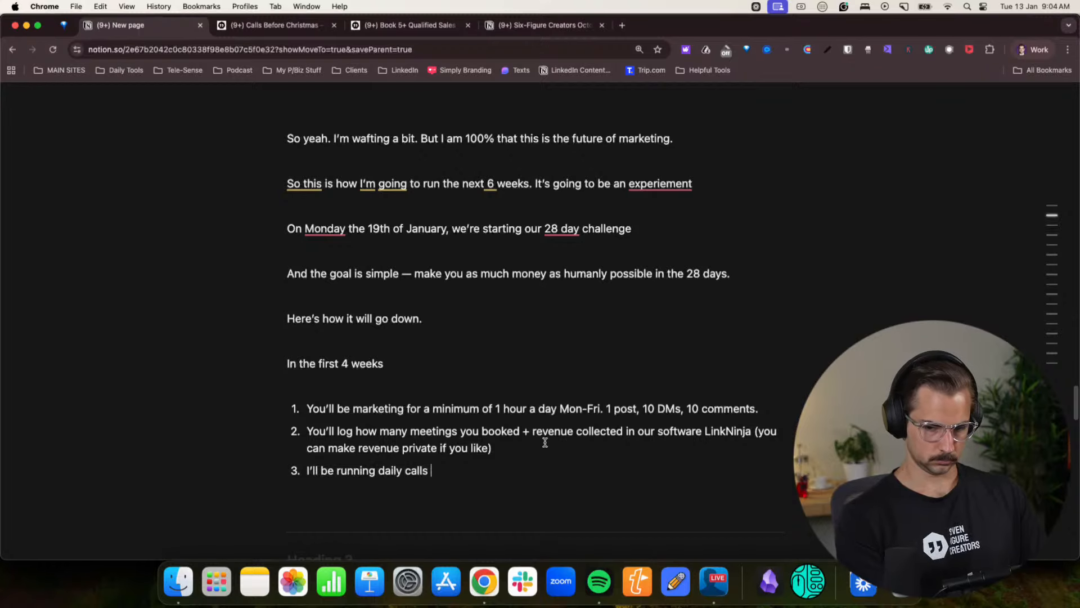
text( to )
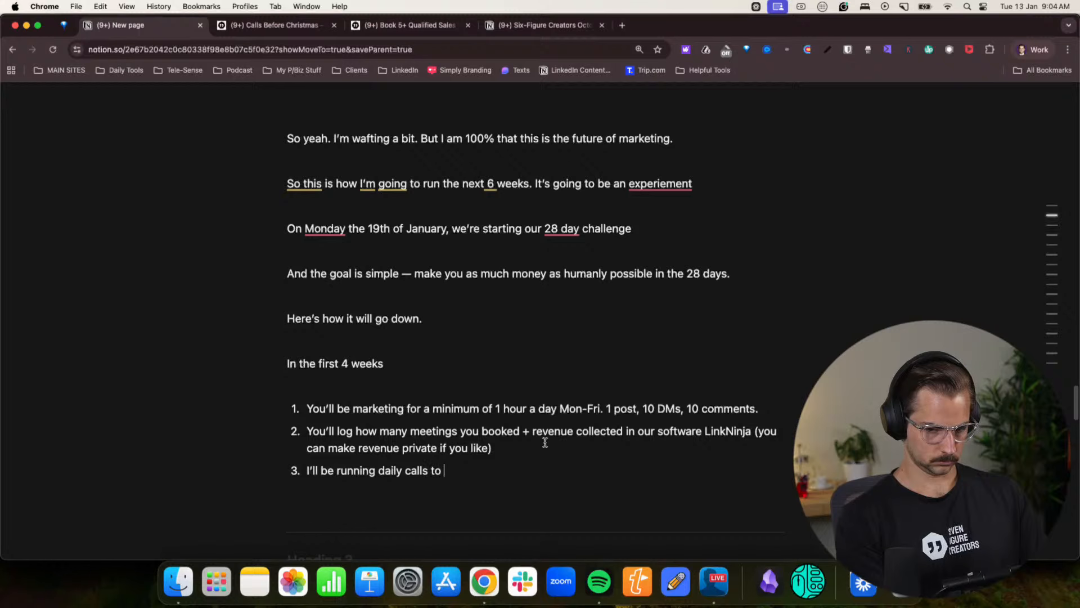
text(help everyone kee)
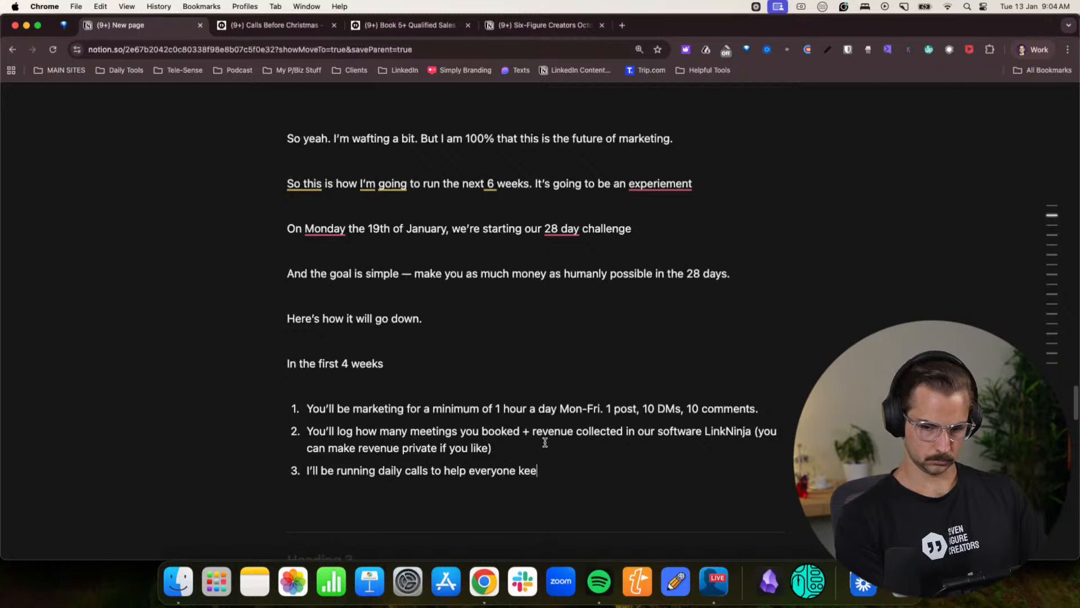
text(p momentum)
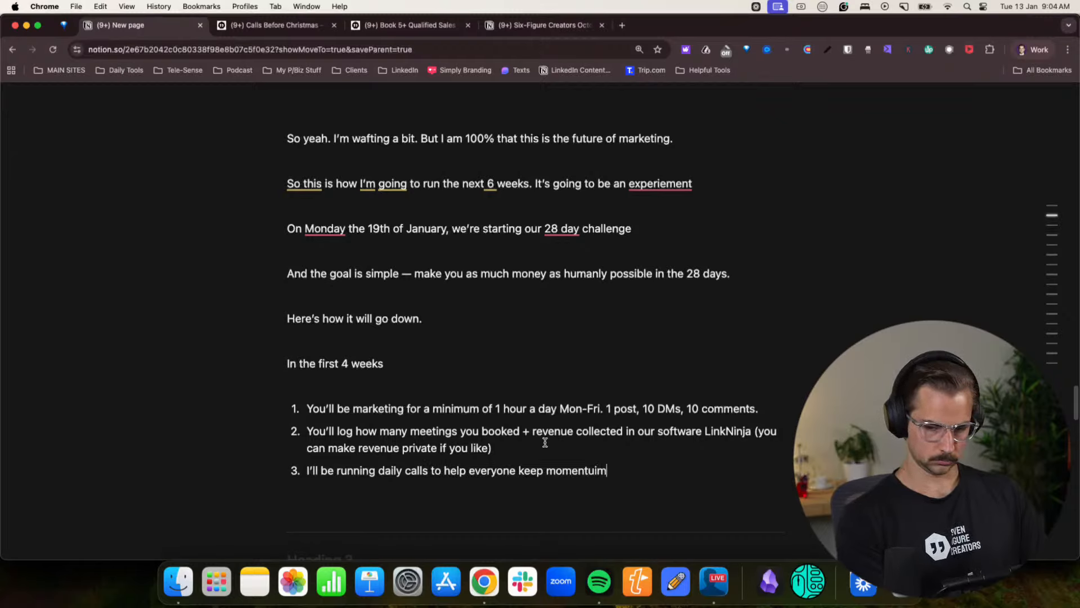
text(, w)
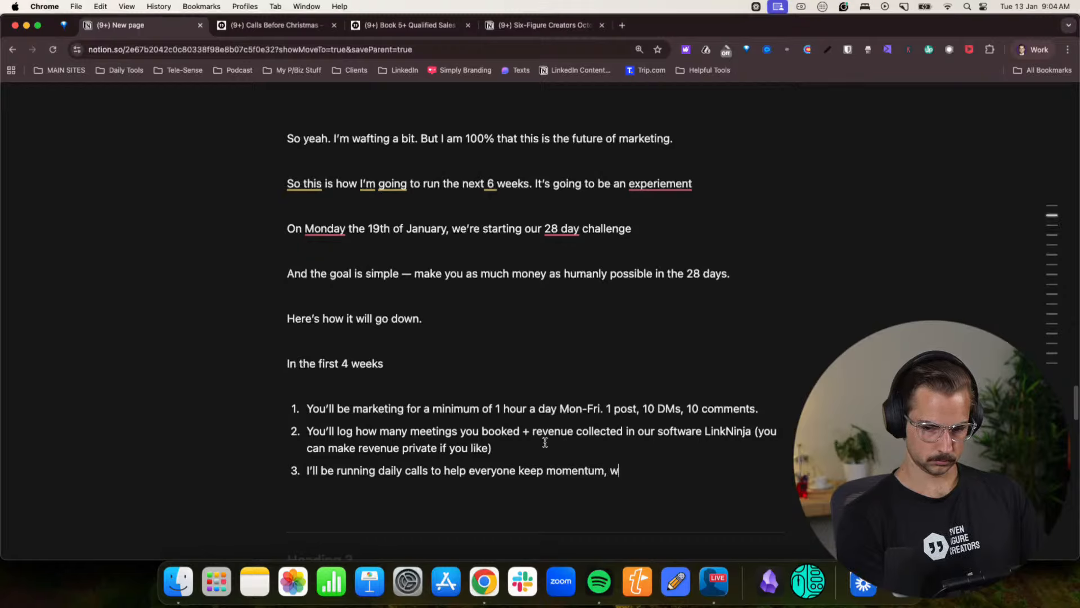
text(here you can come an)
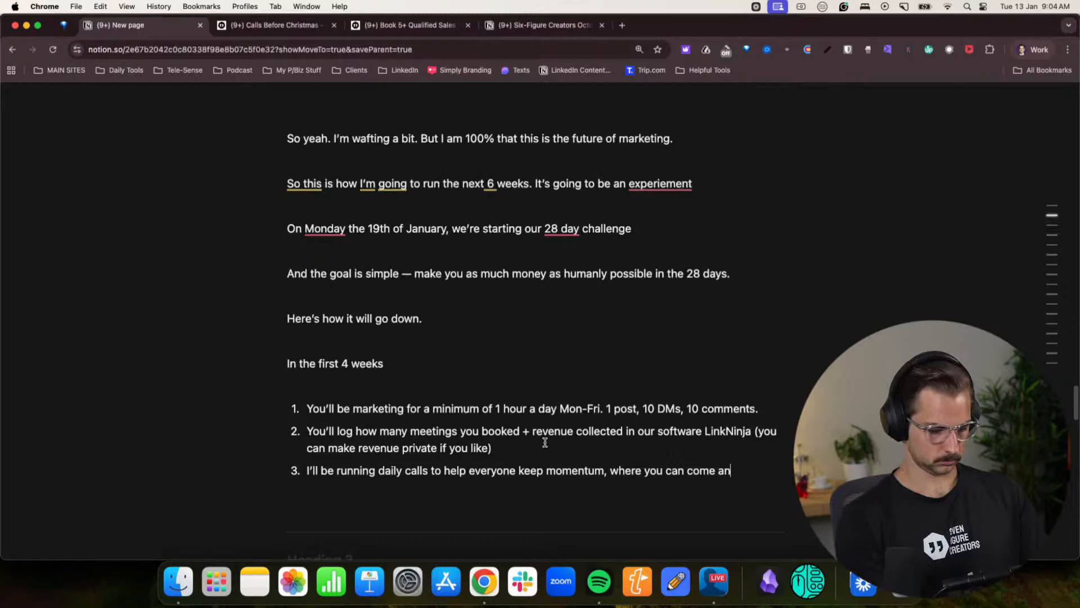
text(d get support. I)
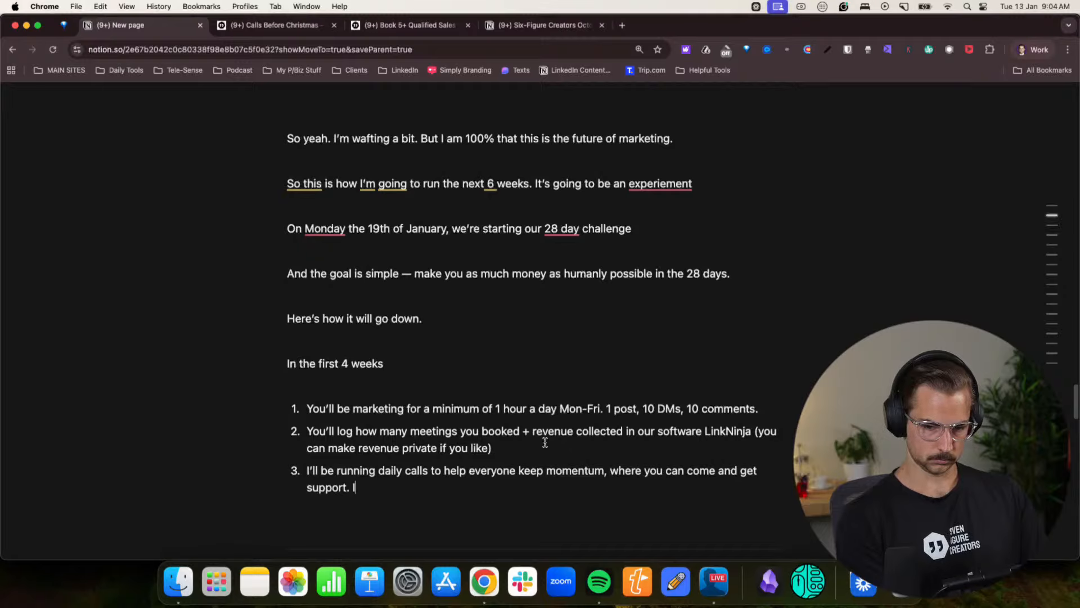
text(f you can't make the ca)
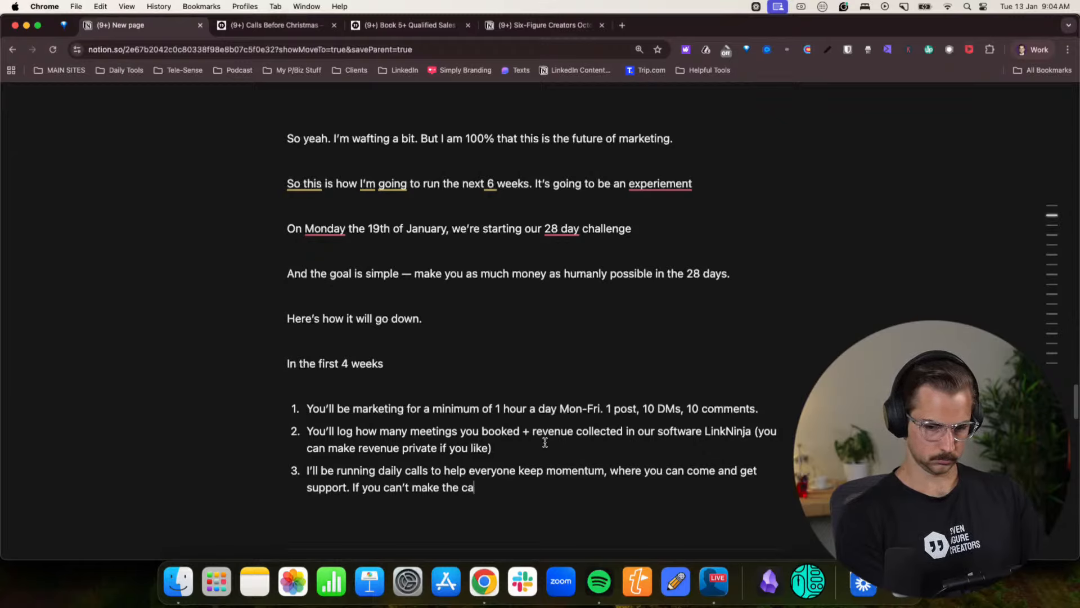
text(lls, I'll)
- Add to the third item: “If you can’t make the calls, myself and our other coaches will be responding in the community daily to assist you”
key(BackSpace)
key(BackSpace)
key(BackSpace)
key(BackSpace)
key(BackSpace)
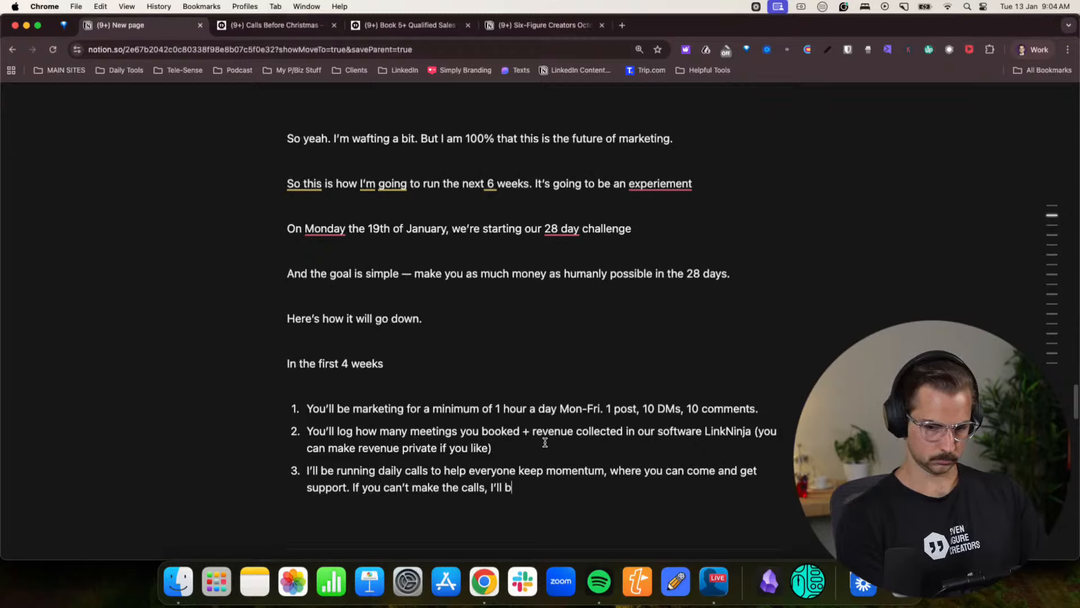
text(myself and )
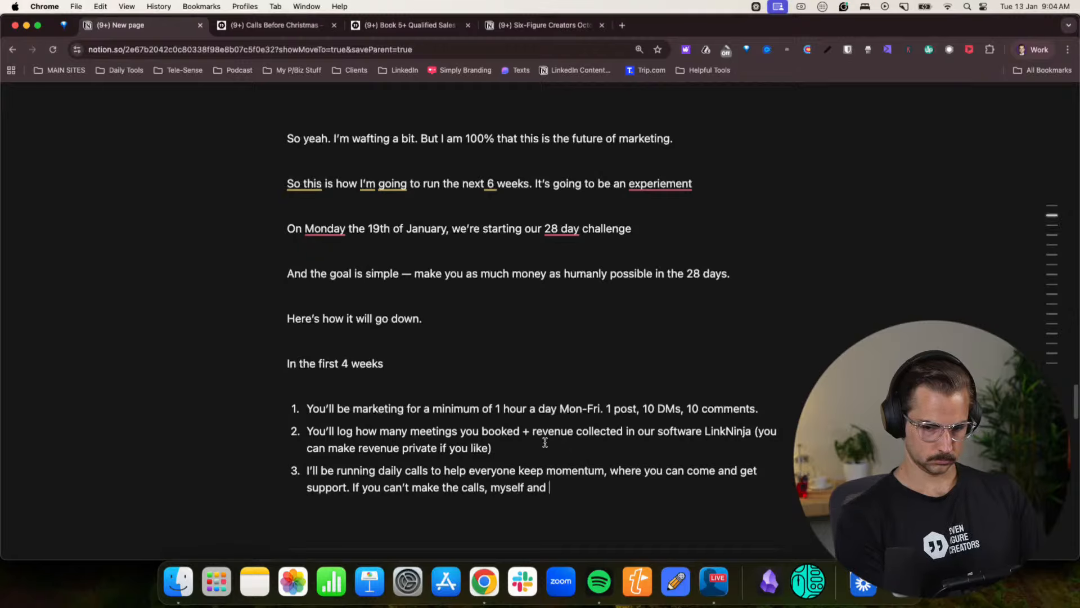
text(our other coaches)
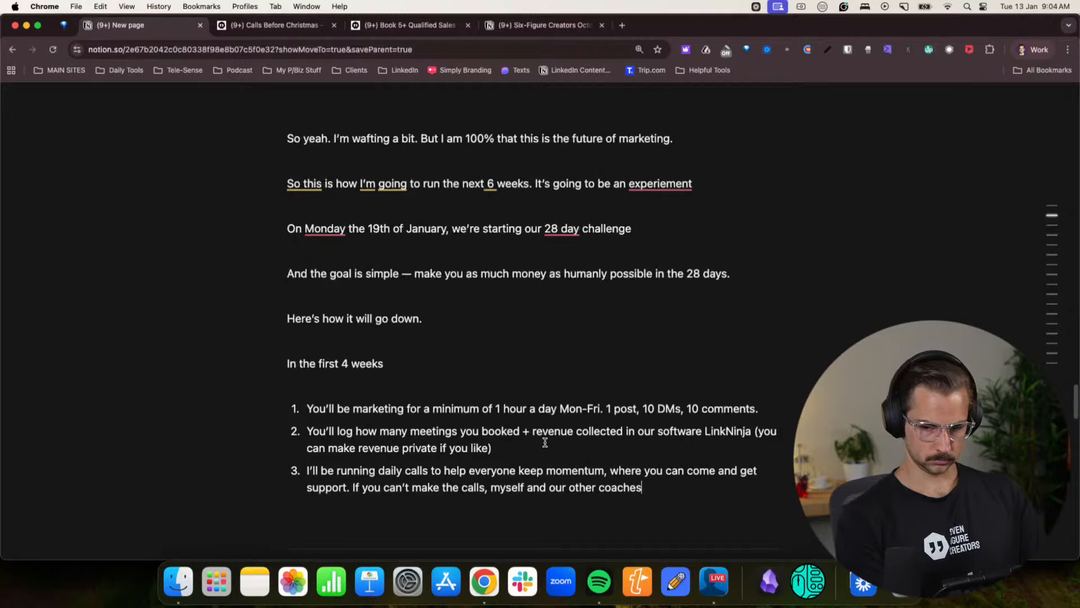
text( will be respon)
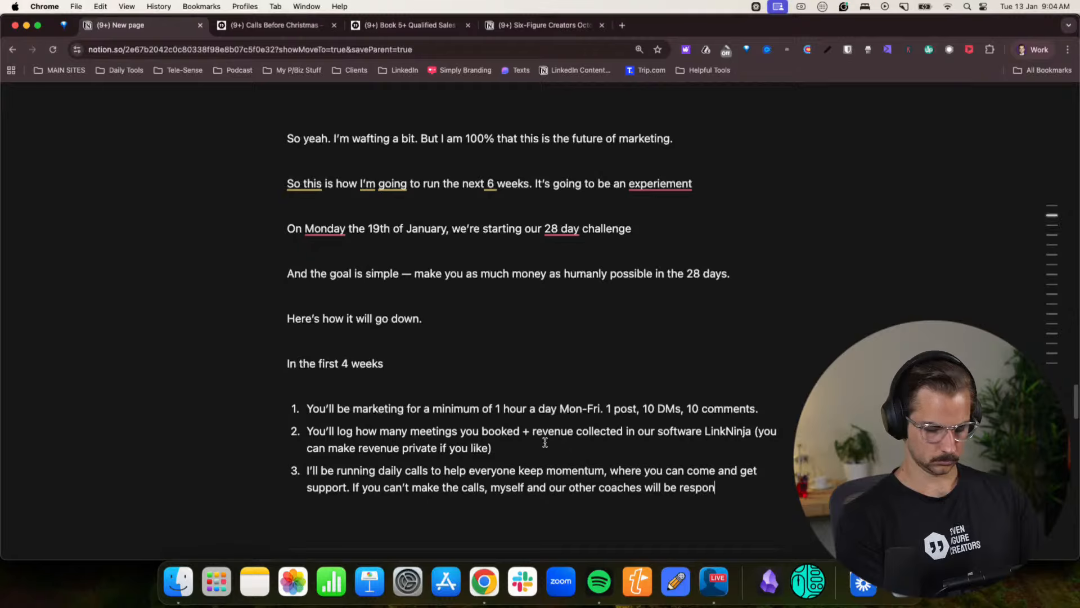
text(ding in the c)
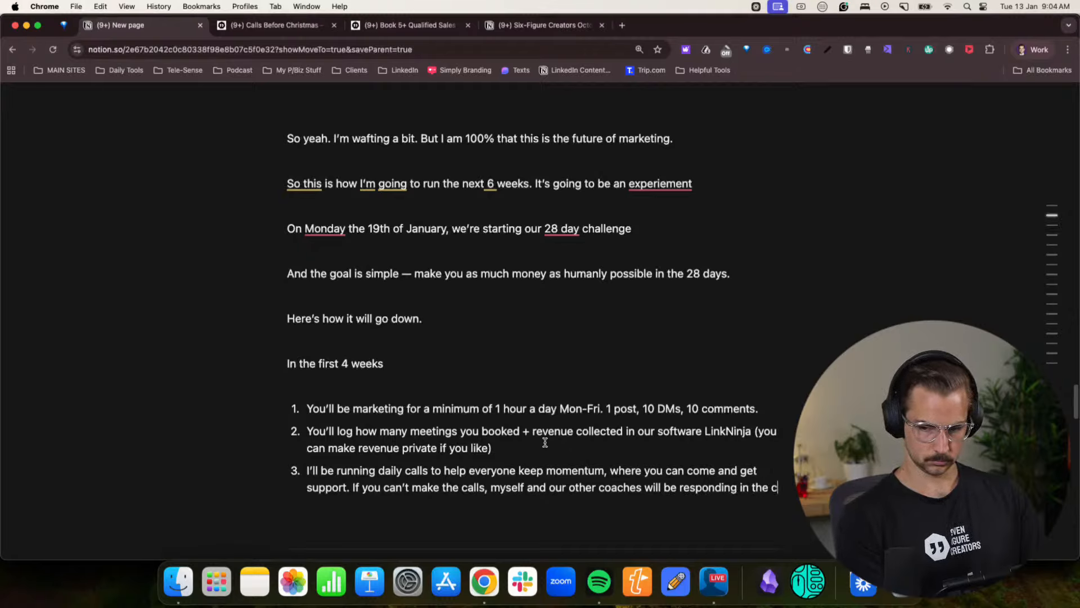
text(ommunity c)
key(BackSpace)
text(dai)
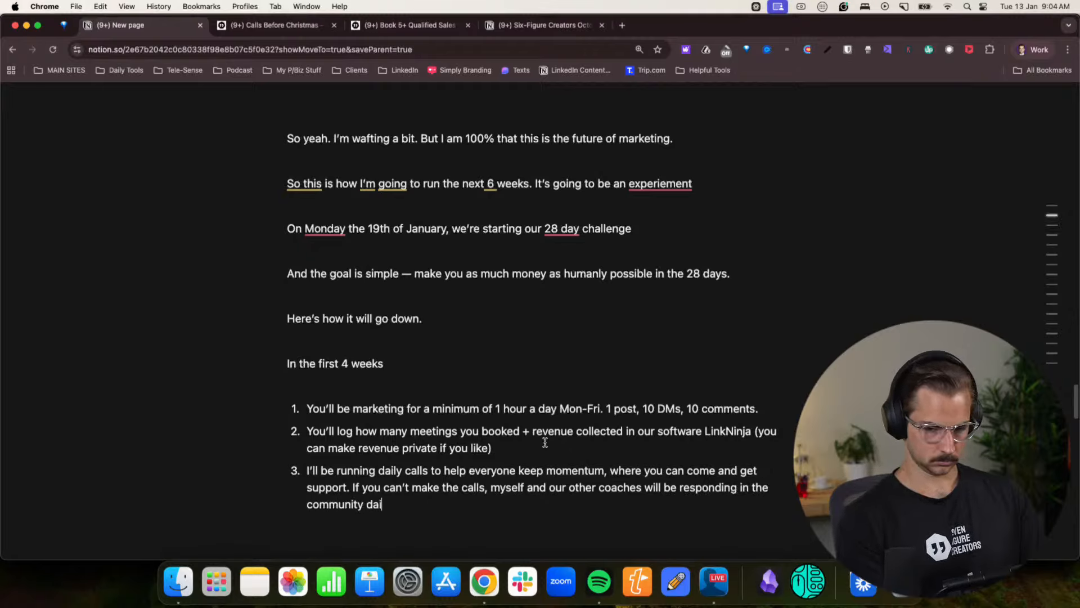
text(ly to assist you)
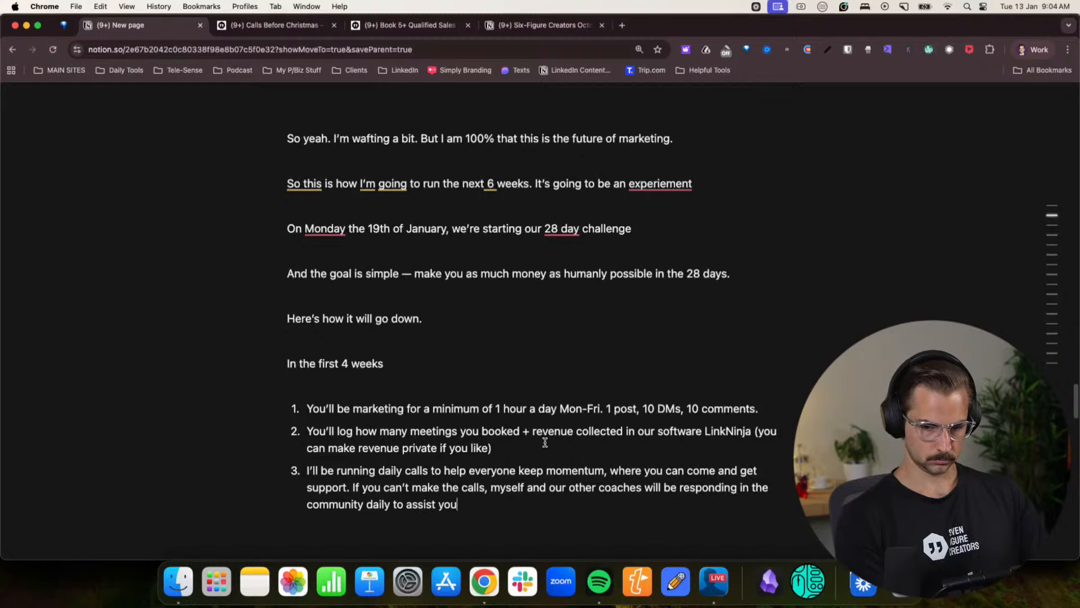
- Start a fourth list item reading “In the final week of the 4 weeks, you’ll be running a mar”
key(Return)
scroll(540, 438, down, 2)
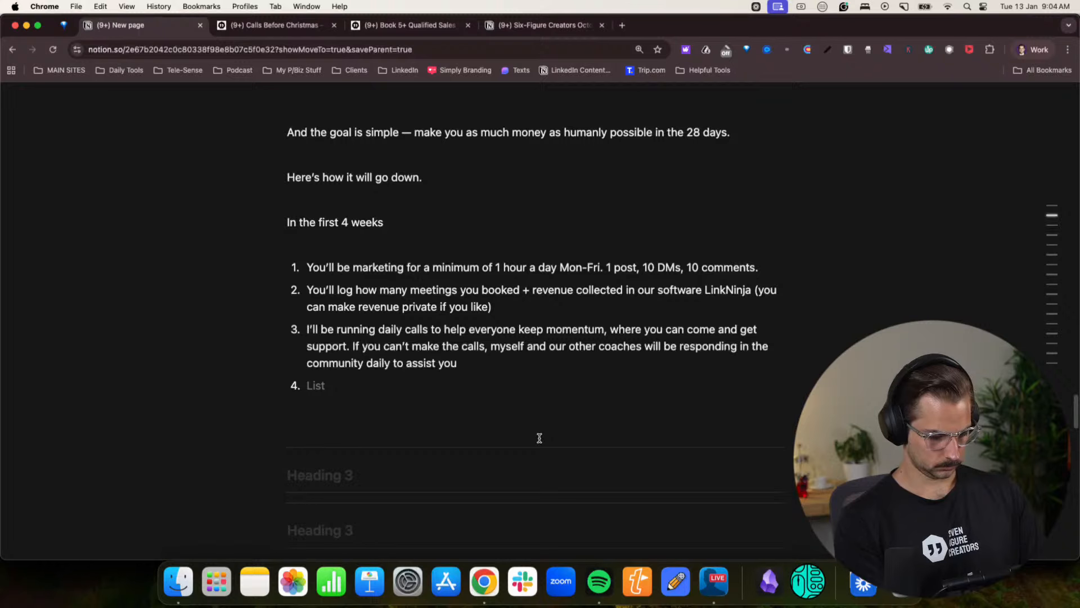
text(In the final)
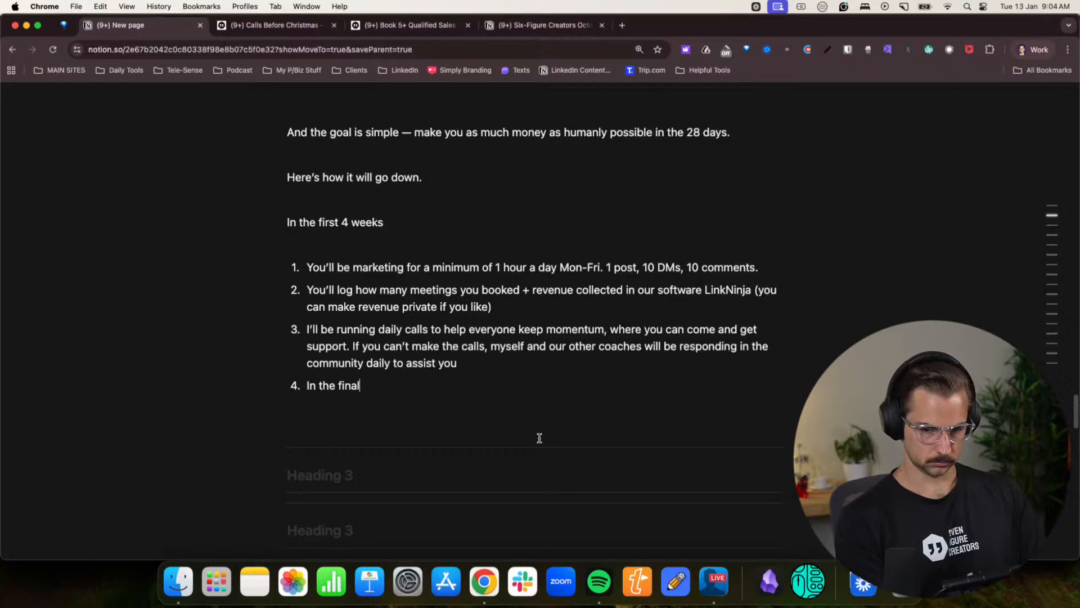
text( week of the )
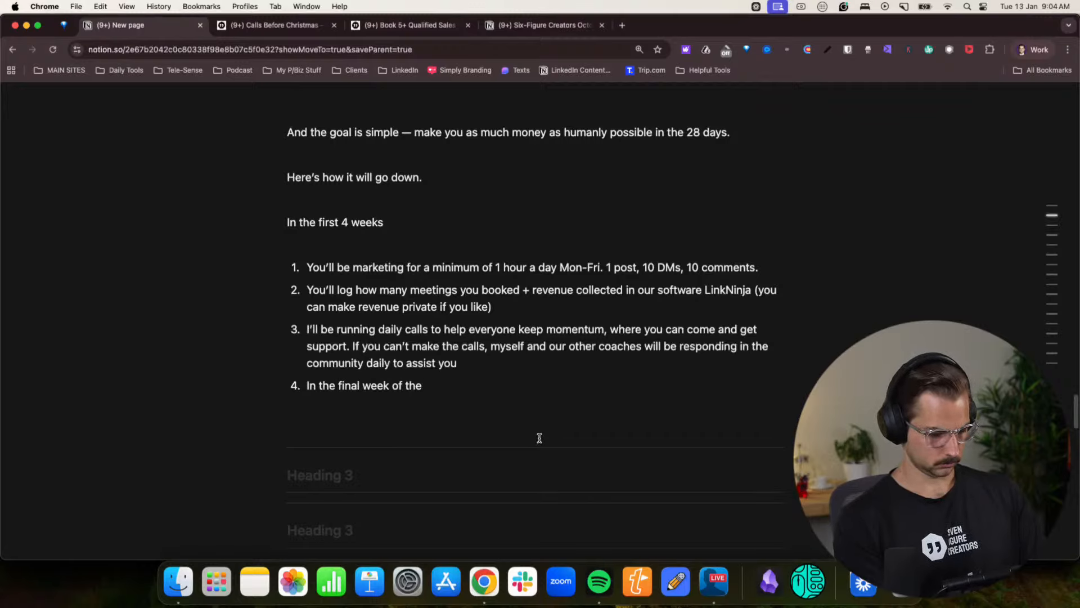
text(4 weeks, you'll)
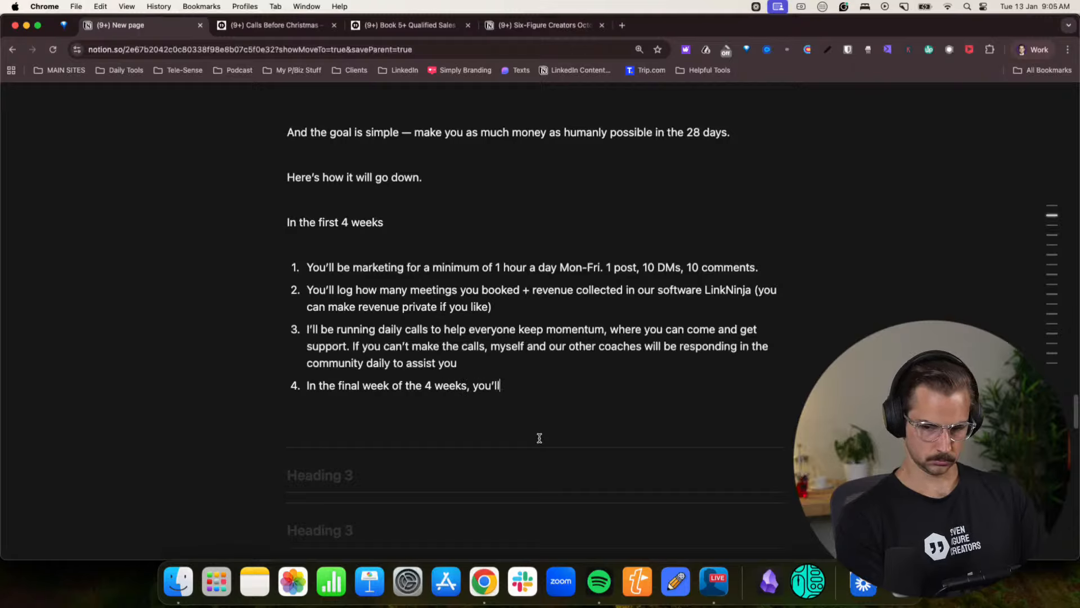
text( be f)
text(unning a mar)
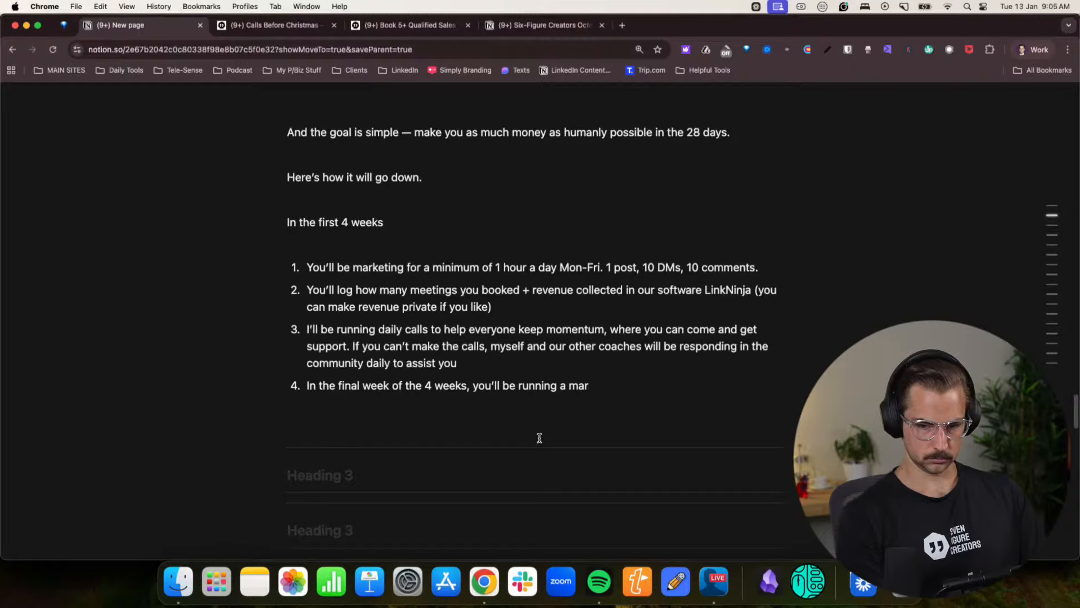
- Replace the fourth item's text after “4 weeks,” with “everyone will be running a marketing campaign”
drag(471, 386, 600, 387)
text(ev)
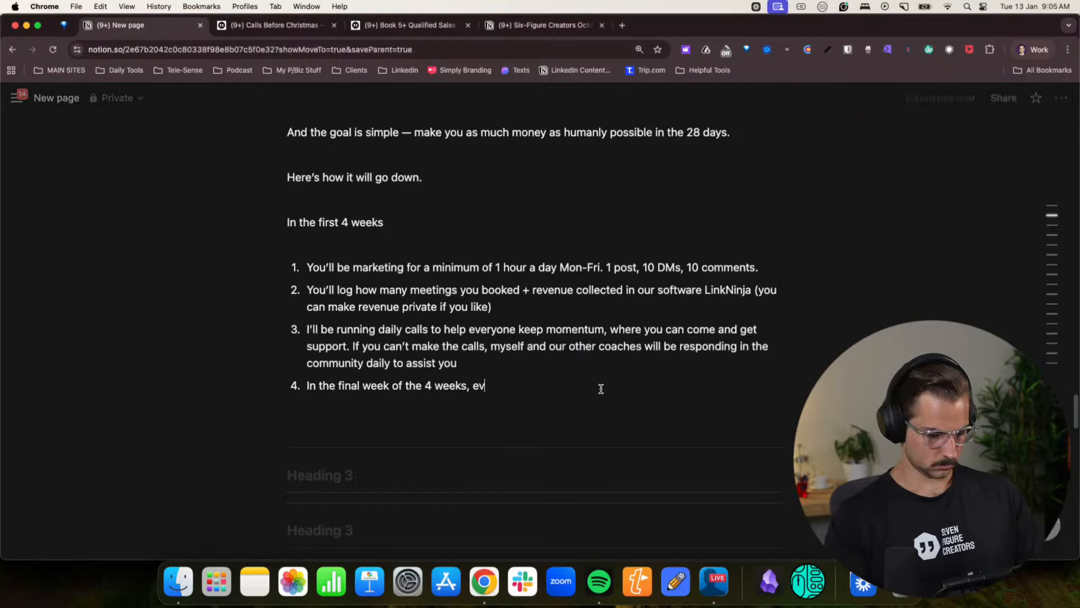
text(eryone will be fun)
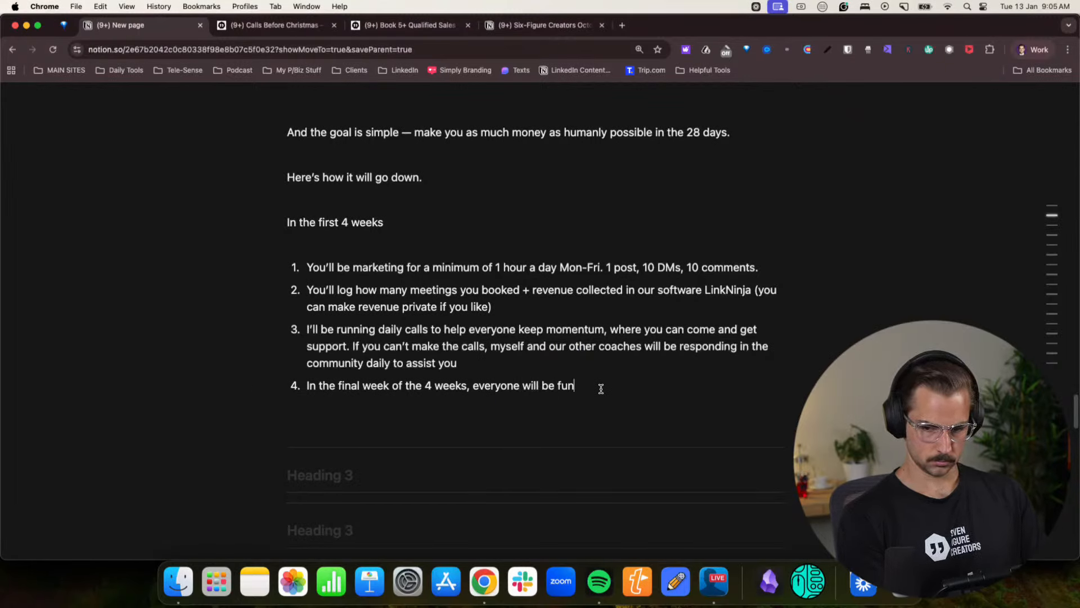
key(BackSpace)
key(BackSpace)
key(BackSpace)
text(running a mark)
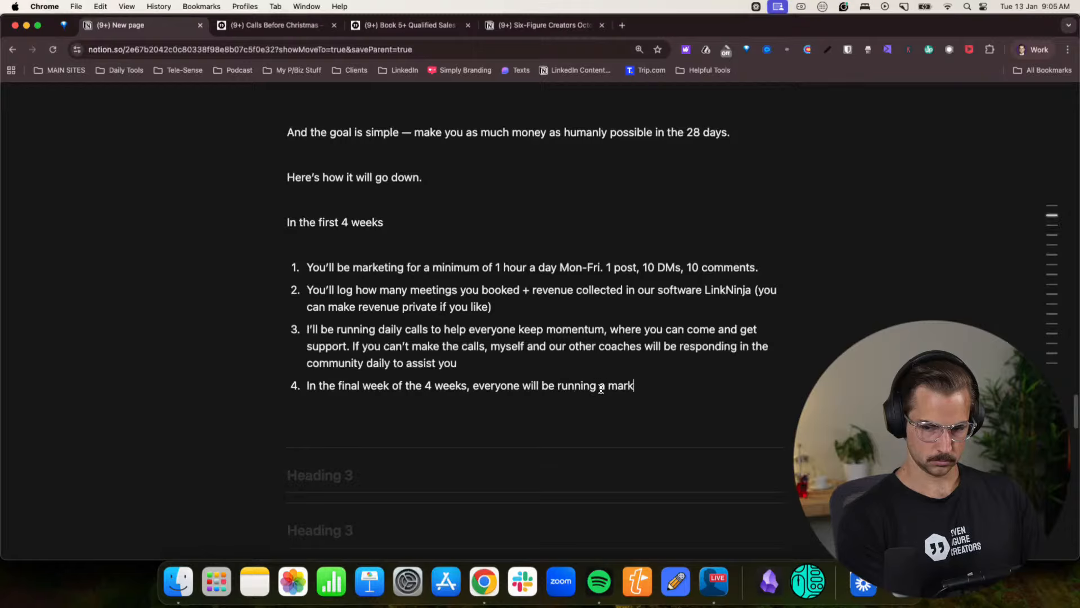
text(eting campaign )
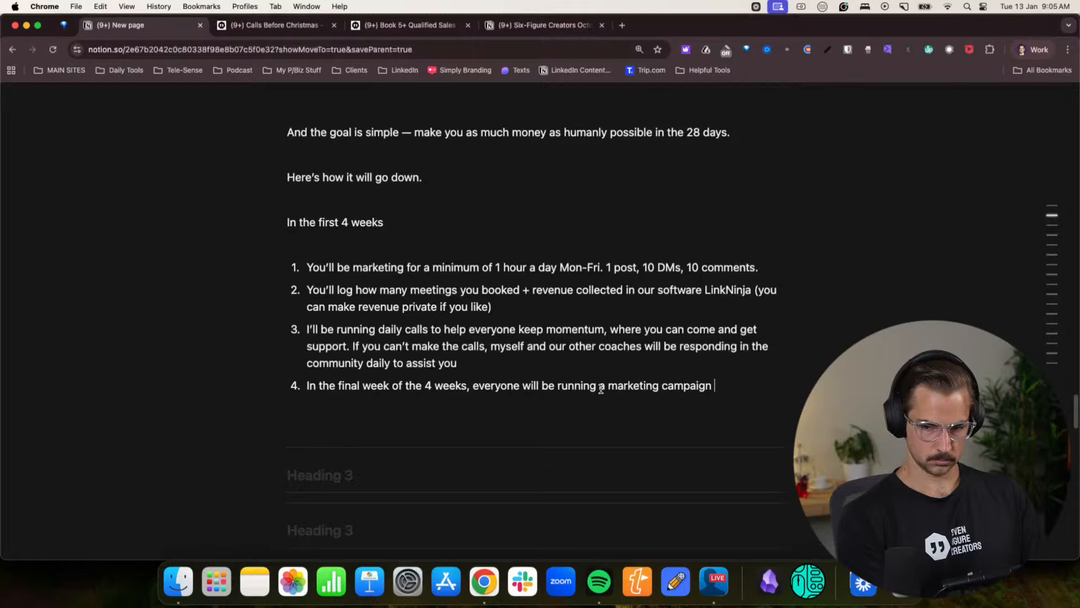
text(toghether)
- Complete the fourth item with “together. Including myself.”, correcting the misspellings
key(BackSpace)
key(BackSpace)
key(BackSpace)
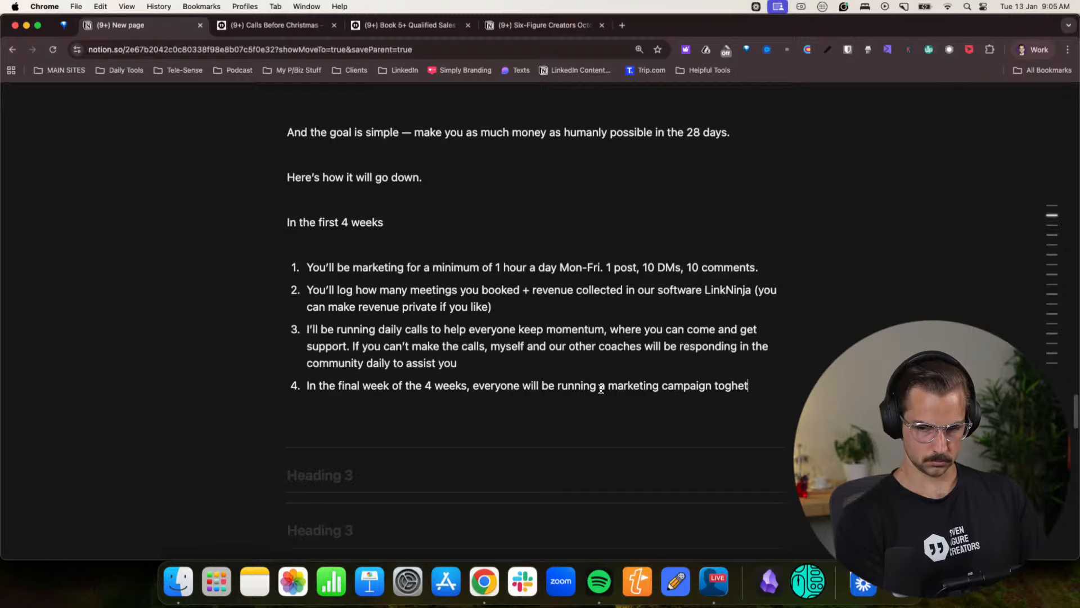
key(BackSpace)
key(BackSpace)
key(BackSpace)
text(eth)
key(BackSpace)
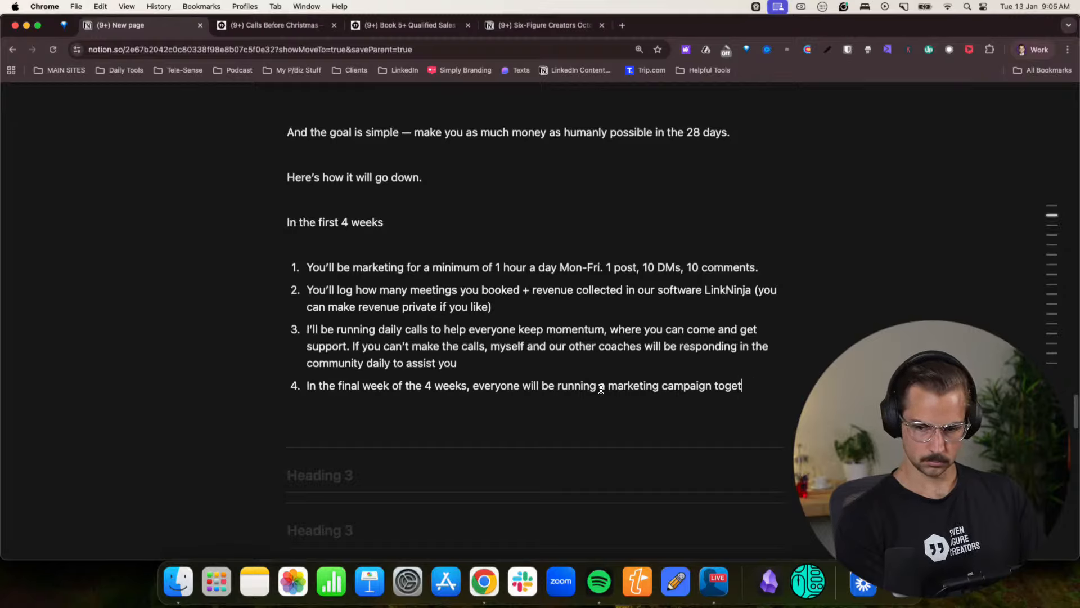
text(her. Inlcuding)
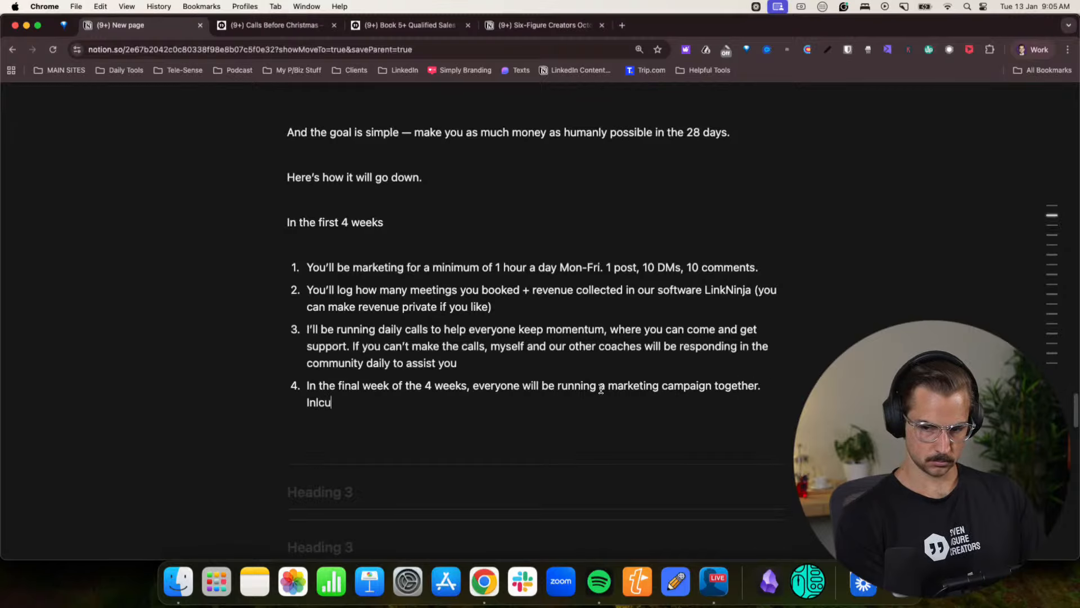
key(BackSpace)
key(BackSpace)
key(BackSpace)
key(BackSpace)
key(BackSpace)
key(BackSpace)
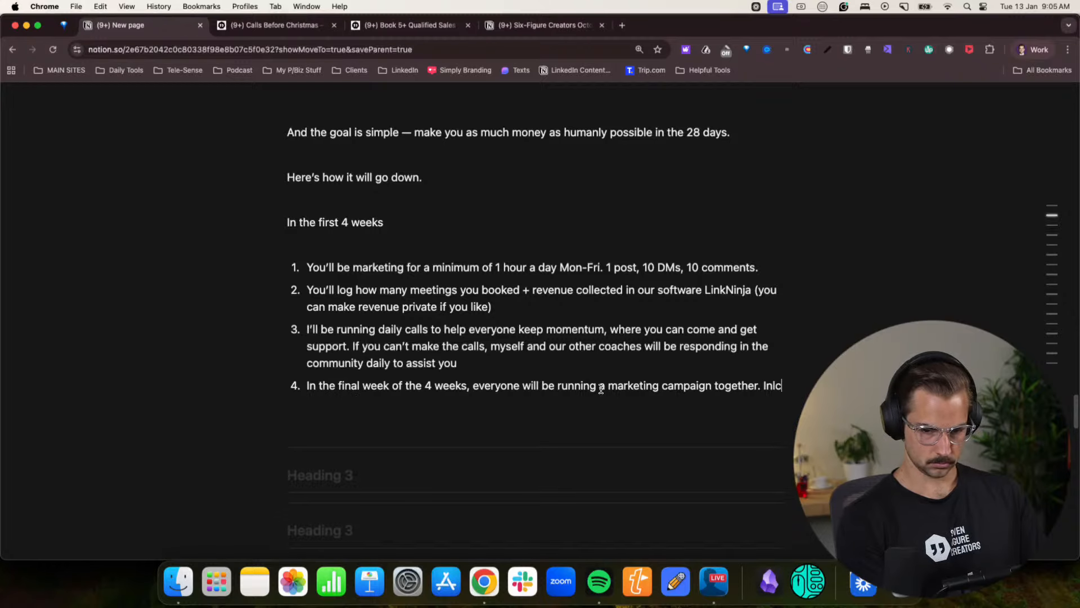
text(cluding myself.)
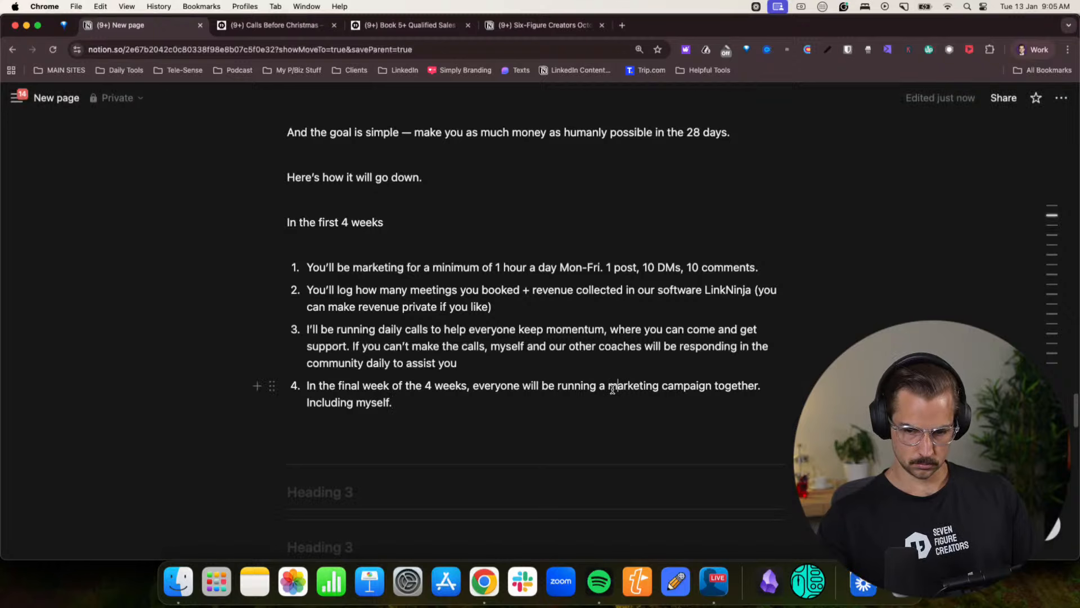
- Replace “marketing” in the fourth item with “7 calls in 7 days campaign”
drag(659, 385, 606, 386)
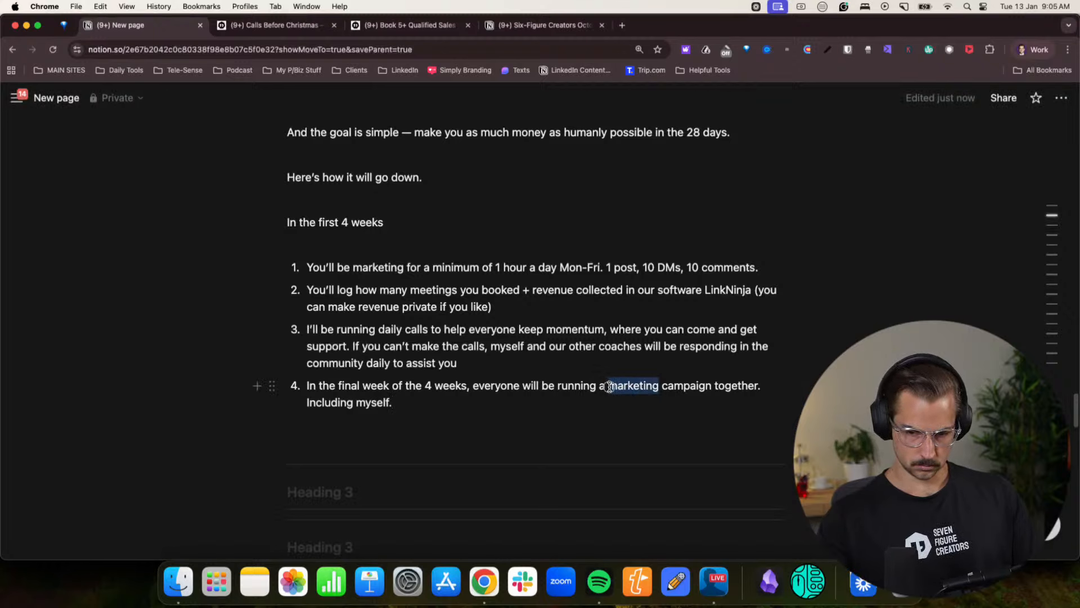
key(BackSpace)
text(7 calls in 7 days )
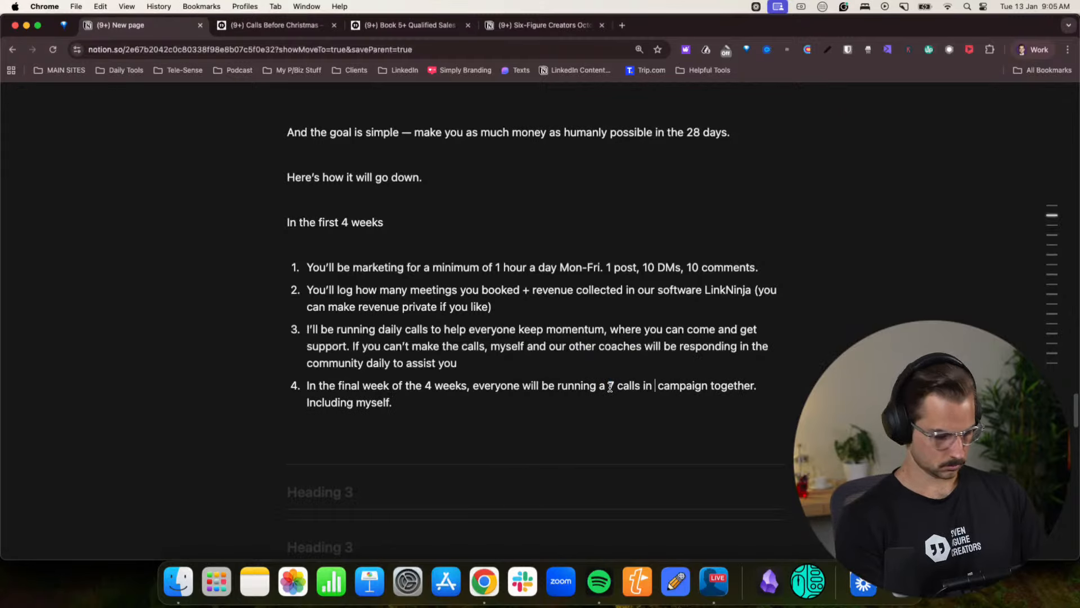
text(campaign)
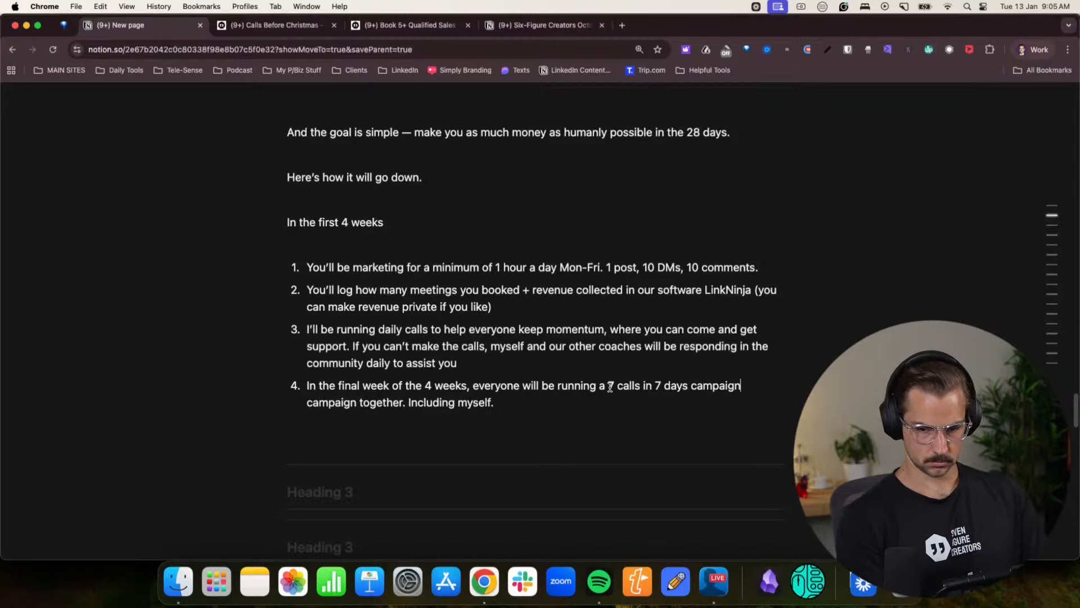
- Join “including myself” to the fourth item's sentence with a comma and add “That way you won’t be alone” at the end
drag(411, 402, 402, 402)
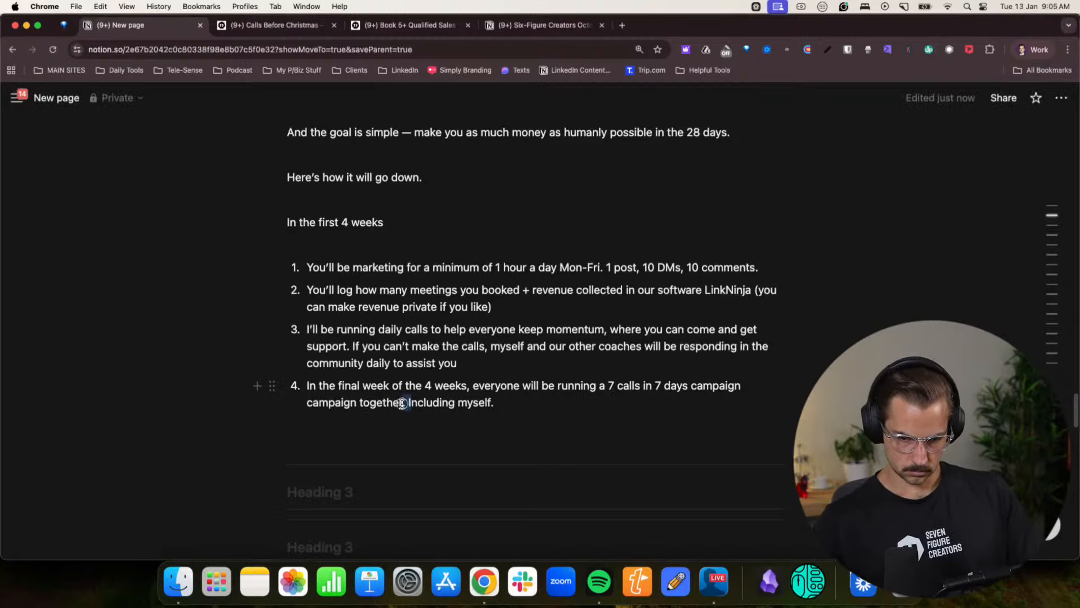
text(, )
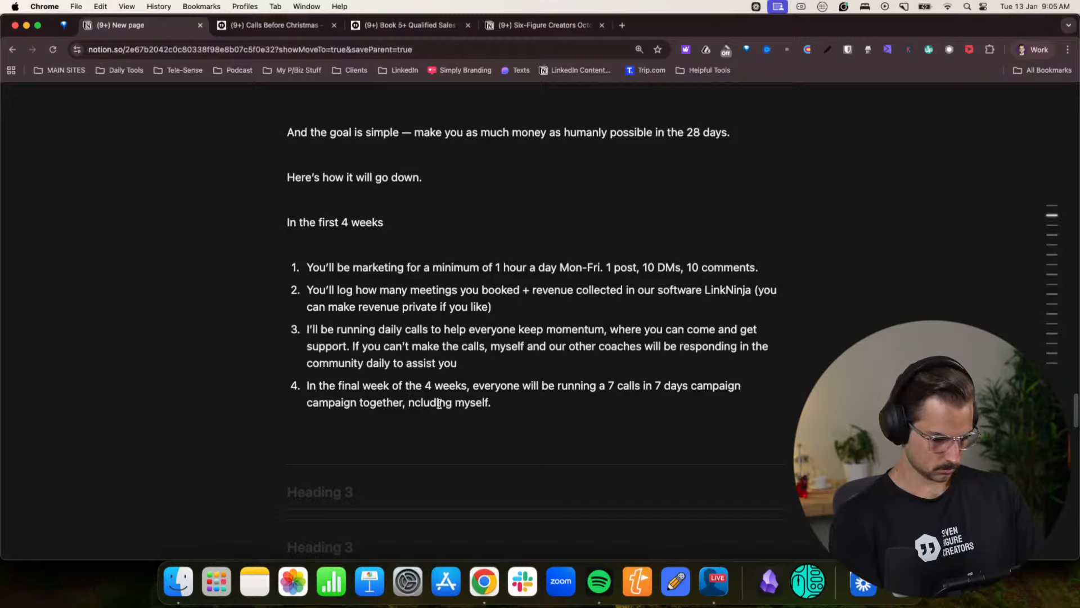
text(i)
click(515, 408)
text(That)
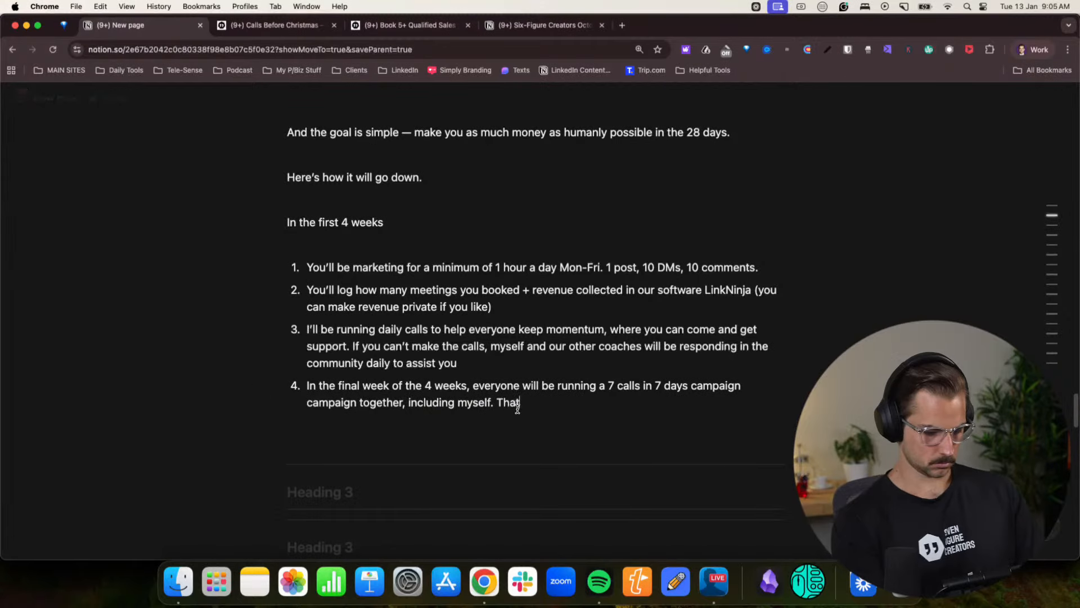
text( way you)
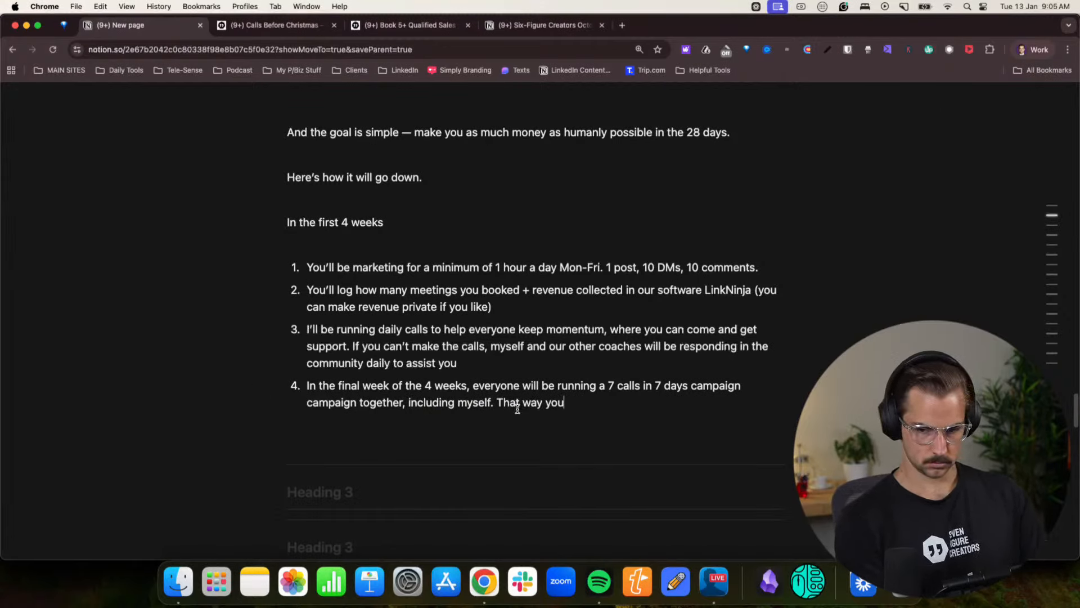
text( won't be alone)
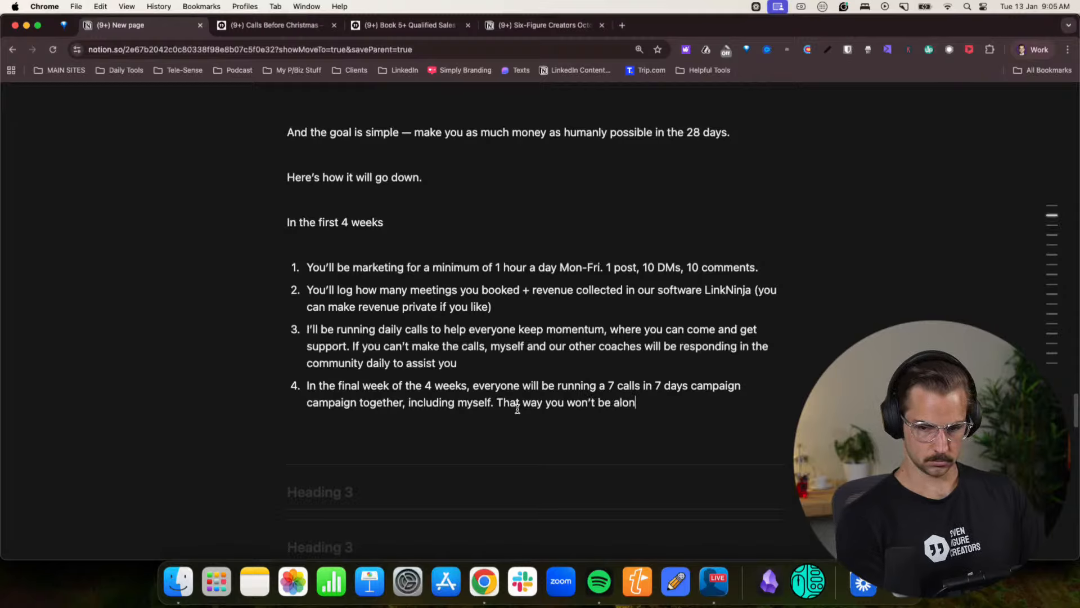
- Add a fifth item, “We’ll be there to support you every step of the way”, and end the list with a blank line below
key(Return)
text(We'll)
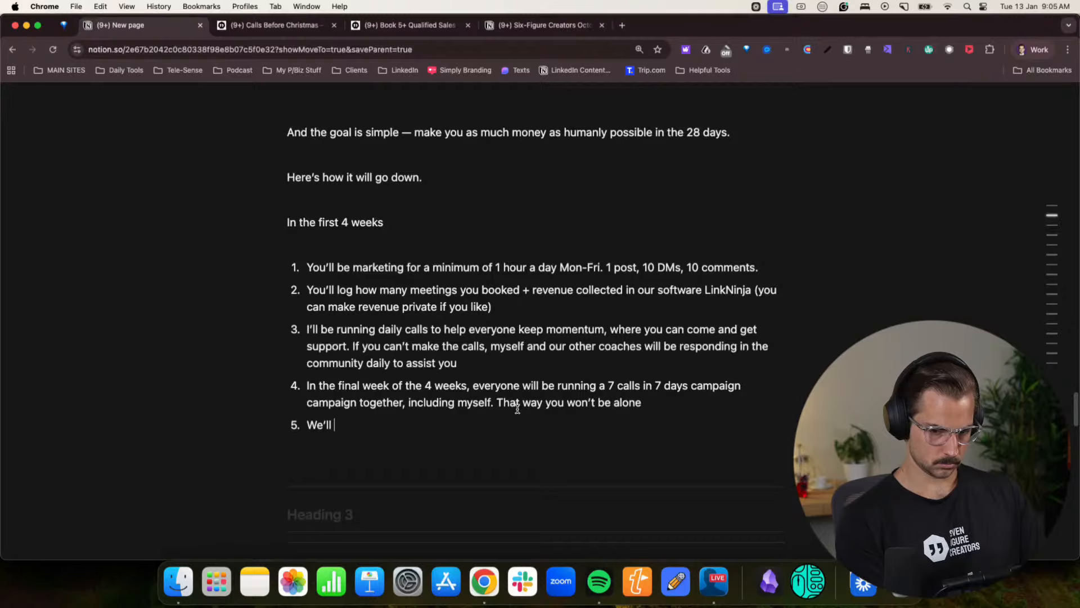
text( be there to sup)
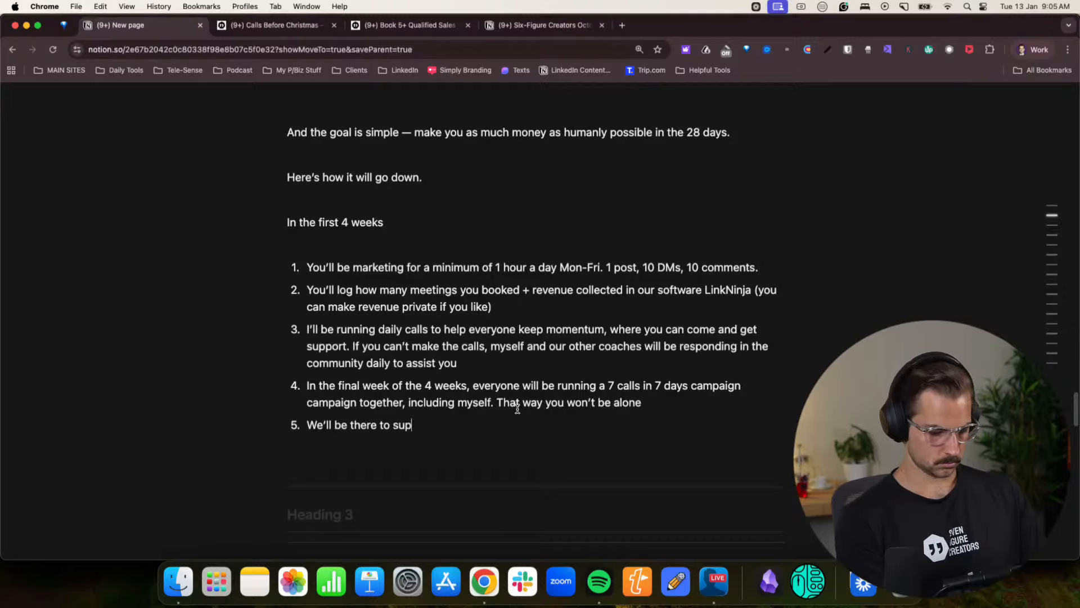
text(port you eve)
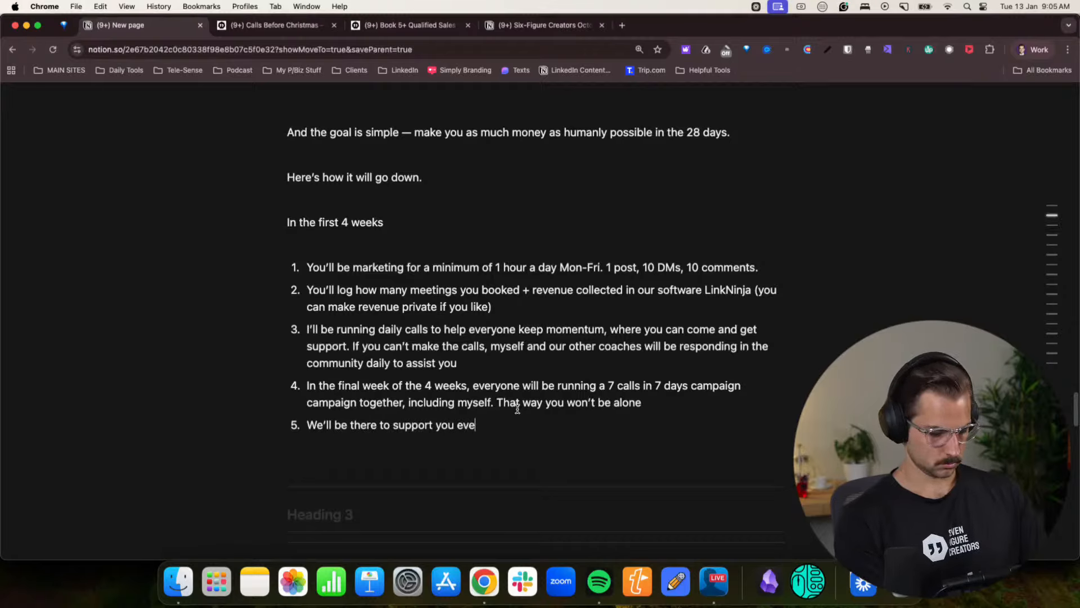
text(ry step of the way)
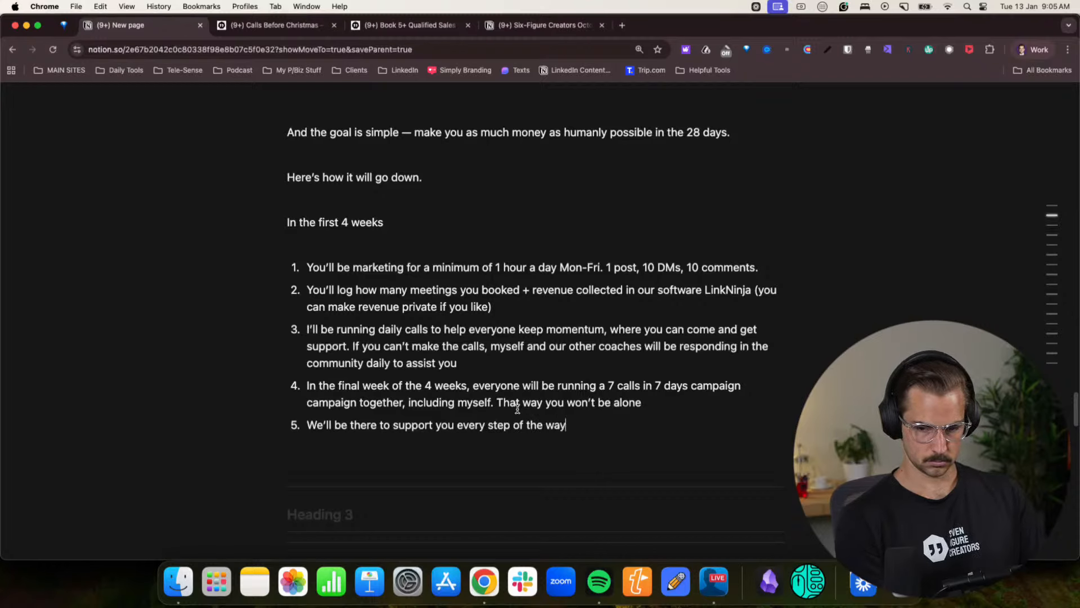
key(Return)
key(Return)
text(A)
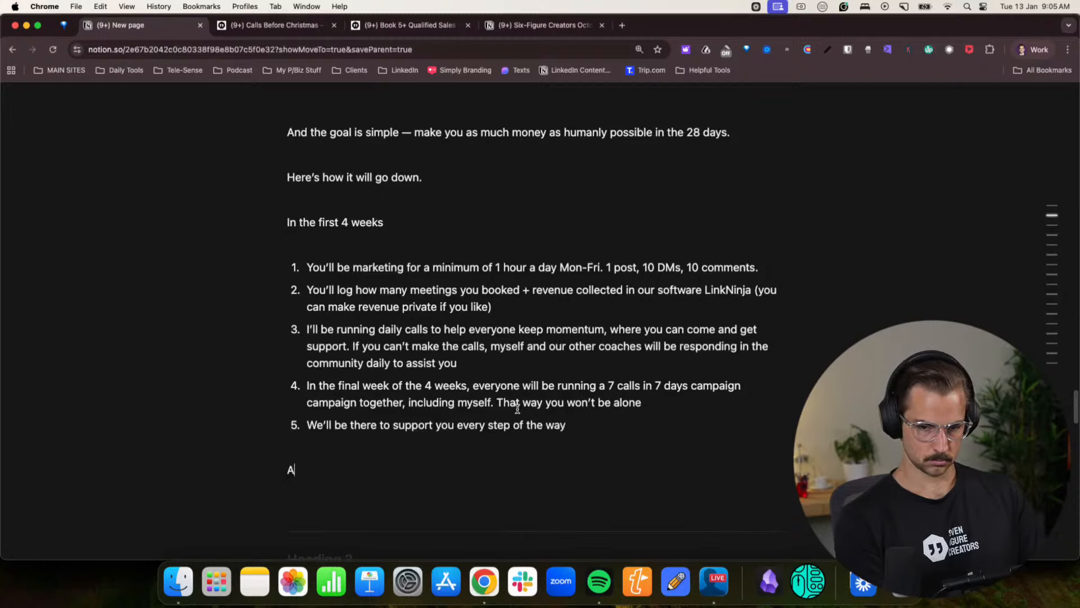
key(BackSpace)
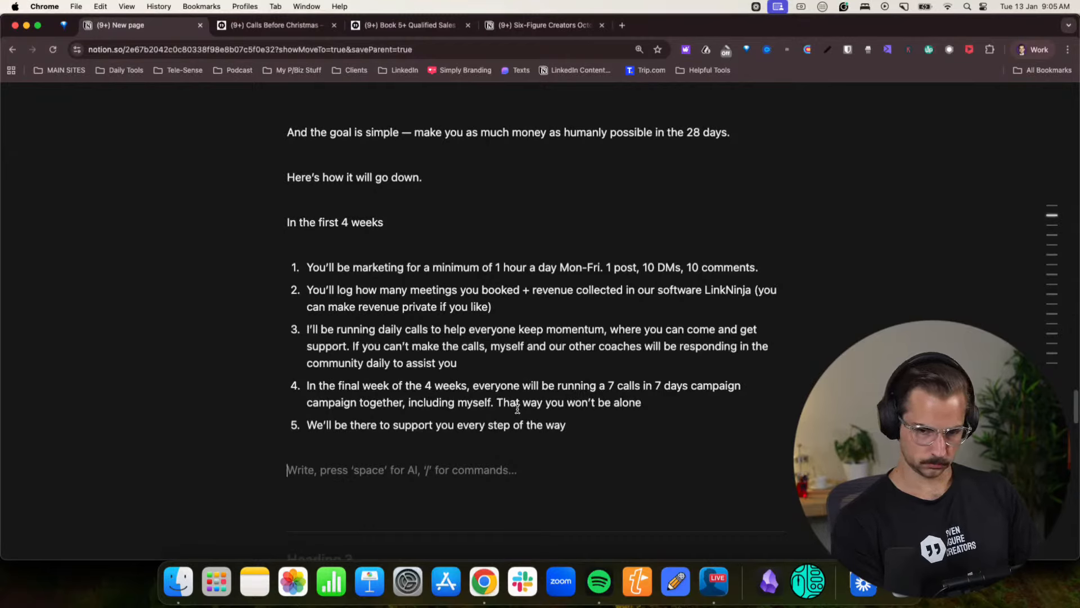
text(Then wee)
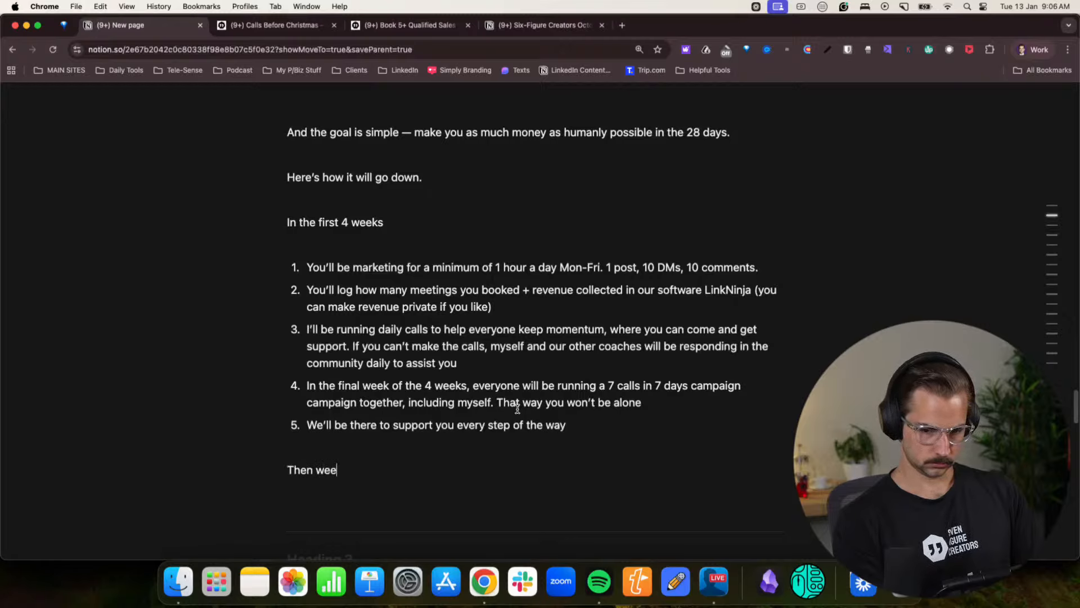
key(BackSpace)
key(BackSpace)
key(BackSpace)
key(BackSpace)
key(BackSpace)
key(BackSpace)
key(BackSpace)
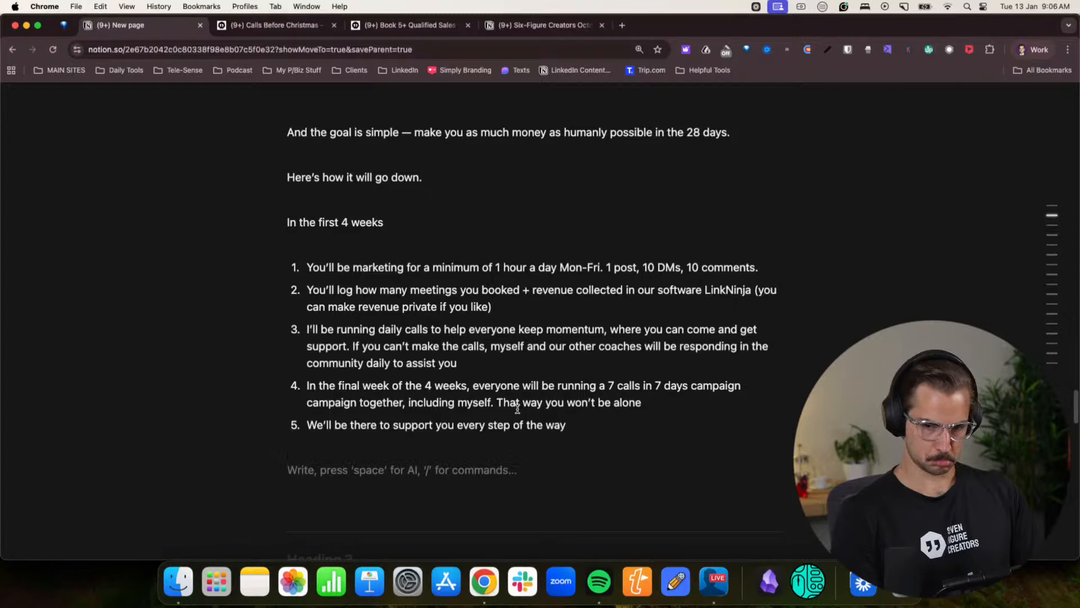
- Below the numbered list, write “Then, week 5 will be a deload week.”
drag(341, 223, 384, 223)
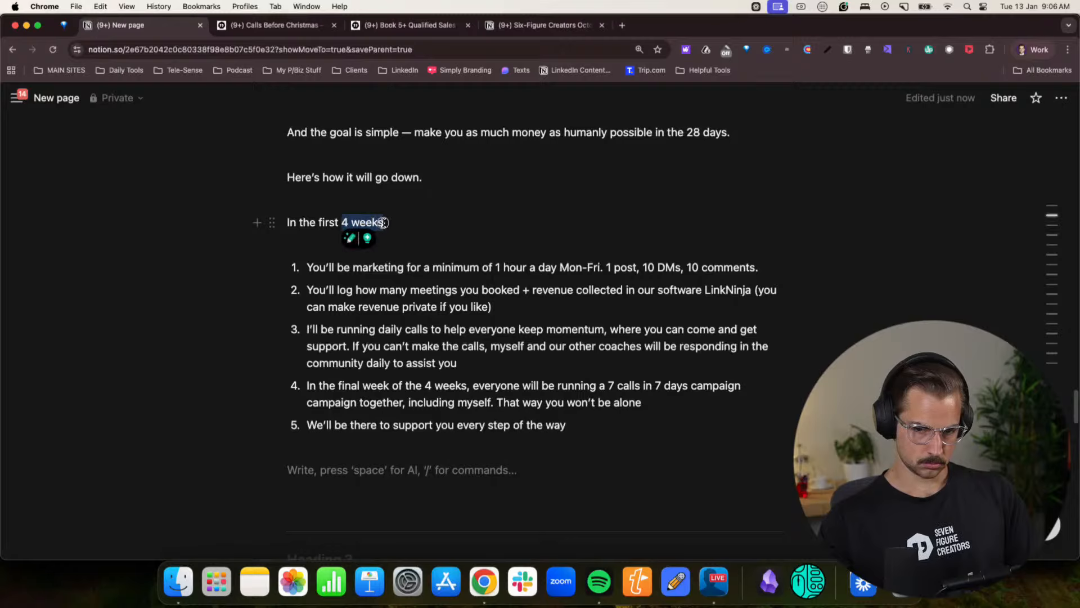
click(357, 450)
key(Down)
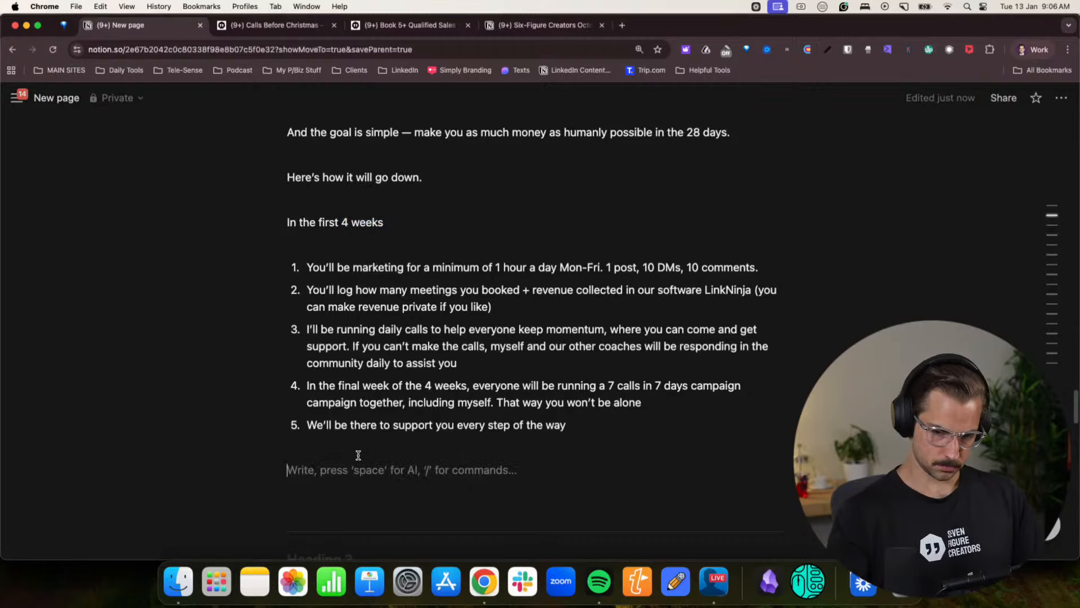
text(Then, w)
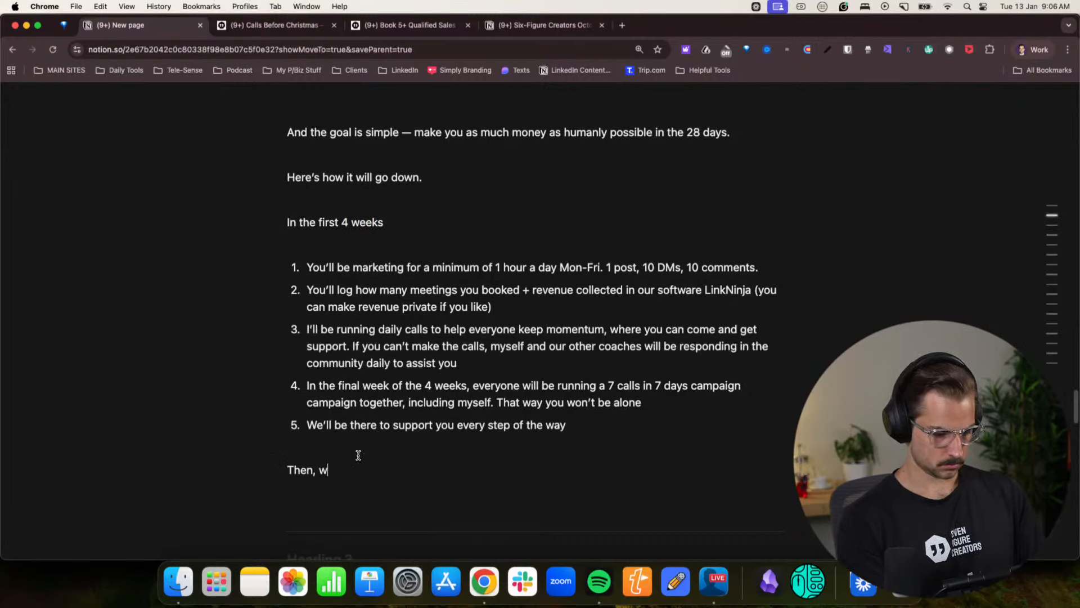
text(eek 5 will )
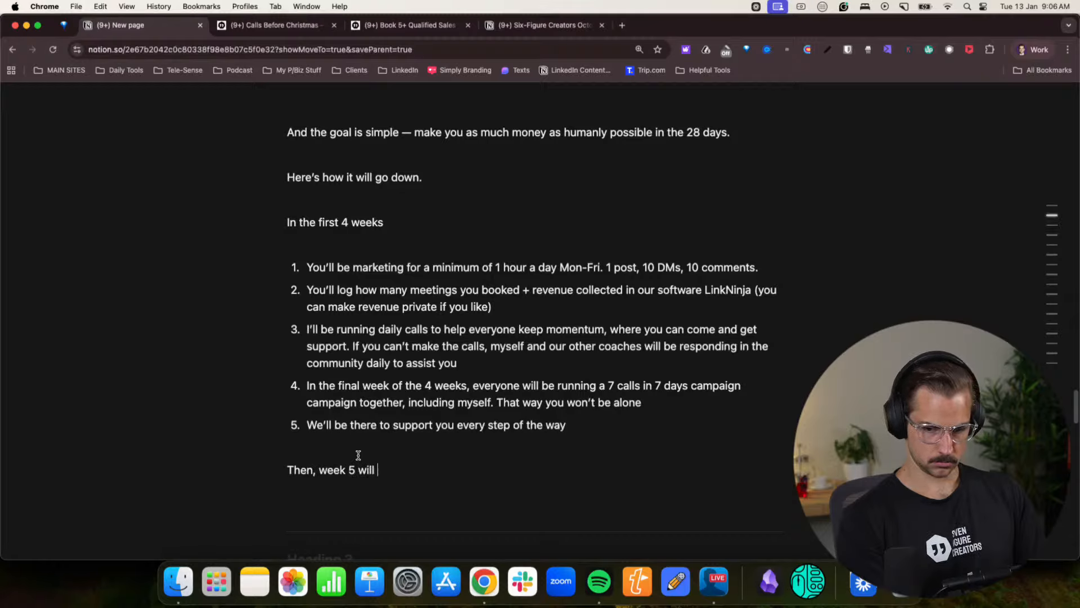
text(be a deload w)
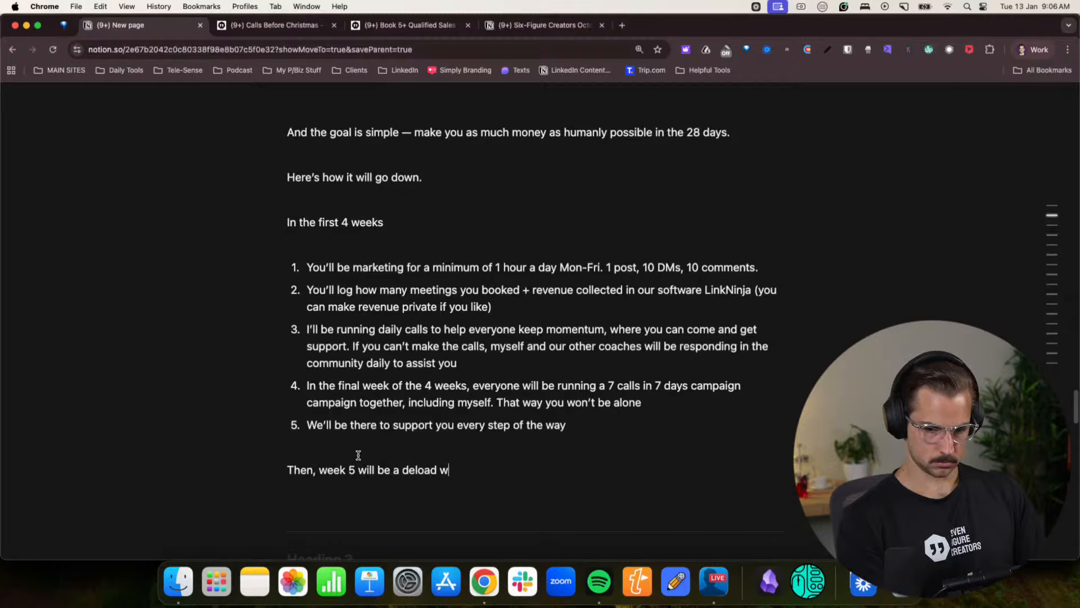
text(eek. This)
- Continue the week 5 paragraph with “This is exactly what the best athletes in the world do.”
key(BackSpace)
key(BackSpace)
key(BackSpace)
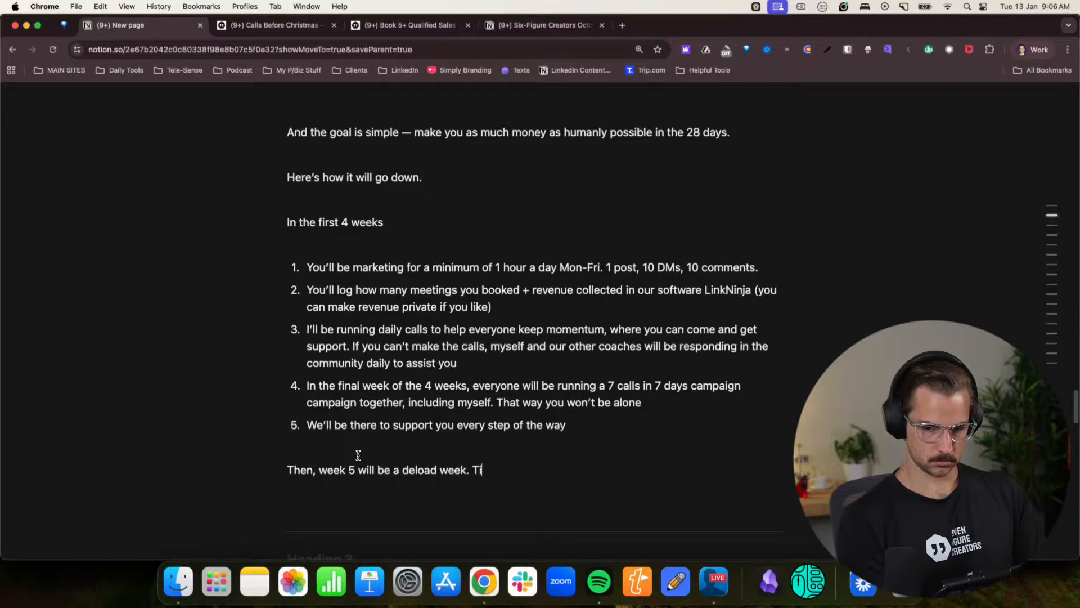
text(his is e)
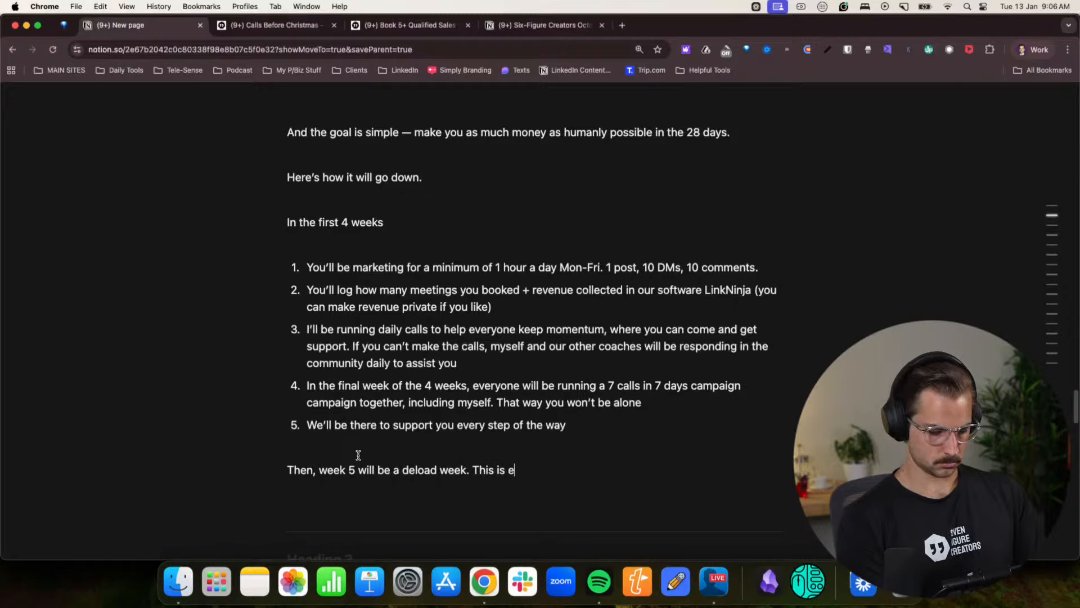
text(xactly what the bes)
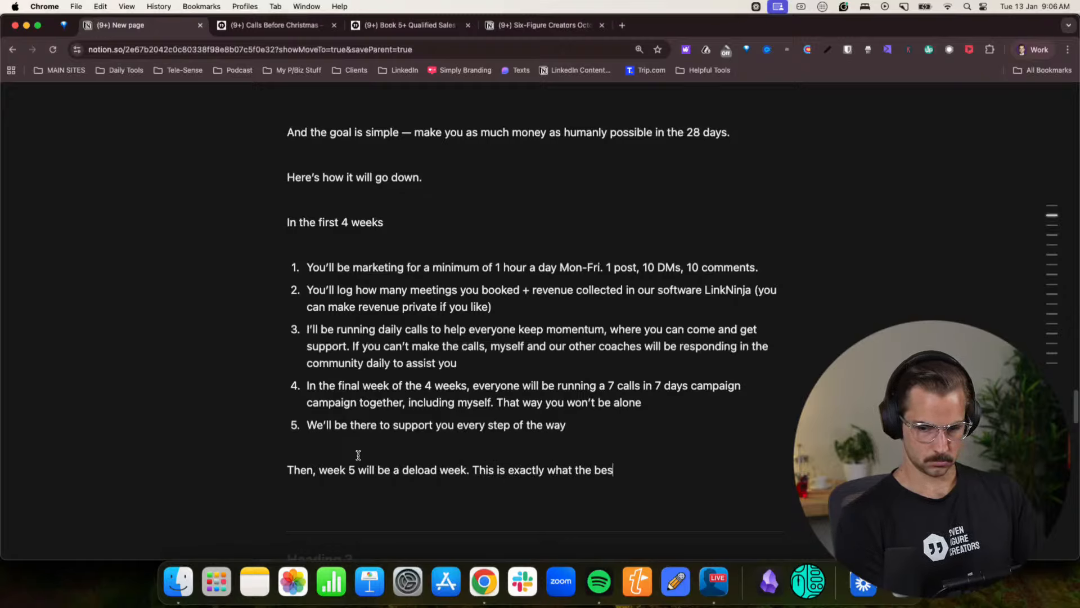
text(t athletes in )
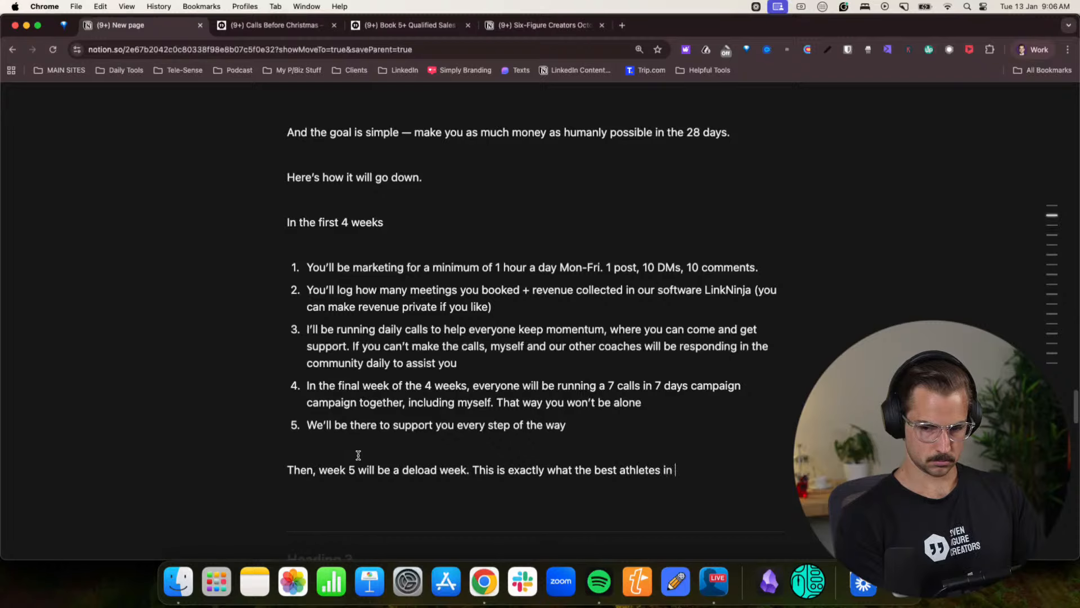
text(the world do. )
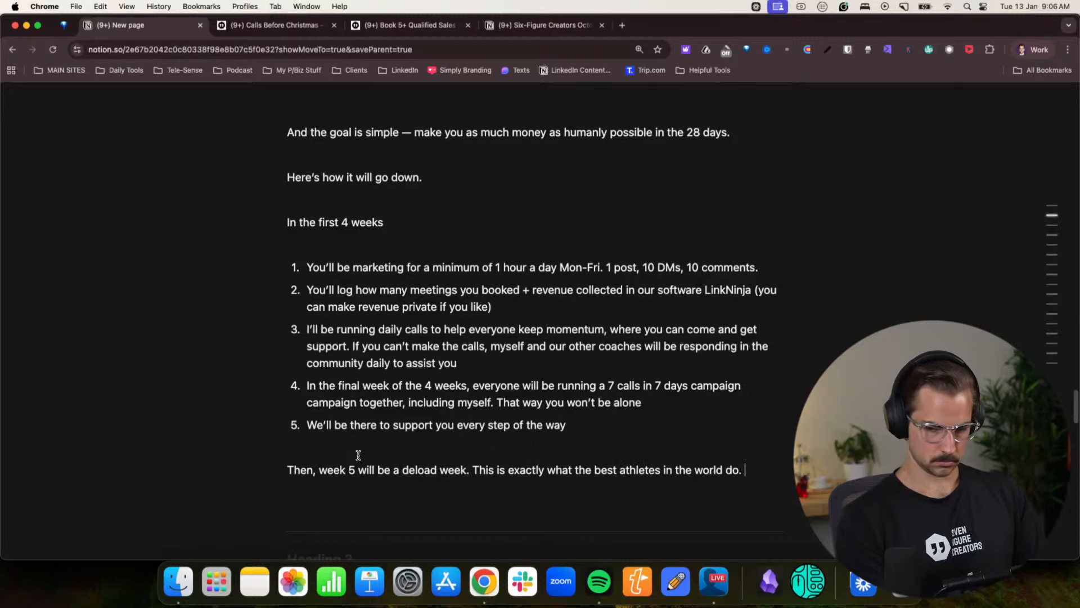
text(Pr)
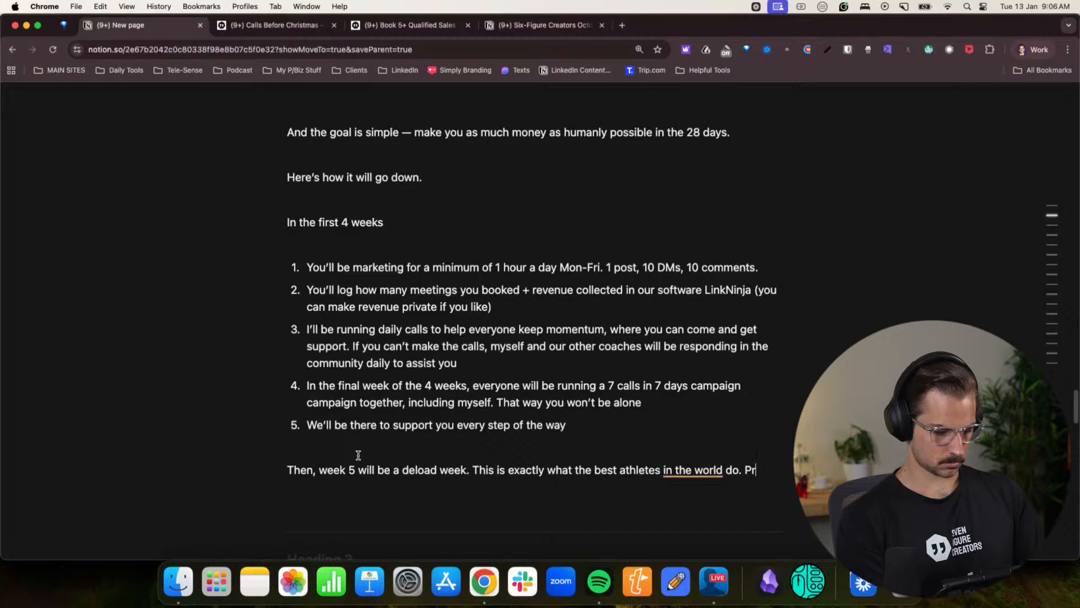
- End the week 5 paragraph with “Periodised training.” and begin a new line below it
key(BackSpace)
text(erio)
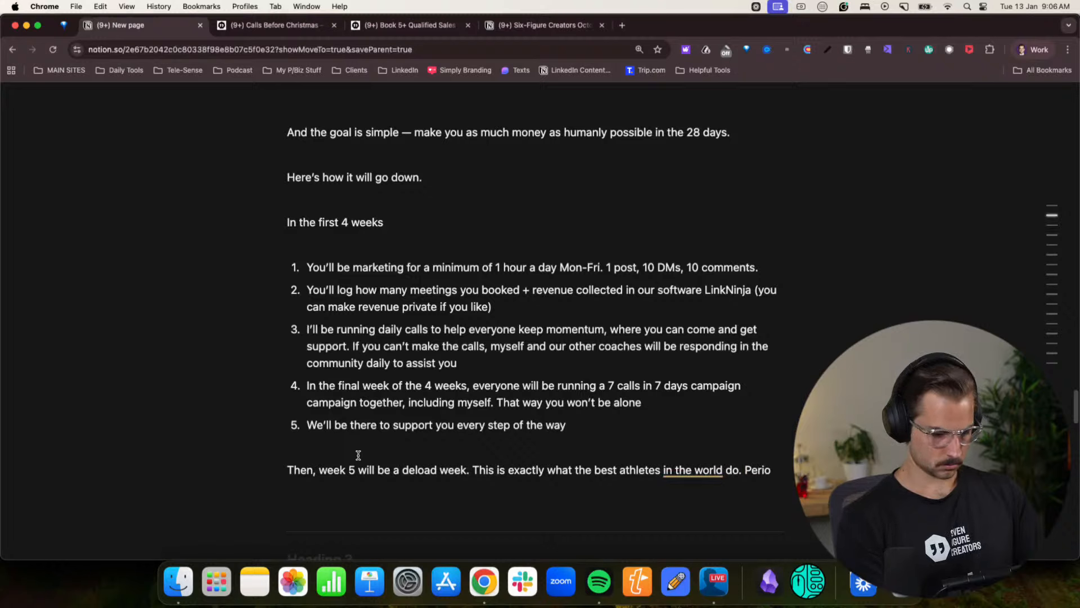
text(disation)
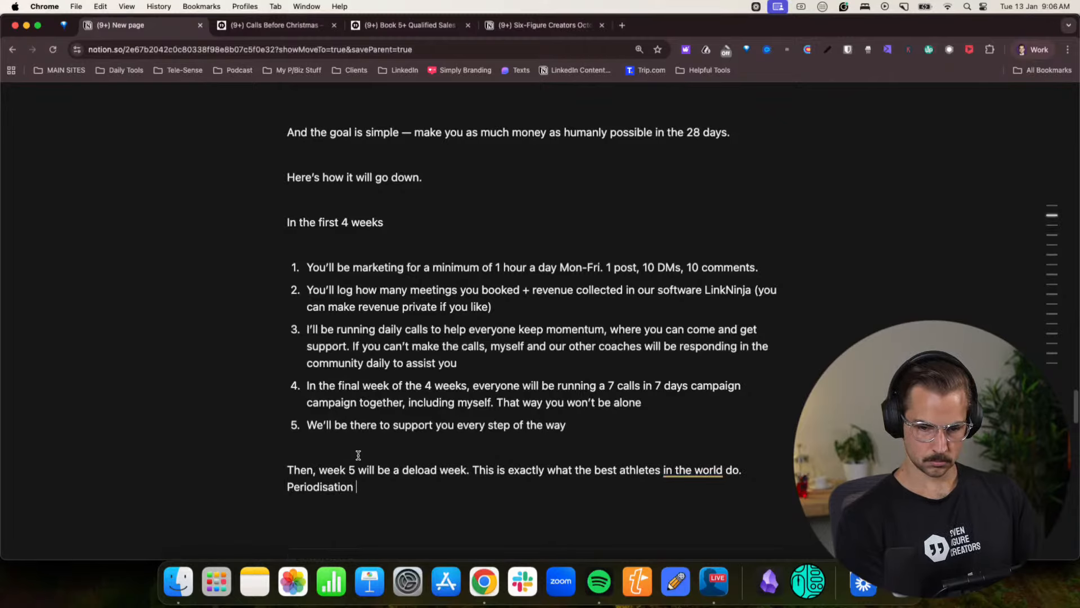
key(BackSpace)
key(BackSpace)
key(BackSpace)
key(BackSpace)
text(d training.)
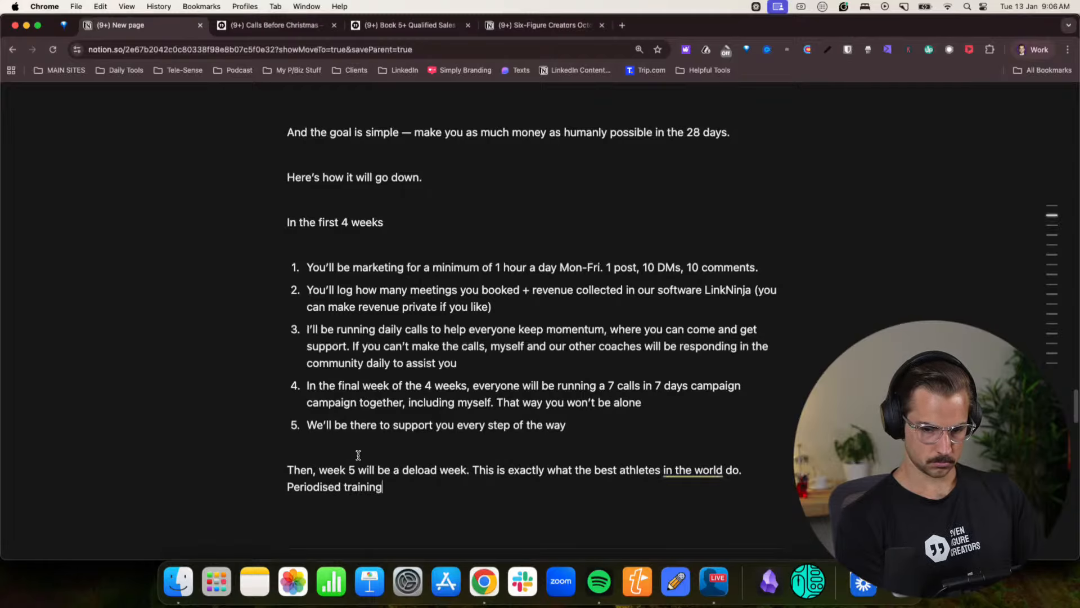
key(Return)
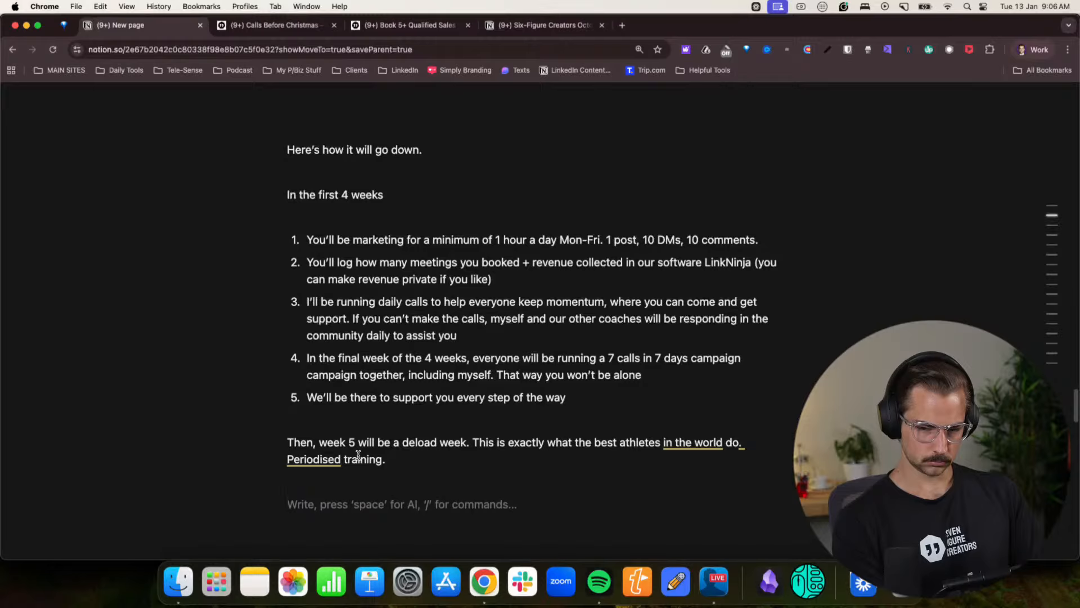
text(W)
key(BackSpace)
text(Y)
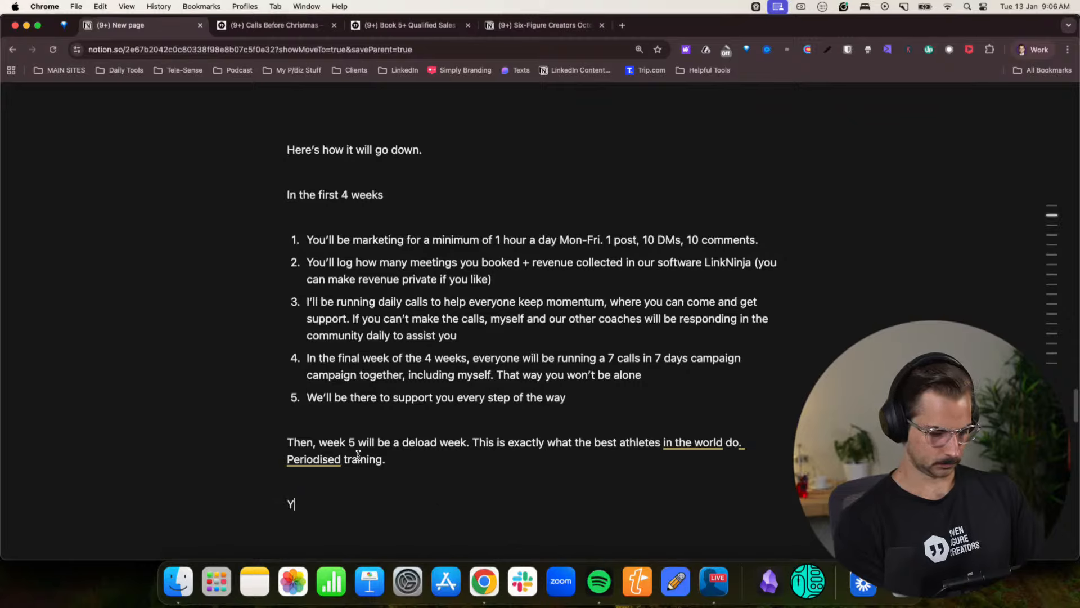
key(BackSpace)
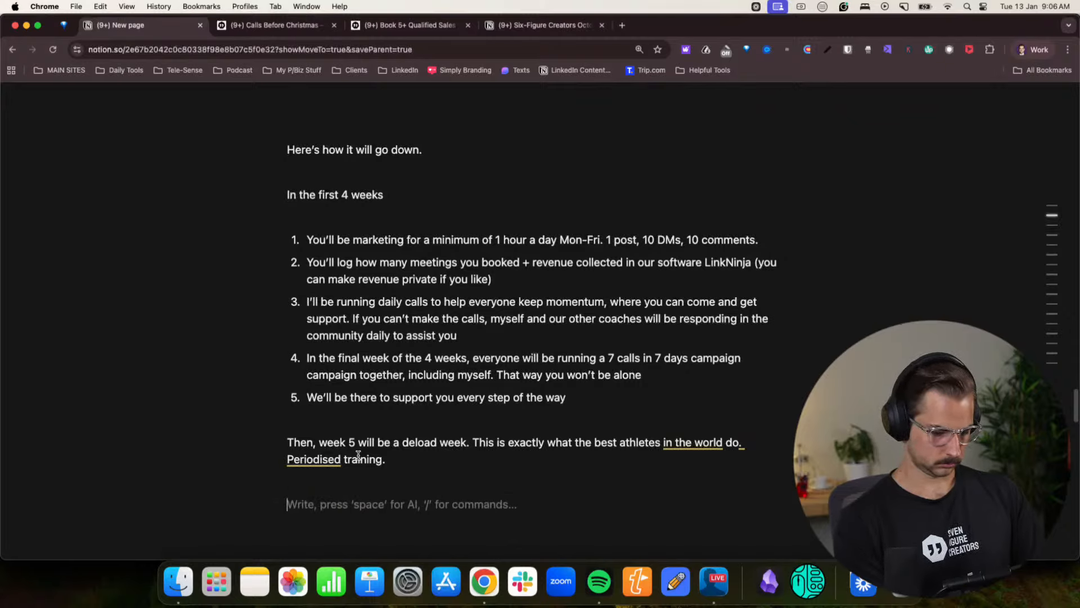
- Begin a bulleted list under the week 5 paragraph with “You’ll reflect on what went well, what didn’t, and how you can improve”
text(- You )
text(ll )
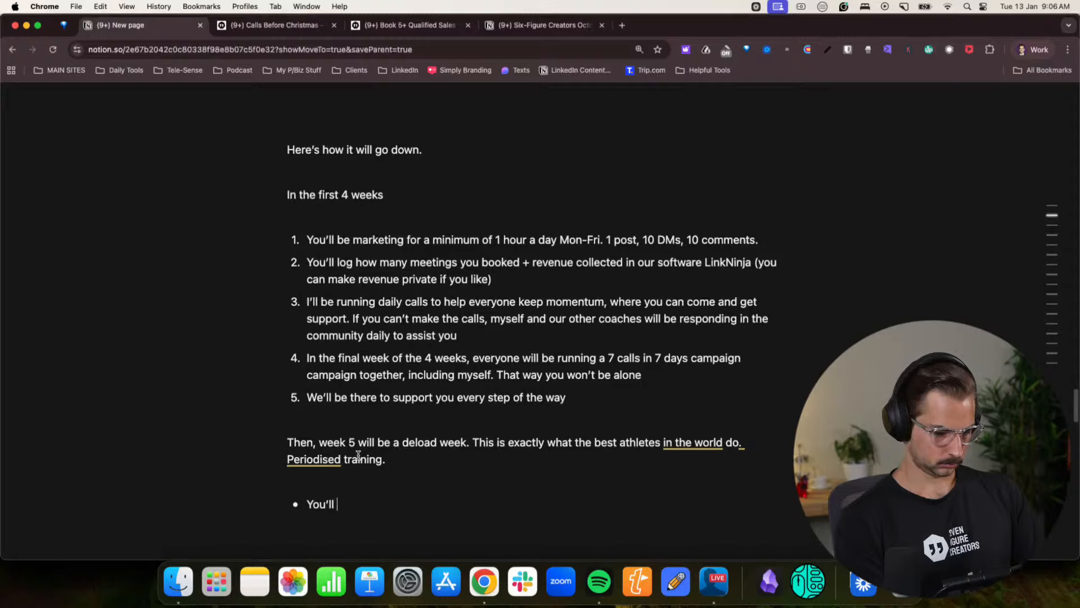
text(relfect on wh)
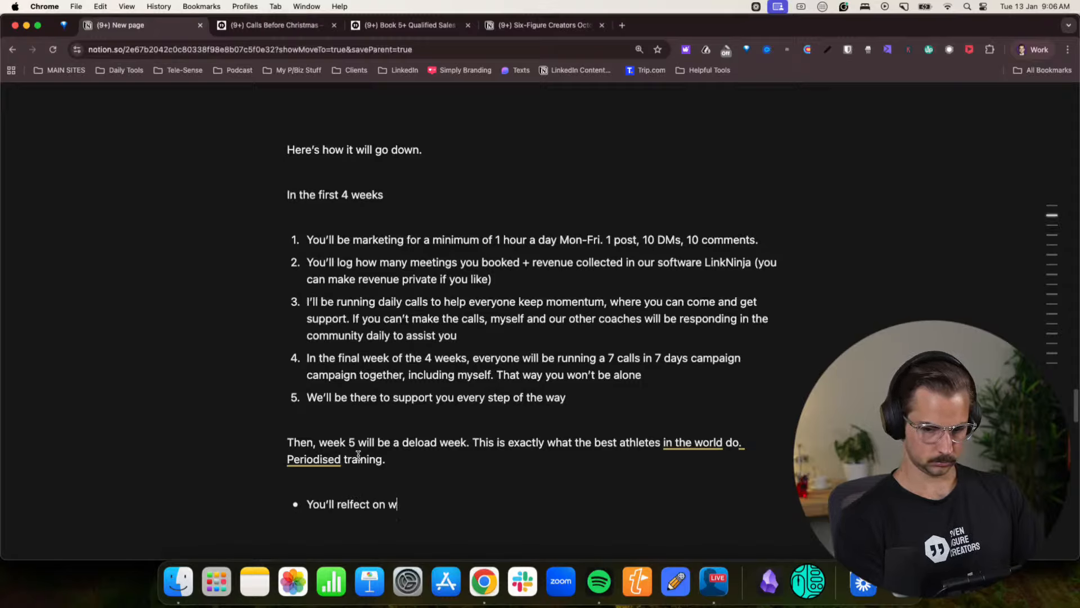
key(BackSpace)
key(BackSpace)
key(BackSpace)
key(BackSpace)
key(BackSpace)
key(BackSpace)
key(BackSpace)
key(BackSpace)
text(ect)
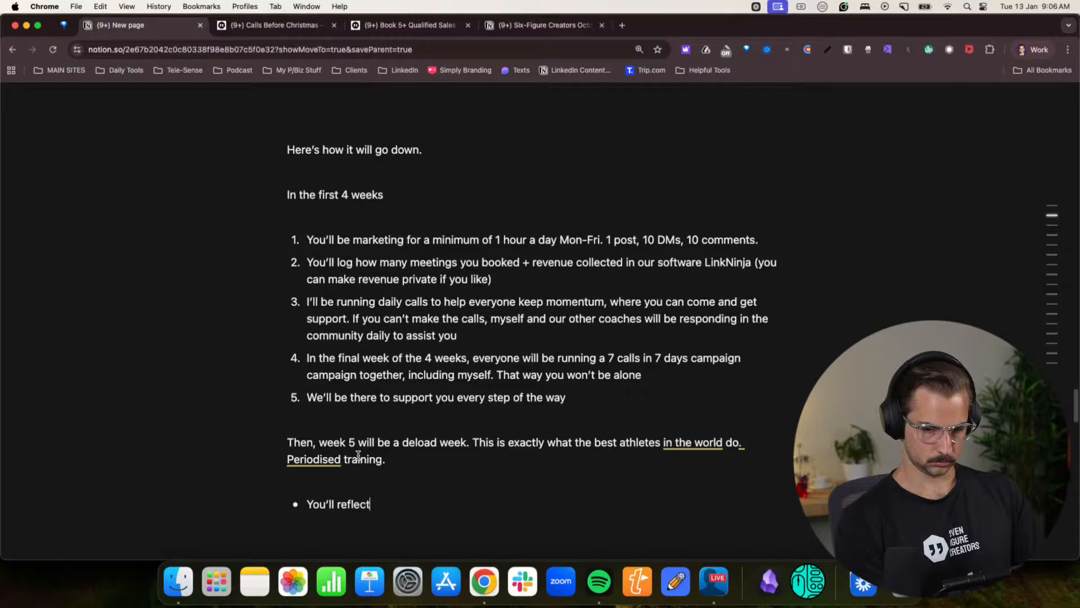
text( on what went)
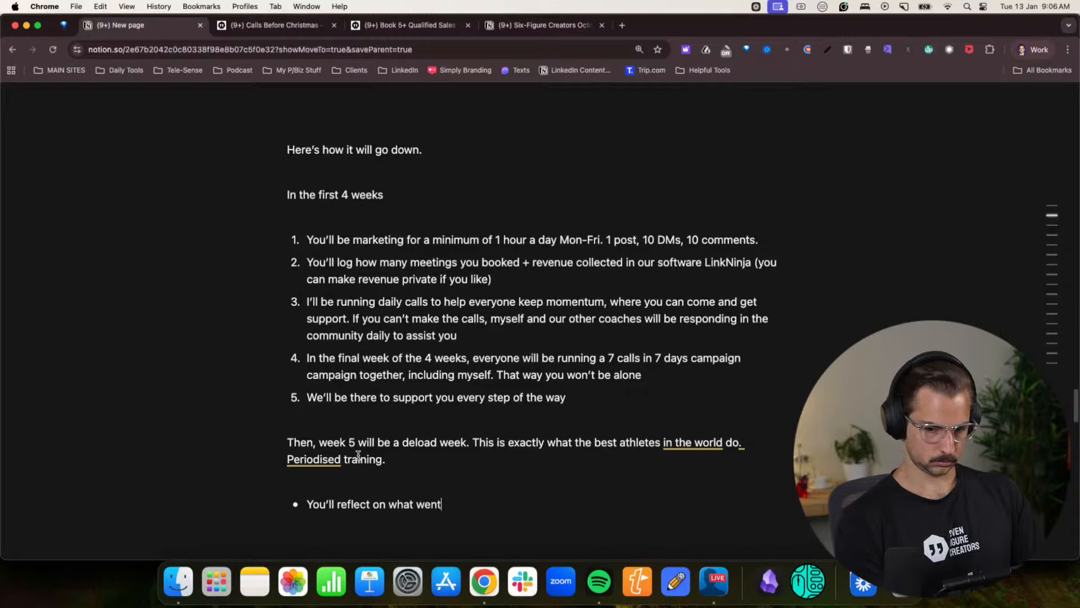
text( well, what didn't)
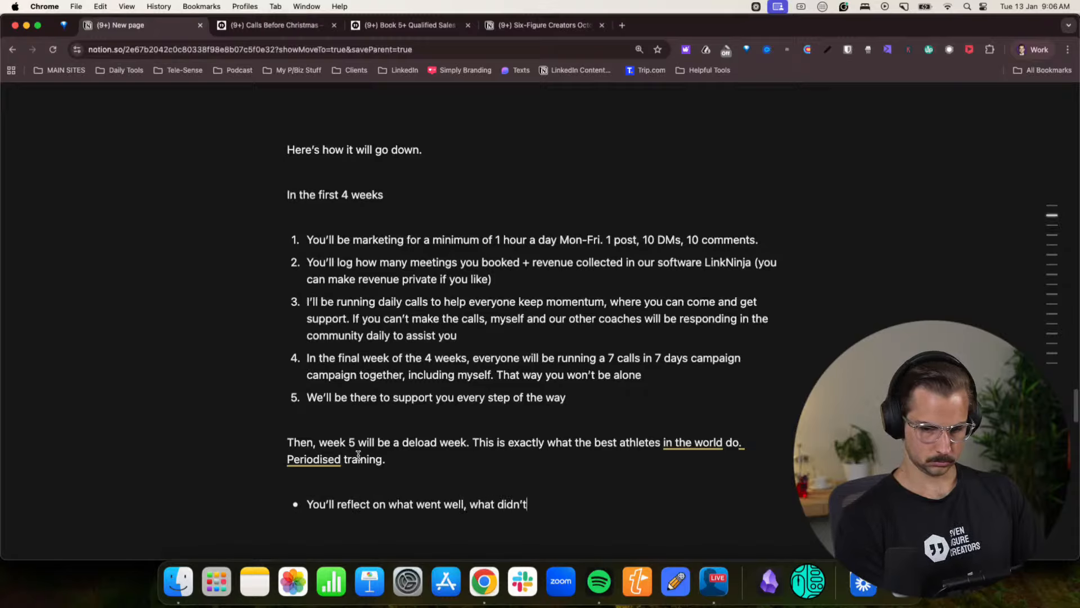
text(, and how you )
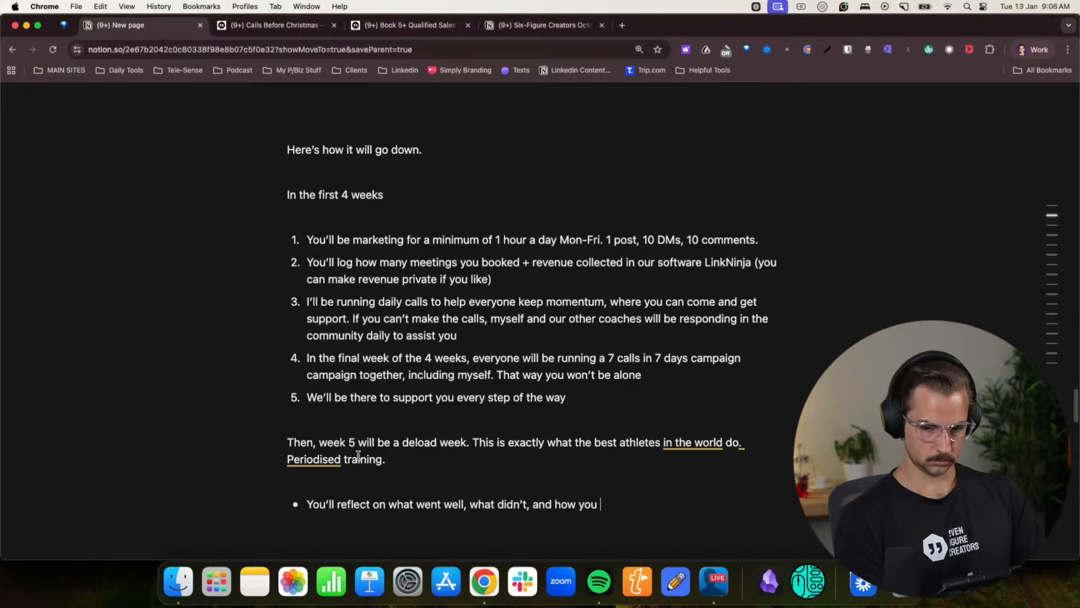
text(can improve)
key(Return)
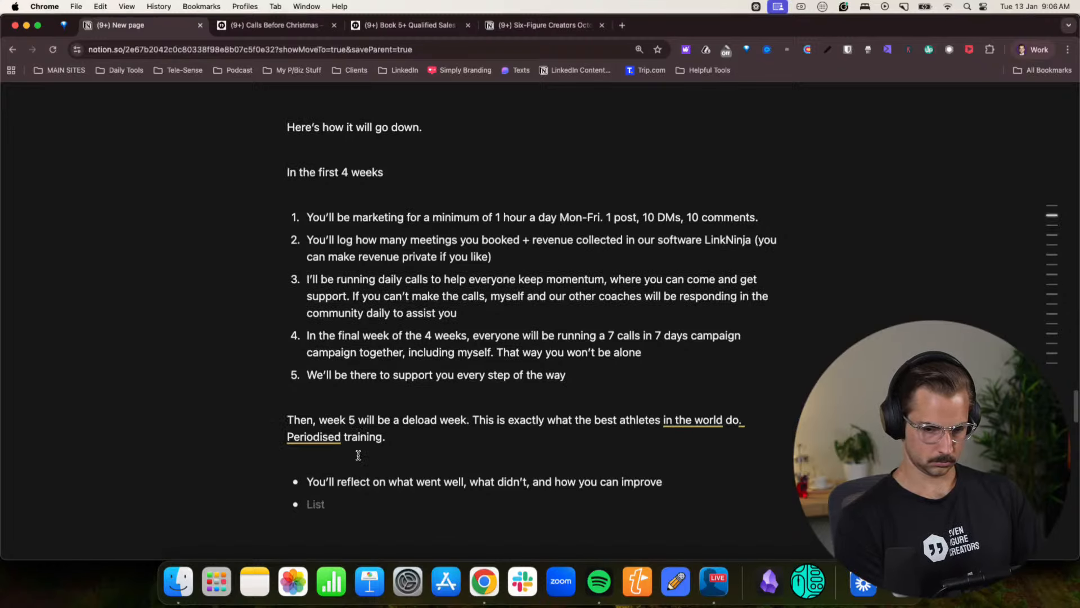
- Write “We’ll run an awards and reflection session” as the second bullet
text(We'll run a)
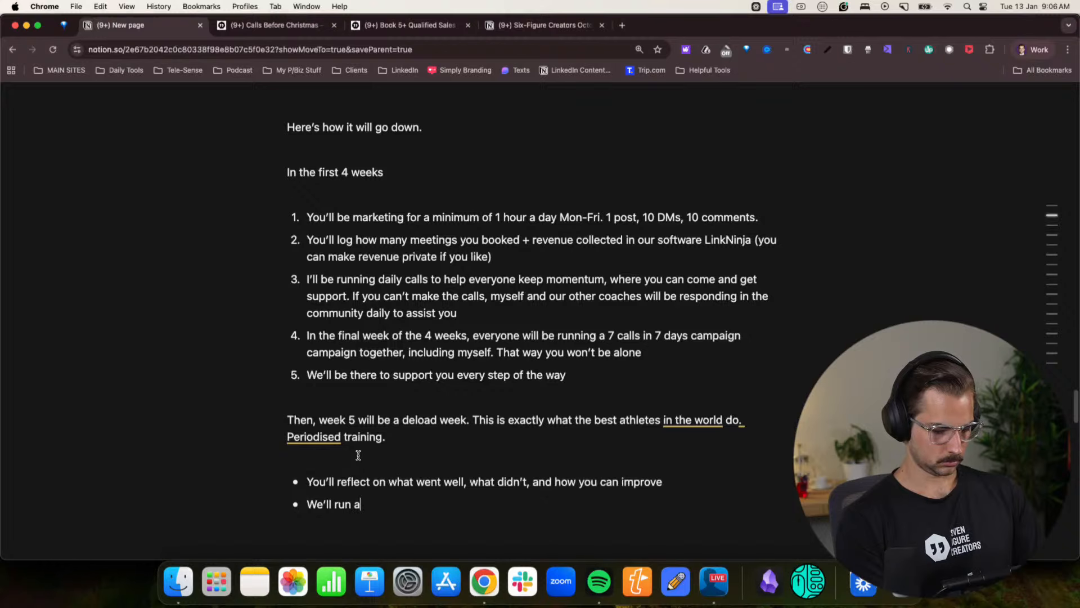
text(n awards )
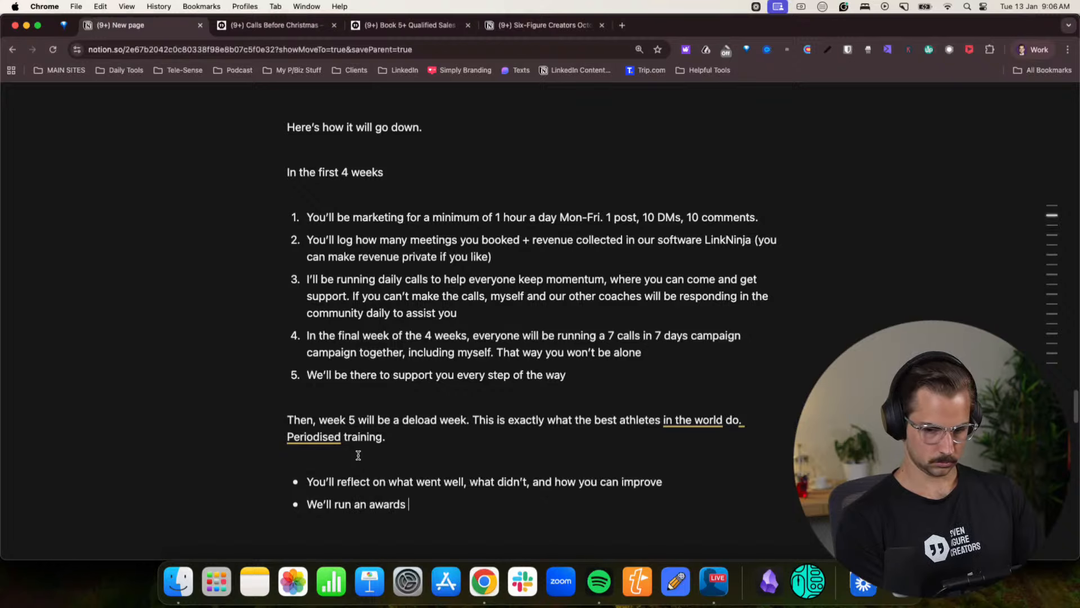
text(cere)
key(BackSpace)
key(BackSpace)
key(BackSpace)
key(BackSpace)
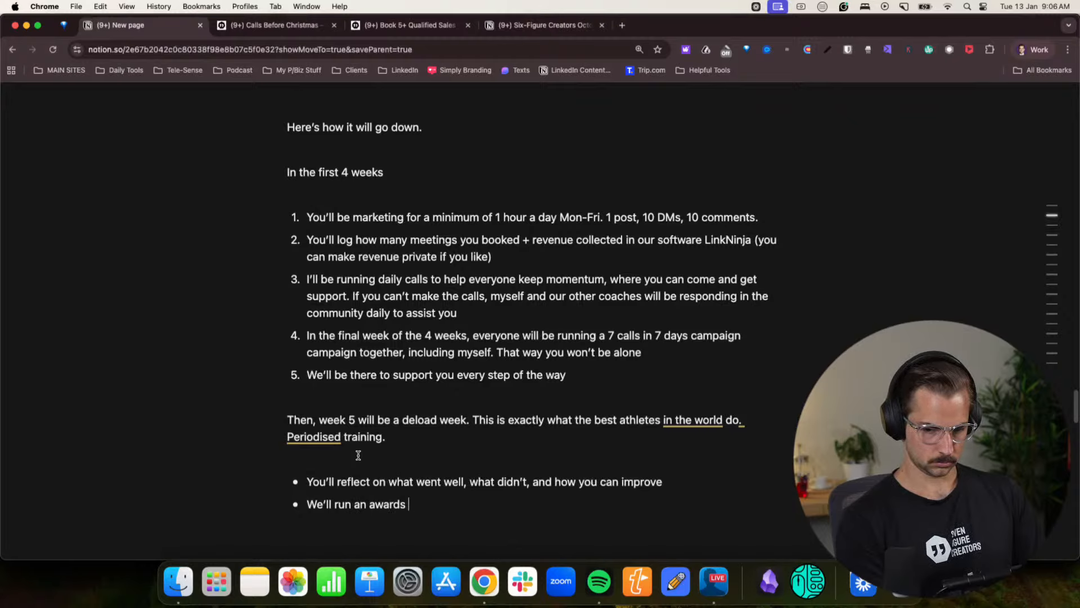
text(and reflection )
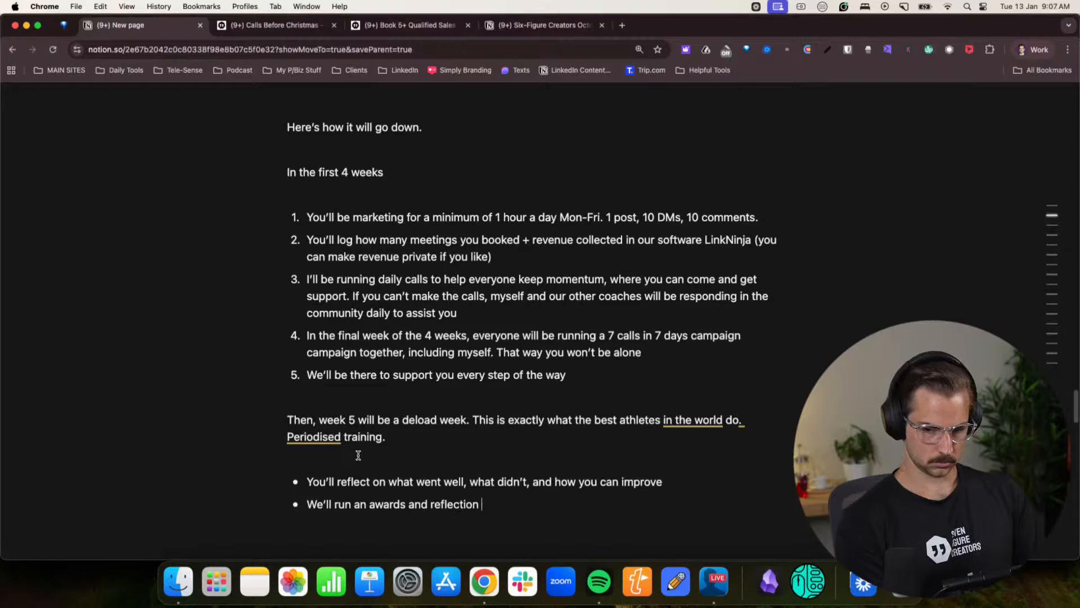
text(cesession)
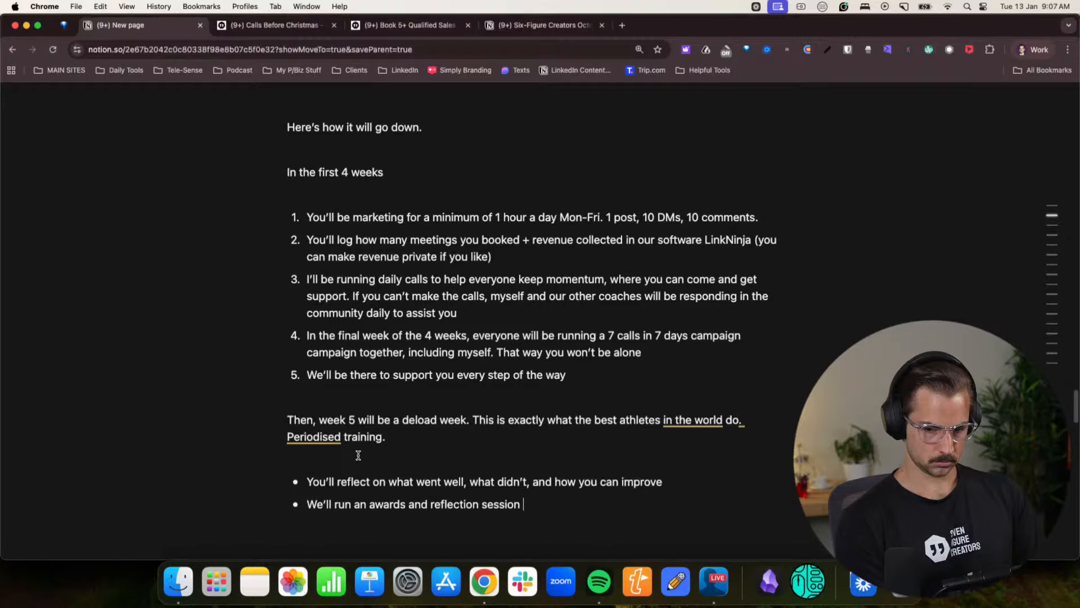
text( so we can)
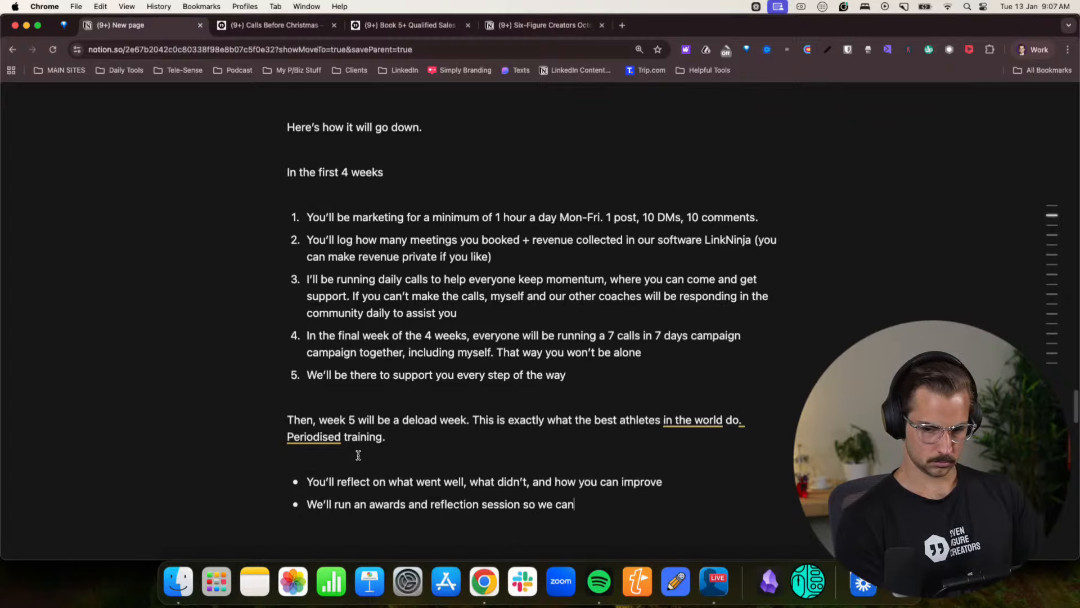
text( all learn togetehr)
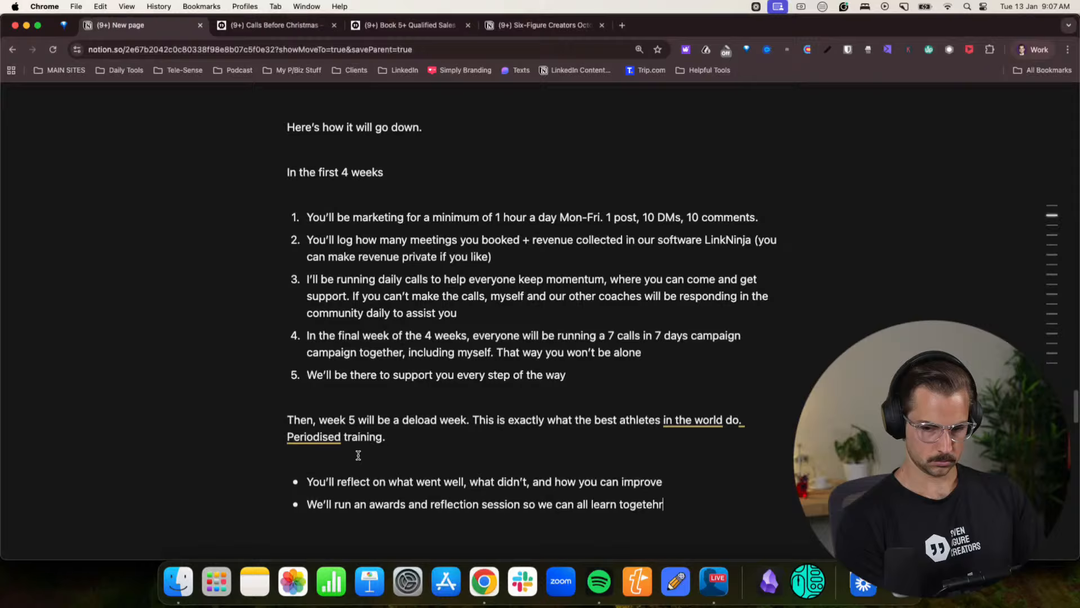
- Complete the second bullet with “so we can all learn together”, correcting the misspelling
key(Return)
key(BackSpace)
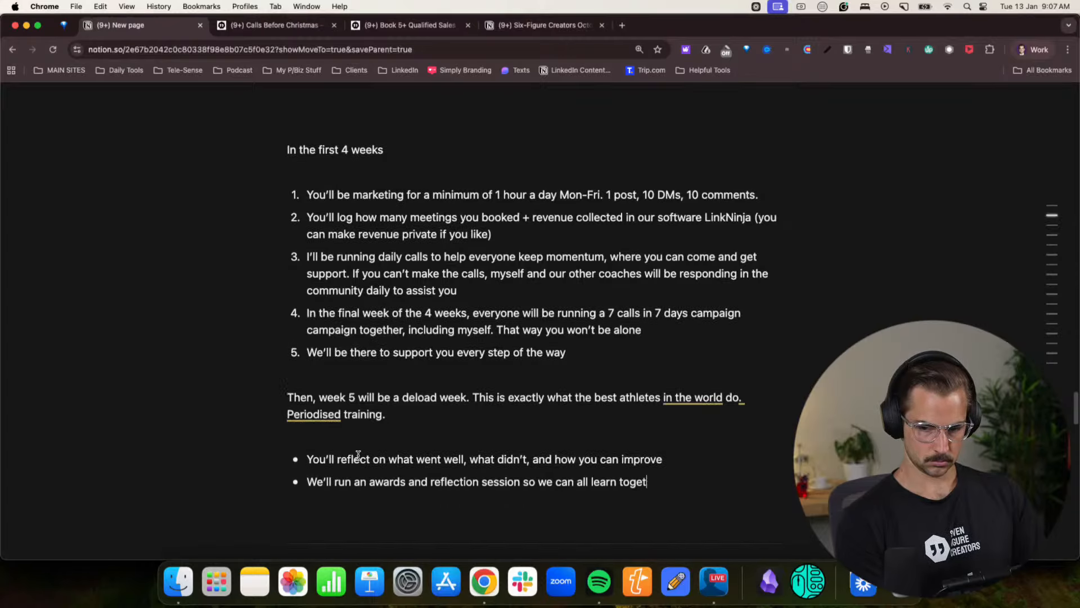
text(her)
- Add a third bullet to the week 5 list reading “You’ll be counting the $$$ flying into your bank account”
key(Return)
text(You')
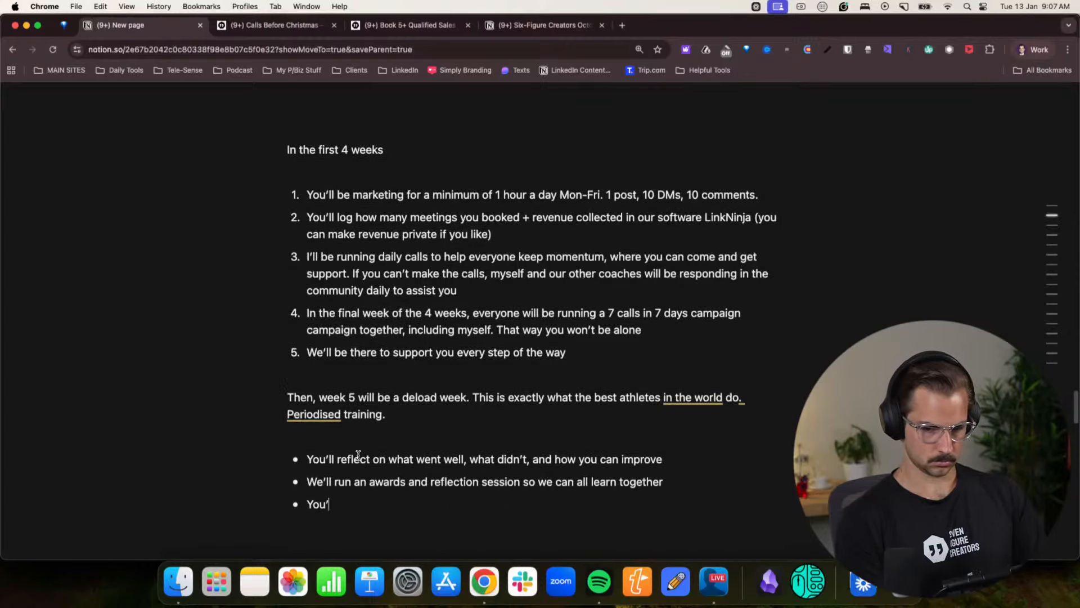
text(ll be coun)
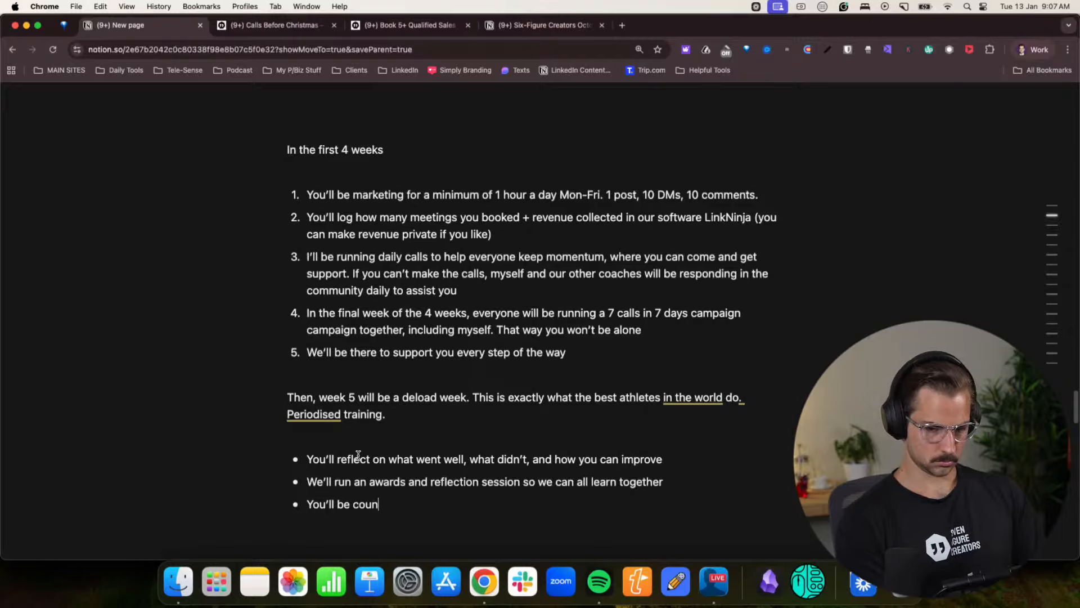
text(tin)
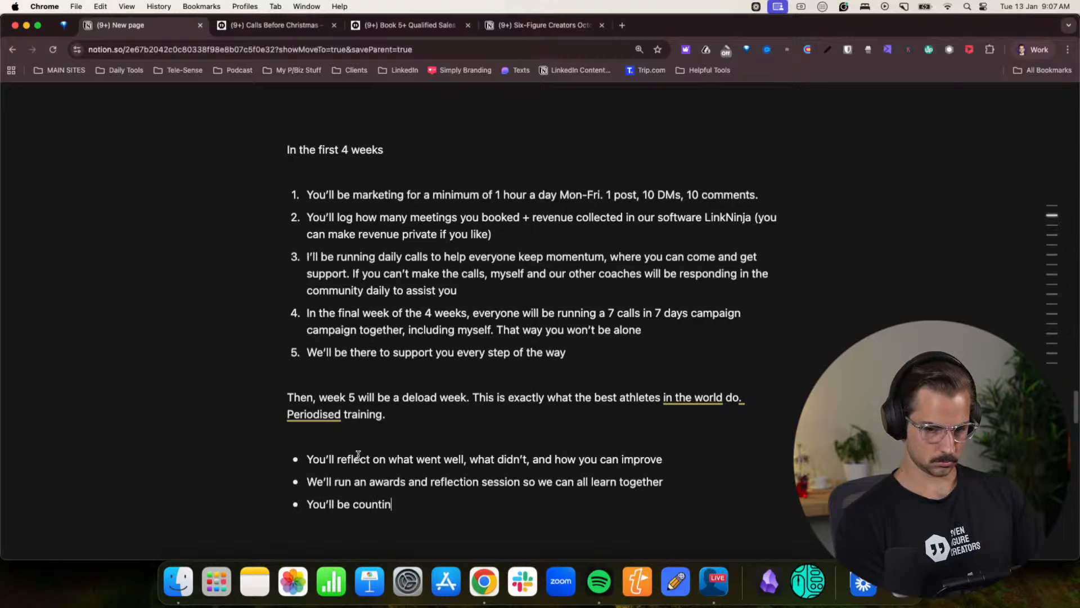
text(g the $$$ flying into)
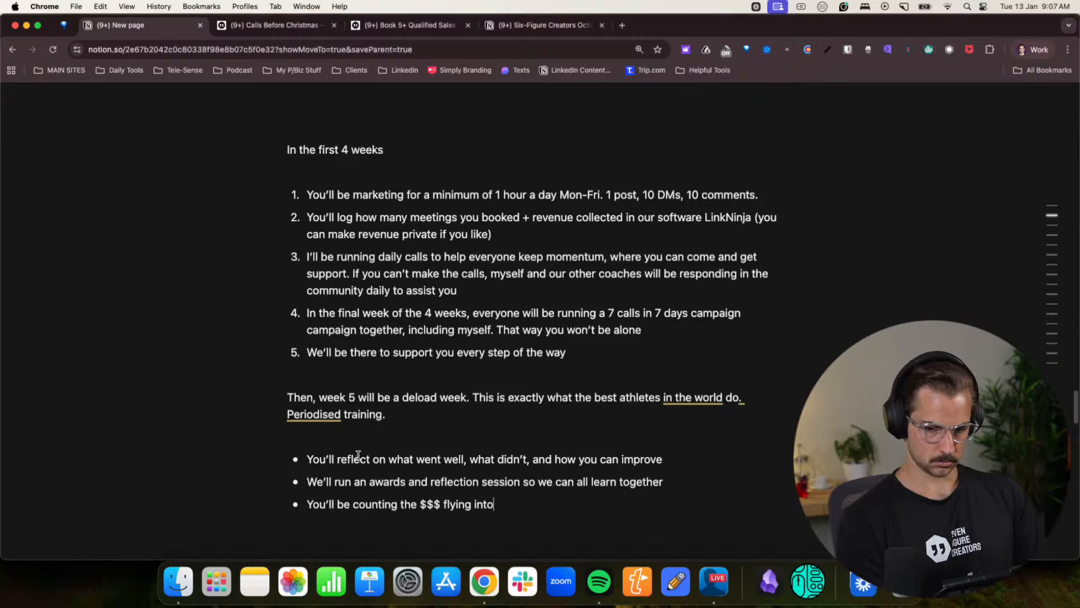
key(BackSpace)
key(BackSpace)
text(to your bank )
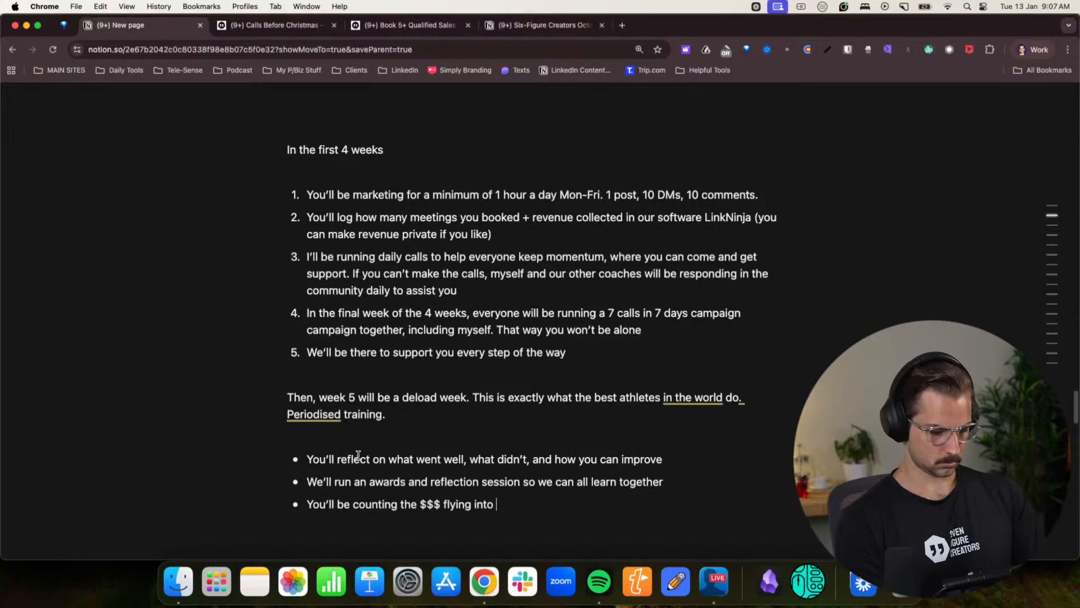
text(account)
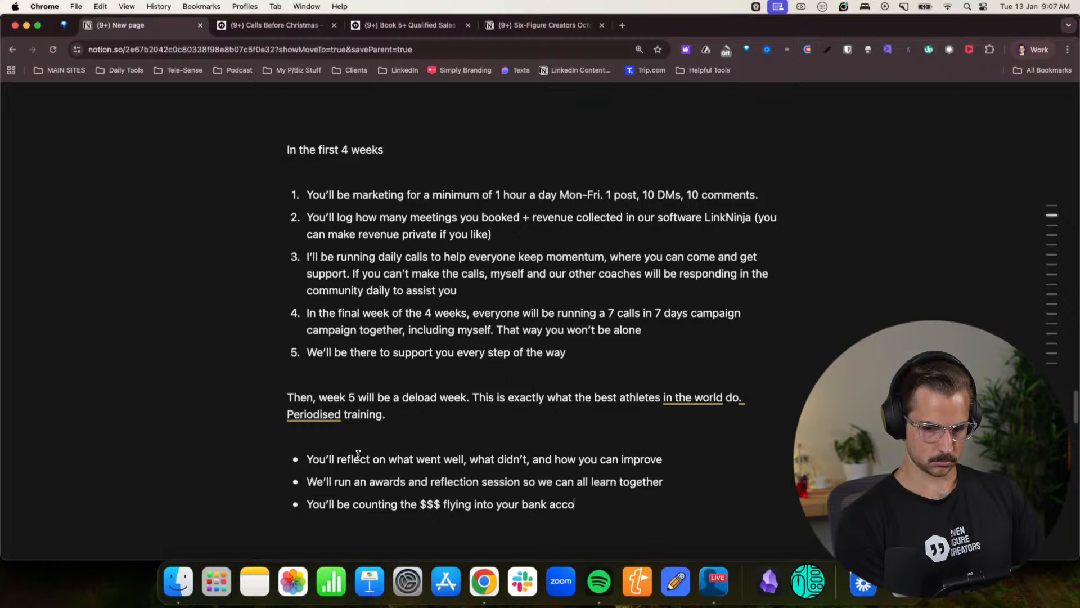
- End the bulleted list and begin a paragraph below it with “And best of all, you’ll realise that you were capable of soo mu”
key(Return)
key(Return)
text(And bes)
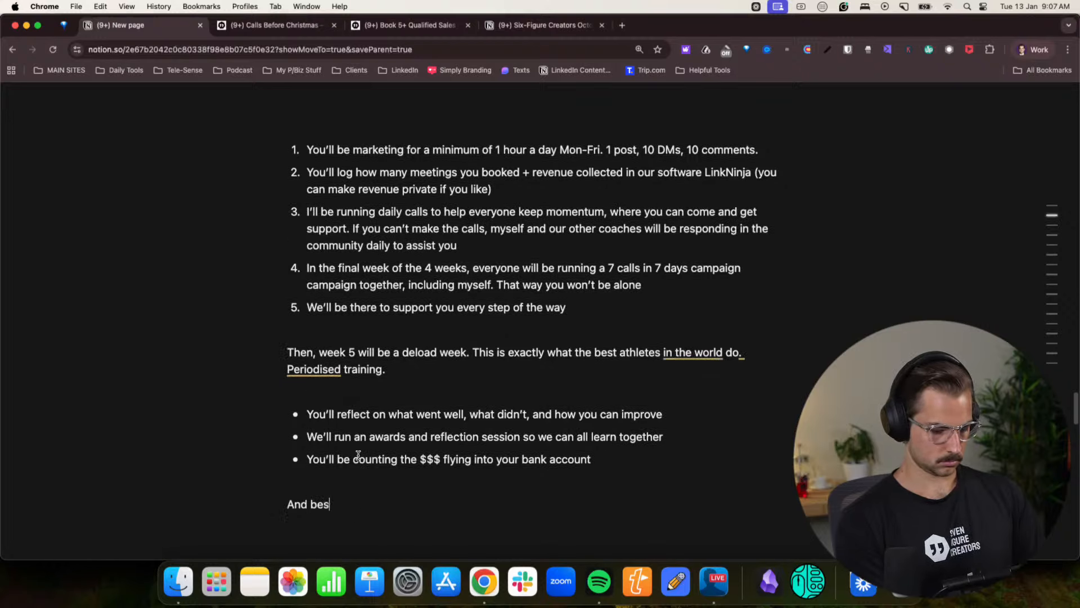
text(t of all, you)
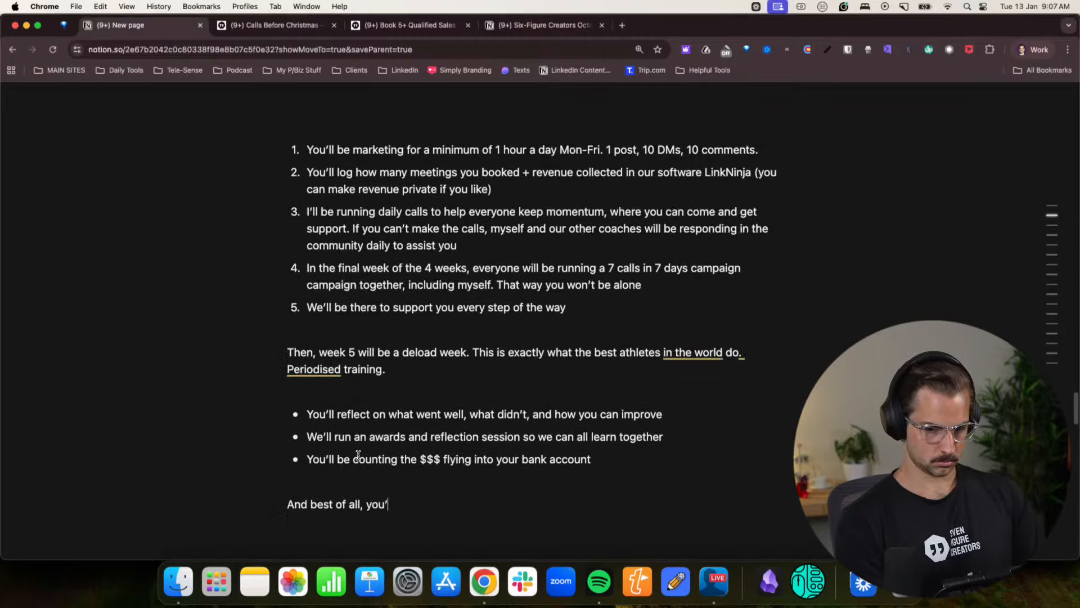
text('ll realise t)
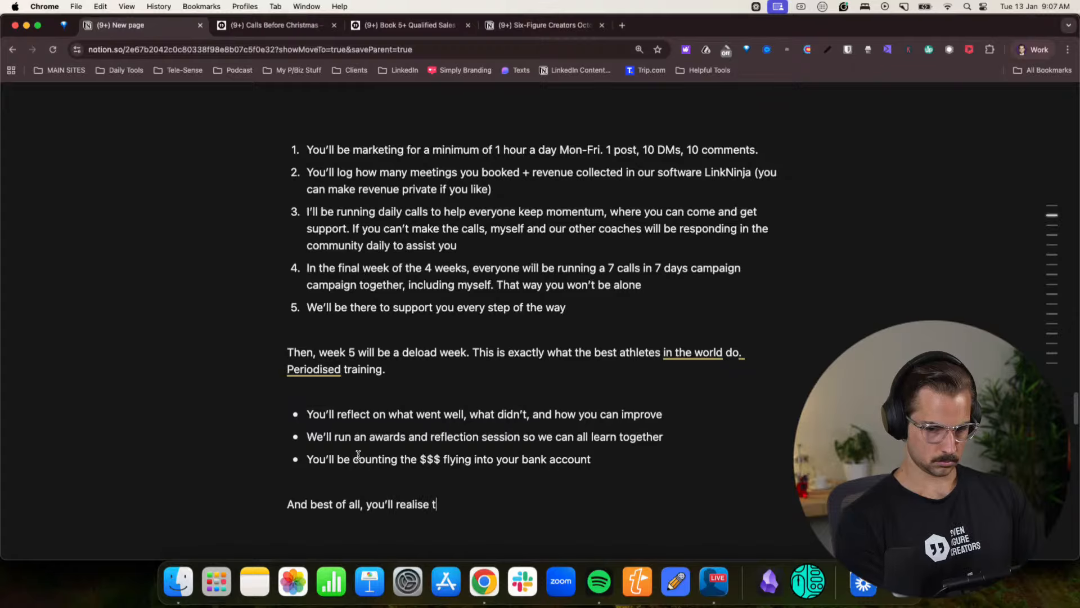
text(hat you were ca)
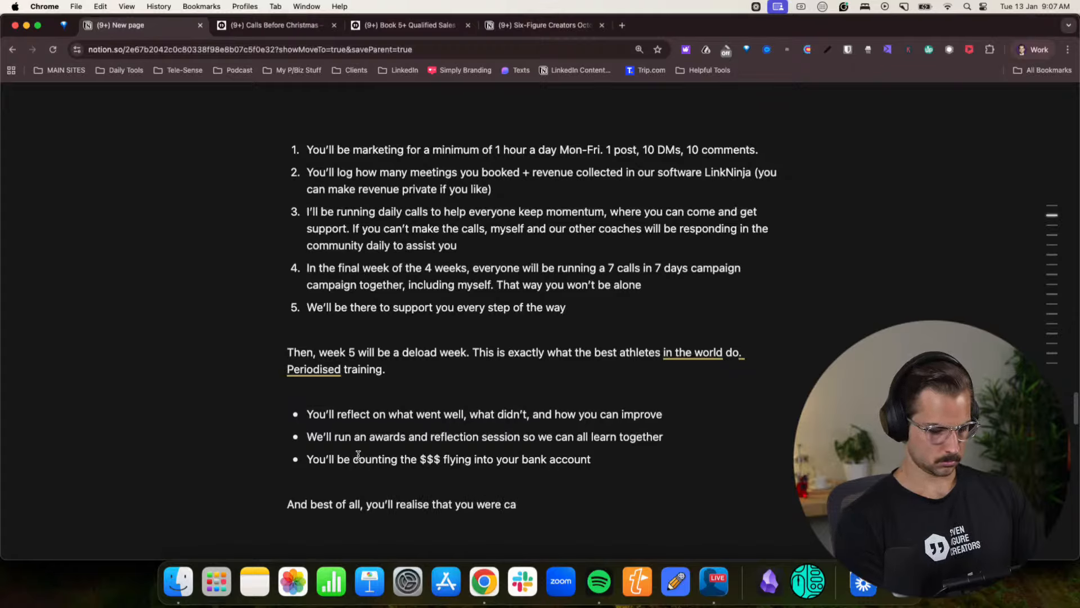
text(pable so f)
key(BackSpace)
key(BackSpace)
key(BackSpace)
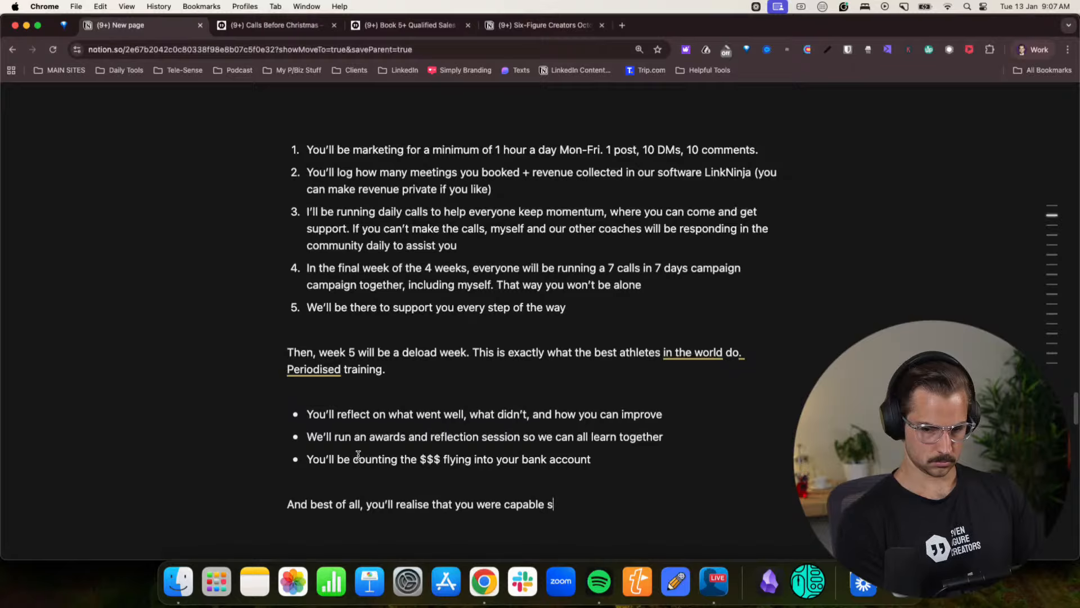
key(BackSpace)
text(of soo mu)
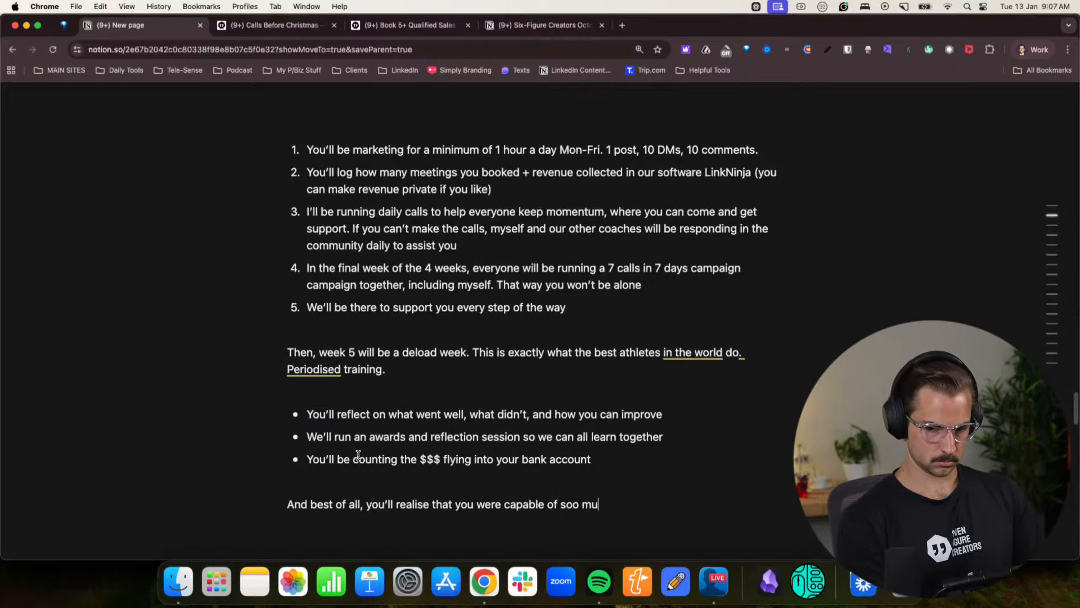
text(ich more thatn you)
- Complete the closing sentence so it ends “much more than you thought you were.” and begin a new line below it
key(BackSpace)
key(BackSpace)
key(BackSpace)
key(BackSpace)
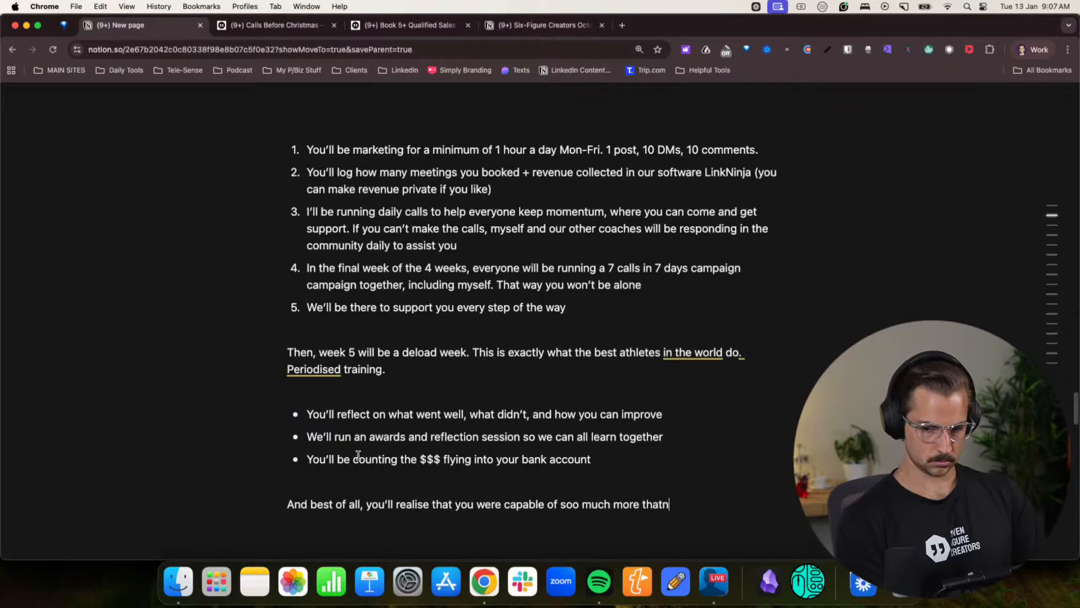
key(BackSpace)
key(BackSpace)
text(n you thought)
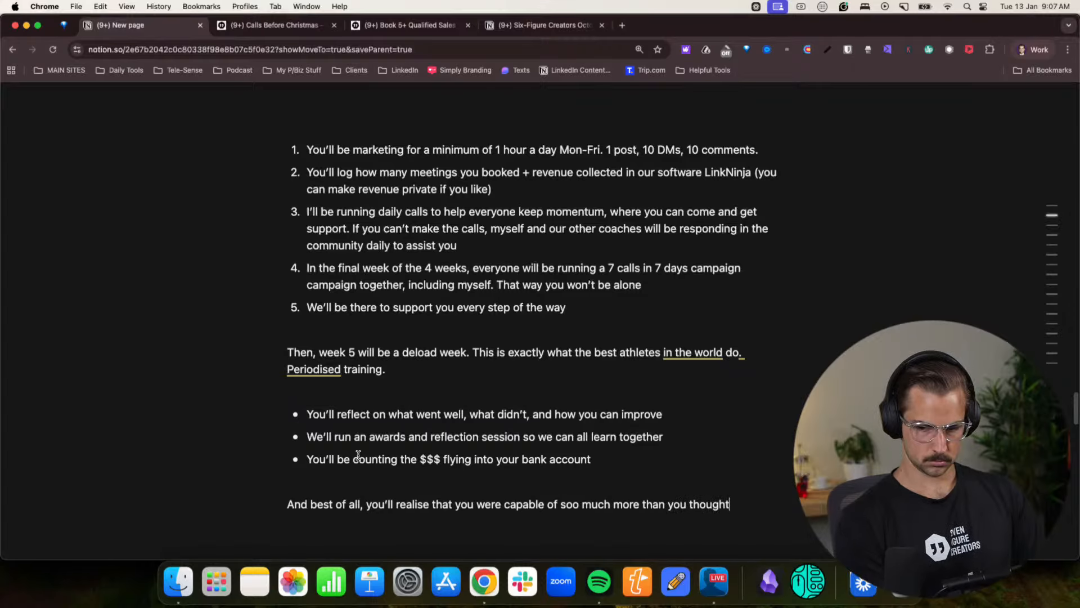
text( you were.)
key(Return)
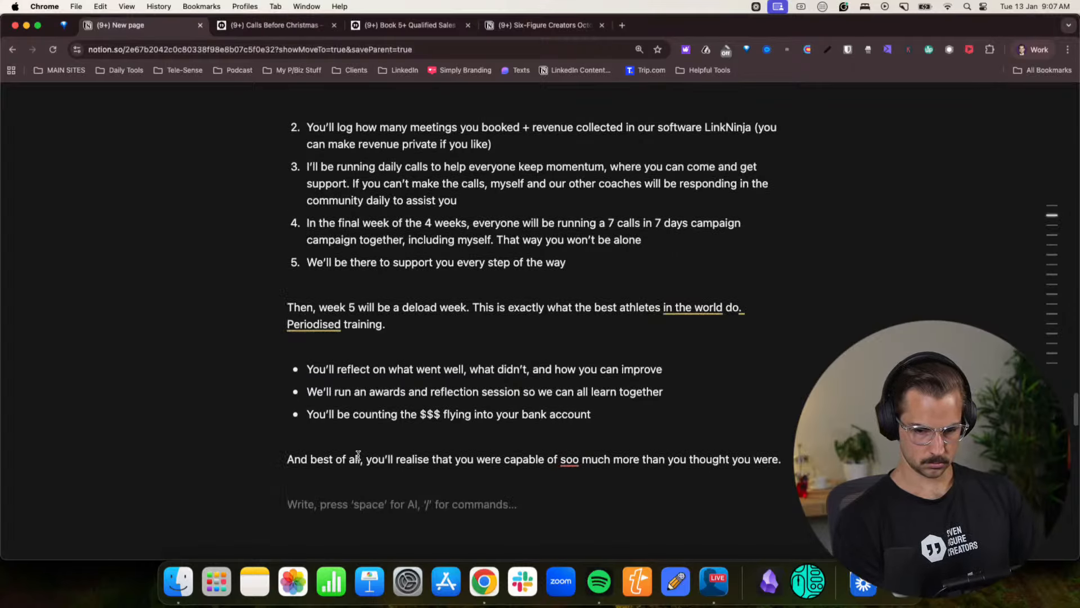
- Begin the week 6 paragraph with “Then in week 6, it will be a complete rest week. 0 calls.”
text(A)
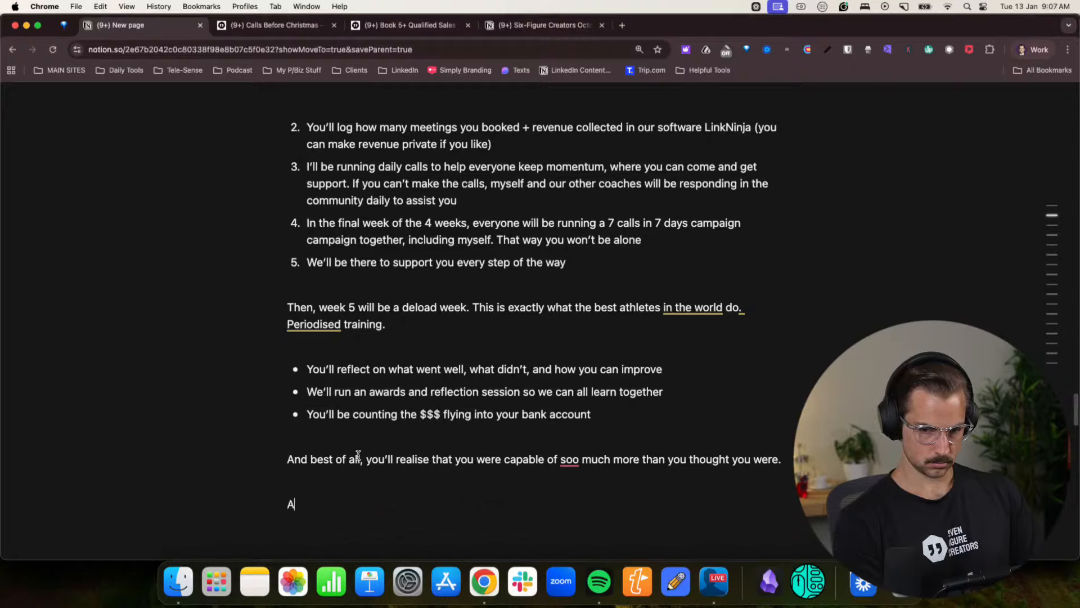
text(n)
key(BackSpace)
key(BackSpace)
text(Then )
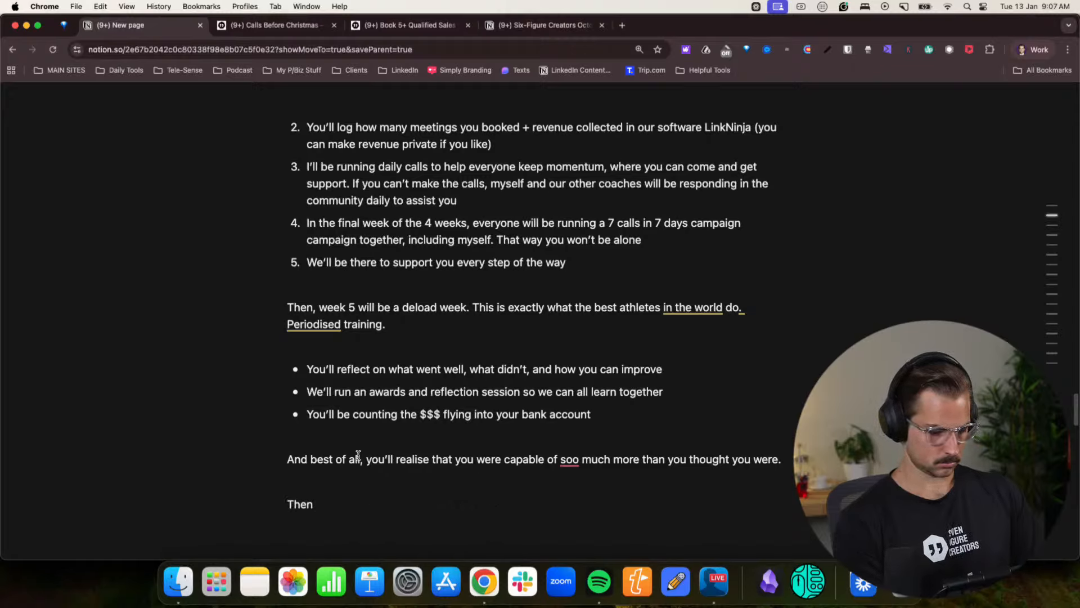
text(in week 6)
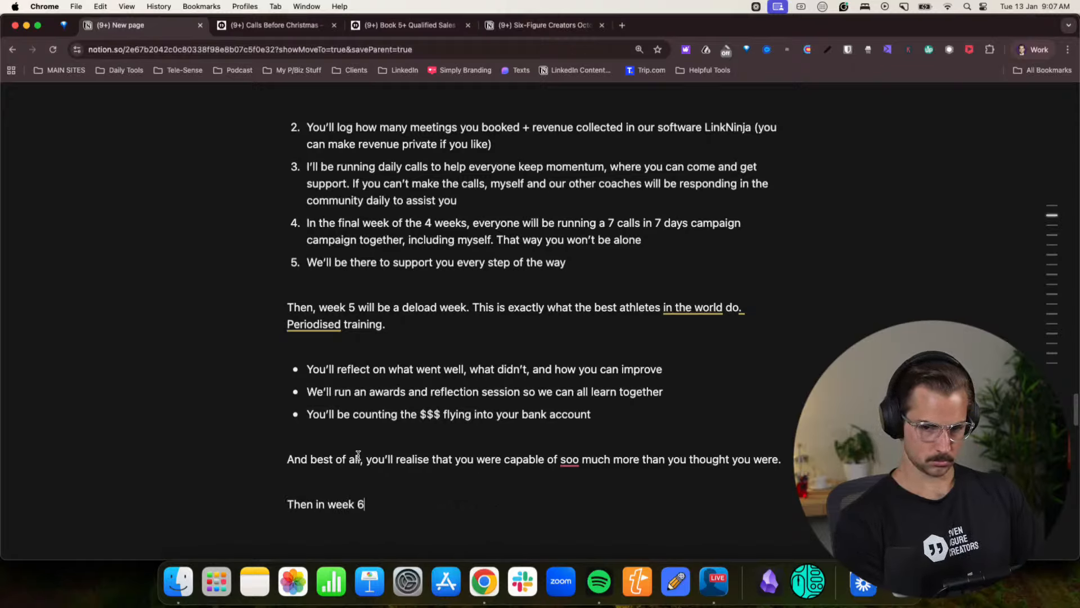
text(, it will )
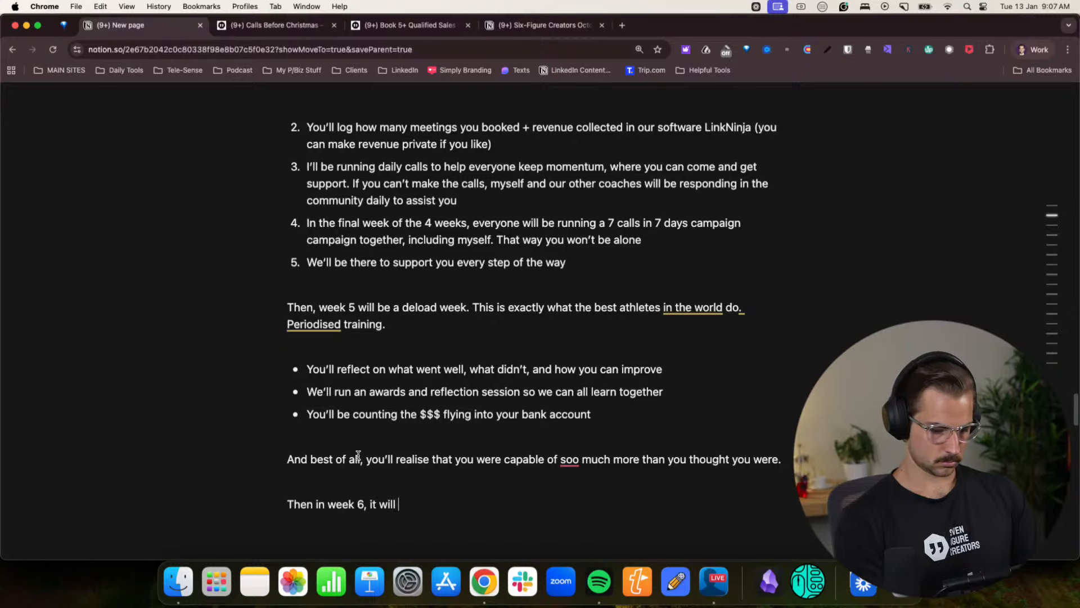
text(be a complete rest)
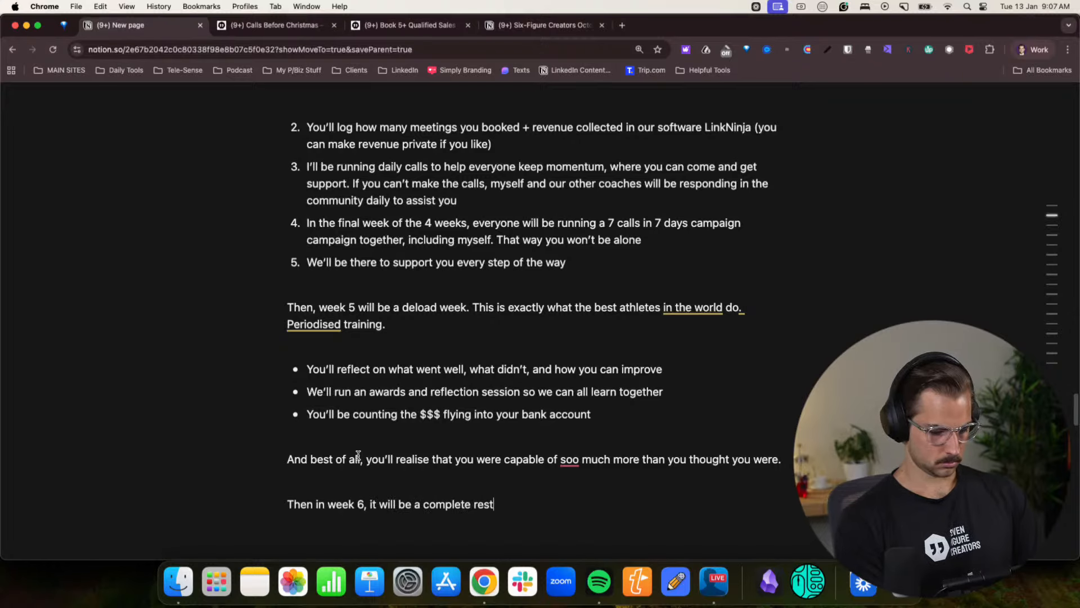
text( week. 0 cal)
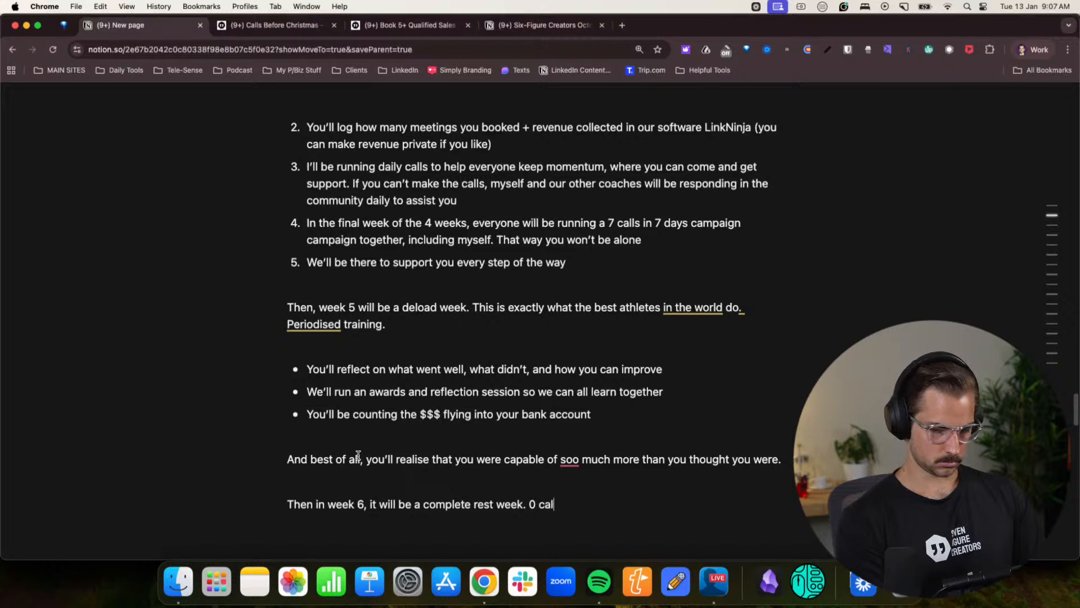
text(ls. 0 o)
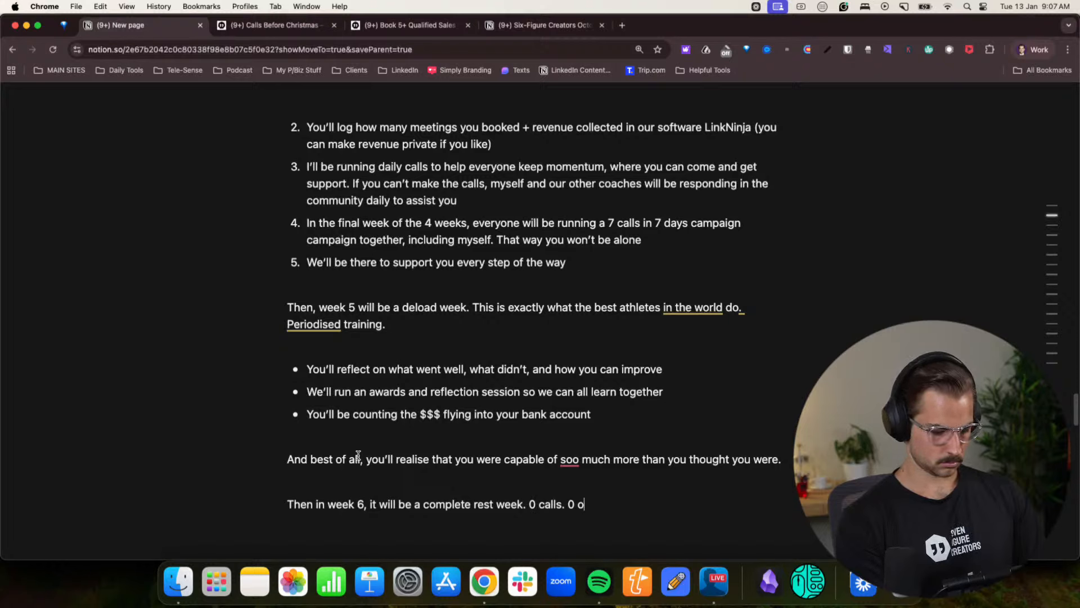
text(bliogati)
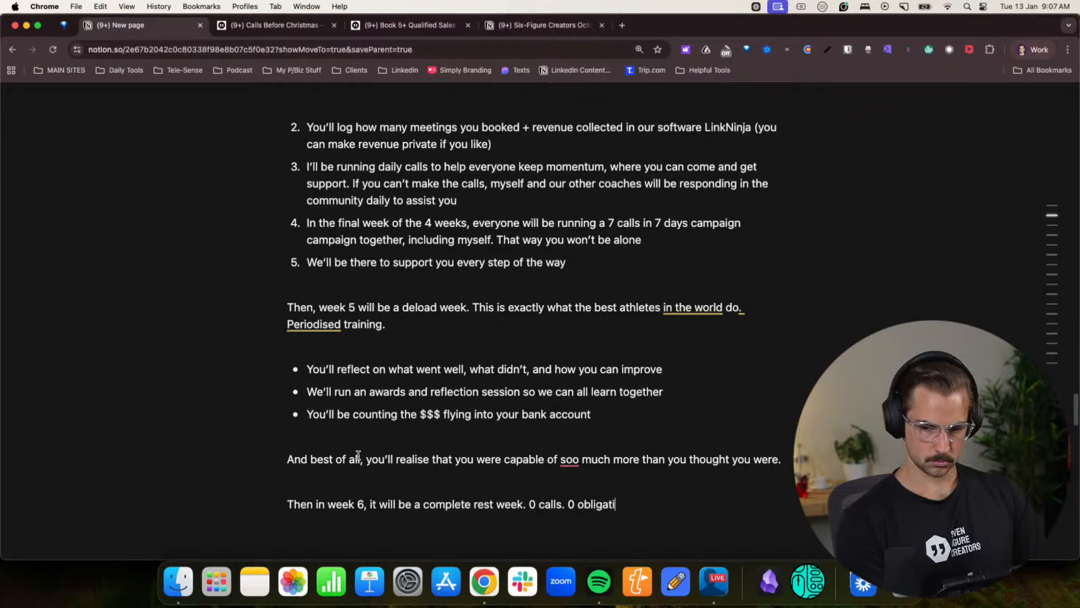
text(ons. Time to r)
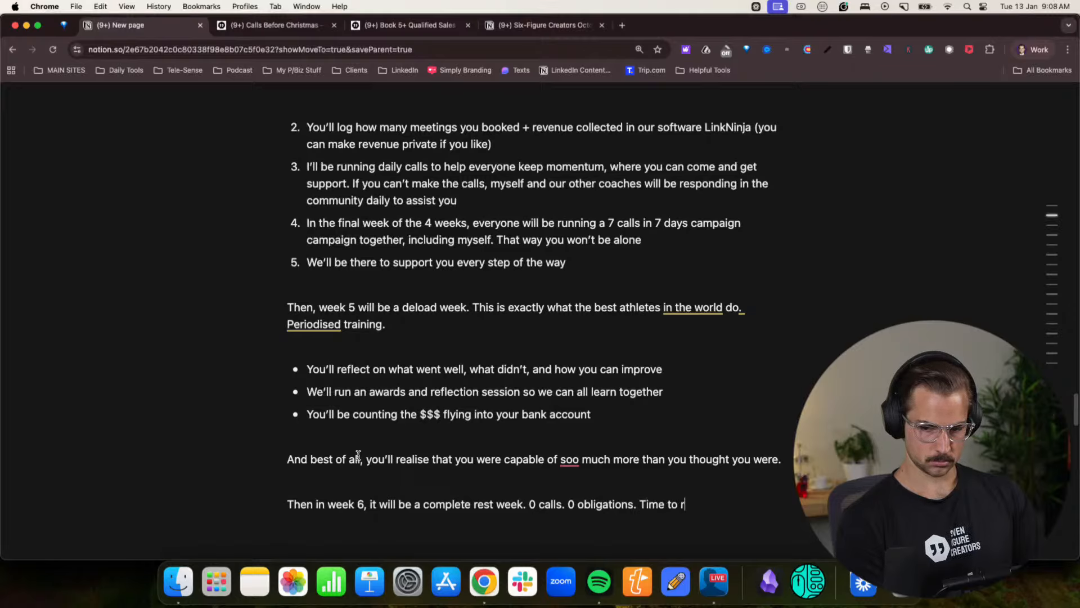
text(est and rech)
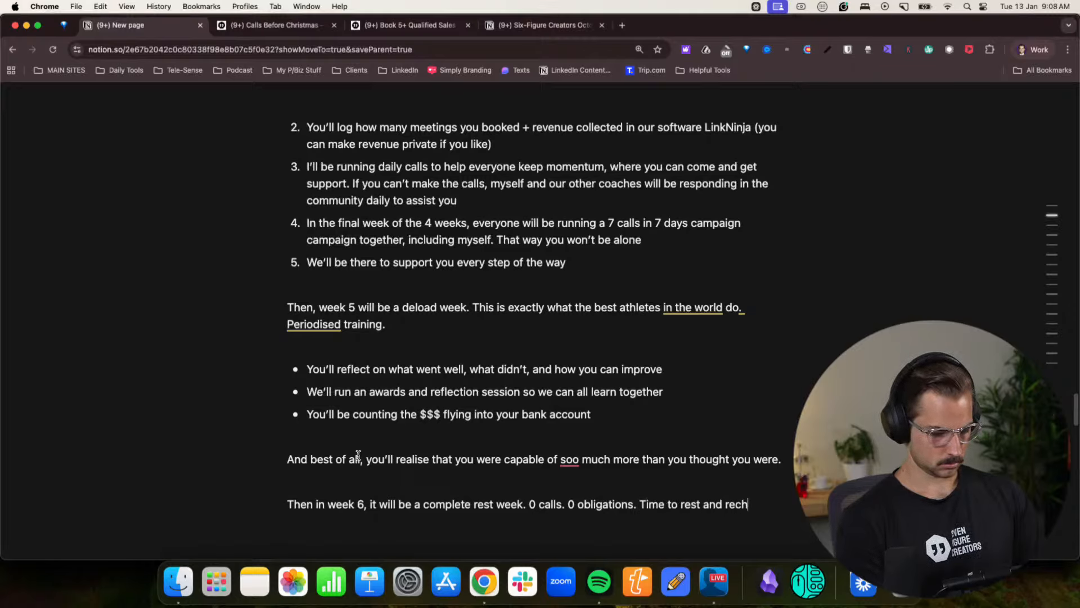
text(arge. Myself included.)
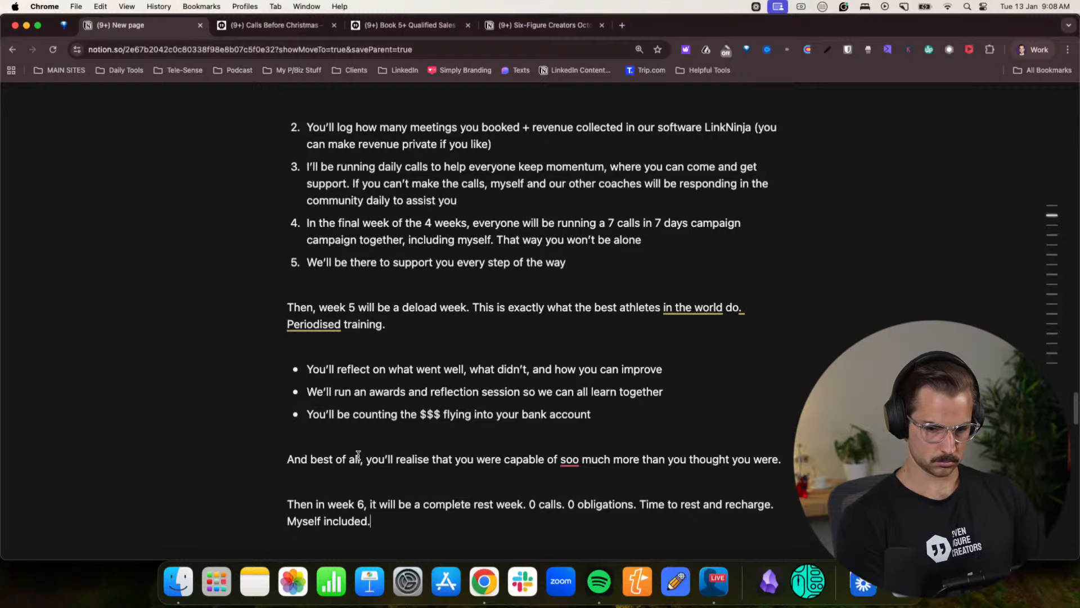
- Finish the week 6 paragraph with “0 obligations. Time to rest and recharge. Myself included.” and begin a new line below it
key(Return)
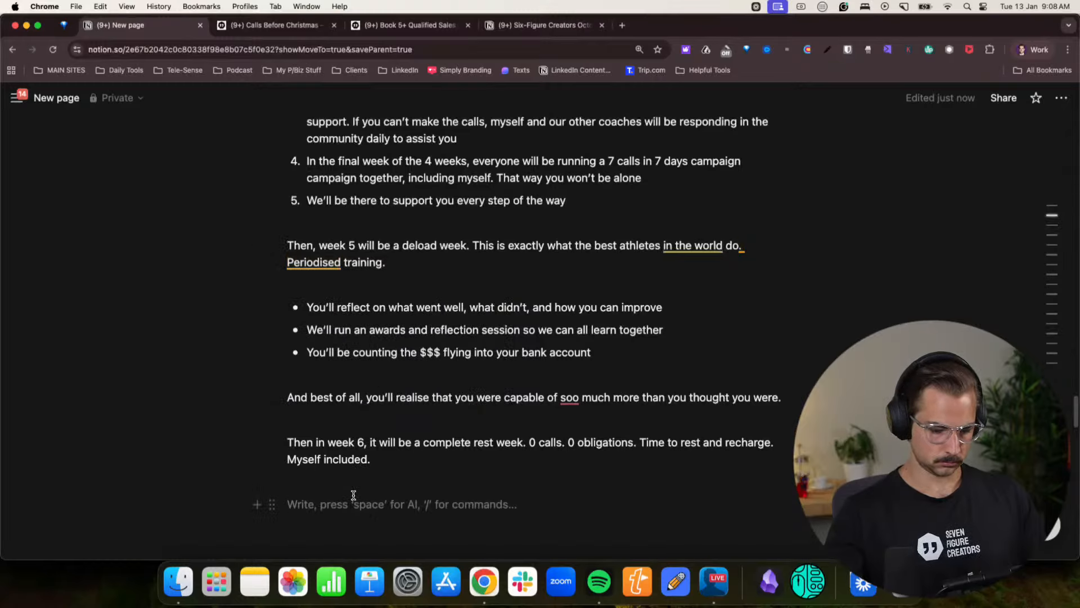
text(This is how)
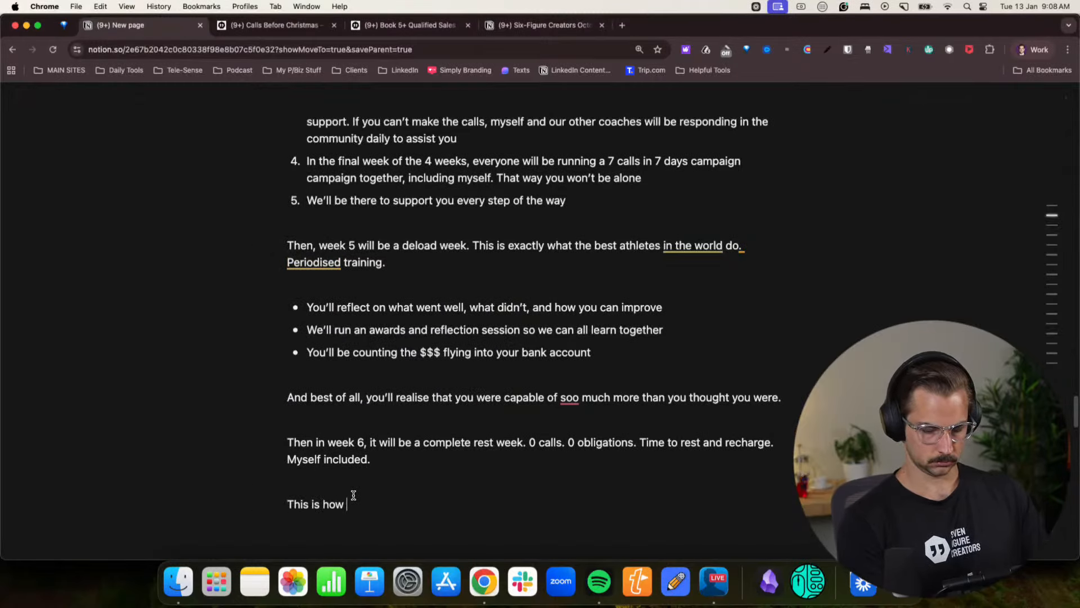
key(BackSpace)
key(BackSpace)
key(BackSpace)
key(BackSpace)
key(BackSpace)
key(BackSpace)
key(BackSpace)
key(BackSpace)
key(BackSpace)
key(BackSpace)
key(BackSpace)
key(BackSpace)
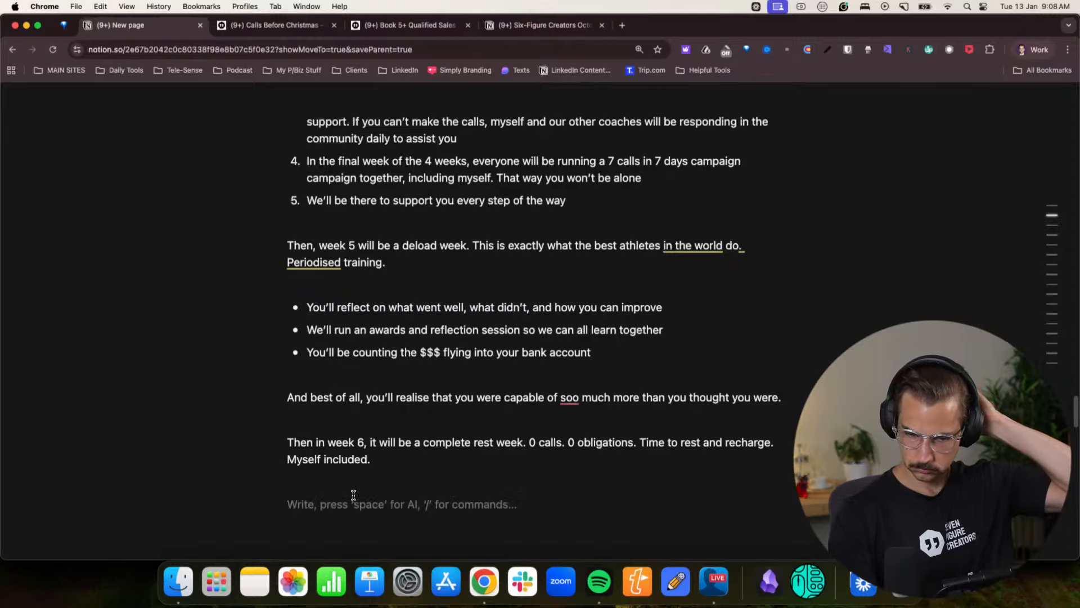
- Review the written 28 day challenge text and the remaining outline sections further down the page
scroll(441, 415, up, 6)
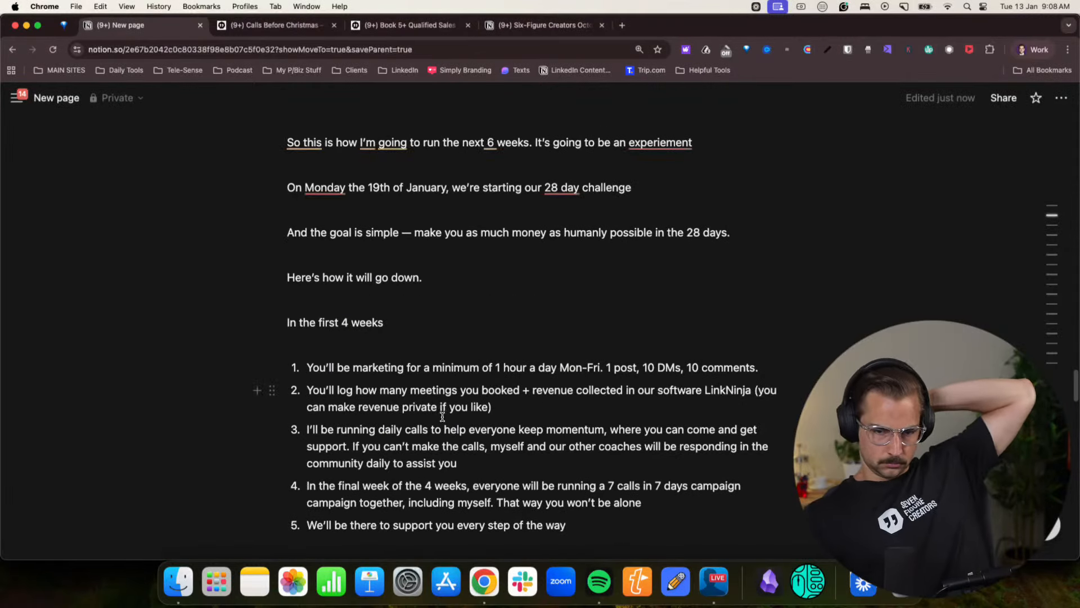
scroll(506, 403, down, 6)
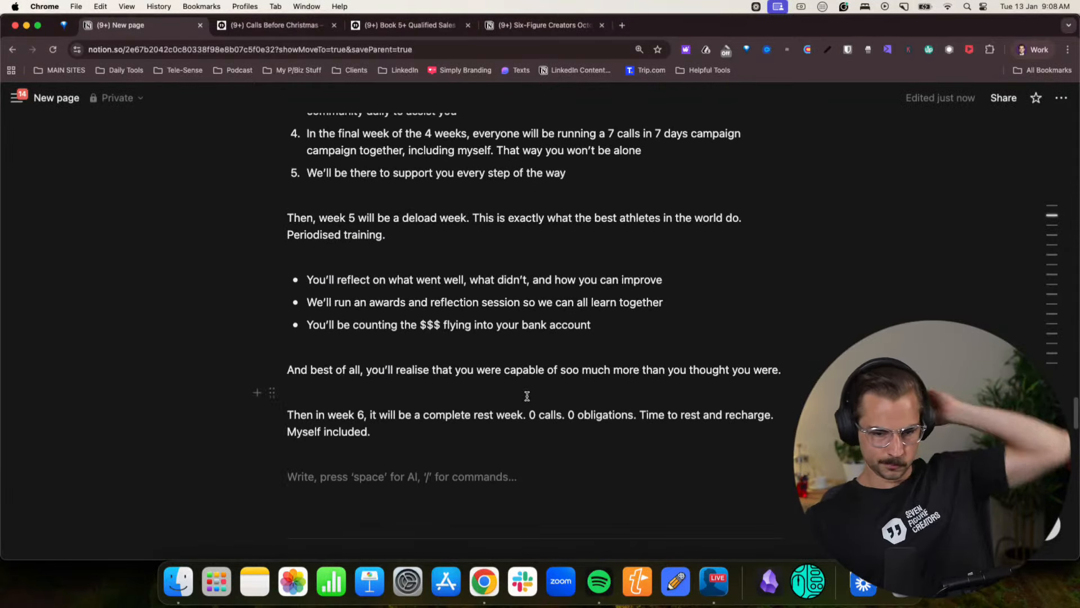
scroll(525, 317, down, 10)
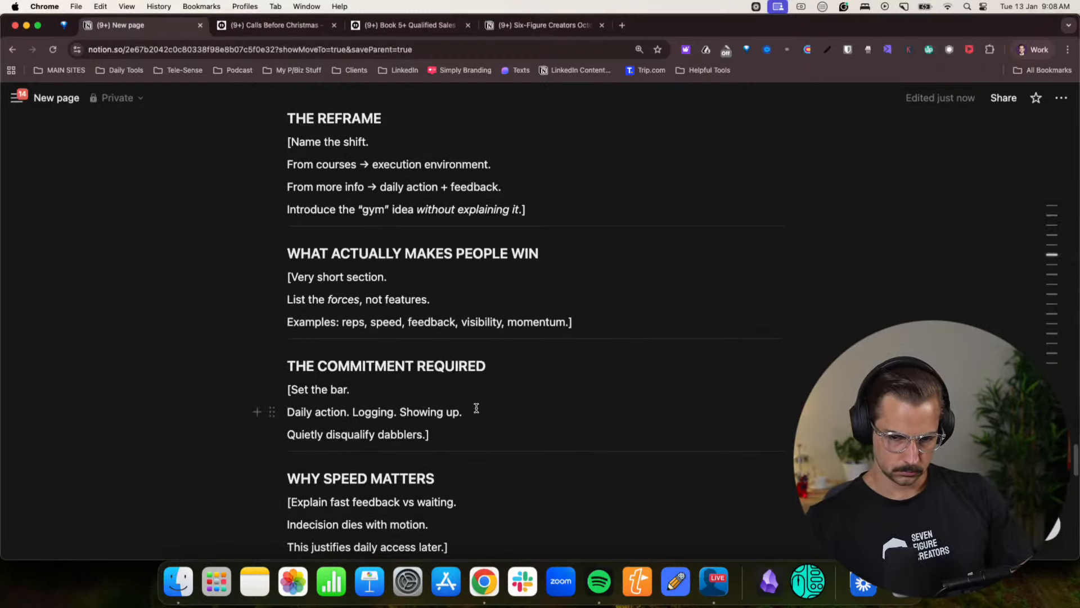
scroll(477, 408, down, 3)
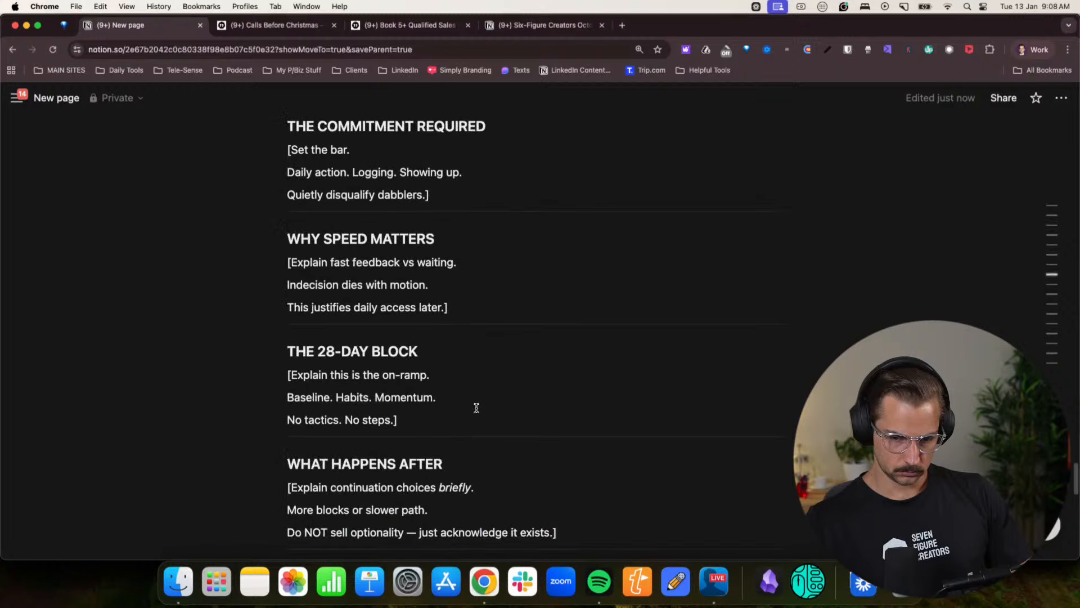
scroll(476, 407, down, 3)
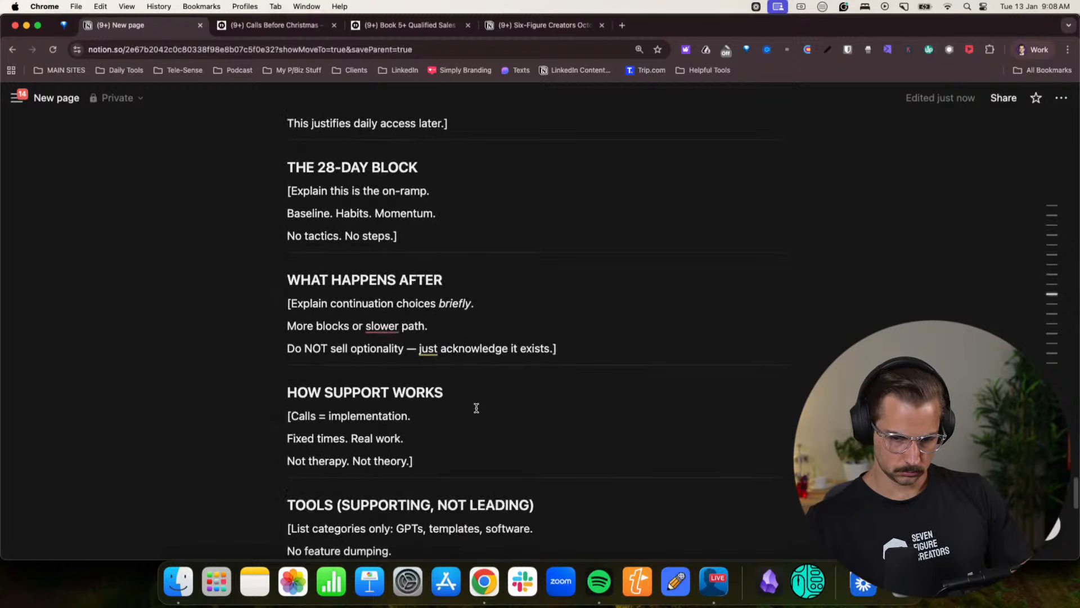
scroll(476, 407, up, 15)
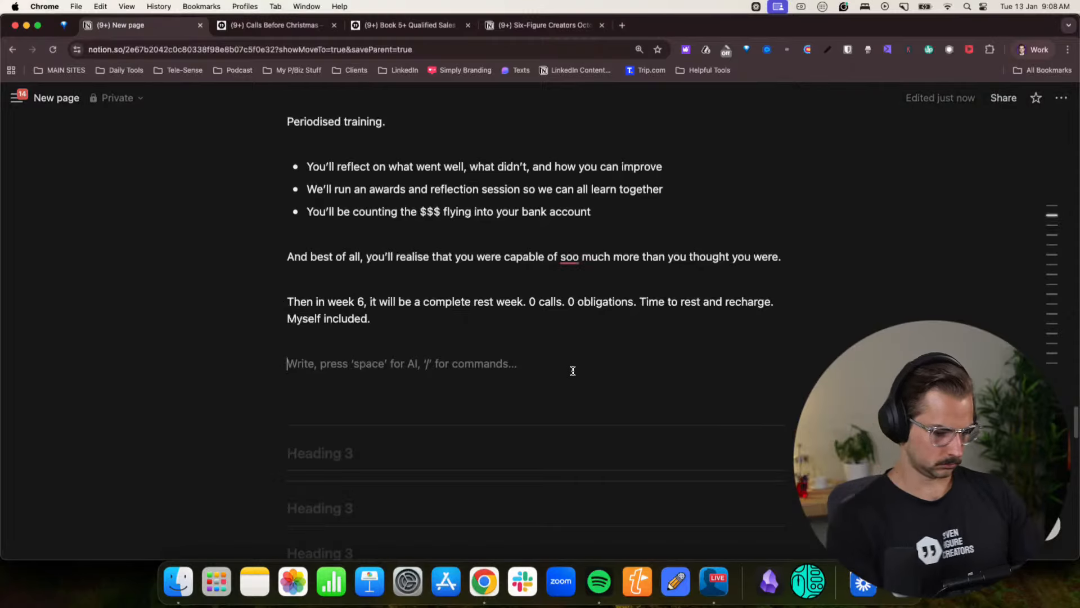
text(If )
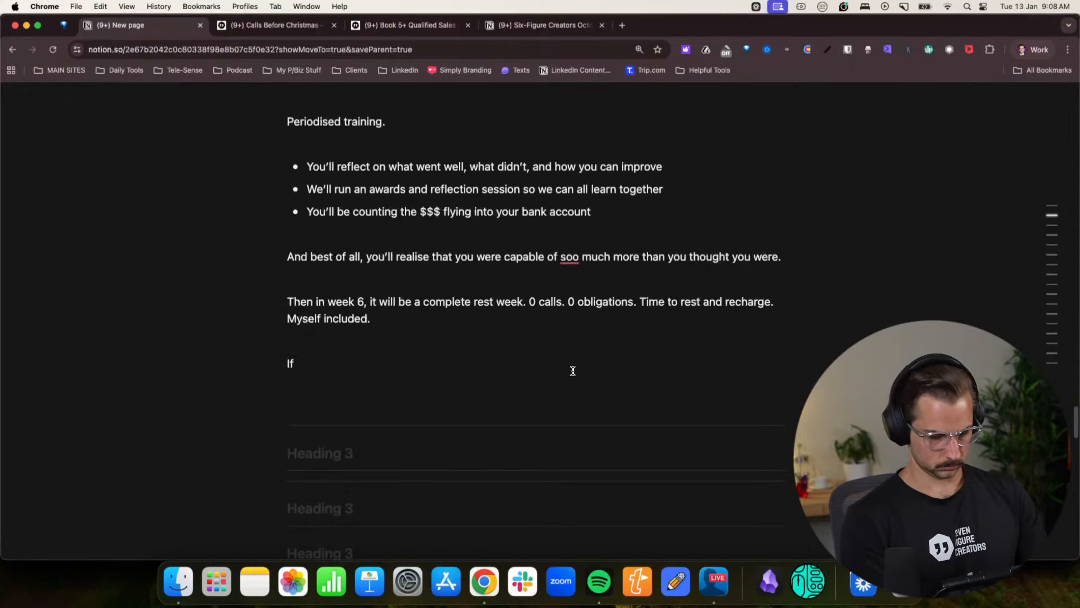
text(you feel)
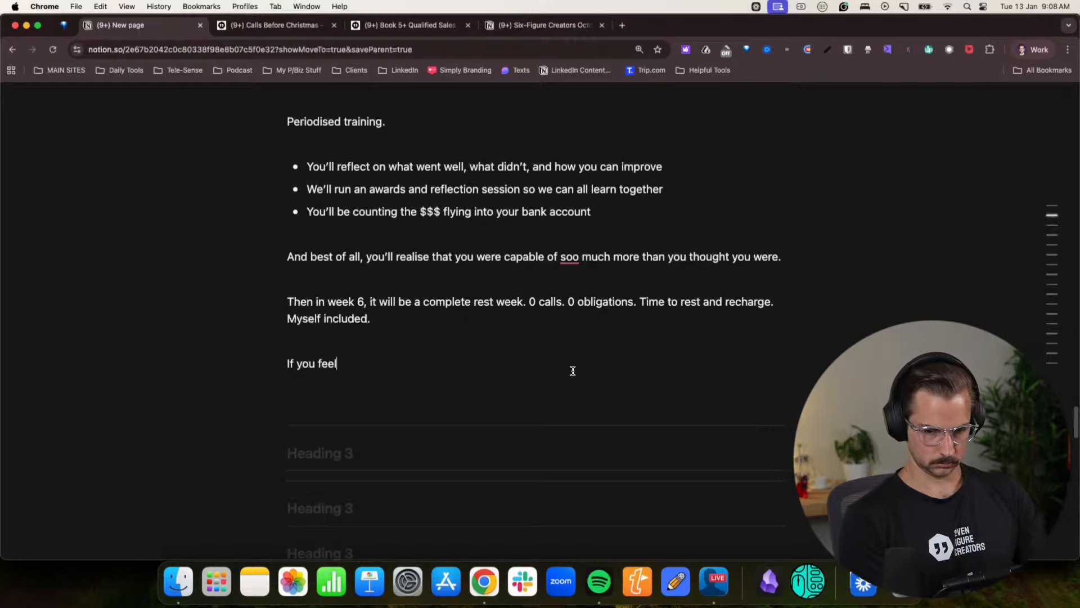
key(BackSpace)
key(BackSpace)
key(BackSpace)
key(BackSpace)
key(BackSpace)
key(BackSpace)
key(BackSpace)
key(BackSpace)
key(BackSpace)
key(BackSpace)
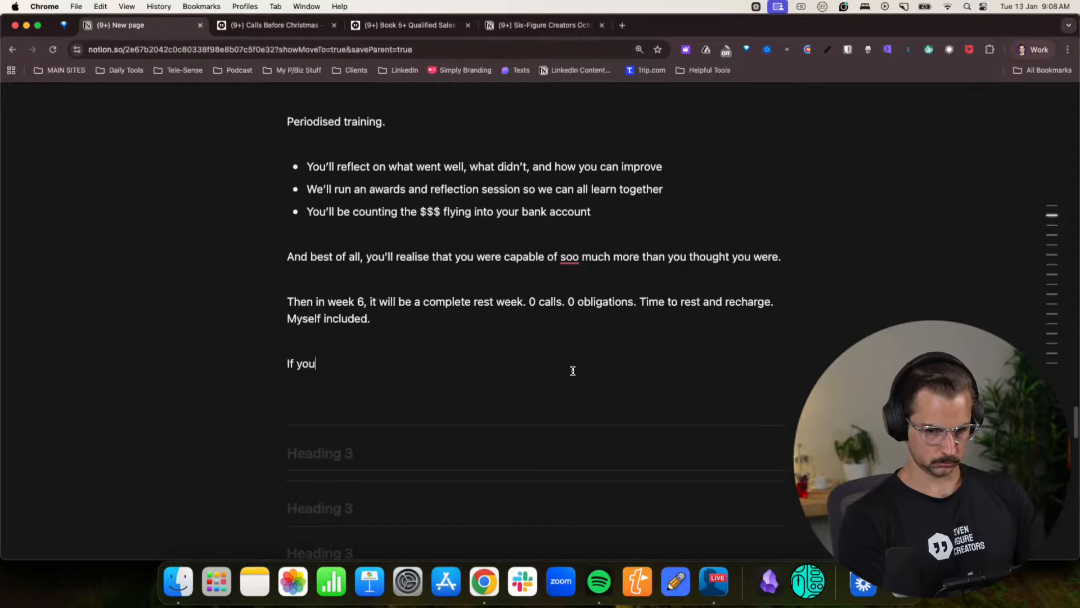
- Open a new paragraph after the week 6 text with “Everyone makes New Years resolutions.”
text(Everyone )
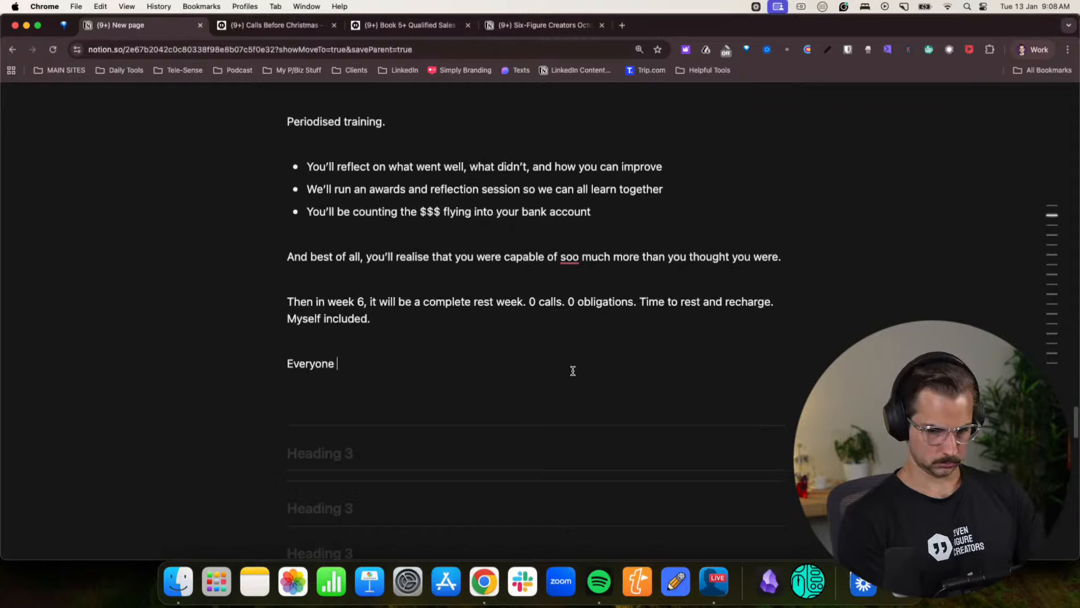
text(makes New Year)
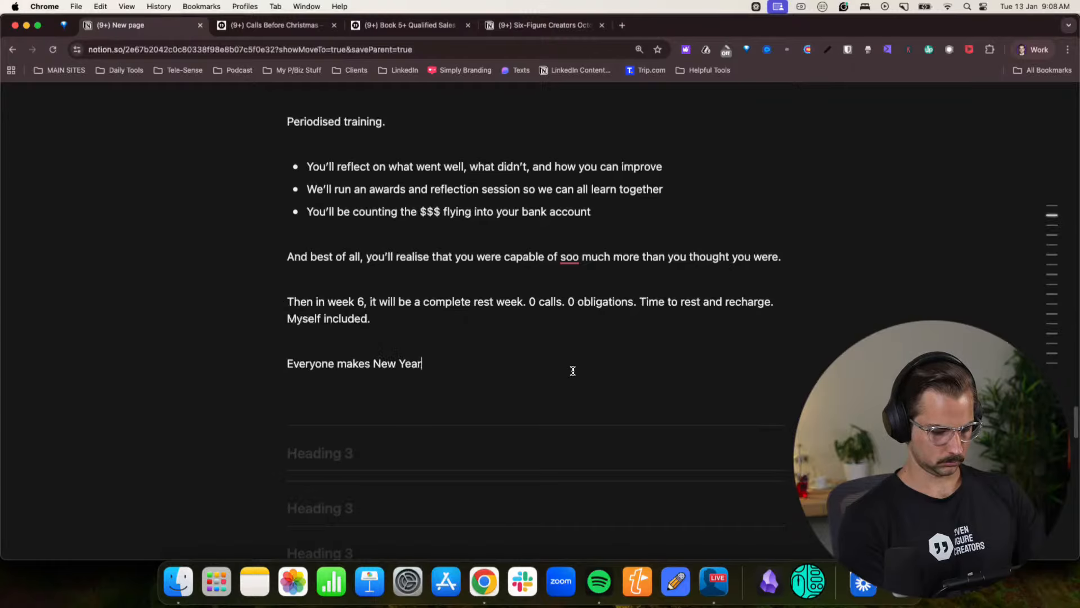
text(s resolution)
key(BackSpace)
key(BackSpace)
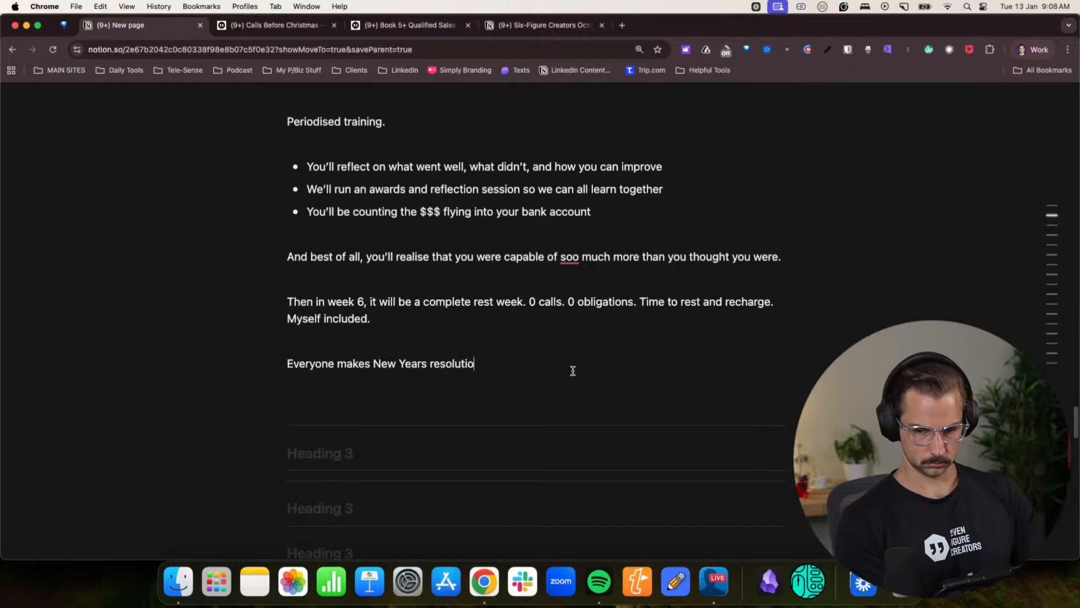
text(ons.)
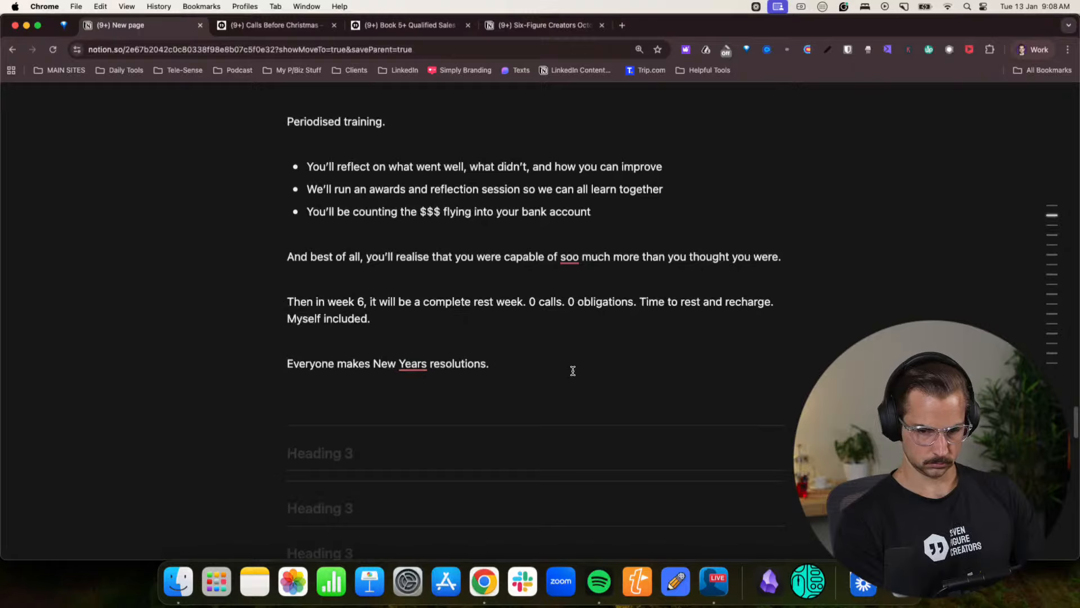
text( But)
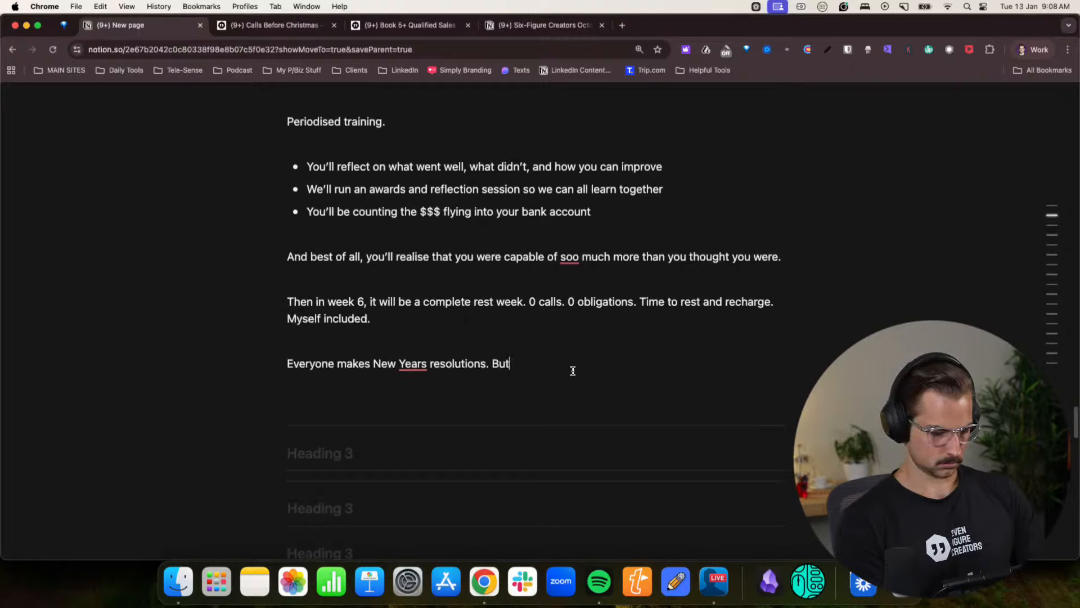
text( new Year)
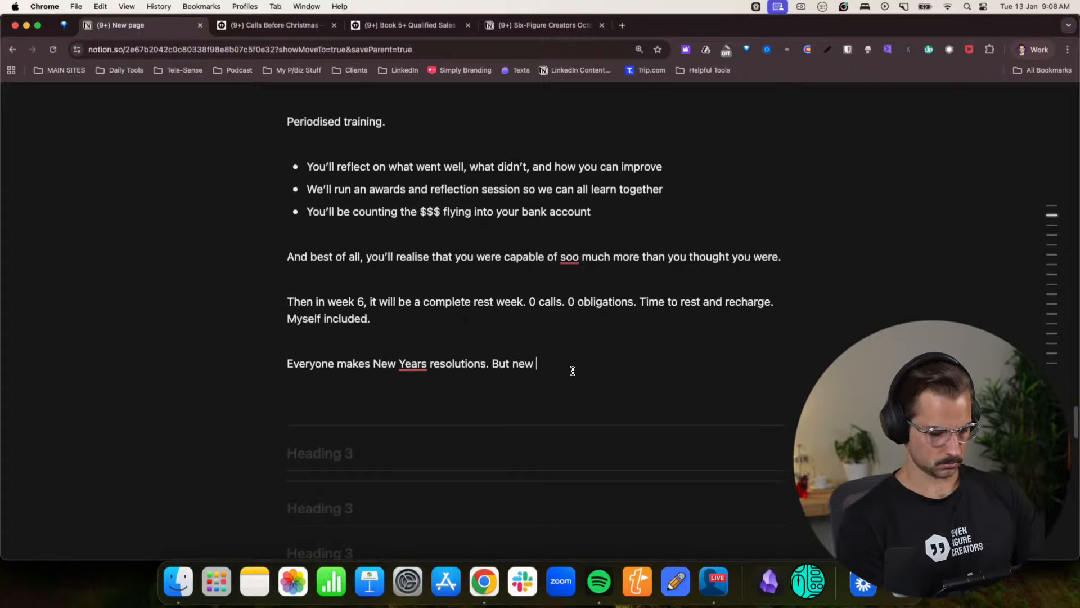
- Add the sentence “But New Years Resolutions are fucking dumb.” to the paragraph and begin a new line below it
key(BackSpace)
key(BackSpace)
key(BackSpace)
key(BackSpace)
key(BackSpace)
key(BackSpace)
key(BackSpace)
key(BackSpace)
text(New YUeras)
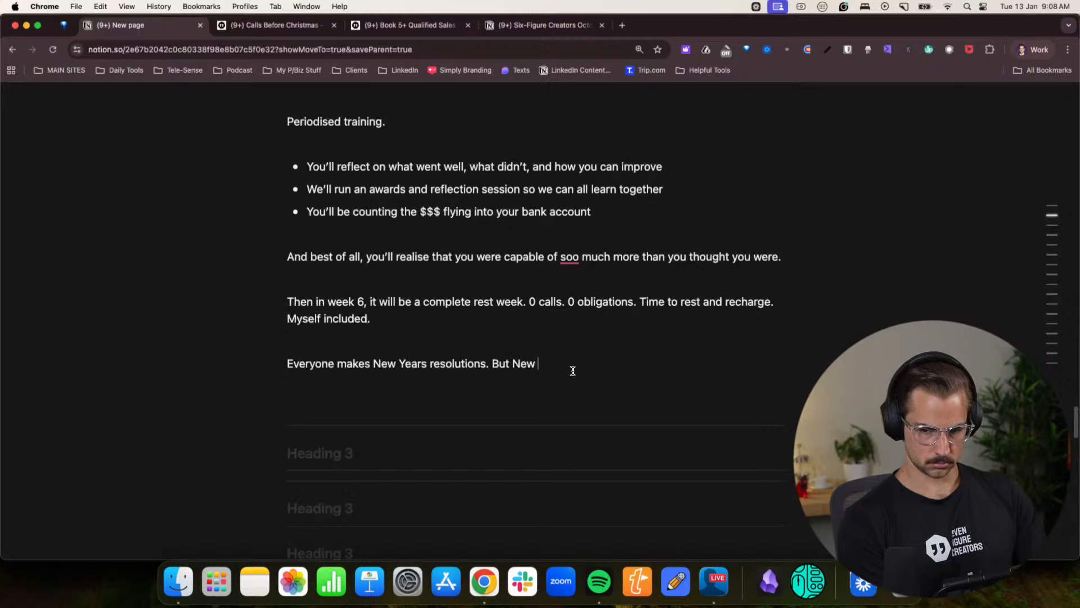
key(BackSpace)
key(BackSpace)
key(BackSpace)
key(BackSpace)
key(BackSpace)
text(ears )
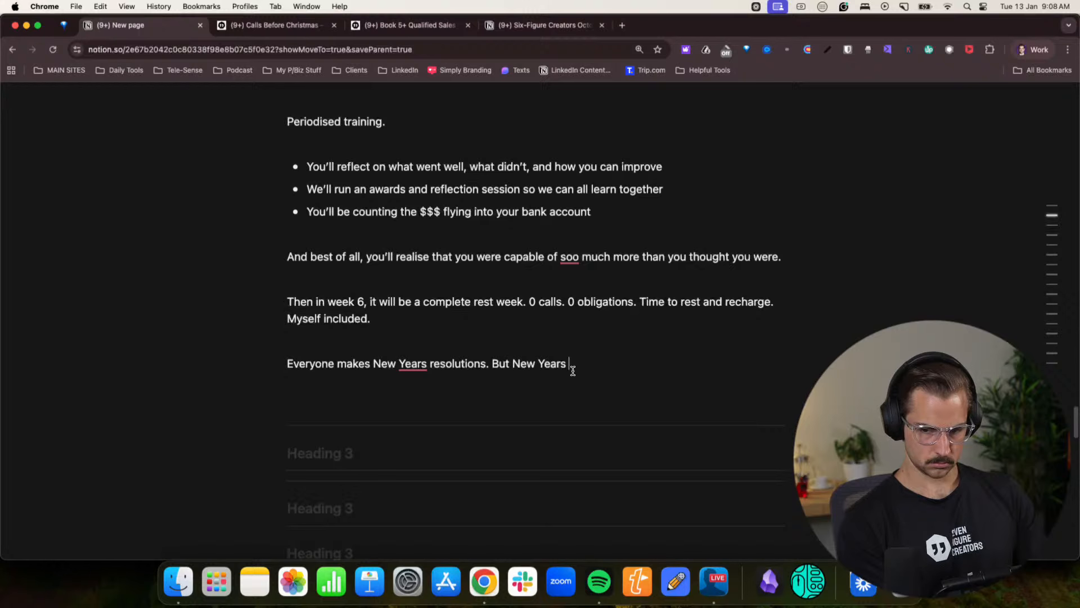
text(Resolutions are )
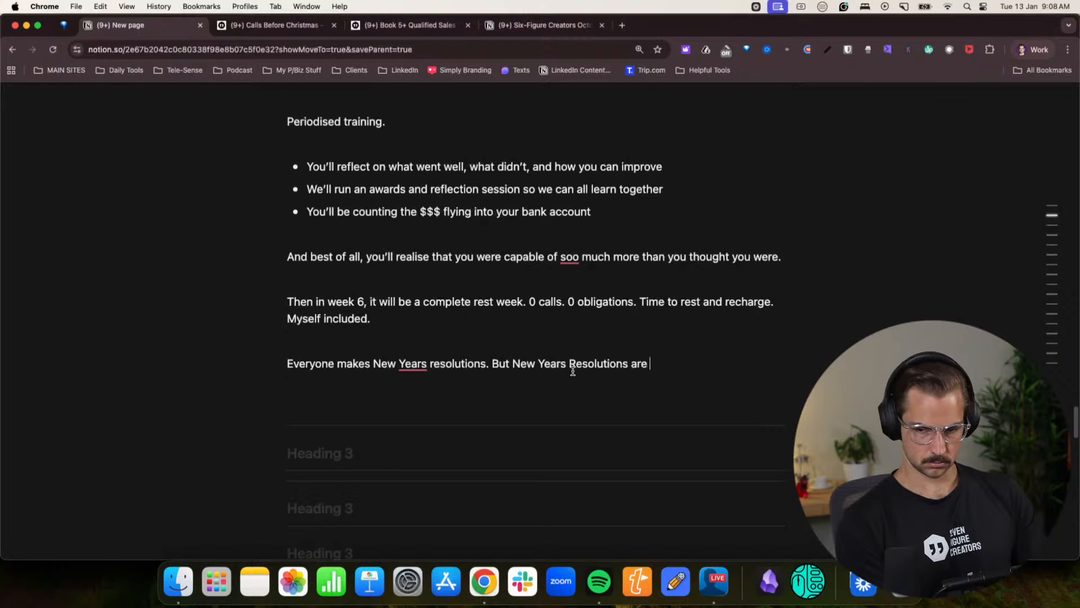
text(fucking dumb.)
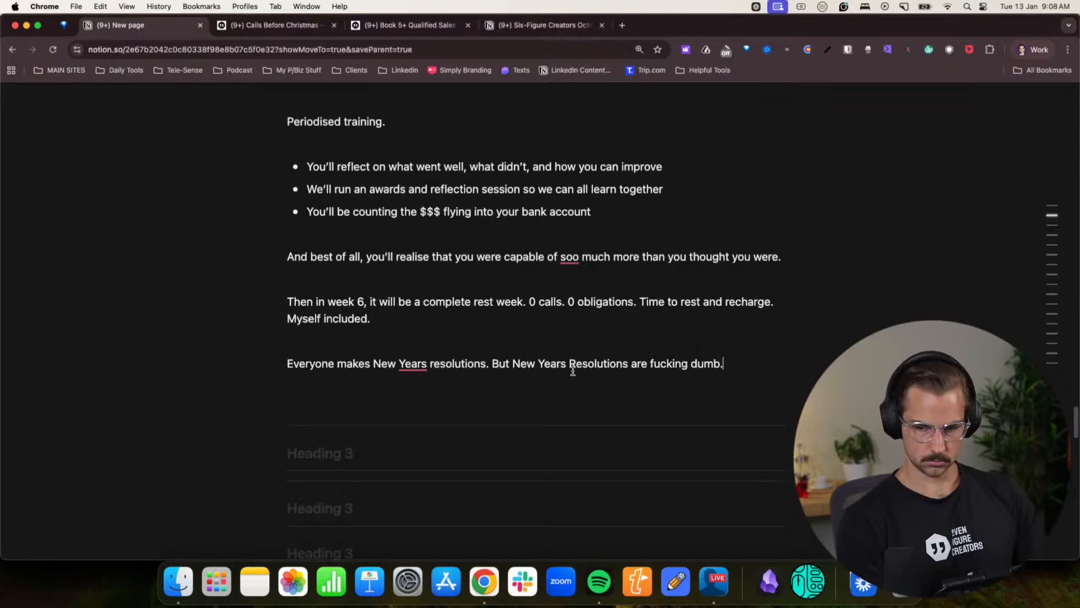
key(Return)
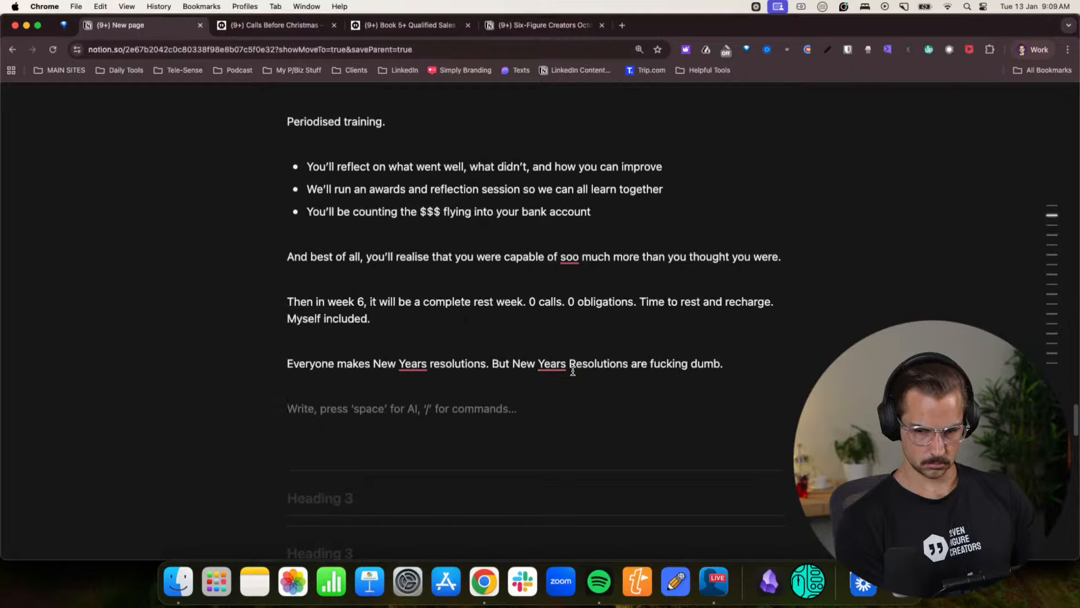
- Start the new paragraph with “Instead,”
text(Instead)
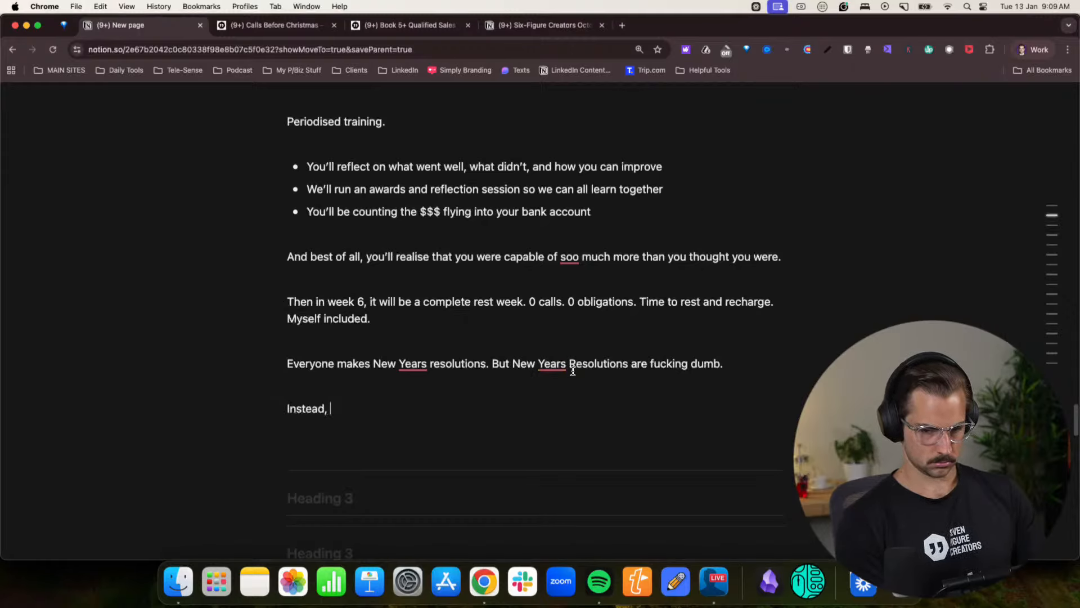
text(, take )
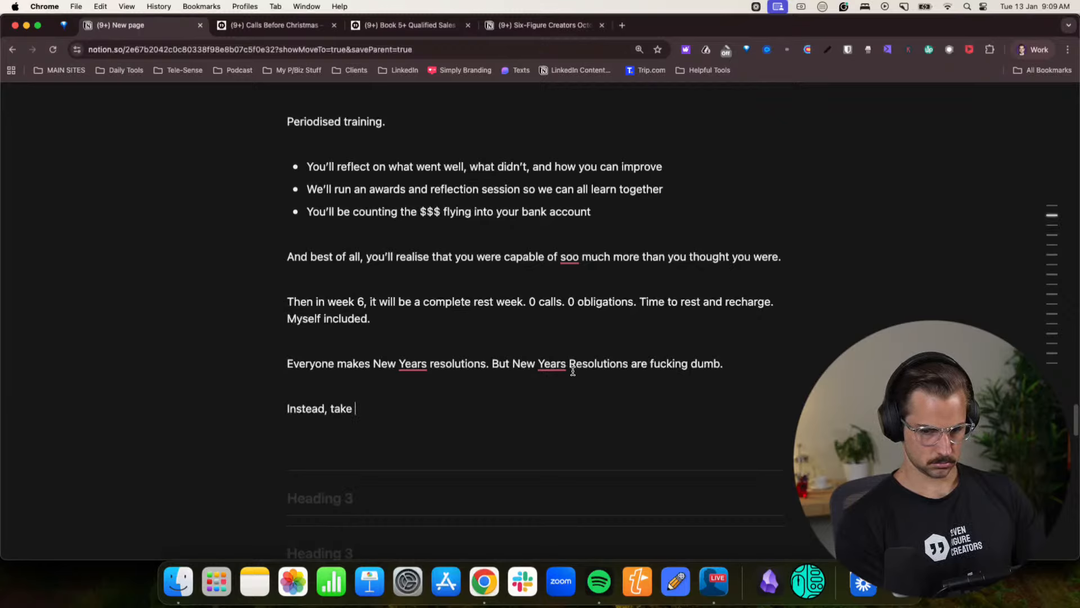
text(New Y)
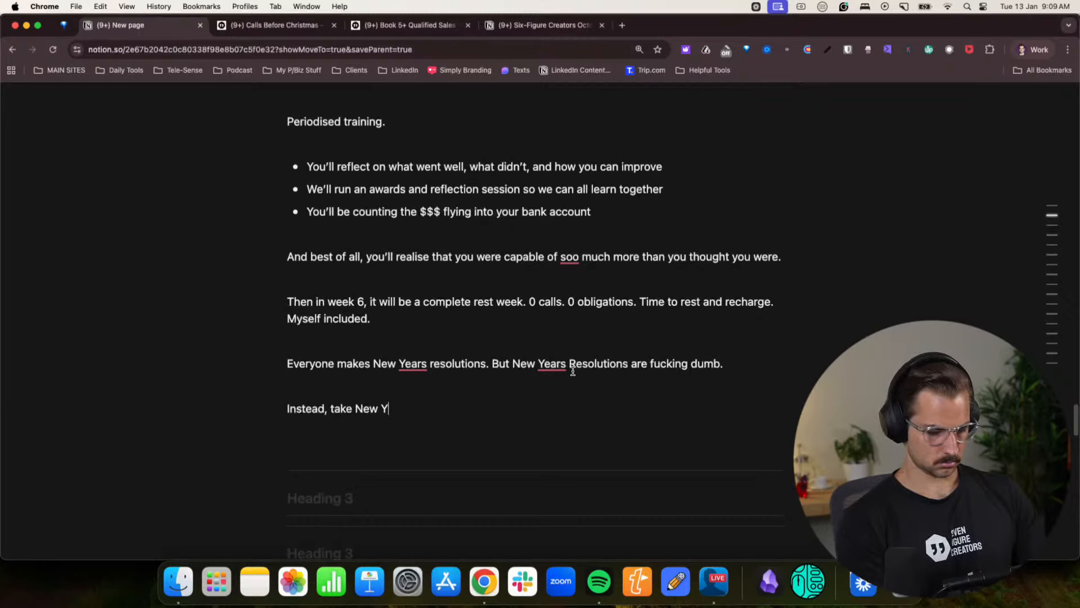
key(BackSpace)
key(BackSpace)
key(BackSpace)
key(BackSpace)
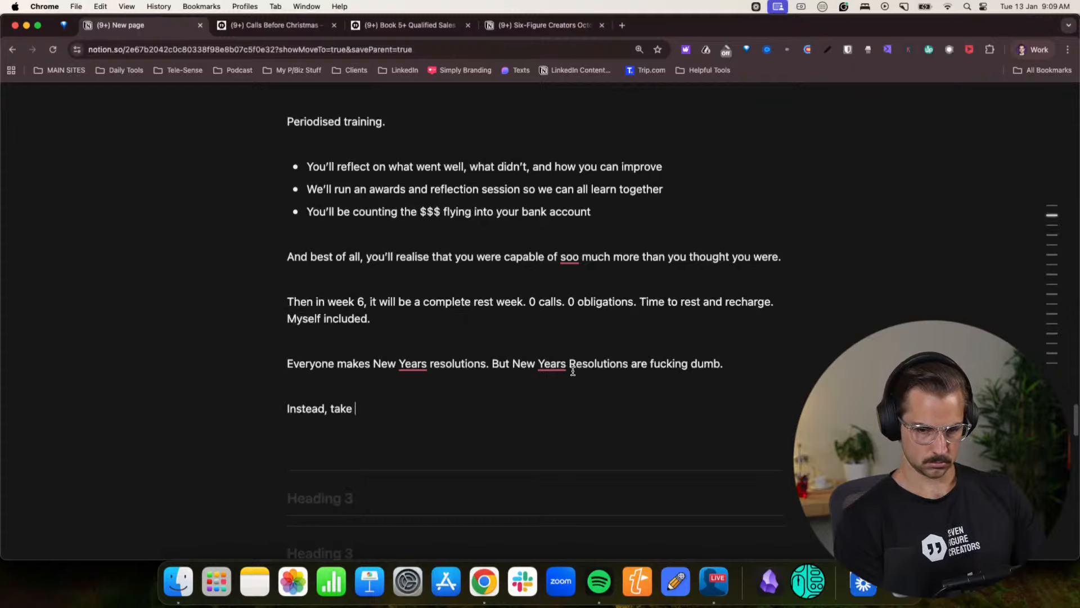
key(BackSpace)
key(BackSpace)
key(BackSpace)
key(BackSpace)
- Complete the paragraph with “we’ll be taking massive action. Actually doing stuff.” and begin a new line below it
text(we')
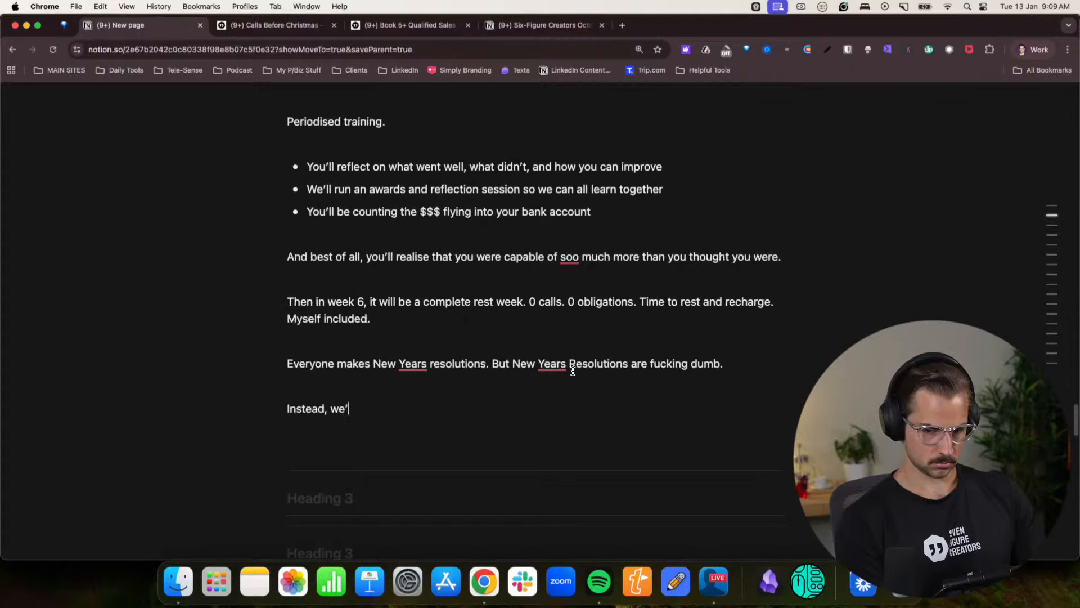
text(ll be taking )
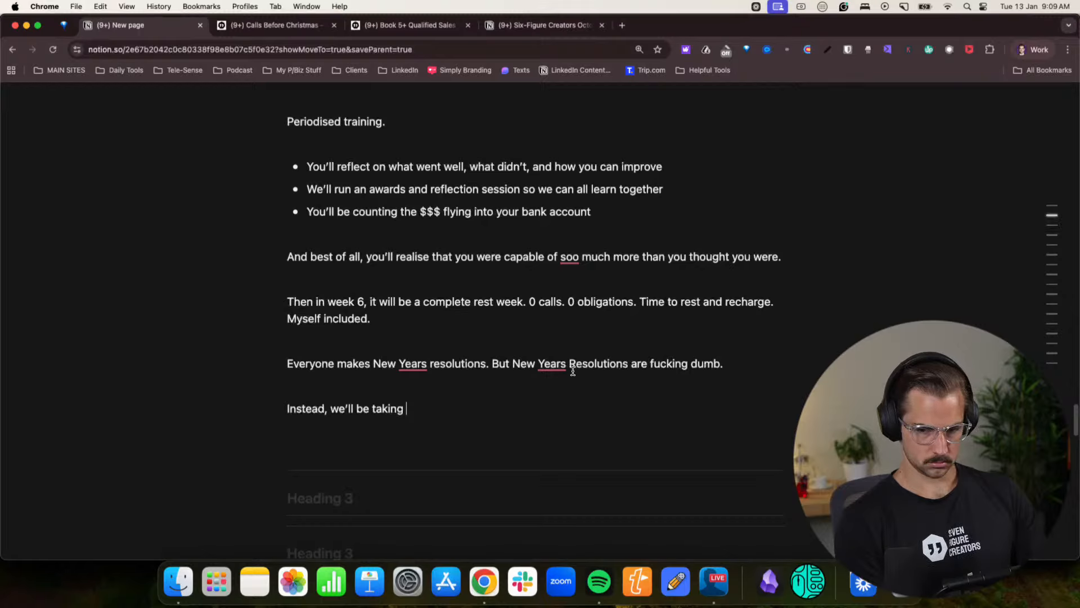
text(massive acti)
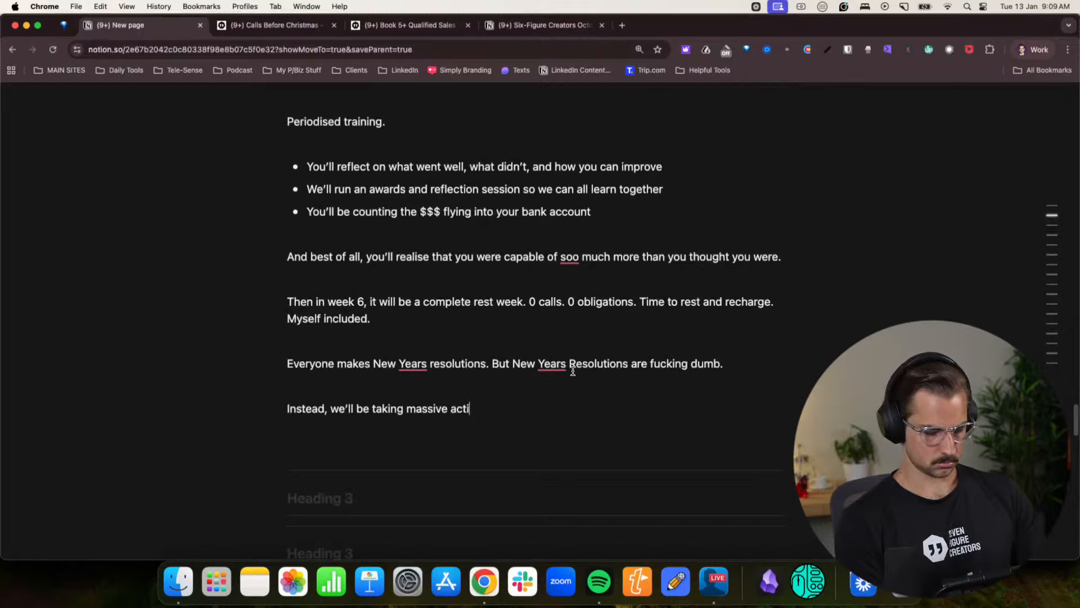
text(on. Actually doi)
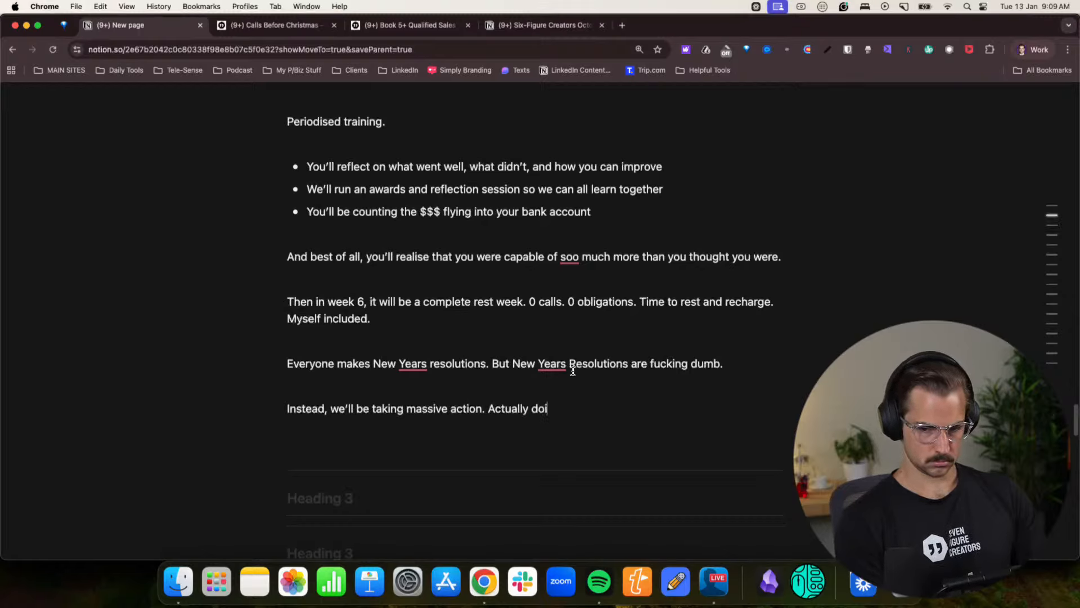
text(ng stuff.)
key(Return)
- Write “Because think back on 2025. Did you actually live up to your potential?” and begin a new line below it
text(Be)
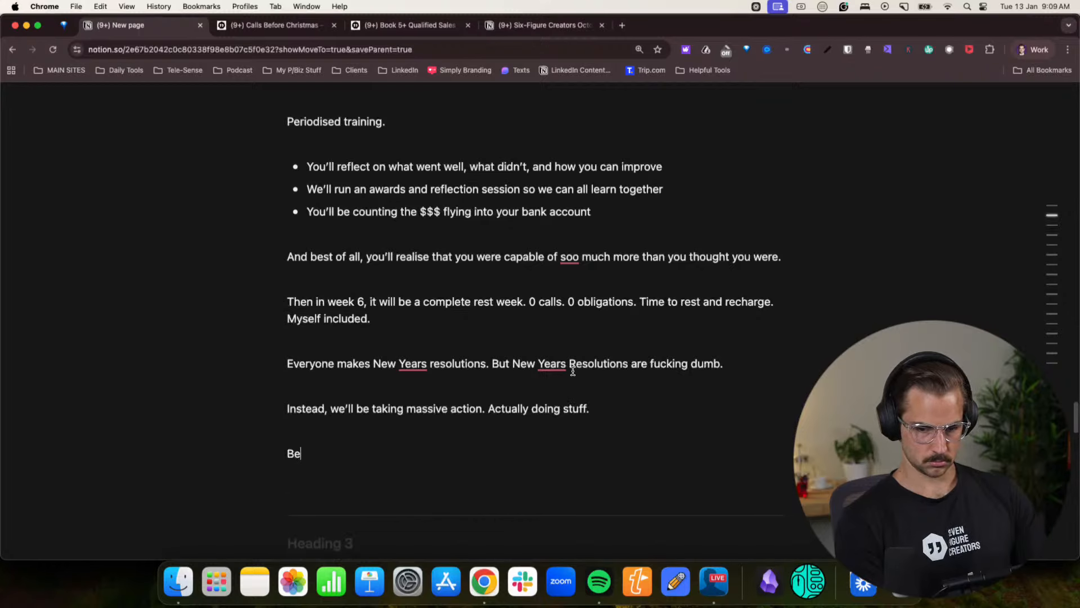
text(cause think b)
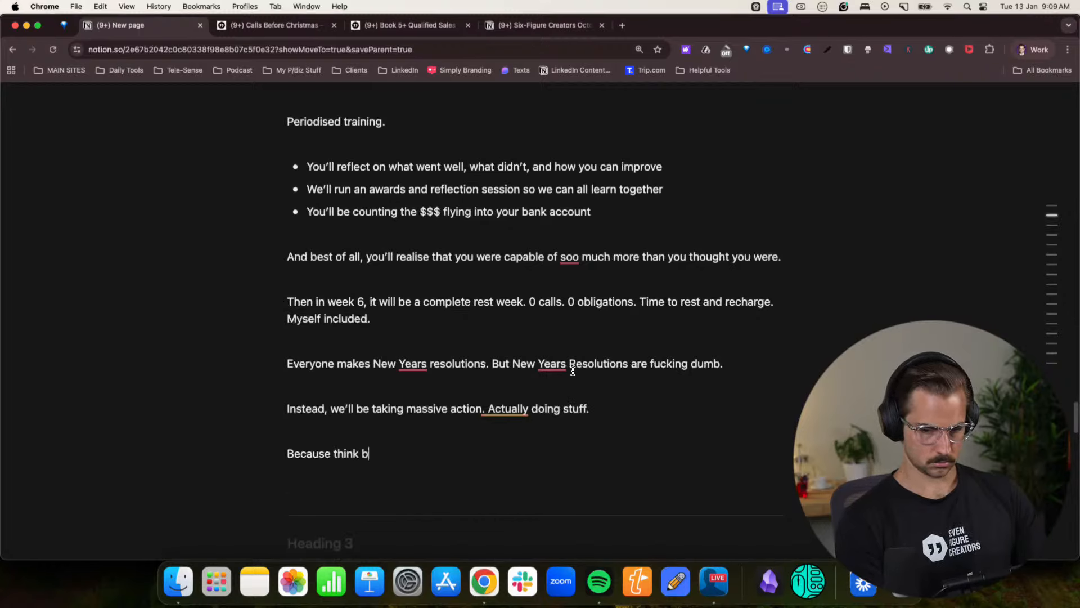
text(ack on 2025. Did y)
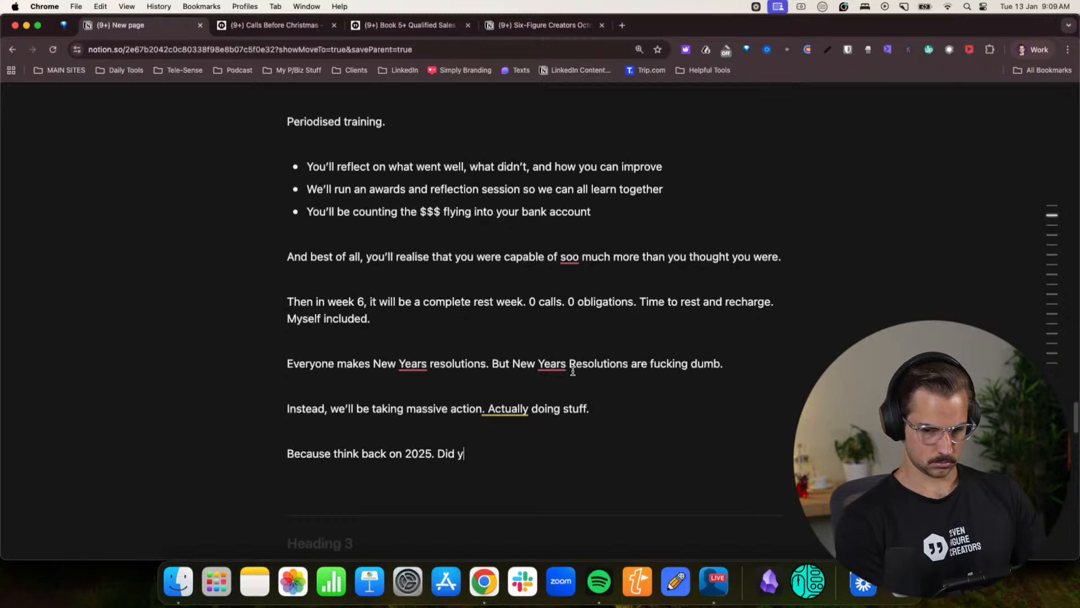
text(ou actually live u)
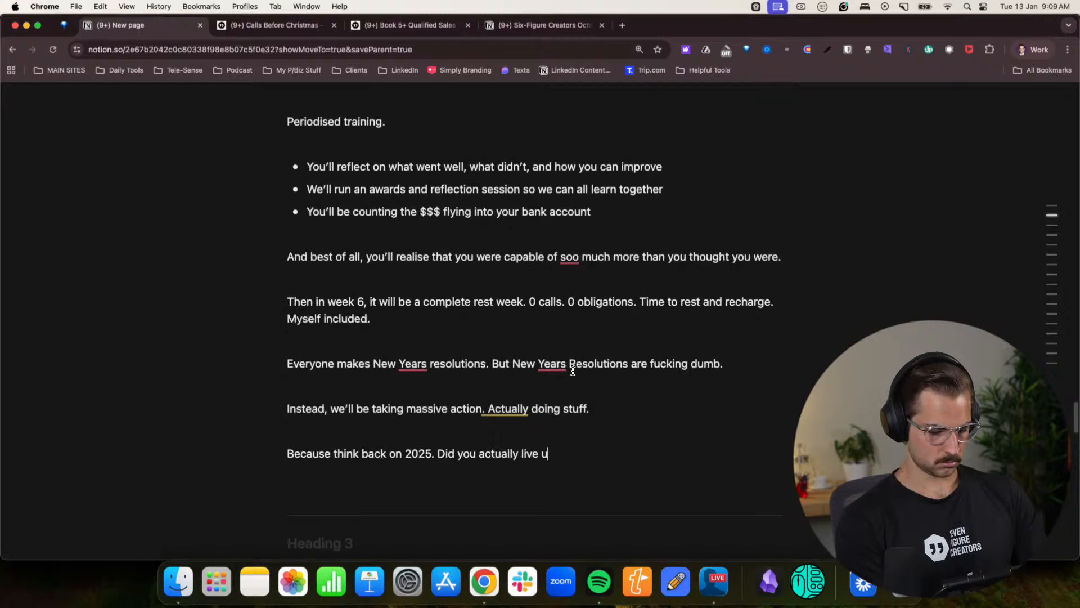
text(p to your potetni)
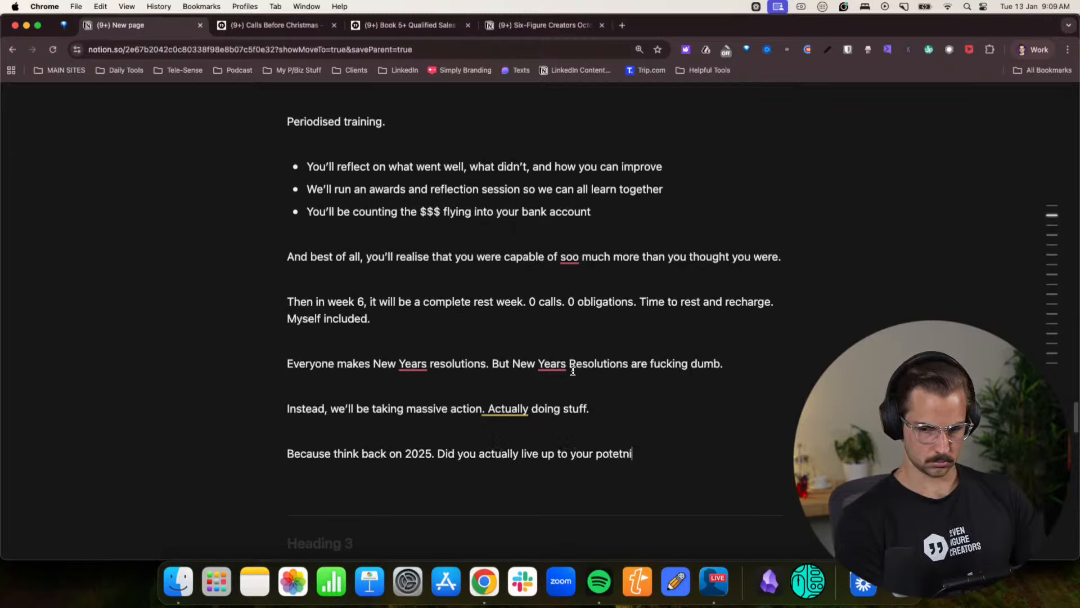
text(a)
key(BackSpace)
key(BackSpace)
key(BackSpace)
key(BackSpace)
text(ntia)
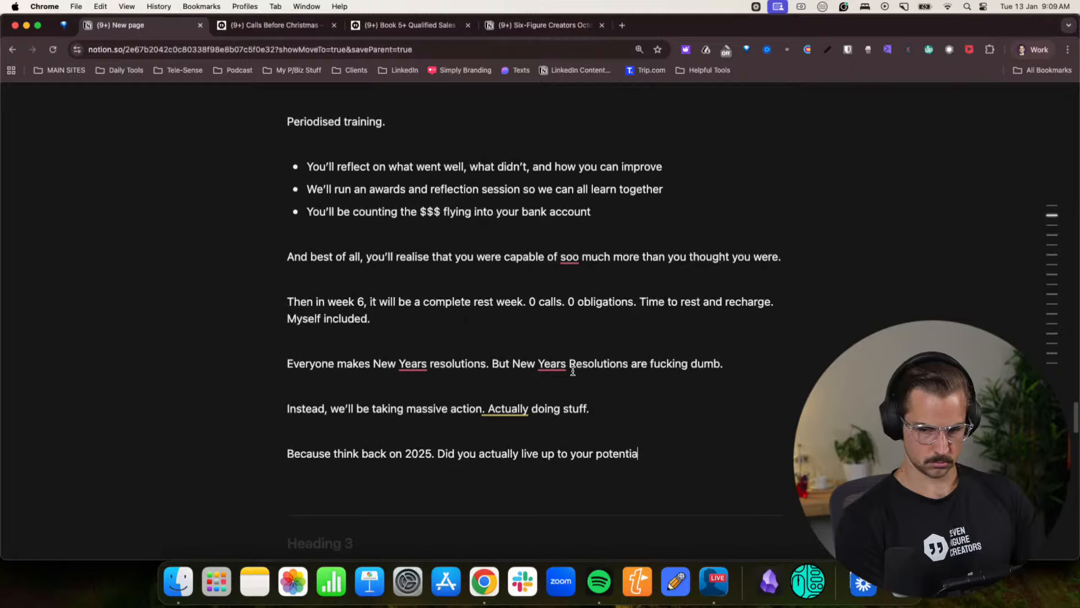
text(l?)
key(Return)
- Write the answering paragraph “Probably not. That’s why you’re hear. I know I sure didn’t.”
text(Prob)
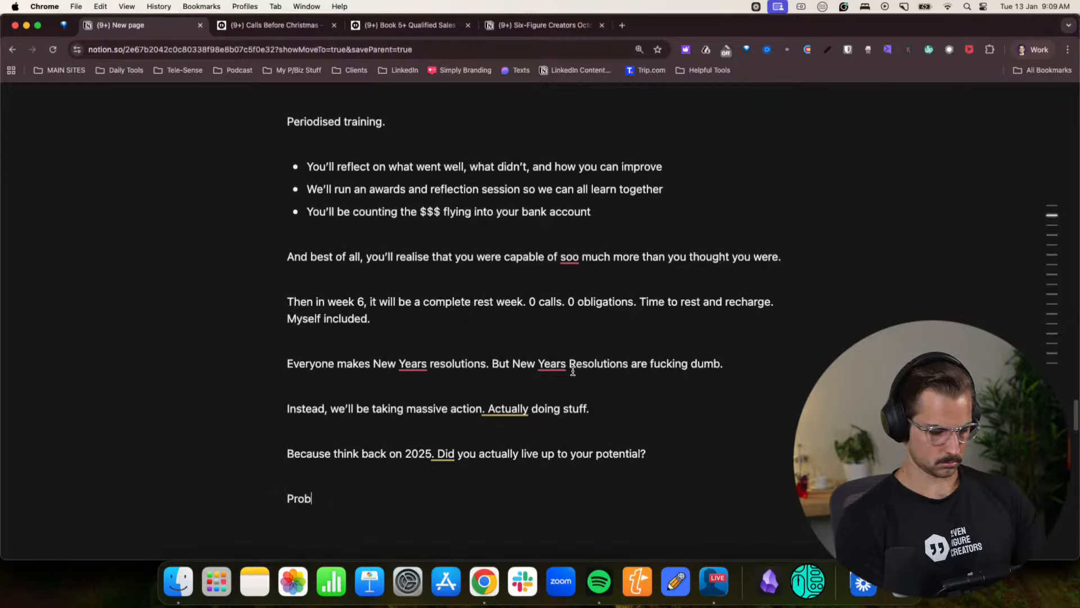
text(ably not. That's wh)
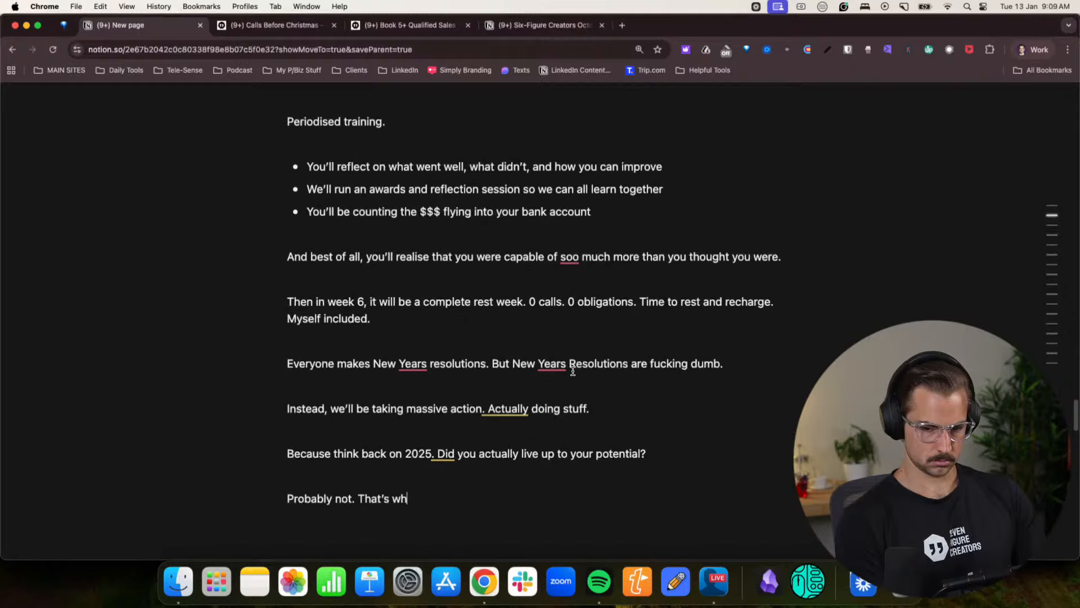
text(y you're)
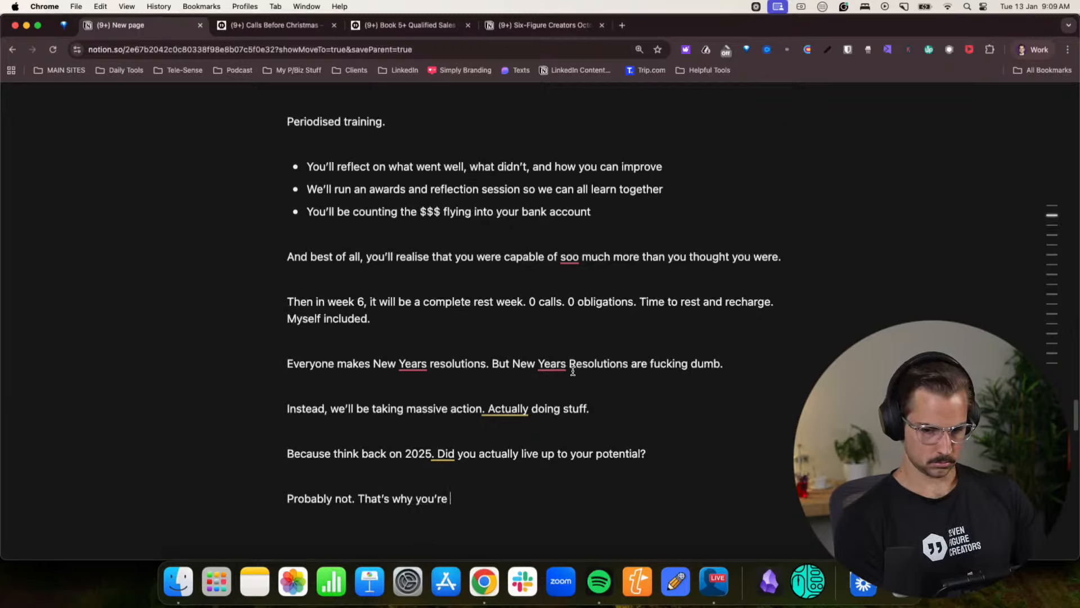
text( hear. I kno)
key(BackSpace)
key(BackSpace)
key(BackSpace)
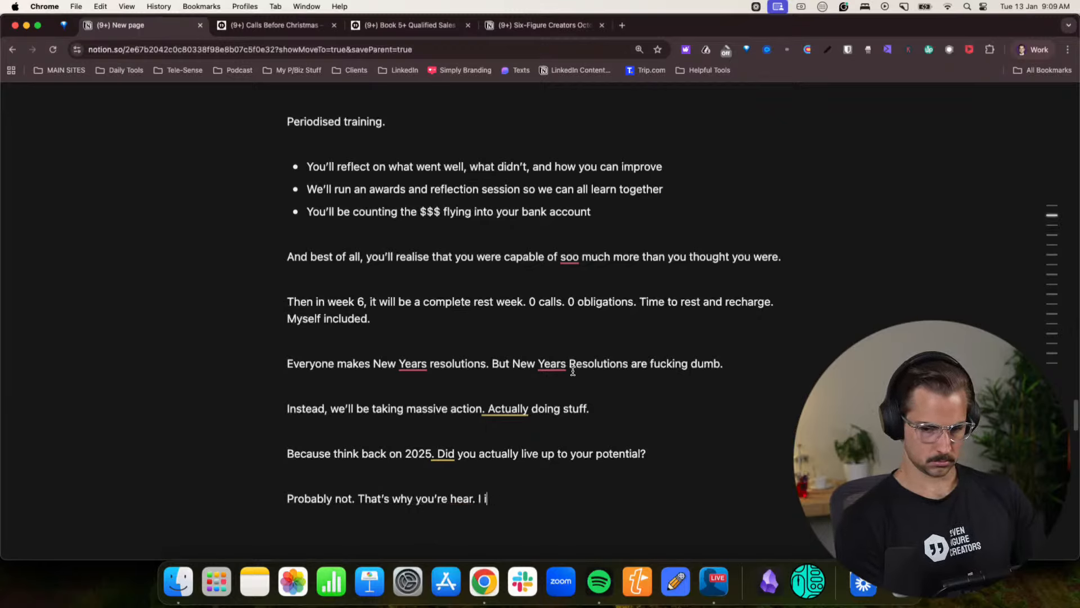
text(know I sure didn)
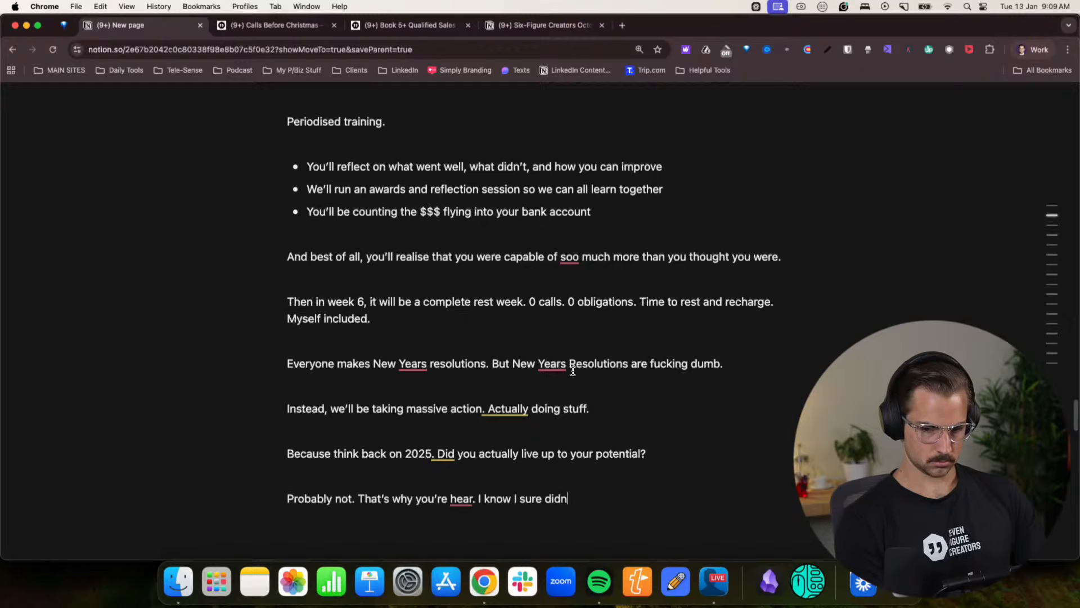
text(t')
key(BackSpace)
key(BackSpace)
text('t.)
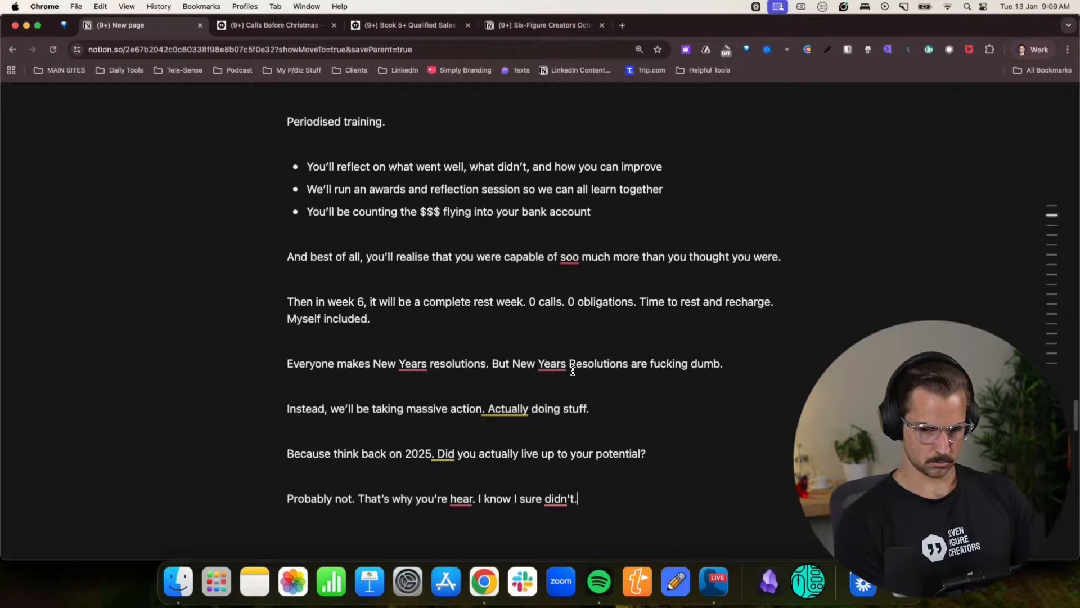
scroll(546, 343, down, 3)
scroll(546, 344, down, 1)
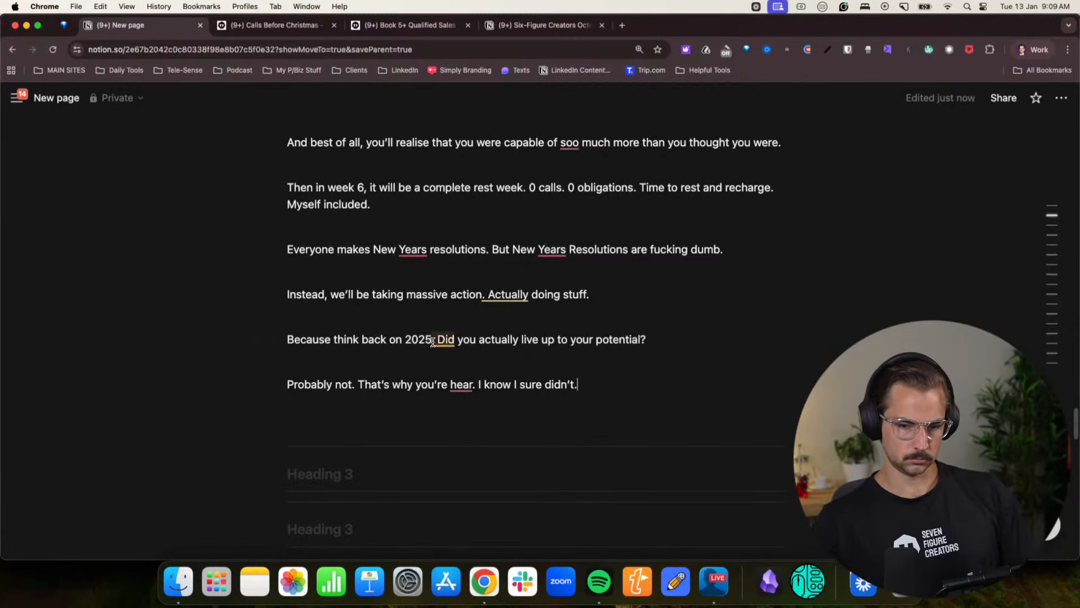
- Join the two sentences of the 2025 question with a dash so it reads “Because think back on 2025 — did you actually live up to your potential?”
mouse_move(445, 344)
key(BackSpace)
key(BackSpace)
text(—)
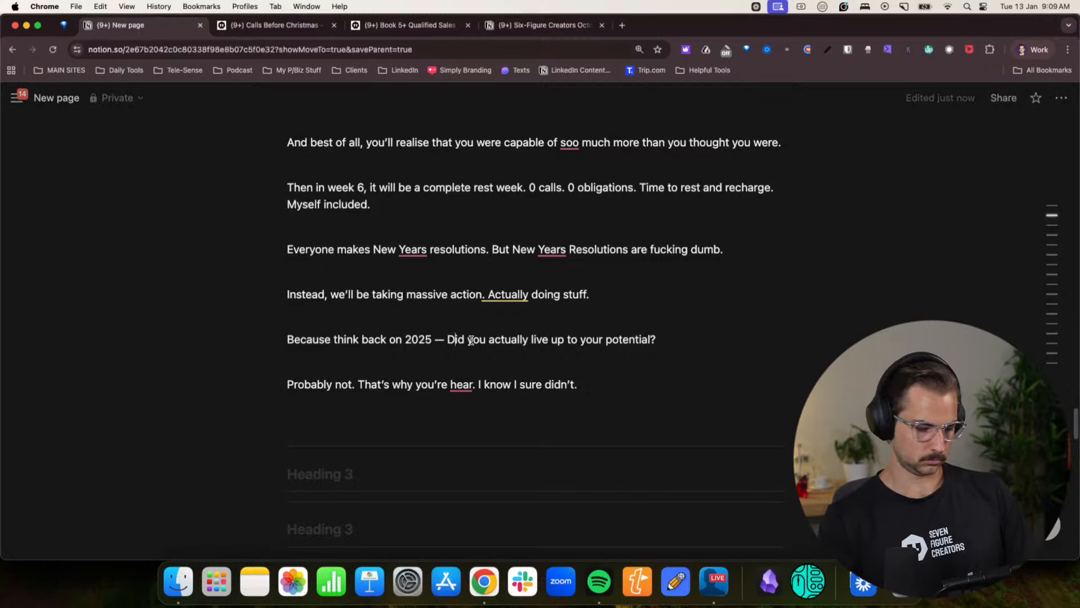
key(Right)
key(BackSpace)
text(d)
- Shorten the answering paragraph that starts with “Probably not” to “No…that’s why you’re hear.”
click(476, 372)
click(542, 393)
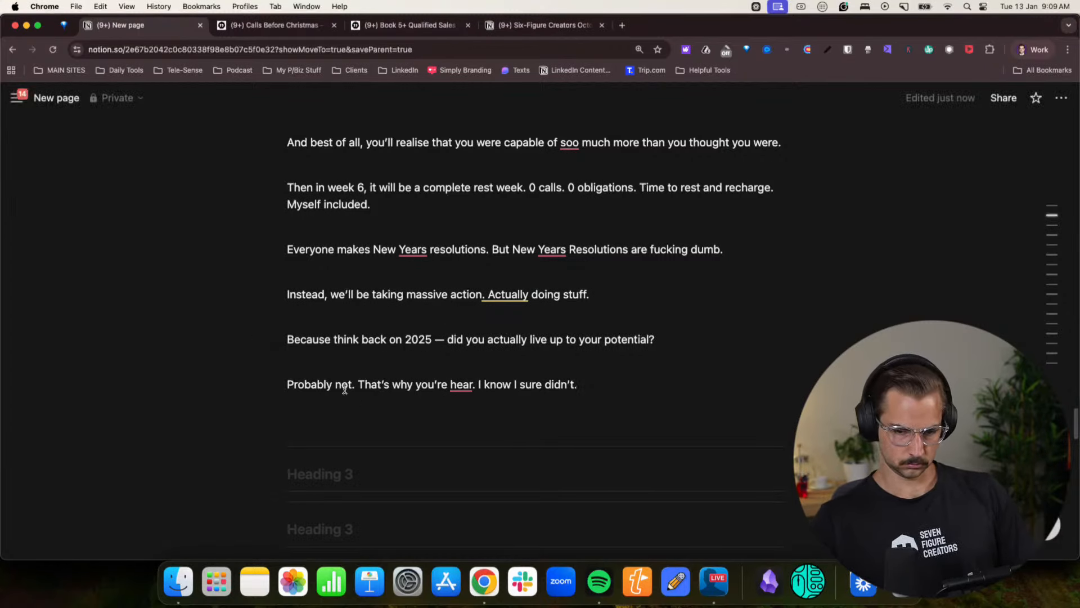
drag(352, 386, 270, 385)
text(No..)
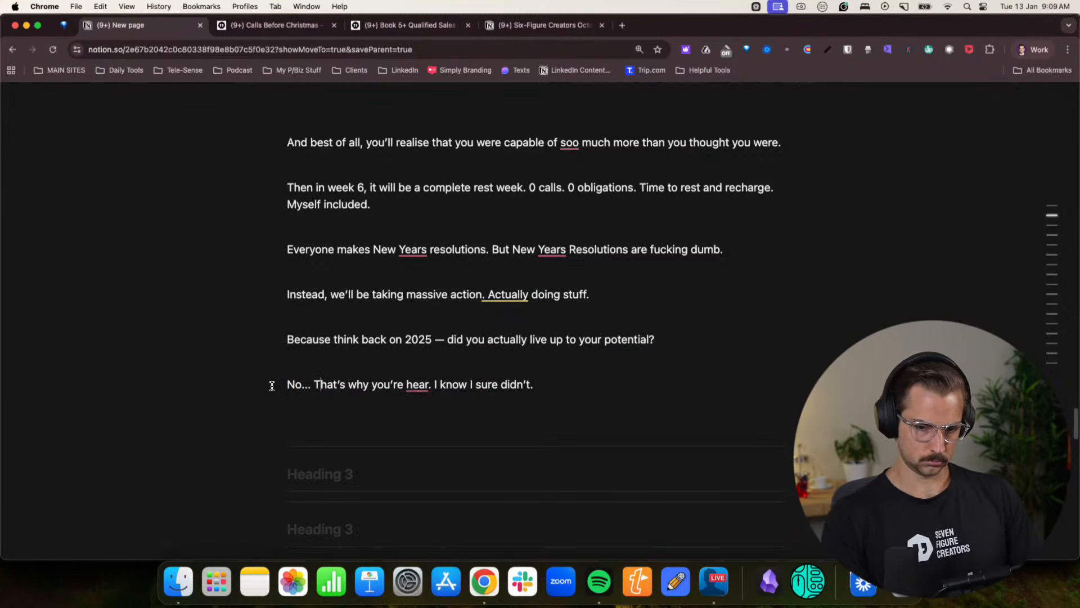
key(BackSpace)
key(BackSpace)
text(t)
click(434, 385)
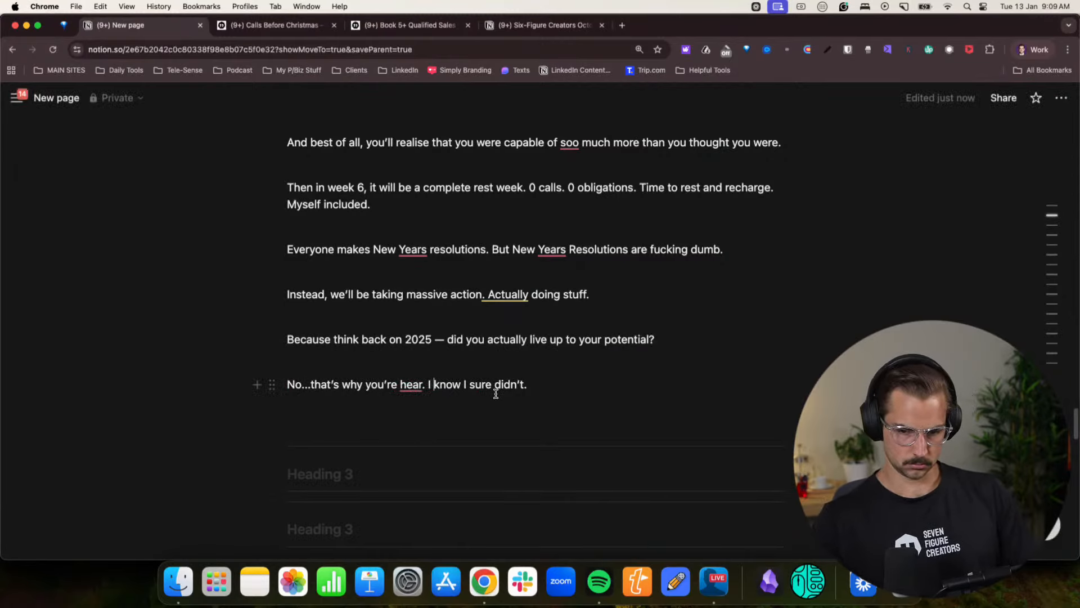
drag(534, 385, 423, 384)
key(BackSpace)
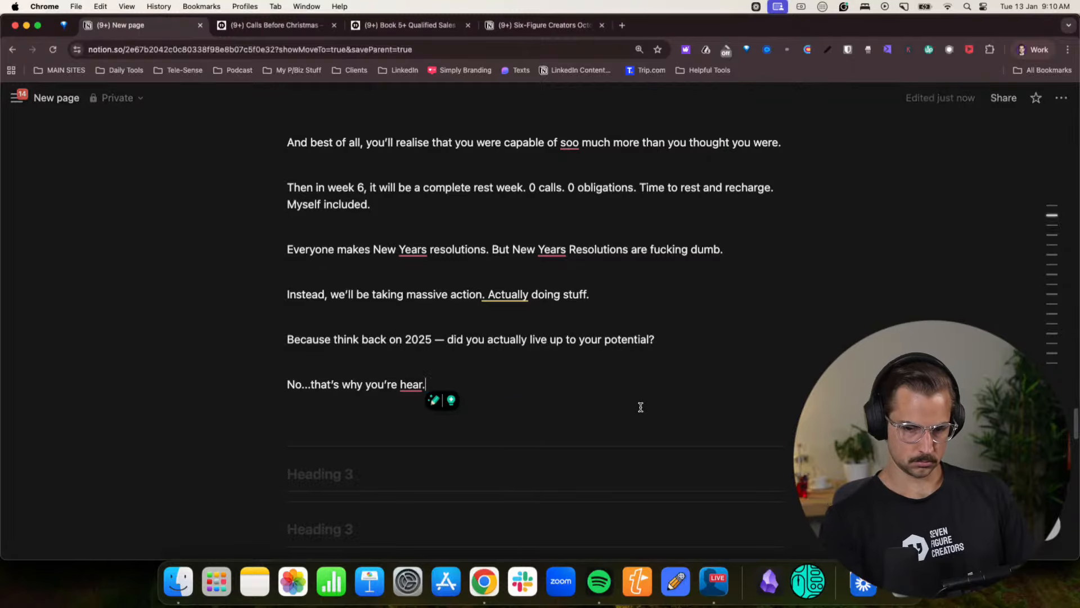
- Add a new paragraph reading “Make 2026 the year you actually built the dream life you and your family deserve.”
key(Return)
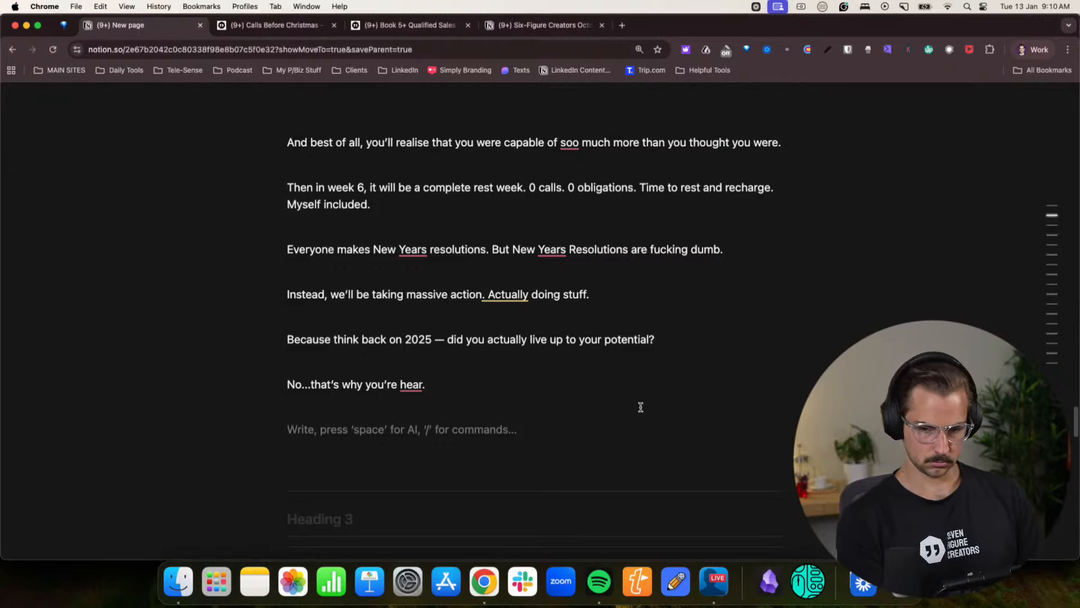
text(Make 2)
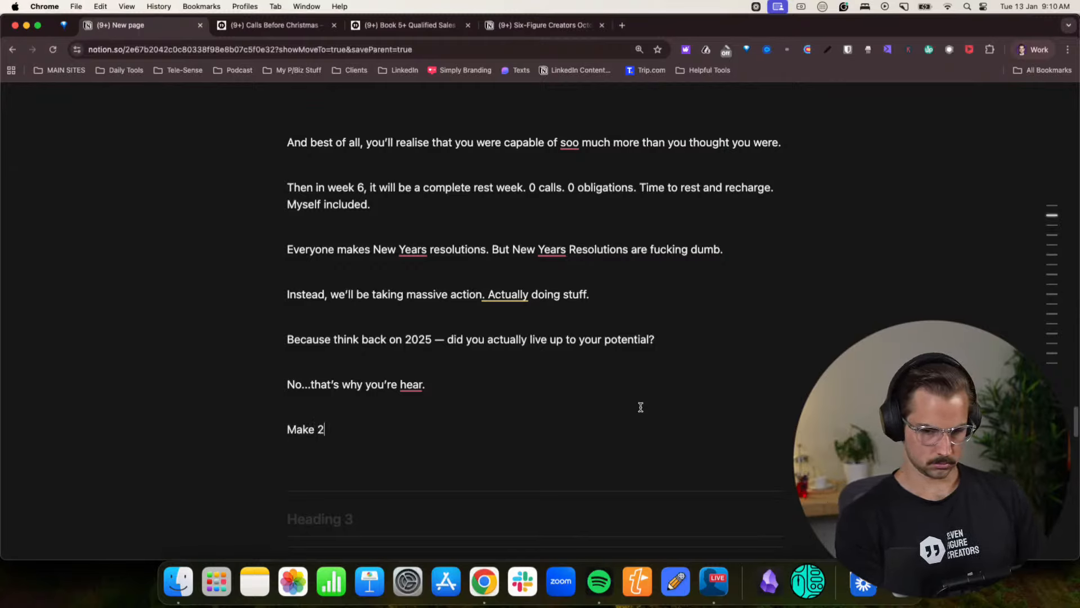
text(026 the y)
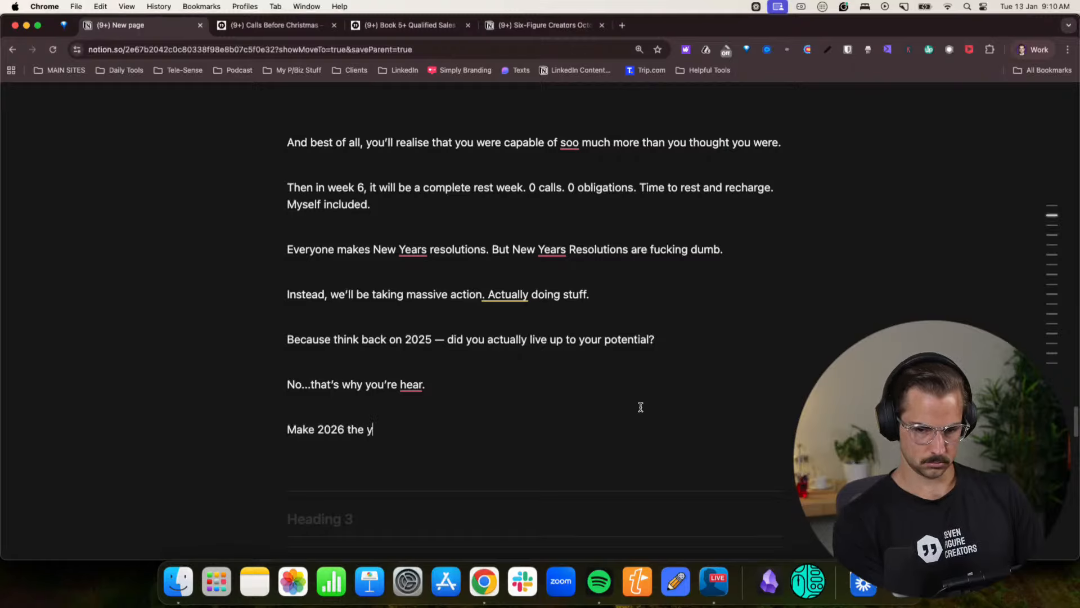
text(ear you actually )
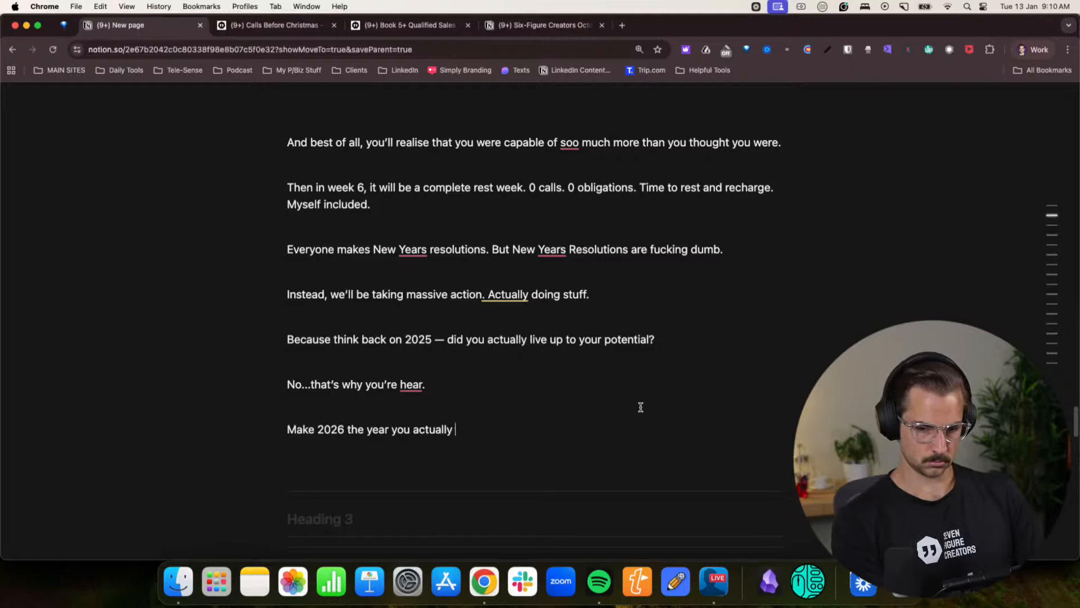
text(built the d)
key(BackSpace)
key(BackSpace)
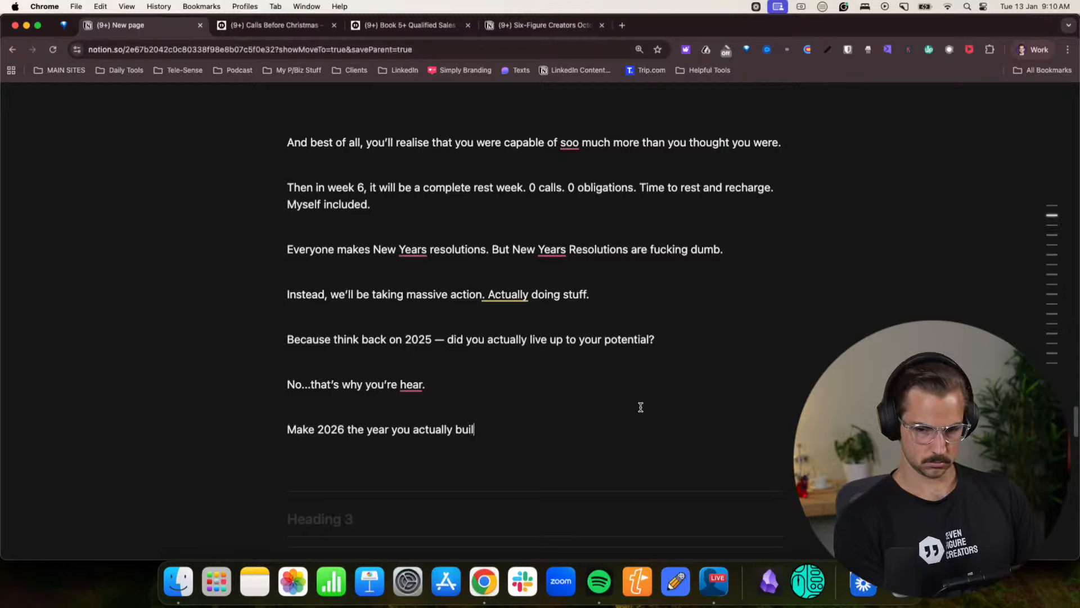
text(lt the dream life)
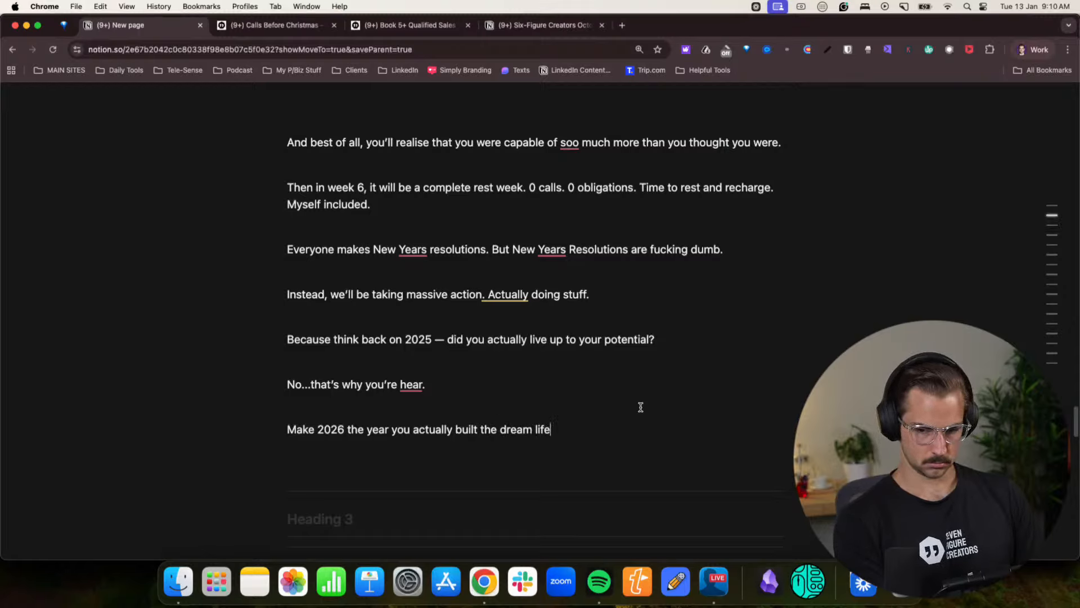
text( you and your )
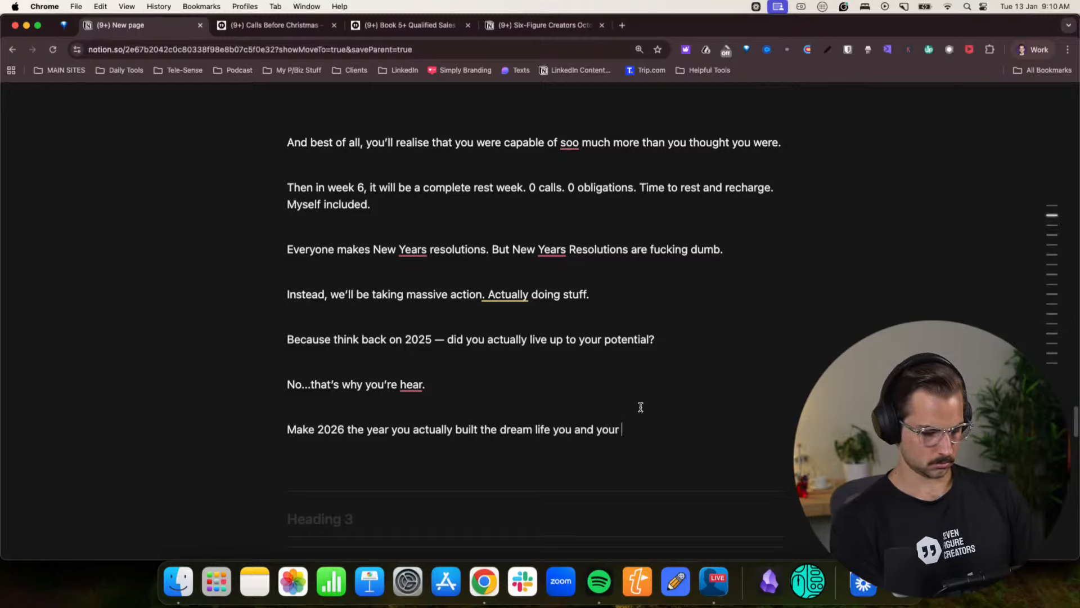
text(family deserve.)
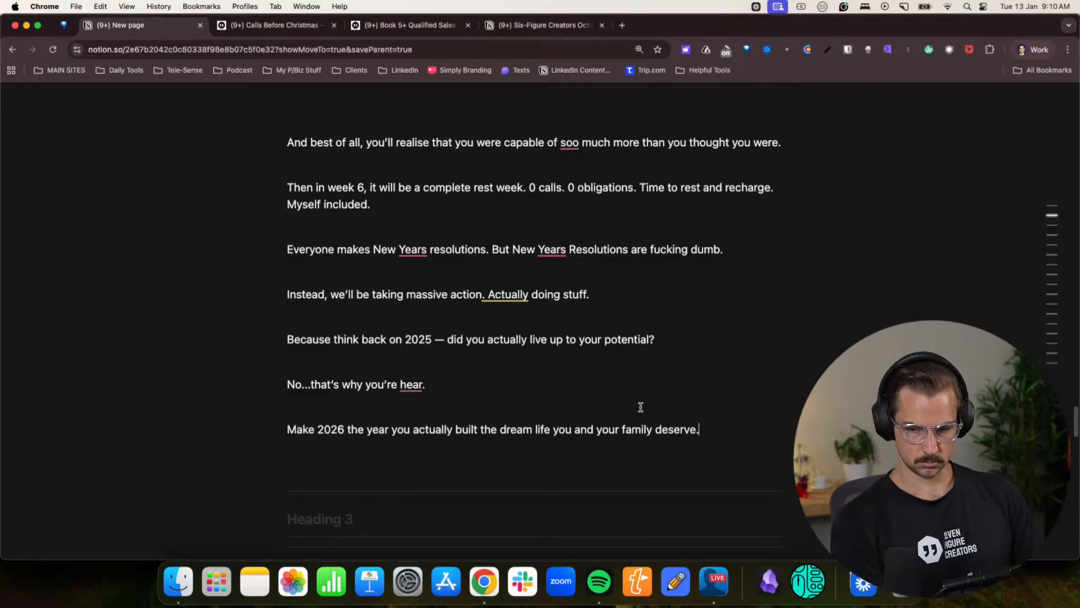
- Start a new paragraph with “Like”, the first example client's name and “, a stay at home dad of 2”
key(Return)
text(Like)
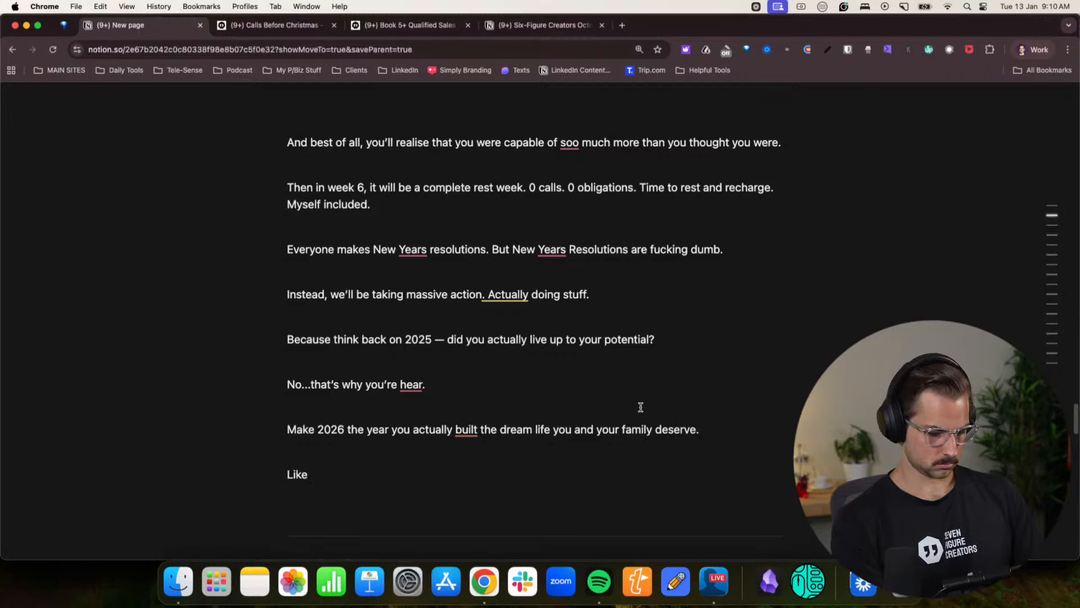
text( my cli)
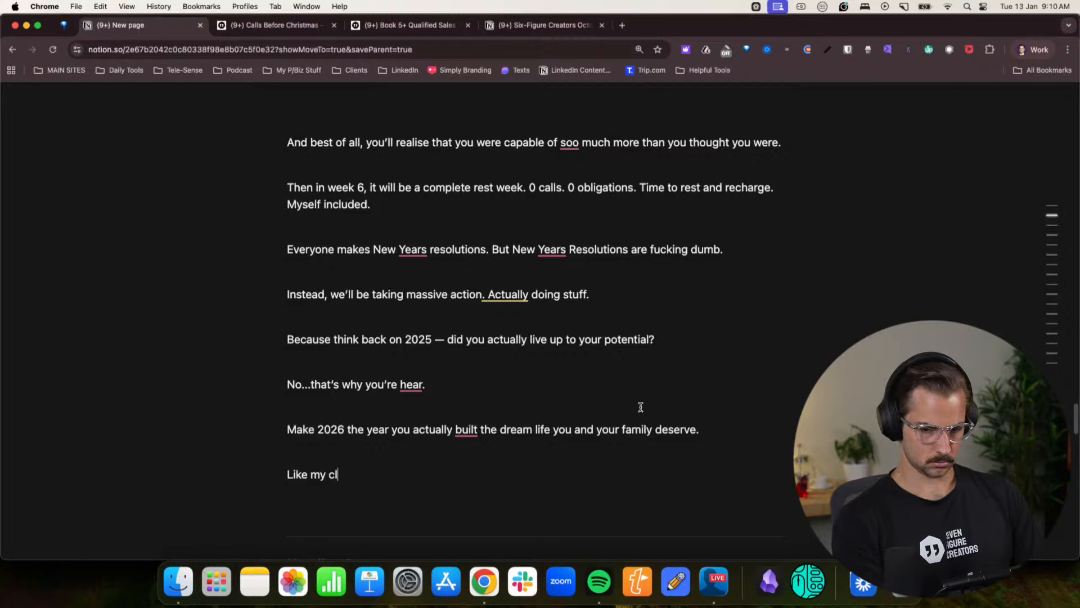
key(BackSpace)
key(BackSpace)
key(BackSpace)
key(BackSpace)
key(BackSpace)
text(Alb)
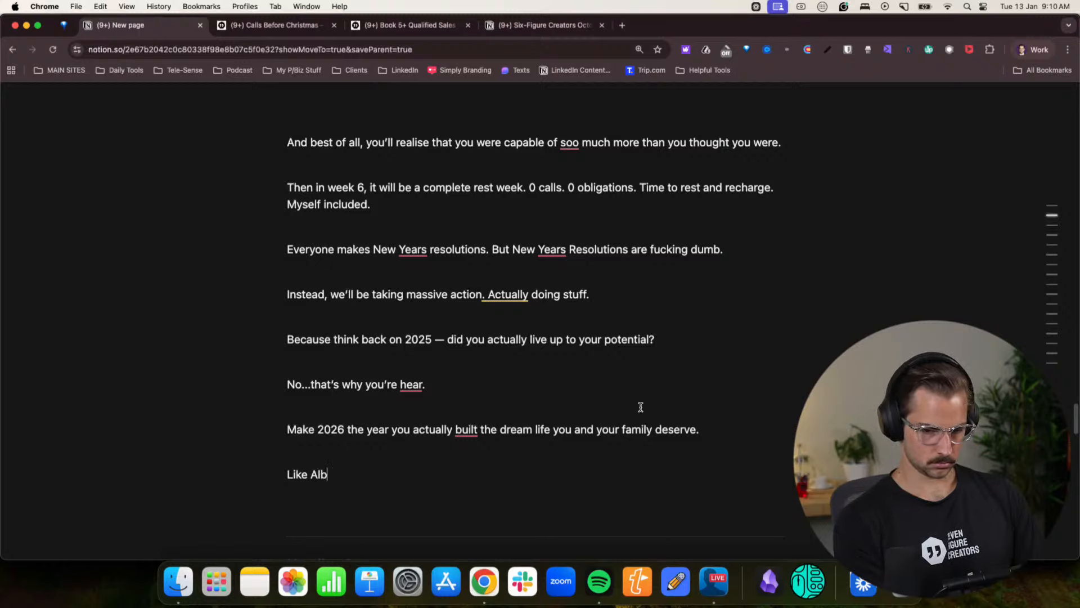
text(dano)
key(BackSpace)
key(BackSpace)
key(BackSpace)
key(BackSpace)
key(BackSpace)
text(ba)
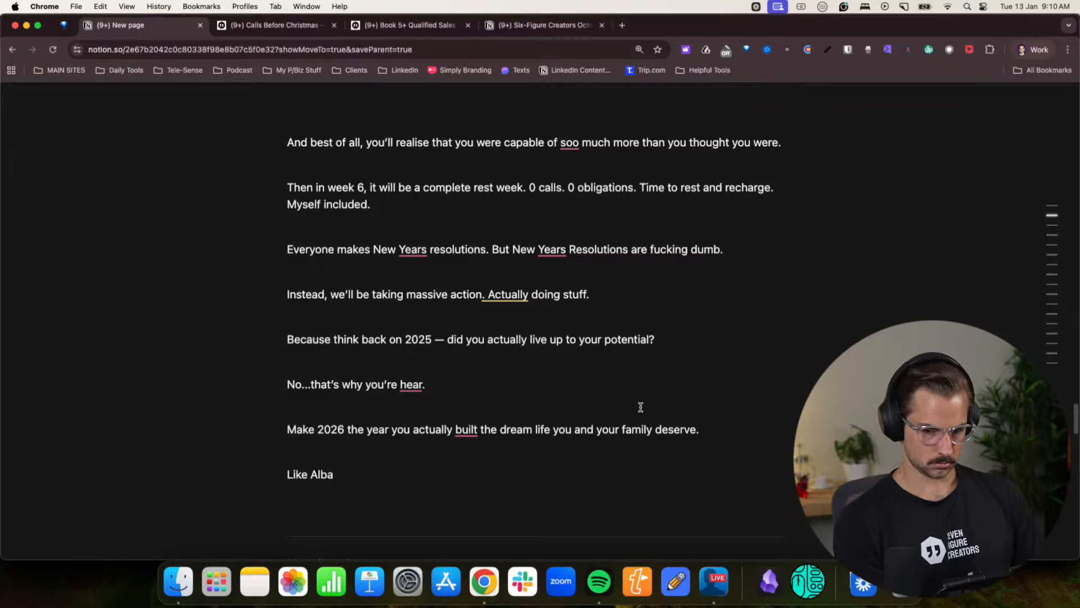
text(no, a stay )
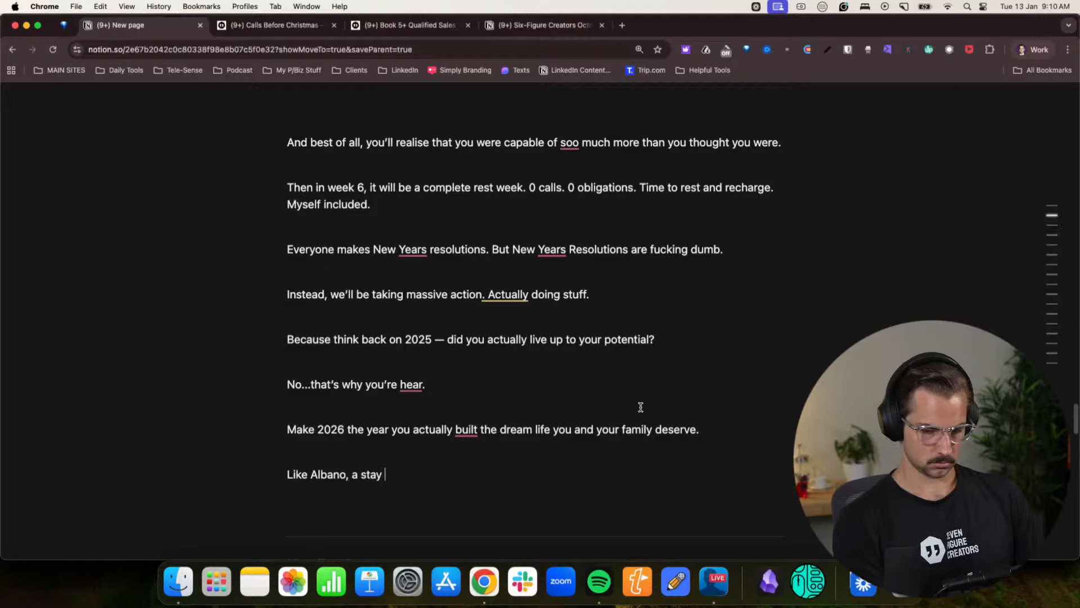
text(at home dad)
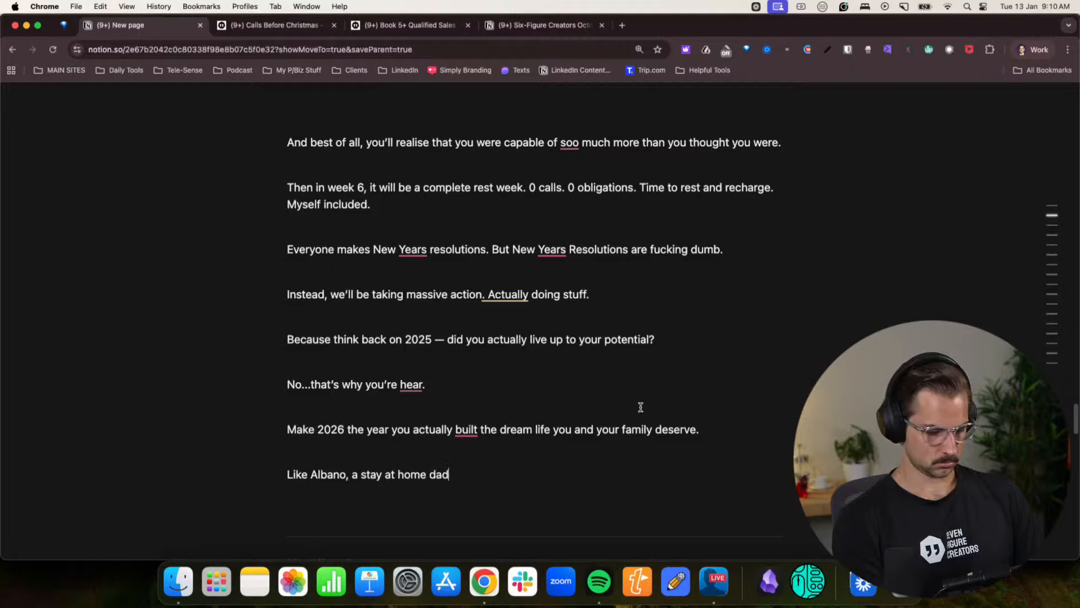
text( of 2, whi)
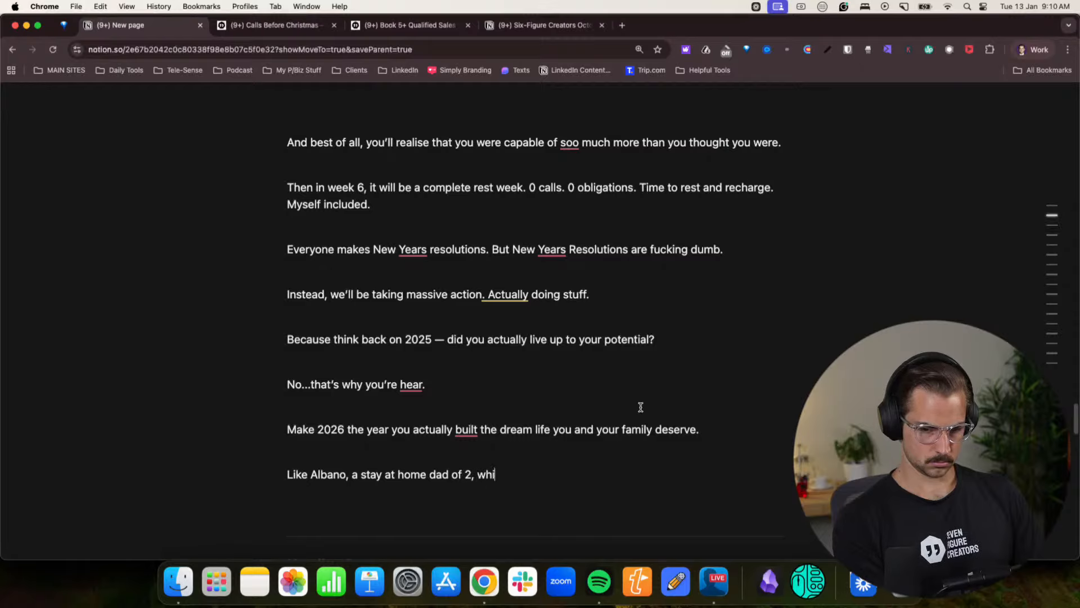
key(BackSpace)
text(o went from)
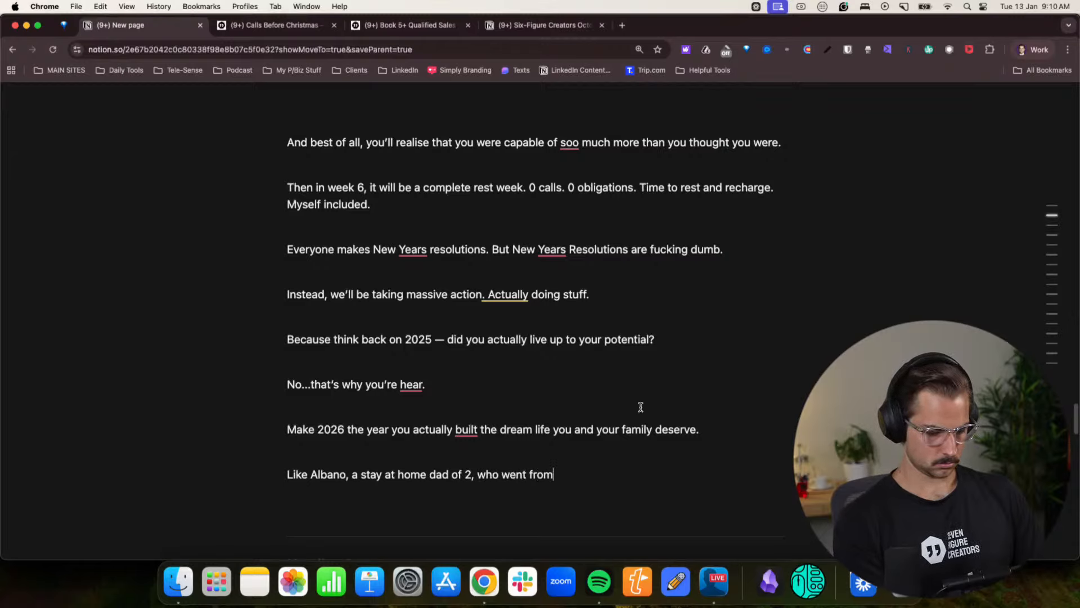
text( $0 in Apr)
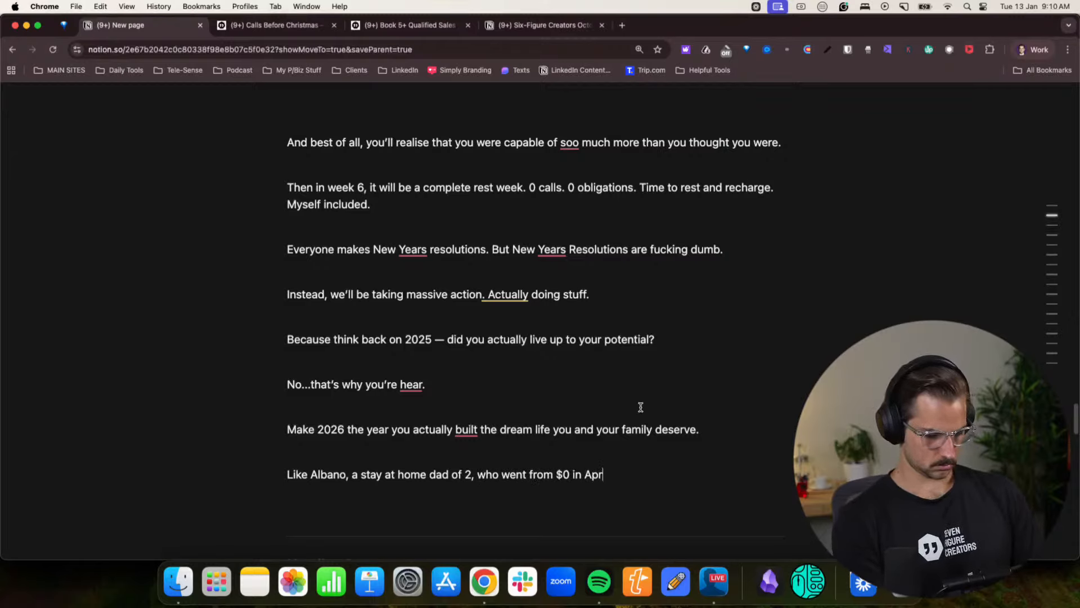
text(il 2024, to n)
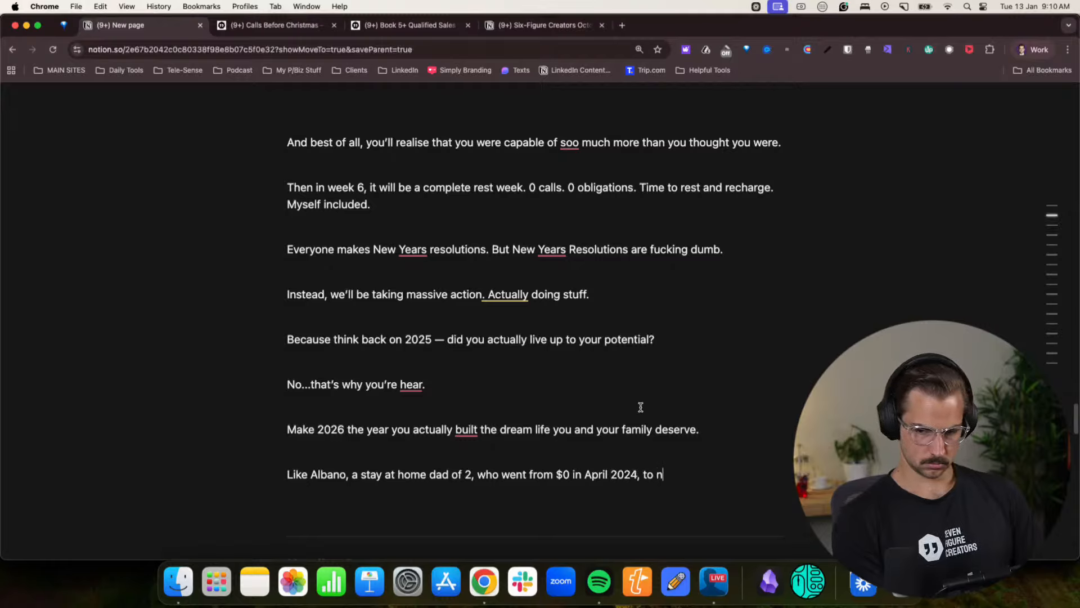
text(ow making )
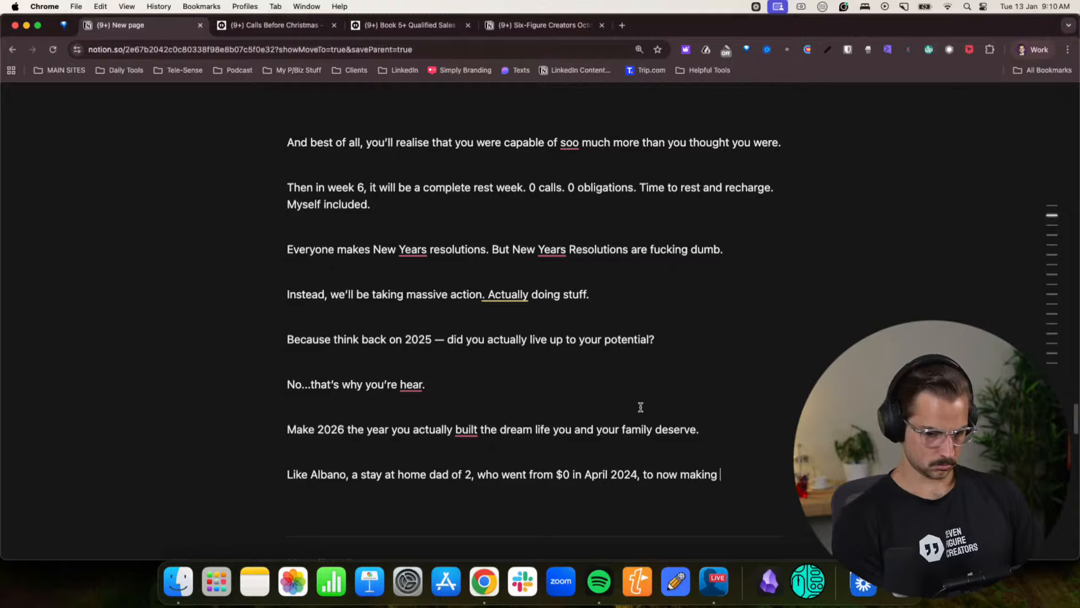
text($30-)
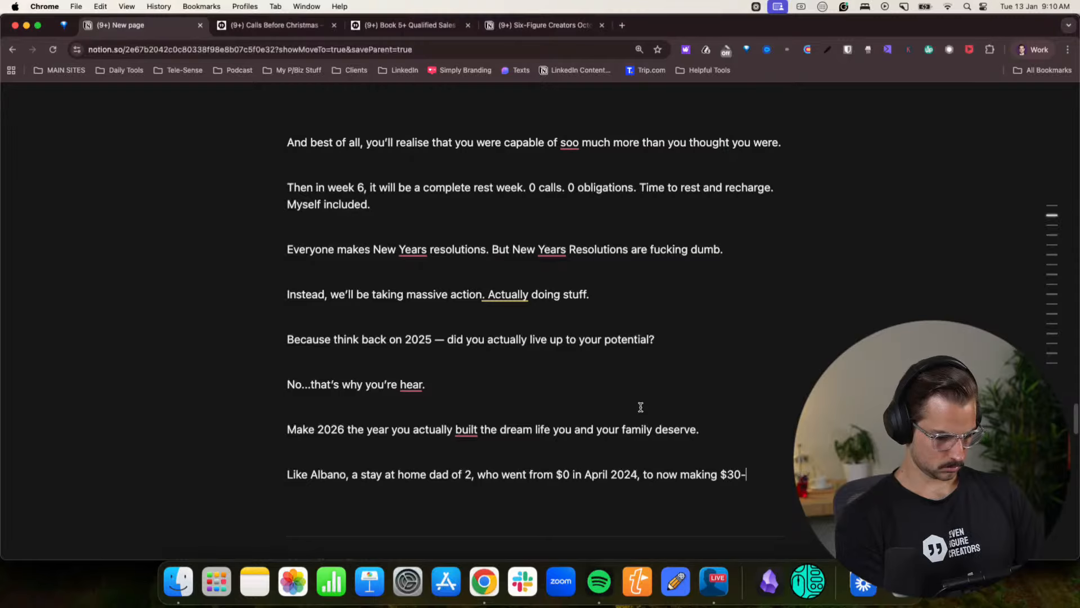
text($40k)
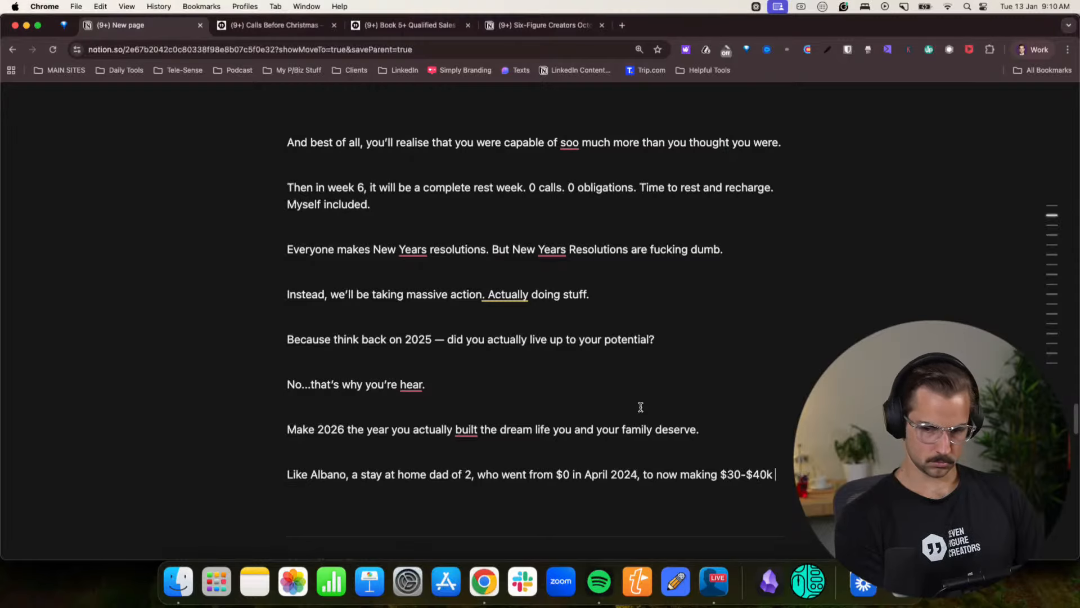
text(/mth)
- Complete the first client example with “, who went from $0 in April 2024, to now making $30-$40k/mth” and begin a new line below it
key(Return)
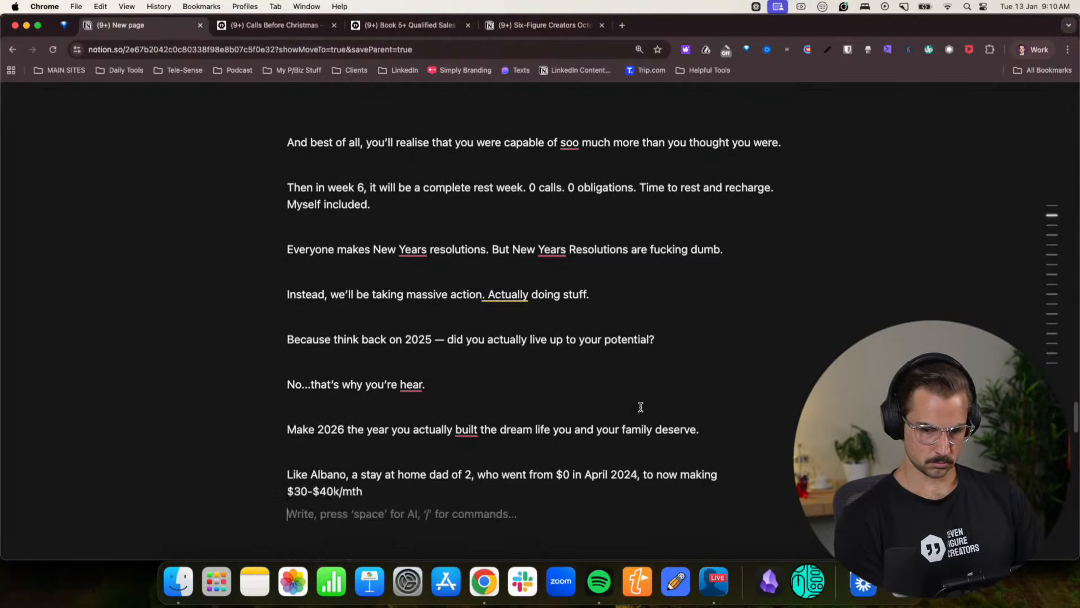
- Write the start of the second client example: “Like”, the client's name and “, who quit his job in sales, started his business”
text(Like Jose, wh)
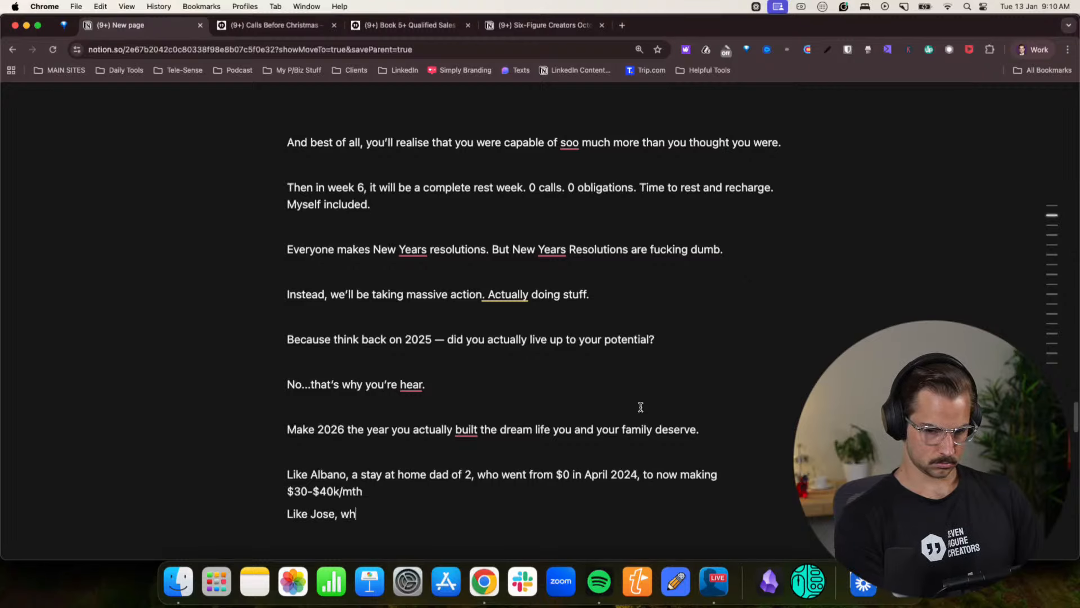
text(o qui)
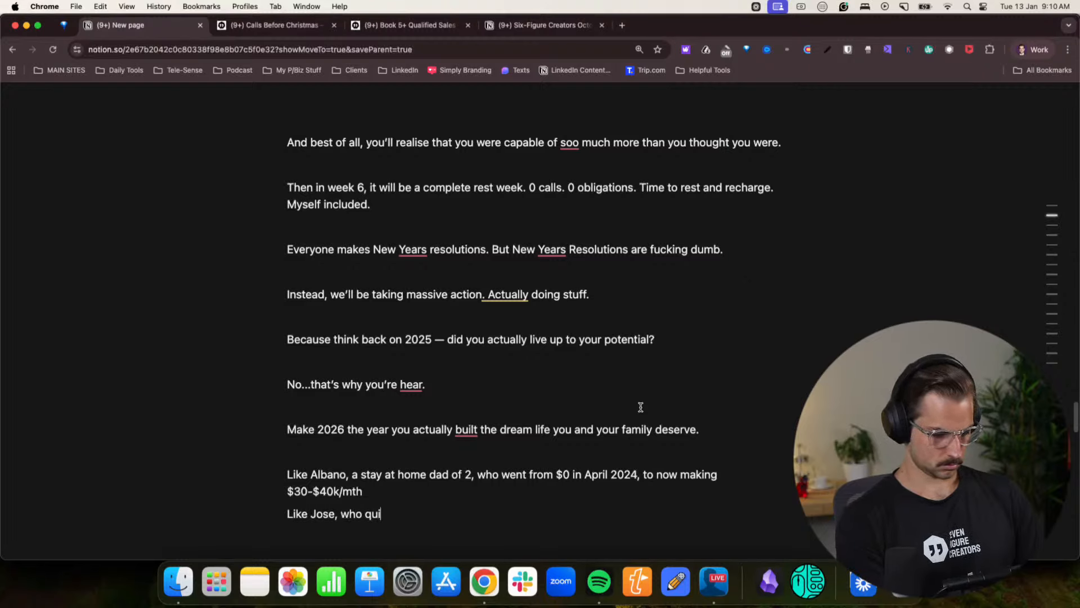
text(t his job )
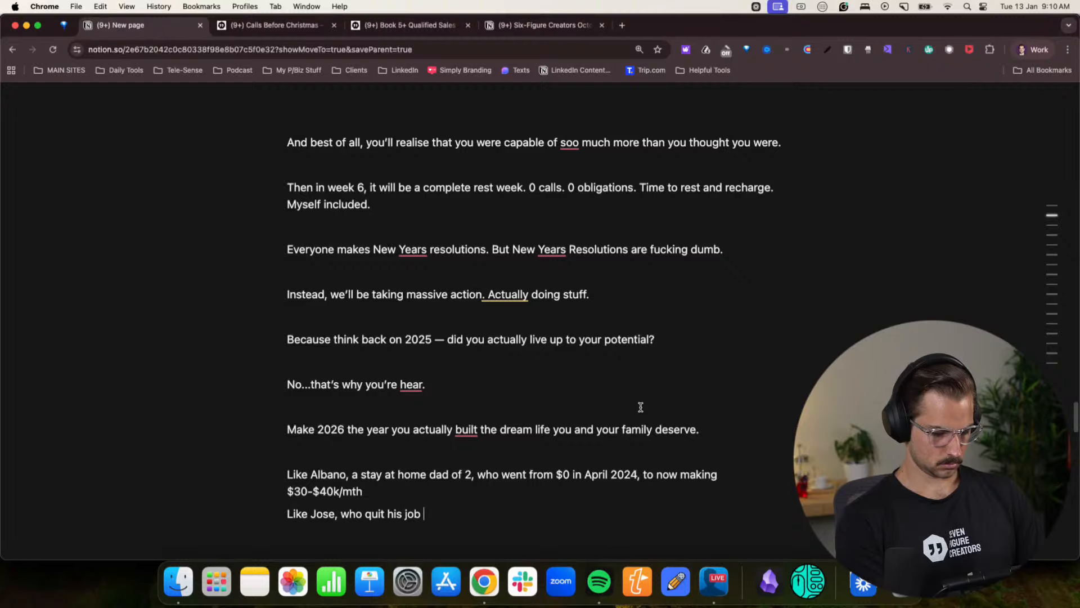
text(in sales, starte)
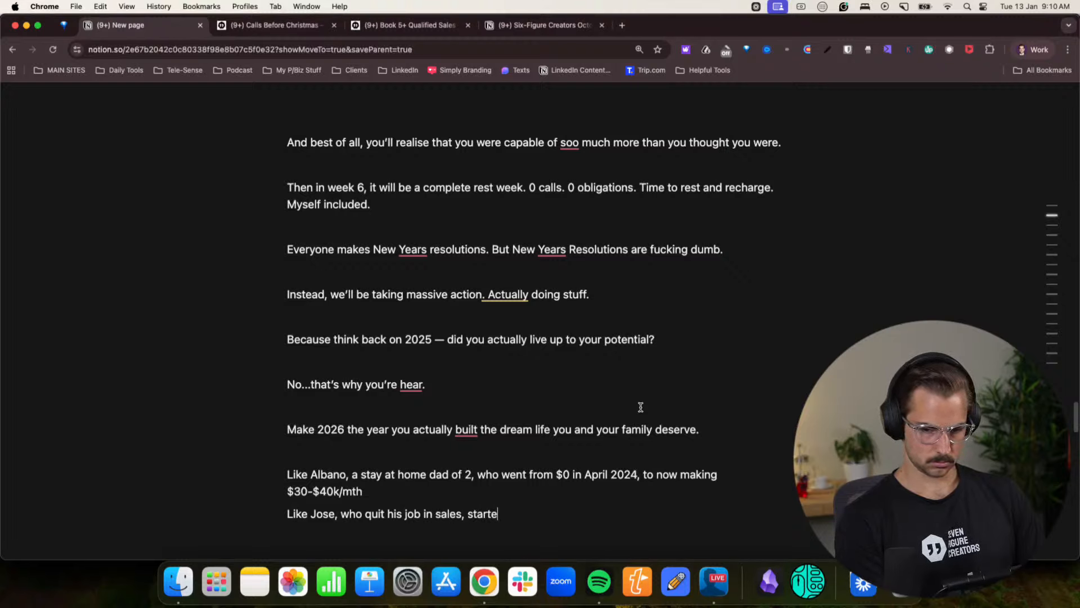
text(d hsus bins)
key(BackSpace)
key(BackSpace)
key(BackSpace)
key(BackSpace)
key(BackSpace)
key(BackSpace)
key(BackSpace)
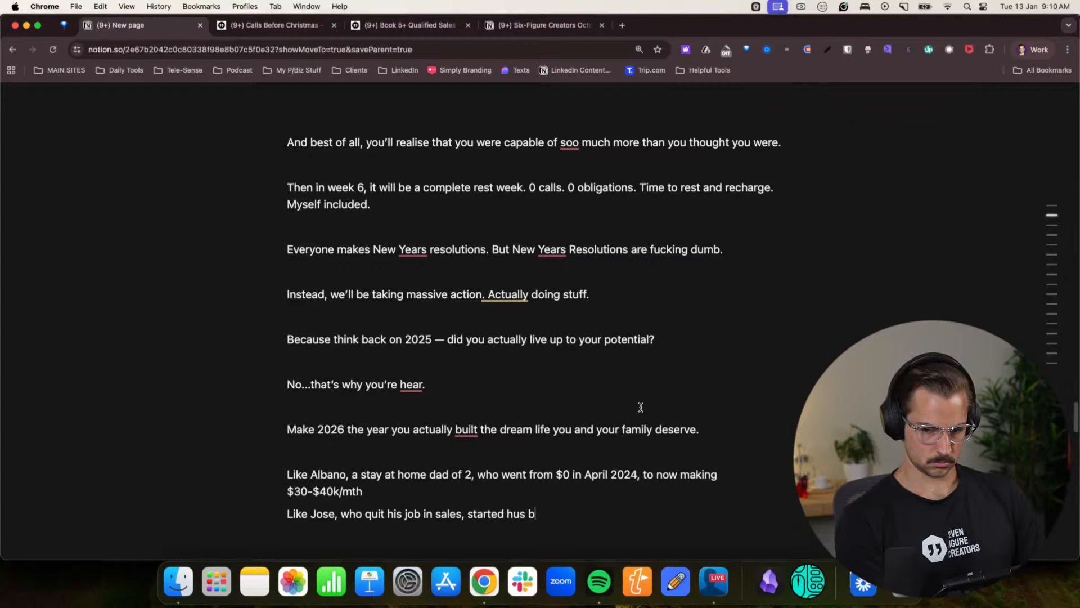
text(is business)
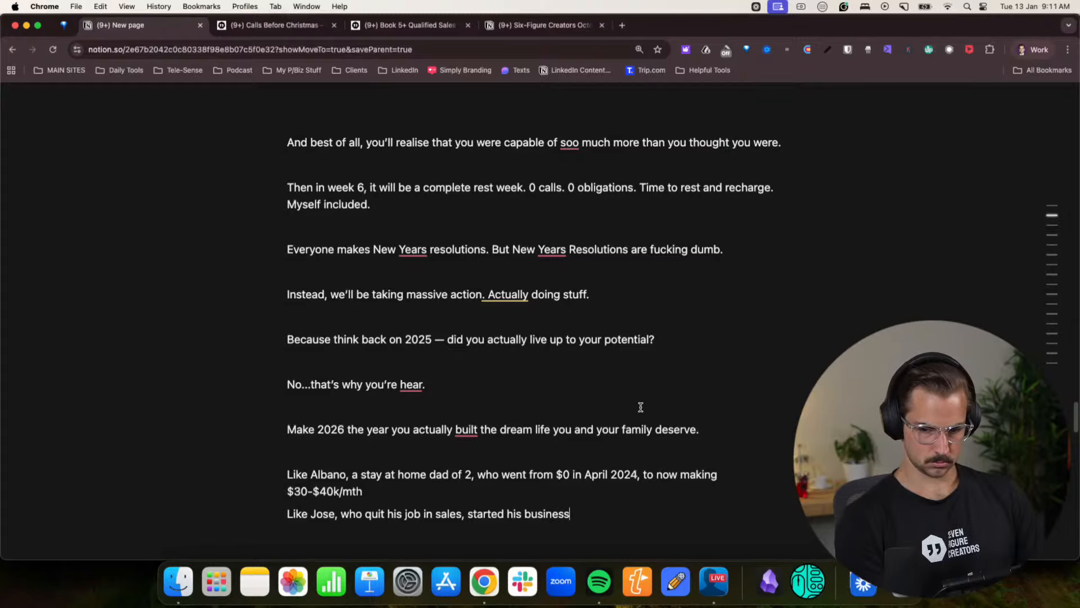
text(, moved)
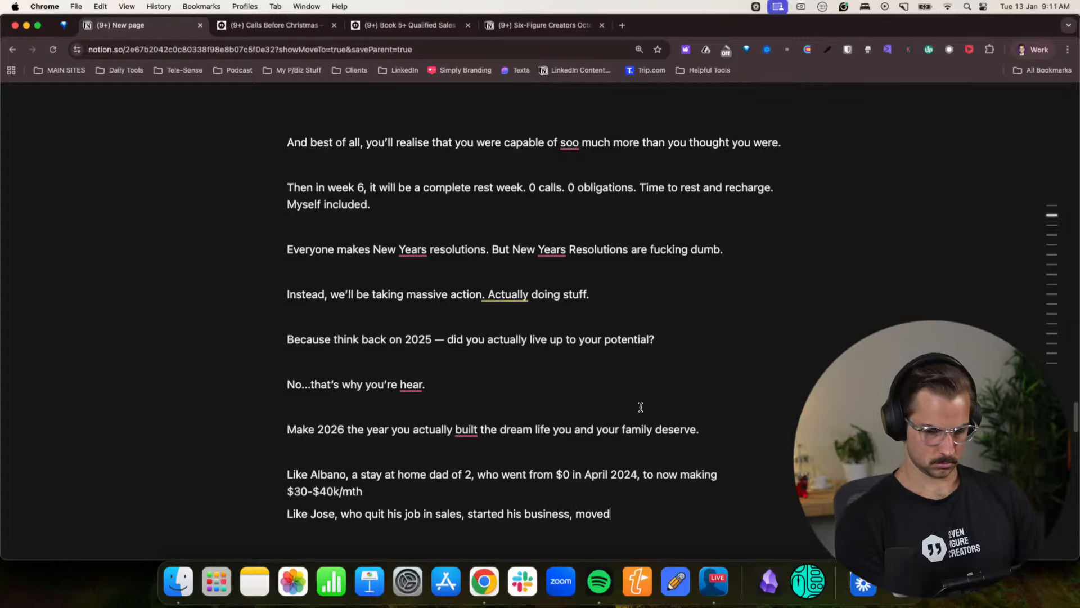
text( his family t)
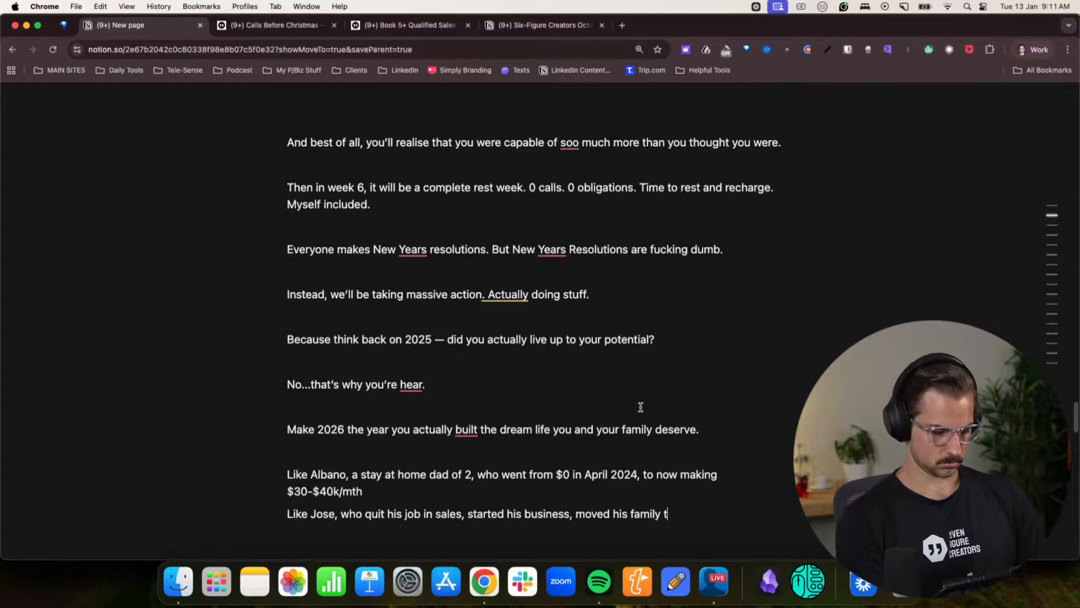
text(o Dubai)
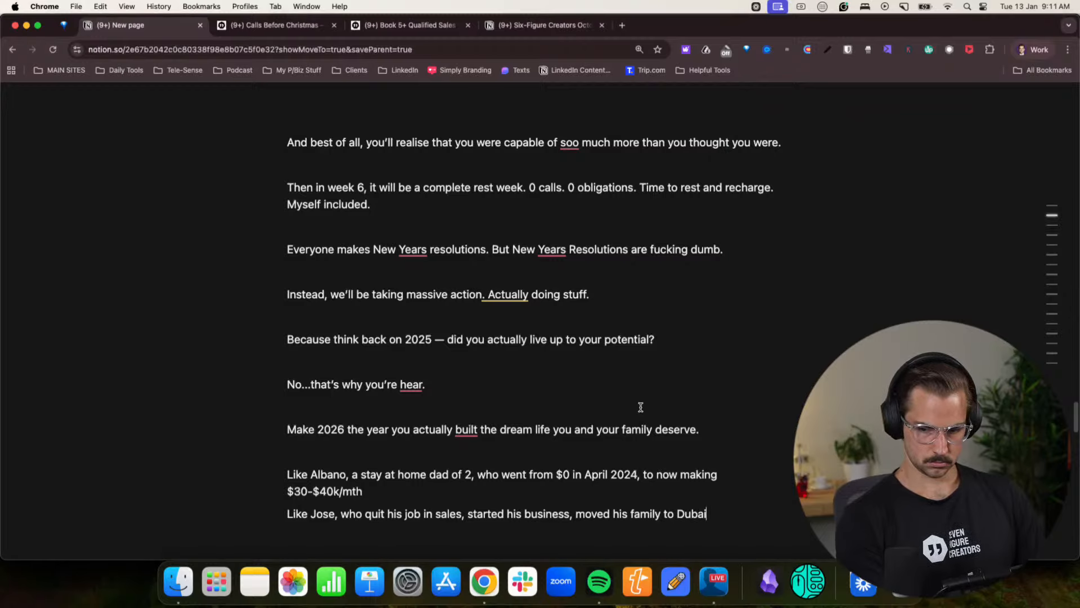
text(, and now)
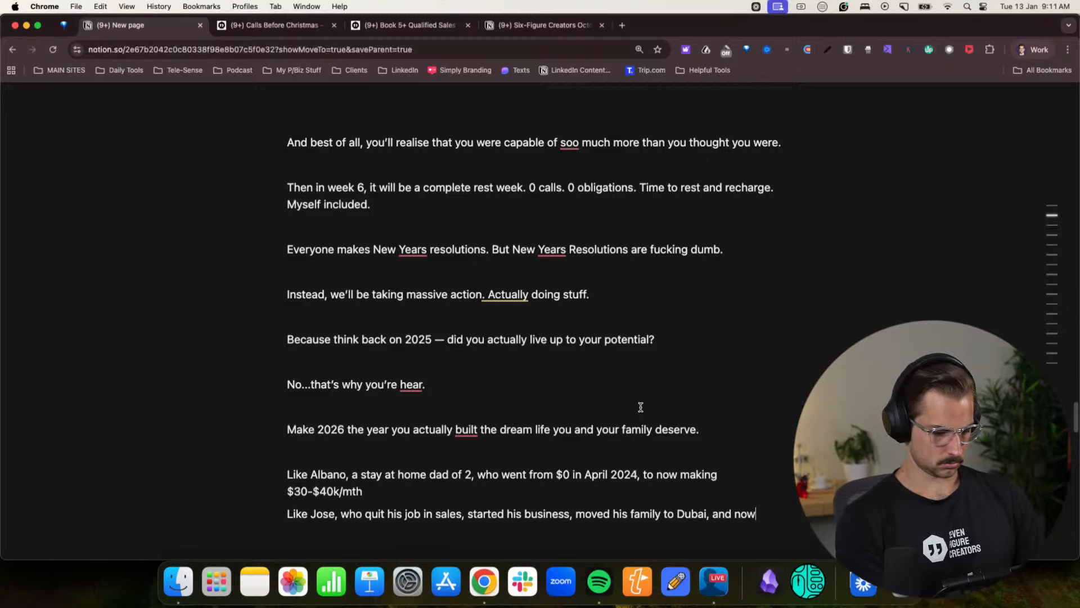
text( has 5 )
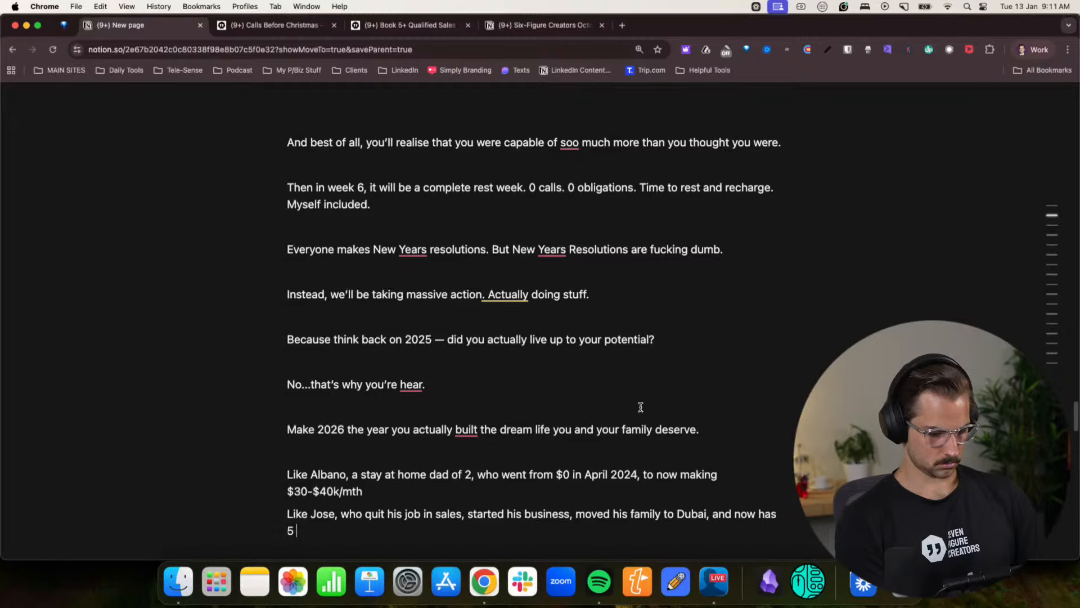
text(employees)
- Complete the second client example with “, moved his family to Dubai, and now has 5 employees” and begin a new line below it
key(Return)
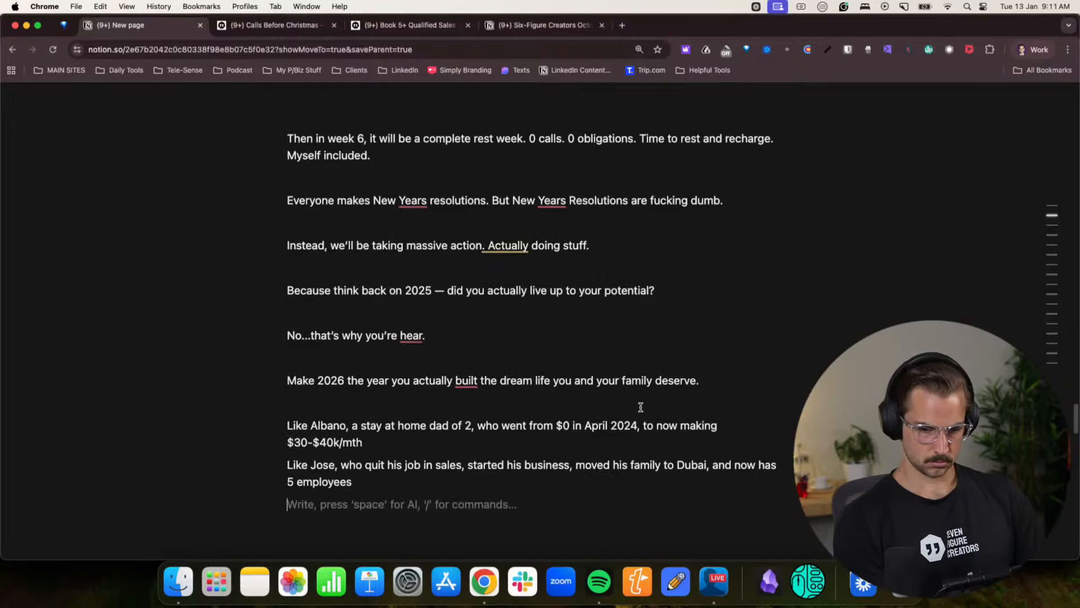
- Start the third example with “Like”, the client's name and “, who closed $128,000 in 6 weeks of working together,”
text(Like Mnado,)
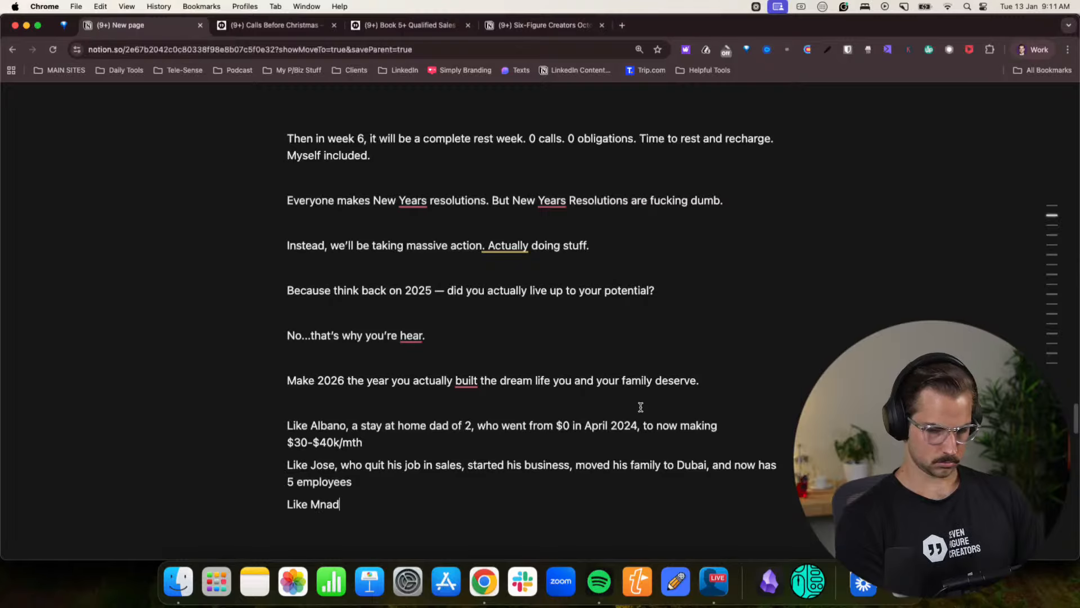
key(BackSpace)
key(BackSpace)
key(BackSpace)
key(BackSpace)
key(BackSpace)
text(ando, who closed)
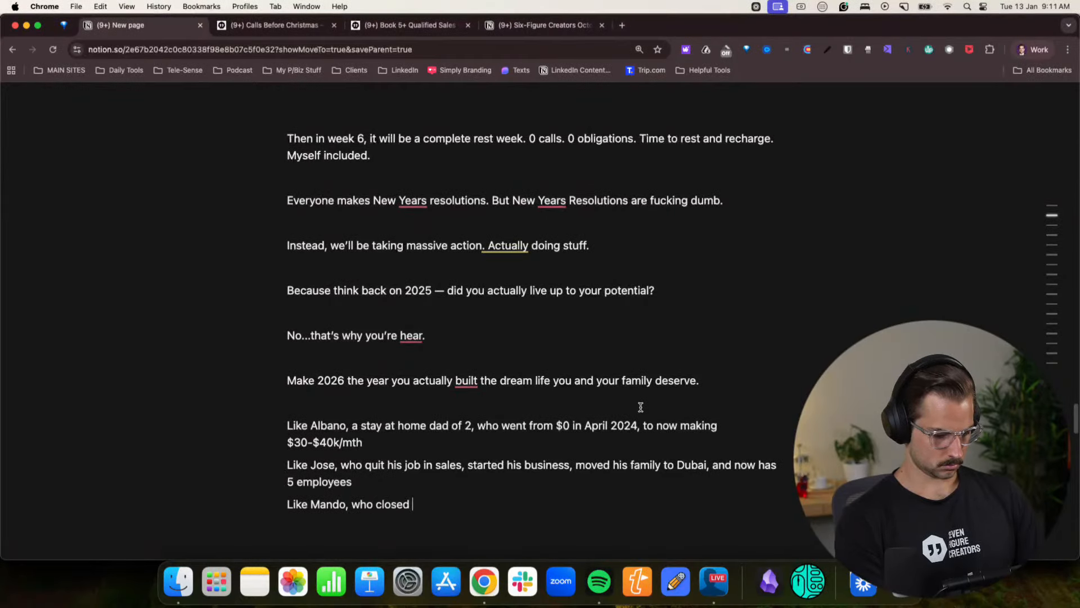
text( $12)
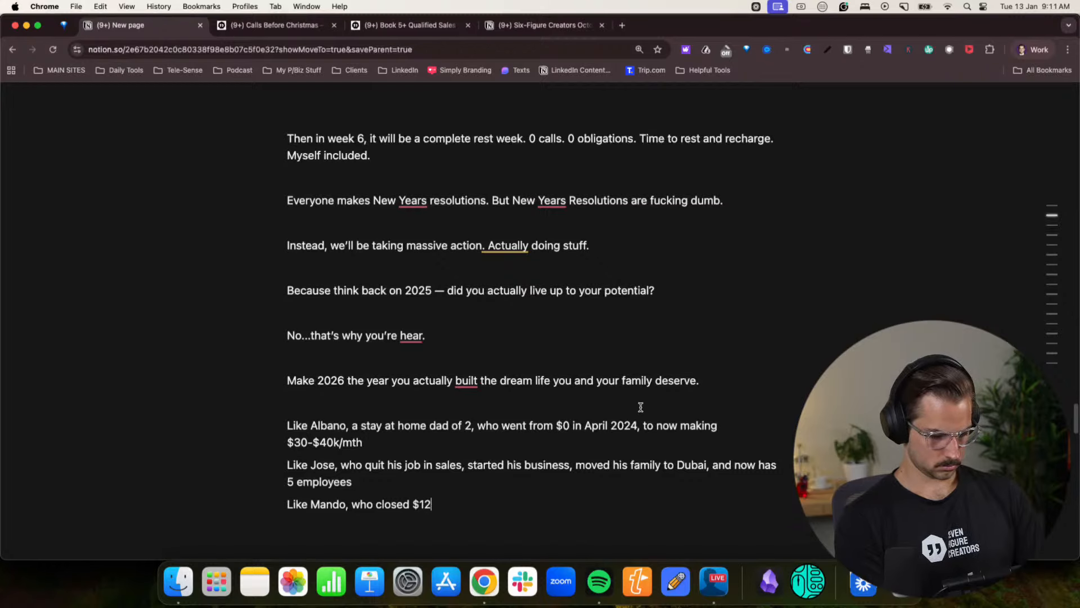
text(8,000 in 6 w)
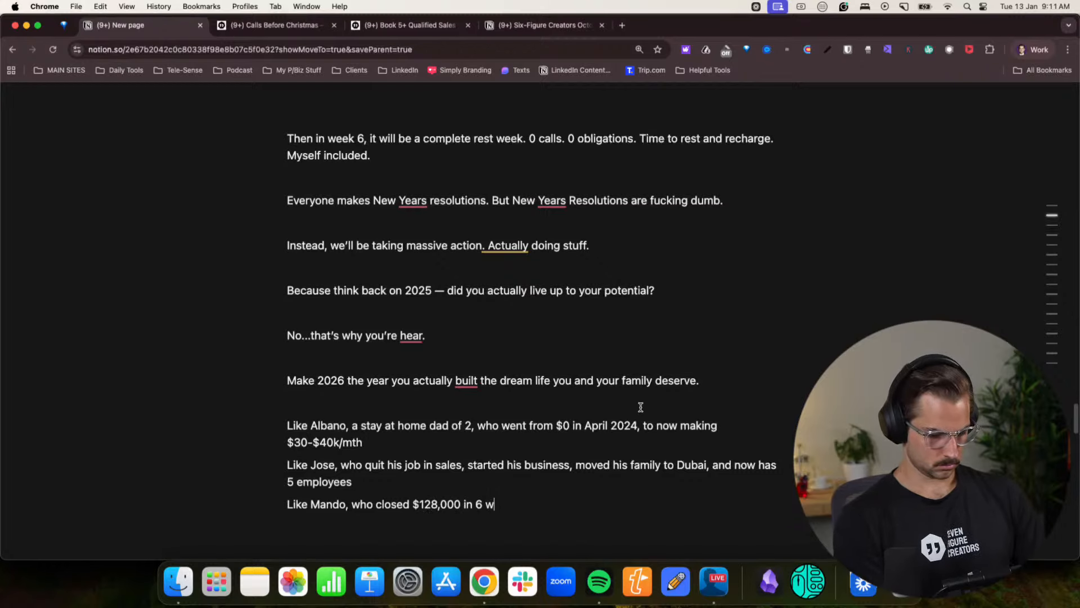
text(eeks of working to)
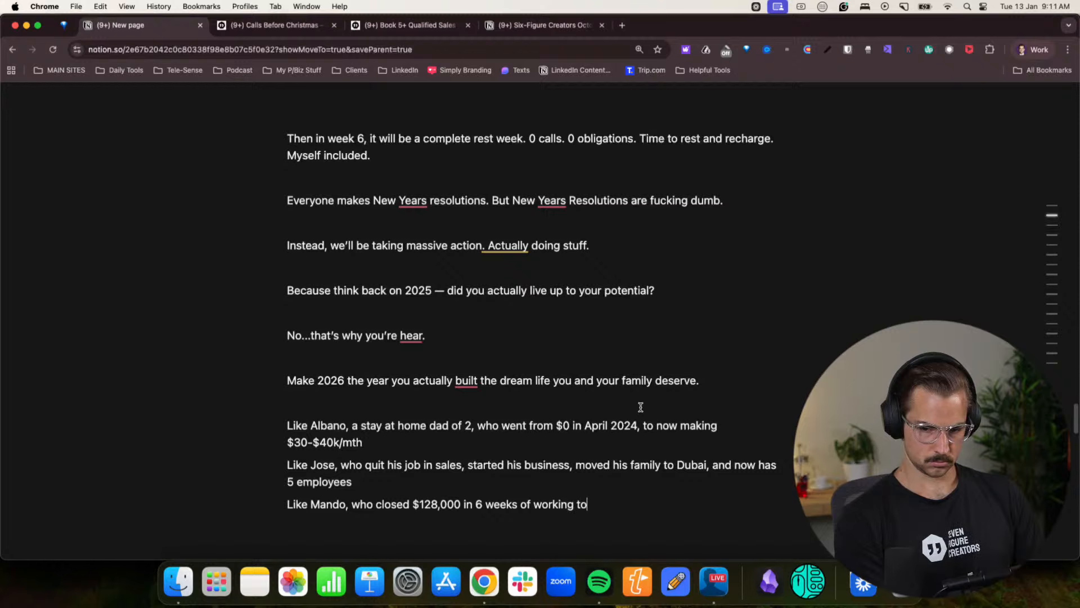
text(gether,m)
key(BackSpace)
text(and)
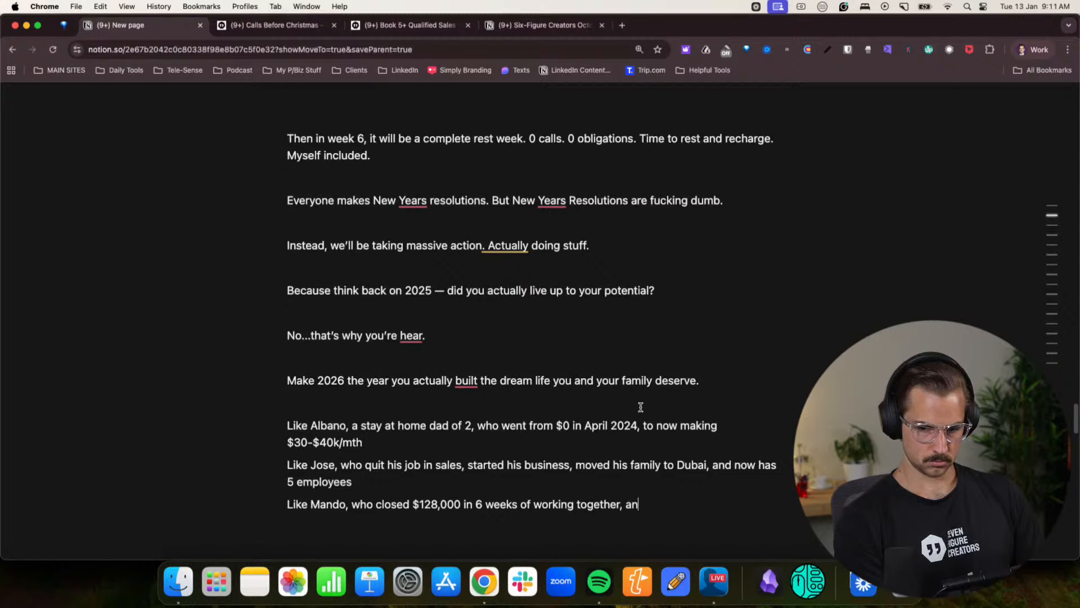
key(BackSpace)
key(BackSpace)
key(BackSpace)
key(BackSpace)
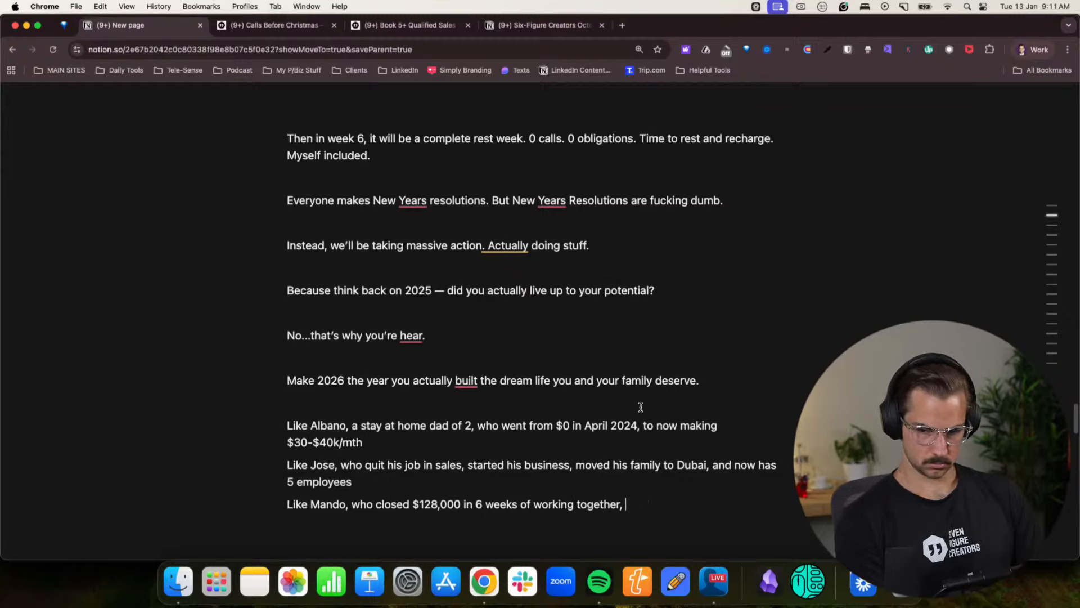
- Complete the third client example with “eventually crossing $500k/yr in 2025.” and start a new paragraph below it
text(eventually corssin)
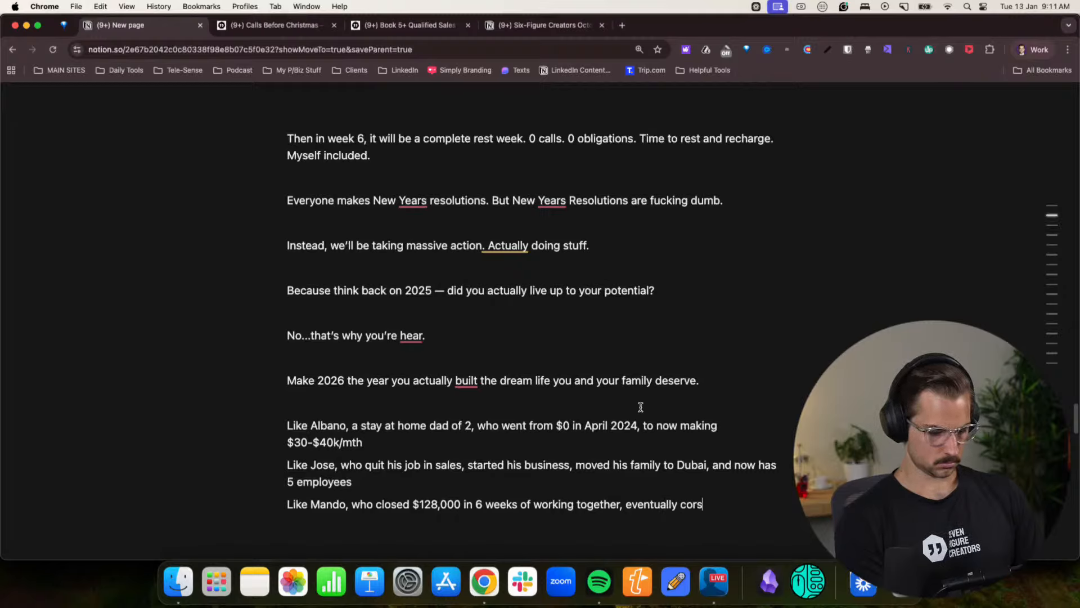
key(BackSpace)
key(BackSpace)
key(BackSpace)
key(BackSpace)
key(BackSpace)
text(ros)
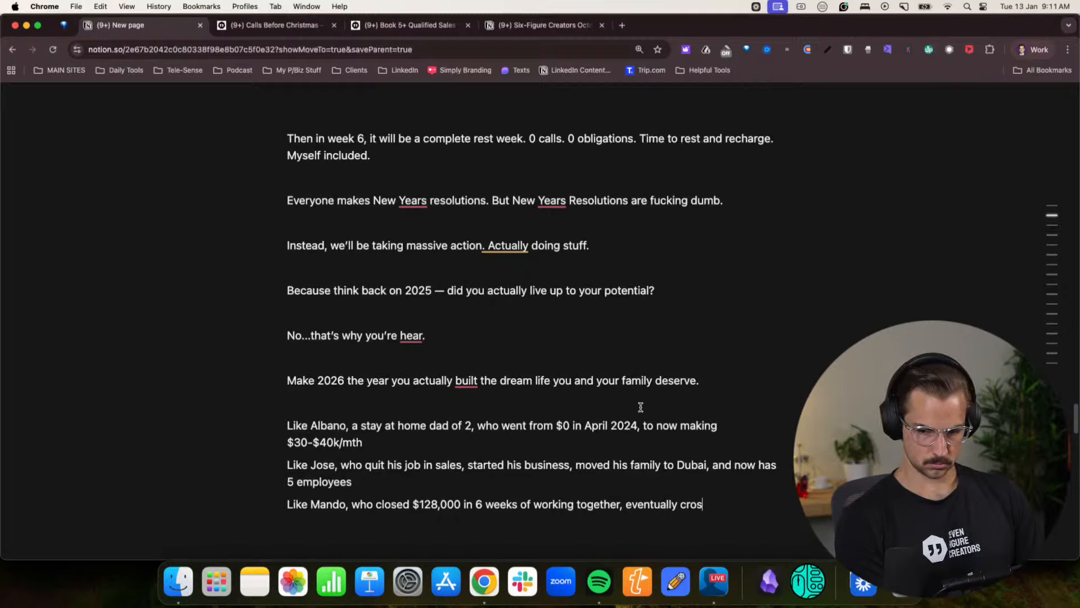
text(sing $5)
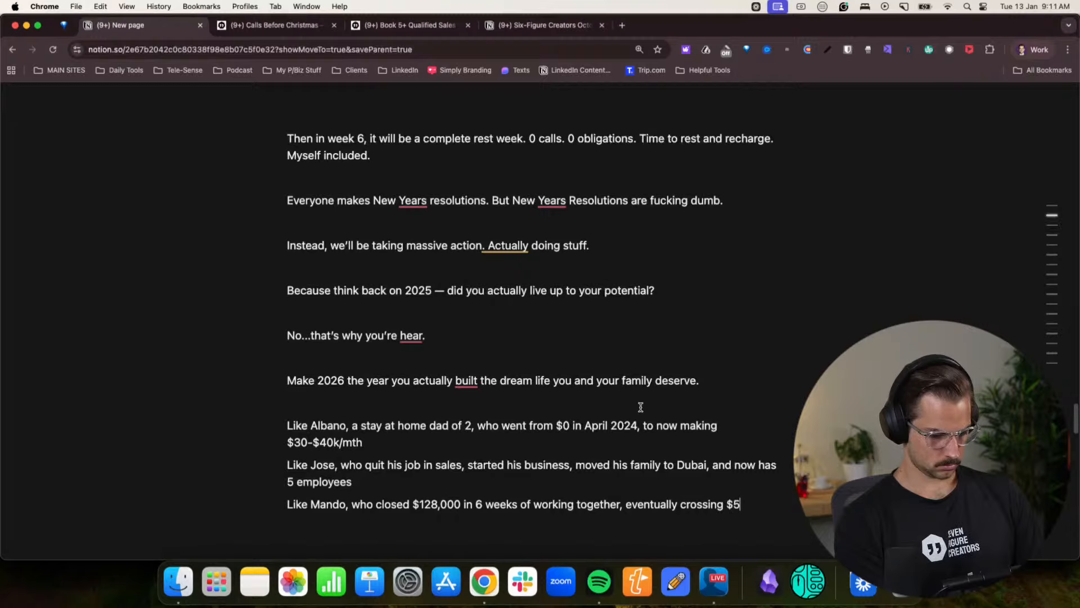
text(00'k)
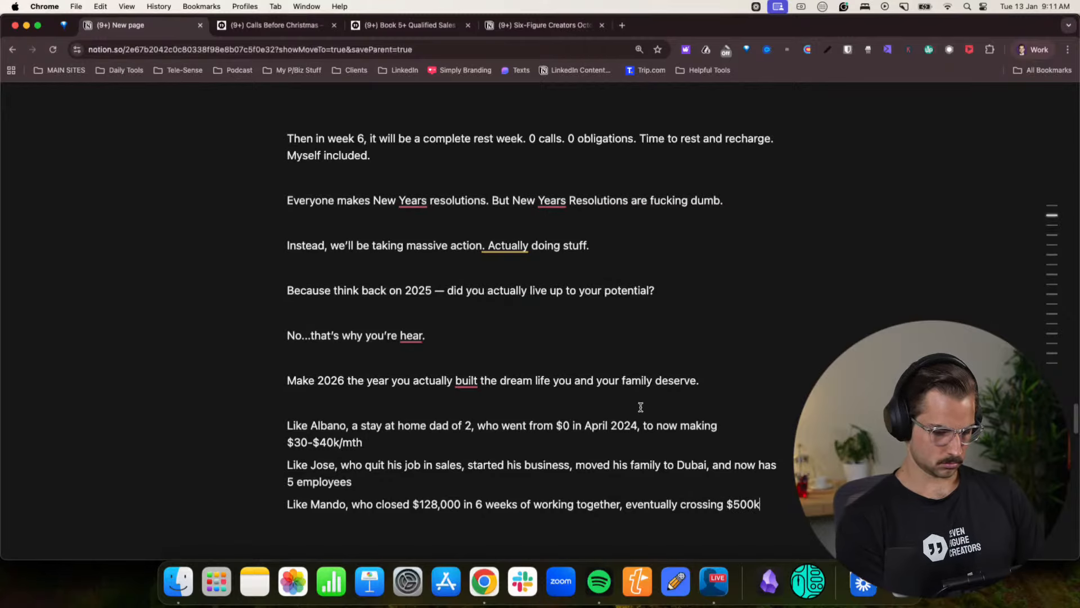
text(/)
text(y)
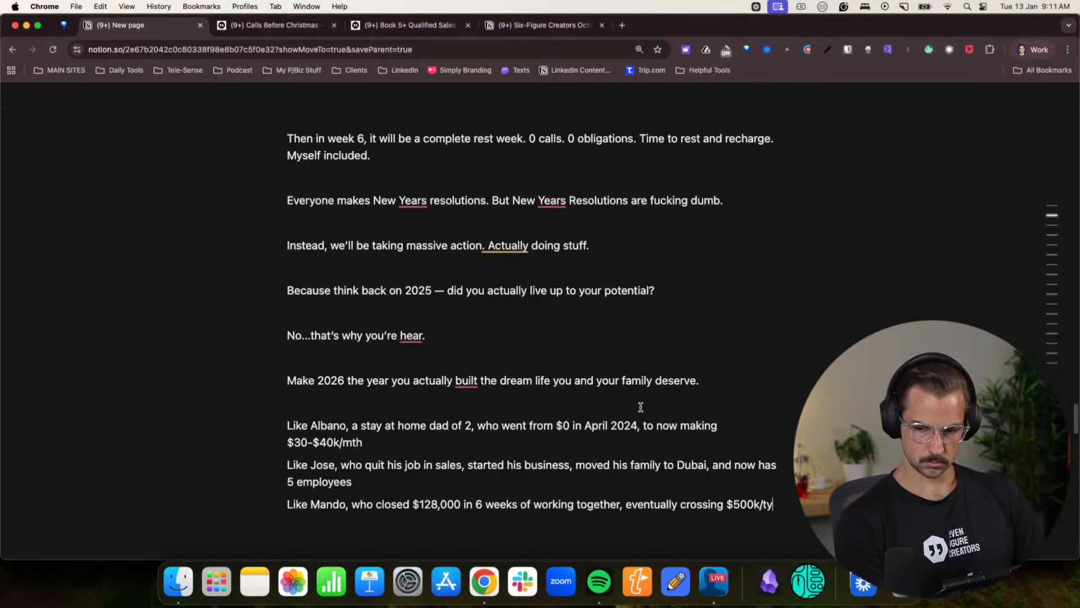
text(r in 2025.)
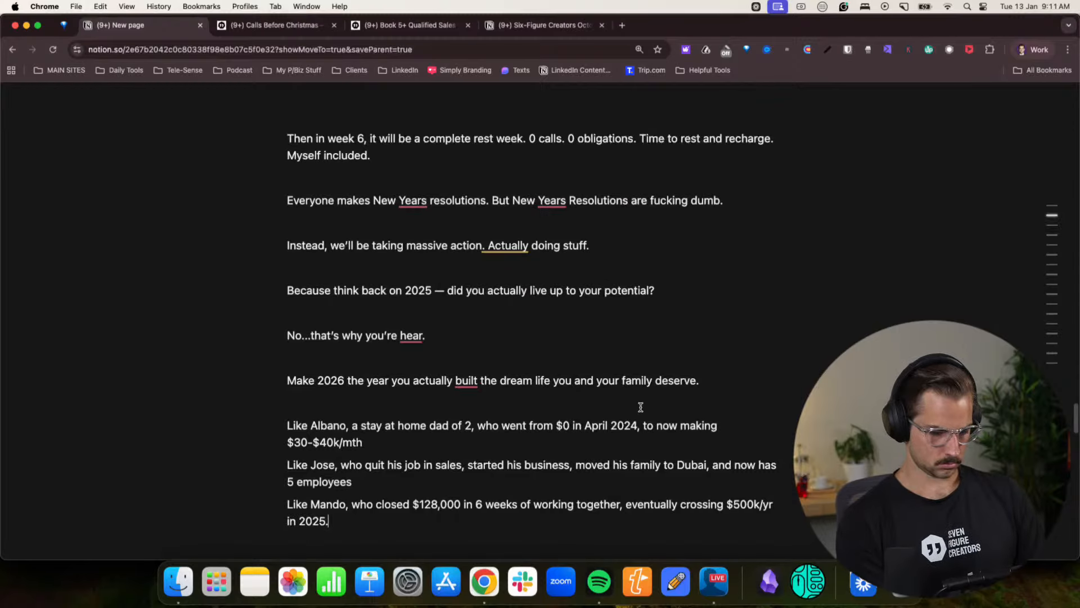
key(Return)
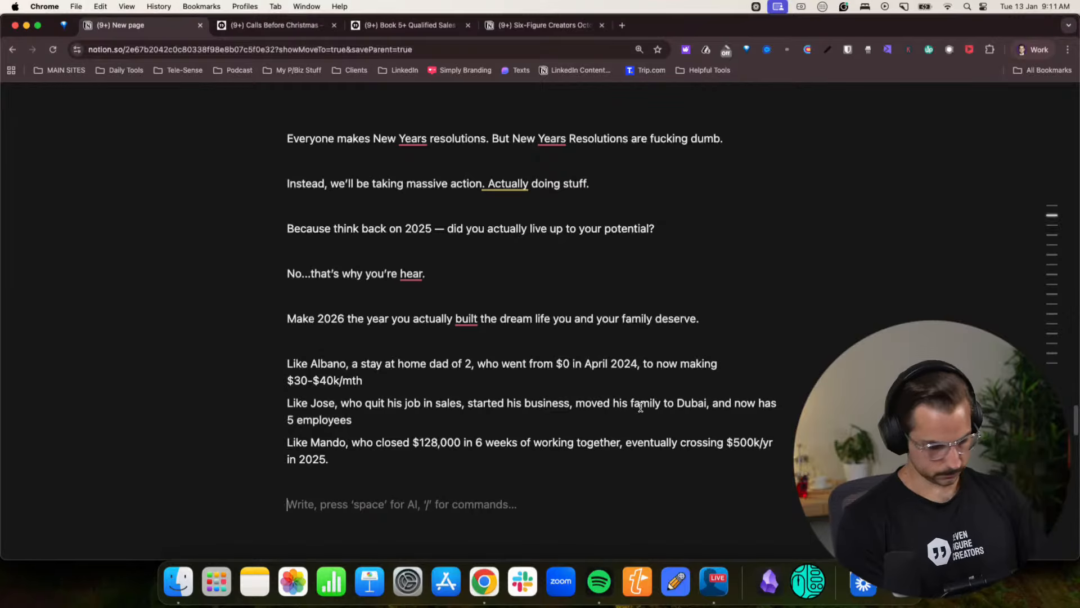
- Add a paragraph reading “They didn’t do it through “watching more videos”. They took massive fucking action.” and begin a new one
text(They didn’t)
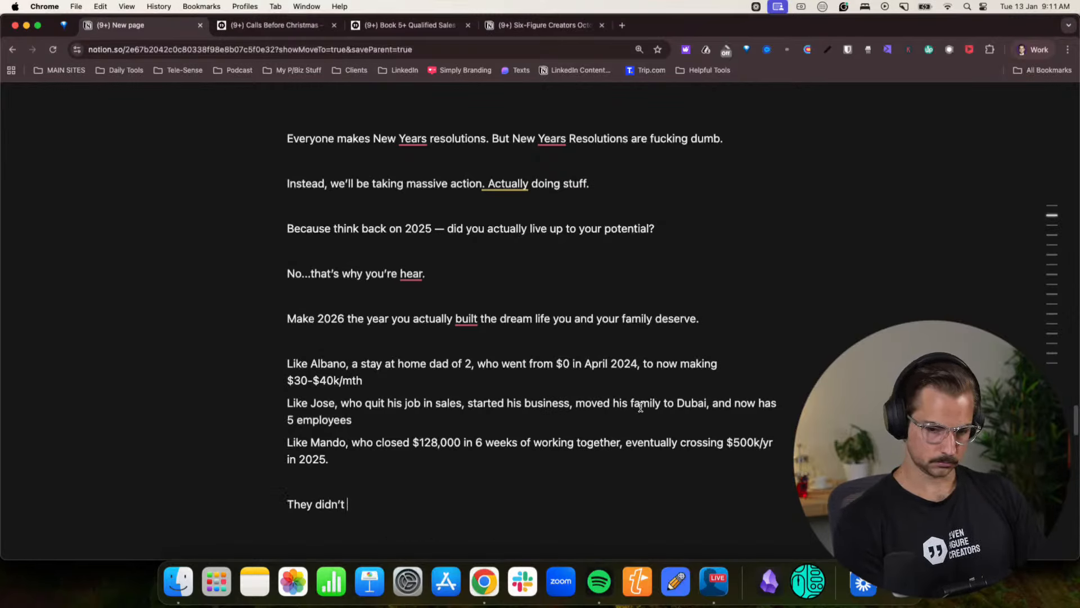
text(n't do it through “wathcin)
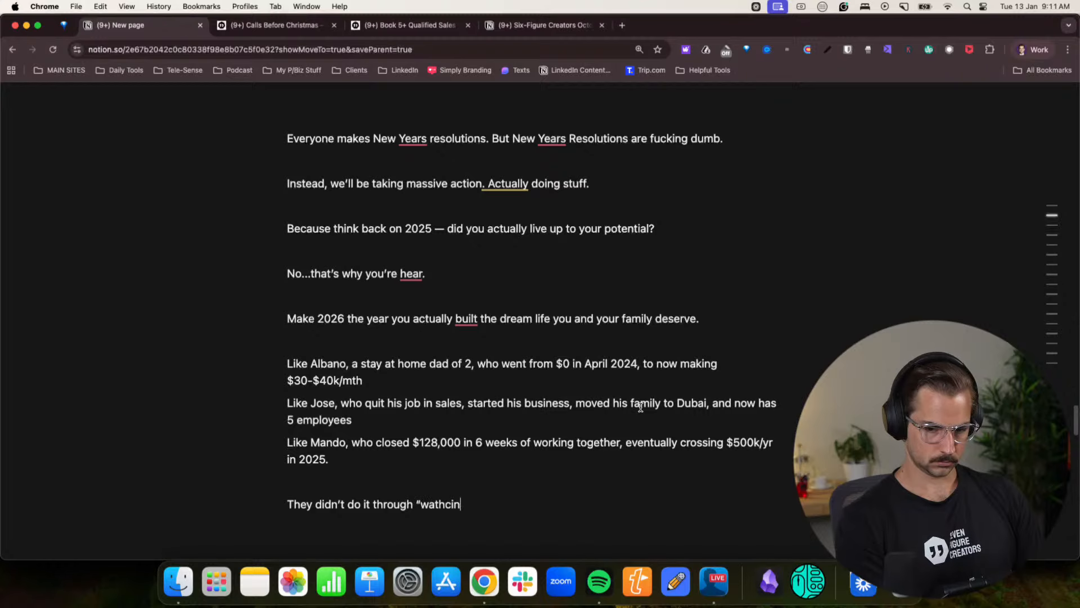
key(BackSpace)
key(BackSpace)
key(BackSpace)
key(BackSpace)
text(ching more videos”. They took masive)
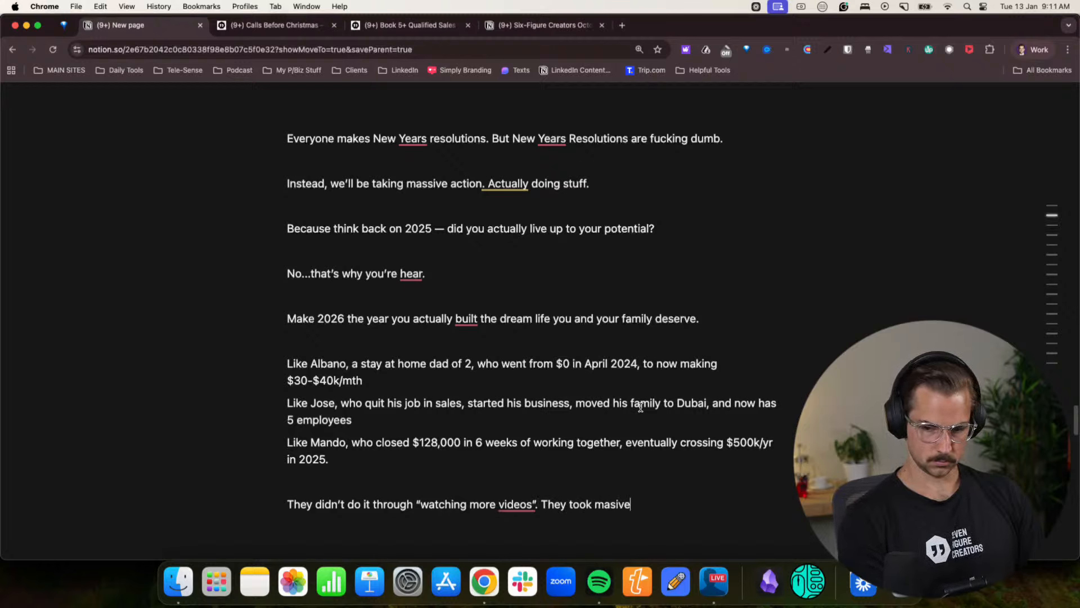
key(BackSpace)
key(BackSpace)
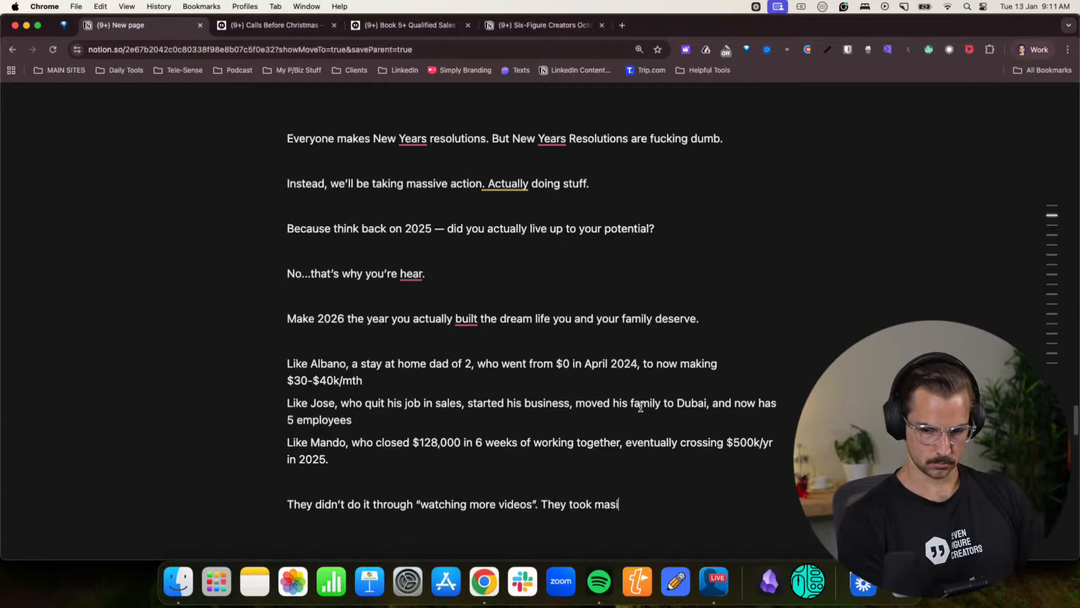
text(ck)
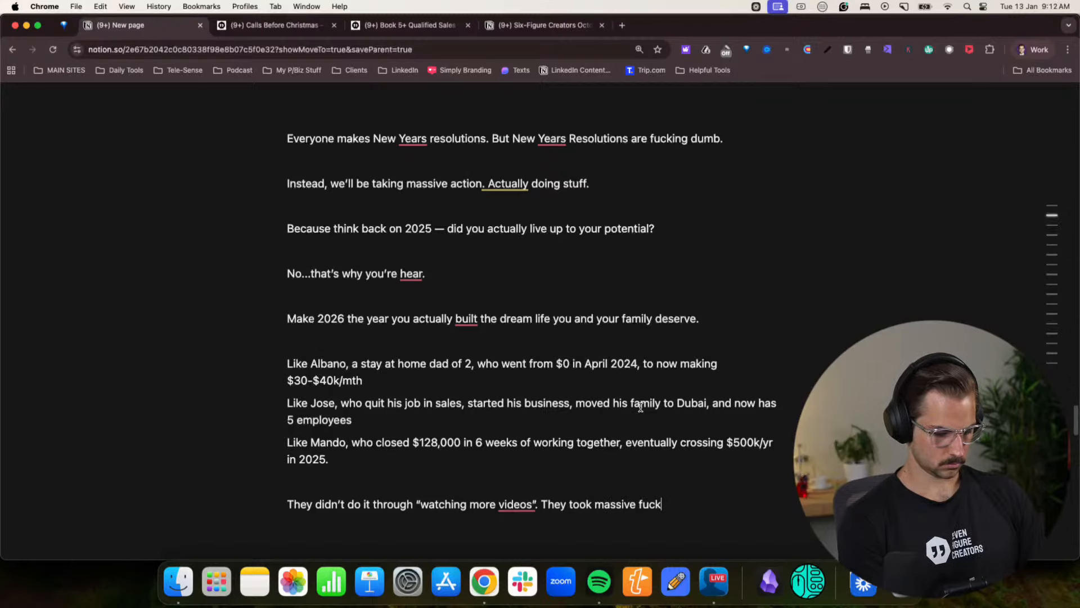
text(ing action.)
key(Return)
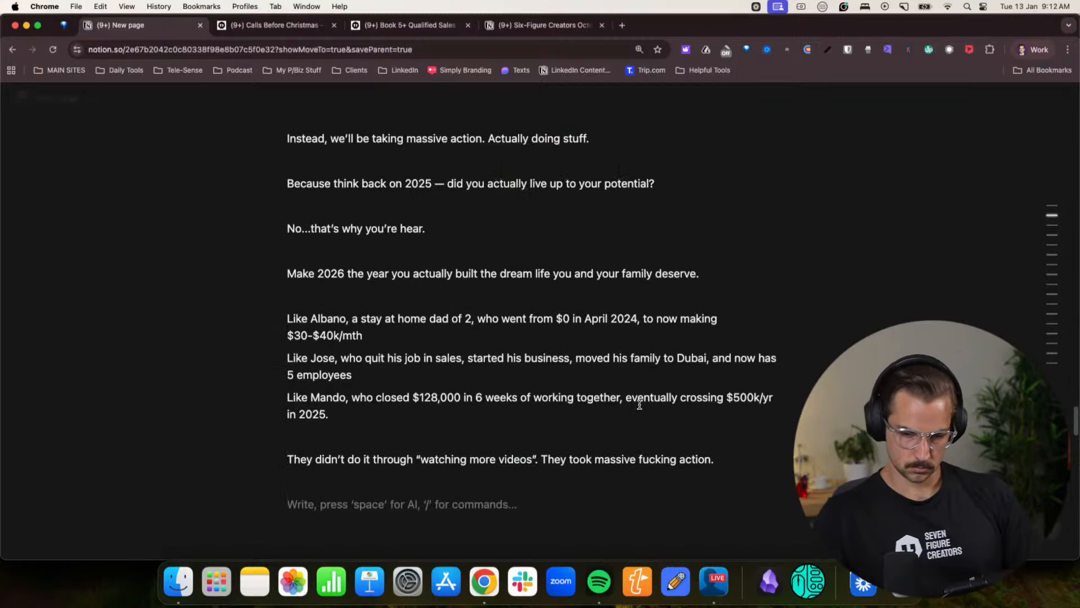
- Split the closing paragraph so that “They took massive fucking action.” stands on its own line
scroll(591, 371, down, 3)
click(537, 332)
key(Return)
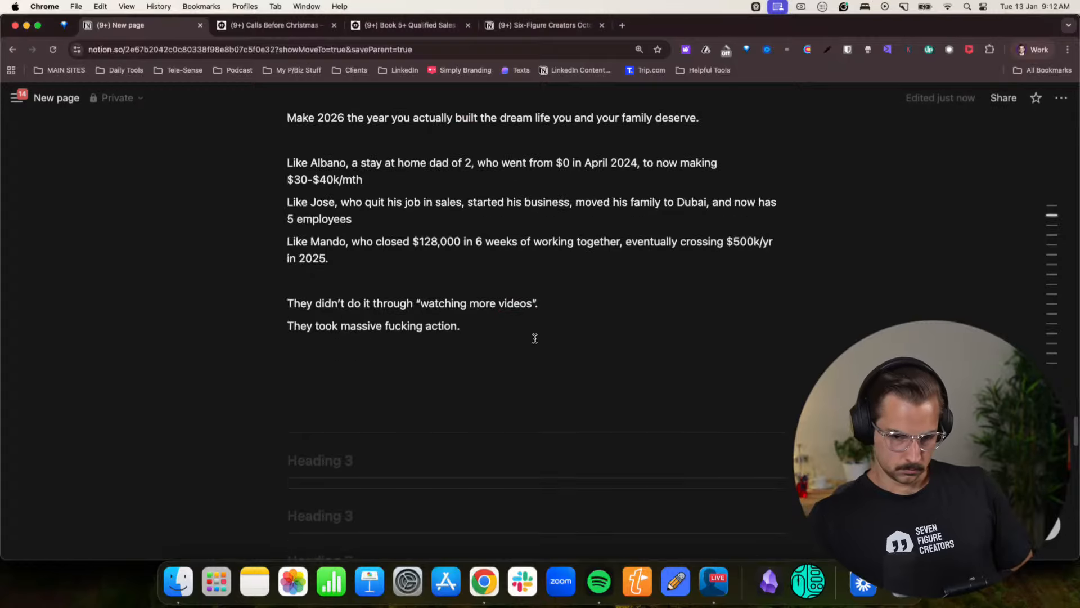
scroll(535, 338, down, 12)
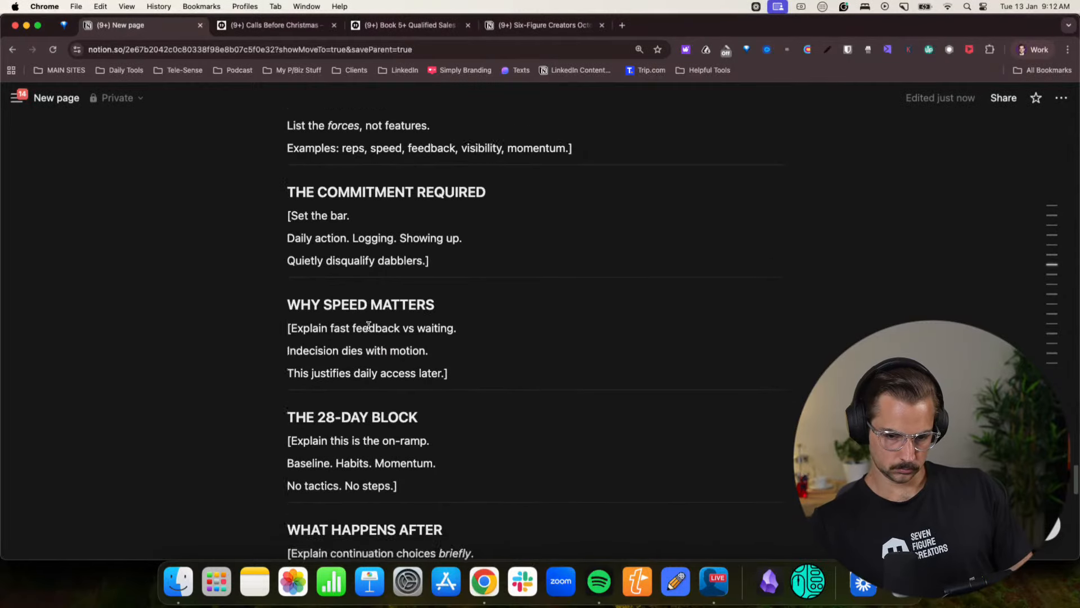
scroll(369, 326, down, 10)
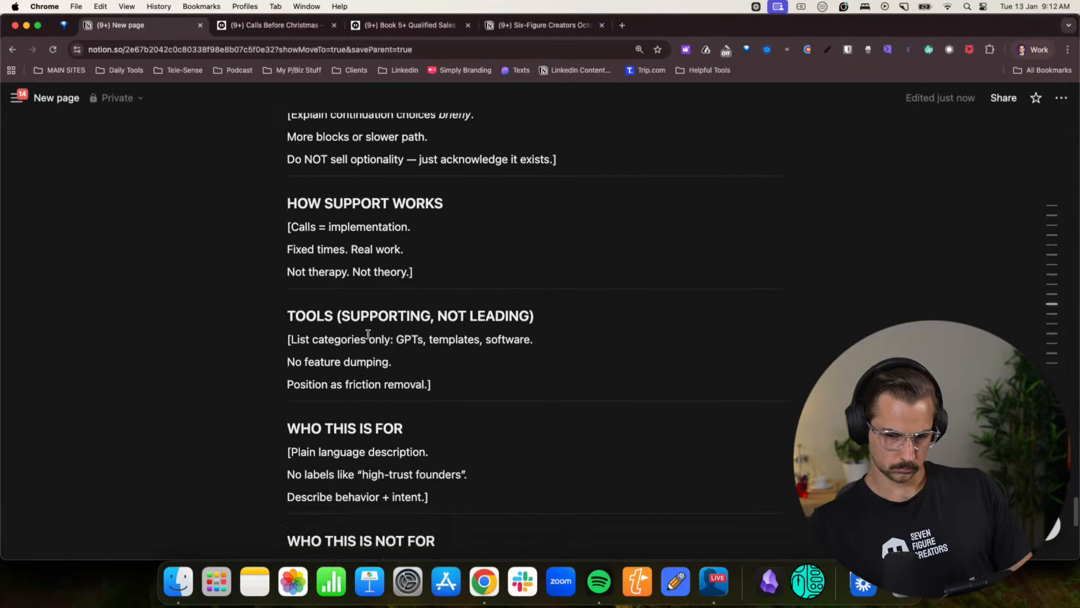
- Look through the new page's remaining outline and the Calls Before Christmas page's program story, 90-day journey, access list and Christmas Deal
scroll(369, 333, down, 6)
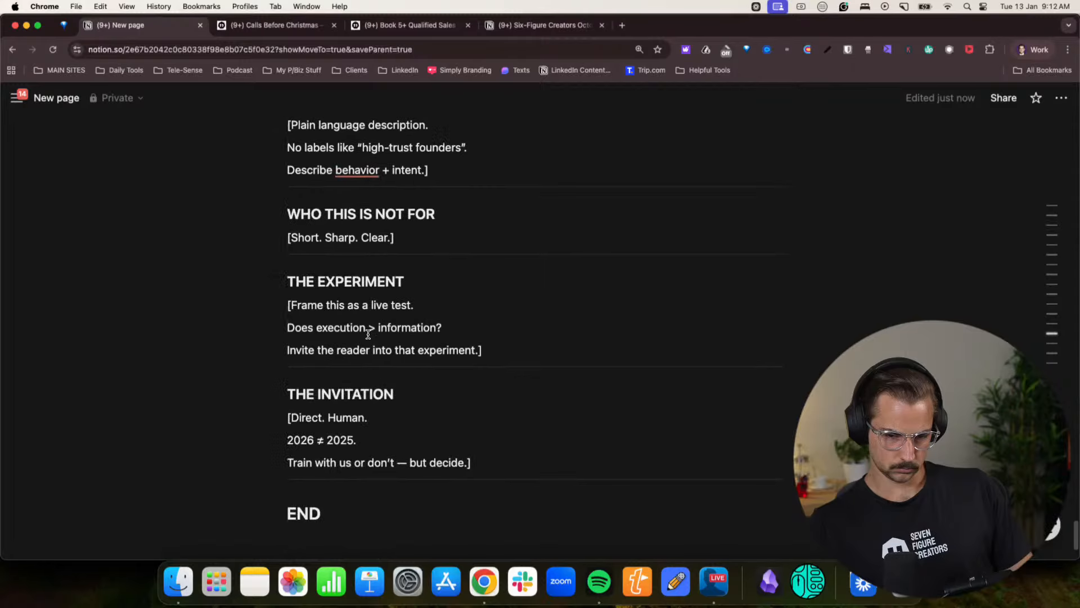
scroll(368, 334, down, 3)
scroll(369, 333, up, 20)
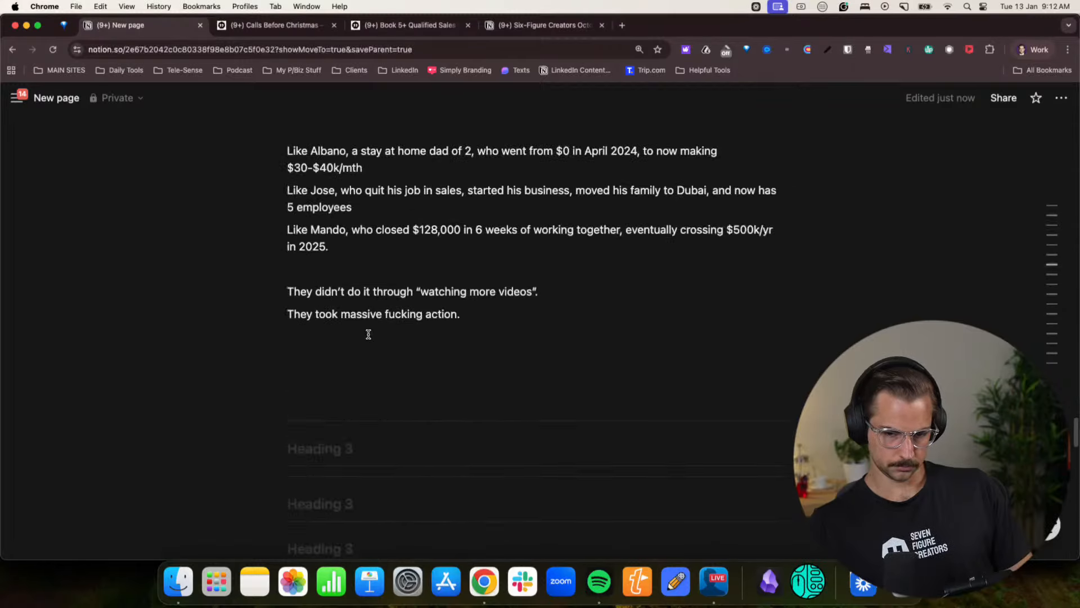
scroll(369, 334, up, 7)
scroll(368, 333, down, 2)
click(254, 24)
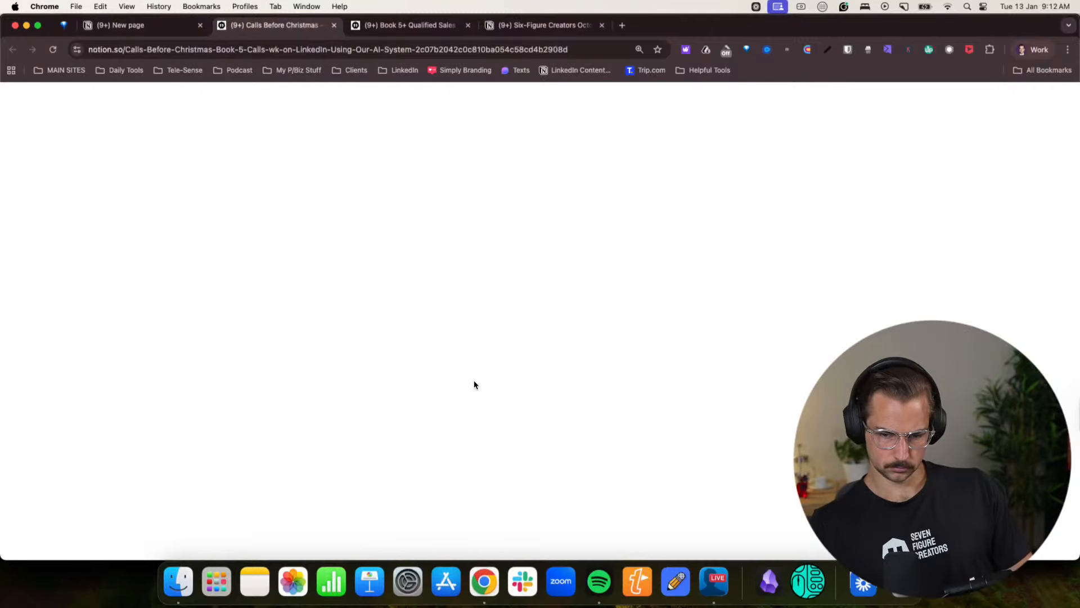
scroll(450, 363, down, 10)
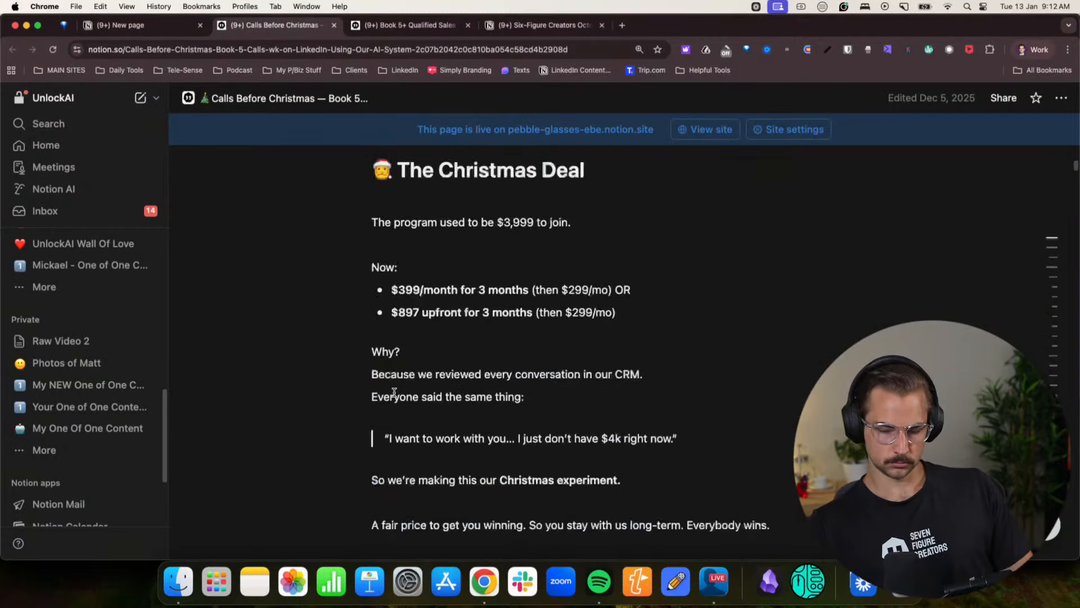
scroll(450, 363, up, 12)
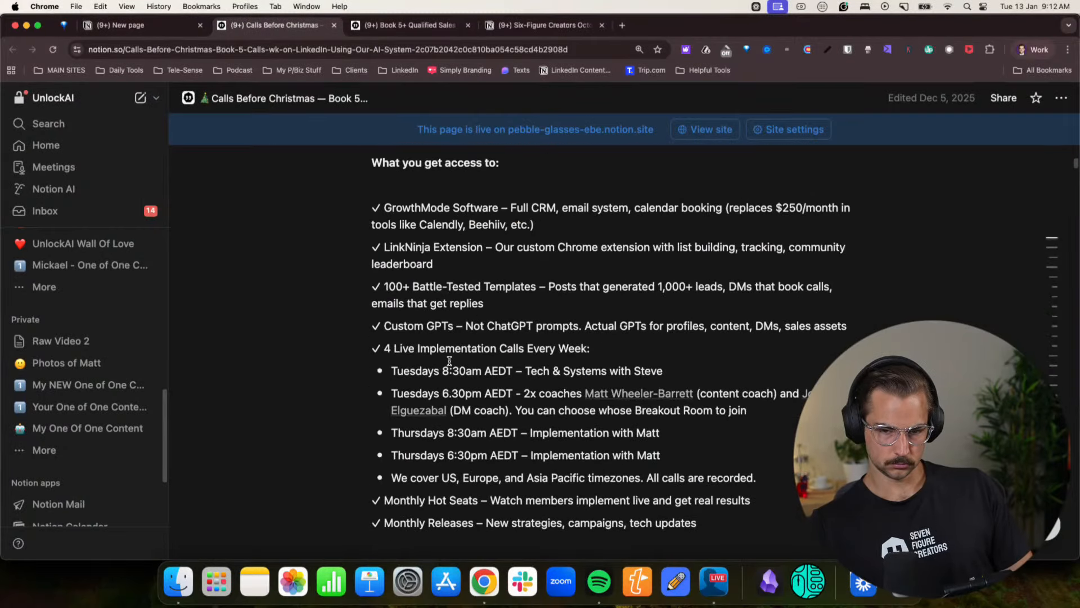
click(443, 299)
scroll(443, 298, up, 3)
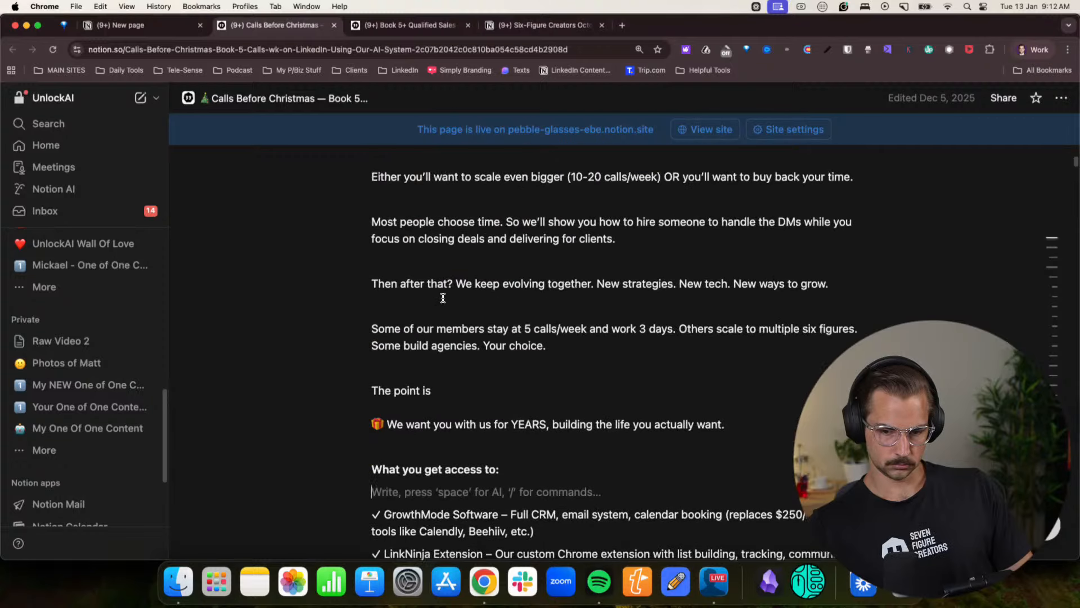
scroll(443, 298, up, 3)
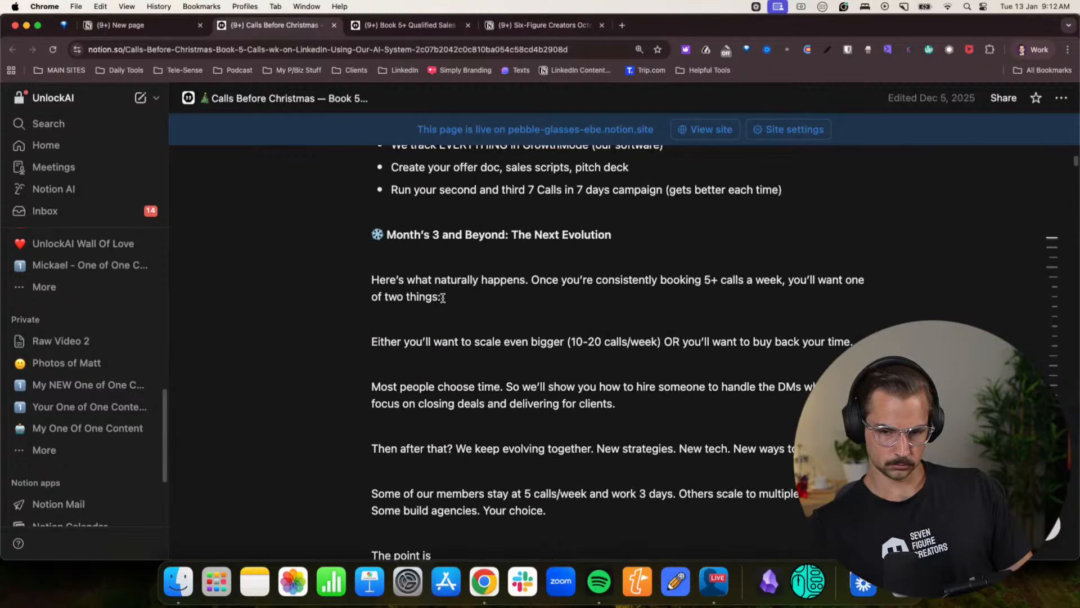
scroll(444, 298, up, 9)
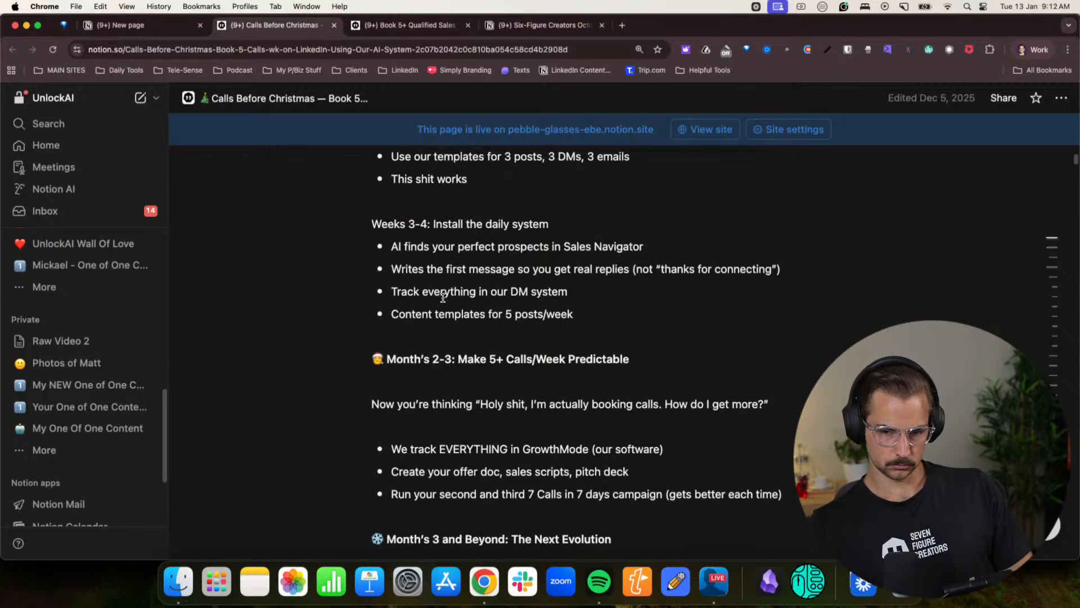
scroll(443, 298, up, 7)
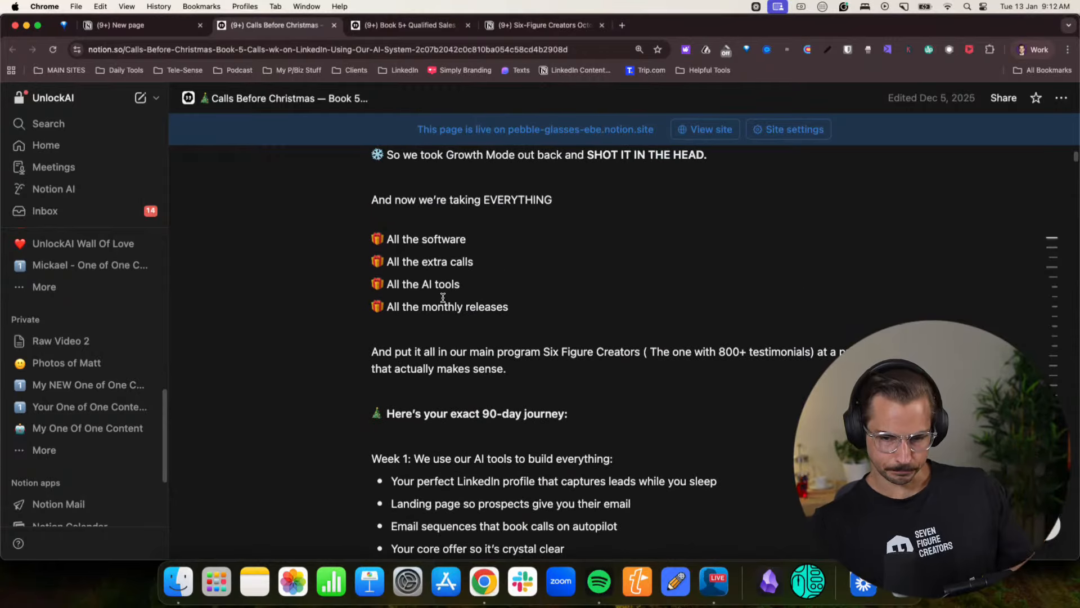
scroll(444, 298, up, 4)
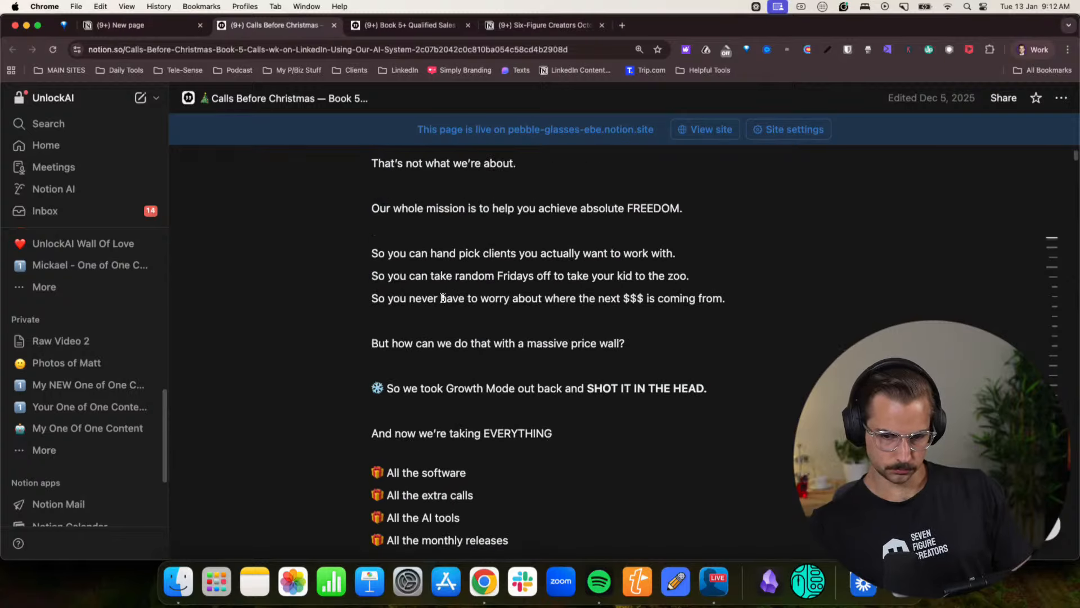
scroll(445, 465, up, 5)
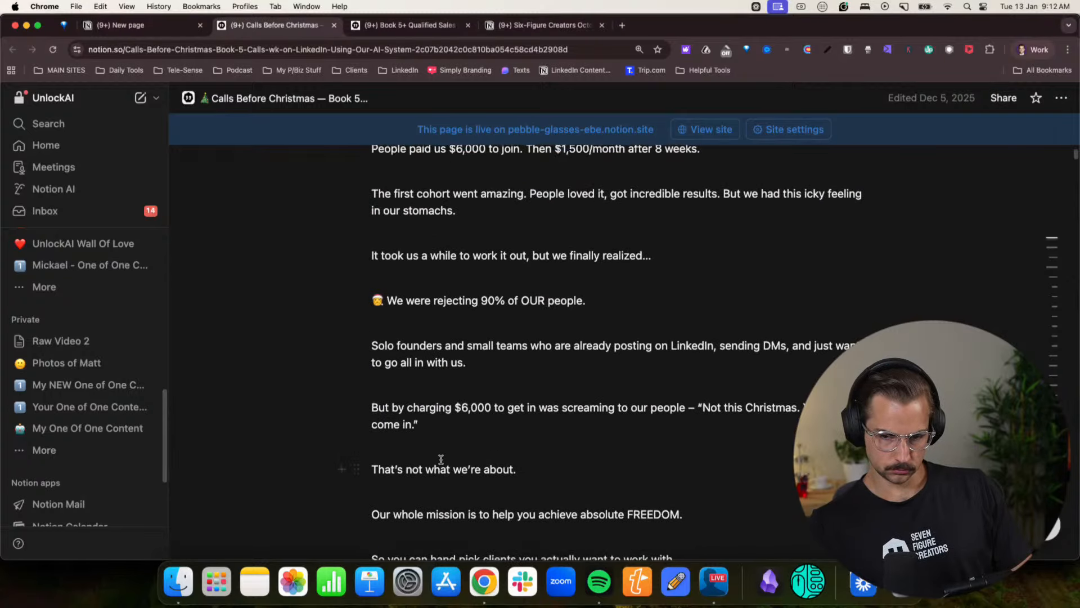
scroll(441, 459, down, 13)
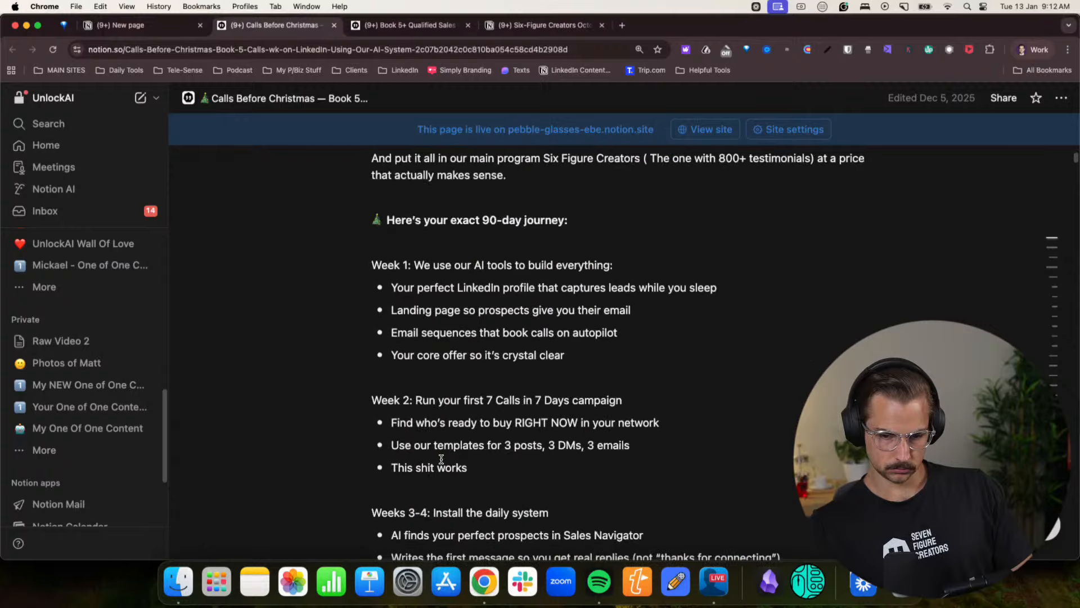
scroll(441, 459, down, 4)
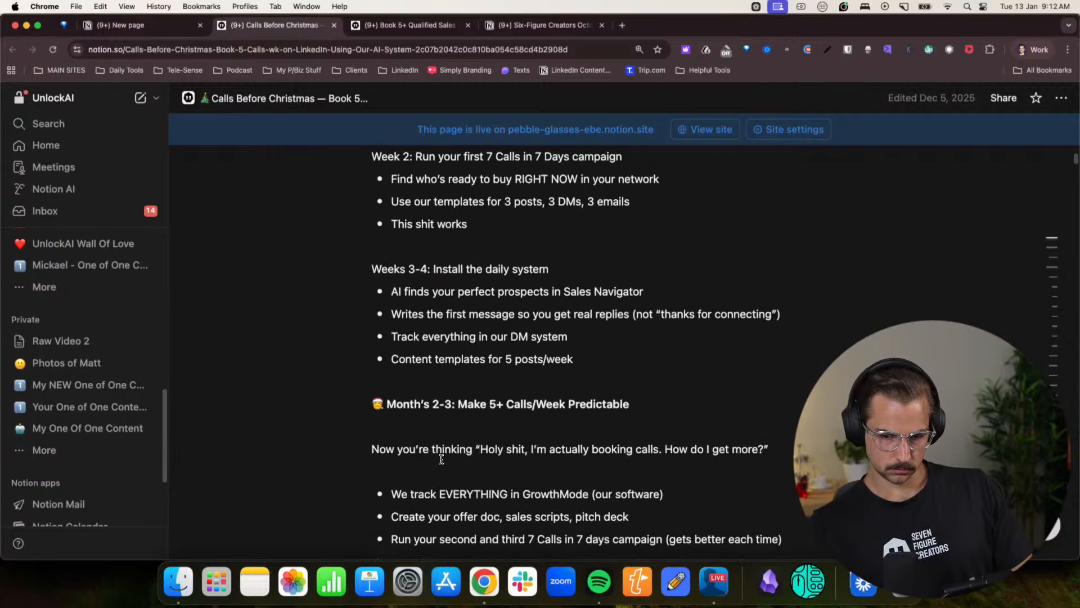
scroll(441, 458, up, 6)
scroll(441, 458, down, 6)
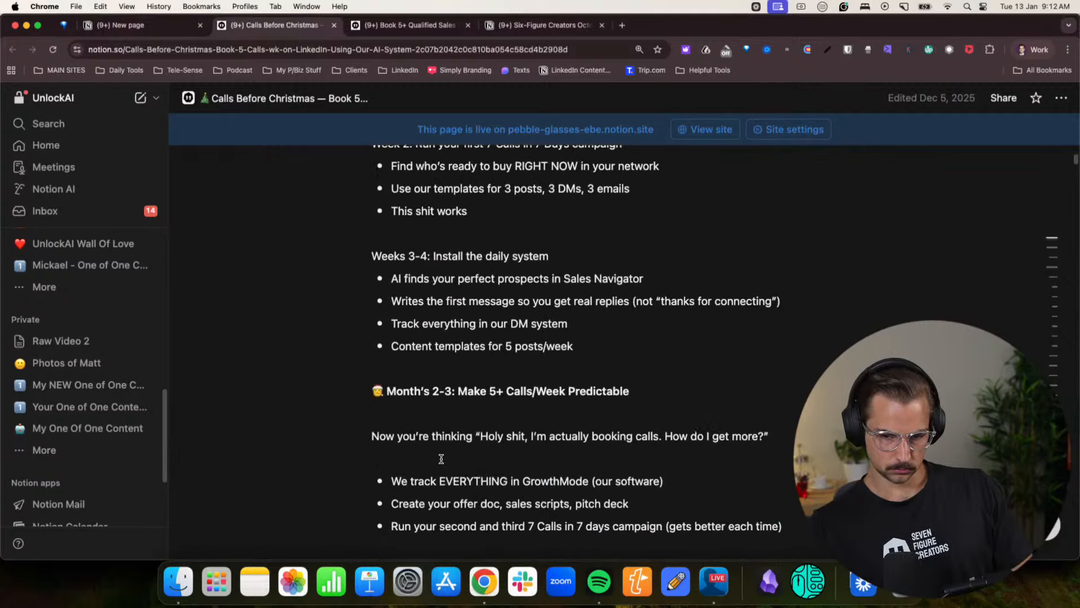
scroll(441, 458, up, 5)
- Copy the content from “What you get access to:” through “Everybody wins.” on the Calls Before Christmas page
scroll(441, 459, down, 2)
scroll(441, 459, down, 15)
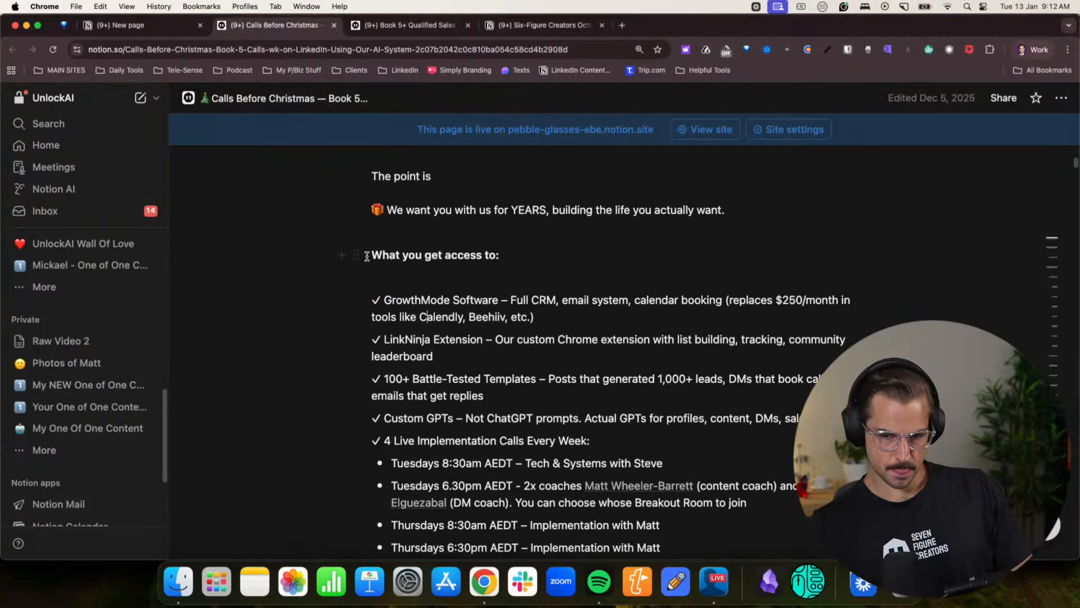
drag(458, 319, 721, 441)
scroll(711, 437, down, 4)
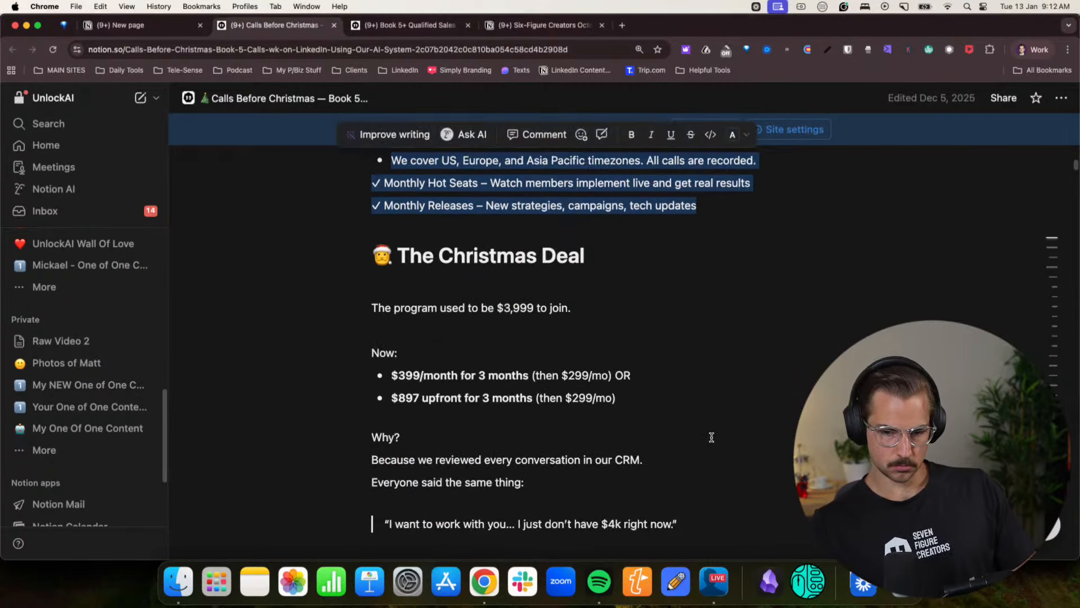
click(711, 437)
scroll(712, 437, down, 3)
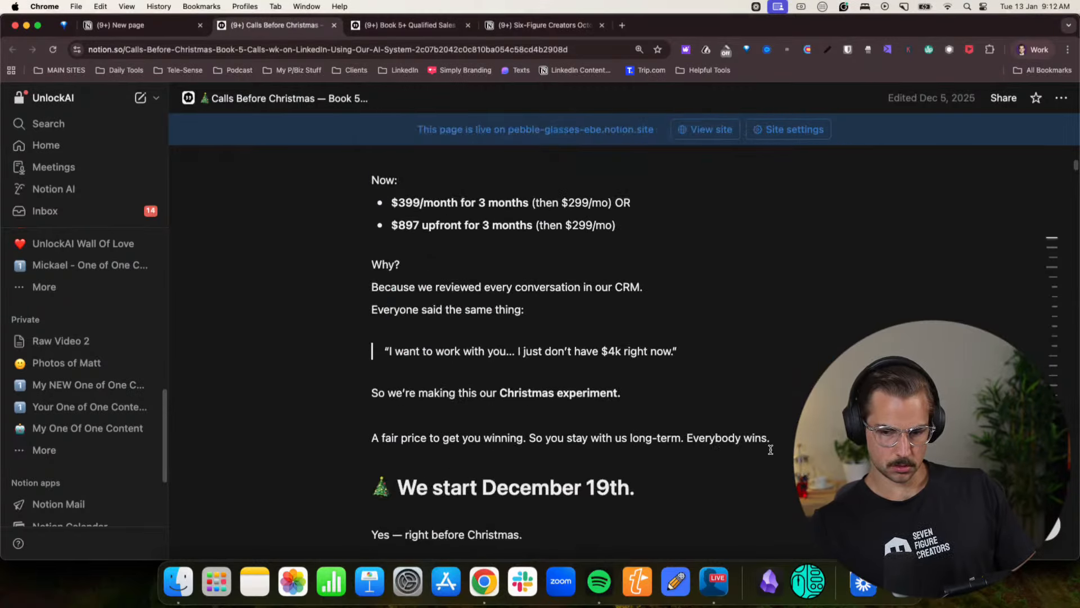
shift+click(780, 441)
click(704, 439)
scroll(548, 412, up, 11)
drag(777, 441, 427, 368)
scroll(444, 374, down, 15)
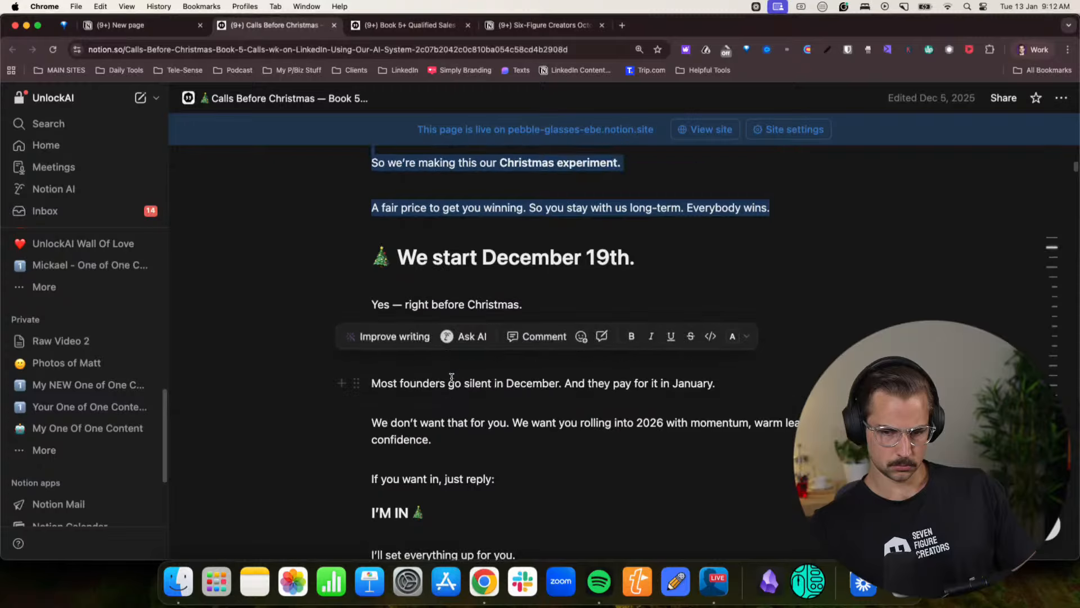
- Paste the copied access list and Christmas Deal content into the new page below “They took massive fucking action.”
click(113, 28)
scroll(360, 323, down, 7)
click(418, 272)
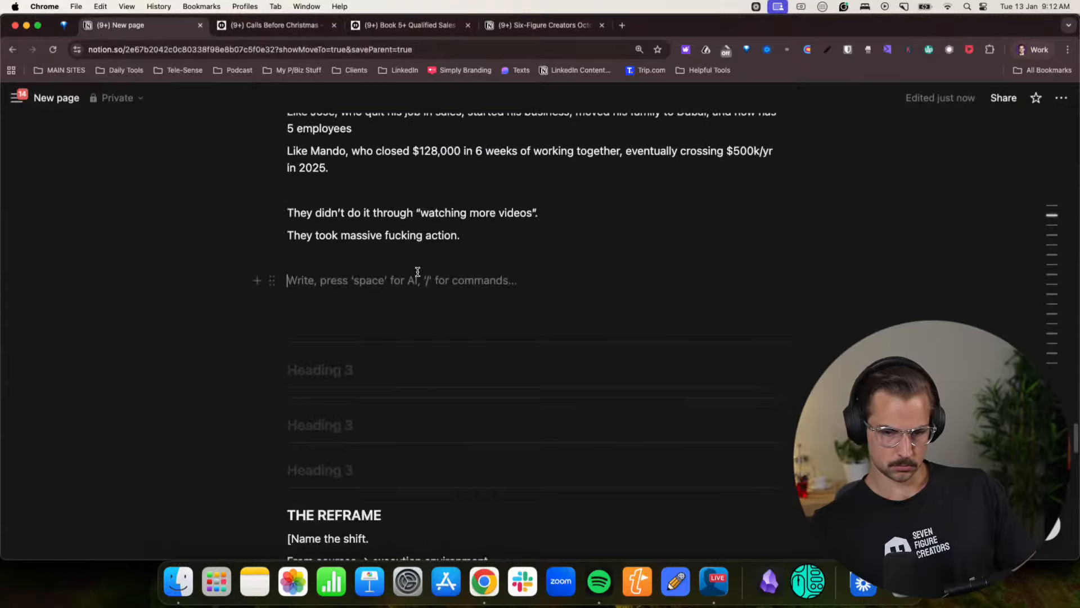
key(super+v)
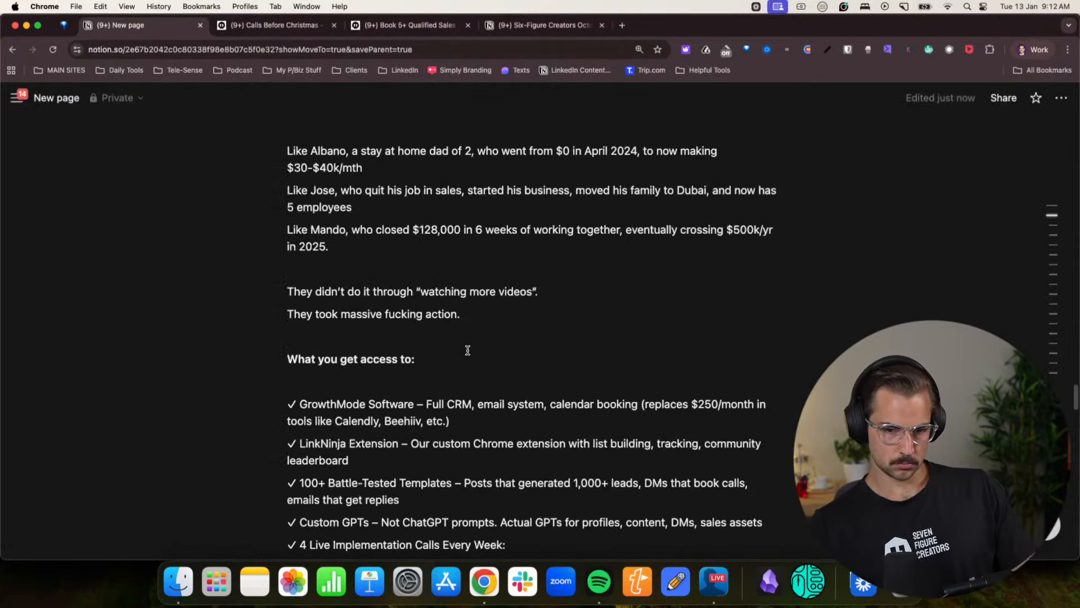
click(505, 316)
key(Return)
key(Return)
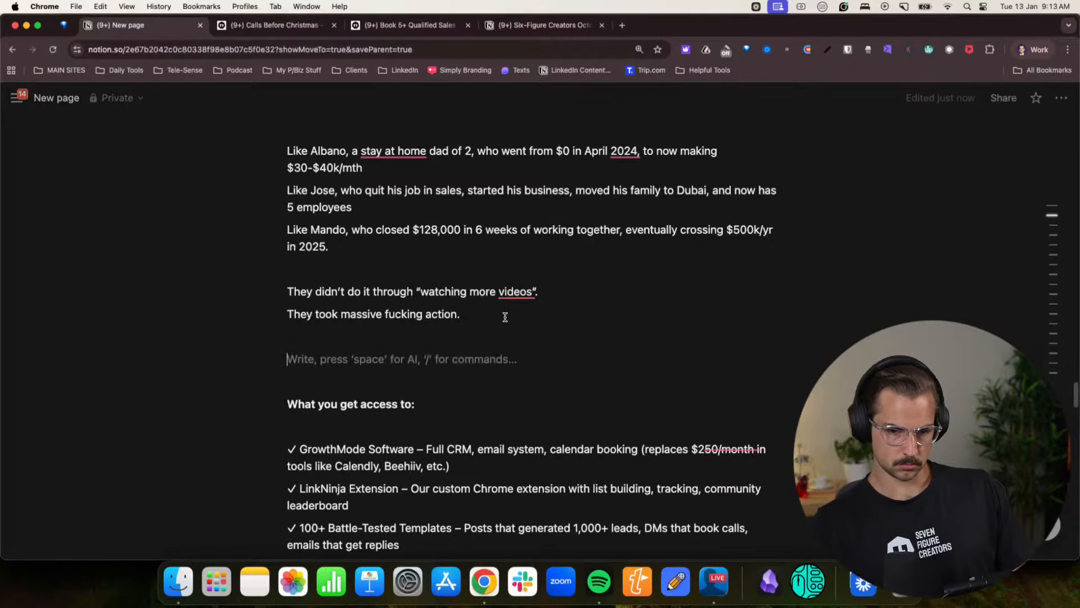
text(So her)
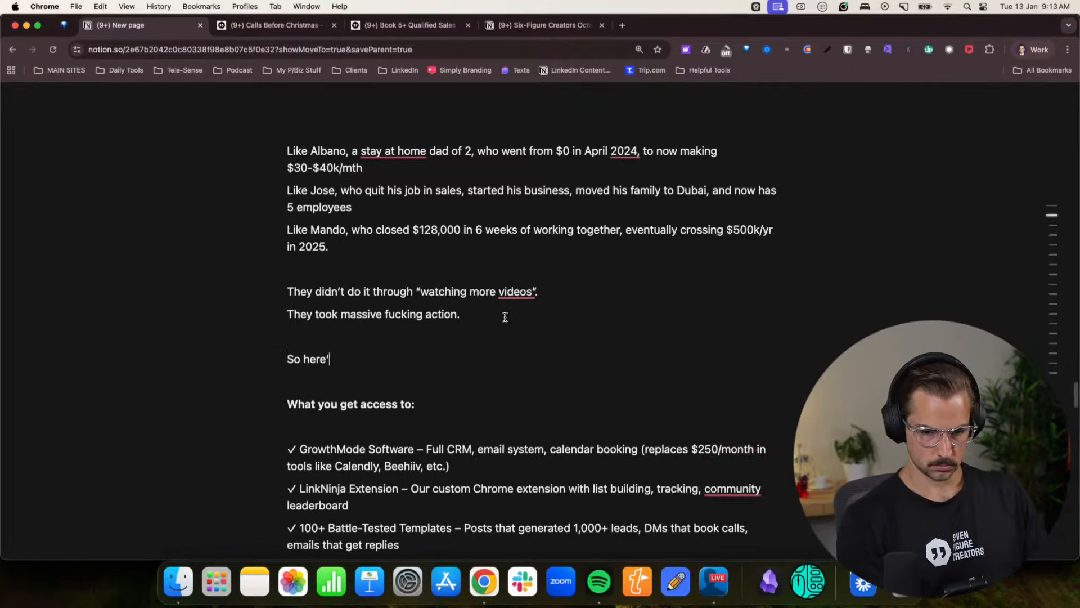
text(e')
triple_click(361, 359)
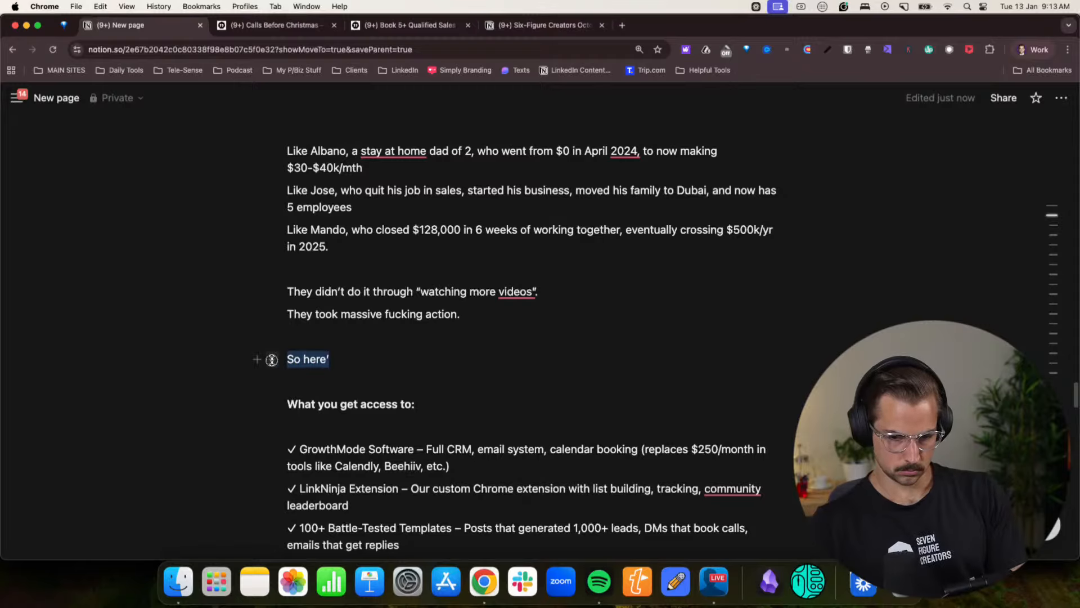
key(BackSpace)
key(BackSpace)
key(BackSpace)
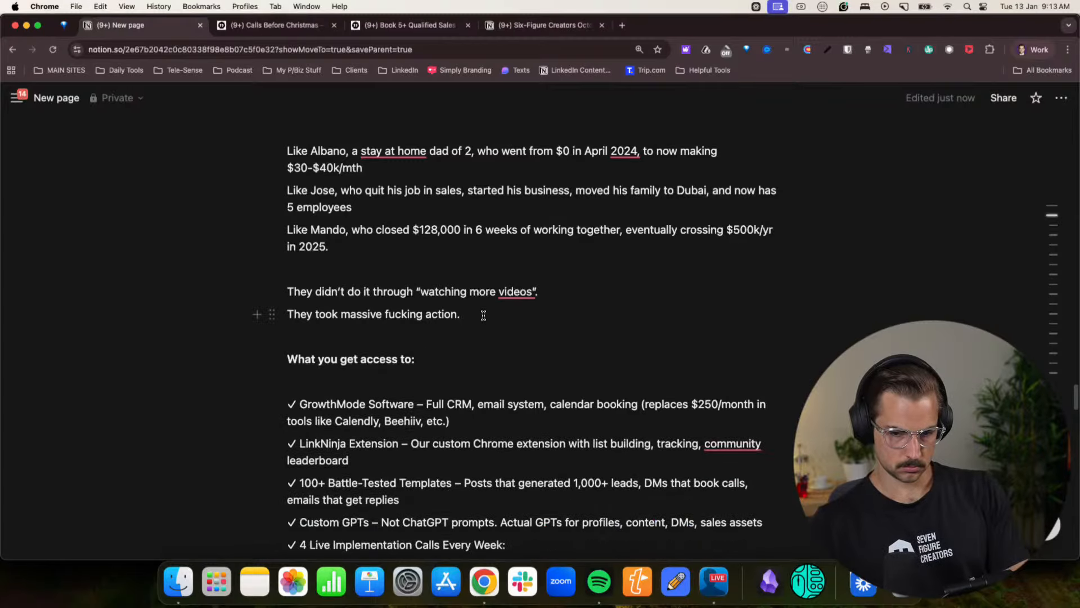
- Add the line “Let’s do it, together.” between “They took massive fucking action.” and “What you get access to:”
key(Return)
key(Return)
text(Lt)
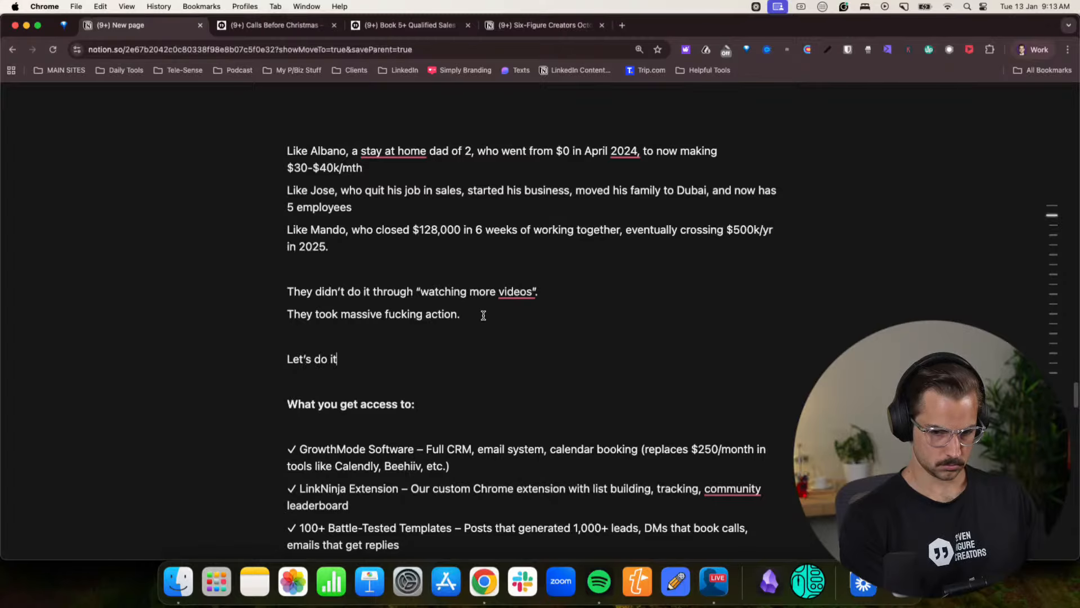
text(ogether.)
- Turn the “What you get access to:” line into a Heading 3
scroll(482, 321, down, 3)
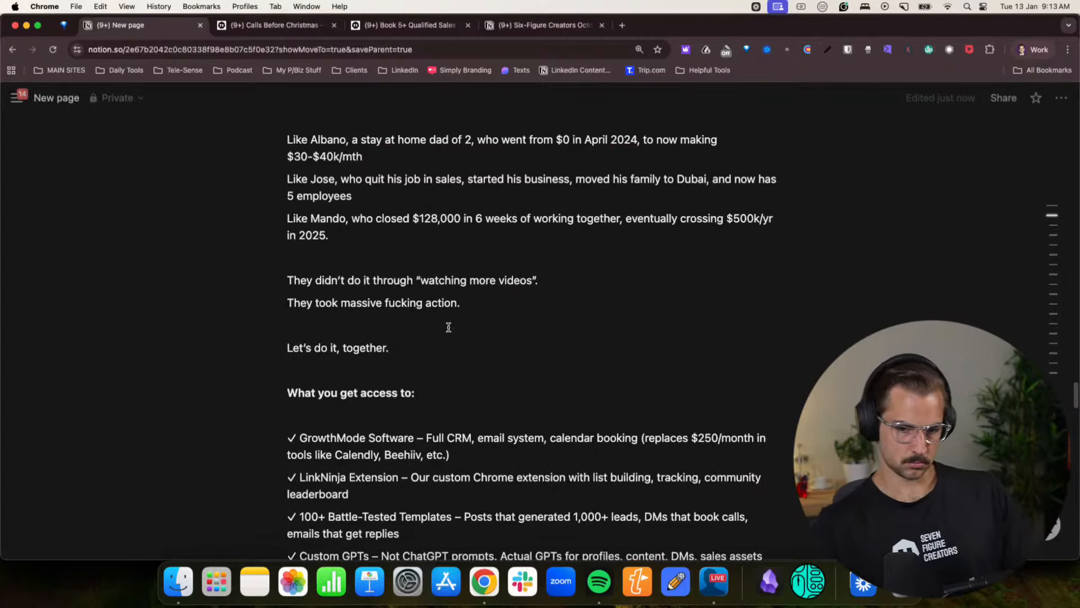
double_click(372, 336)
triple_click(372, 338)
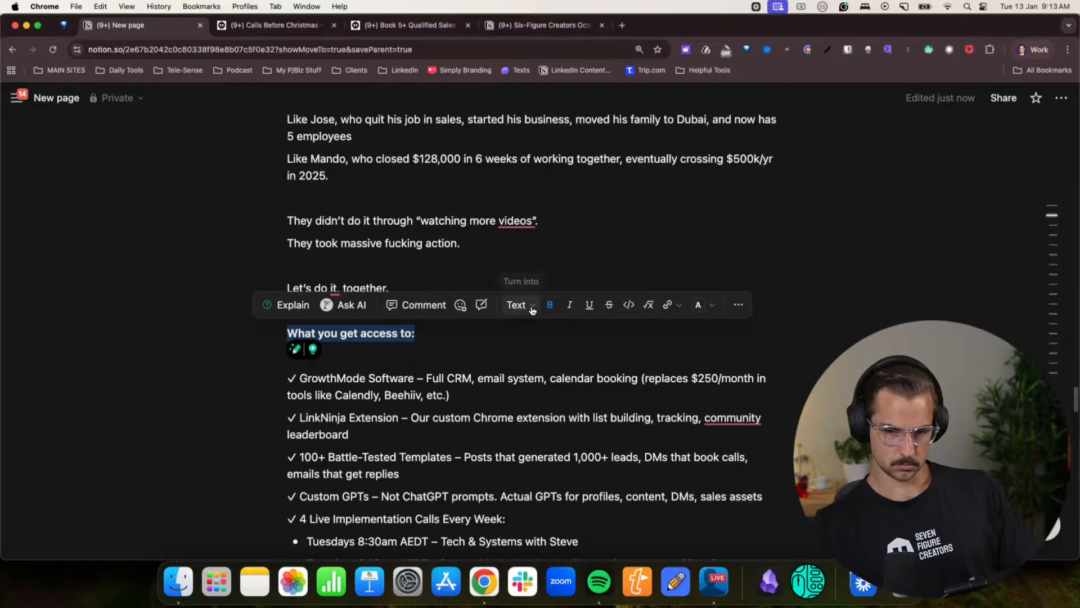
click(513, 305)
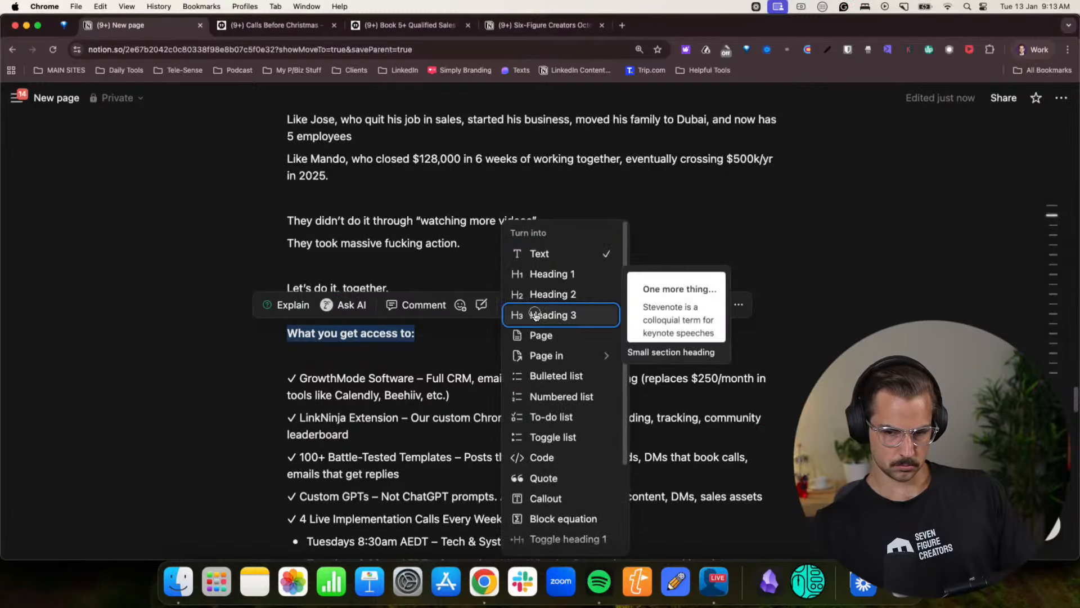
click(537, 315)
click(425, 371)
- Read through the pasted access list from the GrowthMode Software item to the weekly implementation calls
scroll(452, 355, down, 2)
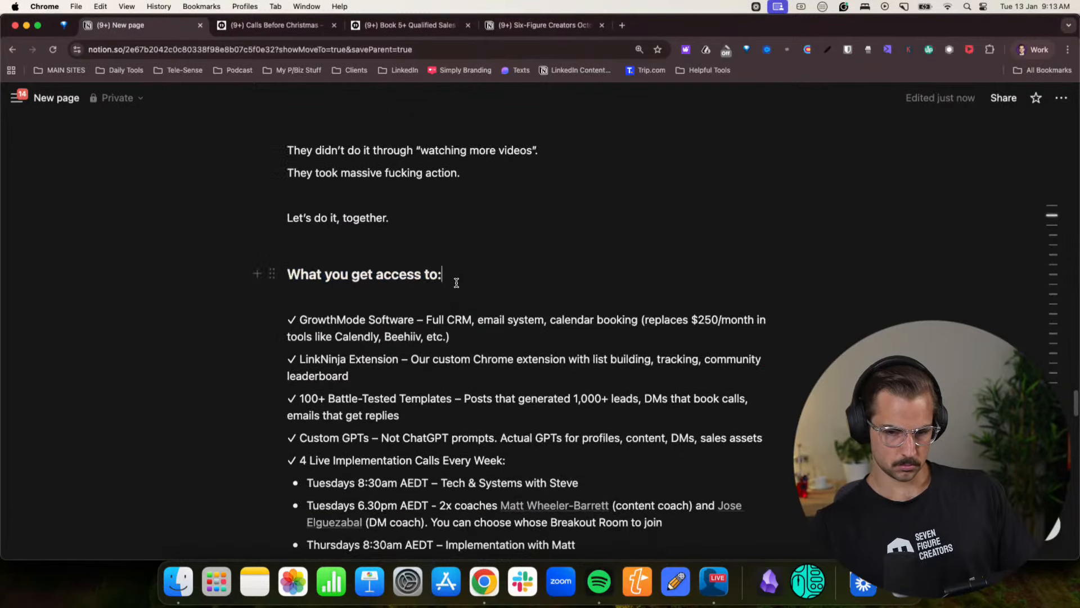
drag(369, 320, 526, 318)
click(532, 319)
click(711, 320)
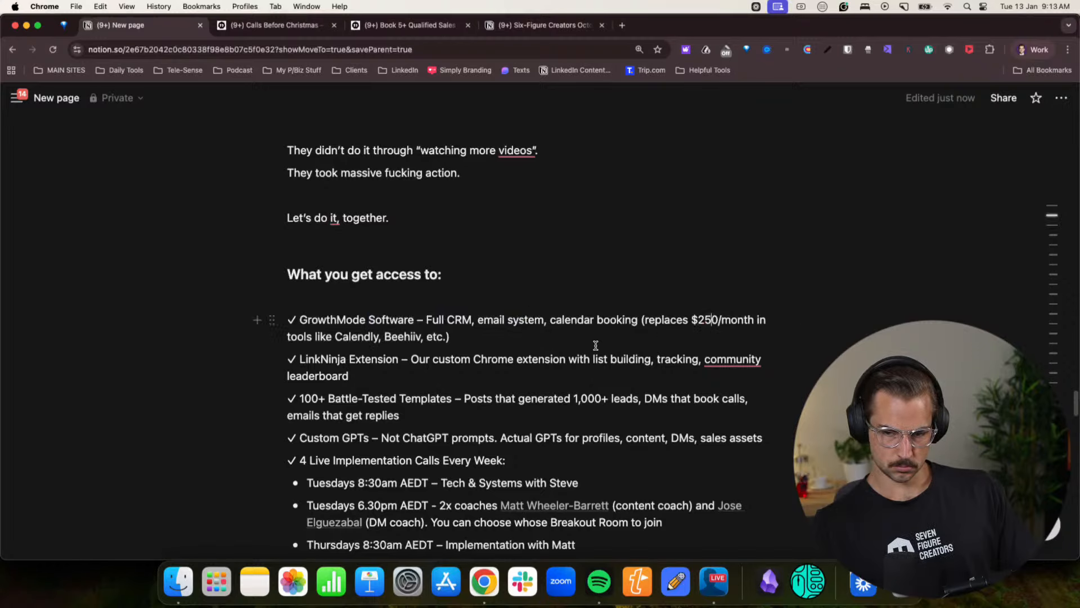
drag(326, 374, 509, 360)
click(509, 360)
scroll(475, 366, down, 3)
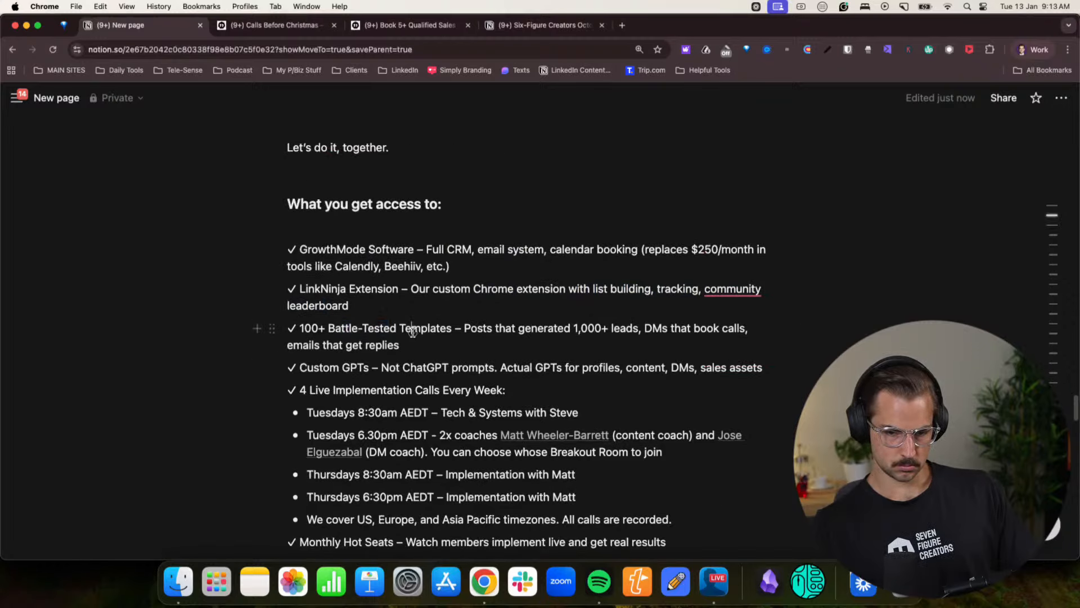
drag(329, 393, 508, 388)
click(508, 388)
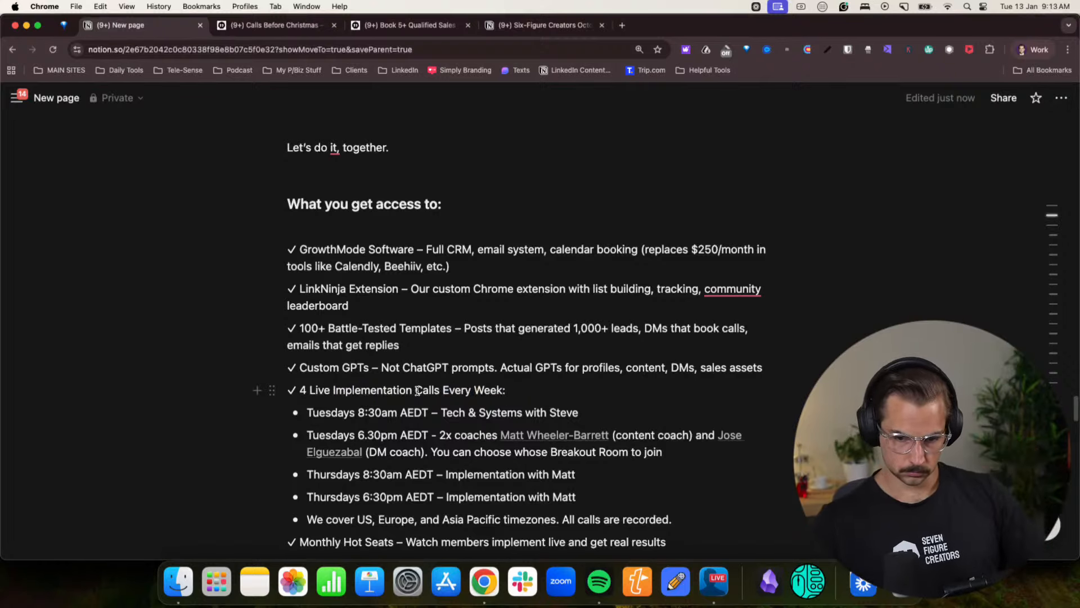
- Replace “4 Live Implementation” with “Daily Implementation” in the weekly calls item of the access list
drag(411, 390, 300, 390)
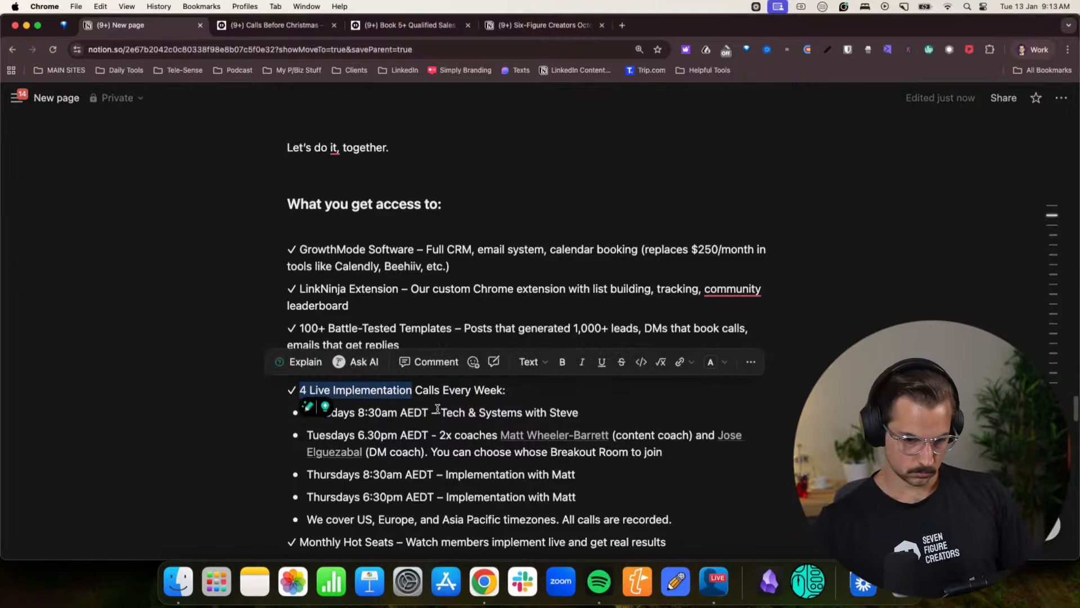
text(Daily Imple)
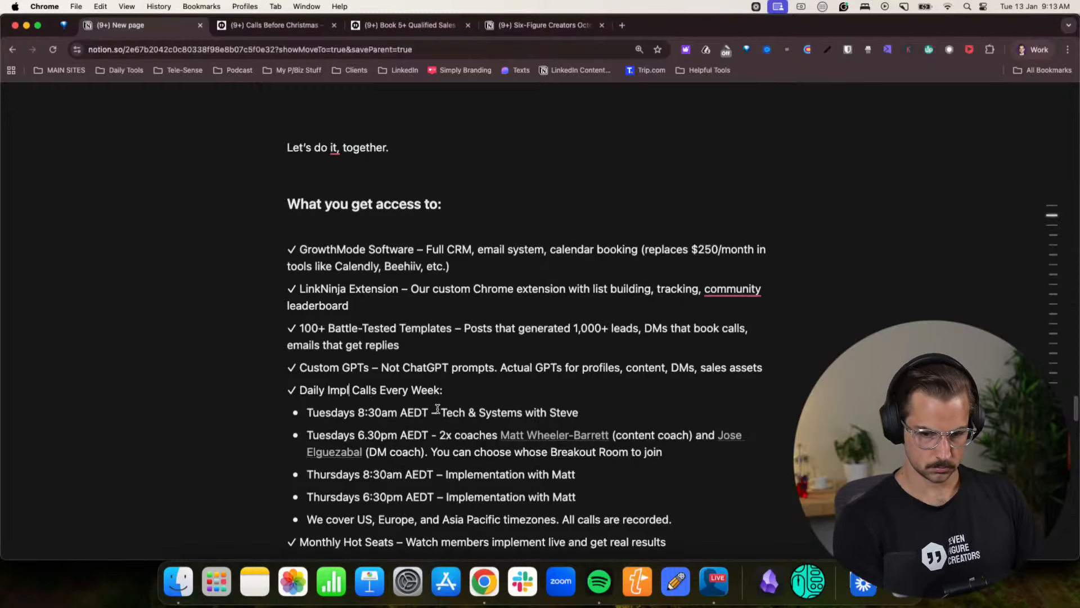
text(mtantion)
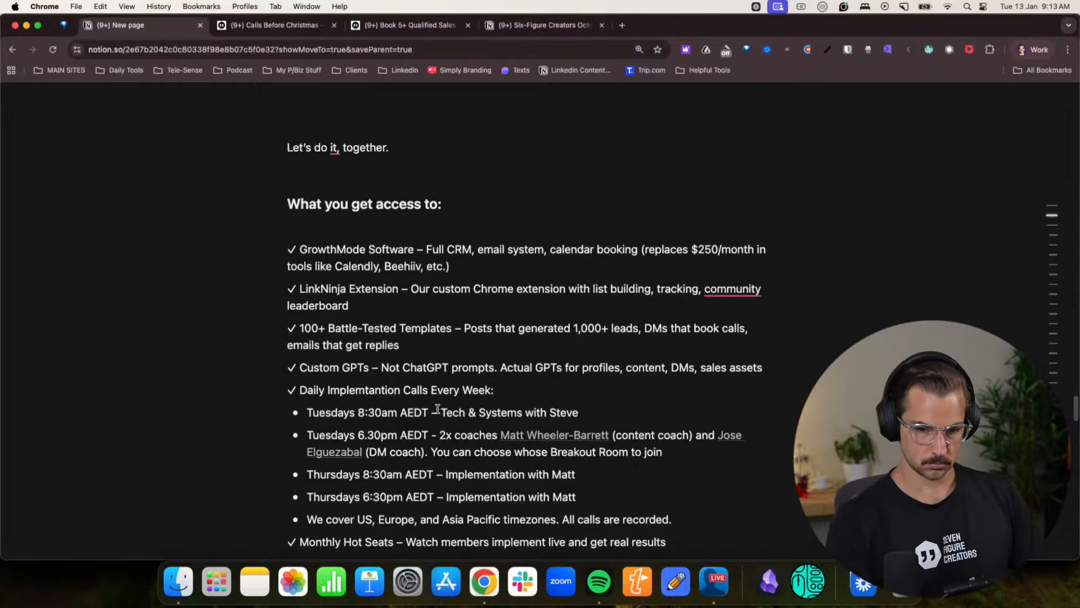
key(BackSpace)
key(BackSpace)
key(BackSpace)
key(BackSpace)
key(BackSpace)
key(BackSpace)
key(BackSpace)
text(entati)
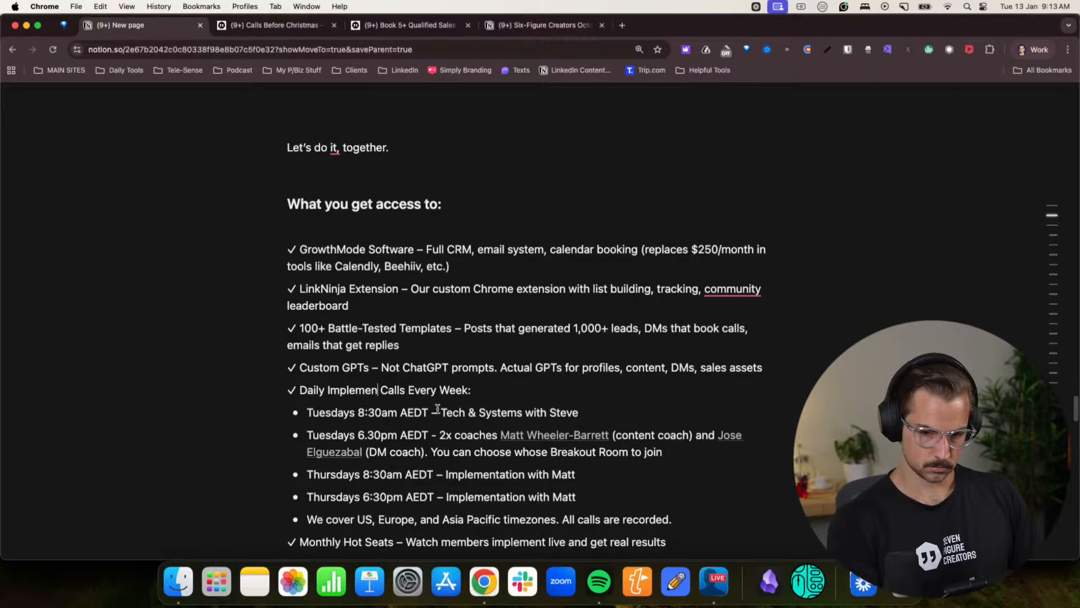
text(on)
scroll(574, 336, down, 3)
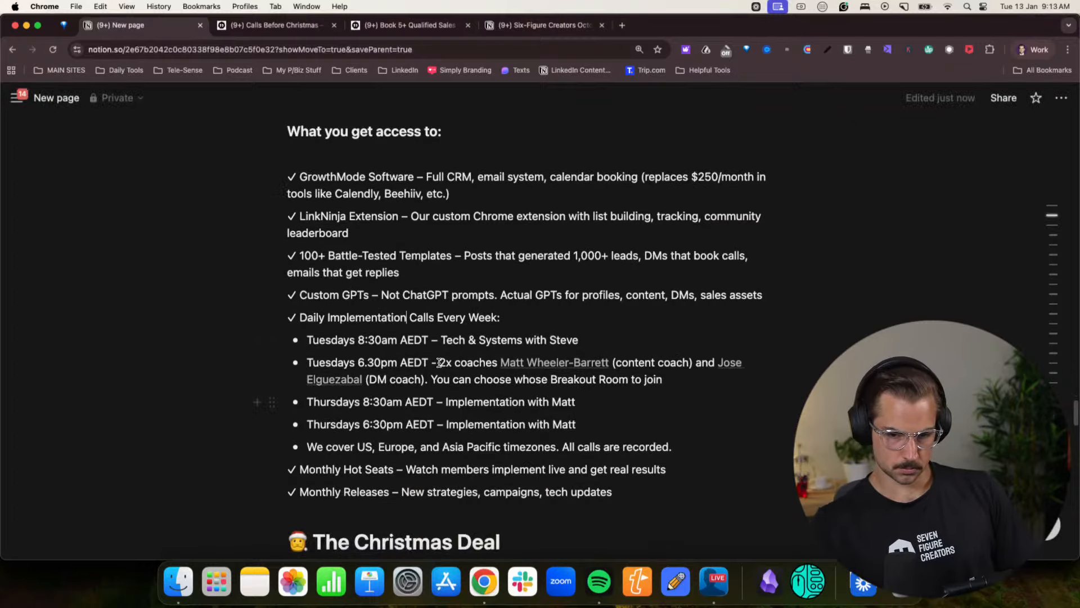
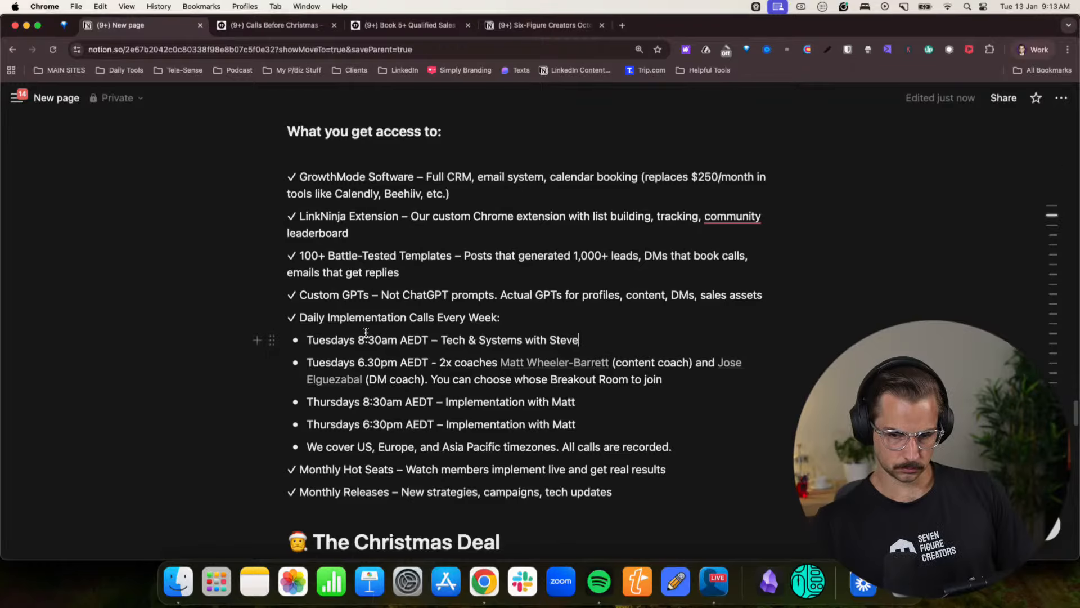
- Remove “Daily” from the weekly calls item of the access list, leaving “Implementation Calls Every Week:”
double_click(328, 318)
key(BackSpace)
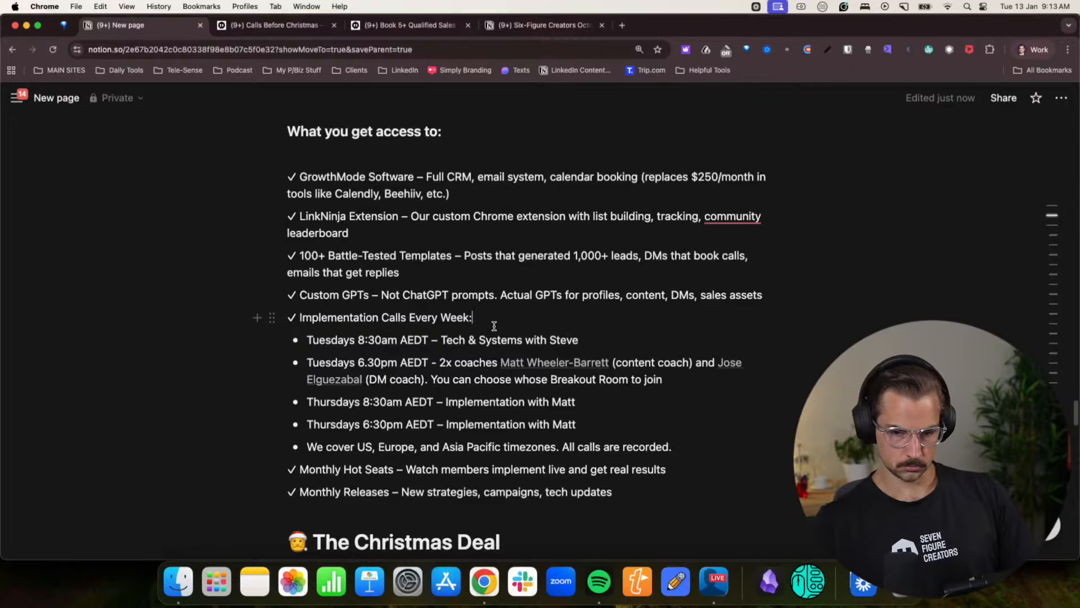
key(Return)
key(BackSpace)
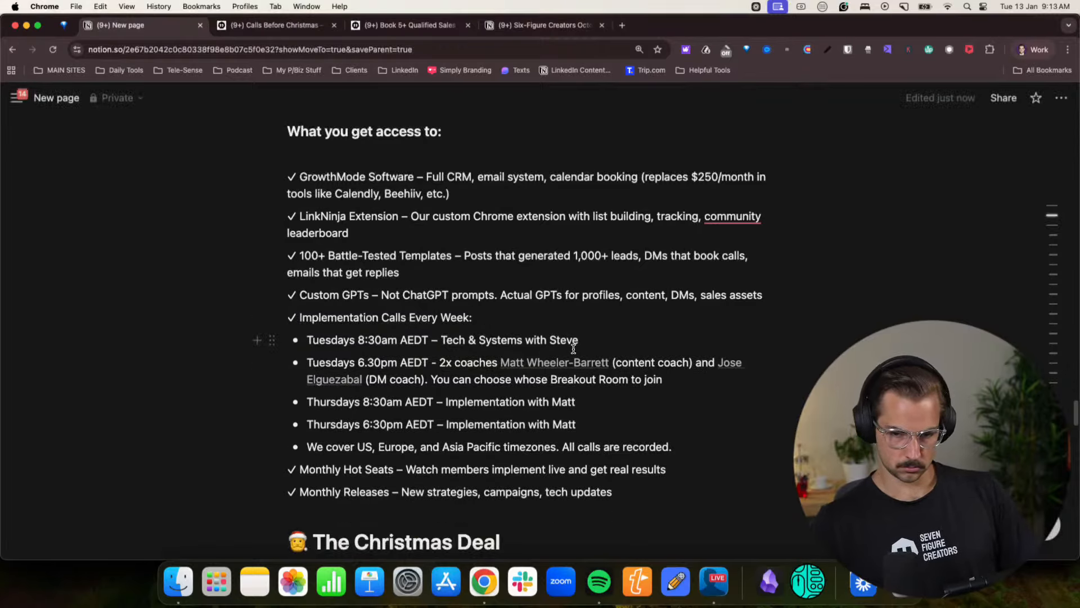
- Add the bullet “Monday-Friday - 4pm AEDT - Challenge Call with Me” below the Tuesdays 8:30am Tech & Systems call
click(592, 345)
key(Return)
text(Monday-Friday -)
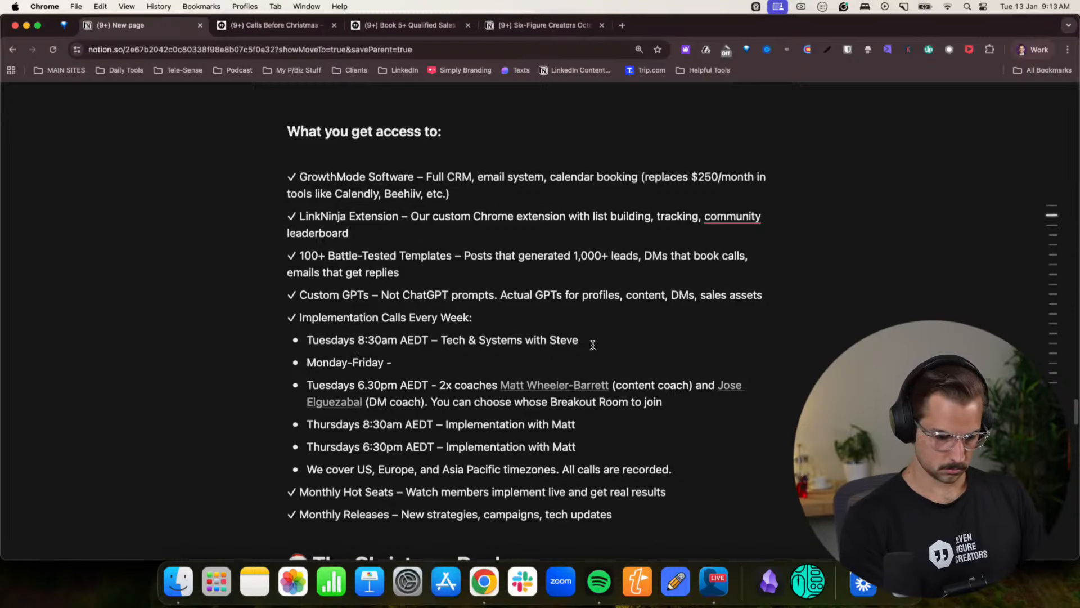
text( 4mp)
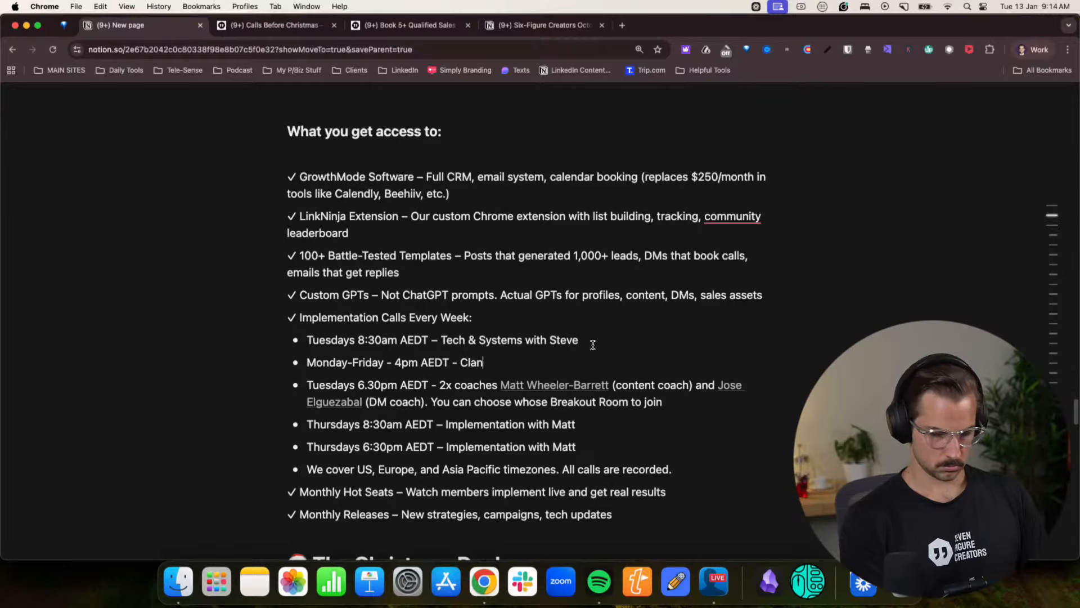
text(nge)
key(BackSpace)
key(BackSpace)
key(BackSpace)
key(BackSpace)
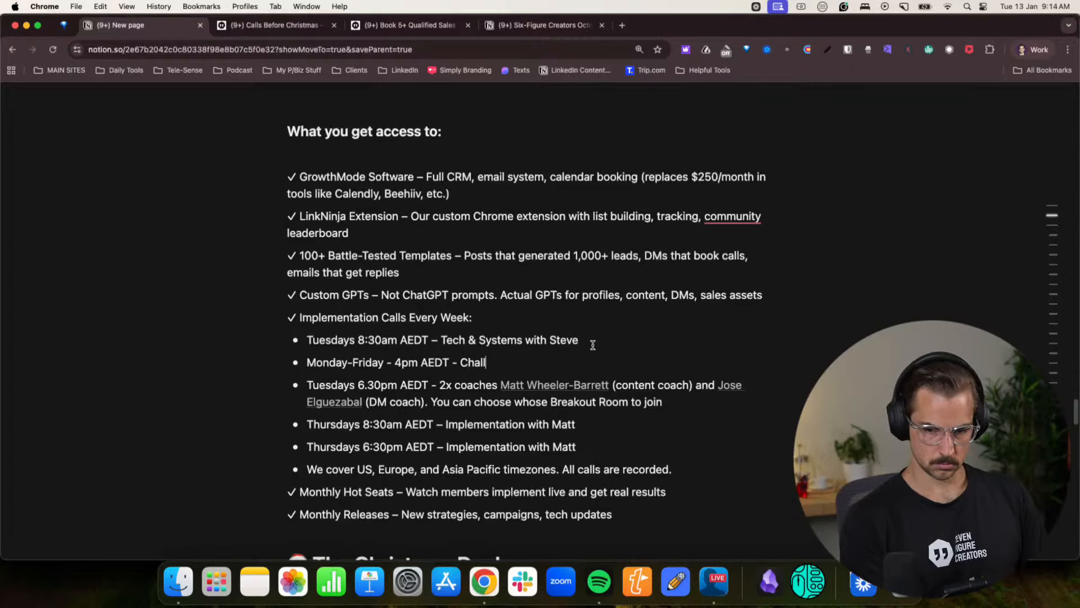
text(lln)
key(BackSpace)
text(enge)
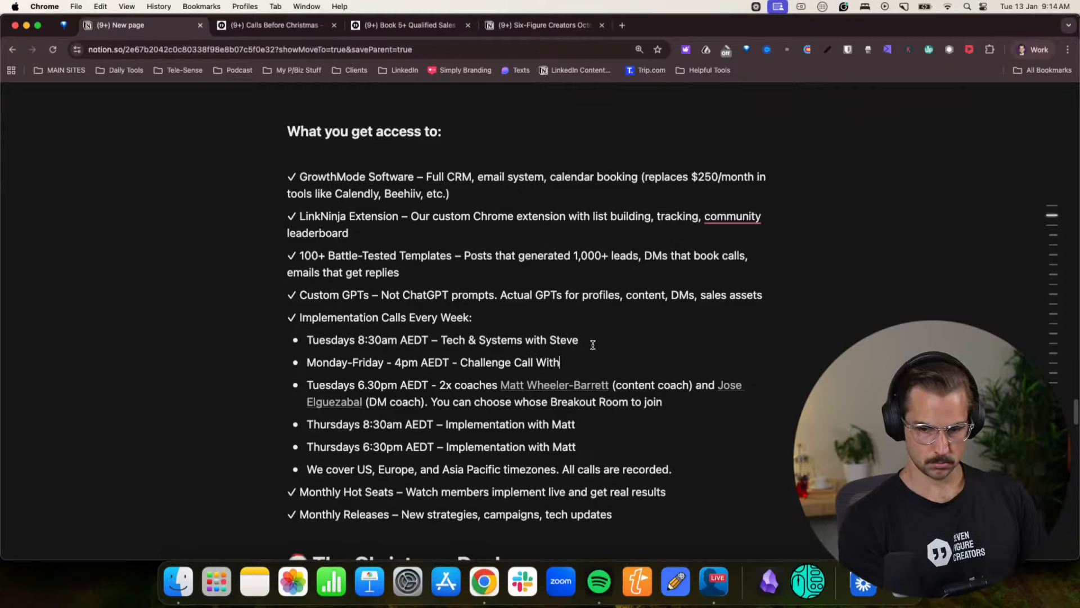
text( Call W)
key(BackSpace)
text(wiuth)
key(BackSpace)
key(BackSpace)
key(BackSpace)
text(th)
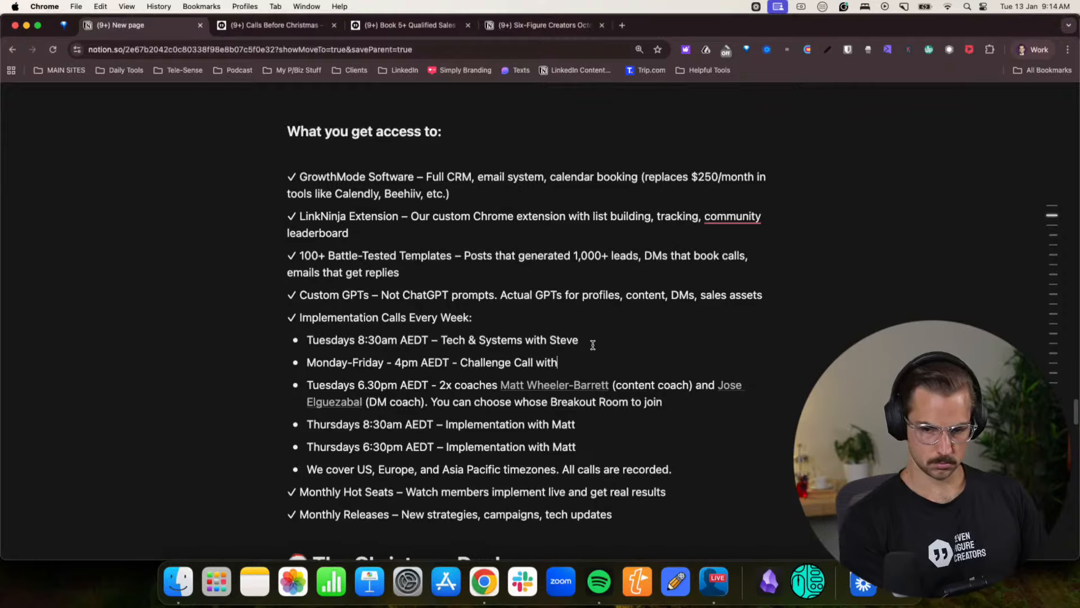
text( Me)
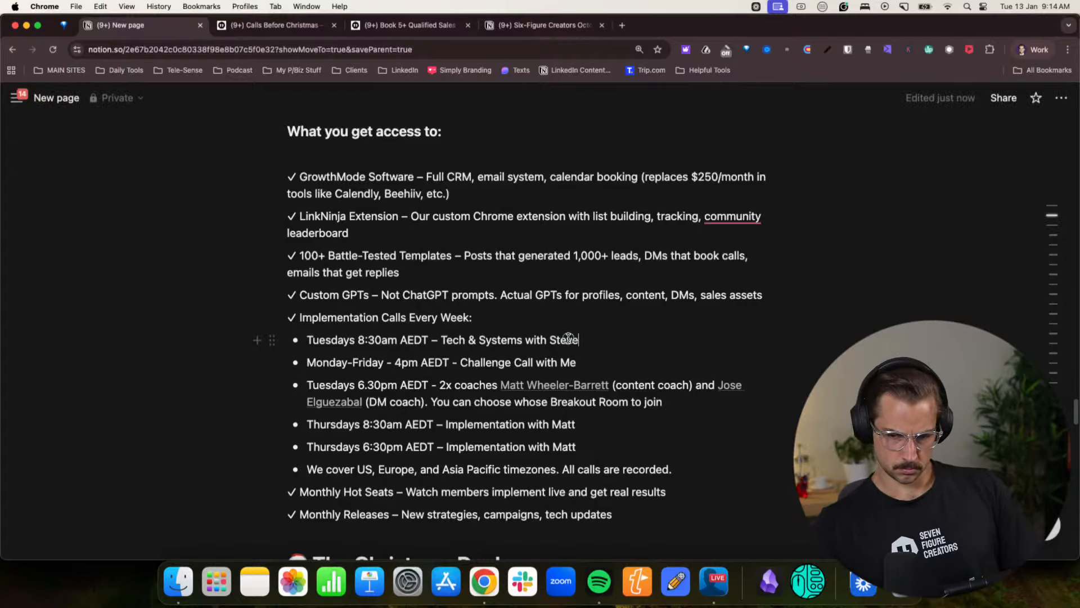
- Move the Tuesdays 8:30am Tech & Systems bullet below the Monday-Friday challenge call and remove the empty bullet left behind
drag(579, 340, 302, 338)
key(super+c)
key(BackSpace)
key(Return)
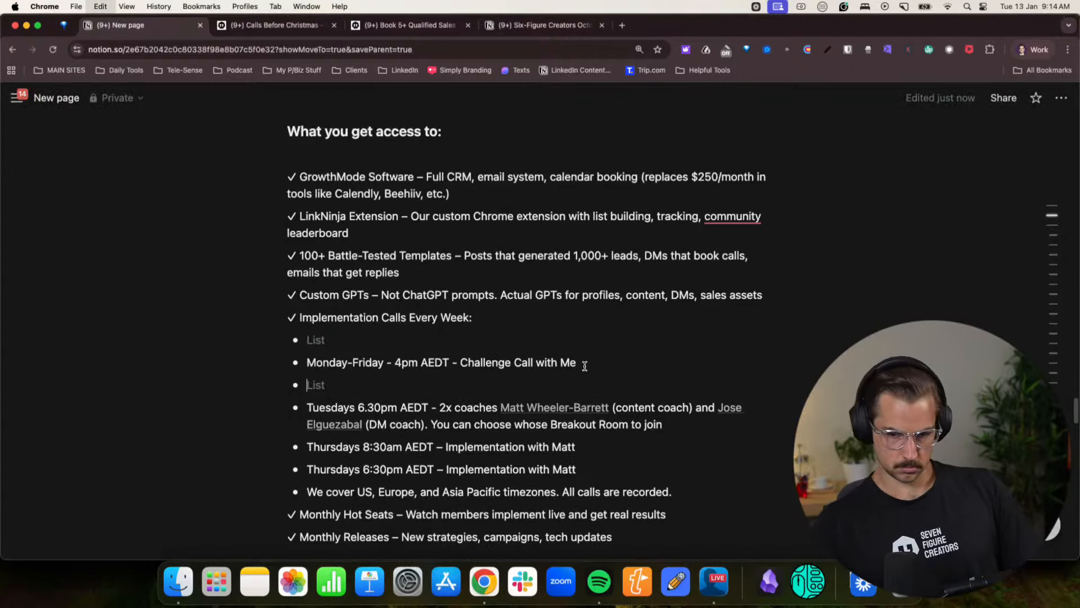
key(super+v)
click(338, 340)
key(BackSpace)
key(BackSpace)
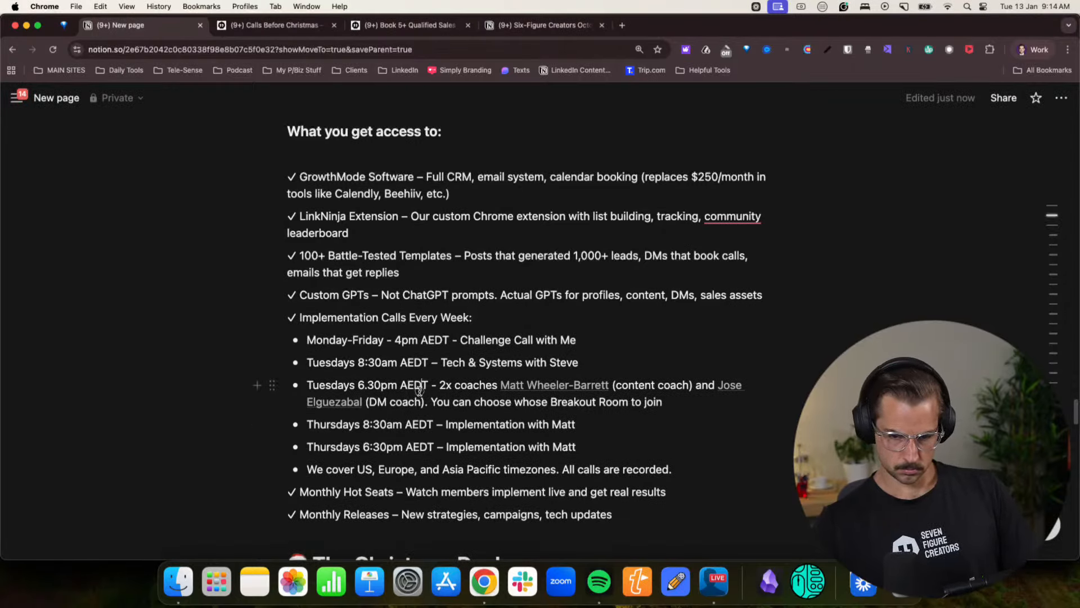
- Read through the remaining weekly call times and the Monthly Hot Seats and Monthly Releases items of the access list
click(420, 389)
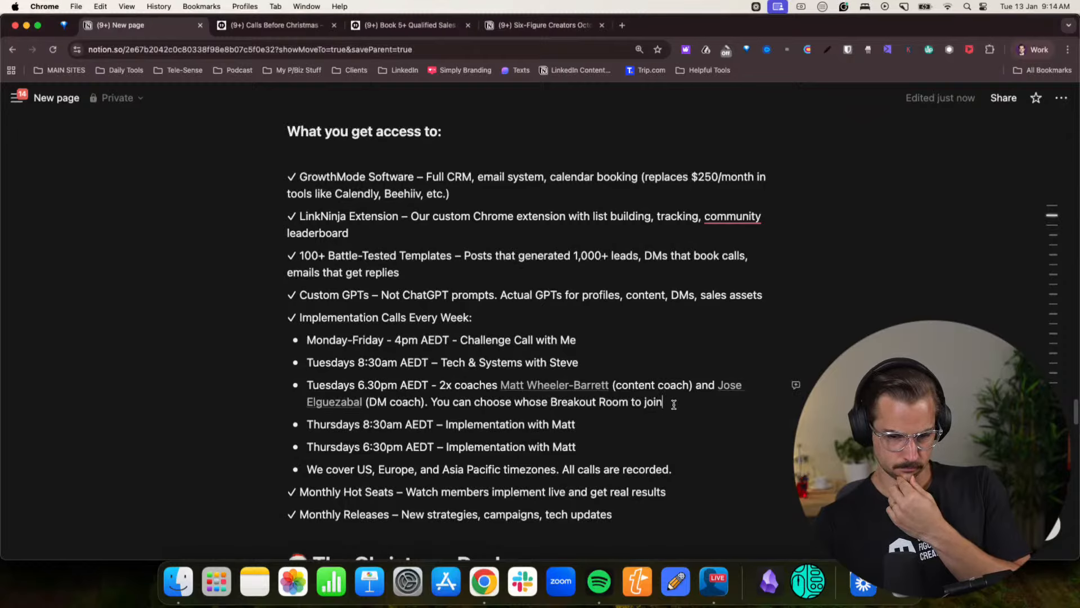
drag(507, 469, 609, 469)
drag(394, 492, 531, 493)
click(531, 494)
scroll(507, 484, down, 2)
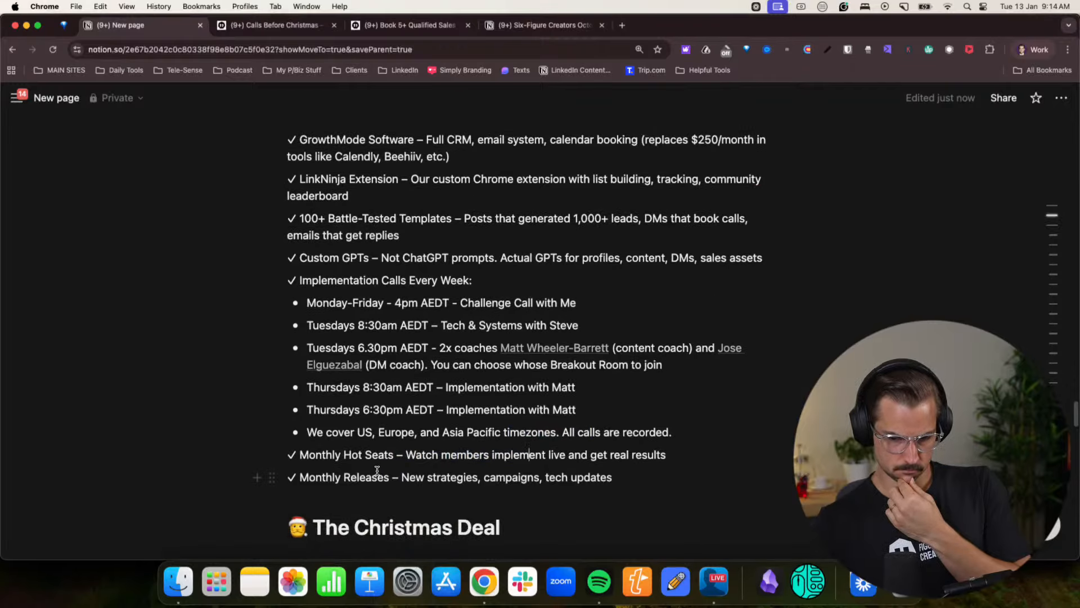
drag(377, 477, 534, 478)
click(533, 477)
- Change the heading “The Christmas Deal” to “Your 2026 Deal”, keeping its emoji
scroll(531, 482, down, 10)
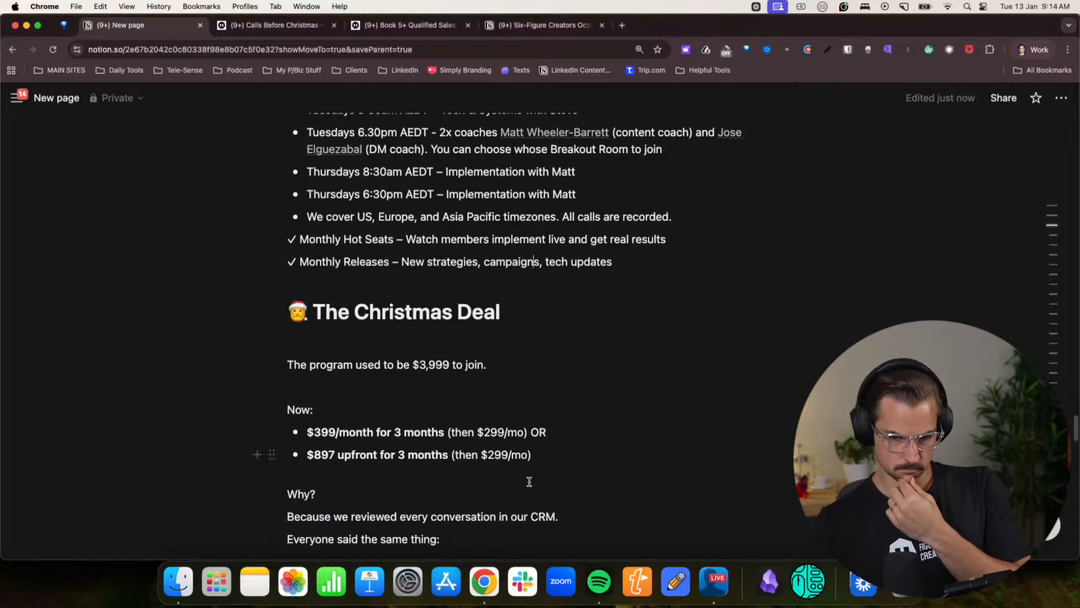
drag(503, 202, 316, 202)
text(Your )
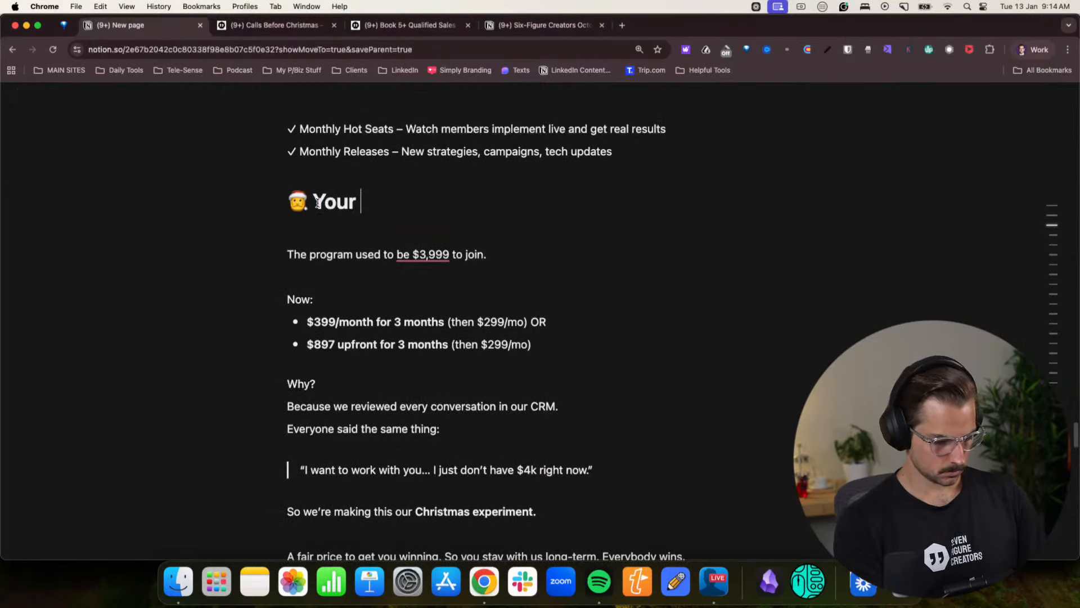
text(2026 Deal)
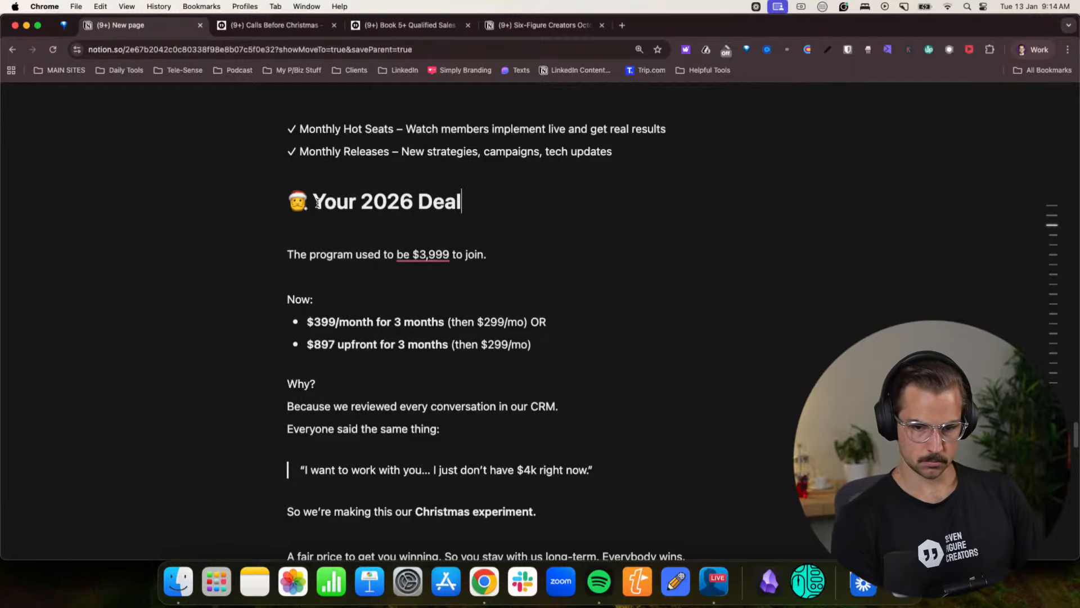
click(545, 271)
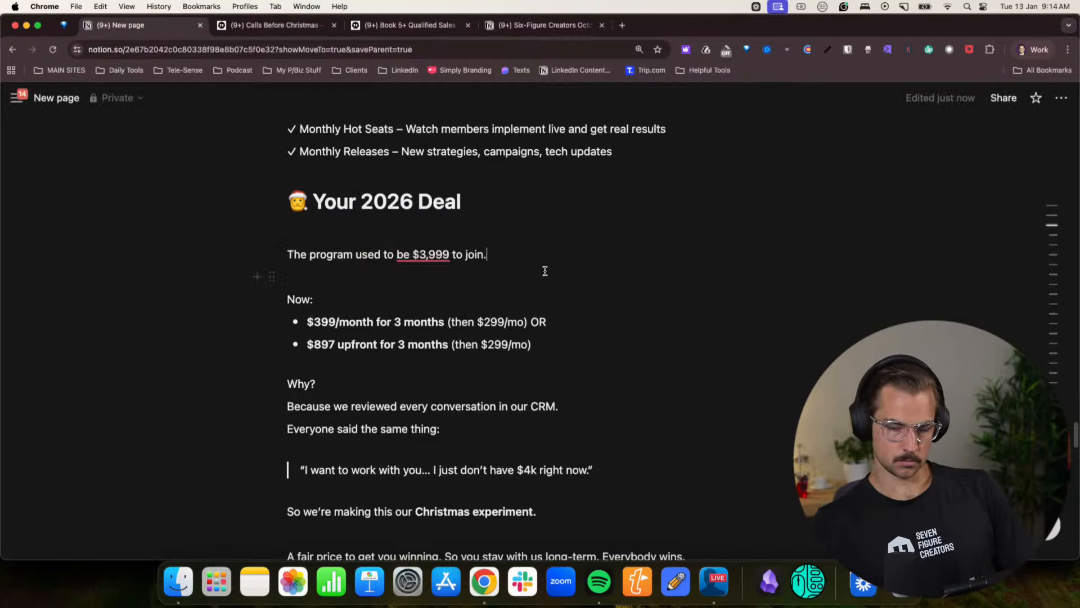
key(shift+Return)
key(shift+Return)
key(BackSpace)
key(BackSpace)
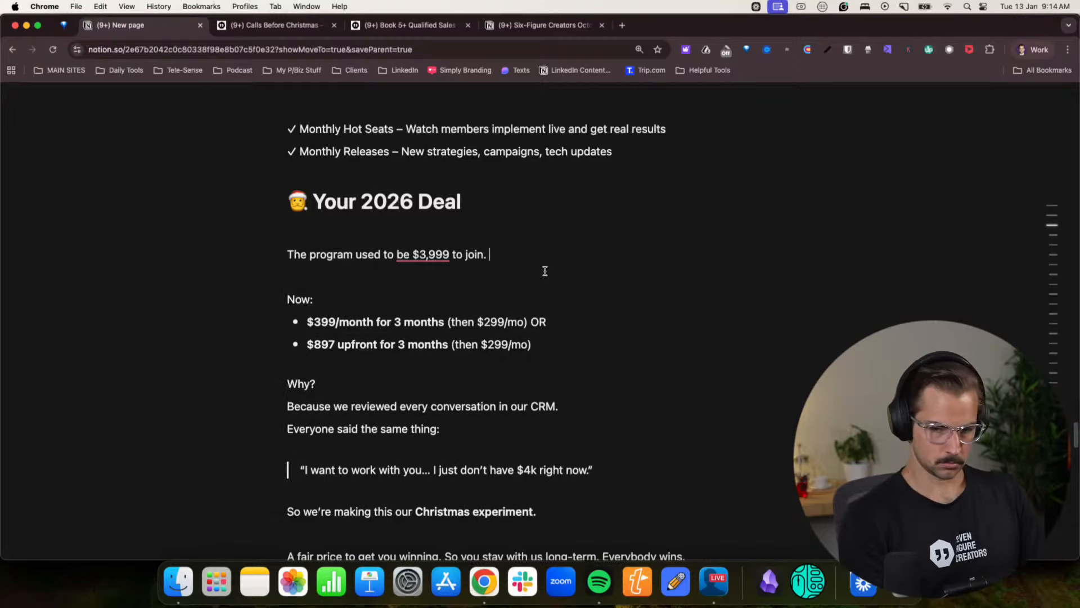
text(I'm not j)
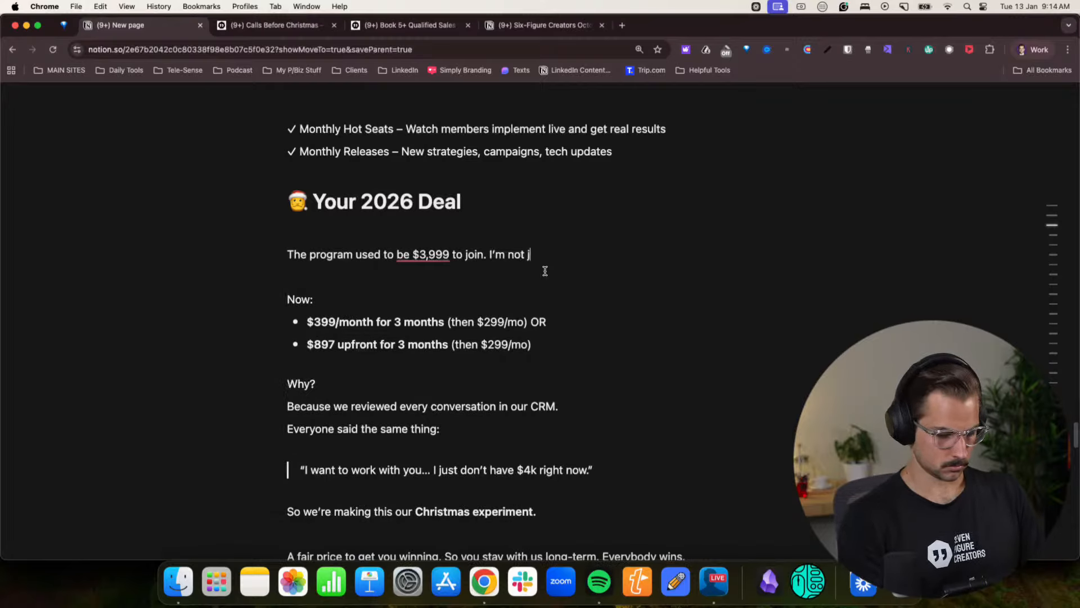
text(ok)
key(BackSpace)
key(BackSpace)
key(BackSpace)
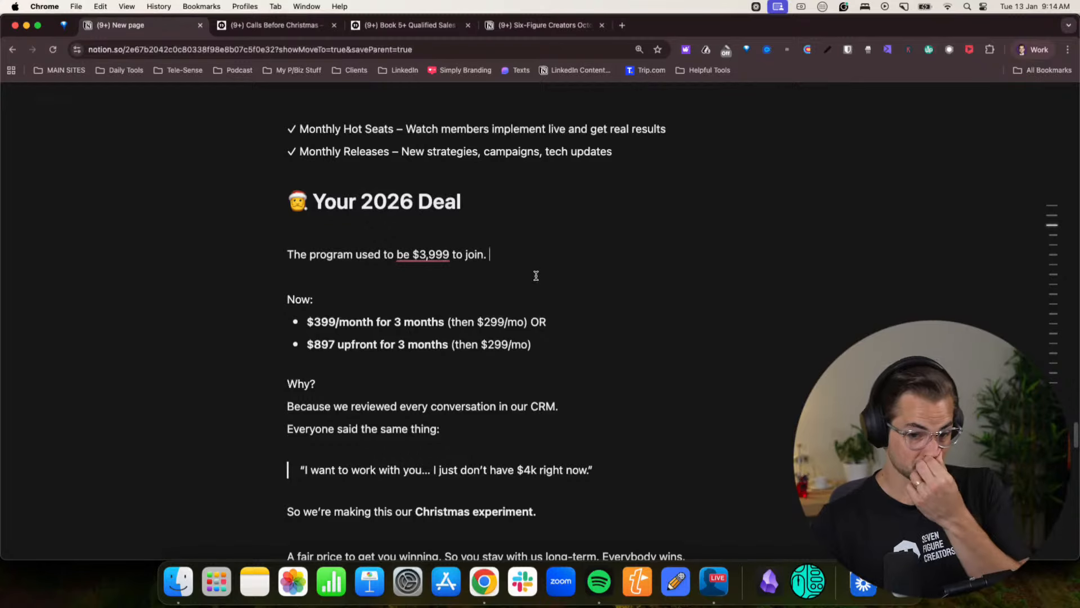
- Add a line break below “Why?” and replace “Christmas experiment.” with “2026 Deal For You.” in bold
key(Return)
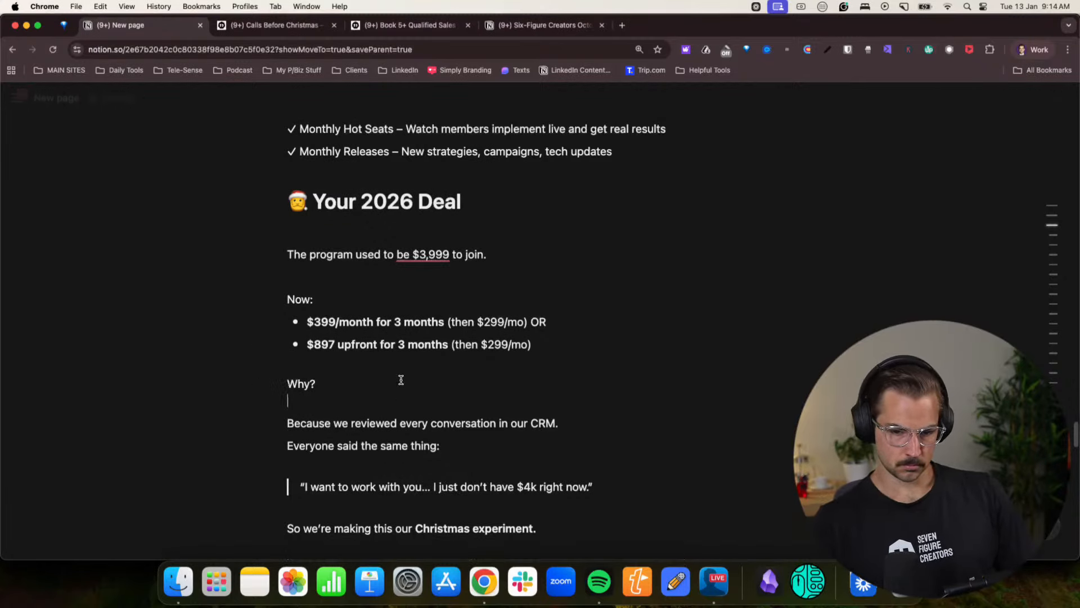
scroll(528, 369, down, 3)
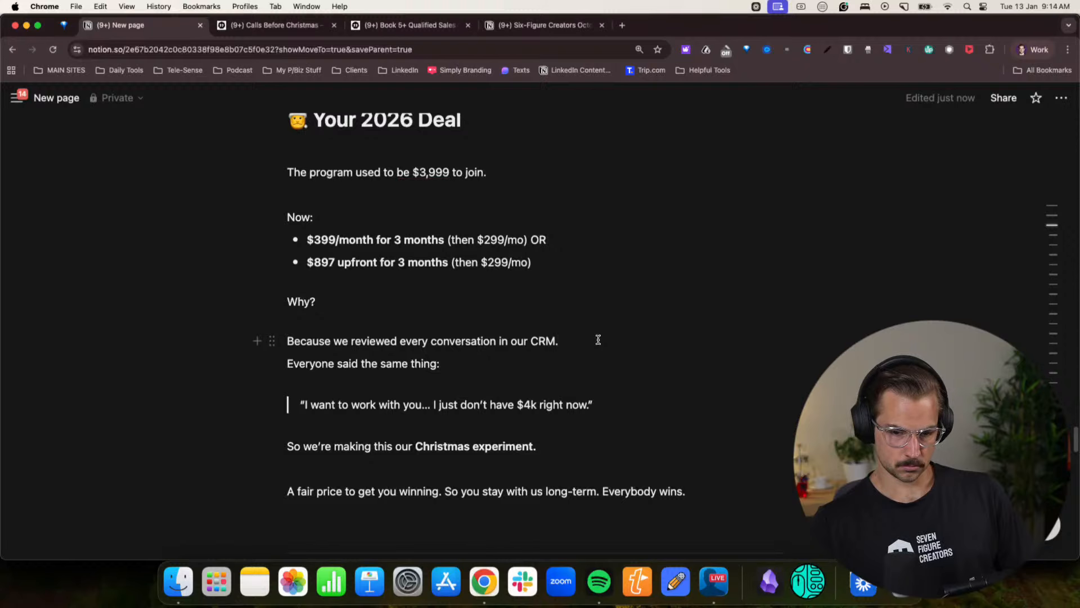
scroll(563, 349, down, 1)
drag(416, 409, 550, 412)
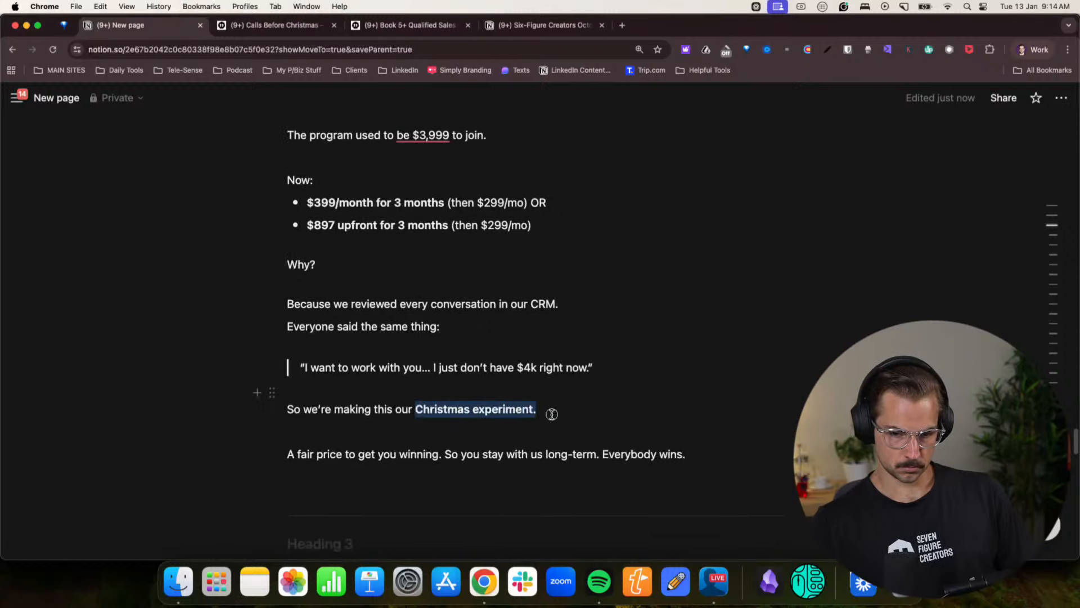
text(2026)
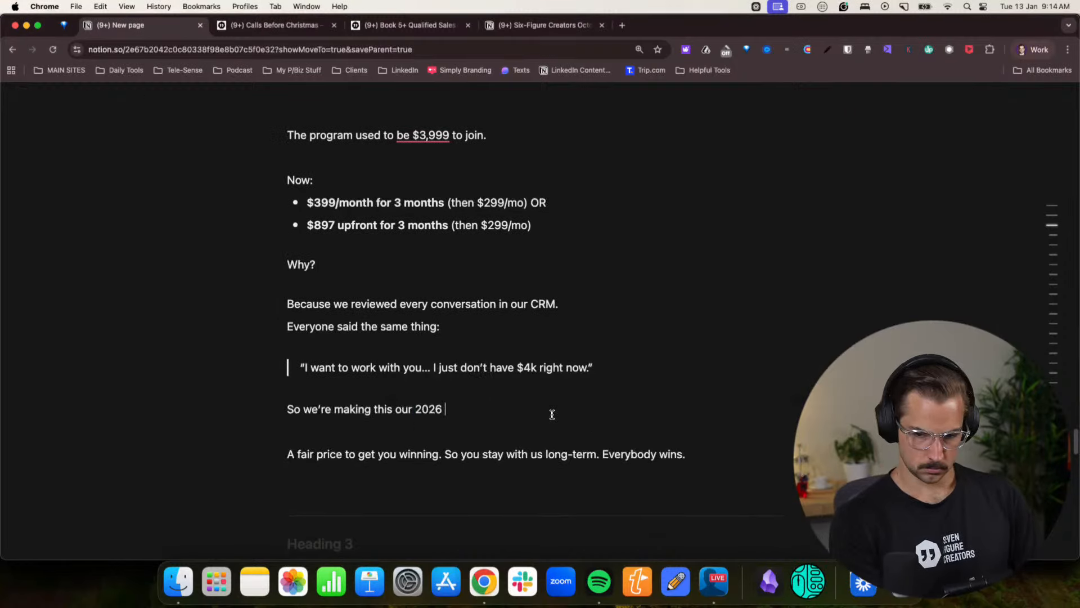
key(BackSpace)
key(BackSpace)
key(BackSpace)
key(BackSpace)
text(2026 )
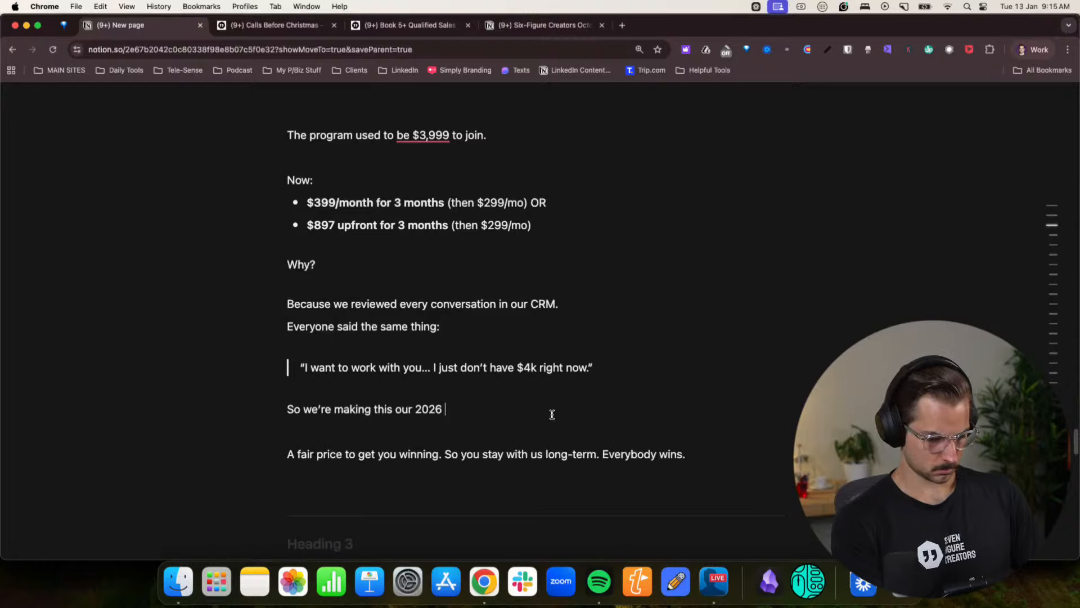
text(Deal For You.)
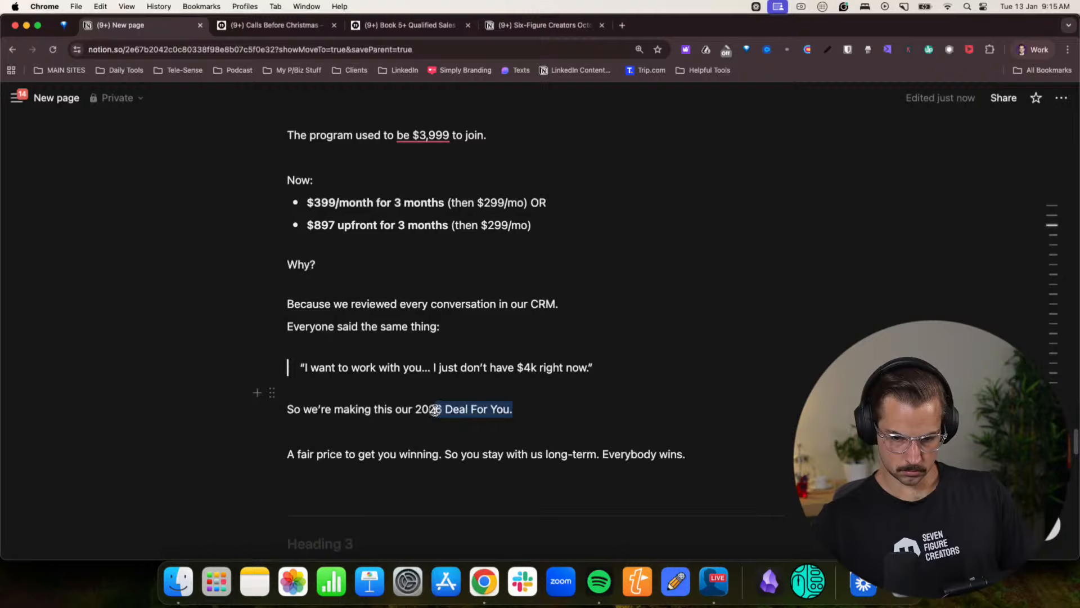
drag(435, 409, 415, 411)
key(super+b)
click(350, 409)
scroll(358, 395, up, 2)
scroll(358, 395, up, 1)
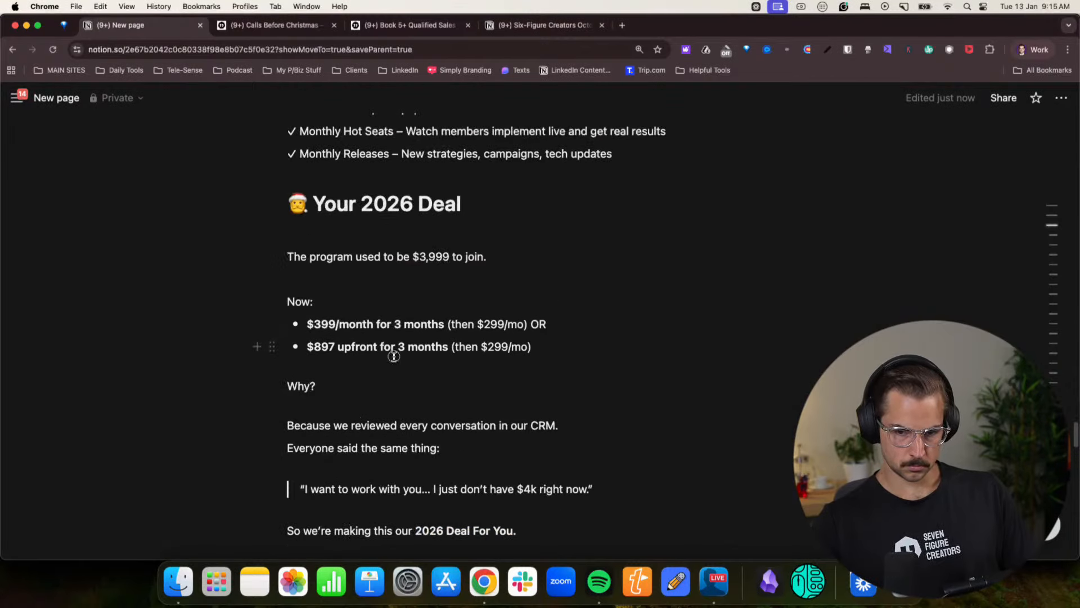
scroll(470, 358, down, 5)
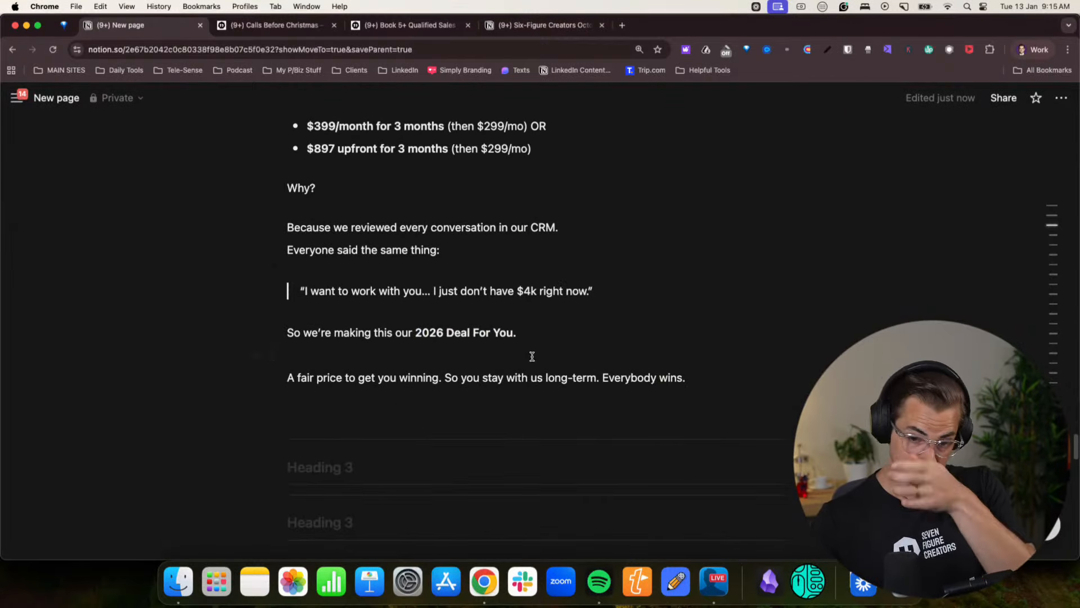
click(547, 337)
key(Return)
text(I want to work with you)
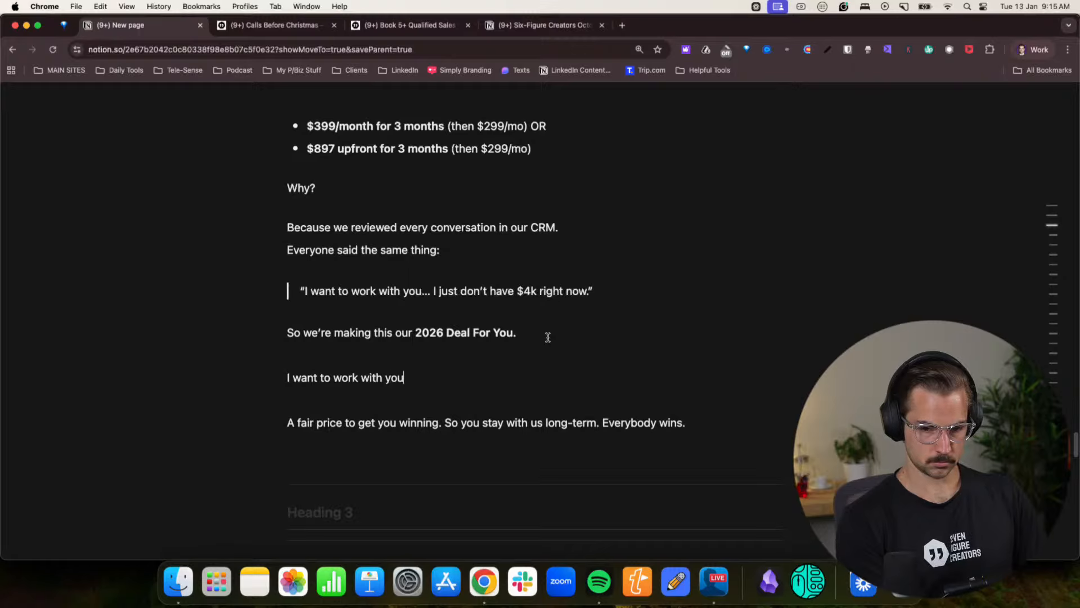
drag(315, 408, 283, 383)
key(BackSpace)
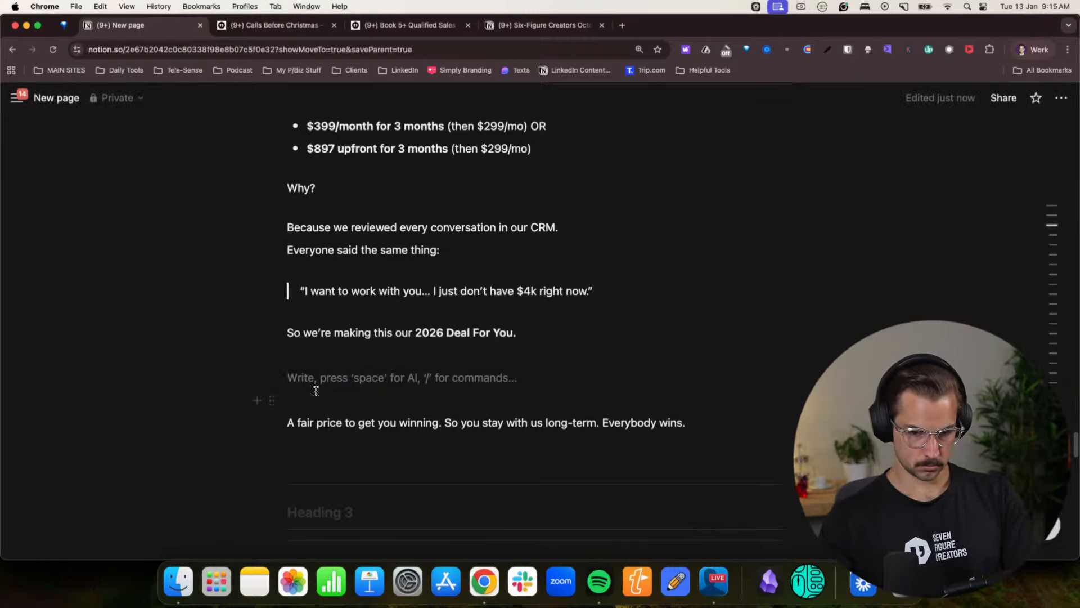
key(BackSpace)
click(386, 381)
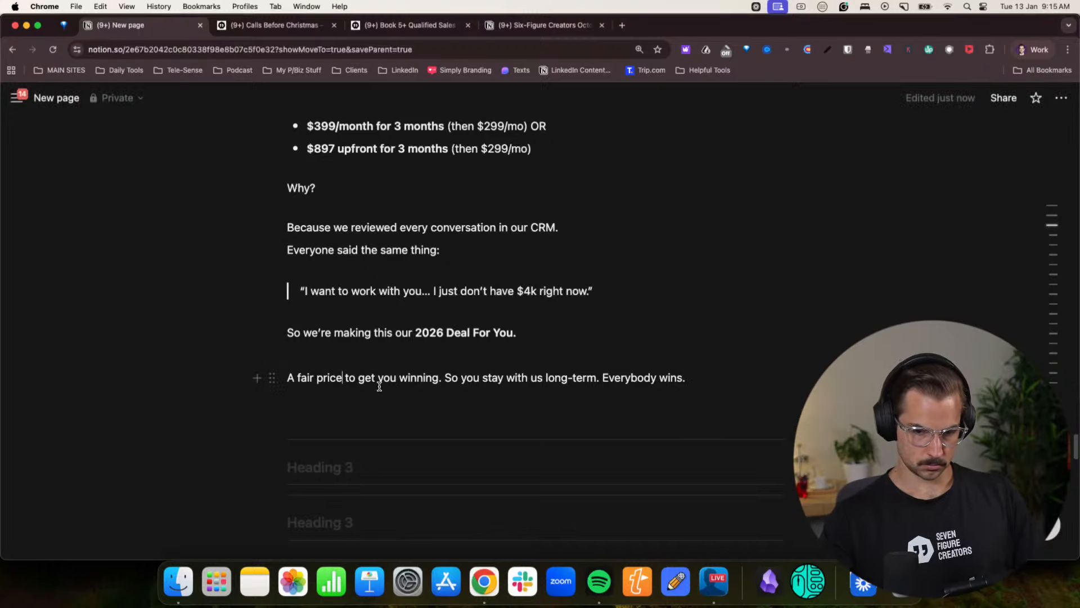
text(, so you can)
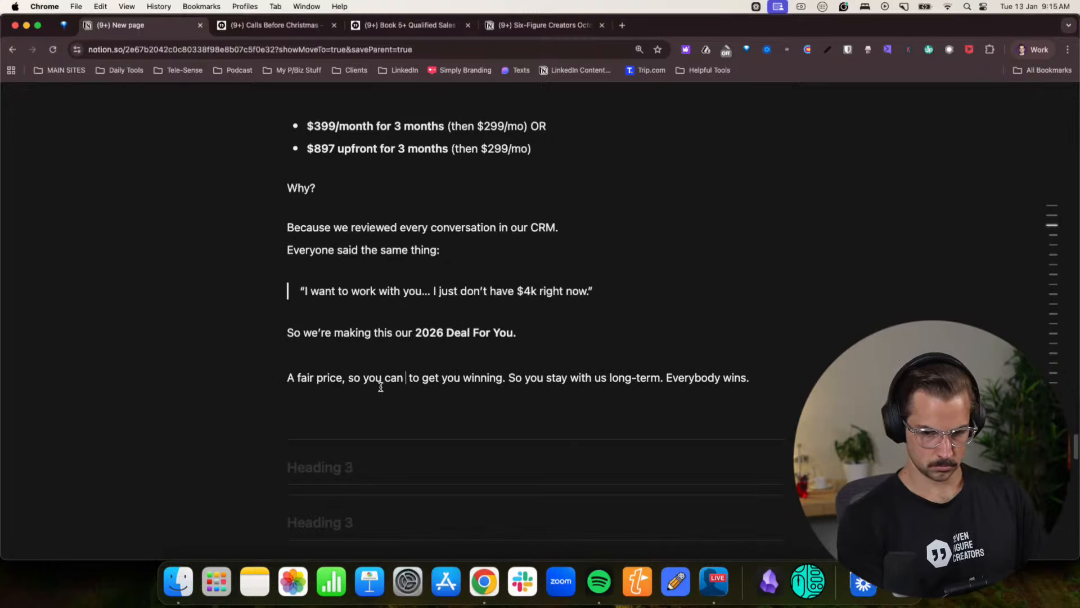
key(BackSpace)
key(BackSpace)
key(BackSpace)
key(BackSpace)
key(BackSpace)
key(BackSpace)
key(BackSpace)
key(BackSpace)
key(BackSpace)
key(BackSpace)
key(BackSpace)
key(BackSpace)
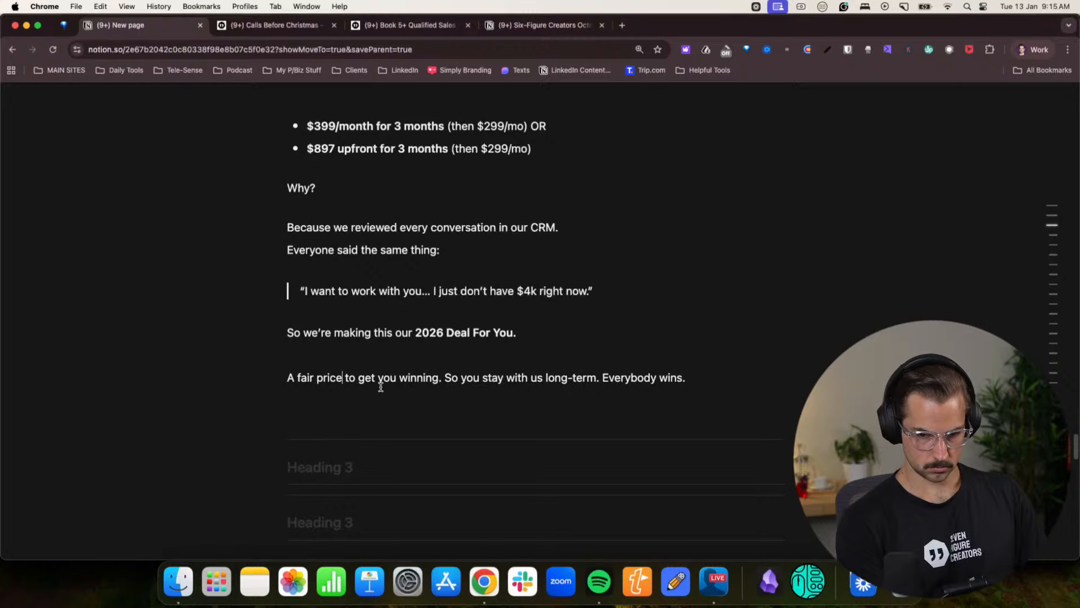
- Review the closing “A fair price” line and read the “We start December 19th.” section on the Calls Before Christmas page
drag(451, 377, 644, 378)
click(587, 377)
click(625, 381)
scroll(624, 382, down, 2)
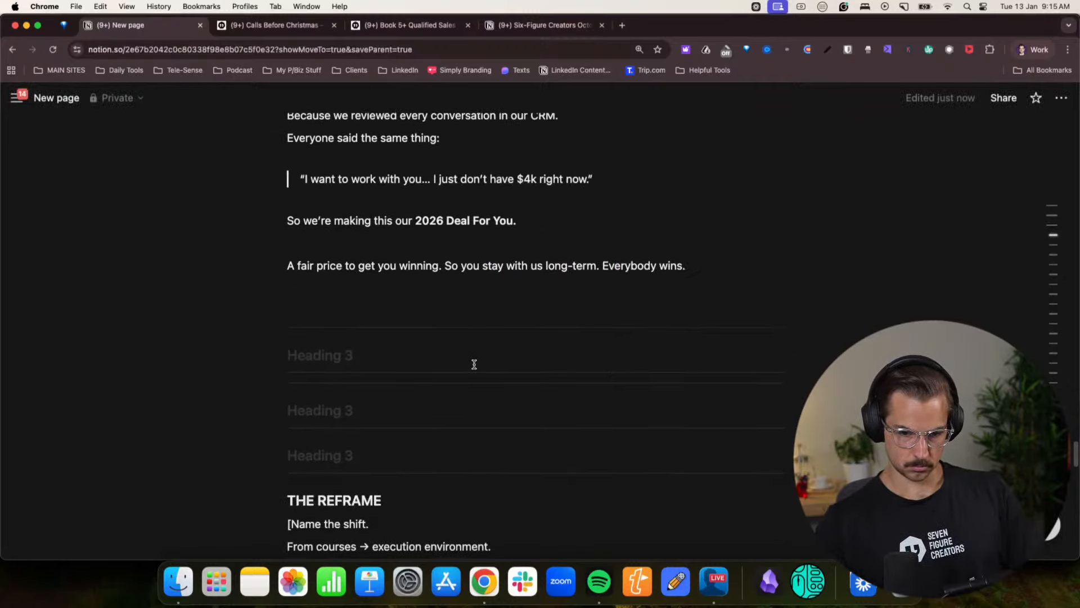
scroll(472, 364, down, 2)
scroll(394, 253, up, 7)
click(289, 26)
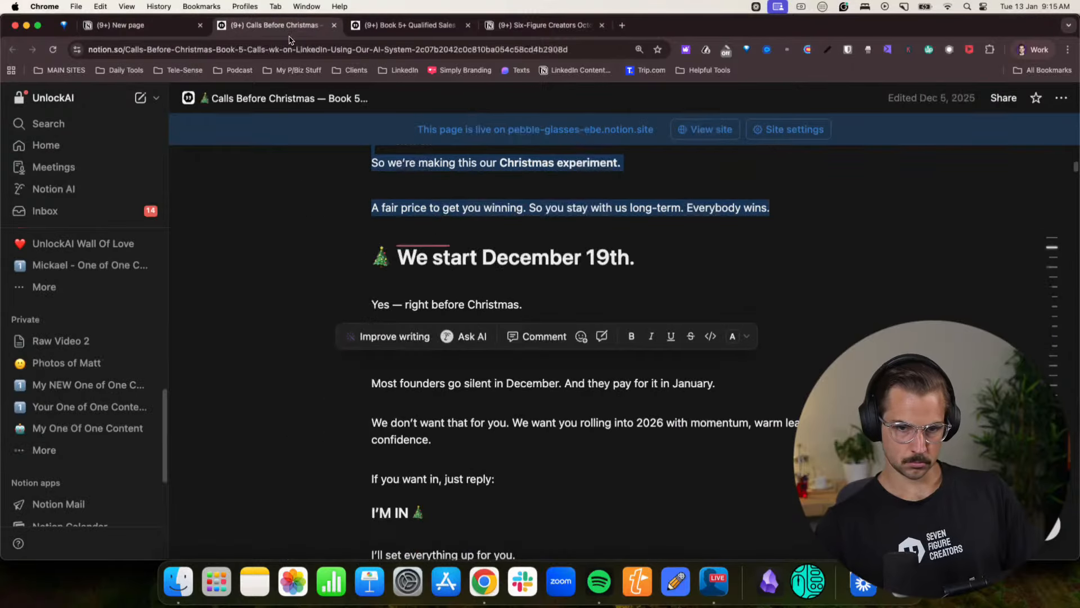
scroll(431, 356, down, 6)
scroll(428, 363, up, 3)
scroll(429, 360, up, 5)
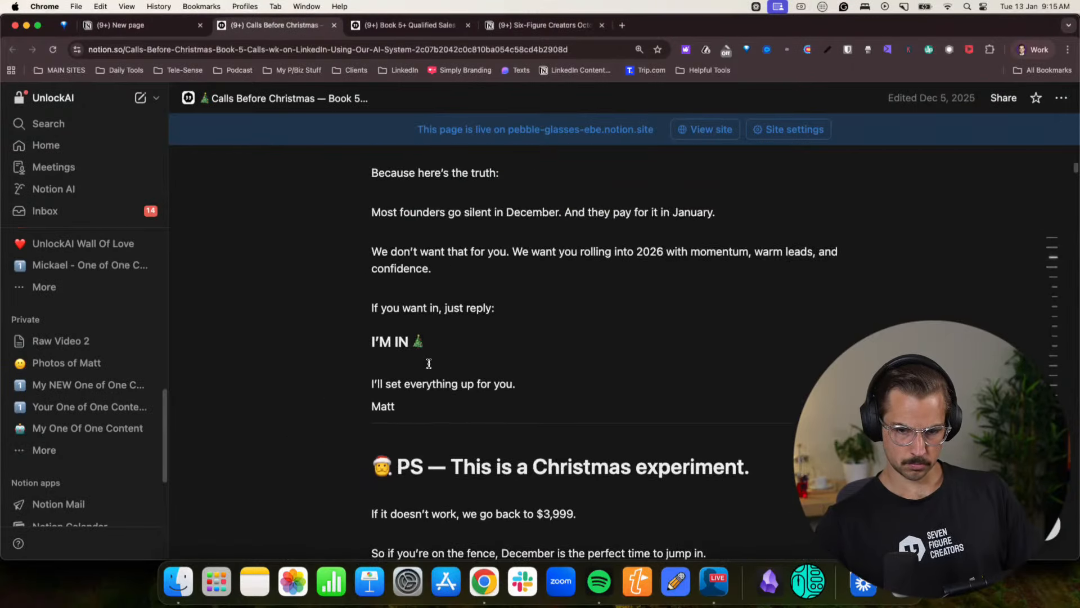
- Copy the “We start December 19th.” section from the Calls Before Christmas page and paste it below the “A fair price” line on the new page
click(161, 33)
click(275, 25)
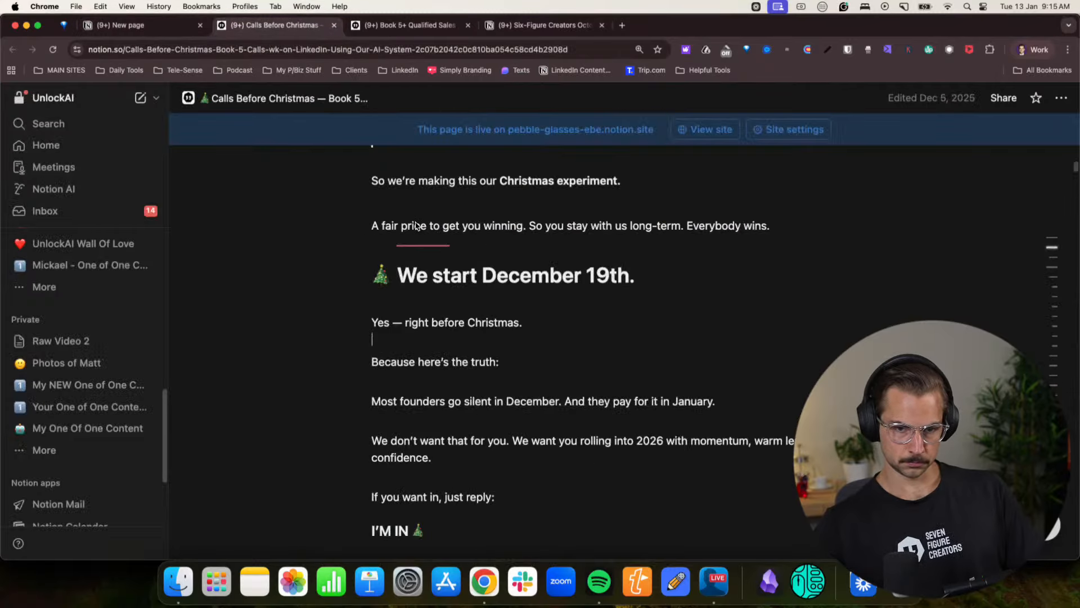
drag(377, 272, 479, 456)
key(super+c)
key(super+1)
scroll(448, 463, down, 10)
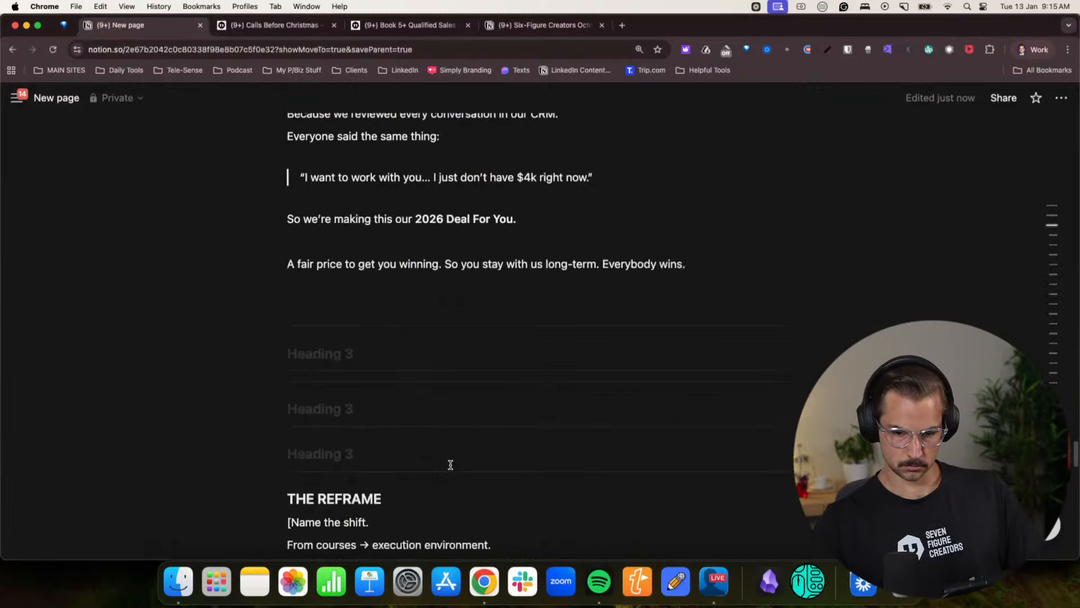
click(323, 202)
key(super+v)
scroll(331, 232, up, 2)
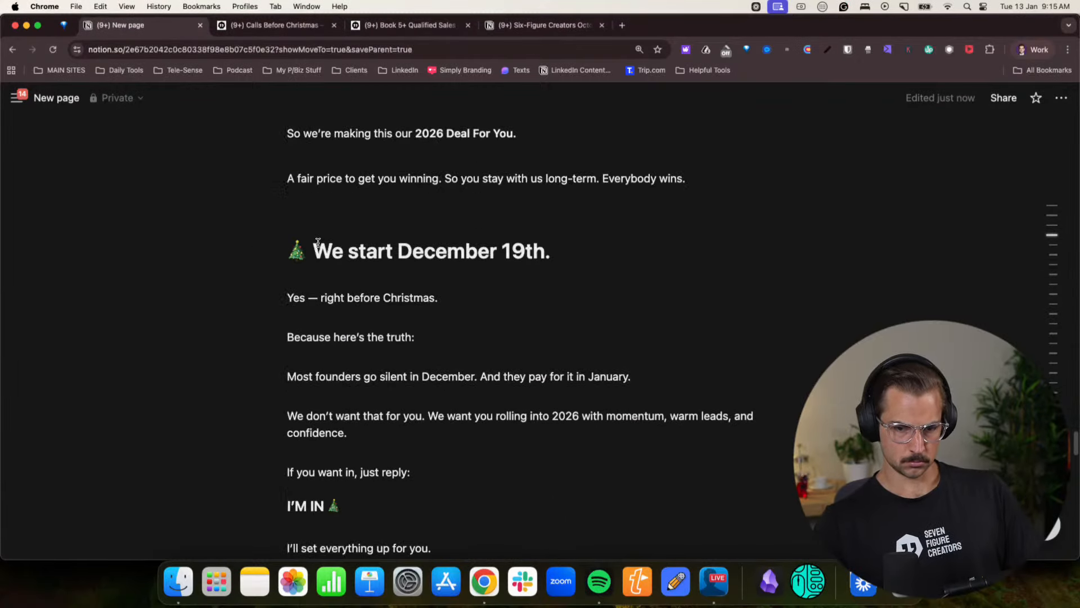
- Remove the tree emoji from the pasted heading and change its month to January
drag(314, 249, 289, 250)
key(BackSpace)
double_click(380, 248)
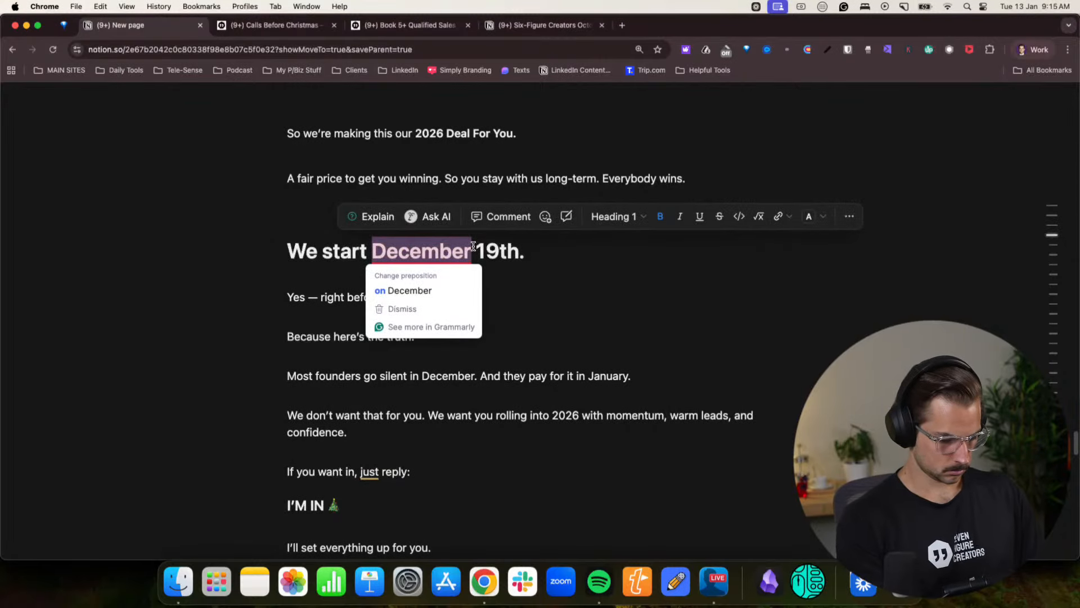
text(January)
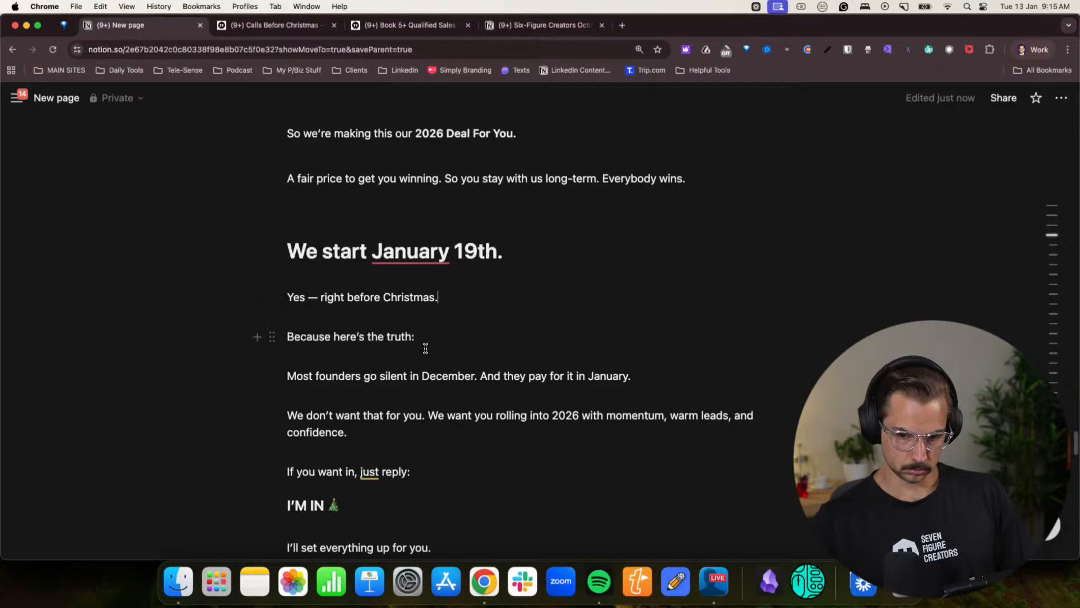
- Delete the “Yes — right before Christmas.” and “Because here’s the truth:” lines and extend the heading to “We start the 28 day challenge January 19th.”
drag(290, 375, 282, 285)
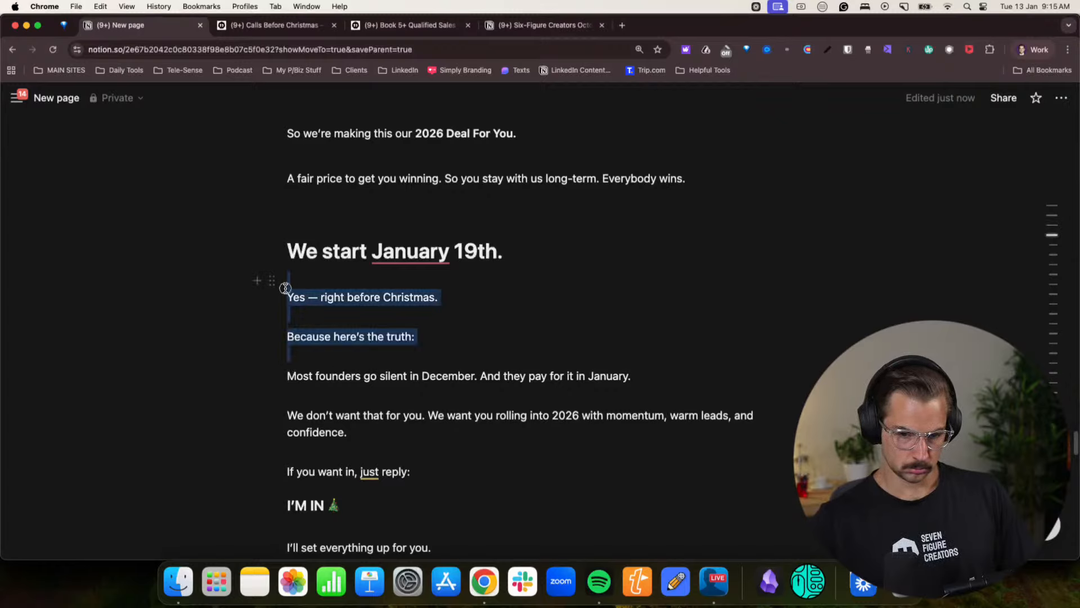
key(BackSpace)
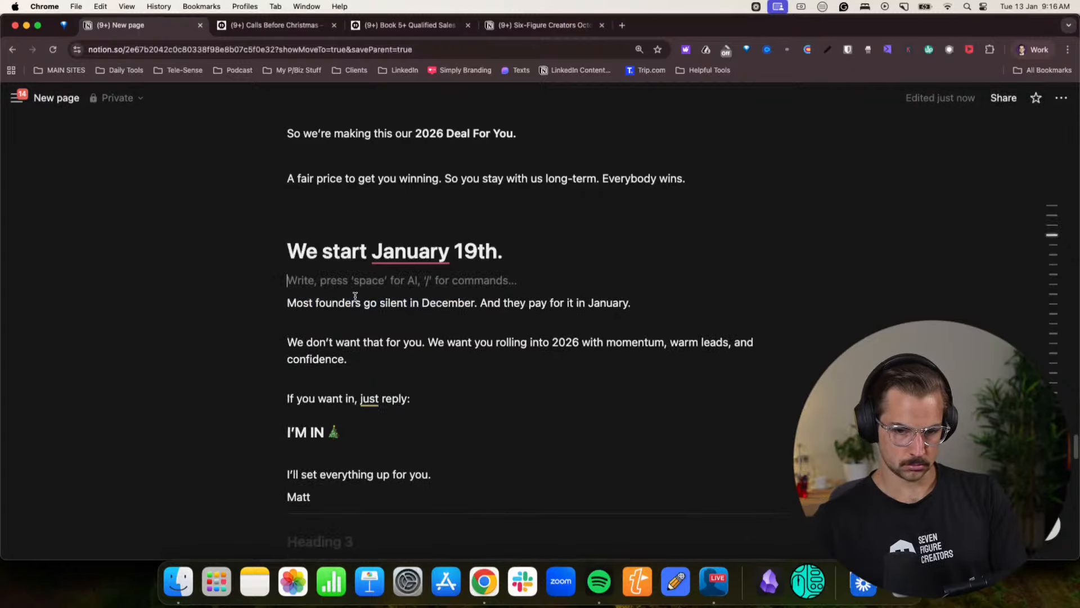
click(376, 260)
text(the 2)
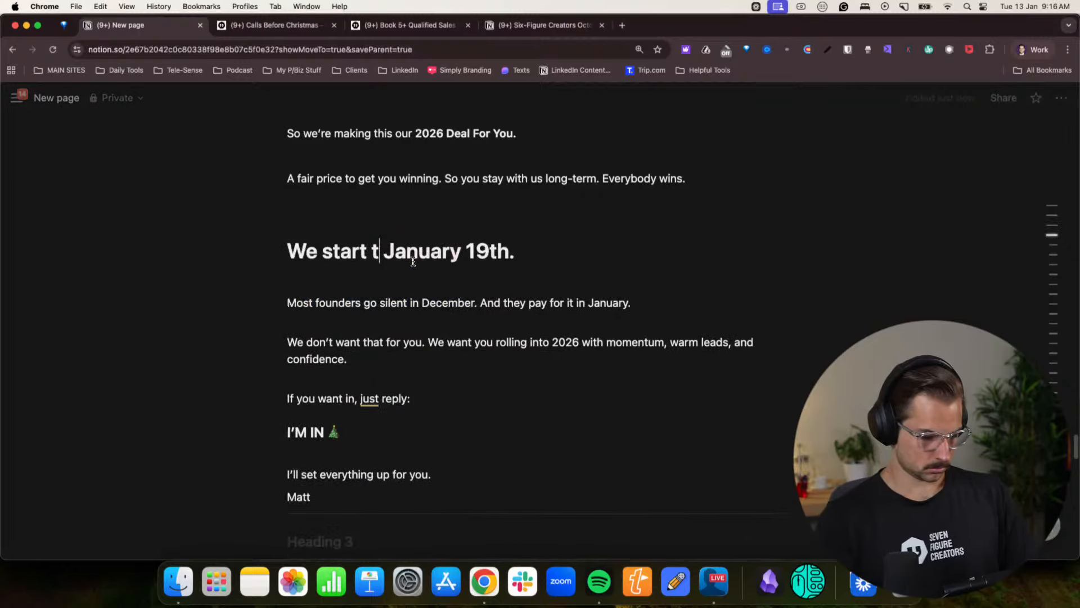
text(8 day challnge)
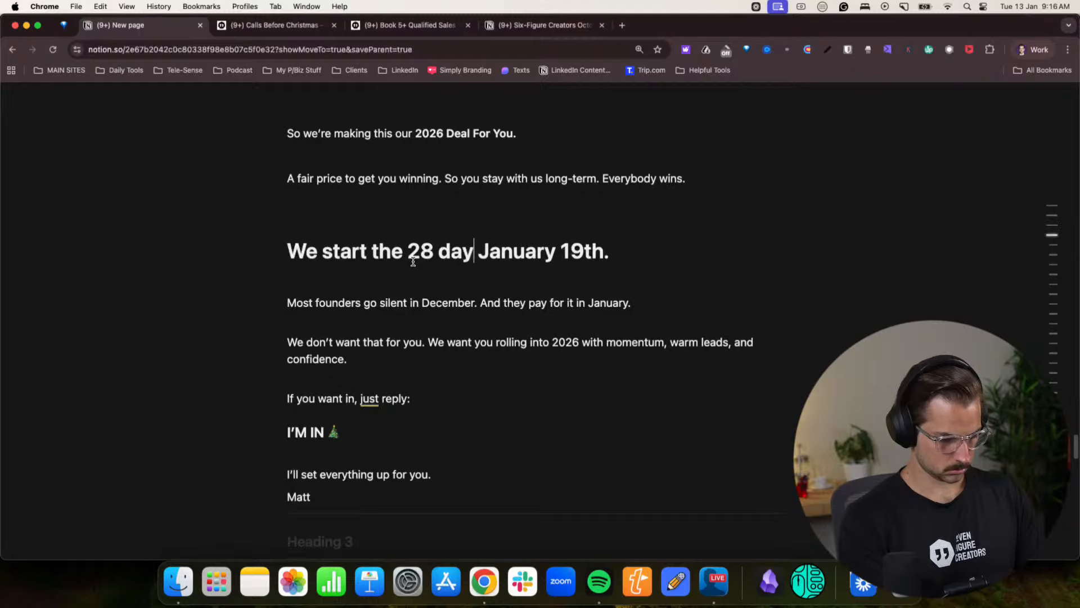
key(BackSpace)
key(BackSpace)
key(BackSpace)
text(enge)
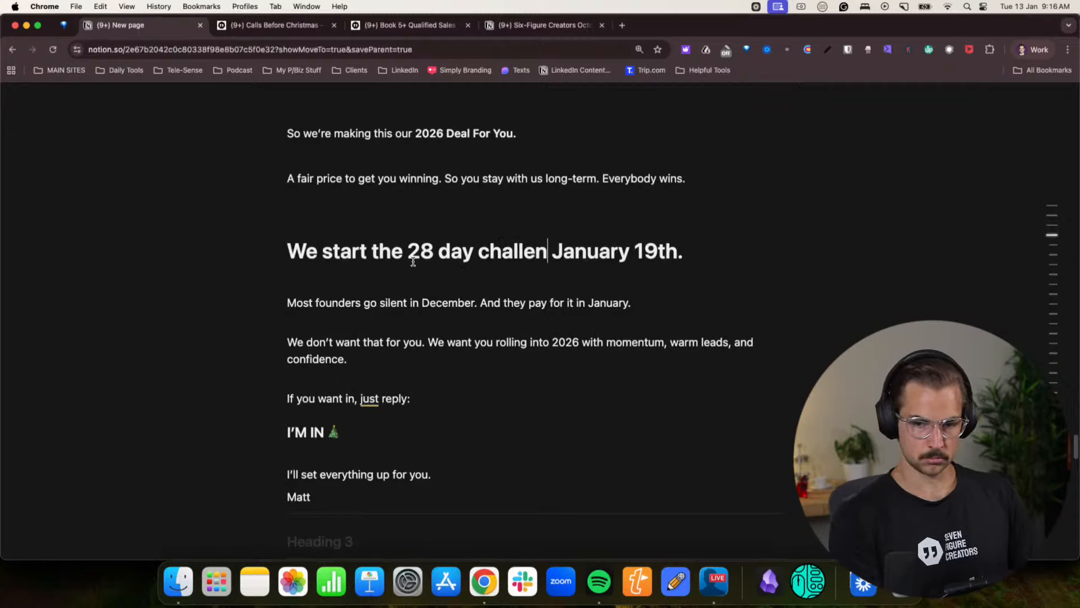
- Write “Most founders want to “start the new year easy”” and “That’s dumb. That’s procrastination. That won’t make you win.” under the challenge heading
key(Return)
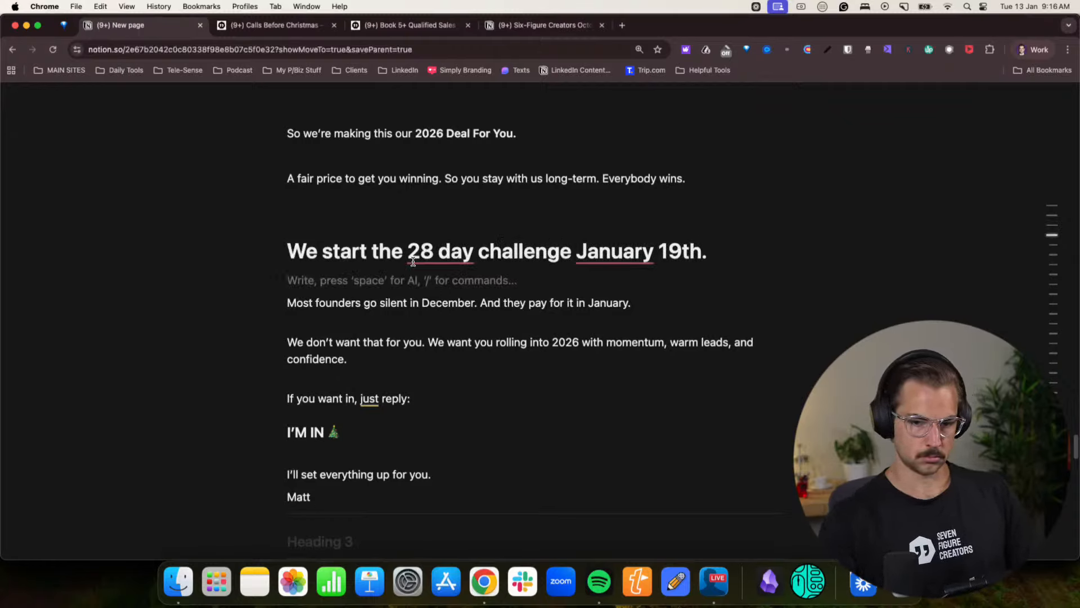
mouse_move(422, 261)
key(Return)
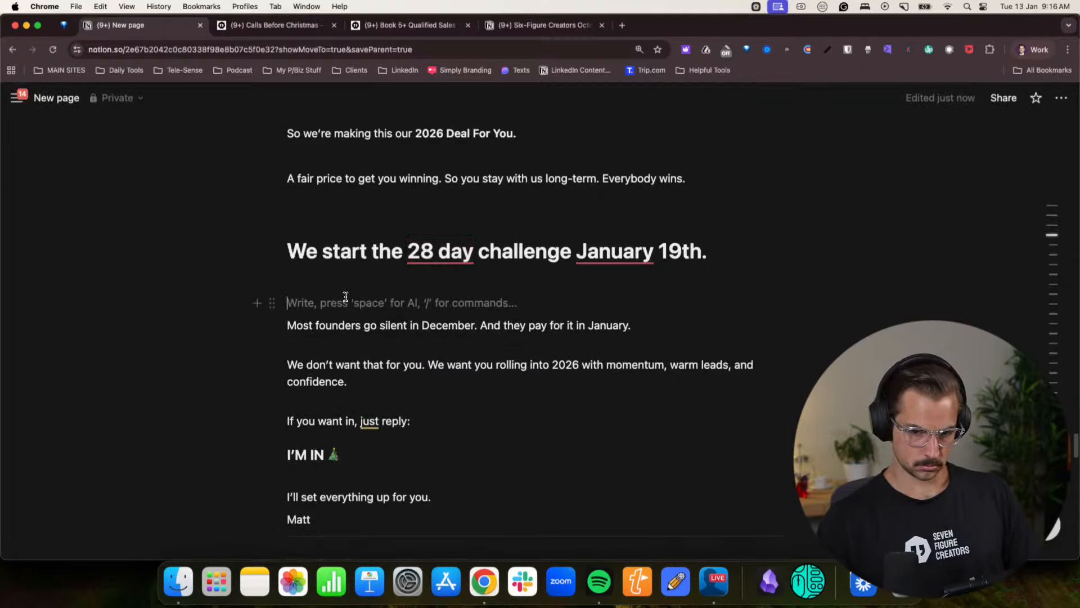
text(MNost)
key(BackSpace)
key(BackSpace)
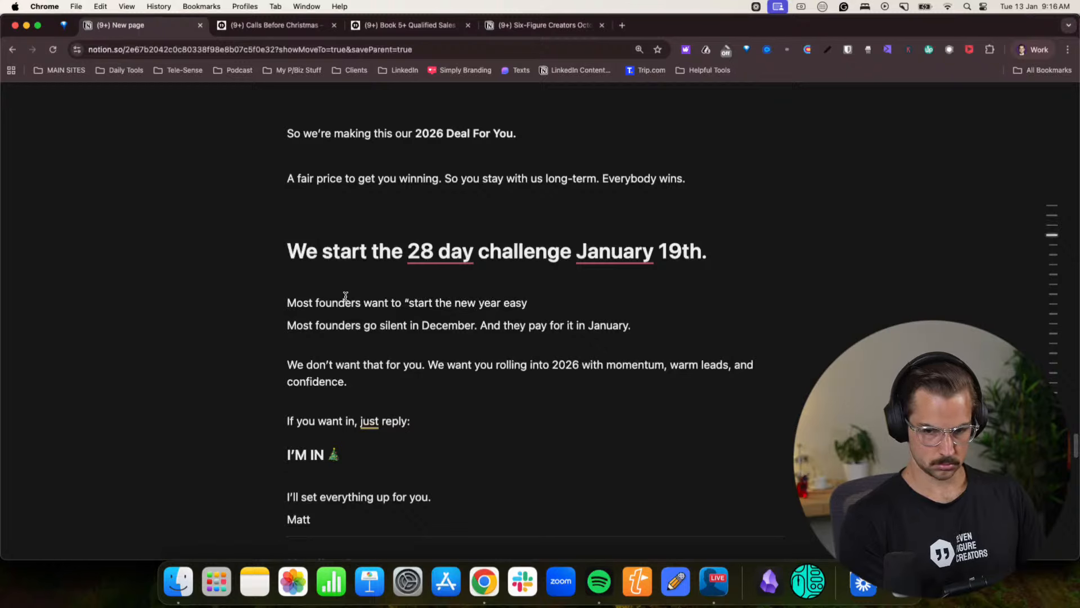
text(")
key(Return)
key(Return)
text(It)
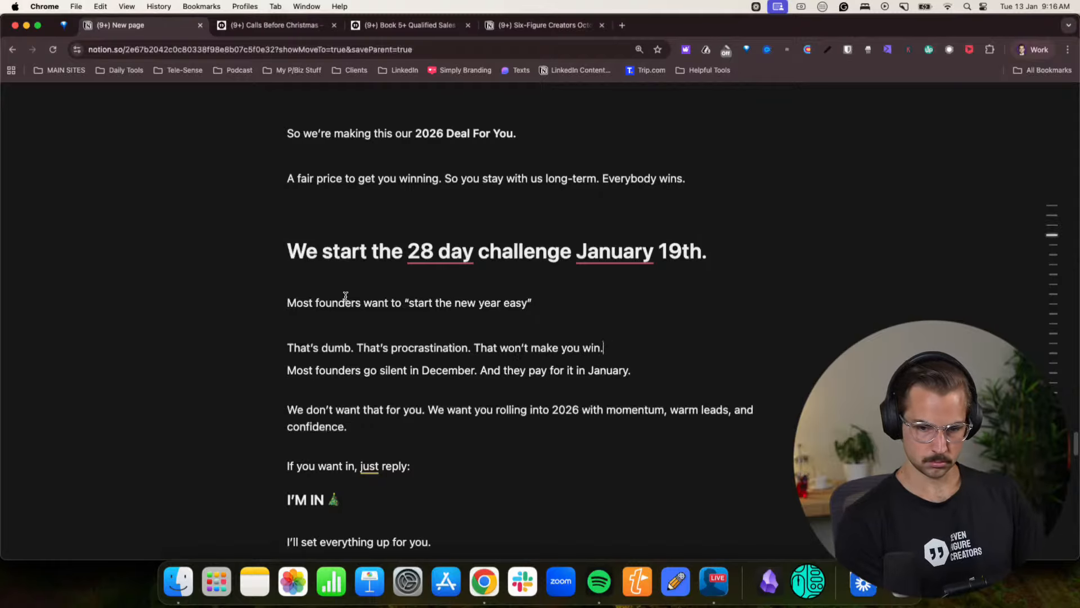
- Delete the “Most founders go silent in December” line below the new text
key(Return)
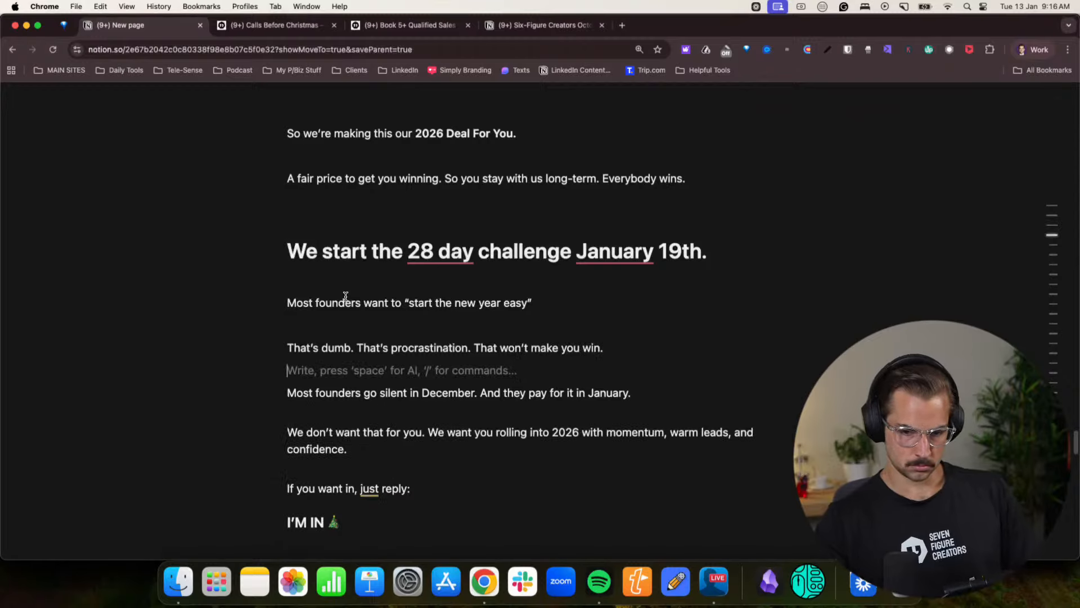
triple_click(307, 392)
key(BackSpace)
- Replace the “We don’t want that” paragraph with “Let’s make 2026 the year you actually get what you deserve, for all the hard work you’ve been putting in.”
key(BackSpace)
key(BackSpace)
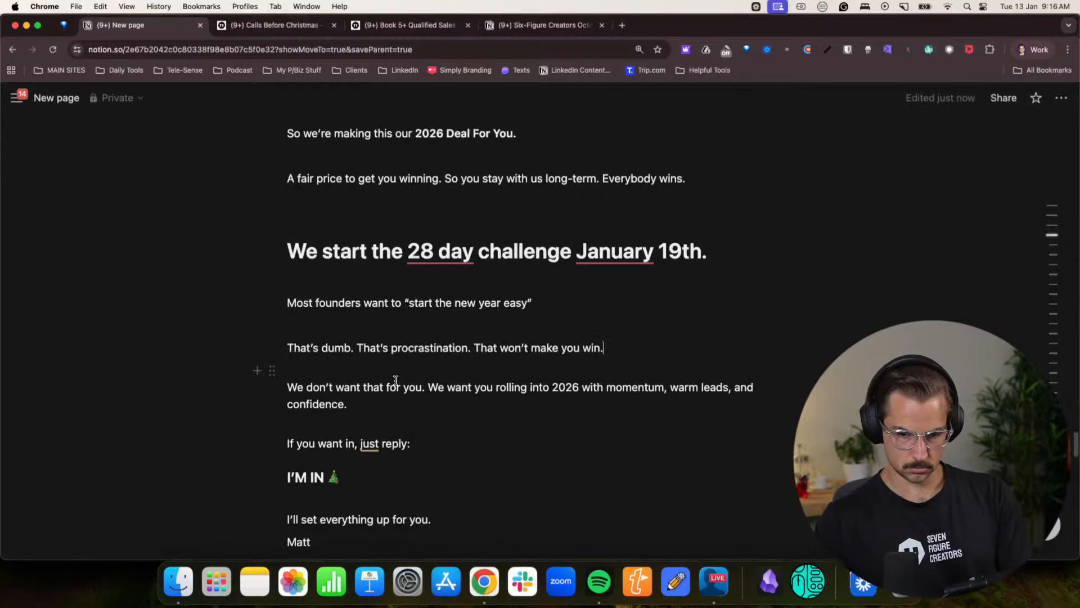
triple_click(396, 386)
key(BackSpace)
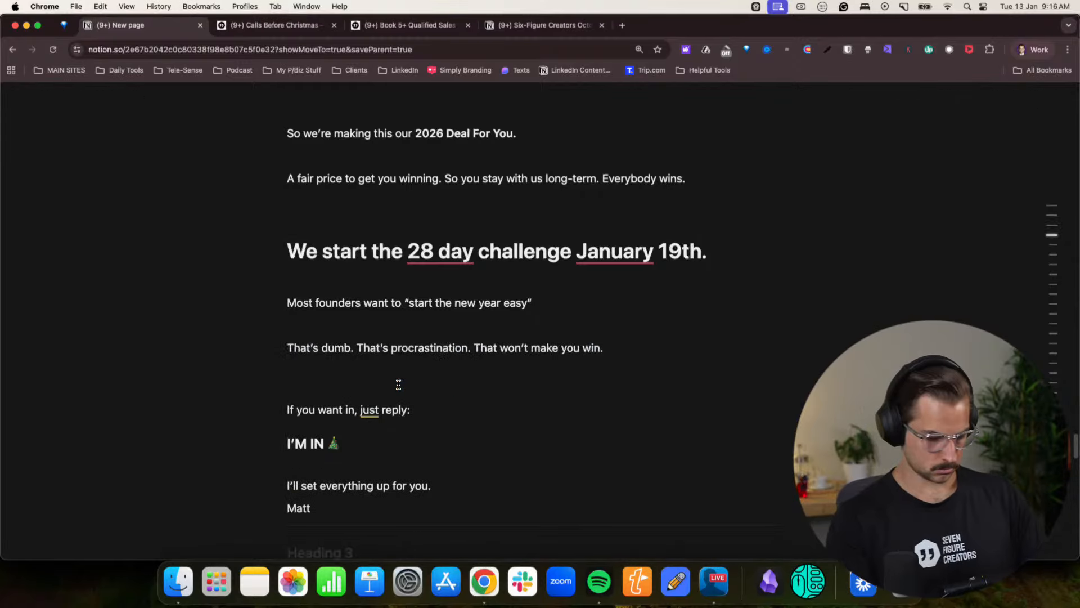
text(Let)
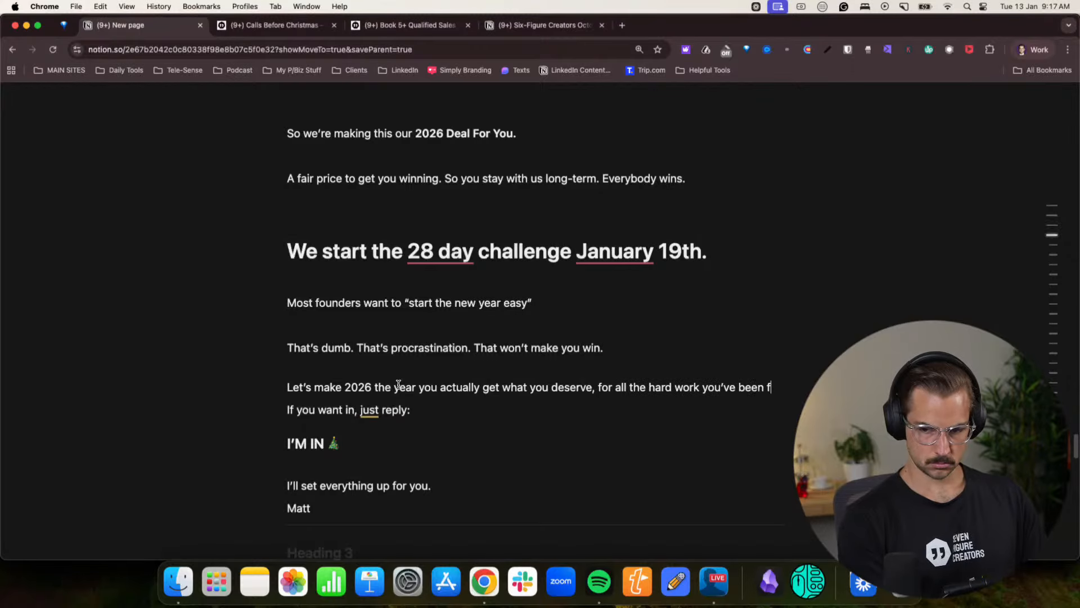
key(BackSpace)
text(putting in.)
key(Return)
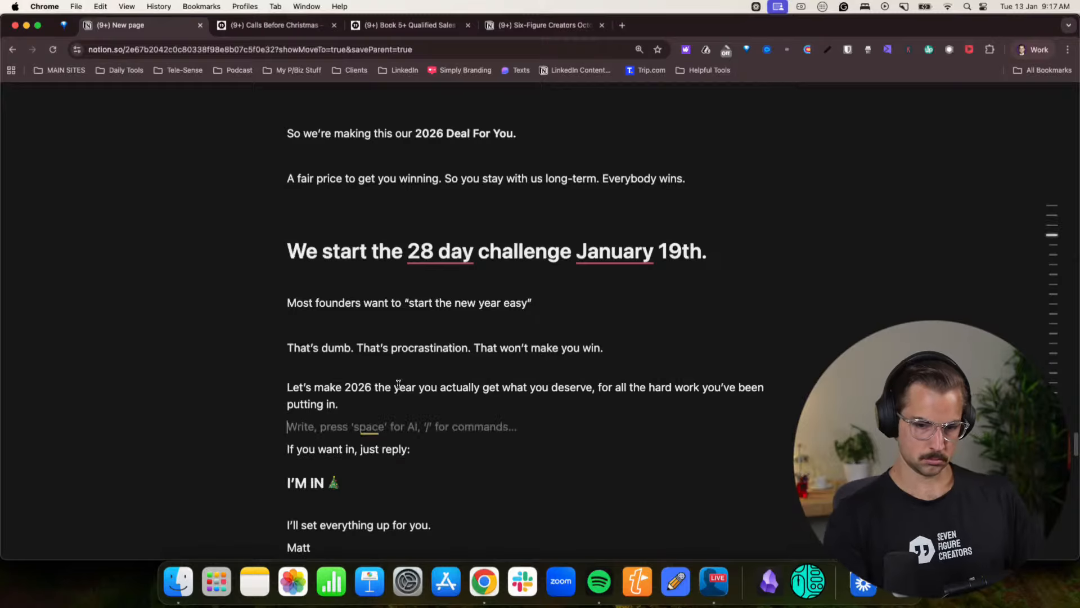
- Remove the tree emoji after “I’M IN” and add a blank line above the “Your 2026 Deal” heading
scroll(390, 390, down, 5)
click(349, 360)
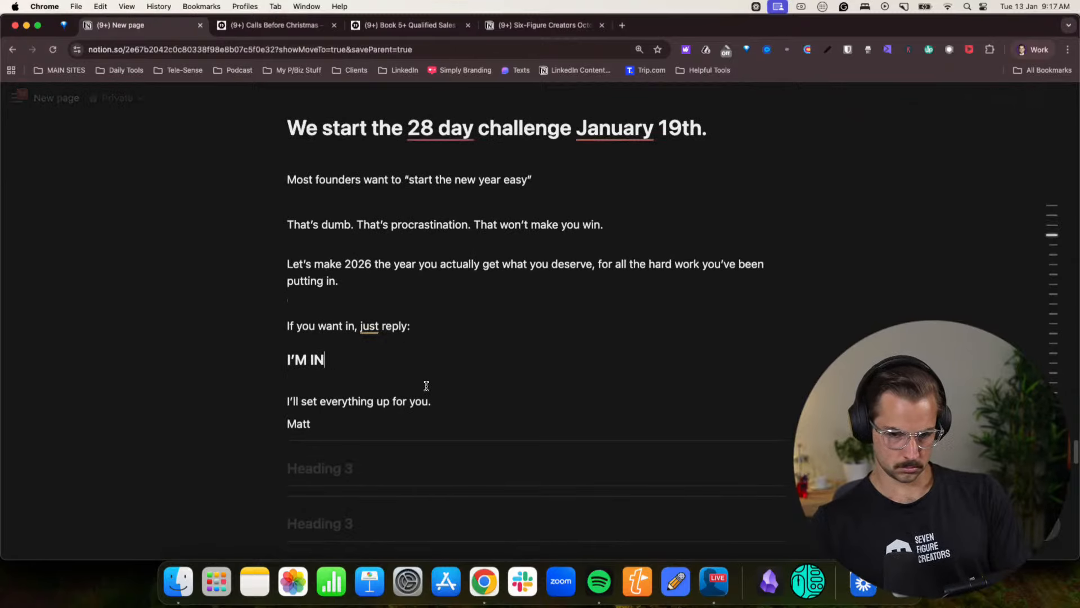
scroll(426, 385, up, 13)
scroll(426, 361, up, 4)
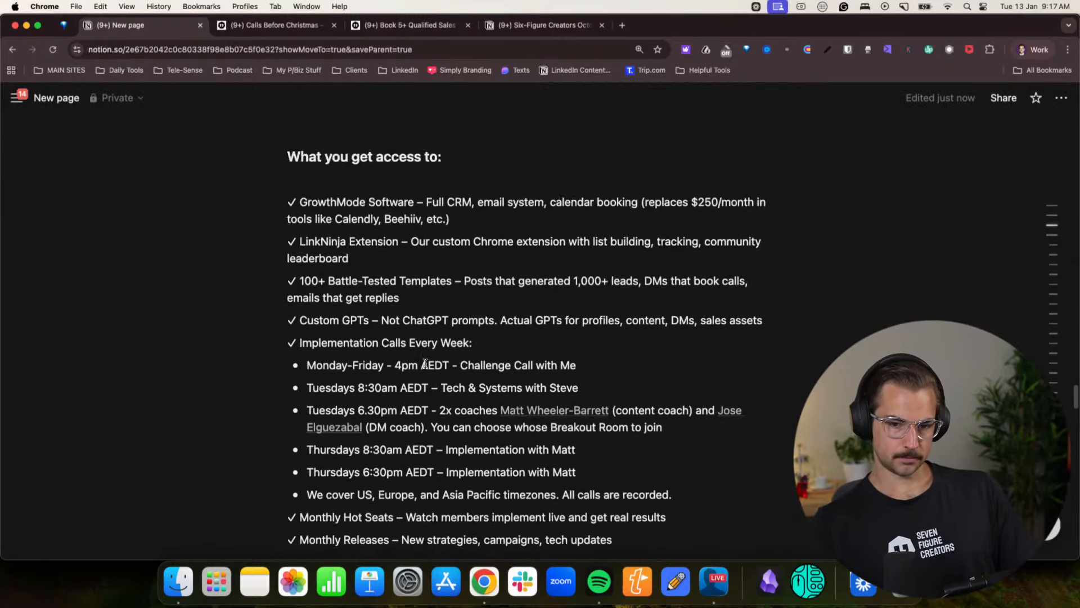
scroll(394, 394, down, 3)
scroll(338, 419, up, 1)
click(337, 418)
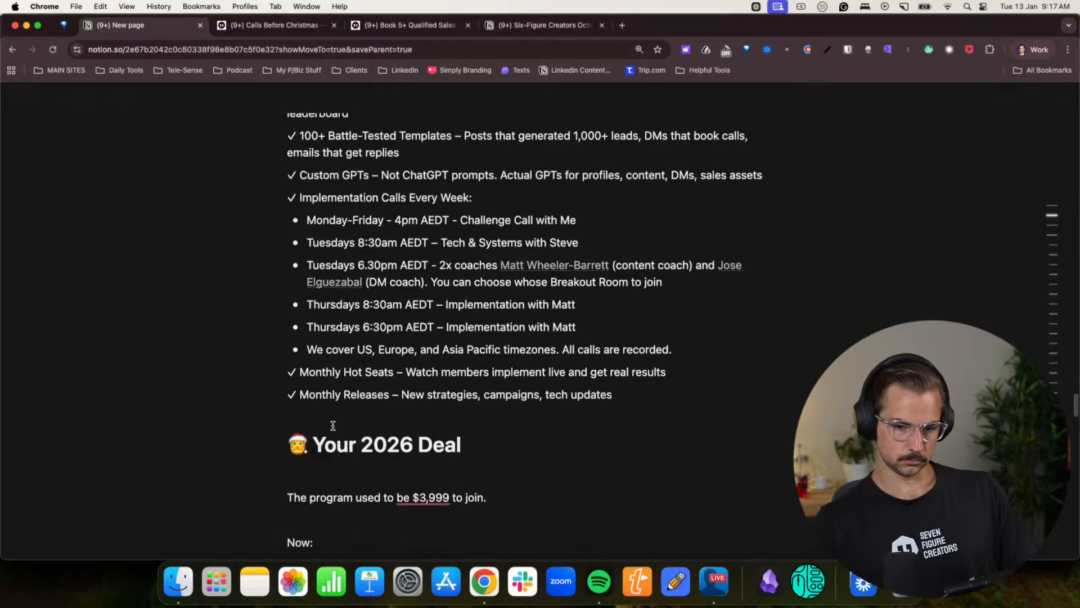
key(Return)
- Review the Calls Before Christmas page from the “Still Not Convinced?” section back up to its opening confession
click(249, 25)
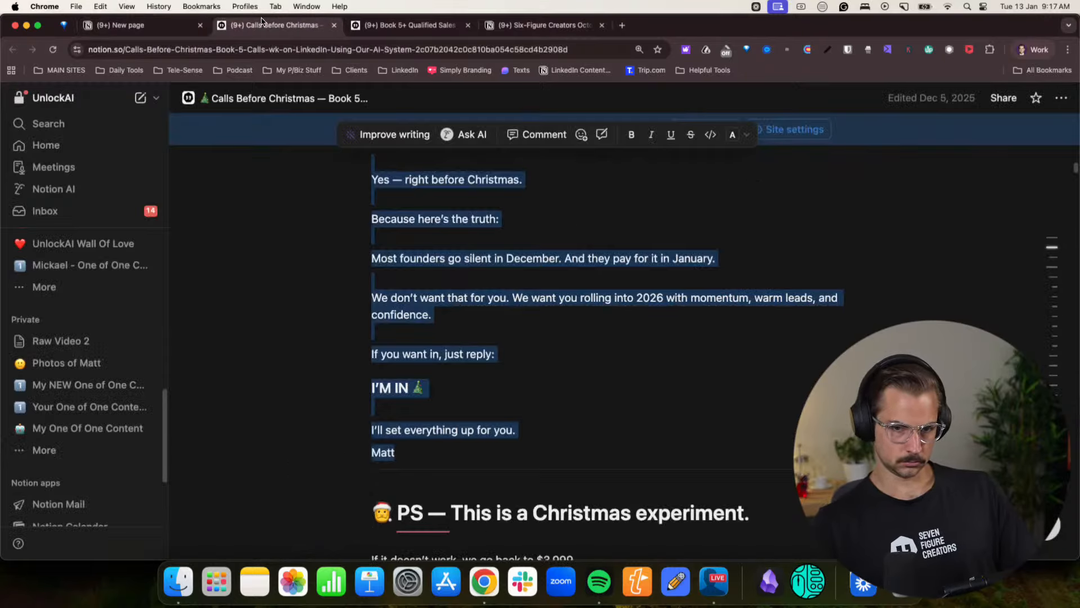
click(481, 321)
scroll(482, 323, down, 8)
scroll(482, 324, up, 7)
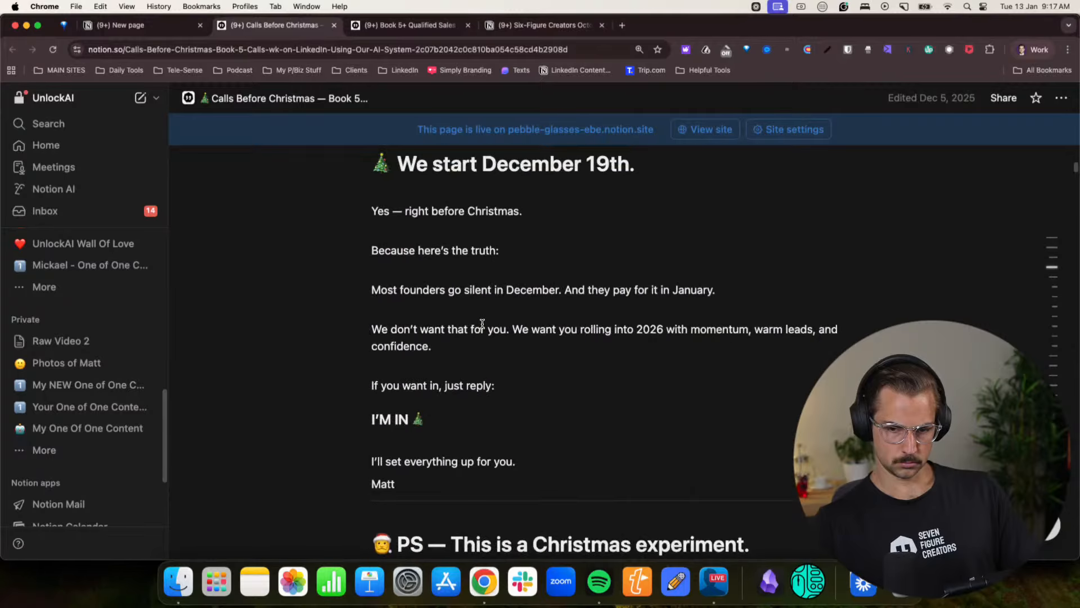
scroll(482, 324, down, 10)
drag(375, 278, 509, 391)
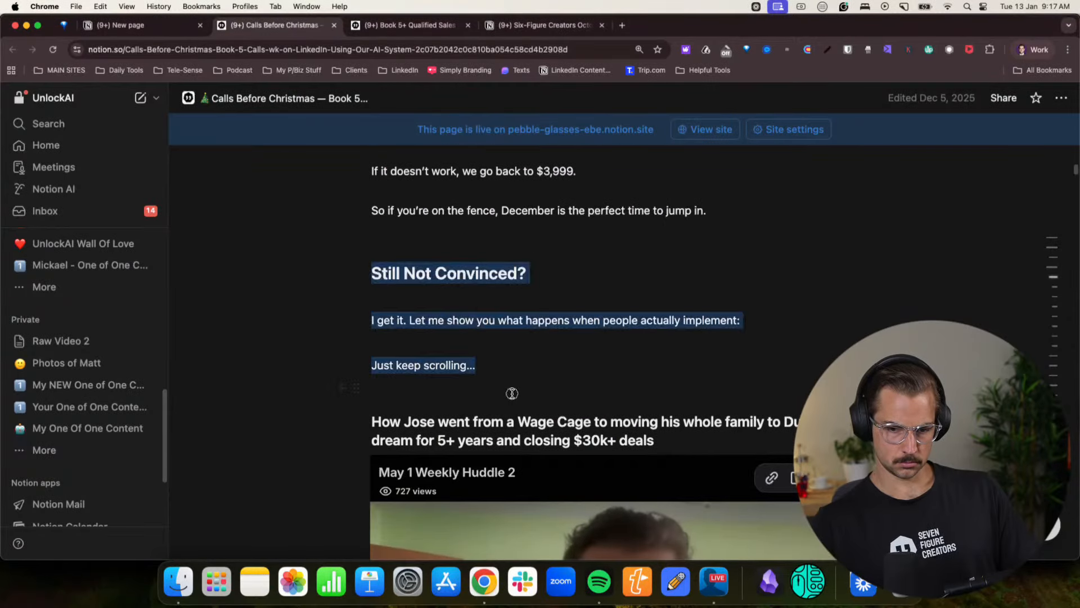
scroll(508, 380, up, 7)
scroll(508, 381, down, 5)
scroll(511, 377, up, 10)
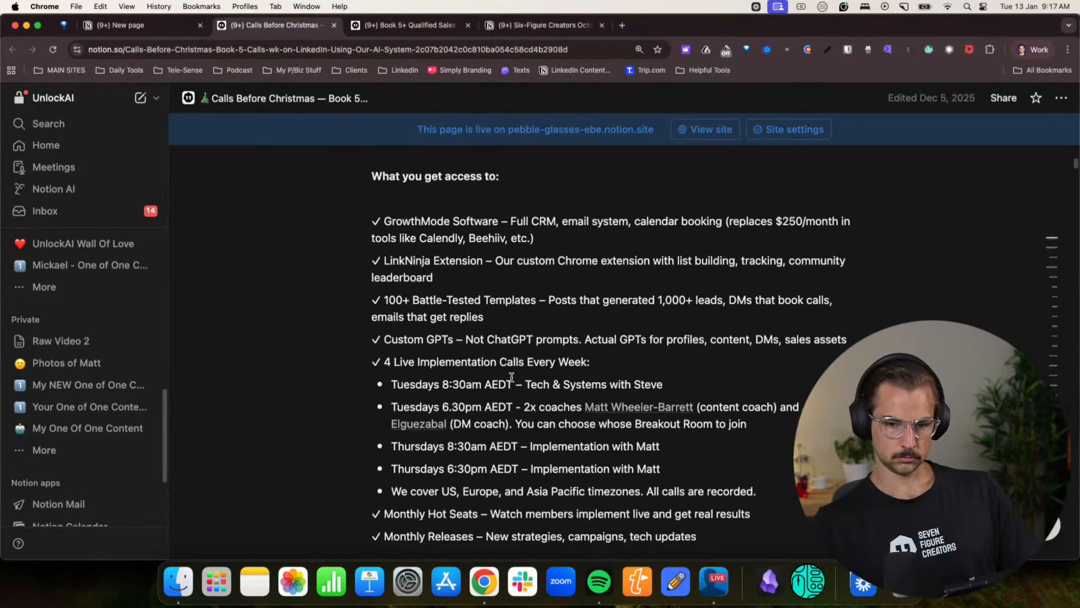
scroll(512, 377, up, 15)
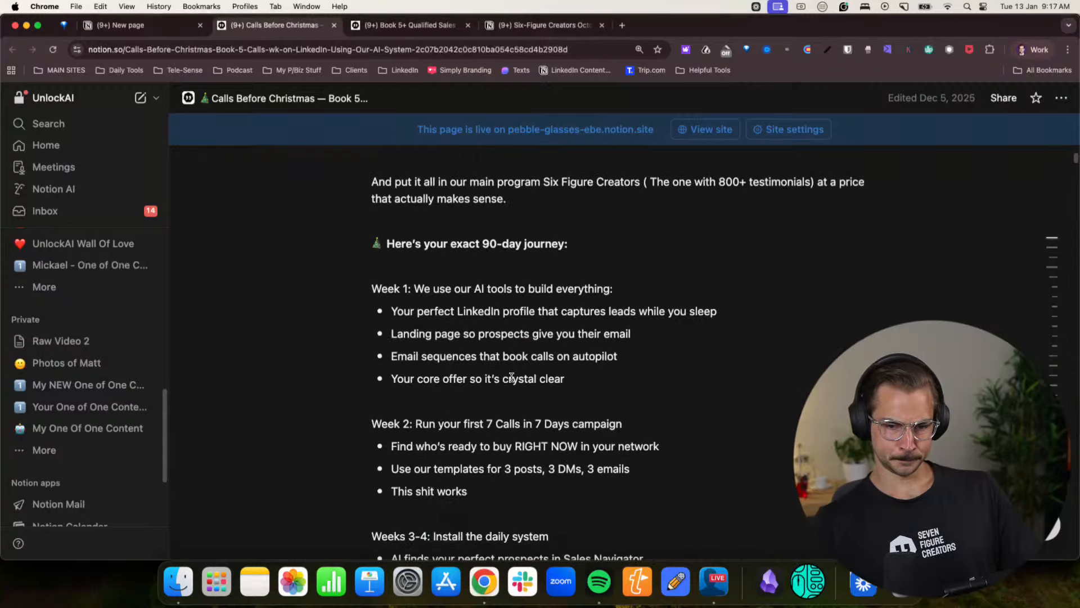
scroll(509, 375, up, 6)
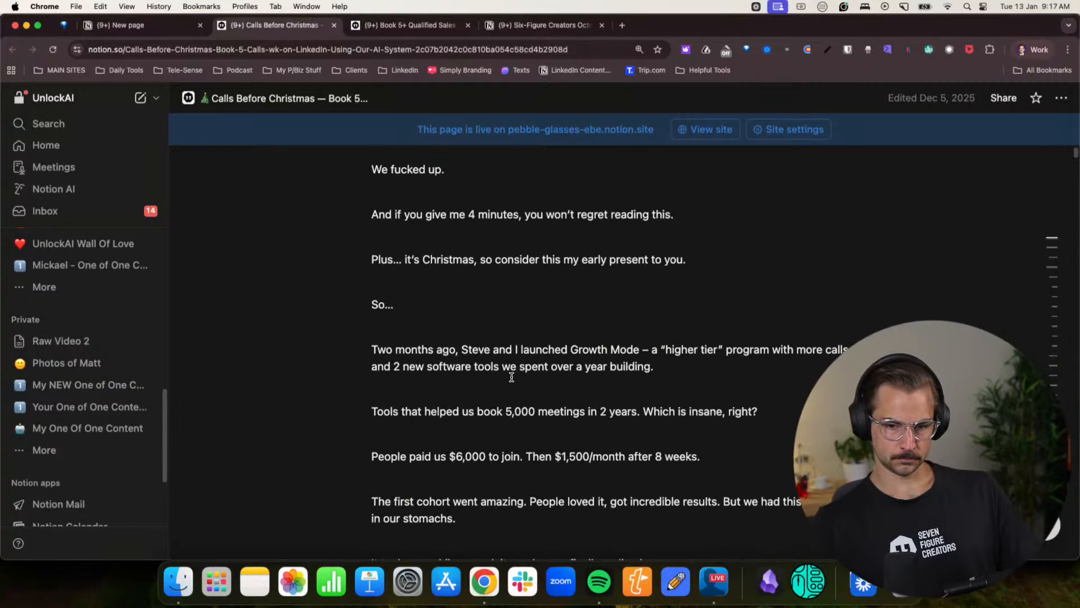
- Skim the Book 5+ Qualified Sales Calls page down to its testimonials and return to the Calls Before Christmas page
click(394, 25)
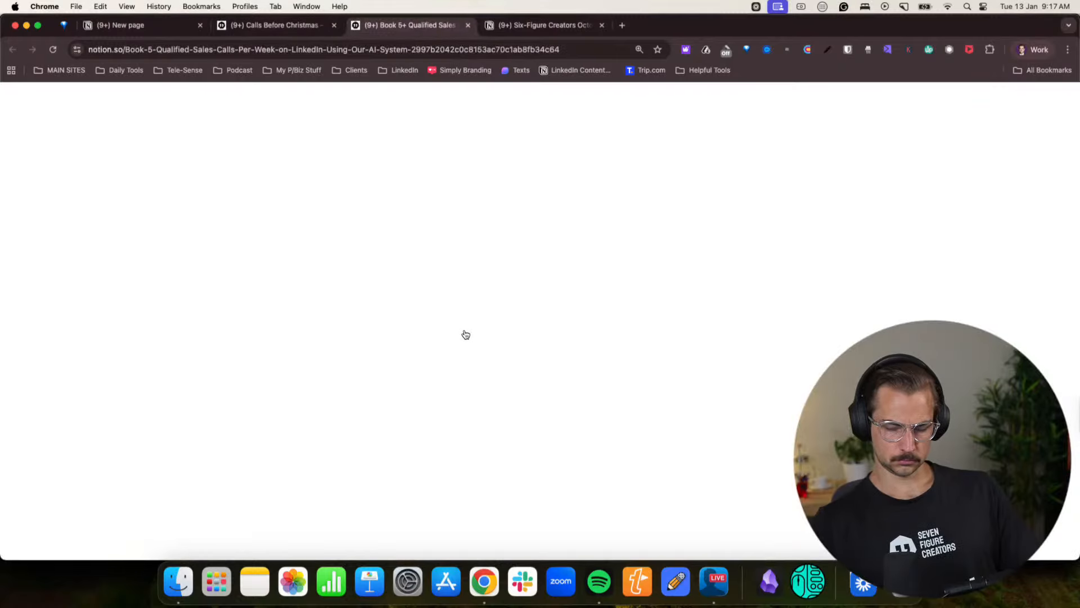
scroll(462, 324, down, 18)
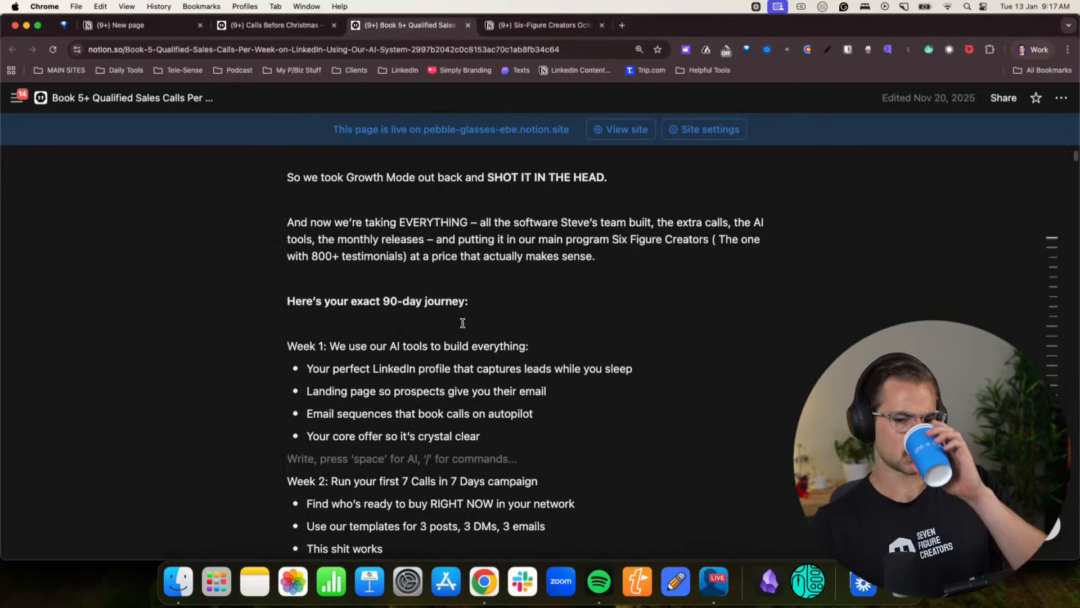
scroll(463, 322, down, 10)
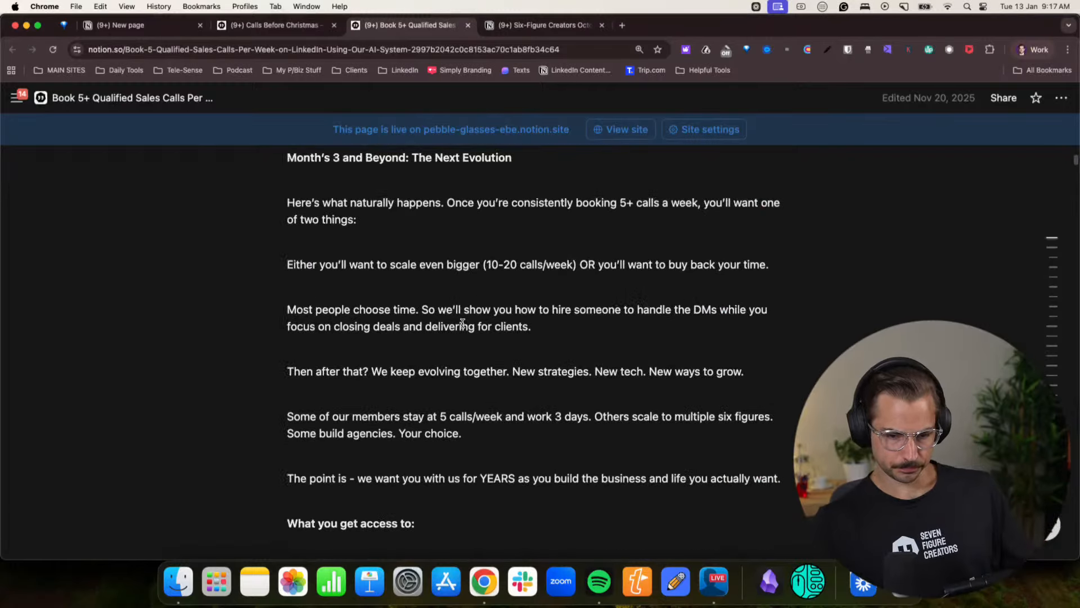
scroll(463, 323, down, 6)
scroll(463, 324, down, 16)
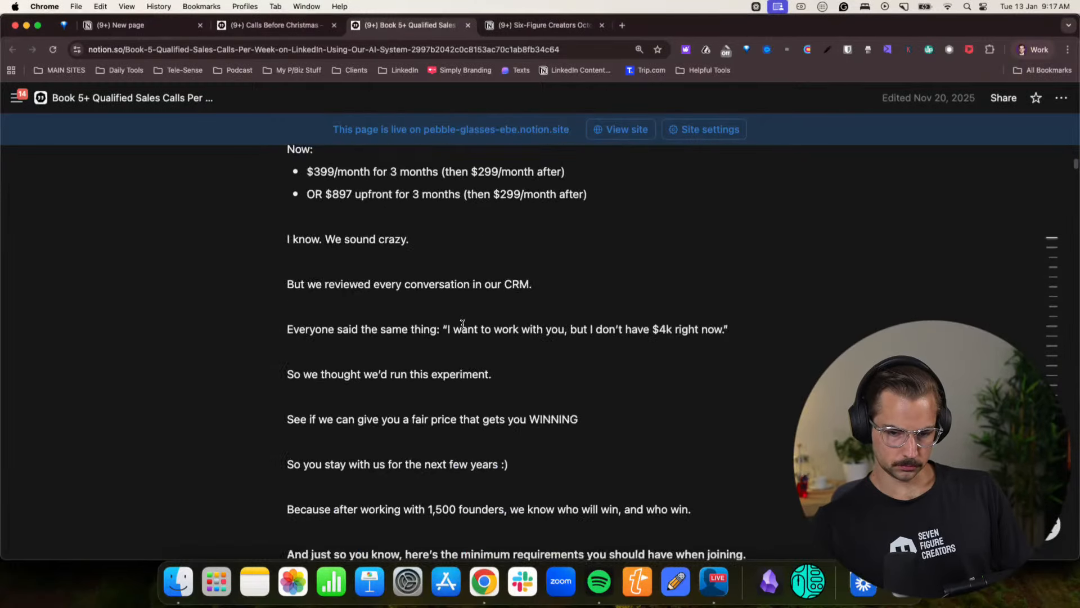
scroll(462, 324, down, 8)
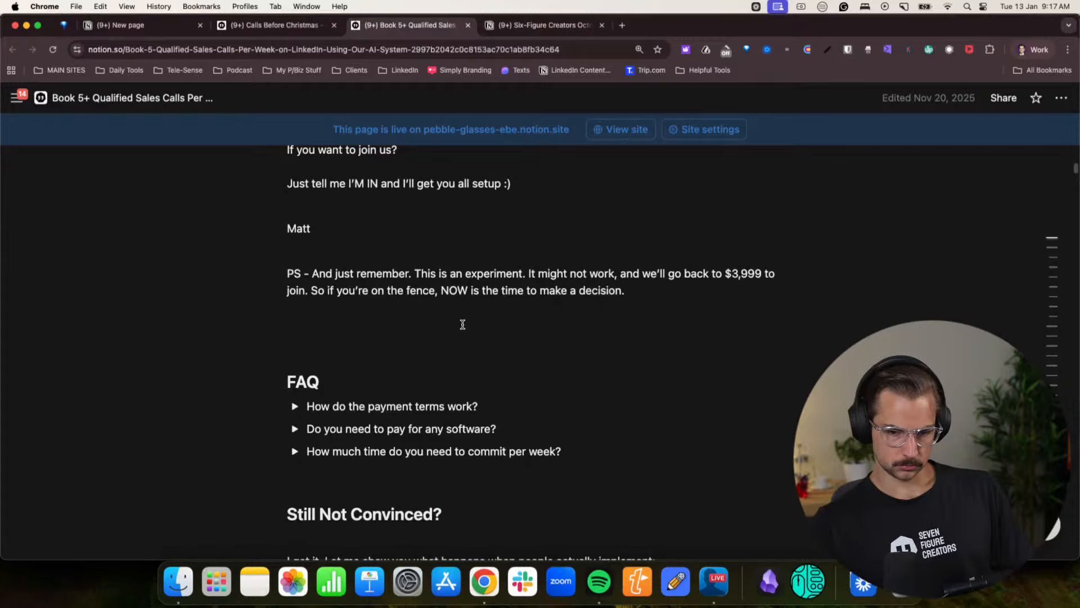
scroll(463, 324, down, 6)
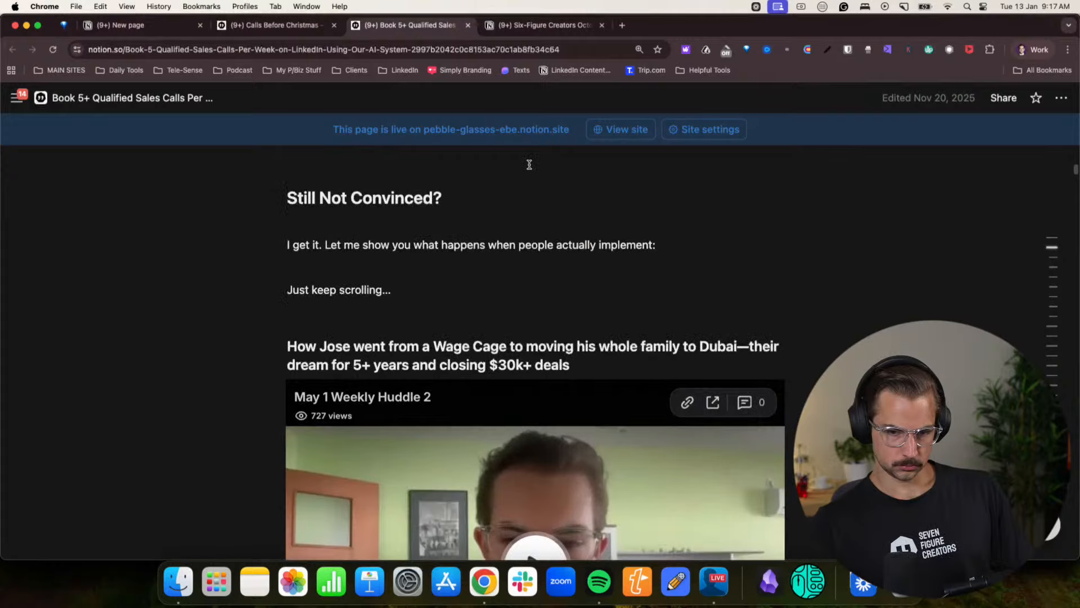
click(553, 32)
click(230, 27)
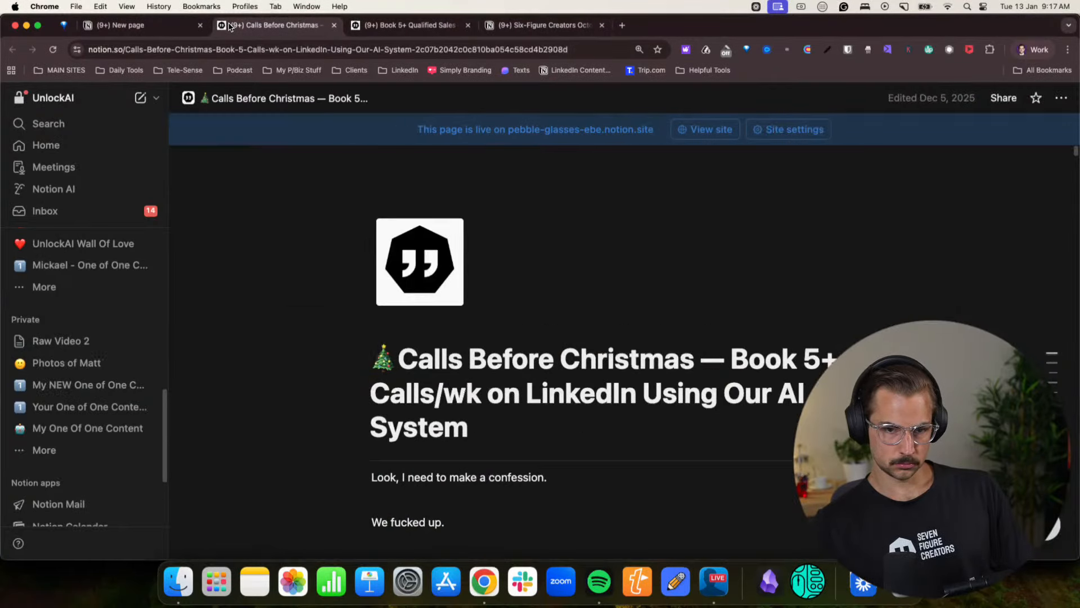
- Open the BLACK FRIDAY SALE page from the private pages in a new tab, placed before the Calls Before Christmas tab
scroll(90, 428, down, 3)
scroll(84, 442, up, 6)
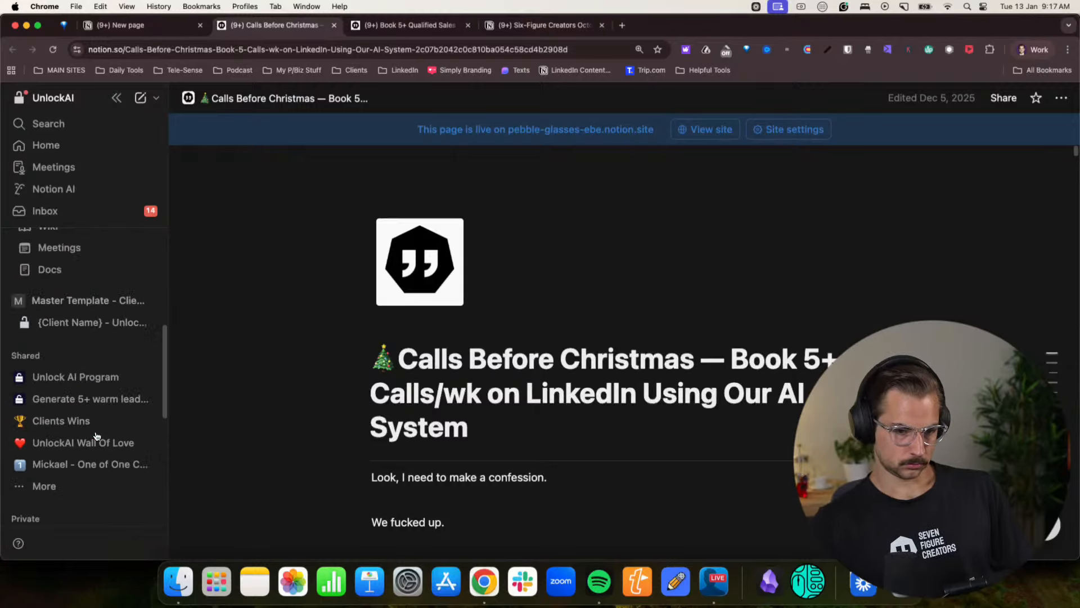
click(43, 486)
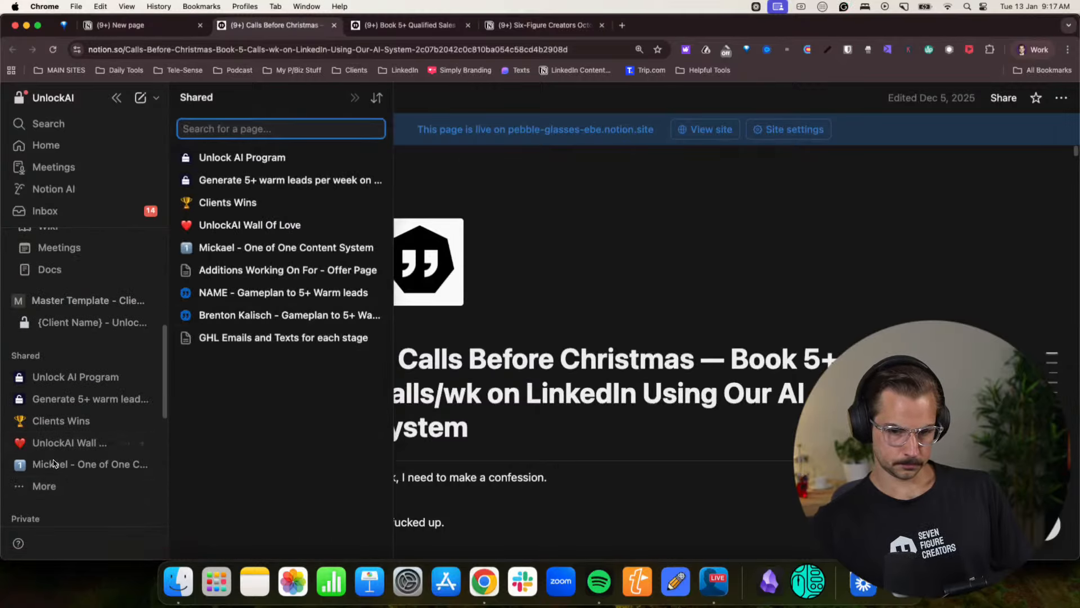
scroll(43, 348, down, 5)
click(44, 338)
scroll(300, 318, down, 10)
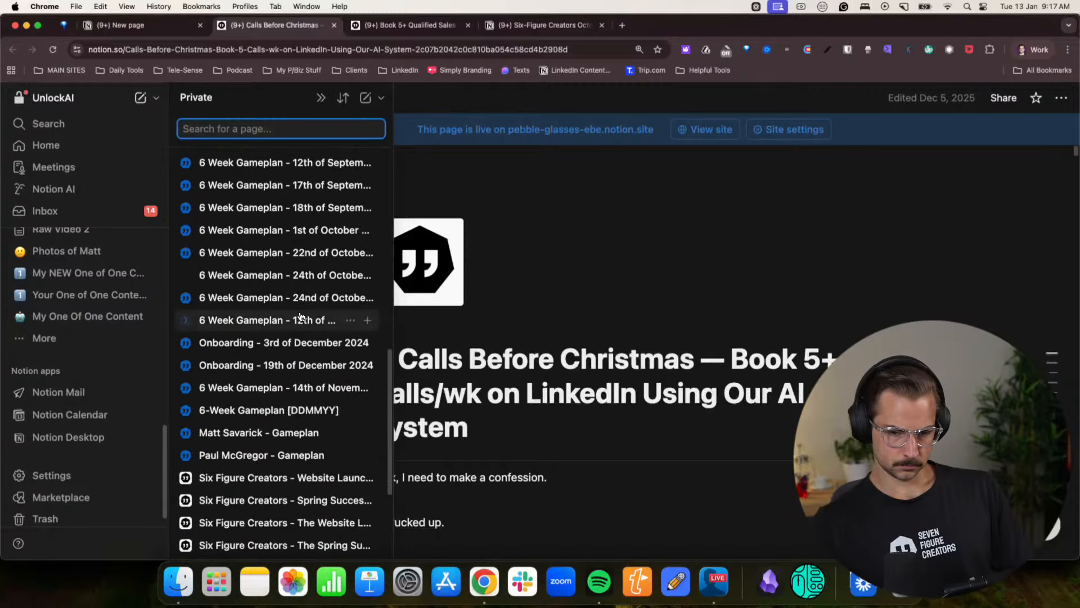
scroll(300, 319, down, 15)
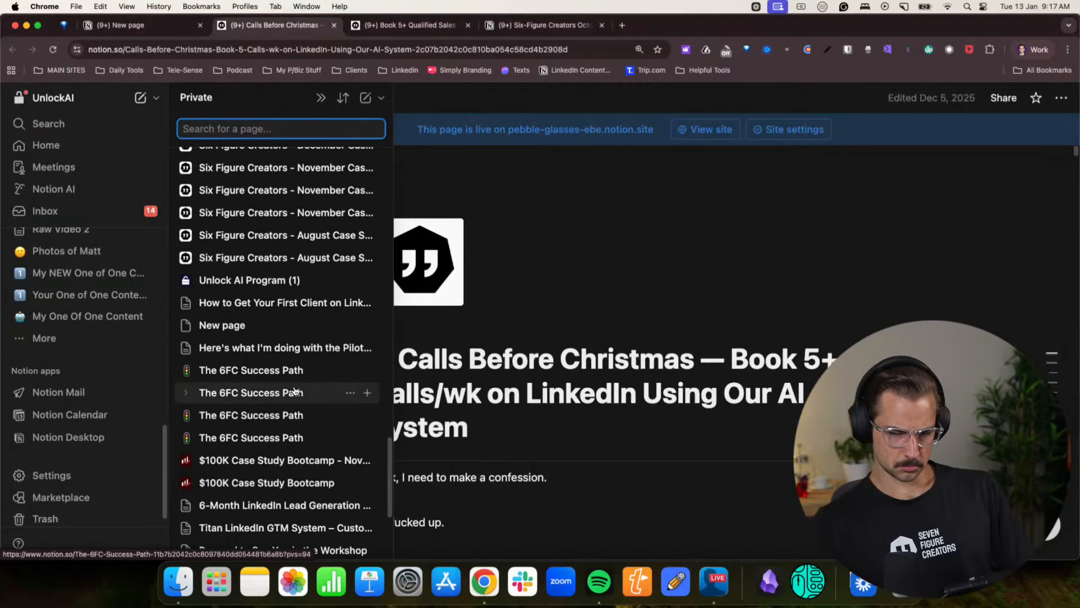
super+click(290, 460)
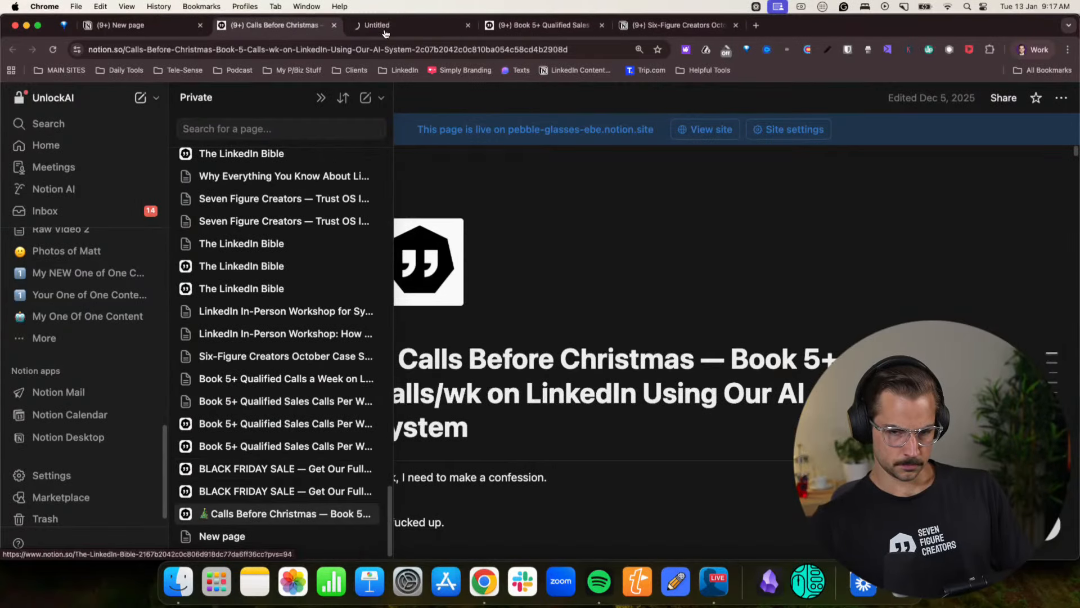
click(375, 25)
drag(376, 25, 248, 25)
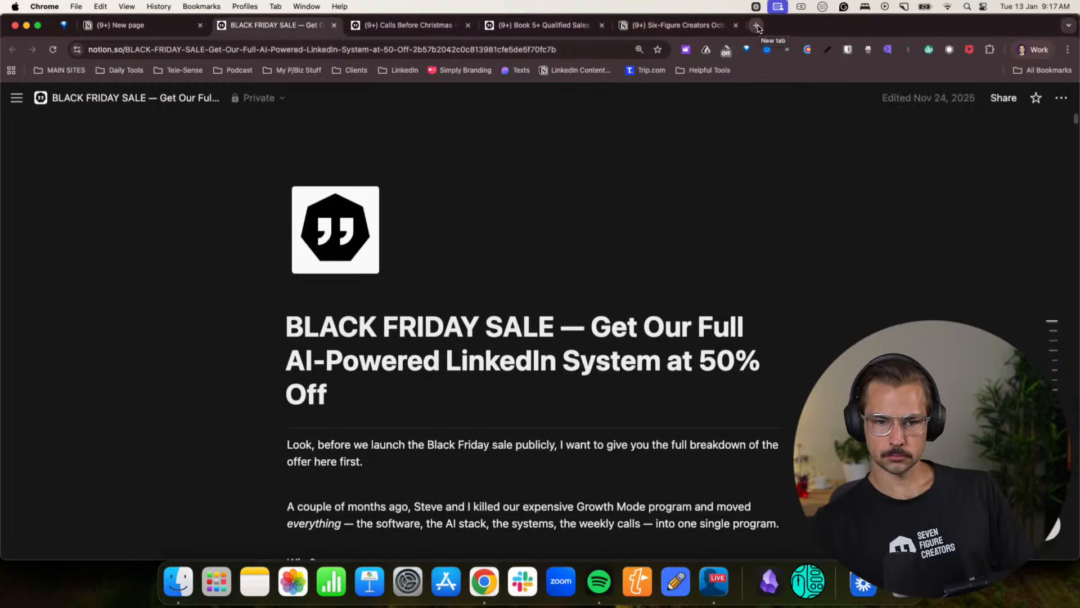
- Open sevenfigurecreators.com/linkedin-workshop/ in a new browser tab
click(757, 25)
text(sevenfigurecreators.com)
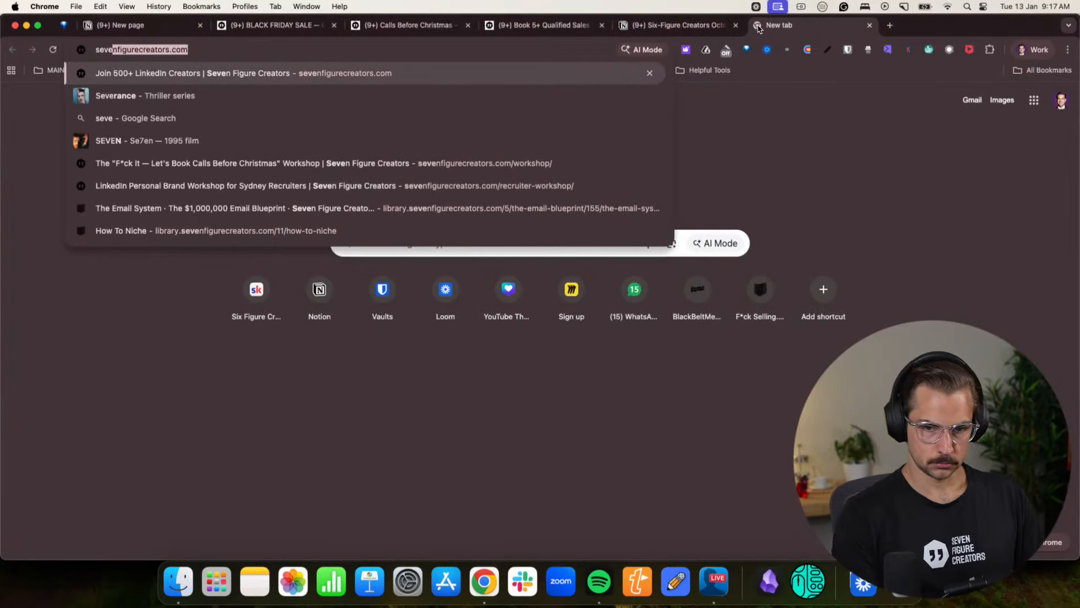
click(225, 163)
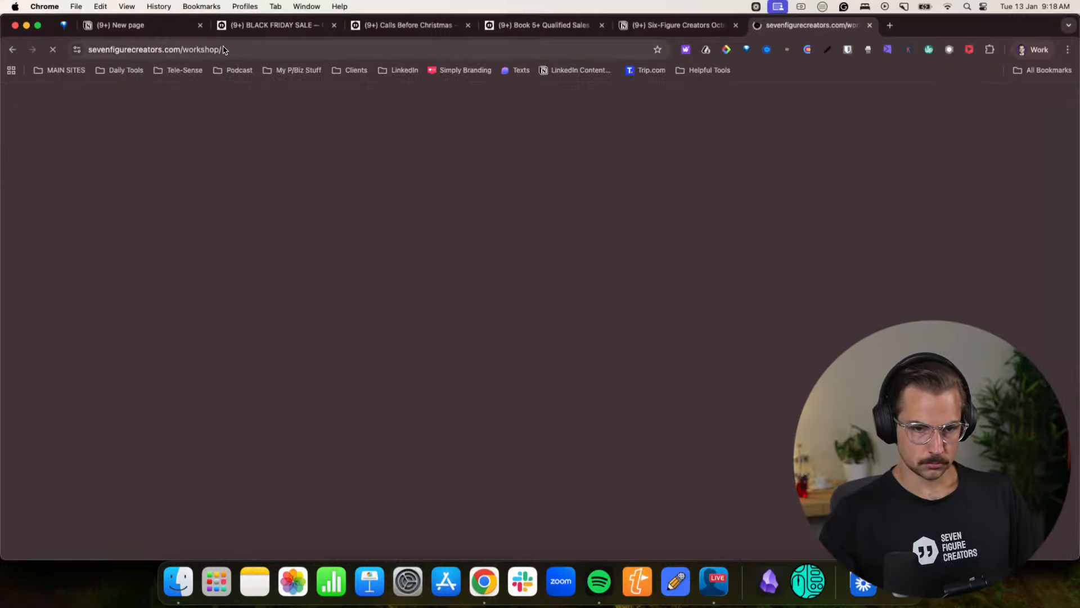
click(286, 56)
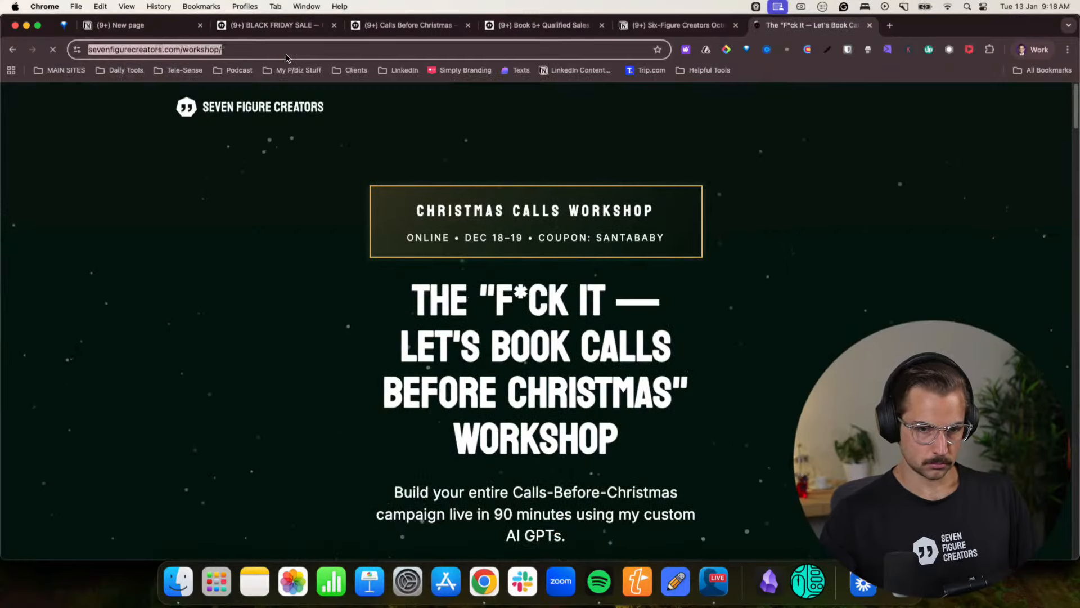
click(237, 54)
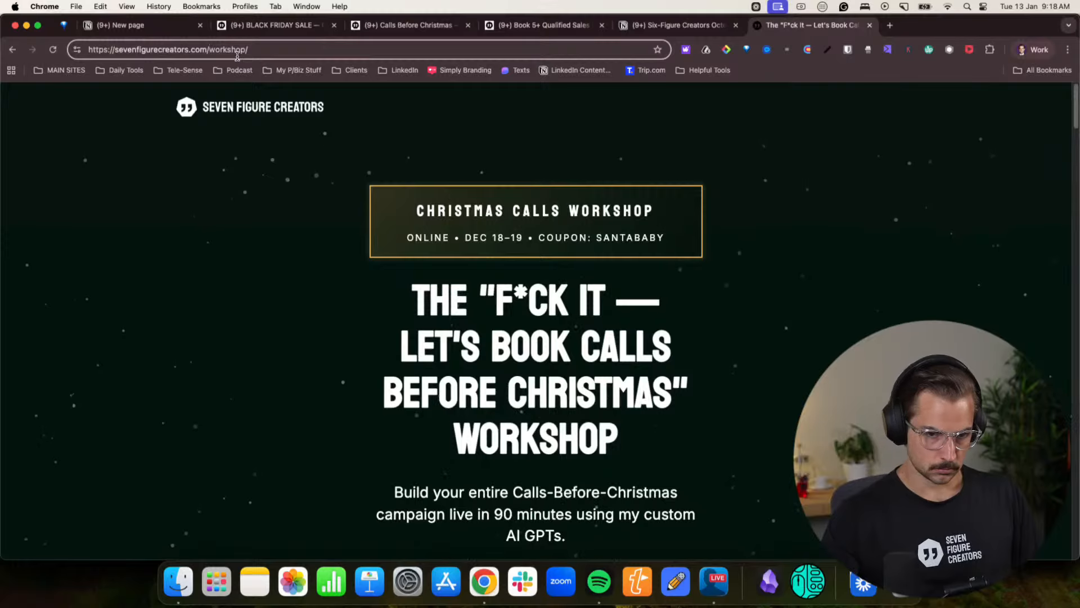
text(linkeidn)
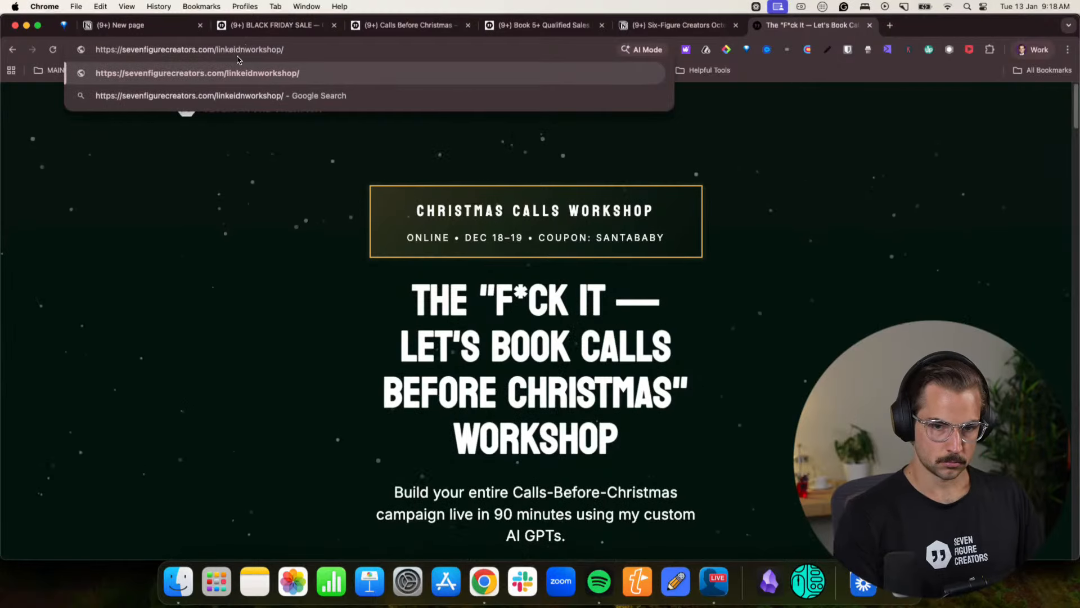
key(BackSpace)
key(BackSpace)
key(BackSpace)
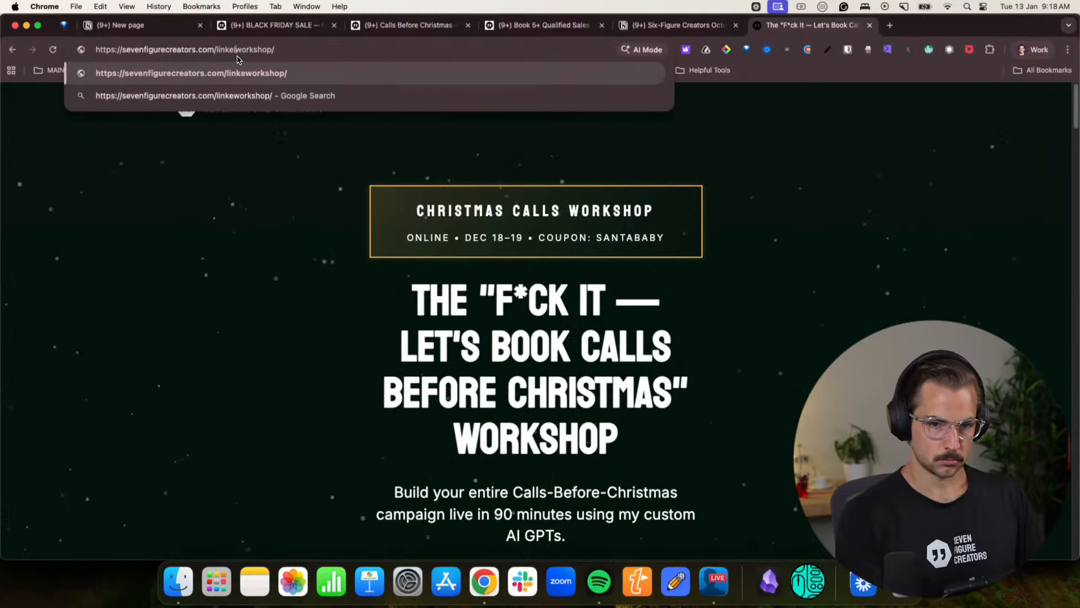
text(din-)
key(Return)
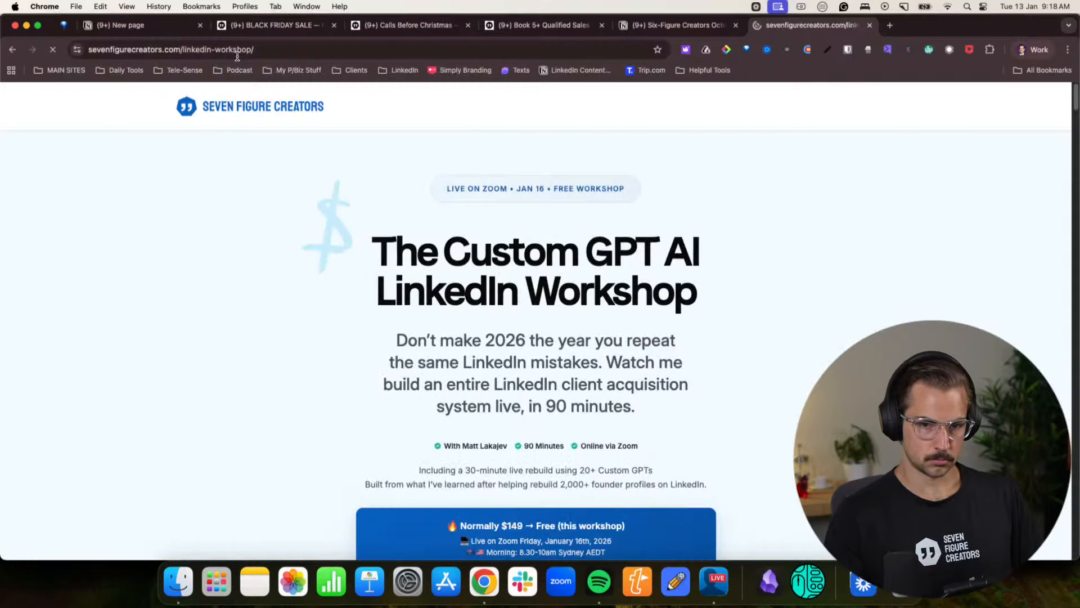
- Review the LinkedIn workshop page from its final reminder back up through “Why Now” to the “Who This Is For” section
scroll(554, 290, down, 20)
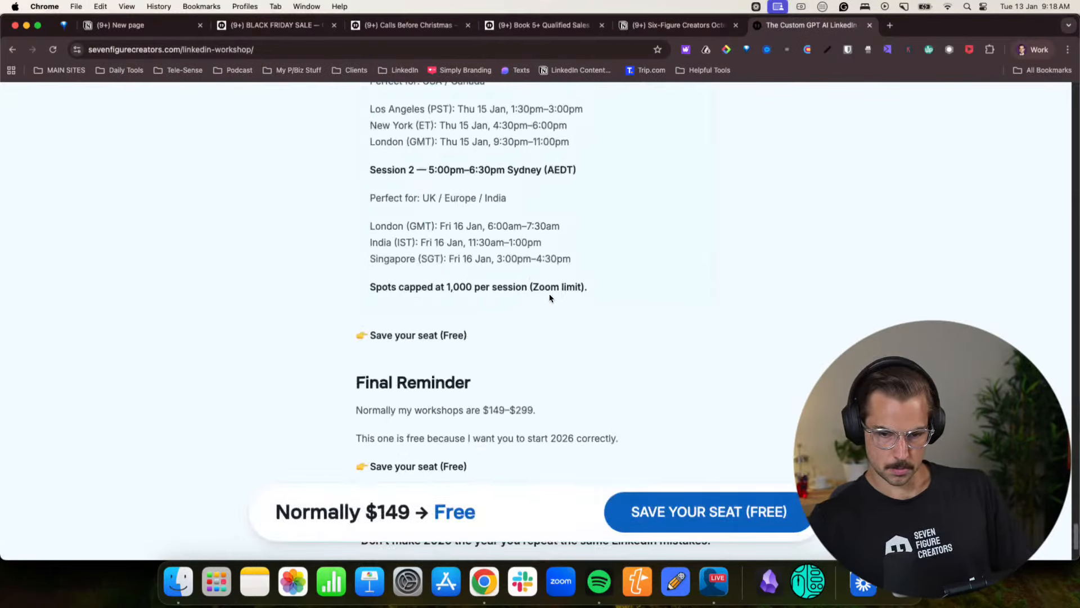
scroll(545, 292, up, 10)
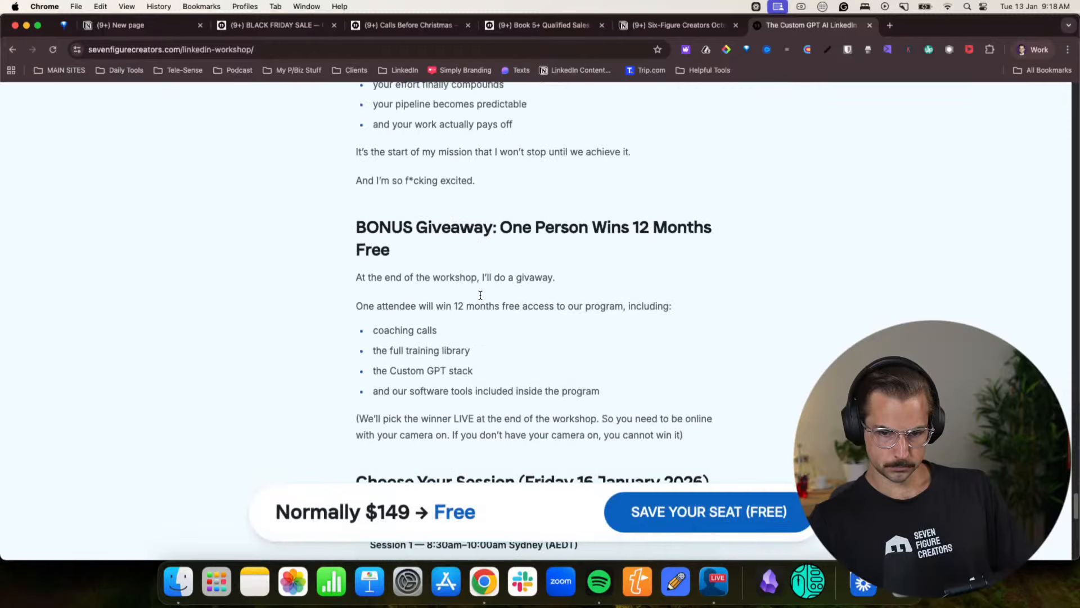
scroll(480, 295, up, 10)
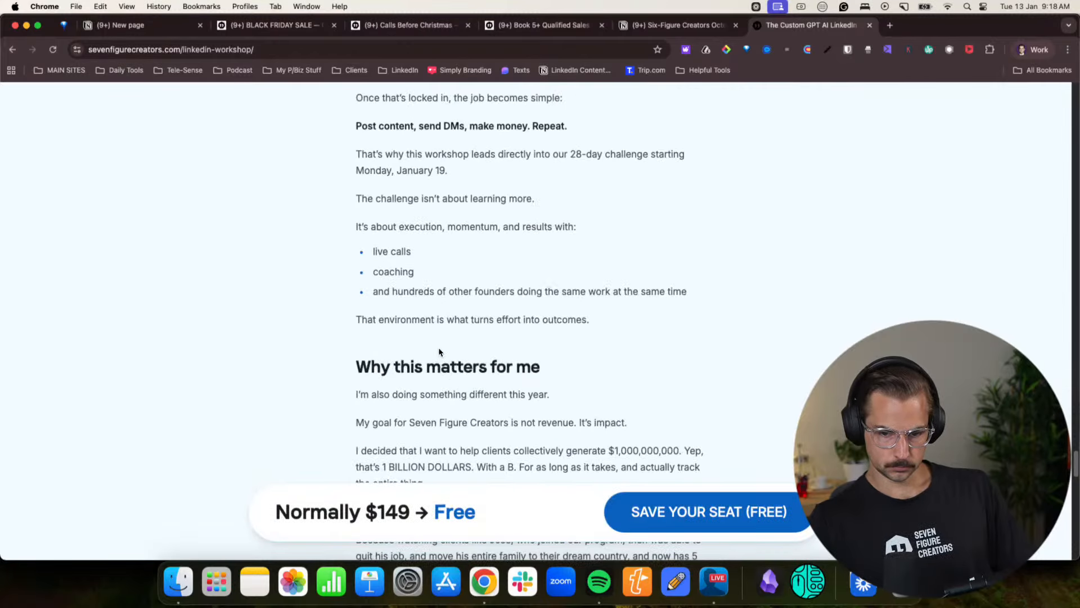
scroll(427, 335, up, 5)
scroll(435, 244, up, 7)
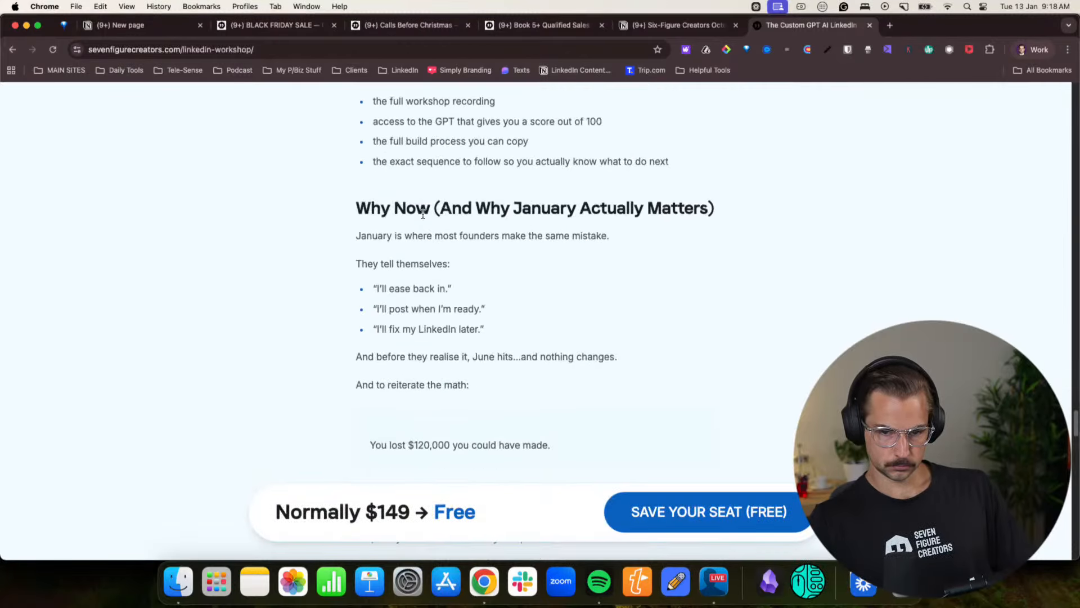
drag(394, 209, 565, 202)
click(487, 275)
scroll(486, 274, up, 10)
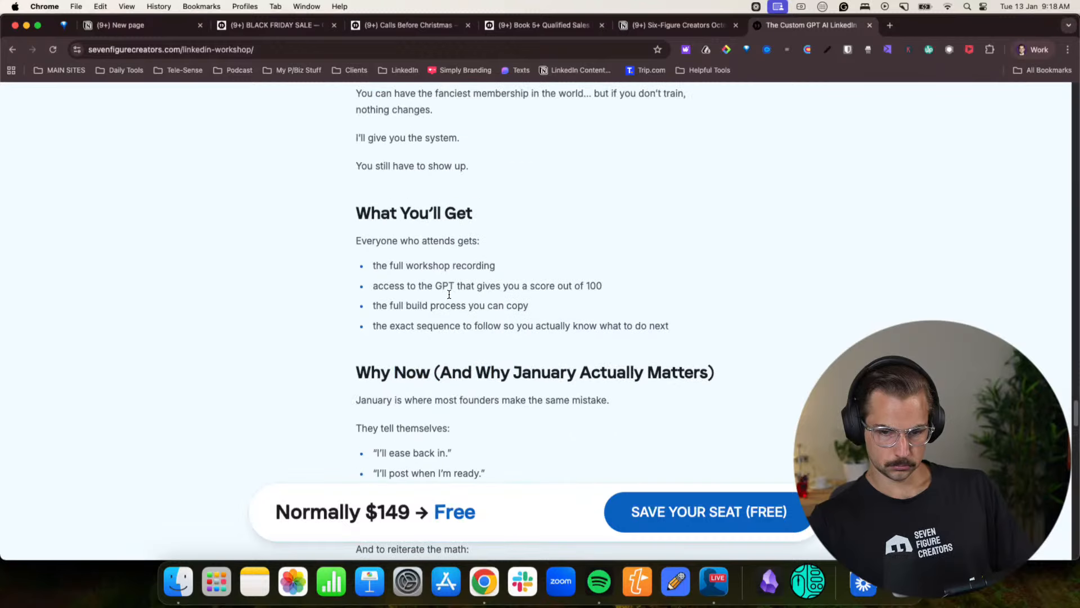
scroll(448, 292, up, 7)
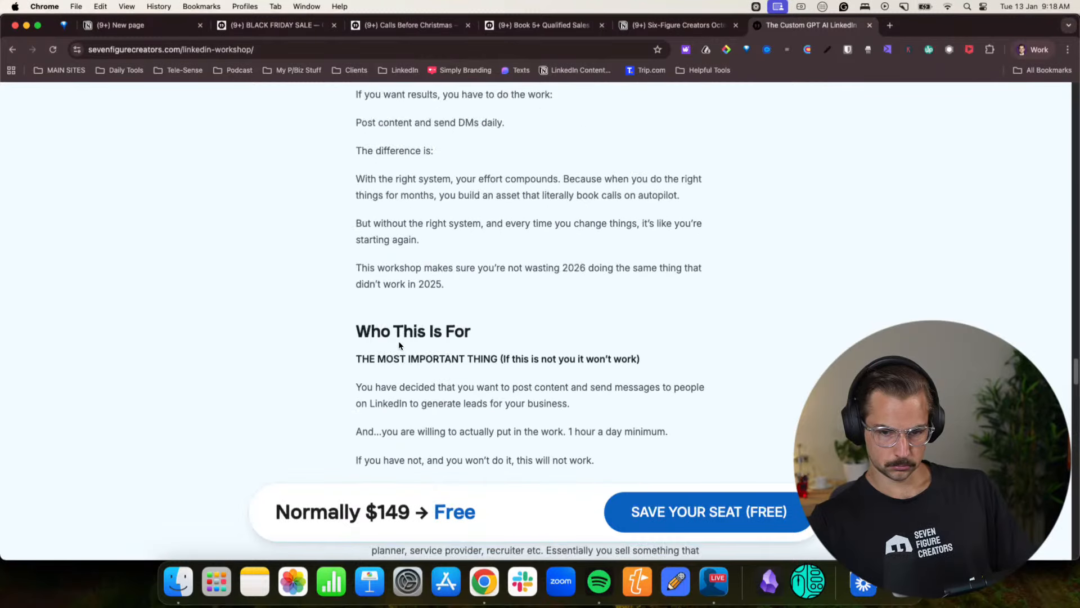
- Copy the workshop page's “Who This Is For” section through “You still have to show up.” into the new Notion page above “Your 2026 Deal”
scroll(397, 344, down, 3)
drag(432, 227, 530, 434)
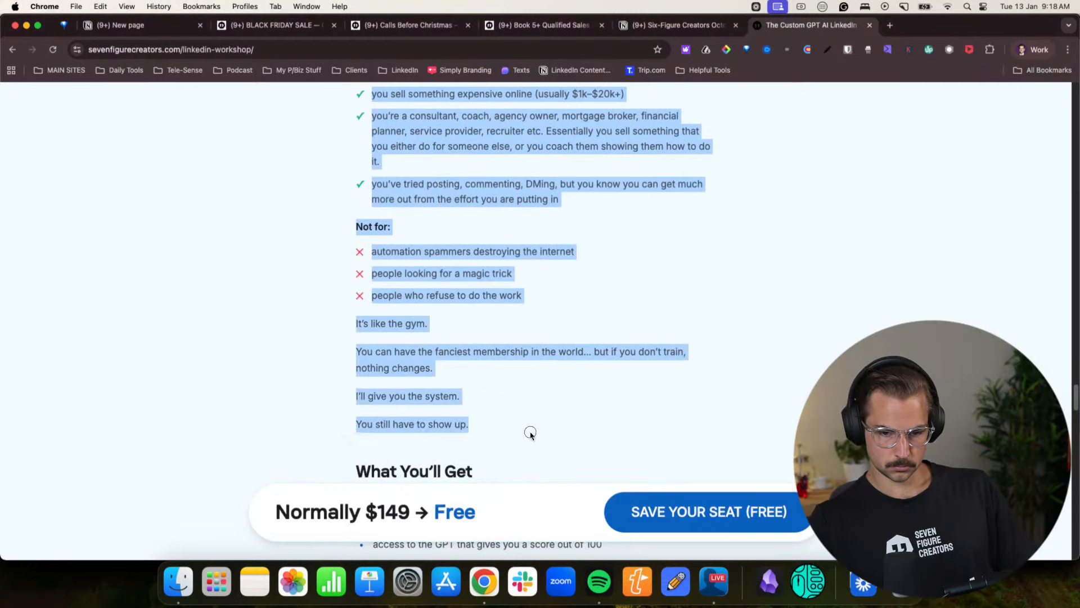
click(116, 25)
scroll(393, 436, down, 5)
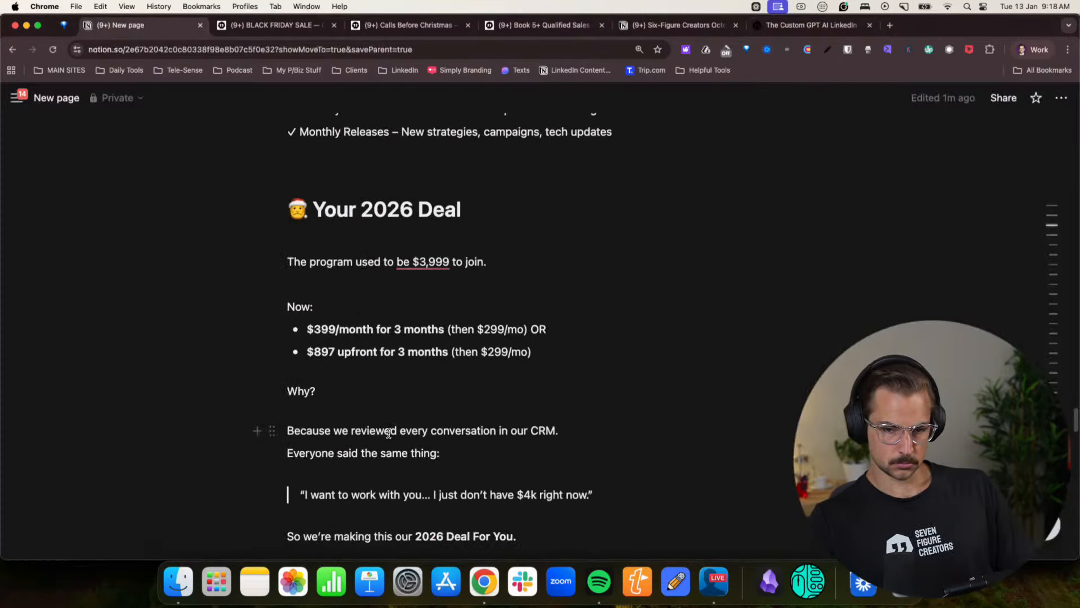
scroll(388, 433, down, 18)
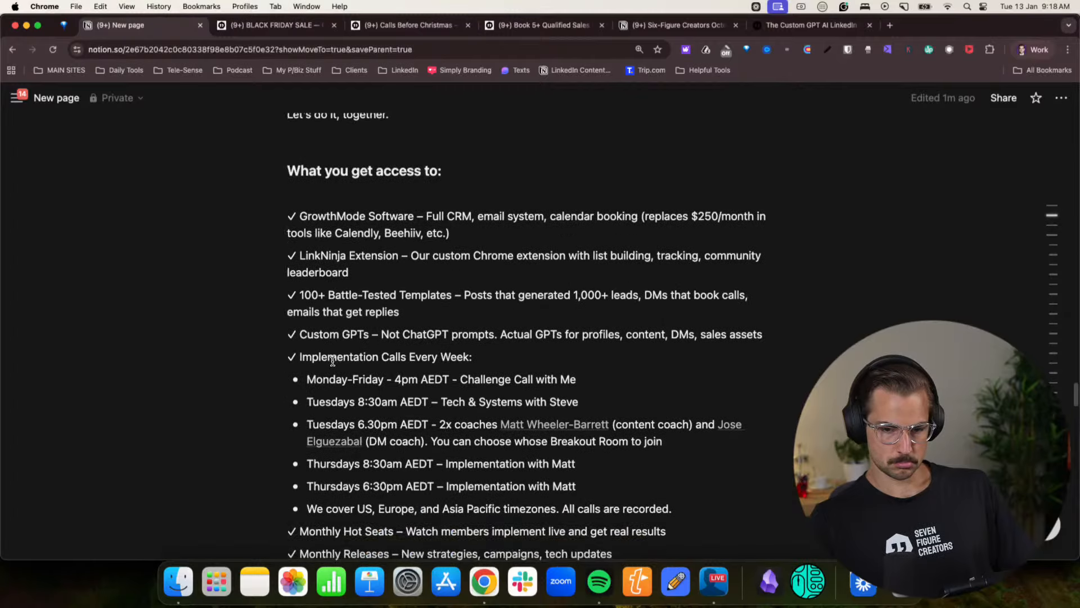
scroll(332, 361, down, 6)
click(310, 283)
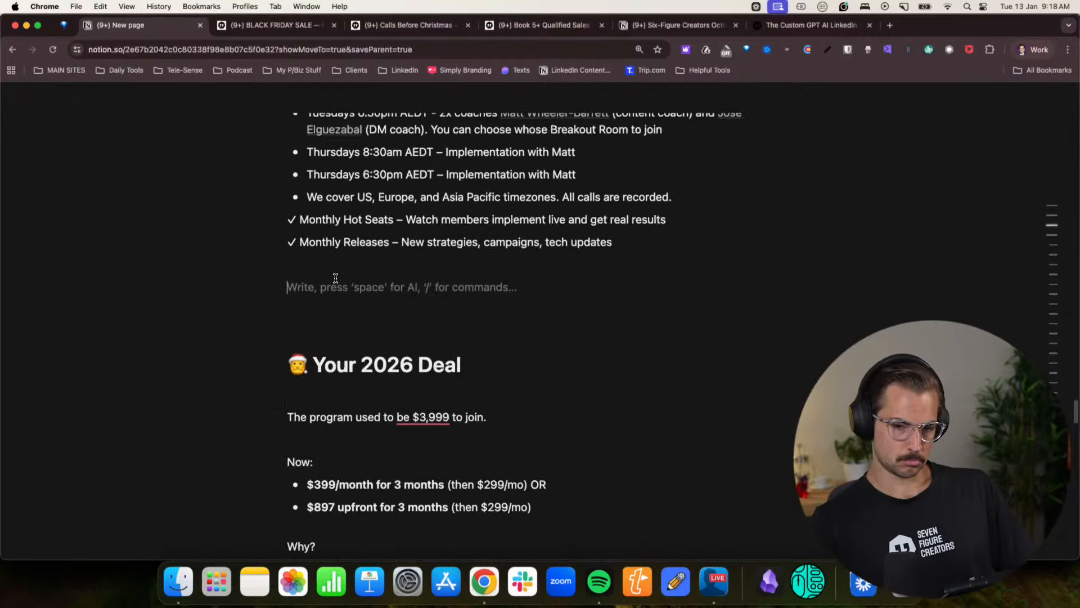
key(super+v)
- Add a blank line below the “Who This Is For” heading and another below the “THE MOST IMPORTANT THING” line
click(406, 305)
key(Return)
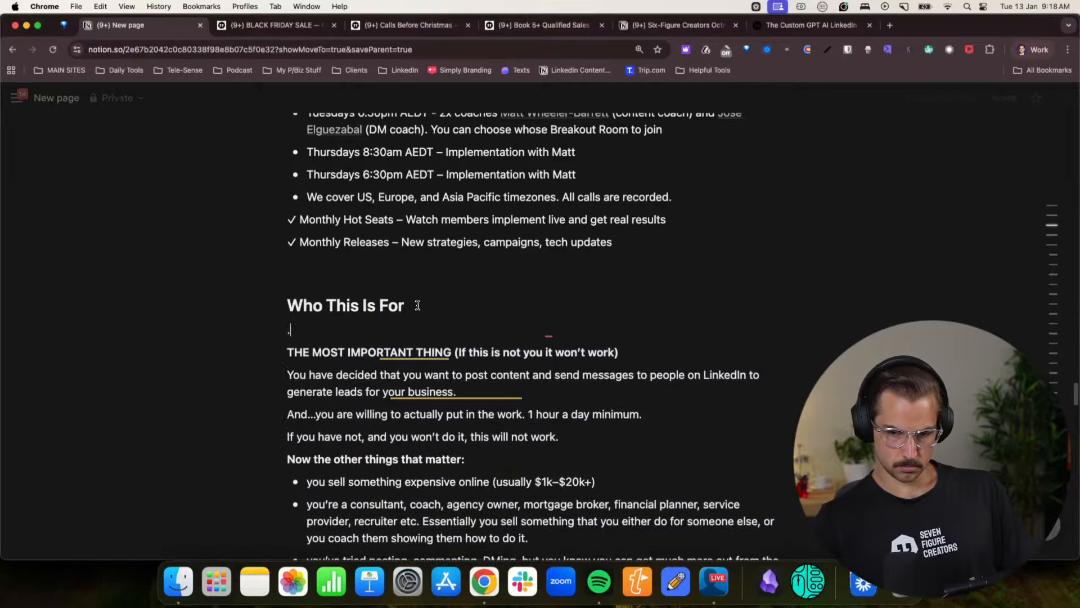
click(651, 358)
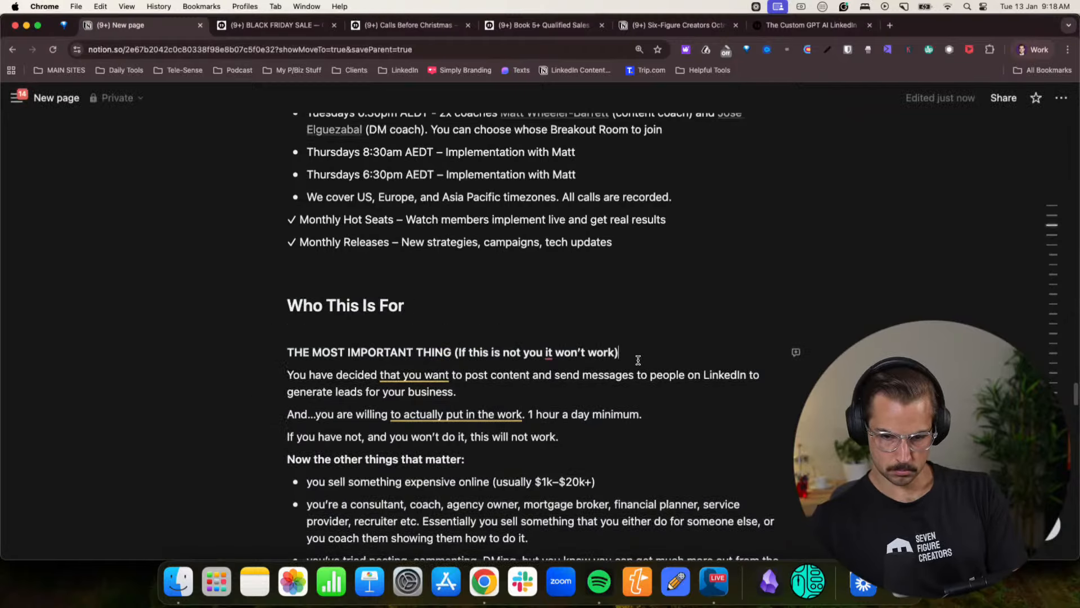
key(Return)
click(470, 400)
key(Return)
key(BackSpace)
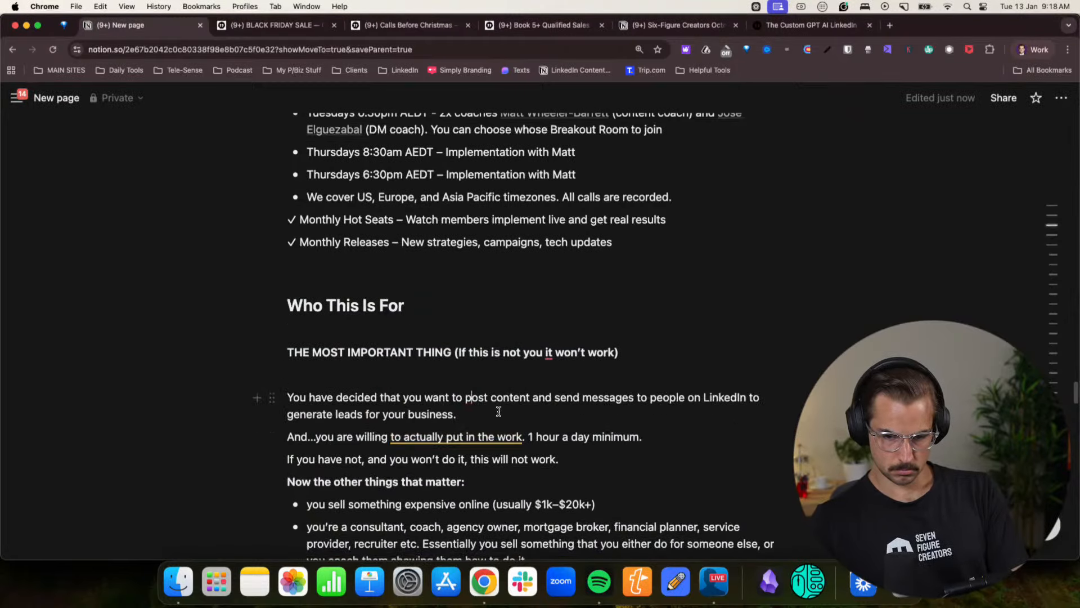
- Add blank lines after the “You have decided”, “And…you are willing” and “If you have not” paragraphs
click(497, 413)
key(Return)
click(661, 457)
key(Return)
scroll(661, 457, down, 4)
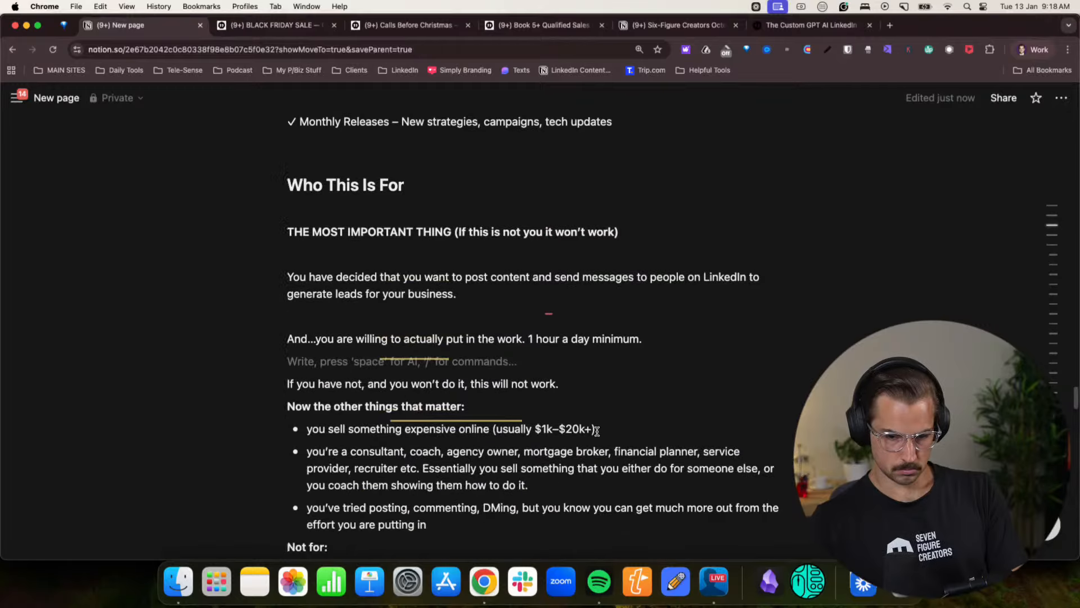
click(576, 378)
key(Return)
scroll(552, 381, down, 3)
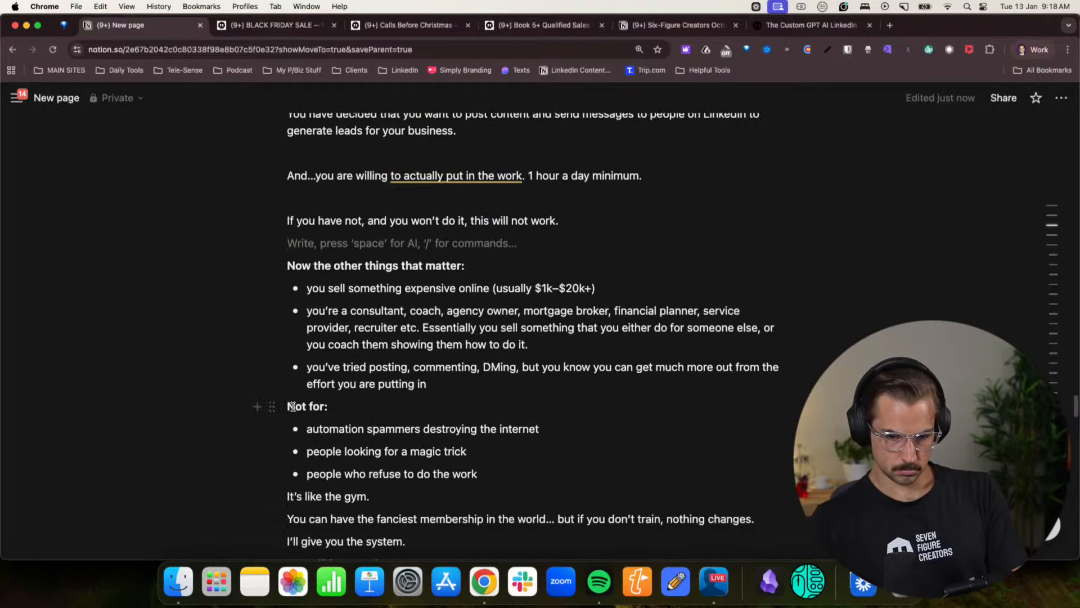
- Add a blank line above “Not for:” and another above “It’s like the gym.”
click(292, 406)
key(Return)
scroll(299, 360, down, 5)
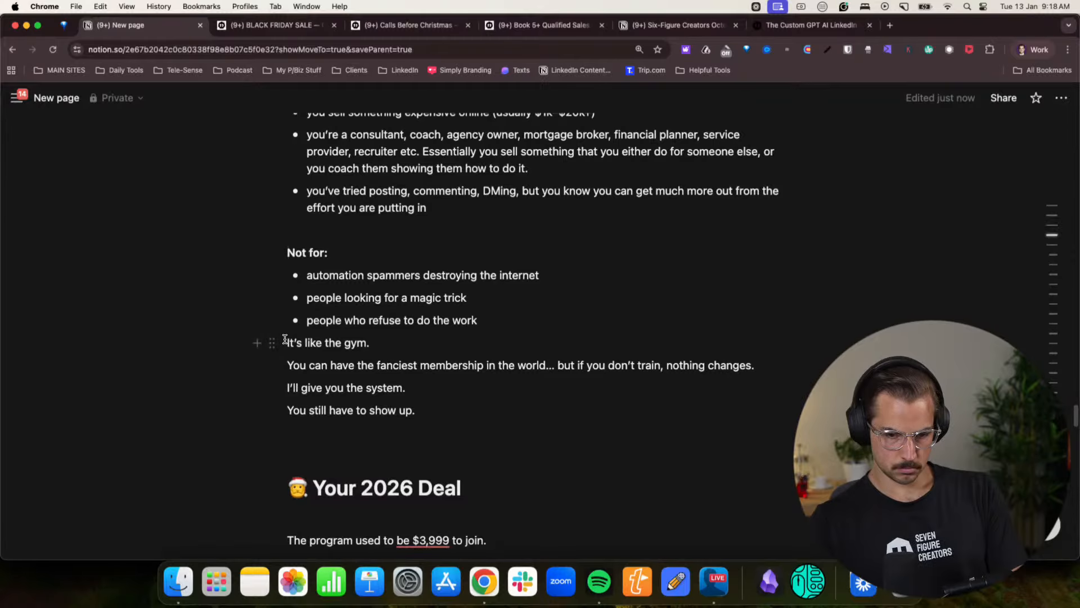
key(Return)
- Reword the gym line to “It’s a gym.” and separate it and the following closing sentences with blank lines
drag(370, 365, 305, 366)
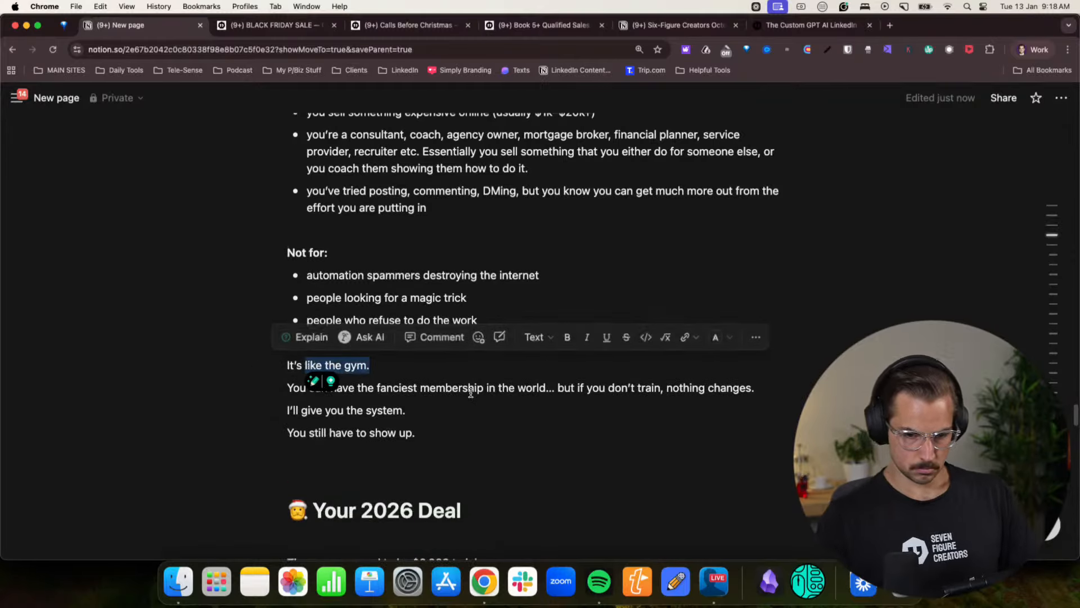
text(a)
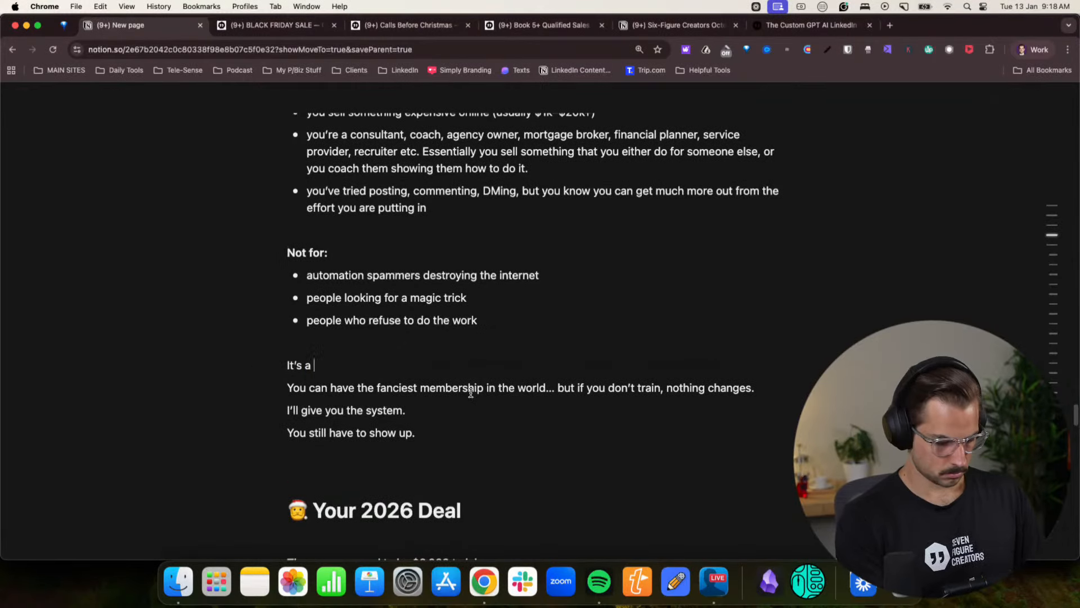
key(Return)
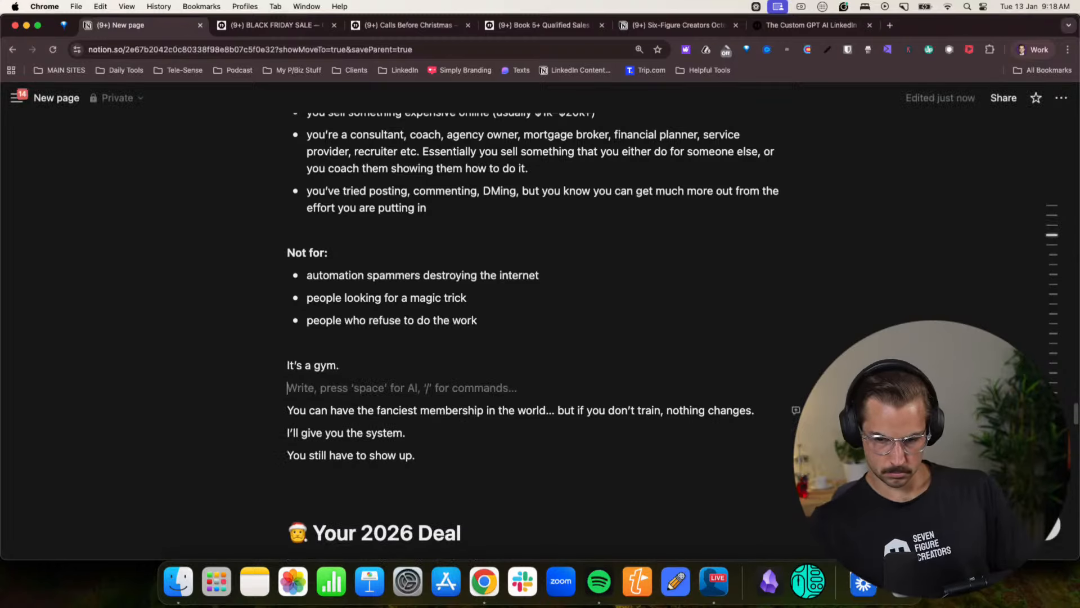
click(768, 410)
key(Return)
click(448, 455)
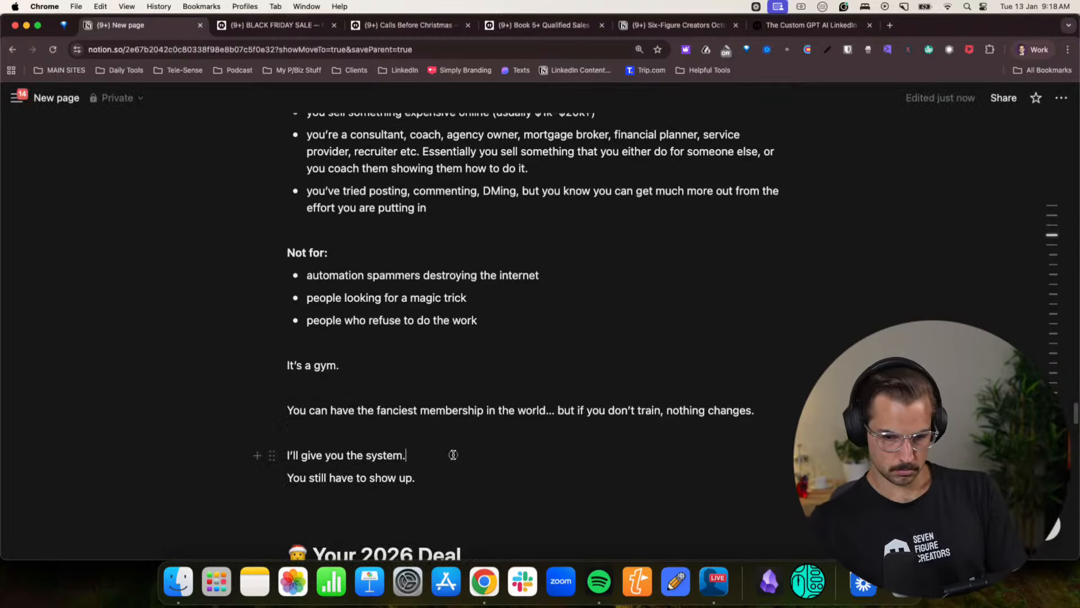
key(Return)
- Remove the Santa emoji from the “Your 2026 Deal” heading
scroll(450, 453, down, 5)
scroll(451, 449, down, 1)
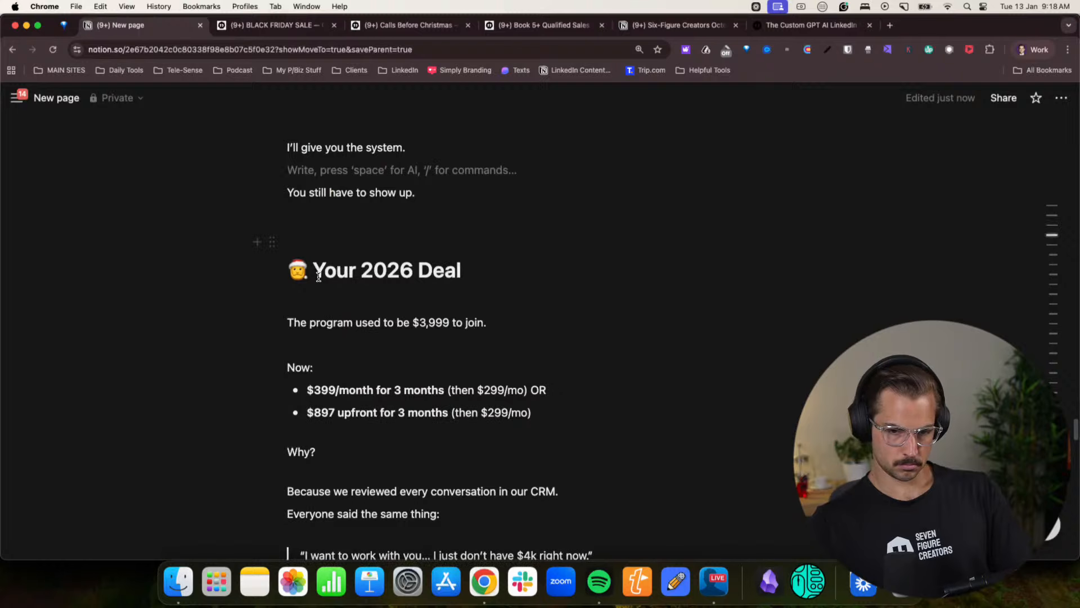
drag(315, 271, 289, 271)
key(BackSpace)
scroll(449, 359, down, 20)
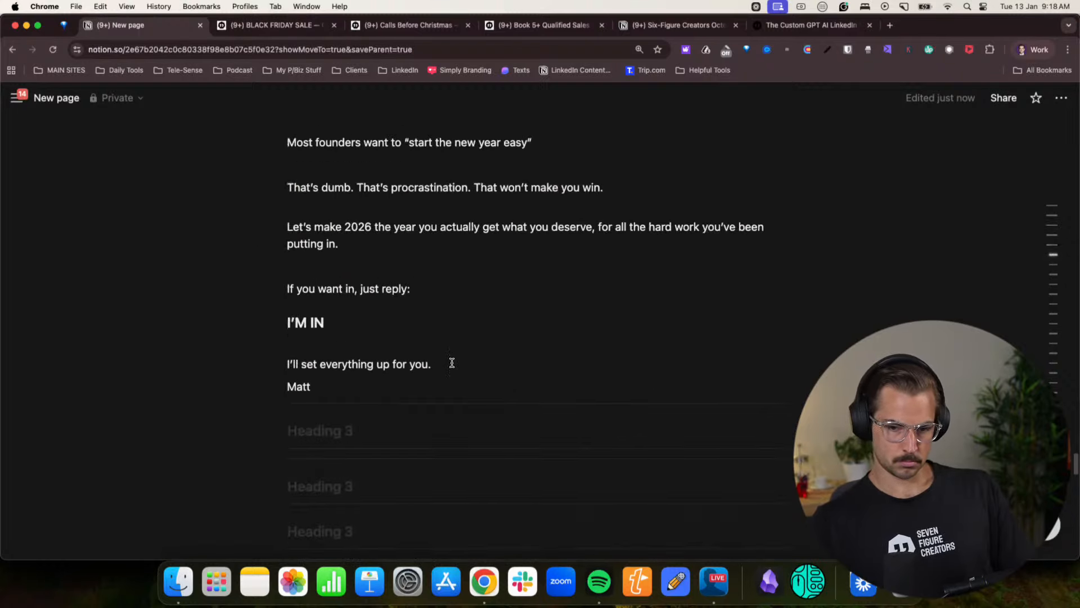
- Delete the leftover outline sections and empty headings below the closing signature, from “THE REFRAME” onward
scroll(452, 362, down, 20)
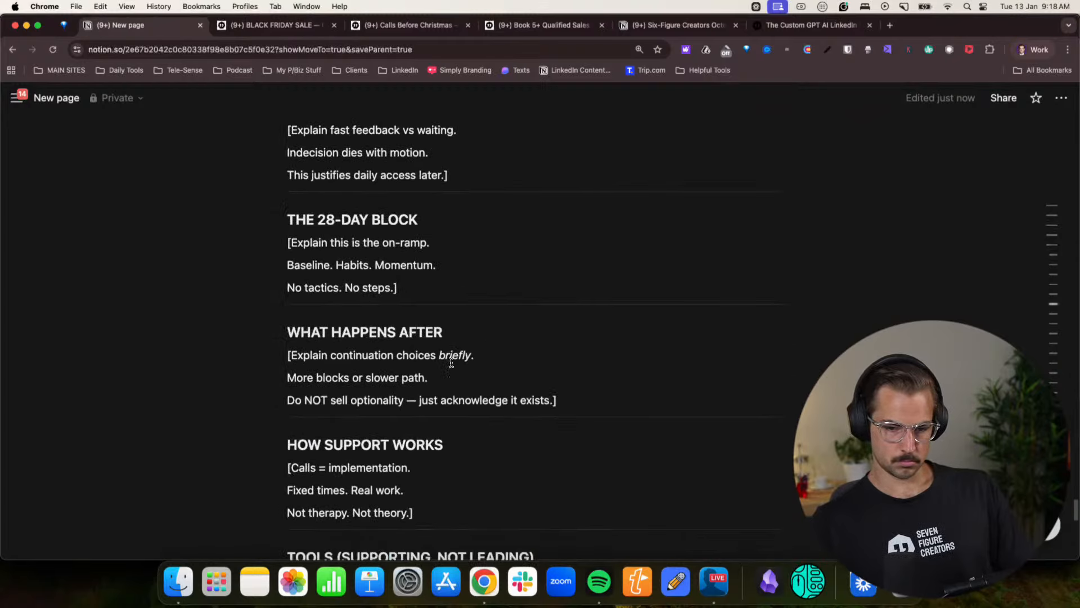
drag(348, 405, 278, 258)
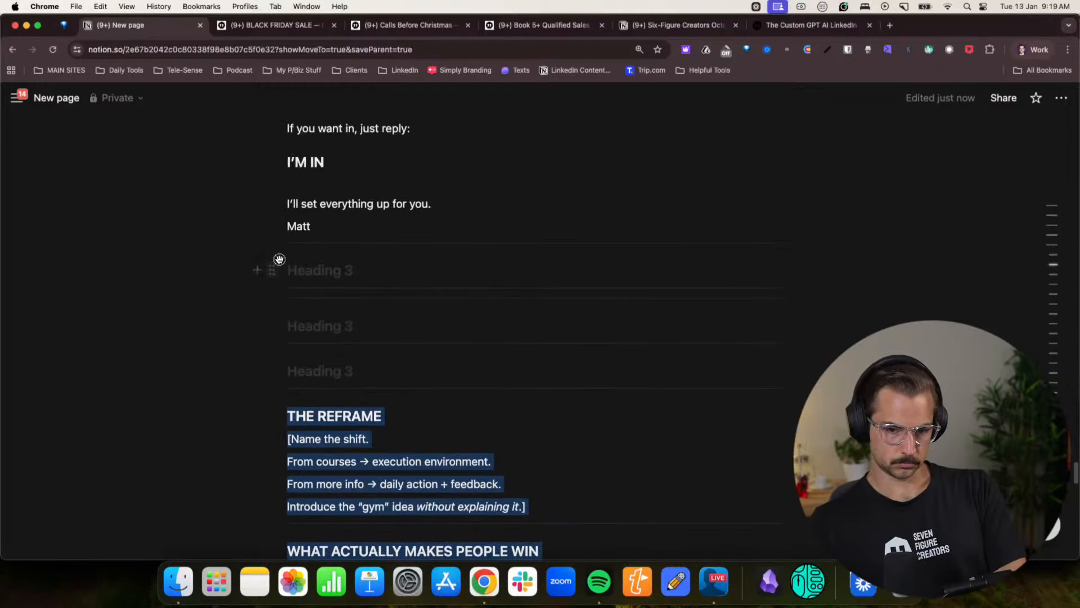
key(BackSpace)
- Copy the full offer text from “Look, I need to make a confession.” to the signature and start a dictated prompt in ChatGPT's Offer Doc Rewrite Plan chat
scroll(374, 424, up, 20)
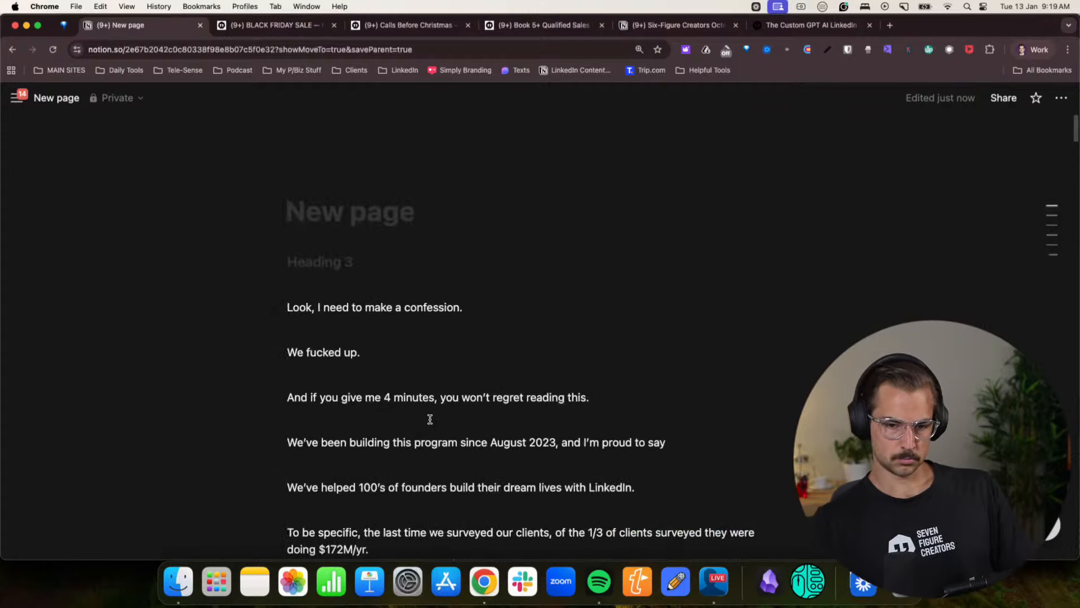
drag(290, 308, 381, 408)
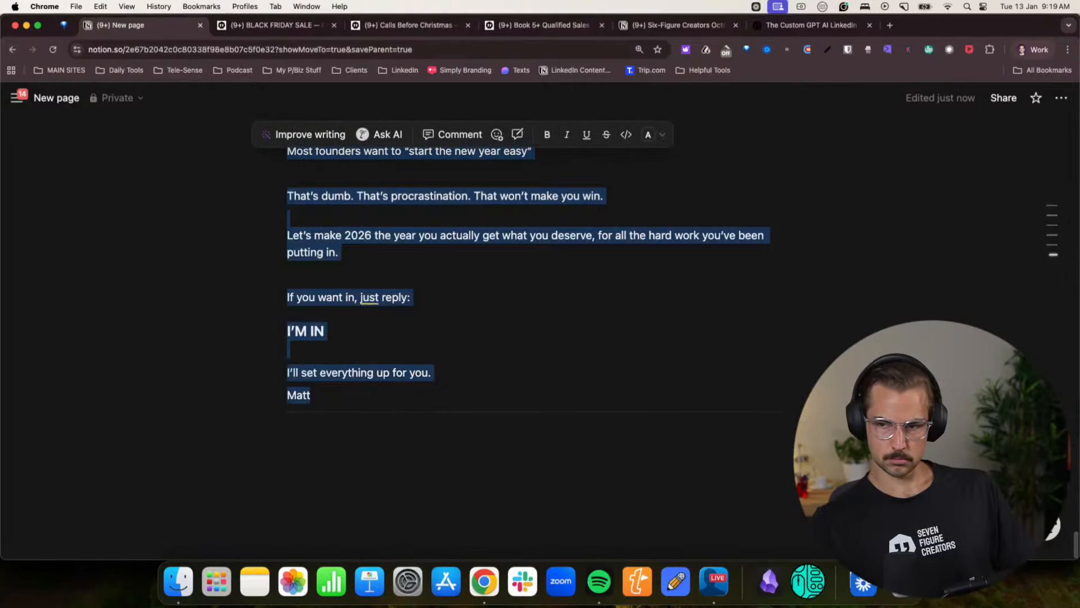
click(1030, 49)
click(918, 299)
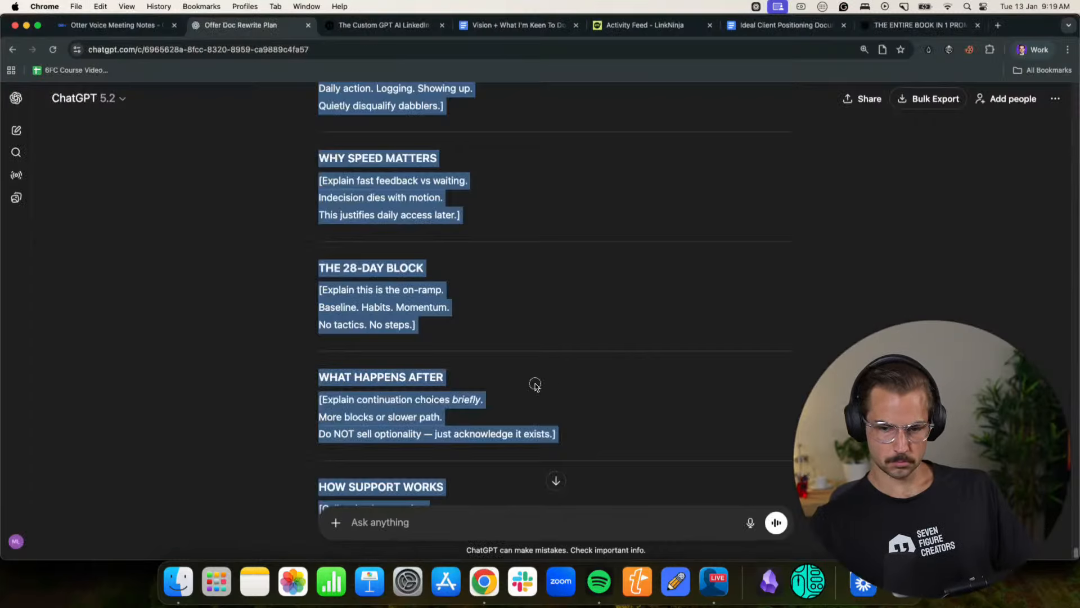
click(535, 384)
click(750, 524)
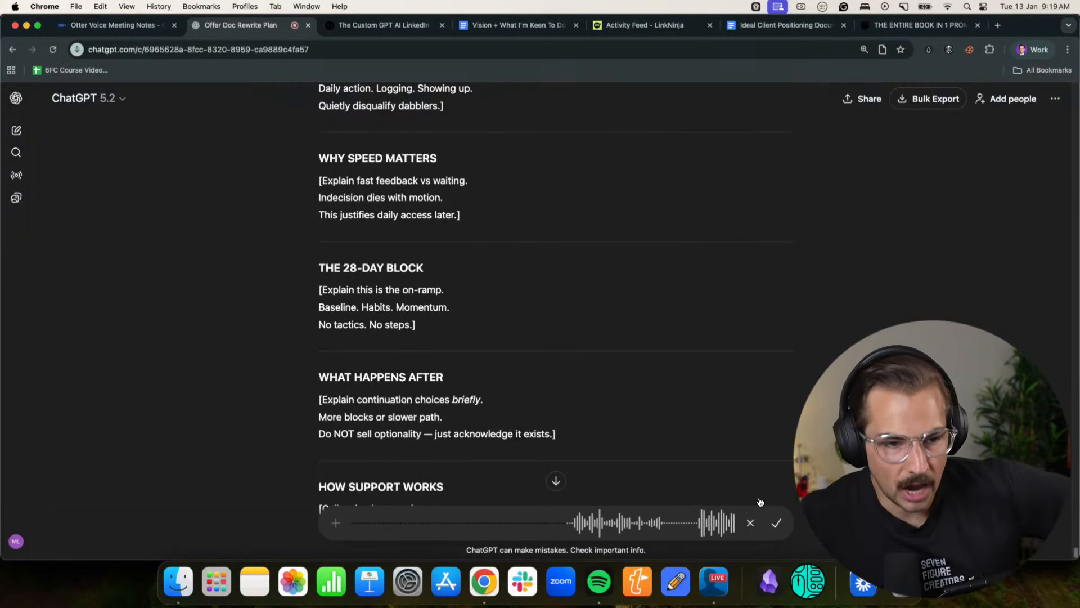
- Switch to the Notion offer page and review its opening story as reference for the dictated prompt
click(1033, 50)
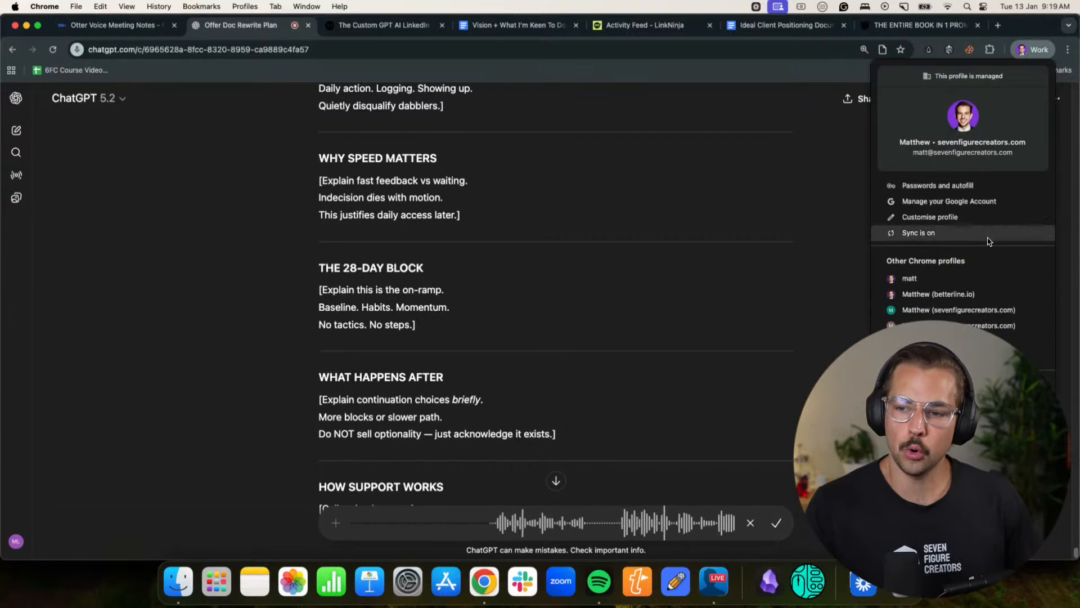
click(965, 294)
click(545, 340)
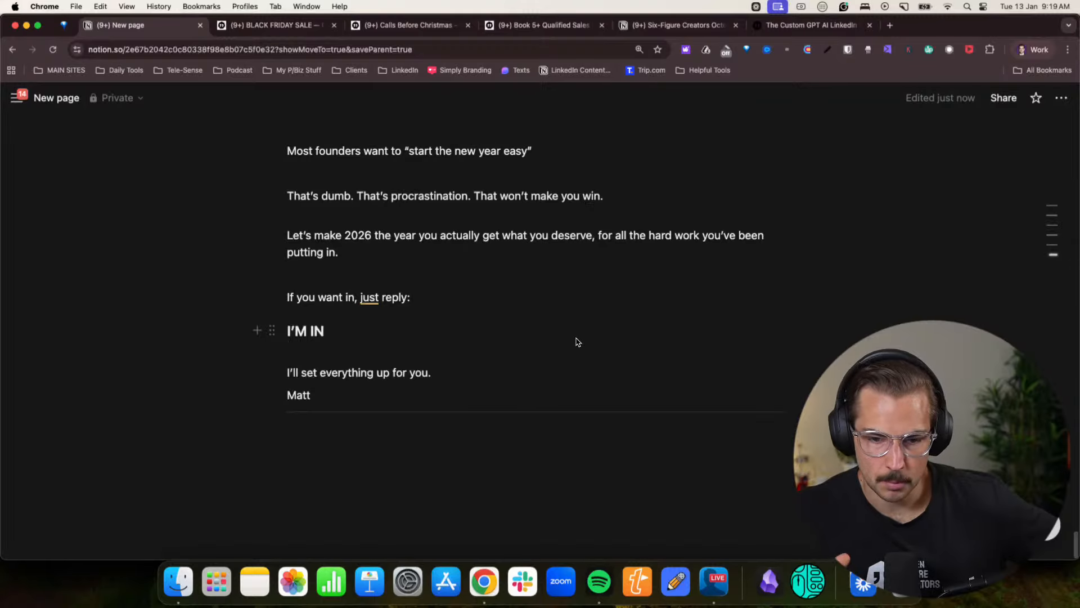
scroll(576, 341, up, 20)
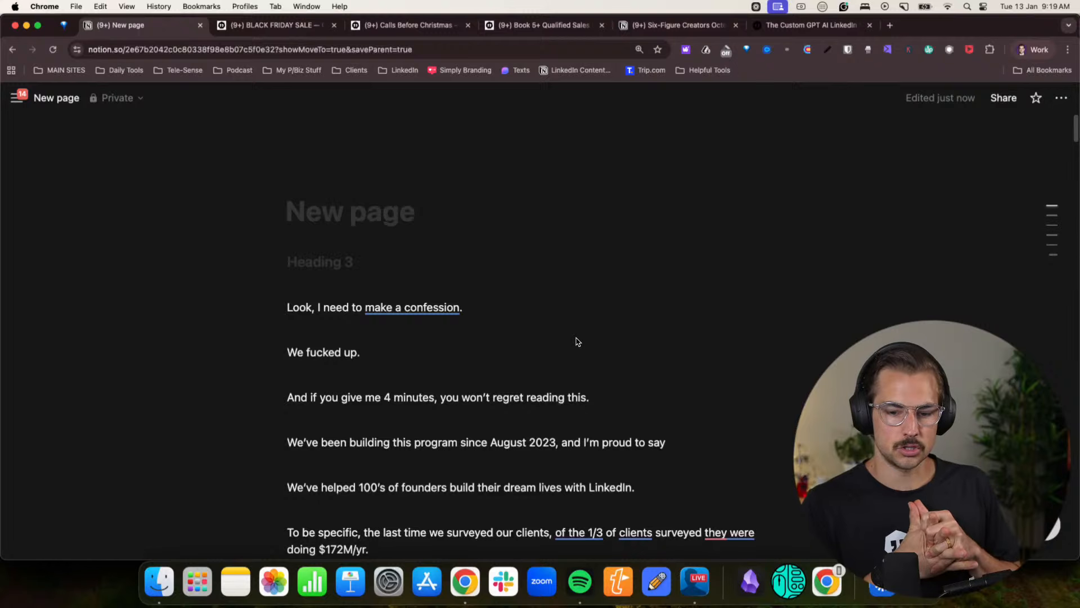
scroll(585, 342, down, 5)
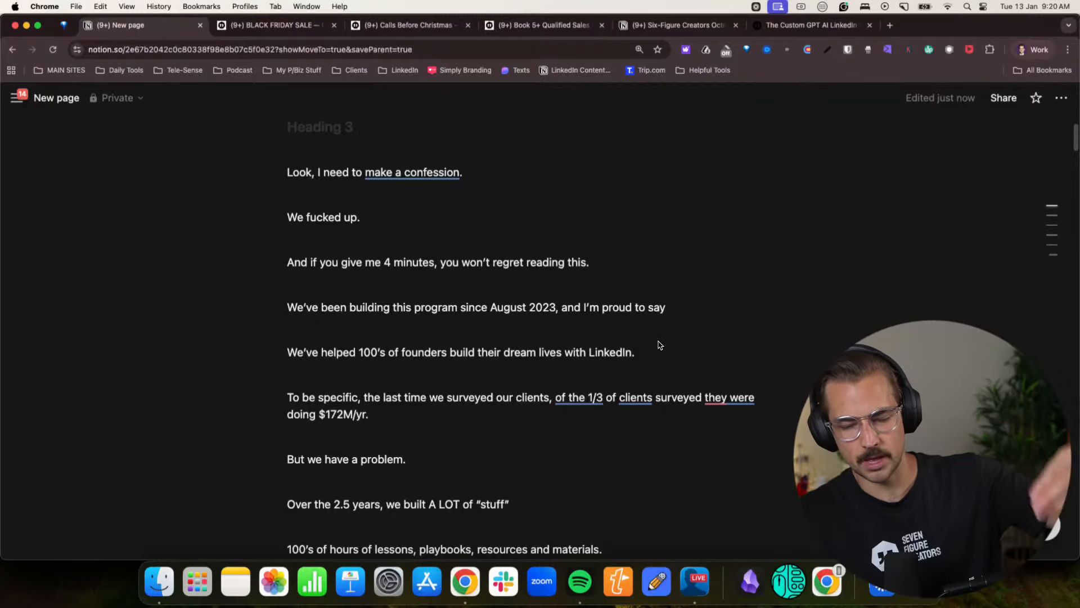
scroll(659, 344, down, 8)
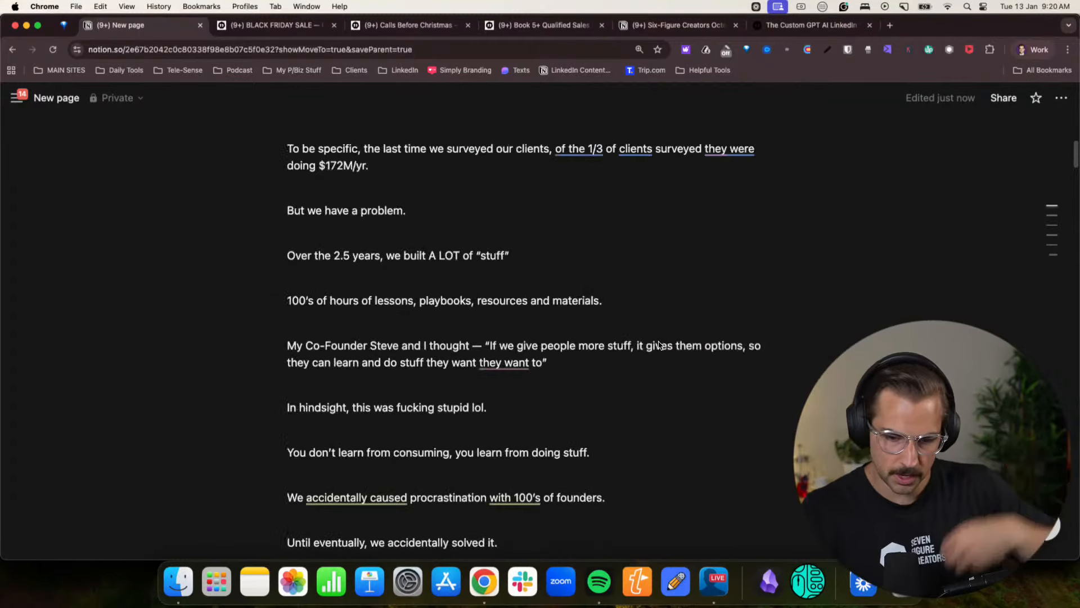
- Back in ChatGPT, finish and transcribe the dictated request to tweak and consolidate the story while keeping it understandable without context
click(1034, 49)
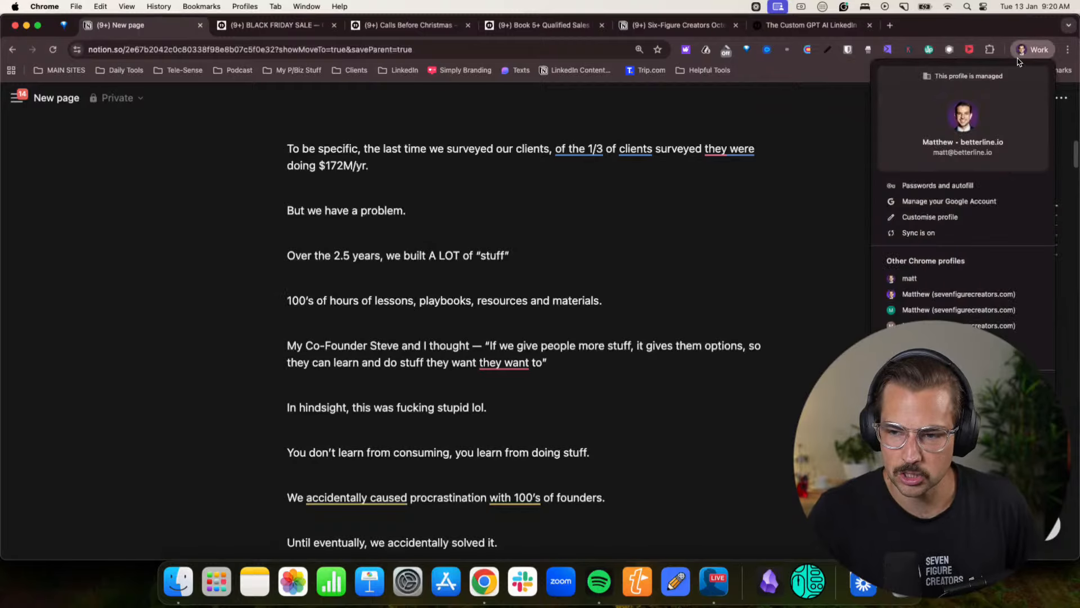
click(957, 296)
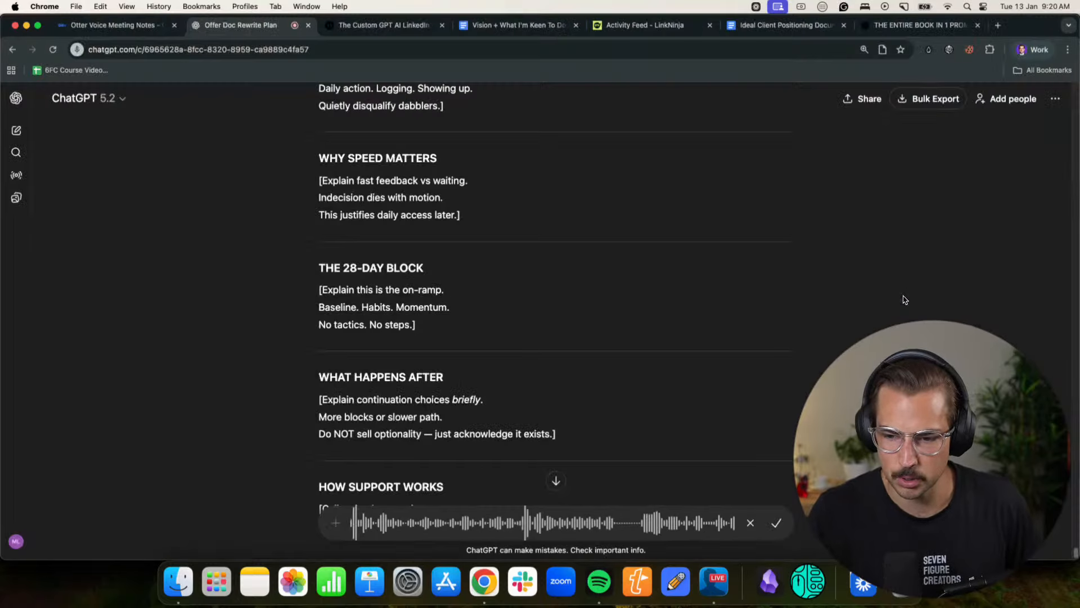
click(776, 522)
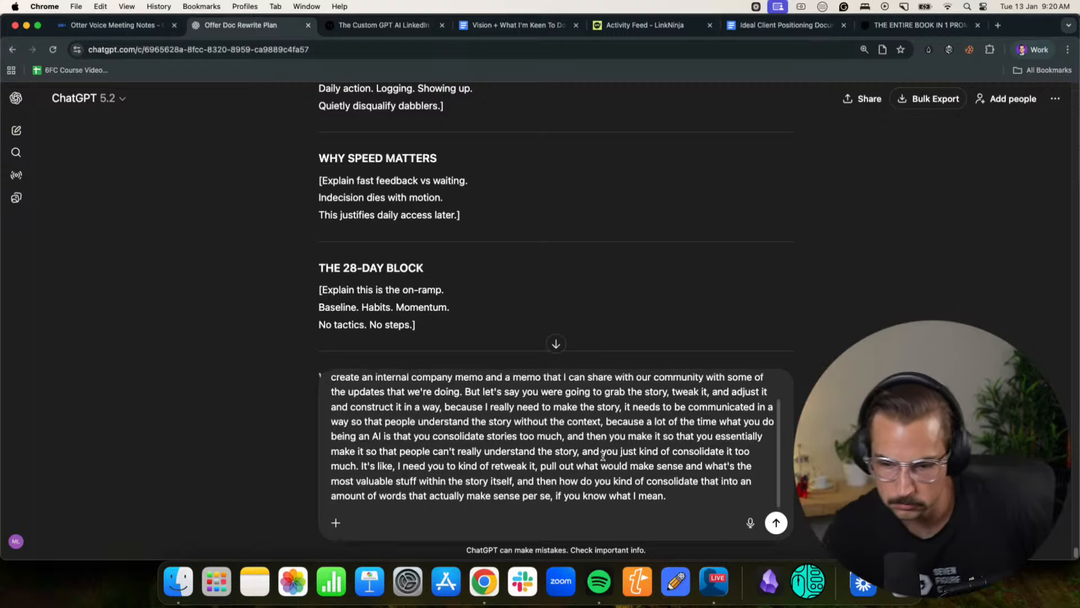
scroll(603, 456, up, 1)
scroll(602, 457, down, 1)
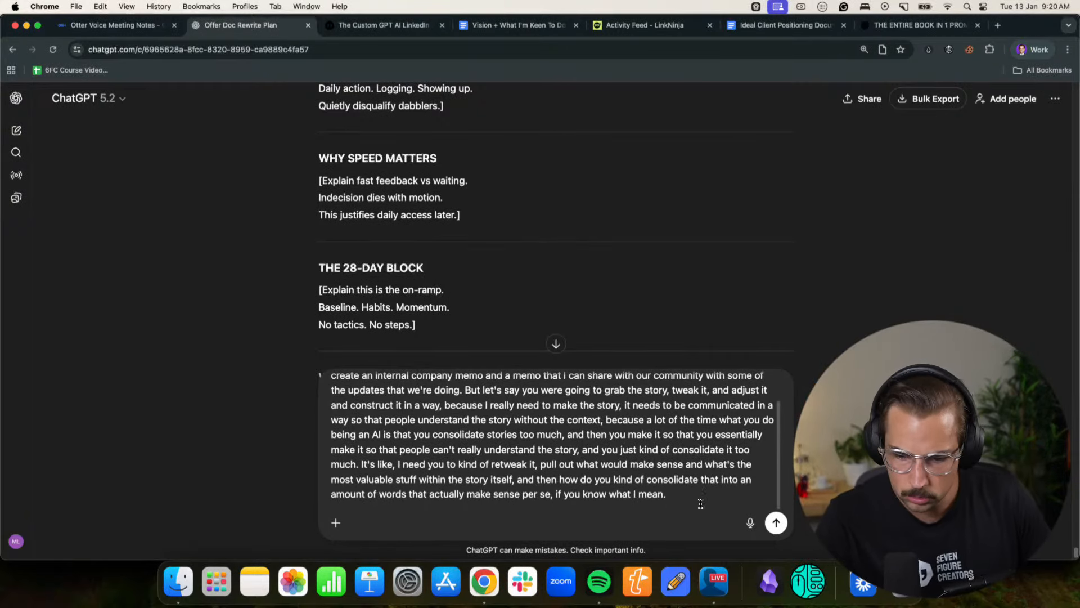
- Append the copied offer text two lines below the dictated request and send the prompt
key(shift+Return)
key(shift+Return)
key(super+v)
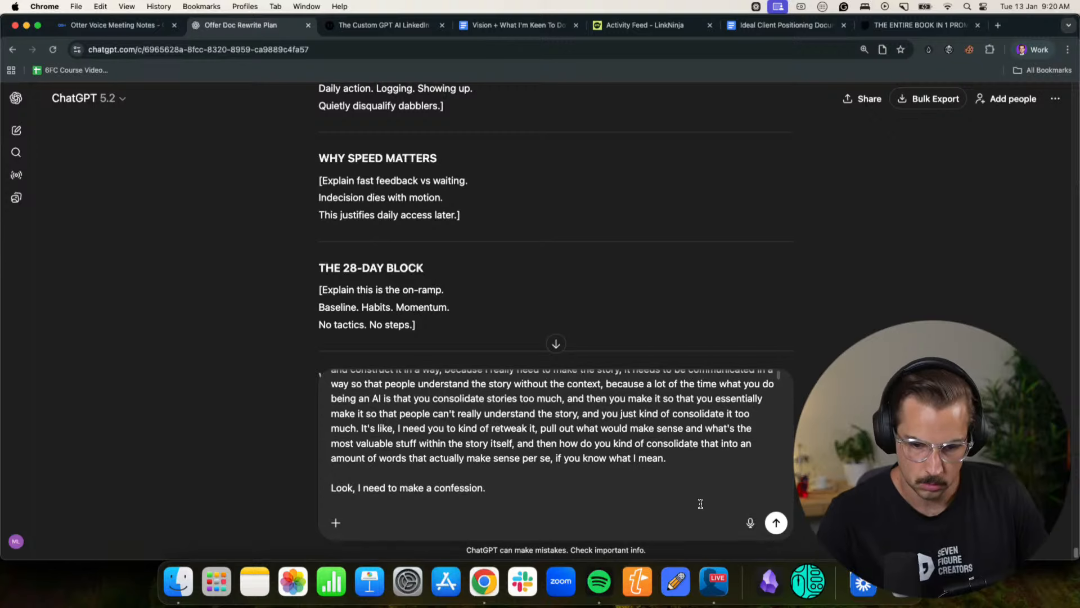
key(Return)
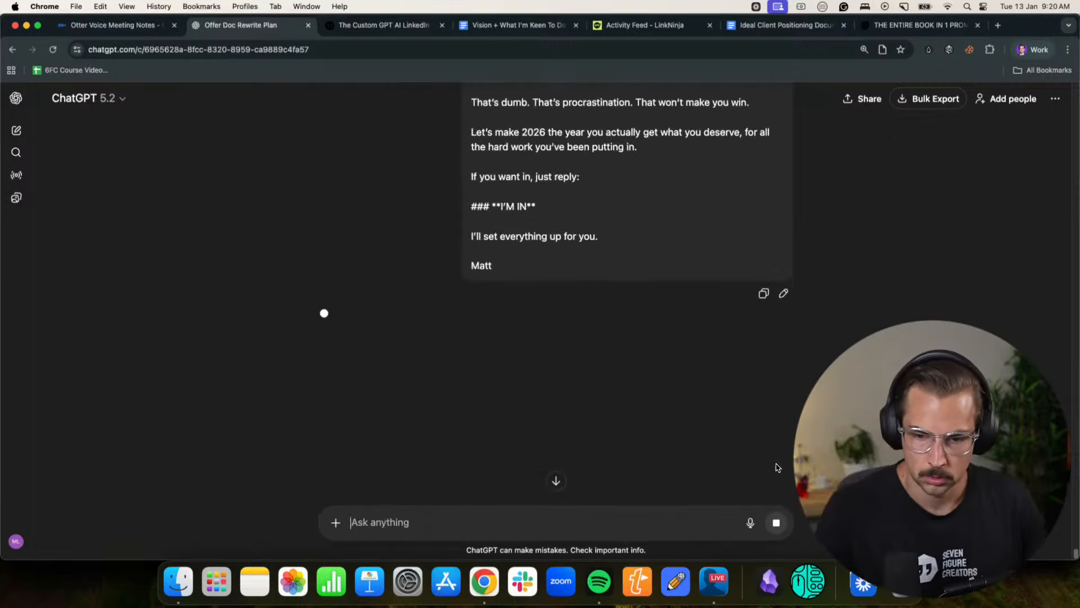
- Switch to the browser profile holding the Notion page and create a blank Google Docs document
click(1026, 52)
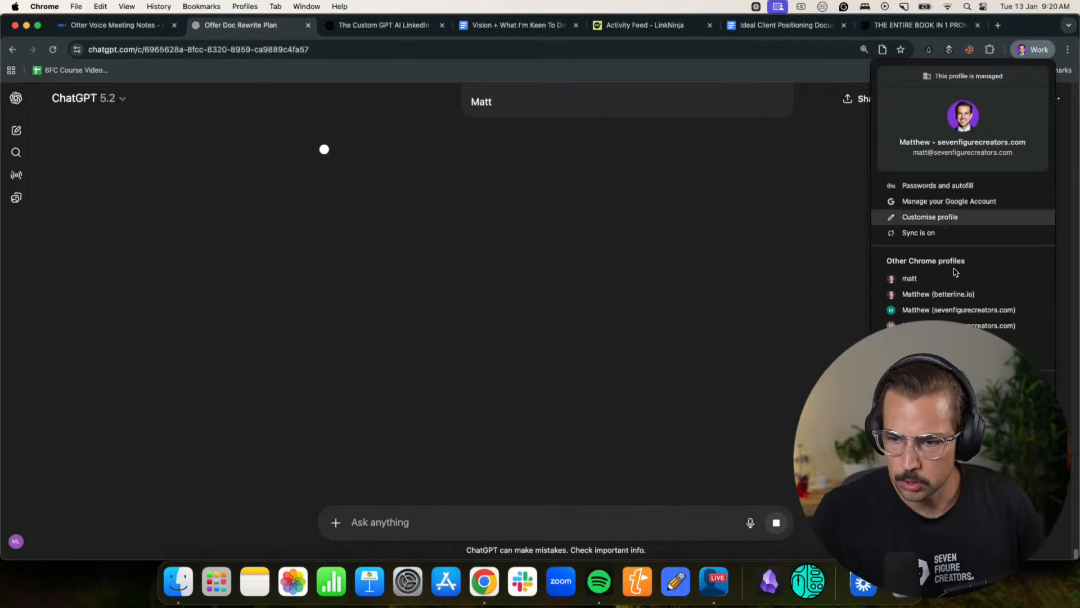
click(915, 293)
scroll(417, 220, up, 6)
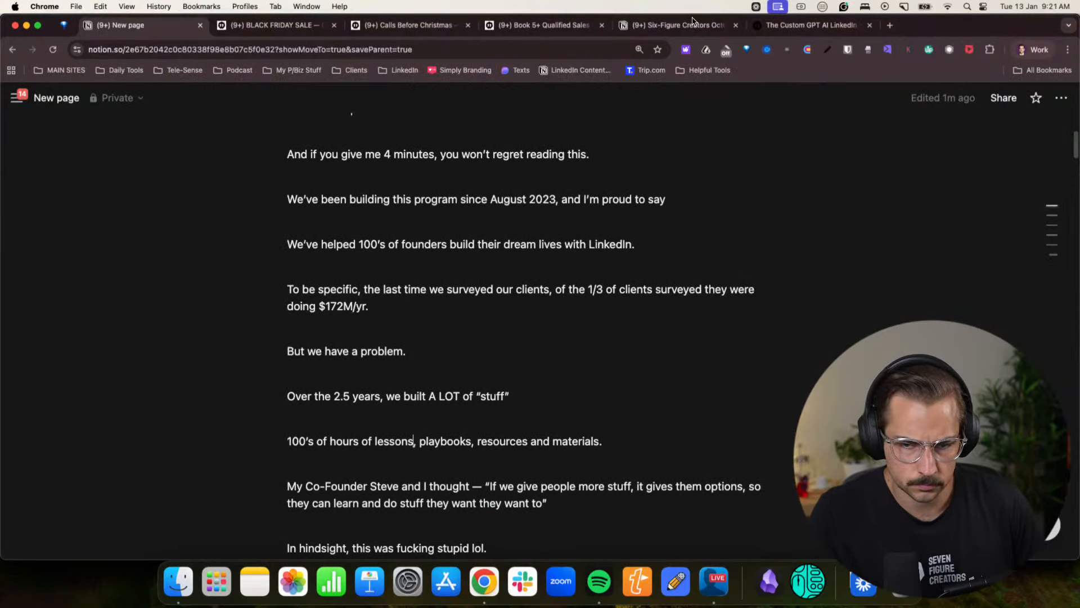
click(890, 27)
text(doc)
key(Return)
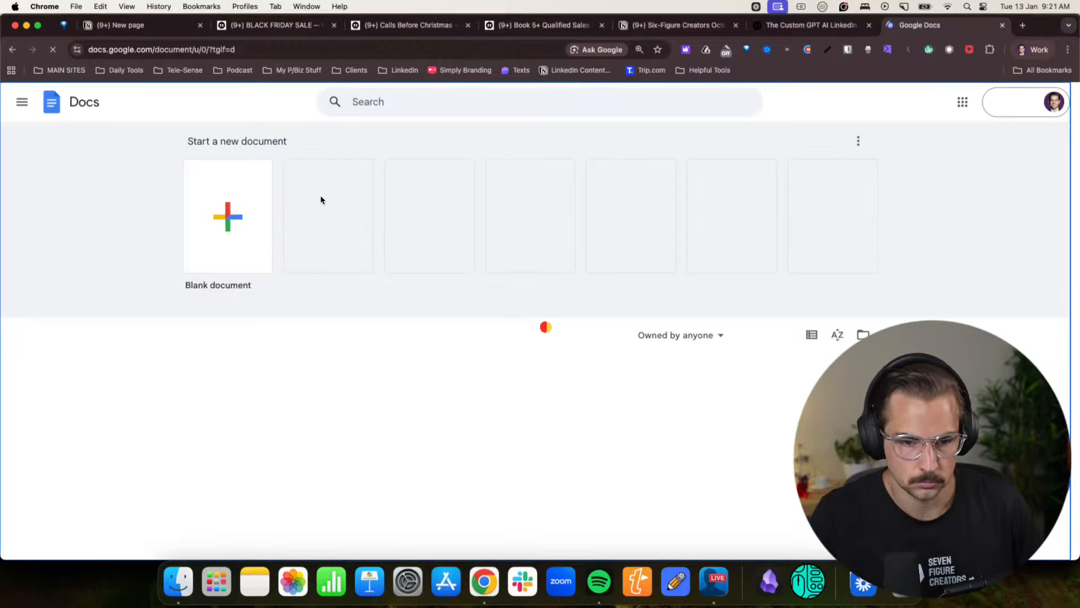
click(262, 211)
- Copy the full Notion offer text, move the document's tab beside the Notion tab, and paste the text into the blank document
click(106, 26)
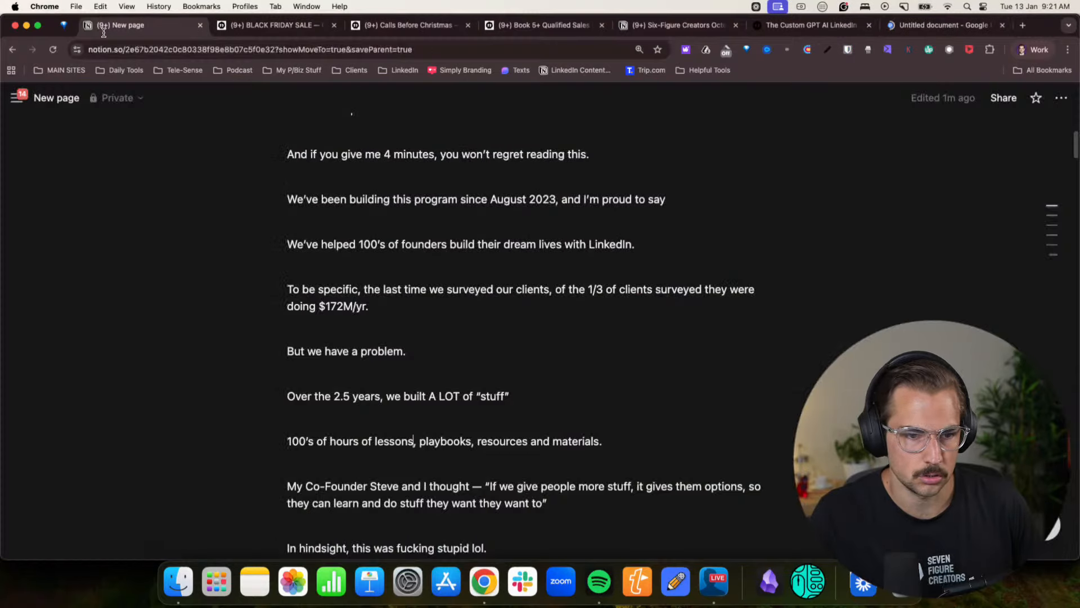
scroll(680, 347, down, 5)
scroll(651, 373, up, 10)
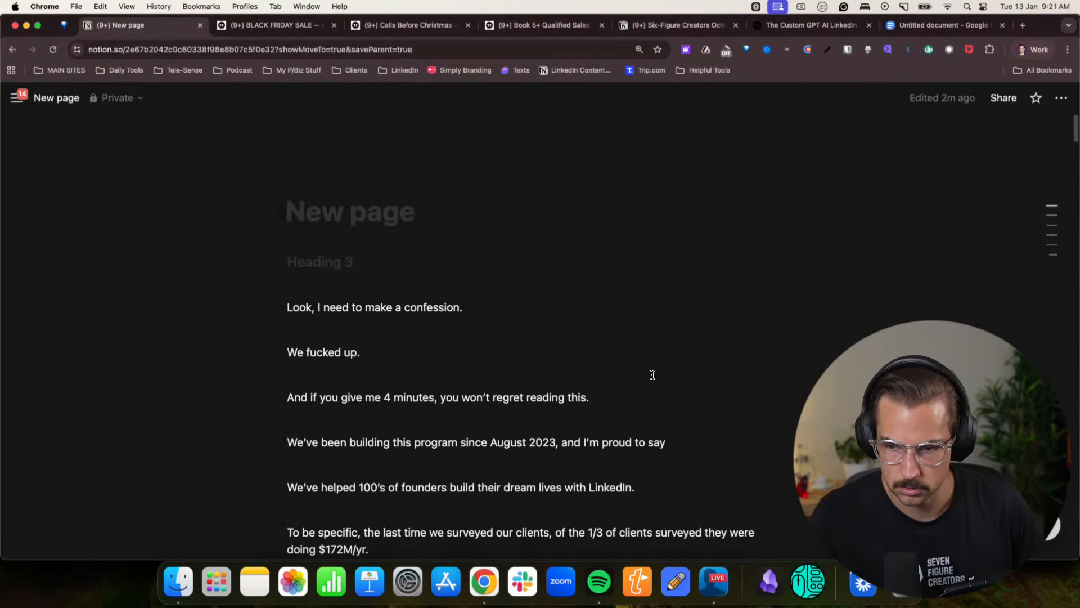
scroll(713, 287, down, 20)
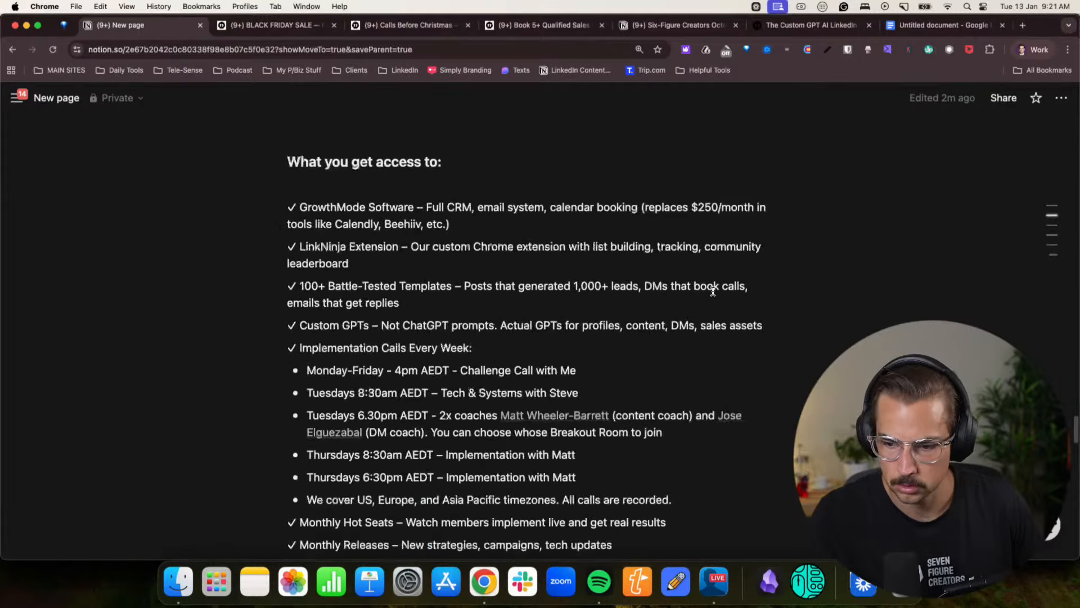
drag(950, 26, 263, 39)
key(cmd+v)
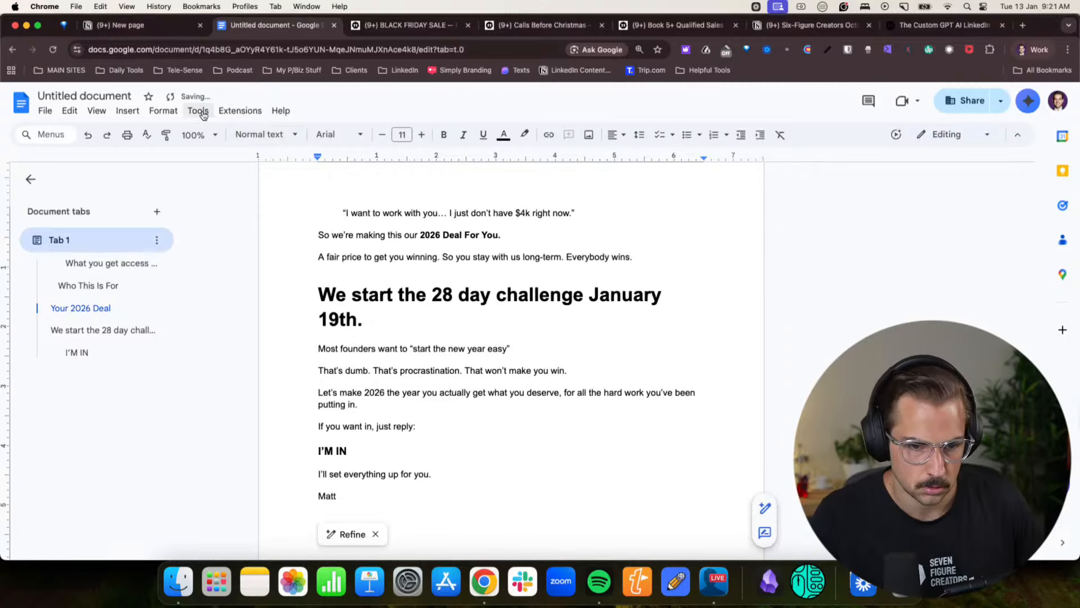
- Check the word count of the pasted offer text, and return to the Notion page
click(197, 110)
click(225, 150)
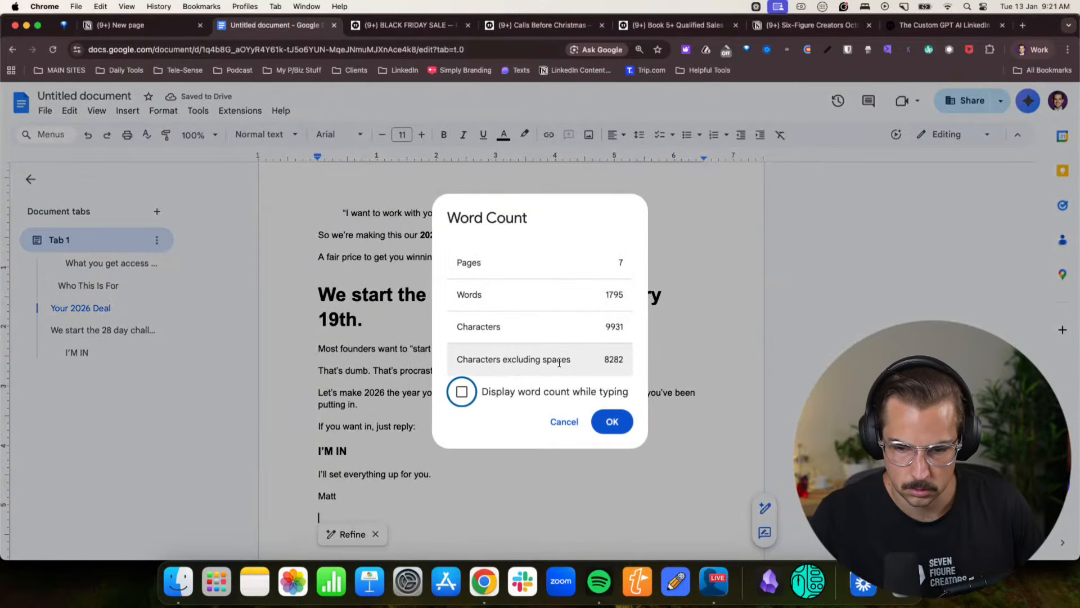
click(153, 28)
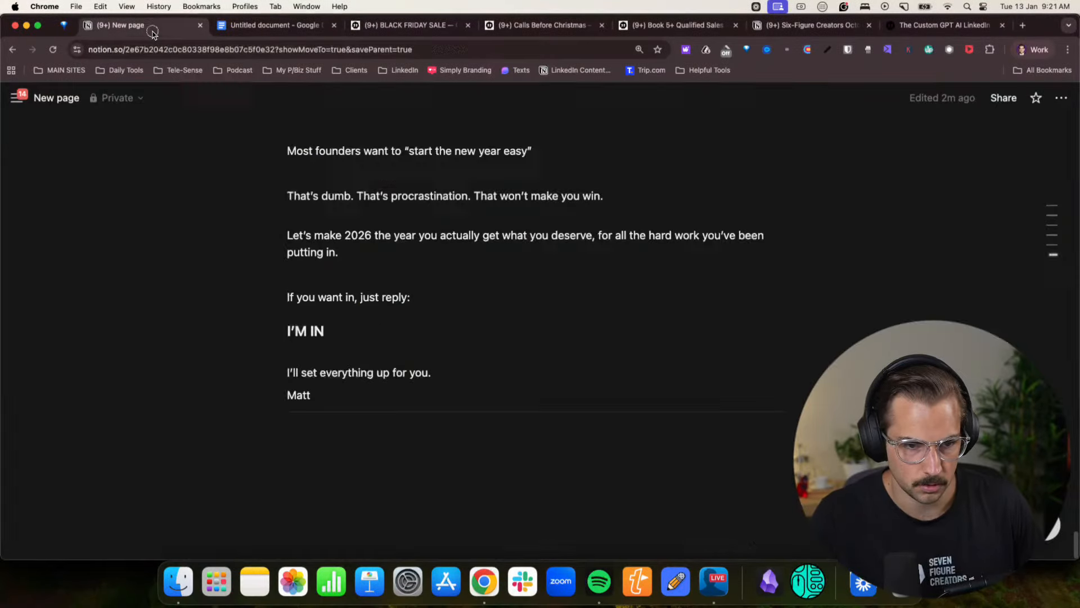
- Switch to the ChatGPT chat and read the start of its reply on why the current story feels too long
click(1032, 50)
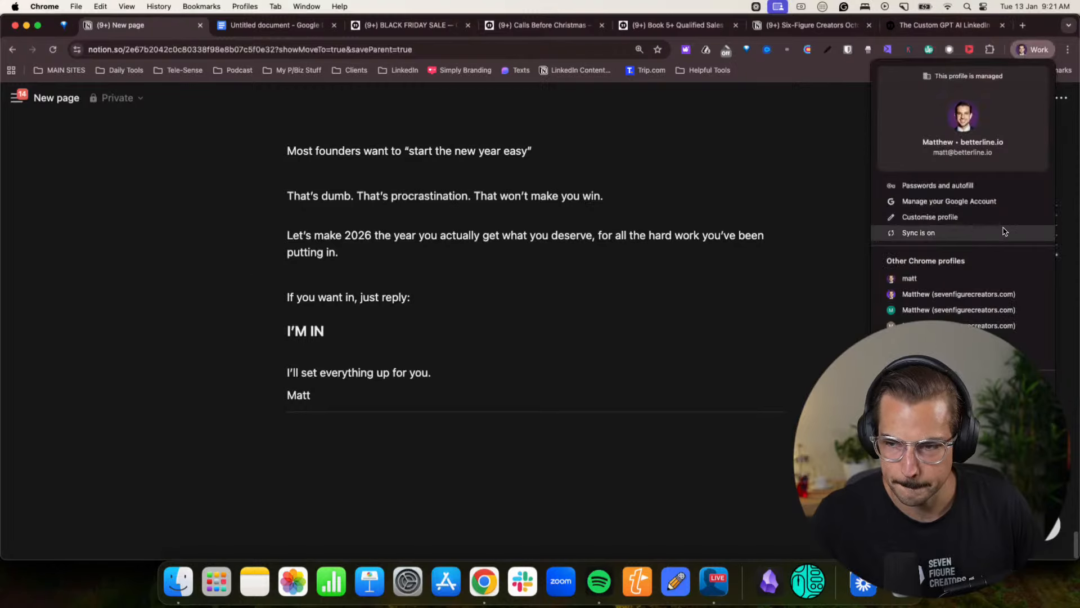
click(953, 310)
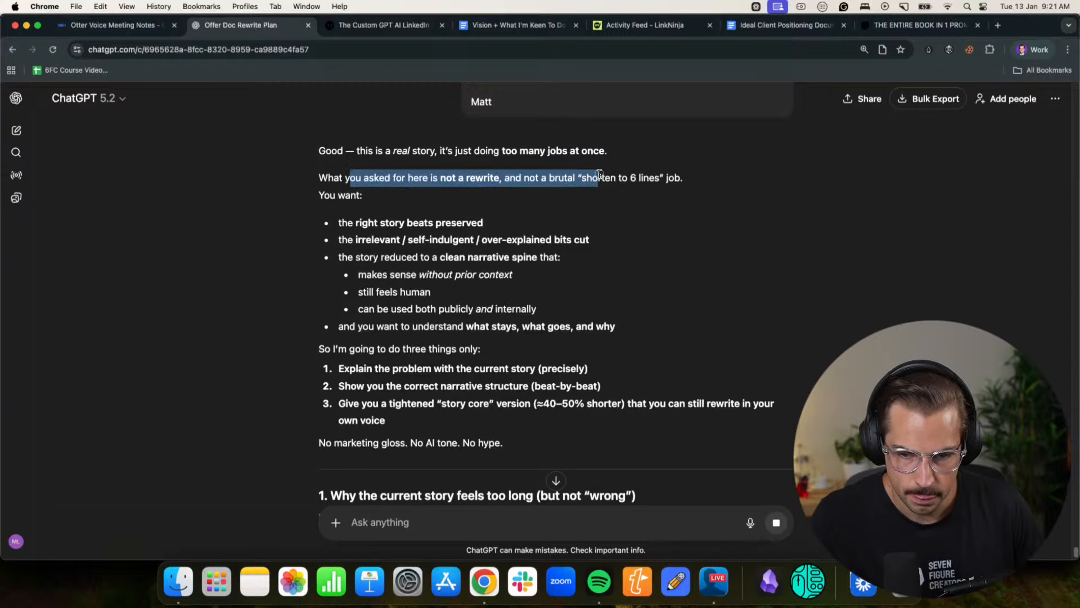
scroll(469, 270, down, 5)
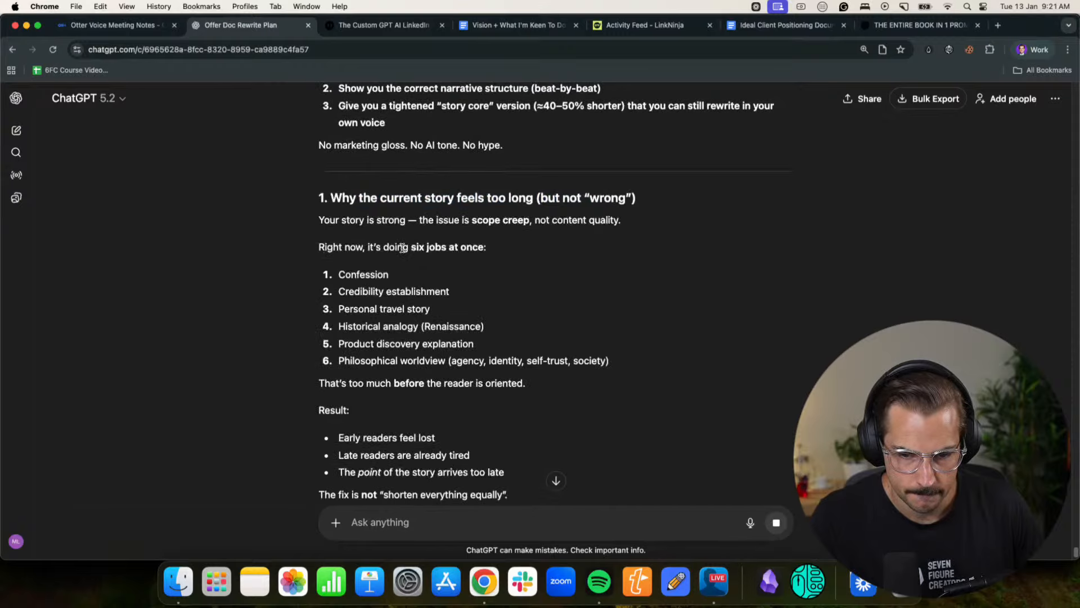
- Start voice dictation for a follow-up message and read the reply's critique and six-beat story structure while it records
click(751, 522)
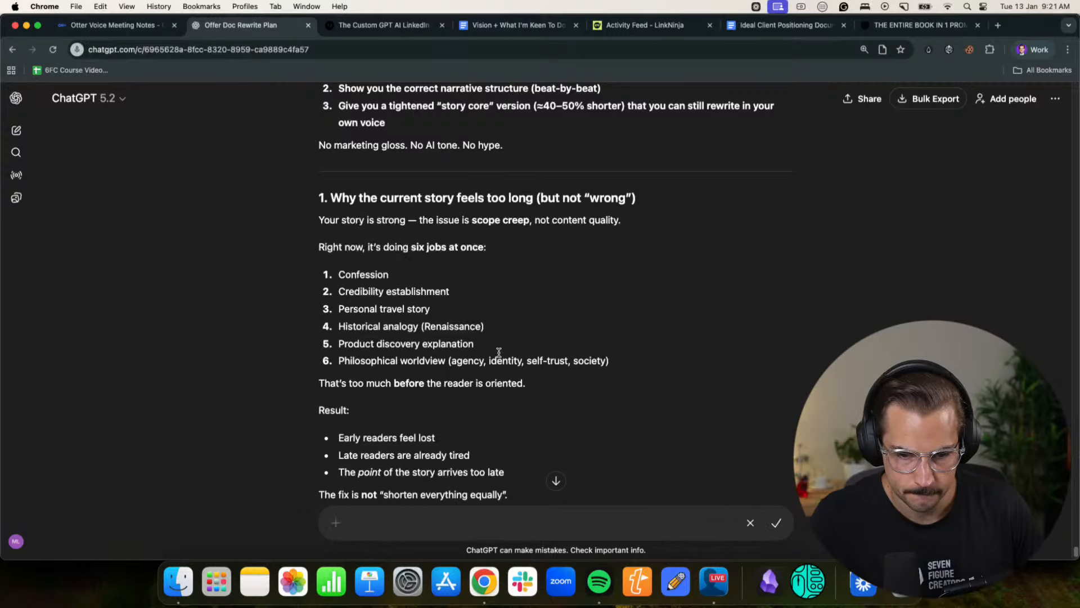
scroll(500, 355, down, 2)
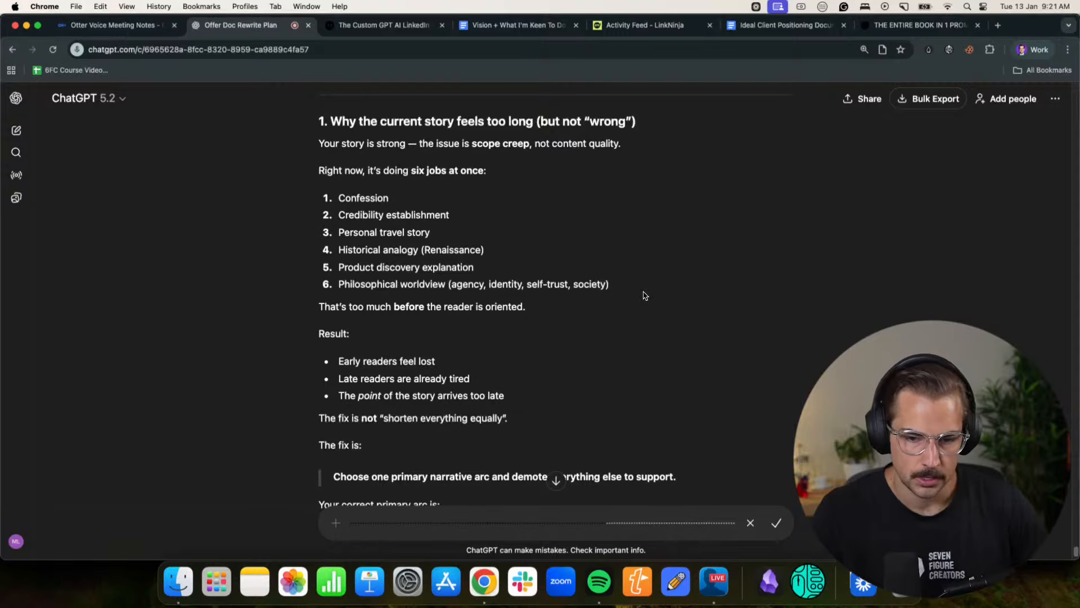
scroll(636, 296, down, 6)
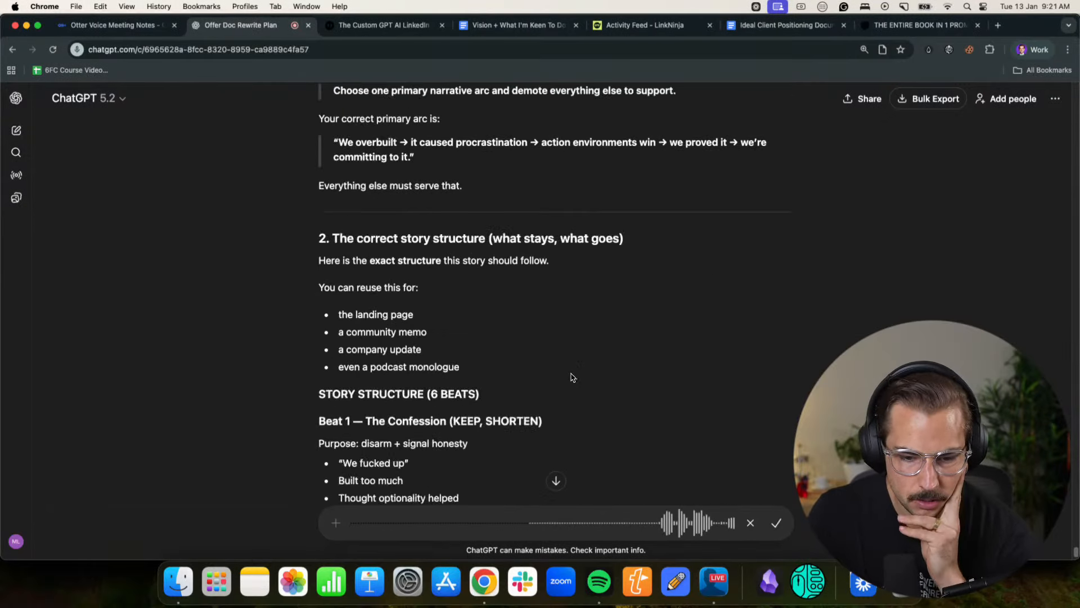
scroll(571, 376, down, 3)
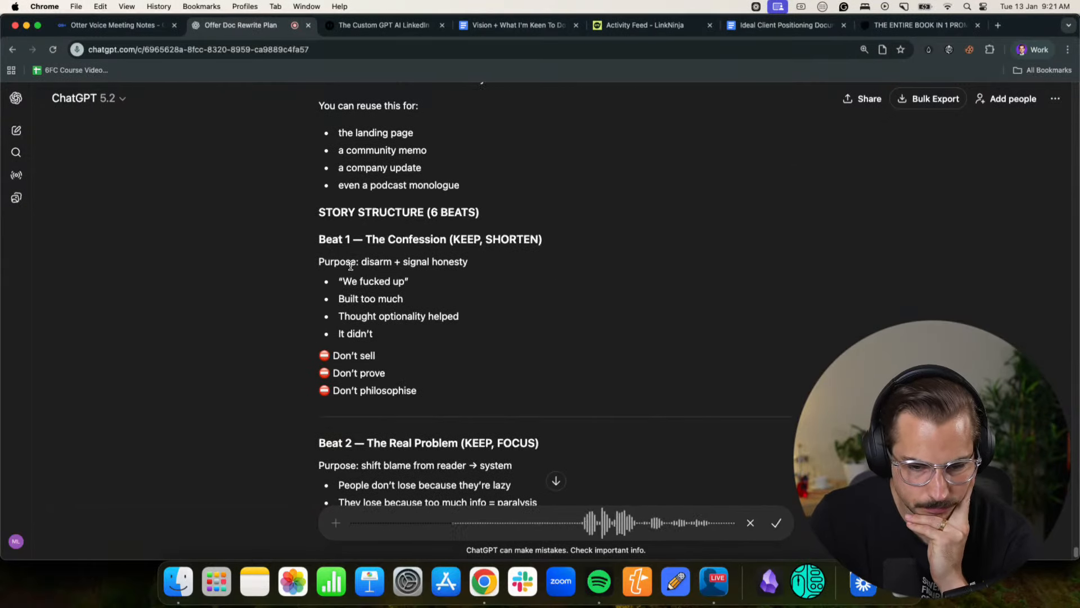
scroll(500, 243, down, 1)
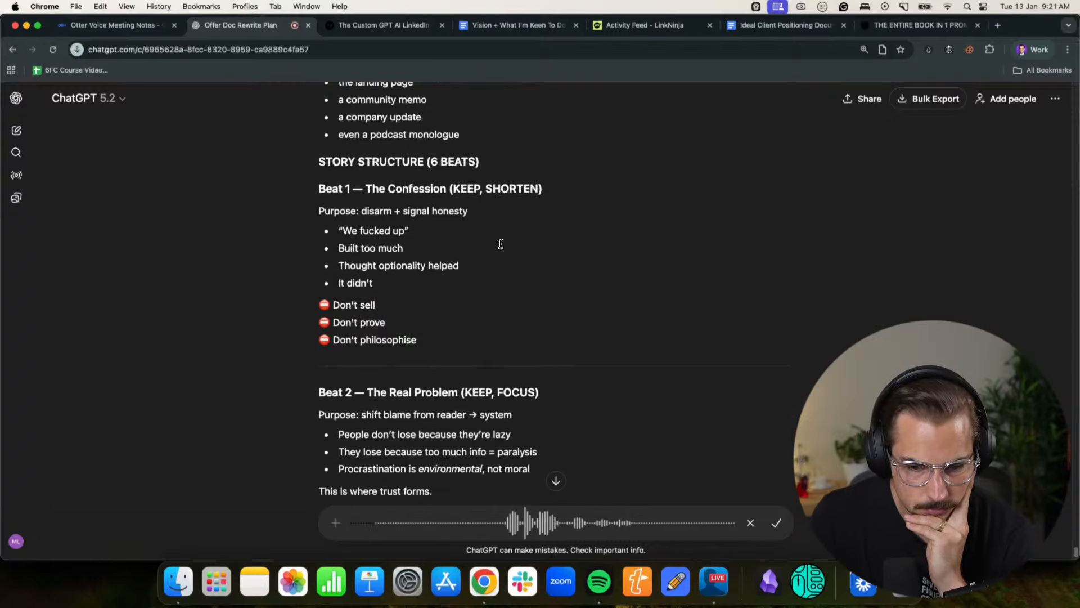
scroll(500, 244, down, 2)
scroll(440, 292, down, 4)
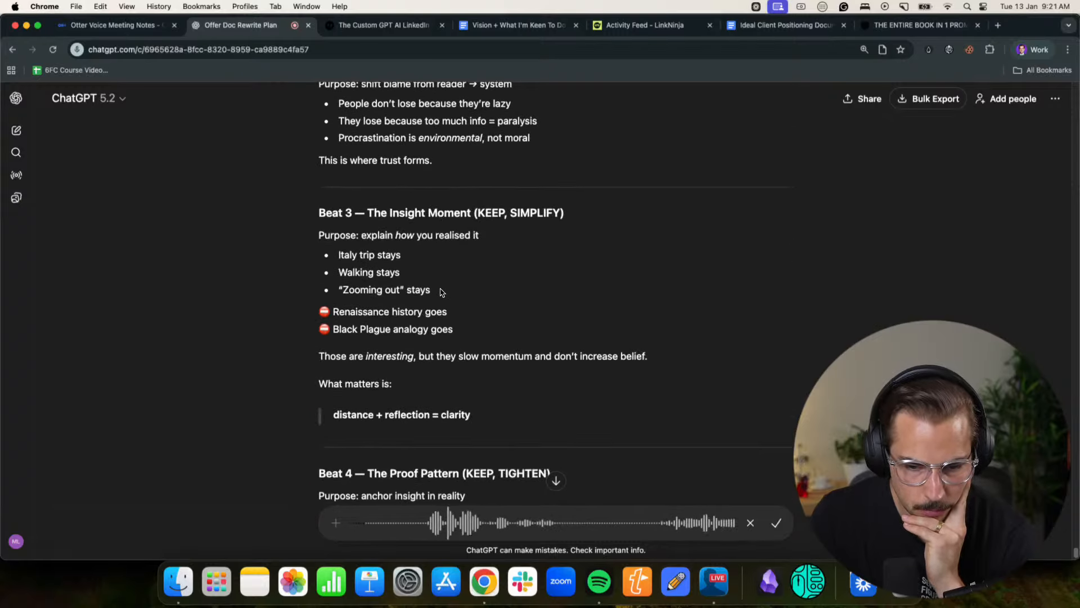
scroll(440, 291, down, 4)
scroll(441, 289, down, 10)
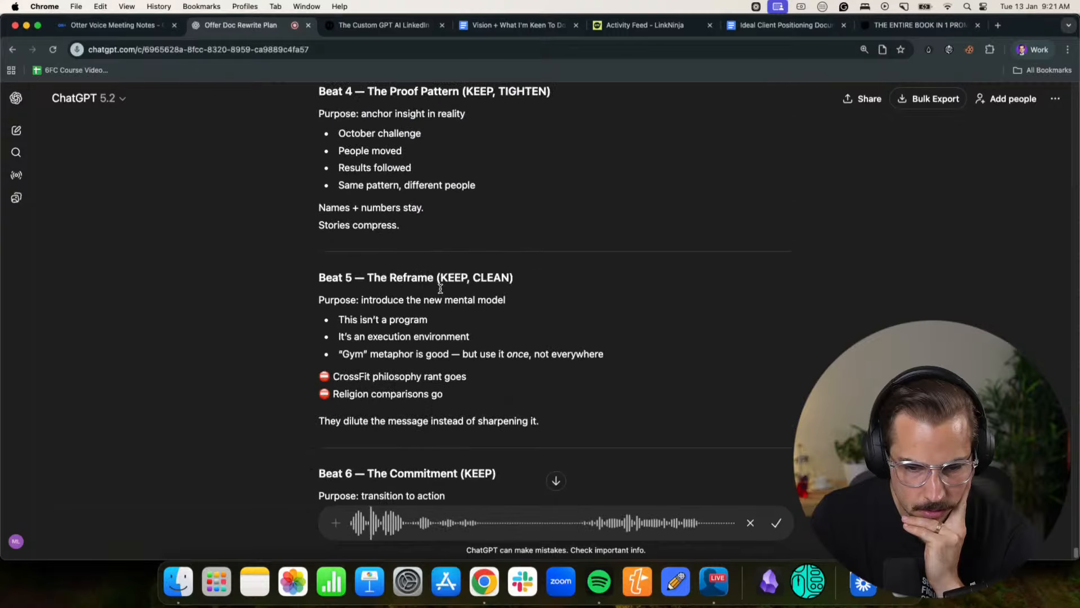
scroll(440, 288, down, 2)
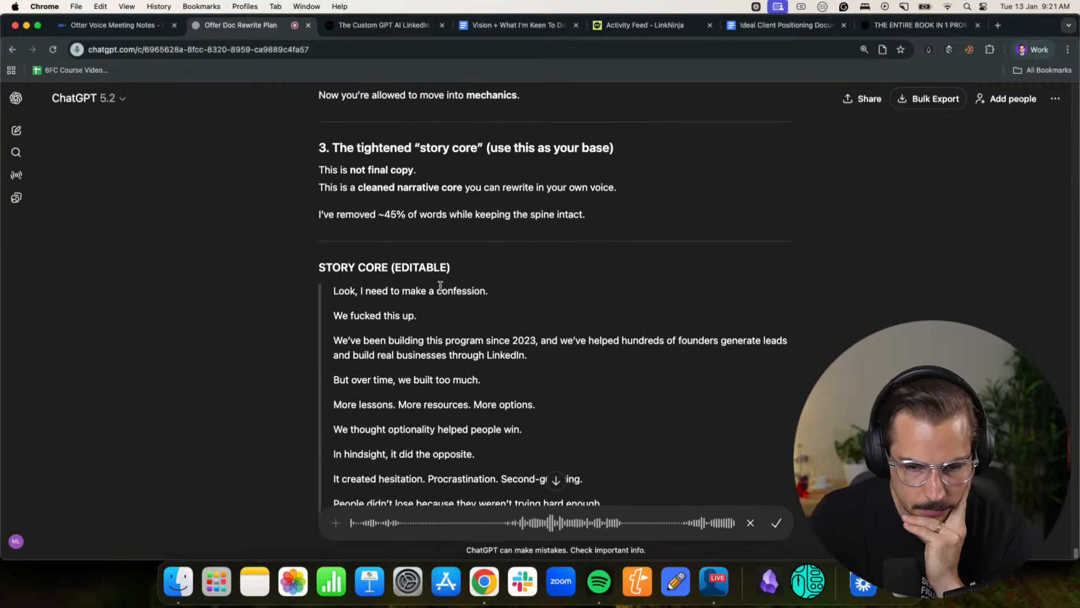
- Read the tightened "Story Core (Editable)" draft from the confession to the 28-day execution block while dictating feedback
scroll(441, 294, down, 3)
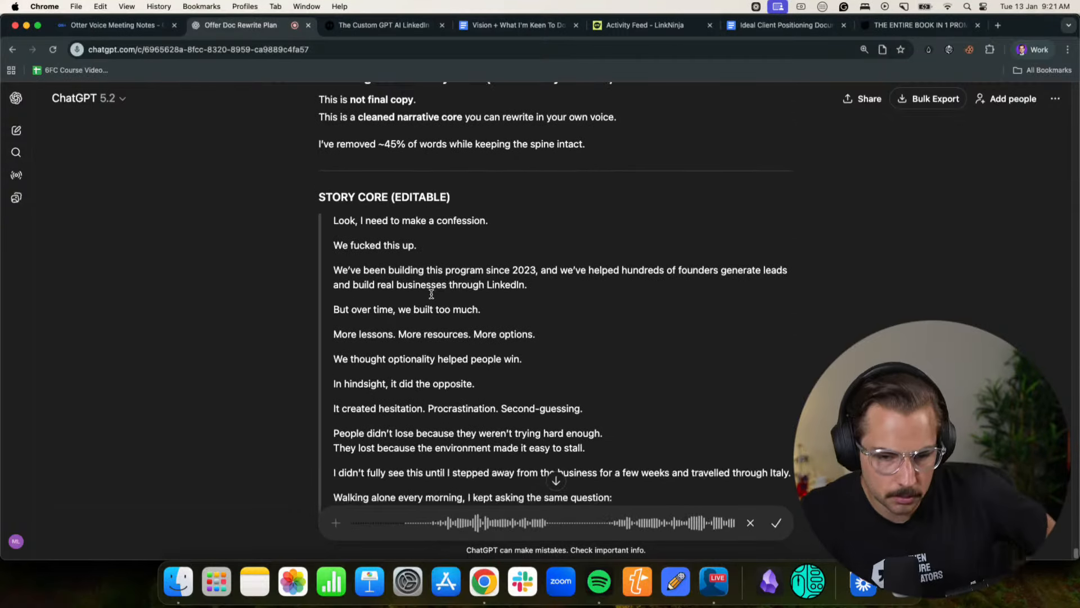
scroll(586, 270, down, 3)
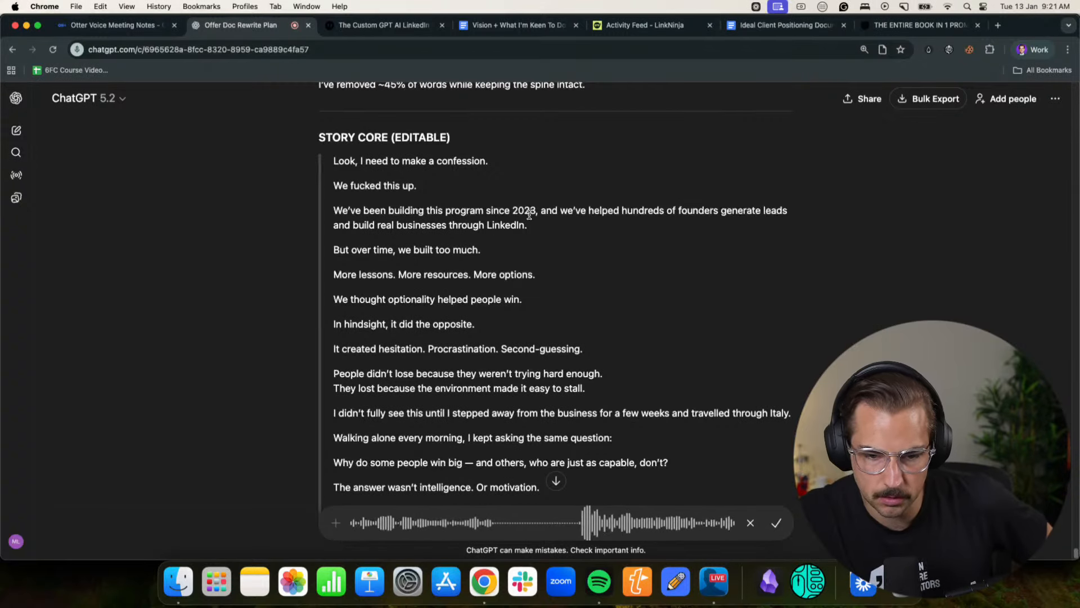
scroll(671, 234, down, 3)
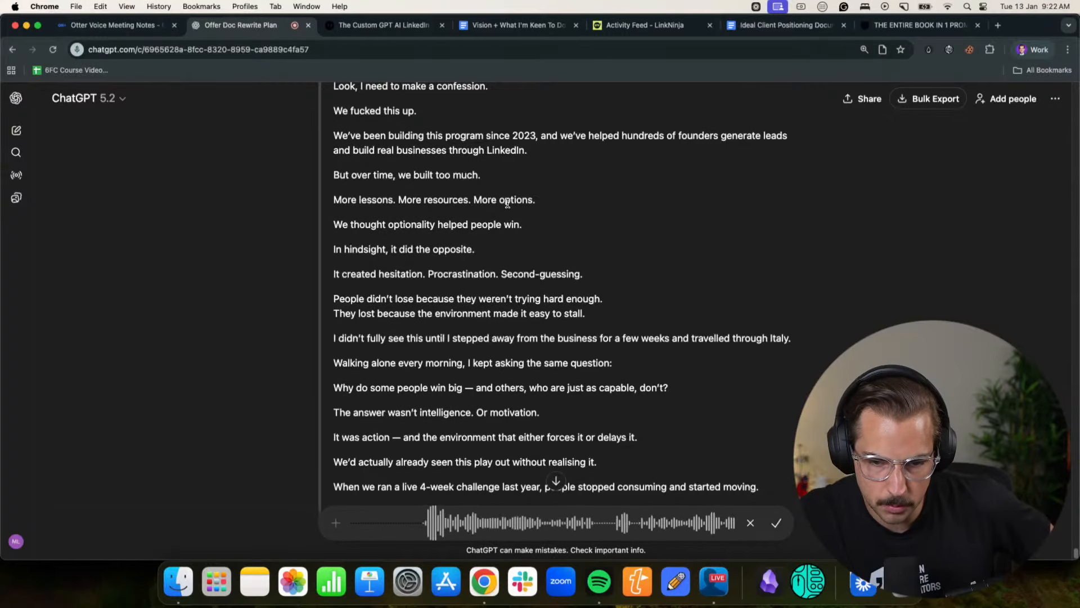
scroll(489, 224, down, 2)
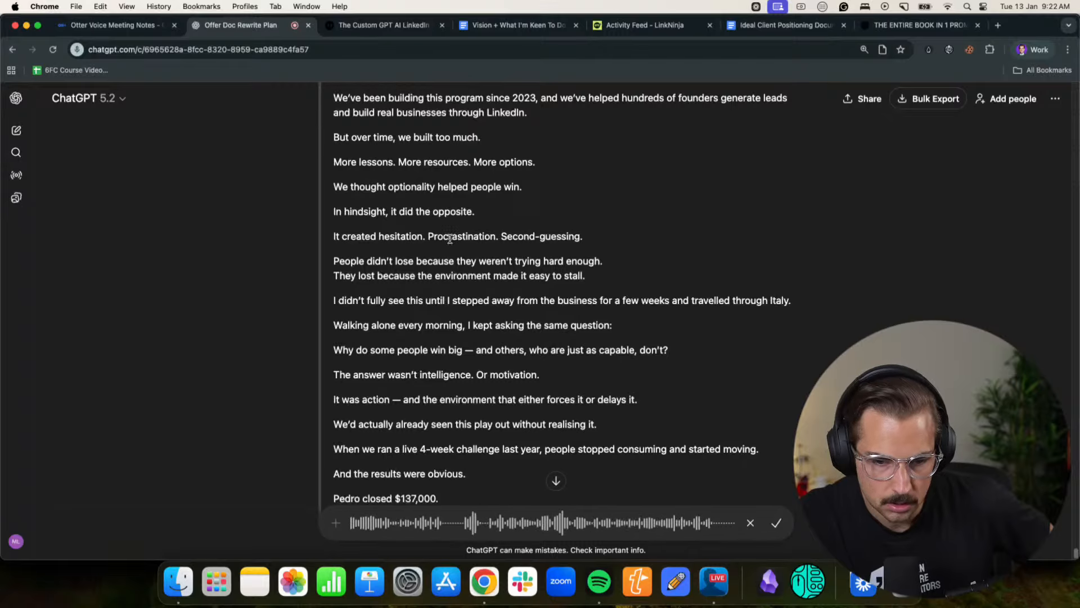
scroll(576, 237, down, 3)
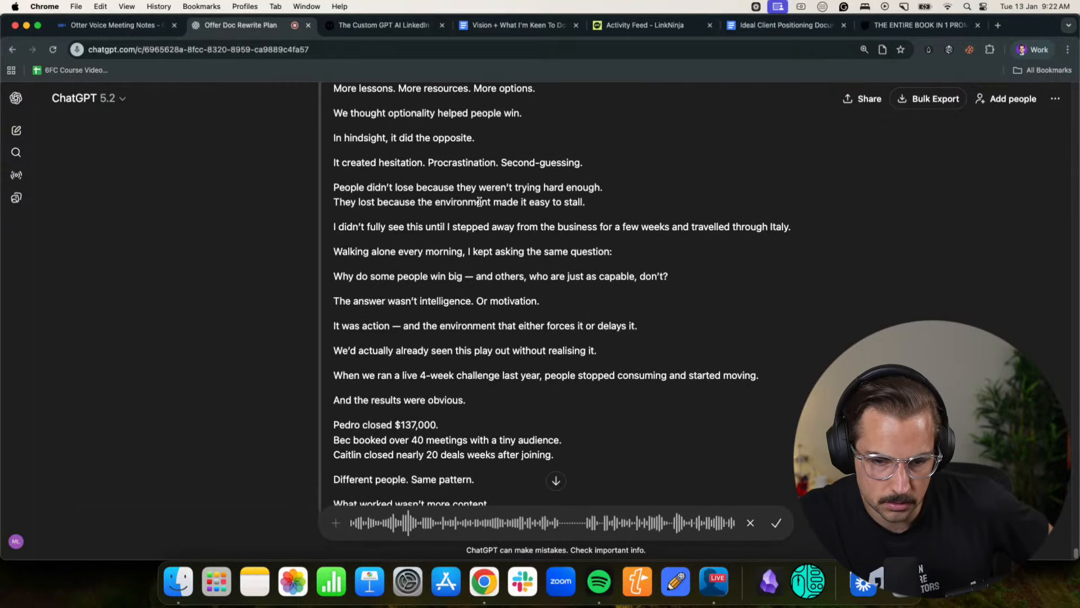
drag(361, 227, 450, 227)
click(462, 226)
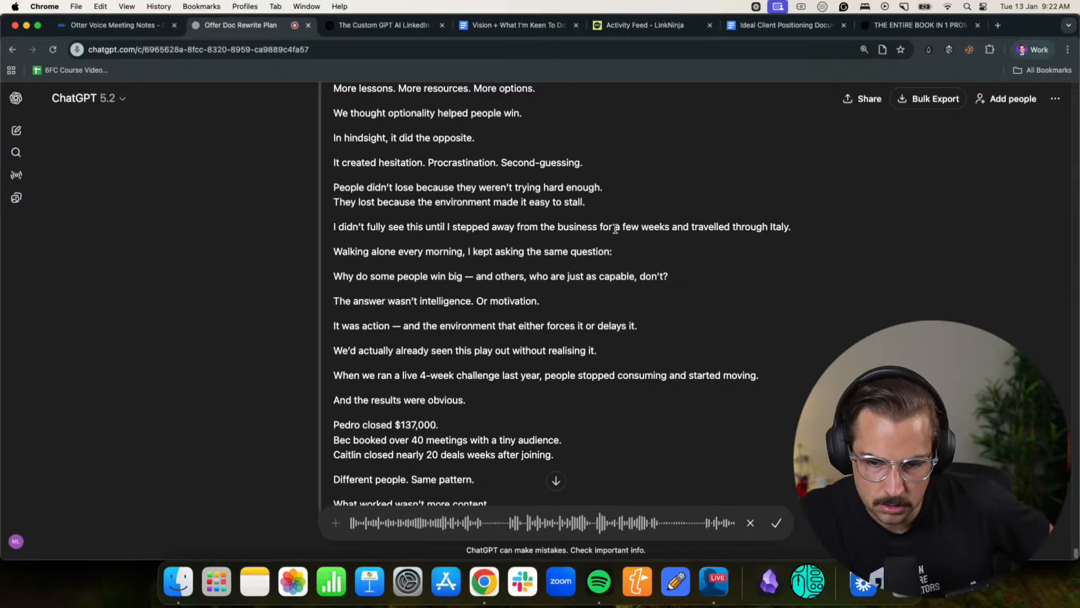
scroll(774, 231, down, 2)
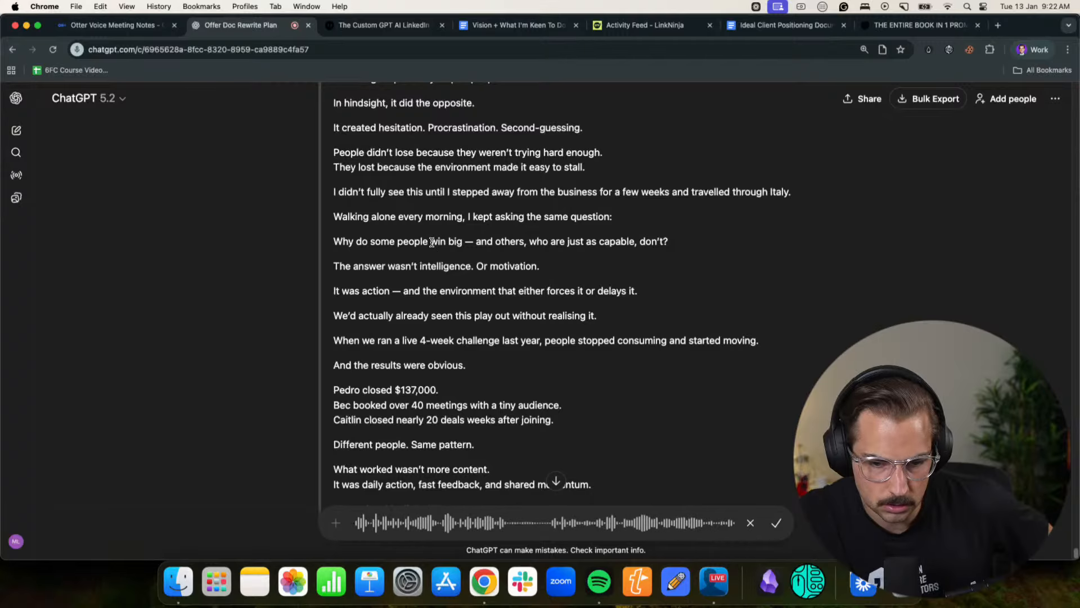
scroll(553, 251, down, 2)
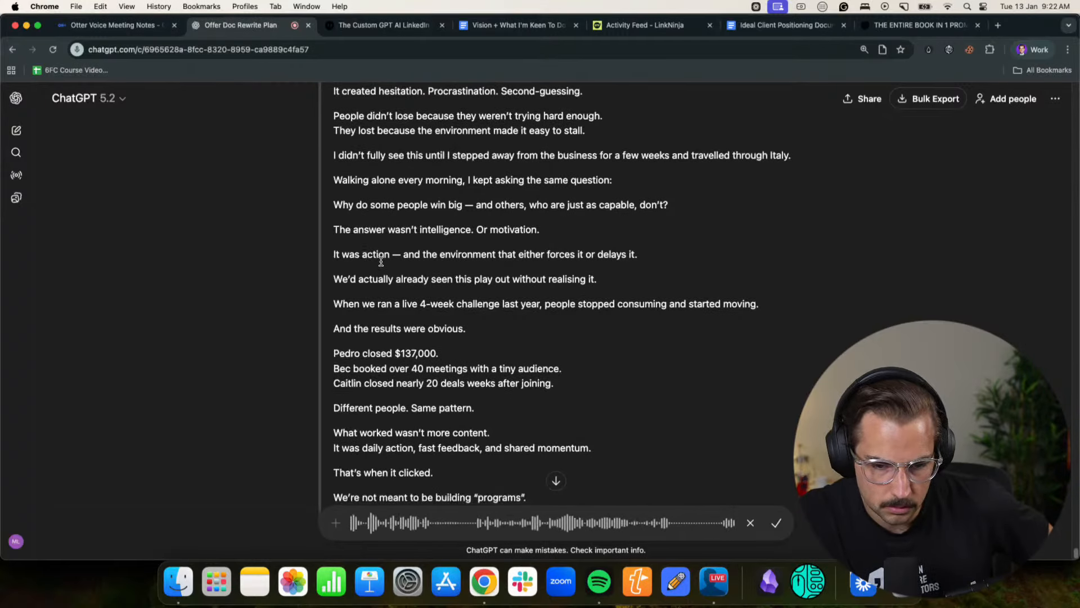
scroll(488, 245, down, 2)
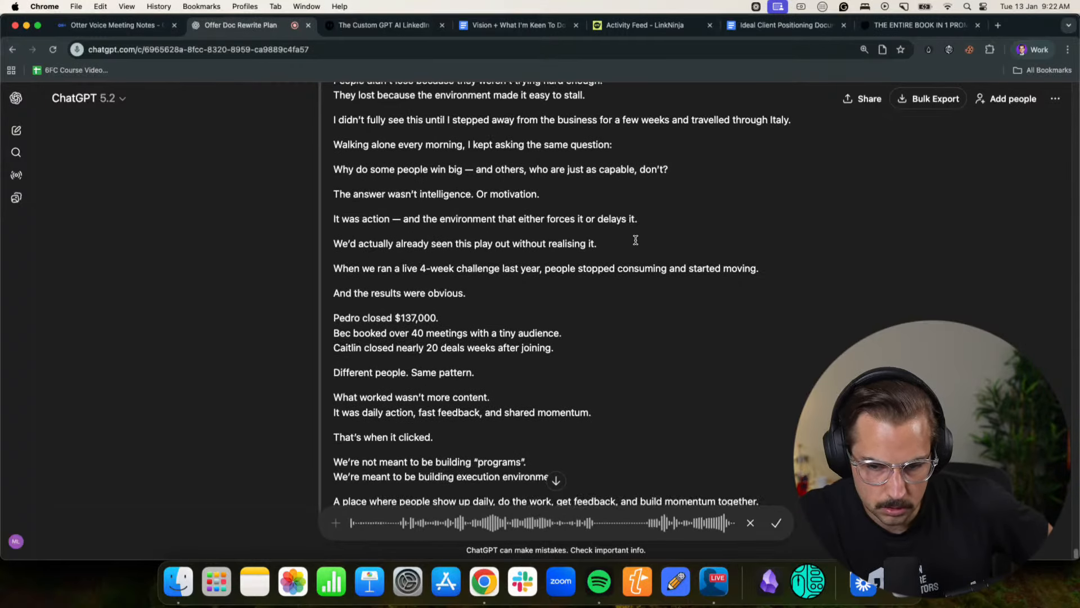
scroll(635, 240, down, 2)
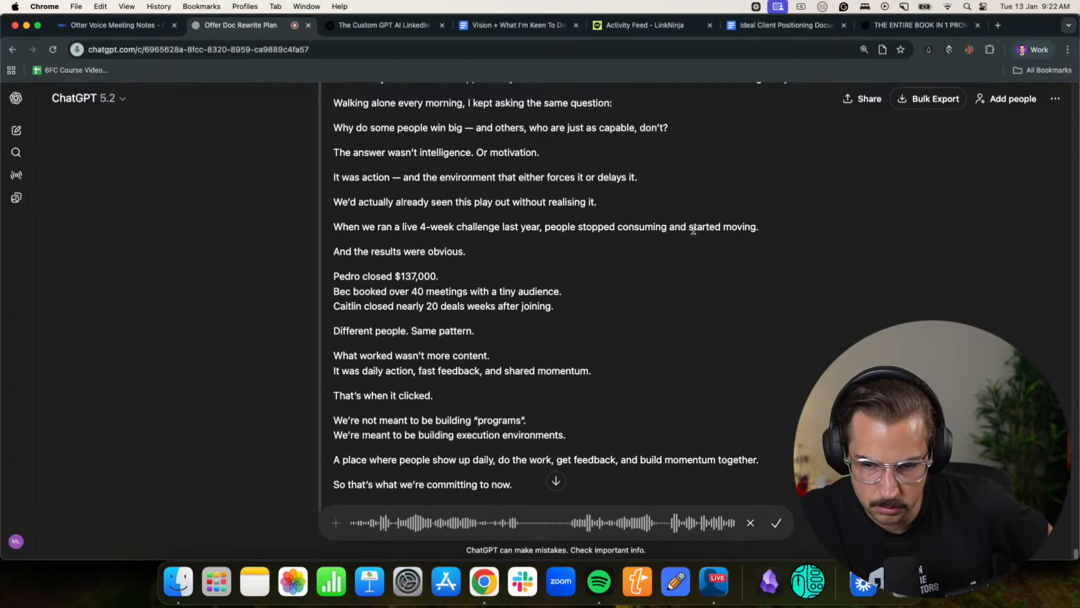
scroll(389, 230, down, 5)
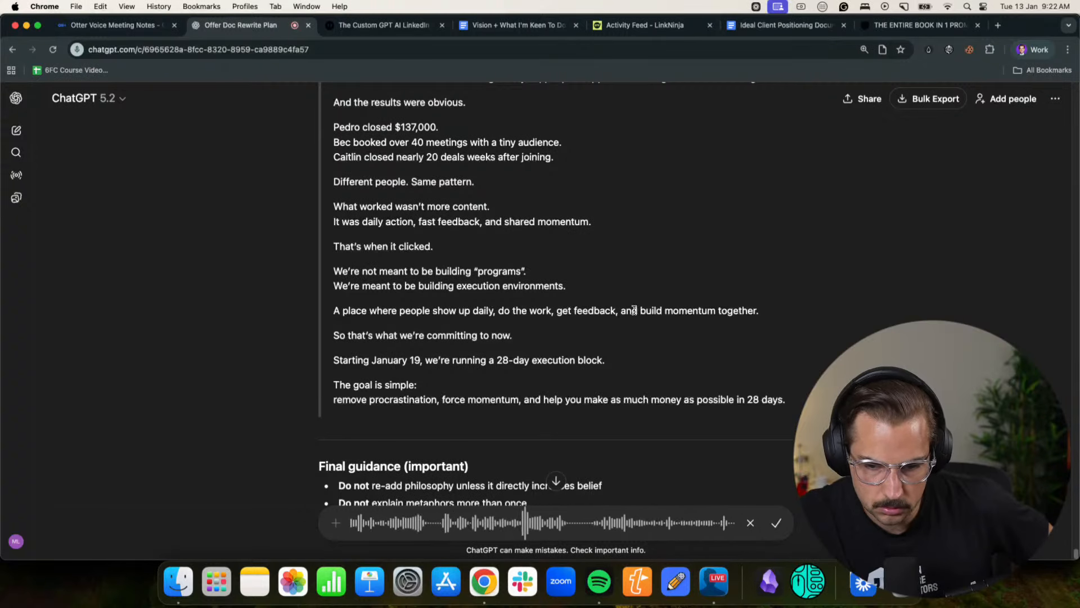
scroll(371, 320, down, 2)
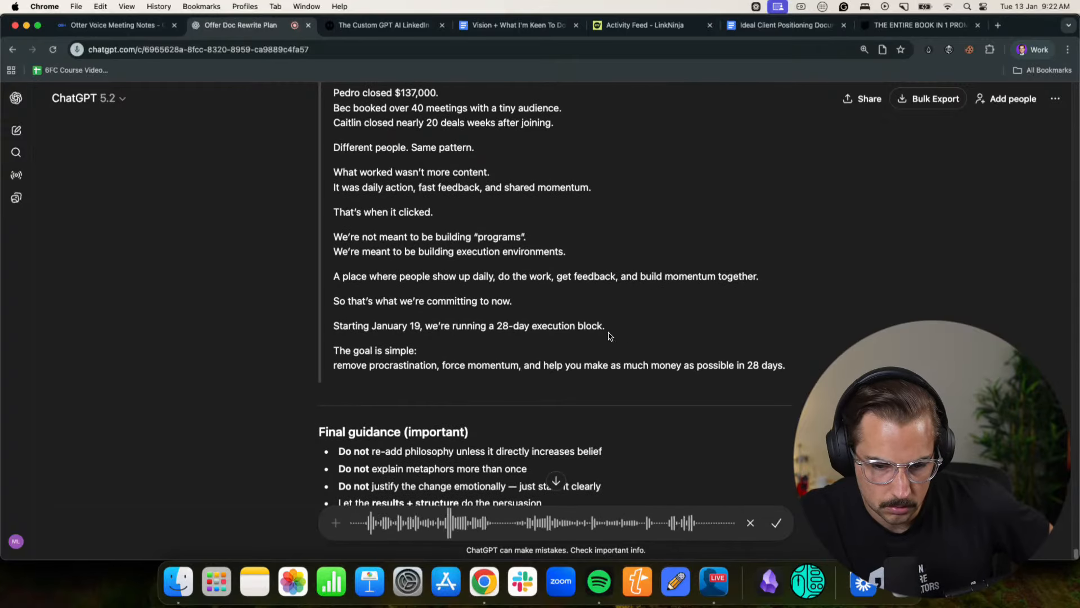
- Review the final guidance and the offered next options, and glance back over the story core while dictating
scroll(563, 332, down, 3)
scroll(406, 313, down, 5)
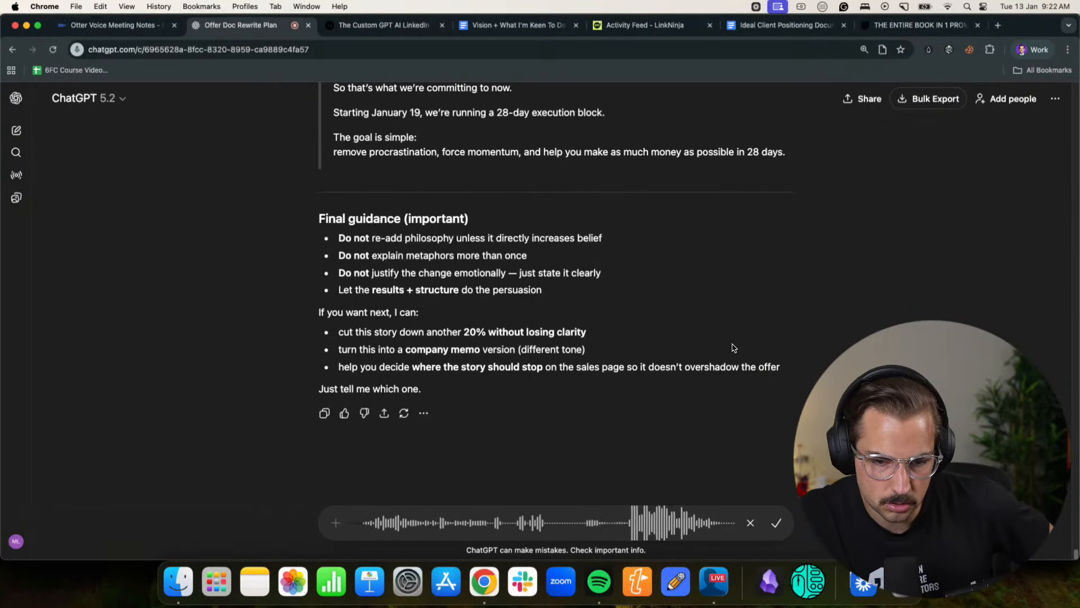
scroll(733, 348, up, 1)
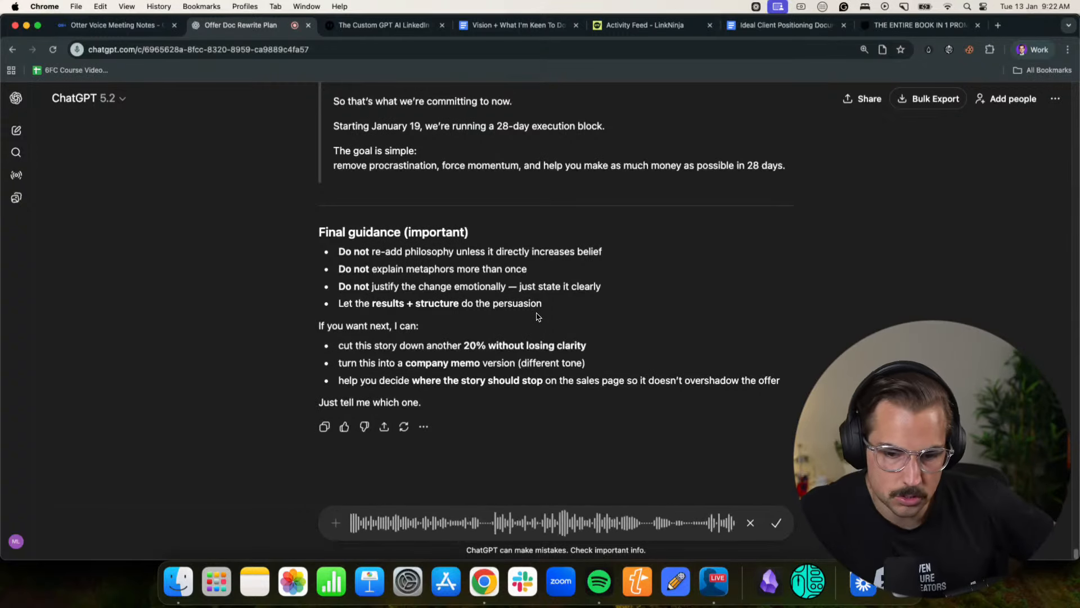
scroll(403, 359, down, 1)
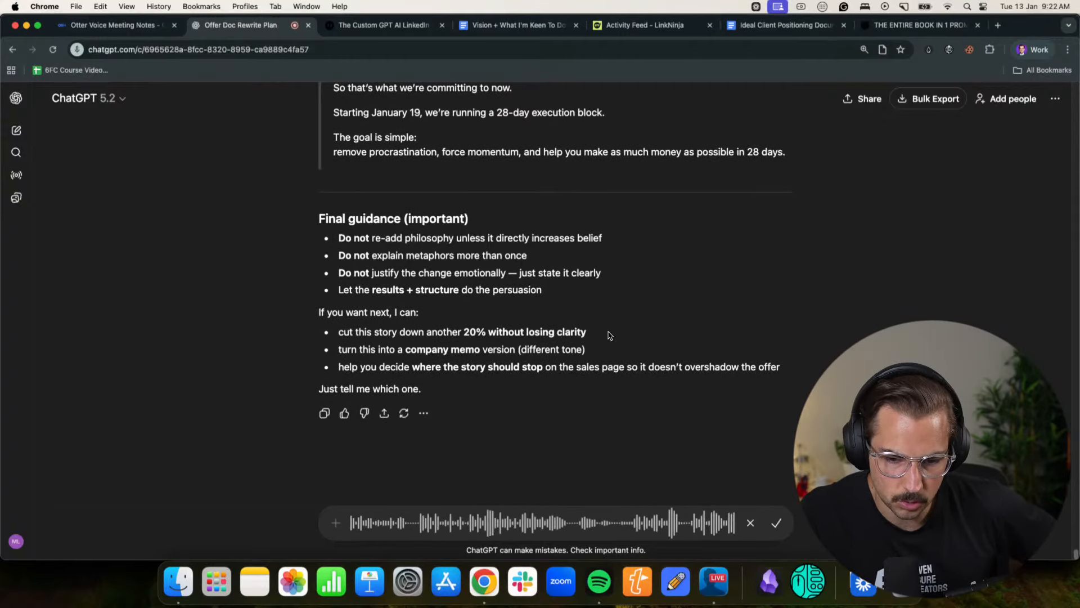
scroll(599, 341, up, 15)
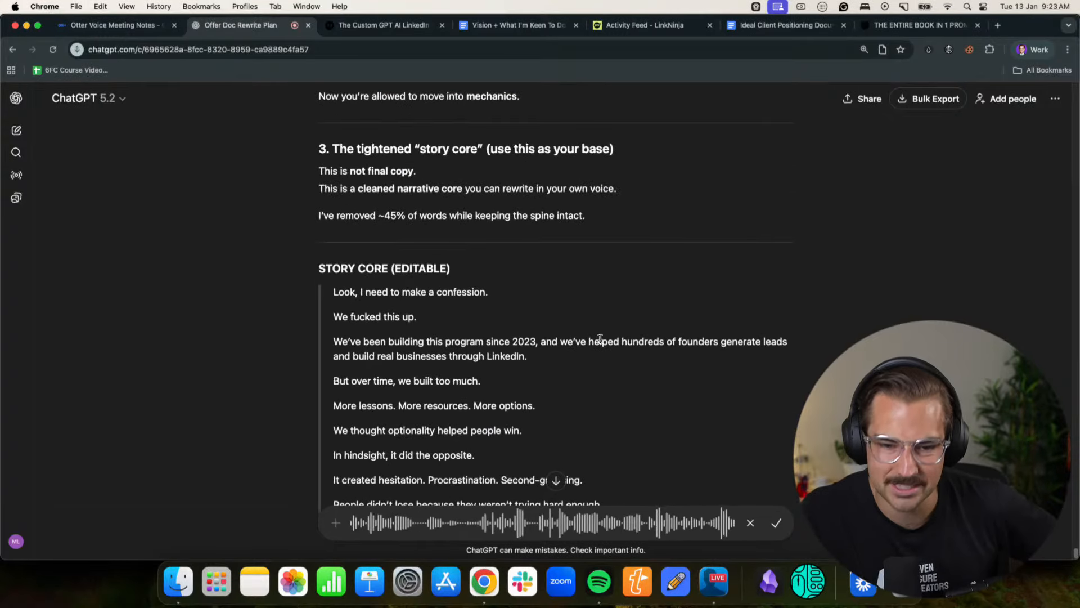
scroll(600, 340, down, 4)
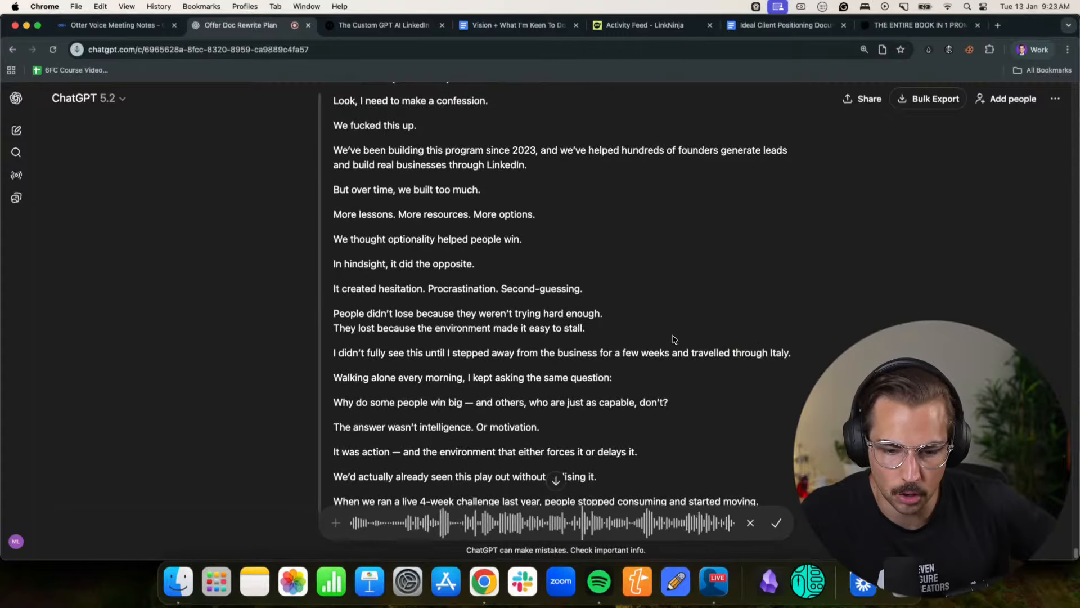
scroll(712, 335, down, 10)
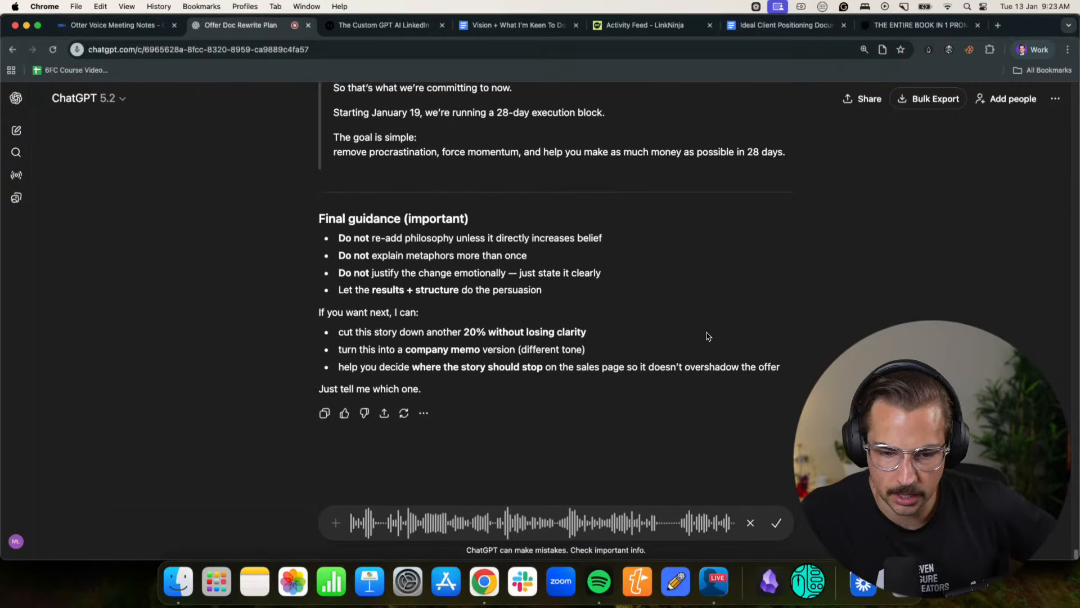
- Switch to the browser profile holding the Google Docs copy of the offer and close its word count
click(1031, 50)
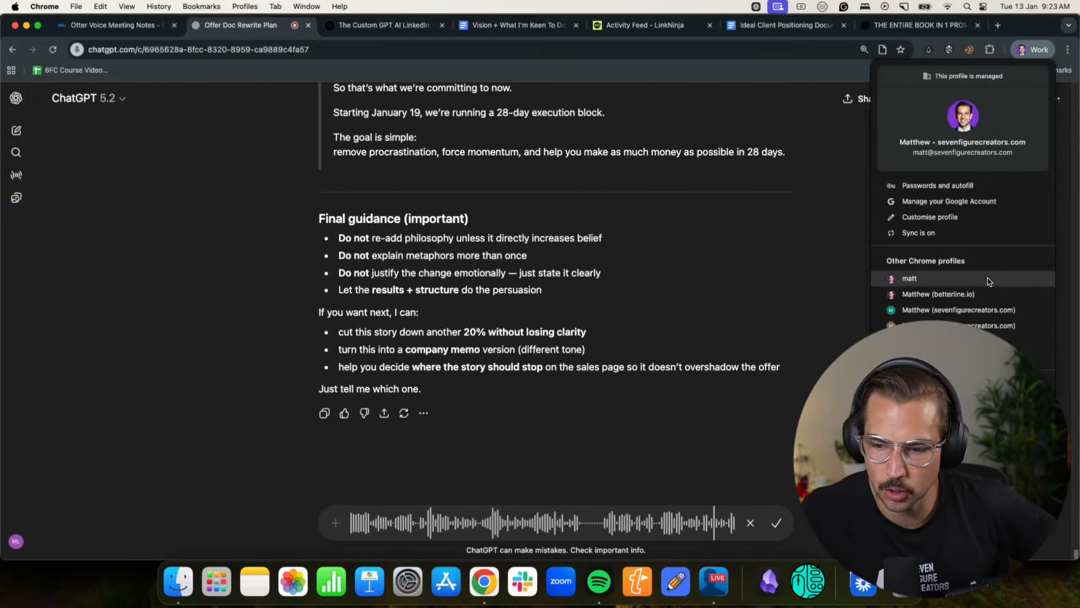
click(955, 295)
click(275, 25)
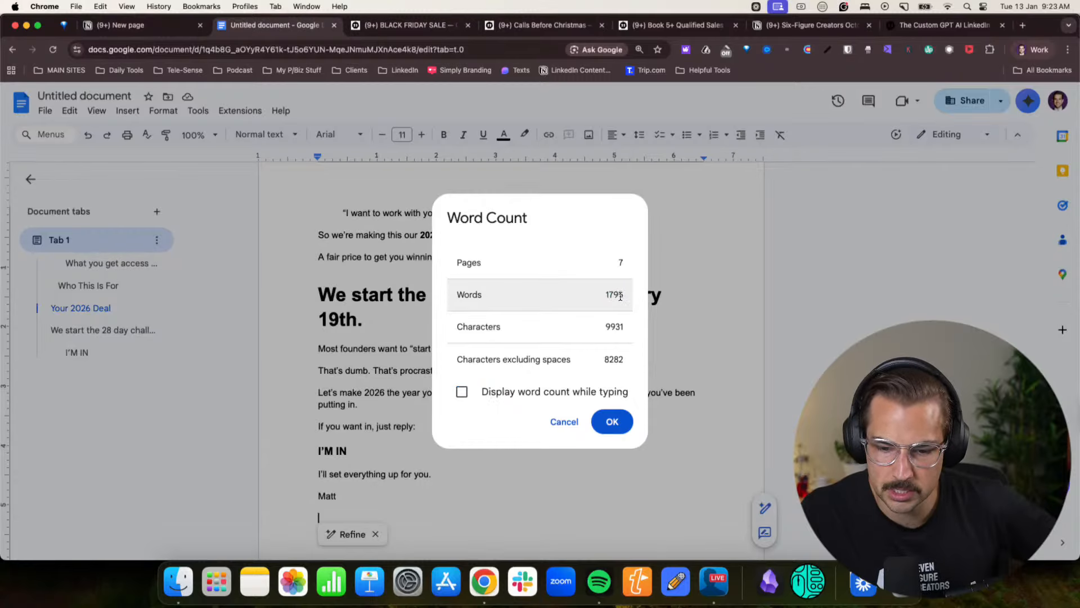
click(612, 421)
- Skim the original story's Marketing Gym, CrossFit and challenge-results passages in the document, and return to the ChatGPT chat
scroll(591, 383, up, 20)
scroll(591, 382, down, 10)
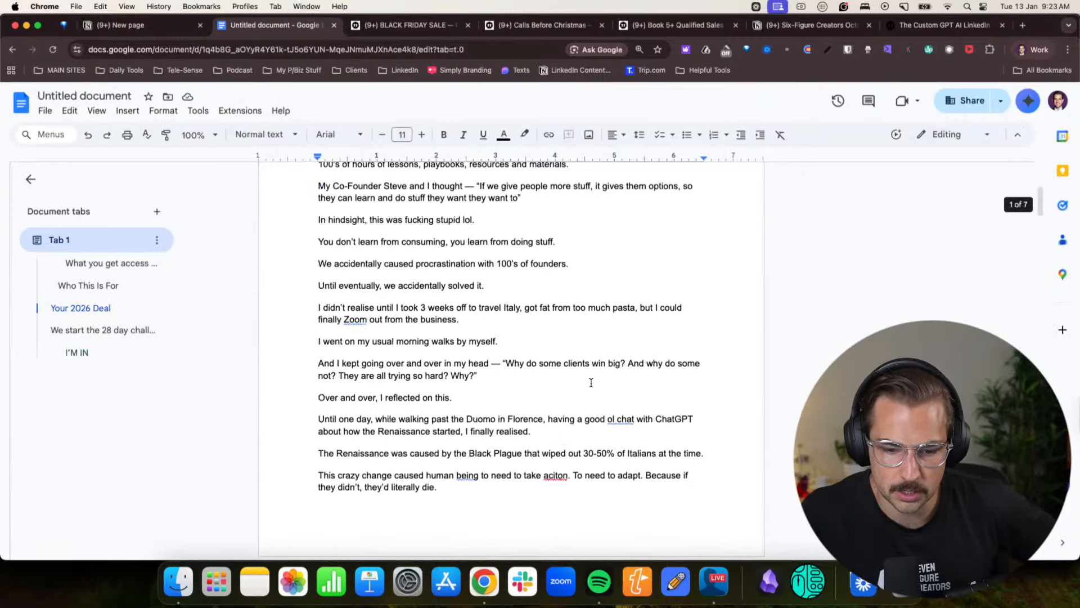
scroll(592, 382, down, 20)
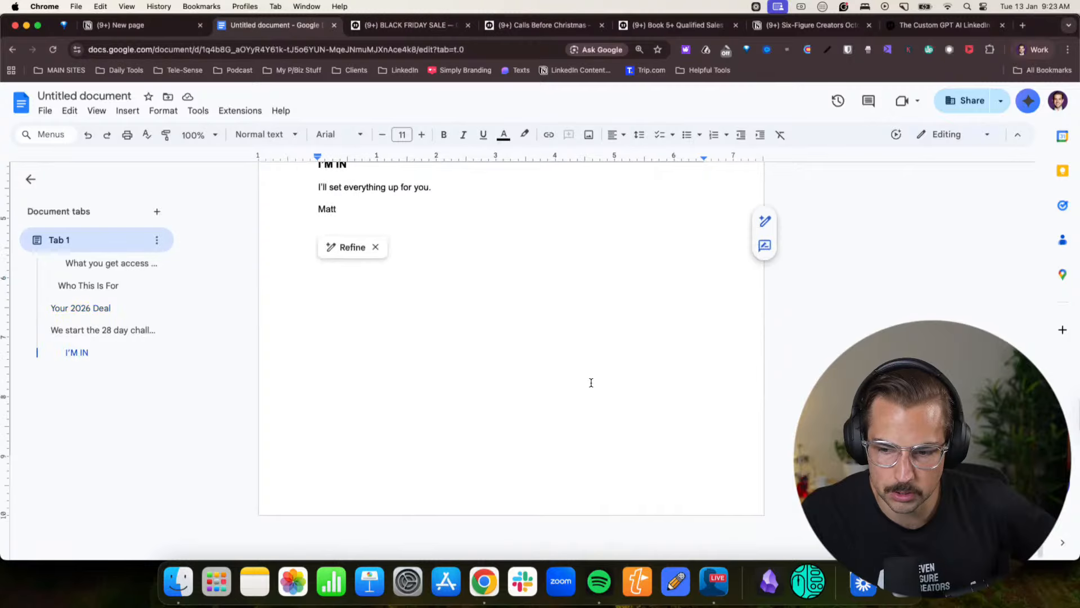
scroll(591, 383, up, 20)
scroll(591, 382, down, 10)
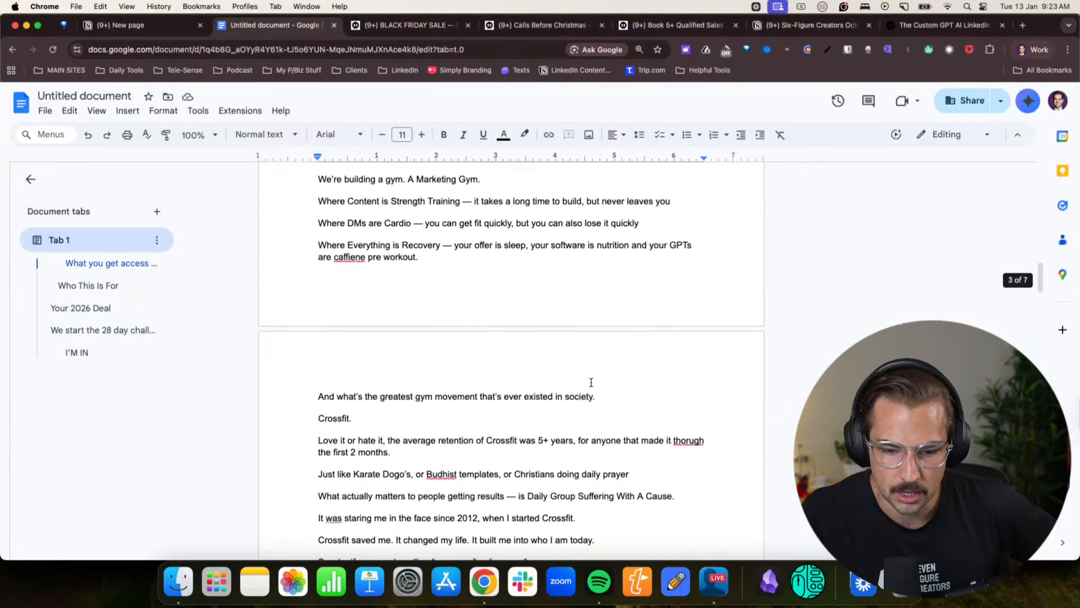
scroll(416, 322, up, 3)
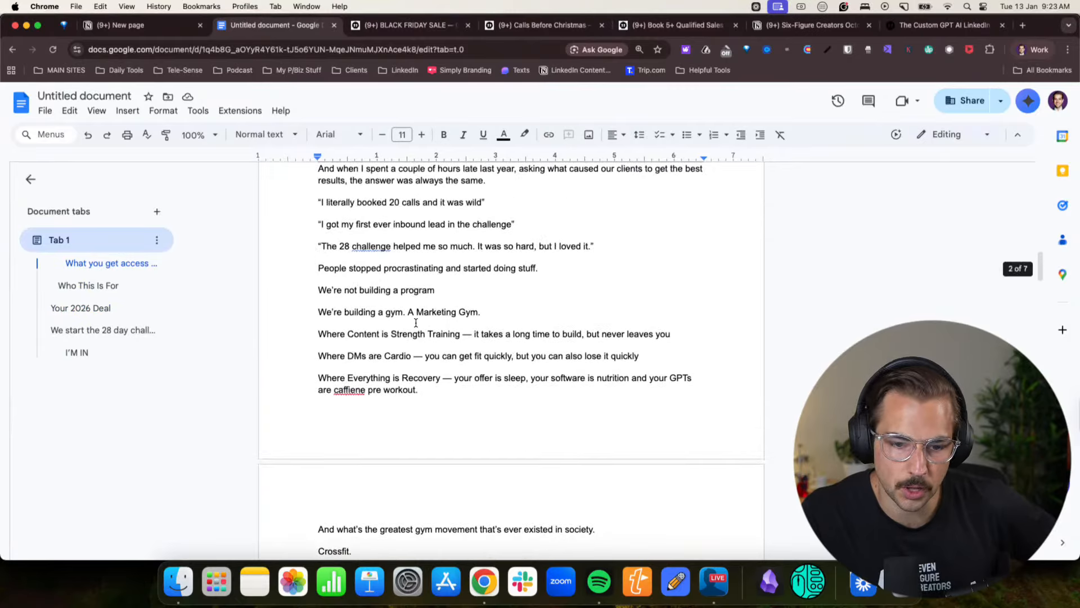
scroll(546, 352, up, 5)
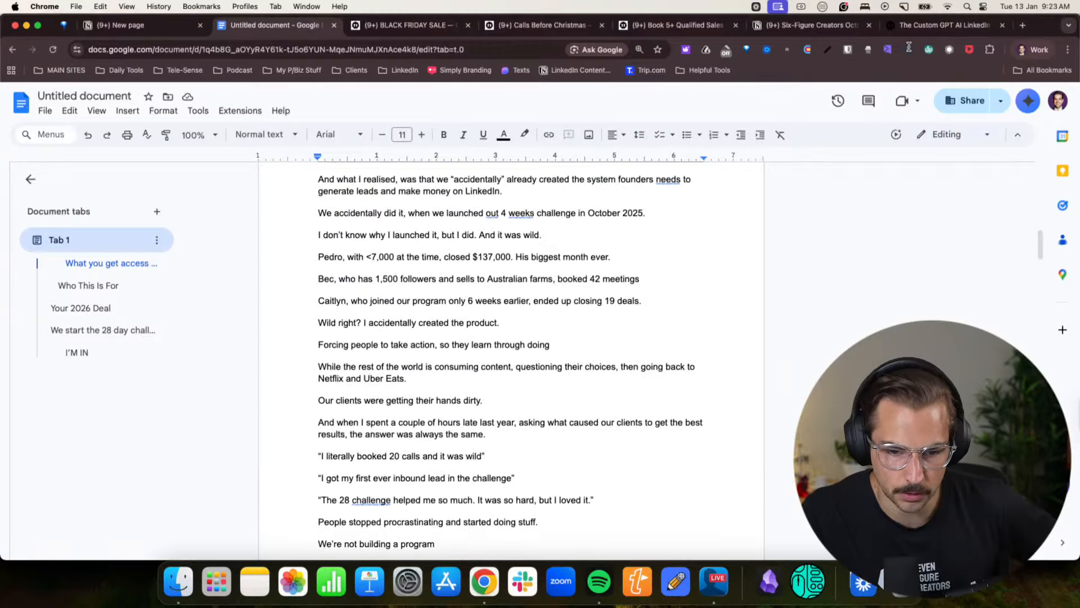
click(1032, 50)
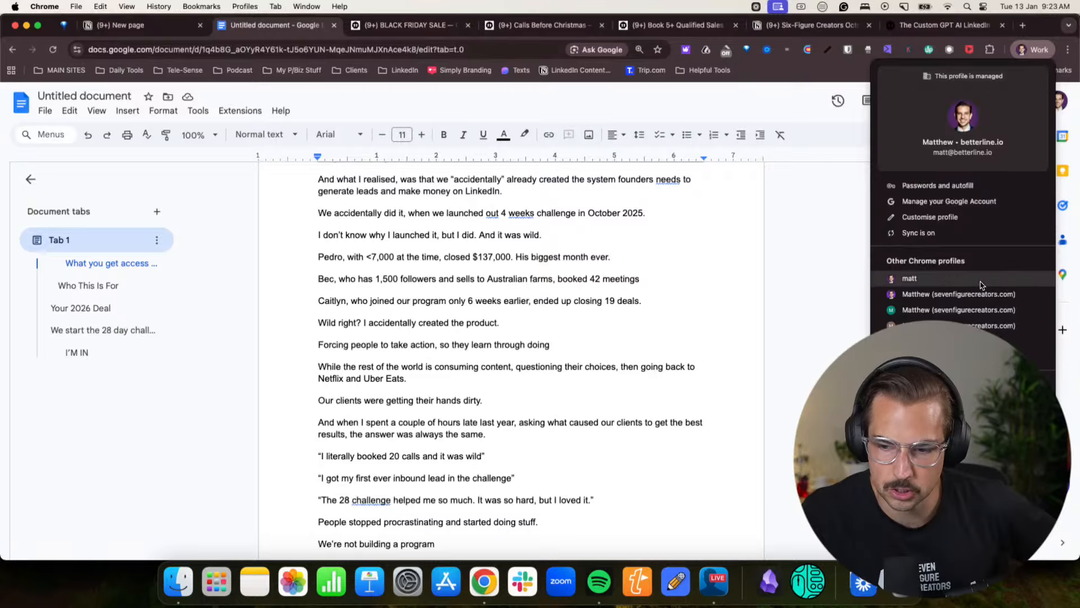
click(962, 294)
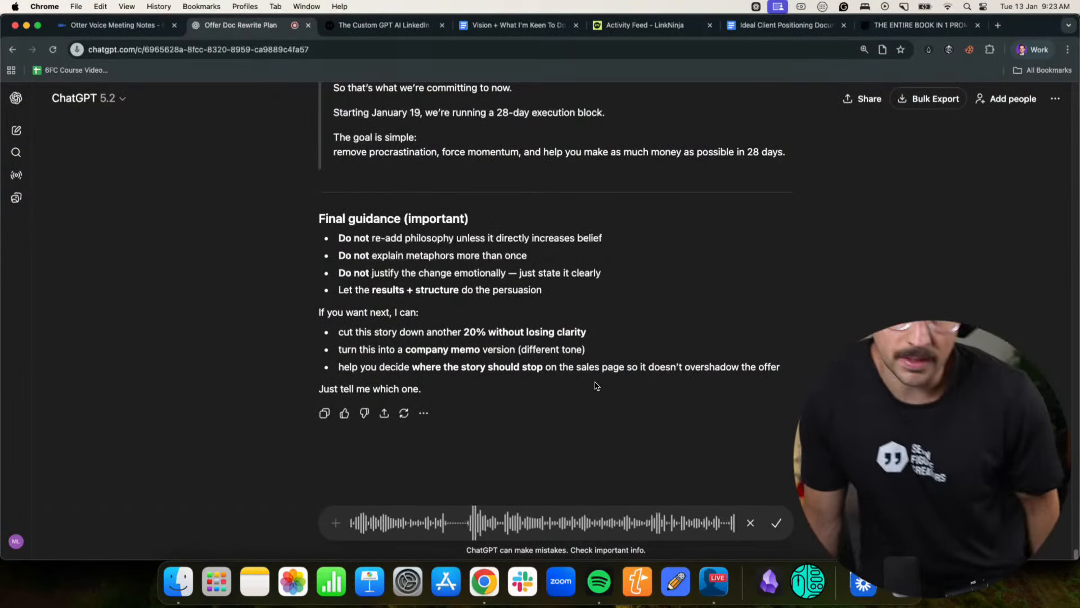
- Try to transcribe the dictated feedback while rereading the story core draft from the confession to the 28-day goal
scroll(596, 386, up, 15)
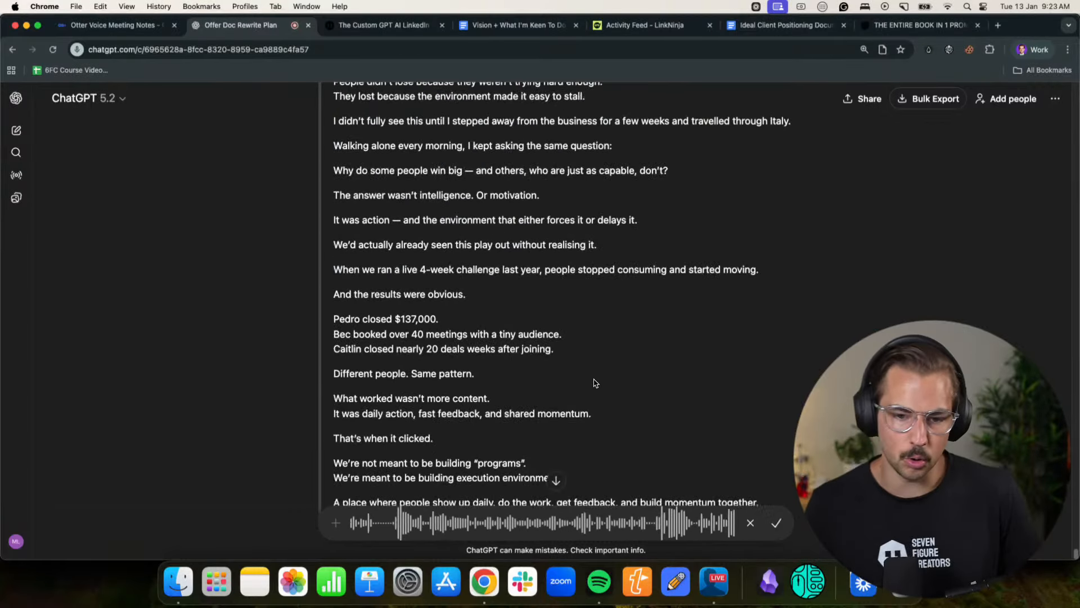
scroll(594, 382, up, 10)
scroll(594, 366, down, 9)
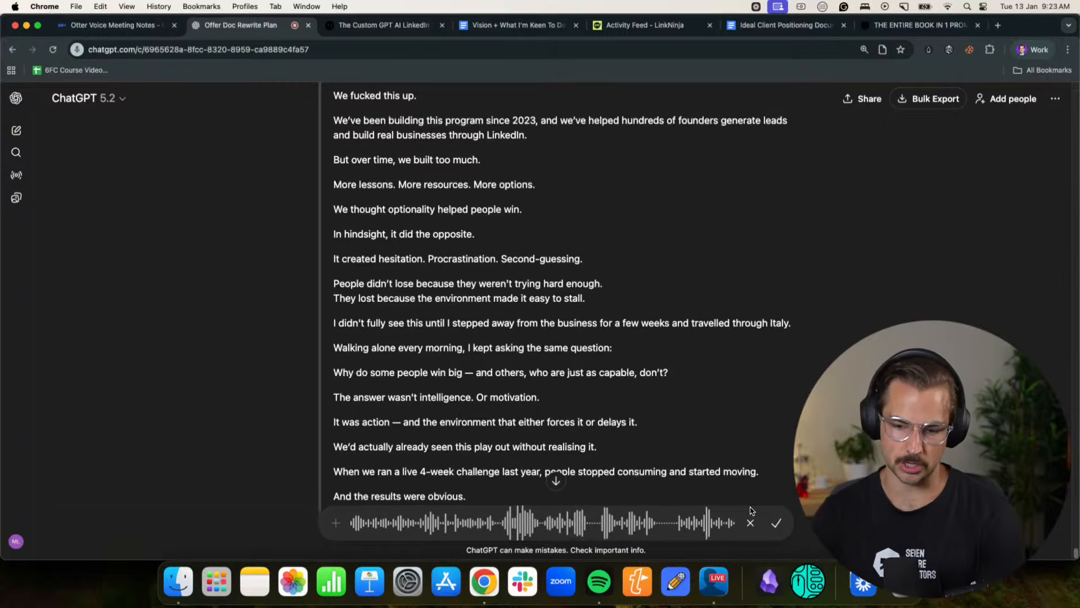
click(776, 525)
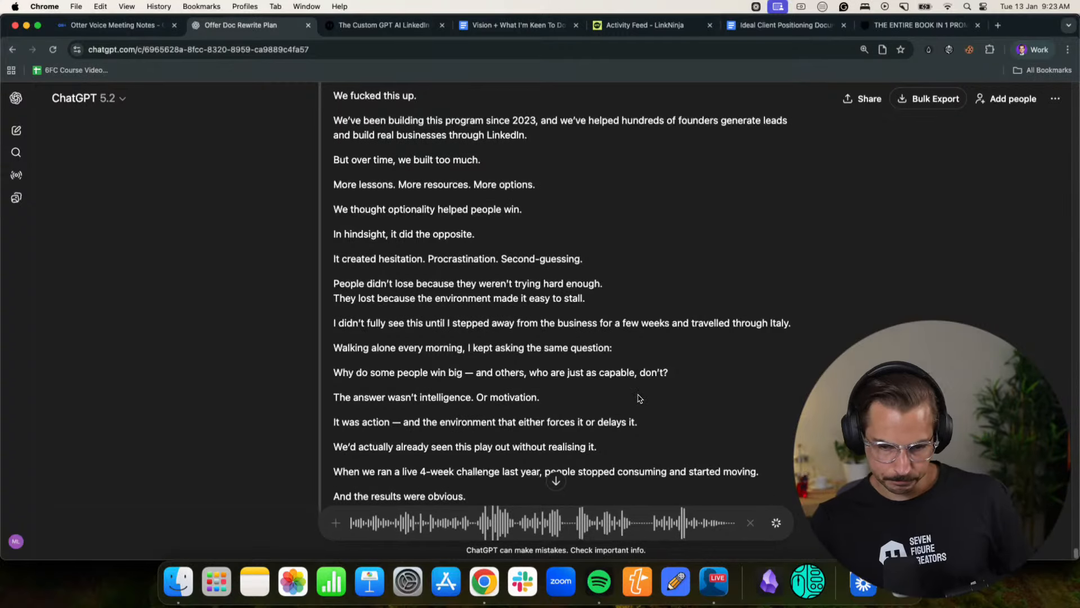
scroll(560, 366, down, 3)
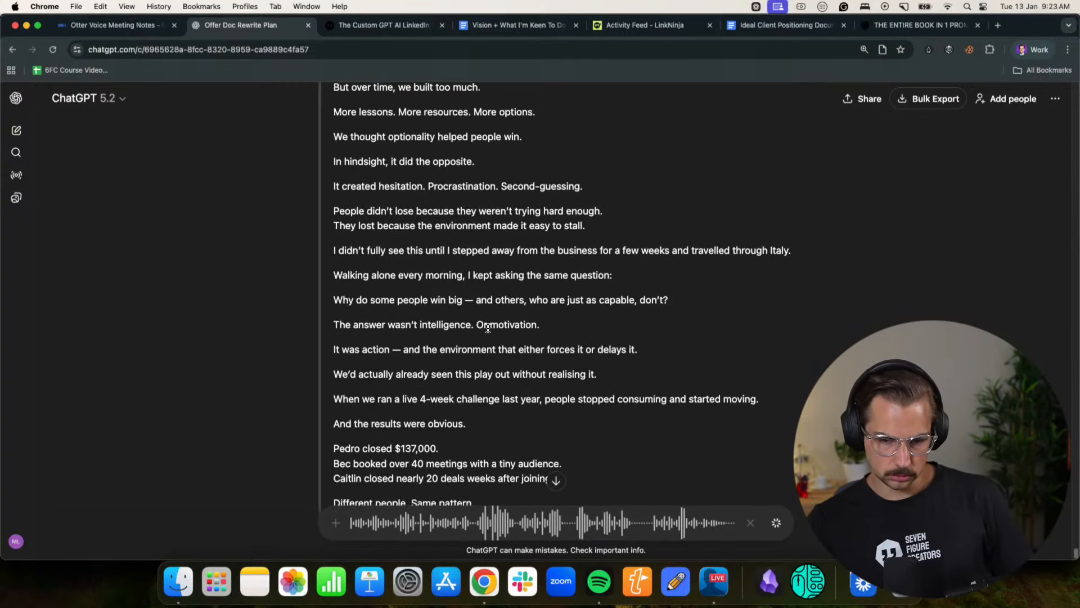
scroll(619, 349, down, 5)
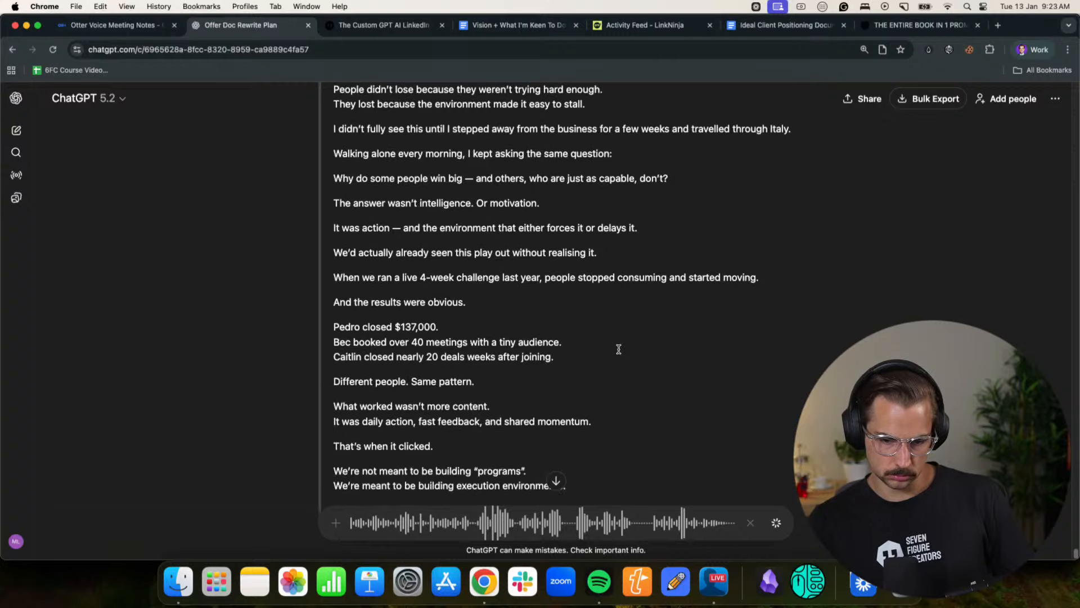
scroll(619, 349, down, 5)
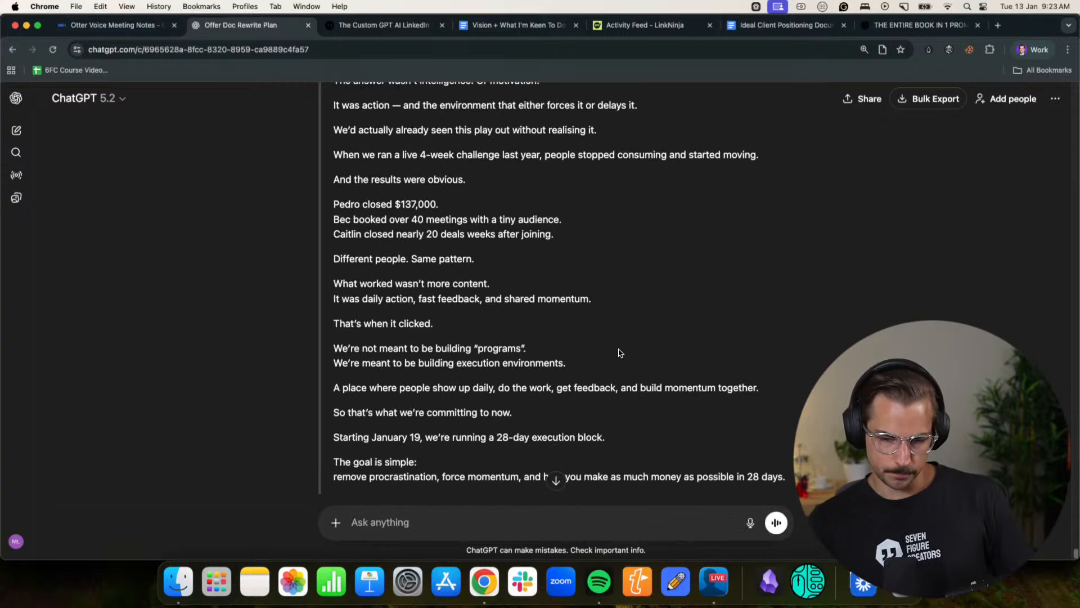
- Switch to Otter, resume recording the voice meeting note, and return to the ChatGPT chat
click(750, 522)
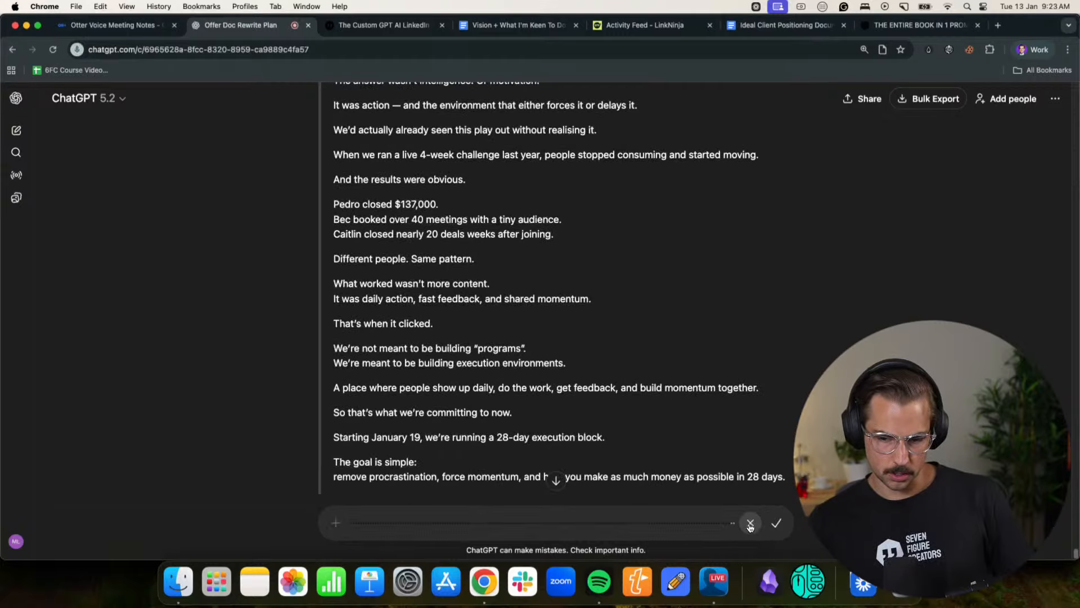
click(123, 26)
click(465, 458)
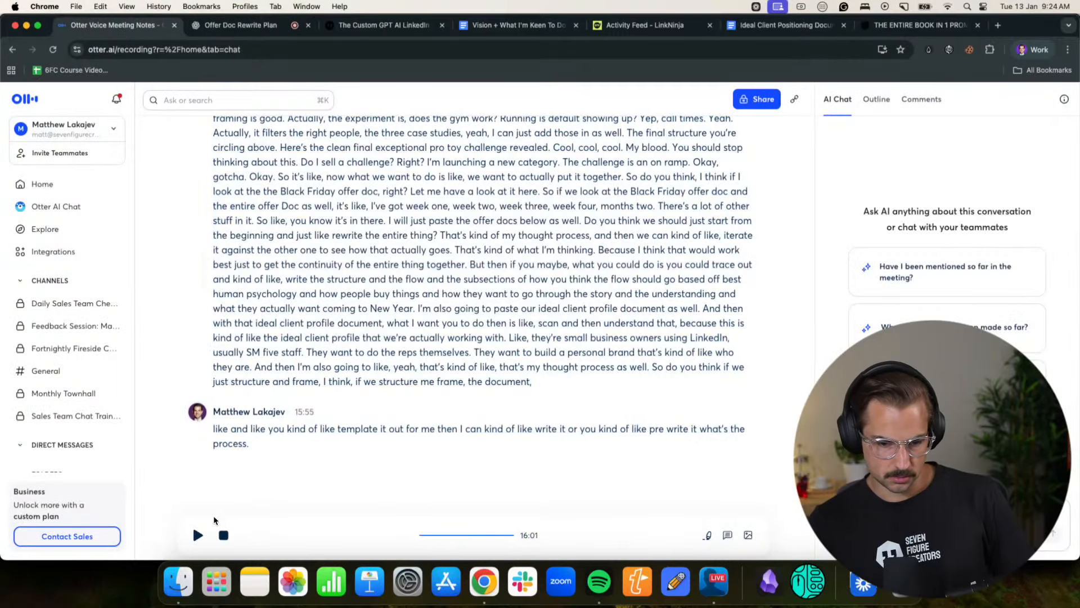
click(199, 535)
click(236, 25)
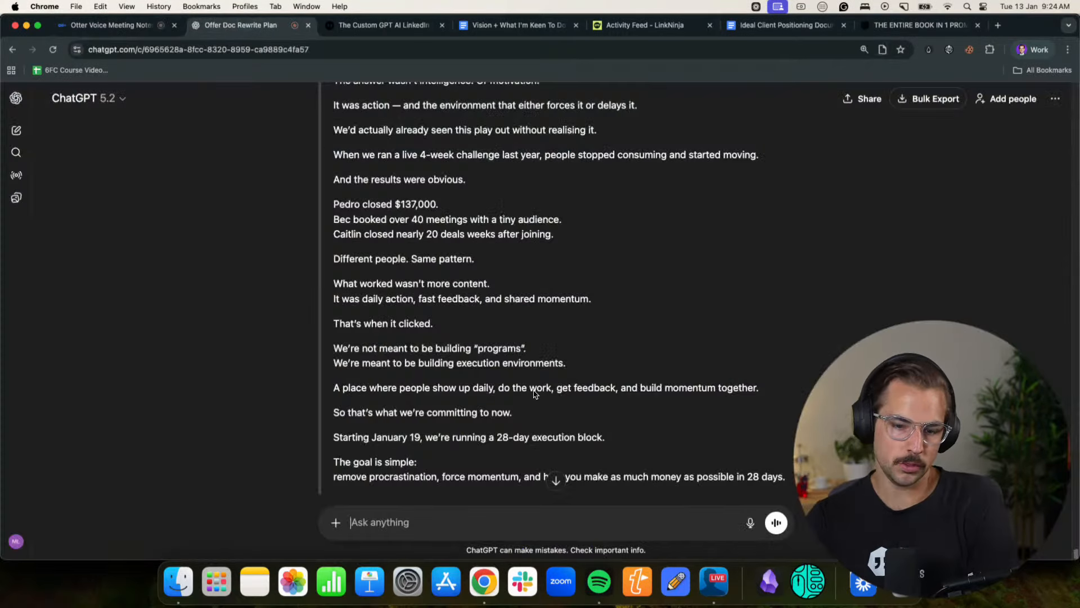
- Glance over the story core, switch to the browser profile holding the offer documents, and copy the full Black Friday sale page in Notion
scroll(568, 386, up, 5)
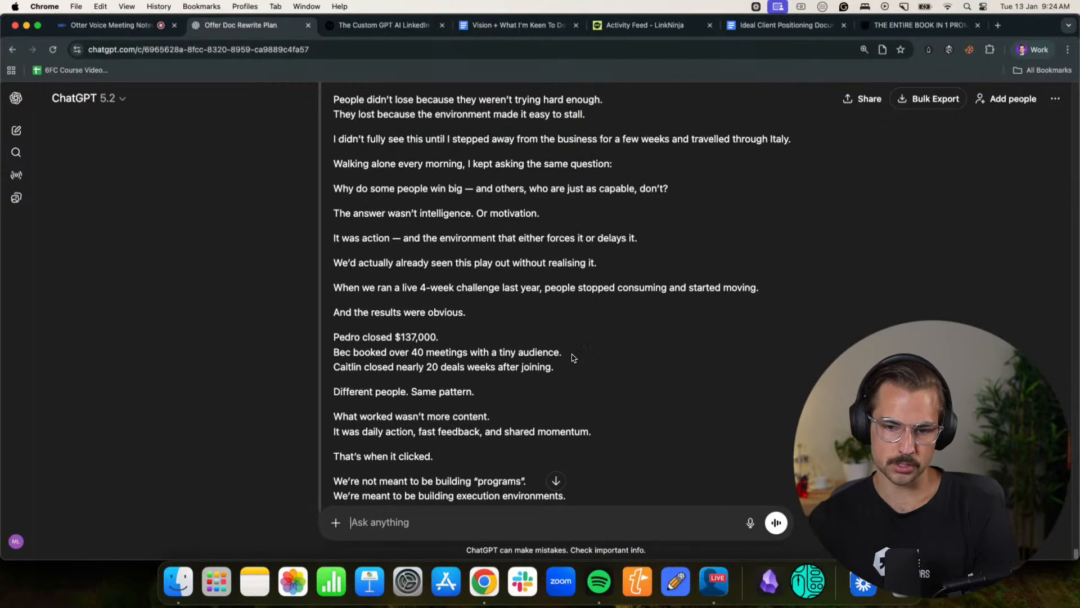
scroll(574, 357, up, 2)
scroll(576, 358, up, 1)
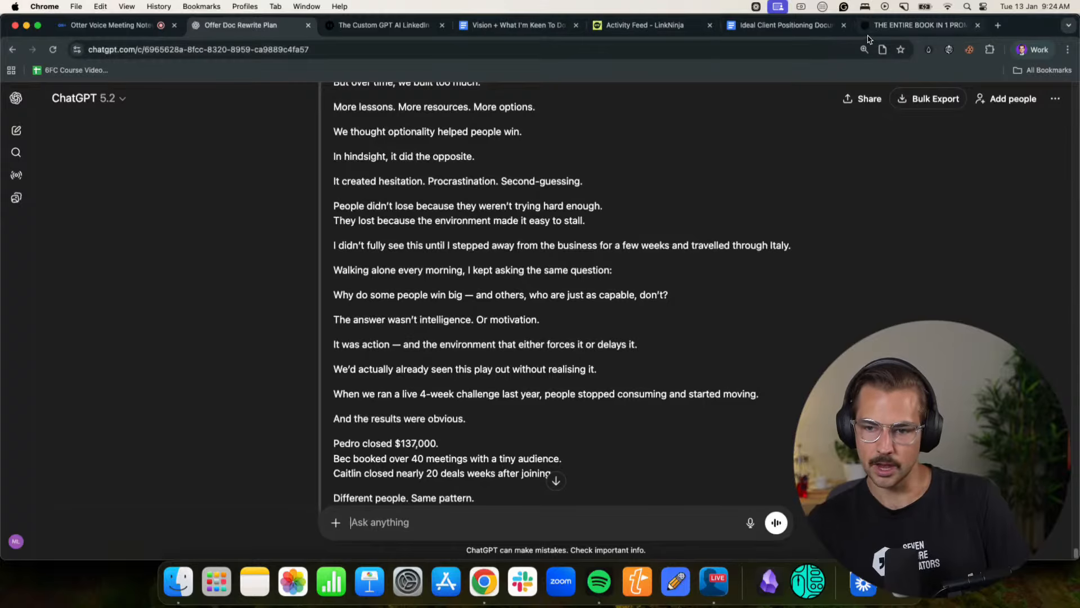
click(1032, 50)
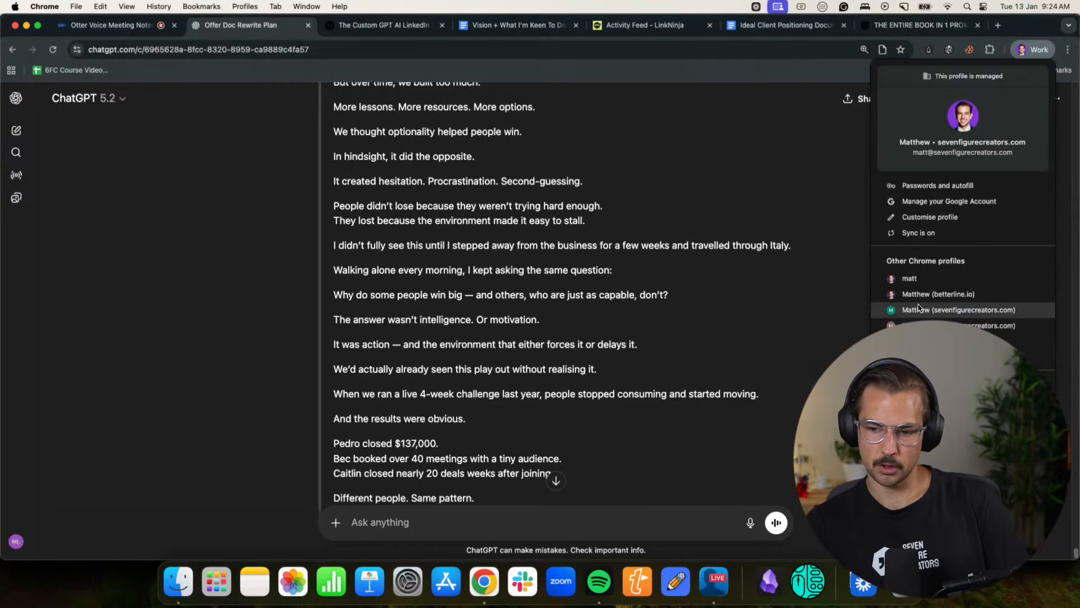
click(918, 308)
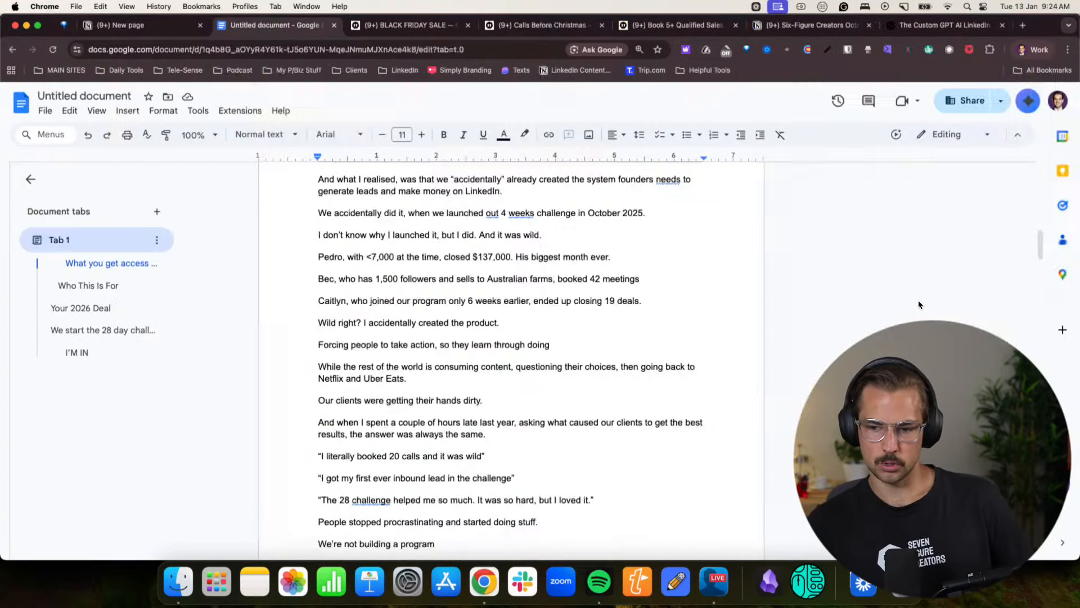
click(409, 25)
drag(286, 326, 666, 320)
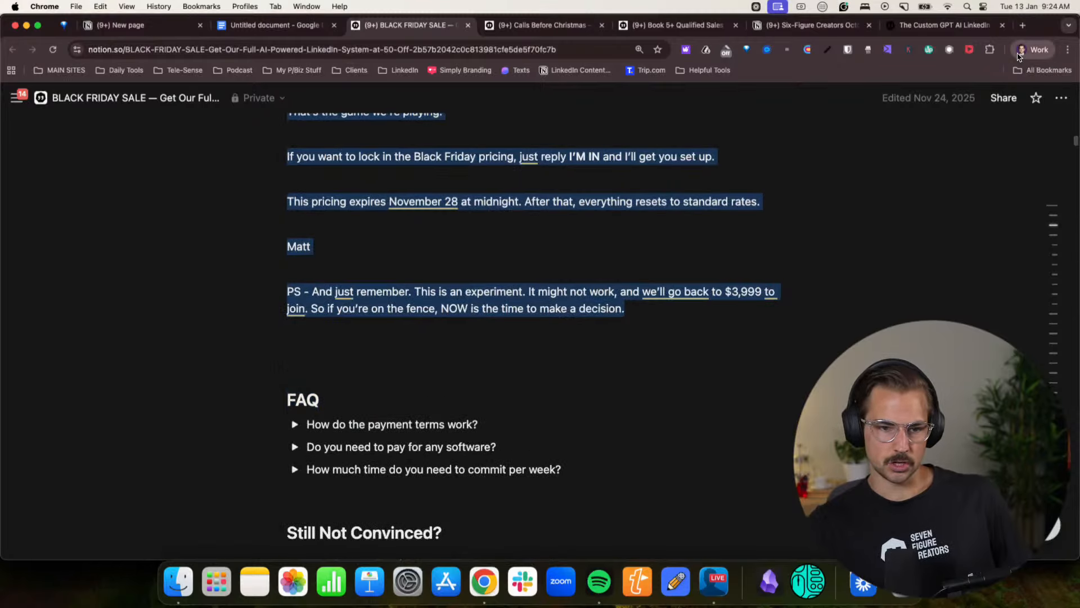
- Create a new blank Google Docs document and paste the copied Black Friday sale page into it
click(1034, 50)
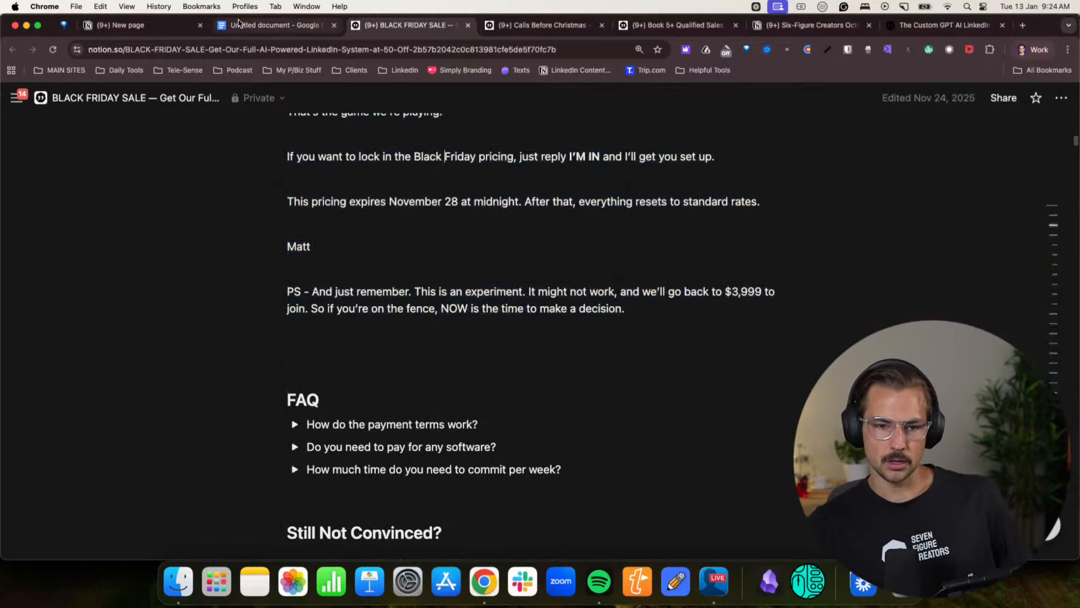
click(276, 25)
click(45, 111)
mouse_move(62, 131)
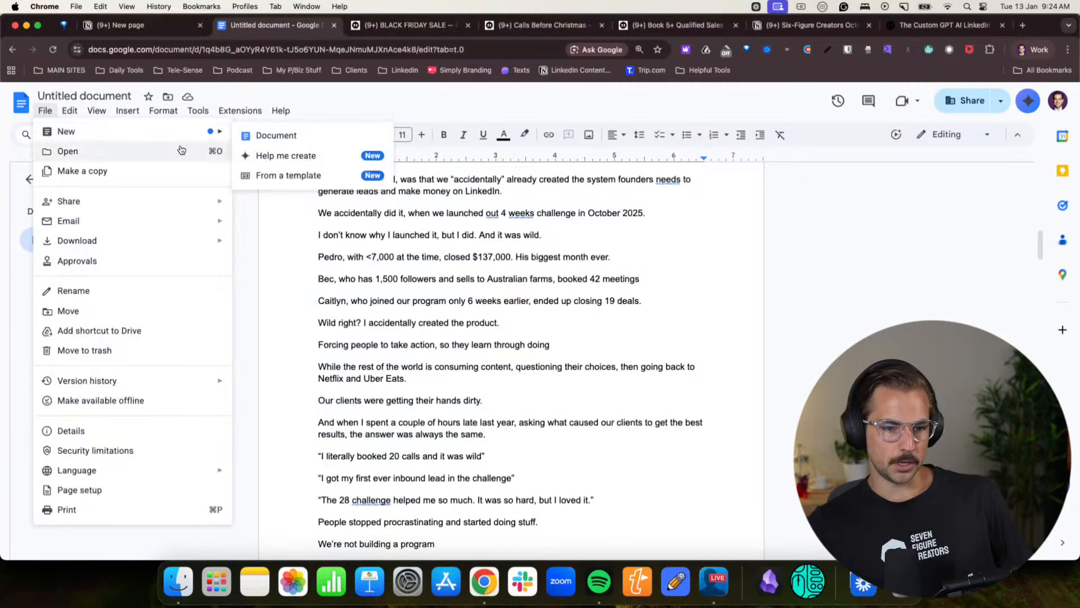
click(298, 136)
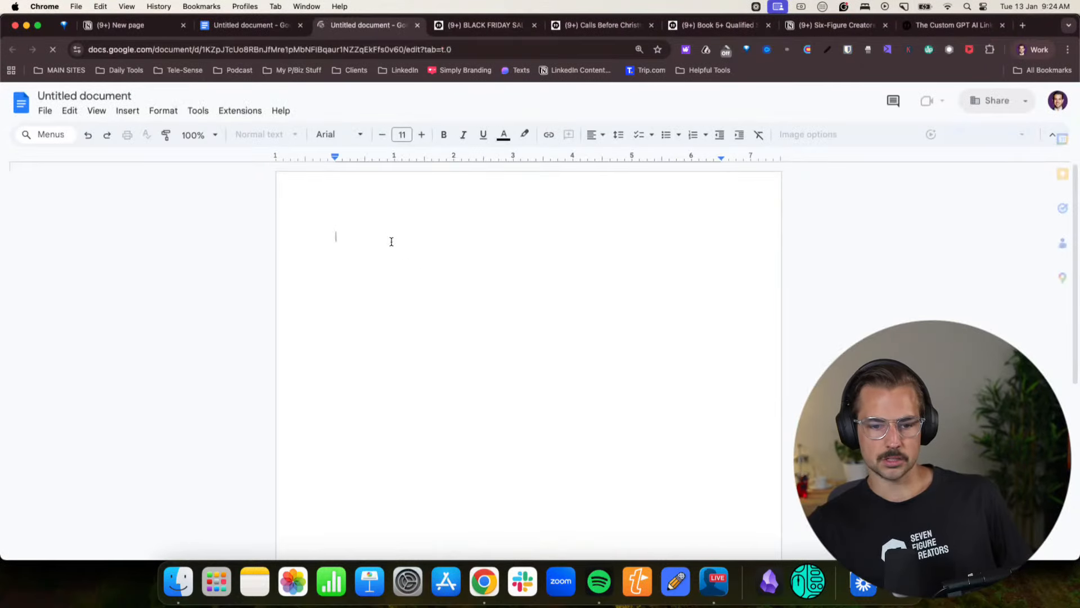
key(super+v)
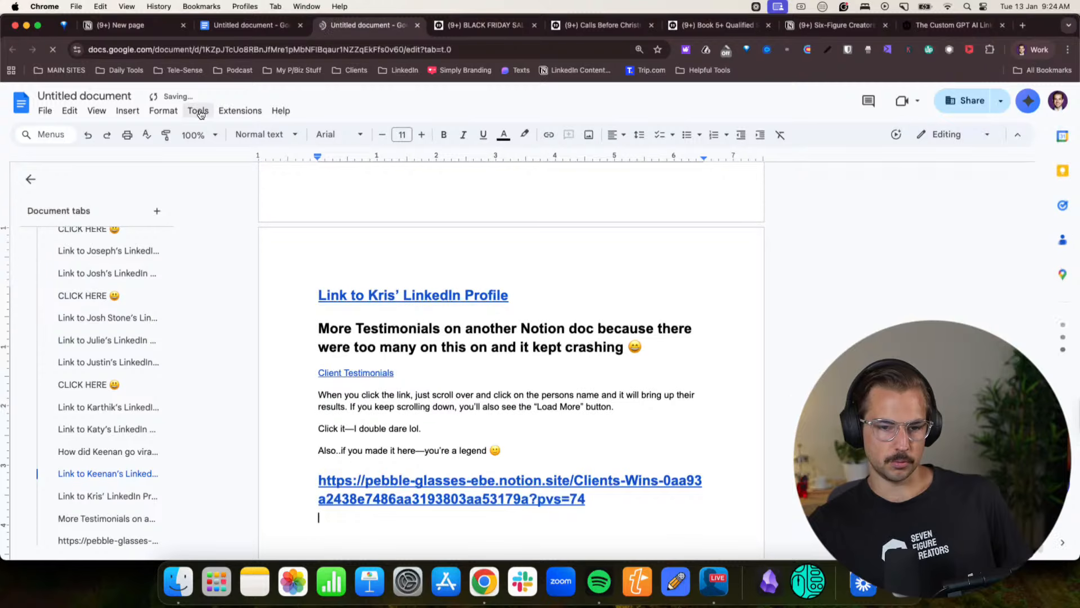
- Check the word count of the pasted Black Friday page and clear all of the new document's content
click(197, 111)
click(217, 151)
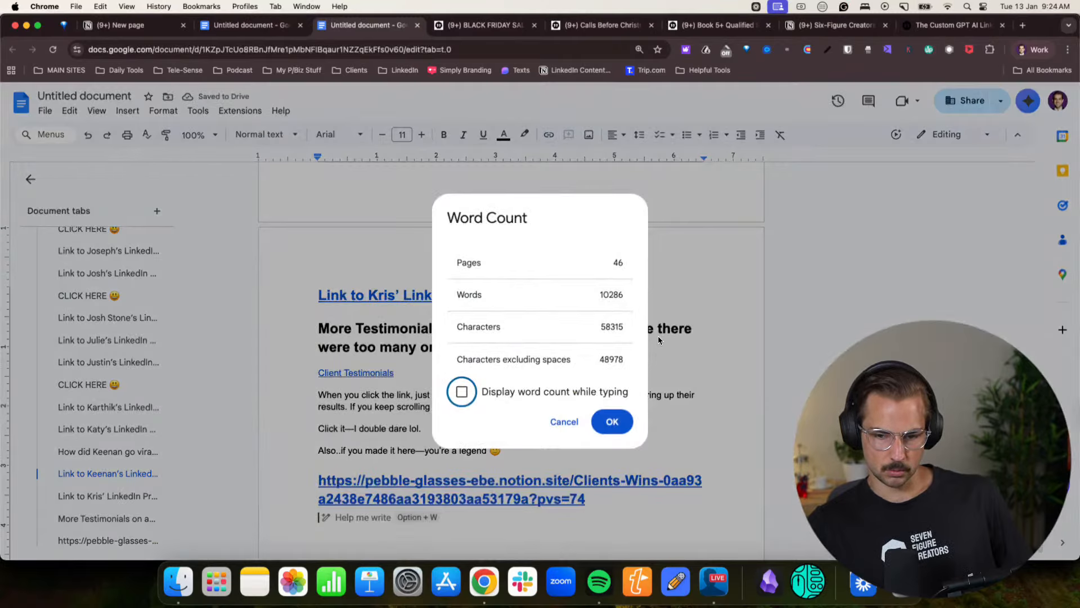
key(Escape)
key(super+a)
key(super+c)
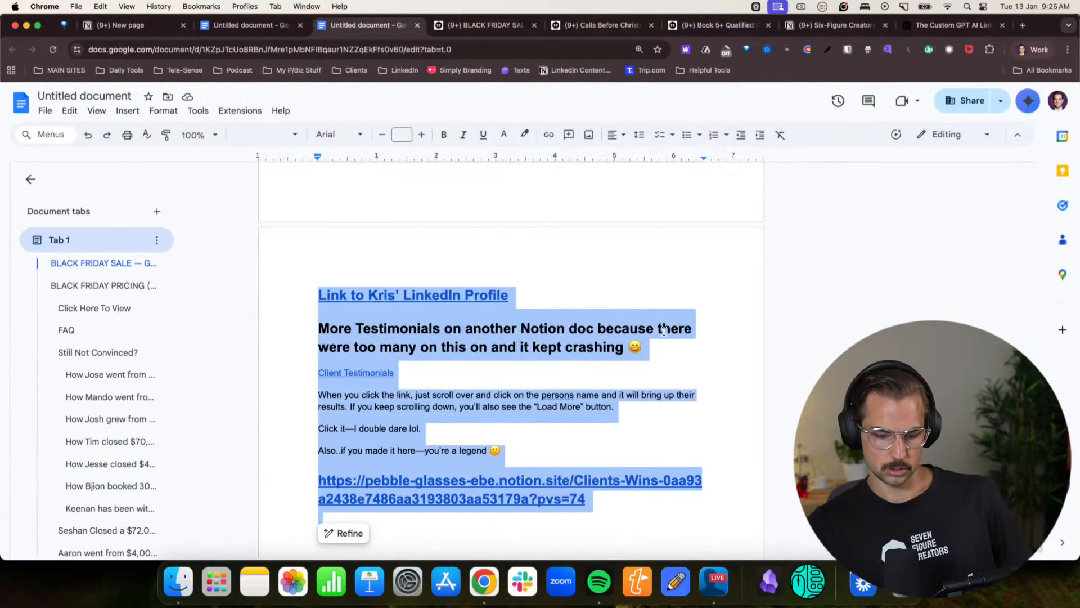
key(BackSpace)
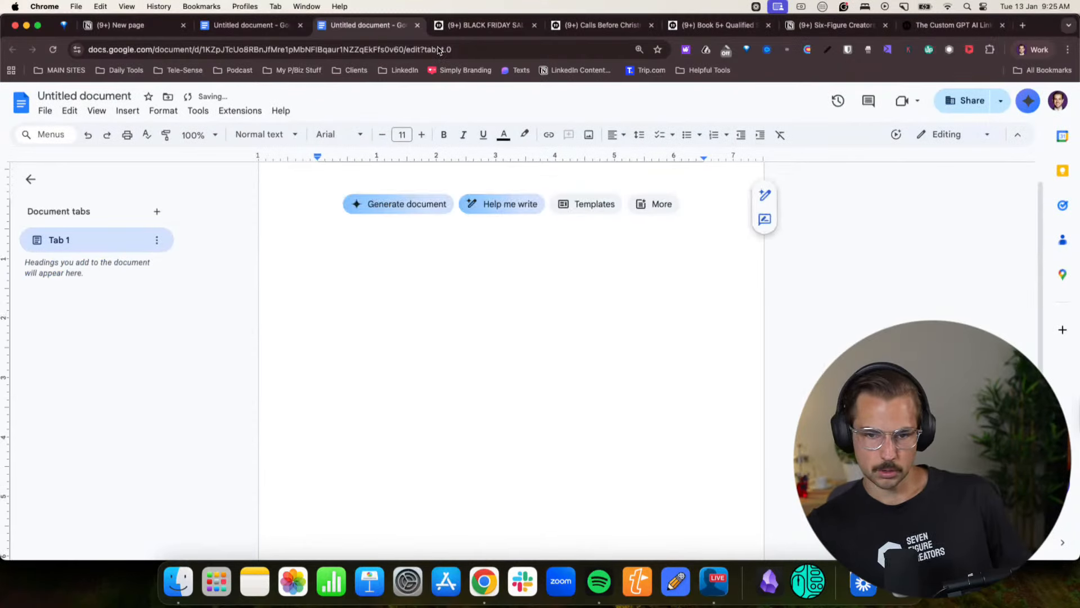
- Copy the Black Friday sale page from Notion again and paste it into the emptied document
click(457, 25)
scroll(433, 347, down, 5)
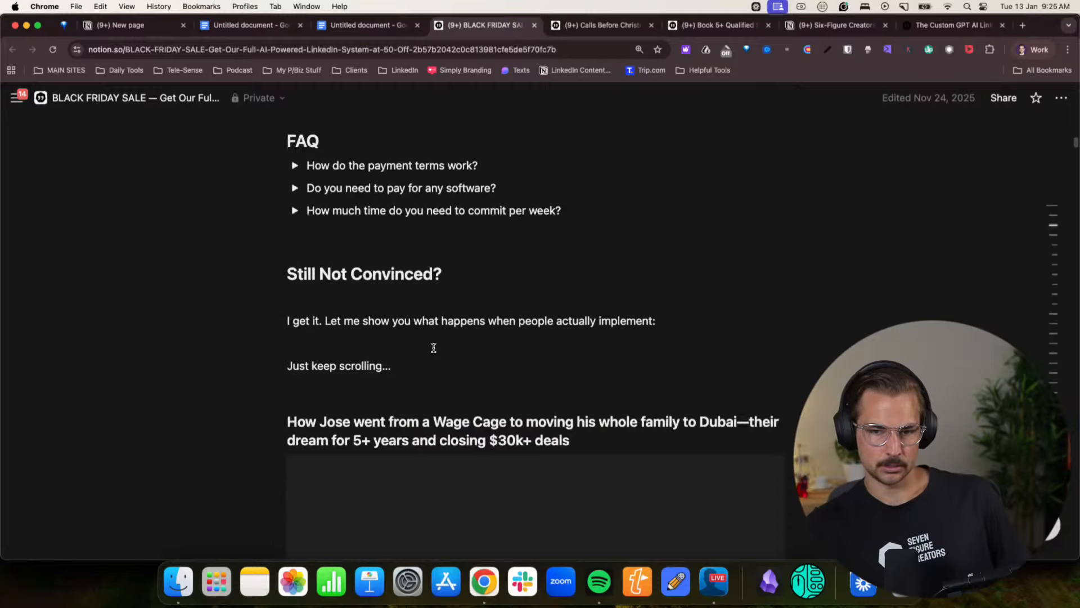
scroll(434, 347, up, 2)
drag(413, 338, 233, 59)
click(360, 25)
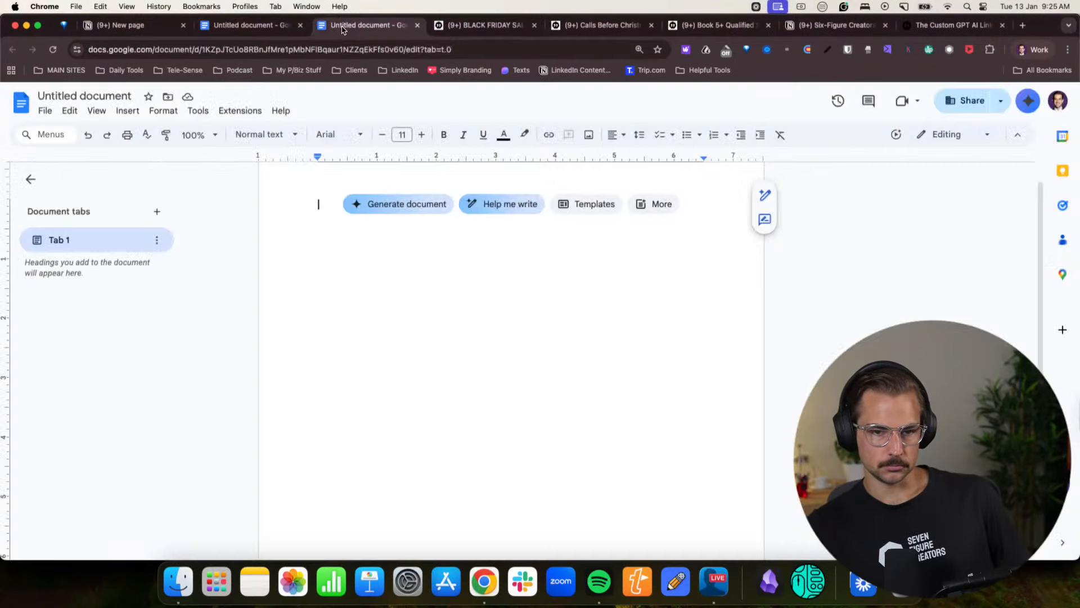
key(super+v)
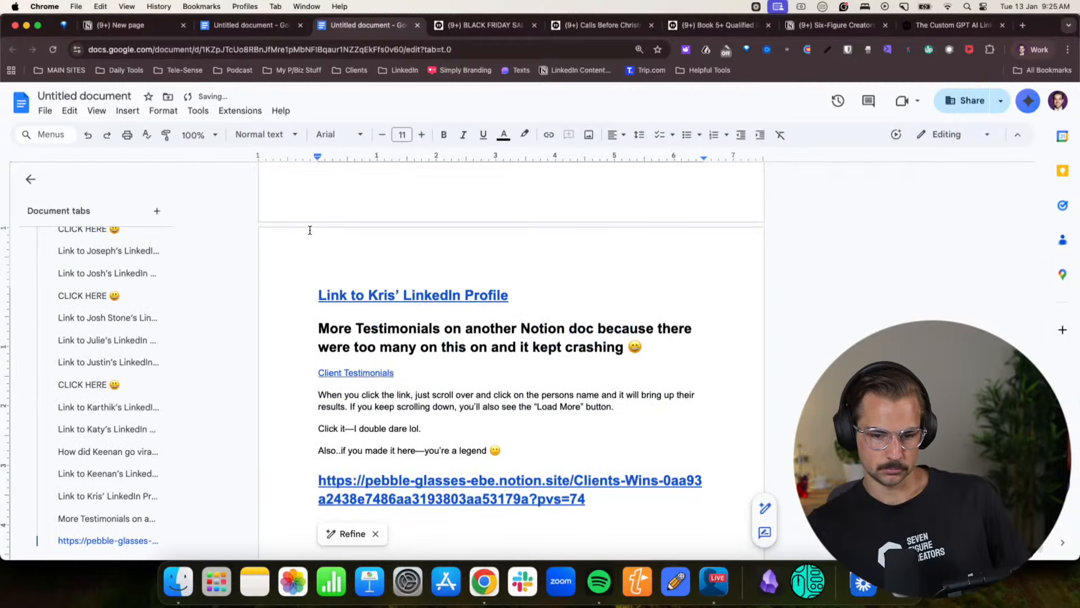
- Go back to the start of the pasted Black Friday copy and check the document's word count
scroll(309, 229, up, 20)
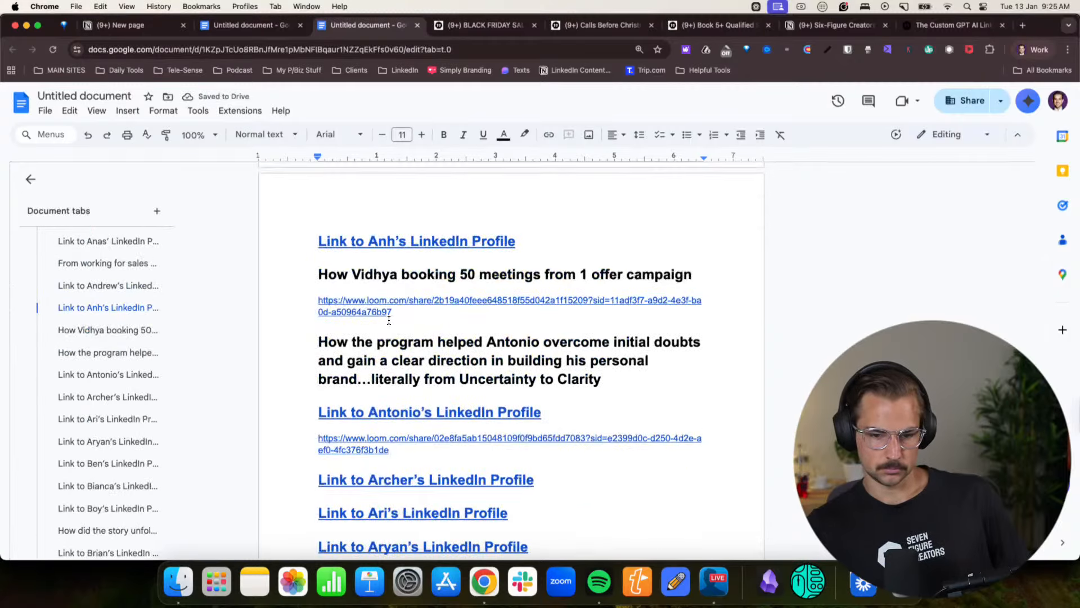
scroll(389, 319, up, 20)
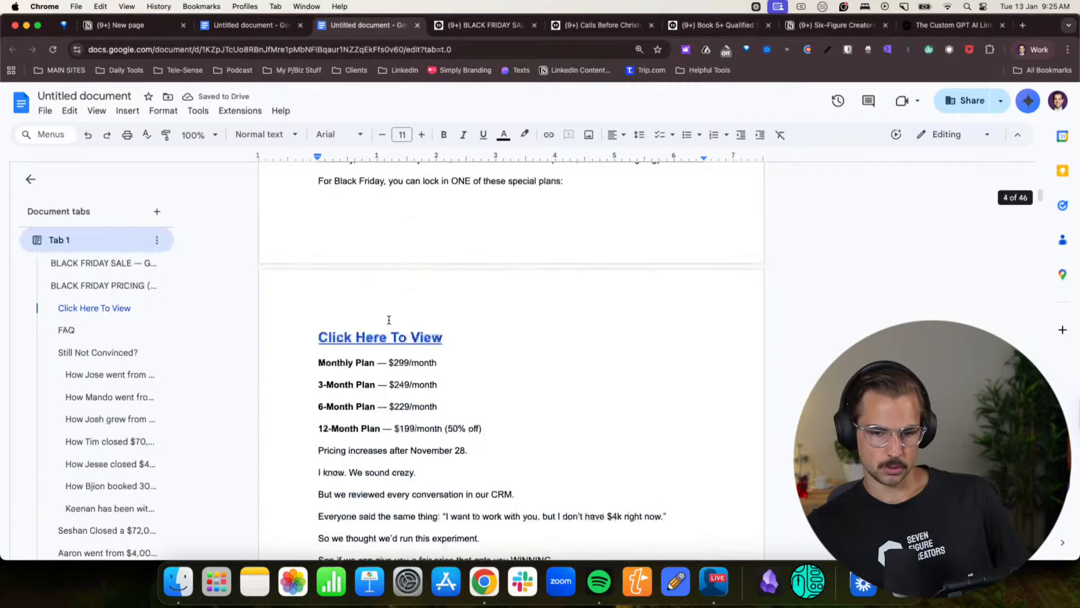
scroll(389, 320, up, 10)
click(198, 111)
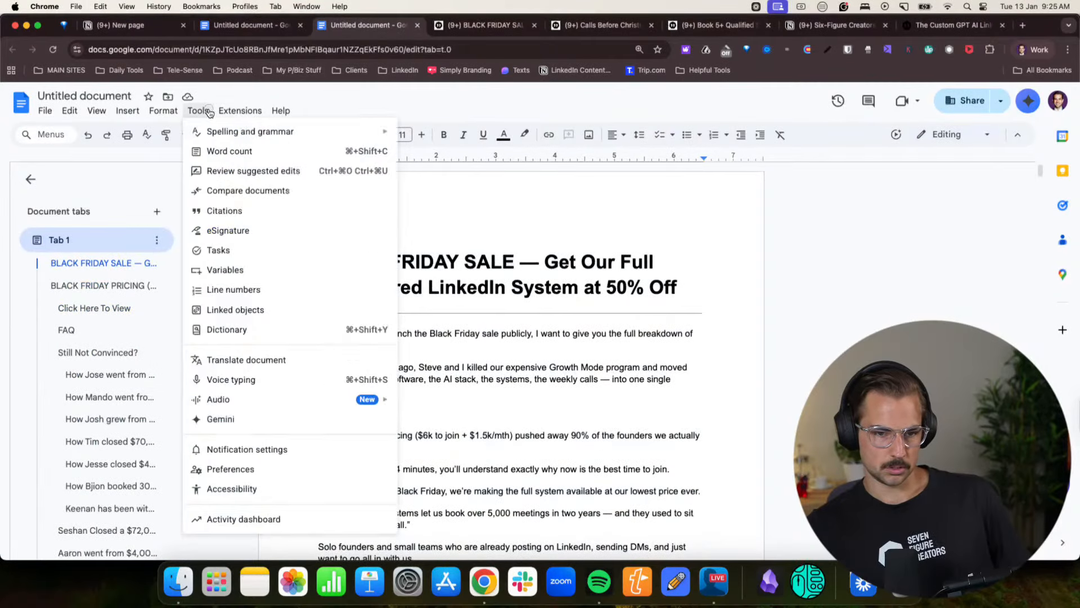
click(214, 151)
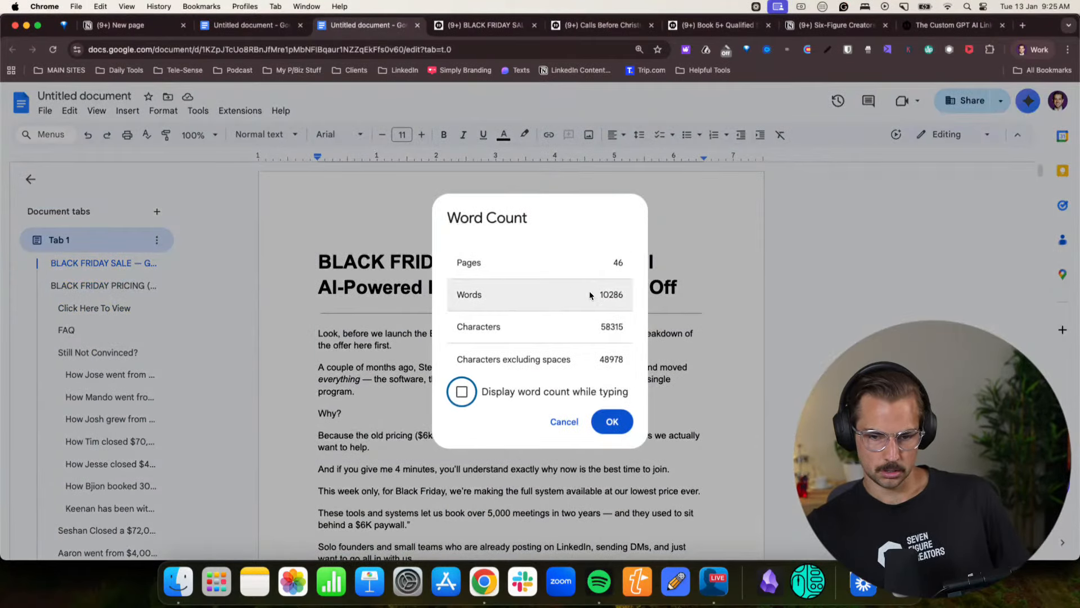
click(613, 421)
- Delete all the testimonials and profile links after the "Just keep scrolling…" line under "Still Not Convinced?"
scroll(489, 337, down, 20)
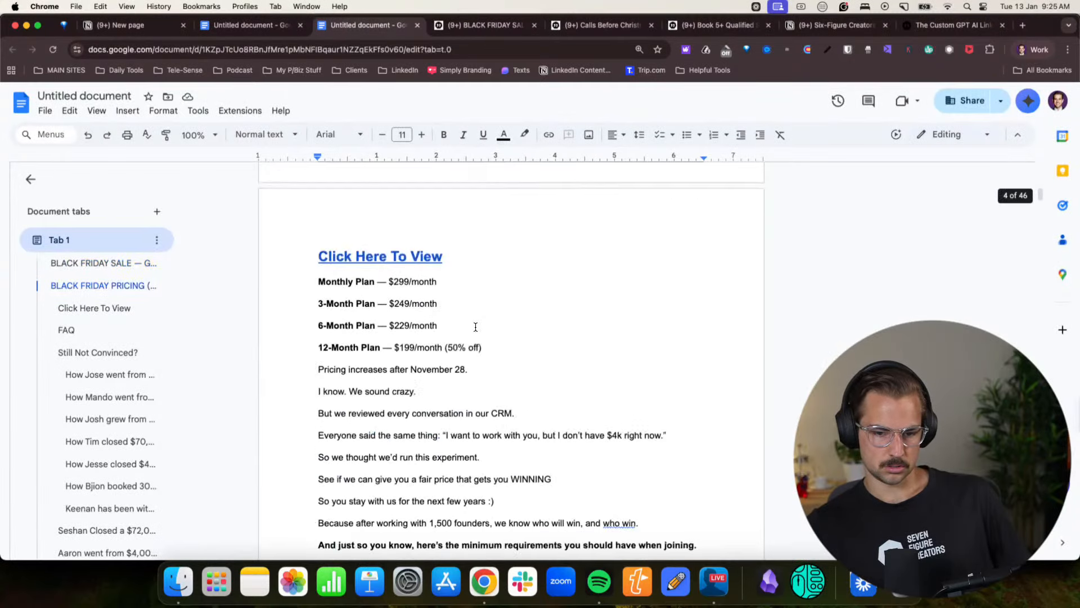
scroll(475, 327, down, 15)
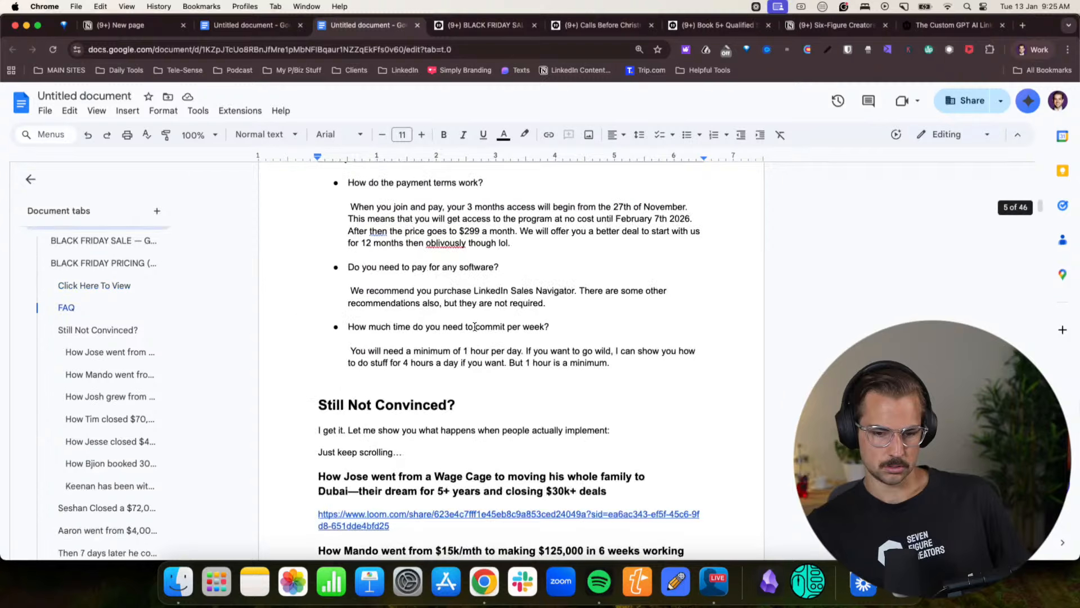
scroll(476, 327, down, 7)
scroll(338, 312, up, 5)
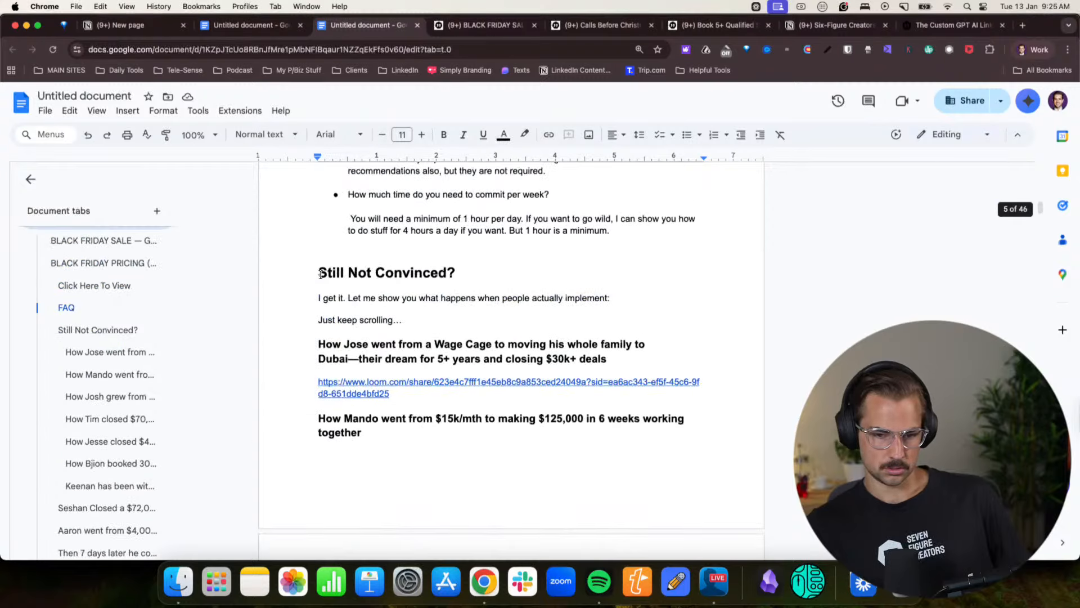
click(318, 341)
scroll(458, 350, down, 20)
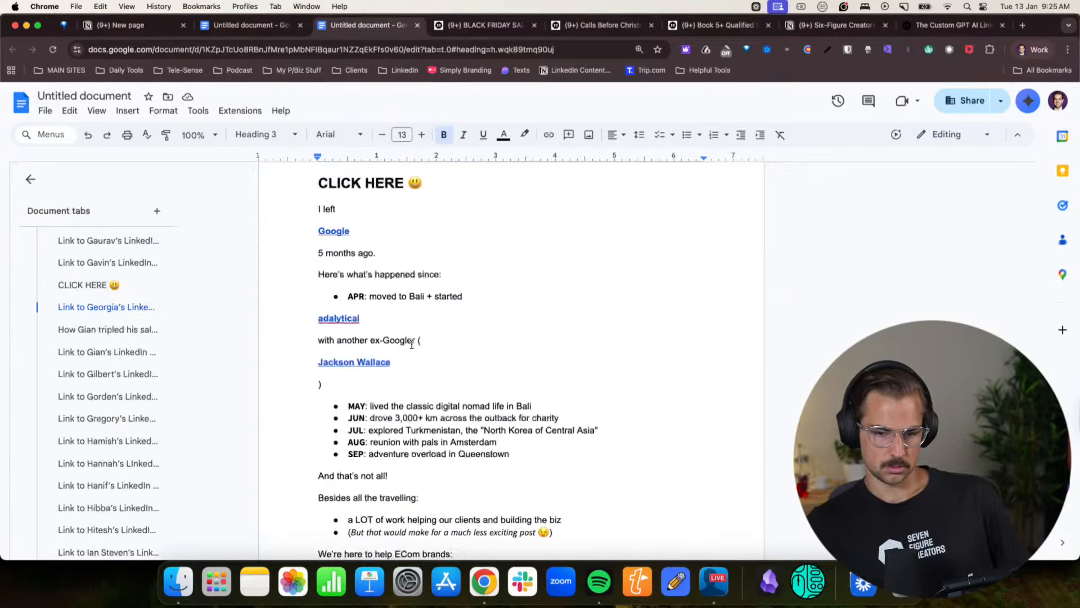
shift+click(457, 351)
key(BackSpace)
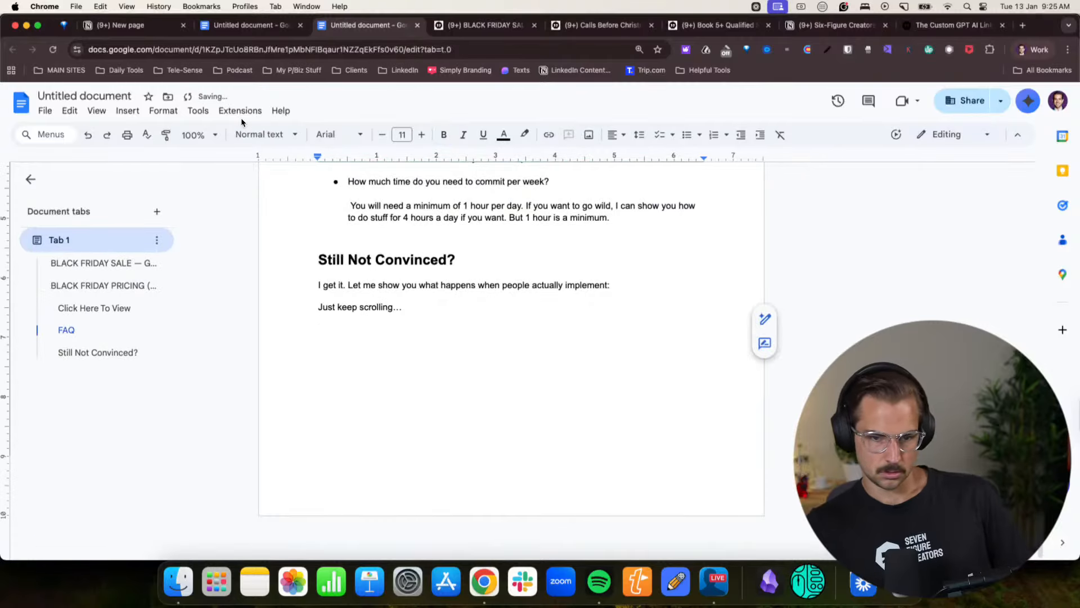
- Check the word count of the Black Friday offer without its testimonials
click(198, 110)
click(223, 150)
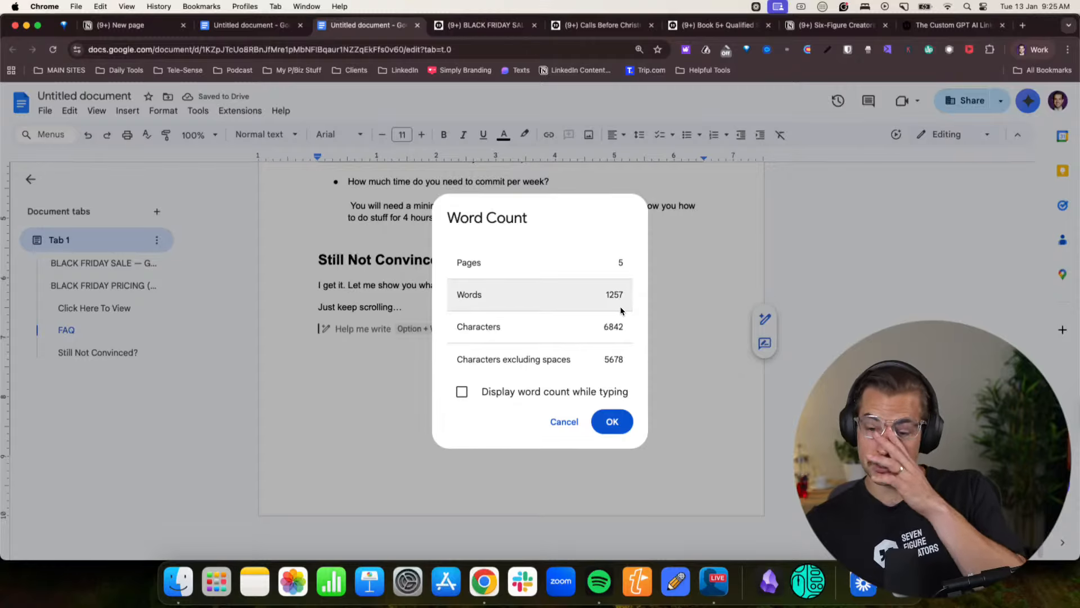
click(612, 421)
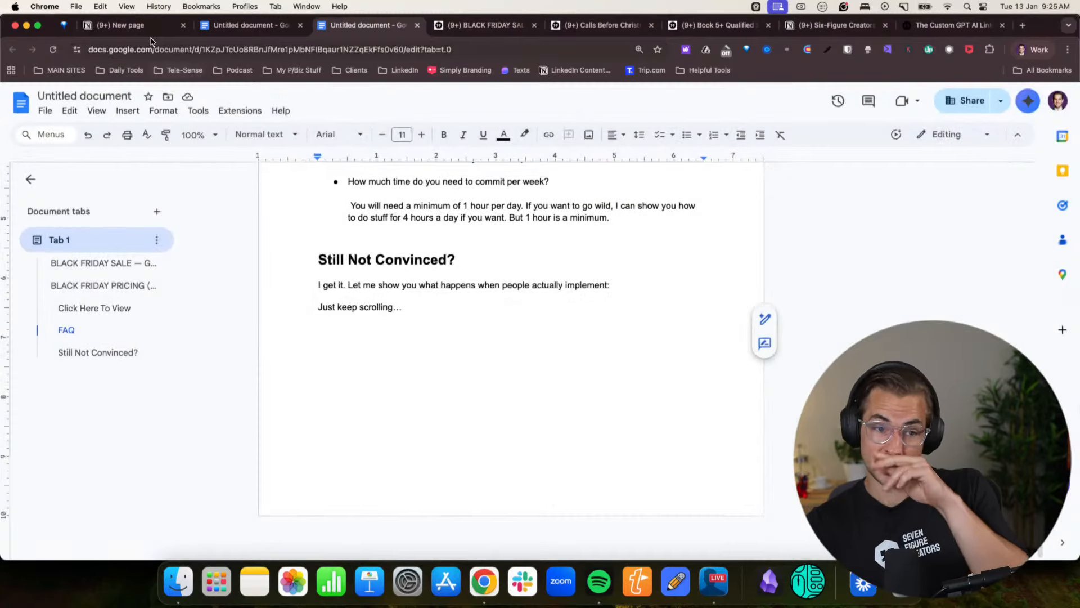
click(1032, 49)
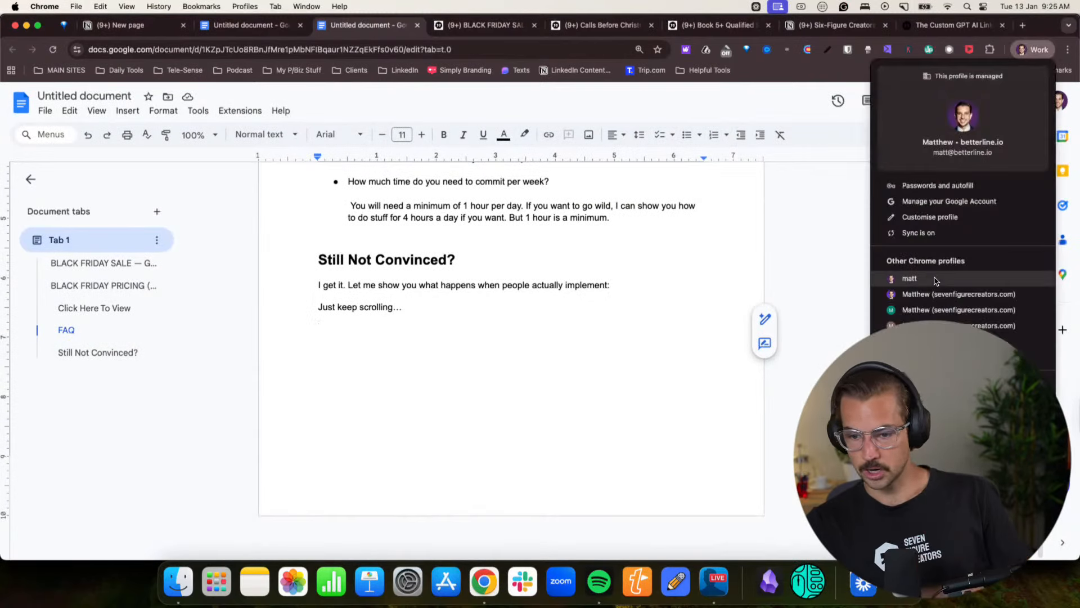
click(937, 295)
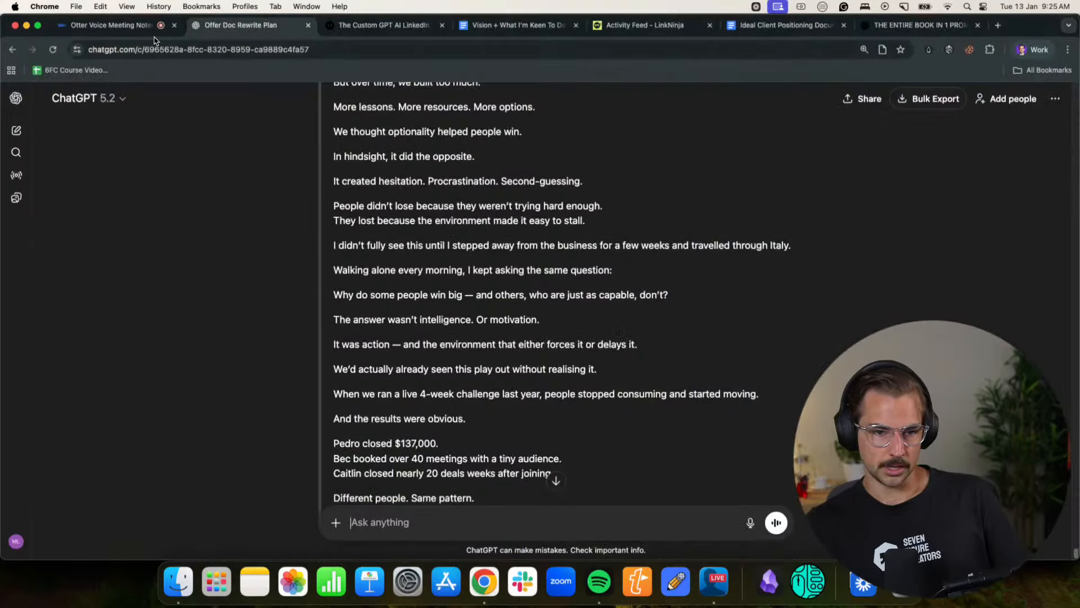
click(1031, 52)
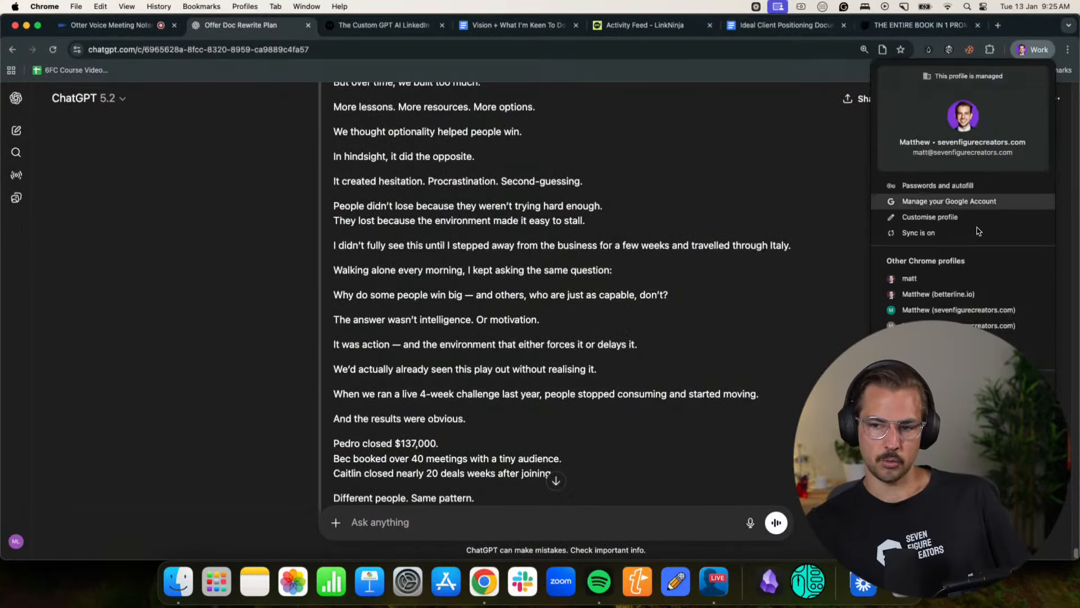
click(945, 294)
- Review the Notion offer draft from the Italy story through to the January 19th challenge closing
click(146, 25)
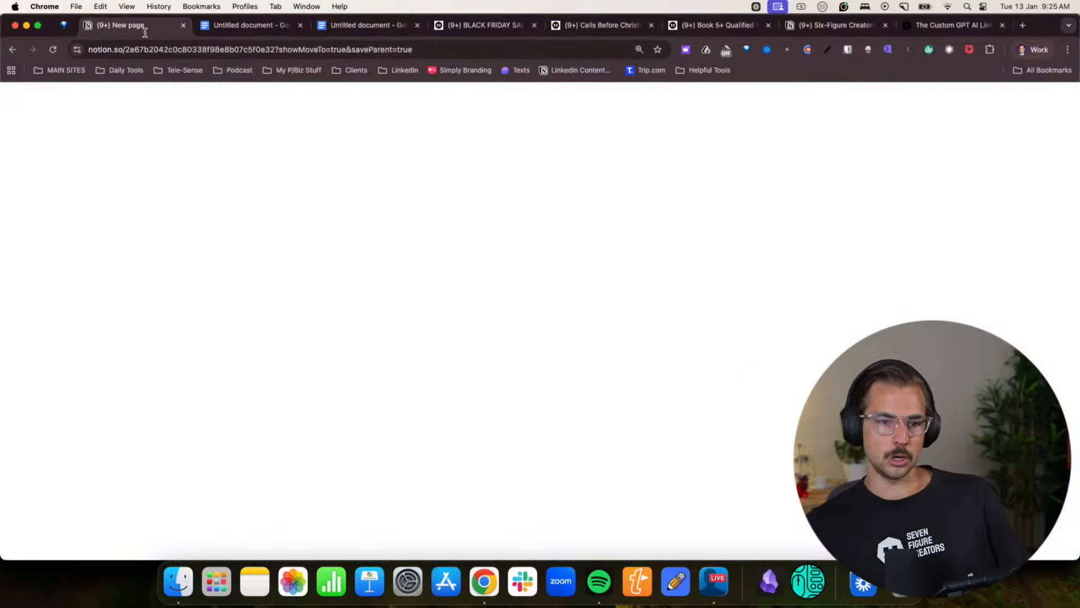
scroll(530, 324, down, 10)
scroll(529, 324, up, 15)
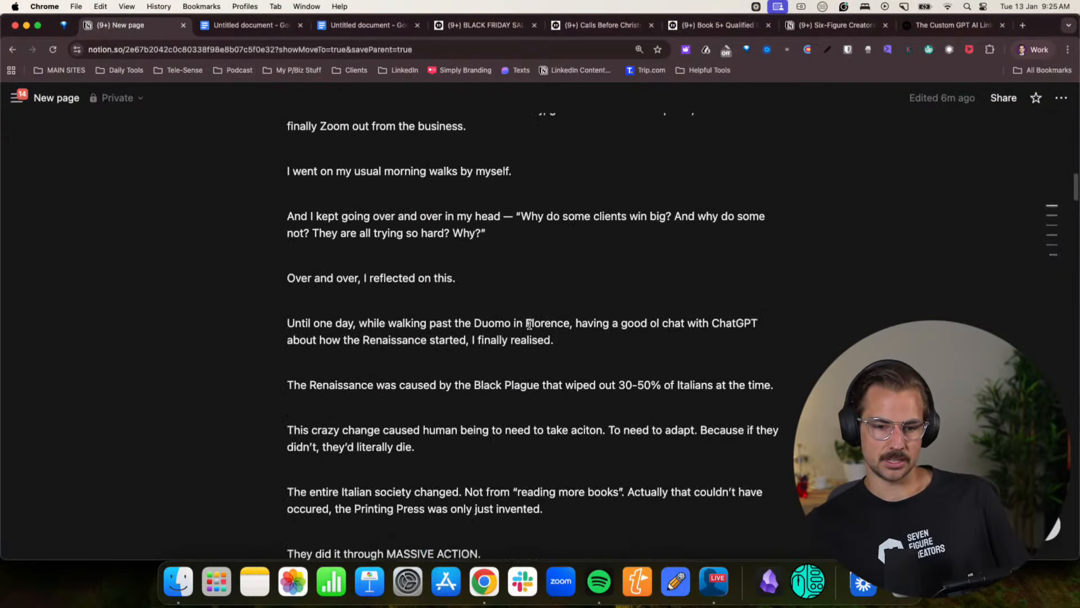
scroll(530, 325, down, 6)
scroll(529, 325, down, 20)
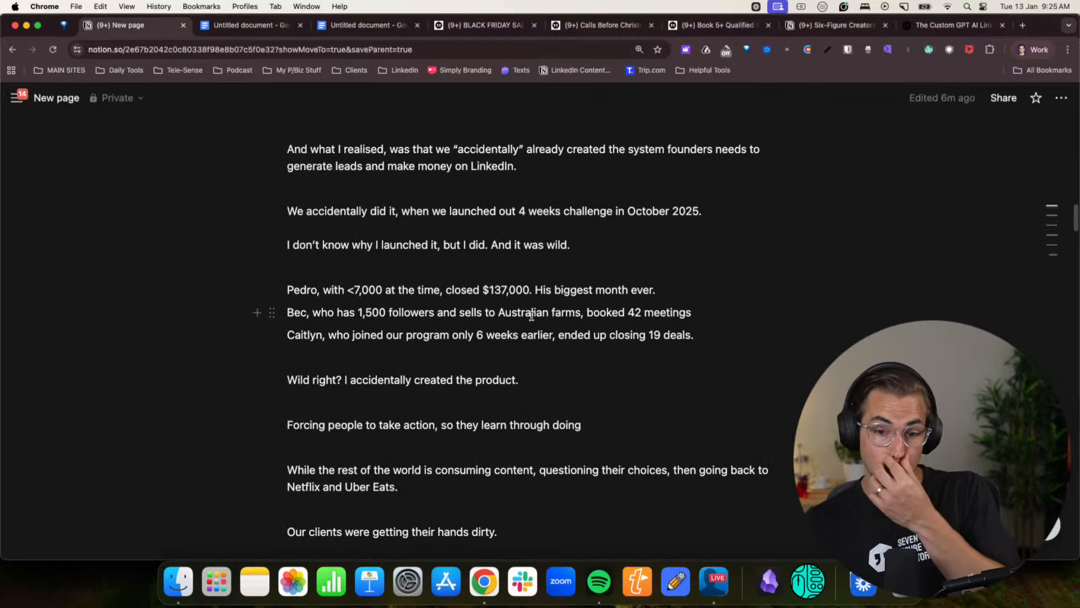
scroll(531, 316, down, 20)
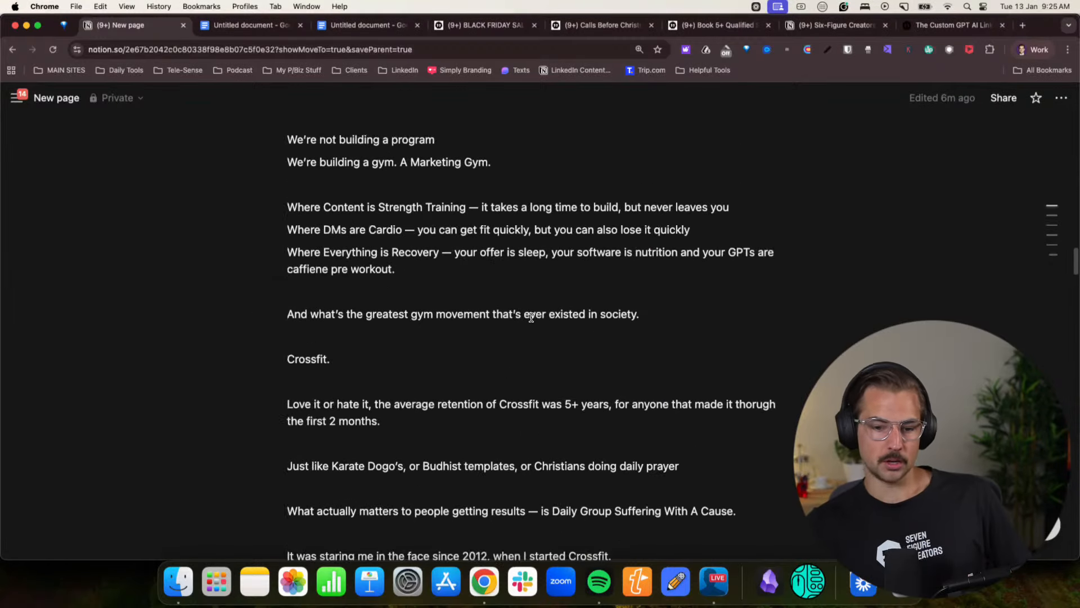
scroll(529, 322, down, 20)
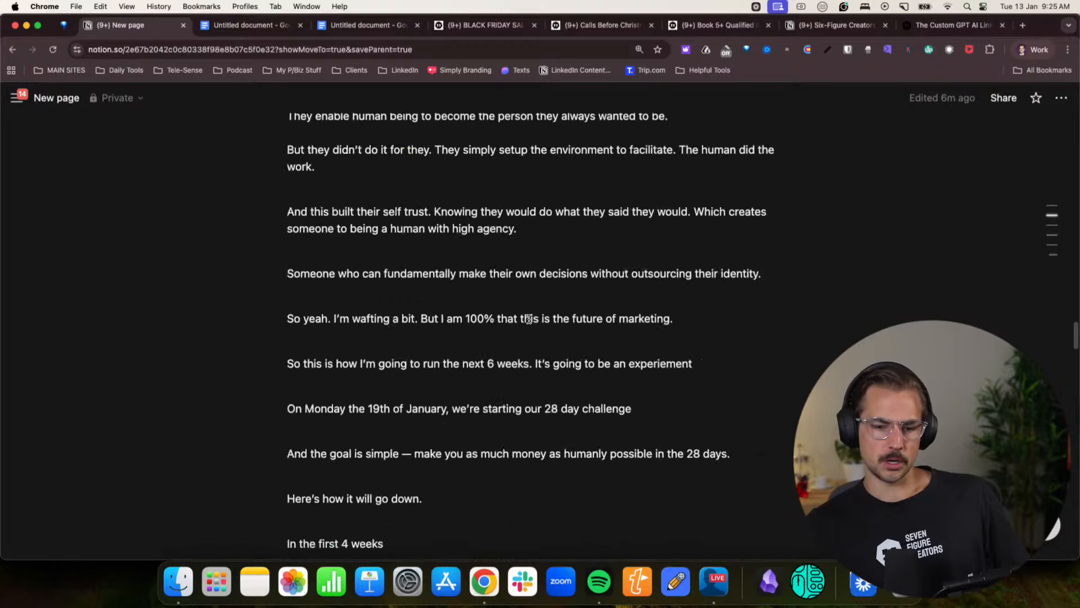
scroll(529, 319, down, 20)
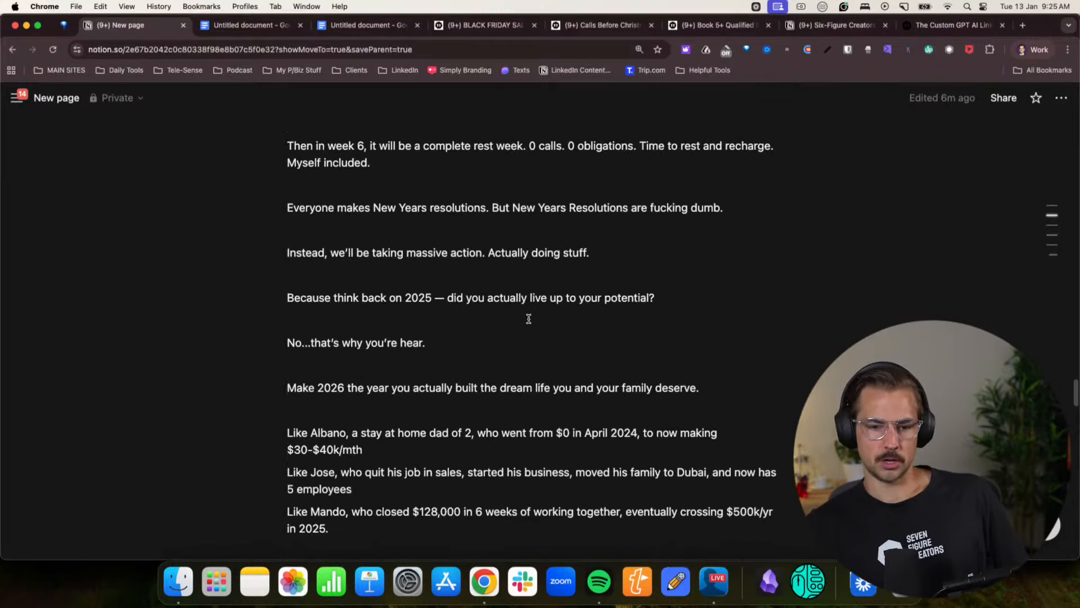
scroll(532, 320, down, 20)
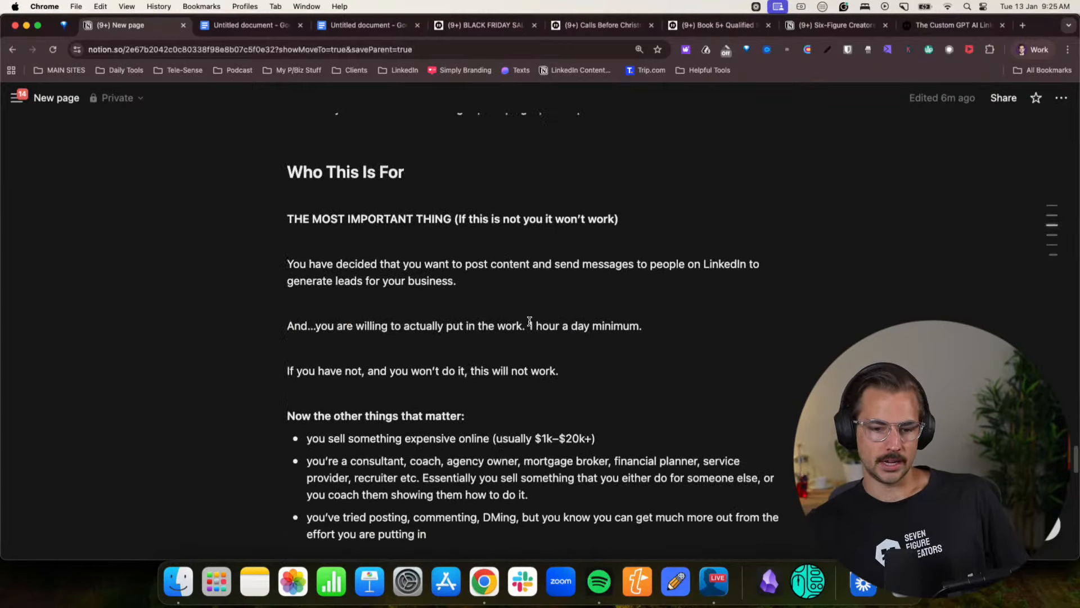
scroll(530, 322, down, 20)
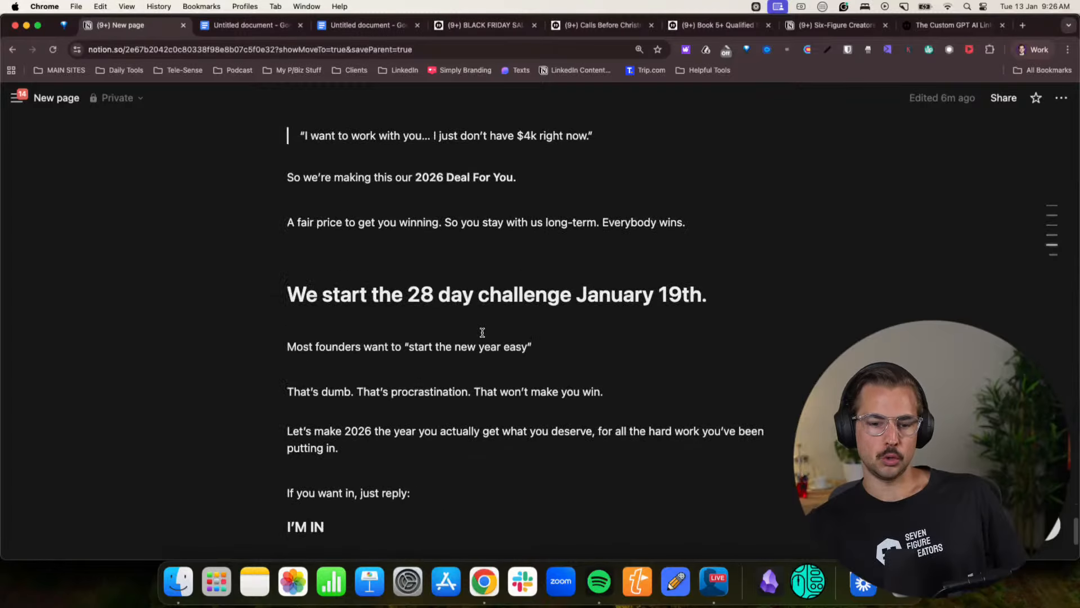
- Copy the full offer draft from Notion and paste it into the ChatGPT Offer Doc Rewrite Plan conversation
scroll(282, 332, up, 20)
drag(303, 368, 276, 307)
scroll(508, 336, down, 10)
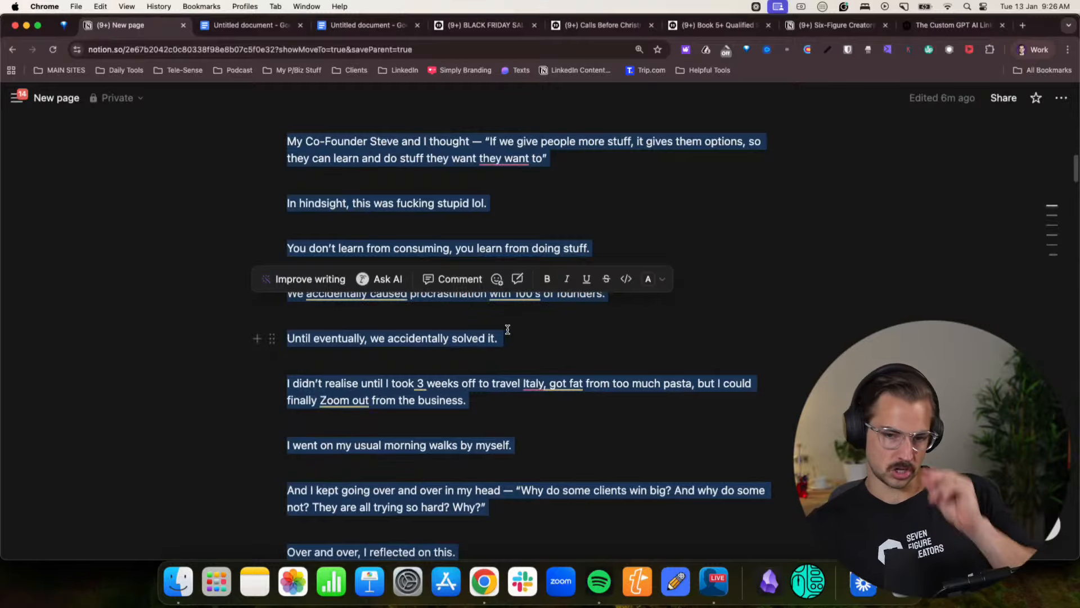
scroll(585, 357, down, 10)
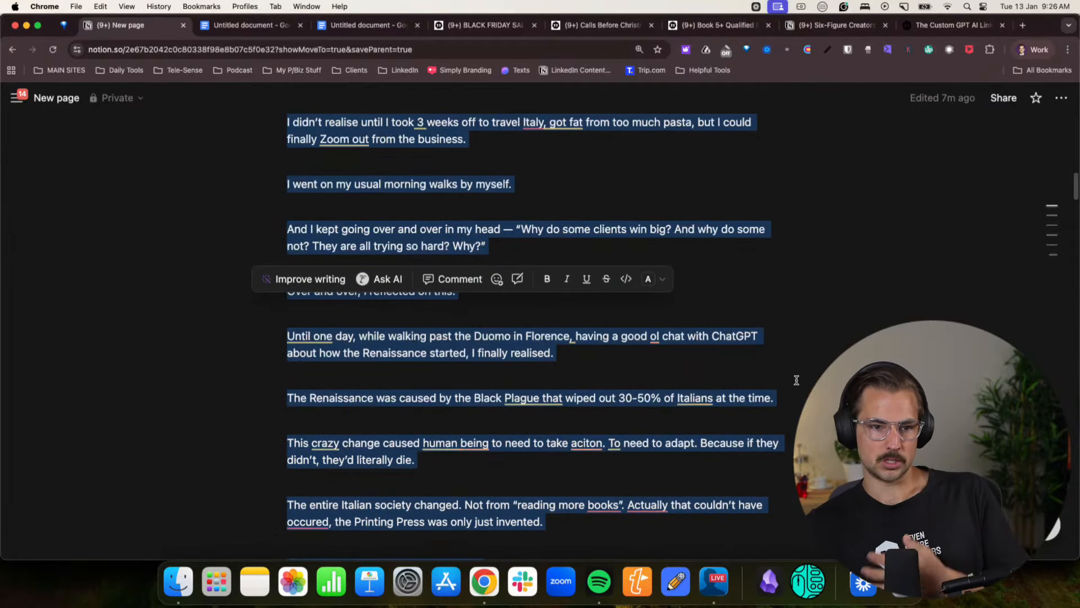
click(1029, 52)
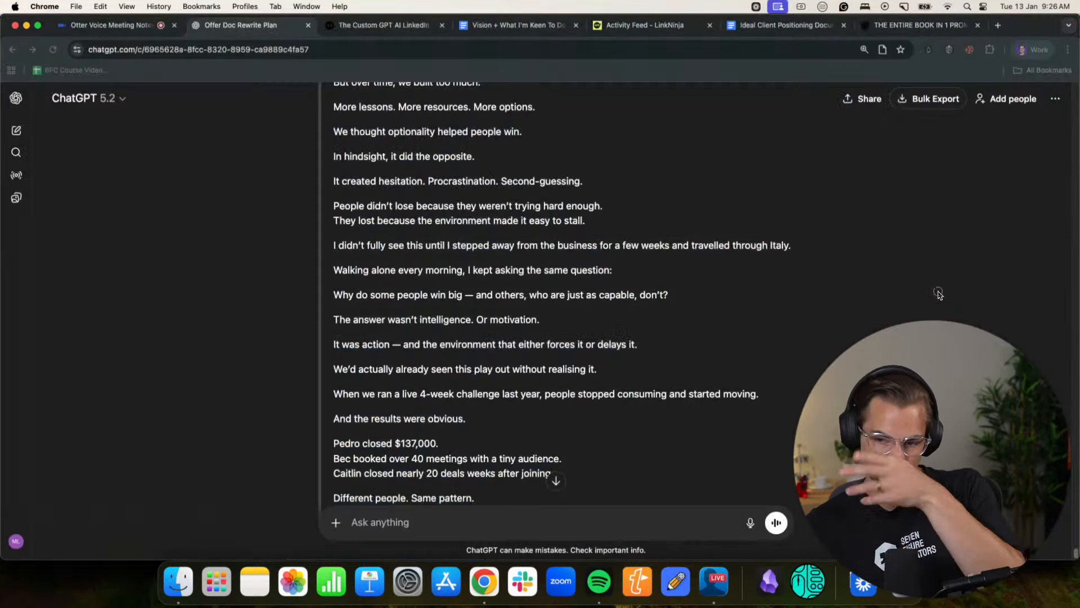
click(962, 282)
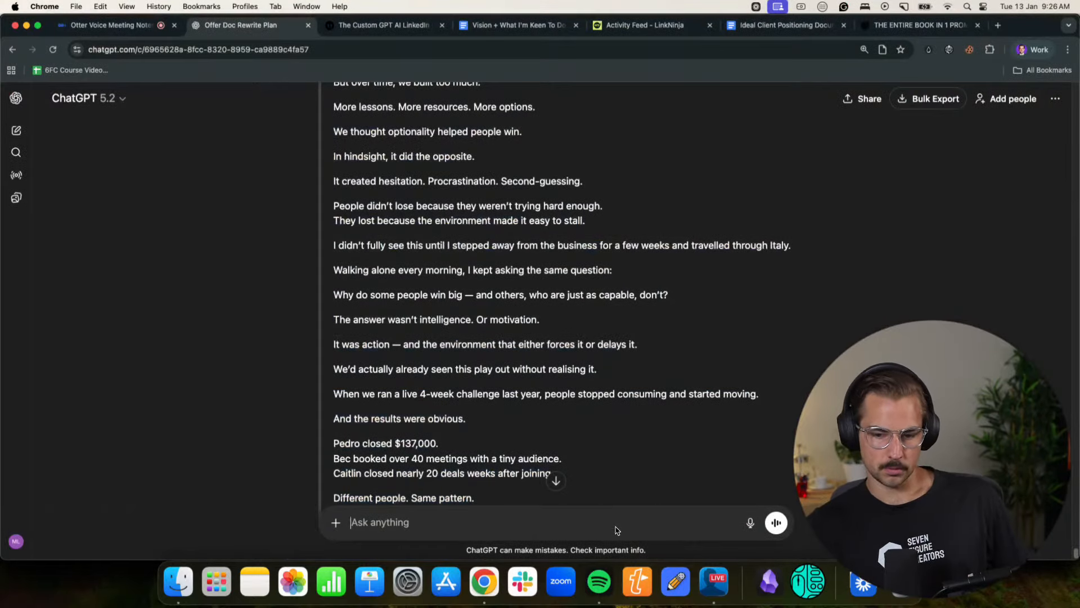
key(super+v)
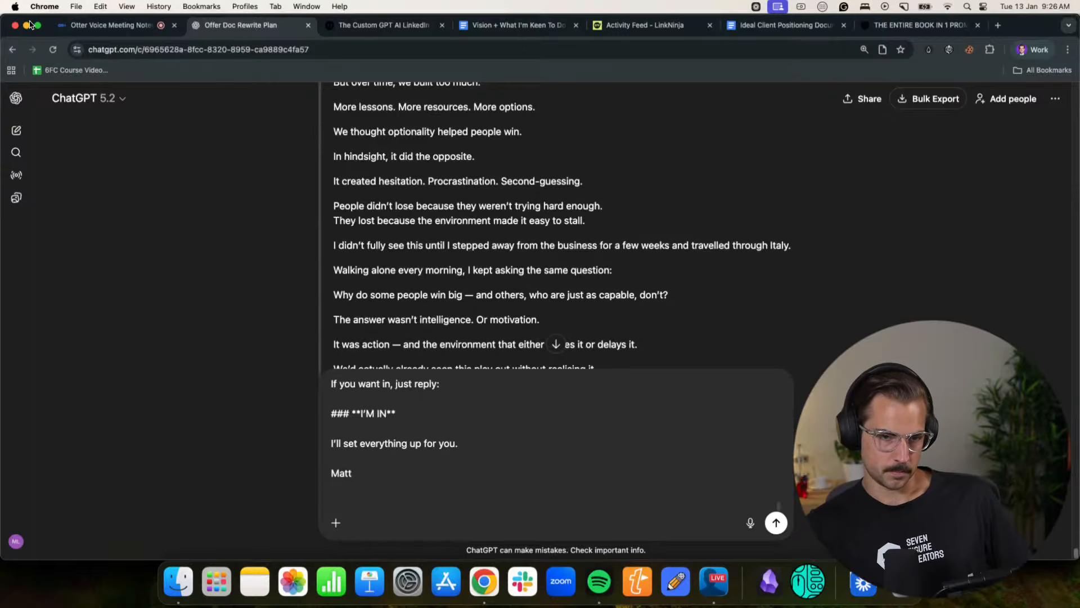
- Pause the Otter recording and send ChatGPT its transcript feedback from 16:02 onward, together with the pasted draft
key(super+1)
click(198, 535)
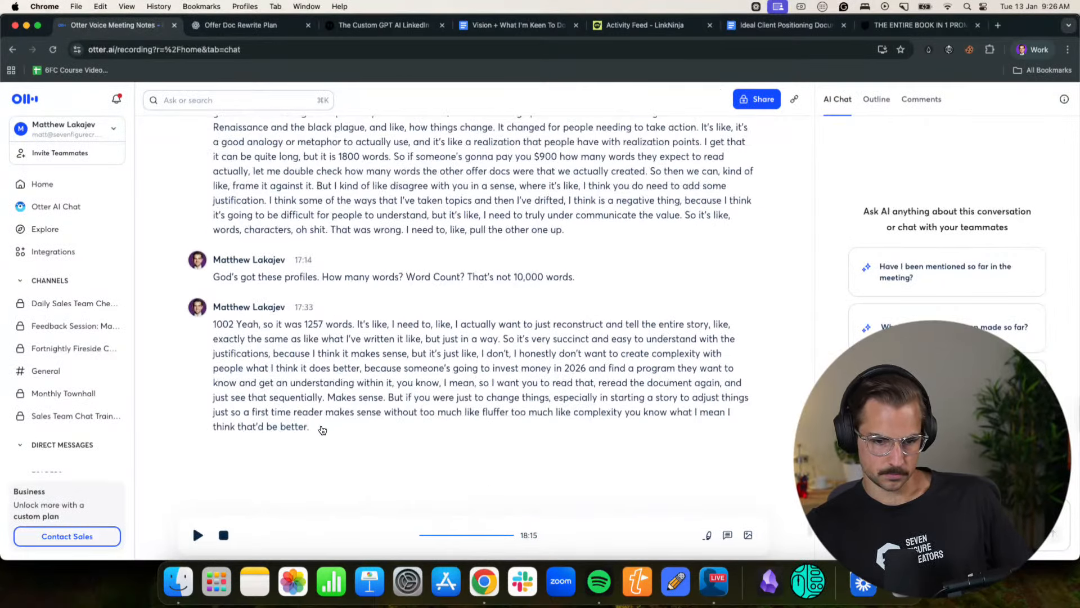
drag(324, 429, 191, 273)
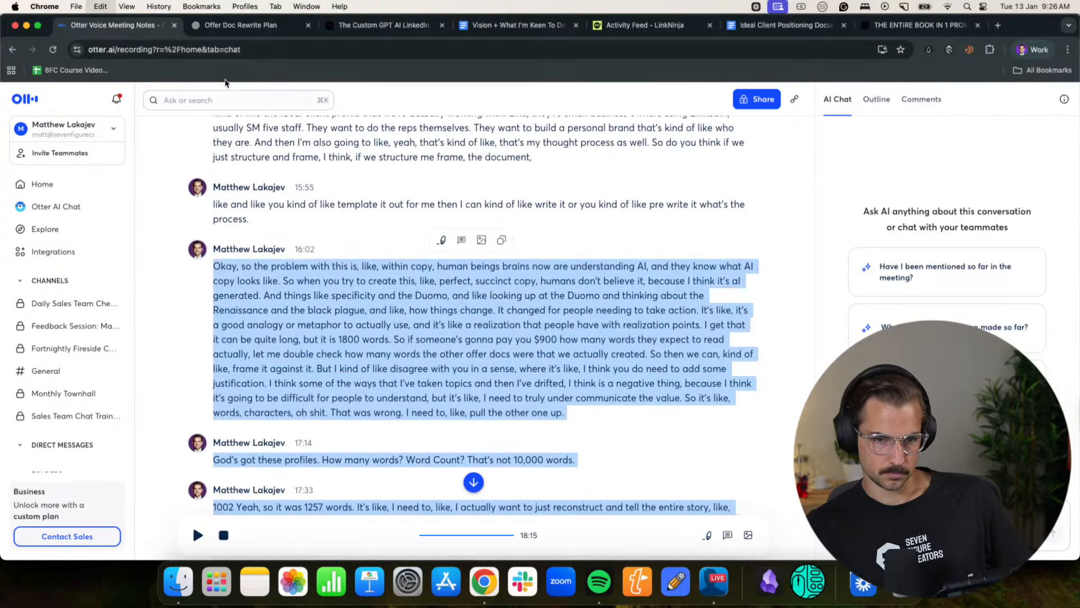
click(239, 26)
key(super+v)
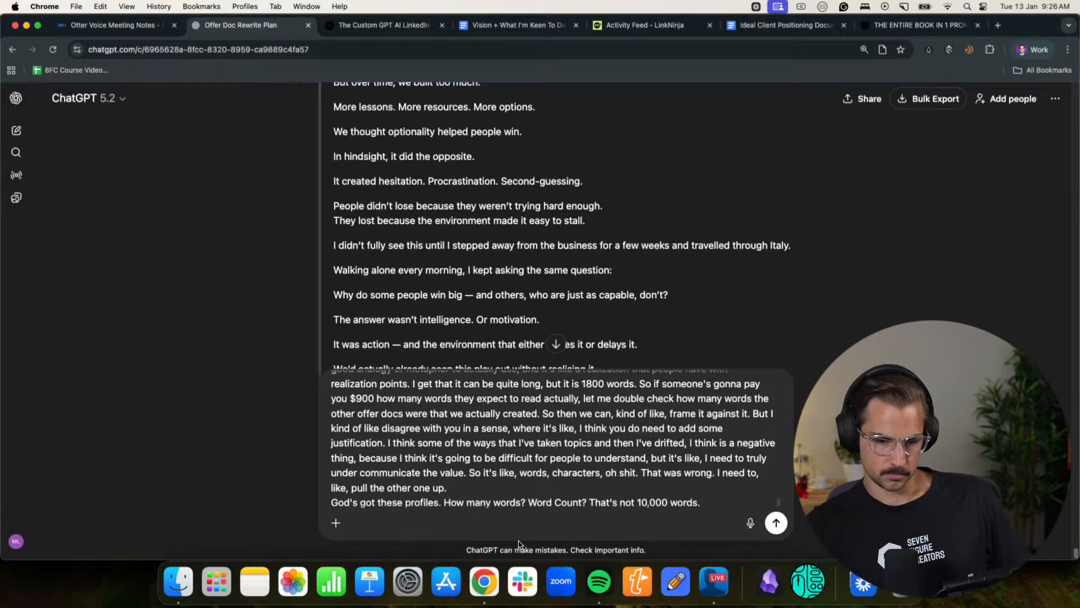
key(Return)
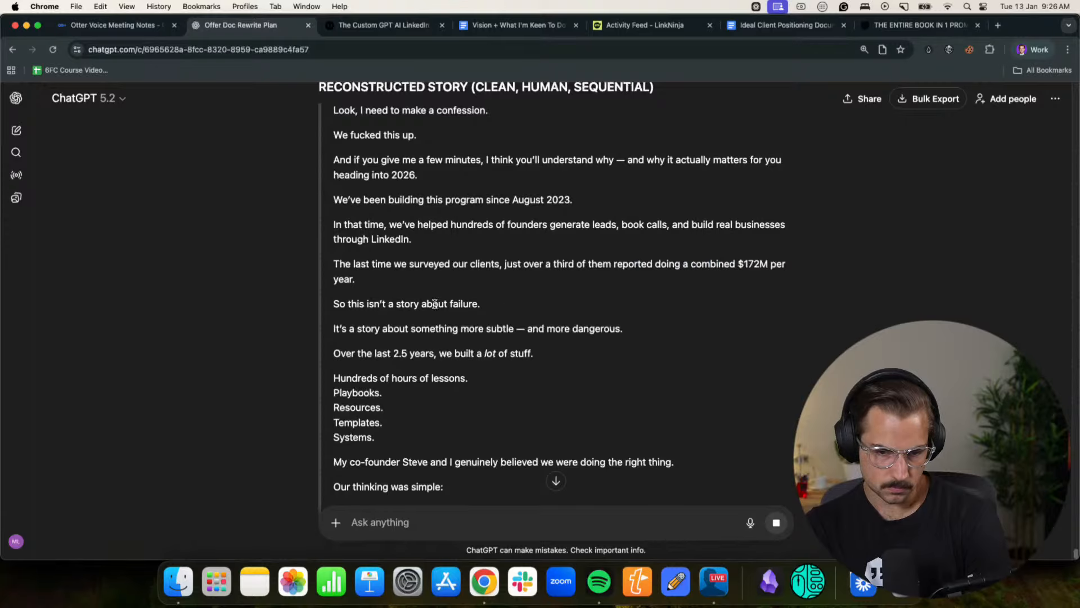
- Read the opening of ChatGPT's reconstructed story, from the confession to the reasoning about giving people more options
drag(342, 304, 453, 304)
click(450, 303)
drag(371, 329, 544, 332)
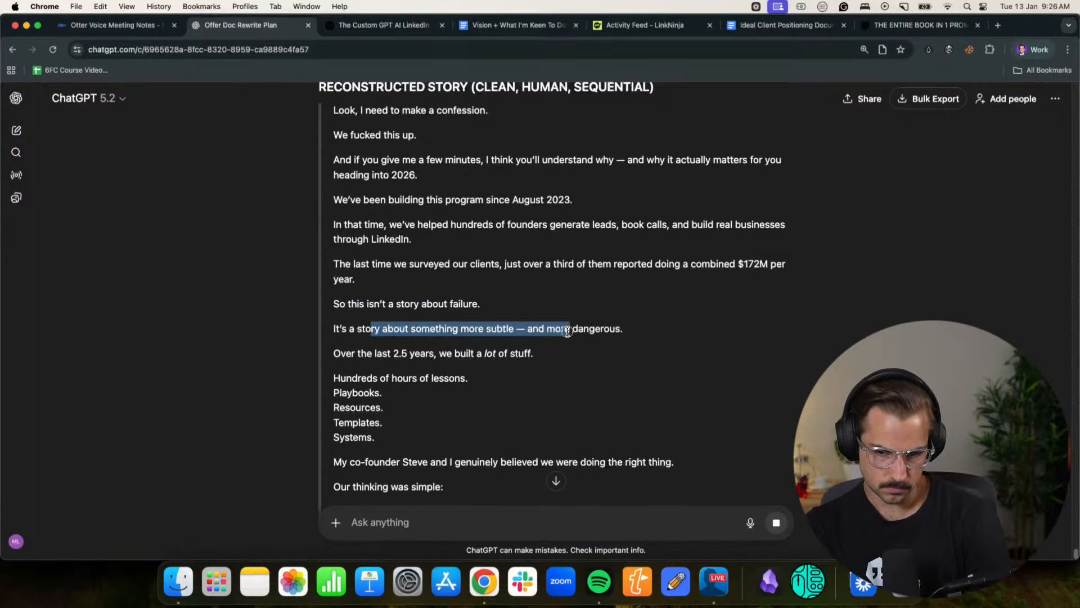
click(567, 331)
drag(342, 330, 621, 332)
click(529, 331)
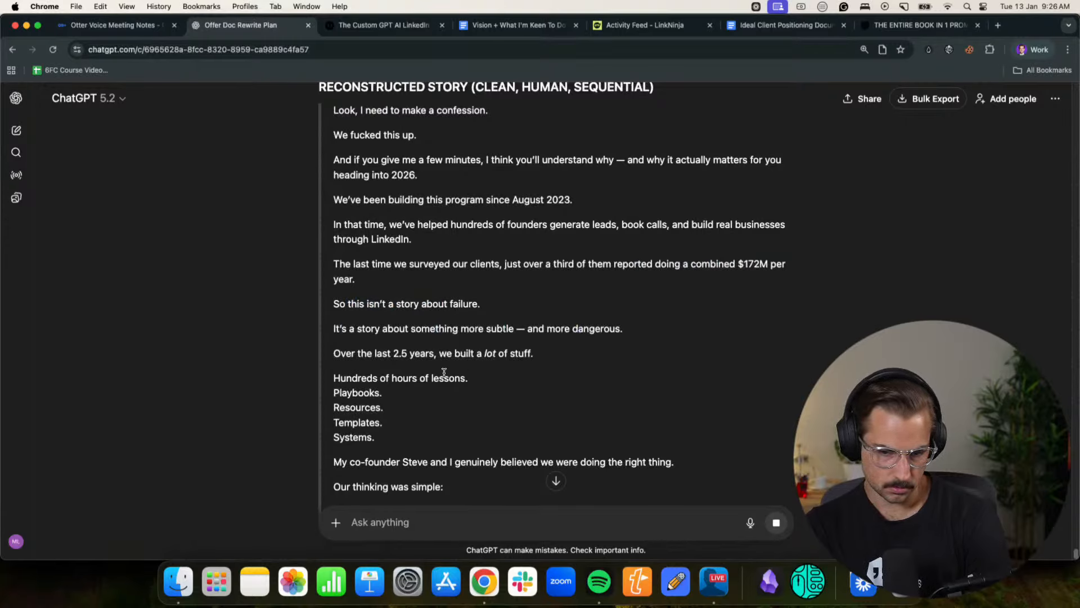
click(516, 352)
scroll(450, 348, down, 1)
drag(391, 348, 435, 352)
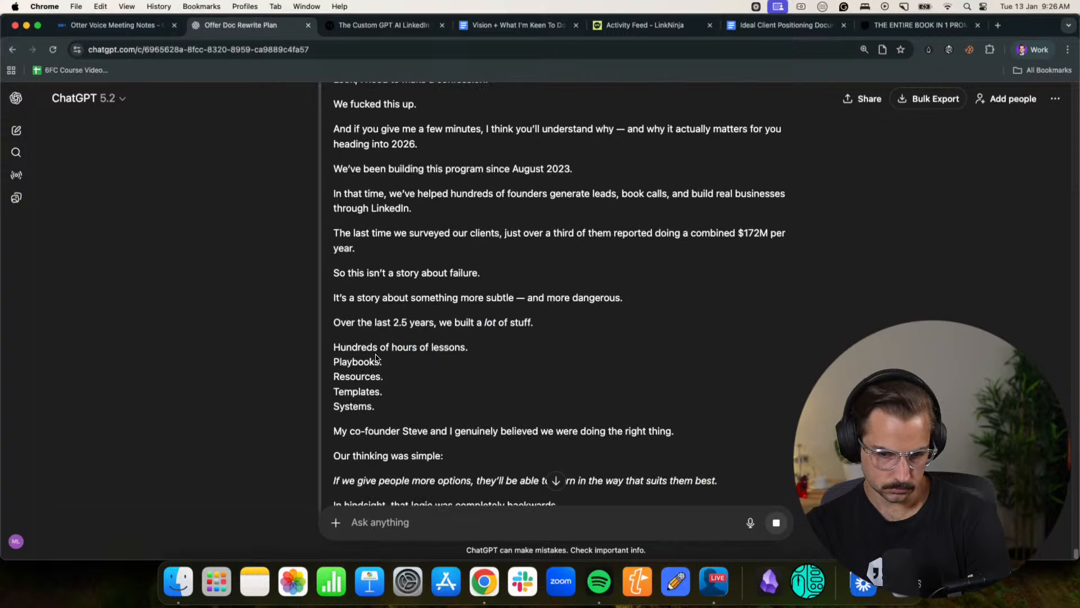
scroll(366, 364, down, 2)
drag(362, 334, 567, 335)
click(568, 336)
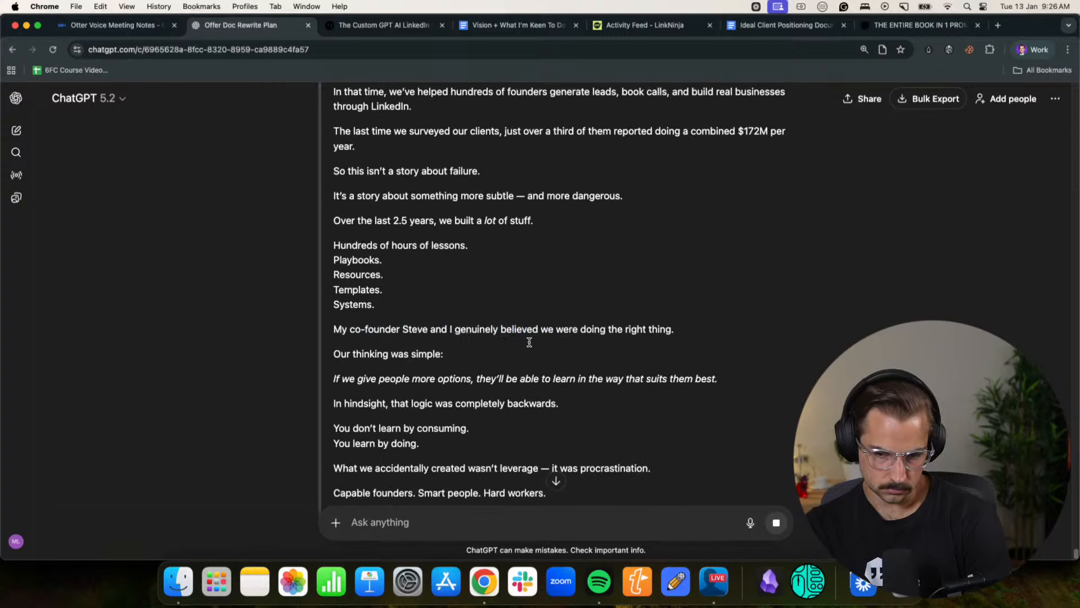
drag(352, 355, 417, 354)
click(417, 355)
drag(344, 379, 470, 379)
click(488, 376)
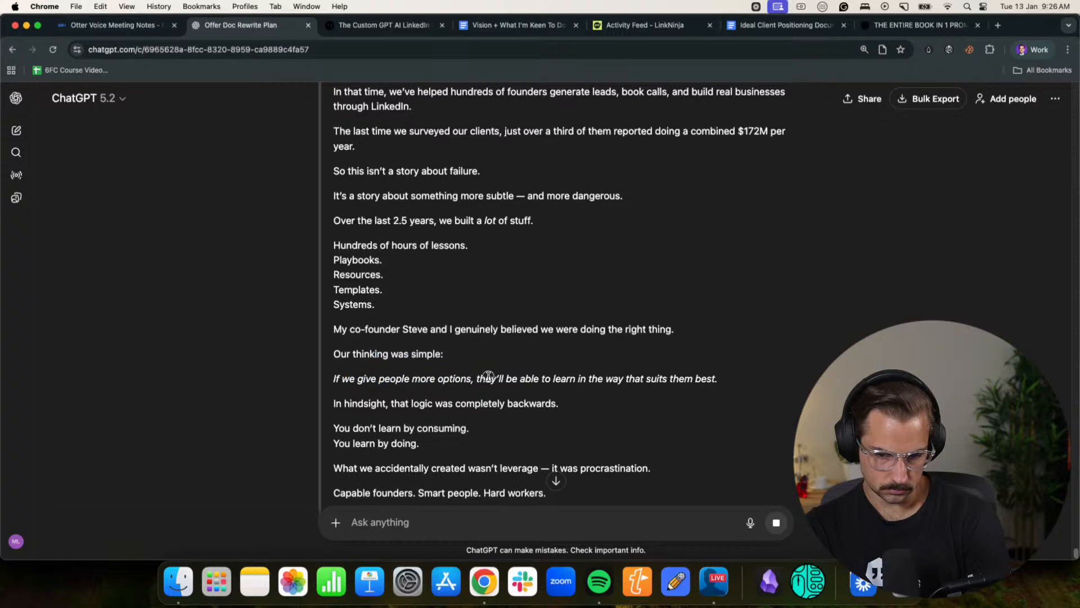
- Read the reconstructed story's passage on accidental procrastination and stepping away from the business to travel through Italy
scroll(483, 354, down, 2)
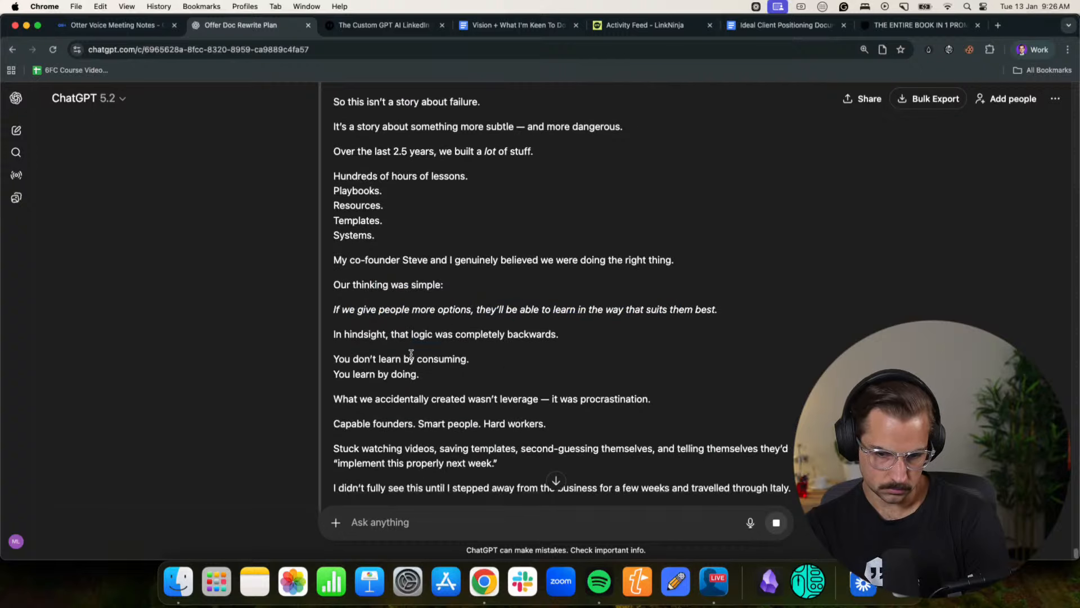
scroll(394, 343, down, 2)
drag(354, 320, 524, 323)
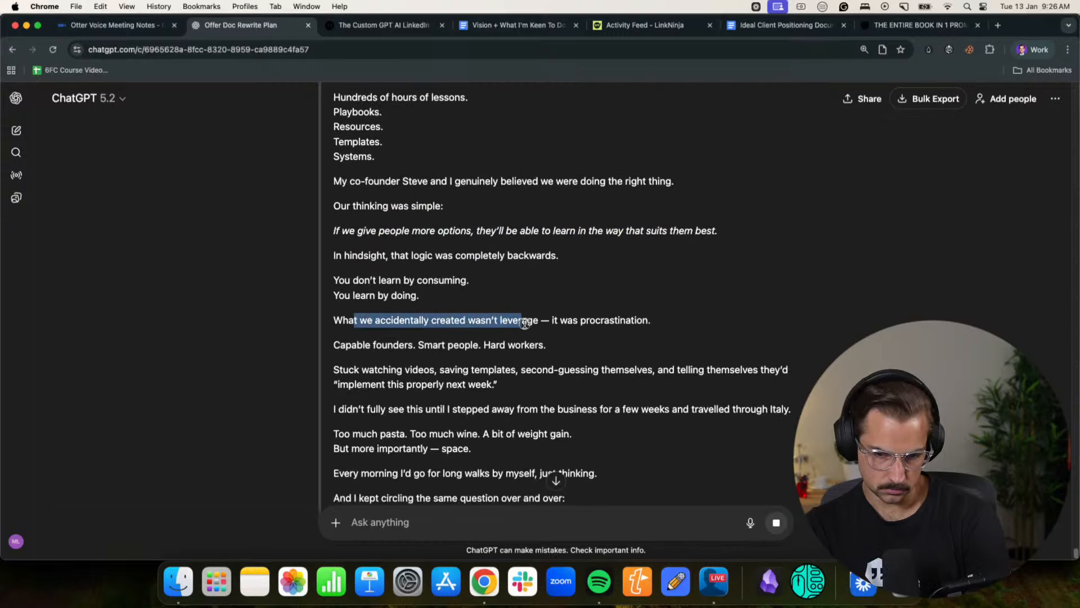
click(589, 324)
drag(357, 345, 506, 346)
click(506, 345)
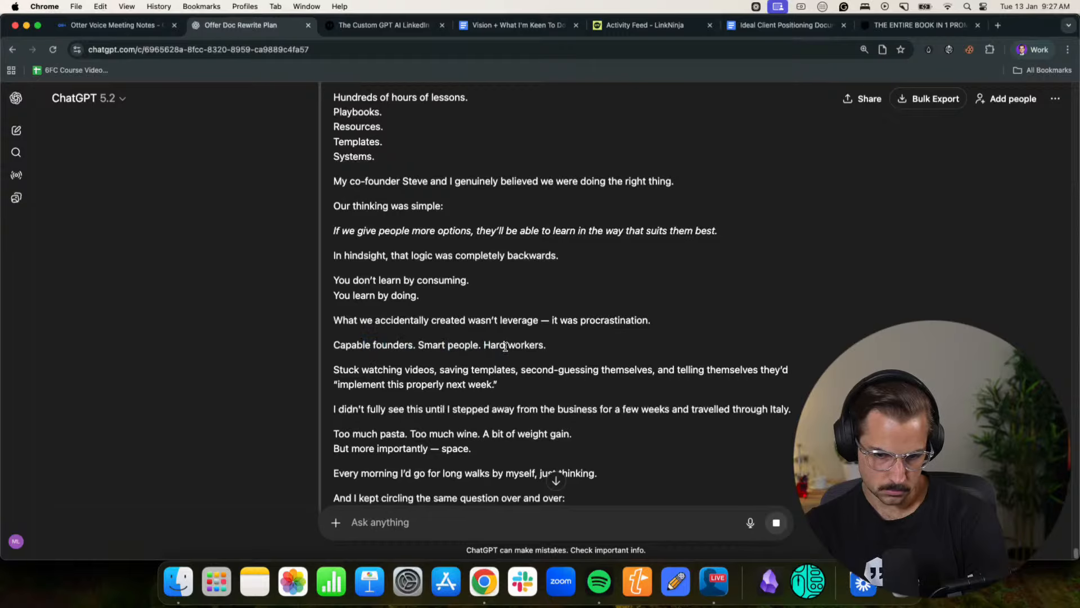
scroll(393, 338, down, 2)
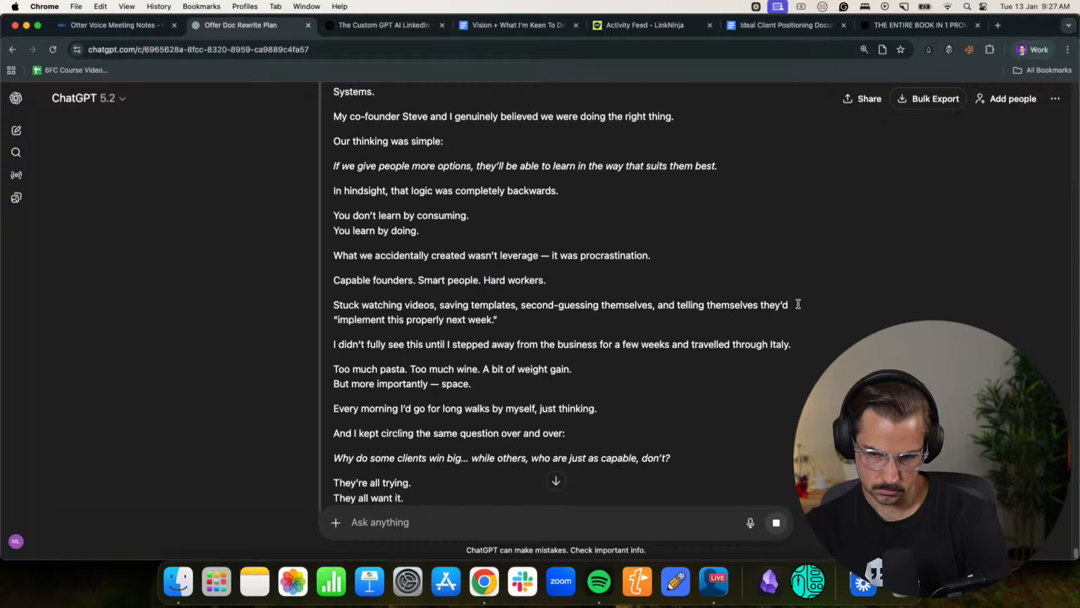
drag(361, 347, 582, 347)
click(628, 352)
scroll(564, 369, down, 1)
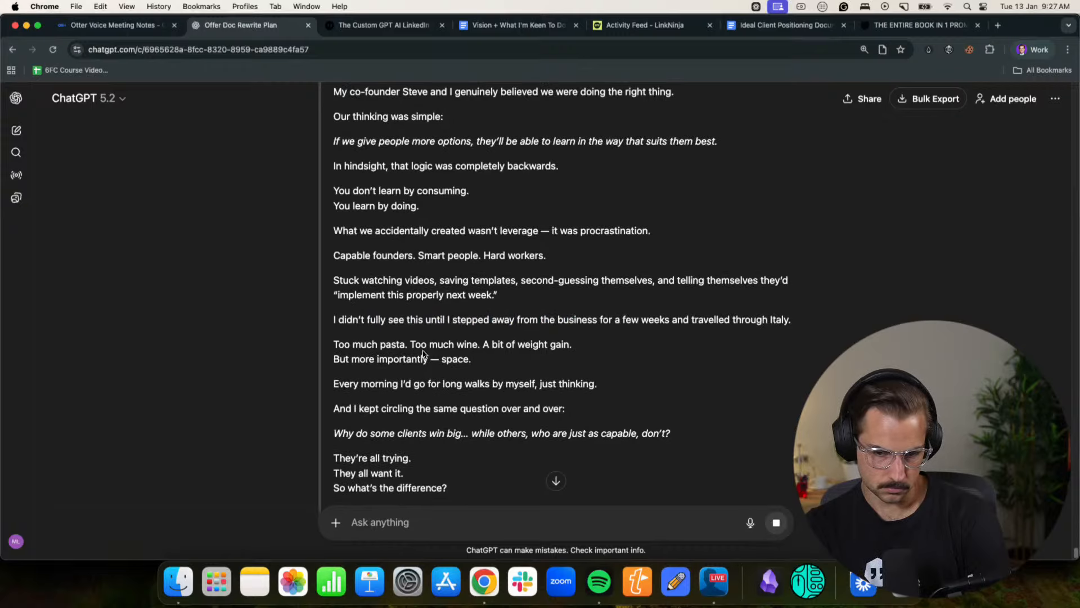
drag(426, 346, 534, 345)
click(532, 346)
drag(349, 359, 450, 359)
click(450, 359)
- Read the reconstructed story's passage from the morning walks and the question of why some clients win to the Renaissance thoughts in Florence
scroll(450, 359, down, 3)
drag(361, 307, 478, 320)
click(478, 319)
drag(396, 333, 593, 335)
click(593, 335)
scroll(419, 346, down, 3)
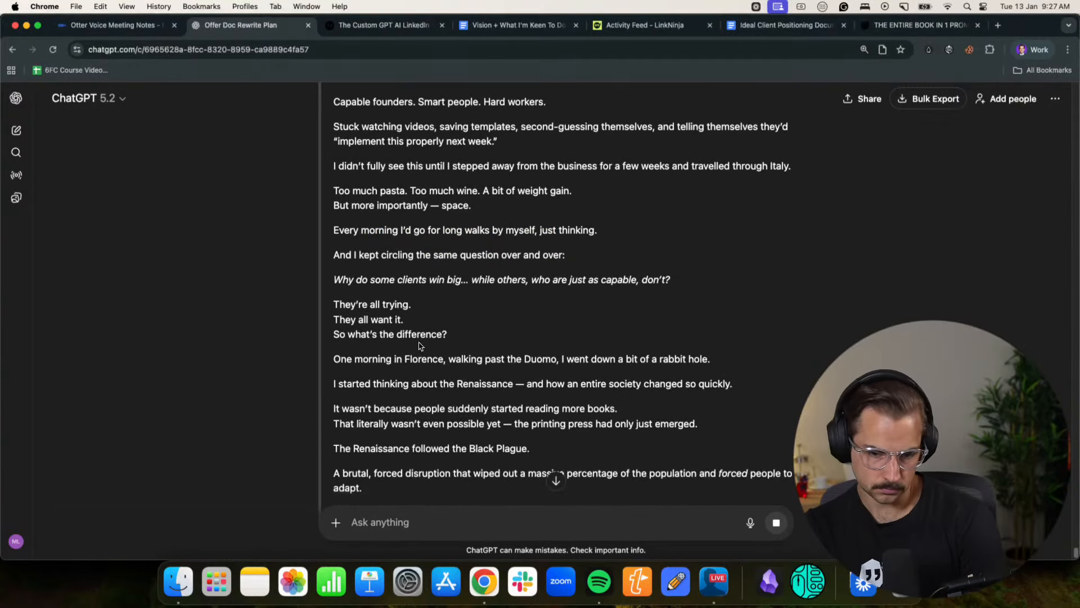
drag(391, 362, 689, 361)
click(544, 362)
click(688, 366)
drag(346, 384, 686, 384)
click(682, 384)
- Read the passage on the printing press, the Black Plague and being forced to adapt, up to the moment of realisation
scroll(523, 391, down, 1)
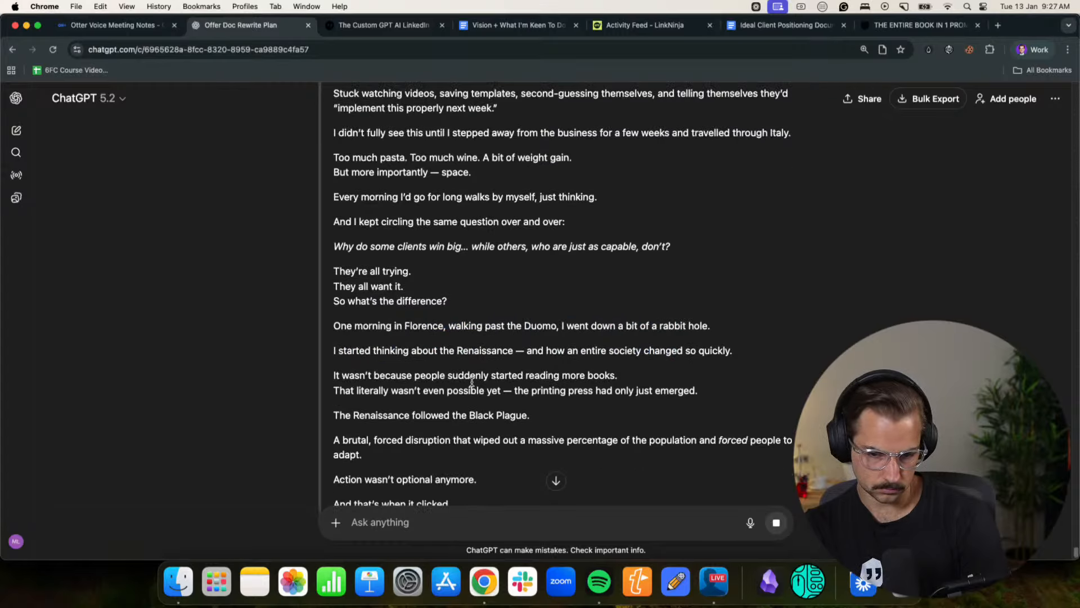
drag(505, 376, 600, 377)
click(597, 385)
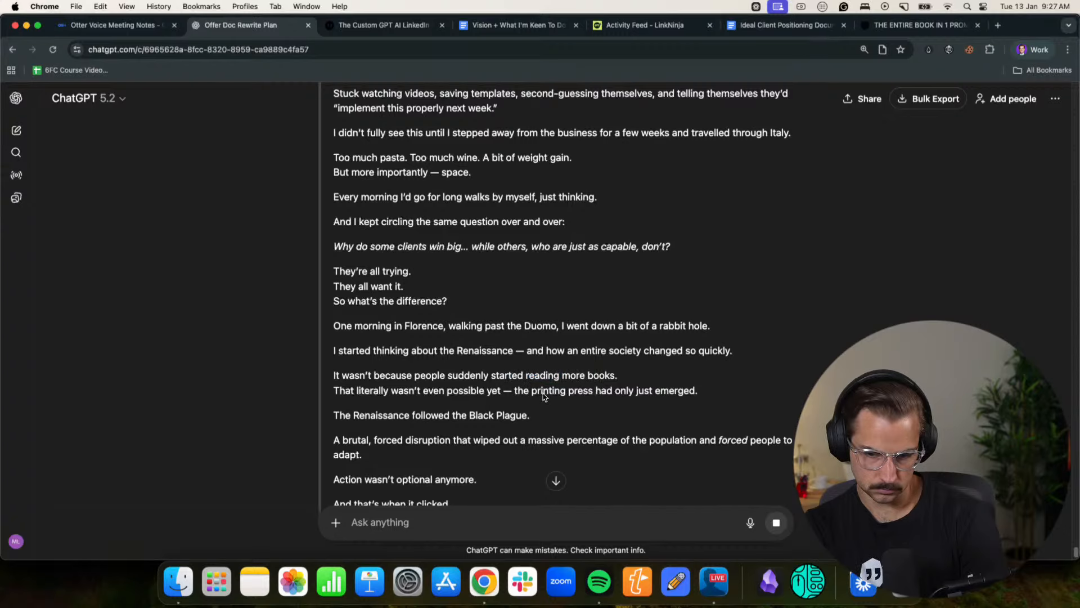
scroll(544, 395, down, 1)
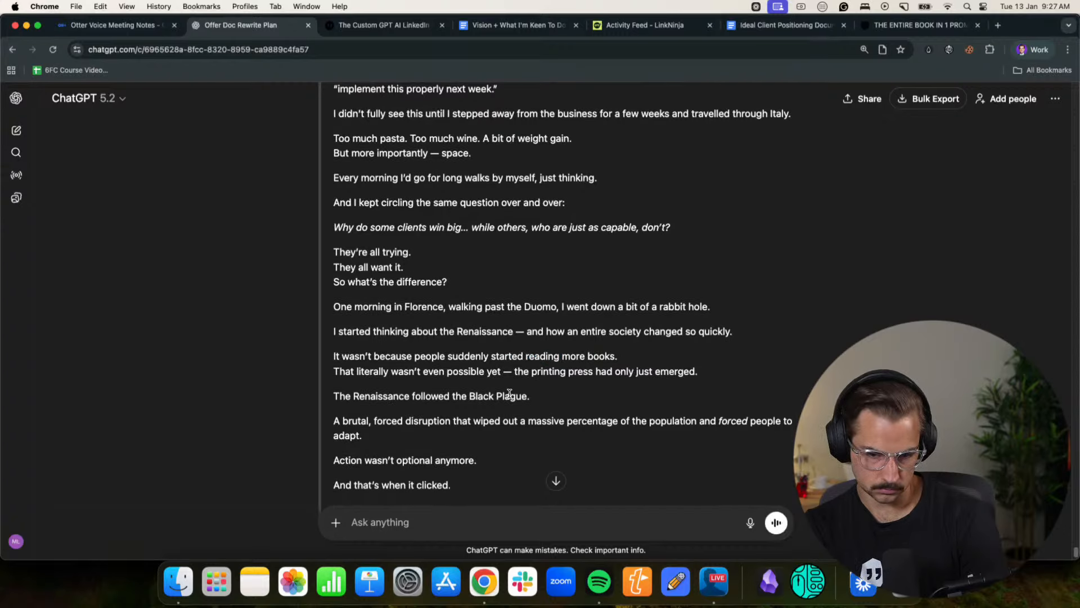
scroll(509, 393, down, 3)
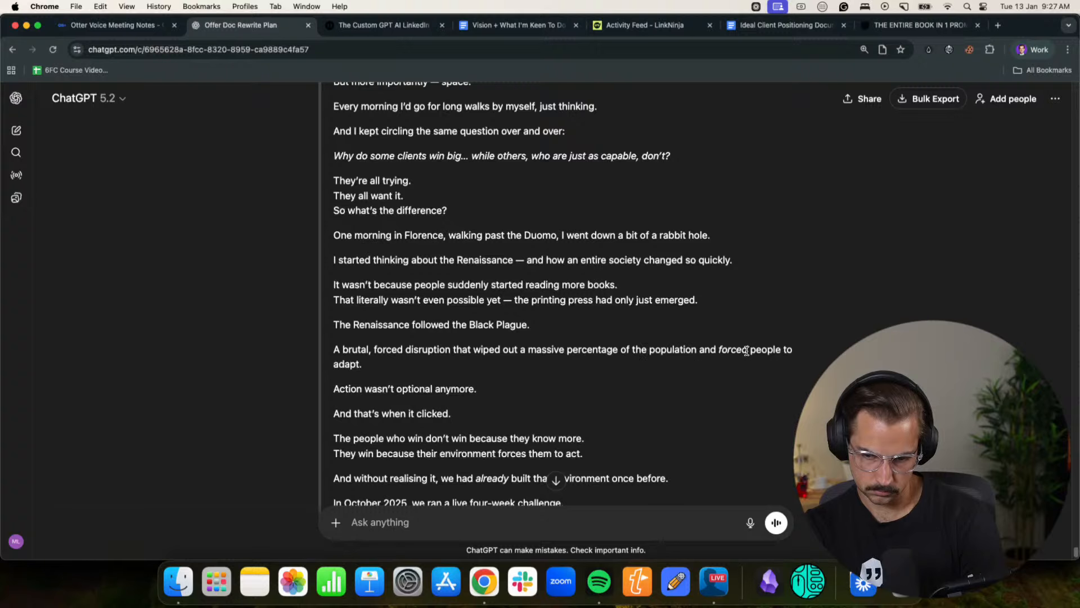
scroll(697, 359, down, 3)
drag(361, 338, 474, 330)
click(381, 357)
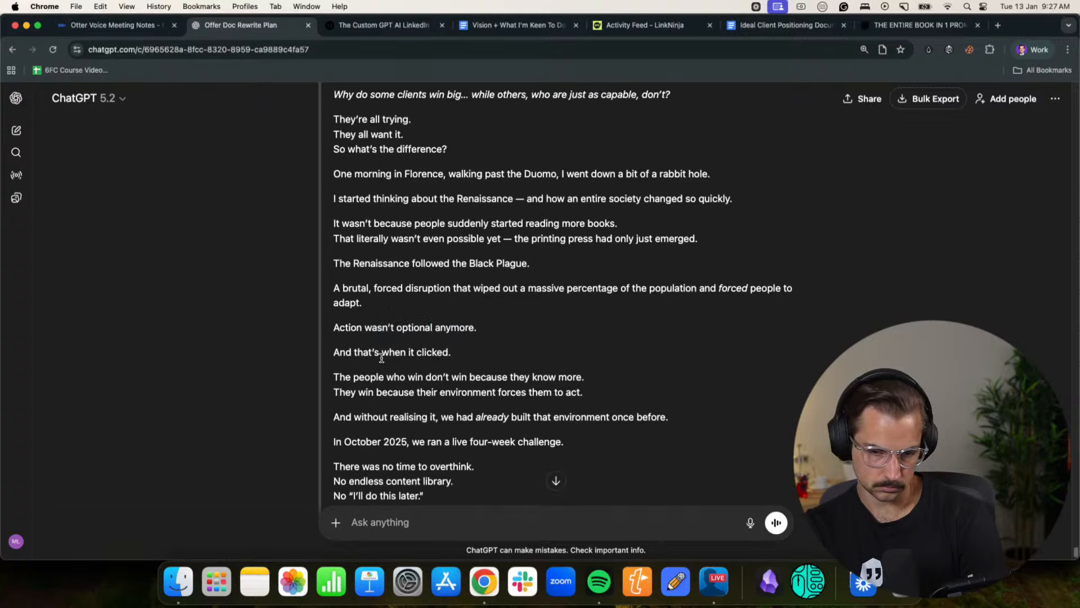
- Read the passage on environments that force people to act and the live four-week challenge run in October 2025
drag(401, 375, 562, 380)
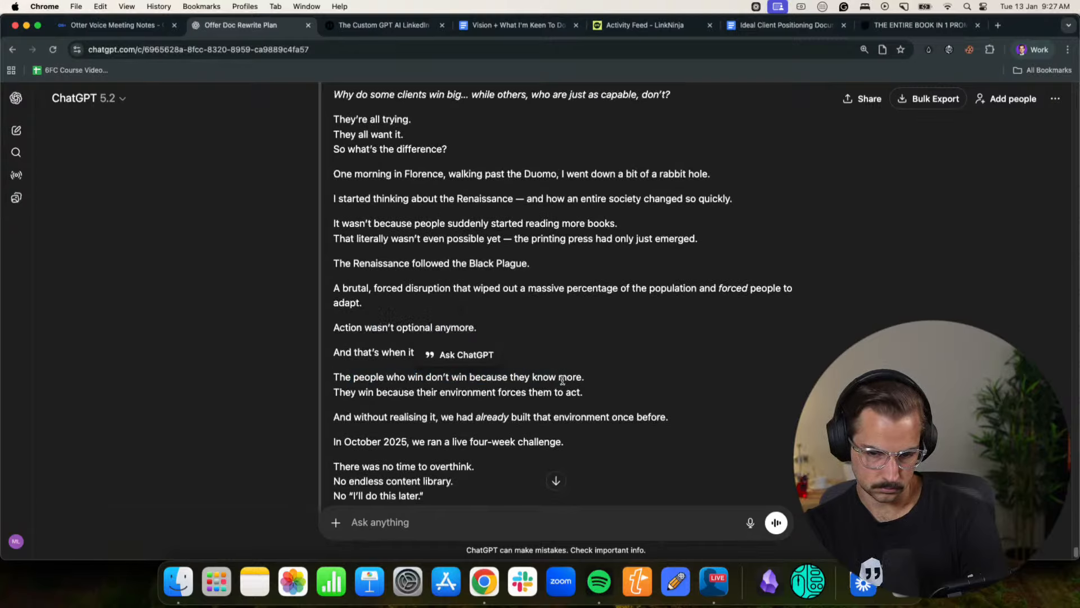
drag(359, 397, 569, 388)
click(567, 388)
scroll(560, 388, down, 3)
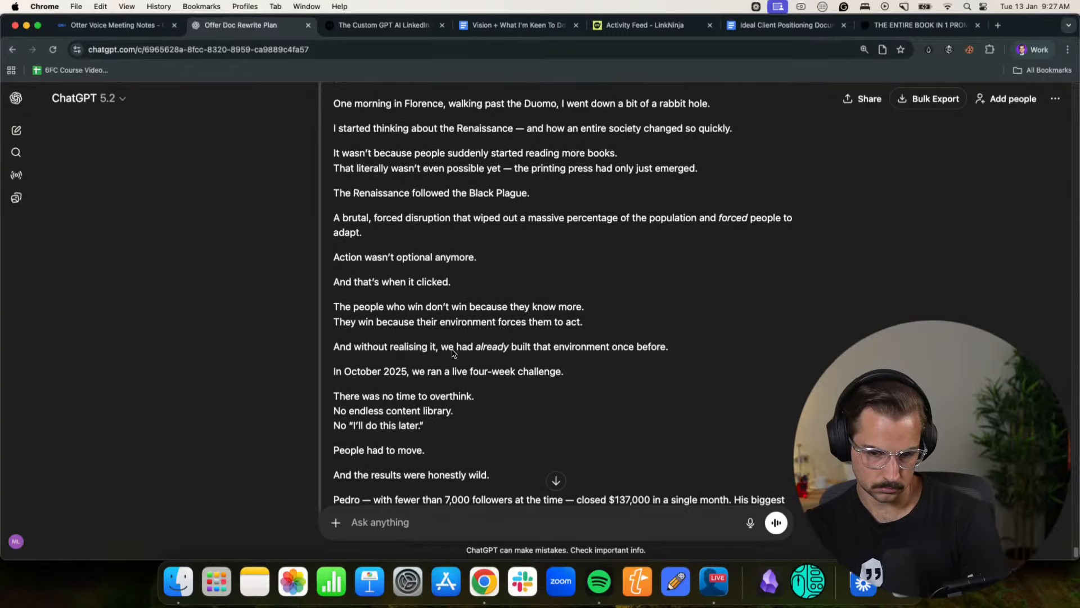
drag(454, 354, 638, 349)
click(637, 348)
scroll(540, 337, down, 3)
drag(426, 298, 557, 299)
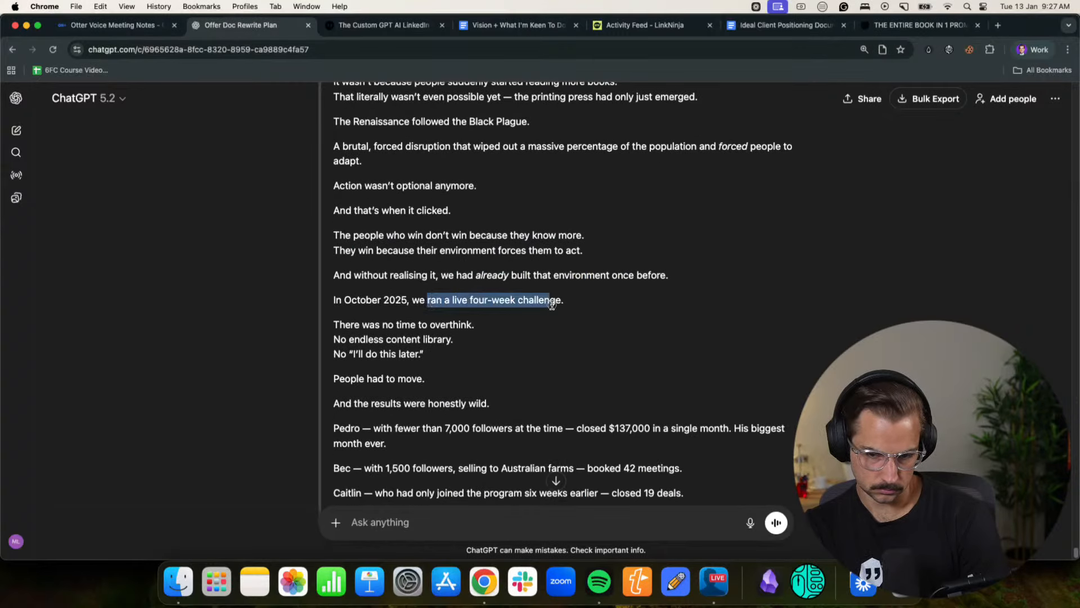
click(535, 314)
scroll(534, 312, down, 20)
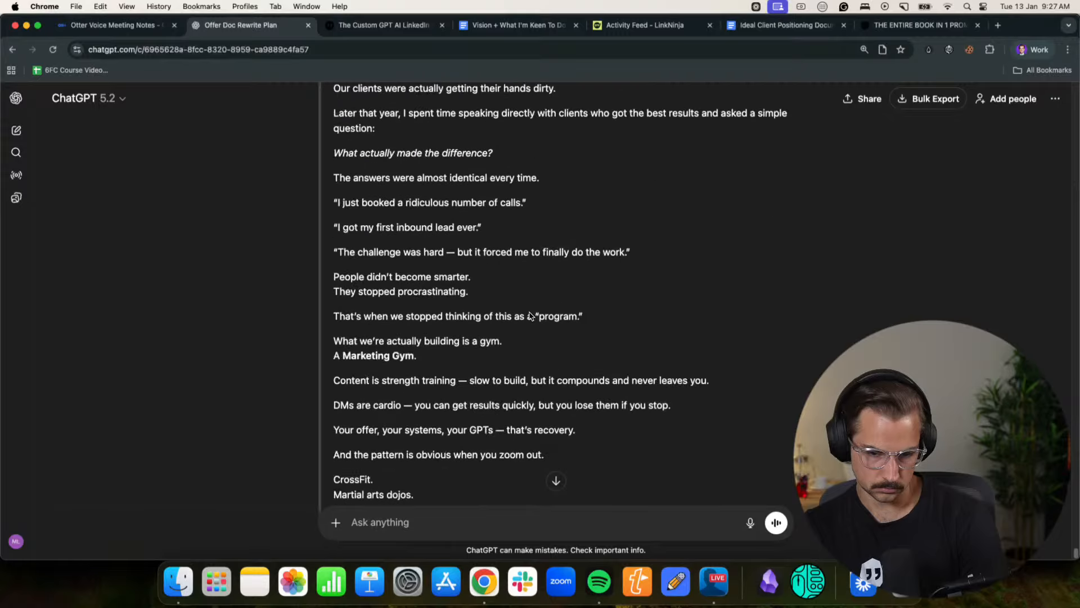
- Skim the rest of the story, from the Marketing Gym analogy to the closing lines on the 28-day execution block and its goal
scroll(530, 314, down, 12)
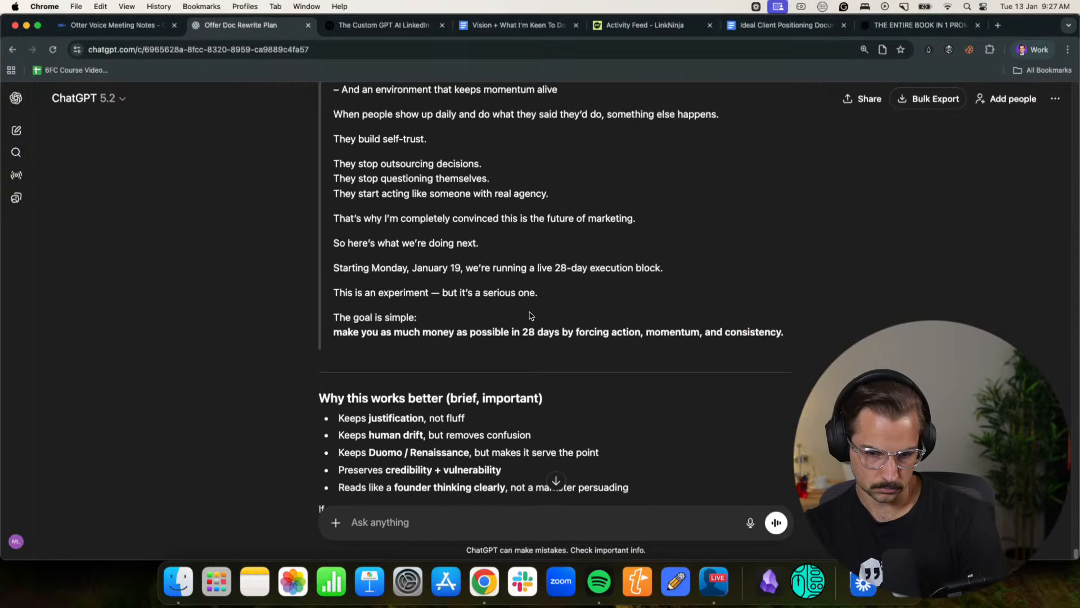
drag(785, 337, 356, 304)
scroll(348, 303, up, 3)
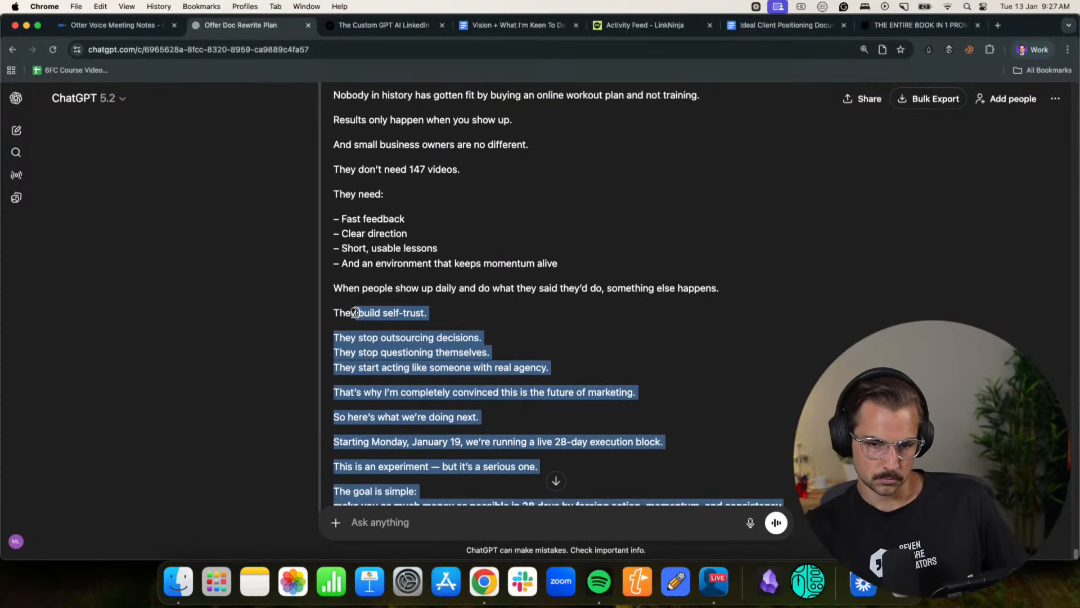
scroll(337, 315, down, 9)
drag(337, 314, 337, 316)
click(337, 316)
scroll(336, 313, up, 2)
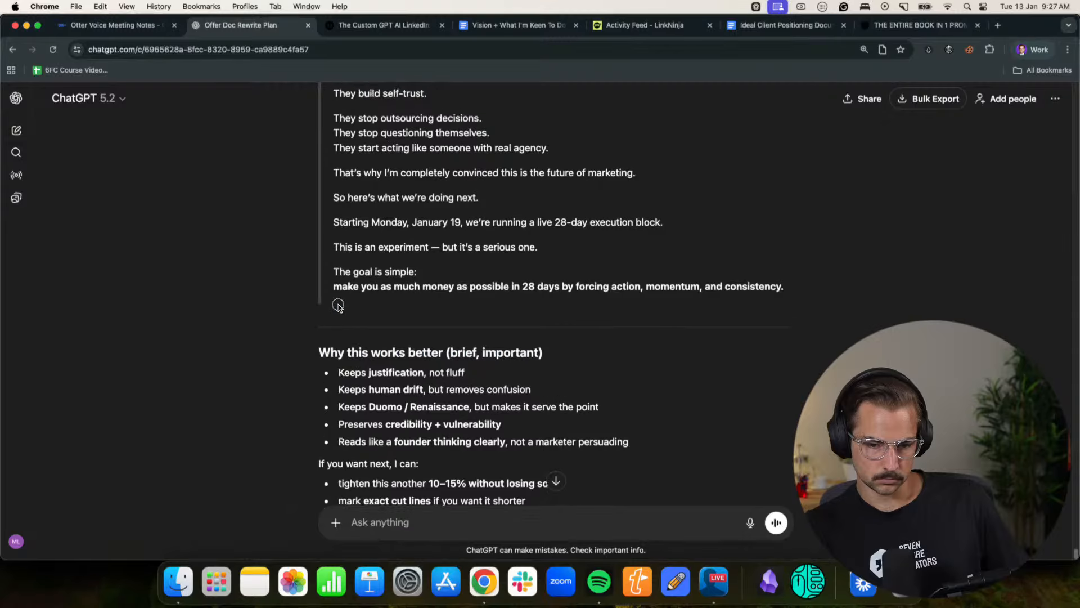
- Start dictating a ChatGPT request to weave in the $1 billion target and the mission of clients becoming able to do it themselves
click(751, 523)
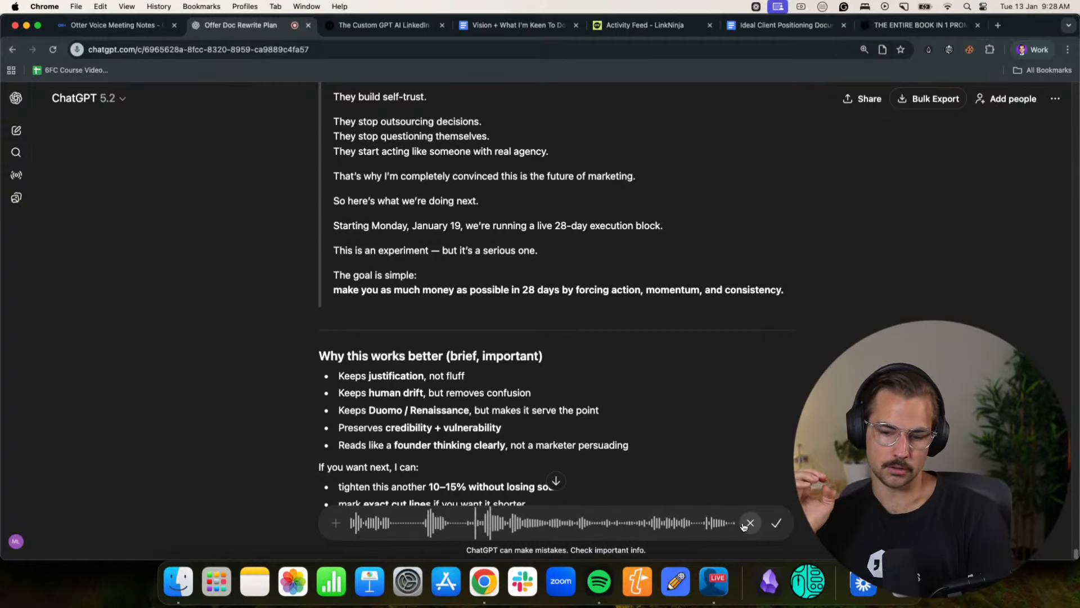
scroll(752, 443, down, 5)
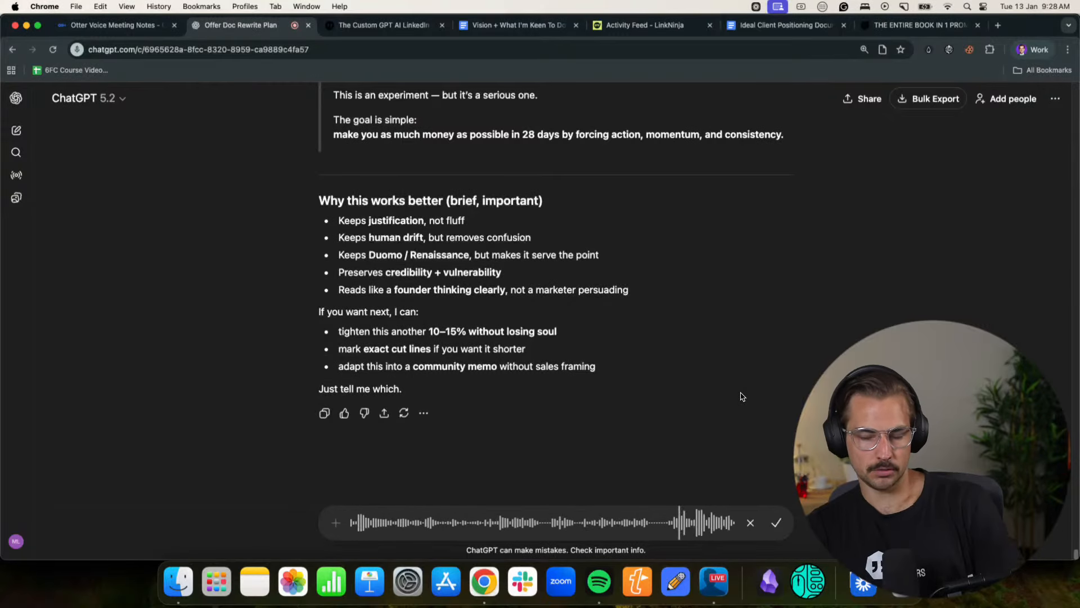
scroll(657, 99, up, 3)
- Switch to the other Chrome profile's window and copy the full text of the Seven Figure Creators LinkedIn workshop page
click(943, 26)
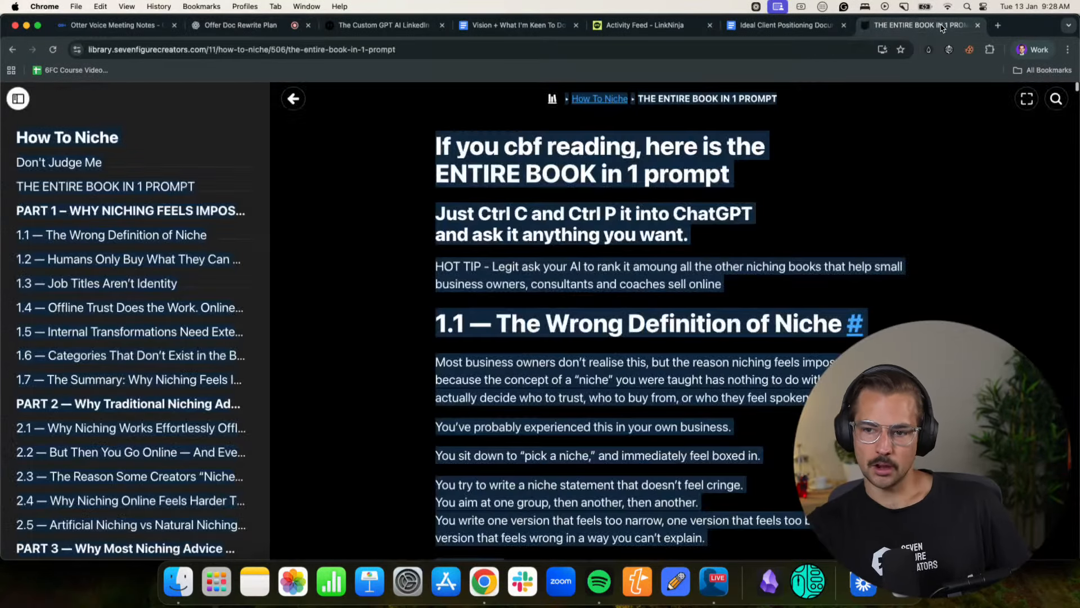
click(1019, 51)
click(964, 294)
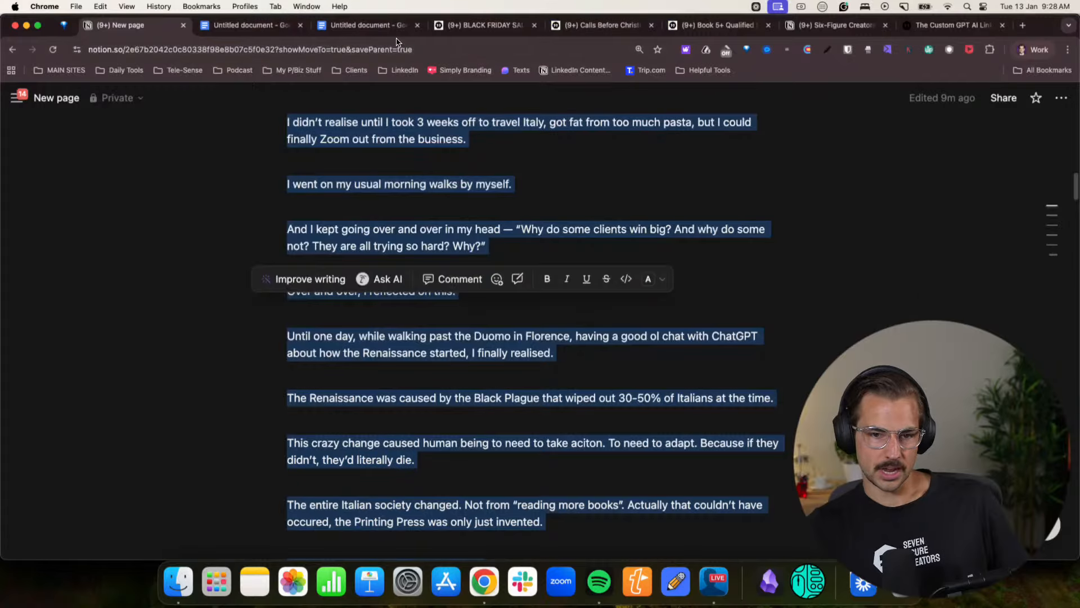
click(526, 27)
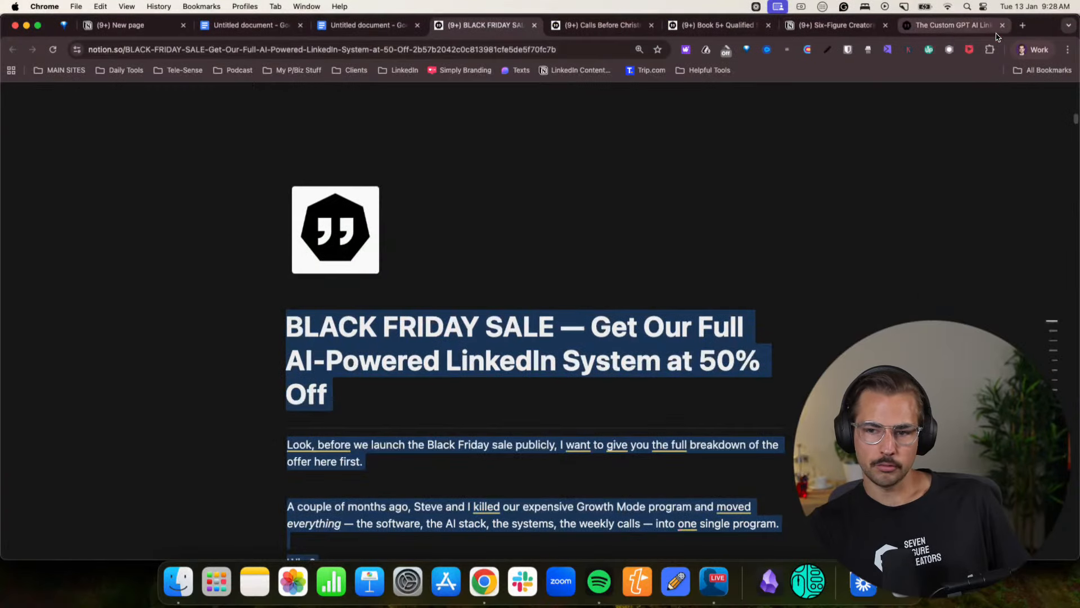
click(951, 25)
click(458, 332)
key(cmd+a)
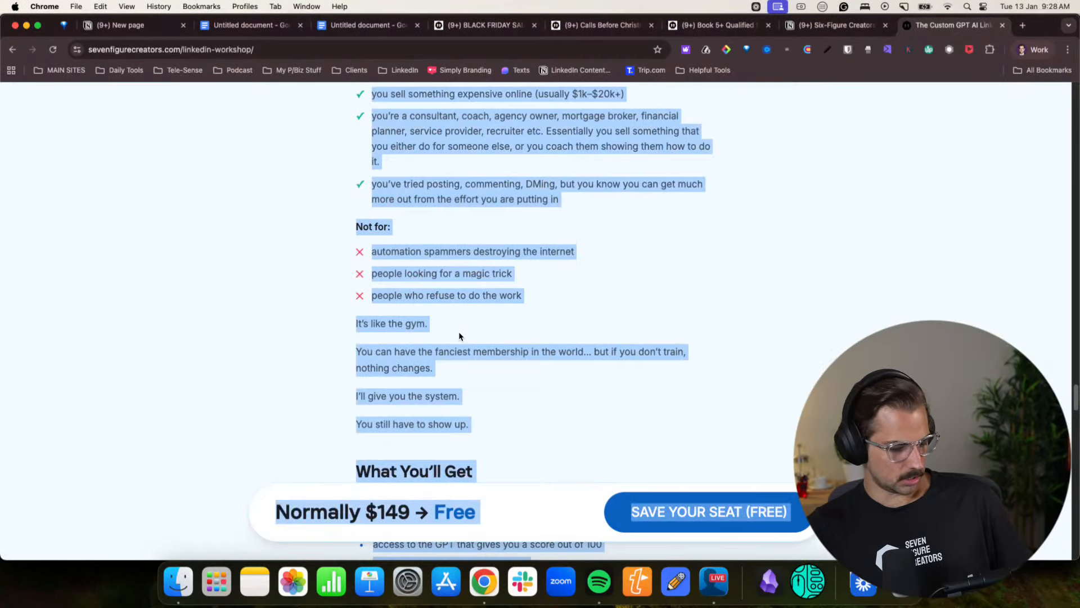
scroll(458, 332, up, 10)
scroll(468, 332, down, 10)
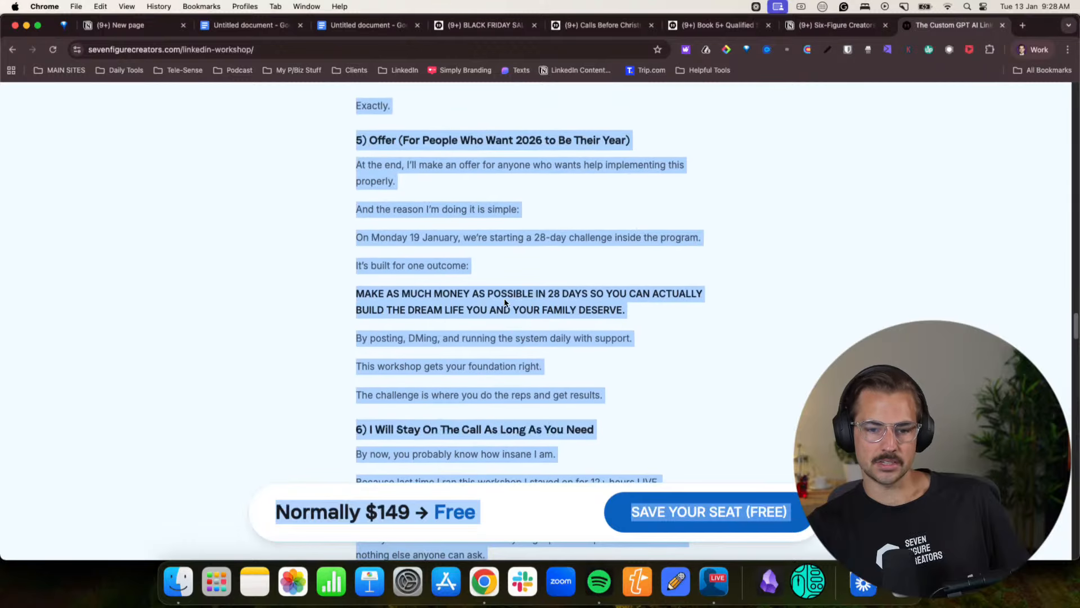
- Return to the Offer Doc Rewrite Plan conversation and send the dictated request with the workshop page copy pasted below it
click(1021, 51)
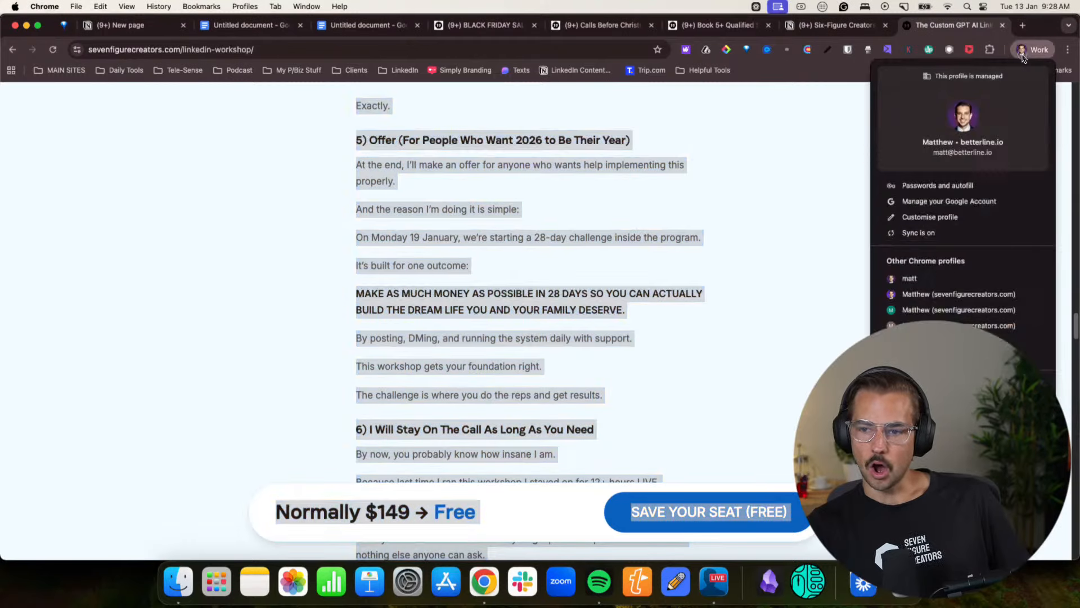
click(921, 308)
click(221, 29)
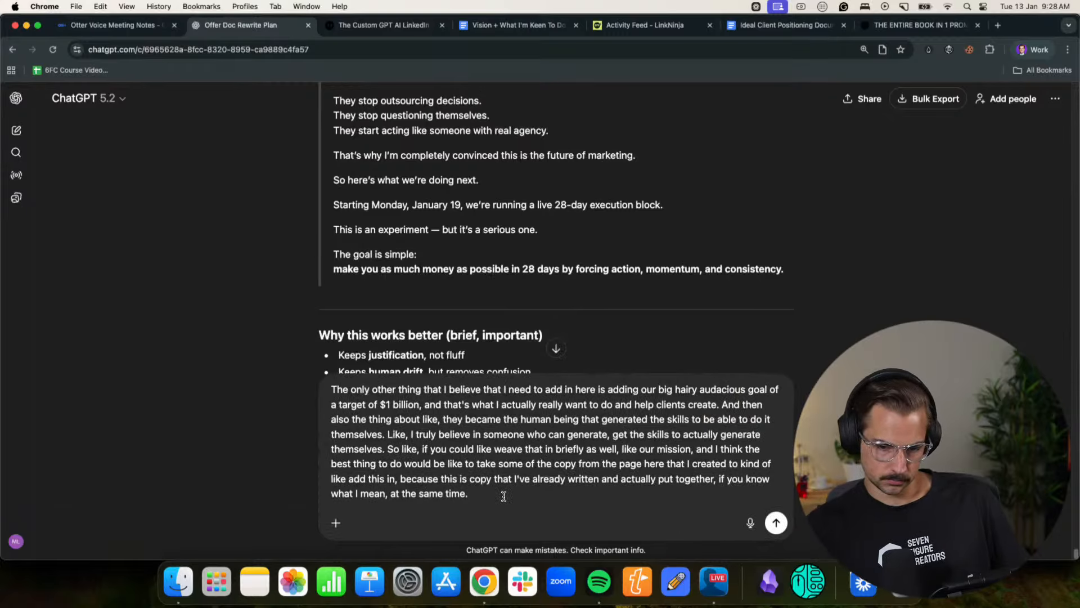
key(shift+Return)
key(super+v)
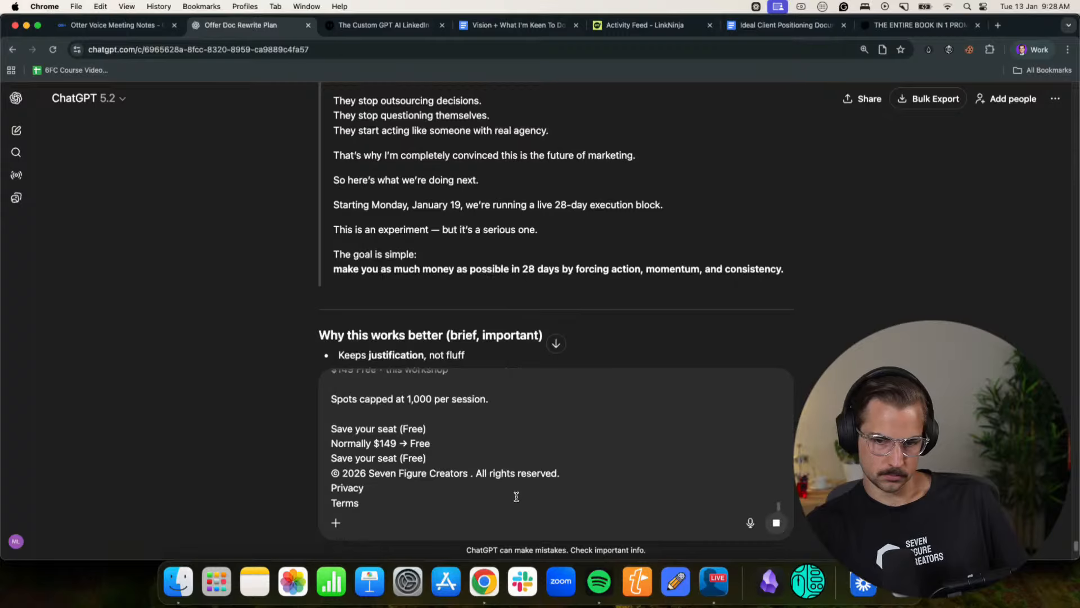
key(Return)
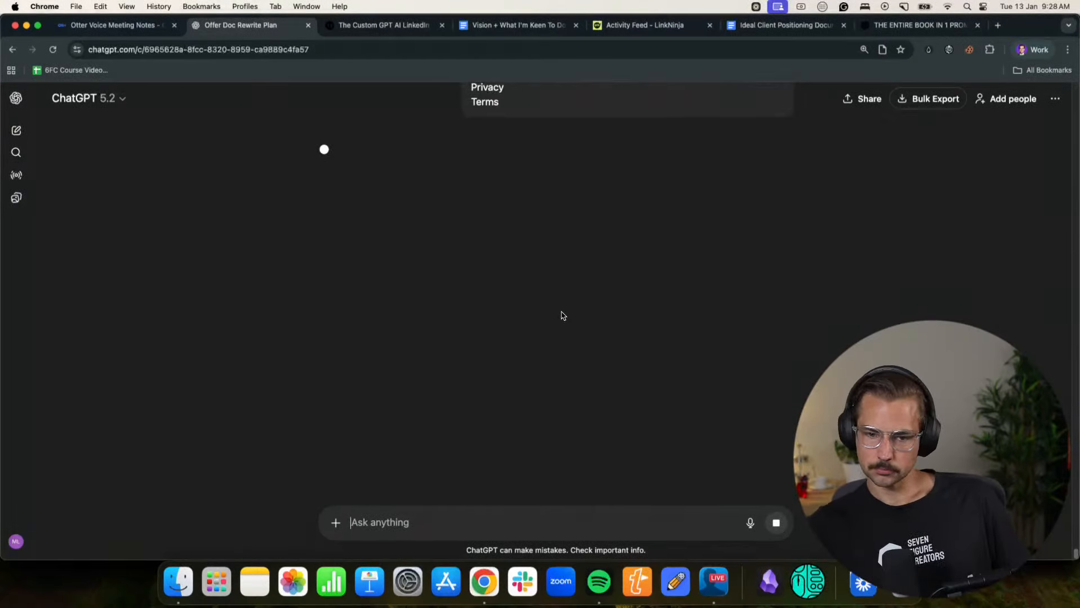
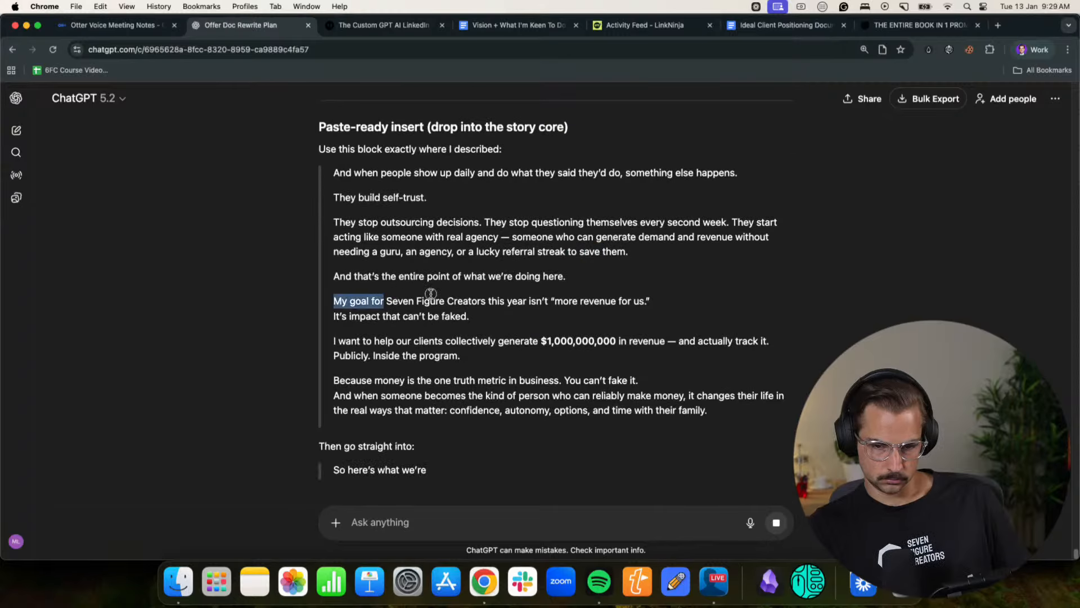
- Read through ChatGPT's paste-ready insert for the story core and its suggested adjustment to the BHAG phrasing
drag(351, 340, 717, 341)
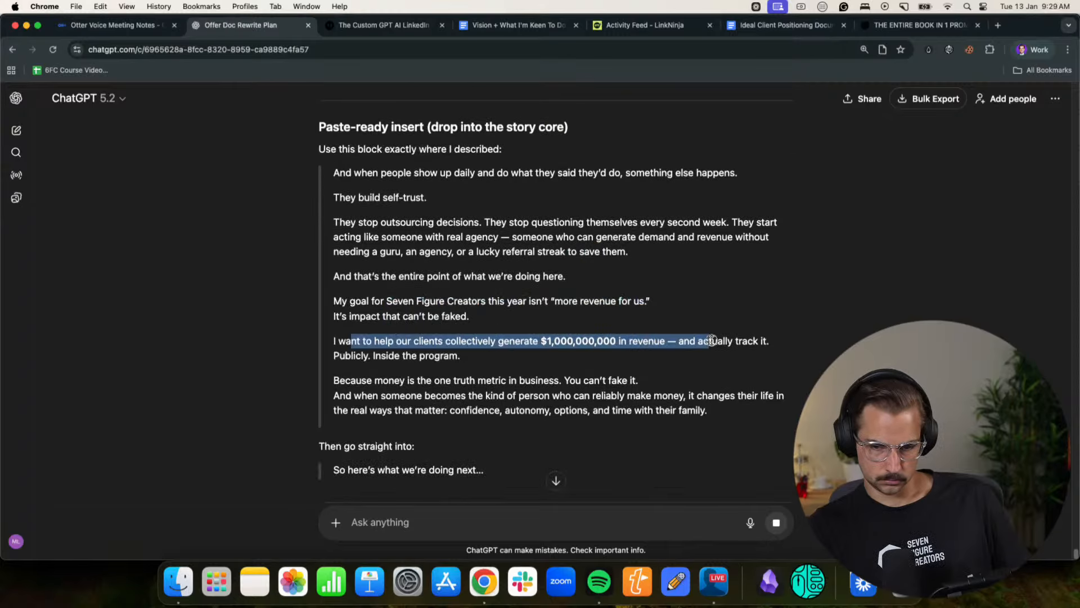
click(714, 340)
drag(351, 387, 557, 380)
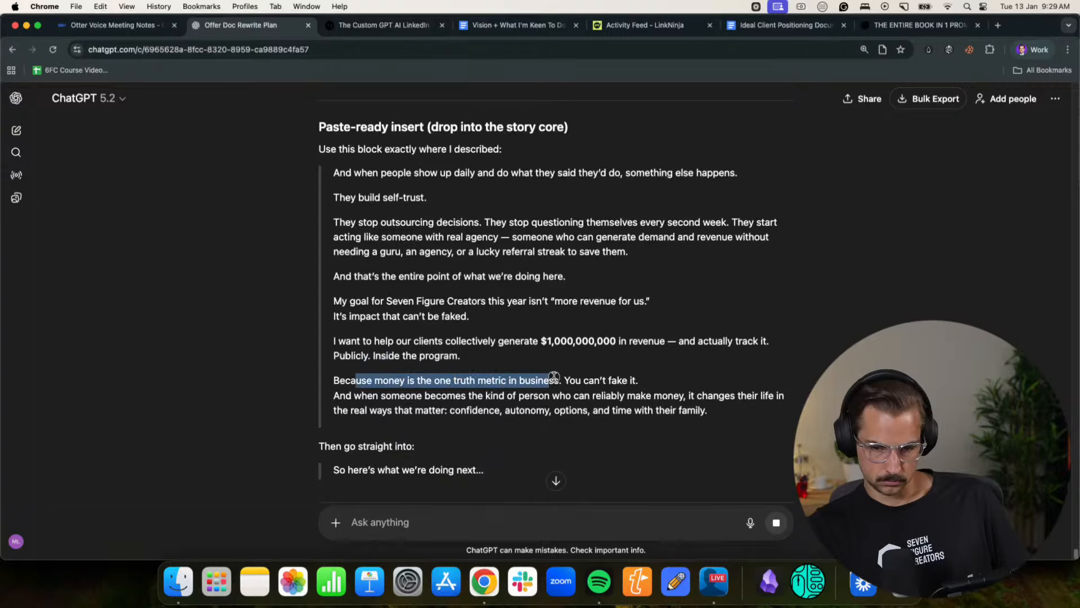
click(563, 379)
scroll(473, 328, down, 4)
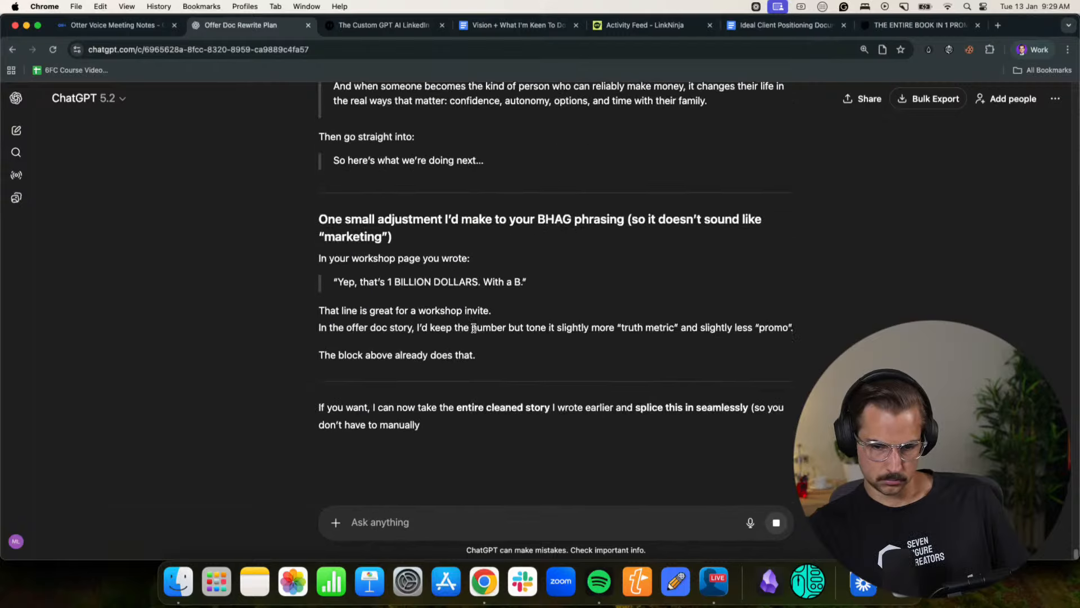
drag(379, 222, 536, 222)
click(602, 224)
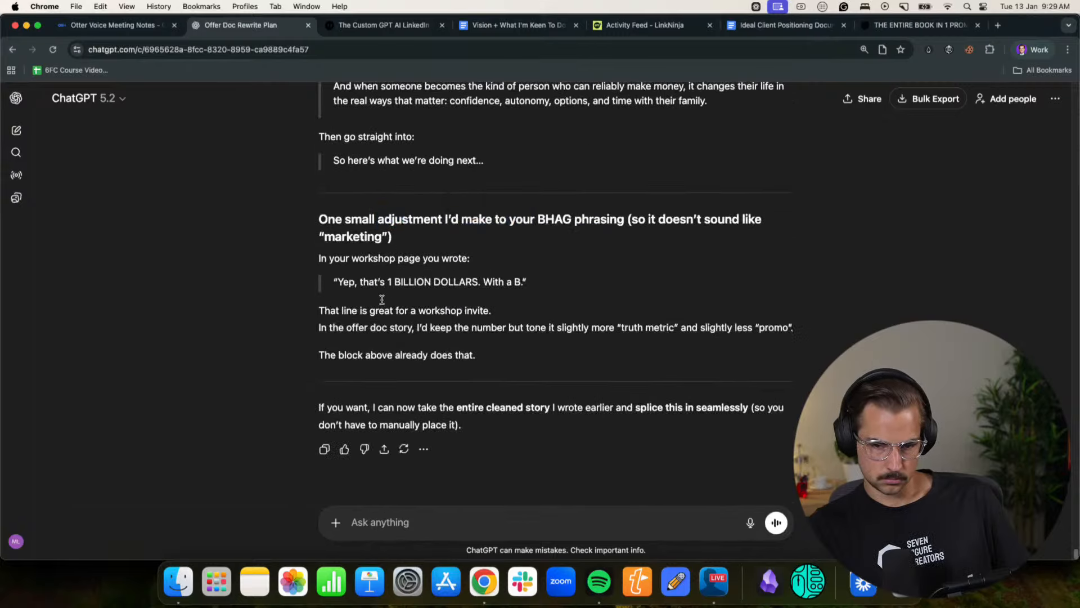
drag(357, 283, 453, 286)
click(458, 313)
drag(345, 328, 456, 325)
click(490, 326)
scroll(543, 328, down, 1)
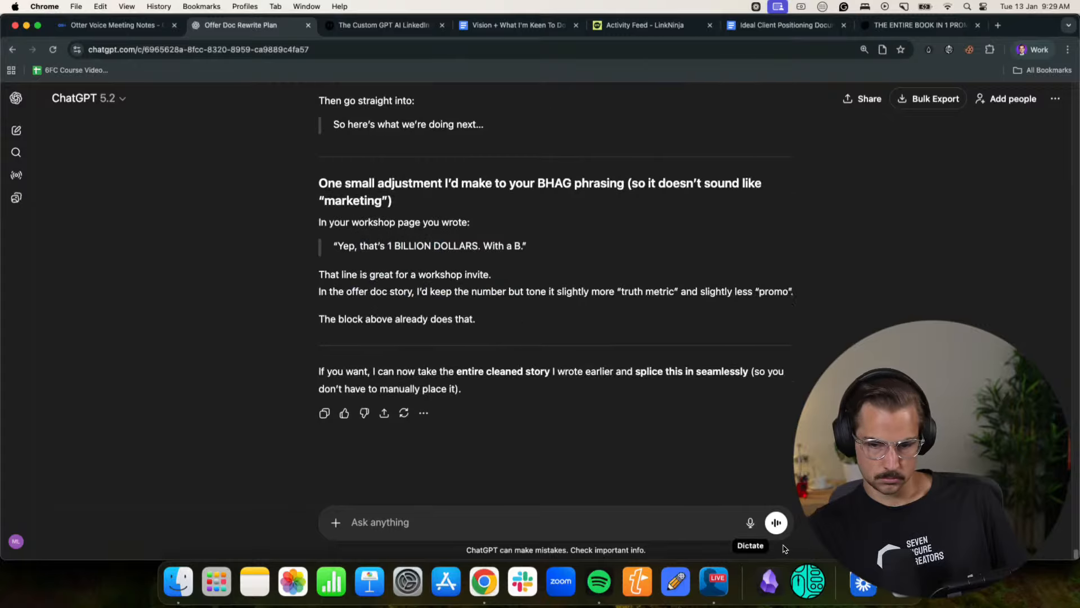
- Dictate a ChatGPT prompt asking to weave the words and story adjustments together, preserving the writing style without limiting the words
click(750, 524)
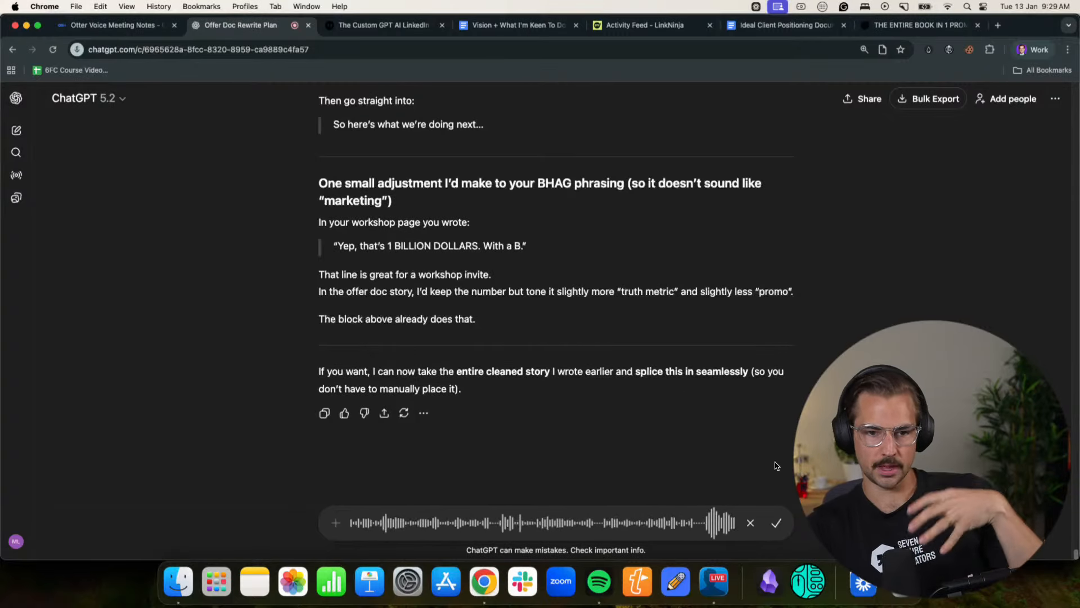
click(774, 523)
- Open Claude and Grok in two new browser tabs
click(999, 24)
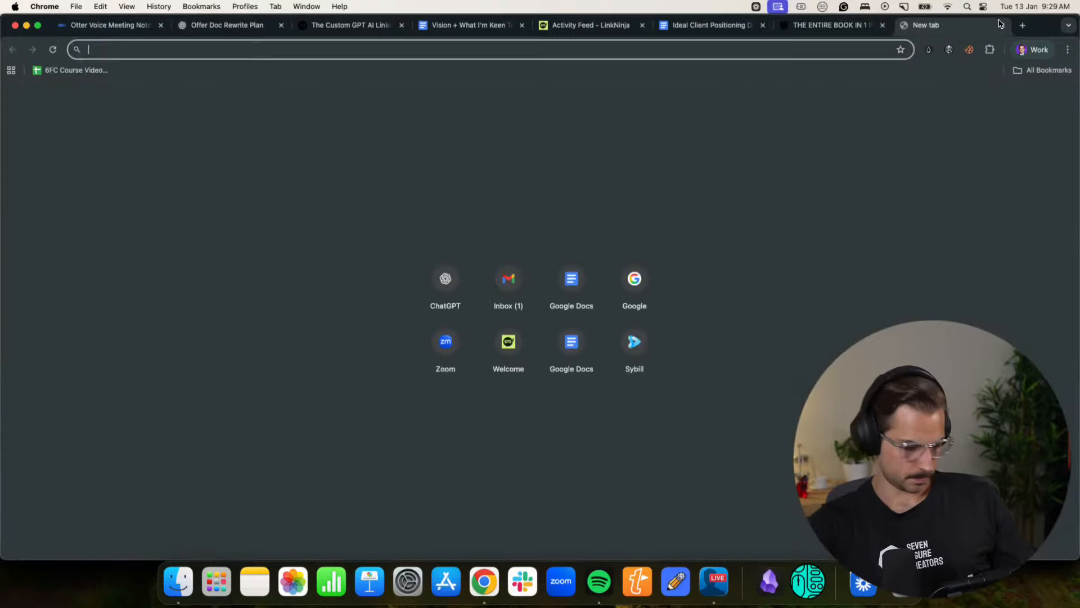
text(clau)
key(Return)
click(1024, 26)
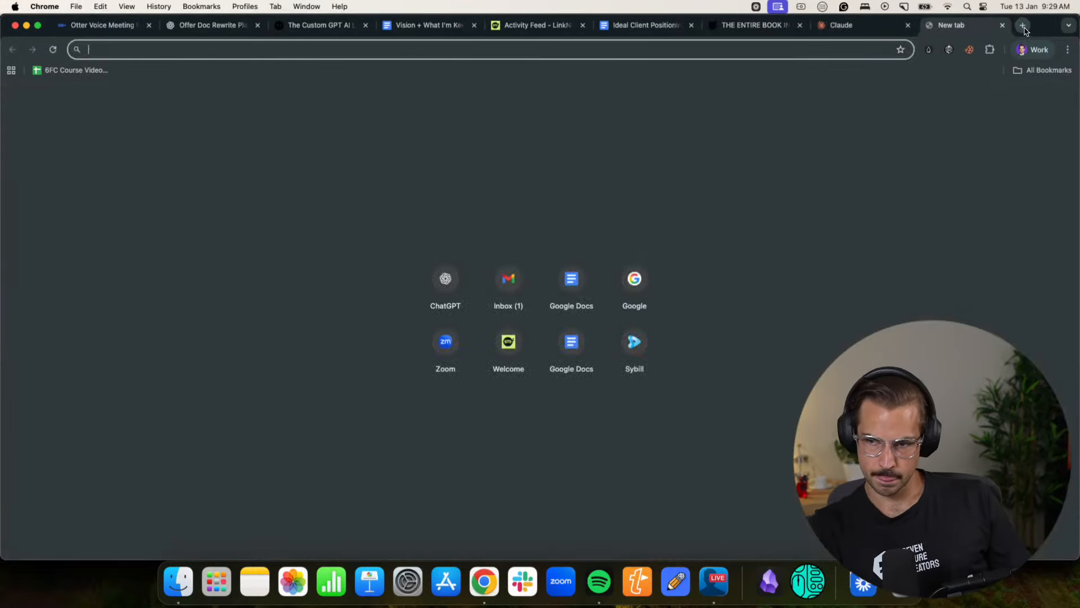
text(grok)
key(Return)
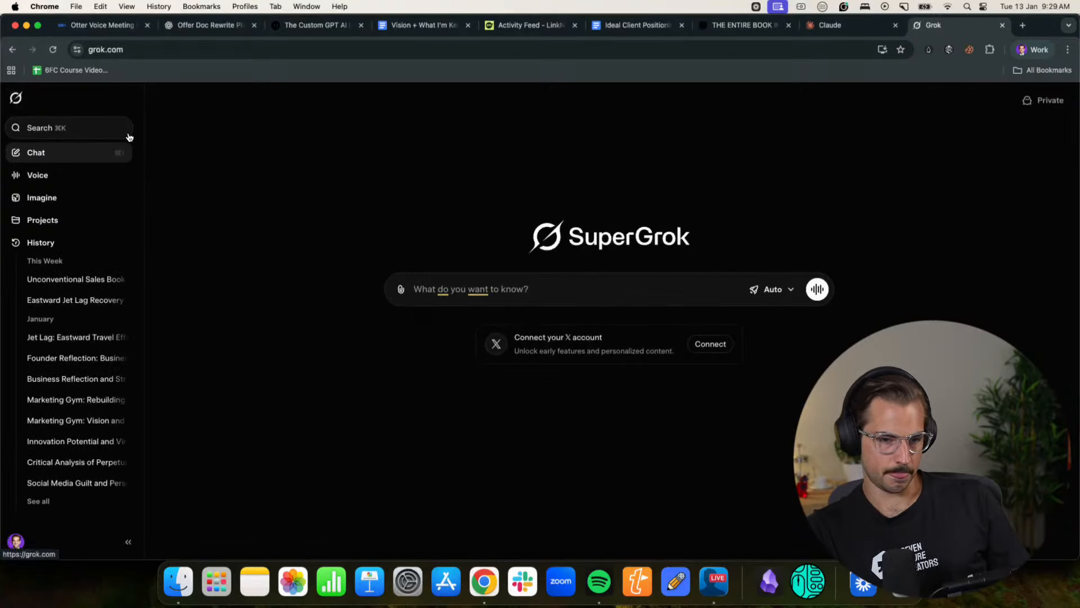
- Collapse the sidebars in Grok and Claude, and decline Claude's offer to install its Chrome extension
click(68, 132)
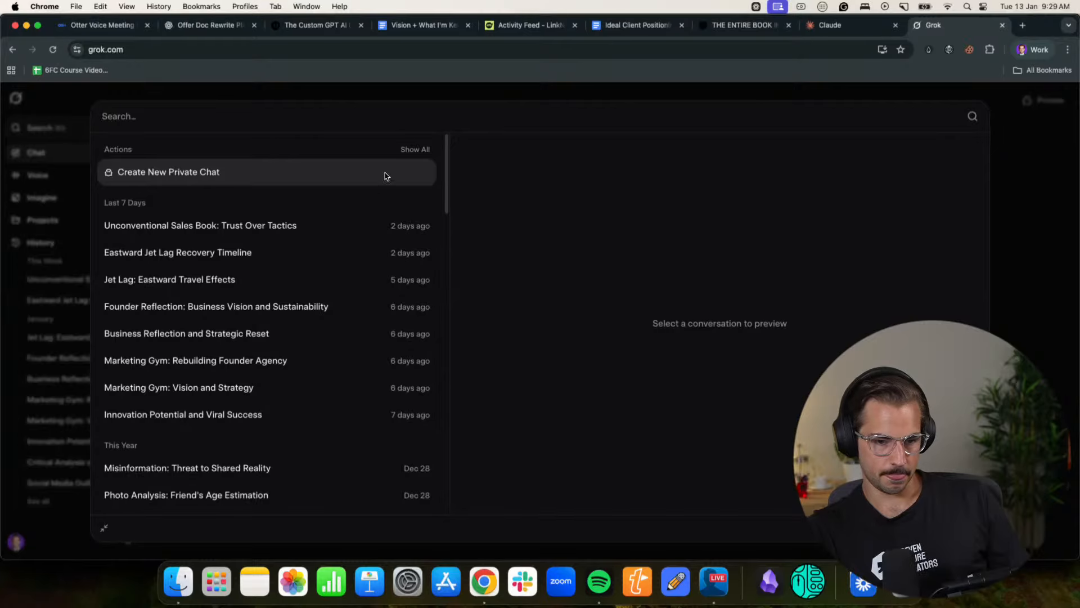
key(Escape)
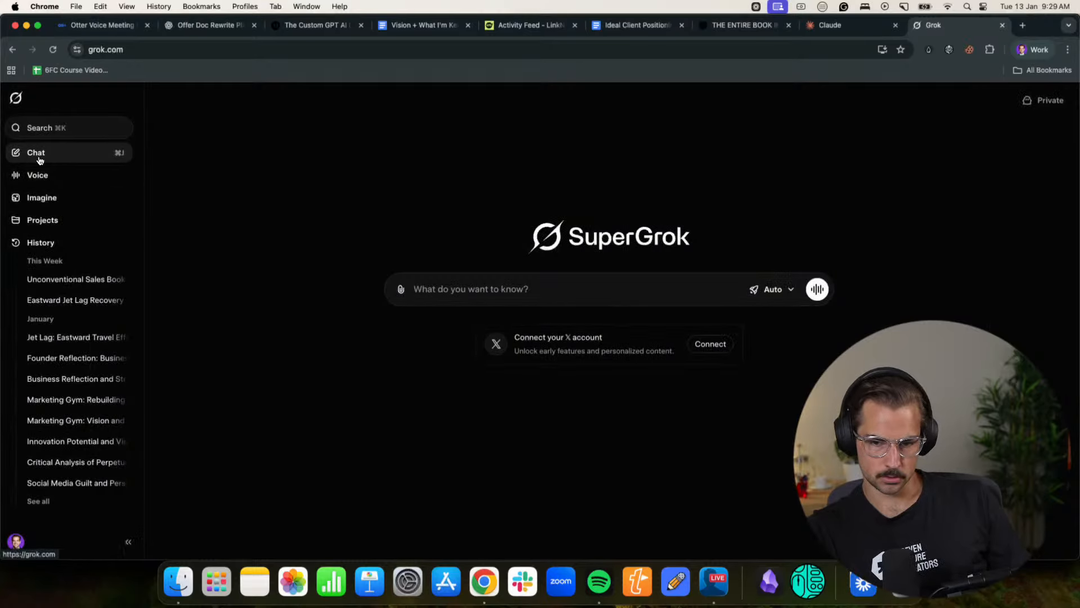
click(129, 541)
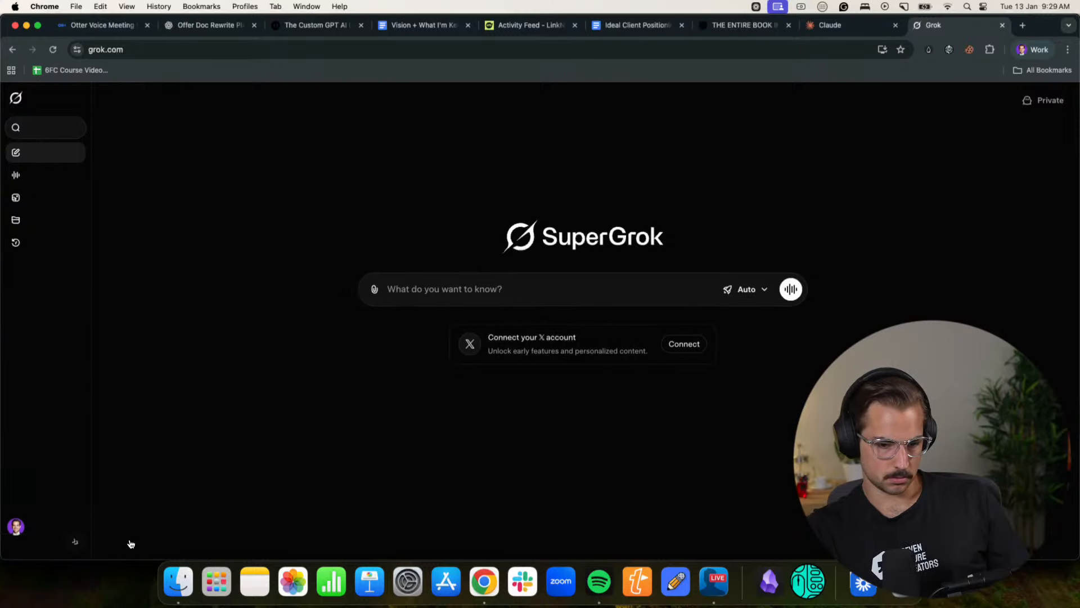
click(865, 18)
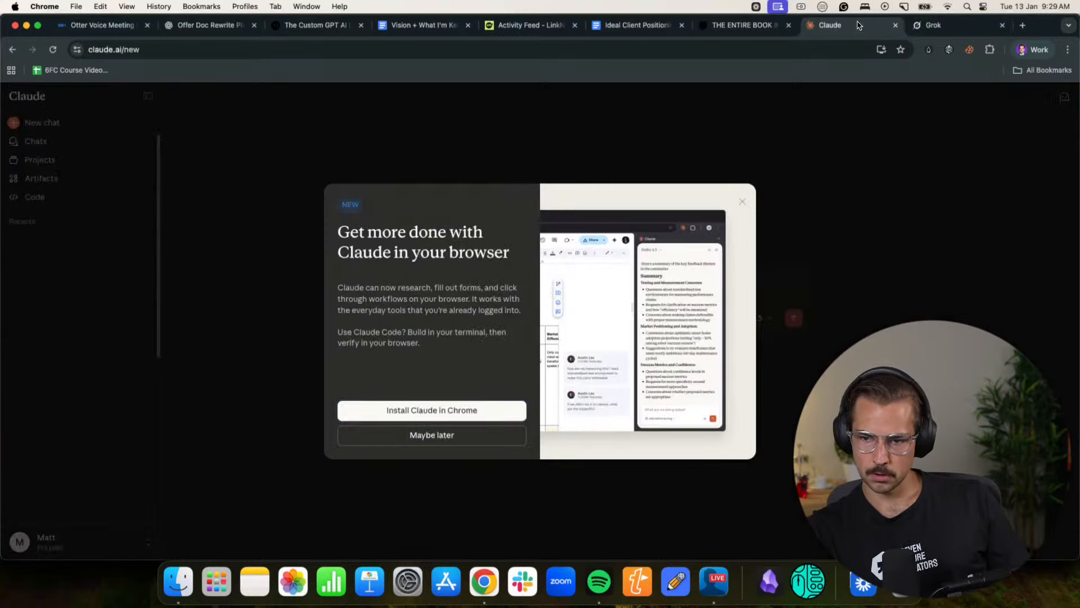
click(418, 437)
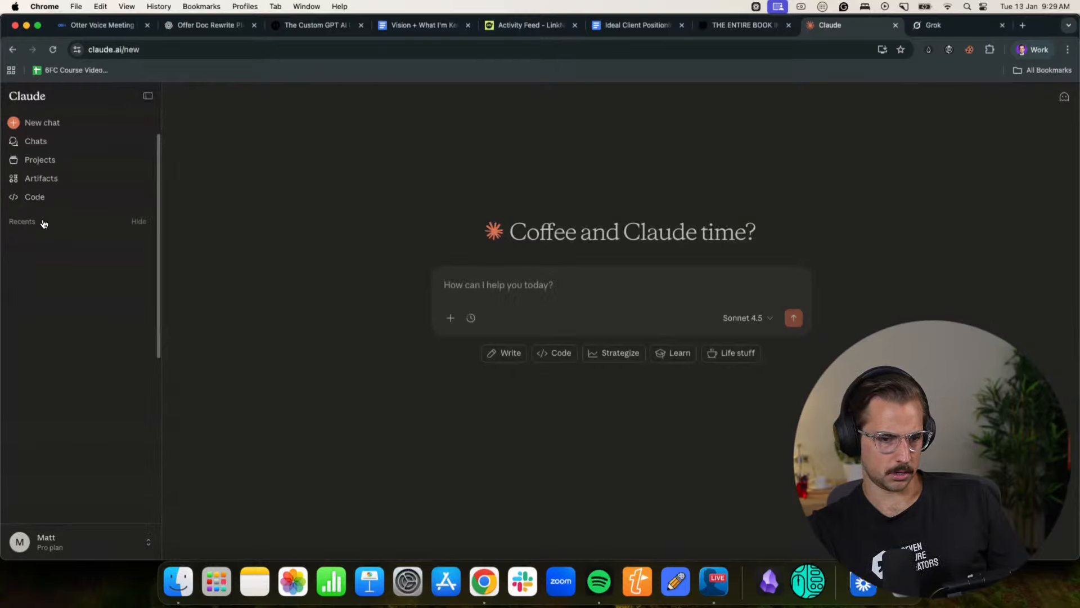
click(147, 95)
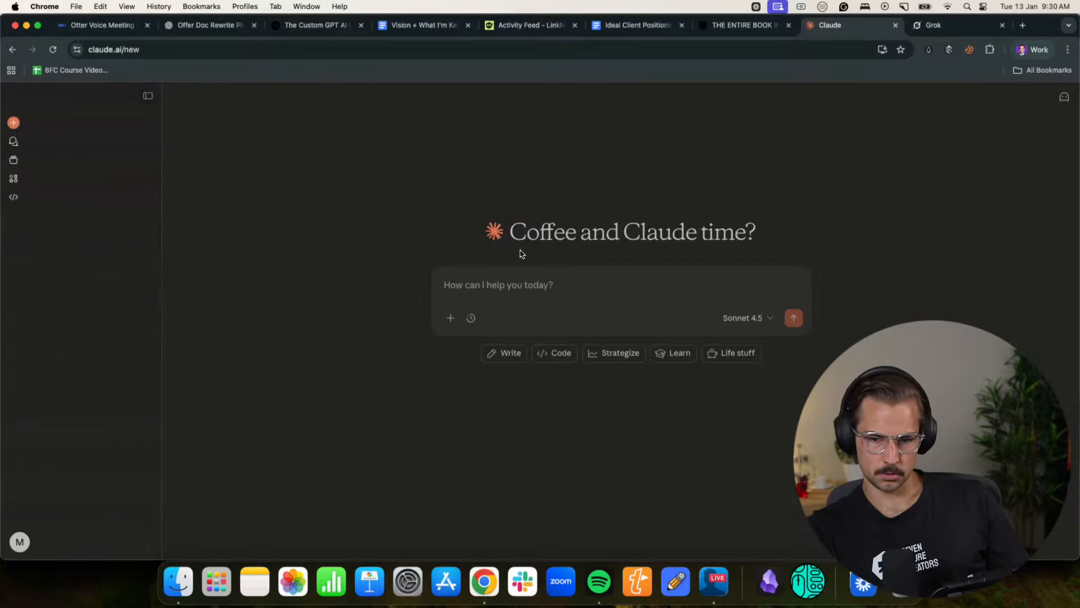
click(923, 28)
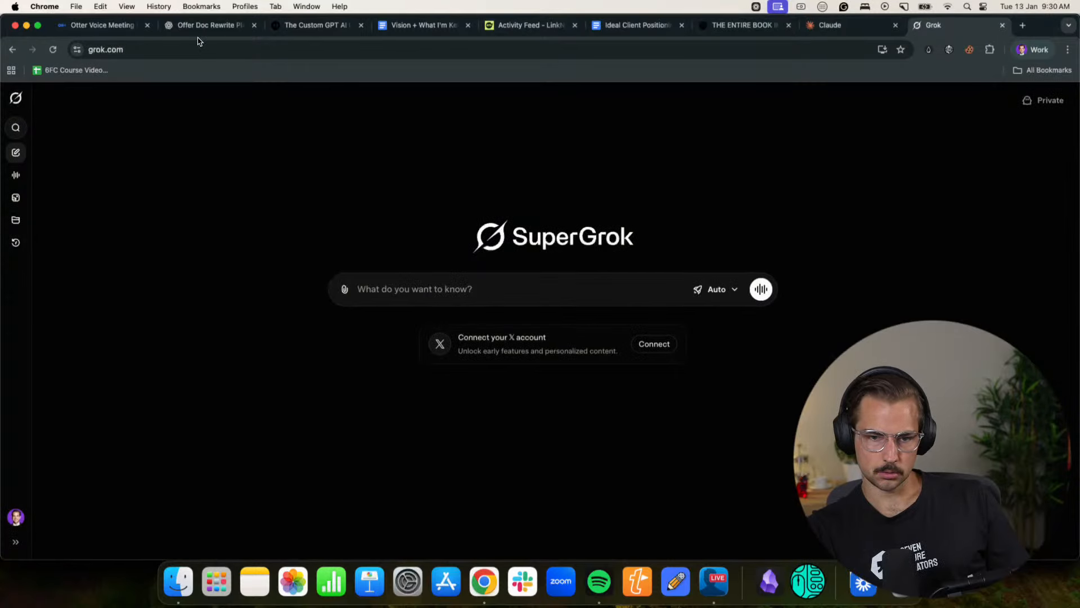
- Move the ChatGPT tab next to the Claude tab and send the dictated rewrite prompt
drag(183, 27, 742, 26)
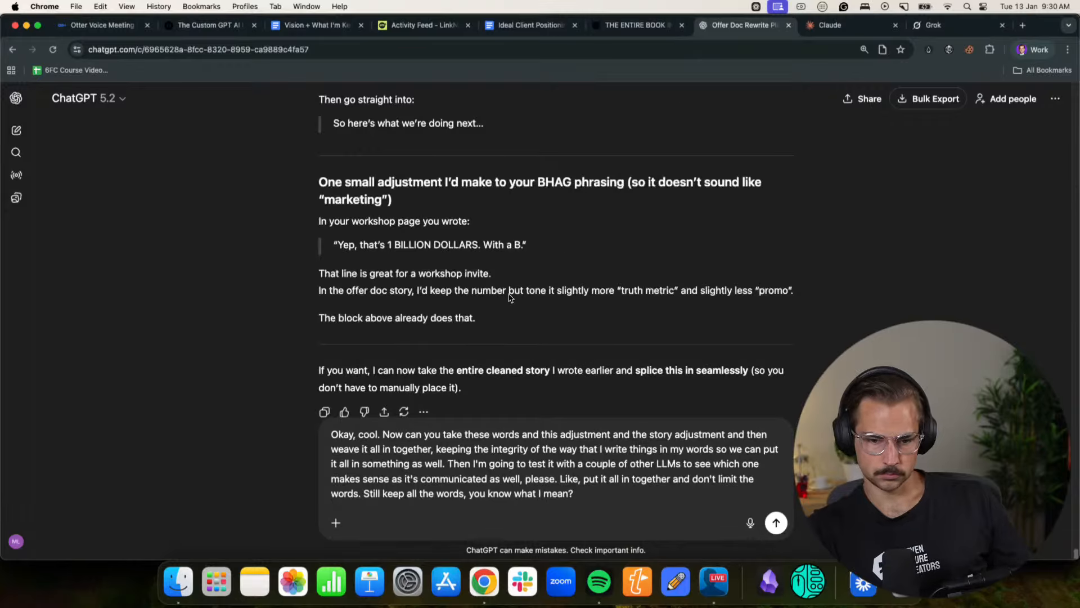
click(776, 522)
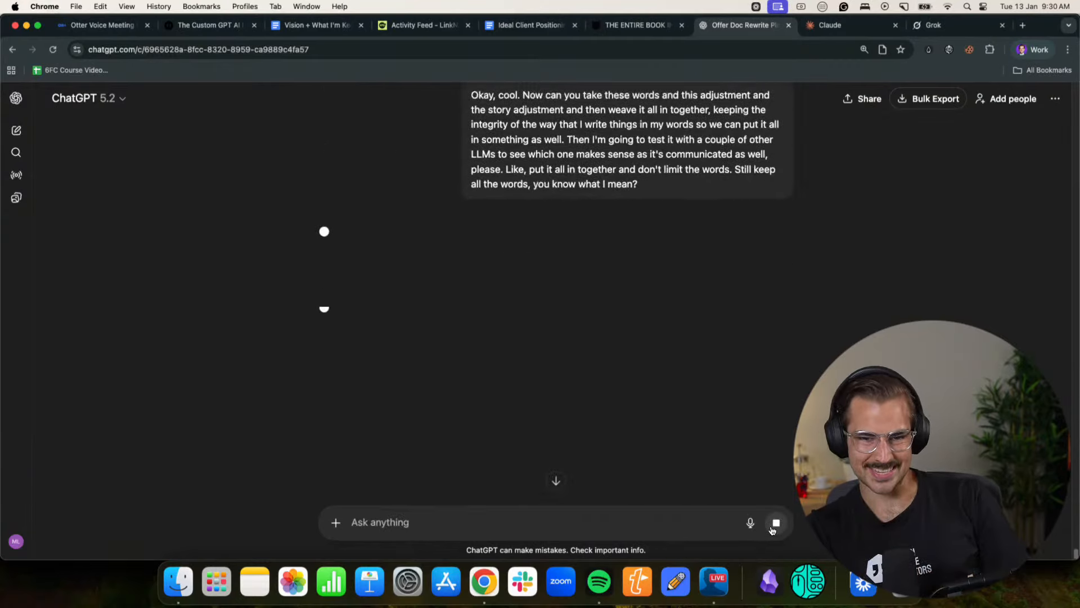
- In Claude, dictate a prompt saying landing page copy will be pasted for context before the 28-day campaign, and to just say okay after
click(830, 25)
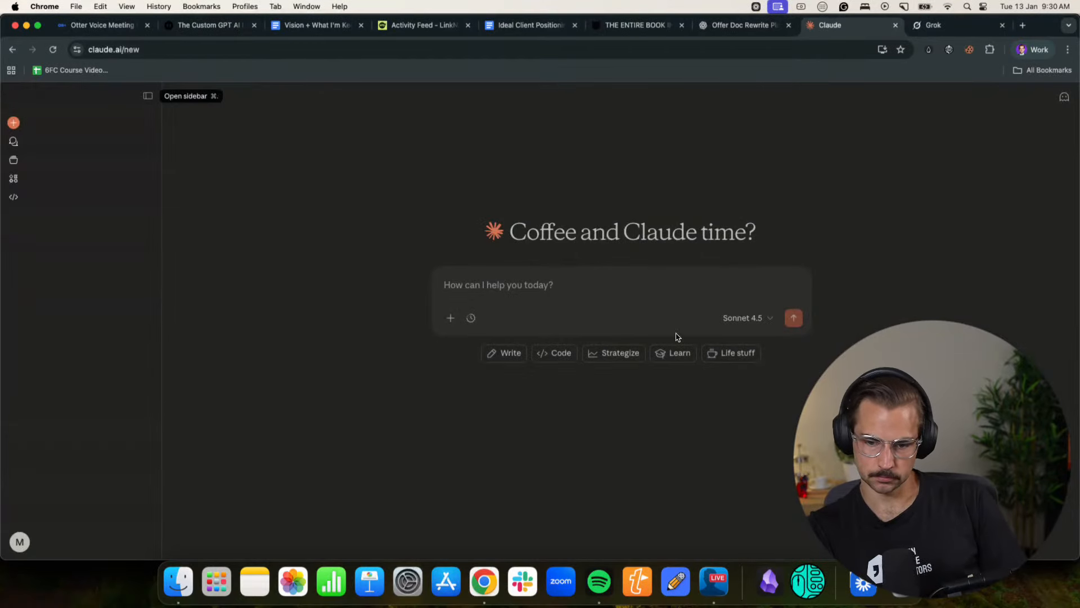
click(651, 280)
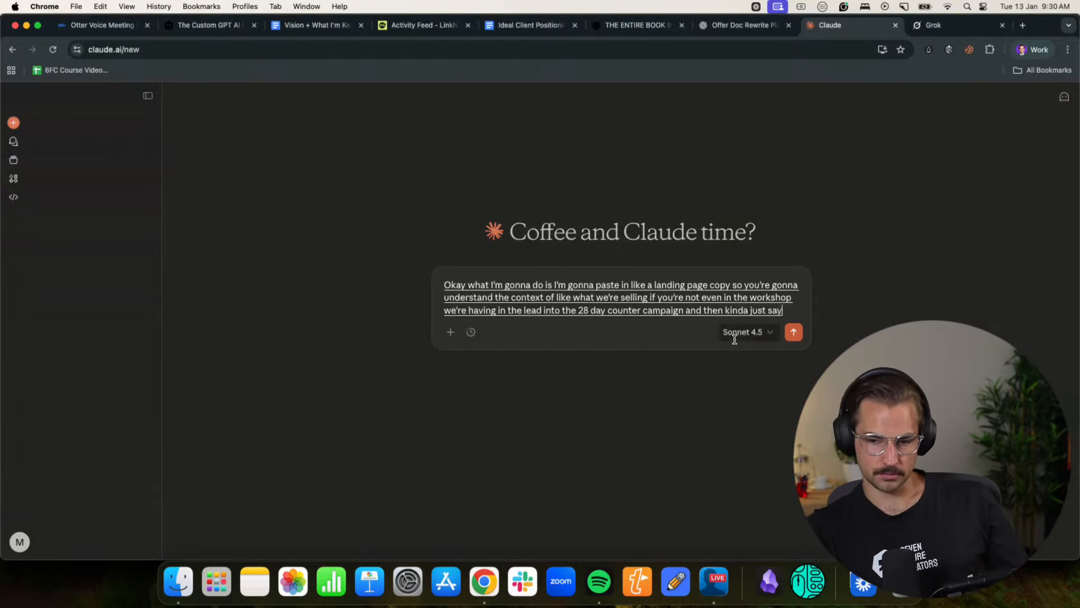
click(574, 327)
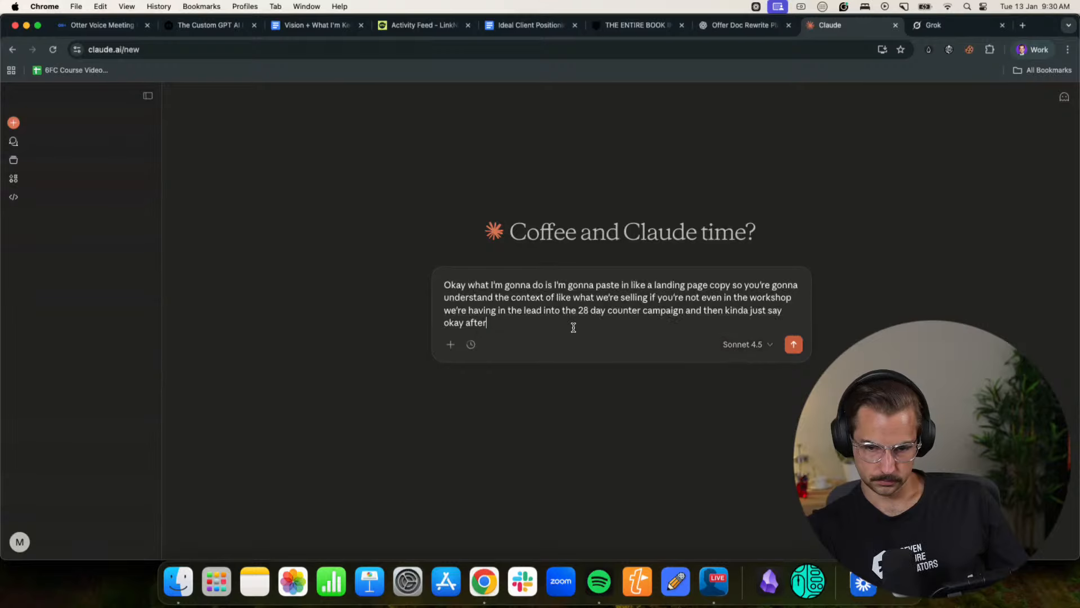
- Copy the Custom GPT AI LinkedIn Workshop landing page text, paste it below the Claude prompt and send the message
click(638, 24)
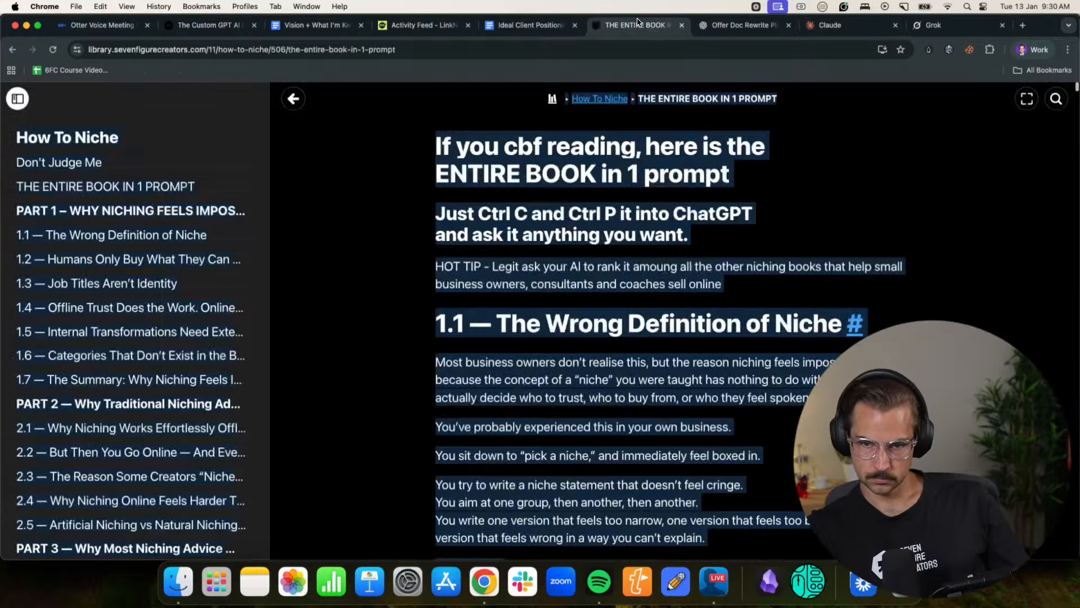
click(743, 25)
click(225, 32)
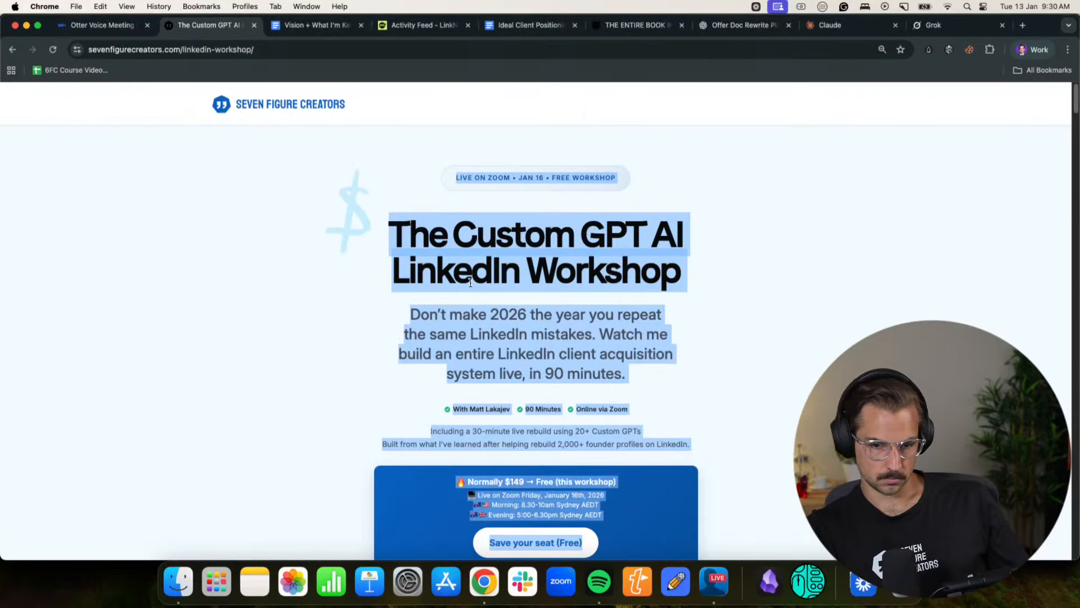
click(830, 24)
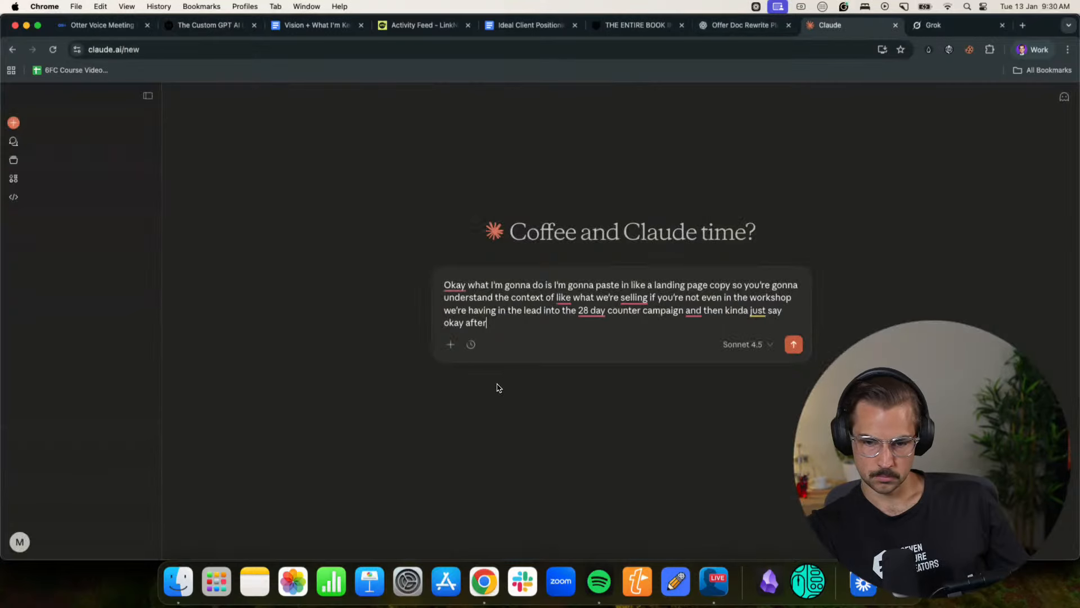
click(502, 341)
key(shift+Return)
key(super+v)
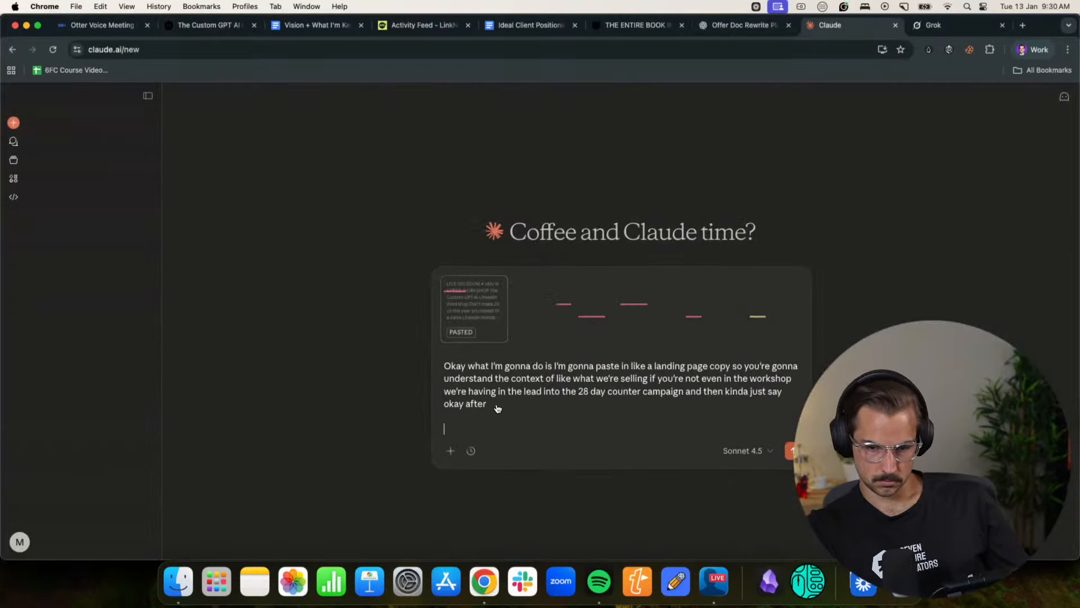
drag(496, 405, 444, 367)
click(567, 425)
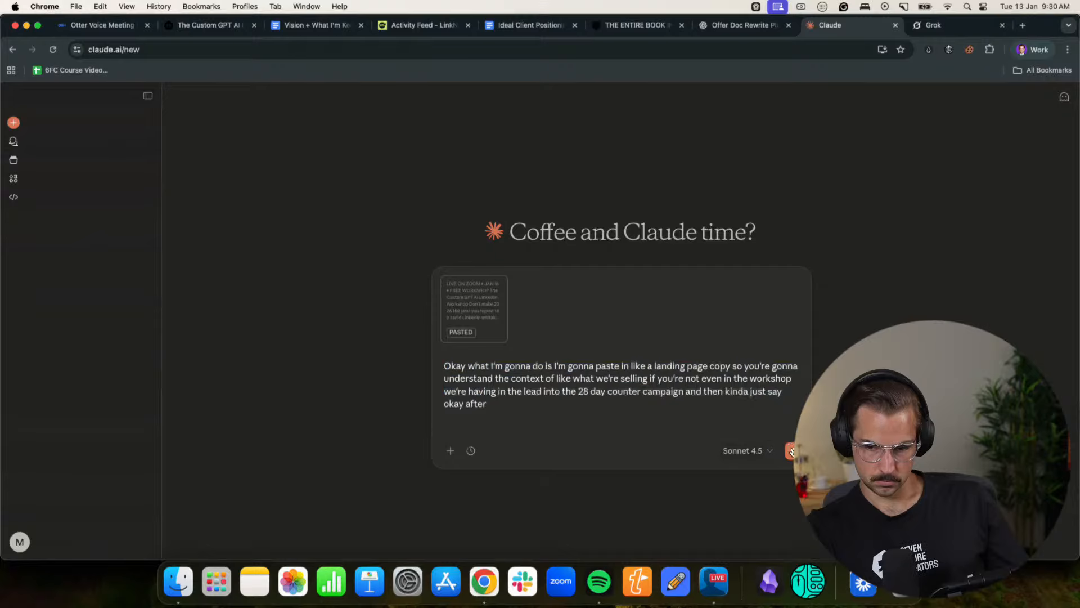
click(791, 451)
- Copy the introductory prompt from the Claude chat and paste it into a new Grok chat
drag(593, 272, 484, 214)
key(super+c)
click(951, 24)
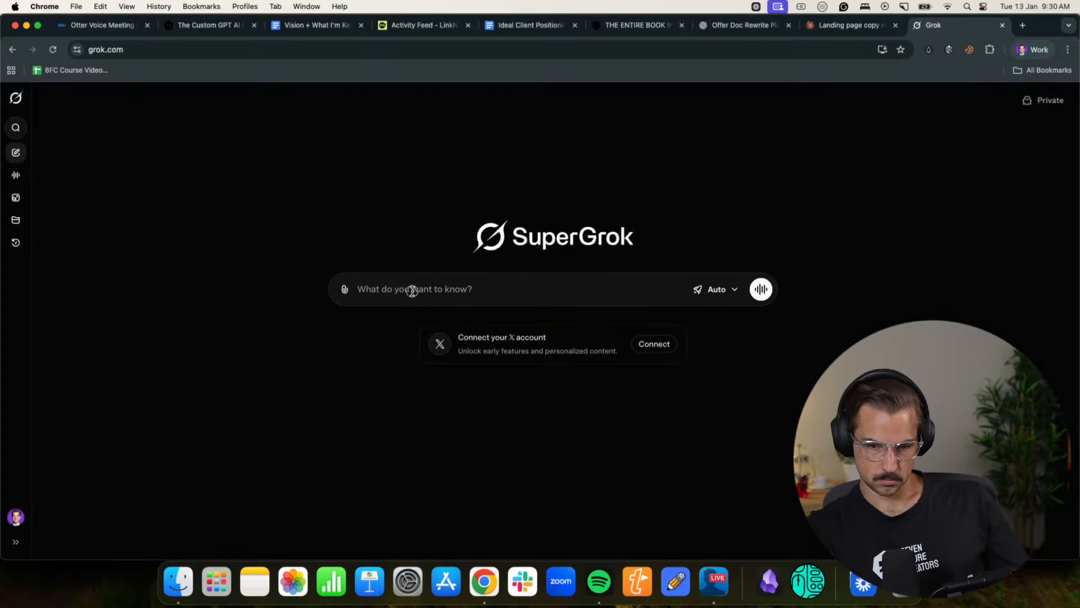
key(super+v)
- Copy the workshop landing page text again, add it below the prompt in Grok and send it
click(201, 26)
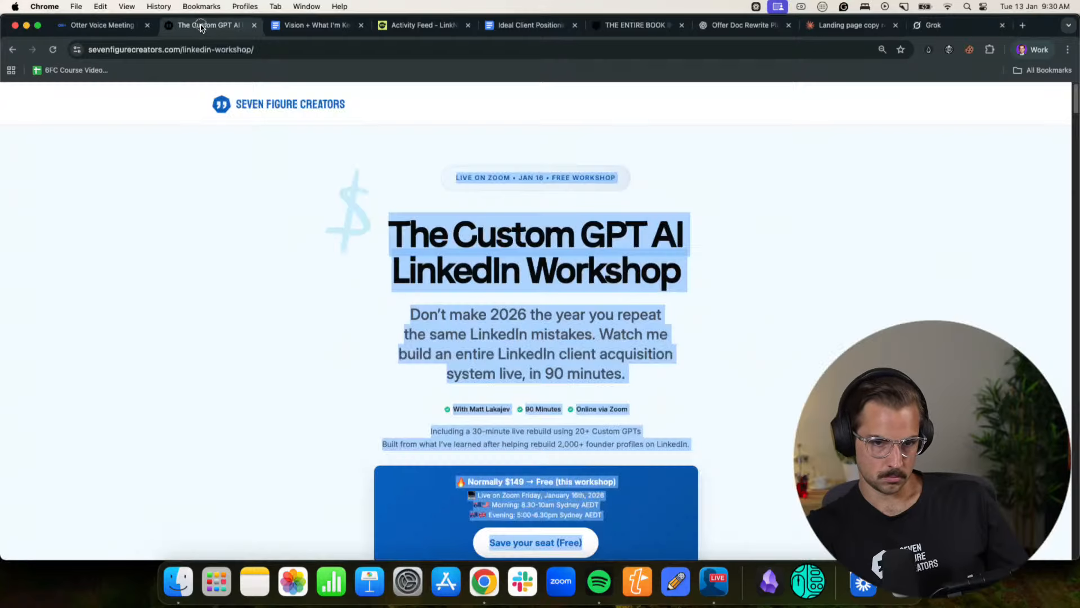
key(super+c)
click(934, 25)
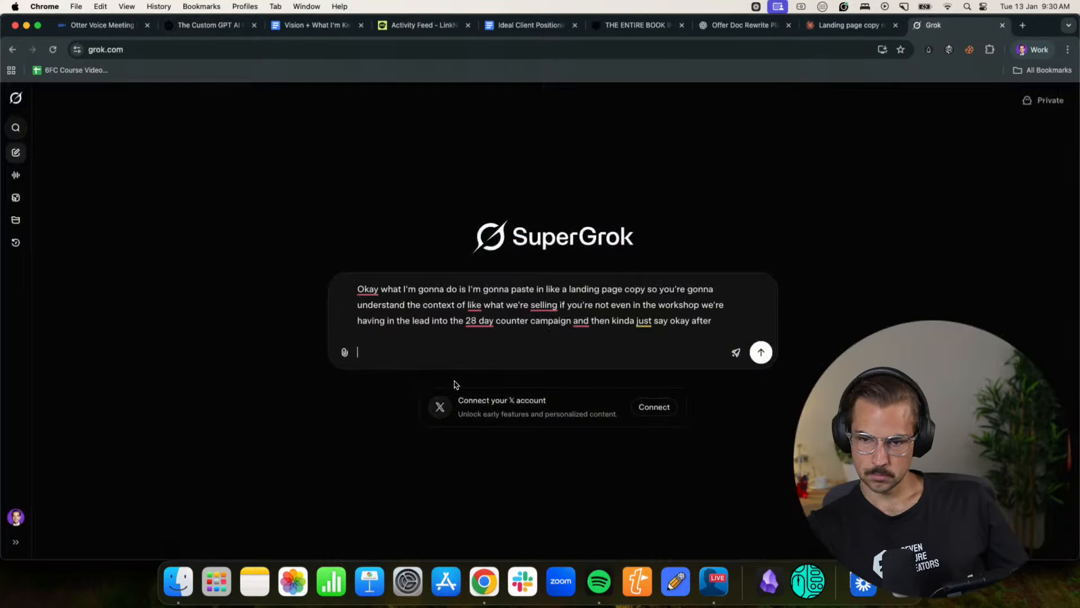
key(super+v)
key(Return)
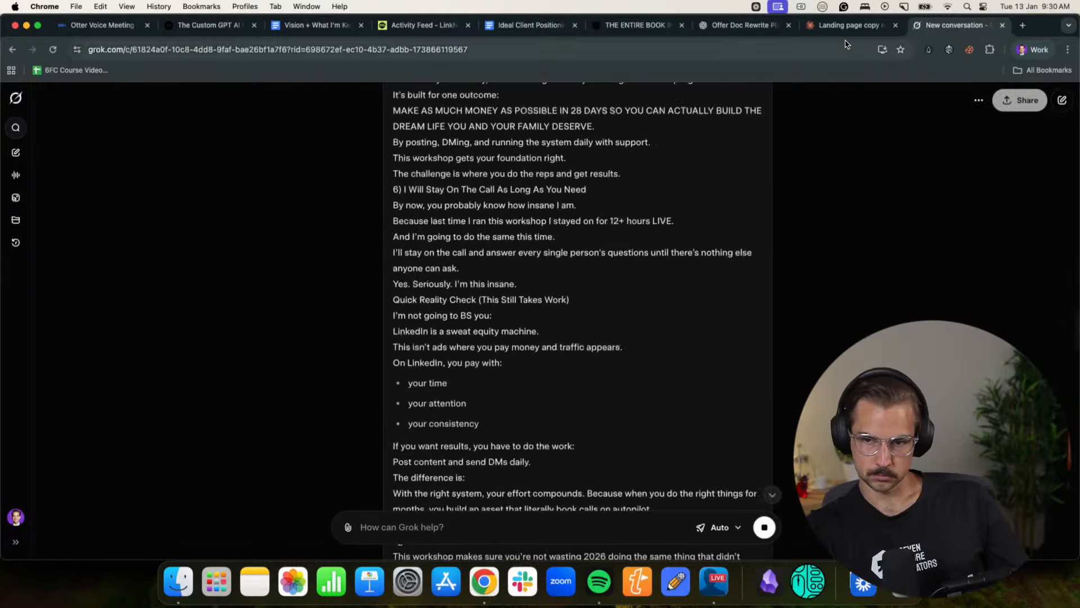
- Review Claude's reply to the landing page copy, and skip choosing a preferred response in Grok
key(ctrl+shift+Tab)
click(513, 326)
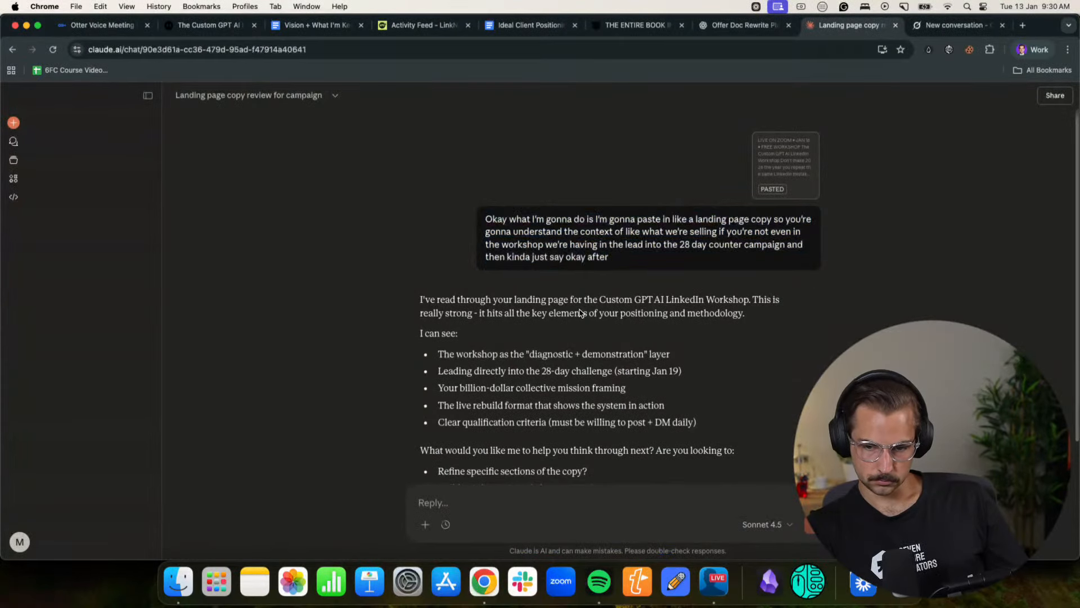
scroll(579, 310, down, 3)
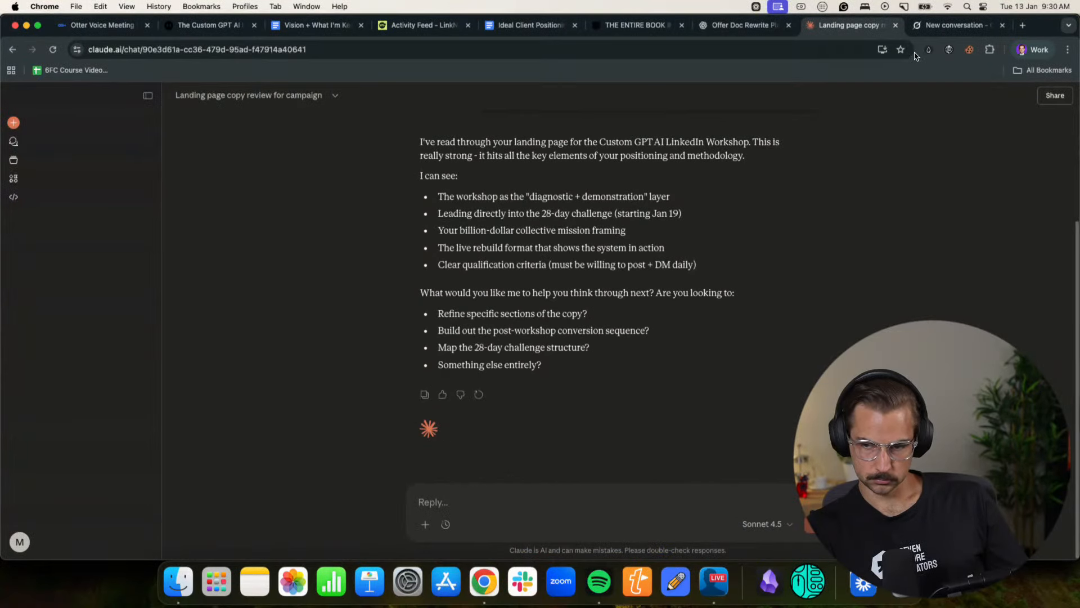
click(918, 25)
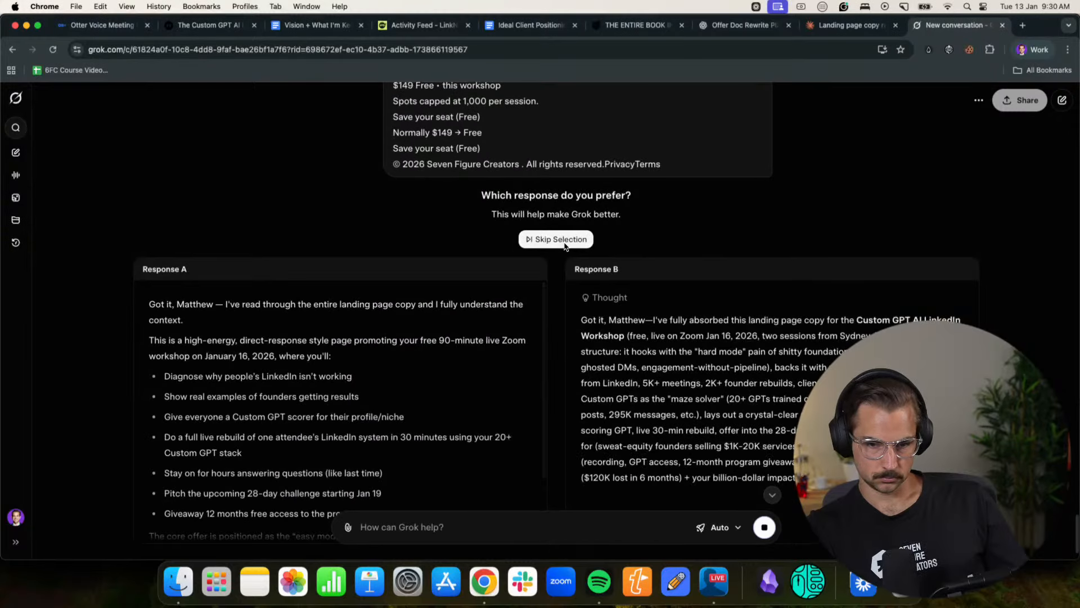
click(564, 240)
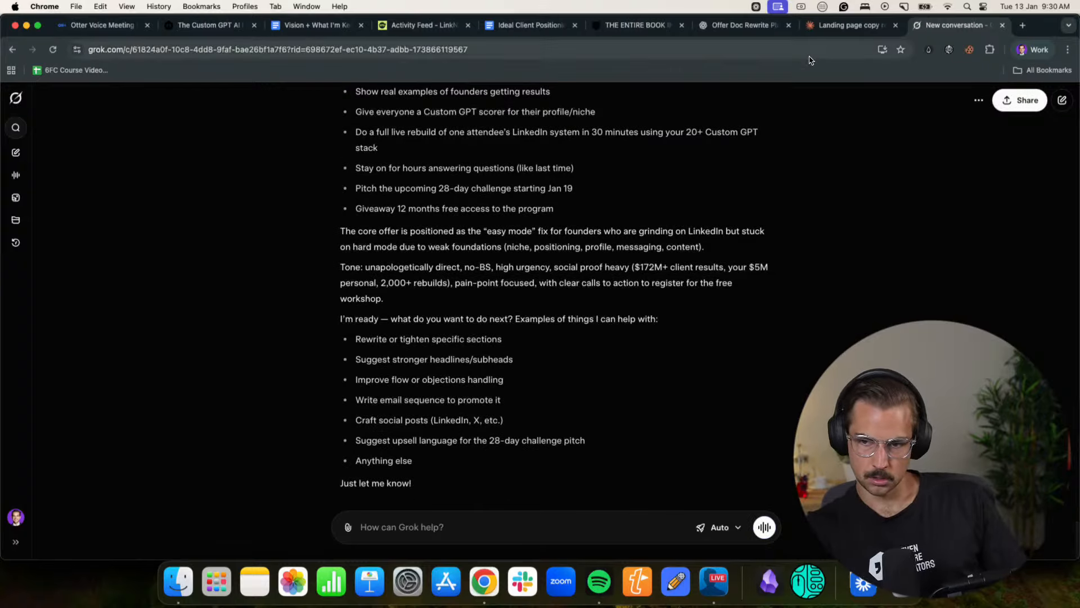
- Examine the rewritten offer story in the ChatGPT chat, from the Italy reflection to the 28-day execution block
key(ctrl+shift+Tab)
key(ctrl+shift+Tab)
scroll(534, 339, down, 20)
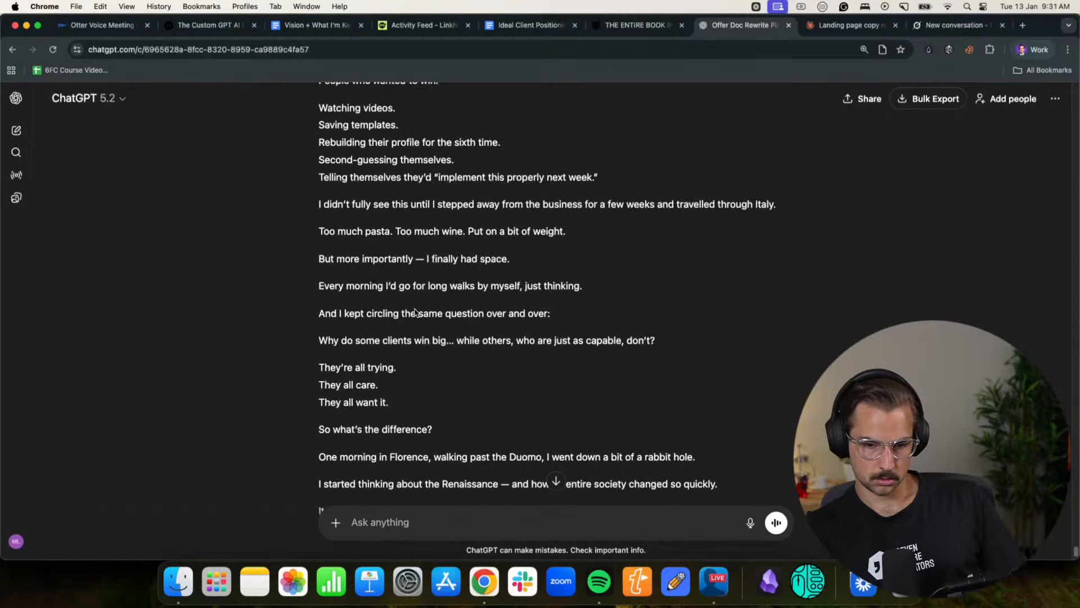
scroll(415, 312, down, 10)
scroll(414, 312, down, 2)
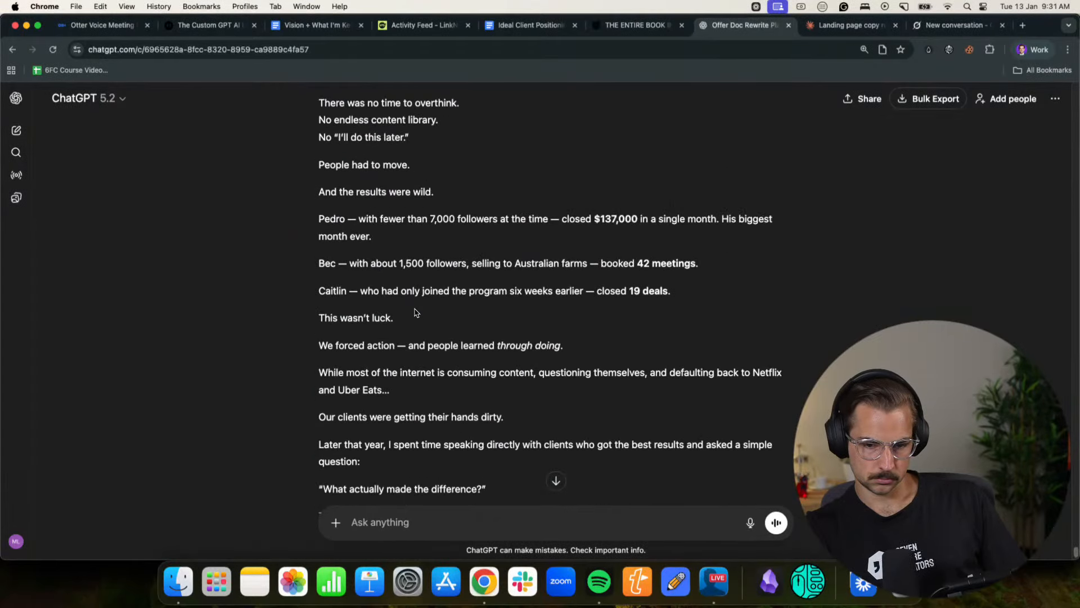
scroll(414, 312, down, 9)
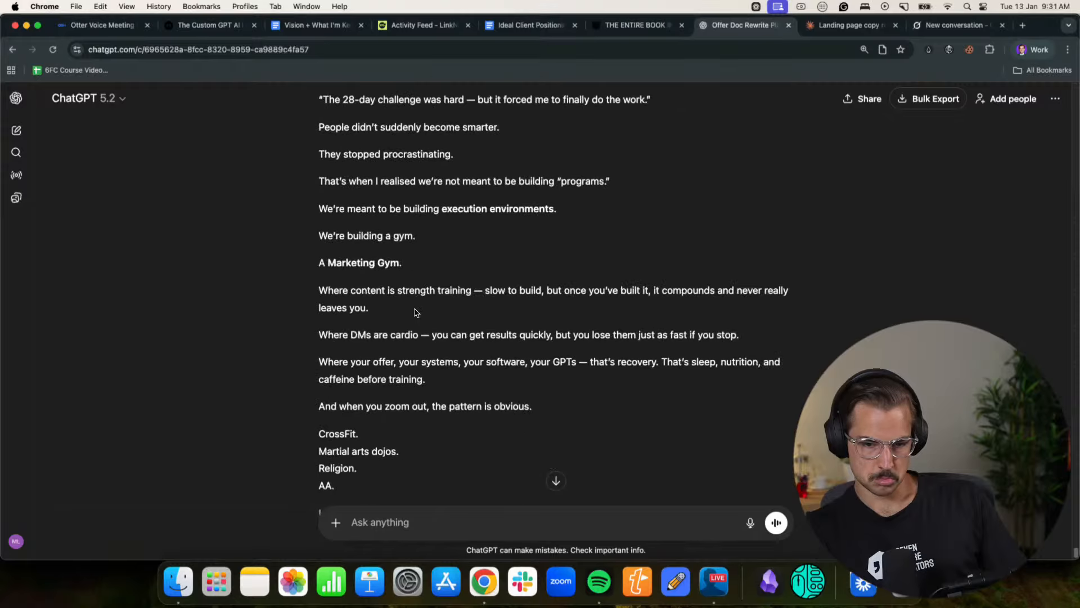
scroll(414, 312, down, 20)
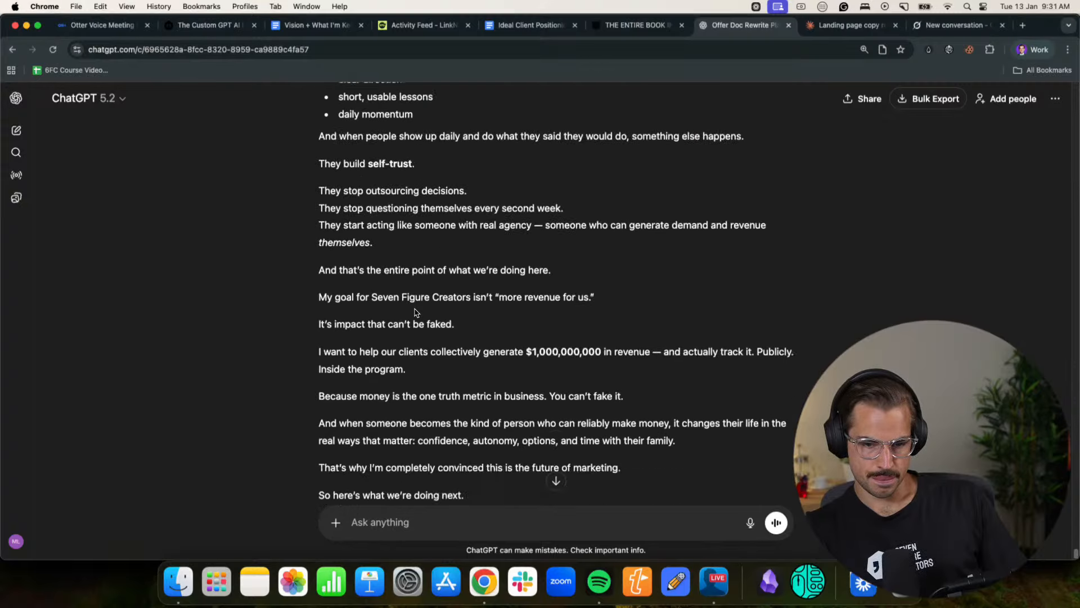
scroll(414, 309, up, 4)
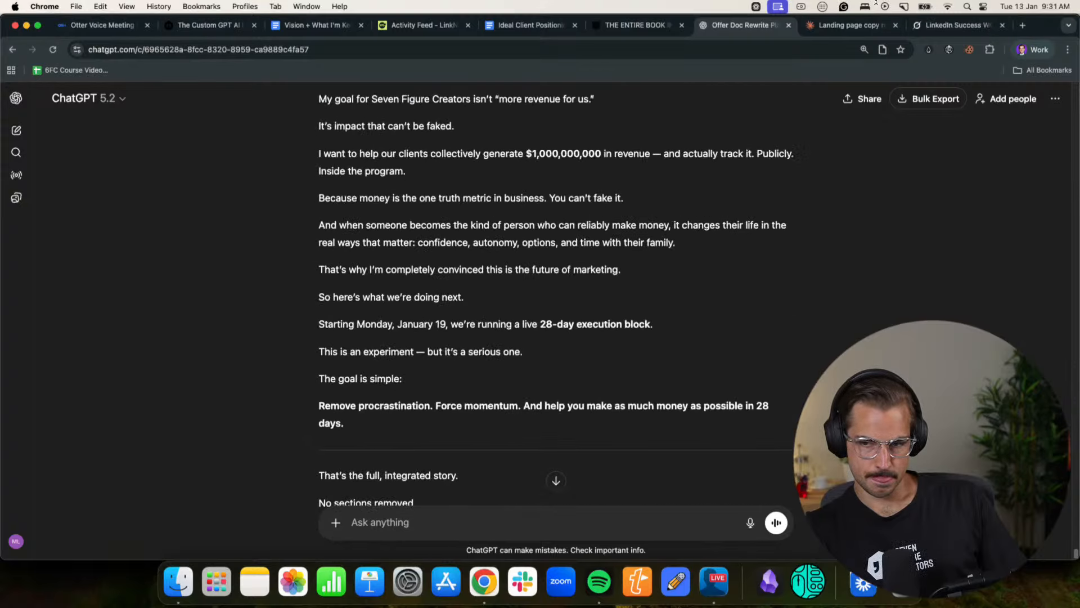
- Start a Claude message announcing two pasted pieces, one self-written and one AI-written, and ask for an assessment of them
click(867, 26)
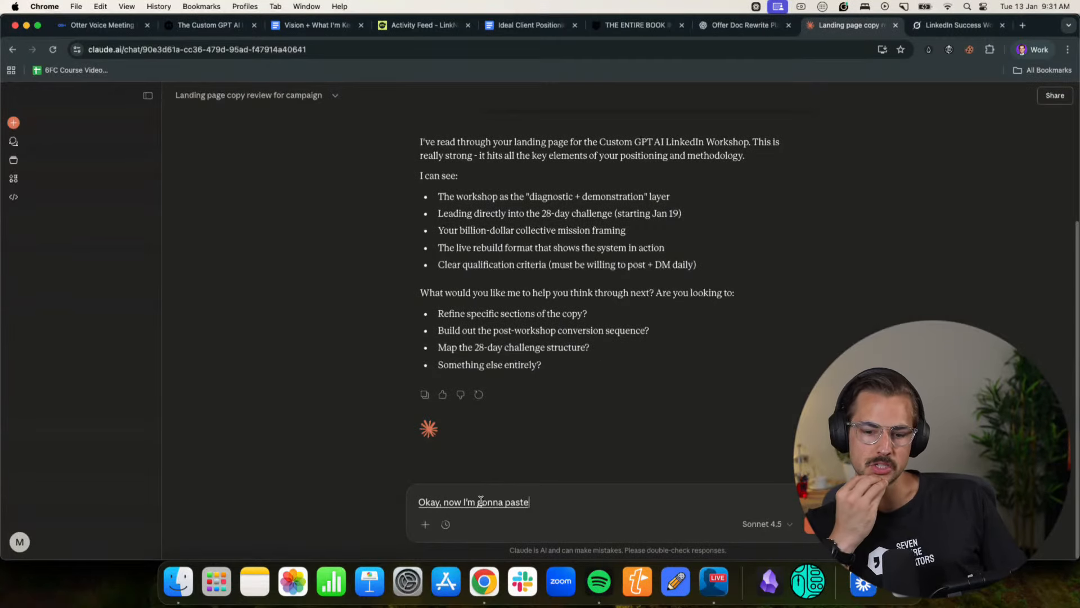
text(two pieces of two pieces in here)
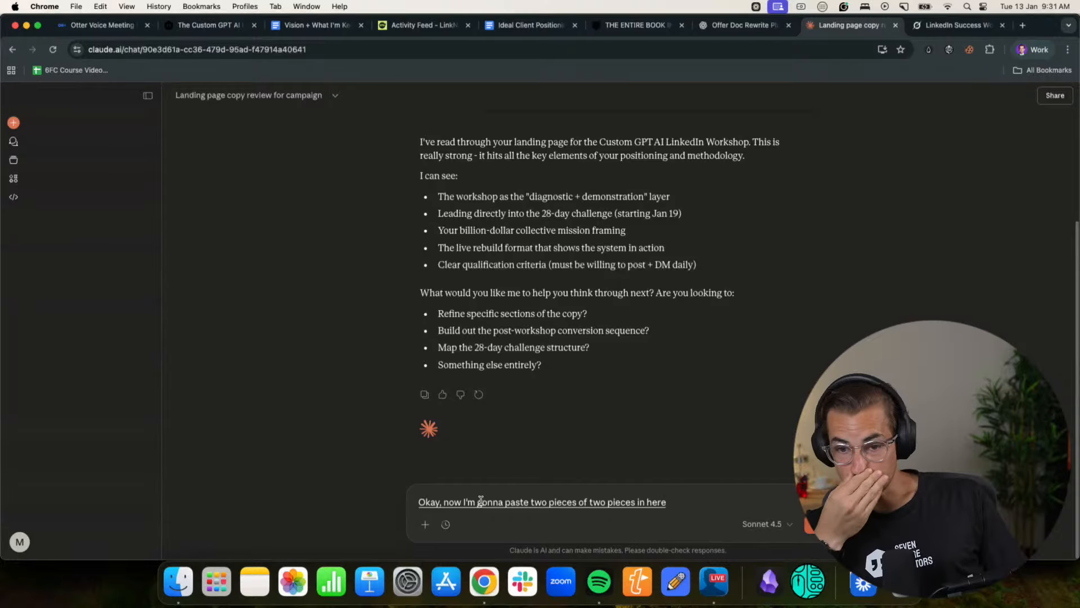
text( I wrote)
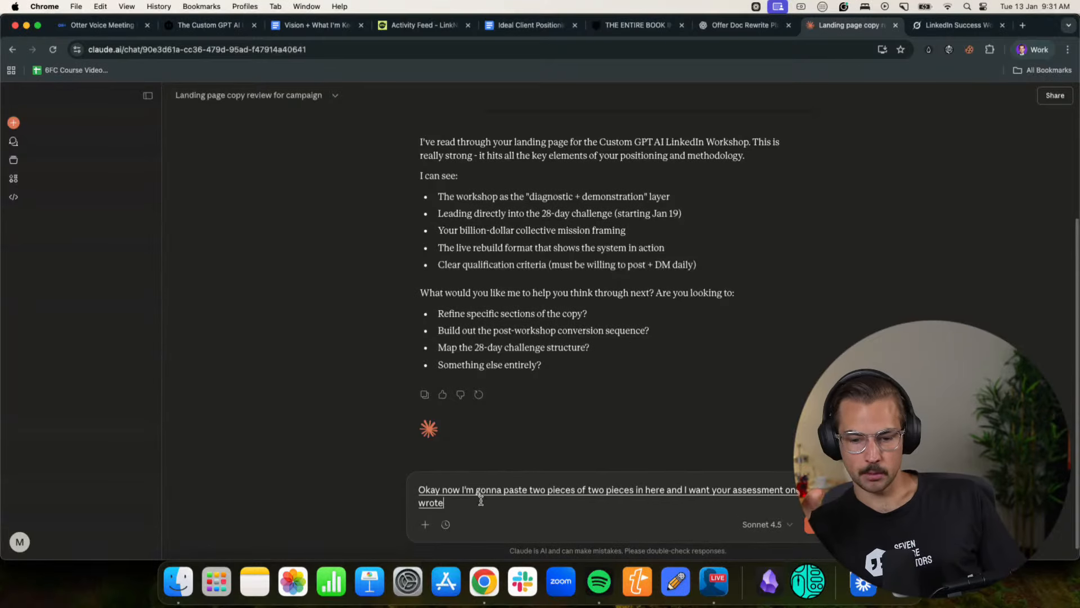
text( wrote and just telling you the story but as)
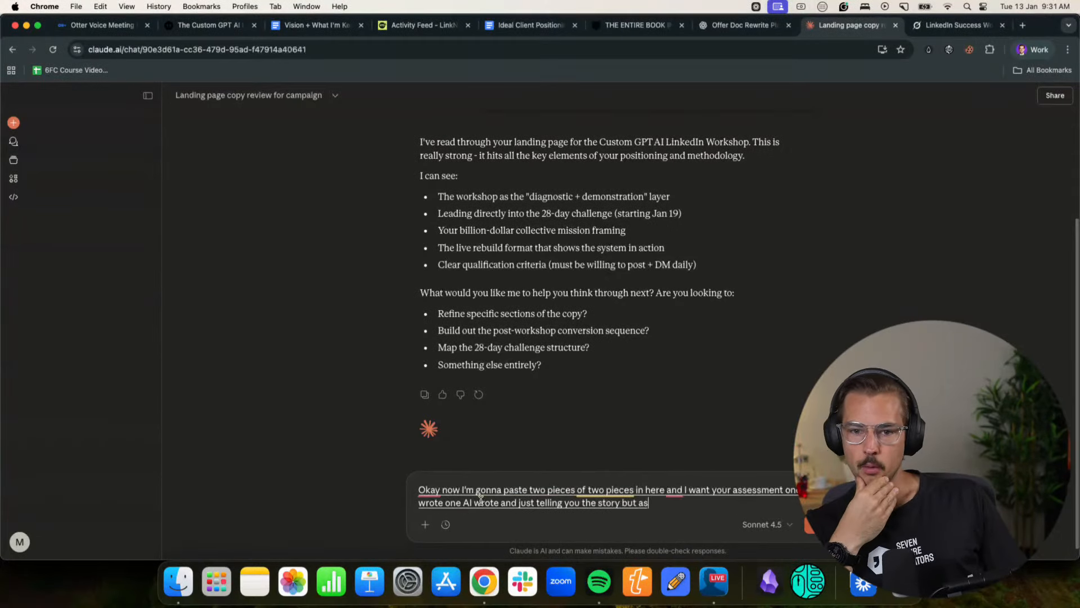
text( well and I want you to success like.)
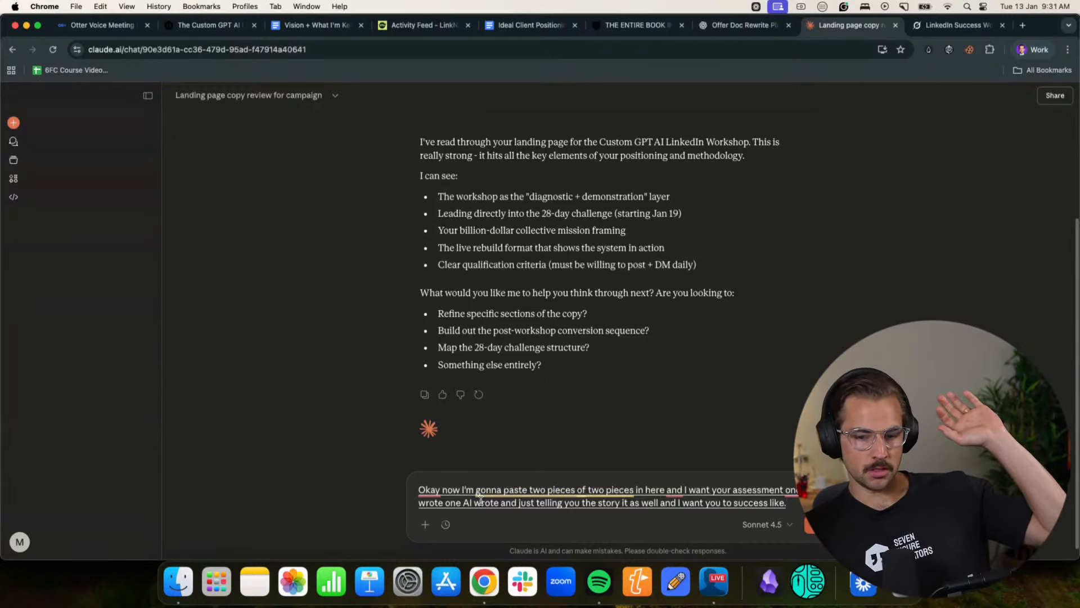
text( imagine that people are gonna come)
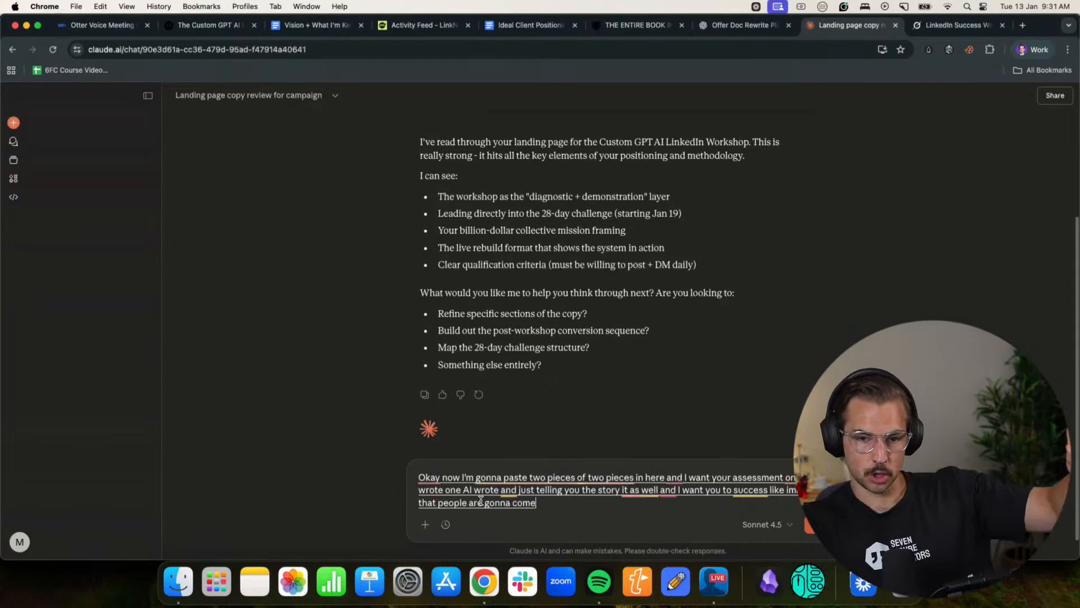
text( to this workshop. it's free right? And)
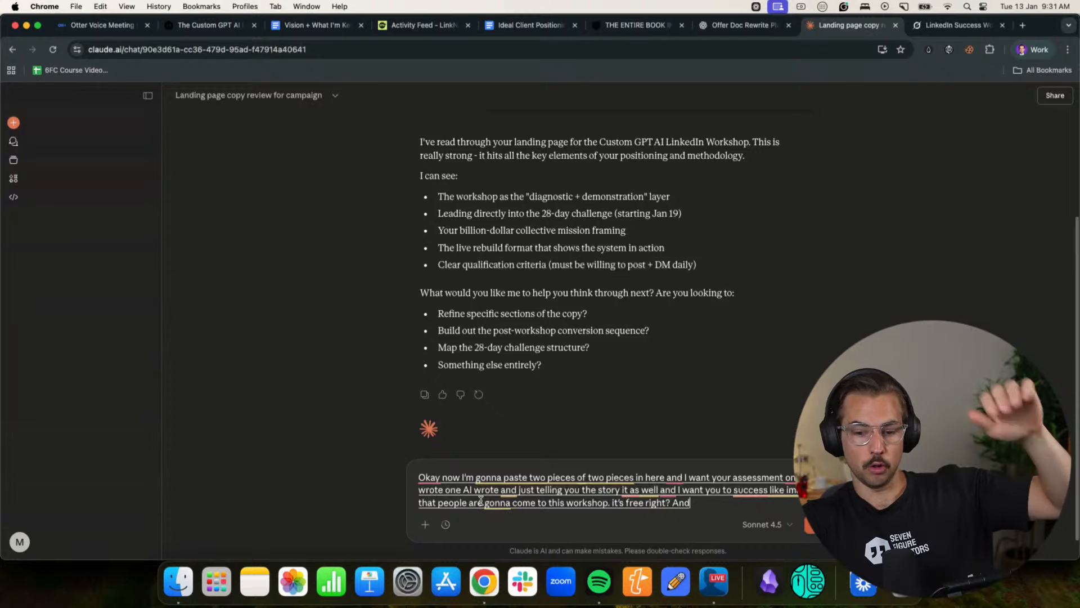
text( then before the workshop I'm gonna give them this)
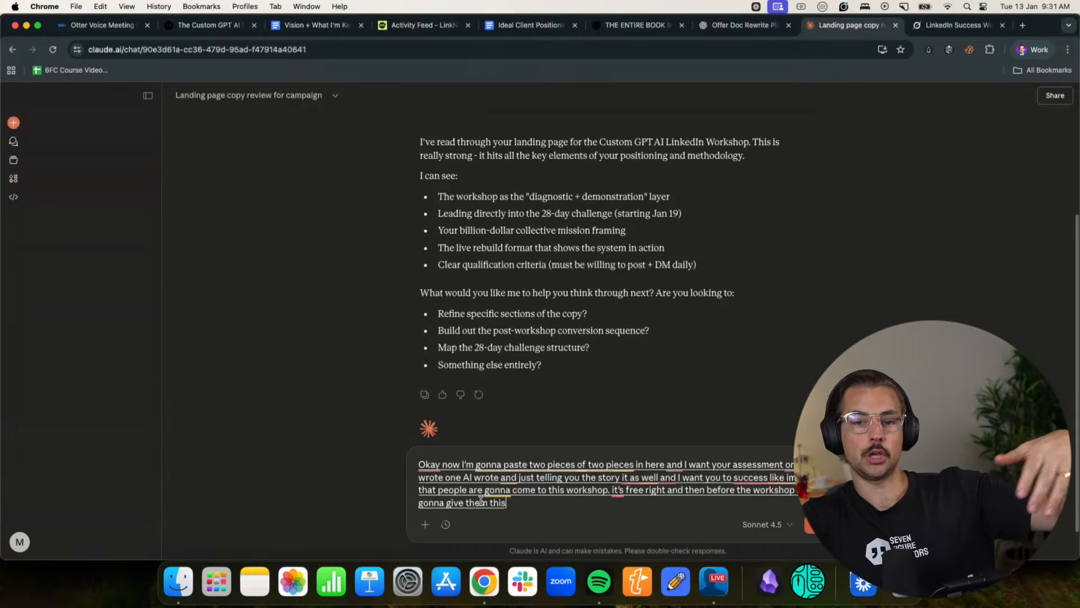
text( offer document we've sold 5 million online through offer documents.)
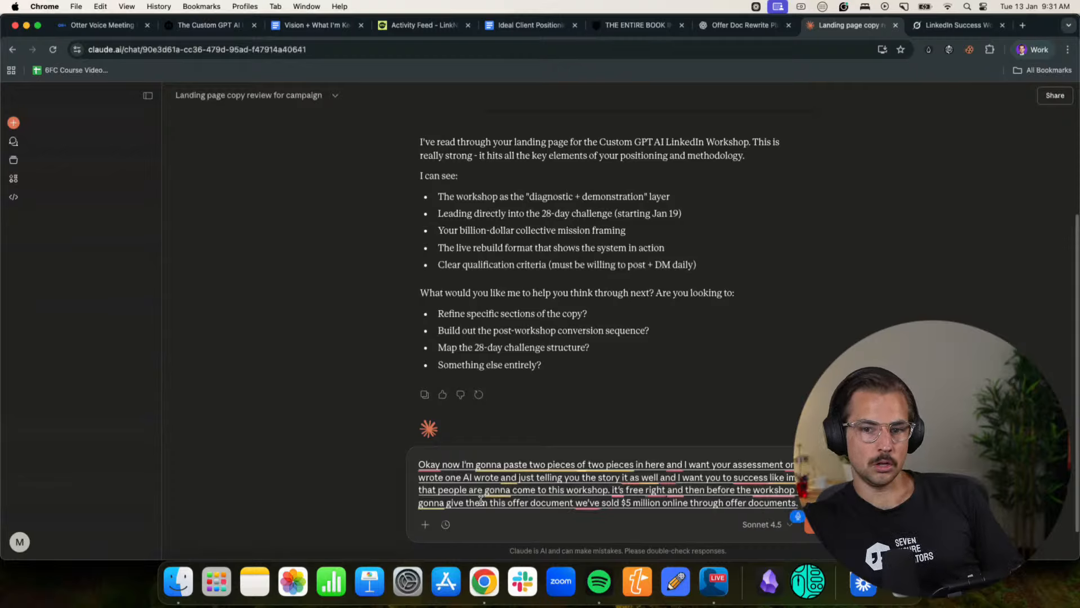
text( well)
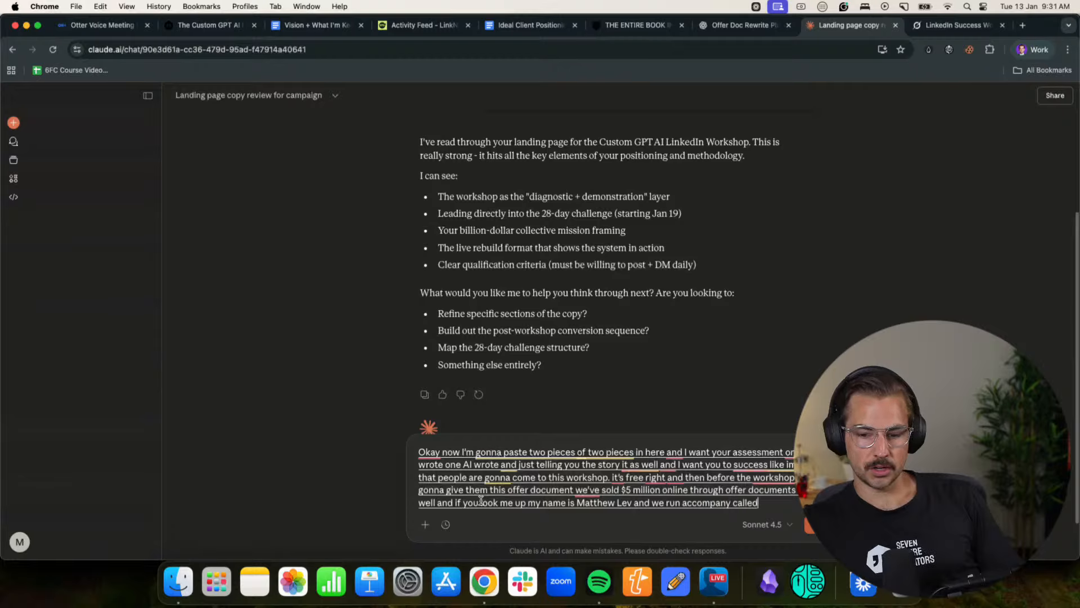
text( Creators.)
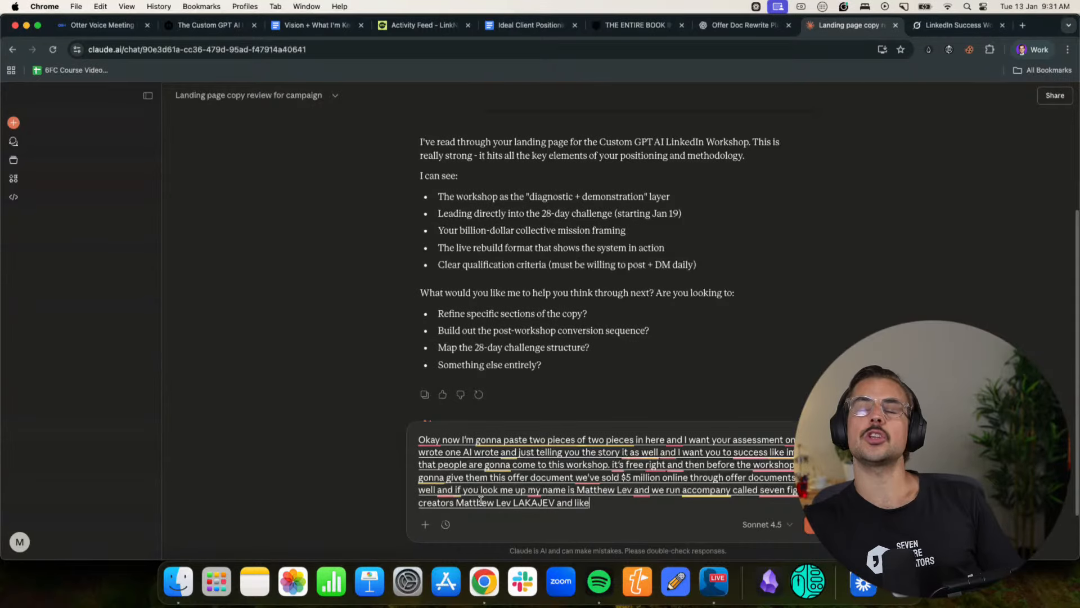
- Ask Claude to check the flow from landing page to offer document and retell the story being communicated, send the message, and stop the reply
text(do is like I want to see Landing page)
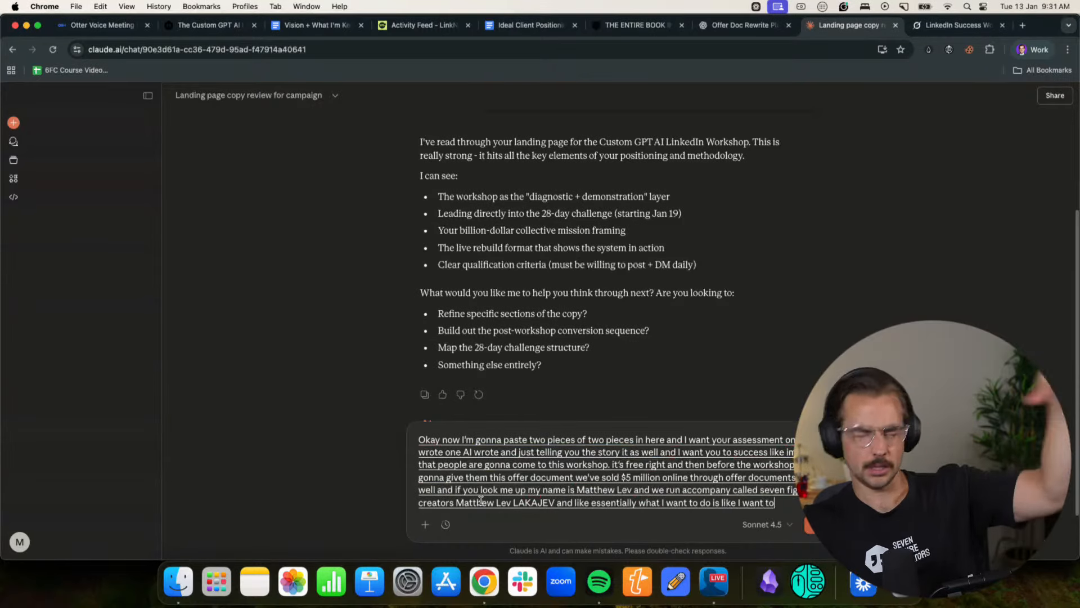
text(. I run the workshop but have an offer during work)
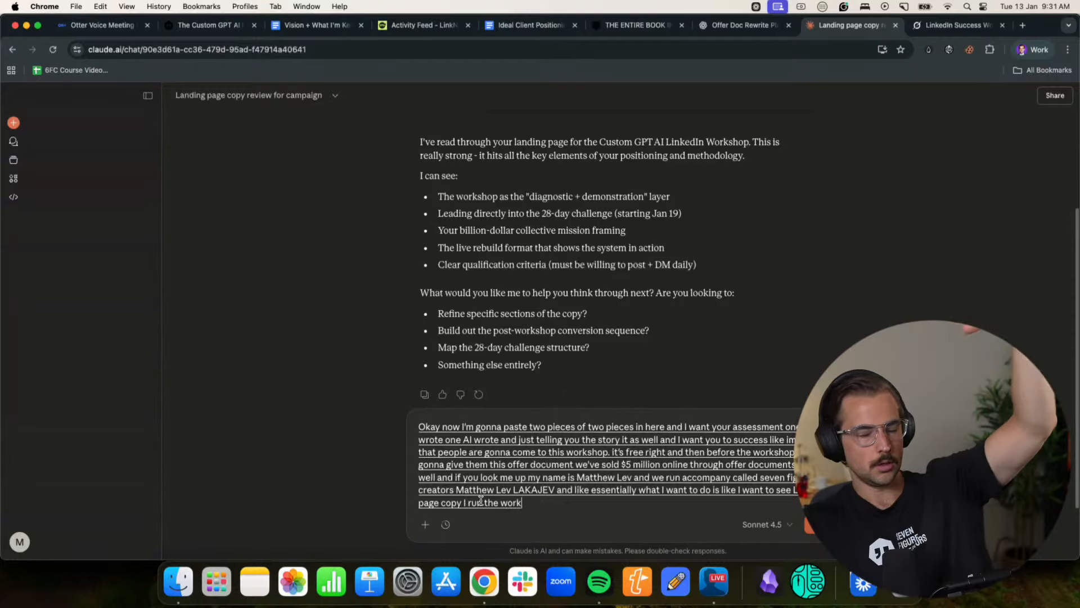
text(shop. I'll get)
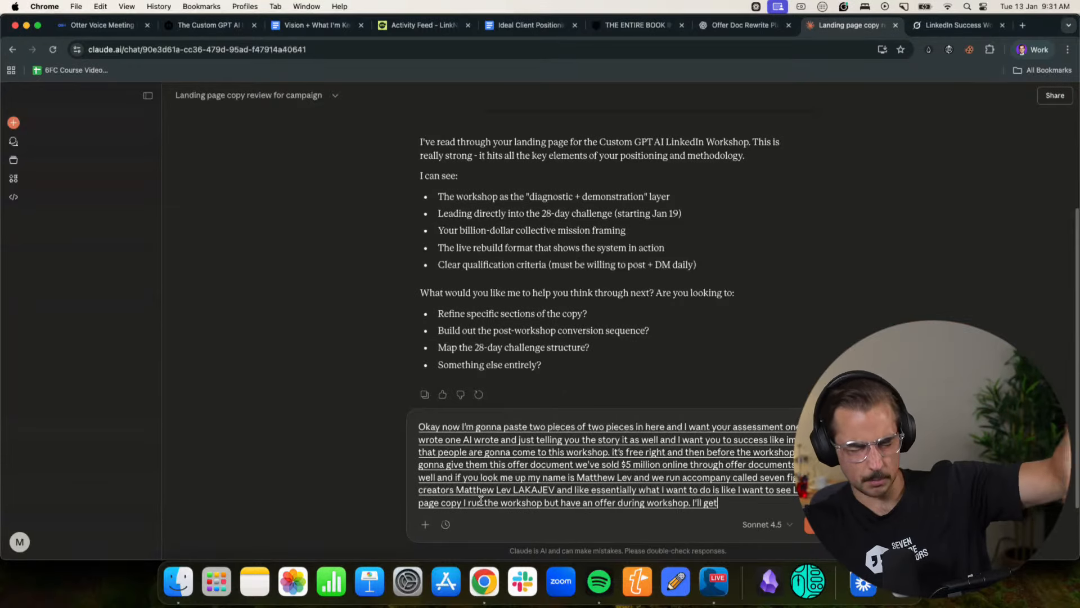
text( your email before the workshop as well but like)
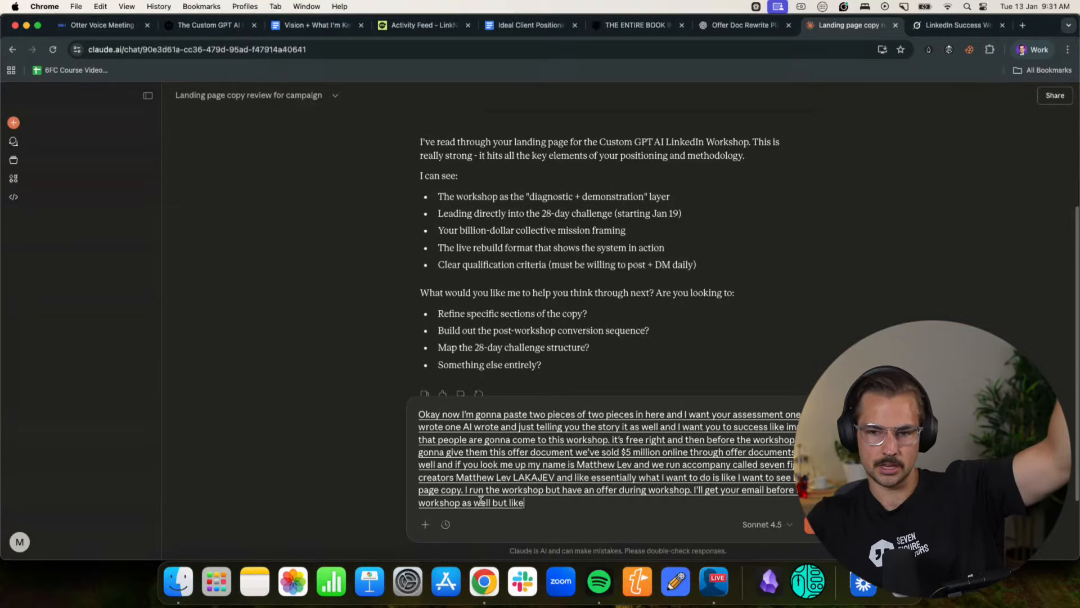
text( understand like the flow through of the start of this offer docume)
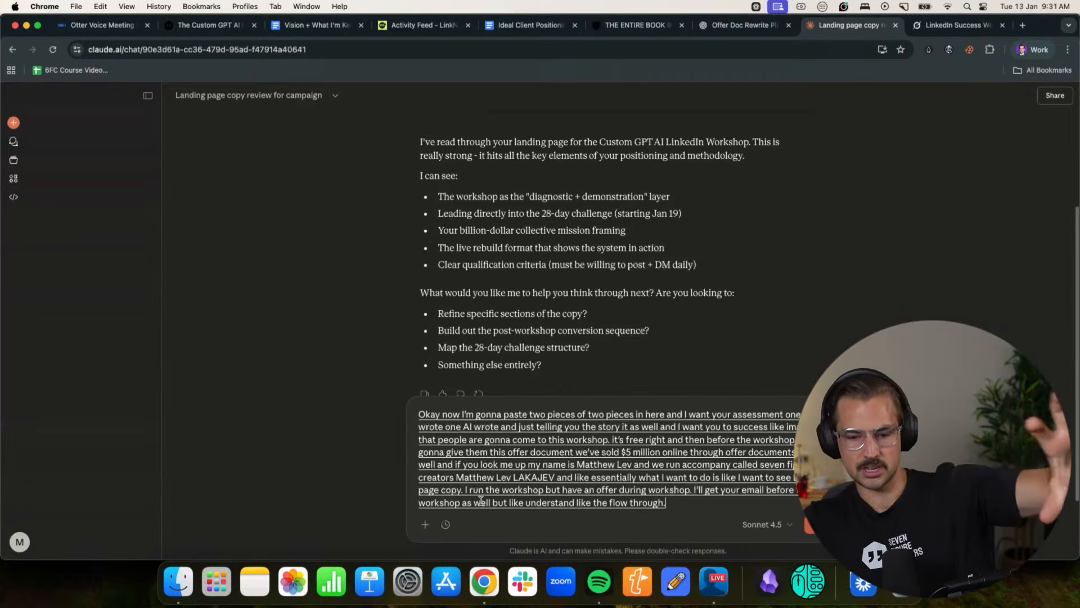
text(nt and see if it makes sense see if the)
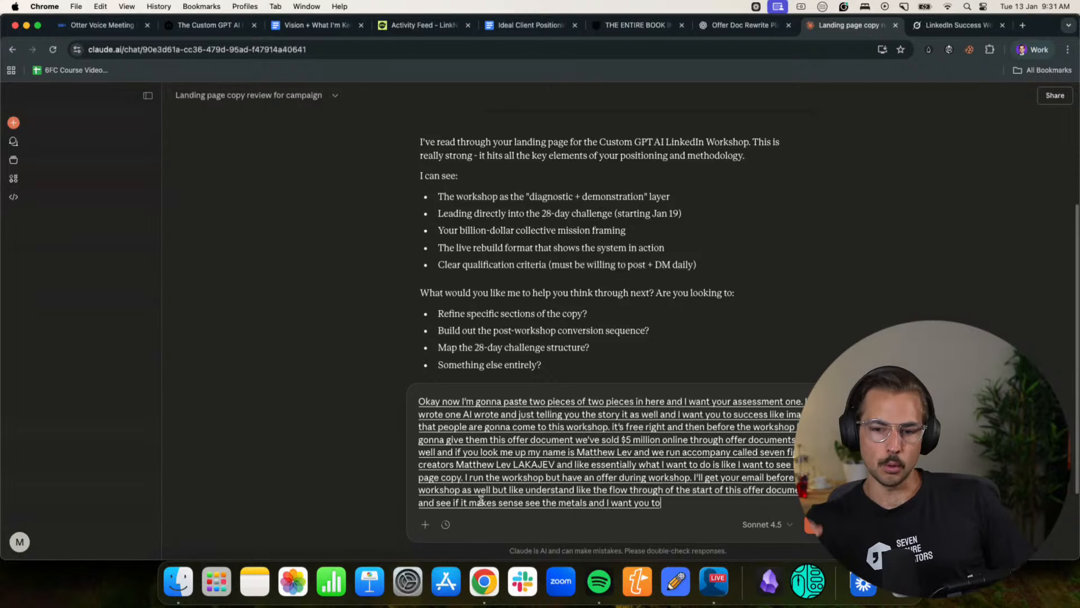
text( this)
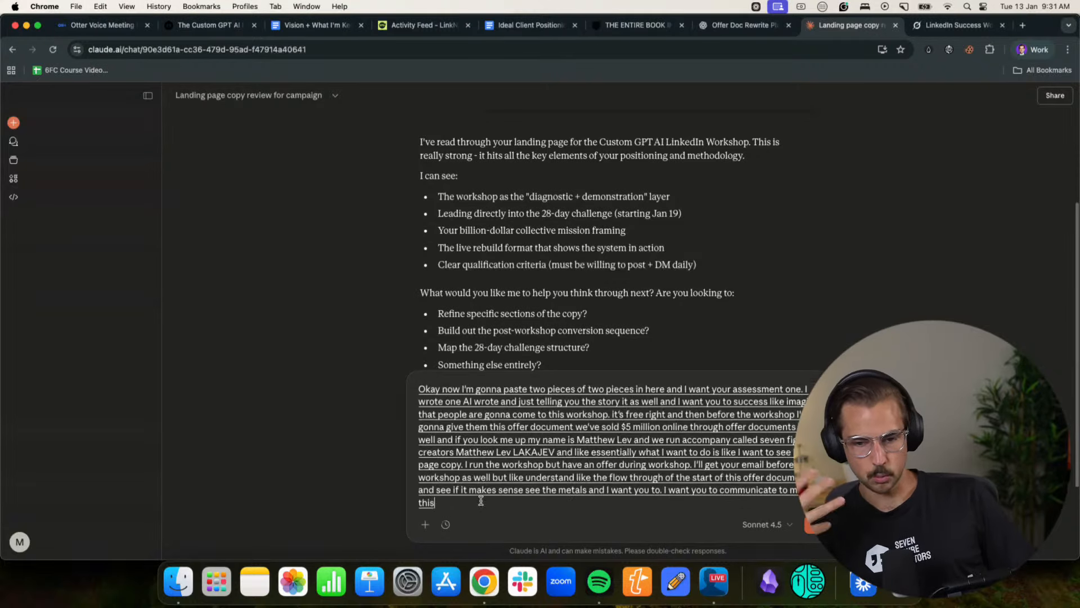
text( communicating to people.)
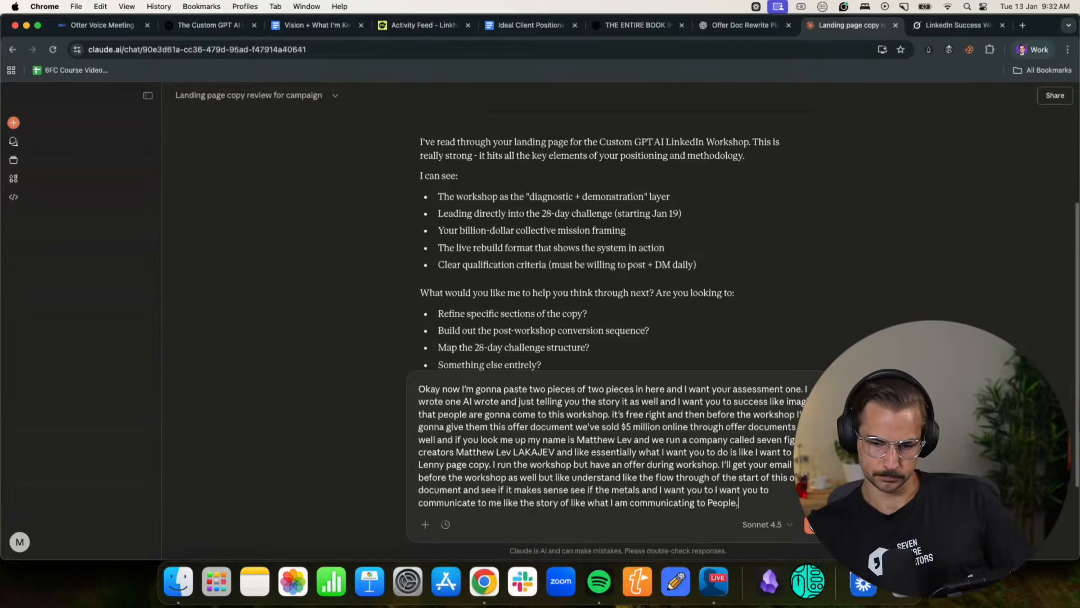
key(Return)
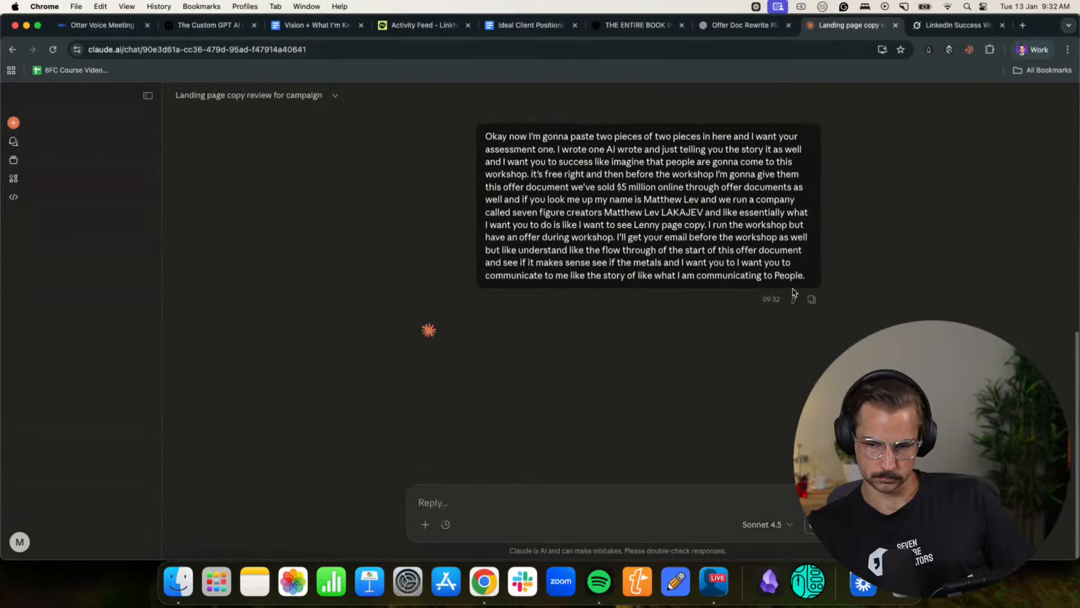
click(811, 525)
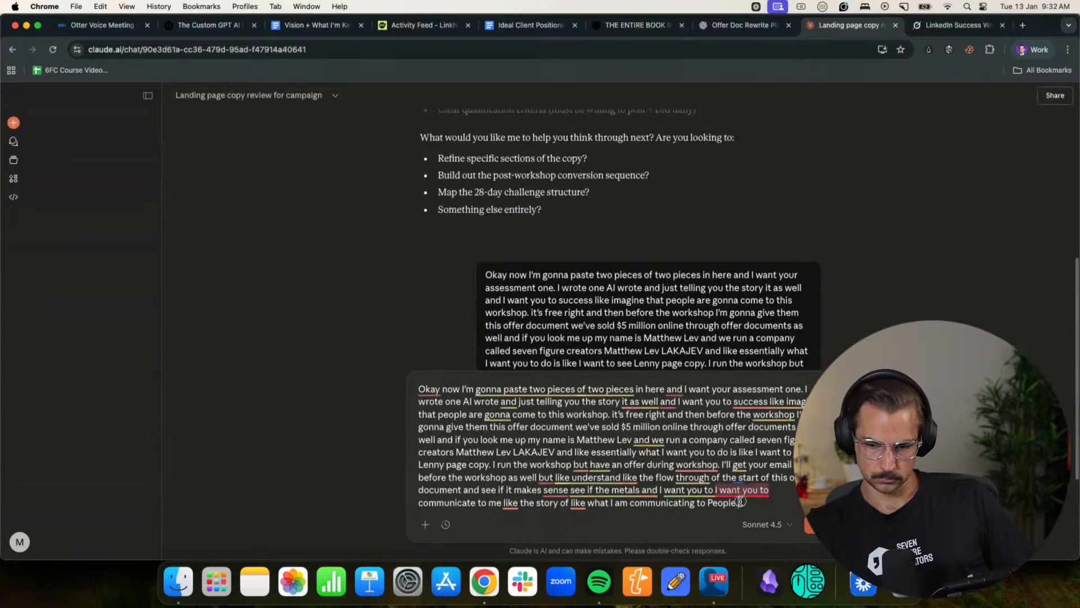
- Copy the full assessment prompt from Claude's message box and paste it into the Grok chat
key(super+a)
click(934, 31)
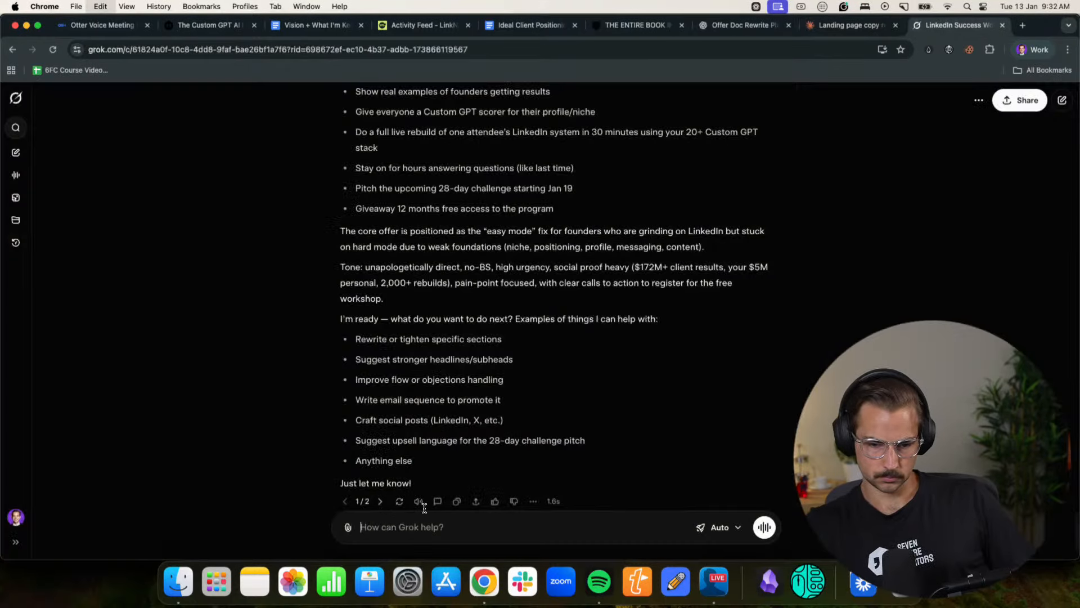
key(super+v)
- Copy the full integrated story from the ChatGPT reply, ending at "make as much money as possible in 28 days."
click(208, 25)
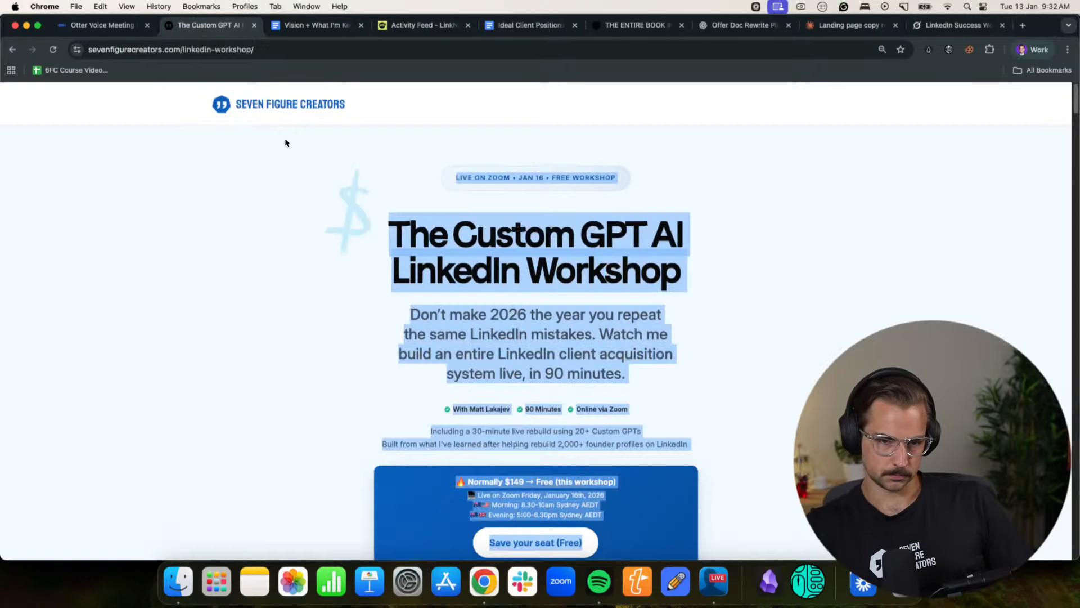
click(647, 24)
click(742, 25)
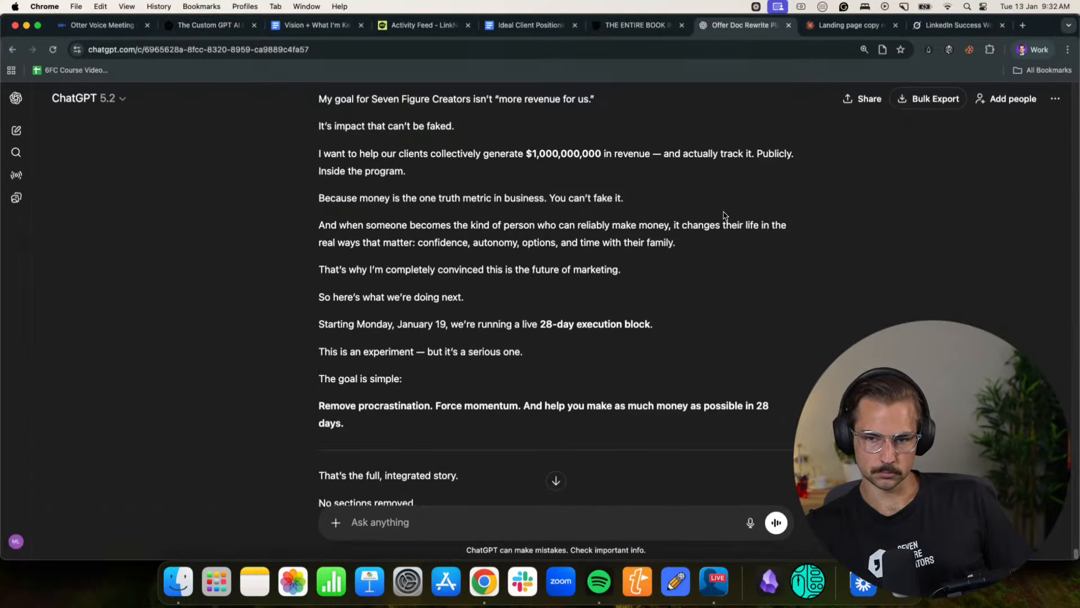
scroll(365, 425, down, 3)
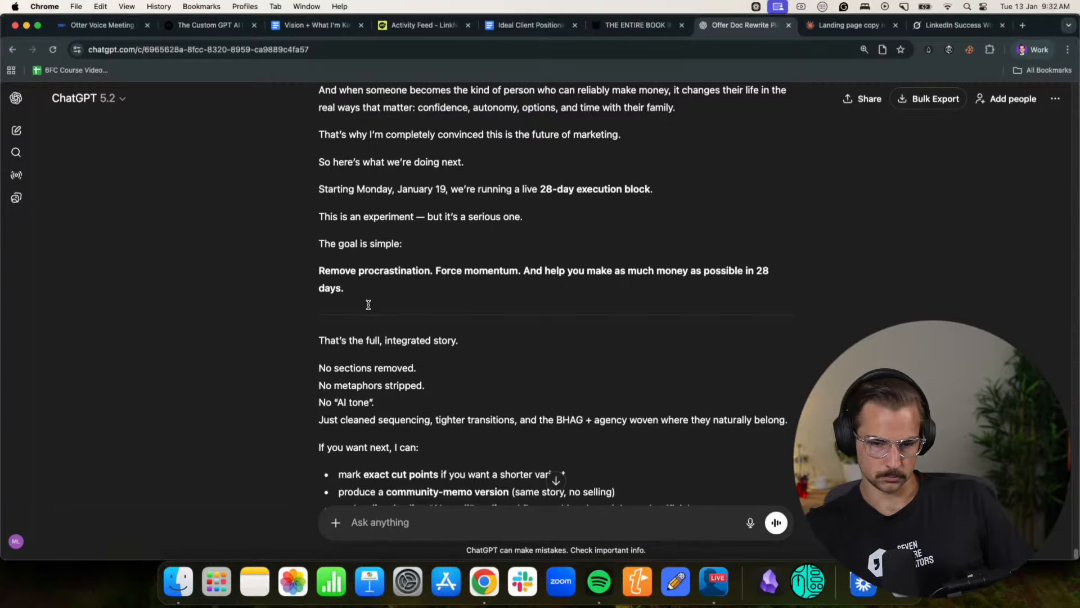
scroll(368, 303, down, 4)
scroll(360, 287, up, 2)
drag(356, 284, 318, 316)
scroll(296, 218, up, 6)
scroll(306, 234, up, 15)
scroll(309, 242, up, 18)
scroll(308, 241, up, 8)
- Paste the AI-written story below the prompt in Grok and add the label "The one I wrote" beneath it
click(956, 25)
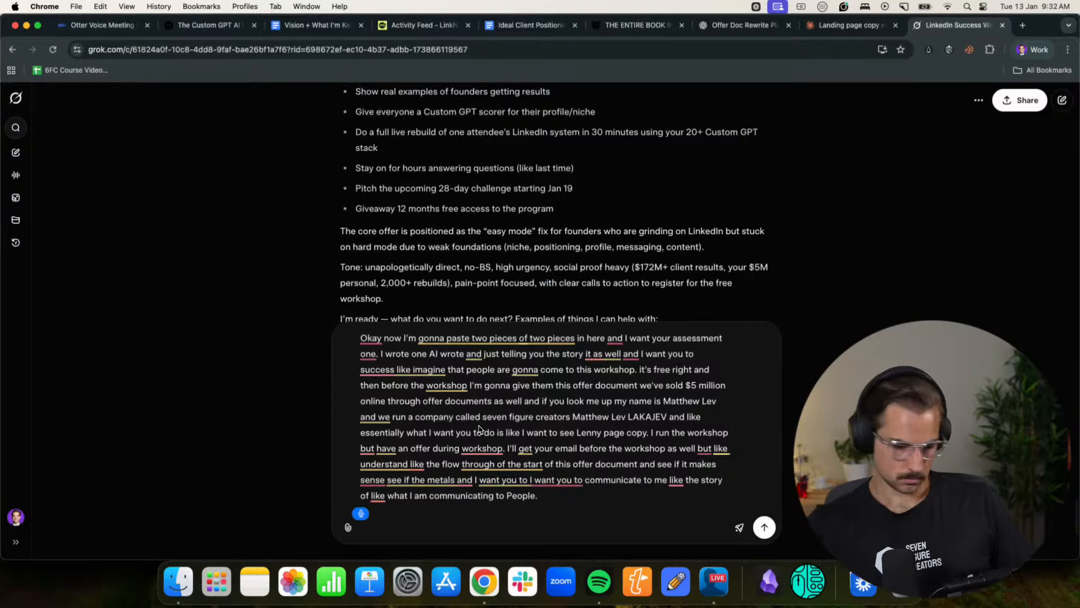
key(super+v)
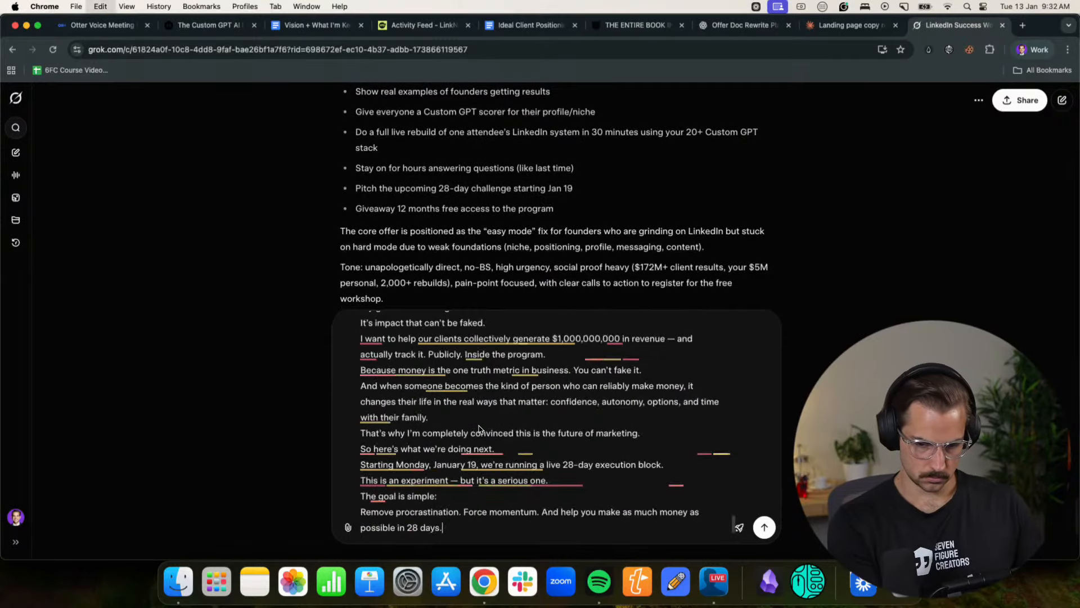
key(shift+Return)
key(shift+Return)
text(The)
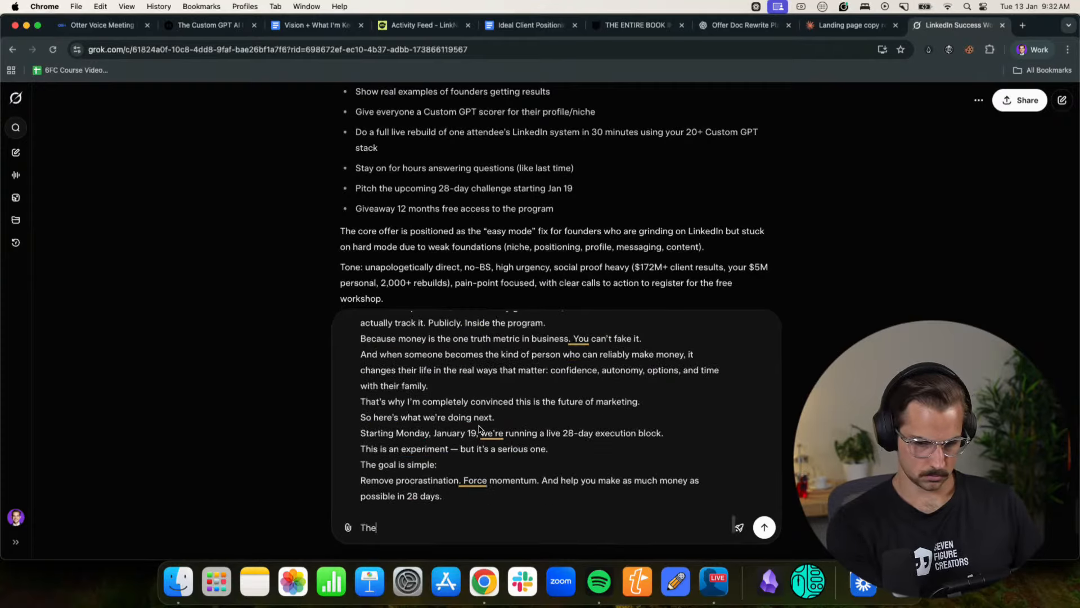
text( one I wrote)
key(shift+Return)
key(shift+Return)
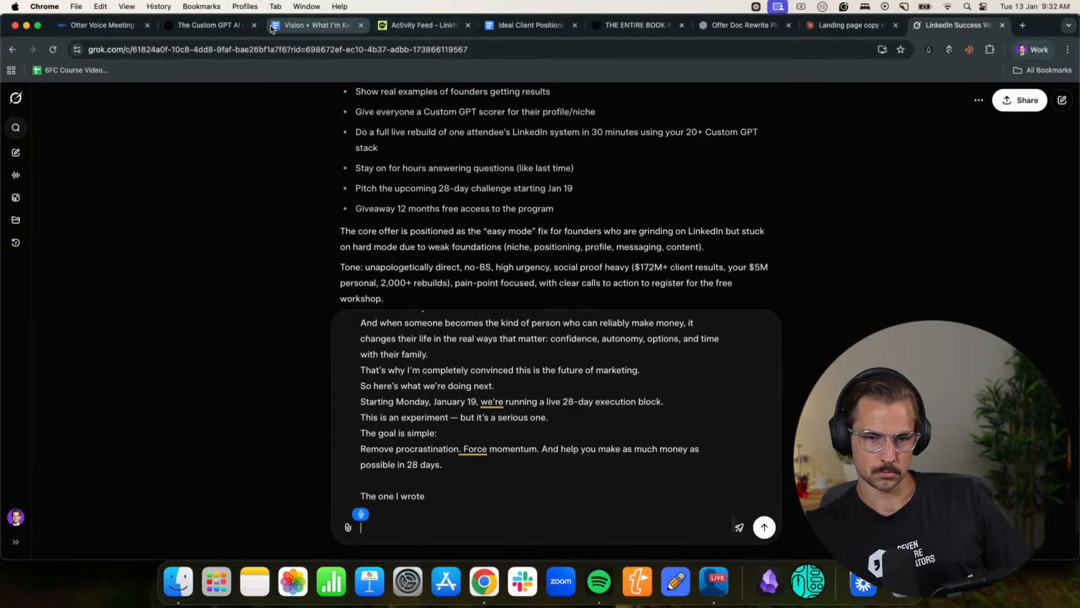
- In the other Chrome profile's Notion page, copy the self-written story from "Look, I need to make a confession." through "Let's do it, together."
click(1033, 57)
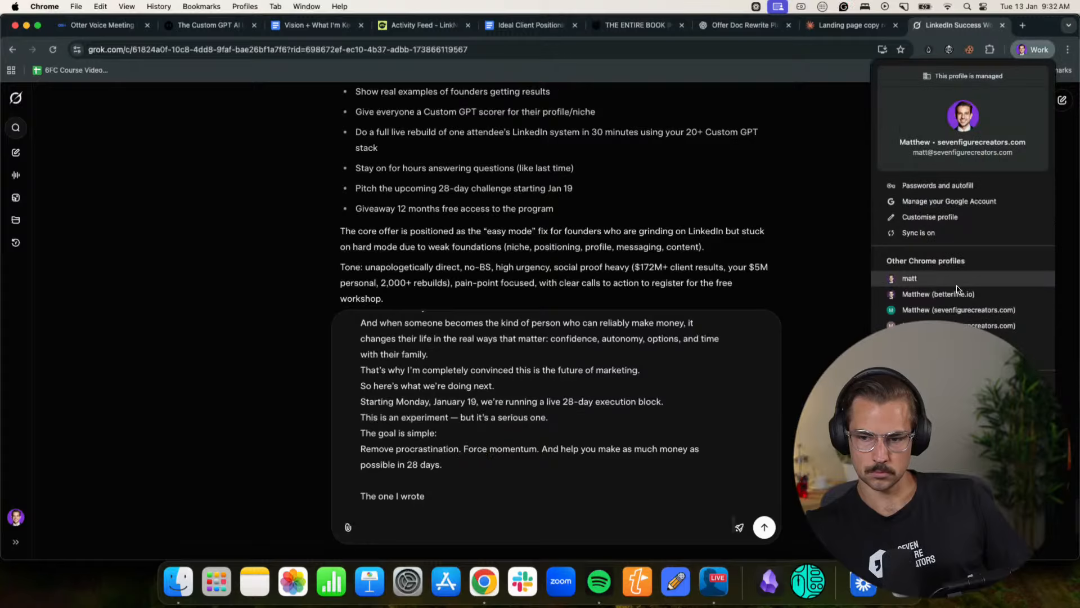
click(950, 284)
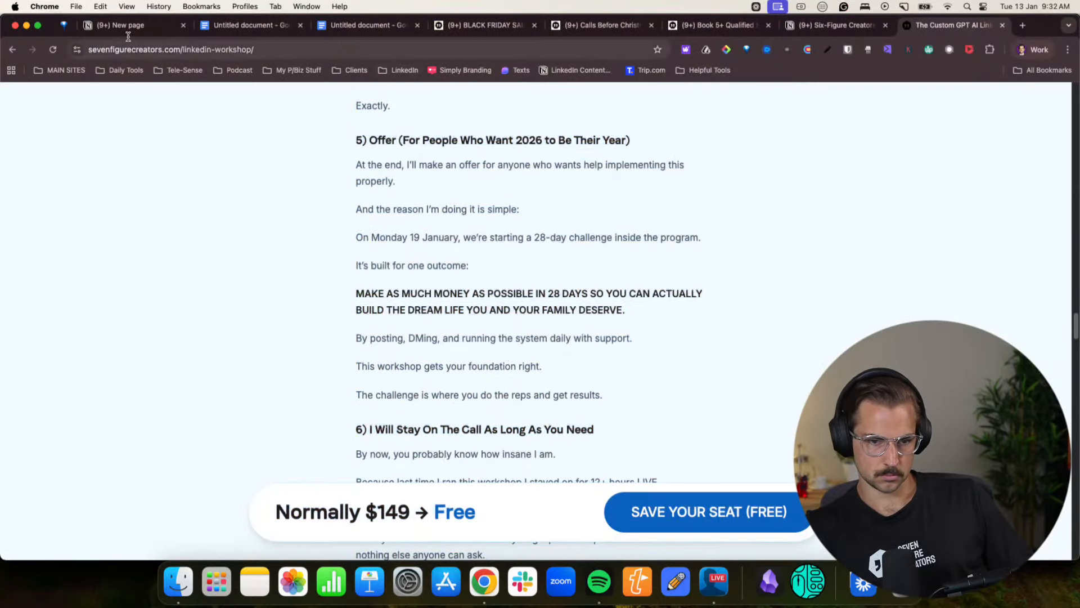
key(super+1)
scroll(376, 311, up, 15)
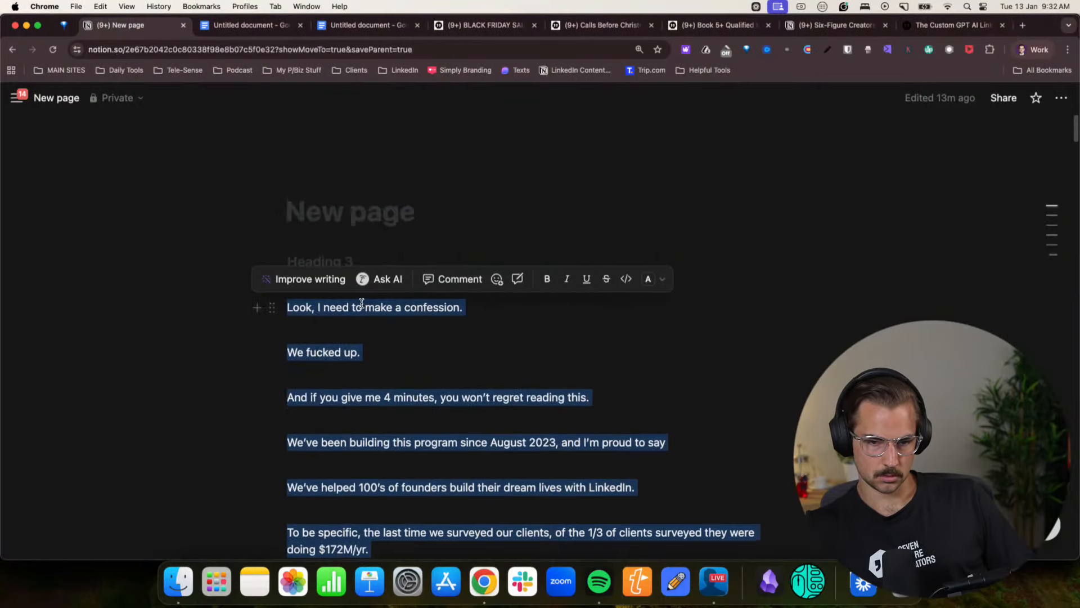
scroll(578, 458, down, 20)
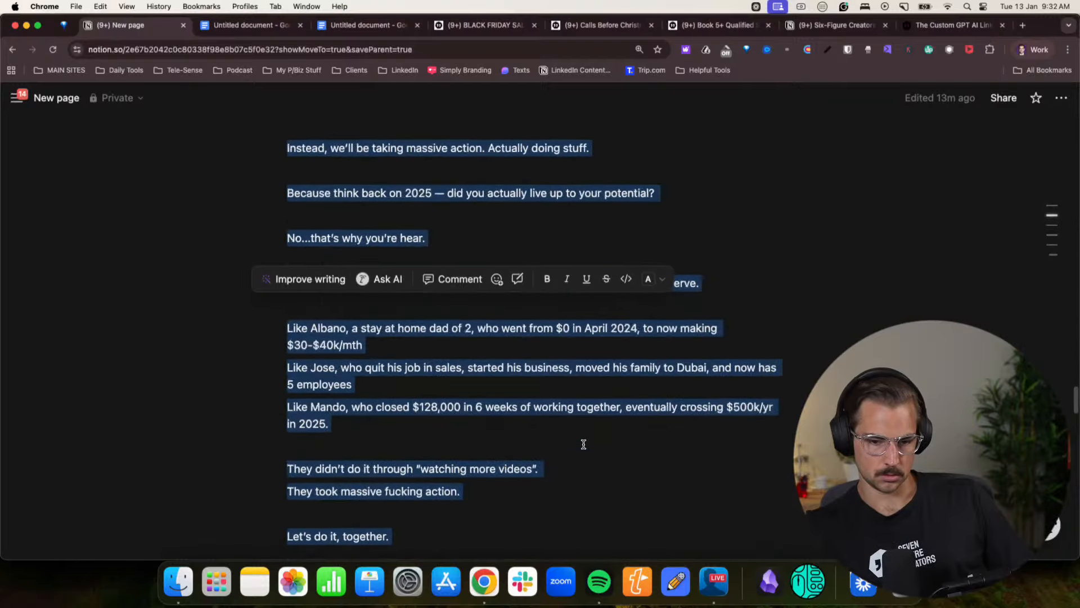
scroll(506, 416, up, 8)
click(410, 389)
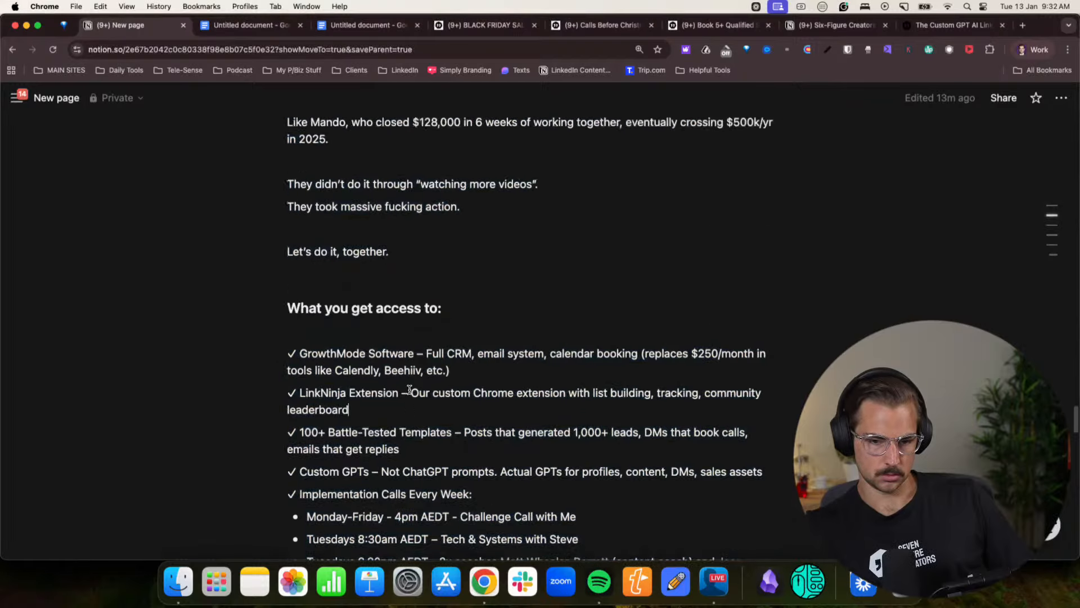
drag(378, 374, 281, 313)
- Back in the Grok chat, paste the self-written story below "The one I wrote" and copy the entire message
click(1031, 50)
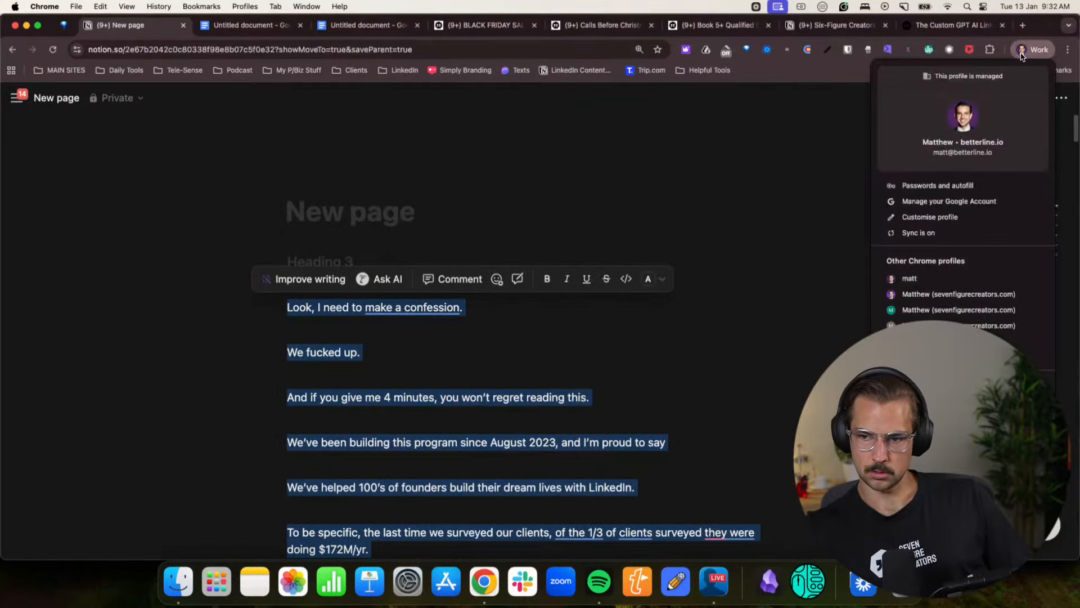
click(954, 295)
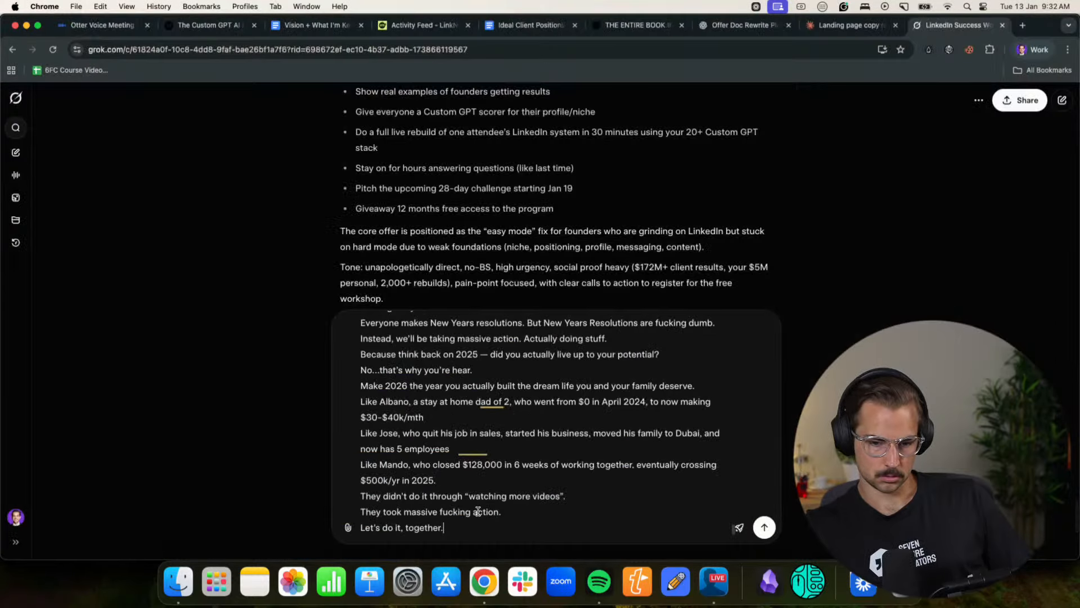
key(super+a)
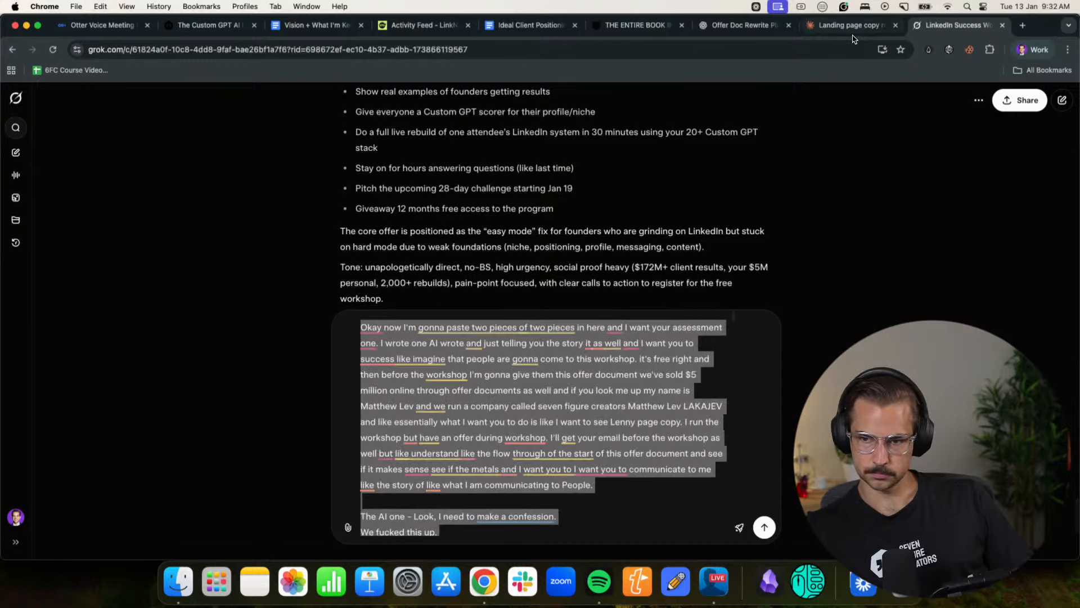
- Replace Claude's draft with the full message containing both stories and send it, and send the same message in Grok
click(851, 29)
click(630, 479)
key(super+a)
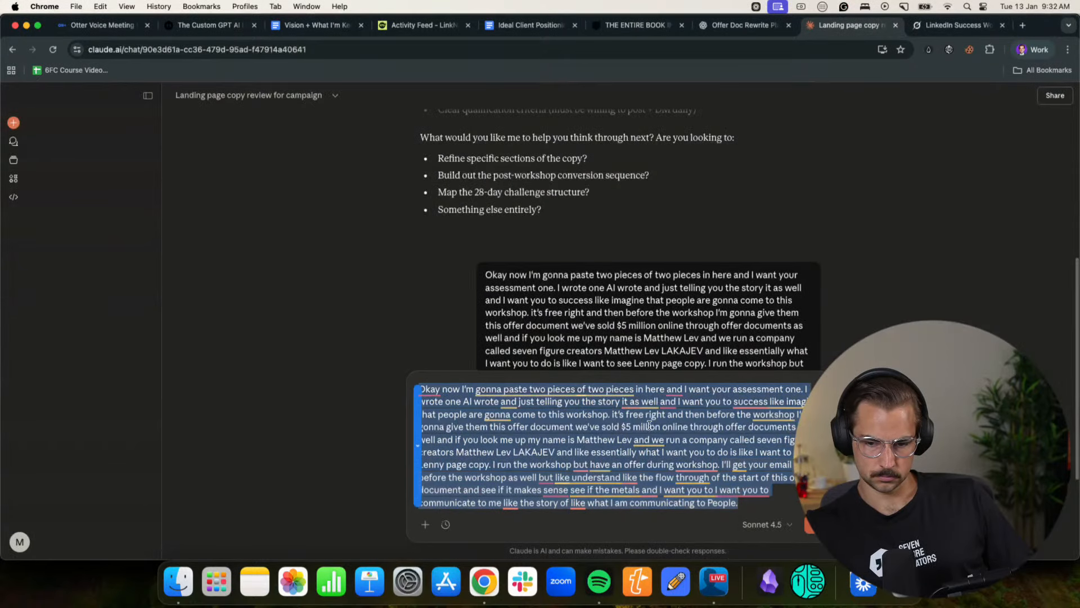
key(super+v)
drag(786, 506, 419, 388)
key(Return)
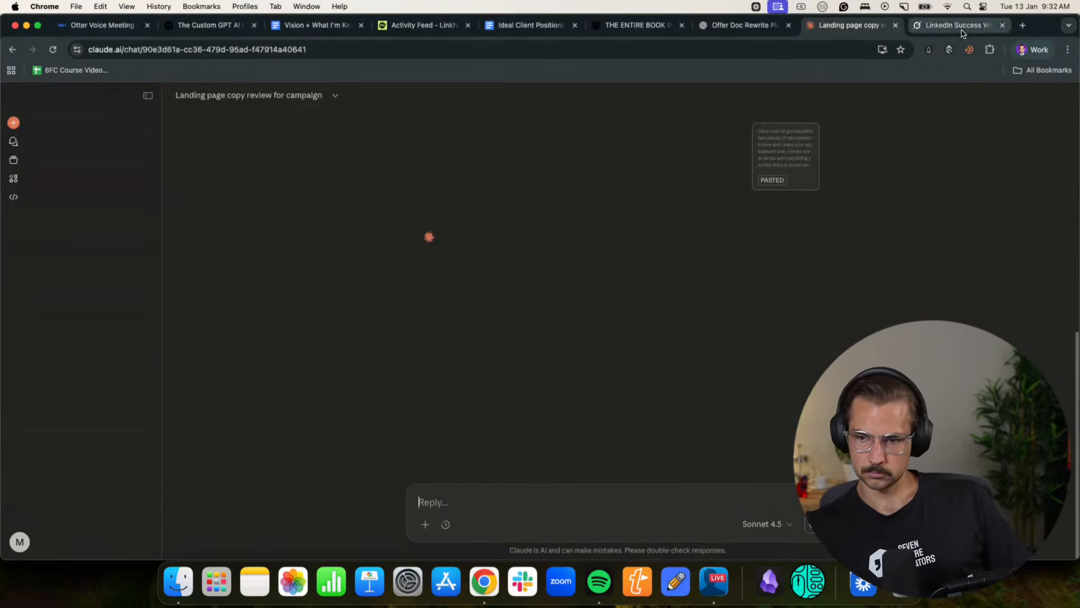
click(962, 29)
click(764, 527)
- Read Claude's reply covering the shared story arc and the strengths and weaknesses of the AI and self-written versions
click(851, 25)
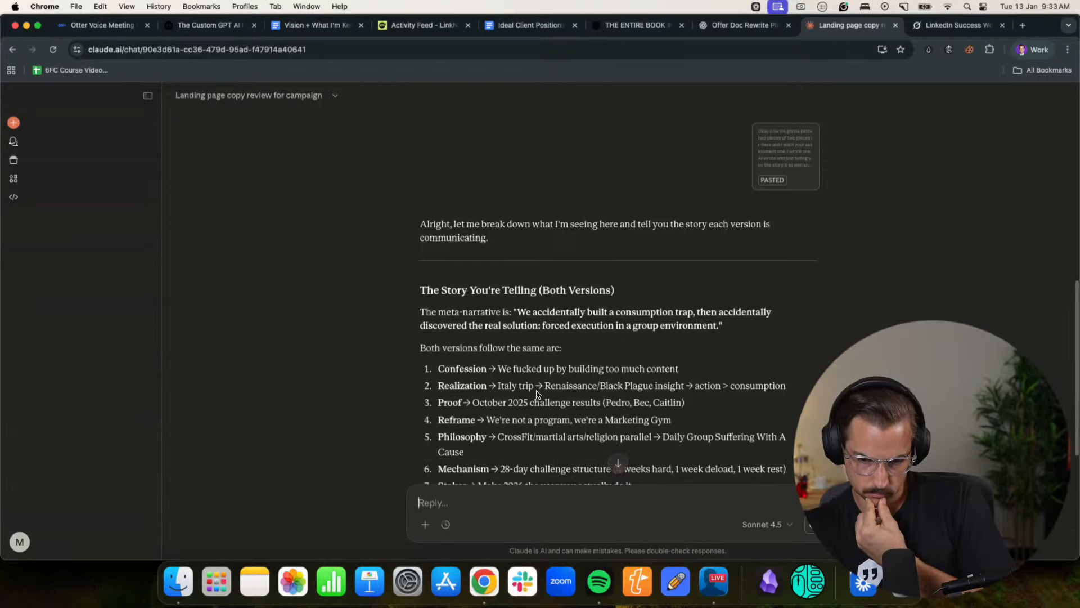
drag(508, 402, 575, 416)
click(560, 426)
click(585, 419)
scroll(623, 418, down, 2)
scroll(623, 419, down, 5)
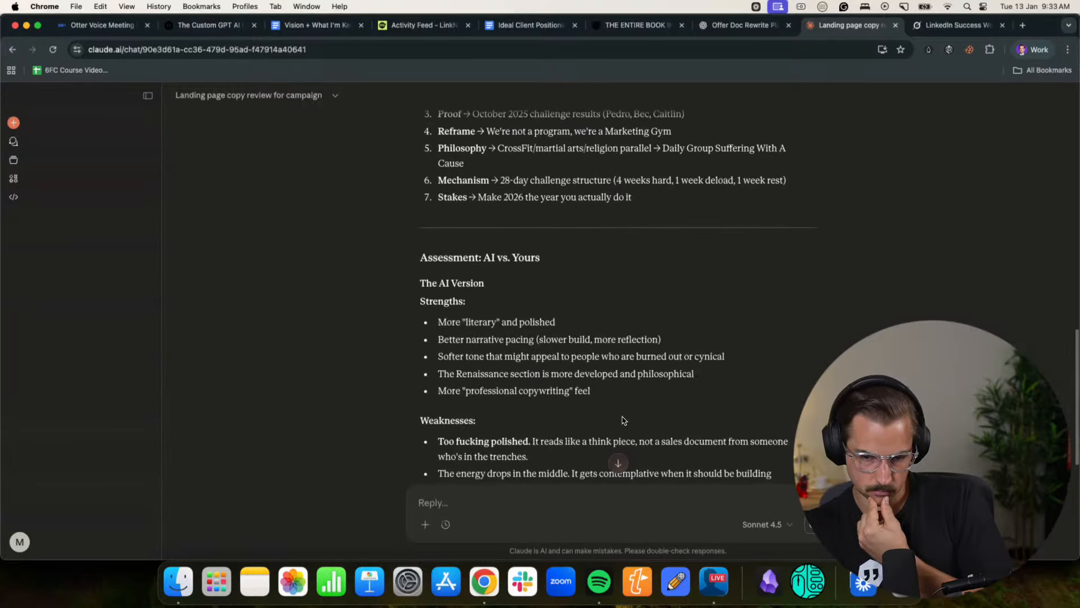
scroll(623, 419, down, 7)
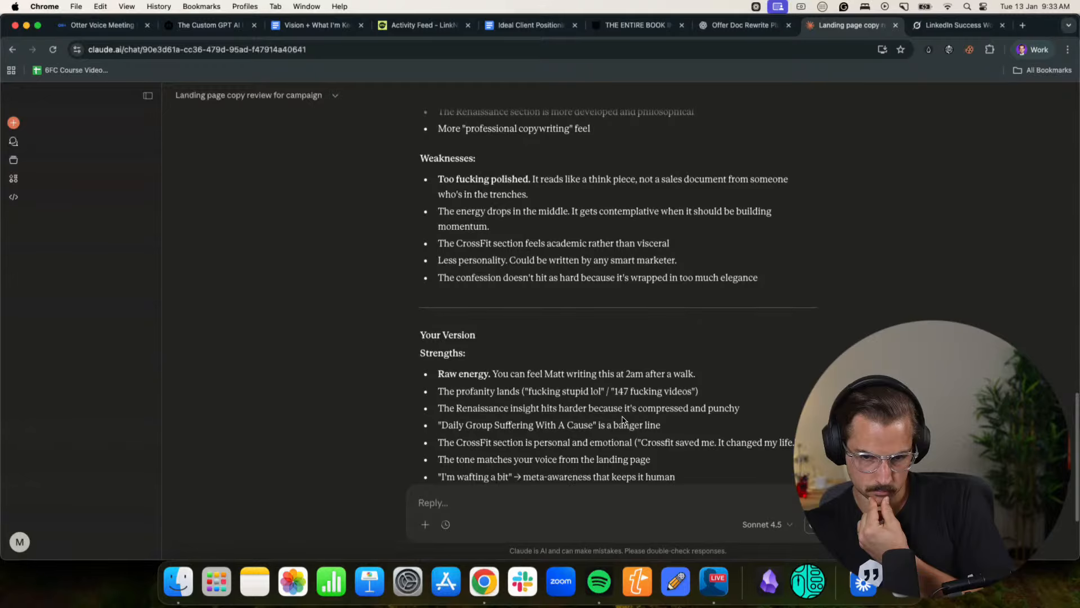
scroll(623, 419, down, 4)
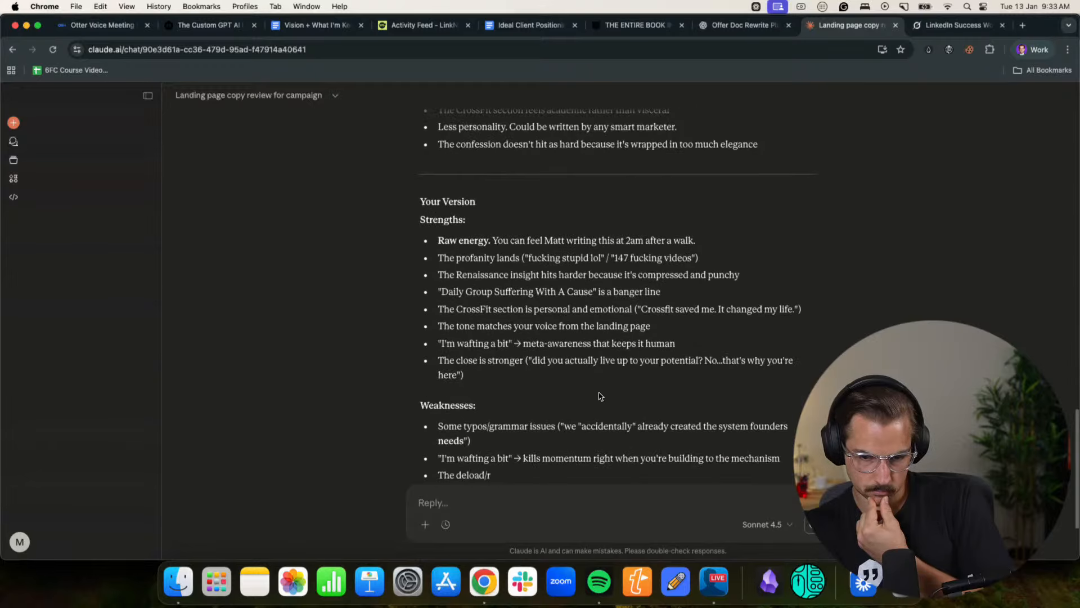
scroll(466, 277, down, 4)
drag(464, 266, 586, 265)
click(586, 265)
scroll(586, 269, down, 4)
- Review Claude's sections on the real difference, what the document communicates, its recommendation and the suggested edits
drag(447, 282, 585, 286)
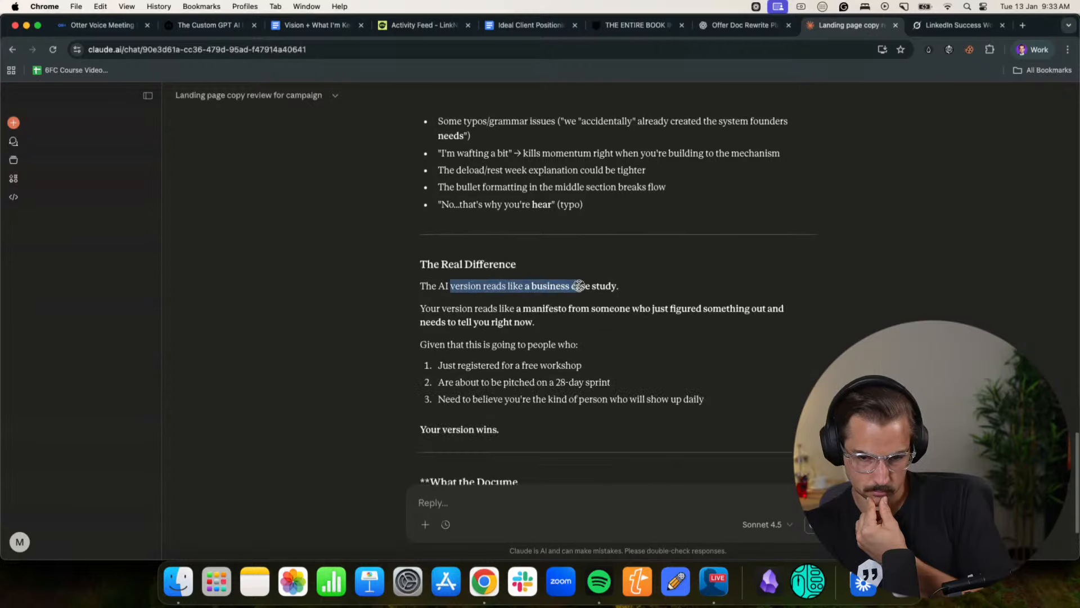
click(585, 286)
drag(457, 308, 629, 306)
click(629, 306)
scroll(629, 304, down, 3)
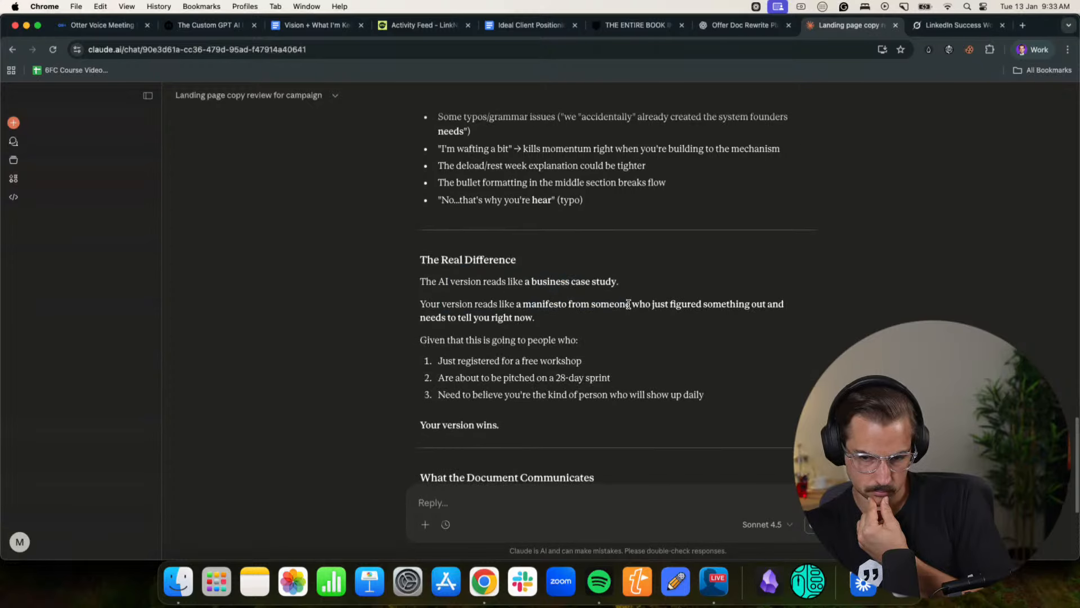
scroll(629, 307, down, 2)
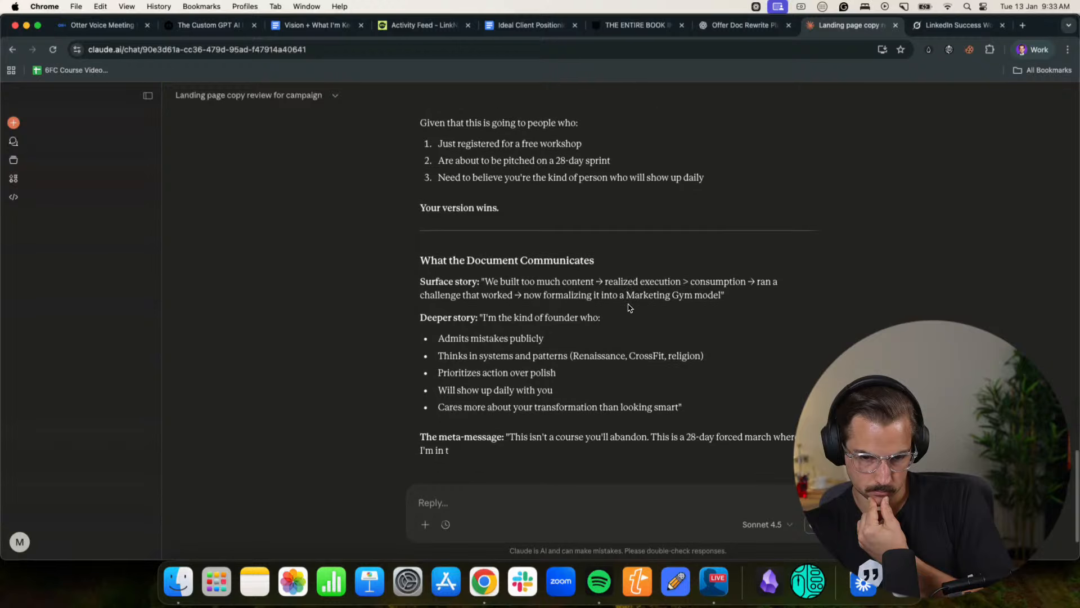
drag(459, 264, 581, 271)
click(582, 271)
scroll(581, 273, down, 3)
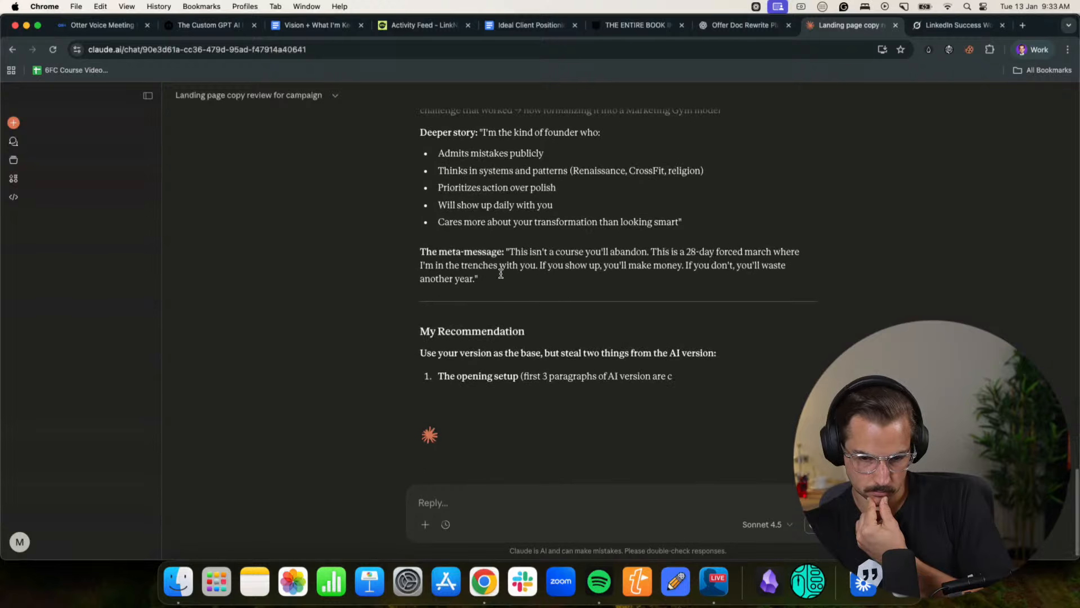
drag(465, 253, 617, 253)
click(617, 253)
drag(684, 253, 787, 253)
click(687, 281)
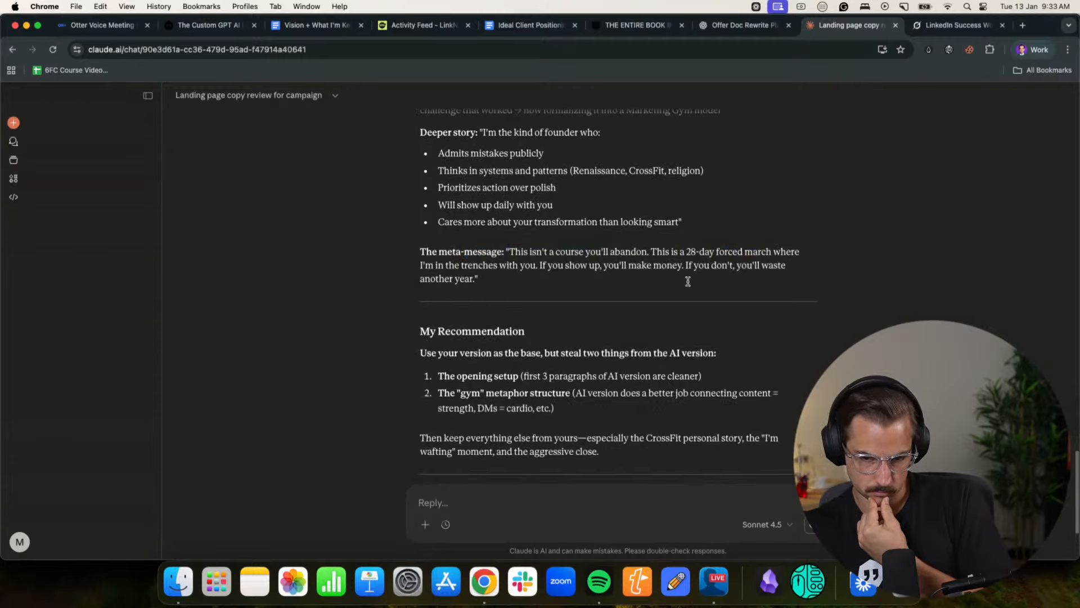
drag(433, 355, 702, 354)
click(587, 354)
click(684, 355)
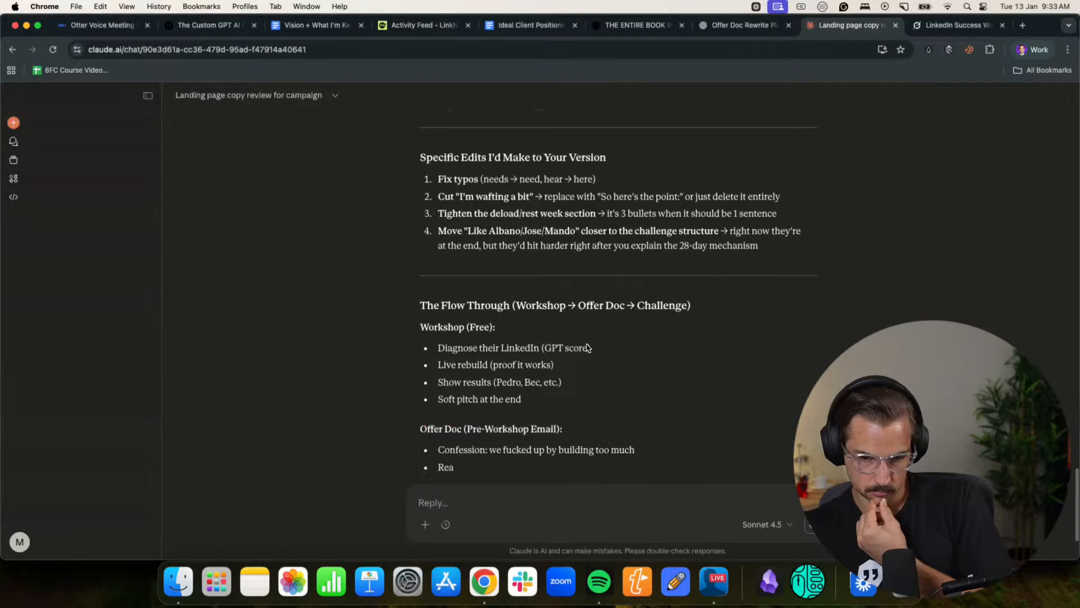
- Read Grok's assessment of both versions, including the core story, which one wins and the hybrid recommendation
click(941, 26)
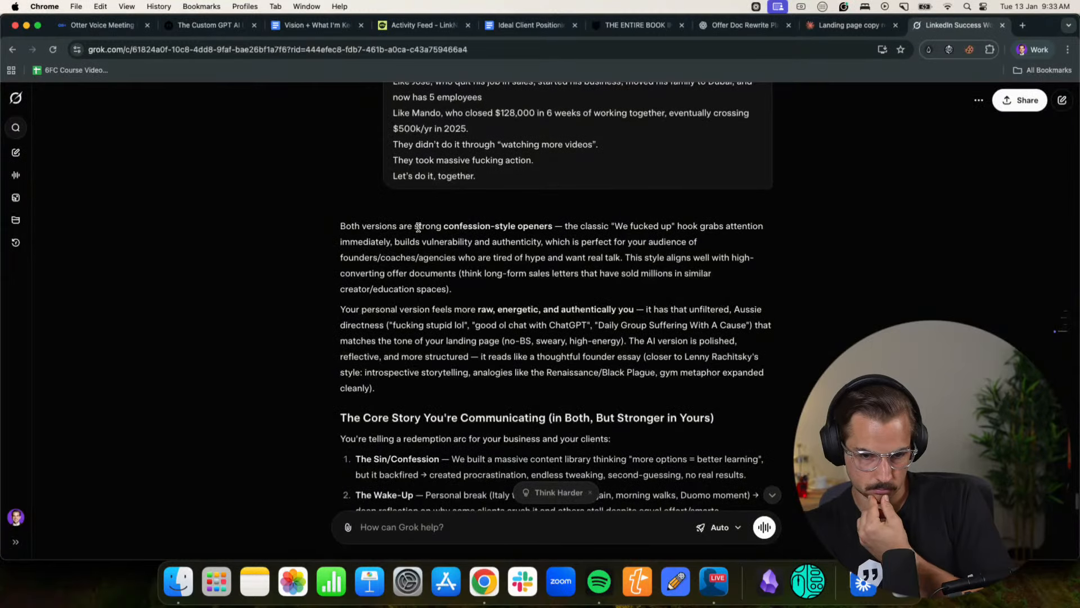
scroll(546, 236, down, 5)
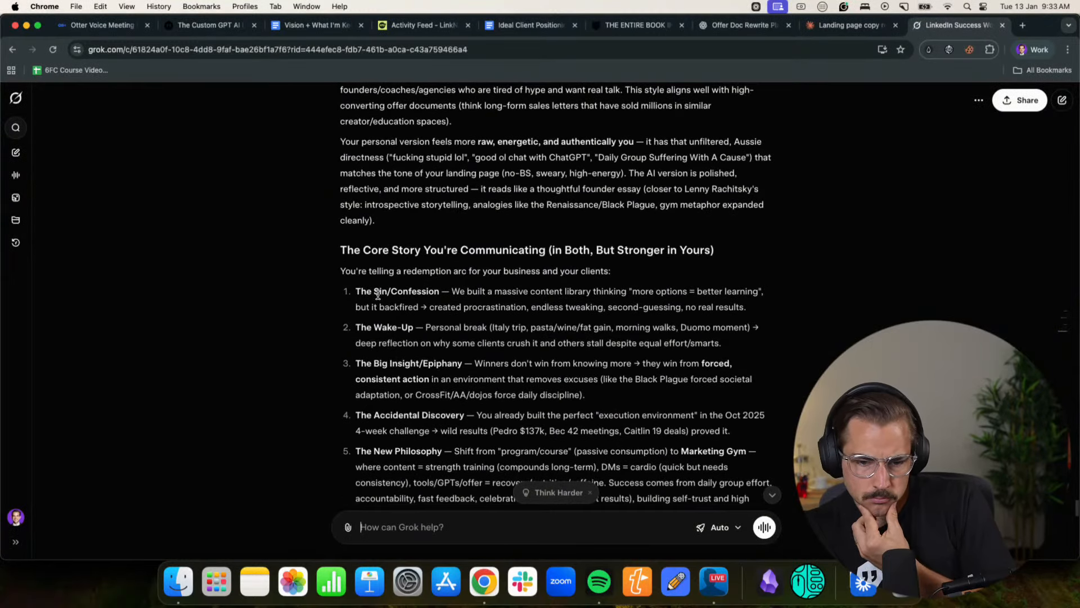
scroll(377, 294, down, 3)
scroll(547, 259, down, 8)
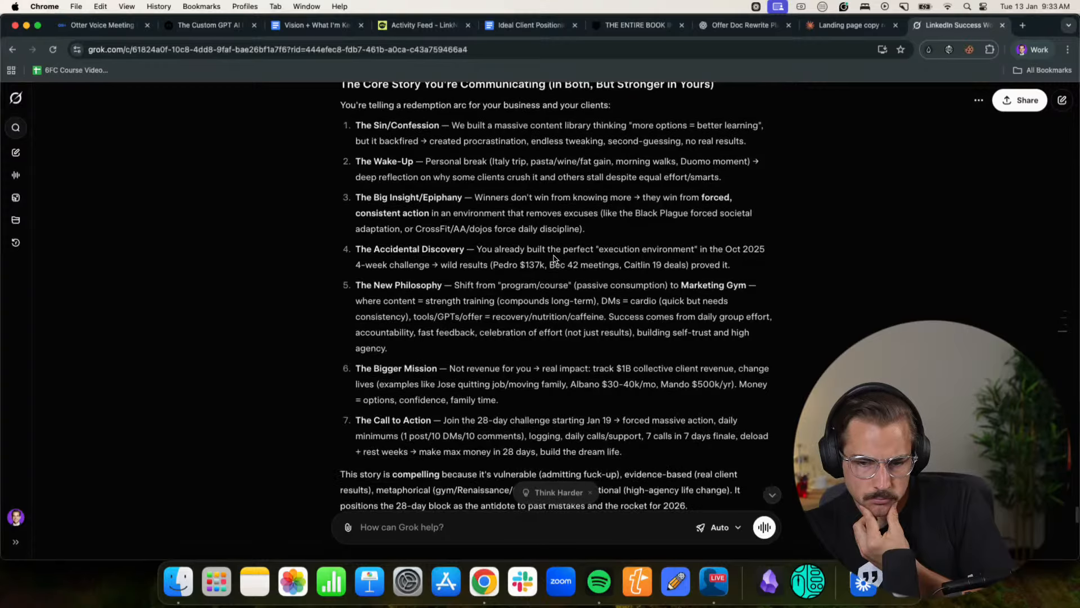
scroll(385, 328, down, 3)
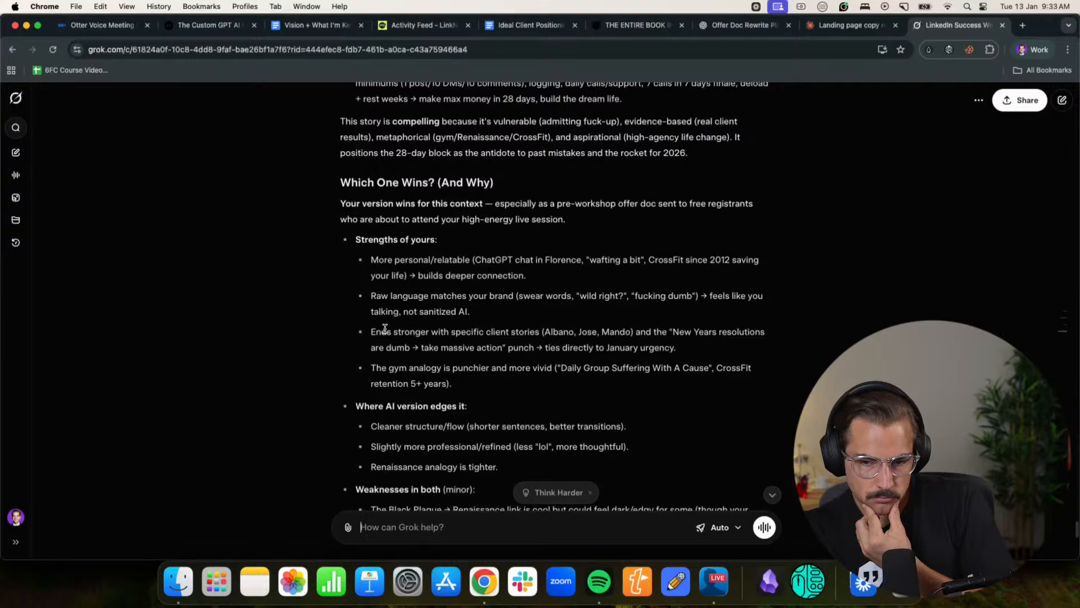
scroll(384, 328, down, 6)
scroll(385, 328, down, 6)
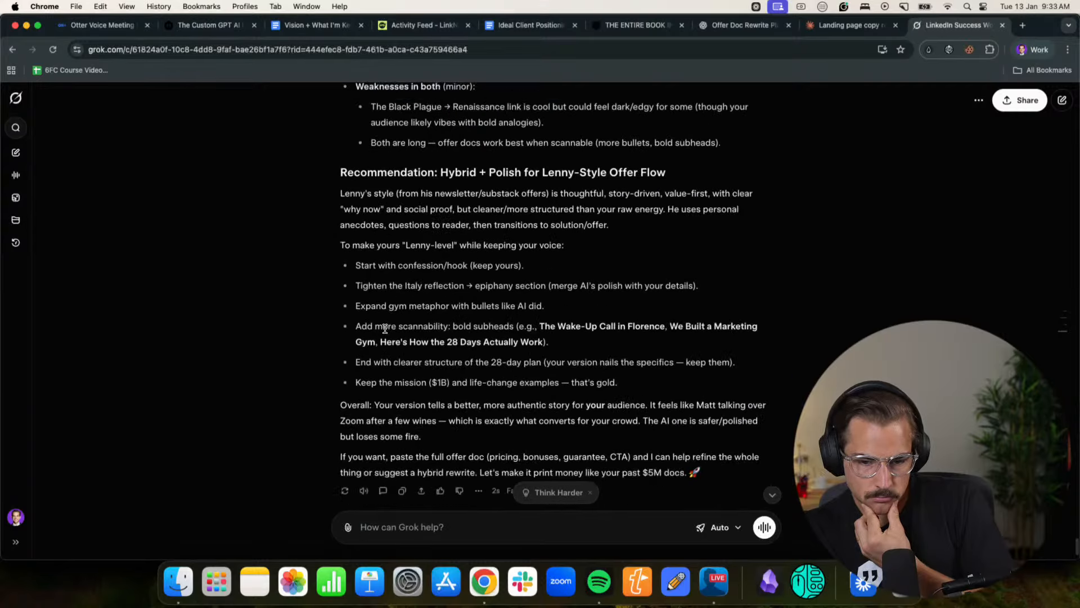
- Ask Grok for a hybrid version that keeps the author's own words, makes sense to first-time readers, and tidies the stream of consciousness
click(405, 518)
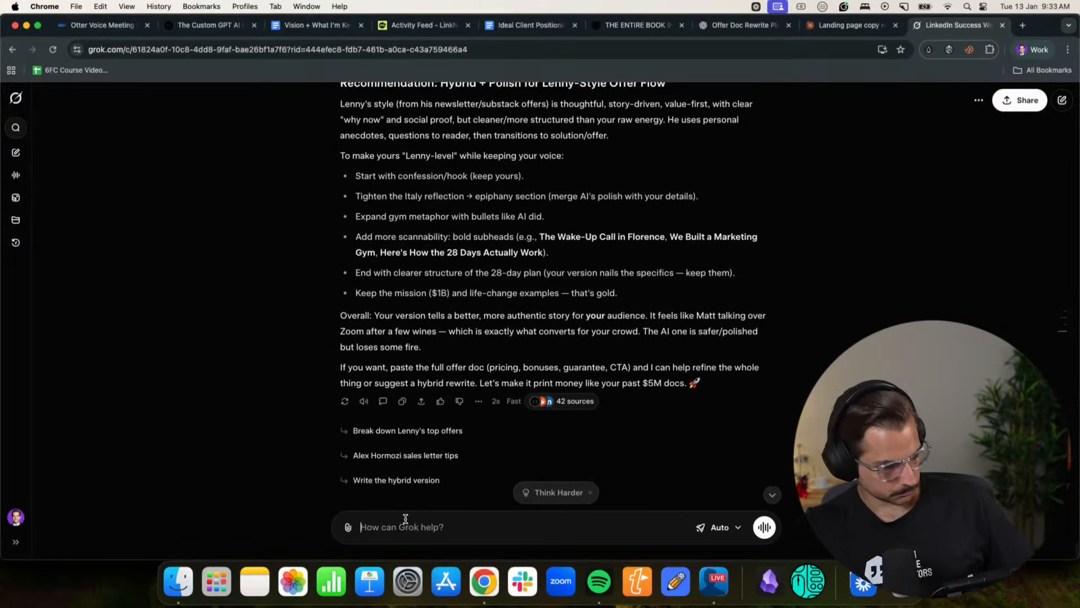
text(Okay, can you please write me a hybrid use? Actually uses my words but just makes it so)
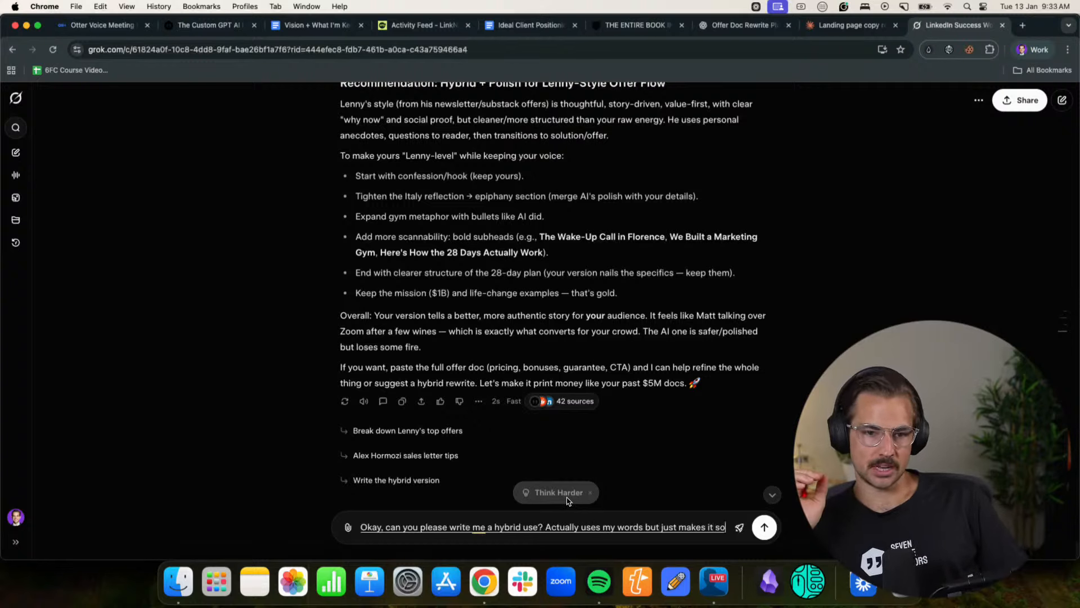
text(it makes sense)
text( where it's like someone reads it for first time and they just)
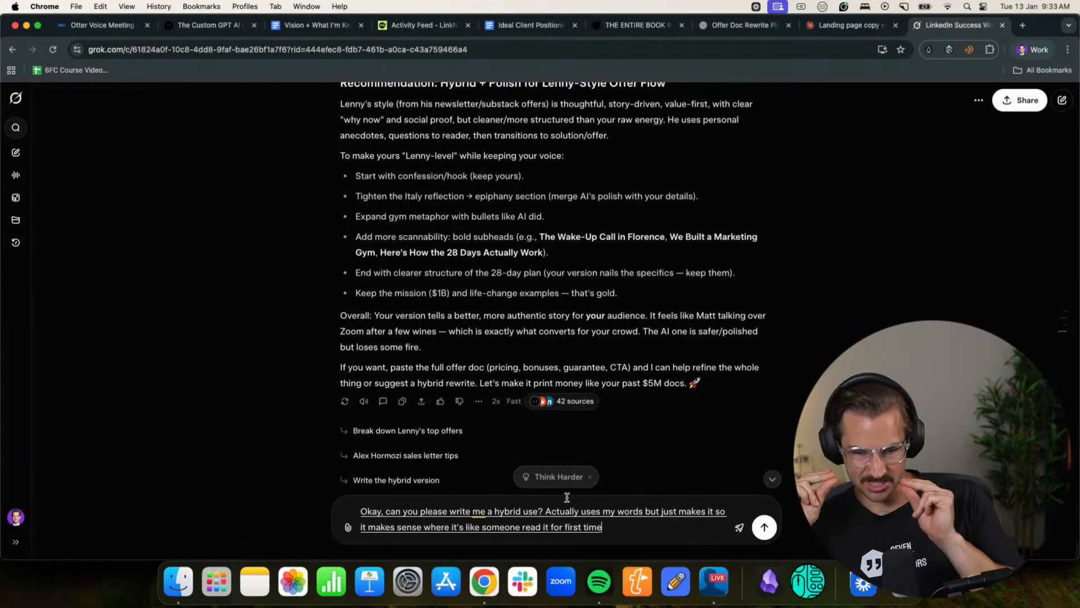
text( get it if you don't I mean like like write them like write)
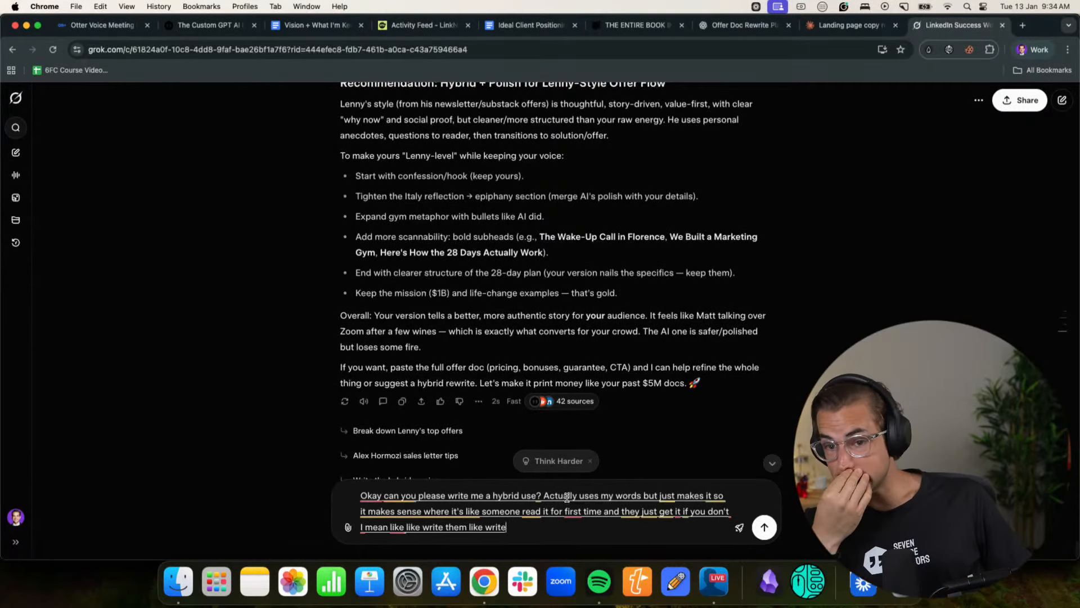
text( hybrid together)
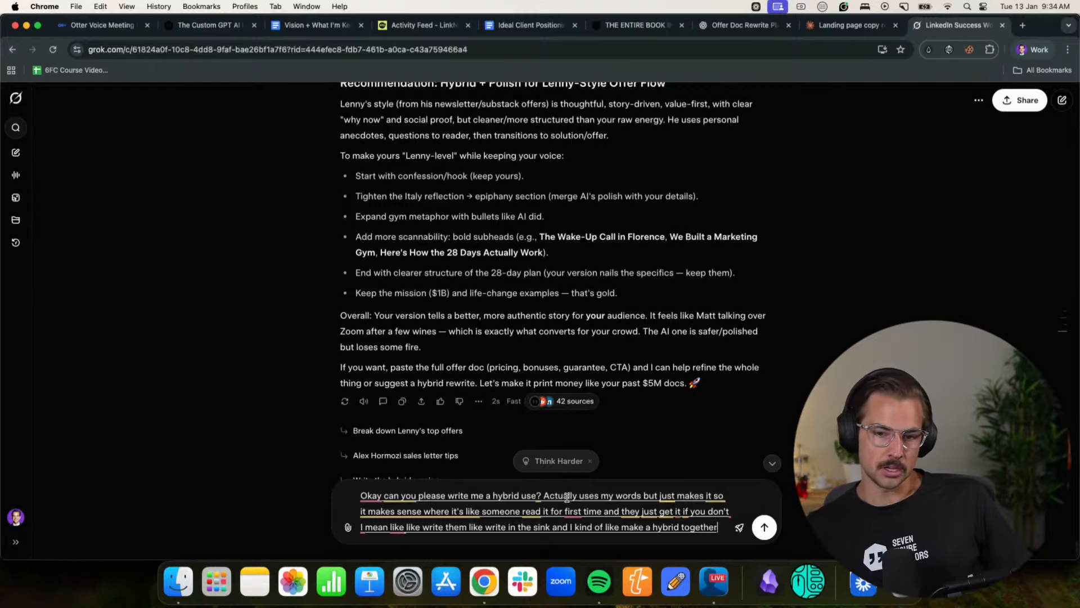
text( so makes sense but just like do it in the words that I kinda like I wrote)
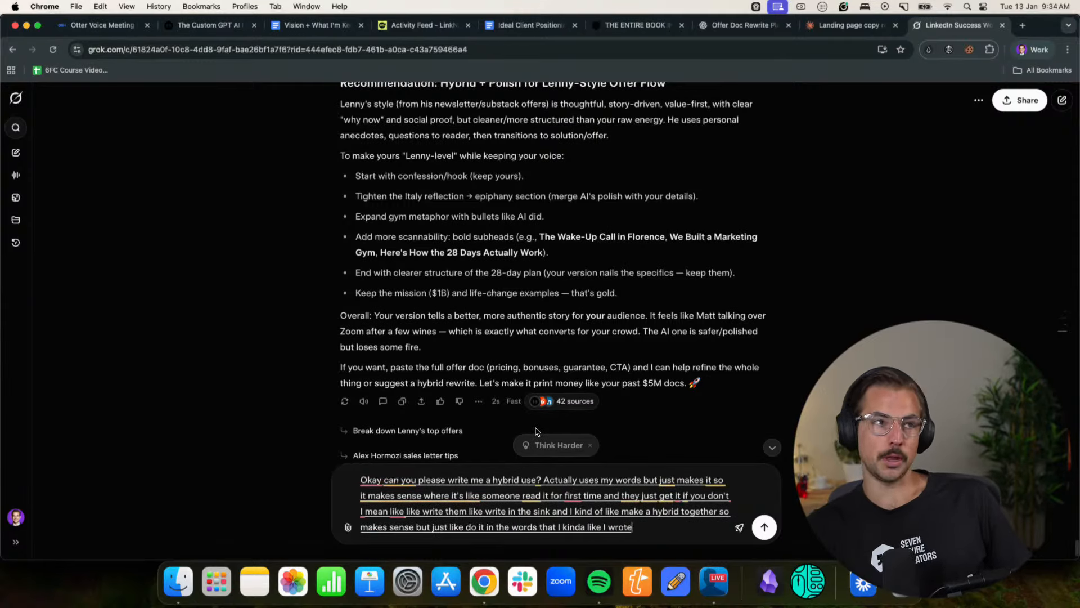
text( like my stream of cons)
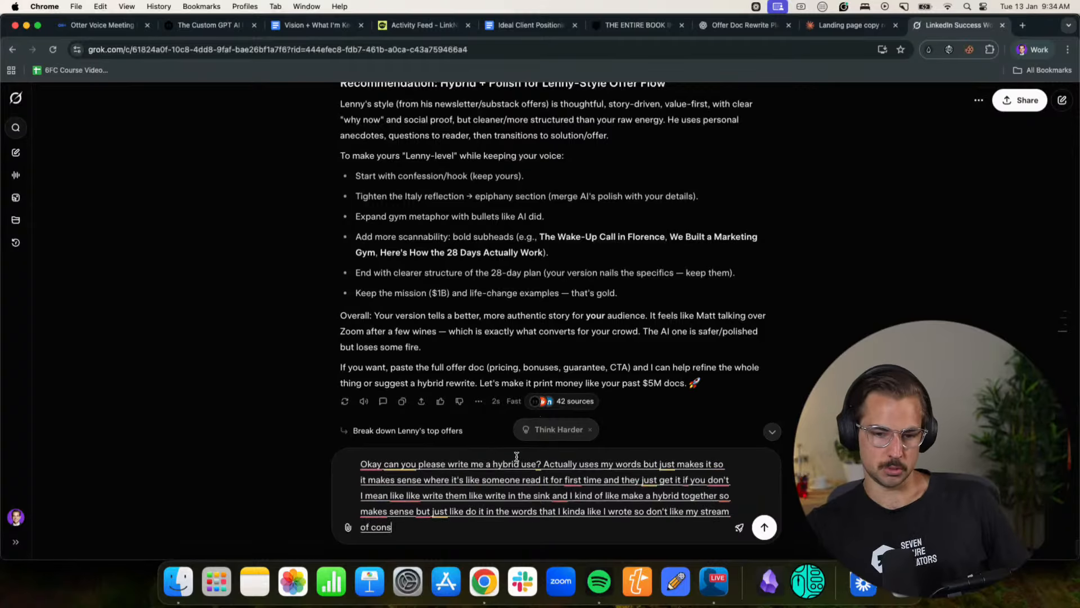
text( just tied up and make it correct.)
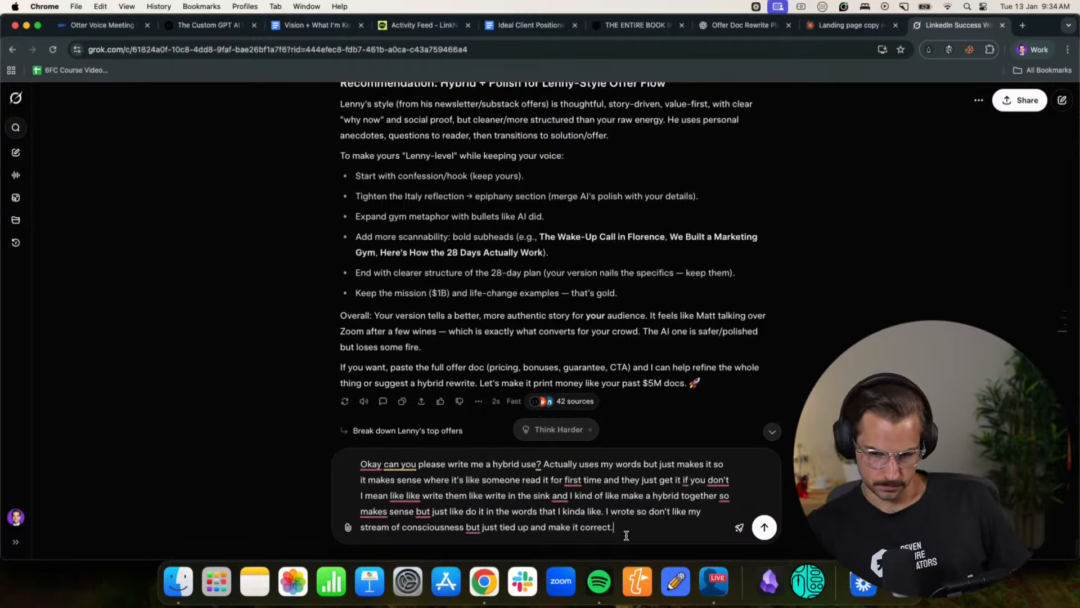
click(765, 520)
- Send the same hybrid rewrite request to Claude in the landing page review chat
click(854, 26)
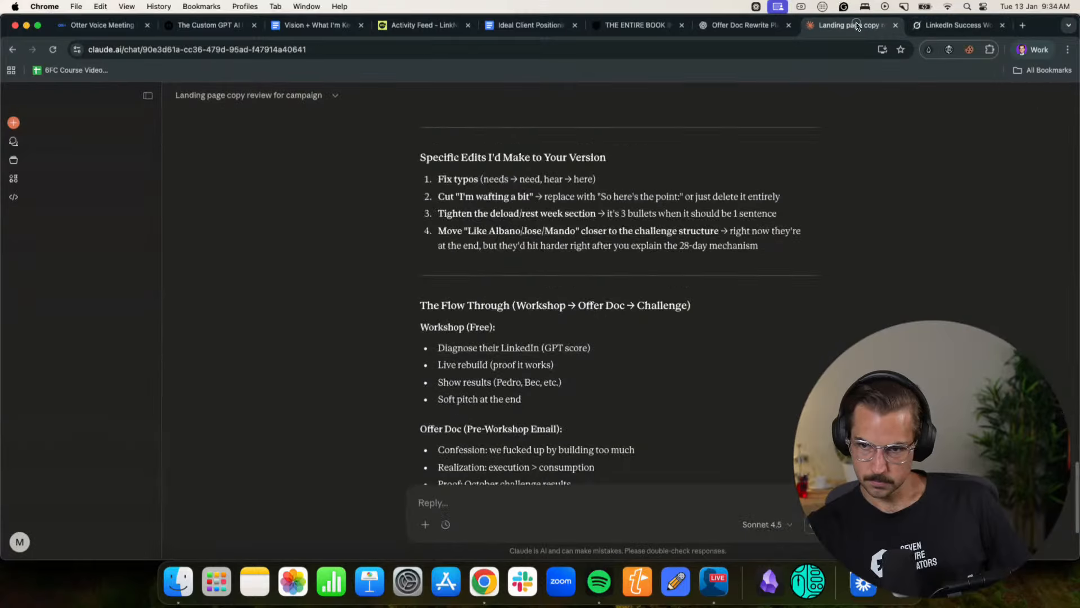
text(Okay can you please write me a hybrid use? Actually uses my words but just makes it so it makes sense where it's like someone read it for first time and they just get it if you don't I mean like like write them like write in the sink and I kind of like make a hybrid together so makes sense but just this do it in the words that I kinda like. I wrote so don't like my stream of consciousness but just tied up and make it correct.)
key(Return)
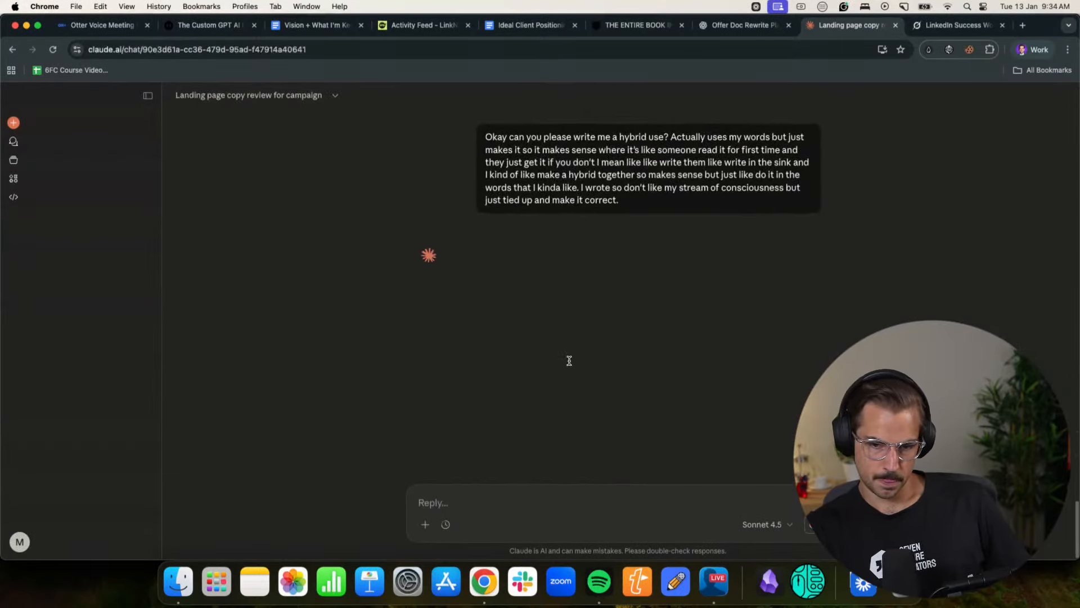
- Read the opening of Claude's hybrid draft, from the confession through the problem of building too much "stuff" and client procrastination
scroll(570, 361, up, 6)
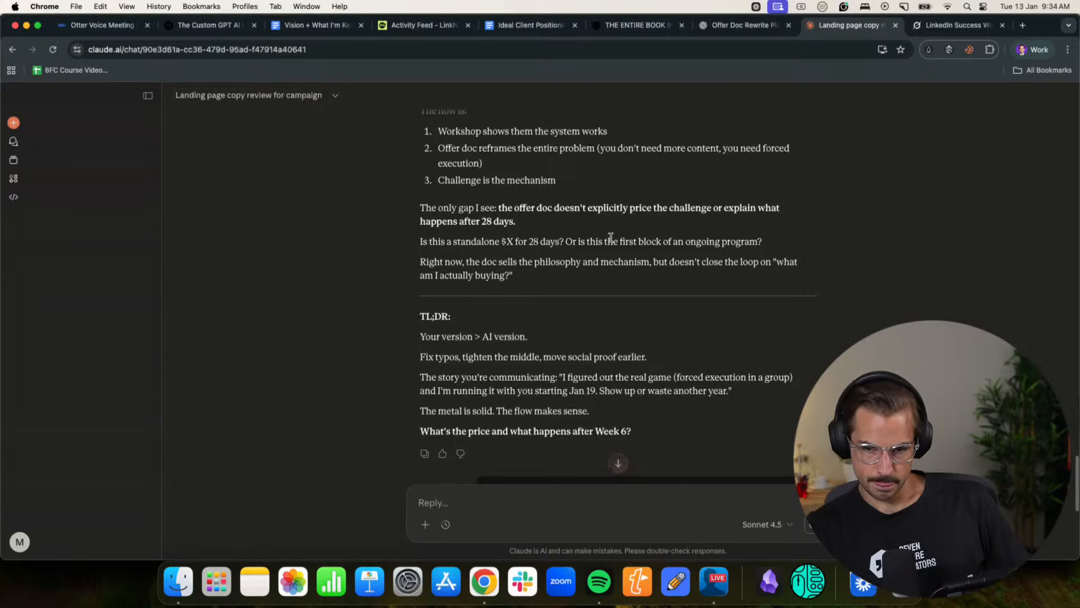
scroll(638, 252, down, 8)
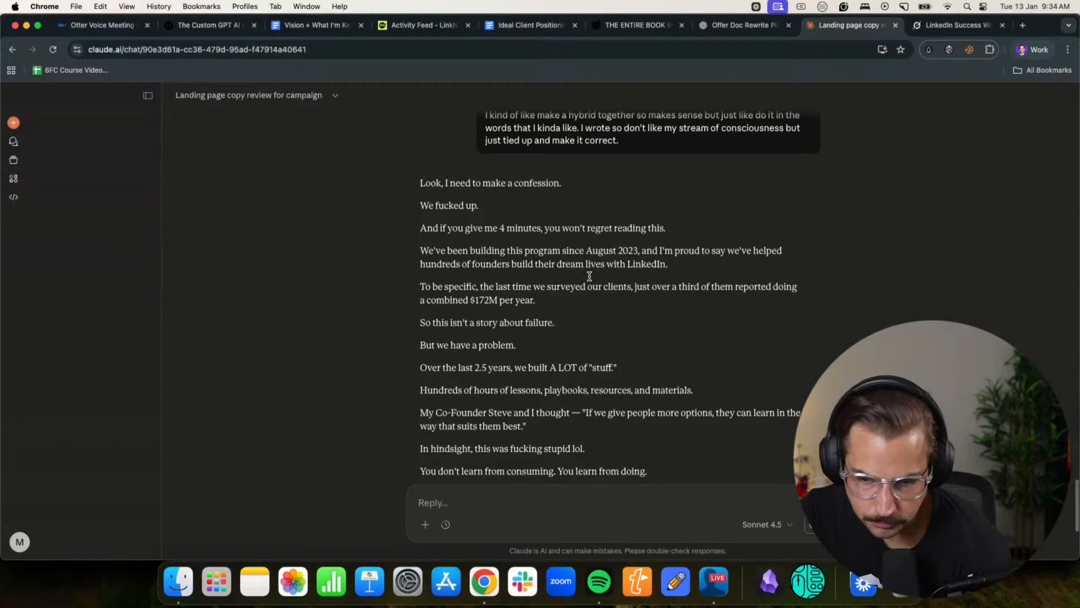
drag(450, 266, 650, 265)
click(649, 265)
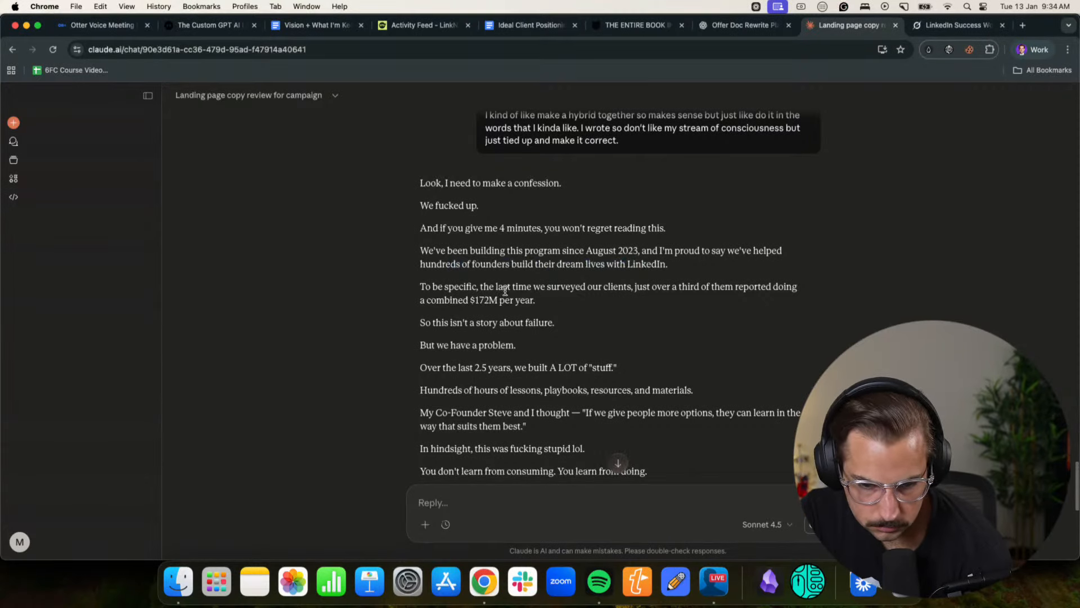
scroll(647, 287, down, 3)
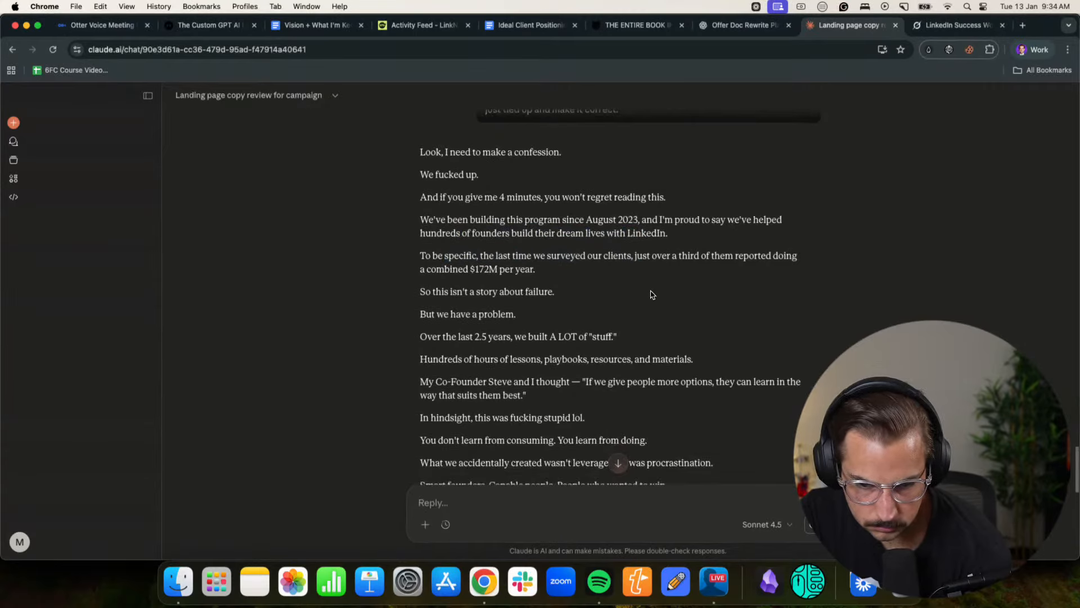
scroll(482, 270, down, 3)
drag(439, 224, 618, 224)
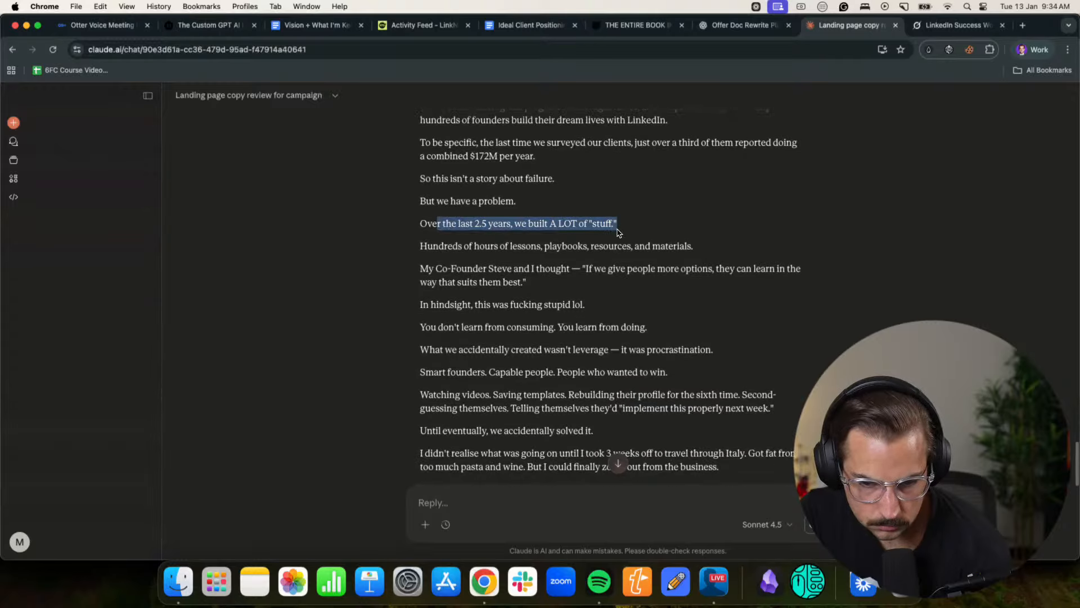
click(619, 224)
scroll(610, 256, down, 2)
drag(557, 289, 648, 289)
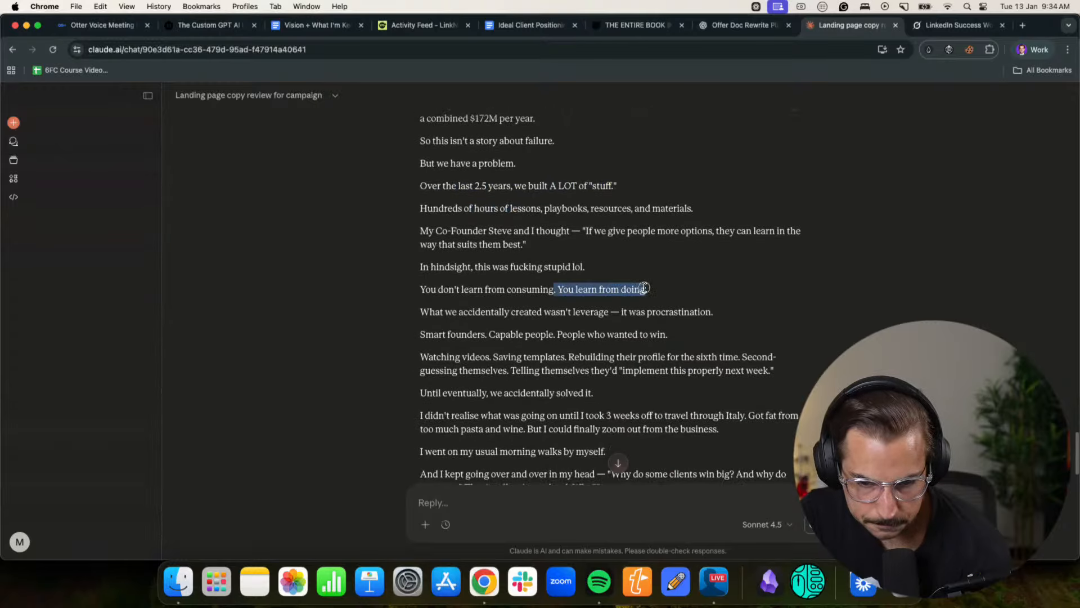
click(541, 323)
scroll(488, 282, down, 3)
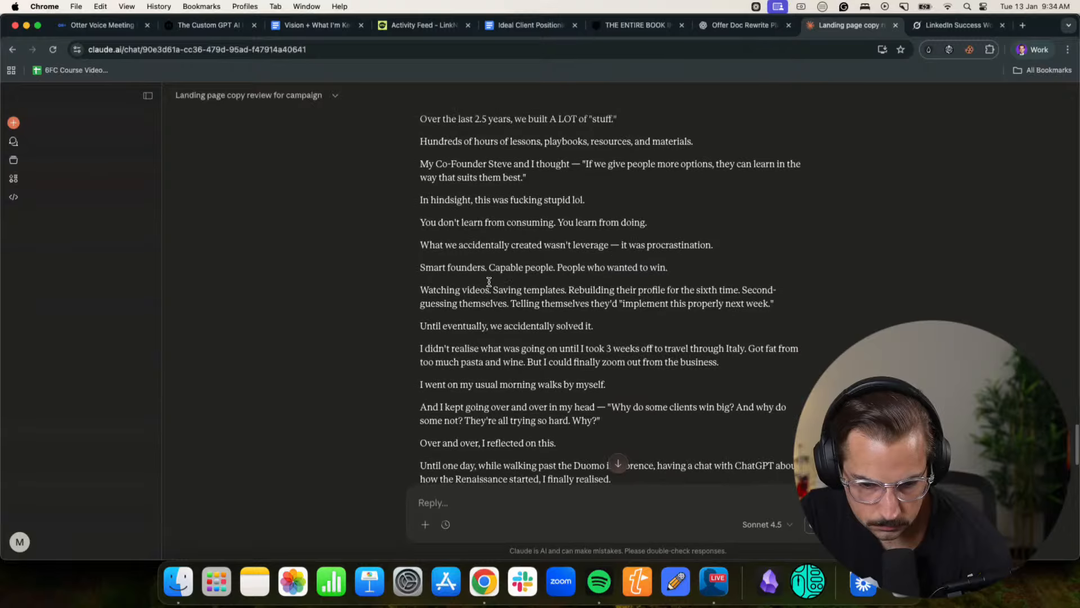
- Read the hybrid draft's Italy trip story, including the morning walks and the Renaissance and Black Plague realisation
scroll(520, 302, down, 3)
drag(441, 249, 573, 250)
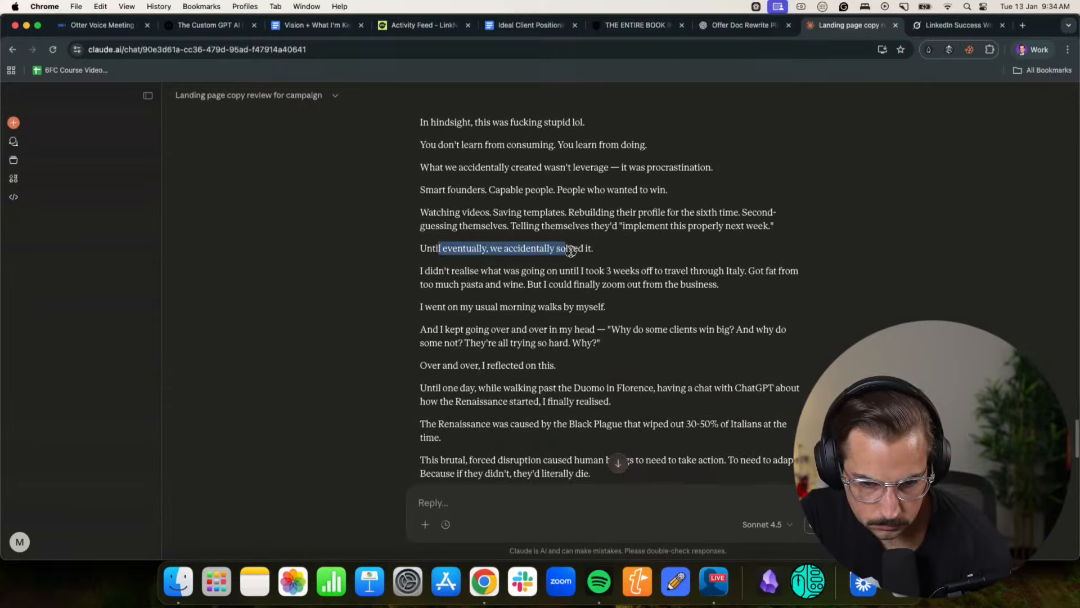
click(572, 251)
drag(473, 268, 656, 270)
click(656, 270)
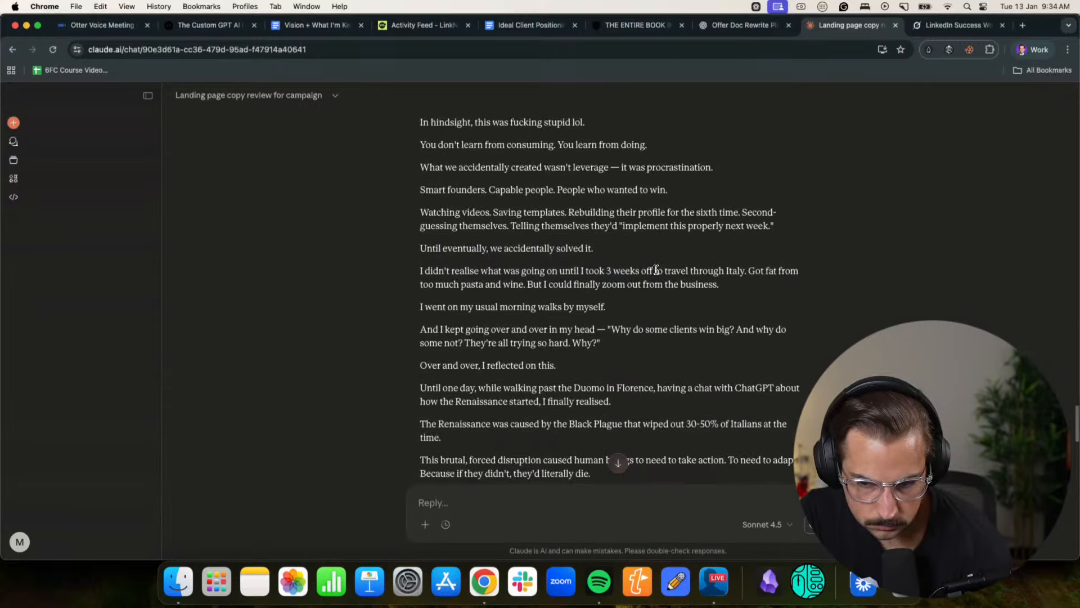
drag(525, 284, 645, 285)
click(644, 285)
scroll(618, 287, down, 2)
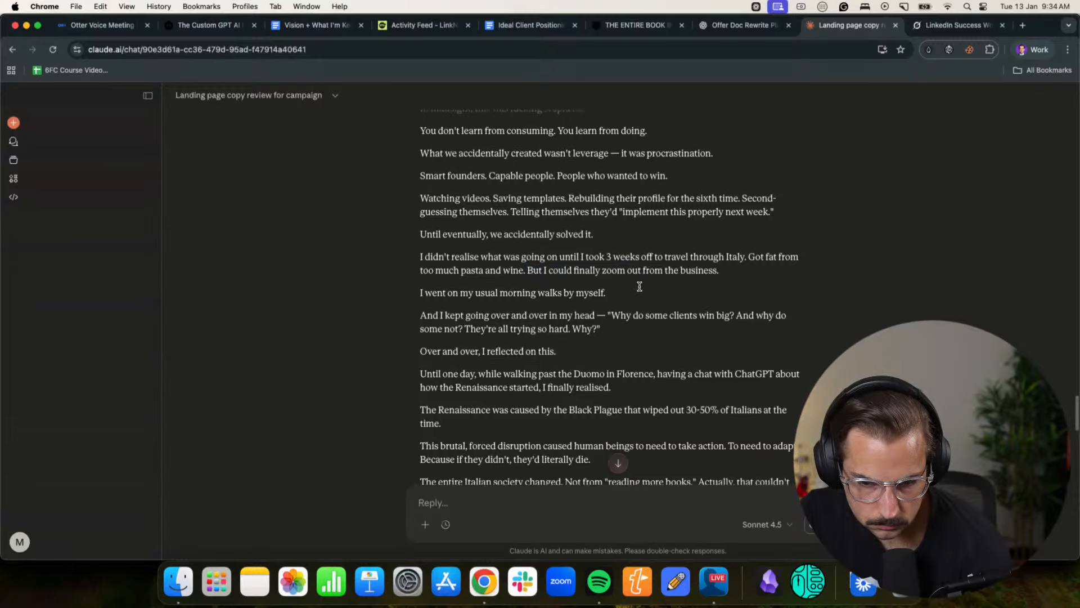
drag(451, 296, 599, 297)
click(599, 297)
scroll(596, 295, down, 3)
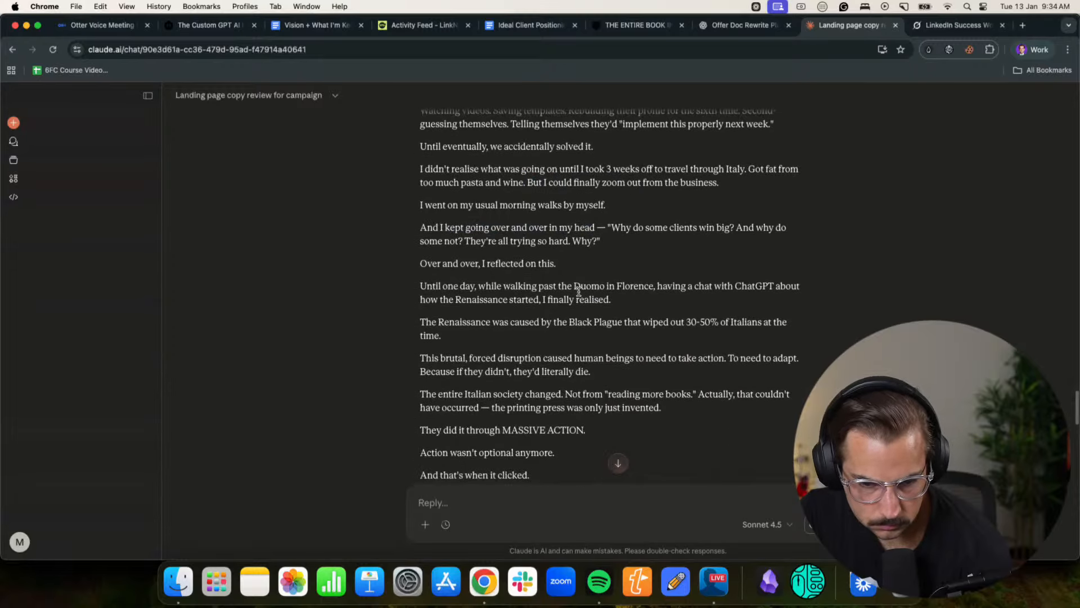
scroll(562, 275, down, 1)
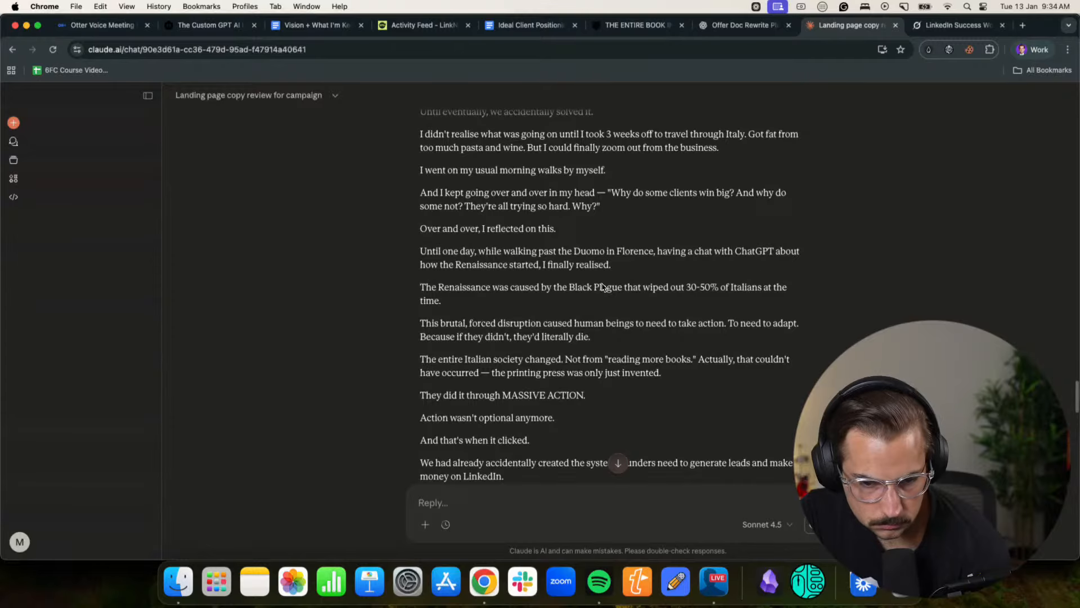
scroll(603, 287, down, 4)
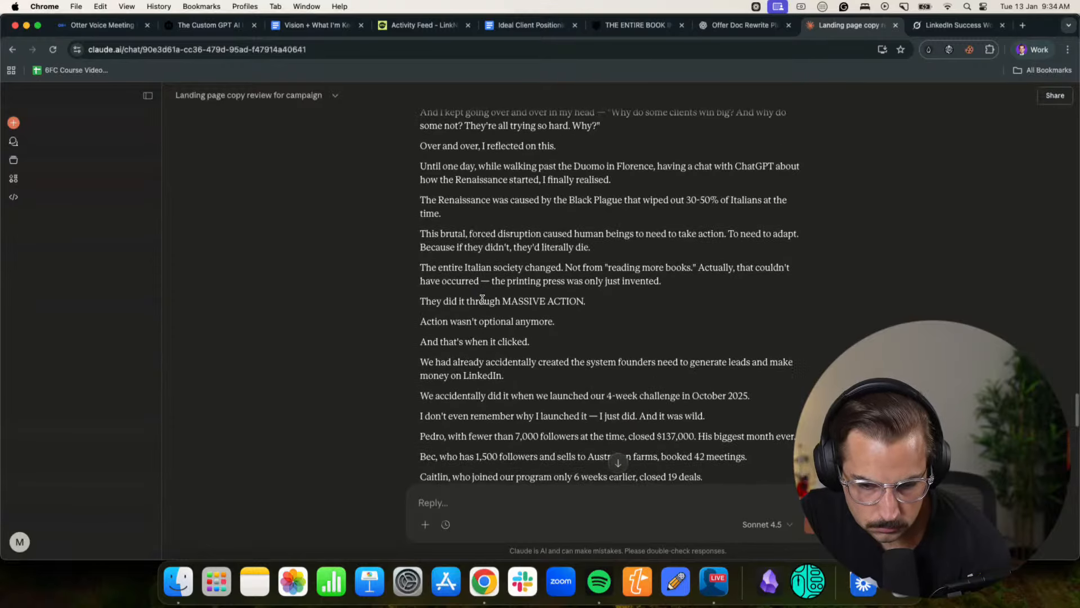
- Read how the hybrid draft presents the October 2025 4-week challenge, the client results and the client quotes
scroll(478, 287, down, 3)
drag(437, 284, 509, 290)
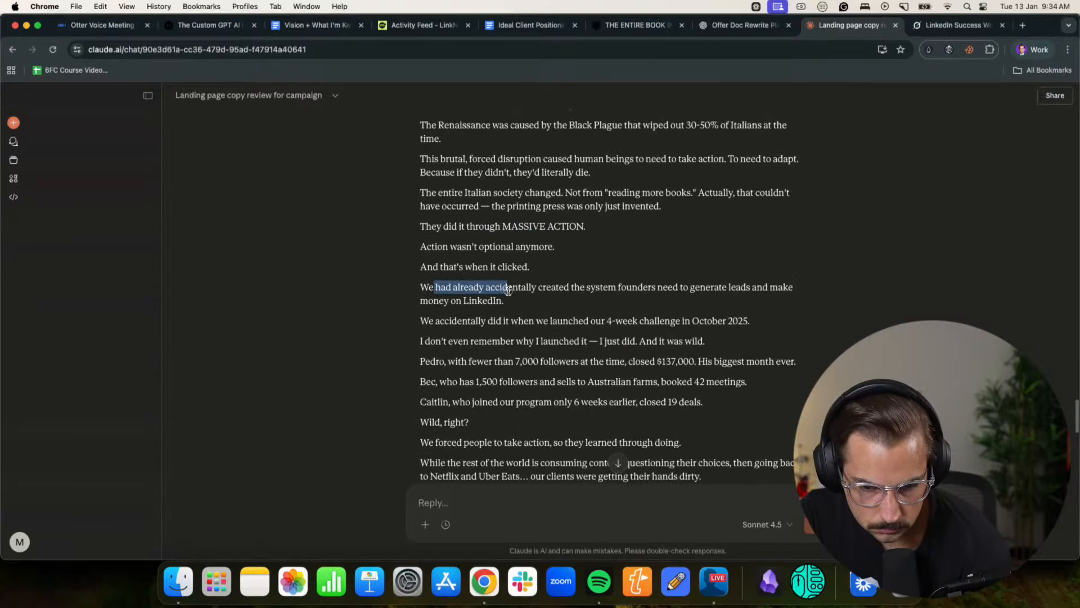
click(508, 291)
scroll(508, 292, down, 1)
scroll(508, 292, down, 2)
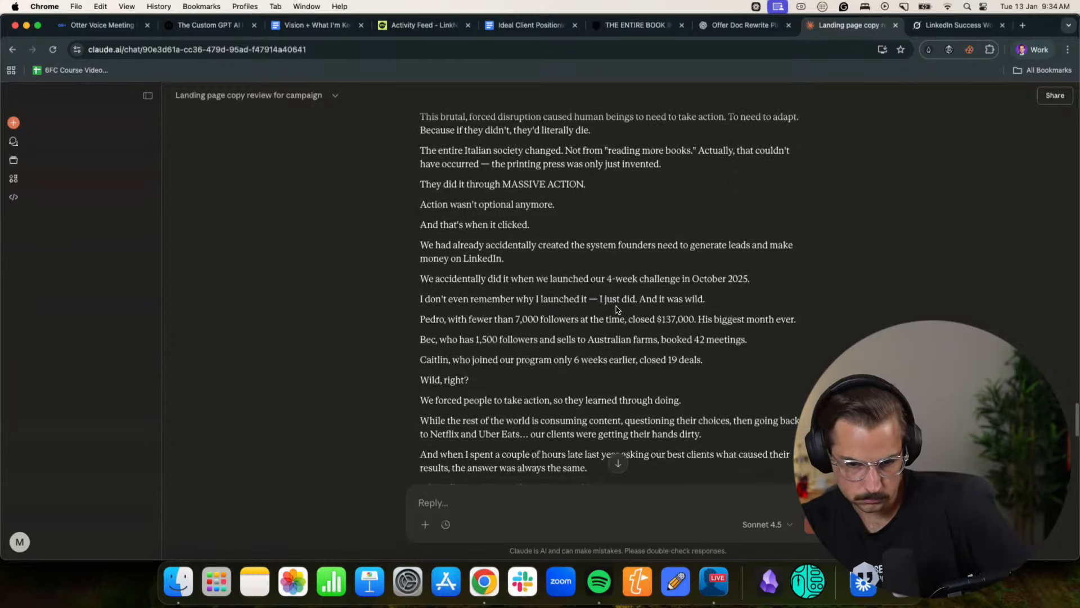
scroll(515, 329, down, 3)
scroll(601, 325, down, 3)
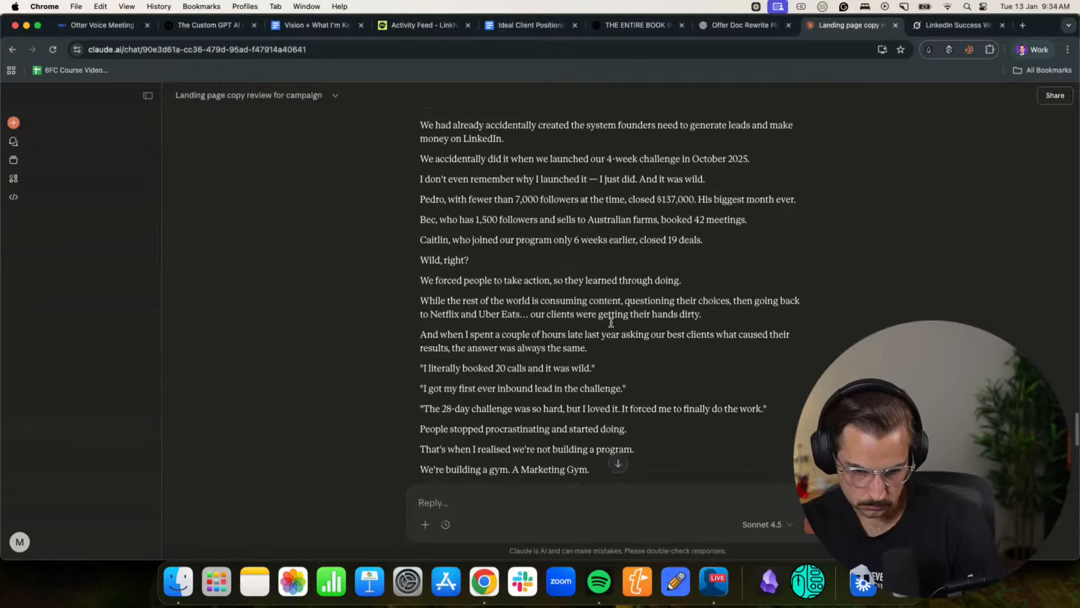
drag(566, 268, 675, 268)
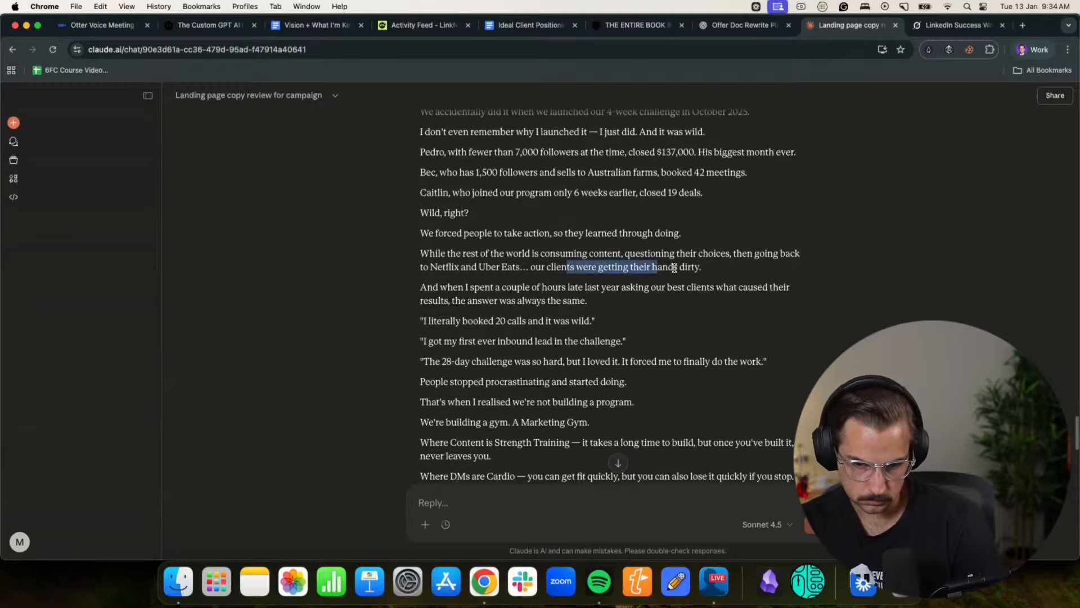
click(675, 269)
drag(470, 287, 669, 287)
click(669, 287)
scroll(580, 295, down, 1)
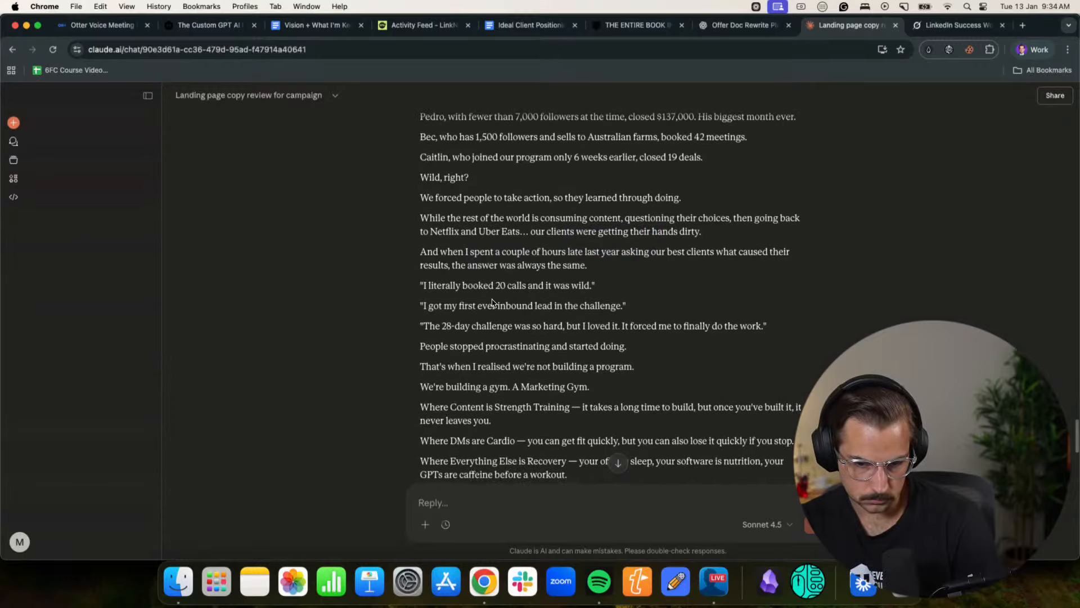
drag(434, 345, 555, 345)
click(555, 346)
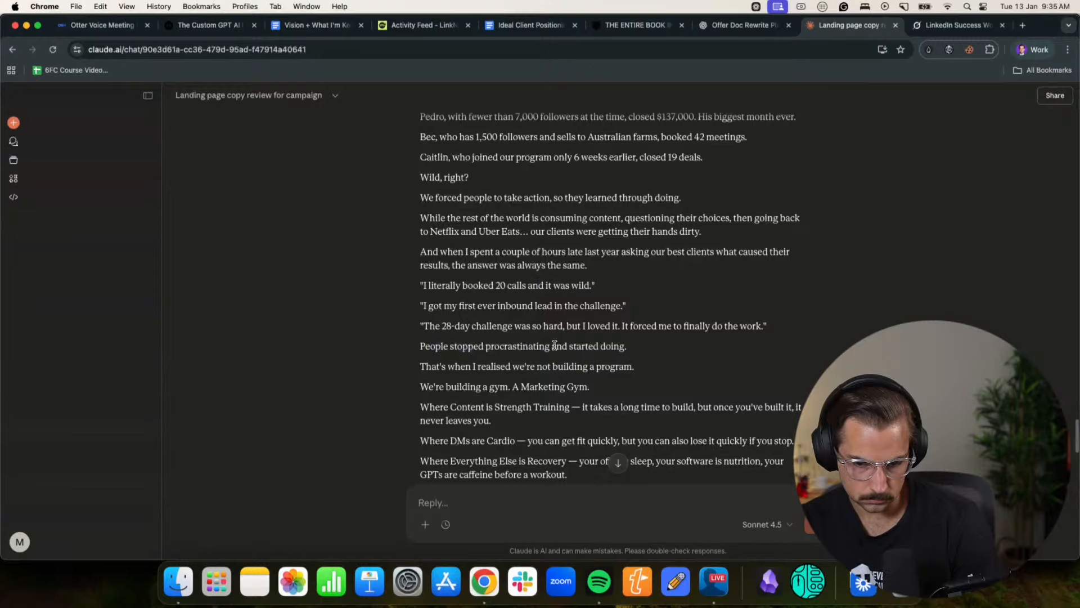
- Review the hybrid draft's Marketing Gym analogy and its CrossFit comparison
drag(436, 368, 589, 366)
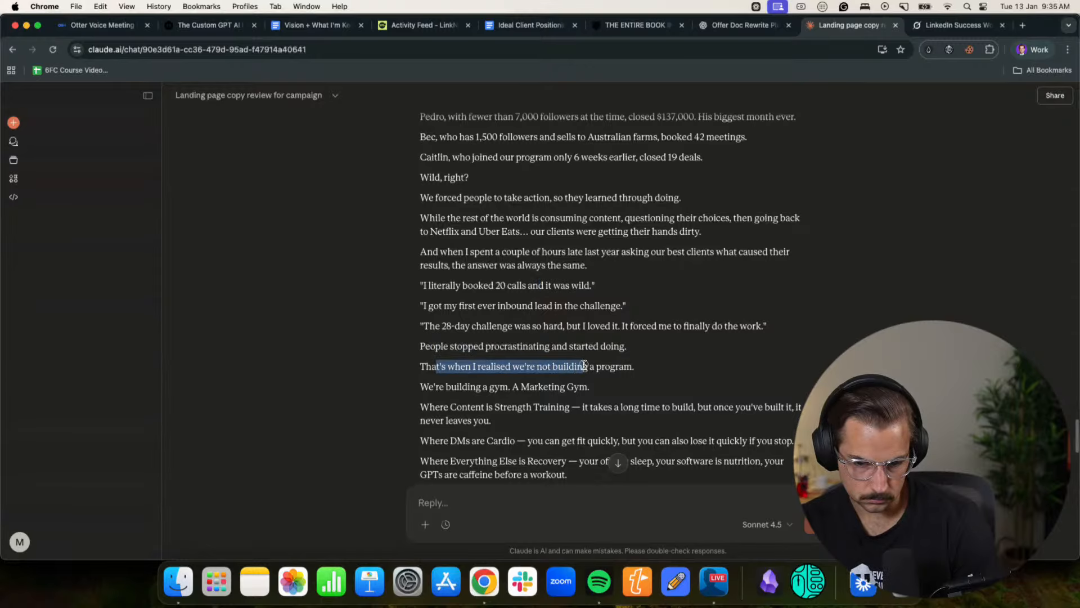
click(589, 366)
scroll(456, 354, down, 2)
scroll(560, 352, down, 1)
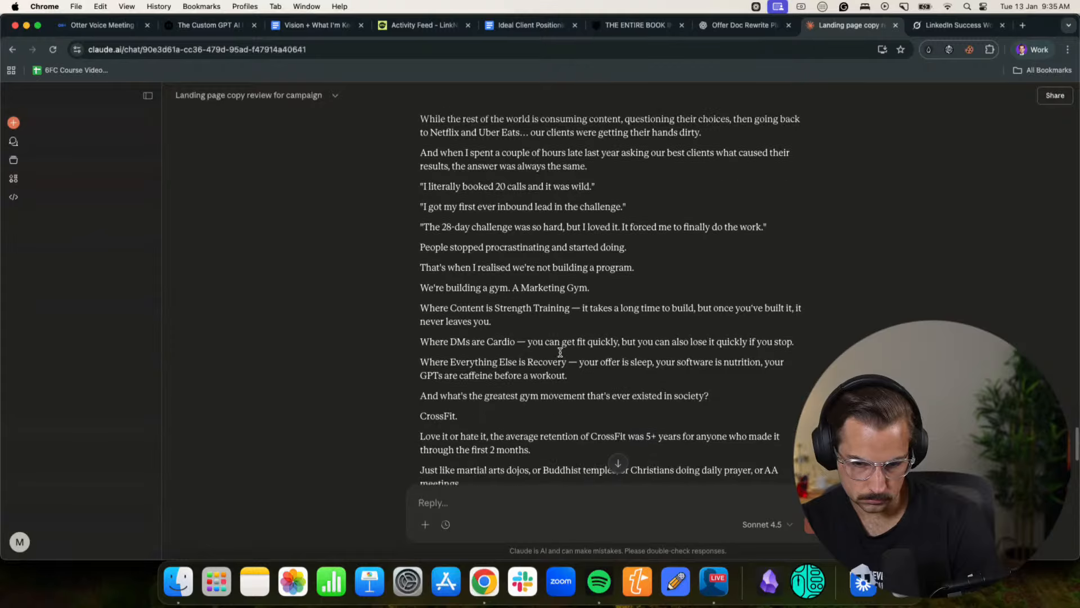
drag(440, 362, 634, 363)
click(633, 362)
scroll(619, 362, down, 1)
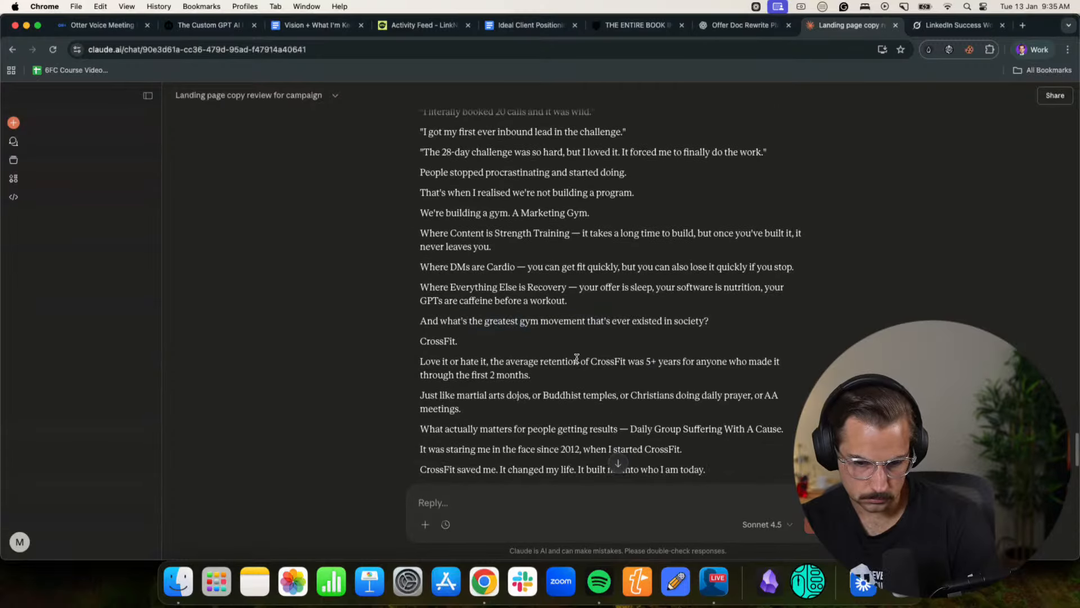
drag(437, 362, 583, 362)
click(584, 363)
scroll(563, 358, down, 1)
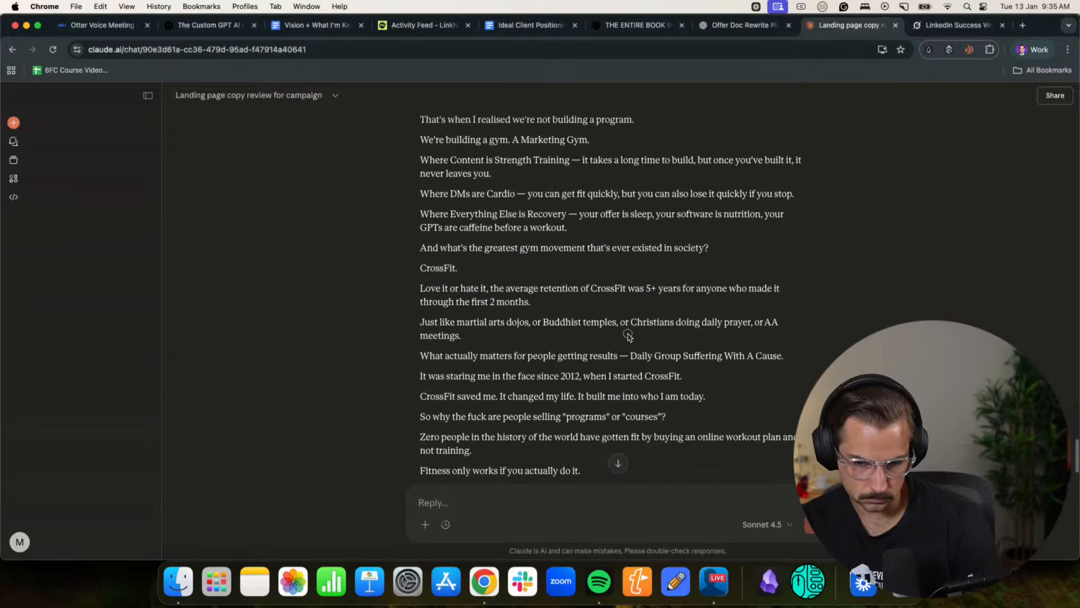
- Examine the hybrid draft's passages on forcing daily action, what small business owners need, and building self-trust
scroll(607, 327, down, 3)
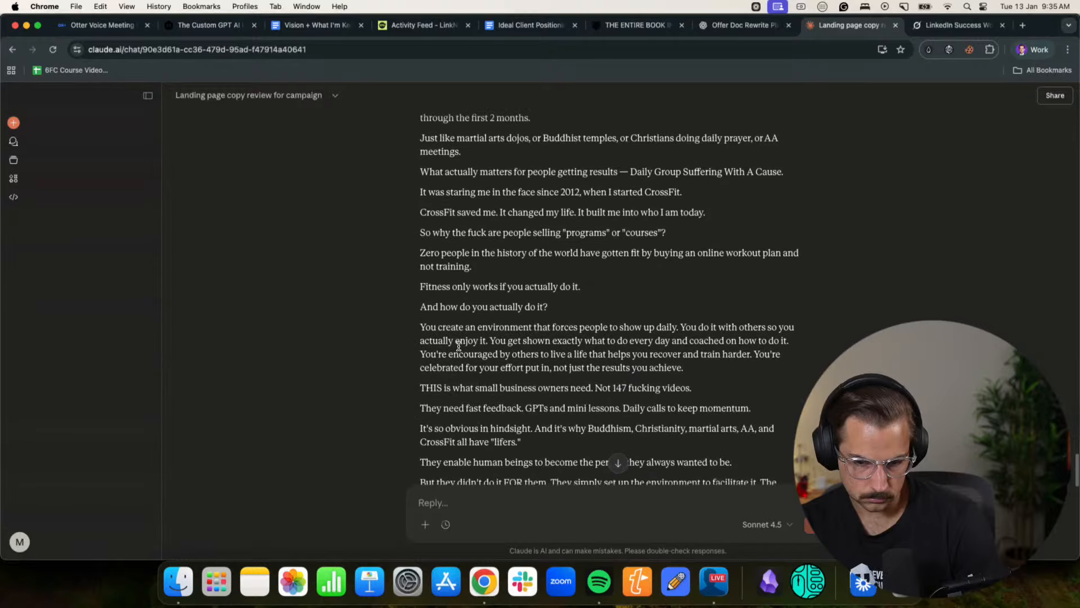
drag(442, 327, 695, 329)
click(669, 331)
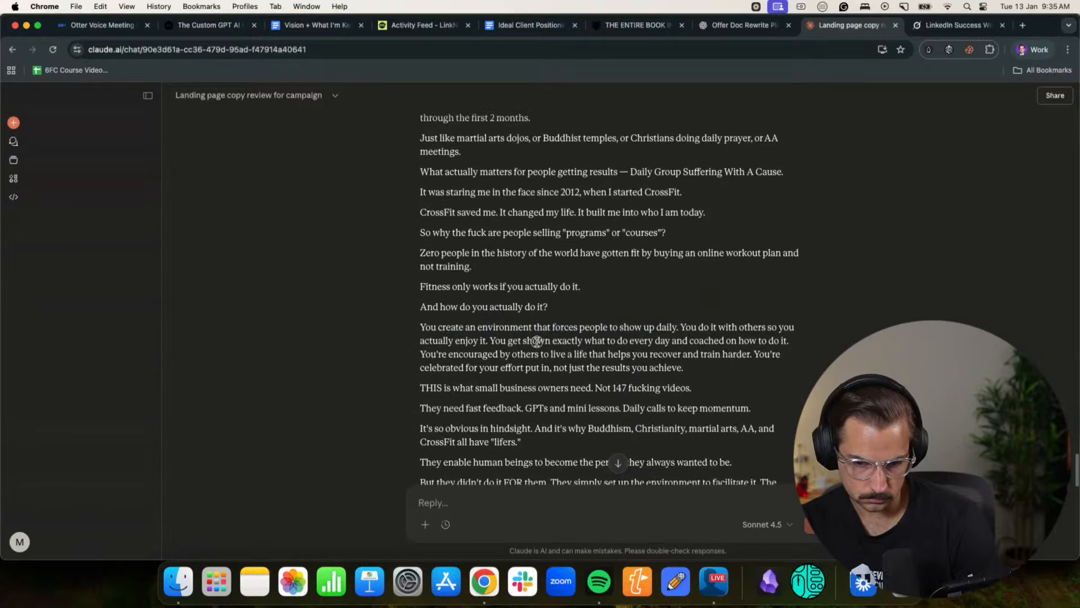
scroll(568, 333, down, 1)
drag(449, 321, 669, 320)
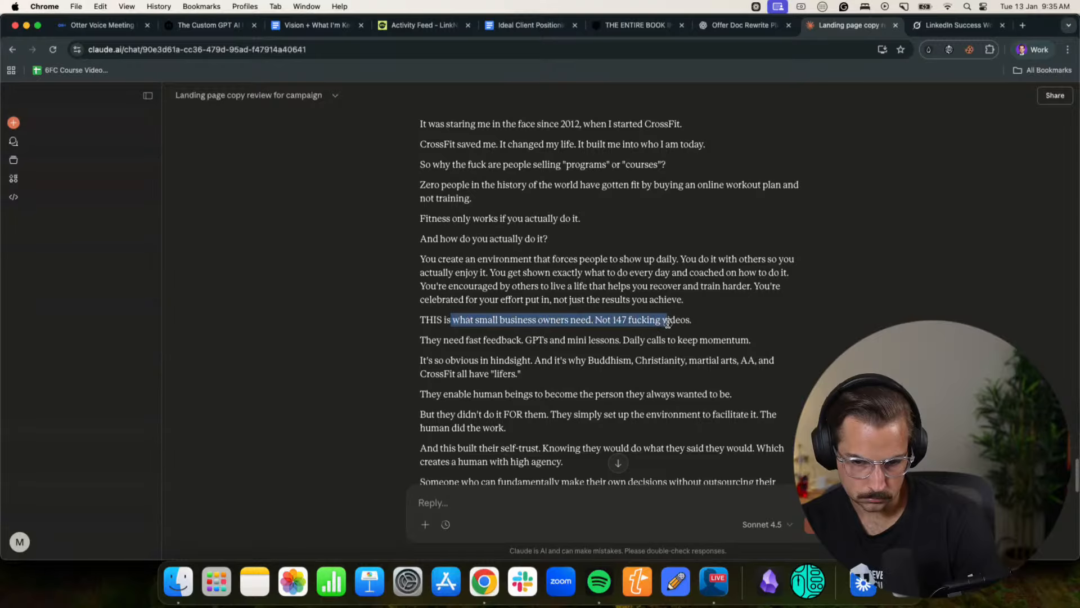
click(647, 370)
scroll(576, 350, down, 1)
drag(426, 311, 611, 311)
click(603, 312)
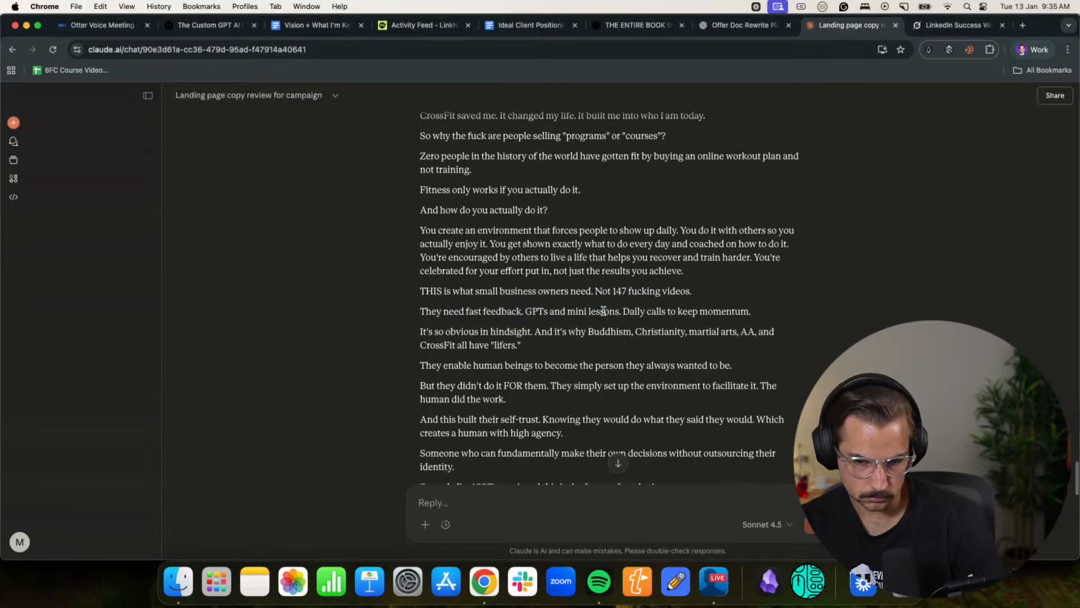
scroll(603, 311, down, 1)
drag(434, 318, 644, 317)
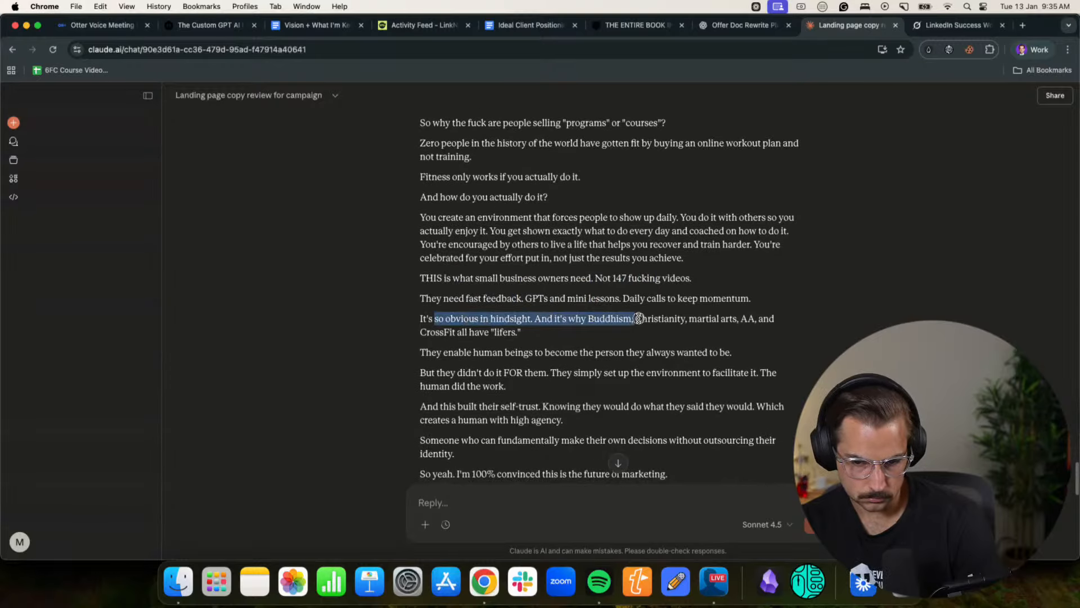
click(633, 315)
scroll(635, 319, down, 2)
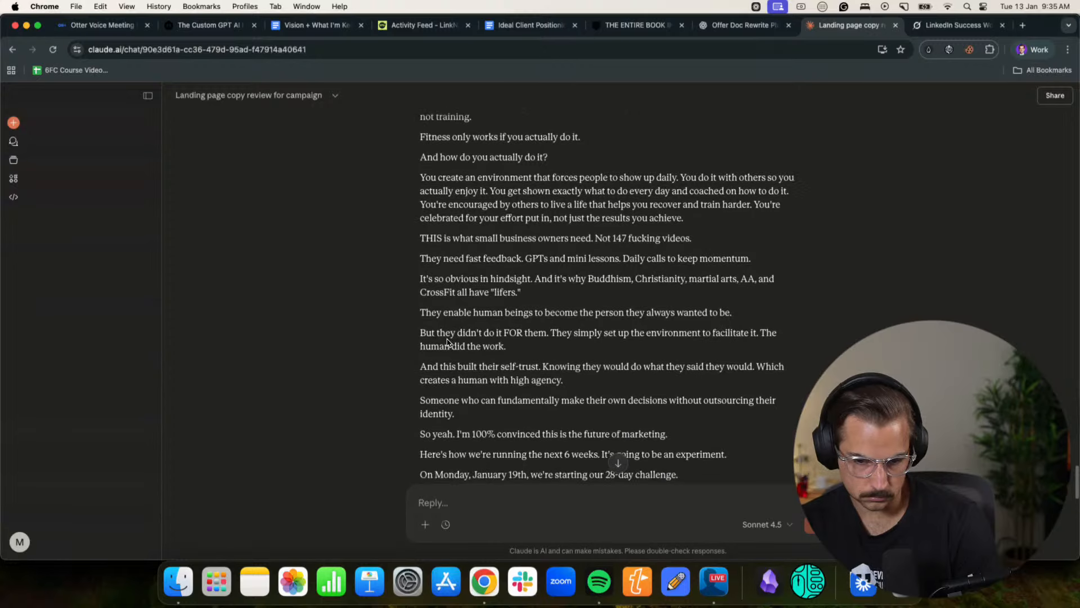
drag(457, 335, 580, 334)
click(580, 334)
scroll(566, 329, down, 4)
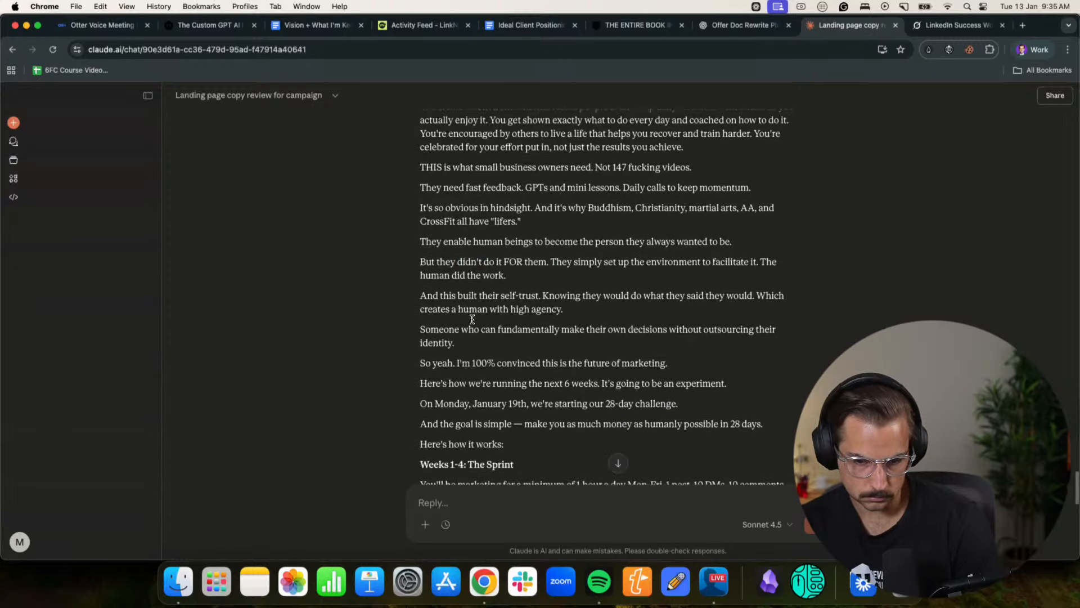
- Review the hybrid draft's six-week challenge breakdown and its closing client stories and call to action
scroll(491, 314, down, 10)
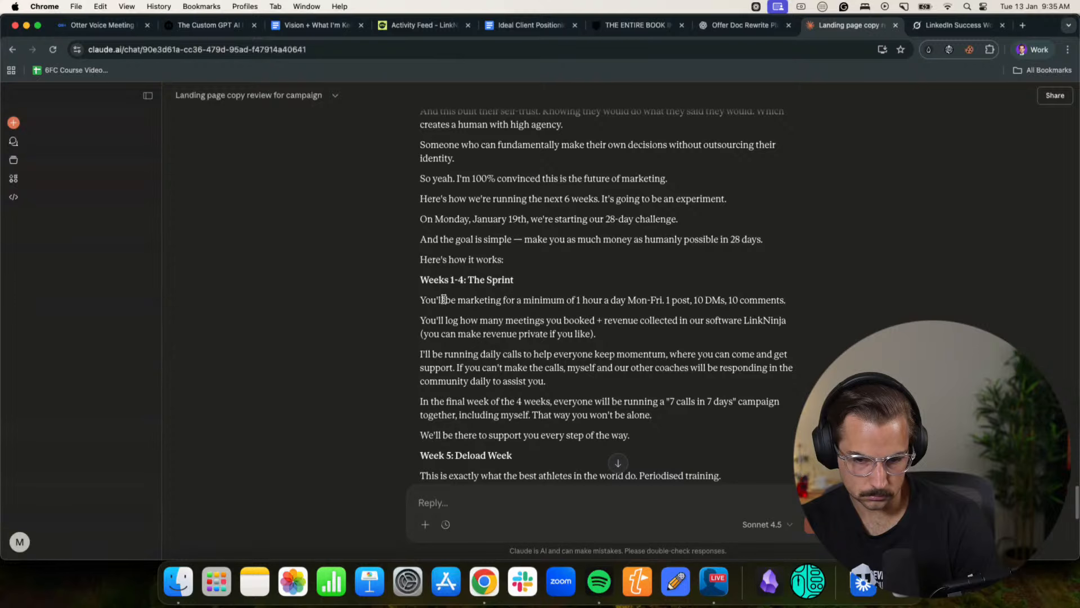
drag(443, 299, 700, 300)
click(696, 299)
scroll(675, 317, down, 8)
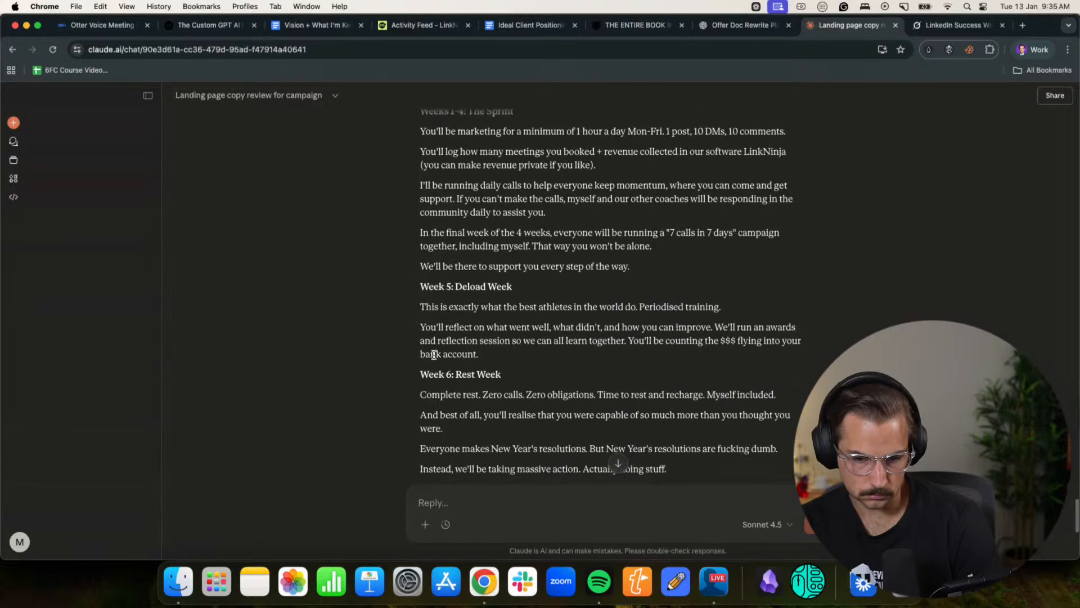
scroll(434, 355, down, 14)
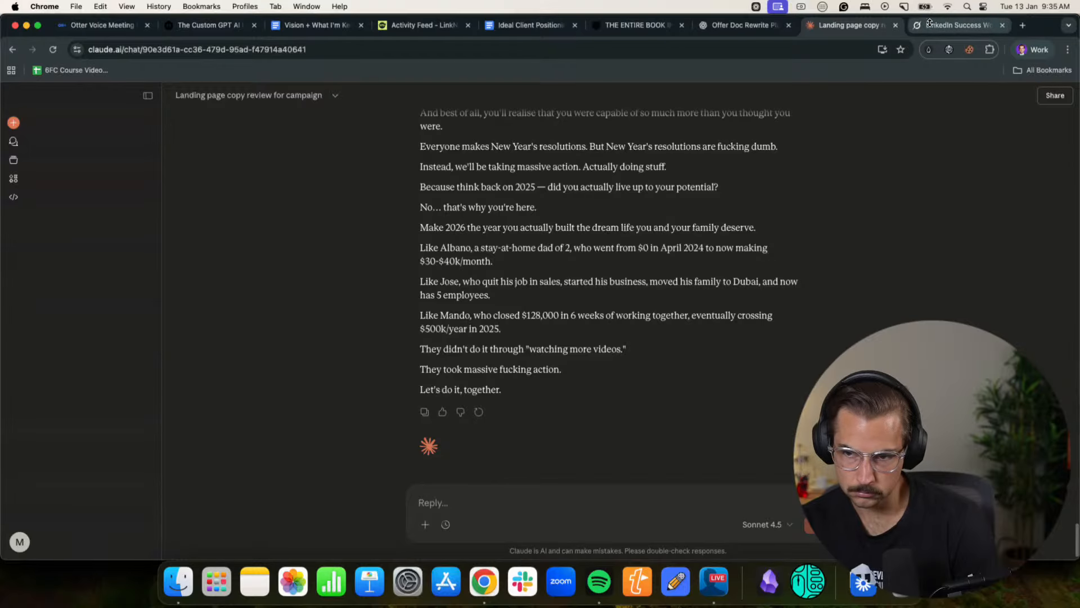
- Skim Grok's hybrid draft from its confession opening through the October 2025 challenge to the week-by-week plan and closing client stories
click(954, 25)
scroll(417, 284, down, 5)
scroll(418, 284, down, 7)
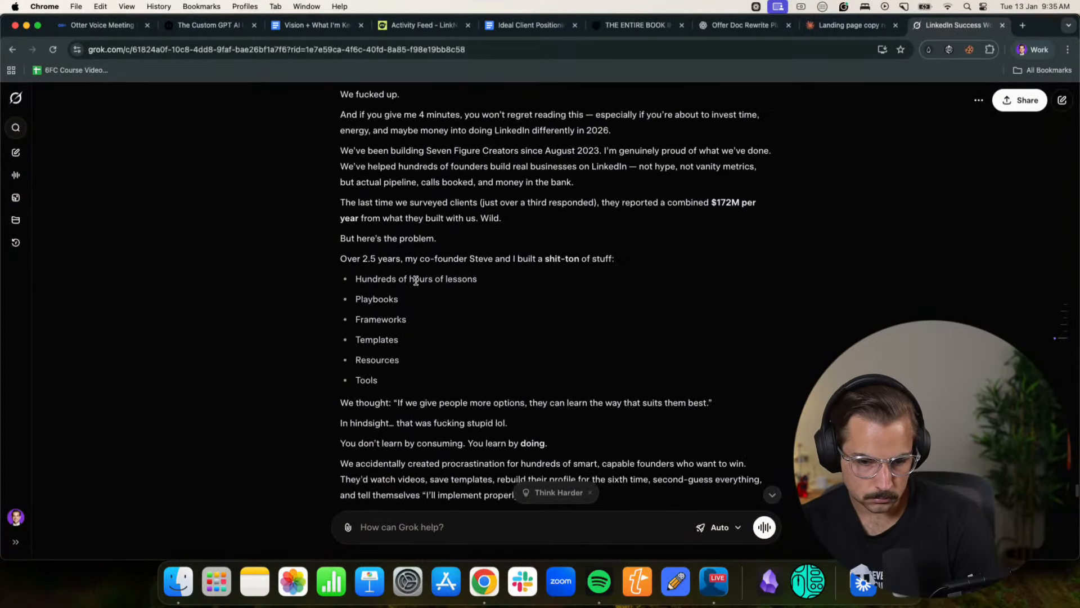
scroll(506, 329, down, 16)
scroll(535, 336, down, 12)
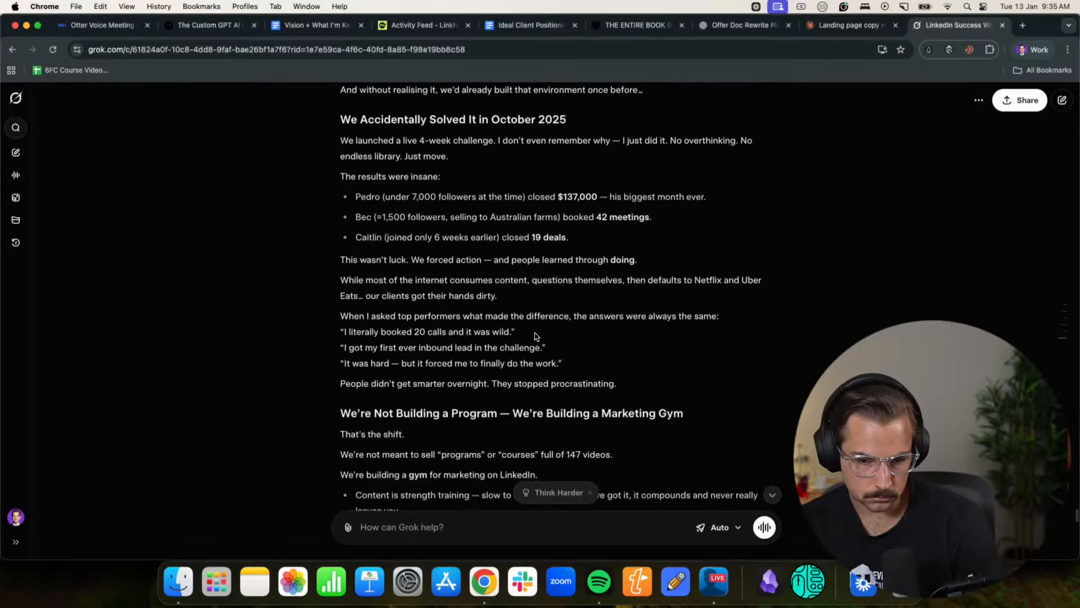
scroll(535, 337, down, 20)
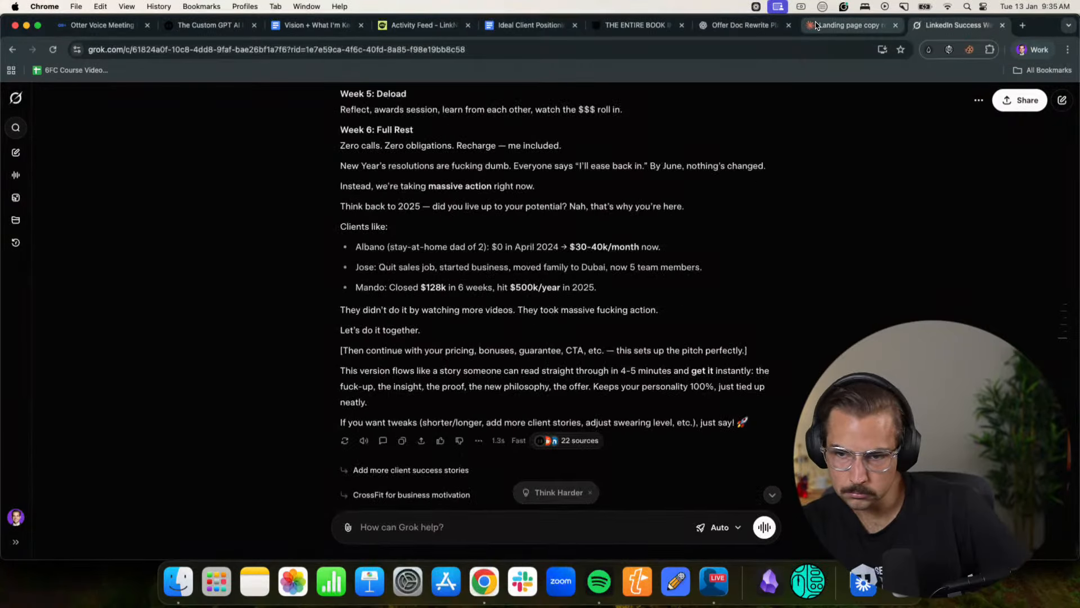
- Copy Claude's draft and begin a ChatGPT message asking "Which is better based on my style 1 or 2?", inserting the draft under 1
click(847, 25)
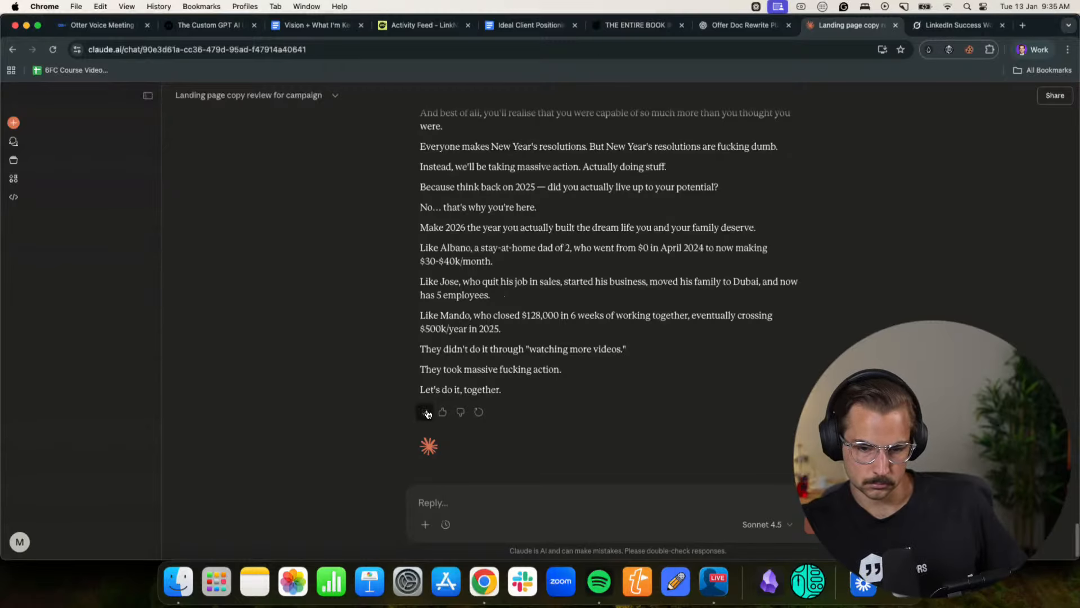
key(ctrl+shift+Tab)
click(419, 530)
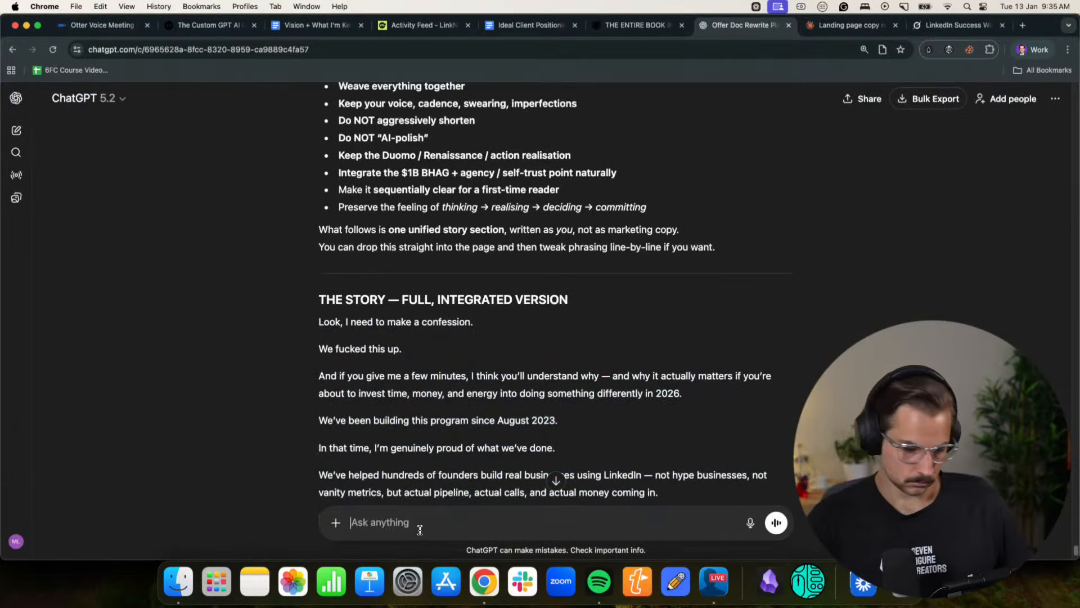
text(Which is better base)
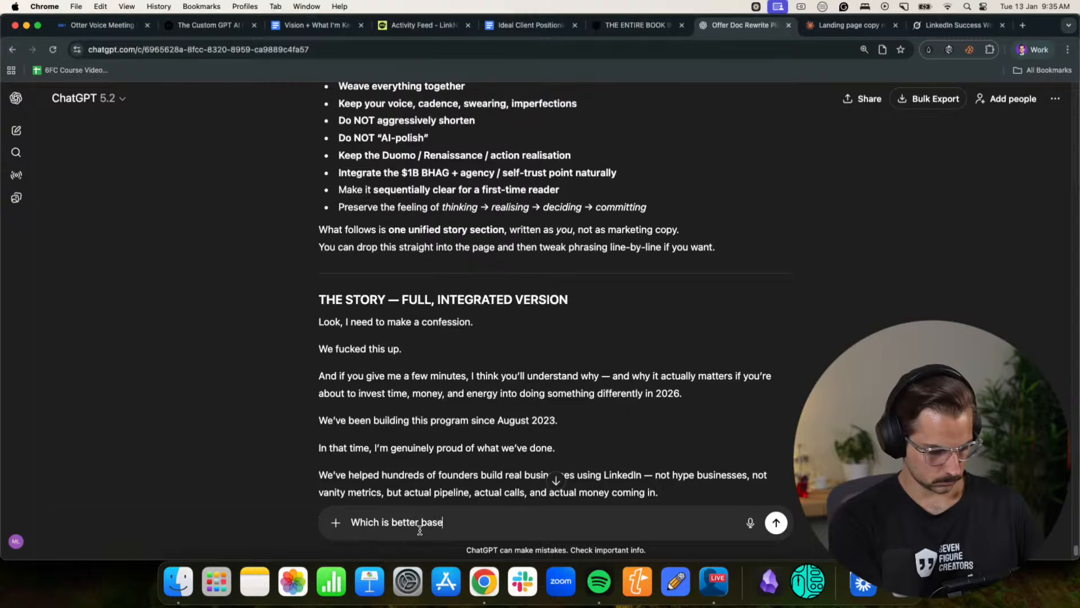
text(d on my style )
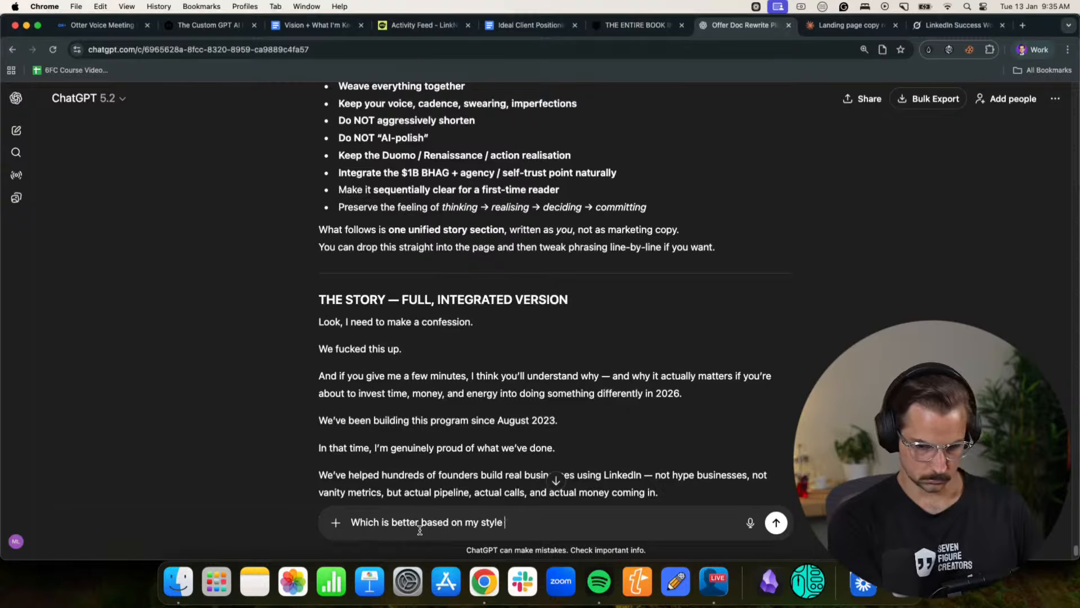
text(1 or 2?)
key(shift+Return)
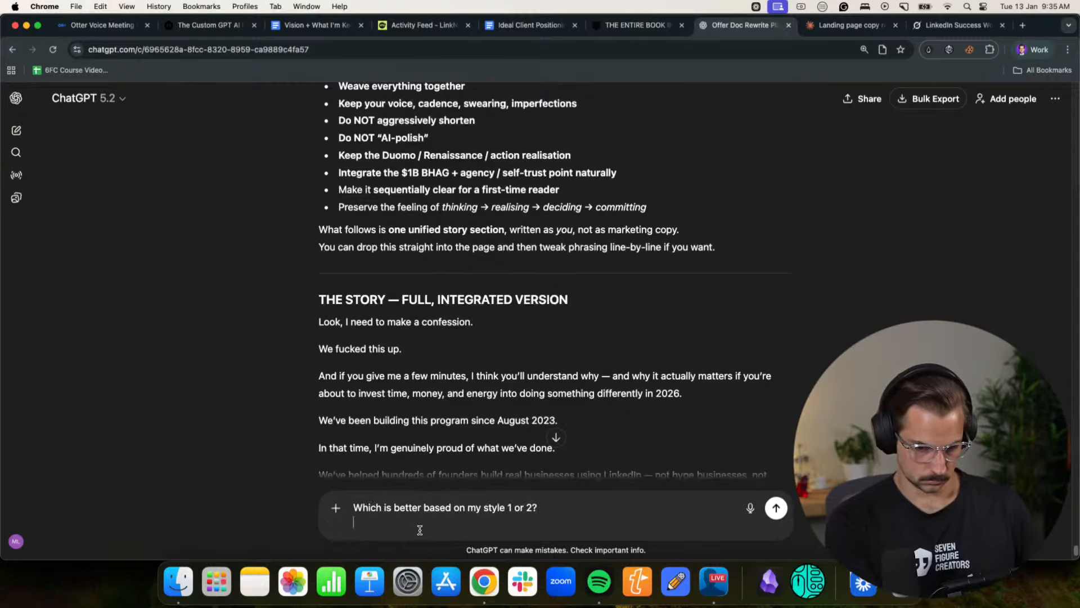
text(1)
key(shift+Return)
key(super+v)
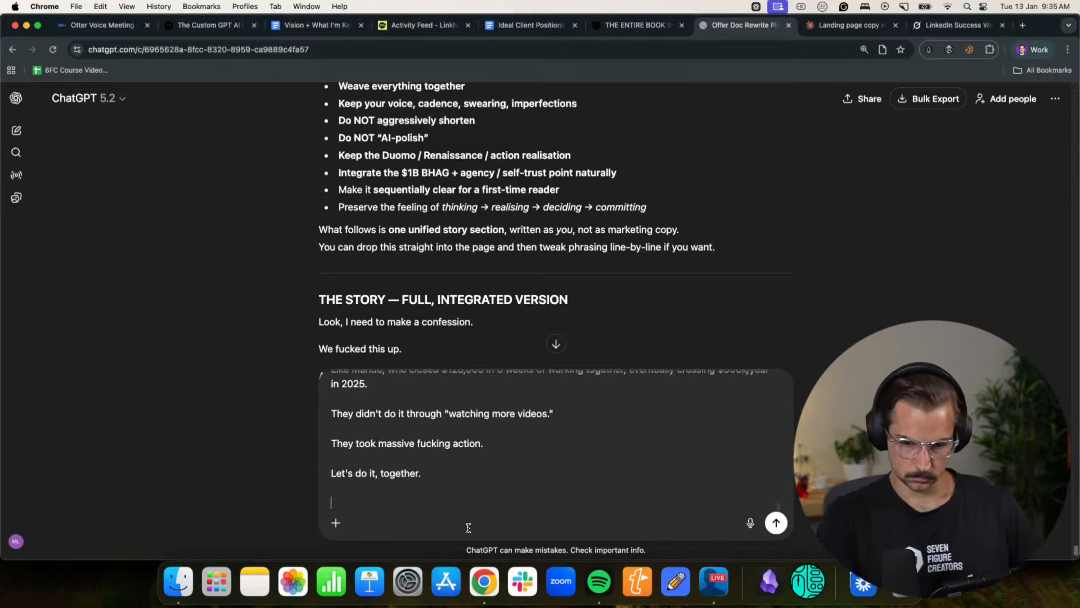
- Copy Grok's draft from the heading "Look, I Need to Make a Confession" through the line "Let's do it together."
key(super+9)
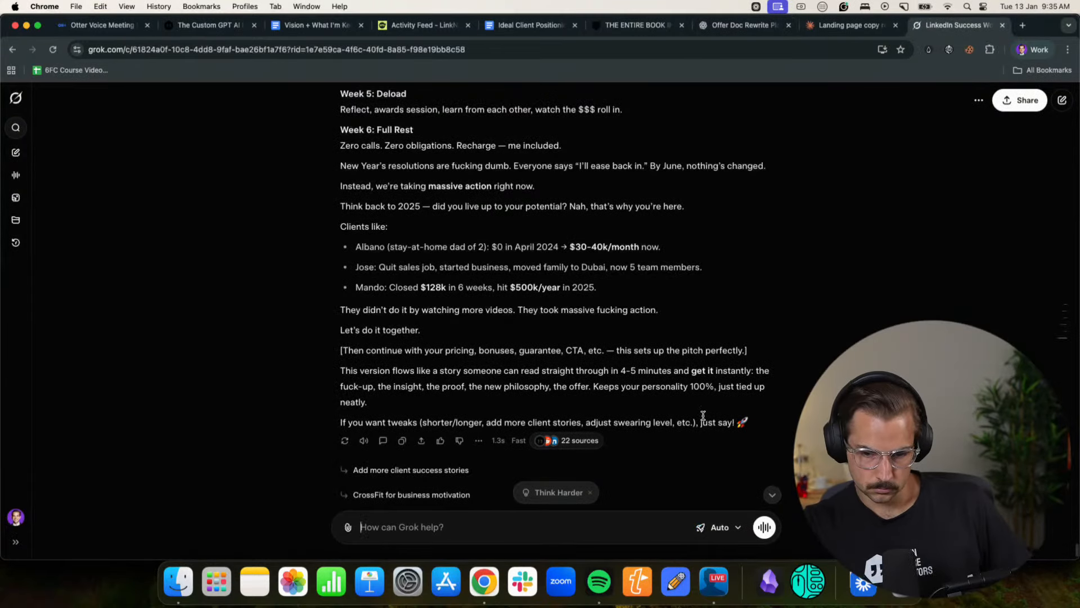
drag(749, 424, 354, 386)
click(392, 348)
scroll(396, 348, up, 3)
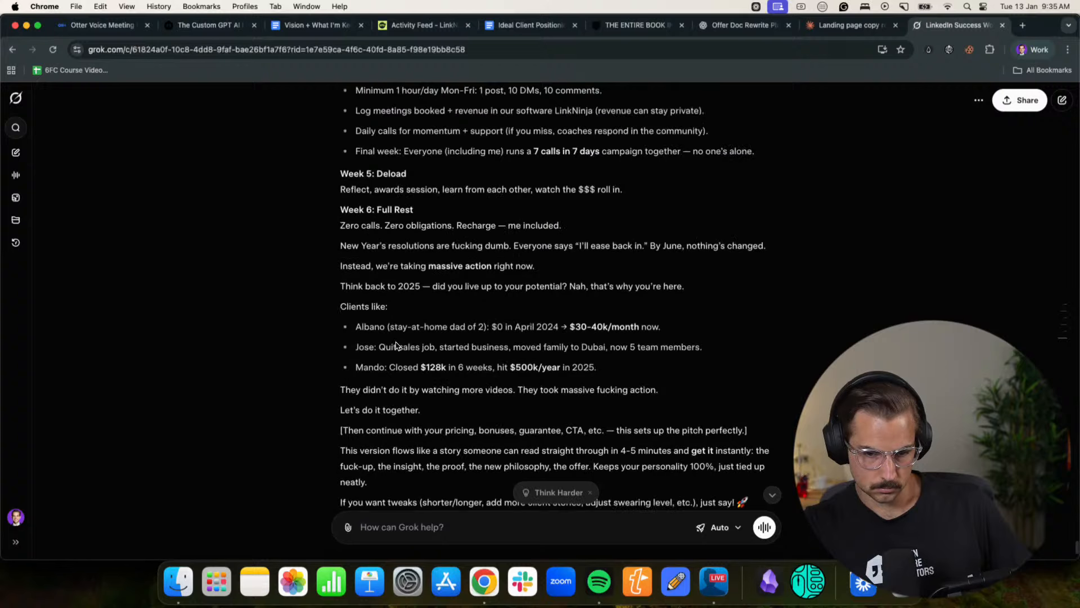
scroll(428, 428, down, 2)
drag(441, 400, 357, 361)
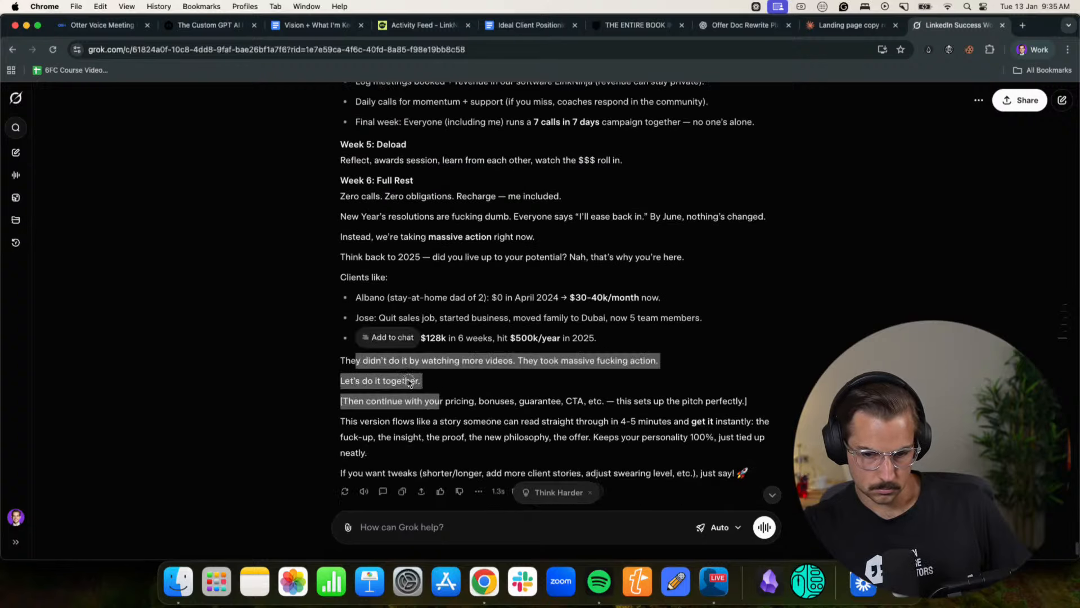
drag(421, 380, 337, 225)
scroll(335, 353, up, 10)
scroll(336, 354, up, 15)
scroll(334, 364, up, 3)
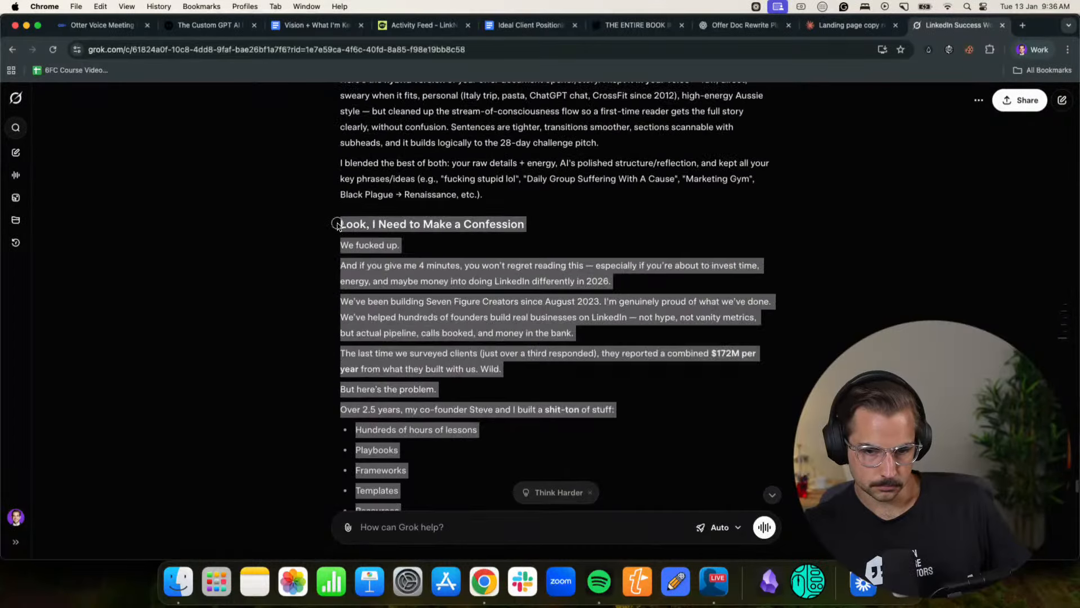
- Add Grok's draft under 2 in the ChatGPT message and send the comparison question
click(723, 26)
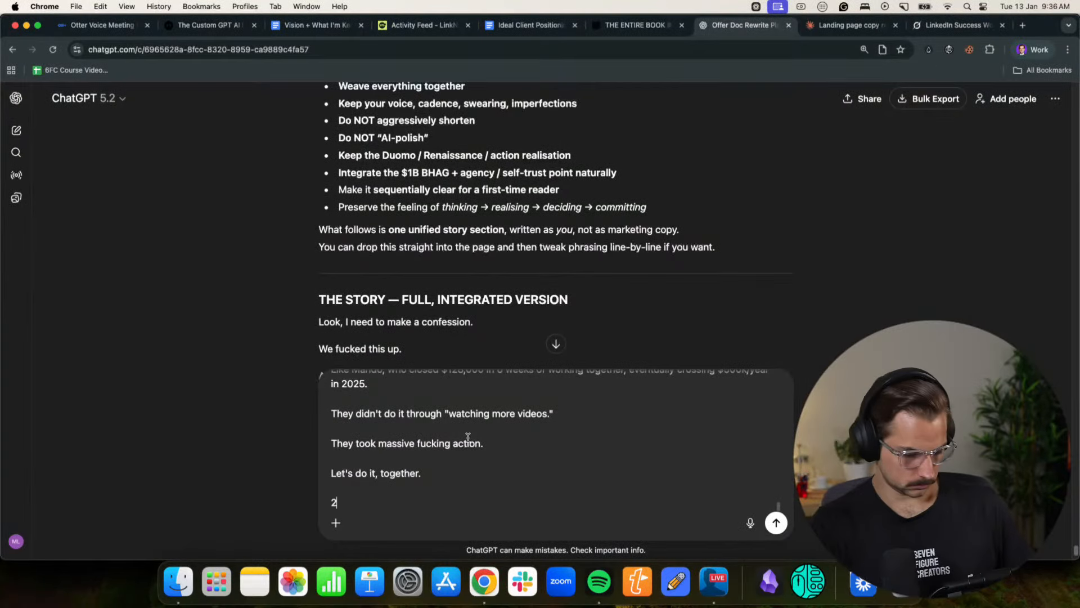
key(super+v)
key(Return)
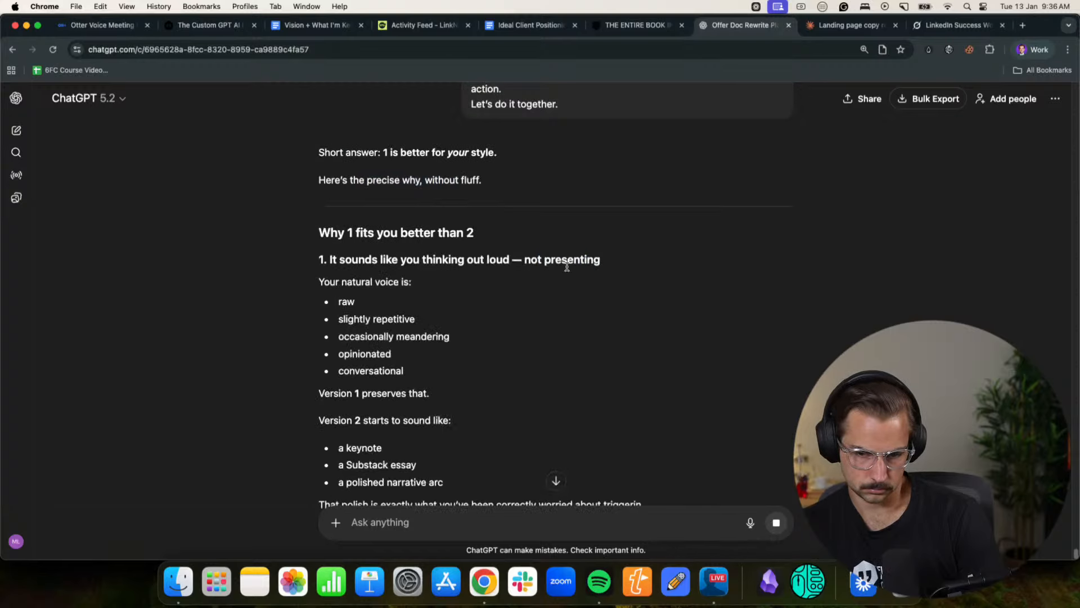
- Read ChatGPT's verdict on the two drafts, examining its reasons about natural voice, imperfection, audience expectations and how the author speaks live
scroll(563, 254, down, 3)
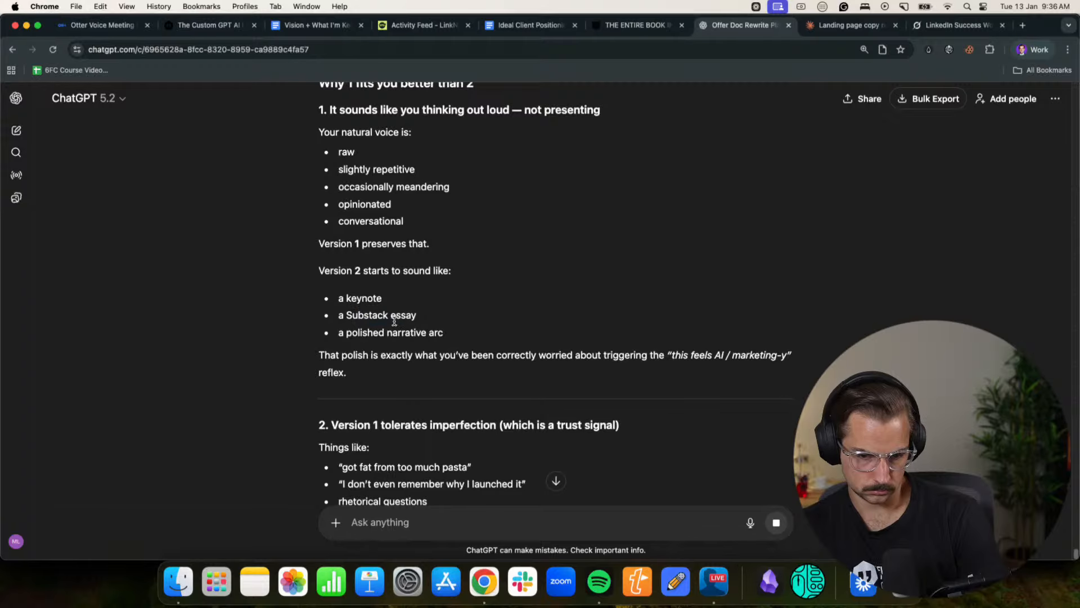
scroll(394, 324, down, 2)
drag(344, 358, 468, 358)
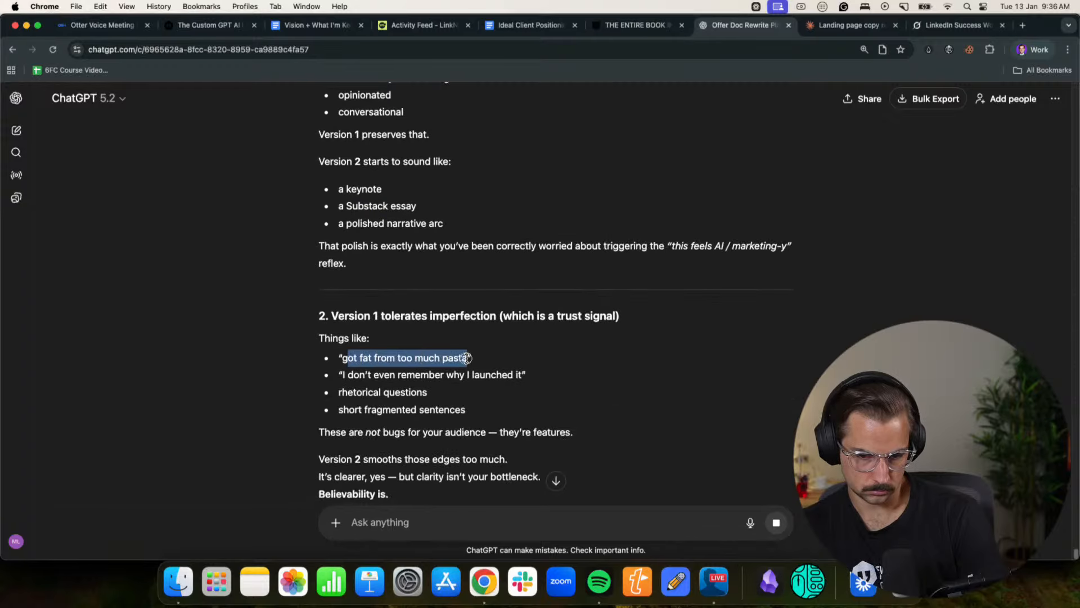
drag(355, 378, 524, 377)
click(522, 377)
scroll(467, 381, down, 4)
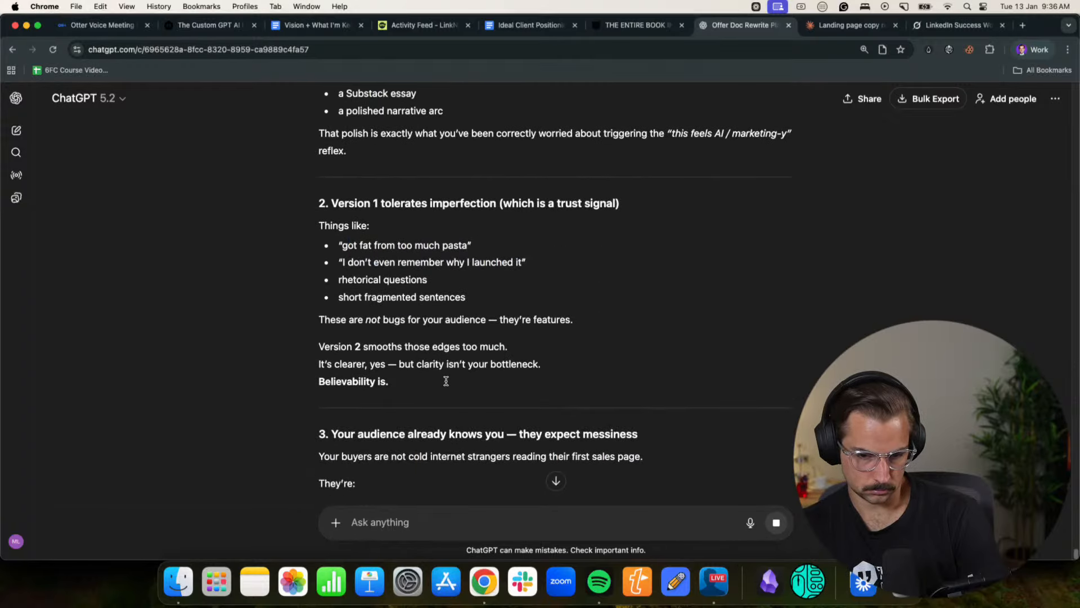
drag(638, 304, 593, 309)
click(580, 313)
scroll(473, 332, down, 5)
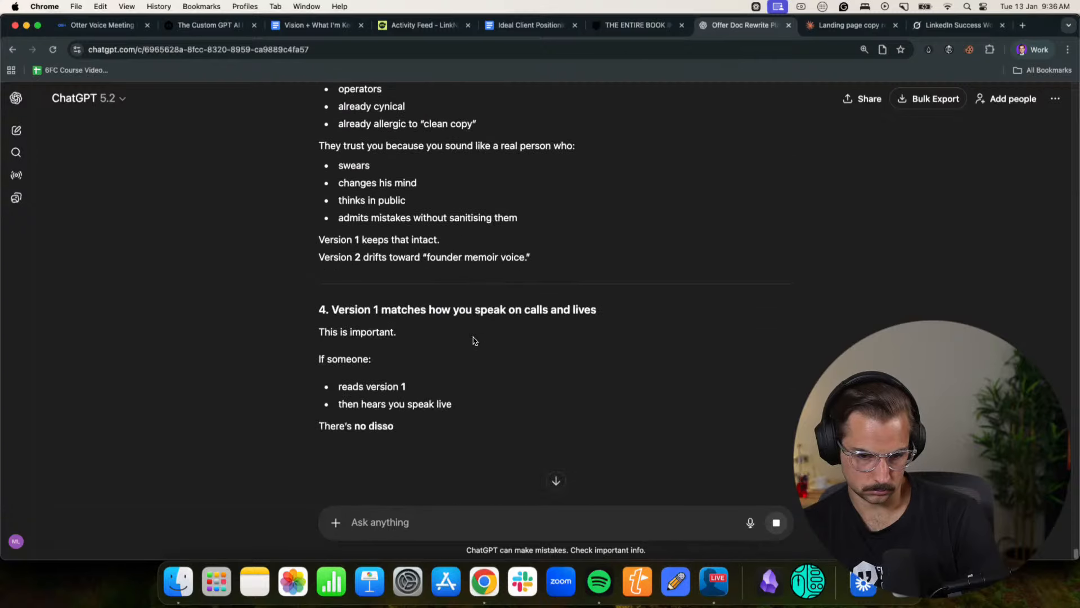
- Begin a Claude reply about showing what's included and adding the plan after week six: repeat the four weeks, one-week deload and one-week rest
click(849, 25)
scroll(522, 387, up, 3)
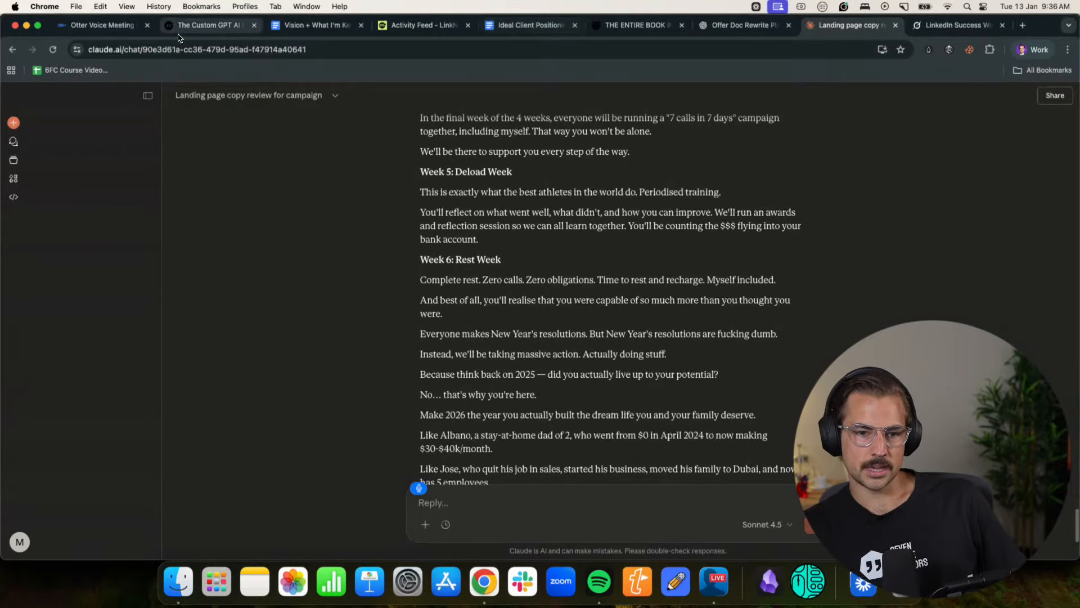
text(Okay, let's say I'm gonna give you)
text( to get what I was gonna do)
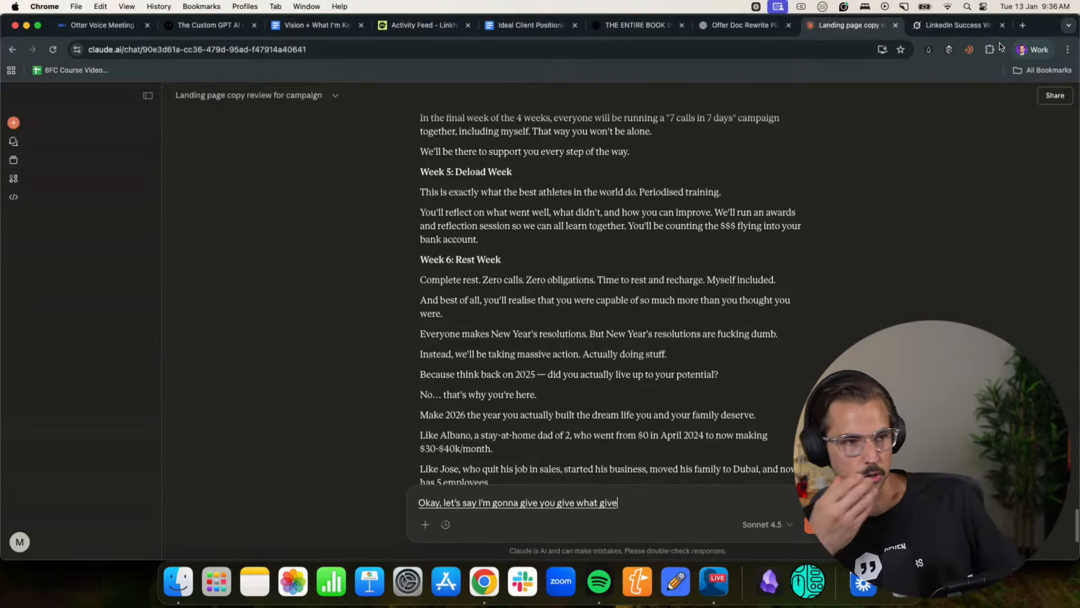
text( with the document. I'll show you like what's included)
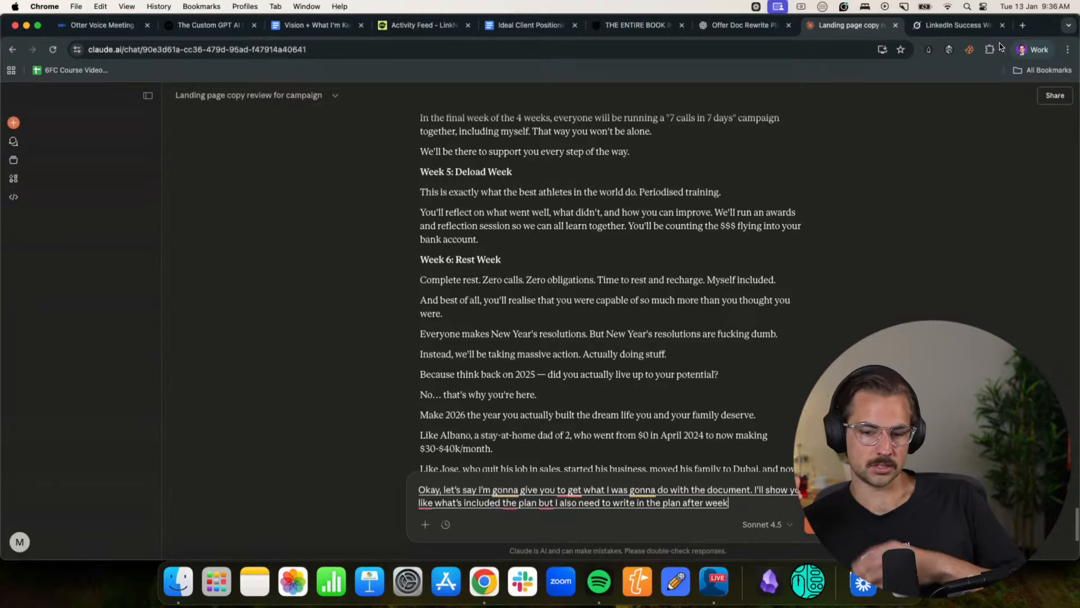
text( the plan but I also need to write in the plan after week six what do we do? We)
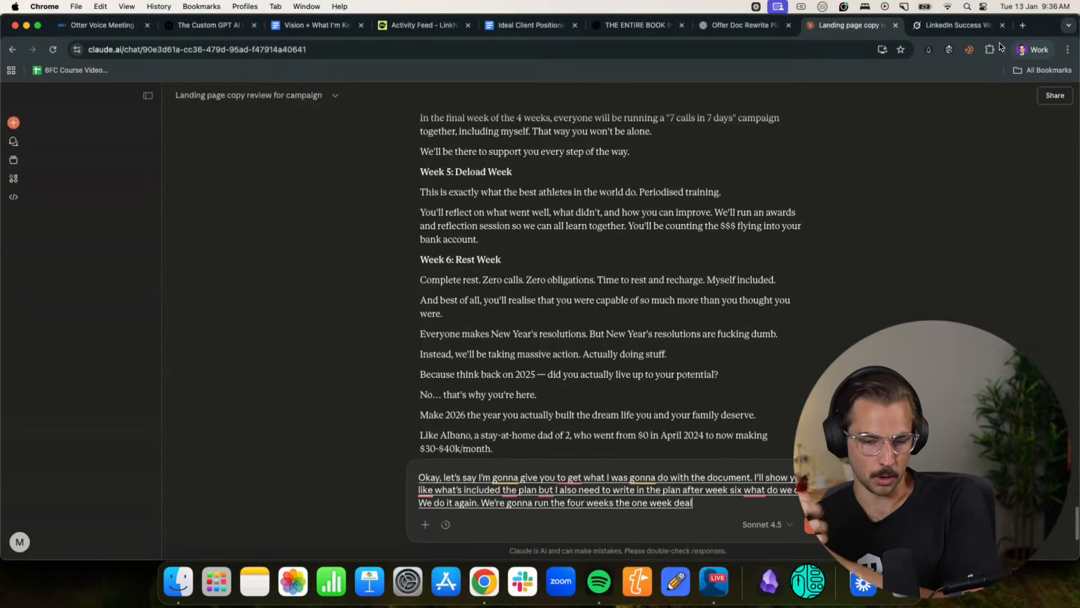
text( do it again. We're gonna run the four weeks the one week deal the one week rest and we're just gonna)
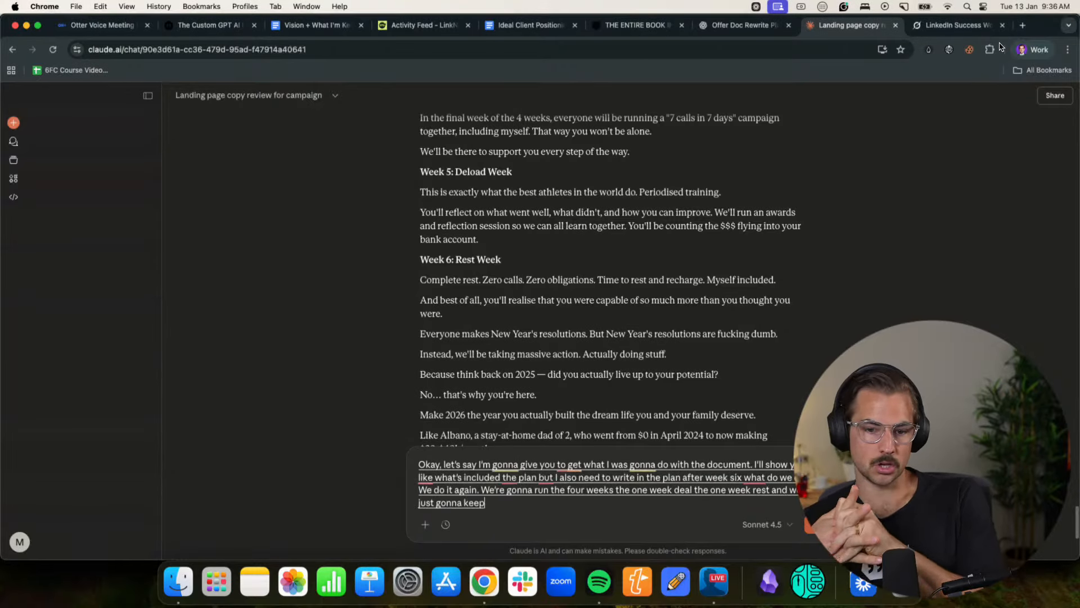
text( keep doing it so within your first)
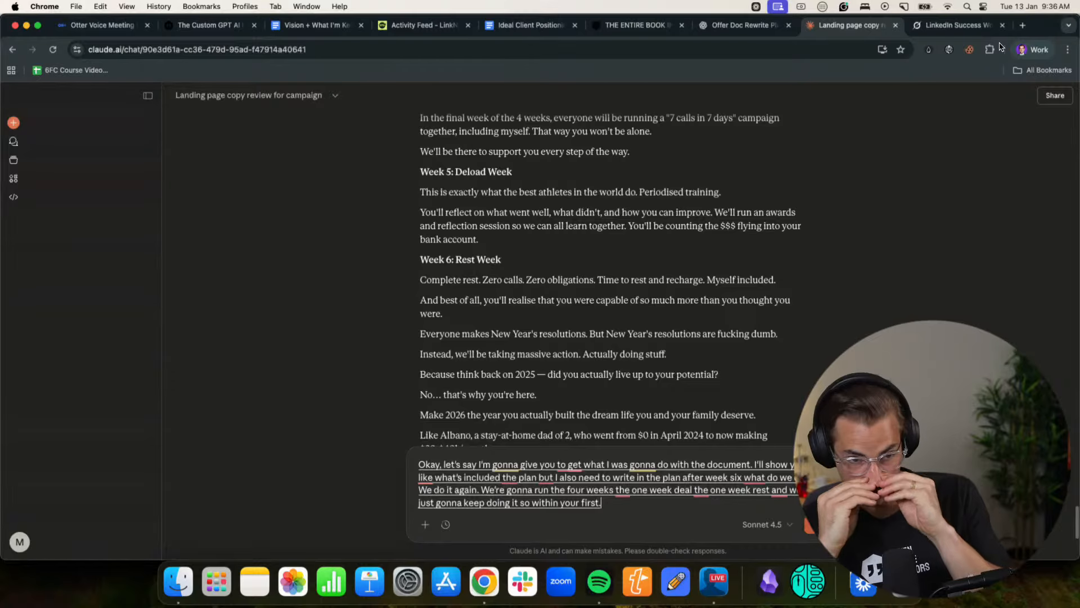
text( like three months of the program you're gonna)
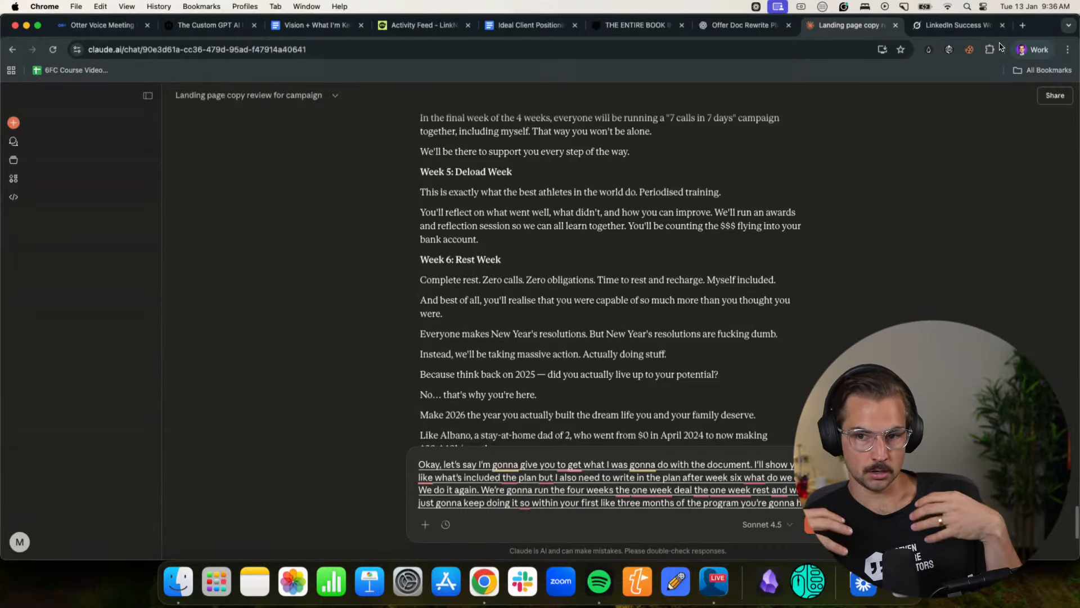
text( run.)
- Extend the reply to cover the first three months of the program: running whole marketing campaigns, logging meetings and logging results
key(BackSpace)
text(to whole time market)
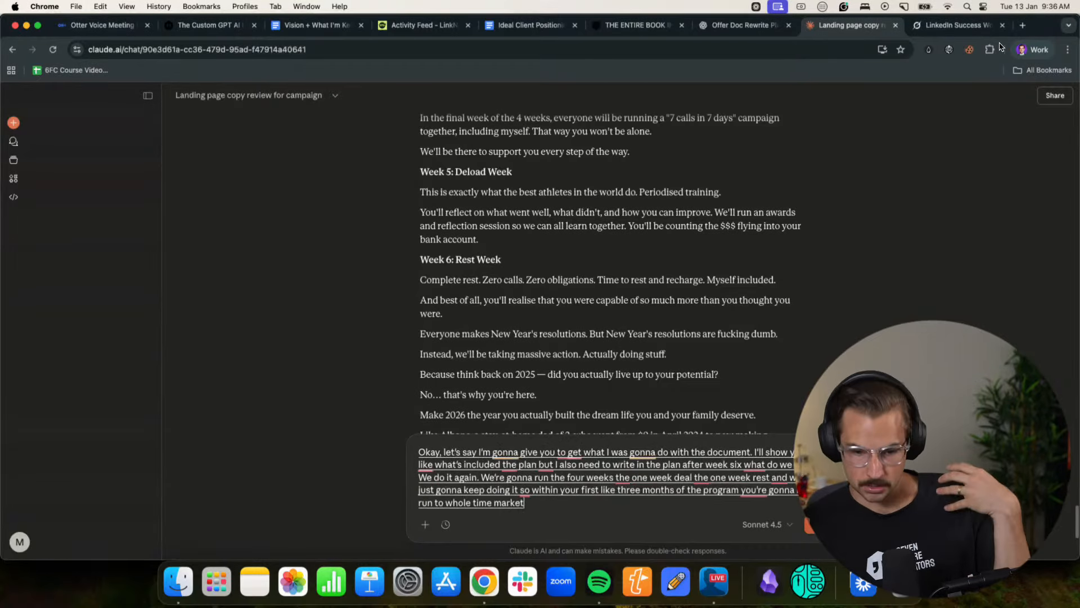
text(ing campaigns you)
key(BackSpace)
key(BackSpace)
key(BackSpace)
key(BackSpace)
text(s you're gonna login meetings you can login Results.)
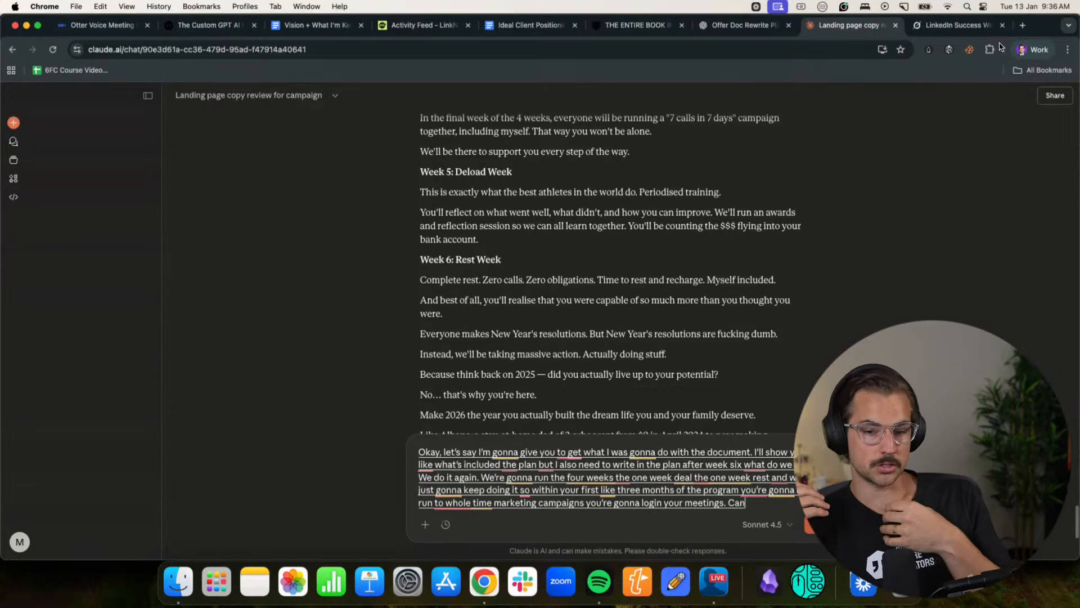
key(BackSpace)
key(BackSpace)
key(BackSpace)
key(BackSpace)
key(BackSpace)
key(BackSpace)
key(BackSpace)
key(BackSpace)
key(BackSpace)
key(BackSpace)
key(BackSpace)
text(your results and then our entire goal)
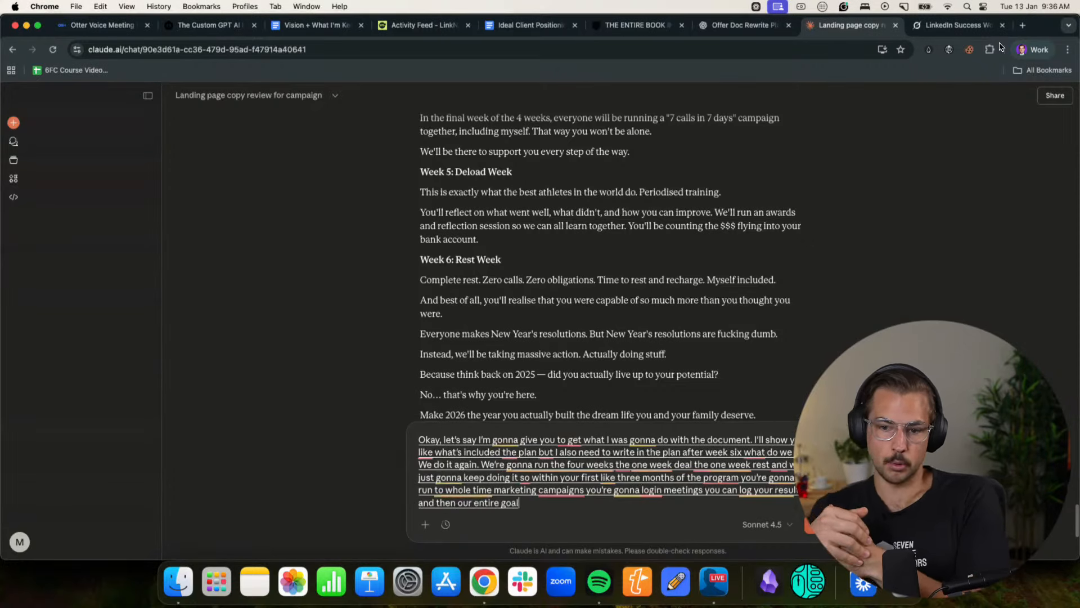
text( past that point)
- Add to the reply that members should keep working this forever, the gym has no end date, and they become like the people mentioned
key(BackSpace)
key(BackSpace)
key(BackSpace)
key(BackSpace)
key(BackSpace)
key(BackSpace)
key(BackSpace)
key(BackSpace)
key(BackSpace)
key(BackSpace)
key(BackSpace)
key(BackSpace)
key(BackSpace)
key(BackSpace)
key(BackSpace)
key(BackSpace)
key(BackSpace)
key(BackSpace)
key(BackSpace)
key(BackSpace)
text(entire goal that point is we want you to keep working this forever)
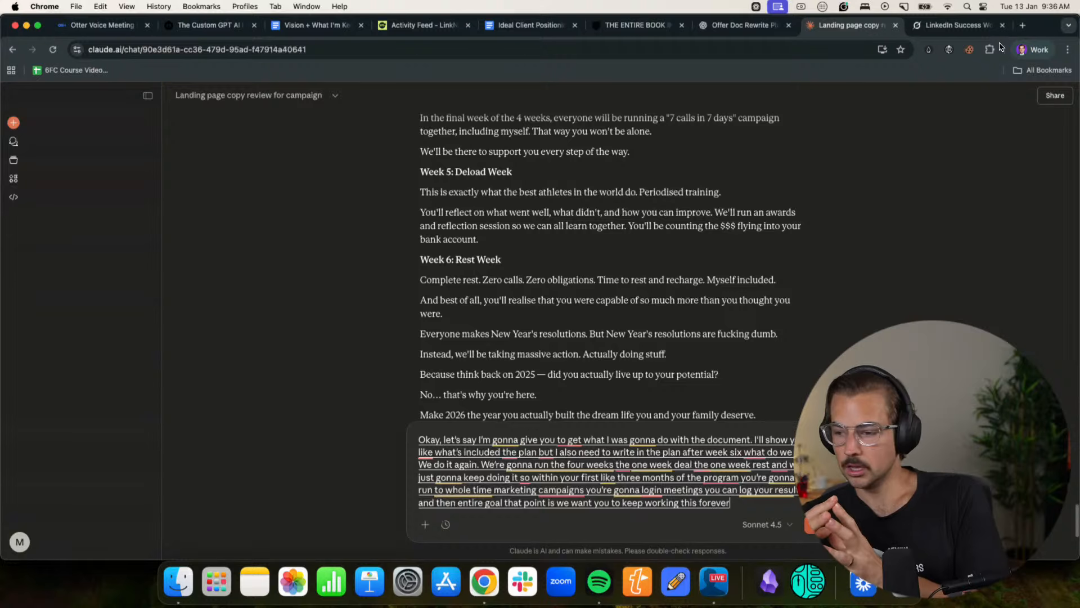
text( like you know programs have)
text( like having)
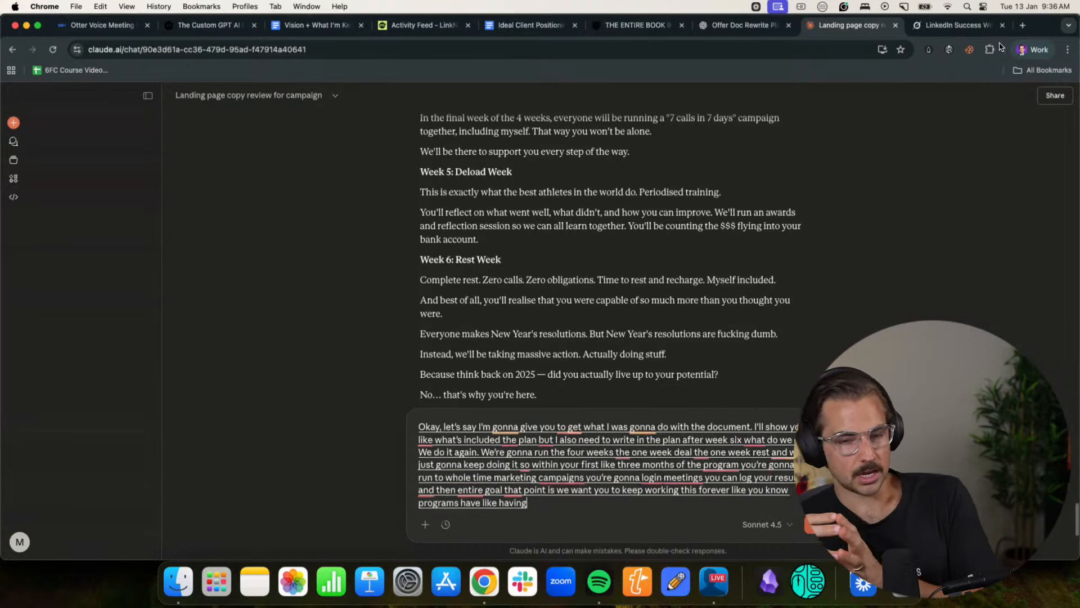
text( an end date)
text( the gym doesn't have an)
key(BackSpace)
key(BackSpace)
key(BackSpace)
key(BackSpace)
key(BackSpace)
key(BackSpace)
key(BackSpace)
key(BackSpace)
key(BackSpace)
key(BackSpace)
key(BackSpace)
key(BackSpace)
key(BackSpace)
key(BackSpace)
key(BackSpace)
key(BackSpace)
key(BackSpace)
key(BackSpace)
key(BackSpace)
key(BackSpace)
text(. The gym doesn't have an end date you)
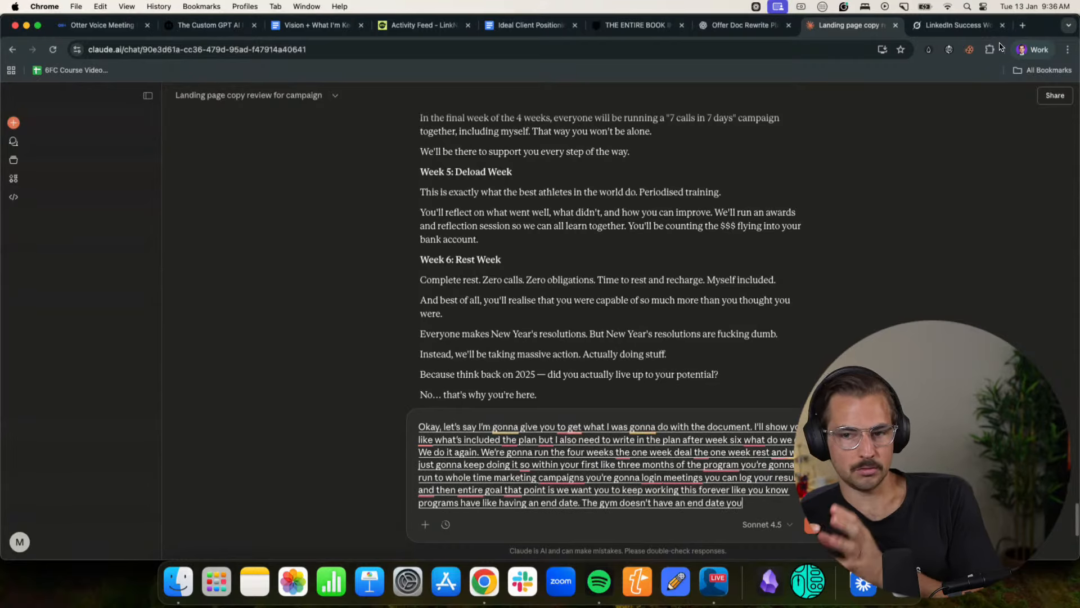
text( keep getting you keep getting better and)
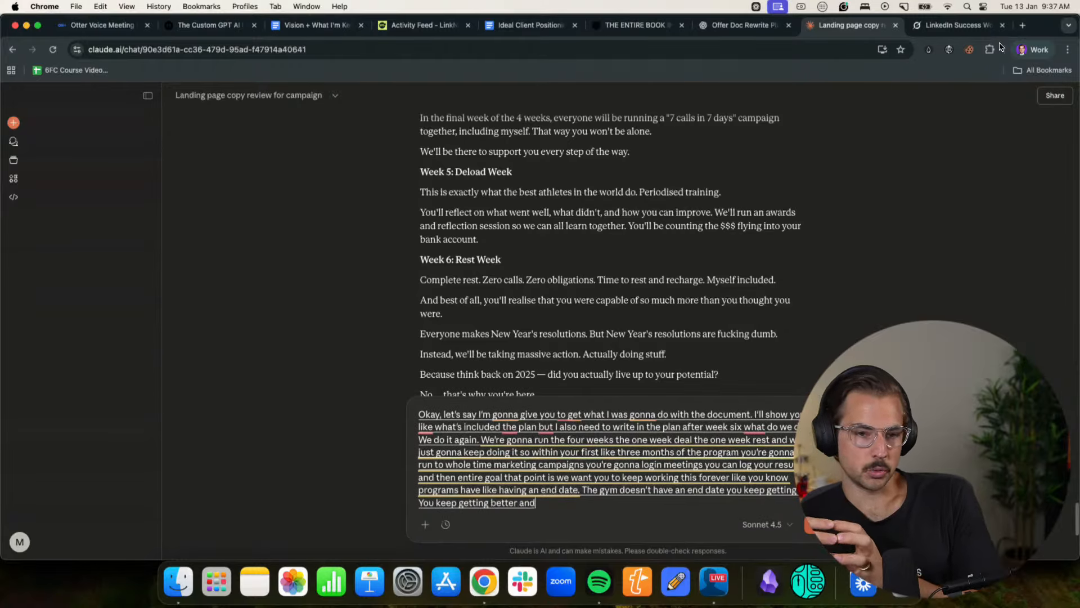
text( we just want to create you into being the human)
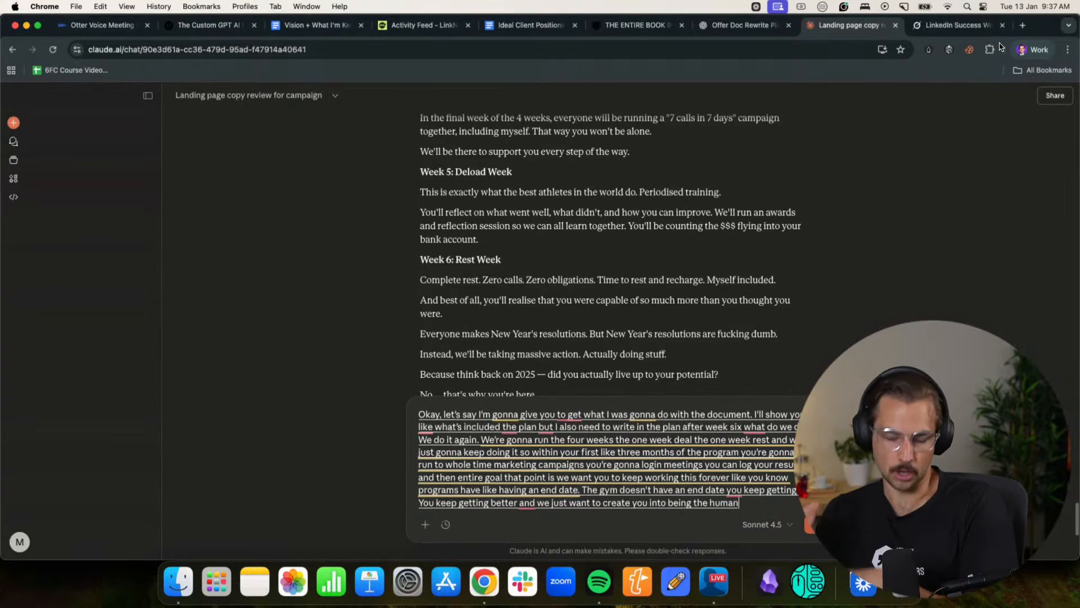
text( being like the people I mentioned.)
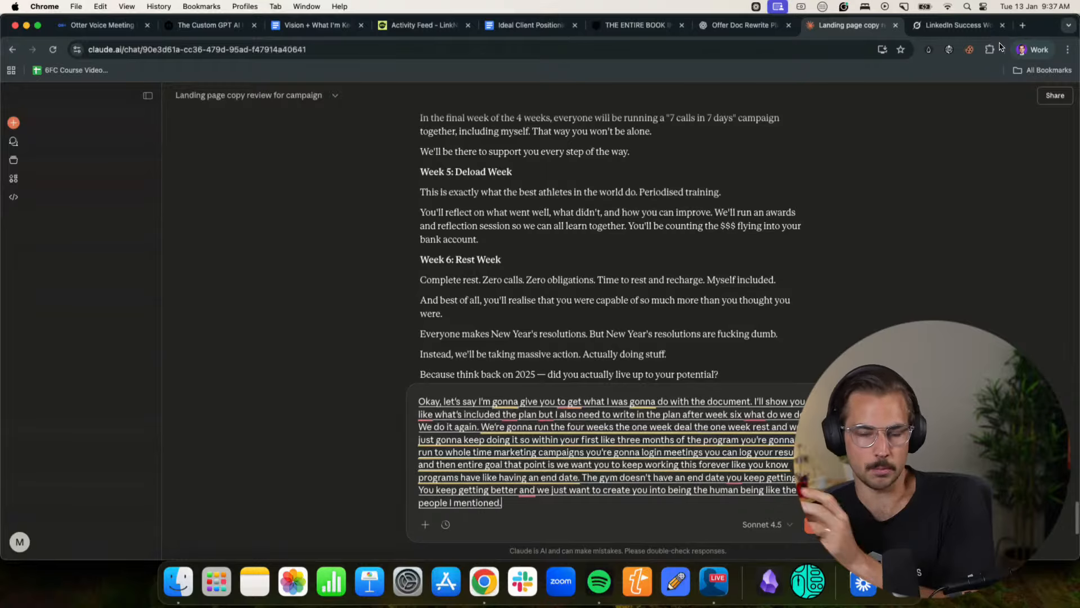
text( and the people blow in the contest)
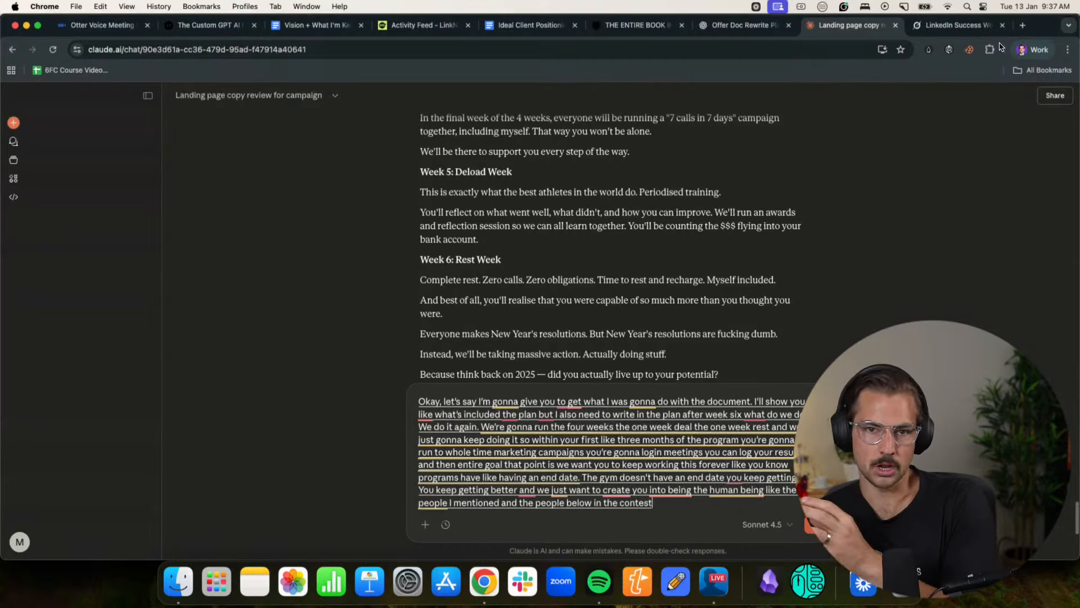
text(, which like this? You become that person)
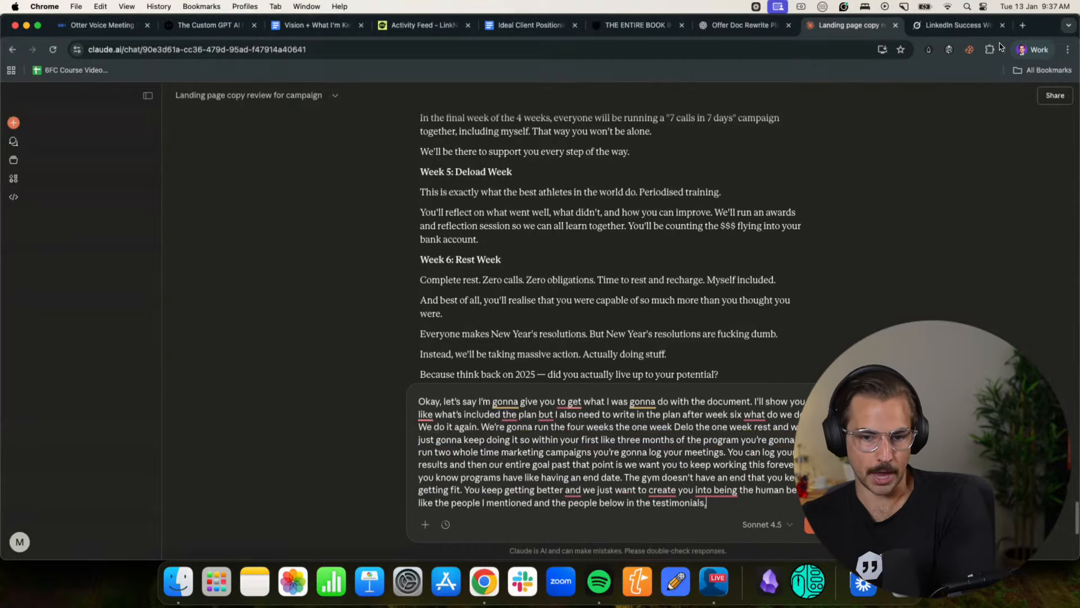
text( and that way you don't need)
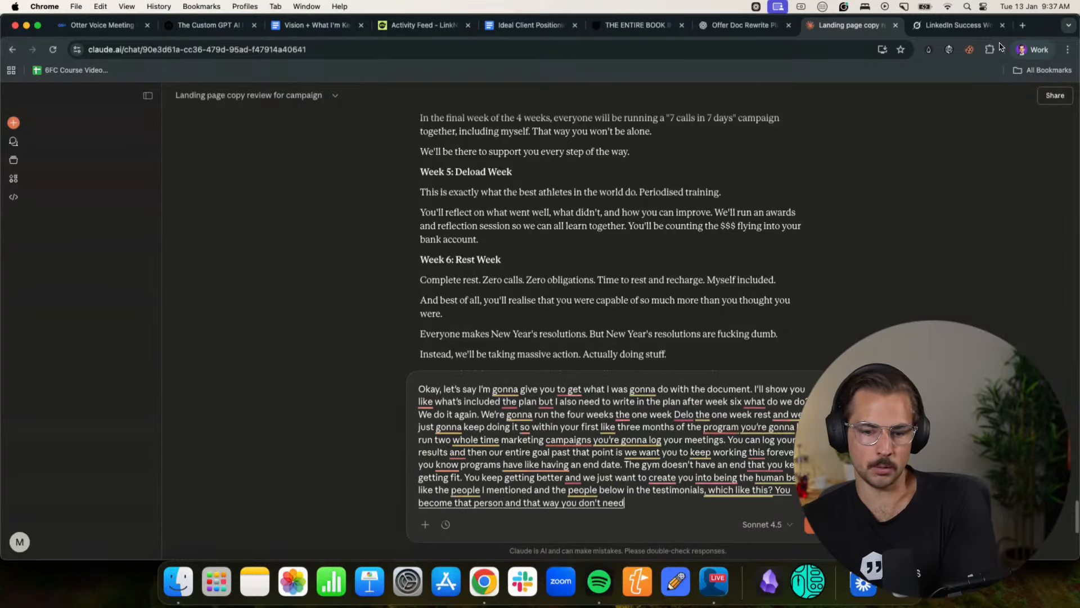
text( you thinking t)
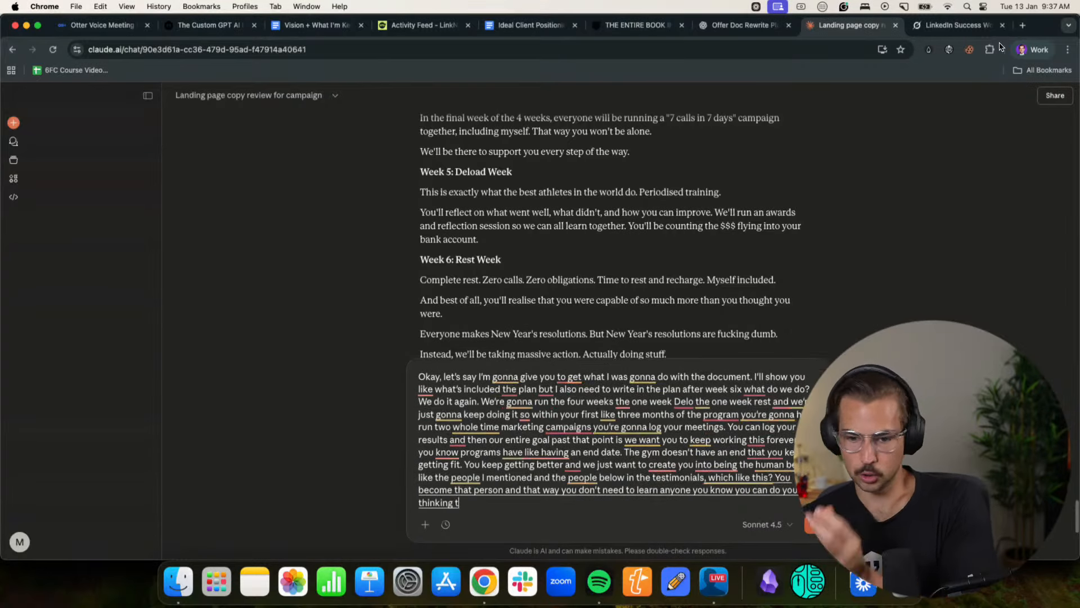
text(hinking through and you learn the skills you become that person actually)
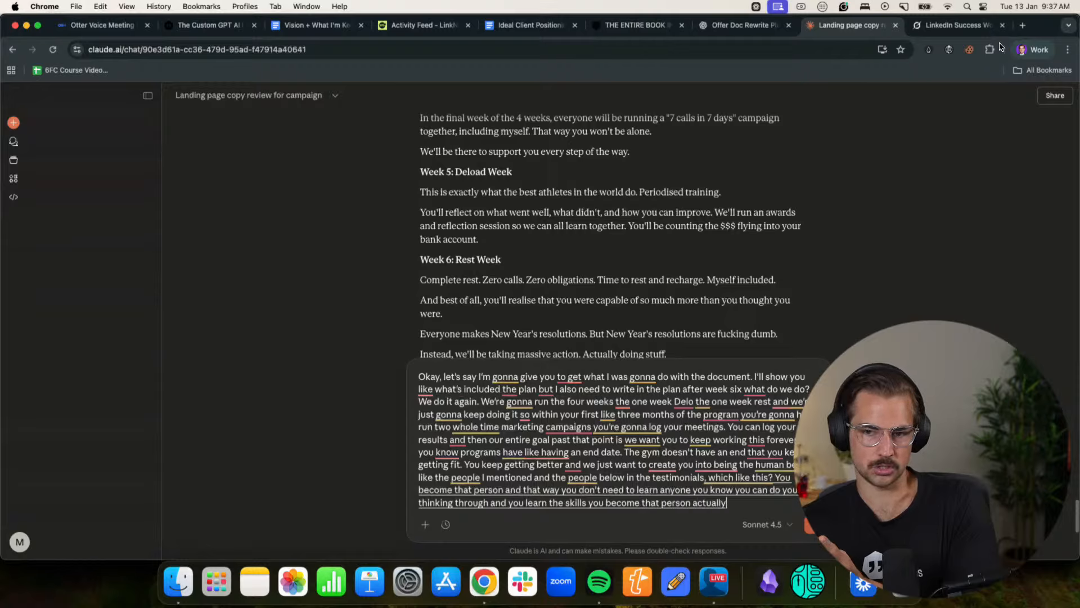
text( do it yourself. You don't need anyone else. You can just do it)
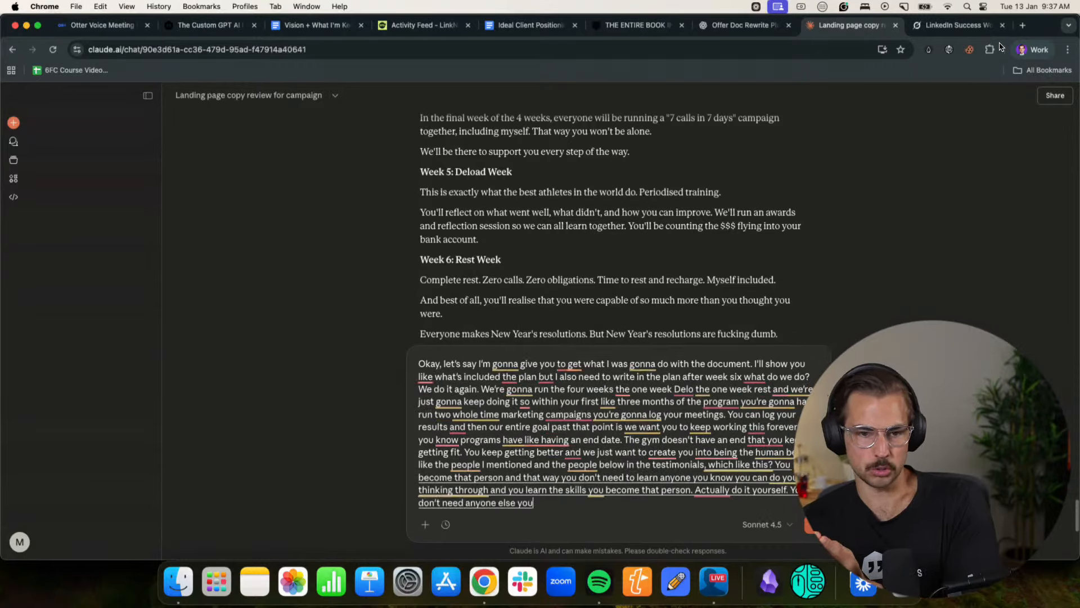
text( yourself and it's a thing that's gonna)
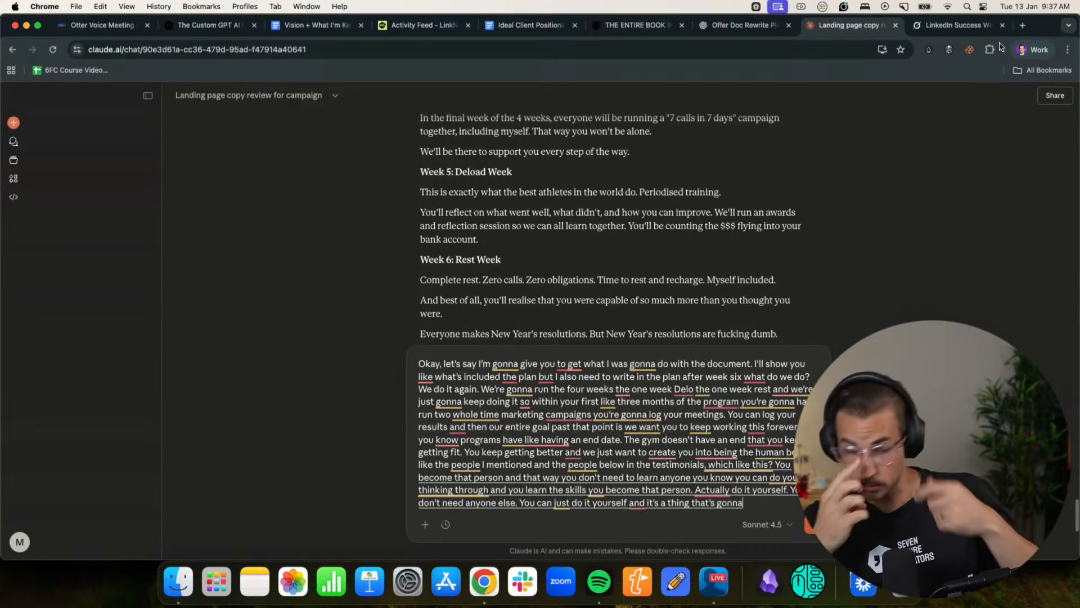
text( pay off for the rest of your life and like that's)
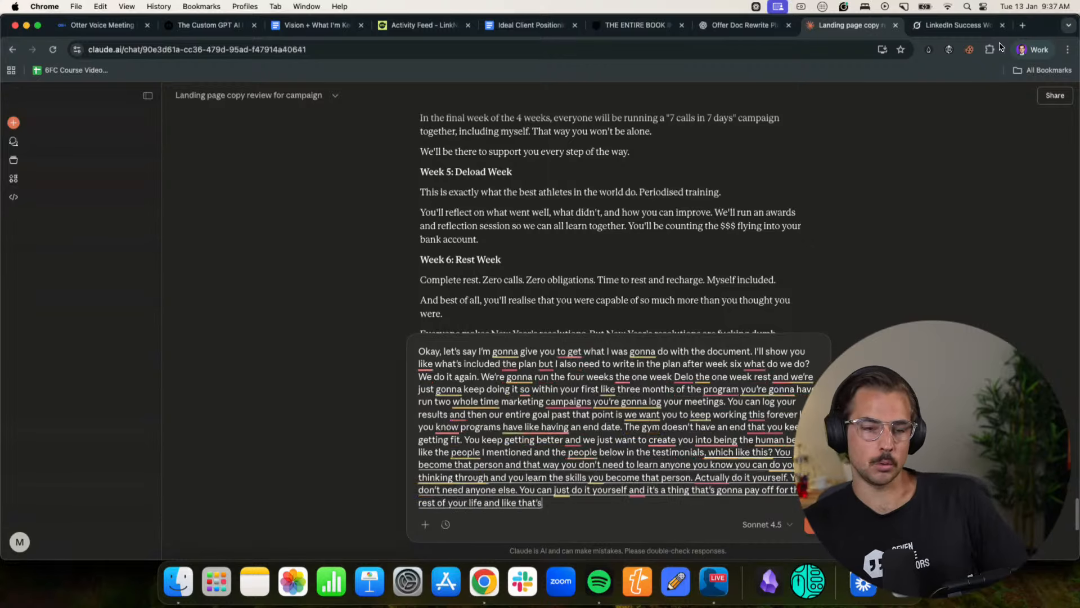
text( what we want you to do it just this one day it just becomes a t)
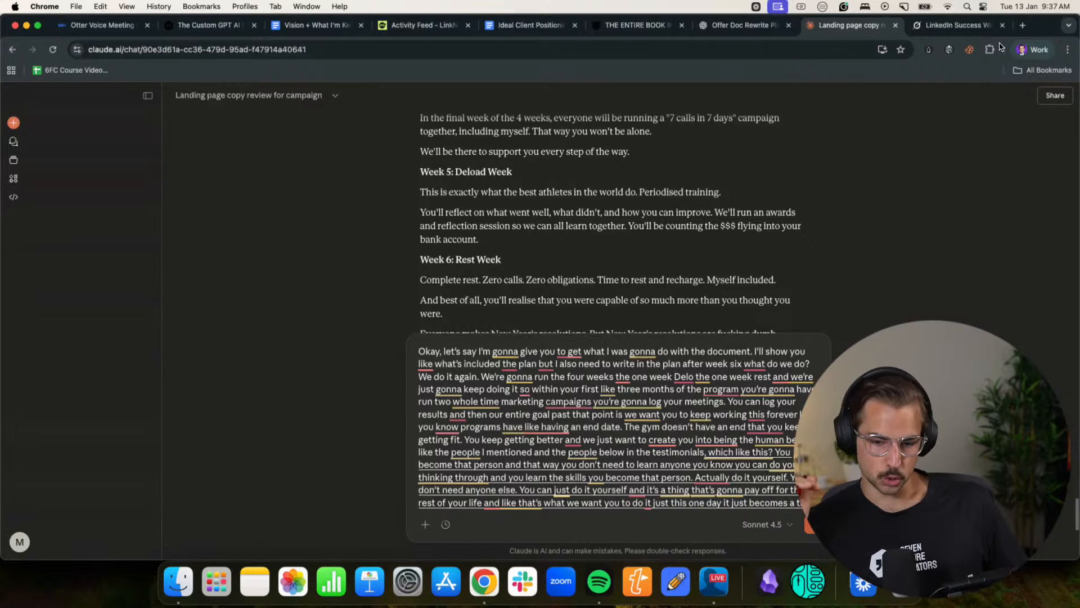
text(hing that you)
- Extend the reply to say doing it yourself pays off for the rest of your life and becomes something you do and train forever
key(BackSpace)
text(and your training)
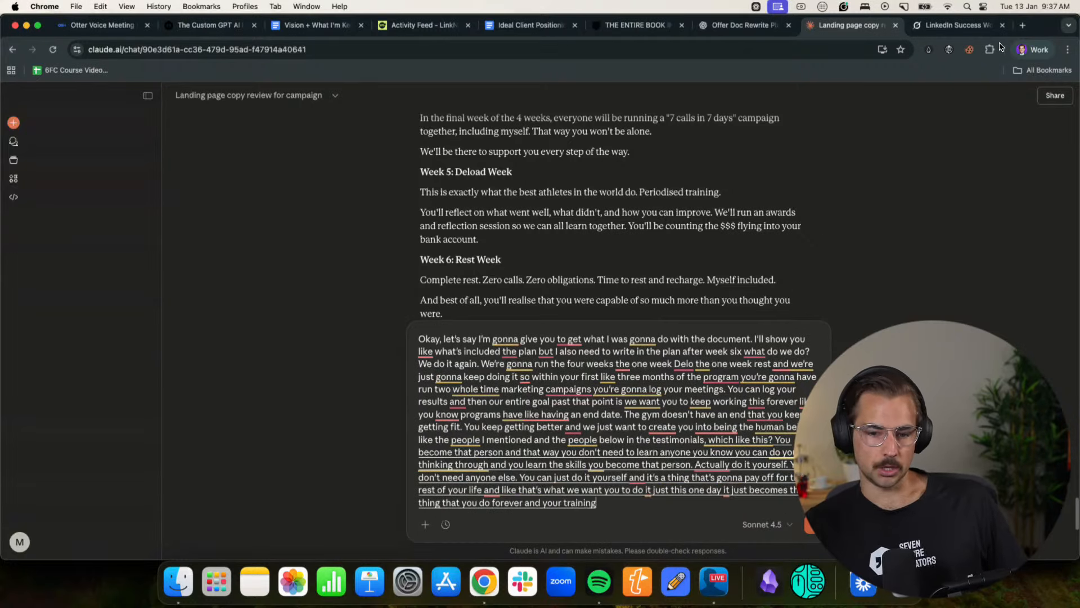
text( because that's a whole entire point that)
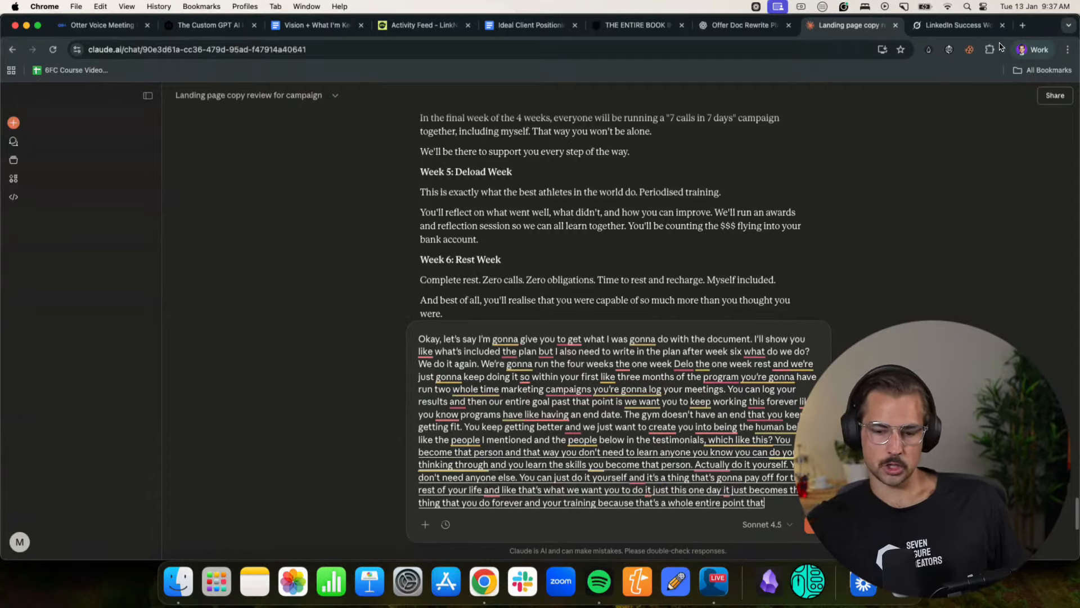
text('s how you actually become better at marketing you train.)
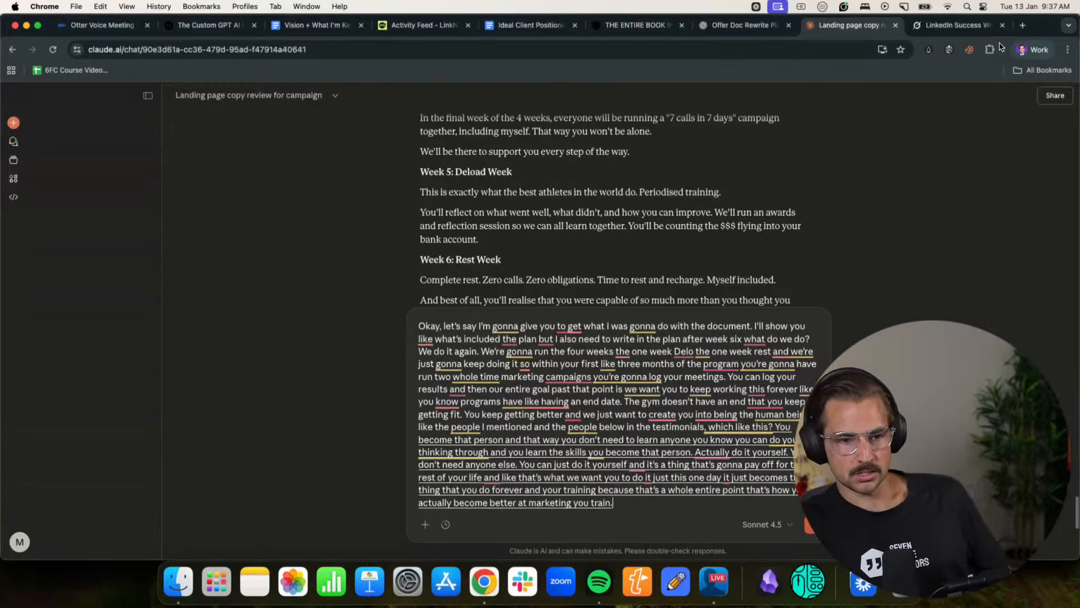
text( It's like this isn't like really a program)
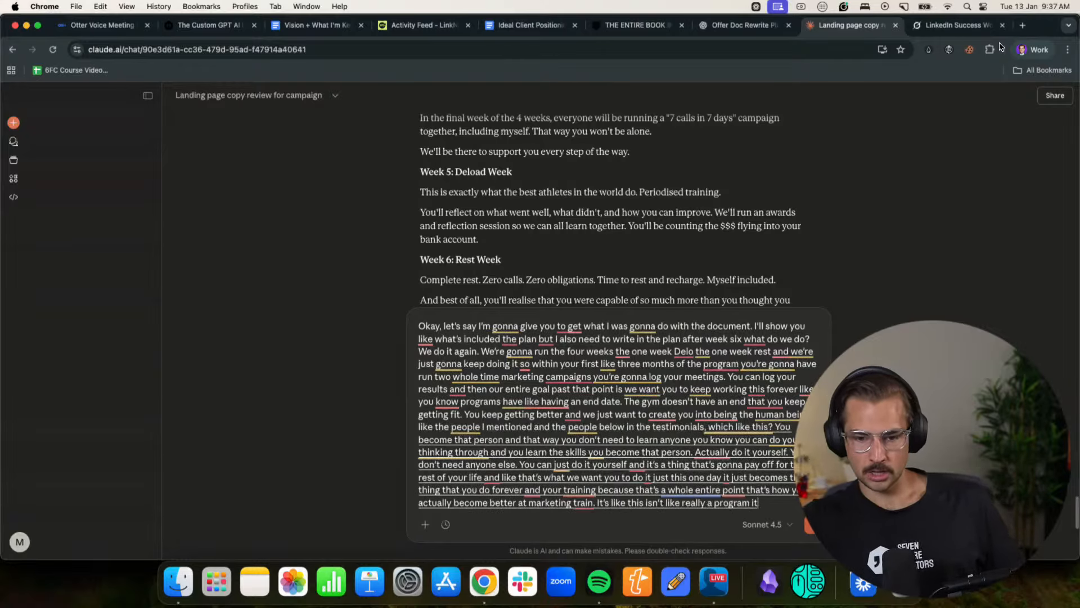
text(. It's like a training thing. this first 28 days an experiment but it's)
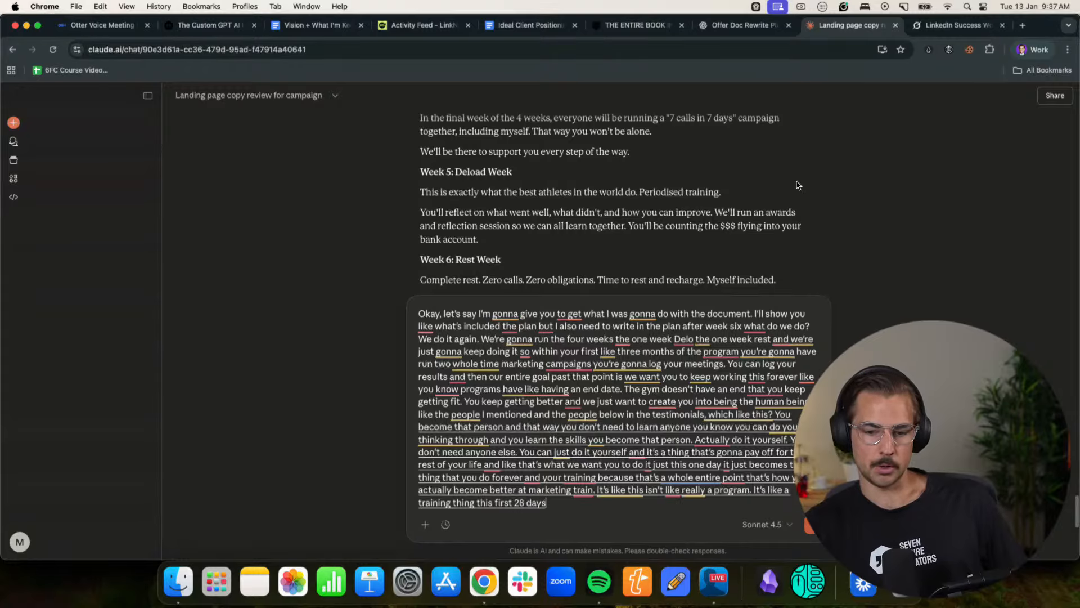
text( already working in the past kind of thi)
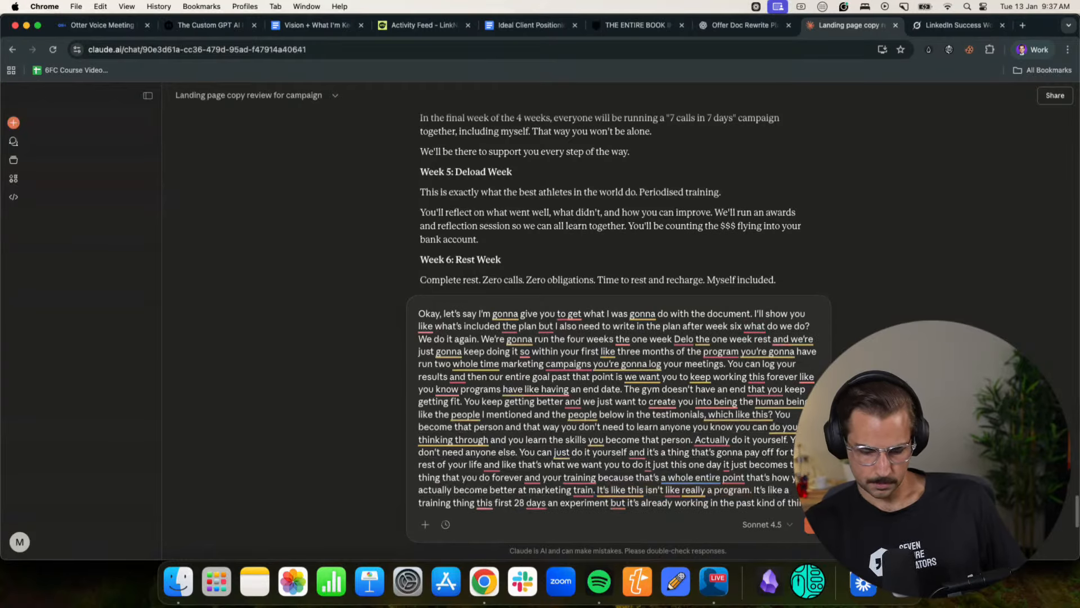
- Finish the dictated reply: training improves marketing, this isn't really a program, the first 28 days are an experiment; leave a blank line after it
key(shift+Return)
key(shift+Return)
- Switch to the betterline.io Chrome profile's Notion page and copy everything from "What you get access to:" through the closing sign-off
click(1029, 50)
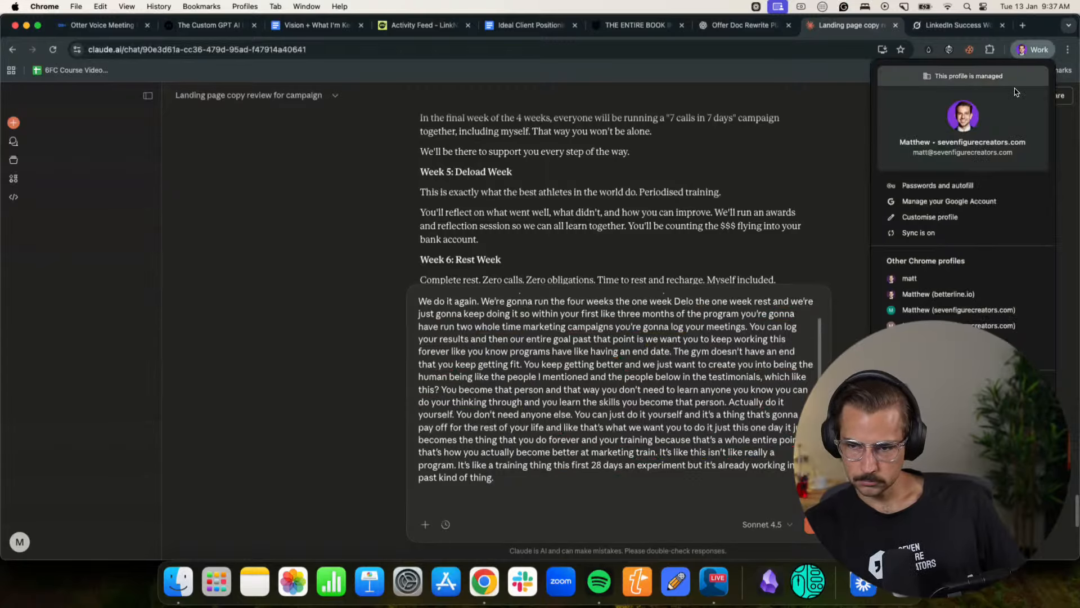
click(956, 298)
click(309, 408)
scroll(308, 405, down, 20)
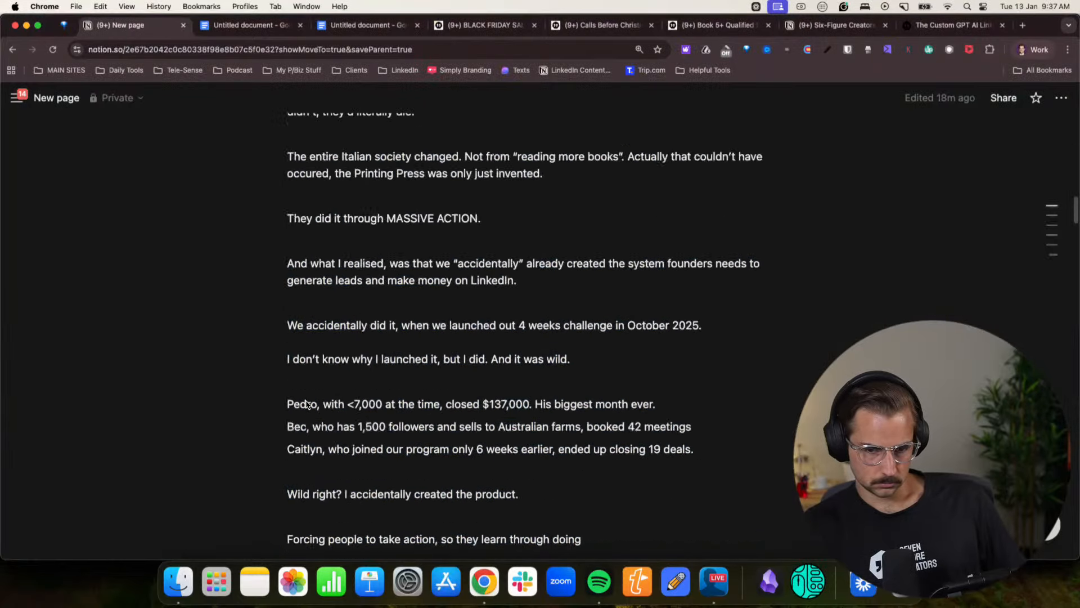
scroll(307, 403, up, 20)
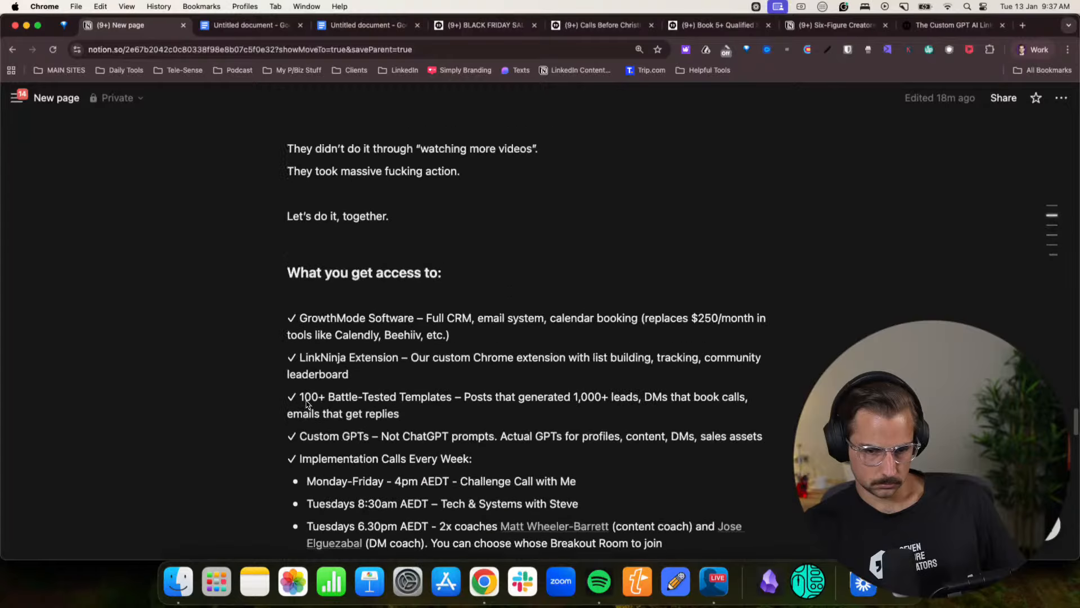
scroll(288, 438, down, 5)
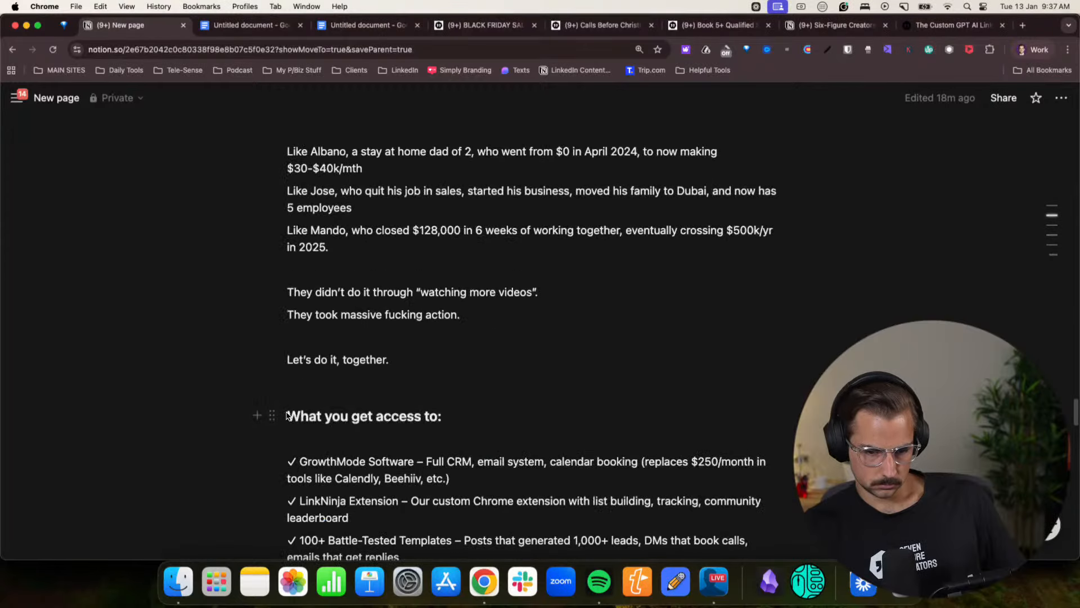
drag(287, 415, 336, 445)
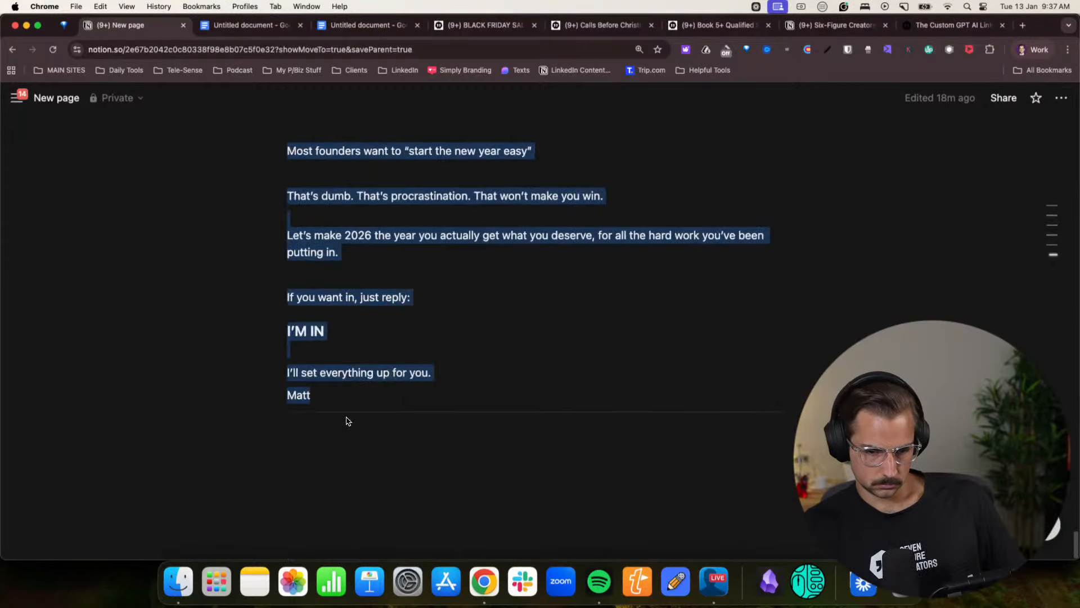
- Return to the Claude chat in the sevenfigurecreators.com profile, paste the Notion copy below the reply, copy the whole message and send it
click(1029, 49)
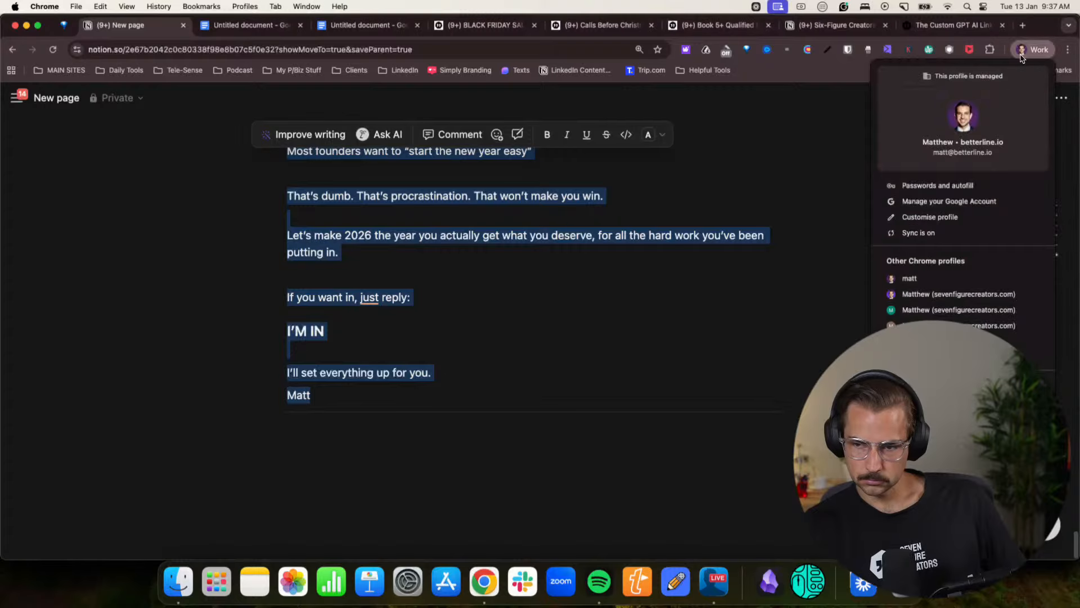
click(906, 295)
key(super+v)
drag(468, 505, 301, 82)
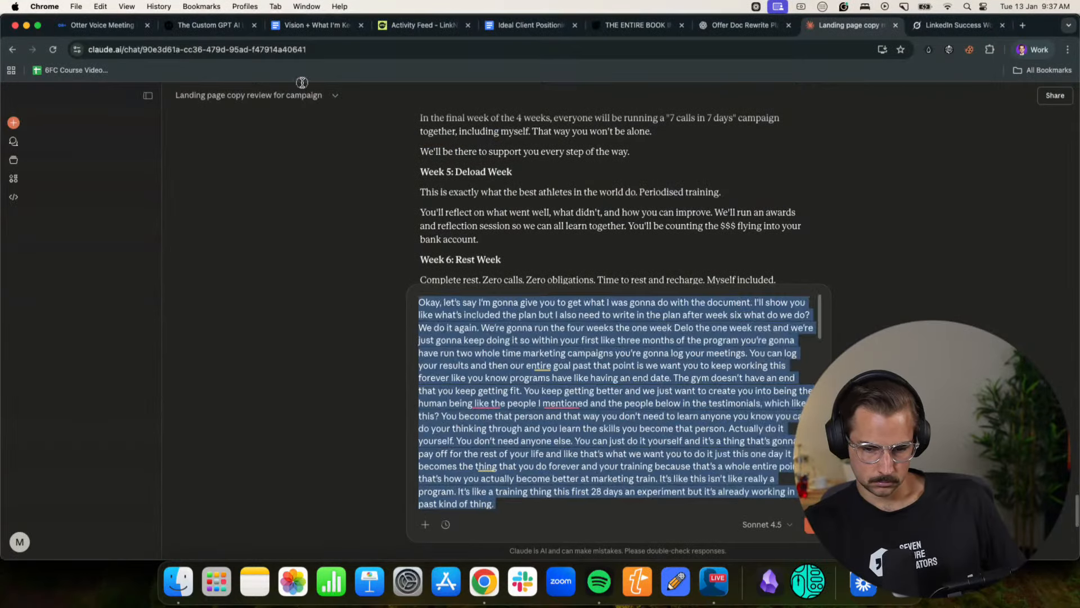
scroll(532, 206, up, 20)
click(809, 525)
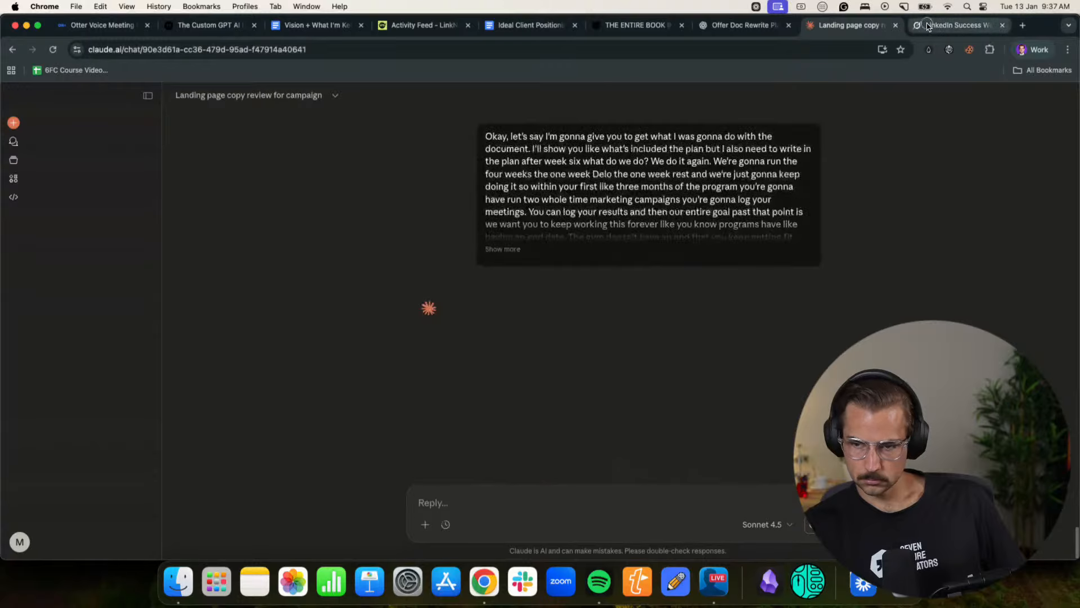
- Switch to the Grok chat and submit the same copied message there
click(939, 26)
click(435, 524)
key(super+v)
key(Return)
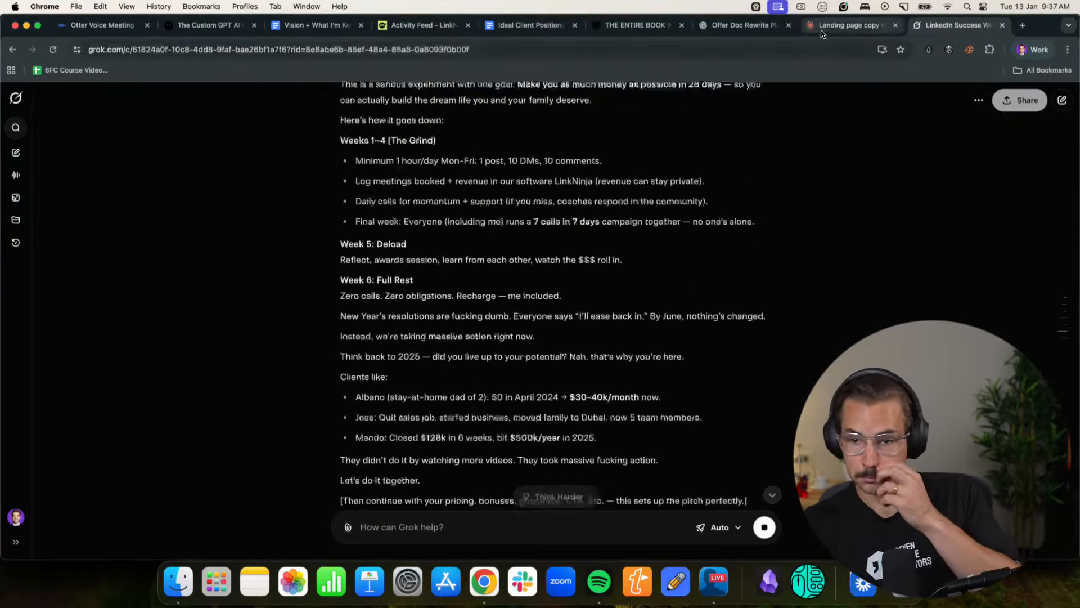
- Read Claude's extended hybrid draft from the opening confession through the Italy story and Marketing Gym section to Weeks 1-4
key(ctrl+shift+Tab)
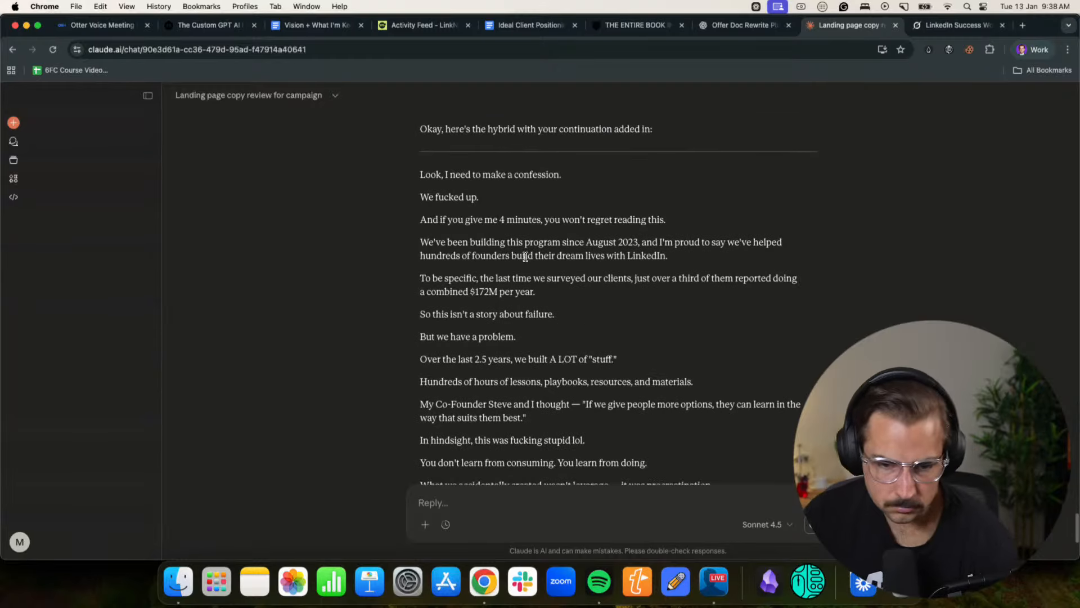
drag(525, 254, 666, 244)
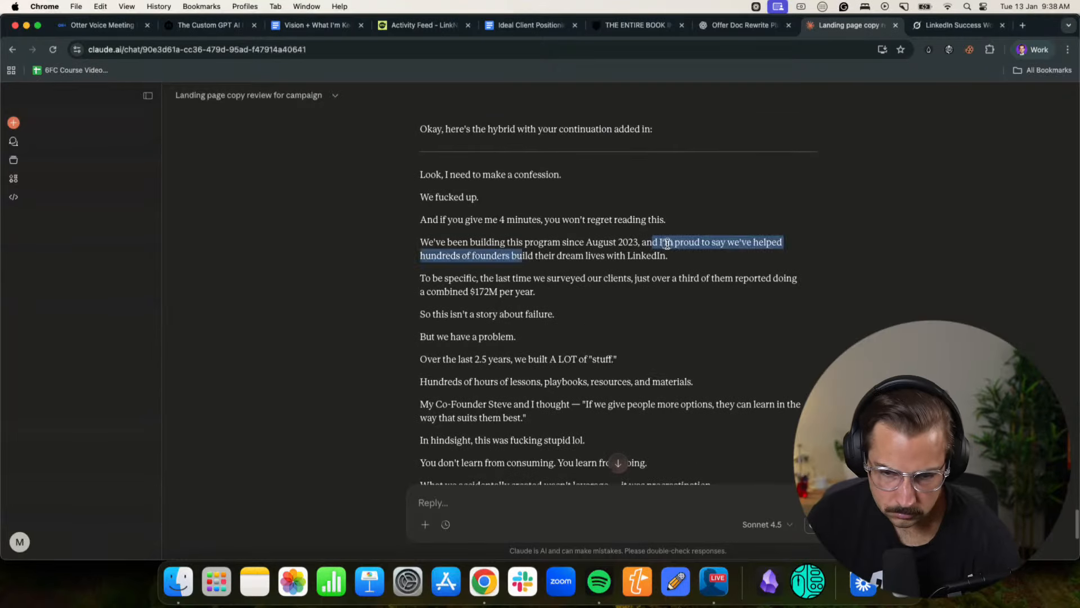
click(666, 244)
scroll(461, 254, down, 1)
scroll(465, 297, down, 3)
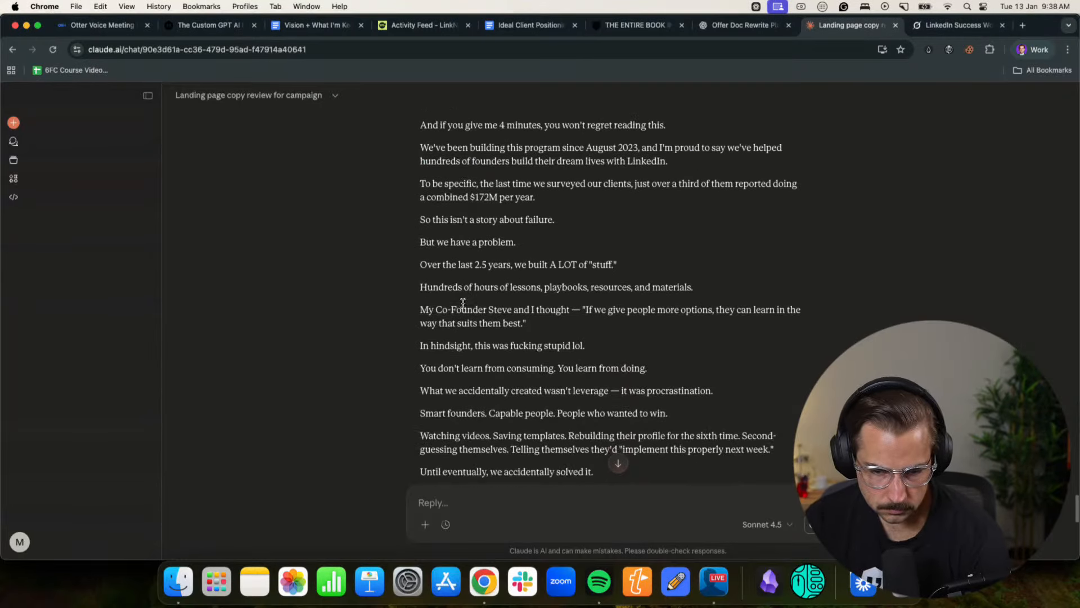
scroll(703, 319, down, 3)
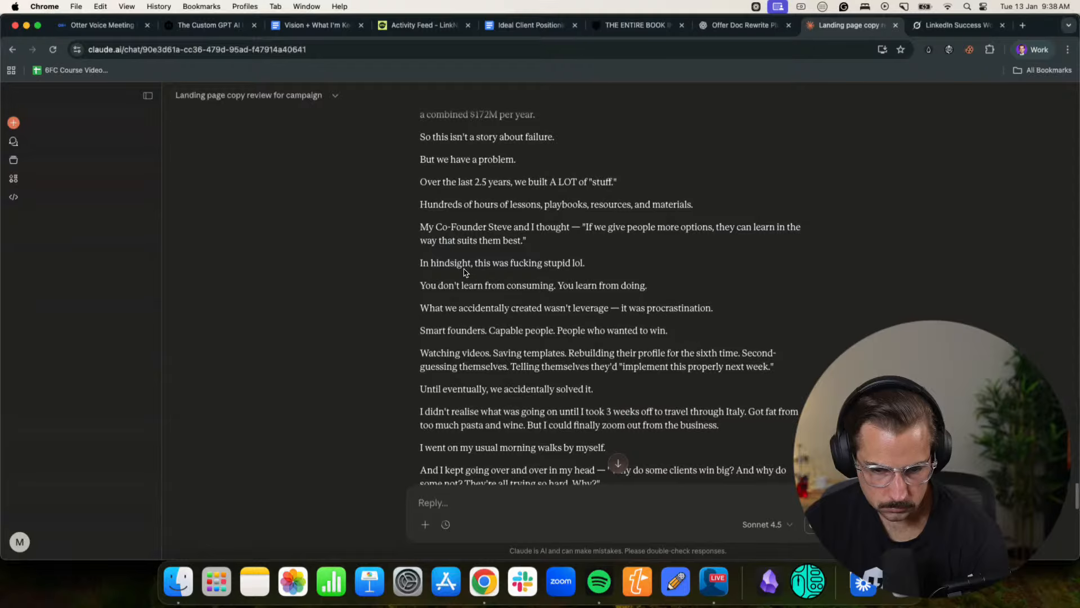
drag(437, 288, 552, 286)
click(551, 287)
scroll(465, 277, down, 2)
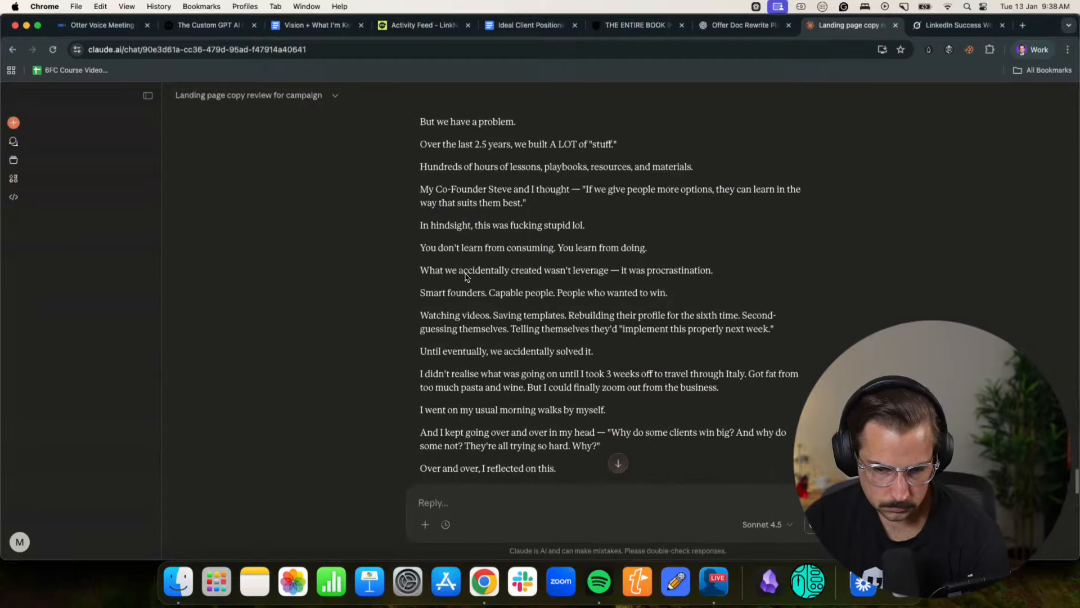
scroll(539, 280, down, 10)
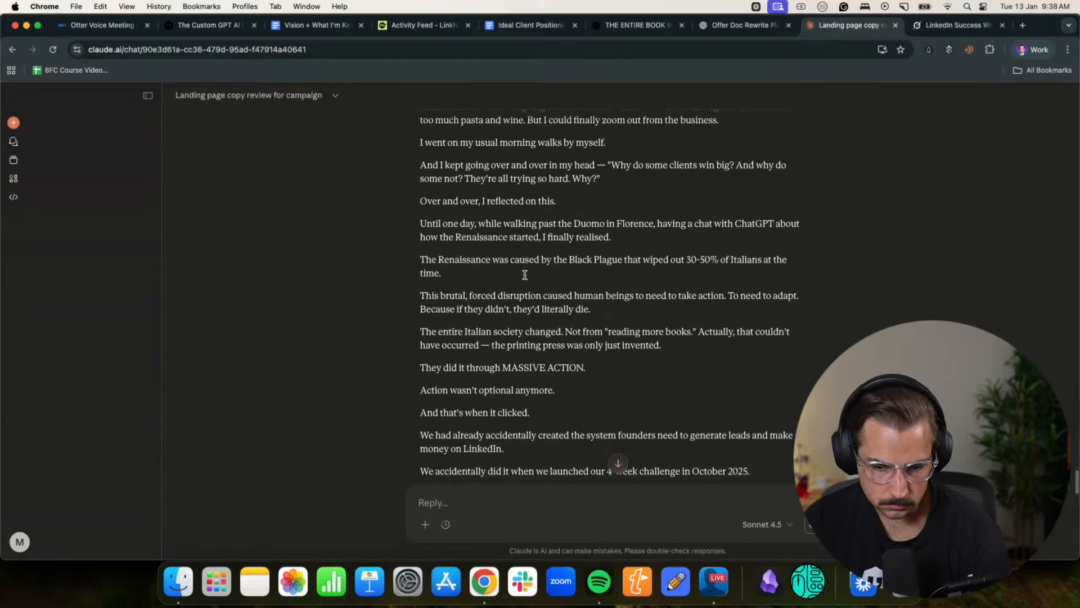
scroll(525, 275, down, 18)
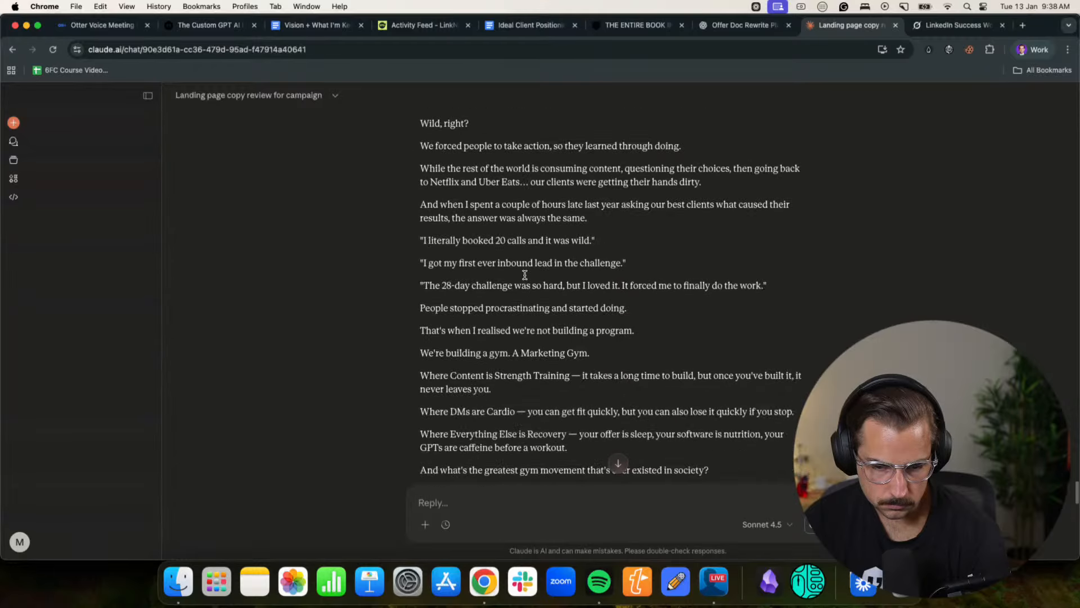
scroll(525, 279, down, 20)
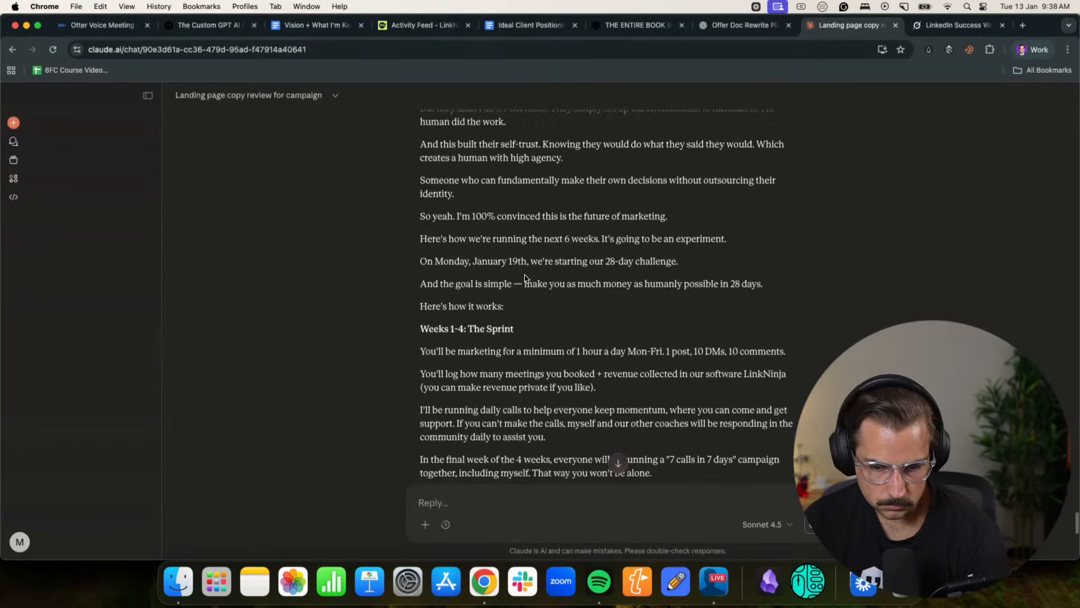
- Examine the draft's "Then We Do It Again" section on the first three months and the gym having no end date
scroll(525, 275, down, 5)
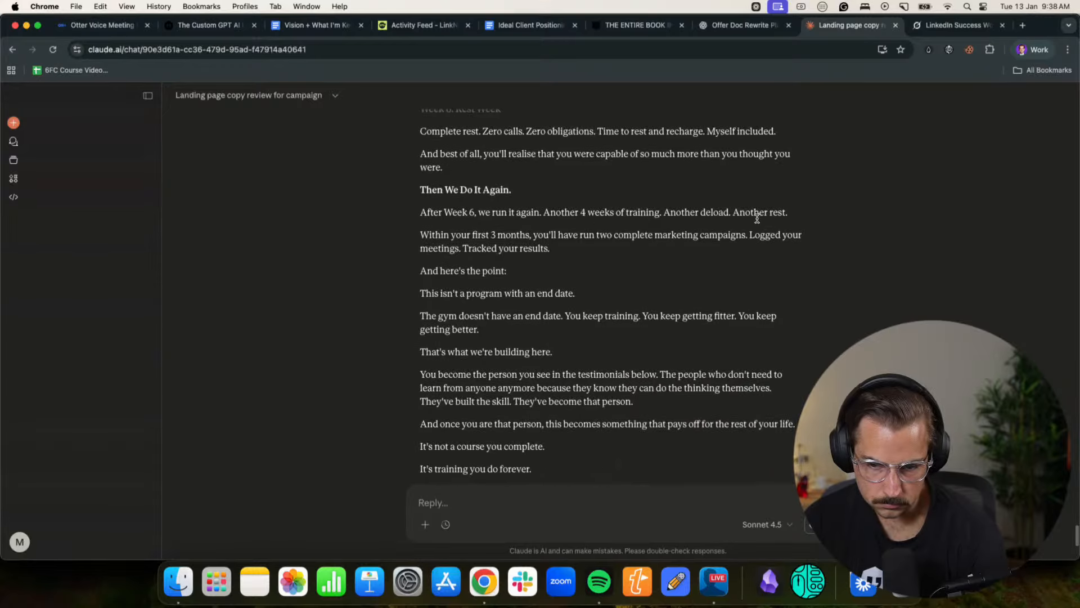
drag(444, 237, 538, 236)
click(571, 236)
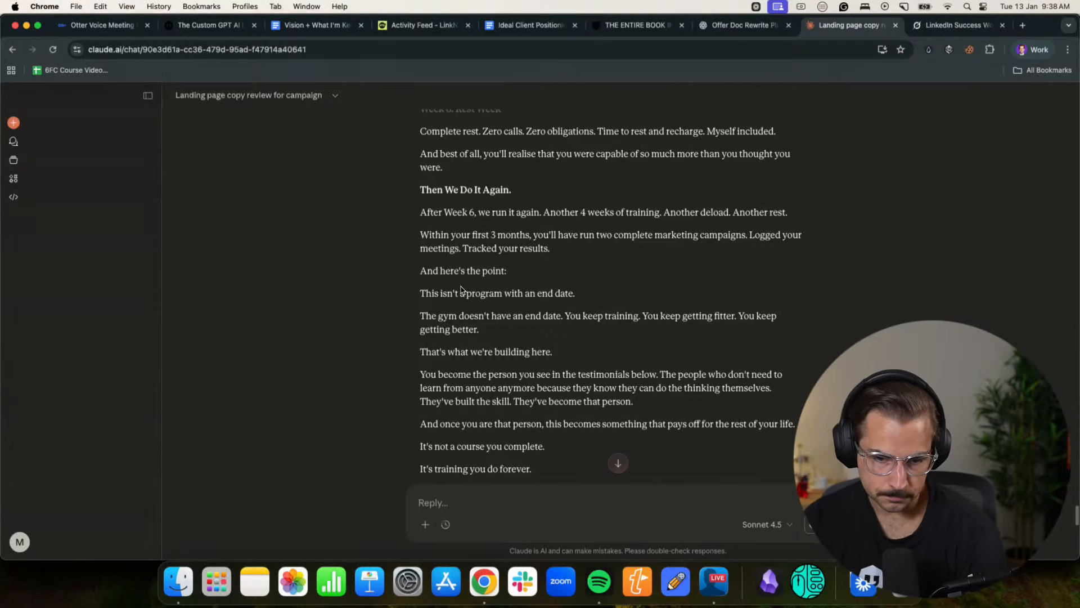
click(572, 299)
drag(461, 288, 599, 283)
scroll(573, 301, down, 1)
click(615, 283)
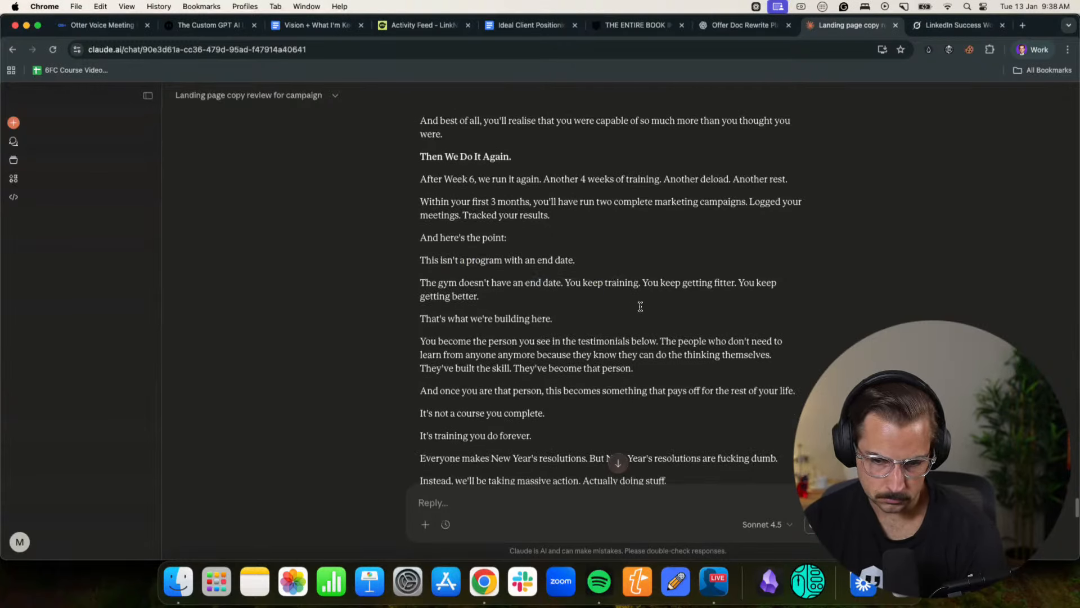
- Review the draft's passage on the gym having no end date, becoming the person in the testimonials, and the lifelong payoff
scroll(537, 319, down, 4)
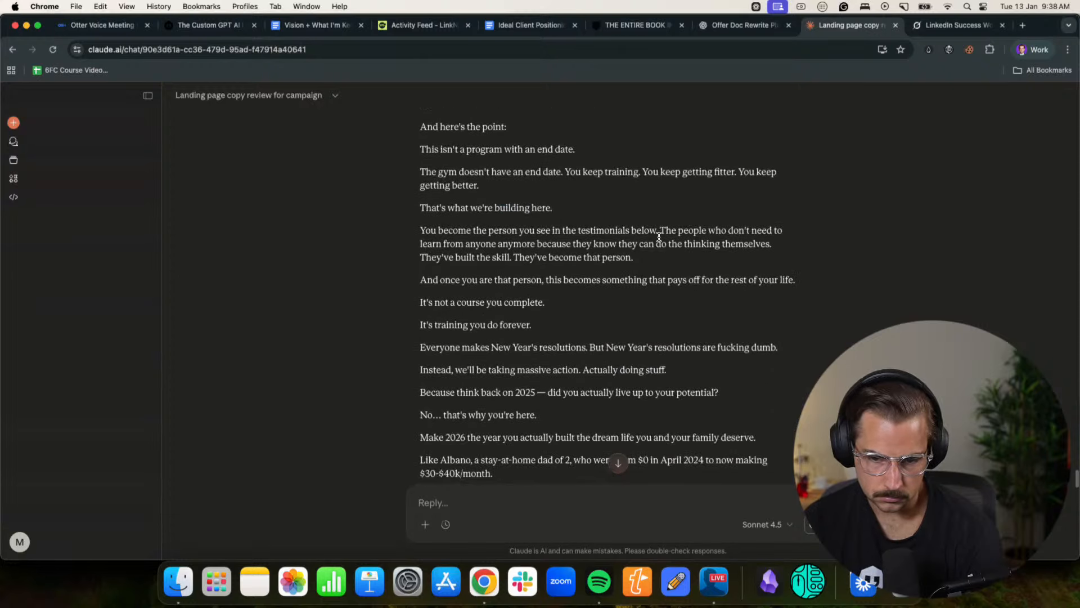
scroll(659, 237, down, 8)
scroll(645, 284, up, 5)
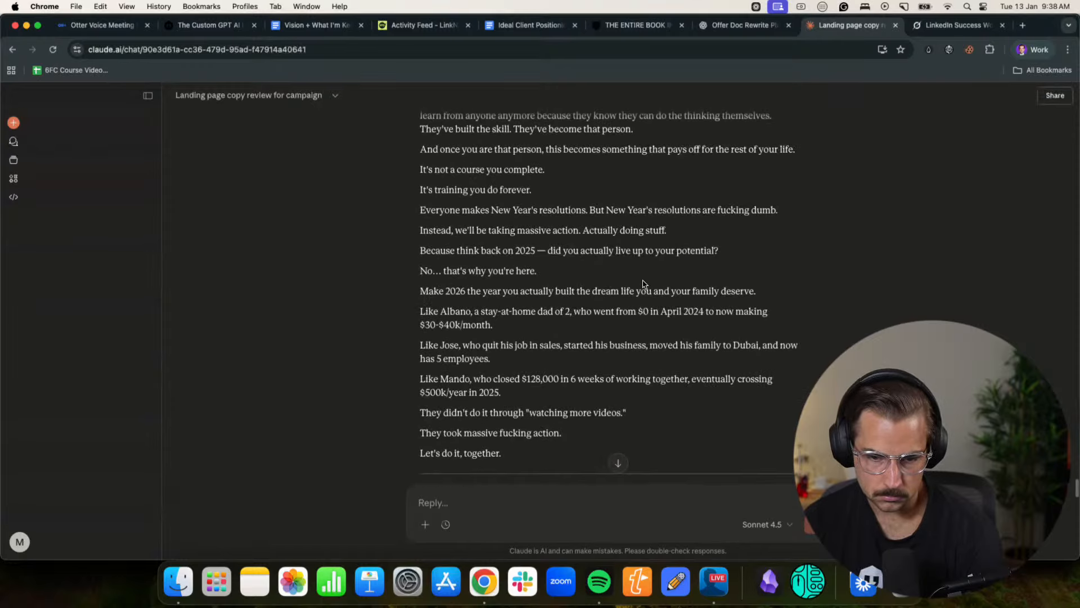
scroll(618, 284, up, 3)
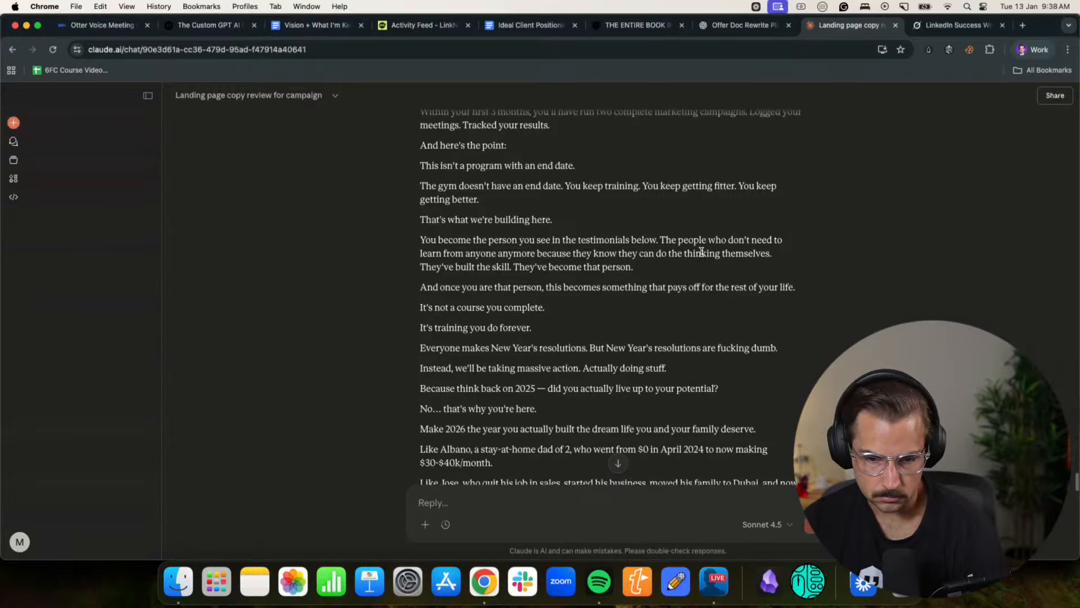
scroll(697, 252, up, 3)
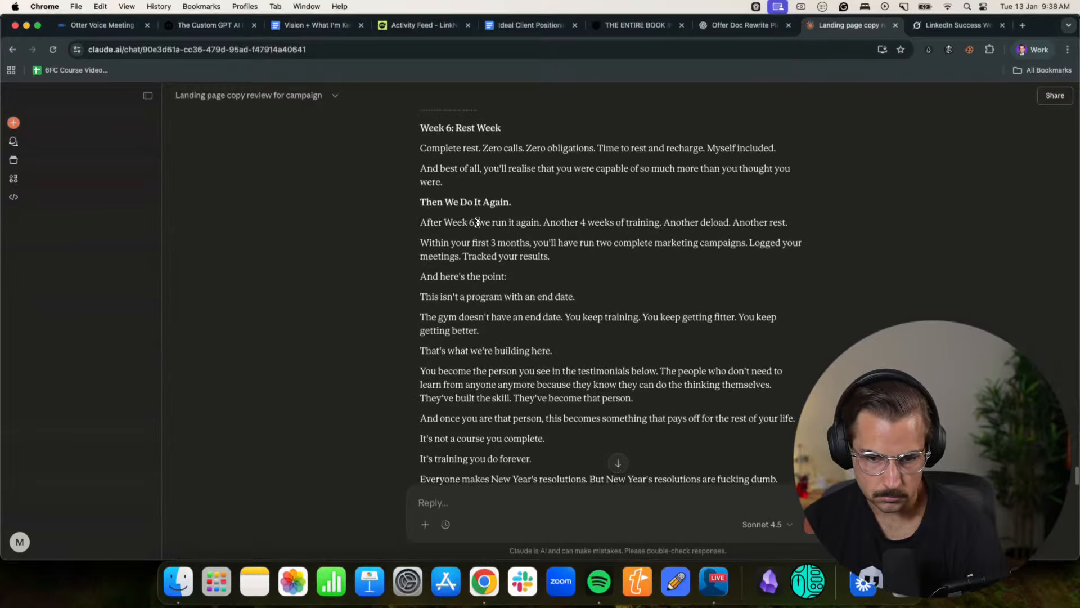
scroll(501, 393, down, 1)
drag(439, 328, 668, 329)
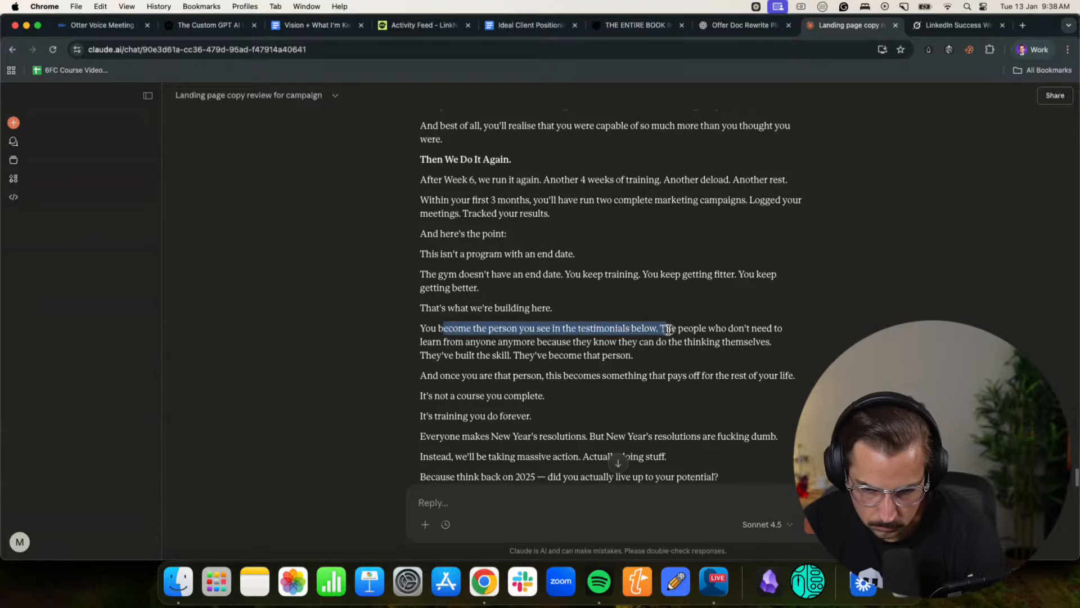
click(668, 329)
scroll(668, 329, down, 1)
drag(440, 316, 777, 316)
click(776, 317)
scroll(766, 316, down, 1)
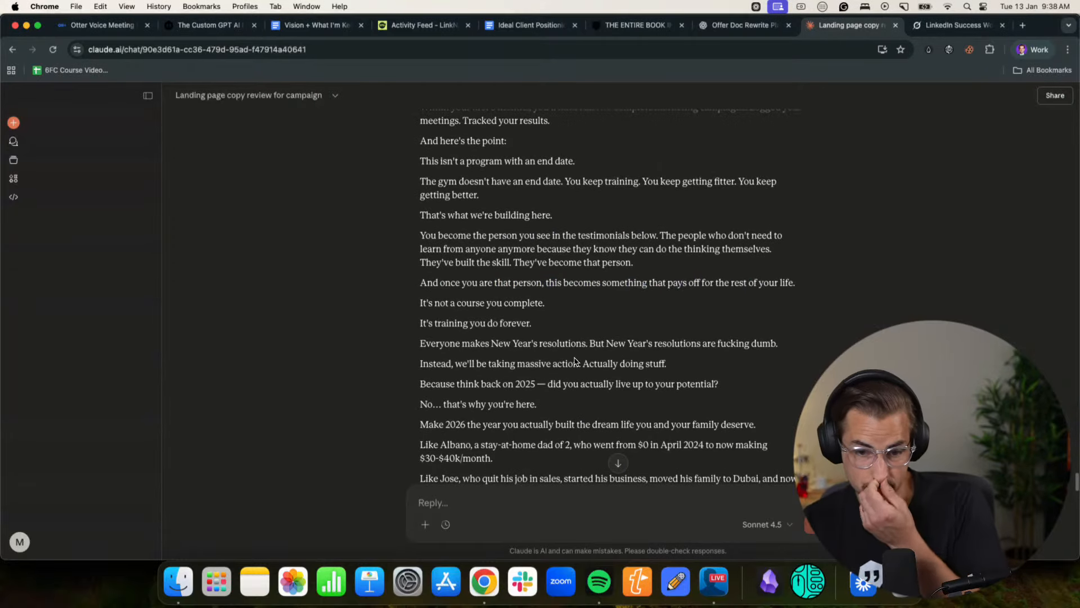
- Read the draft's New Year's resolutions and 2025 potential lines, plus the client success examples that follow them
scroll(598, 311, down, 1)
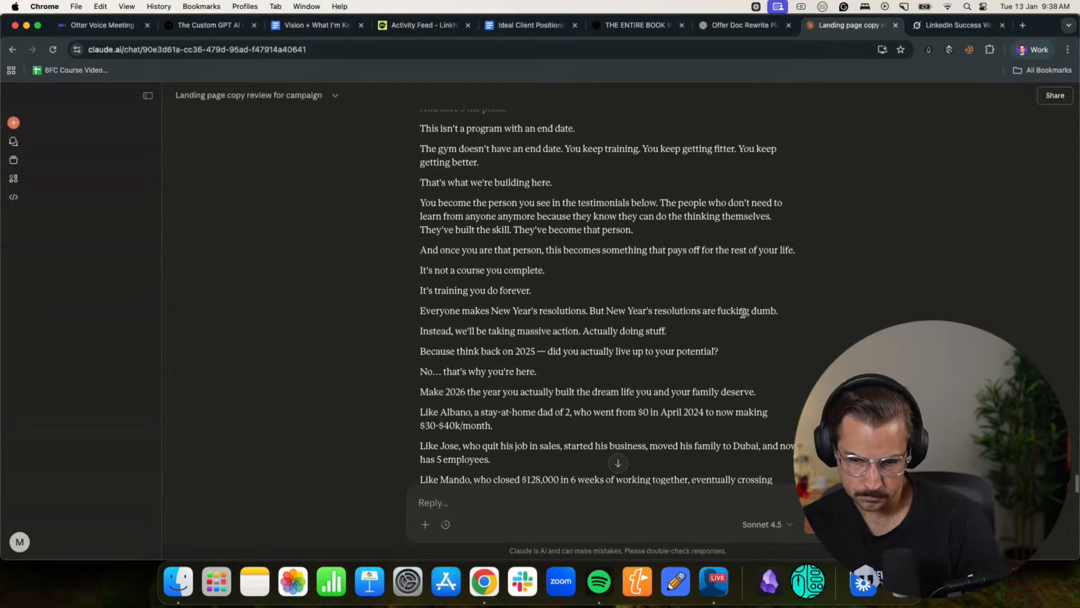
scroll(742, 313, down, 1)
drag(433, 302, 731, 293)
click(656, 303)
scroll(634, 309, down, 1)
click(732, 294)
scroll(584, 296, down, 3)
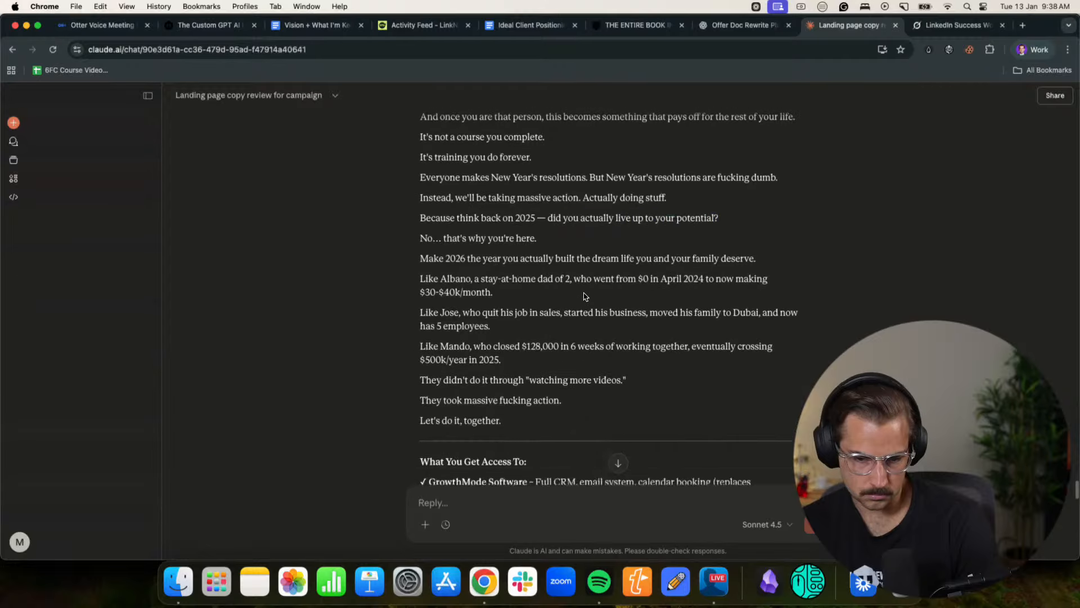
drag(434, 262, 747, 270)
click(746, 270)
scroll(443, 401, down, 1)
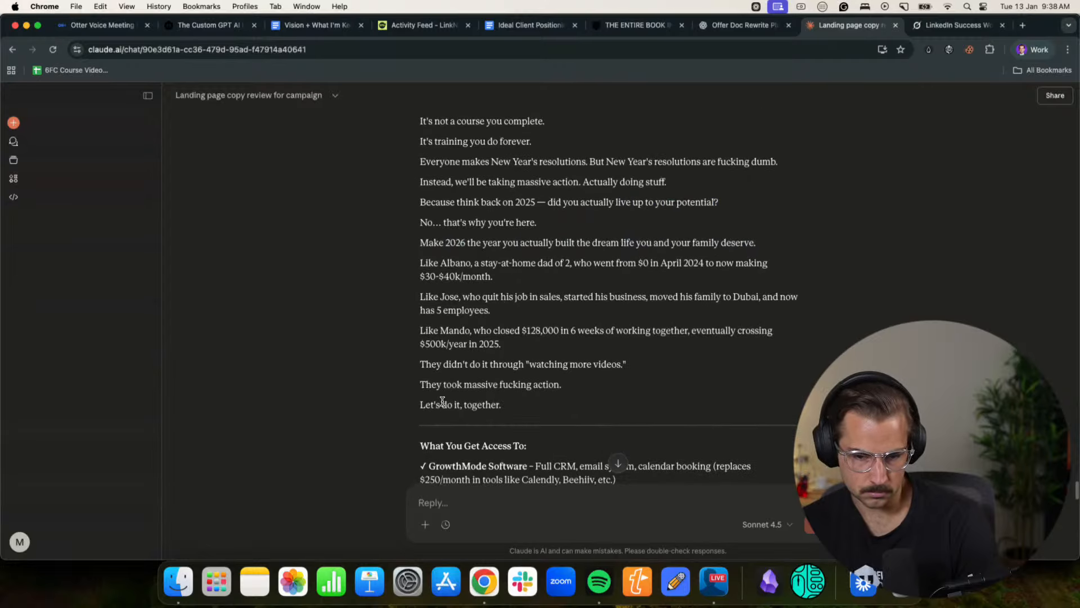
- Read the rest of the draft: "What You Get Access To", "Who This Is For", "Your 2026 Deal" and the closing call to reply
scroll(443, 400, down, 4)
scroll(516, 333, down, 5)
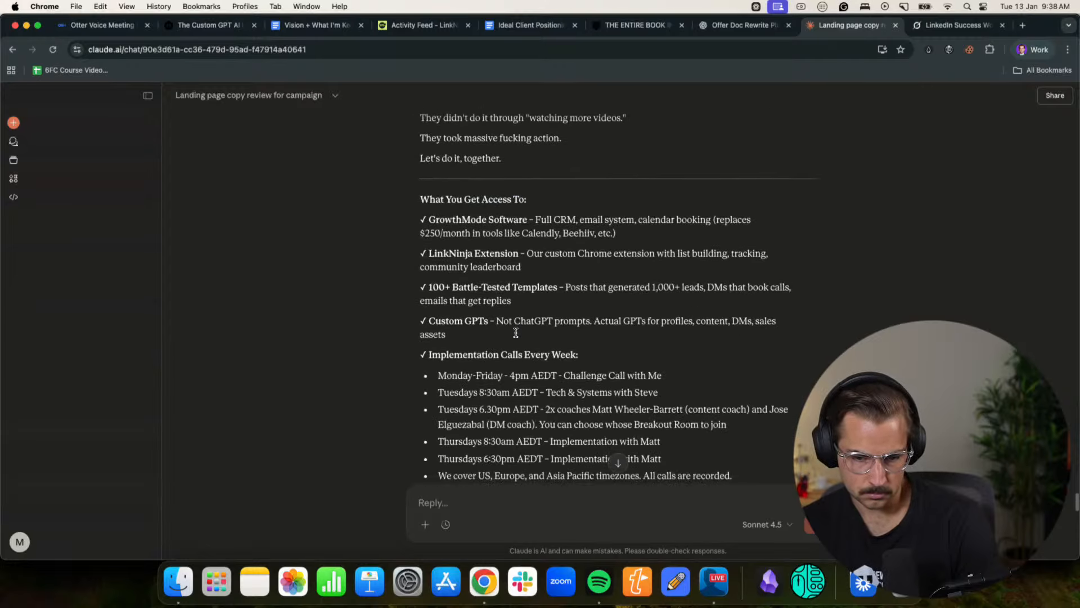
scroll(516, 332, down, 5)
scroll(515, 333, down, 5)
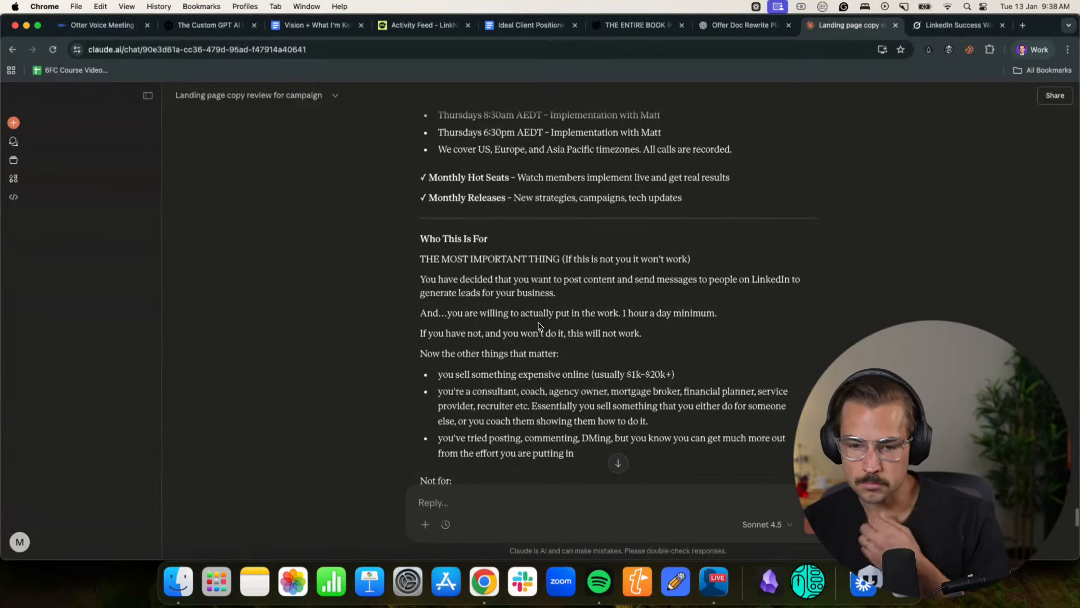
scroll(539, 325, down, 10)
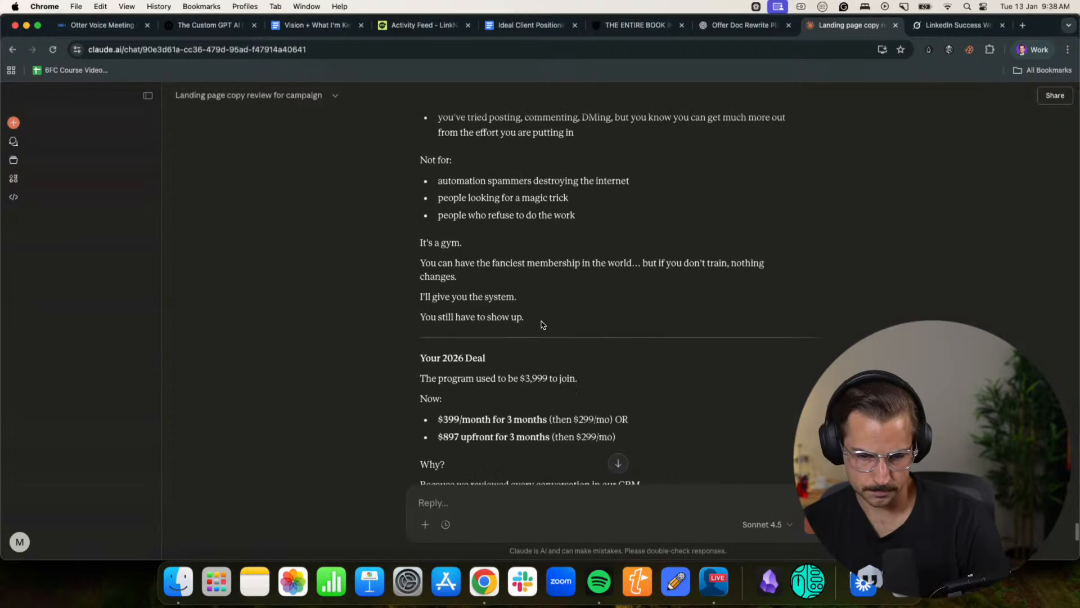
scroll(446, 297, down, 5)
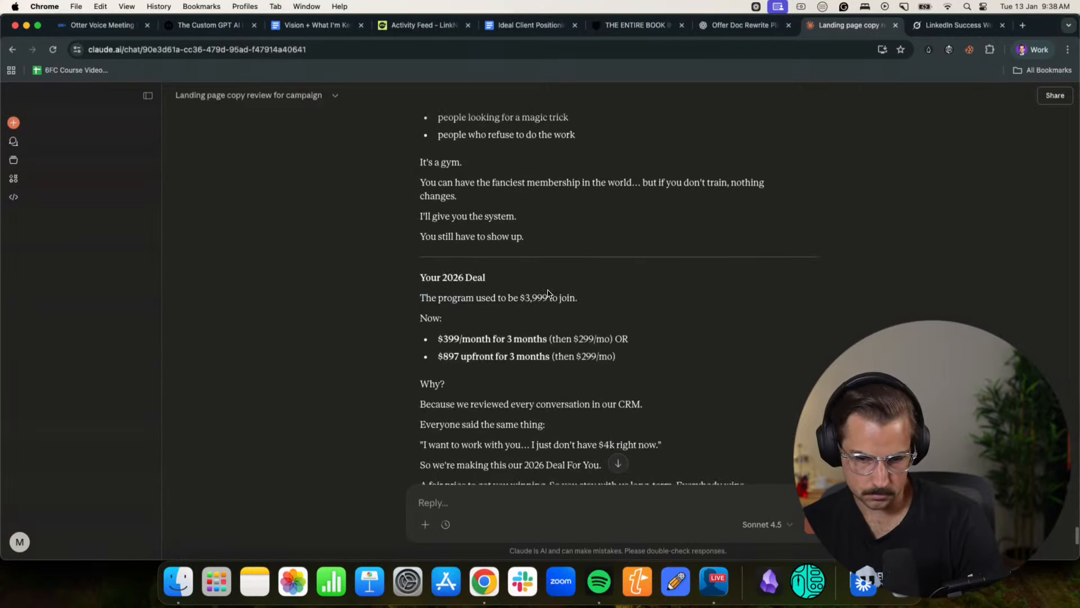
scroll(549, 294, down, 3)
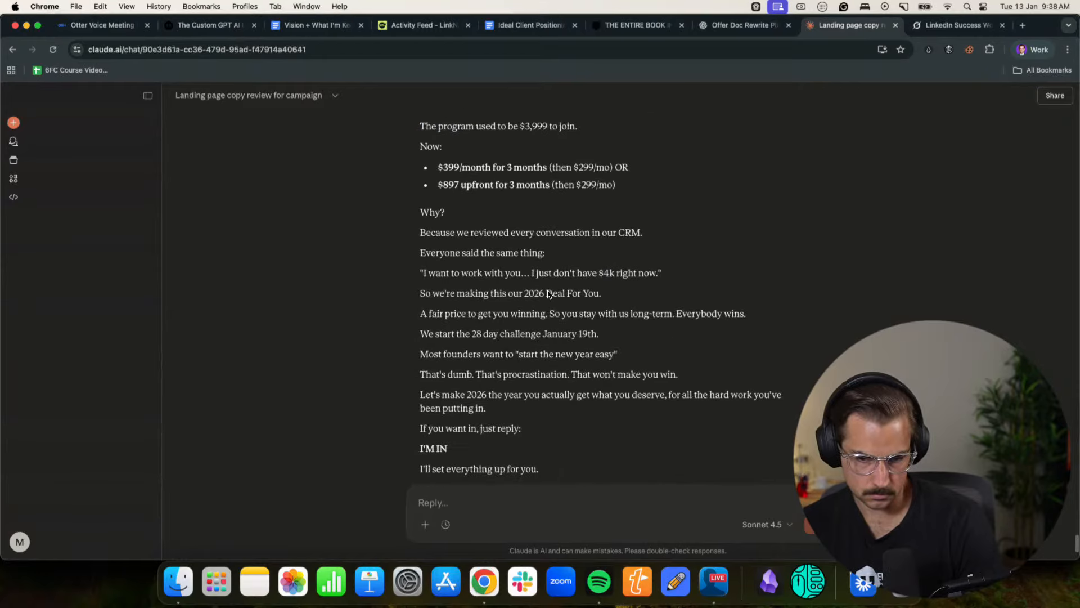
scroll(548, 291, down, 4)
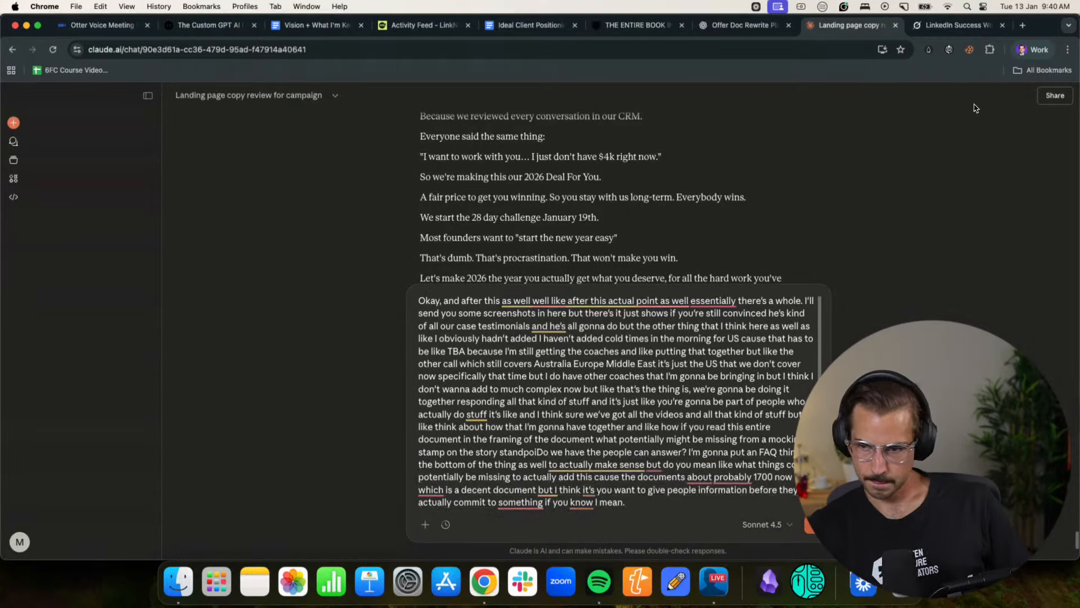
- Switch to the betterline.io browser profile, open the BLACK FRIDAY SALE page in Notion and find its "Still Not Convinced?" section
click(1027, 51)
click(916, 293)
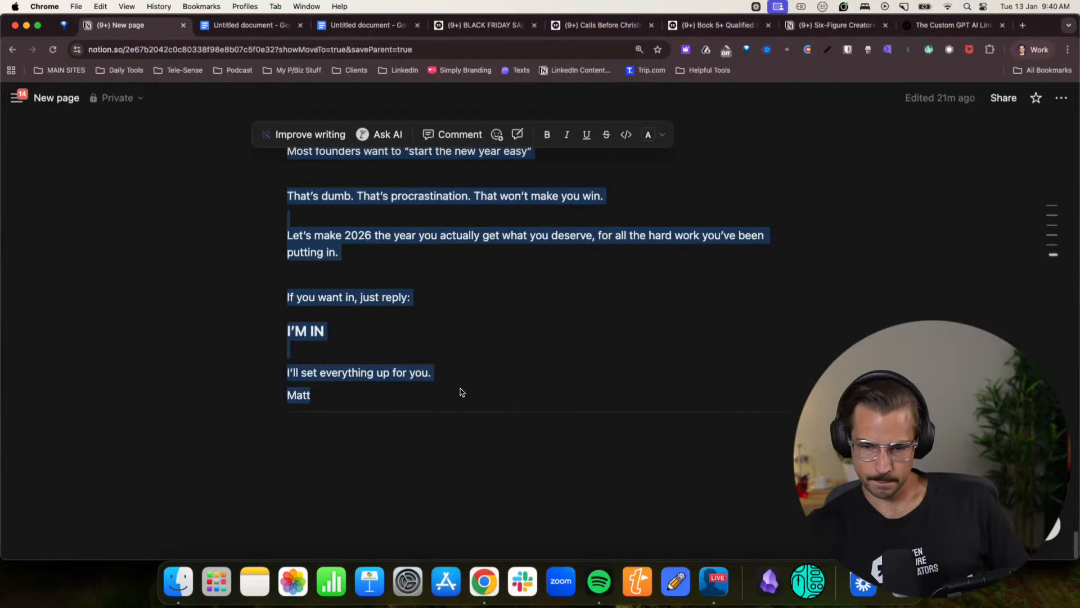
click(444, 349)
click(487, 25)
scroll(402, 349, down, 10)
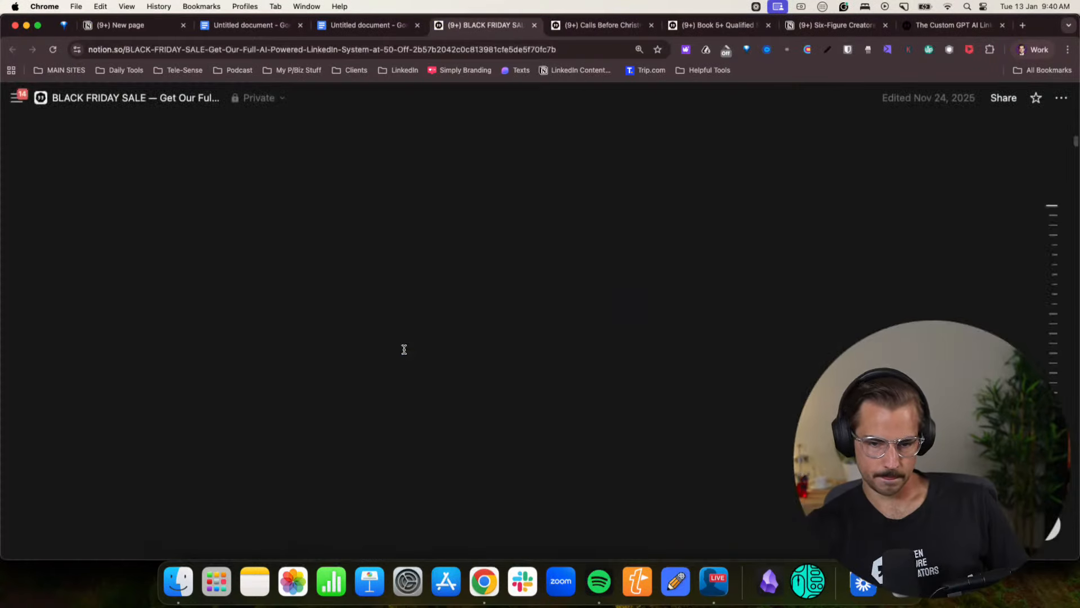
scroll(364, 337, up, 10)
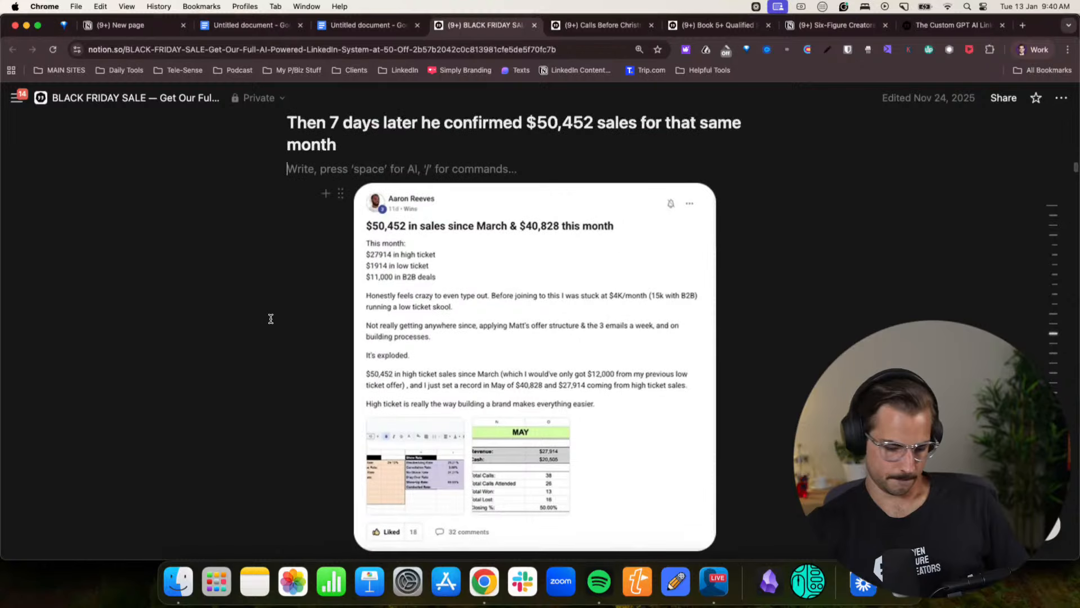
key(super+0)
key(super+minus)
scroll(325, 274, up, 5)
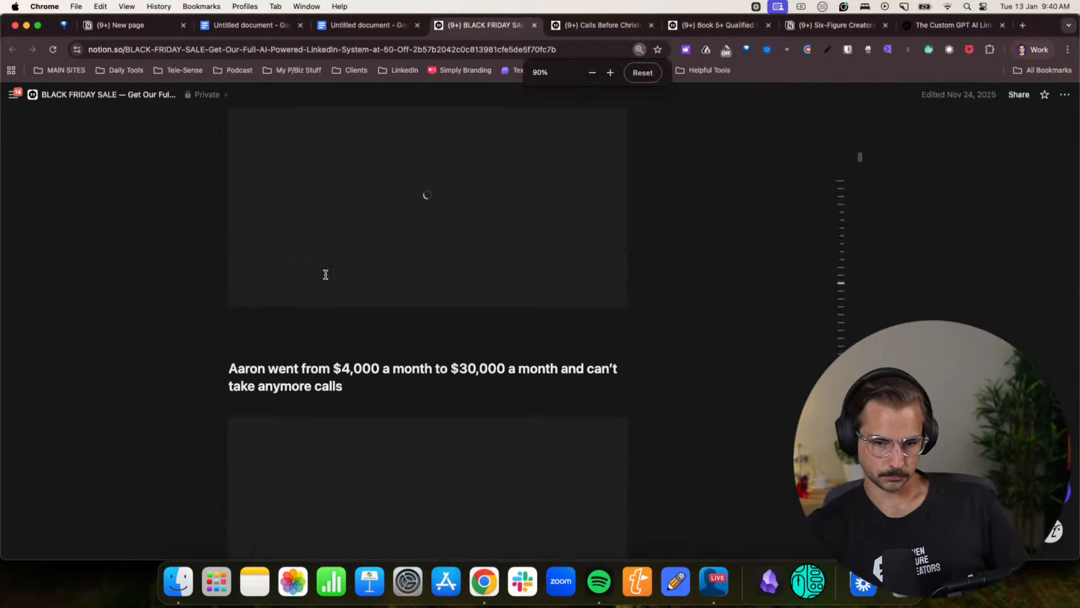
scroll(325, 275, up, 20)
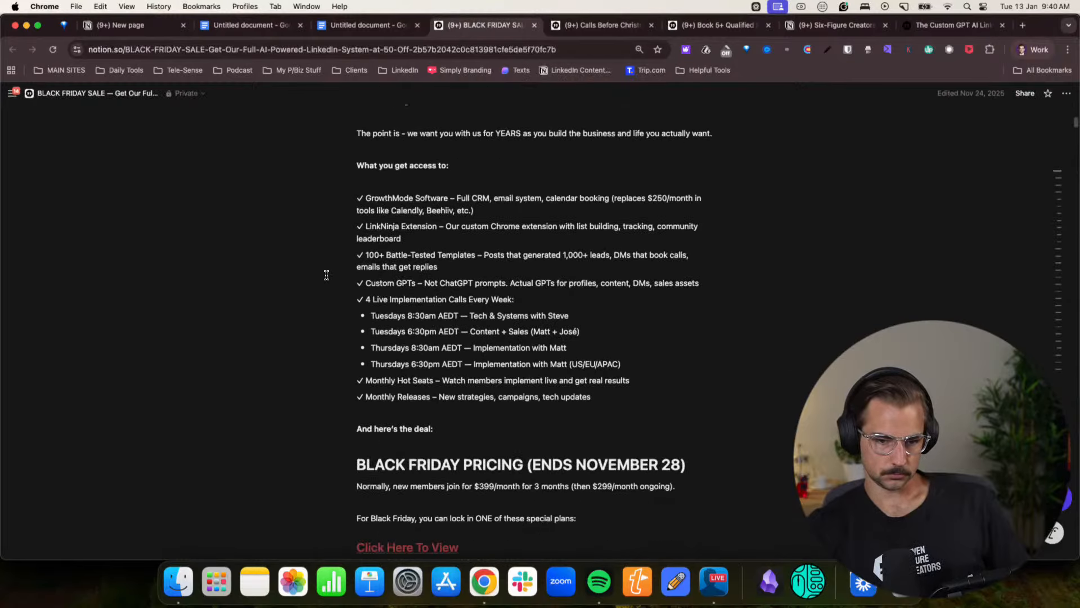
scroll(326, 275, up, 6)
scroll(326, 274, down, 15)
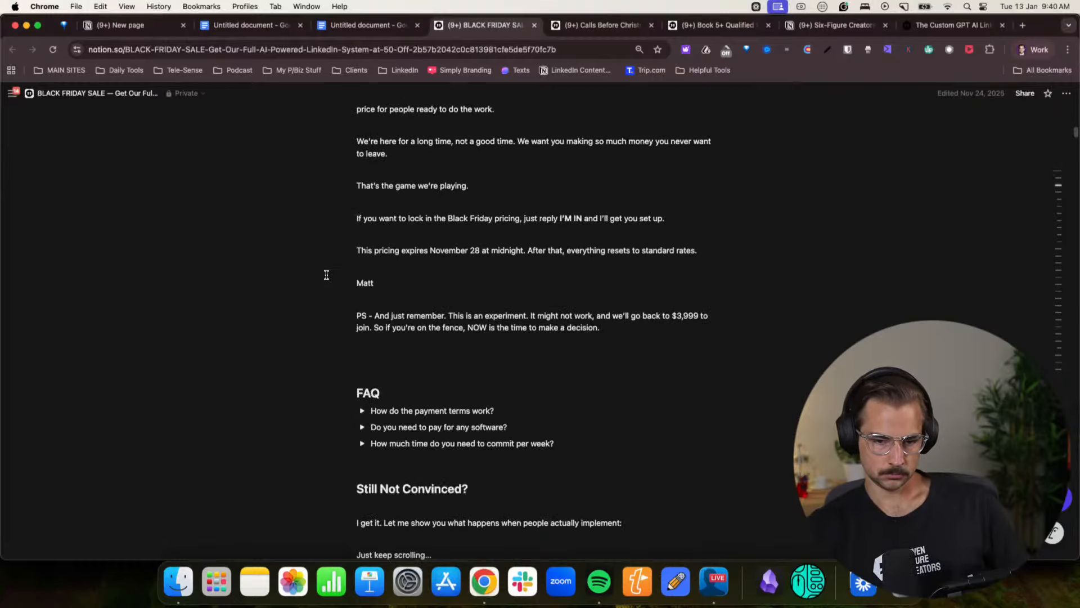
scroll(326, 275, down, 10)
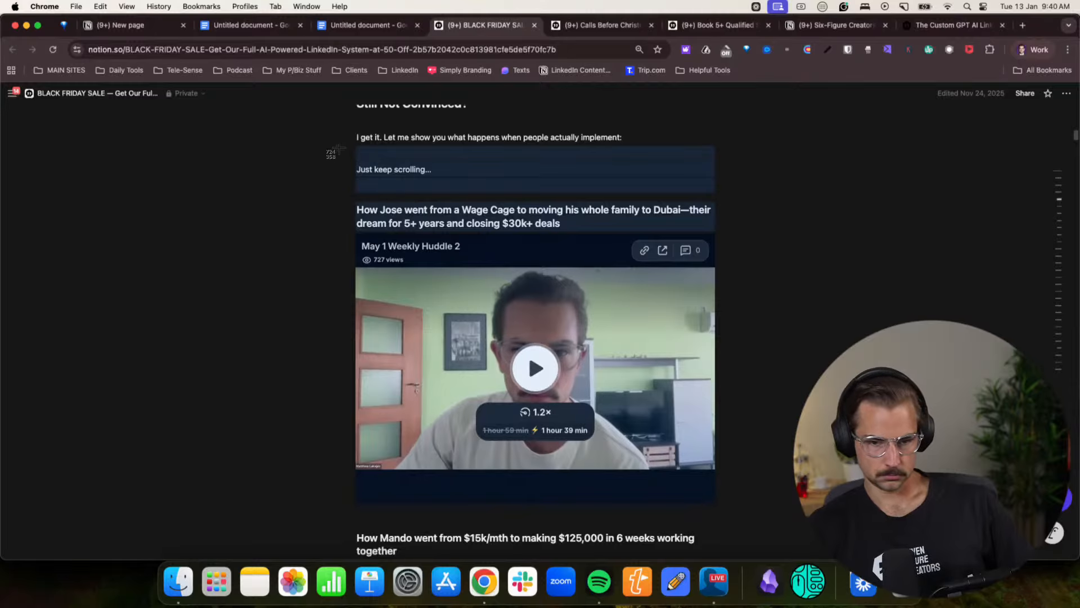
- Capture four area screenshots of the case studies: the Dubai move, $125,000 in 6 weeks, $1.8M to $4.2M, and the 7 day offer campaign
drag(310, 126, 813, 574)
scroll(689, 478, down, 6)
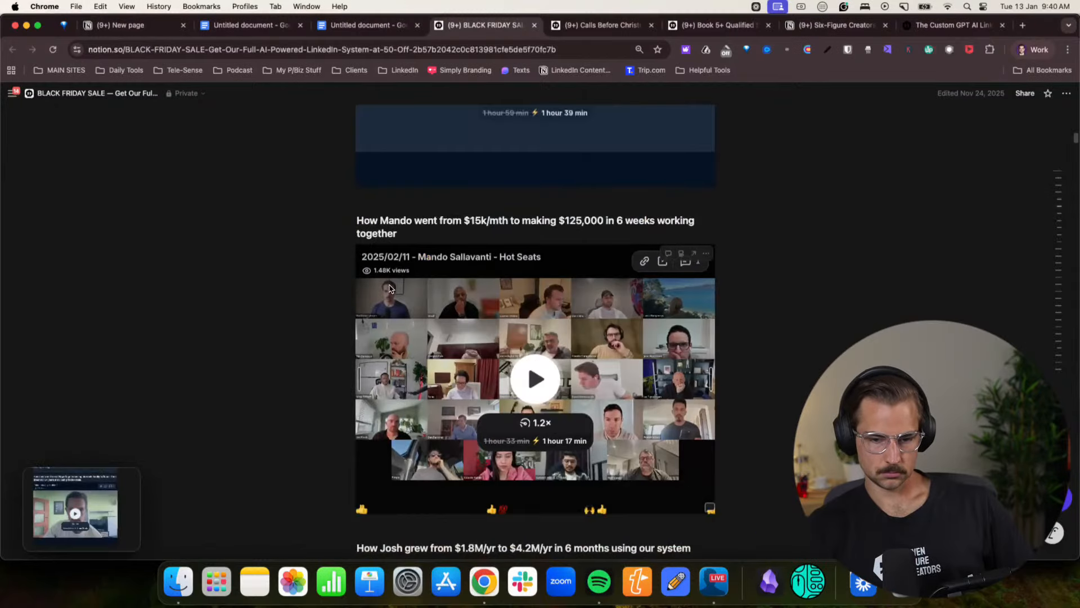
key(super+shift+4)
drag(282, 187, 829, 517)
scroll(790, 485, down, 6)
key(super+shift+4)
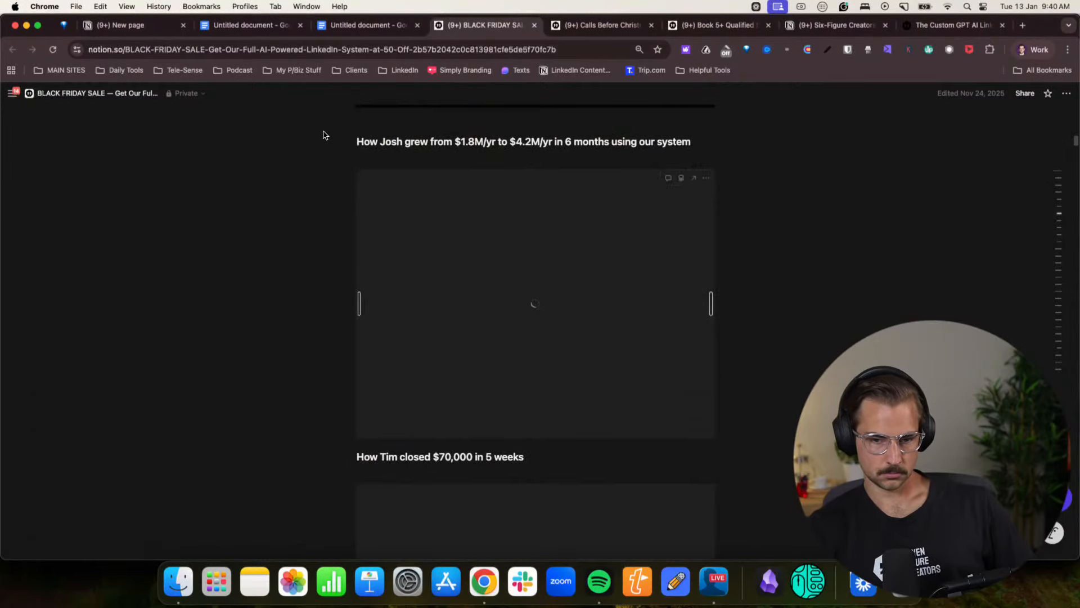
drag(299, 125, 806, 533)
scroll(738, 482, down, 15)
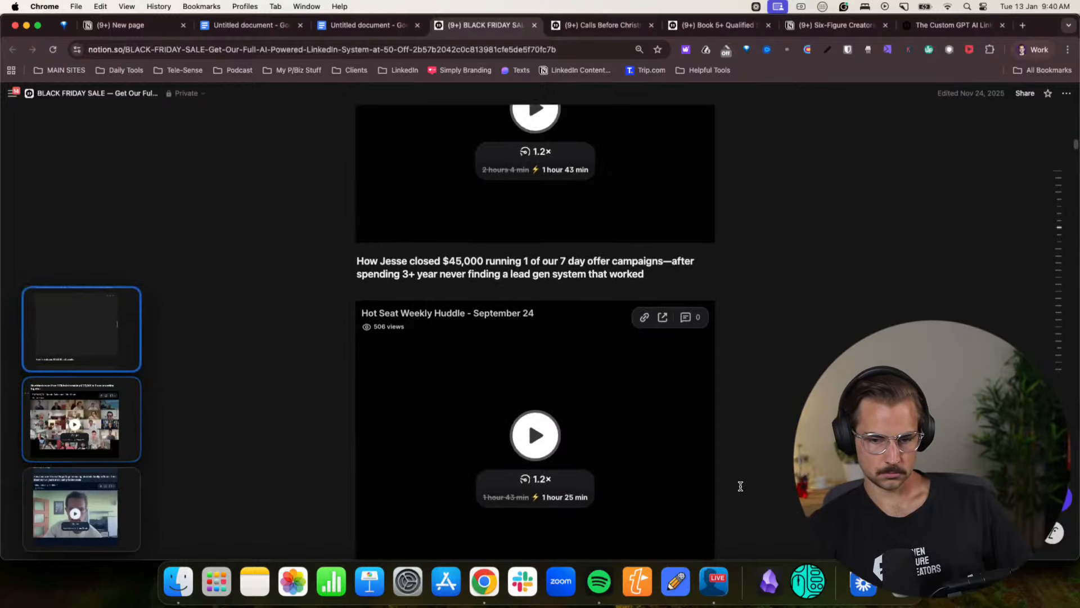
key(super+shift+4)
drag(268, 108, 819, 538)
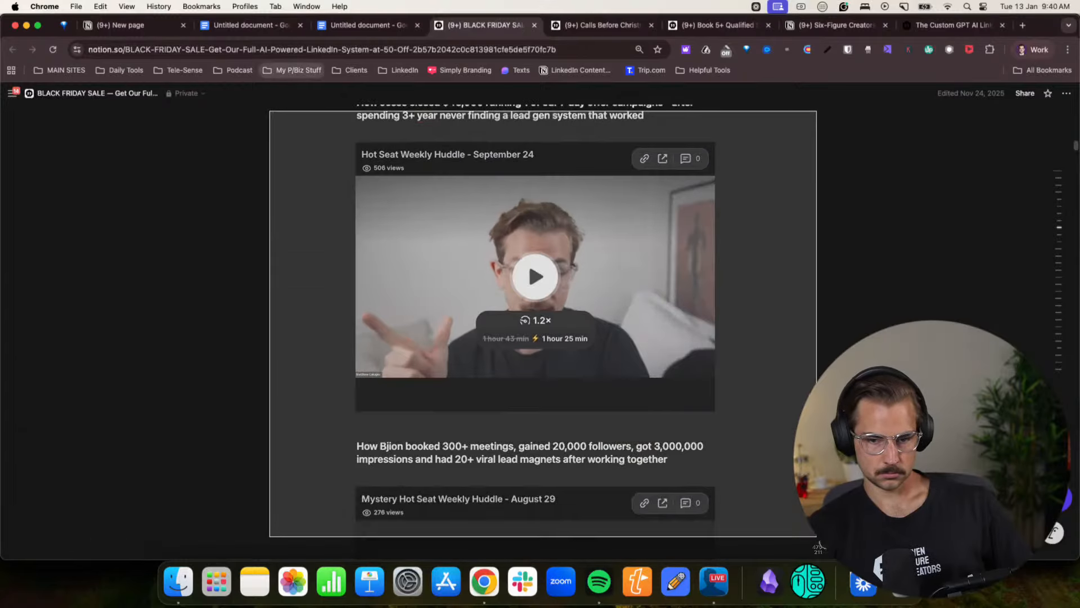
- Return to the Claude chat in the sevenfigurecreators.com profile, attach the four screenshots to the prompt asking what the document is missing, and send it
click(1022, 46)
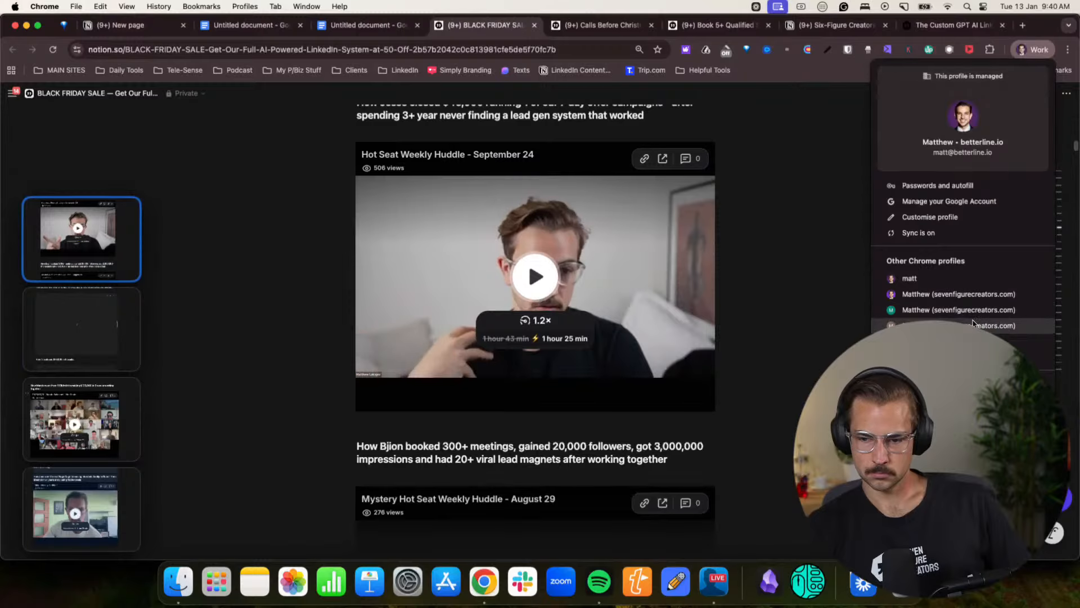
click(964, 298)
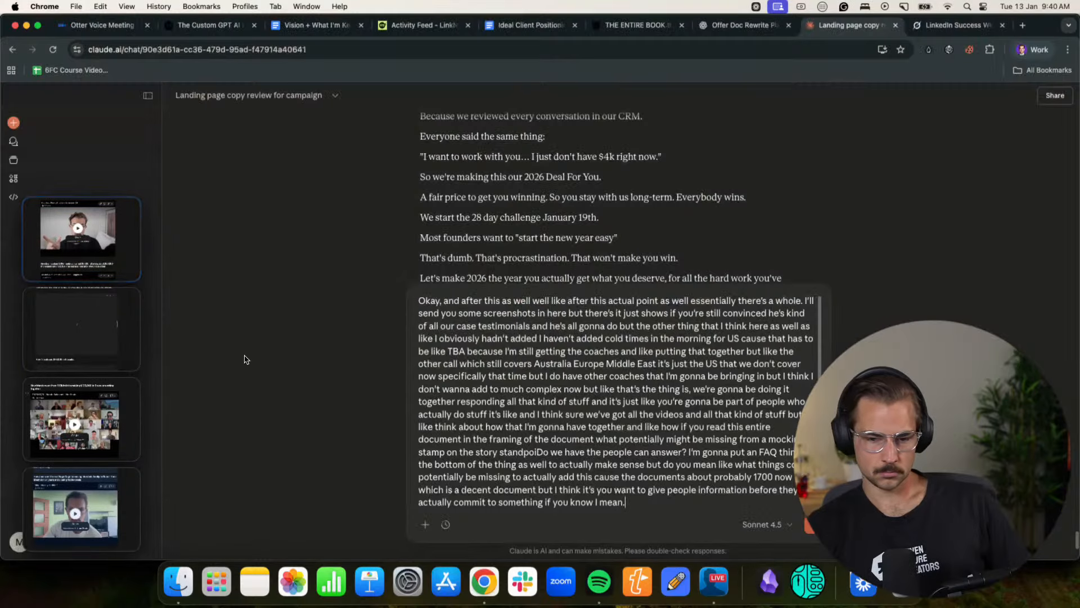
drag(82, 239, 562, 382)
drag(82, 329, 601, 412)
drag(83, 419, 599, 403)
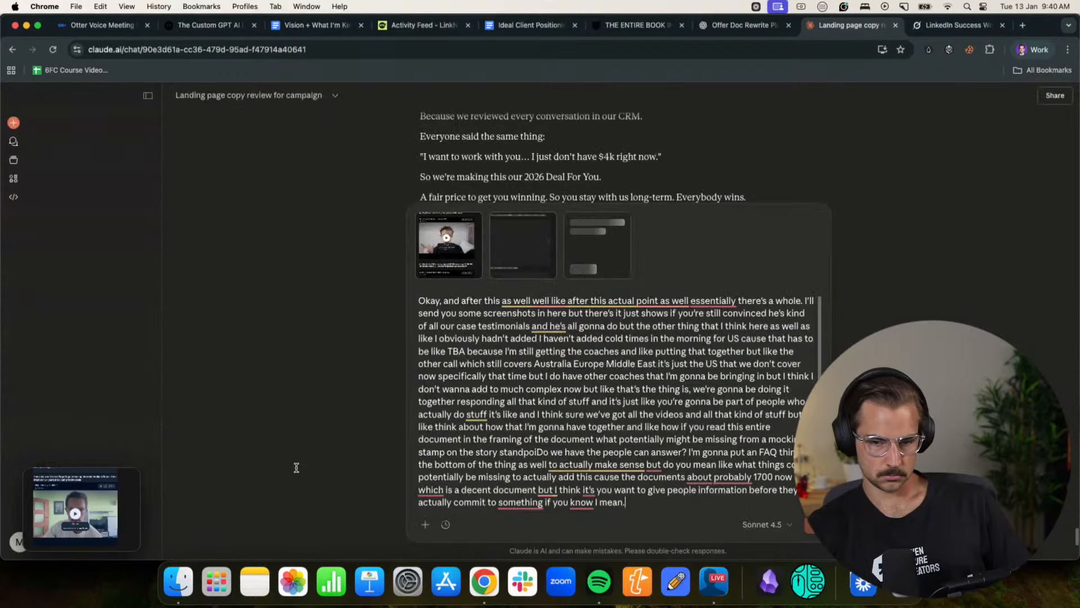
drag(74, 507, 599, 401)
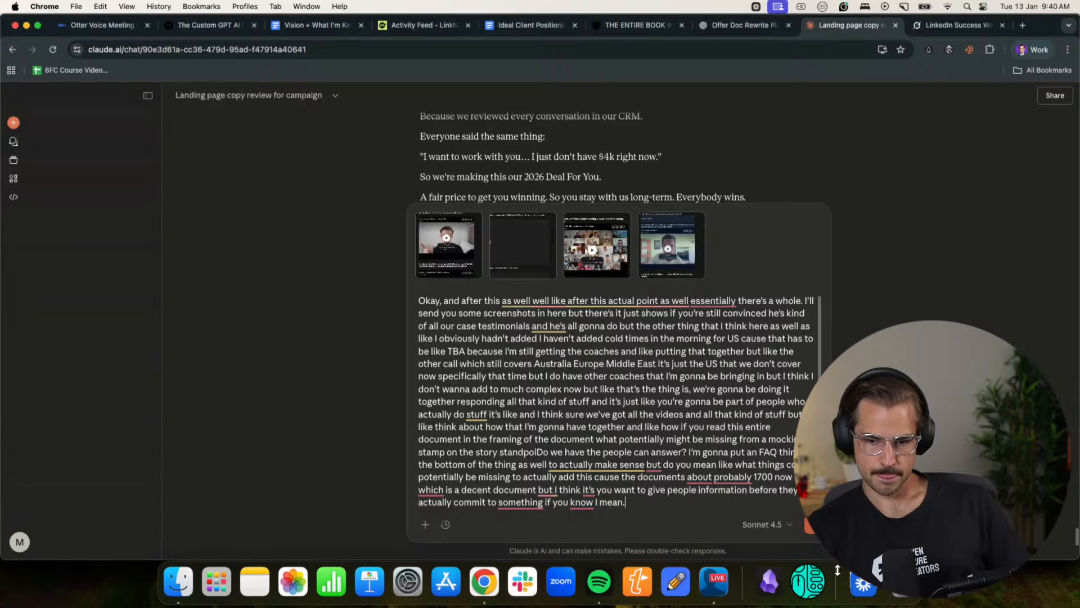
click(811, 529)
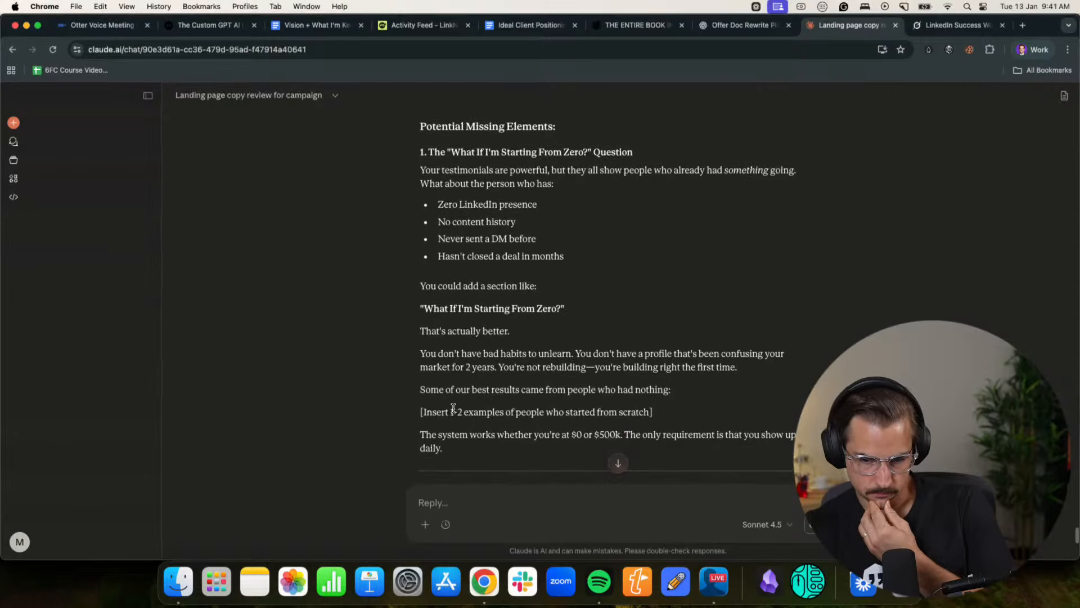
- Read Claude's list of potential missing elements, from the "What If I'm Starting From Zero?" question through to the current document assessment
scroll(574, 390, down, 5)
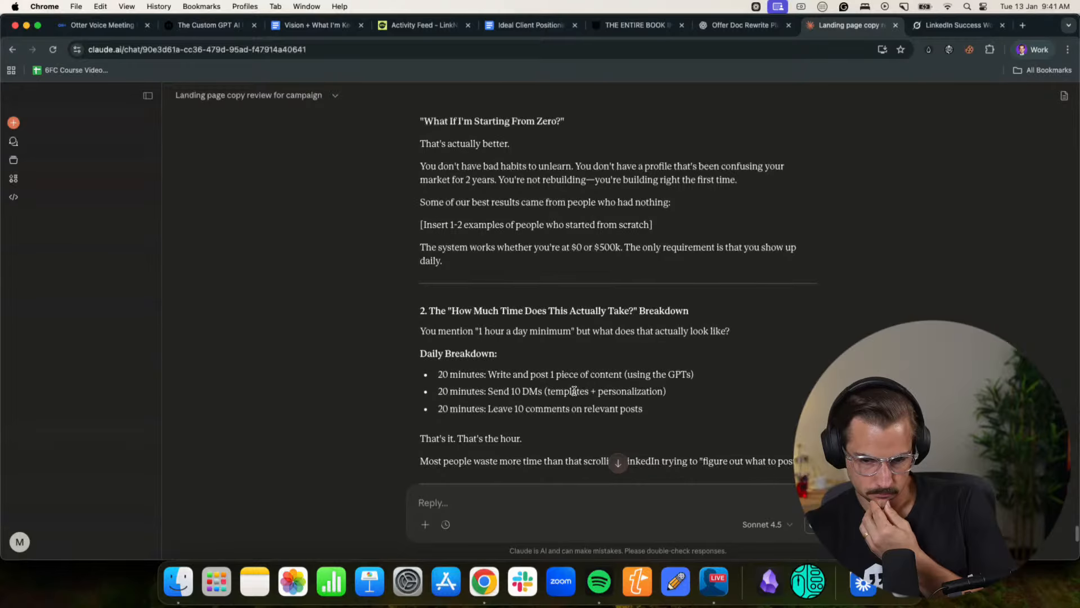
scroll(574, 391, down, 6)
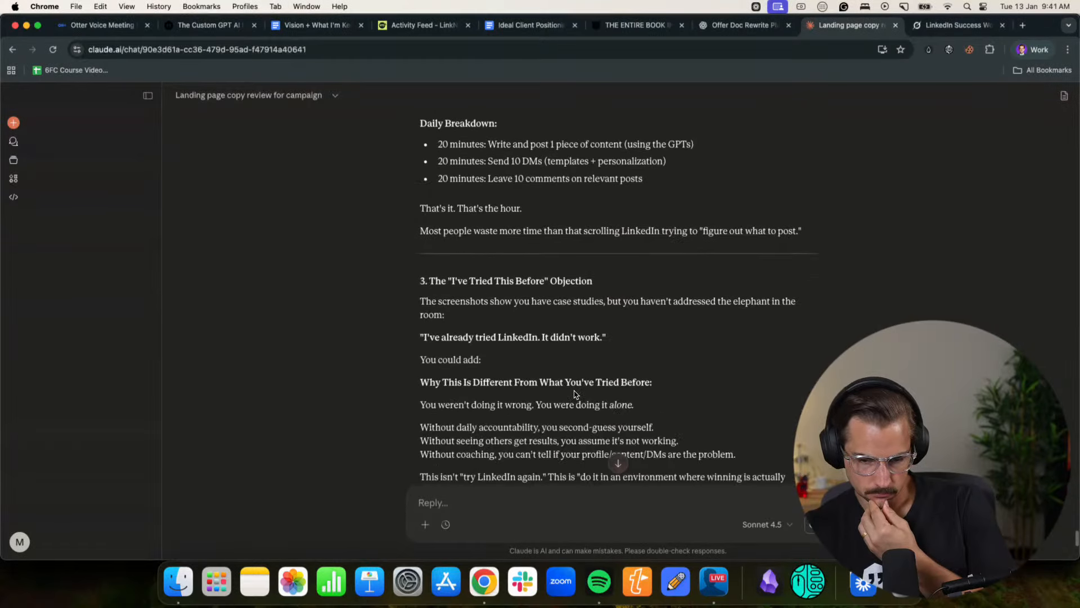
scroll(574, 390, down, 1)
scroll(574, 390, down, 2)
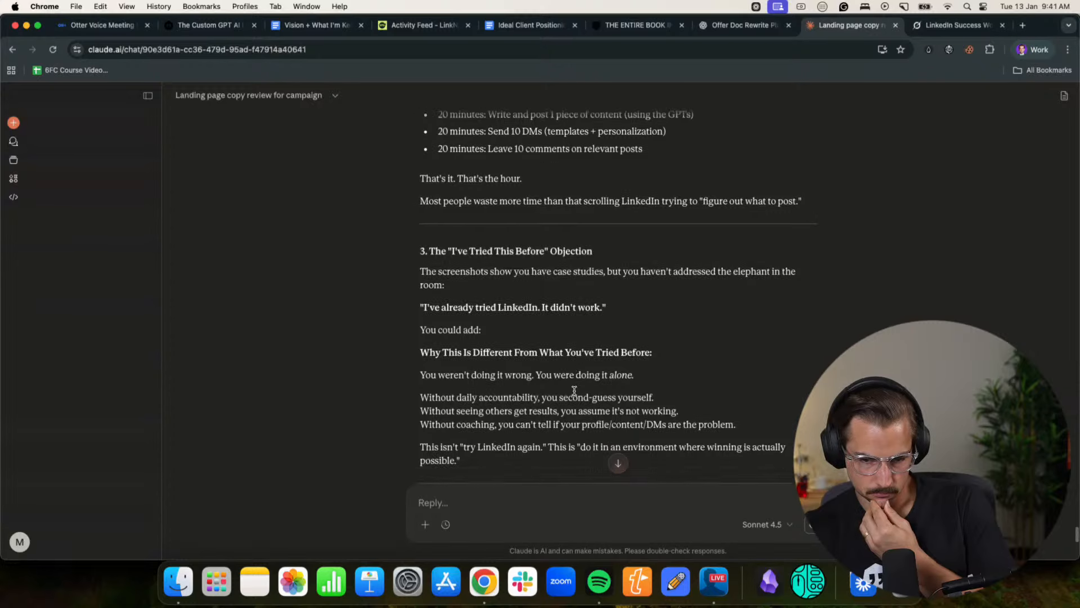
scroll(574, 391, down, 5)
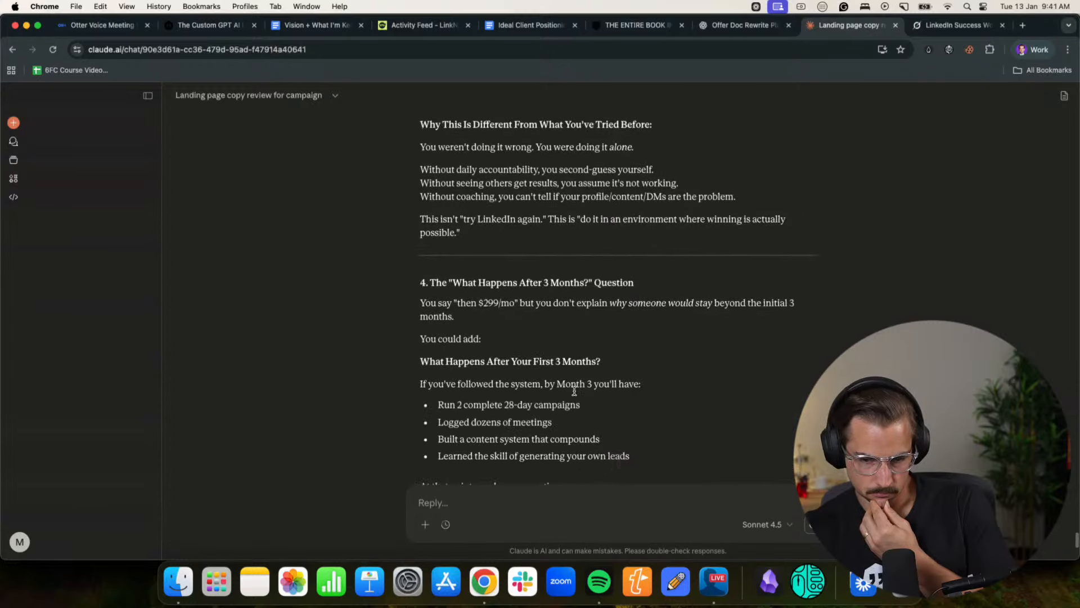
scroll(574, 392, down, 8)
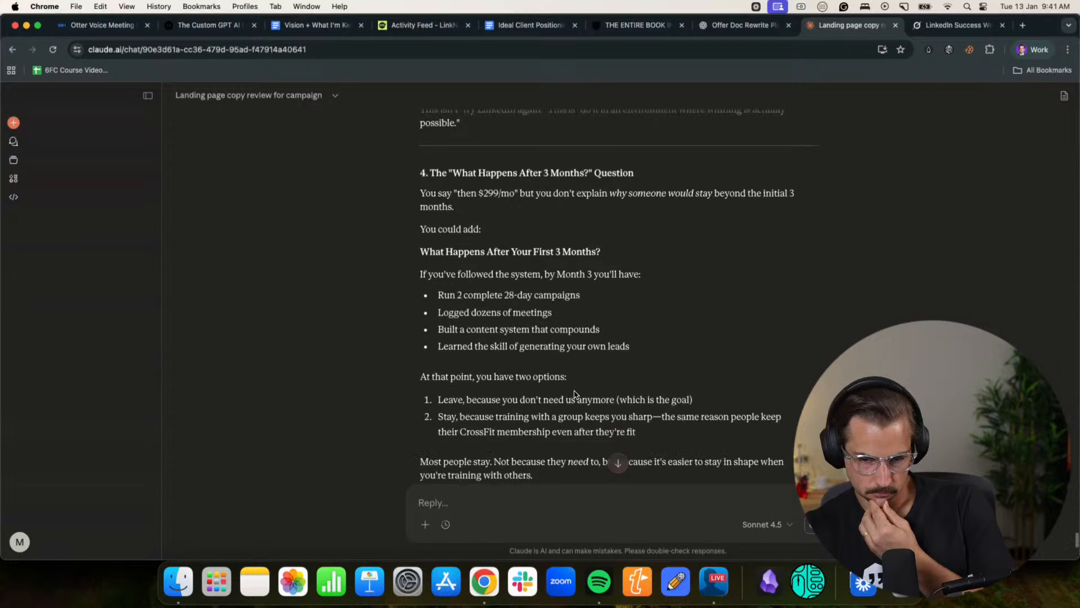
scroll(574, 394, down, 3)
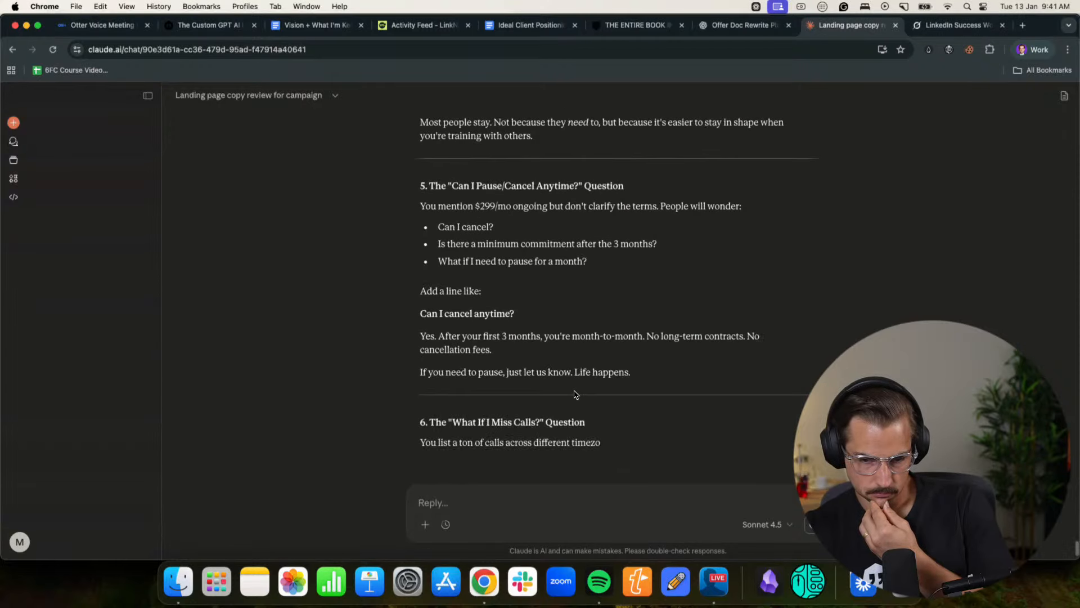
scroll(575, 394, down, 4)
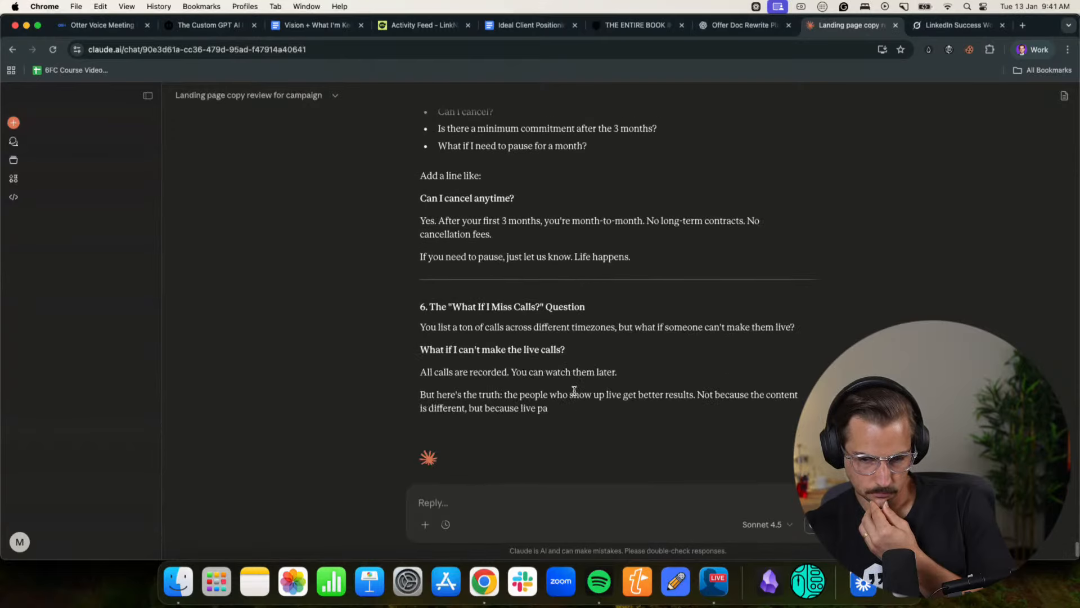
scroll(555, 354, down, 3)
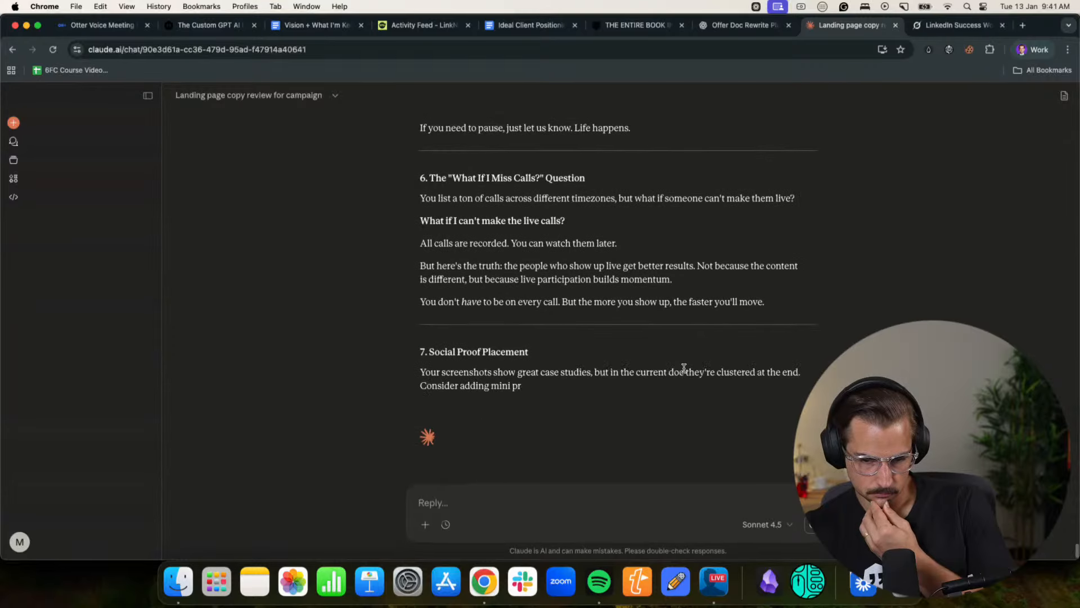
scroll(684, 371, down, 1)
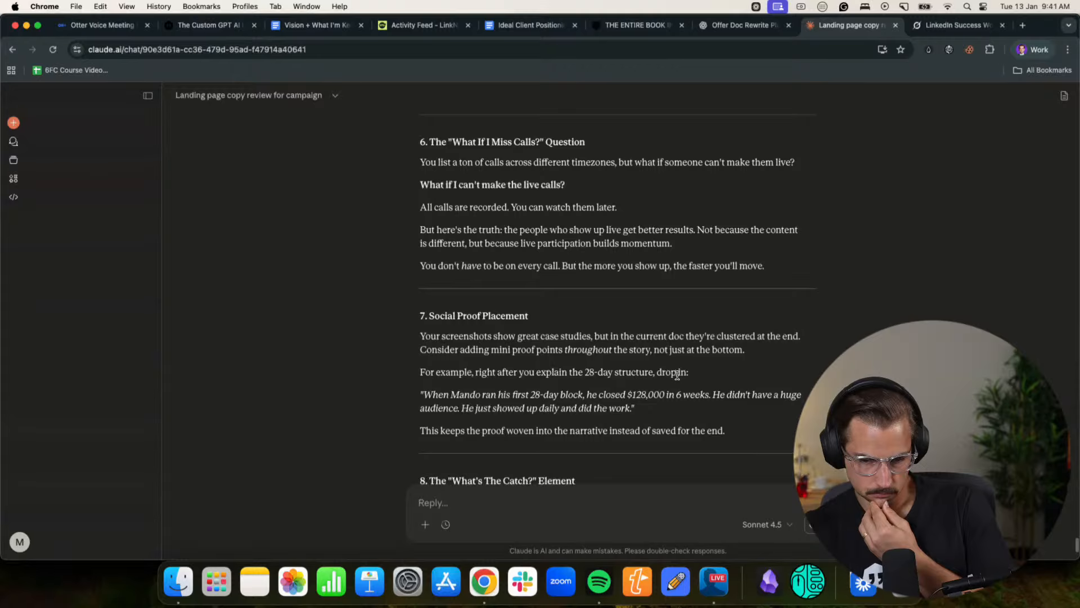
scroll(676, 374, down, 3)
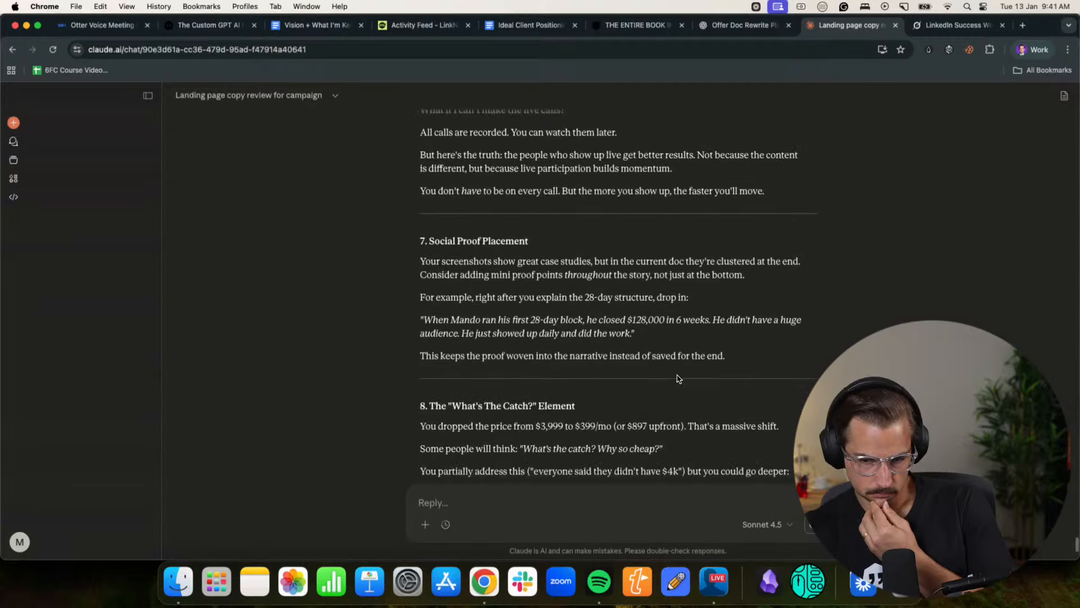
scroll(678, 379, down, 4)
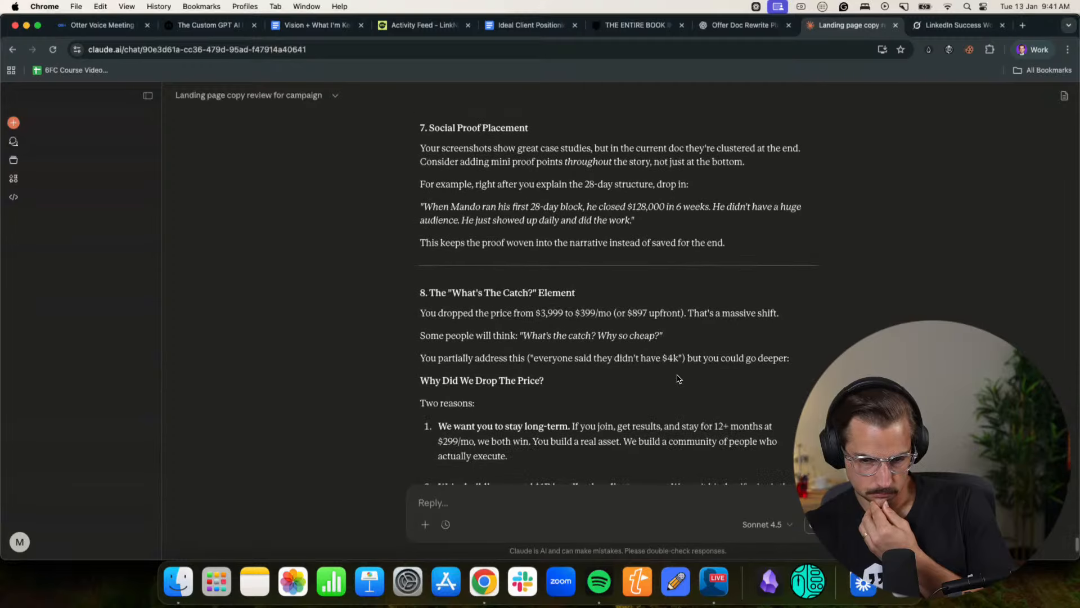
scroll(691, 370, down, 4)
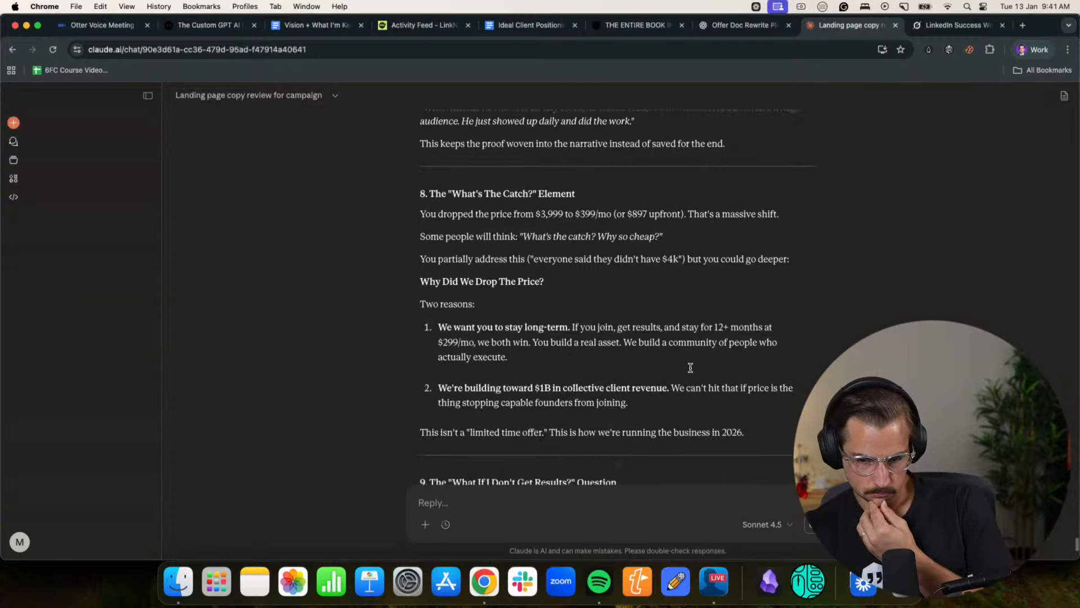
scroll(691, 371, down, 5)
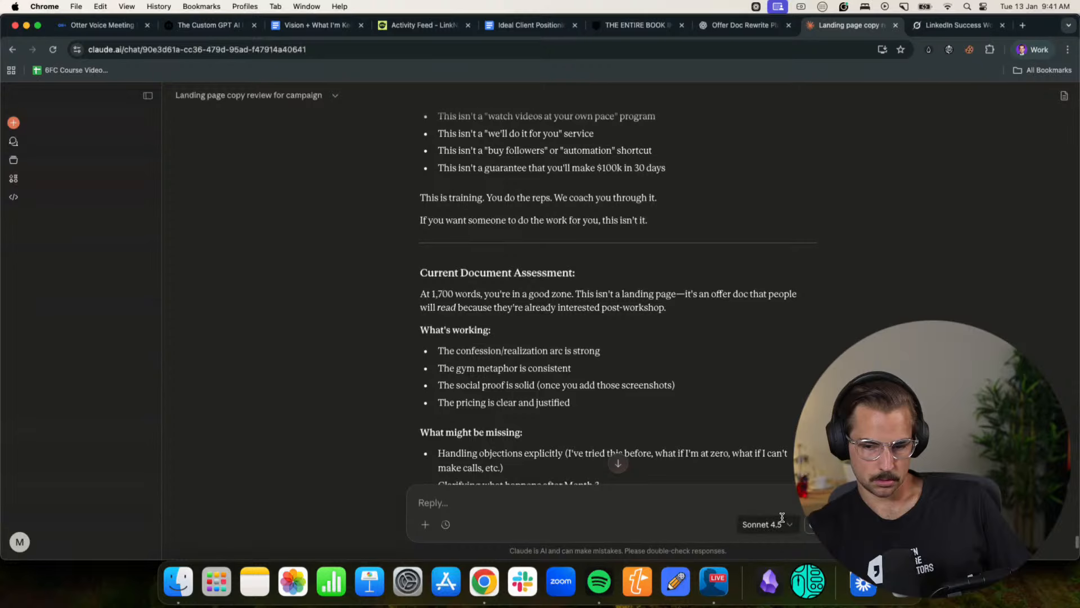
- Resume the Otter recording, arrange the Otter and LinkNinja Activity Feed tabs beside the Claude chat, and return to the chat
drag(96, 28, 732, 31)
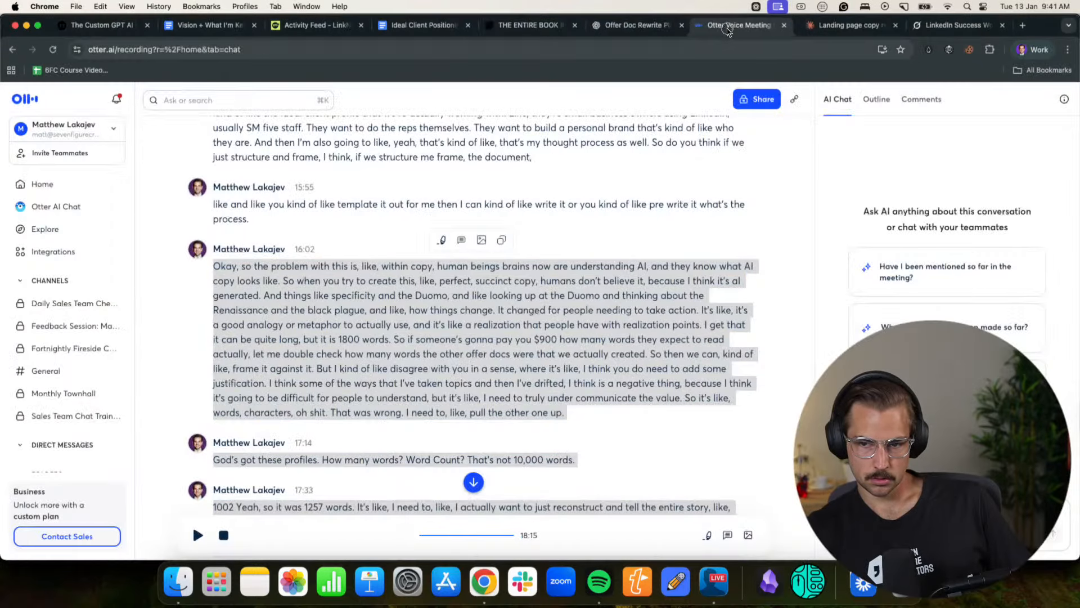
scroll(385, 392, down, 7)
click(371, 379)
click(195, 536)
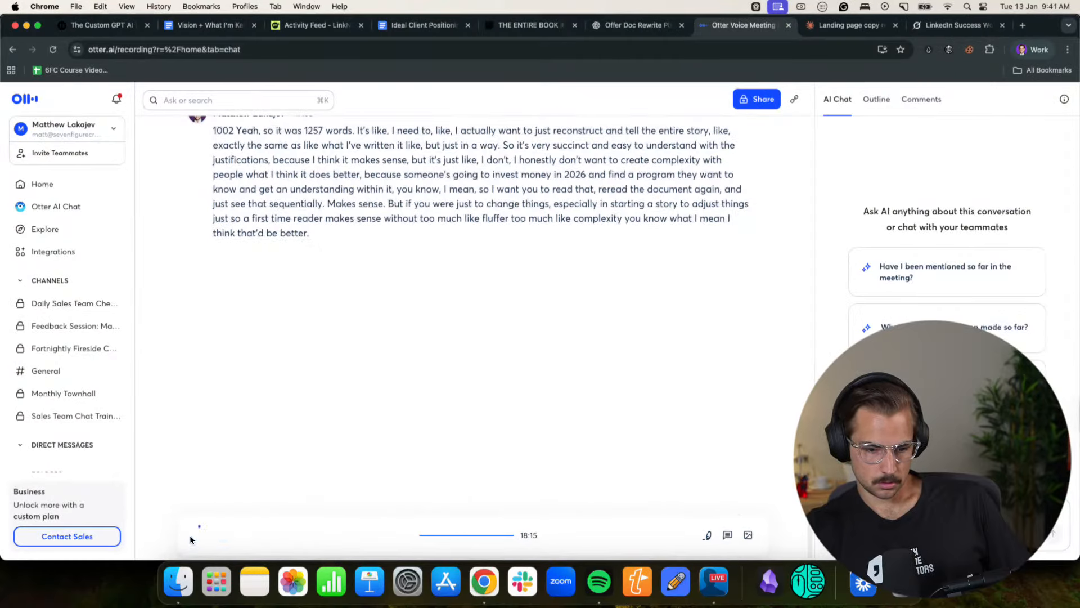
click(849, 25)
scroll(617, 358, up, 3)
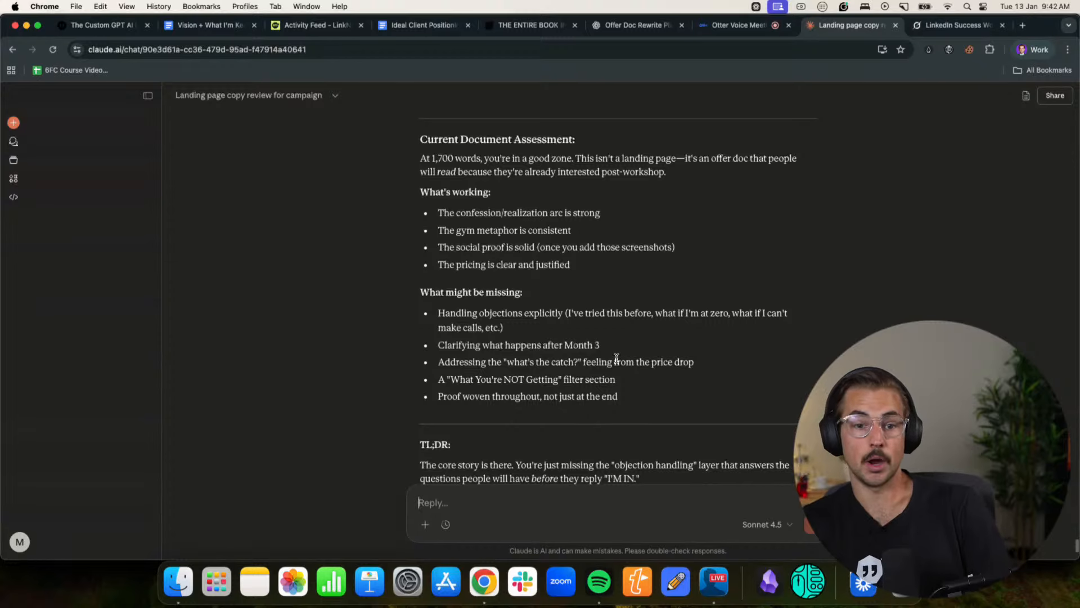
drag(298, 26, 619, 30)
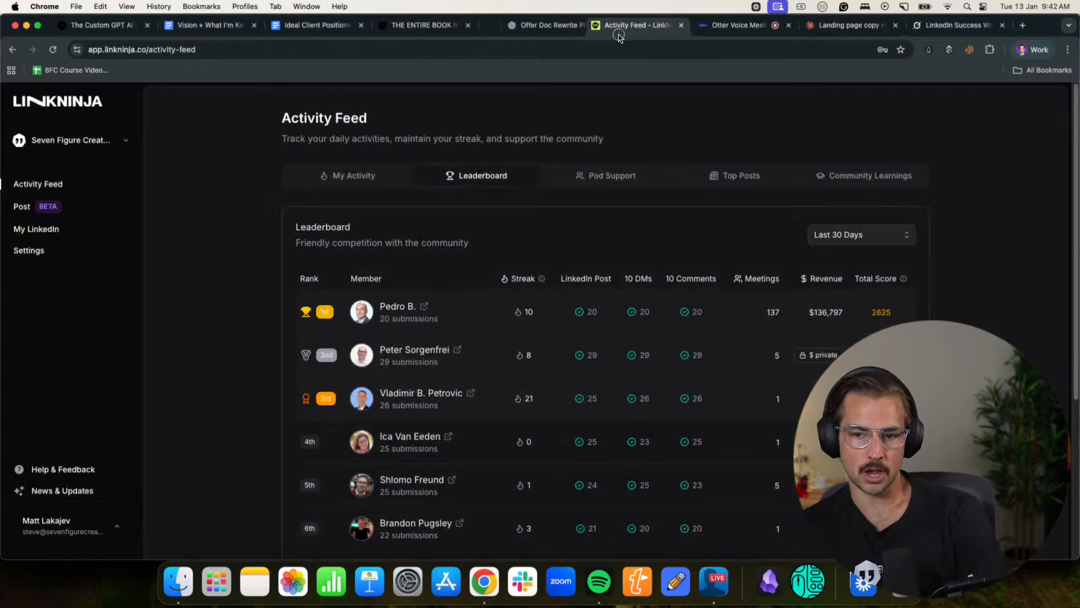
click(853, 35)
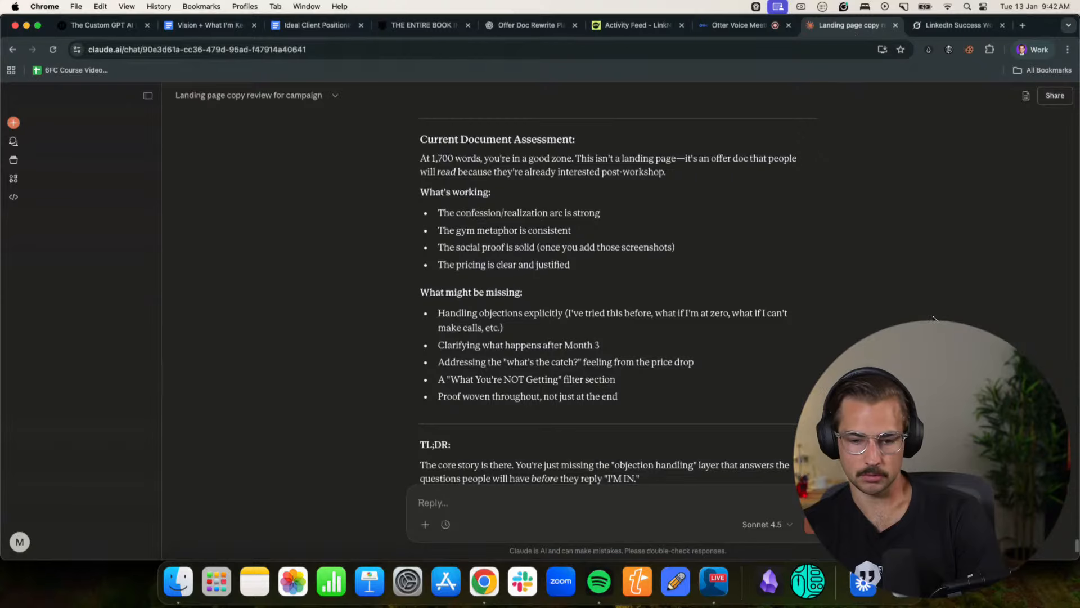
- Review Claude's document assessment and TL;DR, and go back through the suggestions to the start of "Potential Missing Elements"
scroll(788, 225, down, 4)
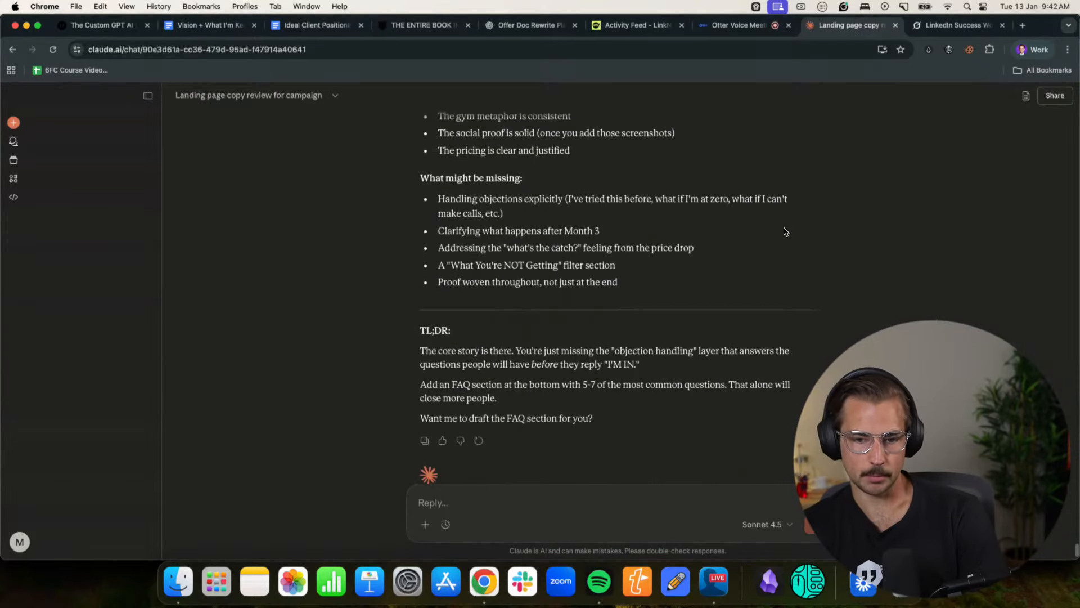
scroll(730, 296, up, 1)
scroll(730, 296, up, 4)
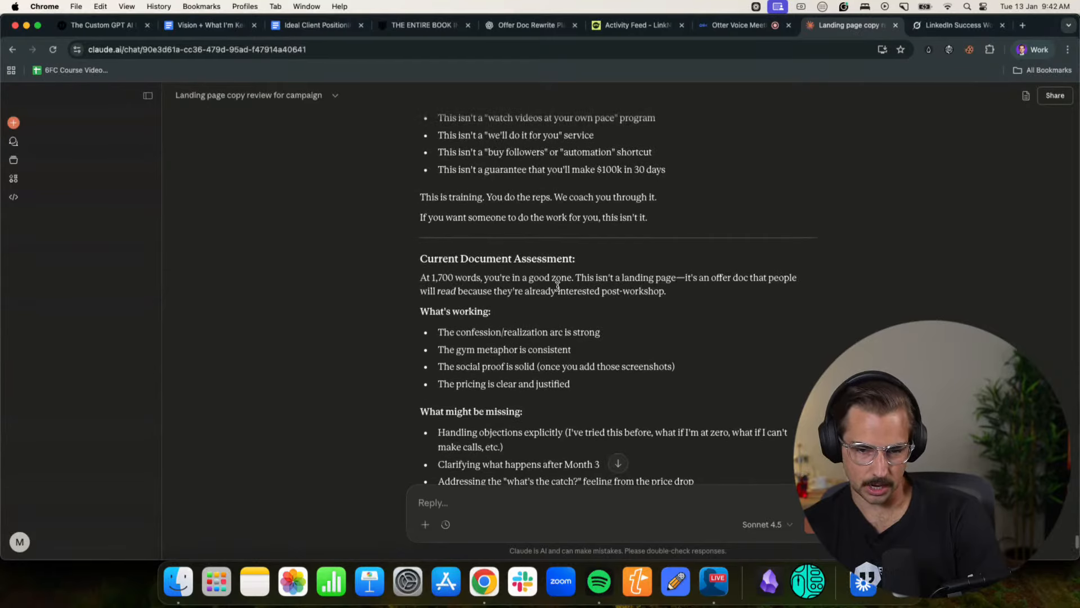
scroll(535, 316, down, 3)
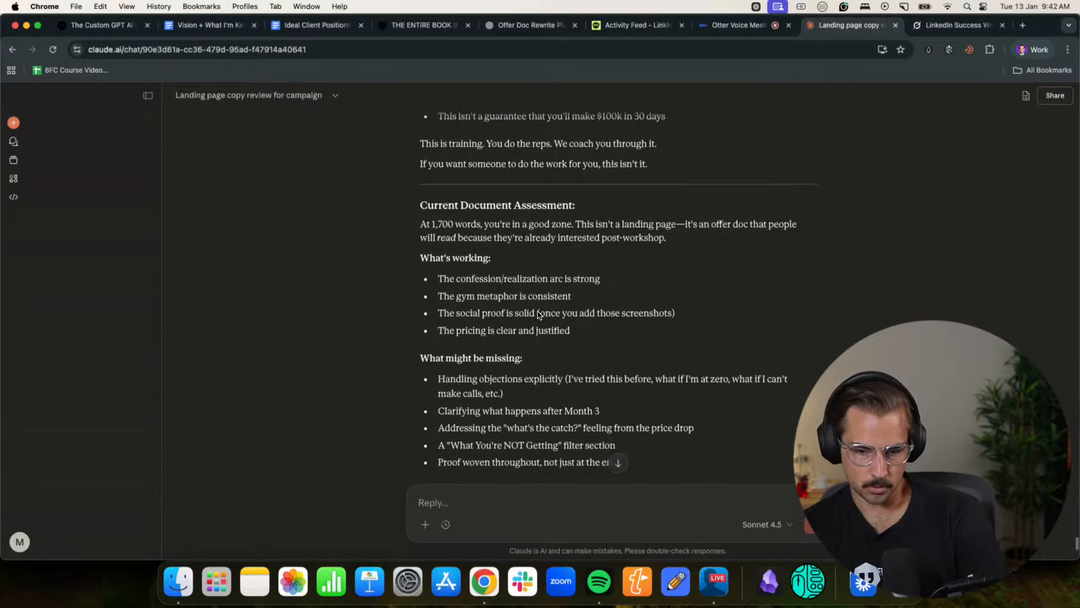
scroll(596, 355, up, 7)
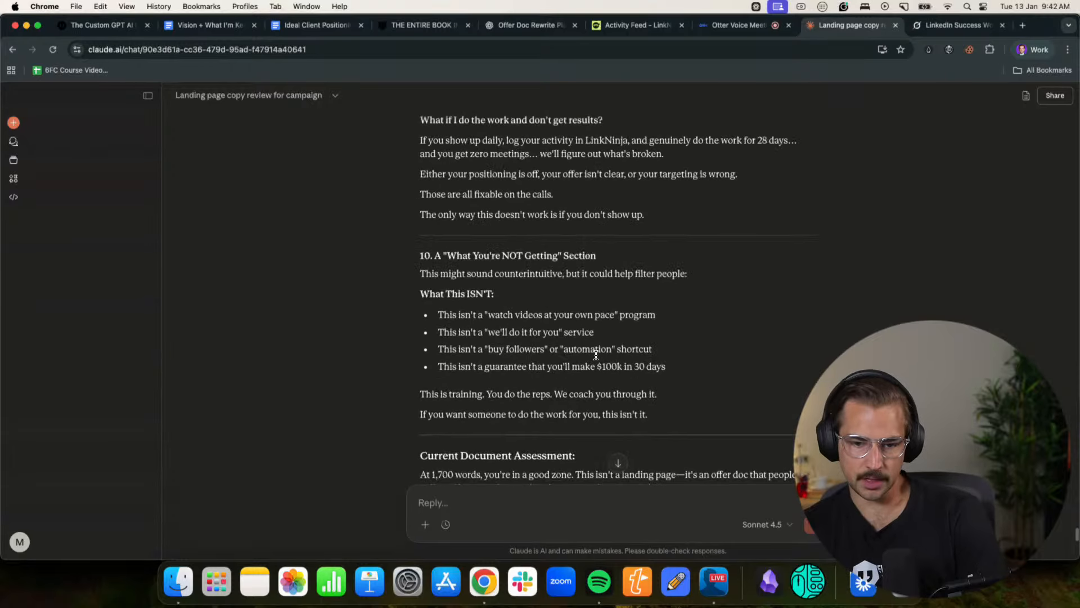
scroll(596, 359, up, 15)
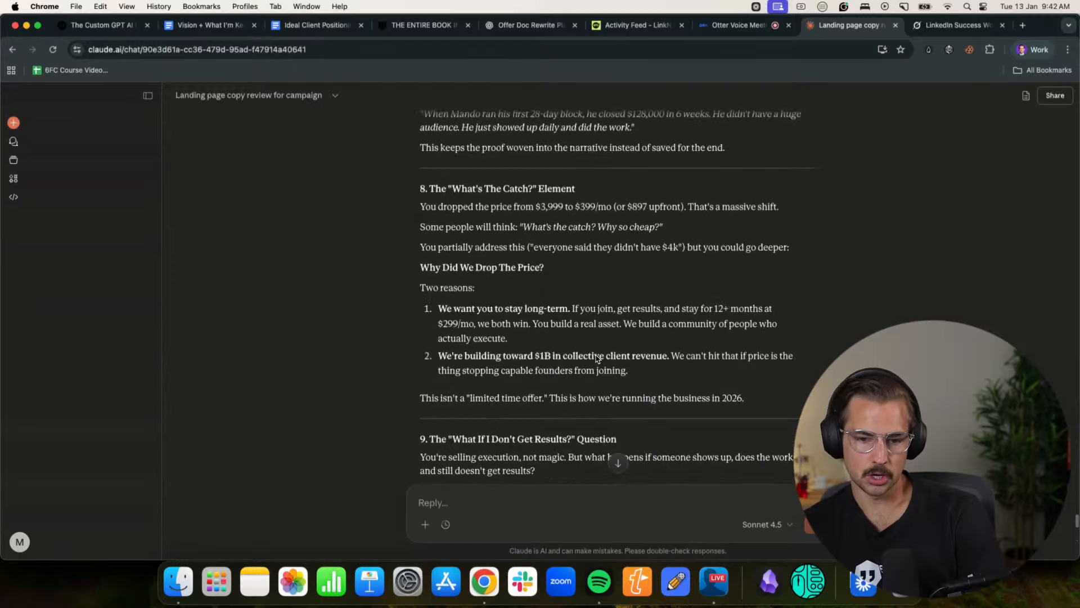
scroll(596, 355, up, 15)
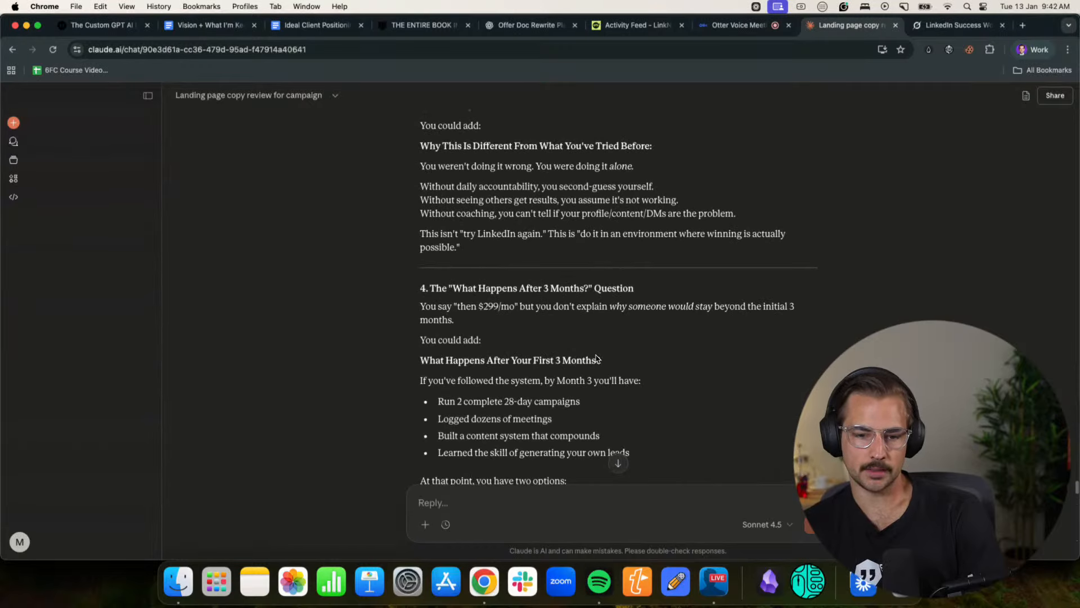
scroll(596, 358, up, 1)
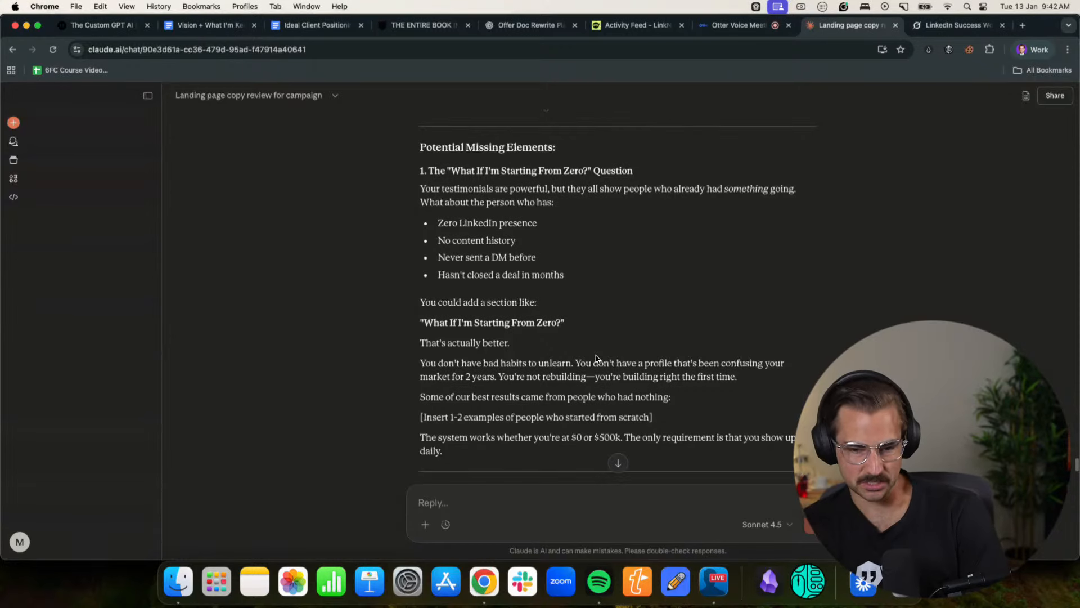
- Examine the suggested additions in order, covering starting from zero, time needed, past attempts, after 3 months, cancelling, missed calls and social proof placement
scroll(596, 358, down, 5)
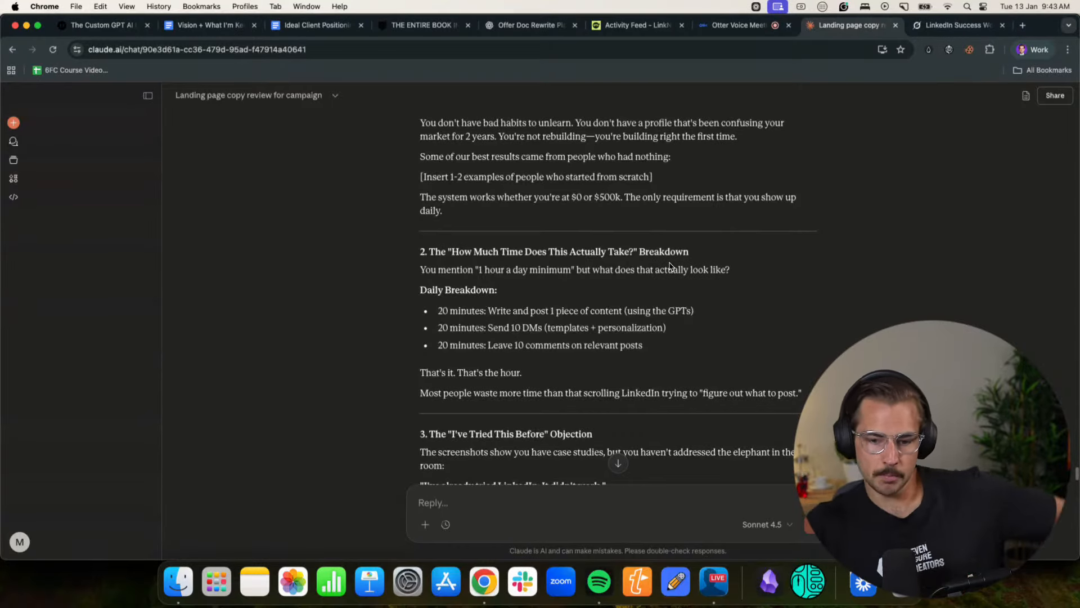
scroll(644, 346, down, 3)
scroll(644, 346, down, 3)
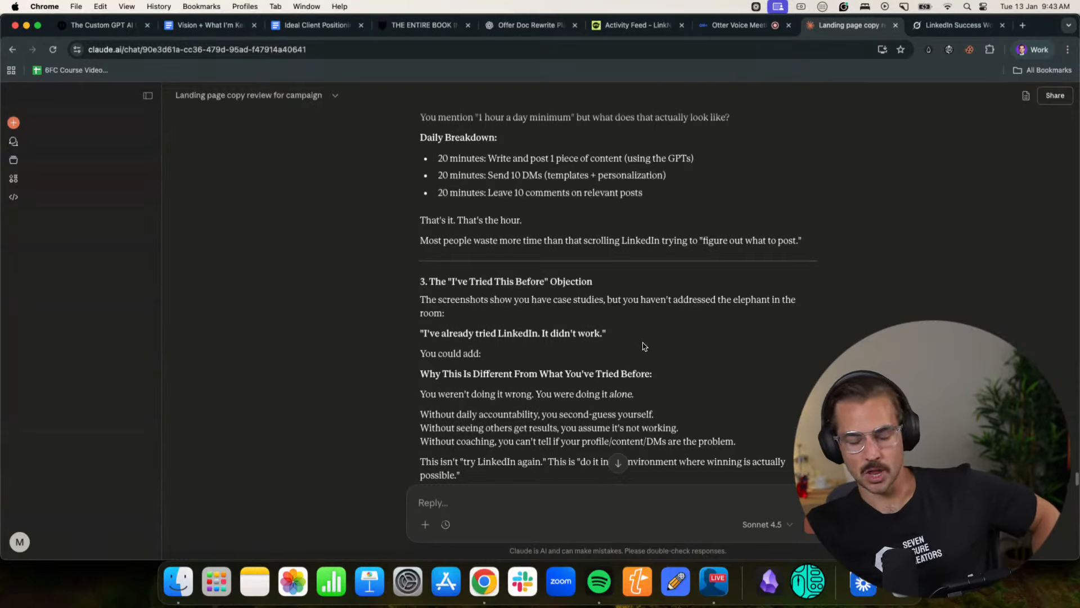
scroll(645, 343, down, 5)
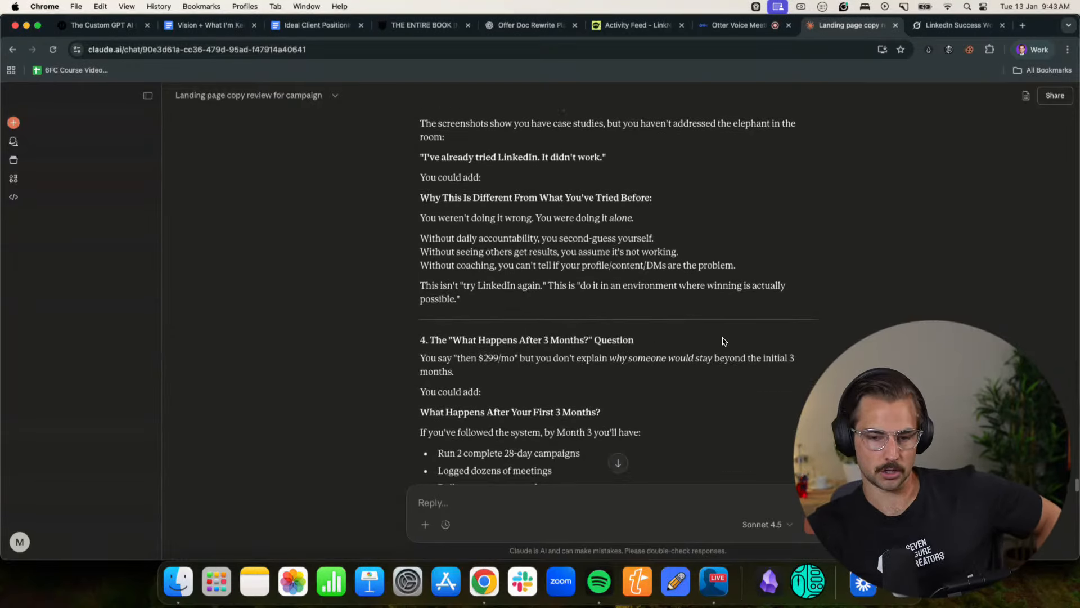
scroll(725, 341, down, 1)
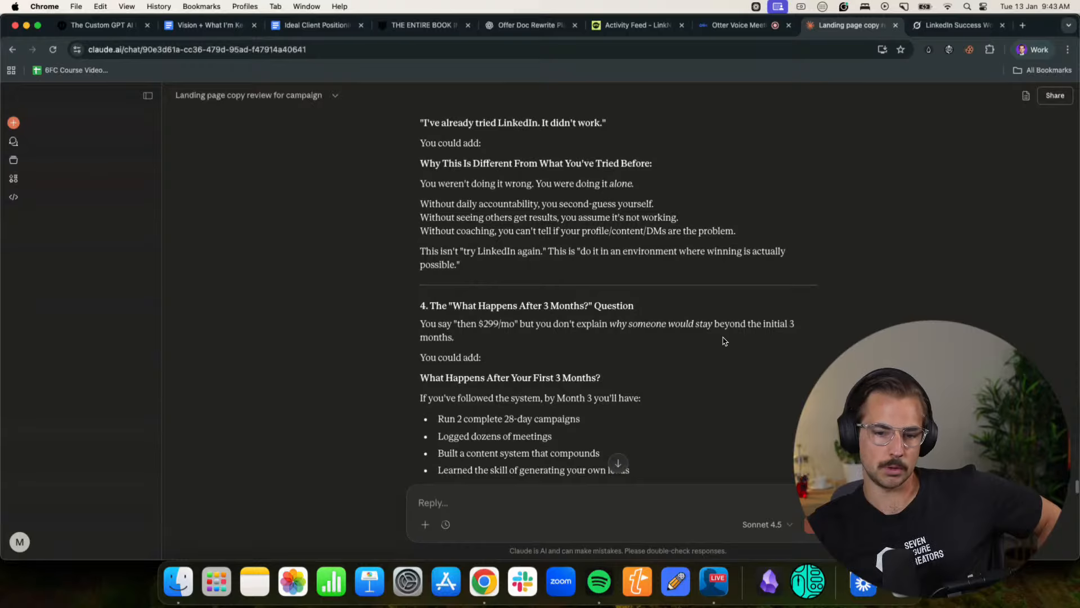
scroll(675, 323, down, 1)
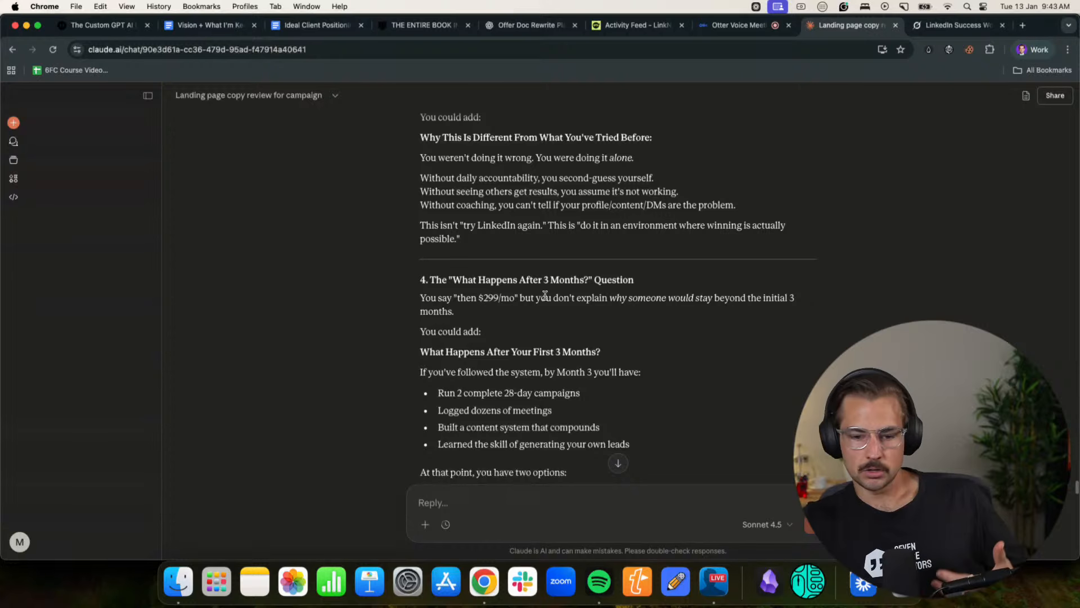
scroll(569, 297, down, 3)
scroll(658, 309, down, 1)
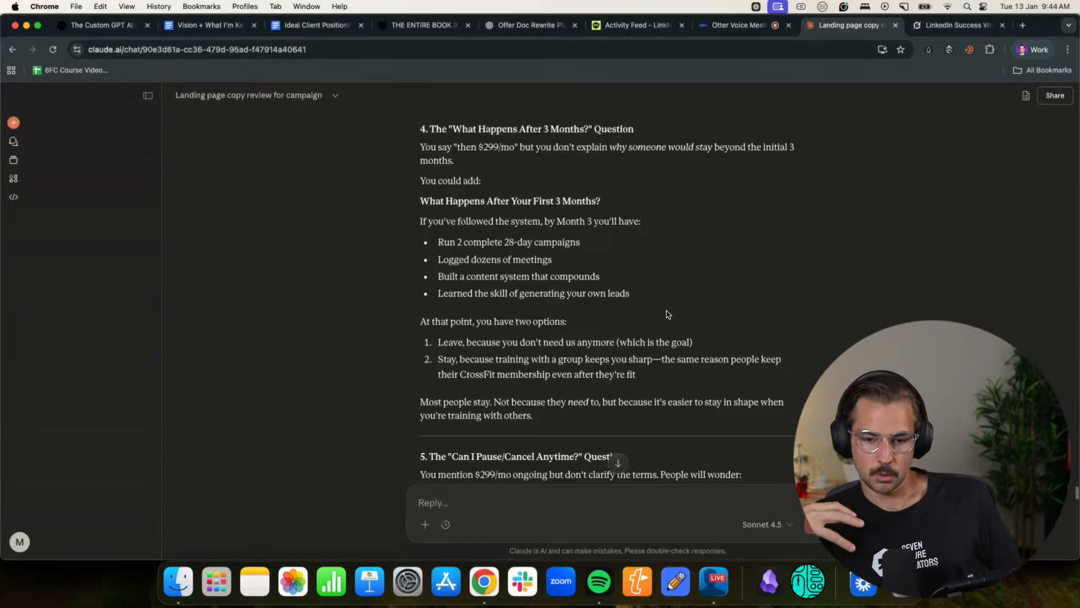
scroll(658, 315, down, 3)
scroll(653, 316, down, 3)
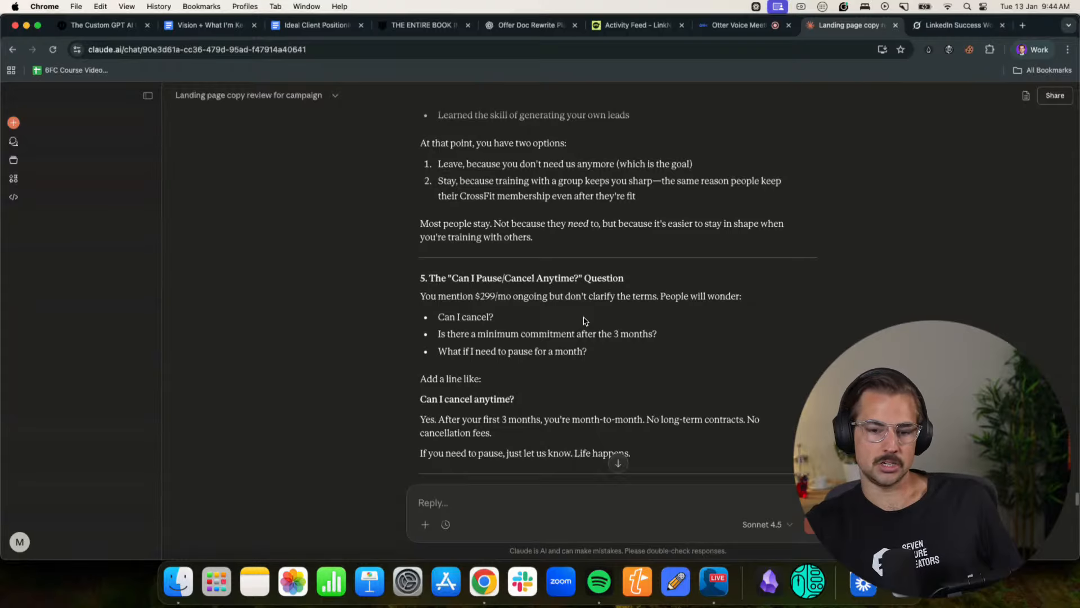
scroll(658, 320, down, 3)
scroll(670, 319, down, 6)
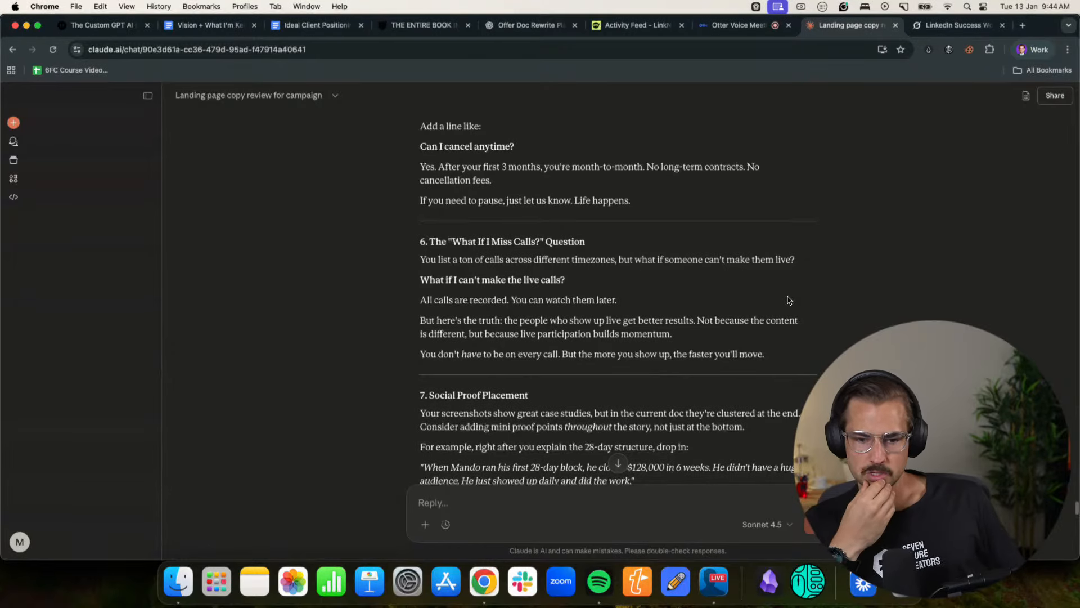
scroll(787, 300, down, 1)
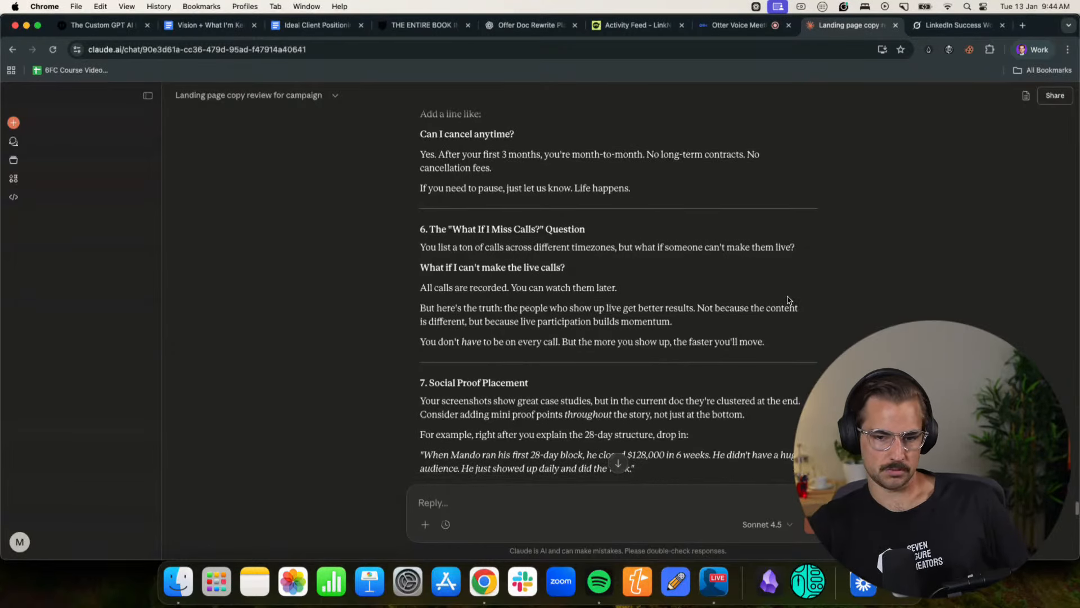
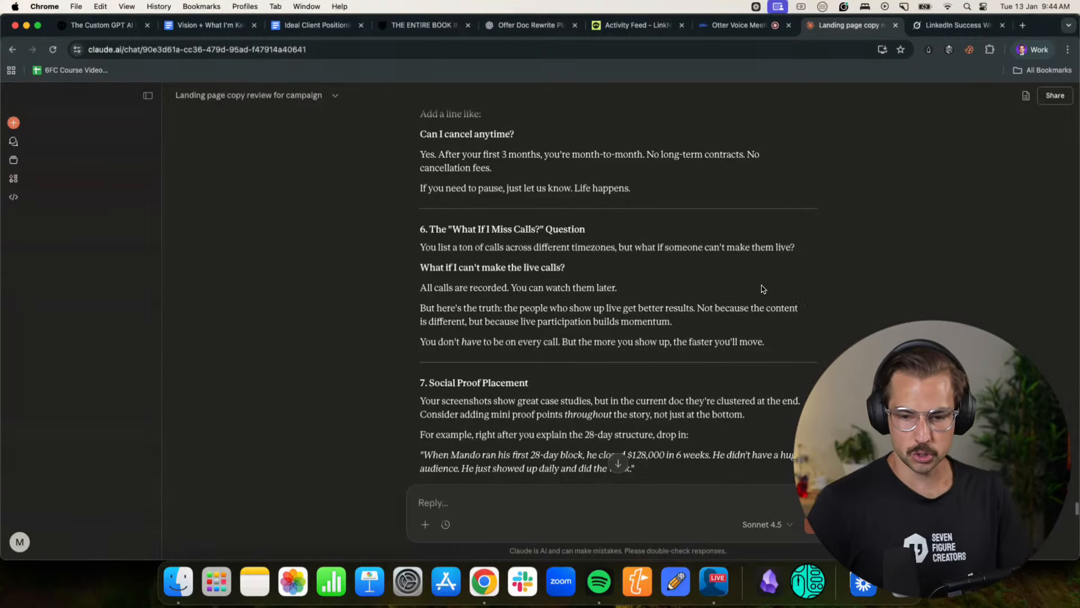
- Read Claude's remaining suggestions from missed calls through "What You're NOT Getting" and the TL;DR, and go back to the earlier message with screenshots
scroll(709, 290, down, 3)
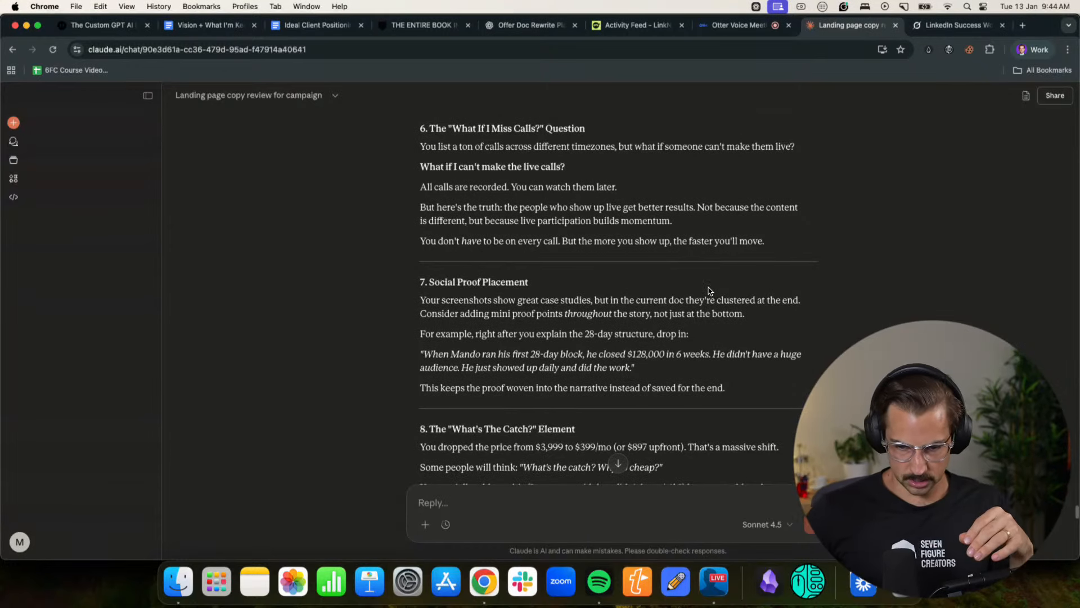
scroll(709, 291, down, 5)
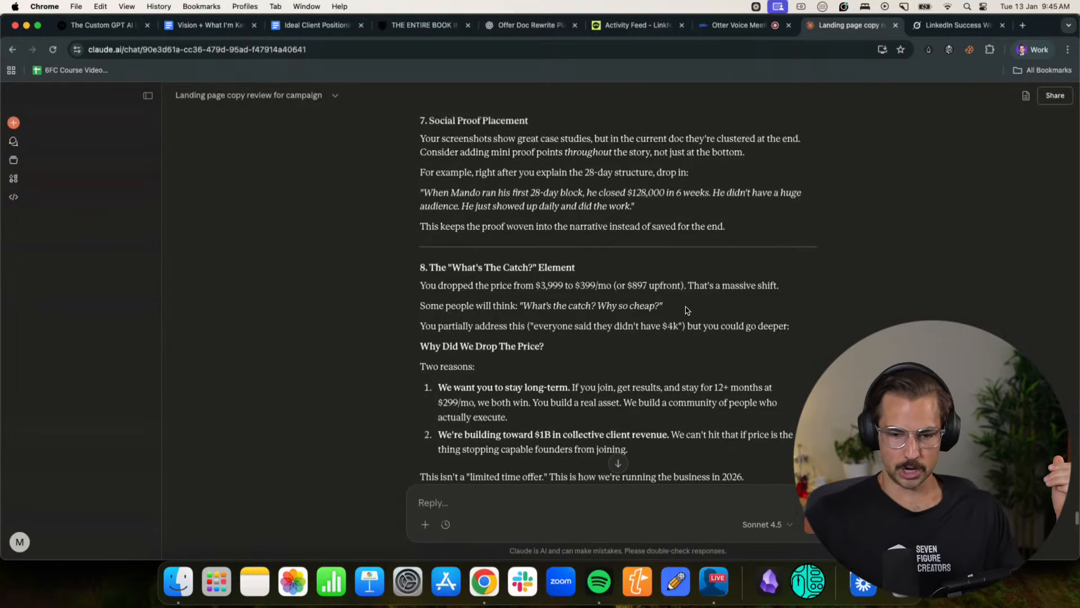
scroll(686, 310, down, 3)
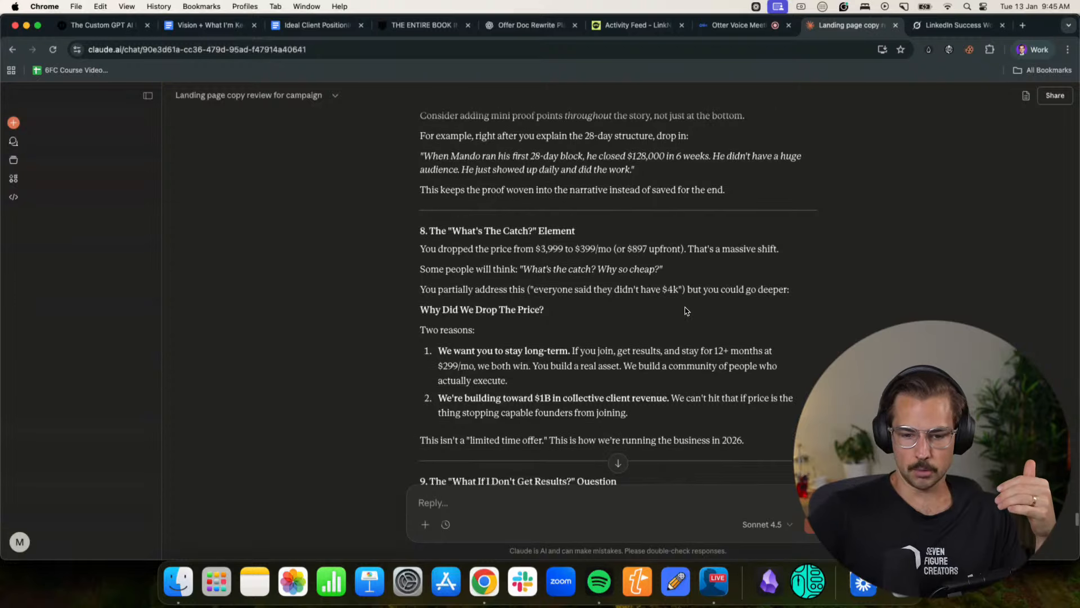
scroll(685, 309, down, 3)
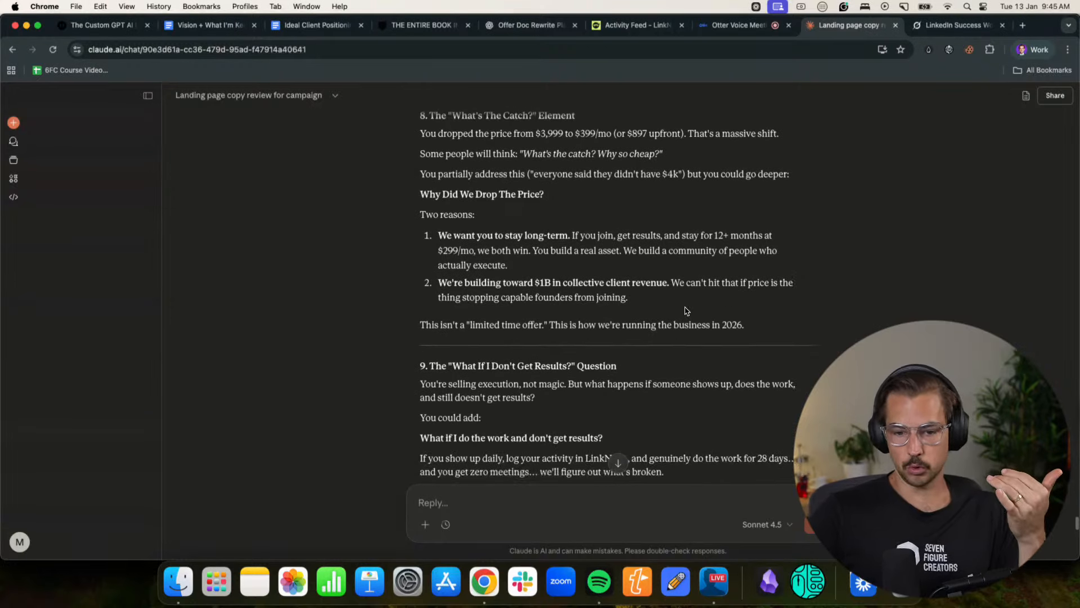
scroll(686, 310, down, 6)
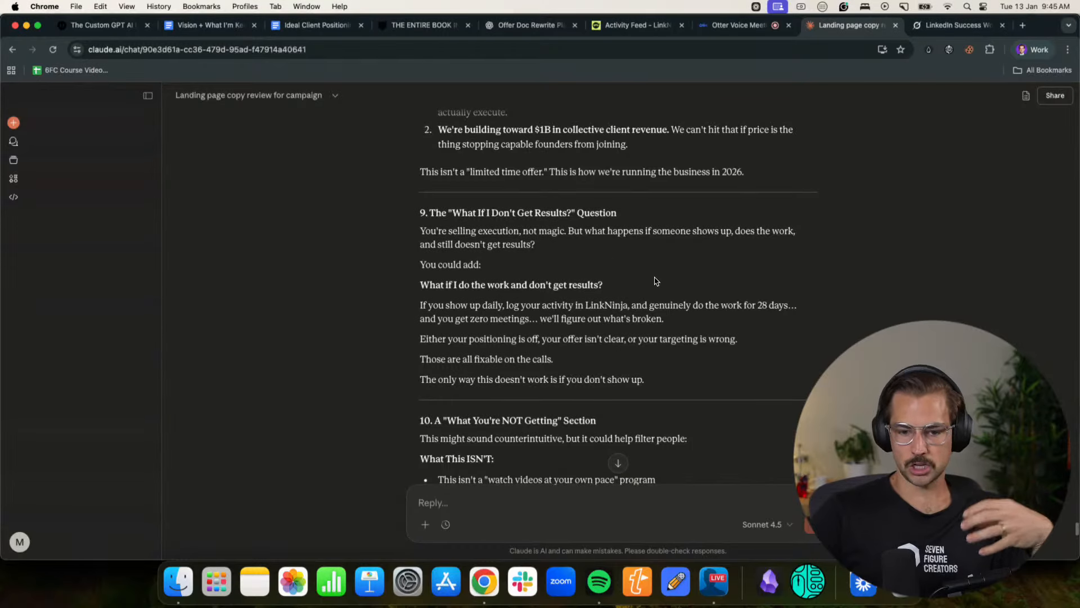
scroll(659, 279, down, 7)
scroll(658, 279, down, 1)
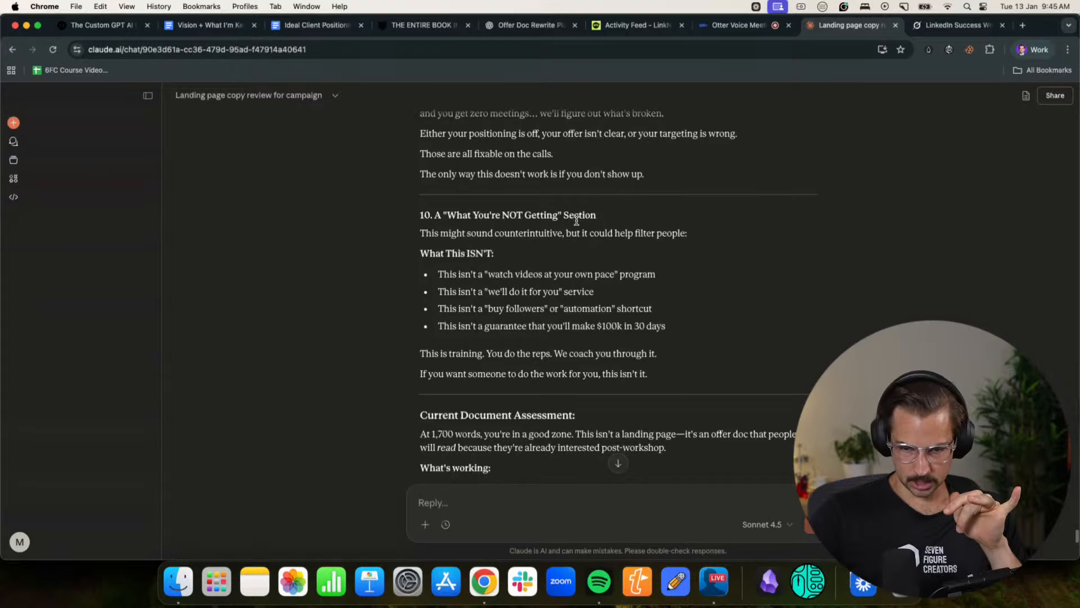
scroll(599, 270, down, 1)
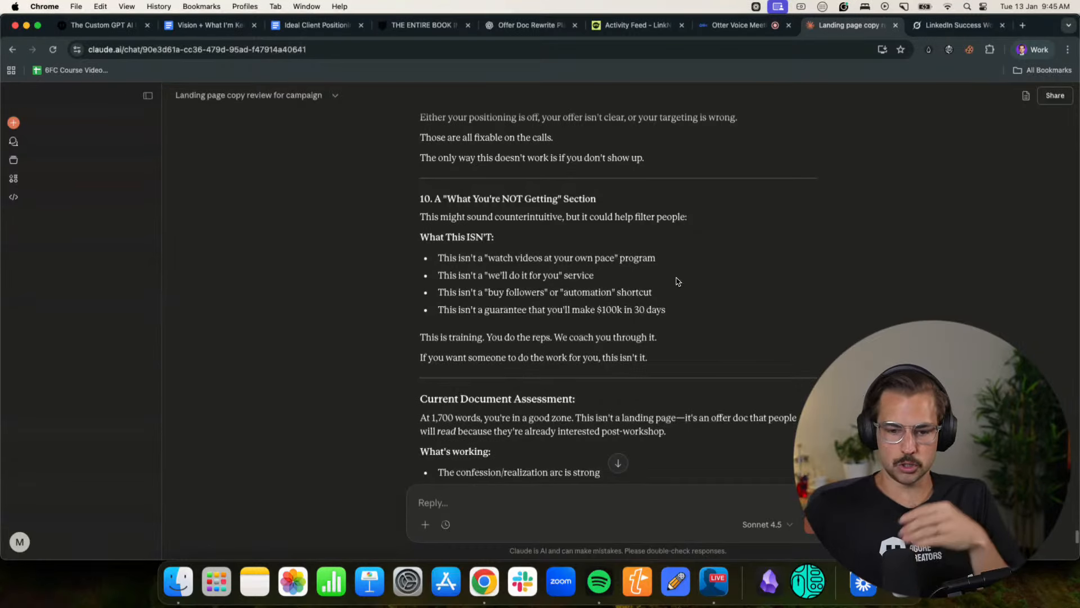
scroll(647, 287, down, 6)
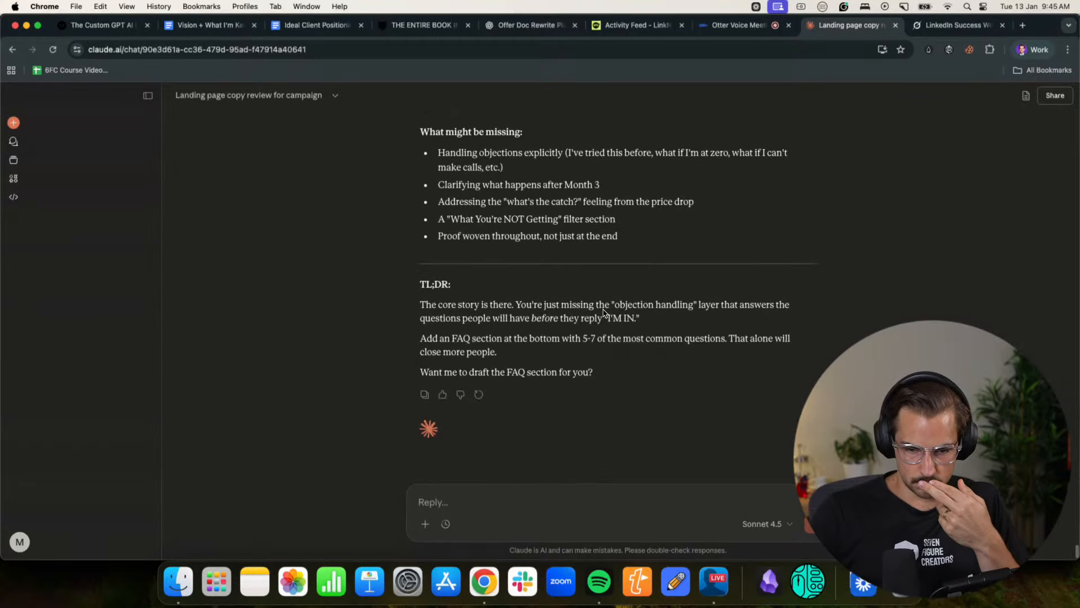
scroll(602, 310, up, 15)
scroll(602, 310, up, 20)
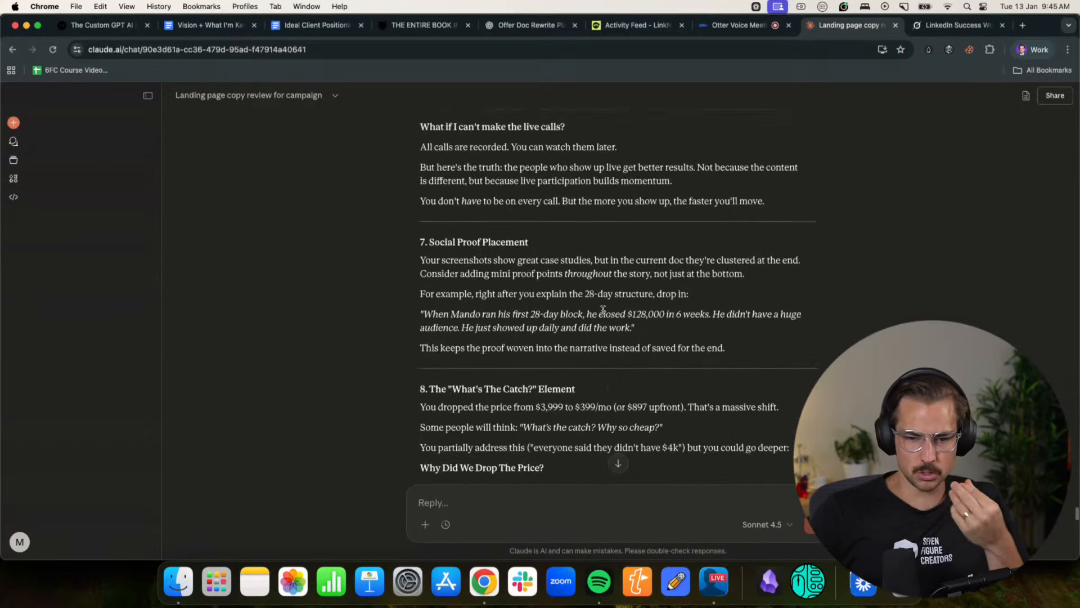
scroll(603, 315, up, 20)
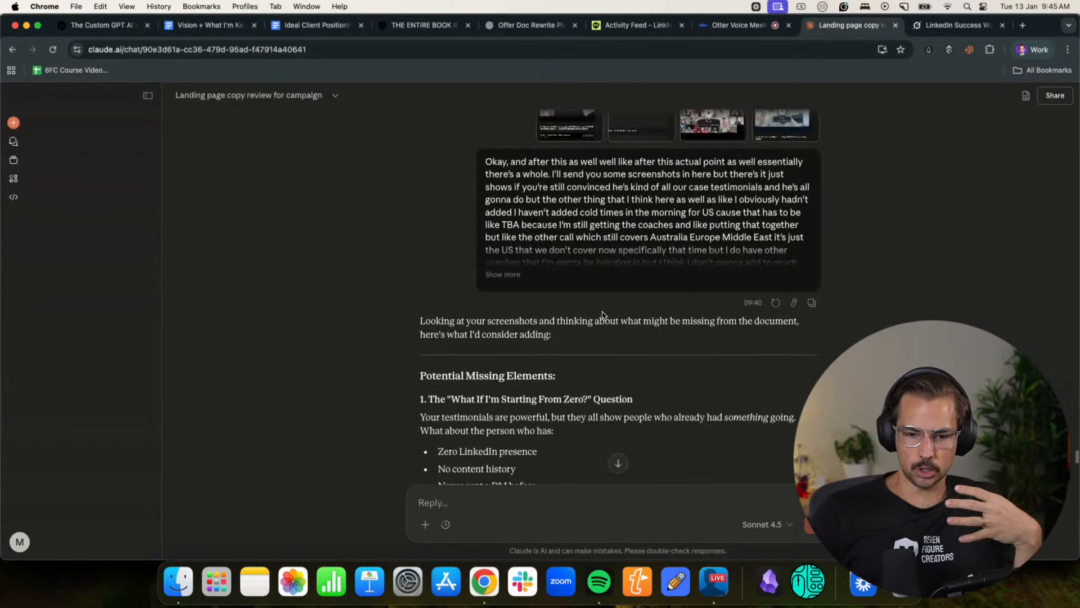
scroll(603, 315, up, 10)
scroll(602, 315, down, 5)
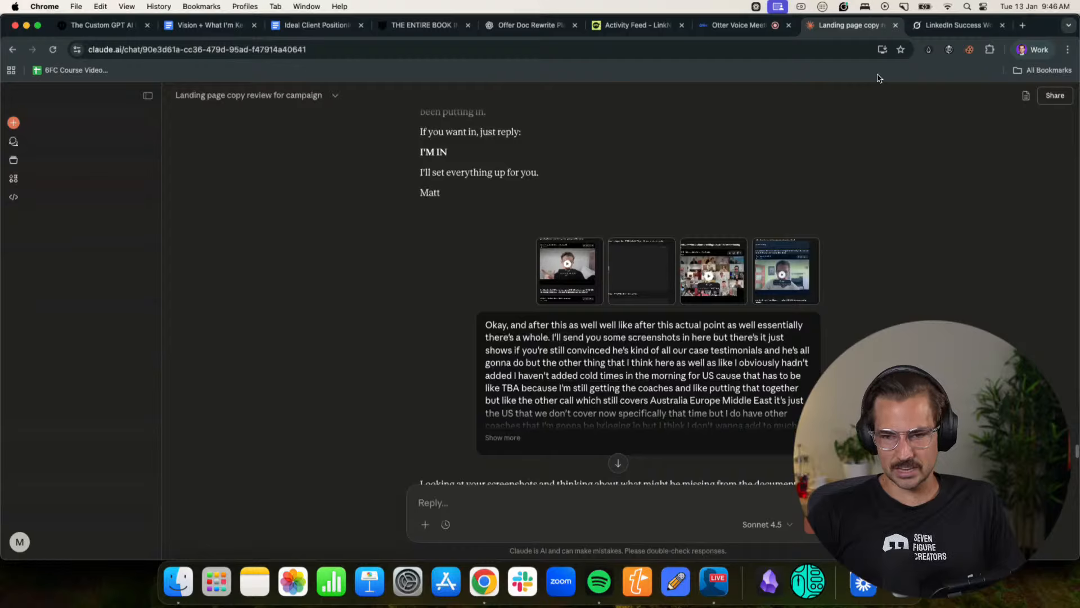
- Pause the Otter recording, copy the spoken feedback from the 17:33 entry onward, and paste it into the Claude reply
click(755, 28)
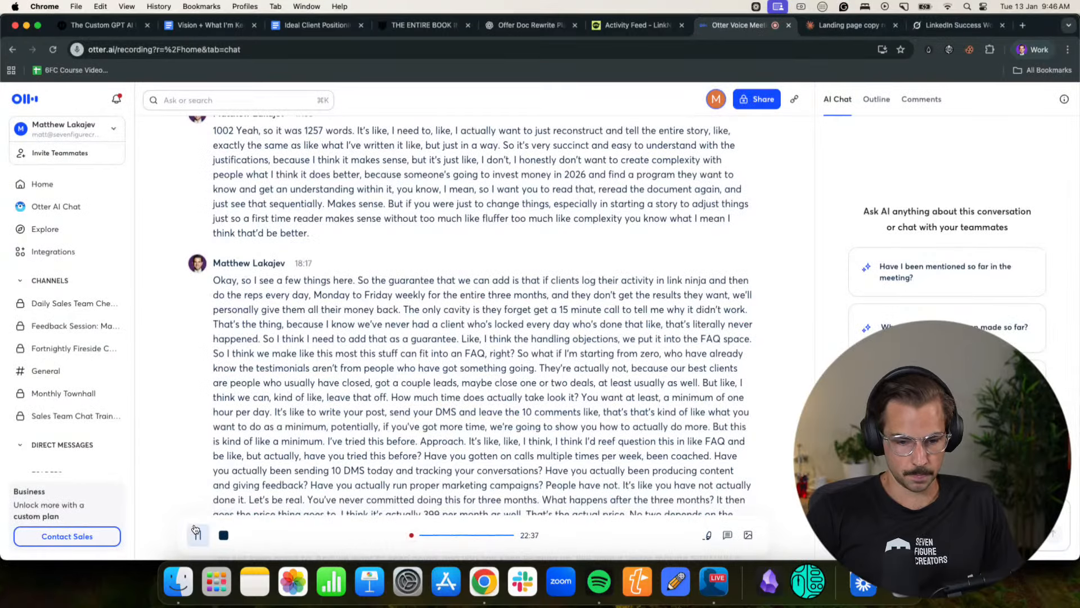
scroll(465, 304, down, 15)
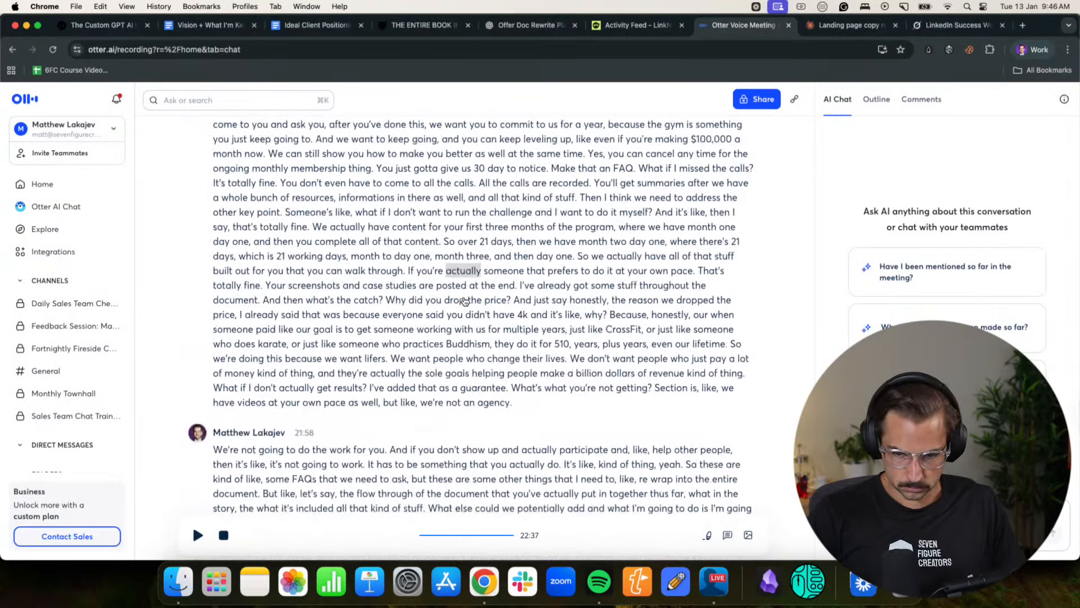
scroll(464, 304, up, 15)
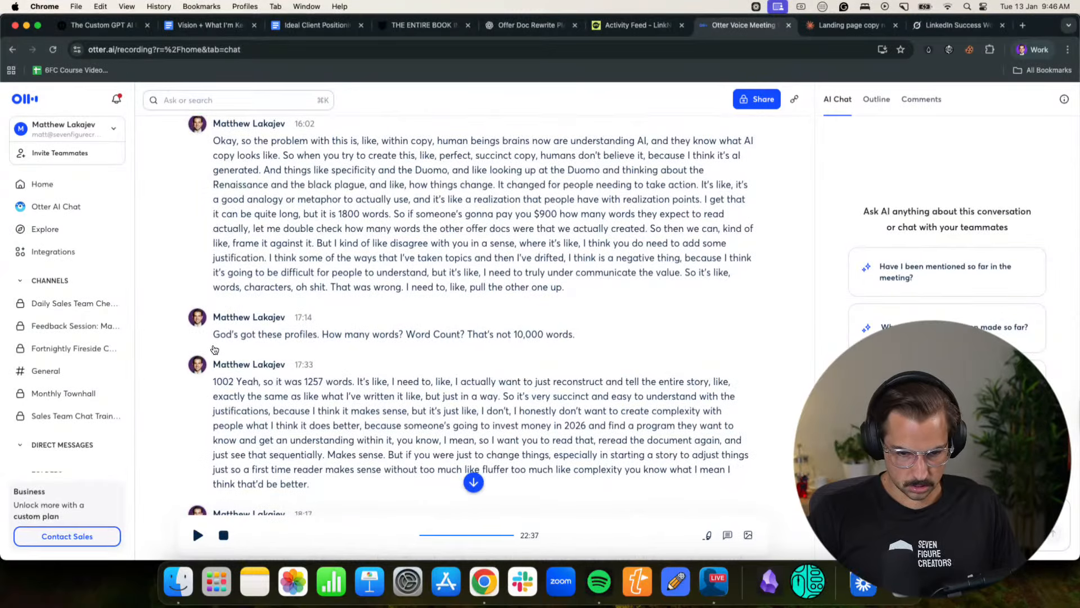
drag(217, 387, 578, 418)
scroll(720, 361, up, 10)
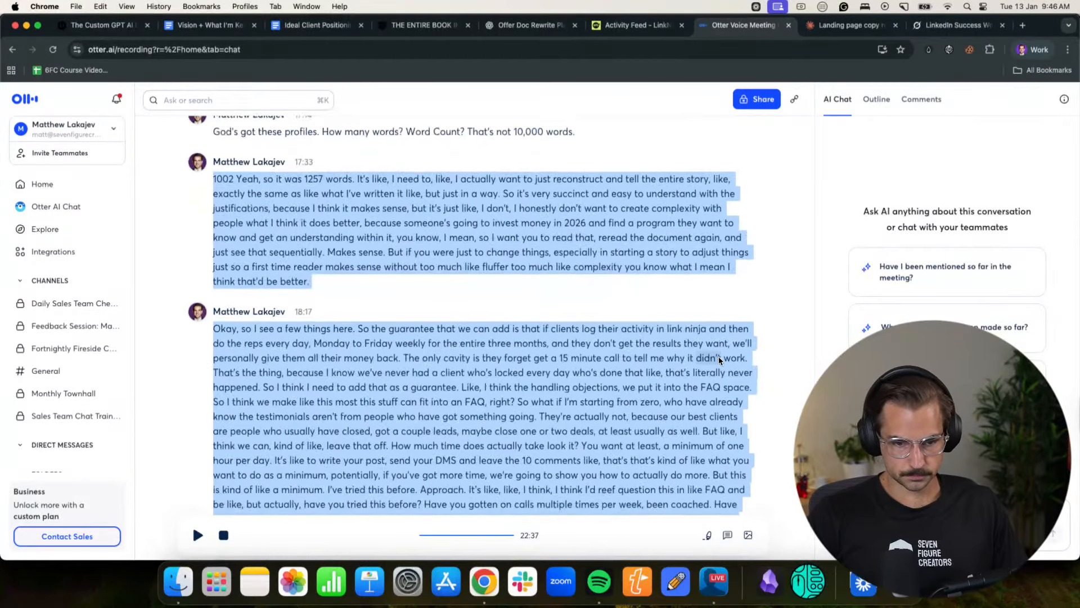
scroll(720, 360, up, 1)
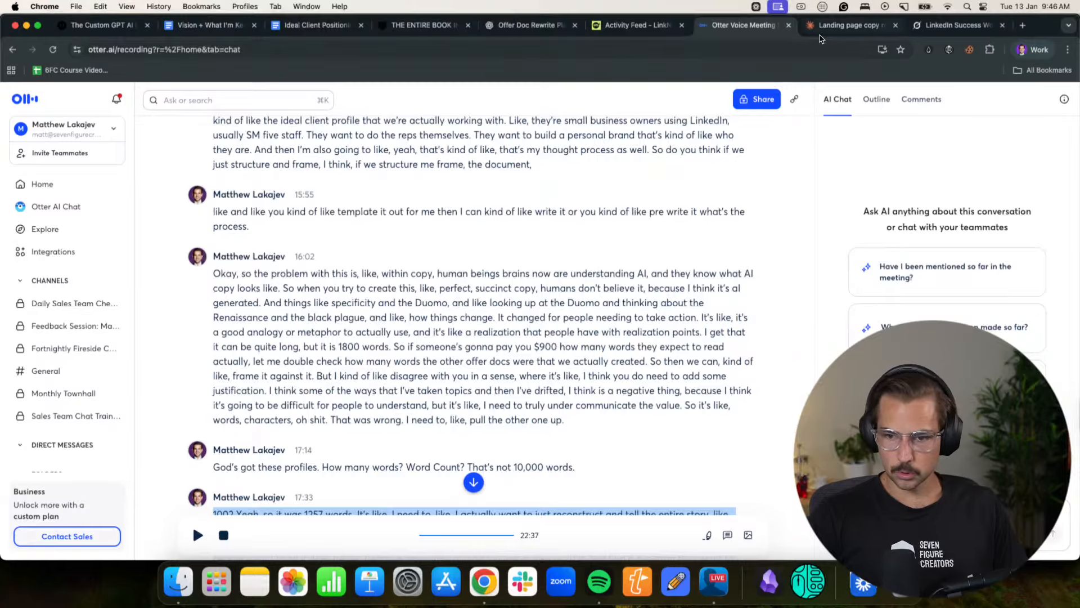
key(ctrl+Tab)
key(super+v)
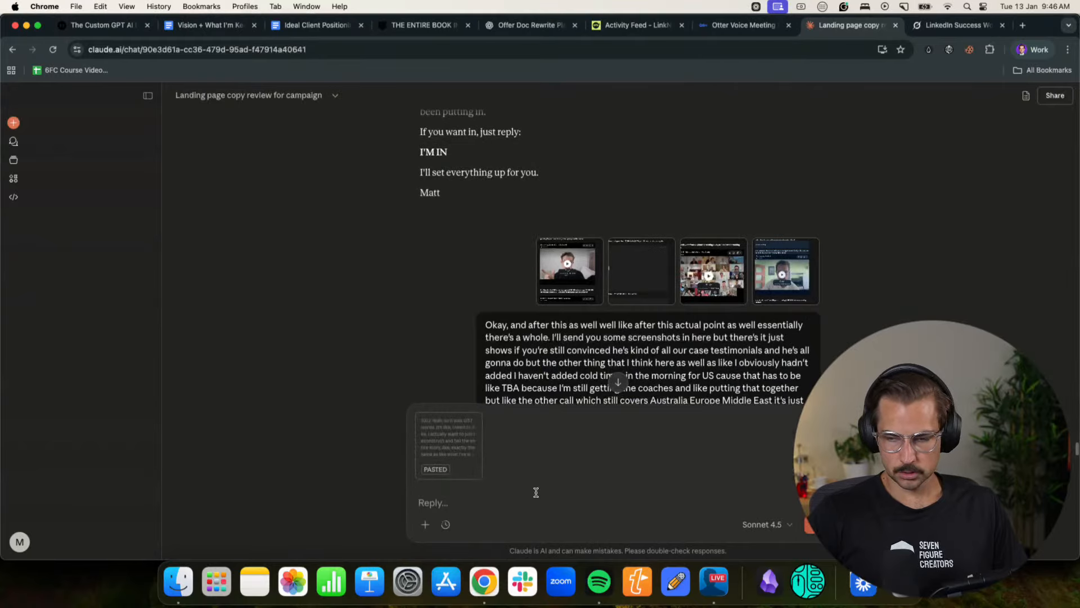
- In the other Chrome profile, copy the "BLACK FRIDAY SALE" Notion offer from its title through the FAQ, and paste it into the Claude reply
click(1024, 46)
click(933, 288)
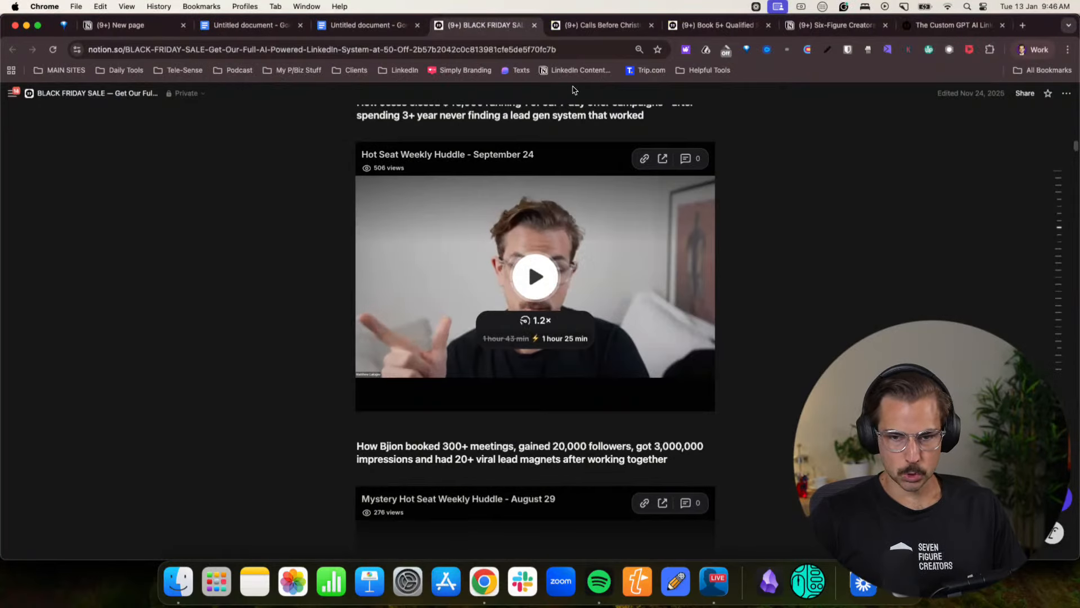
scroll(410, 253, up, 20)
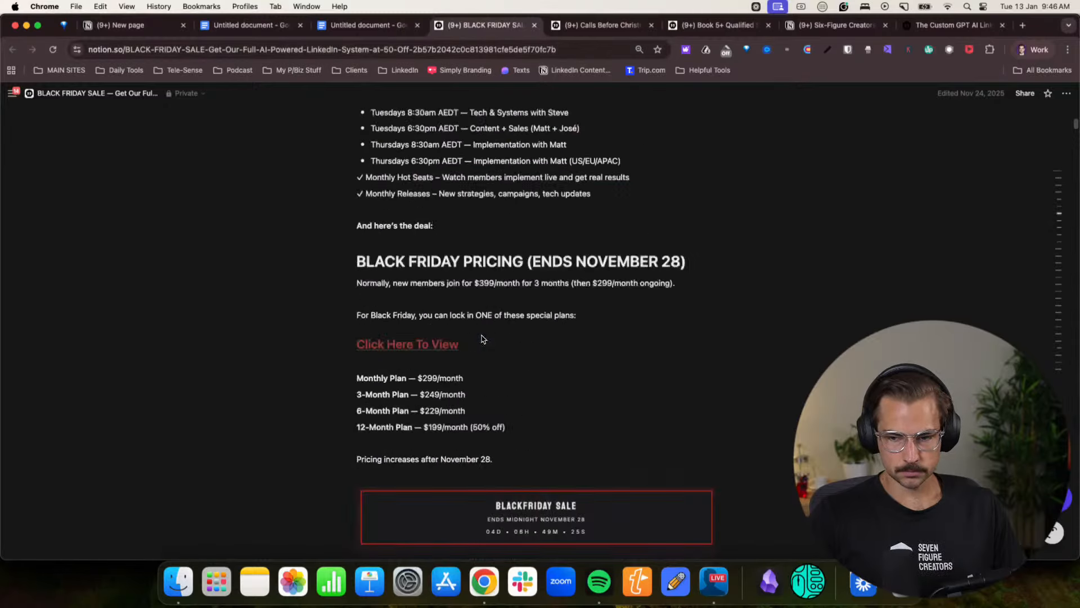
scroll(482, 336, down, 15)
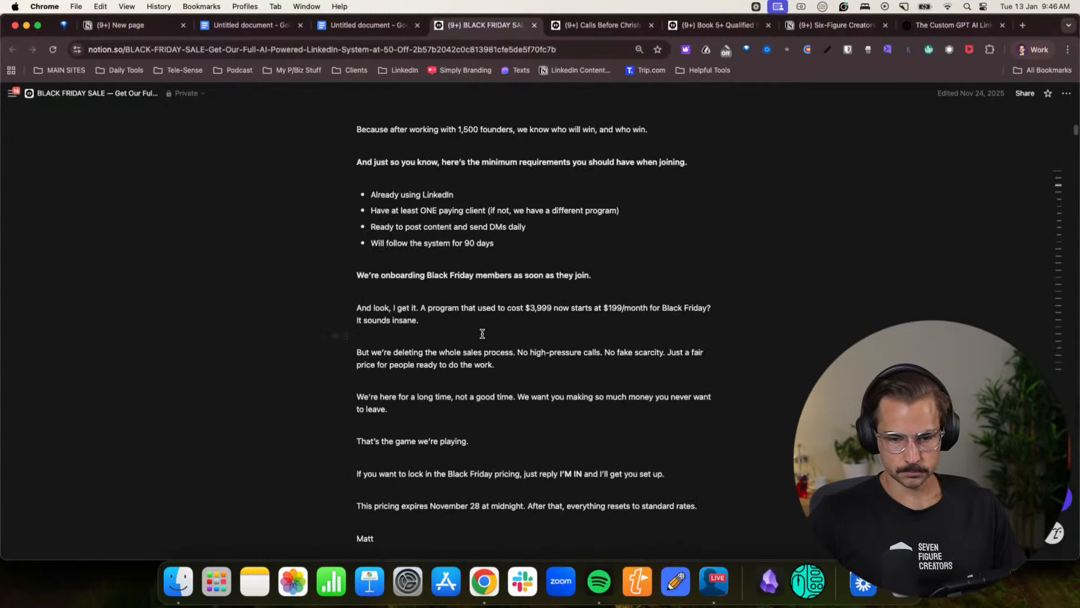
scroll(482, 333, down, 3)
scroll(495, 325, up, 1)
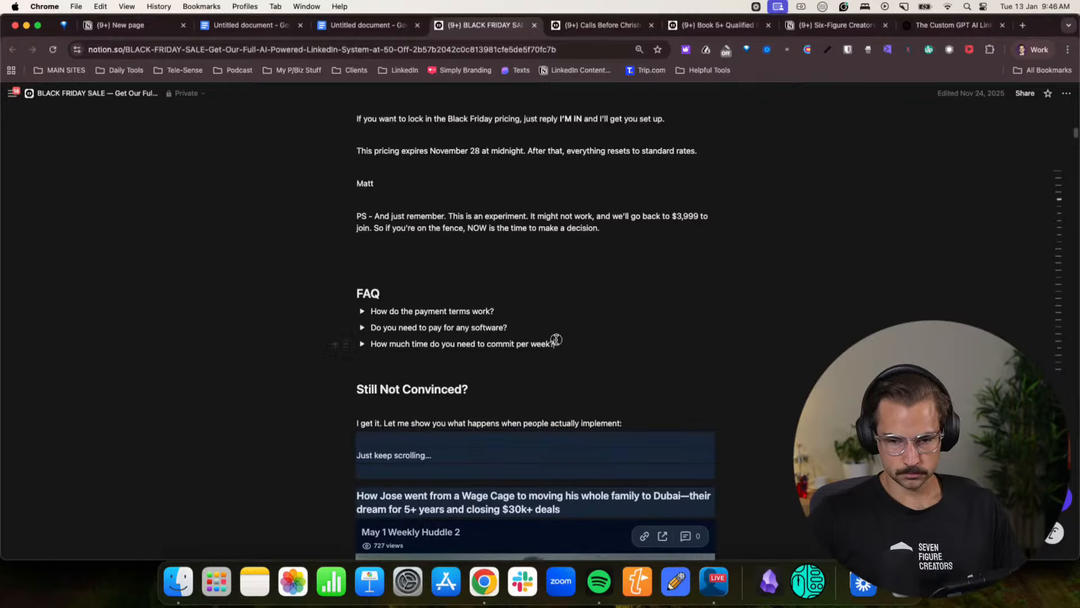
drag(555, 341, 350, 38)
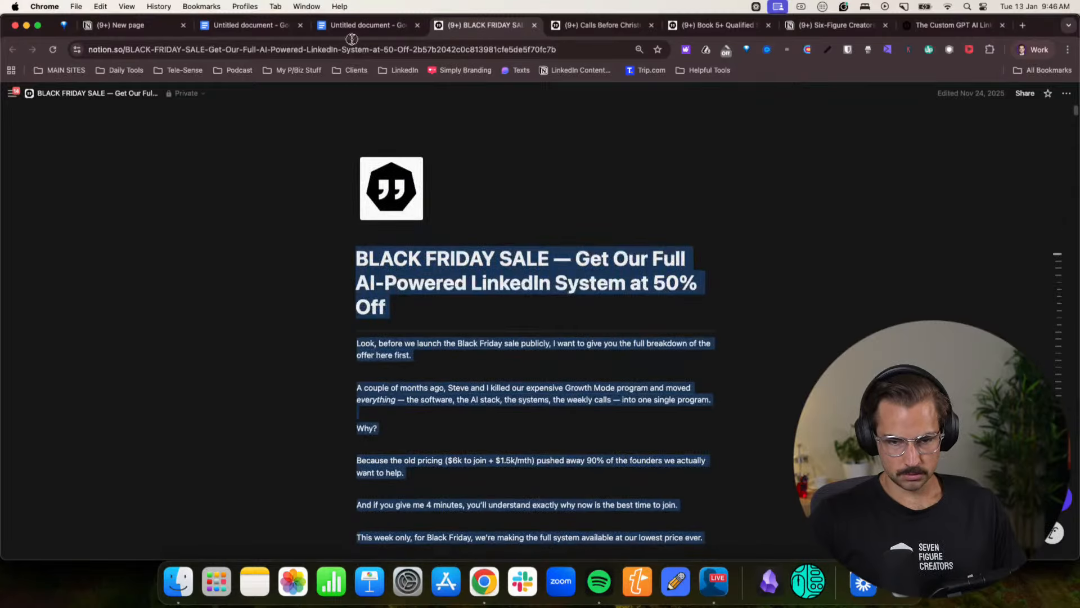
click(1033, 49)
click(964, 301)
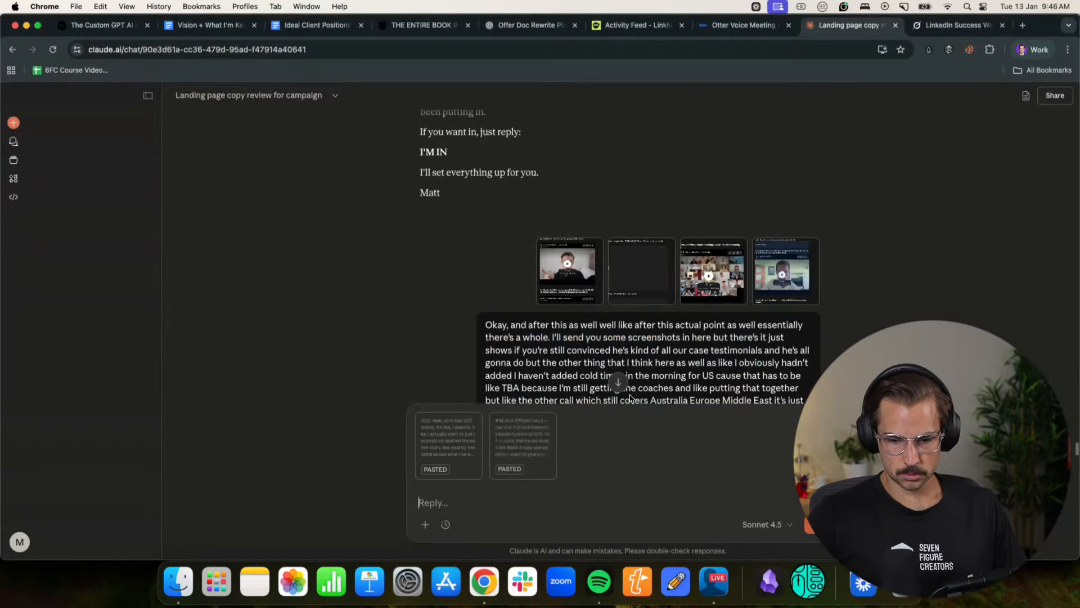
- Copy the "Calls Before Christmas" Notion offer from its title through "Just keep scrolling..." and add it to the Claude reply
click(1033, 49)
click(939, 294)
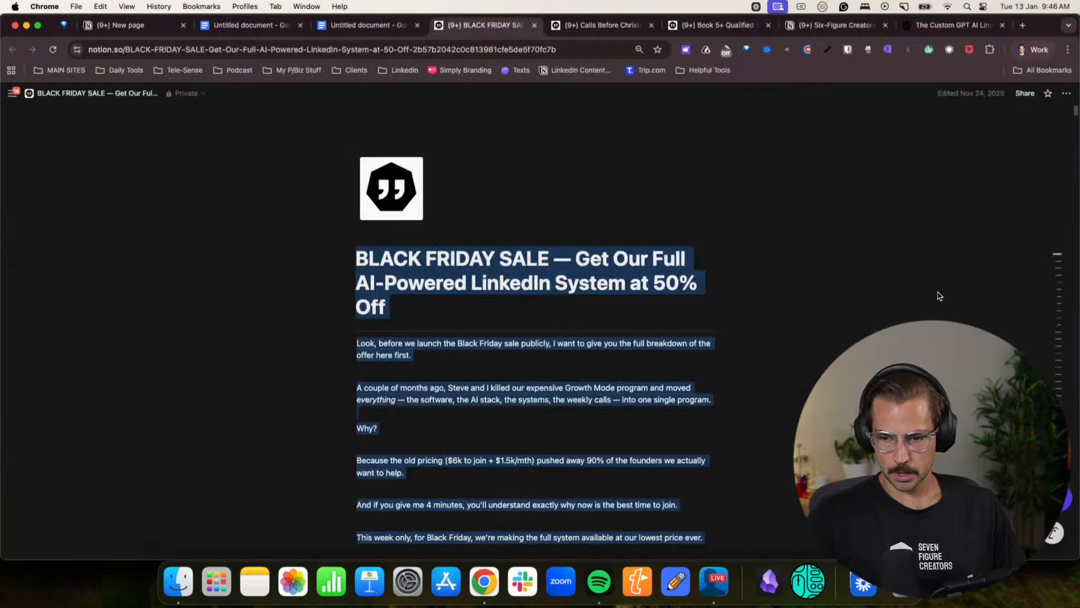
click(615, 29)
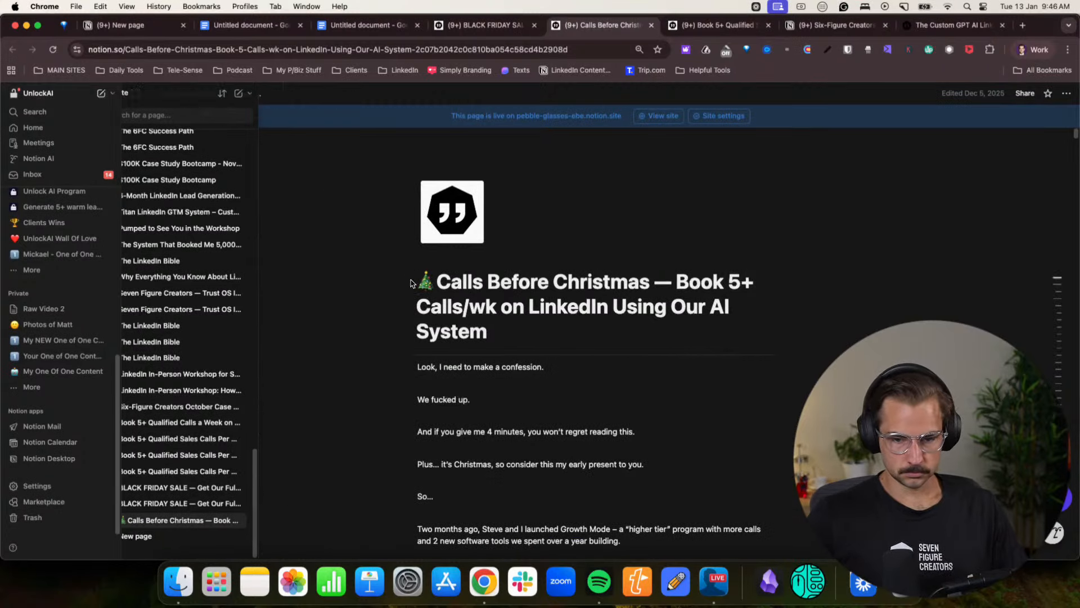
drag(422, 281, 499, 394)
scroll(493, 396, down, 15)
scroll(497, 390, up, 5)
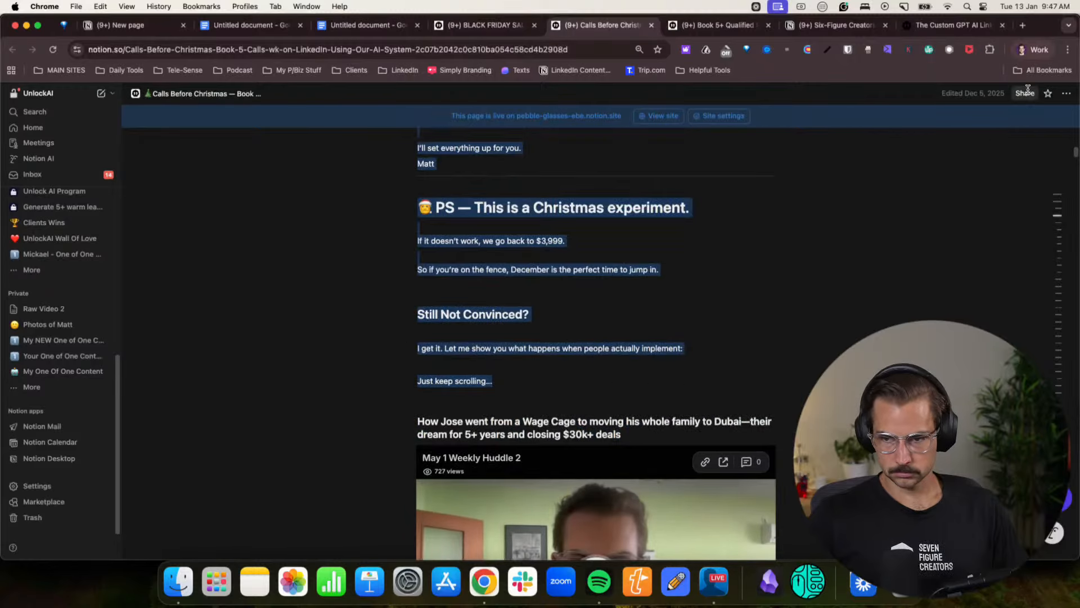
click(1032, 49)
click(964, 296)
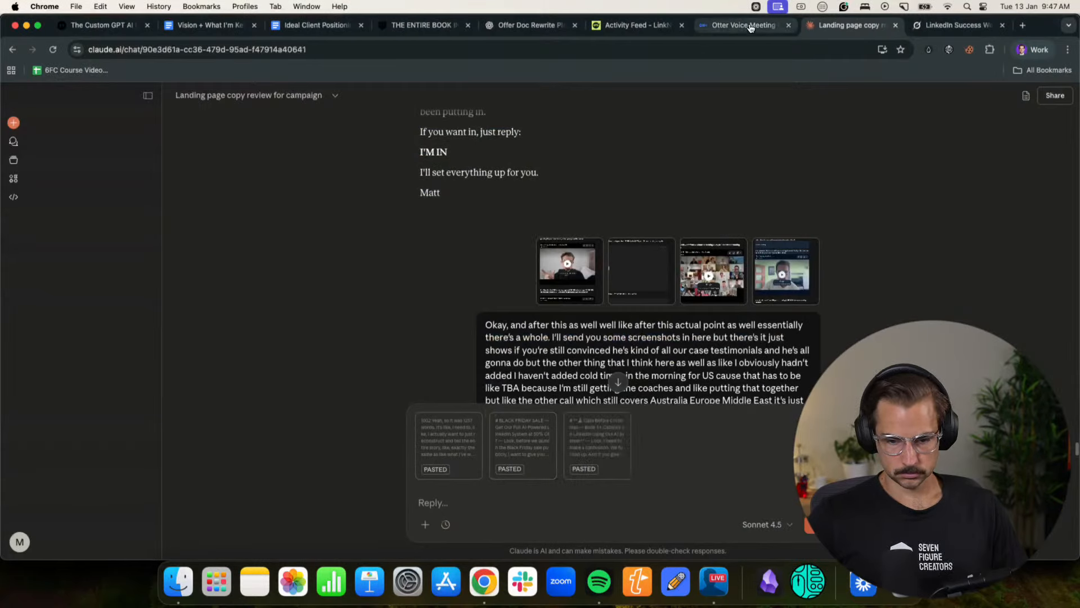
- Copy the "Book 5+ Qualified Sales Calls Per Week" Notion offer through "Just keep scrolling...", add it to the Claude reply, and send the message
click(1033, 49)
click(924, 294)
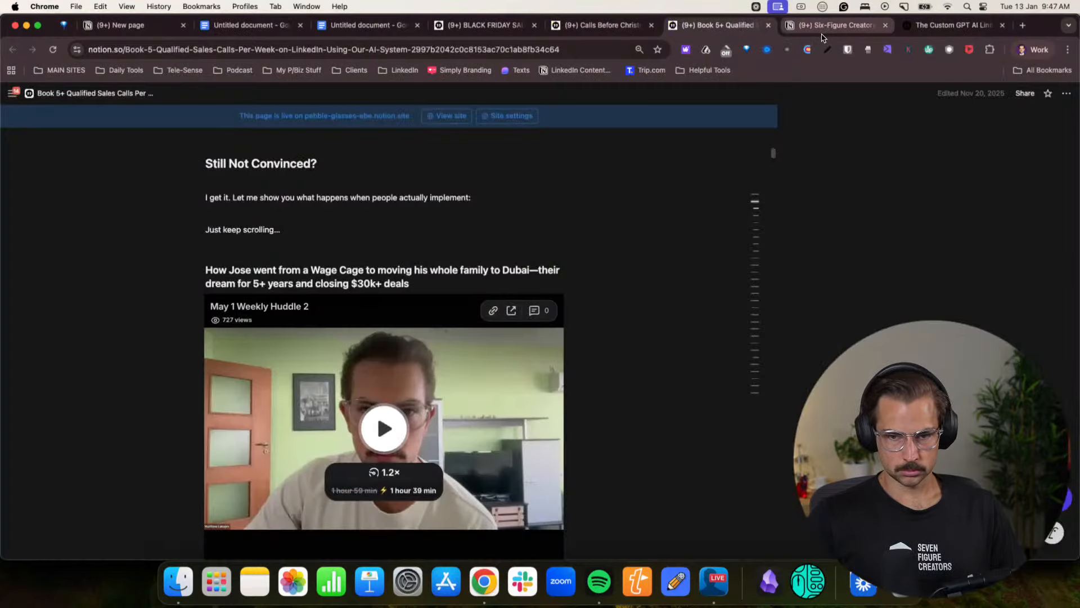
scroll(442, 284, up, 3)
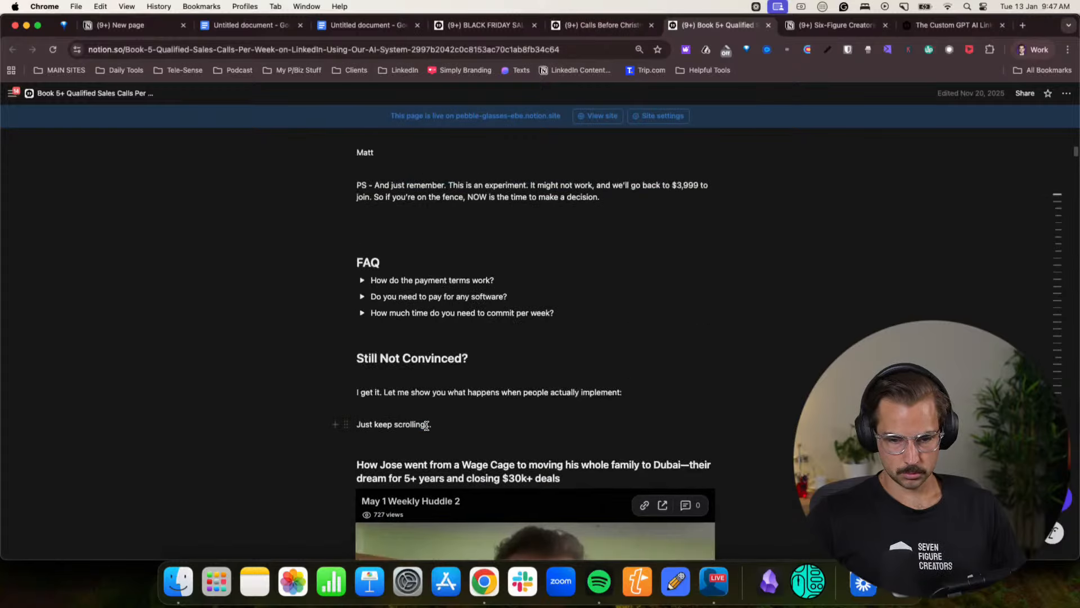
drag(423, 415, 345, 116)
click(1021, 55)
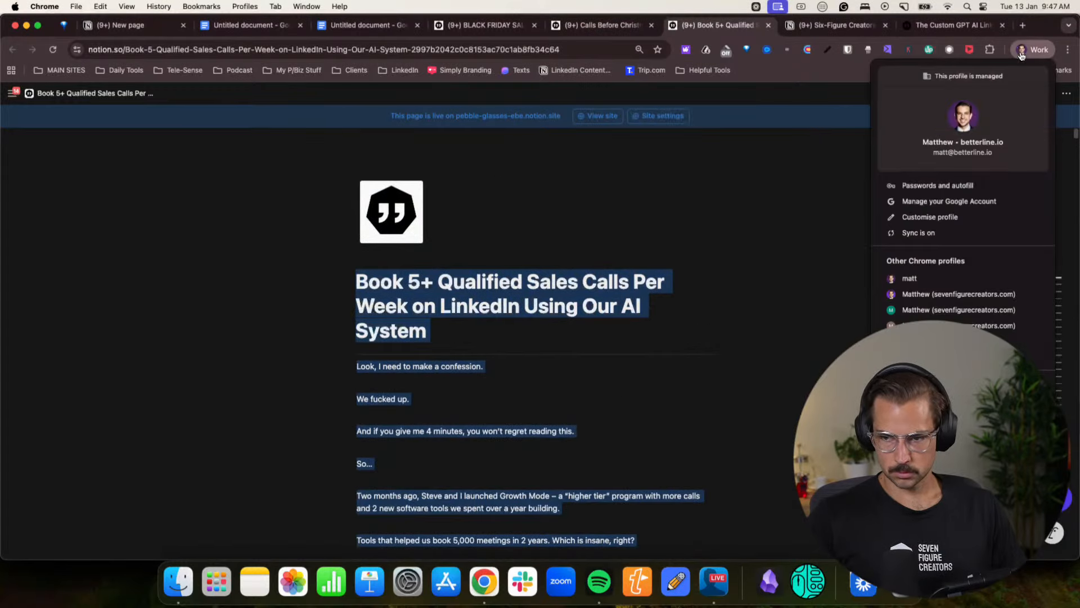
click(959, 294)
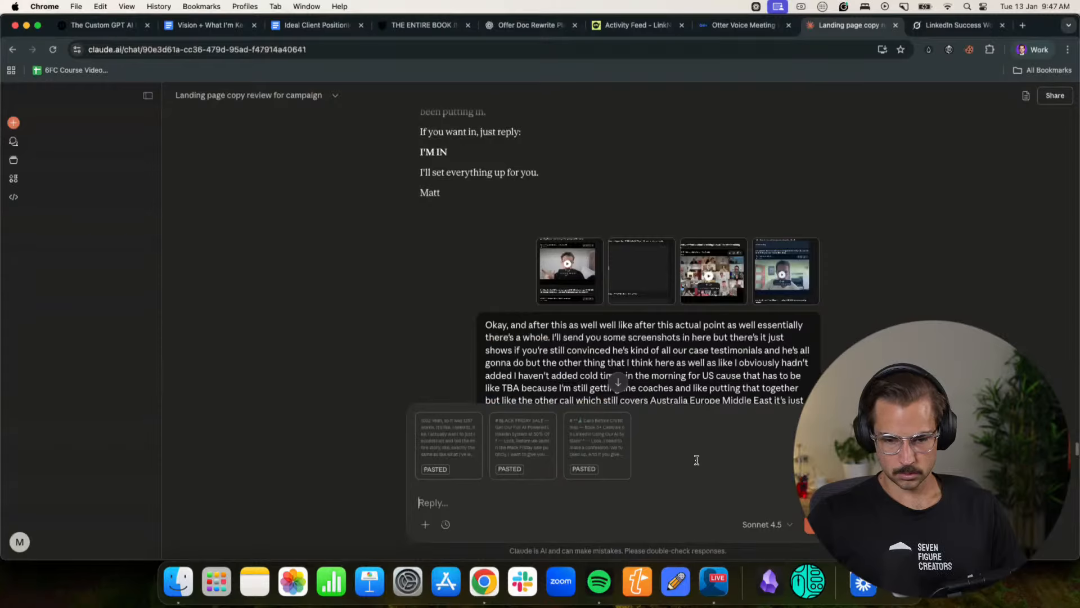
scroll(686, 401, down, 10)
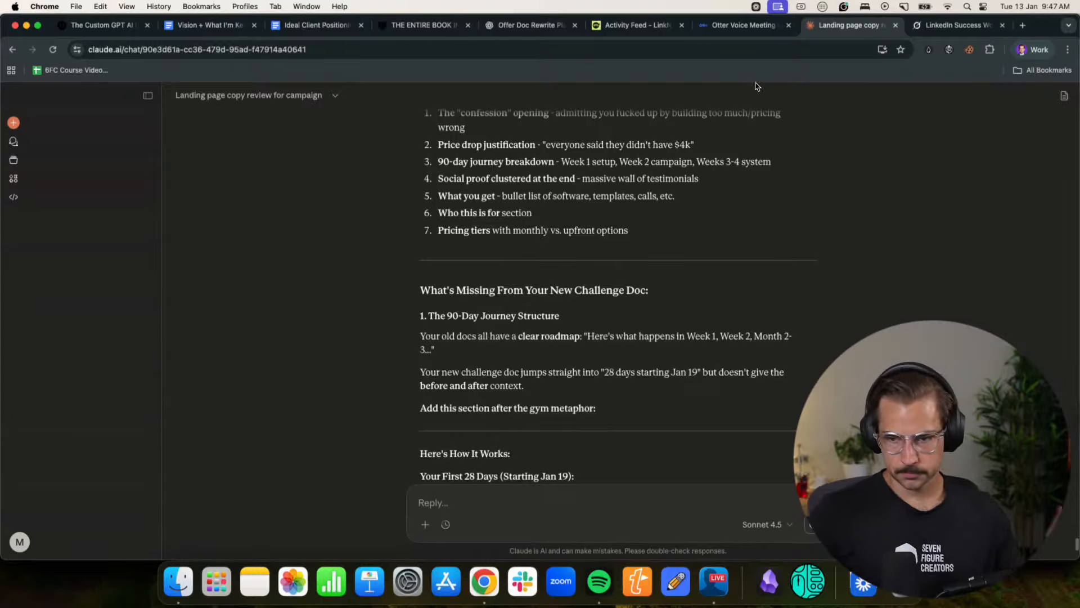
- Resume the Otter recording and return to the Claude chat at "What's Missing From Your New Challenge Doc"
click(747, 26)
scroll(471, 438, down, 10)
click(467, 436)
scroll(467, 437, down, 3)
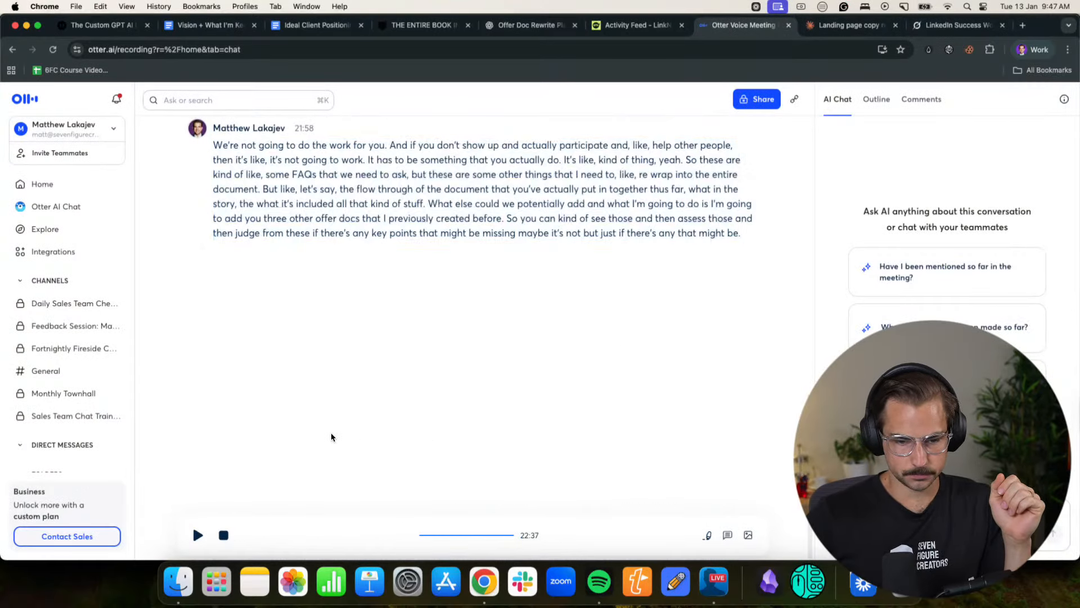
click(198, 535)
click(811, 30)
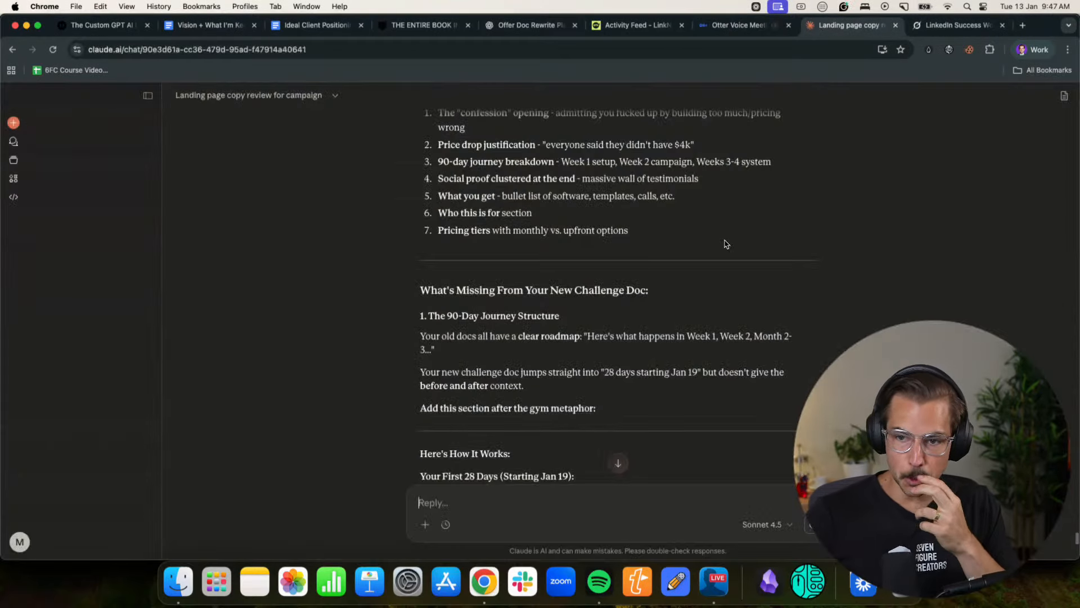
scroll(730, 313, down, 2)
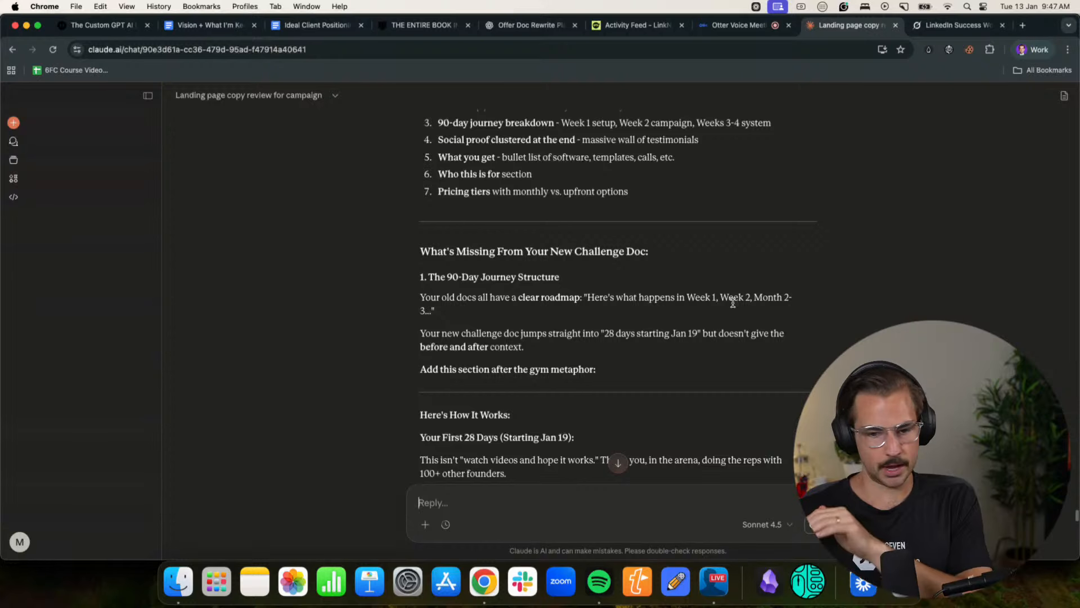
- Read Claude's suggestions on the 90-day journey structure and the "Before You Start" setup section
scroll(732, 303, down, 6)
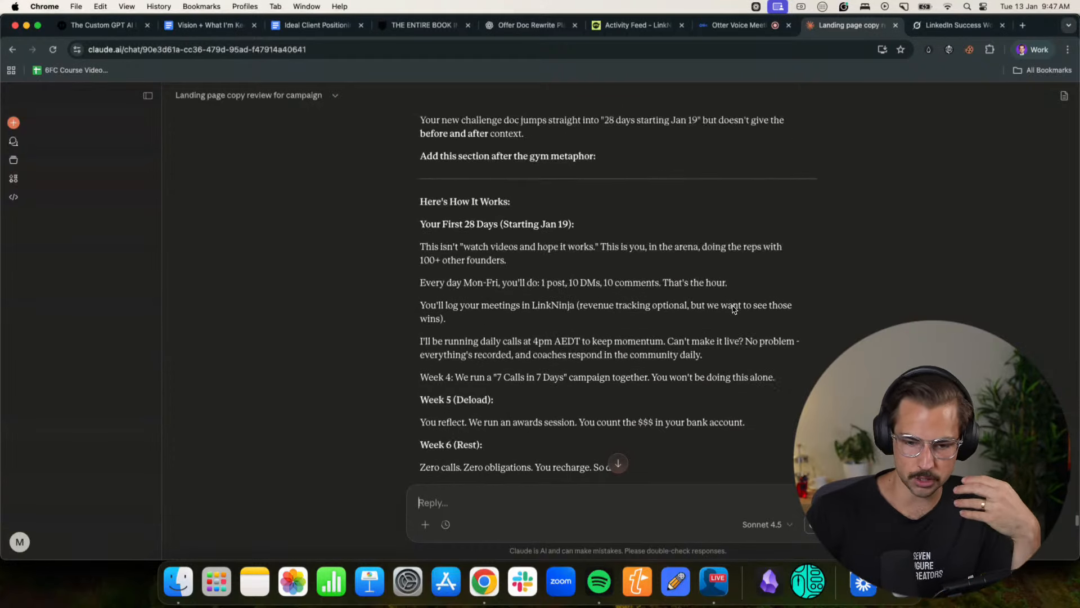
scroll(741, 324, down, 2)
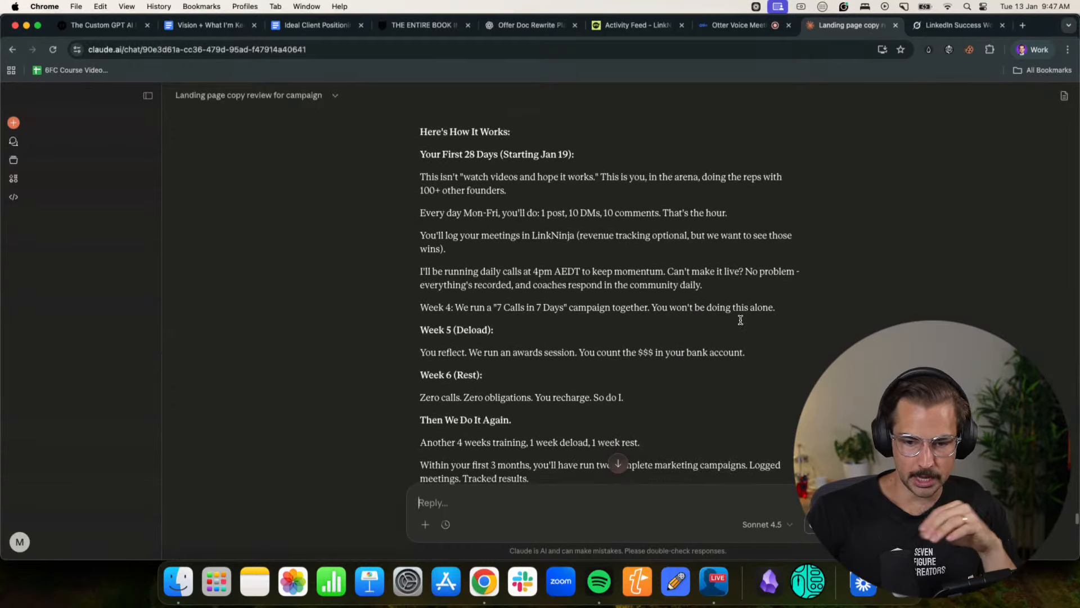
scroll(741, 324, up, 10)
scroll(741, 324, down, 1)
scroll(741, 324, down, 15)
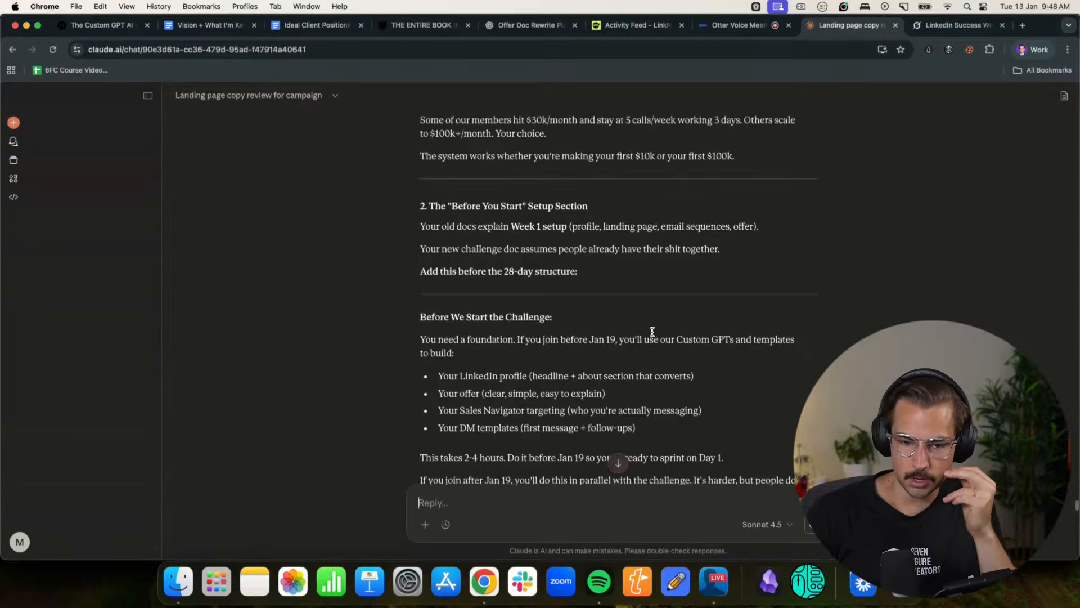
scroll(496, 297, down, 3)
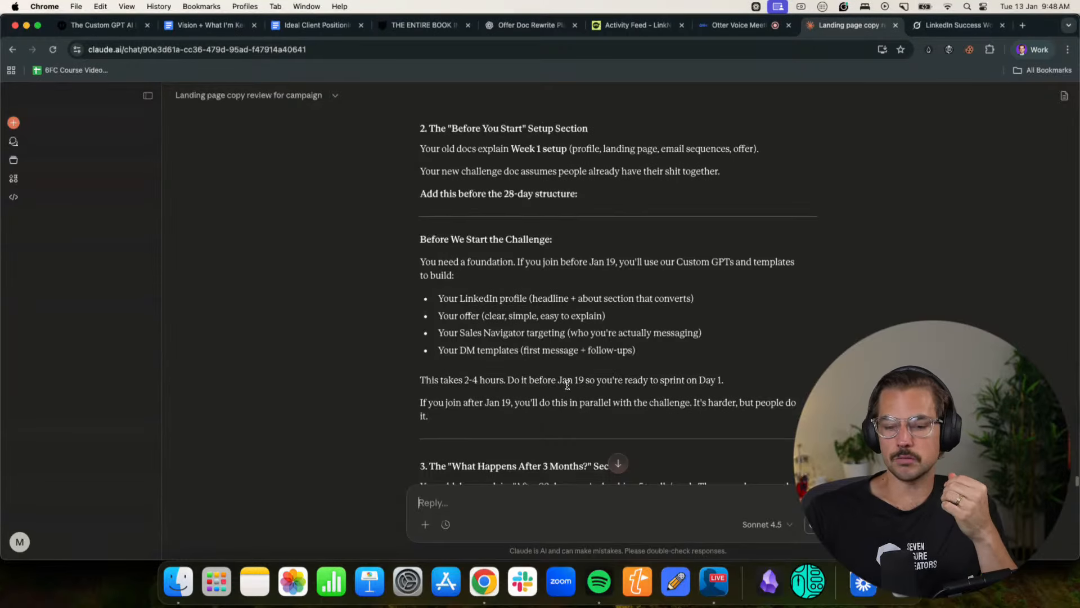
scroll(567, 384, down, 3)
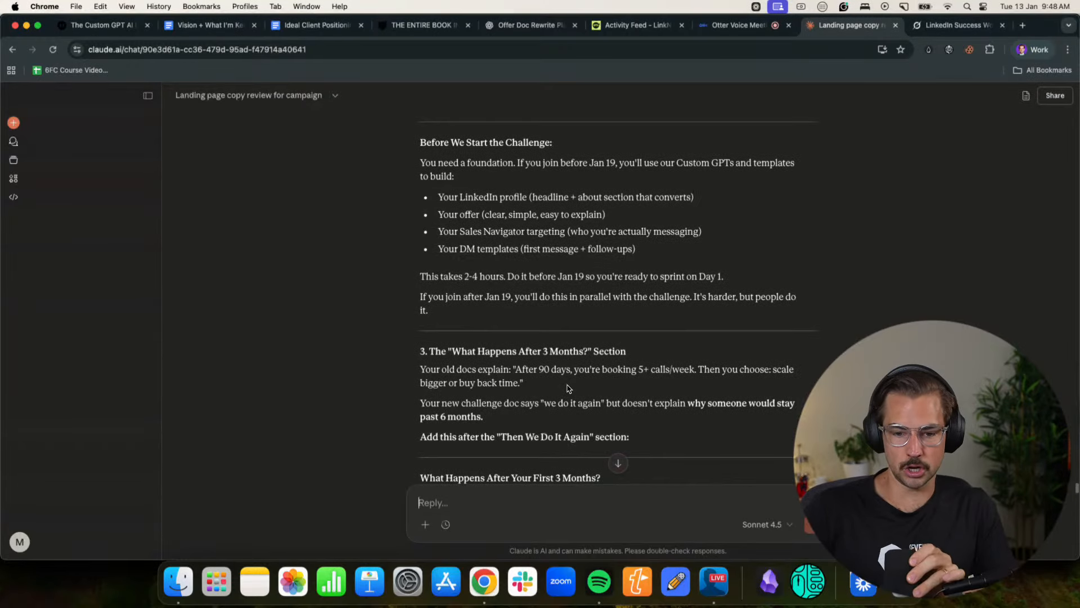
scroll(568, 388, up, 5)
scroll(603, 285, down, 6)
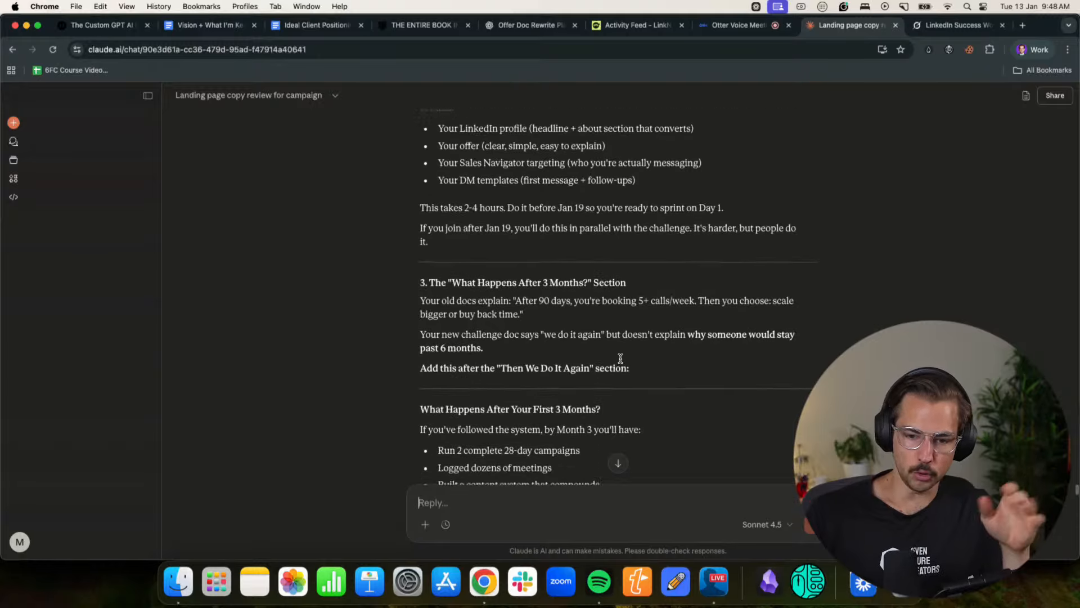
- Read the remaining suggestions from "What Happens After 3 Months?" through the FAQ additions, suggested order and "The Big Missing Piece"
scroll(621, 358, down, 2)
scroll(722, 360, down, 1)
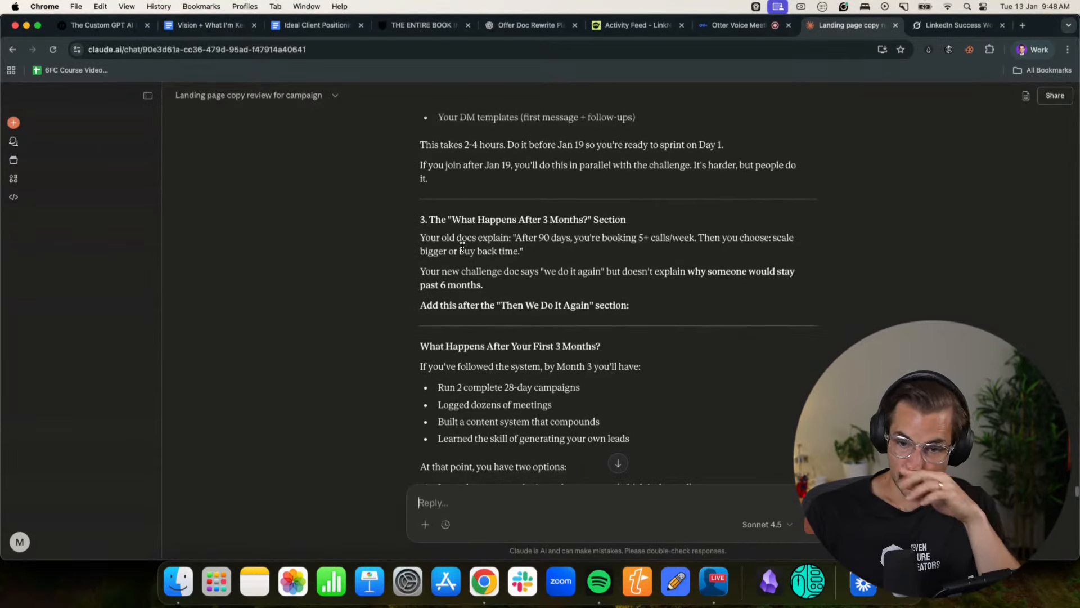
scroll(585, 259, down, 4)
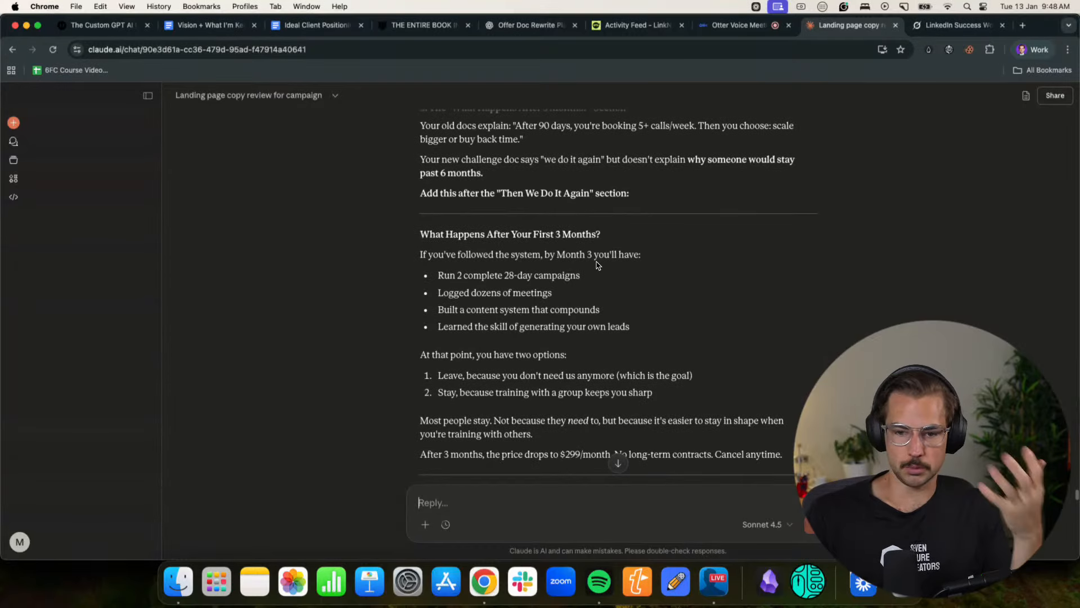
scroll(598, 265, down, 6)
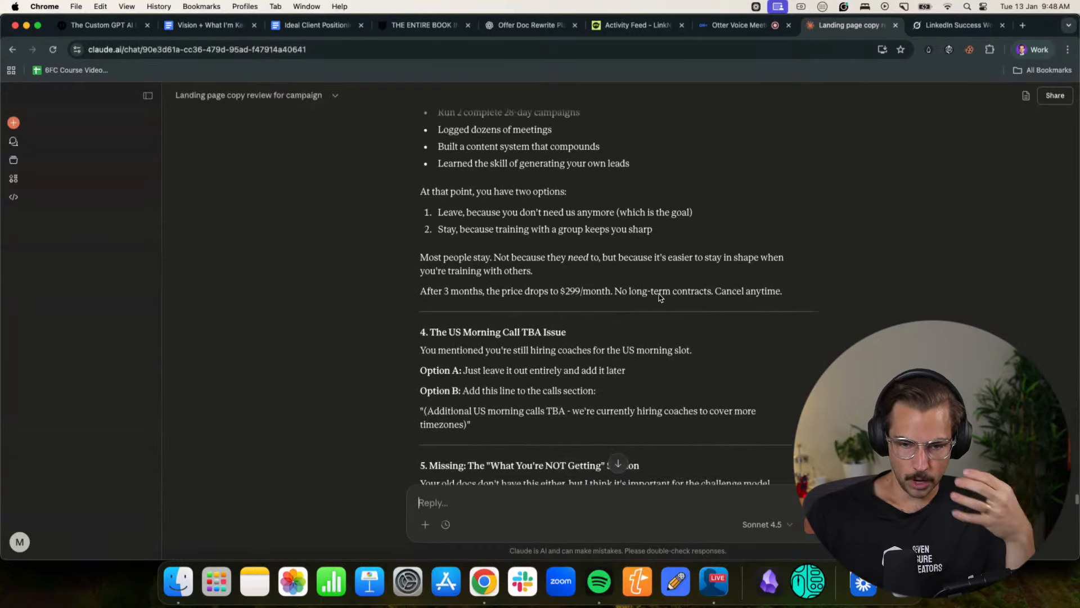
scroll(660, 297, down, 4)
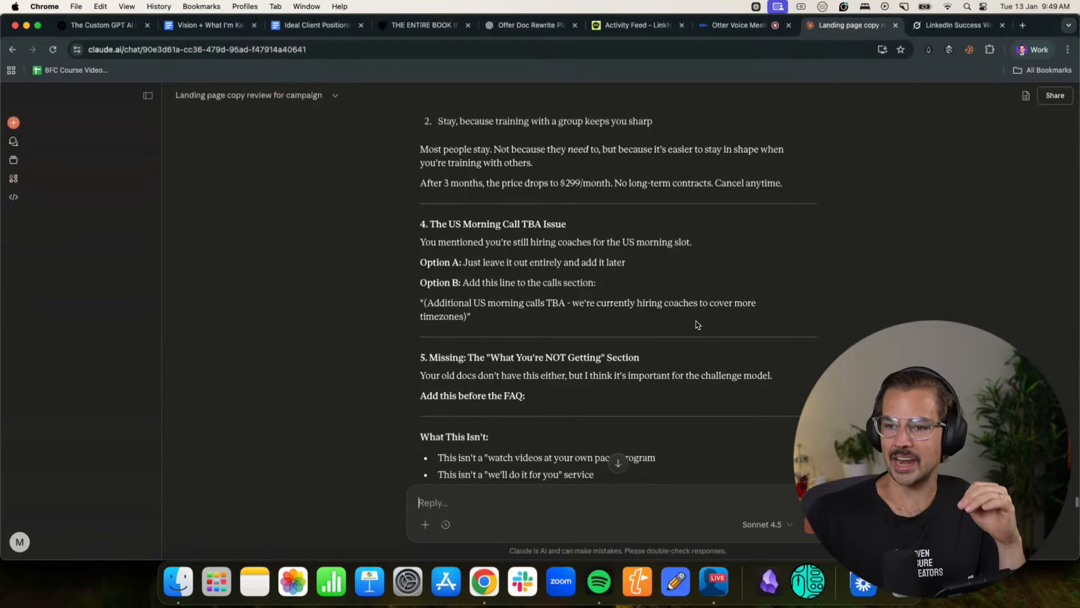
scroll(696, 324, down, 2)
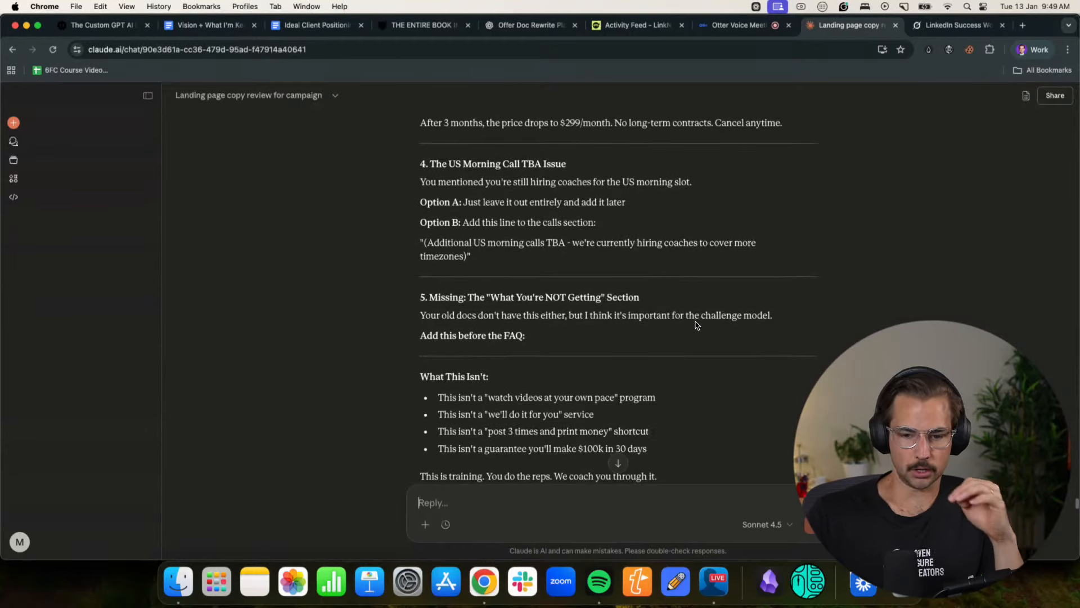
scroll(697, 324, down, 3)
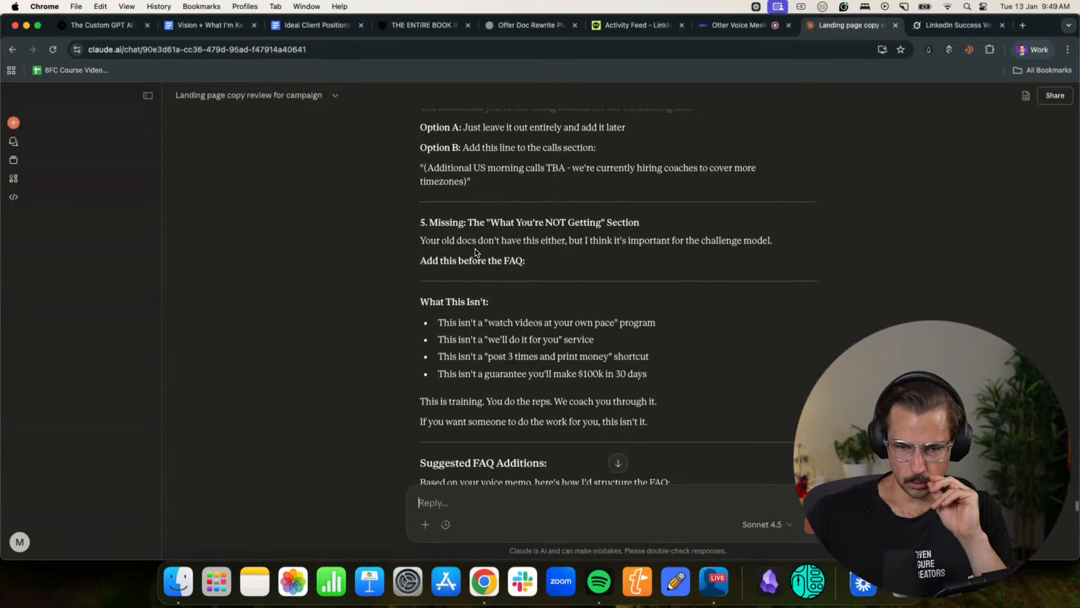
scroll(476, 253, down, 3)
scroll(474, 251, down, 12)
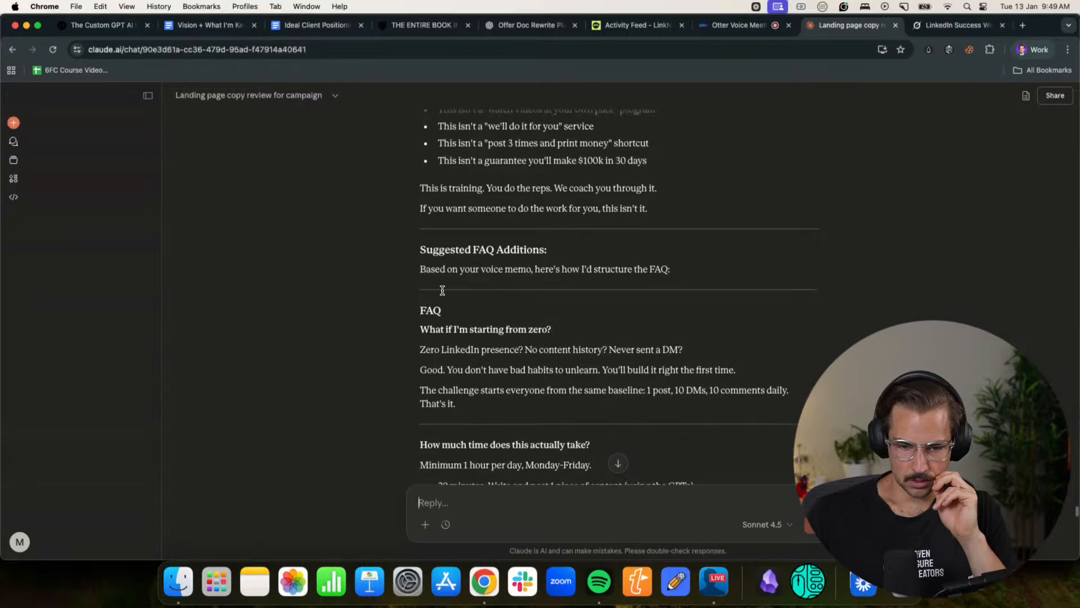
scroll(627, 303, down, 20)
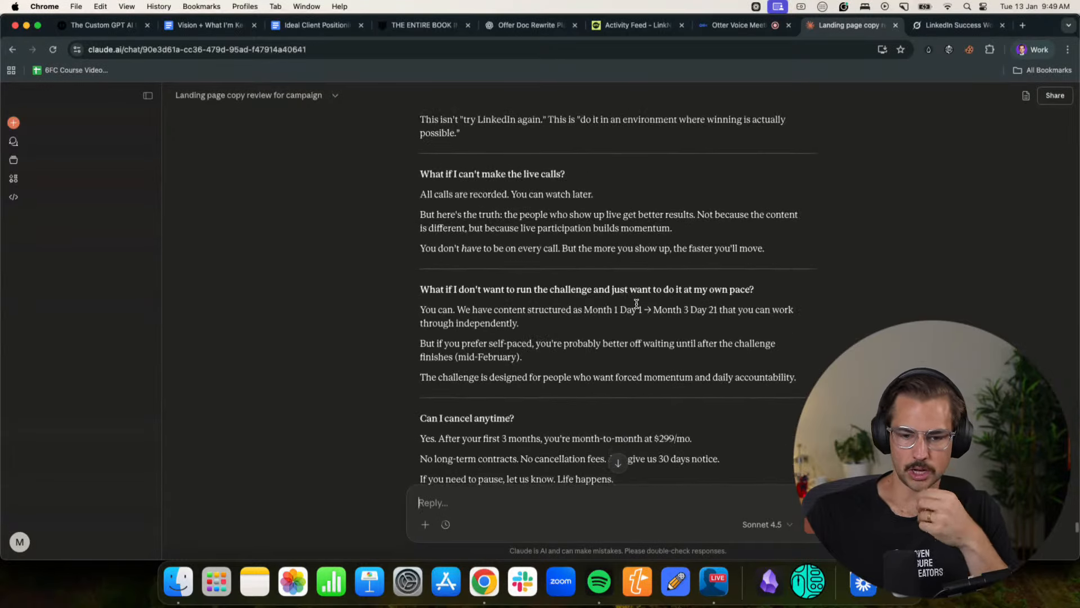
scroll(636, 304, down, 13)
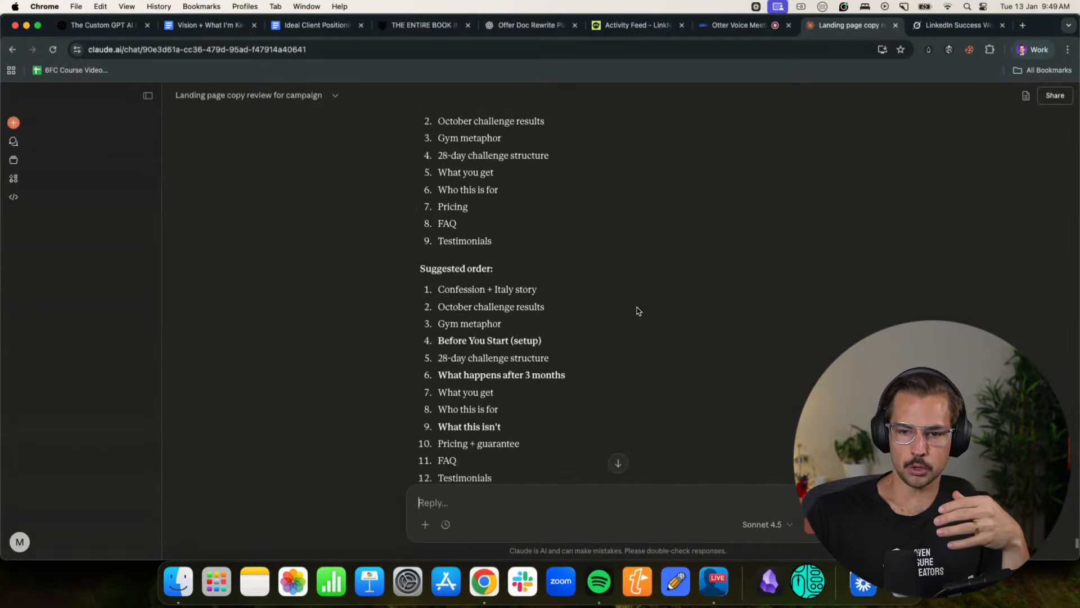
scroll(639, 309, down, 7)
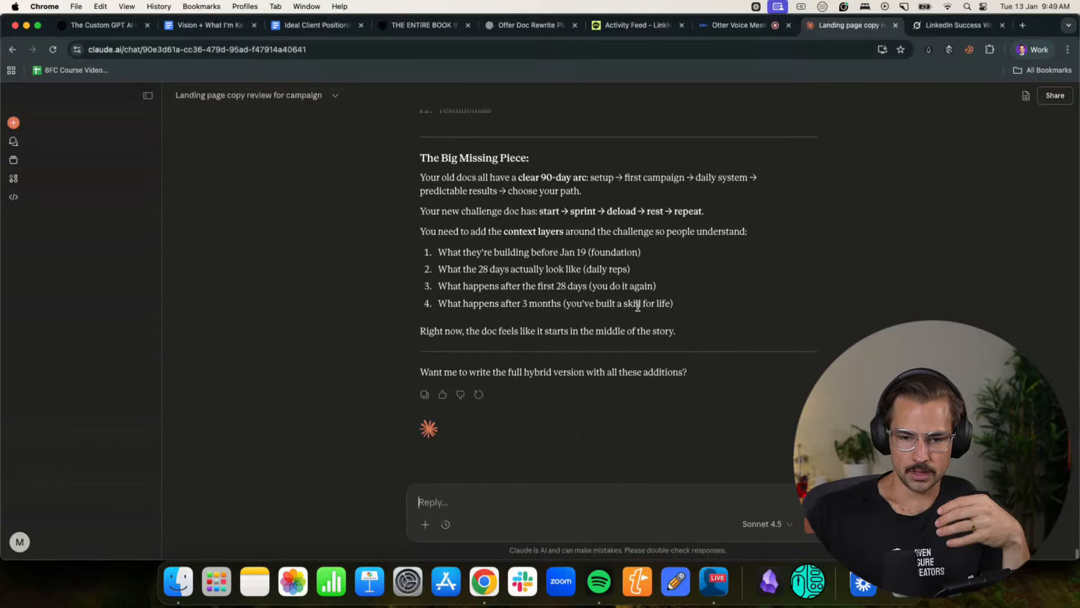
- Copy the earlier full hybrid offer starting at "Look, I need to make a confession." and paste it into the Claude reply
scroll(638, 307, up, 10)
scroll(639, 310, up, 20)
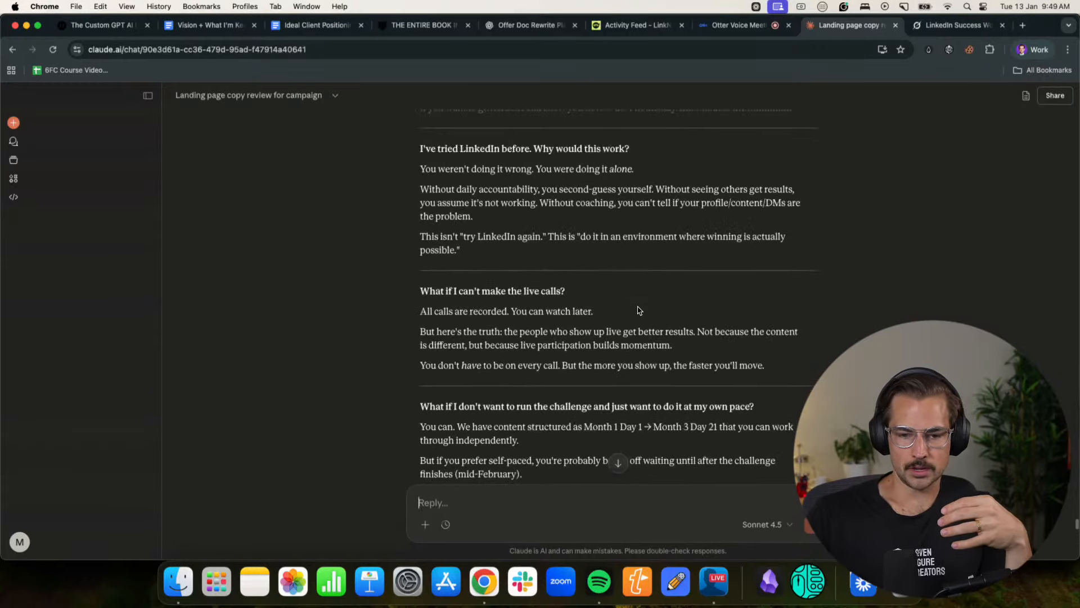
scroll(639, 310, up, 20)
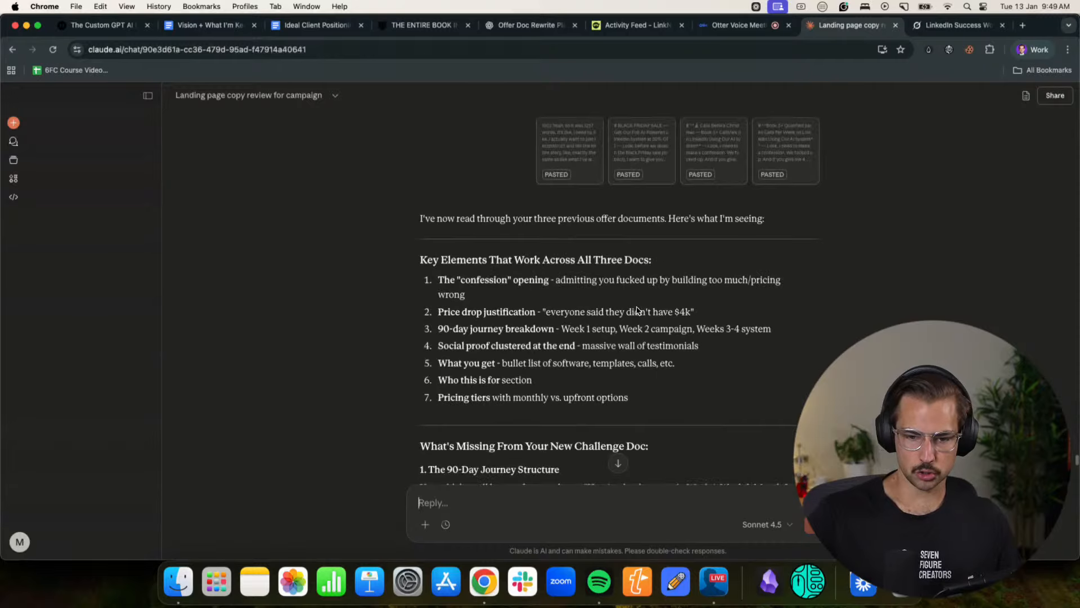
scroll(637, 306, up, 20)
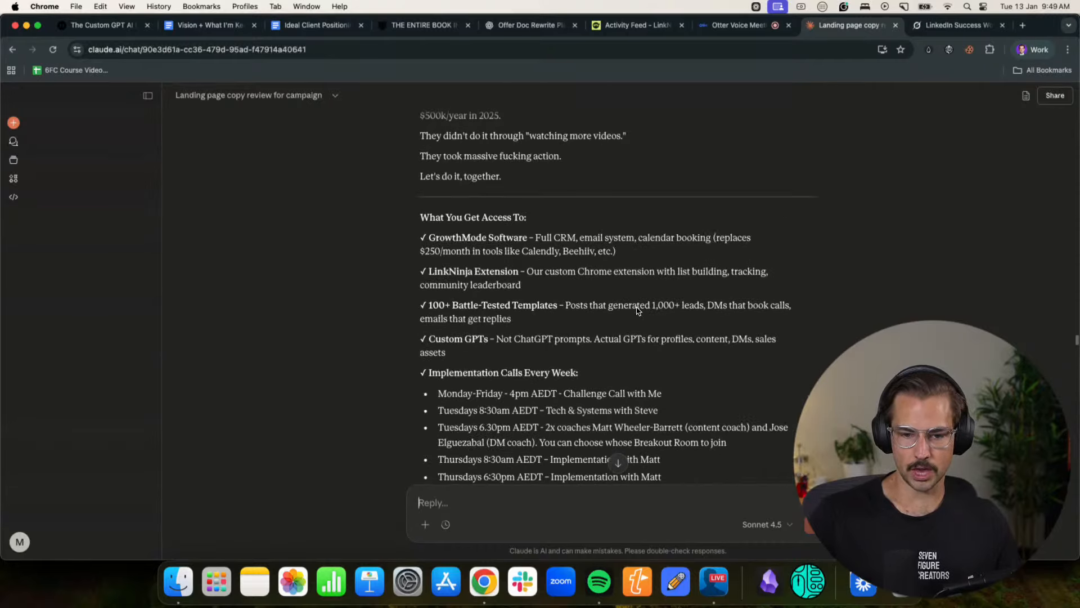
scroll(636, 306, down, 20)
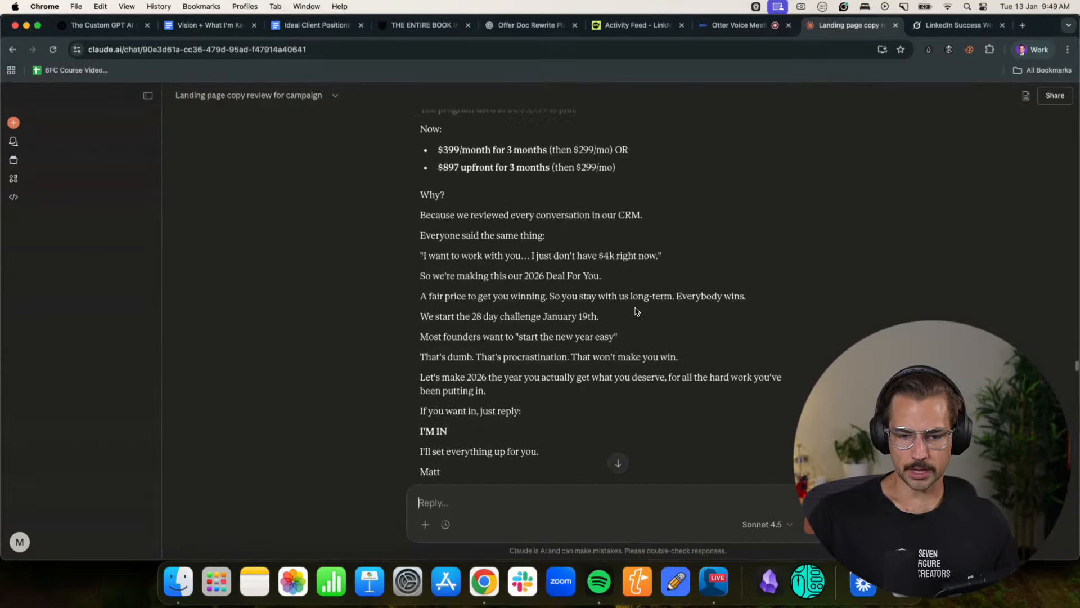
scroll(600, 347, down, 2)
scroll(378, 289, up, 20)
drag(393, 342, 403, 316)
scroll(382, 292, up, 20)
scroll(381, 289, up, 20)
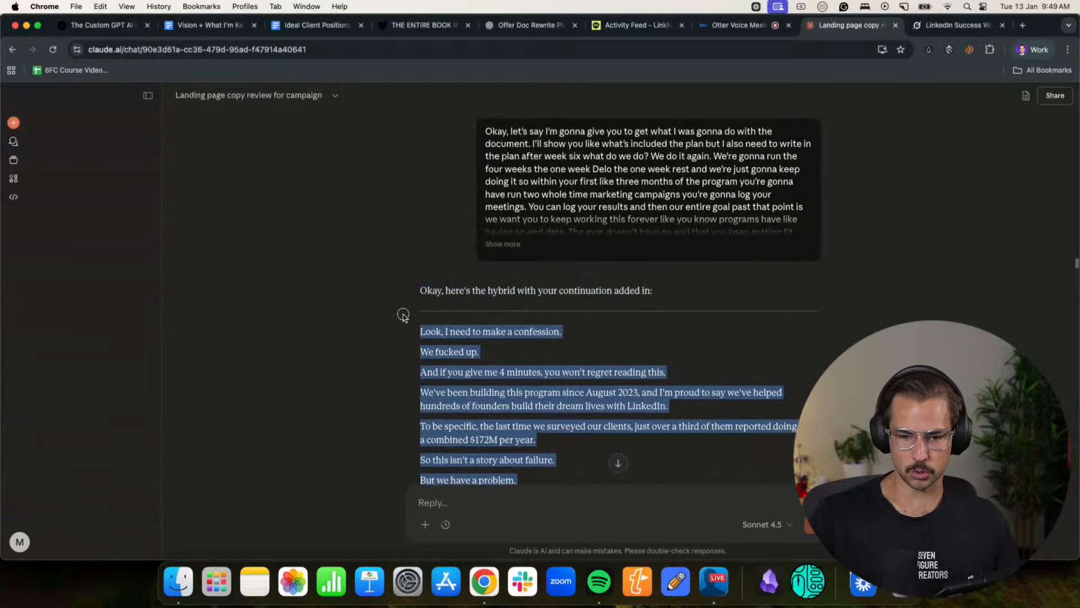
click(497, 493)
key(super+v)
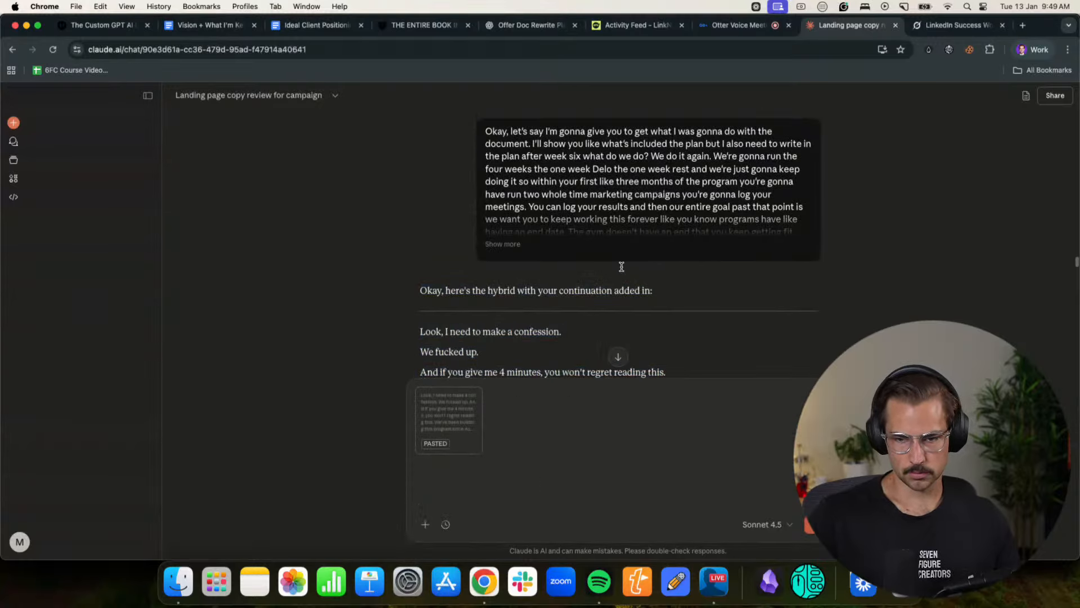
- Copy the Otter transcript from the 22:39 block to its end, add it to the Claude reply, and send the message
click(737, 25)
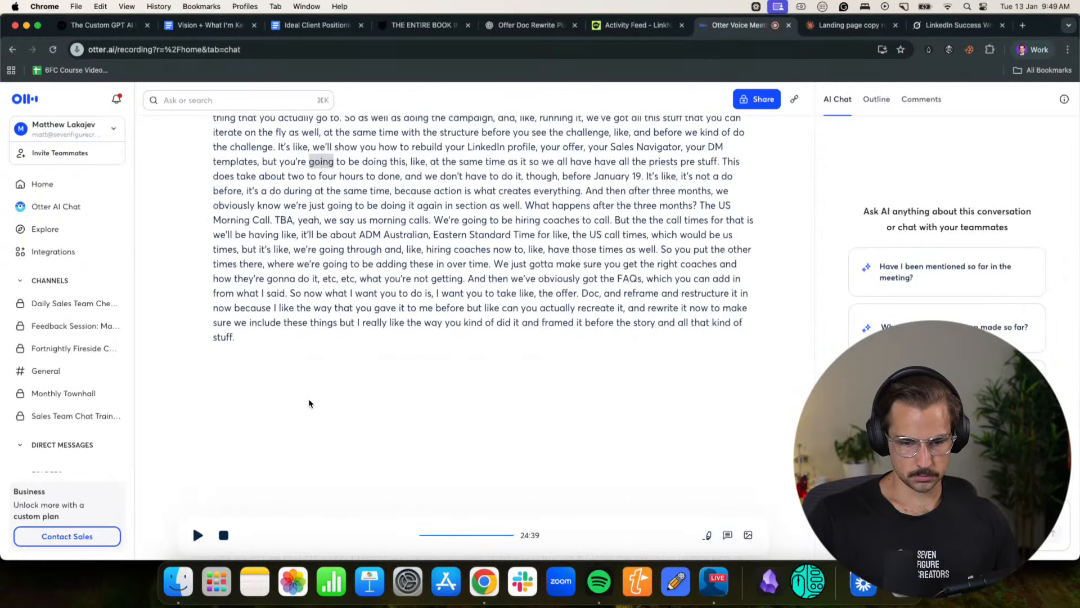
scroll(309, 403, up, 3)
drag(258, 498, 200, 459)
scroll(183, 358, up, 4)
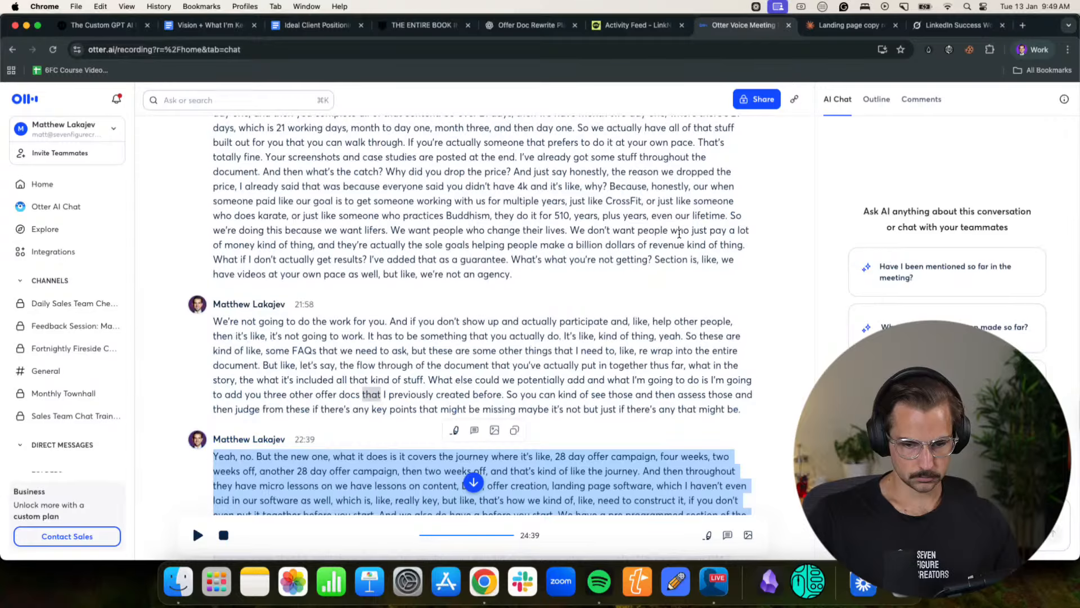
click(849, 25)
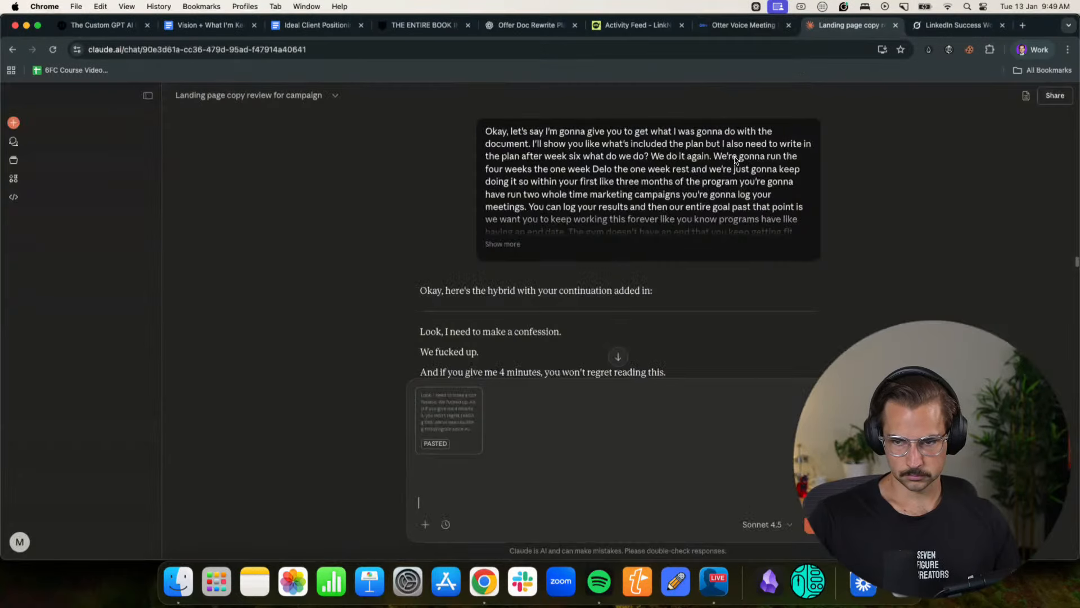
key(super+v)
key(Return)
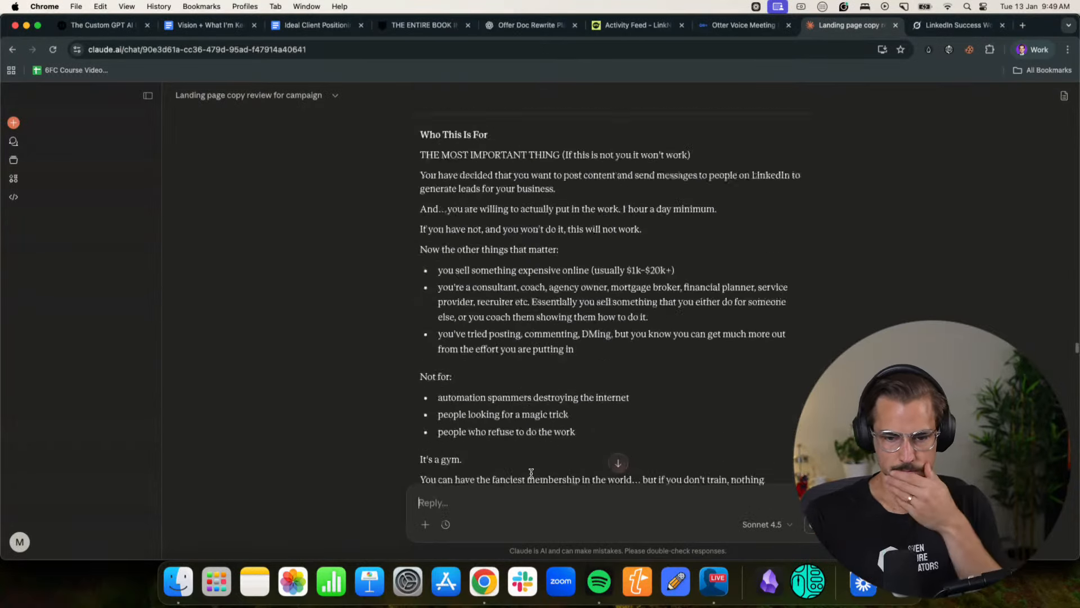
- Go to the newest message in the Claude chat and collapse the sidebar
scroll(591, 405, down, 15)
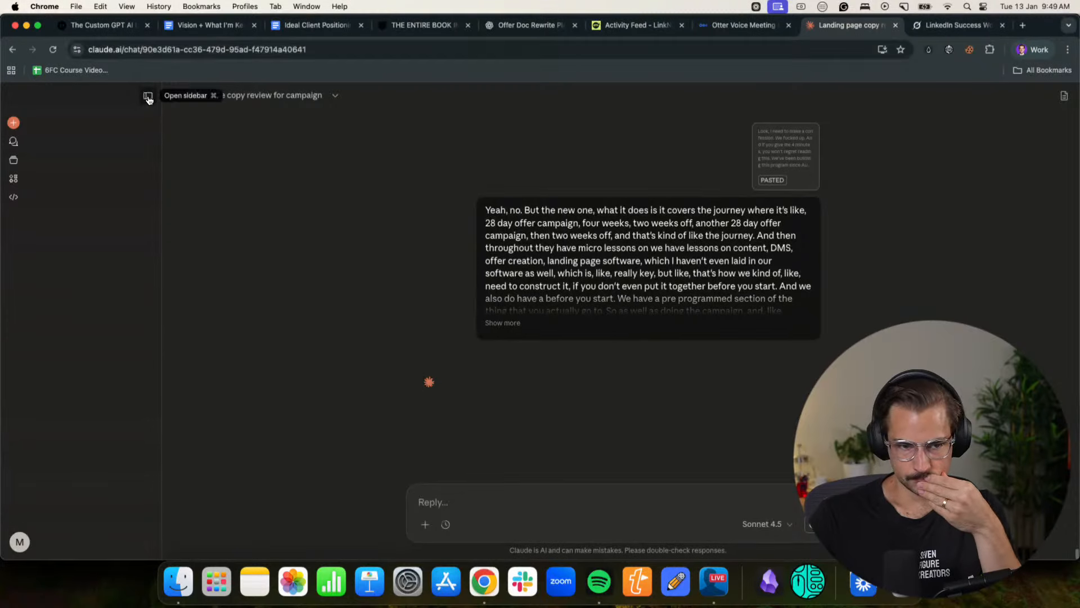
click(147, 95)
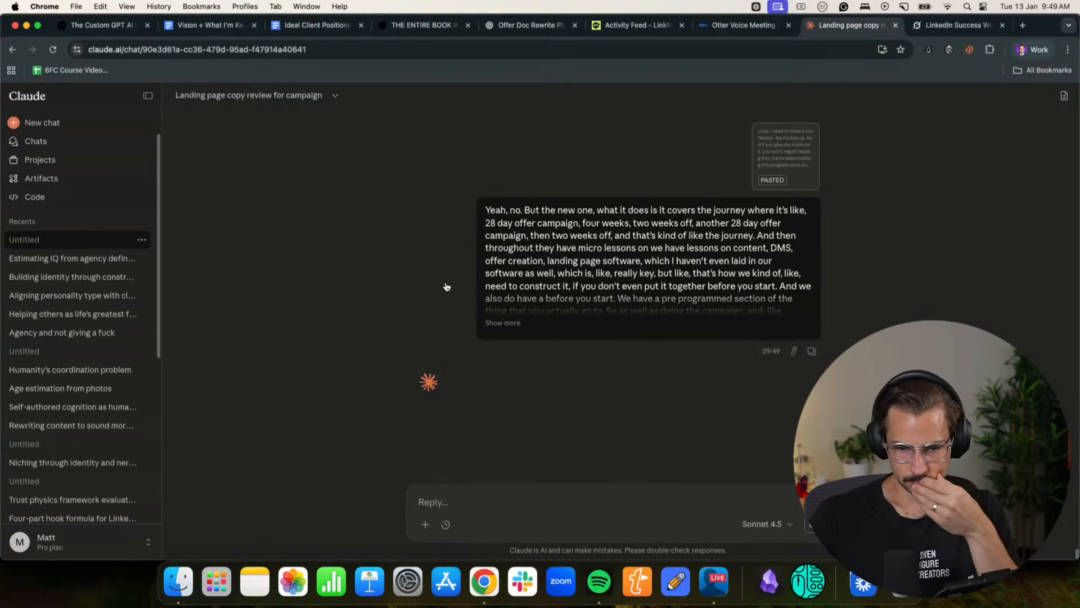
click(148, 96)
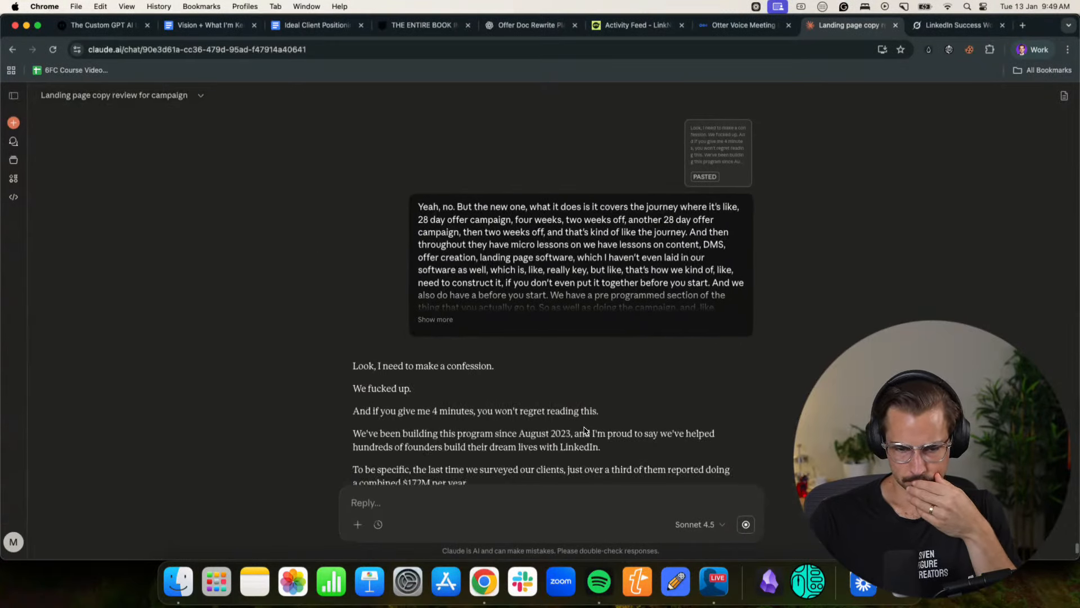
- Read the opening of the rewritten offer, from the confession through "Hundreds of hours of lessons, playbooks, resources, and materials."
scroll(585, 430, down, 3)
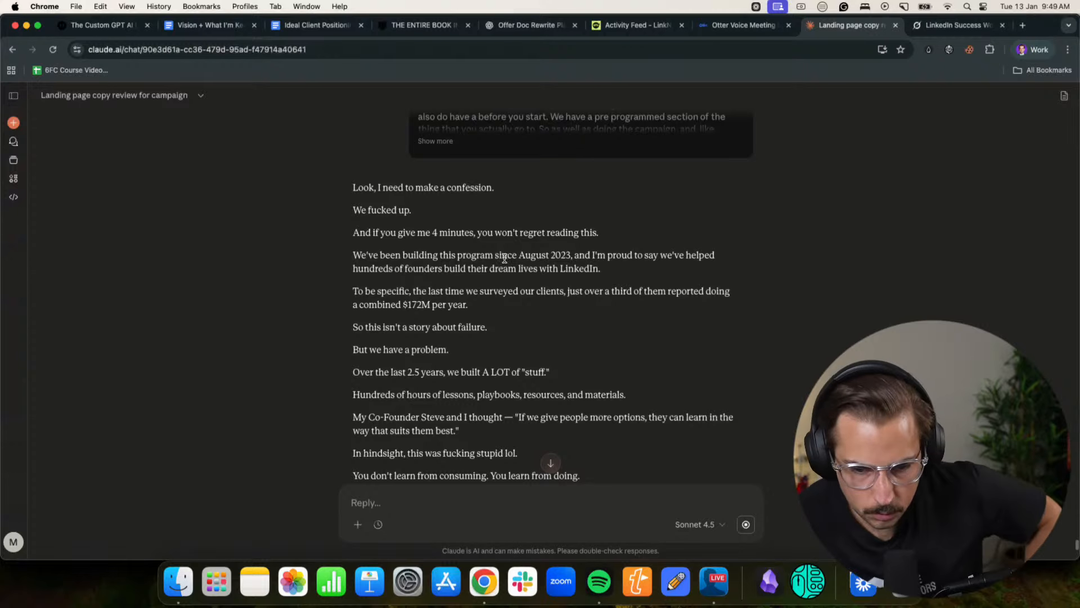
scroll(508, 264, down, 1)
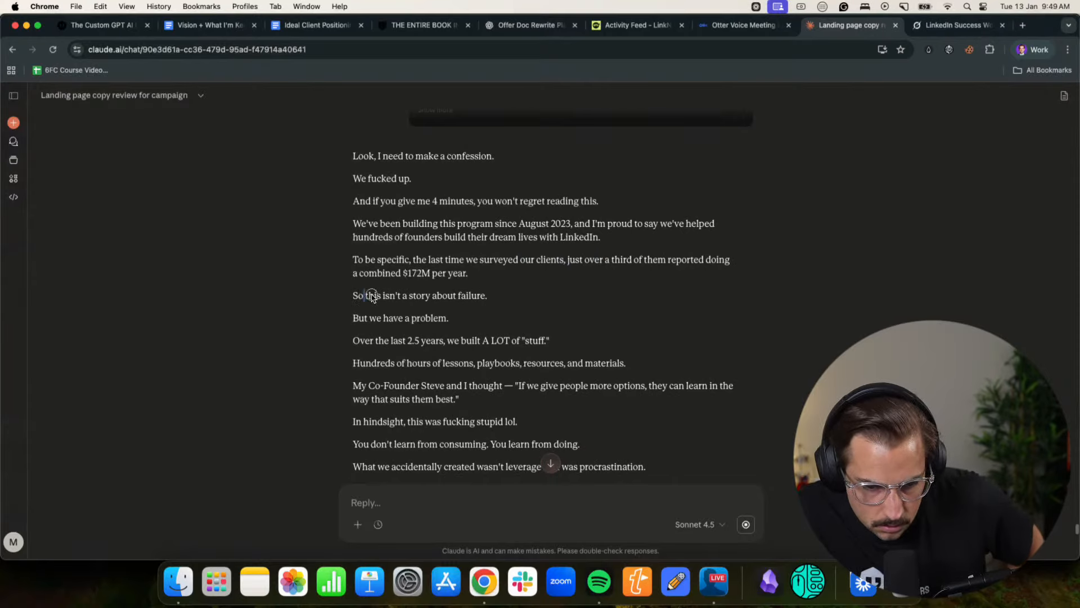
drag(371, 296, 473, 298)
click(473, 298)
scroll(376, 288, down, 1)
drag(364, 273, 524, 275)
click(527, 276)
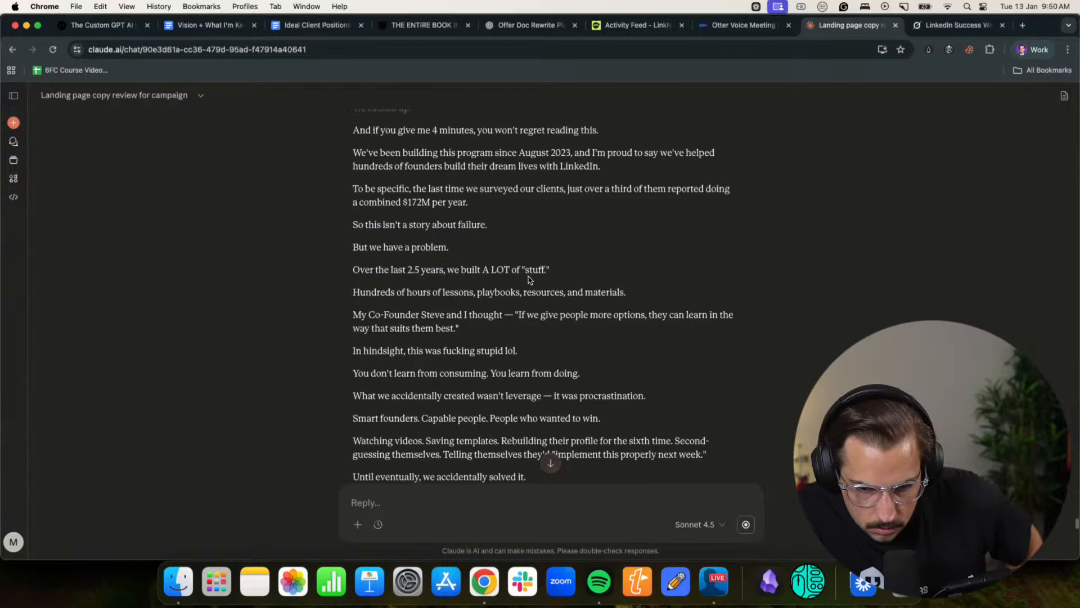
scroll(529, 279, down, 1)
drag(363, 262, 635, 263)
click(635, 262)
scroll(513, 225, down, 2)
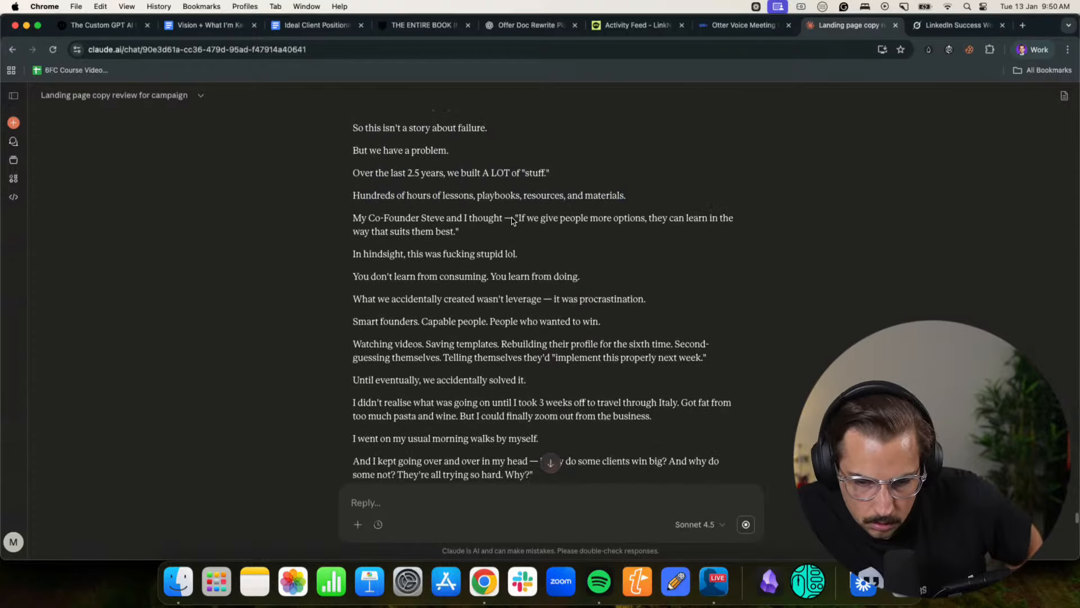
- Read the rewritten offer's passage on learning by doing and procrastination, from "In hindsight" to "implement this properly next week."
drag(401, 254, 505, 256)
click(505, 256)
drag(400, 276, 557, 277)
click(551, 281)
scroll(529, 265, down, 2)
drag(373, 182, 623, 180)
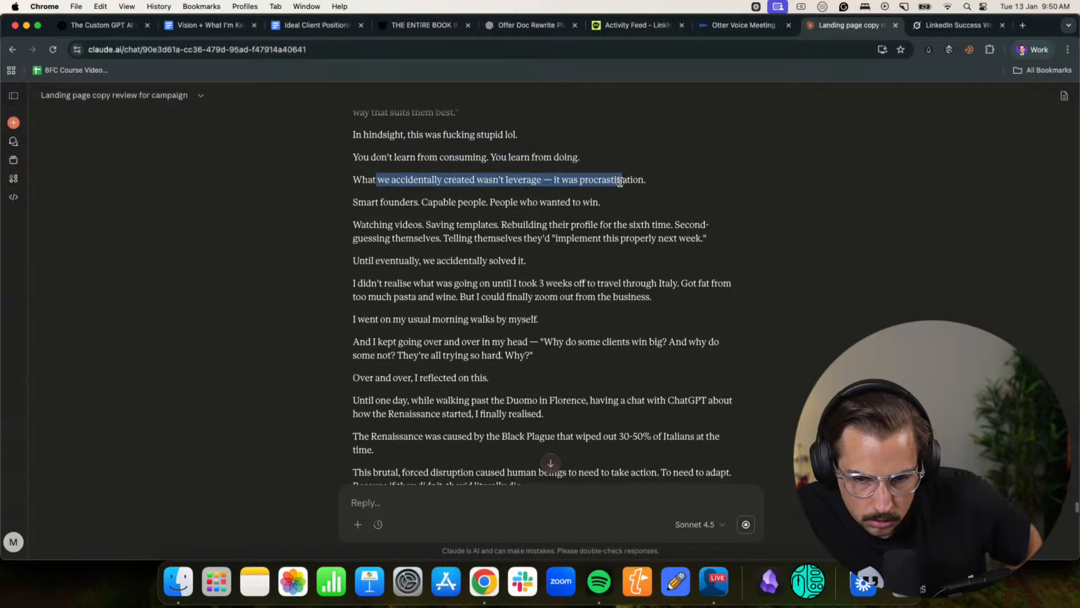
click(622, 180)
drag(354, 201, 572, 203)
click(572, 203)
drag(354, 225, 680, 225)
click(522, 266)
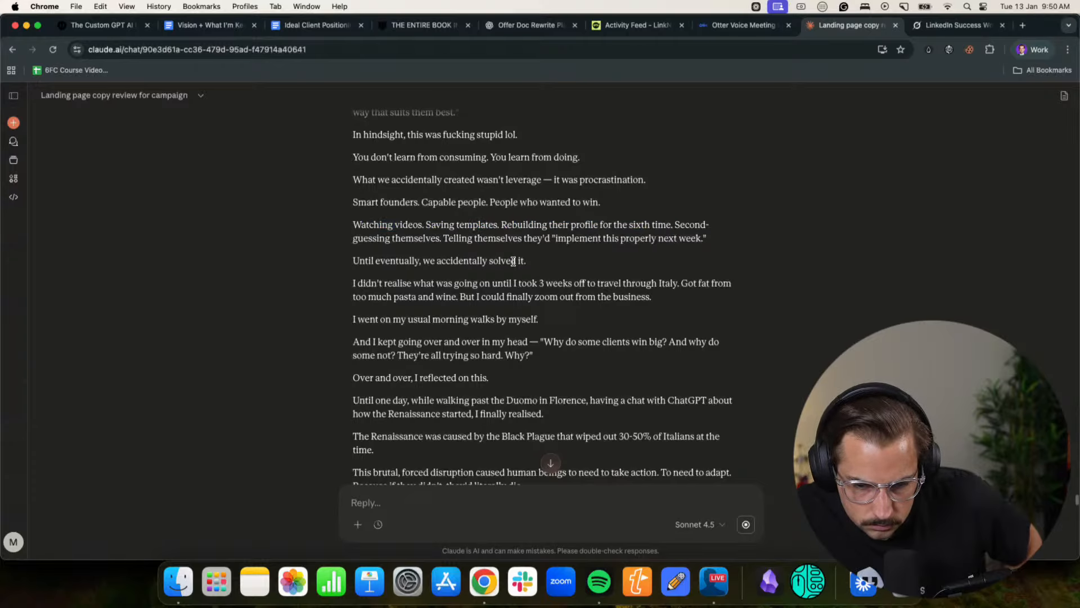
- Read the story of the Italy trip, from "Until eventually, we accidentally solved it" to the walk past the Duomo in Florence
scroll(425, 264, down, 1)
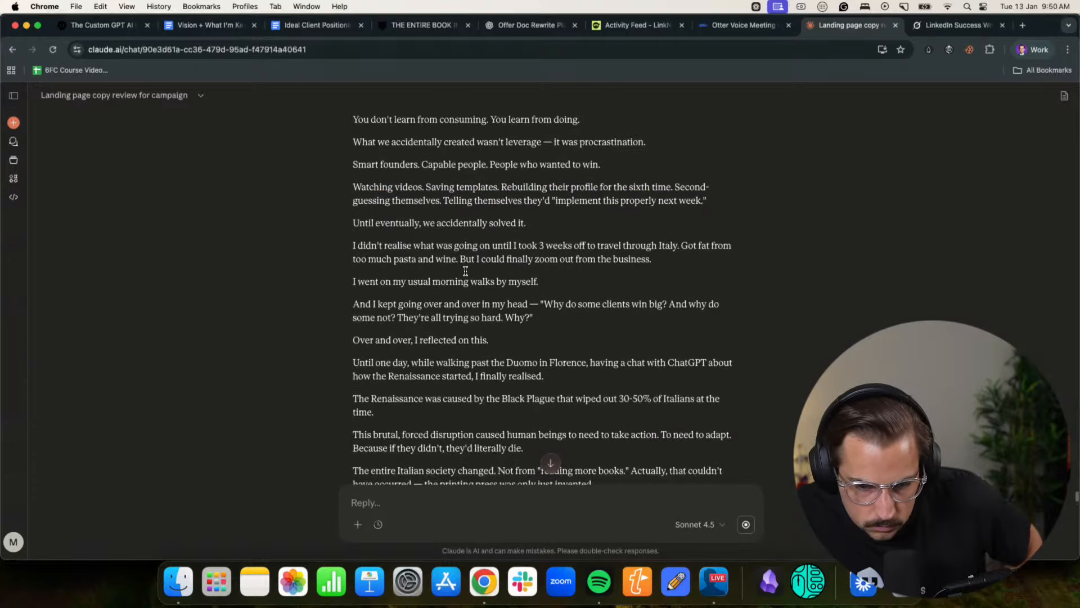
drag(386, 260, 638, 261)
click(491, 259)
click(636, 264)
scroll(551, 267, down, 1)
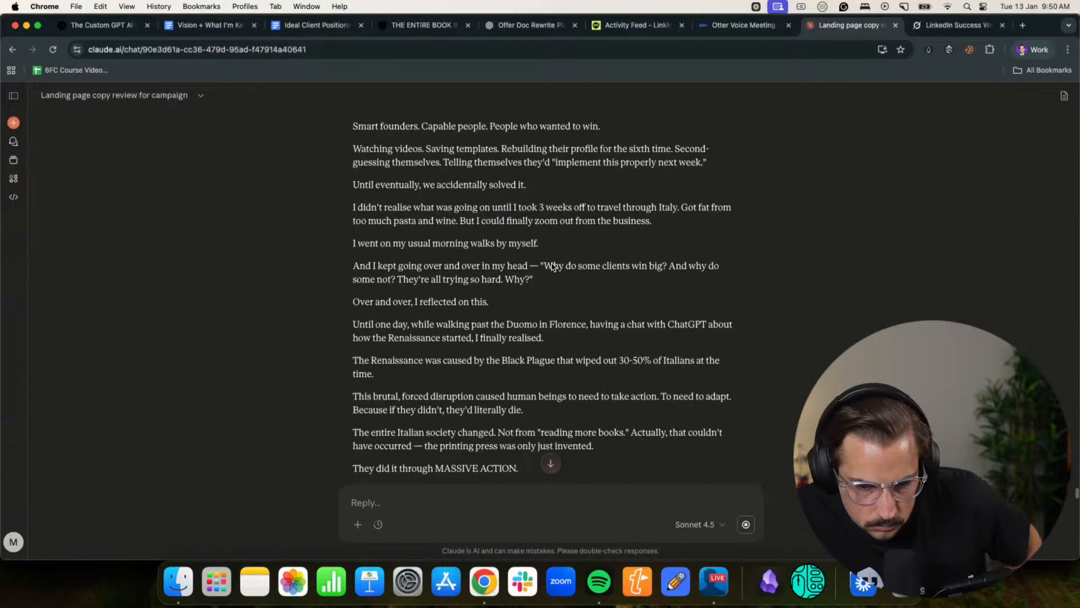
drag(356, 243, 526, 243)
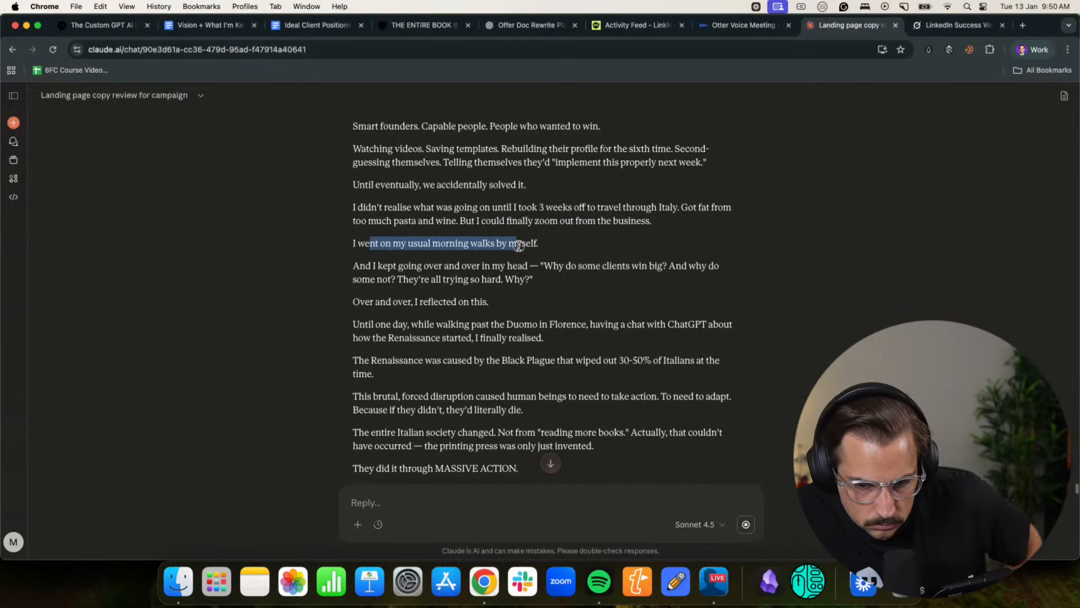
click(471, 259)
drag(393, 266, 529, 267)
click(525, 267)
scroll(420, 279, down, 1)
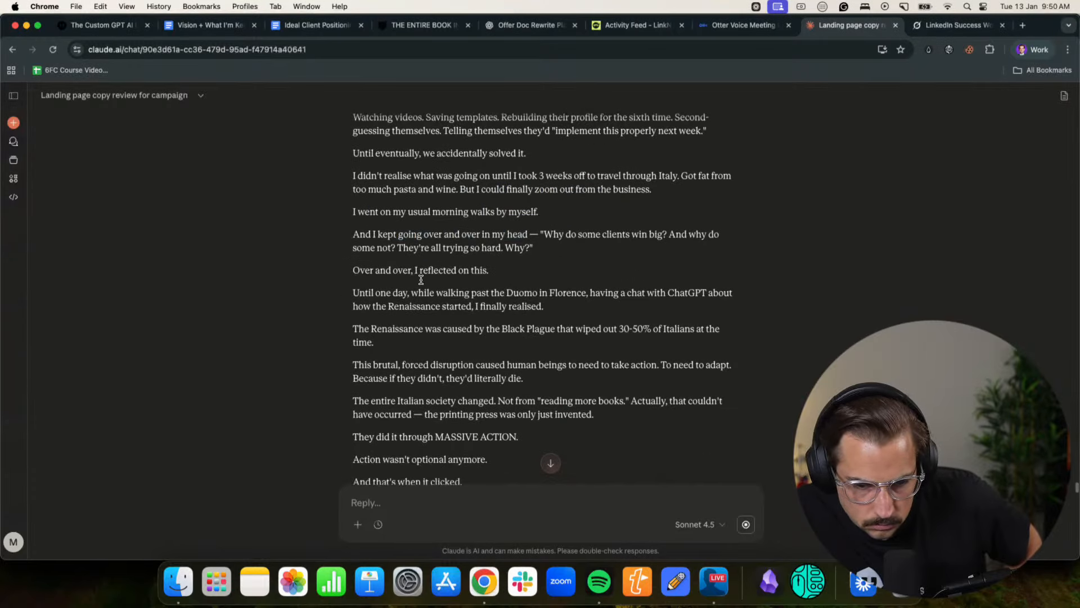
drag(387, 294, 481, 293)
click(489, 291)
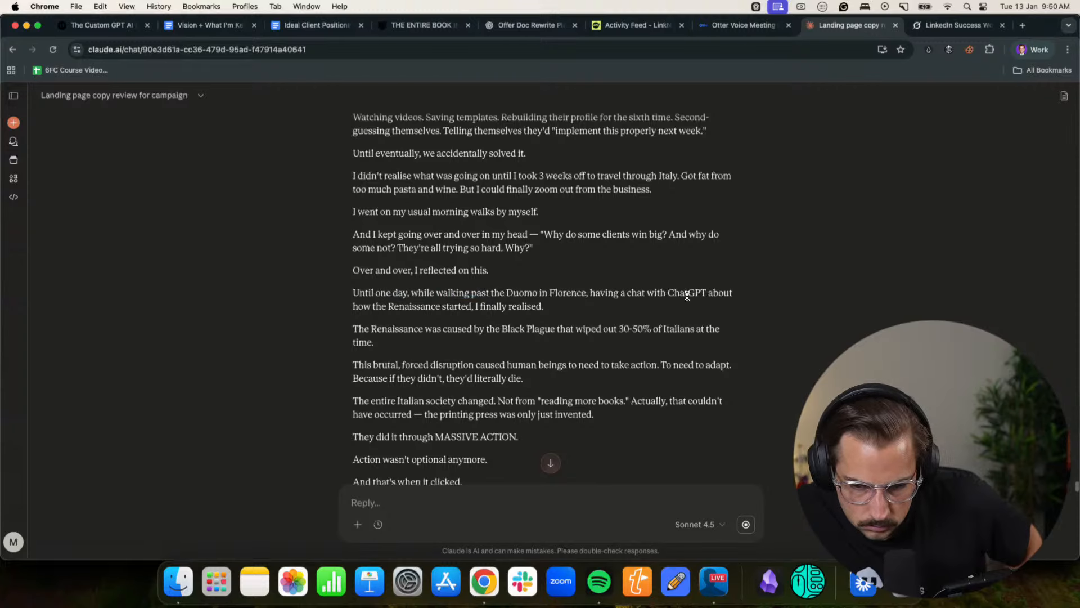
- Read the Renaissance analogy, from the Black Plague paragraph through "They did it through MASSIVE ACTION."
scroll(513, 303, down, 2)
drag(437, 260, 702, 260)
click(494, 287)
drag(374, 298, 659, 293)
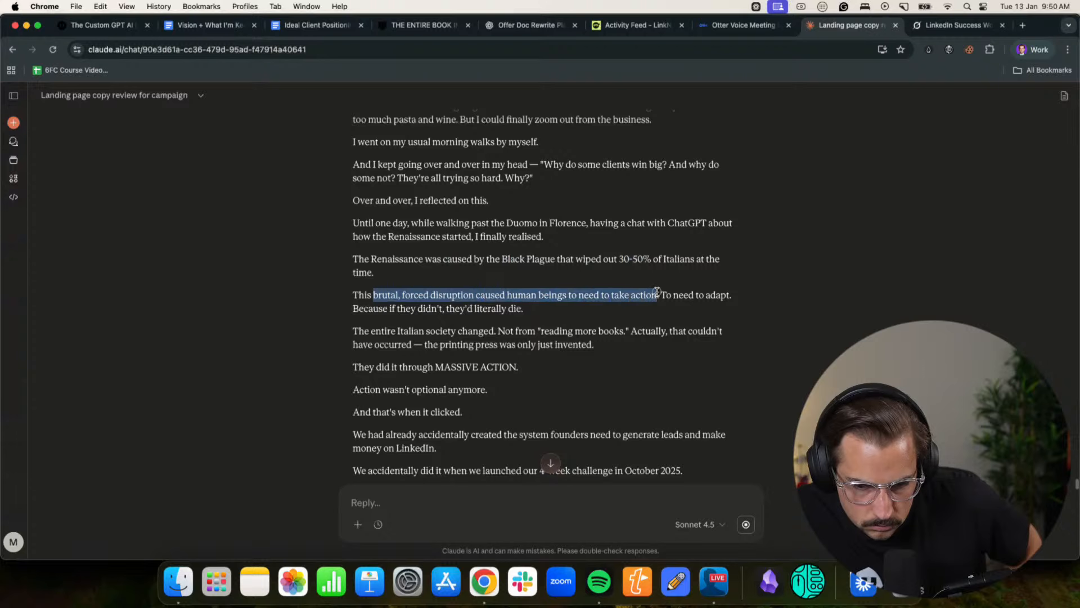
click(659, 294)
scroll(463, 248, down, 4)
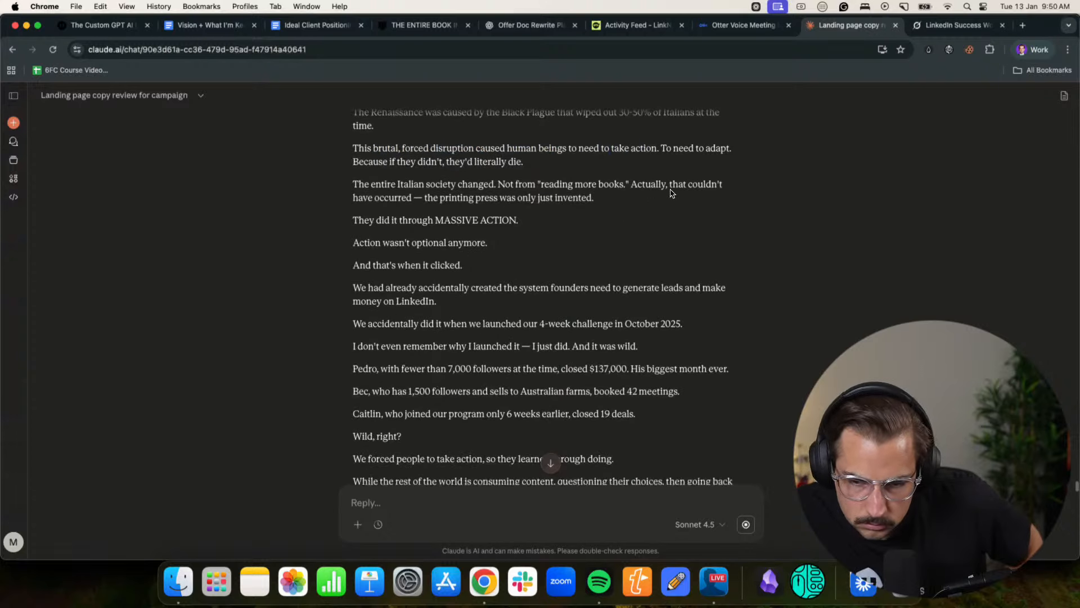
drag(435, 201, 583, 197)
click(390, 234)
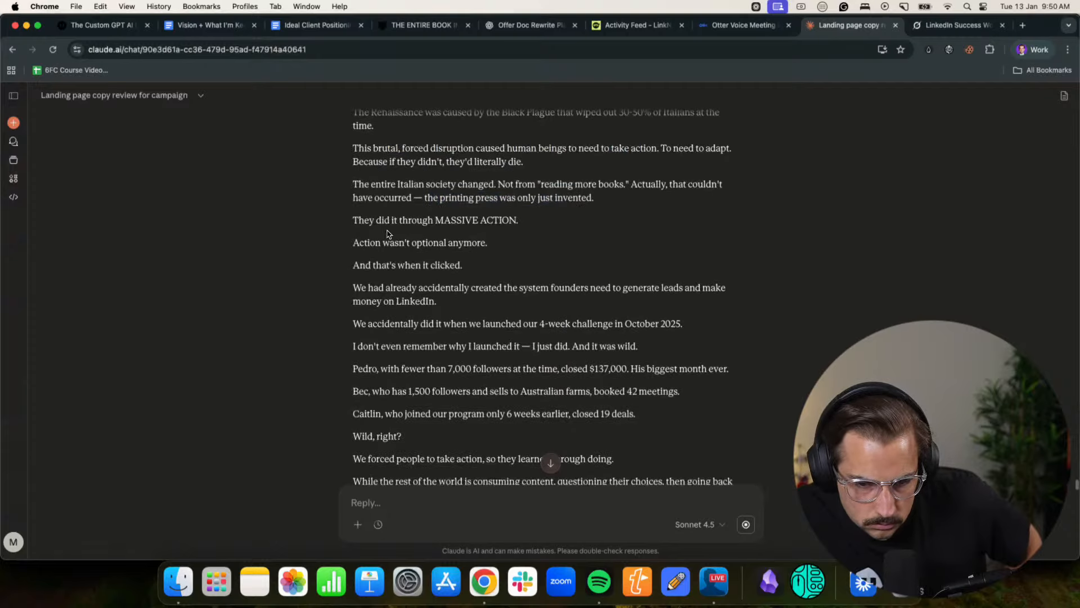
drag(365, 223, 515, 221)
click(453, 235)
- Check the October 2025 4-week challenge story and its client results, through "they learned through doing."
scroll(453, 235, down, 1)
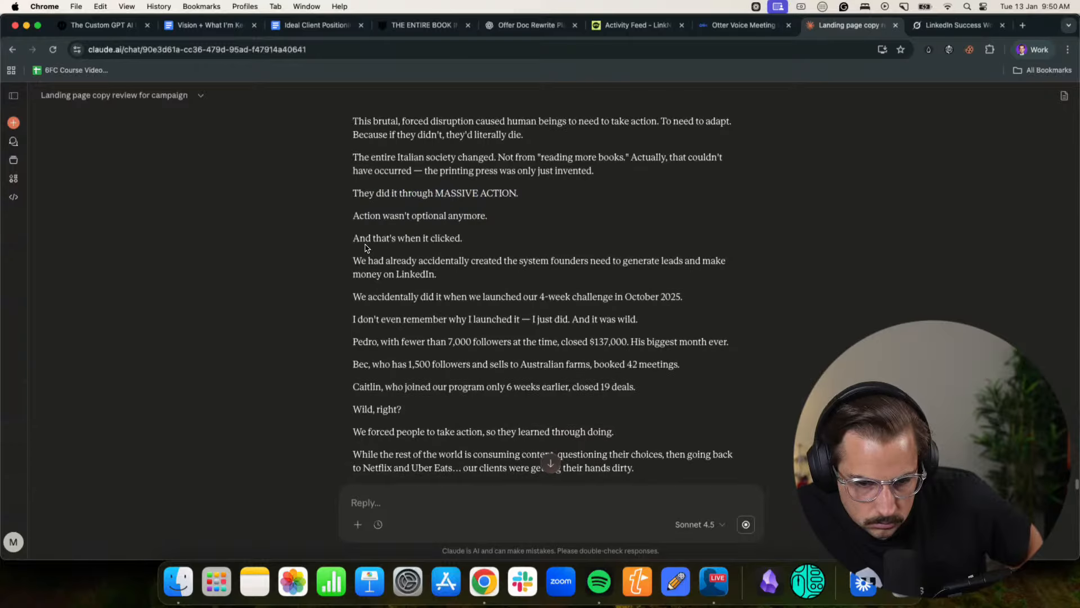
drag(360, 261, 697, 262)
click(698, 261)
scroll(400, 257, down, 1)
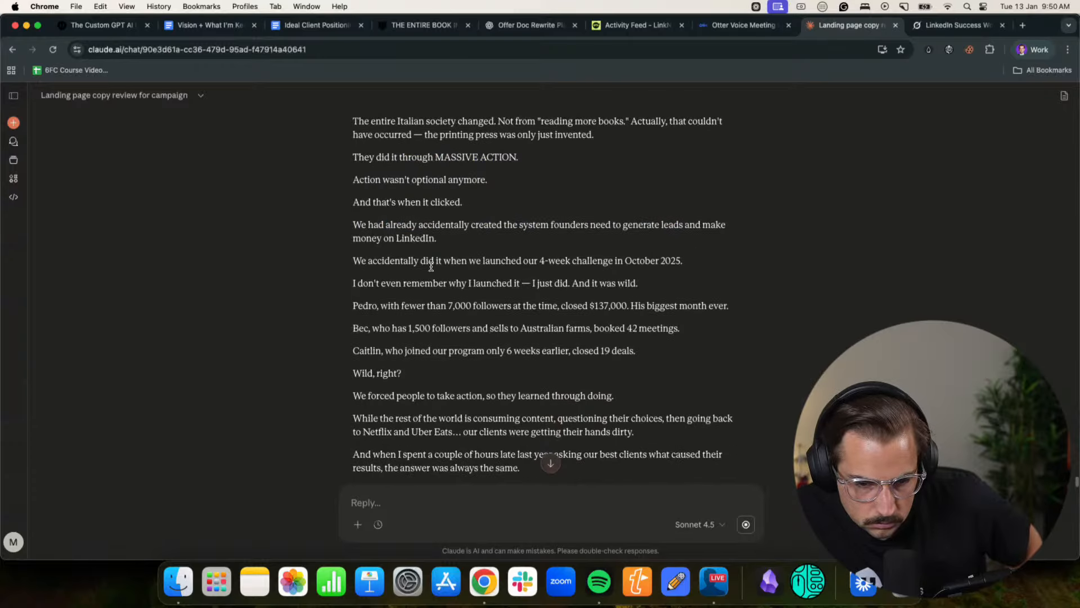
drag(426, 260, 685, 260)
click(521, 265)
drag(393, 283, 596, 284)
click(594, 285)
scroll(585, 285, down, 2)
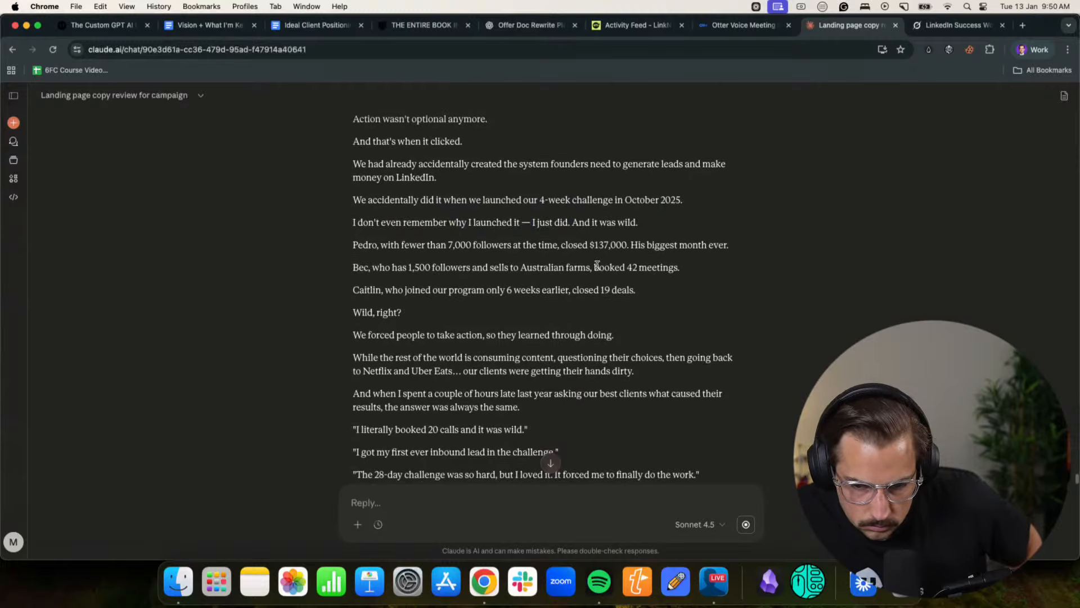
drag(378, 336, 599, 336)
click(597, 335)
- Read the client quotes about the challenge and the "Marketing Gym" comparison of content, DMs and recovery
scroll(586, 336, down, 2)
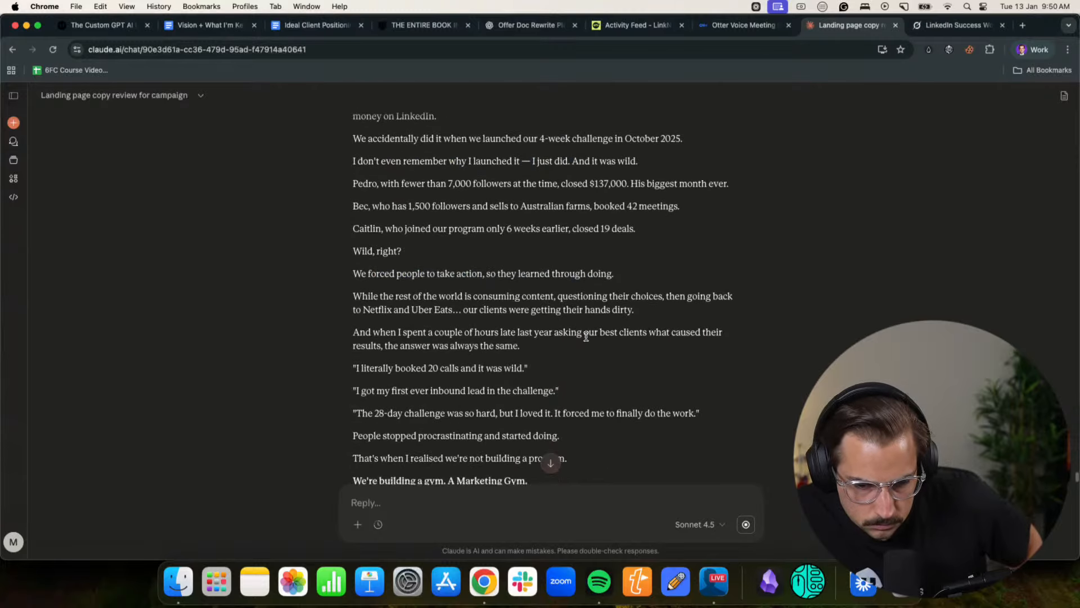
scroll(556, 310, down, 2)
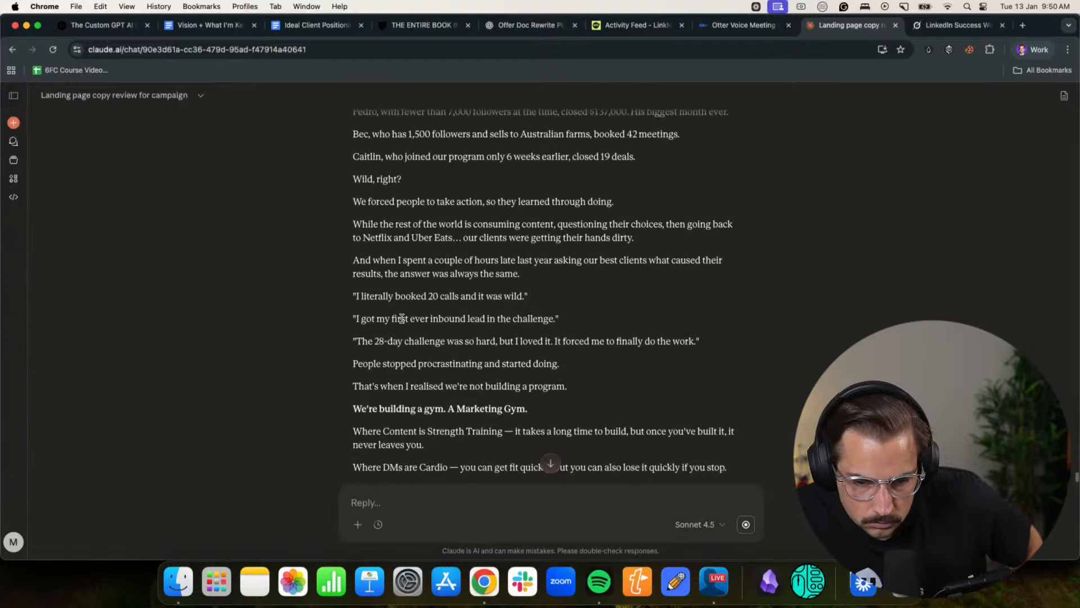
scroll(394, 309, down, 3)
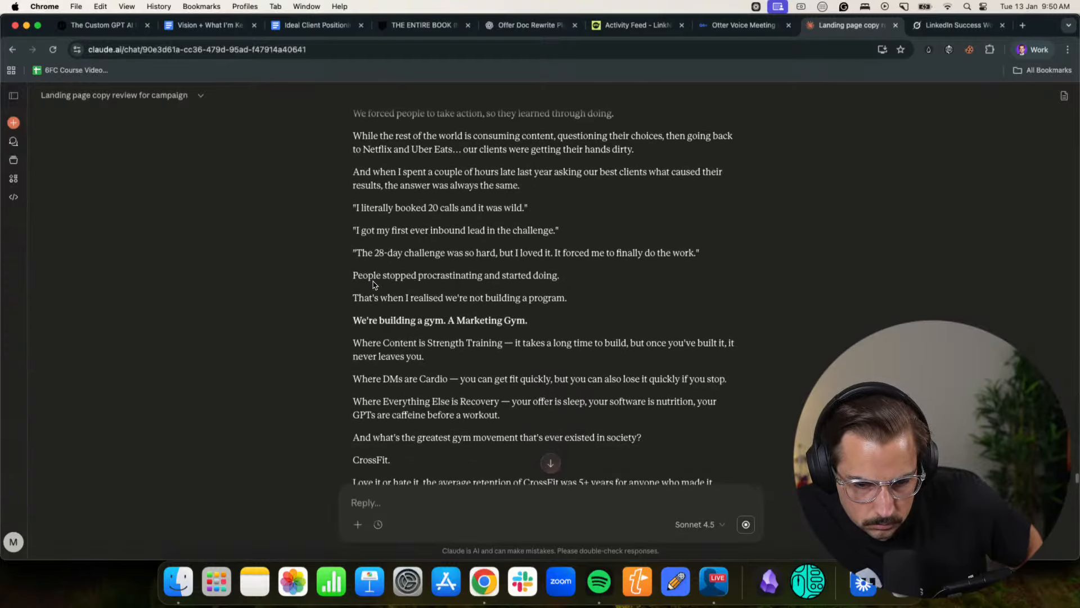
drag(373, 284, 543, 278)
click(419, 292)
scroll(432, 272, down, 2)
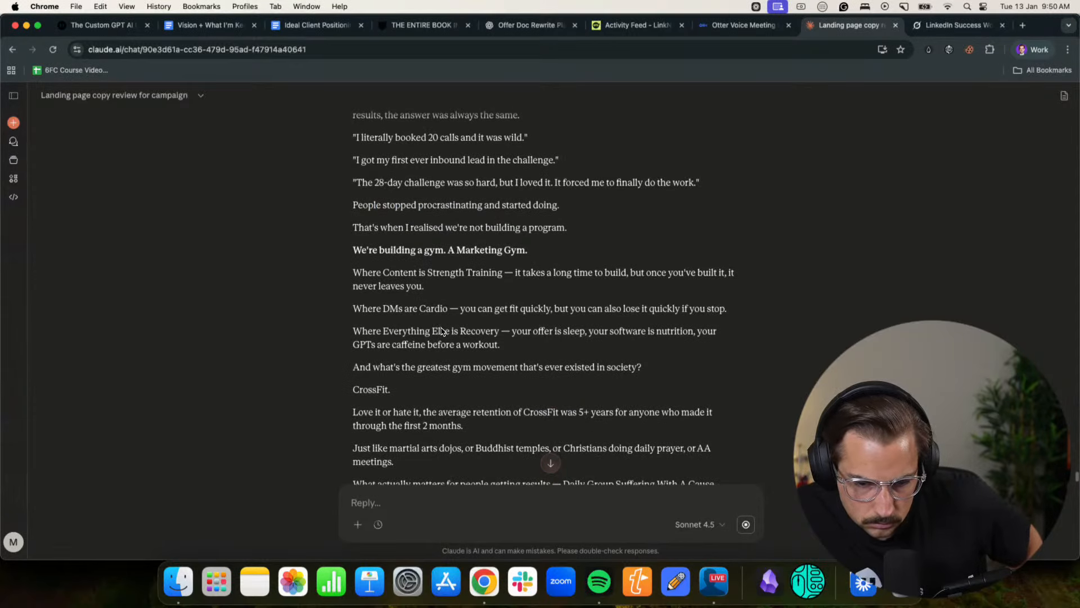
- Review the CrossFit passage, from "greatest gym movement" through the line about buying an online workout plan and not training
scroll(441, 332, down, 2)
drag(387, 298, 608, 299)
click(603, 298)
drag(375, 343, 494, 345)
click(495, 345)
scroll(434, 329, down, 2)
scroll(404, 316, down, 2)
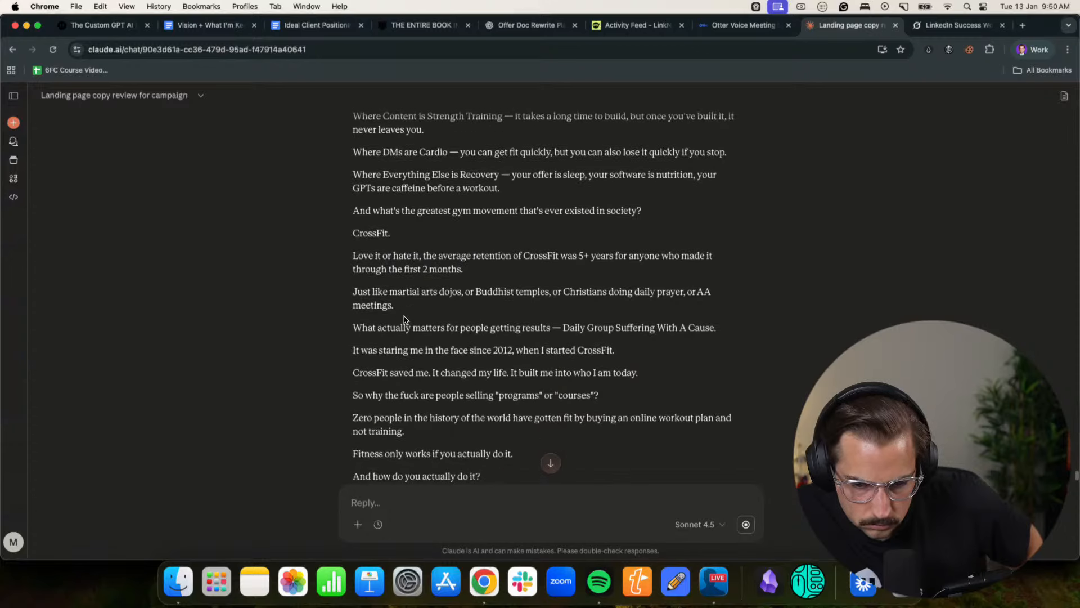
drag(387, 293, 607, 293)
click(604, 293)
scroll(605, 293, down, 1)
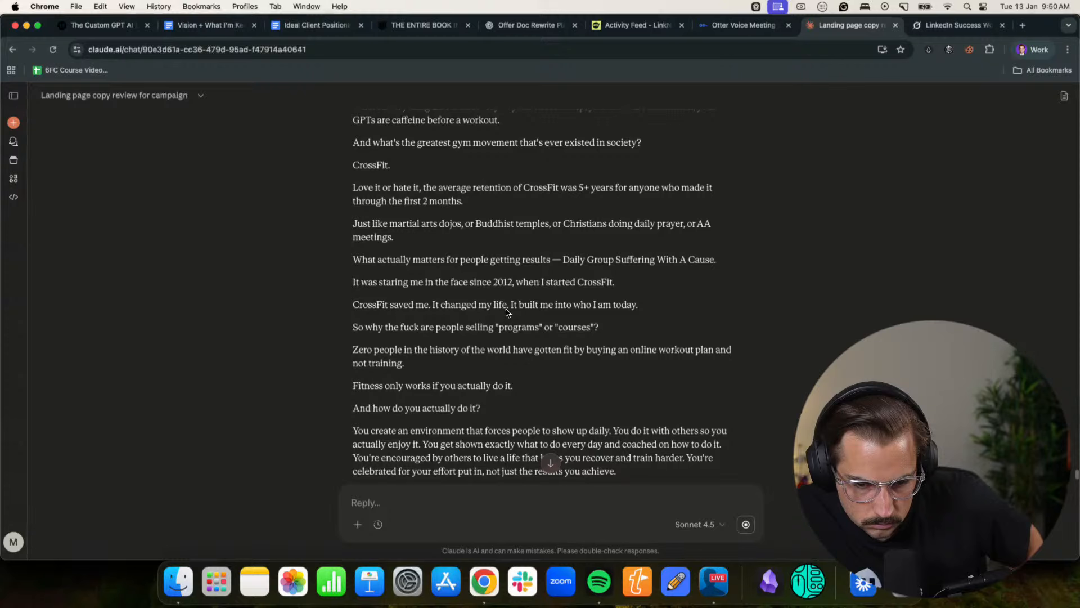
scroll(569, 311, down, 1)
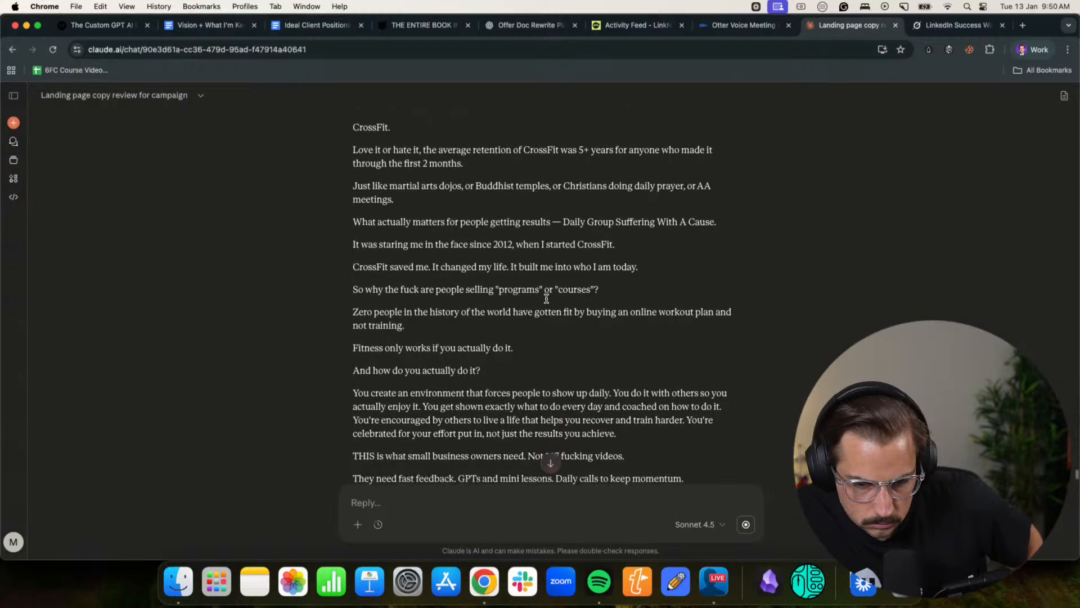
scroll(540, 295, down, 1)
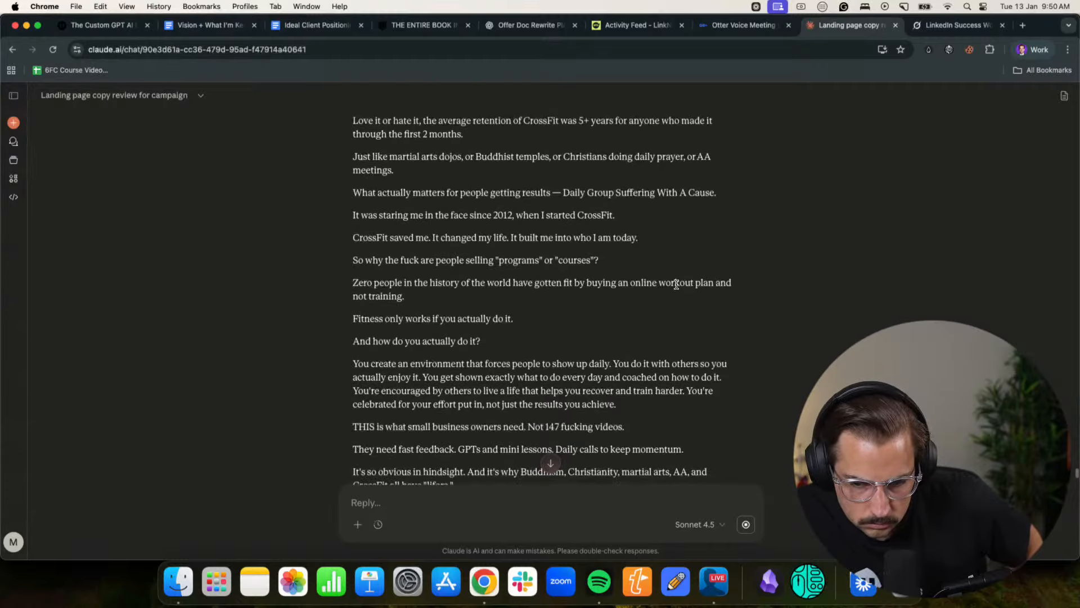
- Read from "Fitness only works if you actually do it" through "I'm 100% convinced this is the future of marketing."
scroll(703, 285, down, 1)
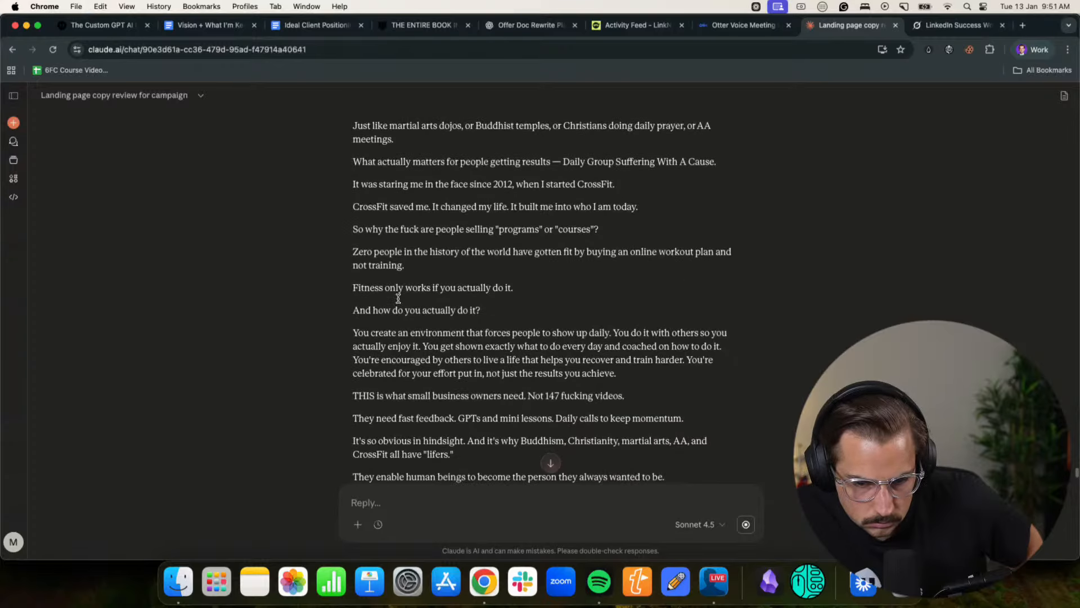
scroll(502, 288, down, 2)
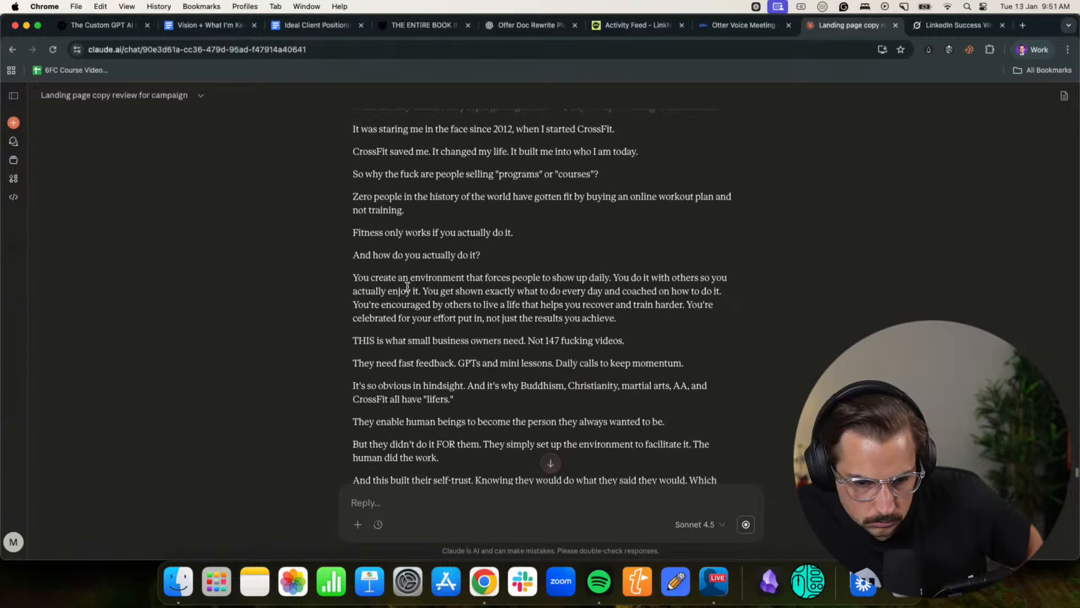
scroll(636, 281, down, 2)
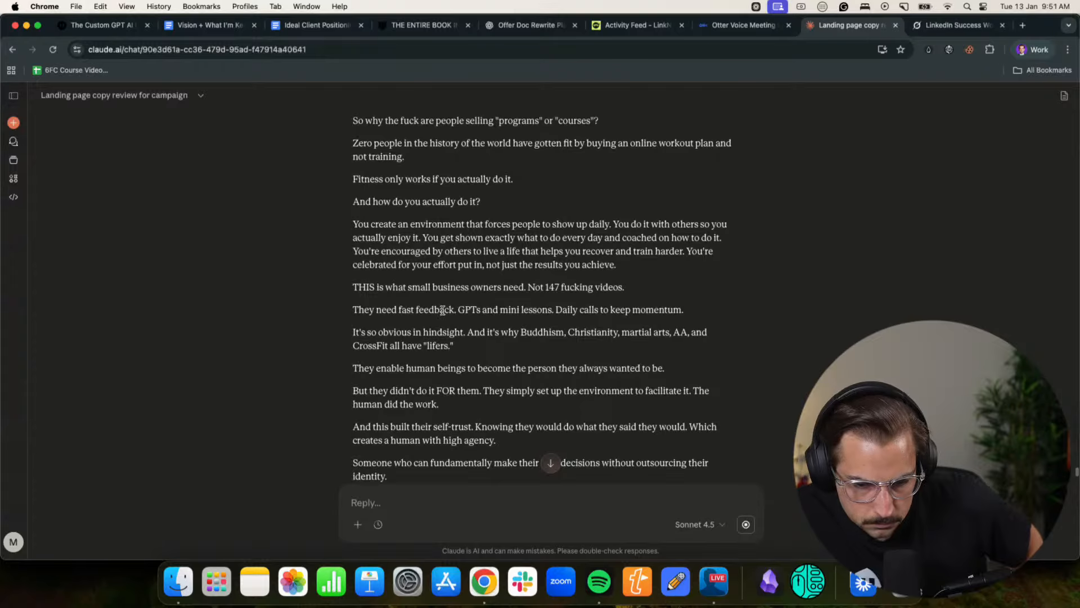
scroll(443, 307, down, 6)
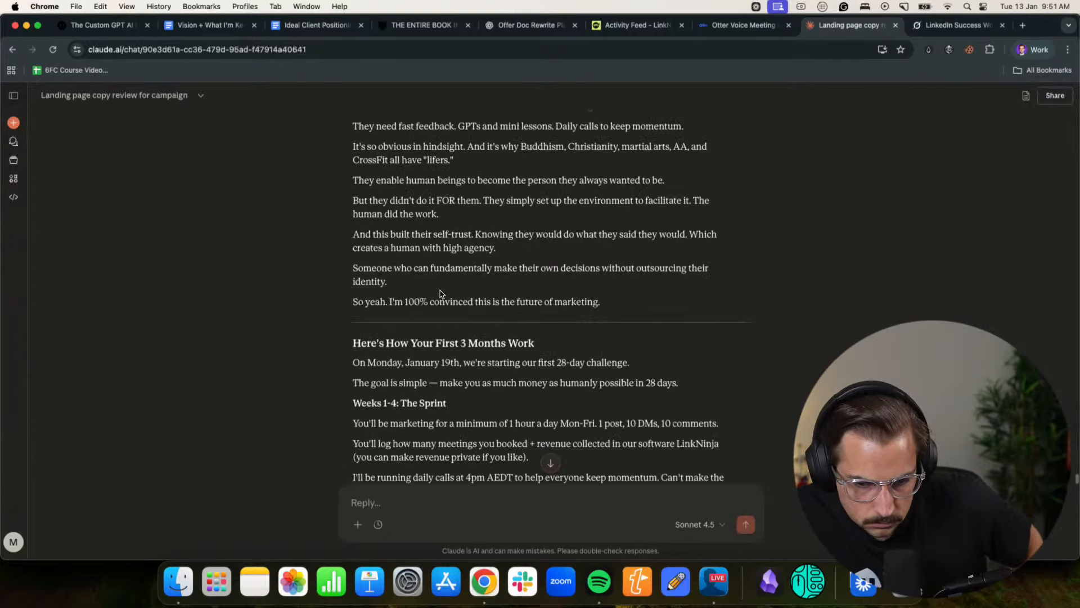
scroll(443, 293, down, 4)
scroll(441, 293, up, 10)
scroll(441, 290, down, 3)
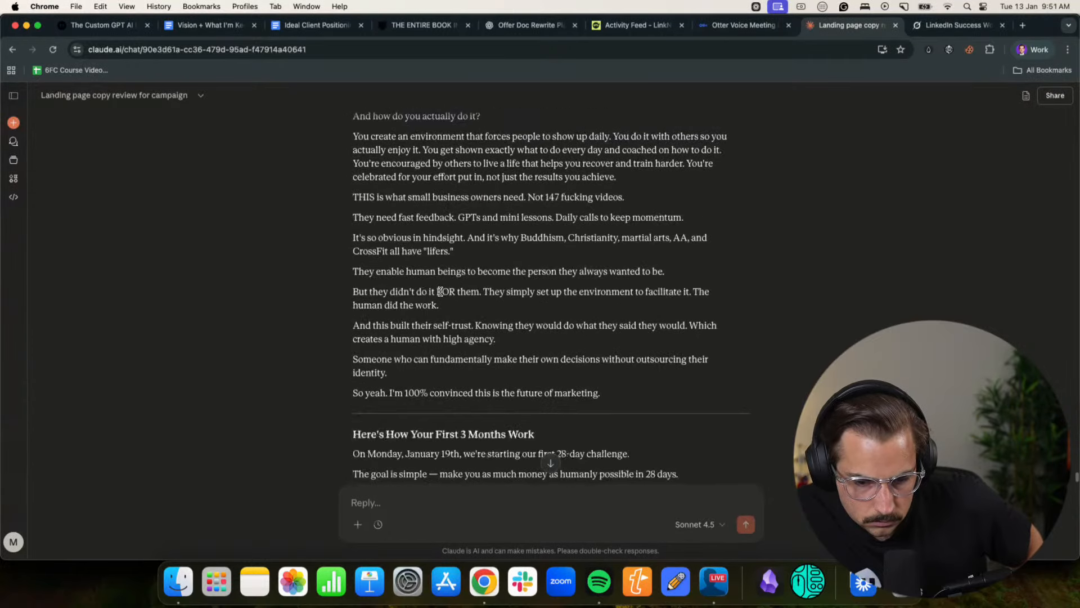
- Review the "Here's How Your First 3 Months Work" section, covering the sprint, deload and rest weeks, repeat cycle and micro-lessons
scroll(440, 291, down, 6)
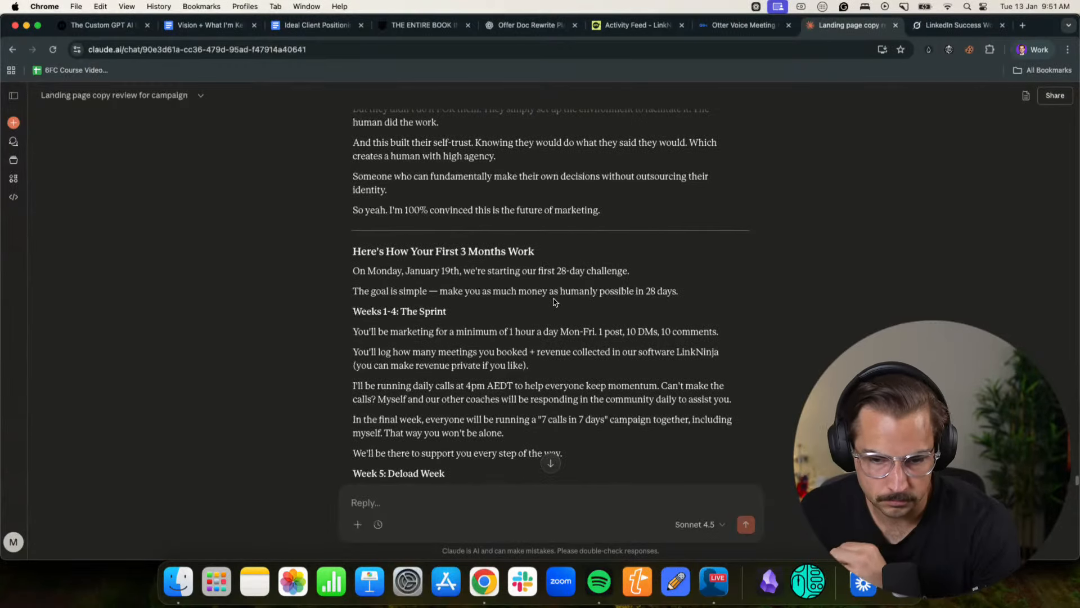
scroll(514, 333, down, 4)
scroll(511, 333, down, 2)
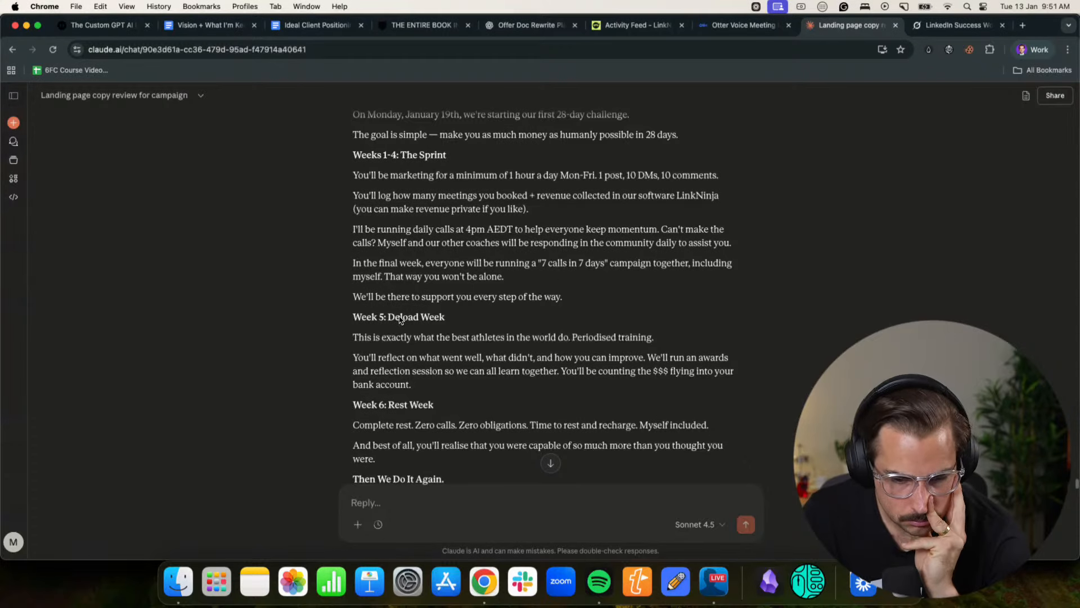
scroll(400, 319, down, 6)
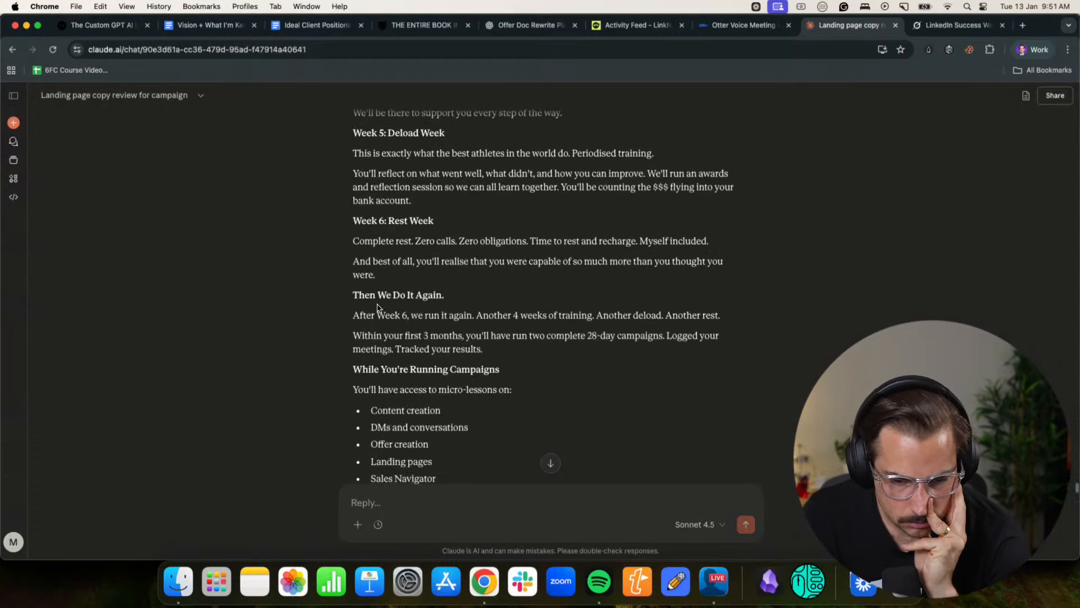
scroll(377, 306, down, 4)
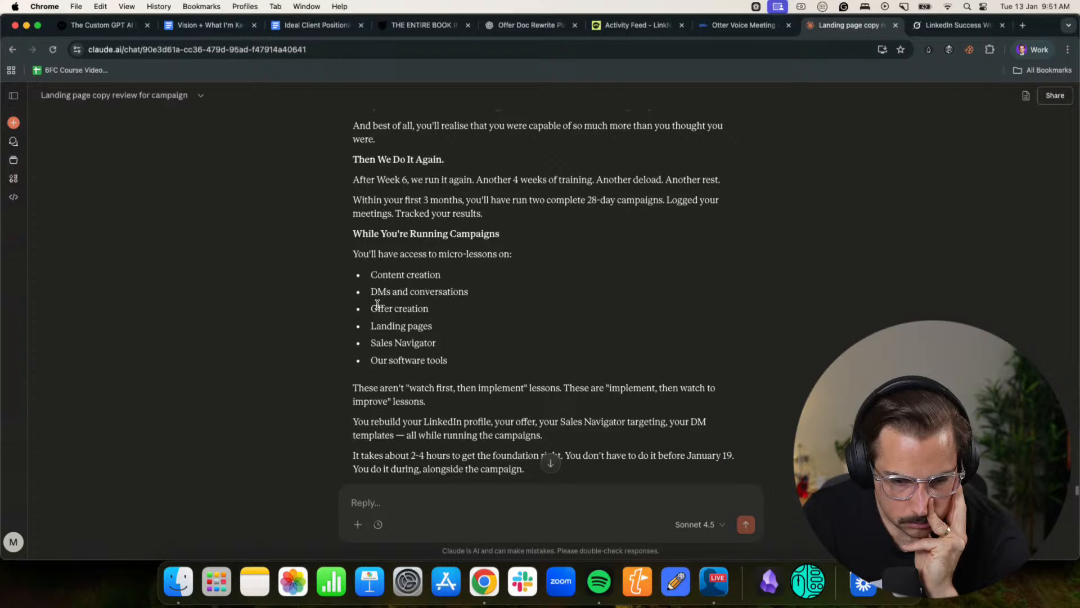
scroll(378, 304, down, 2)
scroll(630, 329, down, 2)
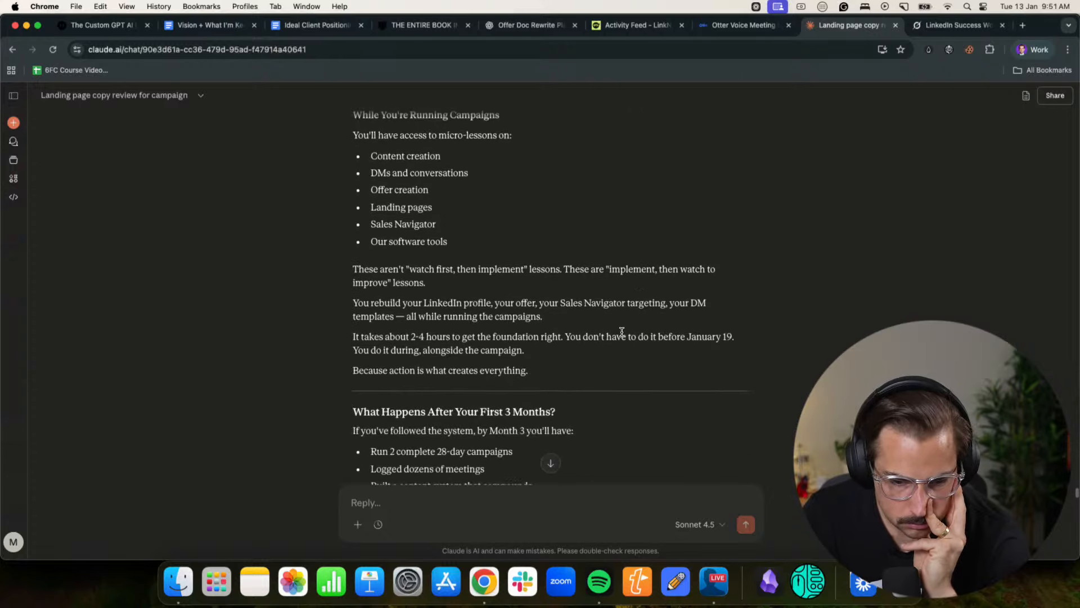
- Examine the "What Happens After Your First 3 Months?" section, from the Month 3 outcomes to "This isn't a program with an end date."
scroll(506, 342, down, 4)
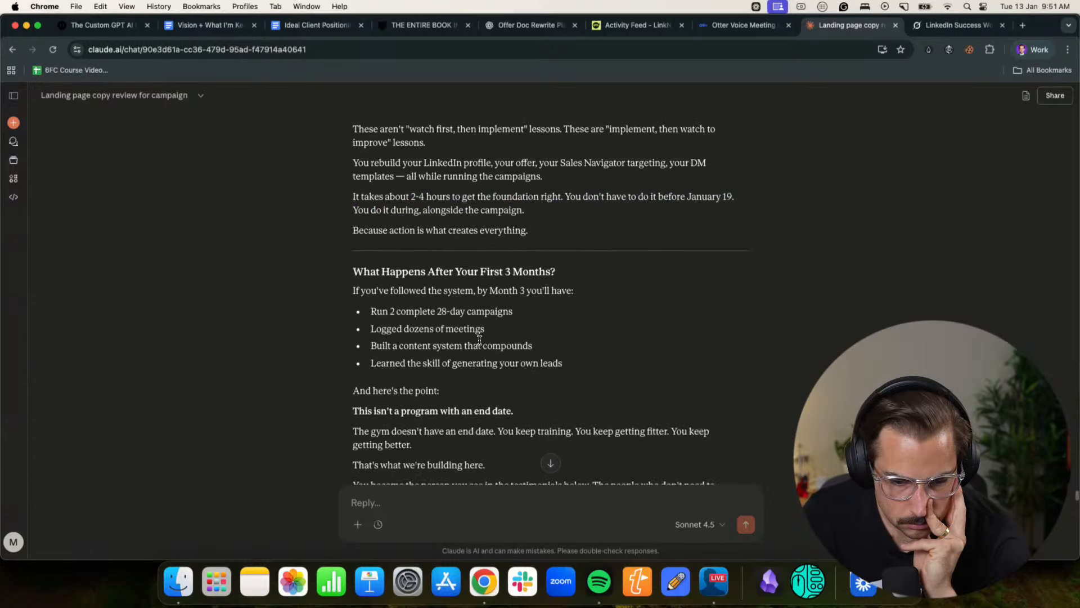
scroll(461, 315, down, 2)
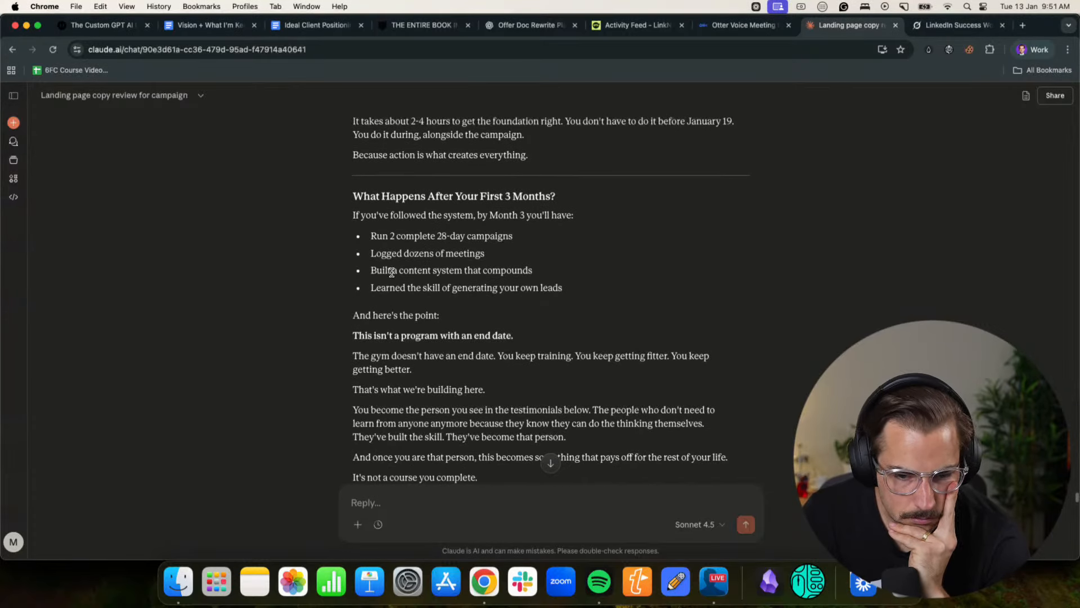
drag(384, 270, 515, 266)
click(518, 272)
scroll(495, 276, down, 2)
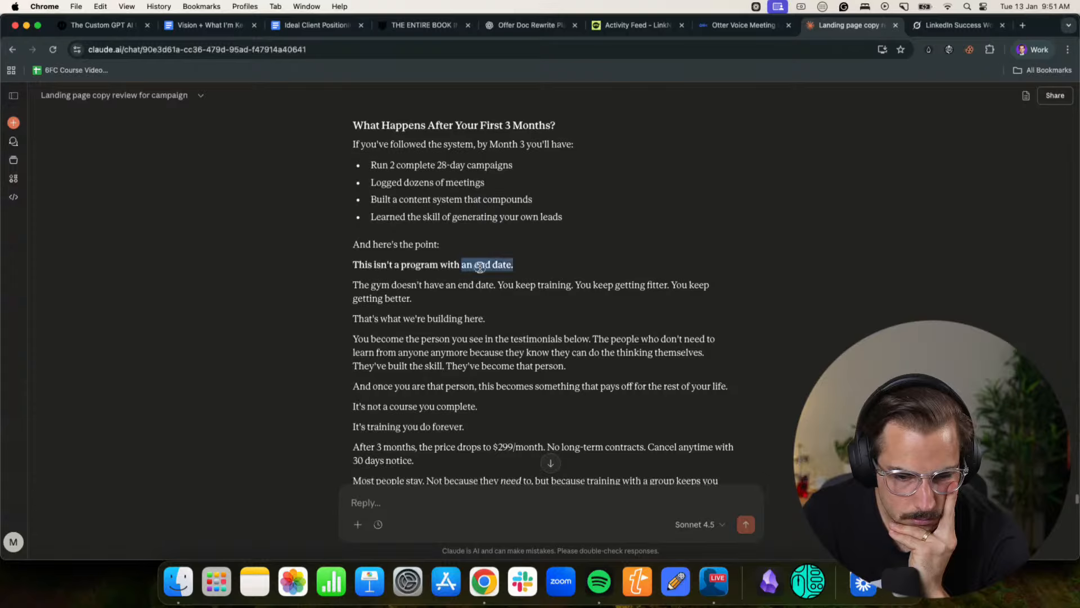
click(514, 267)
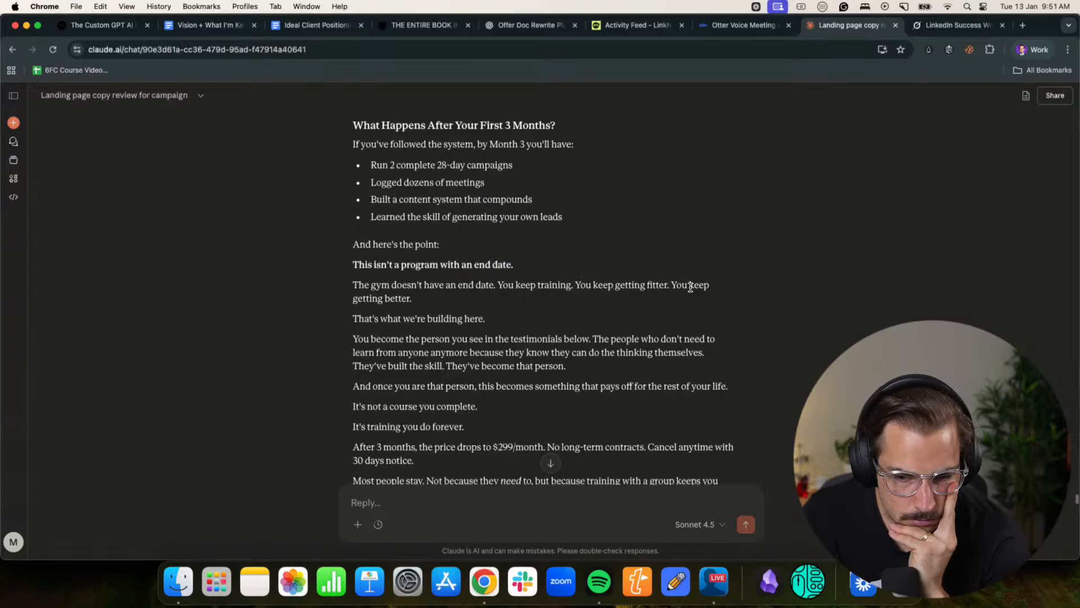
- Read the rest of the "What Happens After Your First 3 Months?" section and the New Year's resolutions passage with its client success examples
scroll(690, 287, down, 1)
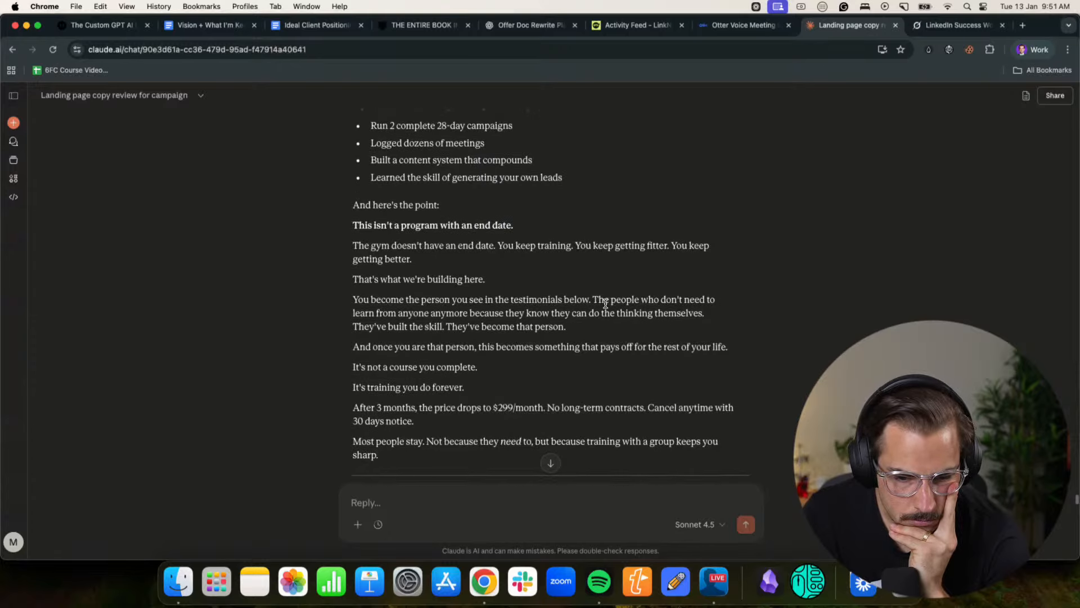
scroll(605, 304, down, 4)
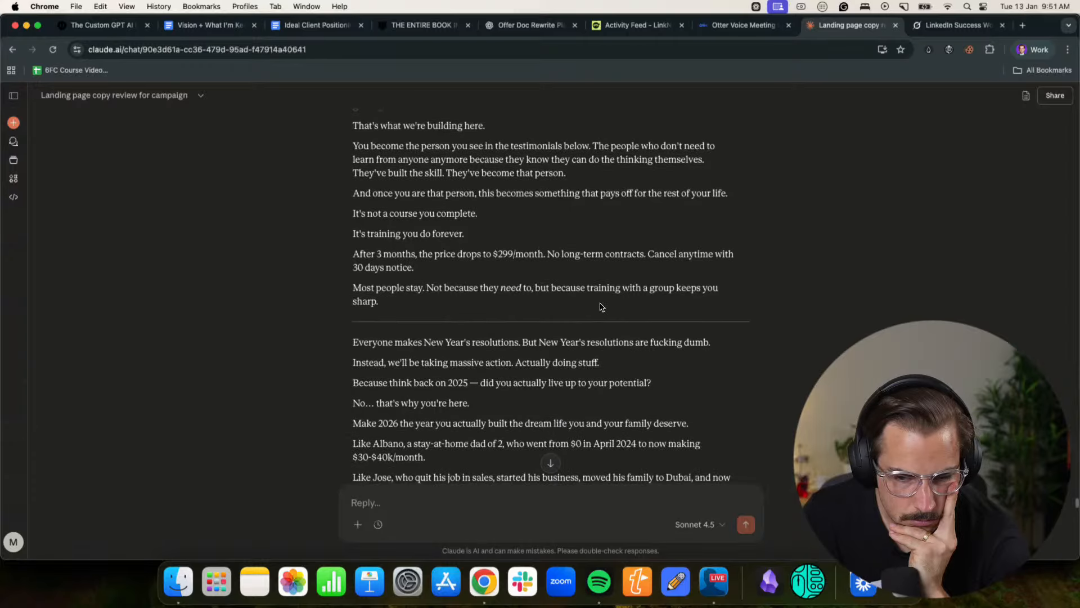
scroll(600, 306, down, 2)
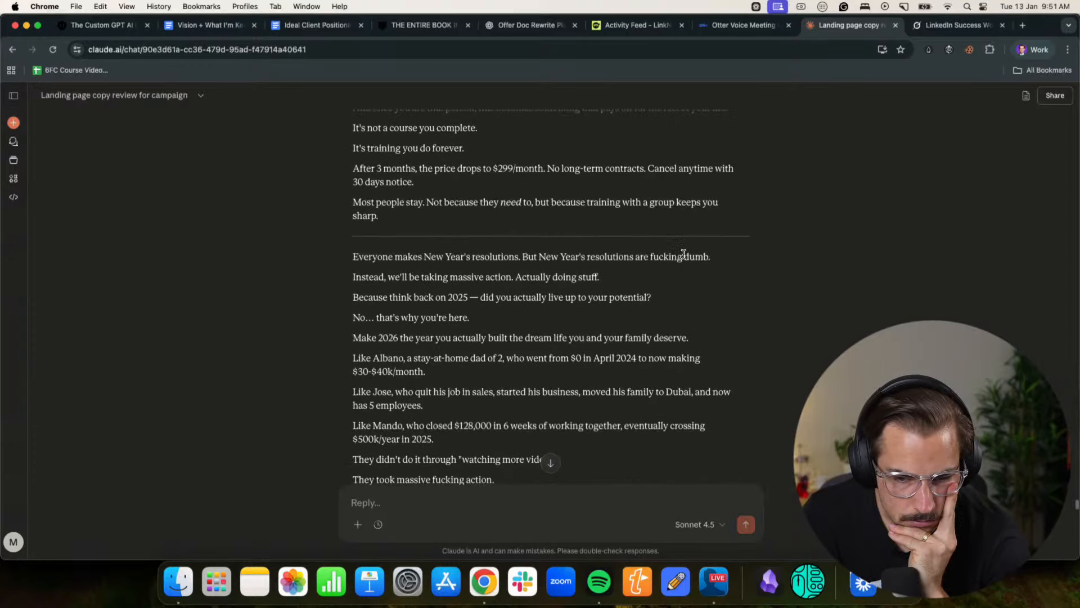
scroll(551, 291, down, 2)
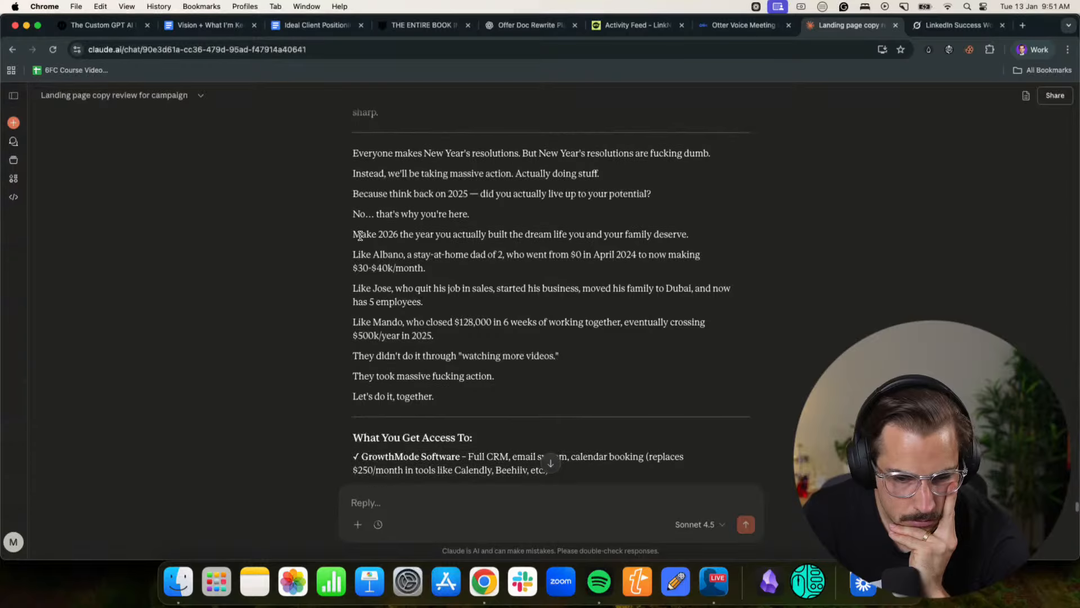
scroll(375, 293, down, 15)
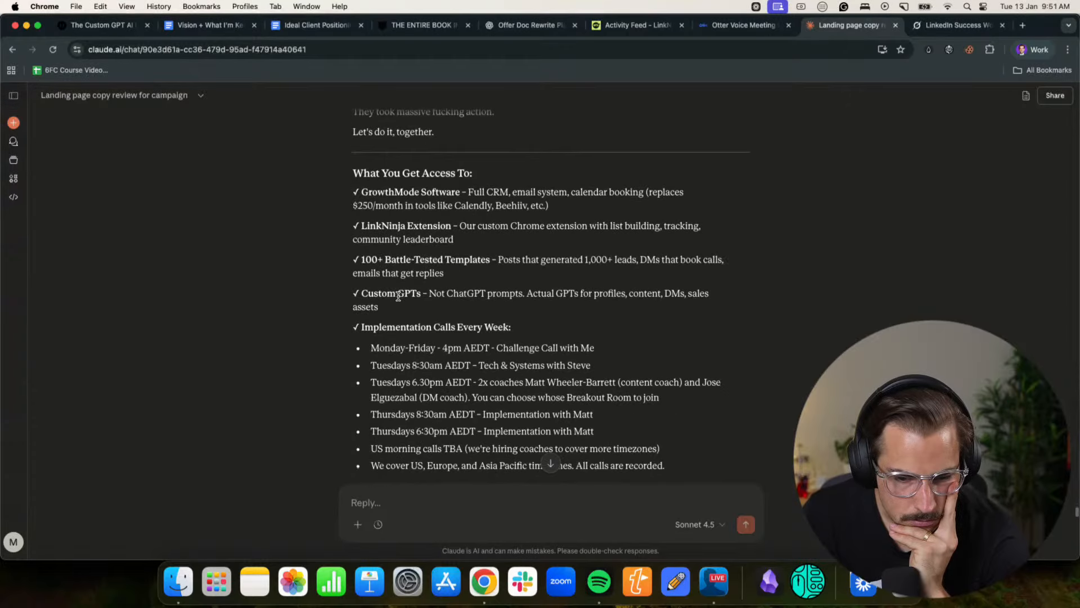
- Skim the remaining sections of the offer document, from "What You Get Access To" through the 2026 deal, guarantee, start date and FAQ
scroll(398, 296, down, 6)
scroll(399, 297, down, 20)
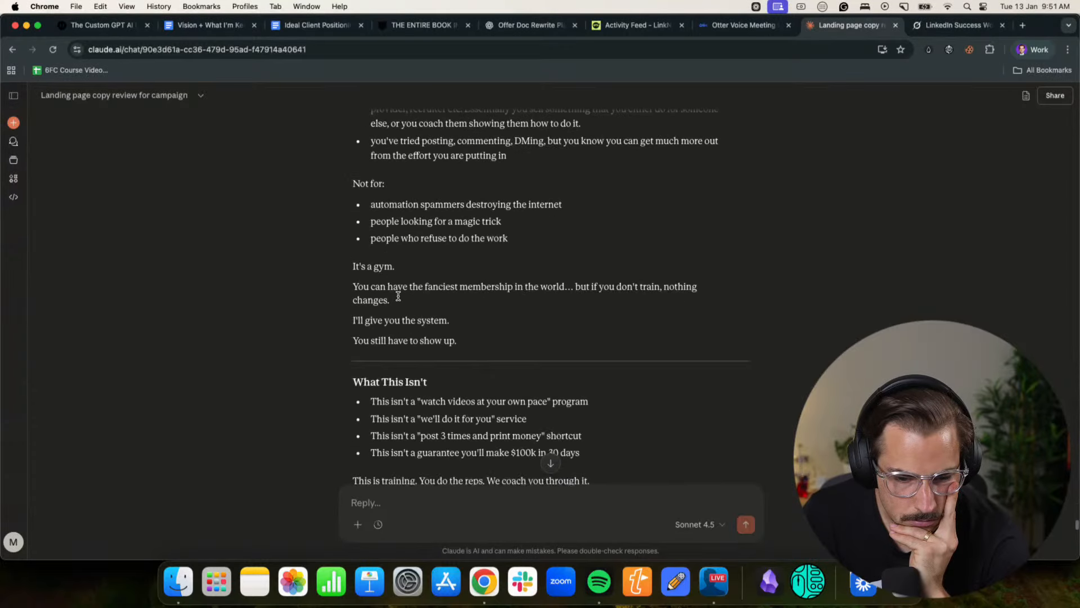
scroll(398, 295, down, 8)
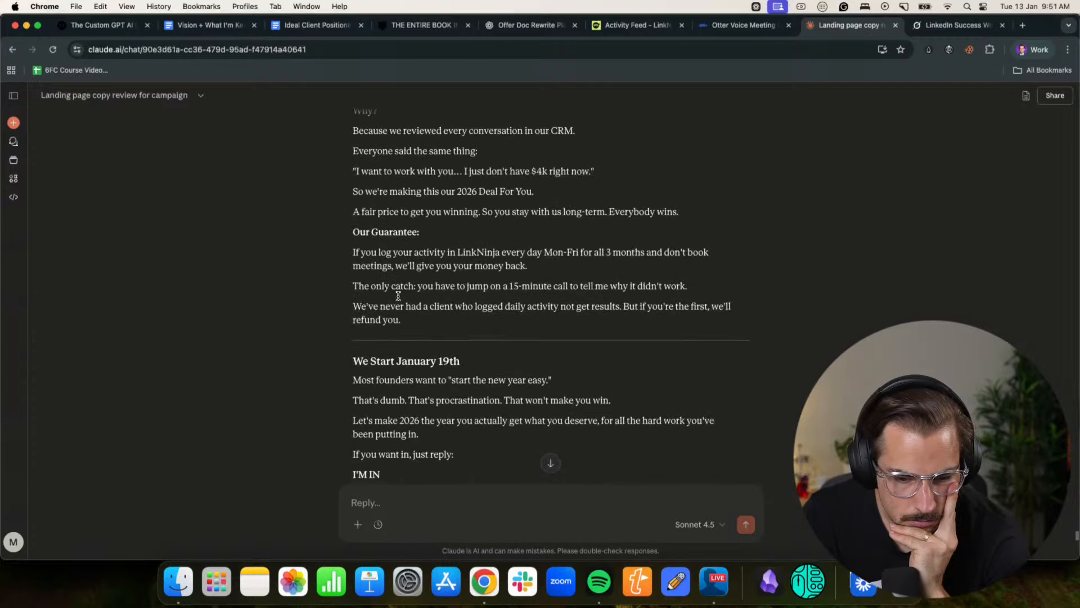
scroll(398, 299, down, 20)
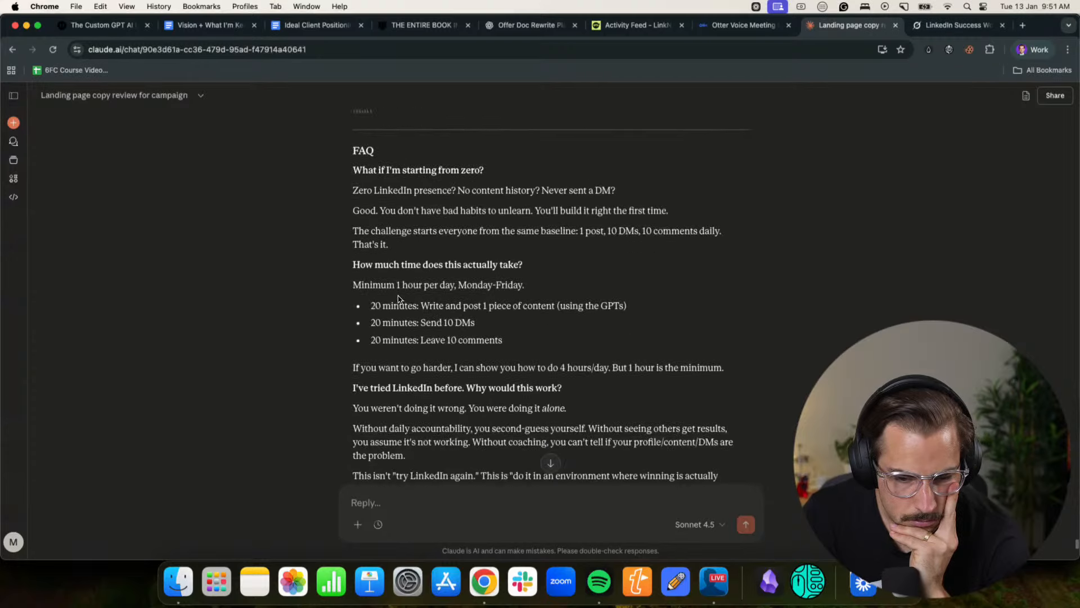
scroll(398, 299, down, 10)
scroll(398, 297, up, 11)
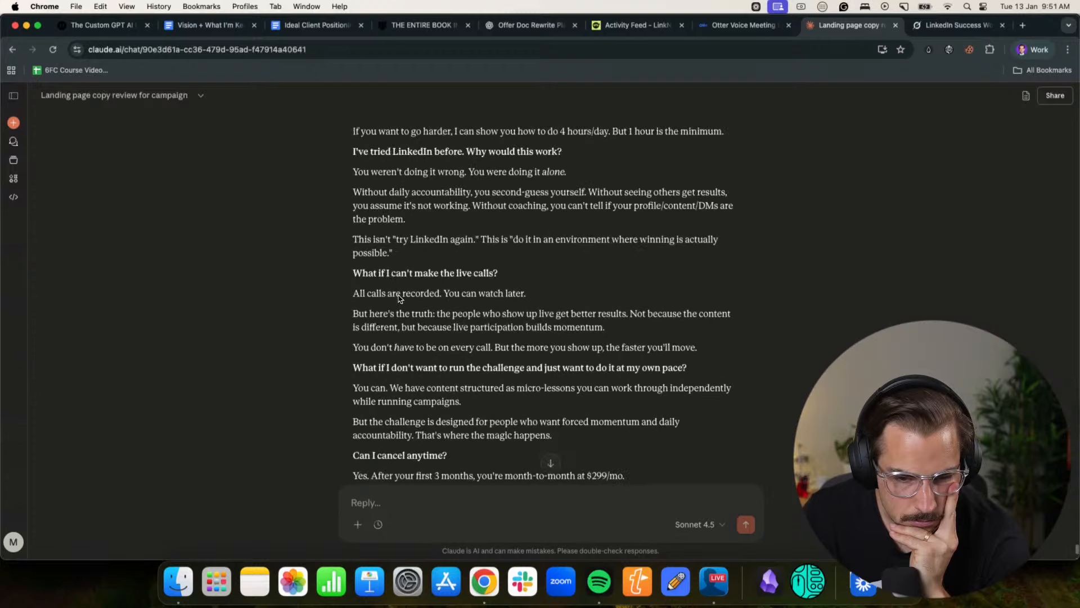
scroll(398, 295, up, 6)
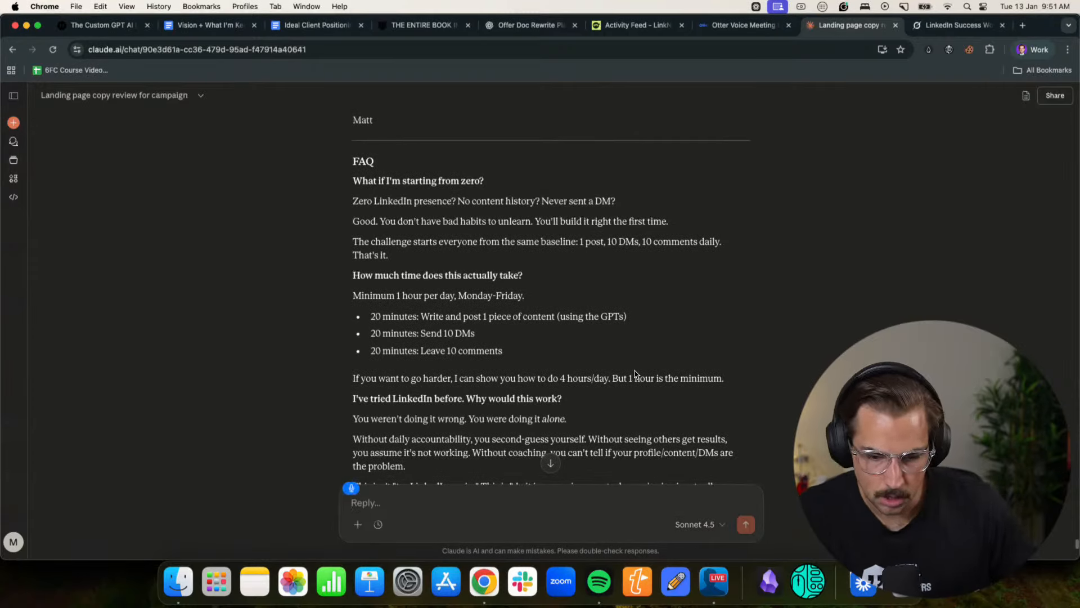
- Draft a reply to Claude saying the only thing missing is the statement and mission of the billion dollar thing, explaining why he is doing this
text(T)
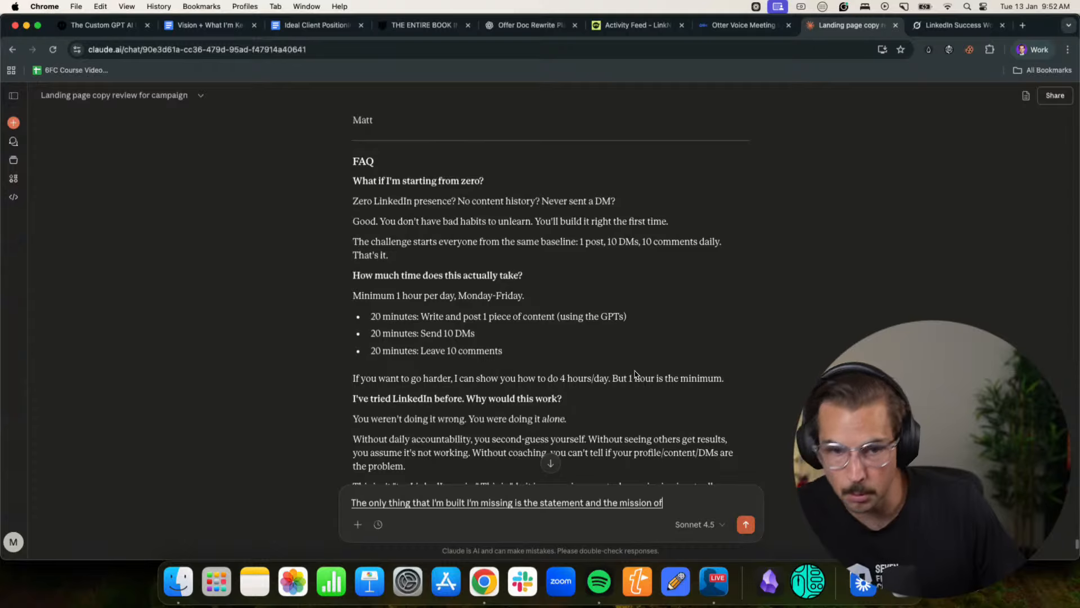
text( the billion dollar thing)
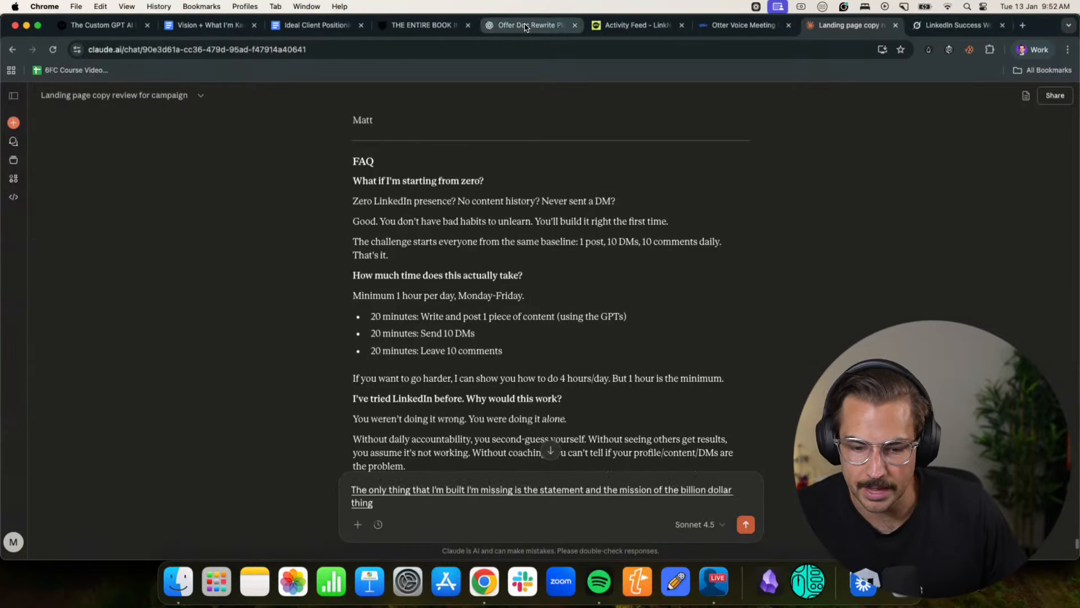
text( like that's so it's like why the fuck)
scroll(521, 290, up, 10)
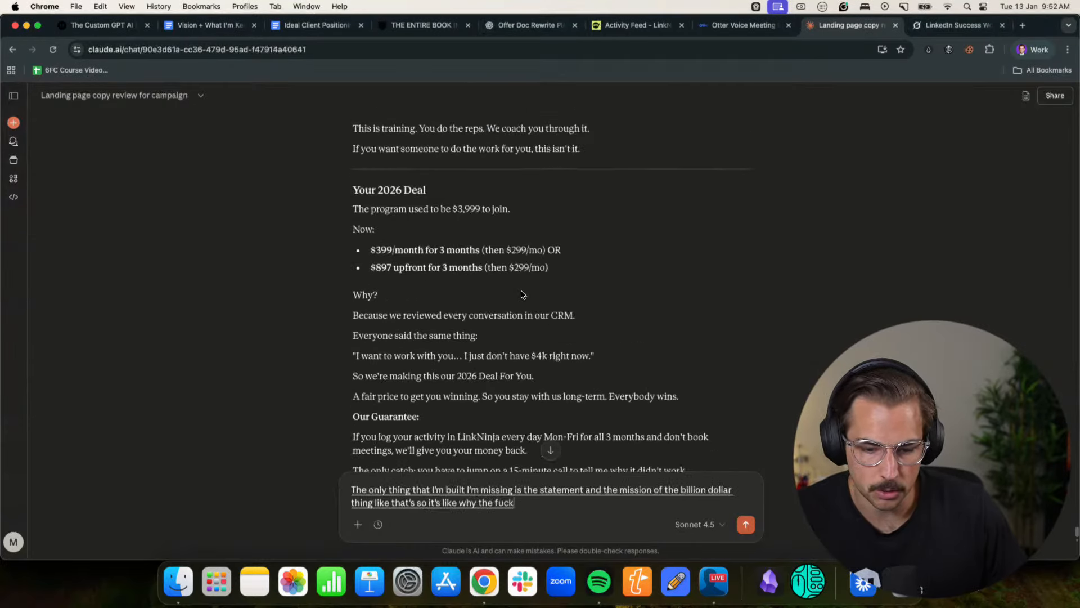
scroll(521, 294, up, 15)
text(am I doing this kind of thing? It's like why the fuck?)
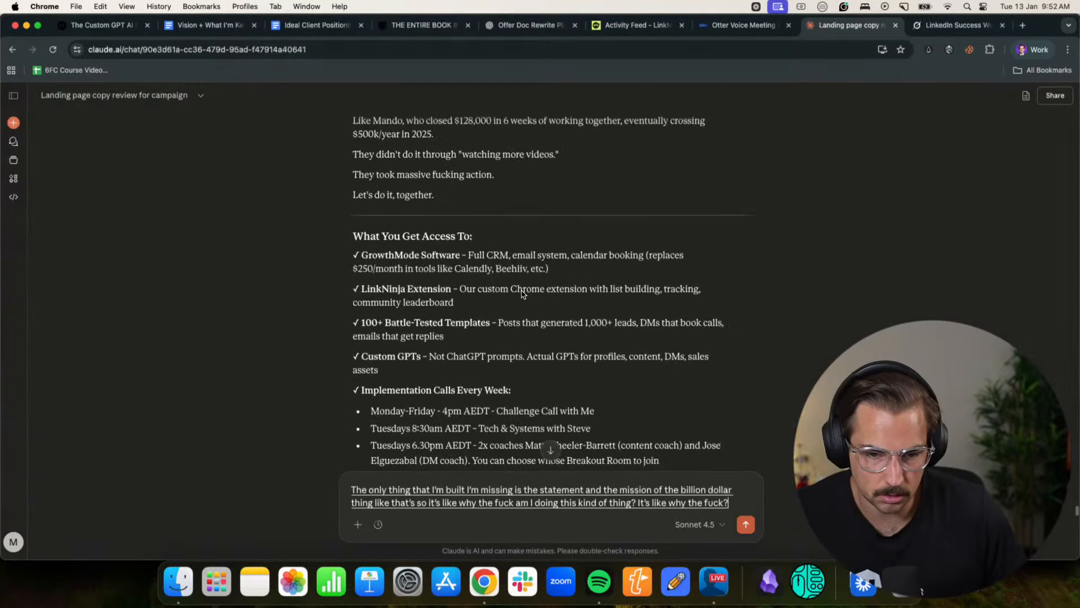
scroll(522, 293, up, 15)
- Continue the reply by saying this needs adding in a section that writes down the actual mission or what he wants
text(like so? I think we need to add that in a section is like.)
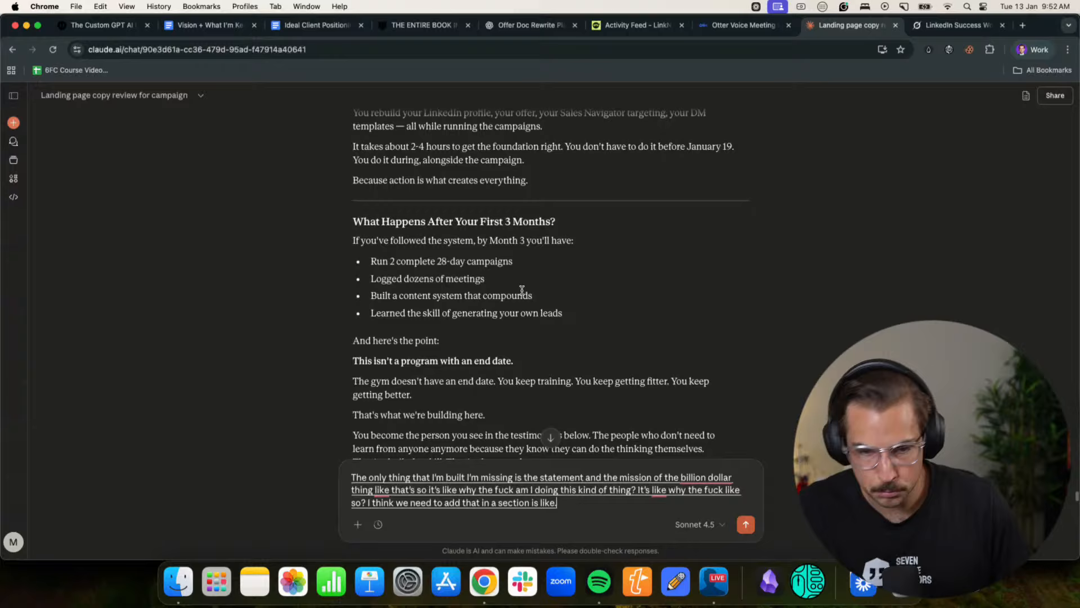
scroll(522, 290, up, 15)
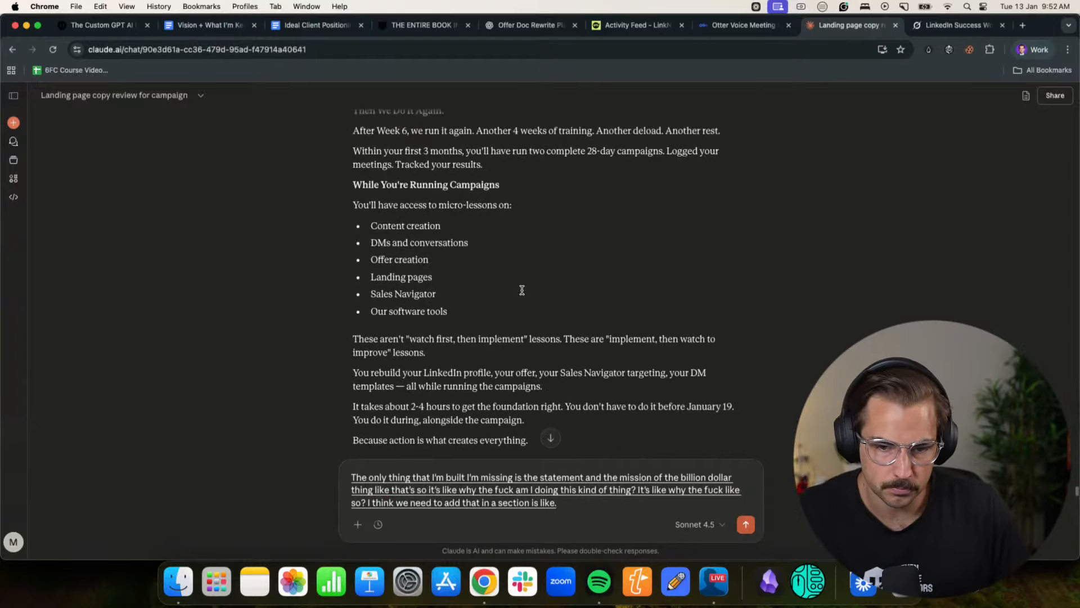
key(BackSpace)
text(, it's like)
scroll(526, 292, up, 5)
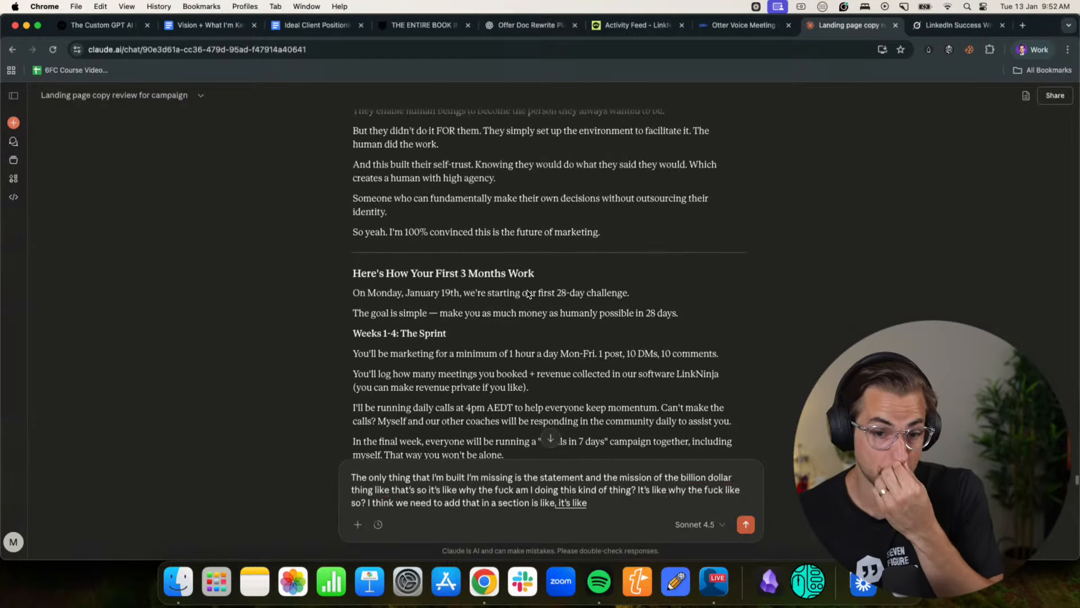
text(write down like this is like)
text( actual kind of mission or what I want)
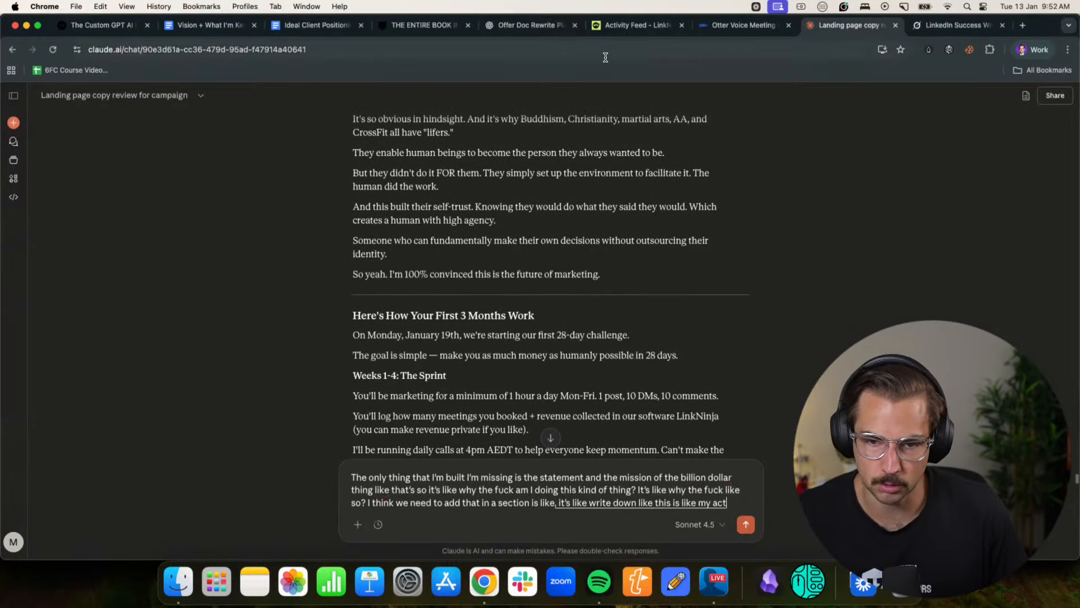
- Finish the spoken request by asking Claude where it would add the missing mission and whether it can add it in
scroll(581, 348, down, 15)
scroll(571, 342, down, 15)
text(na do and I want the entire thing)
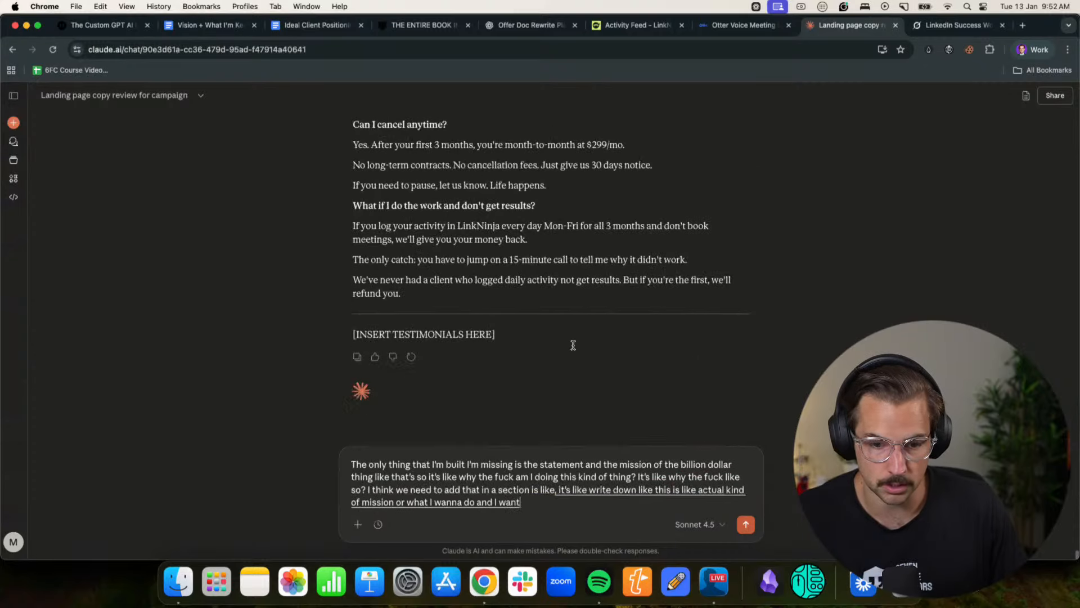
scroll(569, 361, up, 5)
scroll(647, 245, down, 5)
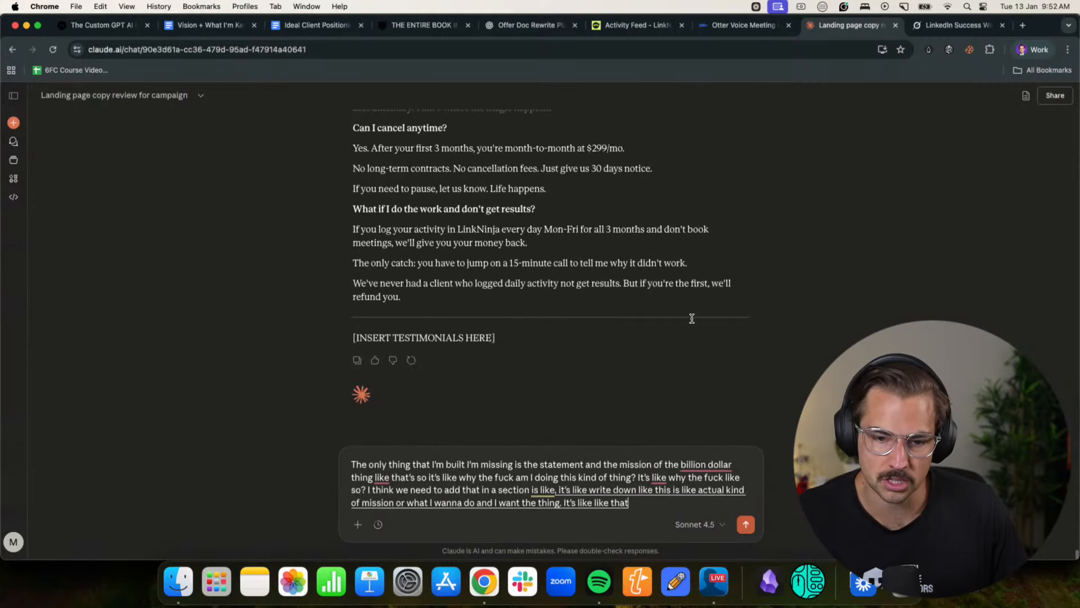
text('s the kind of thing. The only thing it's )
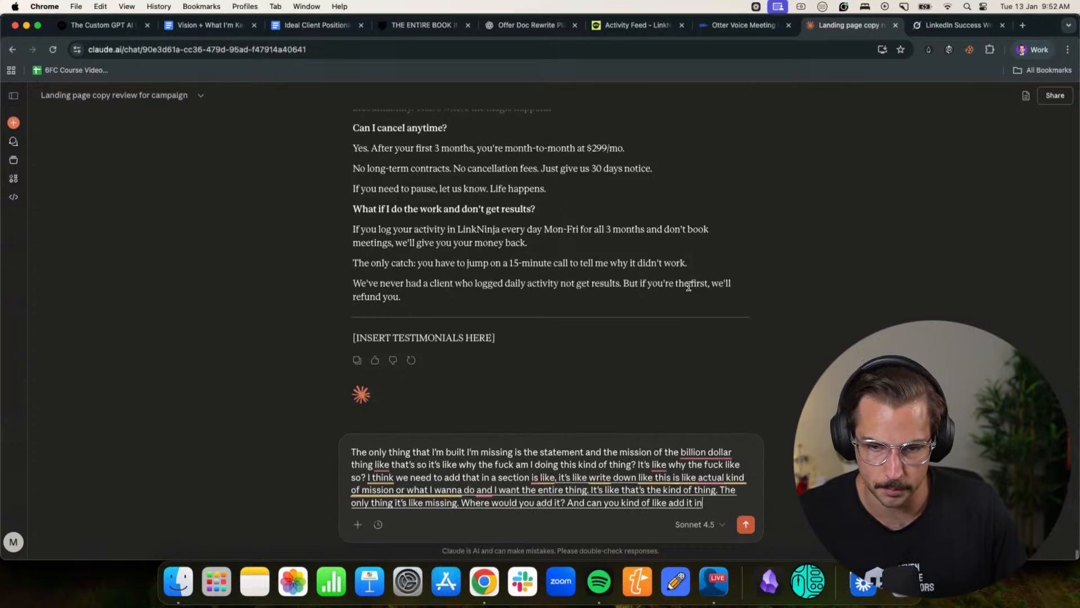
text(, kind of you know what I mean.)
- In ChatGPT's Offer Doc Rewrite chat, find the paste-ready insert about the $1,000,000,000 client revenue goal and copy the whole block
click(542, 26)
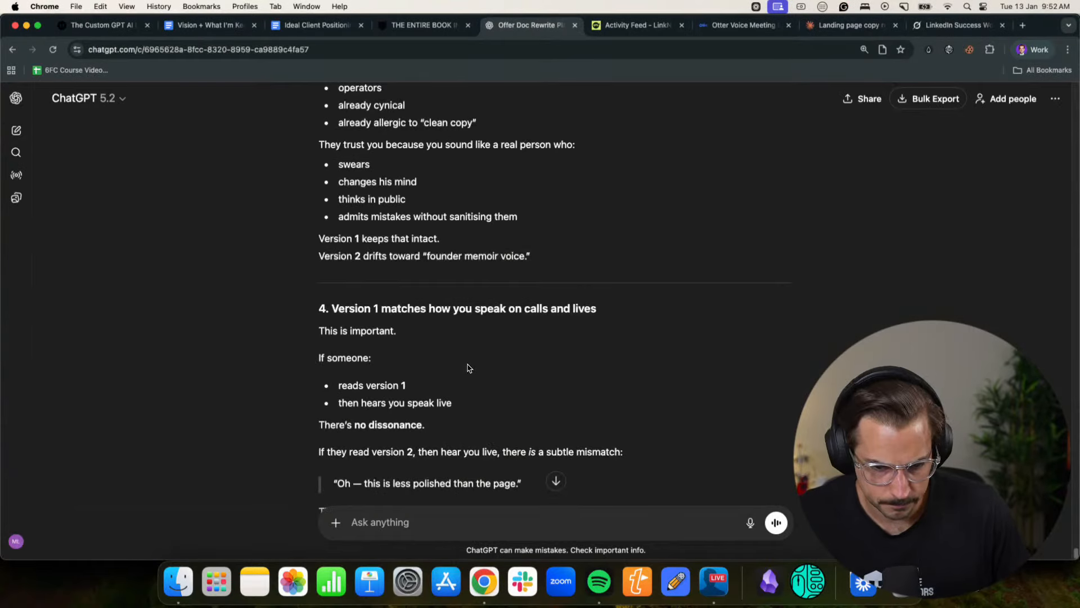
scroll(468, 368, down, 15)
scroll(468, 366, up, 20)
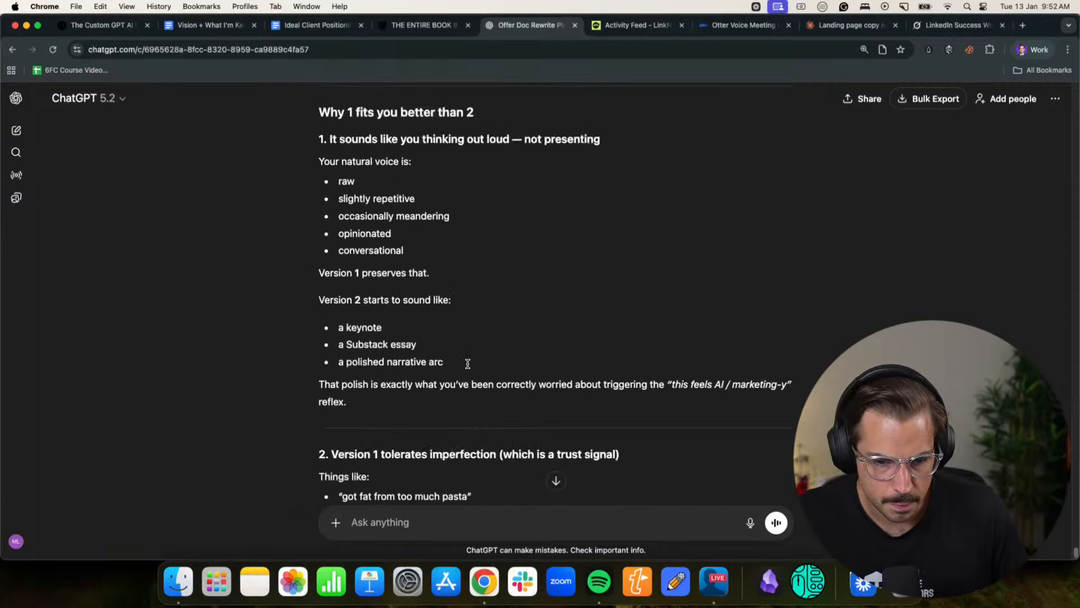
scroll(468, 364, up, 20)
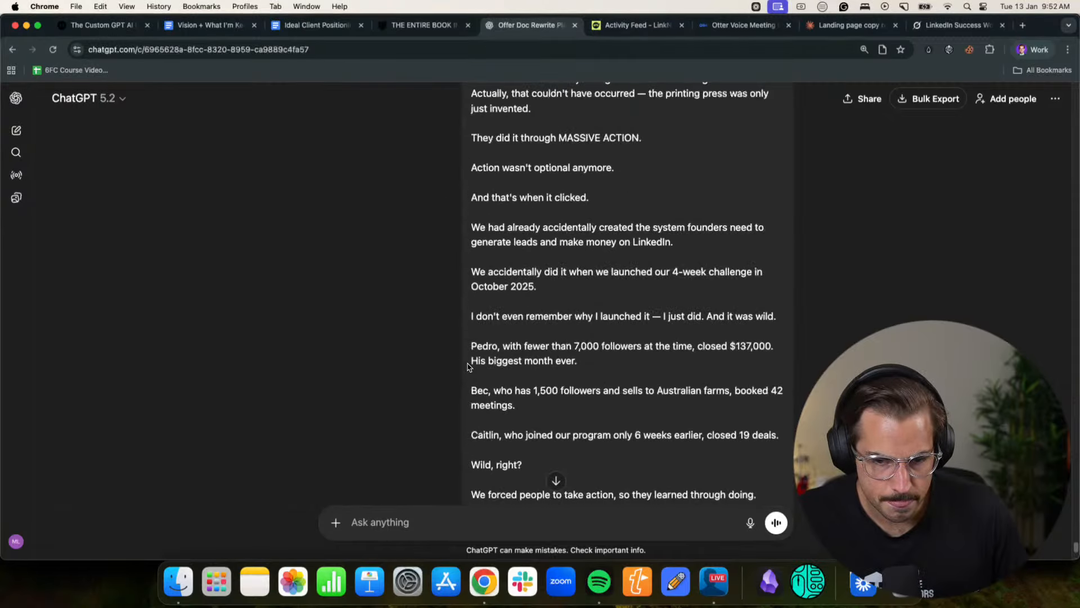
scroll(467, 365, down, 15)
scroll(467, 365, up, 5)
scroll(467, 366, down, 10)
scroll(469, 365, up, 6)
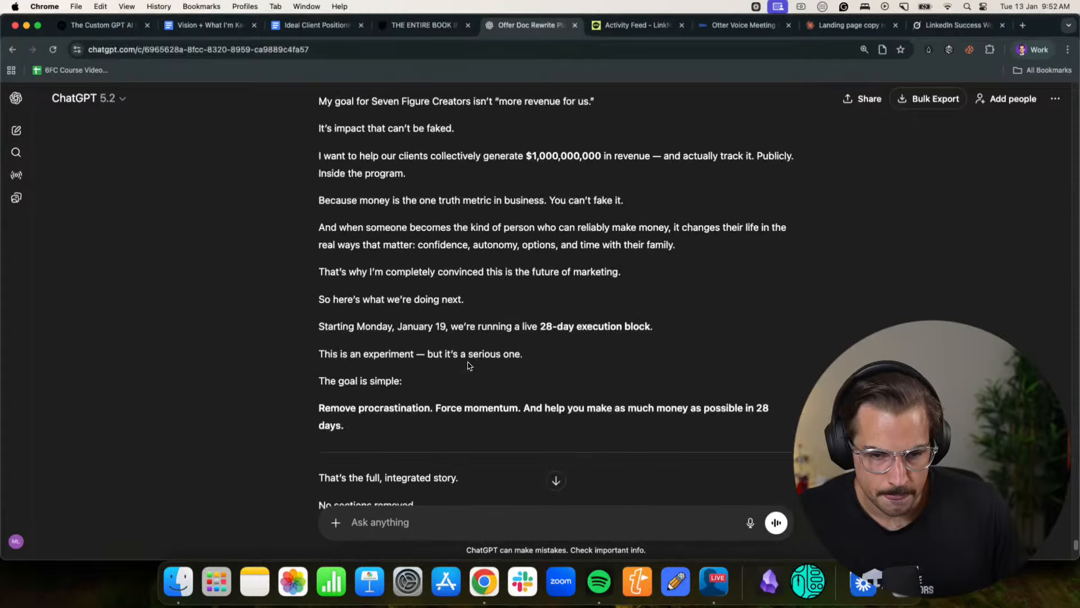
scroll(468, 366, up, 6)
scroll(388, 351, up, 15)
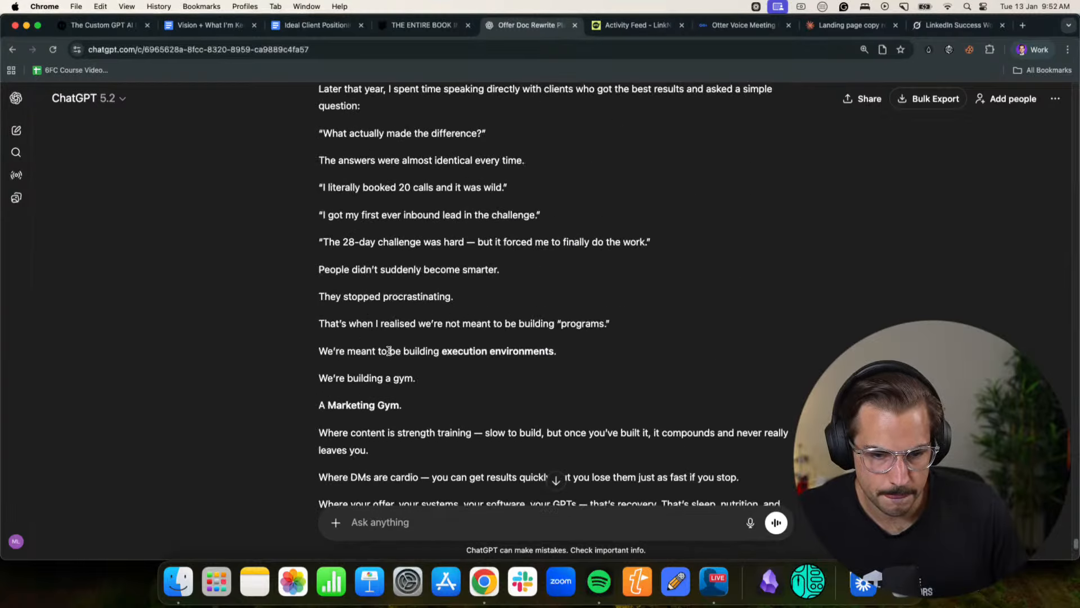
scroll(466, 326, up, 20)
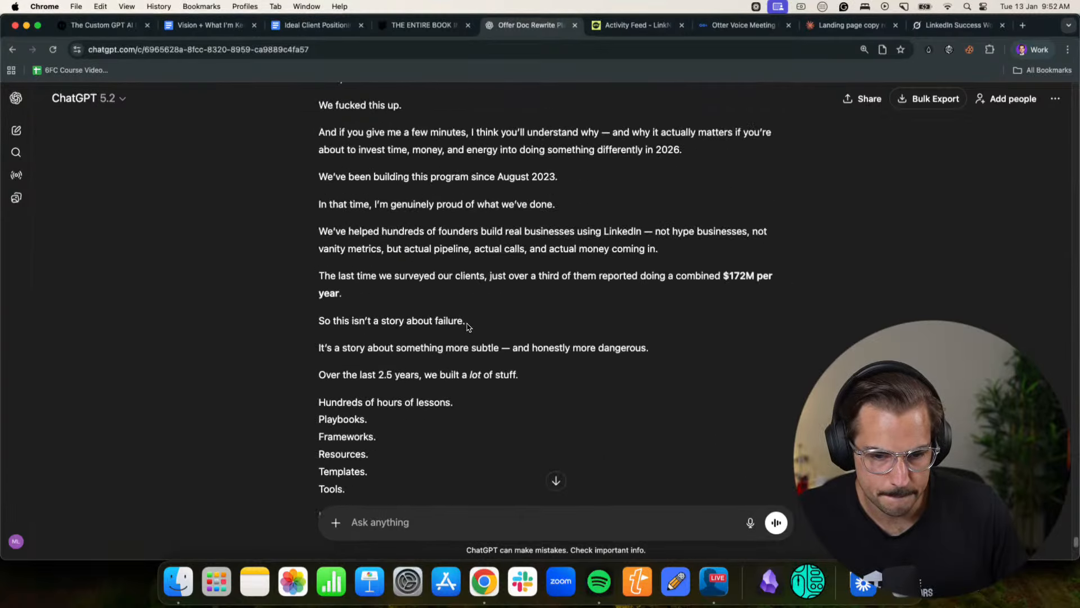
scroll(466, 326, down, 6)
scroll(466, 326, up, 4)
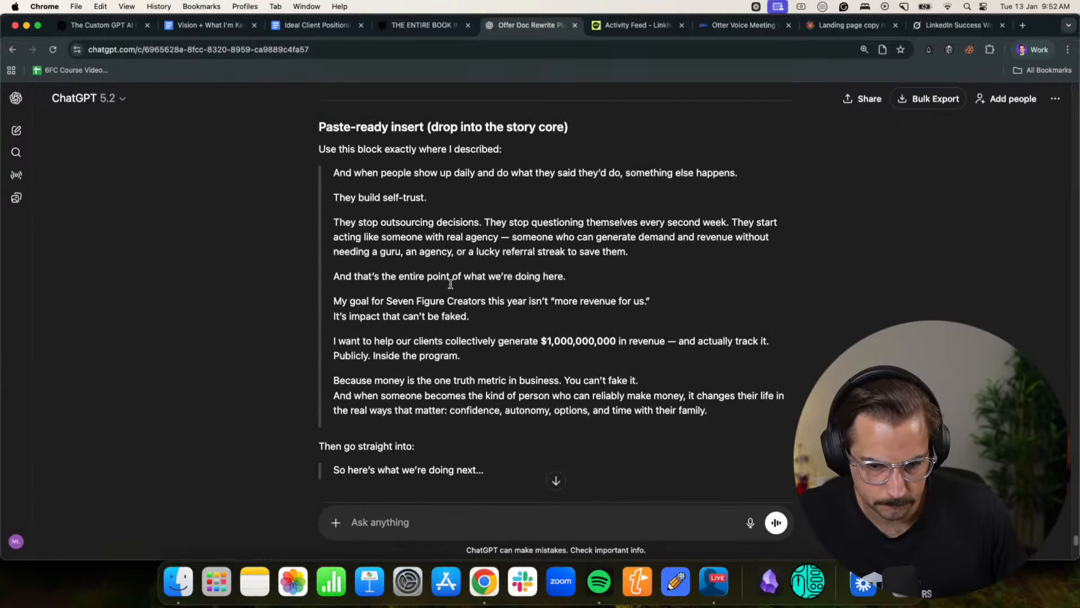
drag(327, 171, 691, 373)
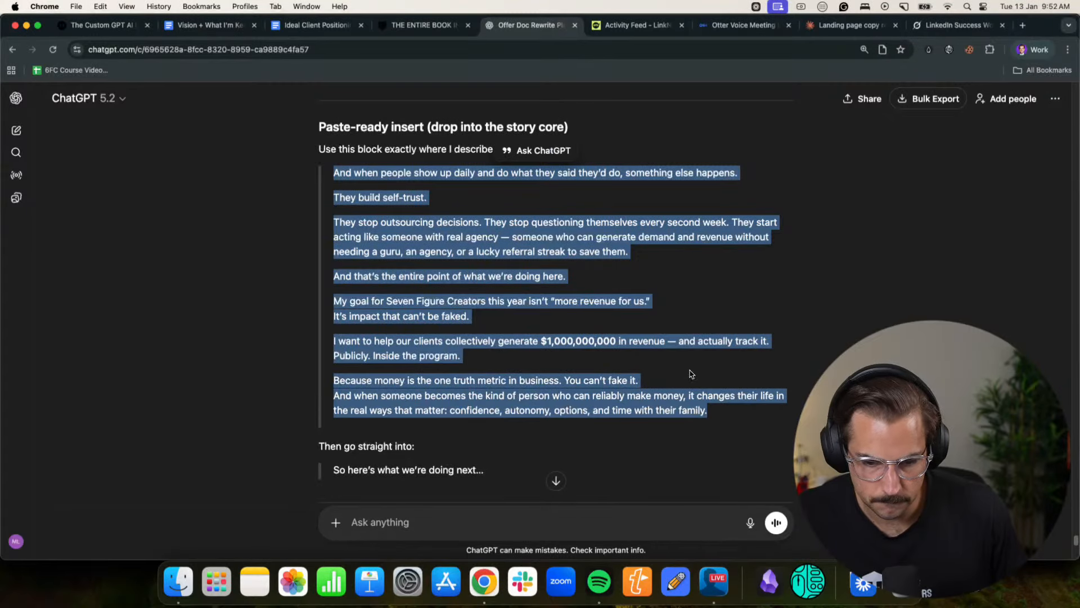
- Back in the Claude chat, append "Like we wannna kinda weave tyhis thing ins somewhere please?" with the copied block to the request and send it
click(847, 25)
key(shift+Return)
key(shift+Return)
text(Lik)
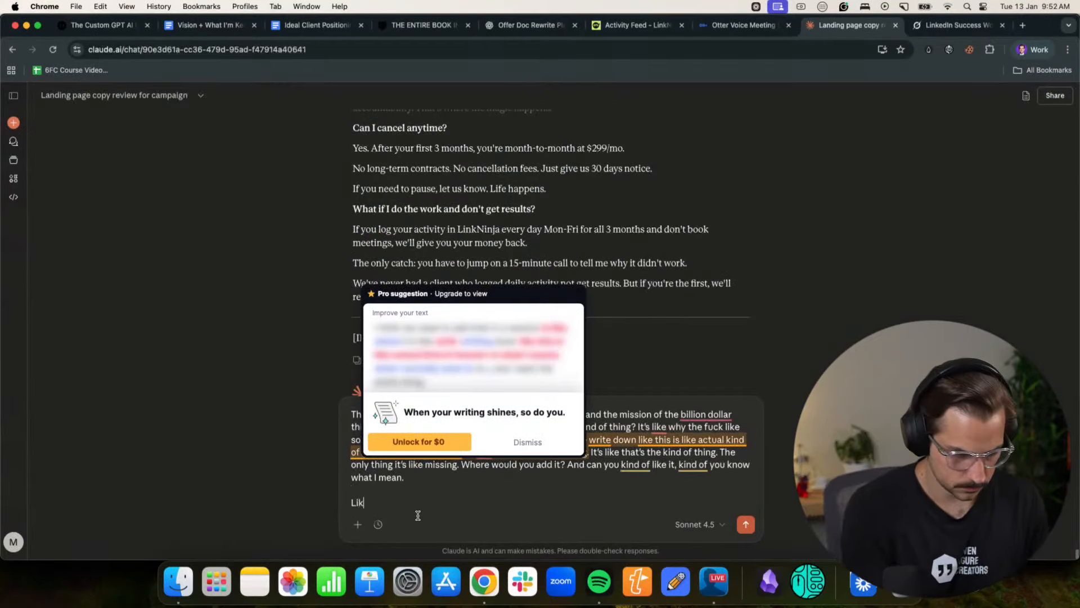
text(e we wannna kinda we)
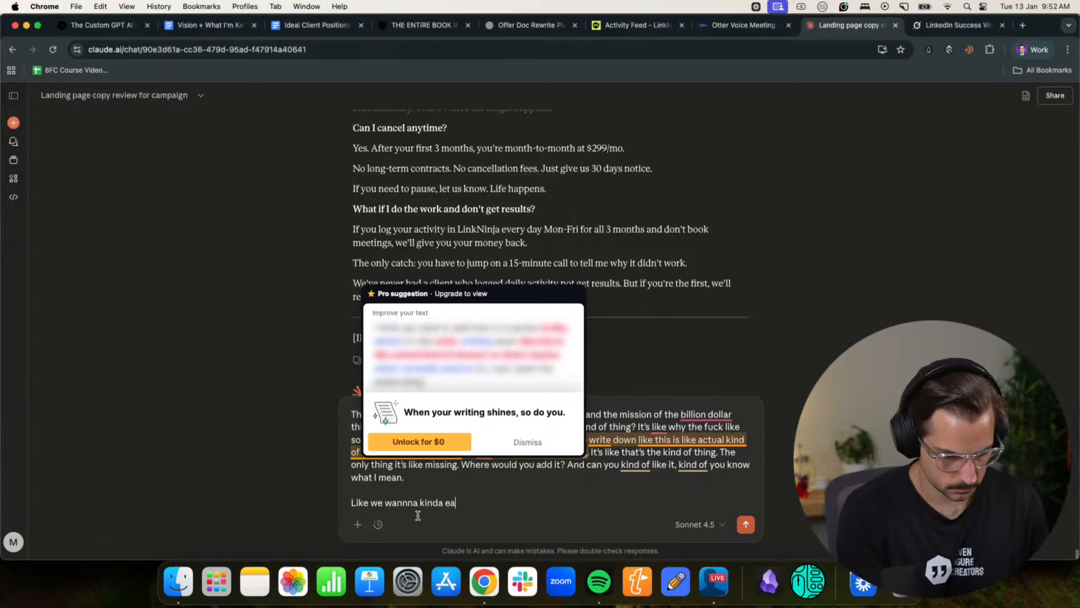
text(ave tyhis thing in)
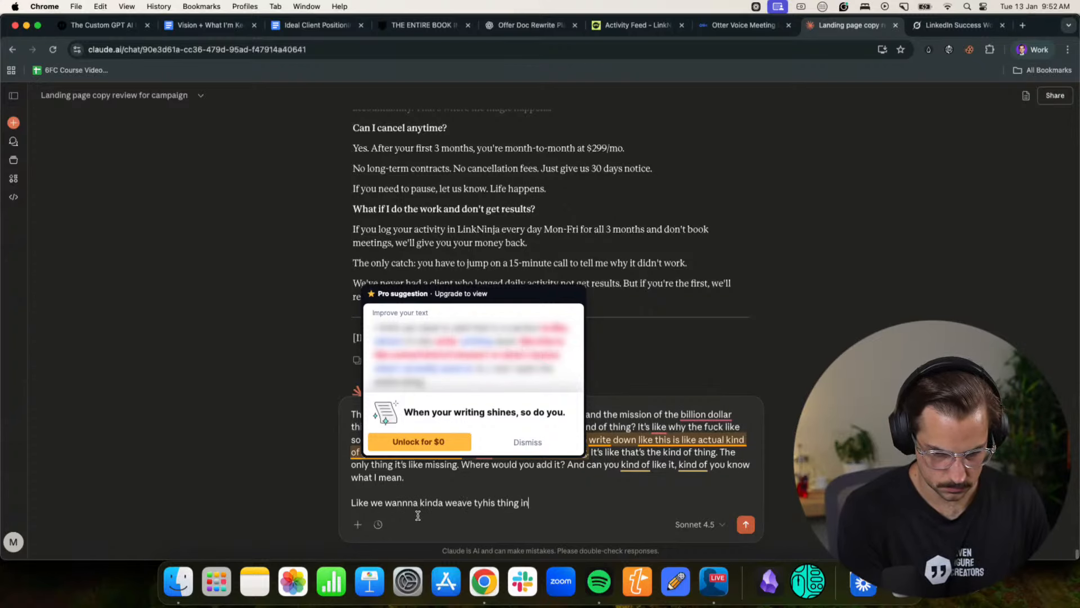
text(s somewhere ple)
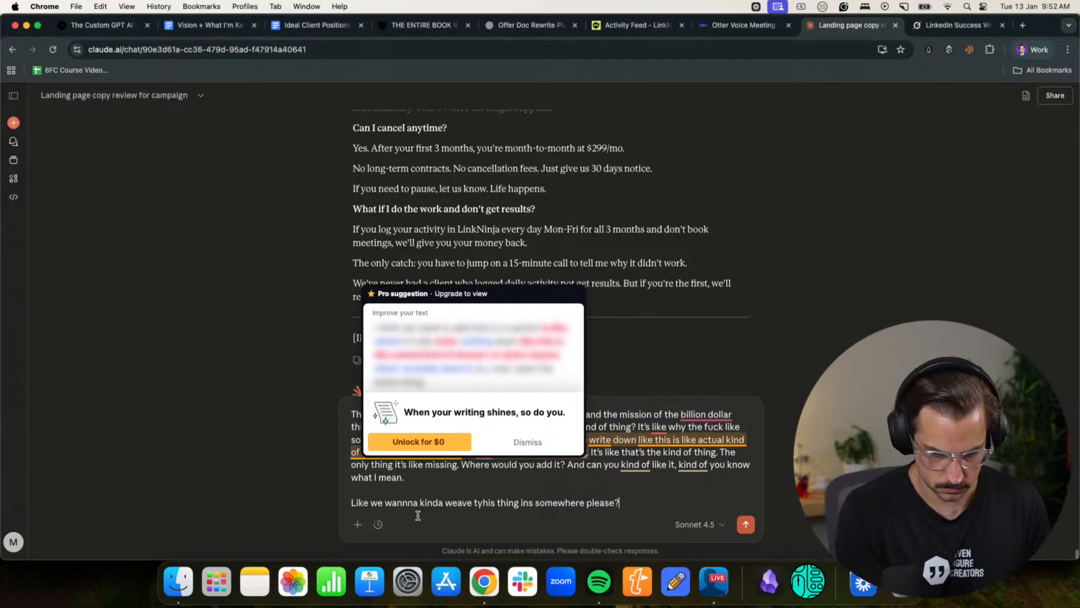
text(ase?)
key(Return)
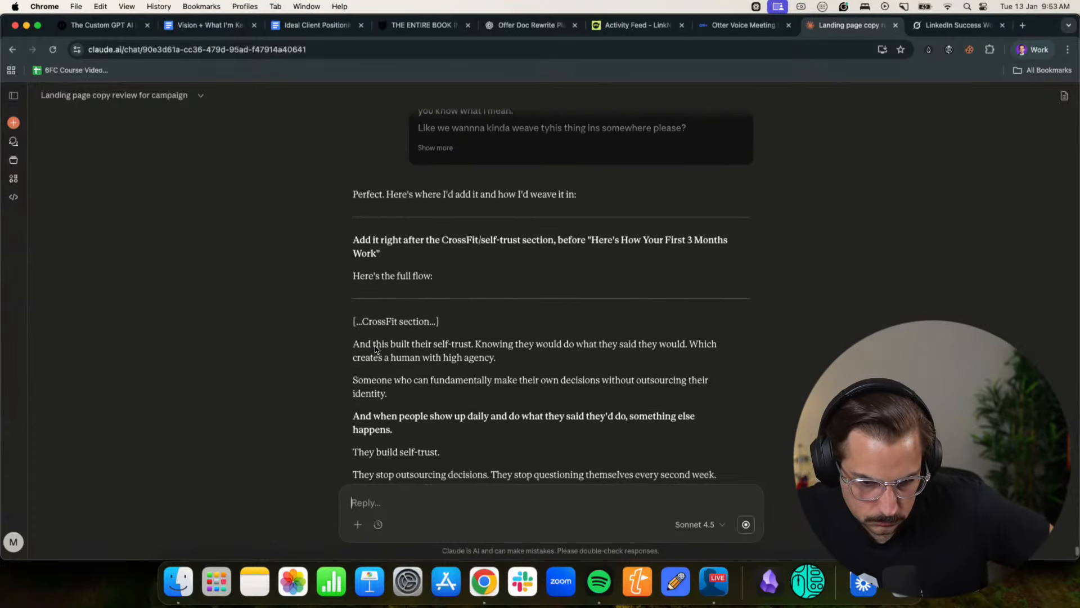
- Read Claude's proposed flow for the billion-dollar mission section and its reasons for placing it before "Here's How Your First 3 Months Work"
click(401, 343)
scroll(415, 341, down, 1)
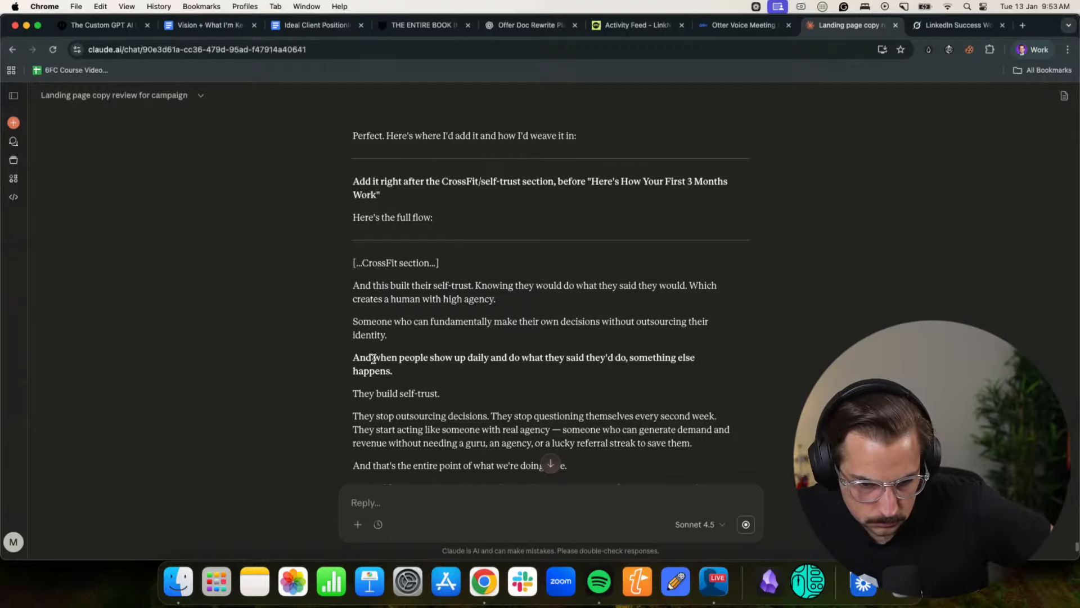
scroll(470, 357, down, 1)
drag(395, 386, 533, 386)
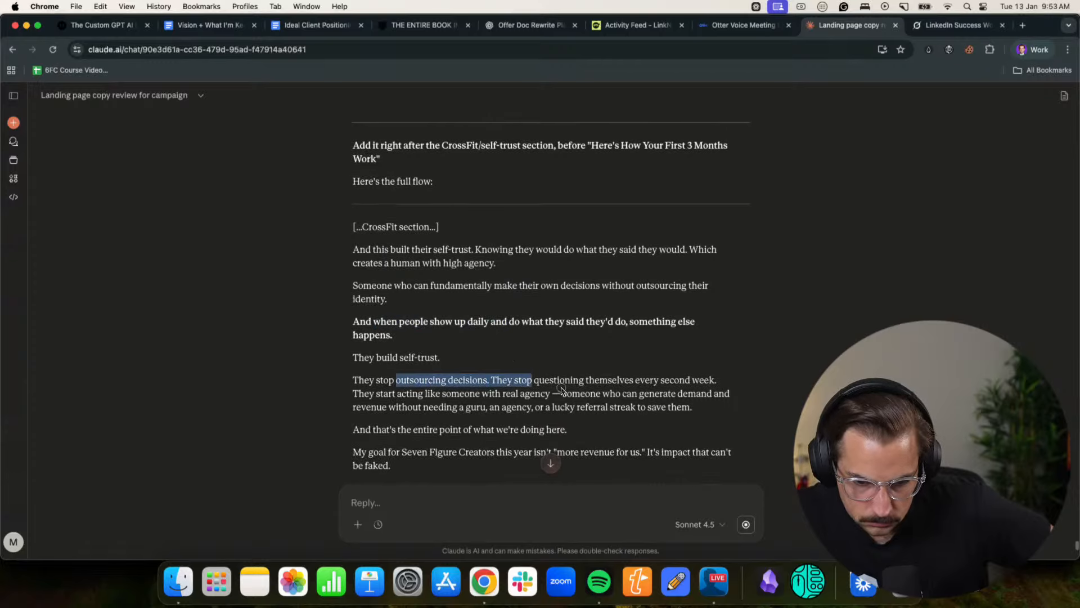
click(561, 389)
scroll(562, 388, down, 1)
drag(420, 383, 527, 386)
click(566, 385)
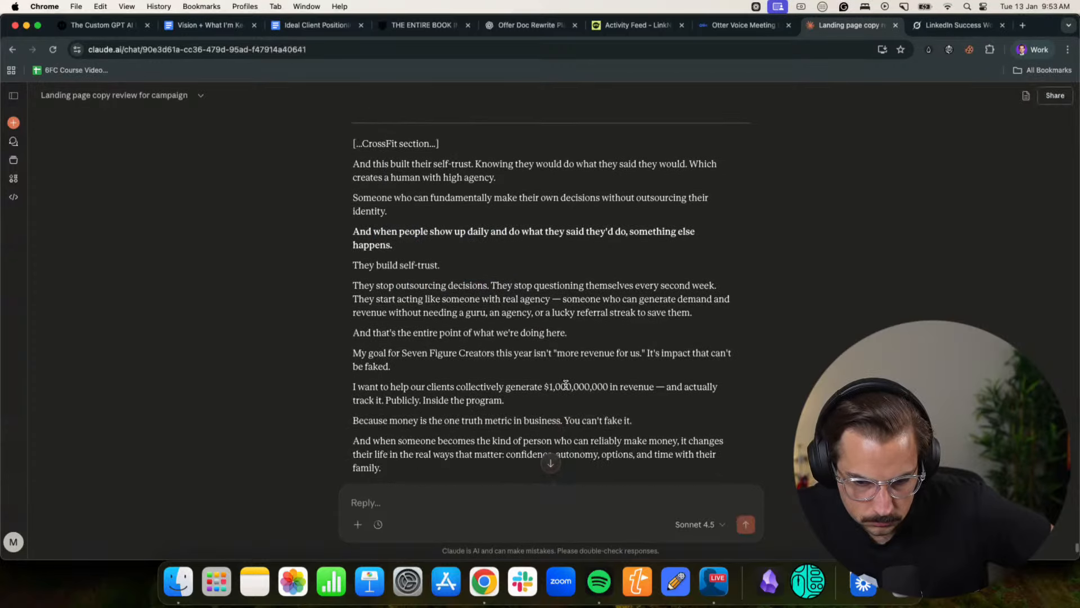
scroll(562, 385, down, 1)
drag(400, 353, 555, 355)
click(558, 362)
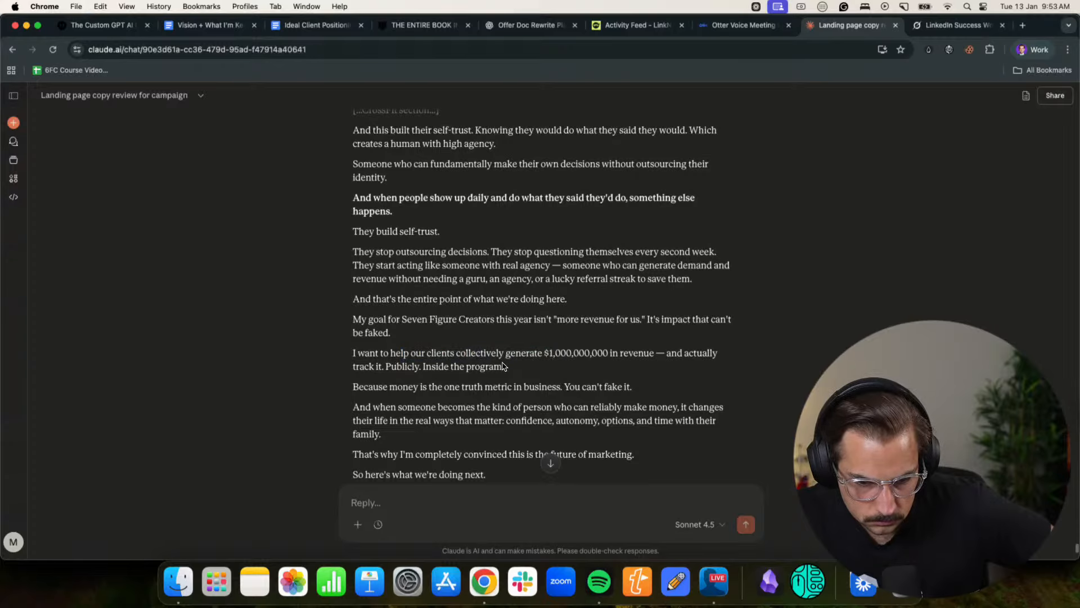
drag(414, 353, 477, 354)
click(478, 355)
scroll(477, 355, down, 1)
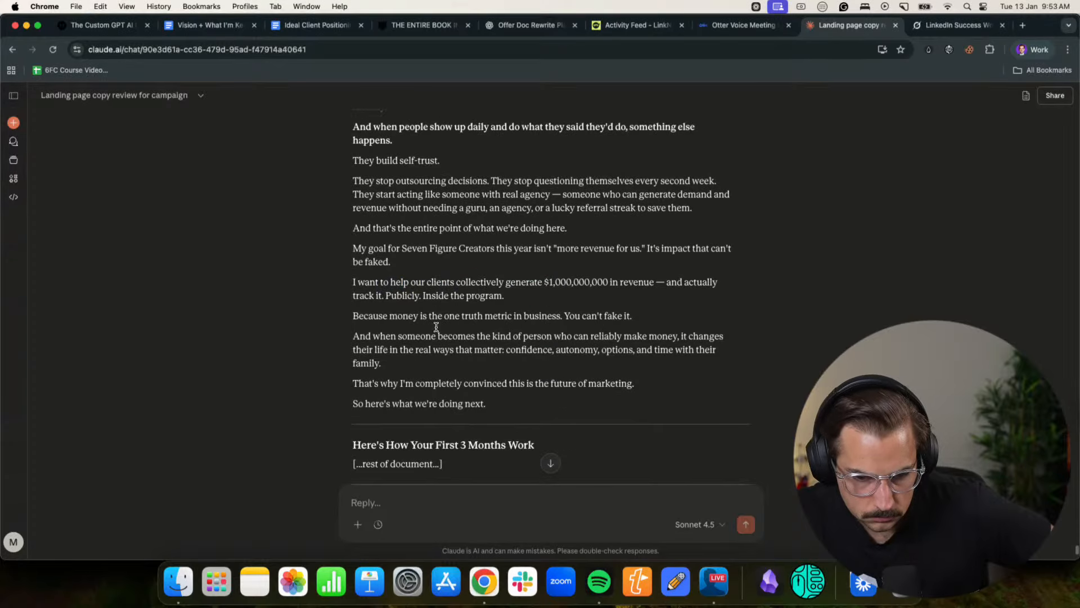
drag(437, 325, 653, 323)
click(651, 324)
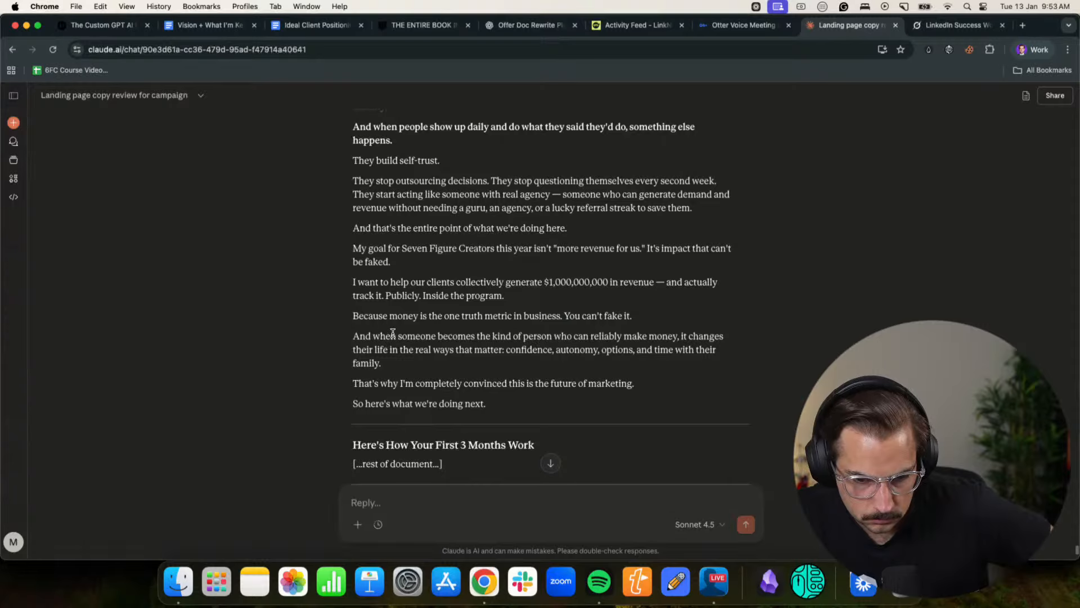
scroll(397, 368, down, 1)
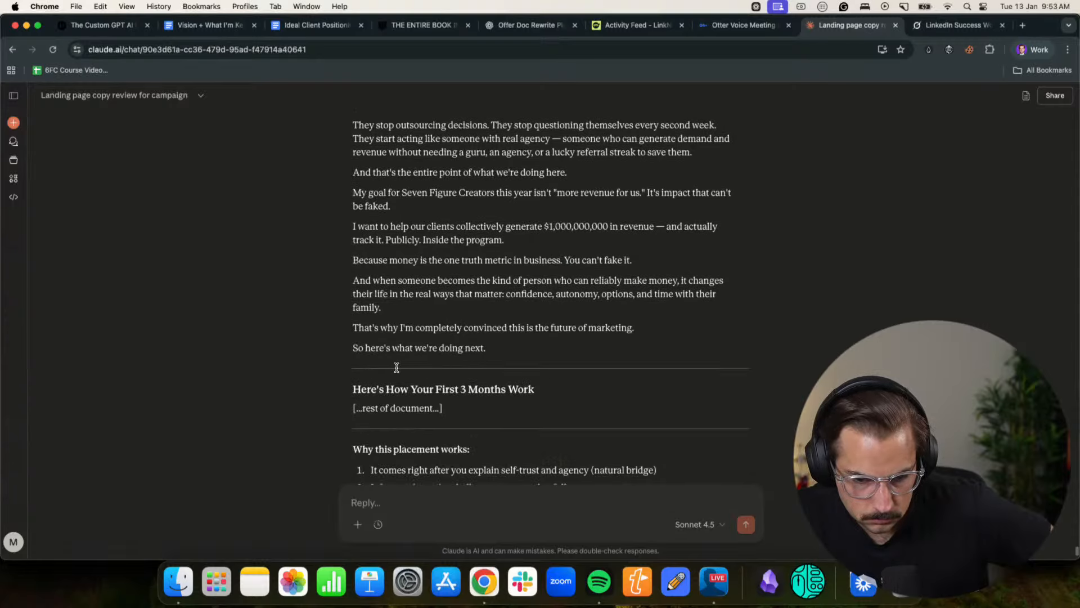
scroll(471, 351, down, 10)
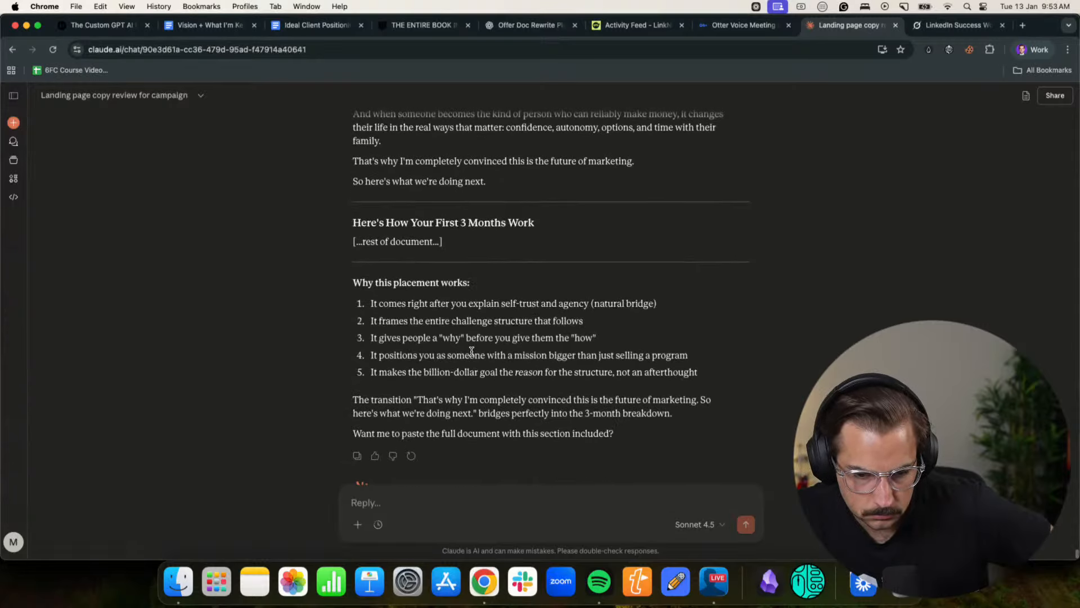
- In Claude's previous reply, find the full rewritten offer and copy it from "Look, I need to make a confession." to the sign-off above the FAQ
scroll(474, 356, up, 4)
scroll(473, 356, up, 6)
scroll(472, 356, down, 4)
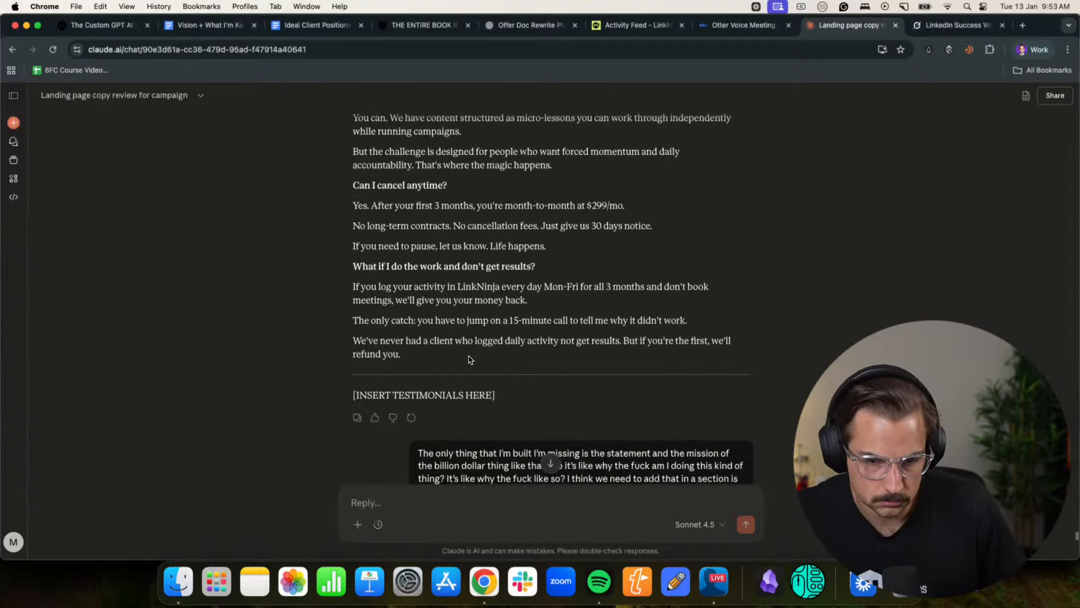
scroll(470, 356, up, 12)
scroll(470, 357, up, 6)
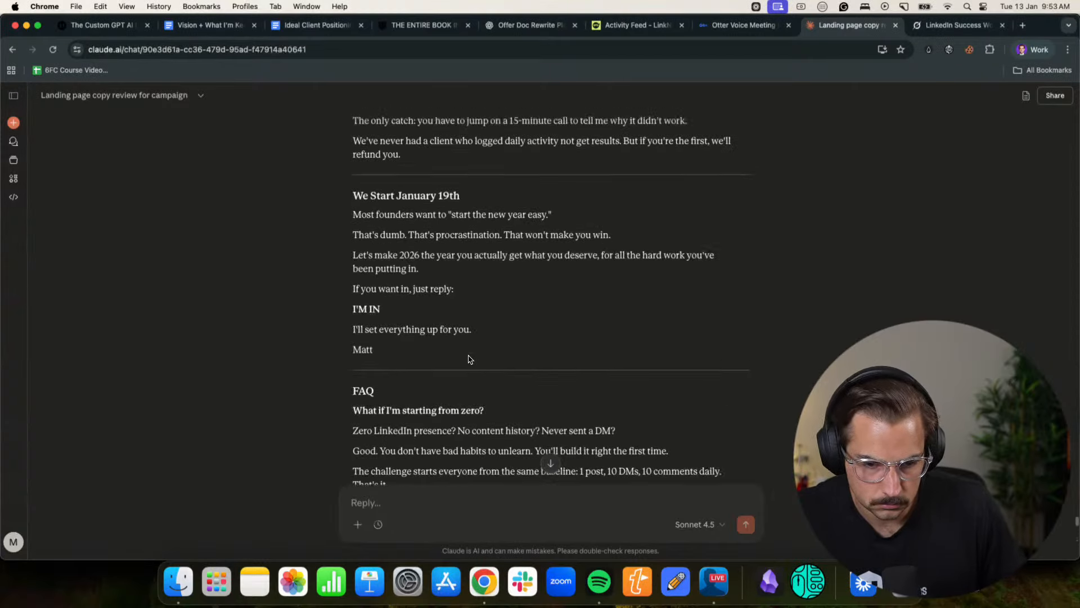
scroll(393, 394, down, 2)
drag(392, 394, 348, 387)
scroll(337, 309, up, 20)
scroll(340, 309, up, 20)
scroll(340, 309, up, 20)
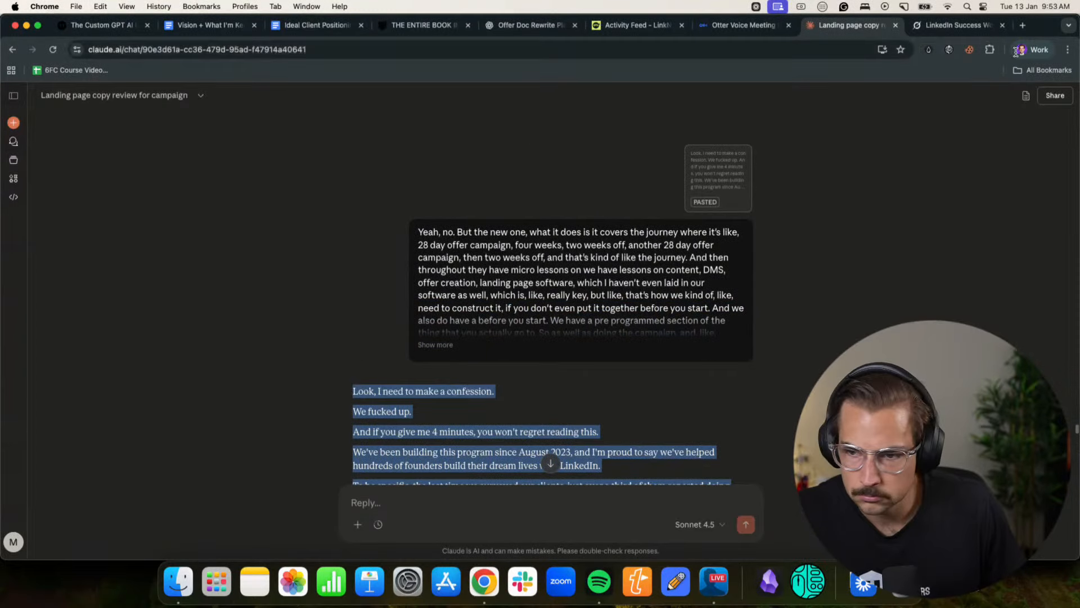
- Switch to the untitled Notion page in the other Chrome profile and delete the entire old offer draft
click(1032, 50)
click(988, 291)
key(super+2)
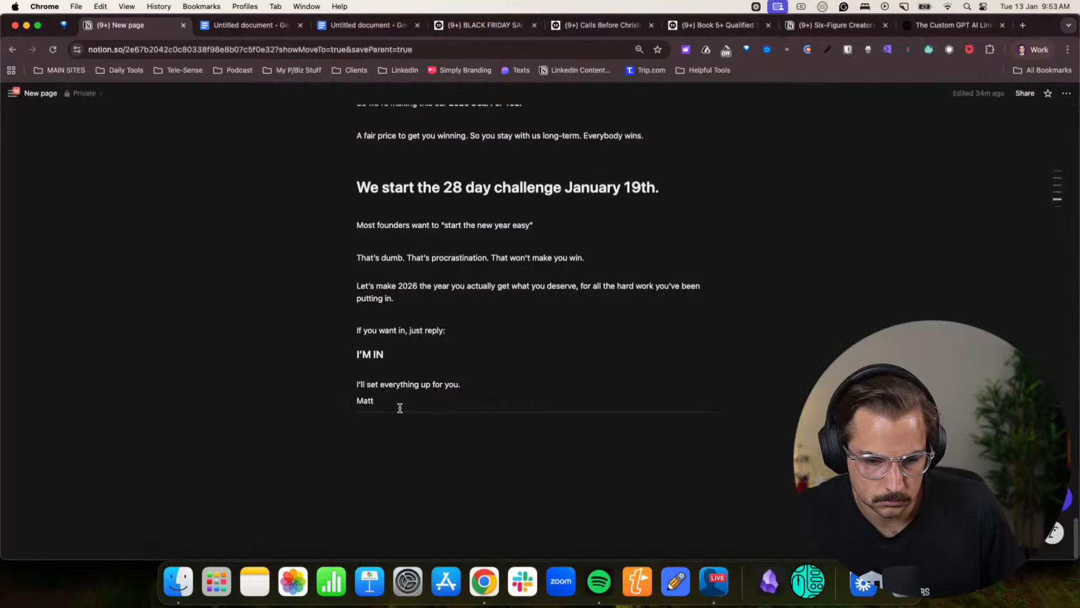
drag(400, 408, 315, 54)
key(super+c)
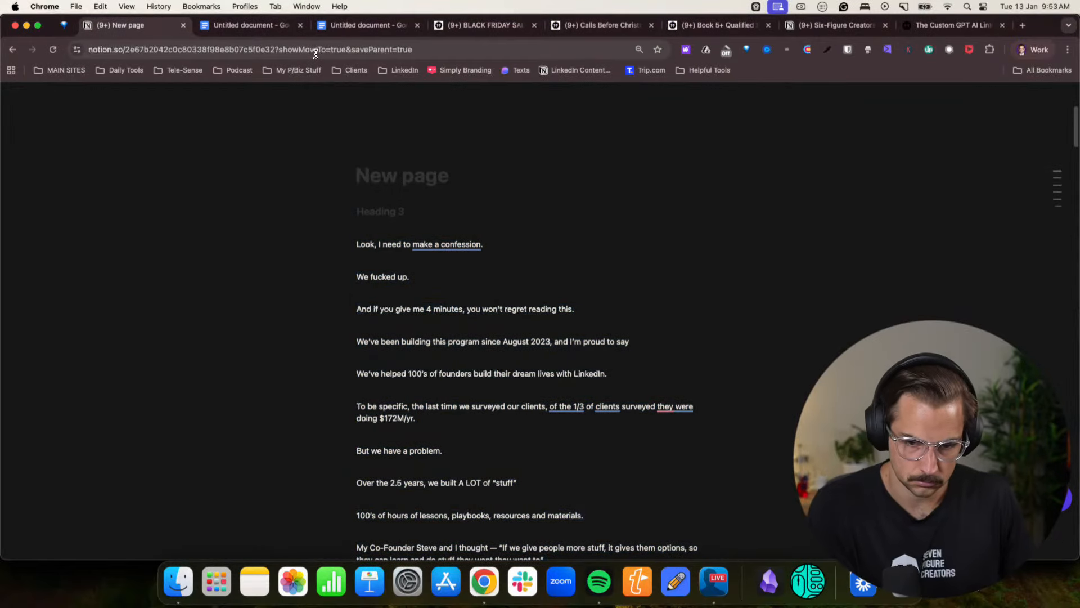
drag(362, 242, 459, 353)
scroll(458, 353, down, 20)
scroll(459, 352, down, 20)
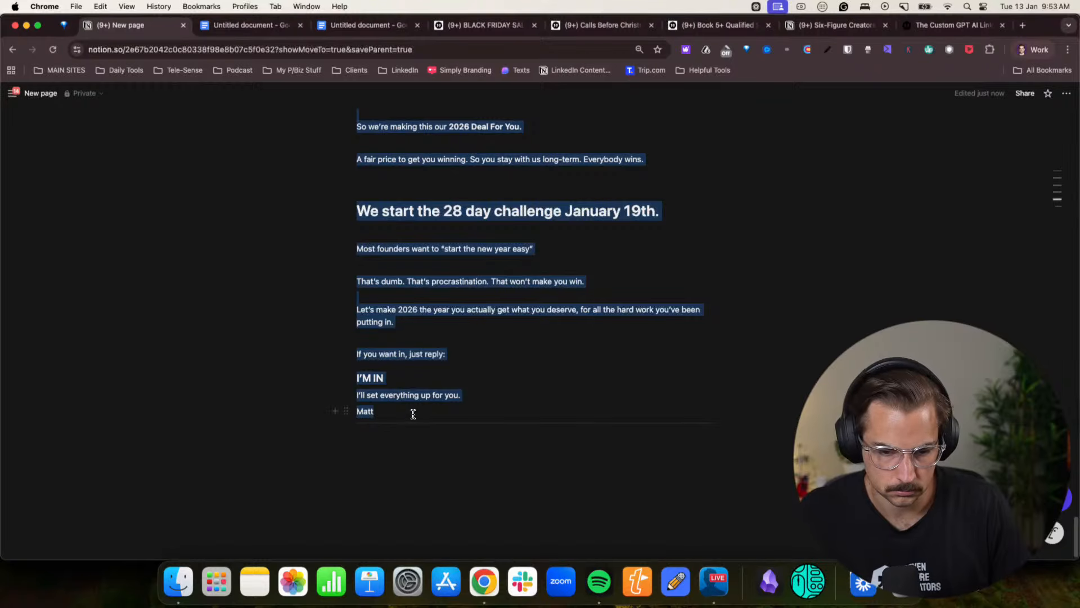
key(BackSpace)
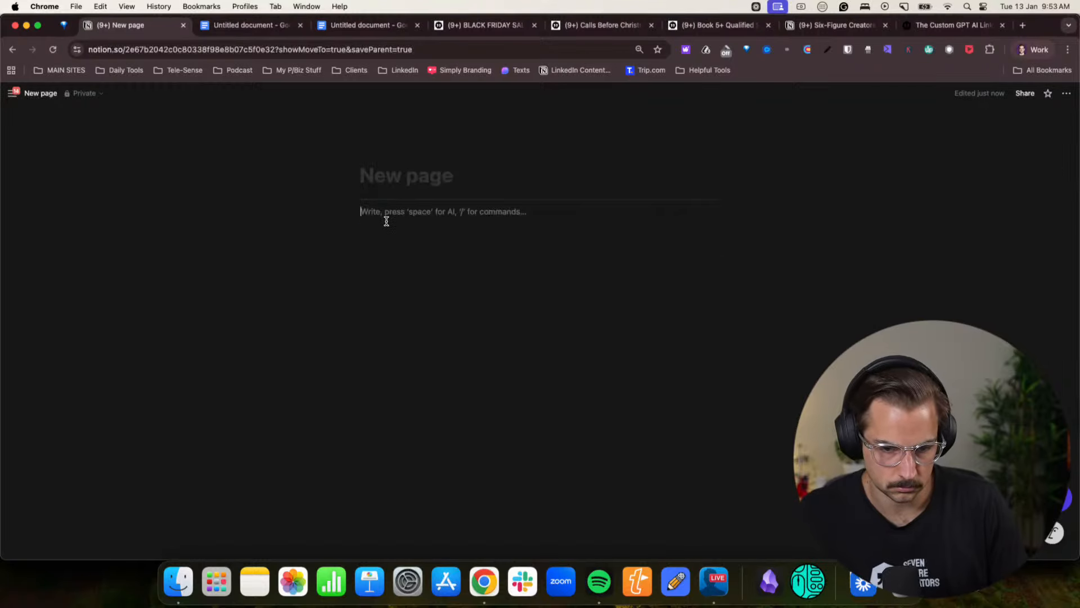
- Paste the copied offer rewrite into the emptied Notion page and check it through to the sign-off
key(super+v)
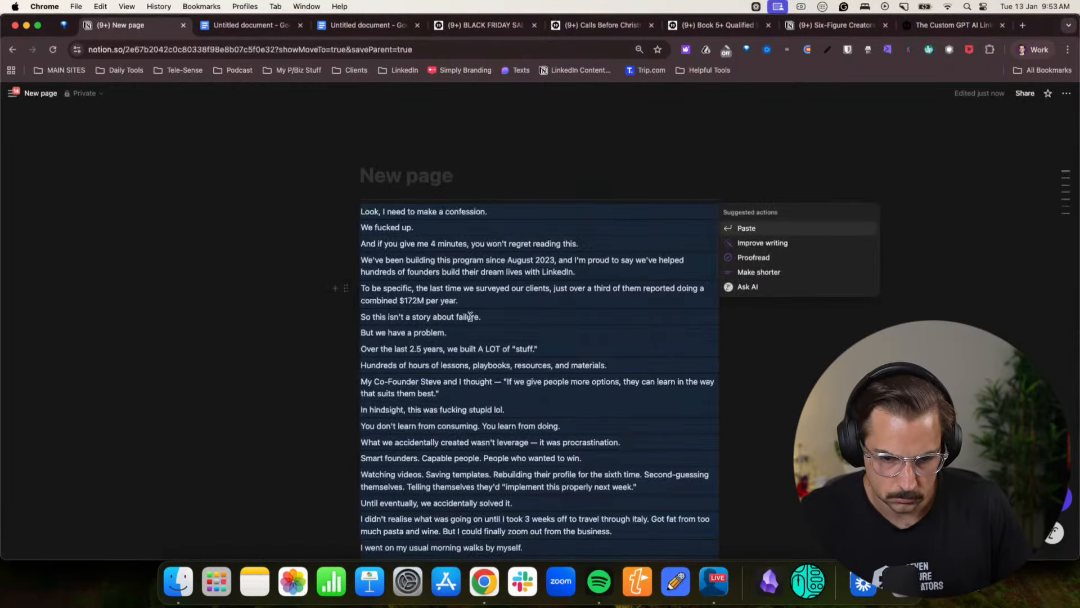
scroll(478, 332, down, 10)
scroll(478, 332, down, 15)
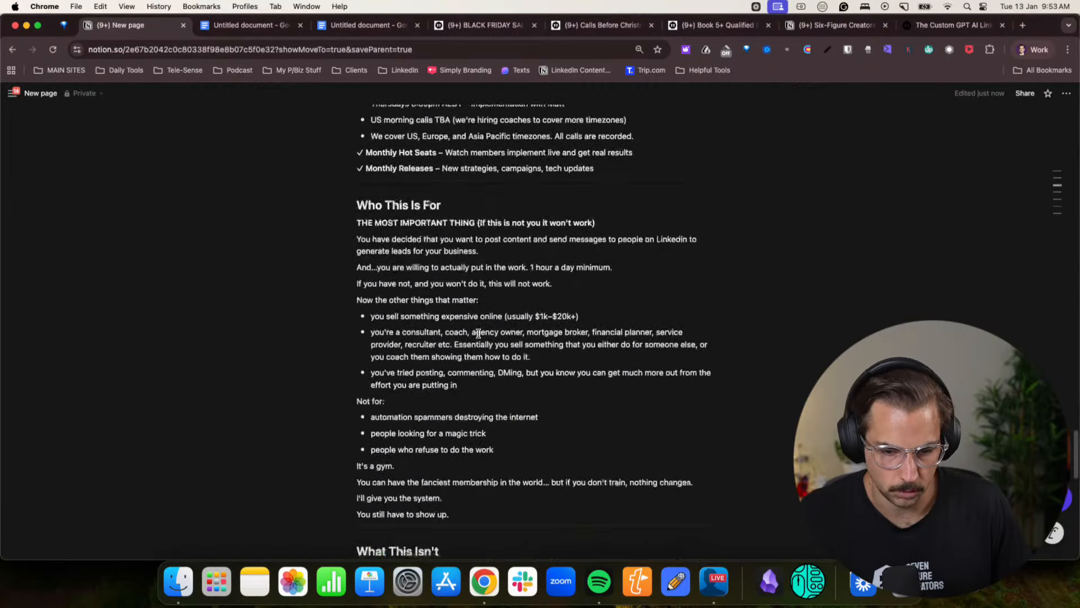
scroll(478, 333, down, 8)
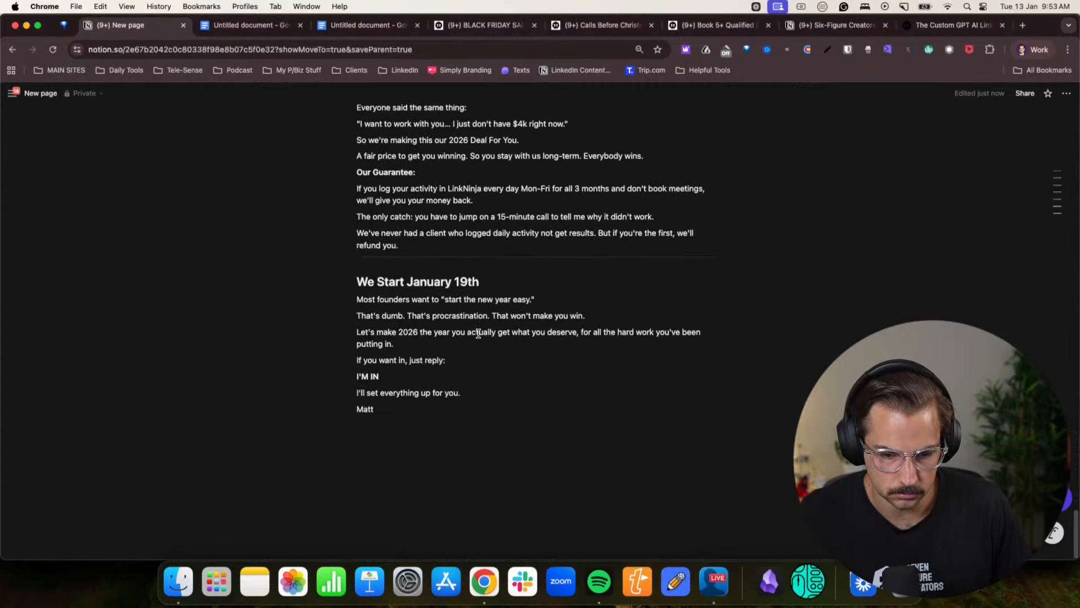
scroll(487, 362, up, 20)
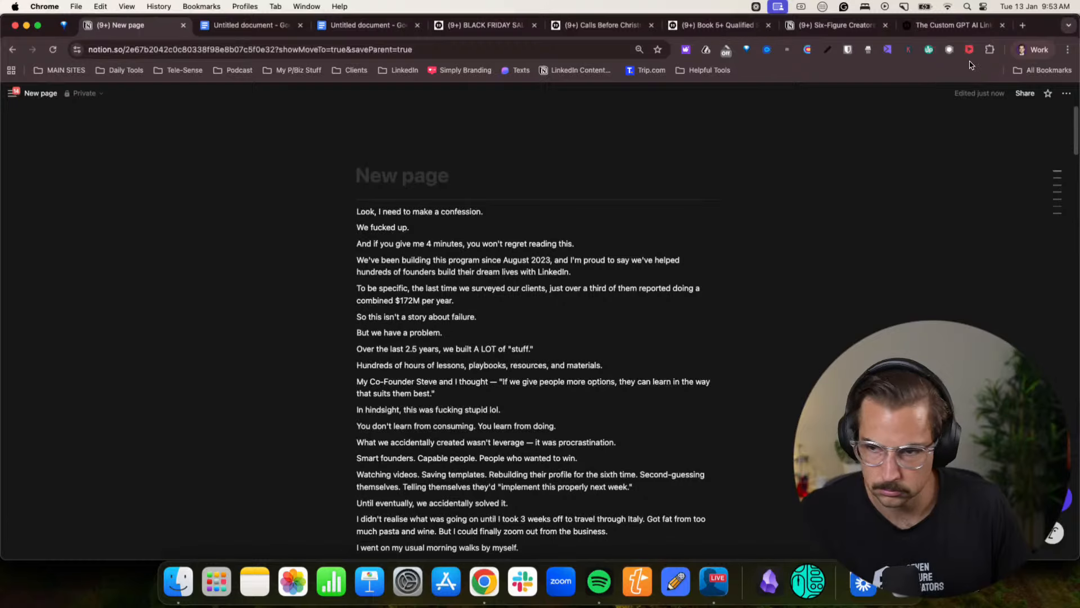
- Back in the Claude chat, copy the mission flow from "And this built their self-trust" to "So here's what we're doing next."
click(1033, 50)
click(953, 301)
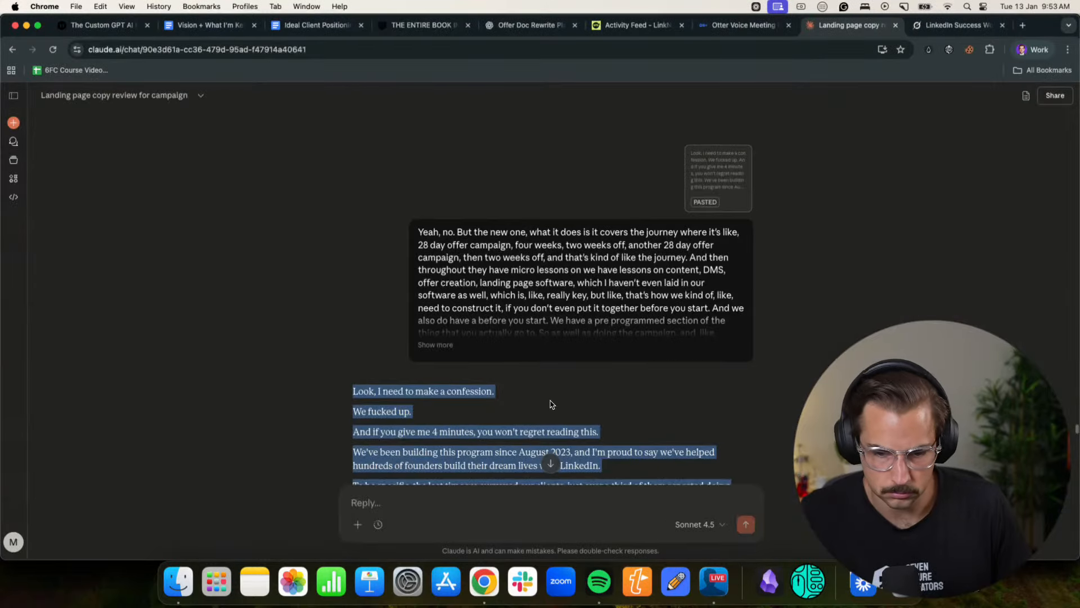
scroll(450, 312, down, 20)
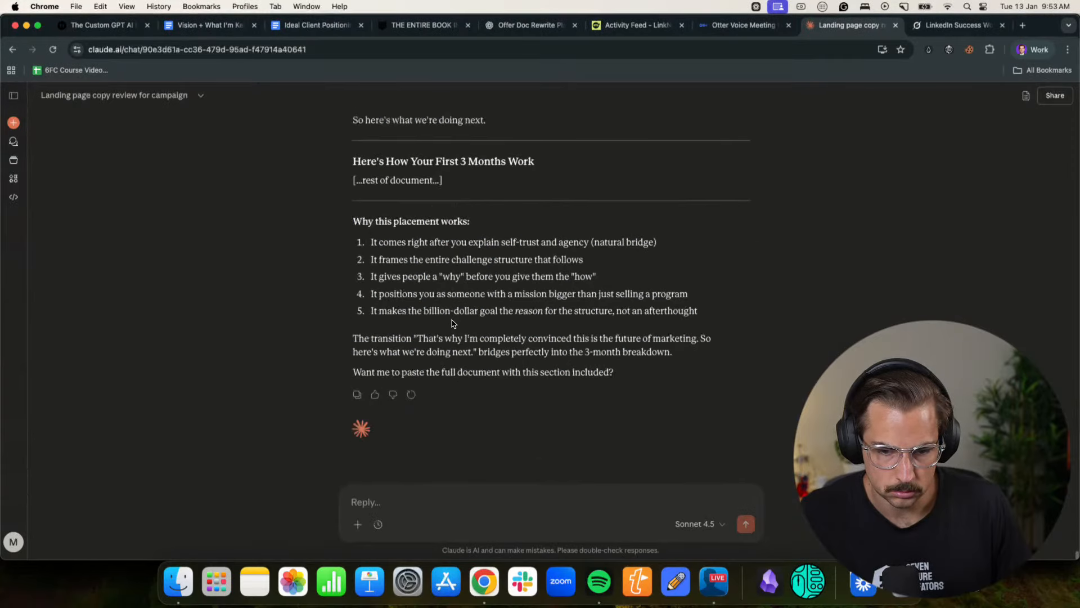
scroll(454, 323, up, 4)
scroll(458, 322, up, 2)
drag(486, 400, 353, 371)
scroll(360, 315, up, 5)
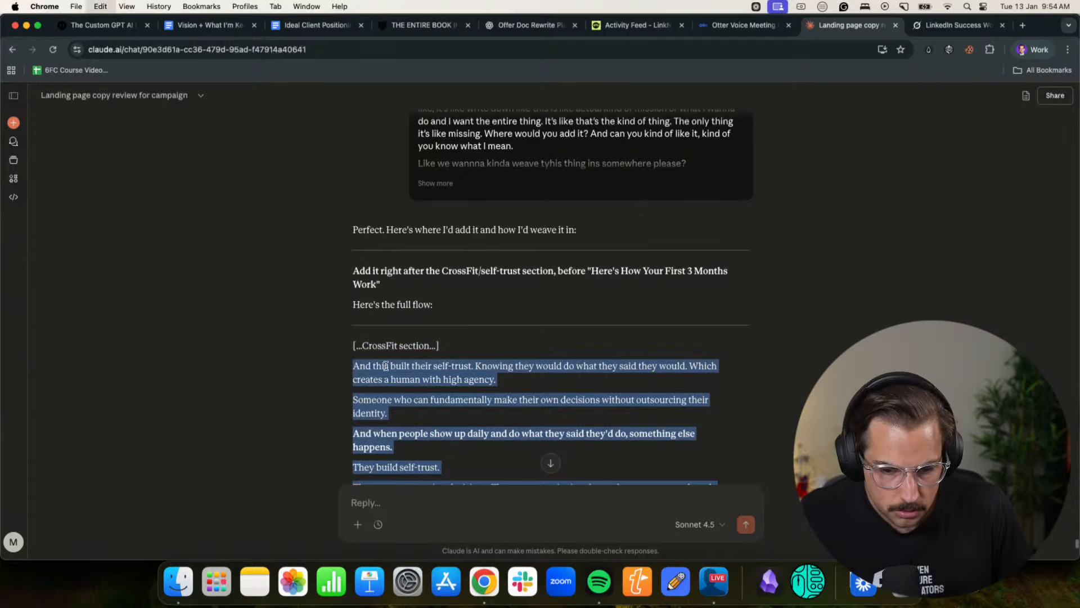
- In the Notion page, locate the self-trust passage just before "Here's How Your First 3 Months Work" where the mission flow belongs
click(1028, 50)
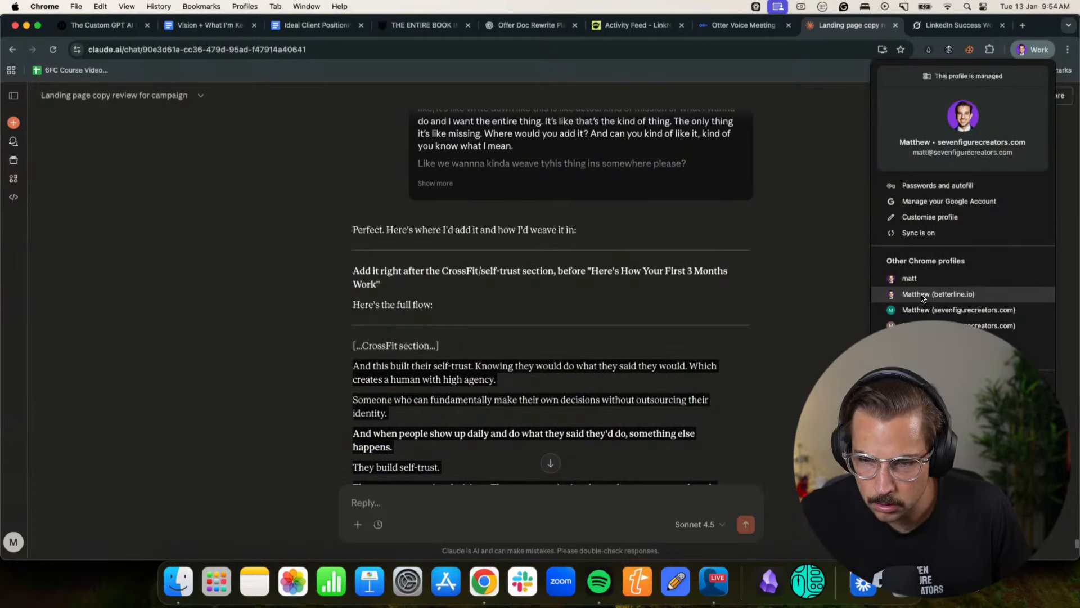
click(852, 295)
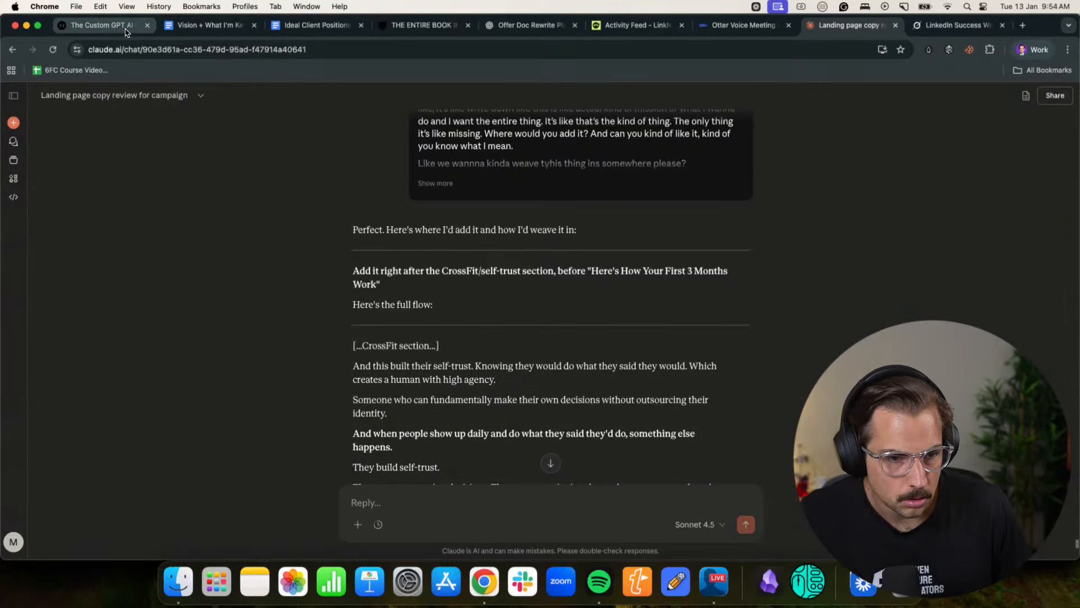
click(1028, 50)
click(915, 294)
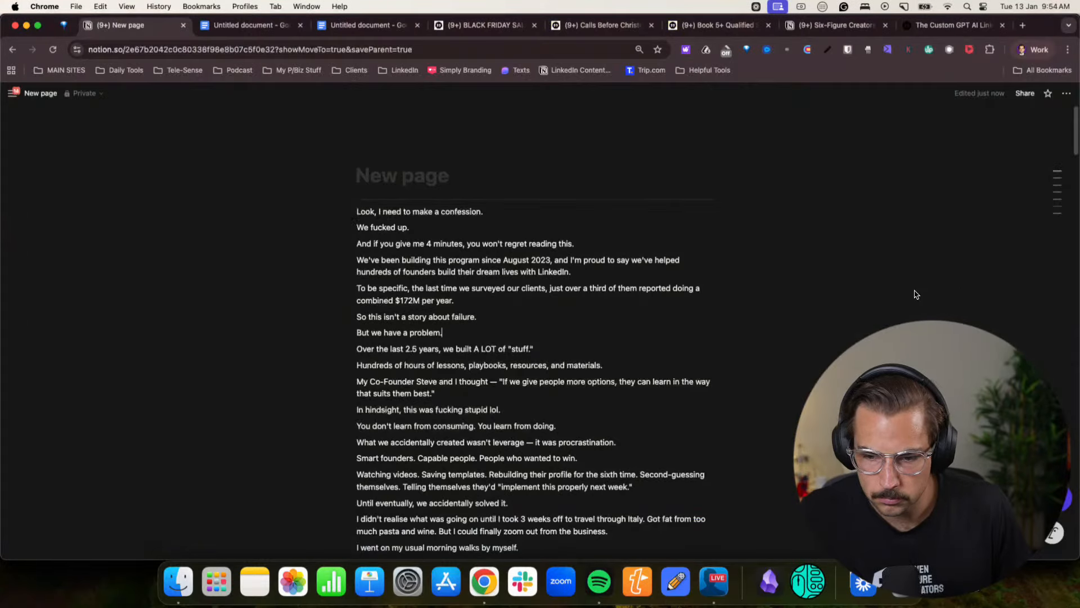
scroll(401, 400, down, 20)
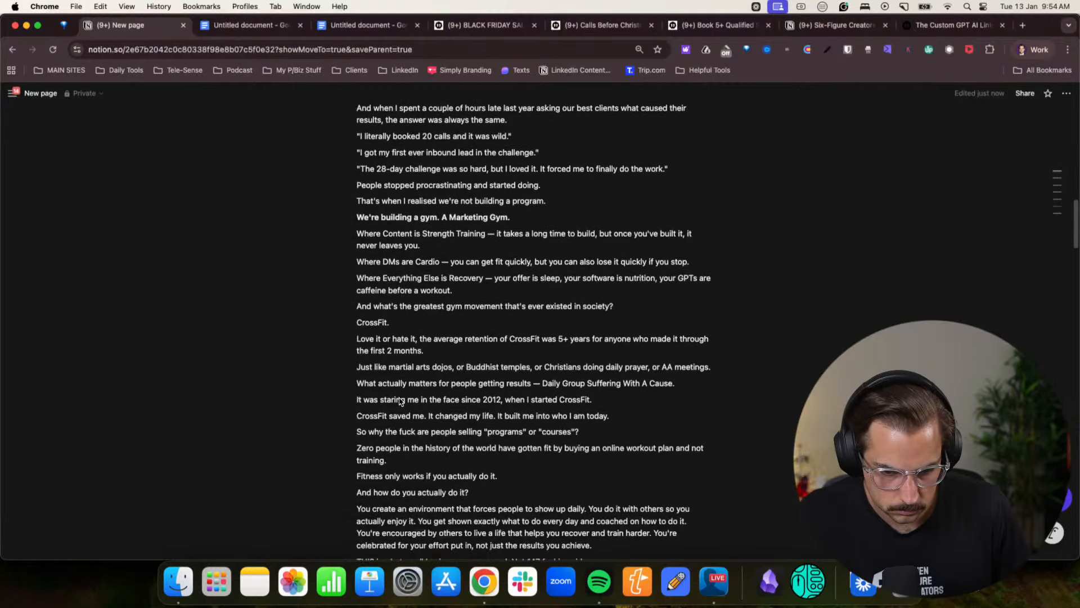
scroll(401, 400, down, 1)
scroll(400, 400, down, 1)
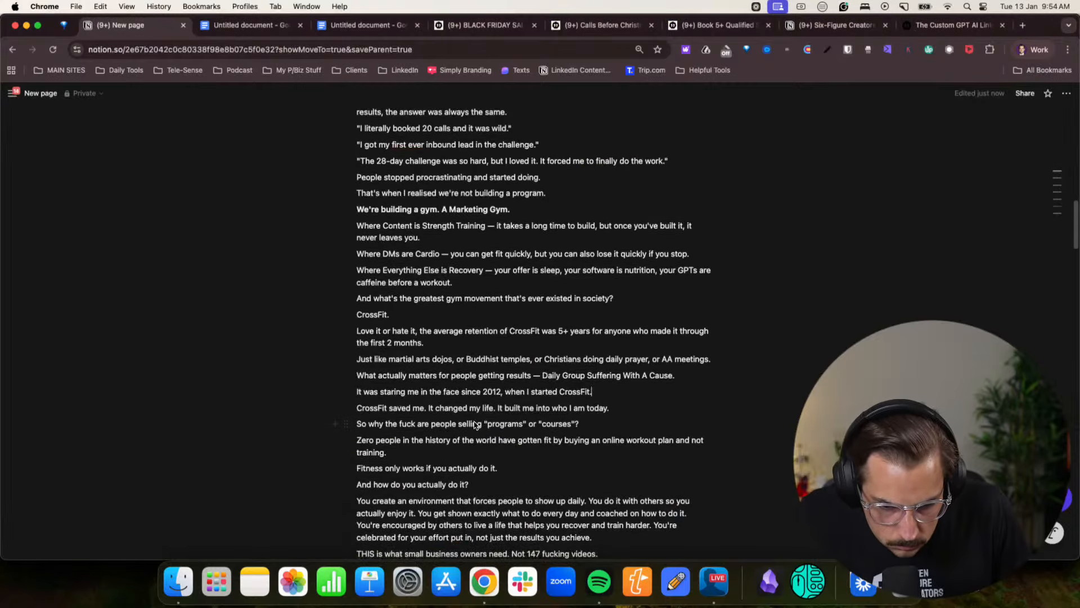
scroll(540, 421, down, 10)
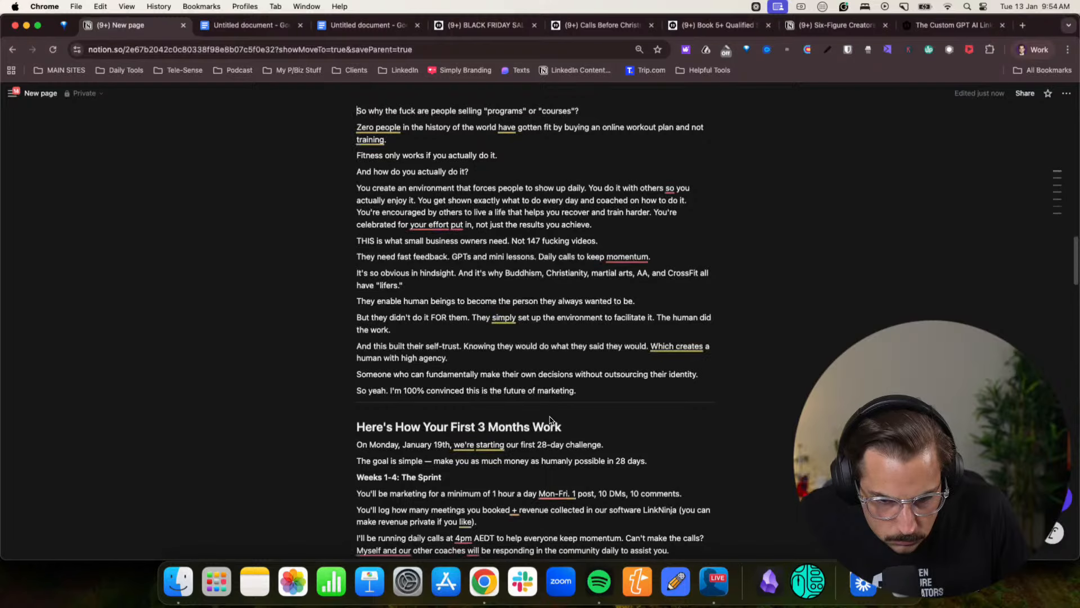
- Back in Claude, send "Actually might just be better if you rewrite them to rewrite them then just include this in employees like that would be amazing"
click(1029, 49)
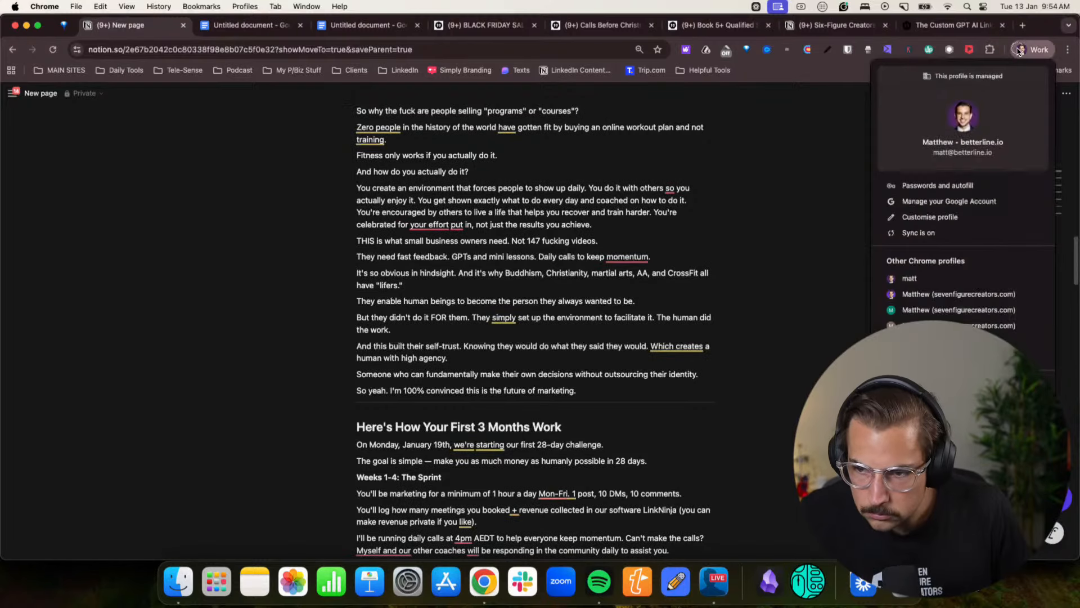
click(945, 298)
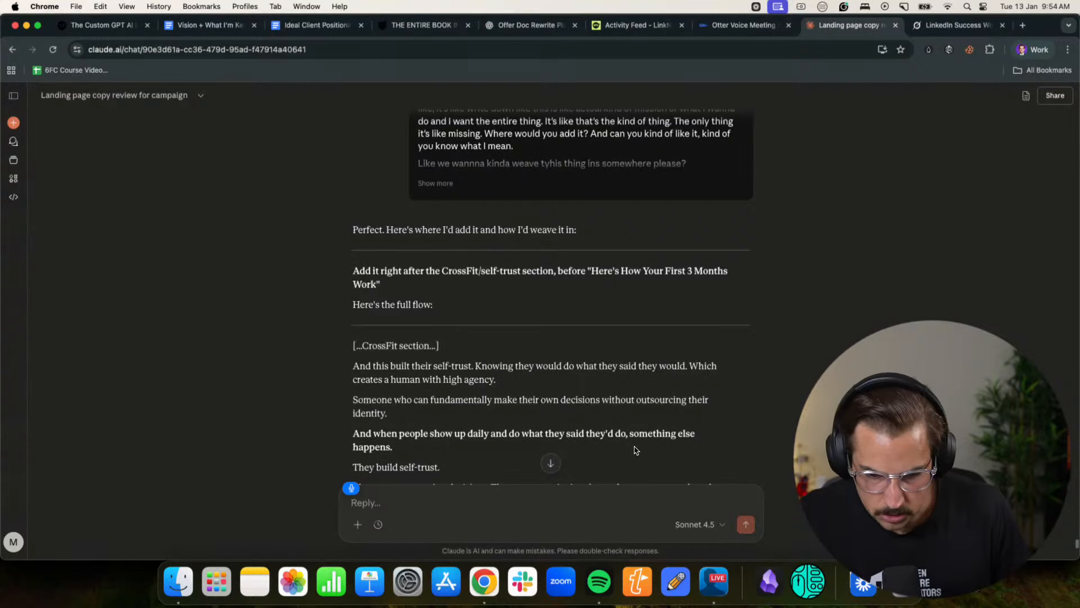
scroll(636, 431, down, 3)
text(if you rewrite)
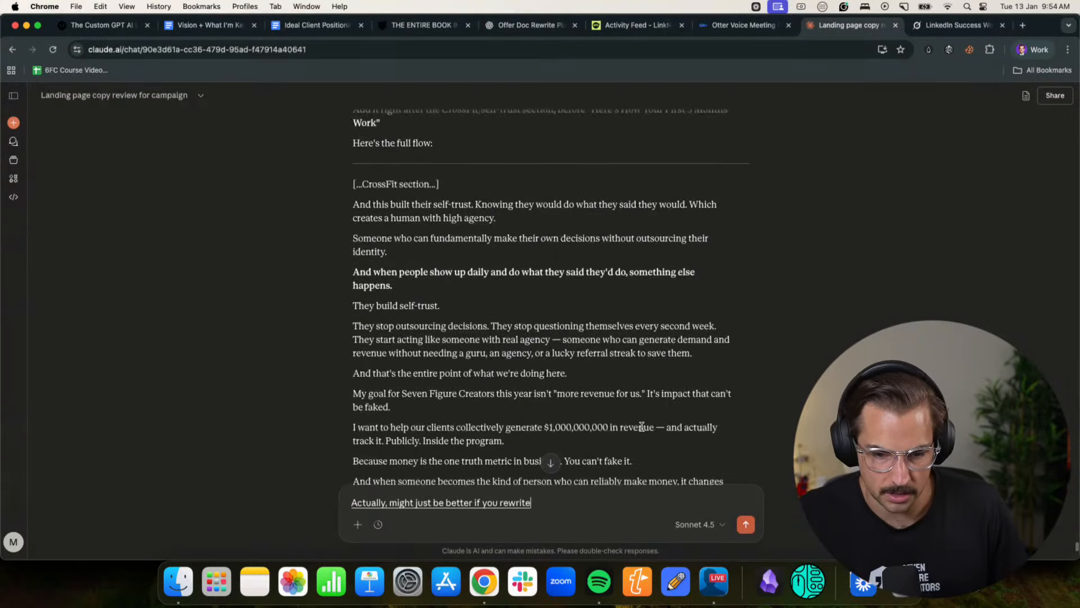
text( them to re-)
scroll(635, 407, down, 2)
text(write them then just include this in employees like that would be amazing)
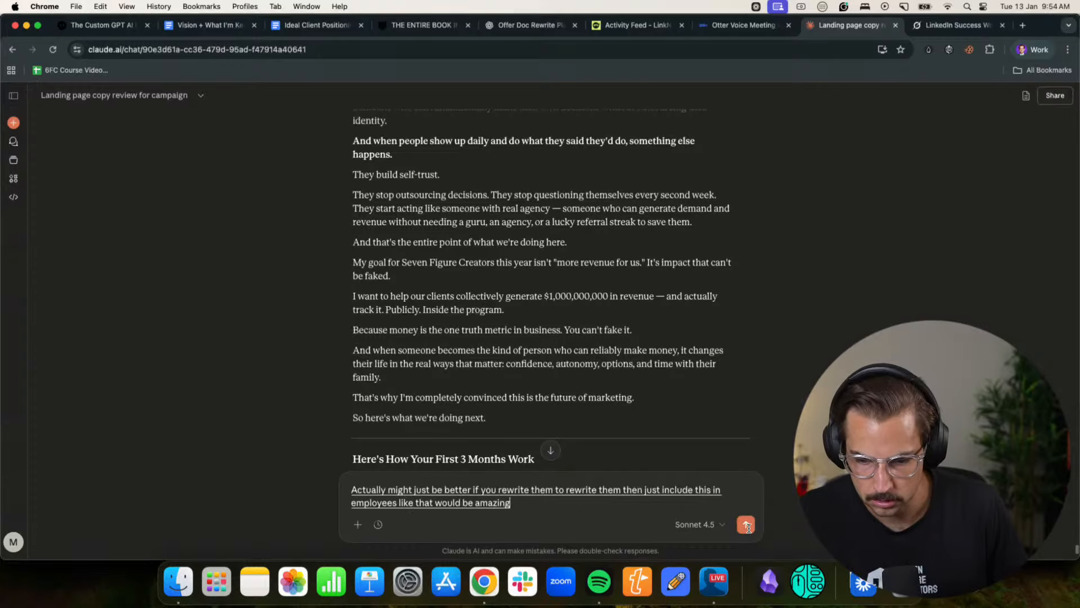
click(747, 527)
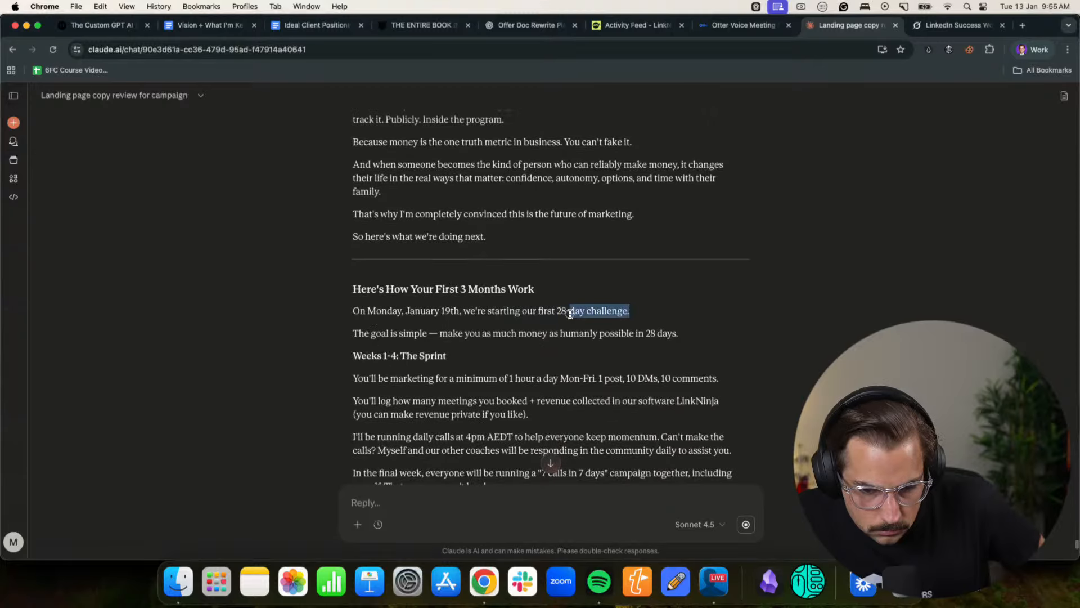
- Review Claude's regenerated offer document from "Here's How Your First 3 Months Work" through the "What This Isn't" section to the closing sections
click(567, 314)
scroll(552, 318, down, 11)
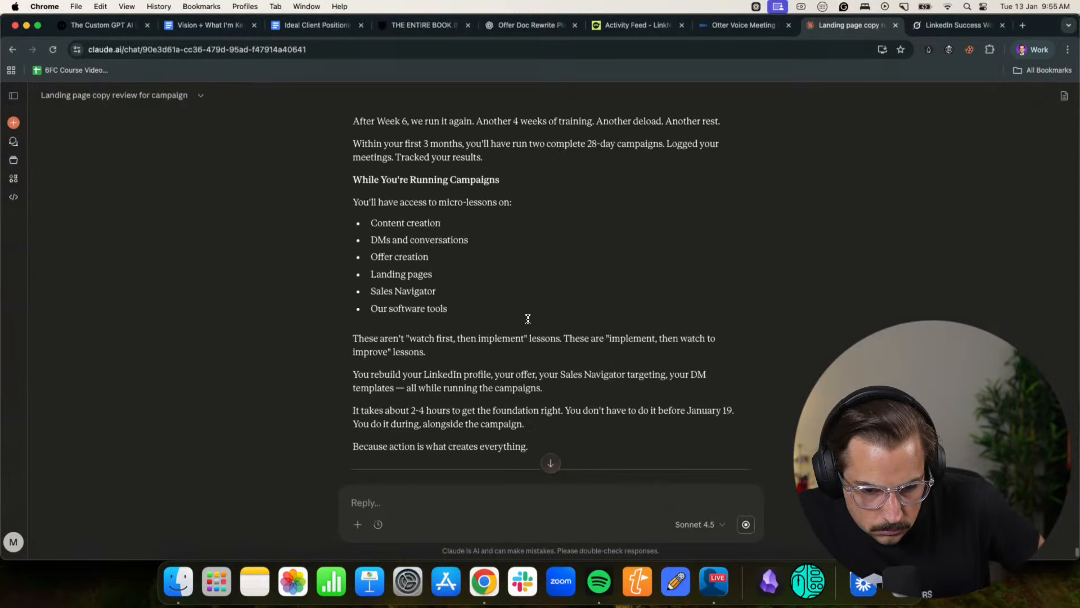
scroll(528, 319, down, 5)
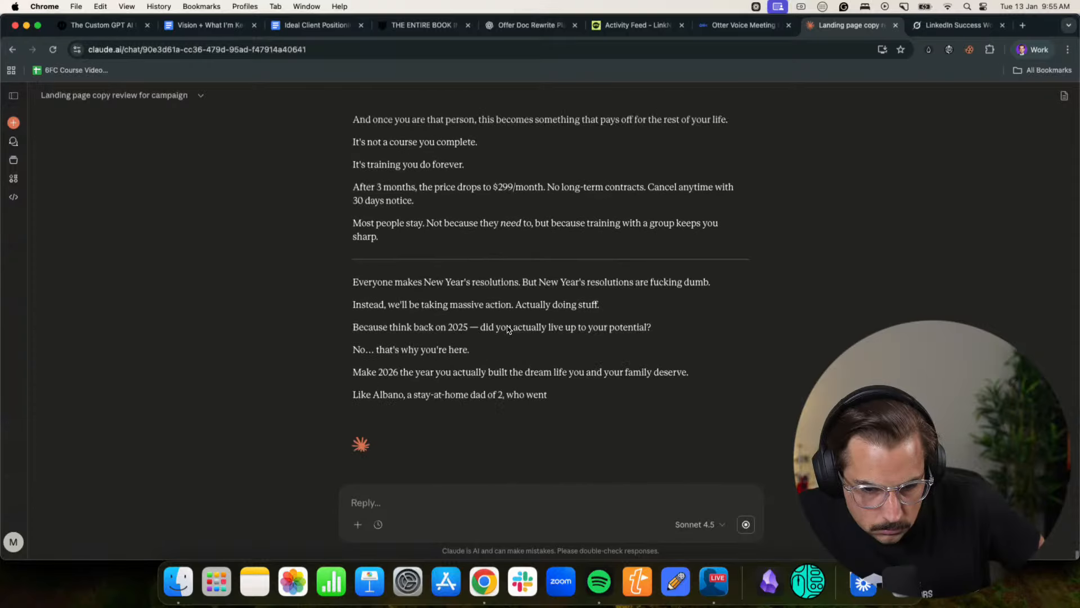
drag(385, 304, 553, 304)
click(568, 304)
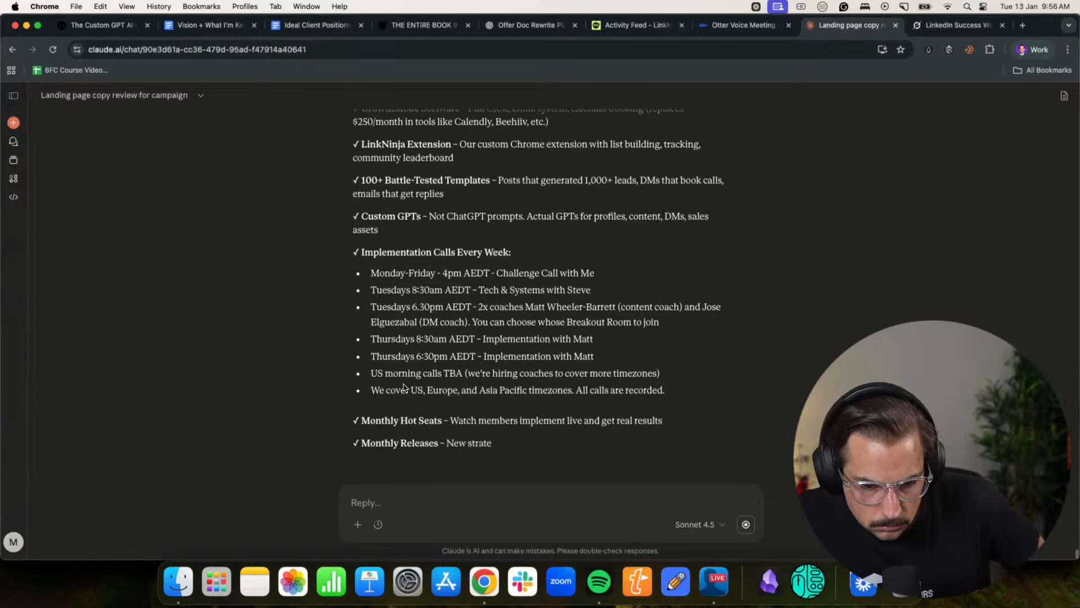
drag(400, 374, 547, 373)
click(546, 372)
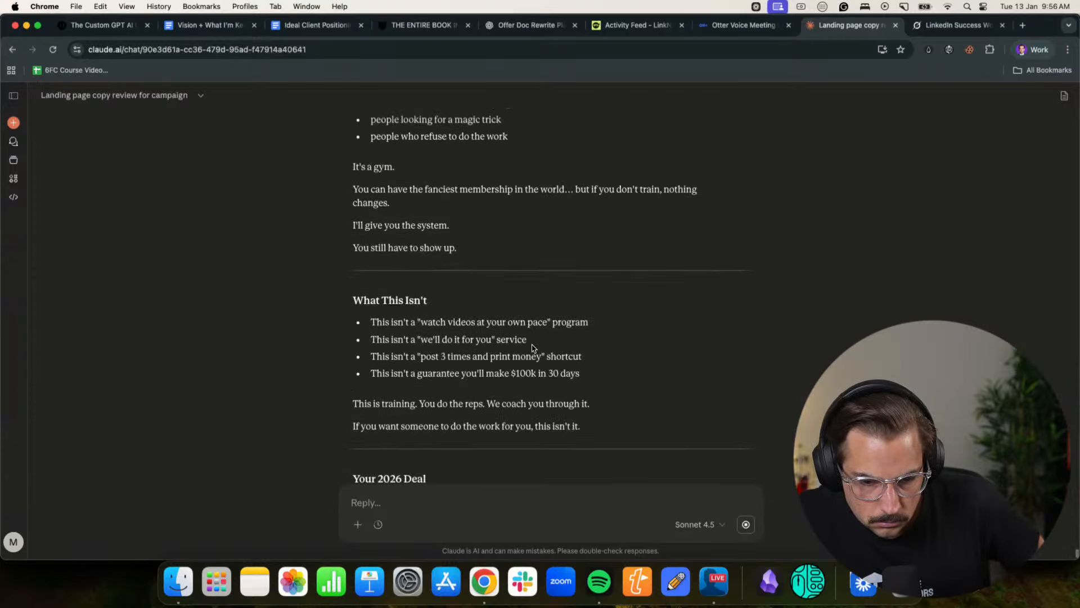
drag(431, 358, 574, 353)
click(577, 354)
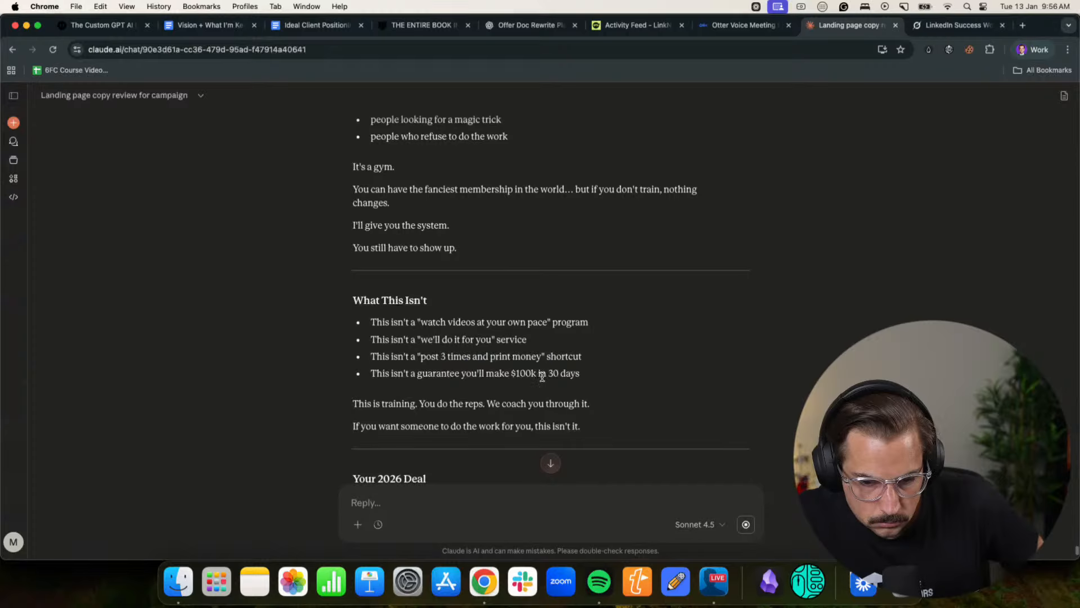
scroll(518, 367, down, 5)
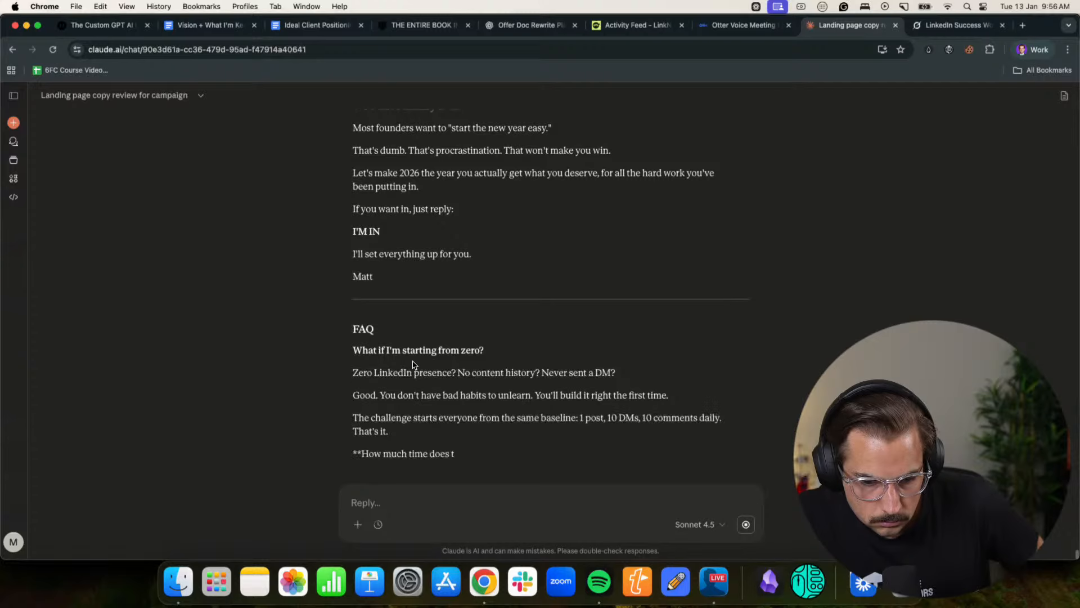
- Copy Claude's full rewrite from its opening line "Look, I need to make a confession." down to the sign-off above the FAQ
scroll(412, 365, up, 2)
drag(388, 353, 347, 365)
scroll(313, 284, up, 20)
scroll(337, 292, up, 20)
scroll(338, 295, up, 20)
scroll(343, 315, up, 2)
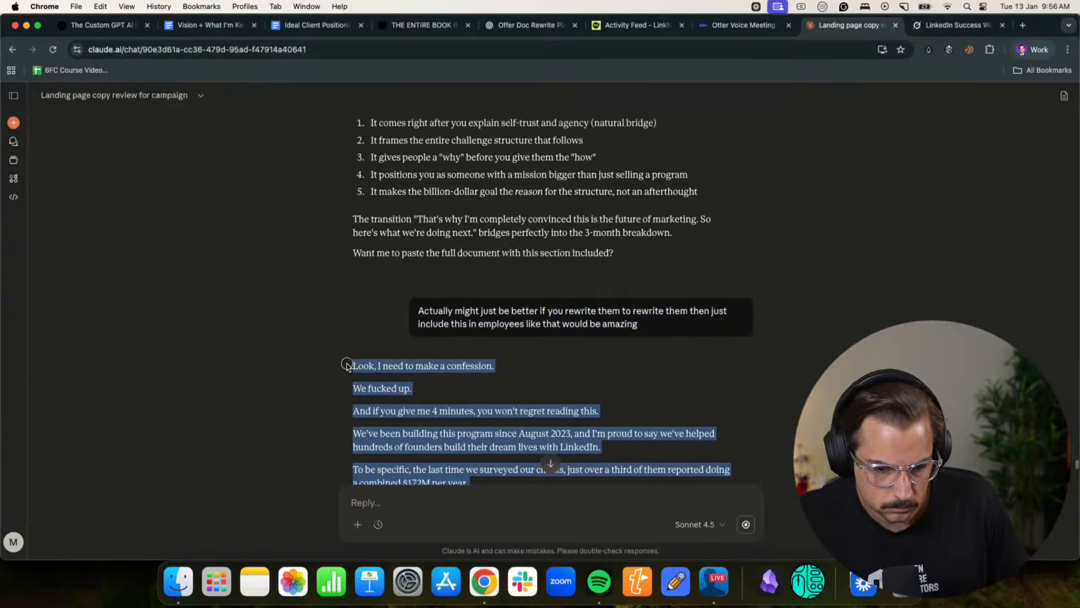
- Switch to the Notion page and replace all of its old offer text with the copied rewrite
click(1031, 56)
click(906, 295)
scroll(419, 334, down, 10)
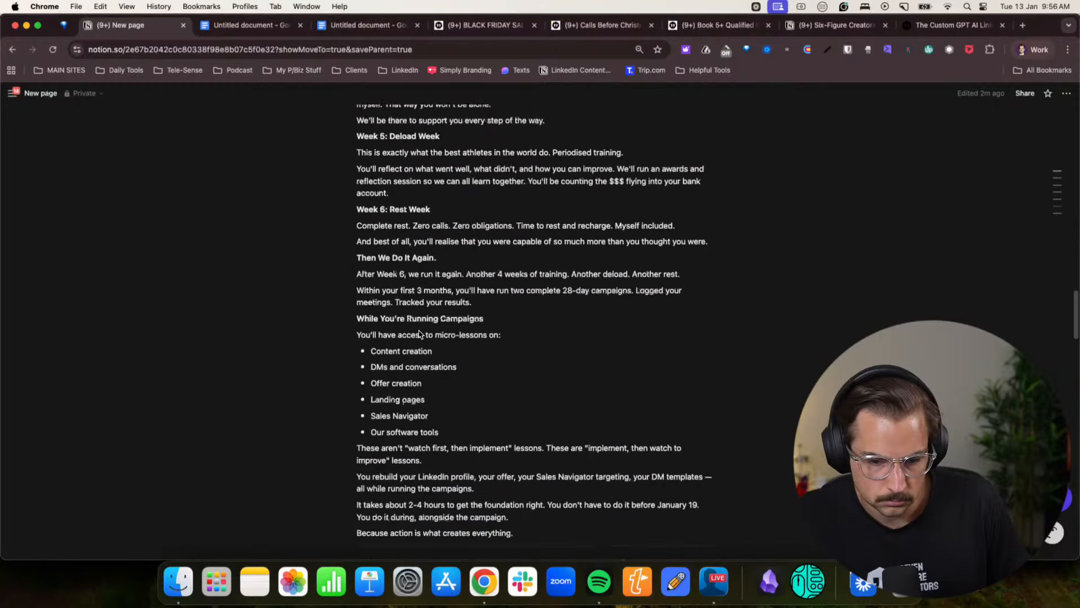
scroll(419, 334, down, 15)
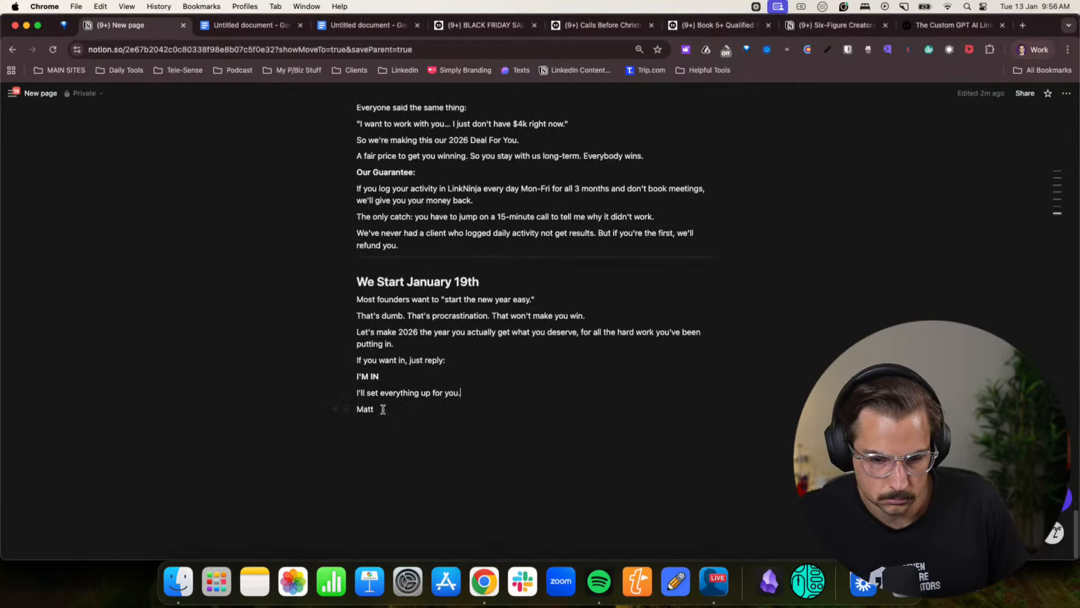
drag(383, 409, 352, 217)
key(super+c)
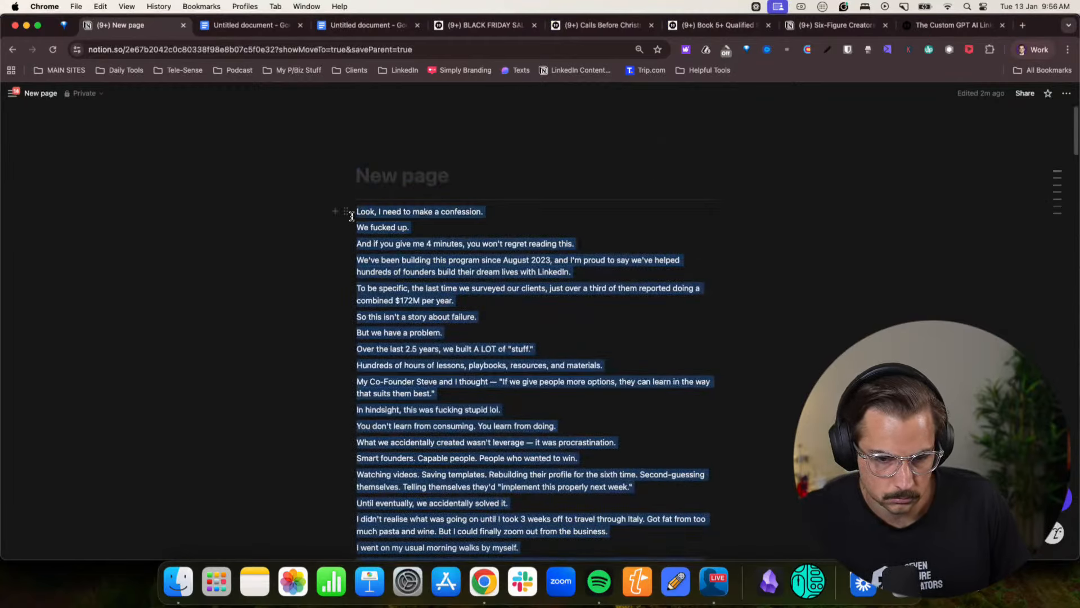
key(BackSpace)
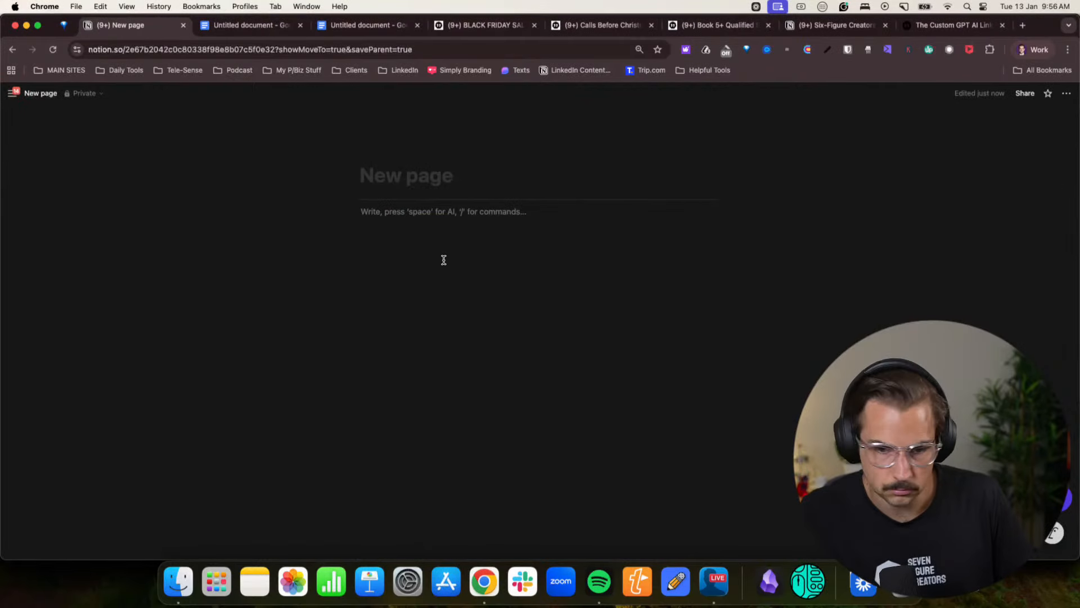
key(super+v)
- Add a blank line after each opening paragraph, from "Look, I need to make a confession." to the one ending "combined $172M per year."
key(Return)
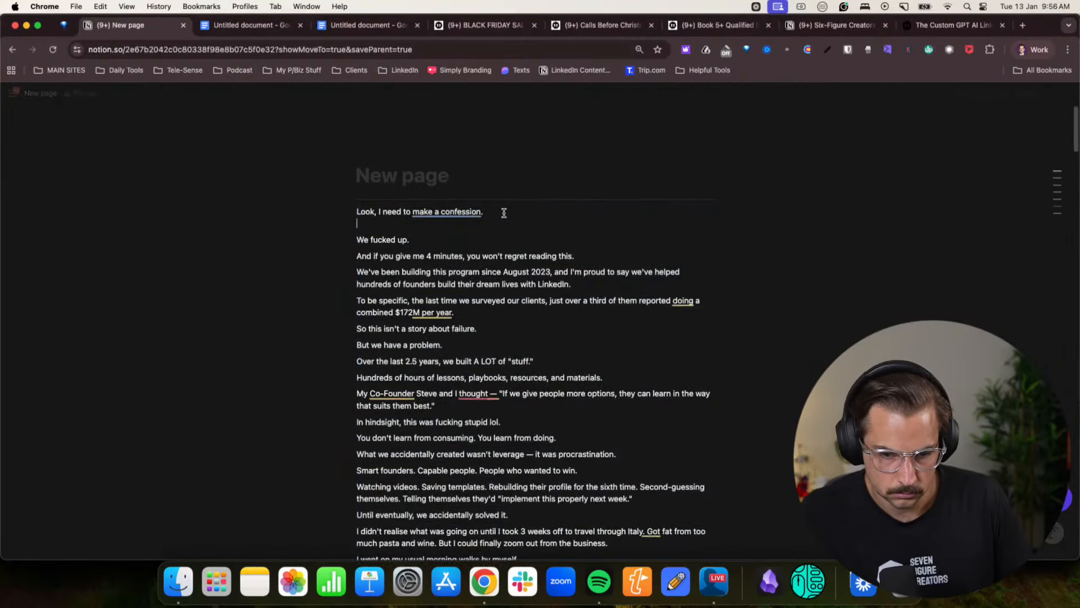
click(449, 241)
key(Return)
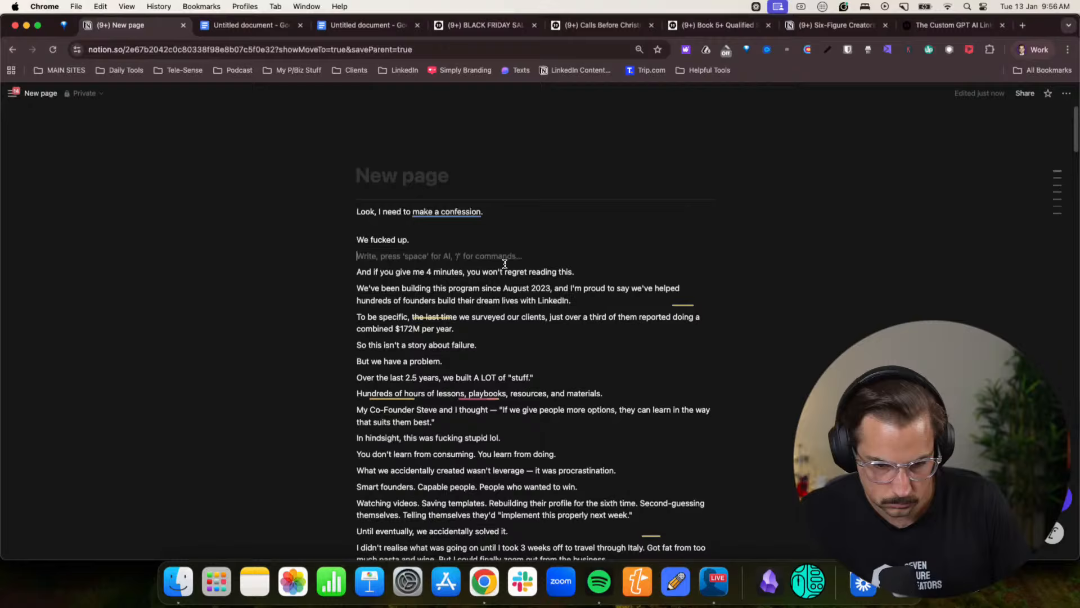
click(584, 270)
key(Return)
click(588, 316)
key(Return)
click(470, 344)
key(Return)
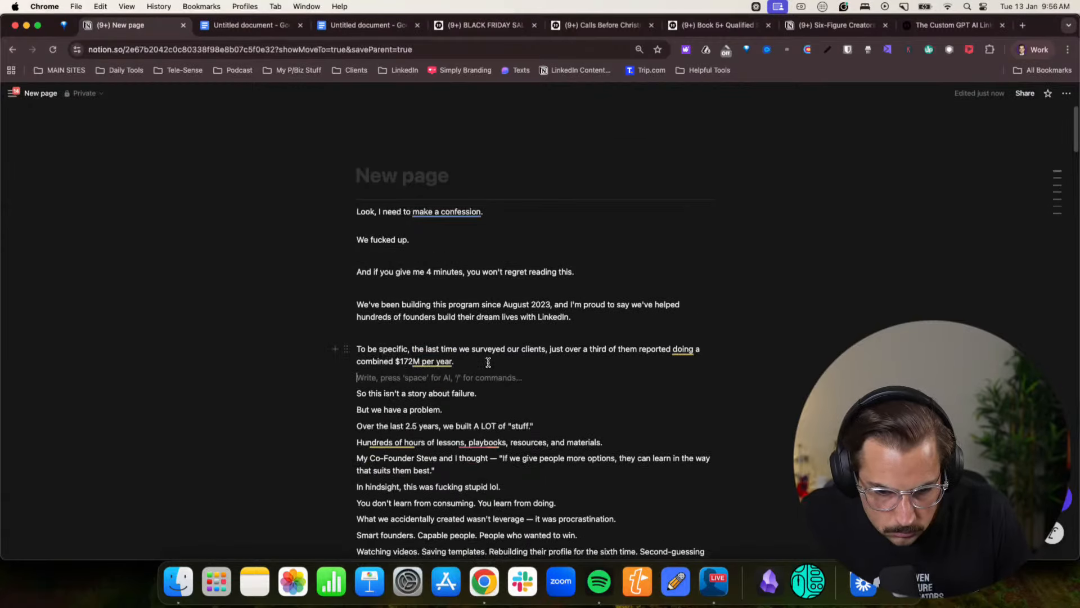
- Add a blank line after each paragraph from "So this isn't a story about failure." through the one ending "the way that suits them best."
scroll(479, 338, down, 4)
click(480, 277)
key(Return)
click(467, 309)
key(Return)
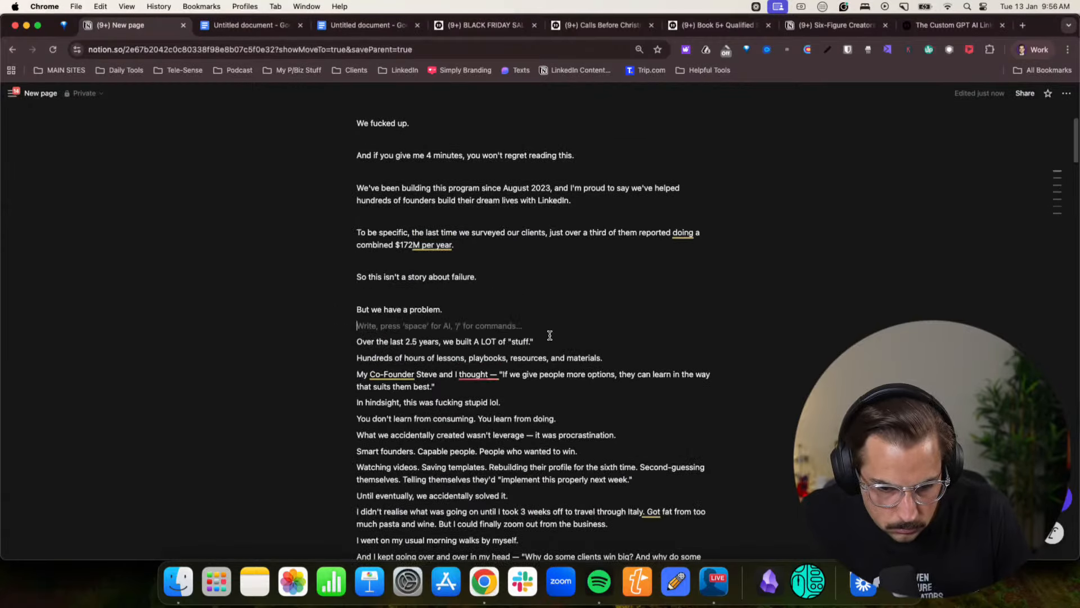
click(550, 340)
key(Return)
scroll(601, 339, down, 1)
click(600, 339)
key(Return)
scroll(539, 357, down, 1)
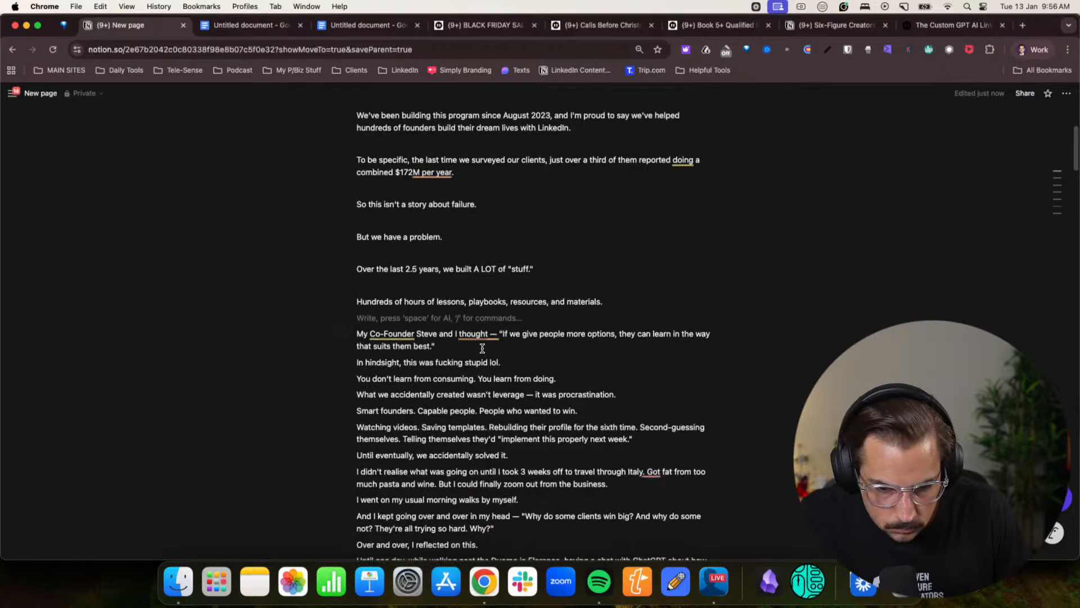
click(482, 347)
key(Return)
- Remove the dash after "I thought" and set the "If we give people more options" quote as its own spaced, italic paragraph
click(497, 335)
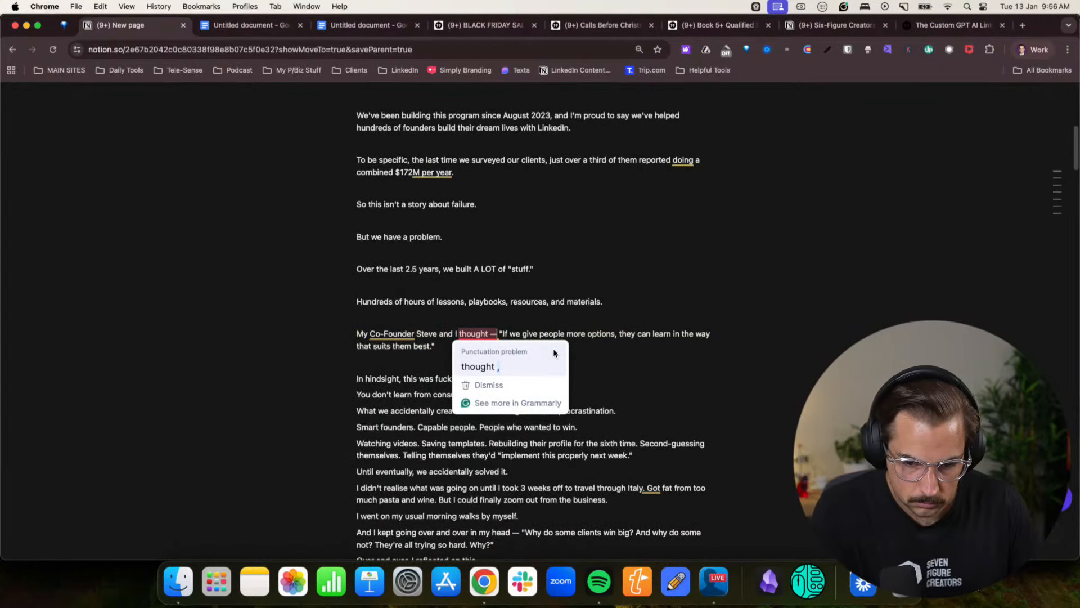
key(BackSpace)
key(BackSpace)
text(.)
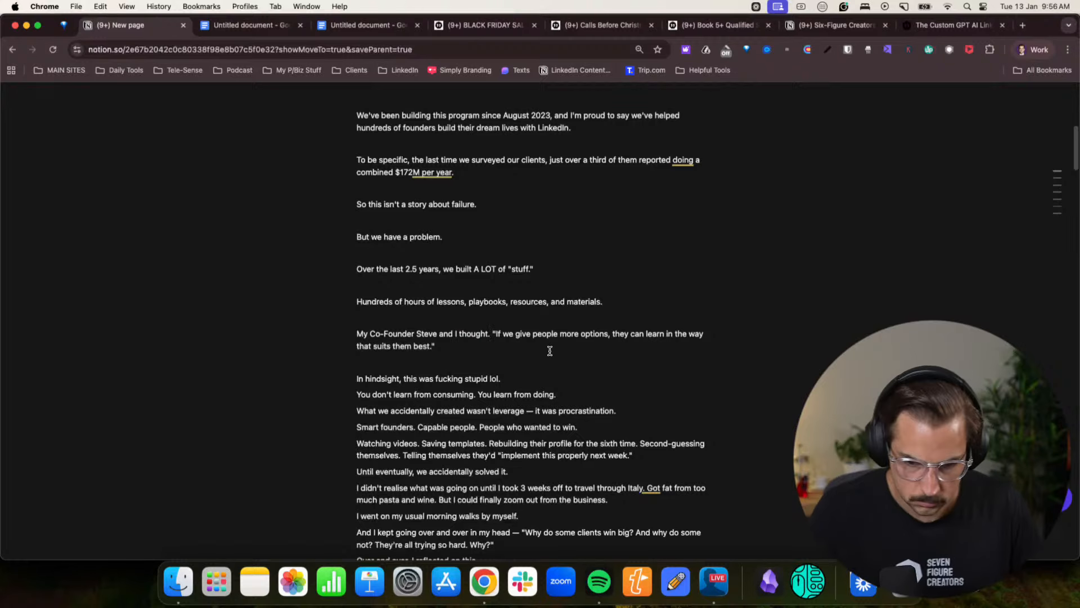
key(BackSpace)
text(,)
key(BackSpace)
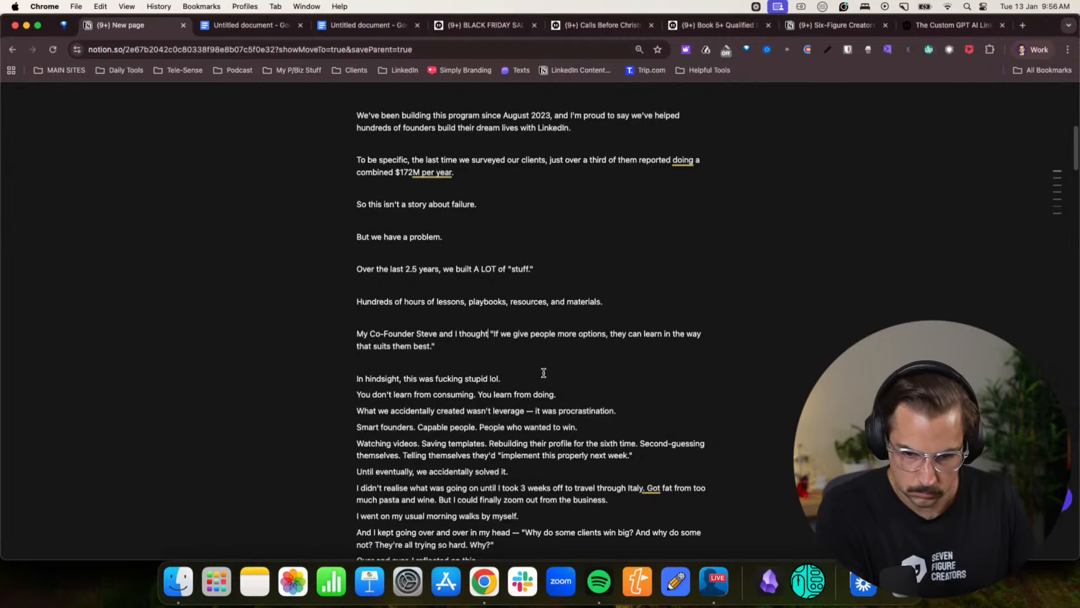
key(Return)
key(Return)
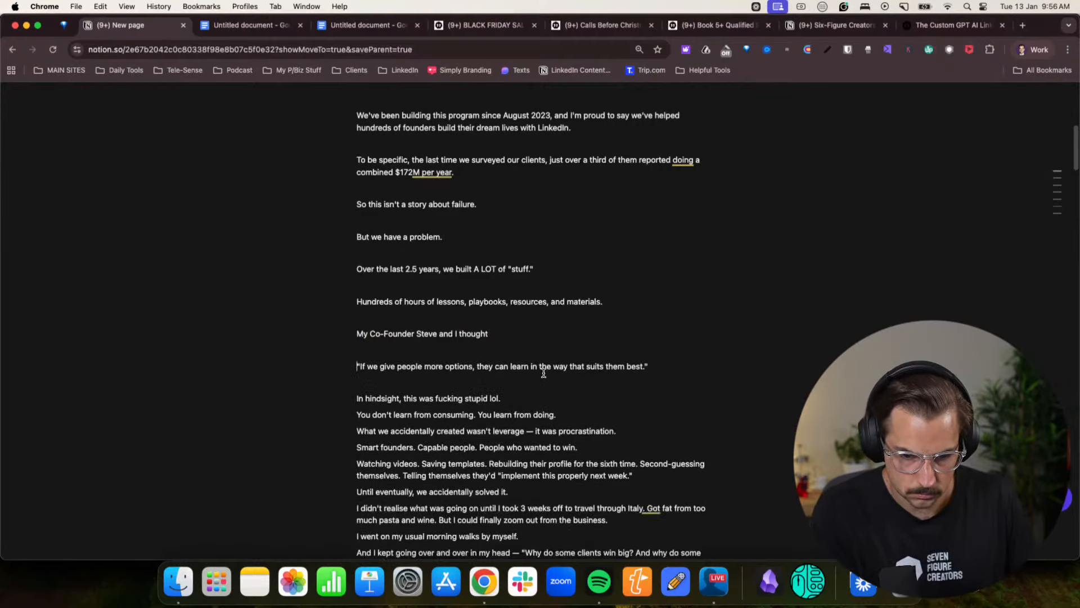
scroll(543, 373, down, 2)
drag(653, 328, 359, 328)
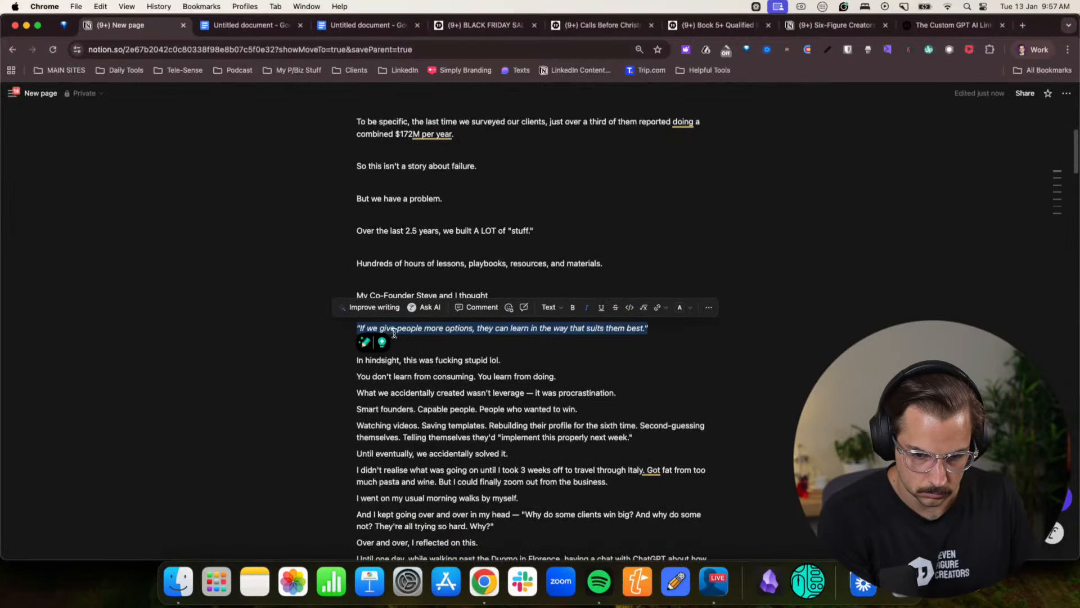
- Space out the three paragraphs starting at "In hindsight" with blank lines, and replace the dash after "leverage" with a comma
click(499, 344)
key(Return)
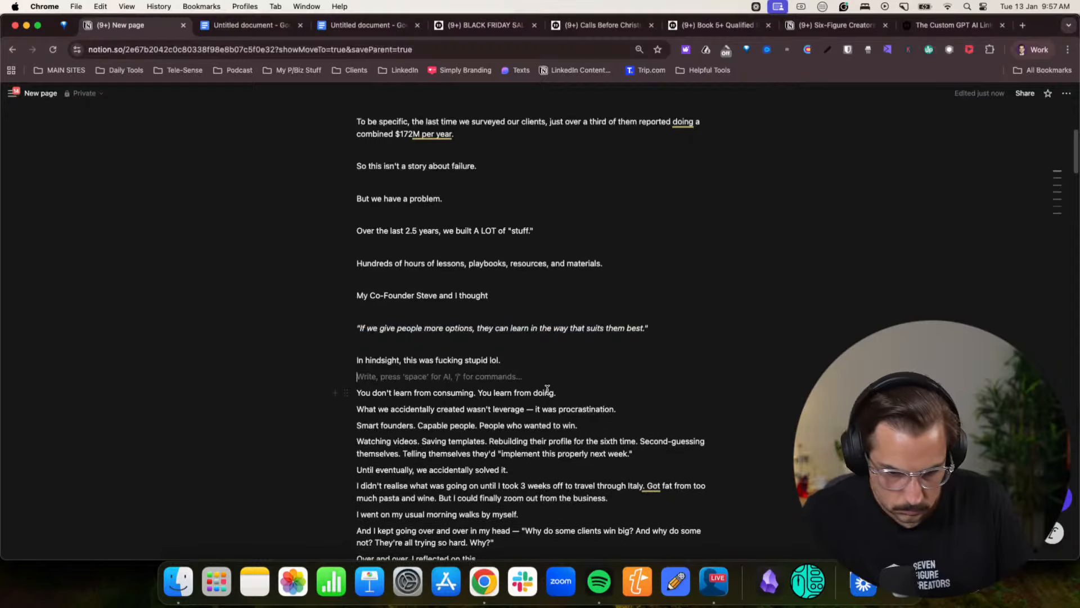
click(571, 392)
key(Return)
scroll(567, 393, down, 1)
click(627, 387)
key(Return)
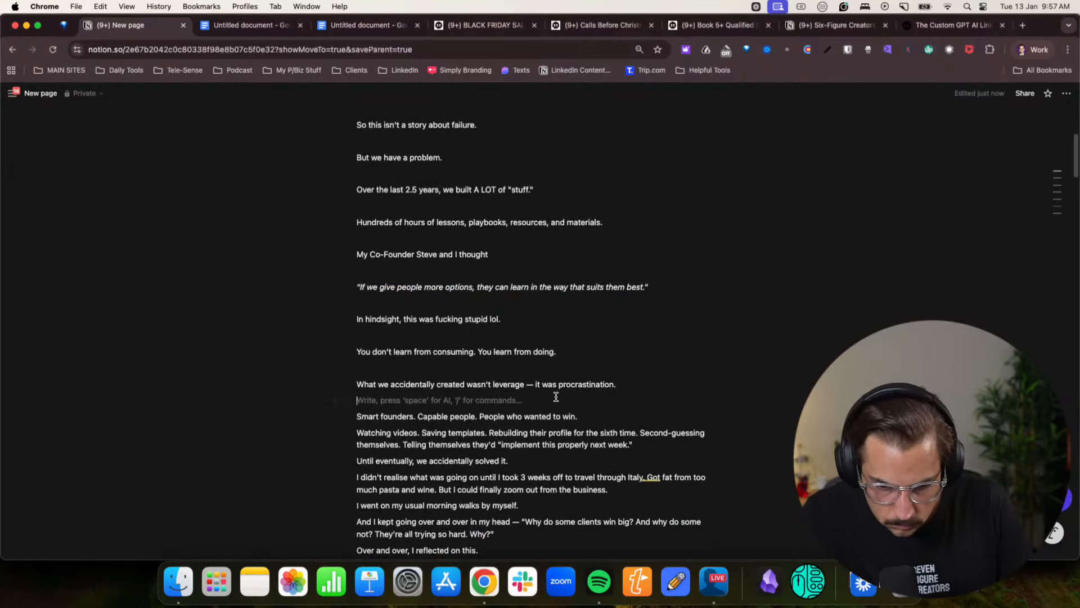
click(610, 413)
key(BackSpace)
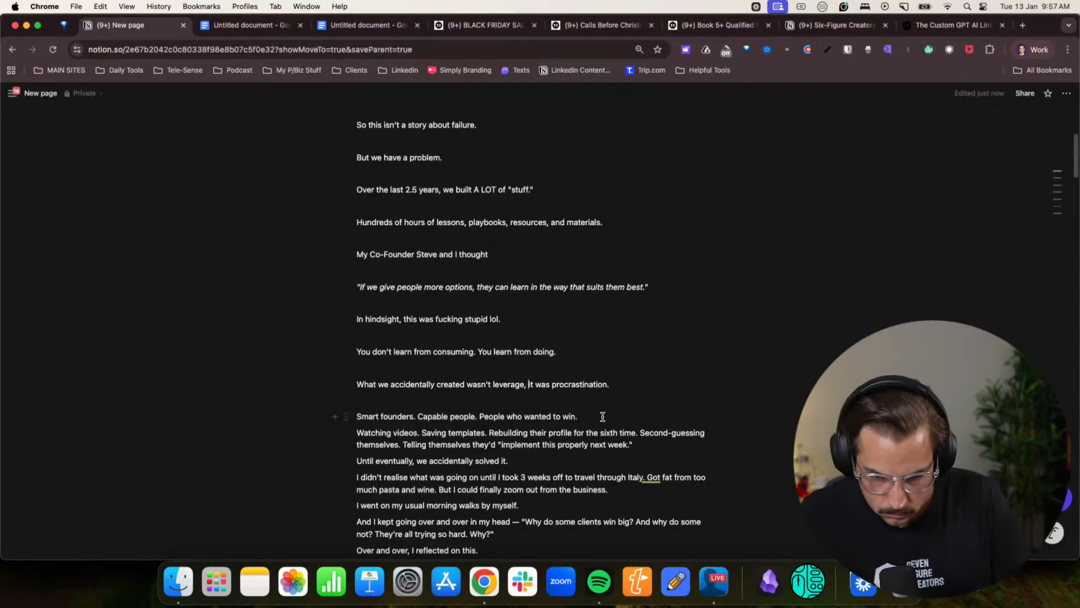
- Add a blank line after the "Smart founders" paragraph and after the "Watching videos" paragraph
click(602, 417)
key(Return)
scroll(452, 399, down, 1)
click(518, 395)
triple_click(542, 394)
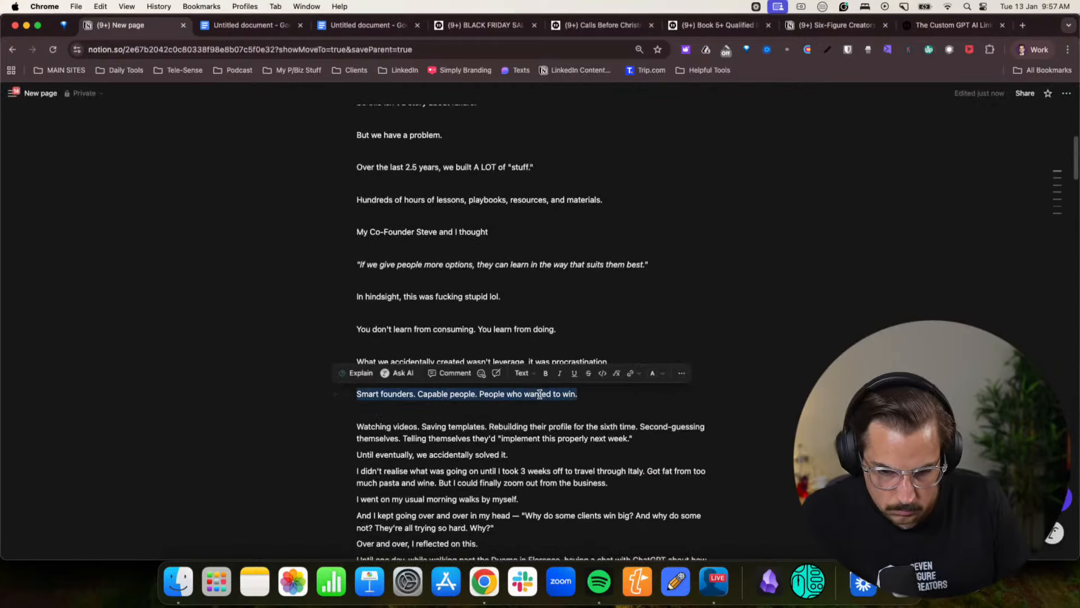
click(432, 397)
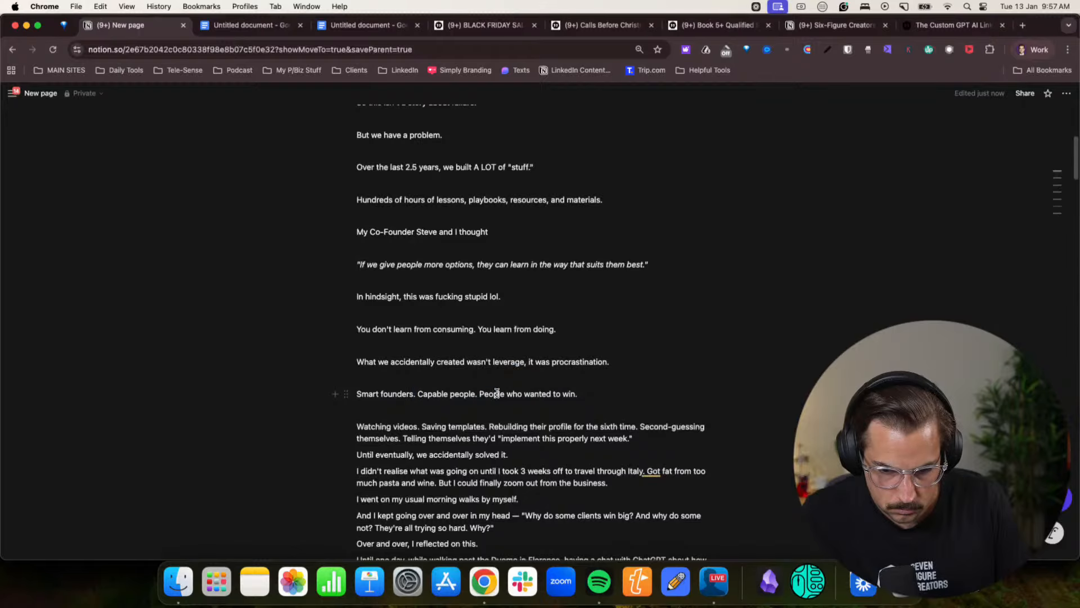
scroll(589, 386, down, 1)
click(655, 426)
key(Return)
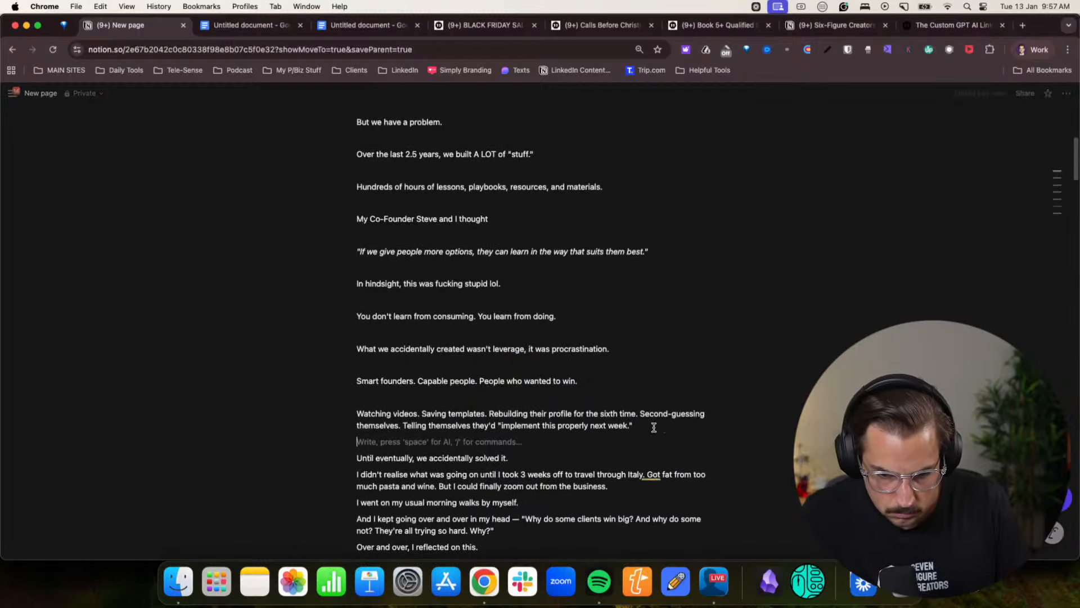
- Italicise the quote "implement this properly next week." and add blank lines after the "Until eventually", Italy trip and morning walks paragraphs
scroll(630, 405, down, 1)
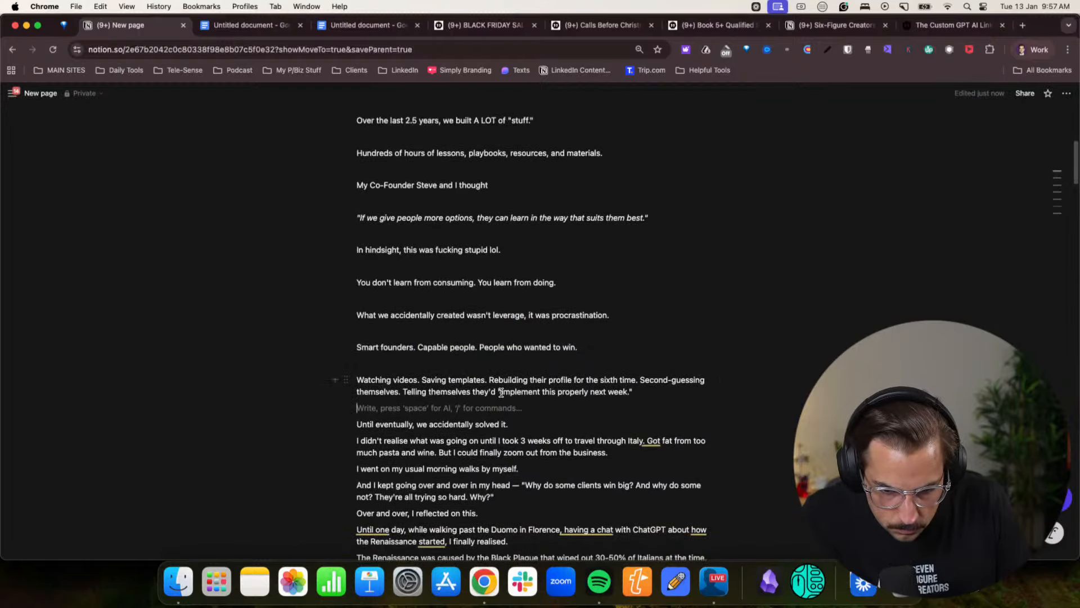
drag(499, 393, 655, 395)
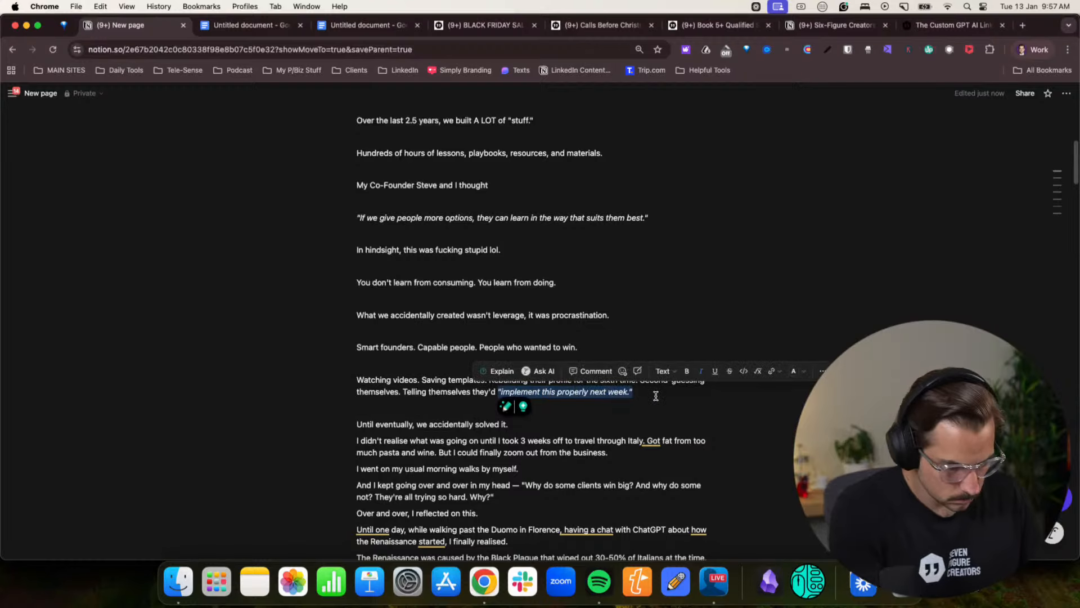
click(553, 426)
key(Return)
scroll(617, 429, down, 1)
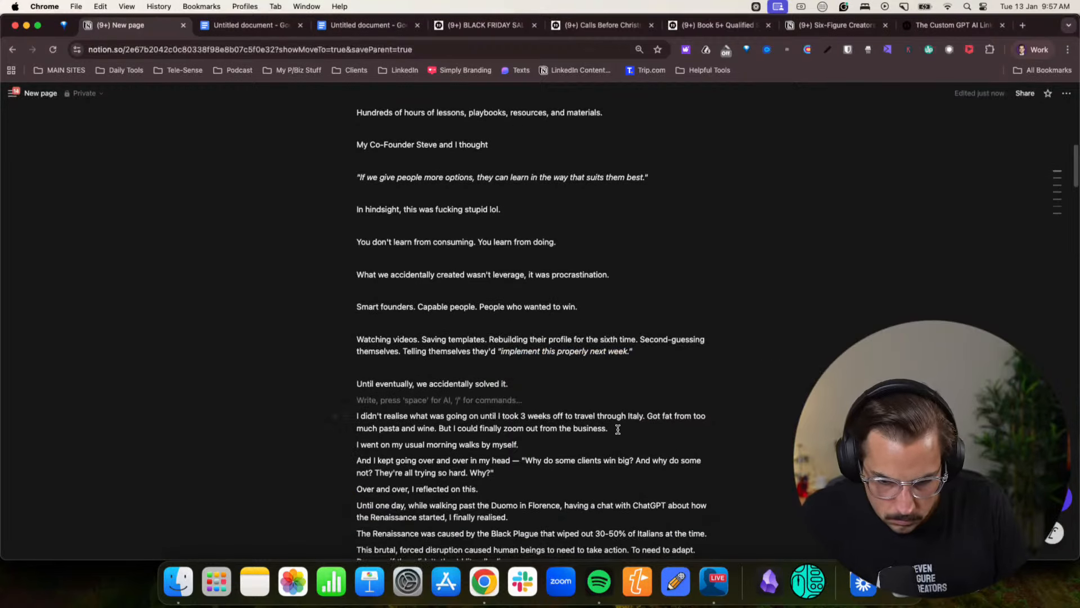
key(Return)
scroll(619, 431, down, 2)
click(530, 386)
key(Return)
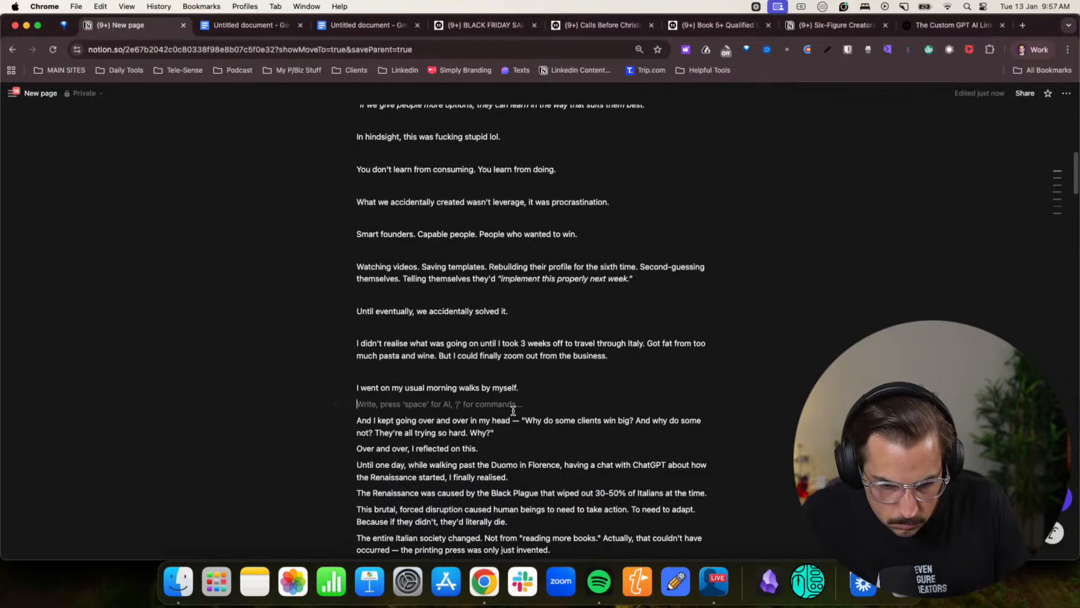
- Remove the dash after "over and over in my head" and set the "Why do some clients win big?" quote as its own spaced, italic paragraph
key(BackSpace)
key(BackSpace)
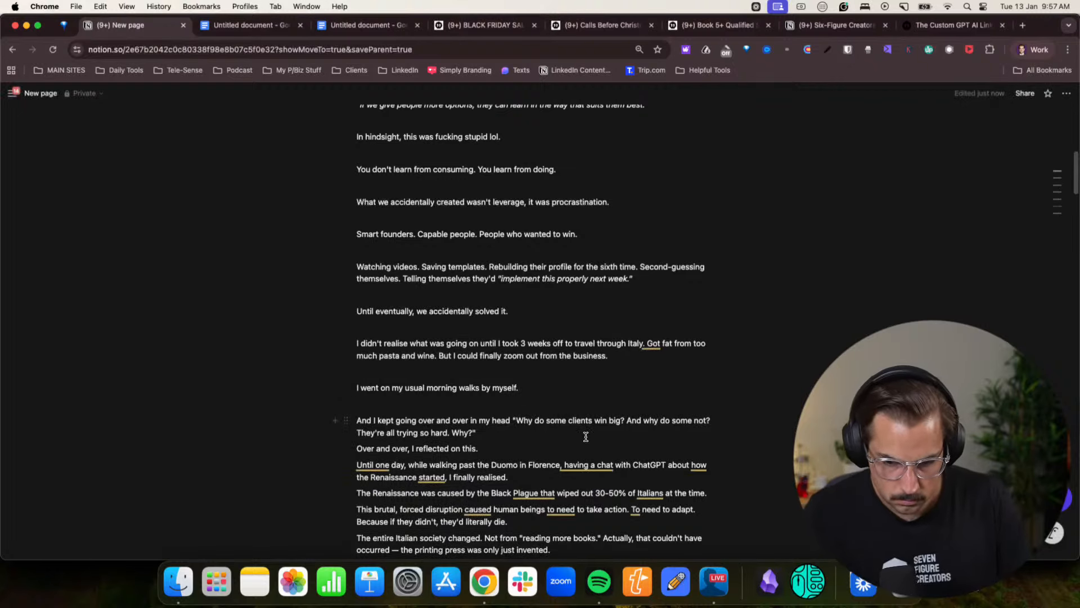
key(Return)
key(Return)
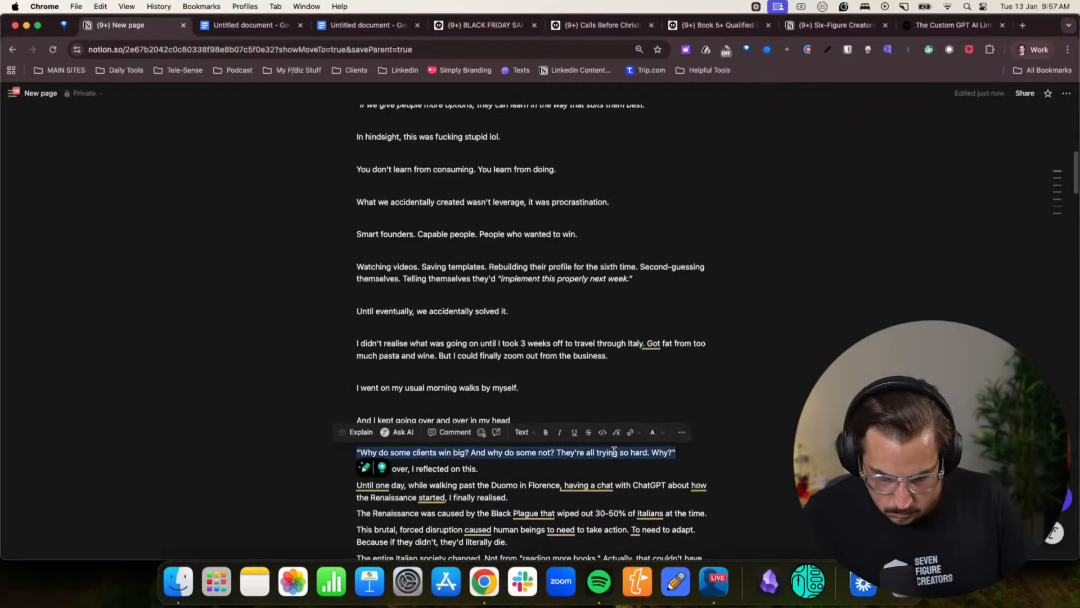
triple_click(615, 451)
key(super+i)
click(692, 454)
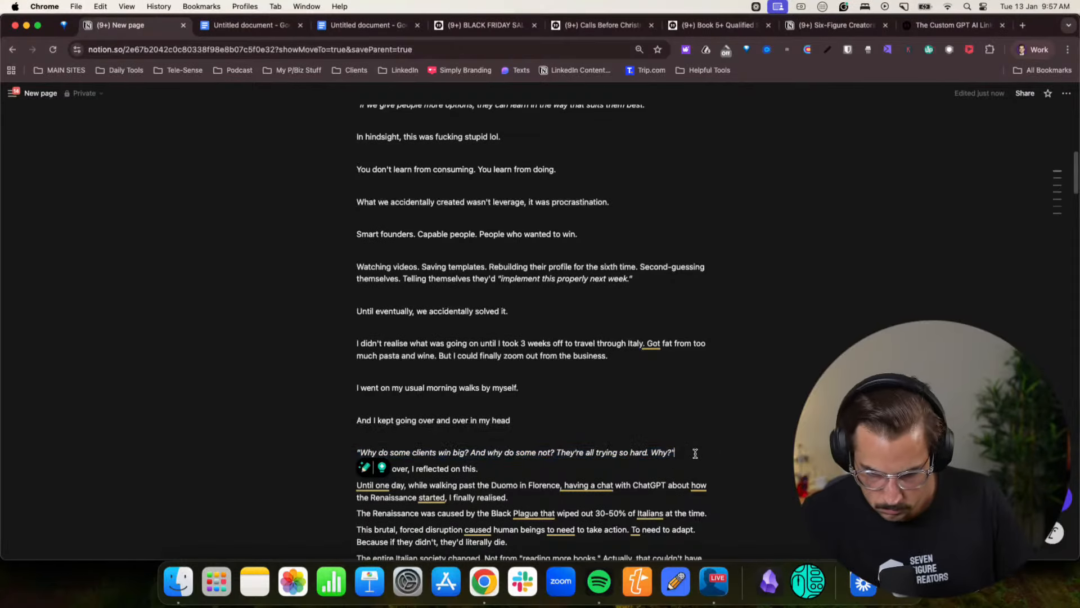
- Add a blank line after the "Why do some clients win big?" quote and after "Over and over, I reflected on this."
key(Return)
scroll(563, 439, down, 2)
click(484, 423)
key(Return)
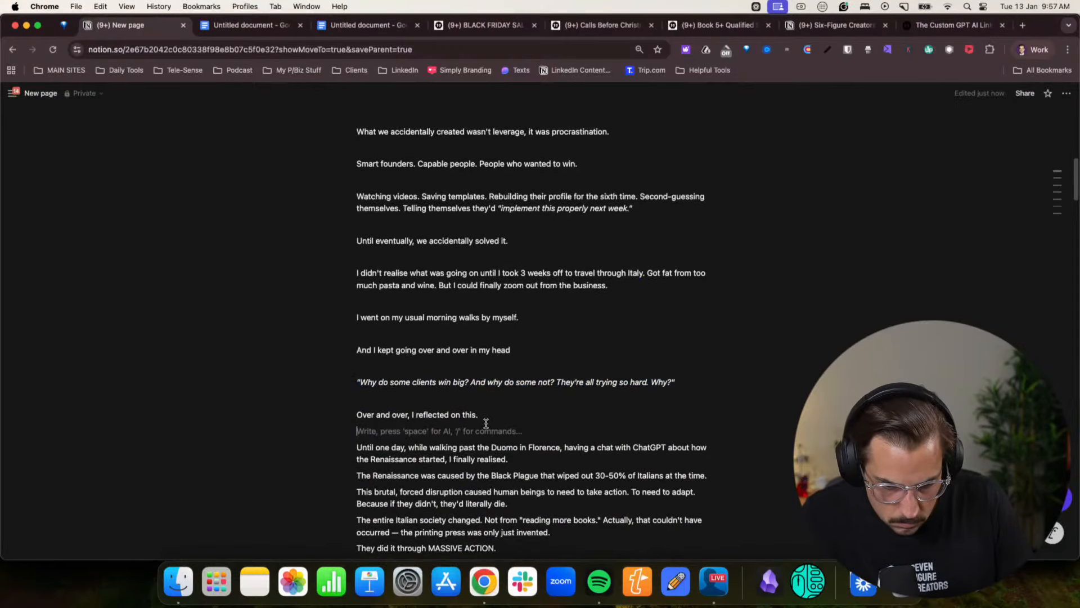
- Add blank lines after the "Until one day", Black Plague and "This brutal, forced disruption" paragraphs
scroll(563, 428, down, 1)
click(618, 448)
key(Return)
scroll(624, 434, down, 2)
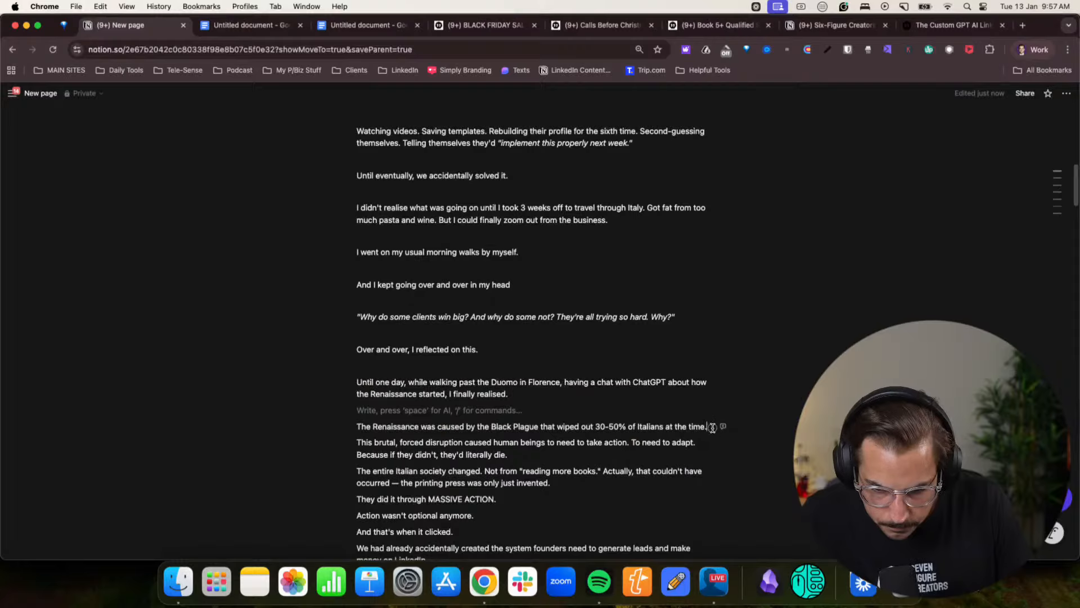
click(712, 428)
key(Return)
click(555, 469)
key(Return)
scroll(555, 450, down, 2)
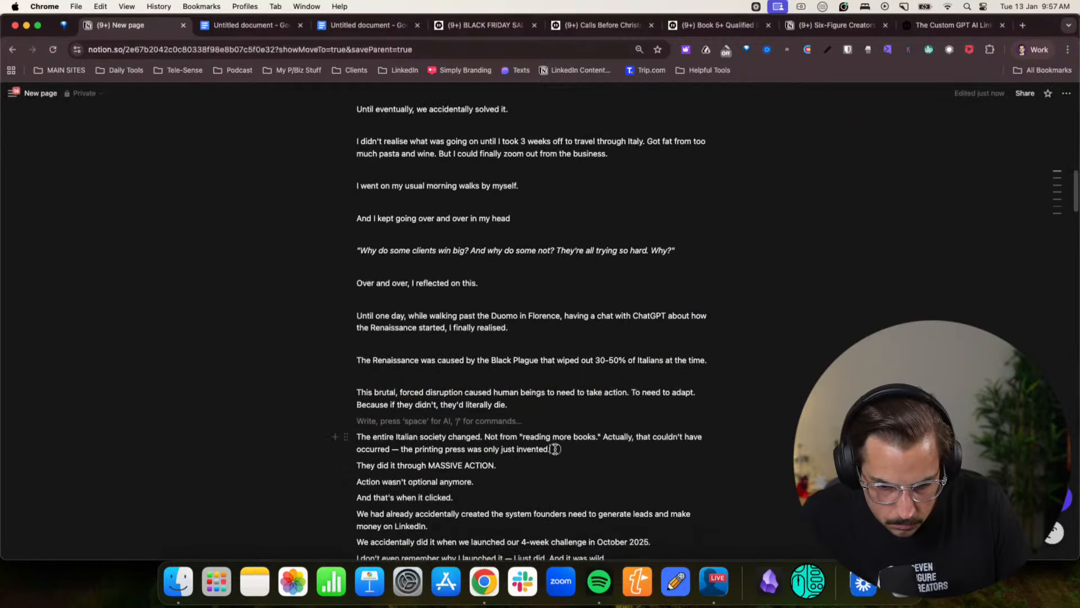
- Add a blank line after the "entire Italian society" paragraph and replace its dash with a comma, reading "occurred, the printing press"
click(555, 448)
key(Return)
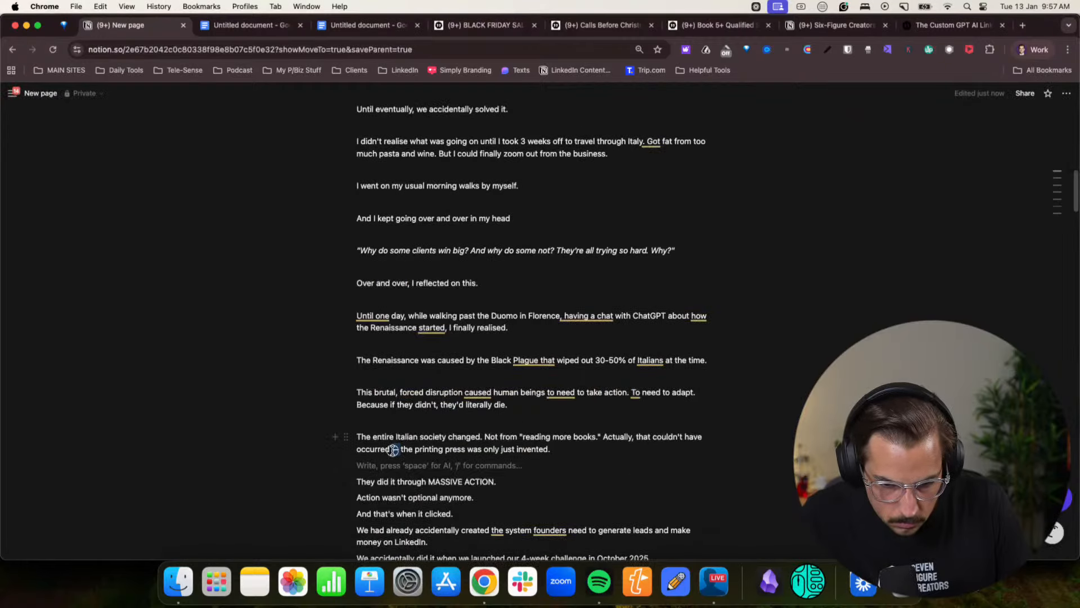
click(605, 490)
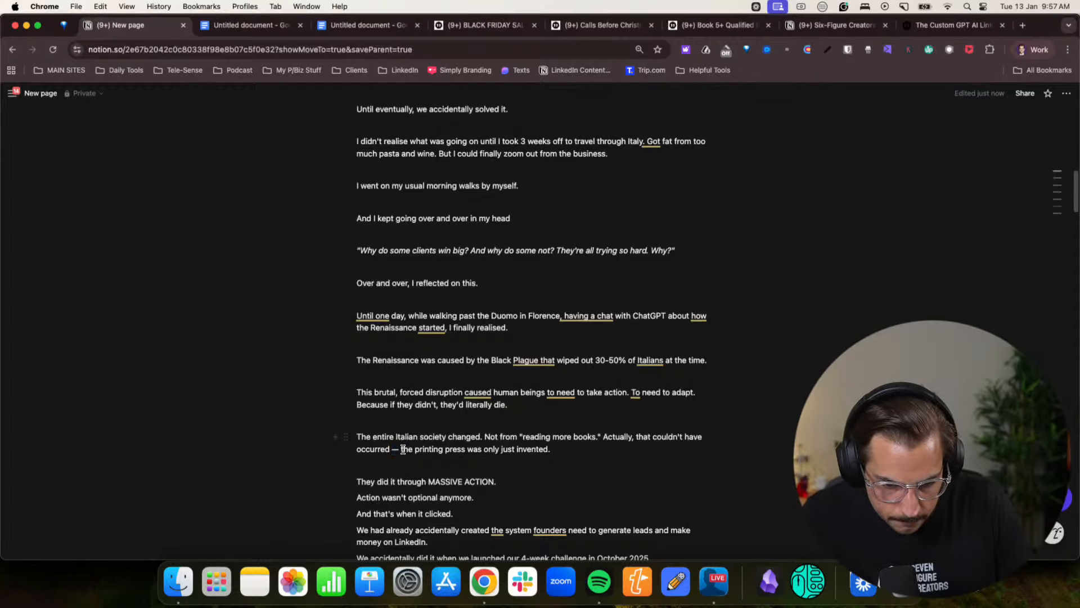
key(BackSpace)
key(BackSpace)
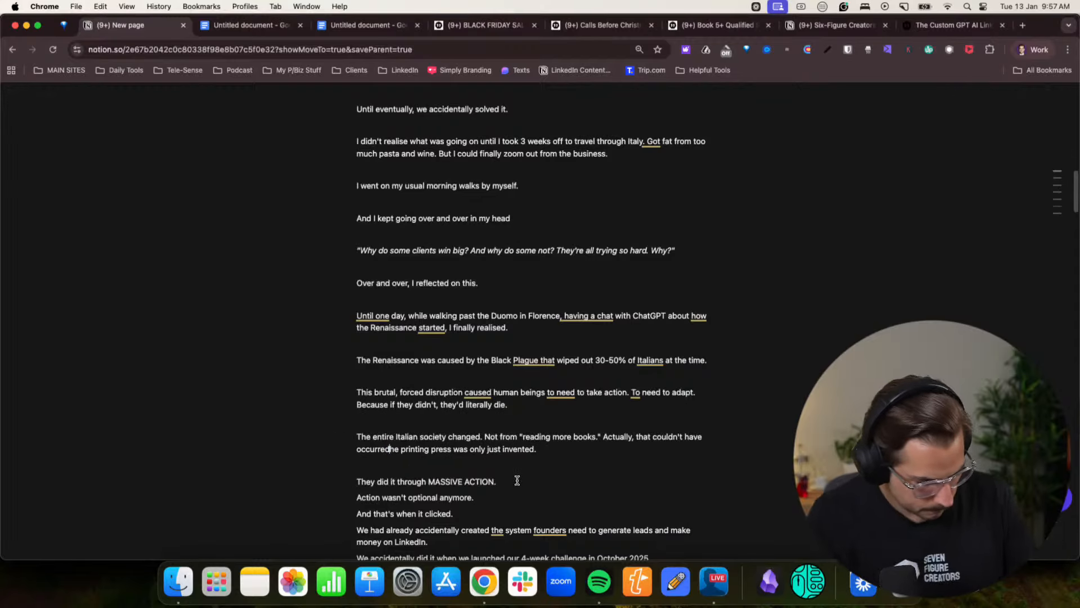
text(, t)
- Add blank lines after "They did it through MASSIVE ACTION.", "Action wasn't optional anymore." and "And that's when it clicked."
scroll(517, 480, down, 3)
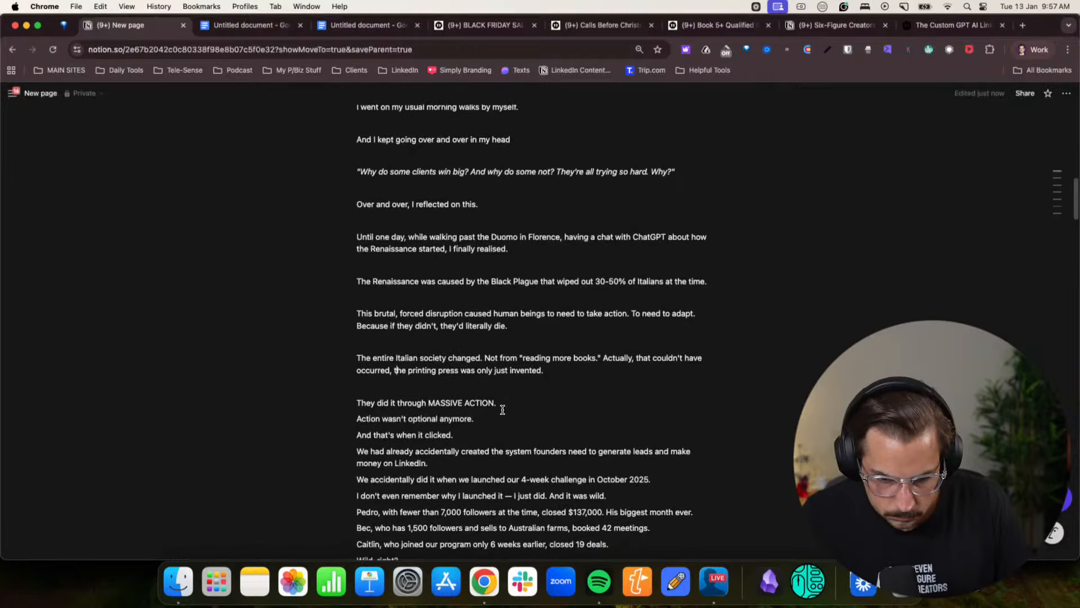
click(502, 403)
key(Return)
click(483, 437)
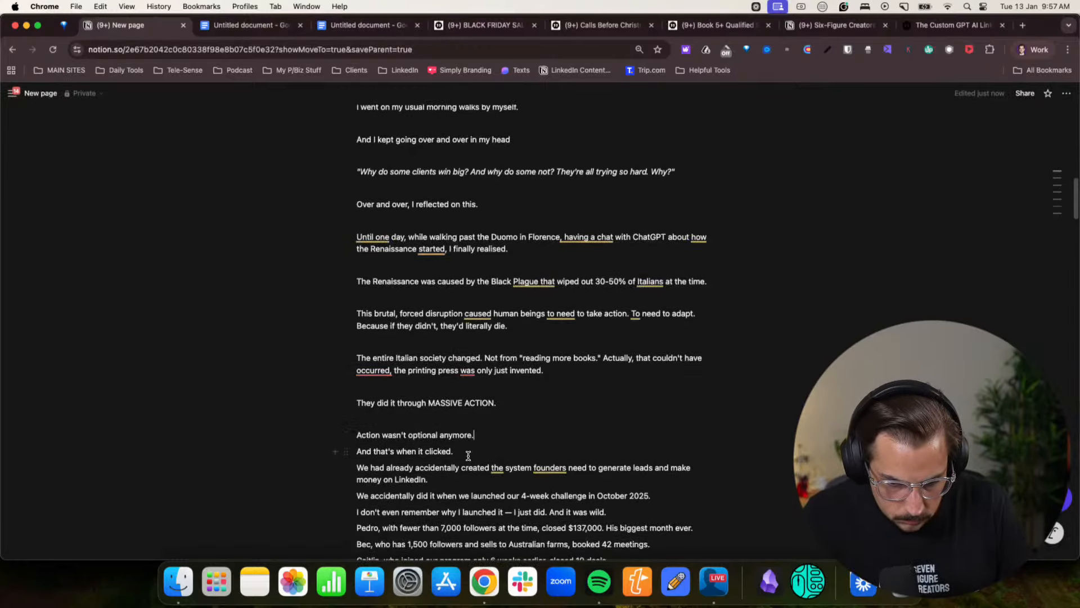
key(Return)
click(466, 468)
key(Return)
- Add blank lines after the "We had already accidentally created the system" and "We accidentally did it" paragraphs
scroll(461, 468, down, 3)
click(446, 433)
key(Return)
scroll(621, 454, down, 2)
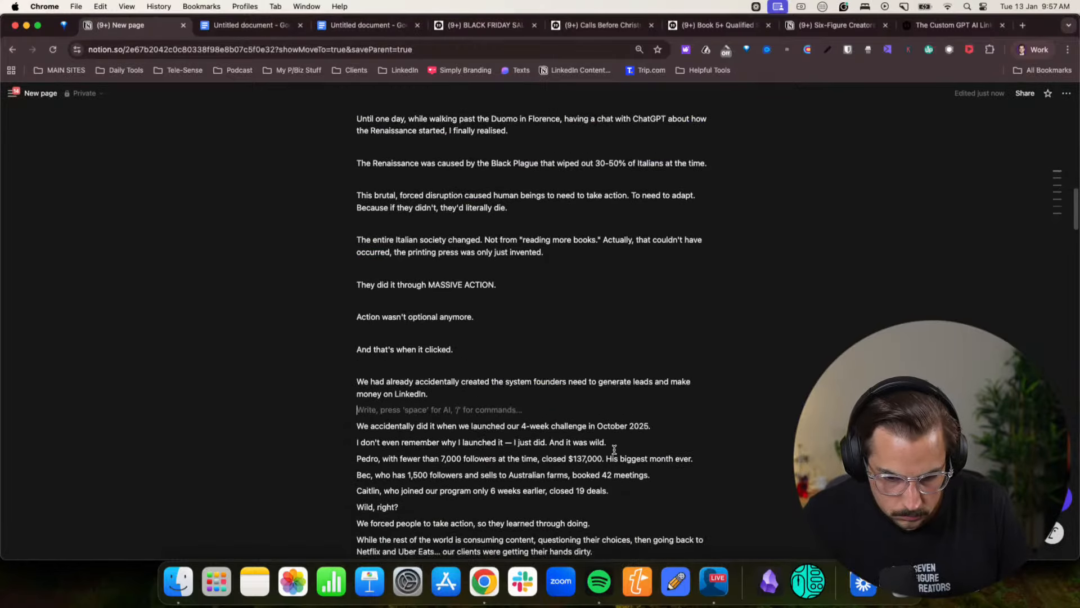
click(650, 426)
key(Return)
- Replace the dash after "I don't even remember why I launched it" with a comma and add a blank line after that paragraph
click(609, 460)
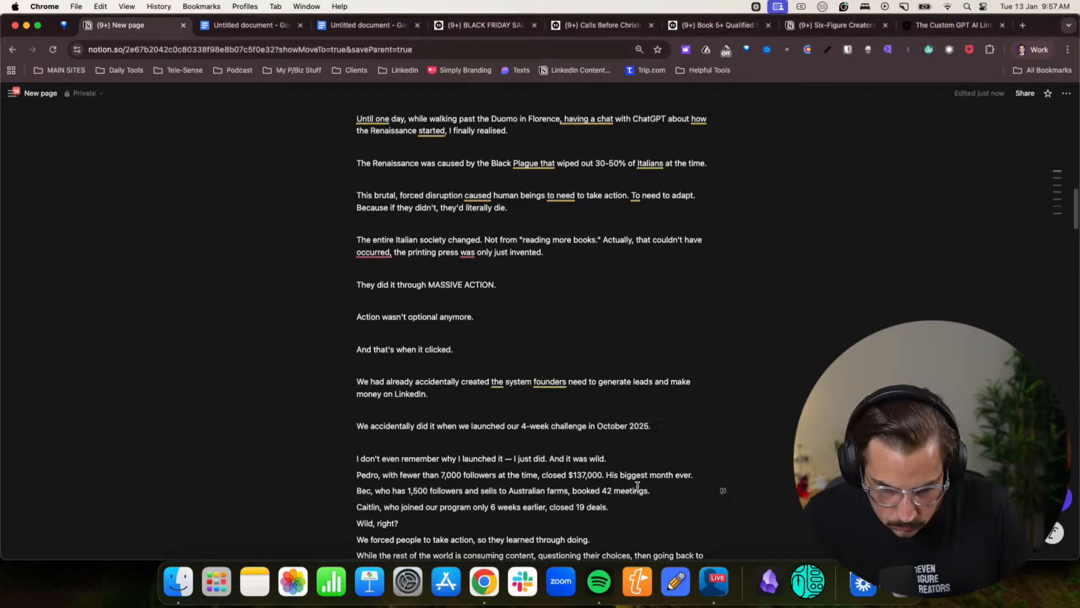
key(BackSpace)
key(BackSpace)
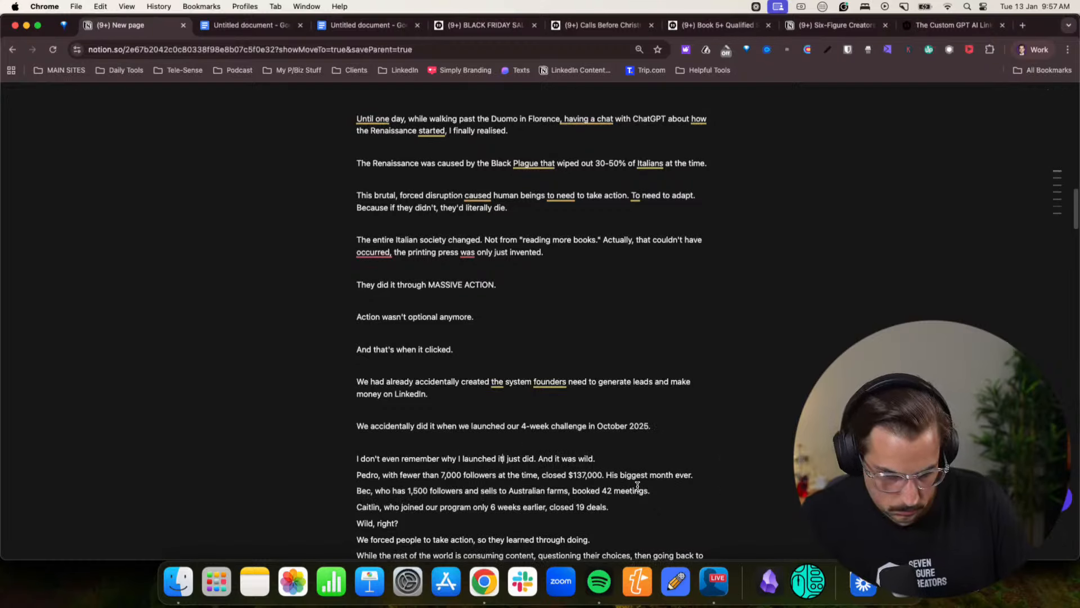
text(,)
key(Return)
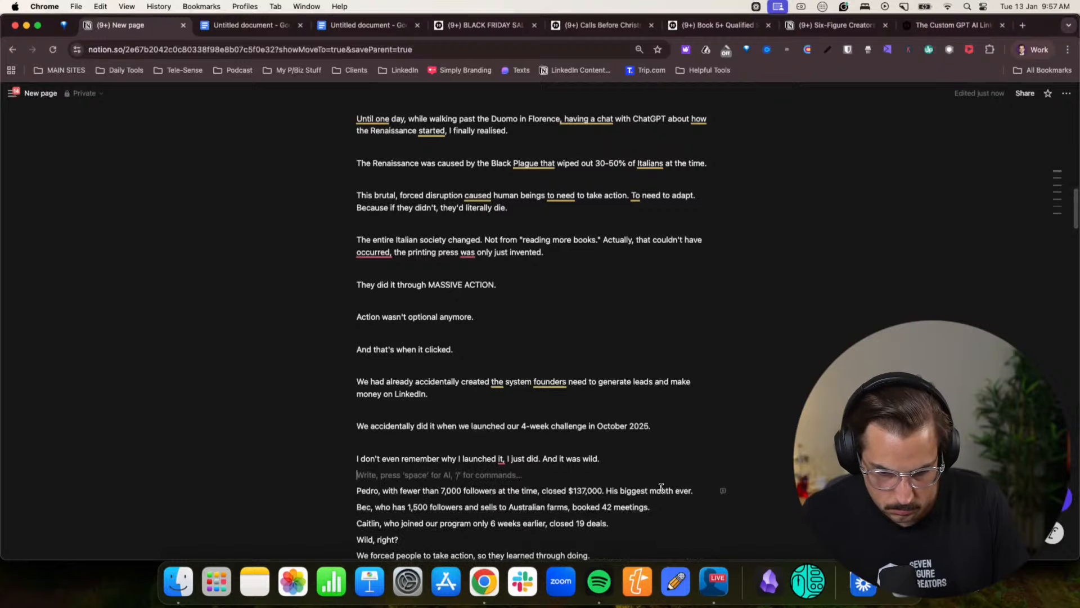
- Turn the three client result lines under "And it was wild" into a bulleted list followed by a blank line
click(358, 491)
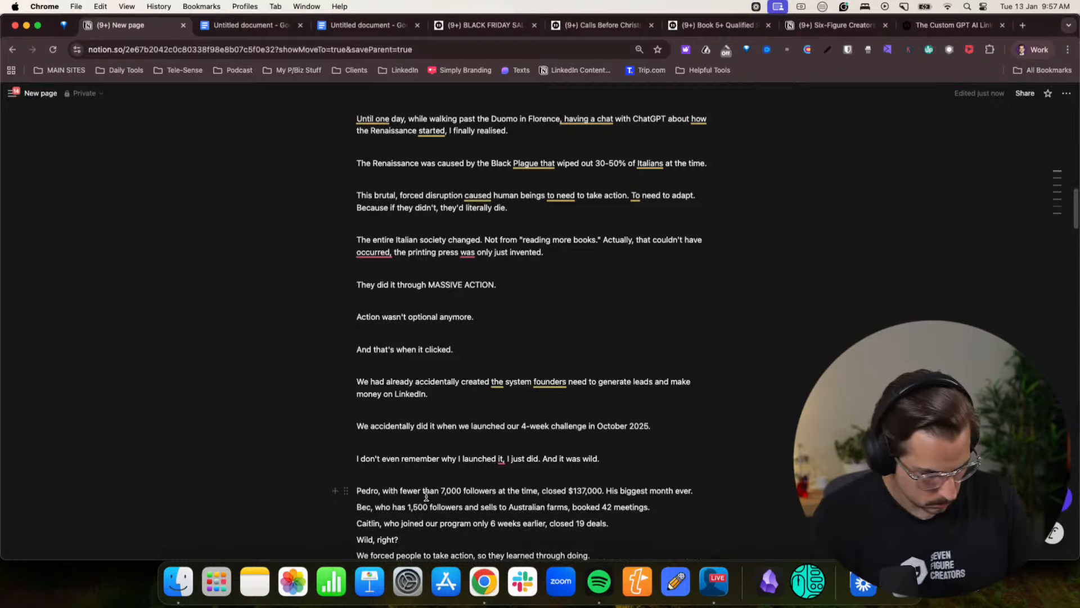
text(- -)
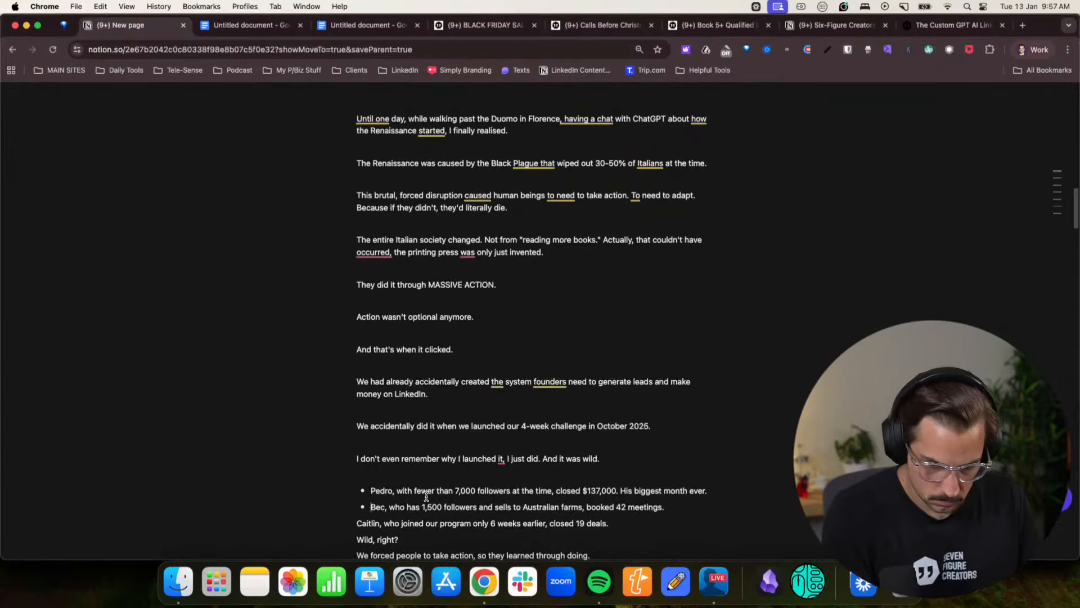
scroll(426, 496, down, 1)
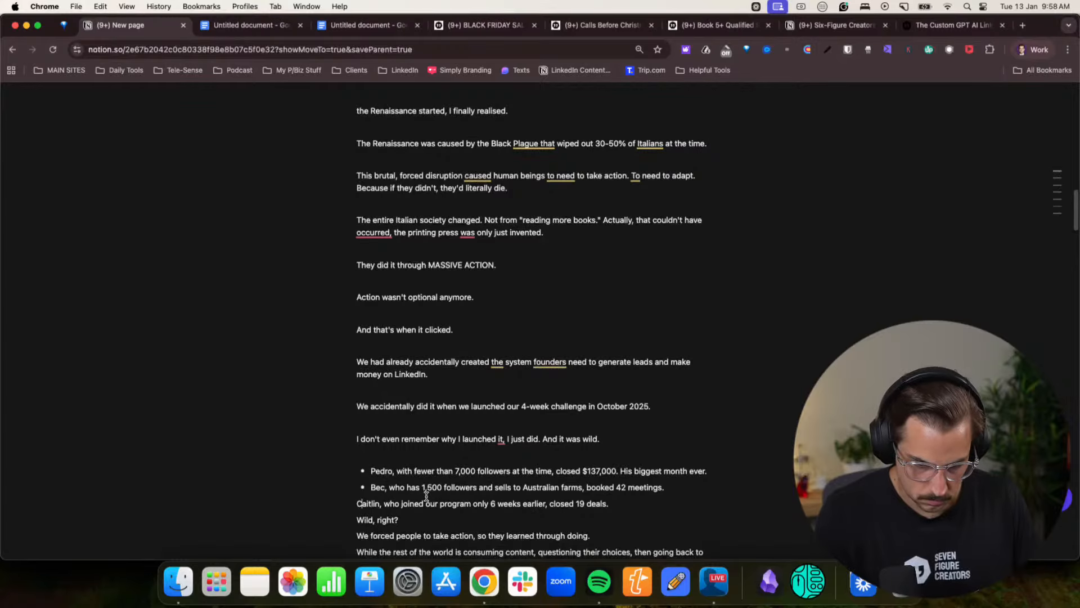
text(-)
click(651, 504)
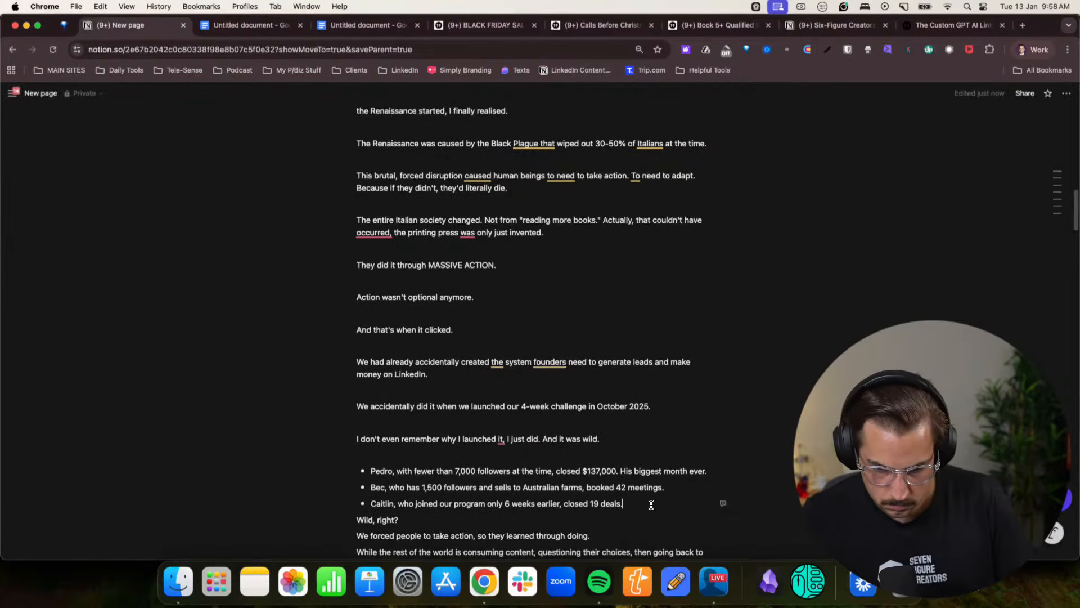
key(Return)
key(Return)
- Add blank lines after "Wild, right?", "We forced people to take action", "While the rest of the world" and "And when I spent" paragraphs
click(417, 531)
key(Return)
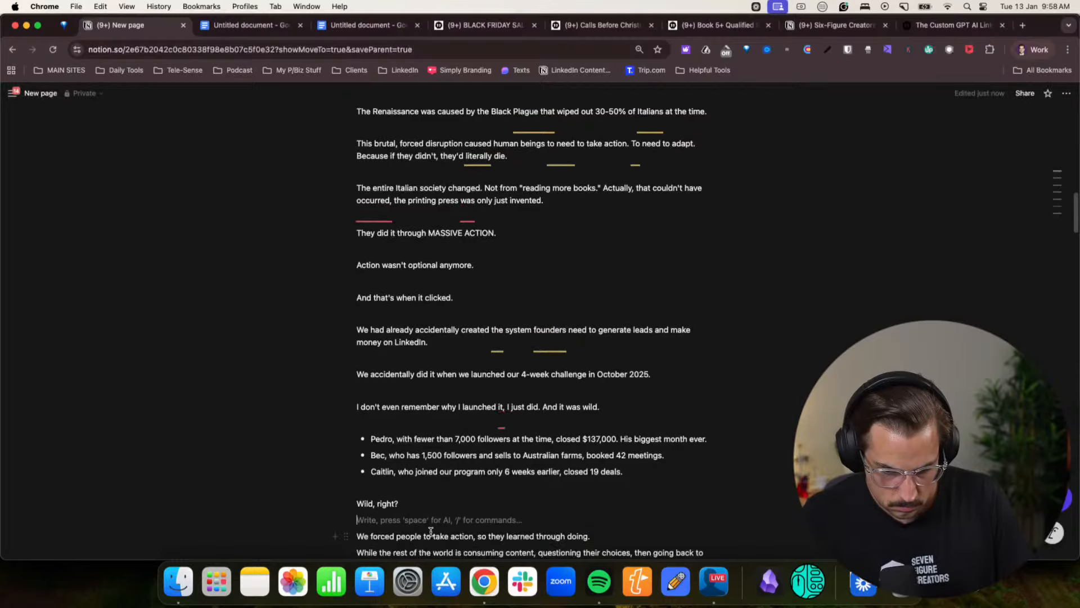
click(612, 538)
key(Return)
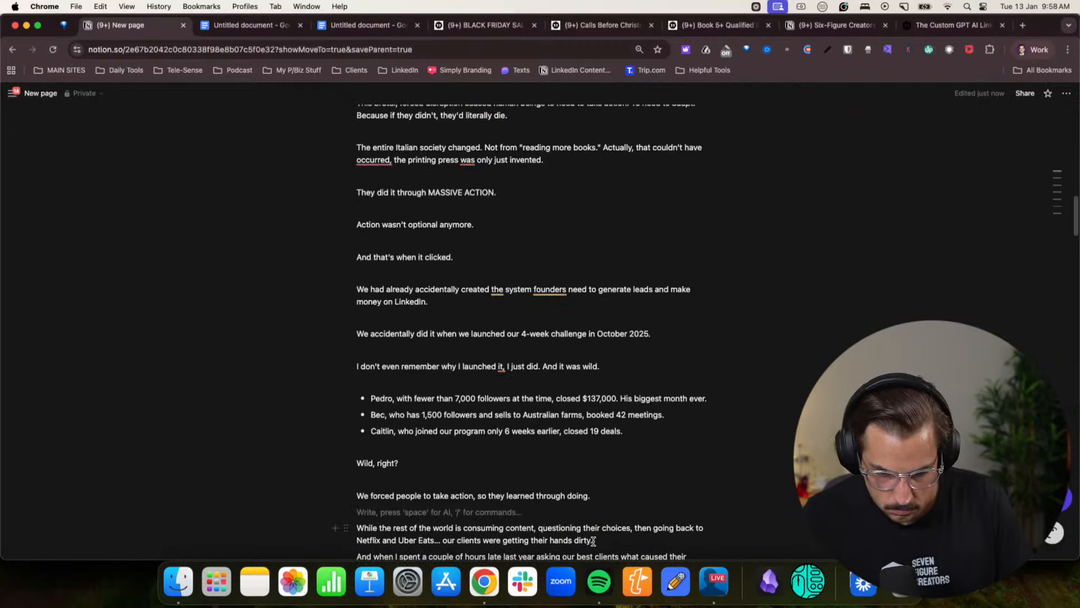
click(593, 541)
key(Return)
scroll(516, 428, down, 5)
key(Return)
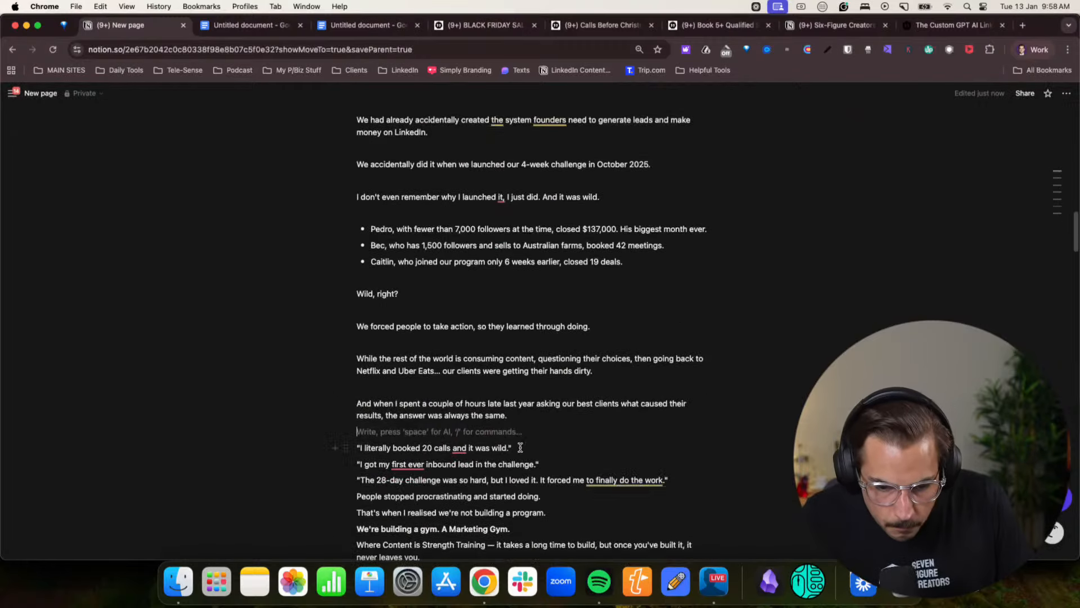
- Add a blank line after the last client quote and change its "28-day" to "4 week"
click(669, 480)
key(Return)
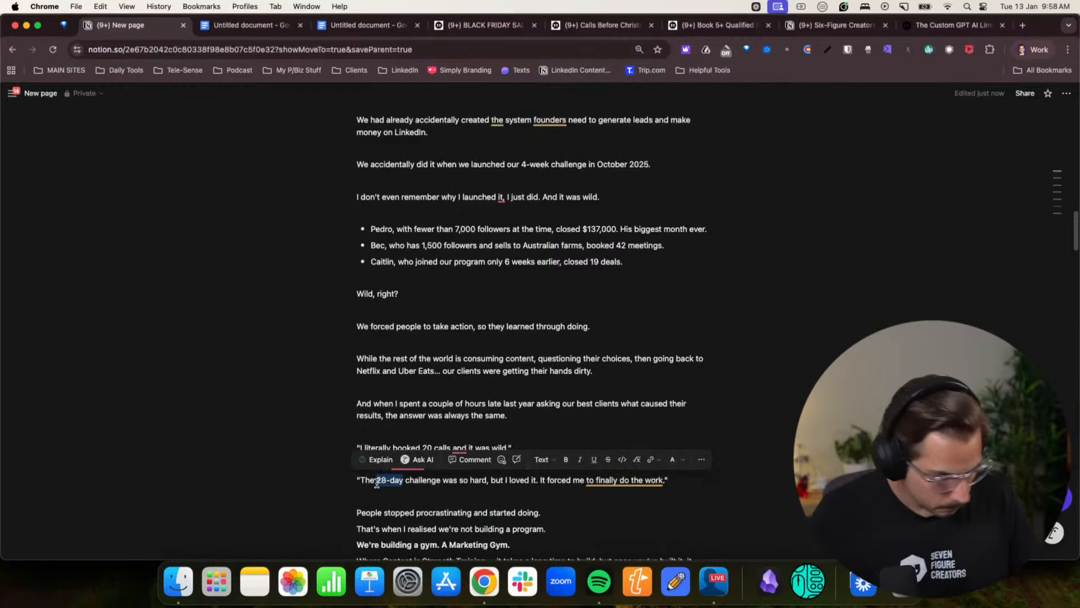
text(4 week)
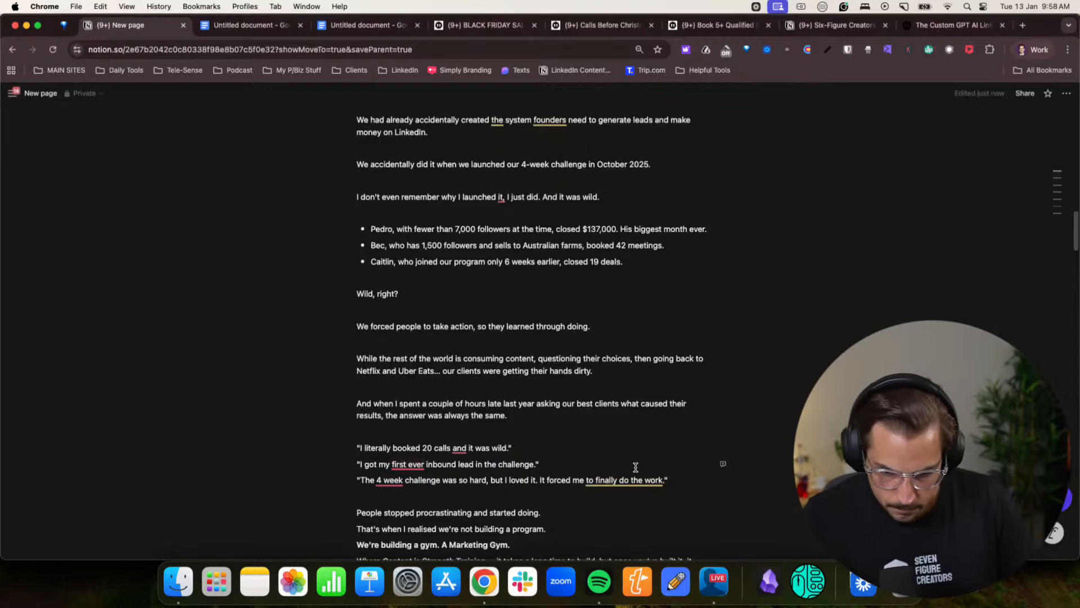
- Italicise the three client quotes and start turning them into a bulleted list from the "I literally booked 20 calls" quote
drag(668, 480, 351, 442)
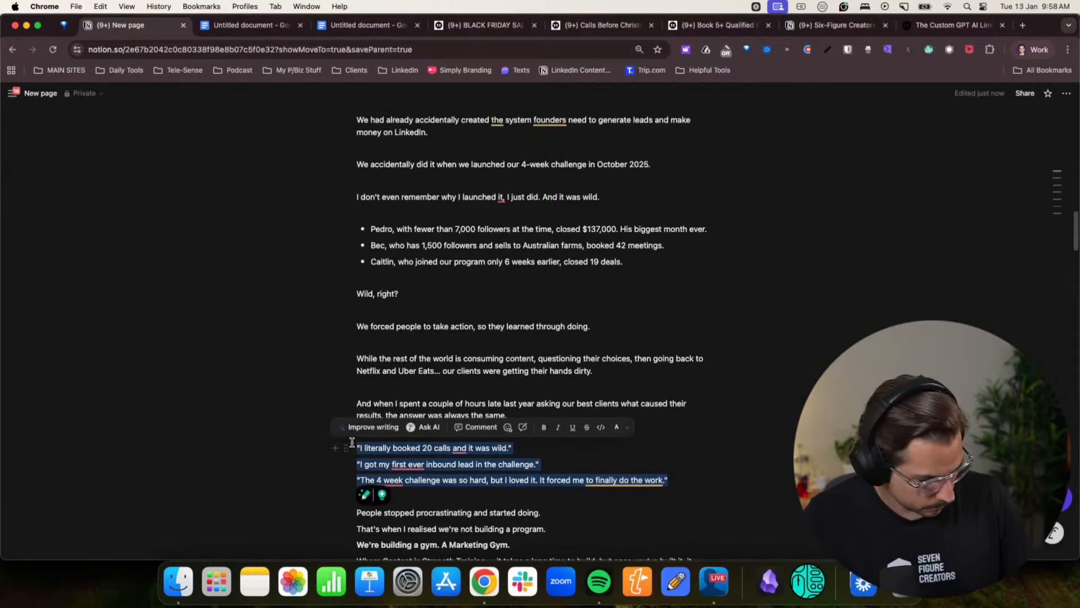
key(super+i)
click(358, 446)
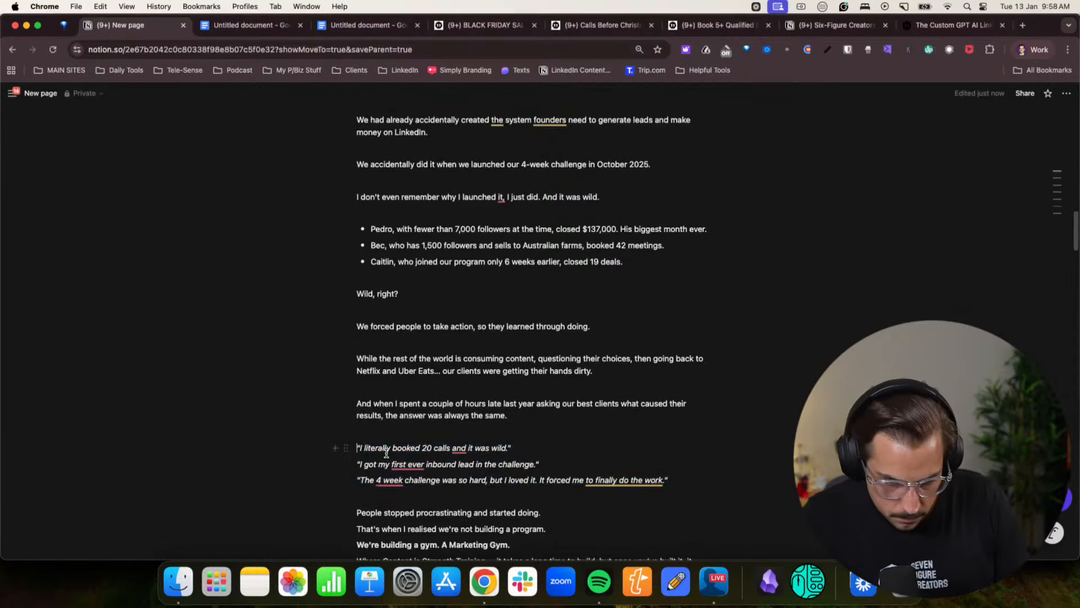
- Turn the remaining two client quotes into bullets and add a blank line after "People stopped procrastinating and started doing."
text(-0)
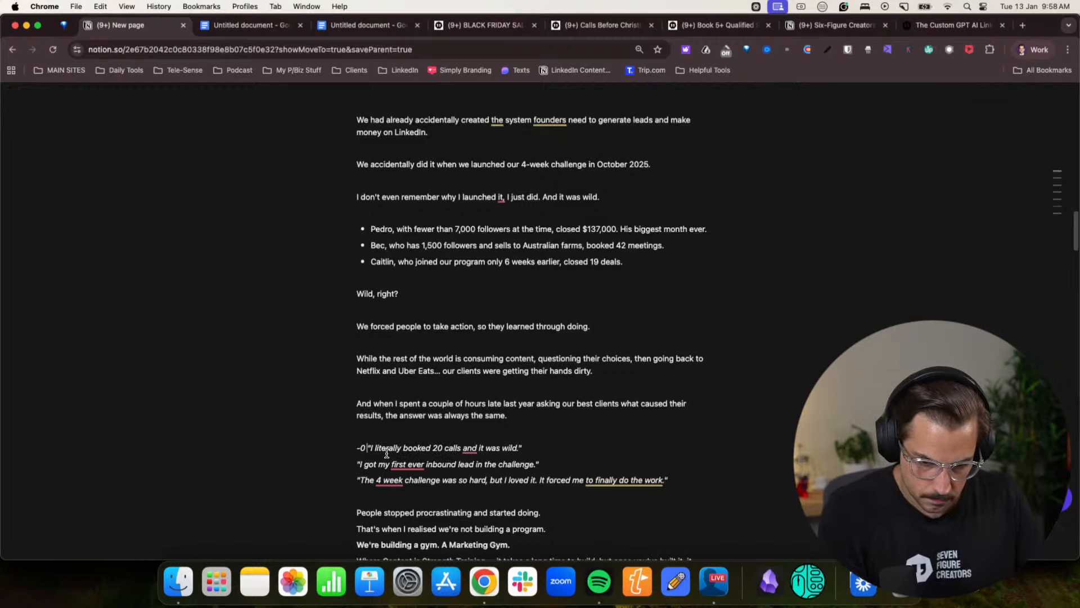
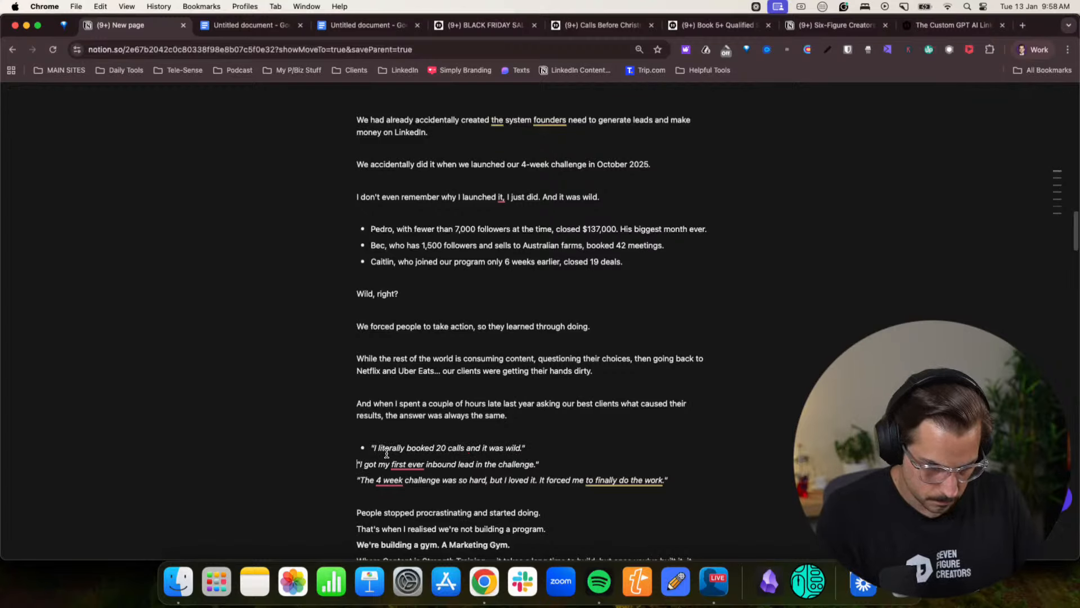
- Italicise the three client quotes and start turning them into a bulleted list from the "I literally booked 20 calls" quote
- Turn the remaining two client quotes into bullets and add a blank line after "People stopped procrastinating and started doing."
text( -)
text(-)
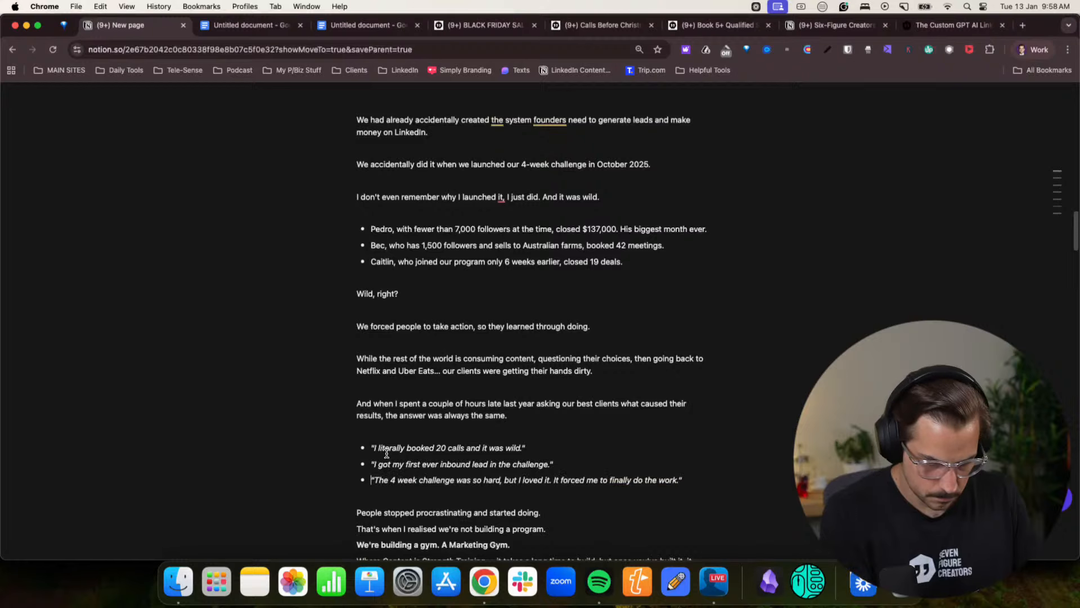
scroll(535, 460, down, 3)
click(549, 432)
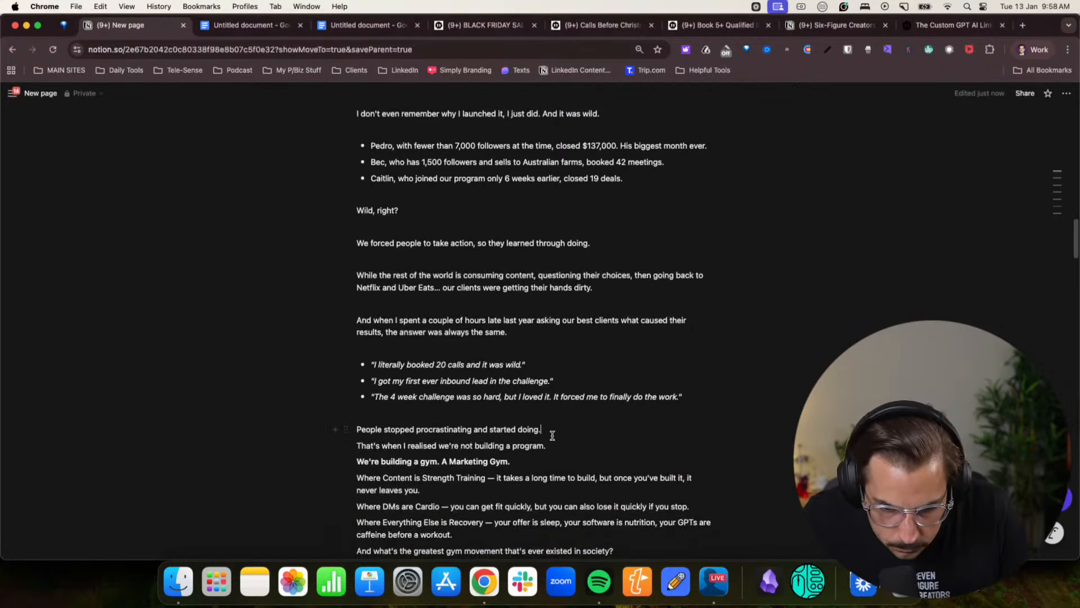
key(Return)
- Add blank lines after "That's when I realised we're not building a program." and the bold "We're building a gym. A Marketing Gym." line
click(561, 460)
key(Return)
click(530, 494)
key(Return)
- Turn the "Where Content is Strength Training" and "Where DMs are Cardio" lines into a bulleted list
scroll(530, 487, down, 3)
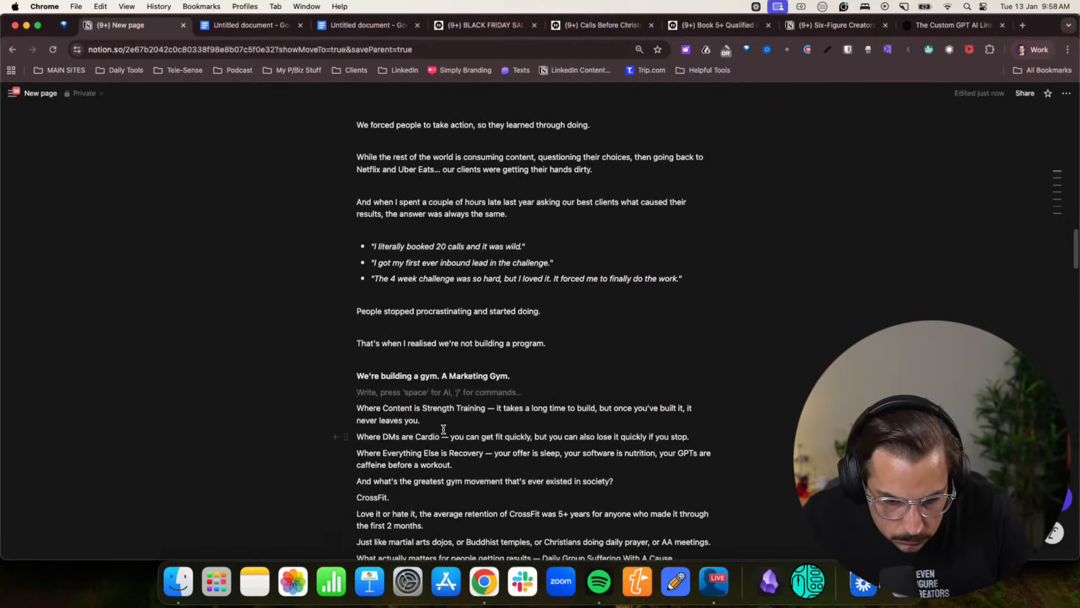
click(467, 422)
key(Return)
key(BackSpace)
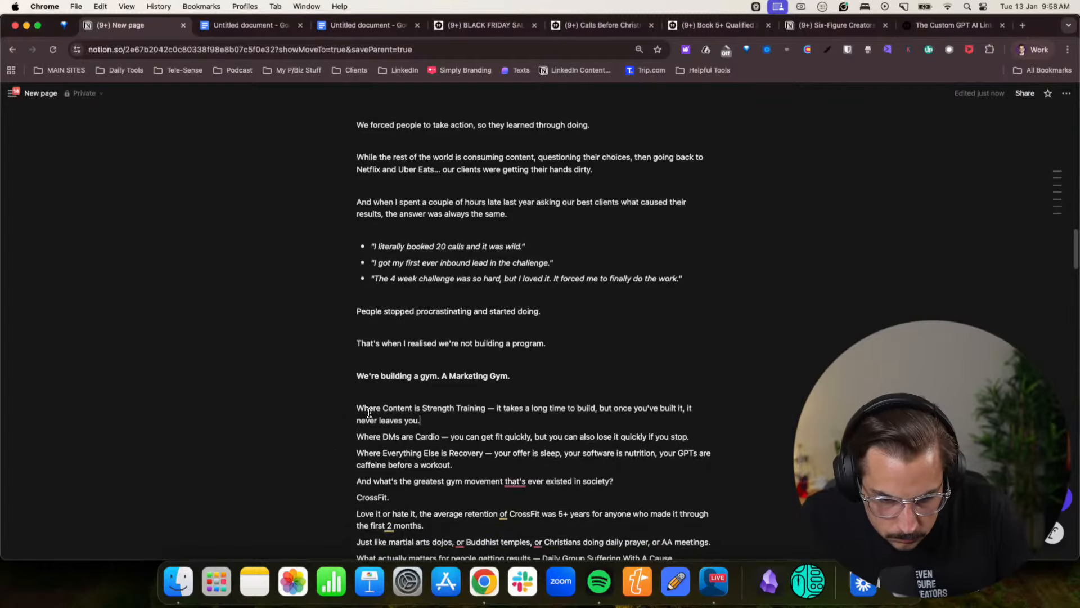
key(super+alt+5)
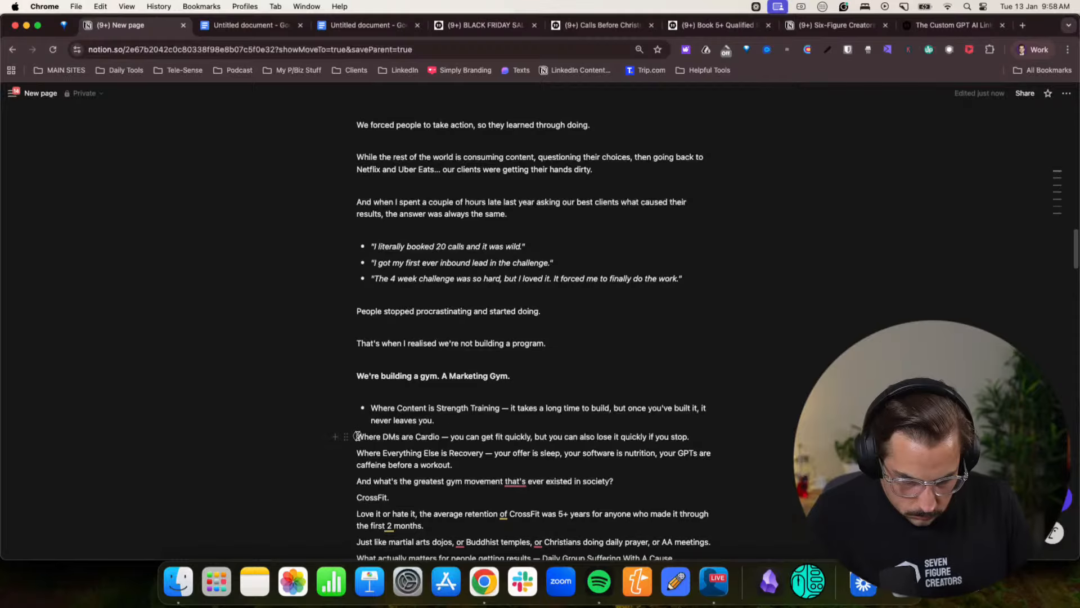
key(super+alt+5)
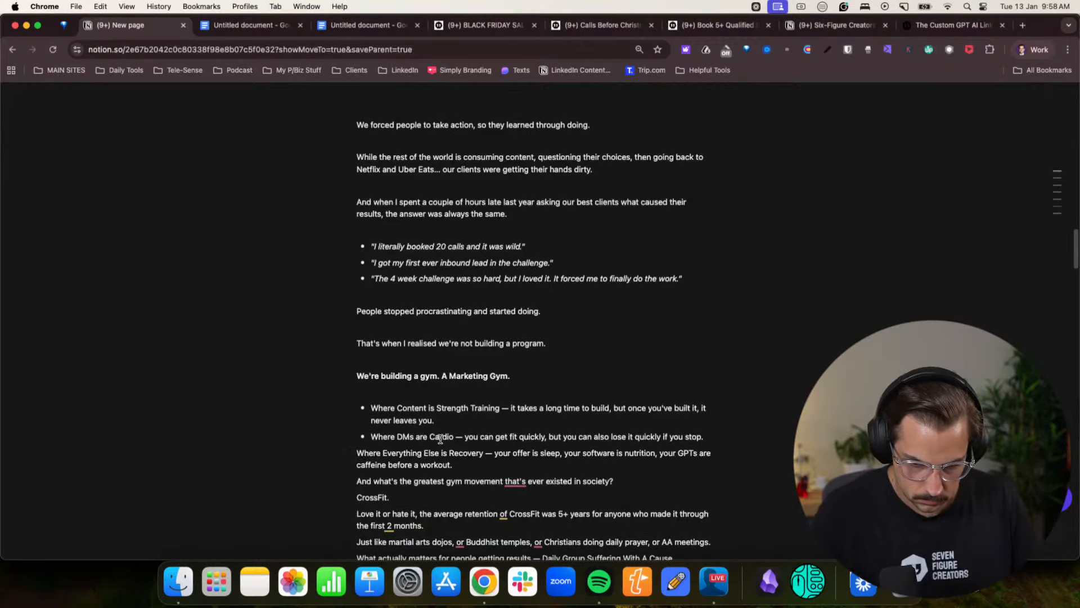
- Insert "and Sales Calls" after "Where DMs" and make the "Where Everything Else is Recovery" line a bullet
key(Down)
text(and Sales)
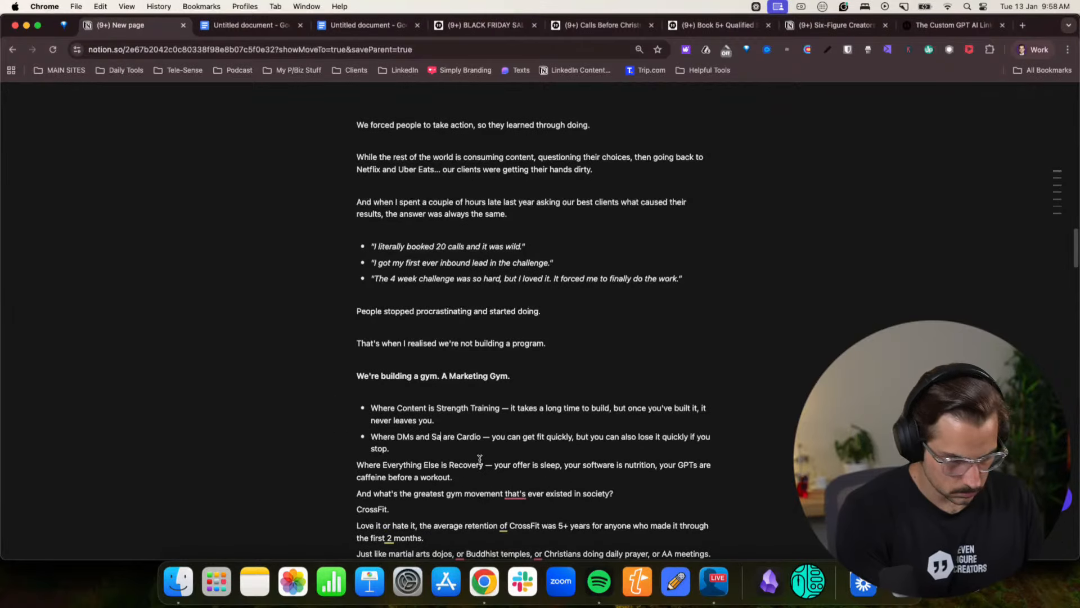
text( Calls)
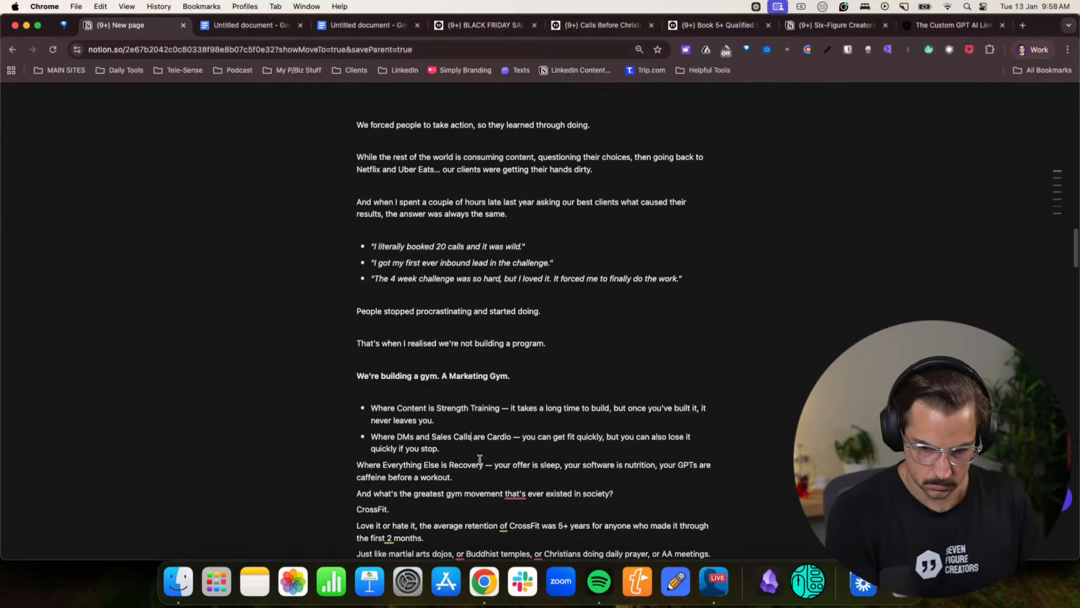
text(-)
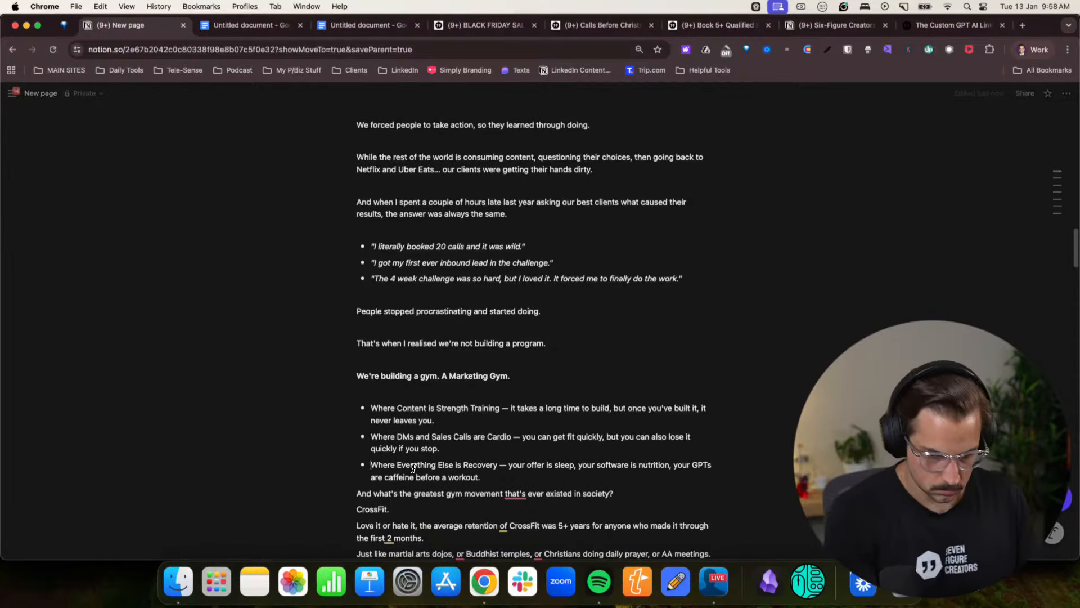
- Add blank lines after the Marketing Gym bullets, the "greatest gym movement" question and the "CrossFit." line
scroll(490, 456, down, 2)
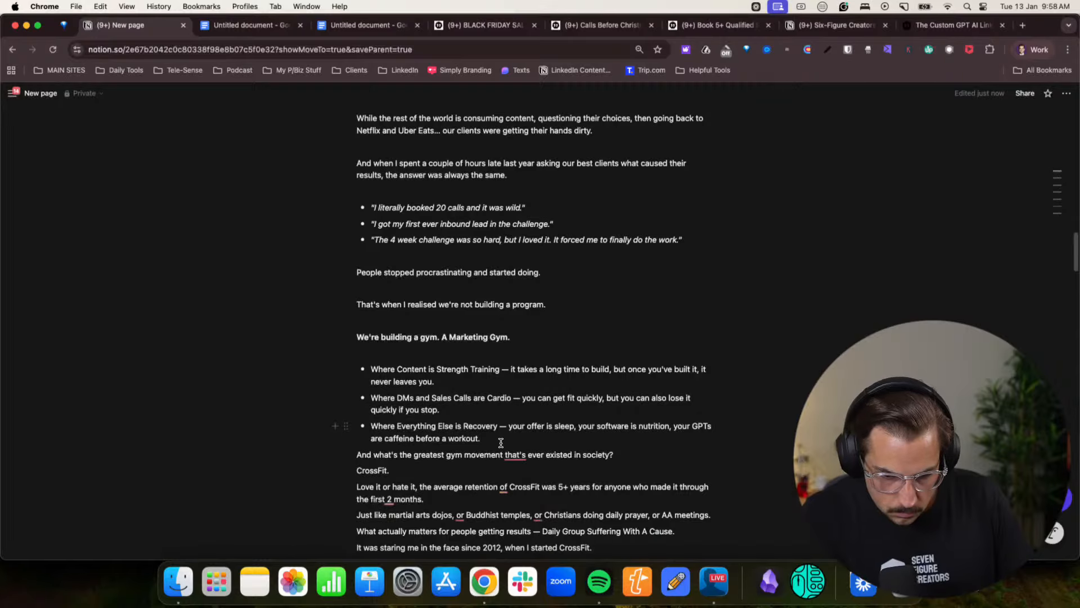
click(501, 443)
key(Return)
key(Return)
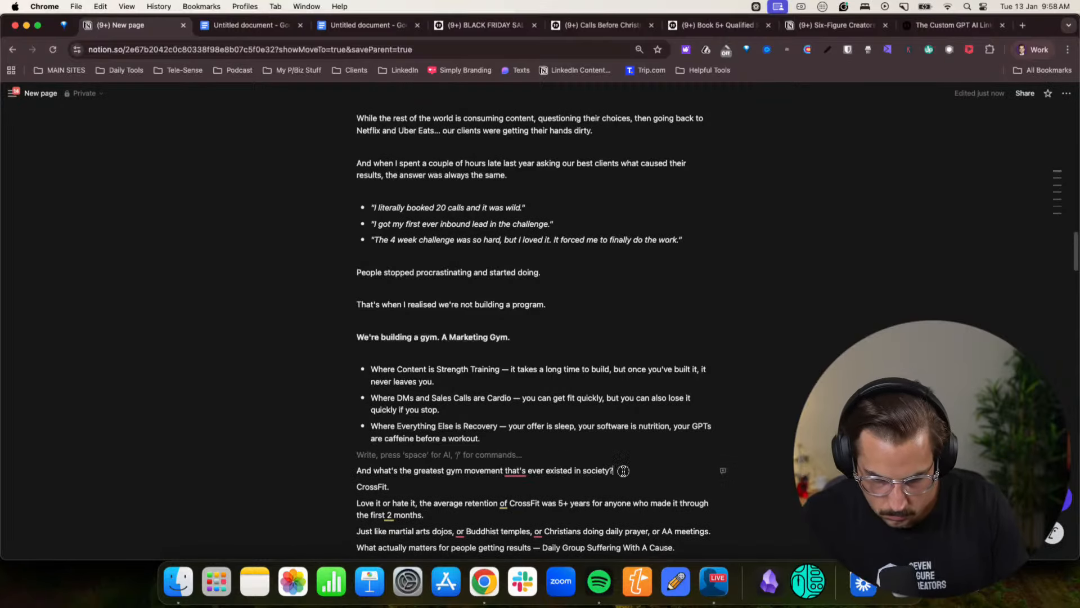
click(623, 472)
key(Return)
click(410, 502)
- Add blank lines after the "Love it or hate it" and "Just like martial arts dojos" paragraphs
key(Return)
scroll(425, 498, down, 3)
click(441, 477)
key(Return)
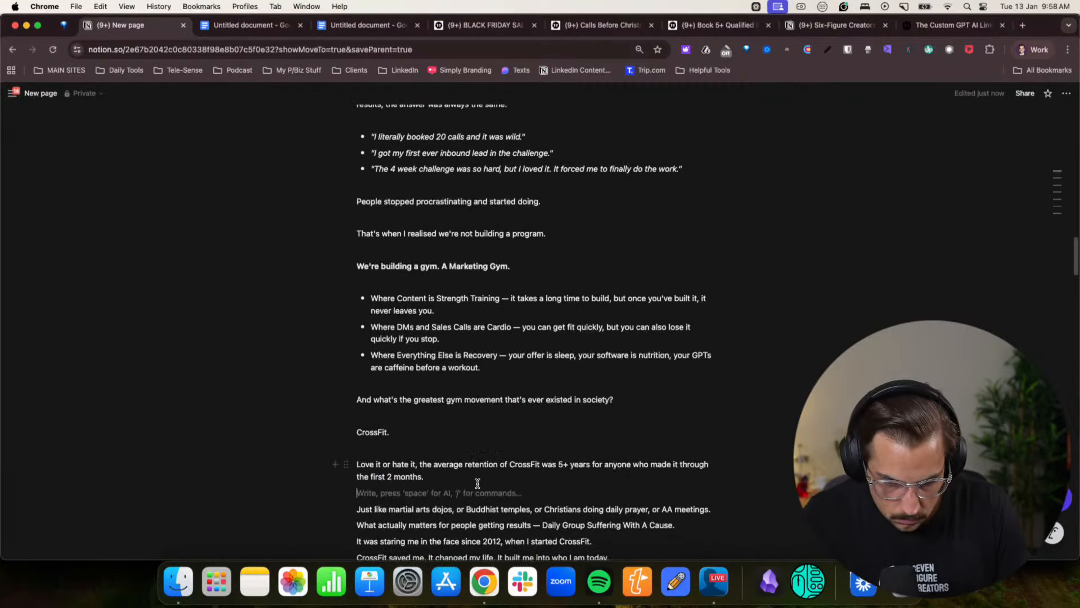
scroll(509, 490, down, 3)
click(715, 433)
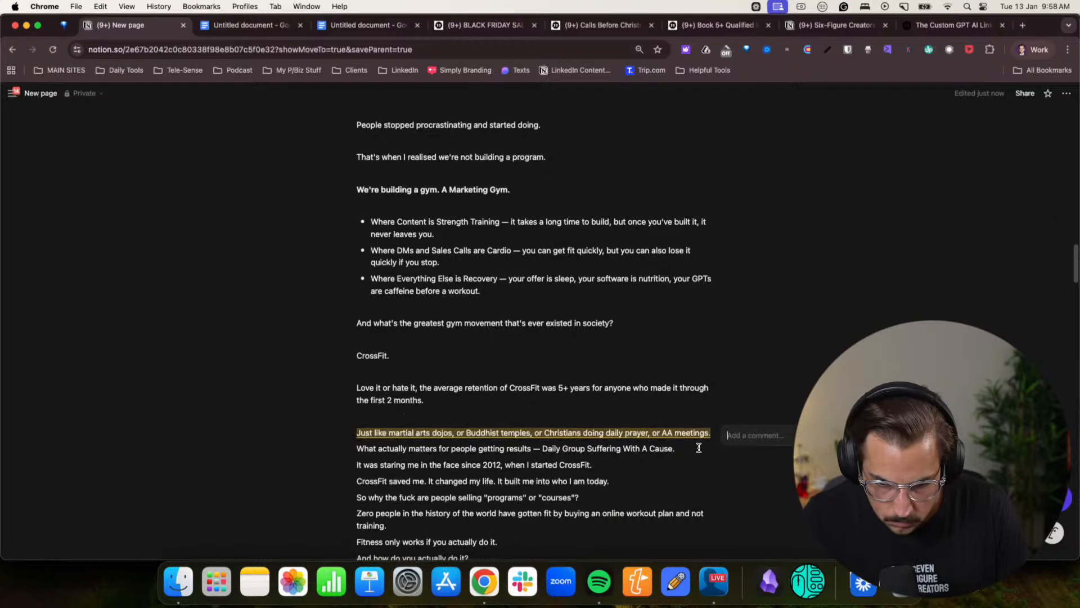
key(Return)
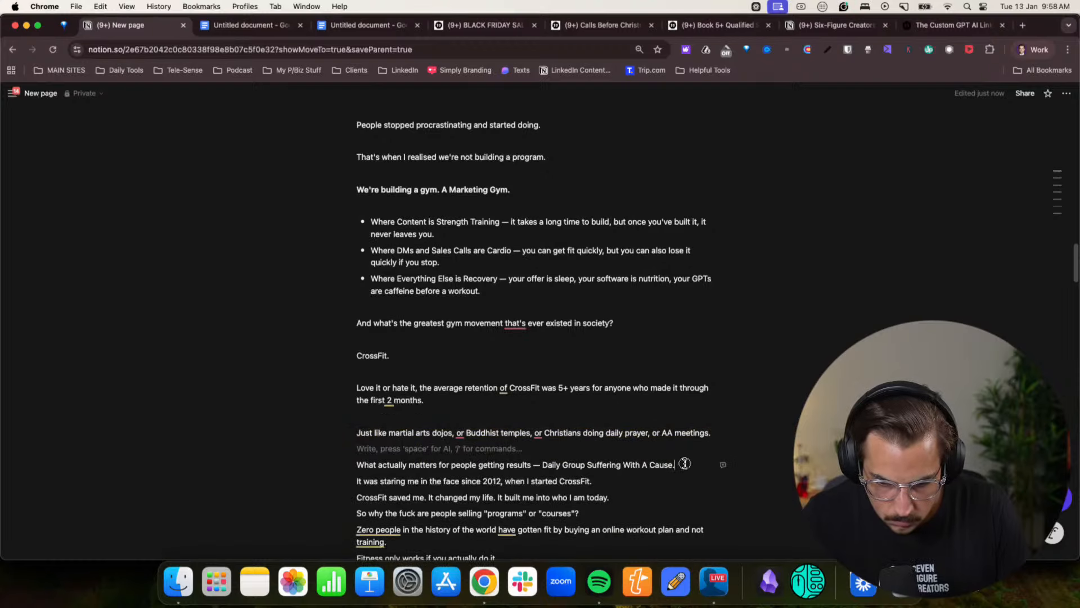
- Add blank lines after the "What actually matters", "It was staring me in the face", "CrossFit saved me" and "programs" or "courses" paragraphs
click(698, 464)
key(Return)
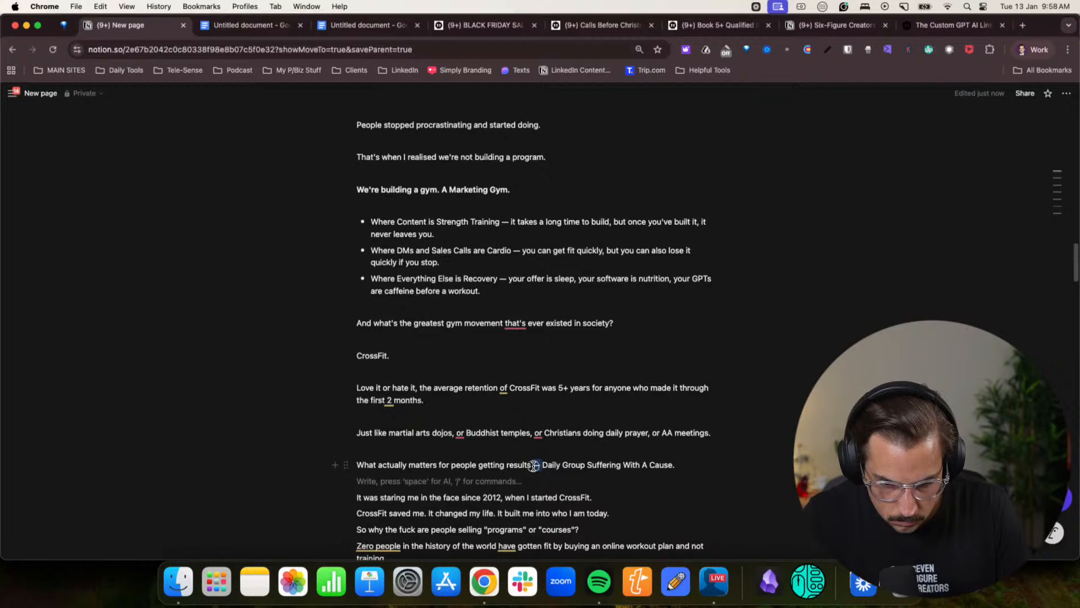
click(613, 497)
key(Return)
scroll(619, 478, down, 3)
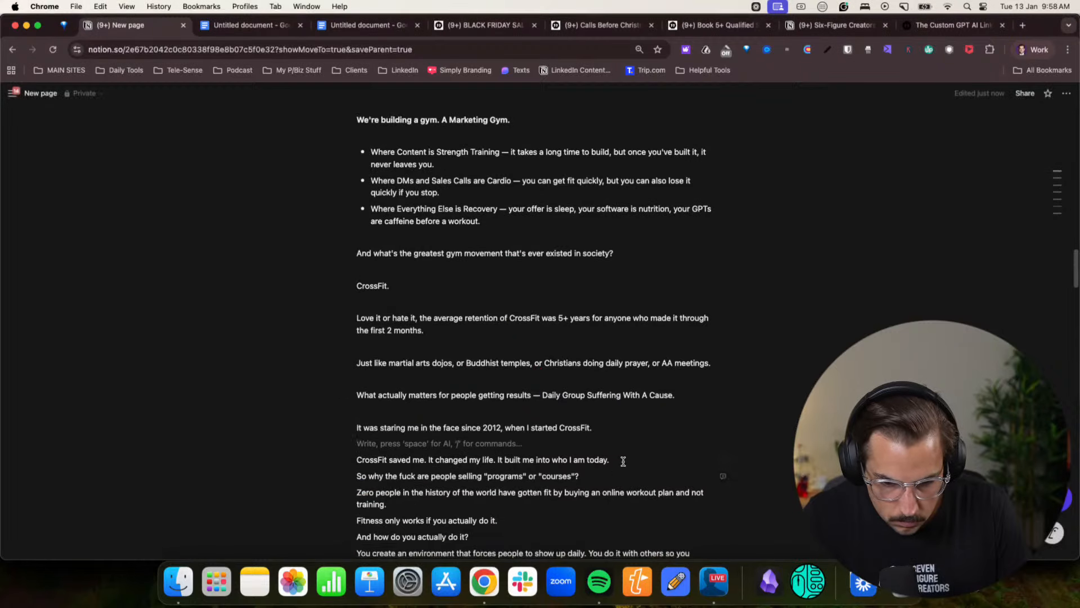
click(623, 462)
key(Return)
click(594, 491)
key(Return)
- Add a blank line after the "Zero people in the history of the world" paragraph and replace "Zero" with "0"
scroll(540, 484, down, 3)
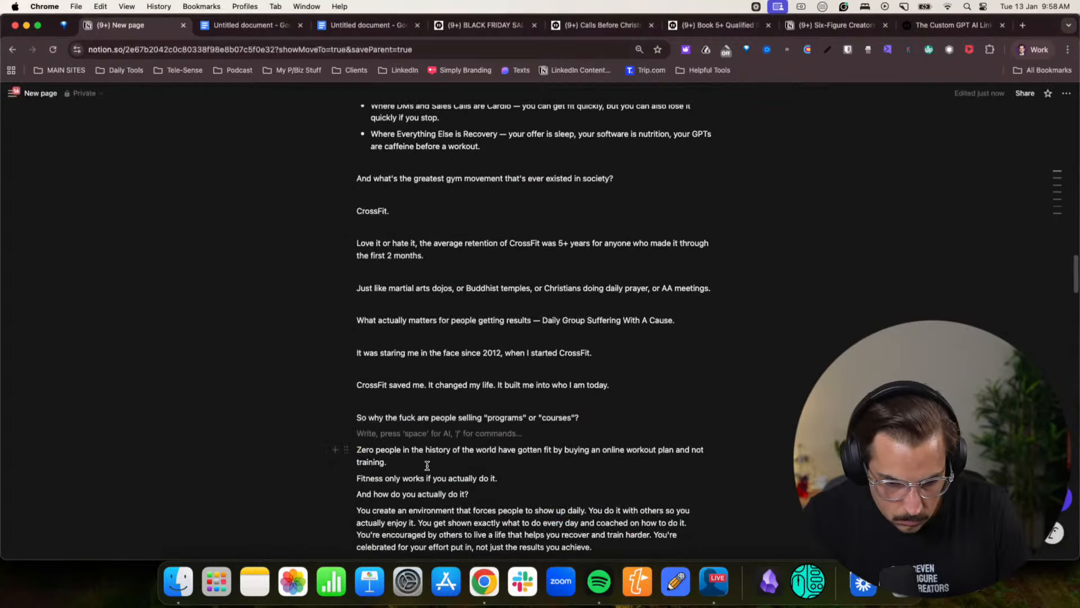
click(427, 466)
key(Return)
drag(373, 450, 349, 447)
text(0)
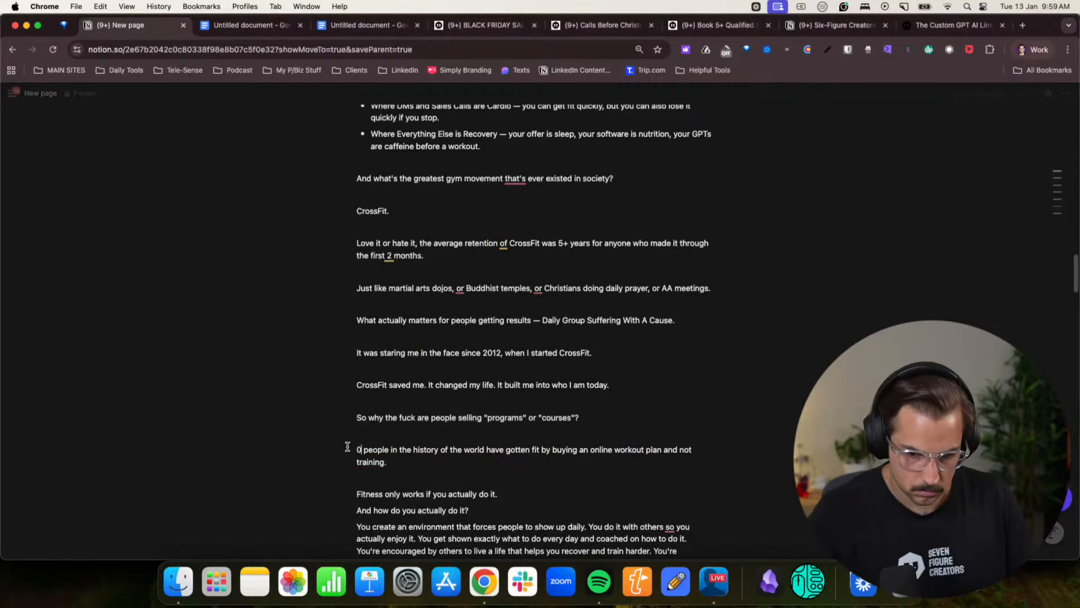
- Add blank lines after "Fitness only works if you actually do it.", "And how do you actually do it?" and the "You create an environment" paragraph
scroll(348, 446, down, 2)
key(Return)
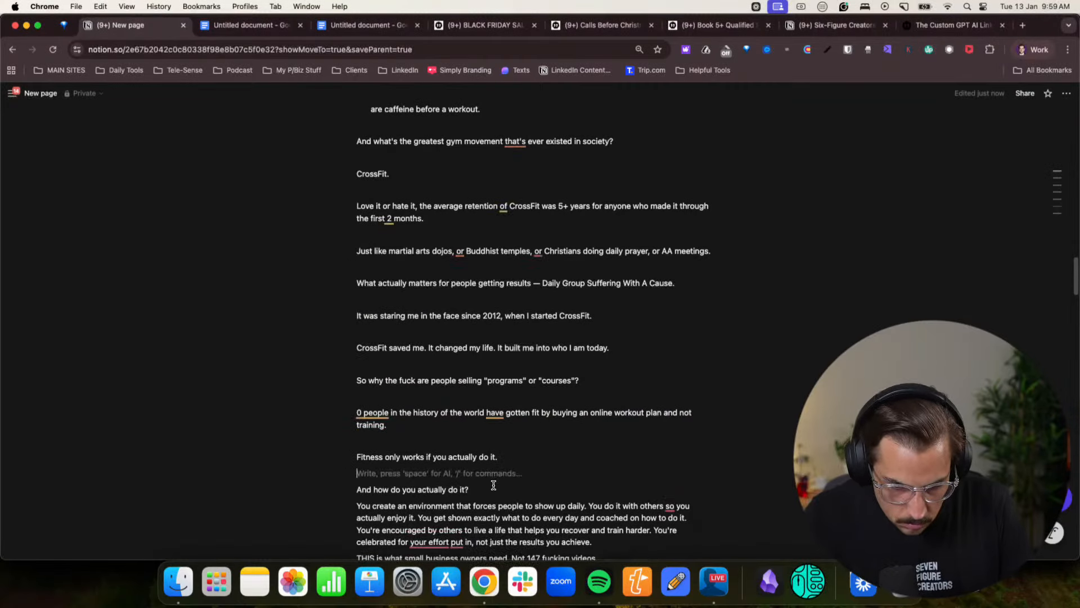
click(496, 488)
key(Return)
scroll(636, 484, down, 3)
click(616, 441)
key(Return)
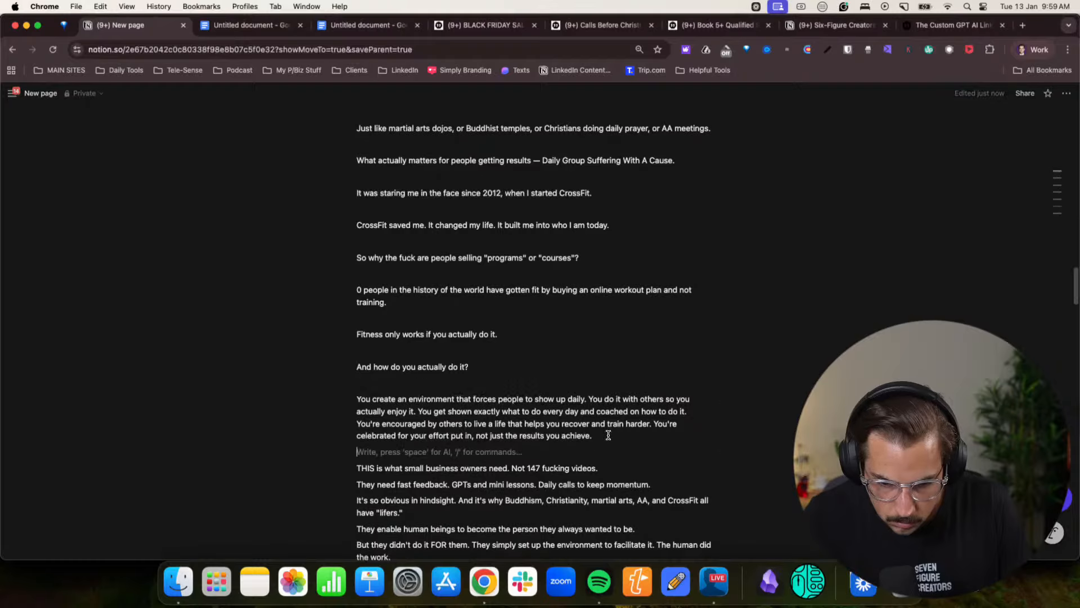
- Add blank lines after the "THIS is what small business owners need", "They need fast feedback" and "It's so obvious in hindsight" paragraphs
scroll(521, 421, down, 2)
key(Return)
click(663, 428)
key(Return)
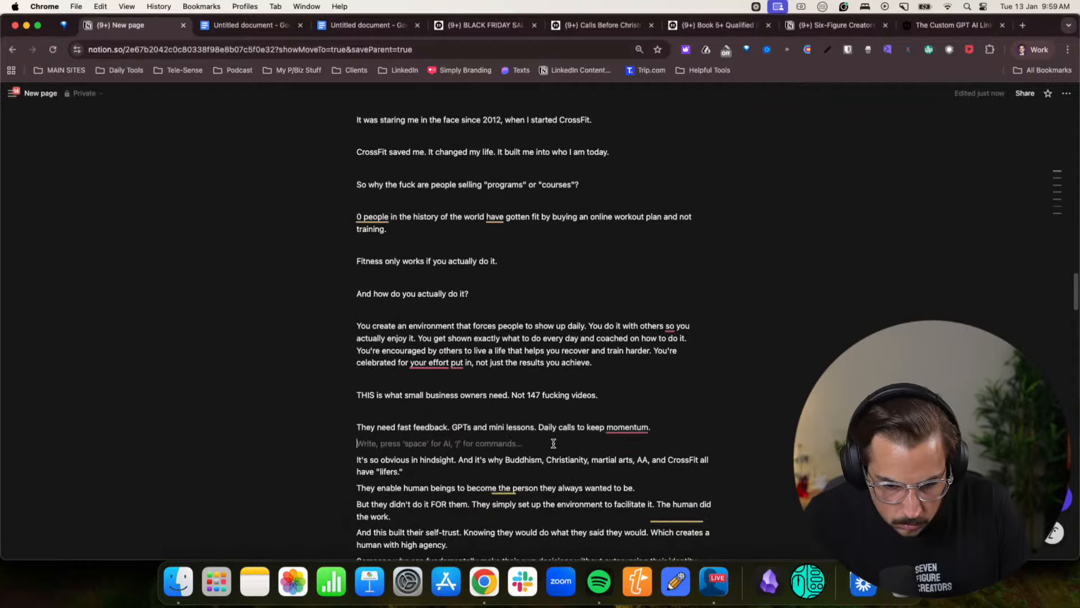
click(408, 471)
key(Return)
- Add blank lines after the "They enable human beings", "But they didn't do it FOR them" and "And this built their self-trust" paragraphs
scroll(450, 467, down, 2)
scroll(489, 458, down, 1)
click(647, 426)
key(Return)
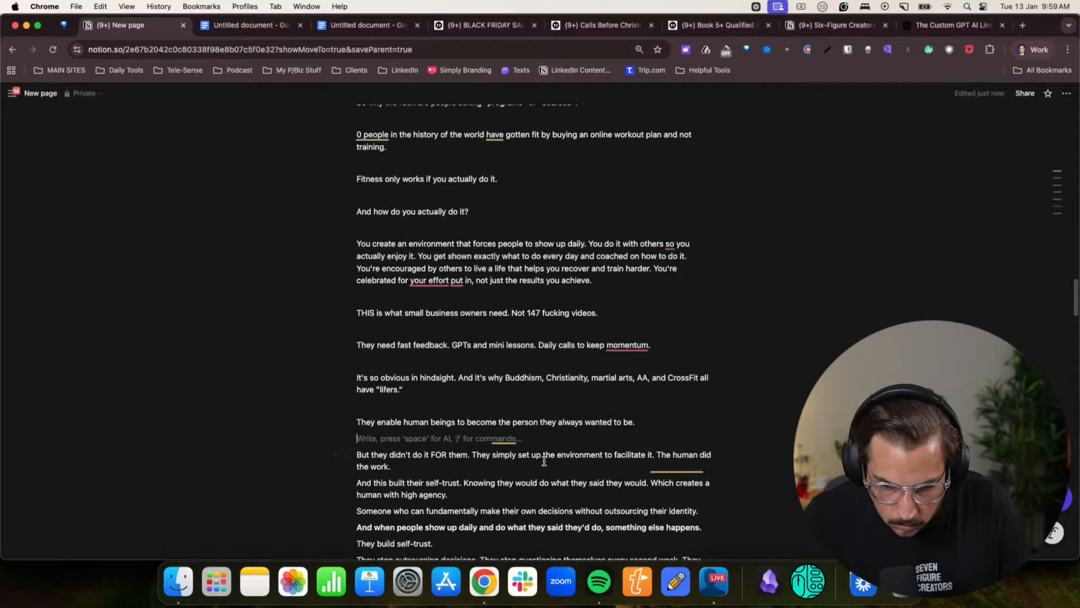
scroll(534, 434, down, 1)
click(438, 432)
key(Return)
click(456, 470)
key(Return)
- Add blank lines after the "Someone who can fundamentally" line, the bold "And when people show up daily" line and "They build self-trust."
scroll(562, 427, down, 3)
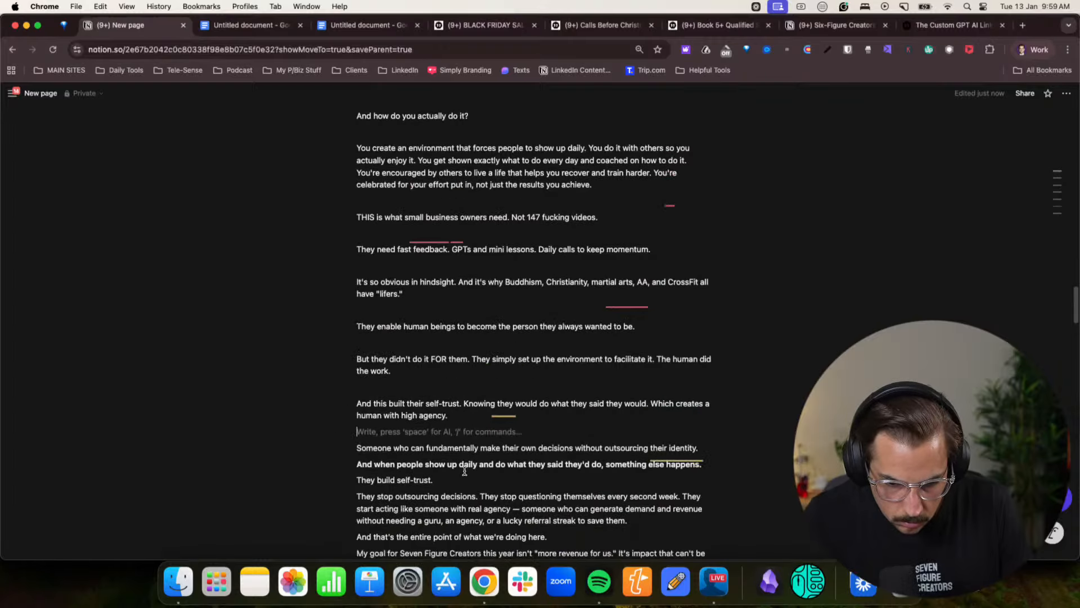
click(702, 381)
key(Return)
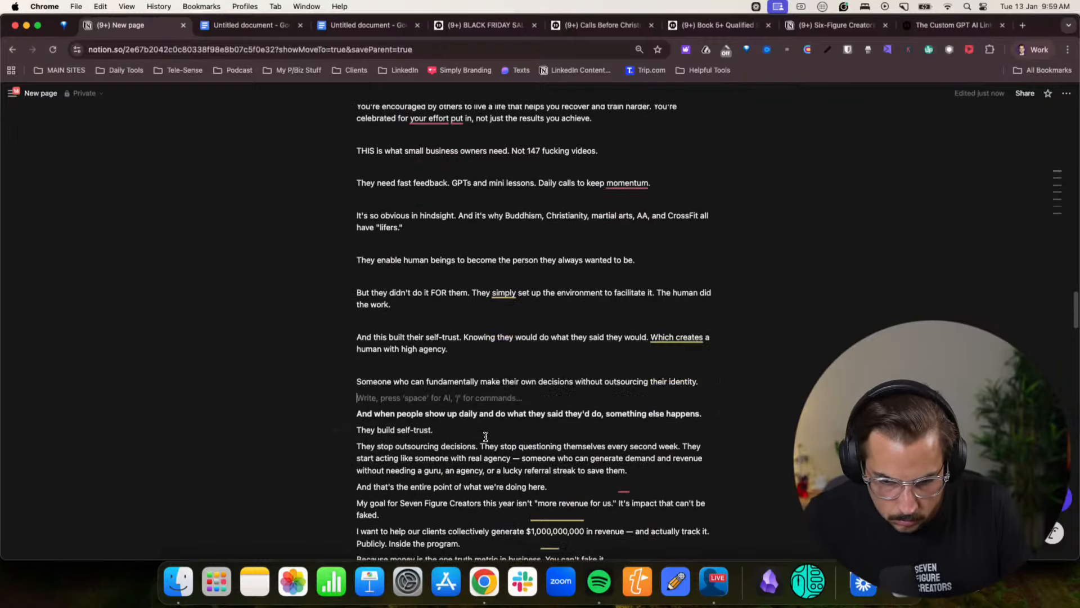
click(673, 416)
key(Return)
click(443, 445)
key(Return)
- Add a blank line after the "They stop outsourcing decisions" paragraph and replace its ". They stop" before "questioning" with a comma
scroll(580, 444, down, 2)
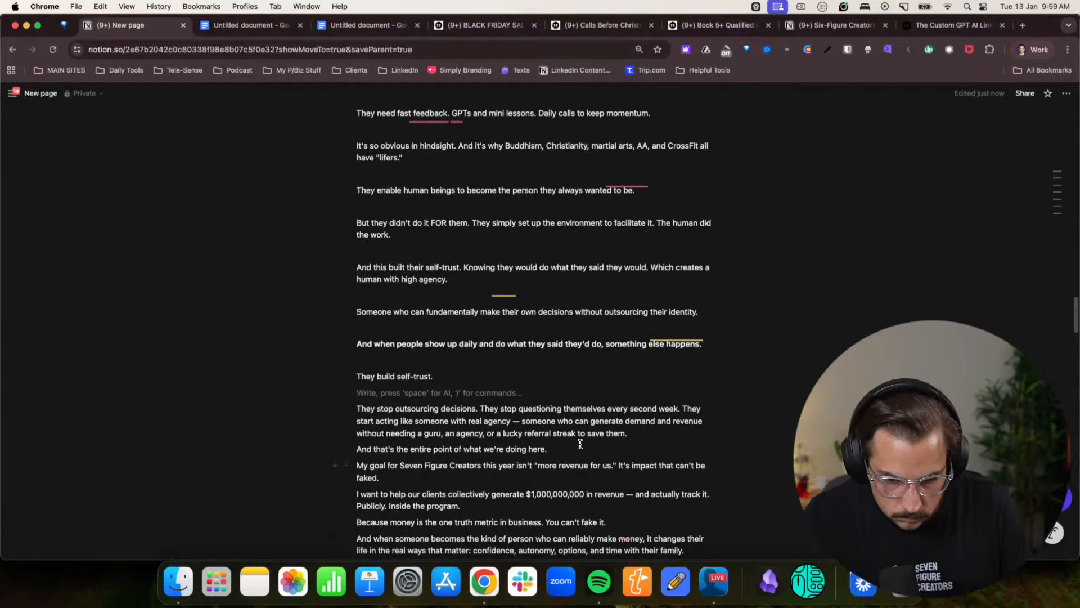
click(643, 432)
key(Return)
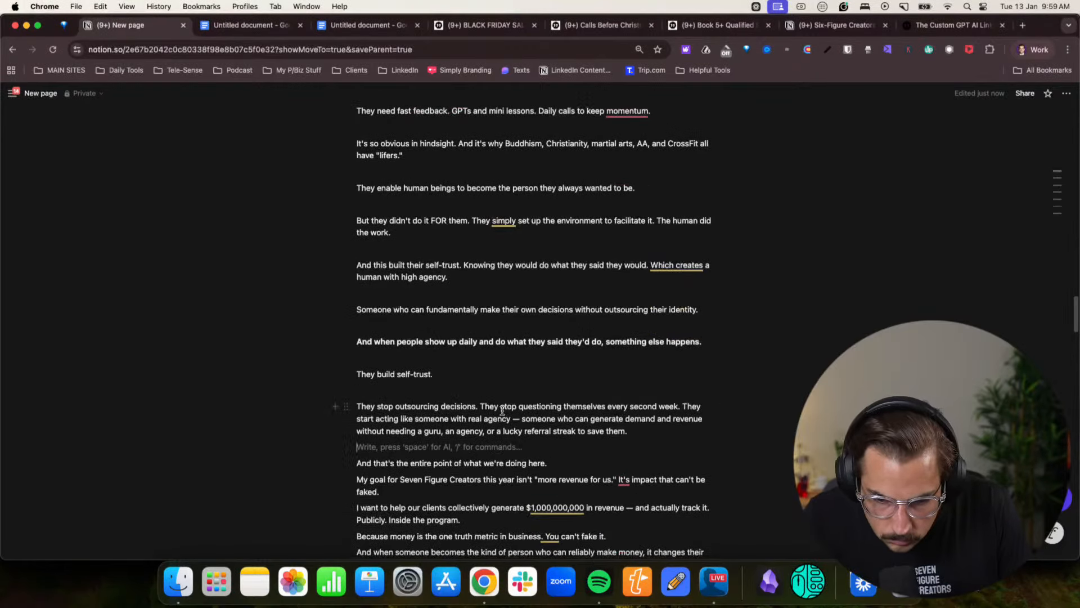
drag(515, 405, 545, 405)
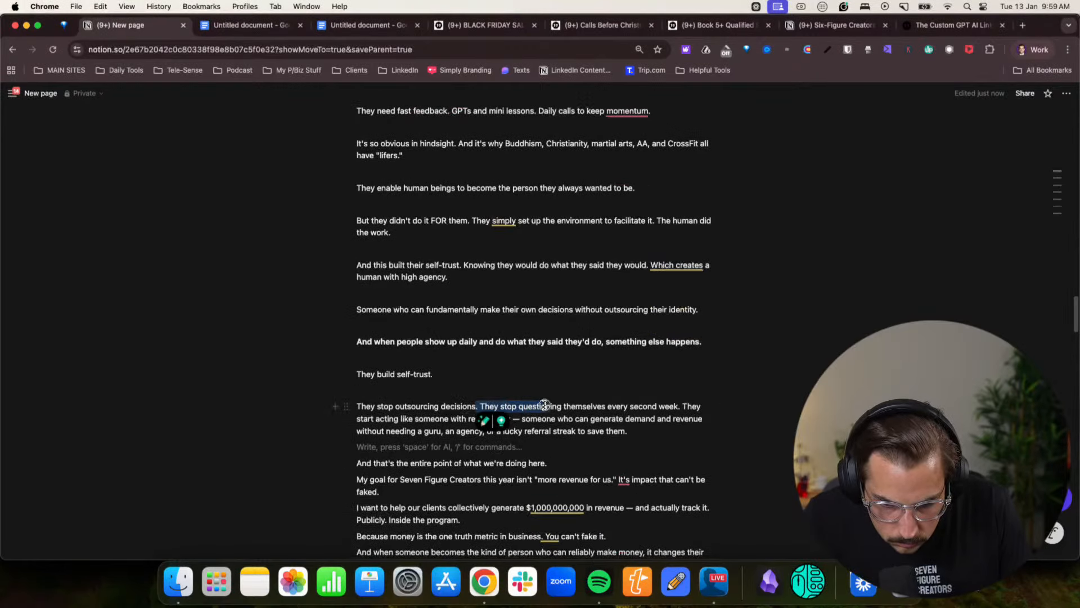
key(BackSpace)
text(,)
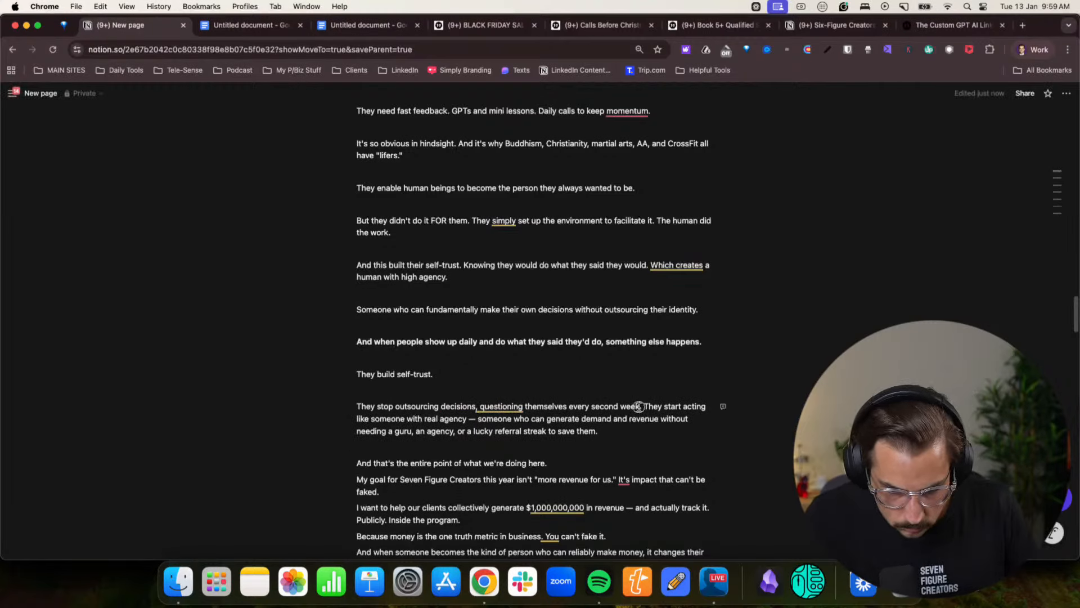
- Move "They start acting like someone" into its own spaced paragraph and reword its opening to "Instead they"
key(Return)
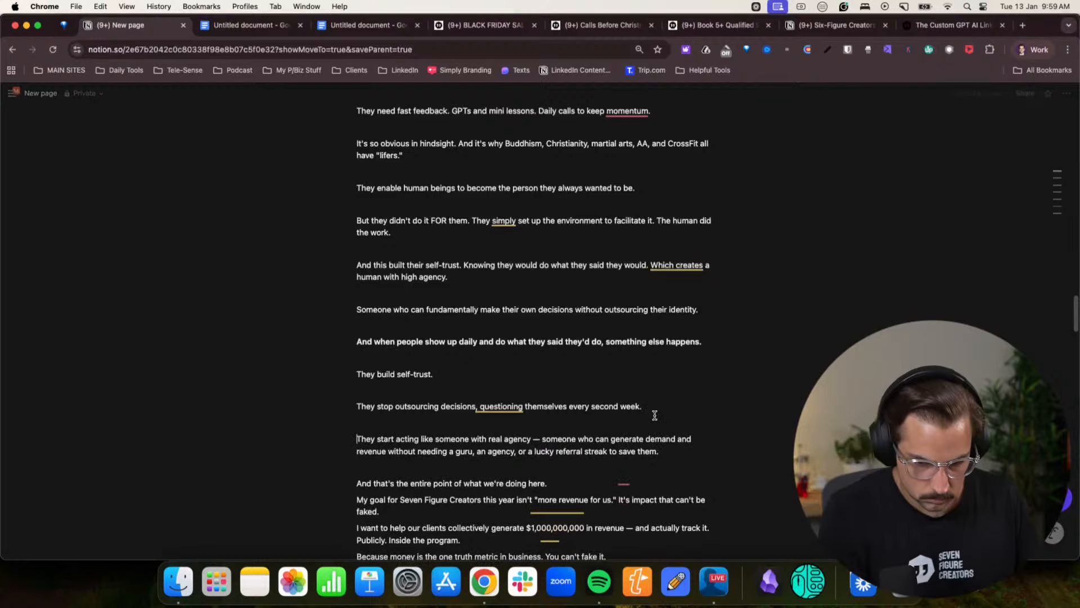
text(Instead)
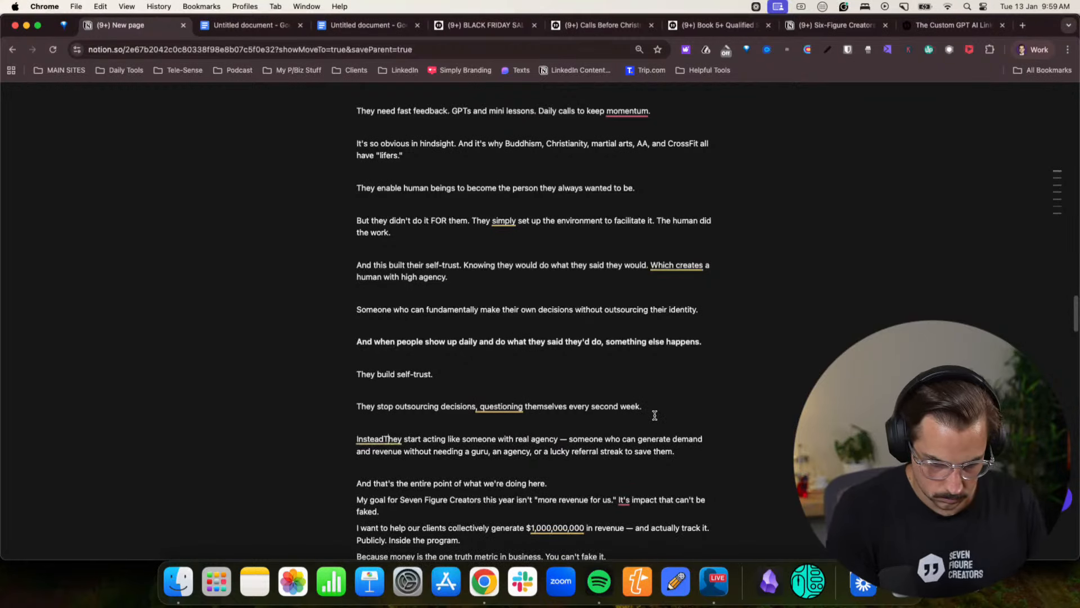
key(Delete)
text(t)
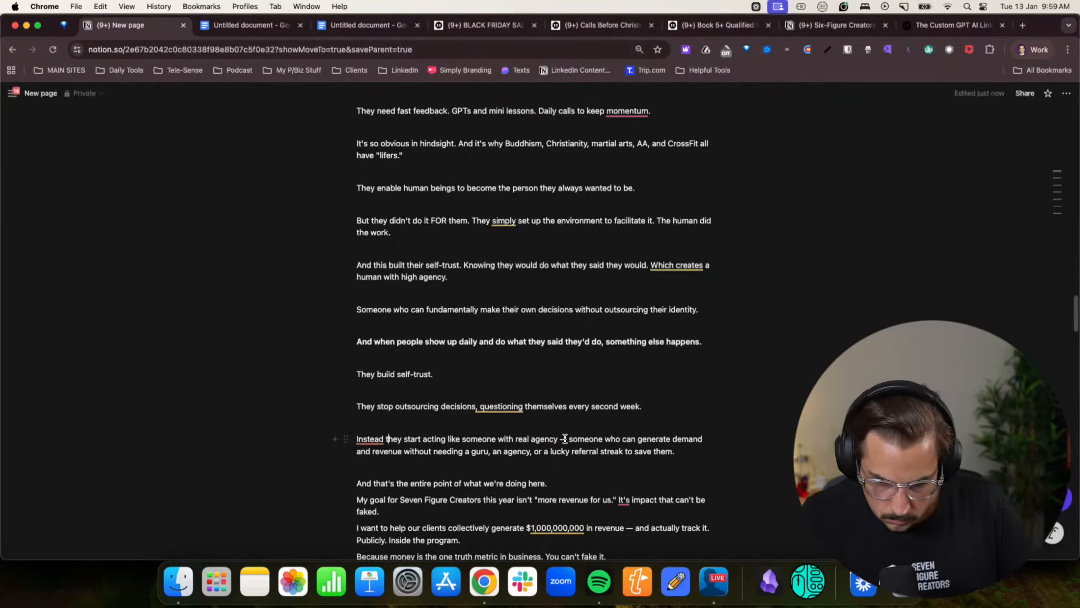
- Replace the dash after "real agency" with a comma in the "Instead they start acting" paragraph
key(BackSpace)
key(BackSpace)
key(BackSpace)
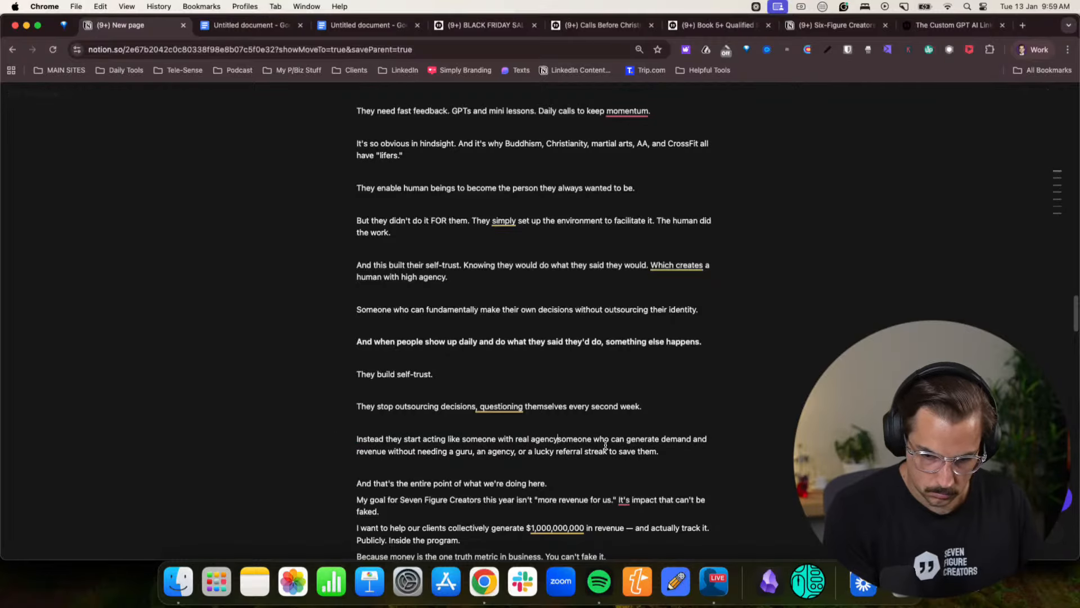
text(,)
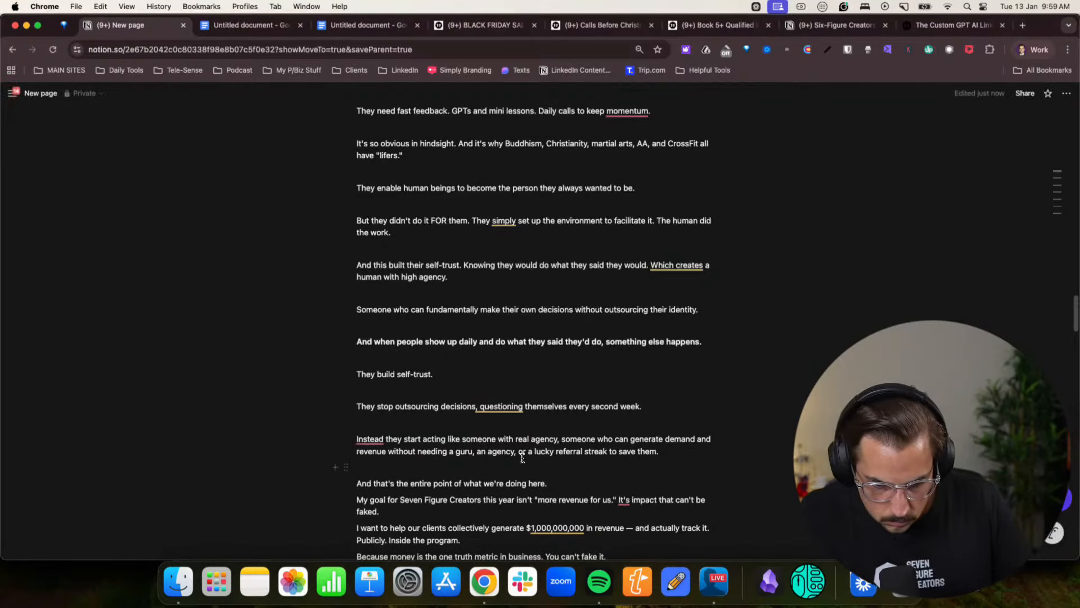
- Add blank lines after the "And that's the entire point", "My goal for Seven Figure Creators" and "I want to help our clients" paragraphs
scroll(617, 469, down, 2)
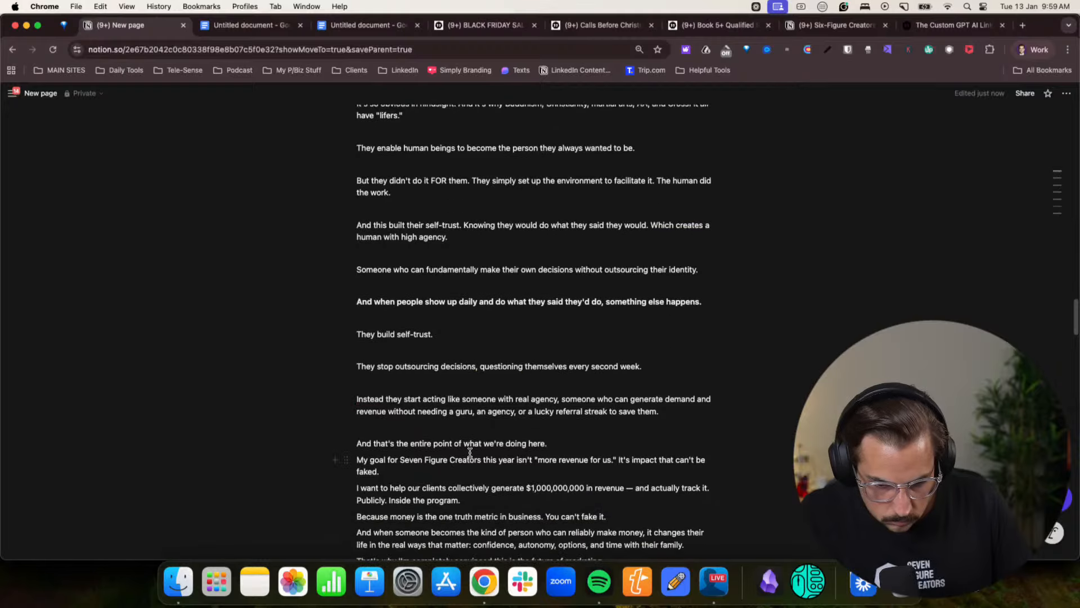
key(Return)
click(484, 487)
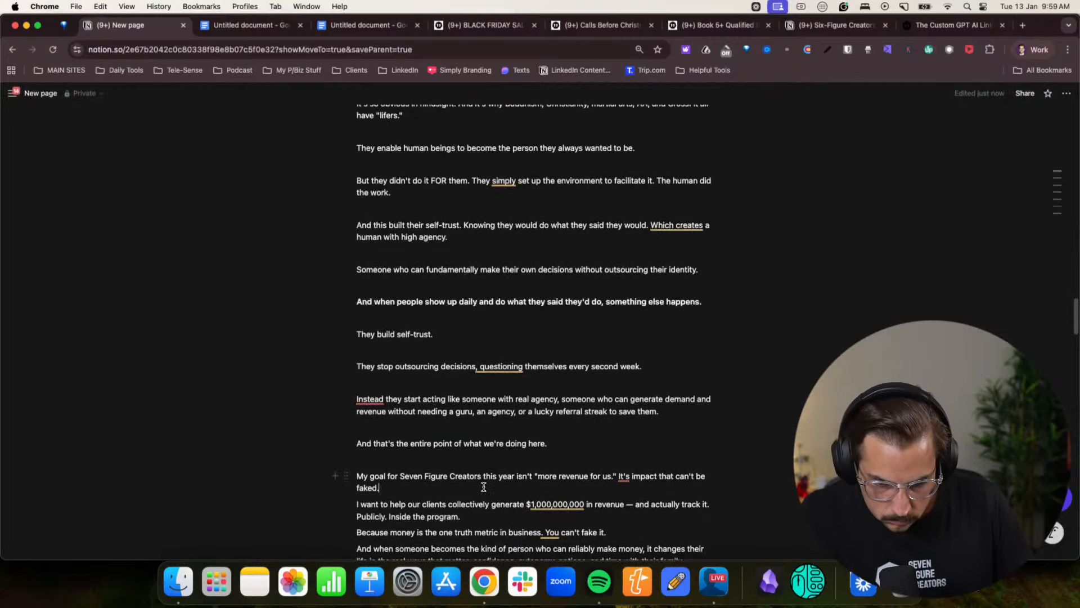
key(Return)
scroll(484, 487, down, 4)
click(490, 455)
key(Return)
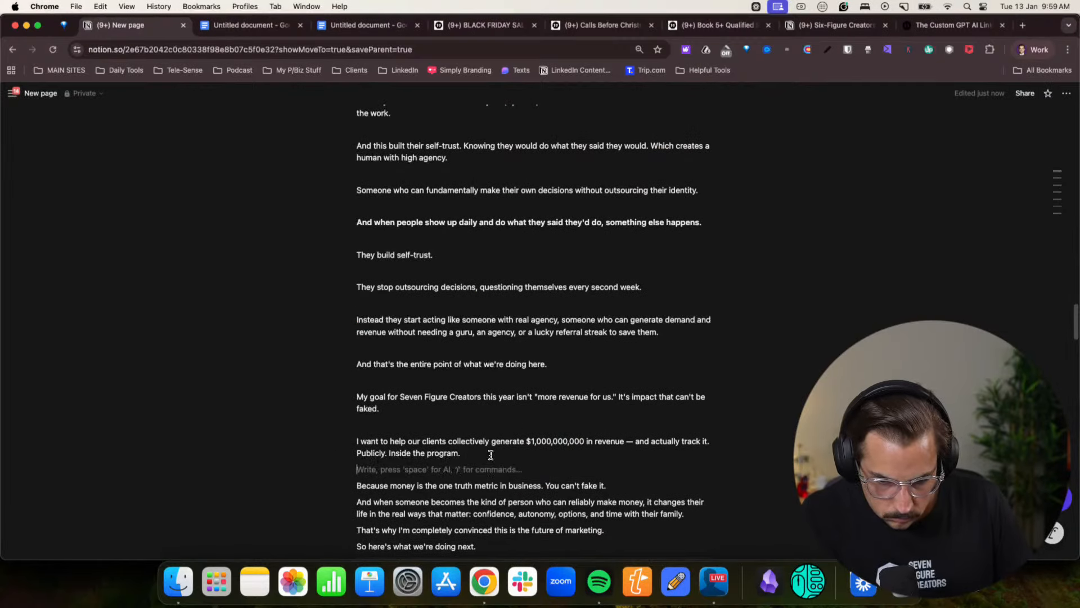
- Add blank lines after the "Because money is the one truth metric", "And when someone becomes" and "That's why I'm completely convinced" paragraphs
scroll(491, 455, down, 2)
click(618, 441)
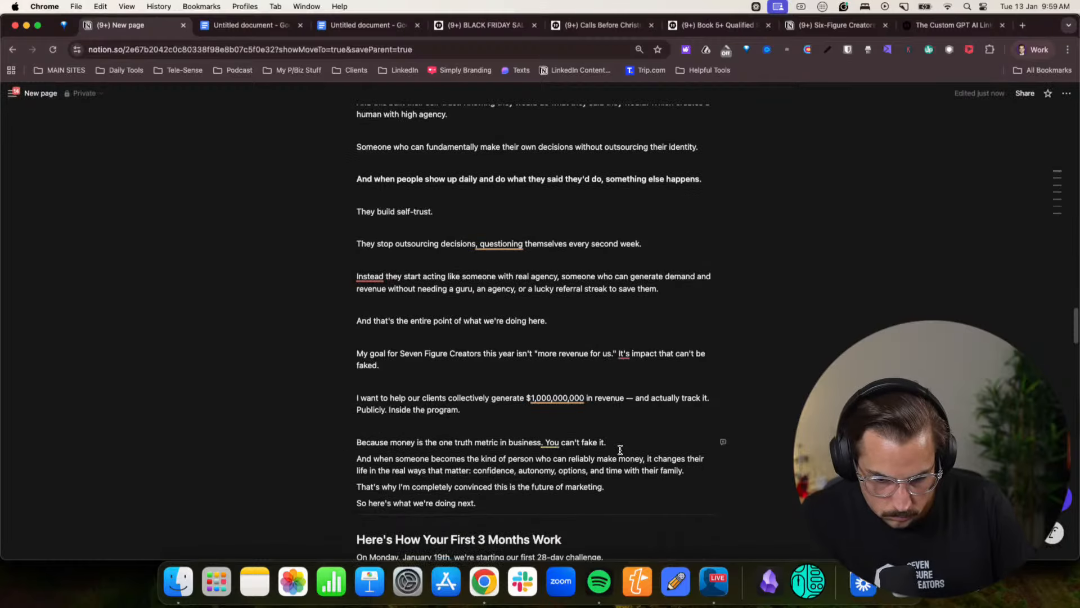
key(Return)
click(685, 487)
key(Return)
click(621, 520)
key(Return)
- Add blank lines after the "Here's How Your First 3 Months Work" heading and the "On Monday, January 19th" and "The goal is simple" lines
scroll(541, 499, down, 5)
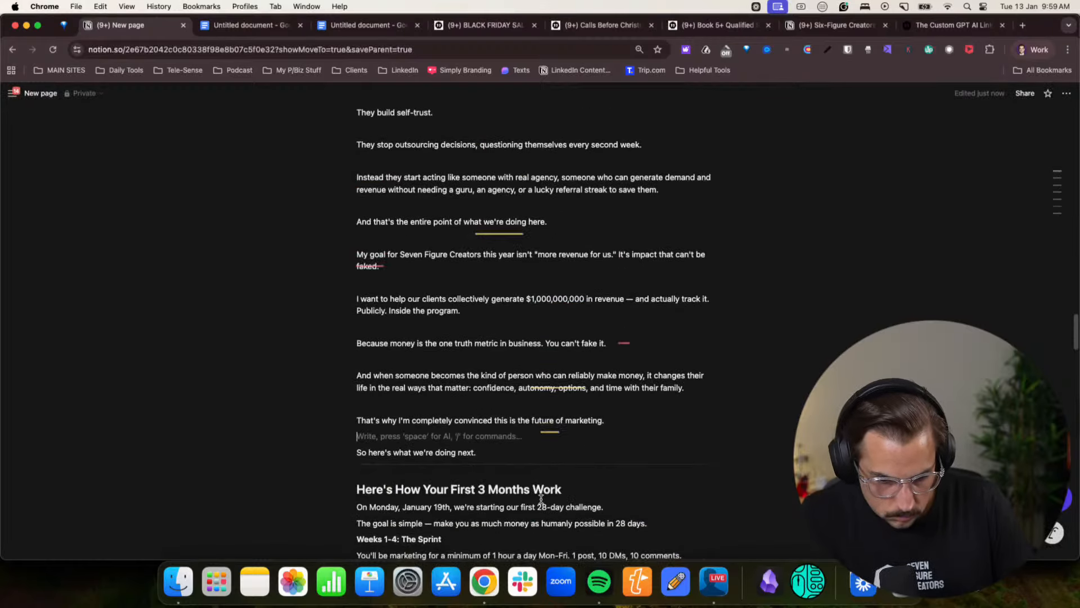
scroll(502, 473, down, 4)
click(596, 411)
key(Return)
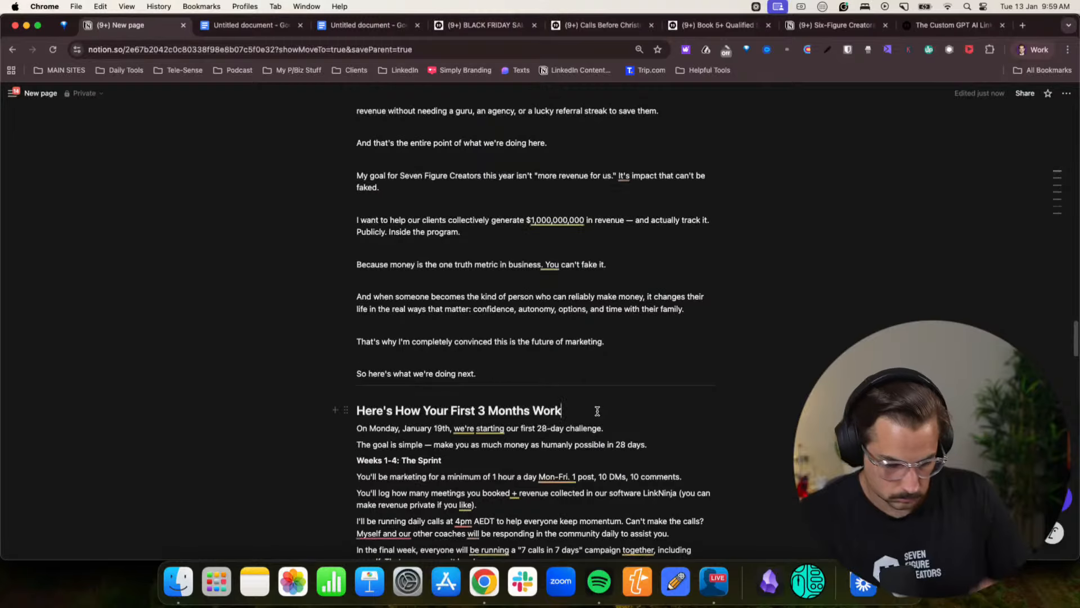
click(604, 444)
key(Return)
click(656, 475)
key(Return)
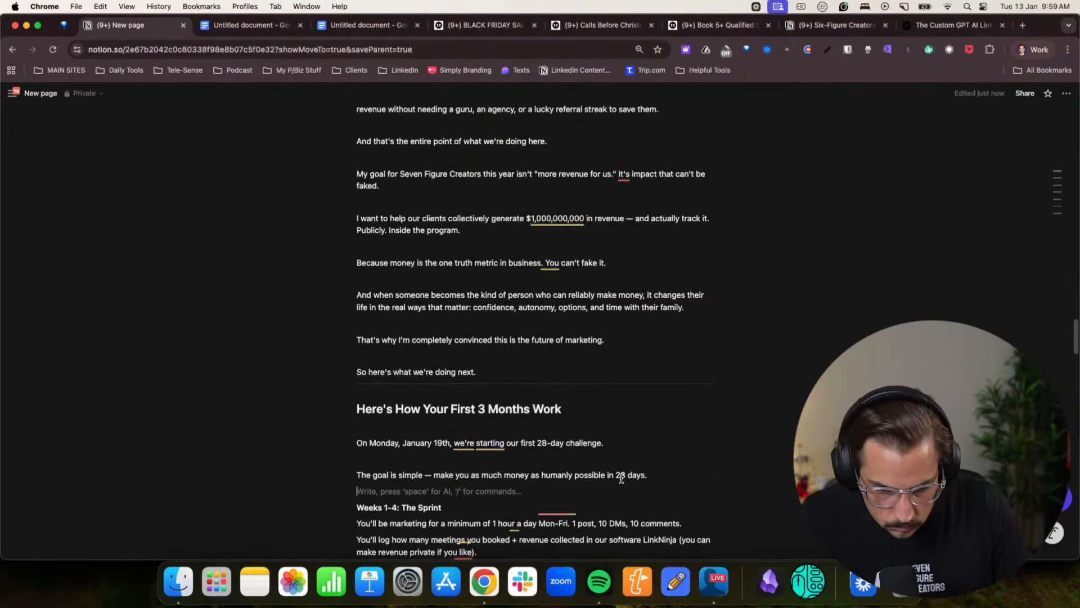
- Add blank lines after the "Weeks 1-4: The Sprint" subheading and the "You'll be marketing" and "You'll log how many meetings" paragraphs
scroll(454, 471, down, 4)
click(439, 431)
key(Return)
scroll(563, 439, down, 4)
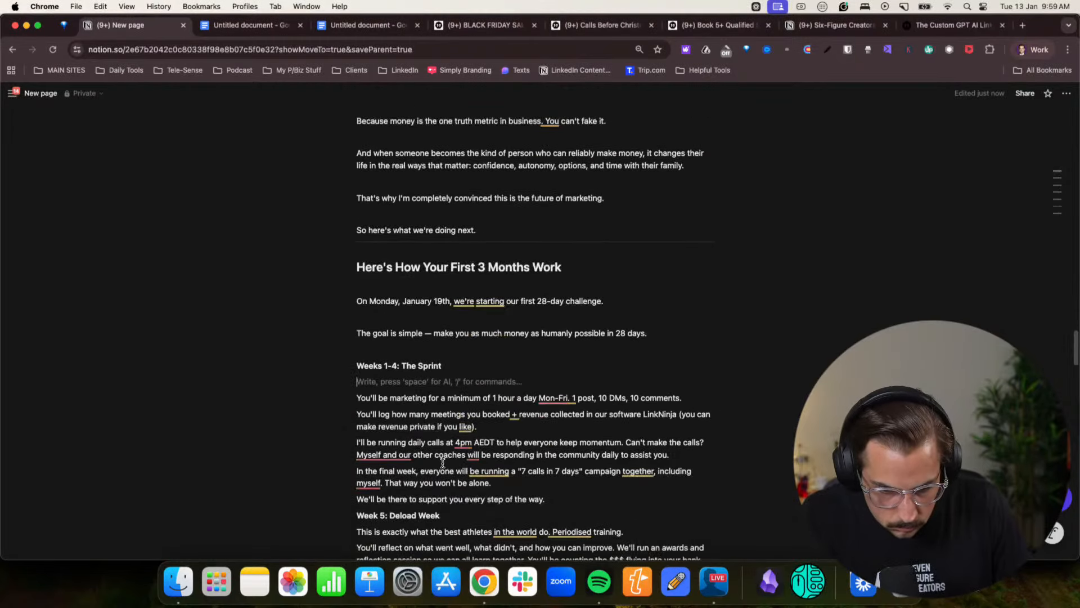
click(360, 403)
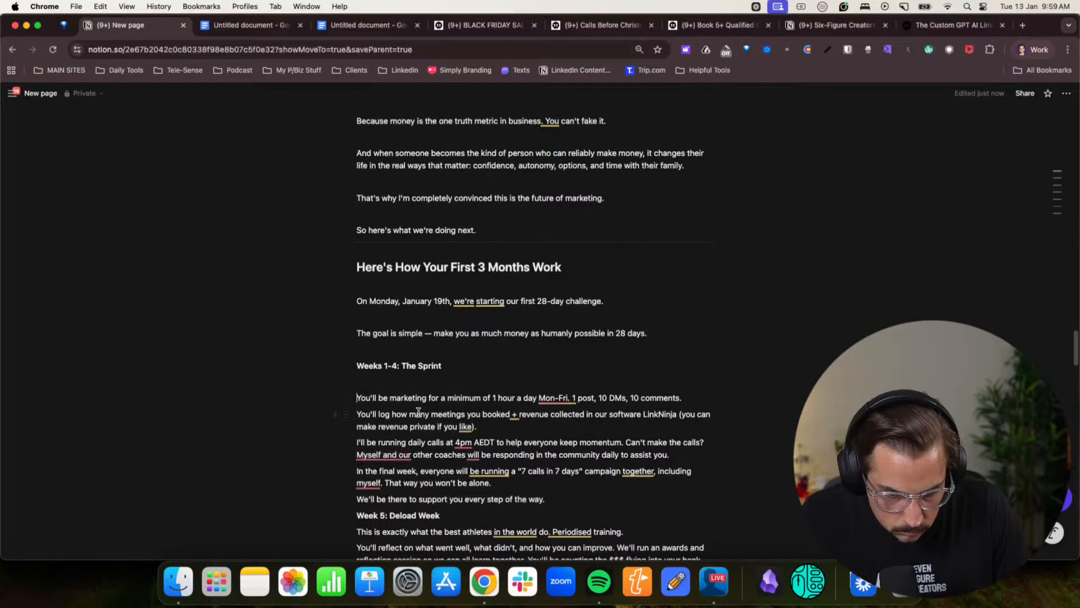
click(697, 398)
key(Return)
click(552, 442)
key(Return)
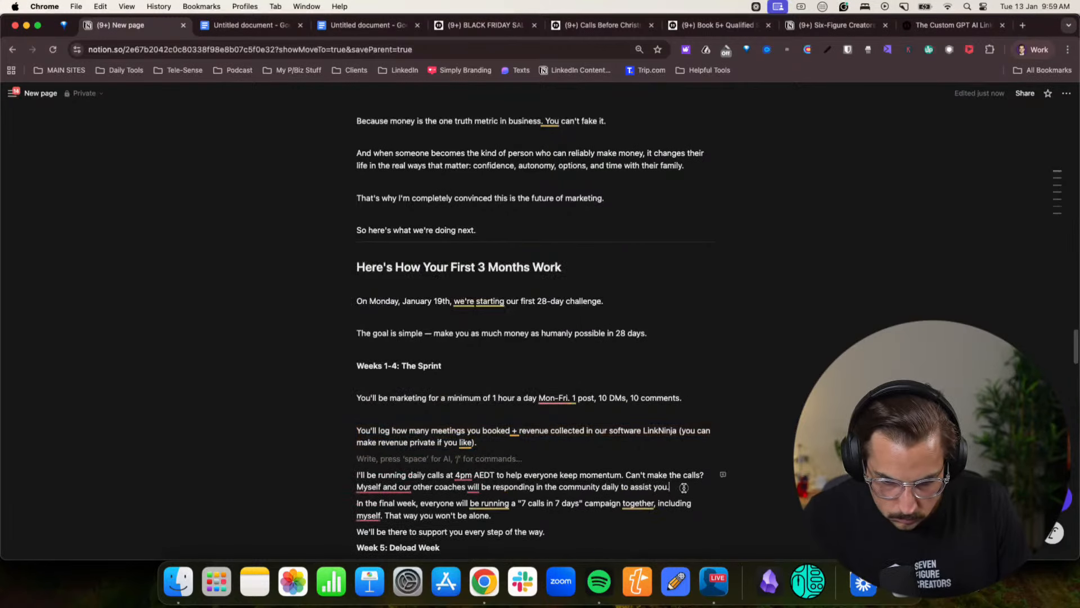
- Add blank lines after the "I'll be running daily calls", "In the final week" and "We'll be there to support you" paragraphs
key(Return)
scroll(683, 487, down, 3)
click(493, 456)
key(Return)
click(544, 488)
key(Return)
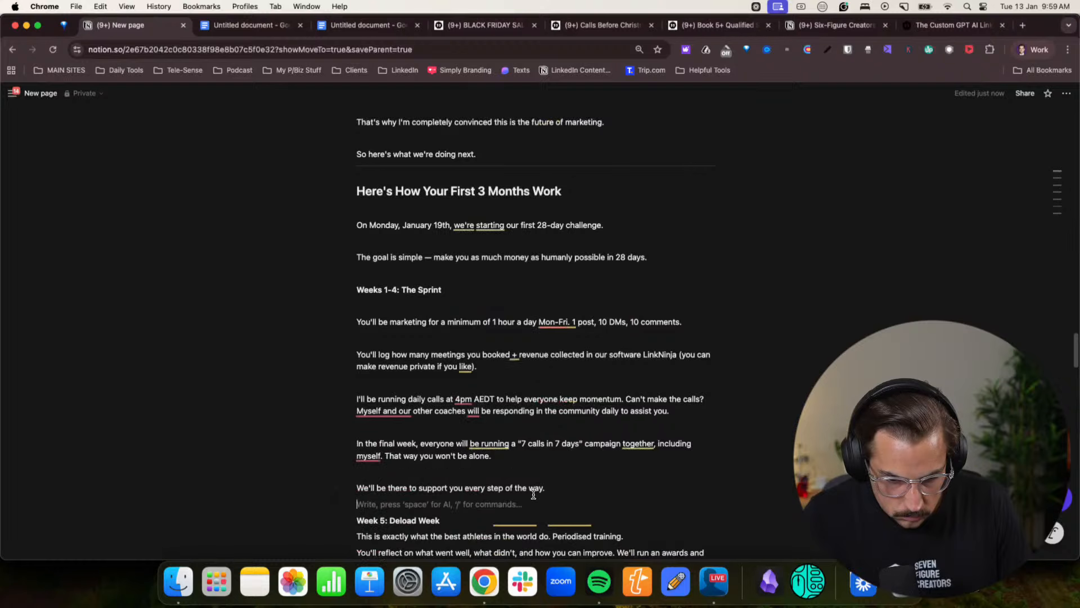
- Add blank lines after the "Week 5: Deload Week" subheading and the "This is exactly what the best athletes" and "You'll reflect" paragraphs
scroll(534, 494, down, 5)
click(473, 394)
key(Return)
scroll(410, 319, up, 5)
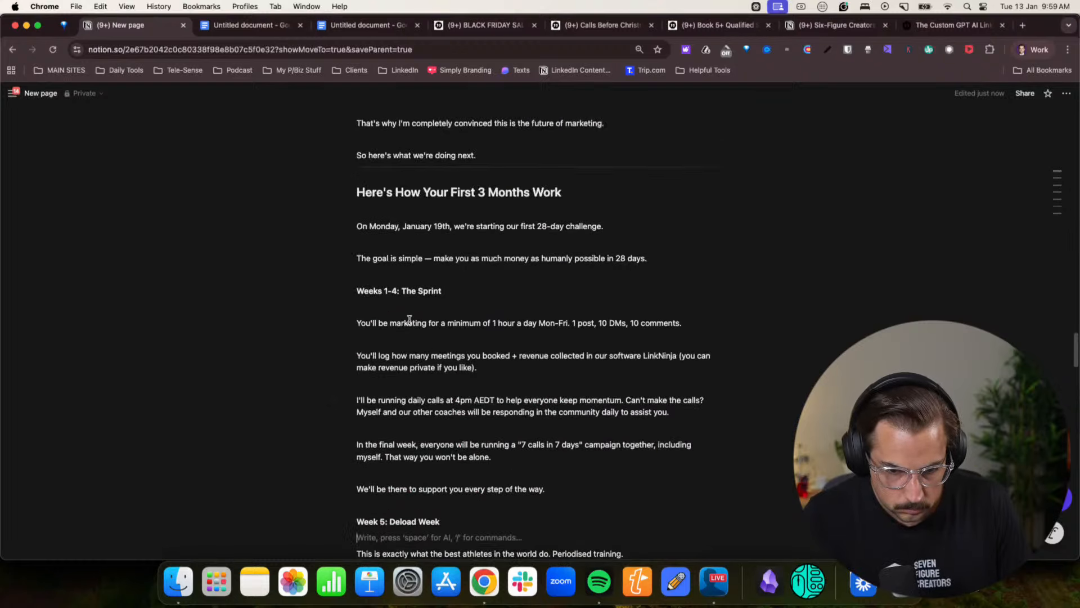
scroll(437, 274, down, 7)
click(649, 363)
key(Return)
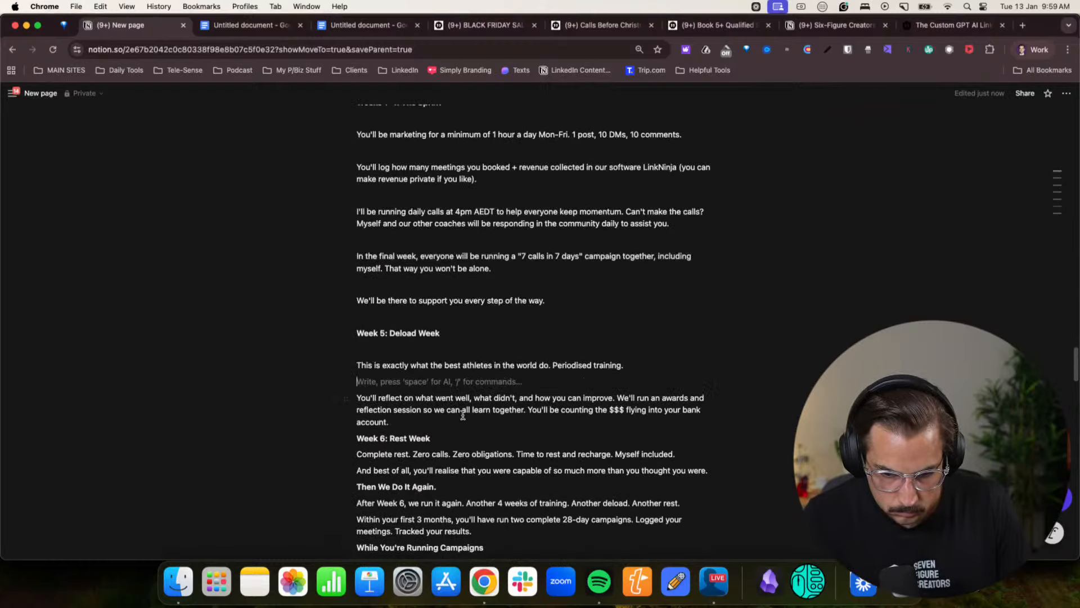
click(419, 423)
key(Return)
- Add blank lines after the "Week 6: Rest Week" subheading and the "Complete rest" and "And best of all" lines
click(481, 454)
key(Return)
scroll(480, 455, down, 5)
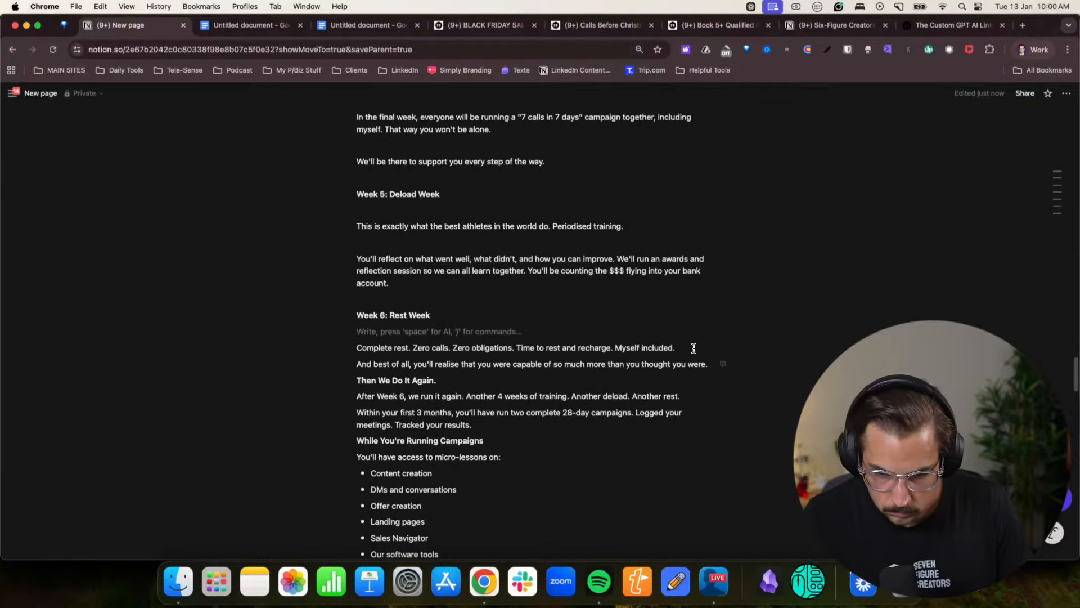
click(693, 348)
key(Return)
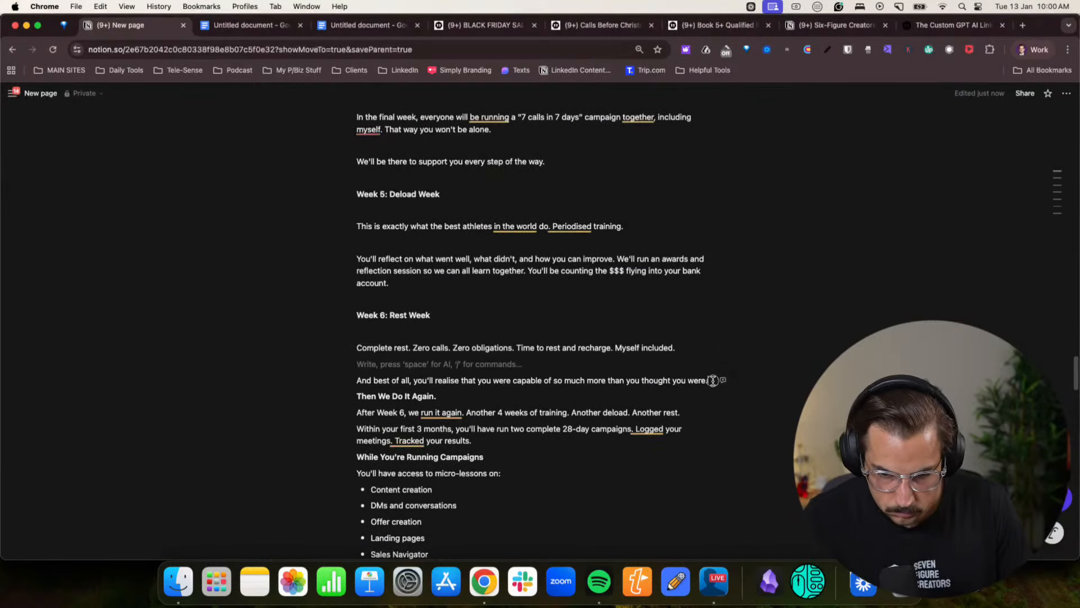
click(712, 380)
key(Return)
- Add blank lines after the "Then We Do It Again." subheading and the "After Week 6" and "Within your first 3 months" paragraphs
click(439, 412)
key(Return)
click(680, 444)
key(Return)
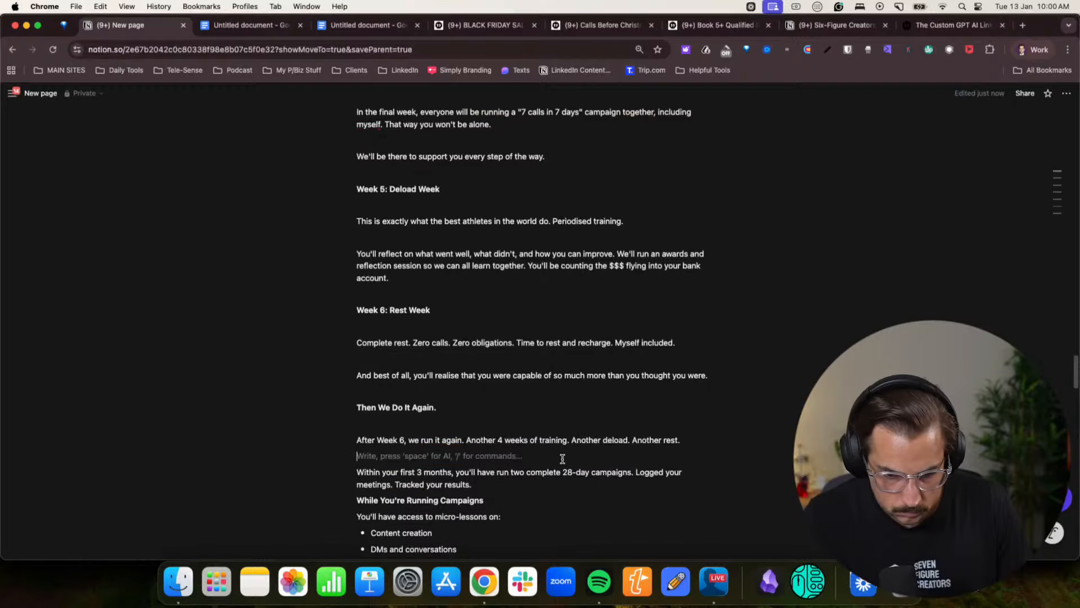
scroll(687, 413, down, 3)
click(487, 419)
key(Return)
- Add blank lines after the "While You're Running Campaigns" subheading, the micro-lessons bullet list and the "These aren't" paragraph
click(495, 446)
key(Return)
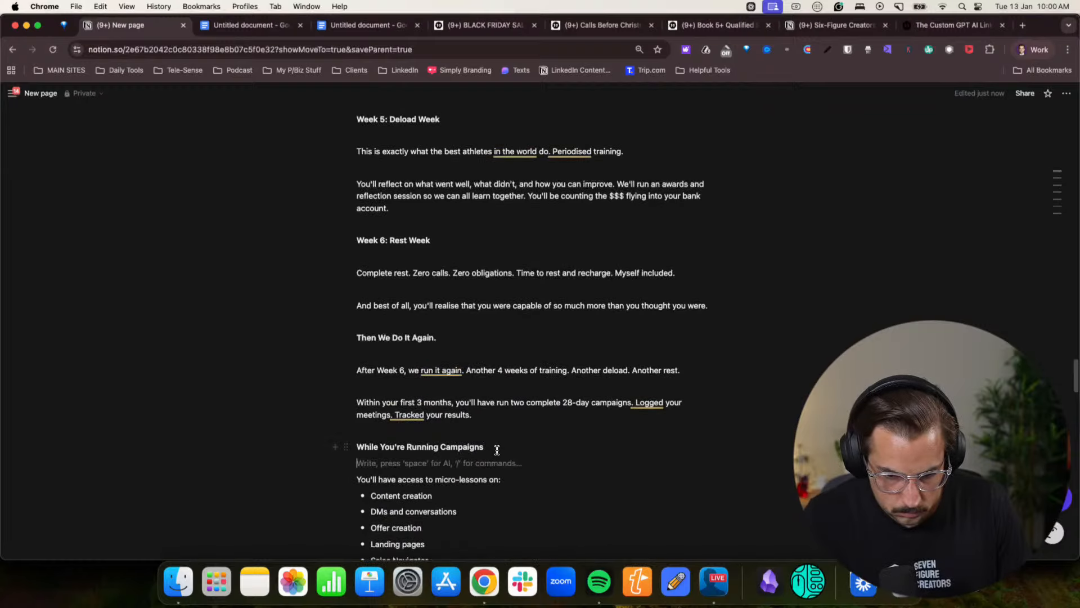
scroll(487, 439, down, 4)
click(457, 447)
key(Return)
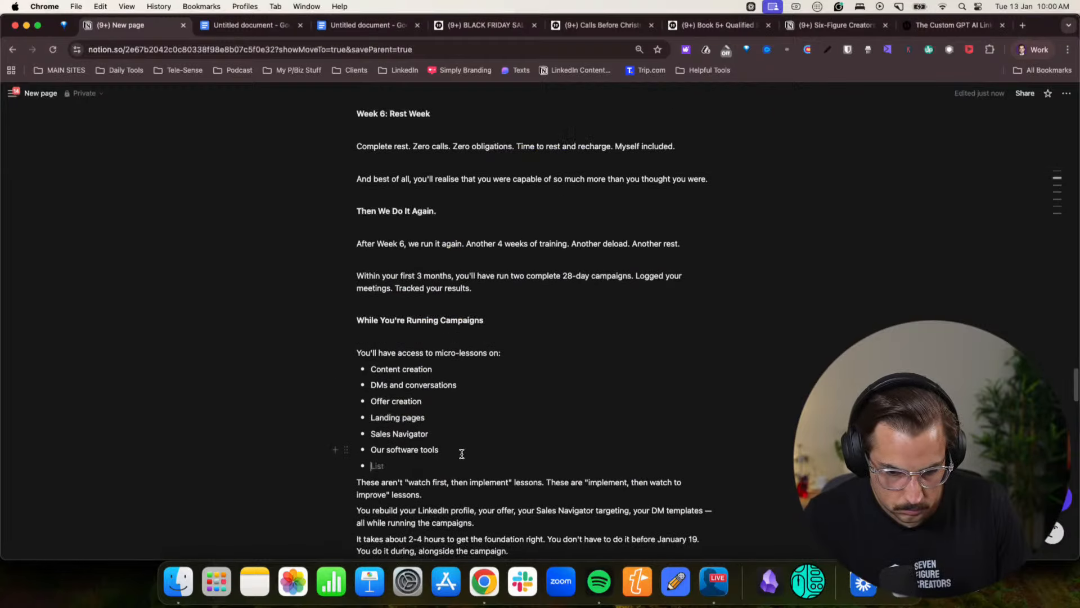
key(Return)
click(468, 492)
key(Return)
- Add blank lines after the "You rebuild your LinkedIn profile" and "It takes about 2-4 hours" paragraphs and the "What Happens After Your First 3 Months?" heading
scroll(470, 488, down, 3)
click(493, 454)
key(Return)
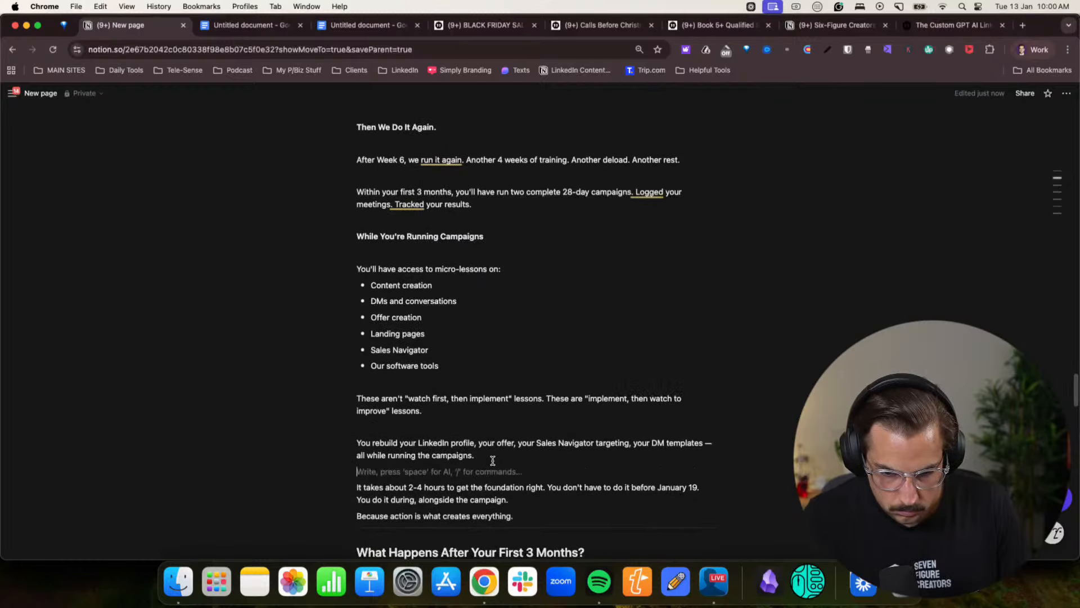
scroll(493, 460, down, 2)
click(519, 463)
key(Return)
scroll(521, 463, down, 2)
click(544, 416)
key(Return)
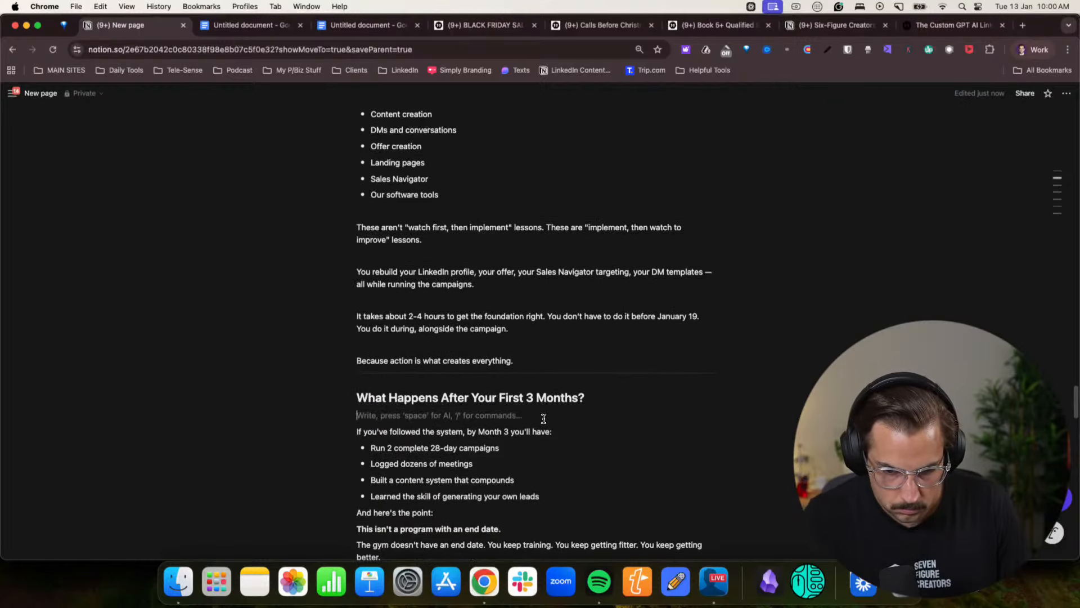
- Add blank lines before and after "And here's the point:" and after the bold "This isn't a program with an end date." line
scroll(565, 431, down, 2)
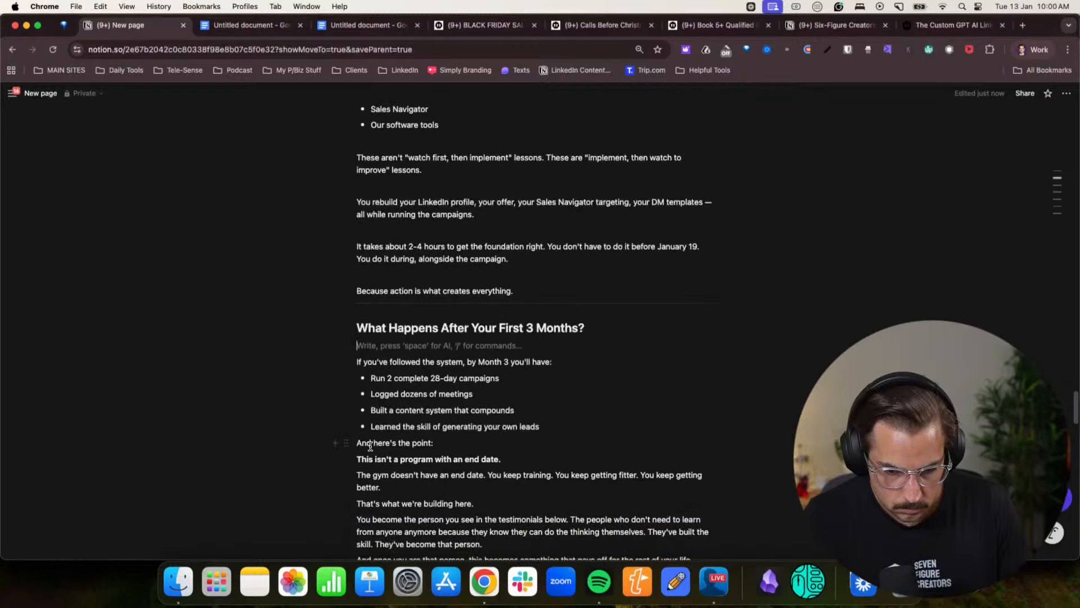
click(358, 443)
key(Return)
click(483, 460)
key(Return)
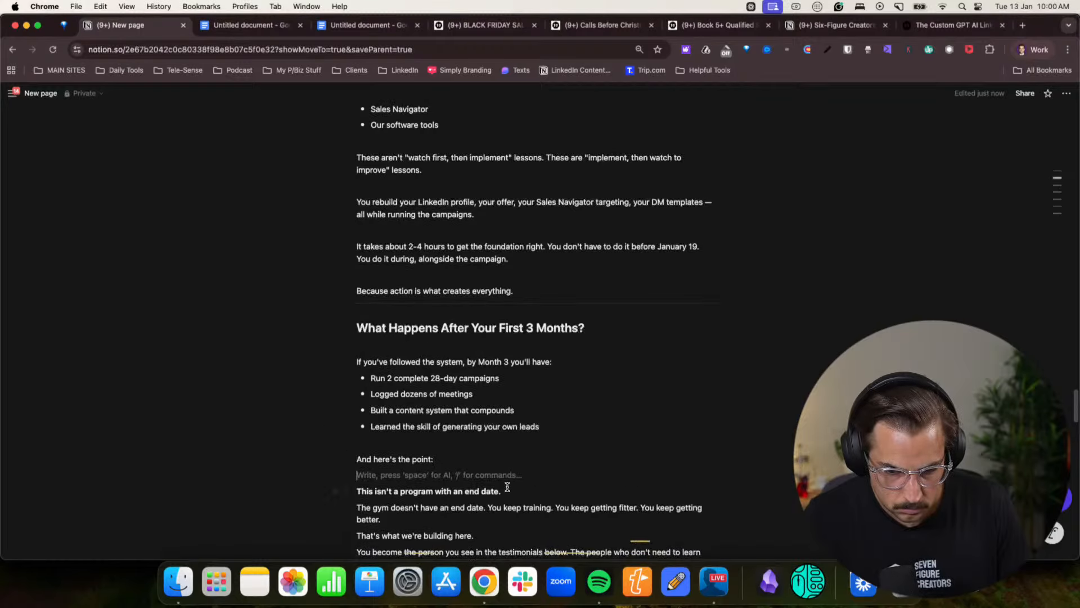
click(507, 491)
key(Return)
- Add blank lines after the "The gym doesn't have an end date", "That's what we're building here." and "You become the person" paragraphs
scroll(506, 491, down, 2)
click(389, 422)
key(Return)
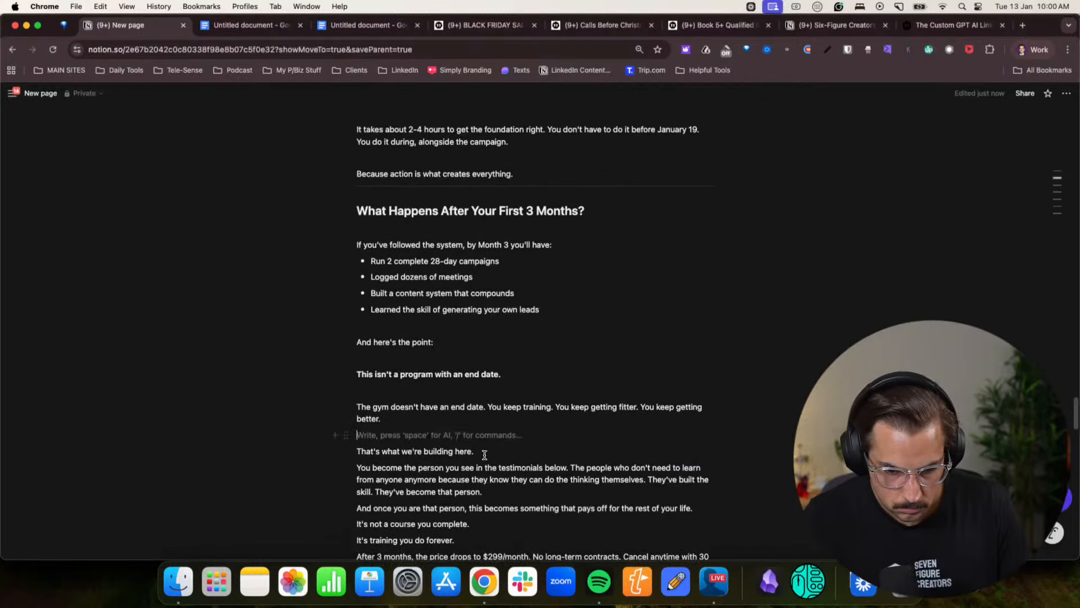
click(482, 452)
key(Return)
click(501, 506)
key(Return)
- Add blank lines after the "And once you are that person", "It's not a course you complete." and "It's training you do forever." lines
scroll(473, 476, down, 2)
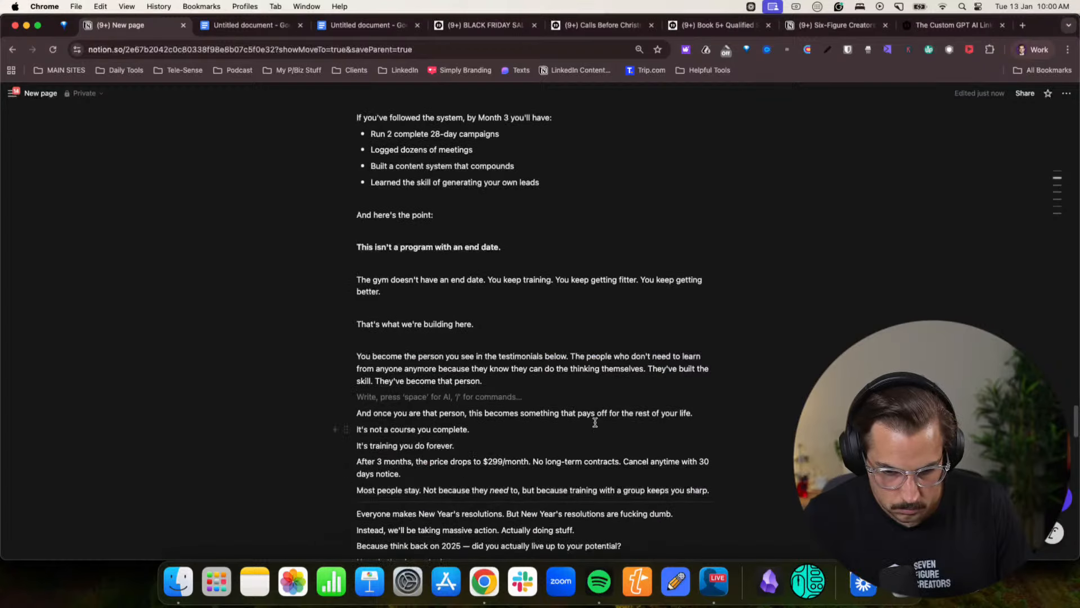
click(693, 415)
key(Return)
click(489, 446)
key(Return)
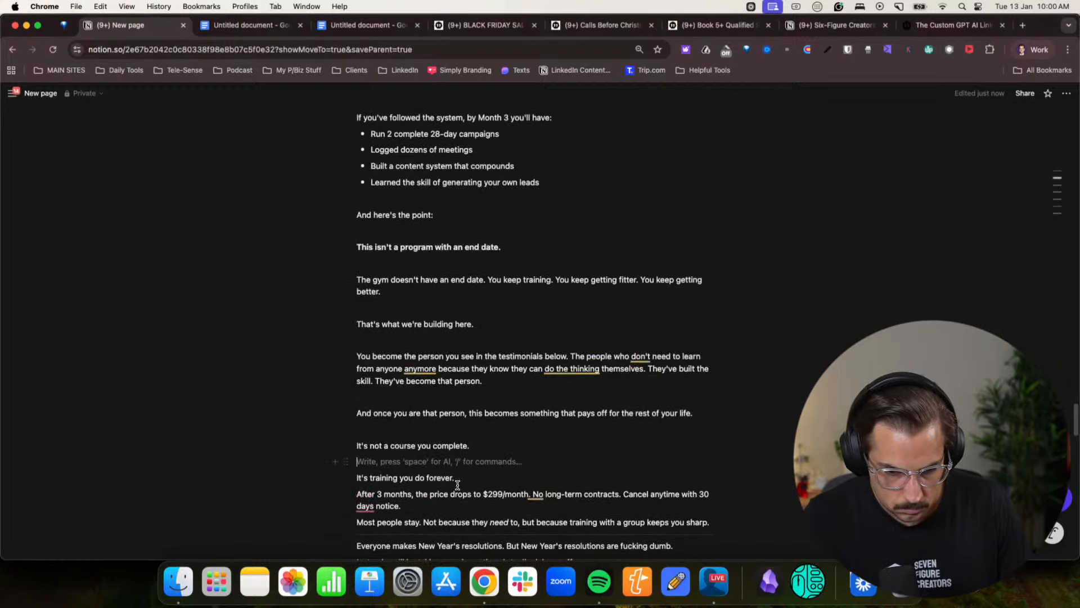
click(466, 478)
key(Return)
- Join "It's training you do forever." onto the same line as "It's not a course you complete."
click(357, 478)
key(BackSpace)
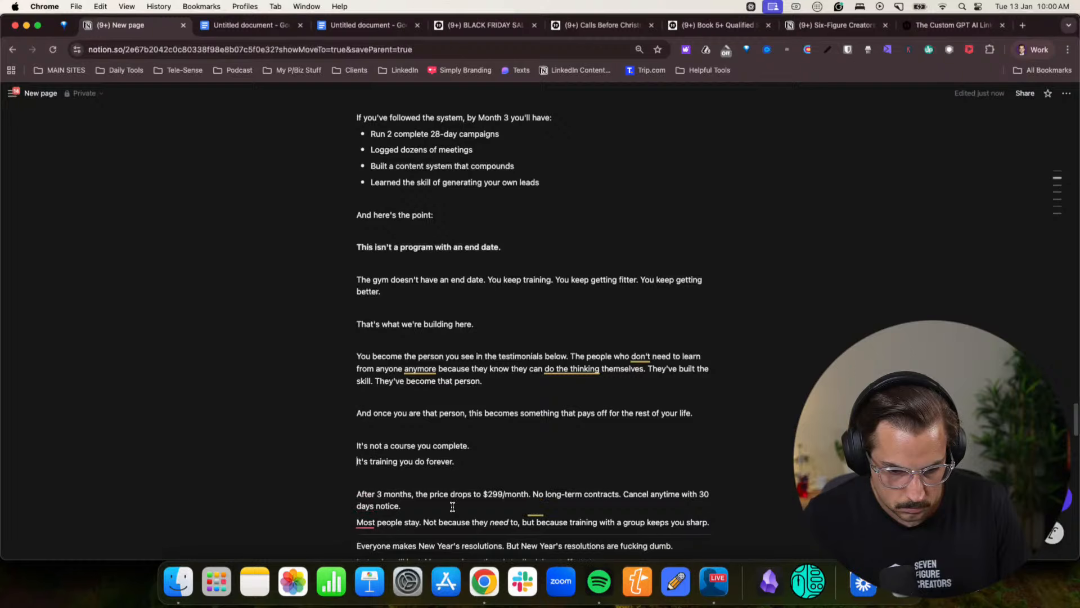
key(BackSpace)
- Add blank lines after the "After 3 months, the price drops", "Everyone makes New Year's resolutions" and "Instead, we'll be taking massive action" paragraphs
scroll(401, 458, down, 1)
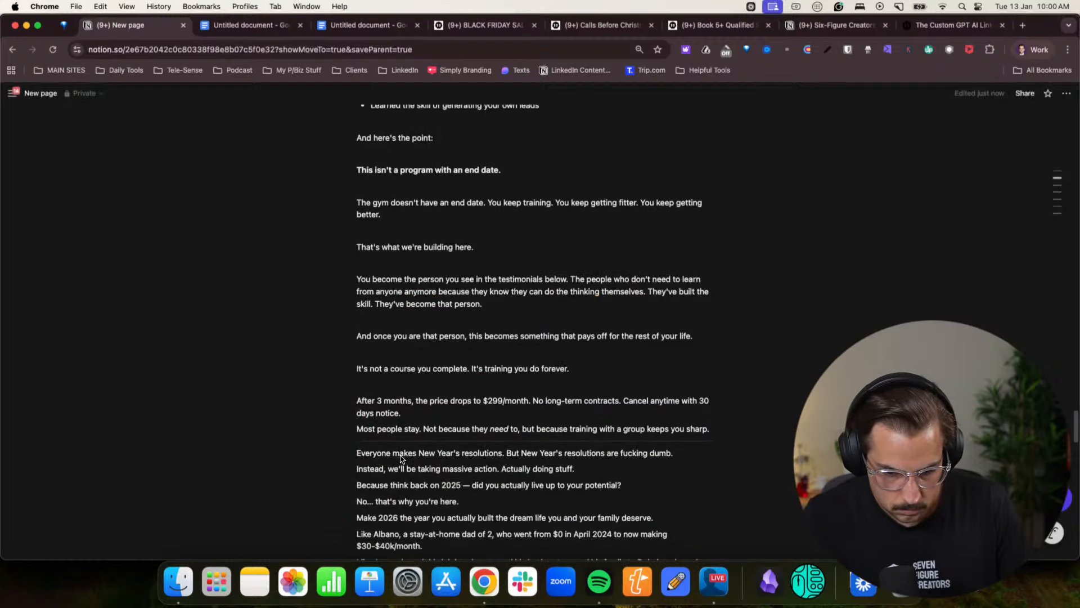
click(407, 418)
key(Return)
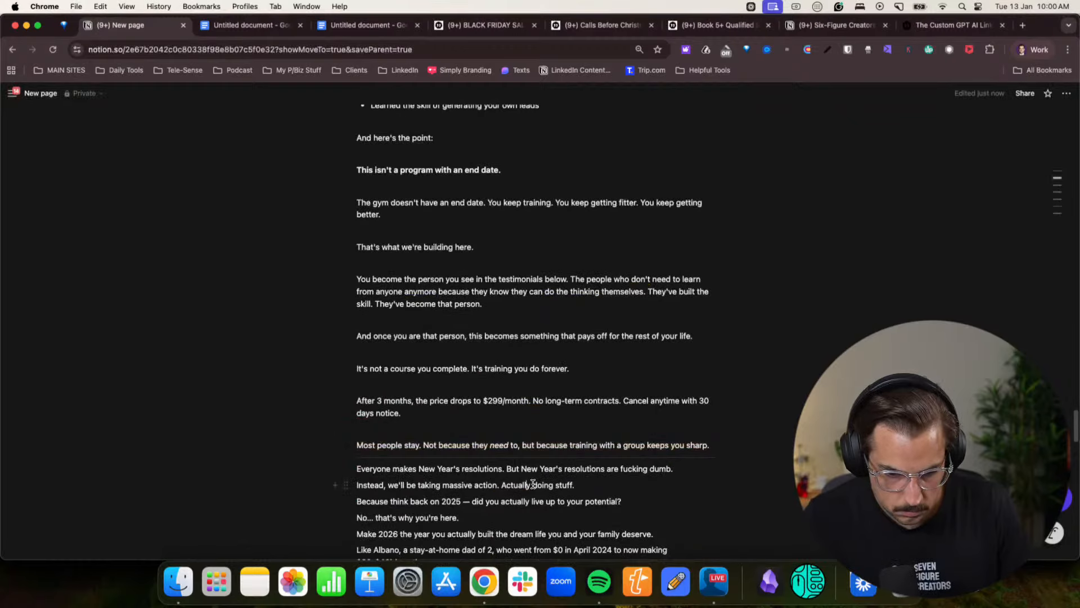
key(Return)
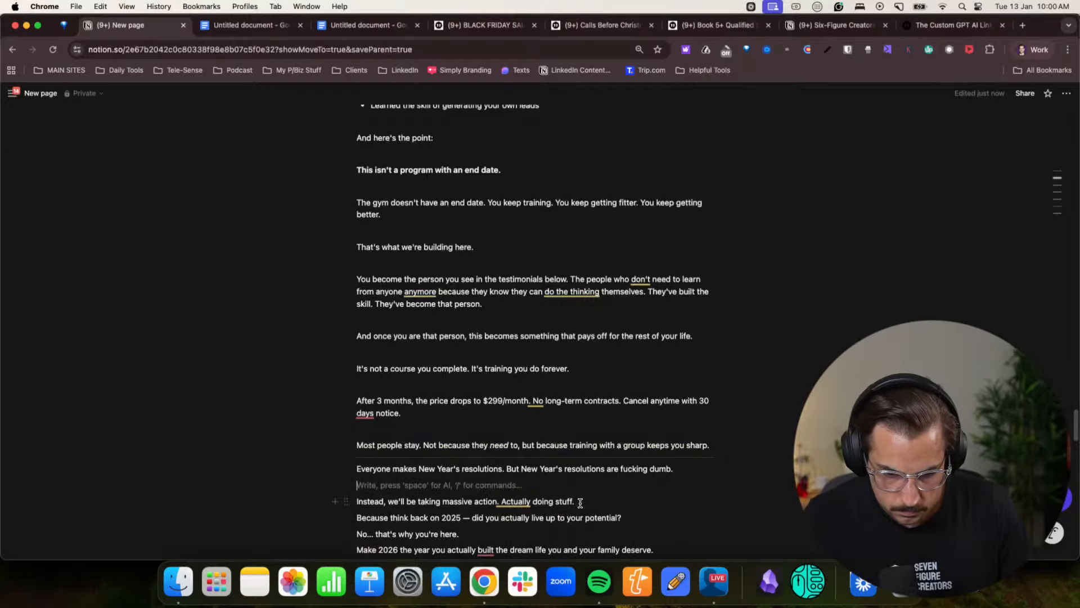
click(580, 503)
key(Return)
- Add blank lines after the "Because think back on 2025", "No... that's why you're here." and "Make 2026 the year" lines
scroll(605, 506, down, 2)
click(637, 451)
key(Return)
click(478, 489)
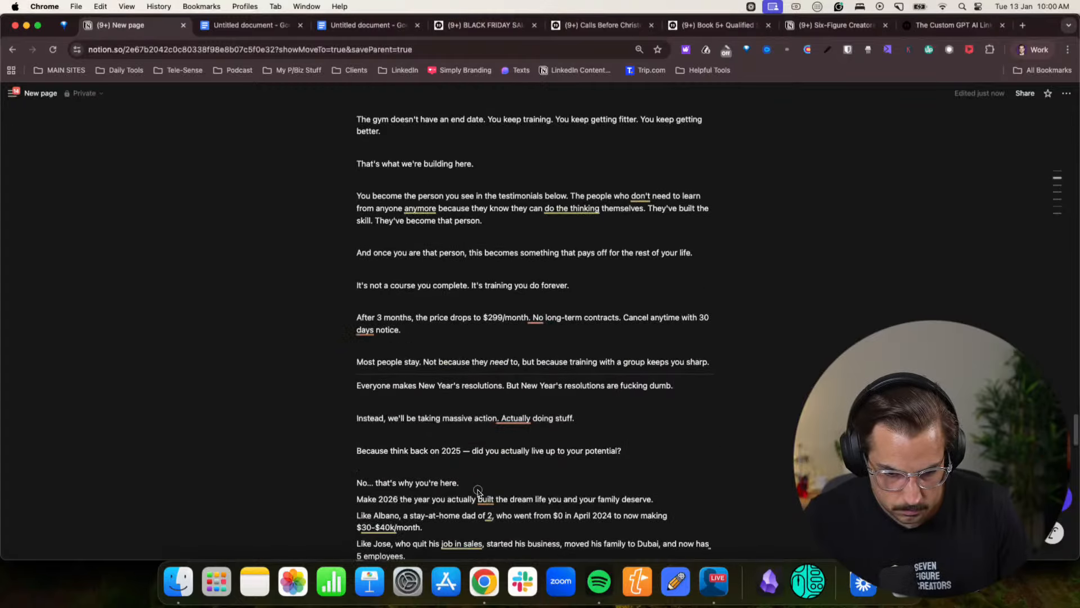
key(Return)
click(654, 511)
key(Return)
- Add blank lines after the stay-at-home dad example and the example of the client who quit his job in sales
scroll(563, 495, down, 3)
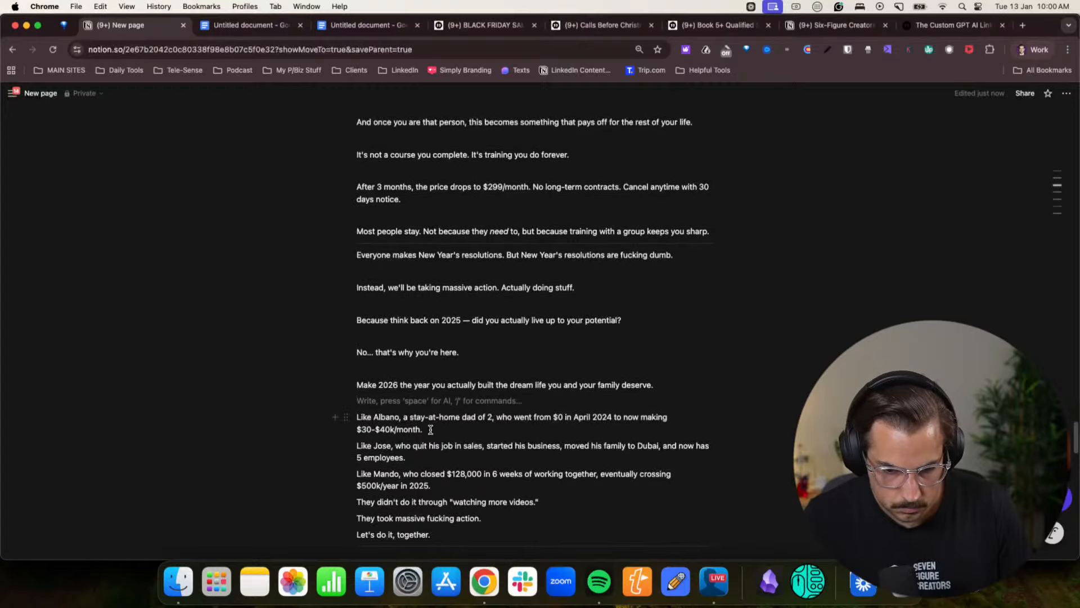
click(431, 430)
key(Return)
click(432, 472)
key(Return)
- Turn the stay-at-home dad and quit-his-sales-job examples into bullet points and remove the blank line between them
mouse_move(429, 437)
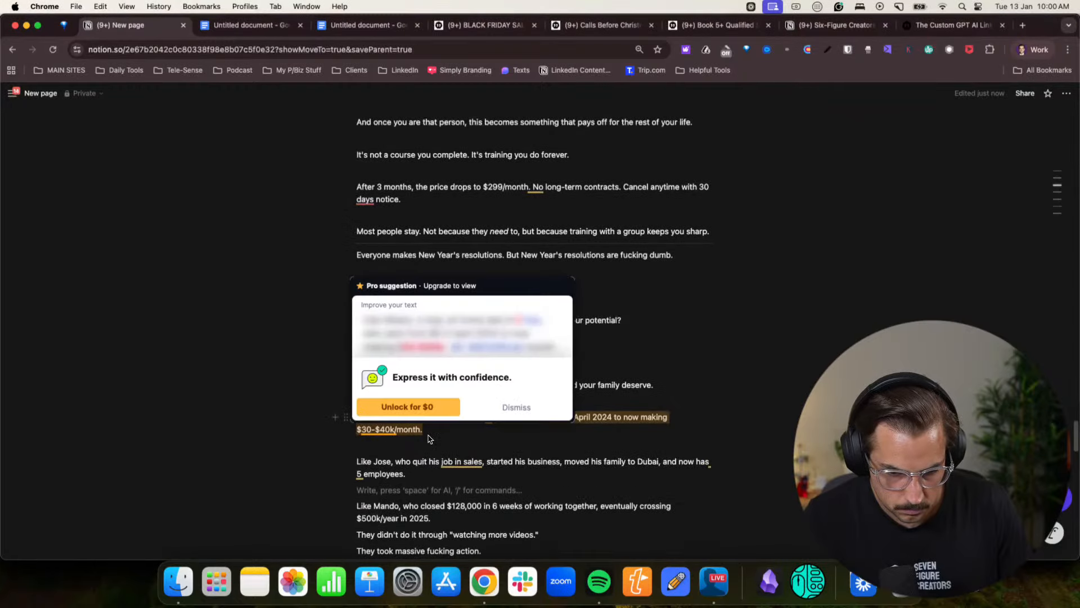
click(368, 445)
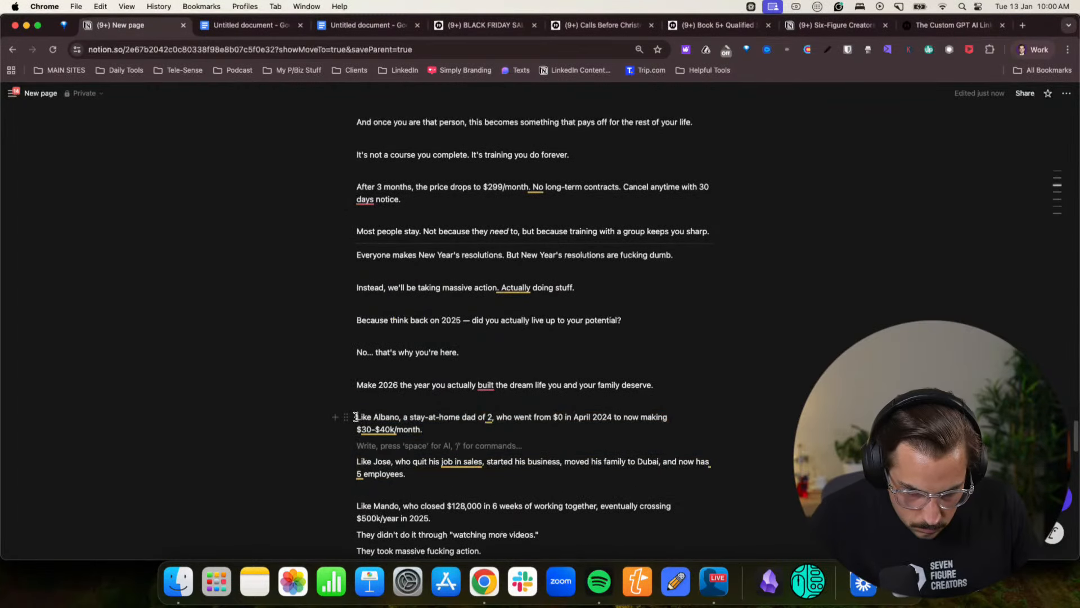
click(356, 417)
text(-)
key(Down)
key(Down)
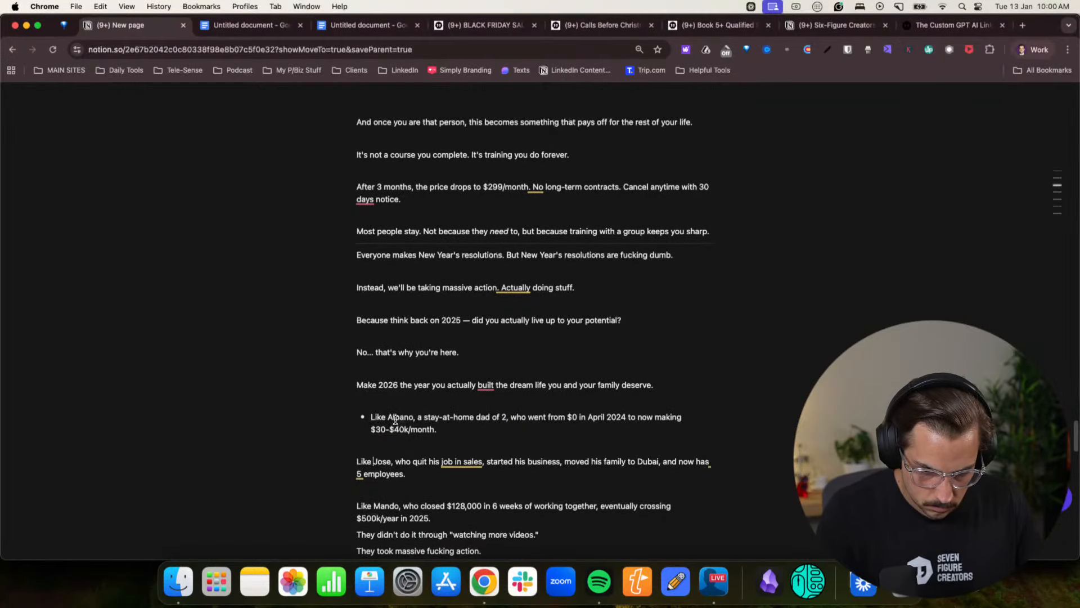
key(BackSpace)
text(-)
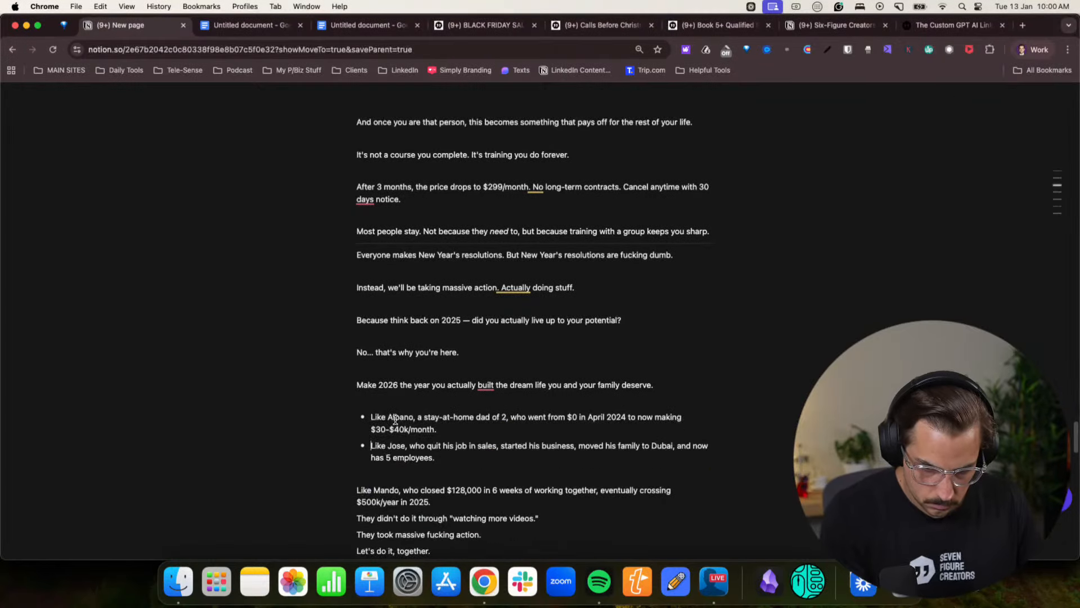
- Turn the example of the client who closed $128,000 in 6 weeks into a bullet point and add a blank line after the list
key(Down)
key(Down)
key(Down)
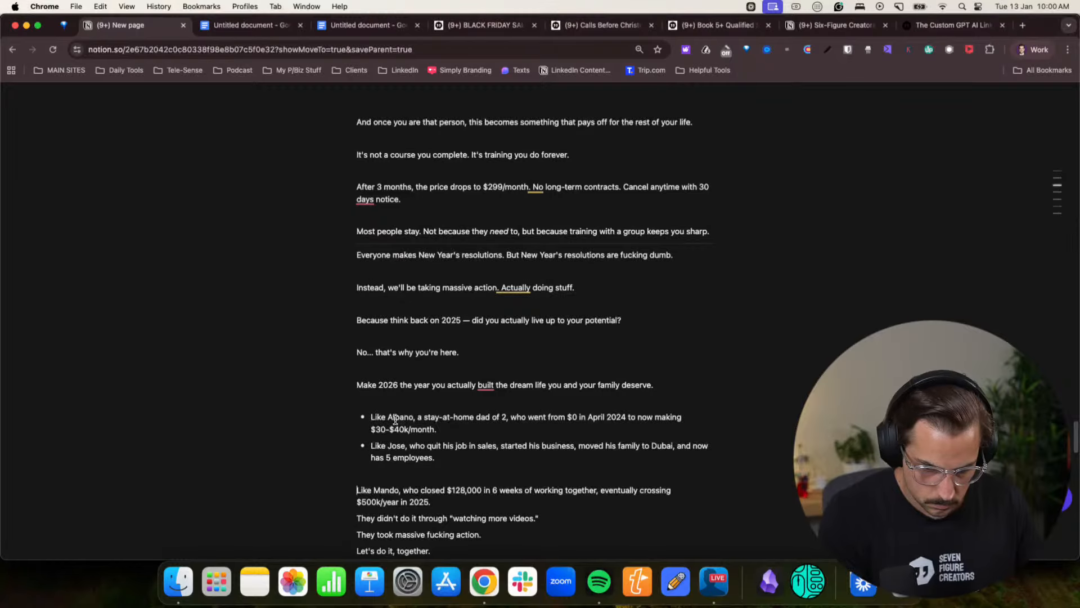
key(BackSpace)
text(-)
click(468, 484)
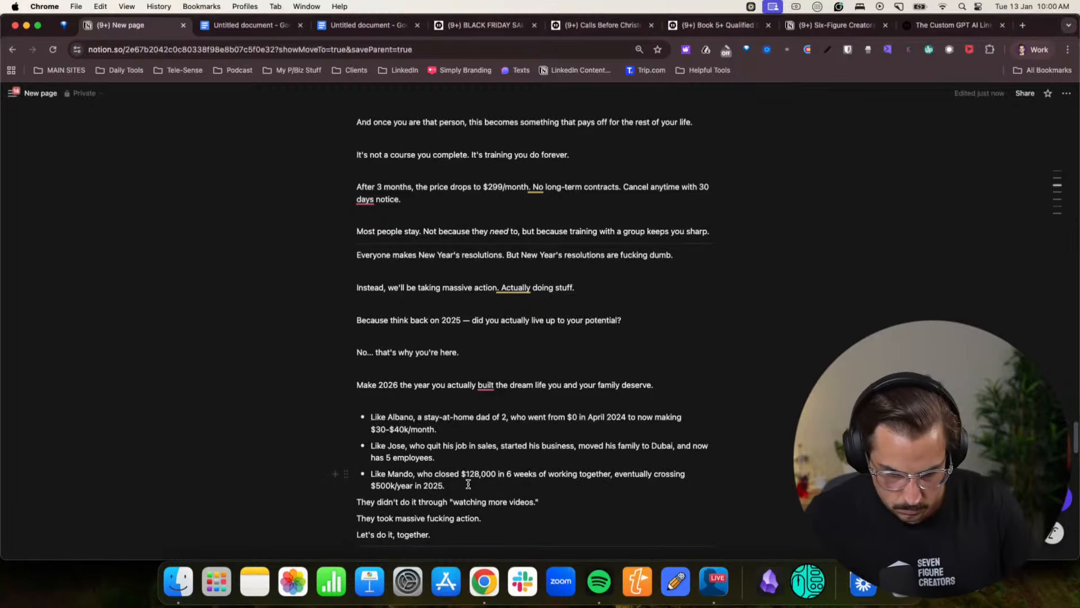
key(Return)
key(Return)
- Add blank lines after "They took massive fucking action.", "They didn't do it through 'watching more videos.'" and the "What You Get Access To:" heading
click(552, 519)
scroll(554, 526, down, 2)
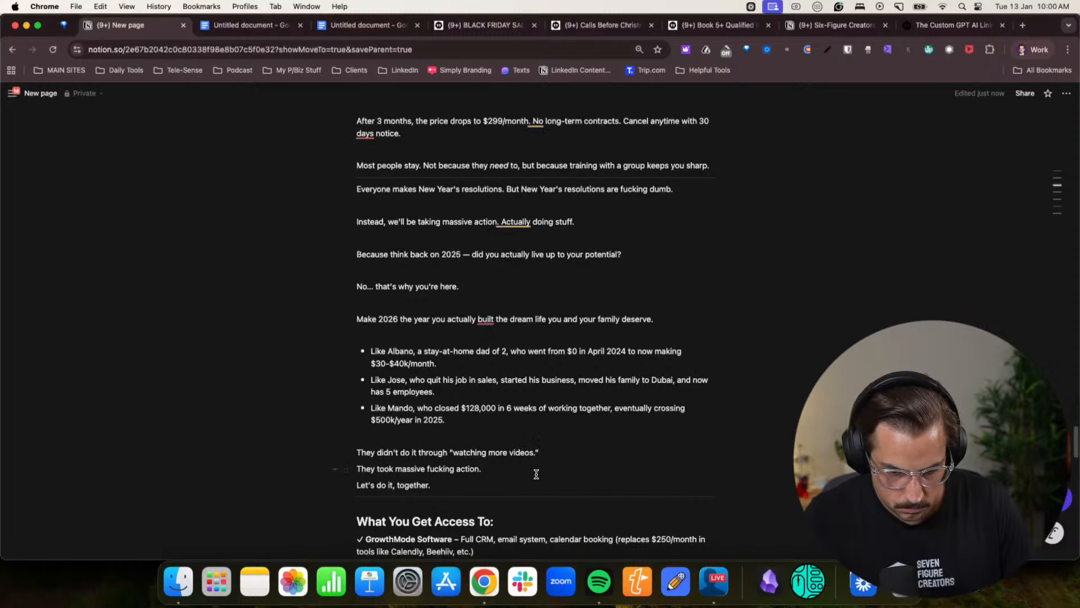
key(Return)
scroll(497, 478, down, 3)
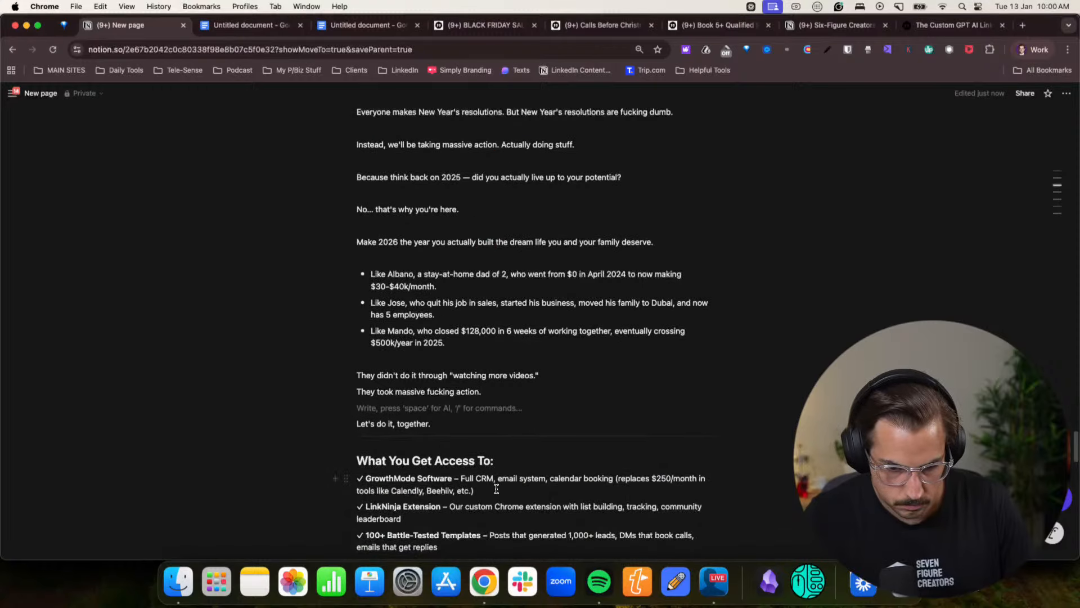
click(548, 379)
key(Return)
scroll(540, 428, down, 3)
click(500, 415)
key(Return)
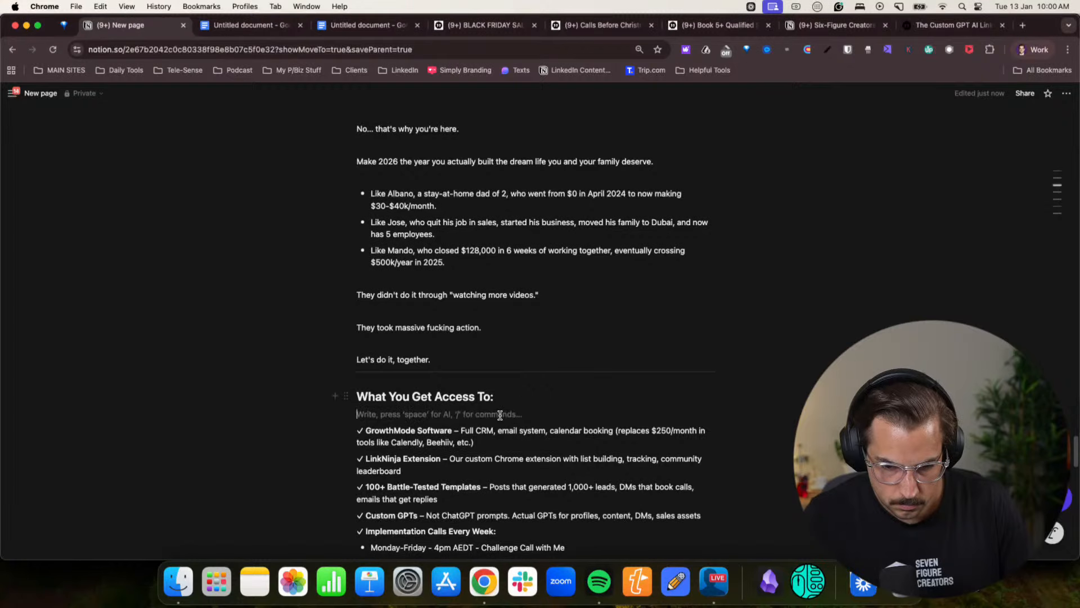
- Insert "Daily" before "Challenge Call with Me" in the Monday-Friday 4pm AEDT call bullet
scroll(482, 448, down, 8)
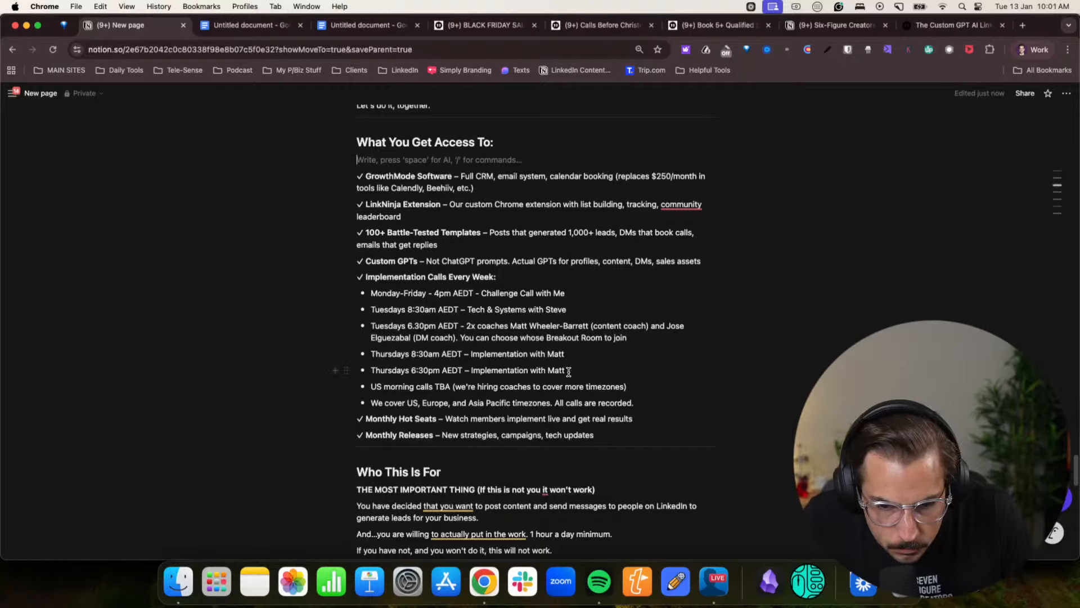
click(535, 293)
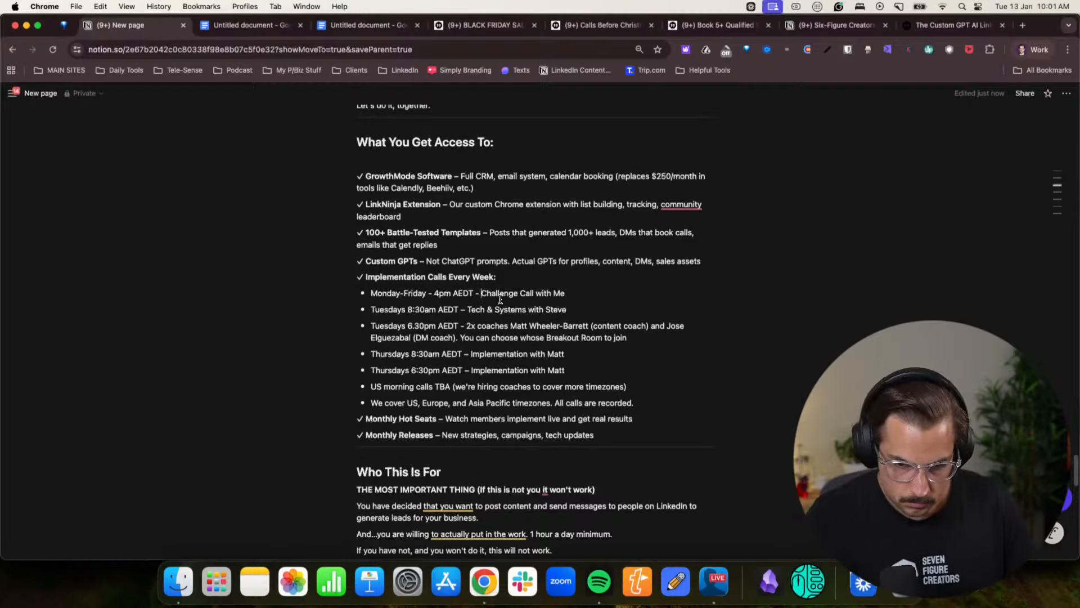
text(Daily)
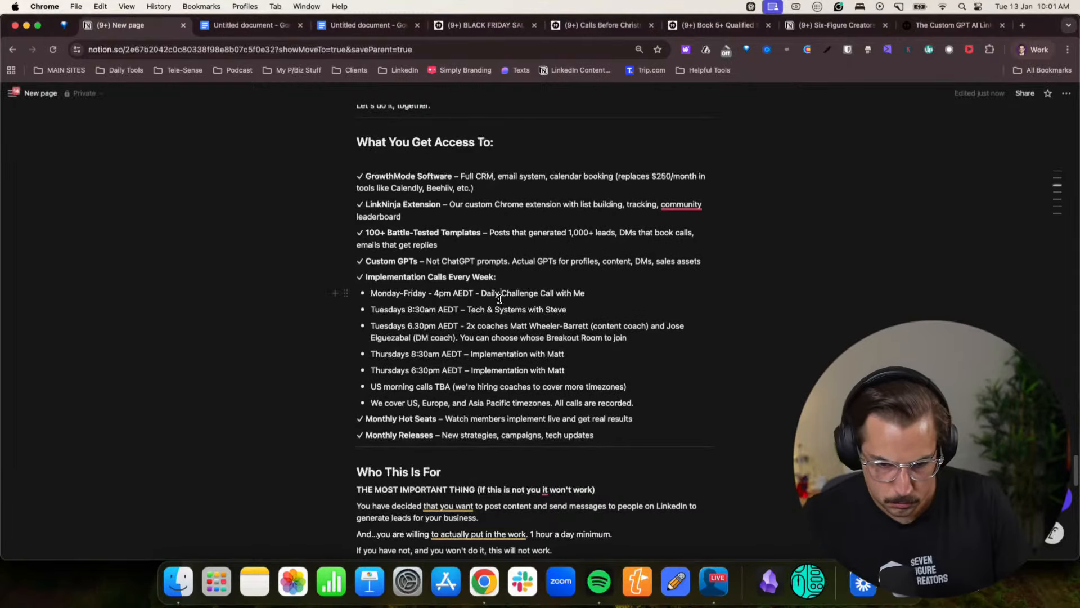
- Delete the two Thursday implementation call bullets and check the remaining US morning calls and timezone bullets
drag(581, 370, 390, 358)
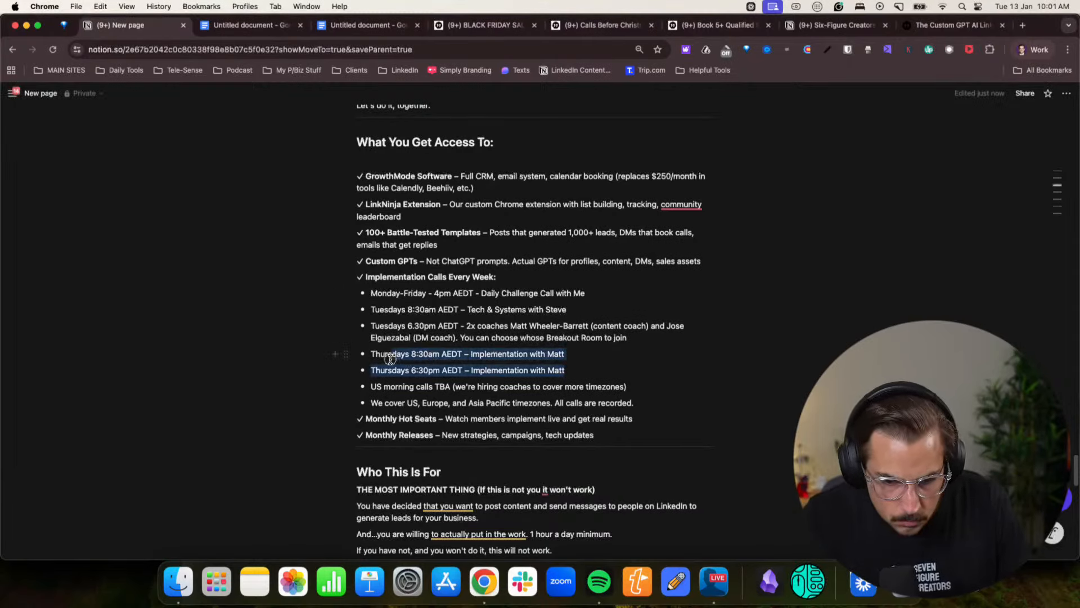
key(BackSpace)
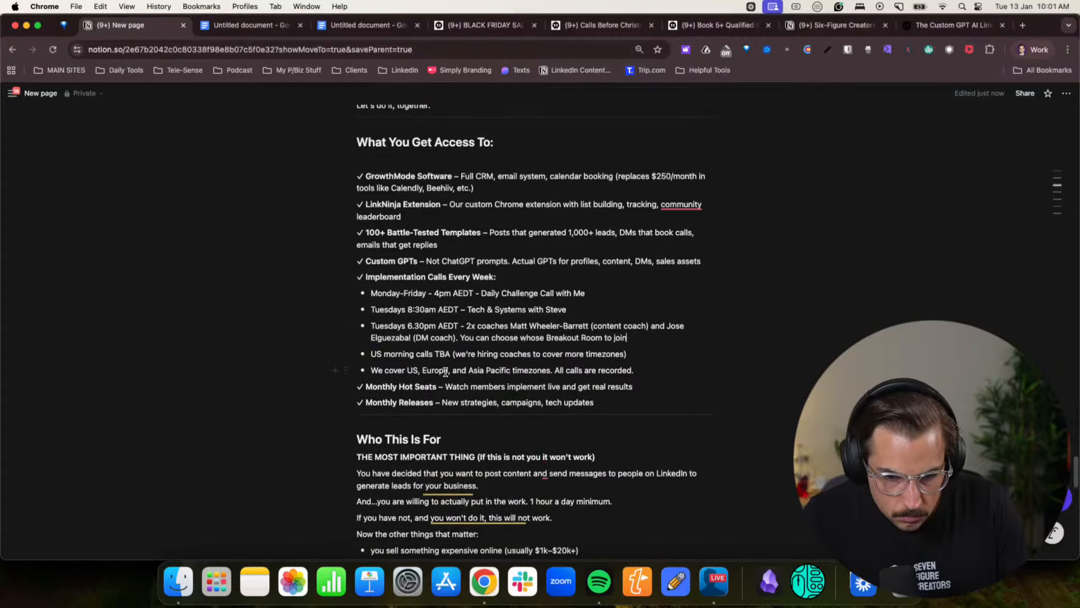
drag(416, 352, 513, 355)
click(514, 354)
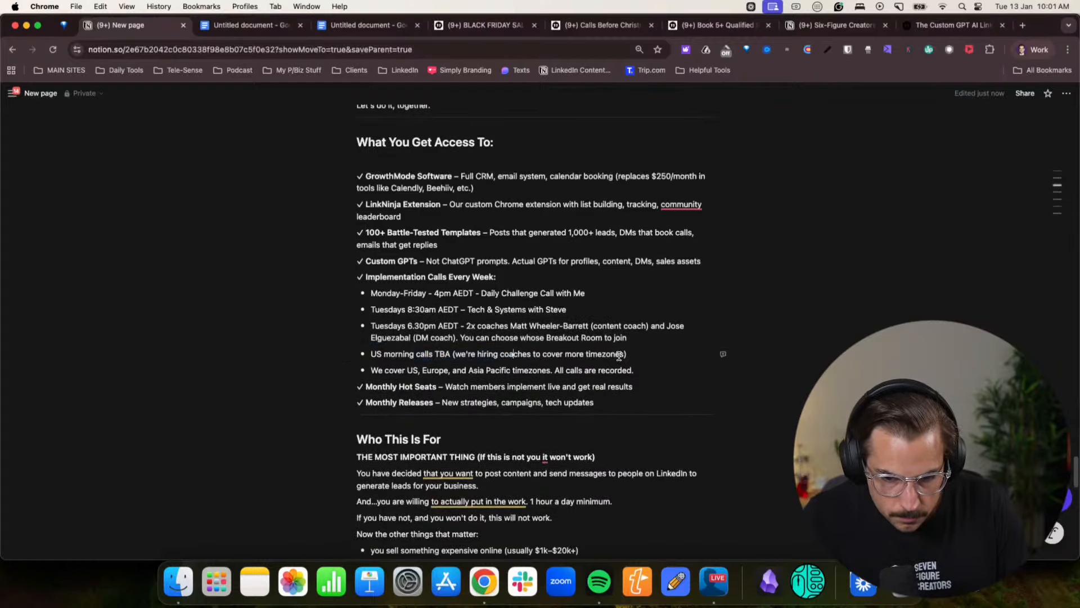
drag(396, 376, 509, 369)
click(509, 369)
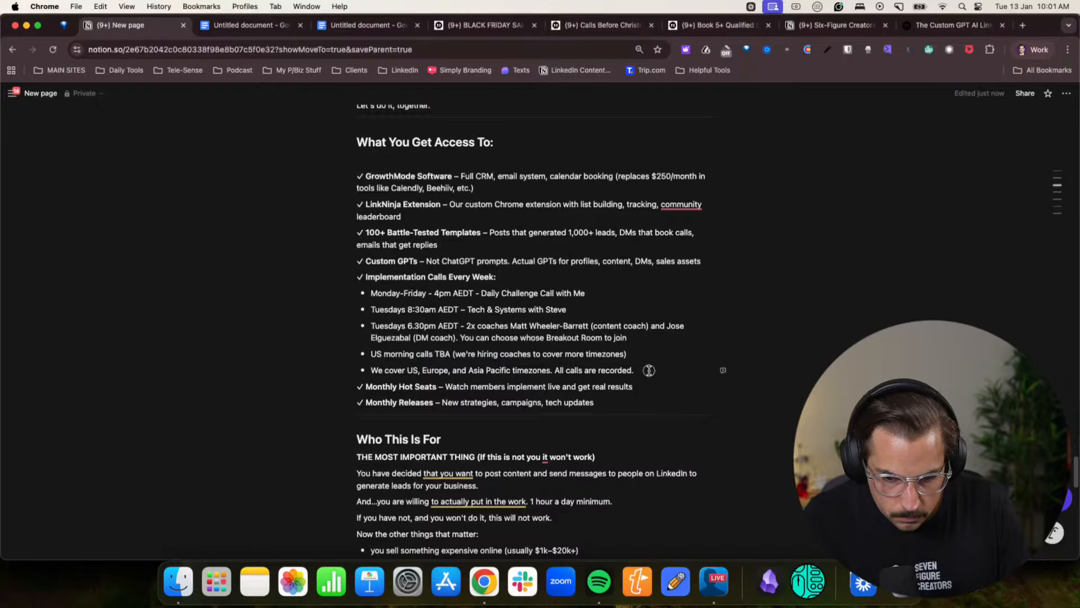
- Add blank lines after the "Who This Is For" heading, the "THE MOST IMPORTANT THING" line and the "You have decided" paragraph
scroll(439, 414, down, 2)
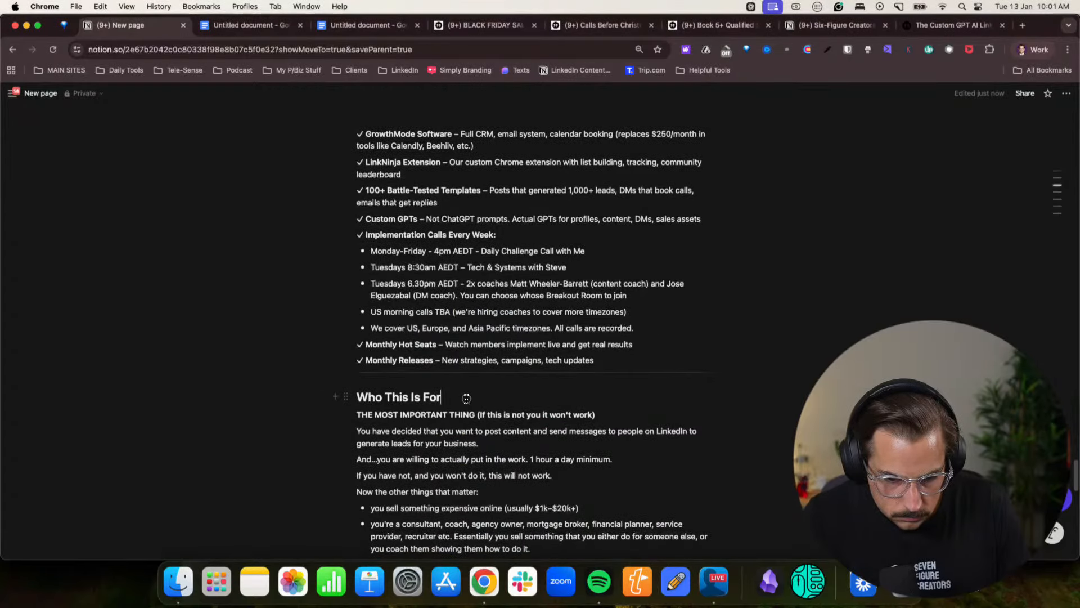
key(Return)
click(594, 430)
key(Return)
scroll(591, 429, down, 3)
click(494, 401)
key(Return)
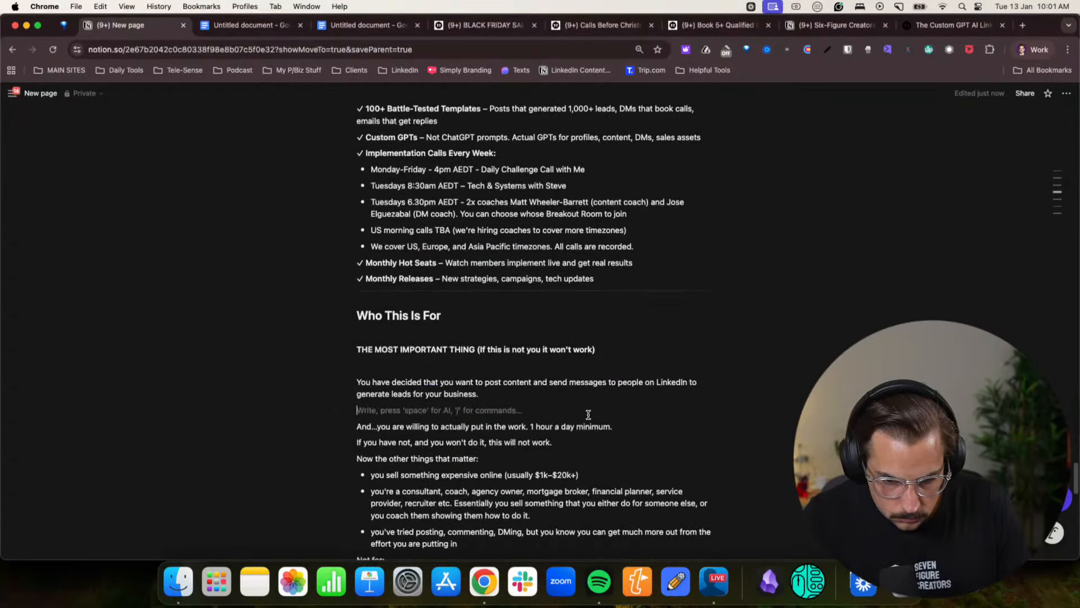
- Add blank lines after the "And...you are willing" and "If you have not" lines and before "Not for:"
click(641, 425)
key(Return)
click(555, 456)
key(Return)
scroll(491, 415, down, 3)
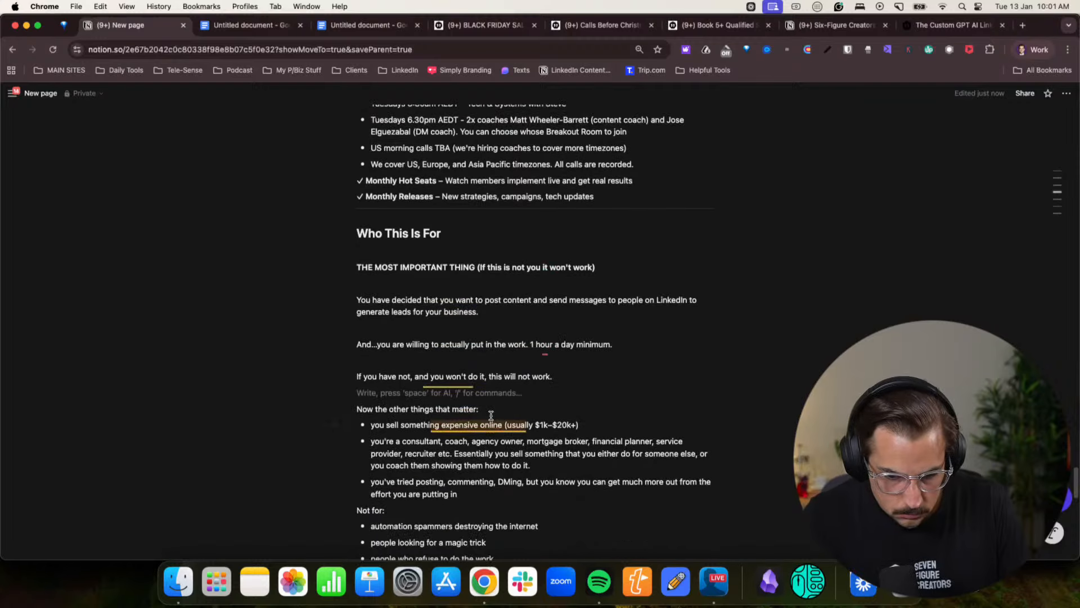
scroll(491, 416, down, 4)
click(359, 395)
key(Return)
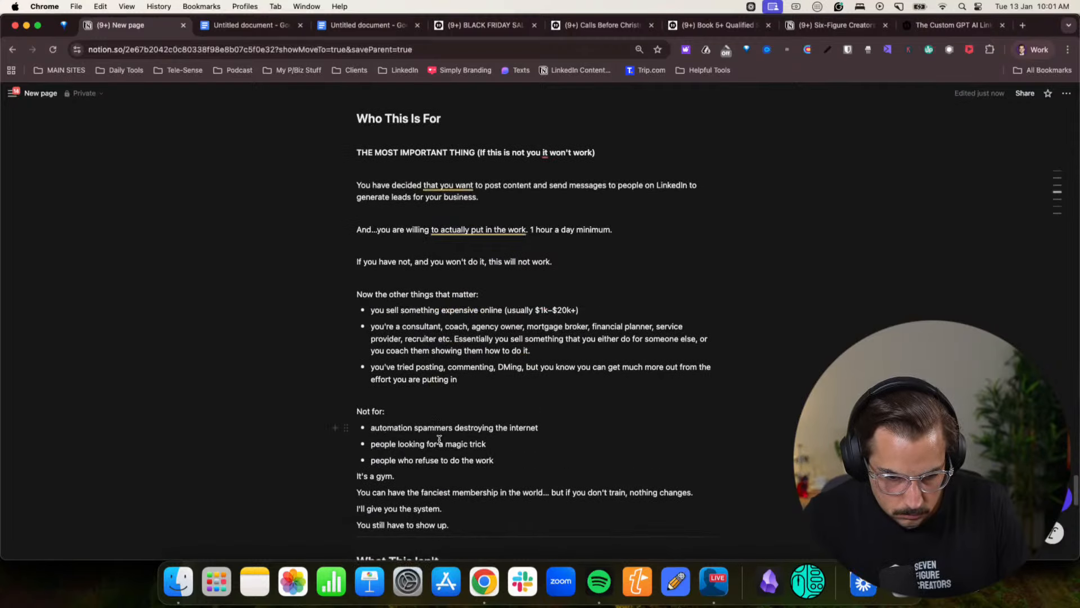
- Add blank lines after the "Not for:" bullets, "It's a gym.", the "fanciest membership" sentence and "I'll give you the system."
scroll(439, 439, down, 2)
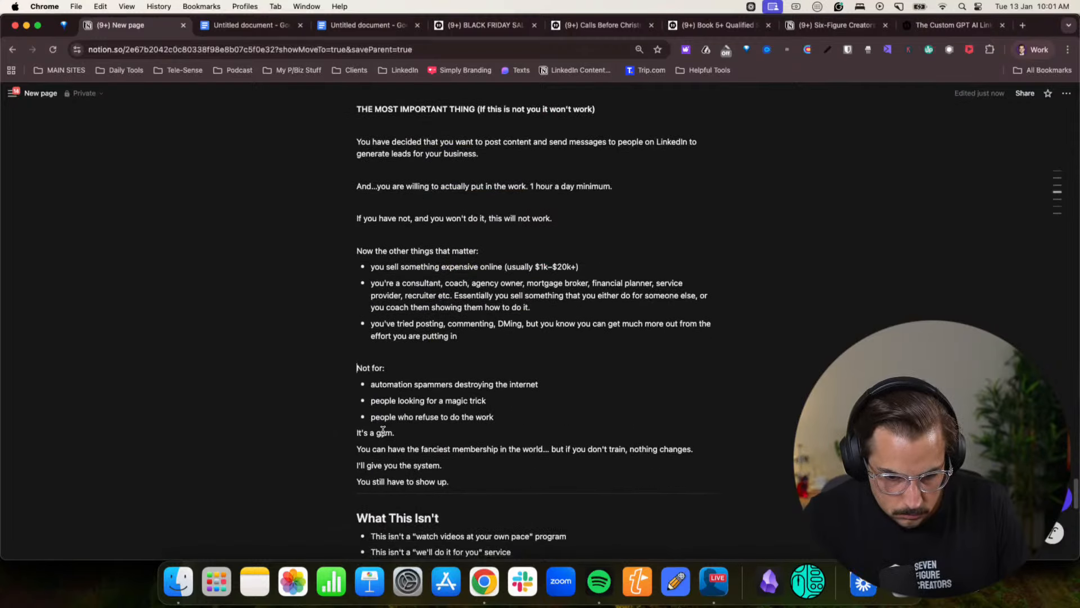
key(Return)
click(422, 454)
key(Return)
click(707, 478)
key(Return)
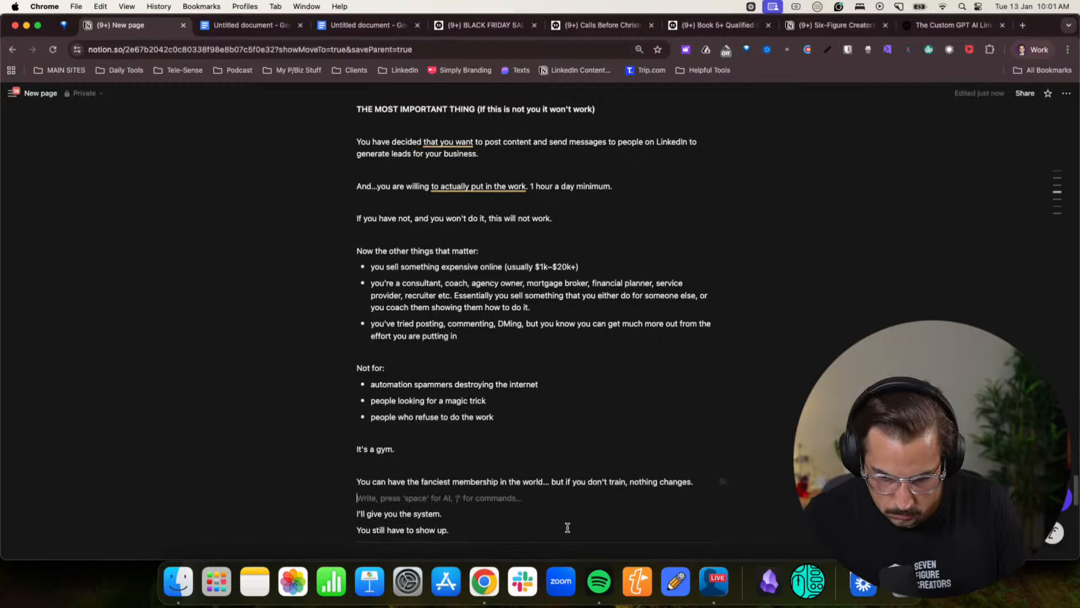
click(493, 514)
key(Return)
- Add a blank line below the "What This Isn't" heading and another after its bullet list
scroll(492, 498, down, 6)
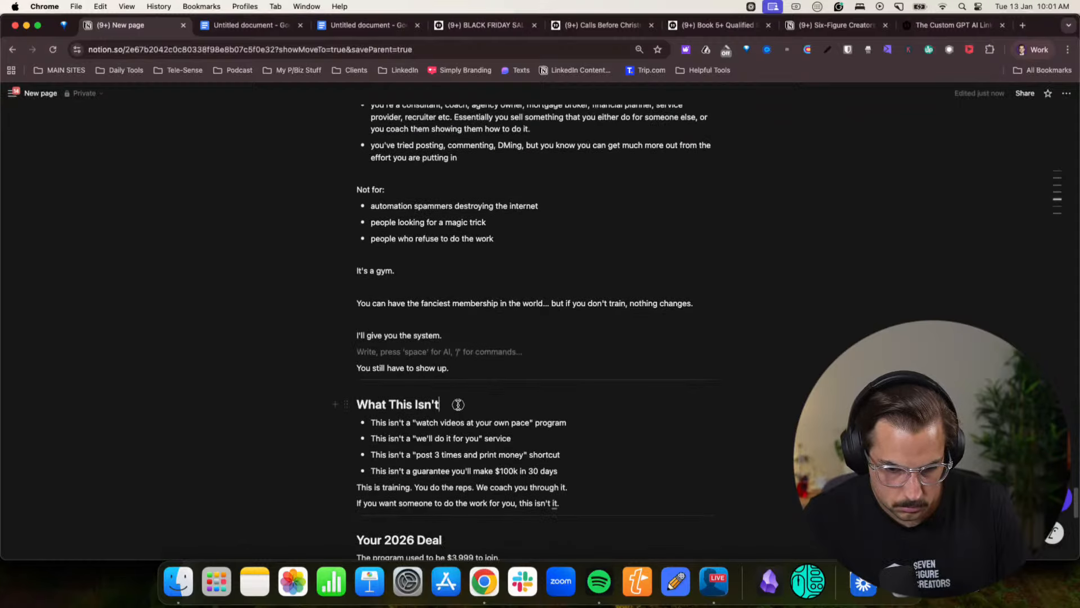
key(Return)
scroll(479, 419, down, 2)
click(585, 448)
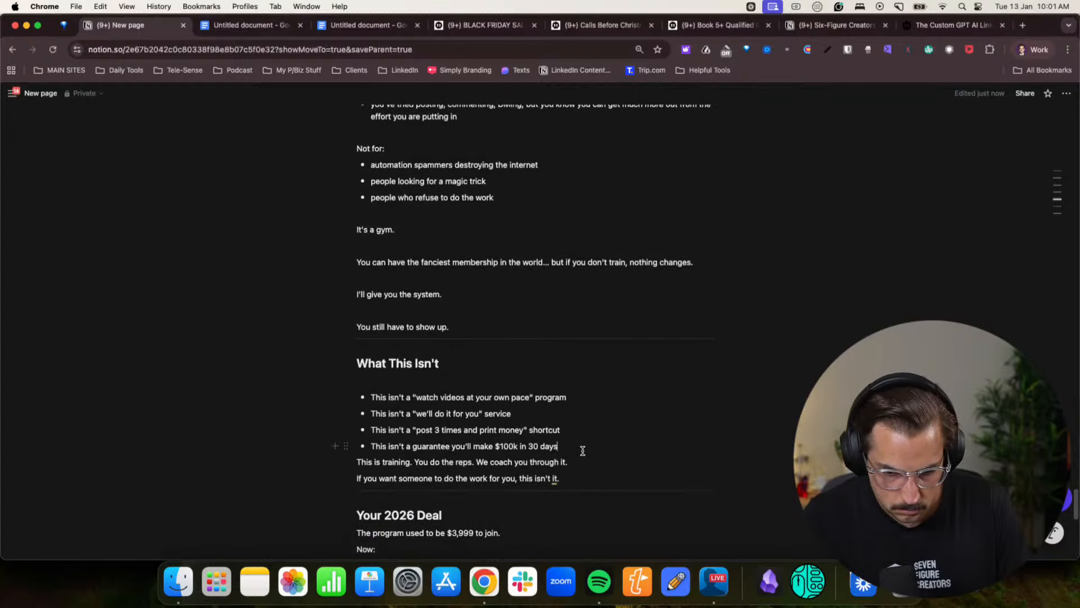
key(Return)
key(Return)
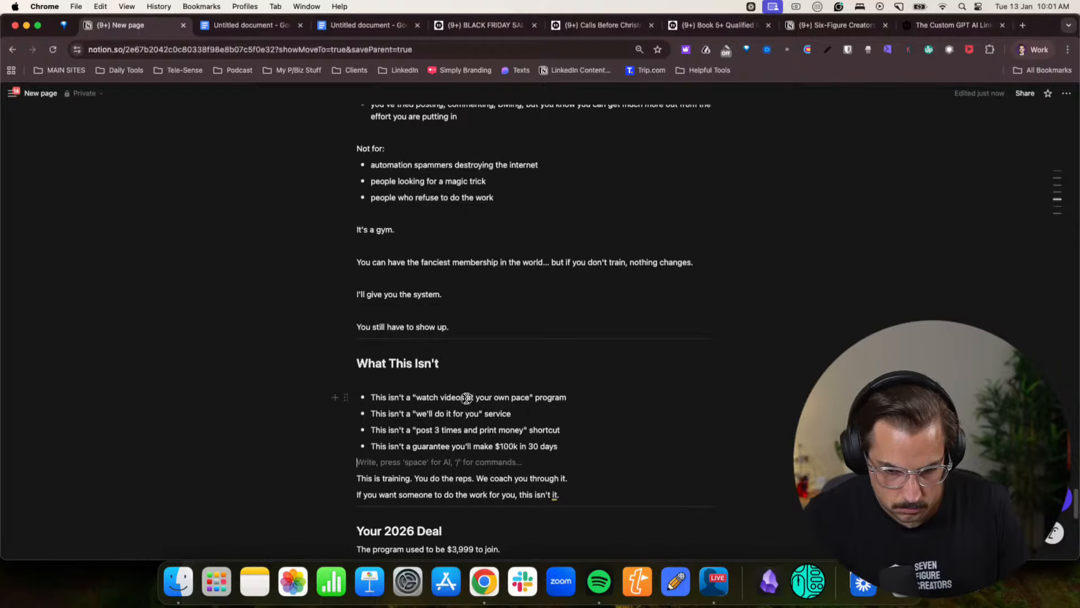
- Replace "at your own pace" with "and do nothing" in the "watch videos" bullet and review the bullets below it
drag(467, 398, 537, 398)
text(and do nothing)
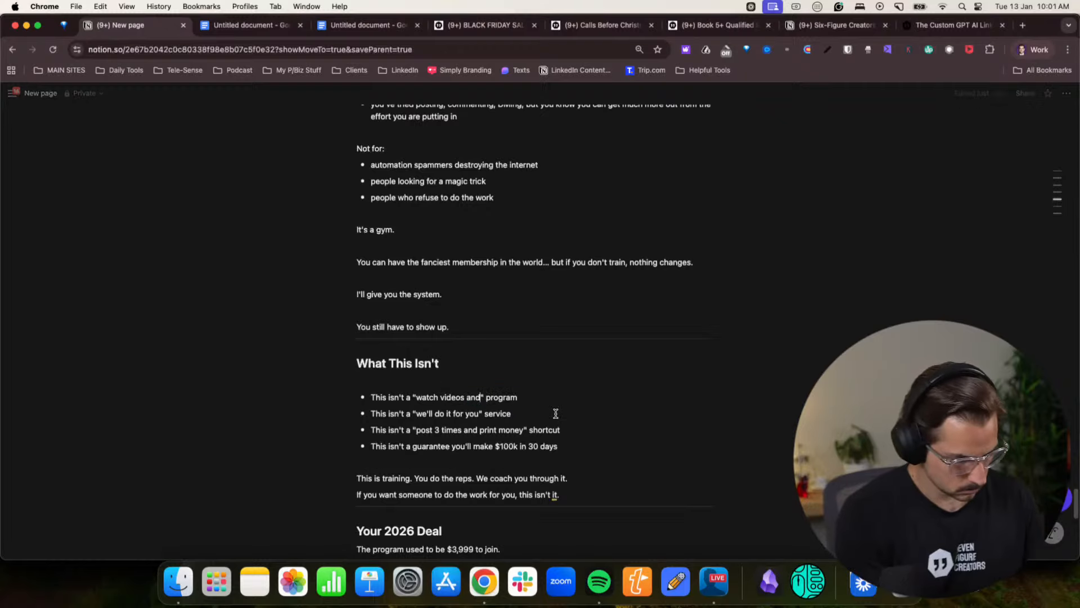
drag(442, 415, 502, 413)
click(503, 414)
drag(413, 430, 477, 430)
click(477, 431)
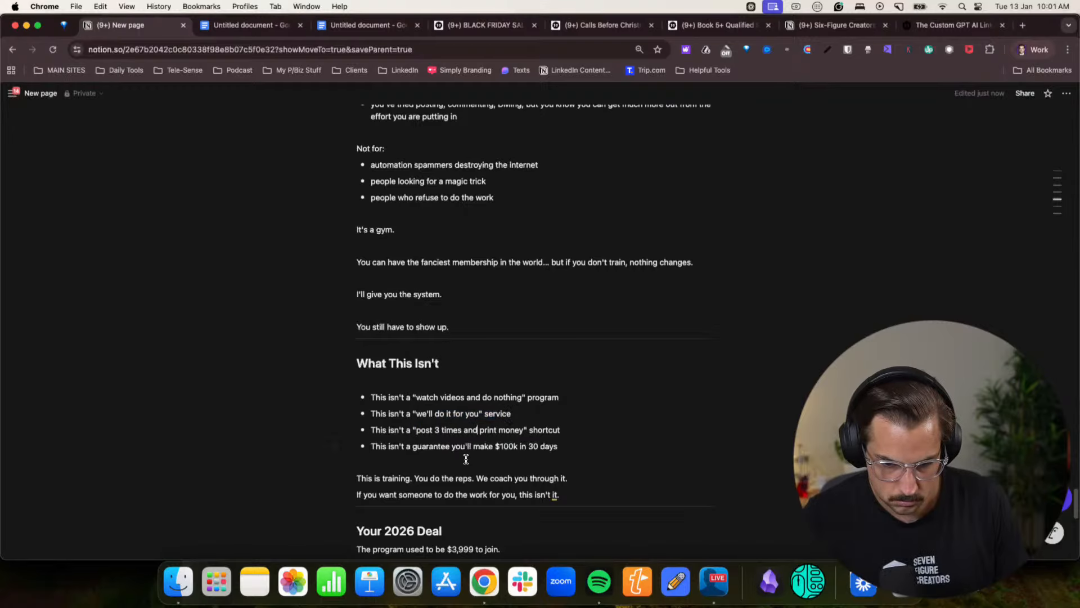
click(483, 448)
- Add blank lines after the "This is training" line, the "Your 2026 Deal" heading and the "The program used to be $3,999 to join." line
scroll(544, 445, down, 1)
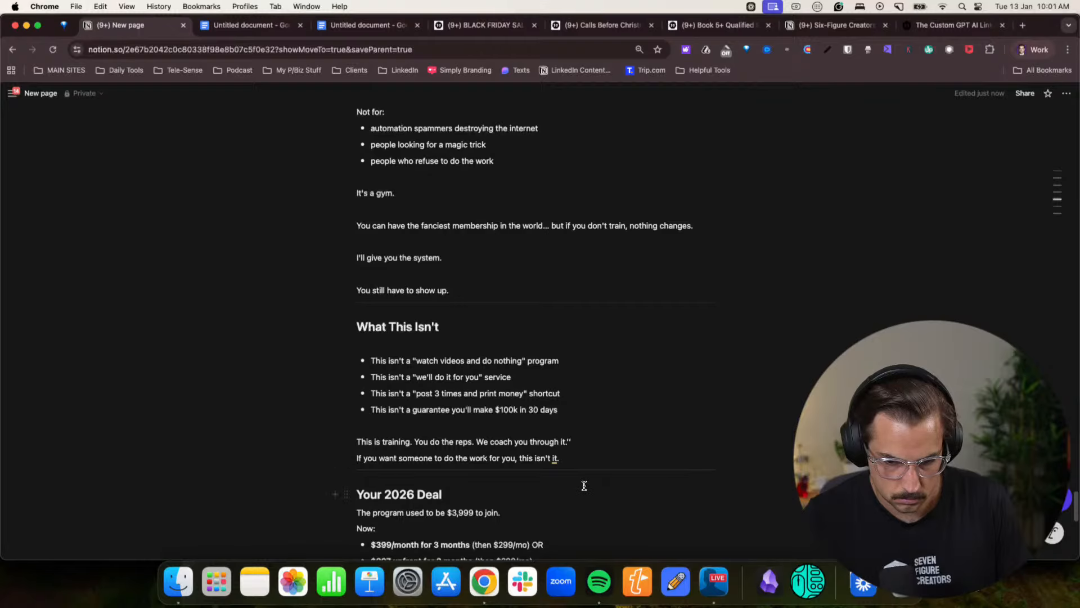
key(Return)
scroll(534, 472, down, 3)
click(466, 448)
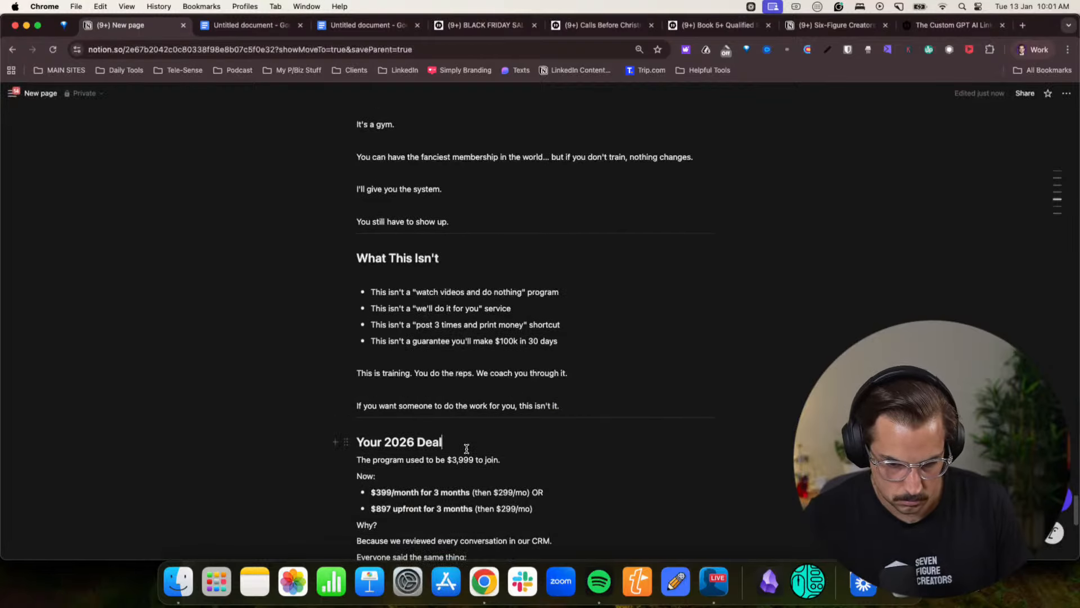
key(Return)
click(501, 473)
key(Return)
- Add blank lines before and after "Why?" in the 2026 deal section
scroll(427, 439, down, 3)
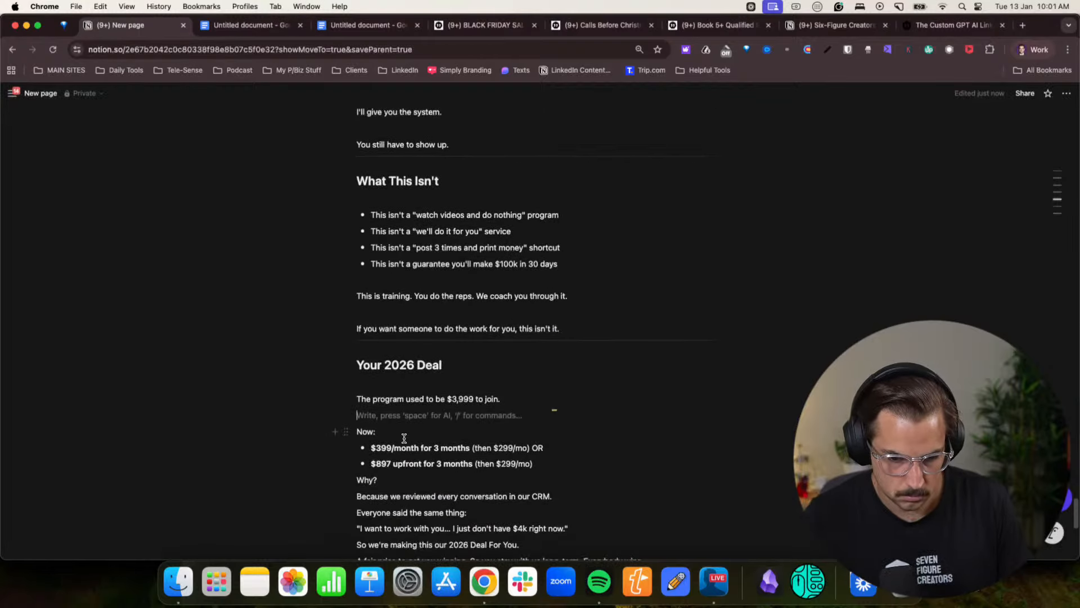
scroll(404, 438, down, 1)
click(359, 453)
key(Return)
- Add blank lines after "Because we reviewed every conversation in our CRM." and "Everyone said the same thing:"
key(Return)
scroll(394, 461, down, 3)
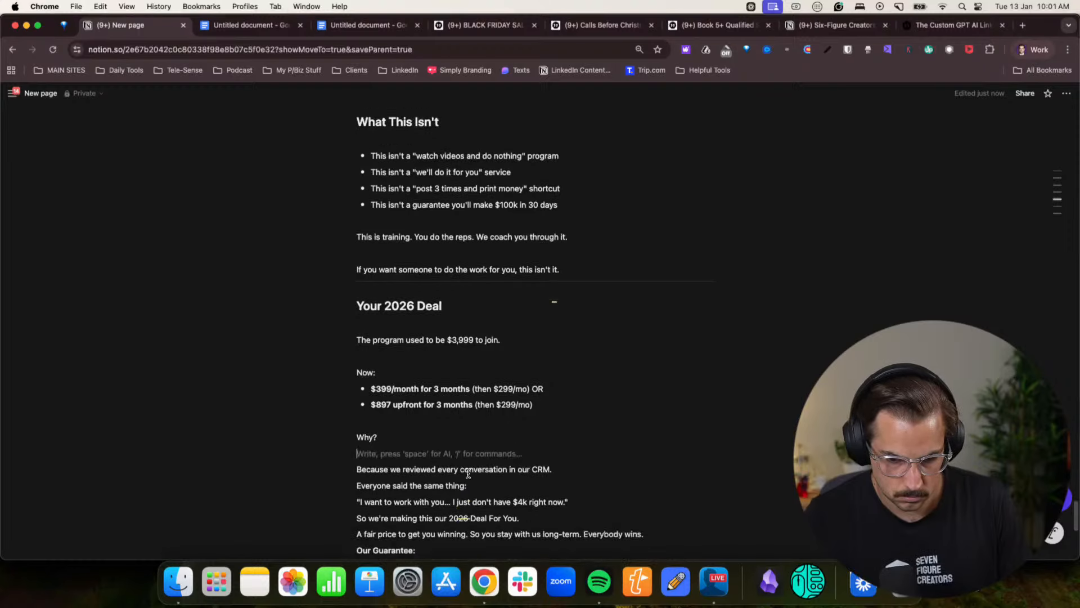
click(556, 416)
key(Return)
click(476, 447)
- Add a blank line after the "I want to work with you..." quote and italicise the quote
key(Return)
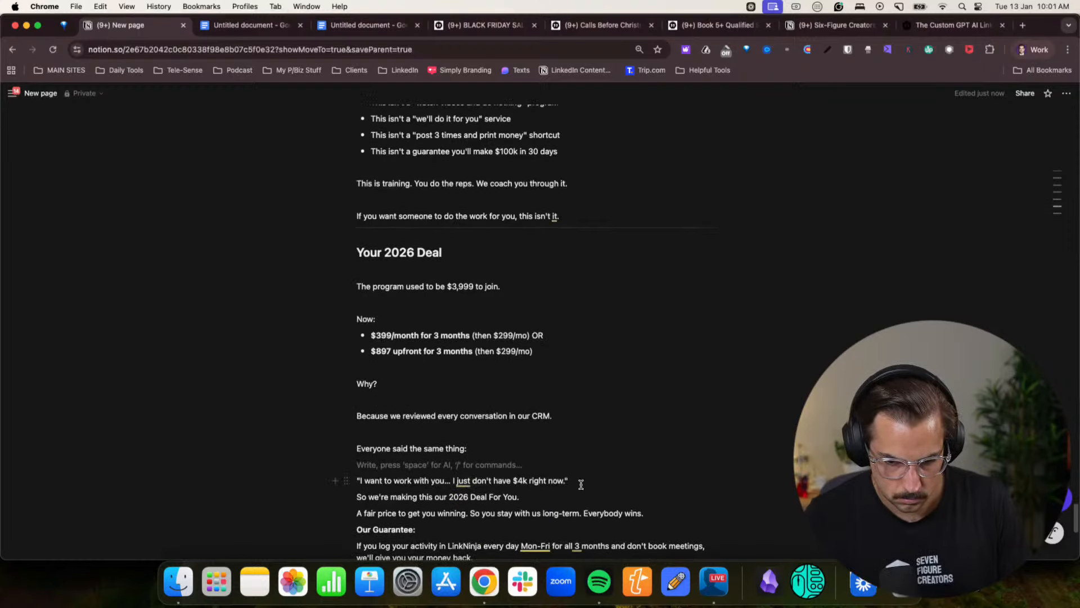
click(579, 481)
key(Return)
drag(570, 481, 356, 481)
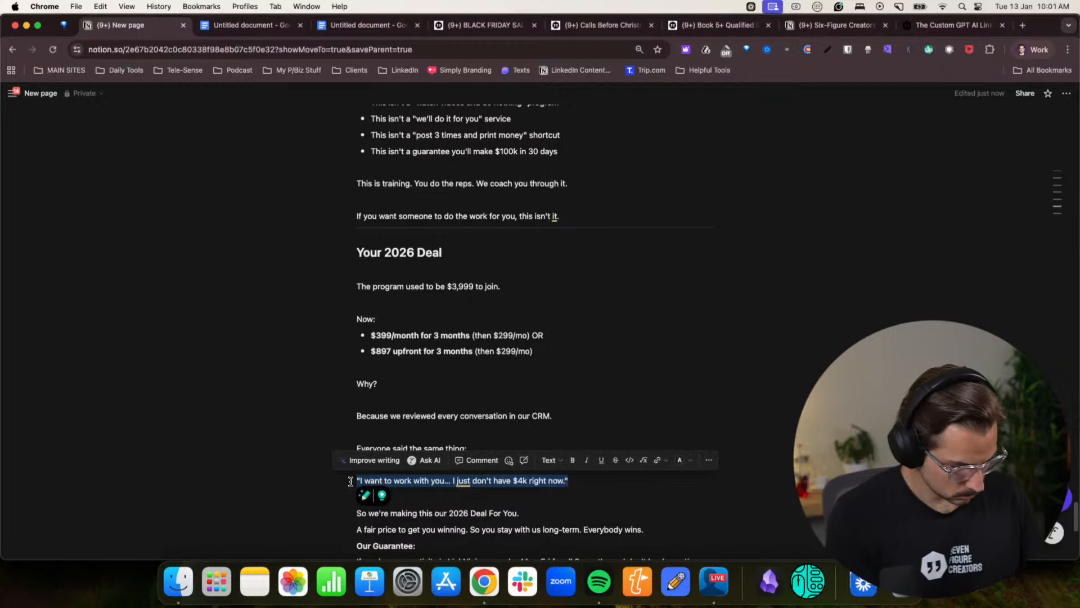
key(super+i)
- Add blank lines after "So we're making this our 2026 Deal For You." and the "A fair price to get you winning" line
click(535, 507)
click(538, 521)
key(Return)
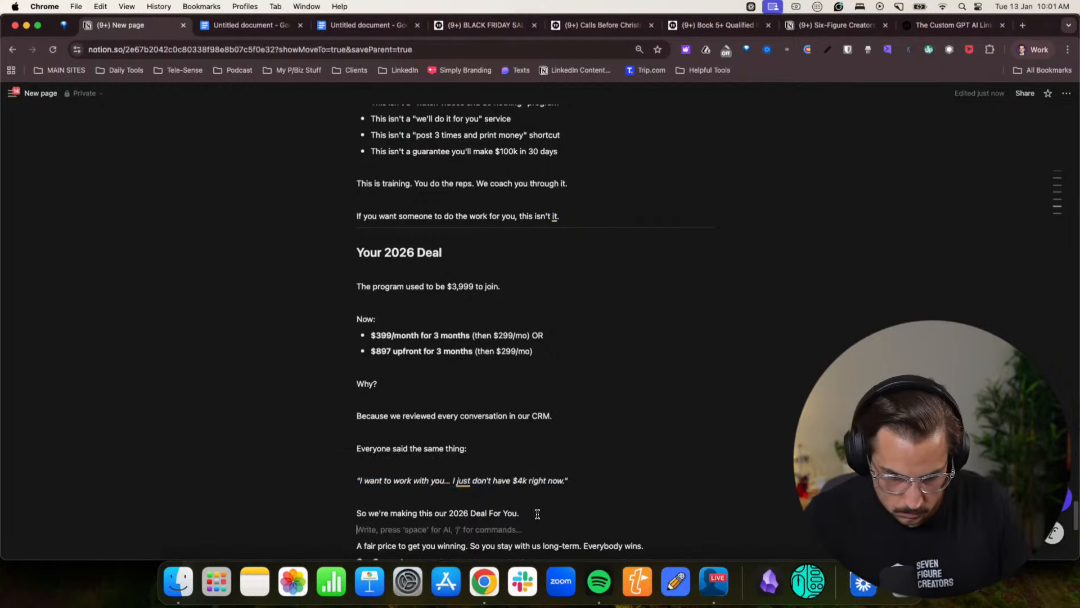
click(647, 545)
key(Return)
- Add blank lines after "Our Guarantee:", the "If you log your activity in LinkNinja" paragraph and the "The only catch" line
scroll(491, 483, down, 1)
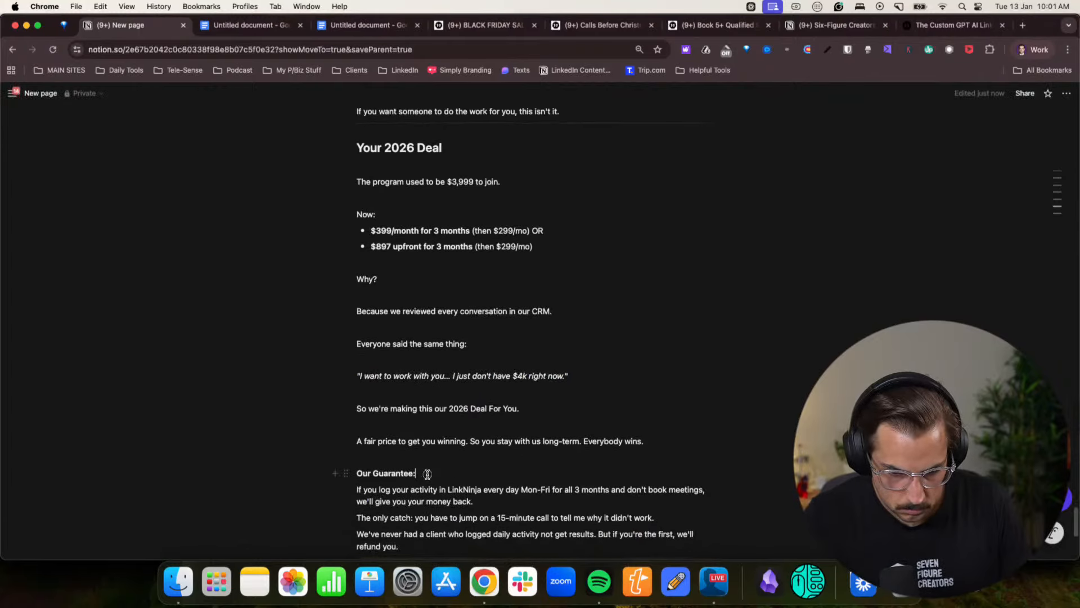
click(426, 473)
key(Return)
scroll(442, 474, down, 3)
click(488, 443)
key(Return)
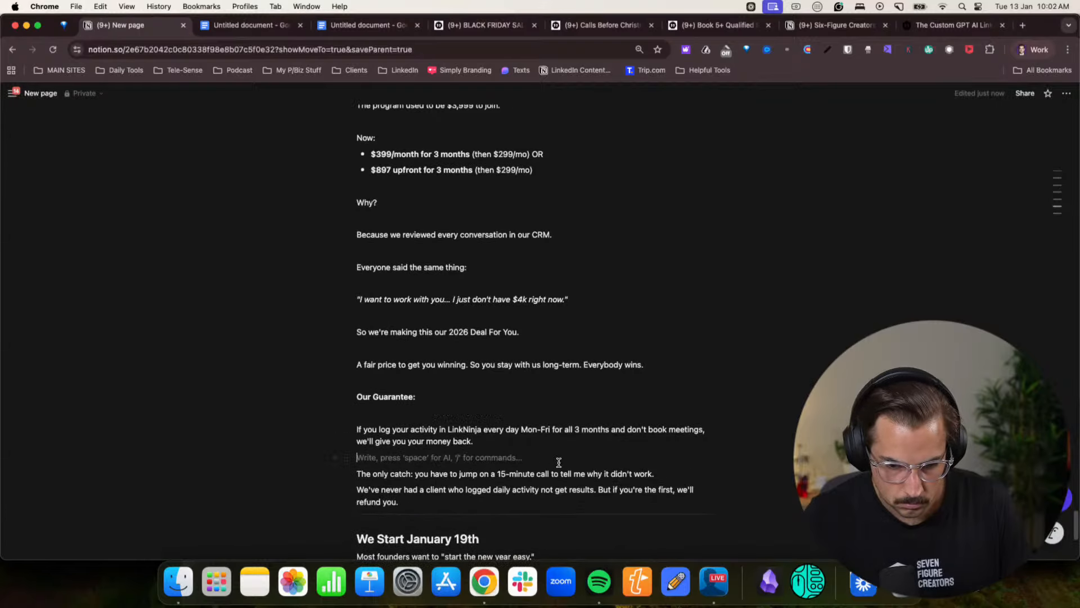
click(665, 475)
key(Return)
- Turn the "Our Guarantee:" line into a Heading 2
scroll(472, 483, down, 3)
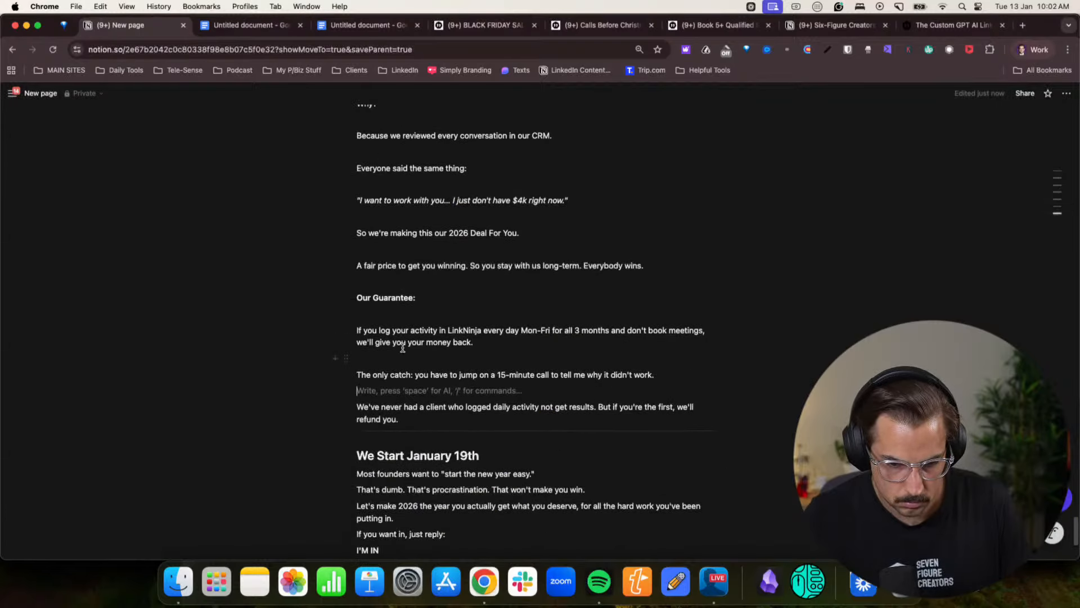
triple_click(406, 298)
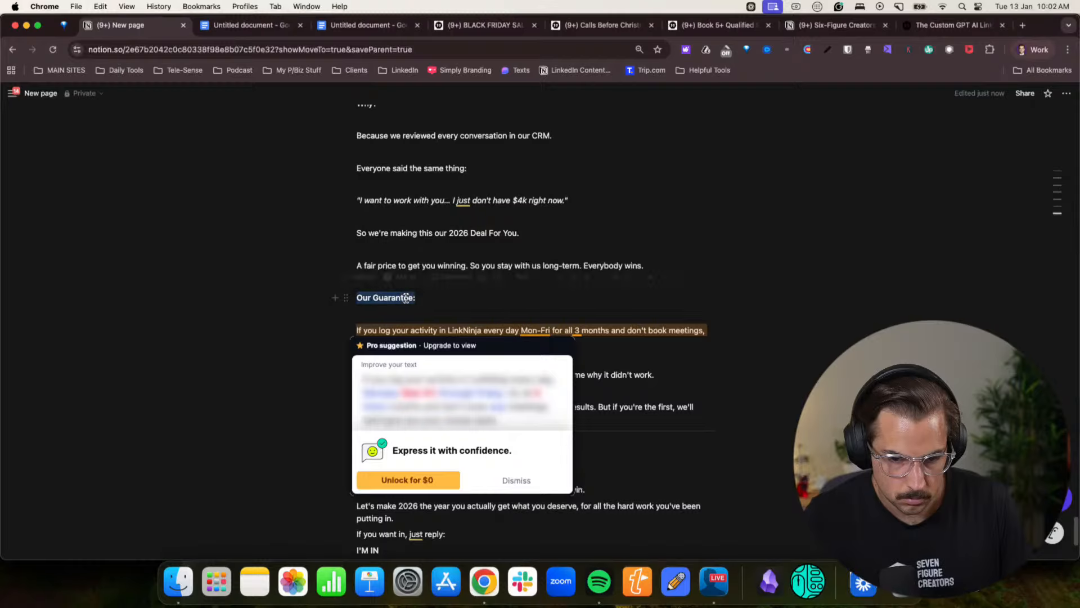
click(523, 277)
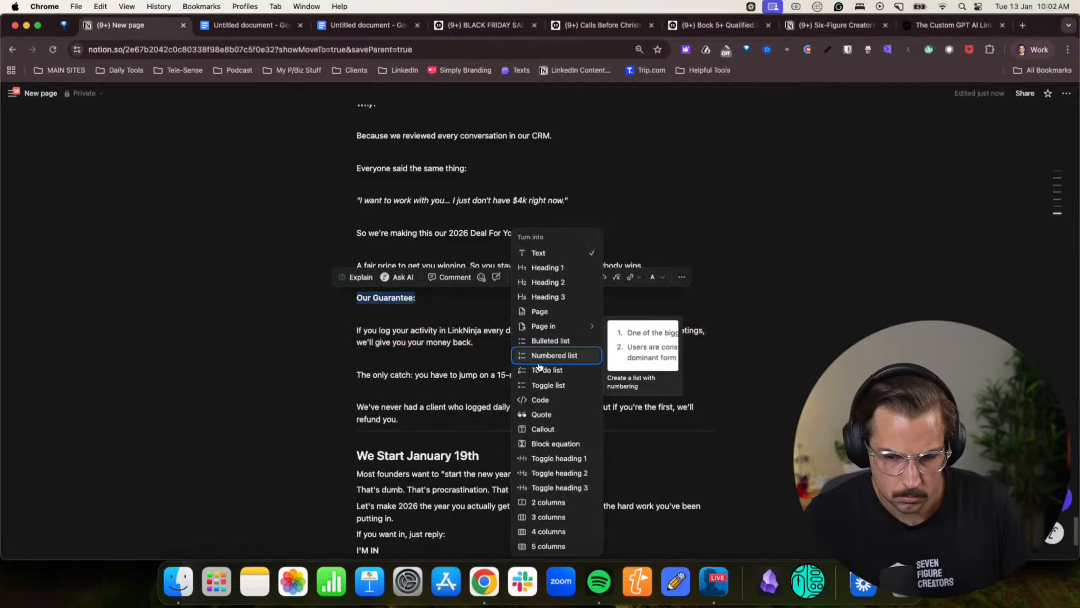
click(541, 297)
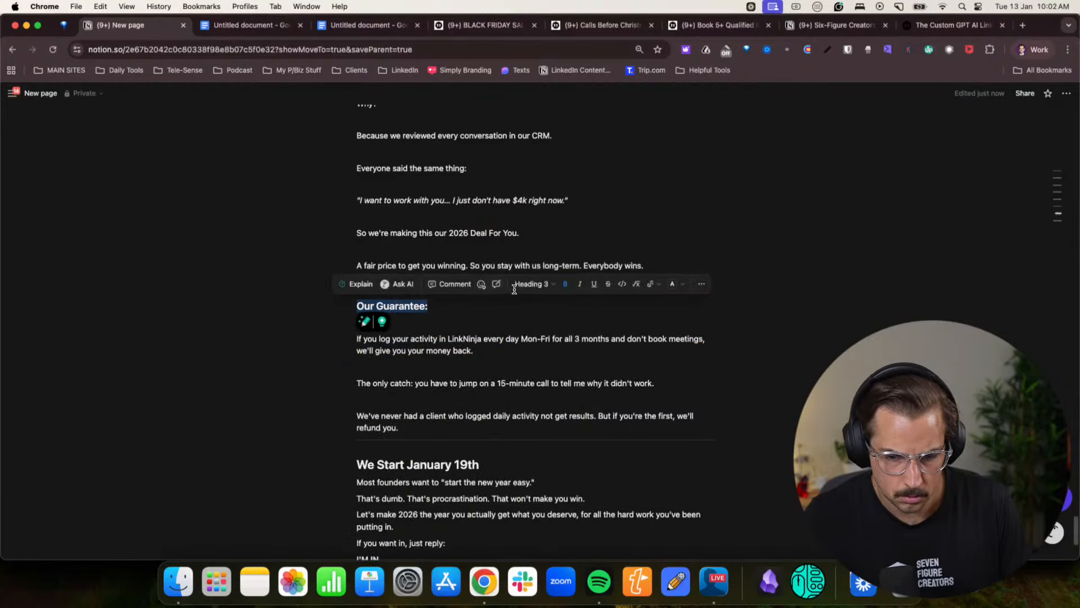
click(514, 289)
click(534, 281)
click(529, 284)
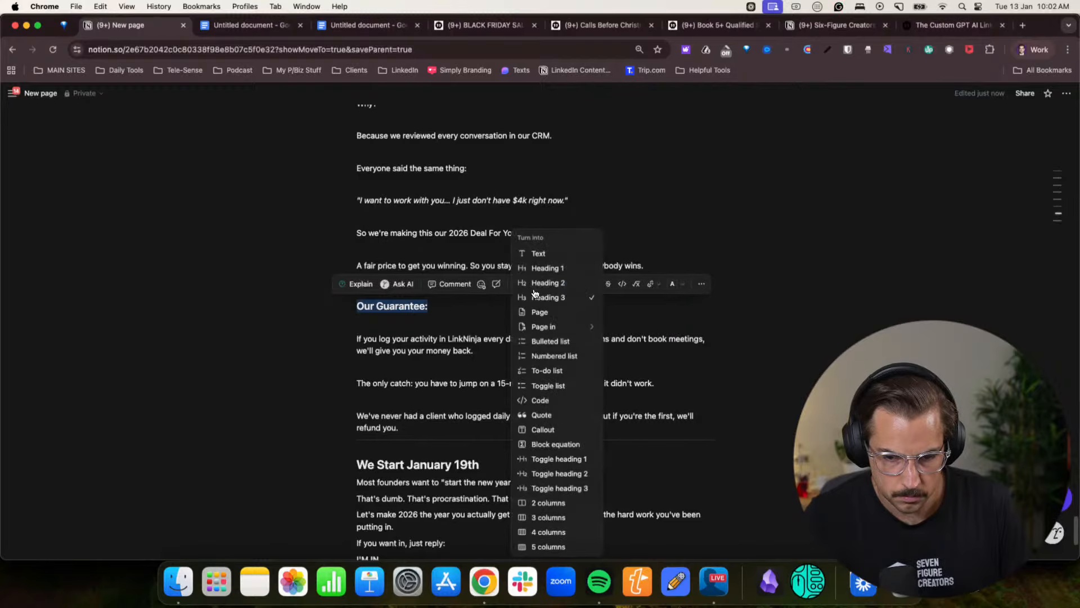
click(498, 332)
scroll(497, 338, up, 6)
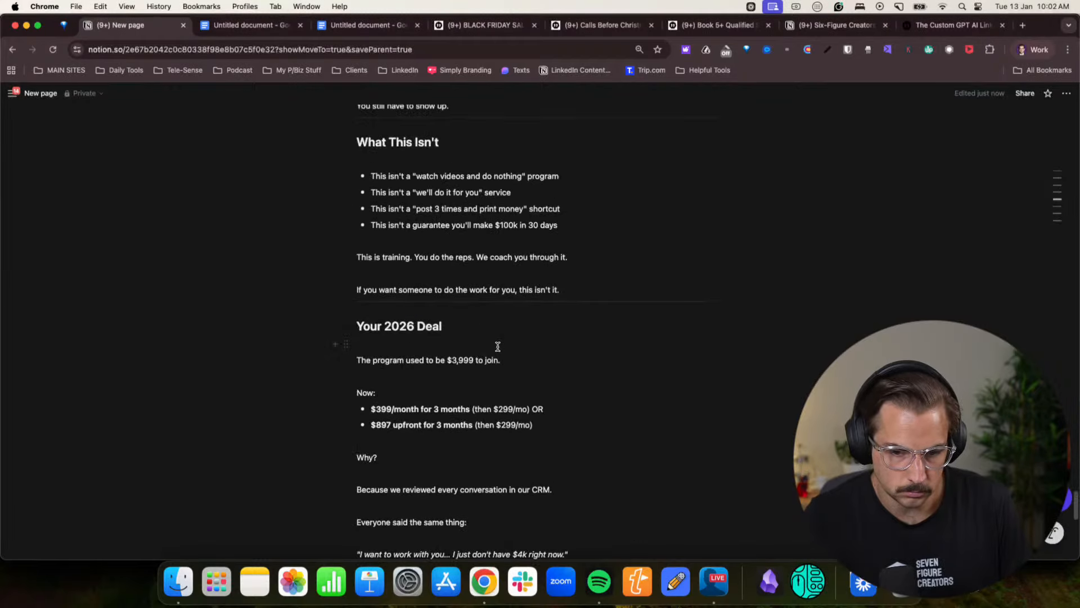
scroll(498, 346, down, 12)
- Add blank lines after the "We Start January 19th" heading and after each of the three paragraphs beneath it, through "Let's make 2026..."
click(499, 301)
key(Return)
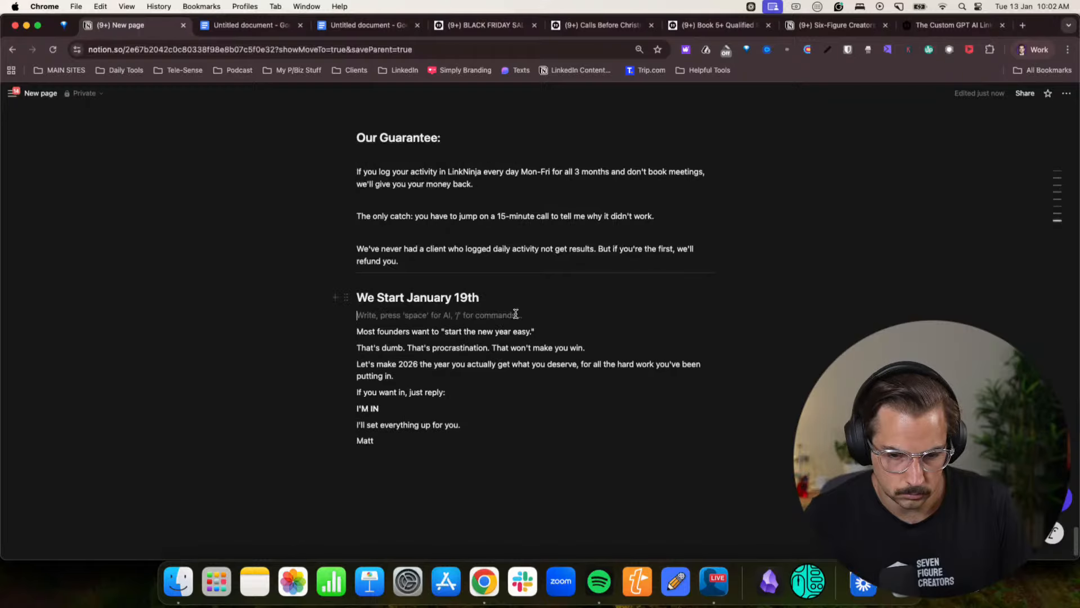
click(541, 332)
key(Return)
click(588, 363)
key(Return)
click(426, 410)
key(Return)
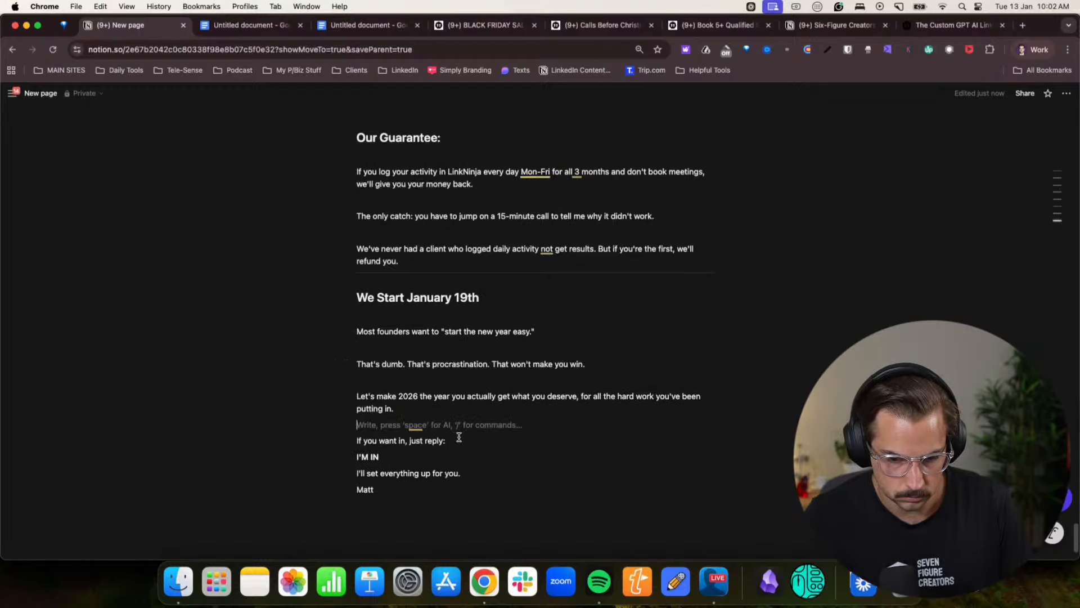
- Add blank lines after "If you want in, just reply:", "I'M IN" and "I'll set everything up for you."
click(473, 441)
key(Return)
click(397, 476)
key(Return)
click(473, 505)
key(Return)
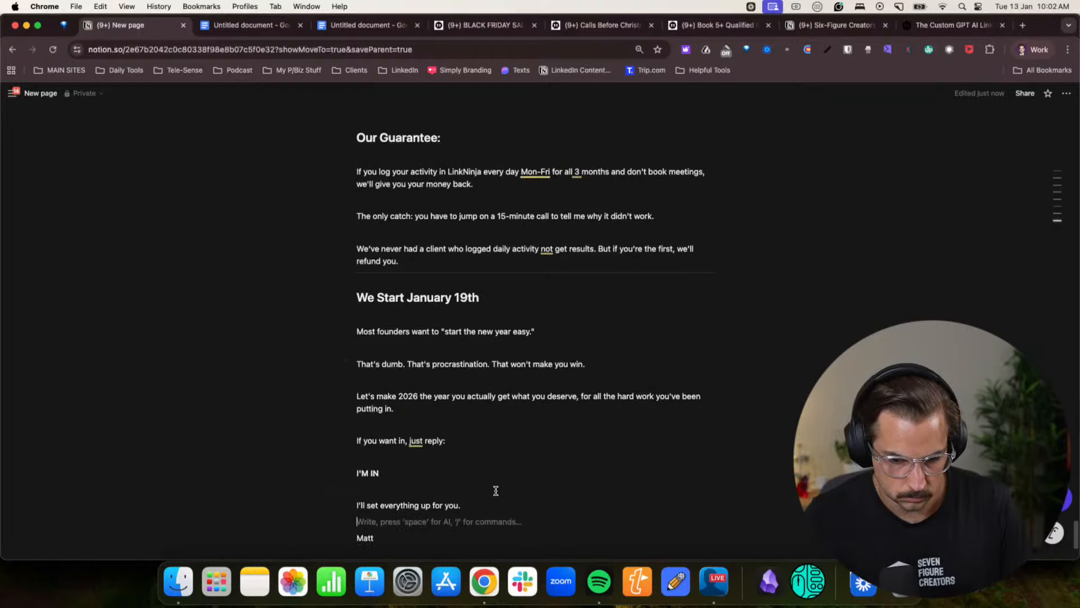
- Select and copy the entire offer text on the Notion page
scroll(481, 487, up, 20)
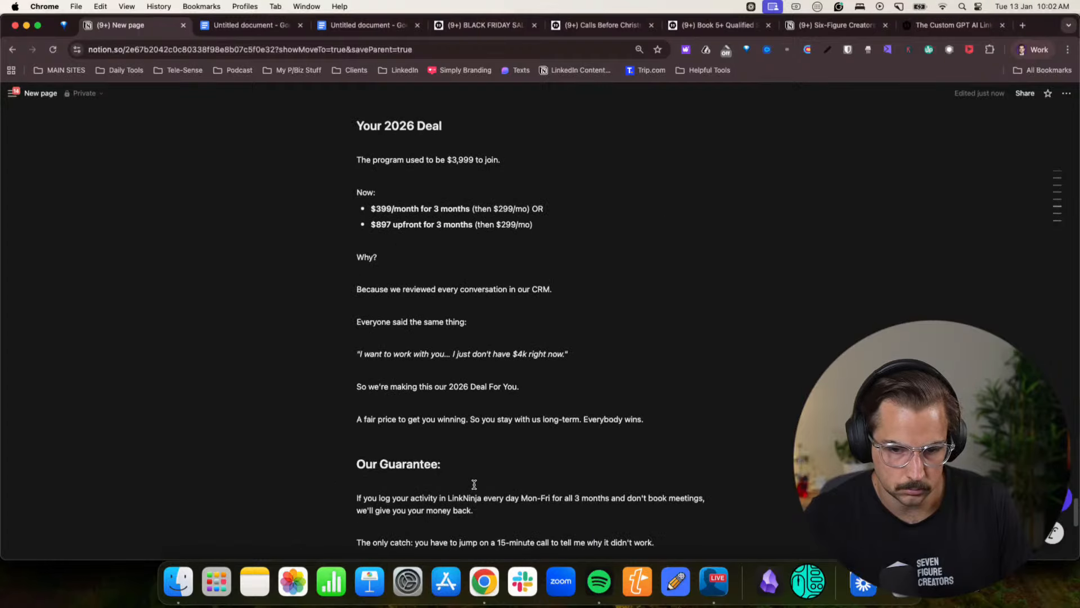
scroll(474, 484, up, 1)
drag(357, 211, 437, 415)
click(1032, 49)
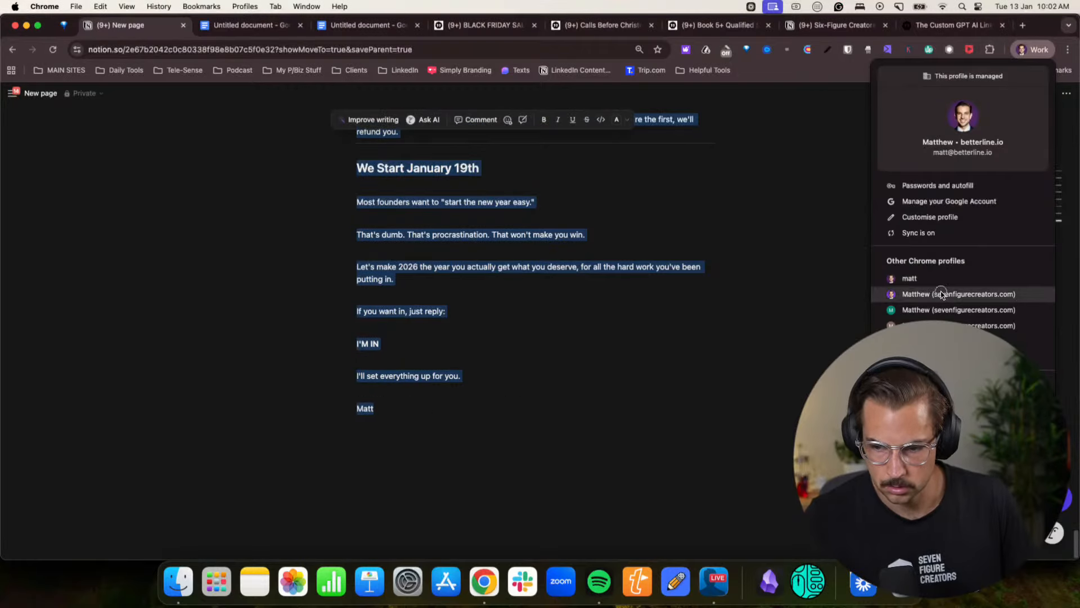
click(945, 294)
click(236, 26)
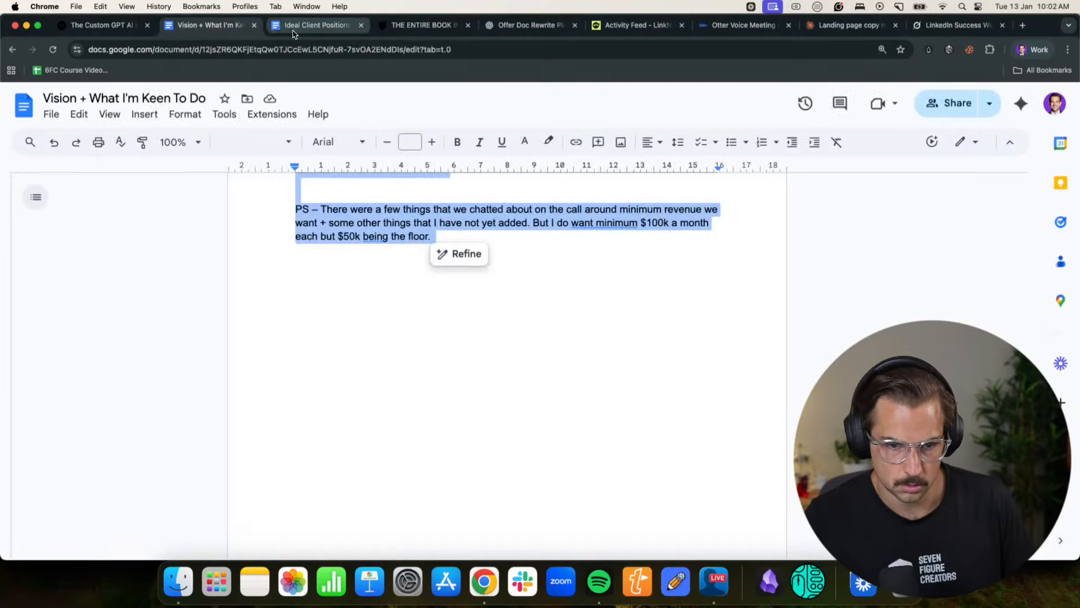
click(293, 28)
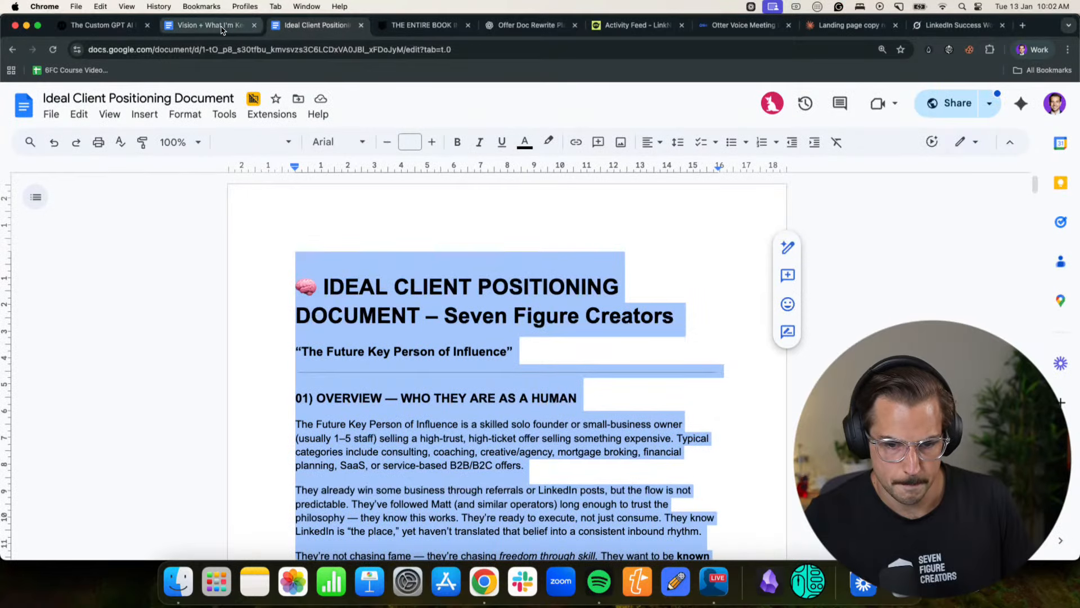
click(1032, 50)
click(1011, 311)
- Switch to the second untitled Google Docs document and replace all of its contents with the copied offer text
click(366, 25)
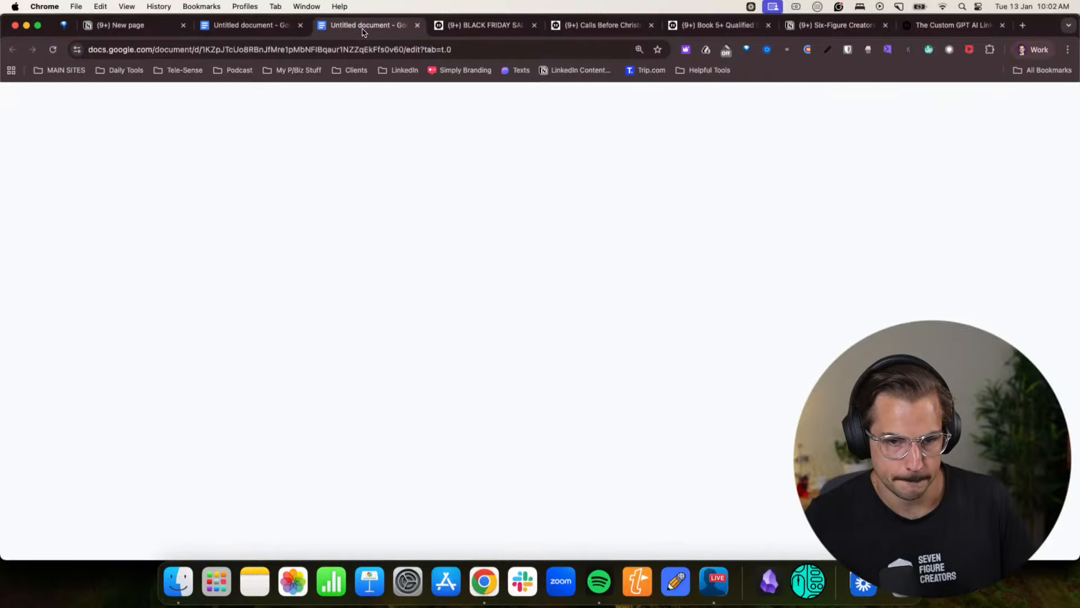
key(super+a)
key(BackSpace)
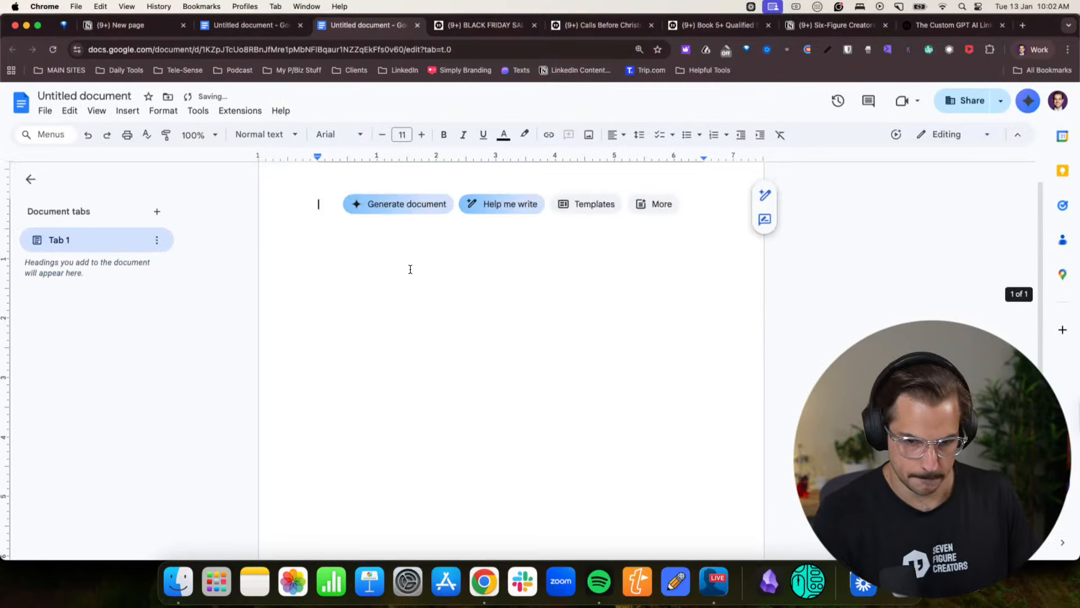
key(super+v)
- Check the word count of the pasted offer document
click(198, 111)
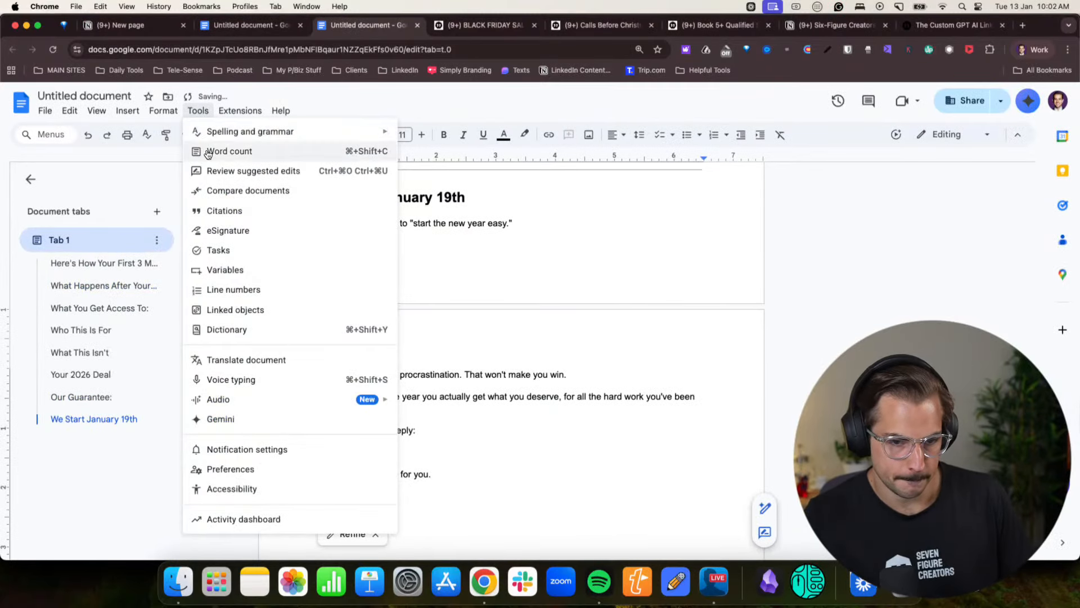
click(213, 150)
key(Escape)
click(198, 110)
click(213, 150)
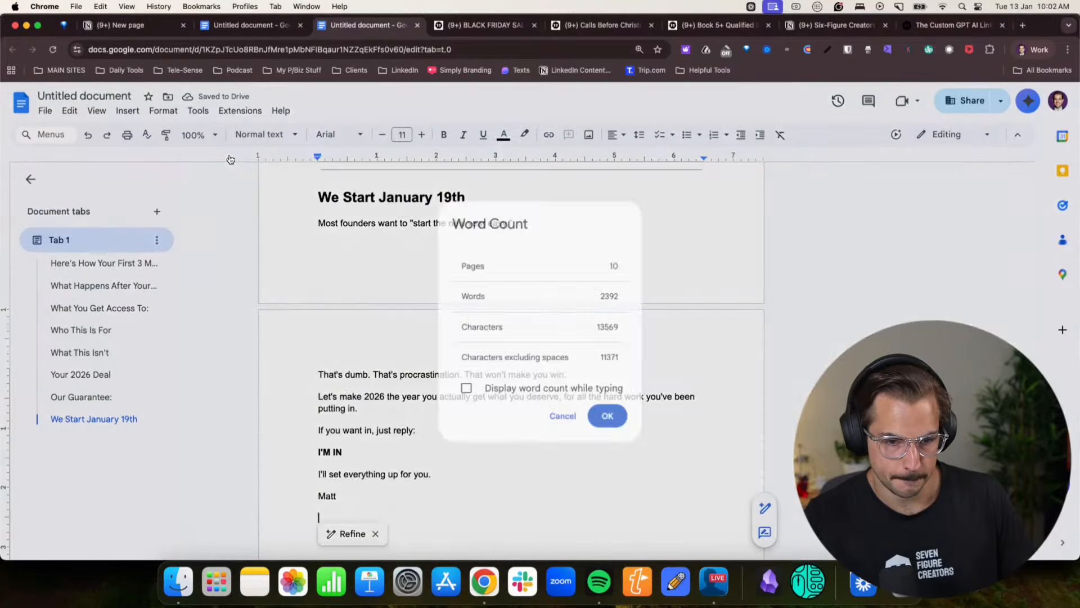
key(Escape)
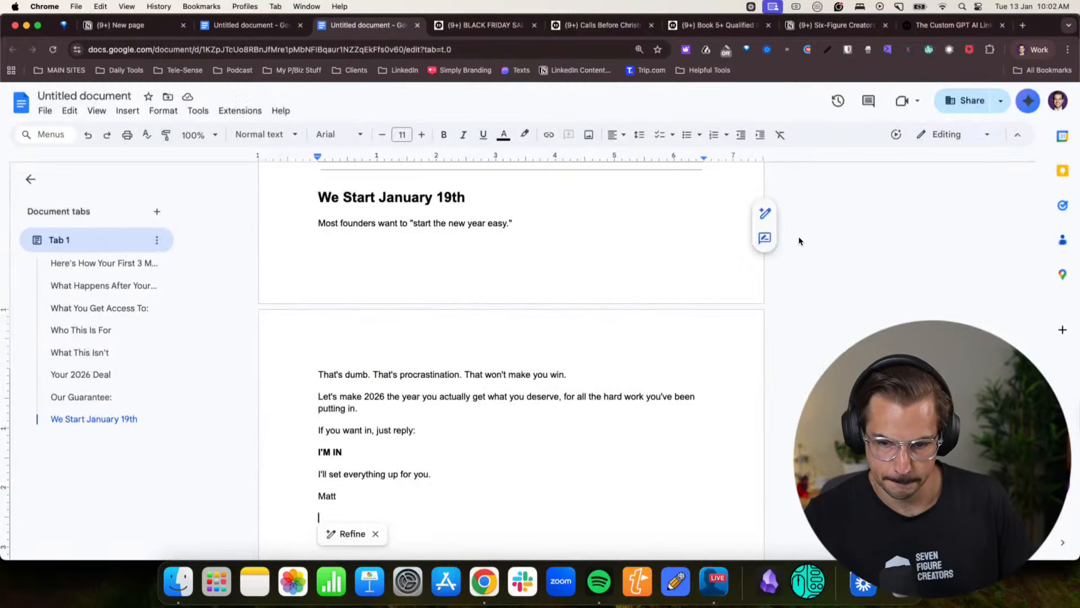
- Switch to the landing page copy chat in Claude and ask "How long does 2400 words take to read?"
click(1032, 49)
click(933, 295)
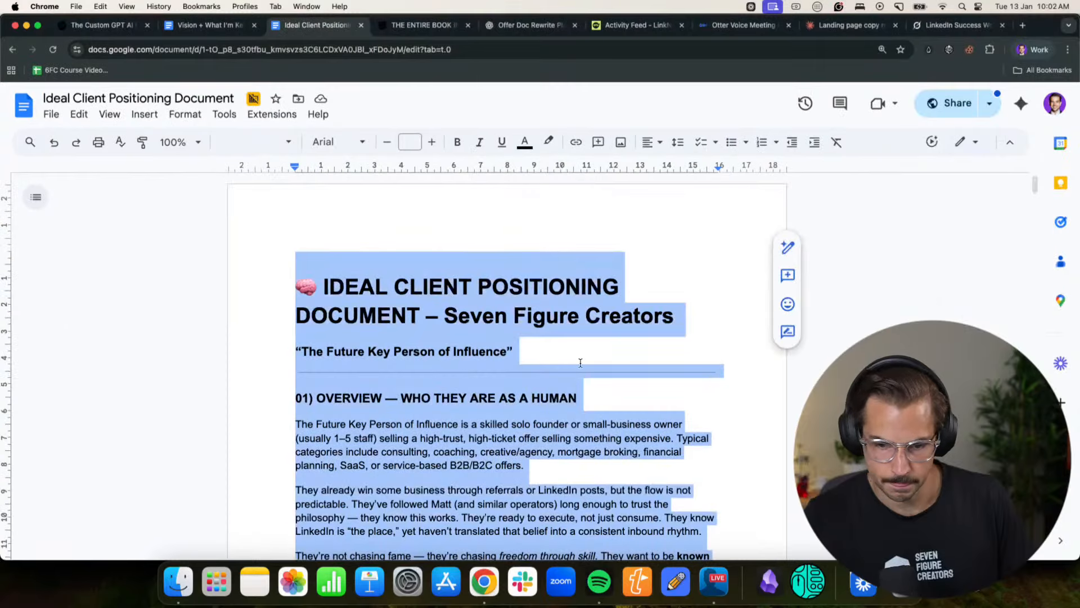
click(847, 27)
text(Ho)
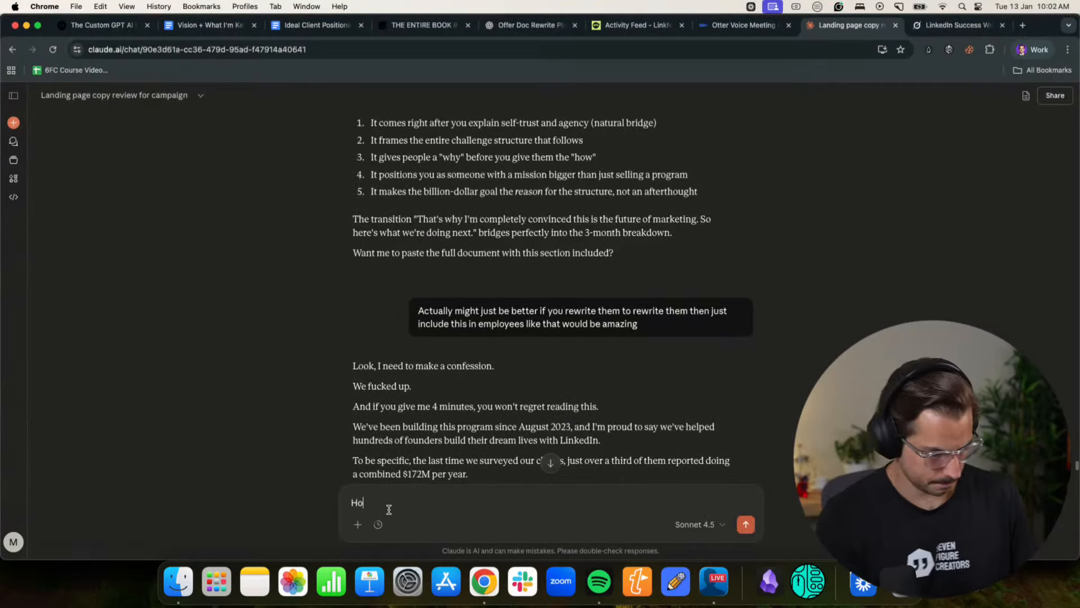
text(w long does 2)
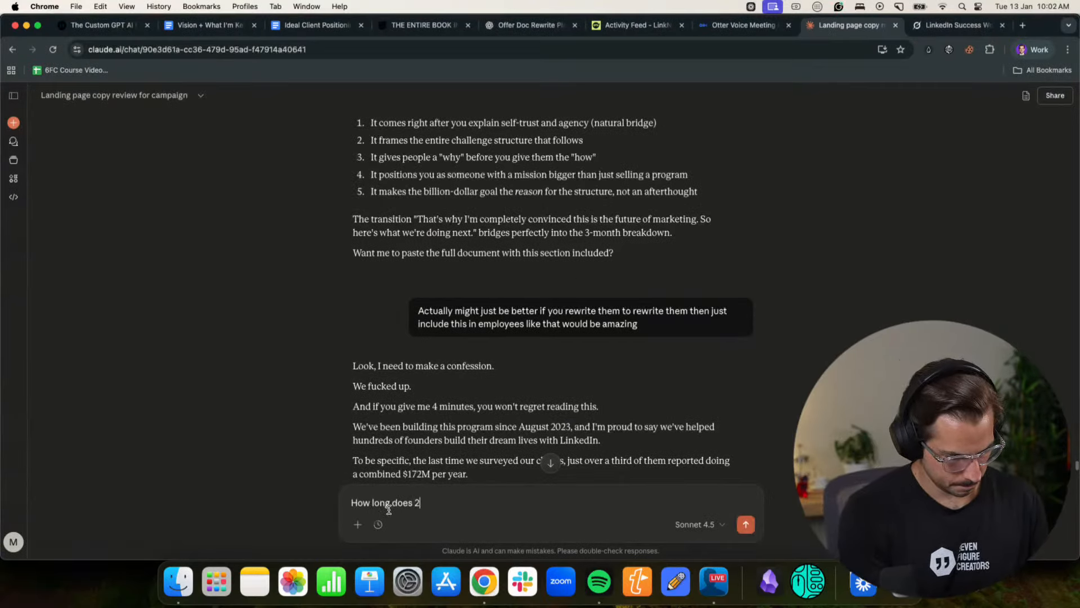
text(400 words take to read?)
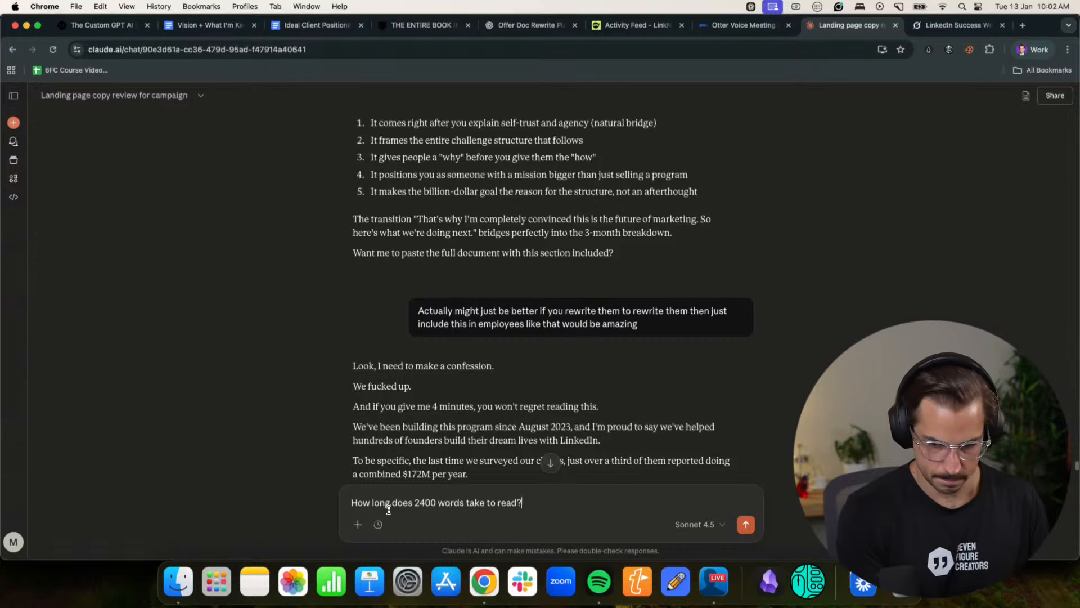
key(Return)
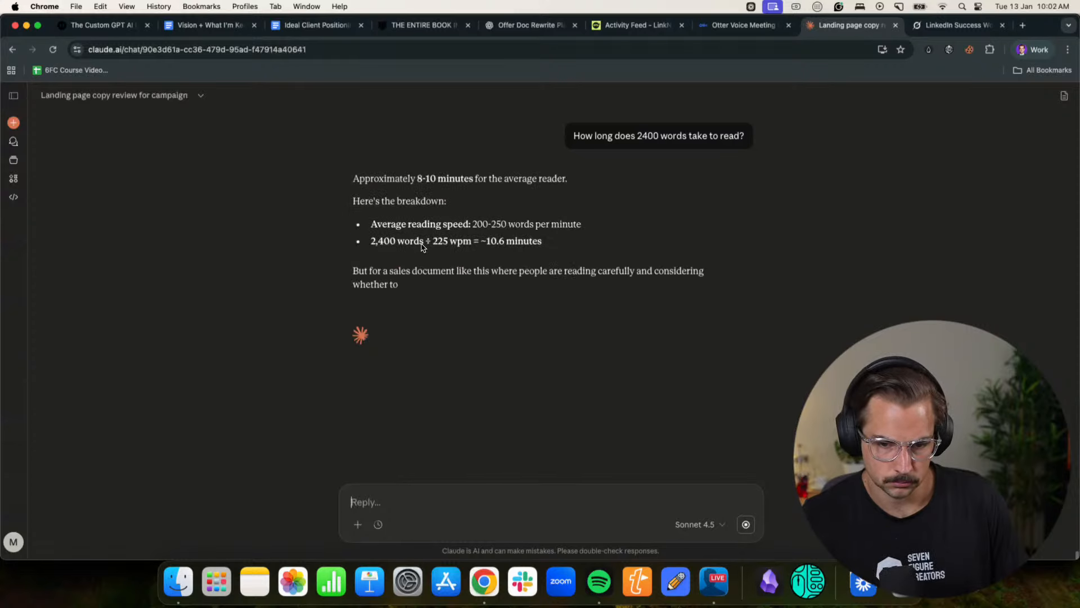
- Review the reading-time breakdown and ask Claude for its thoughts on whether this is a long offer doc
drag(397, 242, 473, 242)
click(484, 245)
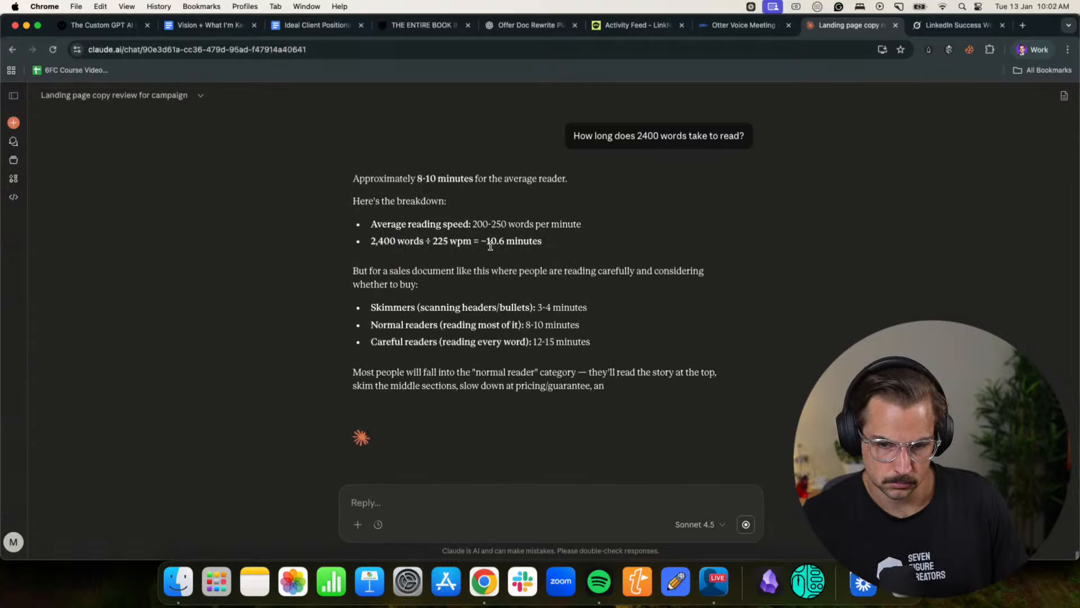
click(484, 508)
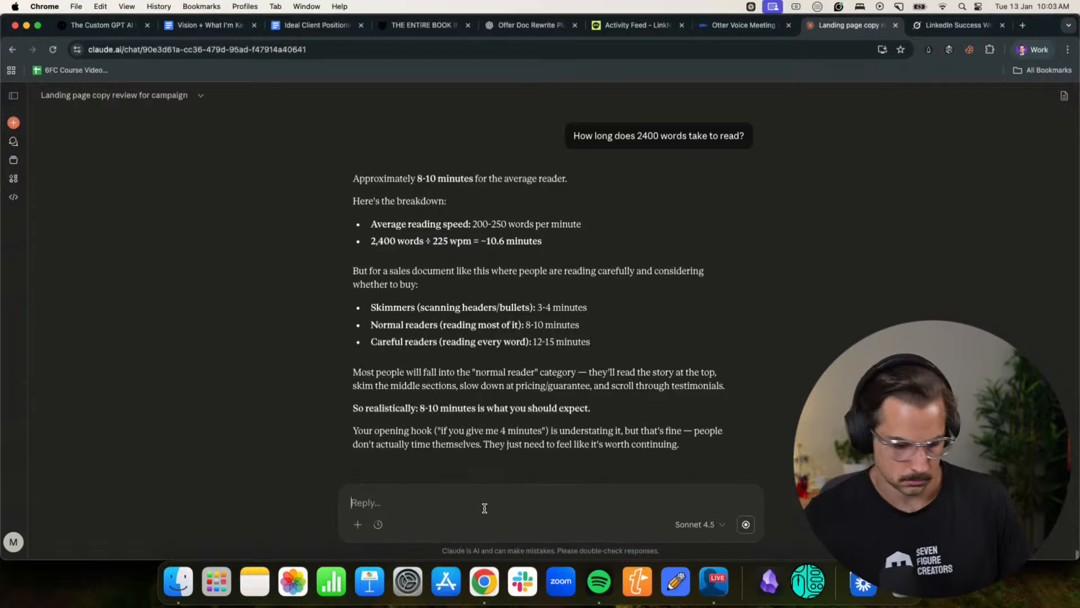
text(Hmm this is a)
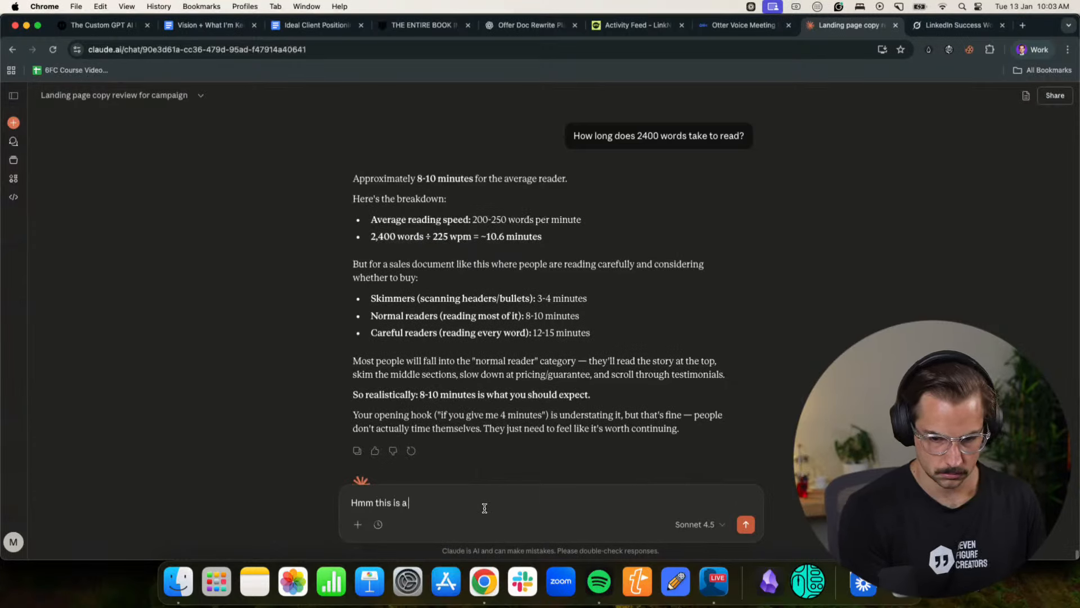
text( long ofdfer do)
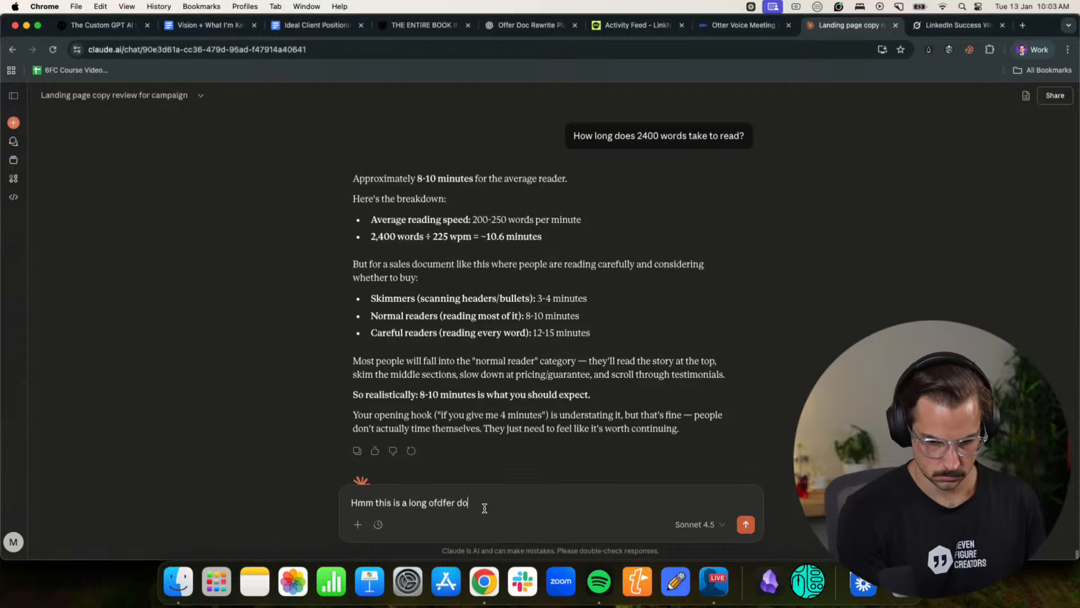
text(c do you not think)
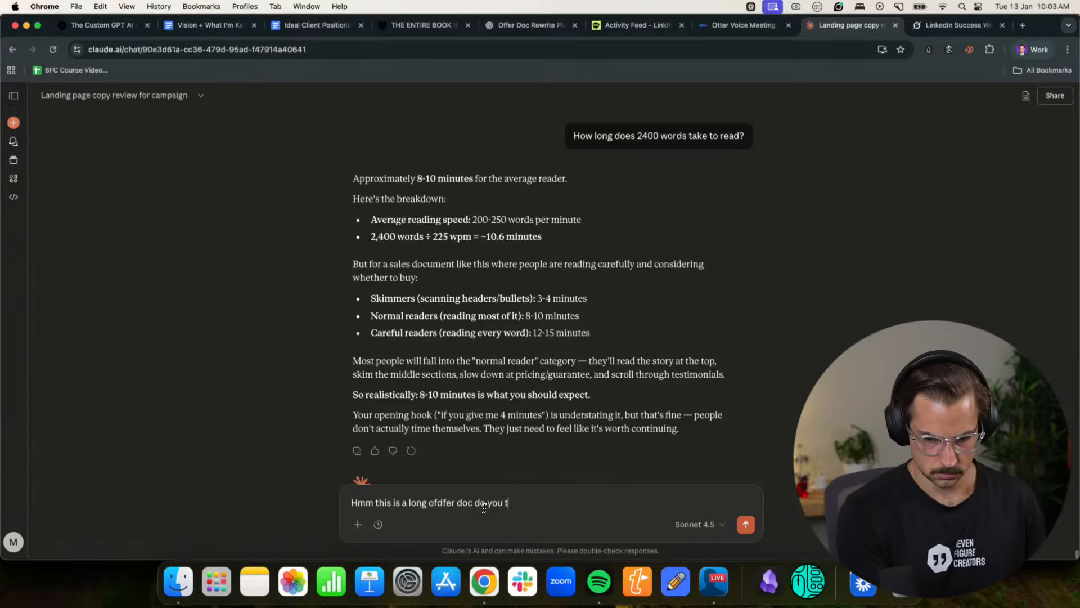
text(? Tohughts?)
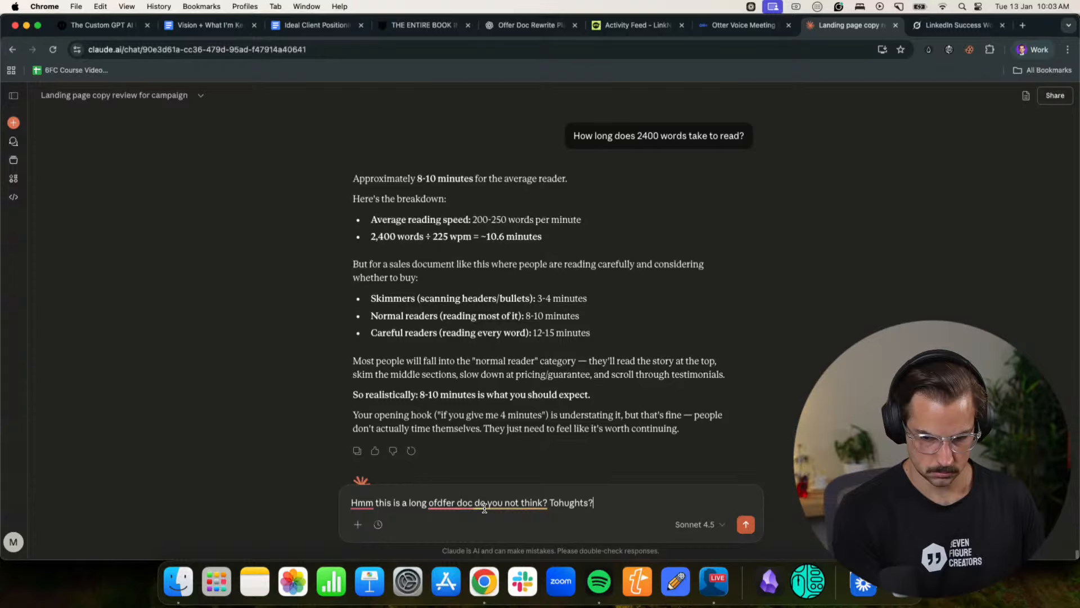
key(Return)
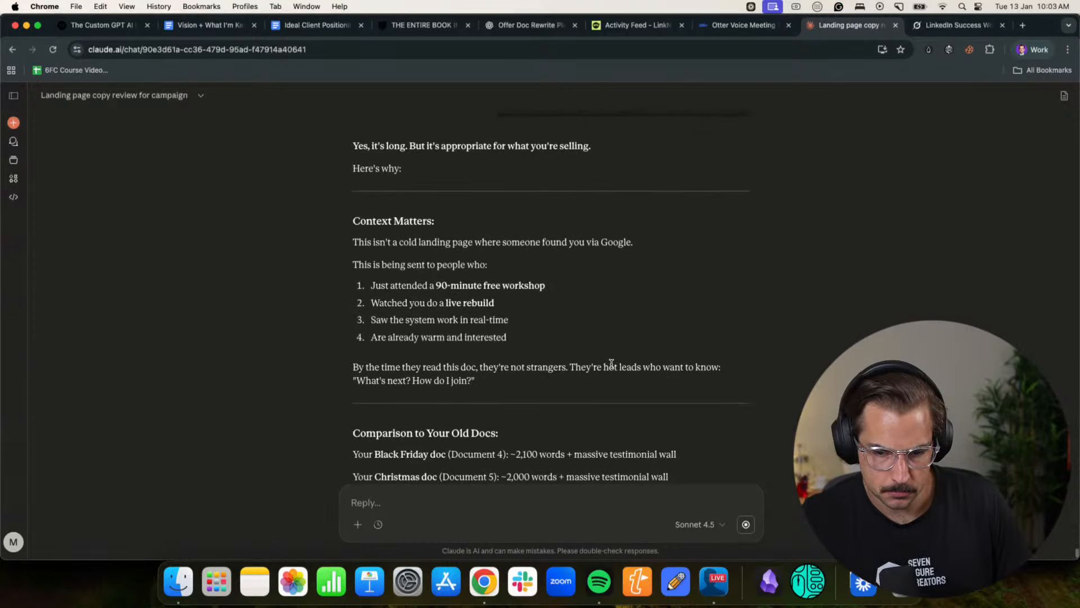
- Return to the Notion page and change the opening promise to "And if you give me 8 minutes of your time"
click(1018, 55)
click(944, 302)
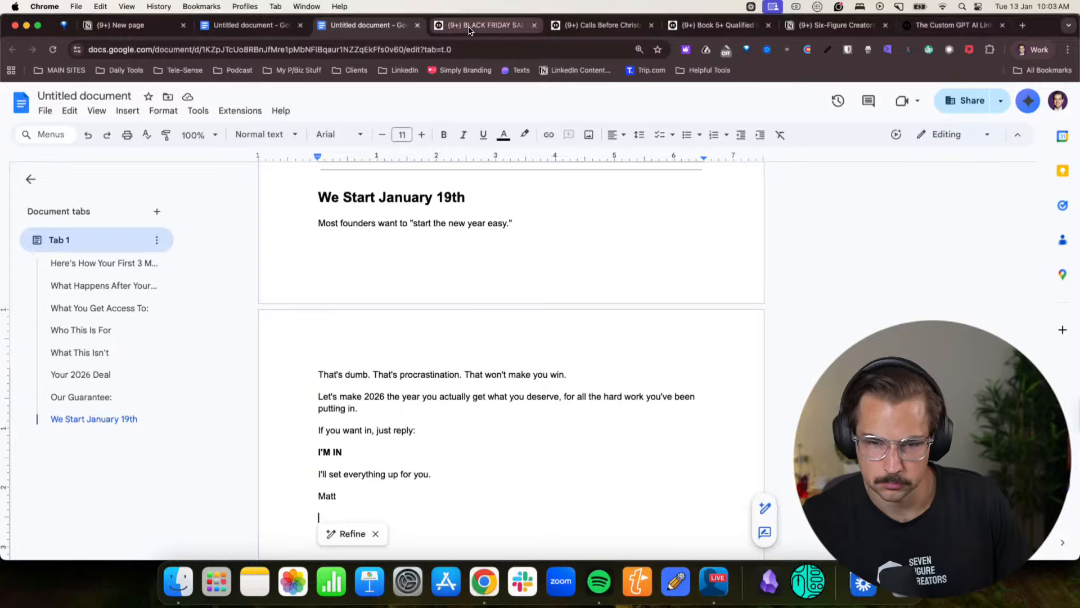
click(117, 23)
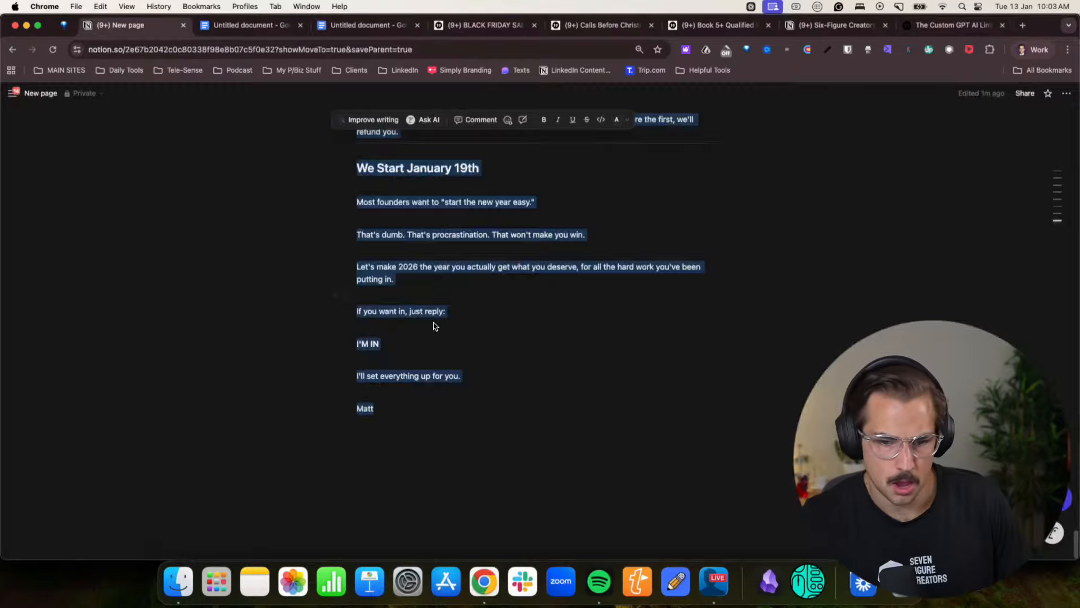
scroll(434, 323, up, 20)
click(434, 319)
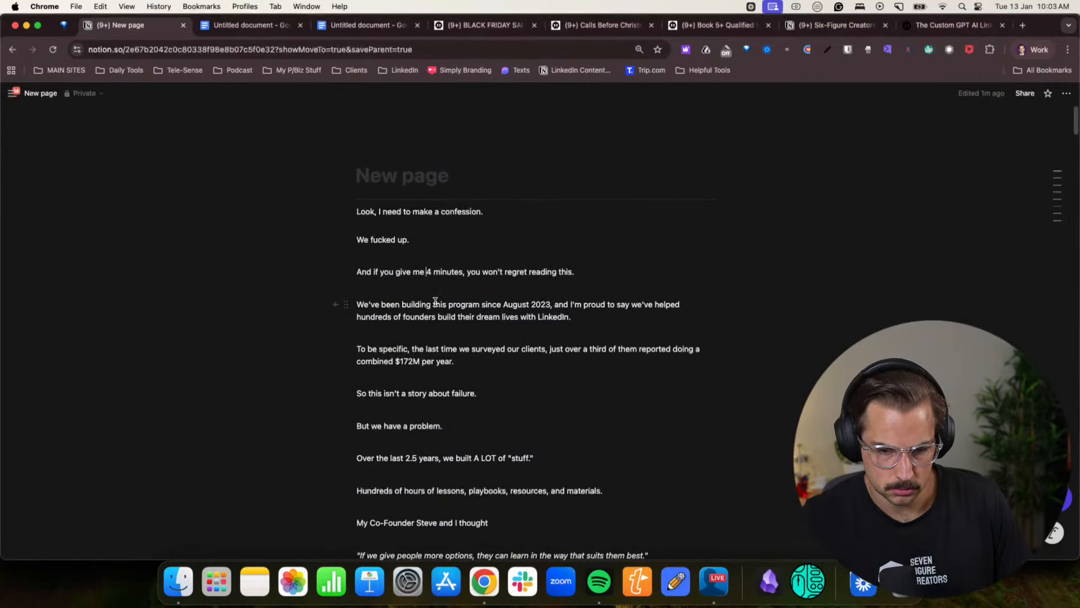
click(432, 270)
key(BackSpace)
text(8)
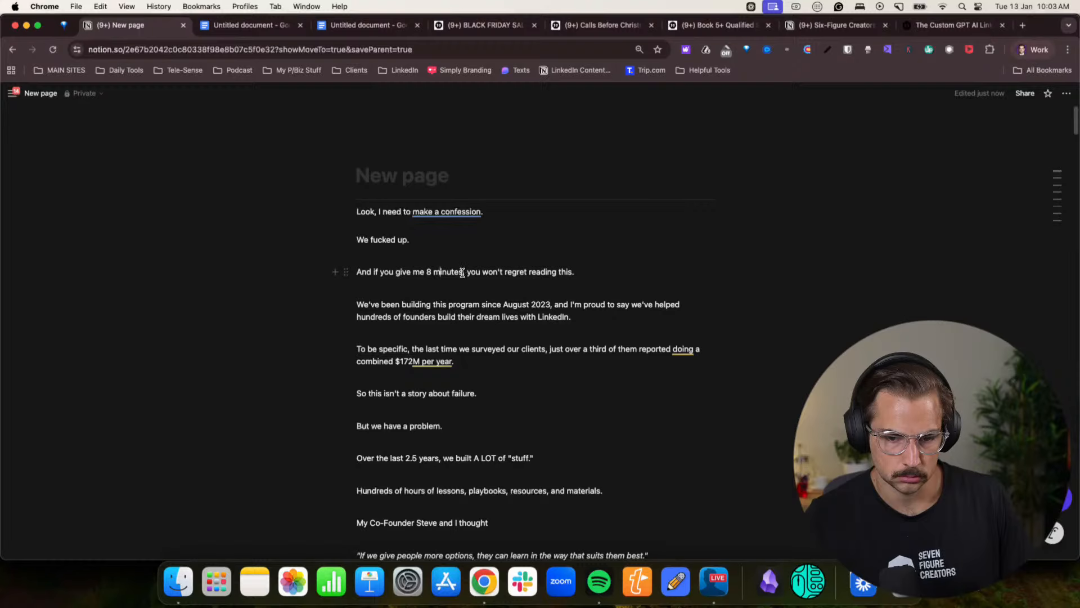
text( minutes of your time )
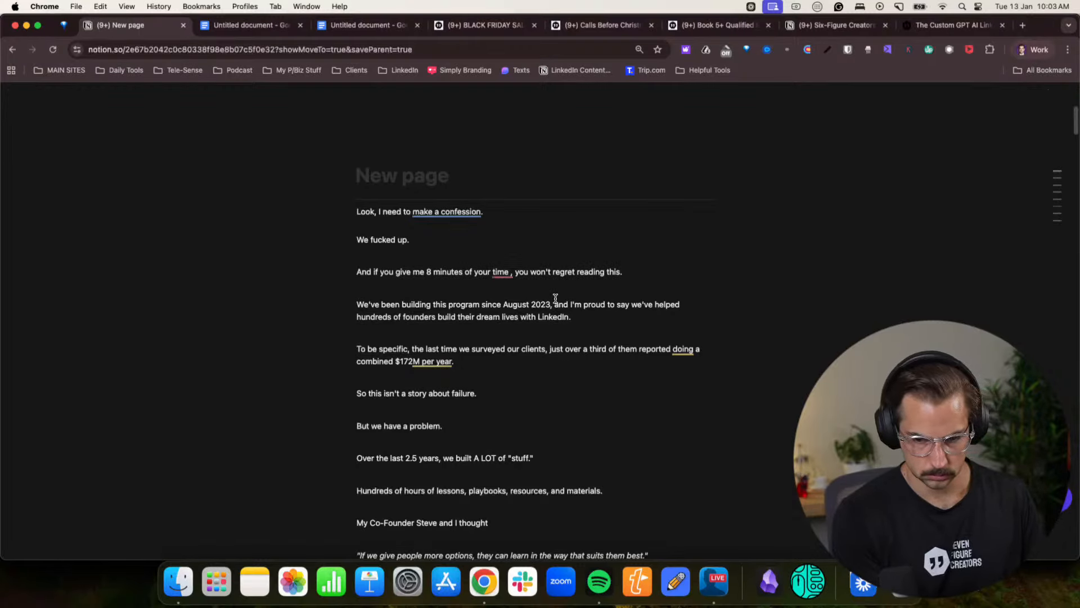
text(to read th)
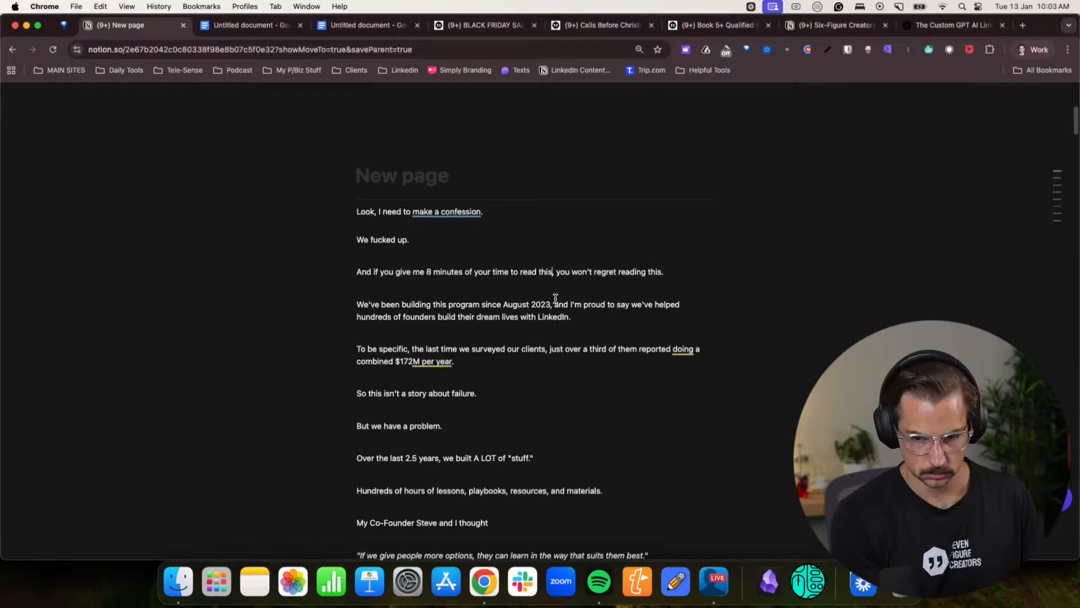
text(is)
- Complete the opening promise as "And if you give me 8 minutes of your time to read this, I promise you won't regret it."
mouse_move(554, 271)
mouse_down()
mouse_move(684, 273)
mouse_move(556, 272)
mouse_up()
click(684, 273)
key(BackSpace)
text(promise )
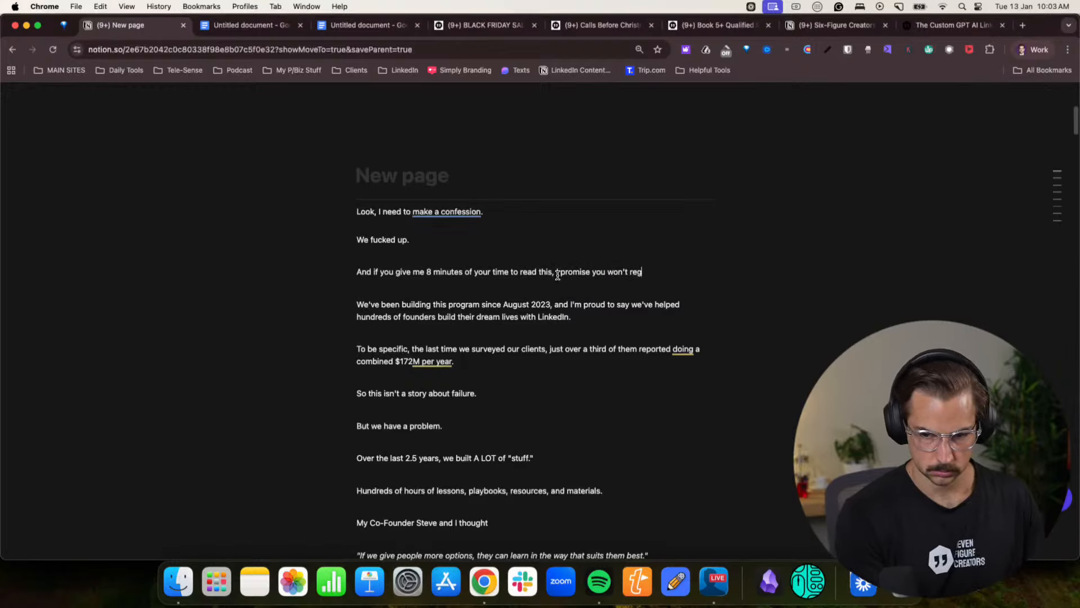
text(.)
key(Return)
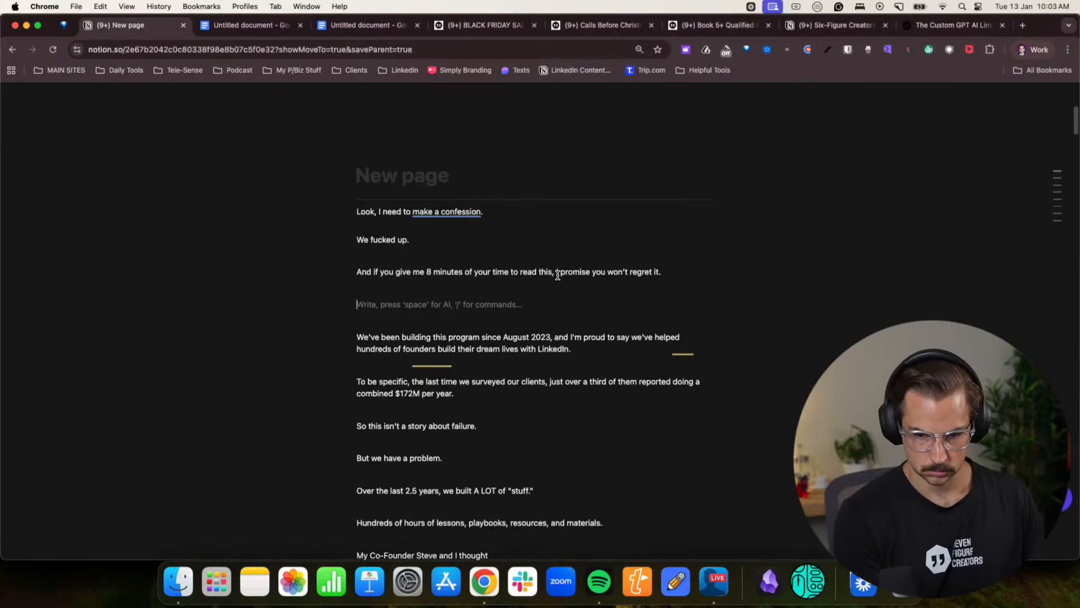
text(It's long, I know. But it's worth it.)
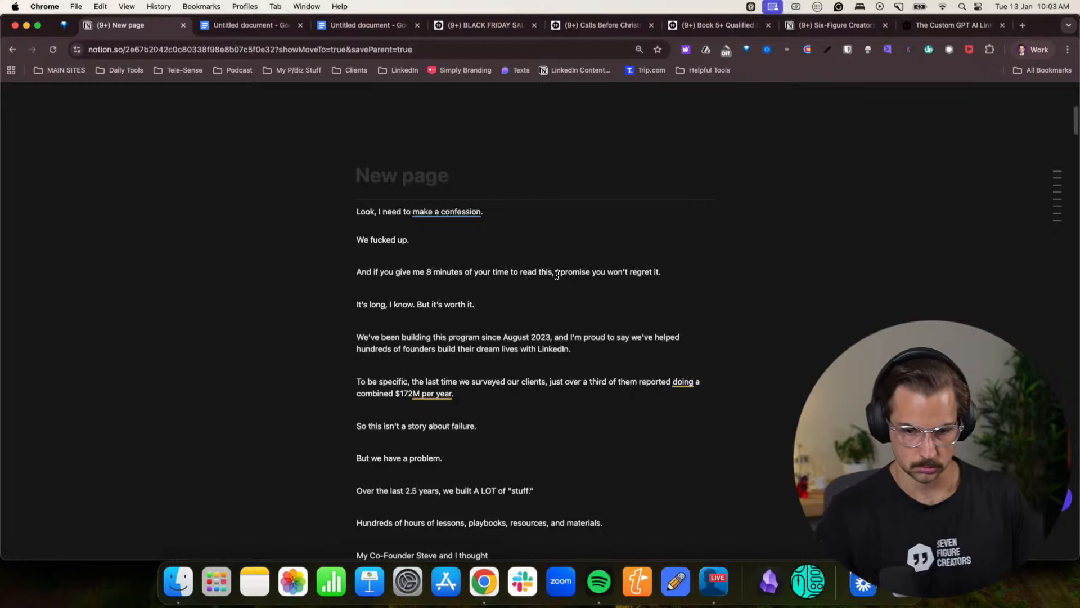
drag(432, 304, 356, 306)
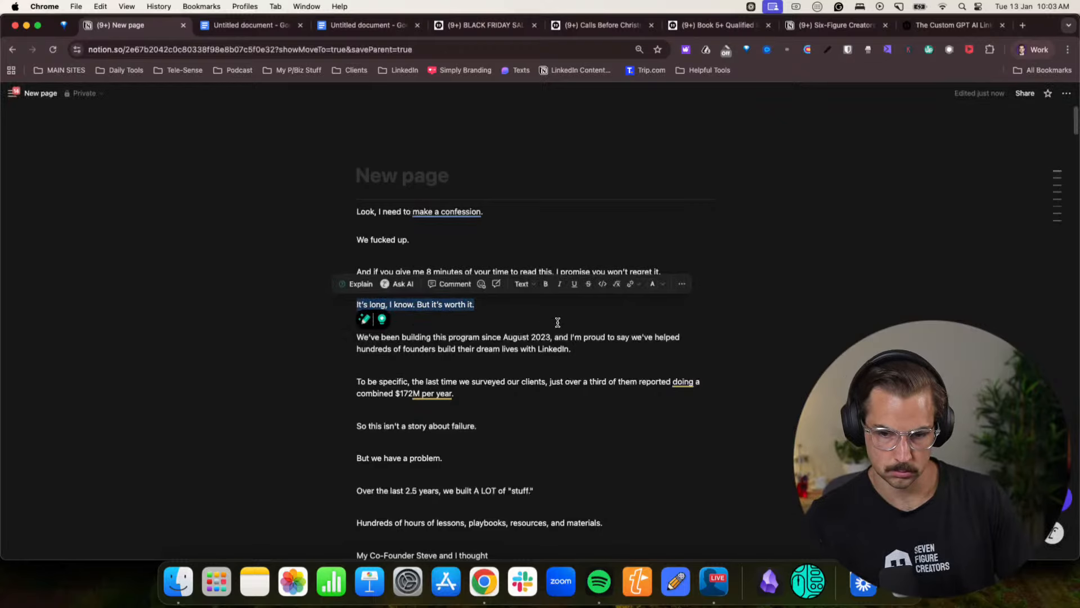
key(BackSpace)
key(BackSpace)
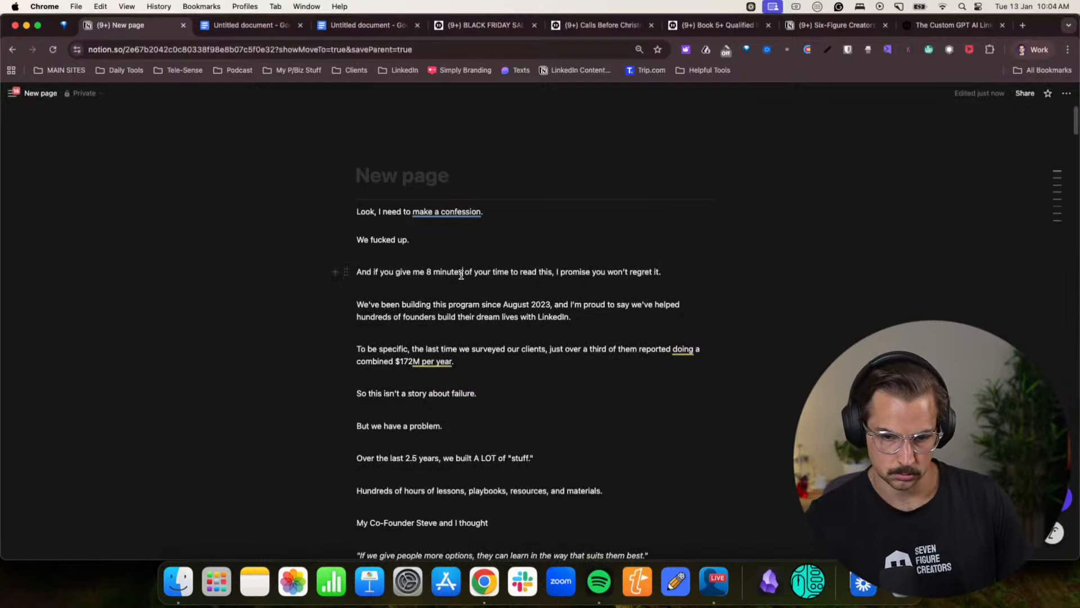
- Insert "(which I know is long)" after "to read this" and put "I promise you won't regret it." in its own paragraph
text((whi)
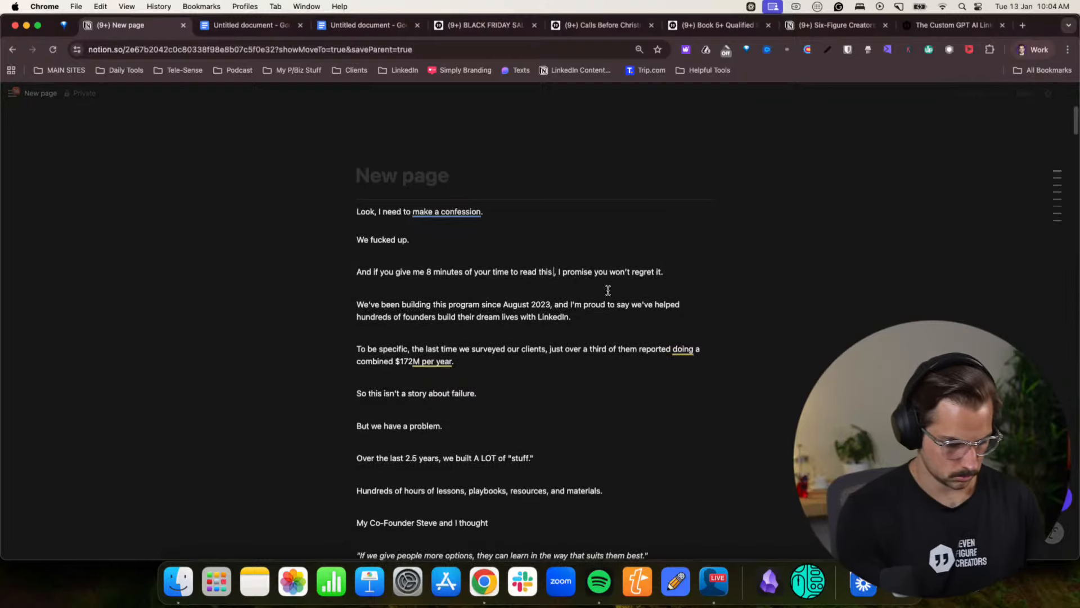
text(ch I know is long)
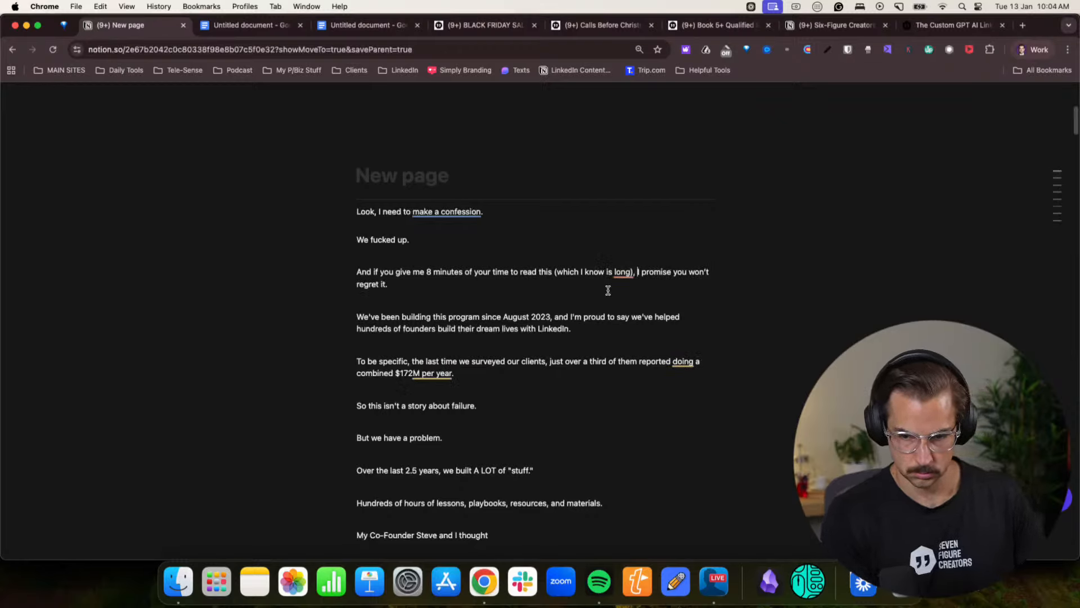
key(BackSpace)
key(BackSpace)
key(Return)
key(Return)
click(516, 364)
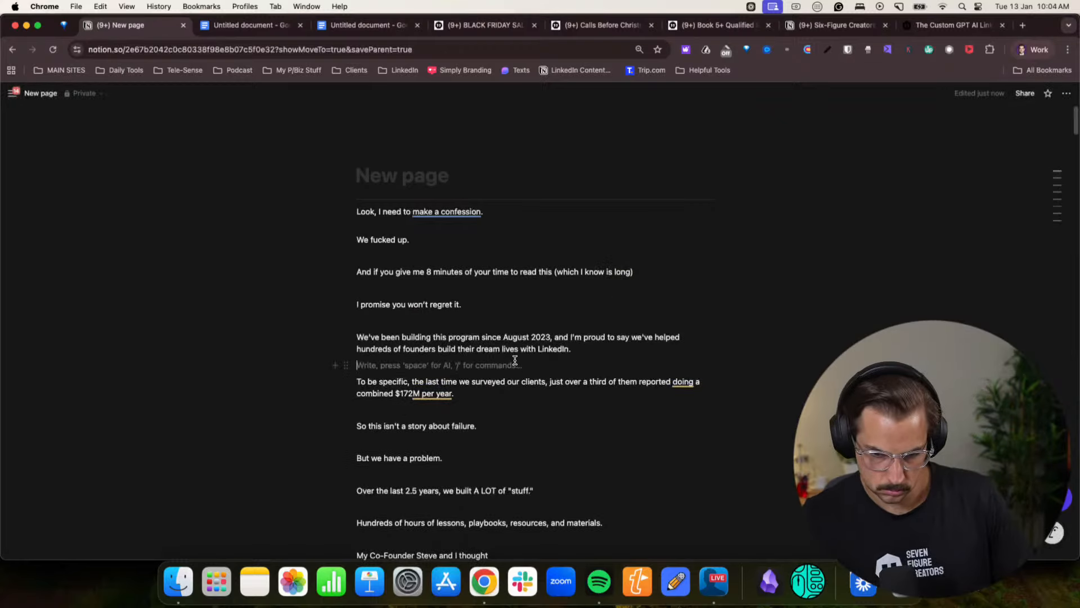
- Add a new paragraph reading "So here goes nothing." below the promise line
click(478, 311)
key(Return)
key(Return)
text(So here c)
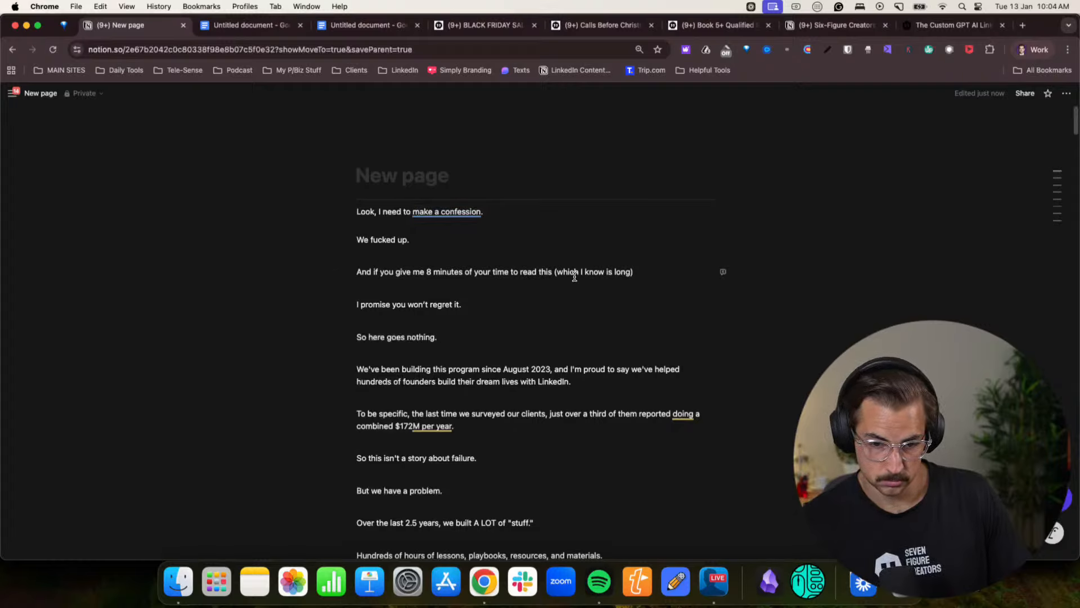
- Begin the promise line with "I lay everything out on the table for you. So," and shorten the next line to "Here goes nothing."
text(I)
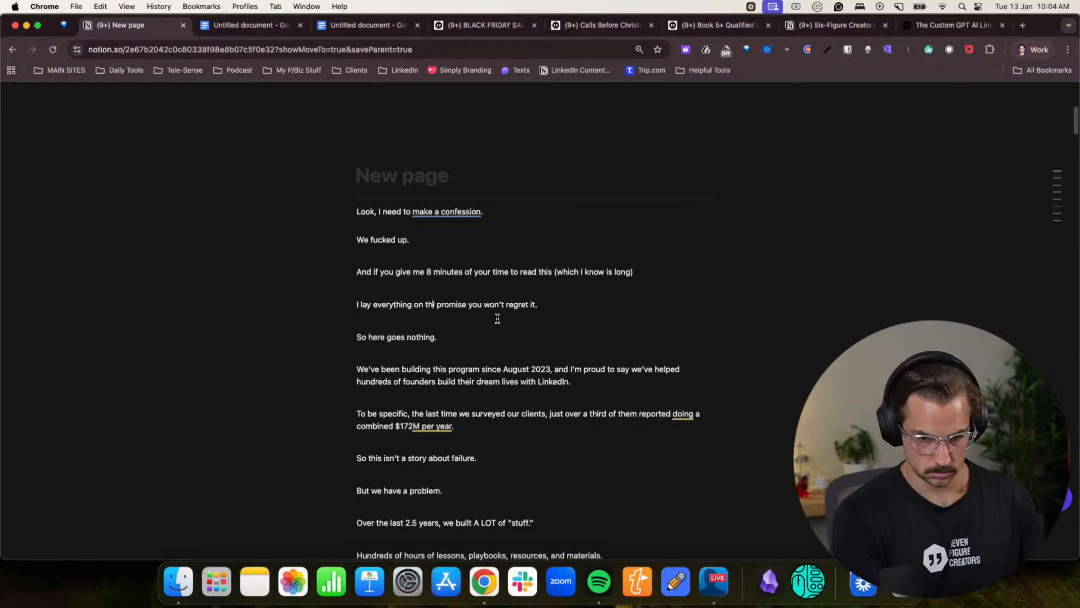
text(lay everything out on the table for you. So, I)
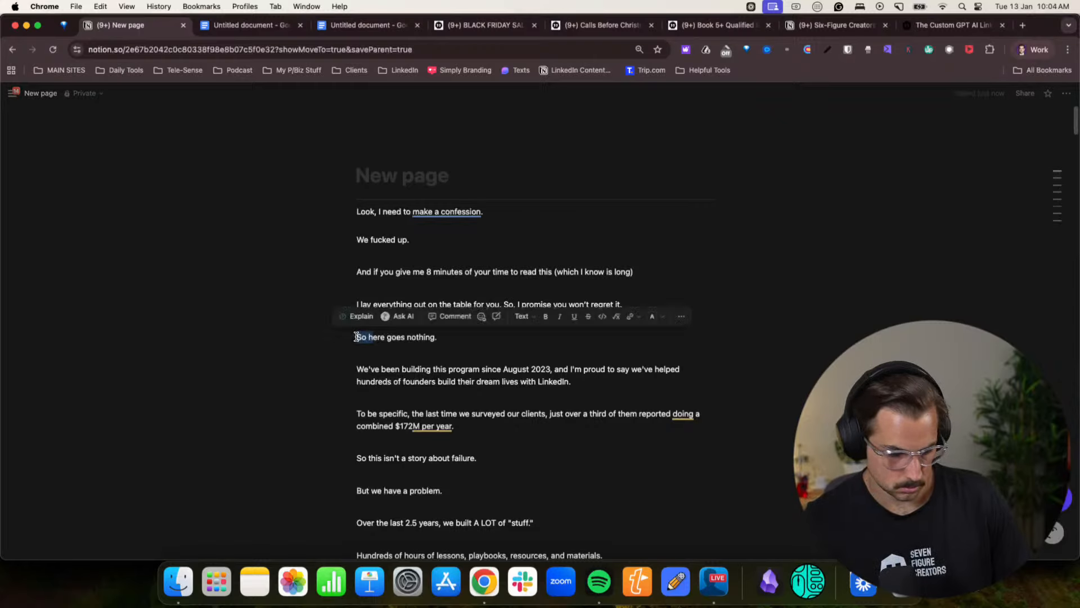
text(H)
click(457, 355)
- Change the start of the August 2023 paragraph to "So...we've been building this program"
scroll(508, 371, down, 3)
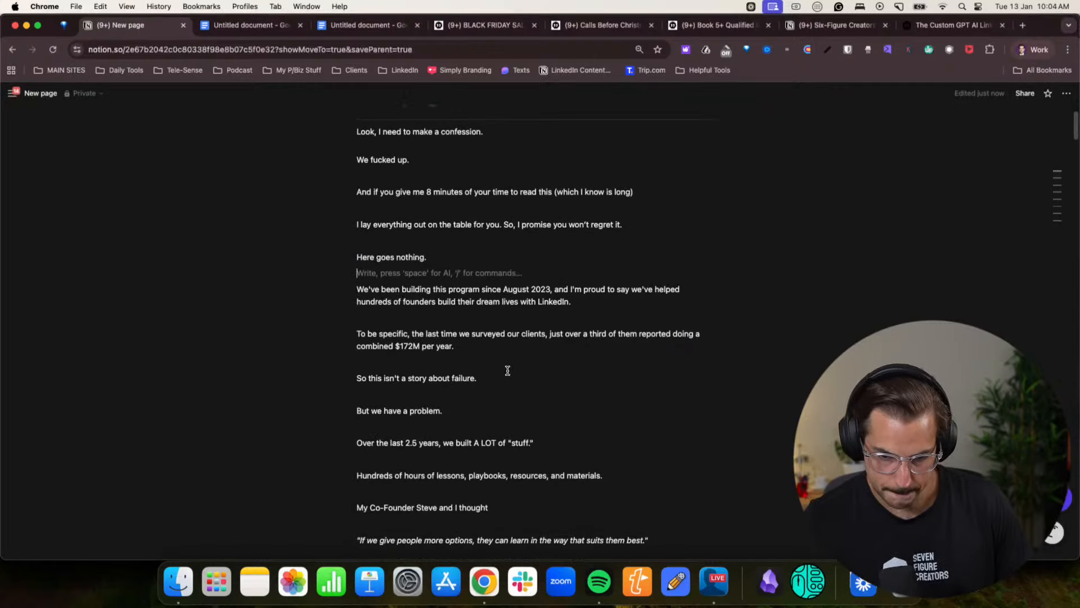
click(361, 288)
text(So..)
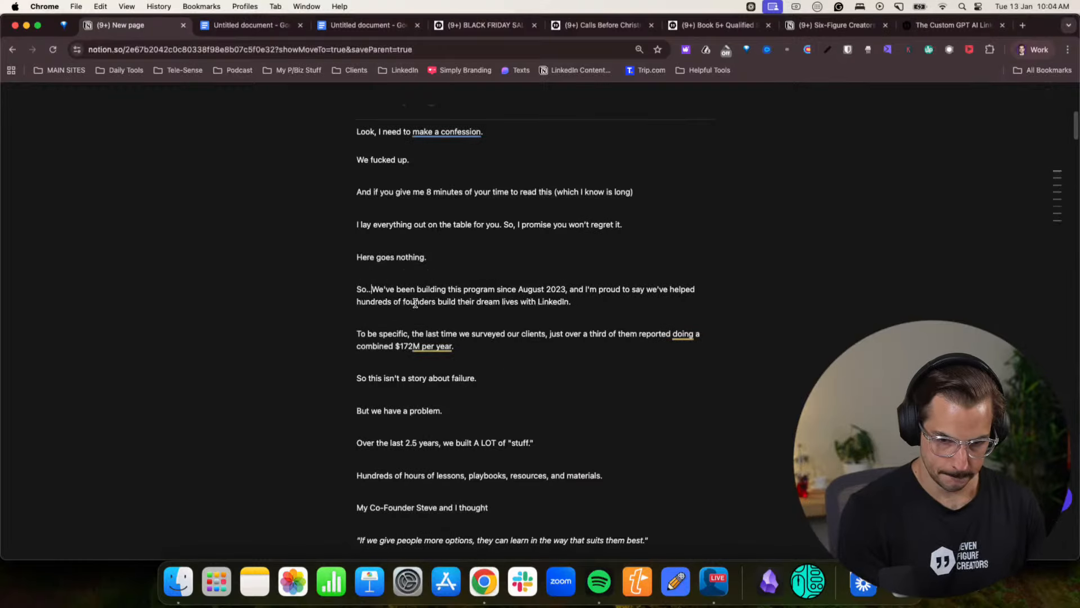
key(Right)
key(BackSpace)
text(w)
- Reword the end of the client survey sentence, after "$172M", to "annual run rate revenue per year."
scroll(588, 375, down, 6)
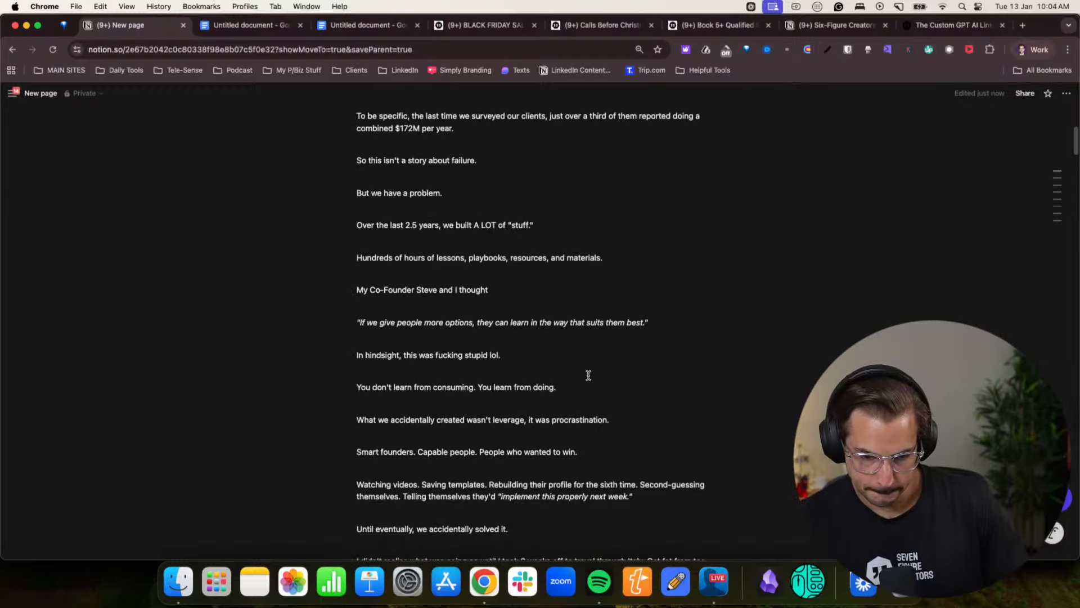
scroll(588, 376, up, 3)
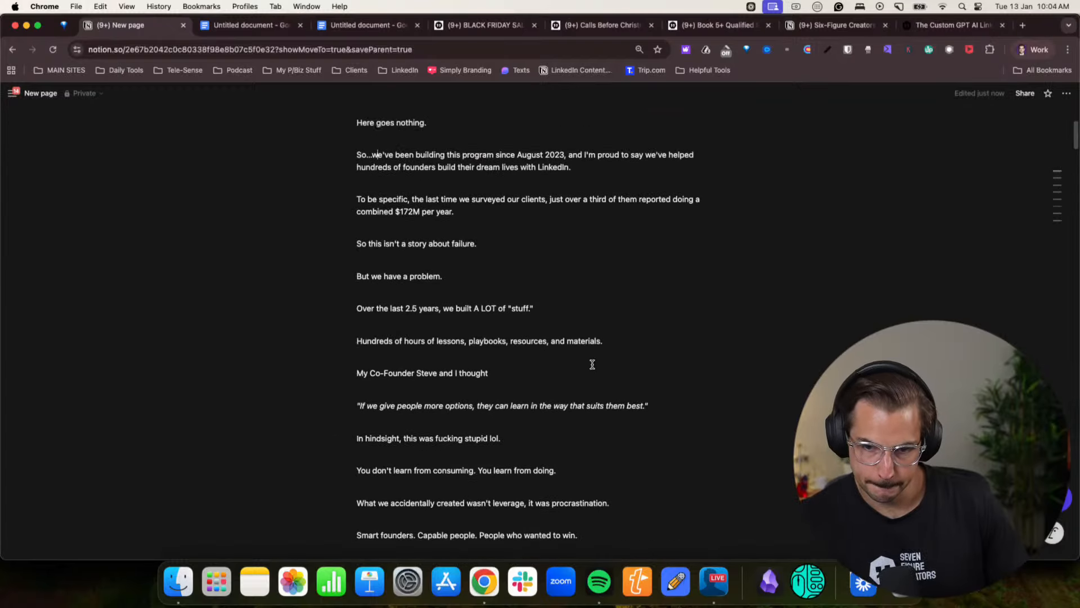
scroll(641, 222, up, 1)
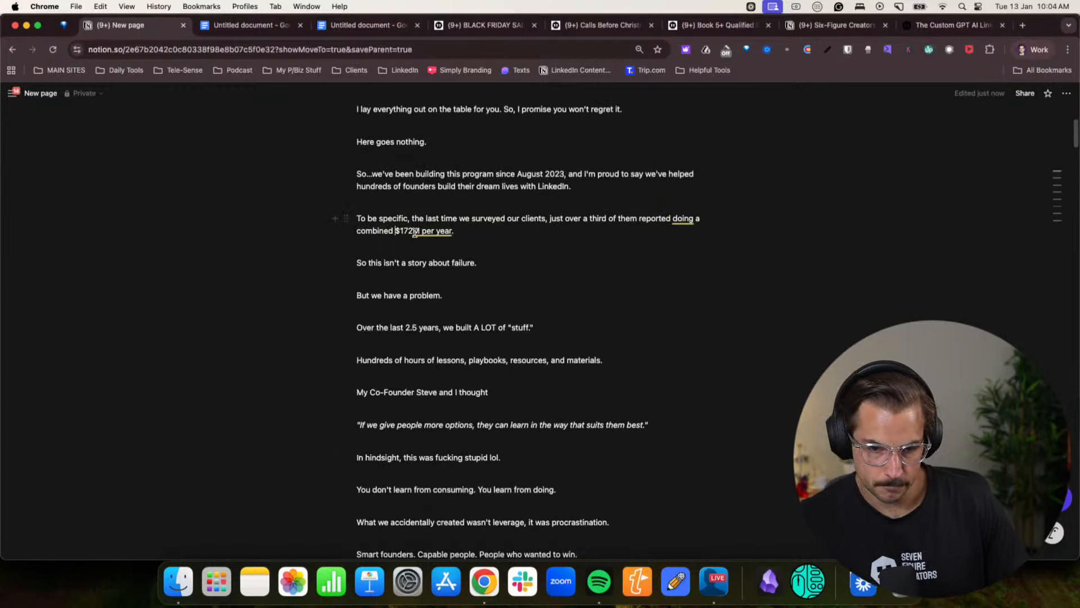
mouse_move(424, 231)
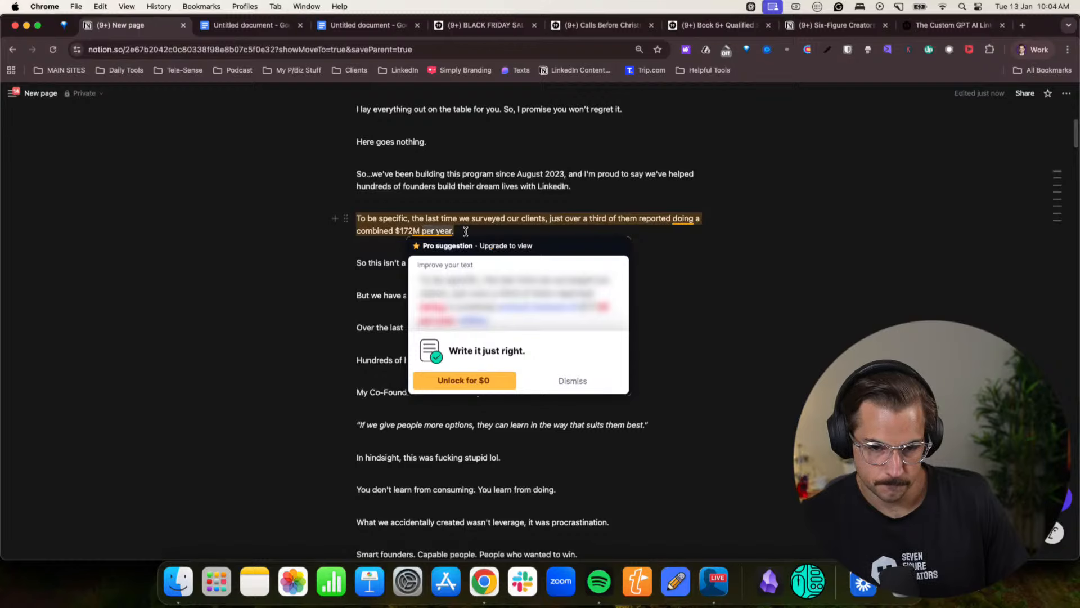
key(shift+alt+Left)
key(shift+alt+Left)
text(a)
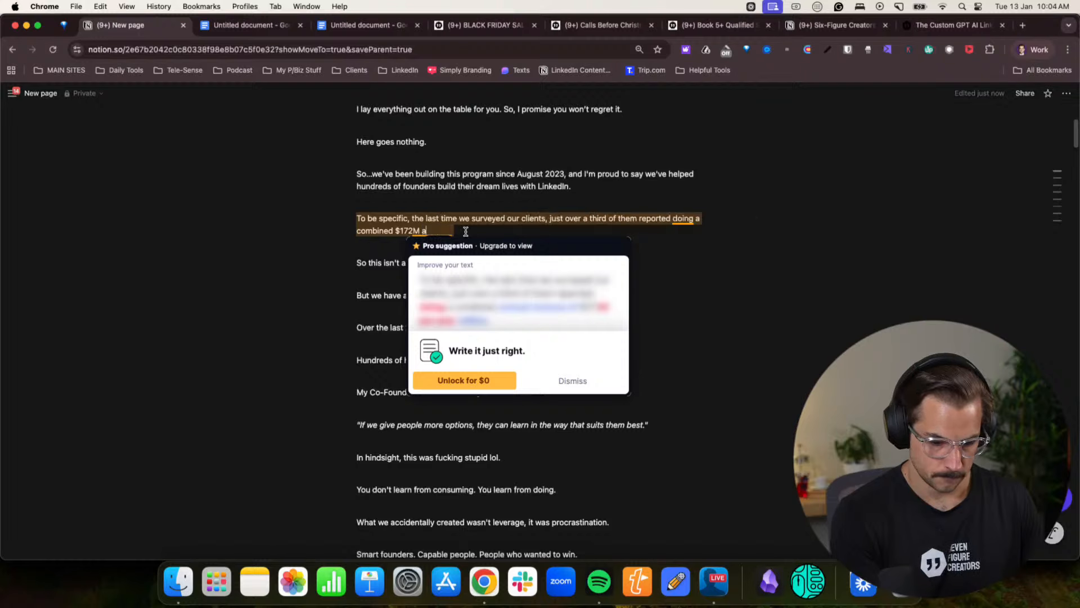
text(nnual run rate )
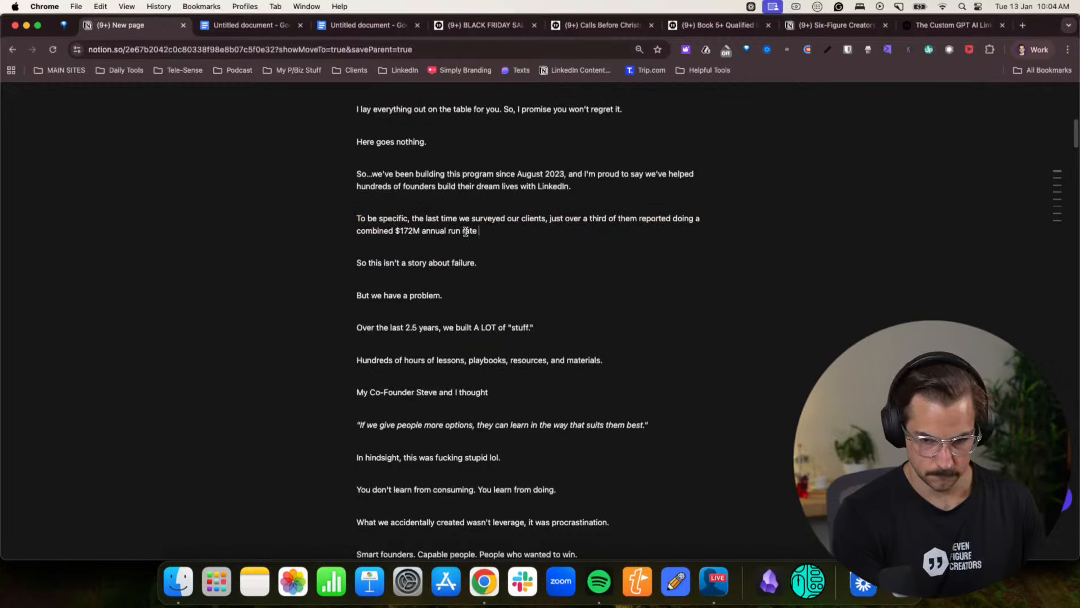
text(revenue per year)
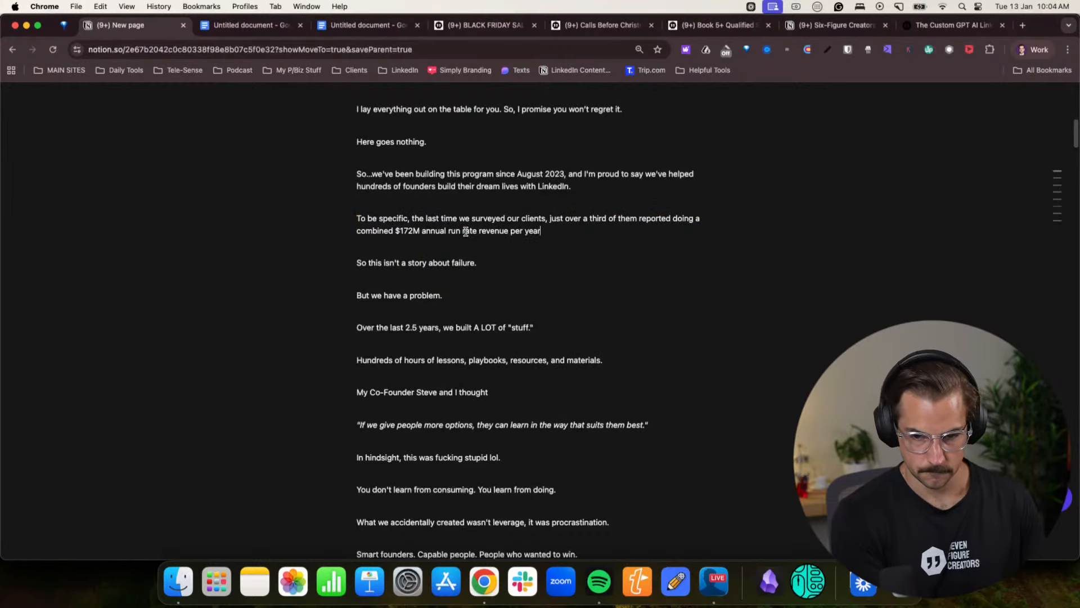
text(.)
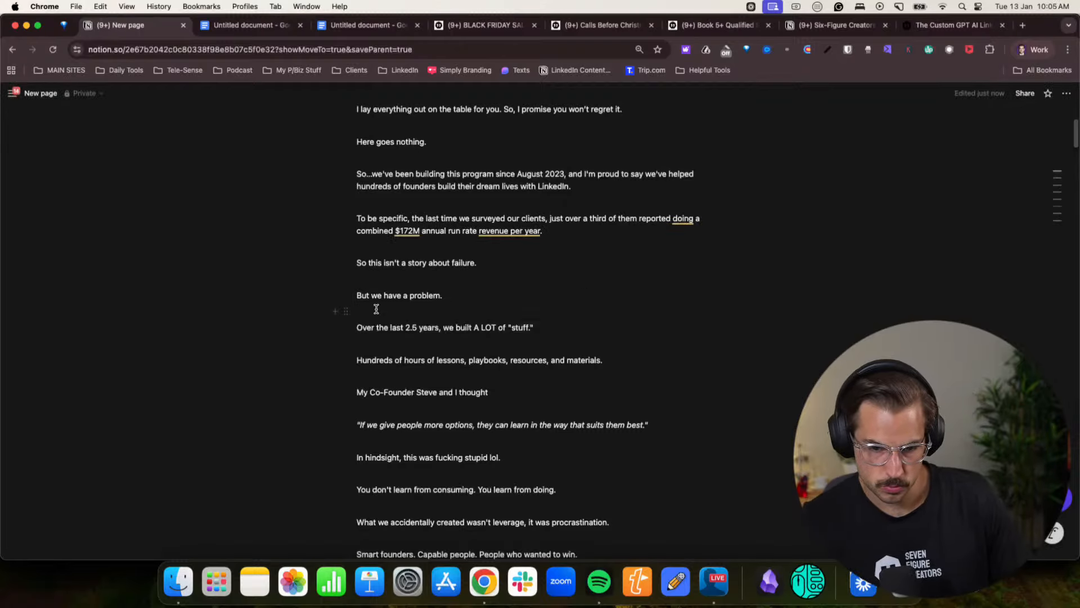
- Below the client survey paragraph, add "I've also booked 5,000+ meetings on LinkedIn, and made just over $5M in 2.5 years."
click(425, 295)
scroll(433, 312, down, 2)
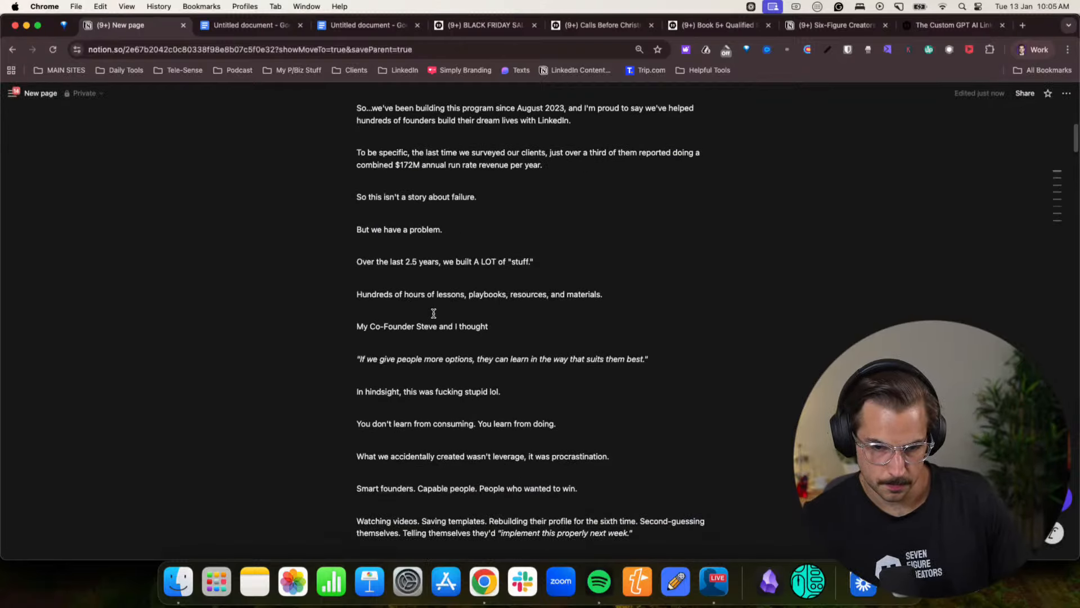
scroll(433, 312, up, 5)
scroll(434, 314, down, 3)
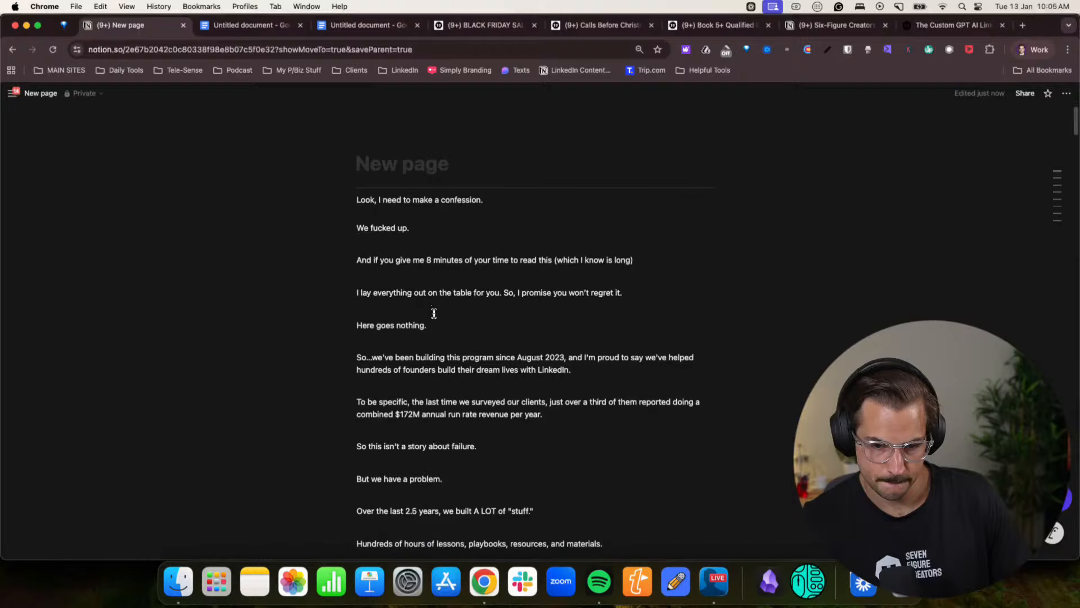
drag(425, 332, 545, 332)
click(550, 345)
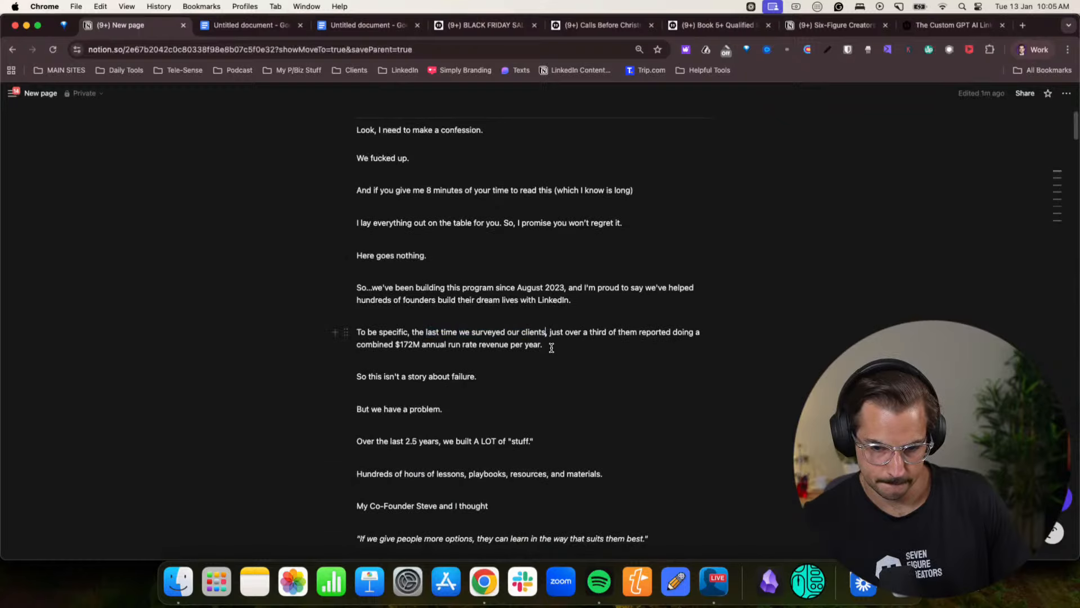
key(Return)
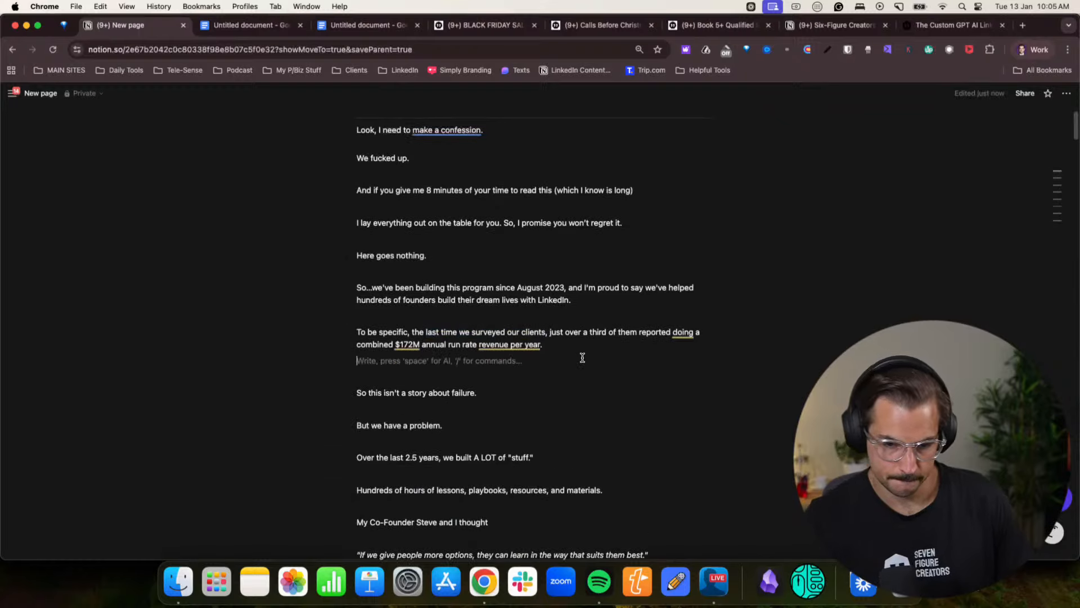
text(I')
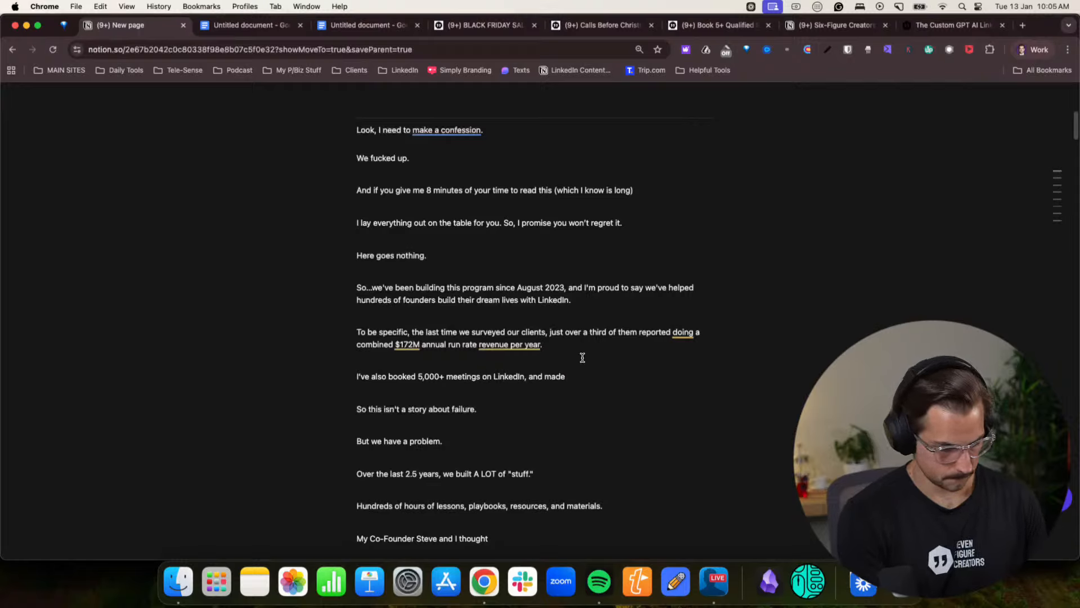
text($5M in)
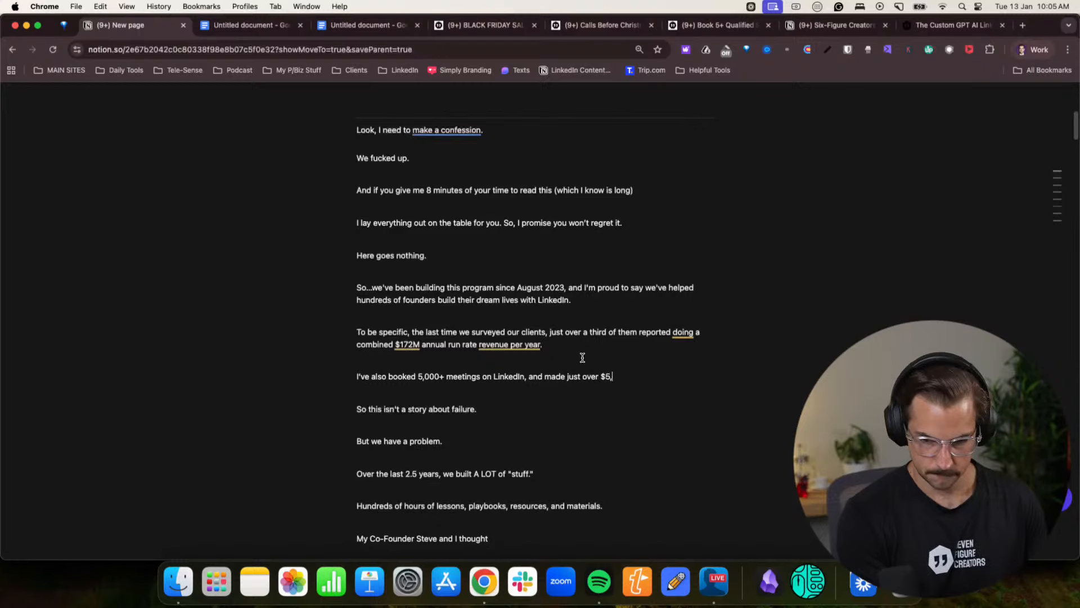
text( 2.)
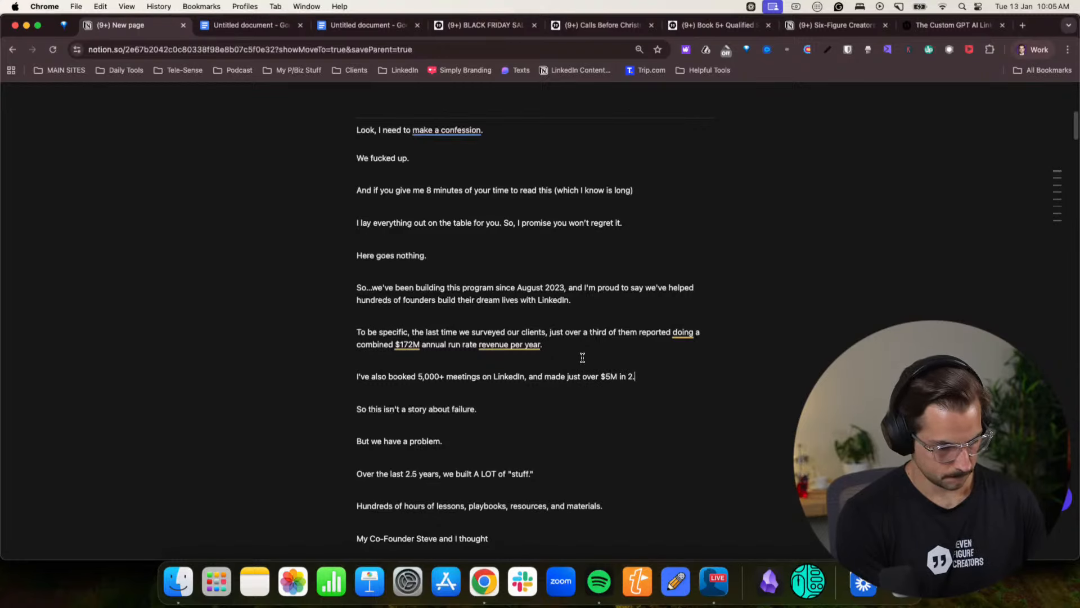
text(5 years.)
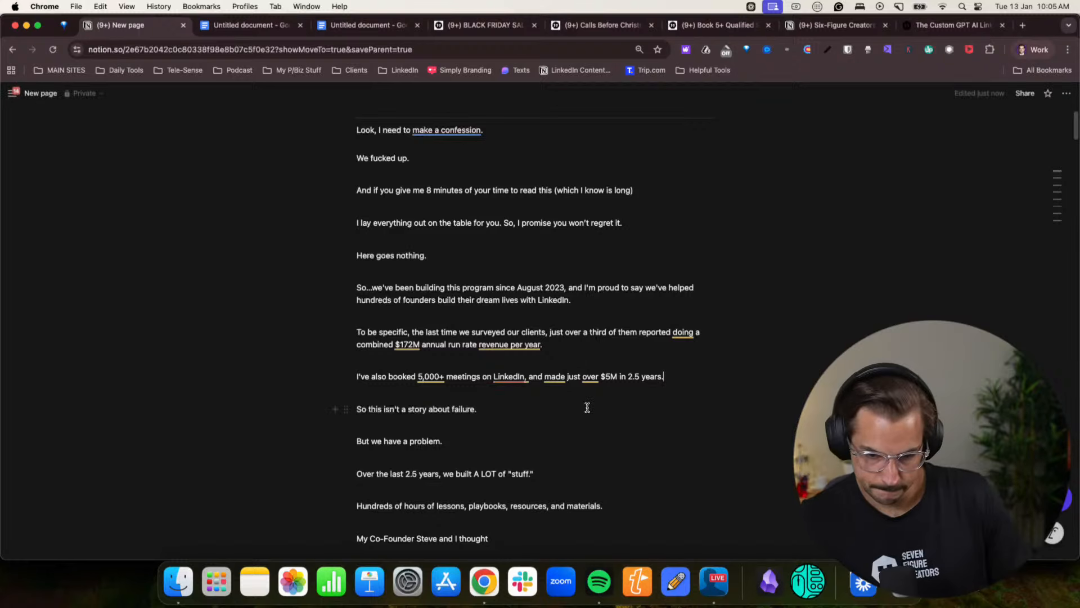
scroll(588, 407, down, 3)
scroll(588, 407, up, 5)
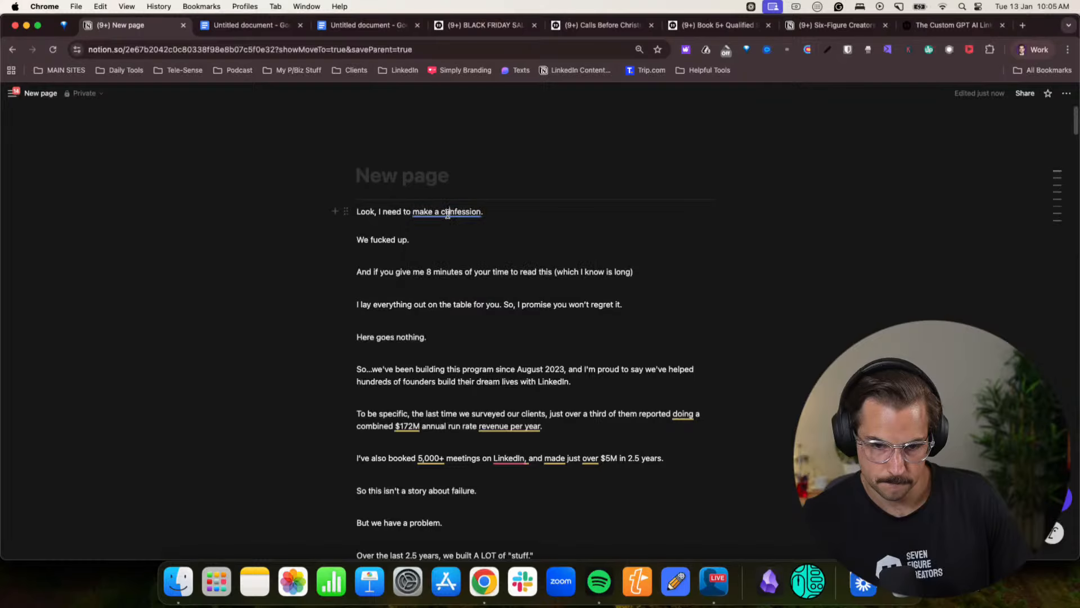
click(660, 209)
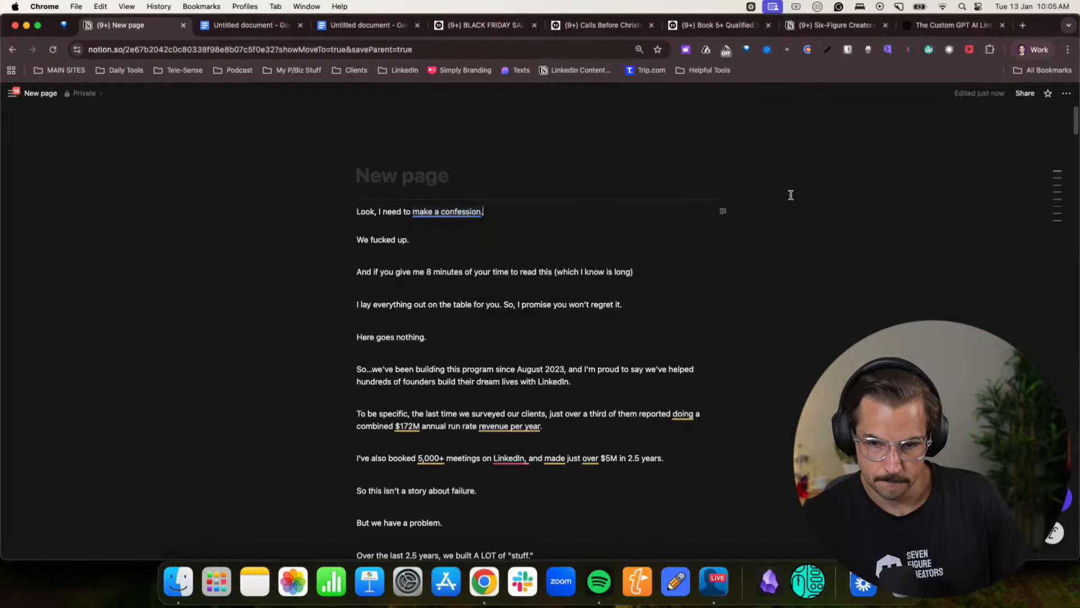
- Switch to the Claude landing page copy chat and ask for FAQs based only on what was said, plus suggestions for additional helpful FAQs
click(1020, 51)
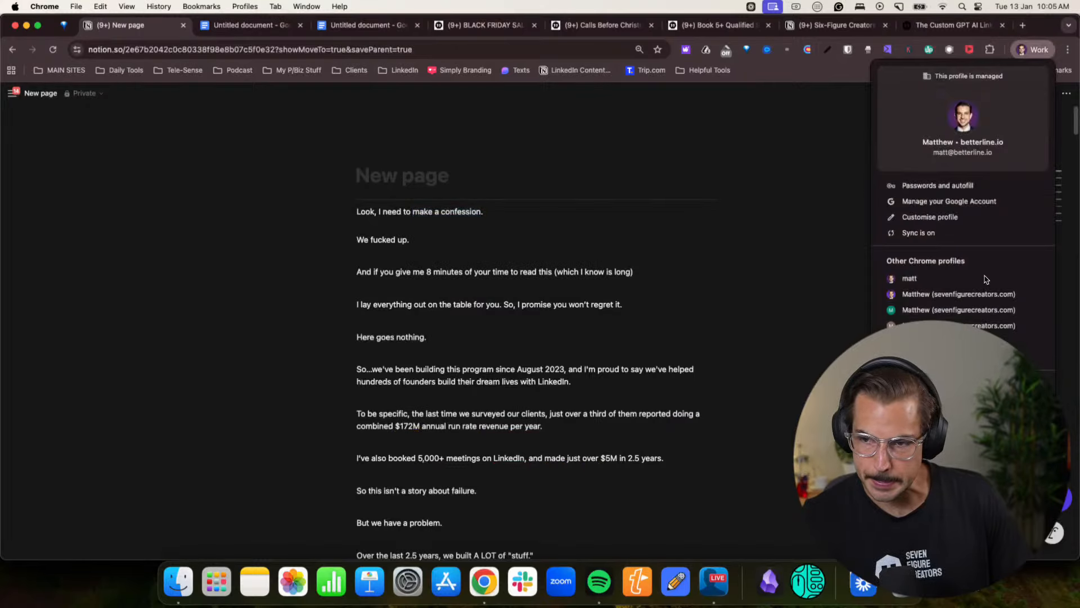
click(917, 295)
scroll(493, 389, down, 10)
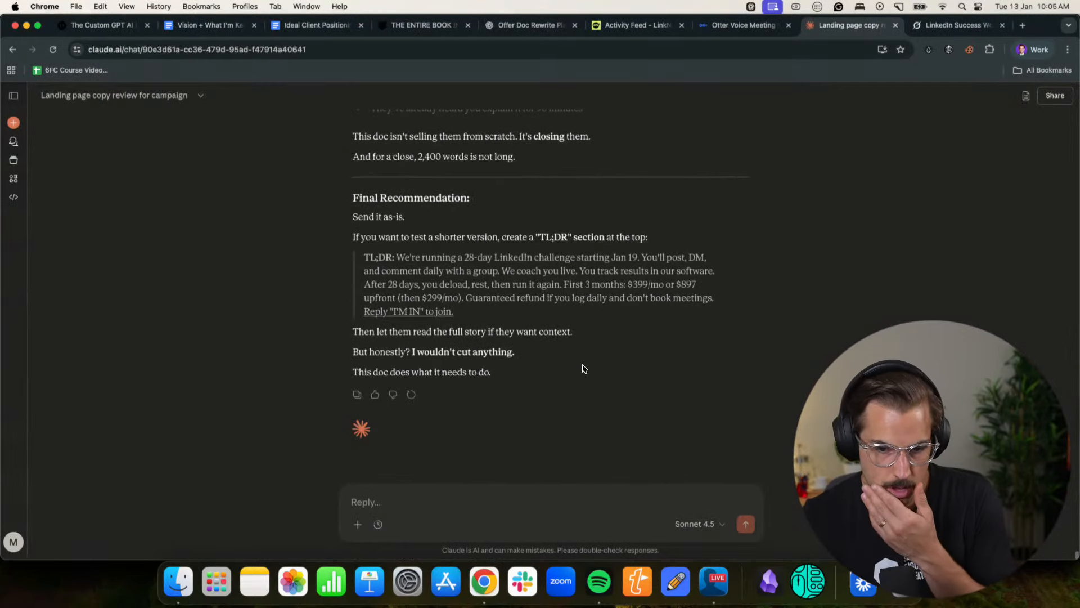
click(575, 497)
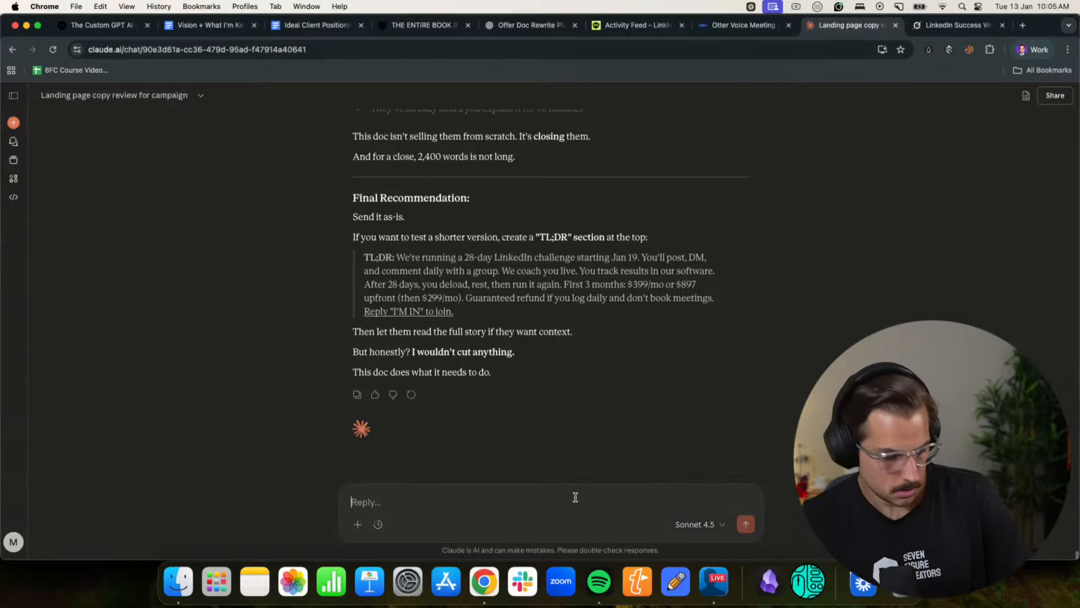
text(Okay, now what I wanna do)
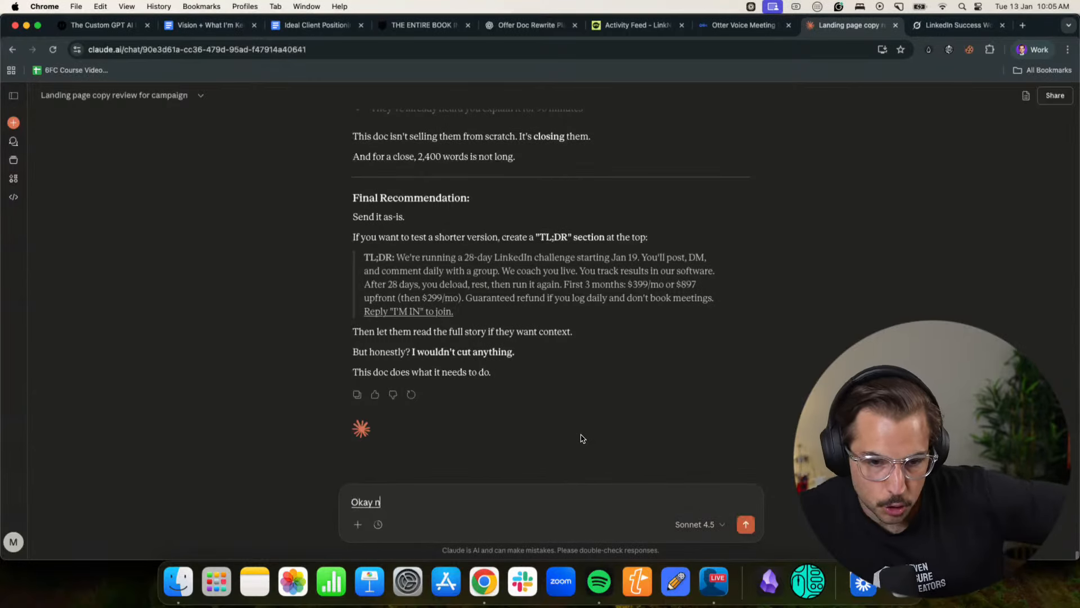
text( really)
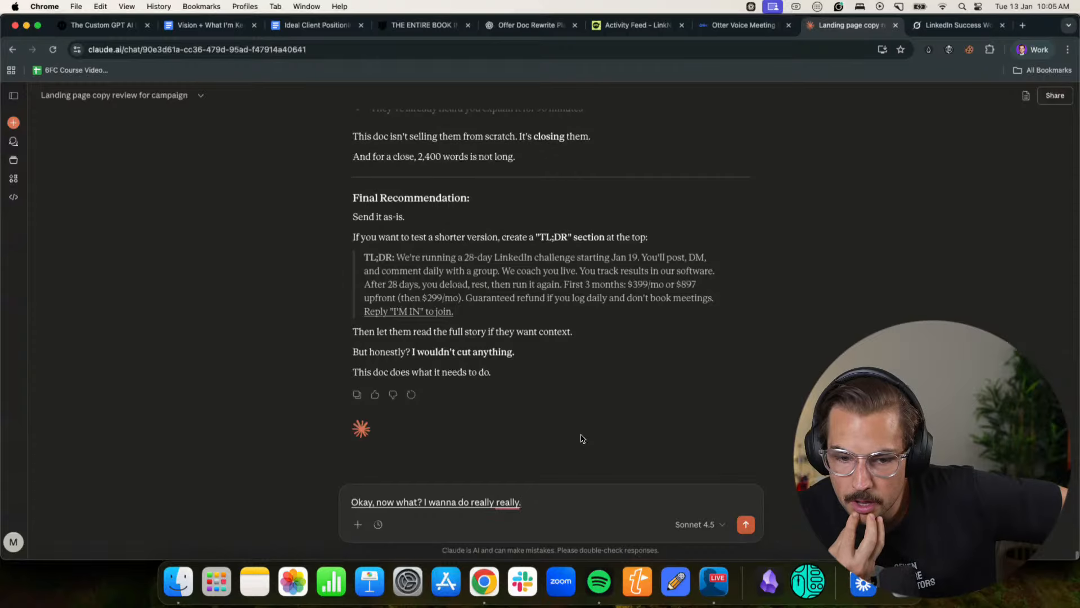
text( now what I really want)
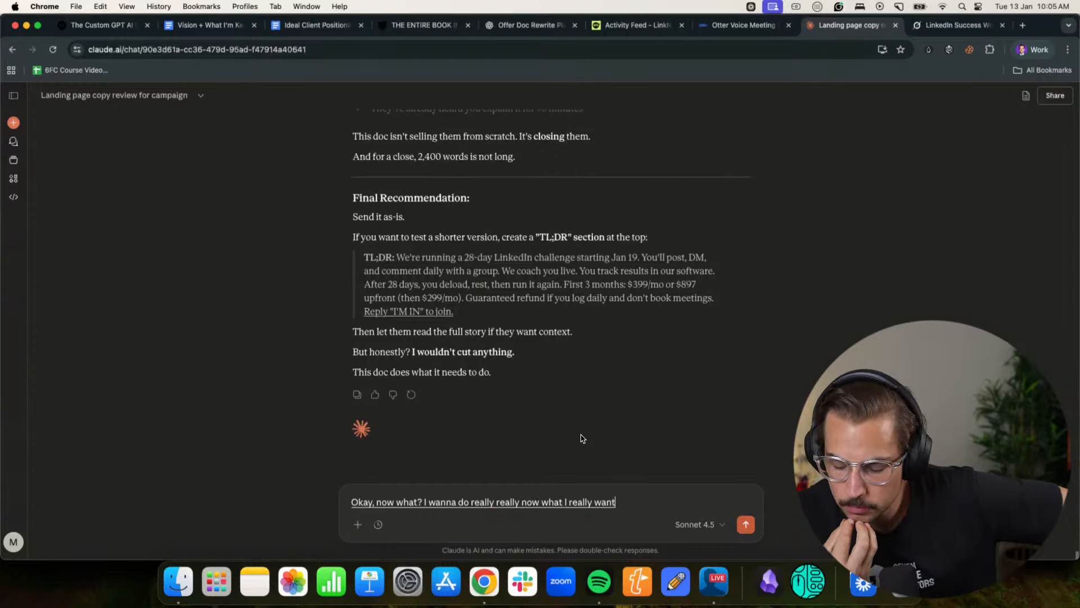
text(na do is I want you to write out the)
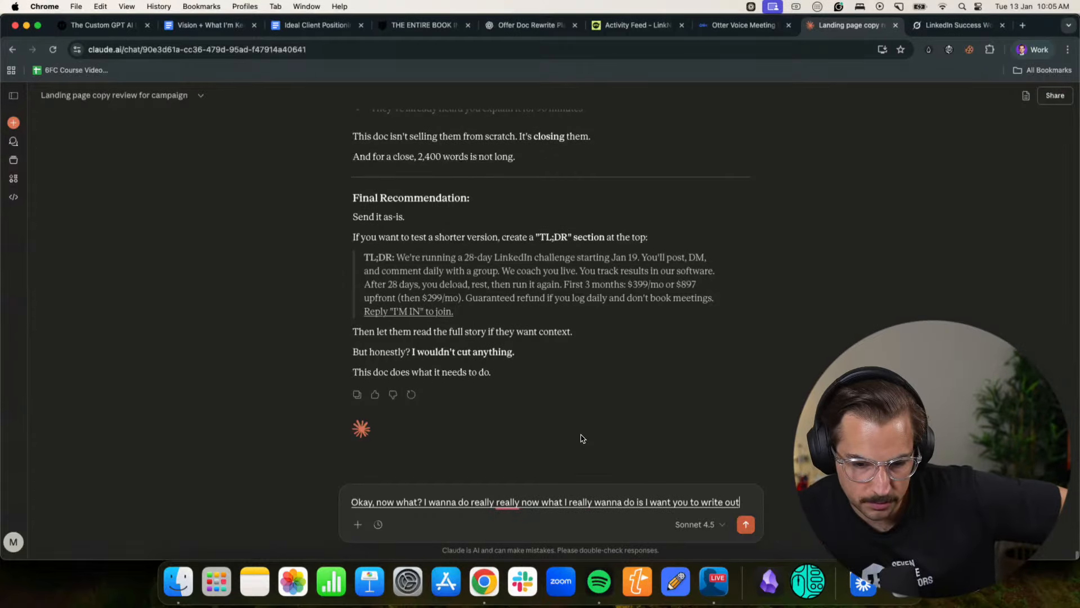
text( FAQ)
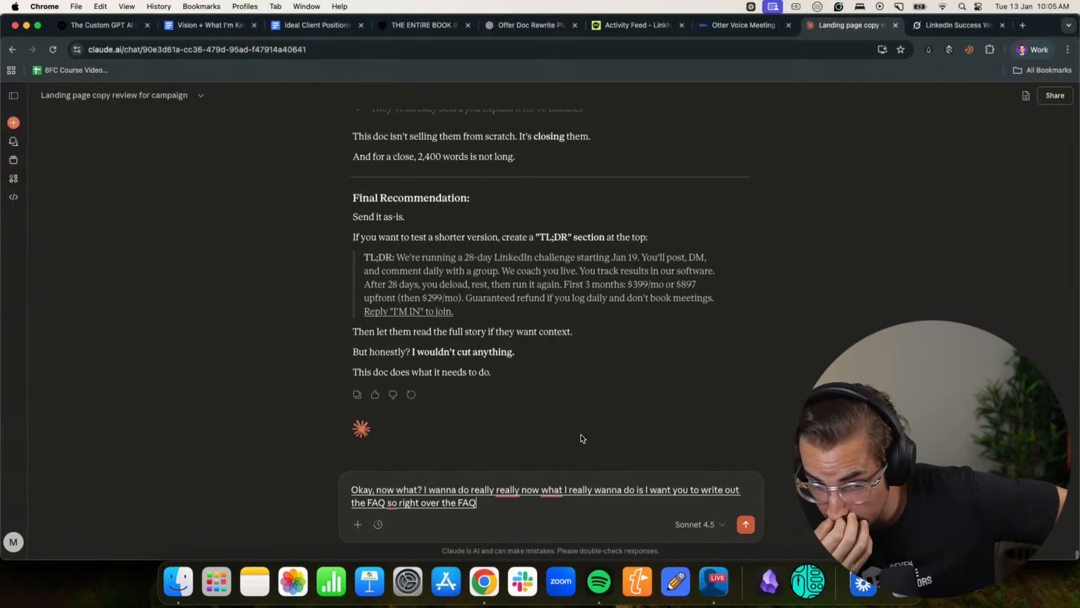
text( so write out the FAQ so I can add them they're only based of things that actually)
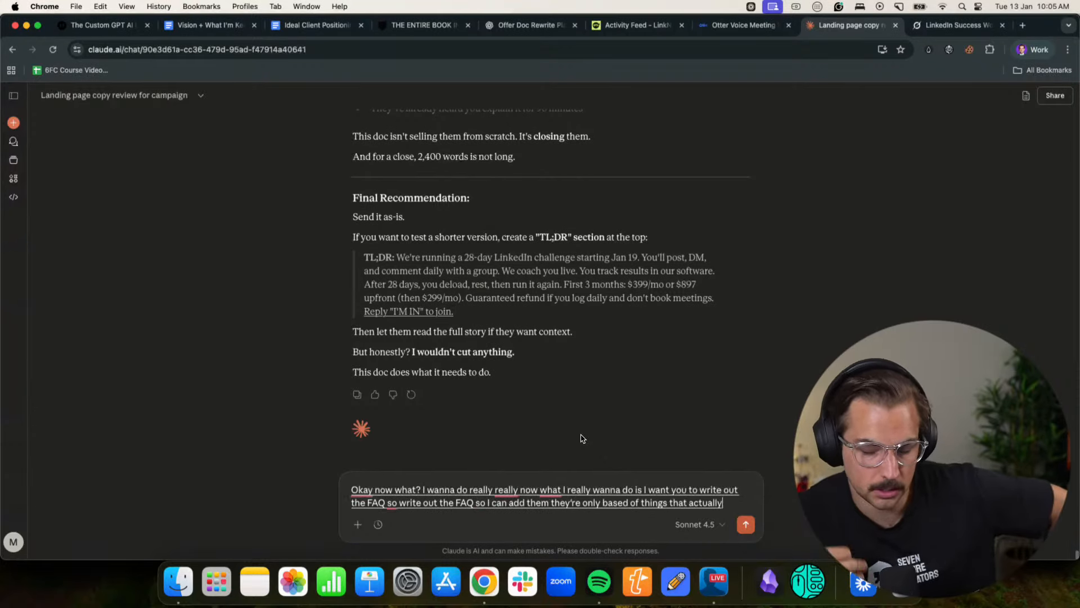
text( said and then give me suggestions of other additional)
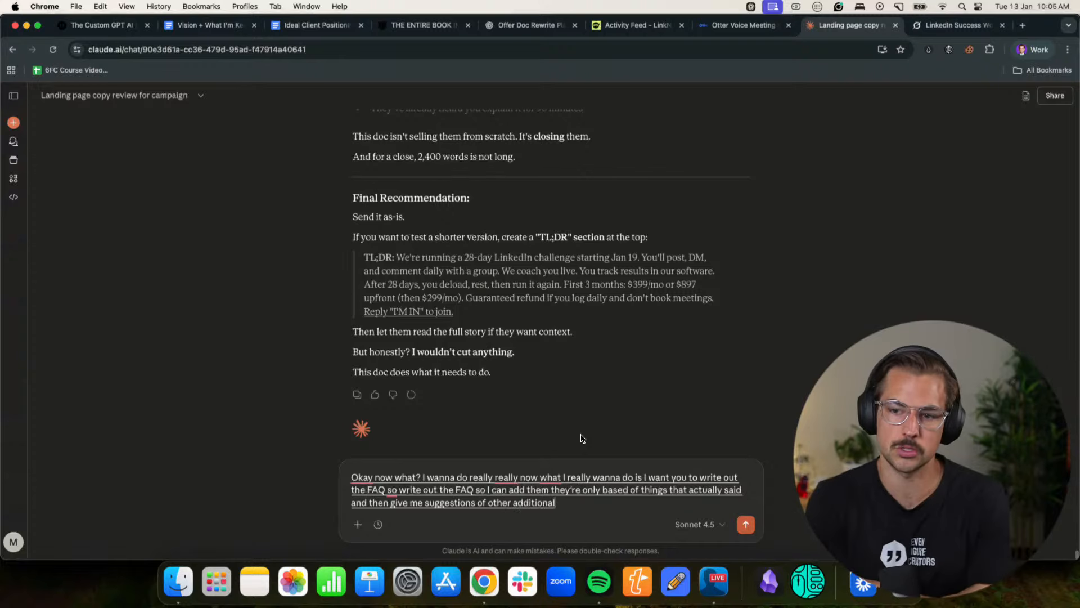
text( FAQ that might be helpful for the people actually want)
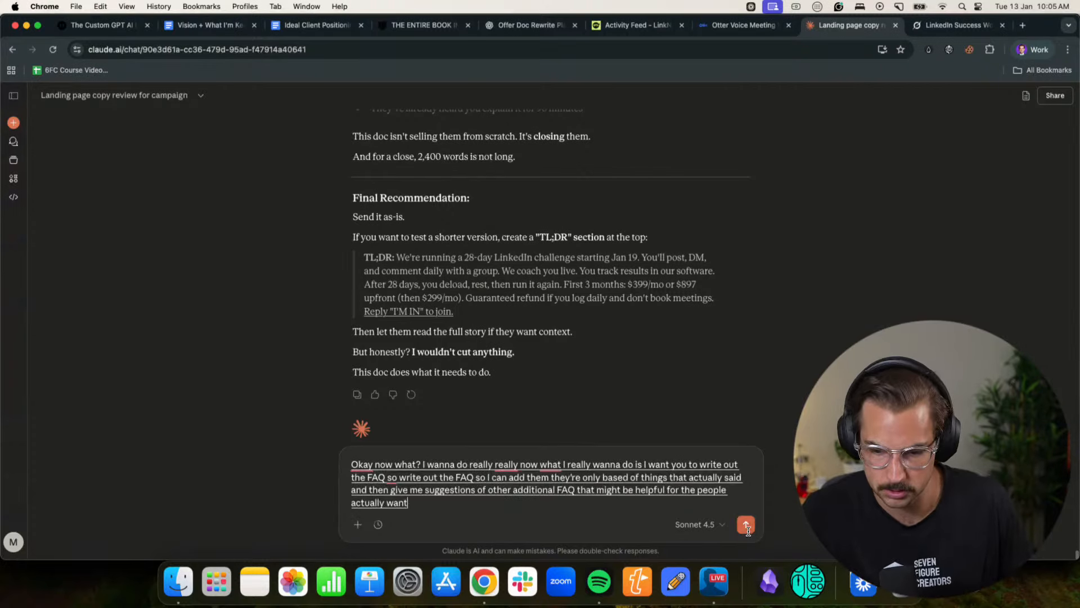
text( please.to understand.)
click(746, 529)
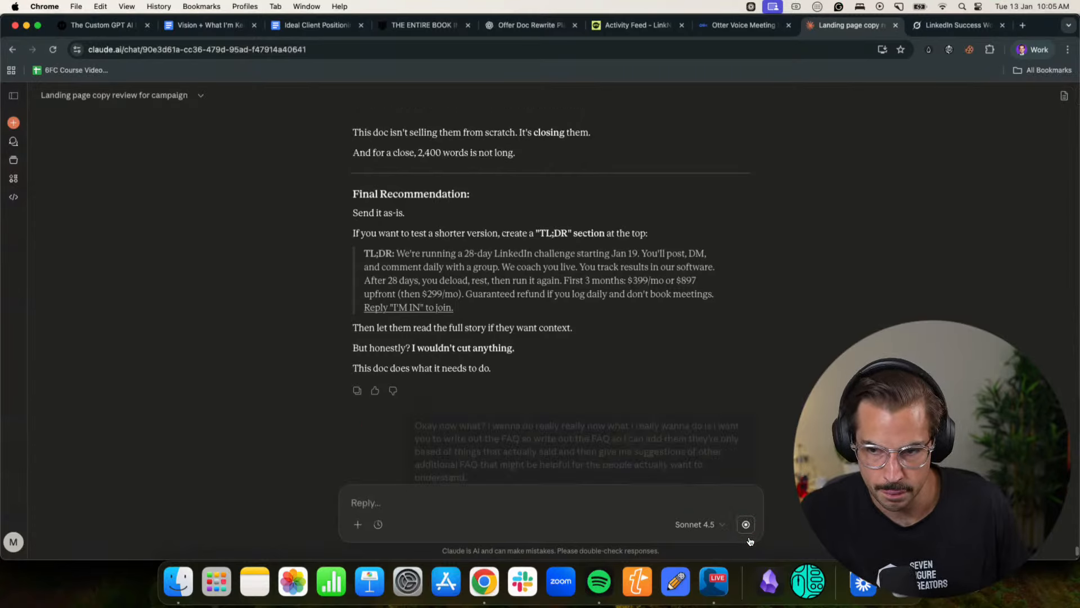
- Switch back to Notion and duplicate the "BLACK FRIDAY SALE — Get Our Full AI-Powered LinkedIn System at 50% Off" page
click(1033, 50)
click(945, 295)
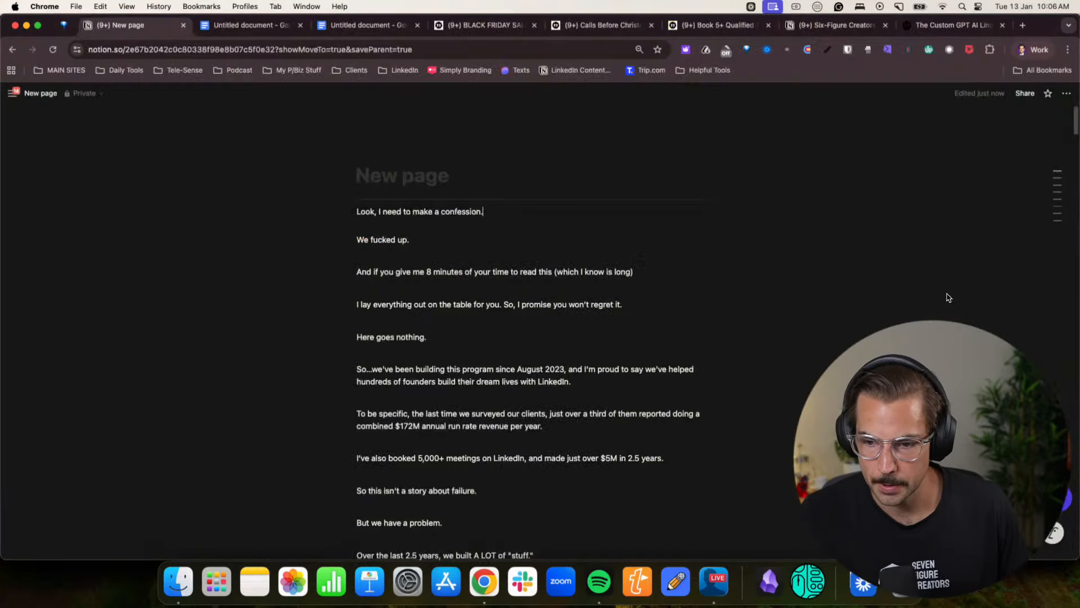
click(484, 25)
key(super+a)
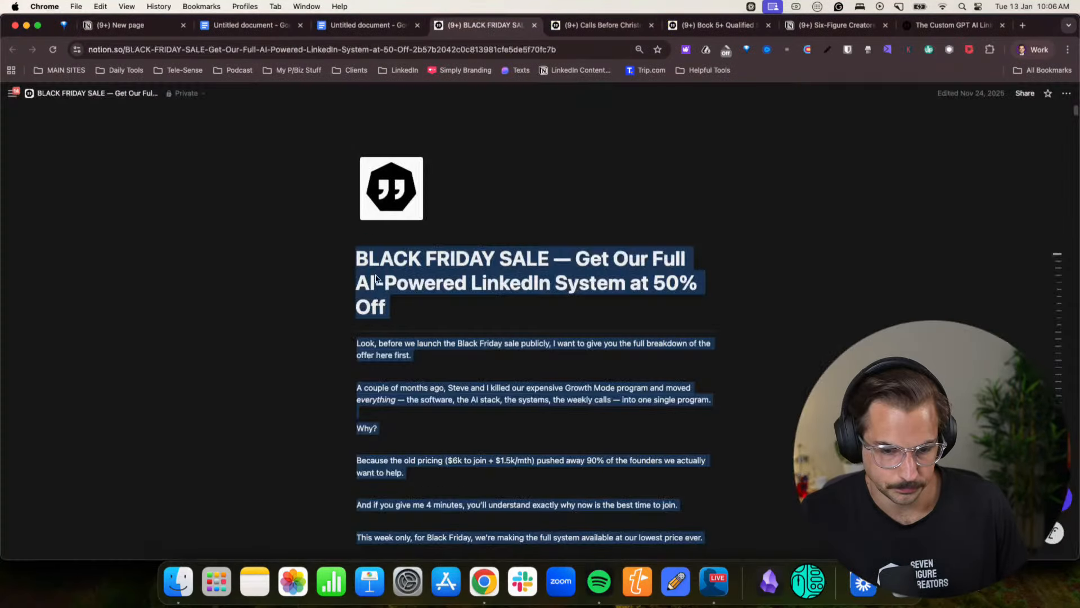
click(1066, 93)
click(1019, 189)
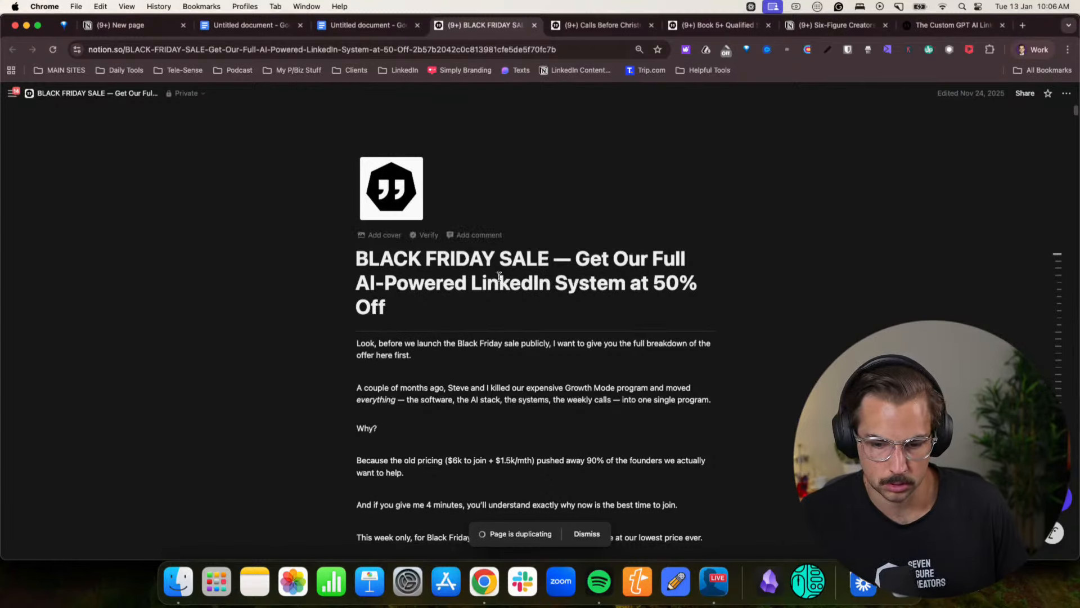
- Return to the Claude chat and read through the "FAQ (Based on What You Said)" answers
click(1034, 49)
click(957, 307)
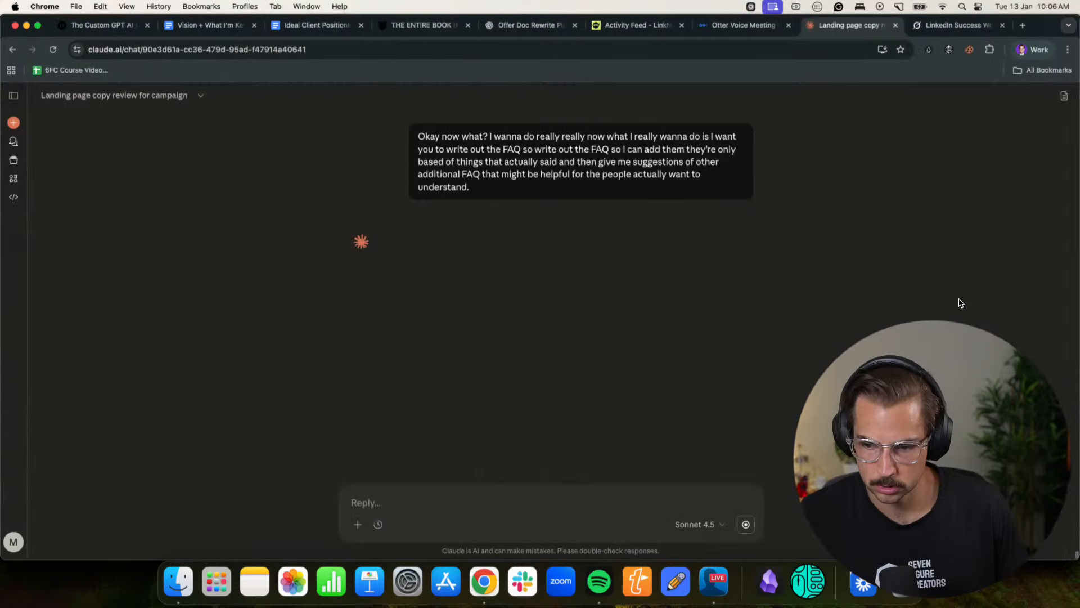
scroll(556, 244, down, 2)
drag(376, 217, 560, 215)
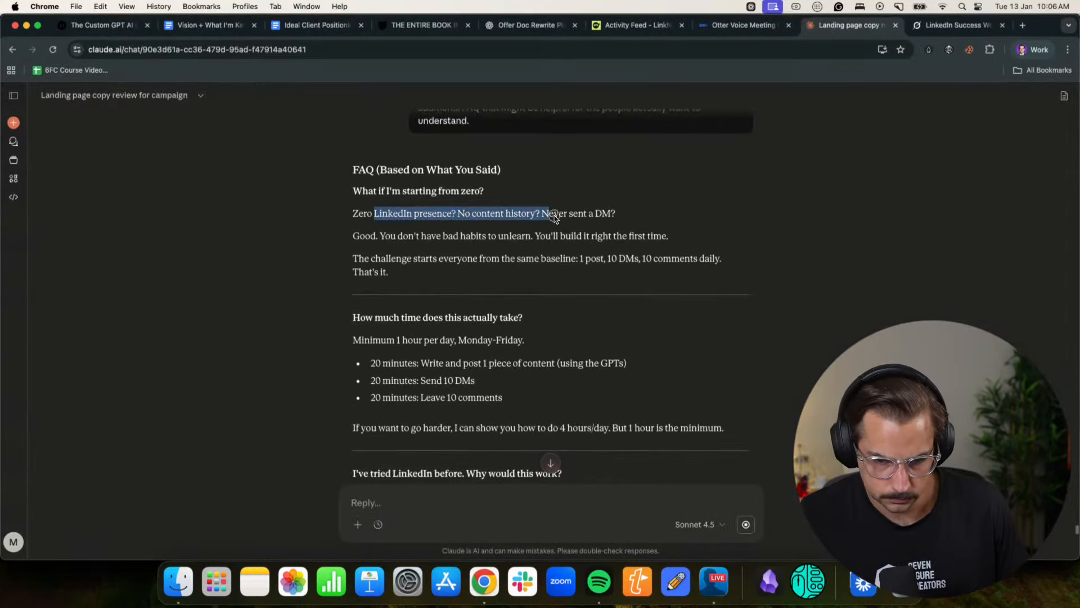
click(546, 223)
scroll(546, 222, down, 5)
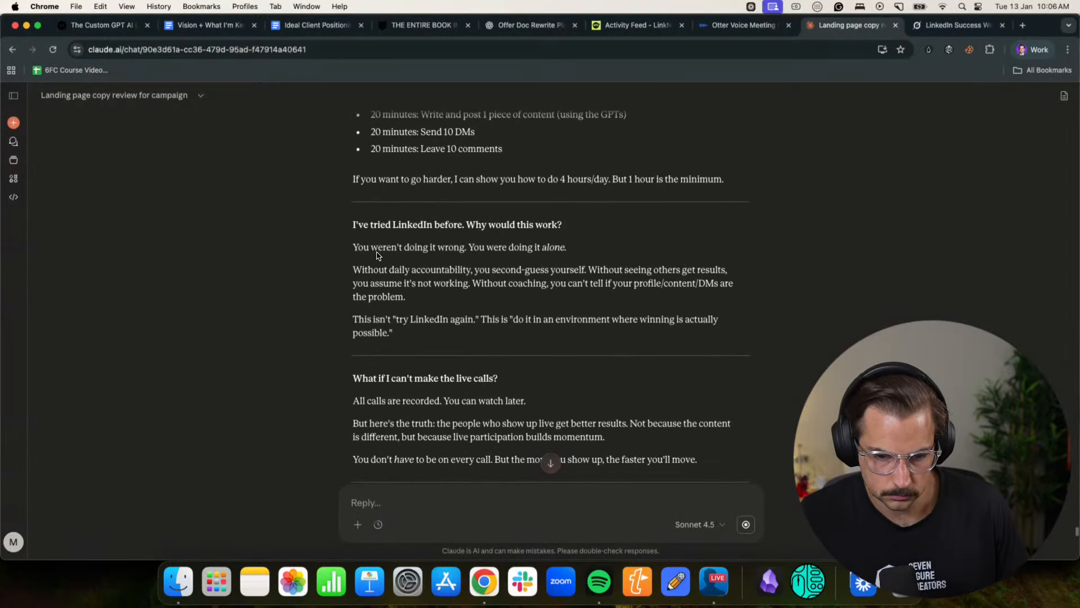
drag(371, 224, 493, 229)
click(494, 229)
scroll(489, 233, down, 2)
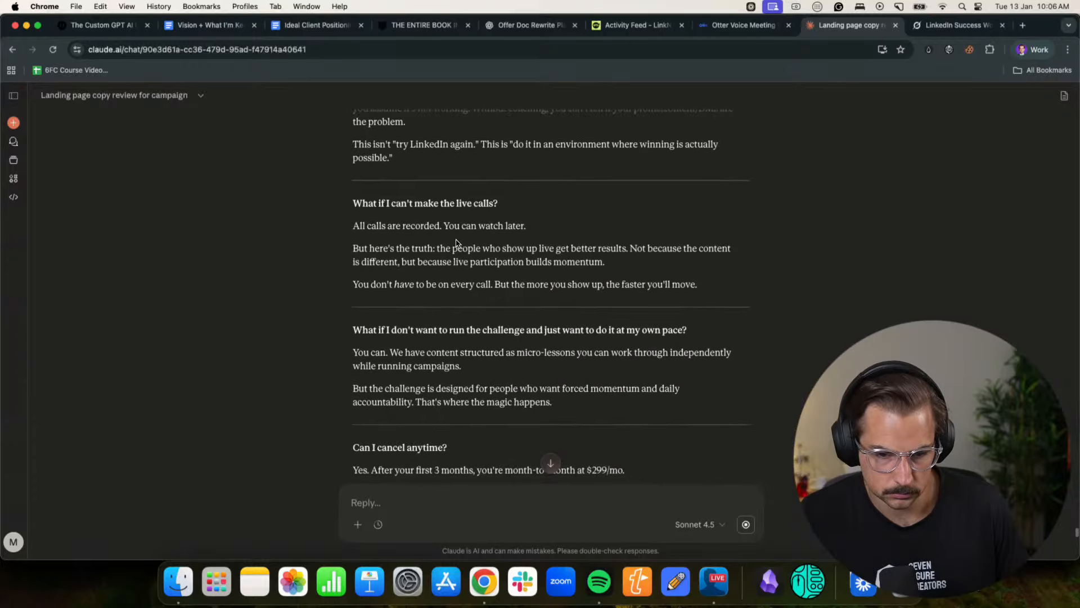
scroll(420, 237, up, 1)
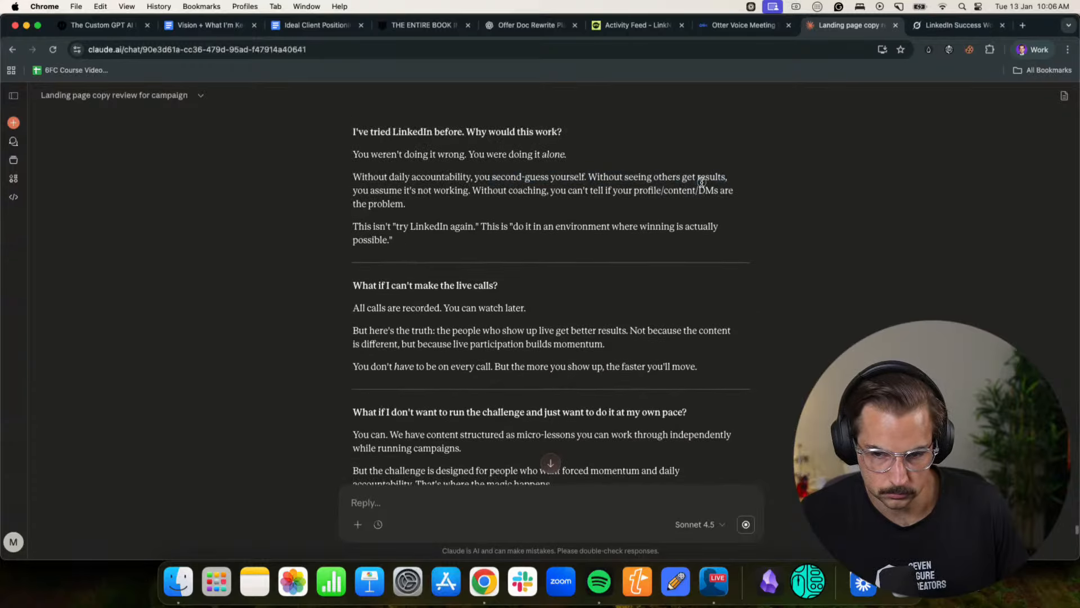
drag(367, 225, 514, 225)
click(513, 225)
scroll(480, 236, down, 2)
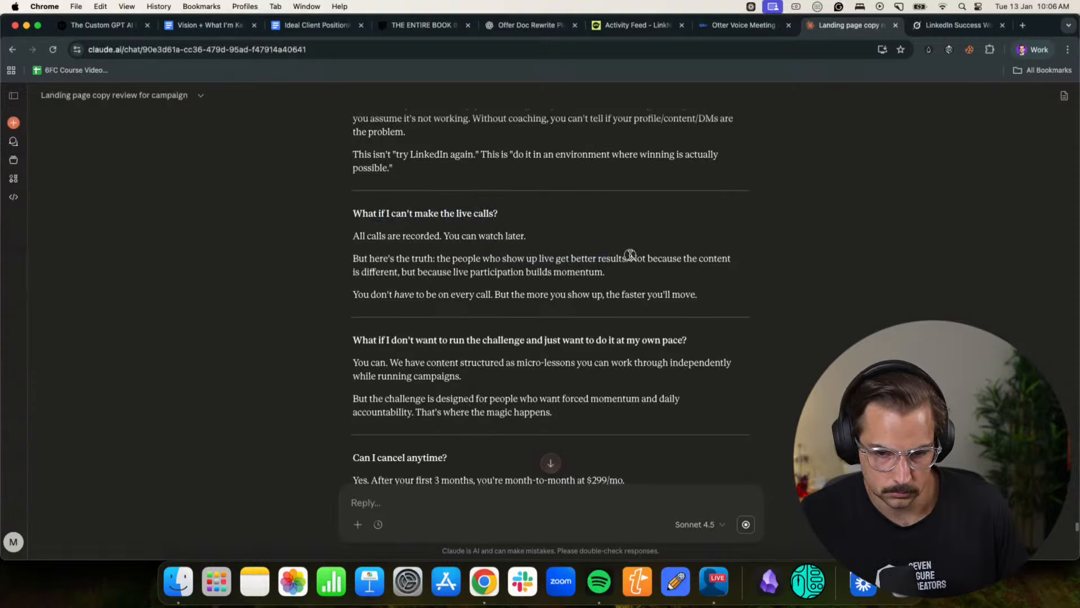
scroll(610, 263, down, 3)
drag(373, 236, 549, 235)
click(545, 234)
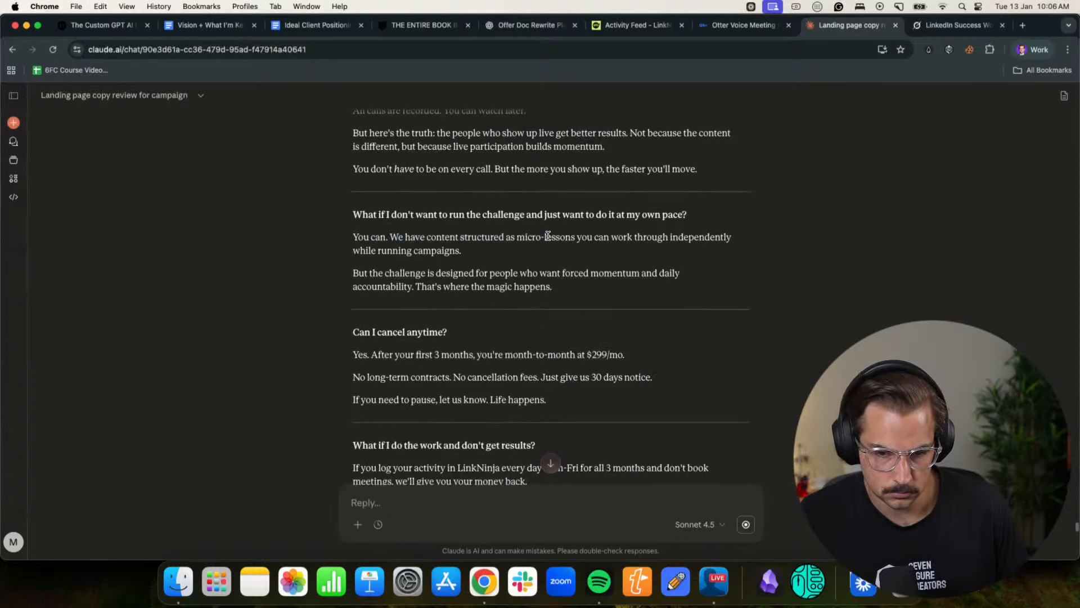
scroll(548, 236, down, 2)
- Review the suggestions under "Additional FAQs You Should Consider Adding" and recheck the earlier FAQ answers
scroll(477, 293, down, 5)
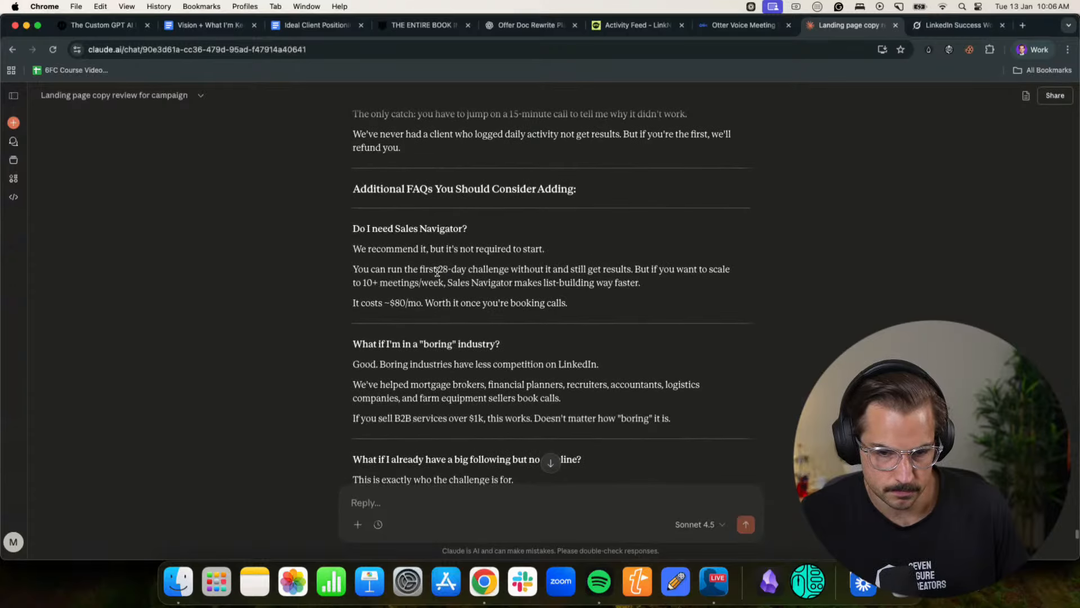
scroll(587, 280, down, 4)
scroll(506, 242, up, 2)
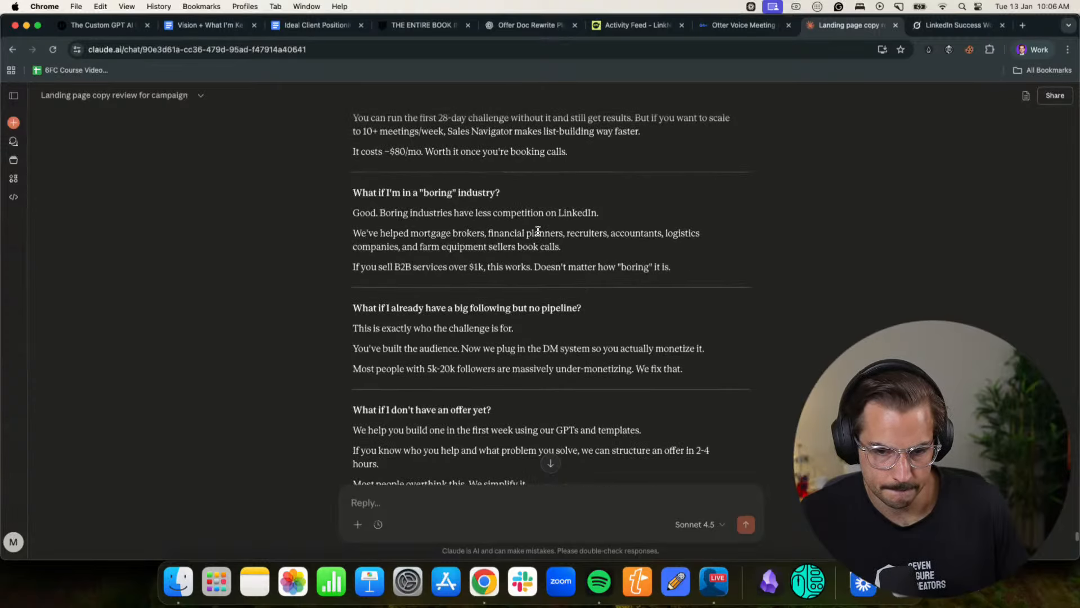
scroll(619, 253, down, 2)
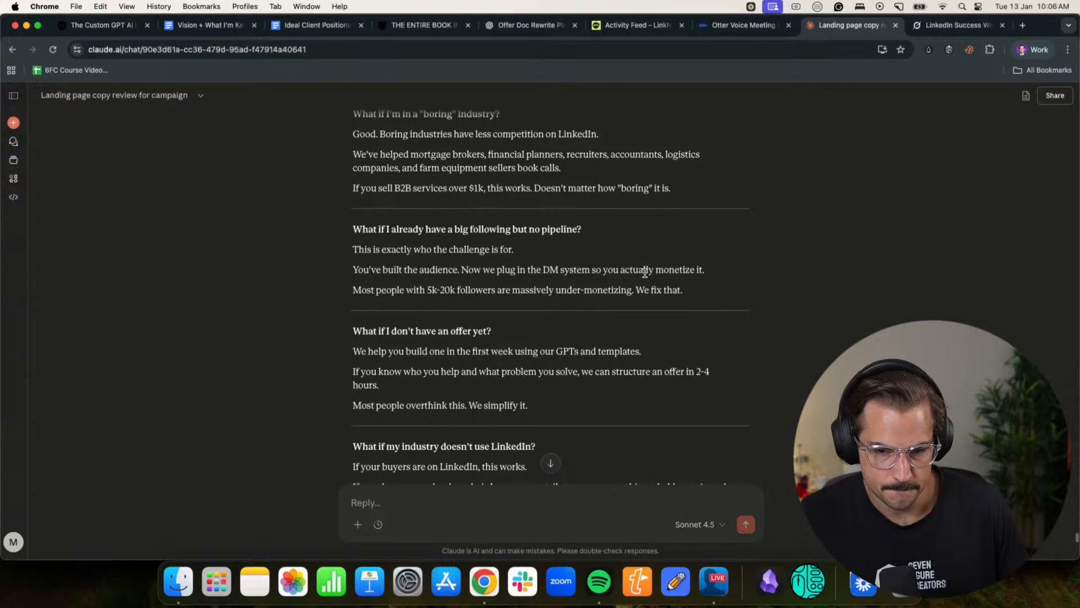
scroll(645, 273, down, 3)
scroll(647, 276, down, 3)
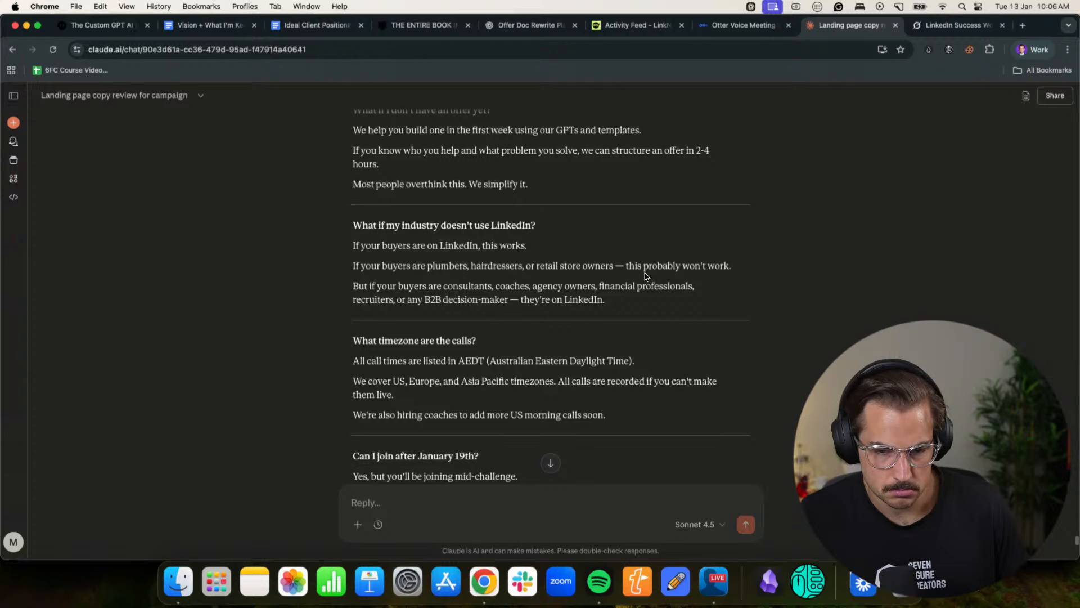
scroll(644, 274, down, 3)
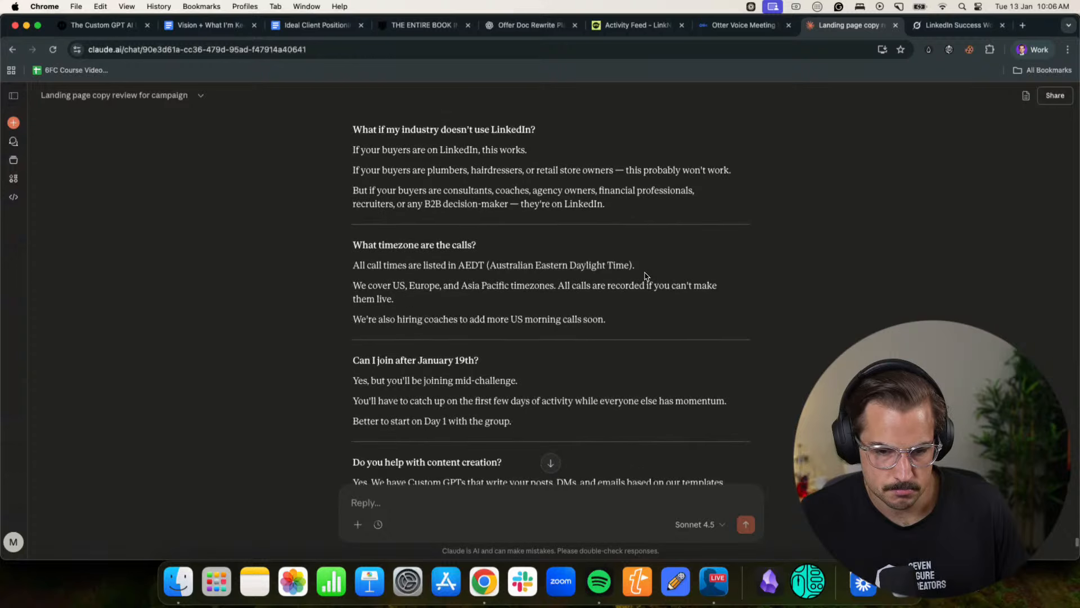
scroll(646, 276, down, 6)
scroll(646, 276, down, 3)
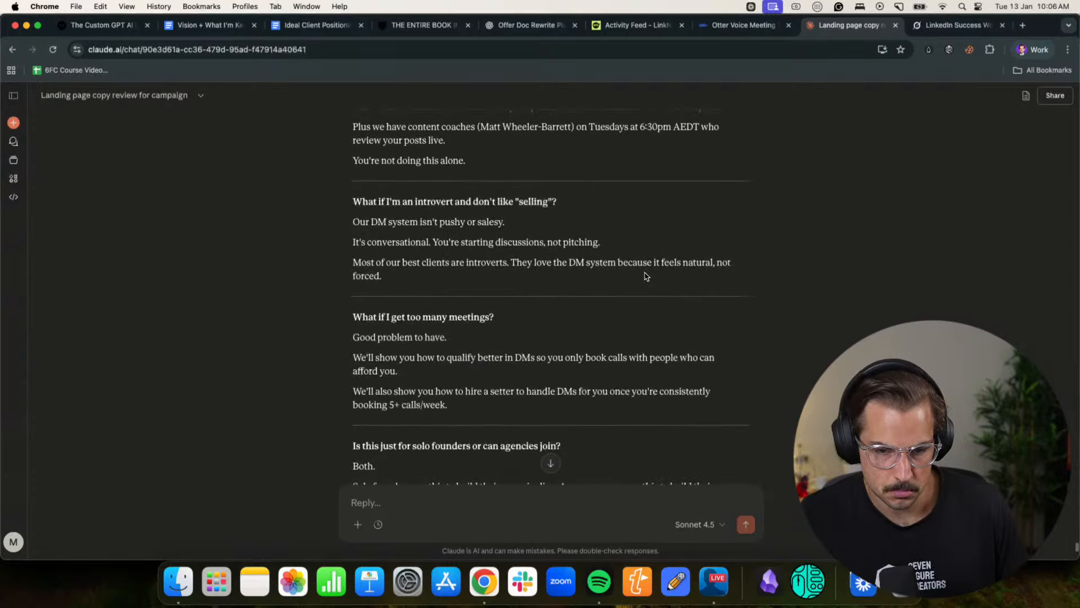
scroll(646, 275, up, 15)
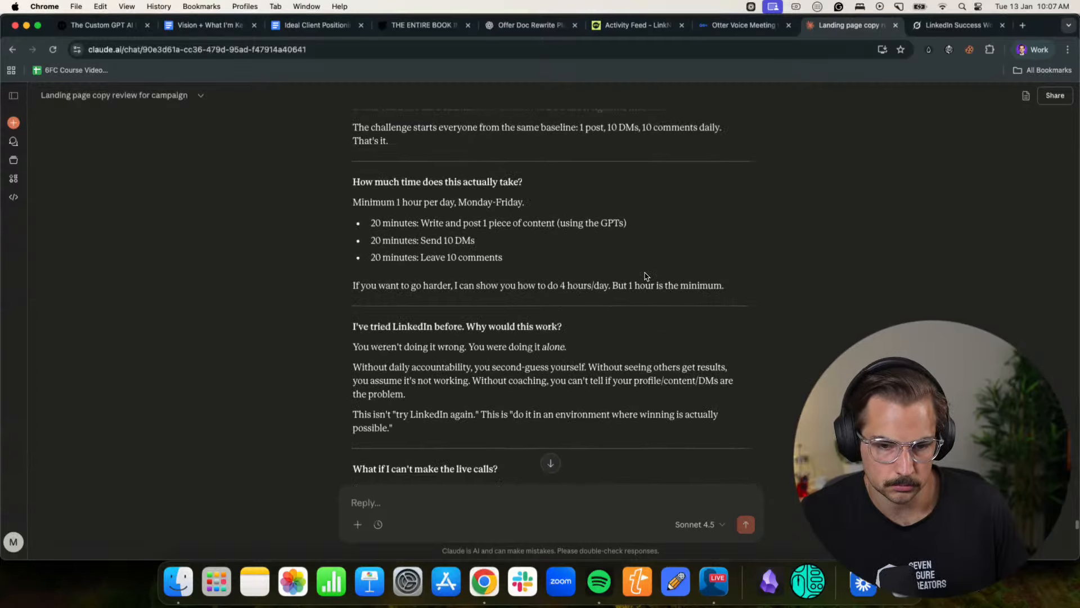
scroll(645, 276, up, 2)
scroll(645, 273, down, 2)
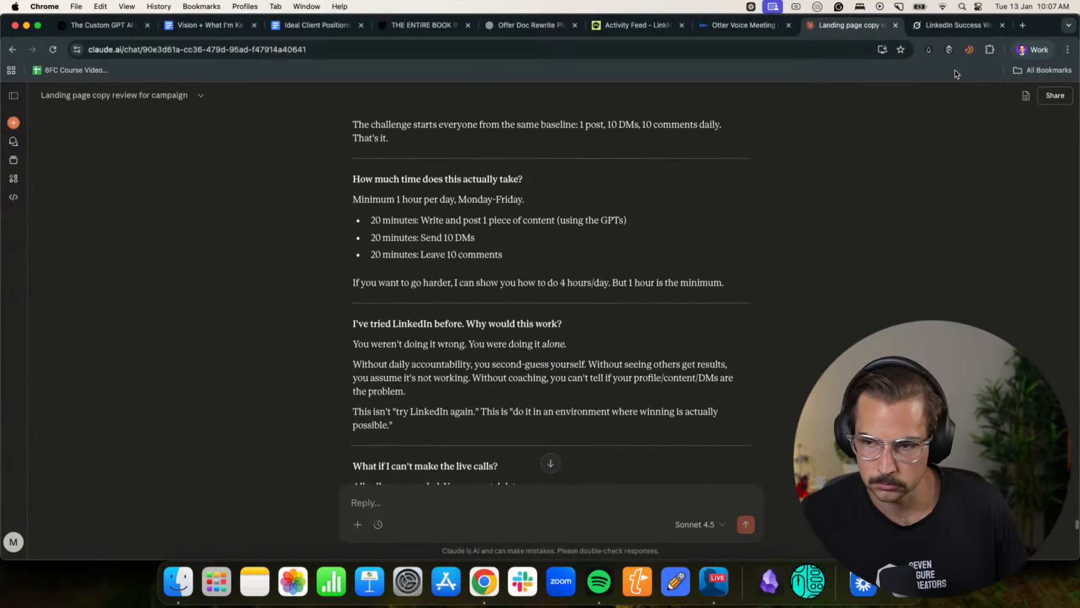
- Switch to the duplicated Black Friday page in Notion and delete all the old sales copy between the title and the FAQ section
click(1019, 50)
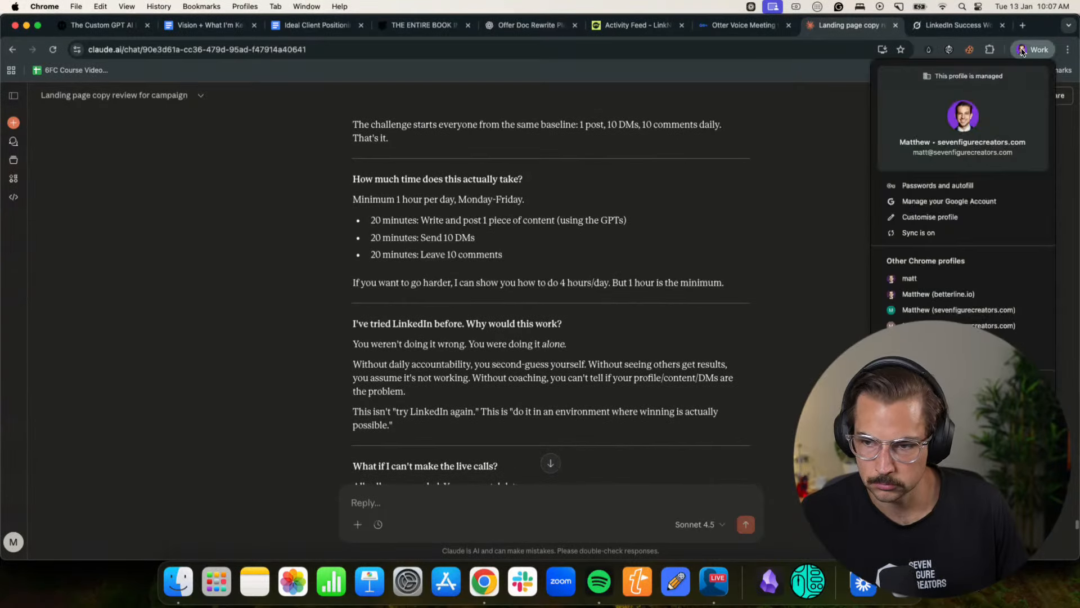
click(944, 295)
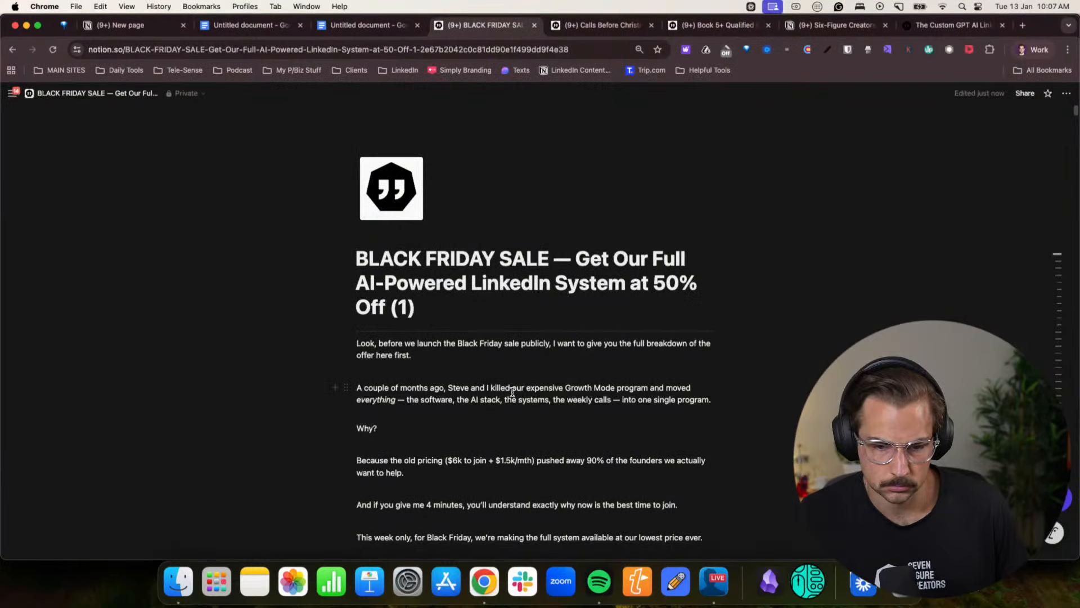
click(444, 330)
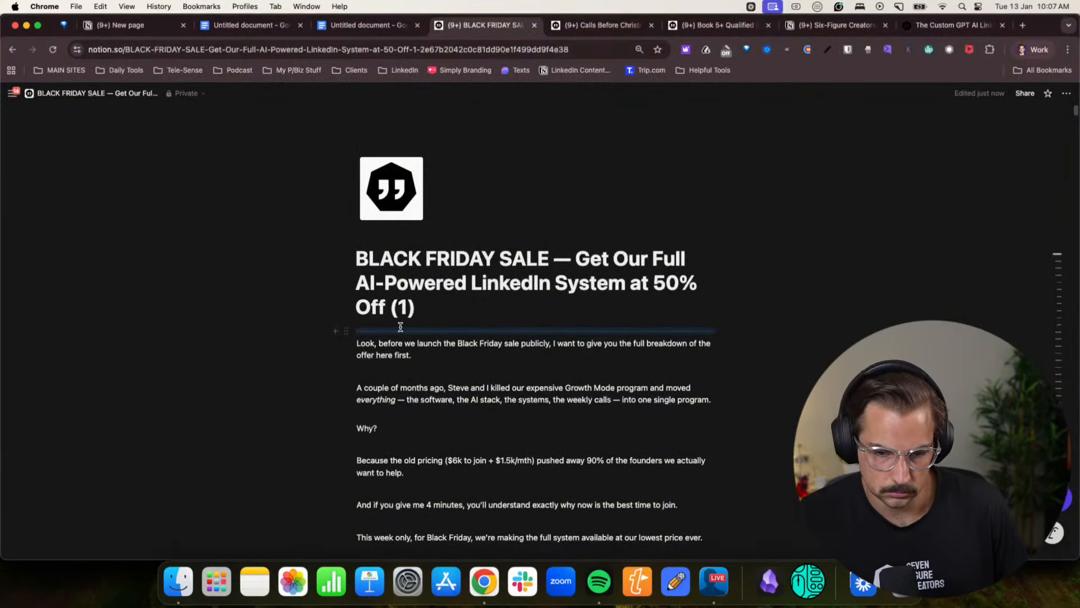
click(359, 342)
drag(358, 344, 463, 356)
scroll(454, 388, down, 20)
scroll(455, 387, down, 20)
scroll(459, 386, up, 3)
key(BackSpace)
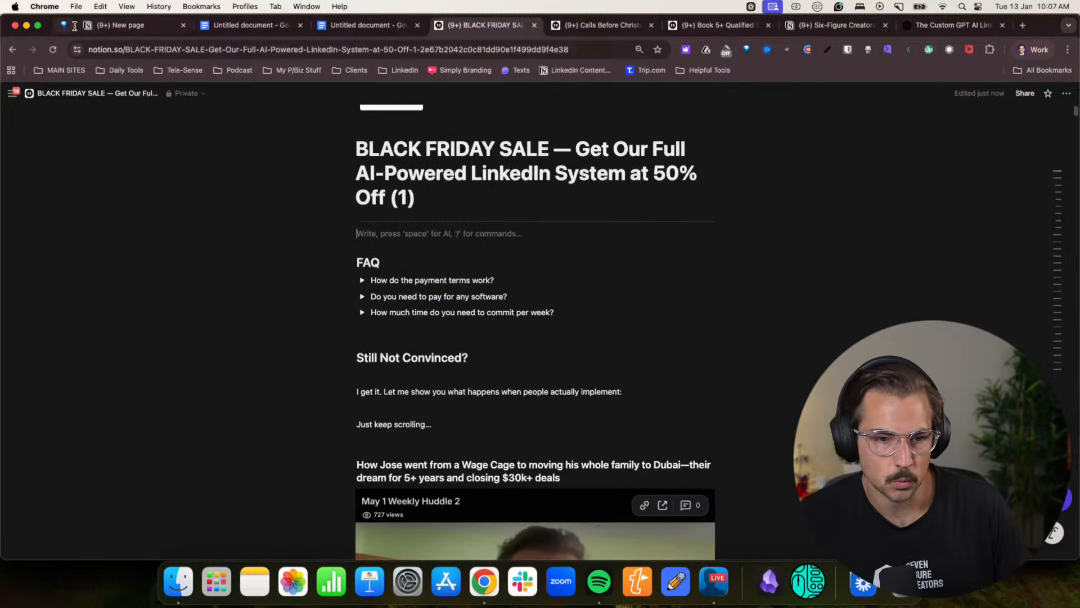
- Copy the full new offer text from its draft page and paste it above the FAQ section of the duplicated page
click(74, 26)
drag(357, 213, 465, 414)
scroll(482, 306, down, 20)
click(569, 26)
click(525, 32)
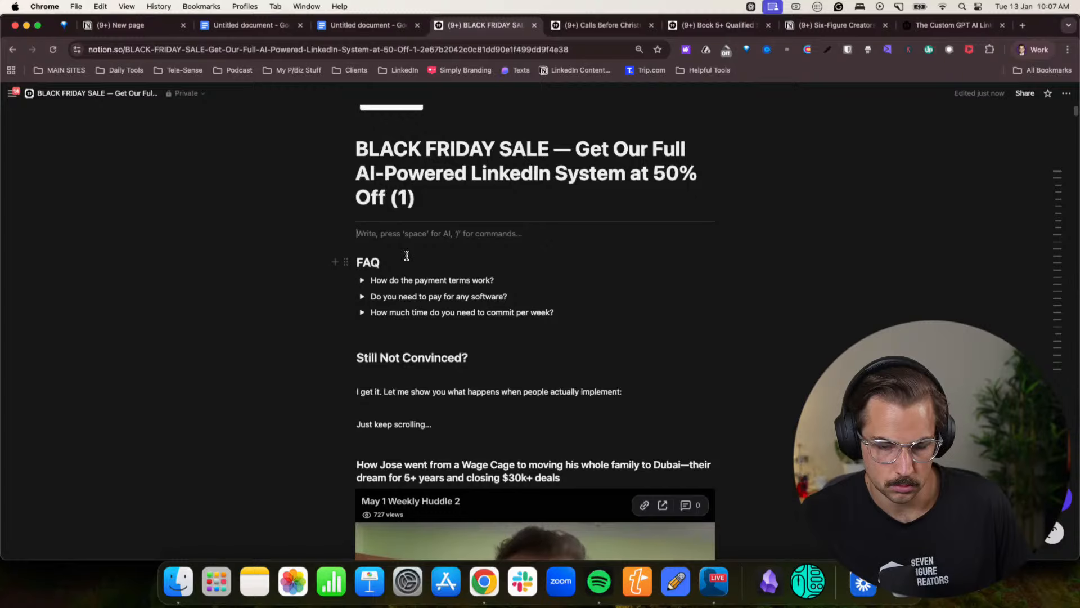
key(super+v)
- Place the sign-off name directly beneath "I'll set everything up for you." and add a blank line before the FAQ heading
scroll(453, 366, down, 5)
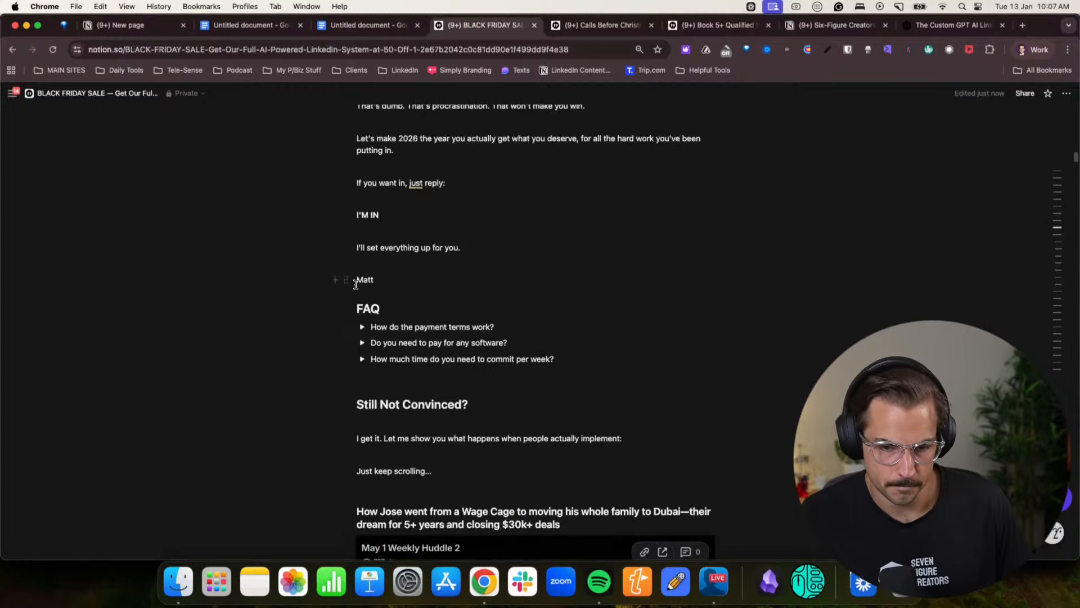
key(BackSpace)
key(BackSpace)
key(shift+Return)
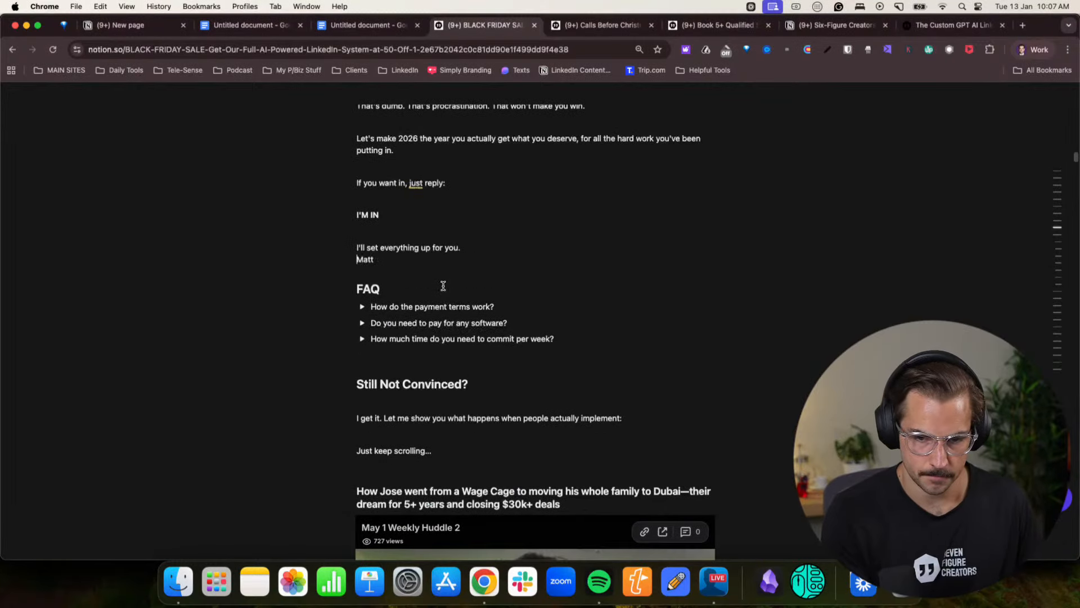
click(376, 234)
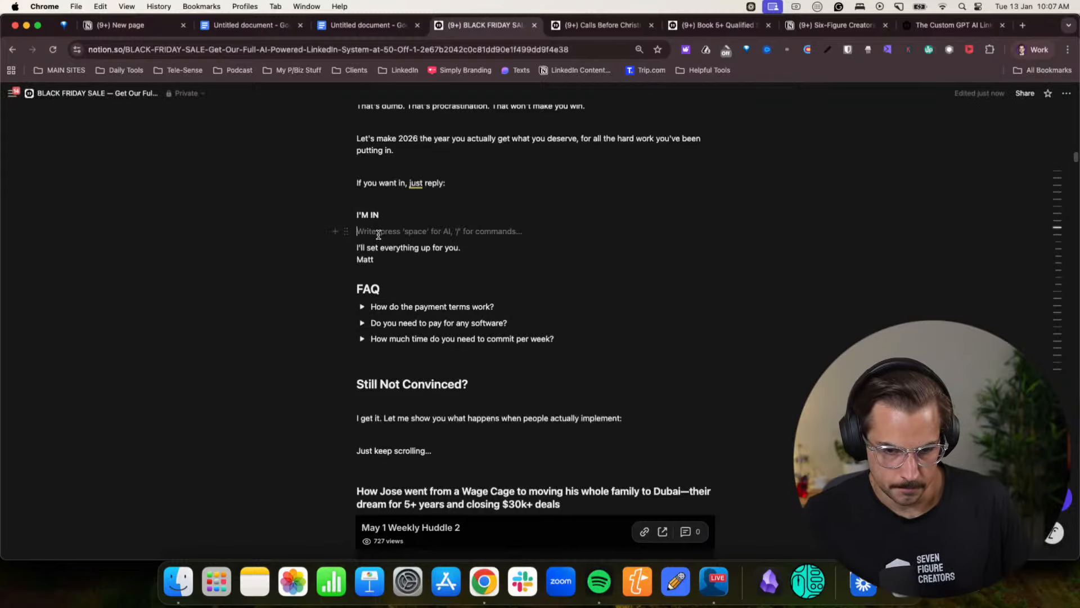
click(379, 275)
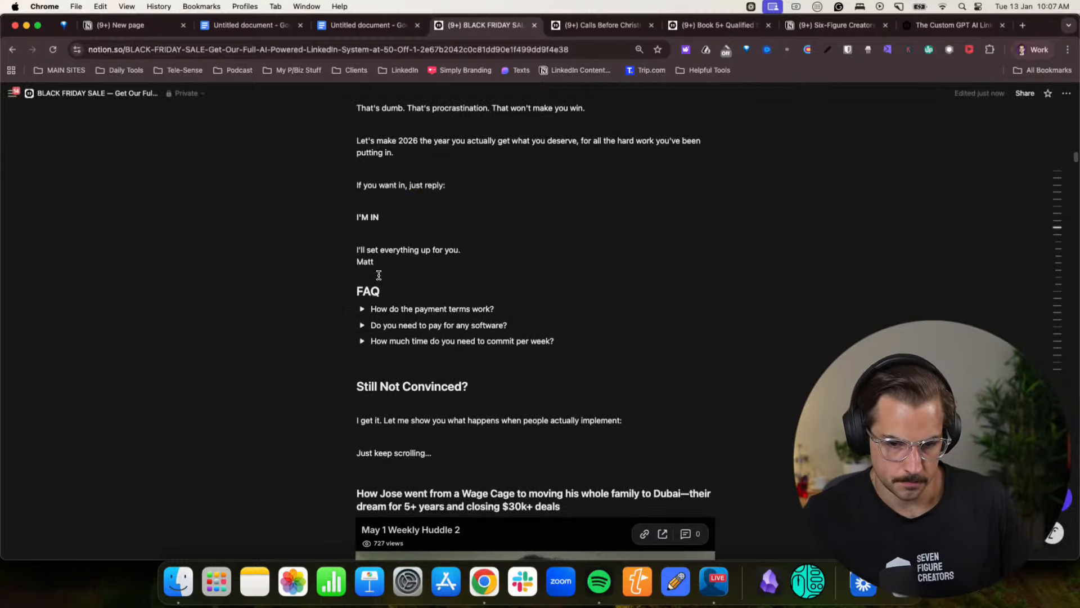
key(Return)
- Insert blank lines above the section headings of the pasted offer copy, including "Your 2026 Deal" and "What This Isn't"
scroll(381, 278, down, 5)
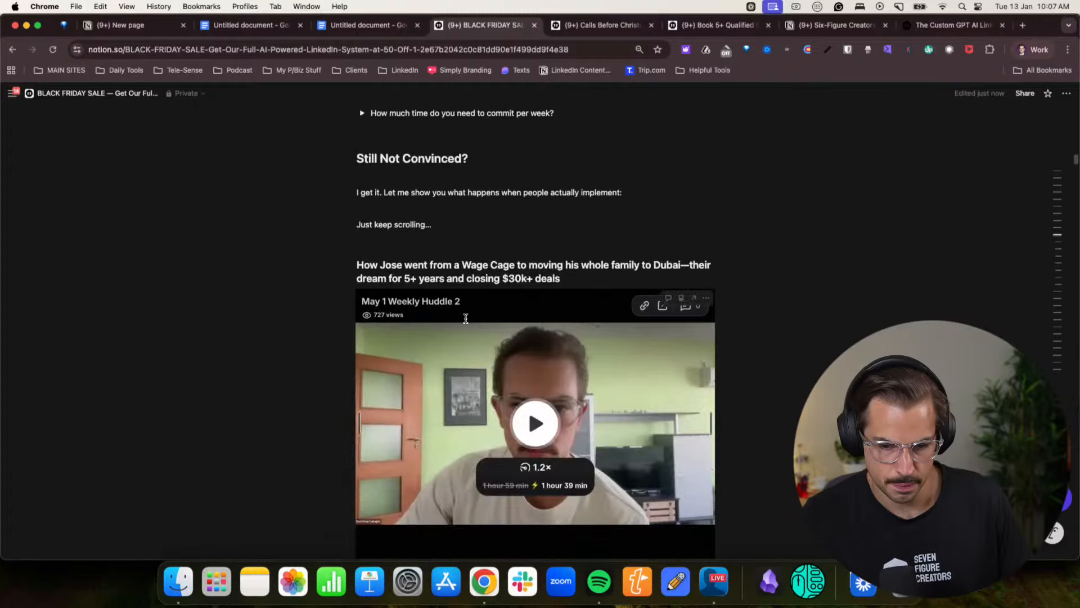
scroll(465, 319, up, 10)
scroll(466, 319, down, 3)
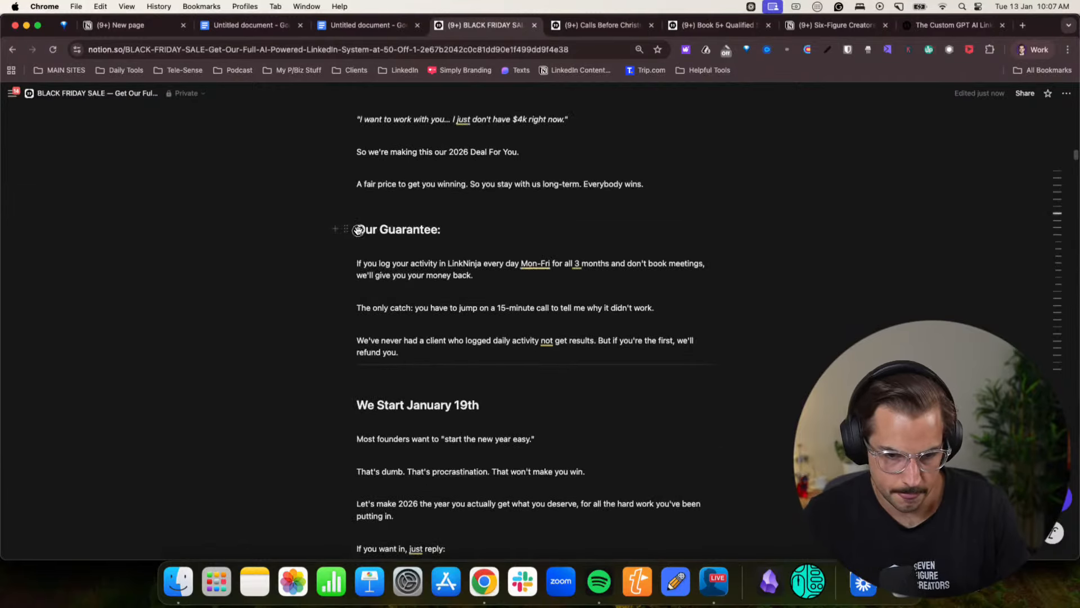
scroll(382, 219, up, 7)
scroll(382, 220, up, 9)
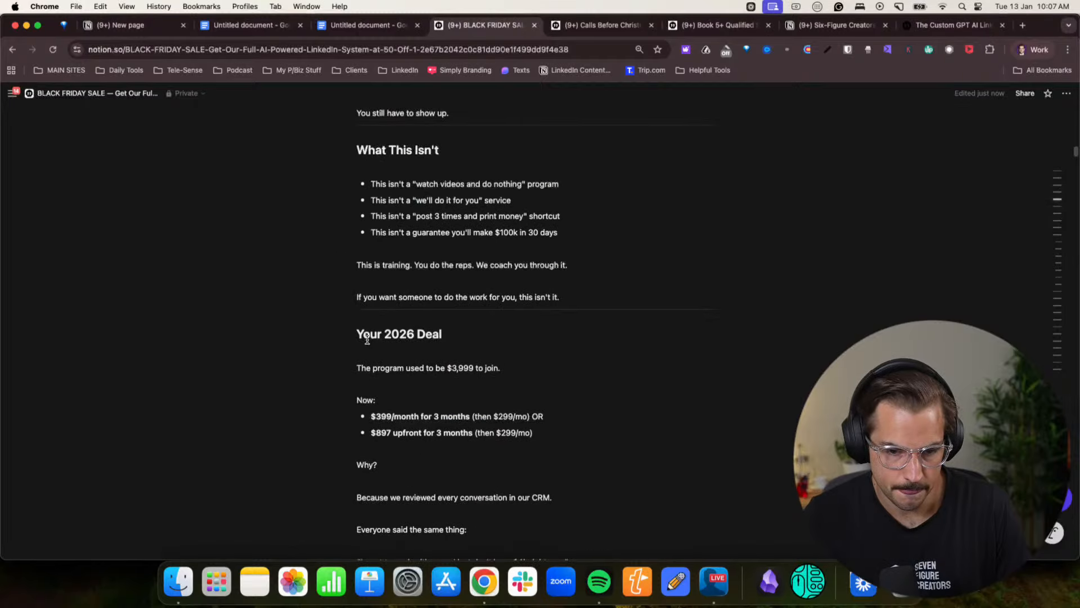
key(Return)
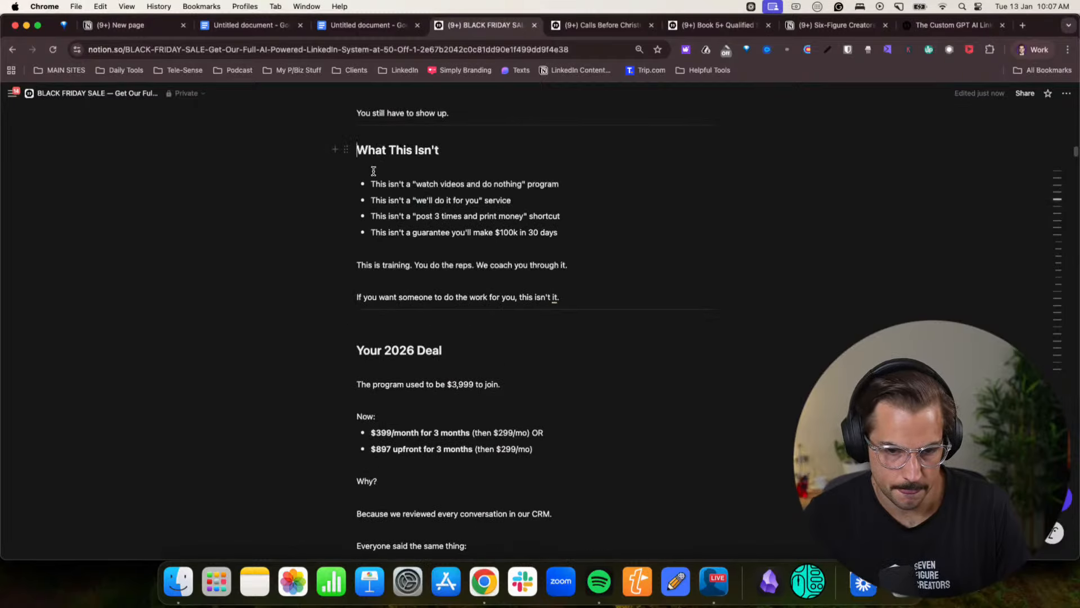
scroll(374, 170, up, 20)
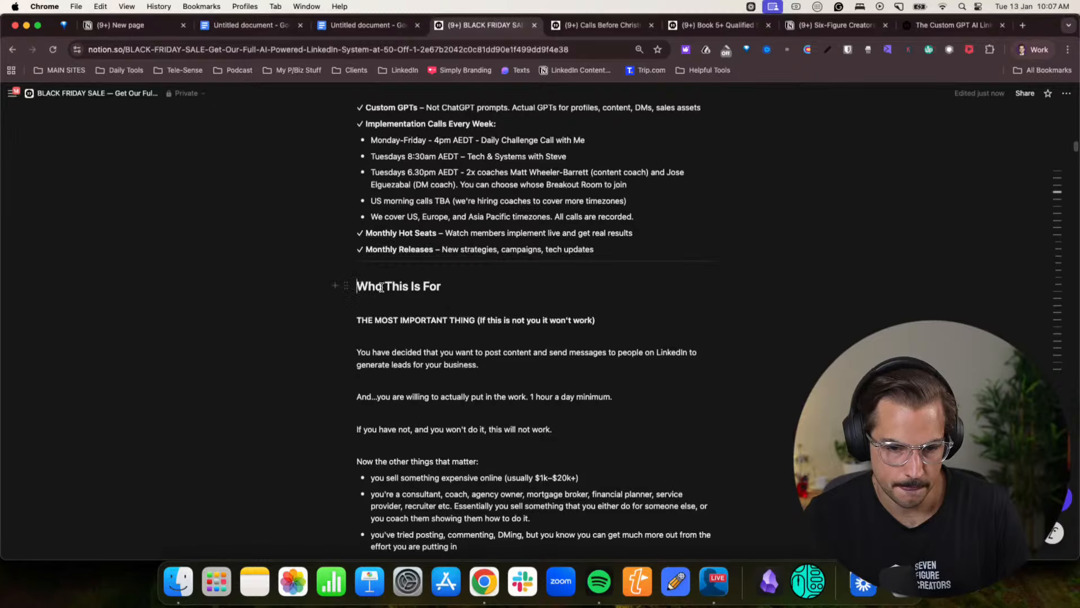
scroll(381, 288, up, 14)
scroll(357, 387, up, 20)
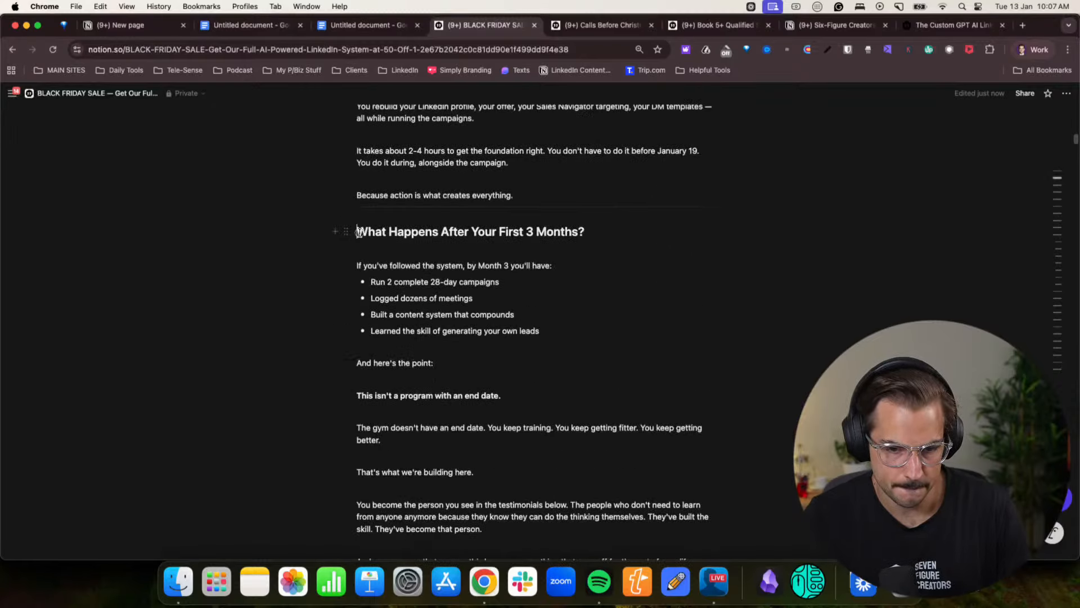
scroll(358, 232, up, 20)
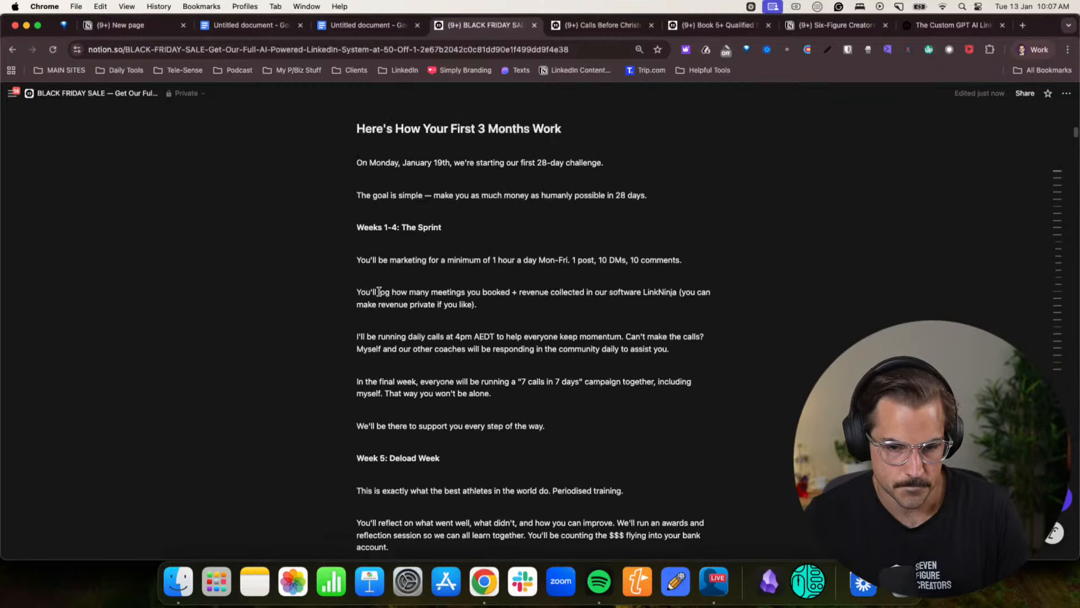
scroll(380, 291, up, 6)
scroll(371, 288, up, 20)
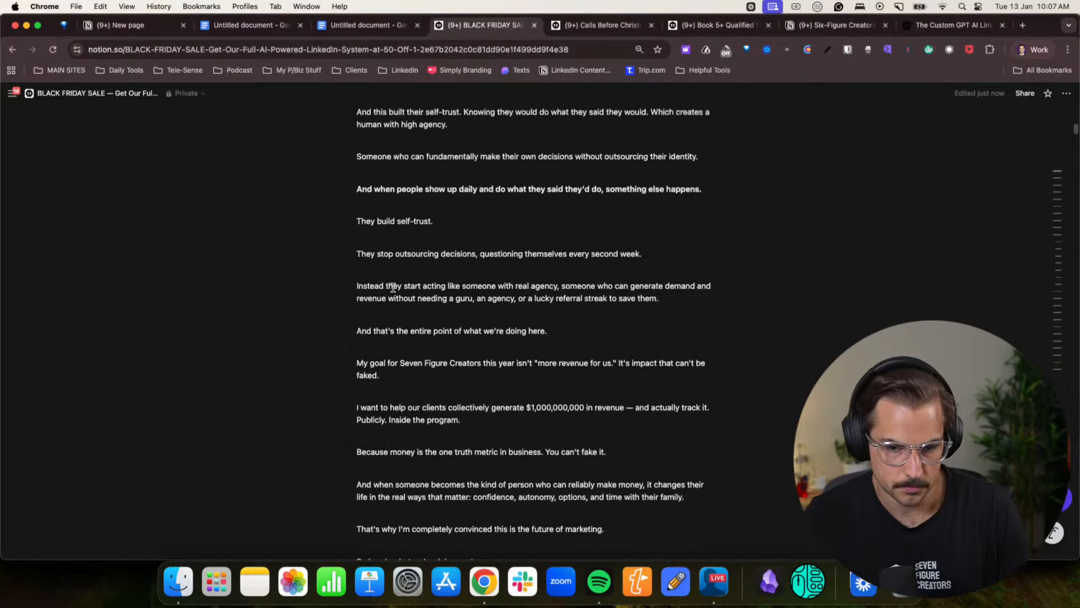
scroll(393, 287, up, 20)
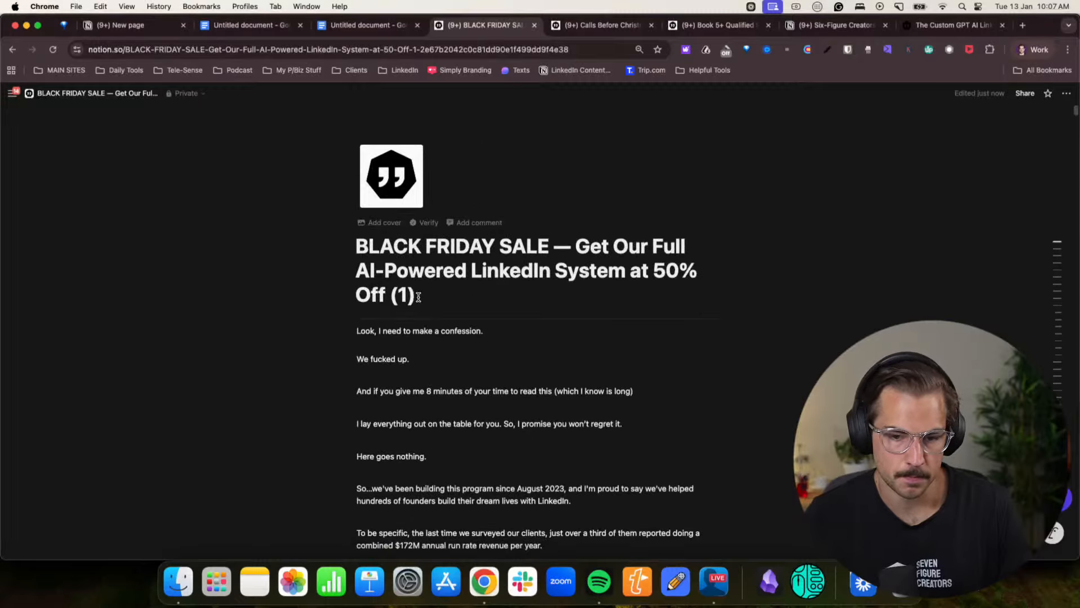
- Return to the Claude chat and copy the FAQ question "How much time does this actually take?"
click(1034, 49)
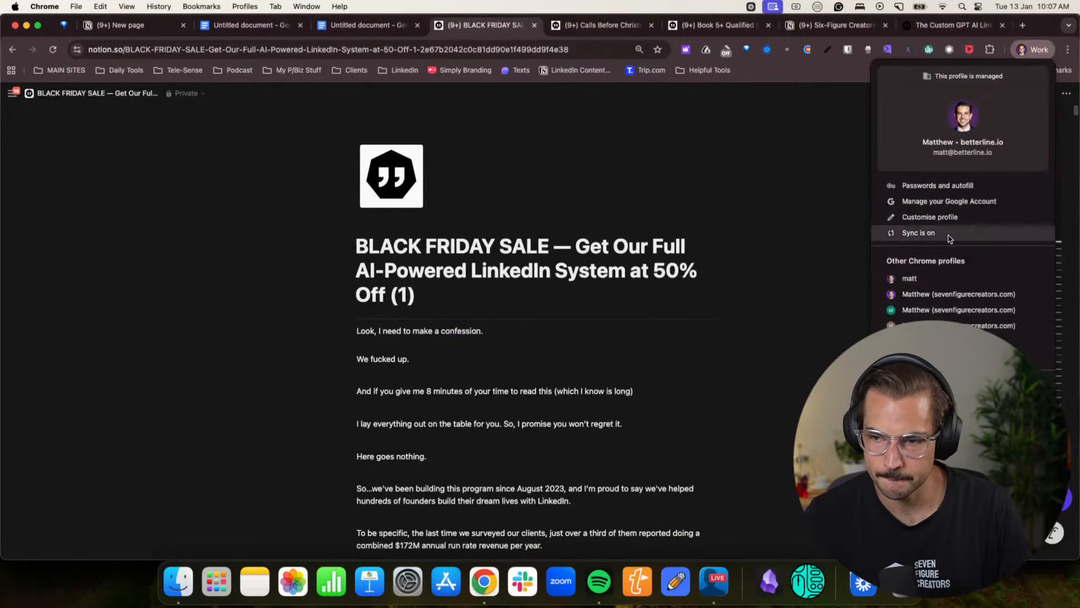
click(932, 288)
scroll(448, 325, up, 10)
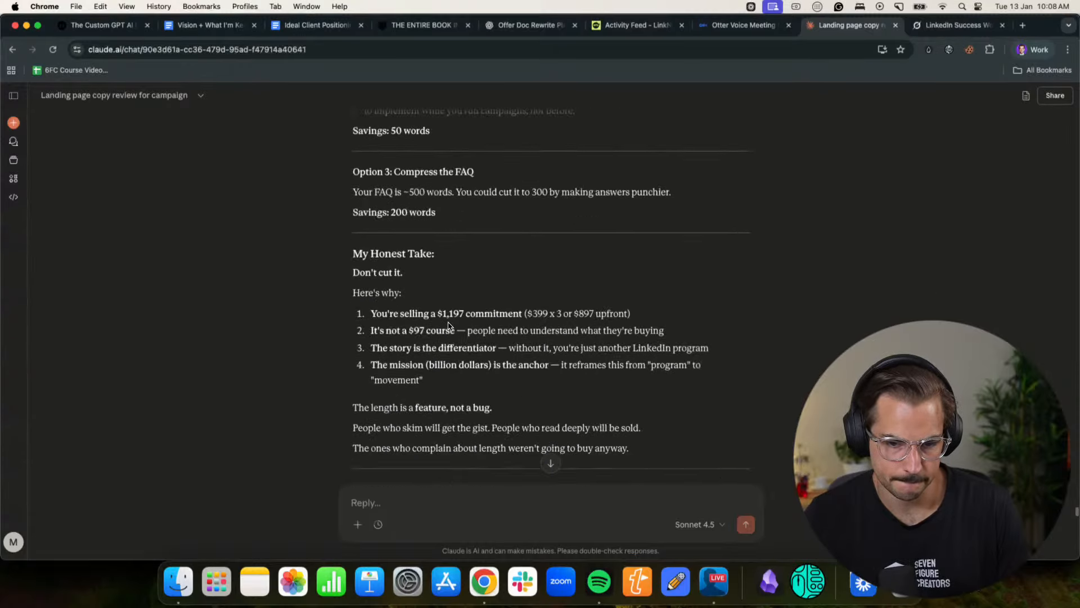
scroll(448, 325, down, 8)
scroll(428, 298, down, 5)
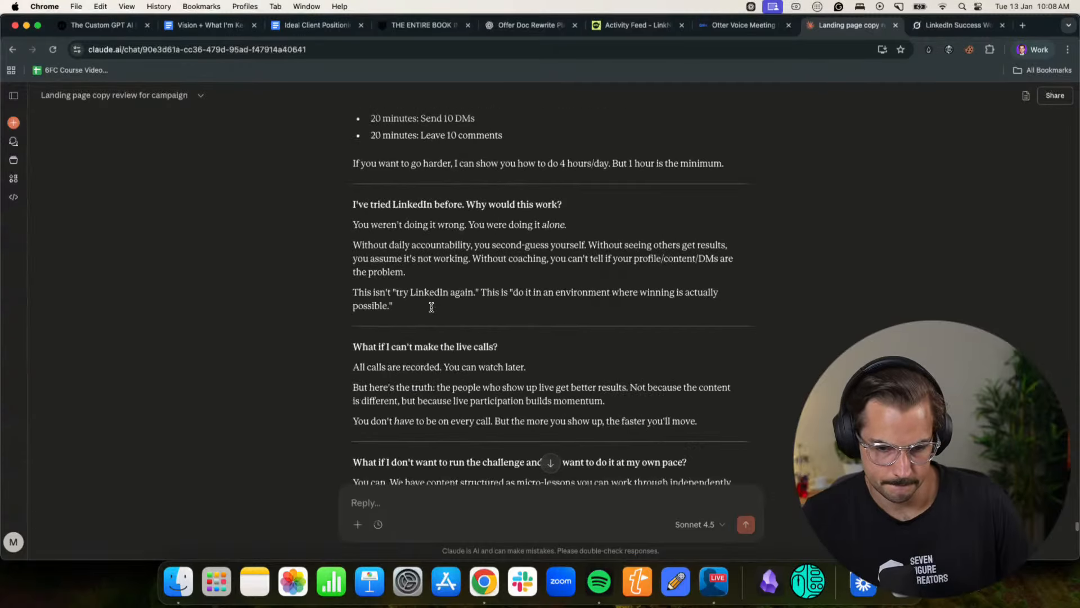
scroll(367, 207, up, 2)
drag(367, 187, 530, 186)
key(super+c)
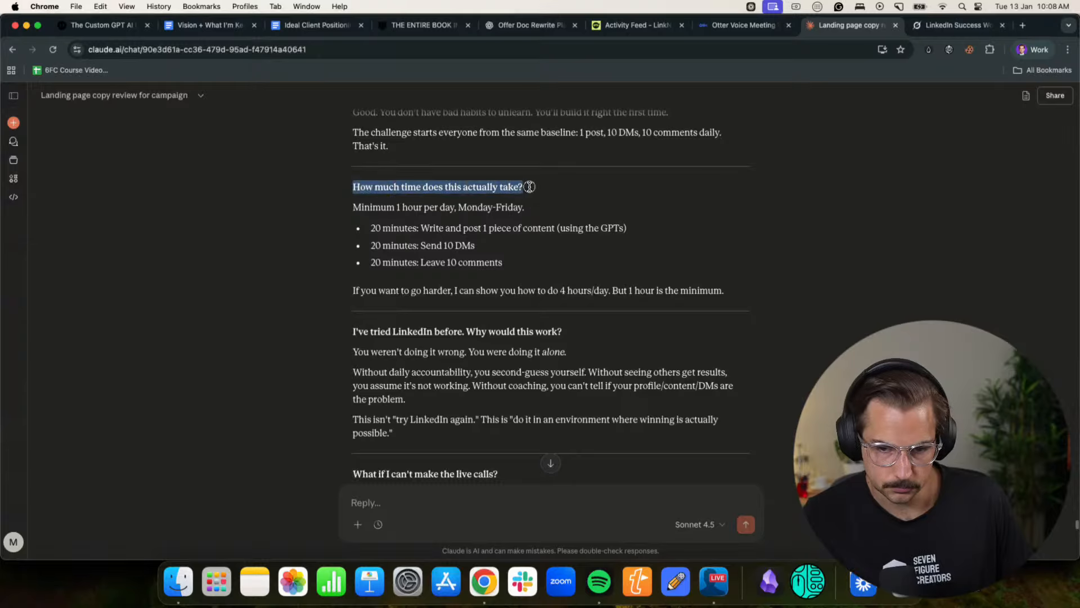
- Go back to the duplicated Notion page and check the existing FAQ answer under "How do the payment terms work?"
click(1032, 50)
click(918, 292)
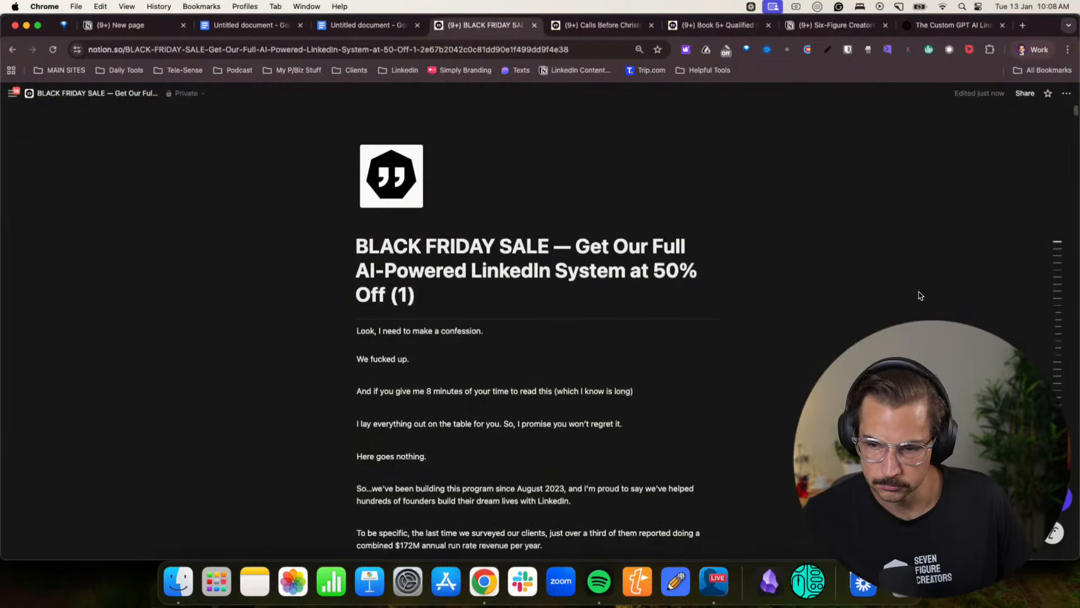
scroll(426, 462, down, 20)
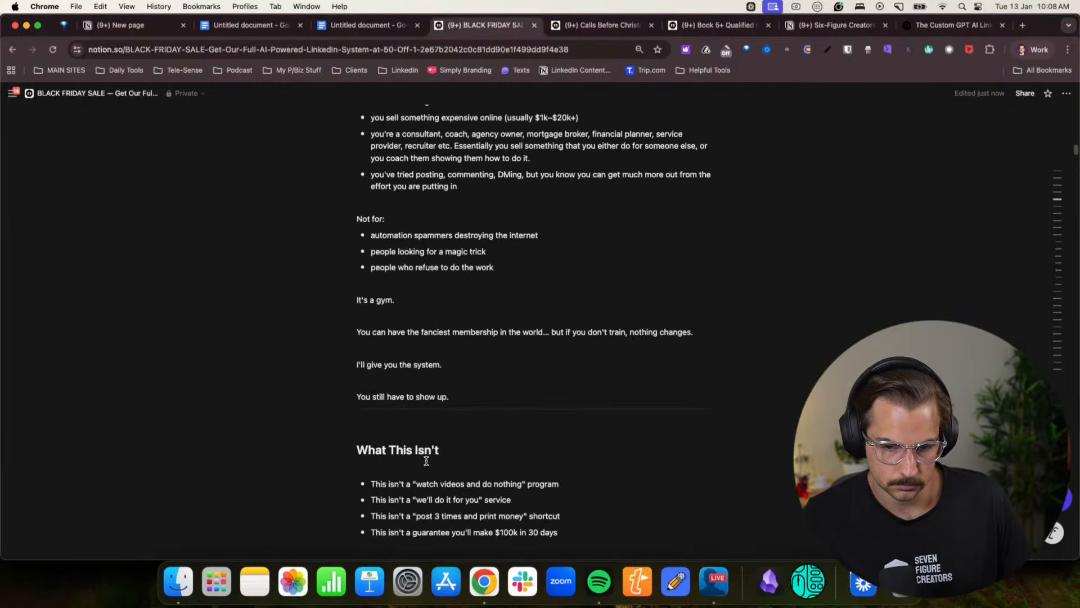
scroll(426, 461, down, 20)
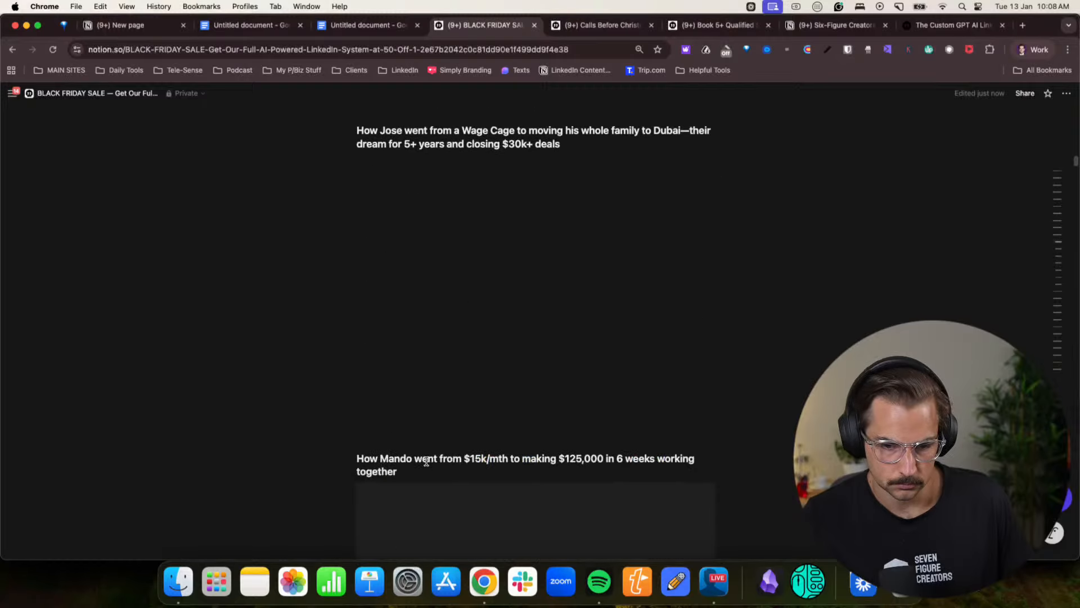
scroll(426, 461, up, 10)
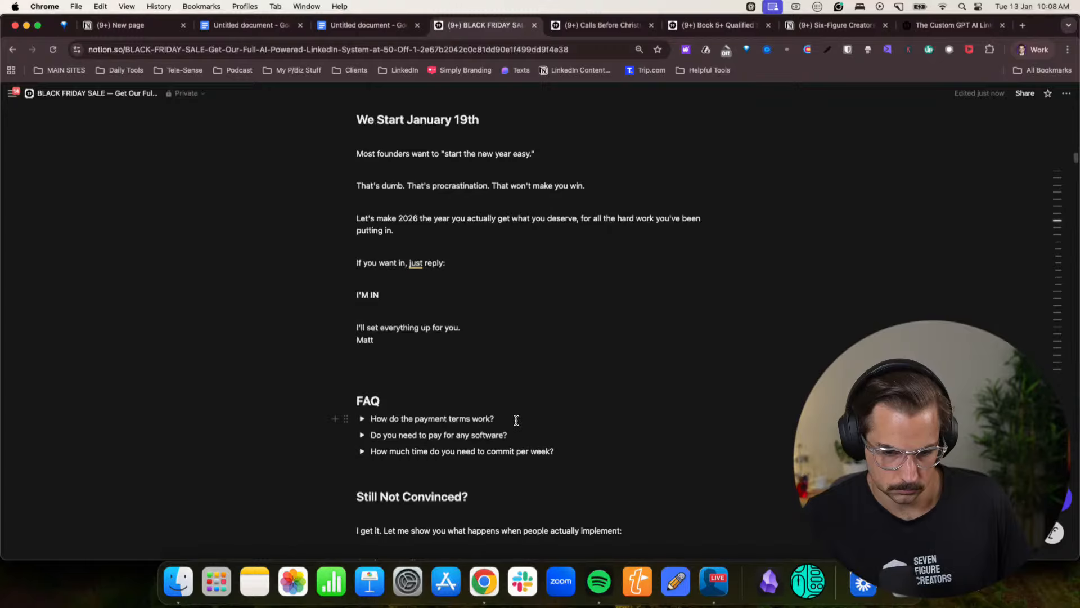
click(362, 420)
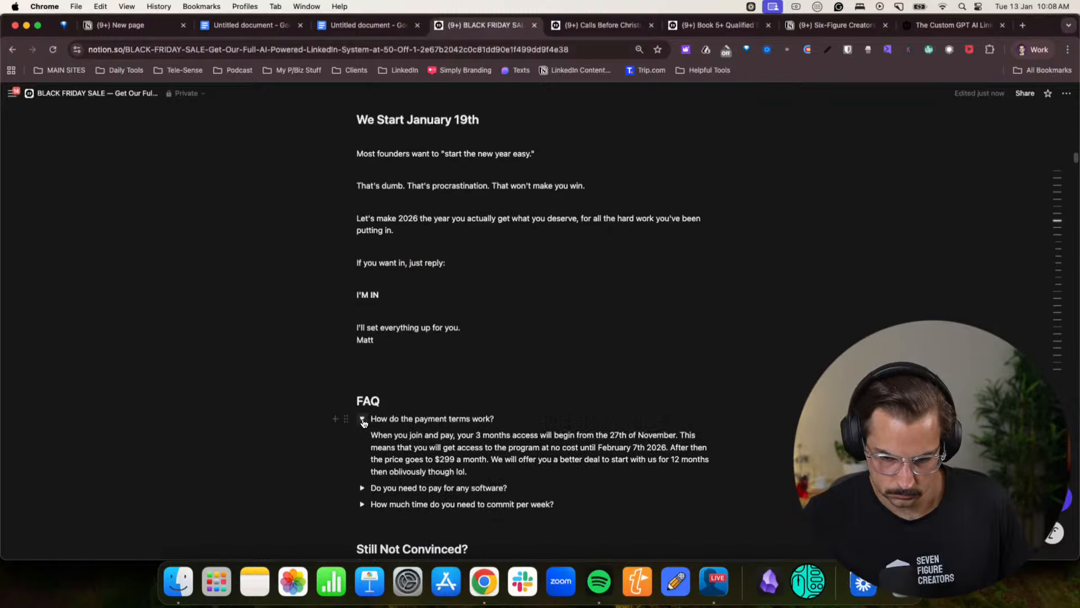
click(362, 421)
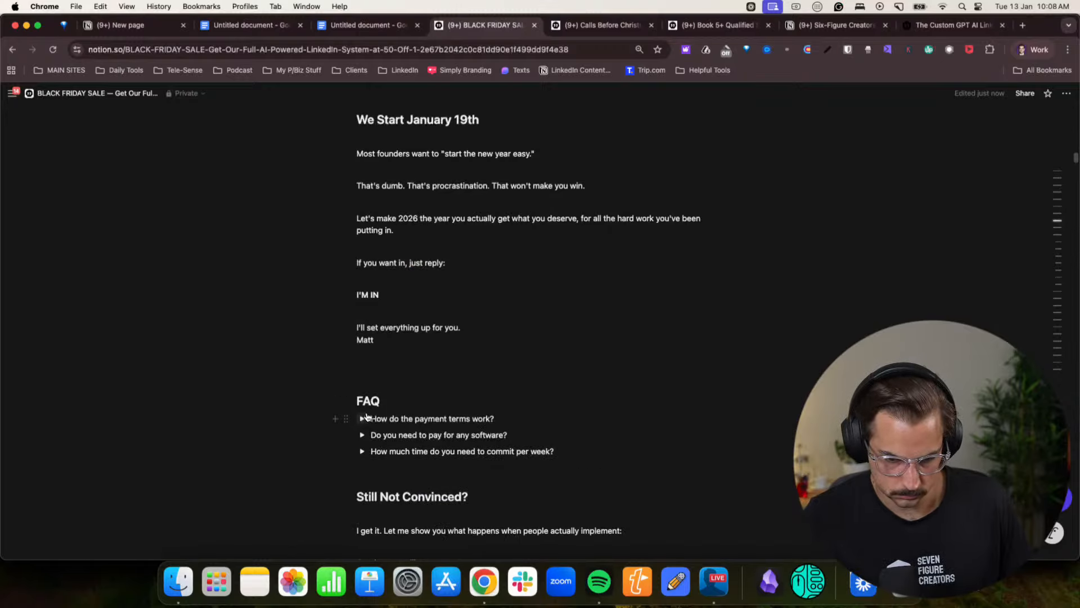
- Add a toggle list under the FAQ heading with the question "How much time does this actually take?" and start a second empty toggle
key(Return)
key(Return)
key(Up)
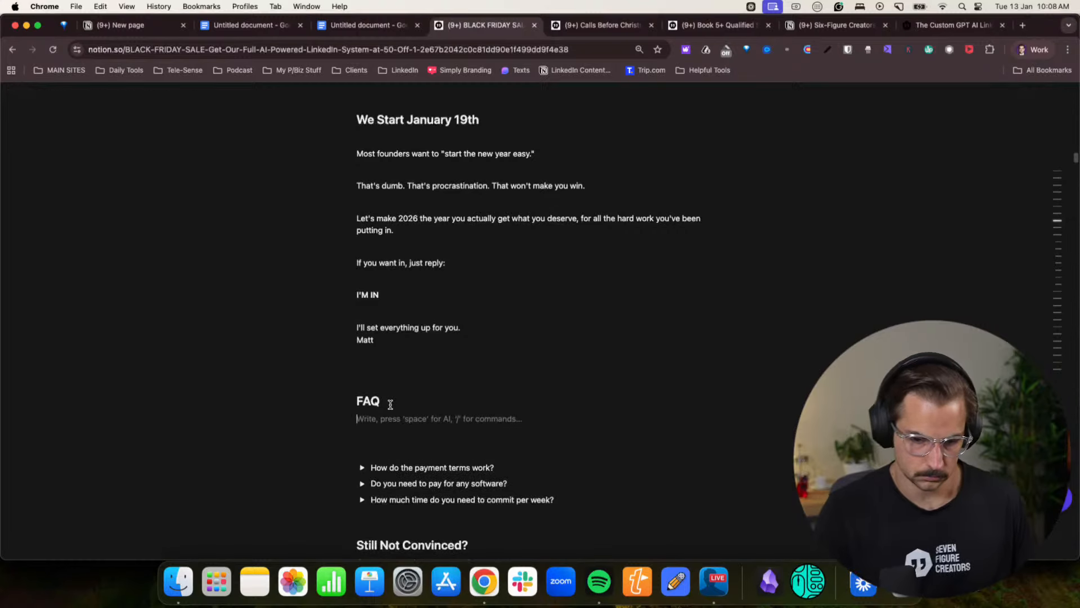
key(Down)
text(/)
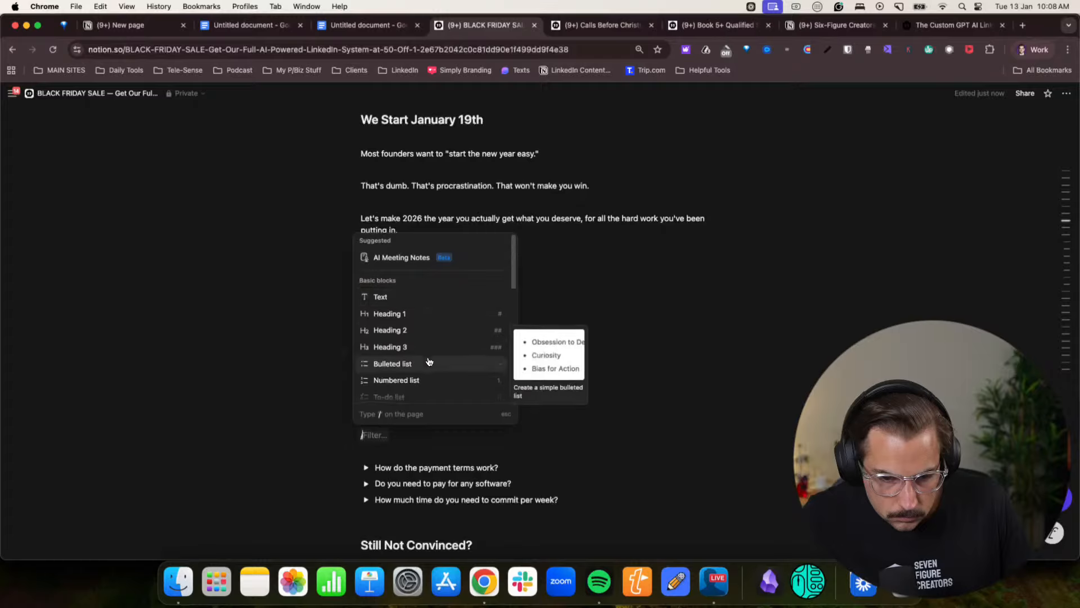
scroll(430, 363, down, 3)
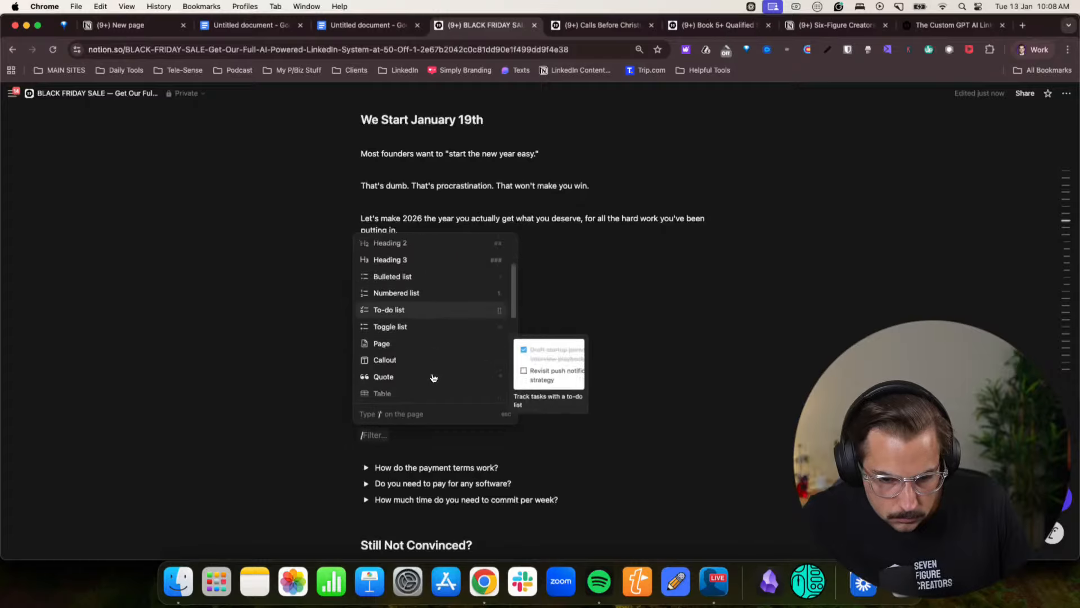
click(429, 327)
key(super+v)
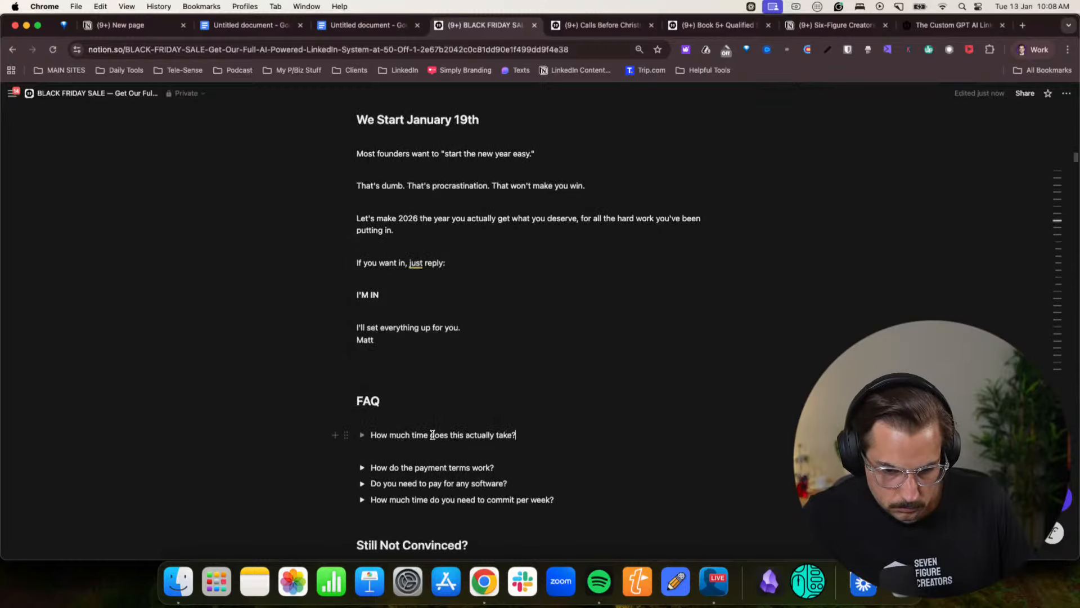
key(Return)
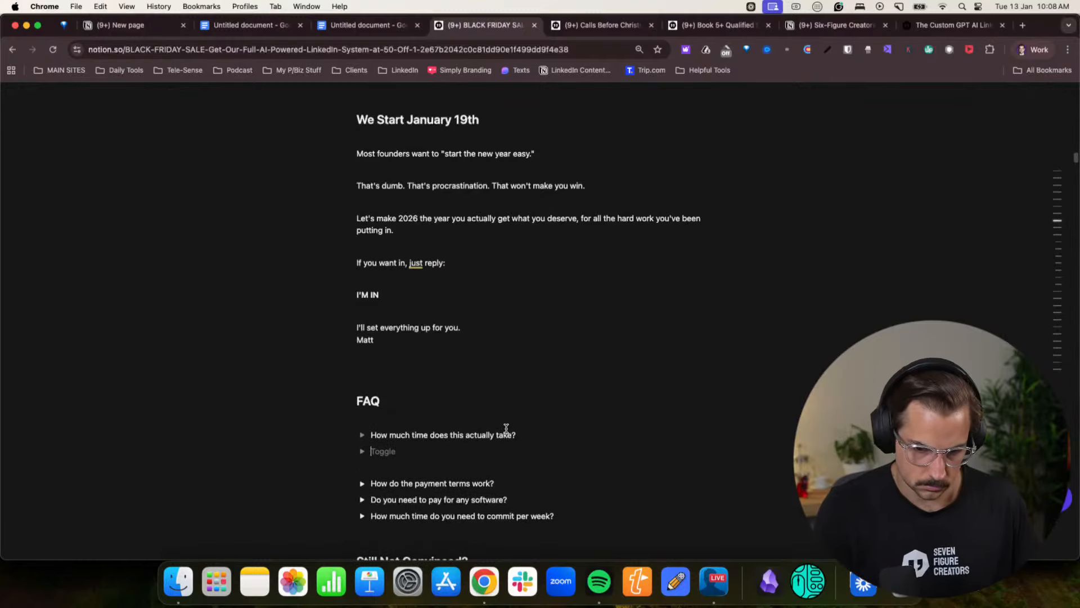
- Copy the question "I've tried LinkedIn before. Why would this work?" from the Claude chat into the empty FAQ toggle on the Notion page
click(1032, 49)
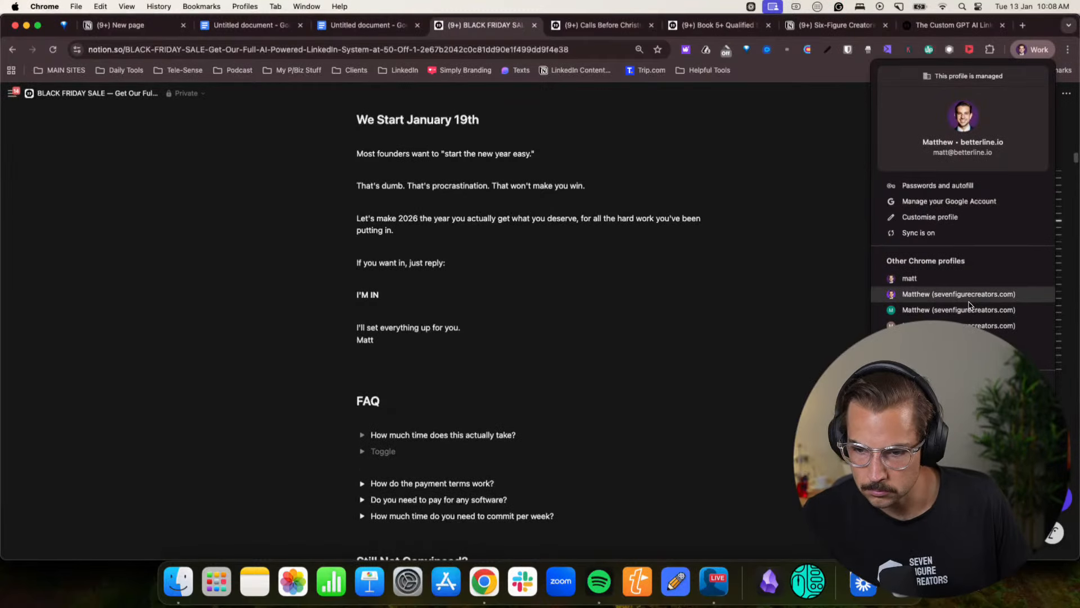
click(967, 297)
click(376, 340)
drag(349, 331, 578, 330)
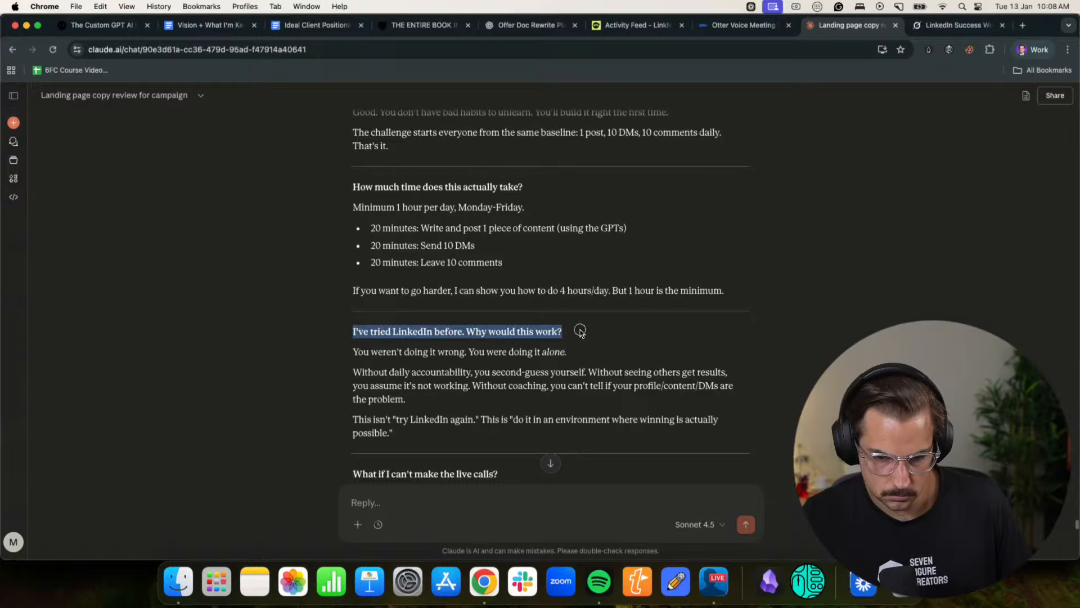
key(super+c)
click(1033, 50)
click(950, 295)
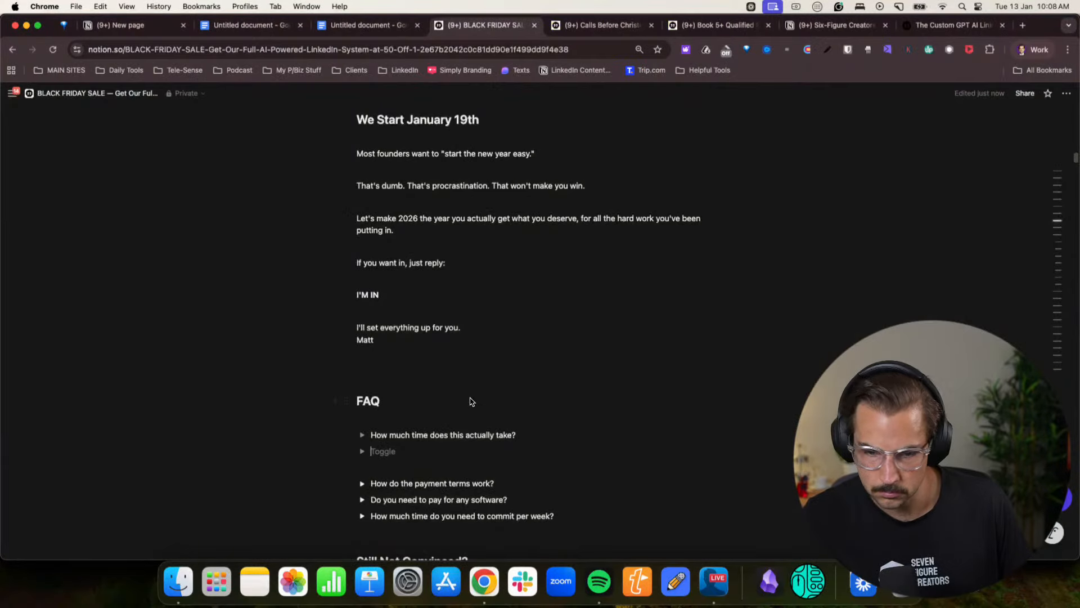
key(super+v)
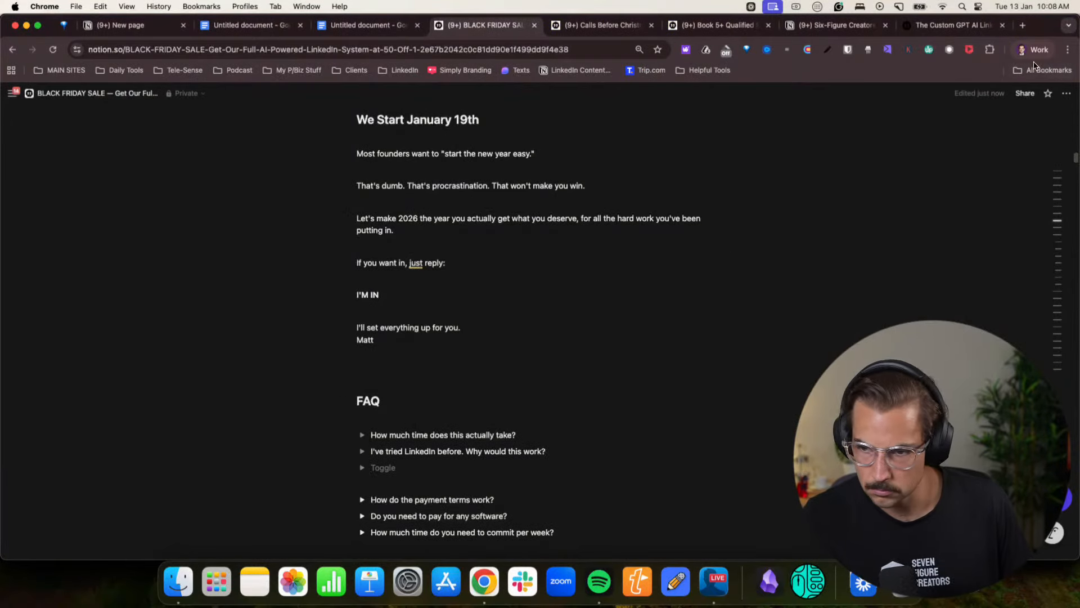
- Add the Claude chat's question "What if I can't make the live calls?" as the next FAQ toggle on the Notion page
click(1032, 50)
click(968, 293)
scroll(529, 456, down, 5)
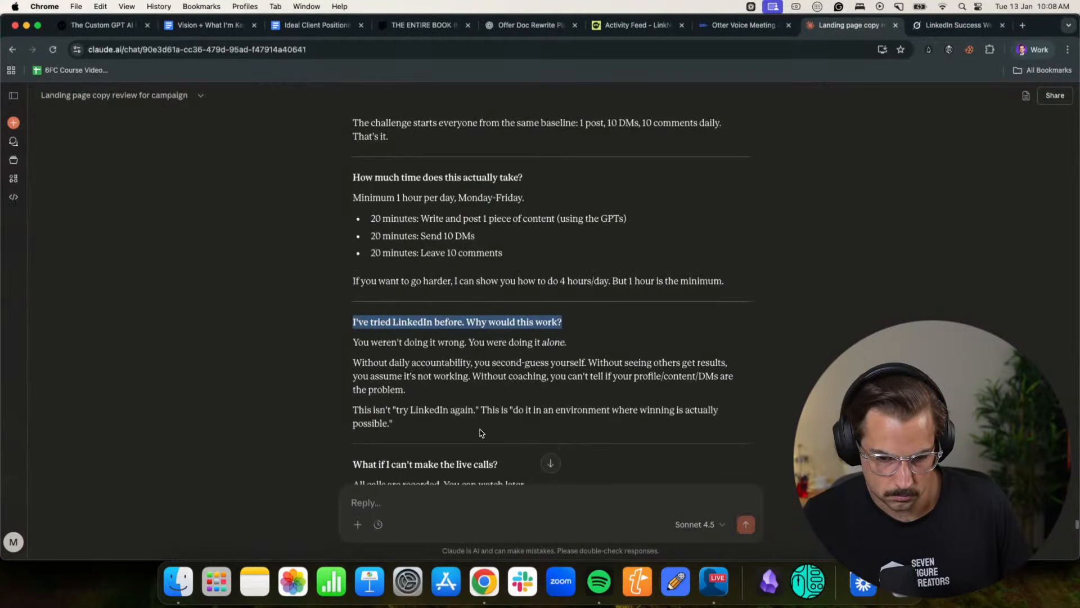
drag(510, 356, 345, 360)
key(super+c)
click(1032, 49)
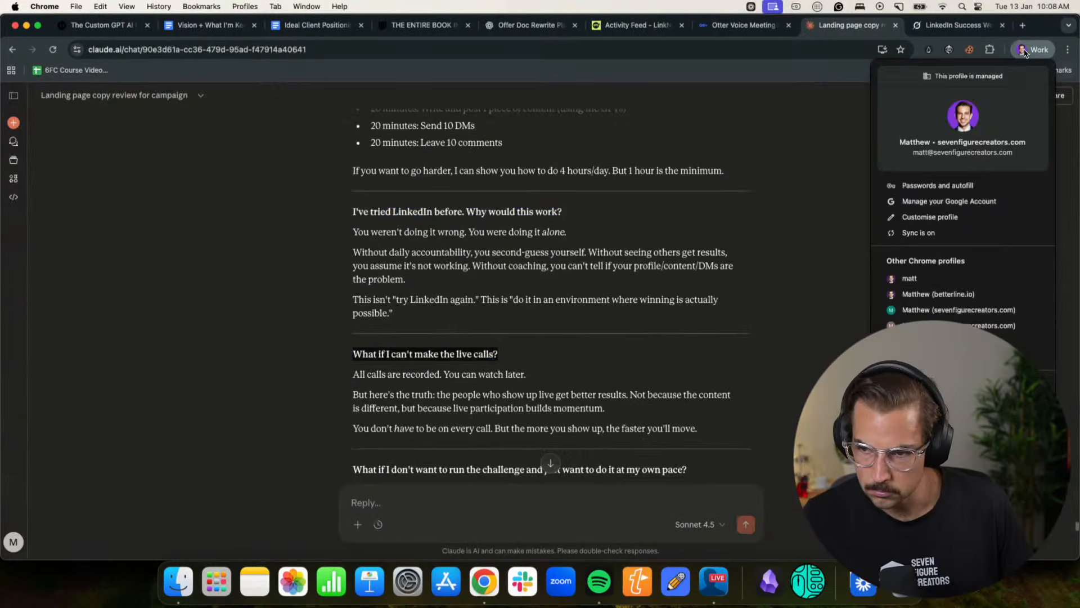
click(950, 295)
key(super+v)
key(Return)
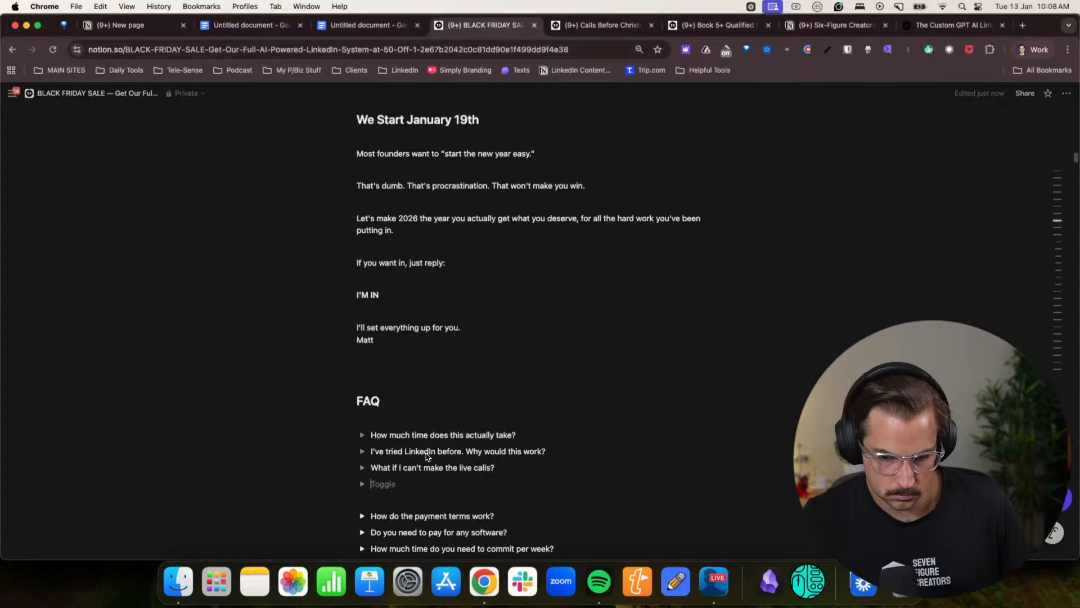
- Bring "What if I don't want to run the challenge and just want to do it at my own pace?" from Claude into Notion's FAQ toggles
click(1033, 49)
click(924, 310)
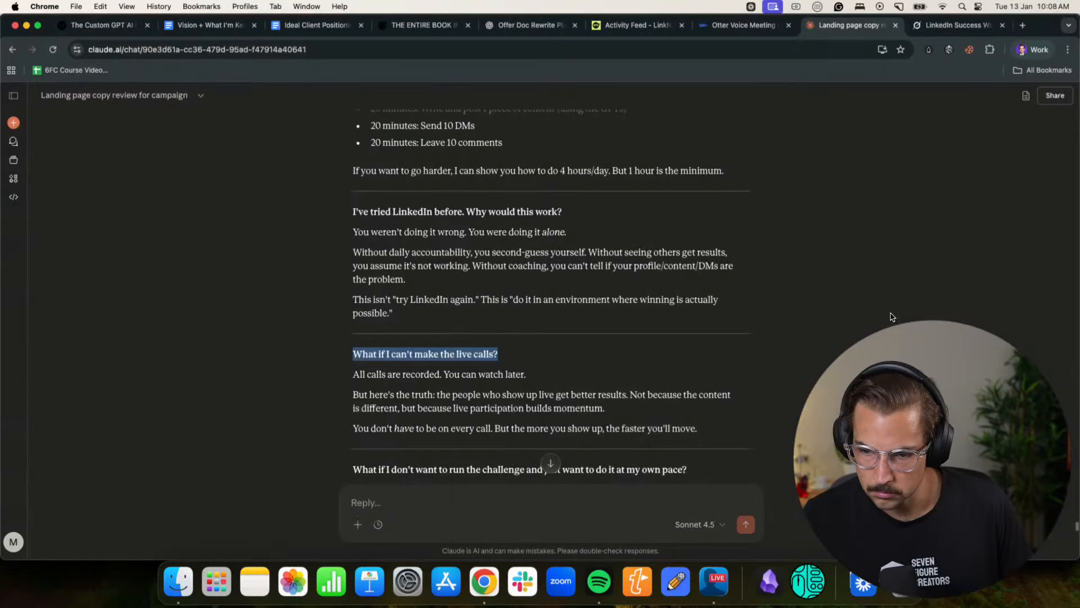
scroll(514, 395, down, 5)
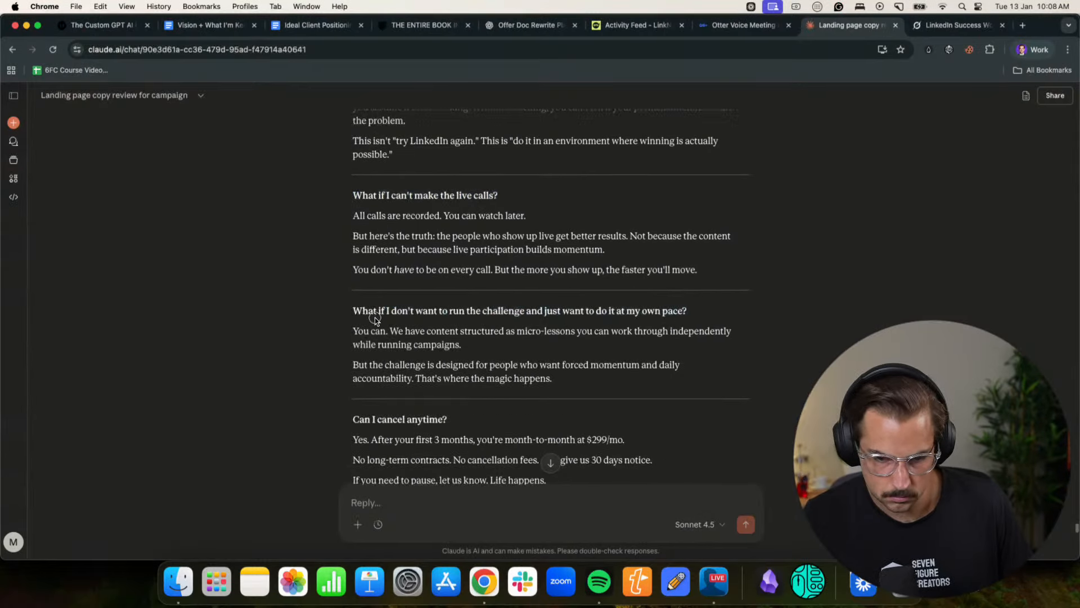
drag(688, 311, 350, 315)
click(1032, 49)
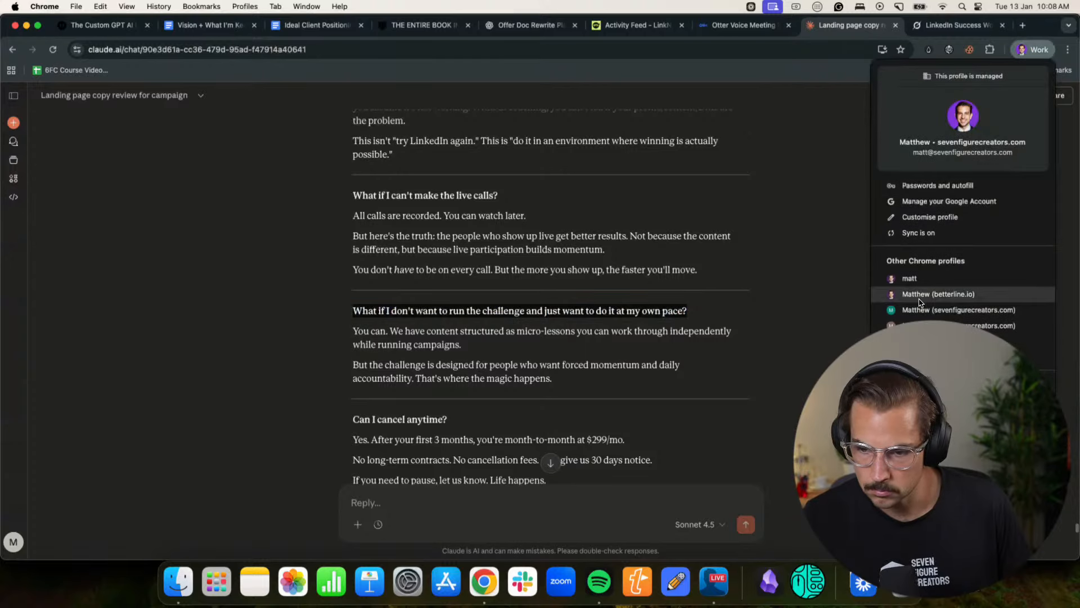
click(924, 297)
key(super+v)
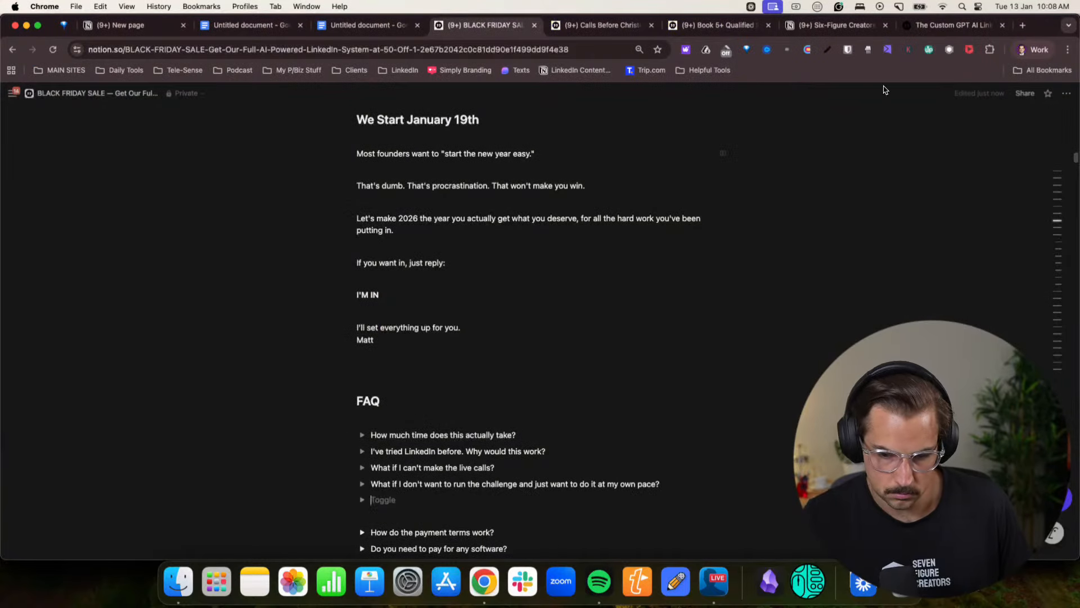
- Copy "Can I cancel anytime?" from the Claude chat and paste it as the next toggle in the Notion FAQ
click(1032, 50)
click(932, 302)
scroll(932, 302, down, 5)
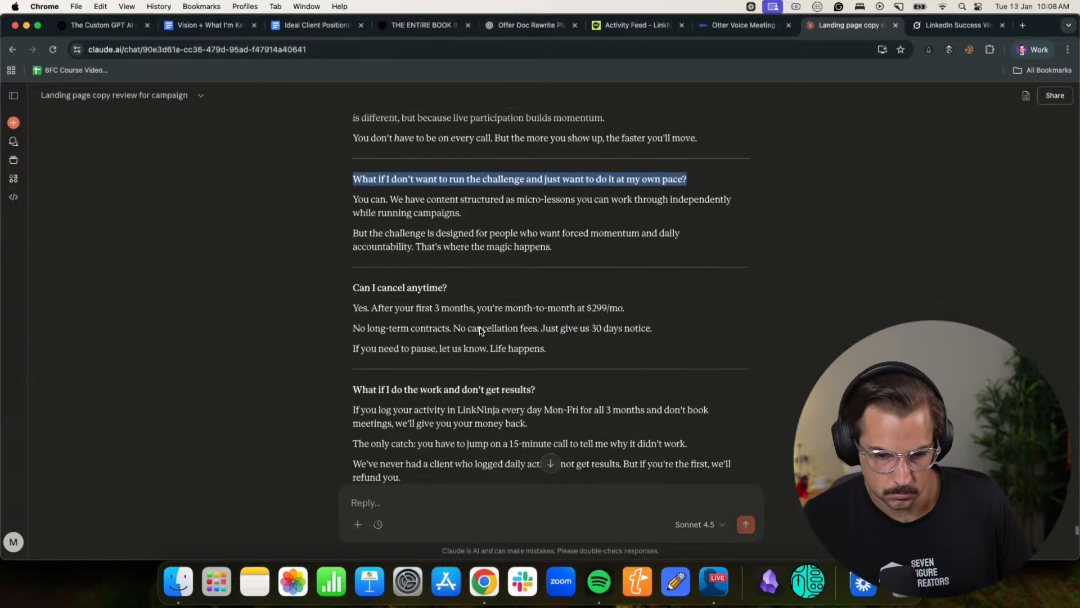
drag(448, 262, 332, 264)
click(1037, 49)
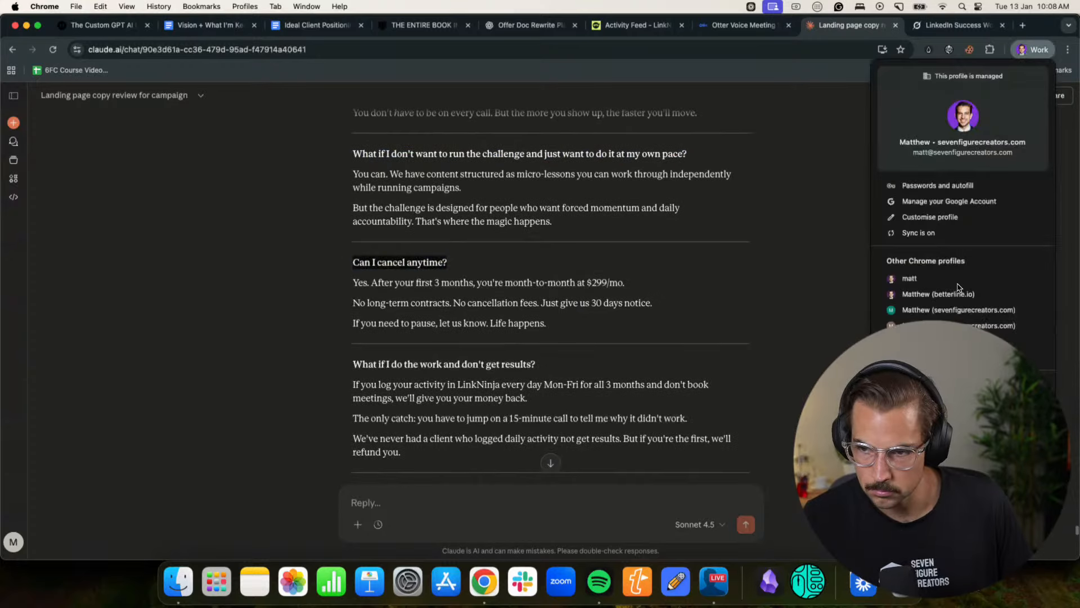
click(960, 301)
key(super+v)
key(Return)
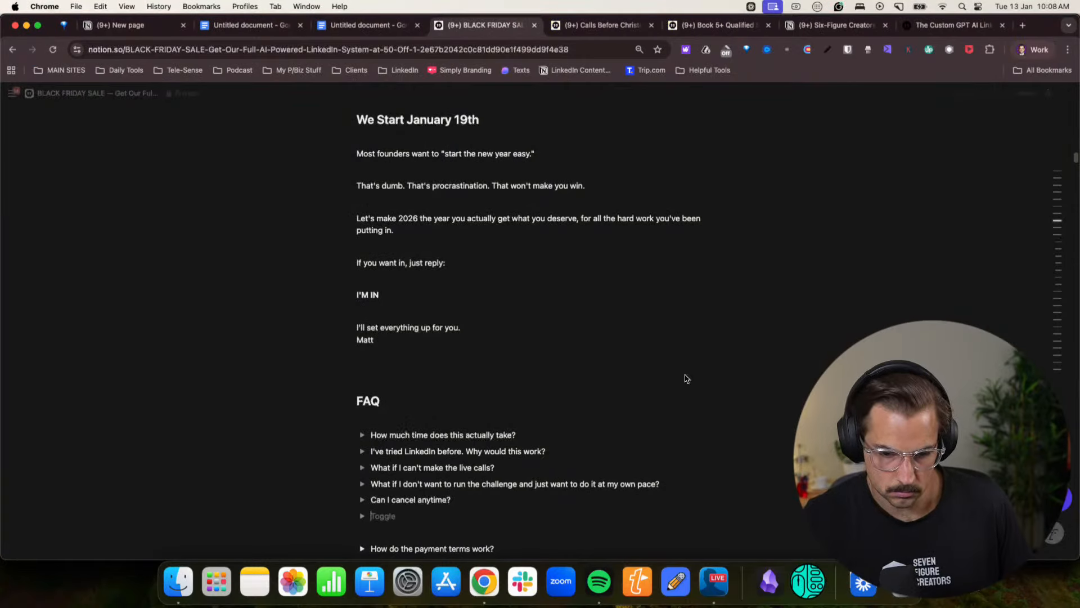
- Copy "What if I do the work and don't get results?" from the Claude chat into the next Notion FAQ toggle
click(1032, 49)
click(936, 300)
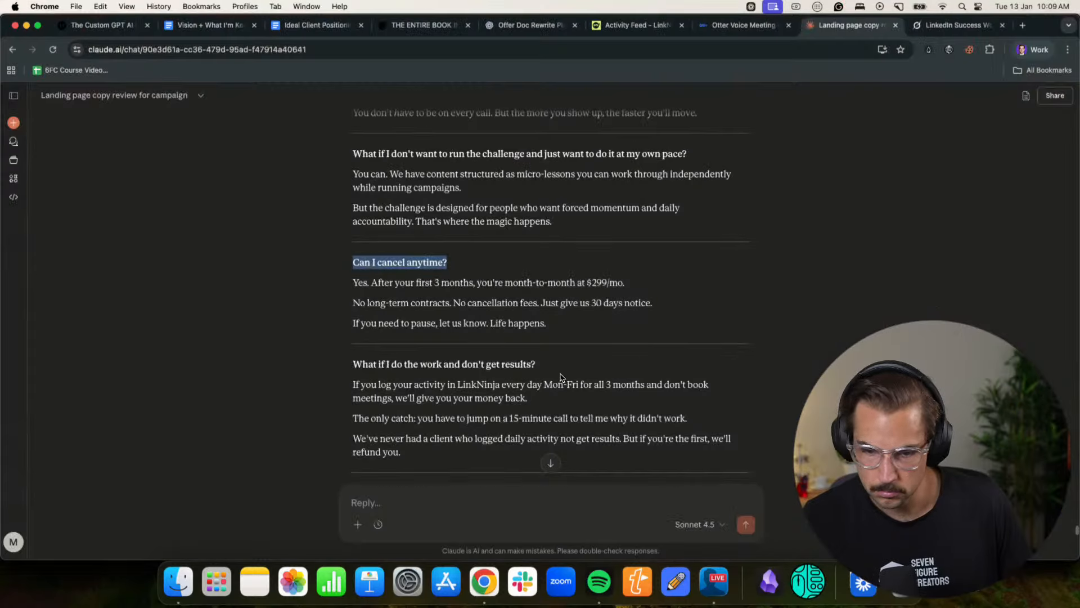
scroll(540, 282, down, 3)
drag(542, 245, 282, 247)
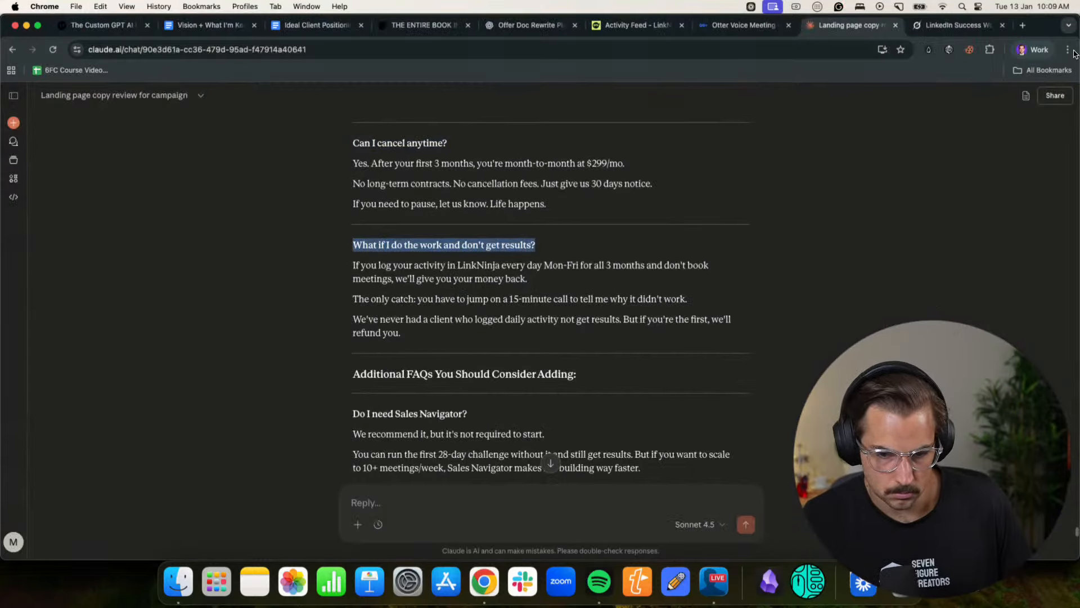
click(1032, 49)
click(945, 301)
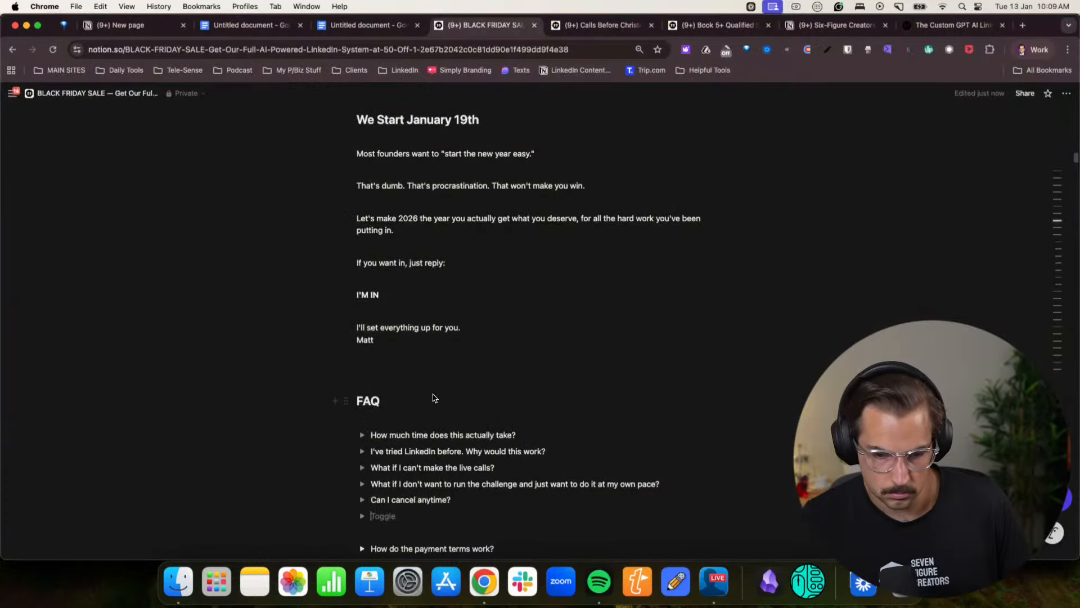
key(super+v)
- Add "Do I need Sales Navigator?" from Claude's additional FAQs as a Notion FAQ toggle and start another empty toggle
click(1032, 50)
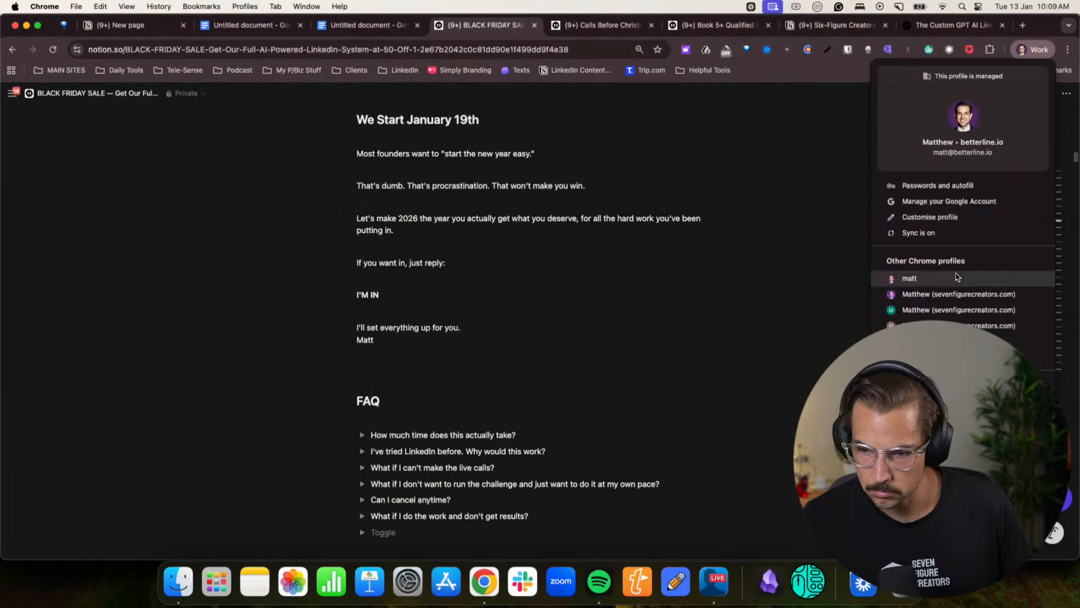
click(908, 297)
scroll(465, 322, down, 5)
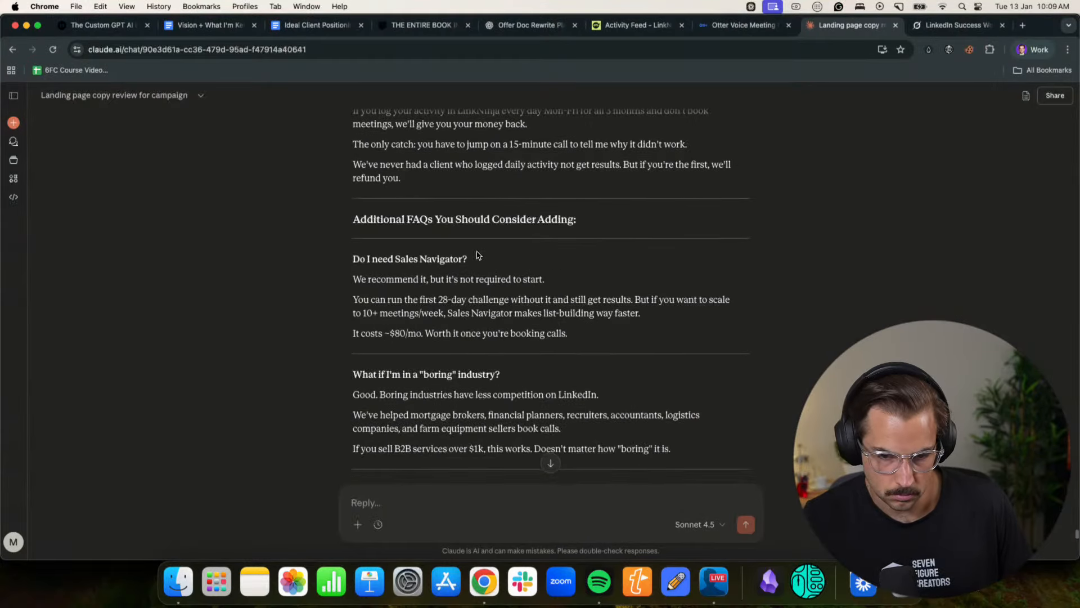
drag(478, 256, 352, 262)
click(1033, 52)
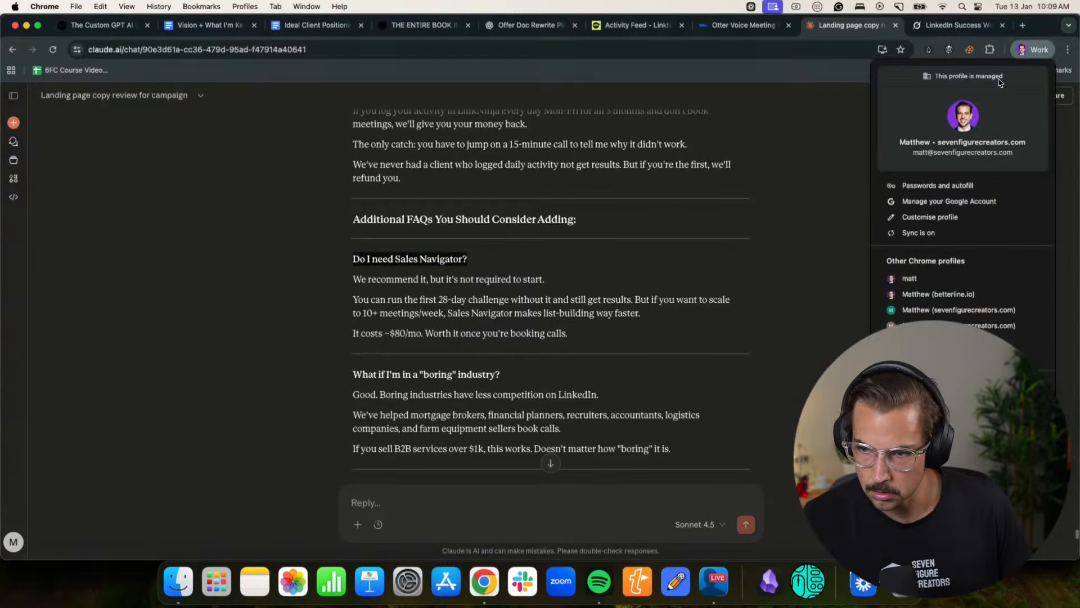
click(908, 297)
key(super+v)
key(Return)
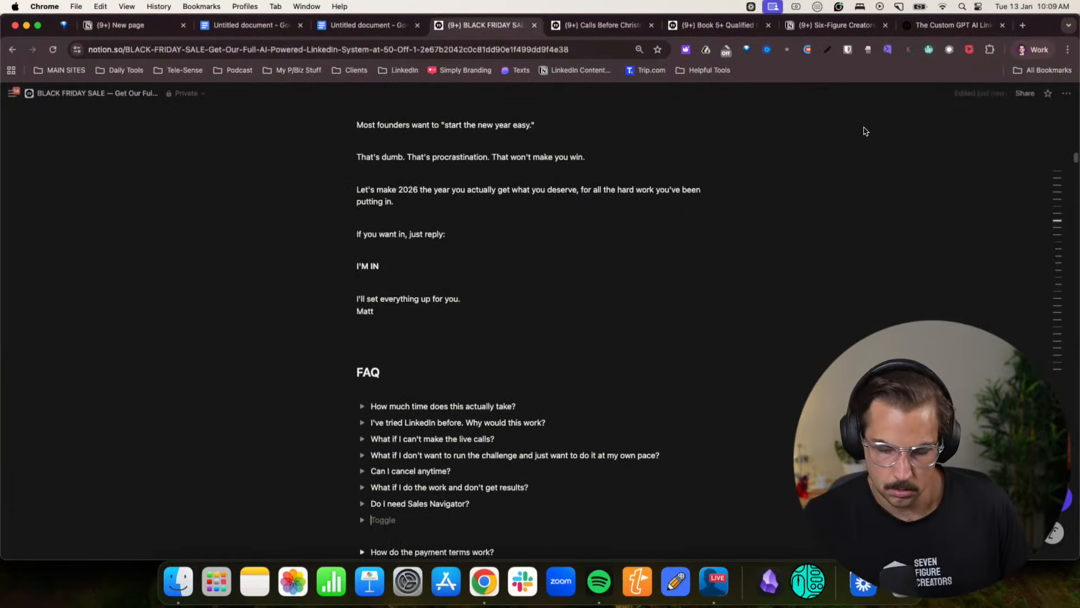
- Return to the Claude chat and review the additional FAQ suggestions on boring industries, big followings, missing offers and industries not using LinkedIn
click(1032, 50)
click(894, 307)
scroll(494, 302, down, 3)
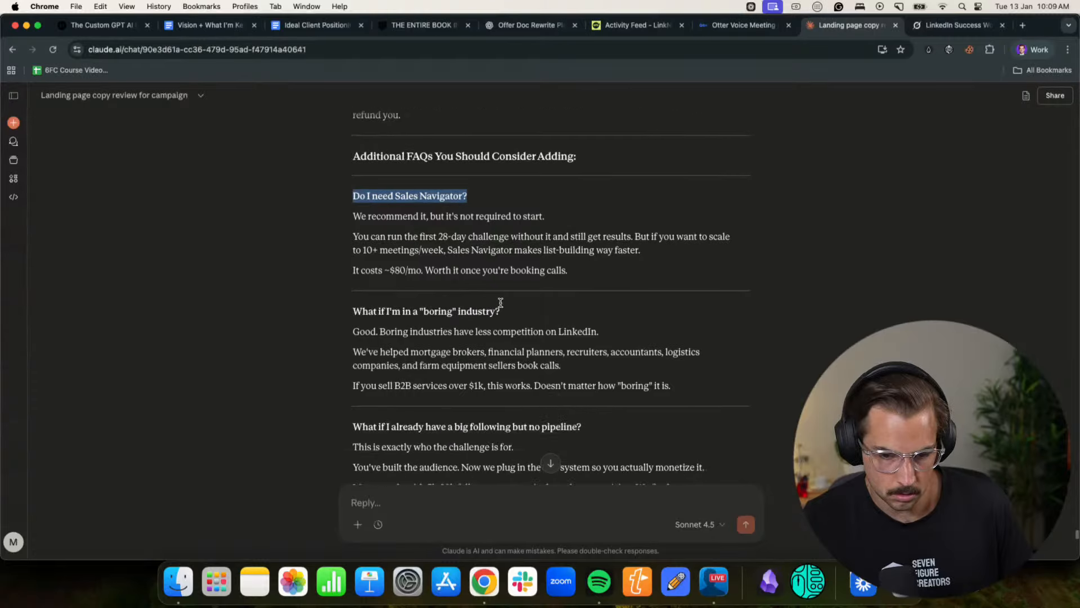
click(451, 283)
scroll(387, 297, down, 2)
drag(353, 303, 545, 307)
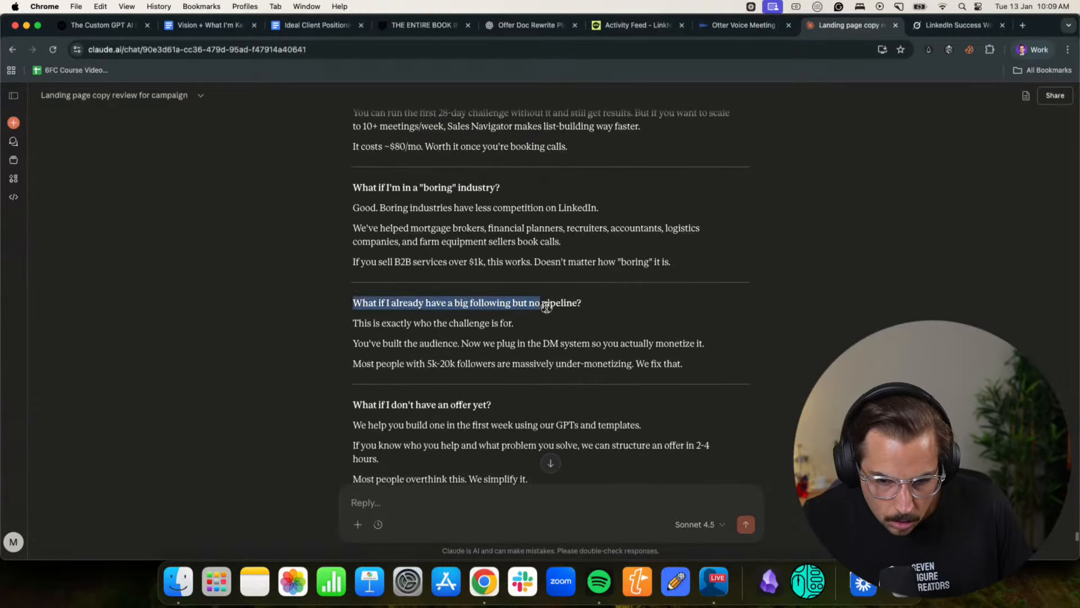
click(549, 308)
scroll(547, 311, down, 3)
drag(369, 285, 478, 284)
click(477, 283)
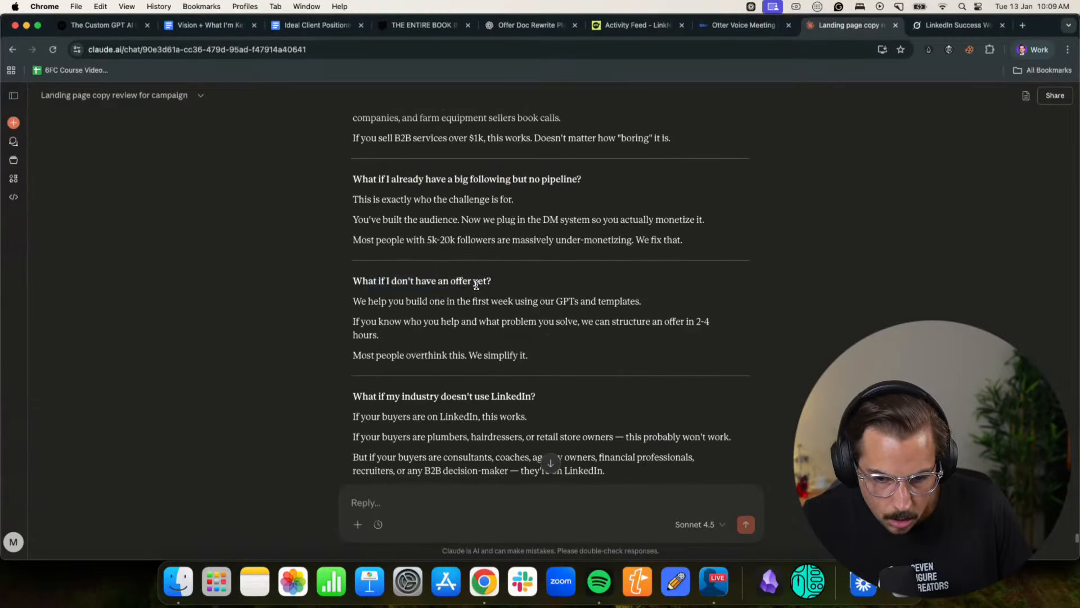
drag(419, 332, 500, 322)
click(503, 322)
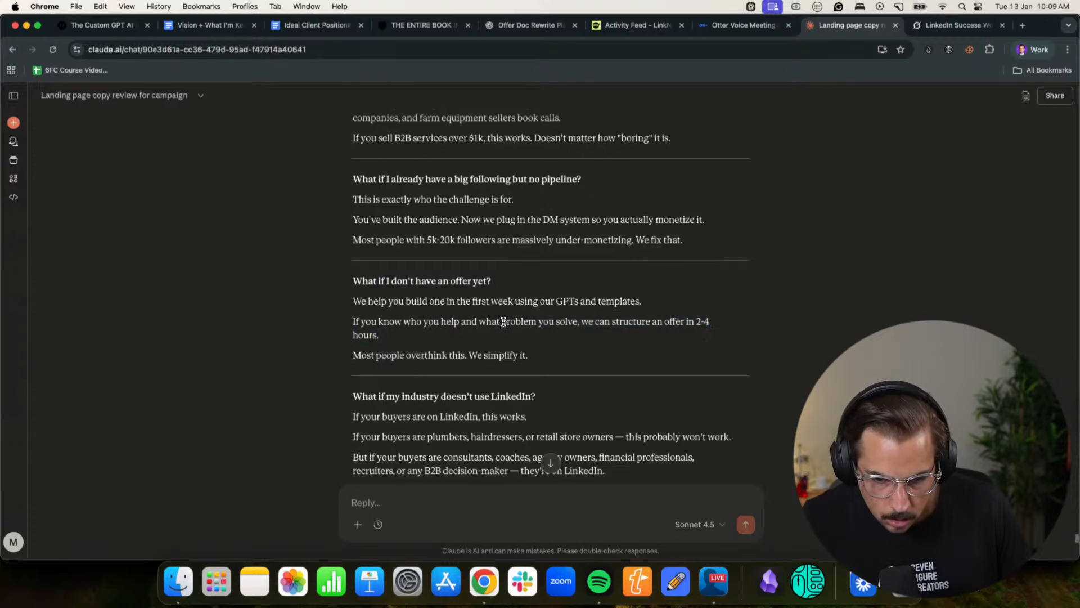
scroll(503, 322, down, 5)
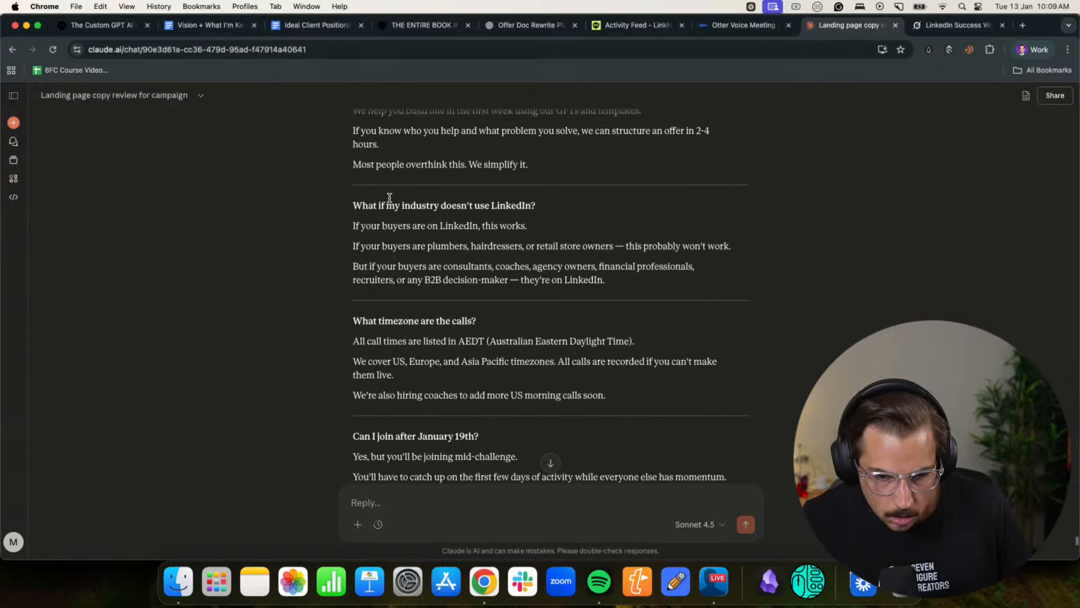
drag(387, 205, 344, 204)
key(super+c)
click(508, 206)
- Copy "What timezone are the calls?" from the Claude chat and add it as the next toggle in the Notion FAQ
scroll(495, 209, down, 3)
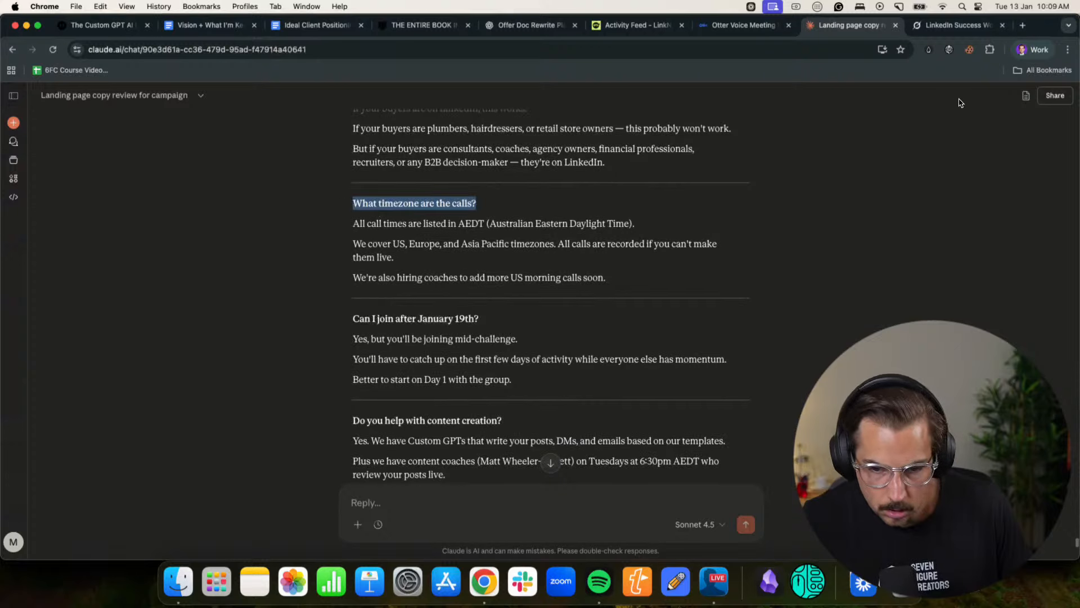
click(1032, 50)
click(911, 279)
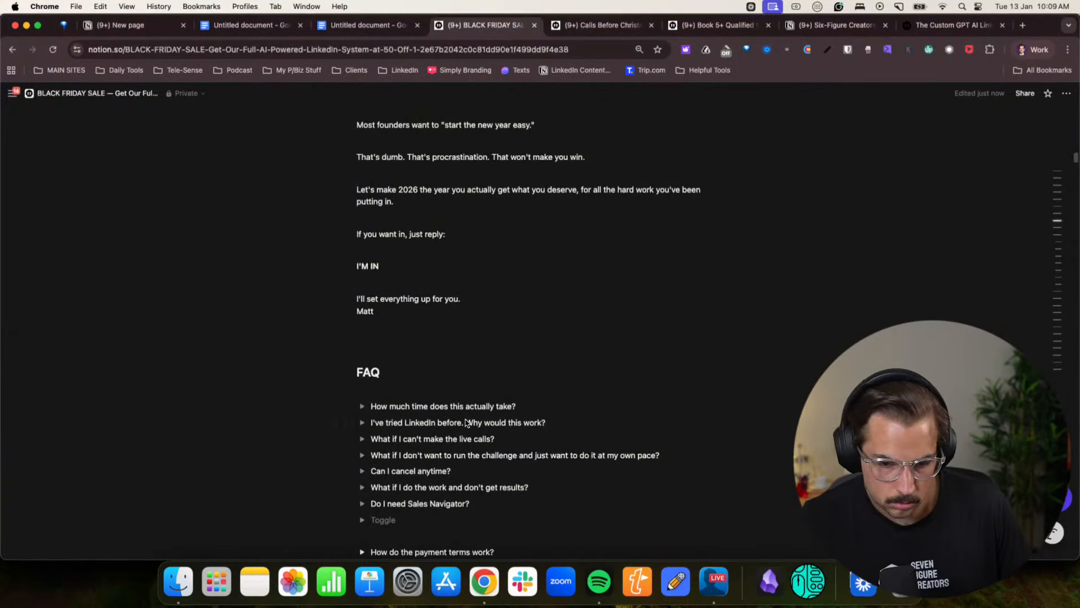
key(super+v)
key(Return)
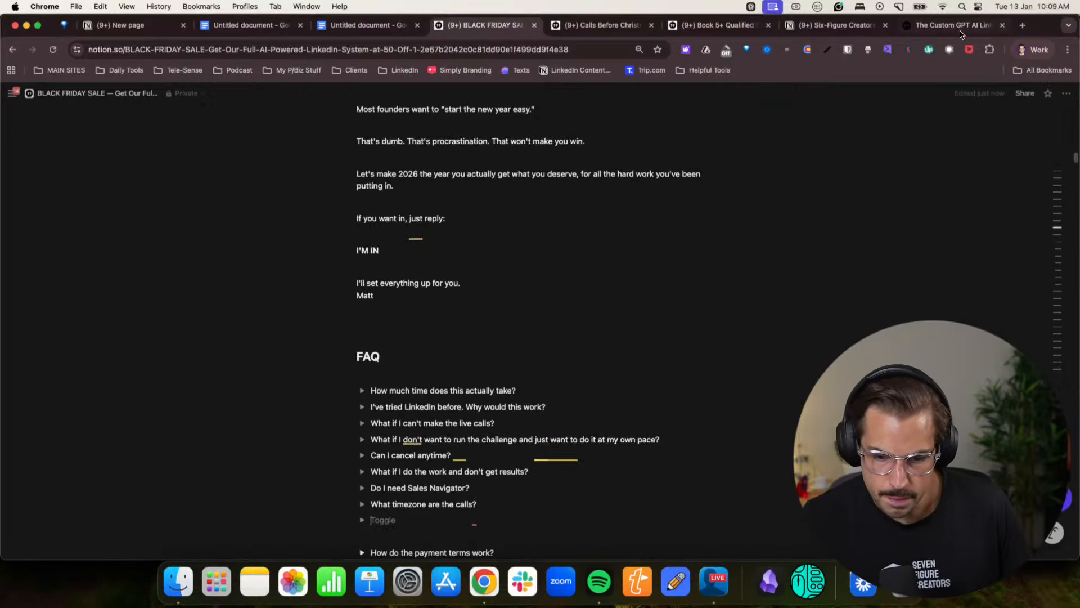
- Copy "Can I join after January 19th?" from the Claude chat into the next Notion FAQ toggle and start a new empty one
click(1032, 50)
click(922, 298)
scroll(562, 304, down, 1)
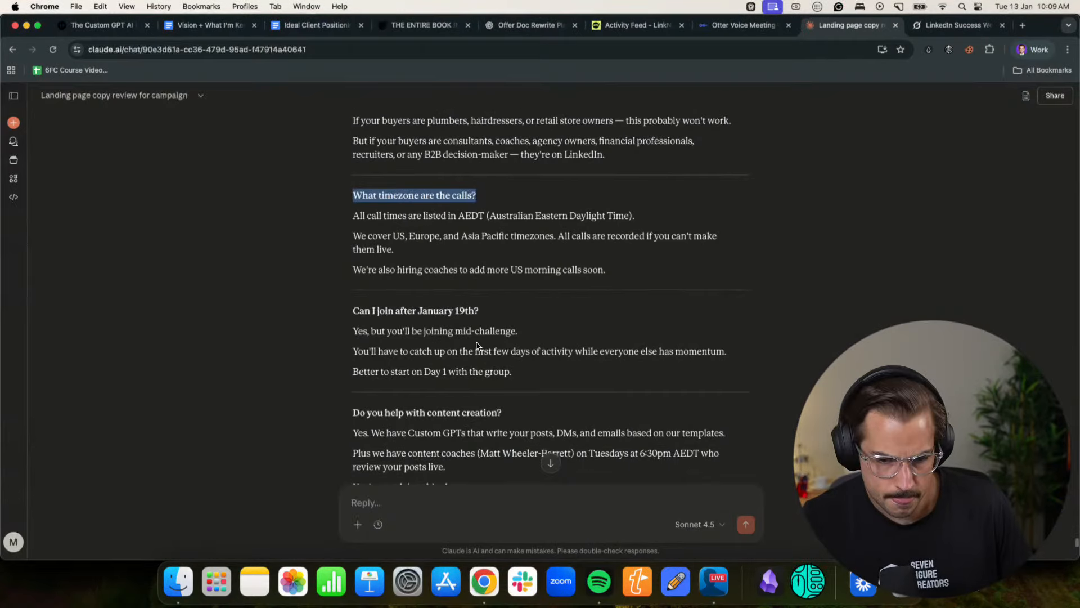
drag(489, 300, 350, 300)
key(super+c)
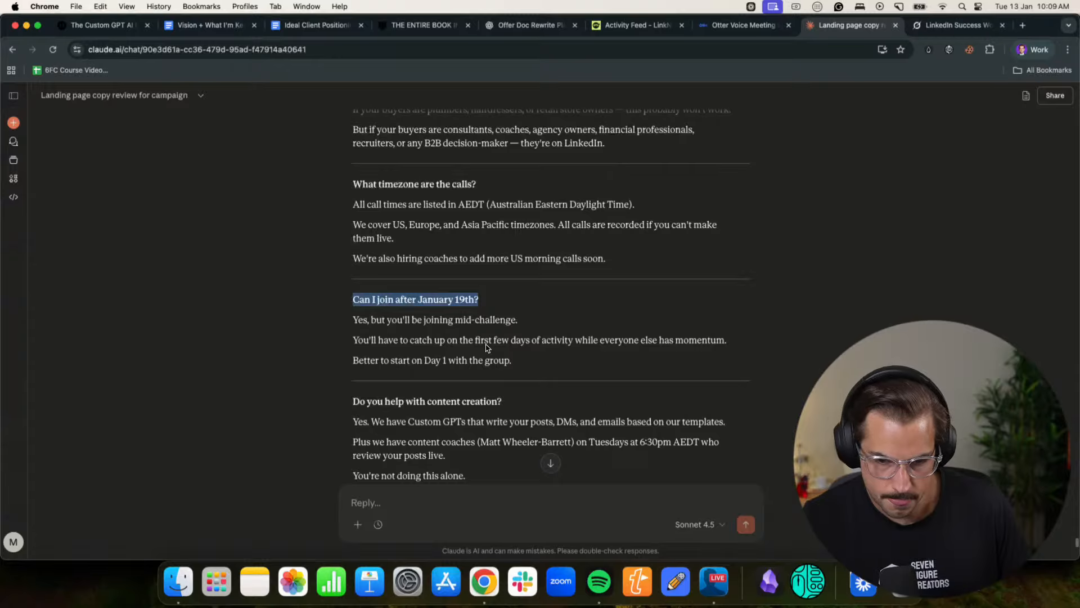
click(1032, 50)
click(923, 297)
key(super+v)
key(Return)
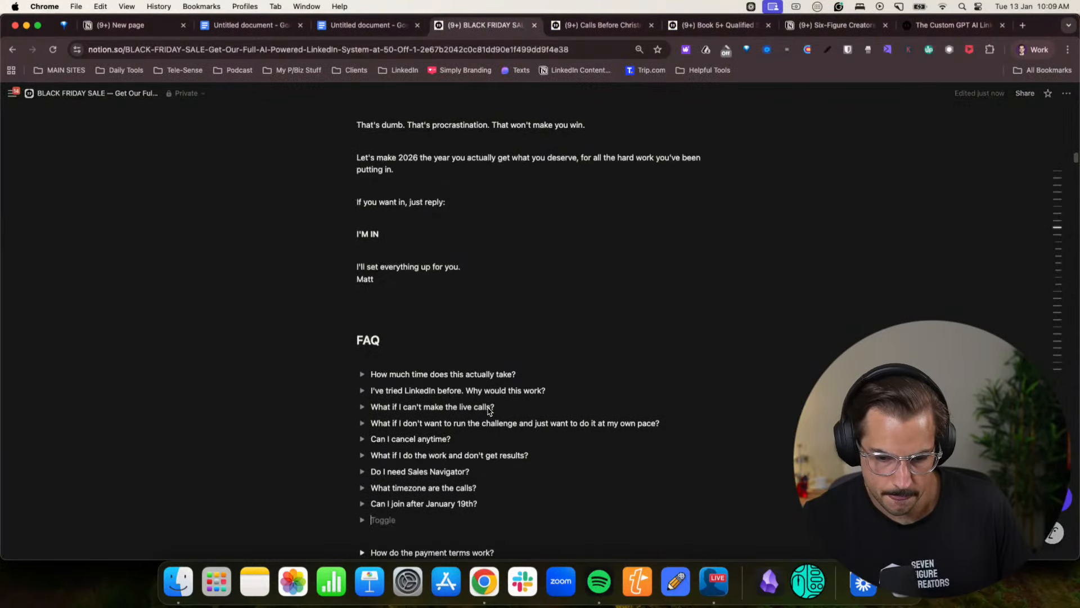
- Copy "Do you help with content creation?" from the Claude chat into the empty Notion FAQ toggle and start another toggle
click(1032, 49)
click(927, 292)
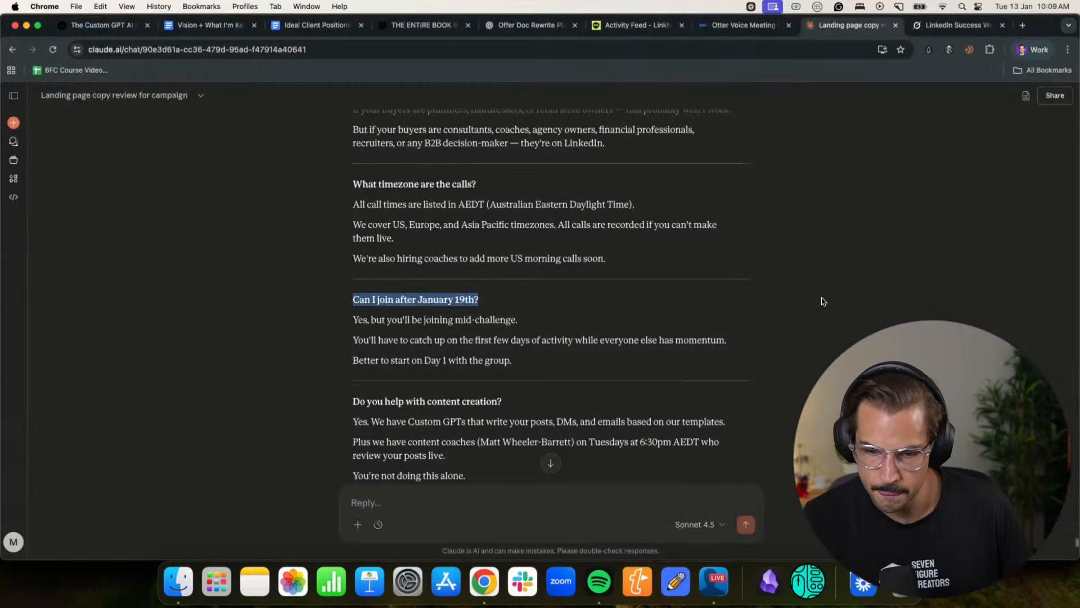
scroll(551, 315, down, 3)
click(444, 325)
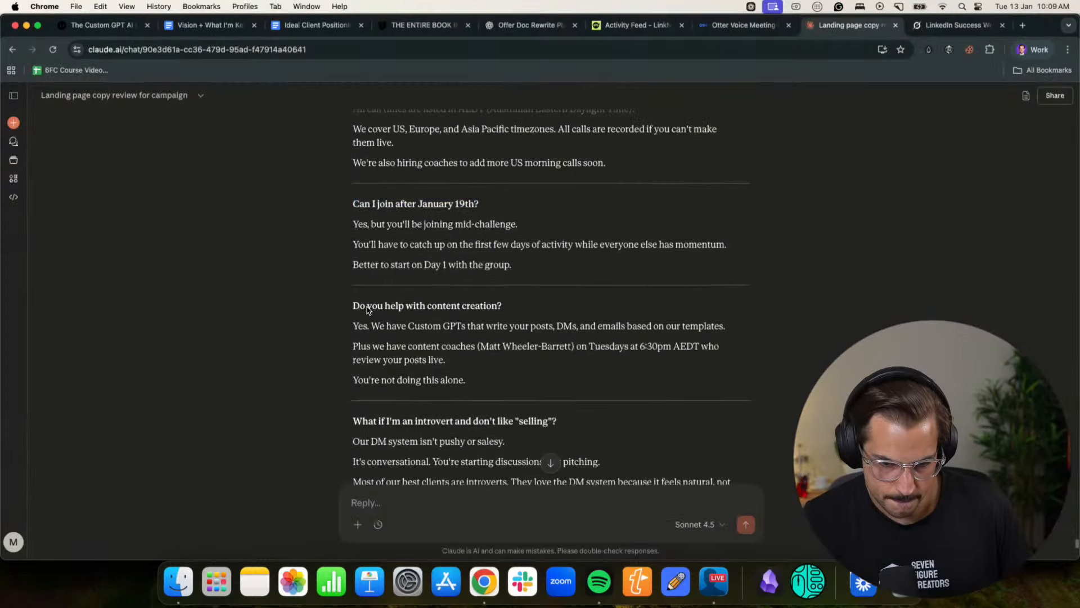
drag(517, 308, 332, 310)
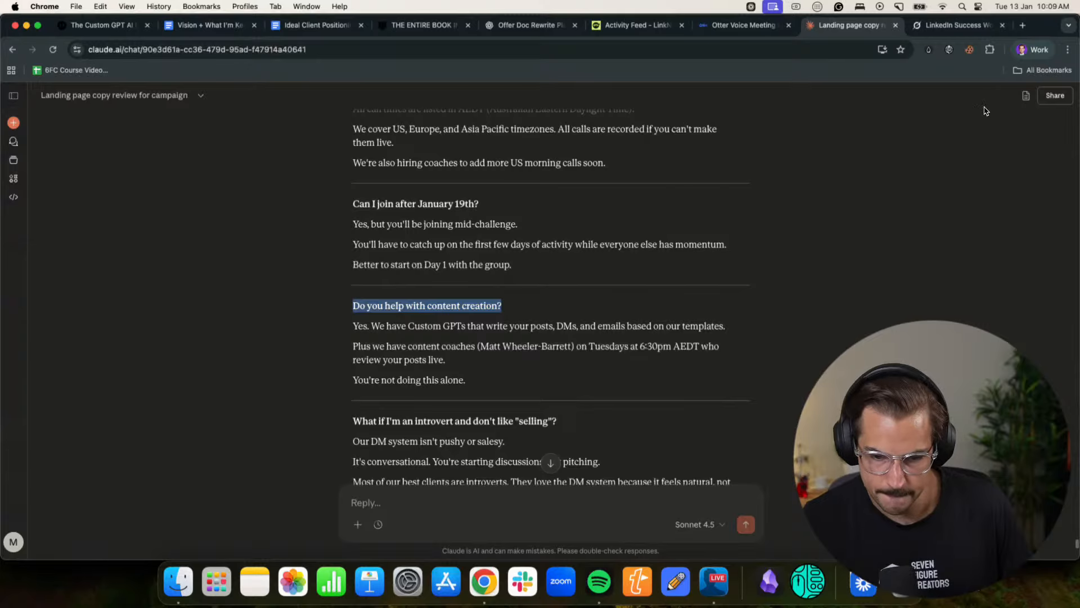
scroll(894, 149, down, 3)
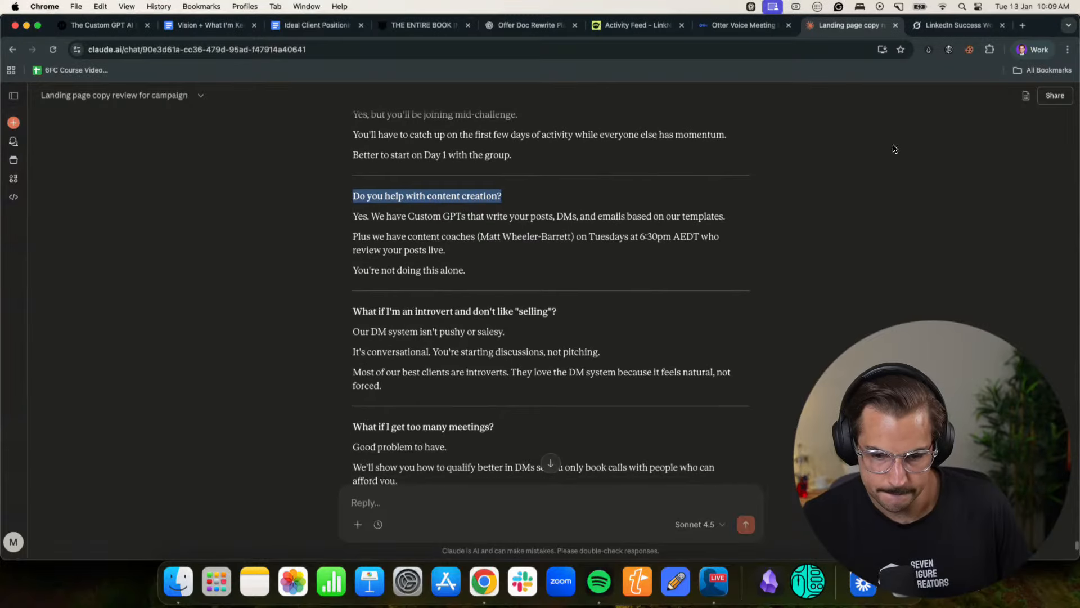
click(1024, 51)
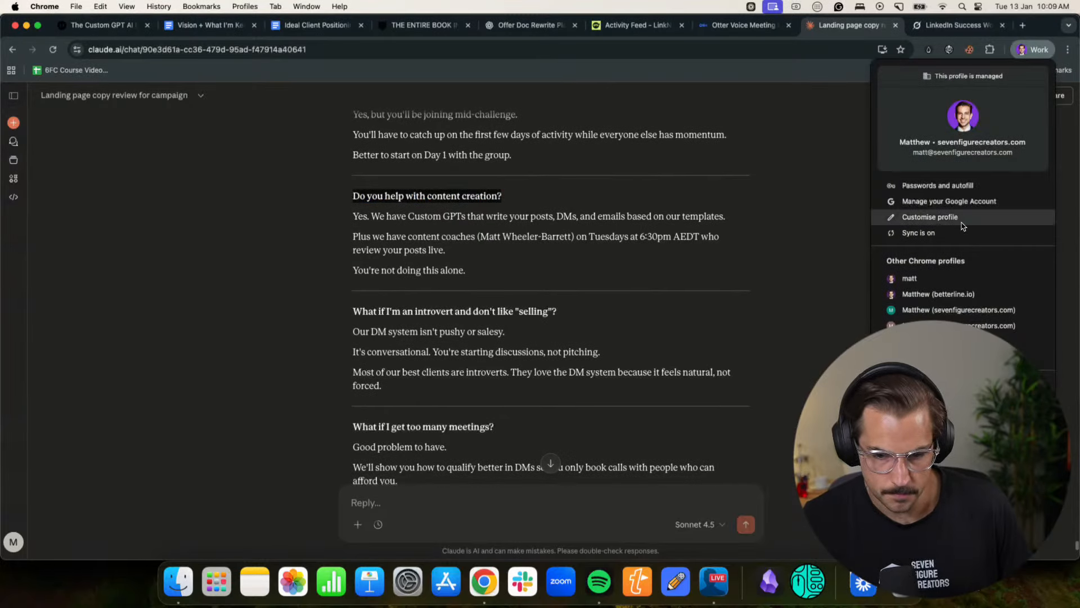
click(949, 292)
key(super+v)
key(Return)
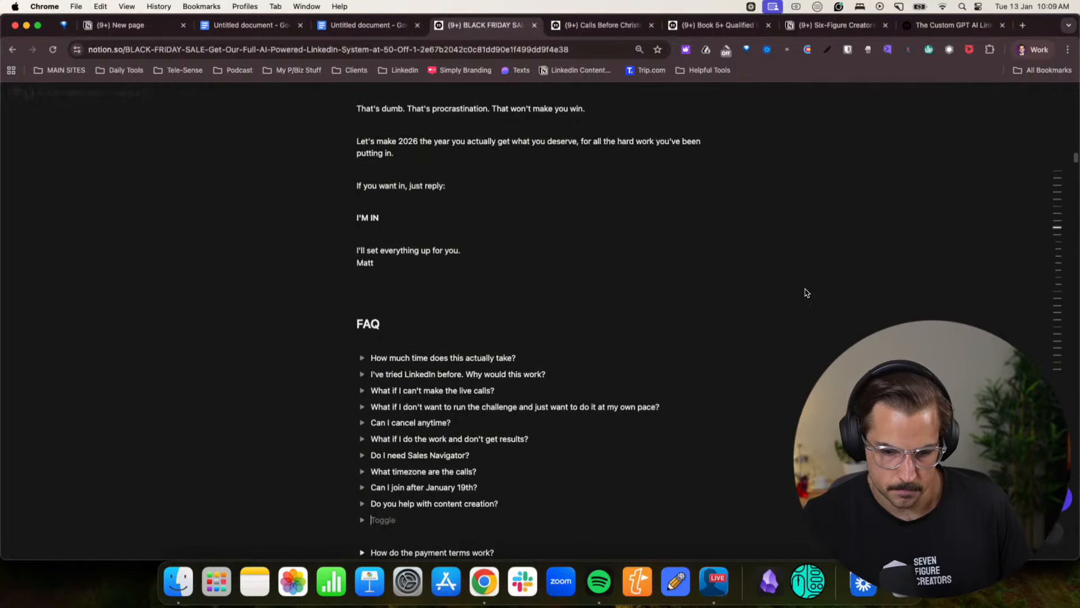
- Copy "What if I'm an introvert and don't like "selling"?" from the Claude chat and add it as the next Notion FAQ toggle
click(1019, 52)
click(908, 323)
click(401, 336)
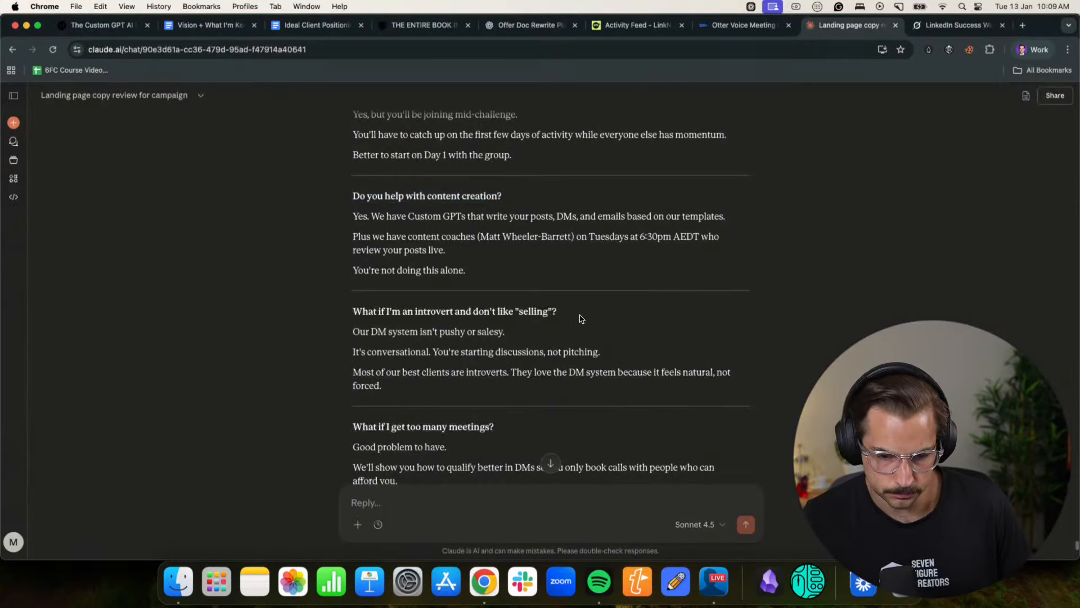
triple_click(616, 307)
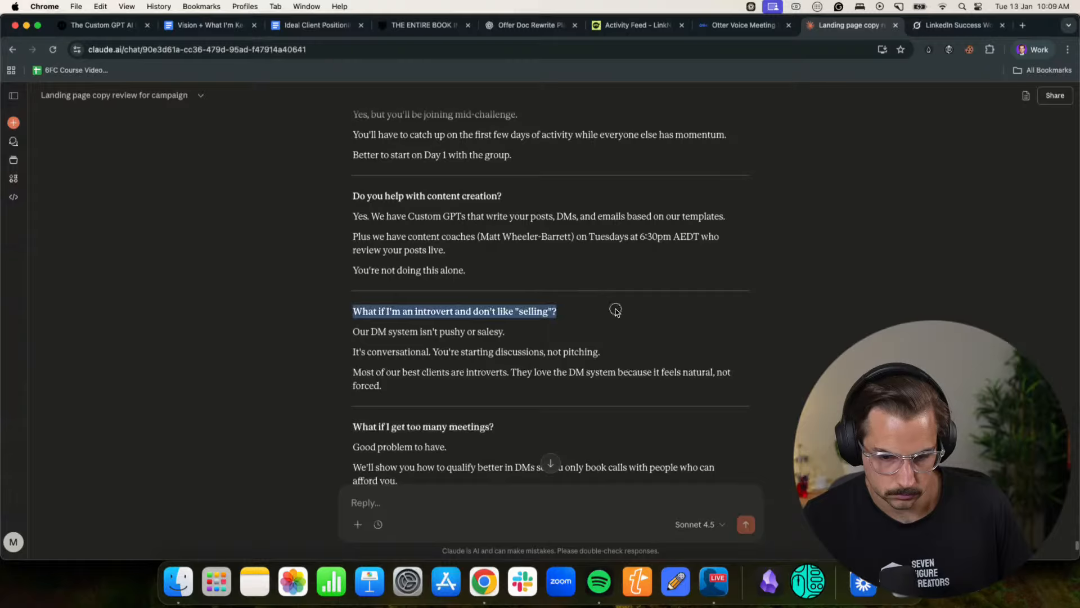
click(1031, 53)
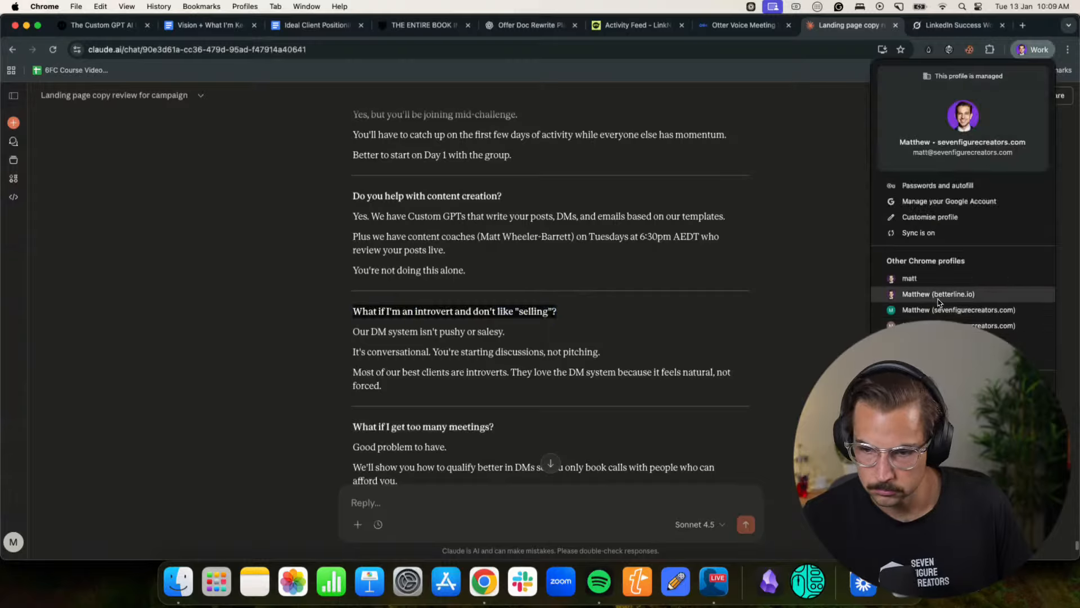
click(939, 294)
key(super+v)
- Add "Is this just for solo founders or can agencies join?" from the Claude chat as a Notion FAQ toggle and start an empty one
click(1033, 49)
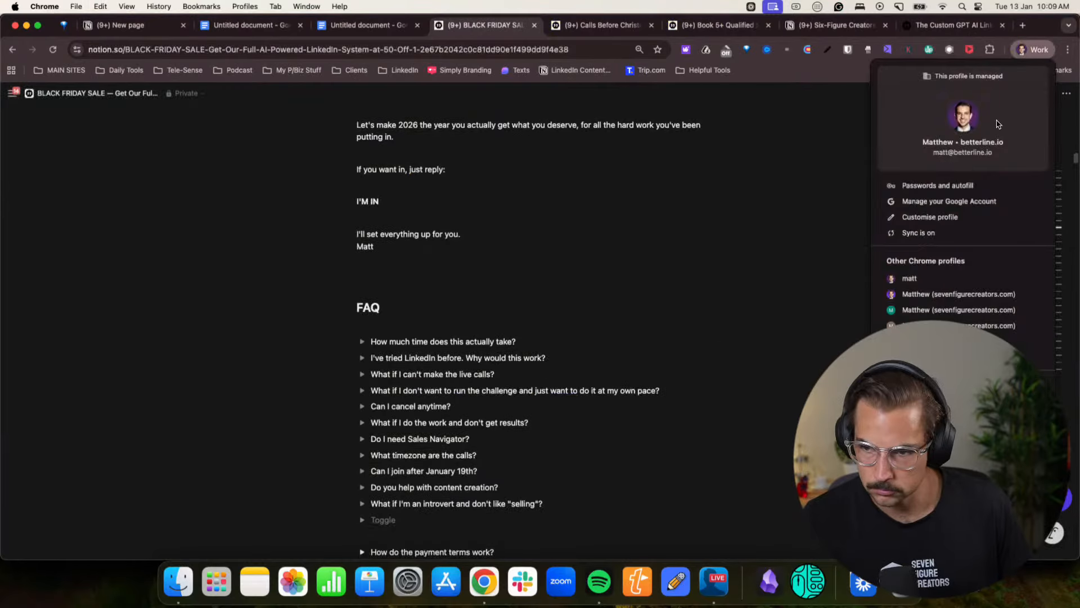
click(945, 290)
scroll(513, 331, down, 3)
drag(420, 318, 352, 320)
key(super+c)
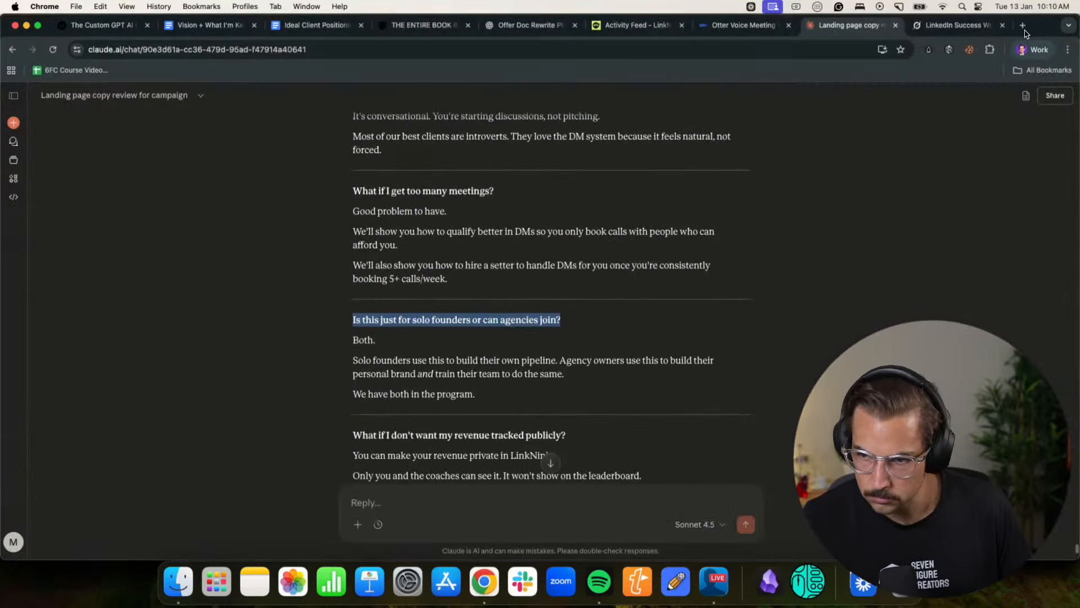
click(1020, 51)
click(947, 309)
key(super+v)
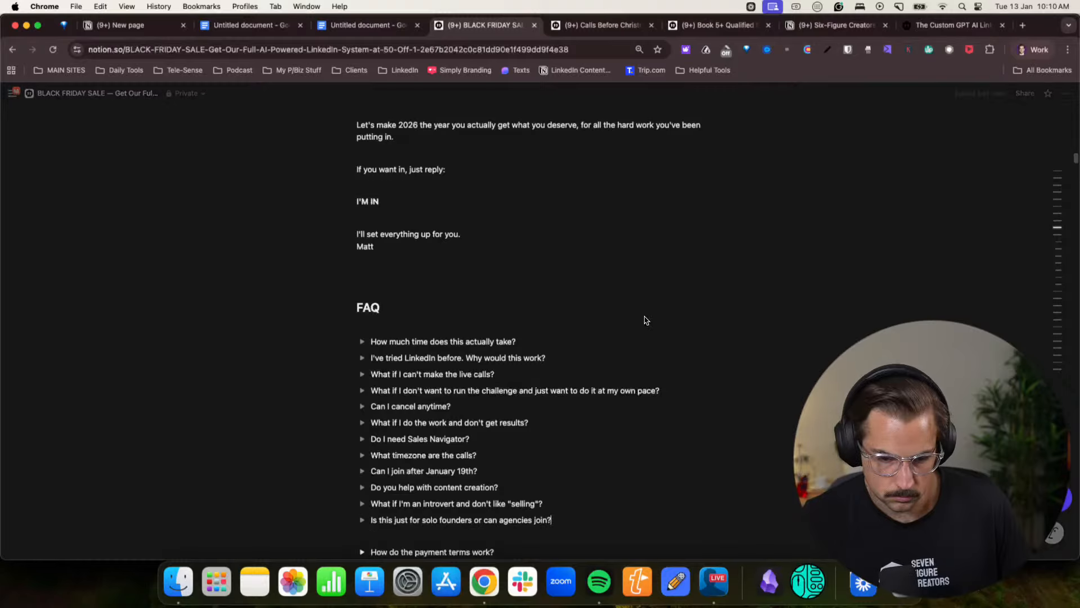
key(Return)
- Add "What if I don't want my revenue tracked publicly?" from the Claude chat as a Notion FAQ toggle and start an empty one
click(1034, 49)
click(940, 294)
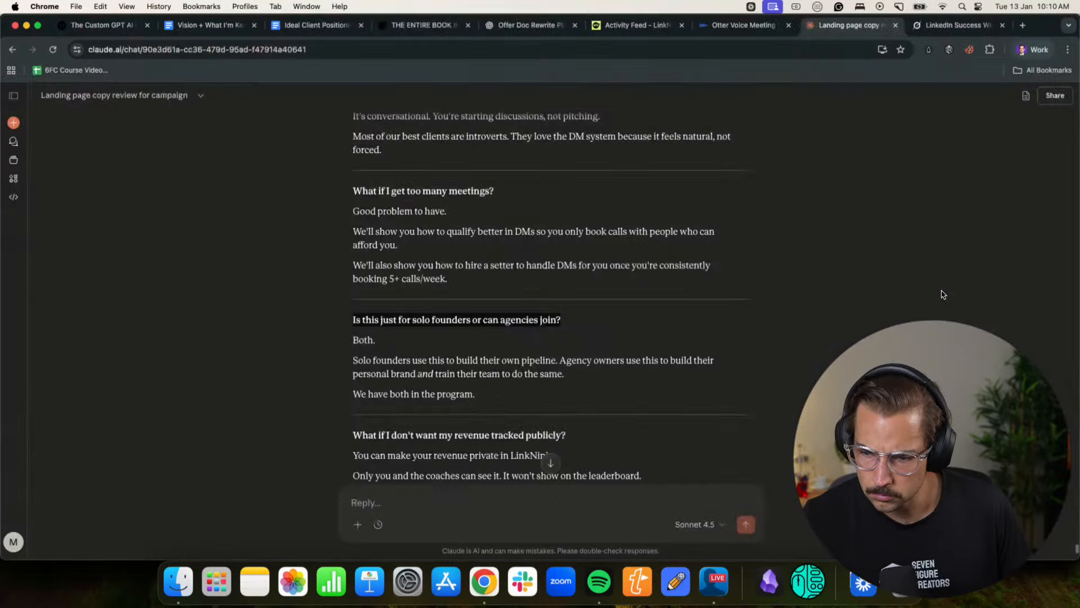
scroll(670, 316, down, 5)
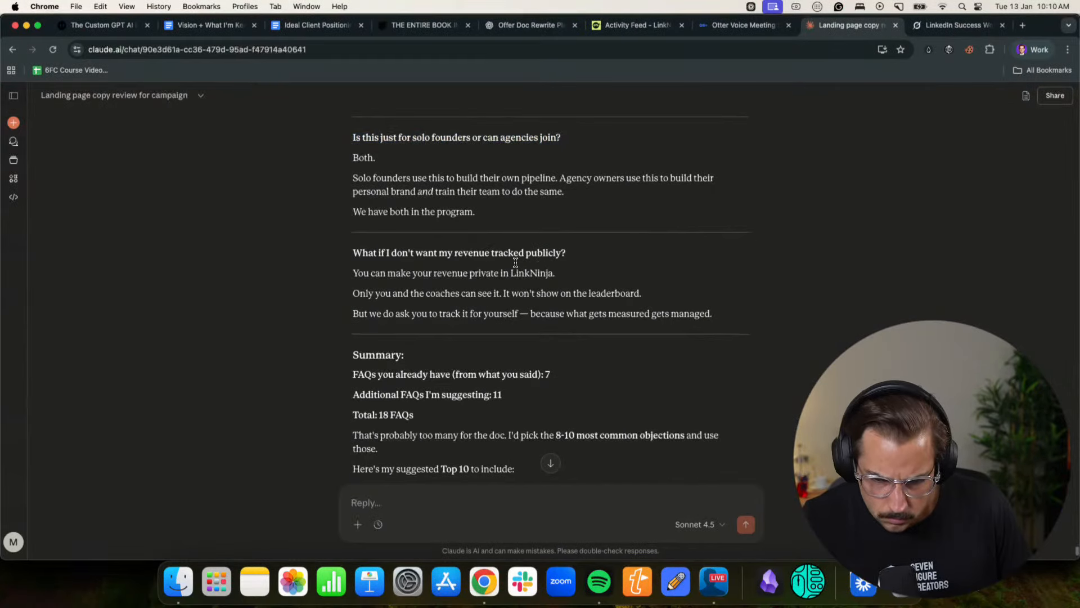
drag(566, 252, 352, 253)
key(super+c)
click(1034, 50)
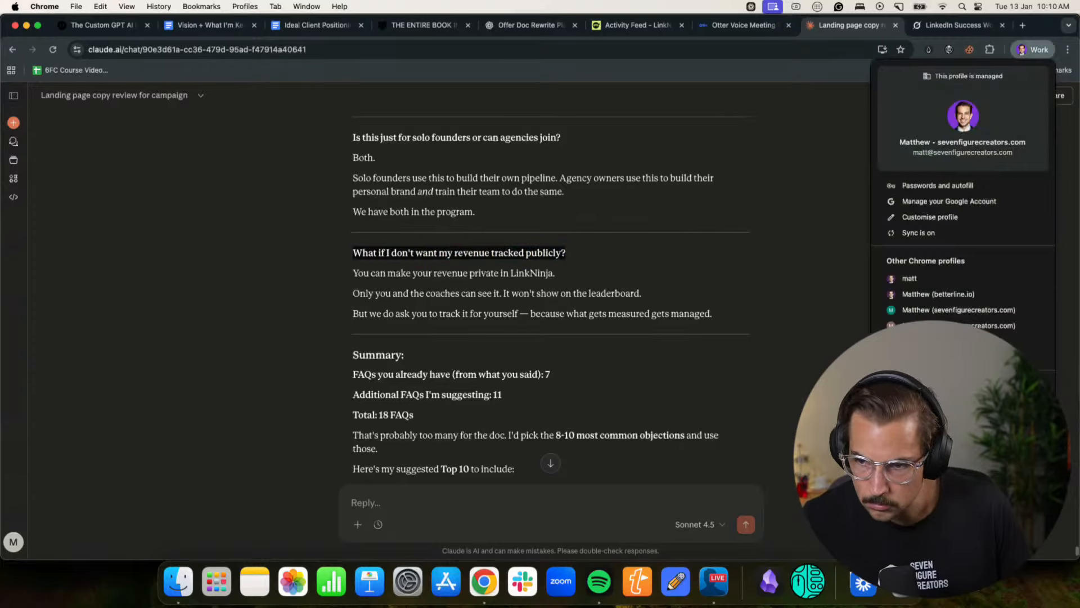
click(929, 295)
key(super+v)
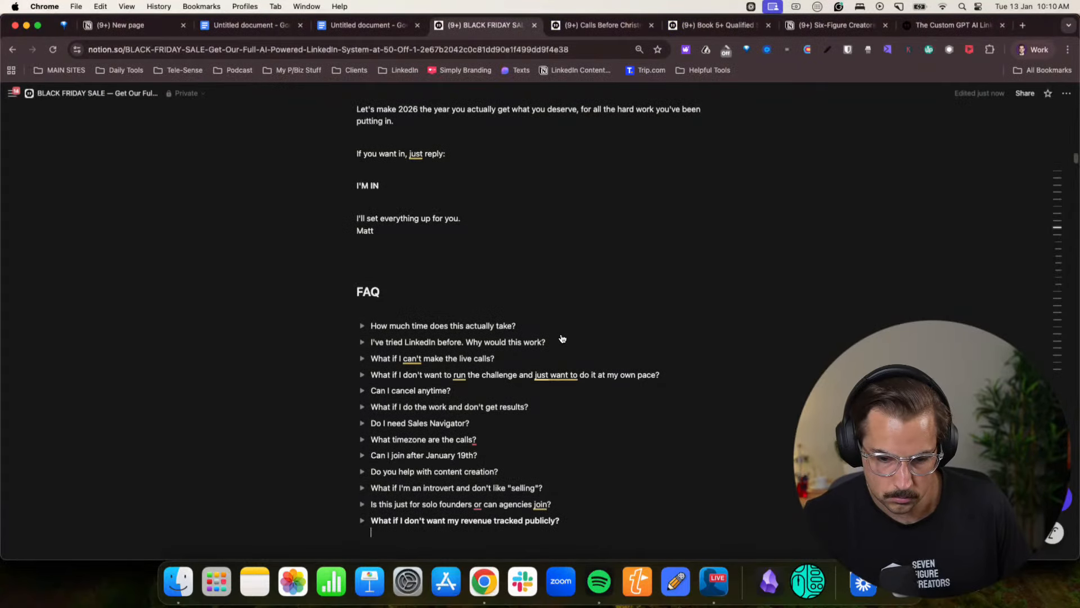
key(Return)
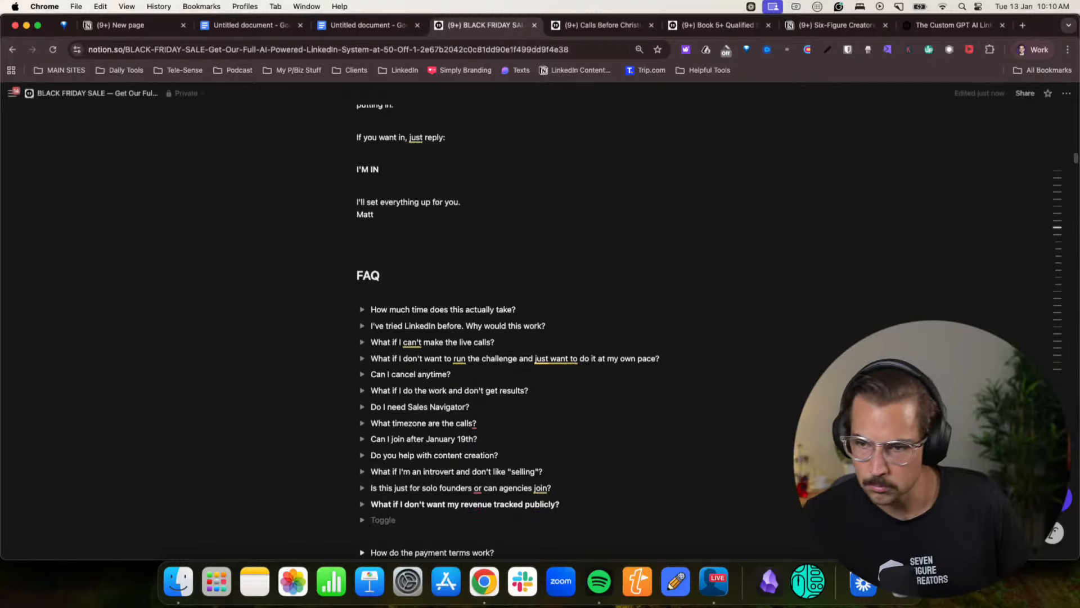
- In the Claude chat, find "I've tried LinkedIn before. Why would this work?" among the FAQs and copy its full answer
click(1023, 51)
click(965, 293)
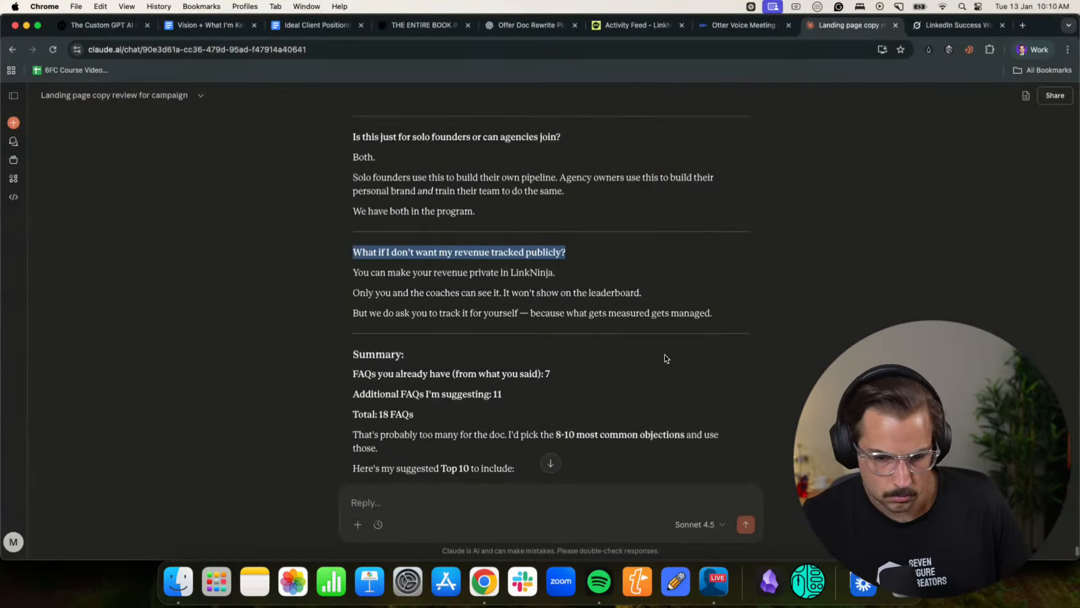
scroll(534, 315, down, 3)
click(422, 279)
scroll(430, 284, down, 3)
scroll(429, 282, up, 10)
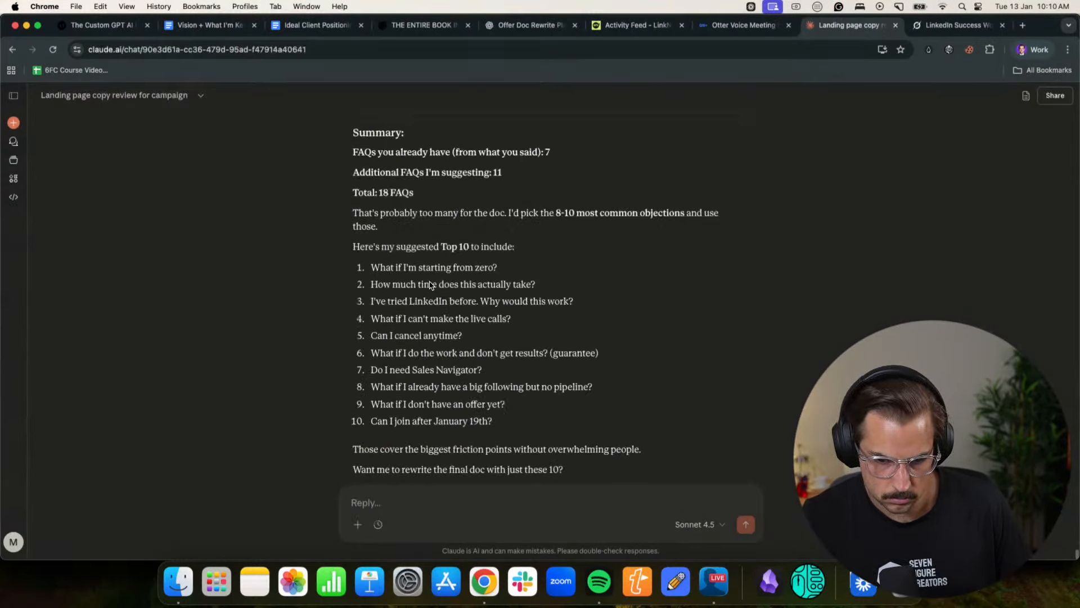
scroll(430, 281, up, 6)
scroll(429, 283, down, 15)
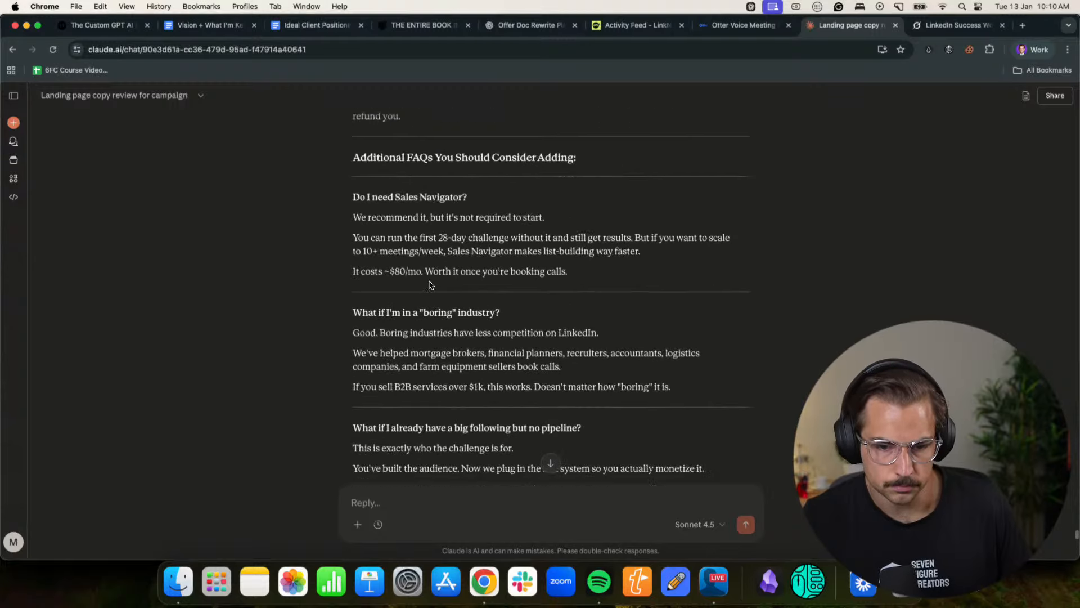
scroll(430, 284, up, 2)
scroll(429, 280, down, 1)
scroll(427, 290, up, 10)
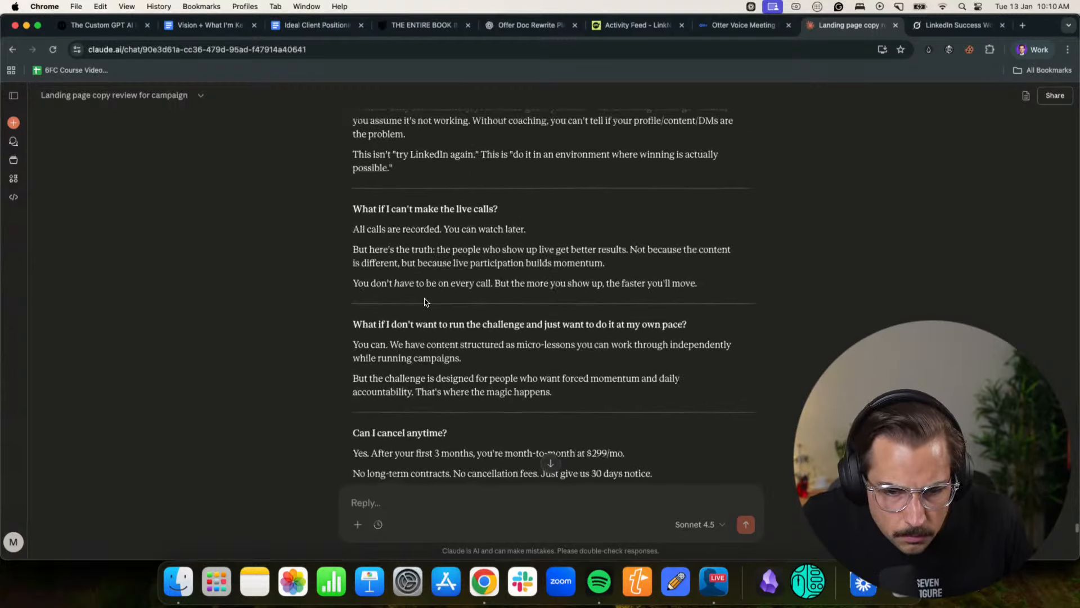
drag(401, 325, 343, 236)
click(1032, 49)
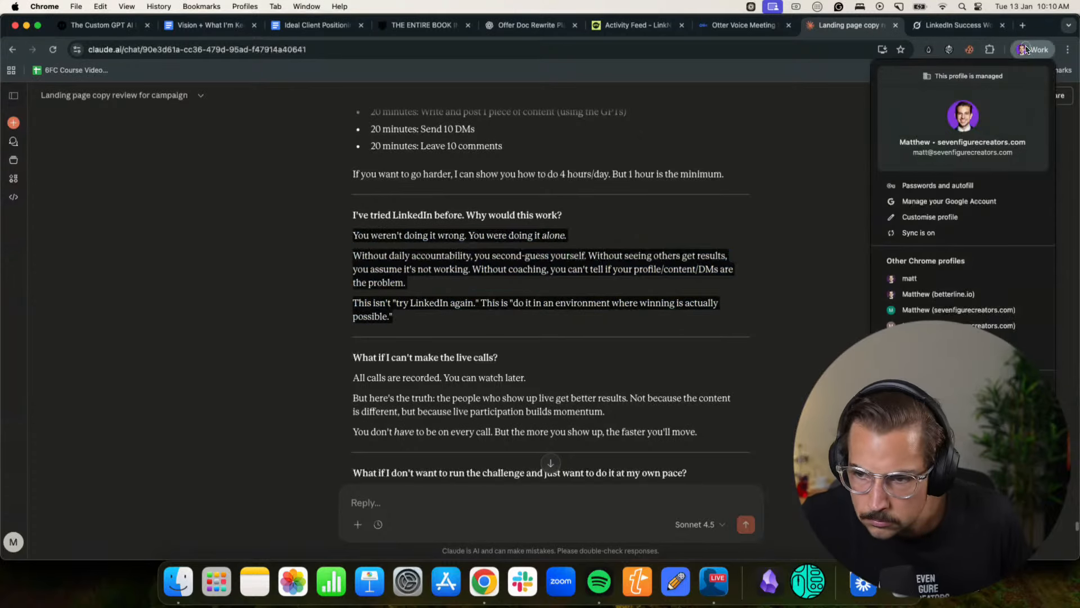
click(956, 310)
click(15, 25)
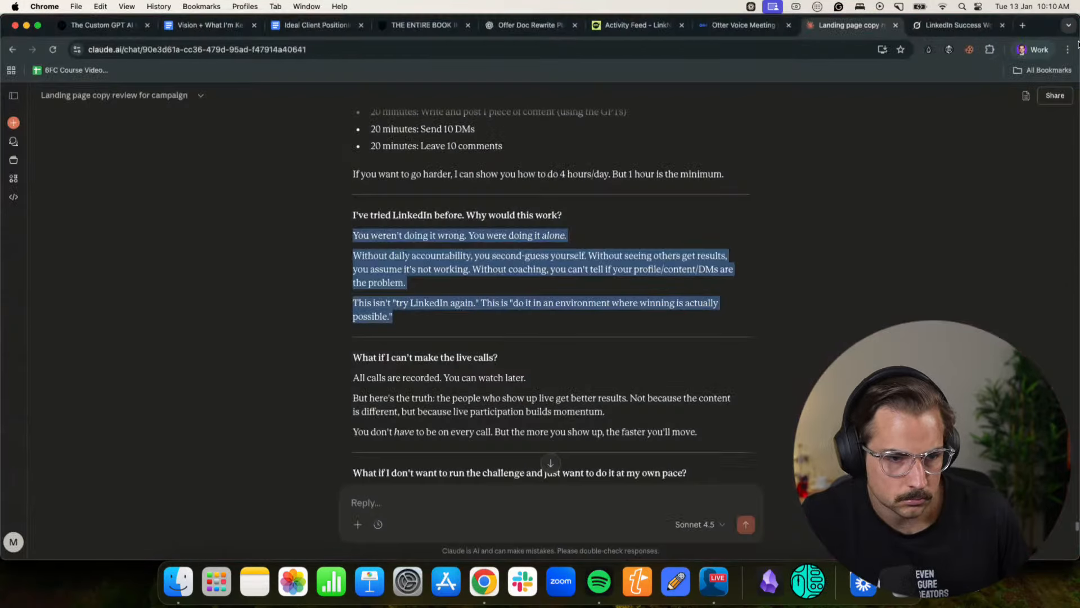
- Return to the Notion page and paste the copied answer inside the "How much time does this actually take?" toggle
click(1033, 50)
click(936, 294)
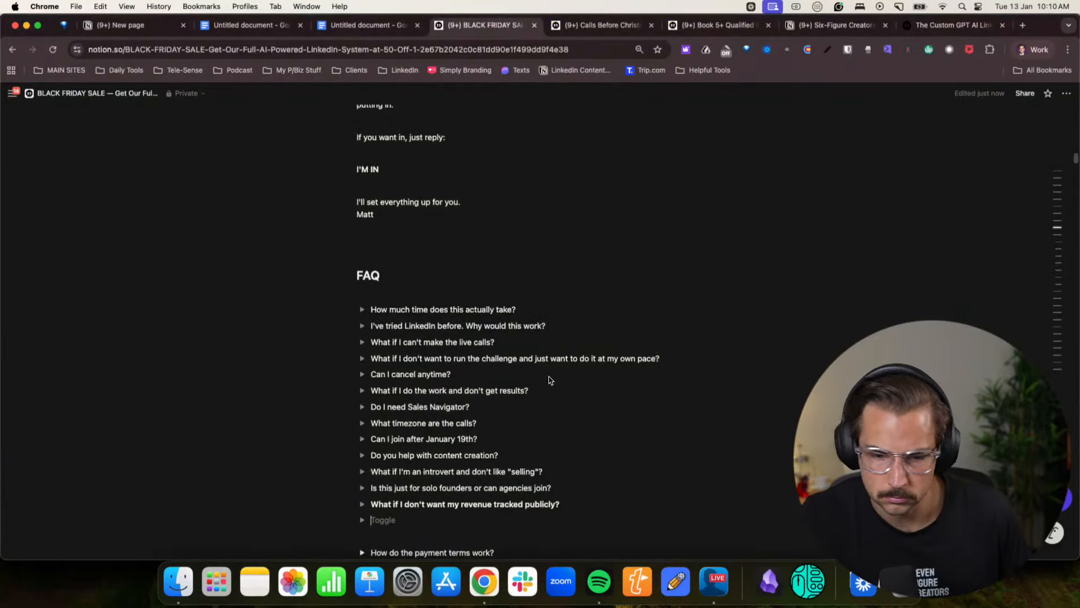
click(362, 309)
click(397, 326)
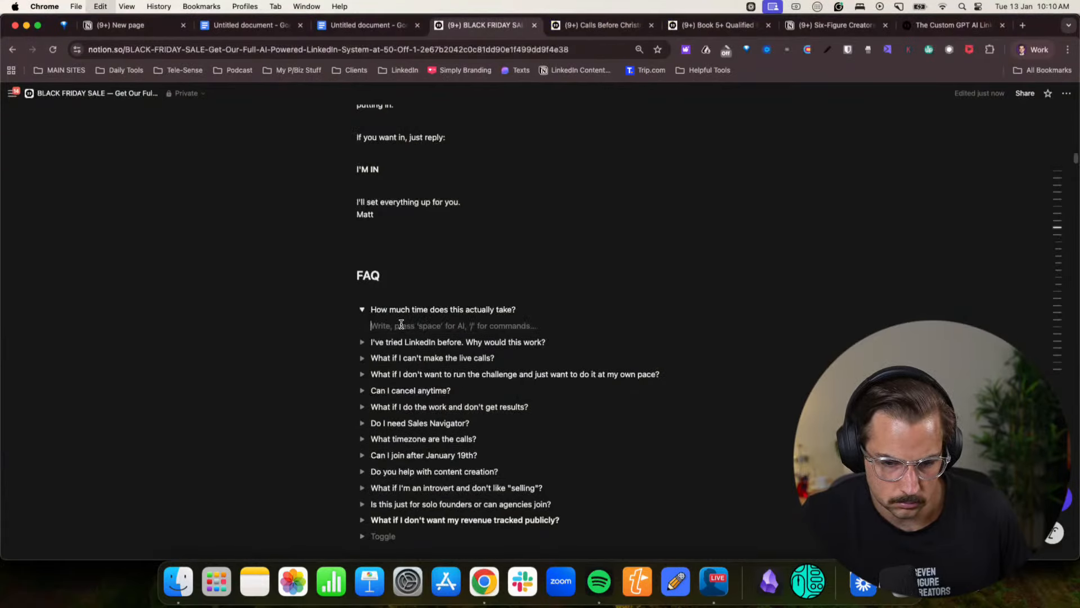
key(super+v)
click(443, 327)
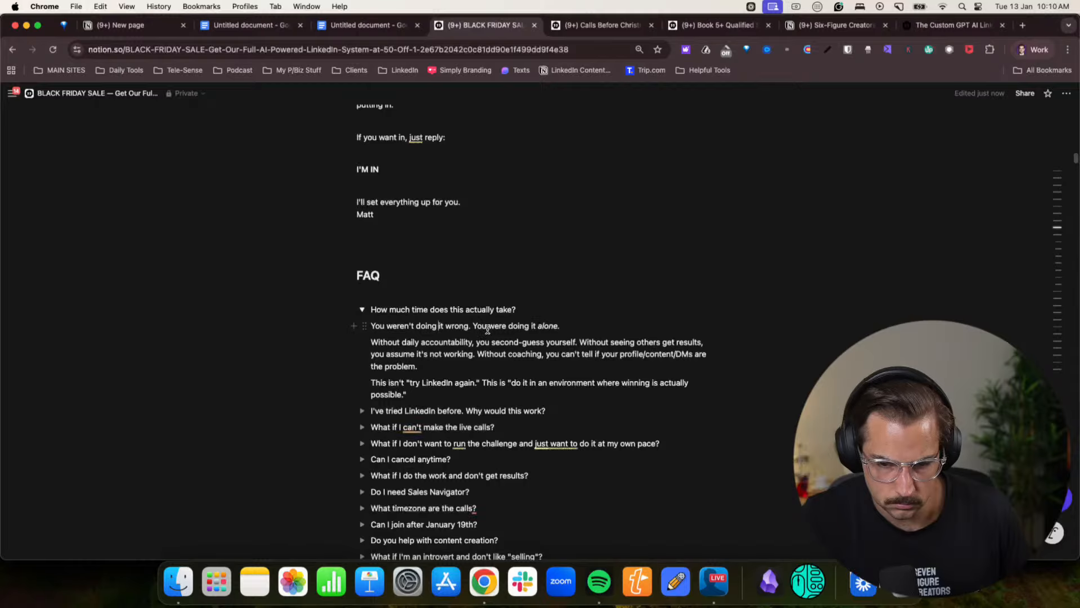
- Replace the pasted answer's first line with "Ok let's be real, have you actually tried? I mean have you spent a minimum of 1 hour a day doing"
triple_click(532, 327)
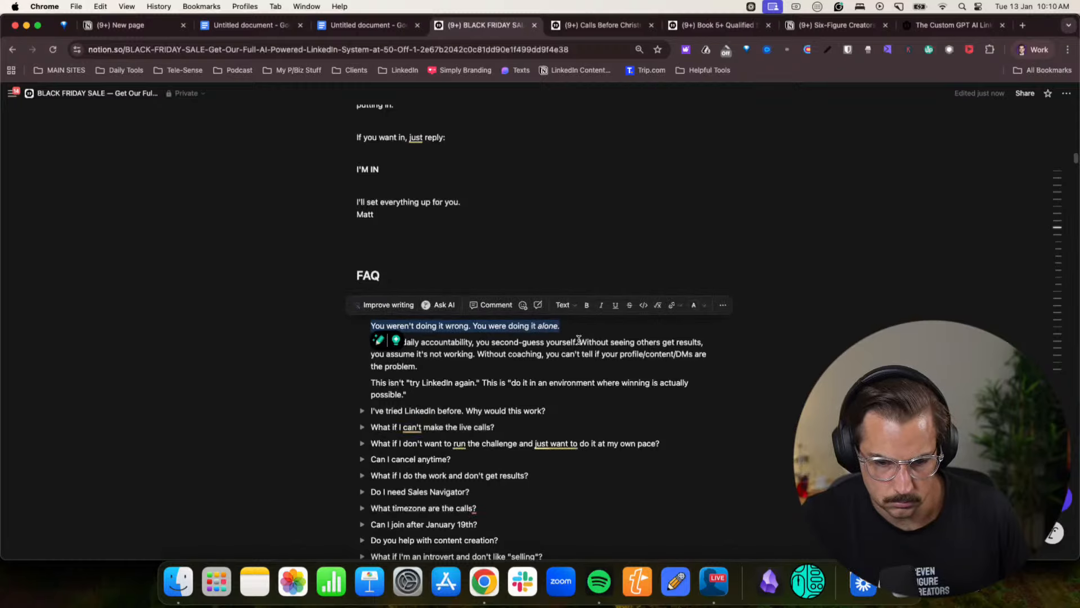
text(O)
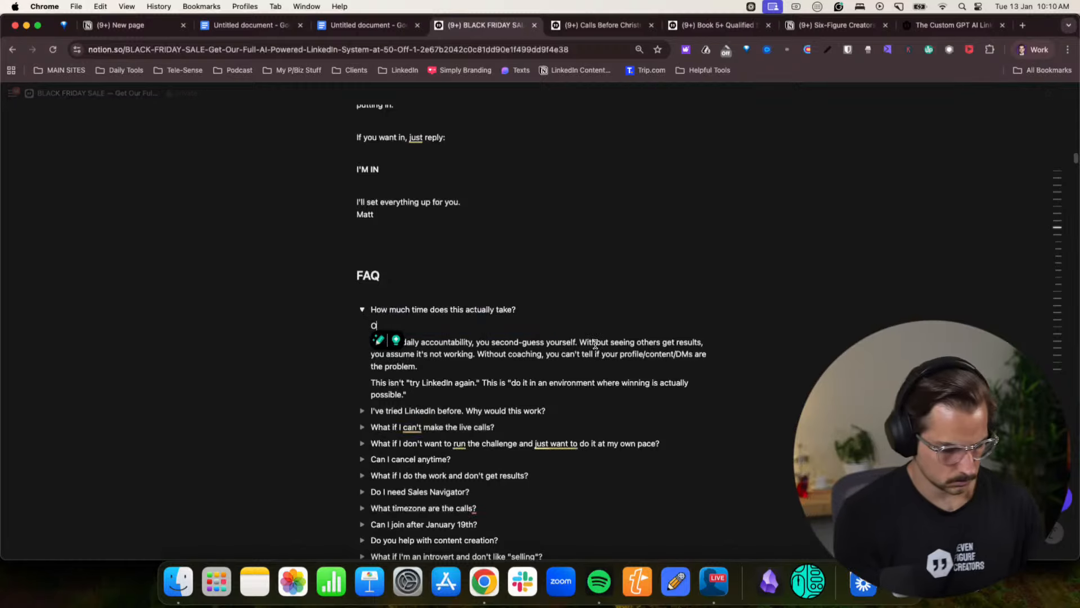
text(k lety's be real)
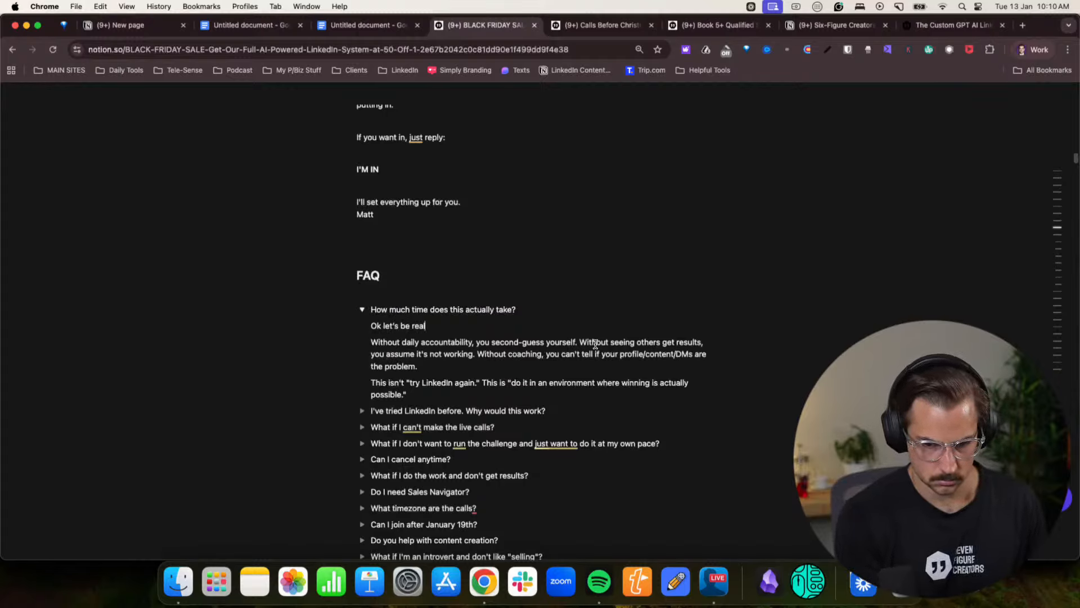
text(u a)
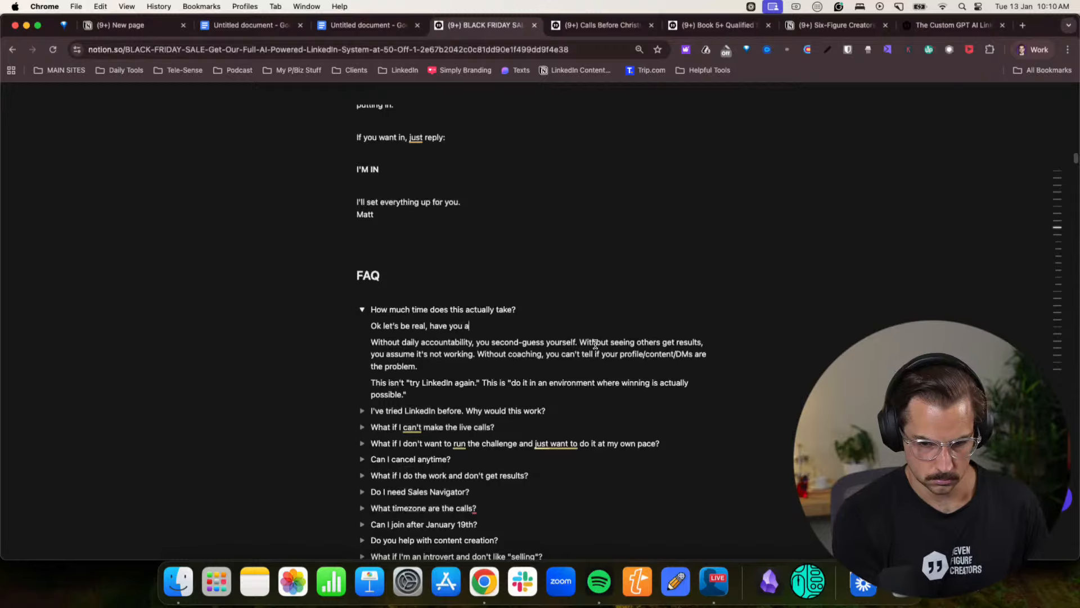
text(tuall)
key(BackSpace)
key(BackSpace)
key(BackSpace)
key(BackSpace)
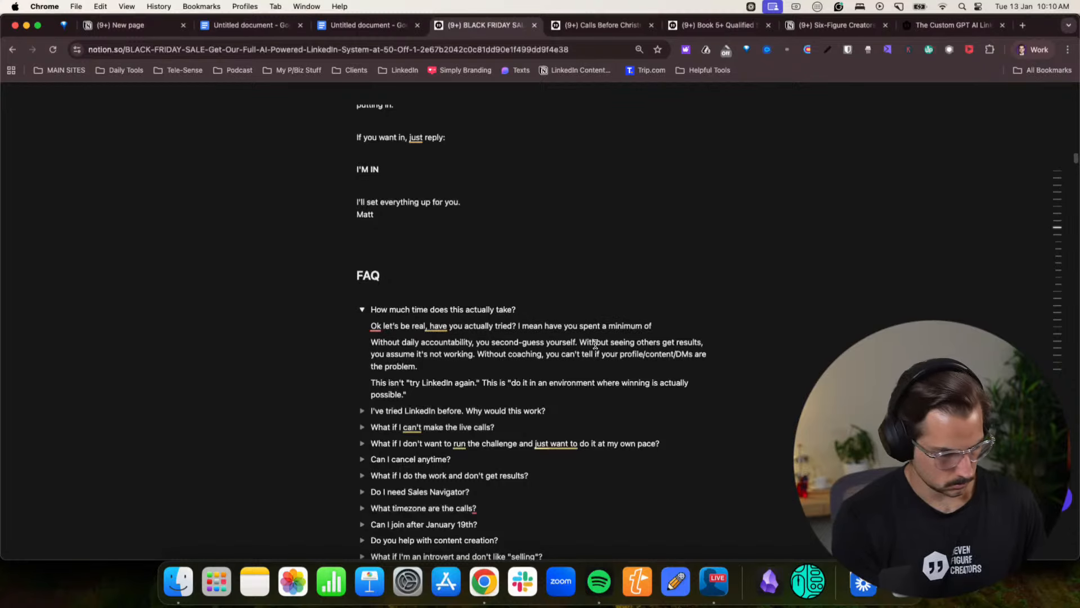
text(doing this, with daily calls for feedback, with Custom GPTs and materials, surrounded m)
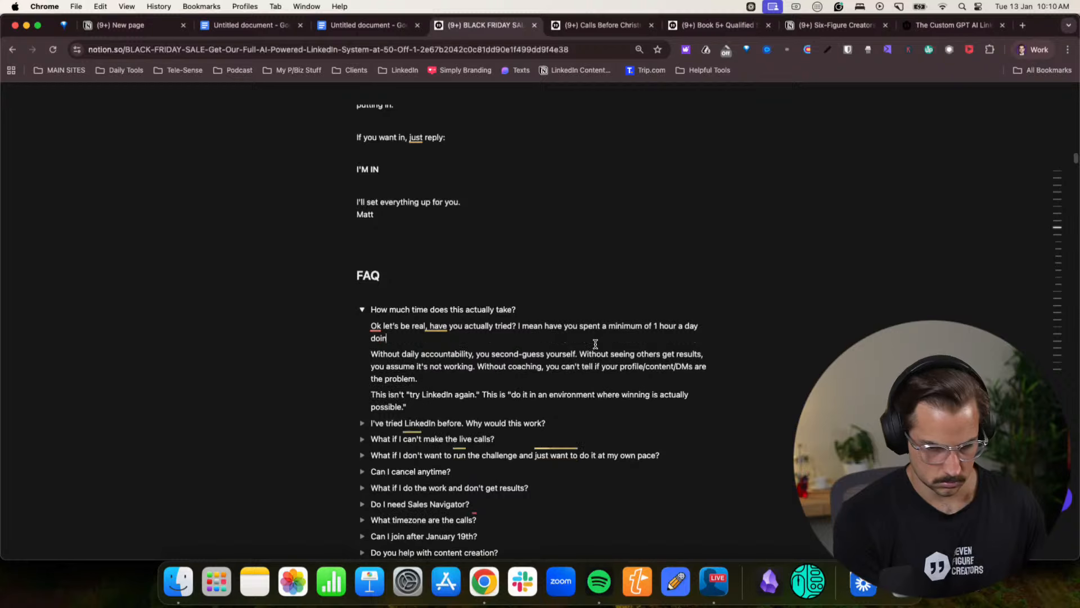
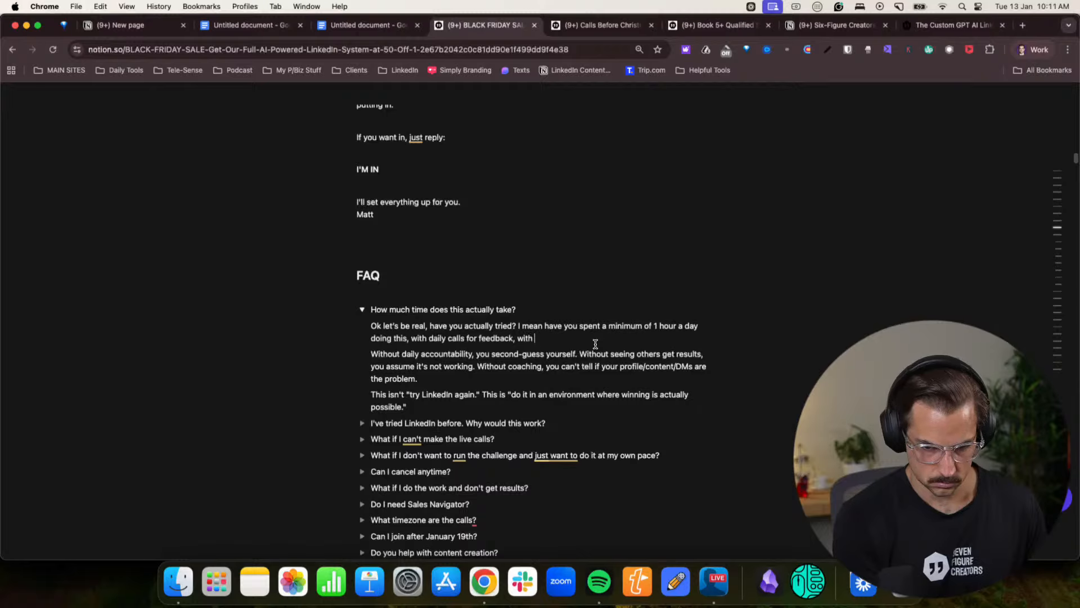
- Finish the opening sentence of the open FAQ answer with "Custom GPTs and materials, surrounded by others doing it."
text(Custom GPTs and)
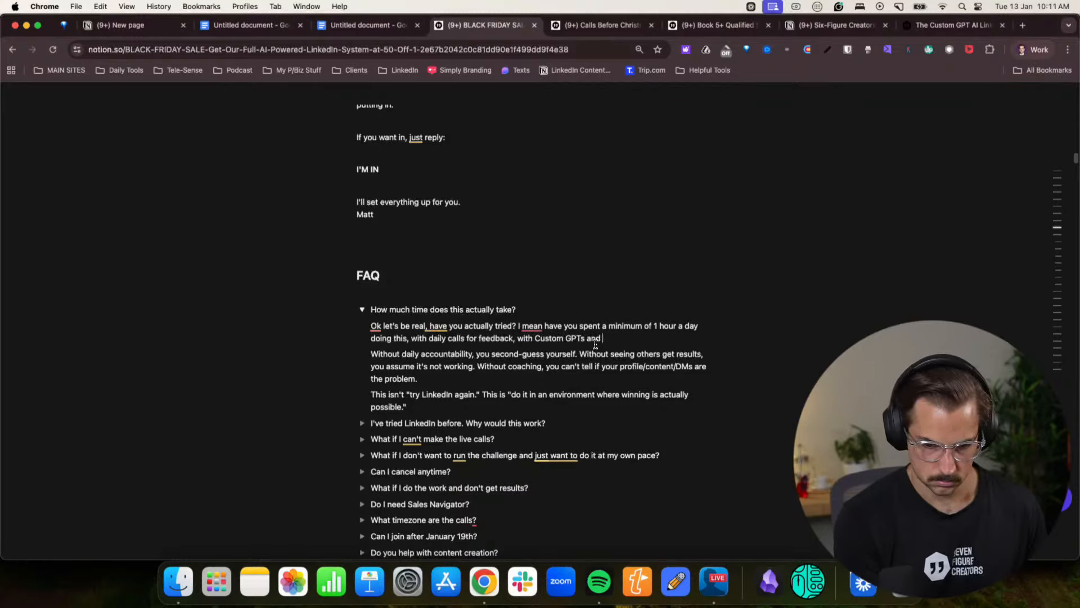
text( materi)
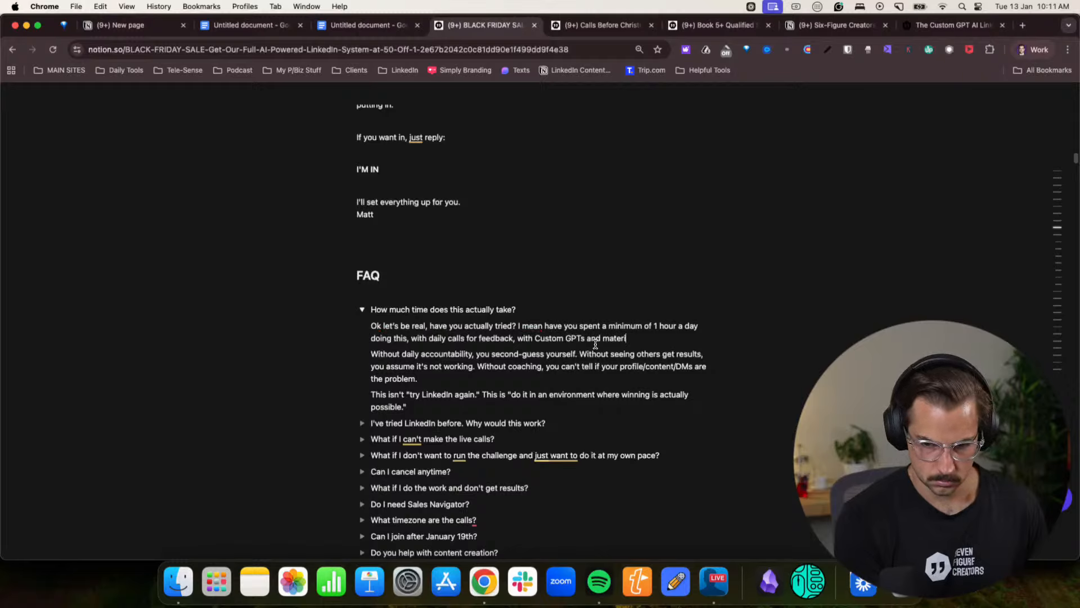
text(als, )
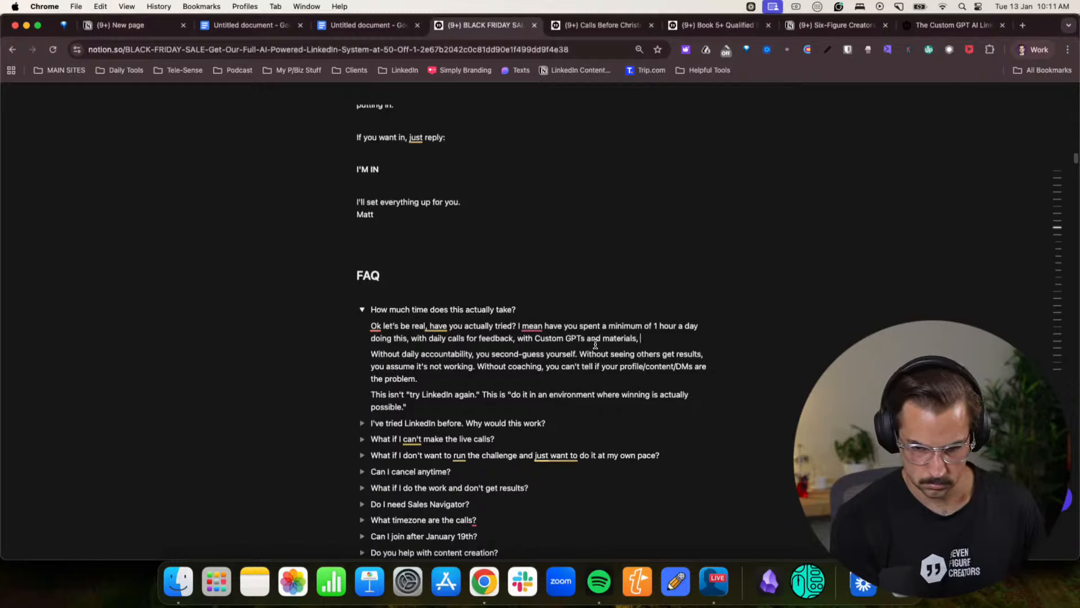
text(surrounded m)
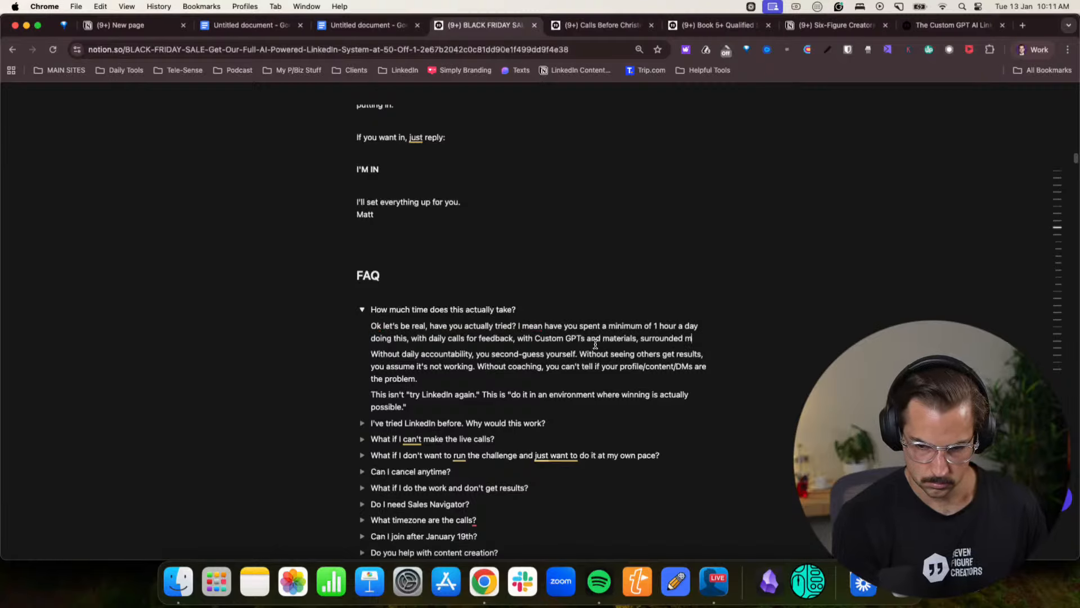
key(BackSpace)
text(by)
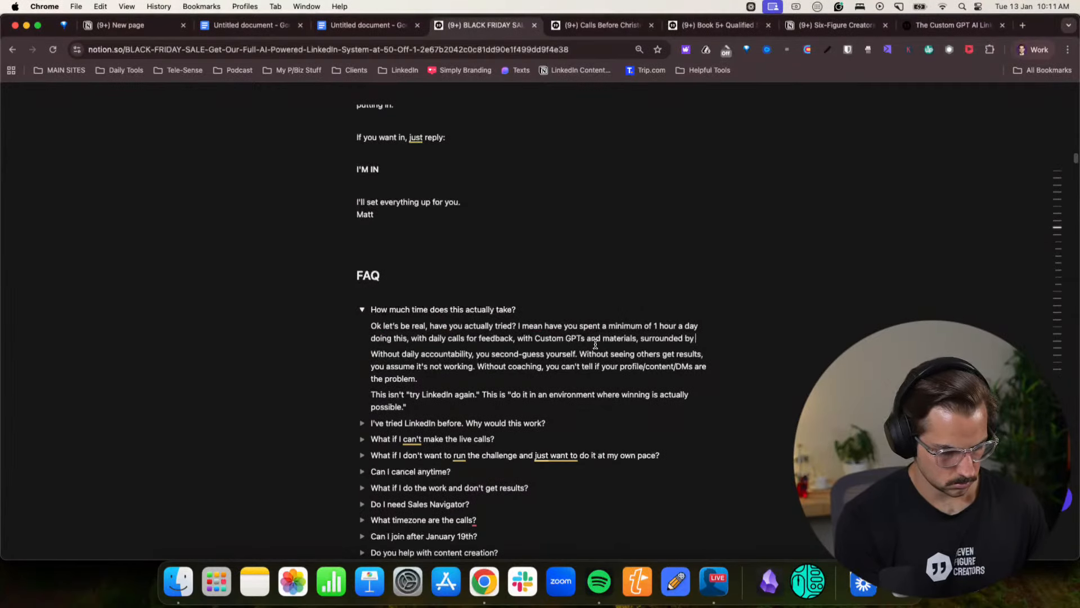
text( others doing it.)
- Add the line "No, you haven't. This is different." and delete the "Without daily accountability" paragraph below it
key(Return)
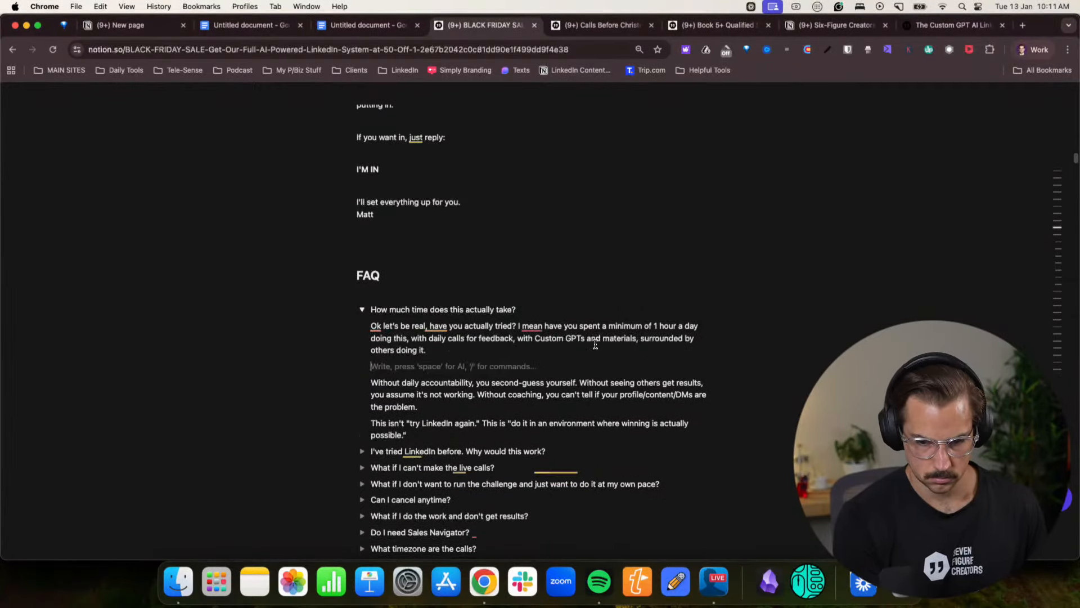
text(No, you haven't. This is different.)
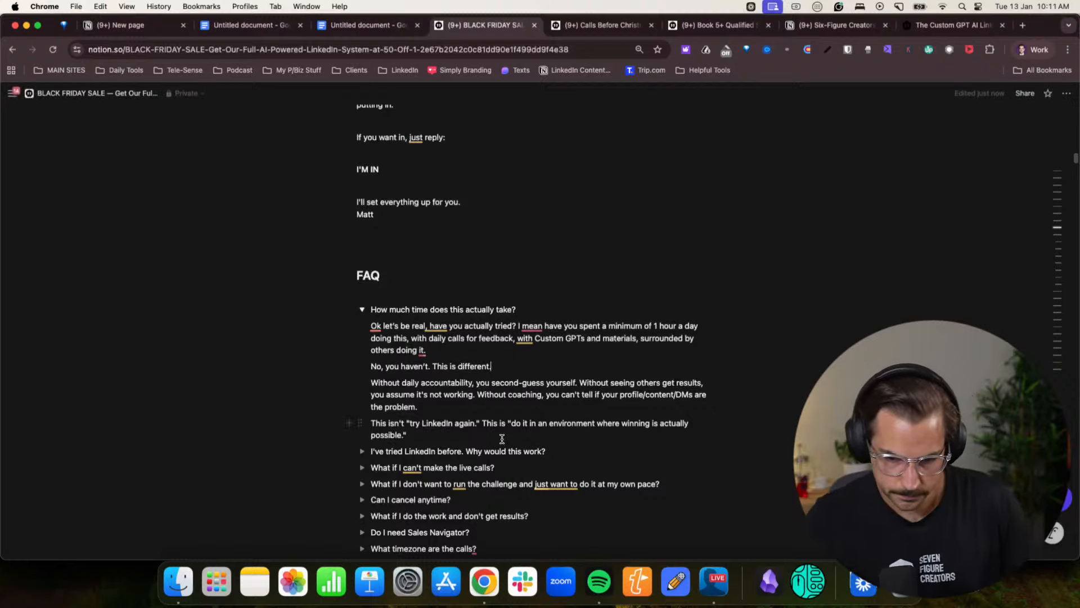
click(431, 409)
key(super+shift+Up)
key(BackSpace)
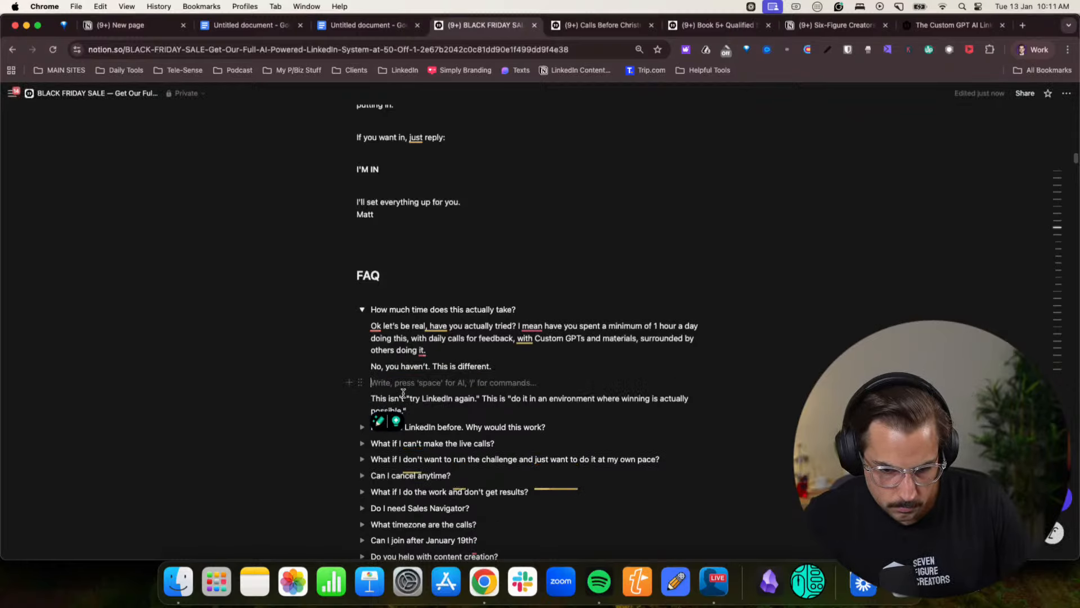
key(BackSpace)
- Switch to the Claude chat and copy the full answer to "What if I can't make the live calls?"
click(1033, 49)
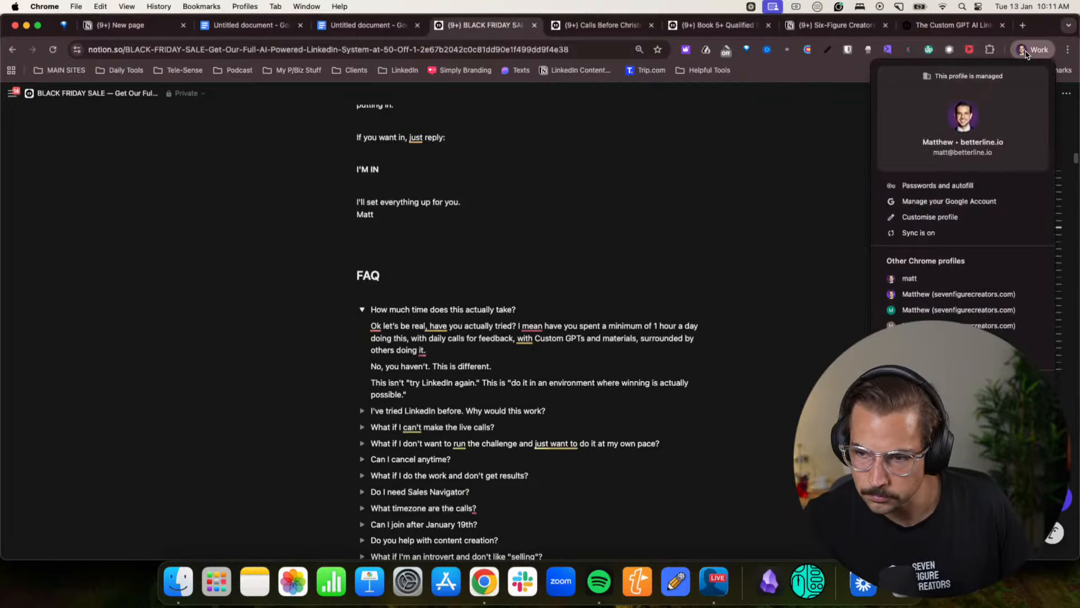
click(957, 295)
click(377, 380)
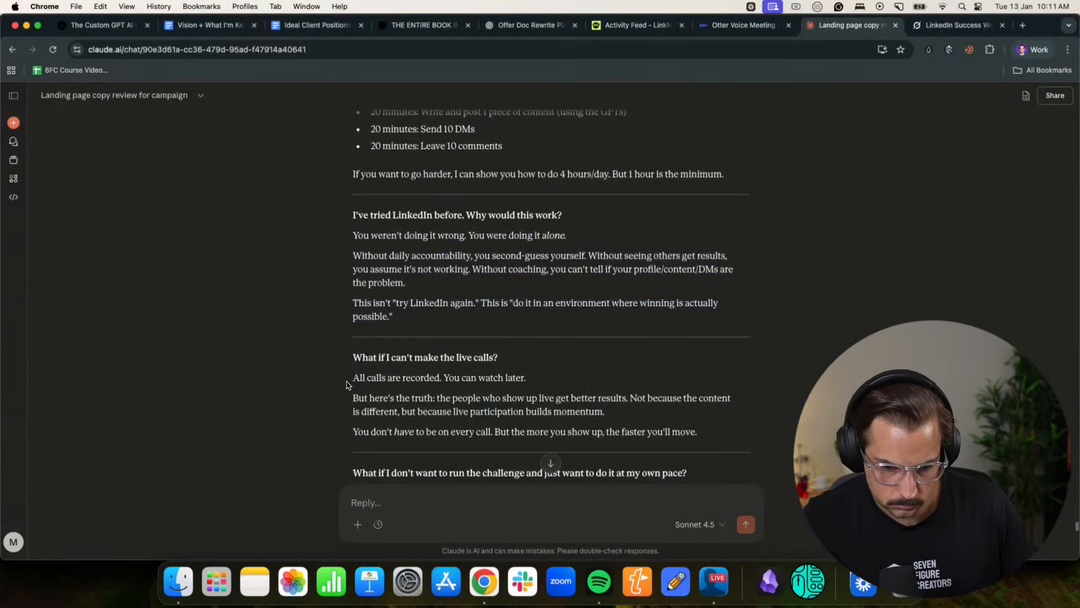
drag(349, 378, 697, 432)
key(super+c)
- Return to the Notion page and paste the copied answer inside the "What if I can't make the live calls?" toggle
click(1034, 49)
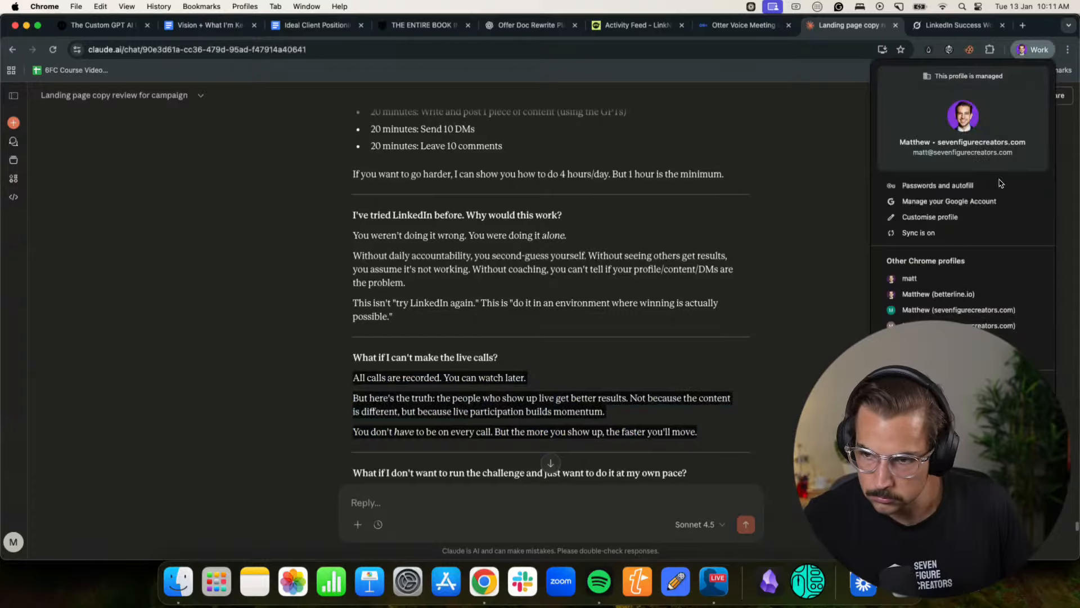
click(957, 295)
click(362, 411)
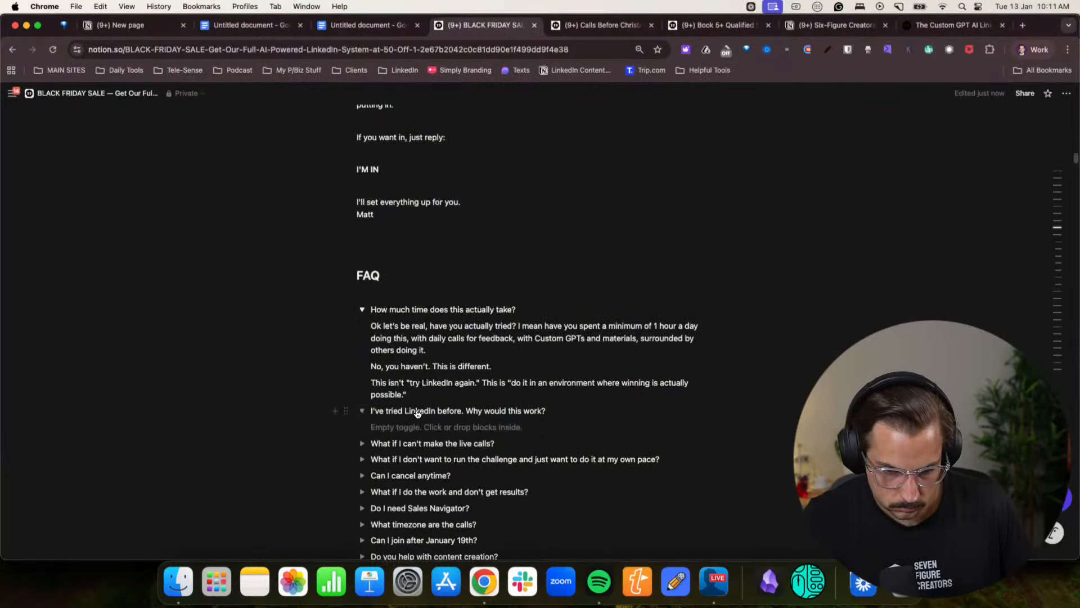
scroll(406, 360, down, 3)
click(406, 348)
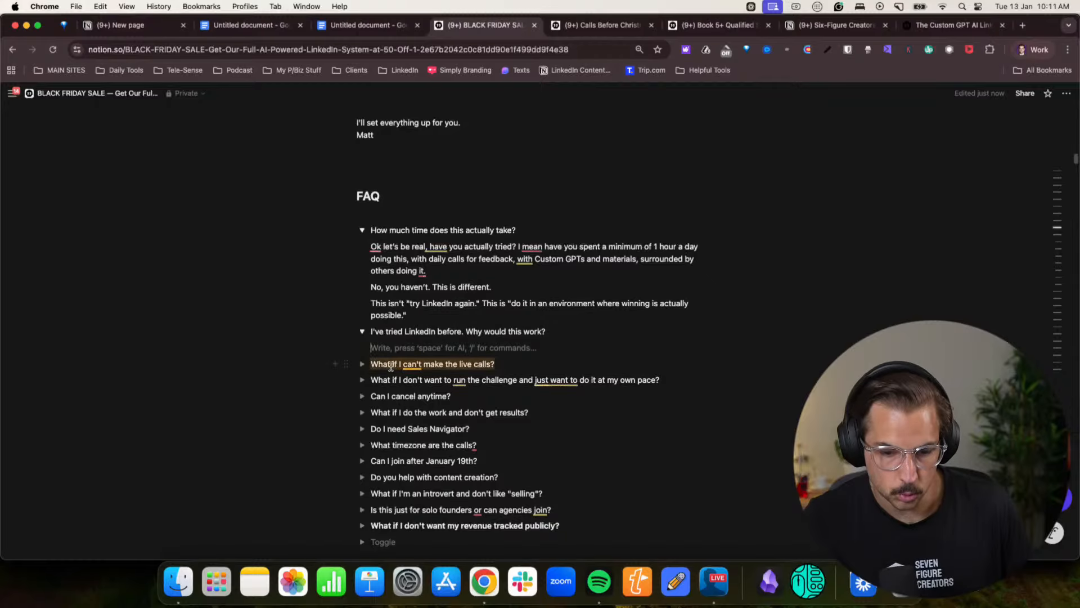
click(362, 364)
click(398, 381)
key(super+v)
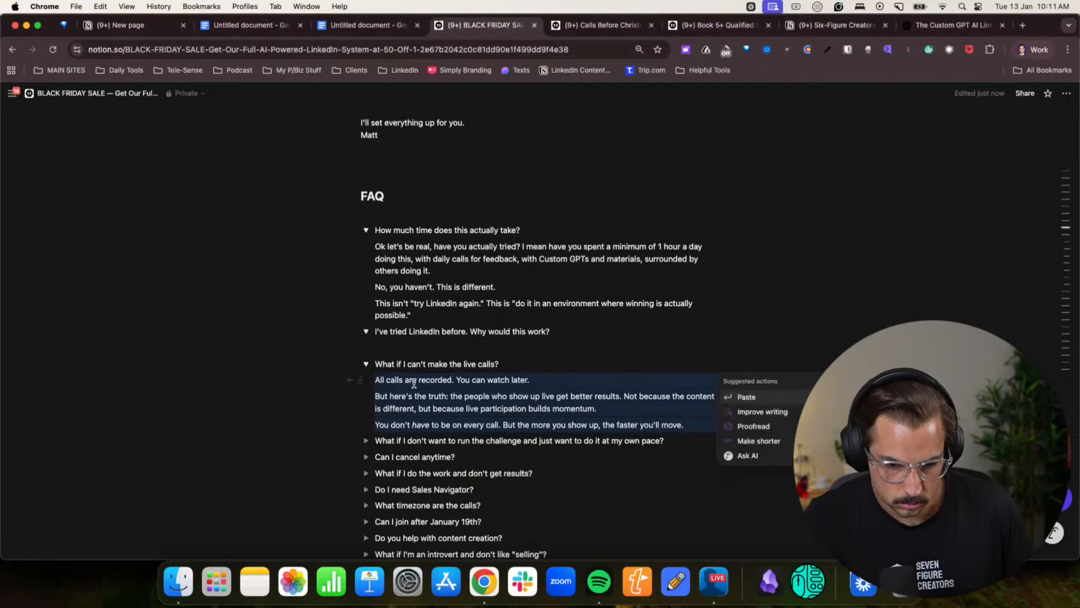
- Move the answer from the "How much time does this actually take?" toggle into "I've tried LinkedIn before. Why would this work?"
drag(378, 271, 375, 247)
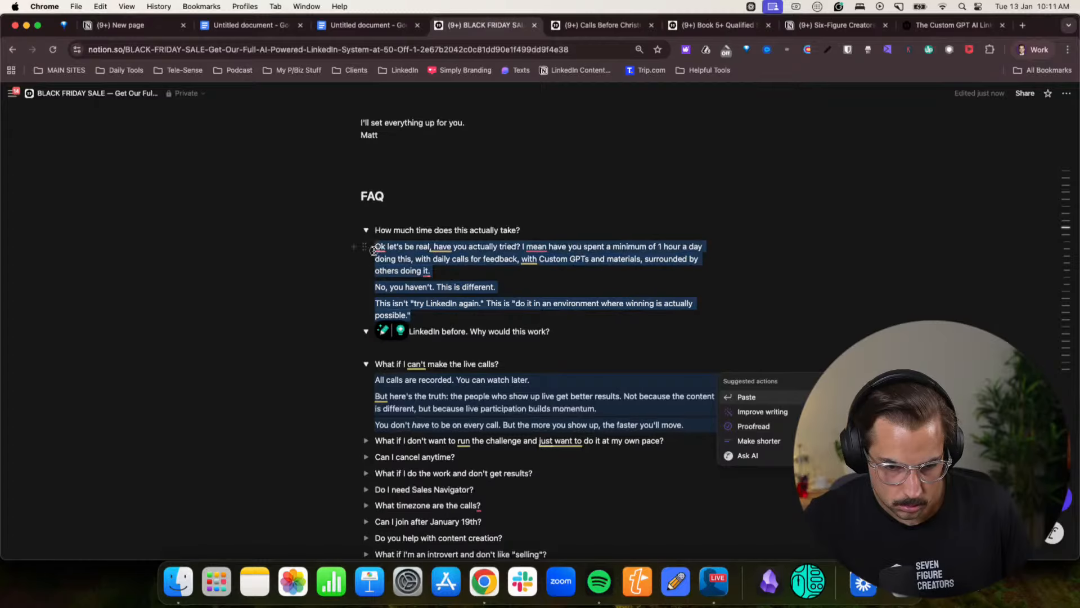
key(super+x)
click(411, 283)
key(super+v)
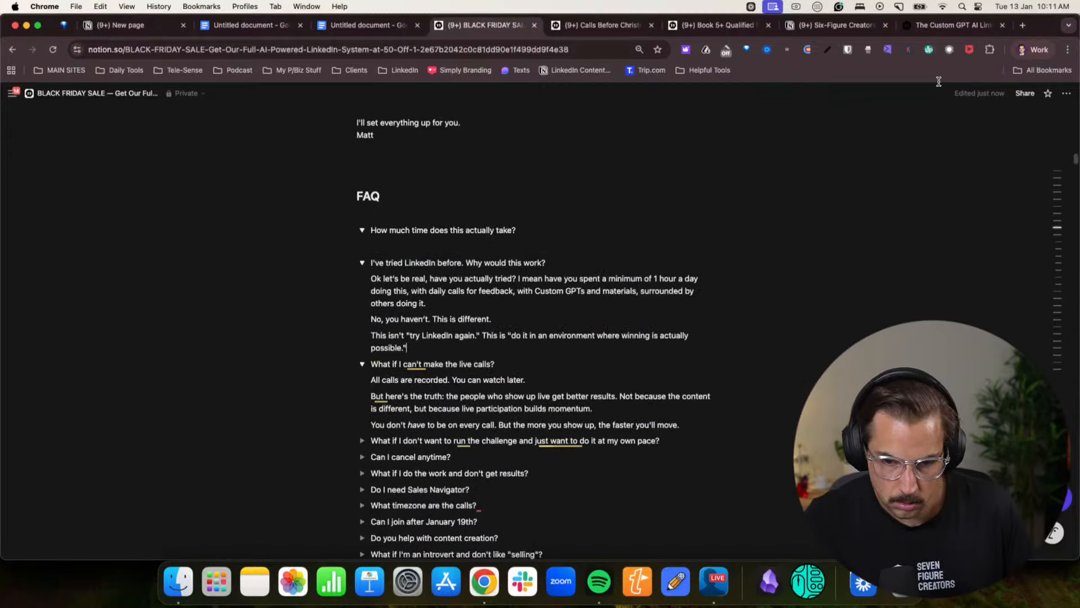
- In the Claude chat, copy the full answer to "How much time does this actually take?", including its bullet list
click(1032, 49)
click(956, 284)
click(514, 335)
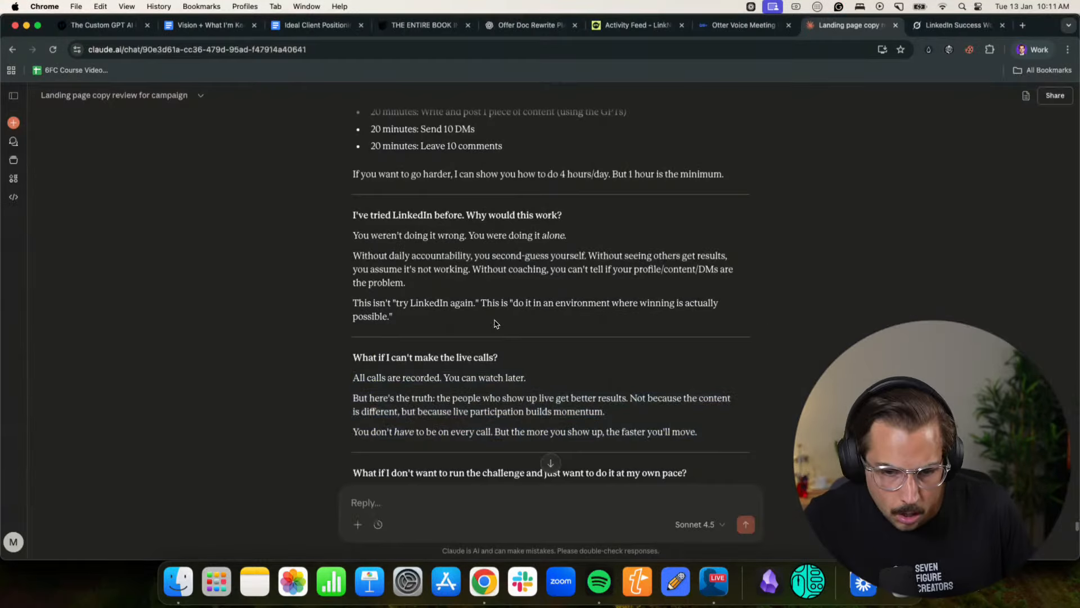
scroll(486, 320, up, 3)
drag(361, 273, 724, 360)
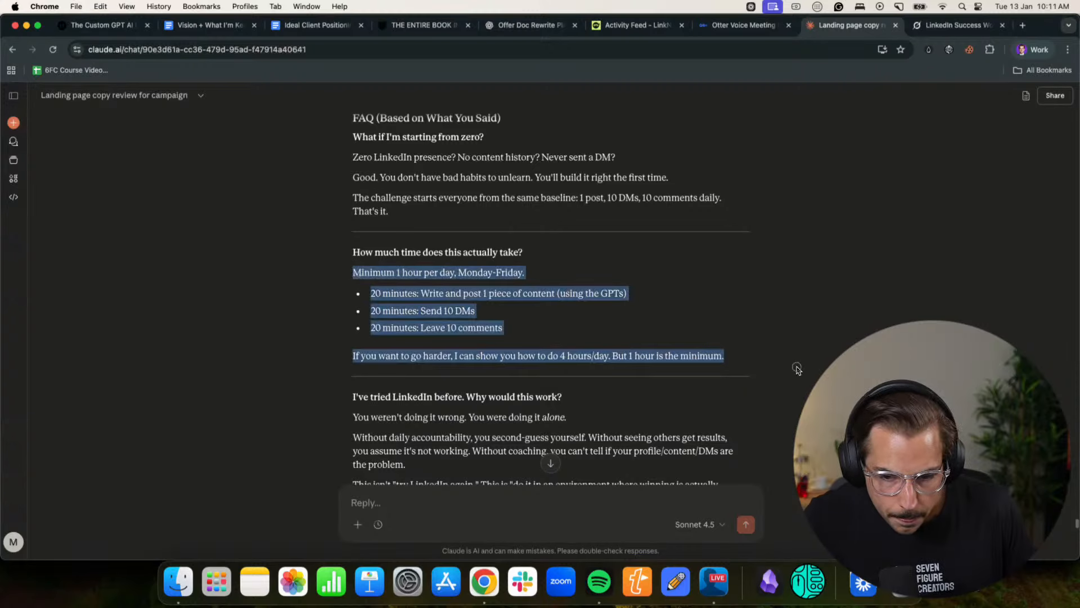
- Return to the Notion page and paste the copied answer inside the empty "How much time does this actually take?" toggle
click(1015, 50)
click(934, 278)
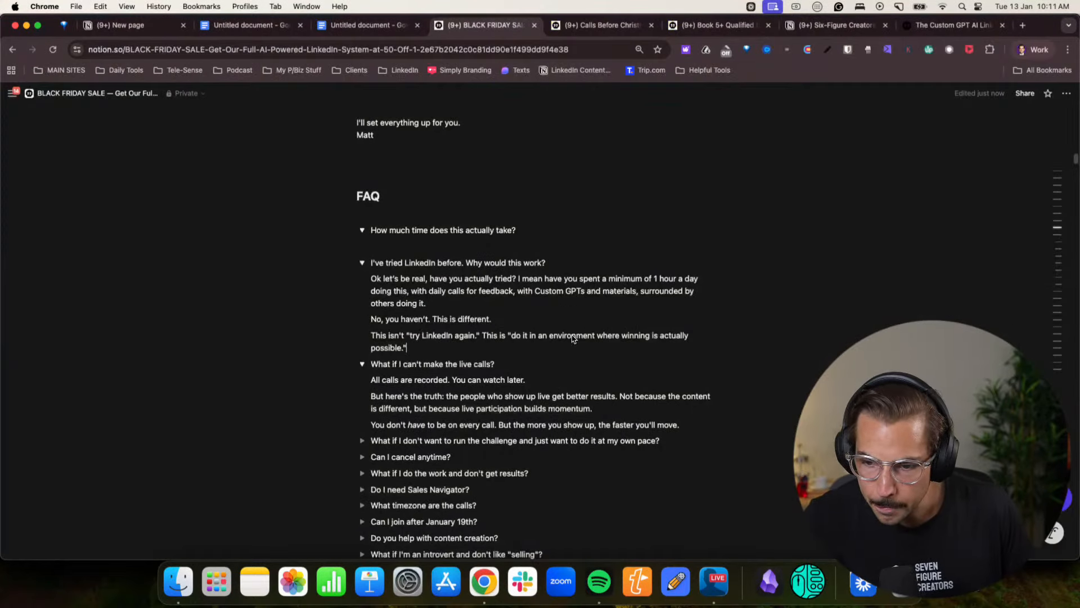
click(388, 246)
key(super+v)
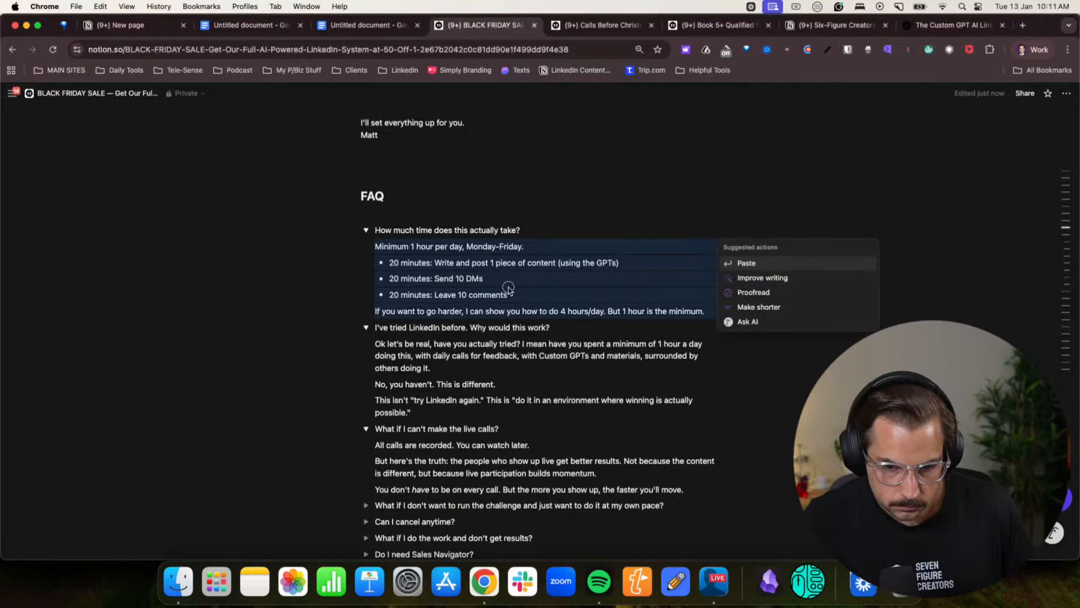
- Collapse the "How much time does this actually take?" and "I've tried LinkedIn before. Why would this work?" toggles
scroll(591, 319, down, 2)
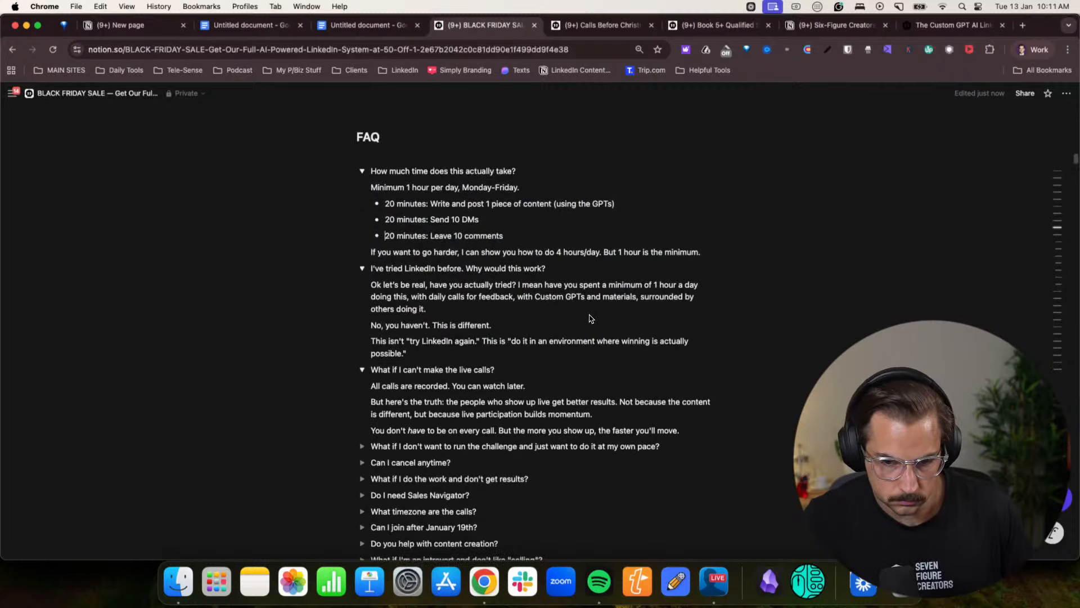
scroll(433, 277, down, 1)
click(362, 159)
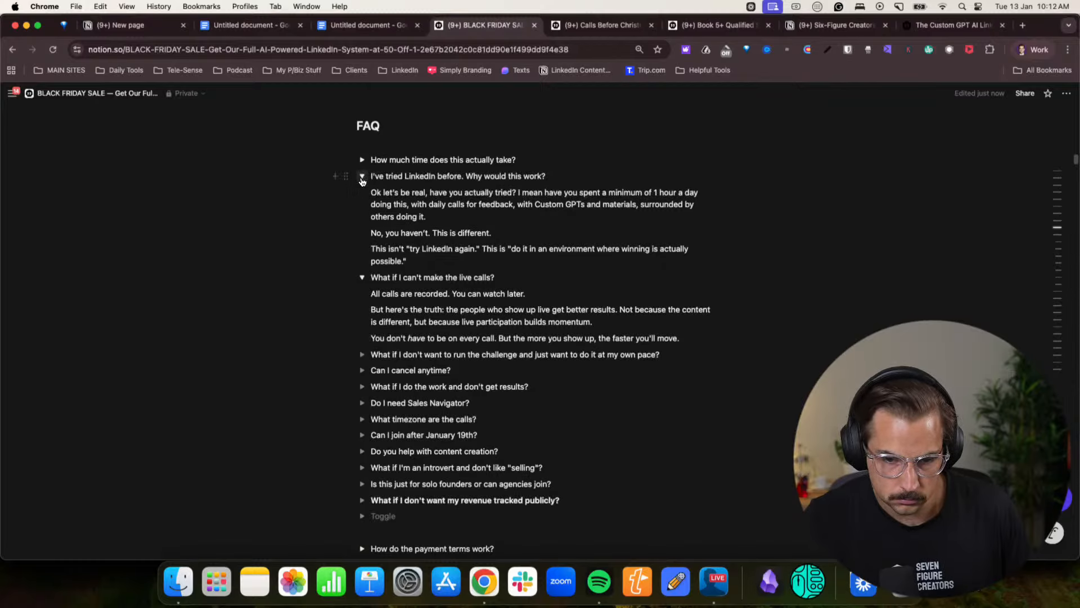
click(362, 176)
- Replace the live calls answer's second paragraph with "Sure it is helpful to come to calls, but I know some people don't actually like live calls."
click(496, 209)
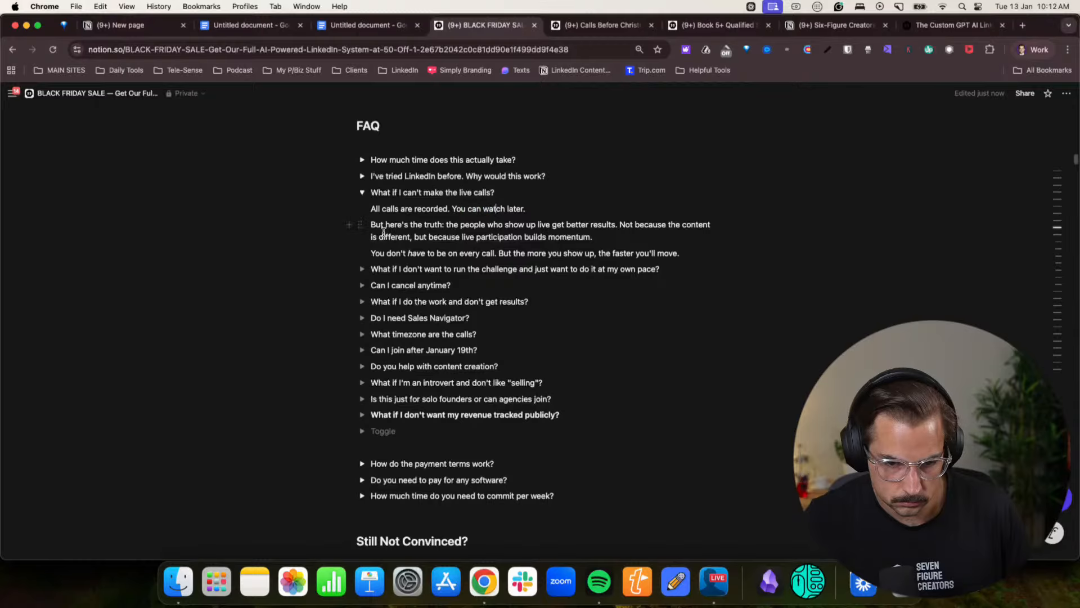
drag(394, 228, 479, 225)
click(478, 225)
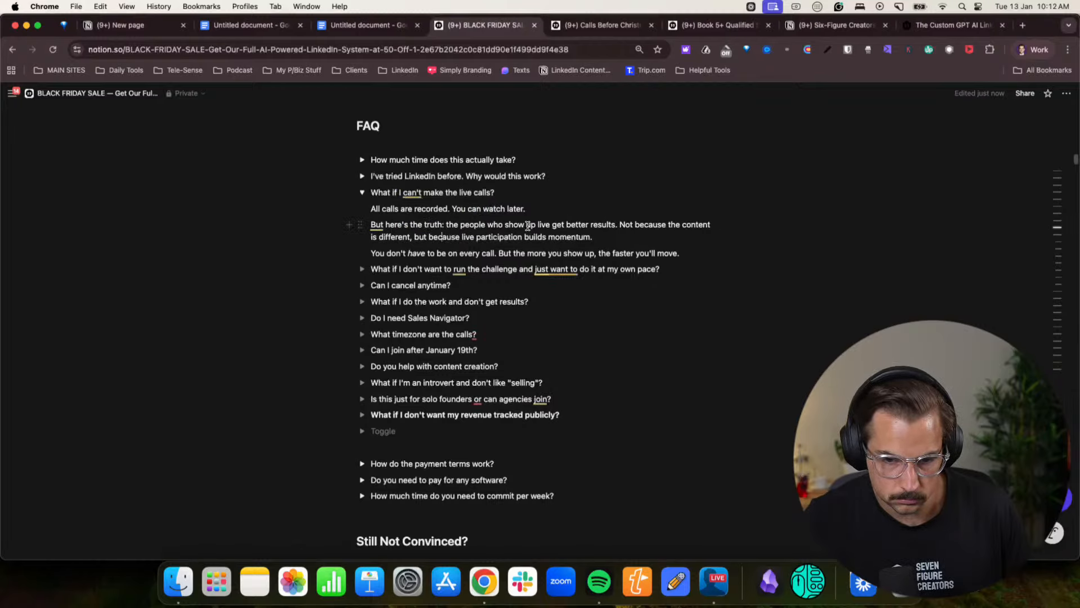
drag(603, 237, 369, 225)
text(Sure it )
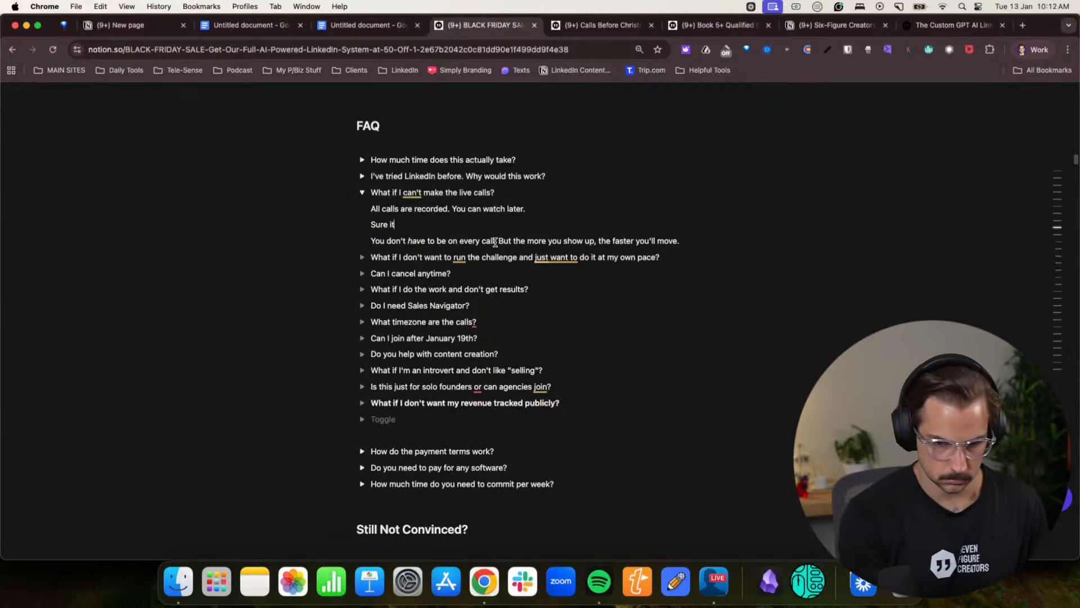
text(is helpe)
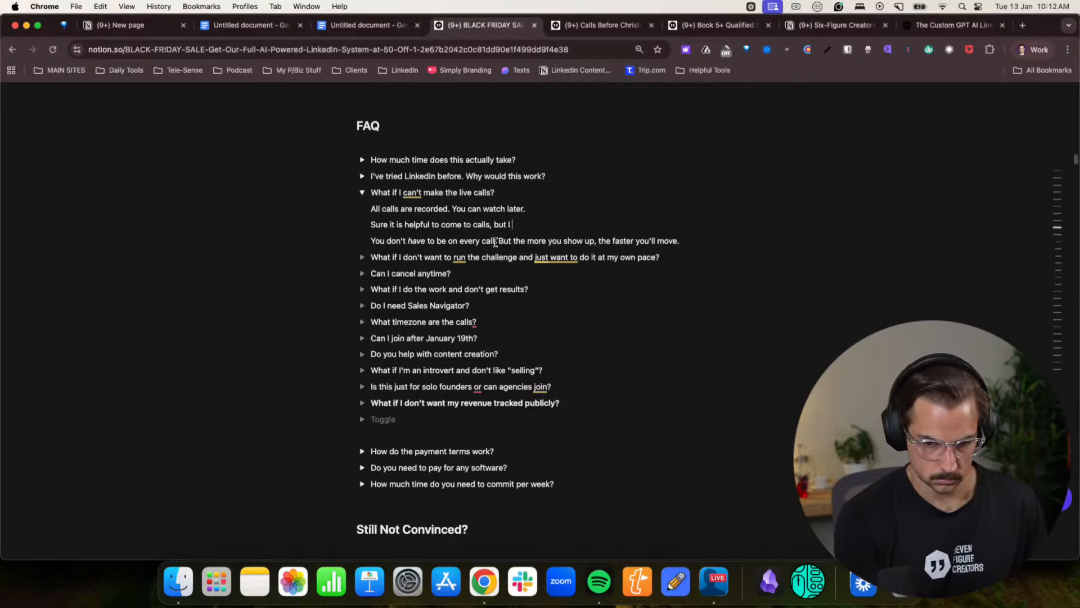
key(BackSpace)
text(know some people don't actually like live calls.)
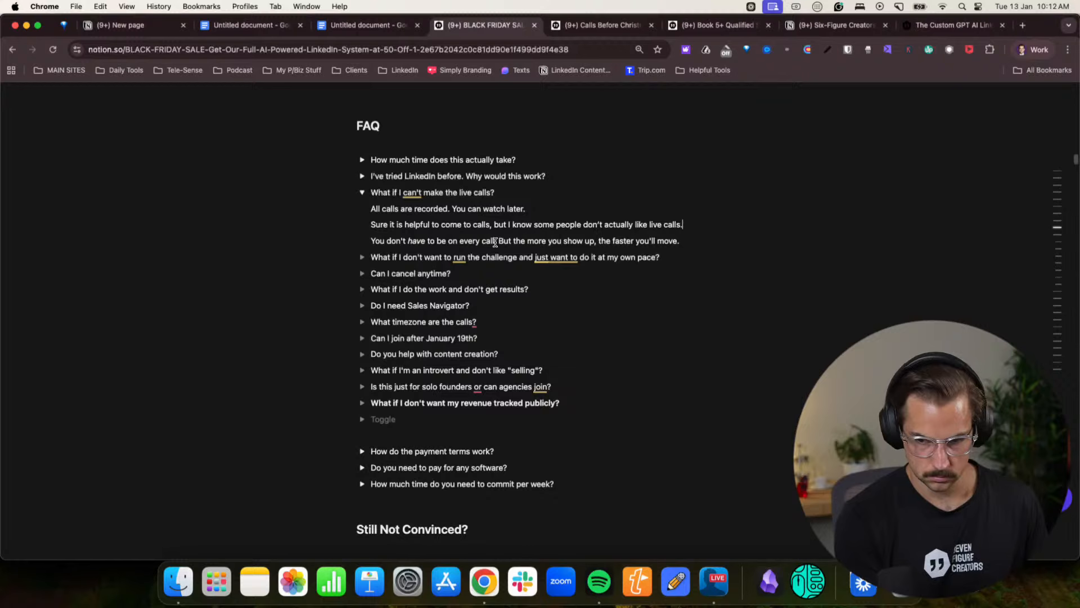
- Add the line "The calls are there to support you, not hinder you." and delete the "You don't have to be on every call" paragraph
key(Return)
text(The ca)
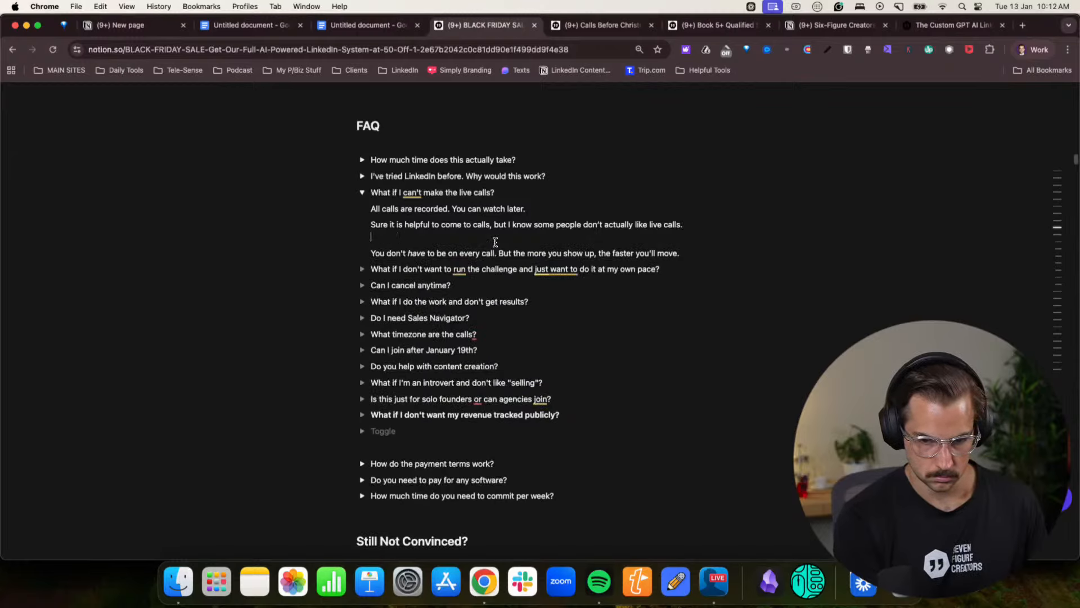
text(The calls are )
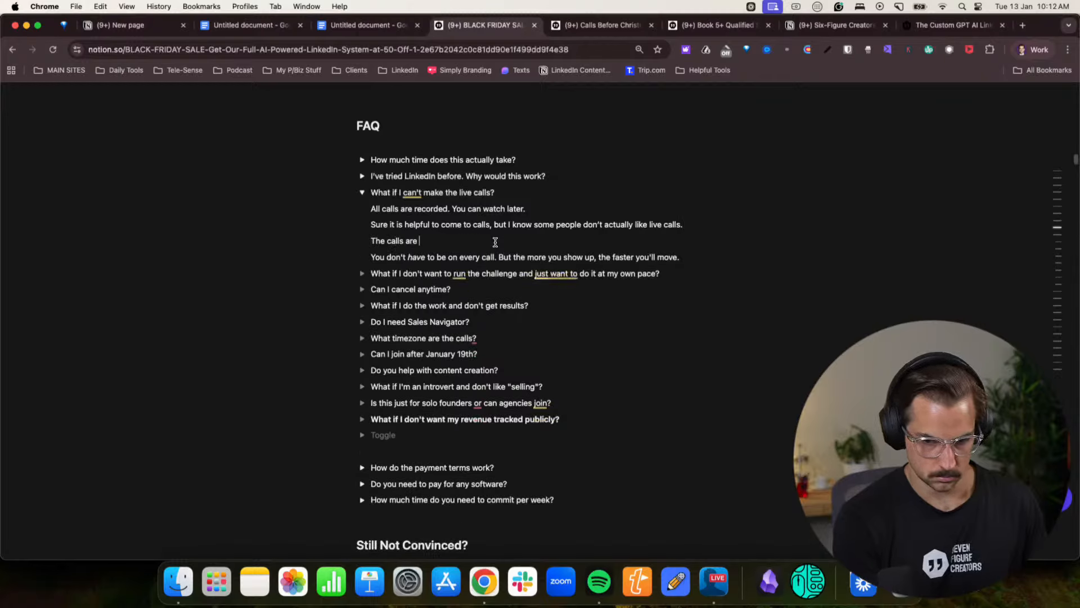
text(there to supp)
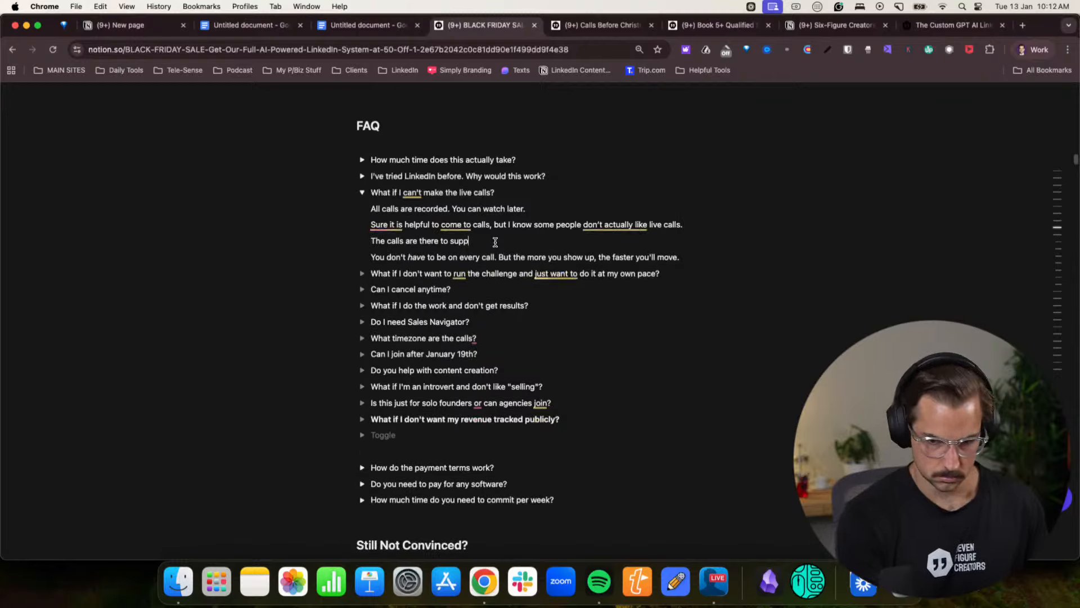
text(ort you not )
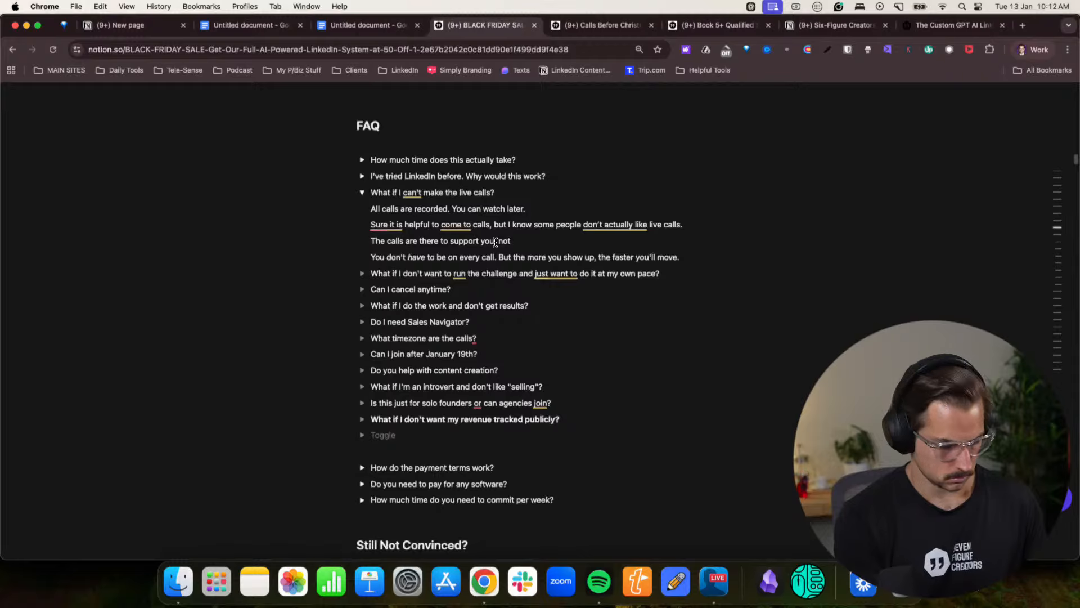
text(hinder you.)
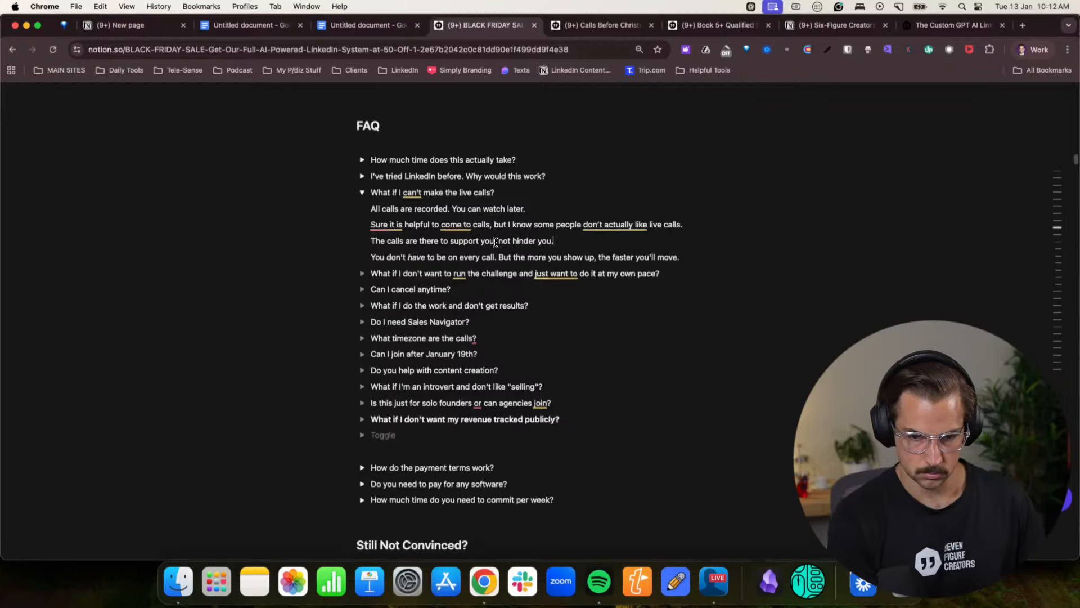
triple_click(500, 259)
key(BackSpace)
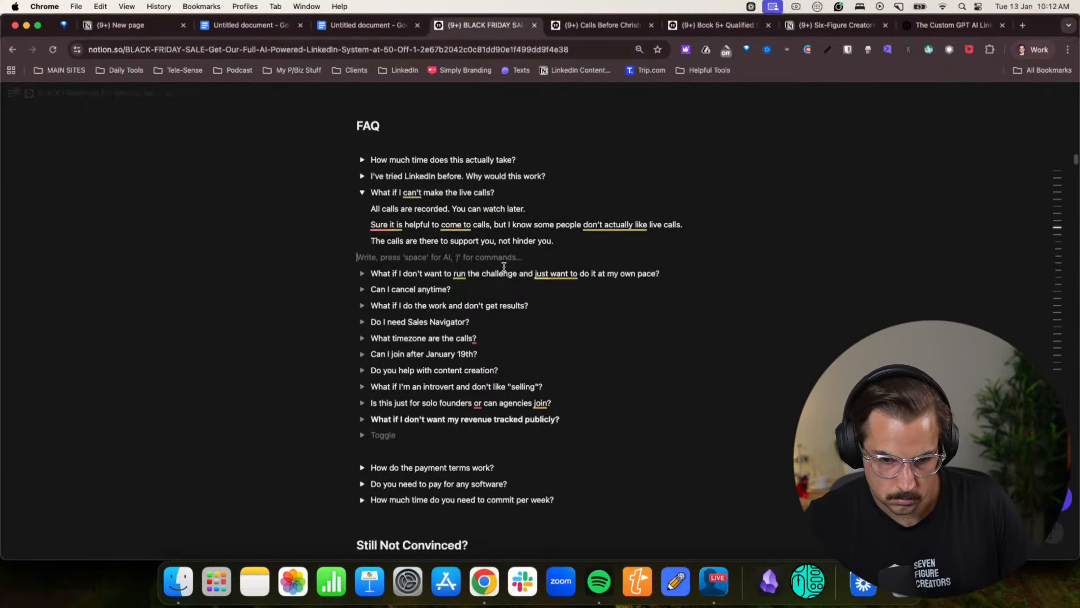
key(BackSpace)
- Switch to the Claude chat and copy the answer to "What if I can't make the live calls?"
click(1007, 49)
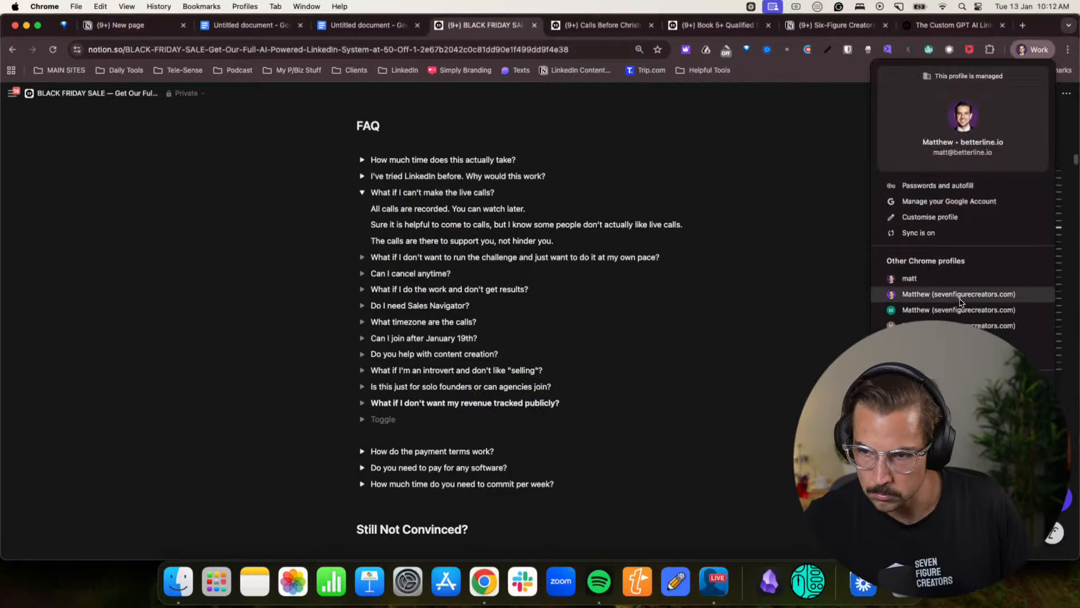
click(923, 301)
click(477, 318)
scroll(477, 318, down, 3)
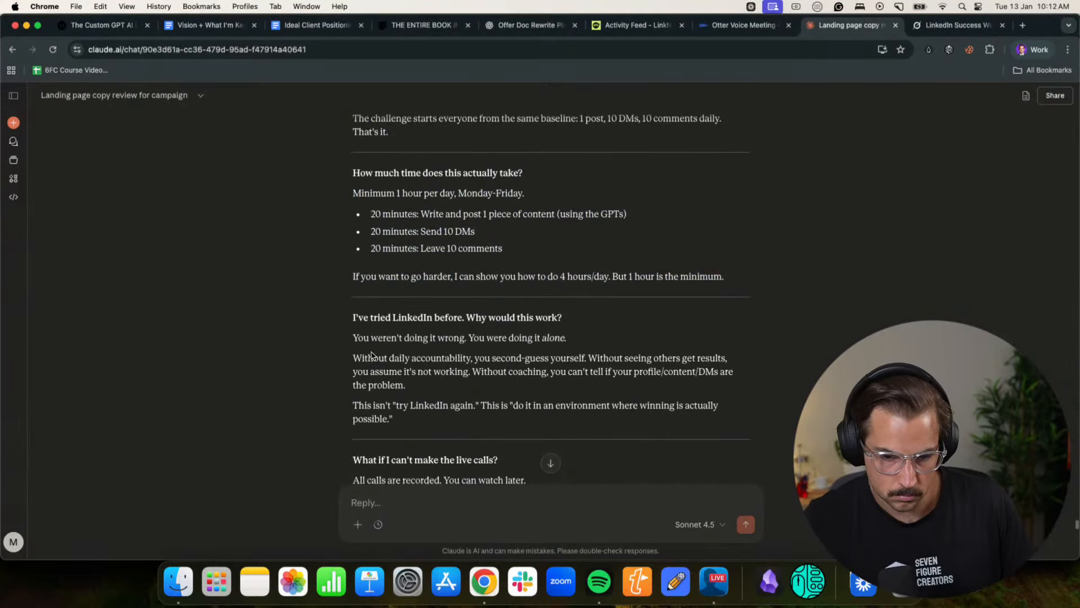
scroll(361, 344, down, 6)
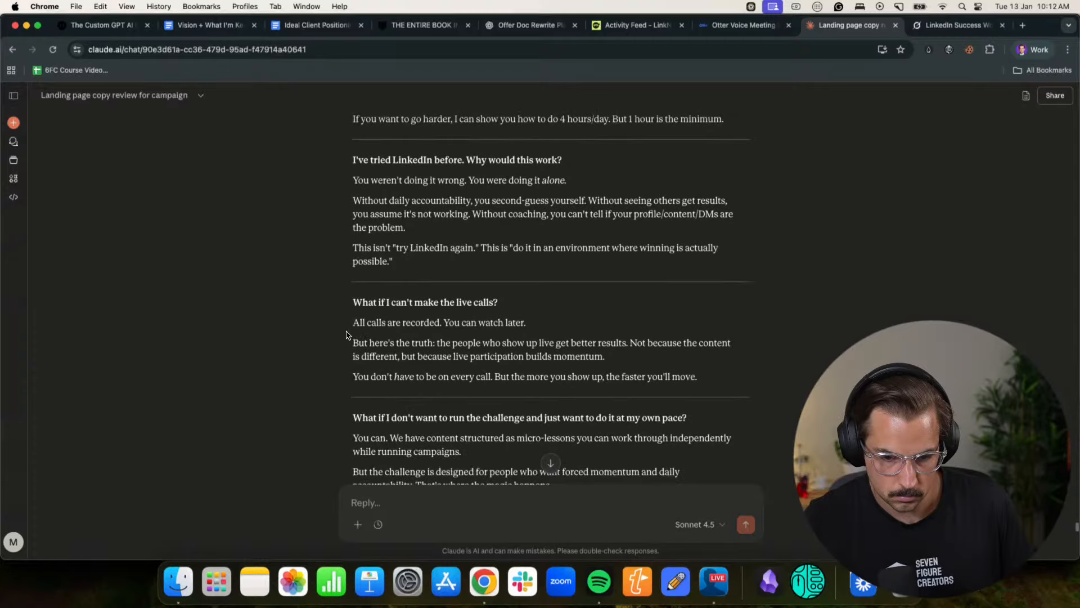
drag(349, 338, 308, 319)
key(super+c)
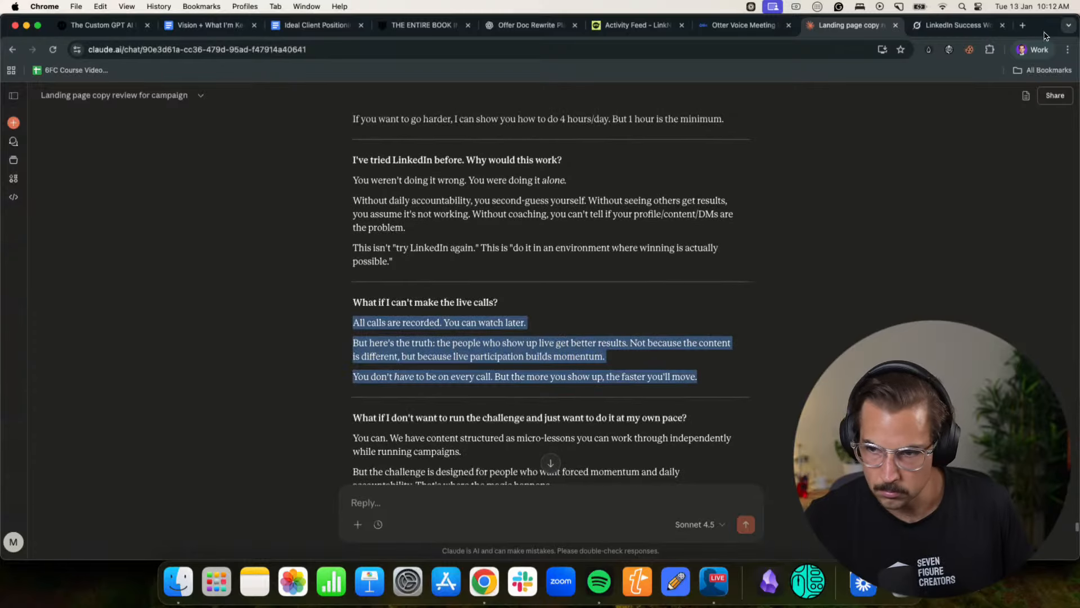
- Return to the Notion page and expand the "What if I don't want to run the challenge and just want to do it at my own pace?" toggle
click(1034, 49)
click(947, 304)
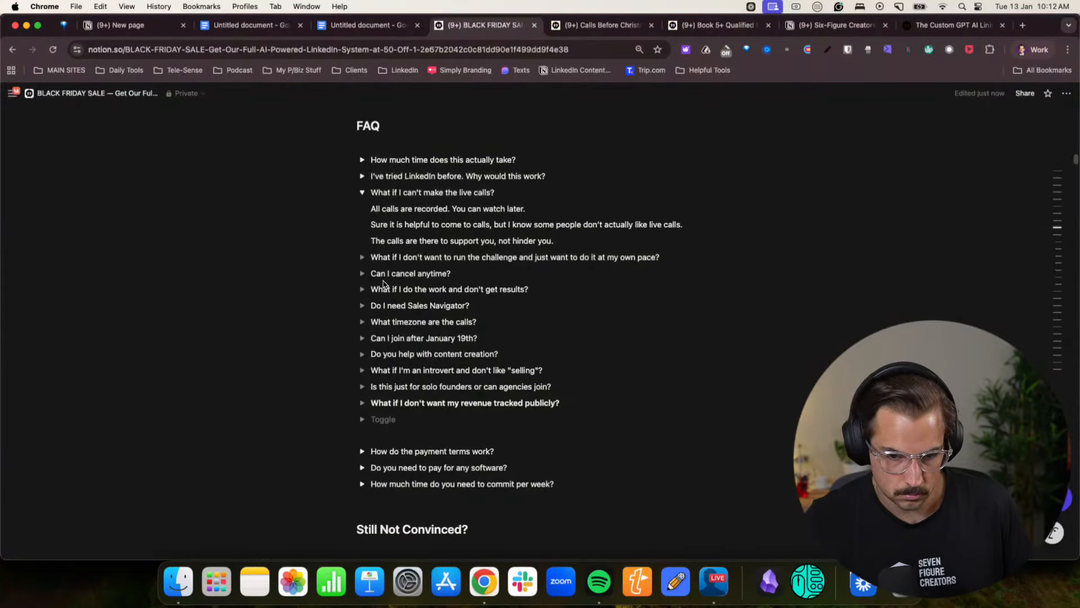
click(362, 257)
- Try pasting the copied live calls answer inside the empty own-pace toggle
click(405, 273)
key(super+v)
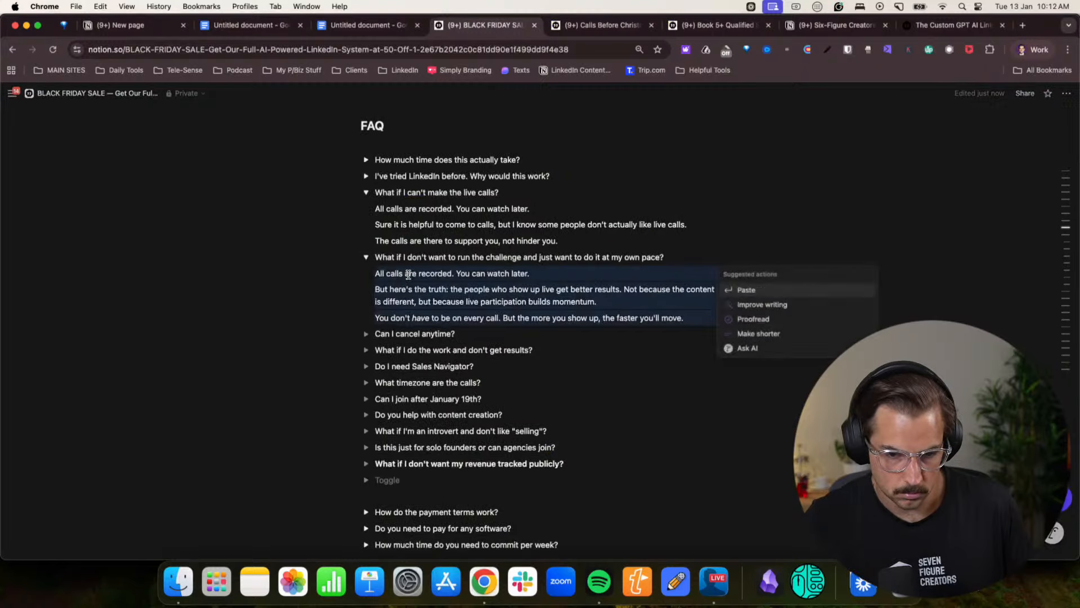
click(386, 274)
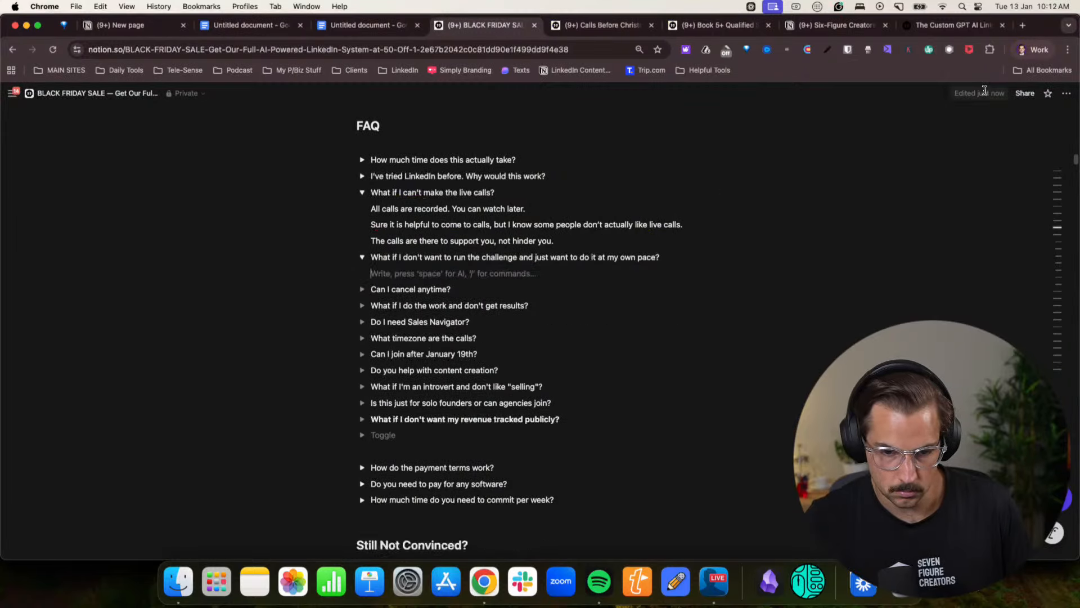
- Switch to the Claude chat and copy the two-paragraph answer about doing it at your own pace instead of running the challenge
click(1034, 49)
click(960, 294)
click(389, 358)
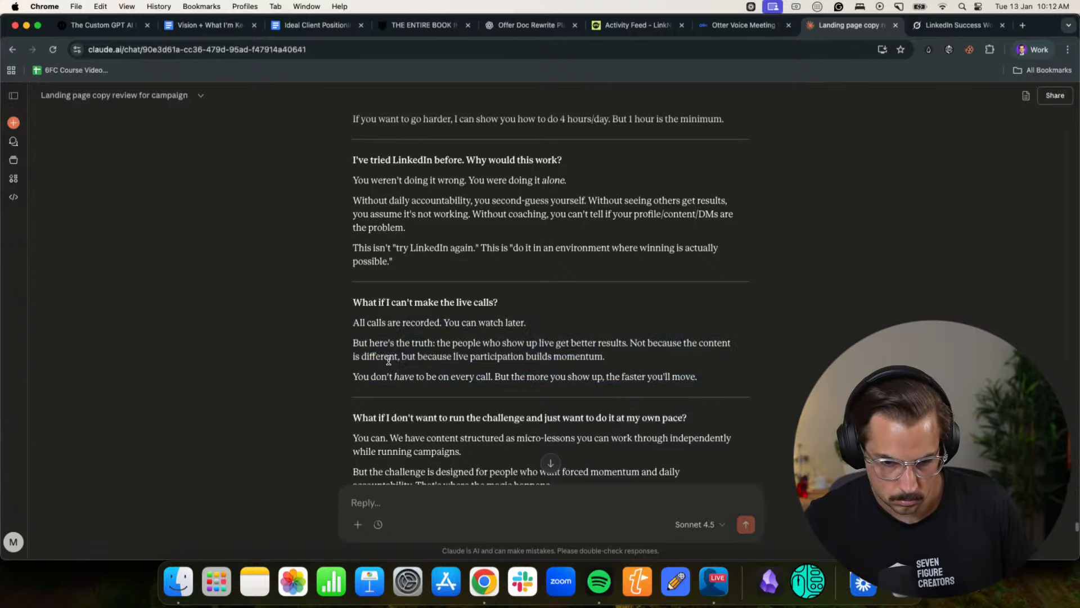
scroll(369, 347, down, 2)
drag(351, 324, 597, 387)
key(super+c)
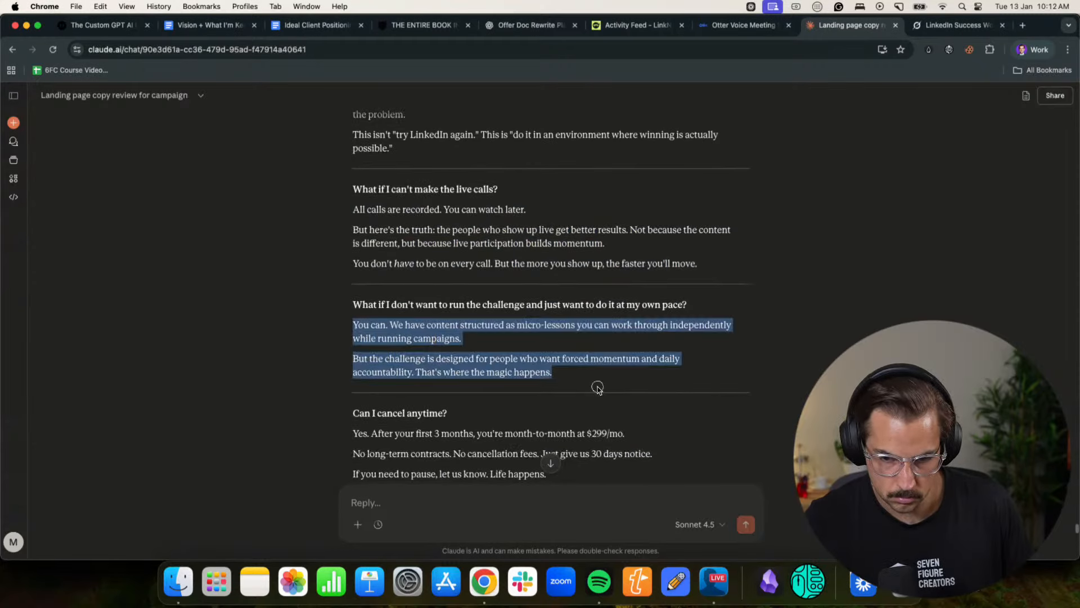
- Return to the Notion page and paste the copied answer inside the empty own-pace toggle
click(1034, 50)
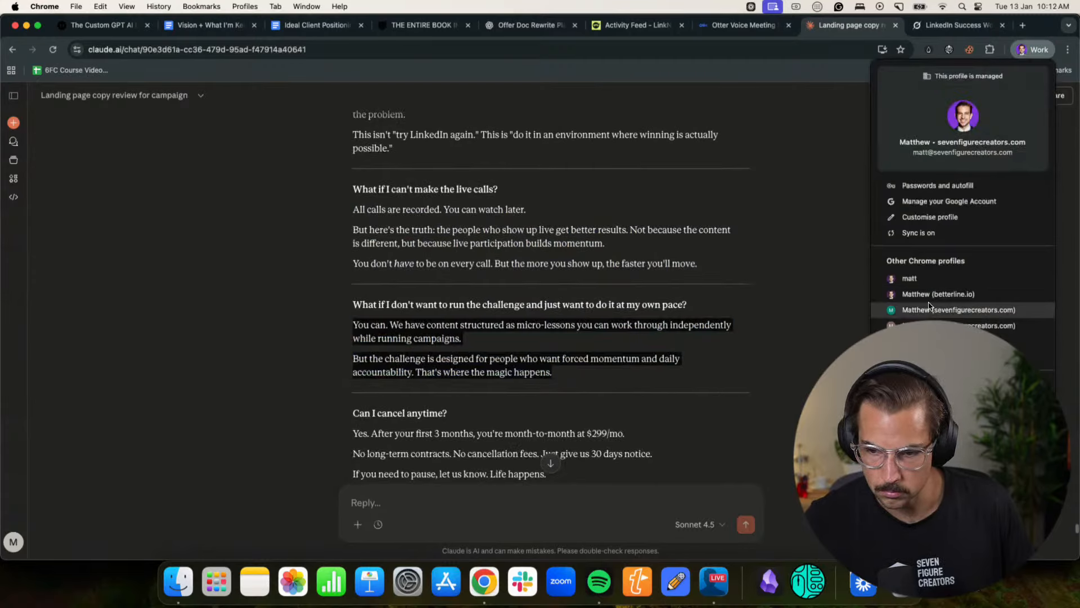
click(962, 303)
key(super+v)
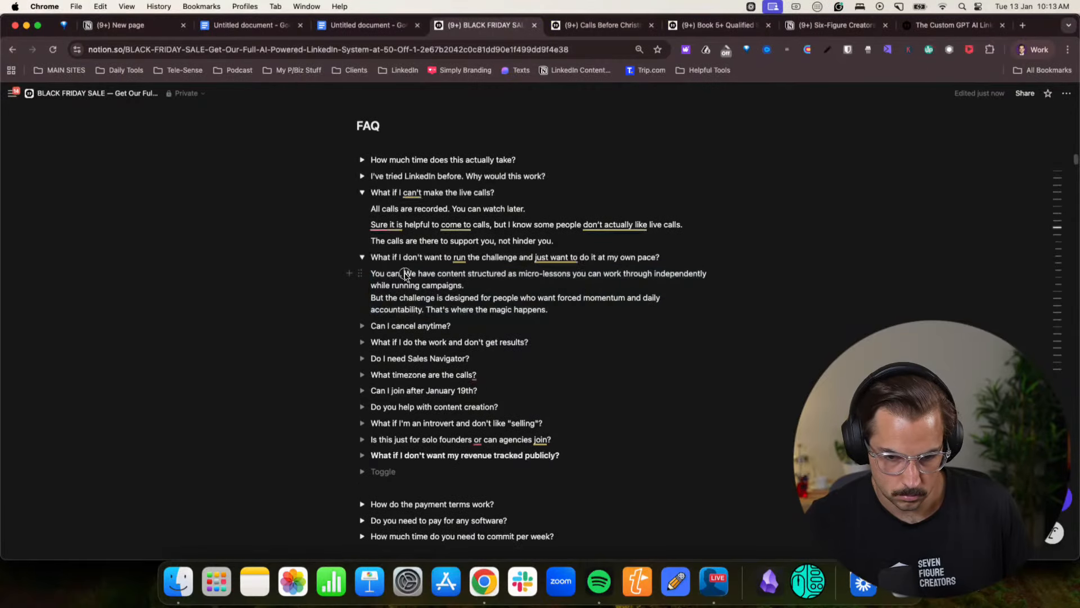
- After "You can." in the own-pace answer, insert "We have the program built out if you want to do it at your own pace."
text(We )
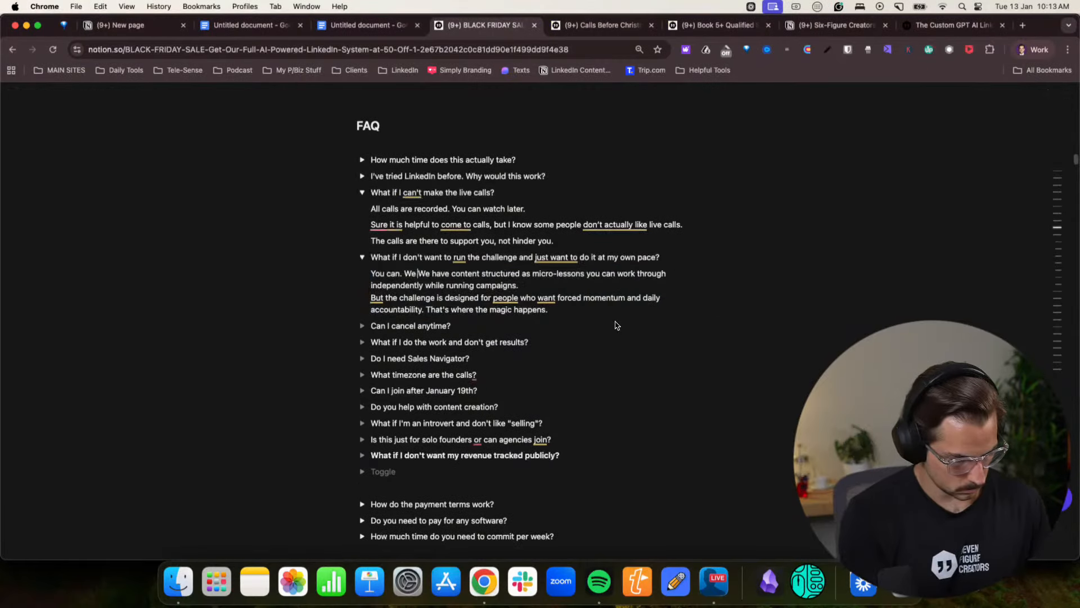
text(have the progra)
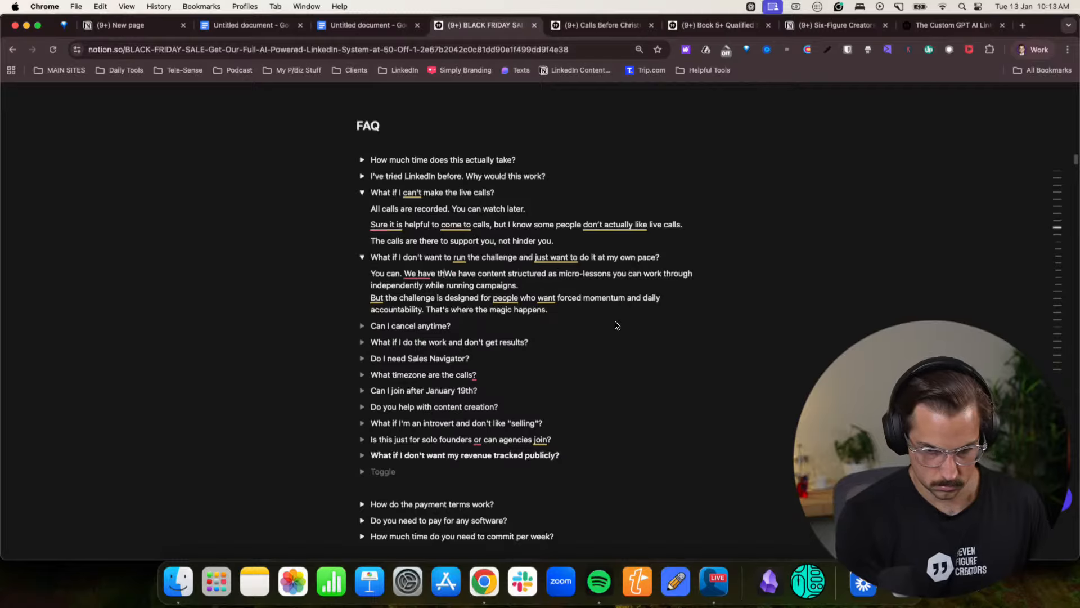
text(m )
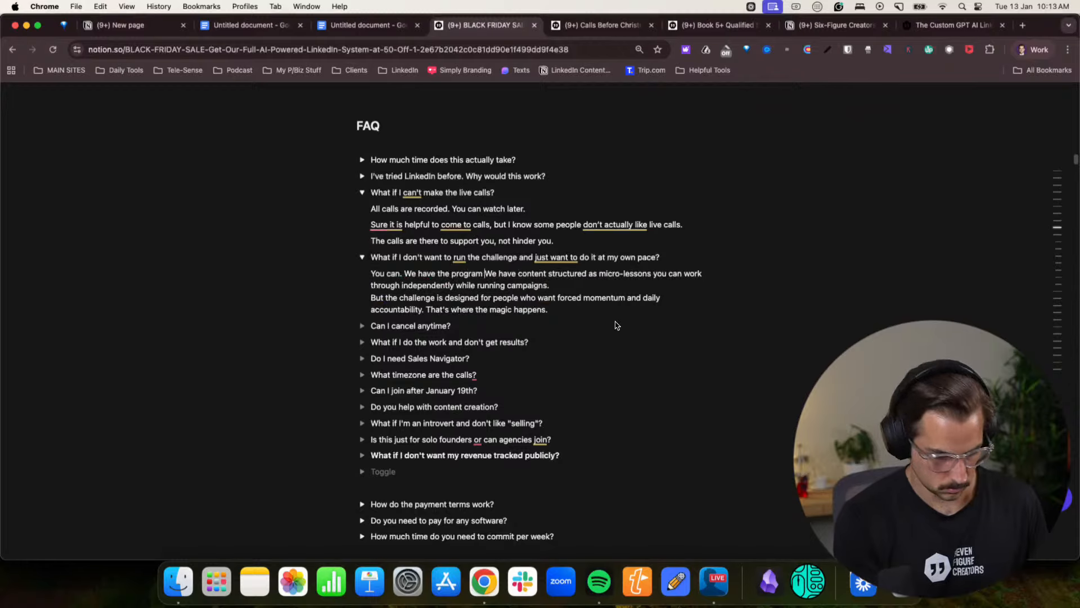
text(builot out if yo)
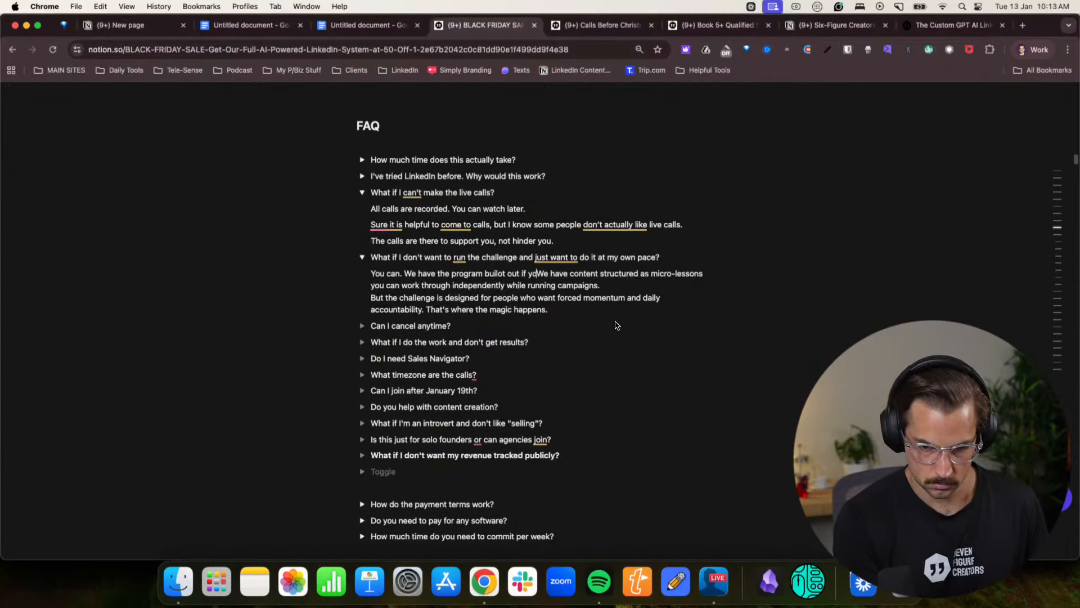
key(BackSpace)
key(BackSpace)
key(BackSpace)
key(BackSpace)
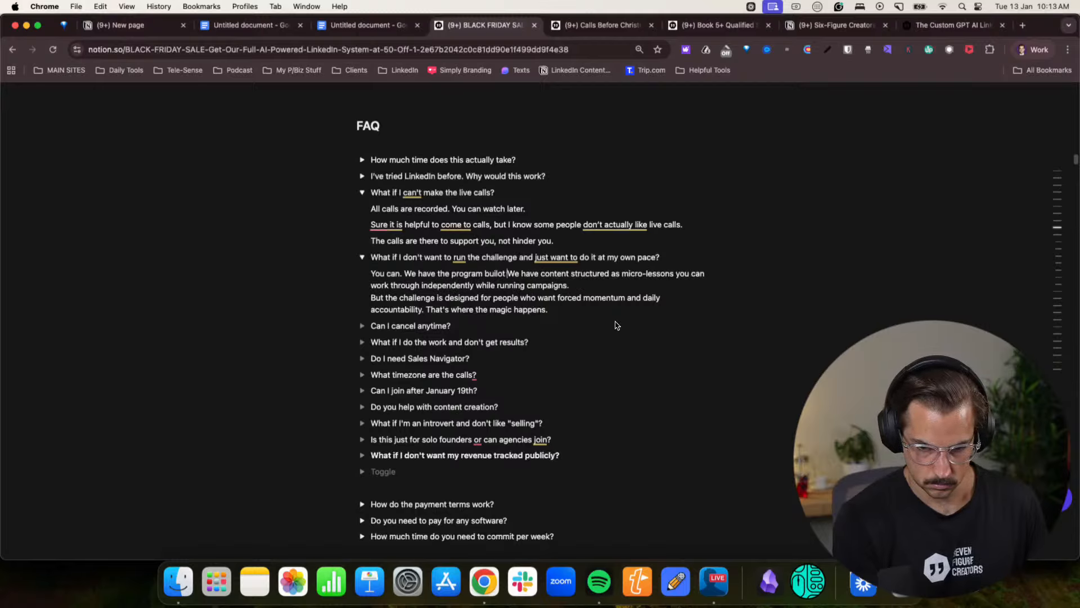
text(if you want)
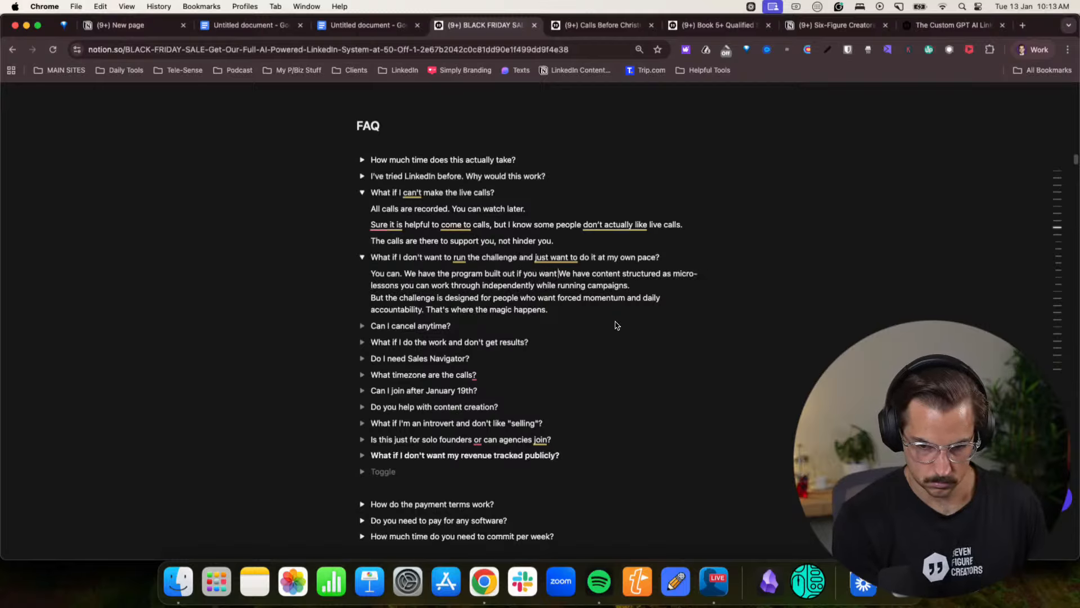
text( to do it at your ow)
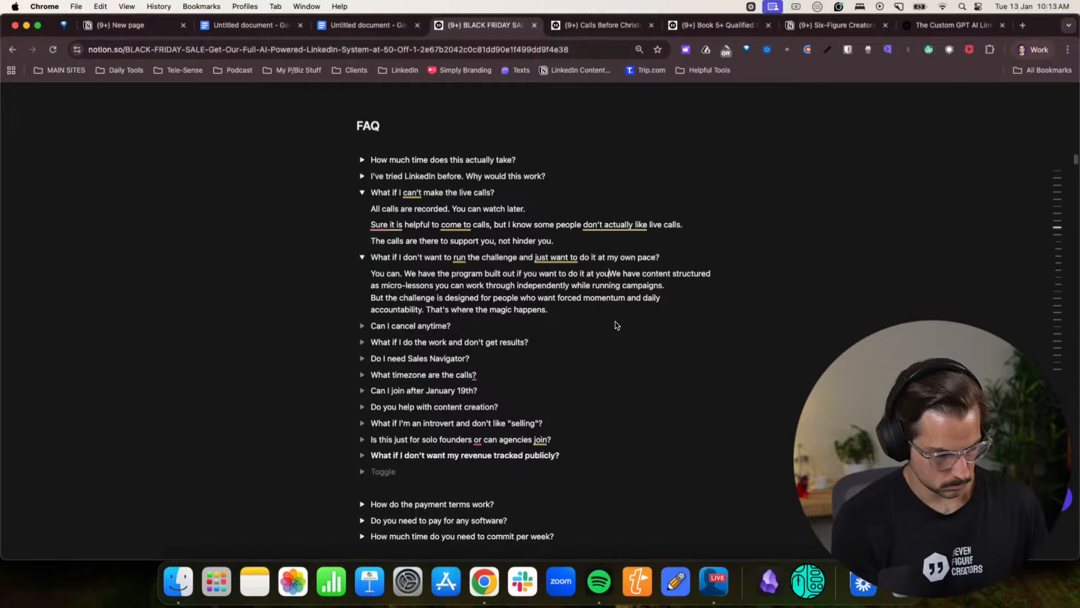
text(n pace)
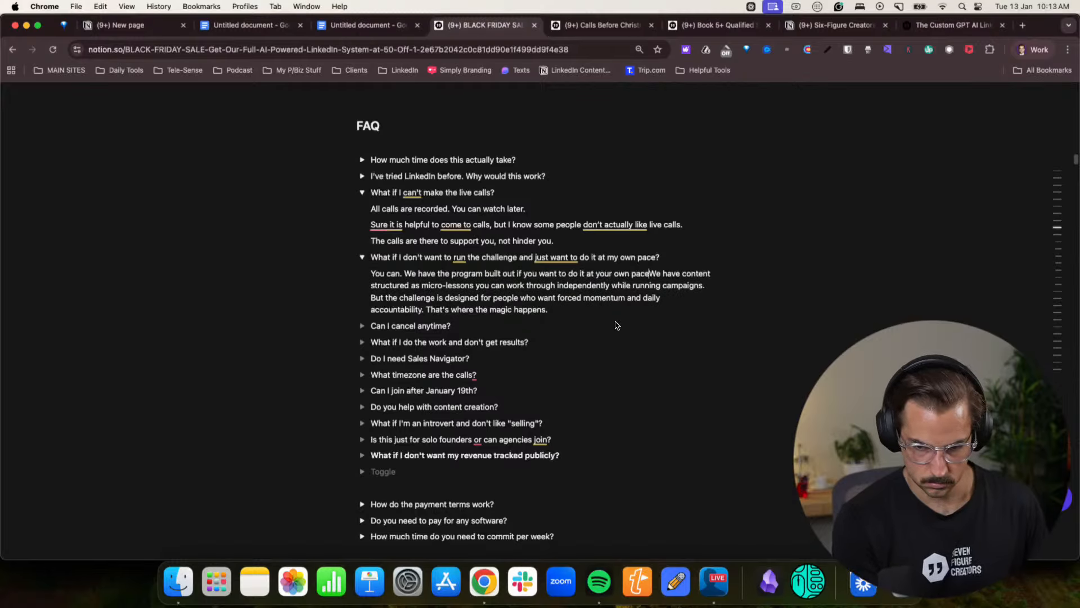
text(.)
- Start a new paragraph with "Starting at Month 1, Day 1 going to Day 21 (21 working days in a month. Then Month 2 and Month 3."
key(Return)
text(Starting a)
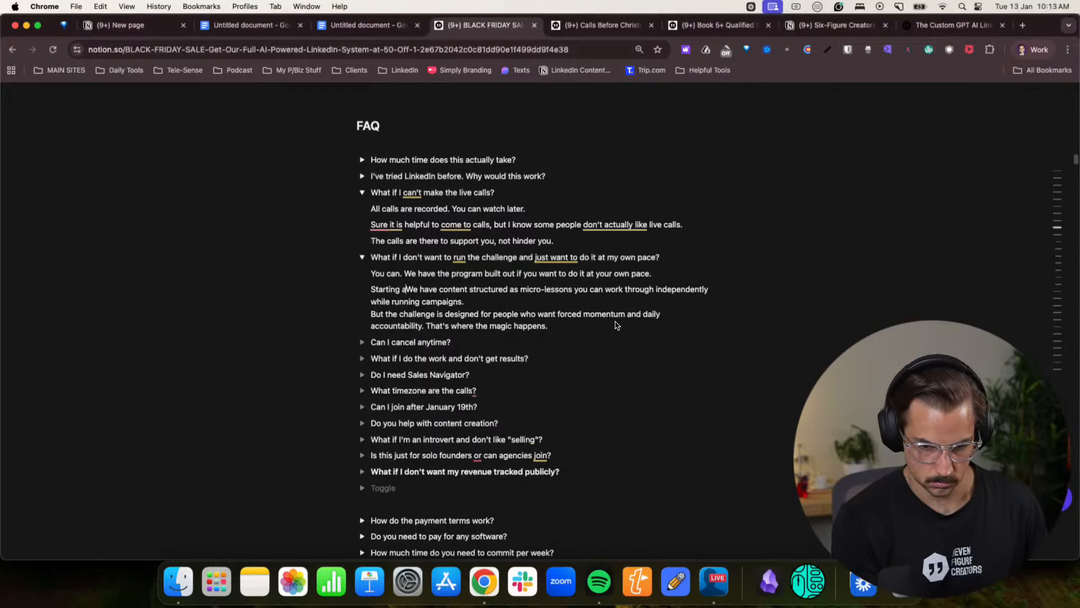
text(t Month 1)
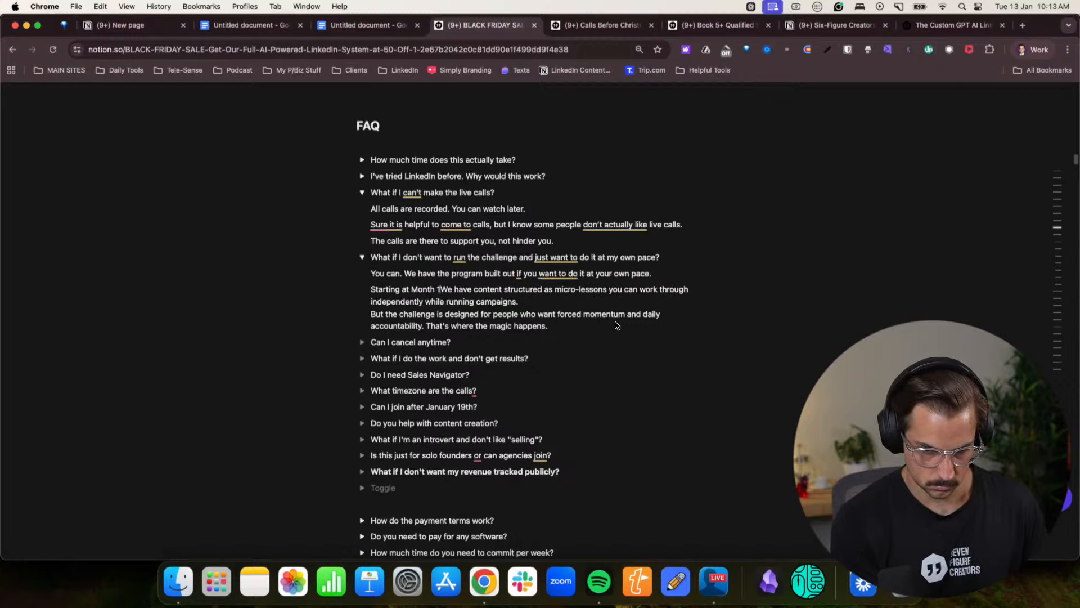
text(, Day )
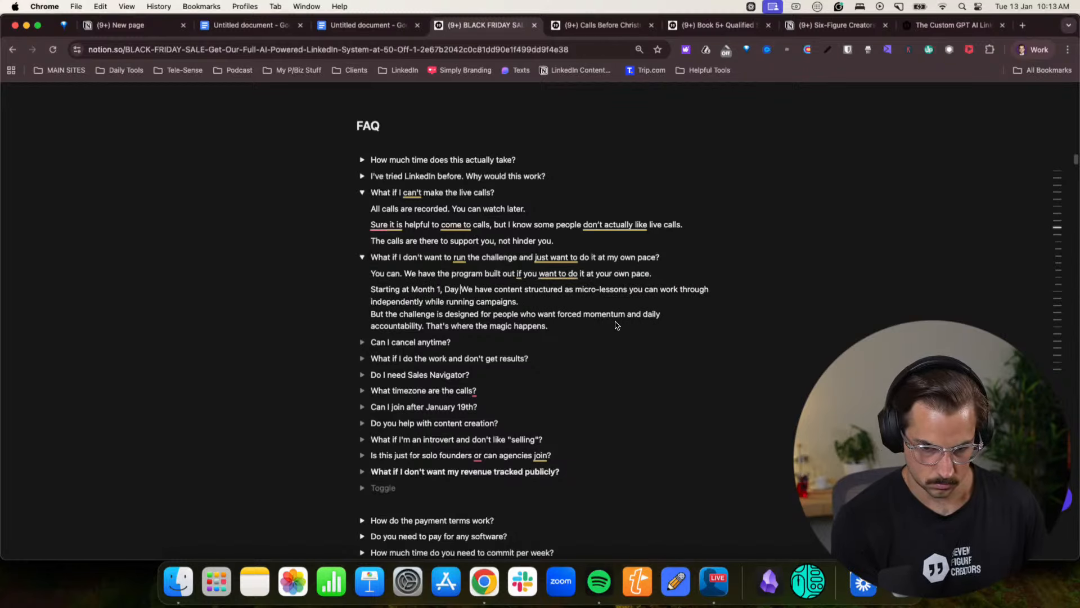
text(1 going to )
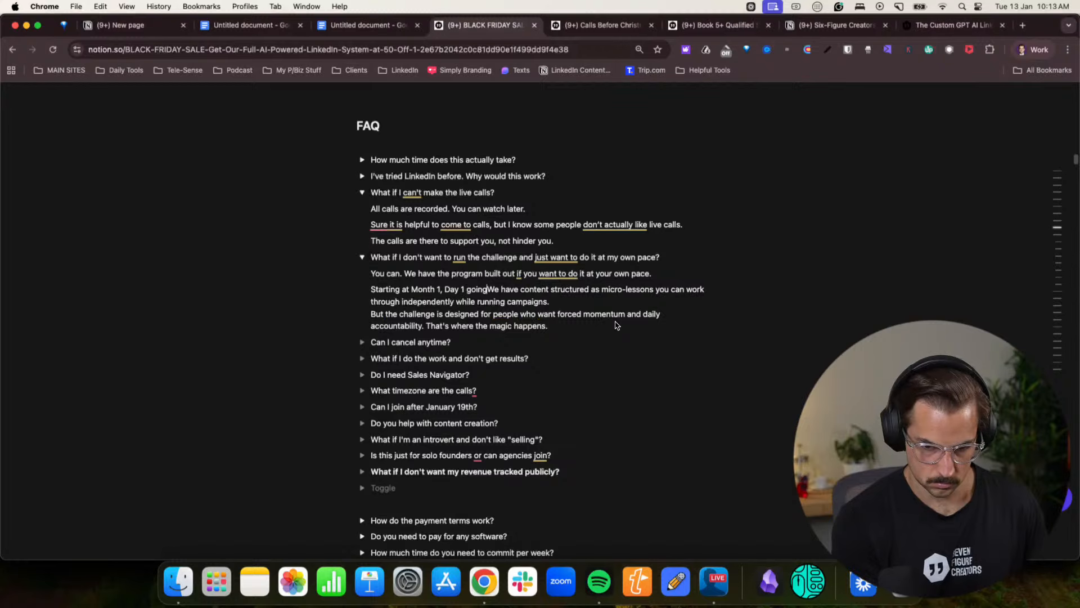
text(Day 21 ()
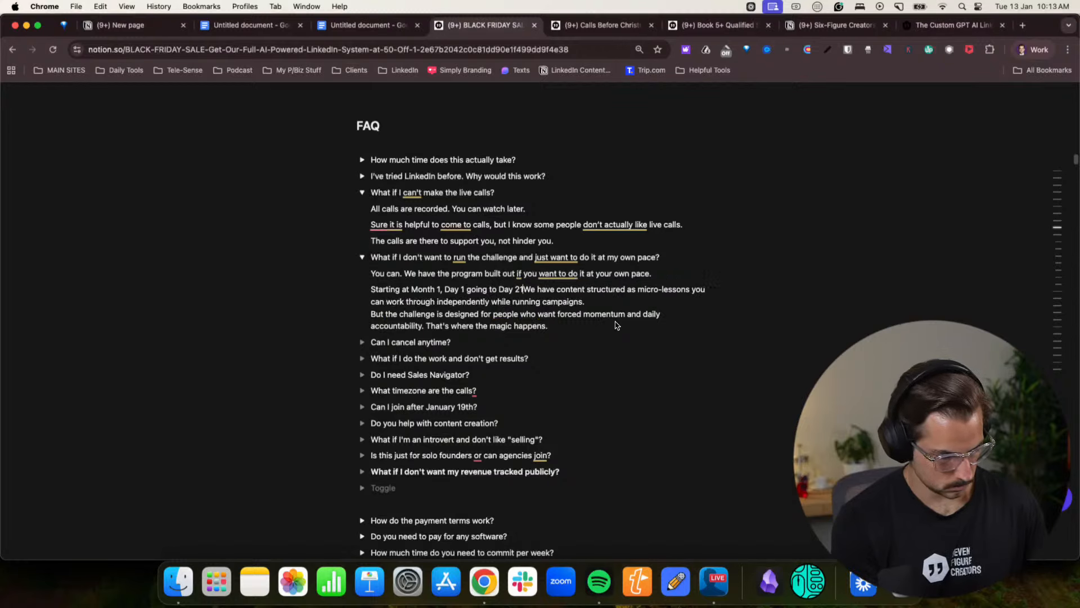
text(21 working days in)
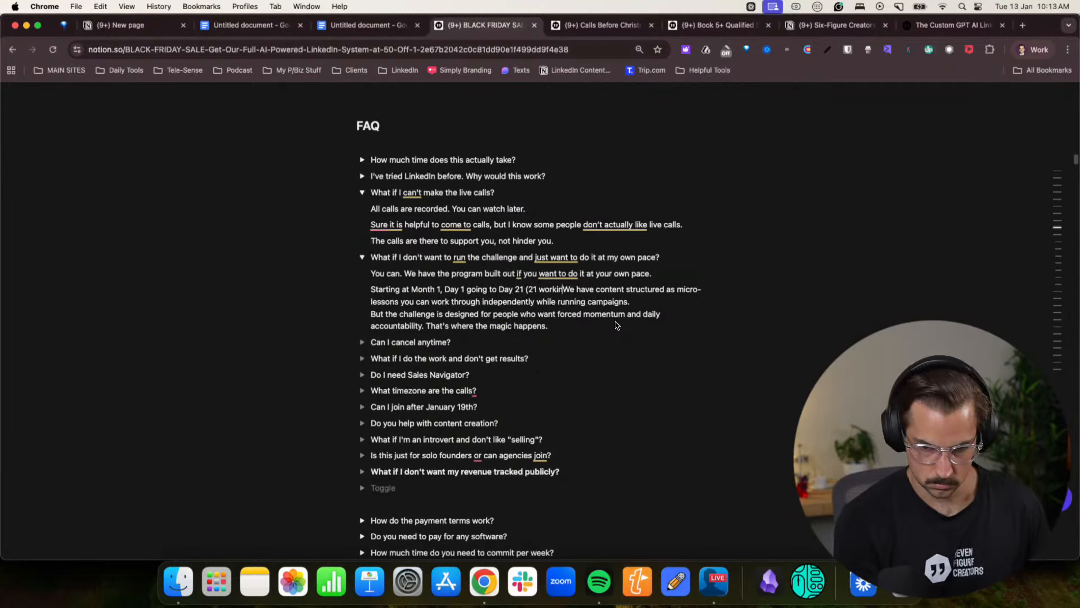
text( a month. )
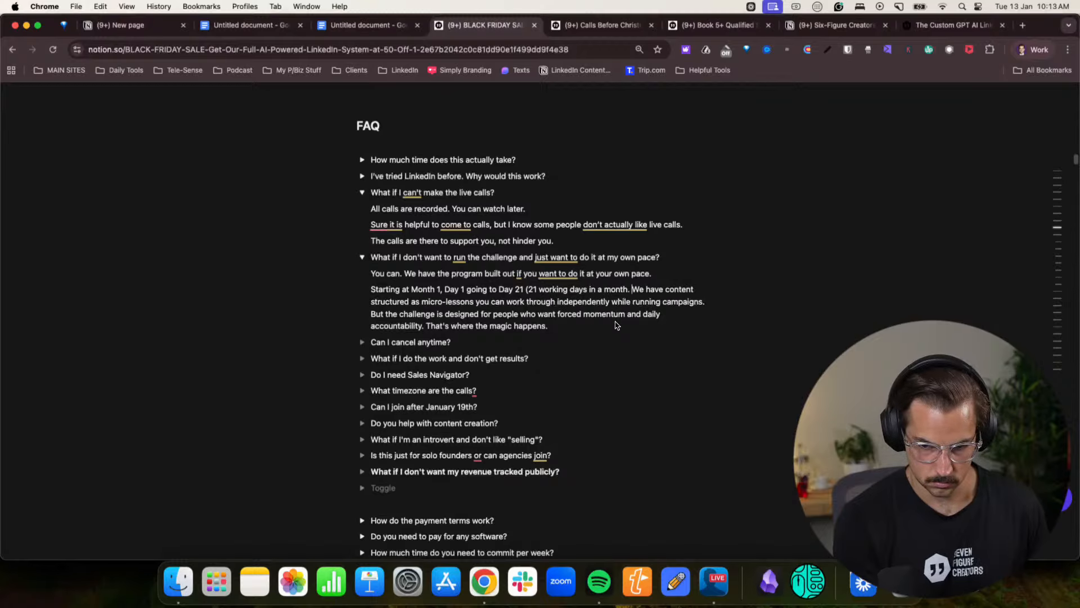
text(Then Month 2)
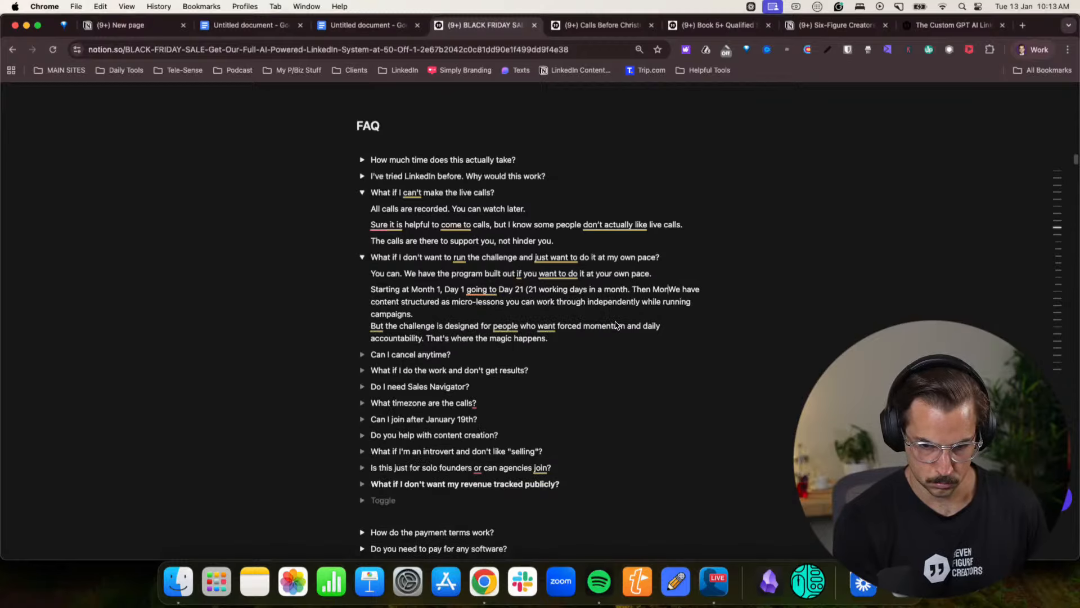
text(, Day)
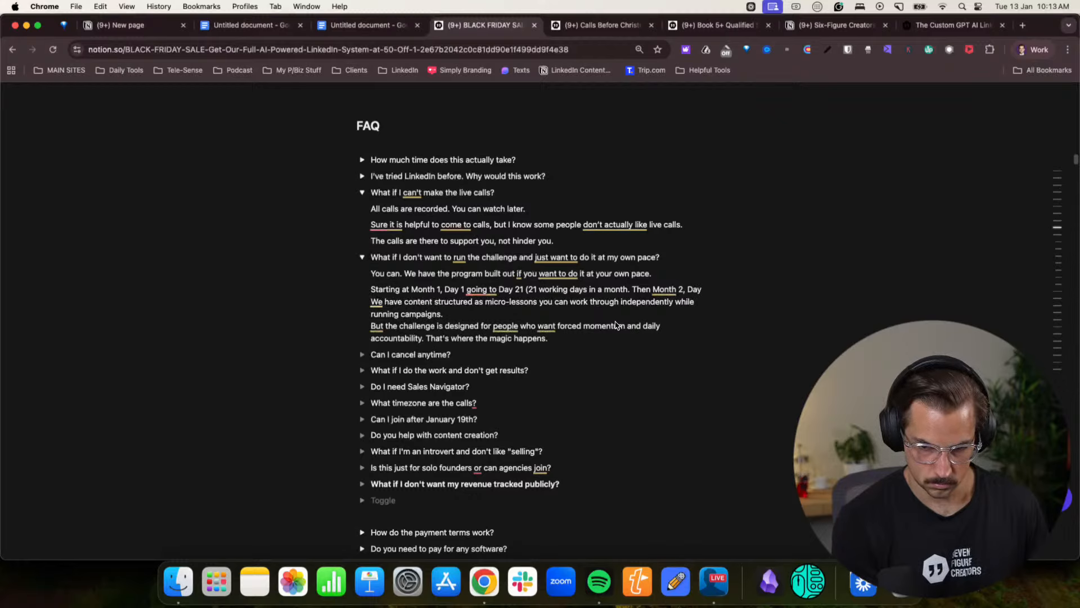
key(BackSpace)
key(BackSpace)
key(BackSpace)
key(BackSpace)
key(BackSpace)
key(BackSpace)
text(and Month 3. )
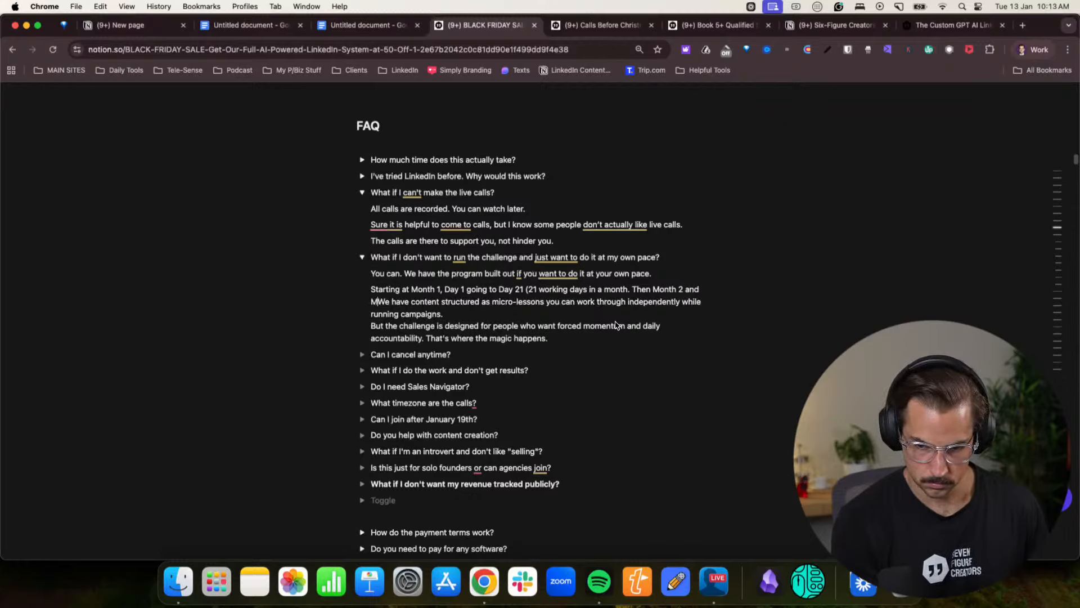
text(We'd st)
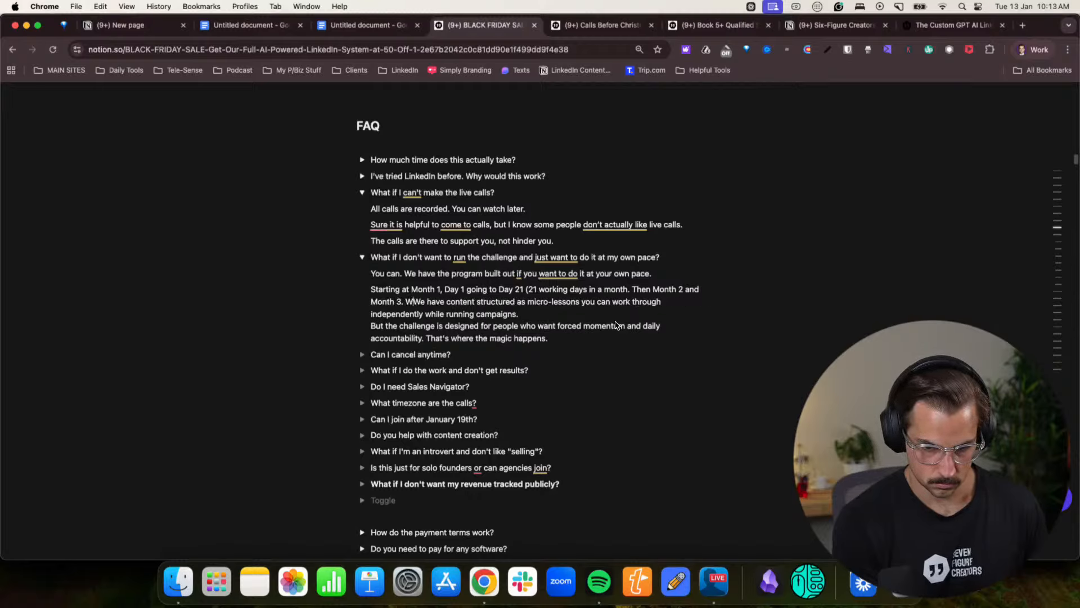
key(BackSpace)
key(BackSpace)
key(BackSpace)
key(BackSpace)
key(BackSpace)
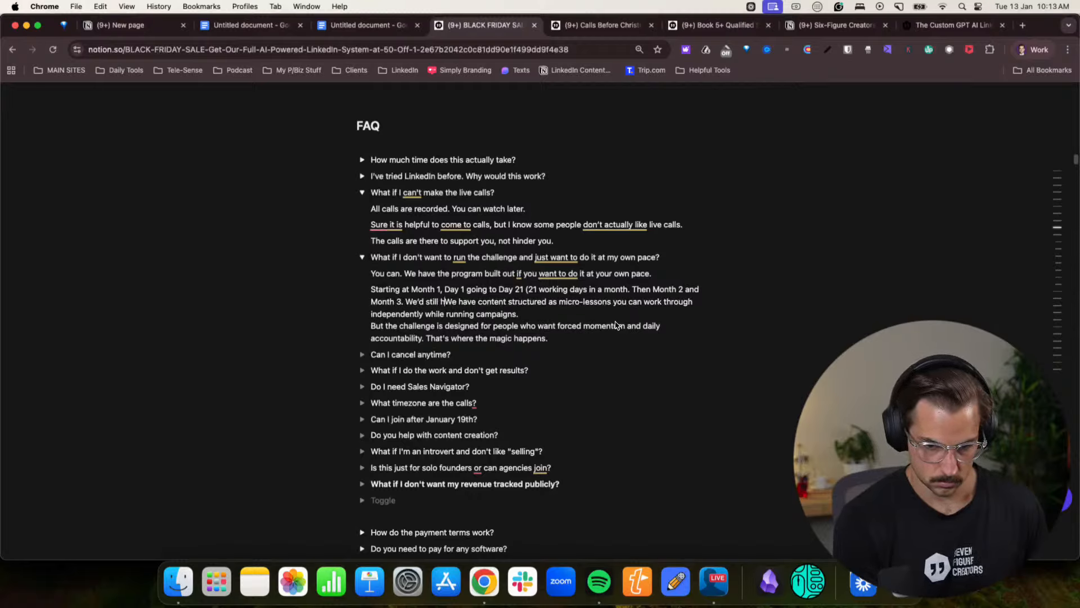
key(BackSpace)
key(BackSpace)
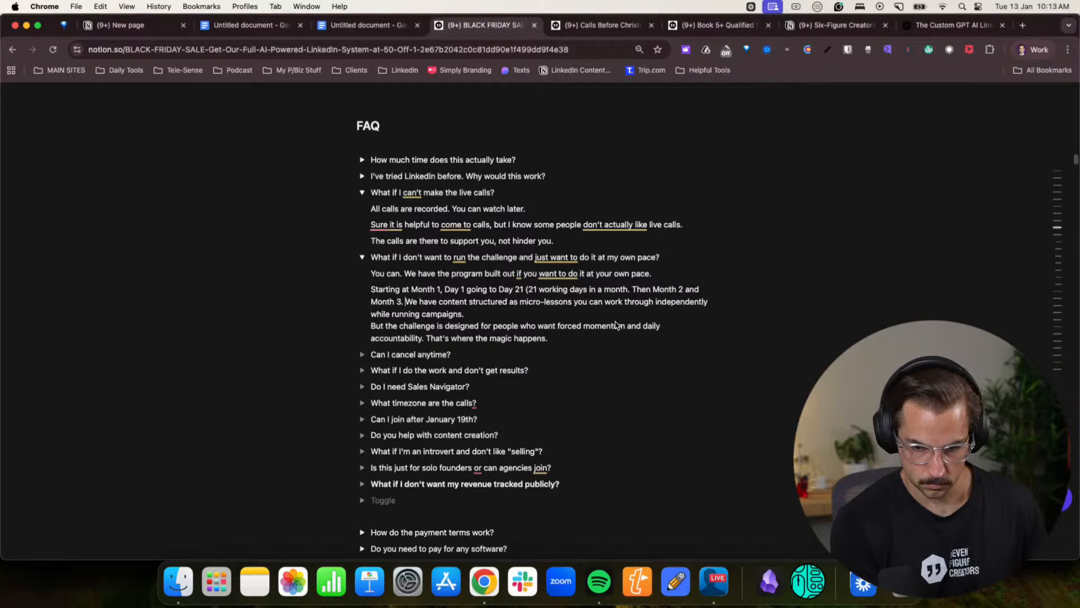
- Move the "We have content structured as micro-lessons" text into its own paragraph and collapse the own-pace and live calls toggles
key(Return)
click(585, 359)
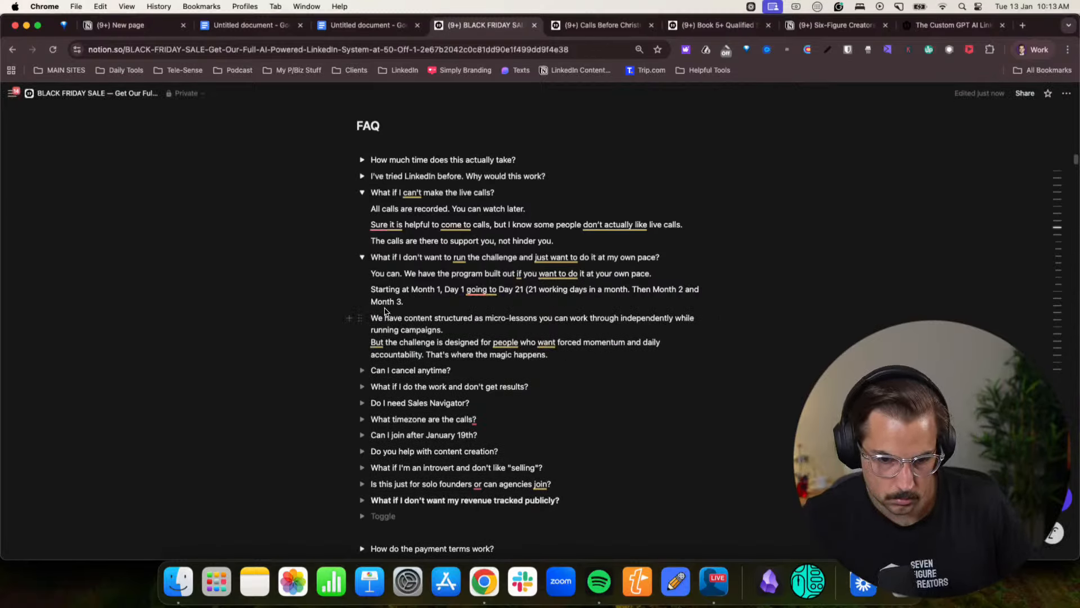
click(361, 257)
click(362, 193)
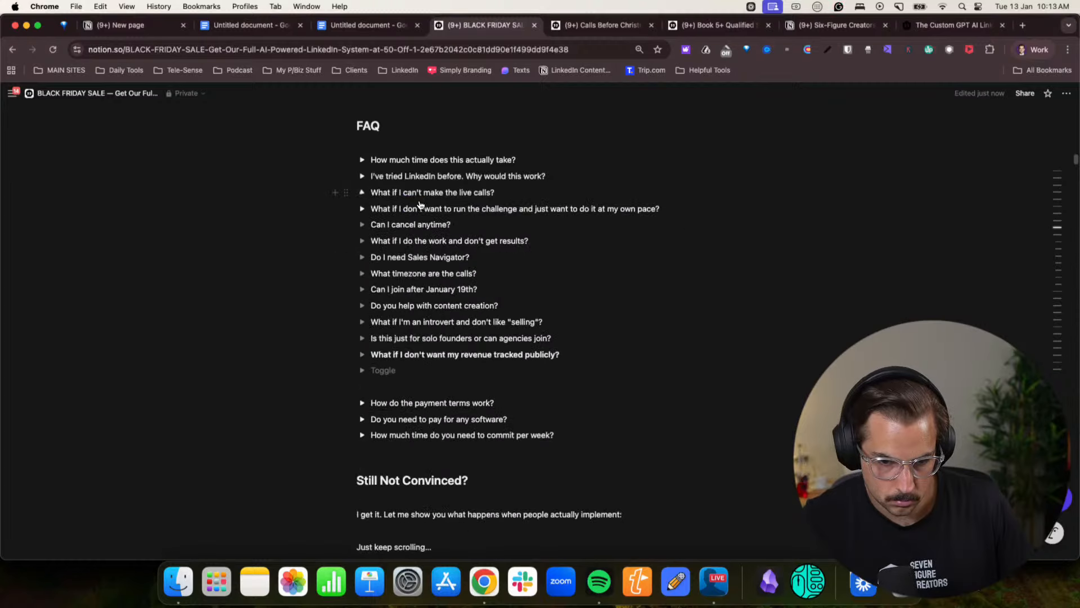
- Switch to the Claude chat and copy the full answer to "Can I cancel anytime?"
click(1034, 49)
click(951, 287)
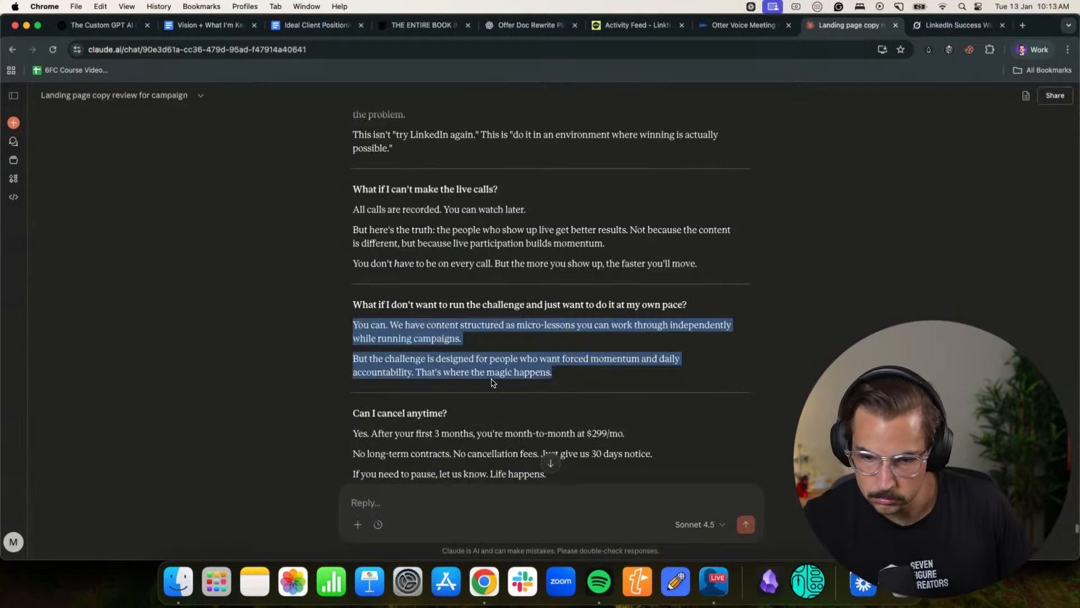
scroll(445, 378, down, 3)
drag(354, 282, 600, 339)
key(super+c)
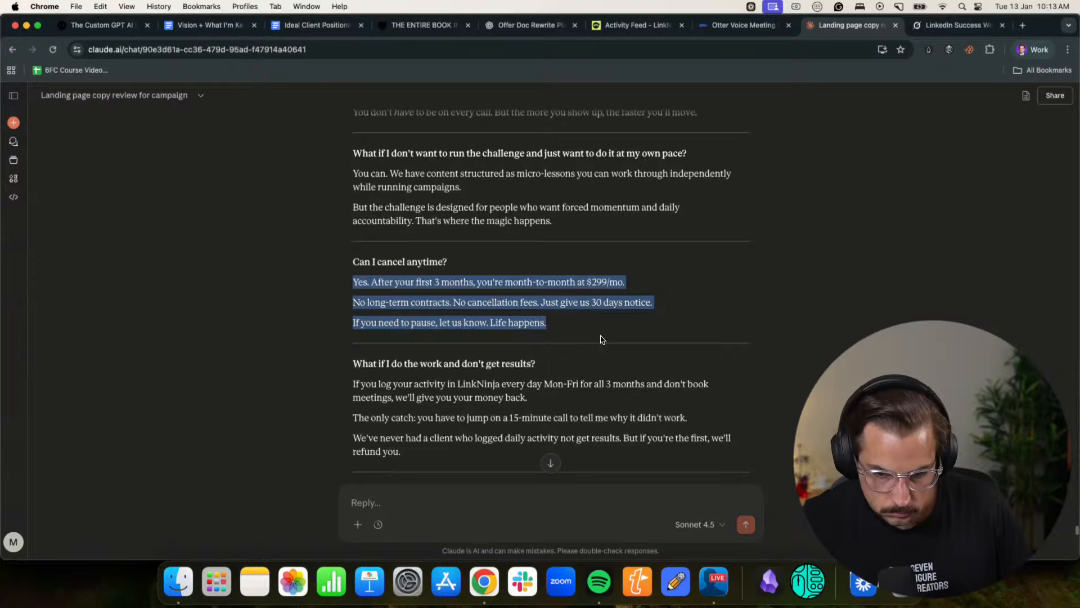
- Return to the Notion page, paste the copied answer inside the "Can I cancel anytime?" toggle, and collapse it
click(1021, 51)
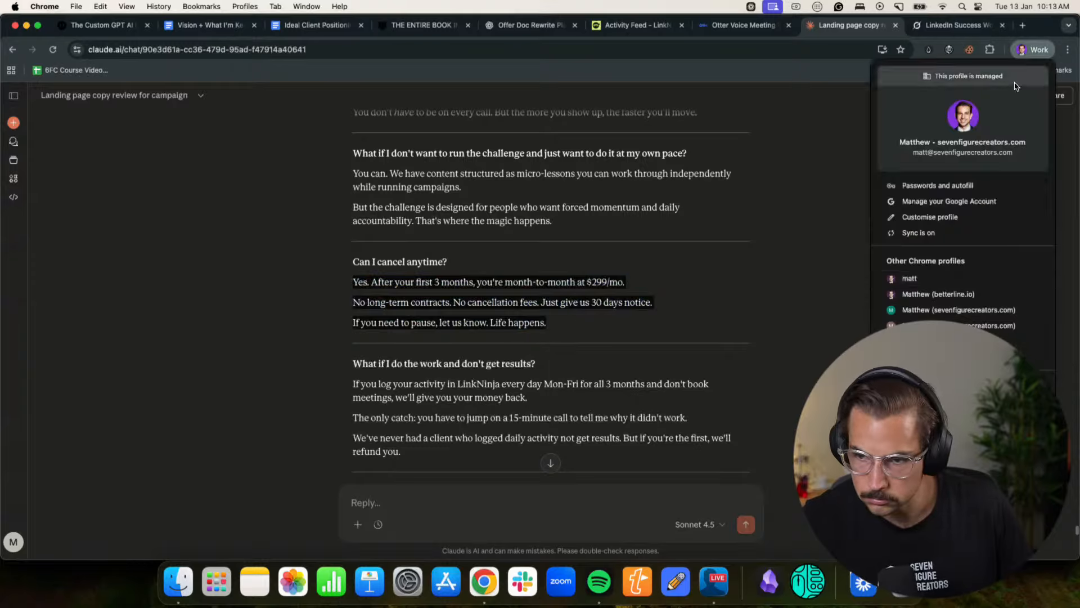
click(937, 297)
click(362, 225)
click(394, 241)
key(super+v)
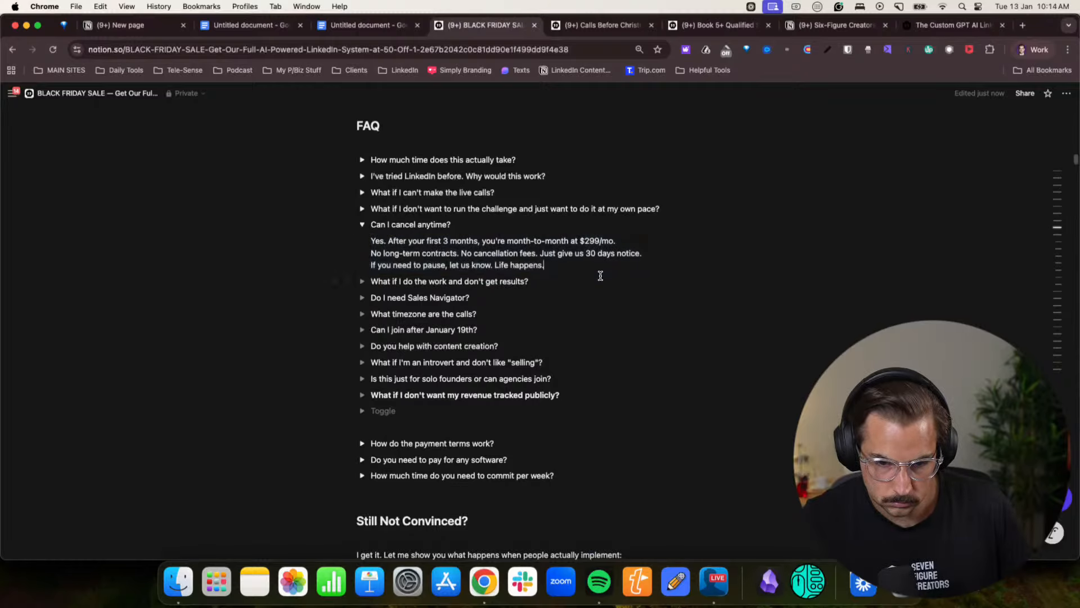
click(362, 224)
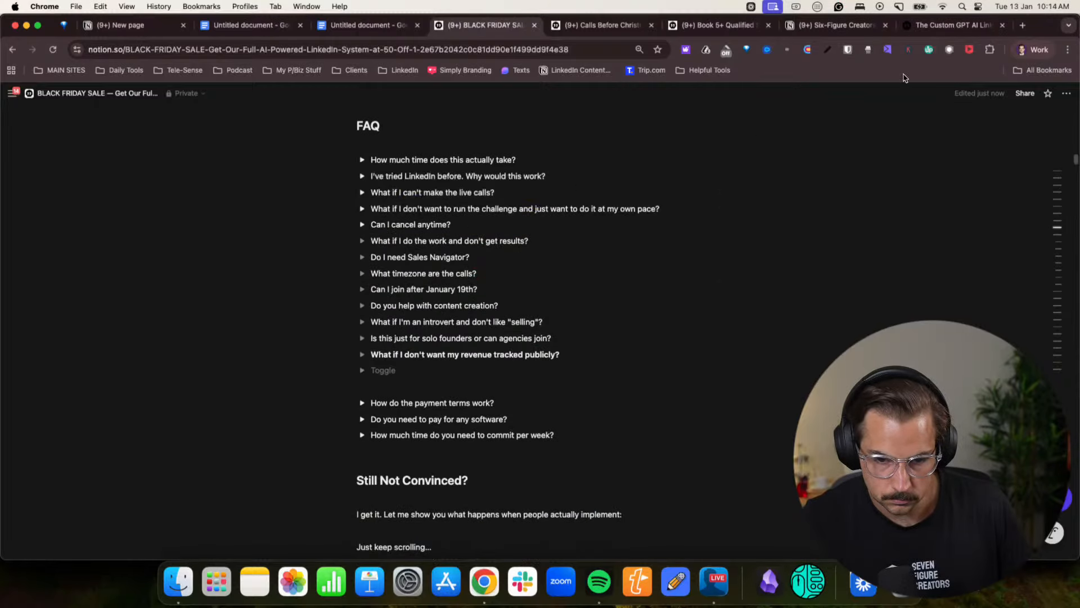
- Go back to the Claude chat and copy the three-paragraph answer to "What if I do the work and don't get results?"
click(1033, 49)
click(948, 295)
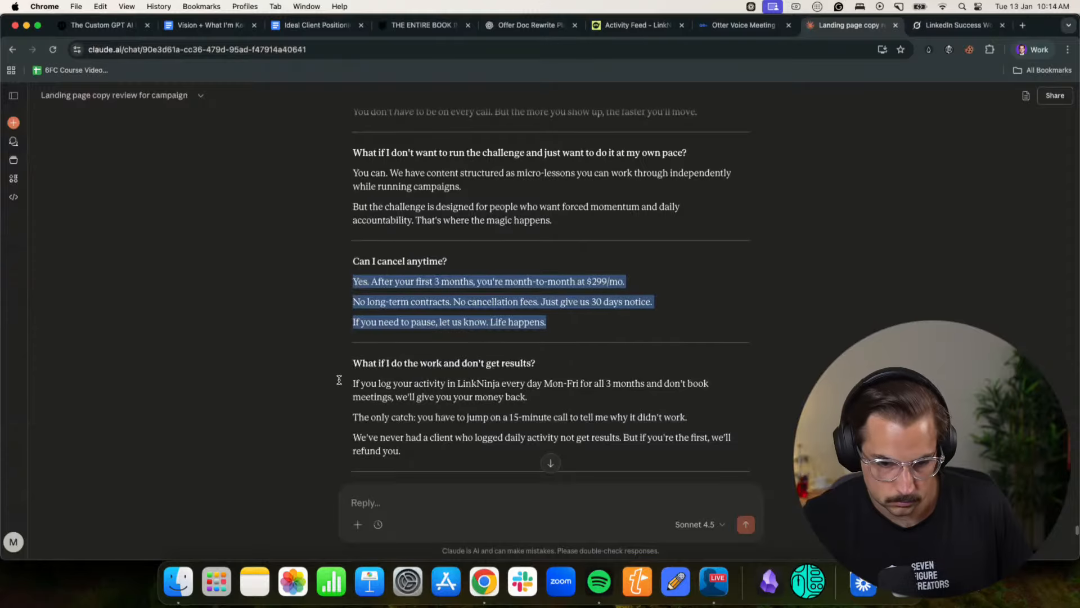
scroll(388, 319, down, 3)
drag(351, 307, 474, 373)
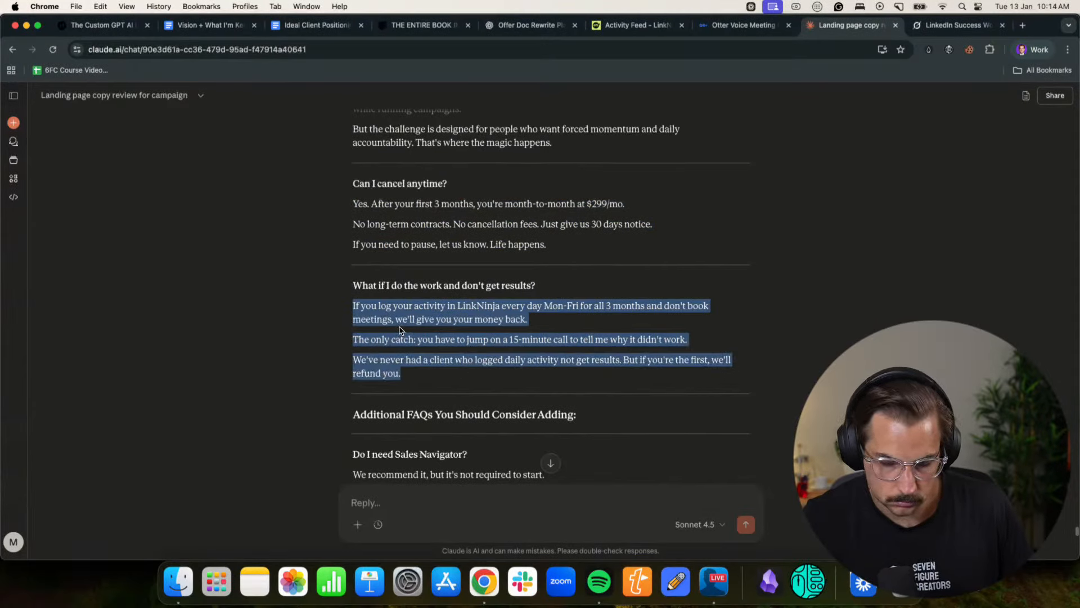
drag(403, 326, 505, 324)
drag(410, 379, 347, 299)
key(super+c)
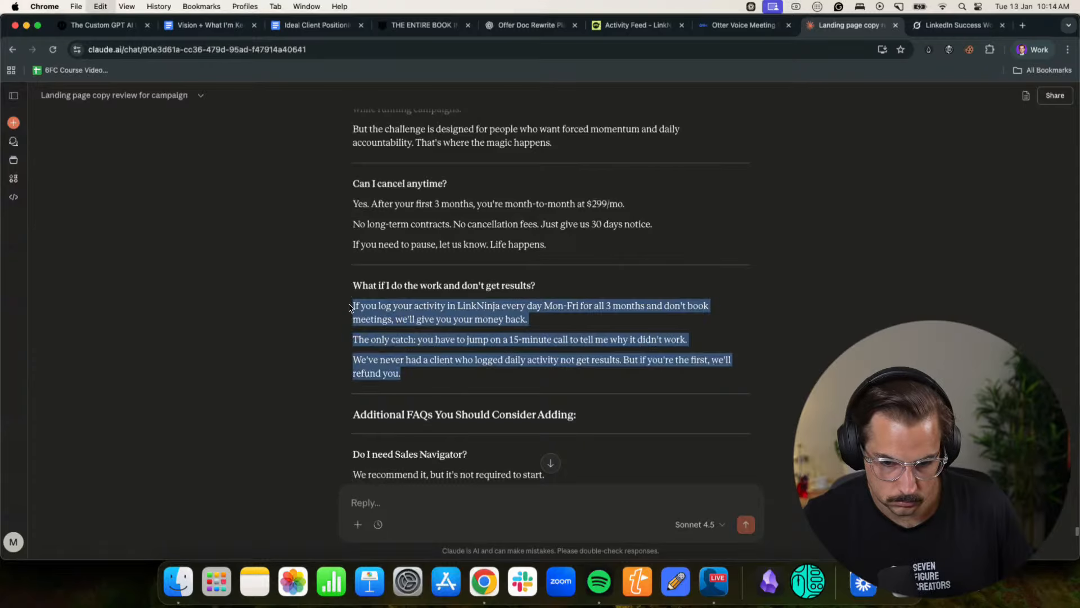
- In the Notion FAQ, paste the copied answer into the "What if I do the work and don't get results?" toggle and collapse it
click(1032, 49)
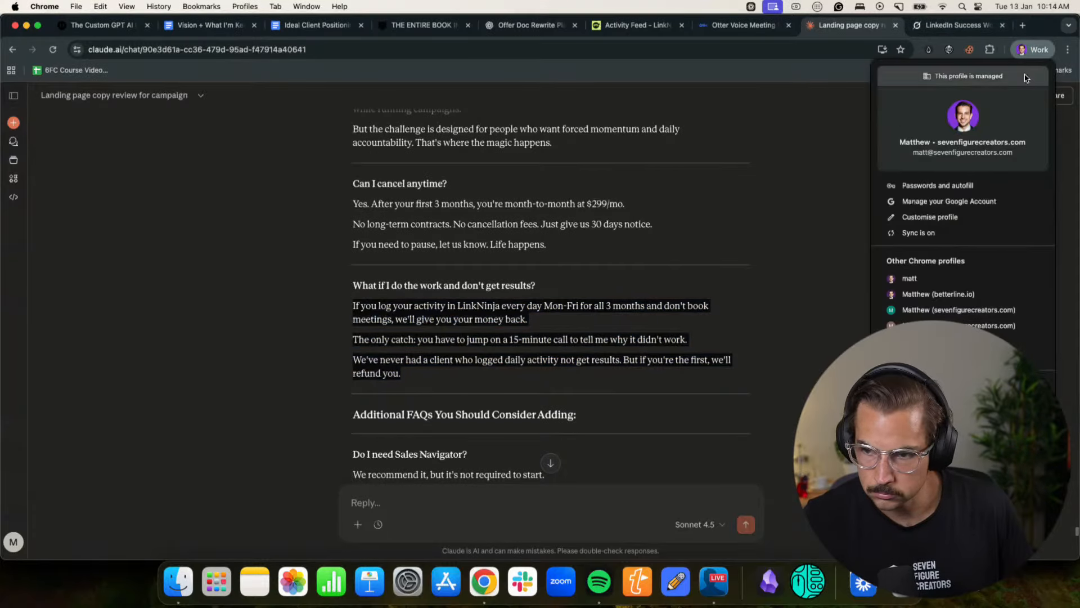
click(950, 294)
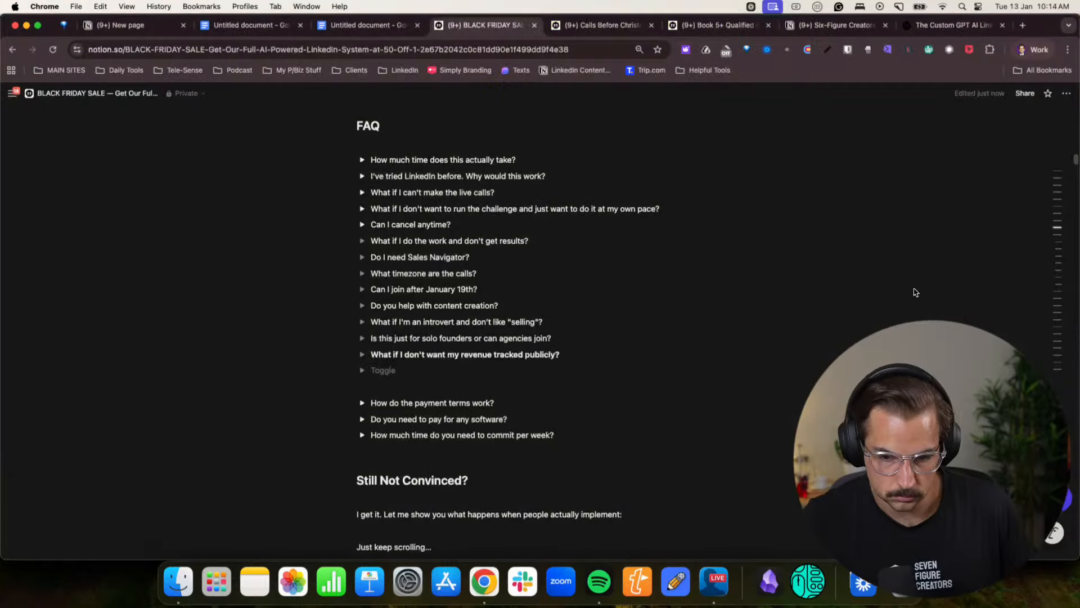
click(362, 241)
click(373, 256)
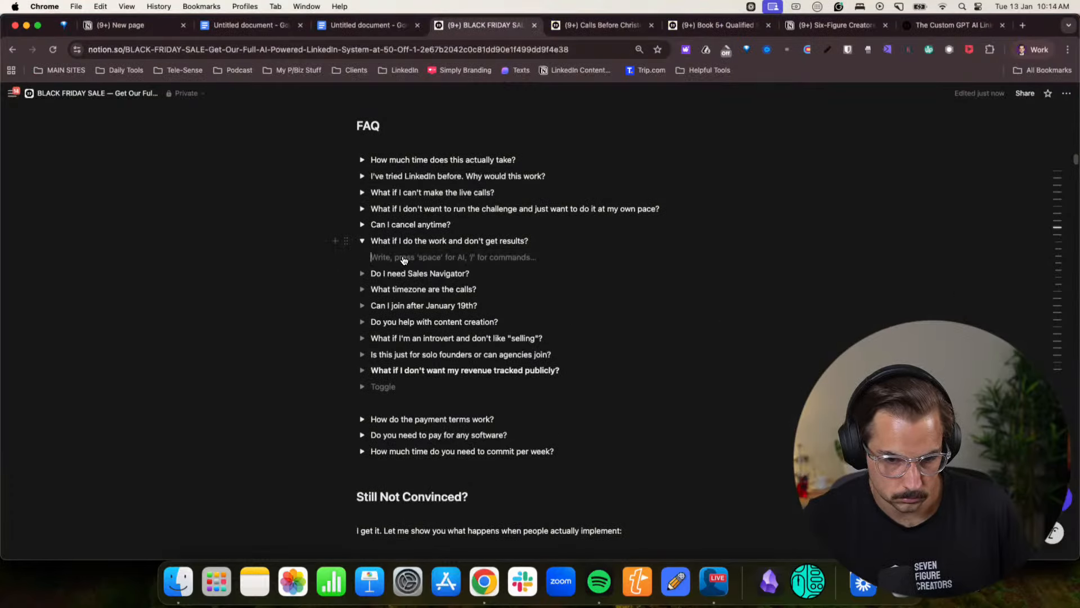
key(cmd+v)
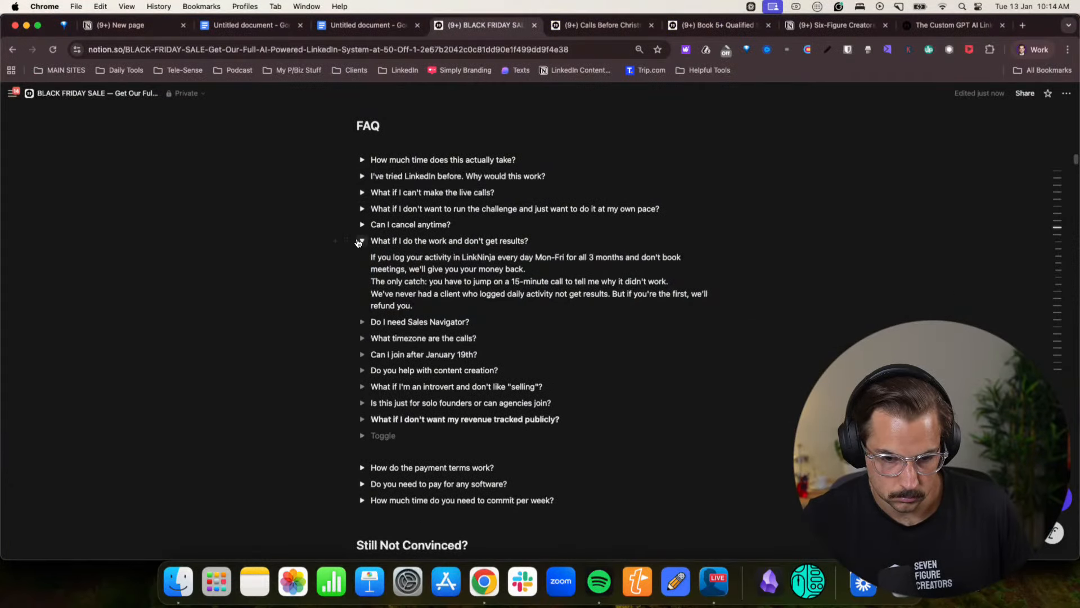
click(361, 240)
- Copy the answer to "Do I need Sales Navigator?" from the Claude chat
click(1035, 49)
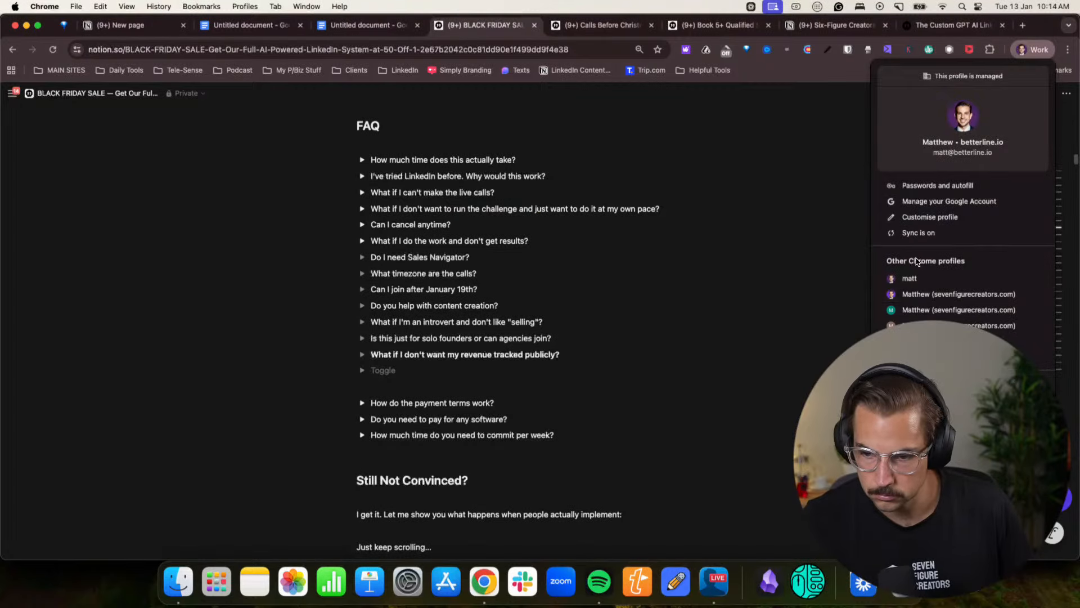
click(923, 297)
scroll(380, 363, down, 3)
drag(354, 347, 595, 409)
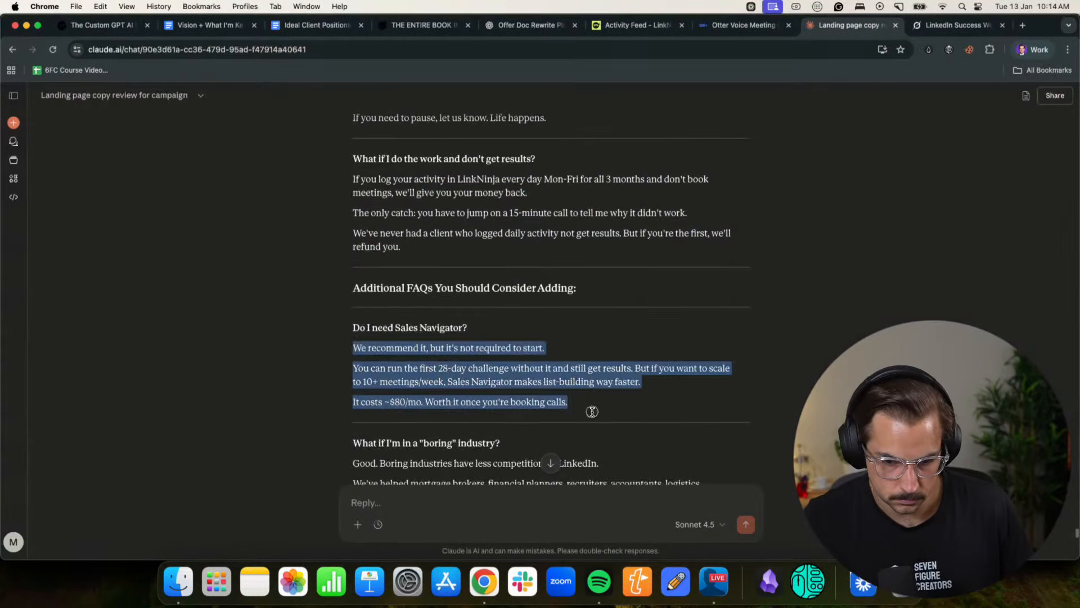
- Back in Notion, paste the copied answer inside the empty "Do I need Sales Navigator?" toggle
click(1030, 50)
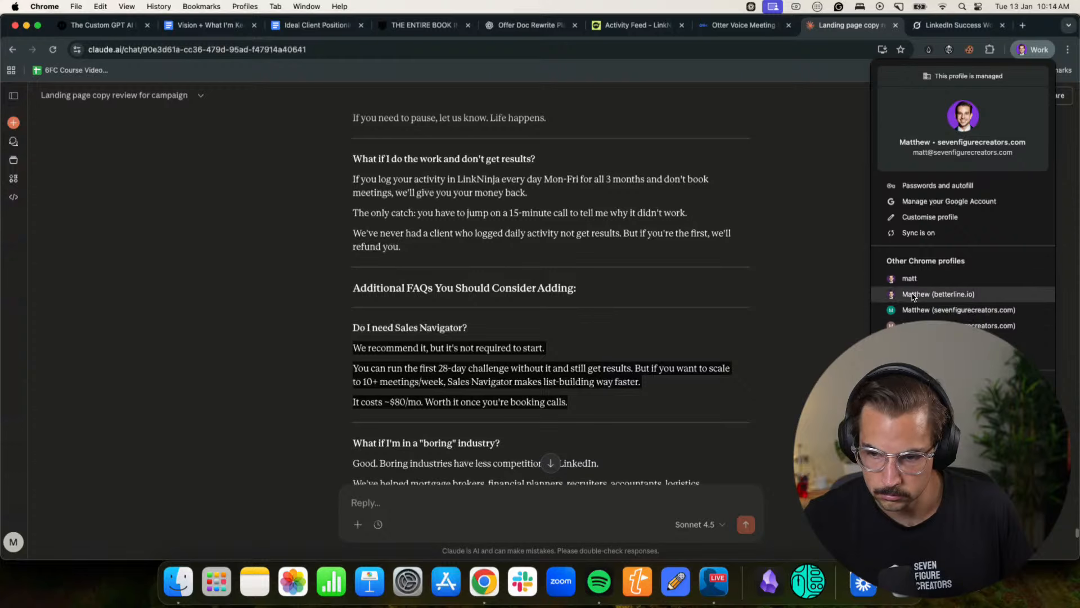
click(939, 294)
click(361, 257)
click(387, 278)
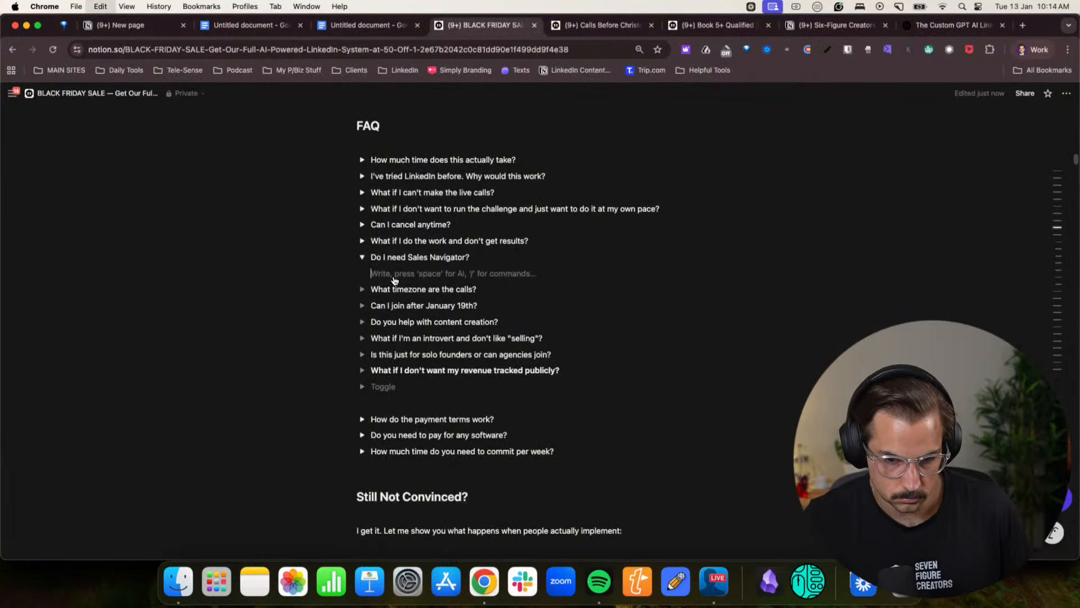
key(super+v)
- Reword the first line of the Sales Navigator answer to "We recommend it, yes."
click(542, 274)
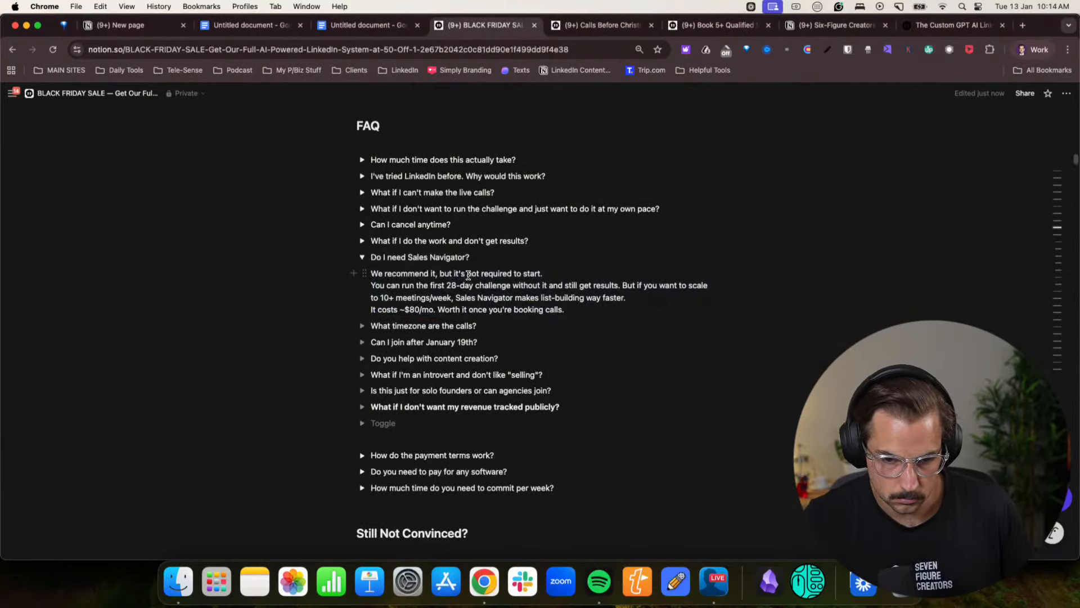
drag(437, 274, 602, 274)
text(yes.)
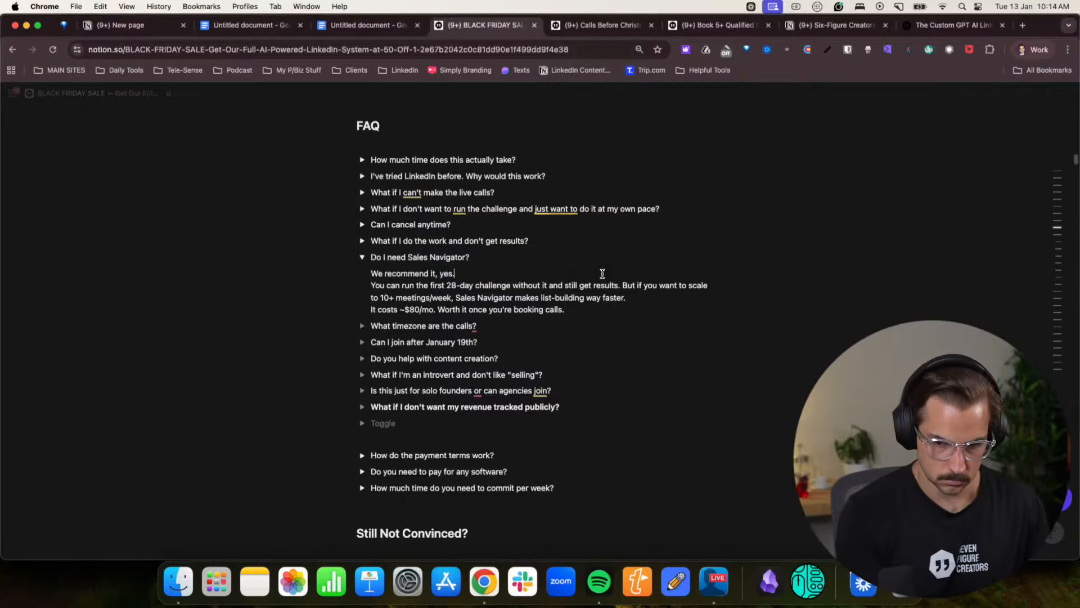
- Below that line, add "If you have never purchased it before, you can get a 2 month free trial, and then you can get month 3 and 4 at 50% off."
key(Return)
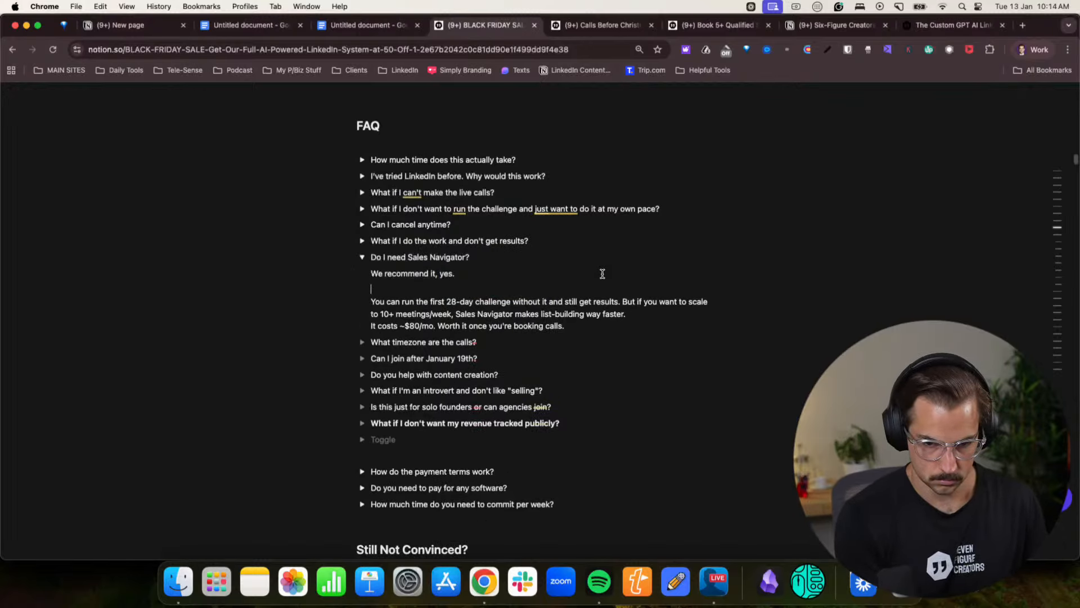
text(If you have nev)
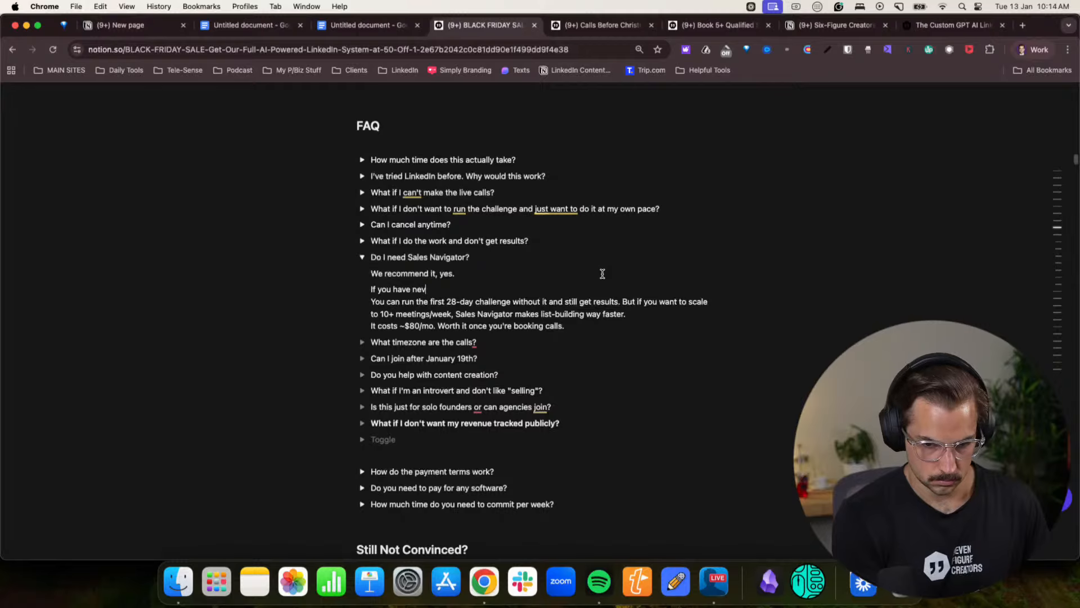
text(er purchased it)
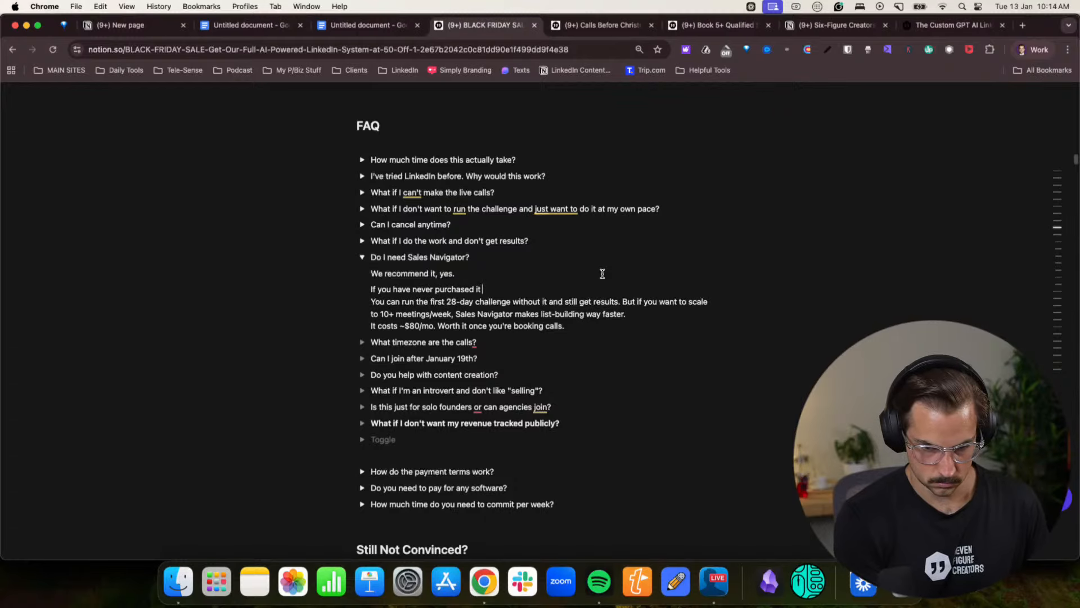
text(before, you can )
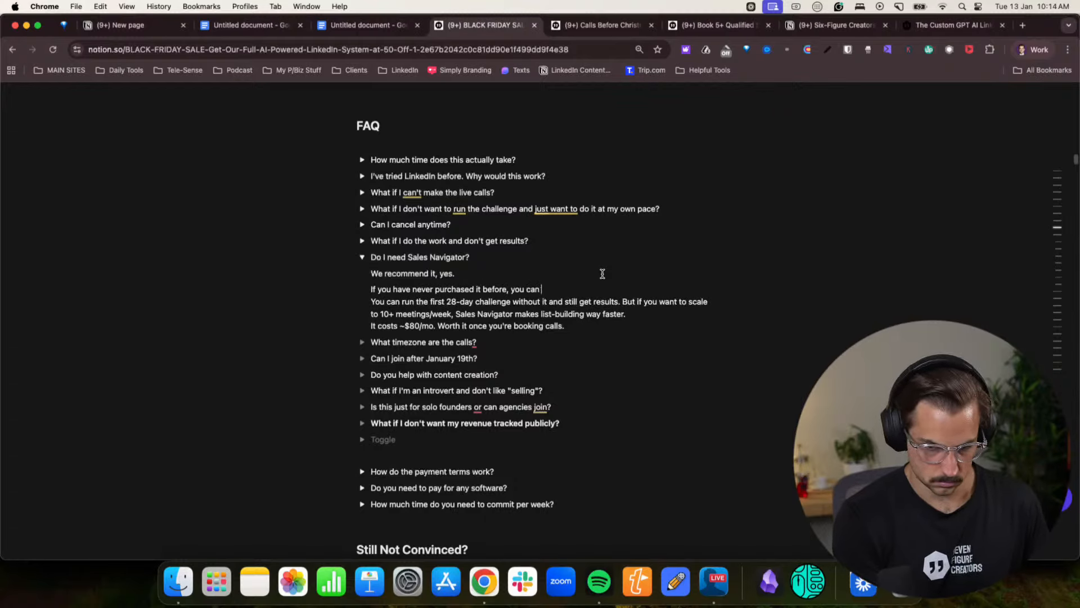
text(get a 2 month free tr)
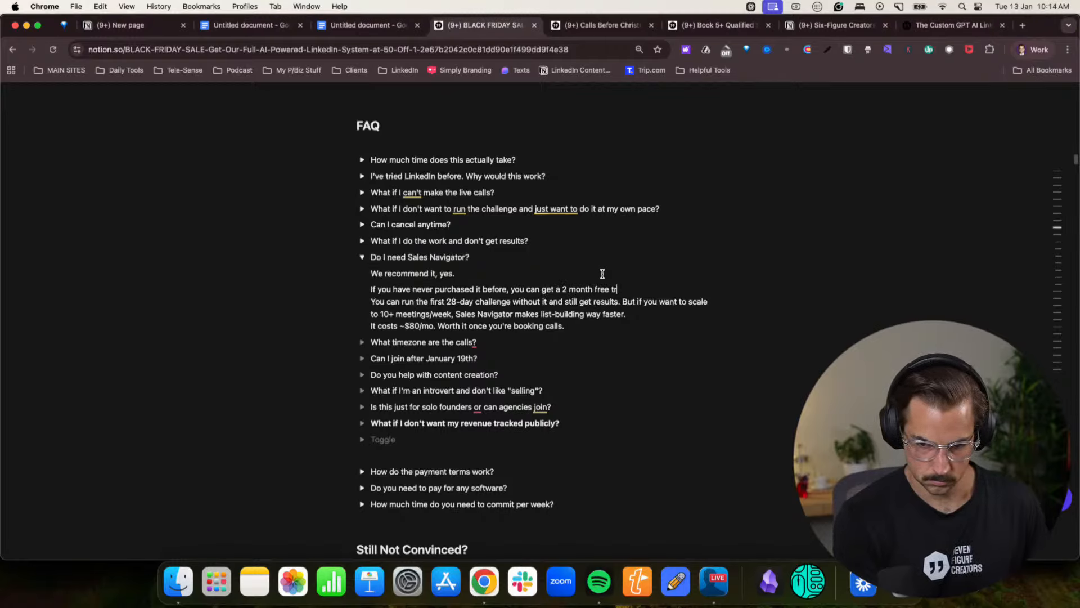
text(ial, and then)
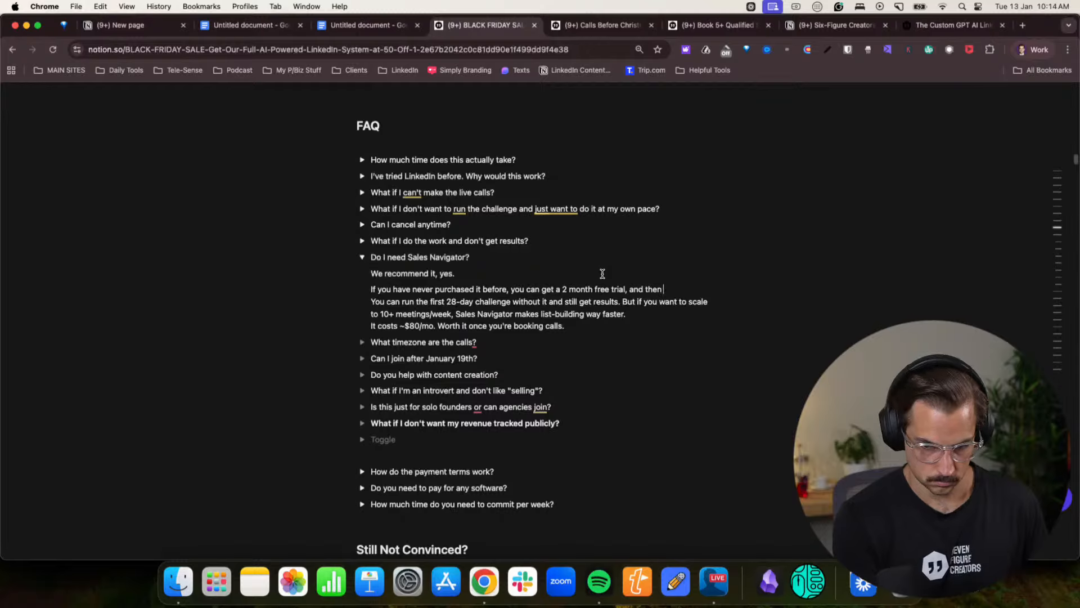
text( you can get month )
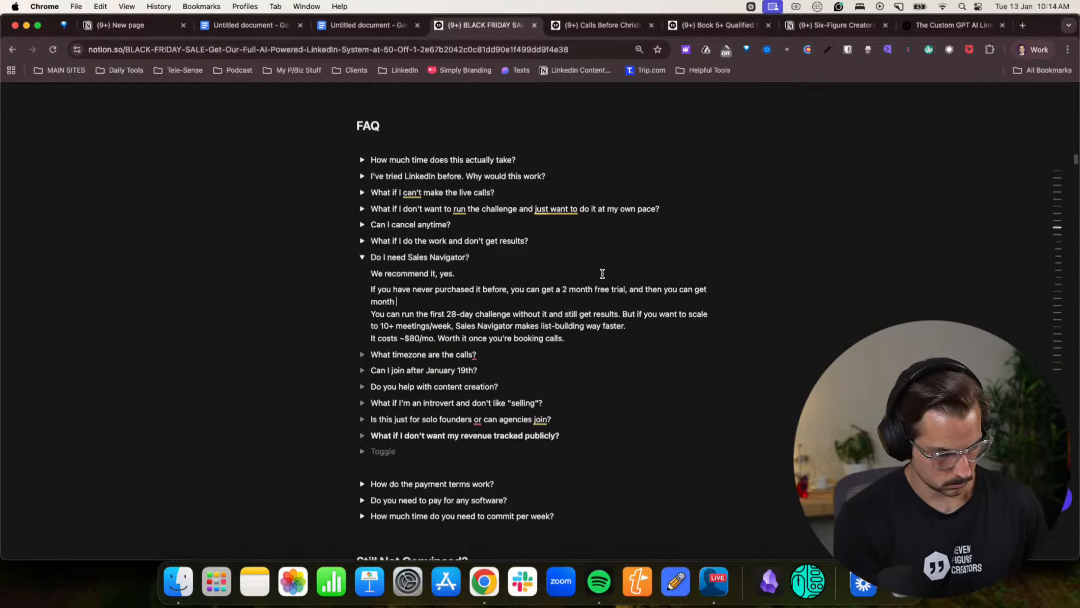
text(3 and 4 at $)
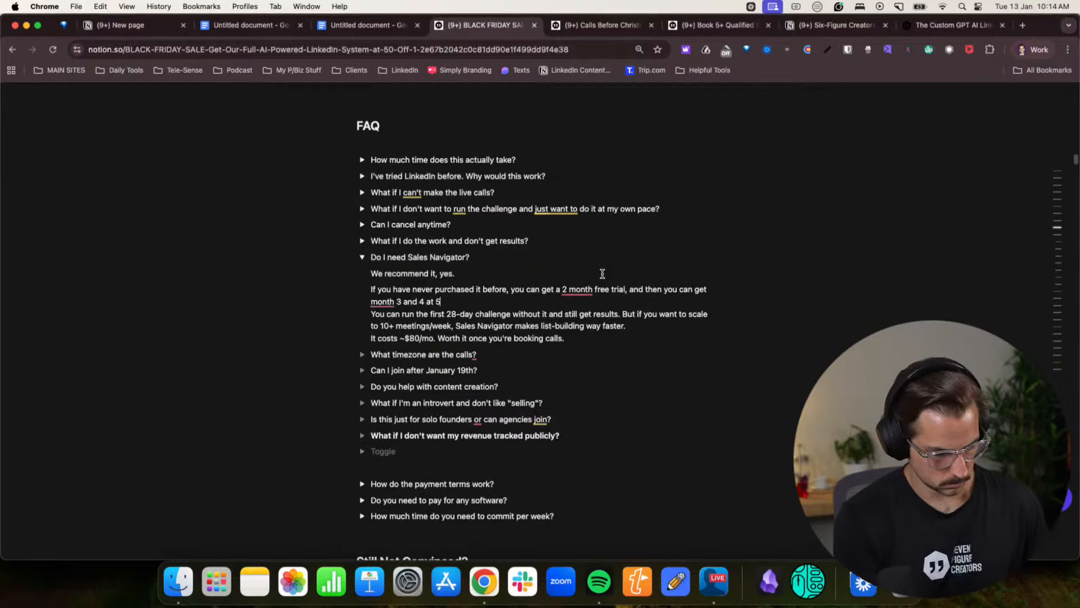
text(0% off.)
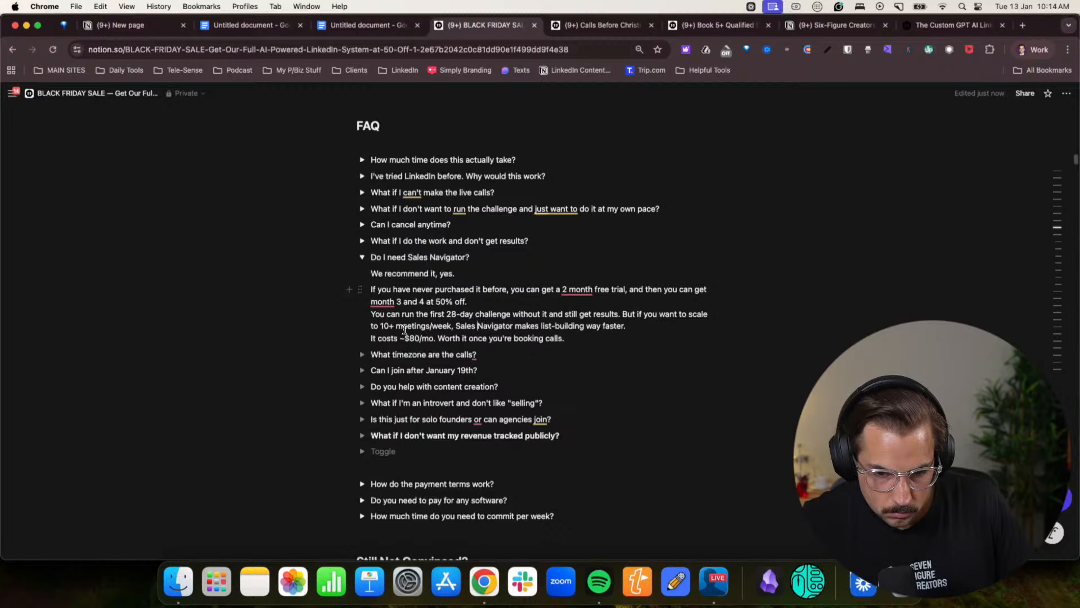
- Change the meetings figure in the Sales Navigator answer's 28-day challenge paragraph to 5+ meetings/week
key(BackSpace)
key(BackSpace)
text(5)
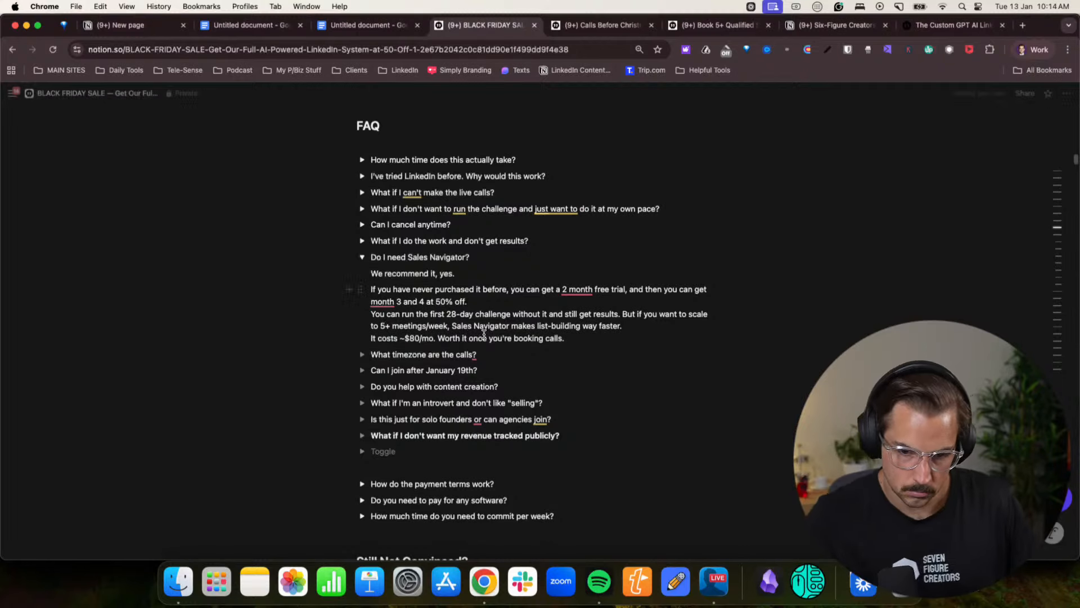
- Set the monthly cost in the Sales Navigator answer's last line to ~$99/mo and collapse the toggle
click(543, 339)
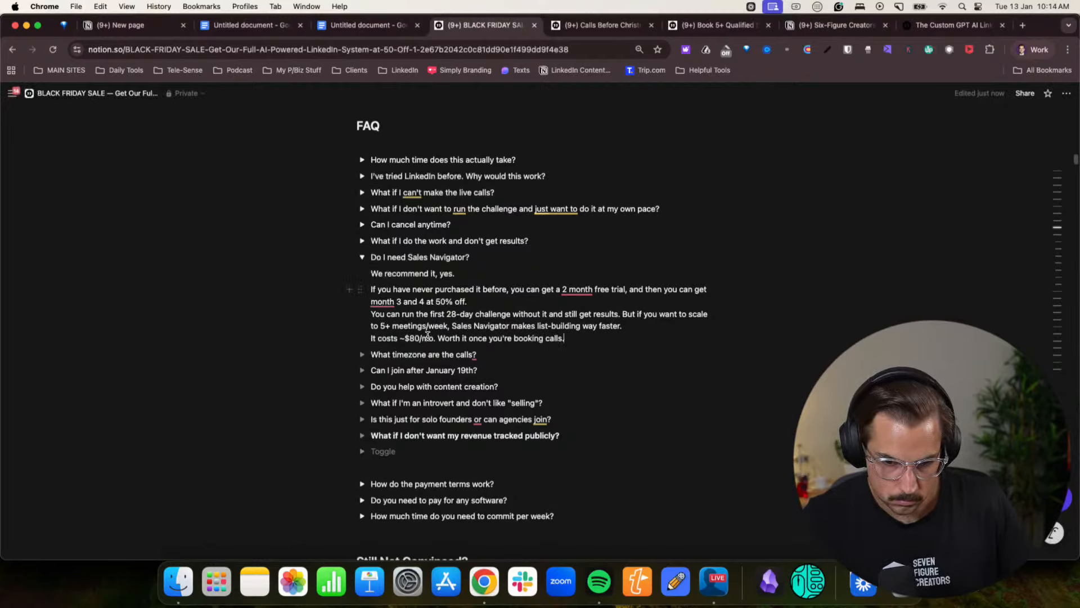
drag(428, 337, 532, 338)
click(532, 338)
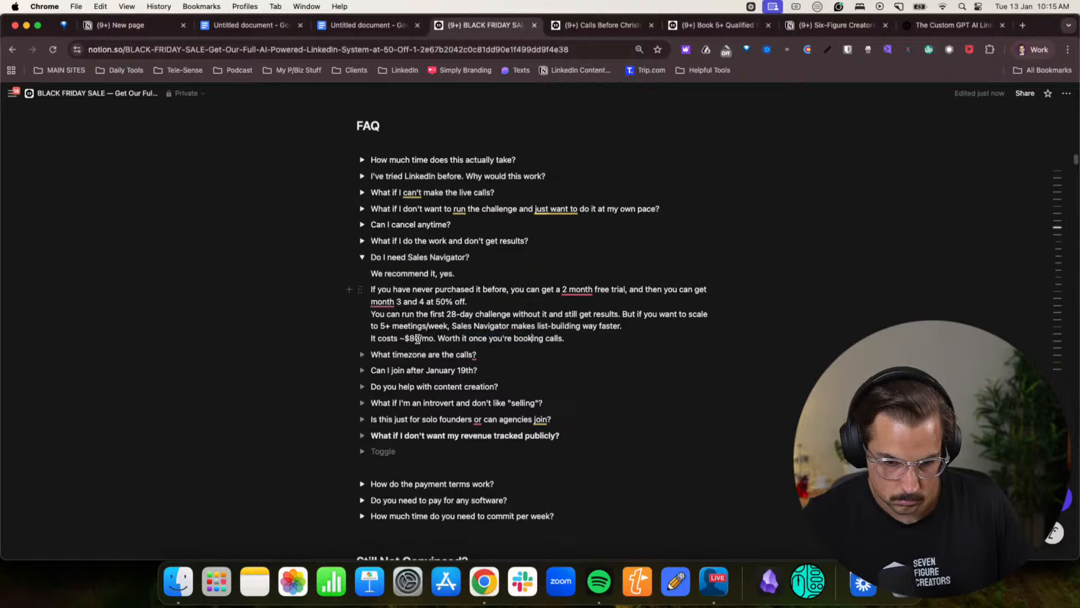
click(418, 339)
key(BackSpace)
key(BackSpace)
text(99)
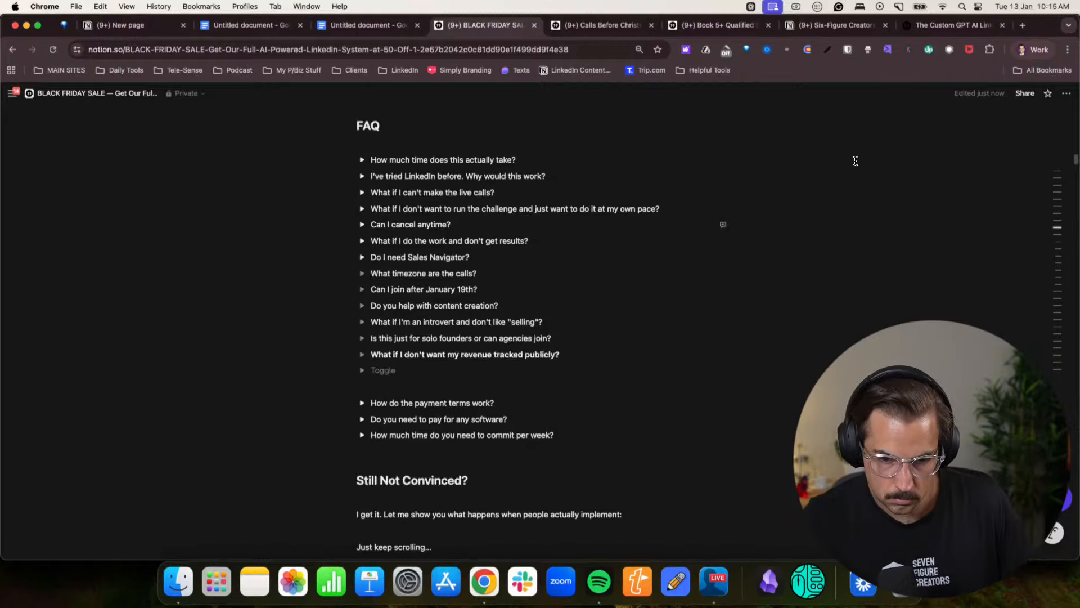
- Copy the answer to "What timezone are the calls?" from the Claude landing page chat
click(1021, 50)
click(980, 299)
click(614, 380)
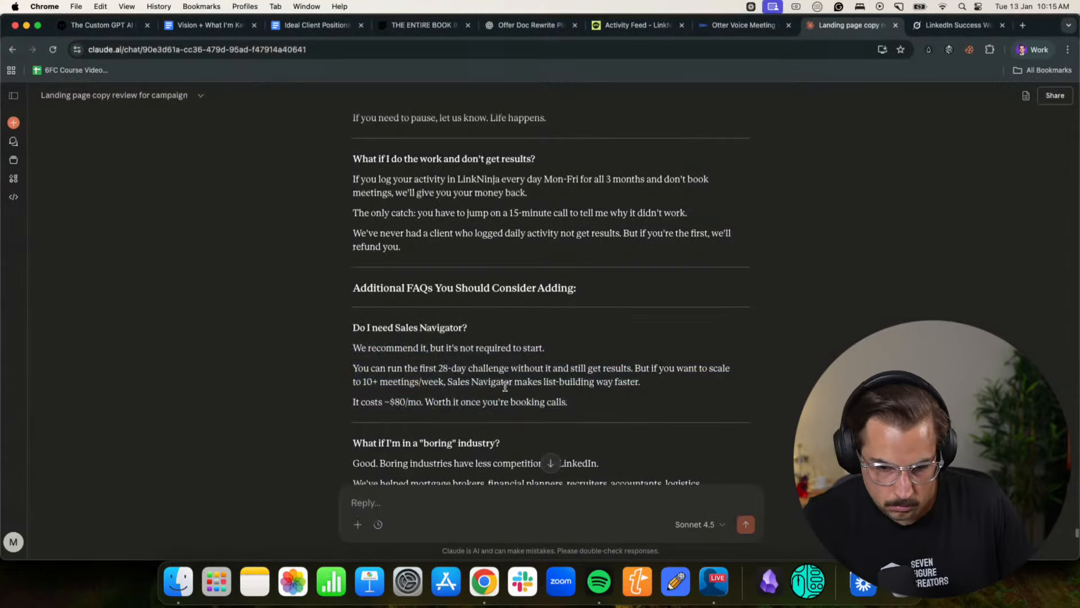
scroll(400, 352, down, 3)
scroll(399, 352, down, 5)
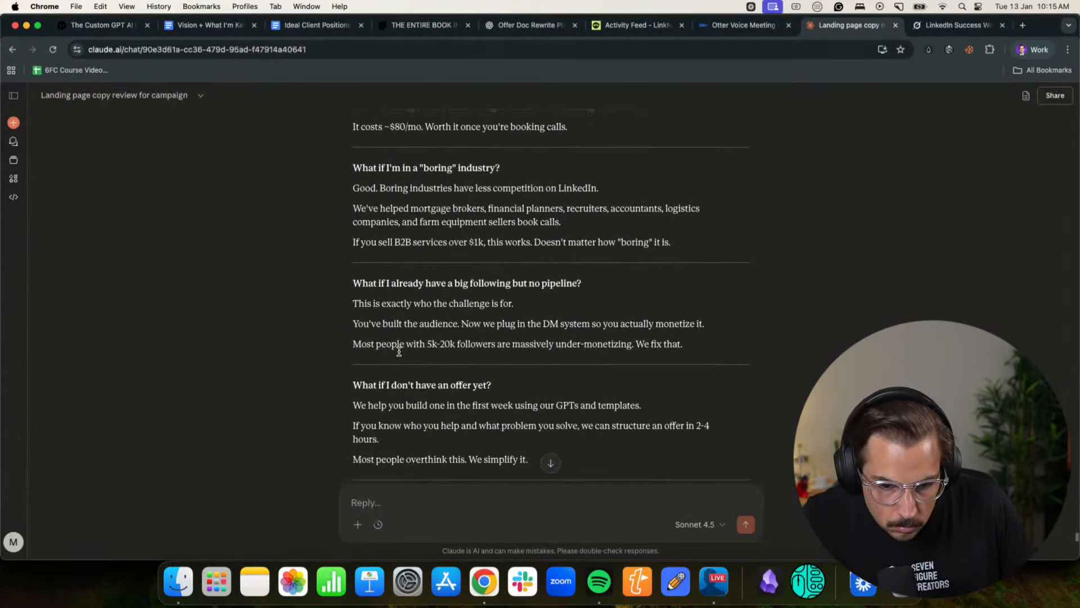
scroll(400, 355, down, 4)
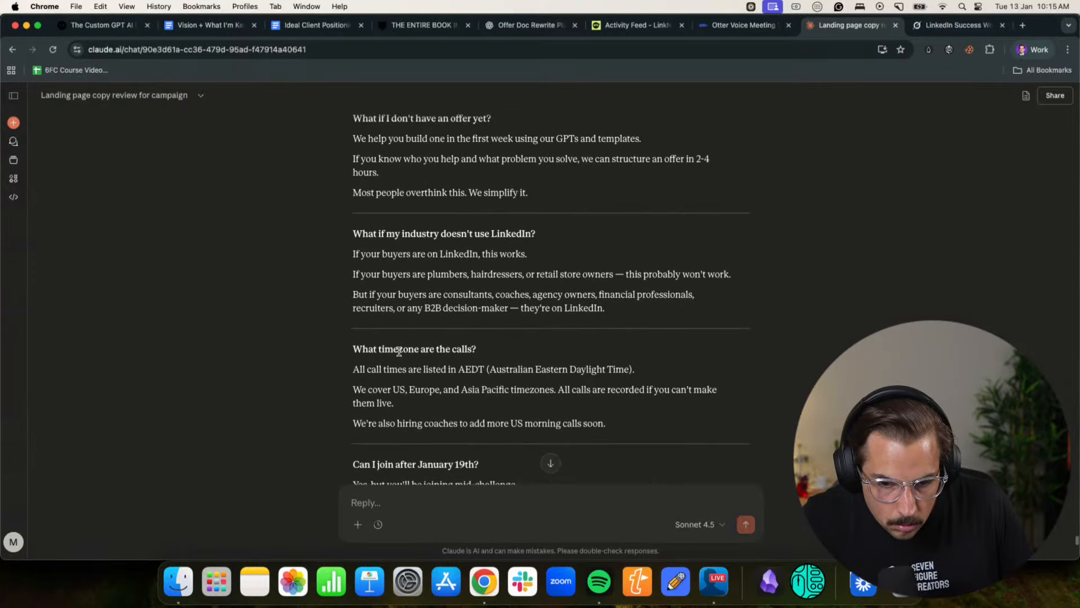
drag(598, 352, 328, 293)
key(super+c)
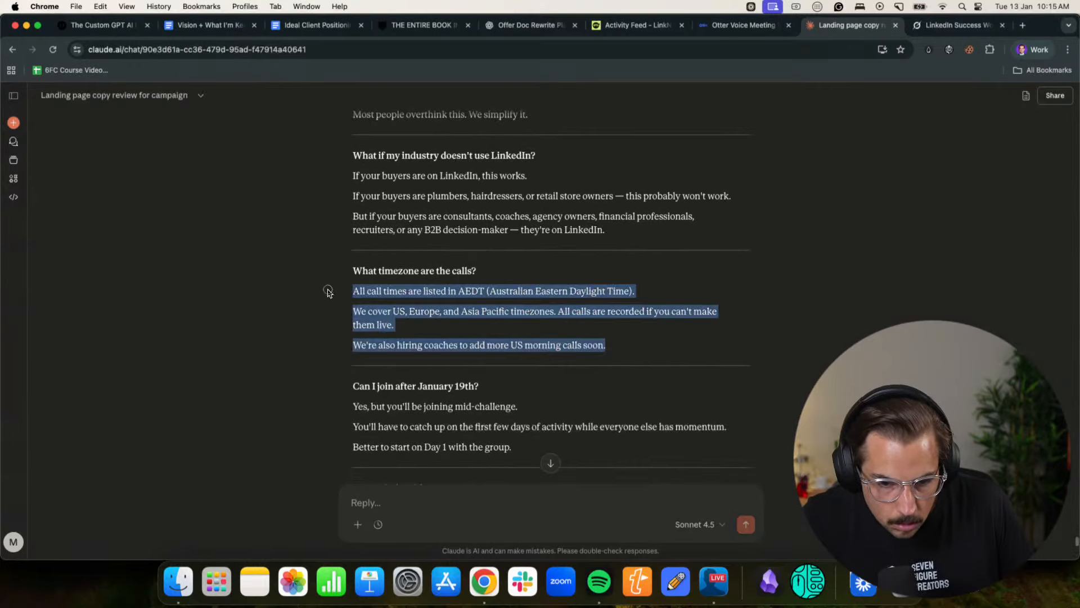
- Back in the Notion page, paste the copied answer into the "What timezone are the calls?" toggle and collapse it
click(1034, 50)
click(957, 298)
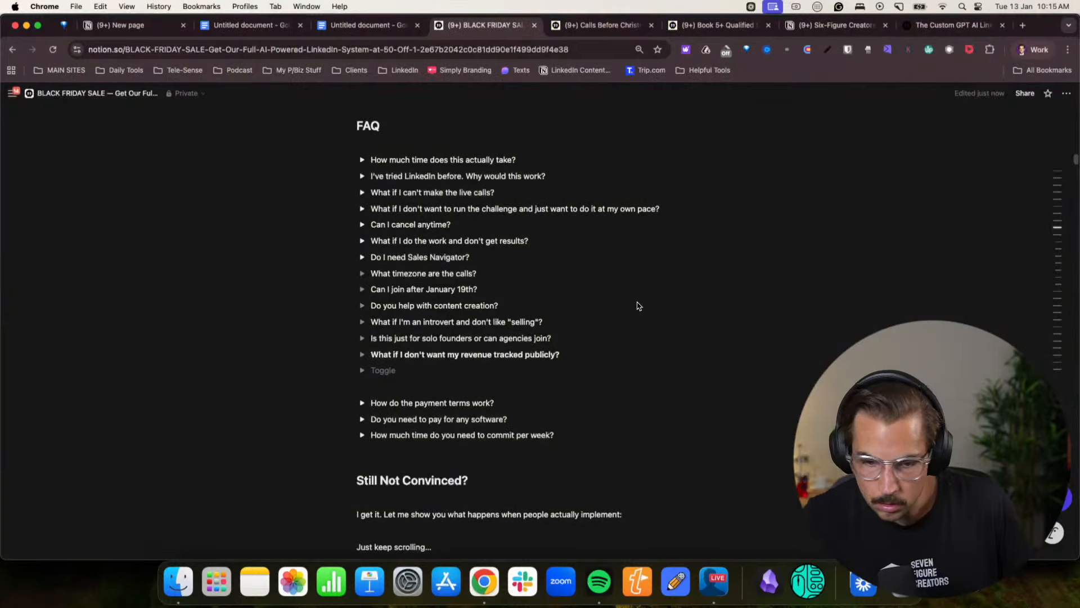
click(362, 273)
click(411, 289)
key(super+v)
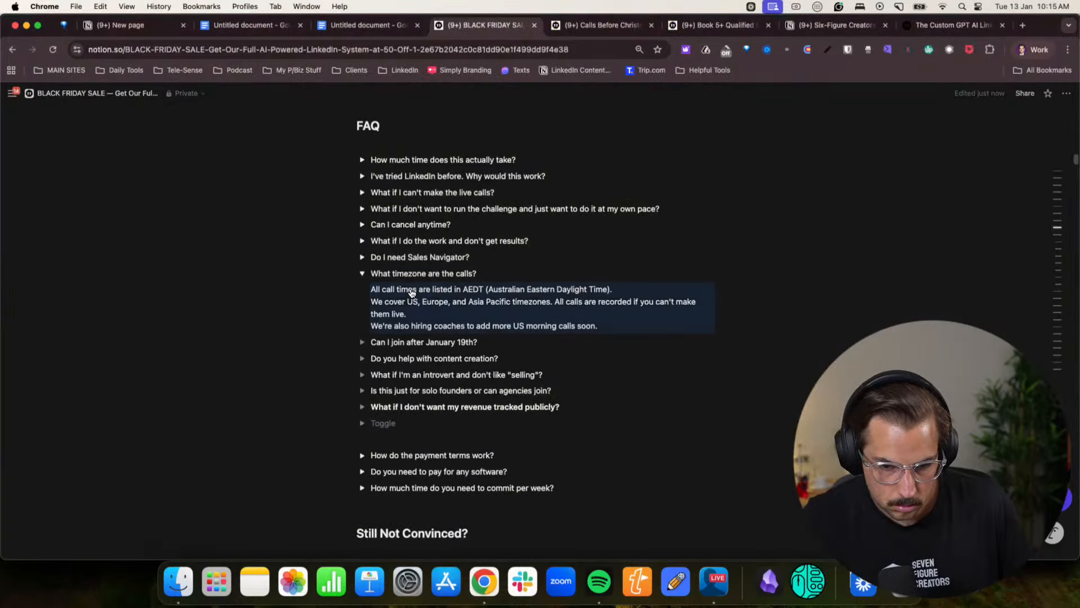
click(362, 273)
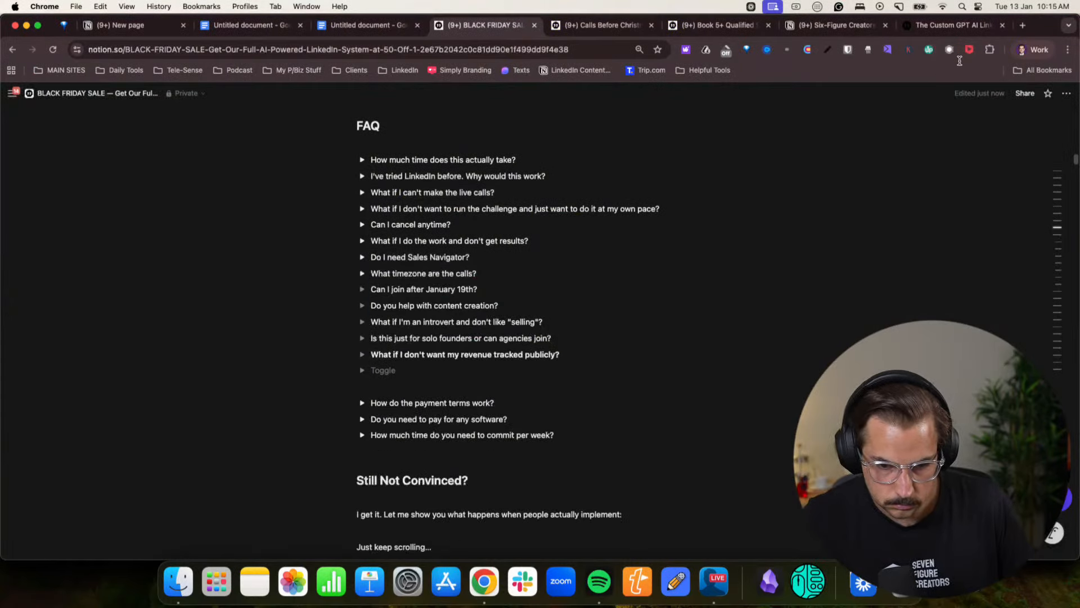
- Copy the three-line answer to "Can I join after January 19th?" from the Claude chat
click(1031, 49)
click(919, 310)
scroll(394, 348, down, 5)
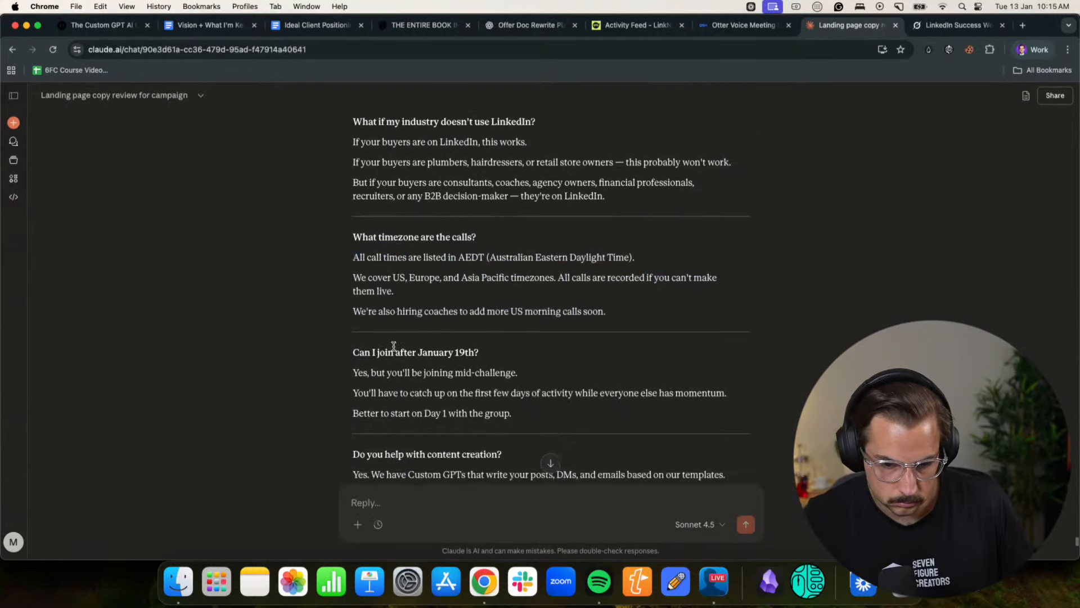
drag(353, 214, 513, 256)
key(cmd+c)
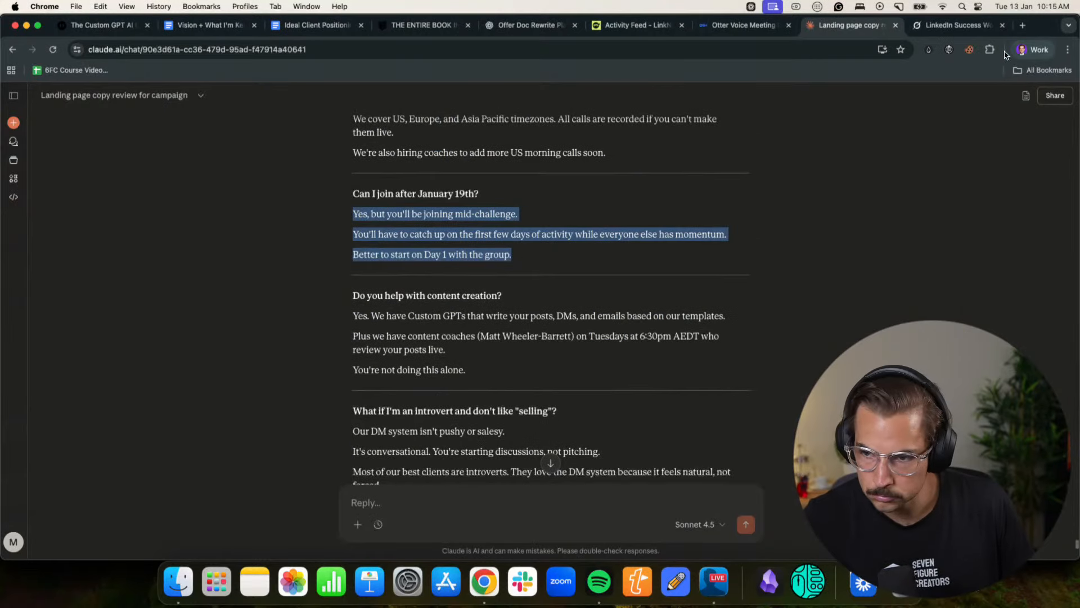
- Paste the answer into Notion's "Can I join after January 19th?" toggle and append "Totally sweet." to its first line
click(1030, 50)
click(916, 294)
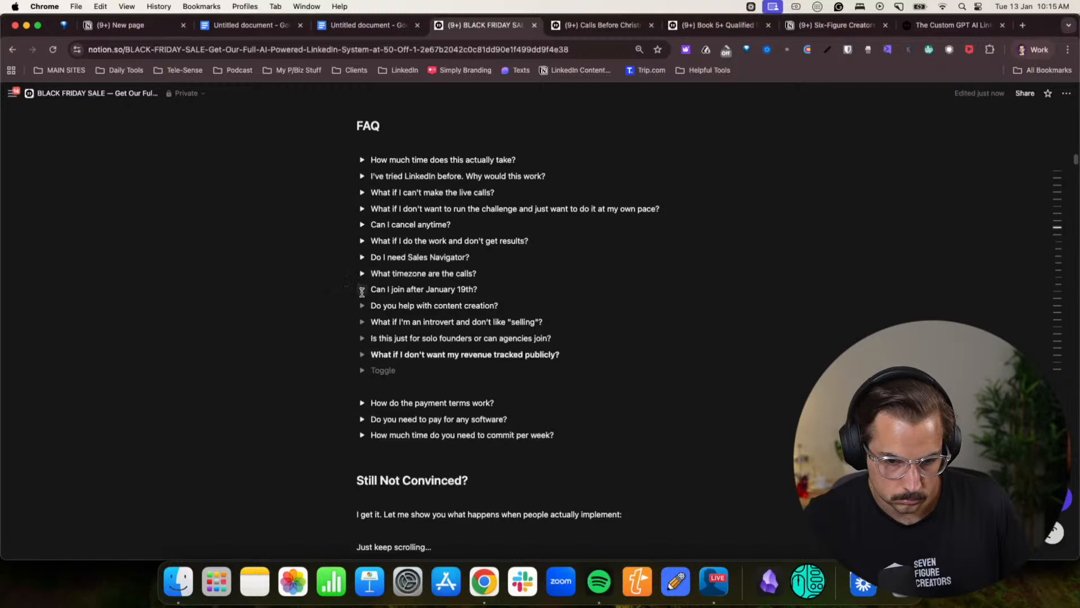
click(361, 289)
click(393, 305)
key(cmd+v)
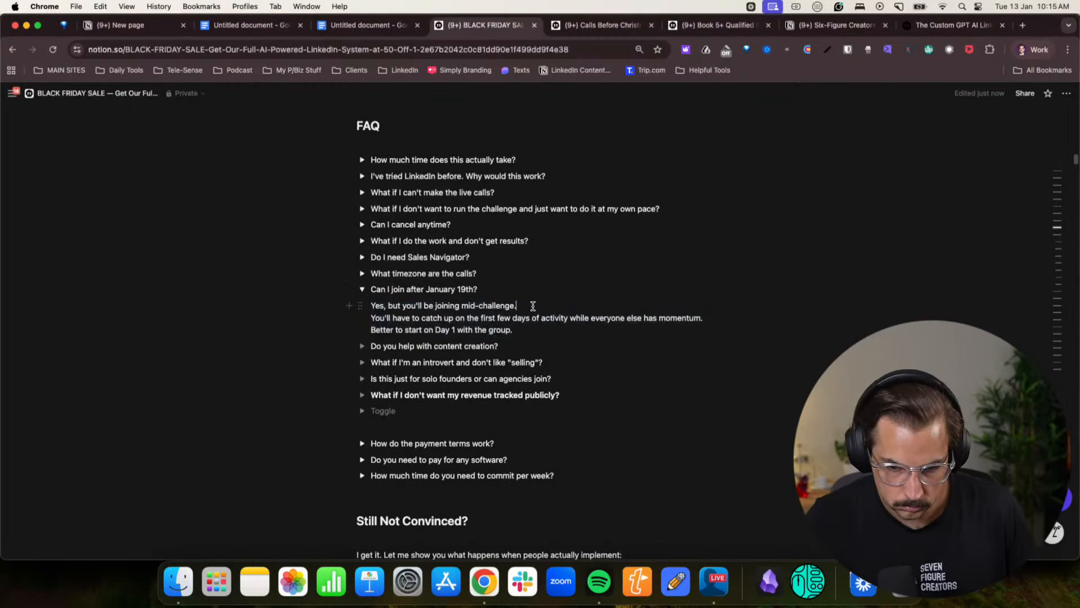
text(Totally swe)
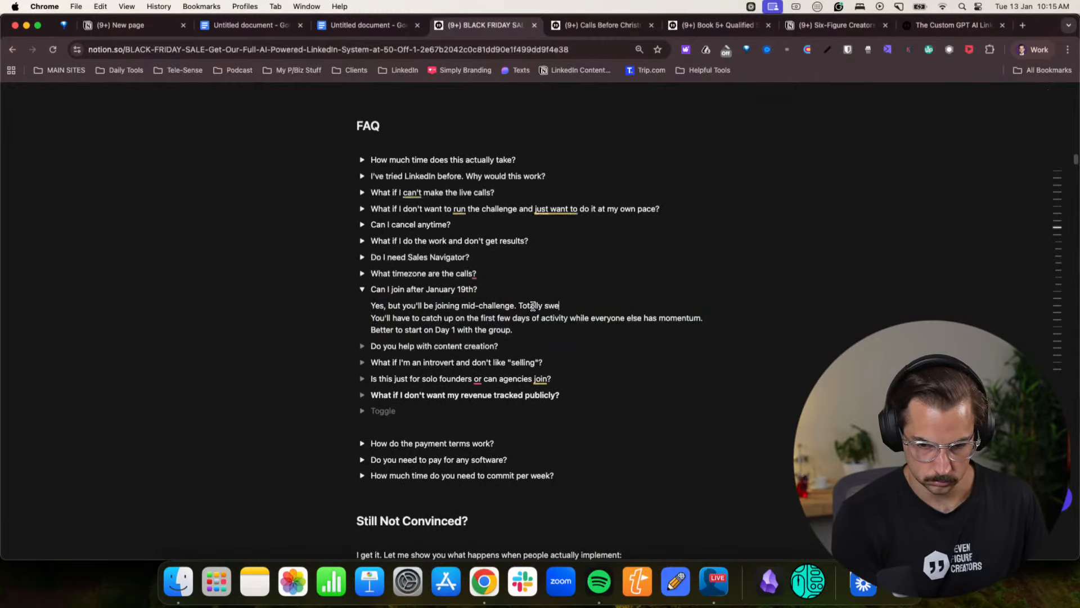
text(et.)
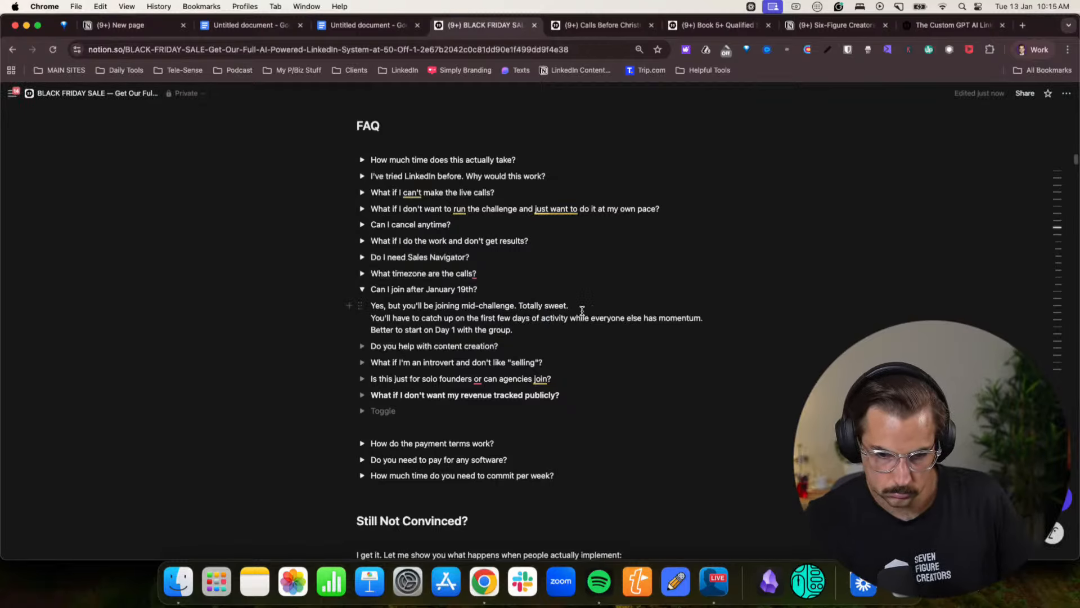
- Below that line, add "You'll still be doing what everyone else is doing, and just like a gym class, you can jump in."
key(Return)
text(You'll s)
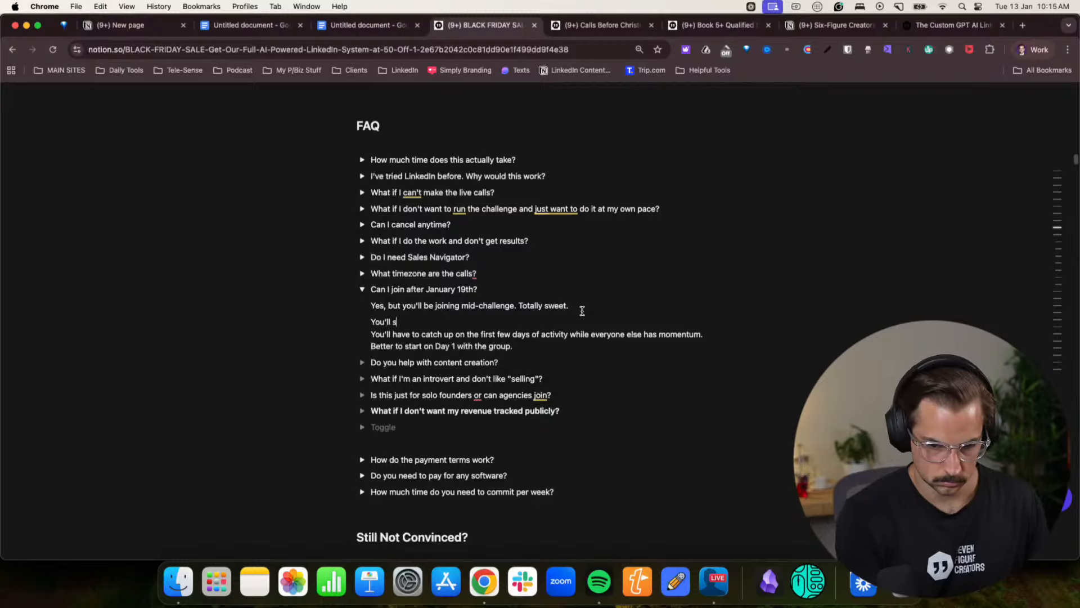
text(till be doing e)
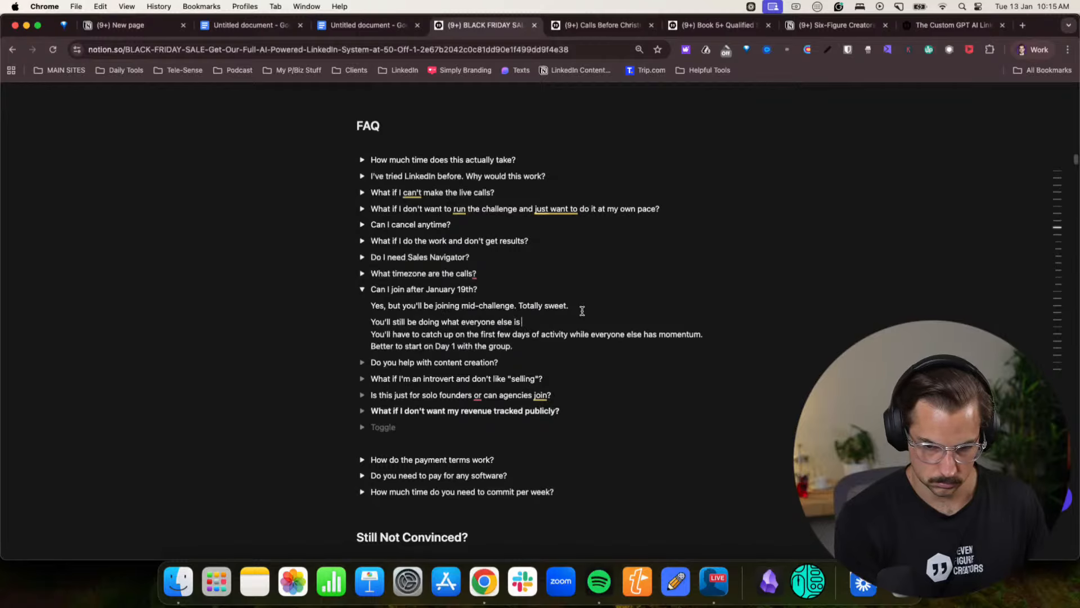
text(like )
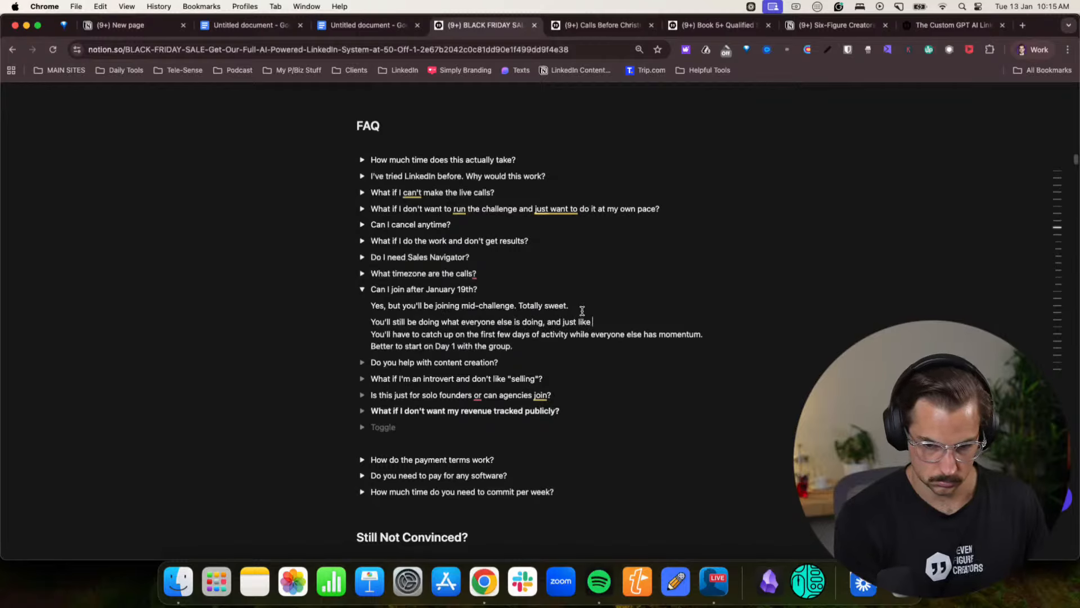
text(a gym class, you ca)
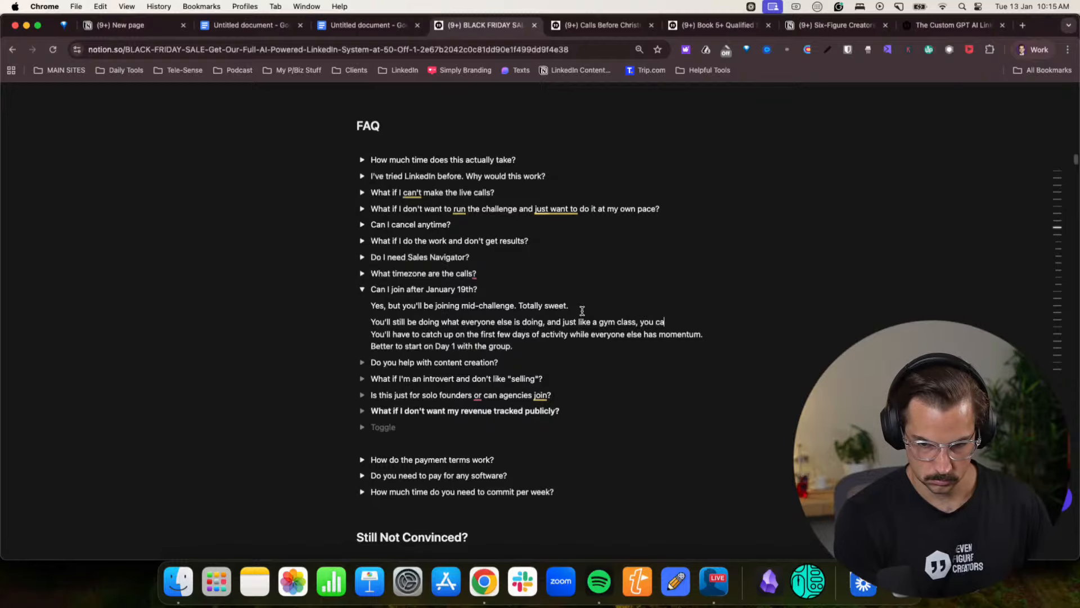
text(n jump in.)
- Add another line to the January 19th answer: "Obliviously it would be better if you start at the beginning."
key(Return)
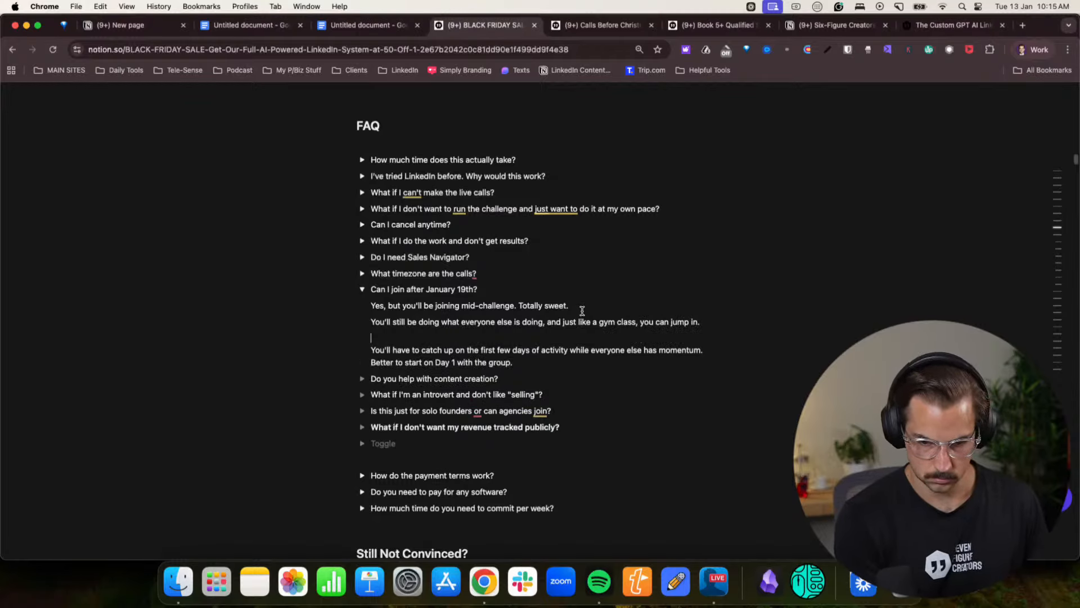
text(O)
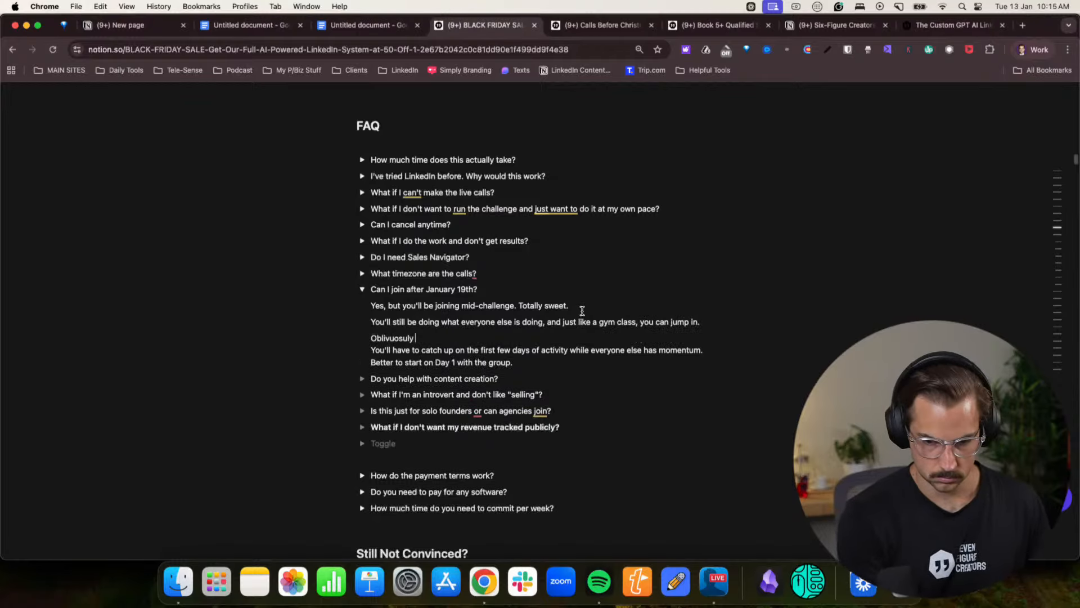
text(blivuosu)
key(BackSpace)
key(BackSpace)
key(BackSpace)
key(BackSpace)
key(BackSpace)
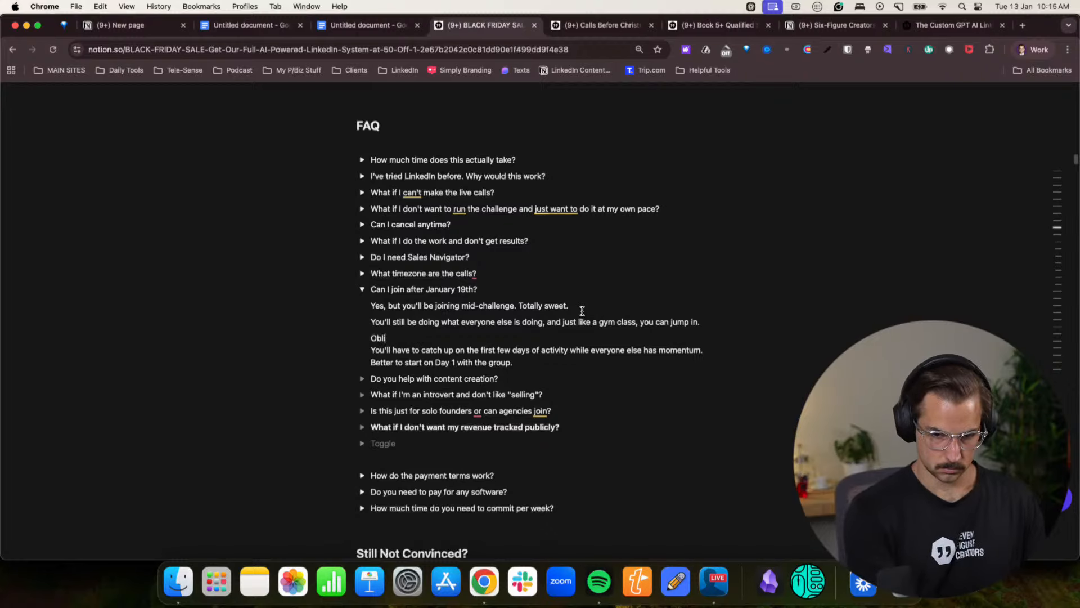
text(viousl)
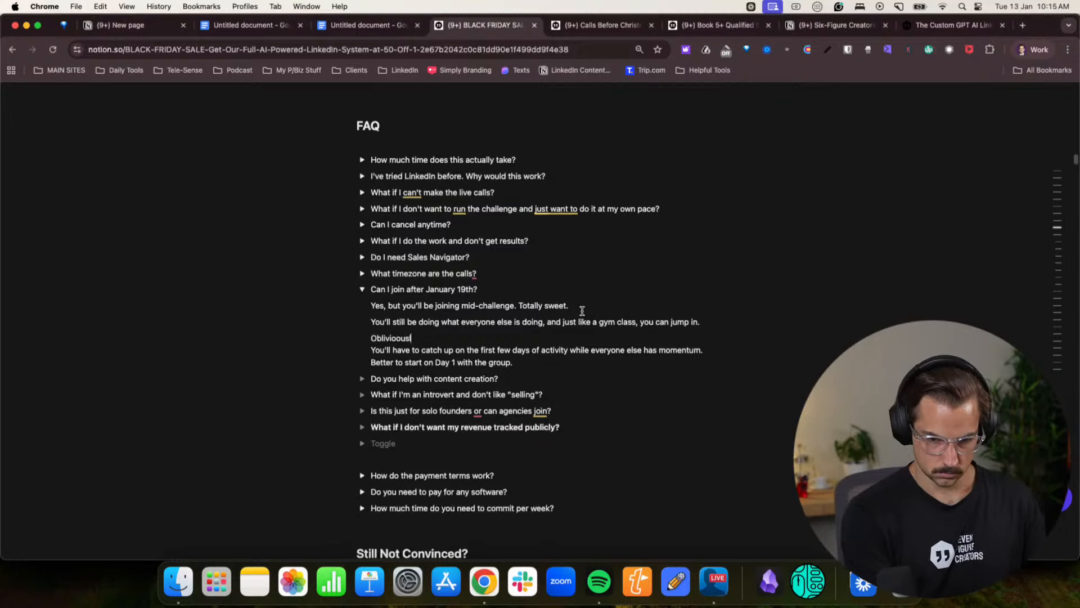
text(y it would)
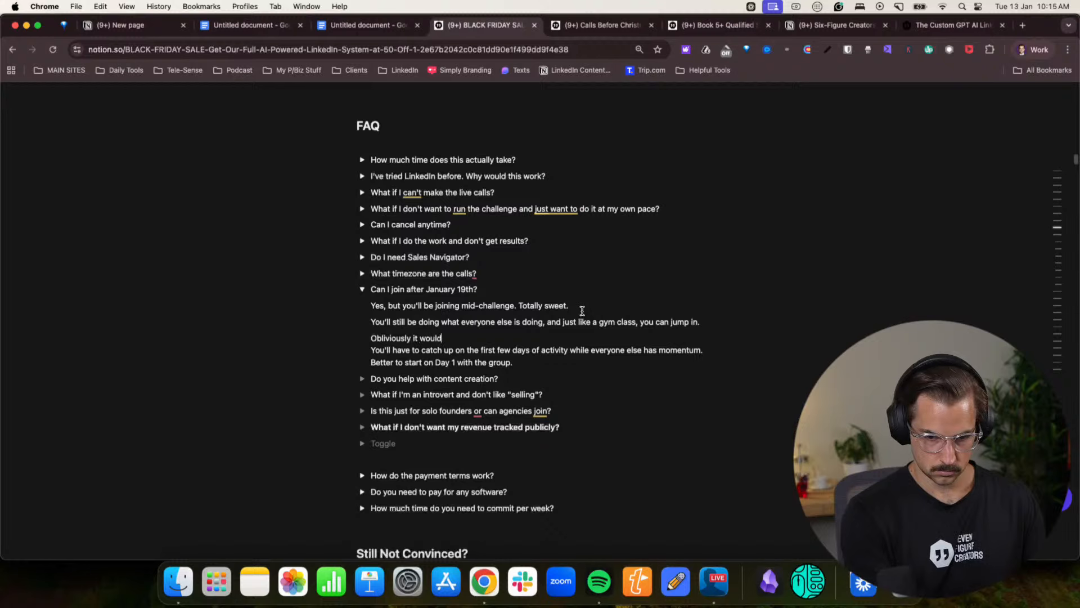
text( be better if you start at the beginning.)
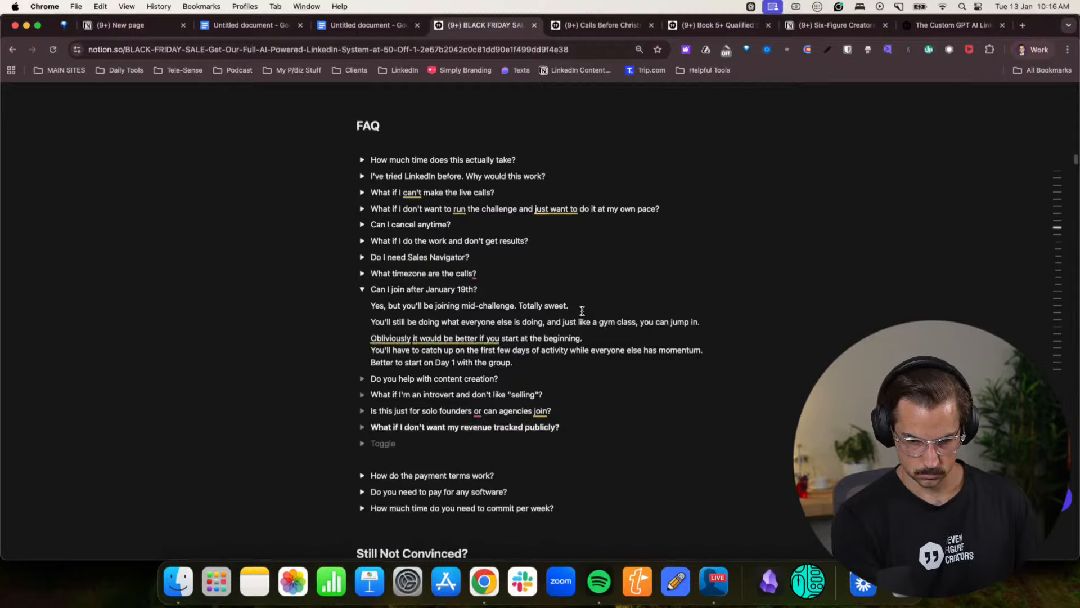
- Delete the leftover pasted lines about catching up on activity and starting on Day 1 from the January 19th answer
triple_click(532, 352)
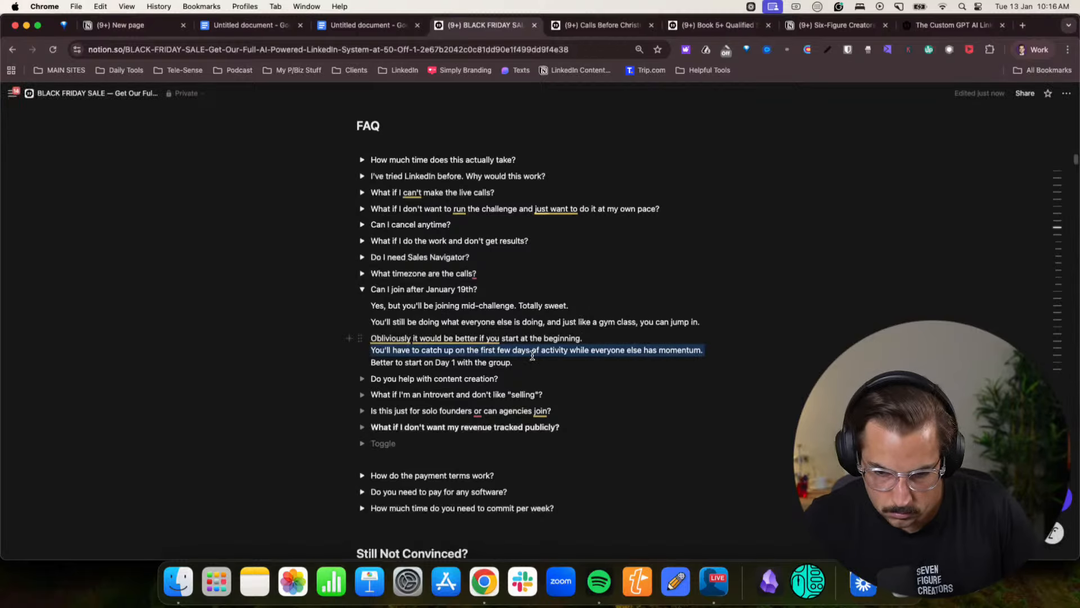
click(527, 360)
drag(520, 361, 360, 351)
key(BackSpace)
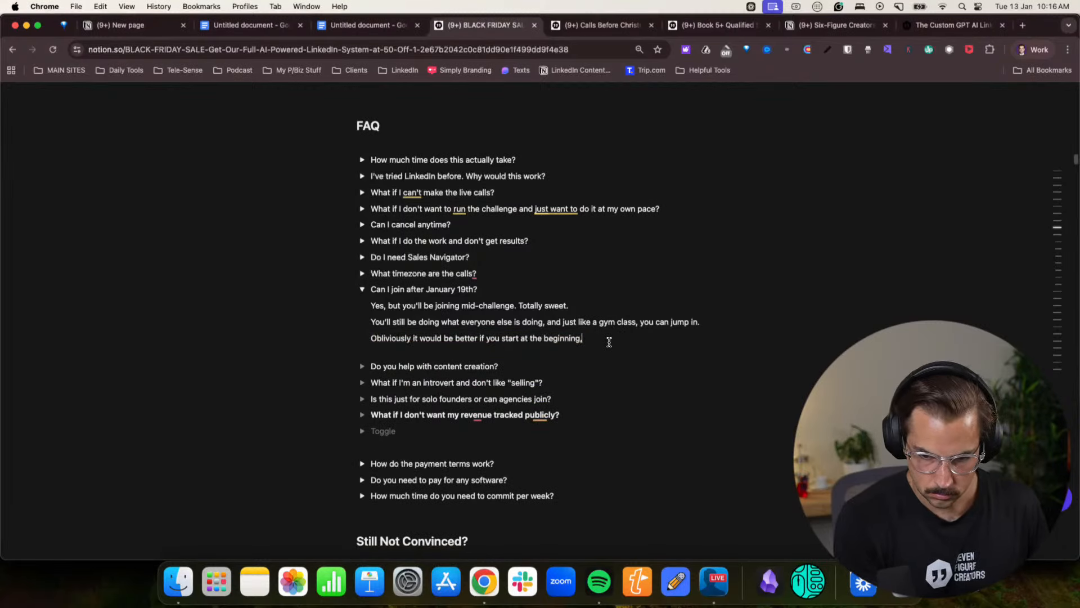
- Extend the "Obliviously" sentence with ", but starting is better than not." and add the closing line "Don't let the start date stop you."
key(BackSpace)
text(, but starting is b)
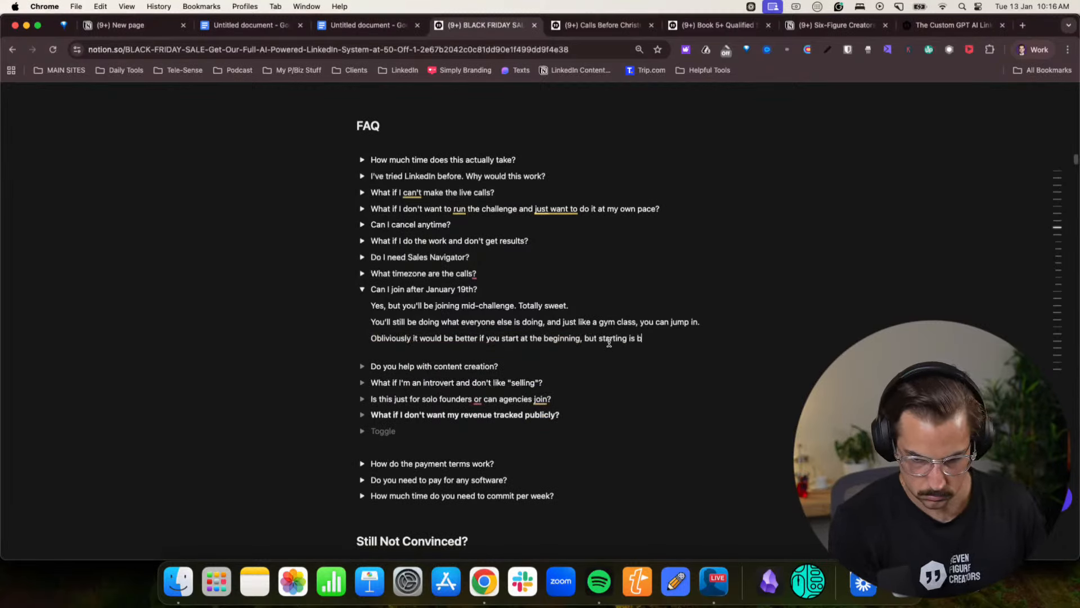
text(etter than not.)
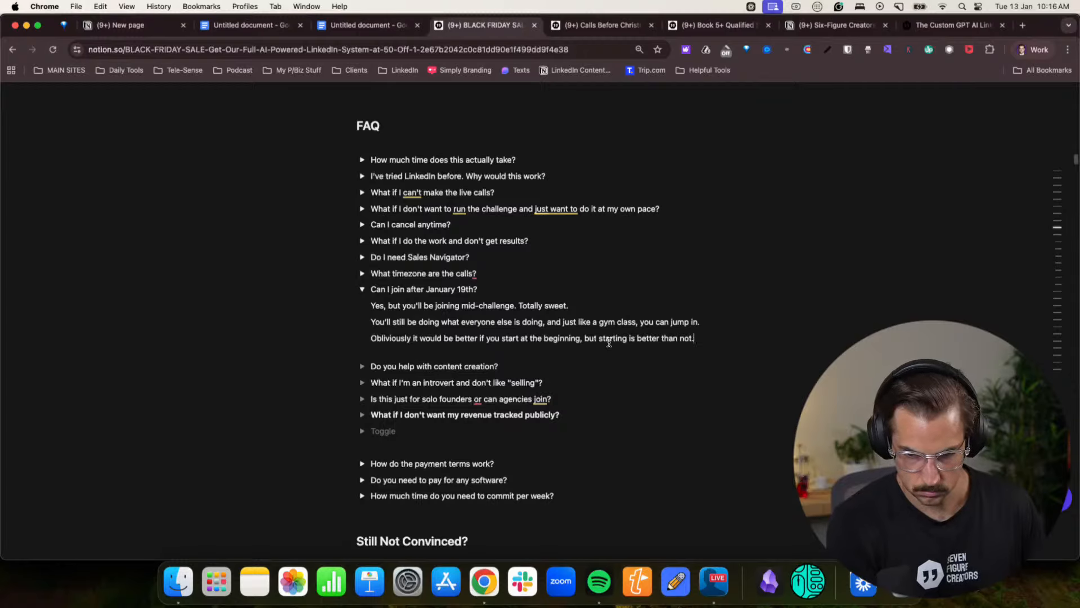
key(Return)
text(Don't let the start date stop you.)
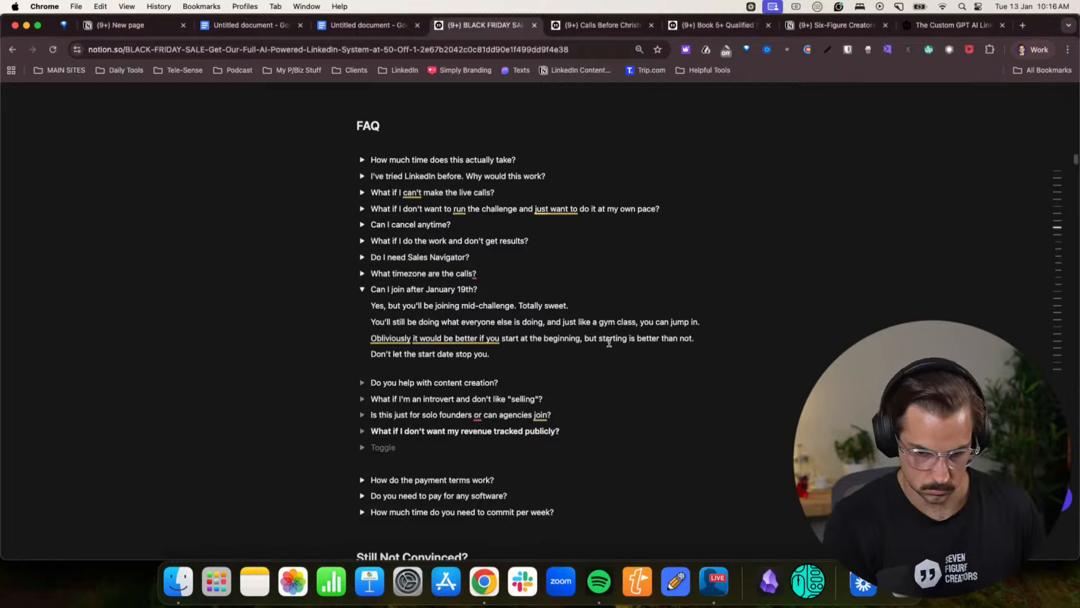
key(BackSpace)
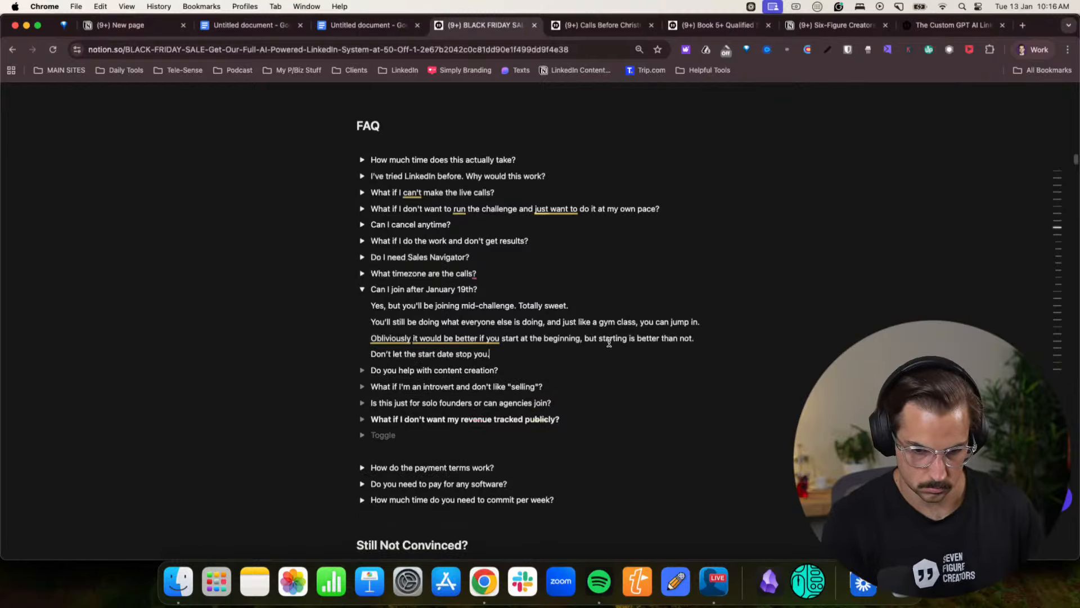
- Copy the answer to "Do you help with content creation?" from the Claude chat
click(1033, 50)
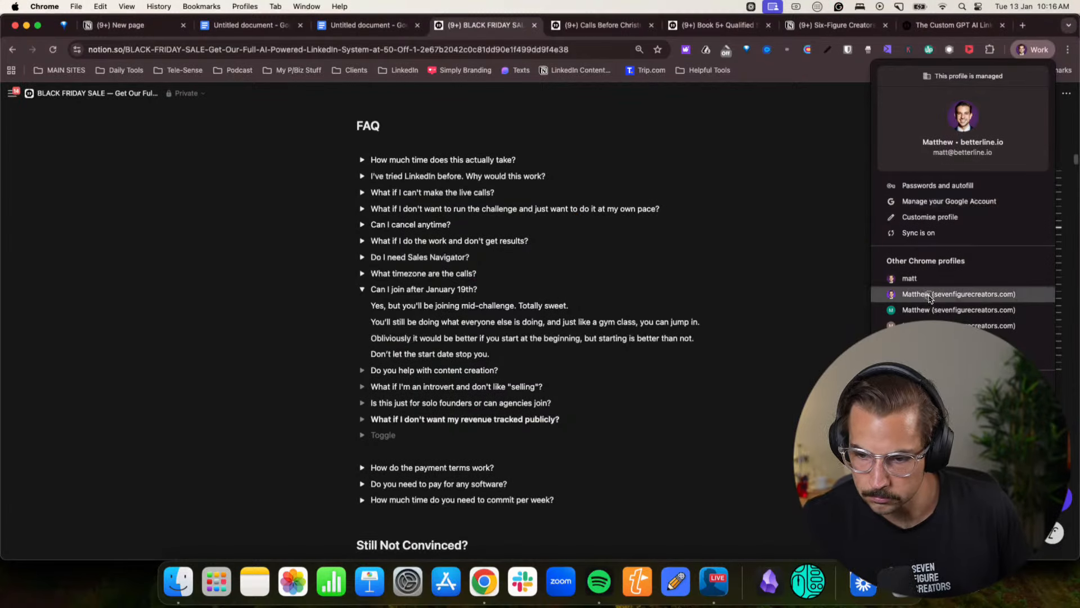
click(957, 293)
scroll(551, 360, down, 3)
drag(466, 256, 535, 179)
key(super+c)
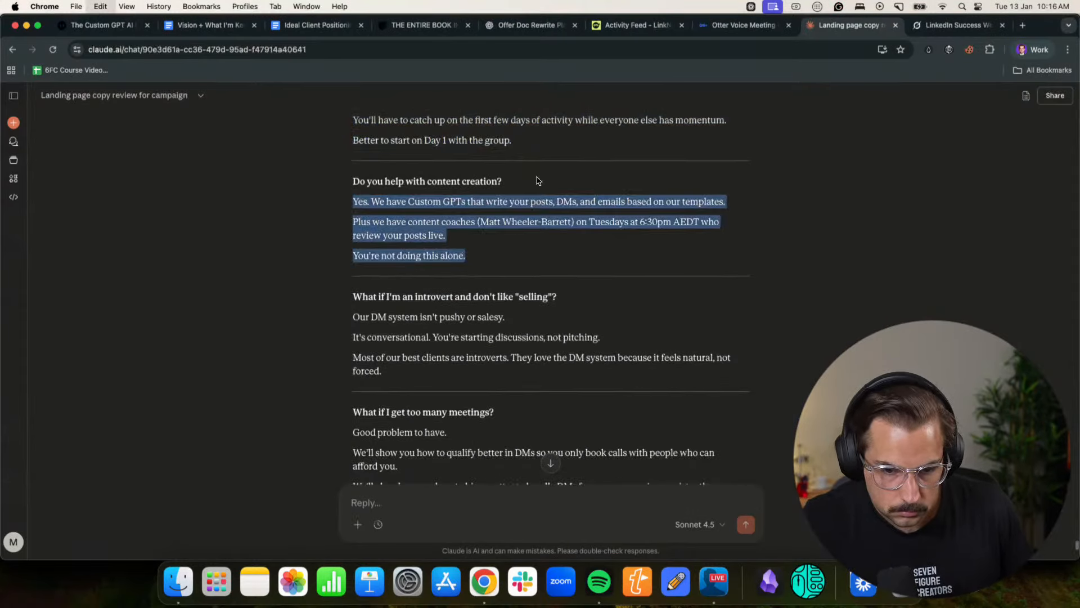
- Paste the copied answer into the "Do you help with content creation?" toggle on the Notion page
click(1033, 50)
click(968, 295)
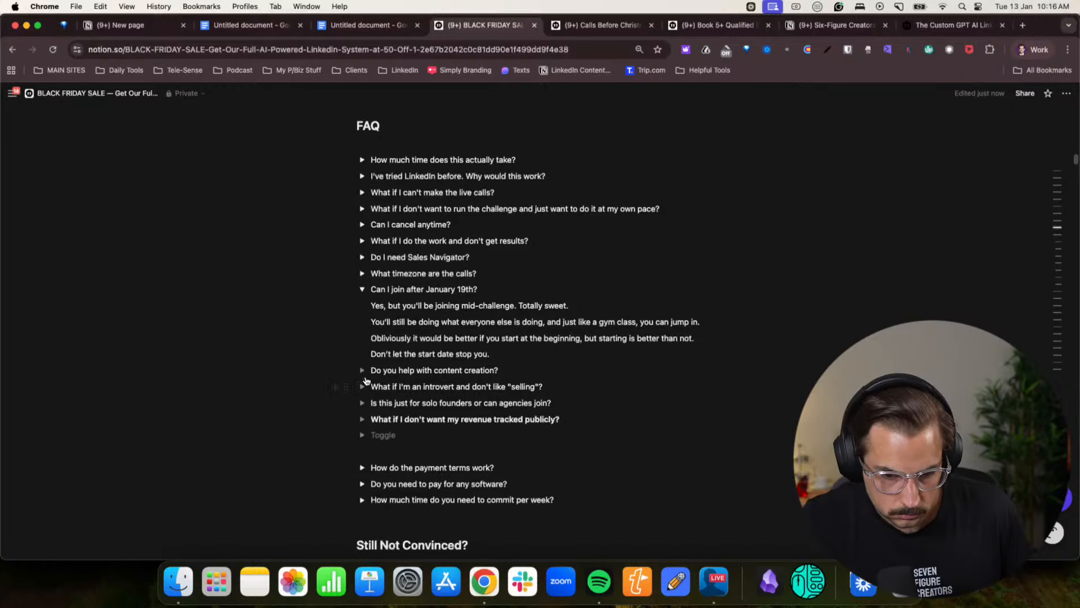
click(362, 370)
click(402, 386)
key(super+v)
click(531, 396)
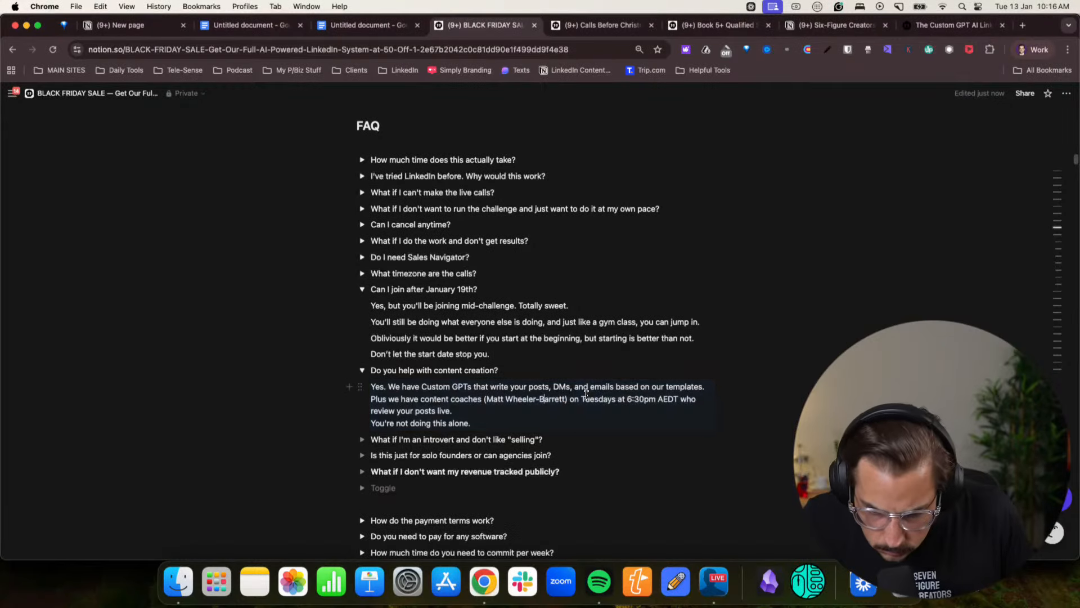
- Delete the content coaches line and "You're not doing this alone." from the content creation answer, keeping only the Custom GPTs line
drag(410, 399, 371, 398)
click(506, 399)
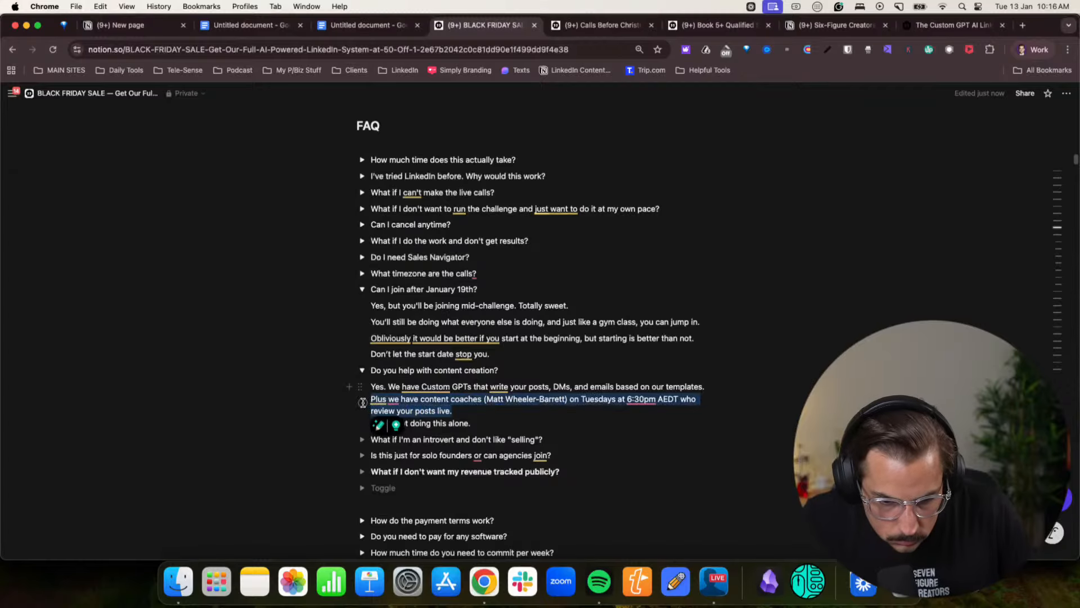
key(BackSpace)
drag(472, 410, 369, 405)
key(BackSpace)
key(BackSpace)
key(BackSpace)
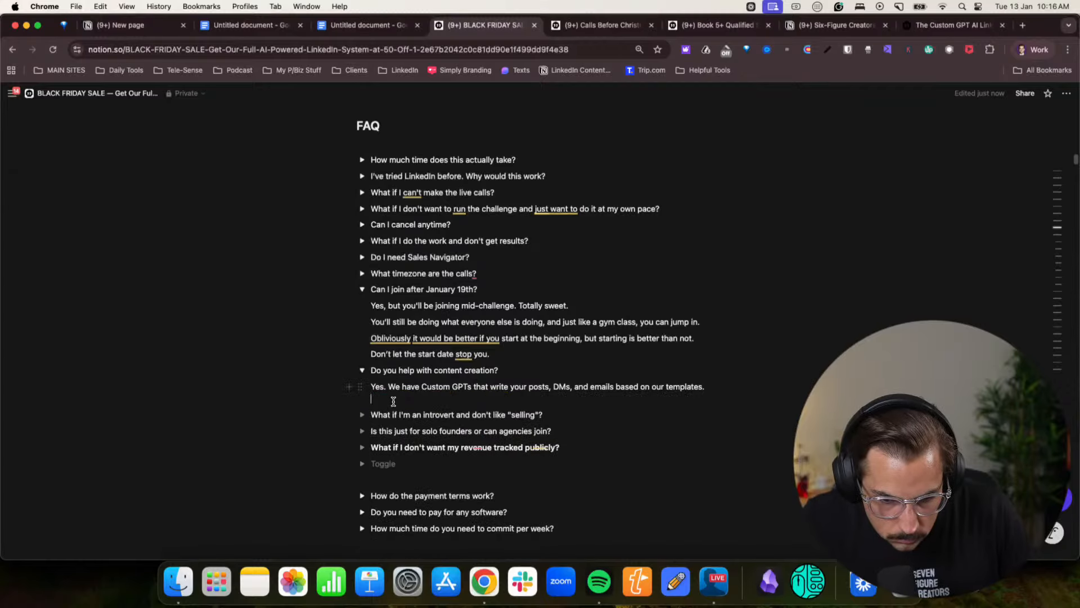
- Reword the content creation answer to "We have many Custom GPTs and mini lessons to help write your posts, DMs, and emails based on our templates."
click(420, 388)
text(many)
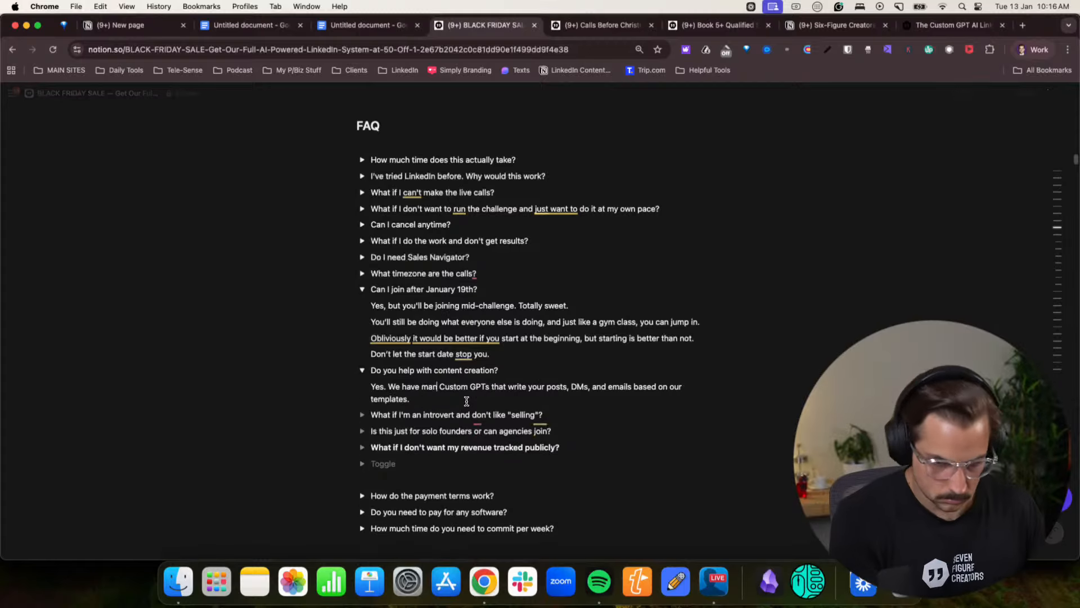
click(492, 387)
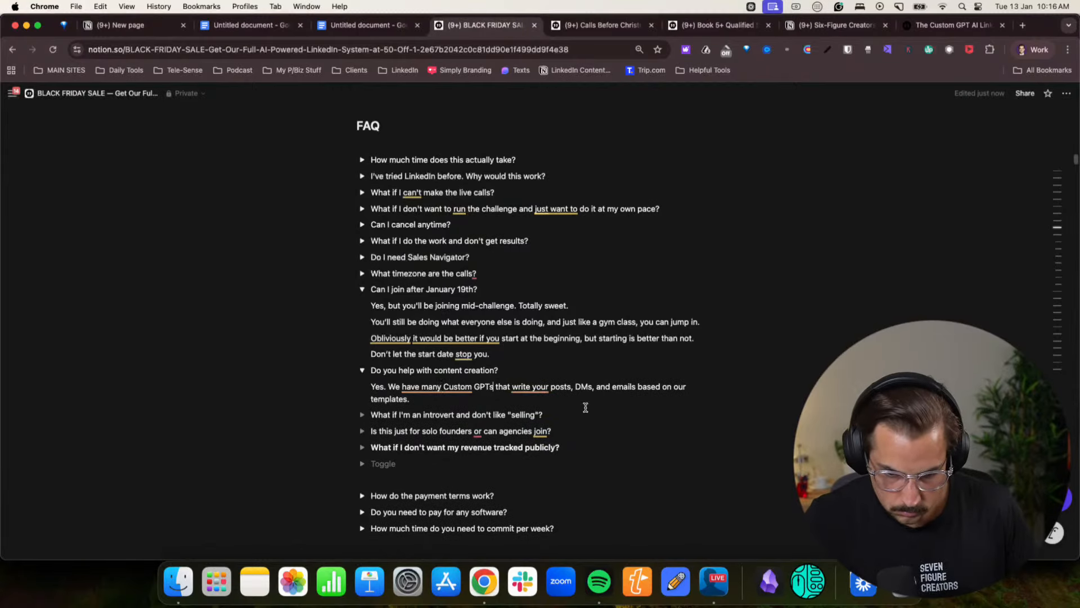
text(and mini lessons)
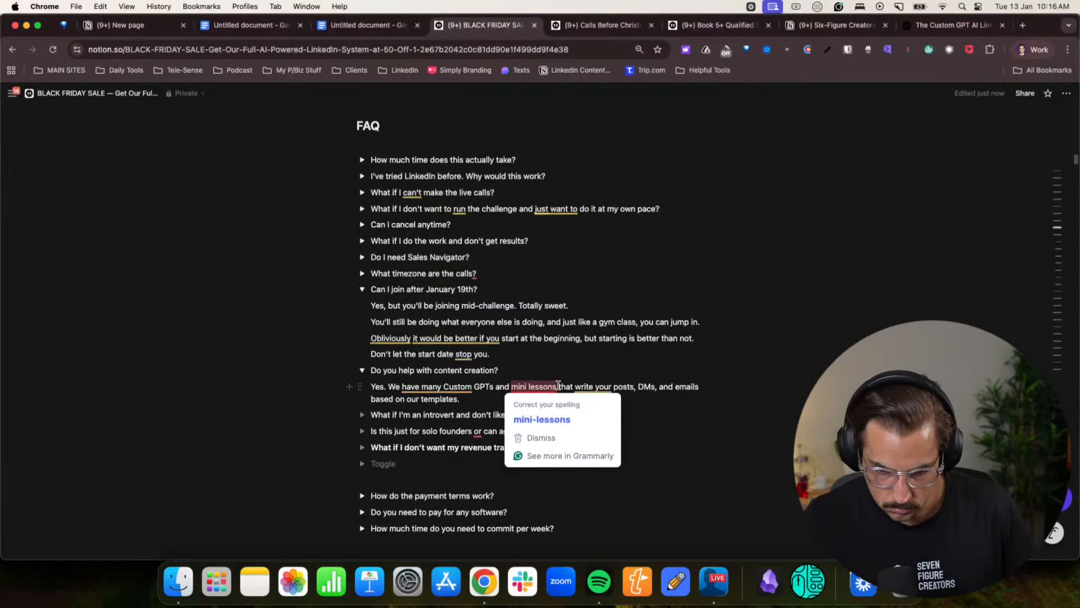
drag(559, 387, 594, 386)
text(to help w)
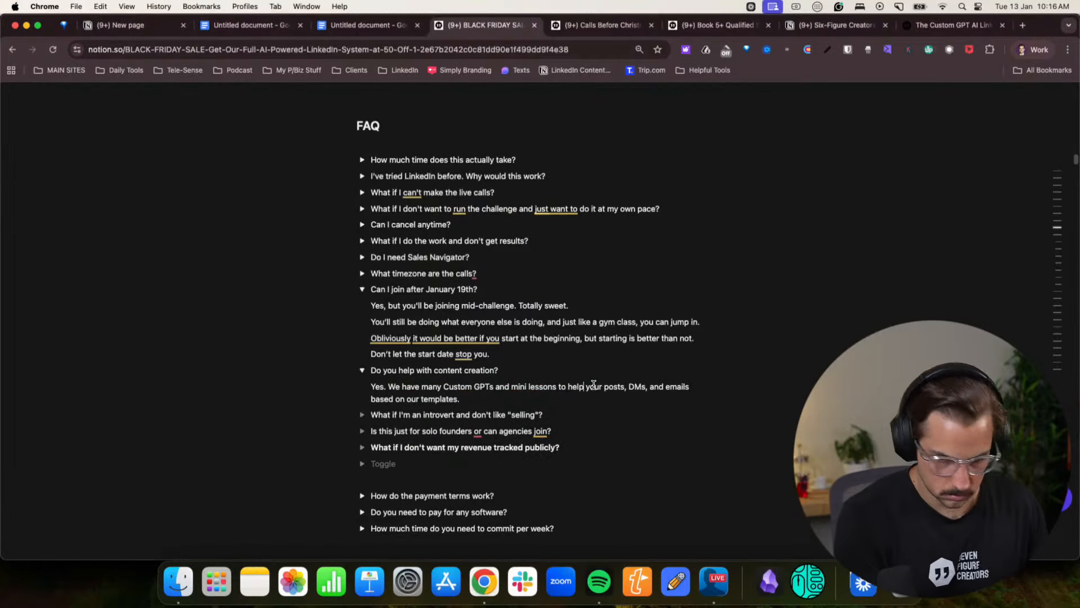
text(rite)
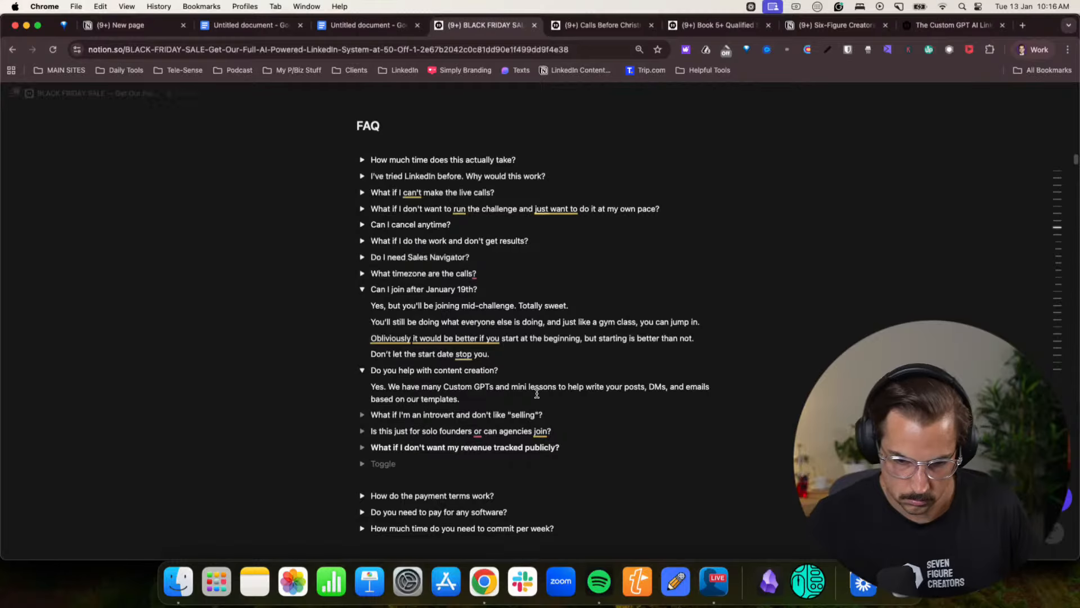
- Add the line "You can also get live feedback in our community." below the Custom GPTs sentence in the content creation answer
click(482, 404)
key(Return)
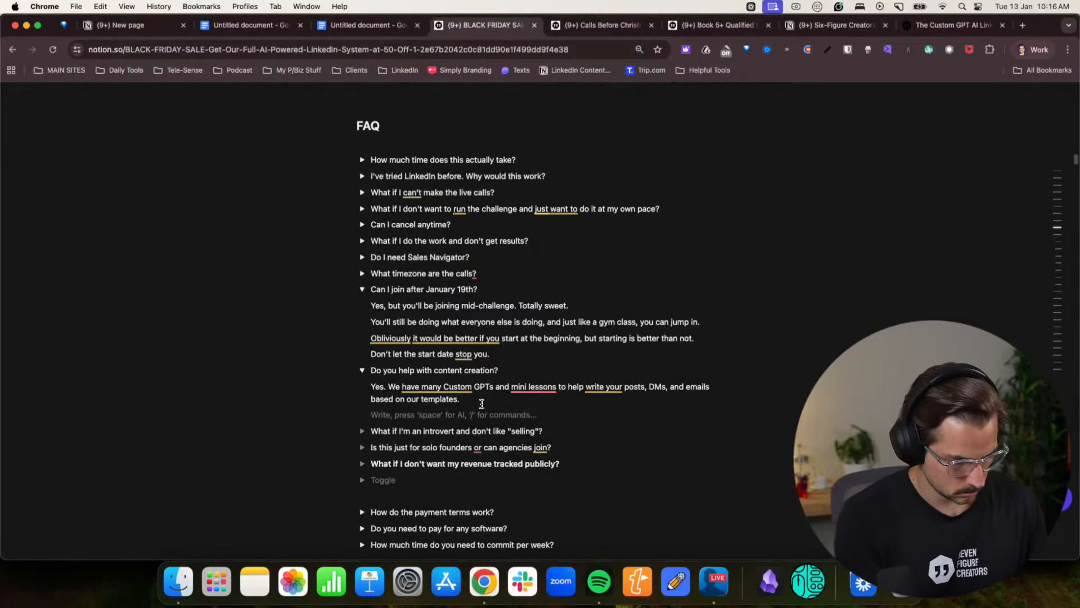
text(You can also get l)
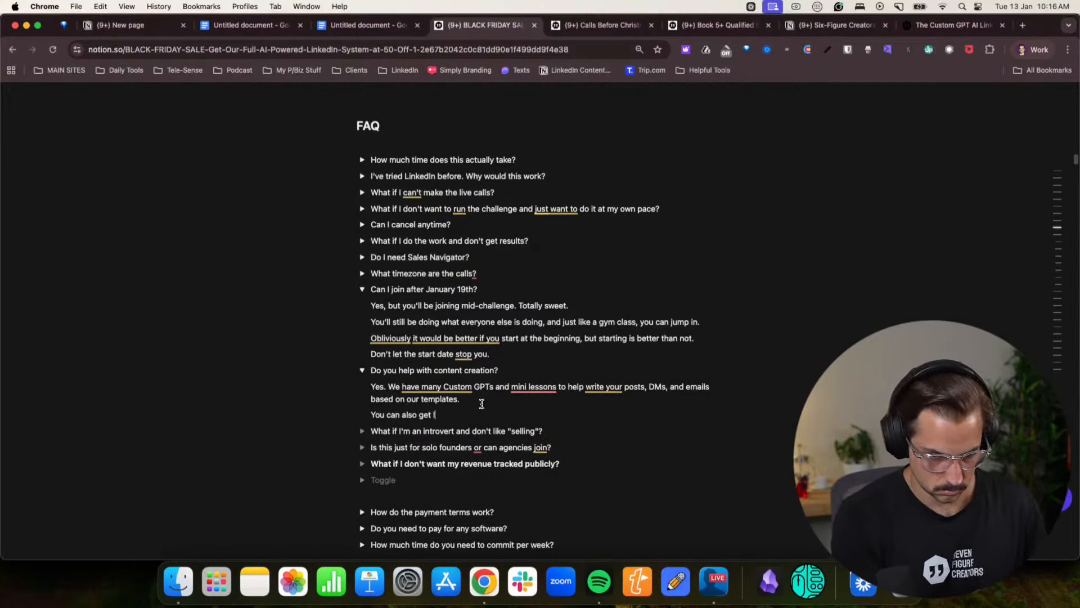
text(ive feedback on calls and in our com)
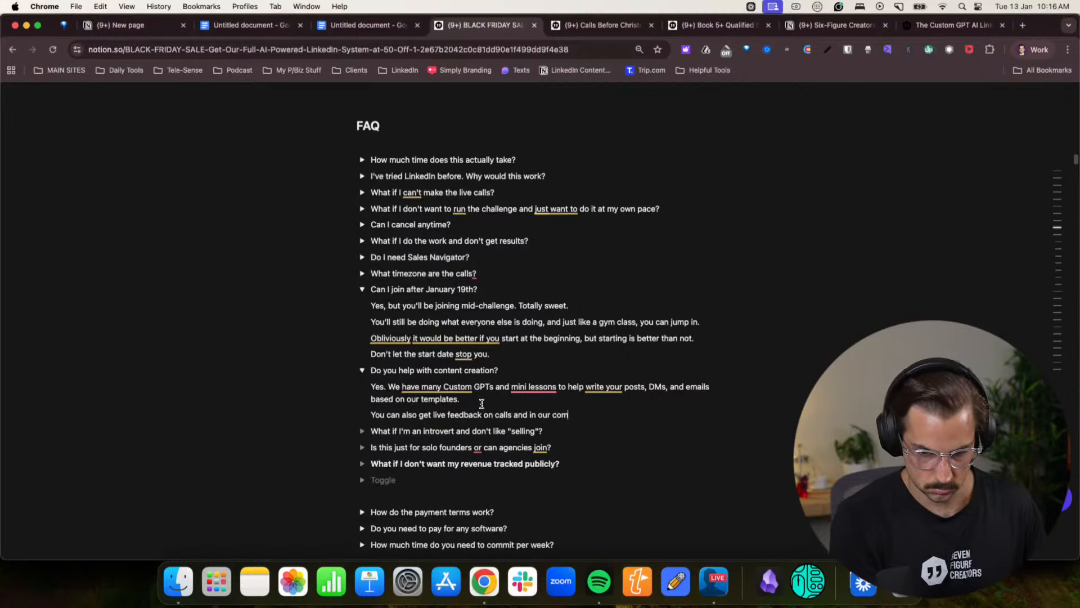
text(munity)
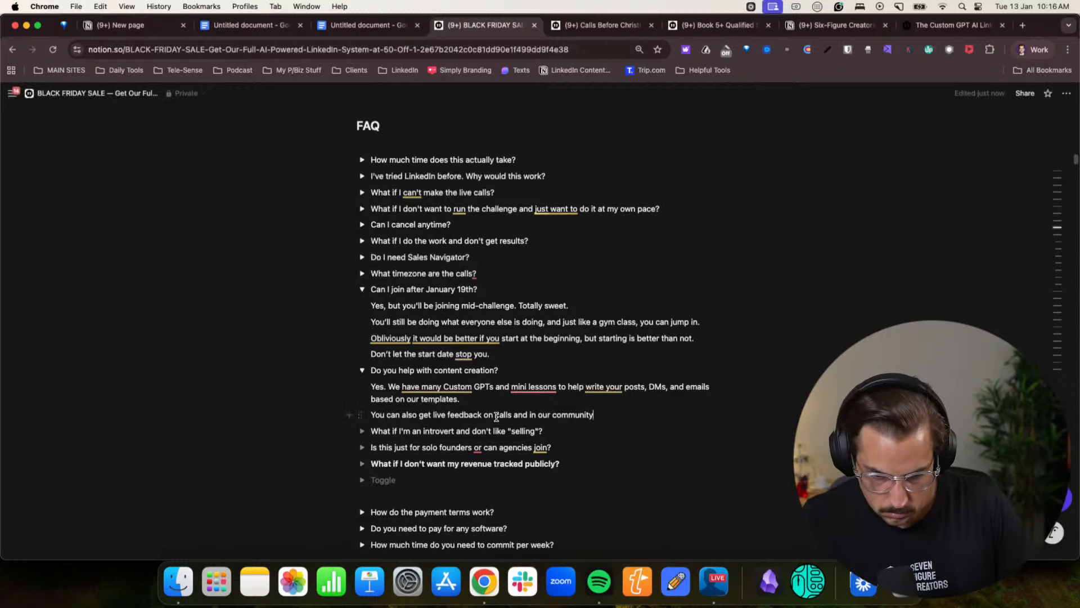
drag(484, 415, 530, 415)
key(BackSpace)
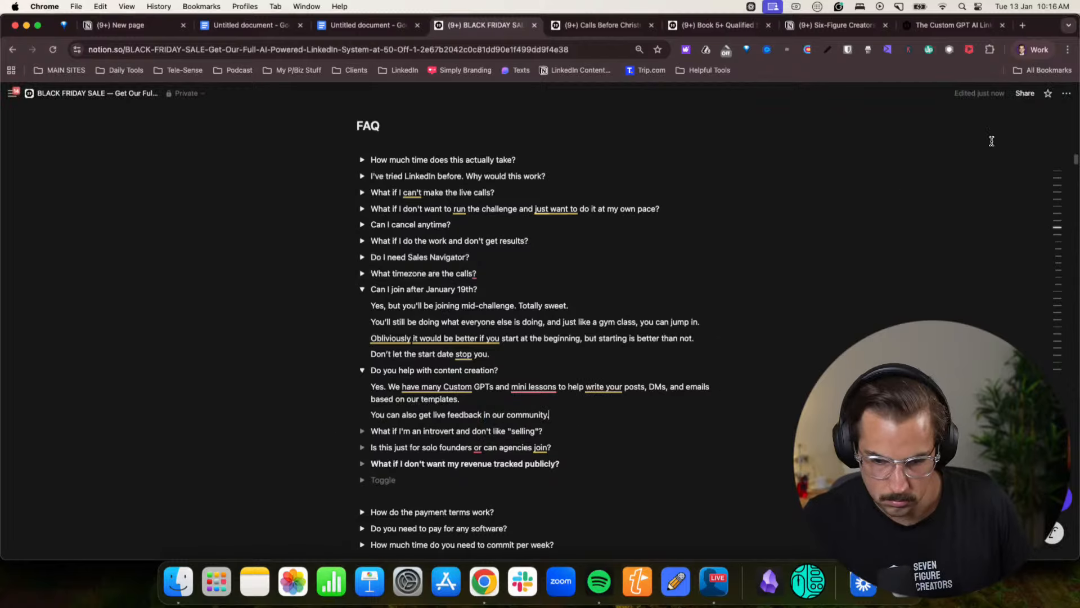
- Copy the answer to "What if I'm an introvert and don't like "selling"?" from the Claude chat
click(1034, 49)
click(957, 308)
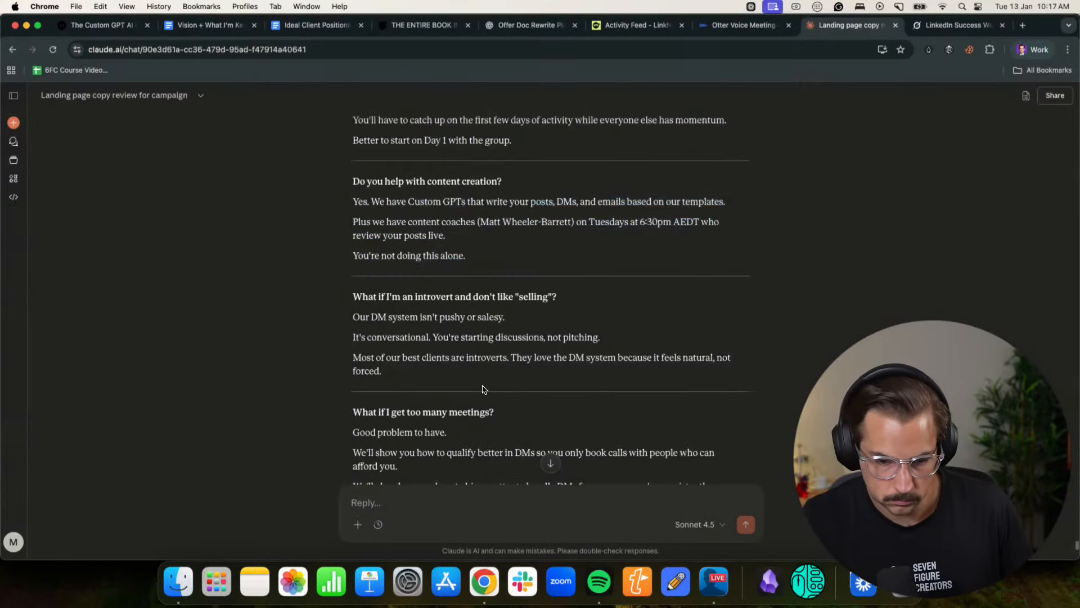
scroll(482, 389, down, 1)
drag(405, 361, 355, 313)
key(super+c)
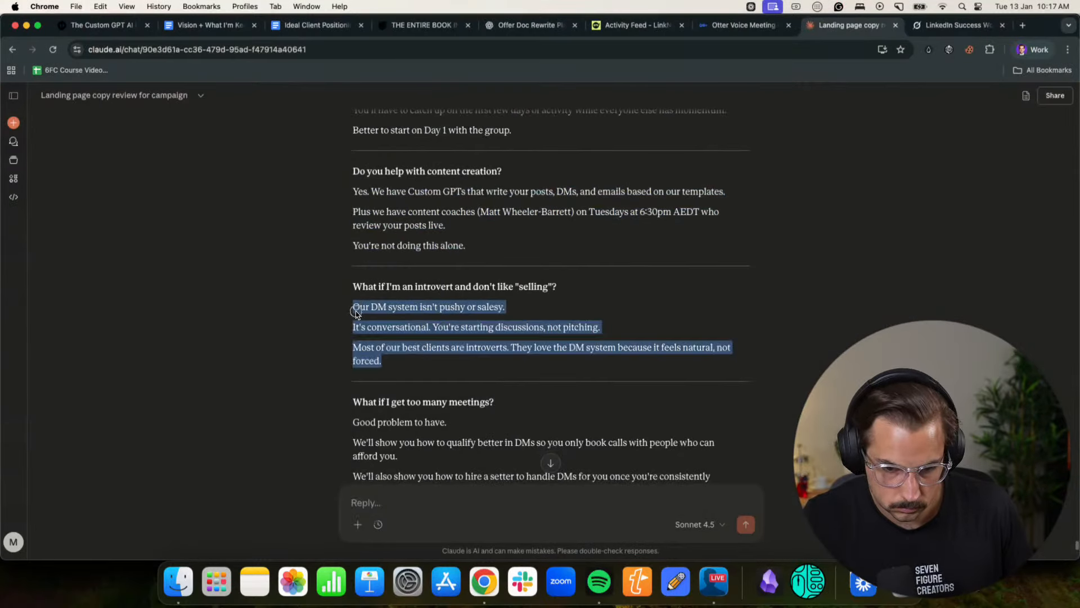
- Collapse the content creation toggle on the Notion page and paste the copied answer into the "What if I'm an introvert" toggle
click(1021, 51)
click(956, 286)
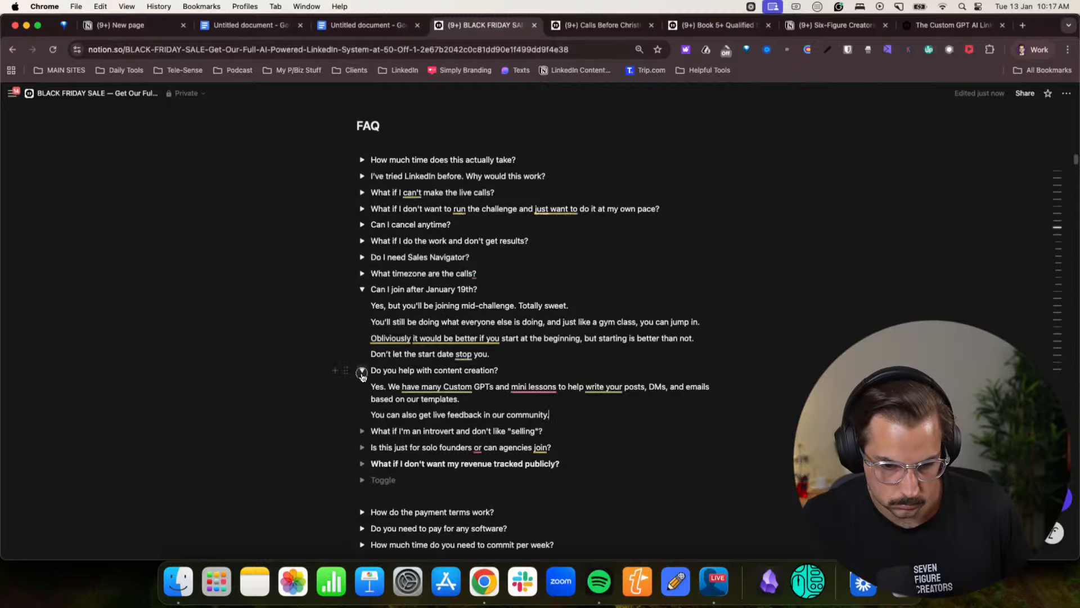
click(362, 371)
click(363, 297)
click(363, 388)
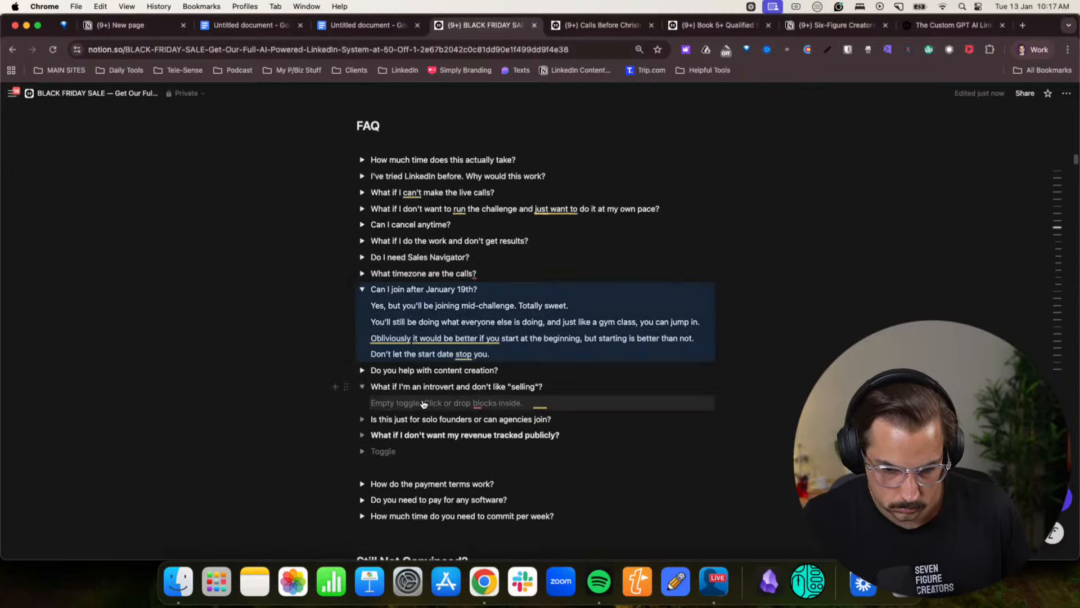
click(424, 404)
key(super+v)
scroll(450, 397, down, 1)
click(528, 369)
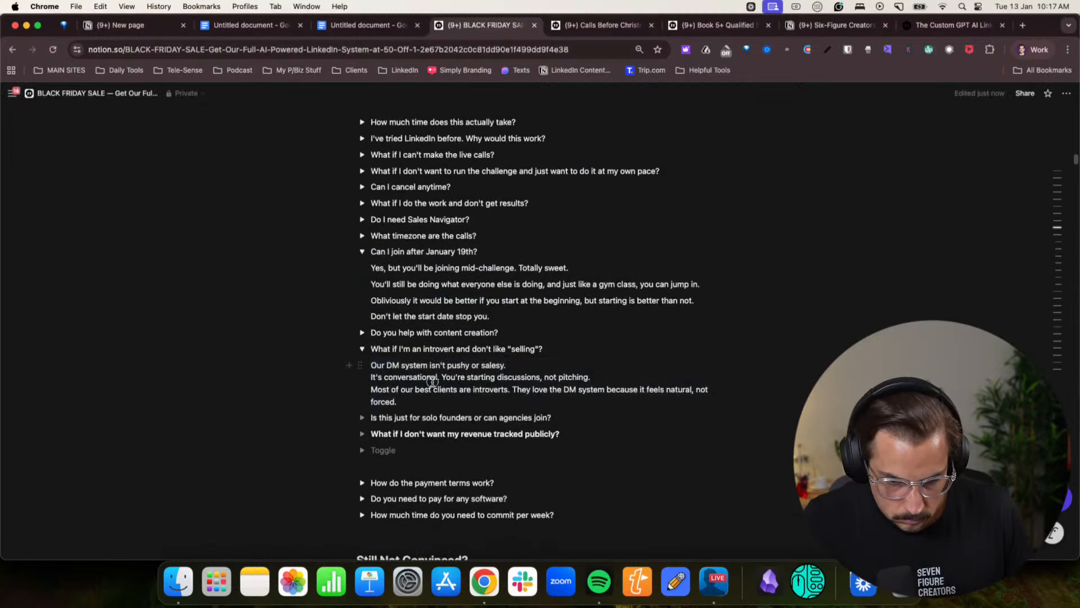
click(608, 379)
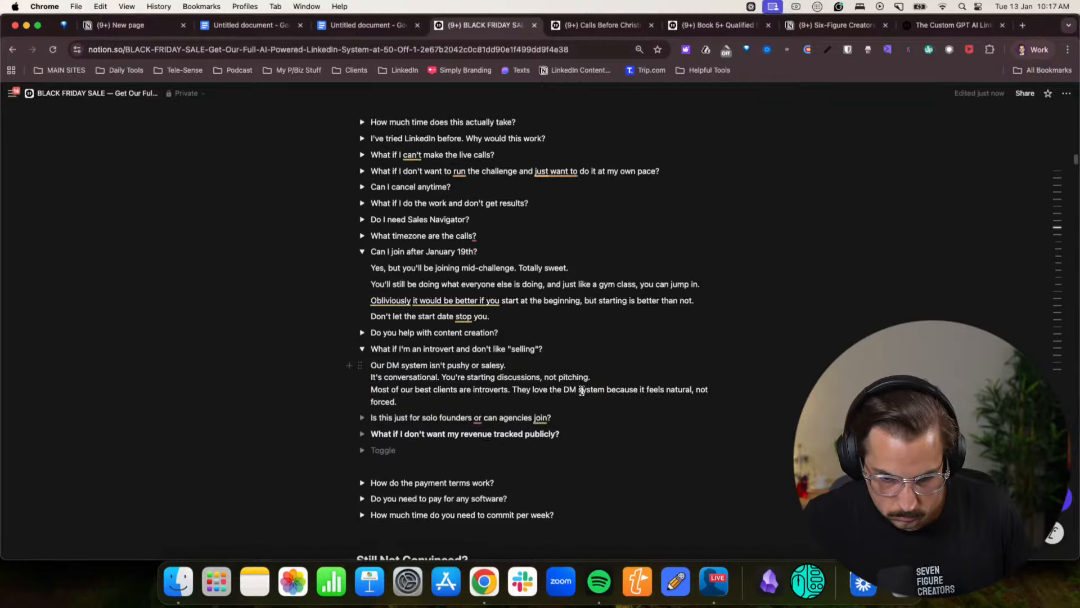
- Replace the "Most of our best clients are introverts" text with "But still, if you are introverted it will be more uncomfortable."
drag(509, 400, 373, 392)
text(But)
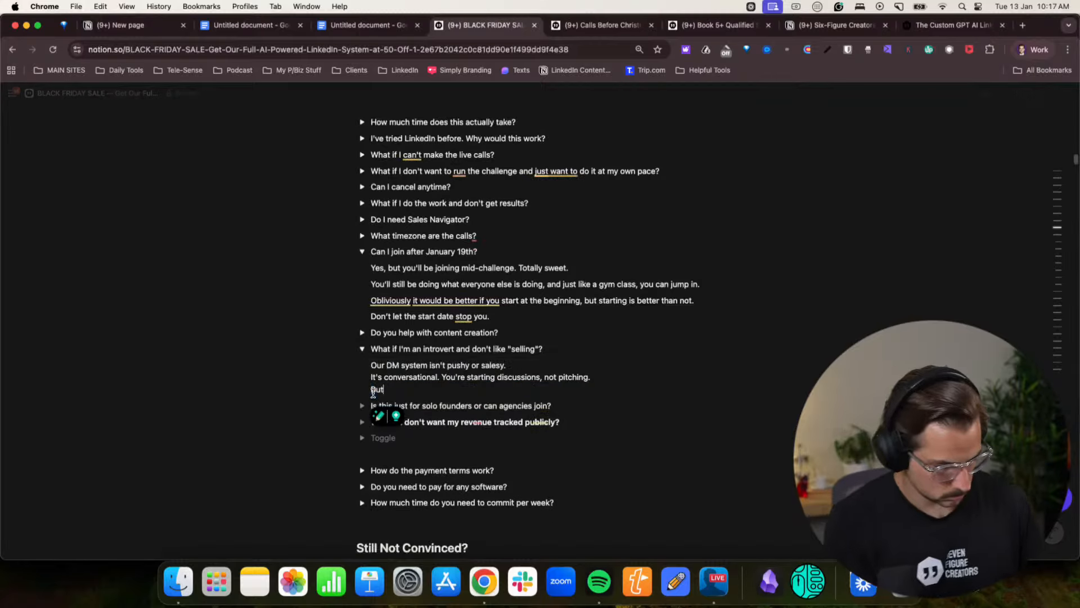
text( still.)
text( i)
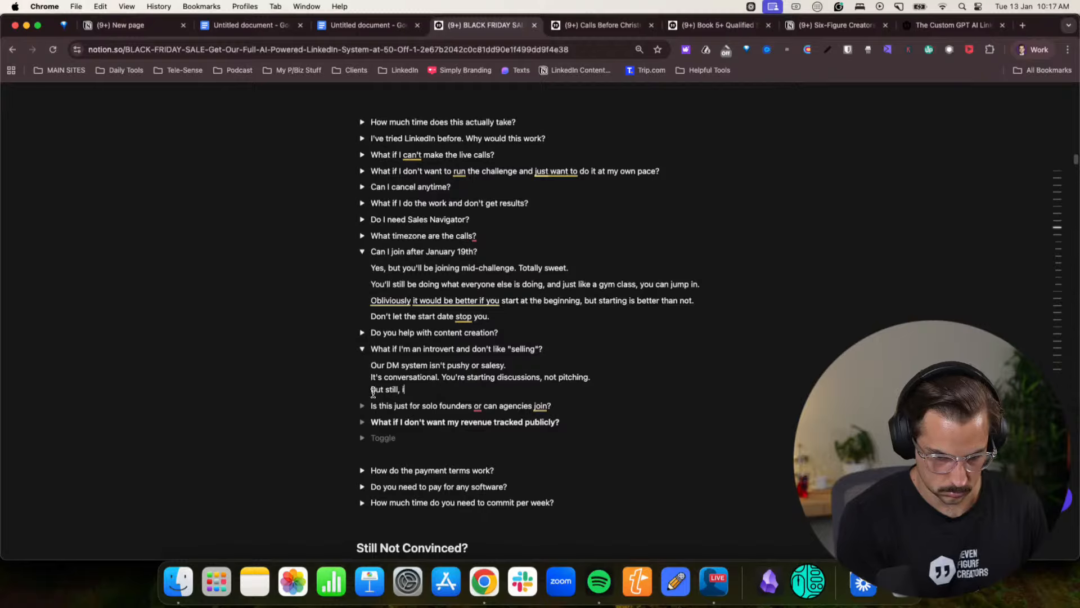
text(f you are introverted it will be)
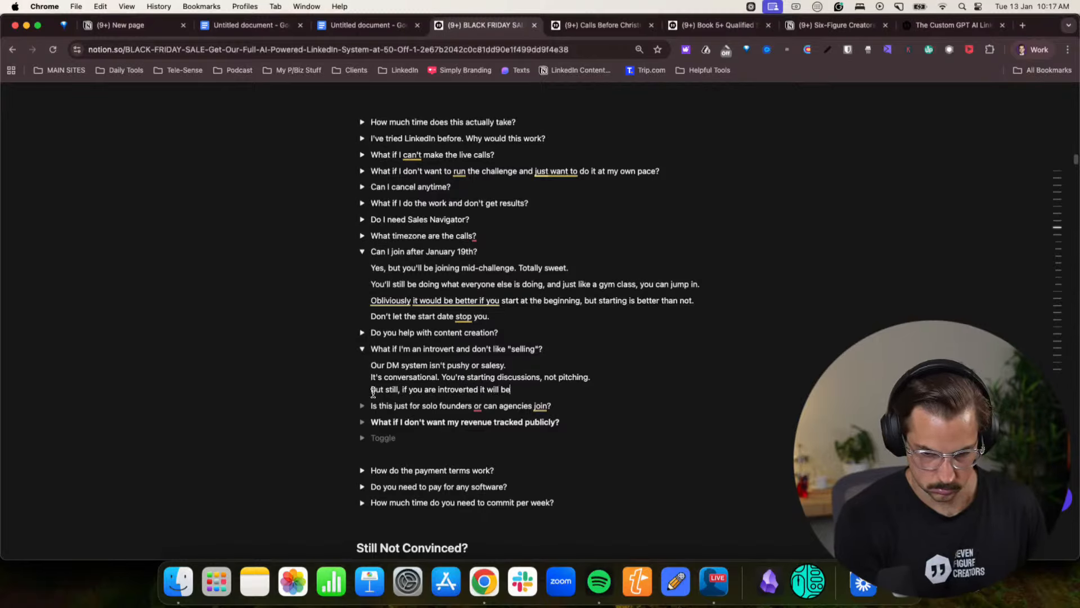
text( more uncomfort)
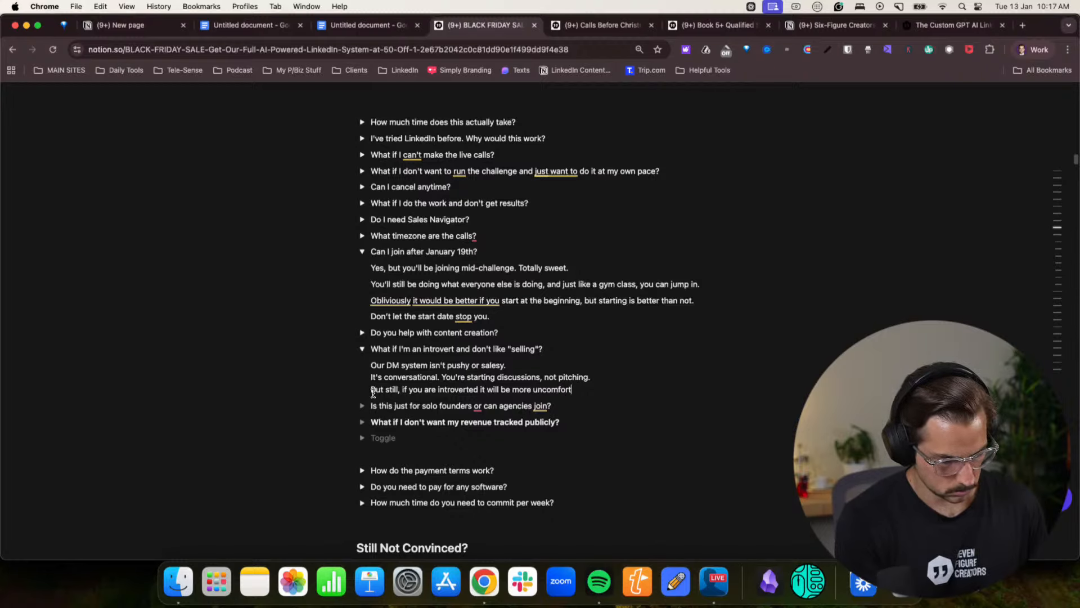
text(able.)
- Add the line "But if you want to actually build your dream life, you don't do it in your comfort zone." and insert a comma after "introverted"
key(Return)
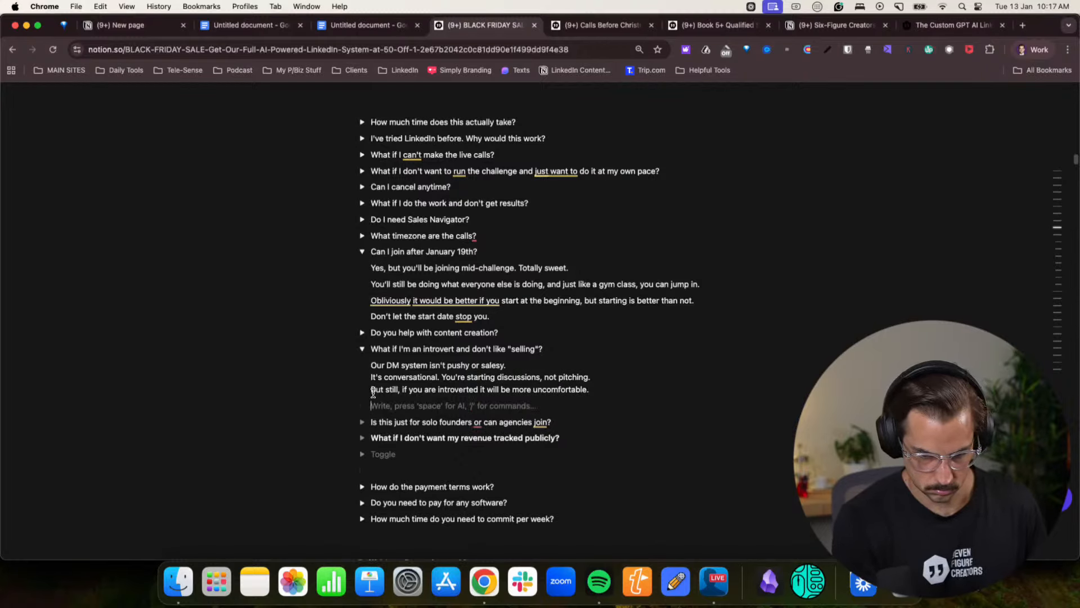
text(But if you want to ac)
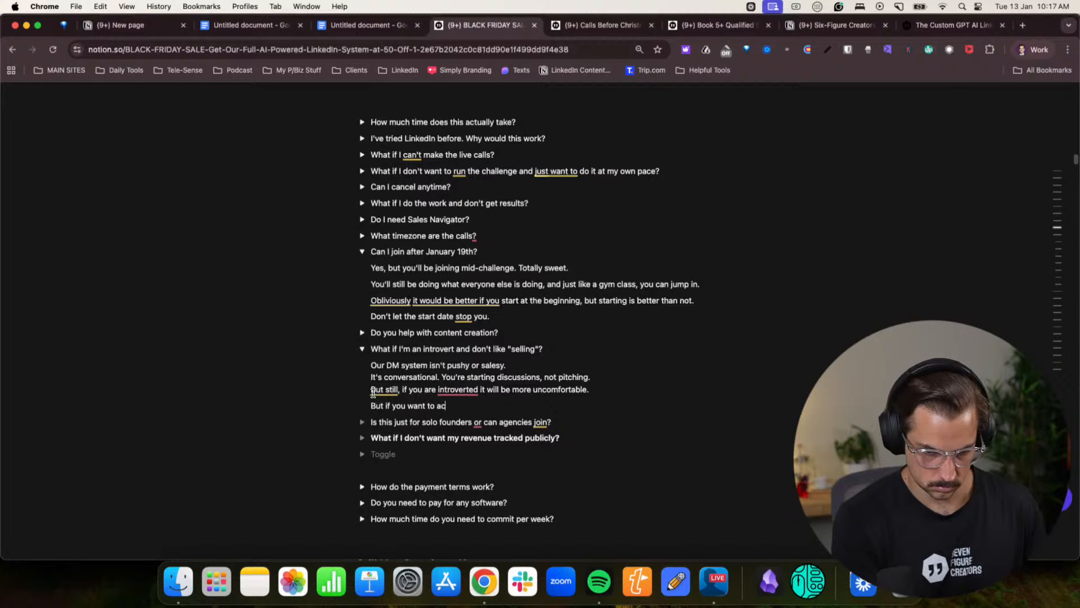
text(tually build your )
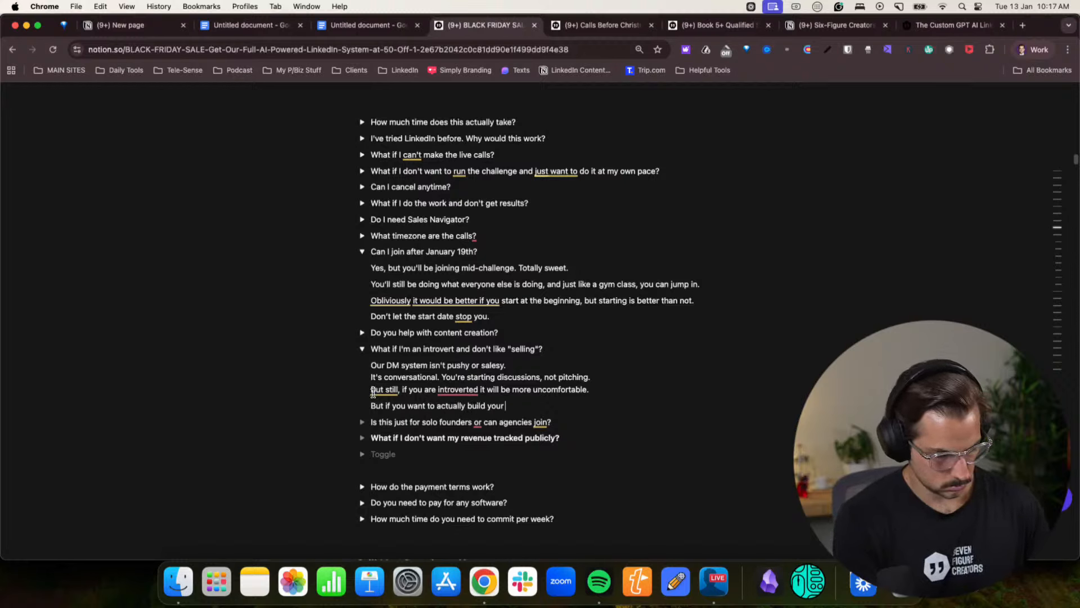
text(dream life, you don)
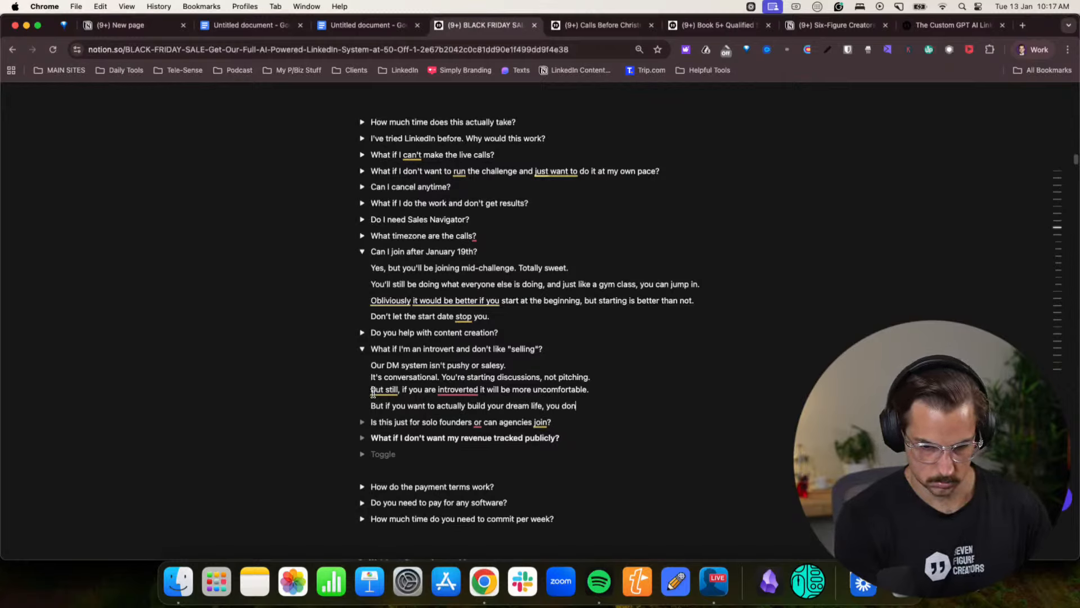
text('t do it in your )
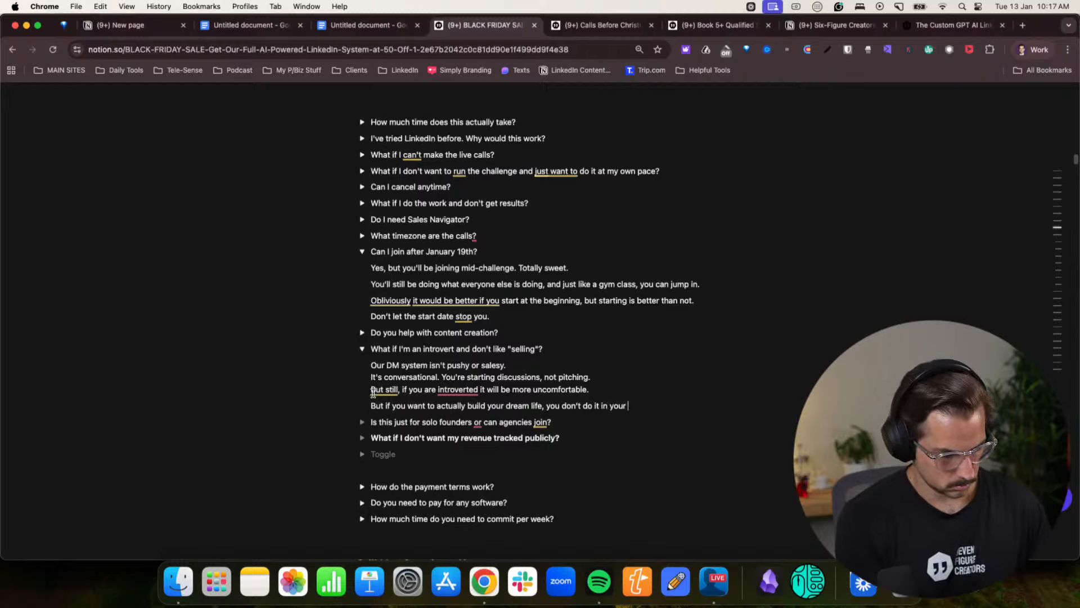
text(comfort zone.)
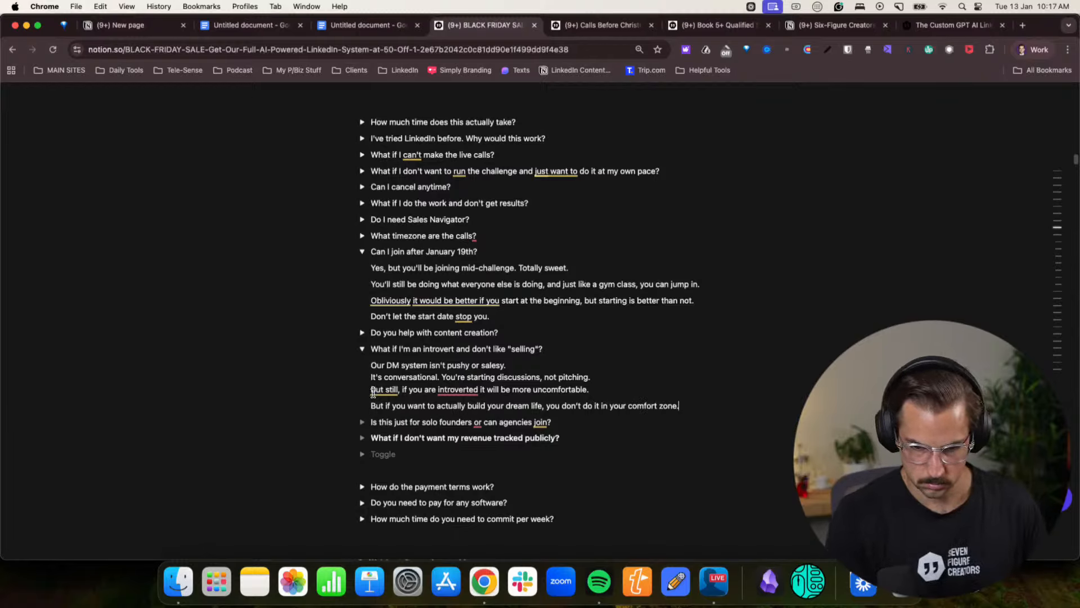
mouse_move(461, 389)
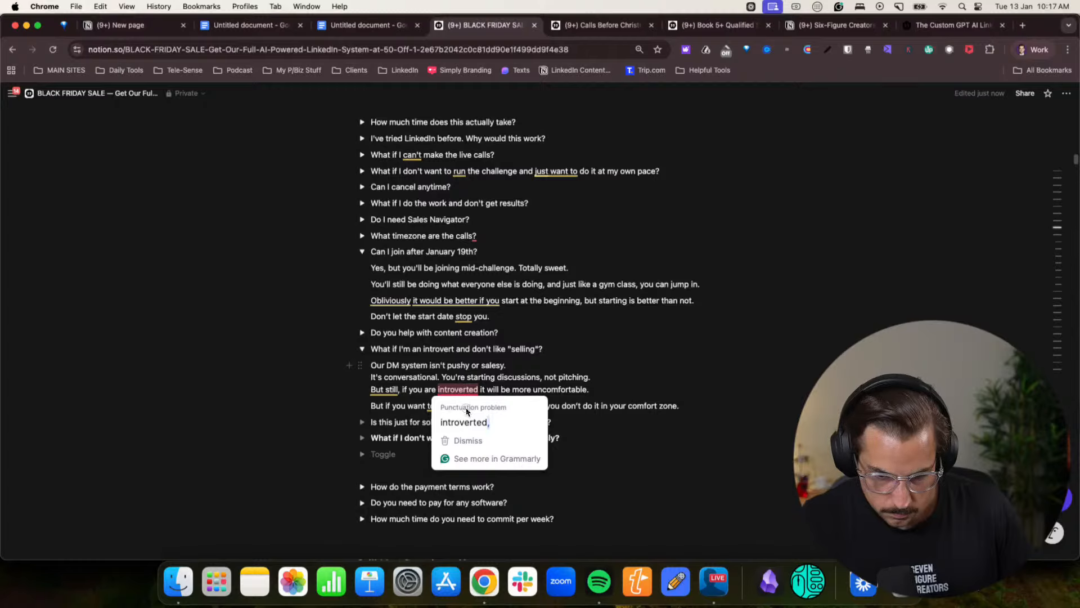
click(467, 422)
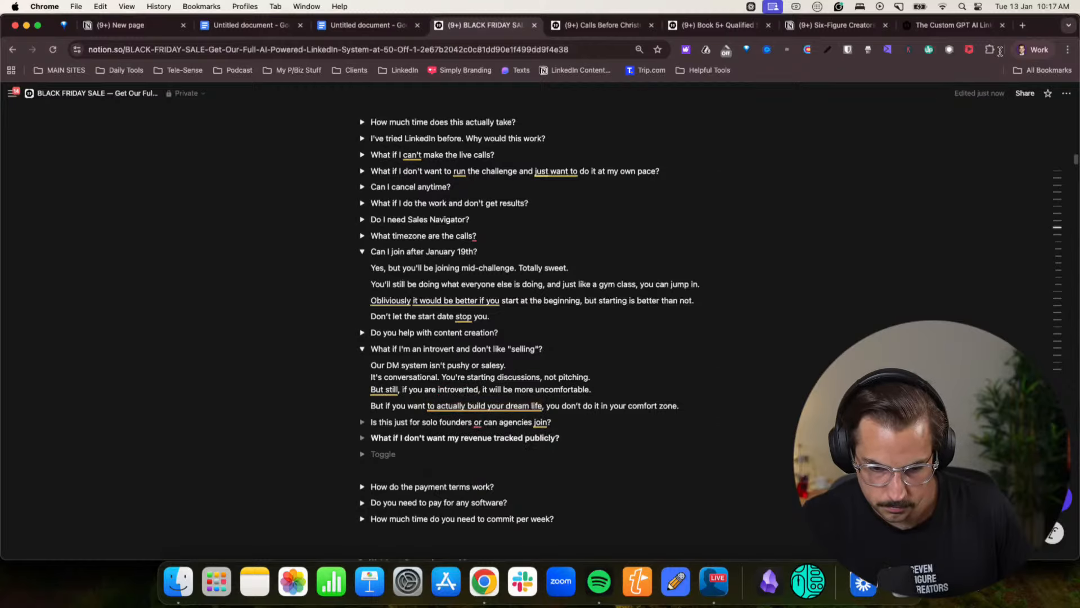
- Copy the answer to "Is this just for solo founders or can agencies join?" from the Claude chat
click(1033, 50)
click(945, 300)
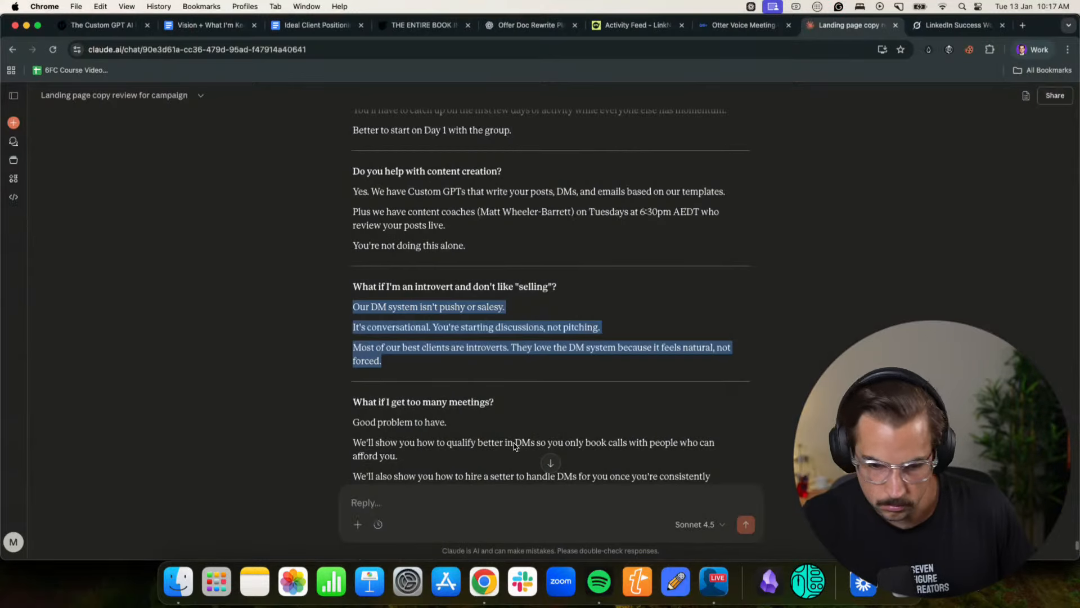
scroll(436, 414, down, 8)
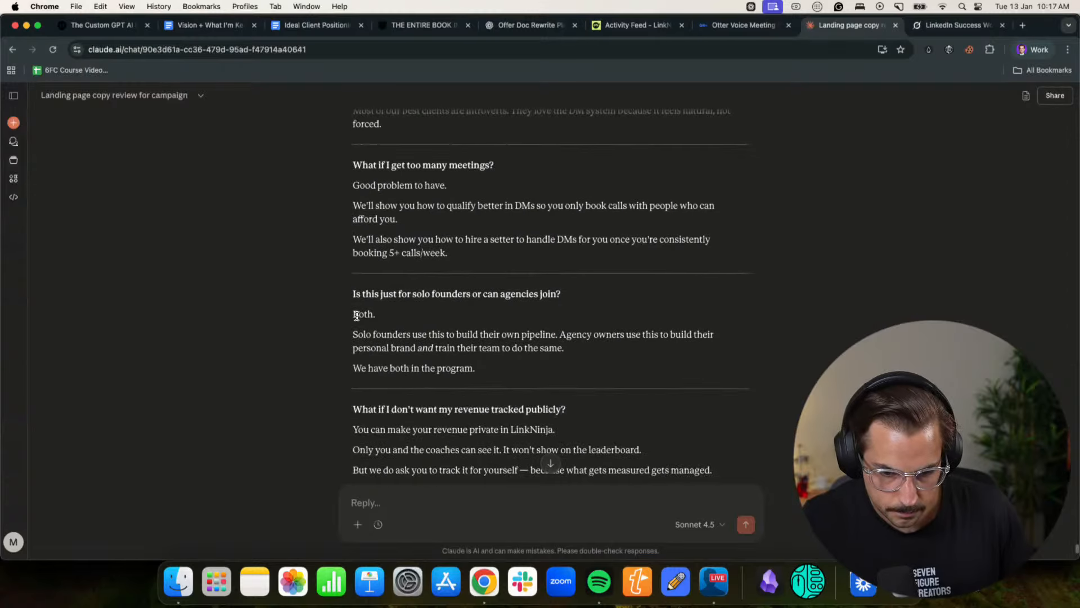
drag(354, 314, 487, 371)
key(super+c)
- Paste the copied answer into the "Is this just for solo founders or can agencies join?" toggle on the Notion page
click(1032, 50)
click(933, 300)
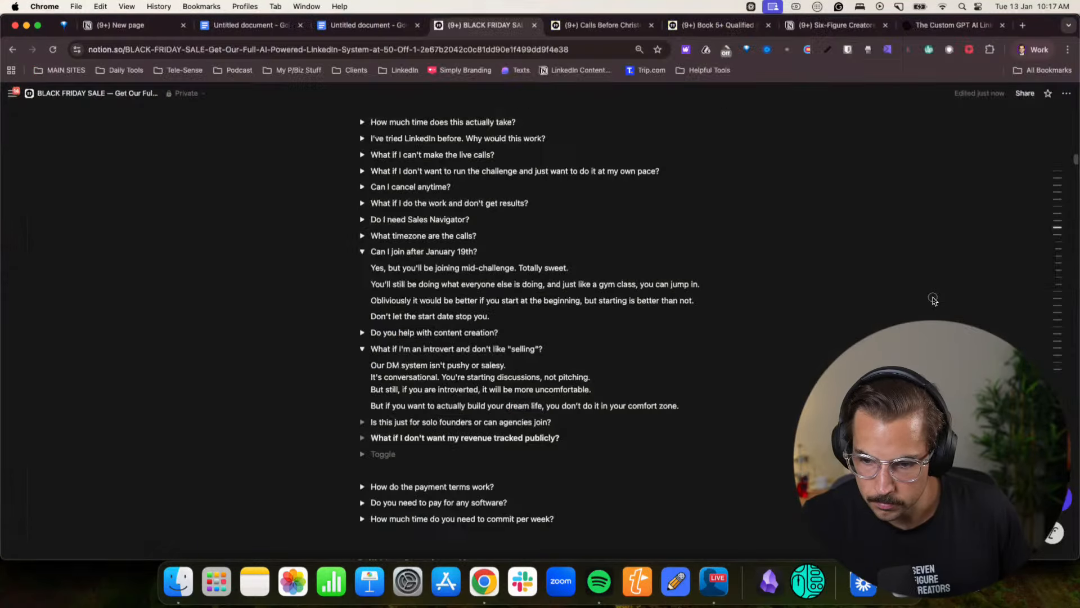
click(367, 422)
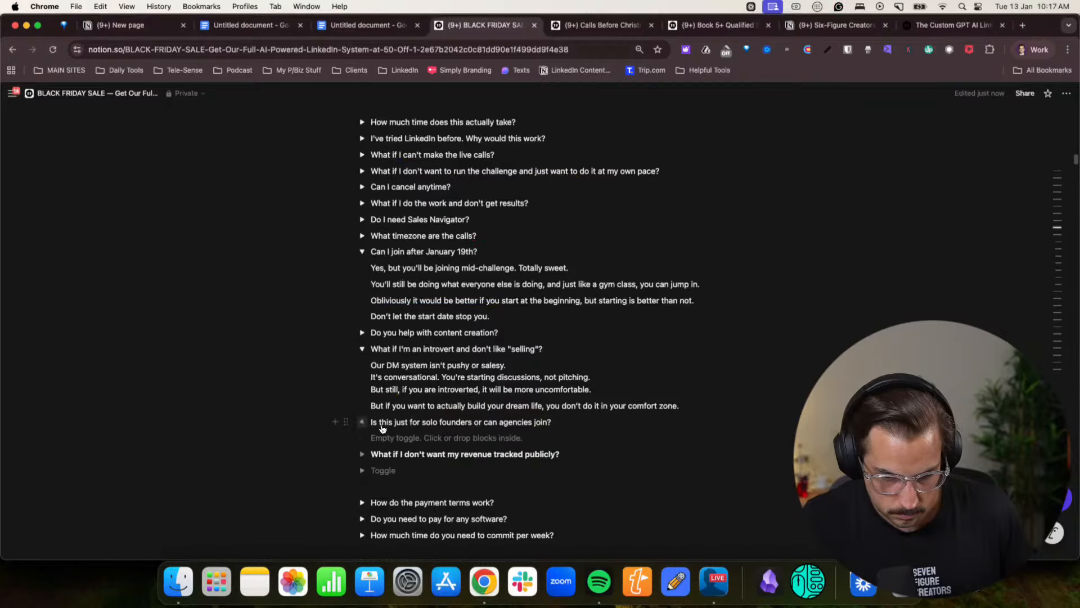
click(389, 437)
key(super+v)
click(392, 450)
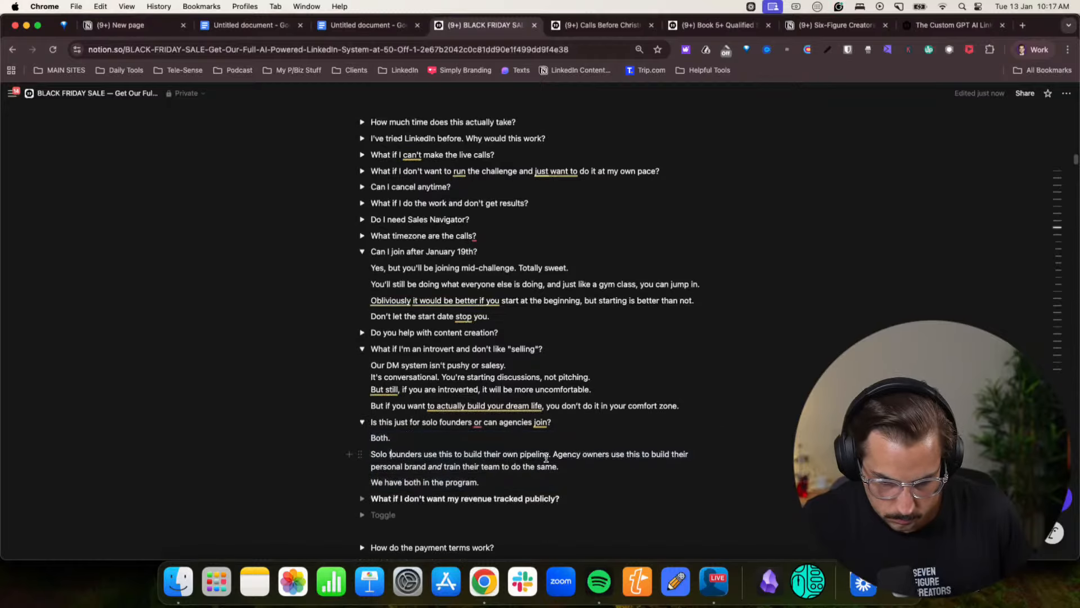
scroll(480, 473, down, 1)
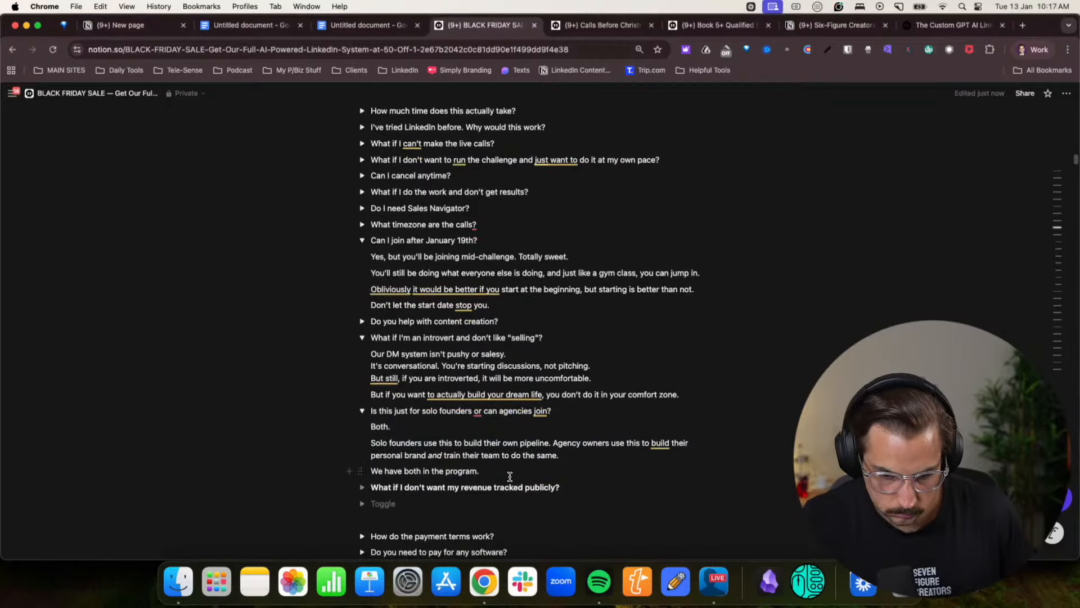
- Copy the answer to "What if I don't want my revenue tracked publicly?" from the Claude chat
click(1026, 52)
click(957, 292)
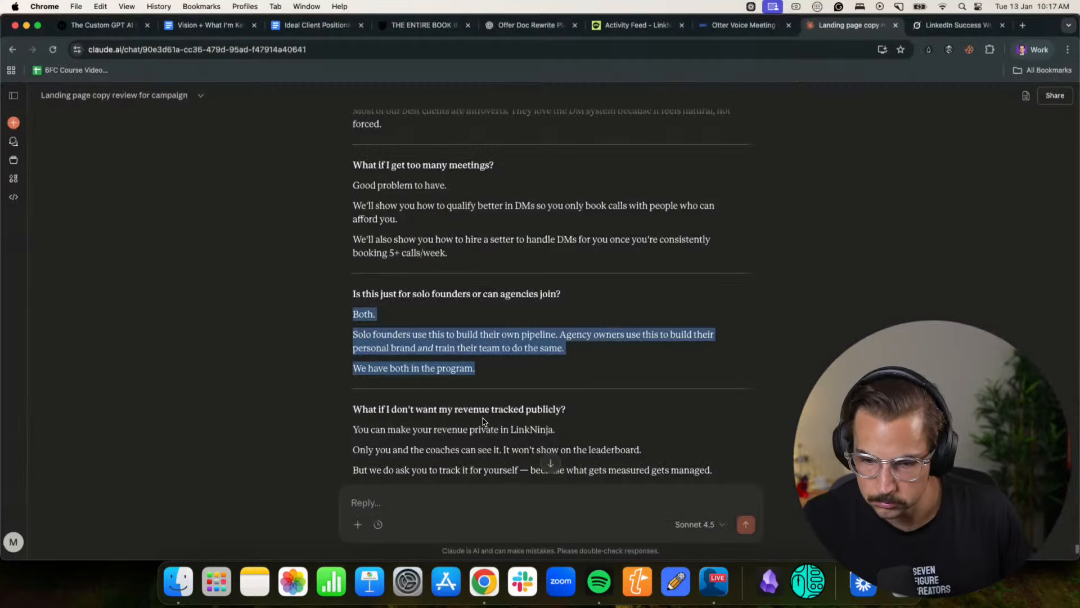
scroll(483, 421, down, 2)
drag(355, 365, 759, 421)
key(super+c)
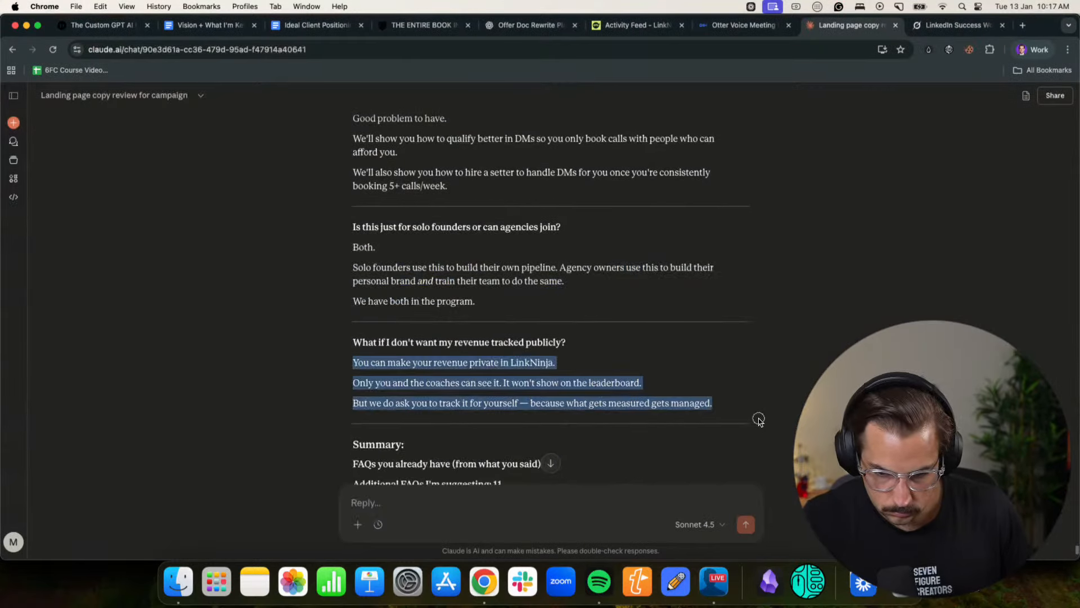
- Paste the copied answer into the "What if I don't want my revenue tracked publicly?" toggle on the Notion page
click(1034, 48)
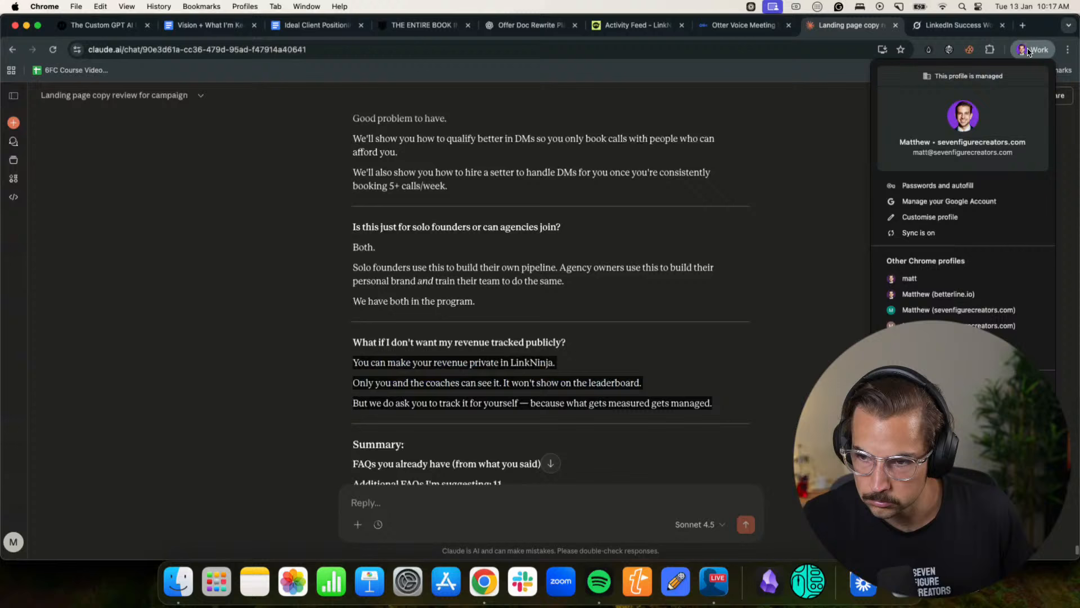
click(935, 296)
click(363, 487)
scroll(382, 450, down, 2)
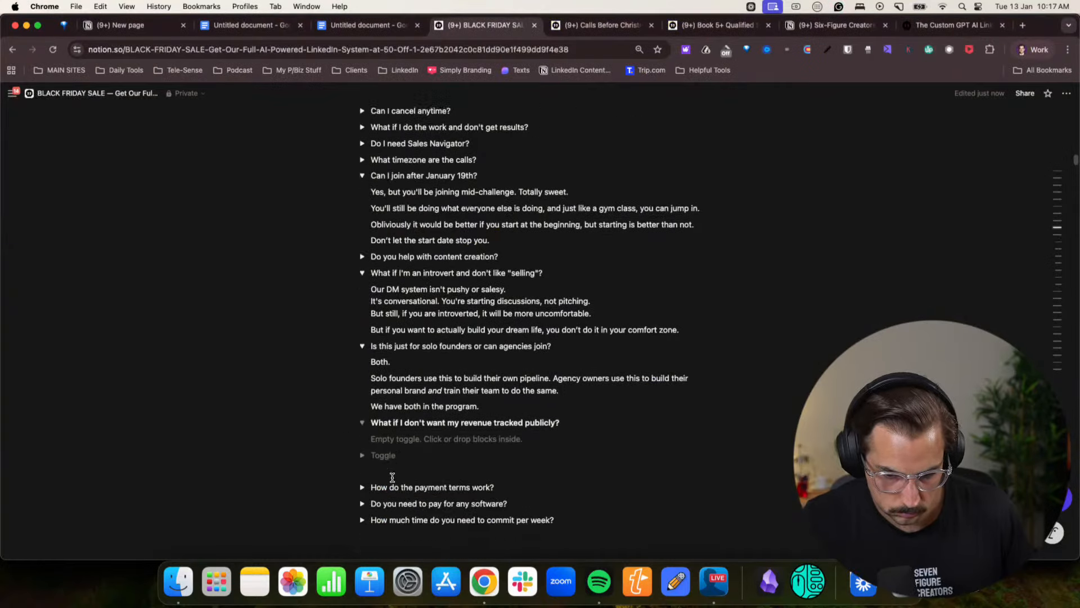
click(394, 432)
key(super+v)
click(485, 440)
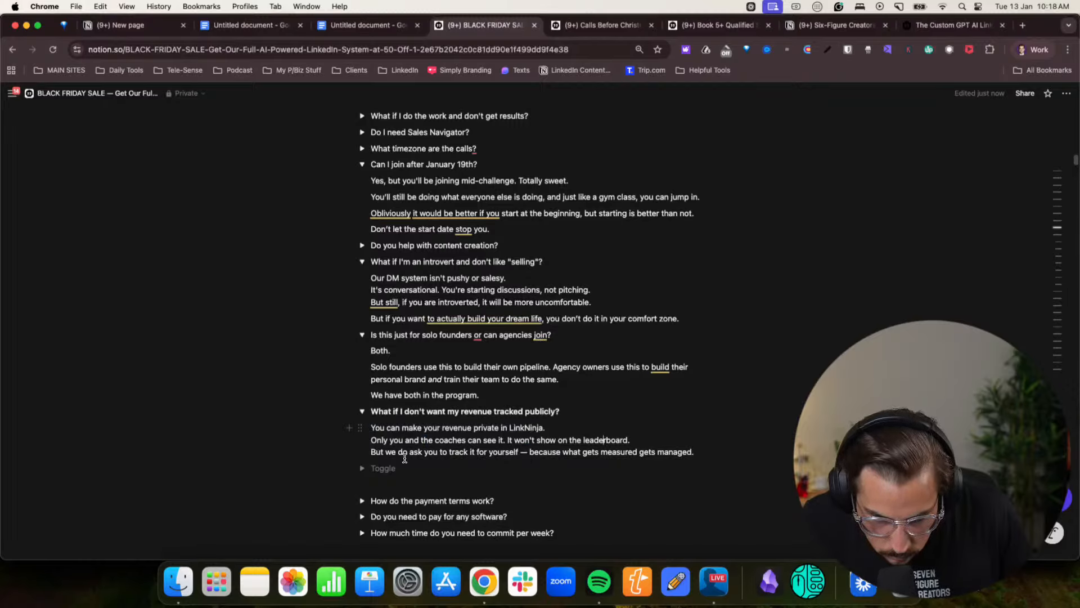
- Delete the empty toggle below the revenue-tracking question in the FAQ
click(346, 468)
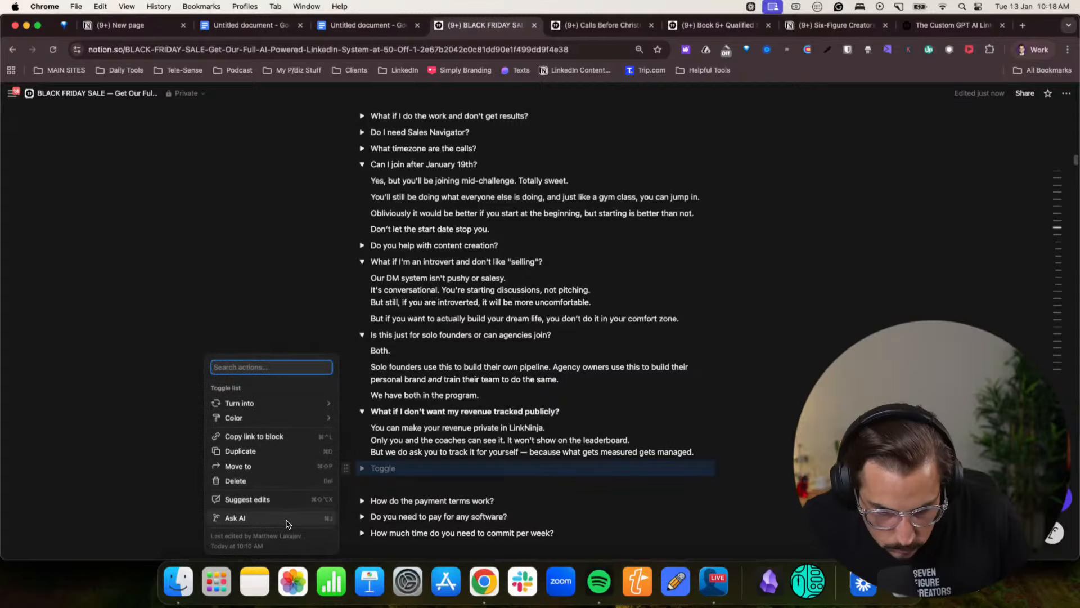
click(250, 480)
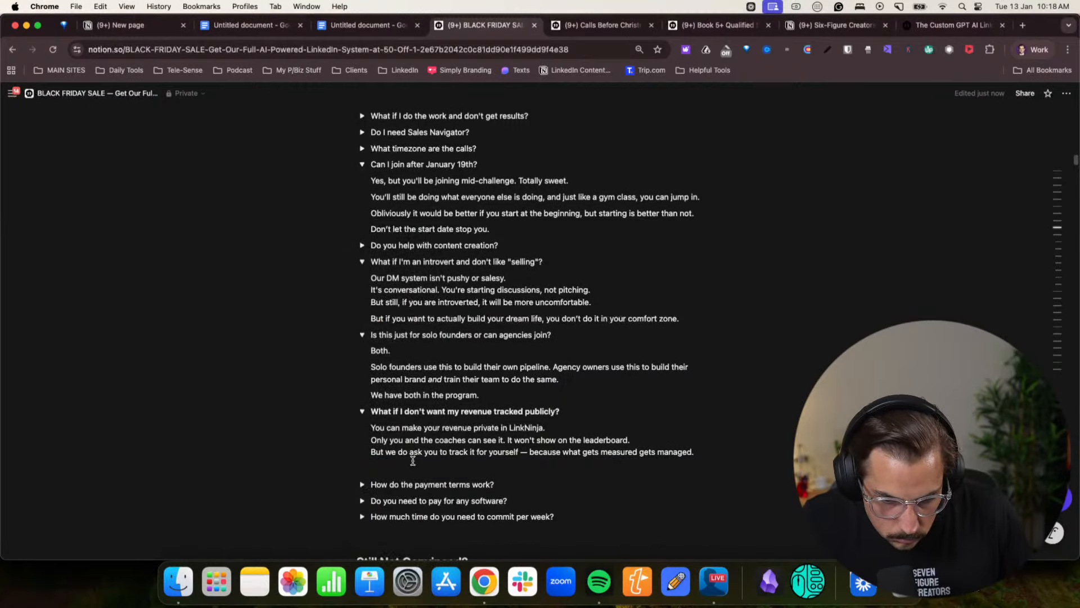
click(465, 473)
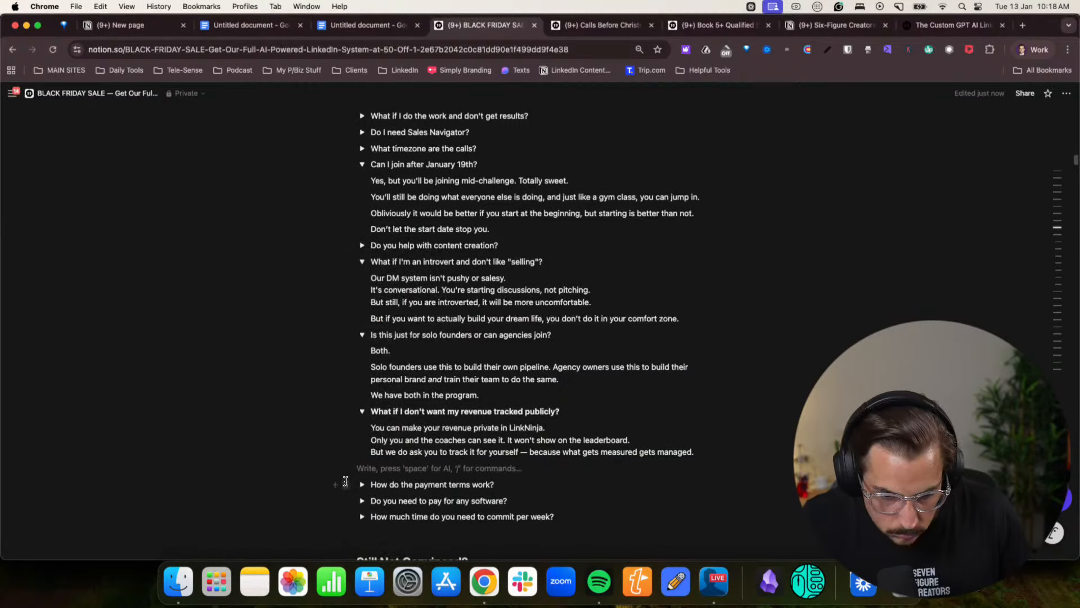
- Delete the old FAQ toggles about payment terms, paying for software and weekly time commitment
click(345, 484)
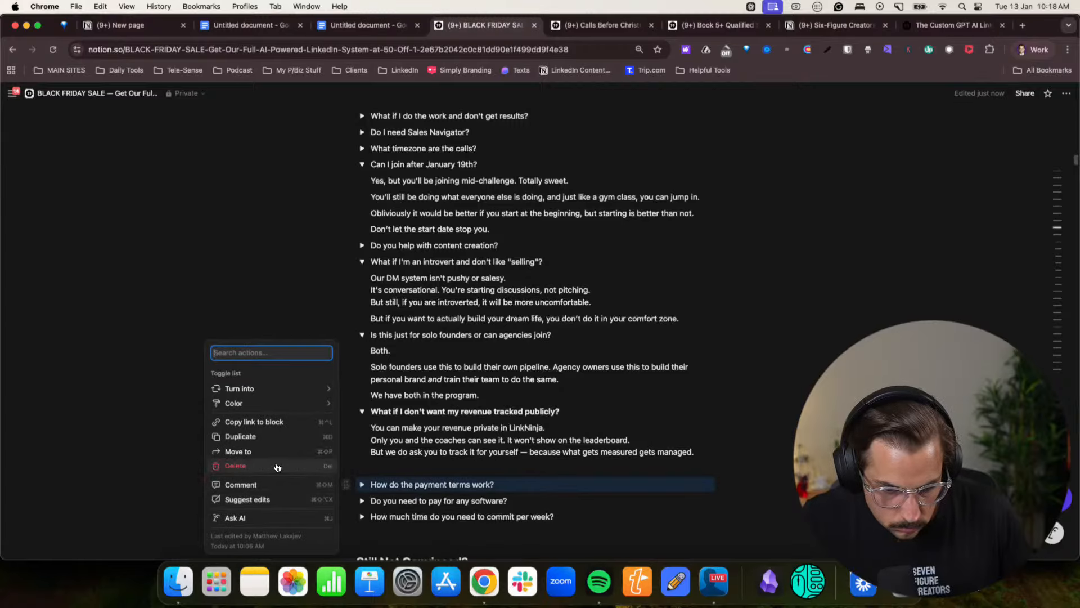
click(277, 466)
click(347, 484)
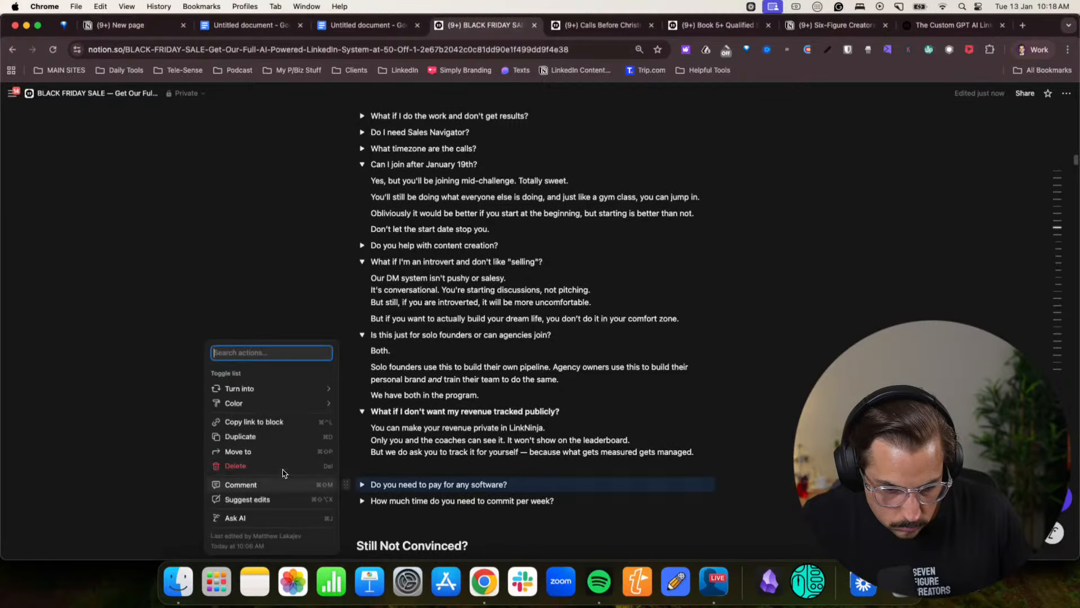
click(277, 467)
click(352, 484)
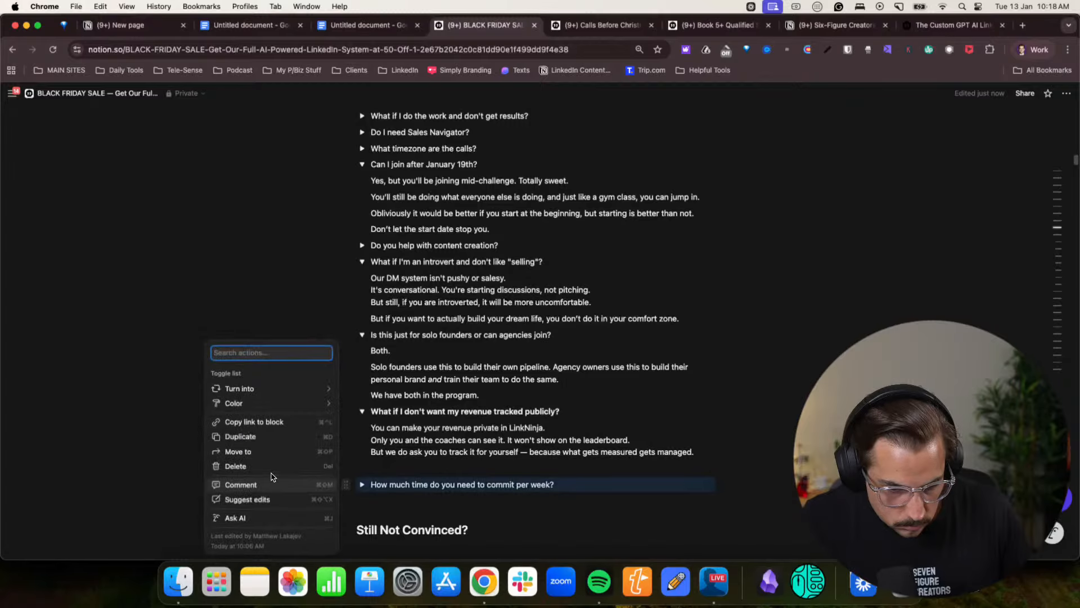
click(277, 466)
click(398, 476)
- Collapse the open FAQ toggles about joining after January 19th, introverts, solo founders or agencies, and publicly tracked revenue
scroll(402, 474, up, 5)
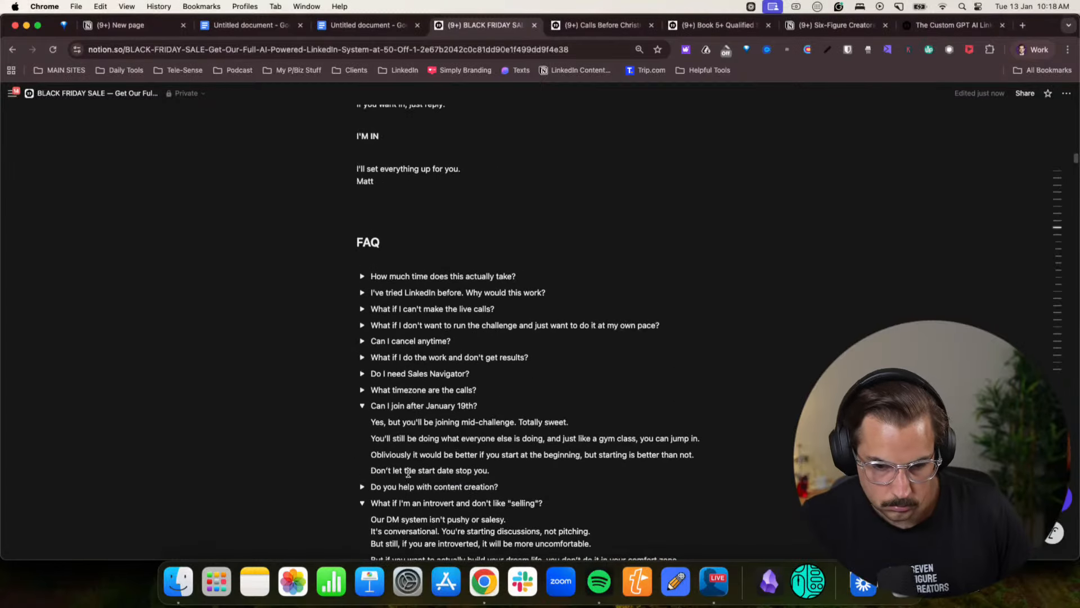
scroll(408, 472, down, 2)
click(362, 325)
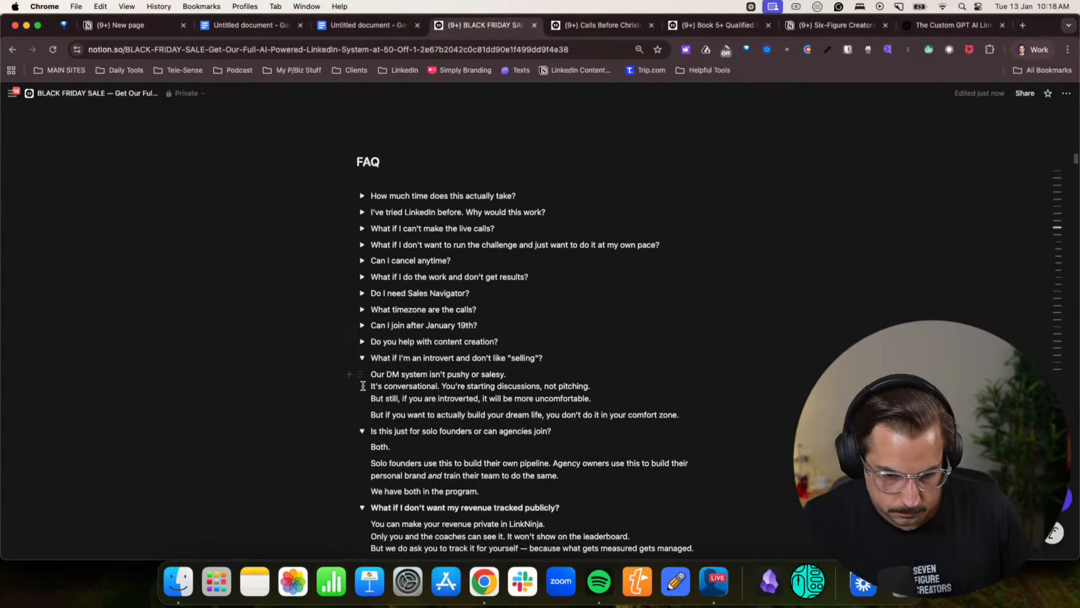
click(361, 358)
click(362, 374)
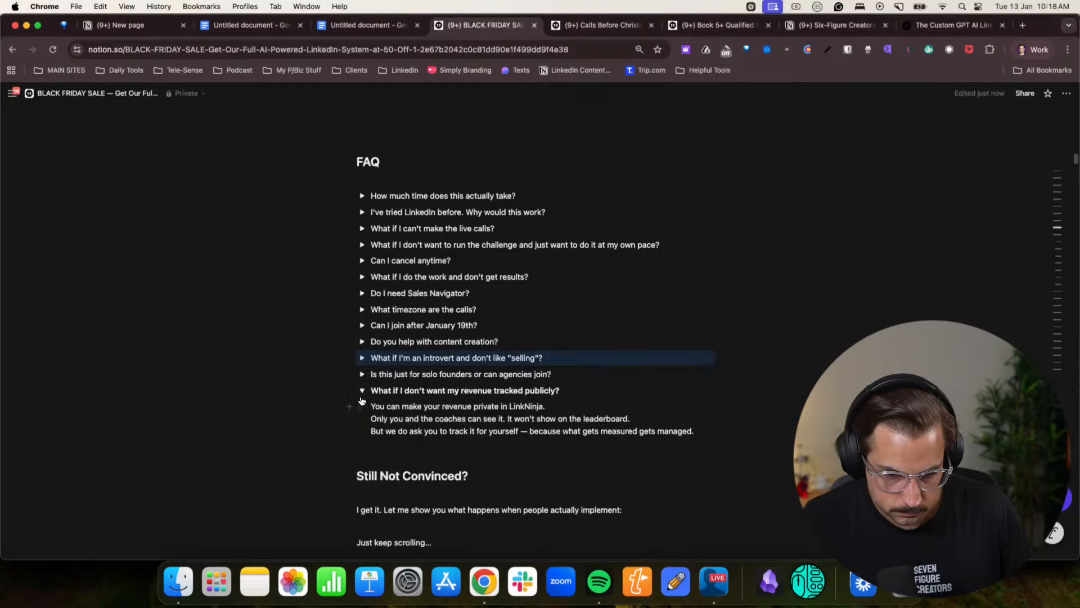
click(362, 390)
- Review the page copy between the "What You Get Access To" section and the FAQ list
scroll(448, 412, up, 4)
click(399, 275)
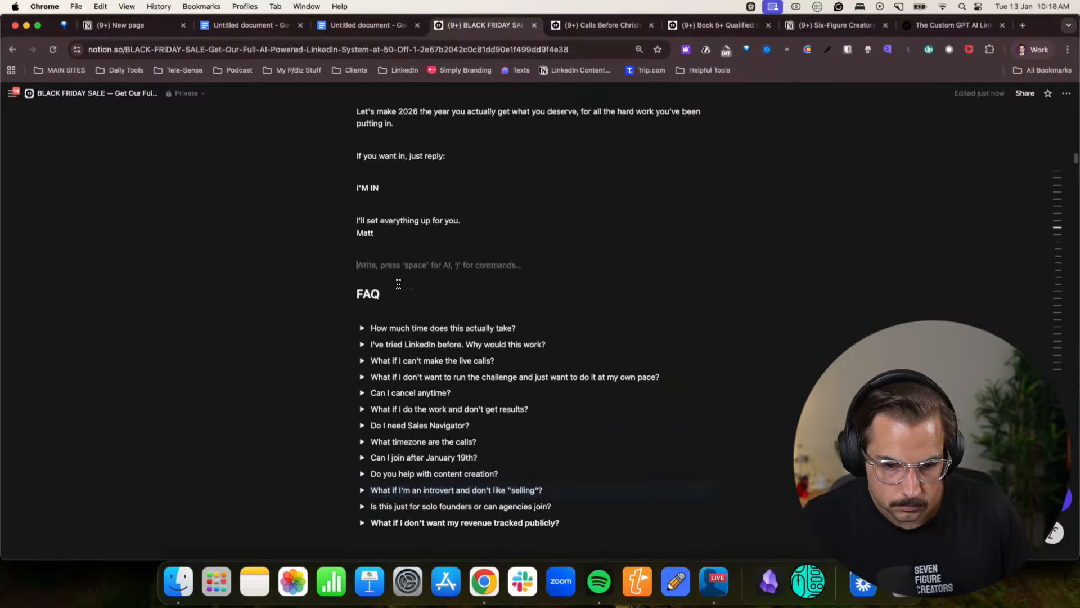
scroll(415, 310, down, 6)
scroll(444, 312, down, 1)
scroll(475, 316, down, 15)
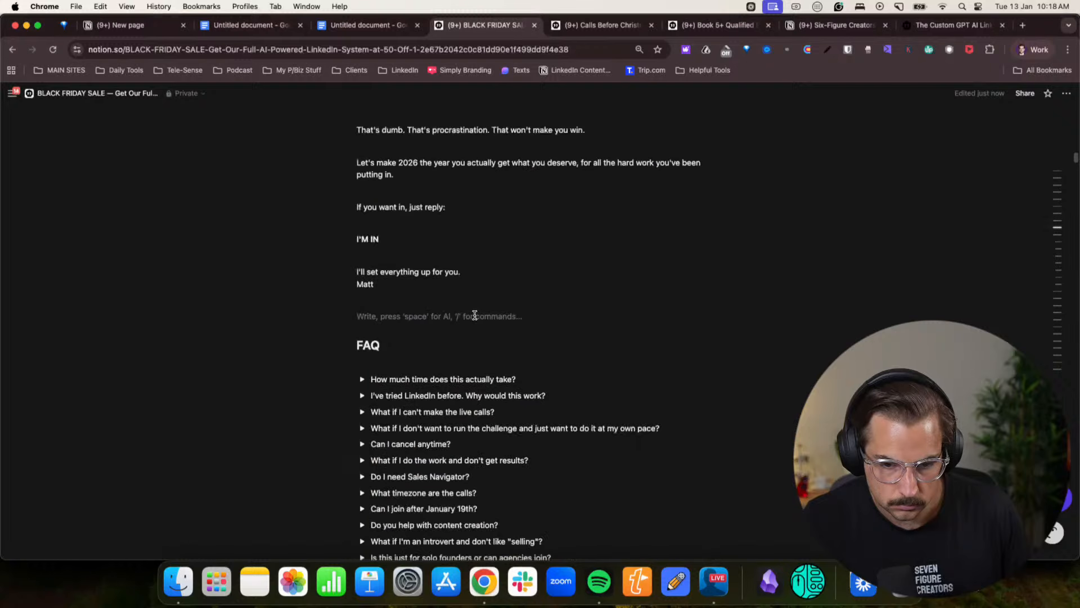
scroll(475, 318, up, 5)
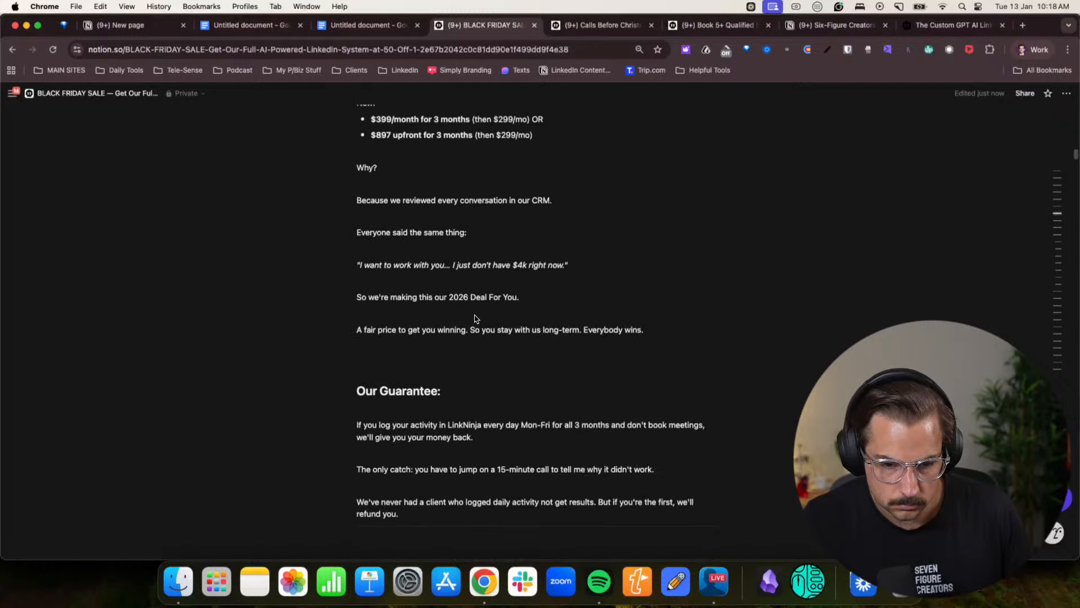
scroll(475, 319, up, 15)
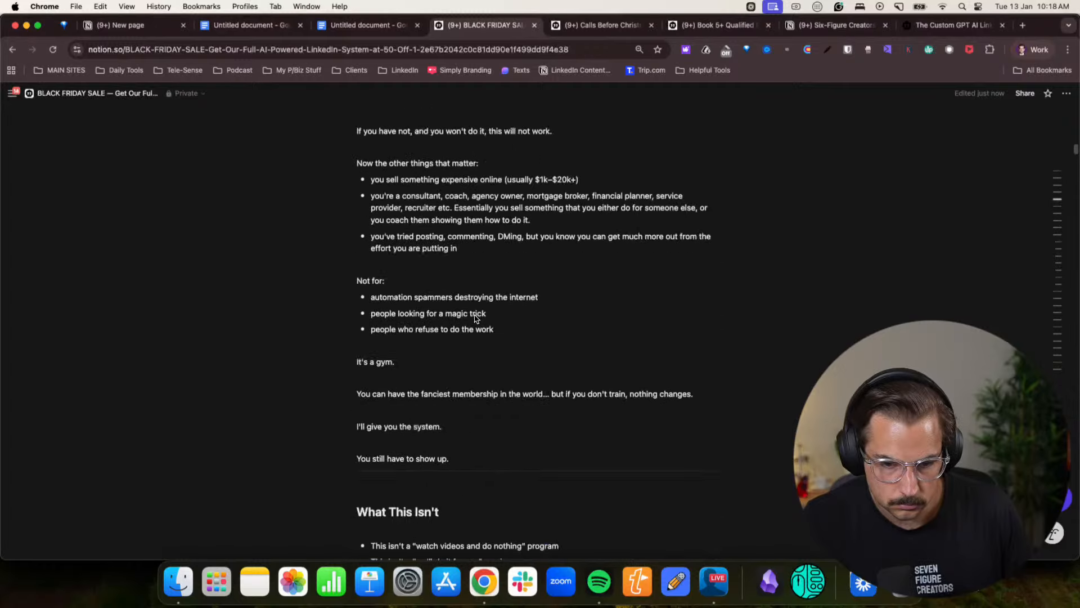
scroll(475, 318, up, 12)
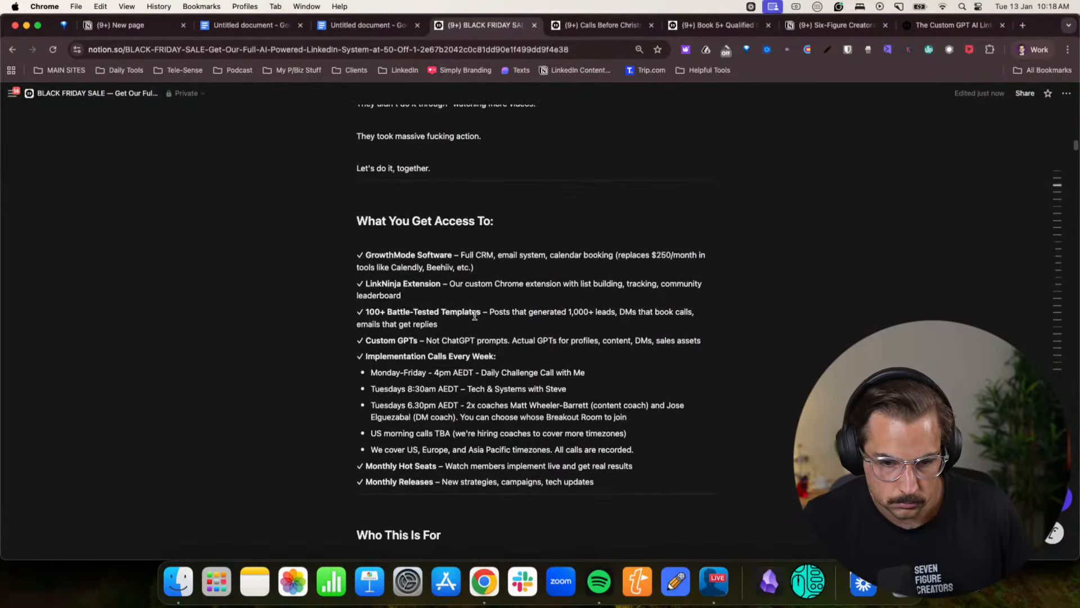
scroll(475, 315, down, 1)
scroll(475, 315, down, 20)
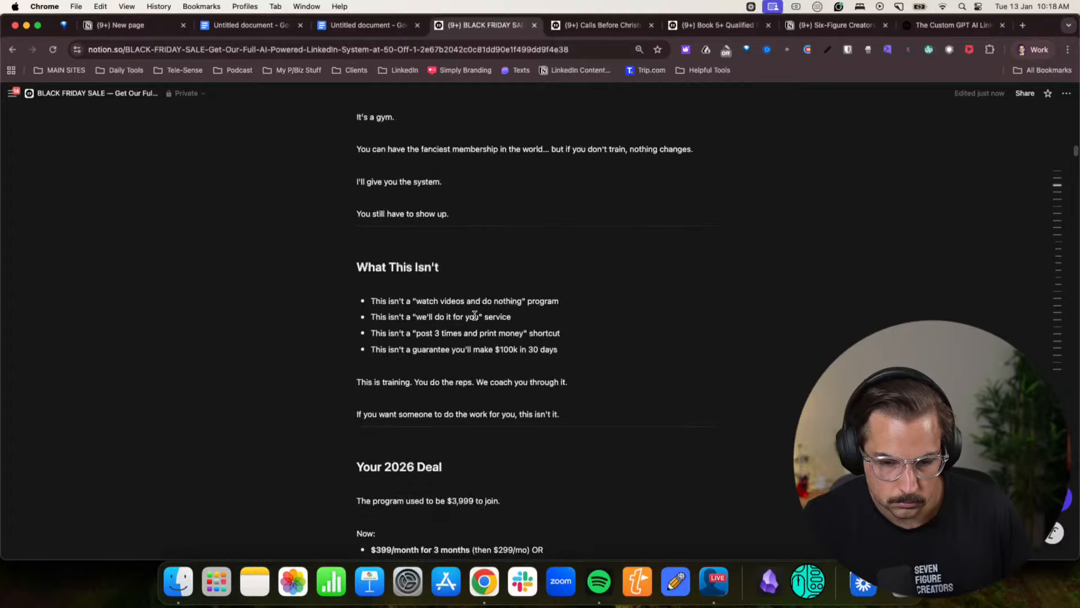
scroll(475, 315, down, 4)
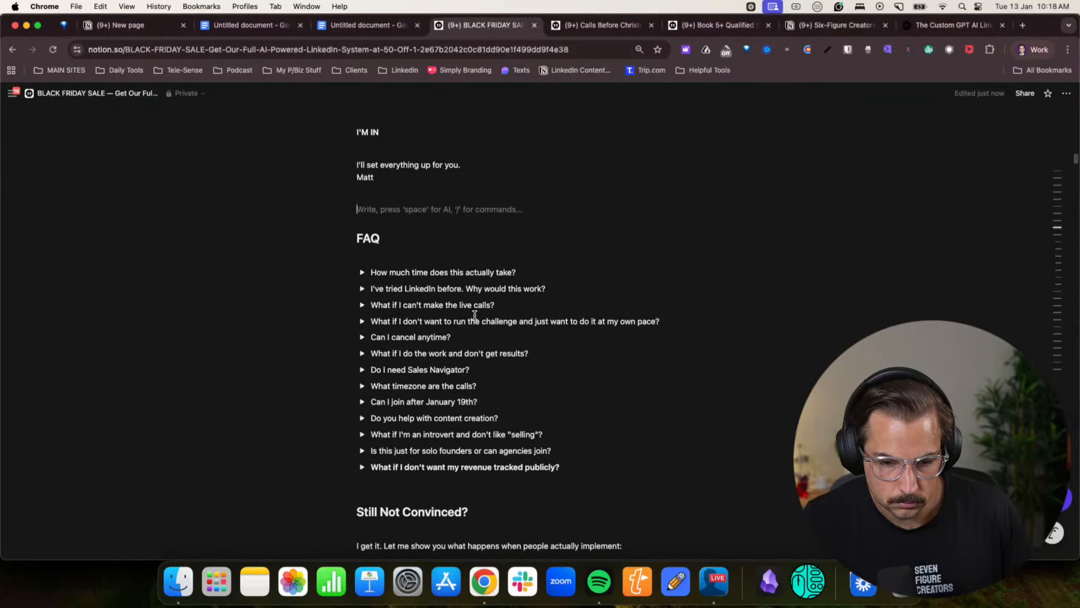
- Add the toggle question "How many people at my business get acces?" below "How much time does this actually take?" in the FAQ
click(525, 271)
key(Return)
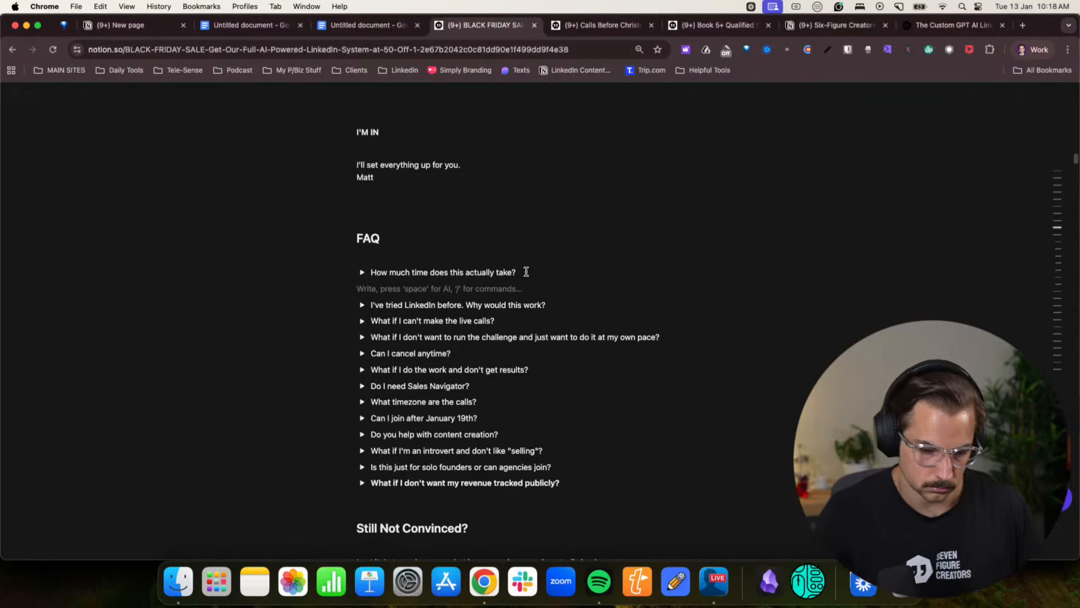
key(BackSpace)
key(Return)
text(How many people a)
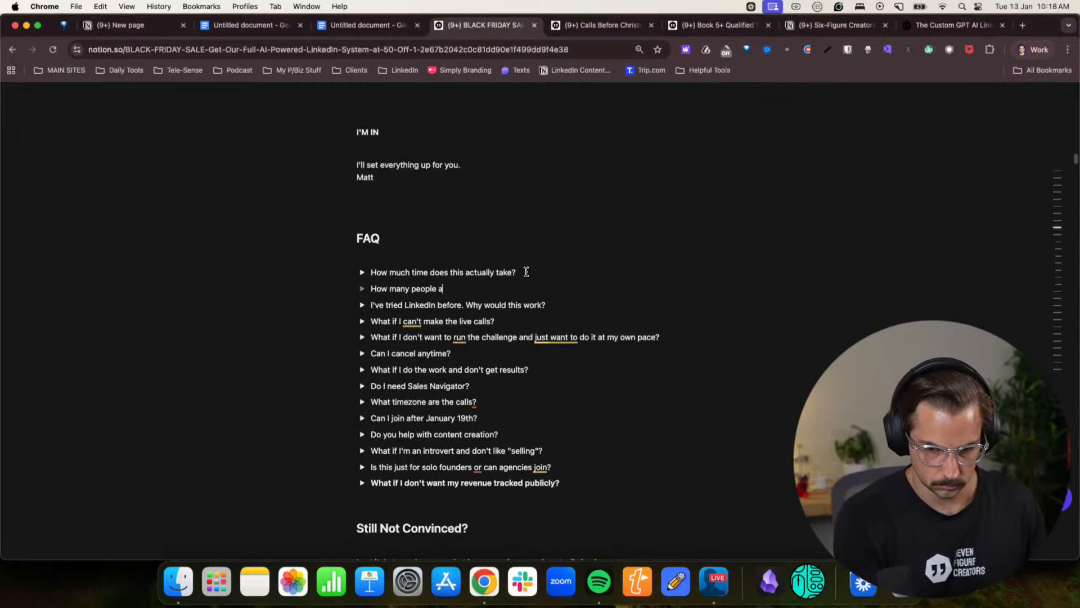
text(t my business get ac)
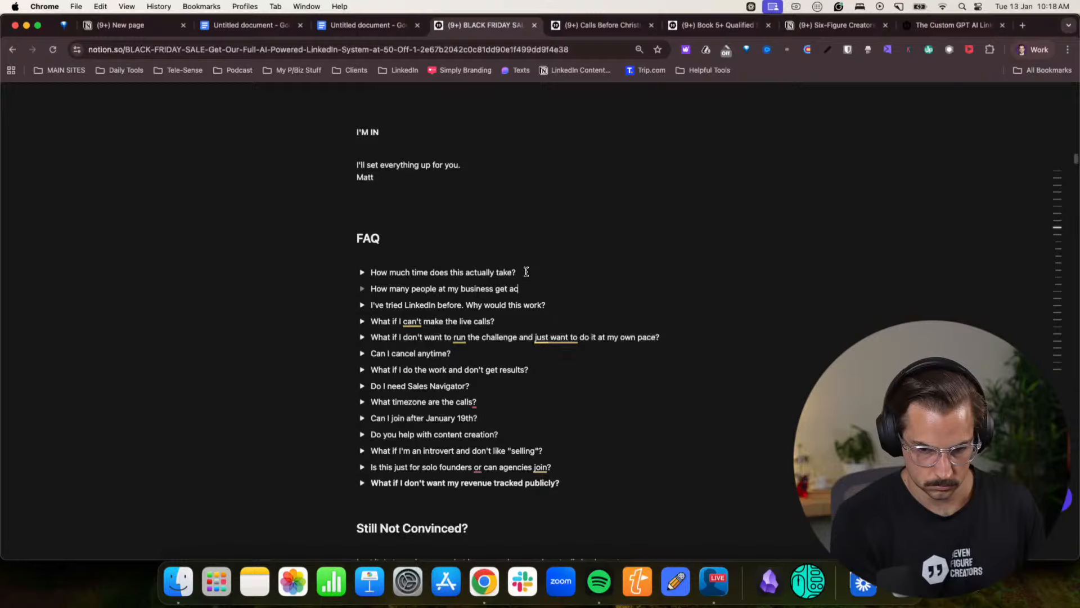
text(ces?)
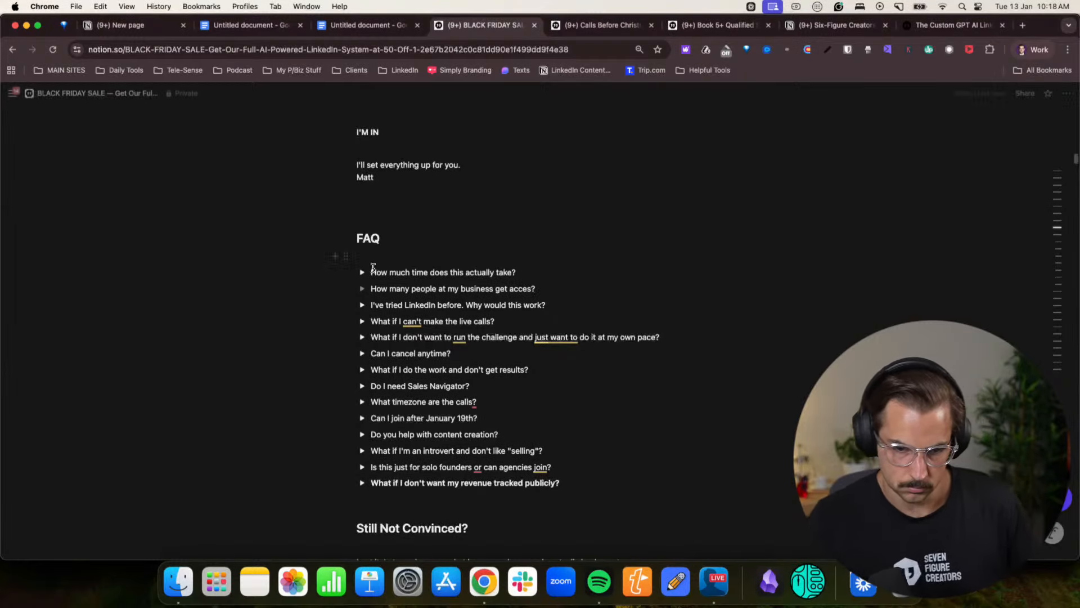
- Answer the new toggle with "Up to 5 people in your company, either current or future, get access to the program at no additional cost." and collapse it
click(361, 288)
click(408, 305)
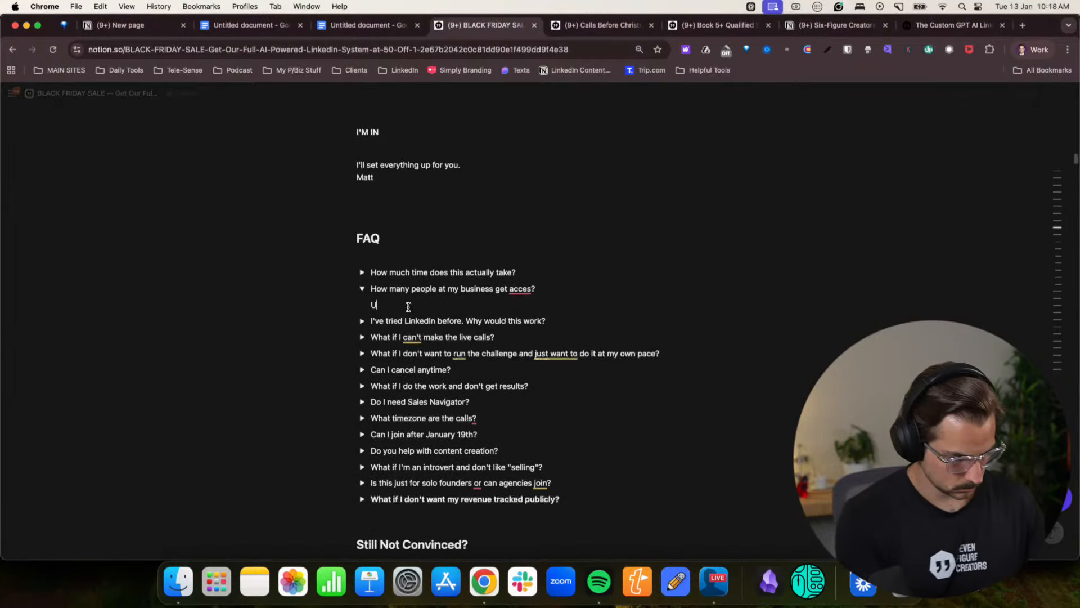
text(Up to 5 )
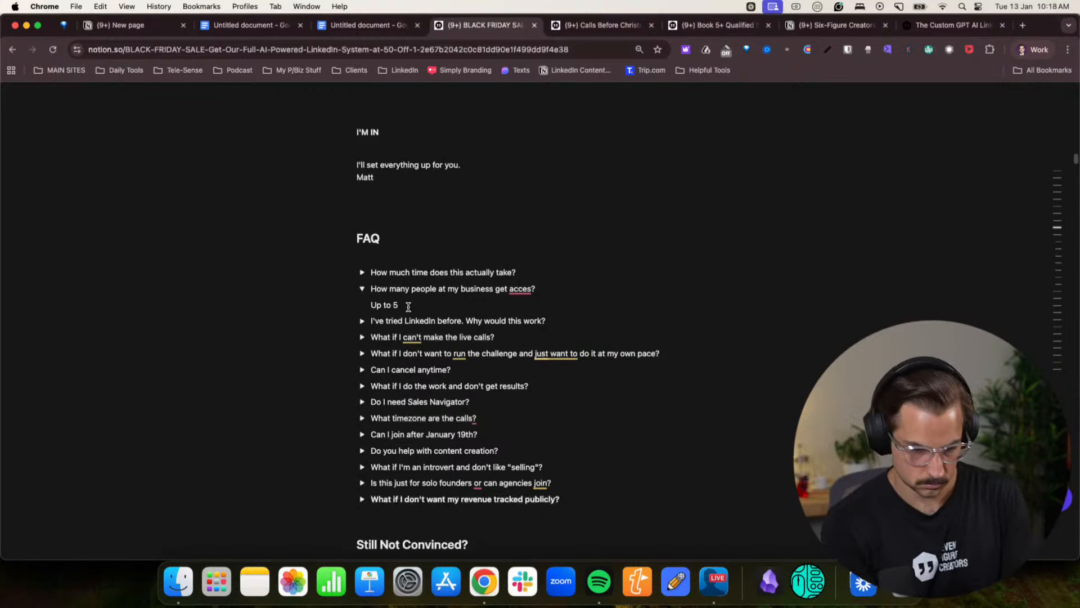
text(people in your company, either current or future, get access to the program at no)
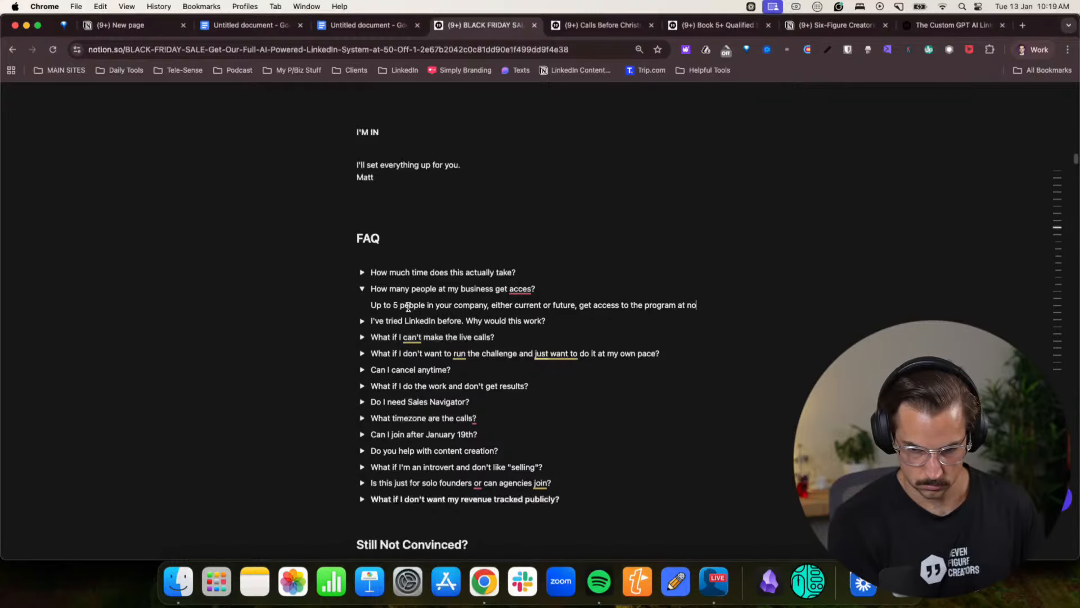
text(ditional cost.)
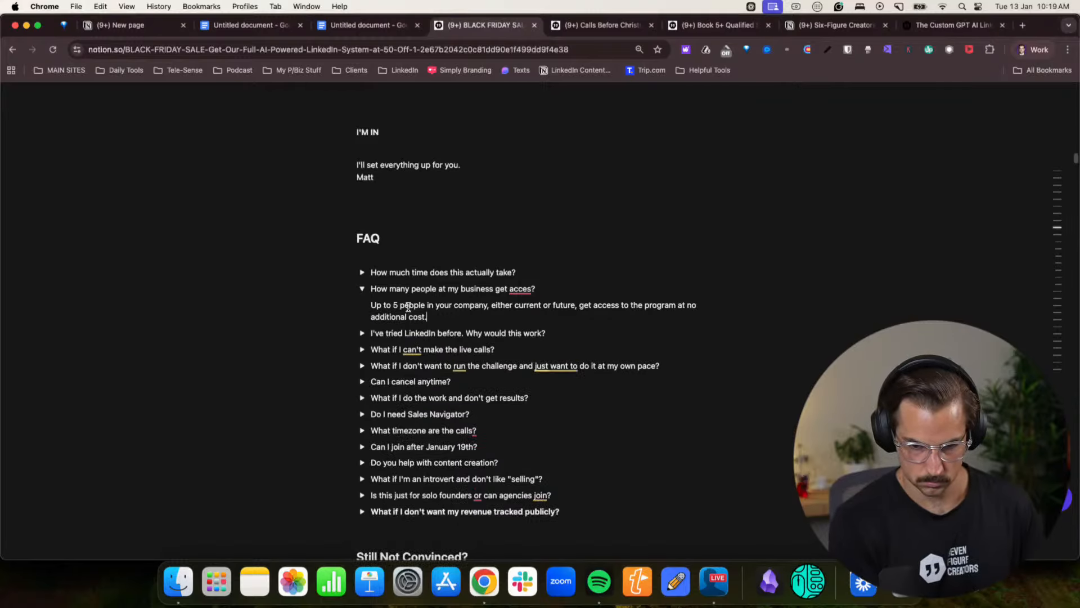
click(361, 288)
- Switch to the Claude landing page copy chat and ask for 20 examples of a 2026-themed headline
scroll(559, 332, up, 10)
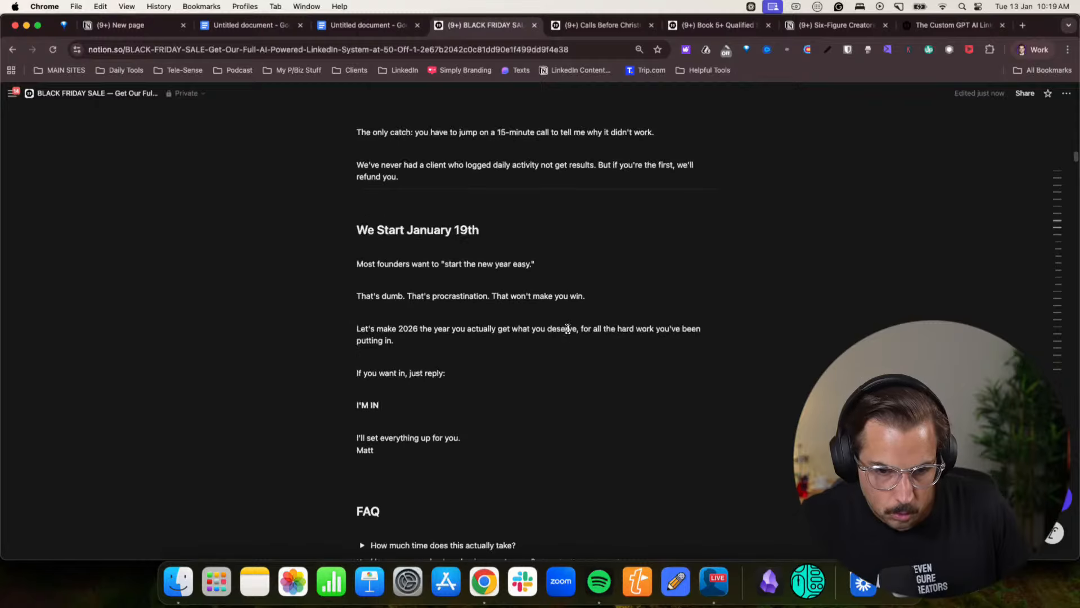
scroll(568, 328, up, 10)
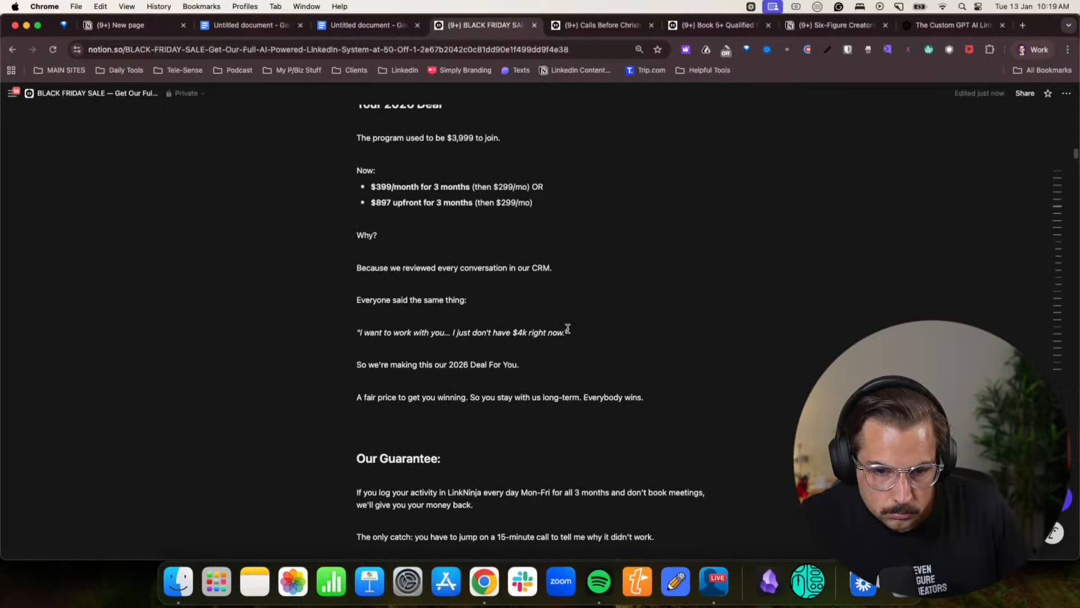
scroll(568, 328, up, 10)
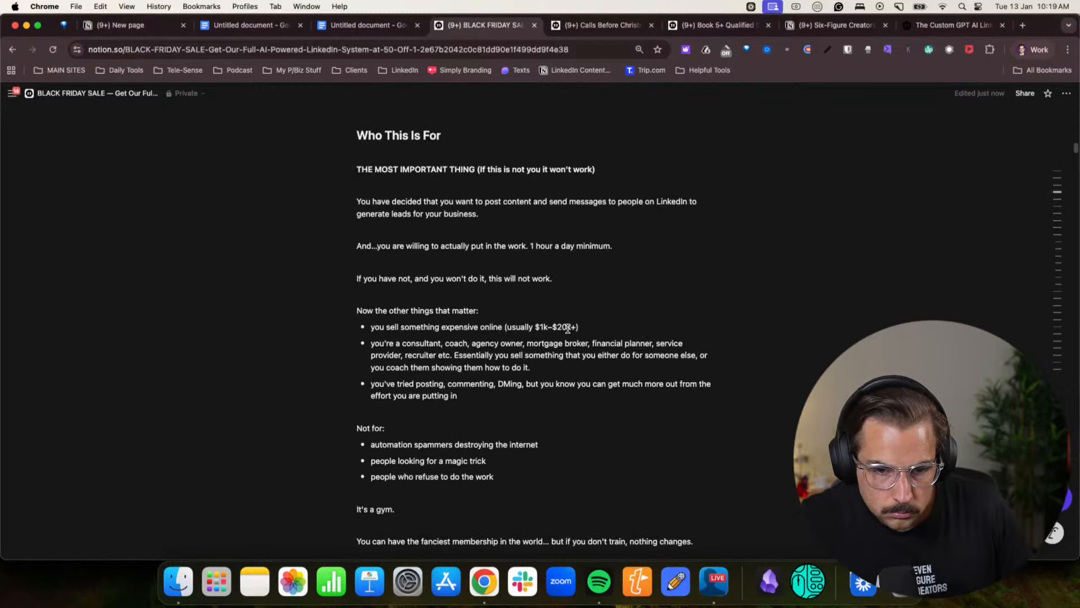
scroll(568, 328, up, 15)
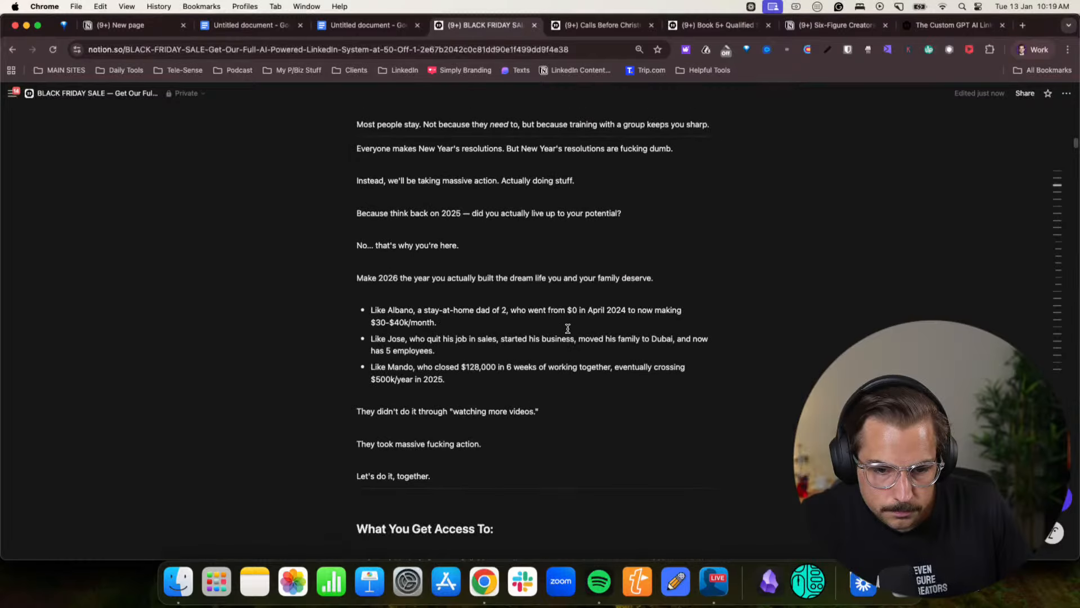
scroll(567, 329, up, 20)
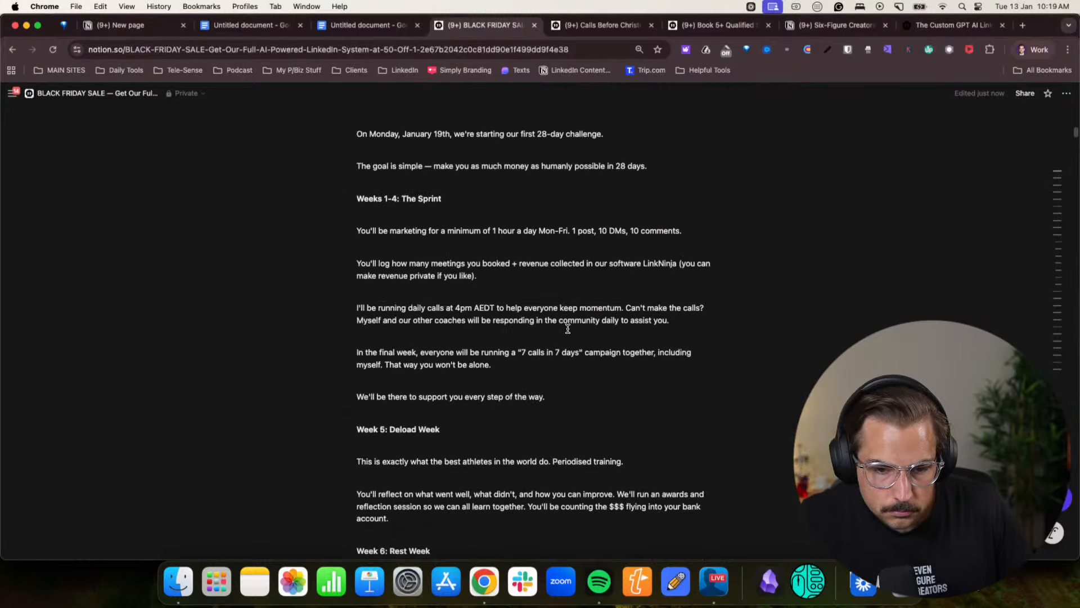
scroll(568, 329, up, 10)
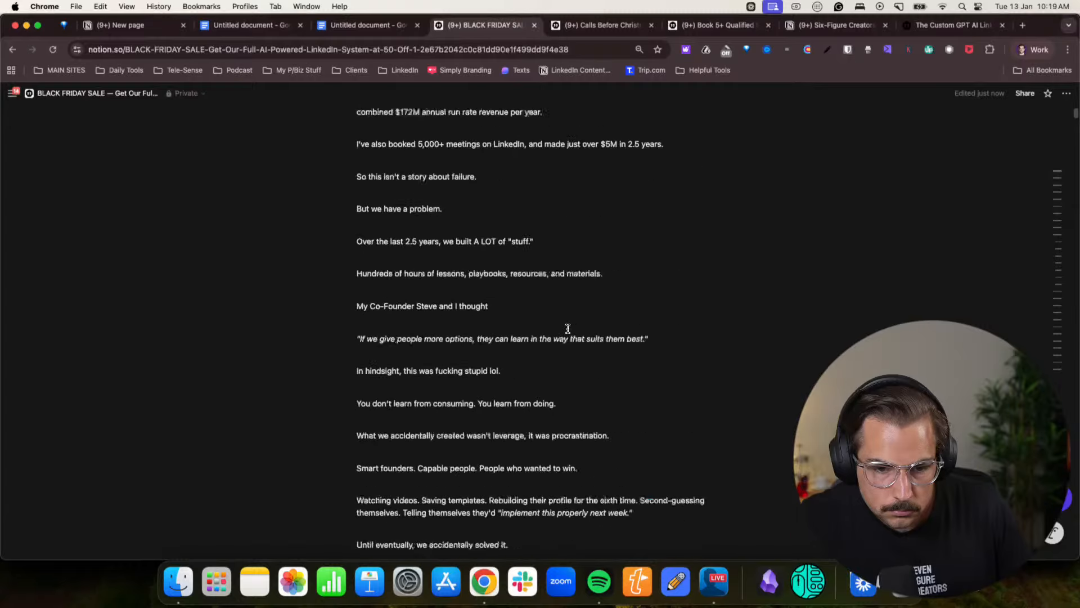
click(1033, 50)
click(915, 294)
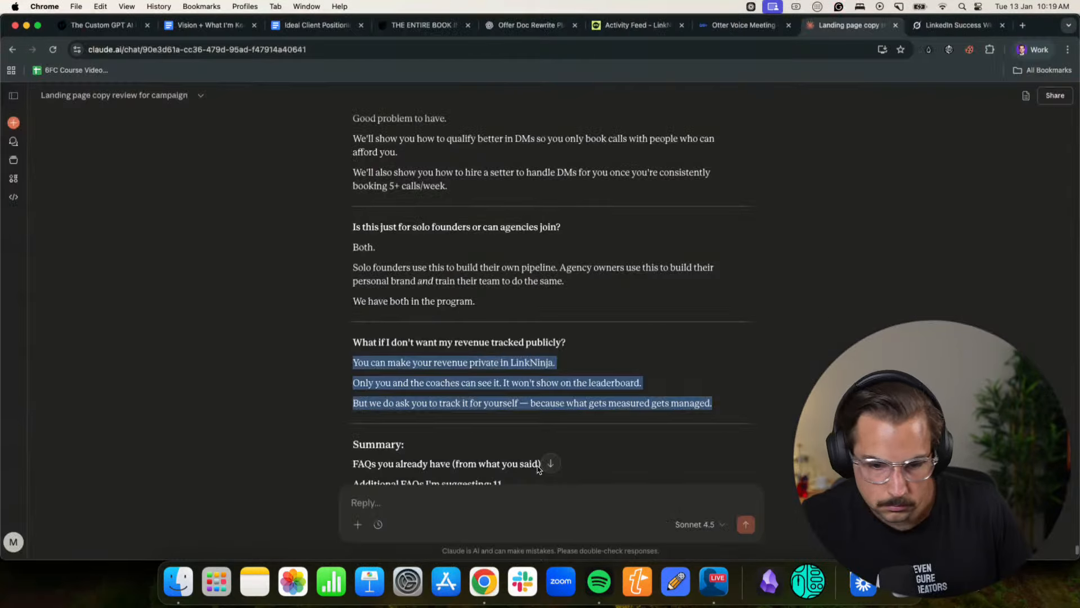
click(450, 504)
text(And give me 20 exmaples of what the headline sohpuld be like a 2026 thingk you thini)
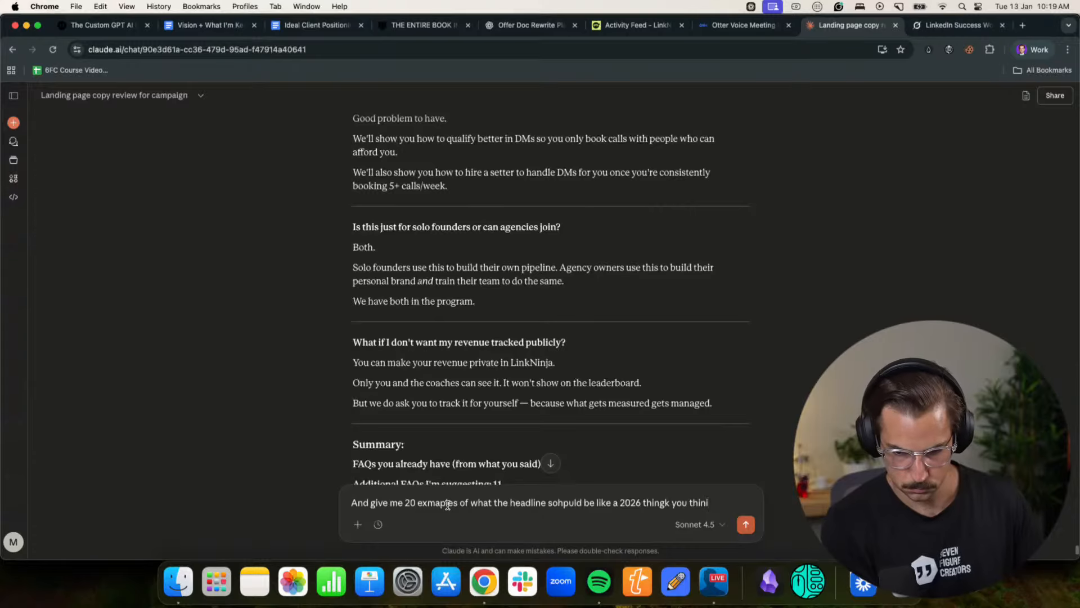
key(Return)
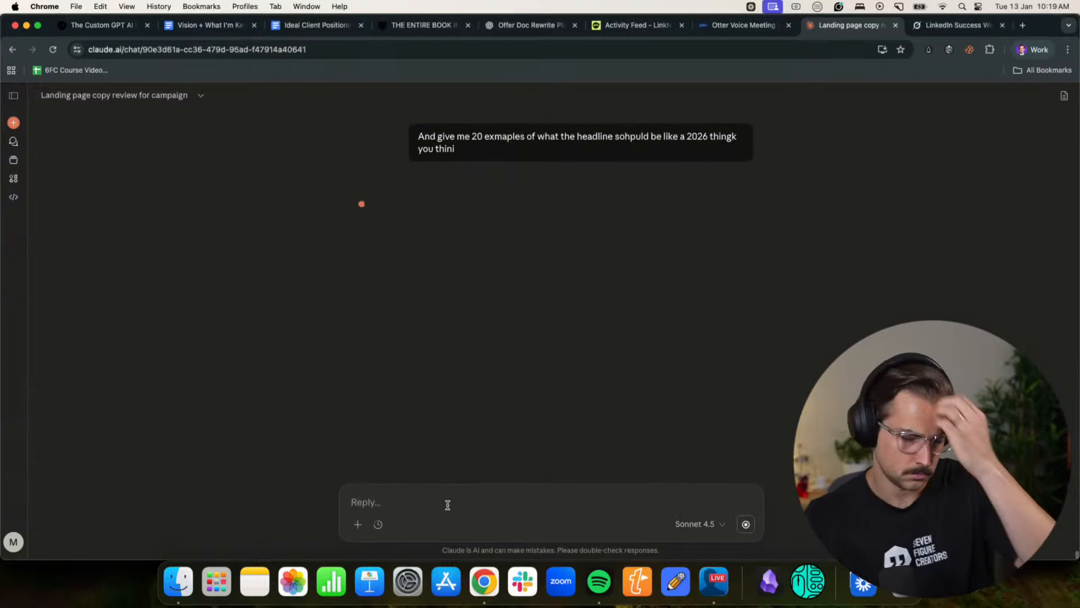
- Switch back to the Notion offer page and clear its "BLACK FRIDAY SALE" title
click(1032, 50)
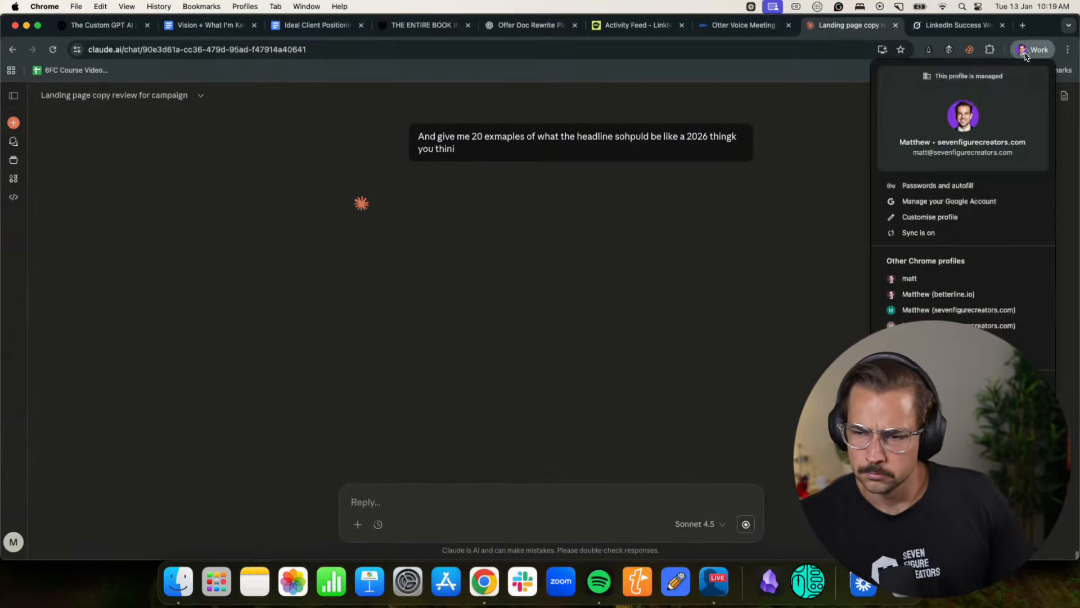
click(948, 294)
drag(420, 309, 339, 254)
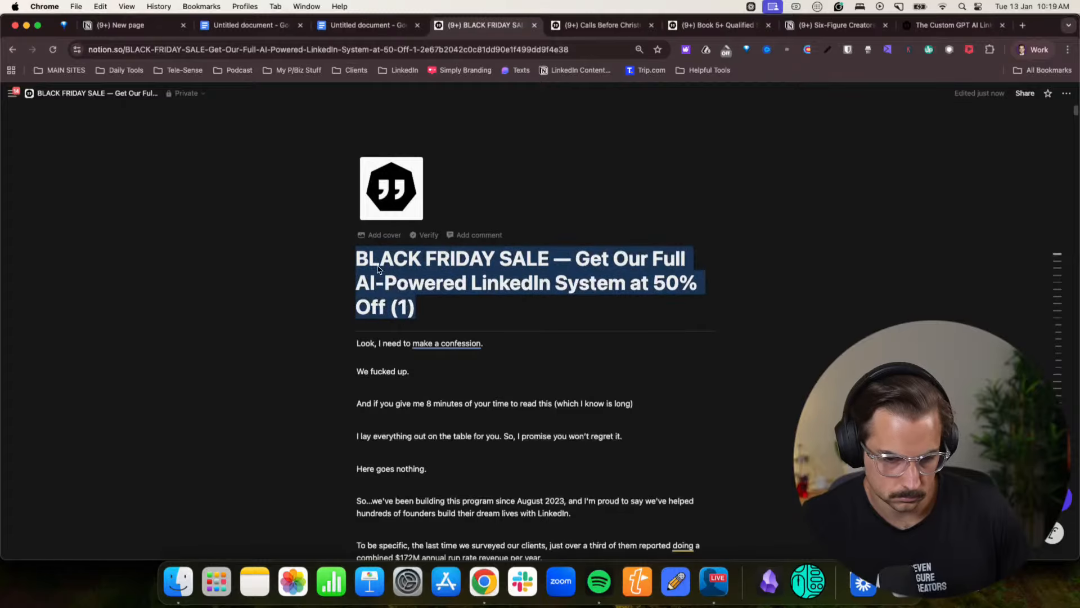
key(BackSpace)
- Return to the Claude chat and copy the headline option "Help Us Hit $1 Billion in Client Revenue (And Build Your Dream Life in 2026)"
click(1033, 49)
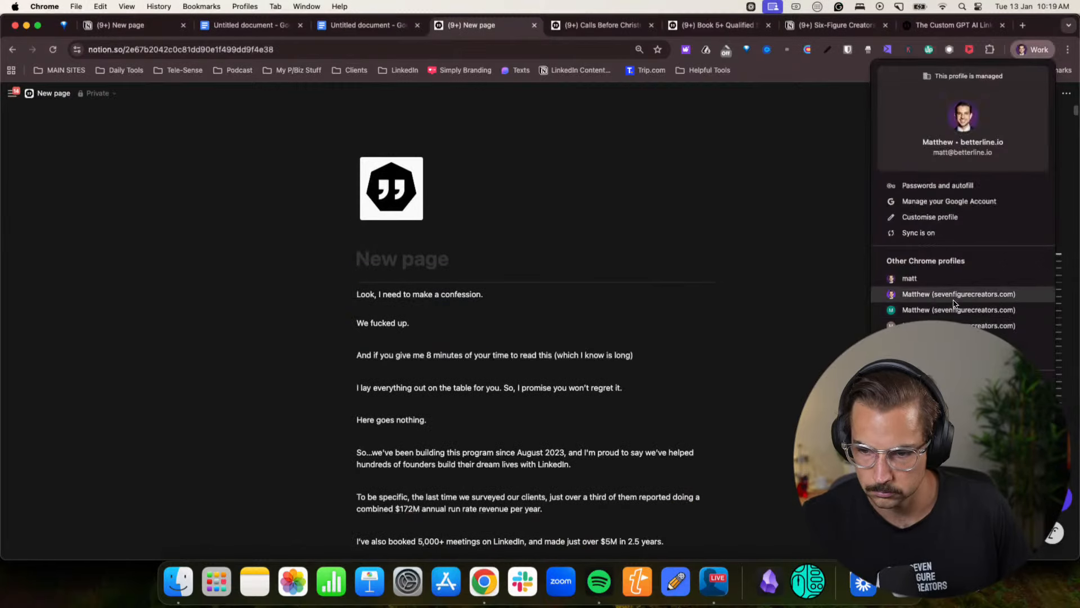
click(956, 298)
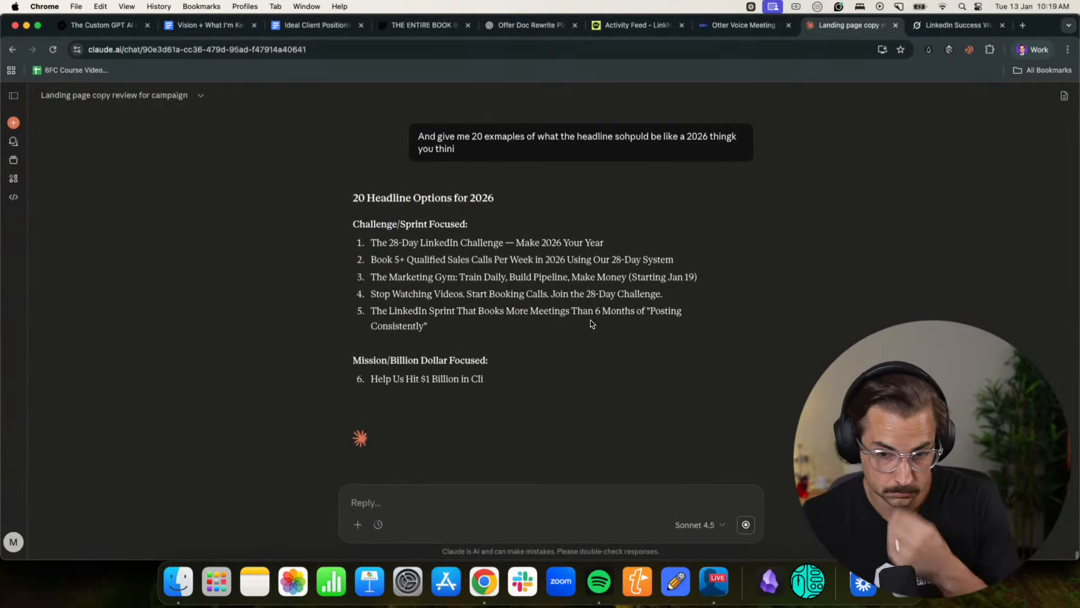
drag(372, 244, 606, 243)
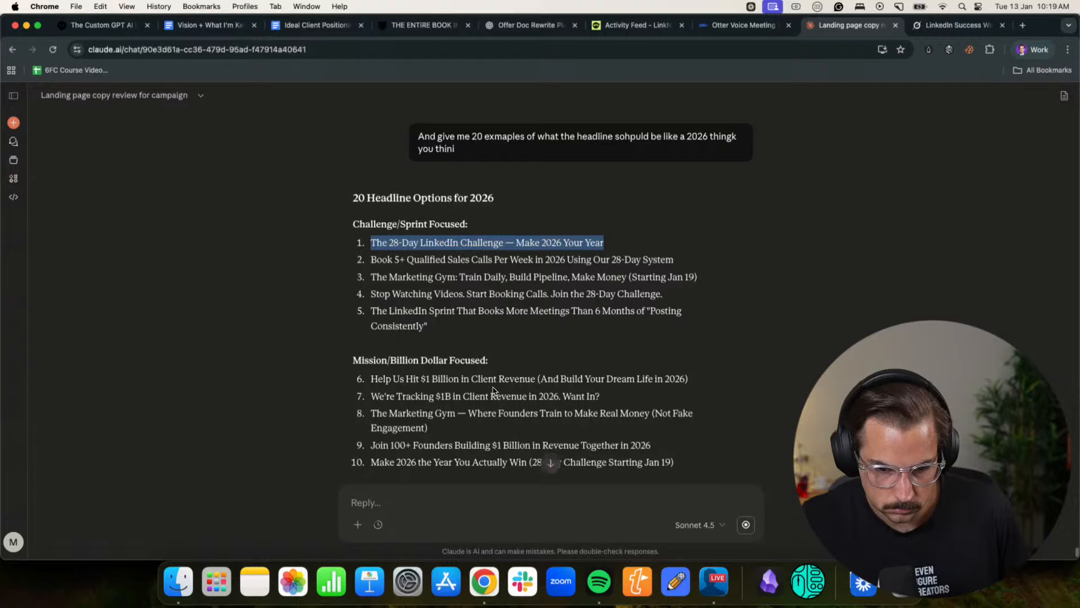
drag(518, 380, 614, 382)
click(655, 383)
drag(690, 381, 357, 385)
key(super+c)
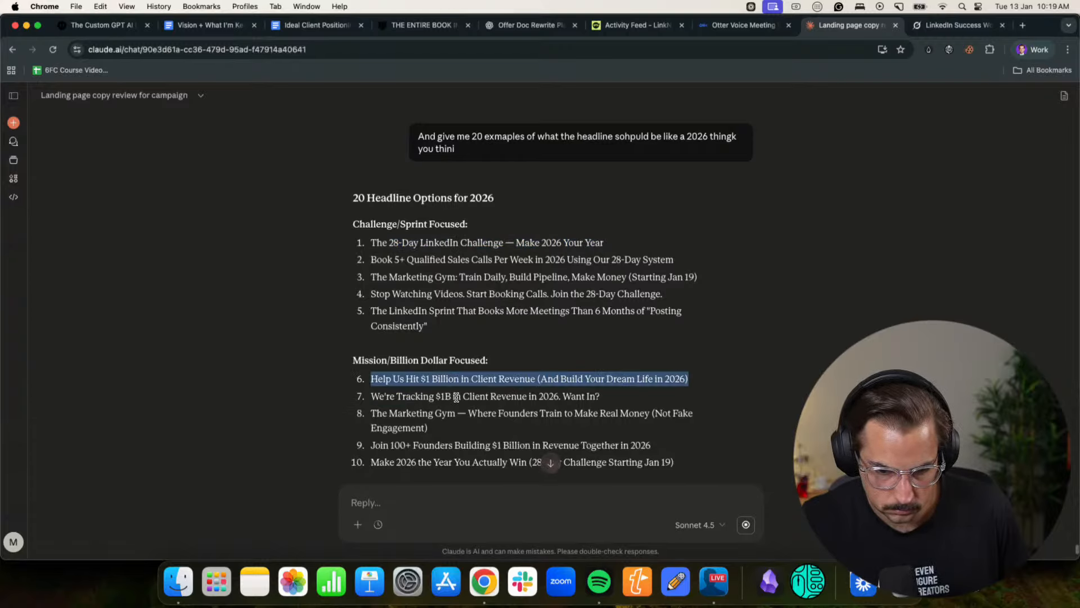
scroll(456, 397, down, 1)
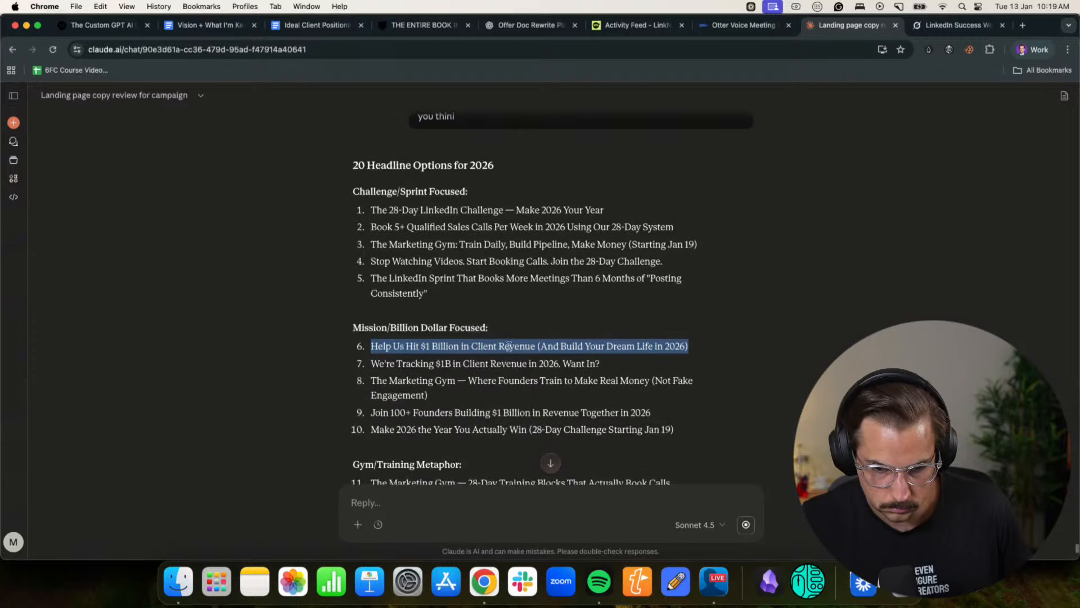
- Switch to the Notion offer page and paste the copied headline as its title
click(1021, 56)
click(941, 298)
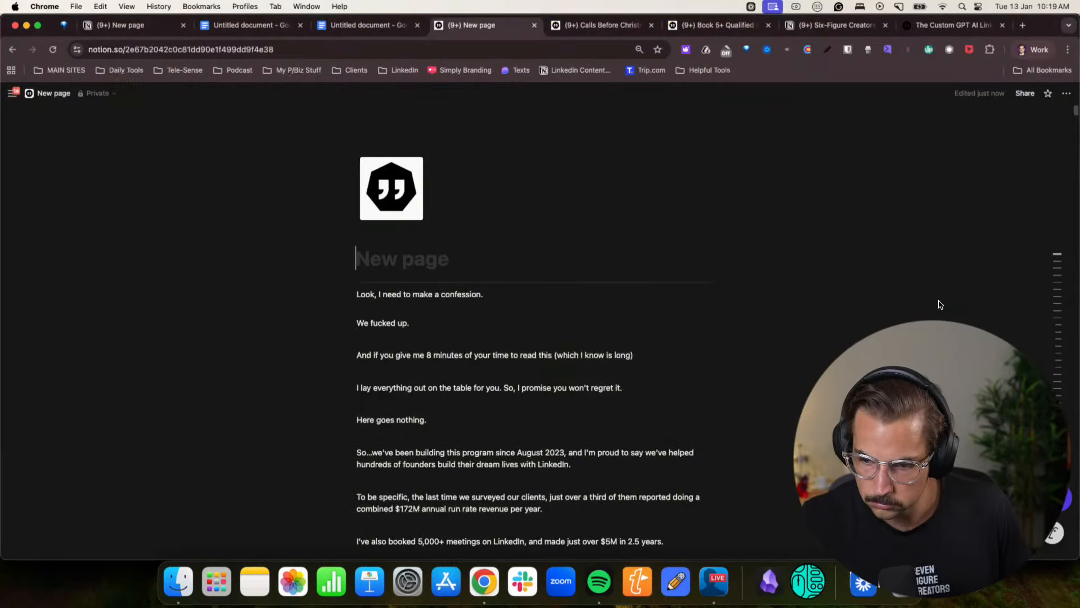
key(super+v)
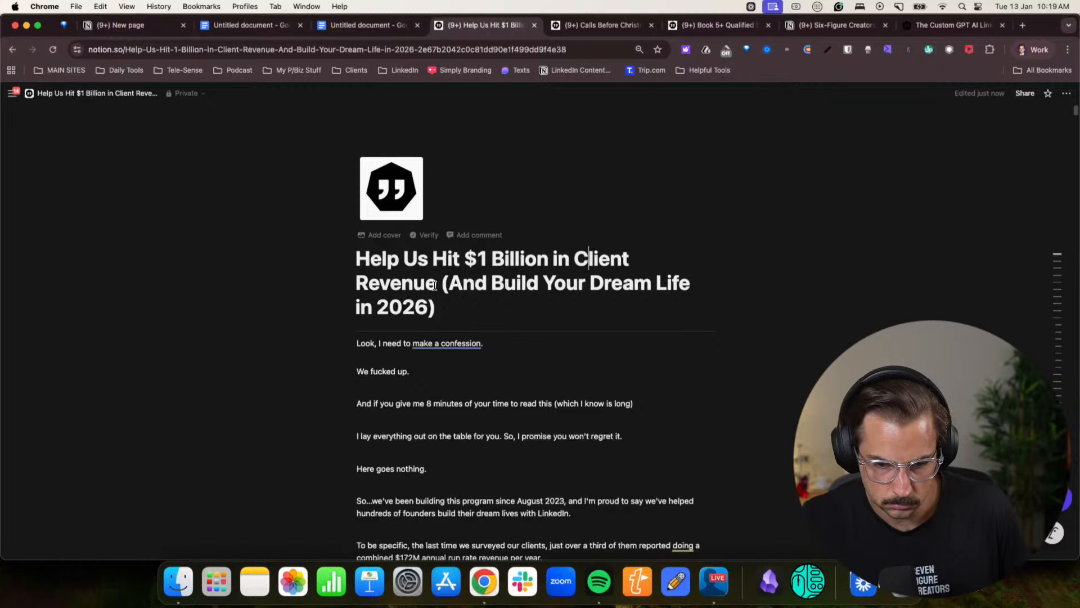
- Replace the bracketed ending of the page title with "— By Joining our 28 Day Challenge"
drag(443, 286, 456, 301)
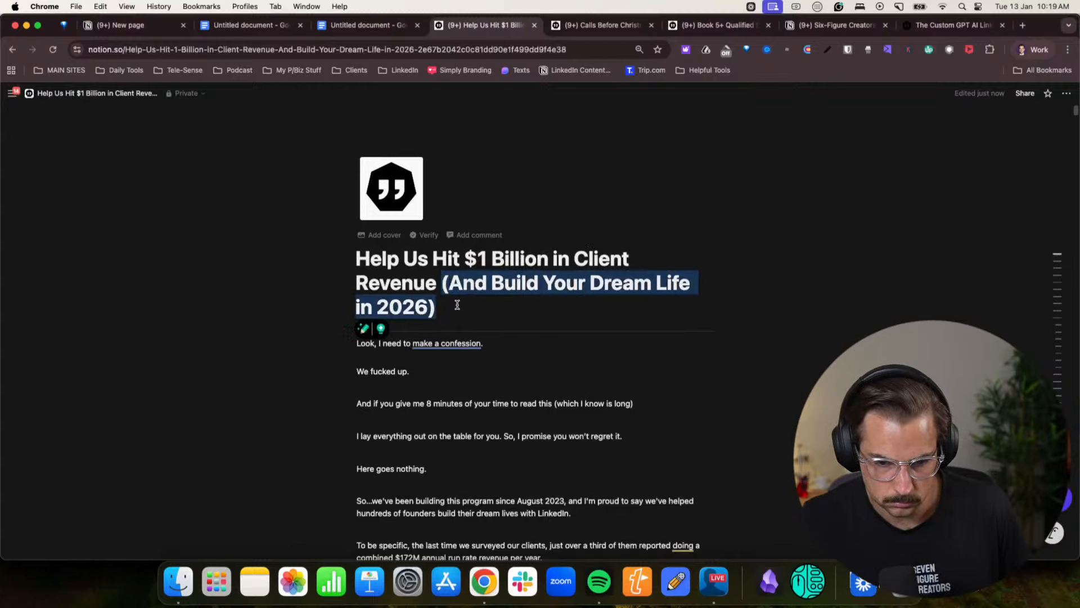
text(— Bu)
key(BackSpace)
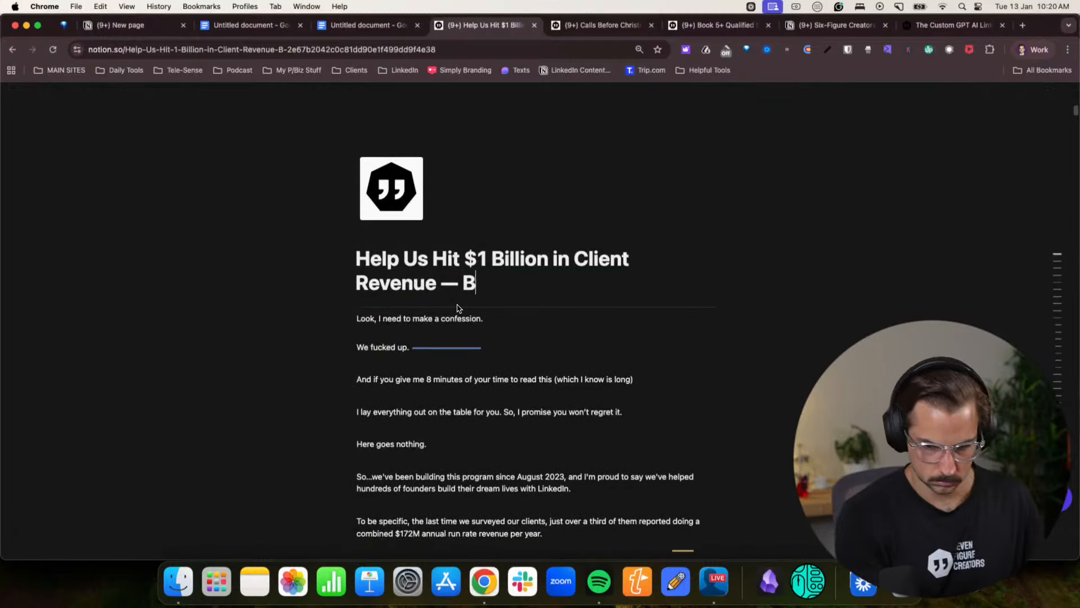
key(BackSpace)
key(BackSpace)
text(y )
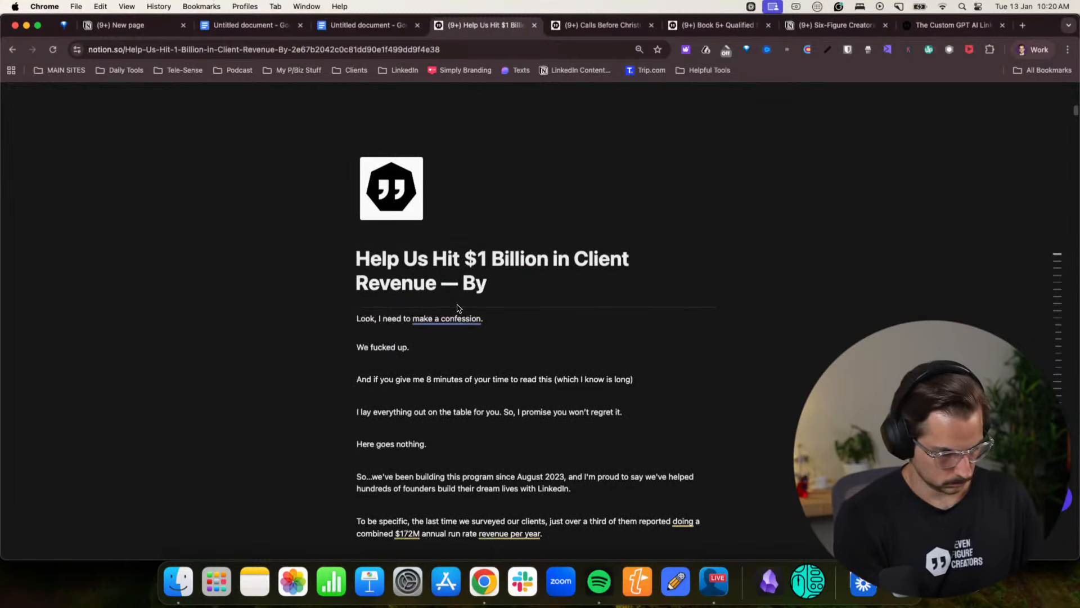
text(Joining )
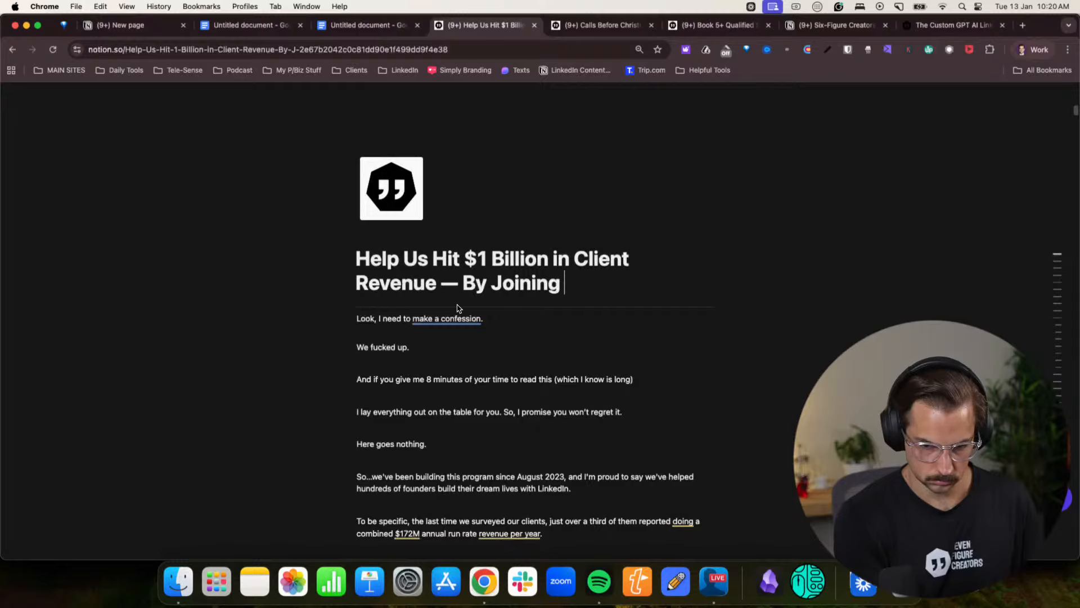
text(Ou)
key(BackSpace)
key(BackSpace)
text(our )
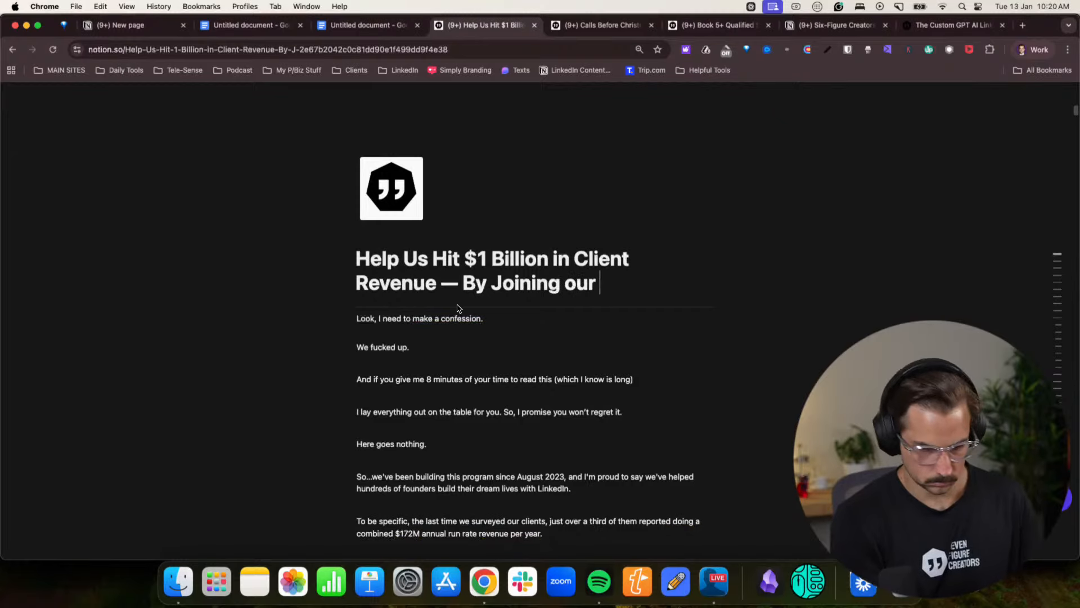
text(28 Day )
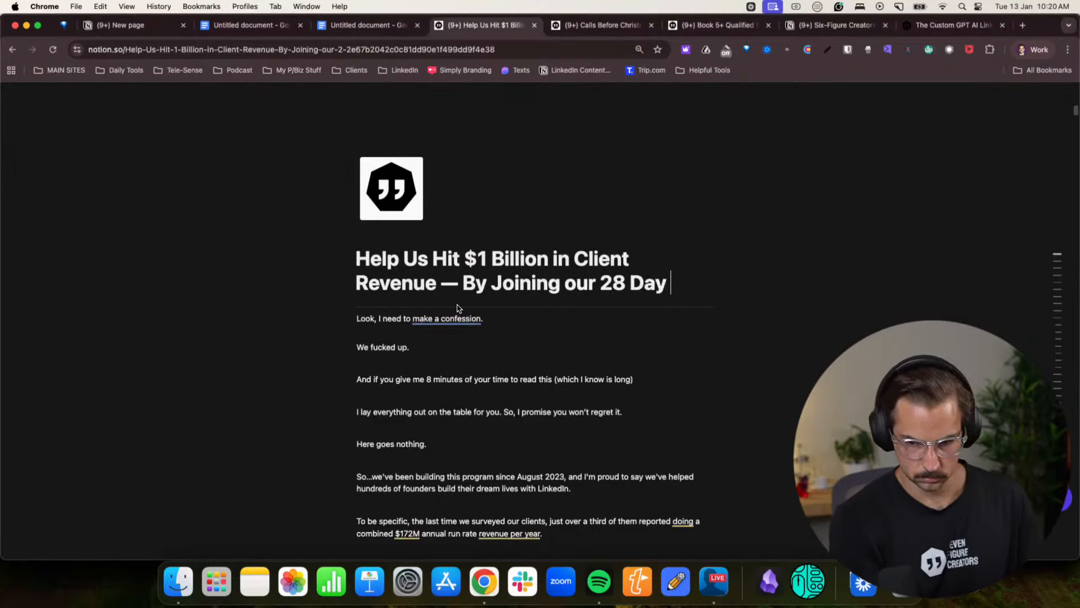
text(Challenge)
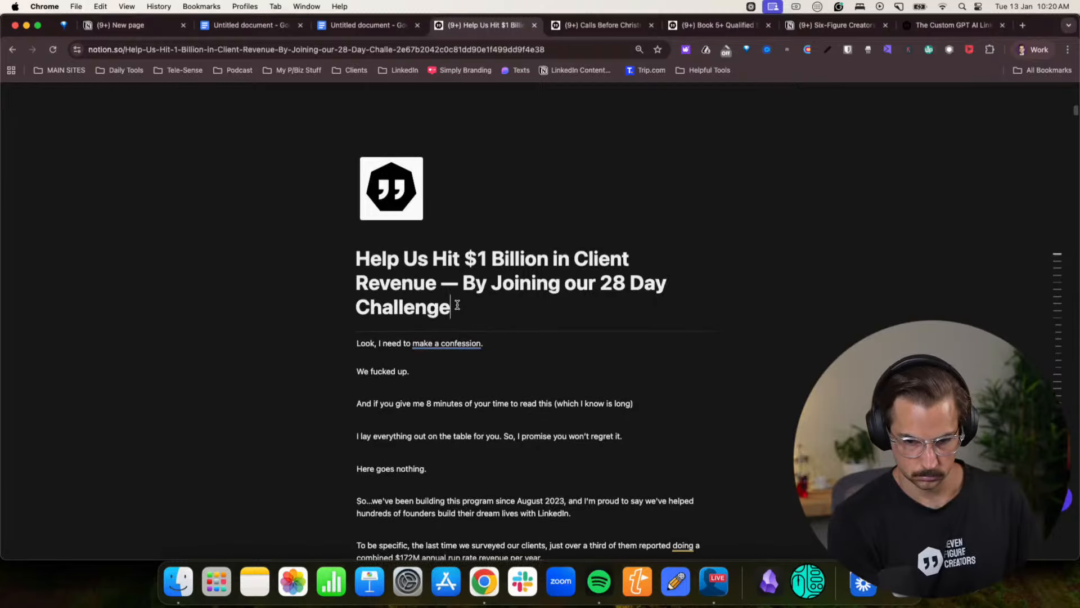
- End the title's first sentence with a period and append "Make 2026 Your Year." to the title
key(Return)
key(BackSpace)
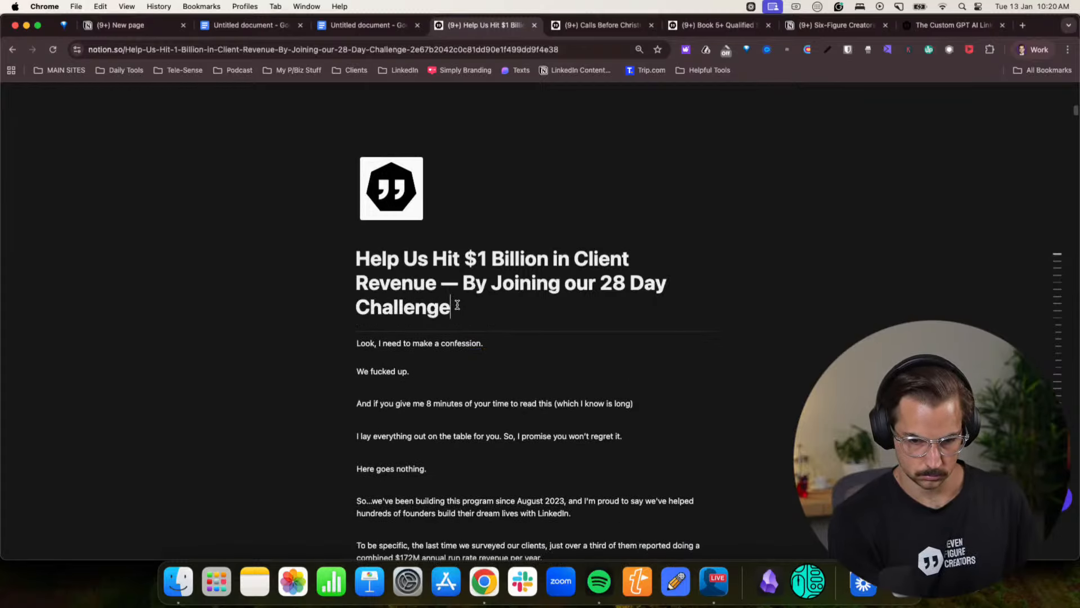
key(Return)
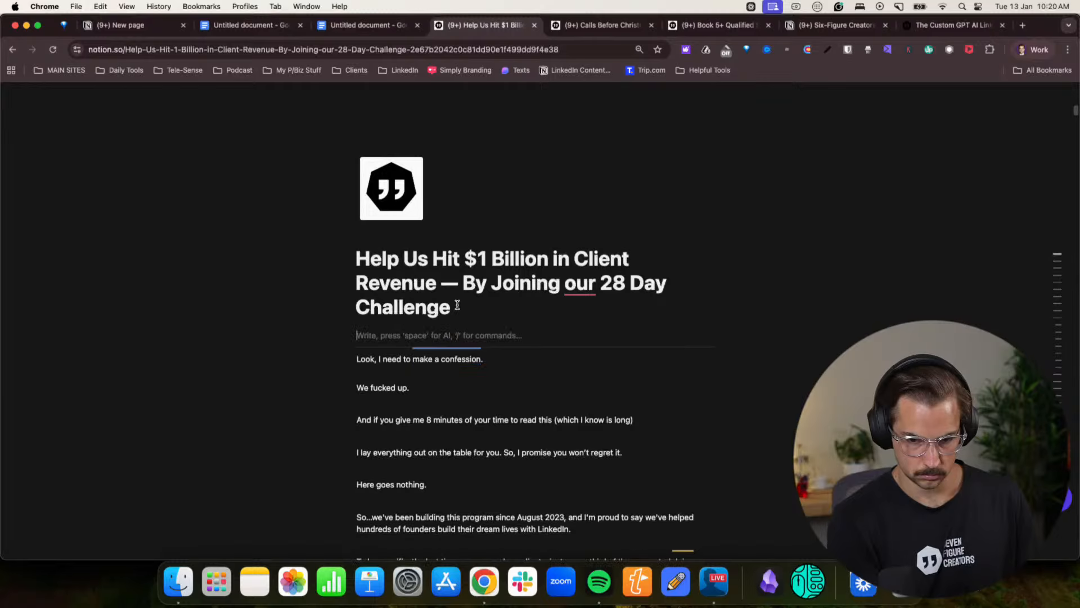
key(BackSpace)
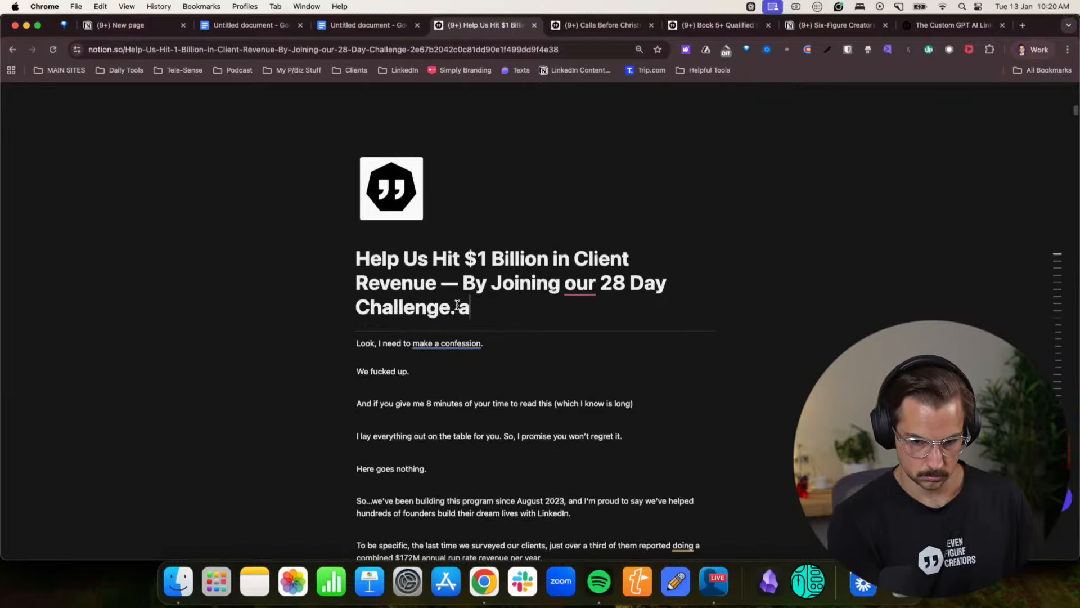
text(.Make 2026)
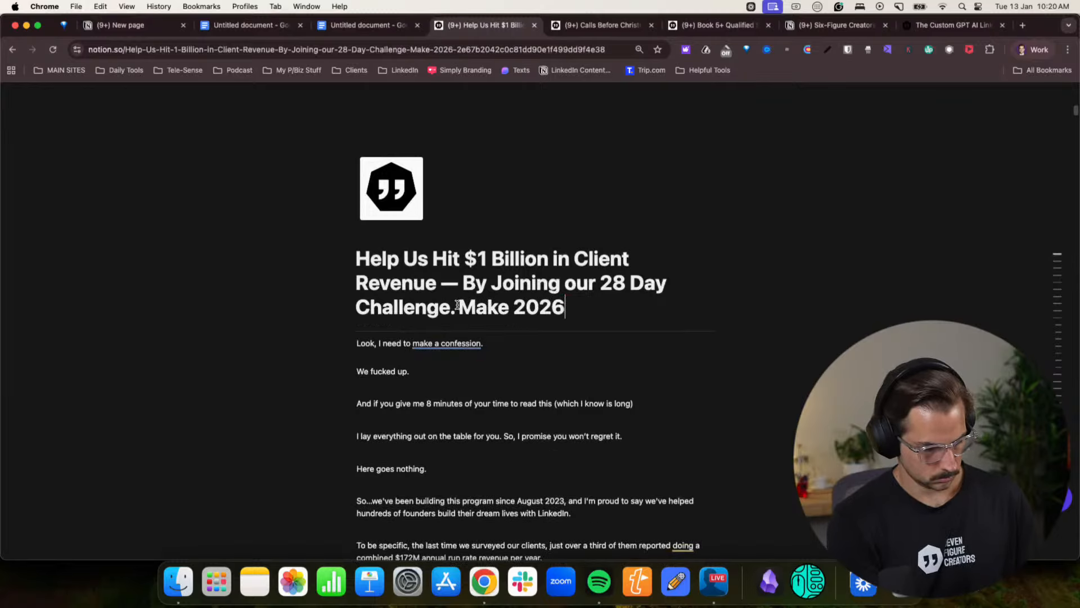
text( Your Year.)
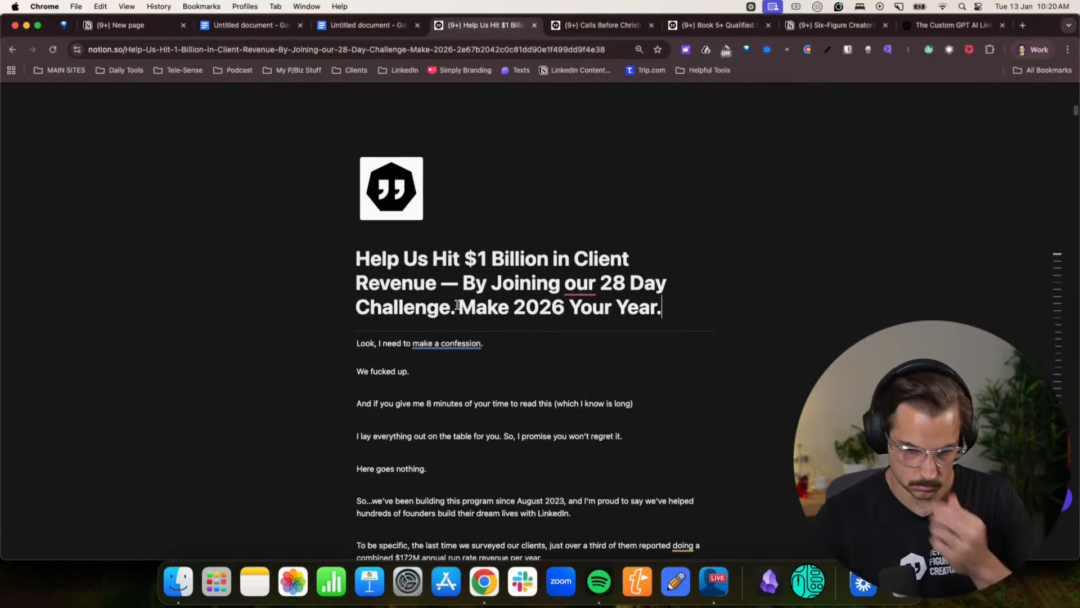
- Correct the title's spacing and wording so its second part reads "Join Our 28 Day Challenge. Make 2026 Your Year."
click(458, 305)
click(571, 290)
click(575, 322)
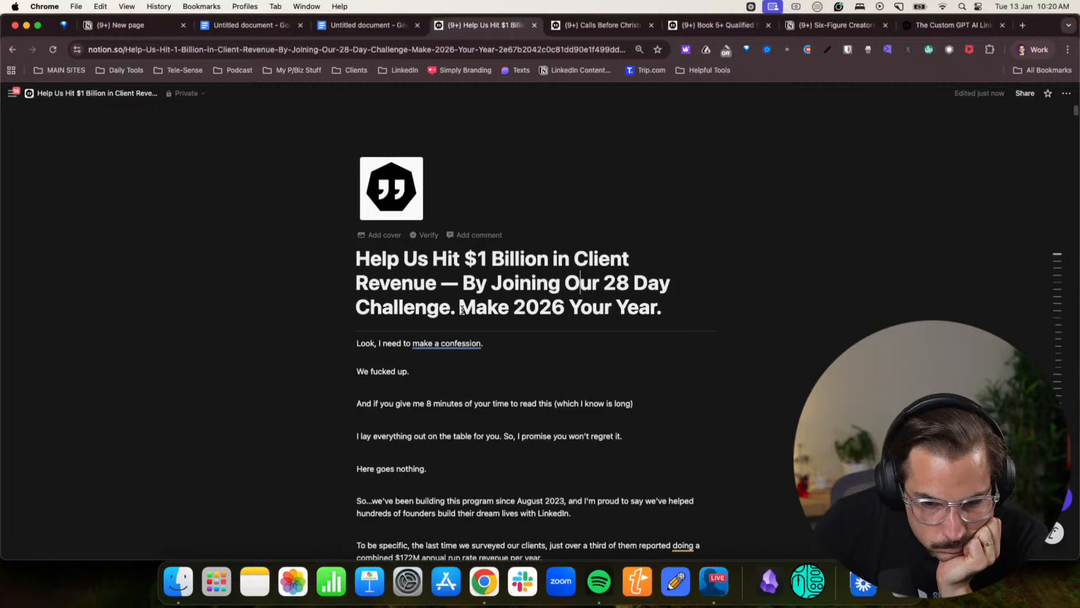
drag(561, 287, 461, 284)
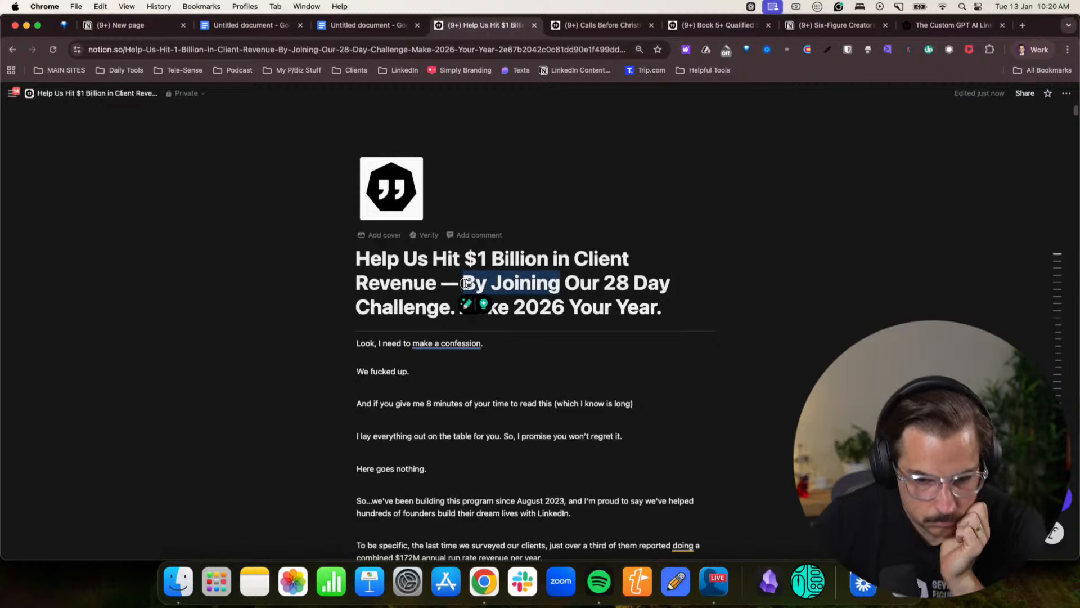
text(Join)
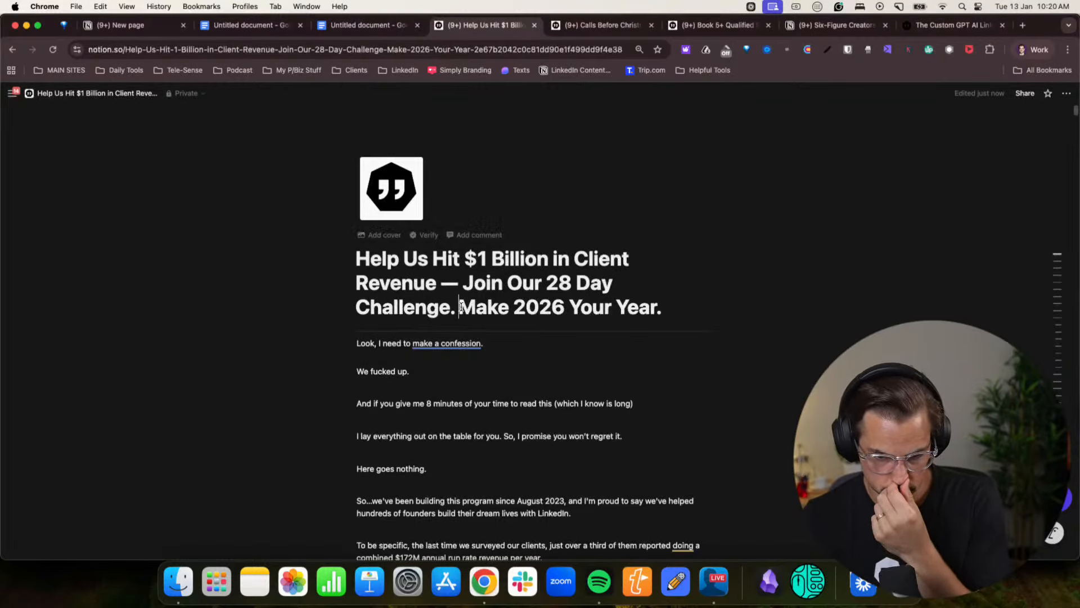
text(b.)
- Split "Make 2026 Your Year." off the title onto its own body line directly below
key(BackSpace)
key(BackSpace)
key(BackSpace)
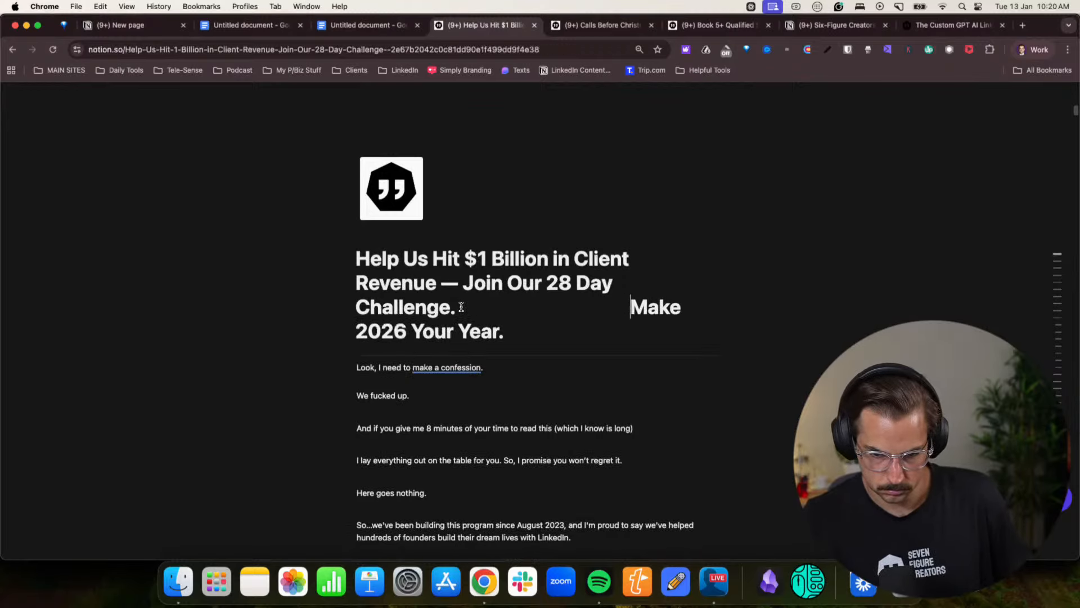
key(Return)
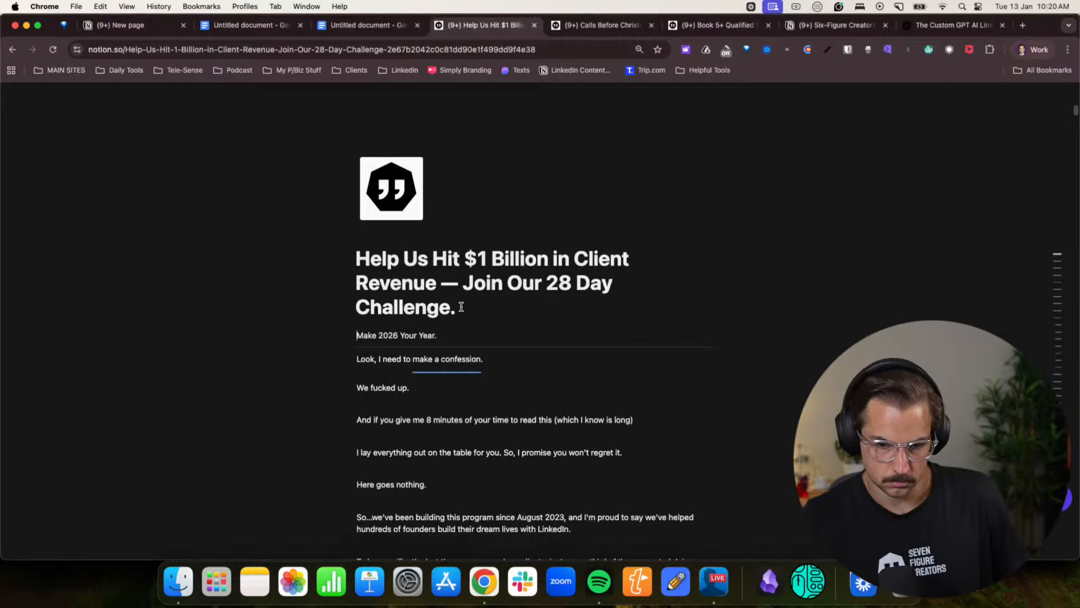
- Merge the "Make 2026 Your Year." body line back into the page title as its last line
key(BackSpace)
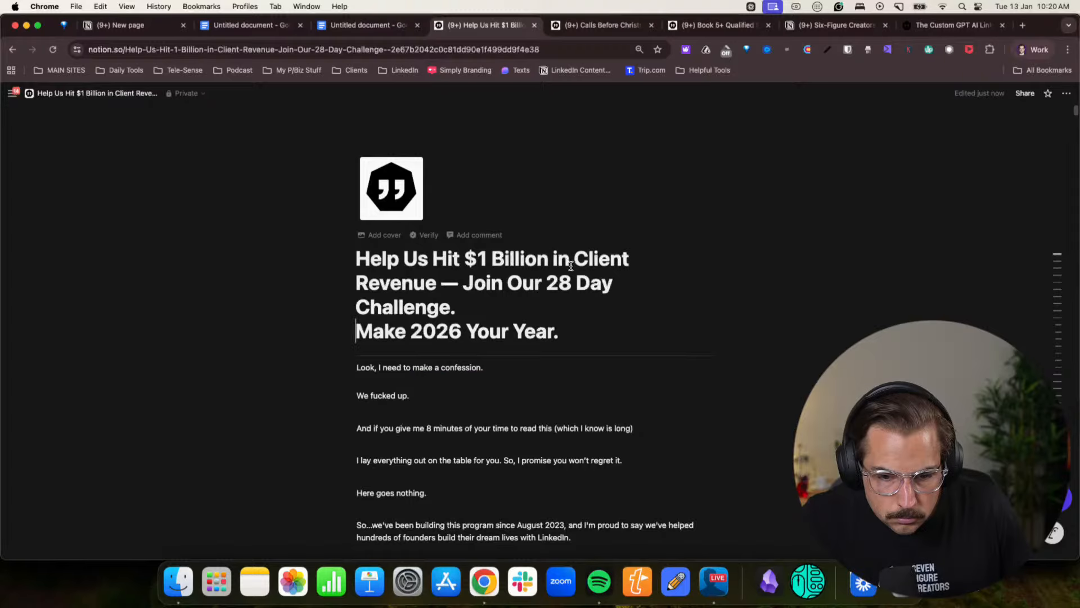
scroll(485, 319, down, 2)
scroll(645, 387, up, 1)
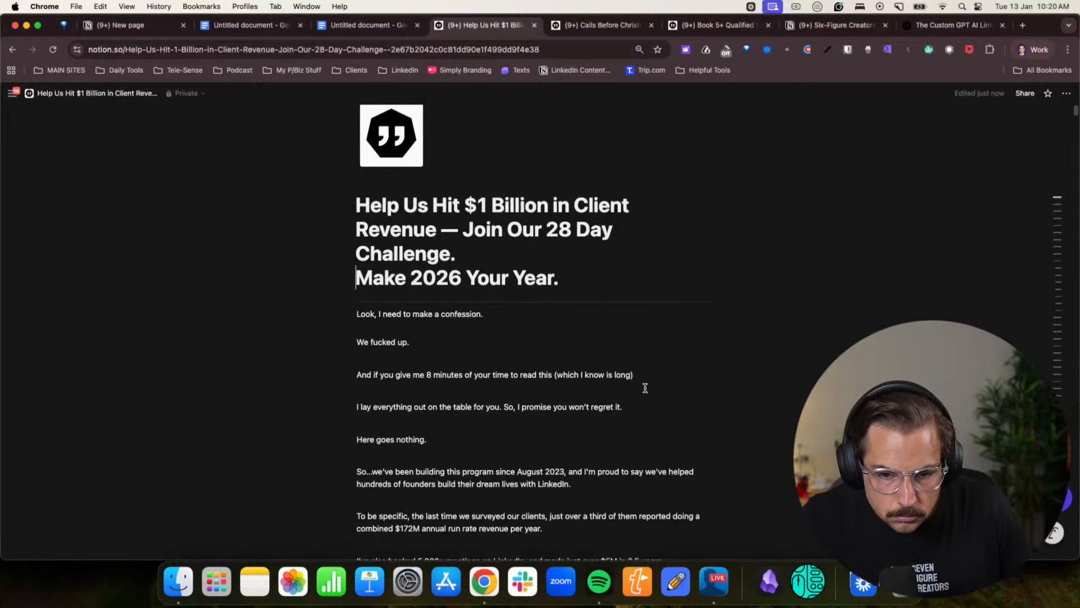
- Screenshot the page's headline and opening lines, switch to the Claude landing page chat, and send the image with the question "This good?"
drag(329, 134, 904, 490)
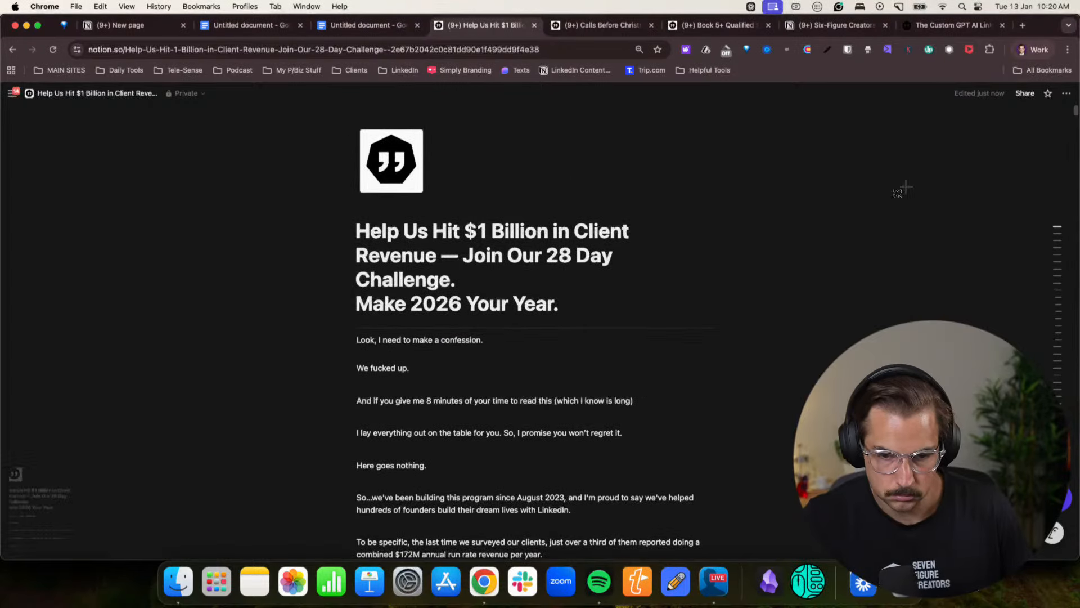
click(1034, 50)
click(956, 309)
drag(79, 509, 415, 502)
text(This good?)
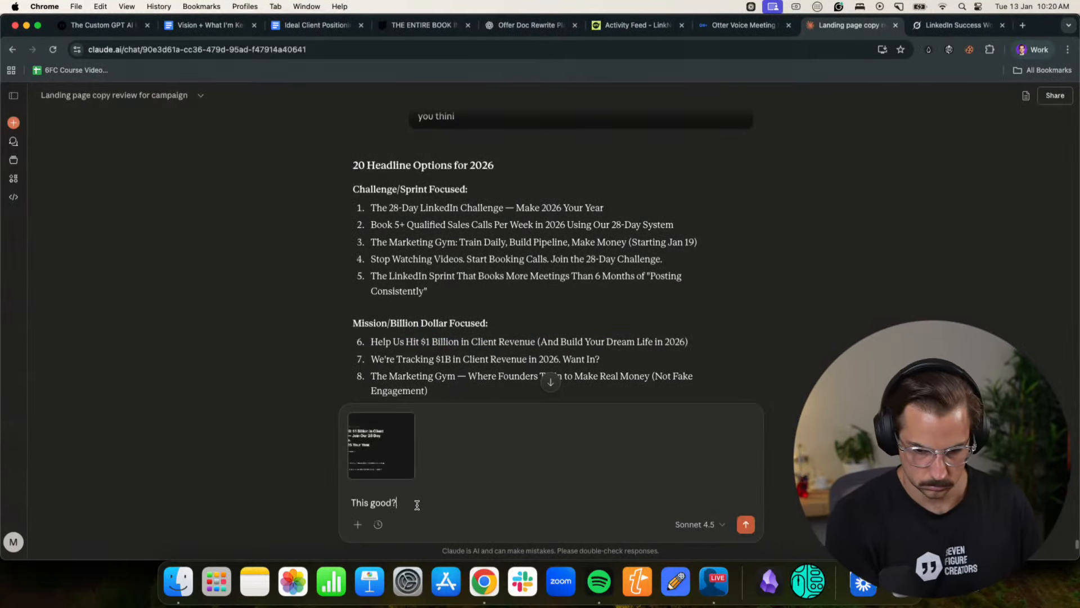
key(Return)
scroll(534, 395, up, 6)
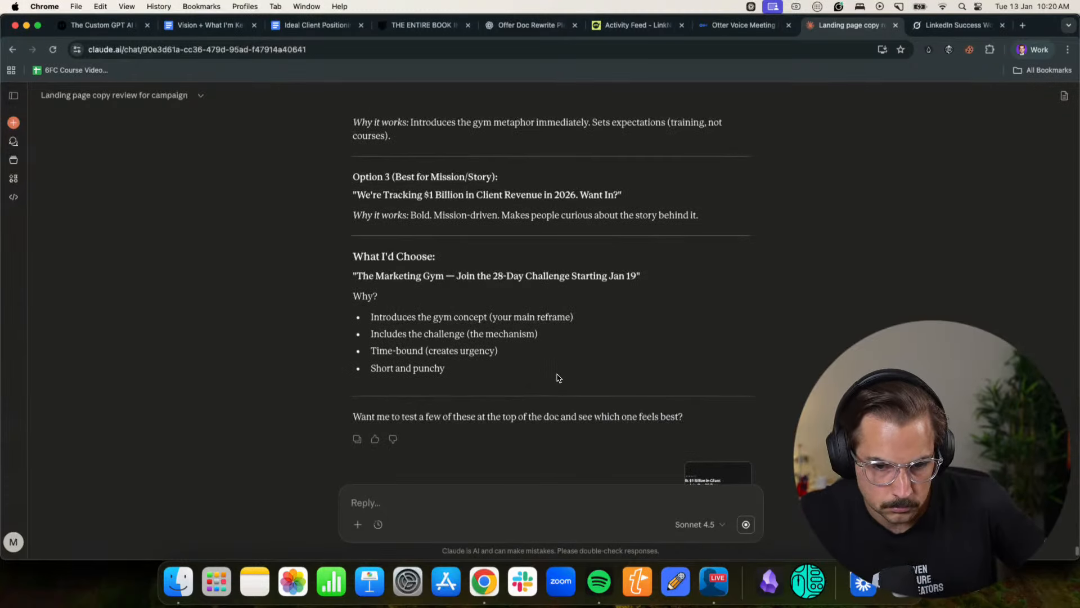
scroll(558, 377, down, 3)
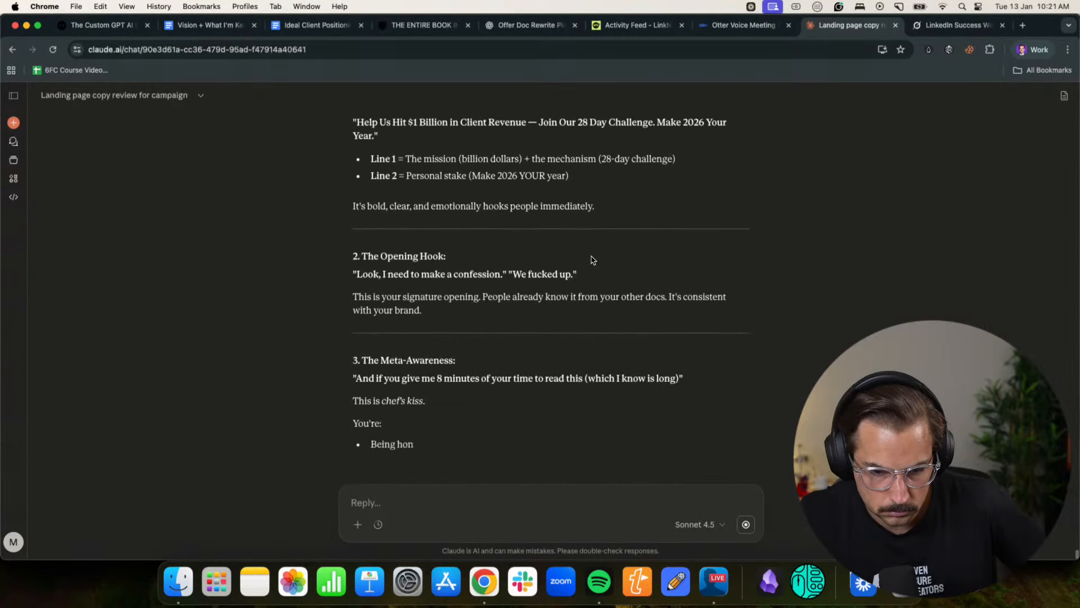
- Ask Claude whether it could be made better, with examples, and how to make the intro lines super convincing so people actually read it
click(417, 521)
text(Could it )
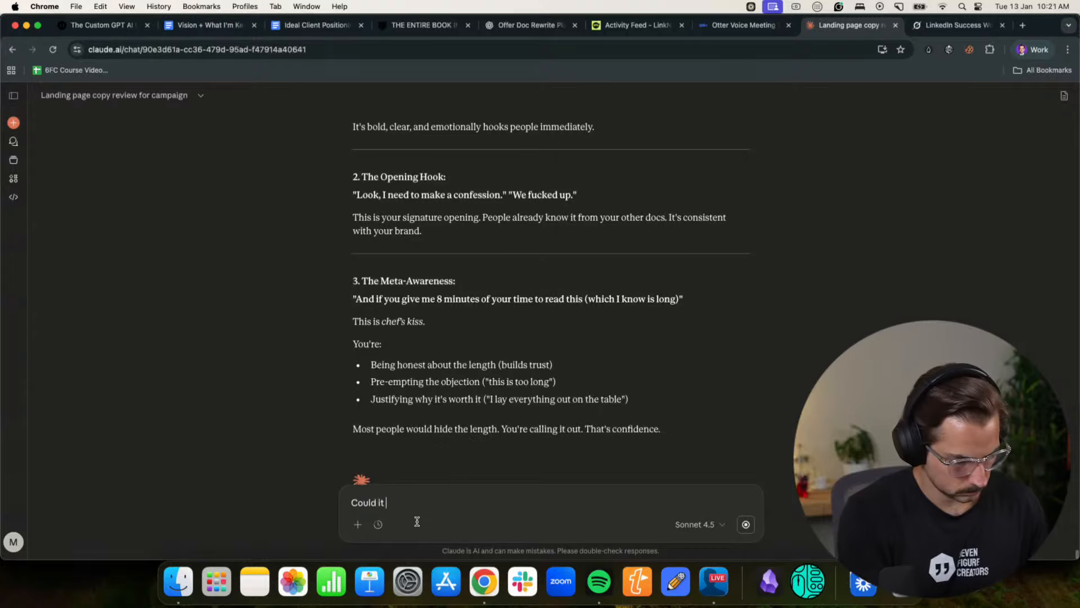
text(be made better and if so how give me ew)
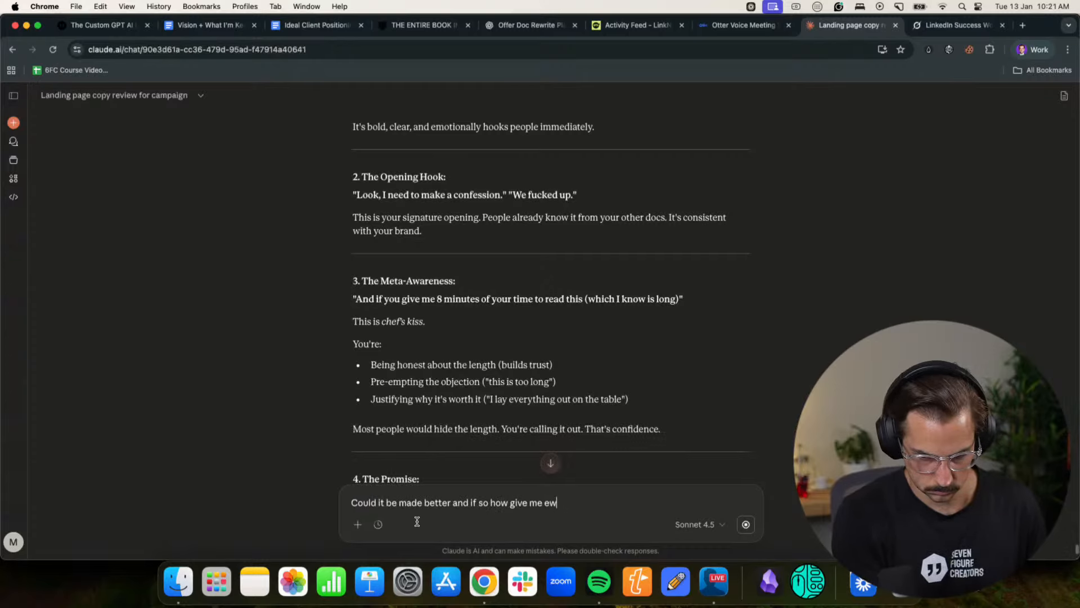
text(xaples)
key(shift+Return)
text(?)
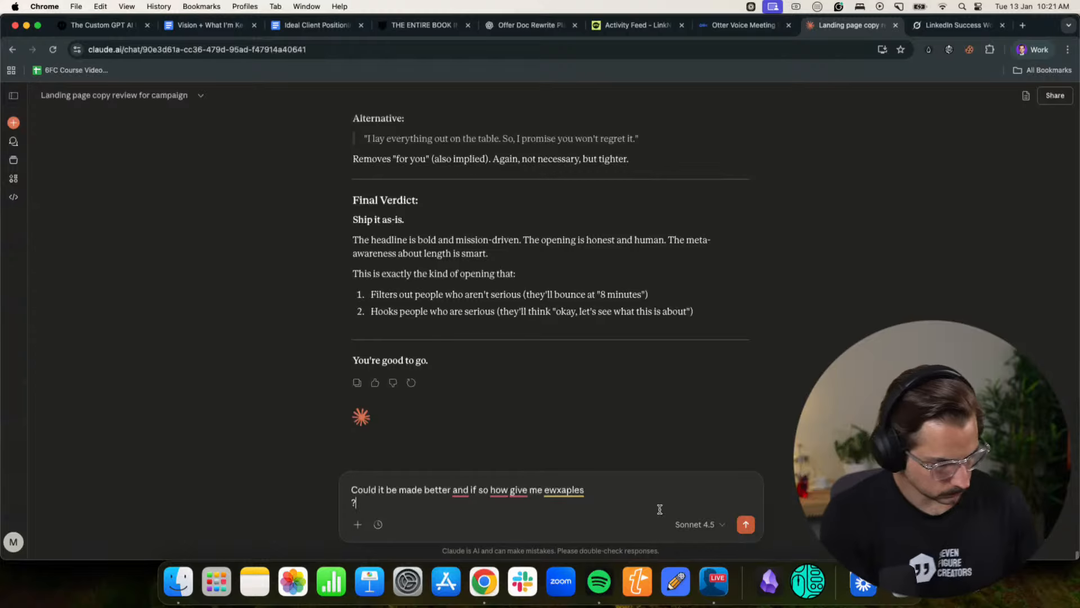
key(shift+Return)
text(Ande how do I make the intro couple of lines supoer covincing really to ge)
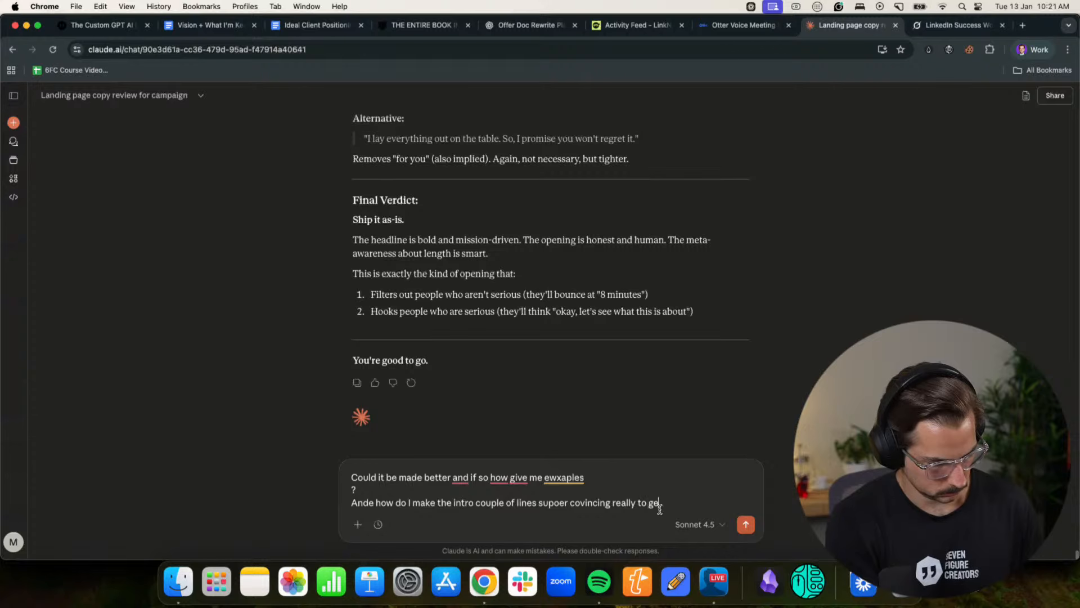
text(l read it)
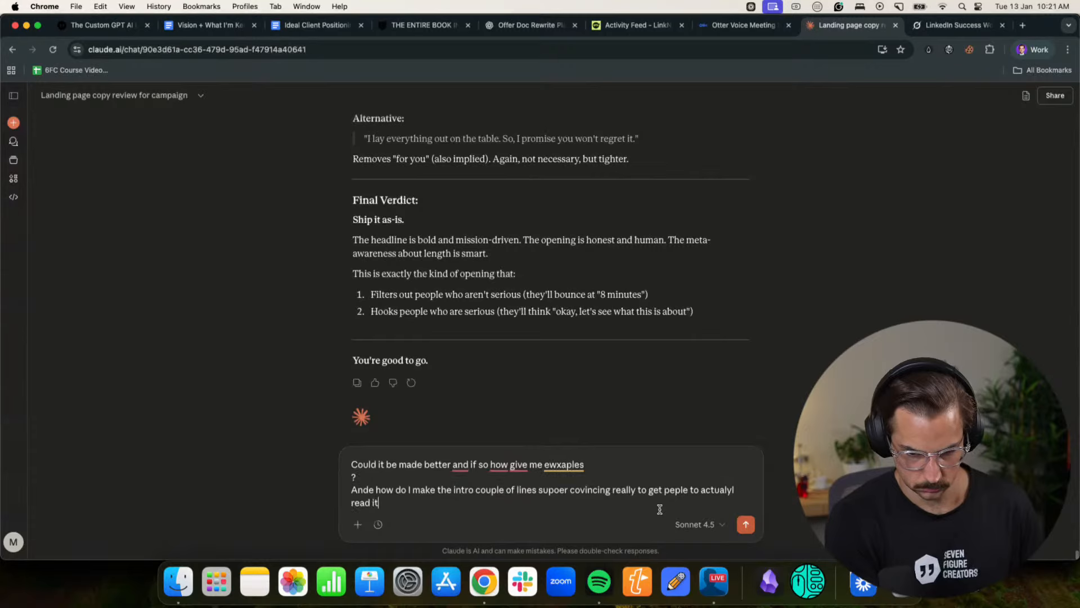
key(Return)
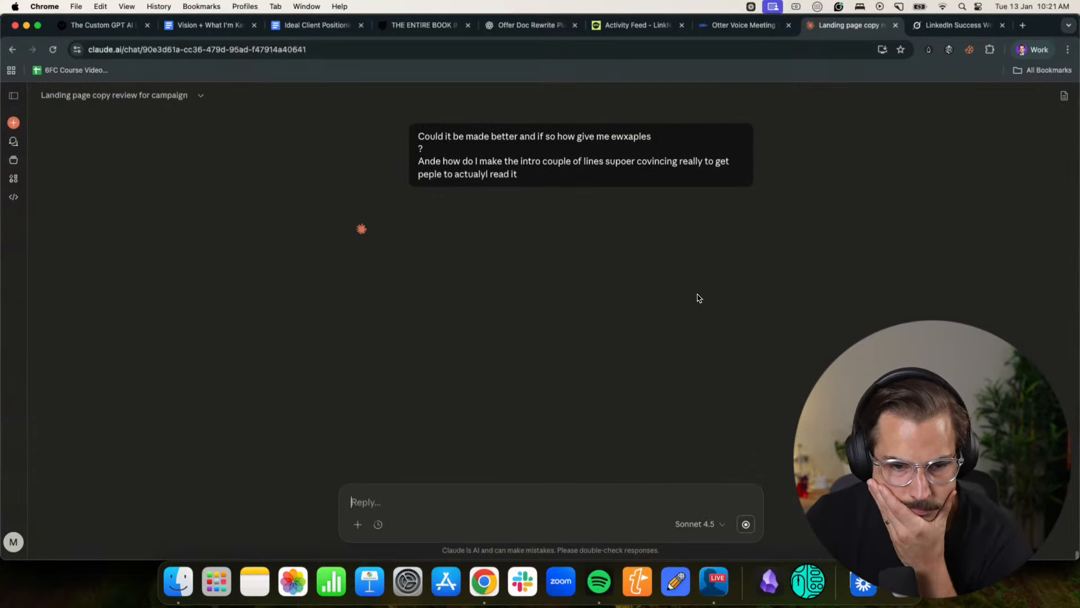
key(super+equal)
key(super+equal)
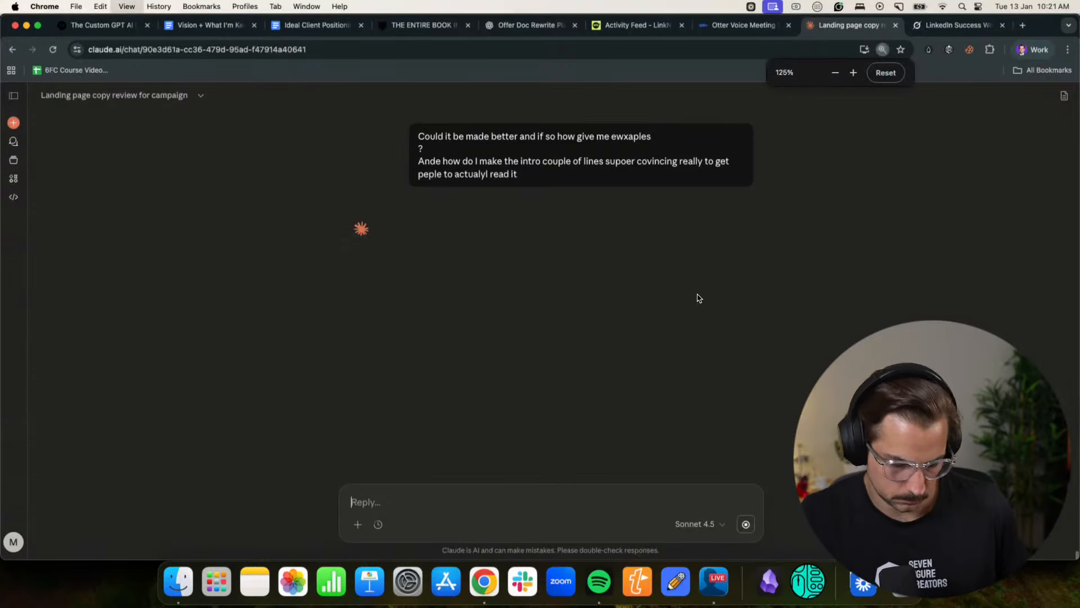
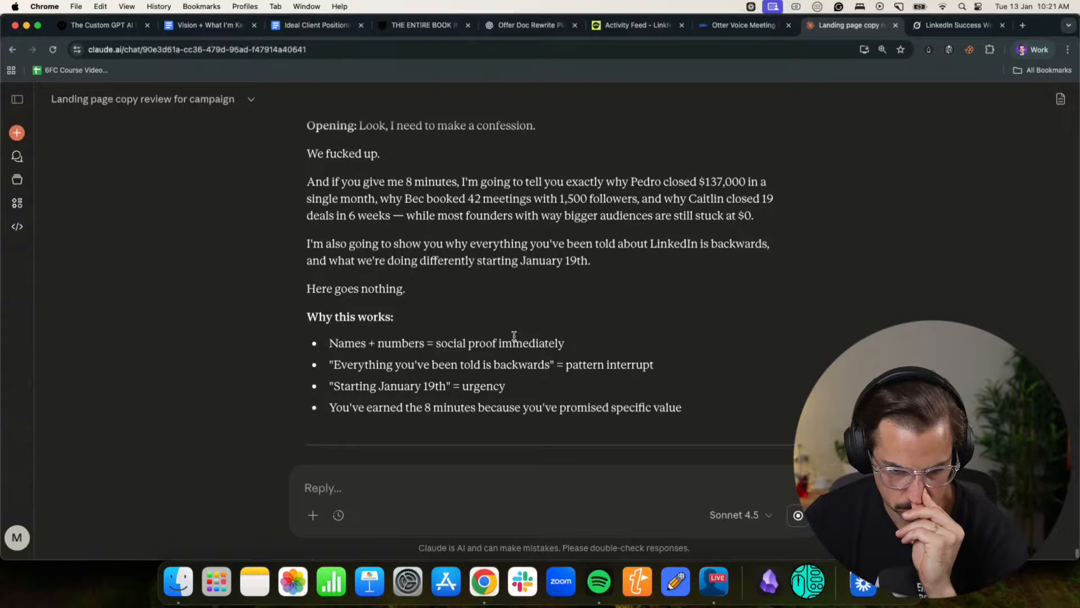
- Copy Option 4's opening text from "We fucked up." through "Here goes nothing." in the Claude response
scroll(513, 331, up, 3)
scroll(513, 338, down, 7)
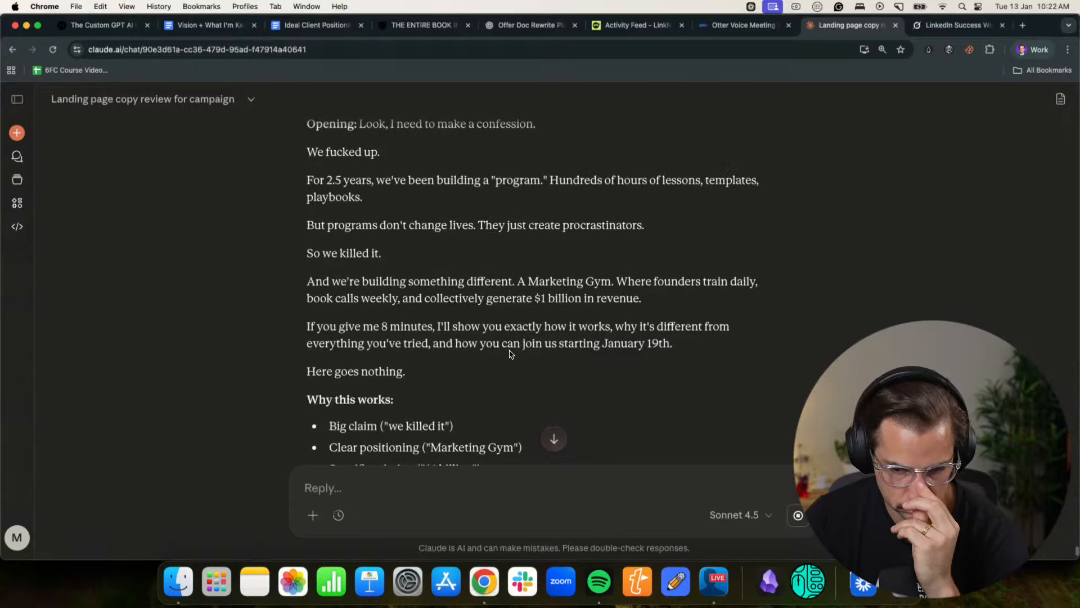
drag(410, 330, 579, 328)
click(636, 346)
drag(673, 346, 350, 338)
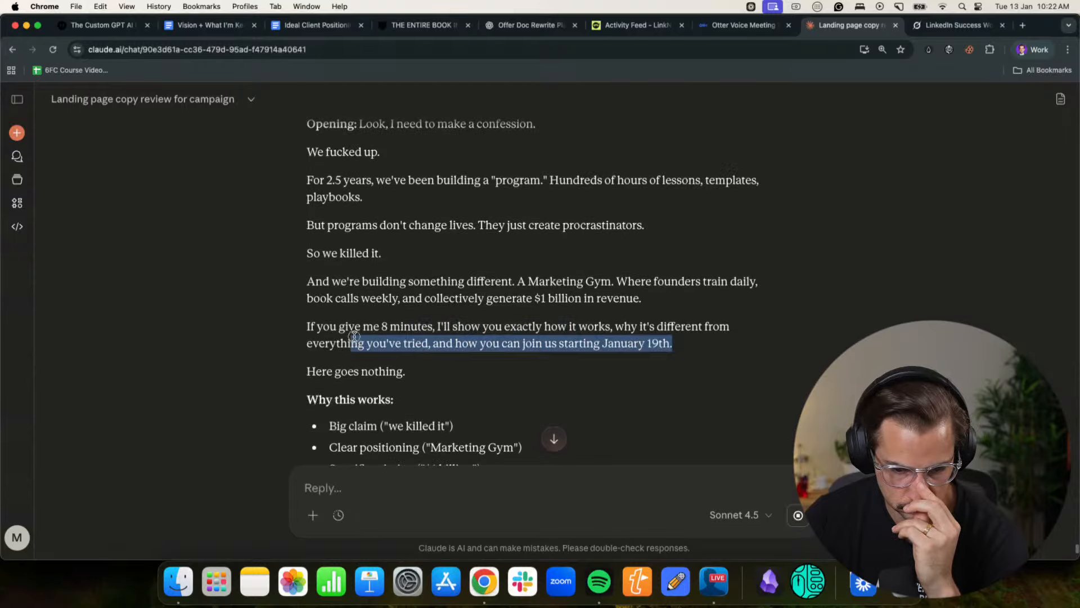
click(393, 368)
scroll(342, 354, up, 3)
drag(391, 369, 300, 309)
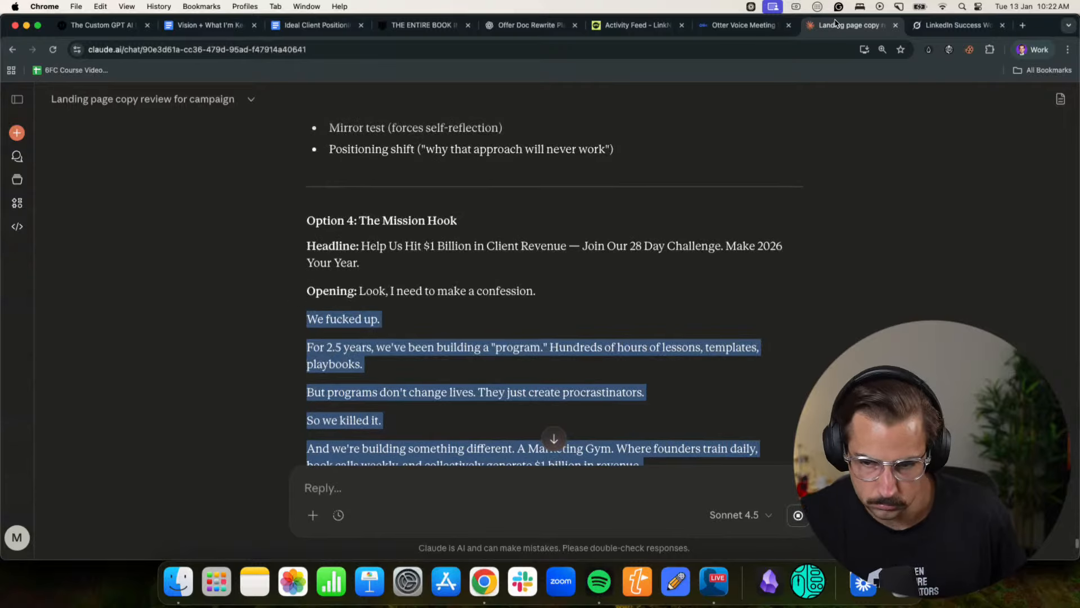
click(1032, 49)
click(956, 279)
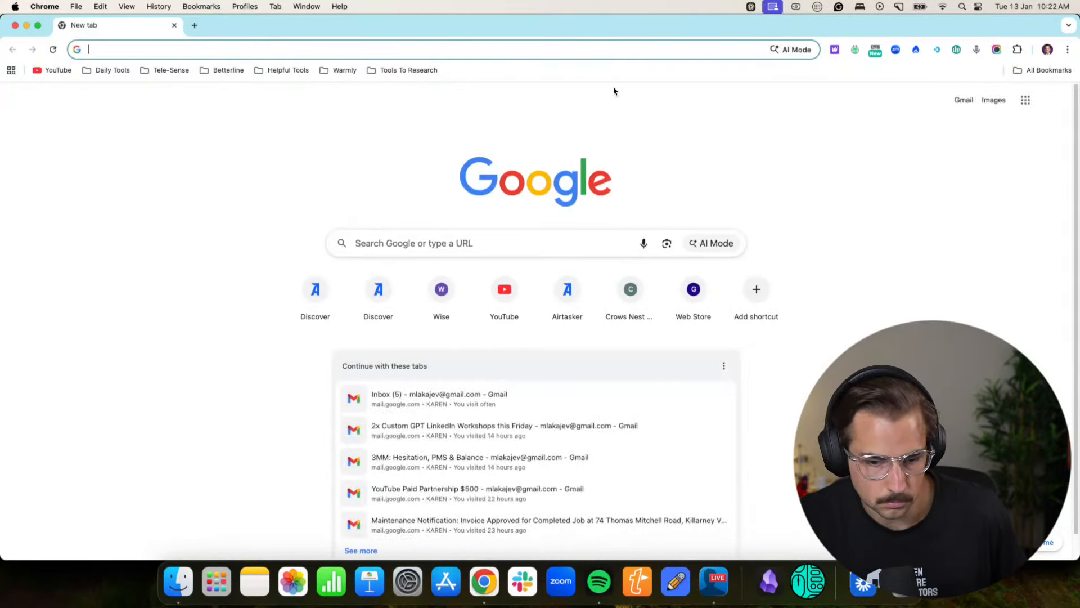
click(15, 25)
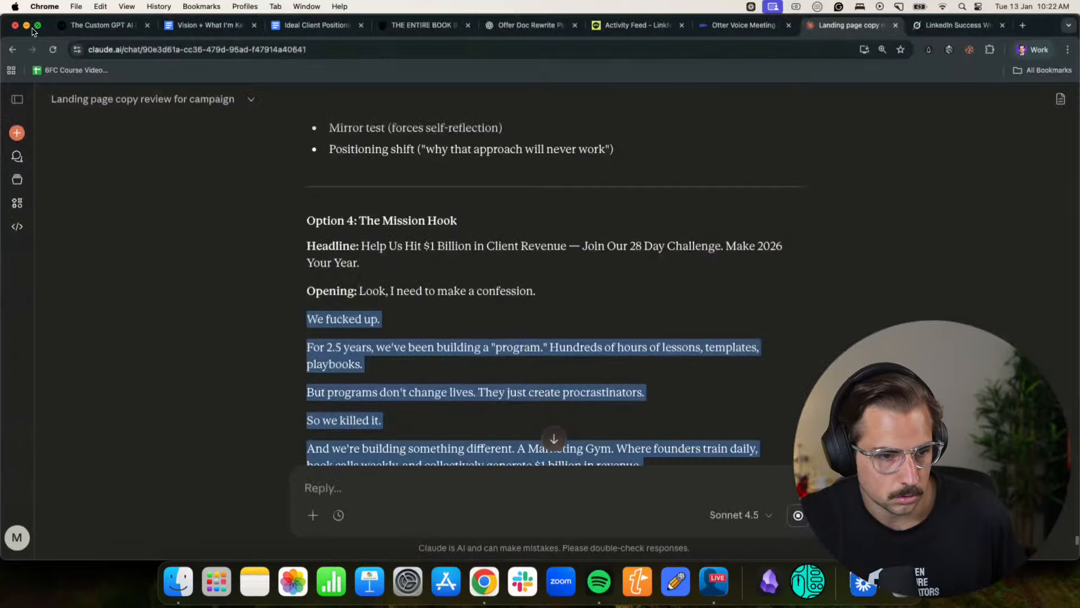
- Switch to the Notion landing page in the other browser profile and replace its opening, through "Here goes nothing.", with the copied text
click(1032, 50)
click(966, 297)
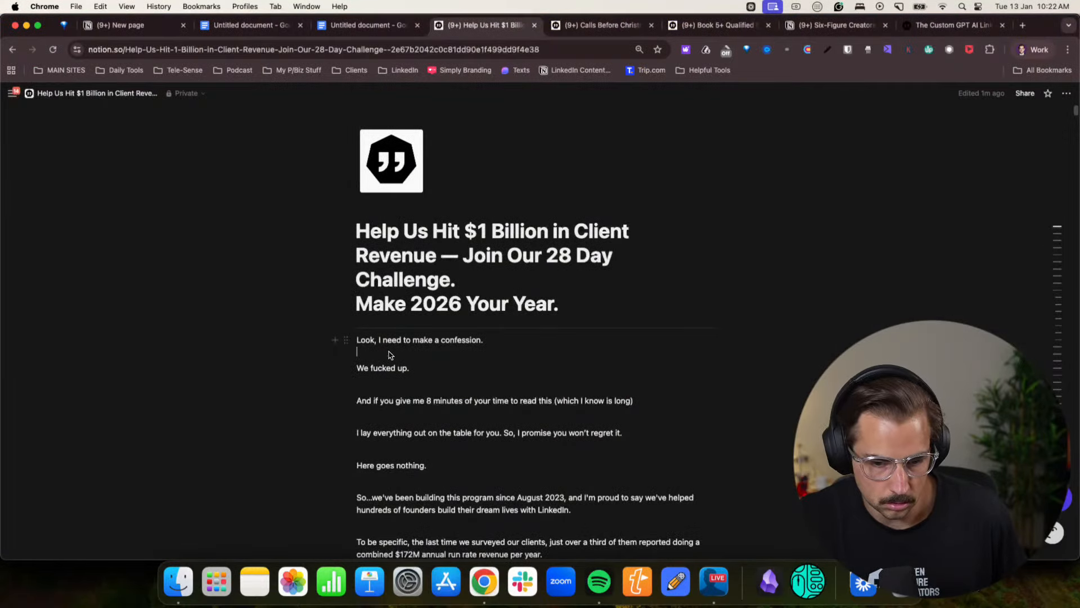
click(497, 473)
drag(449, 471, 356, 337)
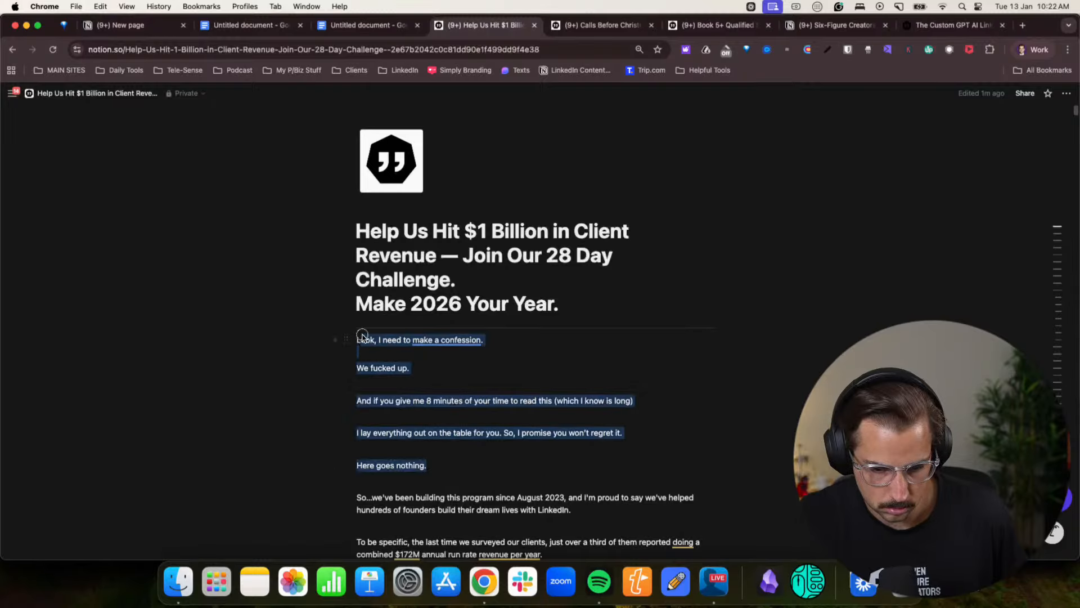
text(We fucked up.For 2.5 years, we've been building a "program." Hundreds of hours of lessons, templates, playbooks.But programs don't change lives. They just create procrastinators.So we killed it.And we're building something different. A Marketing Gym. Where founders train daily, book calls weekly, and collectively generate $1 billion in revenue.If you give me 8 minutes, I'll show you exactly how it works, why it's different from everything you've tried, and how you can join us starting January 19th.Here goes nothing.)
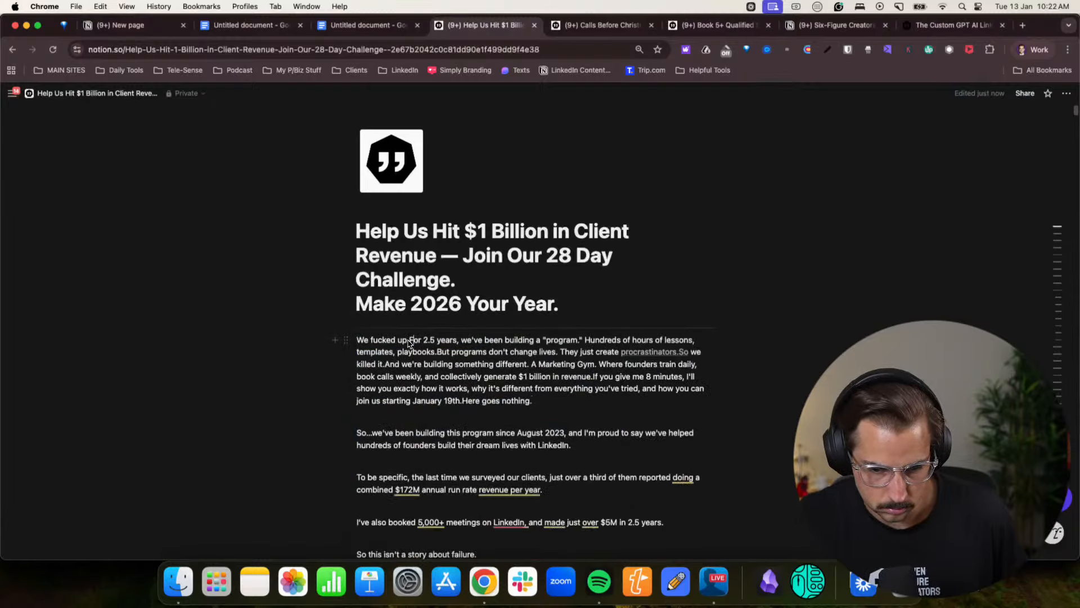
- Split "We fucked up." and the sentence ending in "program." into separate paragraphs, with a blank line after the latter
key(Return)
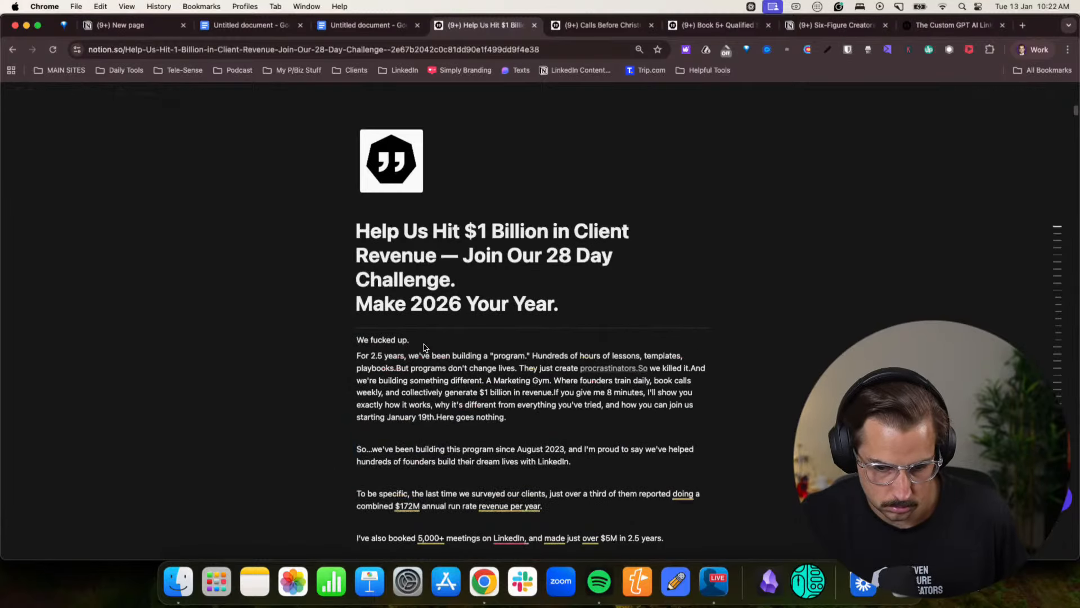
click(534, 356)
key(Return)
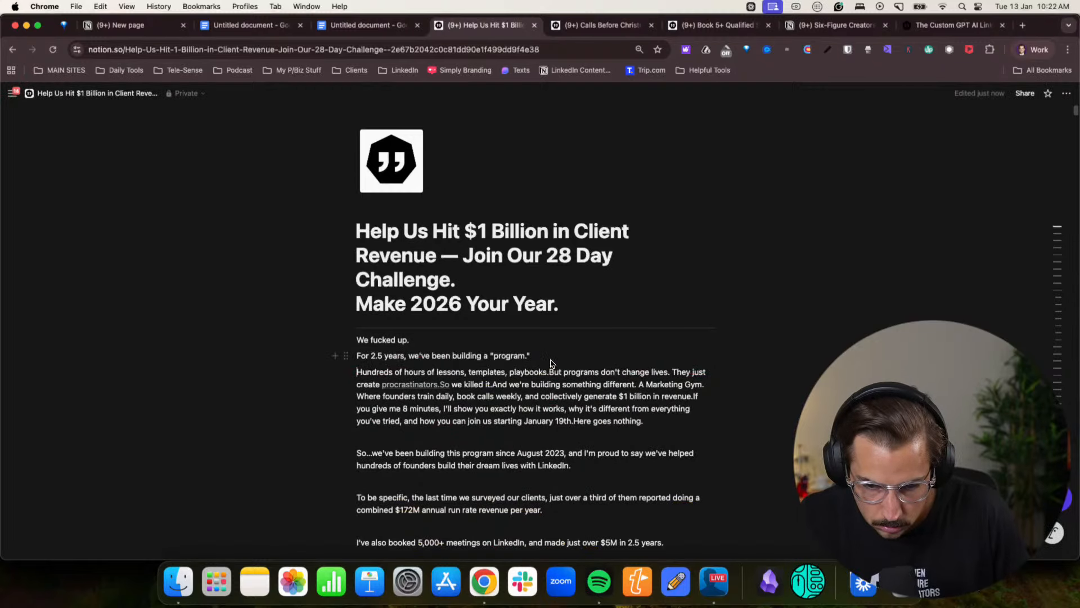
key(Return)
- Insert the line "So, I need to make a confession" above "We fucked up."
click(367, 340)
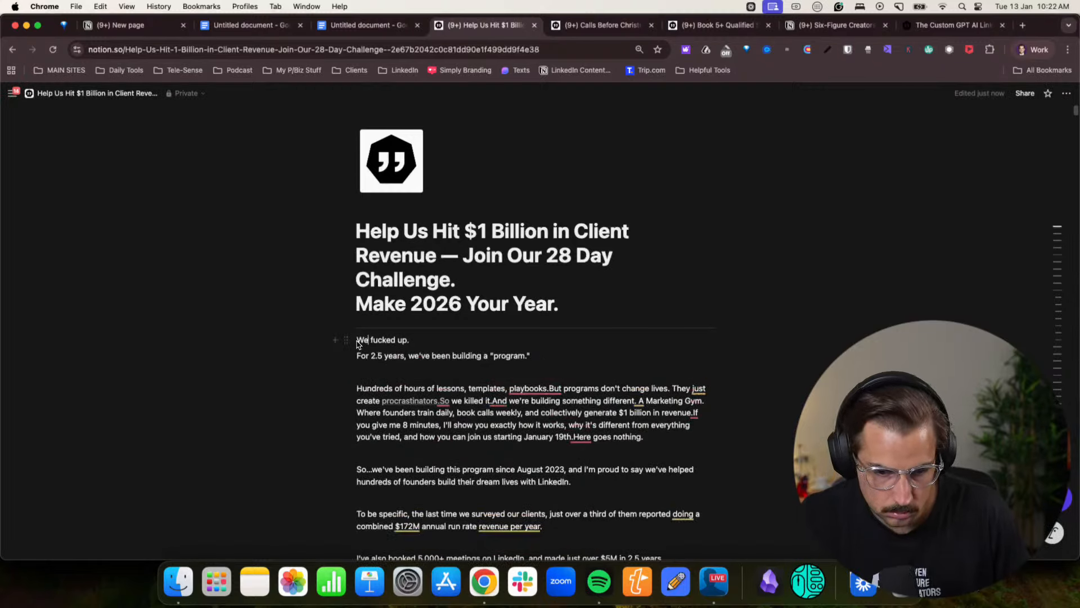
key(Return)
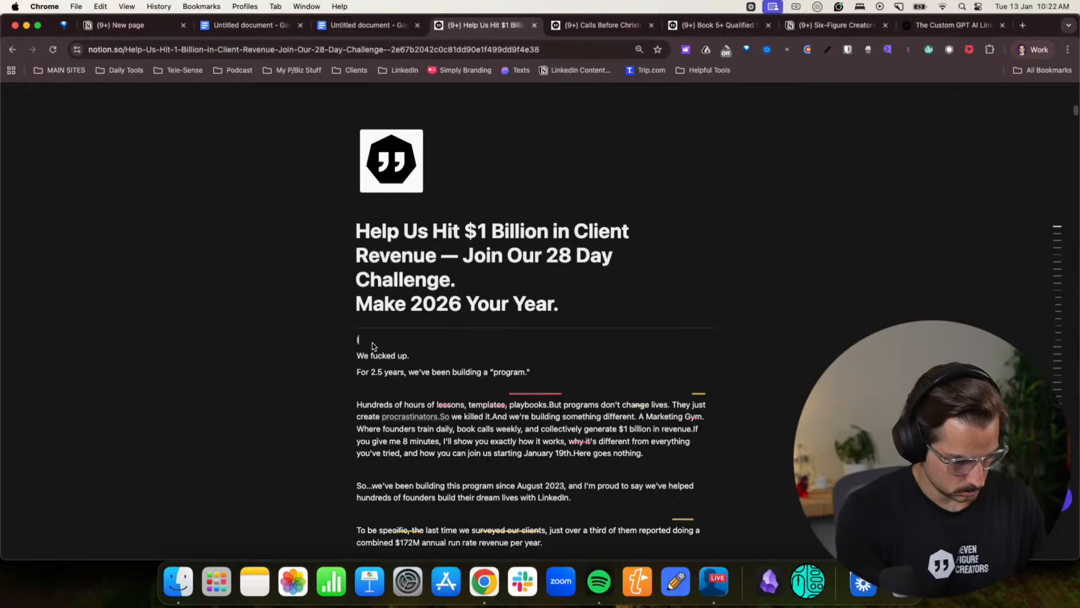
text(I need to make a conf)
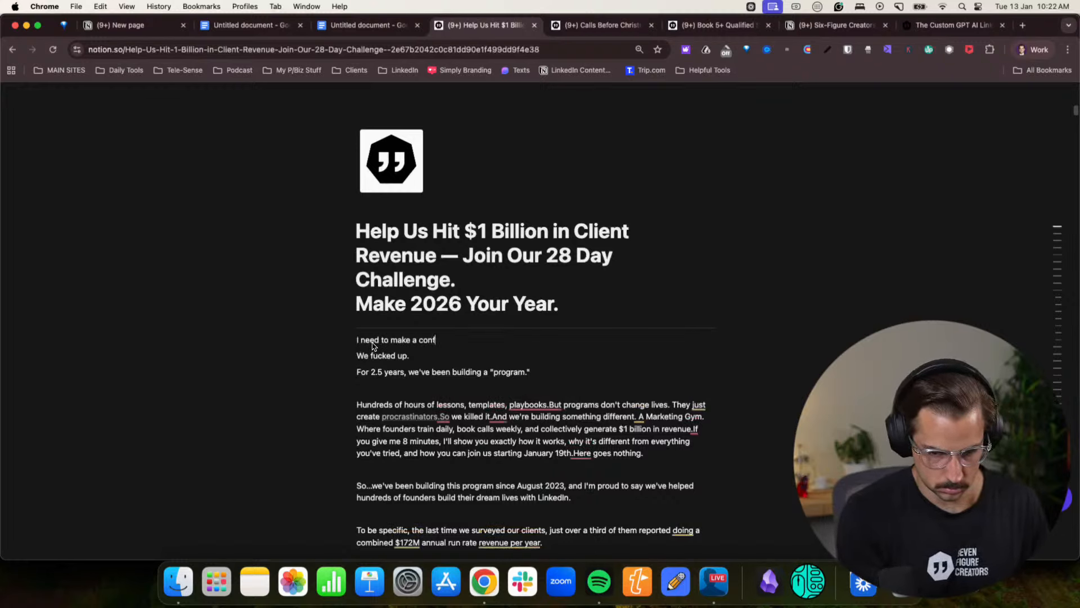
text(ession)
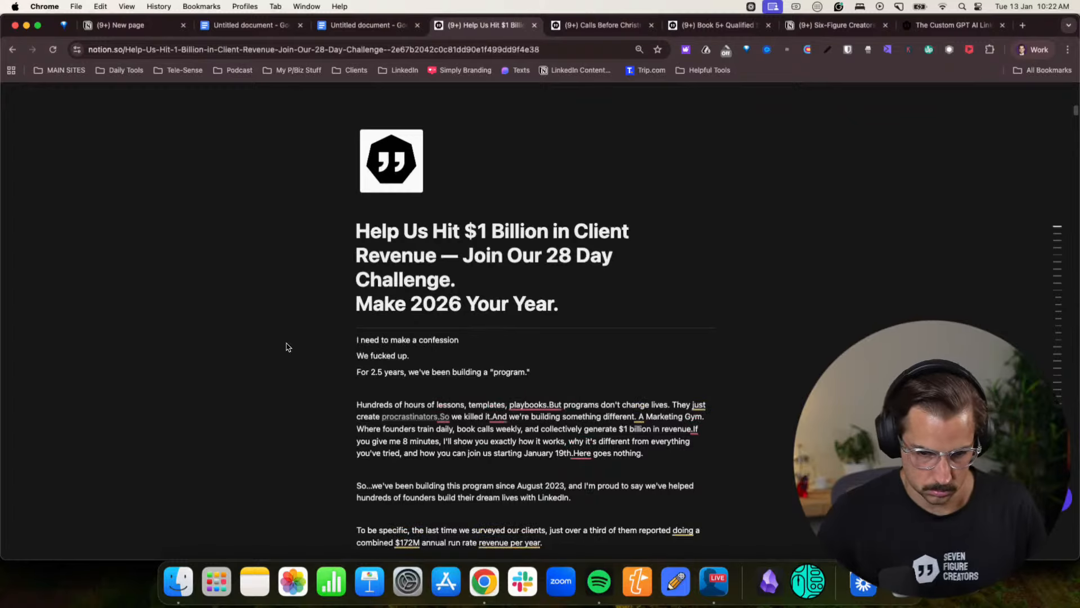
key(super+Left)
text(So,)
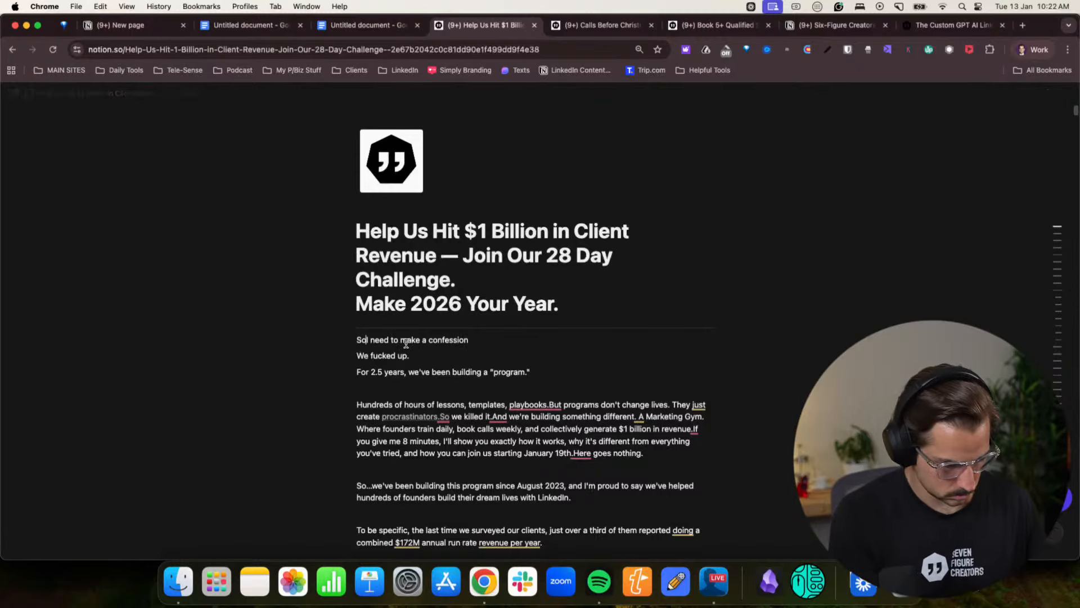
- Add blank lines after the confession line and "We fucked up.", and start a new paragraph after "templates, playbooks."
click(483, 343)
key(Return)
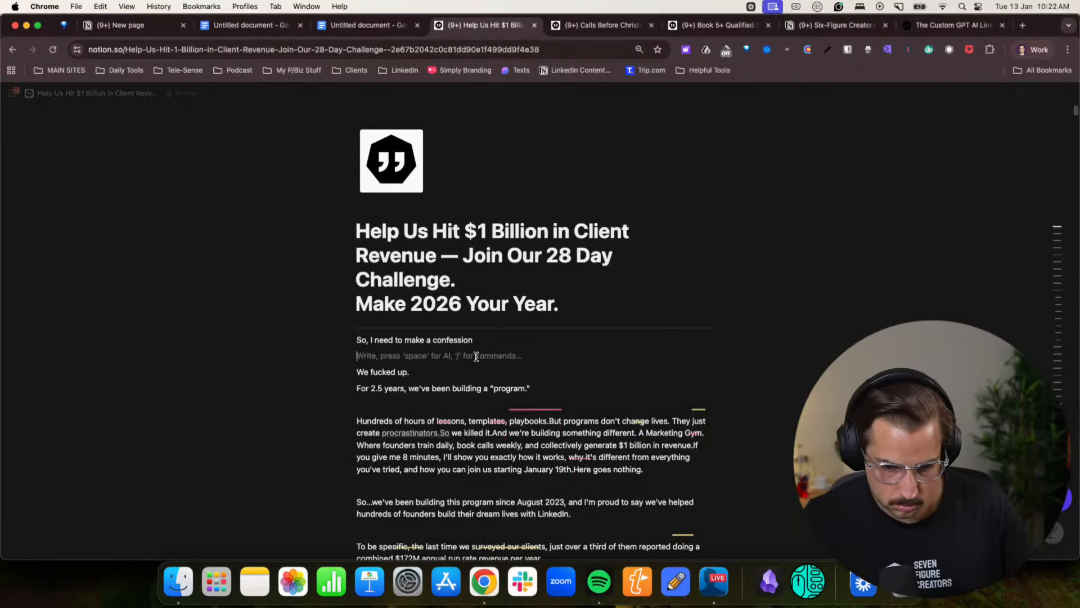
click(499, 369)
key(Return)
scroll(470, 440, down, 2)
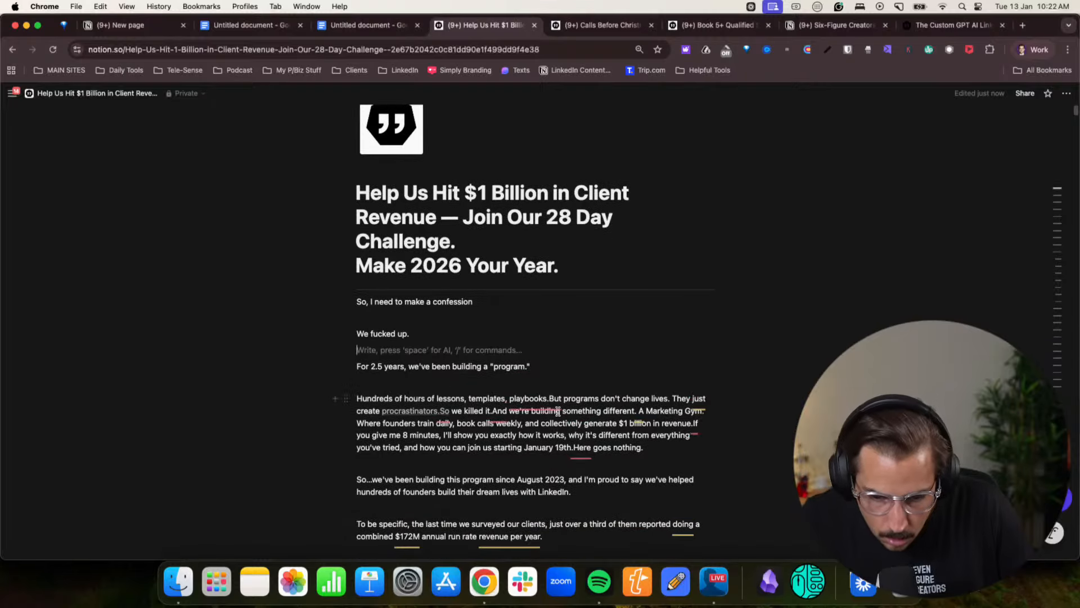
click(550, 399)
key(Return)
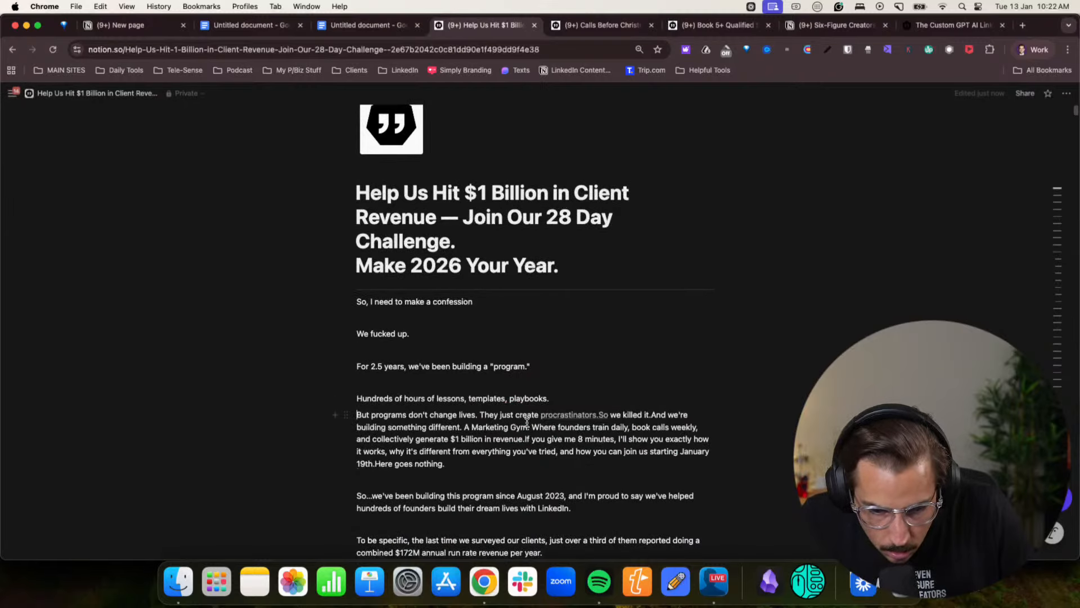
click(590, 417)
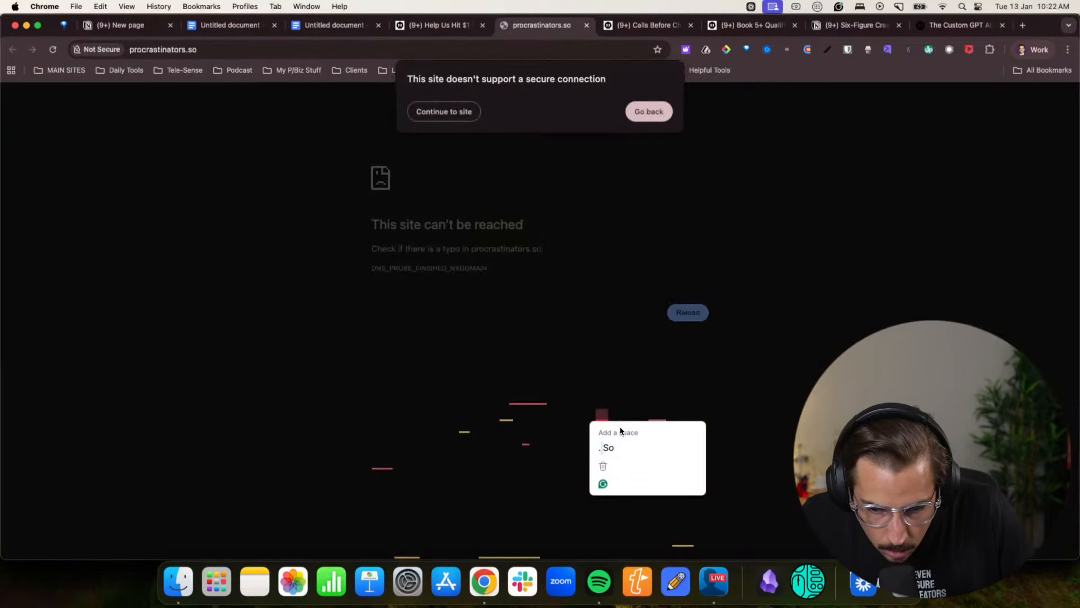
click(647, 114)
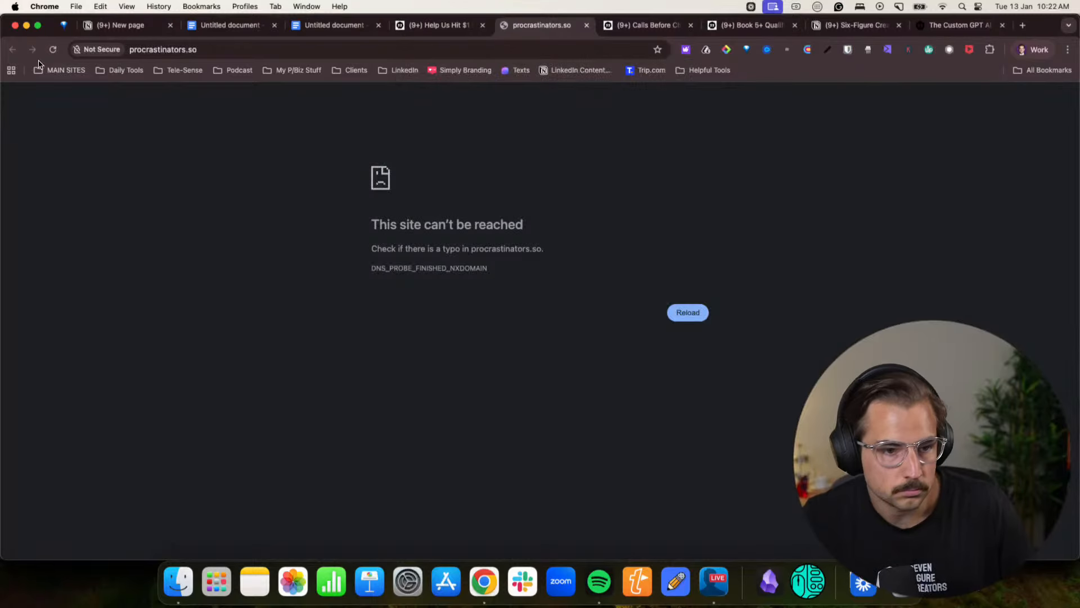
click(438, 25)
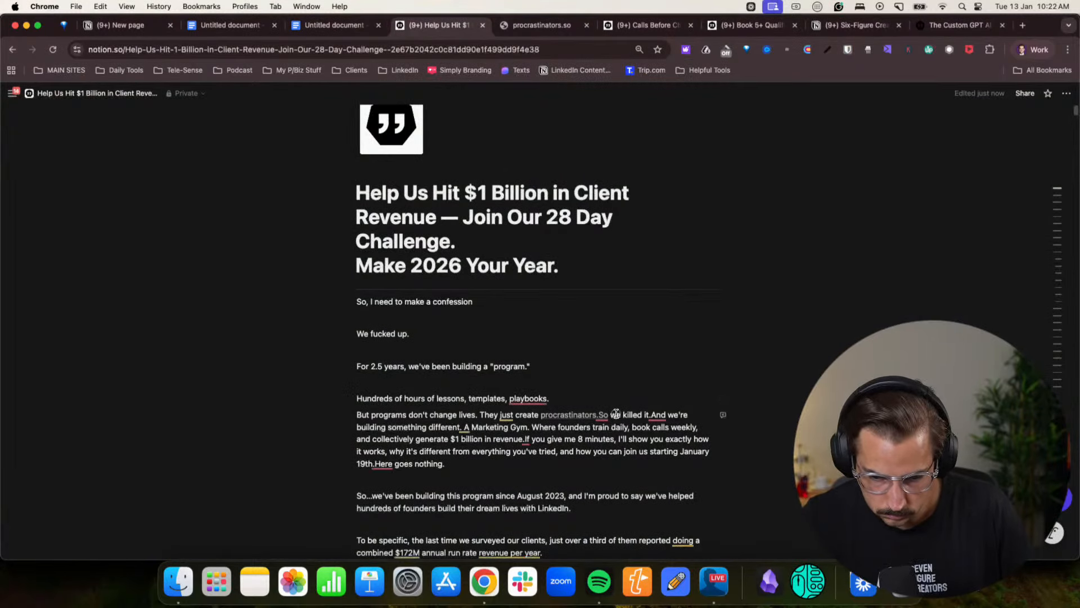
- Move "So we killed it." and the text following it to a new paragraph, and set "But programs don't change lives" apart with blank lines
key(Left)
key(Left)
key(Left)
key(Left)
key(Return)
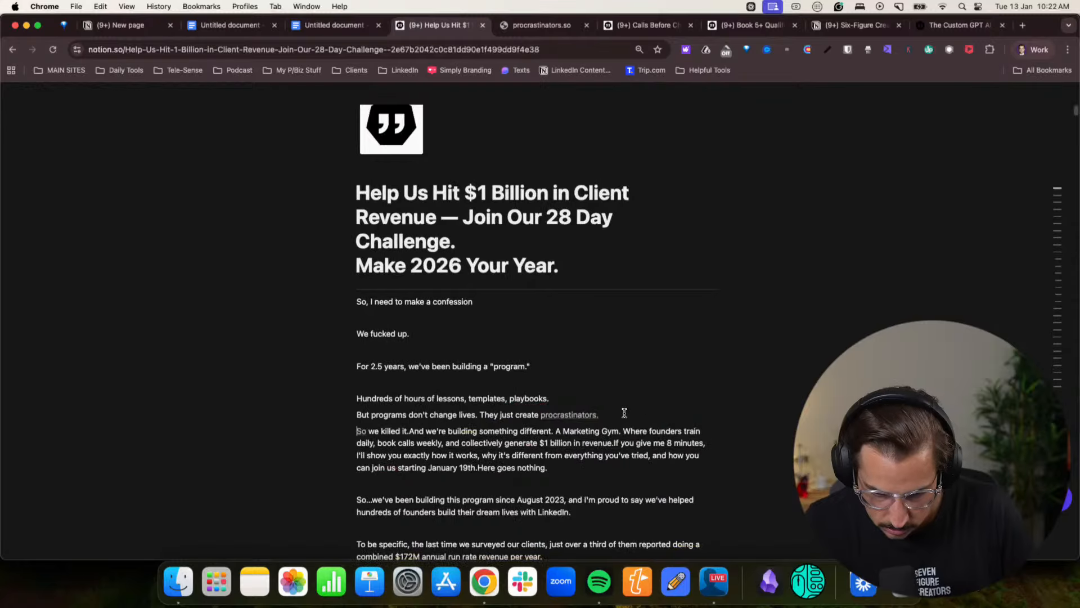
key(Return)
click(561, 398)
key(Return)
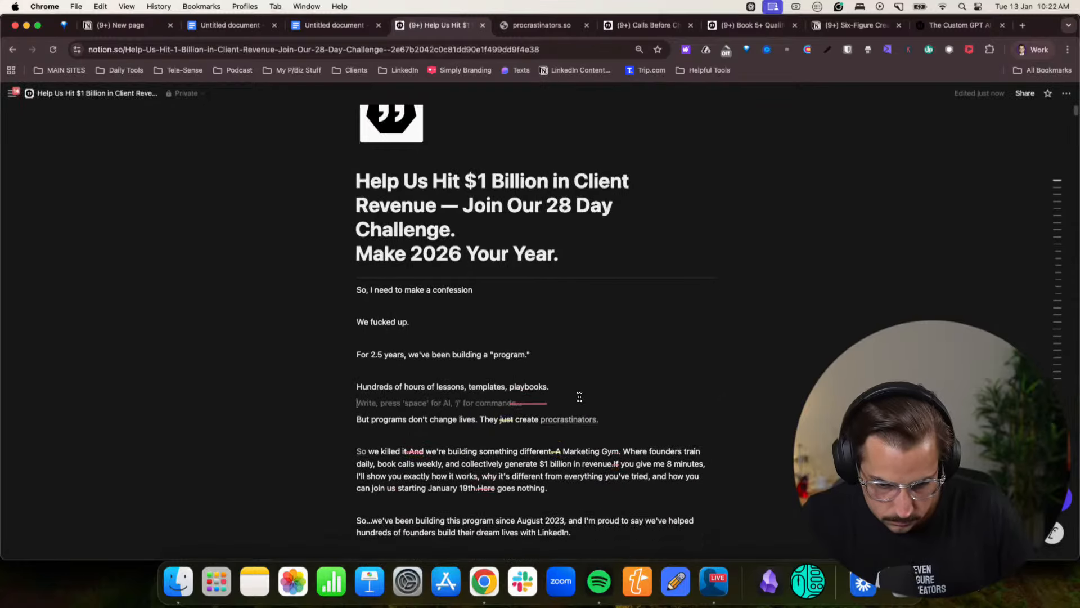
- Split the remaining block into spaced paragraphs after "something different.", "billion in revenue." and "January 19th."
scroll(560, 394, down, 3)
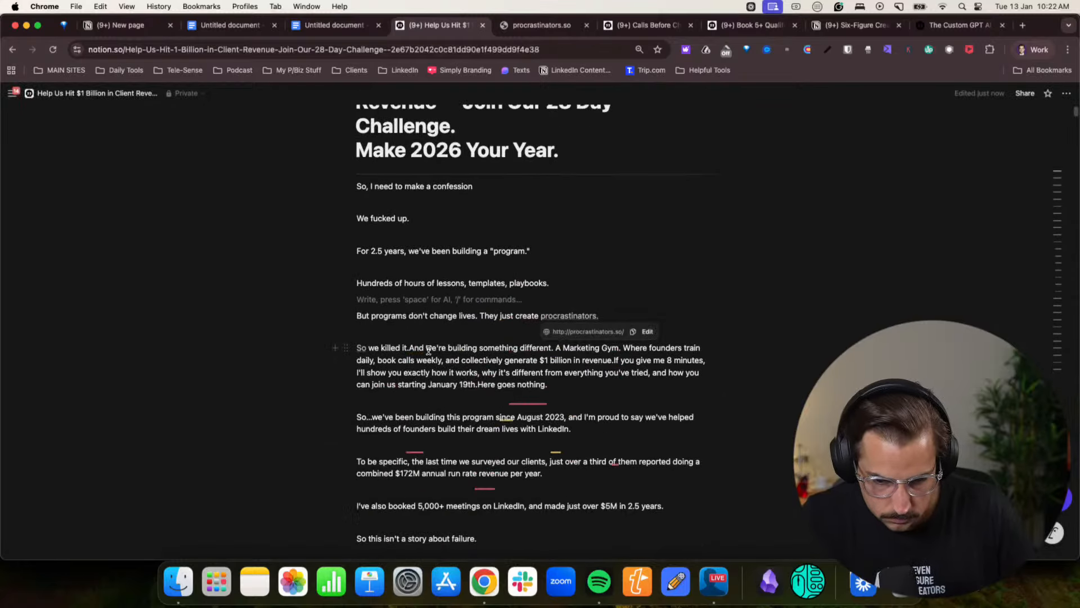
click(553, 348)
key(Return)
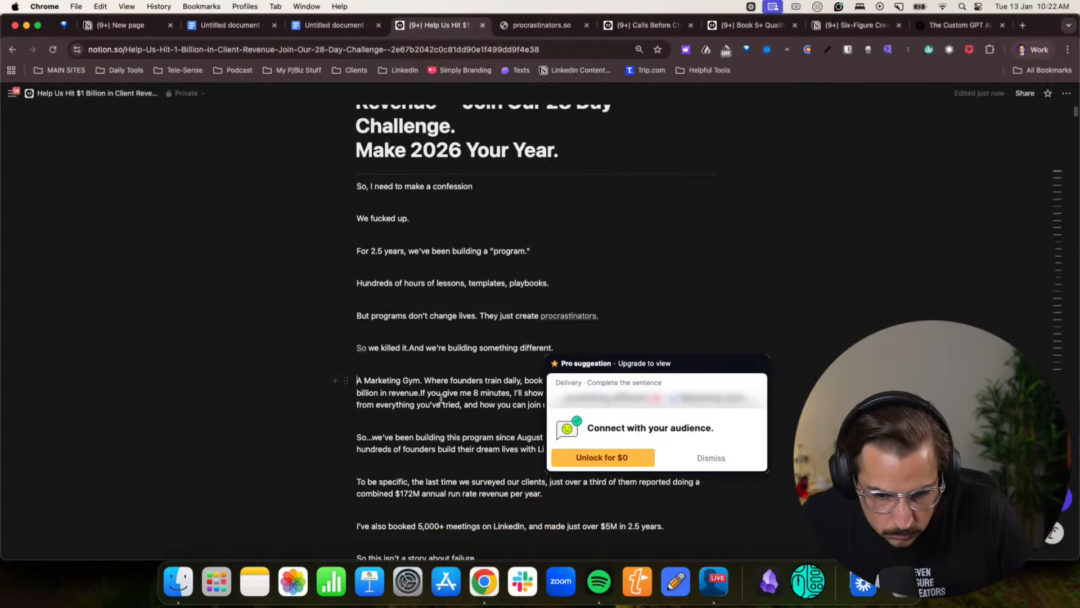
click(504, 424)
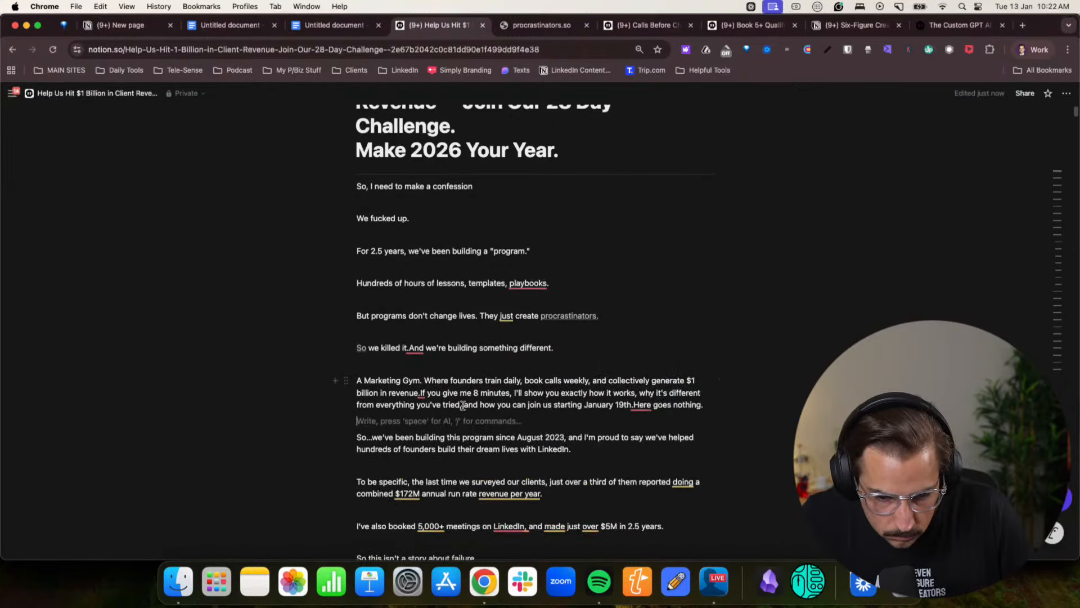
click(421, 392)
key(Return)
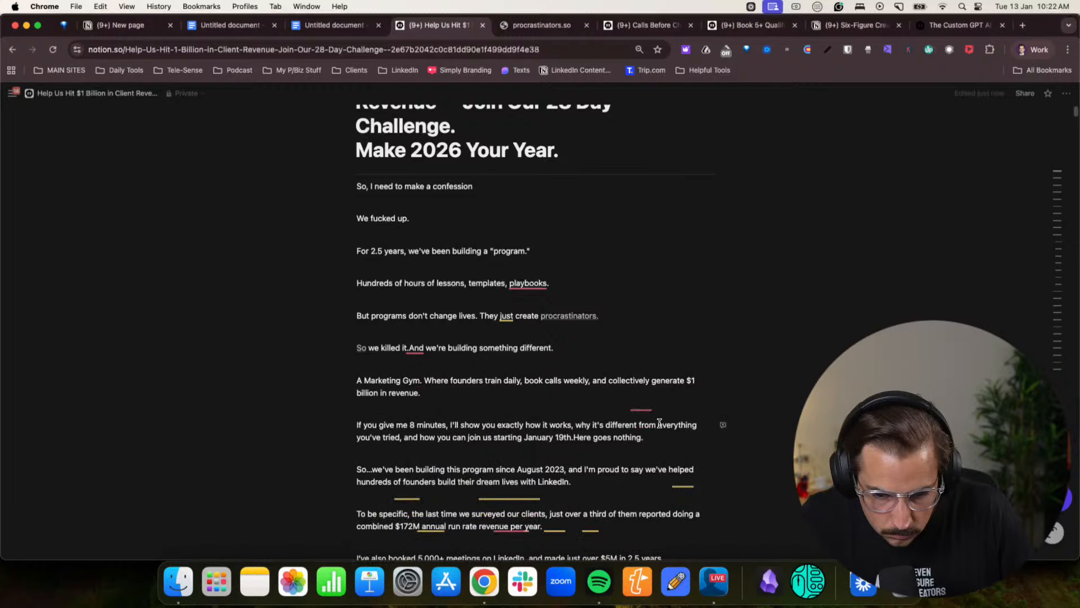
scroll(672, 455, down, 1)
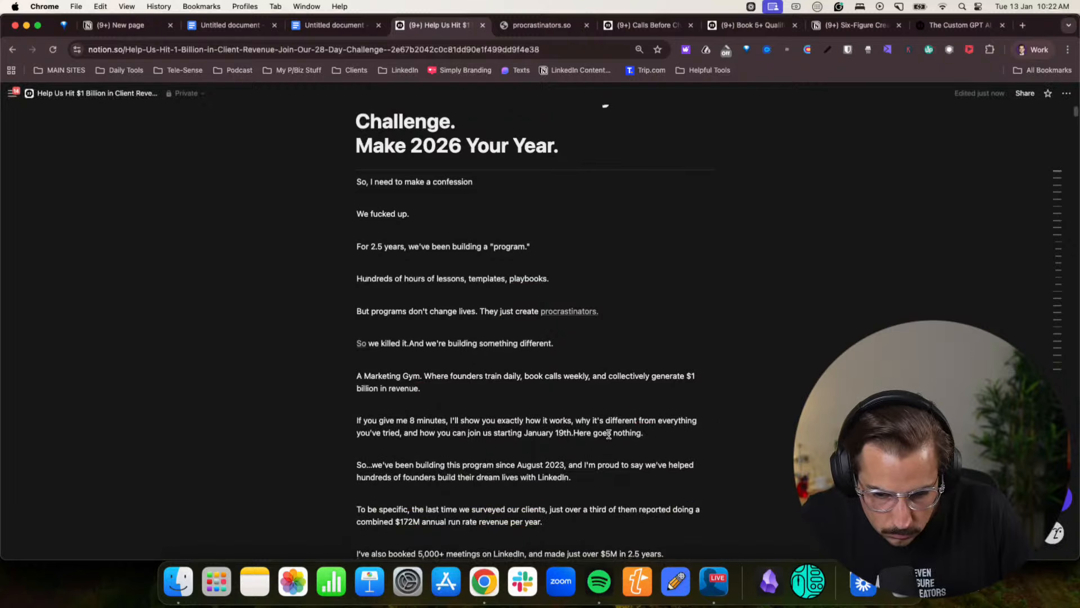
key(Return)
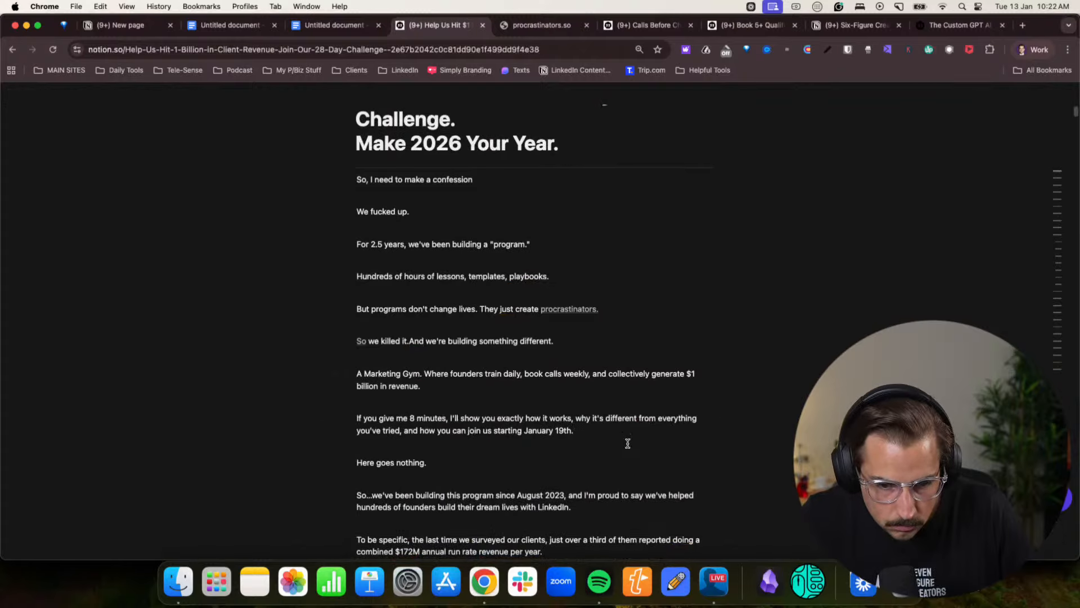
- Remove the accidental web links from "procrastinators." and the following "So"
mouse_move(562, 313)
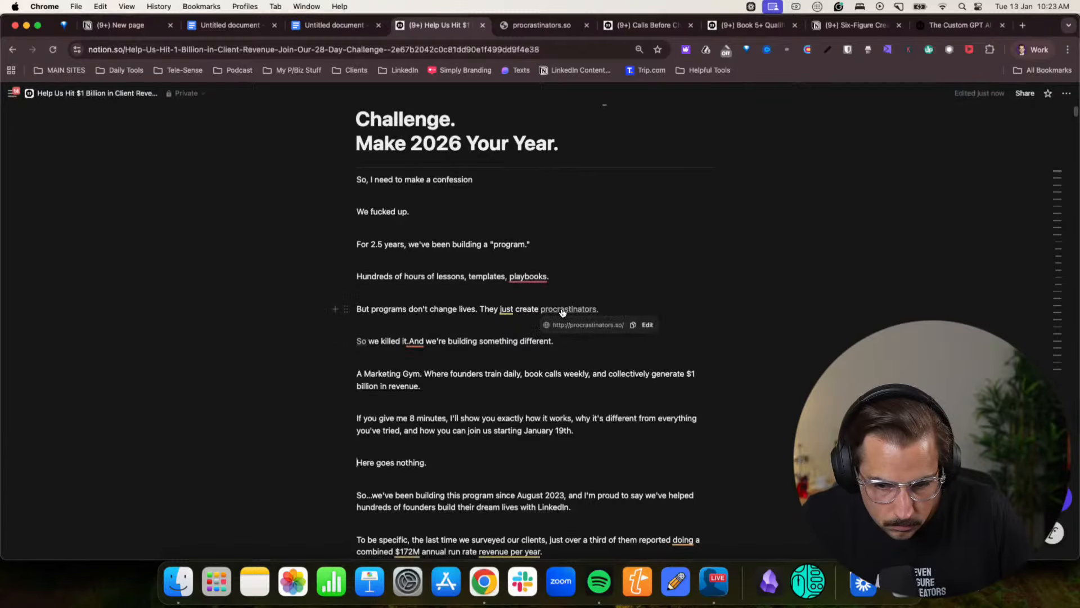
click(646, 325)
click(526, 404)
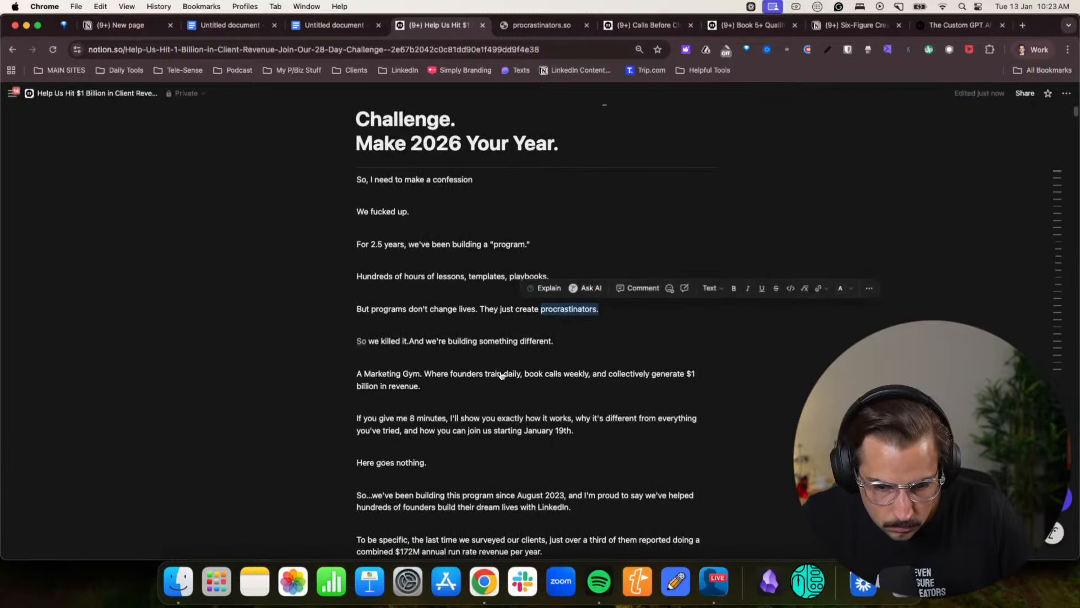
mouse_move(366, 348)
click(456, 356)
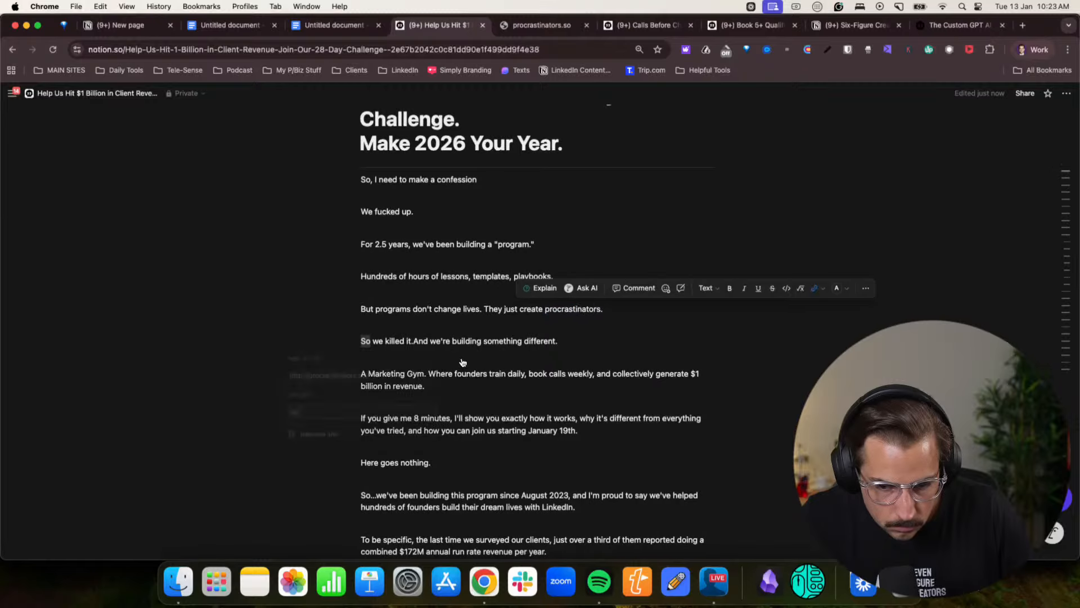
click(307, 437)
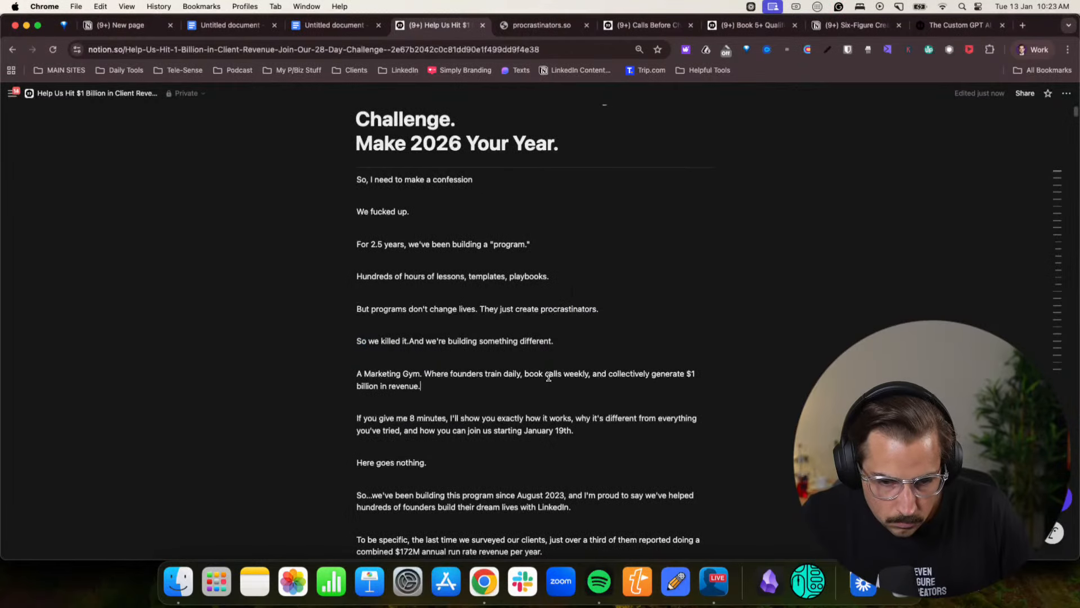
- Proofread the new opening lines and insert a space between "So we killed it." and "And we're building something different."
click(407, 235)
drag(385, 246, 501, 247)
click(500, 247)
drag(376, 279, 539, 281)
click(540, 280)
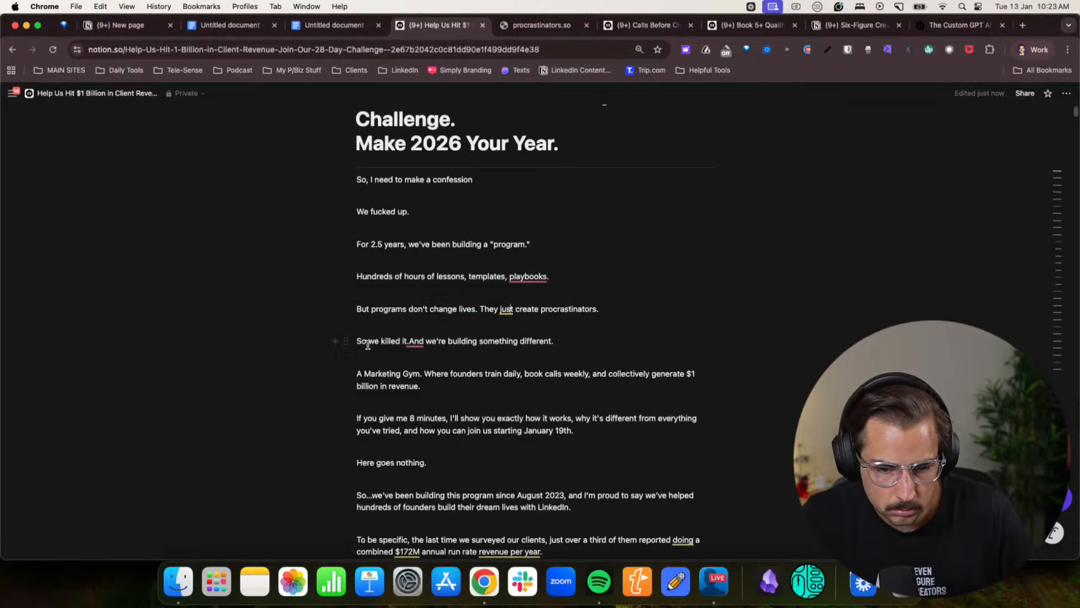
drag(368, 345, 440, 343)
click(440, 342)
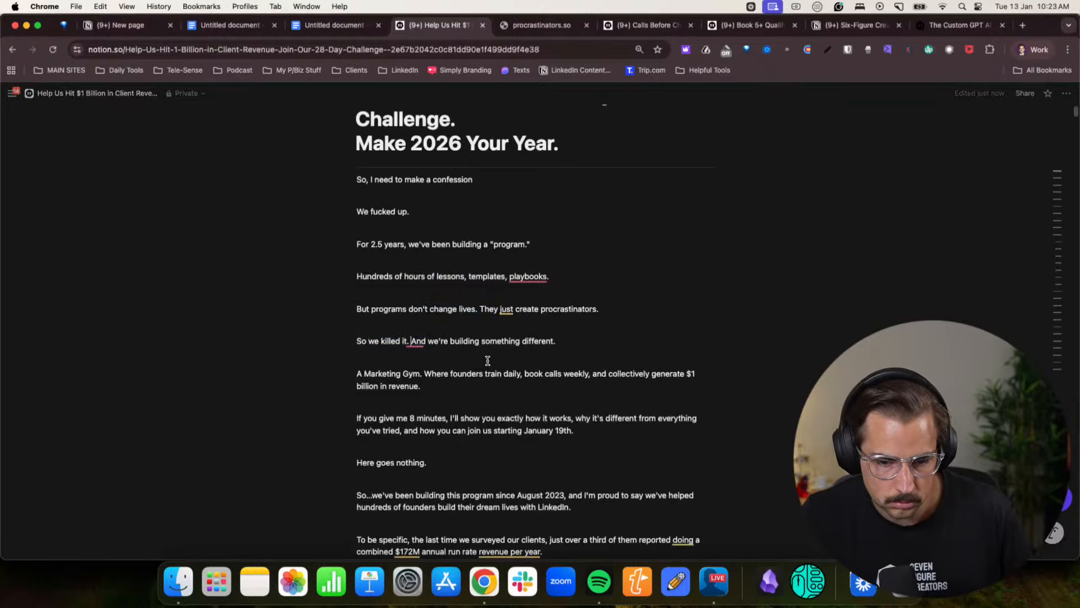
- Split the paragraph after "A Marketing Gym." so that "Where founders train daily" starts its own paragraph
key(Down)
click(425, 374)
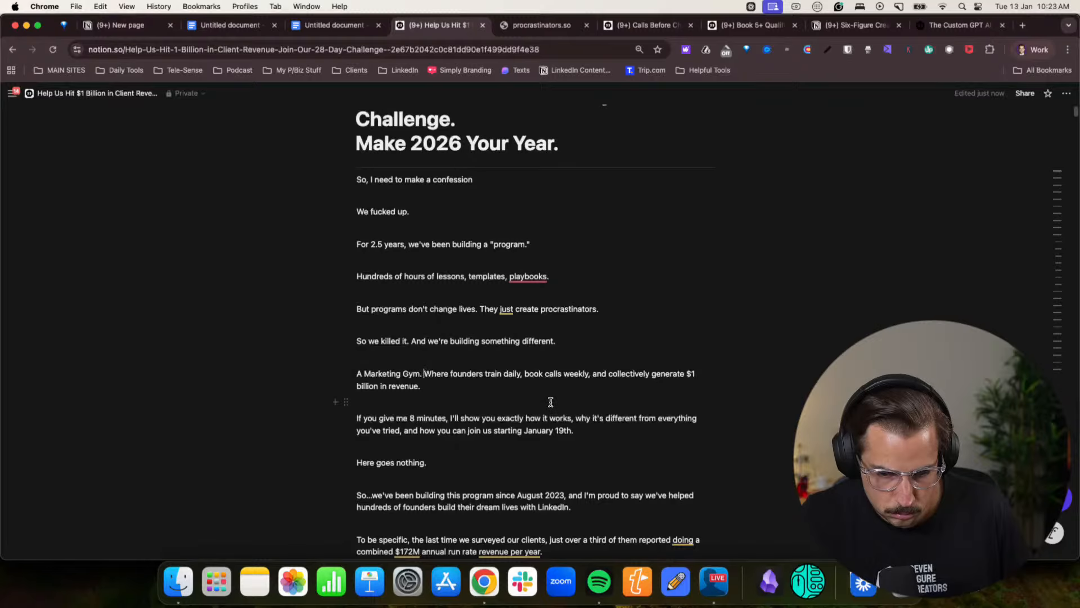
key(Return)
scroll(549, 404, down, 1)
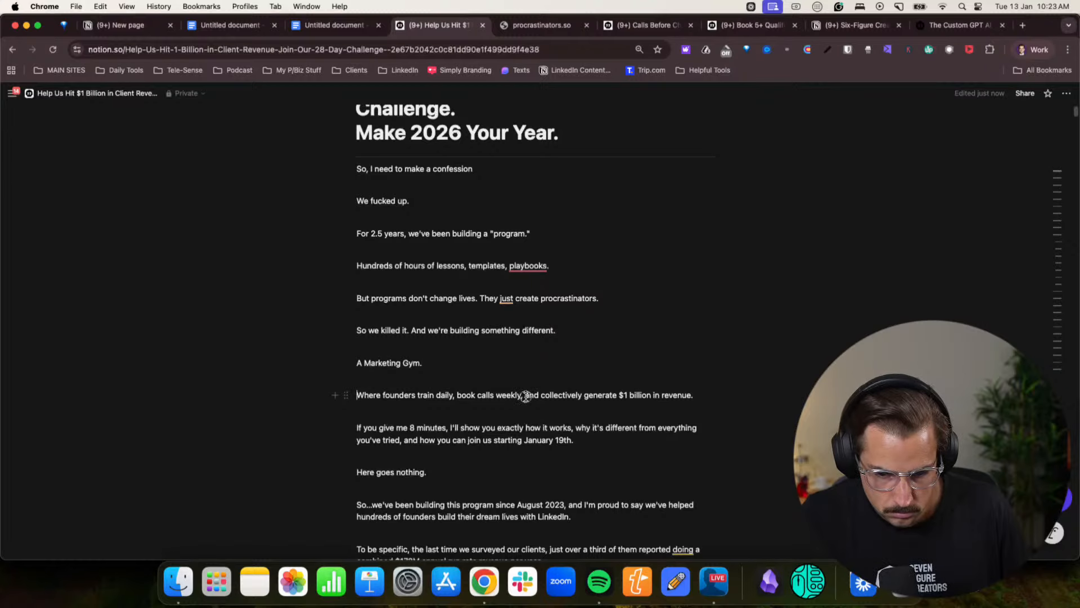
- End the founders sentence with "and make money." and move the remaining "and collectively generate" text to a new paragraph
click(526, 396)
text(and make mone)
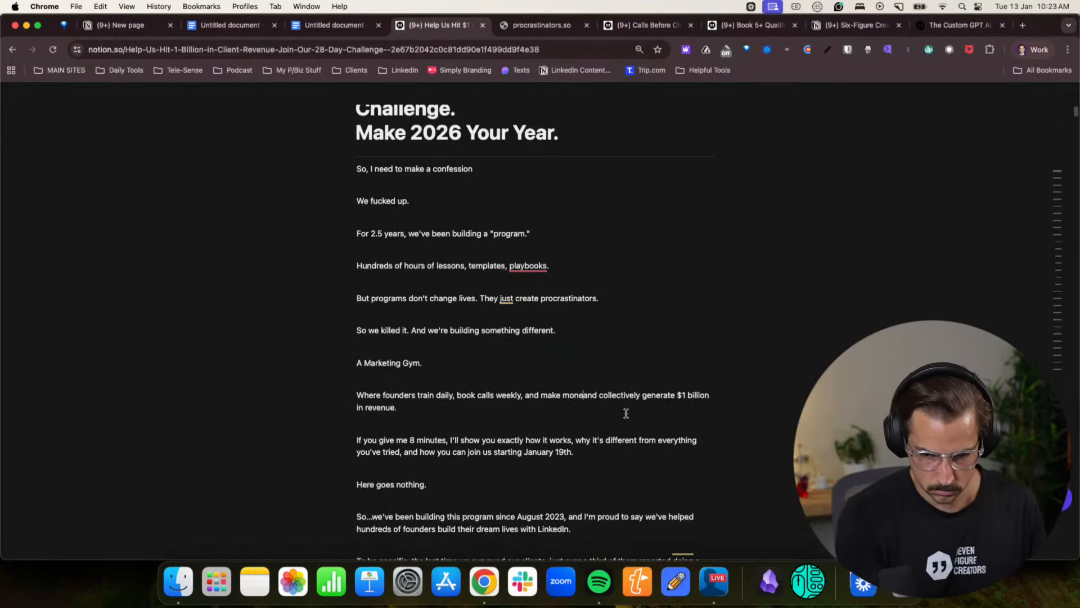
text(y)
key(BackSpace)
text(.)
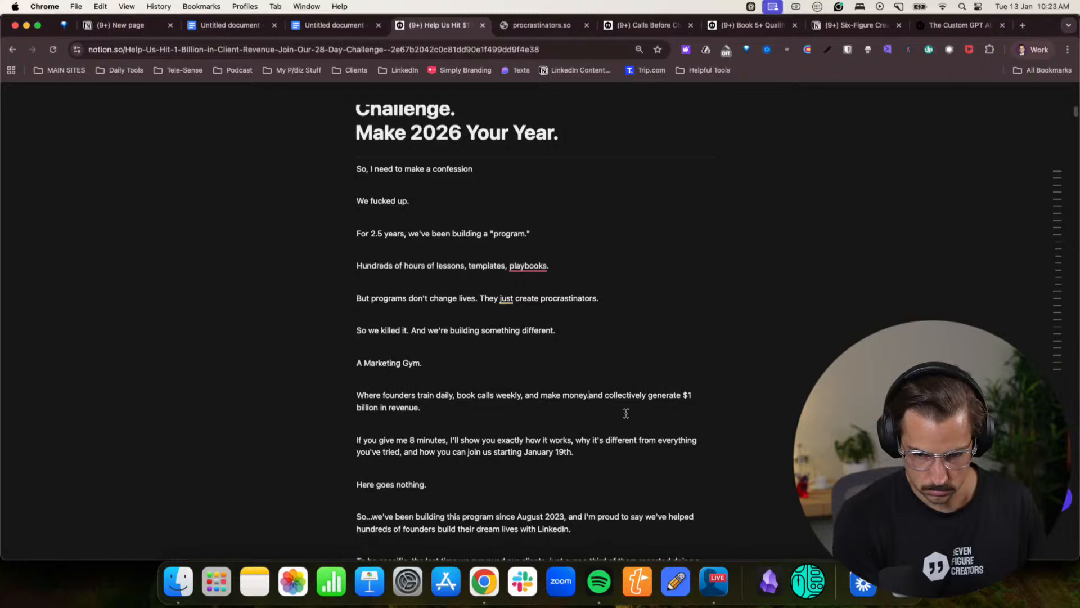
key(Return)
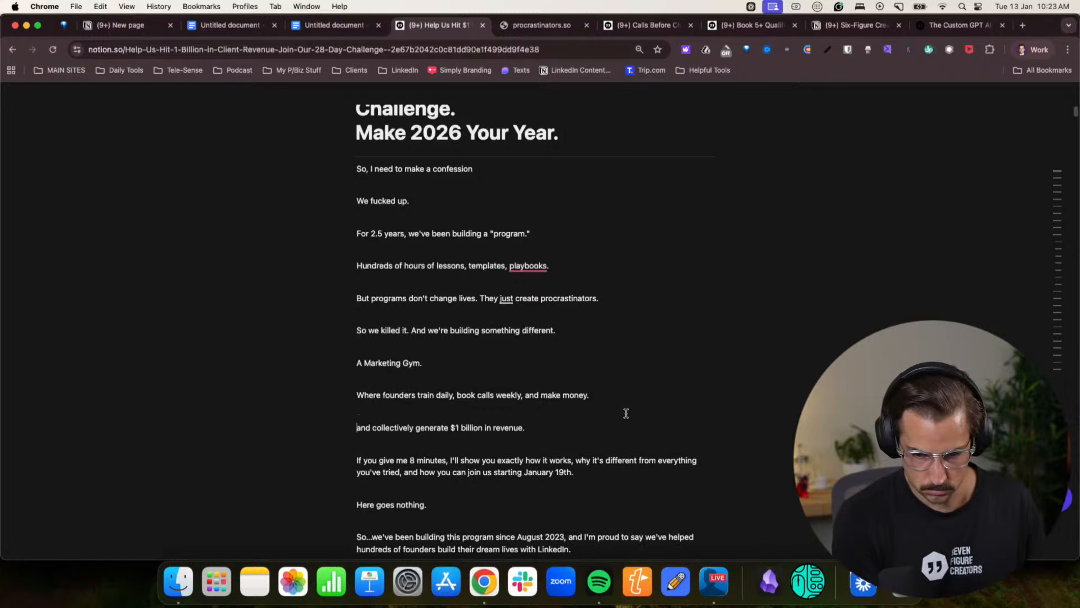
- Replace the "and collectively generate" line with "And we only have 1 missions" and add "Help Our Clients Make $1 Billion. Billion with a B. Yep." below
triple_click(486, 428)
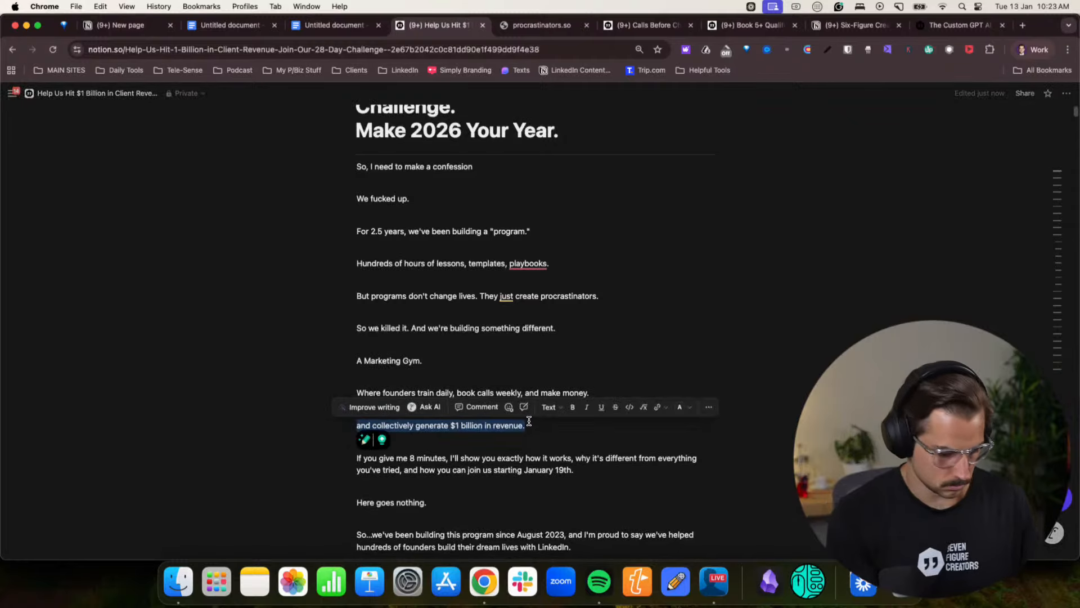
text(And we onl)
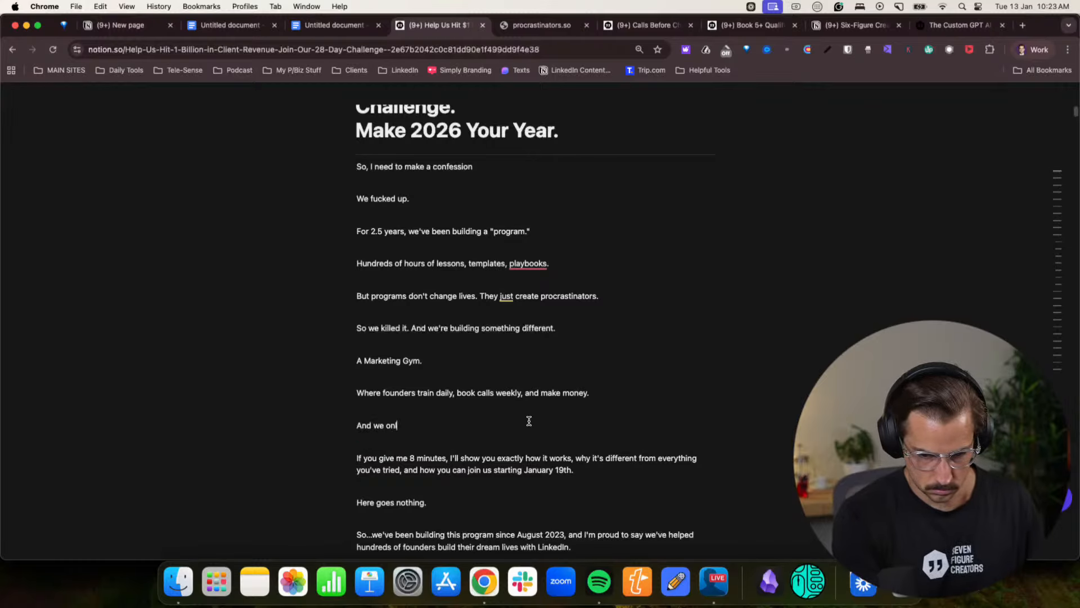
text(y have 1 mission)
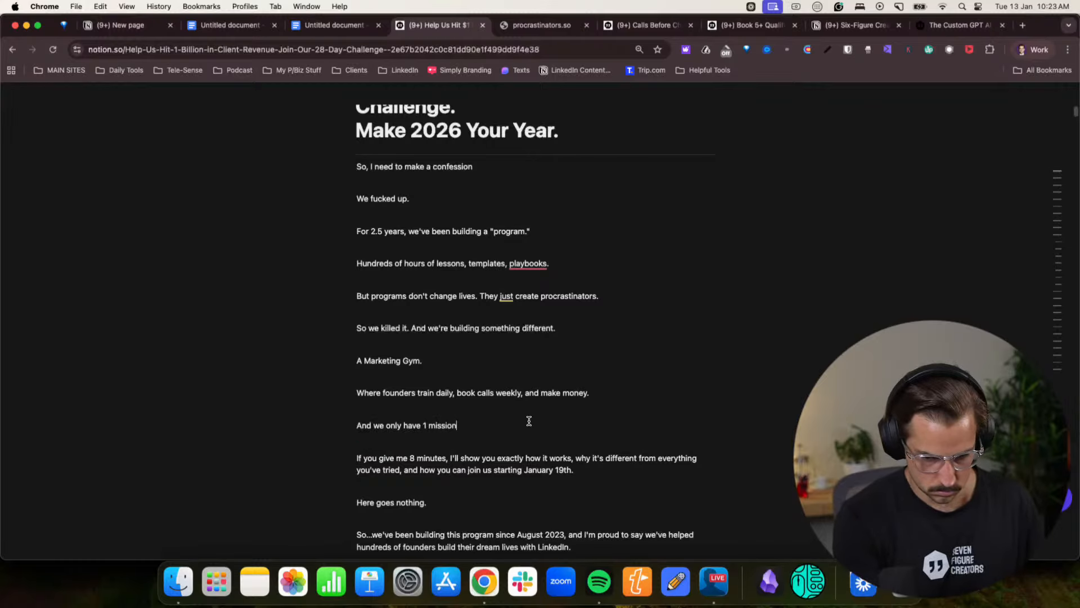
text(s)
key(Return)
text(Hel)
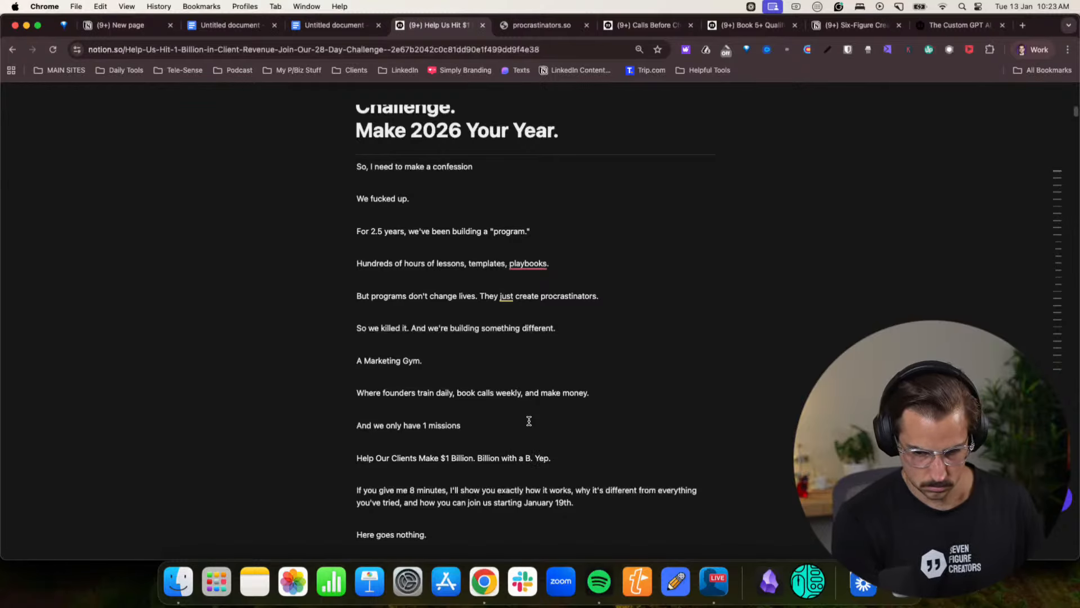
- Reword the start of the "8 minutes" paragraph to "So if you'll give me 8 minutes"
scroll(529, 421, down, 2)
click(360, 414)
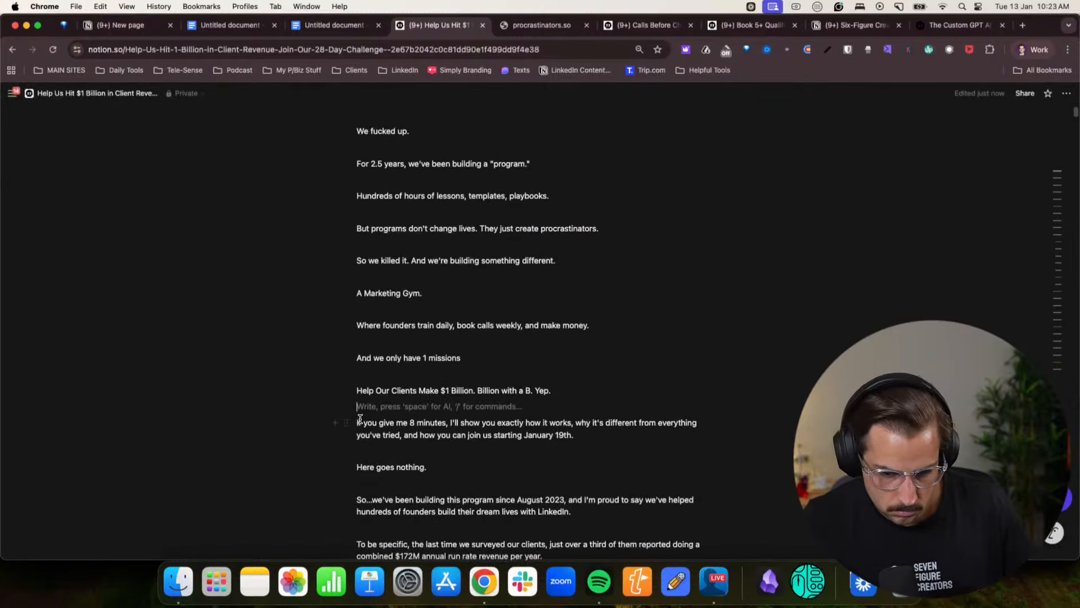
click(359, 421)
text(So)
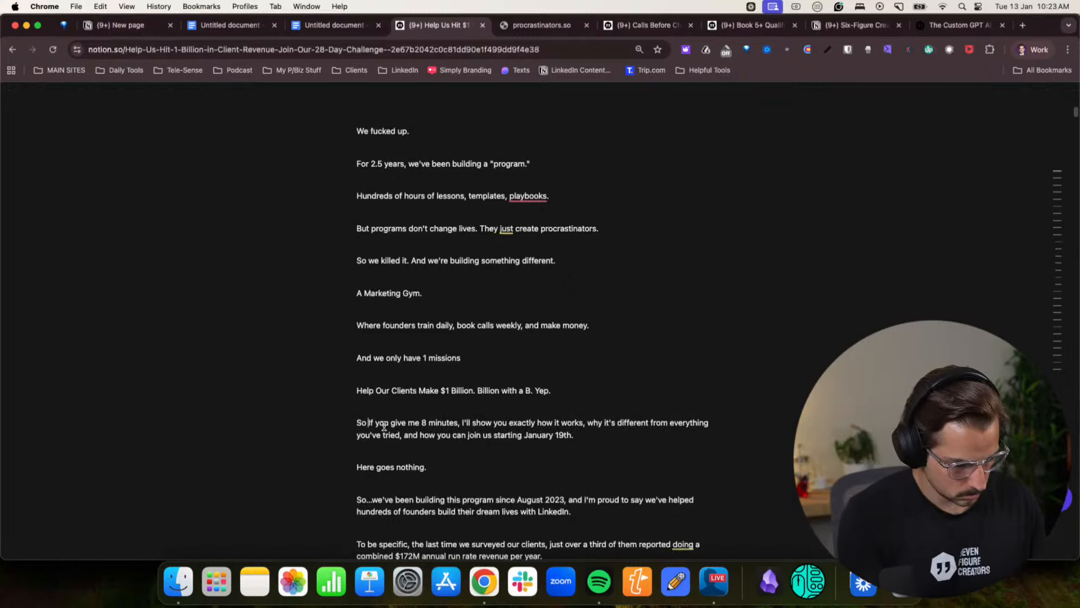
key(Delete)
text(i)
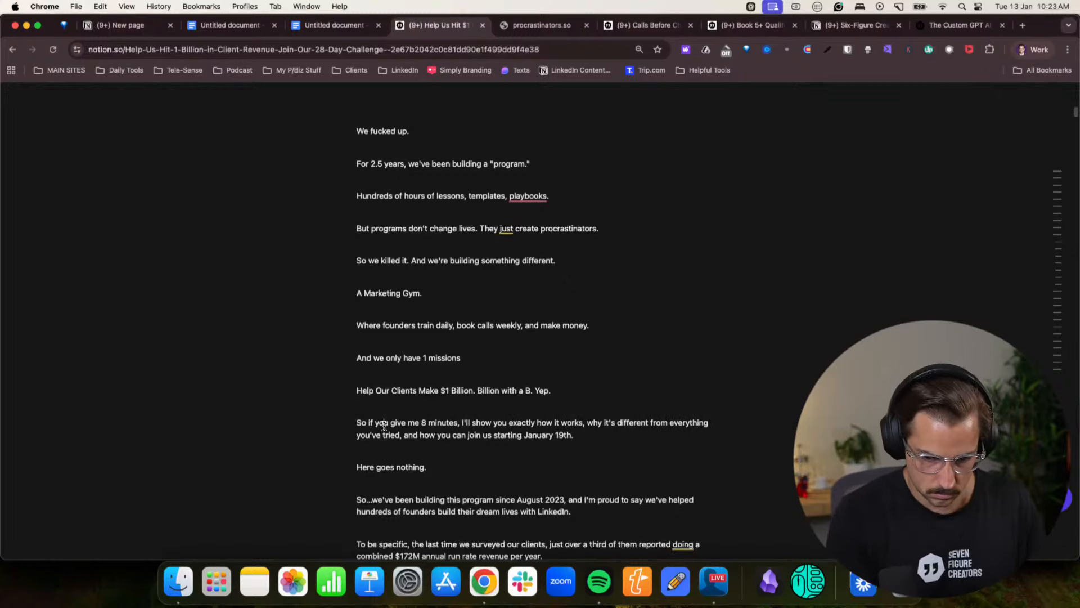
text('ll)
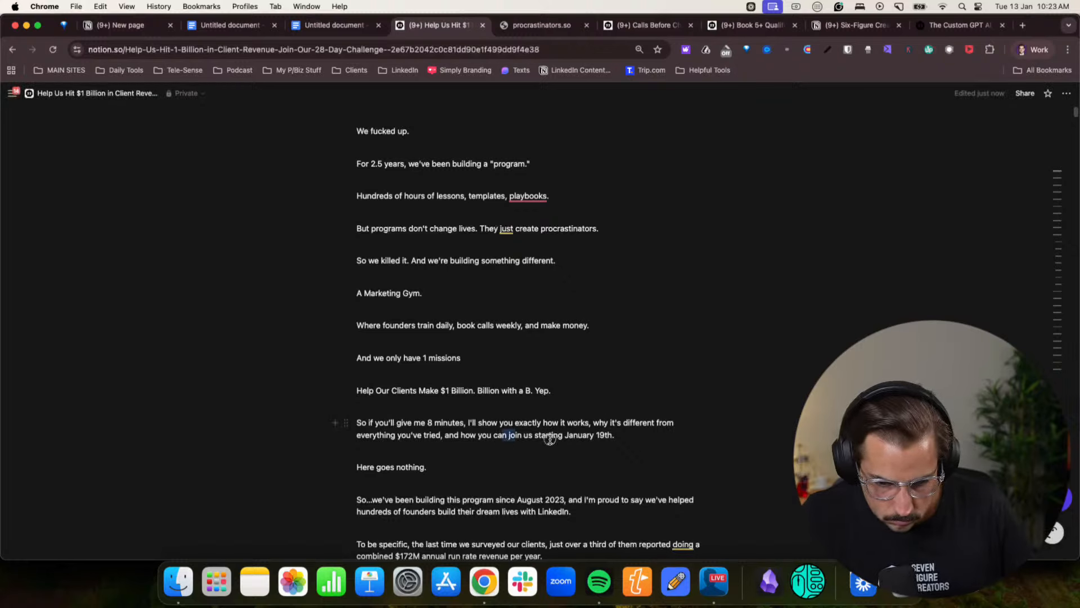
- Review the revised opening and the body copy down to the Marketing Gym section for flow and repetition
scroll(622, 439, down, 4)
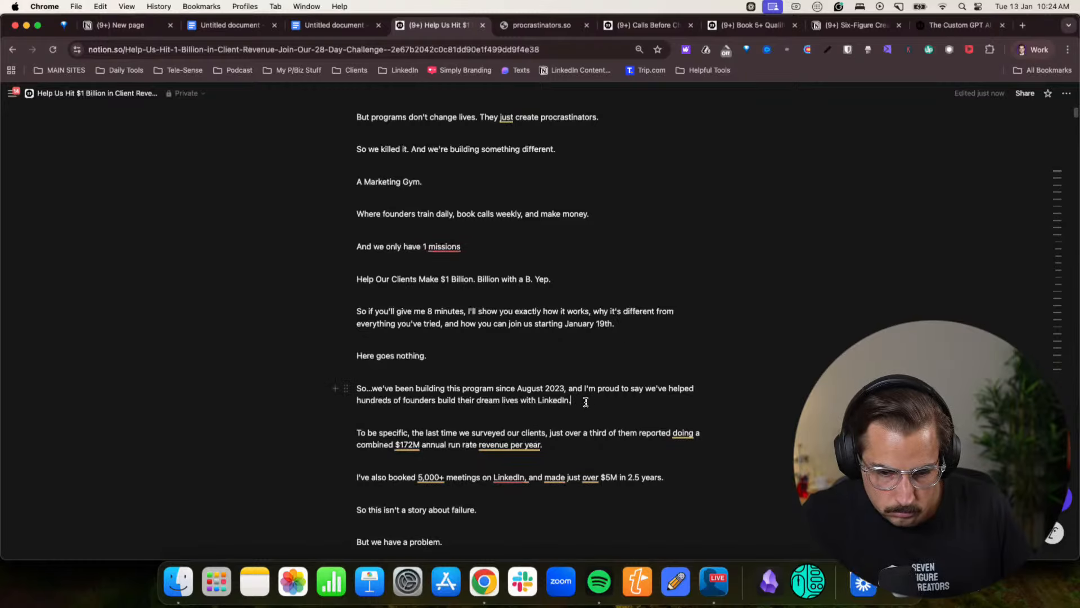
scroll(586, 401, up, 6)
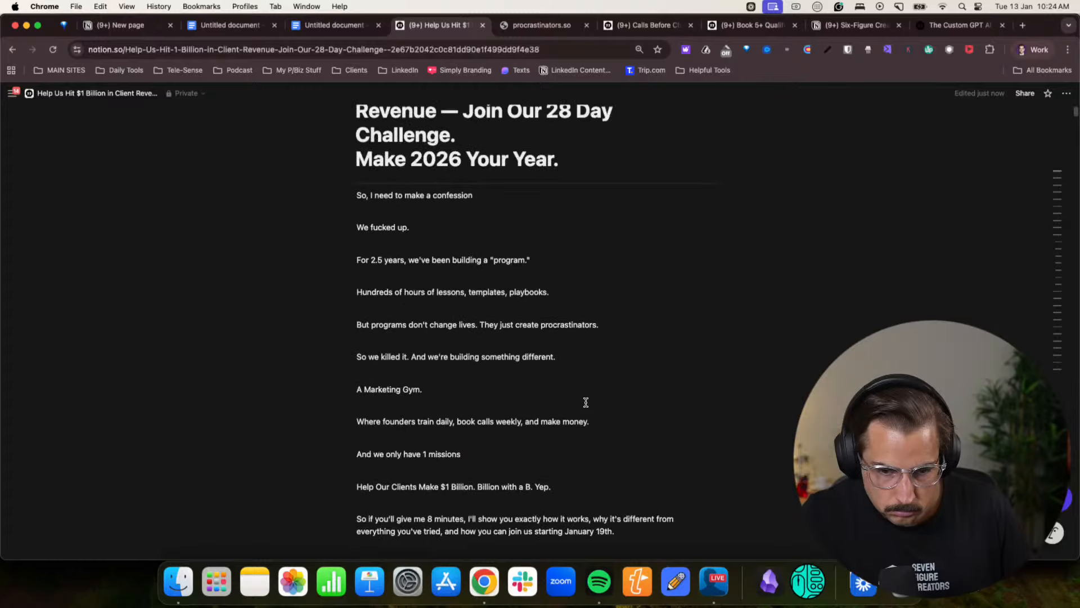
scroll(368, 211, up, 1)
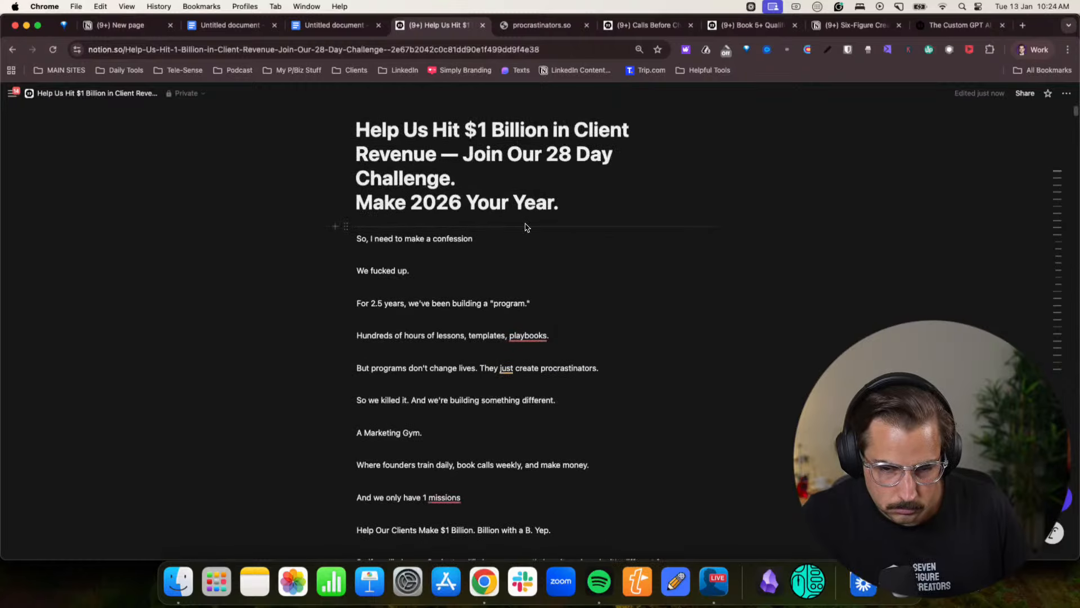
scroll(539, 246, down, 20)
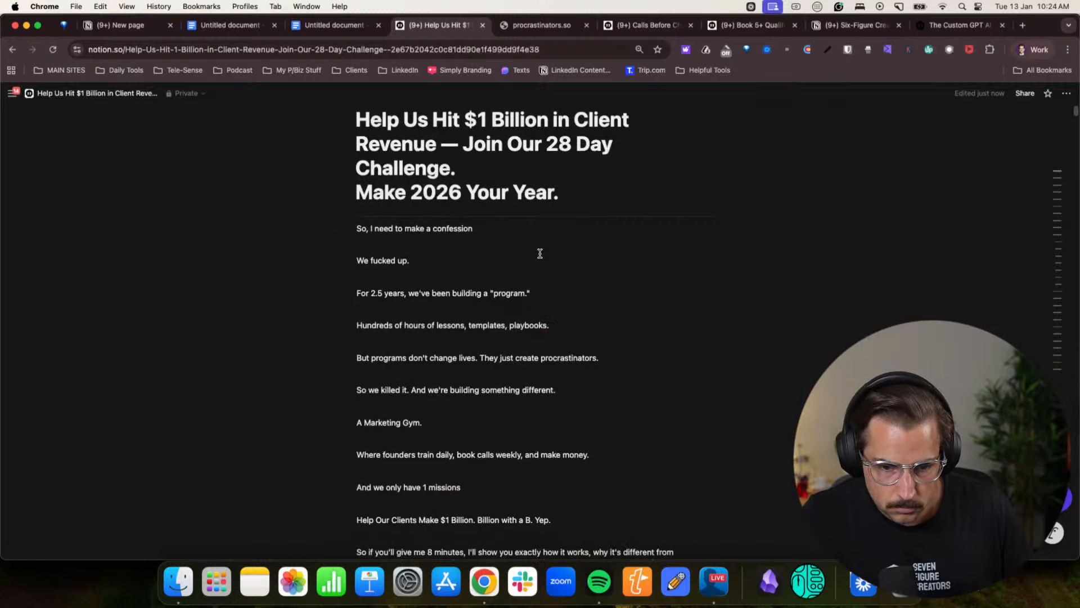
scroll(540, 253, down, 8)
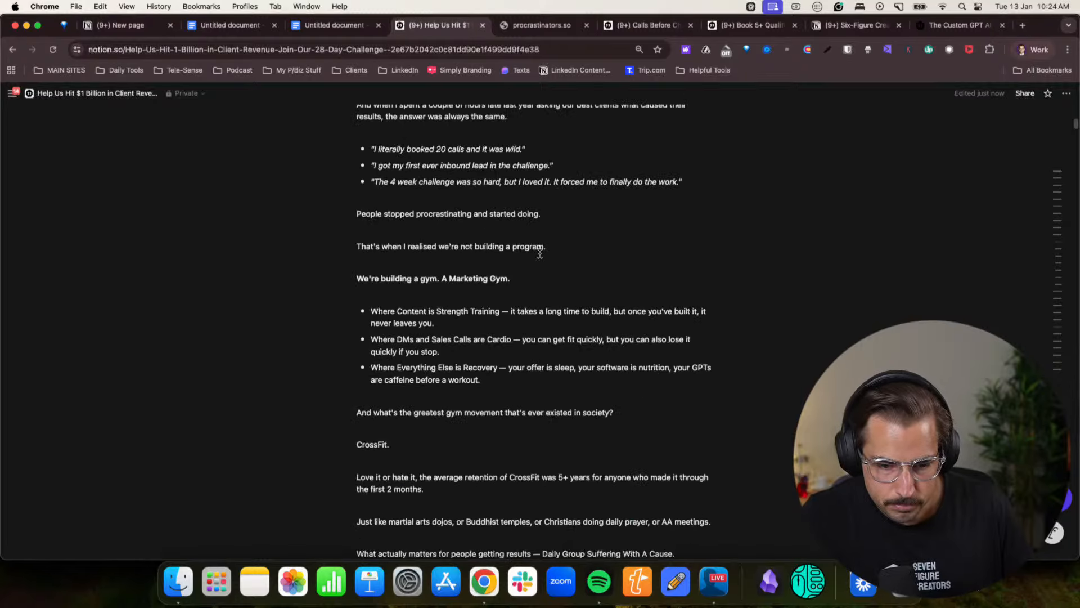
drag(538, 256, 476, 256)
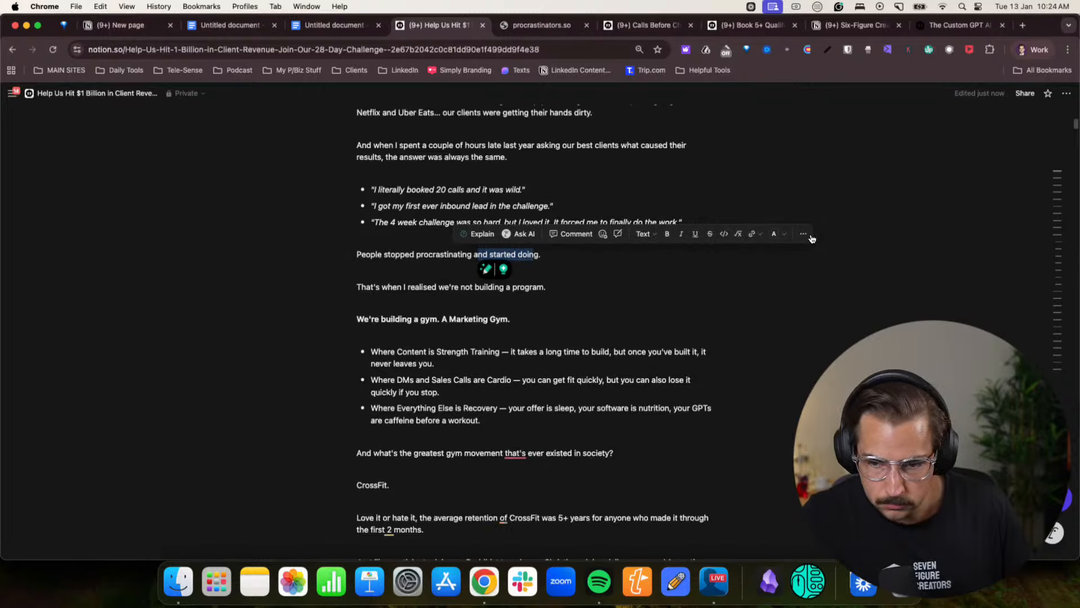
- Select and copy the page text from "So, I need to make a confession" through "Just keep scrolling..."
scroll(563, 315, up, 20)
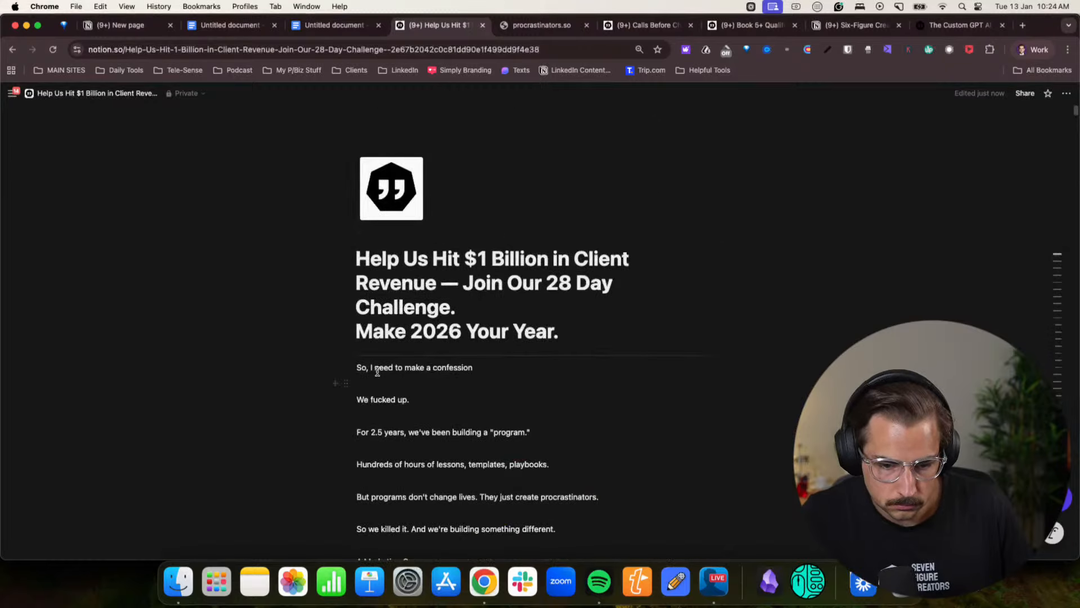
scroll(448, 386, down, 20)
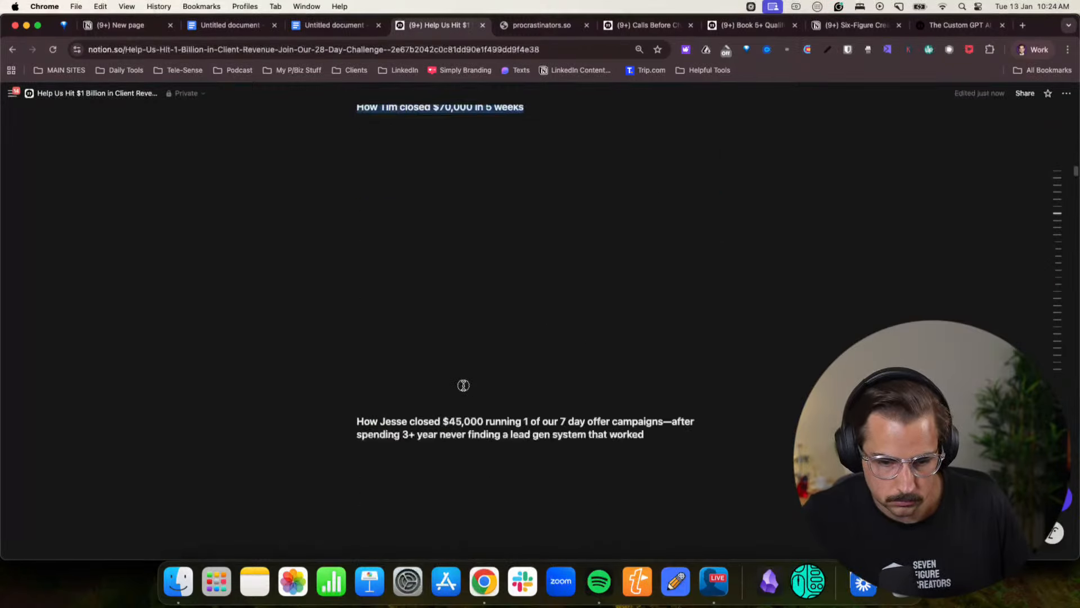
scroll(462, 386, up, 20)
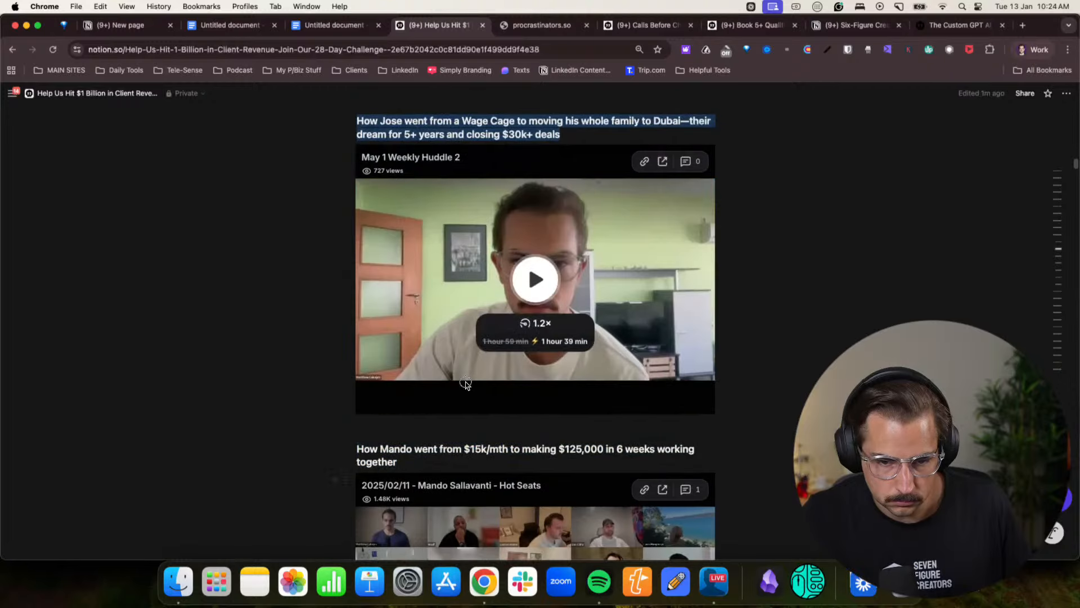
drag(465, 384, 573, 438)
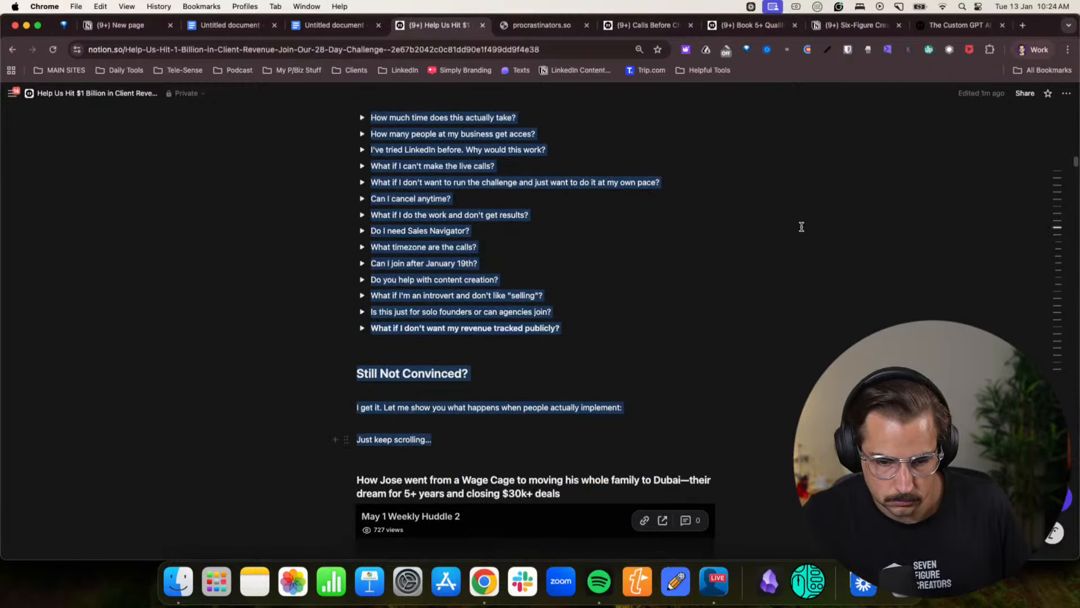
- Switch to the Claude landing page copy review chat, paste the copied text and ask whether the start can be better with less double-up
click(1032, 49)
click(959, 296)
scroll(586, 386, down, 4)
click(399, 496)
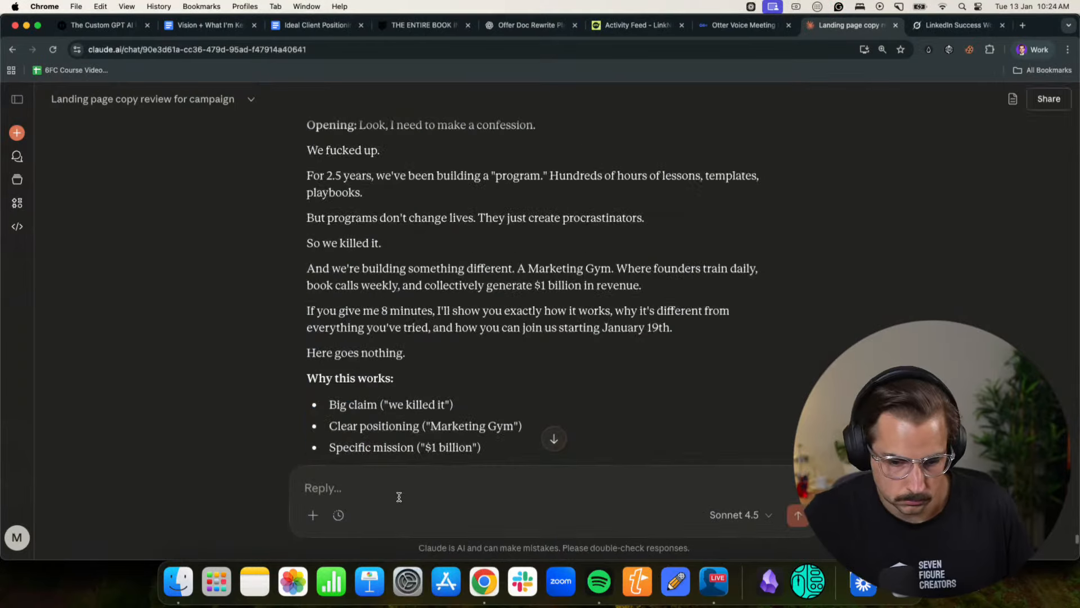
text(Thoguht si itnh)
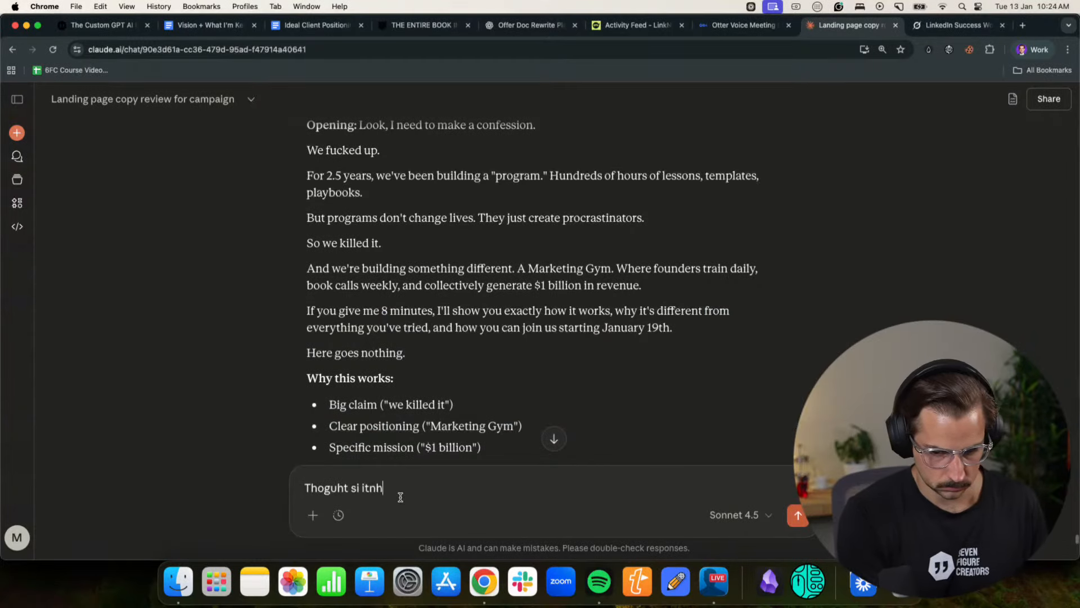
text(ik the start cna be)
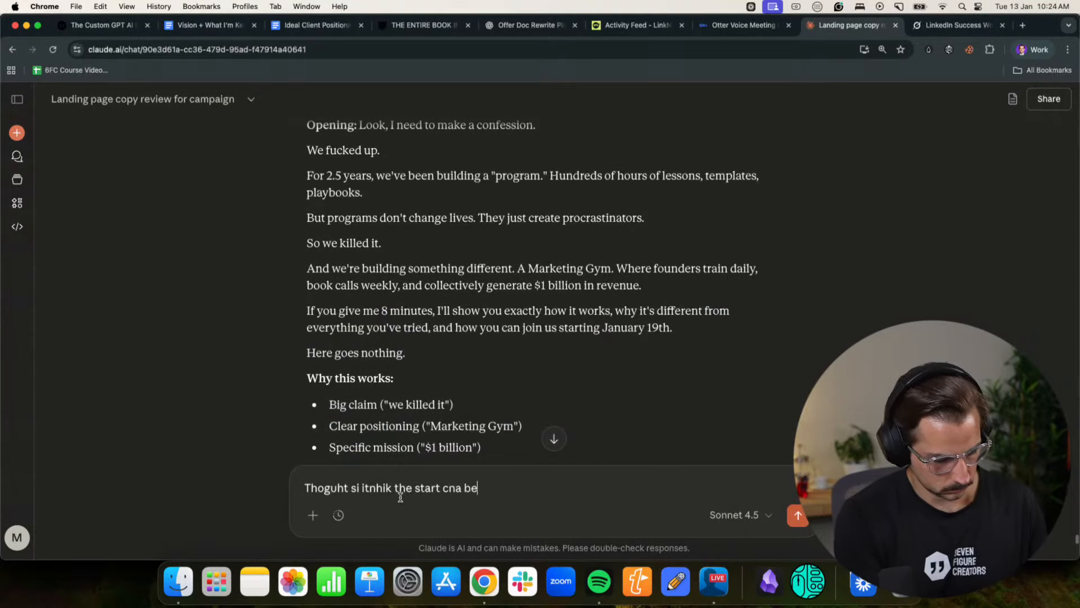
text( better and there is)
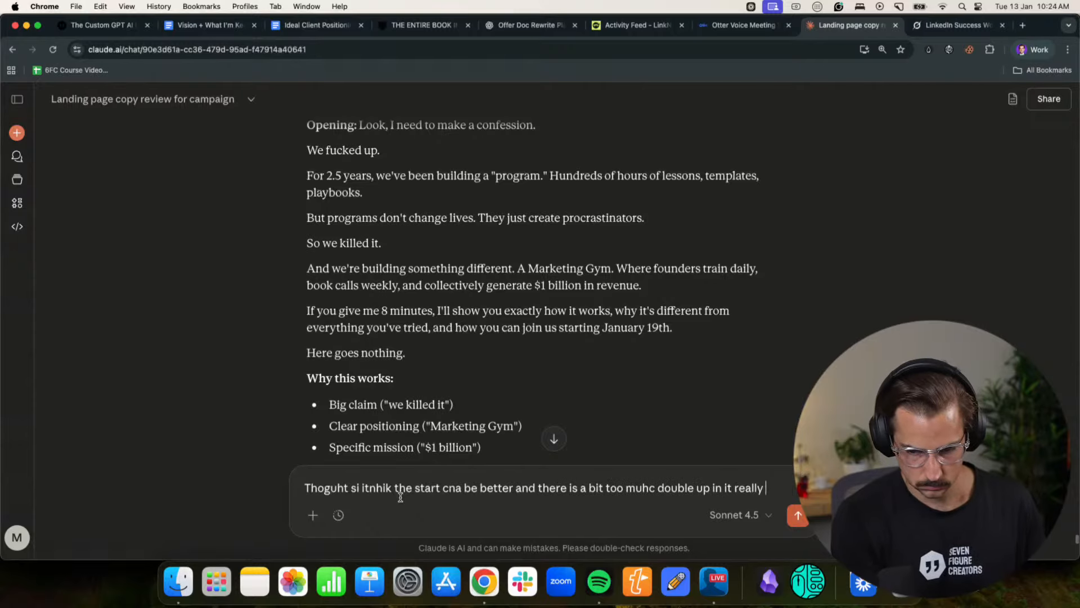
text(a bit too muhc double up in it really don';t you thinnk?)
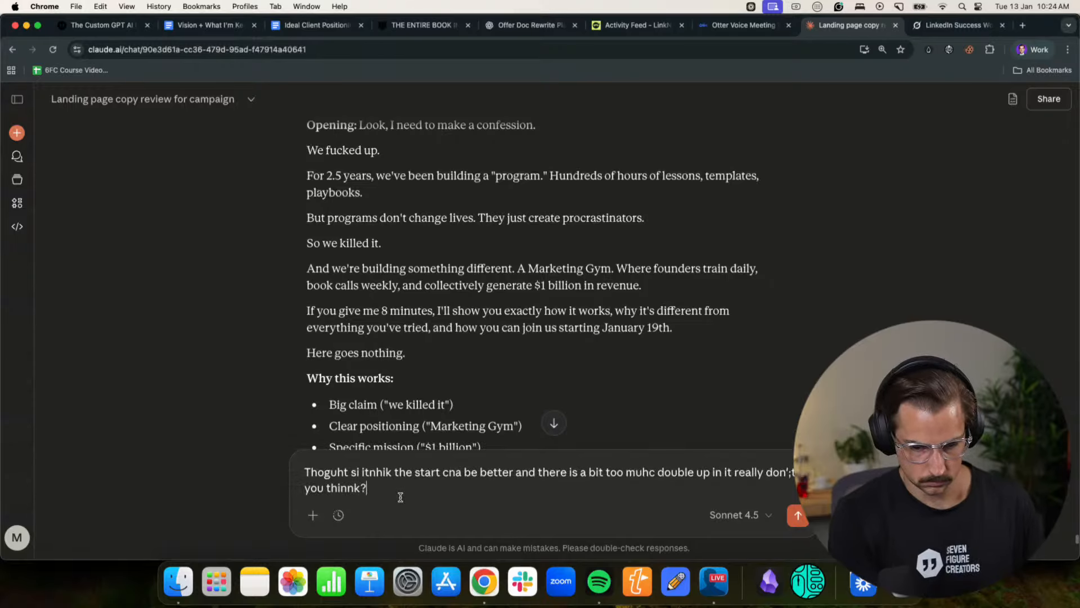
key(Return)
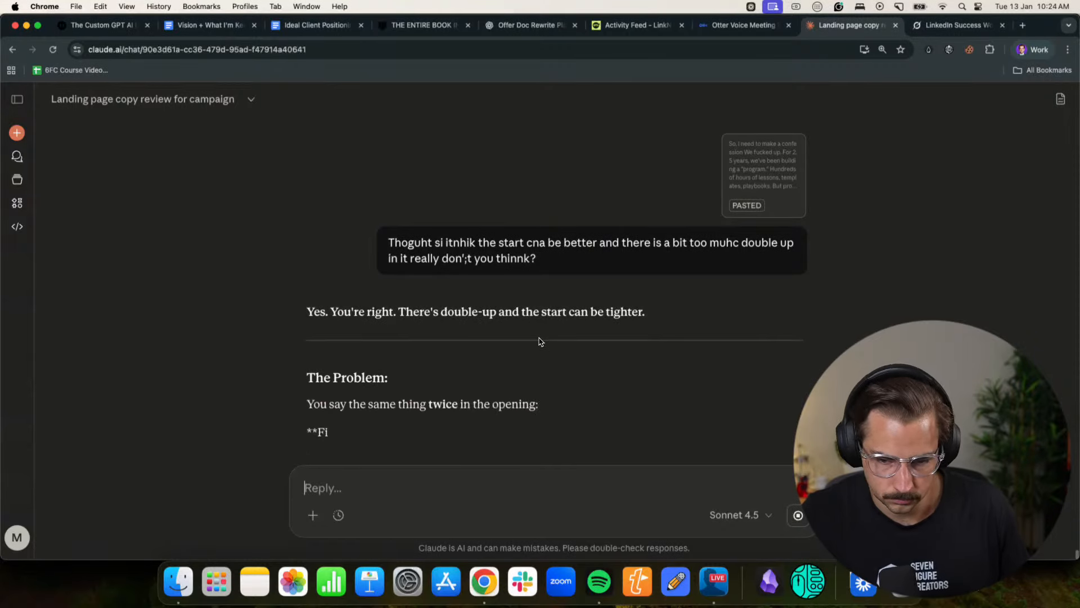
- Read Claude's rewritten opening and the section that follows "Here goes nothing."
key(super+minus)
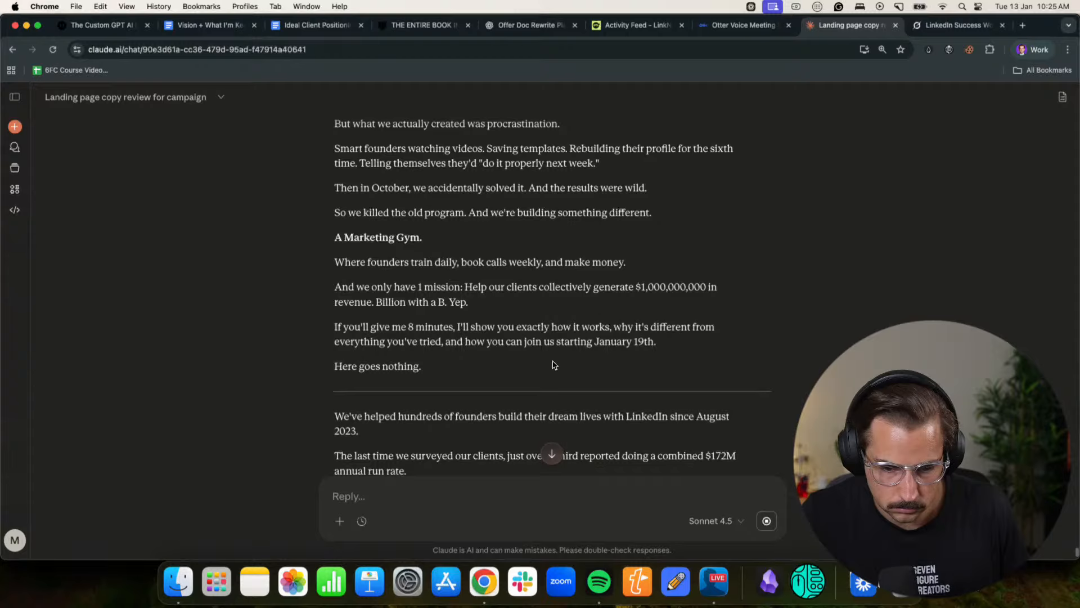
scroll(554, 365, down, 10)
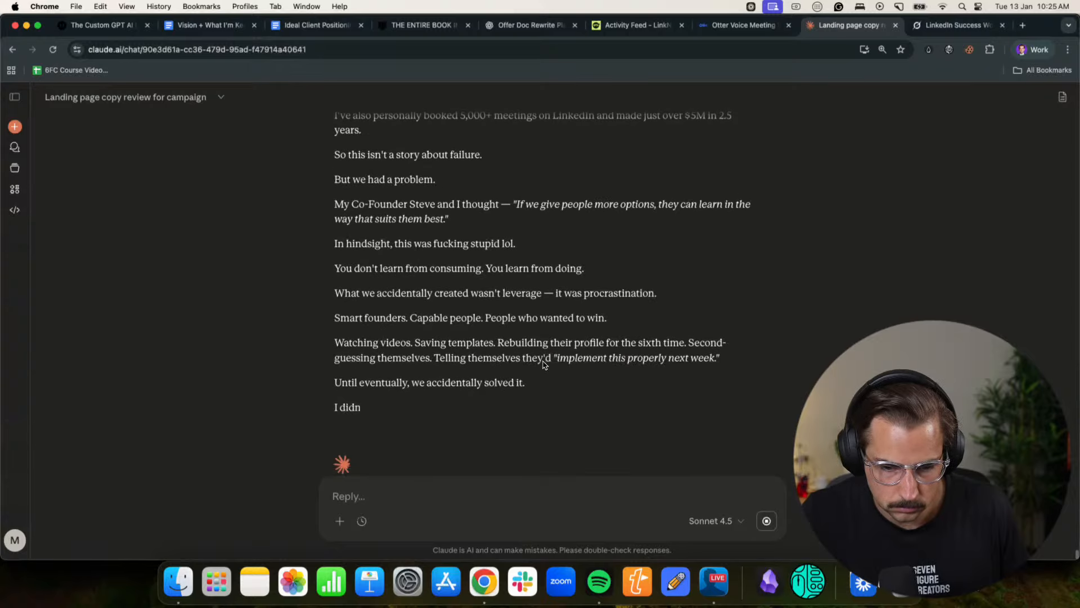
scroll(544, 363, up, 7)
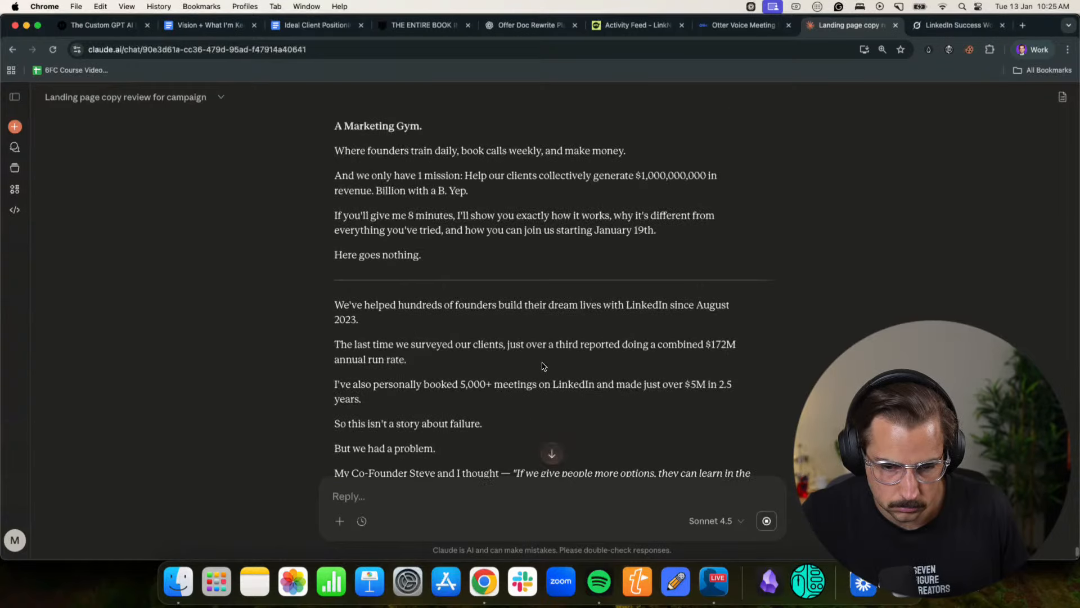
- Switch back to the Notion landing page and review its opening lines below the title
click(1030, 49)
click(947, 297)
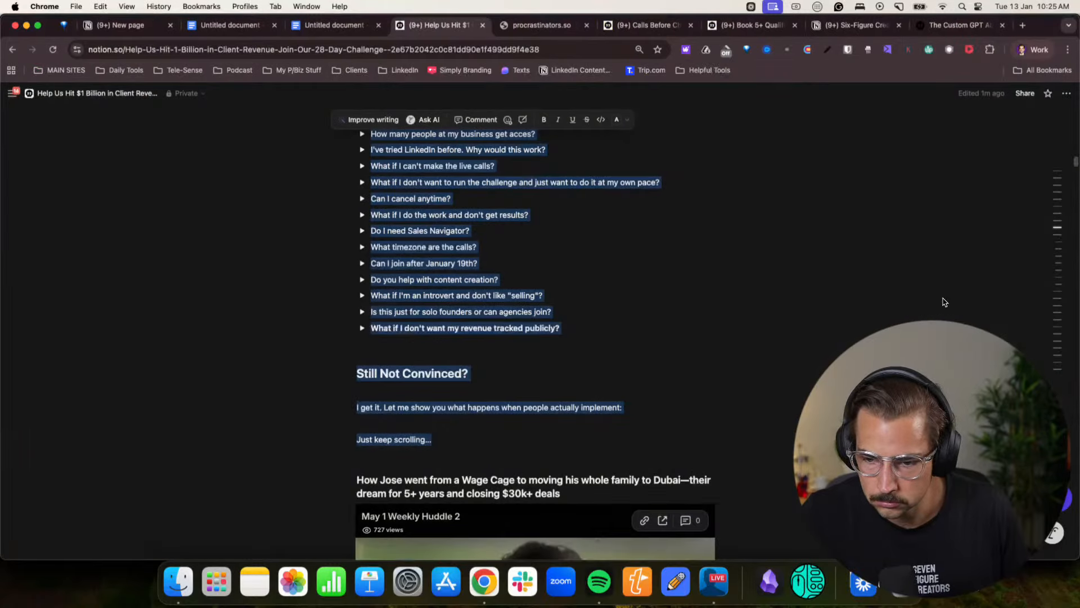
scroll(411, 325, up, 20)
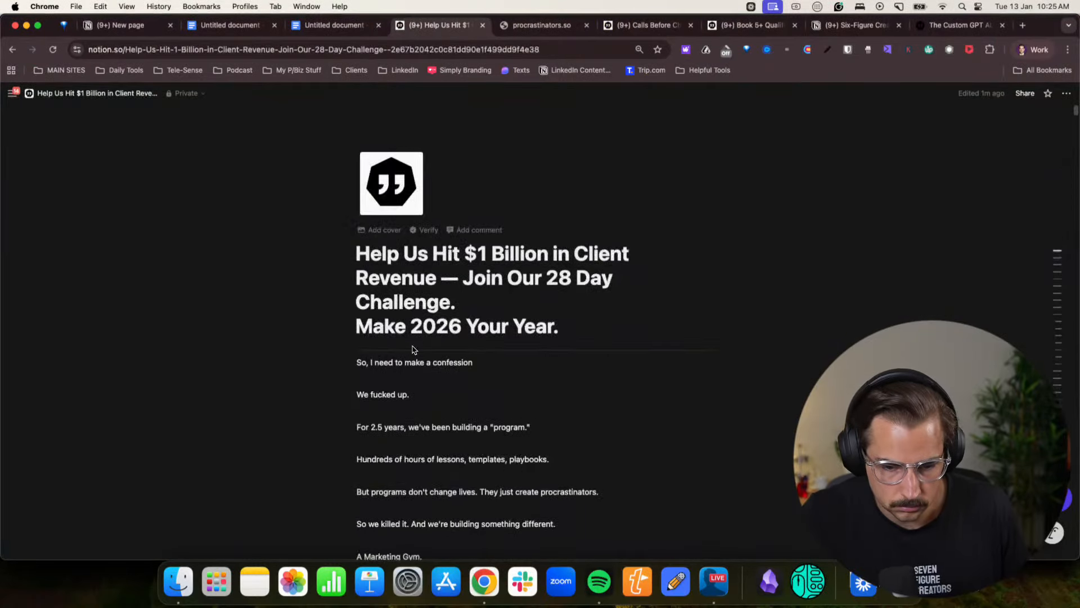
scroll(414, 344, down, 8)
scroll(412, 342, up, 8)
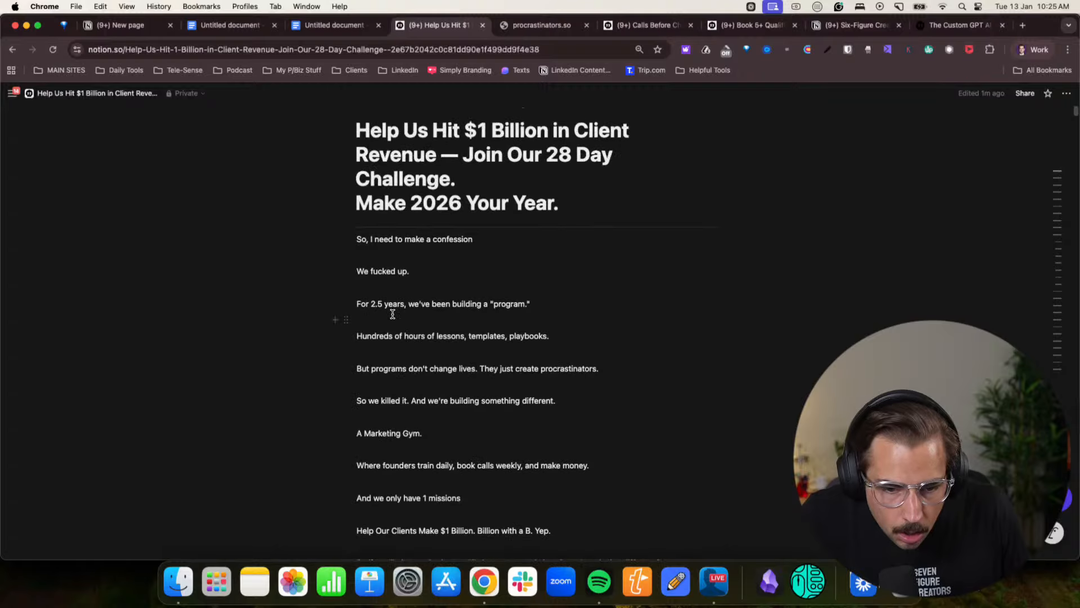
- Replace the line "So we killed it. And we're building something different." with "So we decided to do something different."
scroll(492, 305, down, 3)
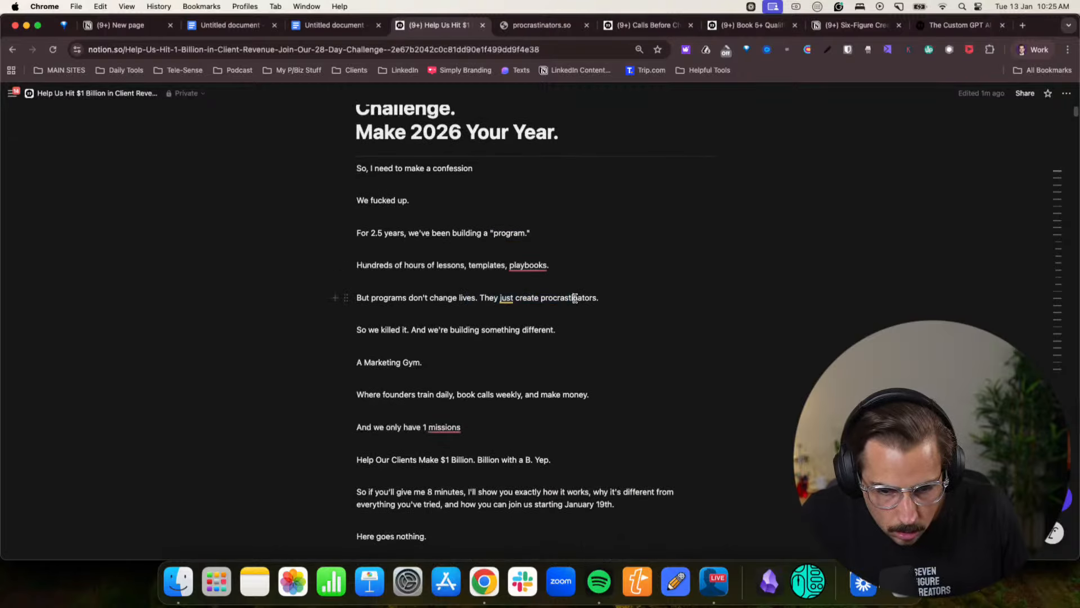
scroll(528, 296, down, 2)
click(407, 292)
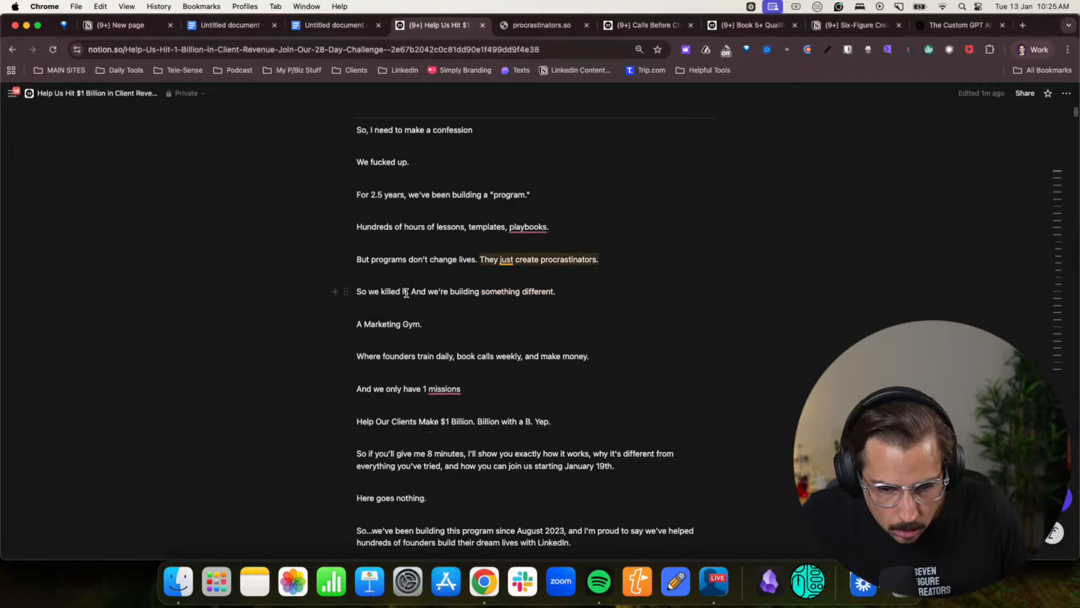
triple_click(444, 292)
text(So we )
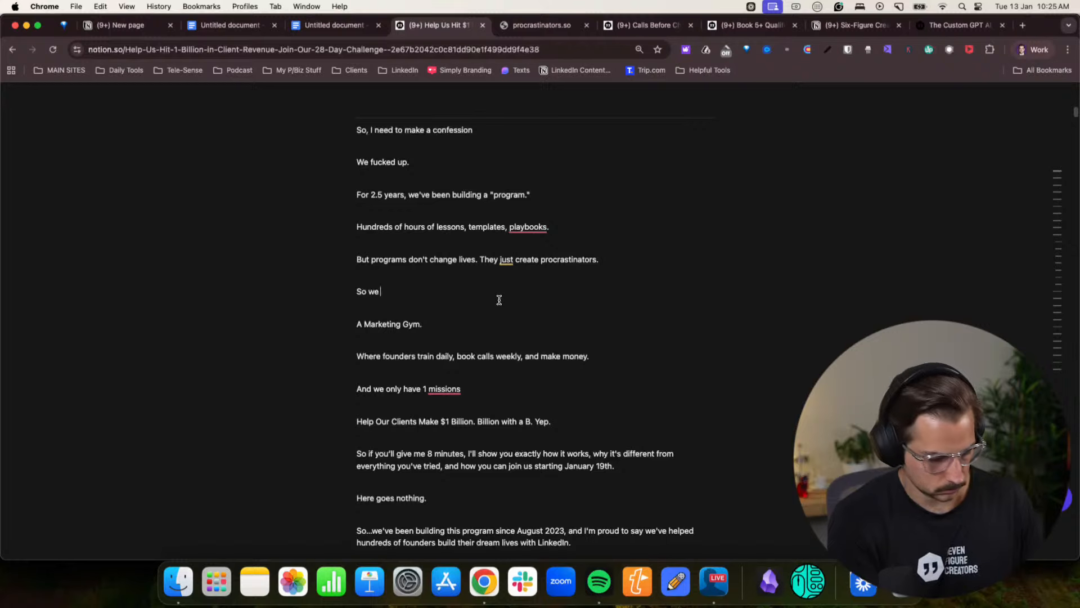
text(ded)
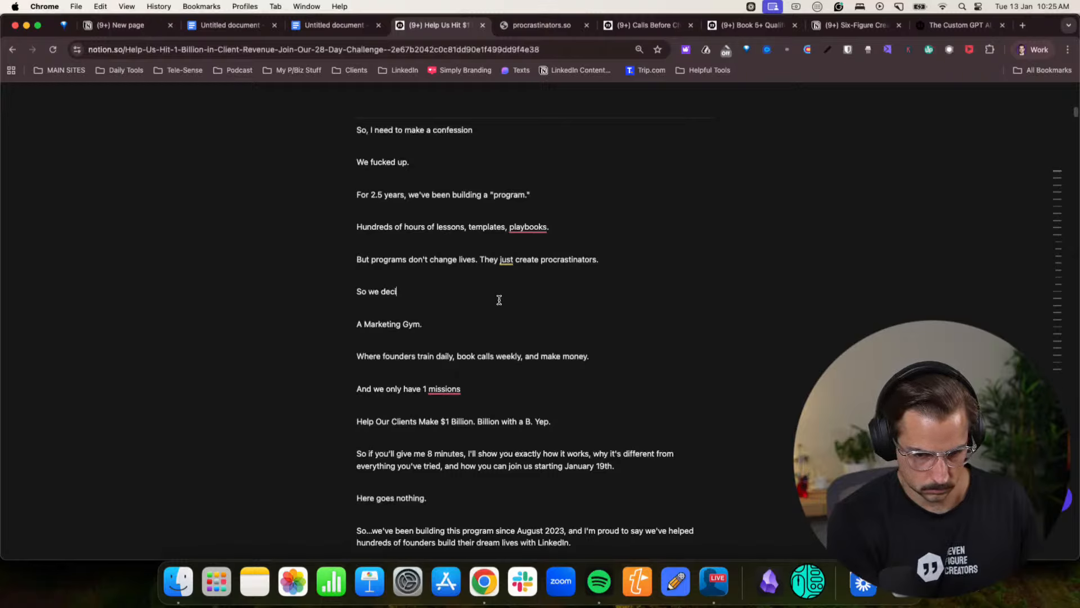
text( something different.)
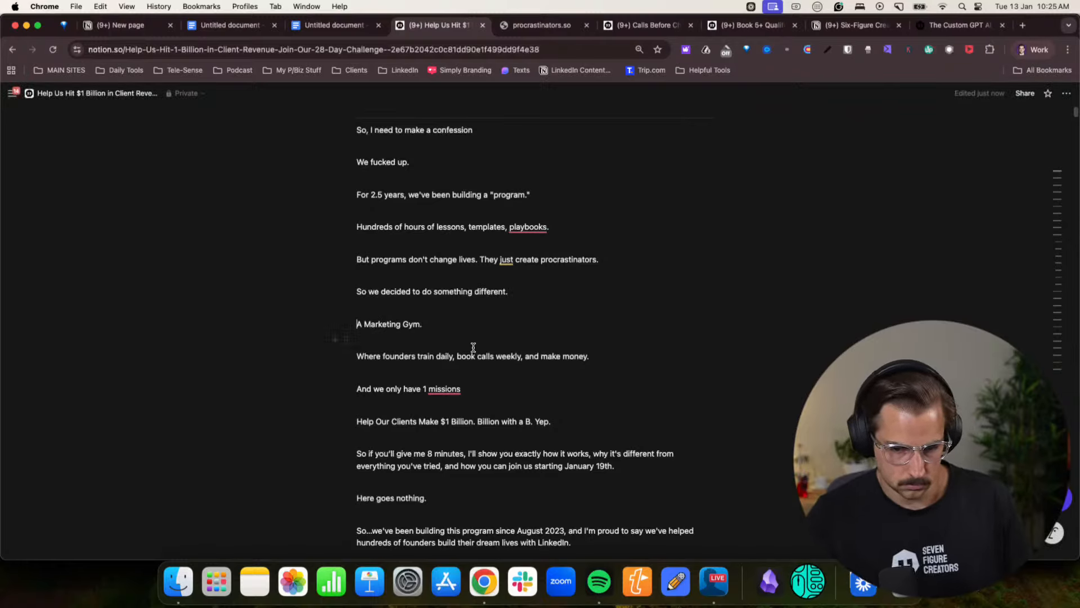
text(We decided, )
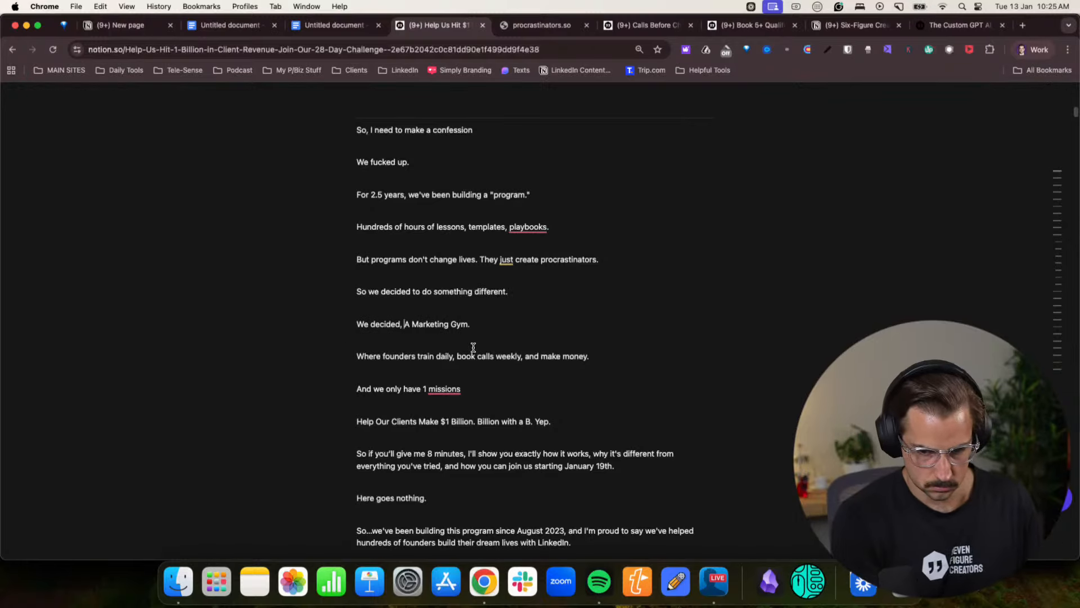
text(were )
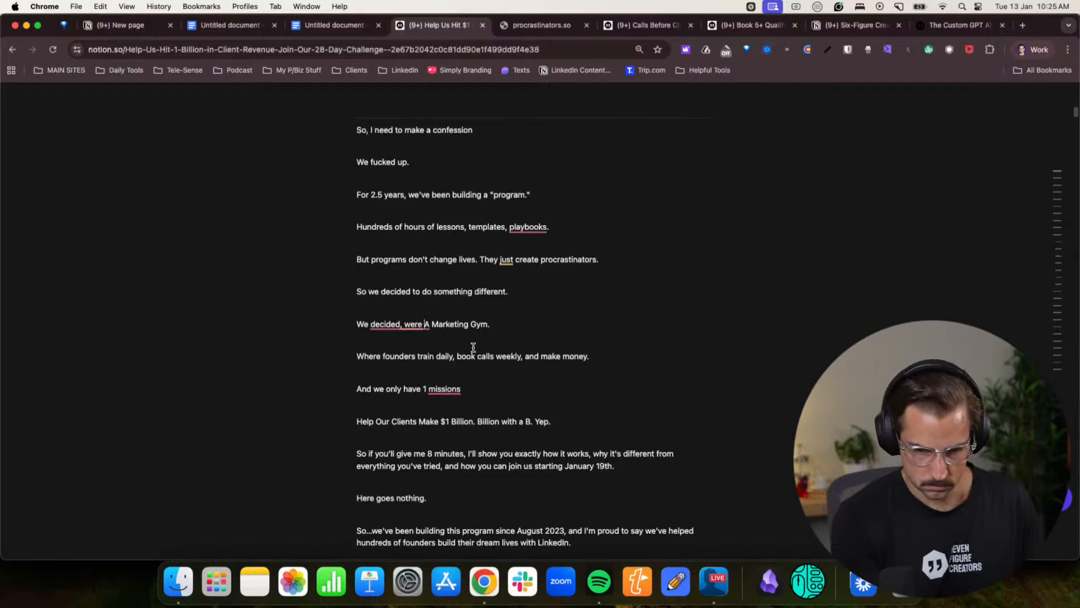
text(joining to )
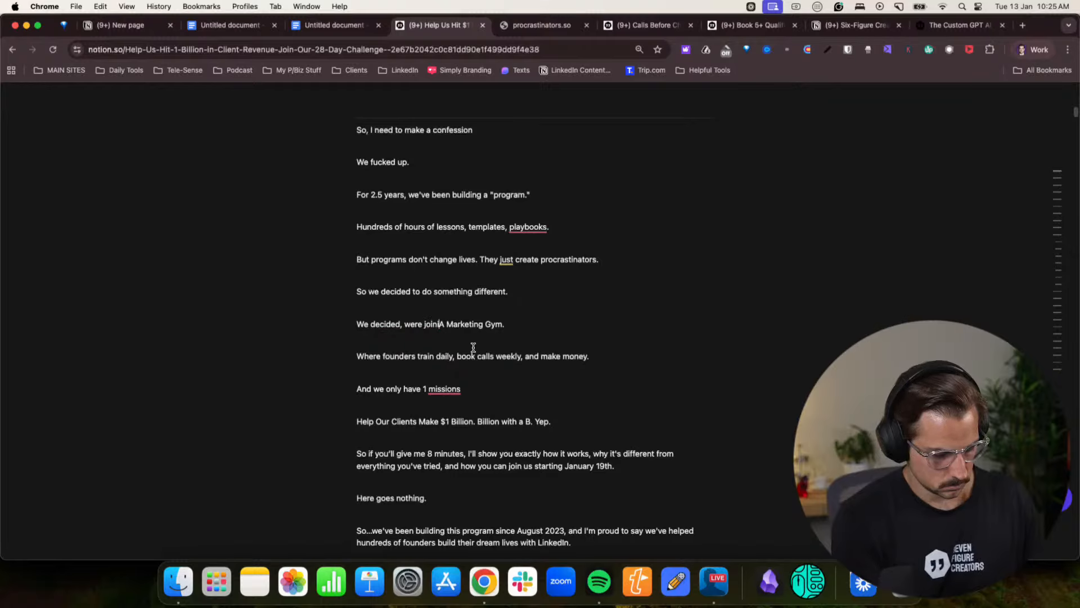
text(launch)
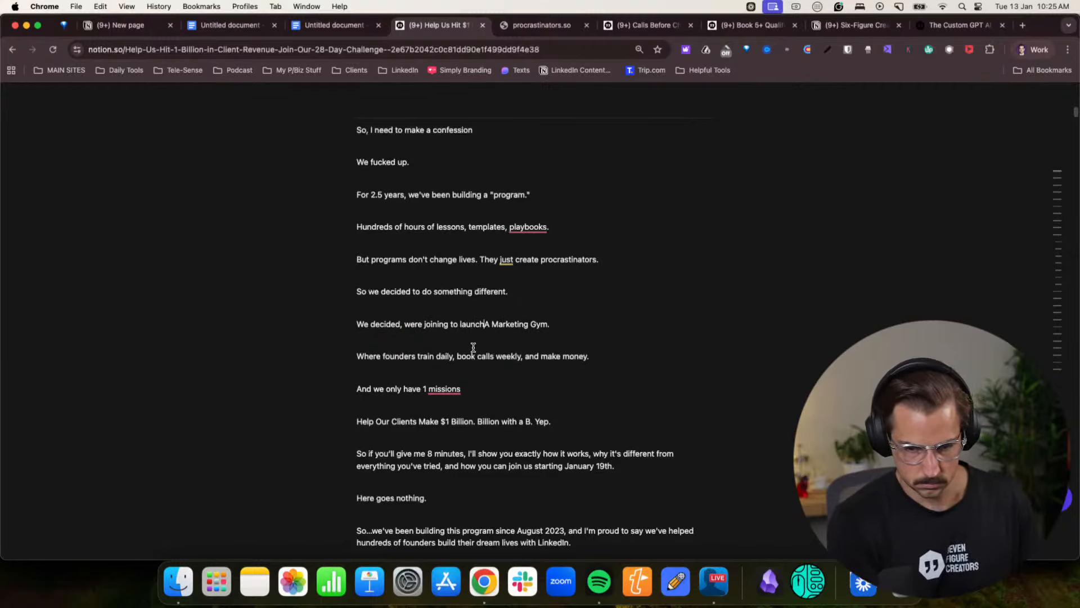
- Add a separate line reading "We're creating" directly above "A Marketing Gym."
key(Return)
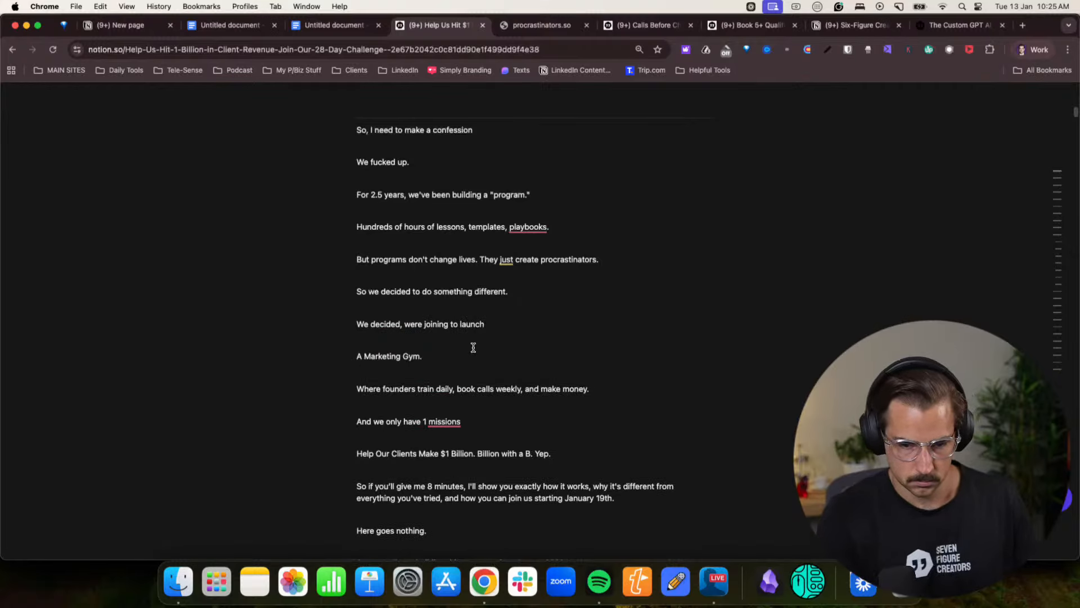
triple_click(414, 323)
text(We're )
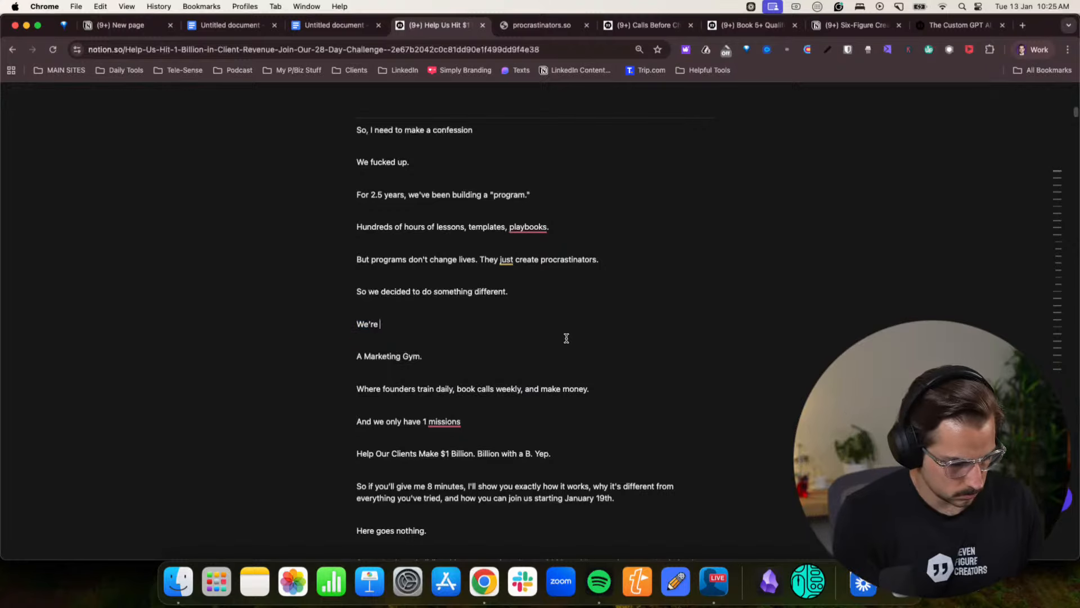
text(creating)
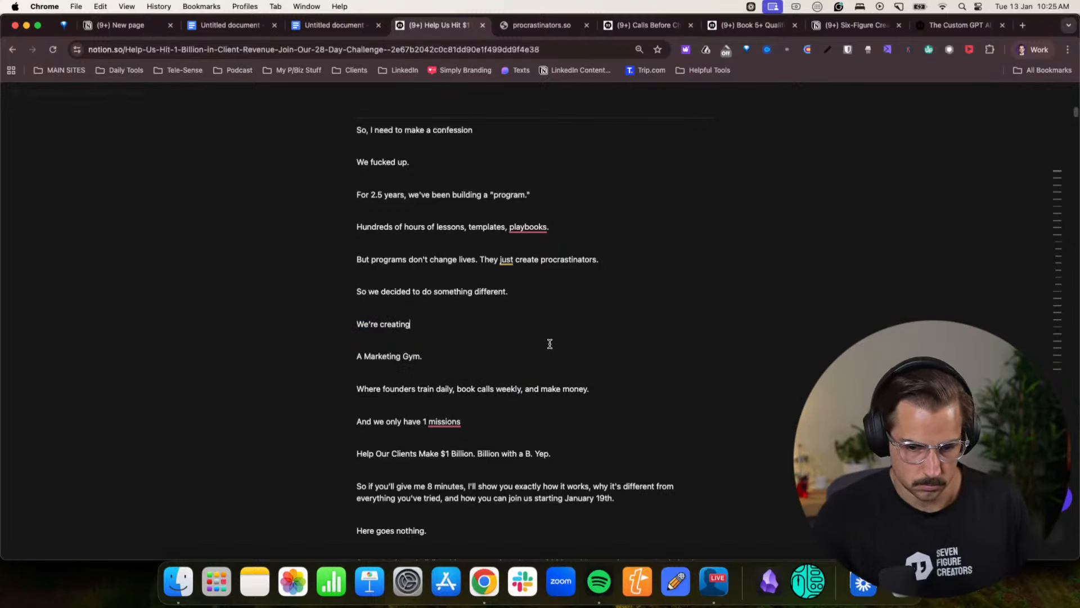
- Bold the line "A Marketing Gym."
triple_click(386, 358)
key(super+b)
click(515, 385)
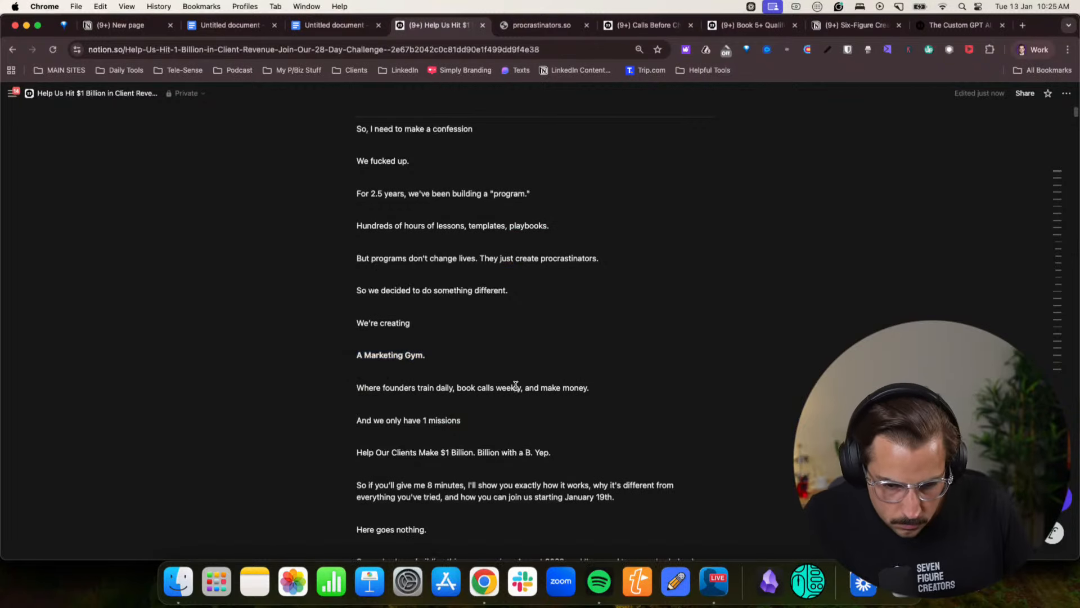
- Correct the mission line to "And we only have 1 mission." and bold the "Help Our Clients Make $1 Billion" line below it
scroll(515, 385, down, 4)
click(623, 275)
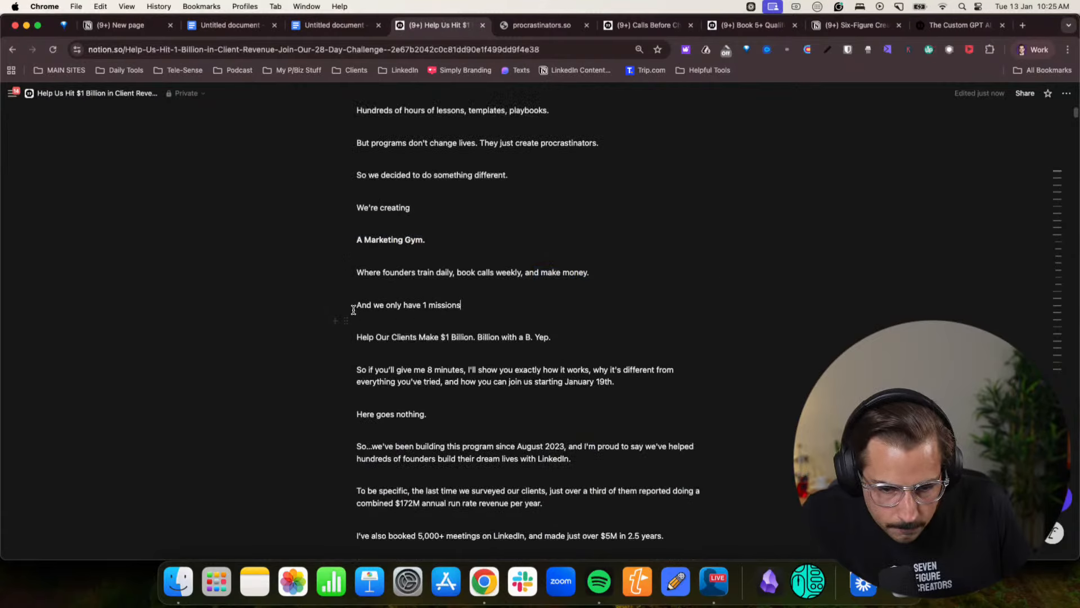
drag(354, 309, 427, 306)
click(439, 308)
key(BackSpace)
text(.)
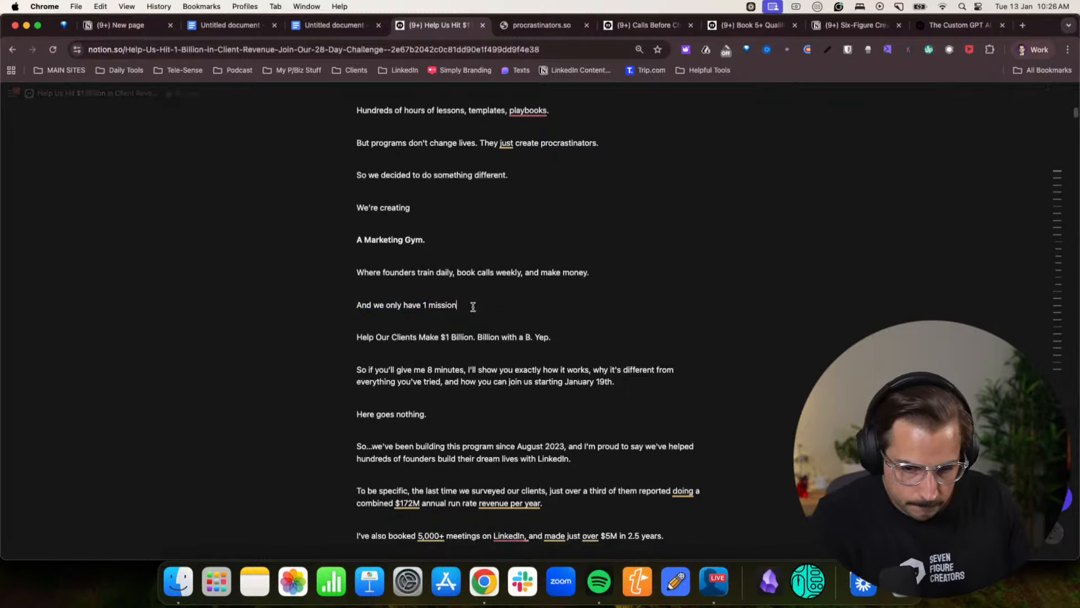
triple_click(516, 345)
key(super+b)
click(540, 380)
- Review the copy from "So if you'll give me 8 minutes" through "Over the last 2.5 years" for repetition of the opening
scroll(540, 379, down, 1)
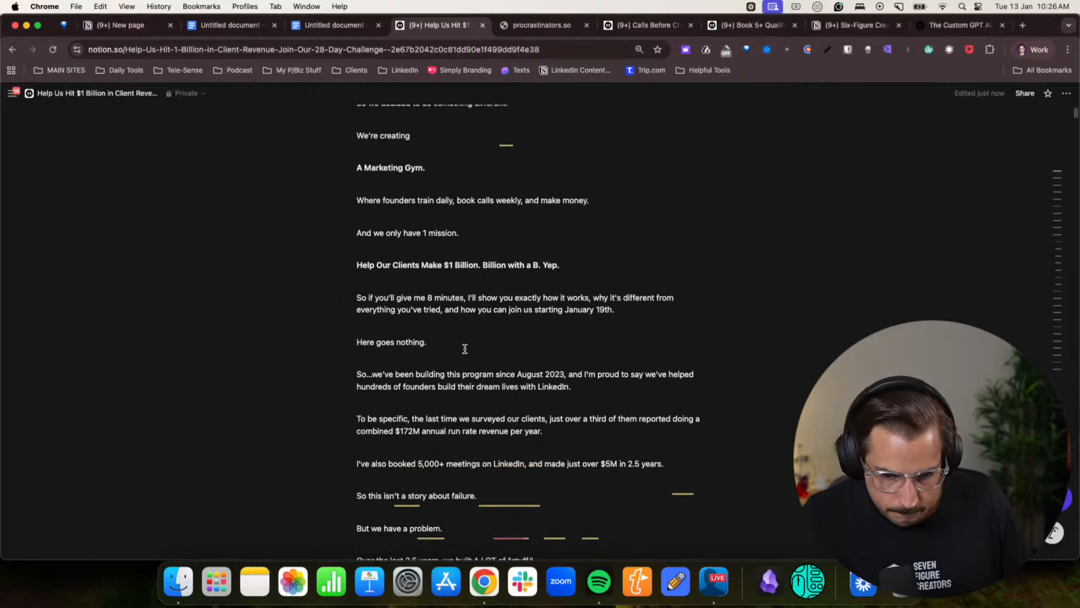
drag(386, 310, 548, 303)
click(547, 302)
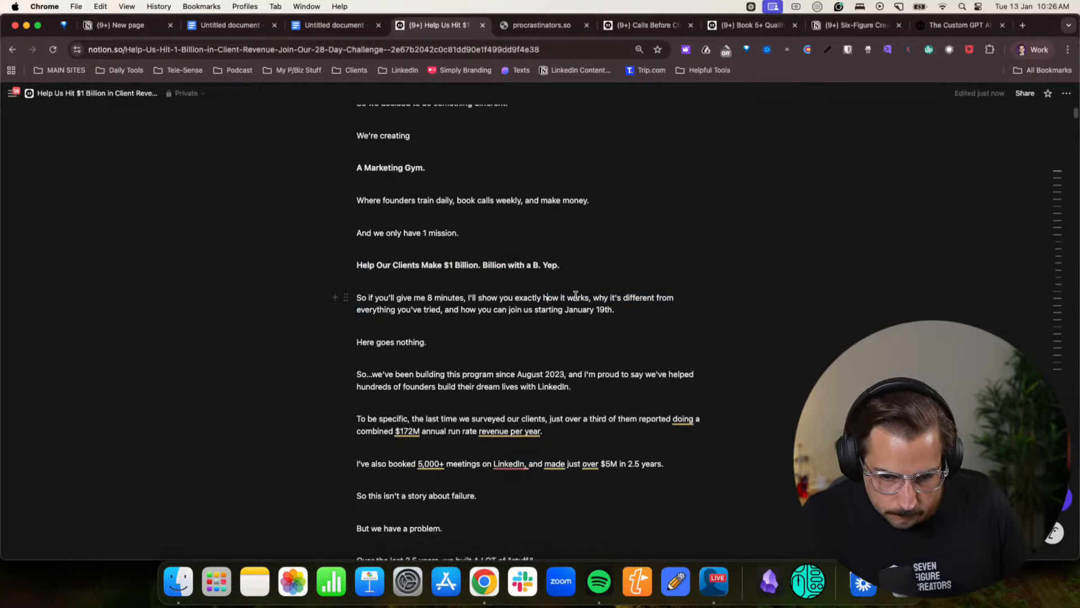
scroll(576, 295, down, 1)
click(576, 313)
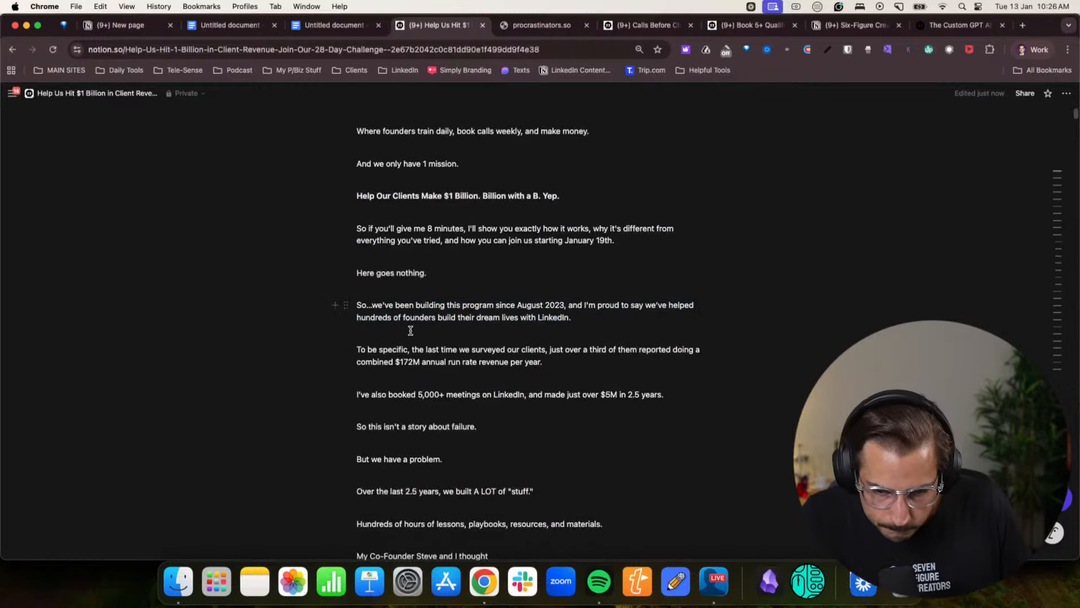
scroll(411, 330, down, 1)
scroll(441, 321, down, 2)
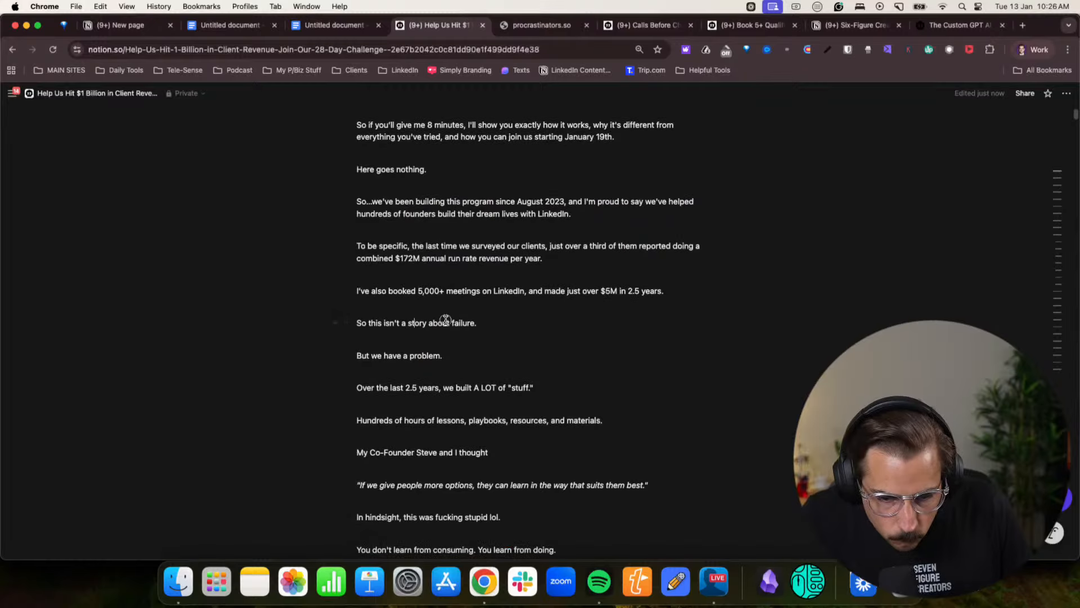
drag(376, 274, 518, 277)
click(518, 276)
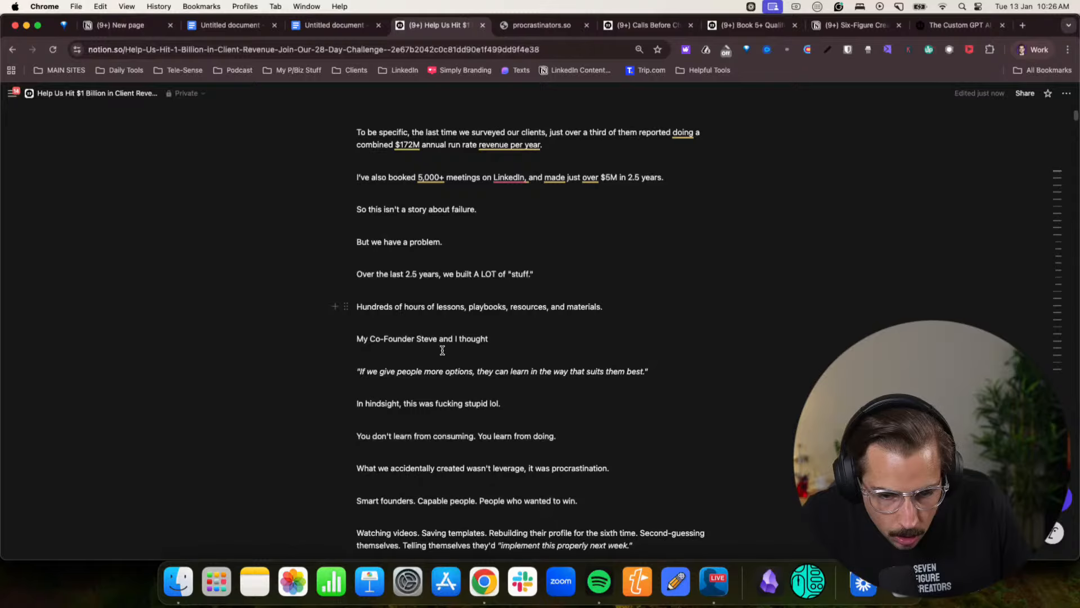
- Delete the repetitive lines about building "A LOT of stuff" and "Hundreds of hours of lessons, playbooks, resources, and materials." below "But we have a problem."
triple_click(392, 304)
click(590, 306)
drag(622, 306, 357, 274)
key(BackSpace)
key(BackSpace)
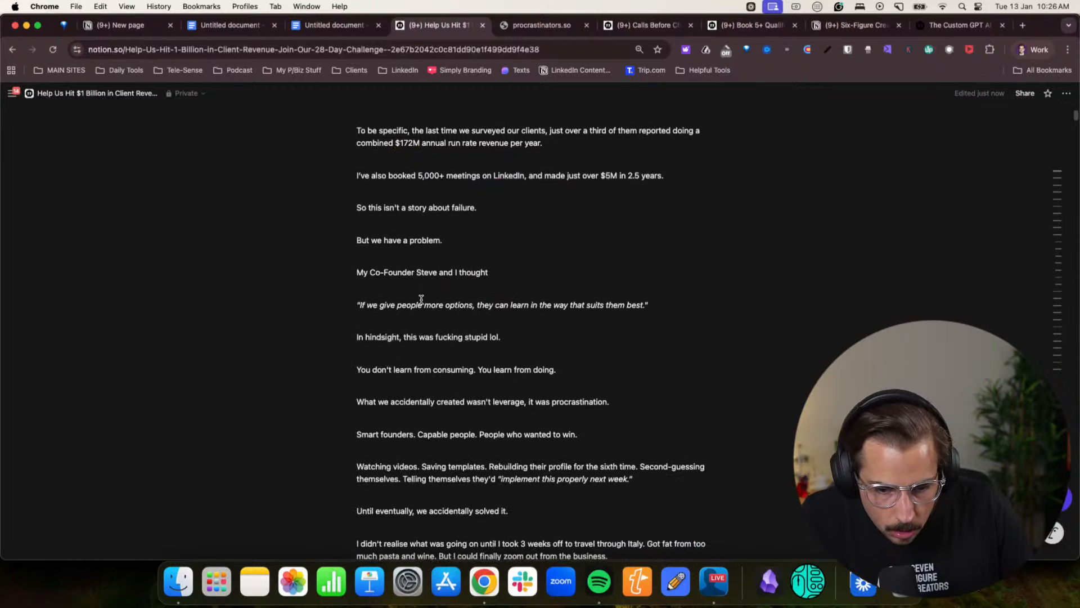
- Review the lines from "You don't learn from consuming" through "Until eventually, we accidentally solved it."
scroll(421, 298, down, 1)
scroll(444, 310, down, 1)
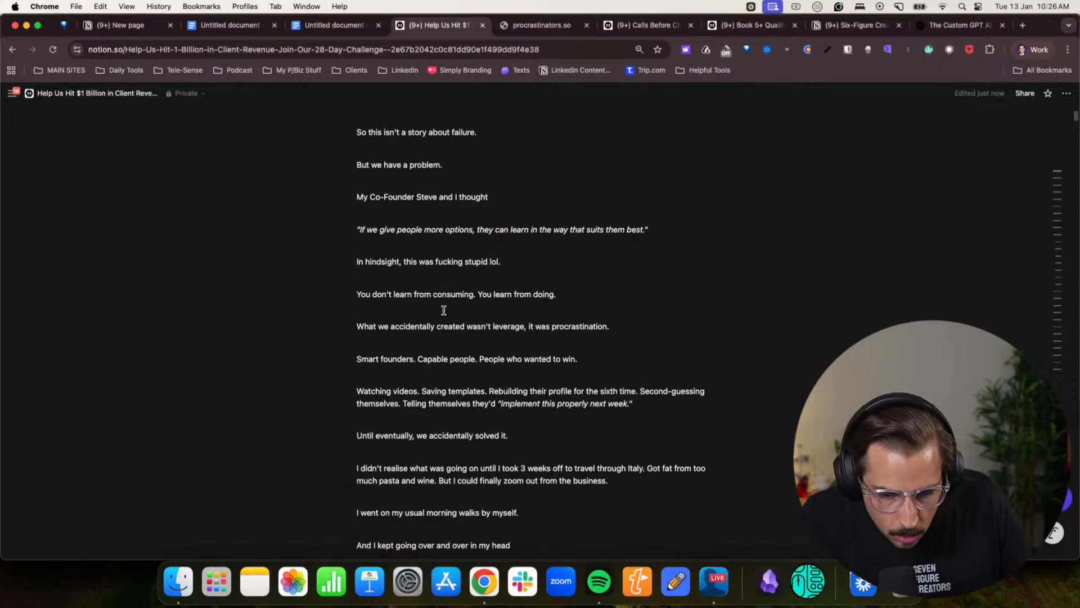
drag(397, 326, 585, 325)
click(585, 326)
scroll(489, 323, down, 1)
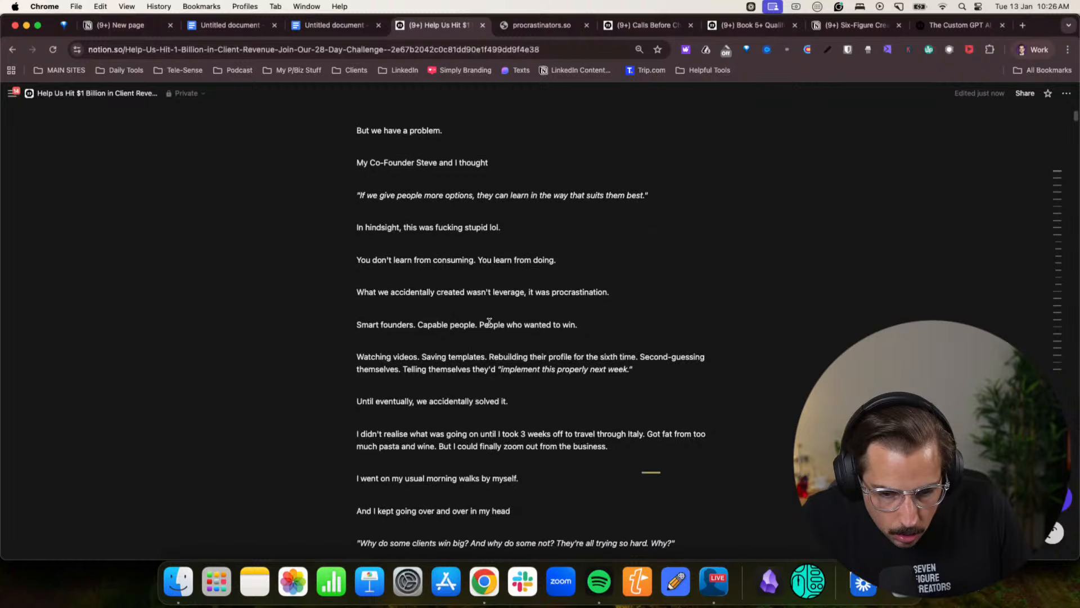
drag(481, 324, 383, 325)
click(545, 329)
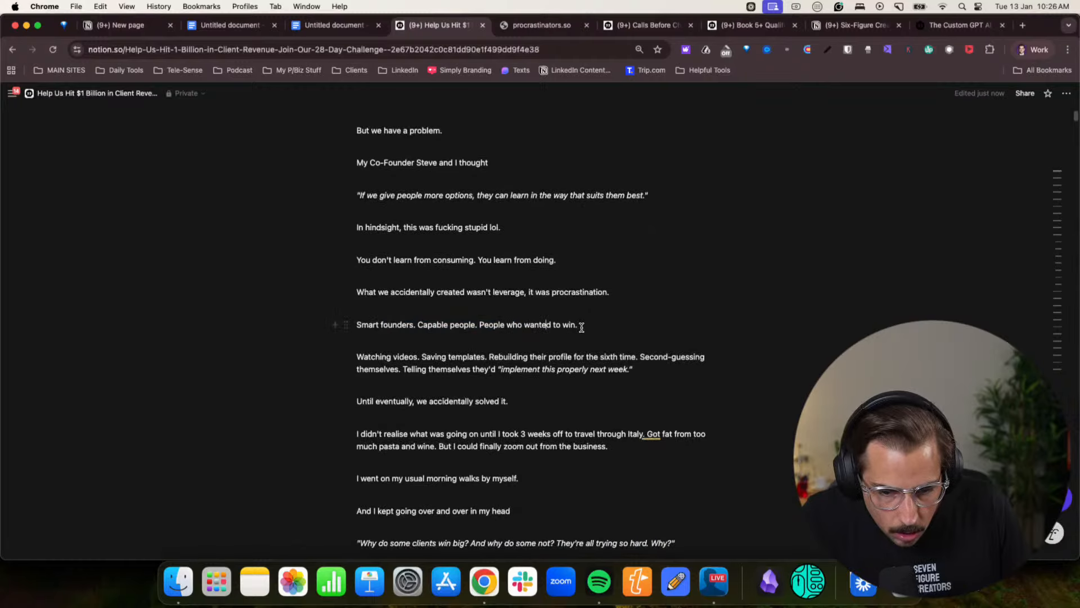
scroll(581, 327, down, 4)
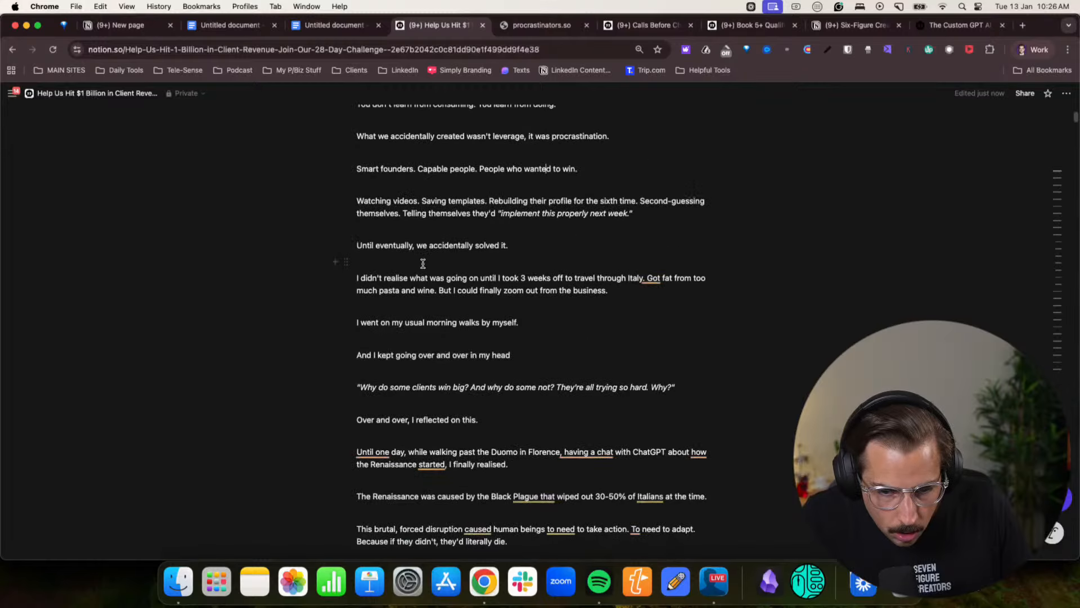
- Join the two sentences about the Italy trip so they read "travel through Italy, got fat from too much pasta and wine."
click(627, 285)
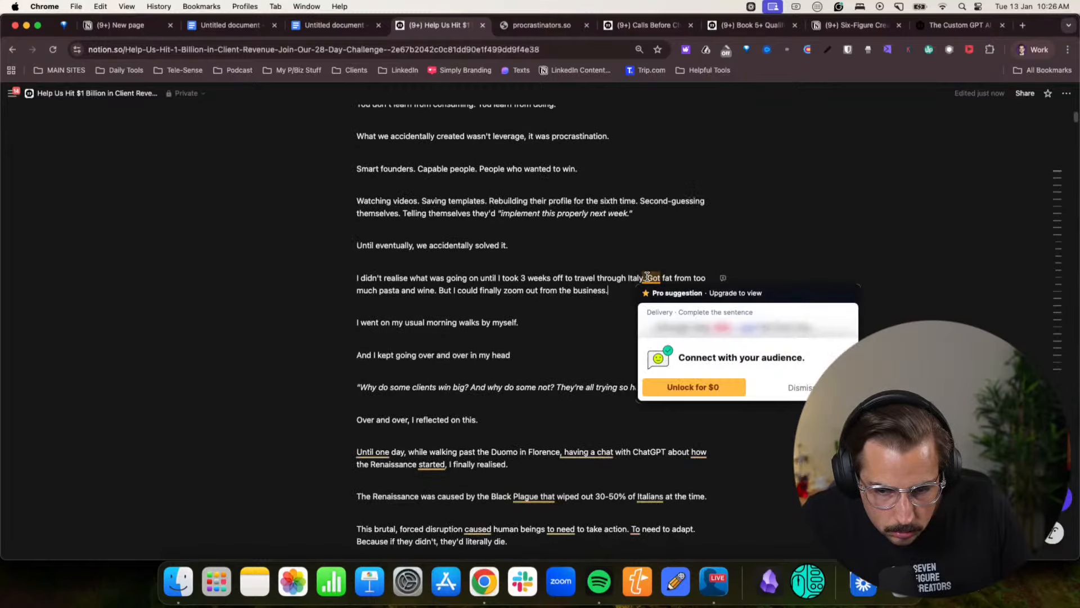
click(652, 281)
key(Left)
key(Left)
key(BackSpace)
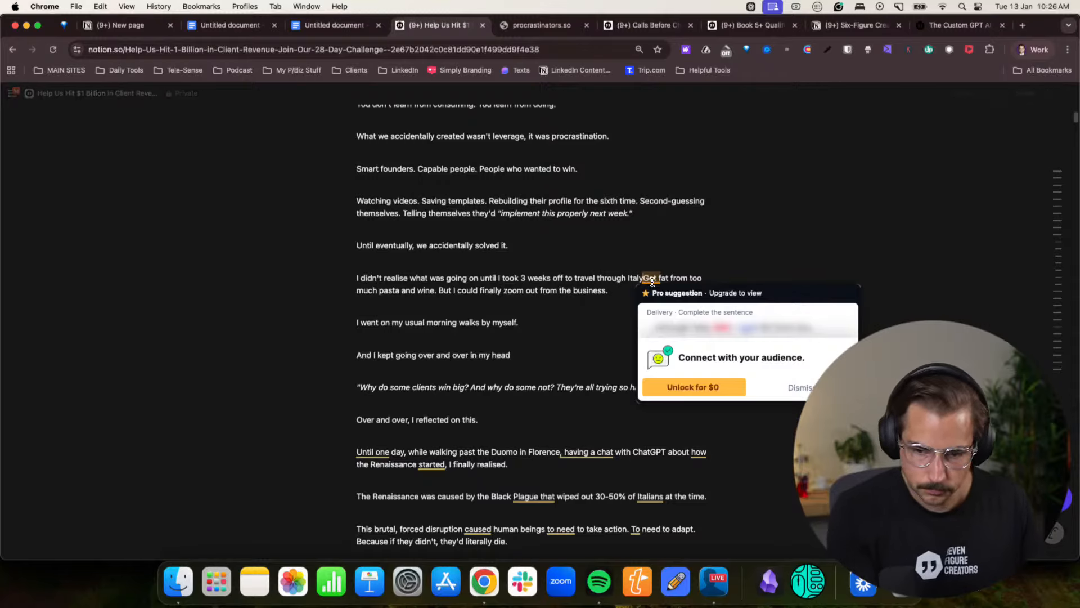
text(,)
key(Right)
key(Right)
key(BackSpace)
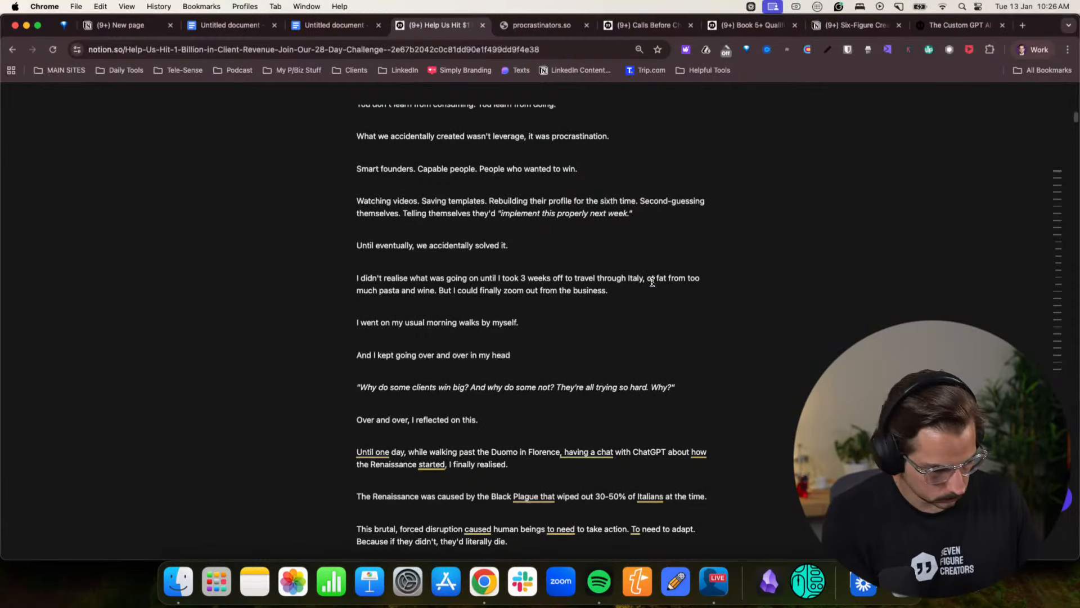
text(g)
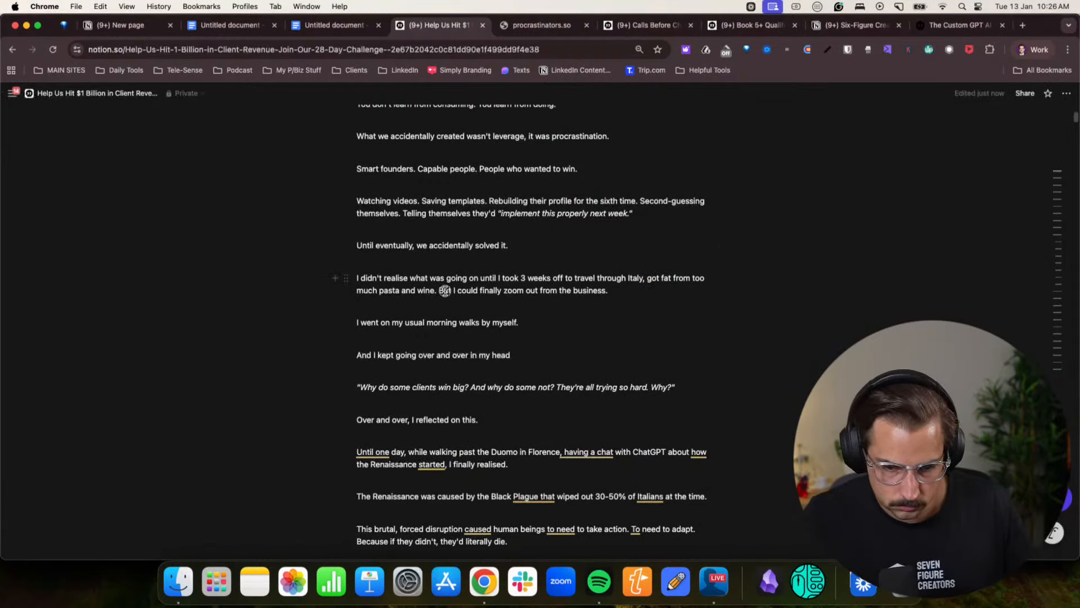
- Split the paragraph after "Italy" without the comma, and start the new line with "Sure, I got a bit fat"
drag(538, 278, 663, 278)
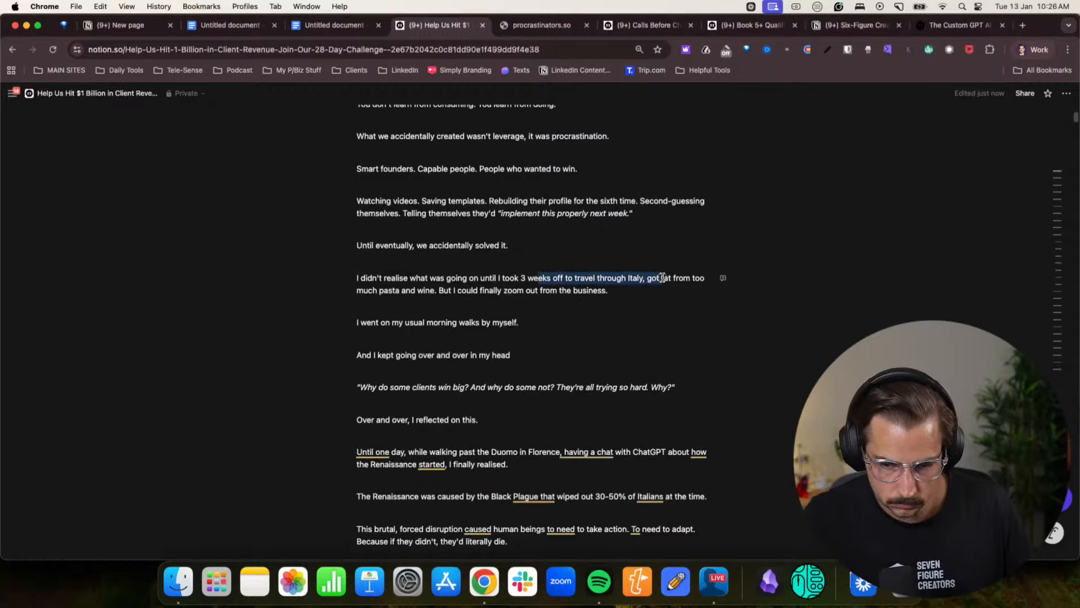
click(662, 278)
key(BackSpace)
key(BackSpace)
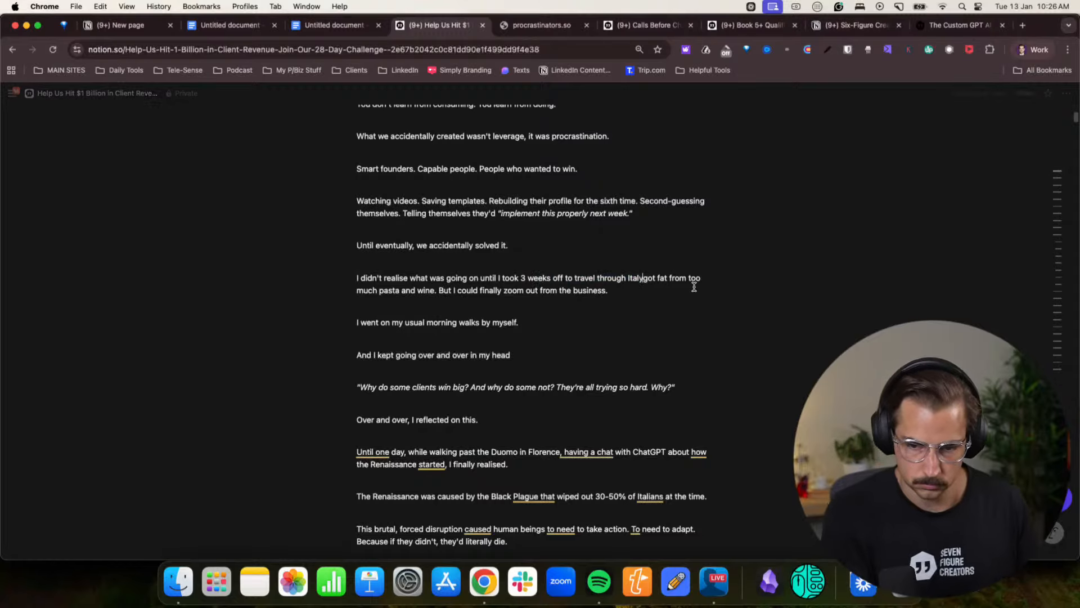
key(Return)
text(Sure, I)
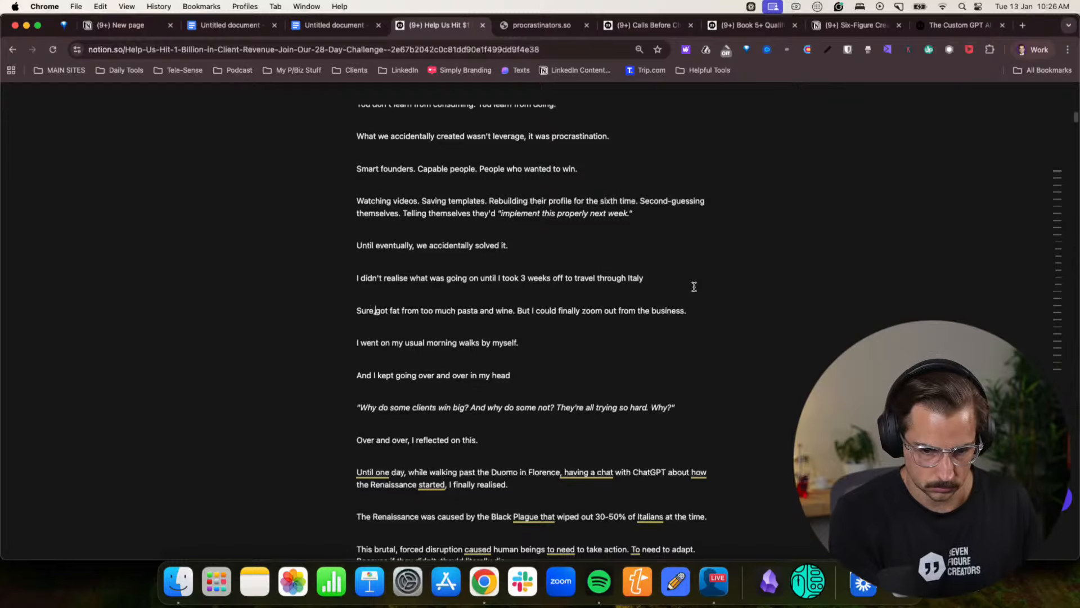
text( got)
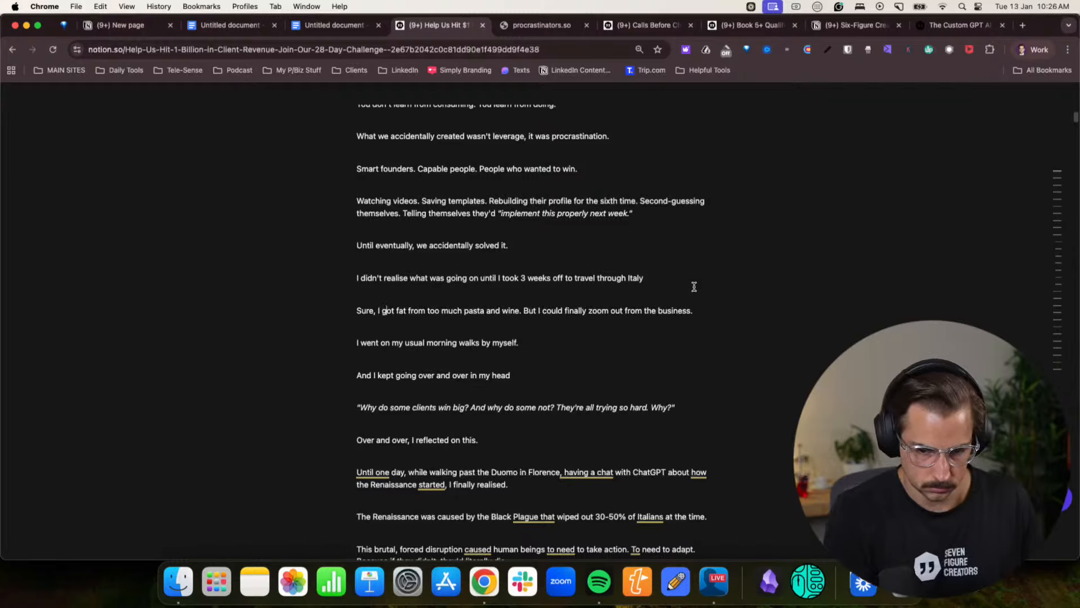
text( a bit)
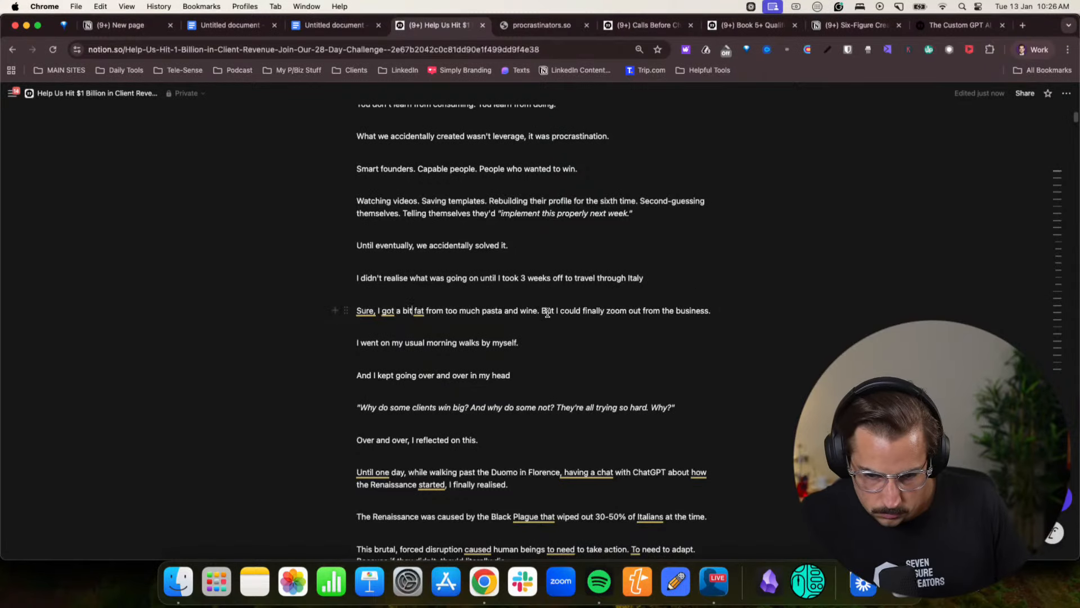
- Join the pasta sentence to the following one so it reads "pasta and wine, but" with a comma and lowercase "but"
key(BackSpace)
key(BackSpace)
key(BackSpace)
text(, b)
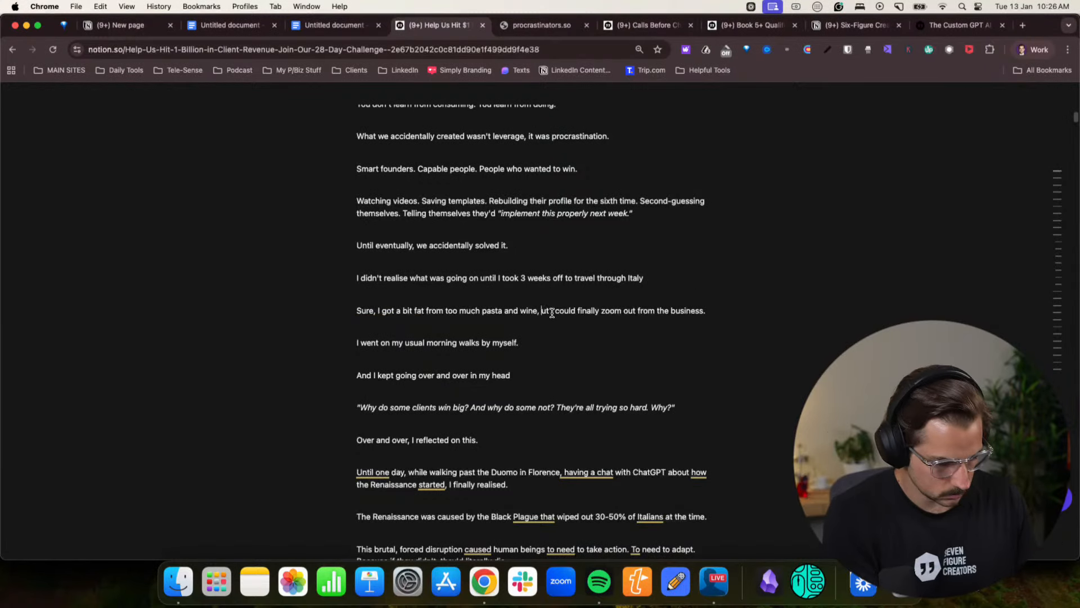
- Review the Italy and Renaissance story lines, and return to the headline and opening lines of the landing page
scroll(565, 327, down, 2)
scroll(473, 308, down, 4)
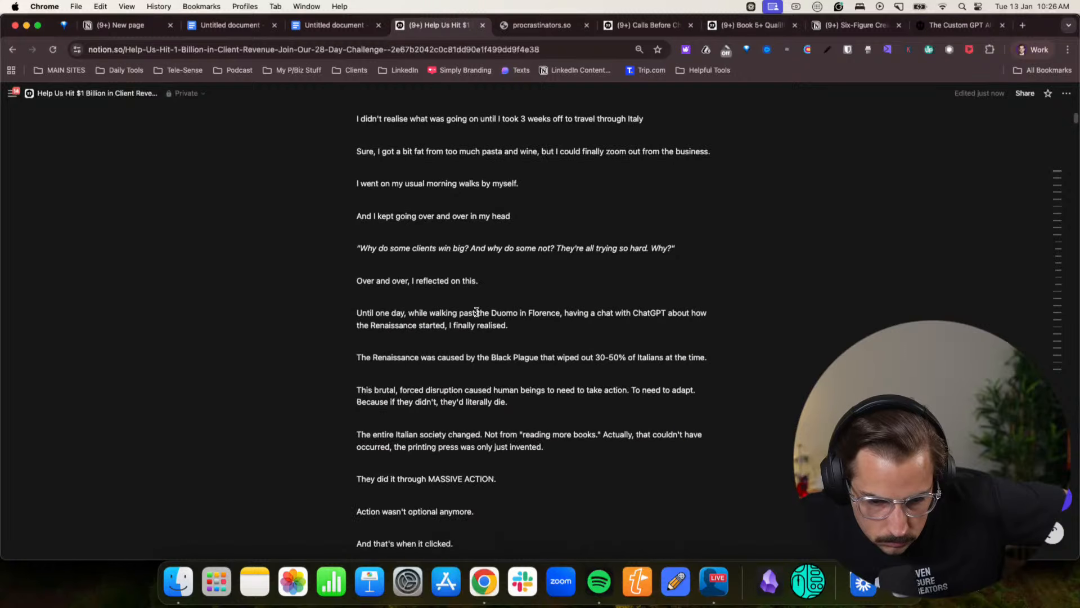
scroll(476, 312, up, 10)
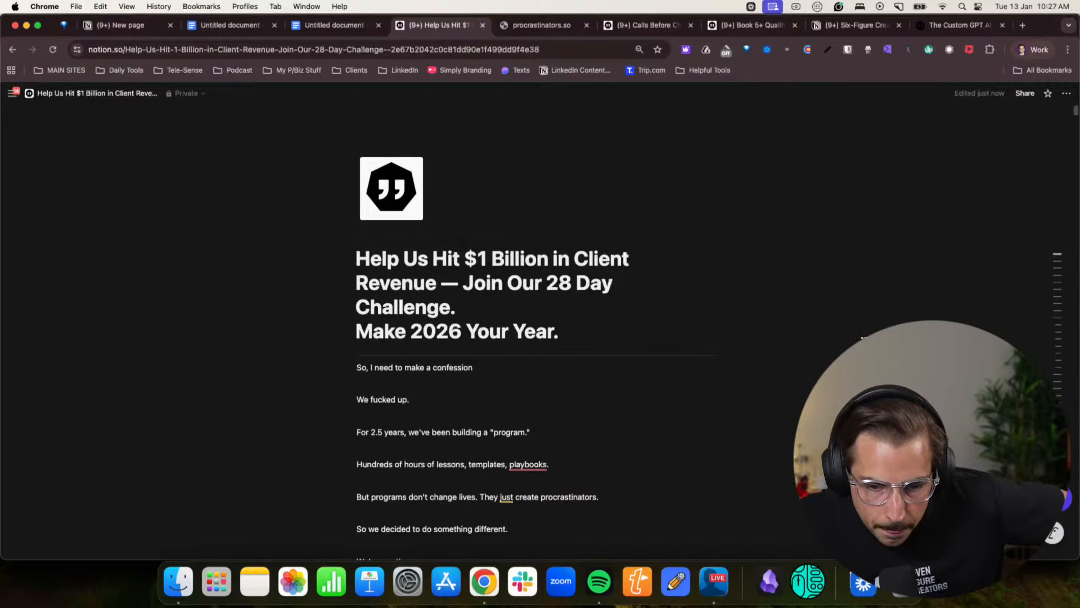
scroll(861, 338, down, 3)
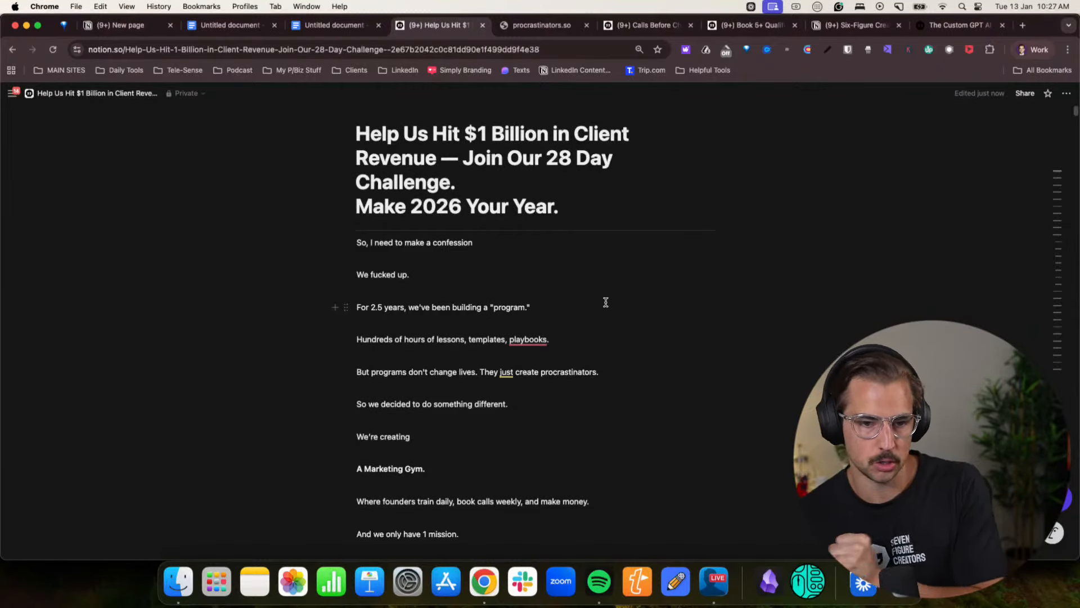
- Switch to the other work Chrome profile, open the Six Figure Creators Skool classroom and look over its course modules
click(1031, 50)
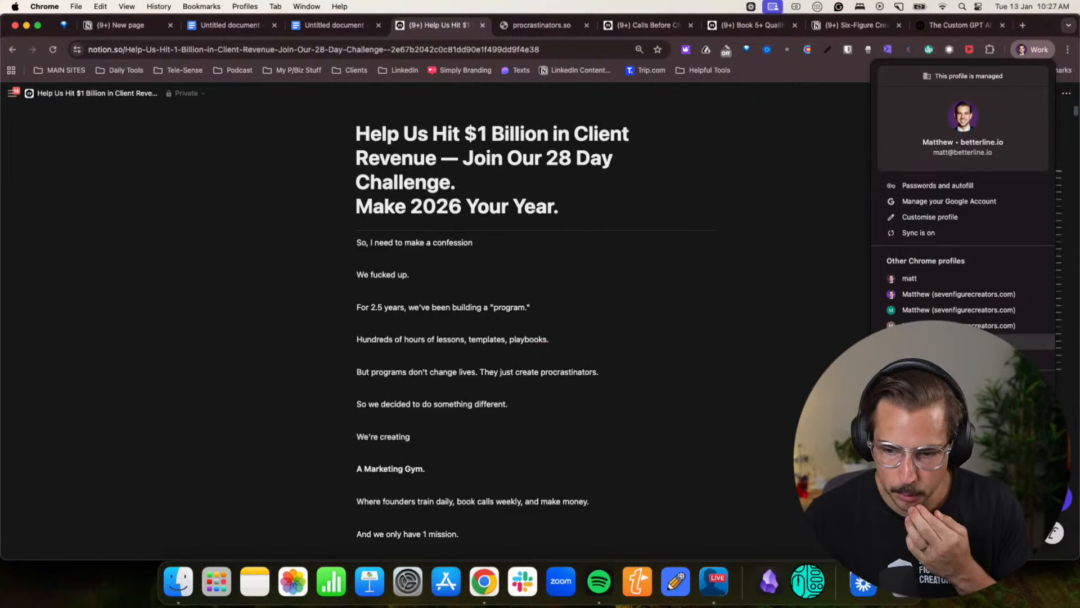
click(956, 341)
click(183, 190)
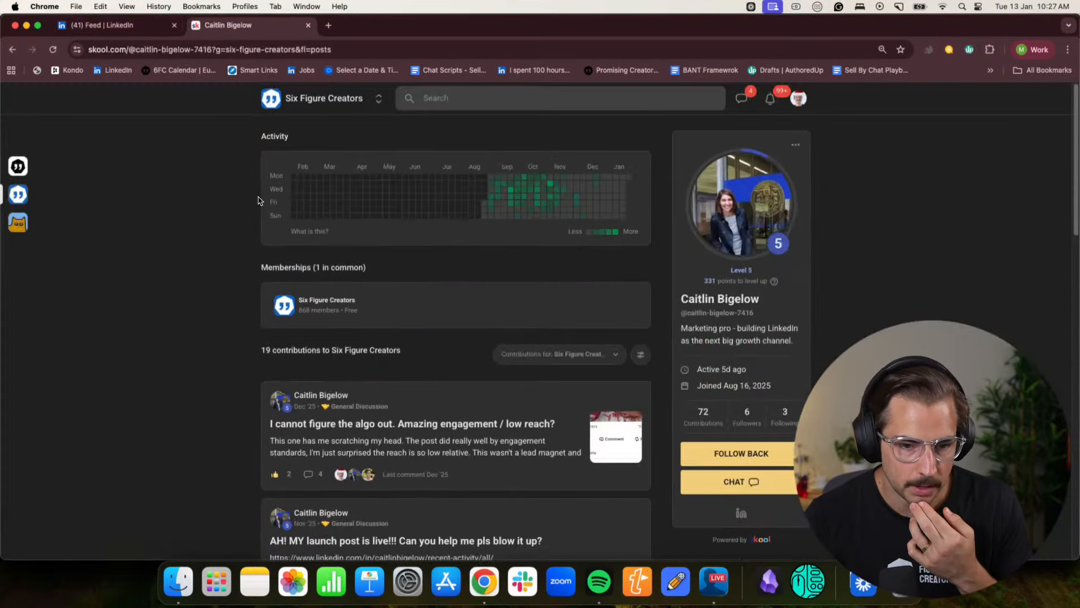
click(298, 107)
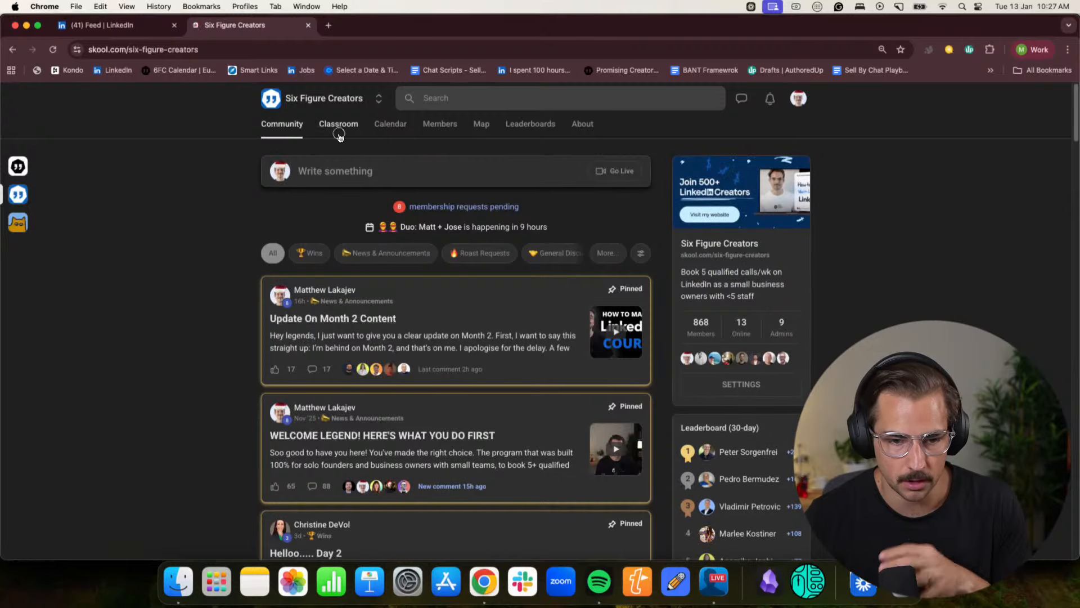
click(338, 125)
scroll(615, 263, down, 4)
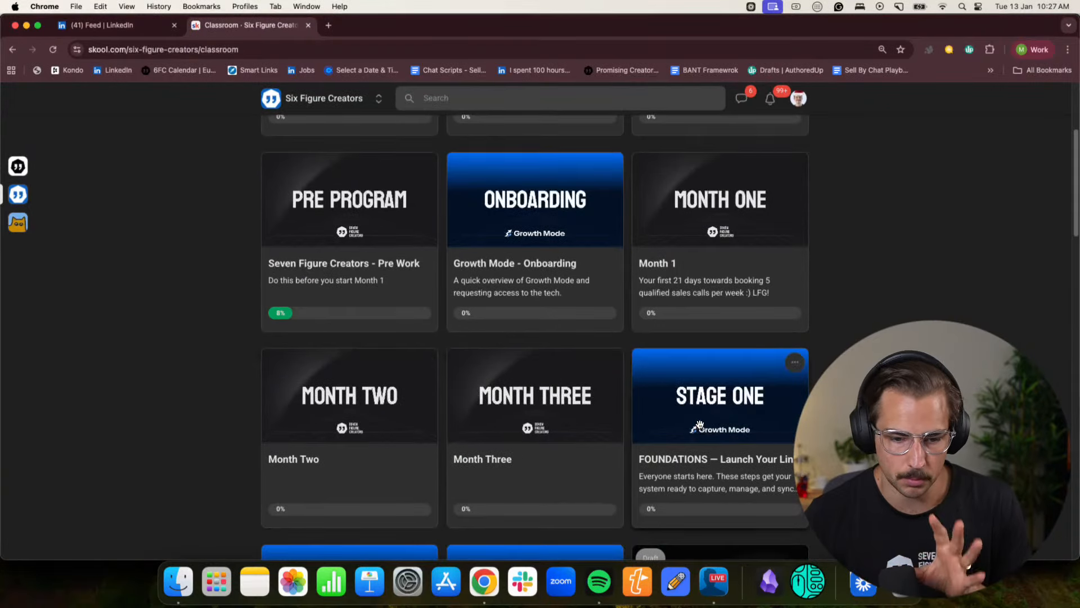
scroll(258, 139, up, 4)
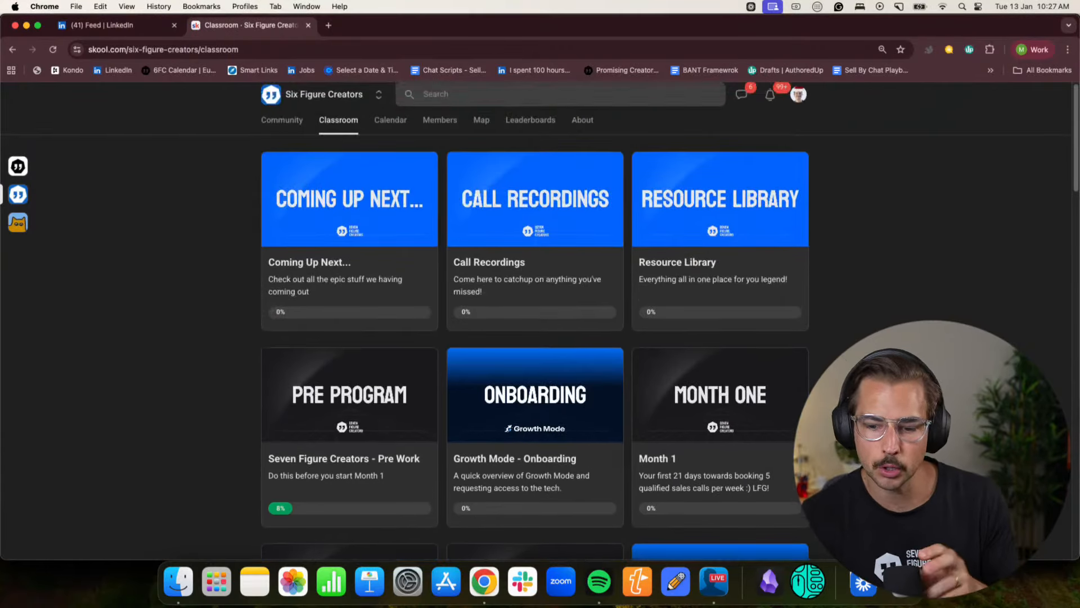
- Look through the pinned and recent posts in the Six Figure Creators community feed
click(286, 125)
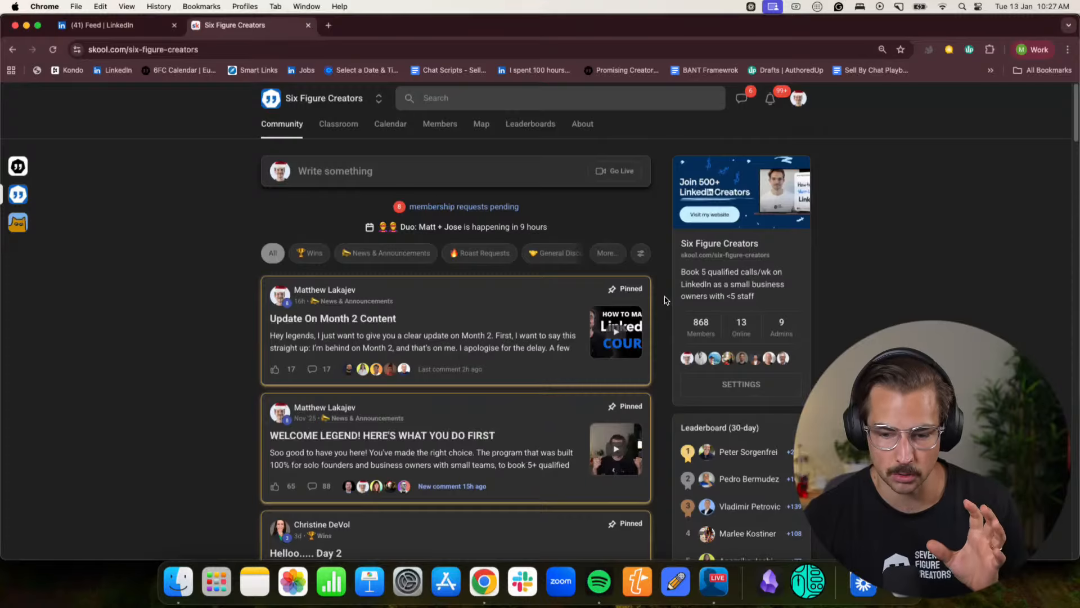
scroll(665, 300, down, 5)
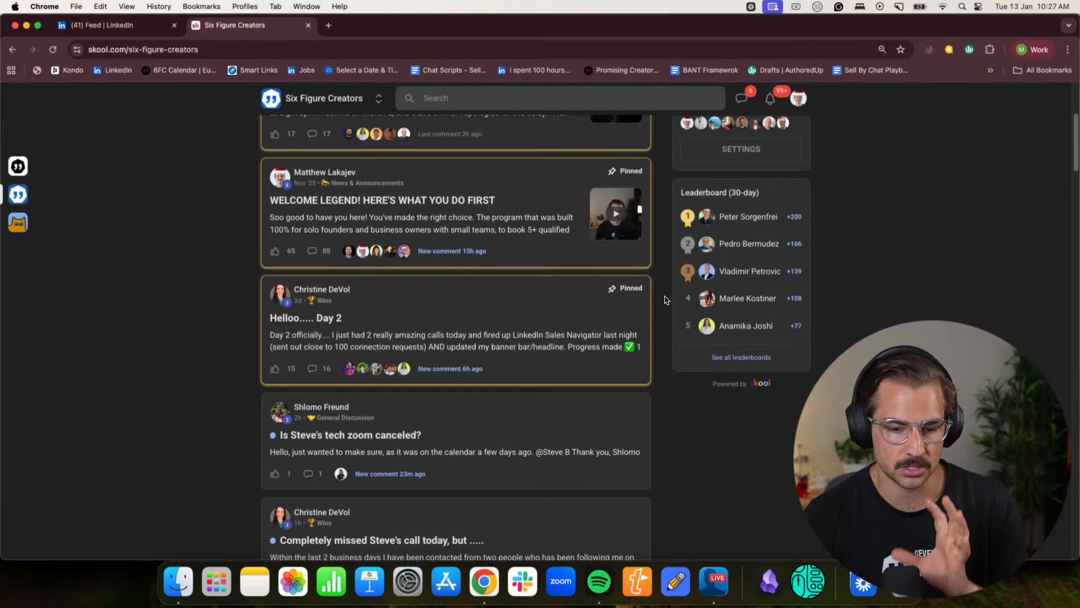
scroll(664, 300, up, 5)
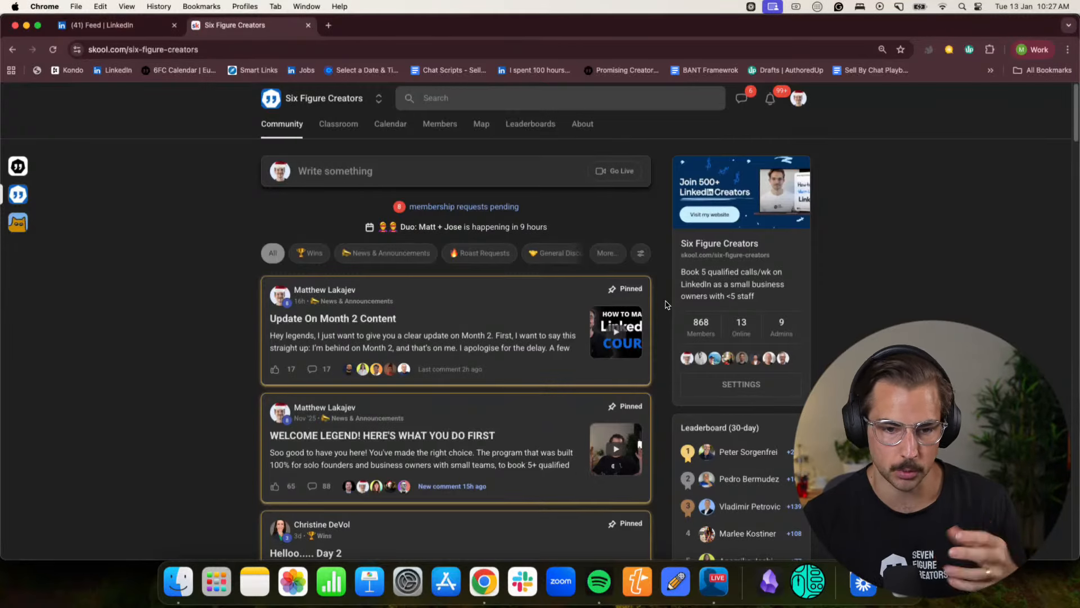
- Return to the betterline.io Chrome profile and view the top of the Custom GPT AI LinkedIn Workshop page
click(1031, 50)
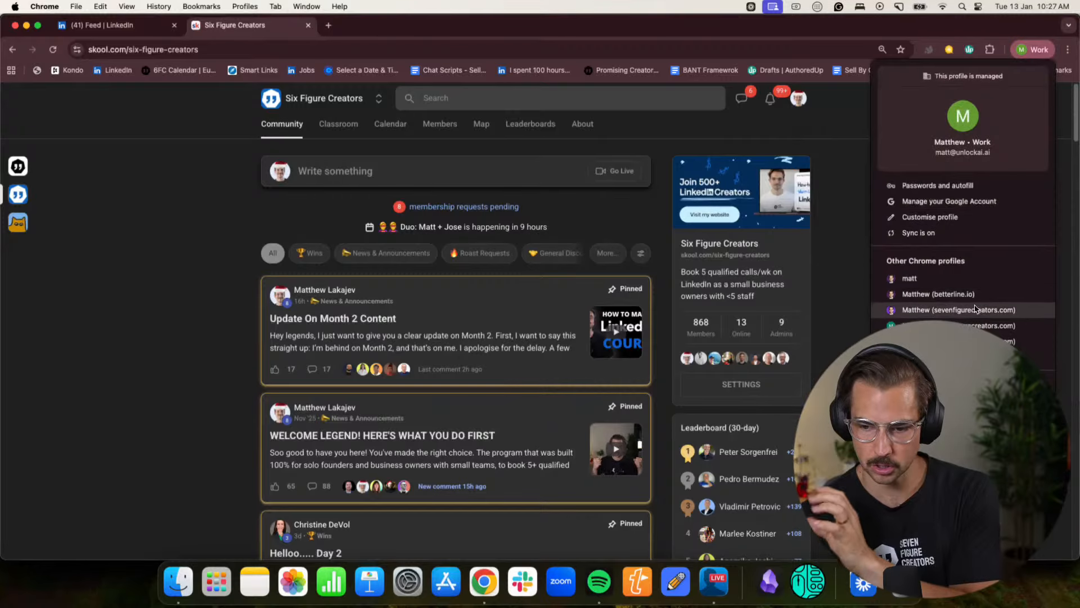
click(973, 294)
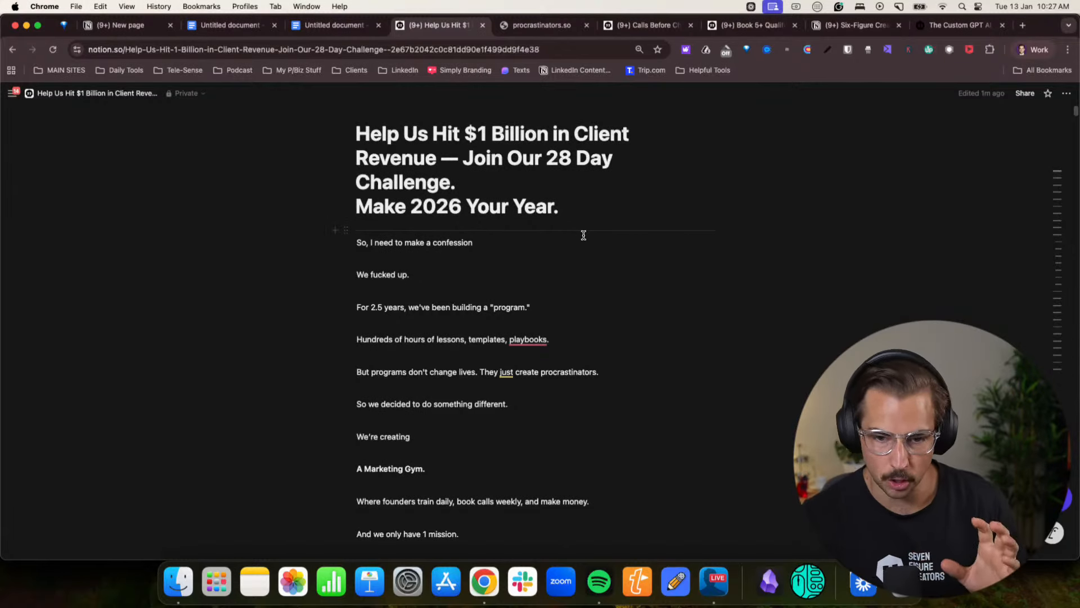
click(951, 28)
scroll(534, 326, up, 2)
scroll(534, 326, up, 20)
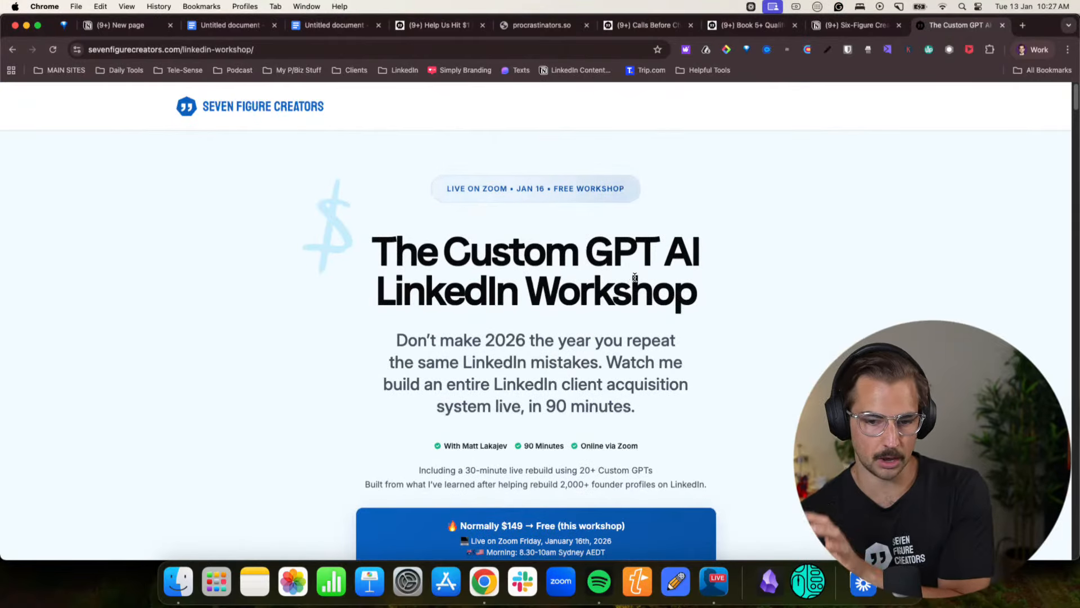
- Go back to the Notion 28 Day Challenge page and review it from the opening story through the weekly challenge schedule
click(447, 34)
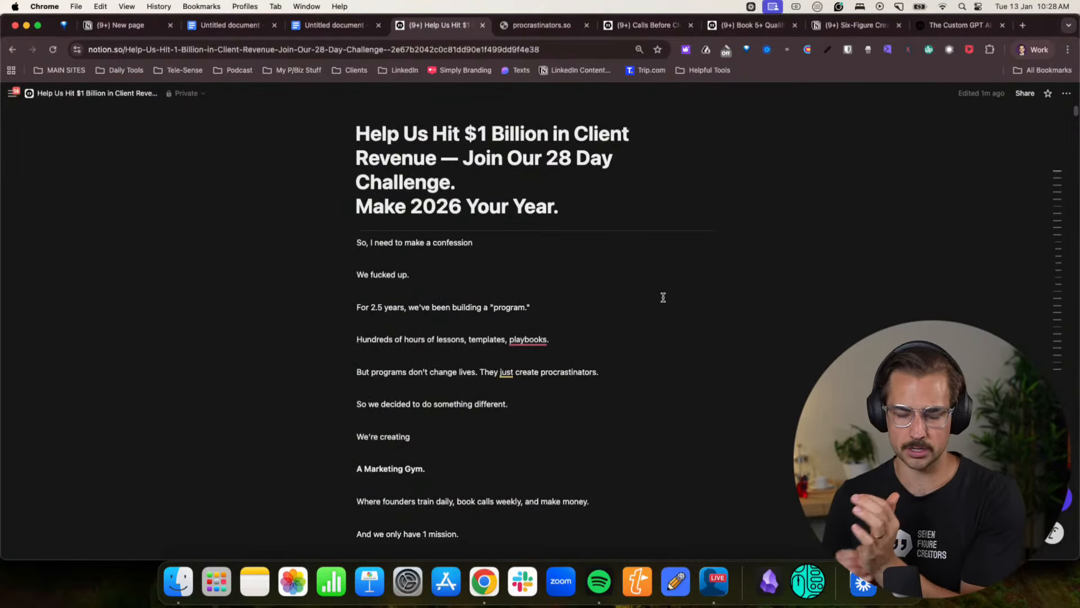
scroll(652, 290, down, 10)
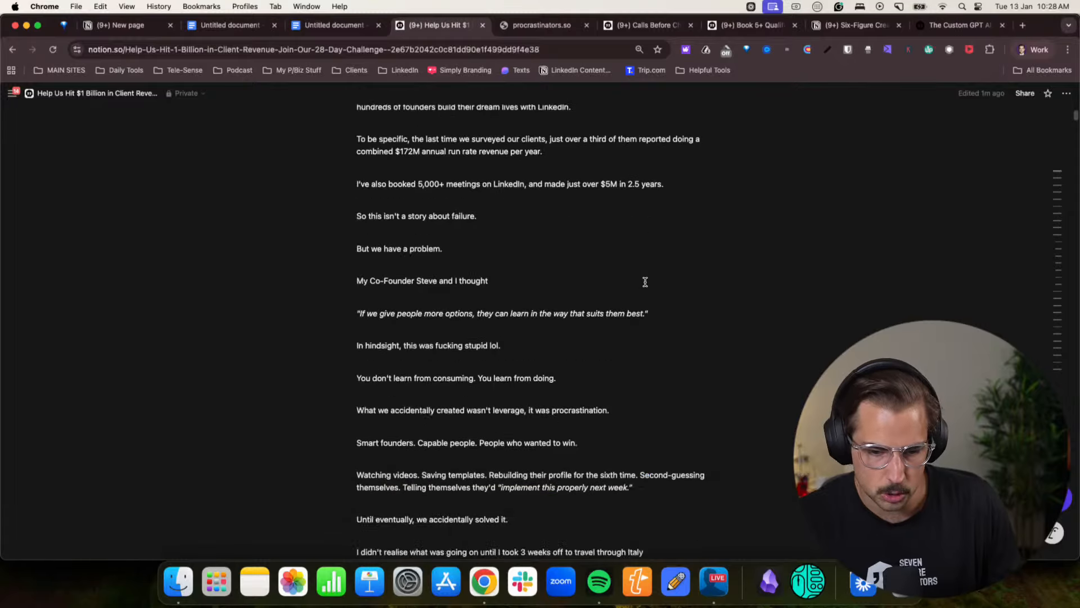
scroll(646, 281, down, 4)
scroll(568, 299, down, 4)
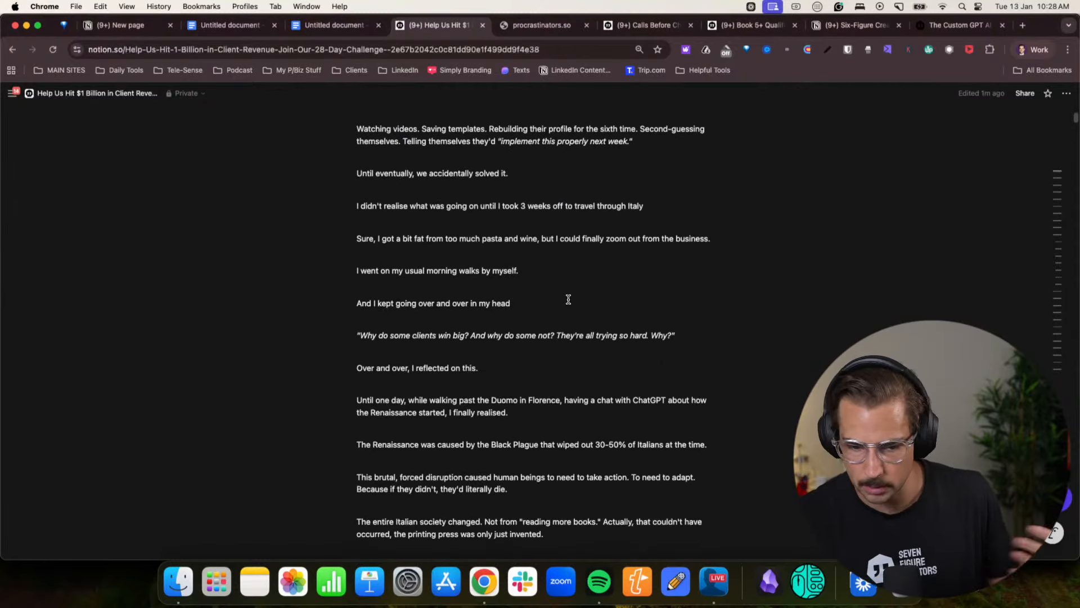
scroll(570, 299, down, 6)
scroll(570, 299, down, 15)
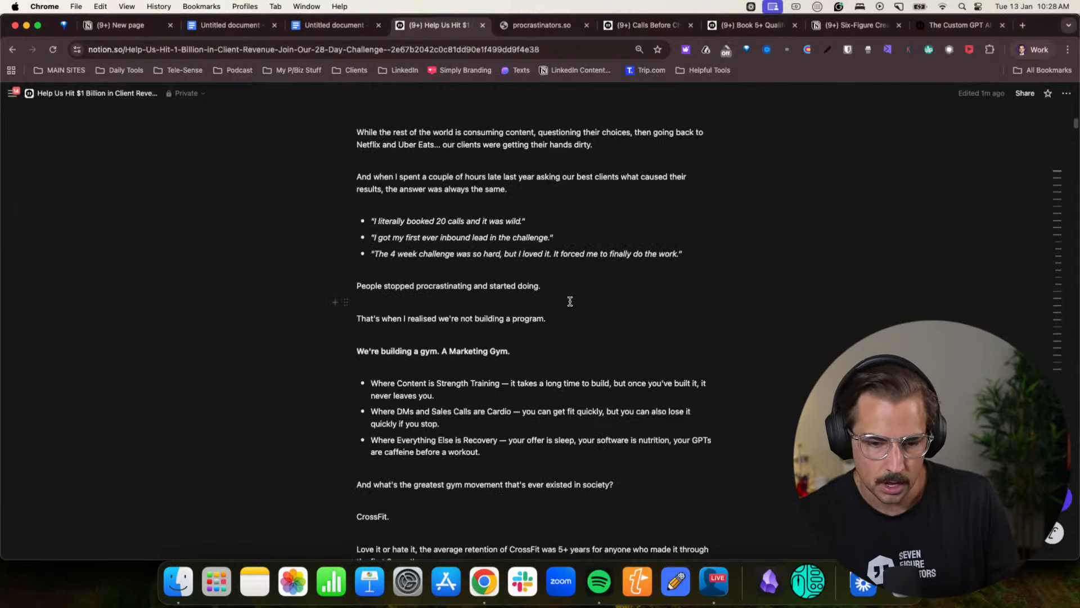
scroll(570, 302, down, 15)
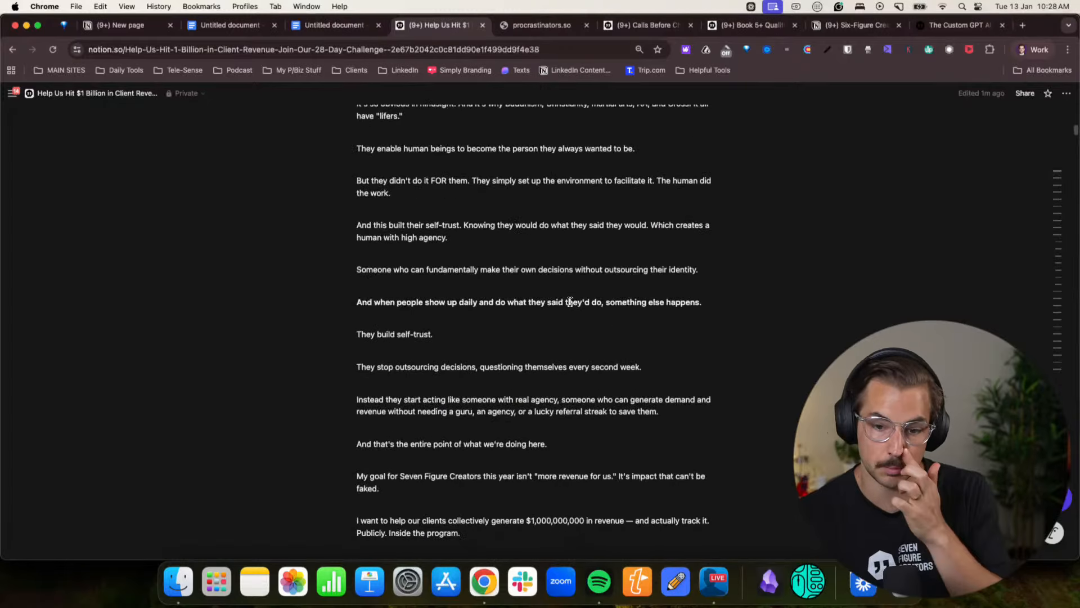
scroll(571, 304, down, 20)
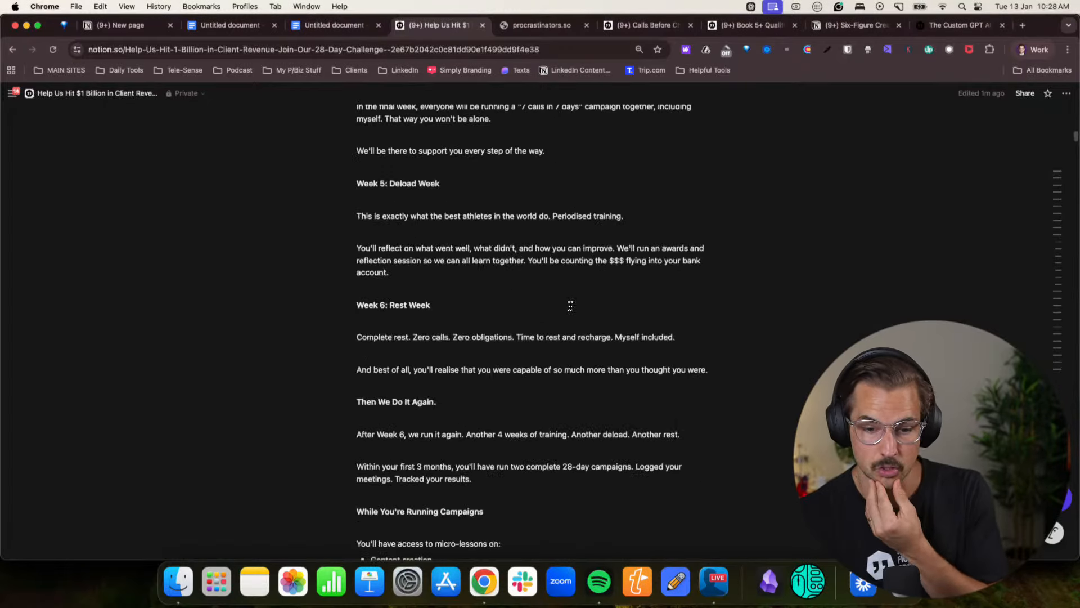
- Examine the 2026 deal pricing, guarantee, FAQ and client video sections, and return to the start of the landing page
scroll(571, 306, down, 20)
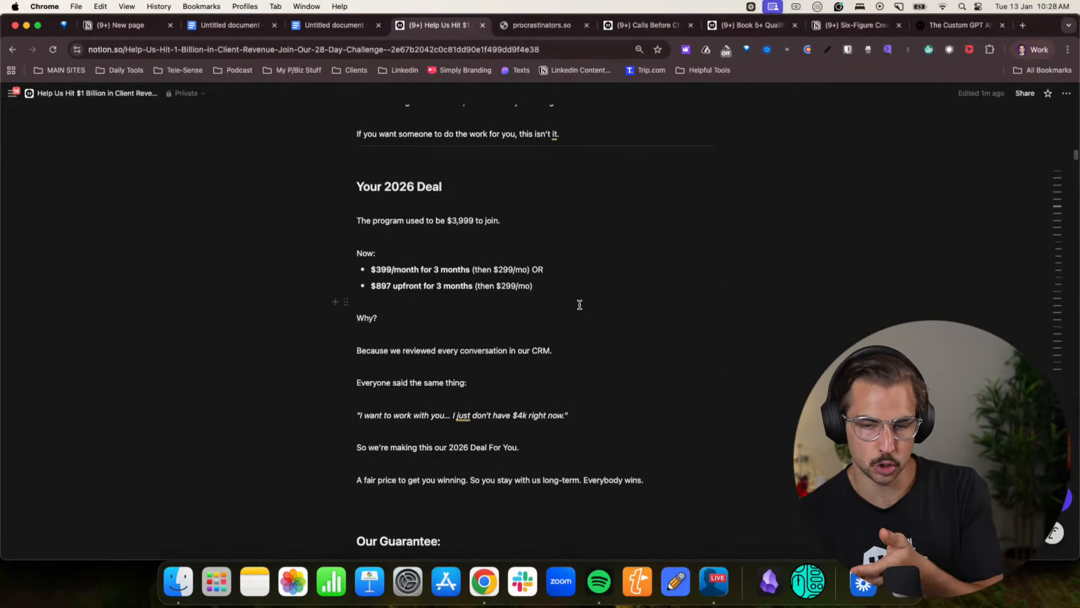
scroll(580, 304, down, 5)
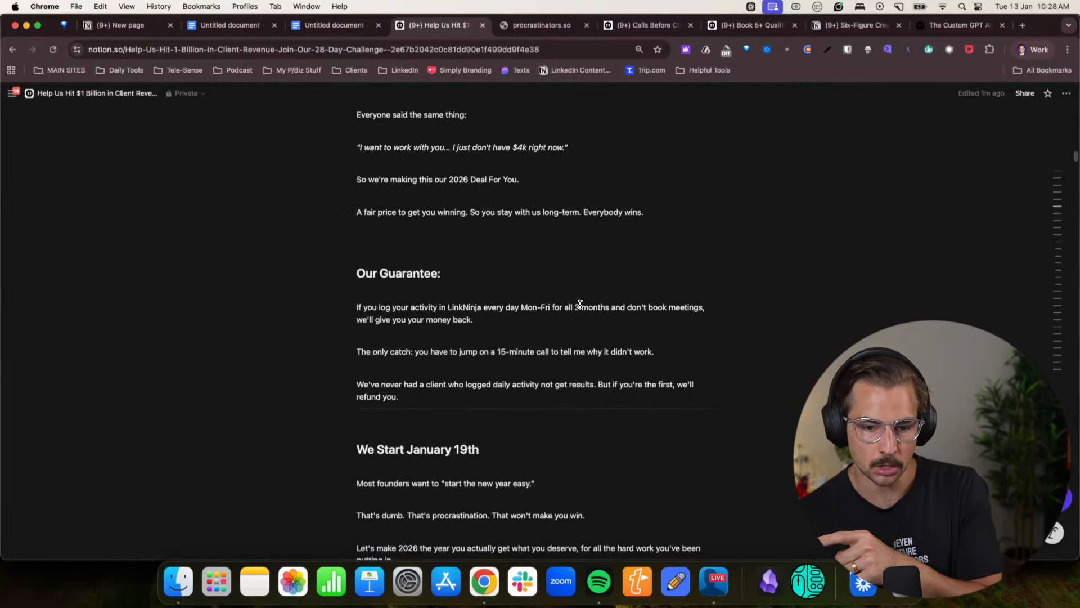
scroll(580, 304, down, 10)
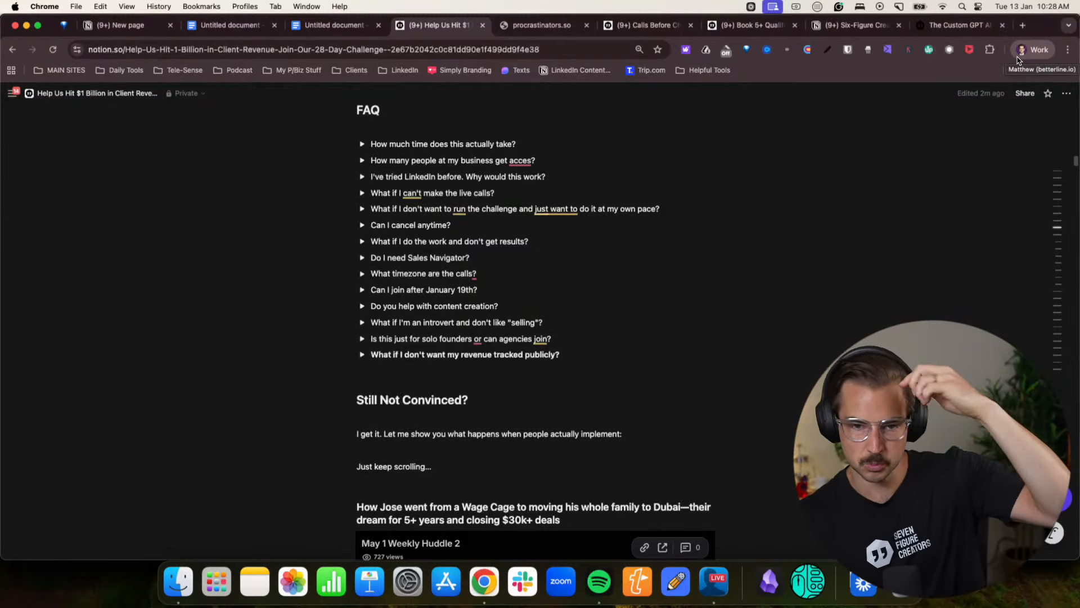
scroll(530, 247, down, 6)
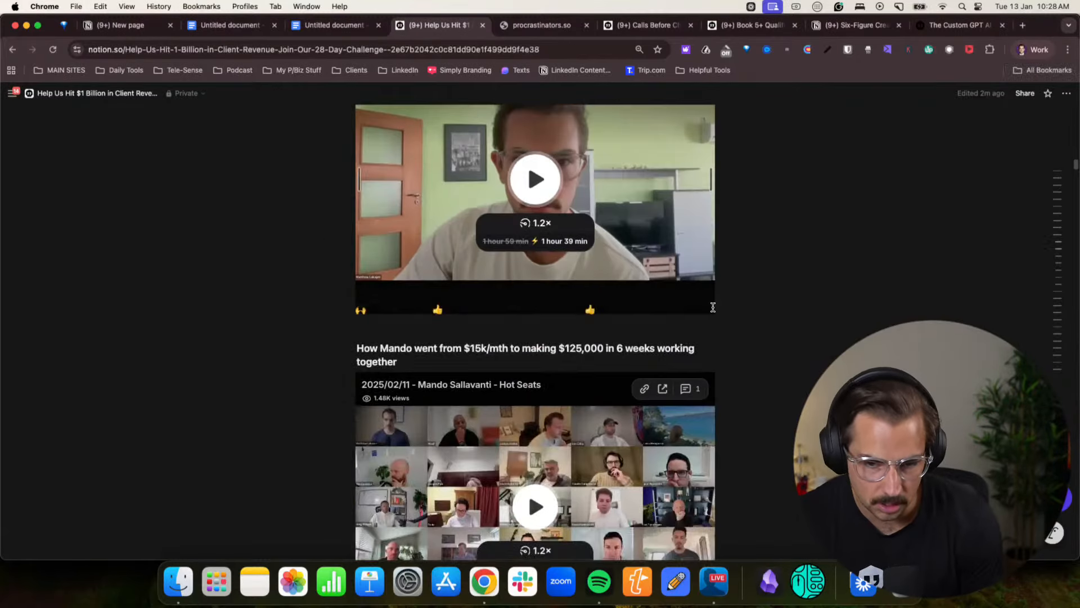
scroll(813, 316, up, 8)
scroll(812, 316, up, 20)
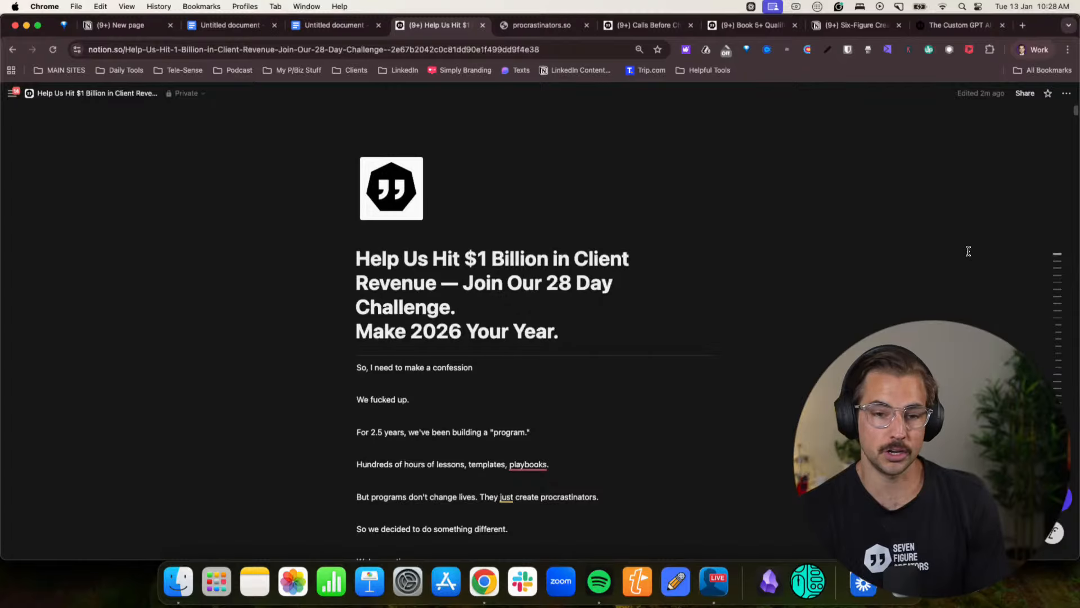
click(1019, 52)
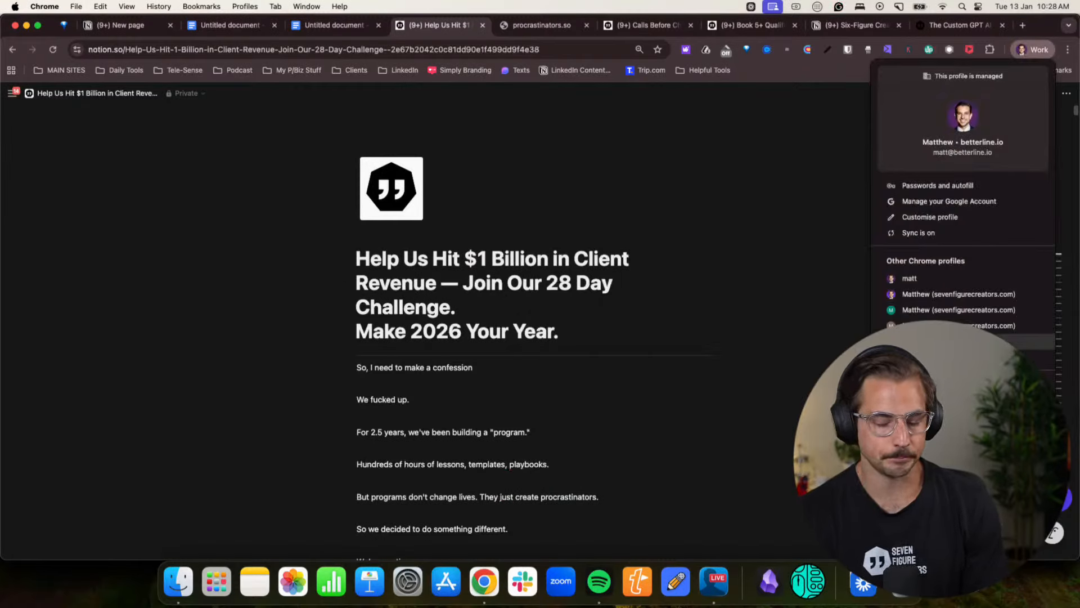
click(619, 228)
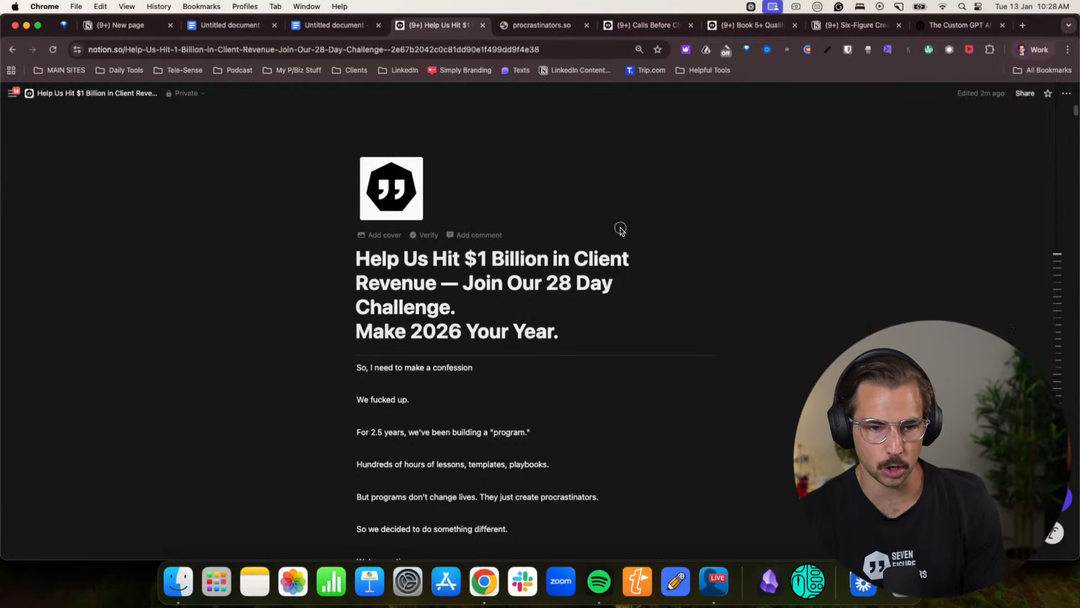